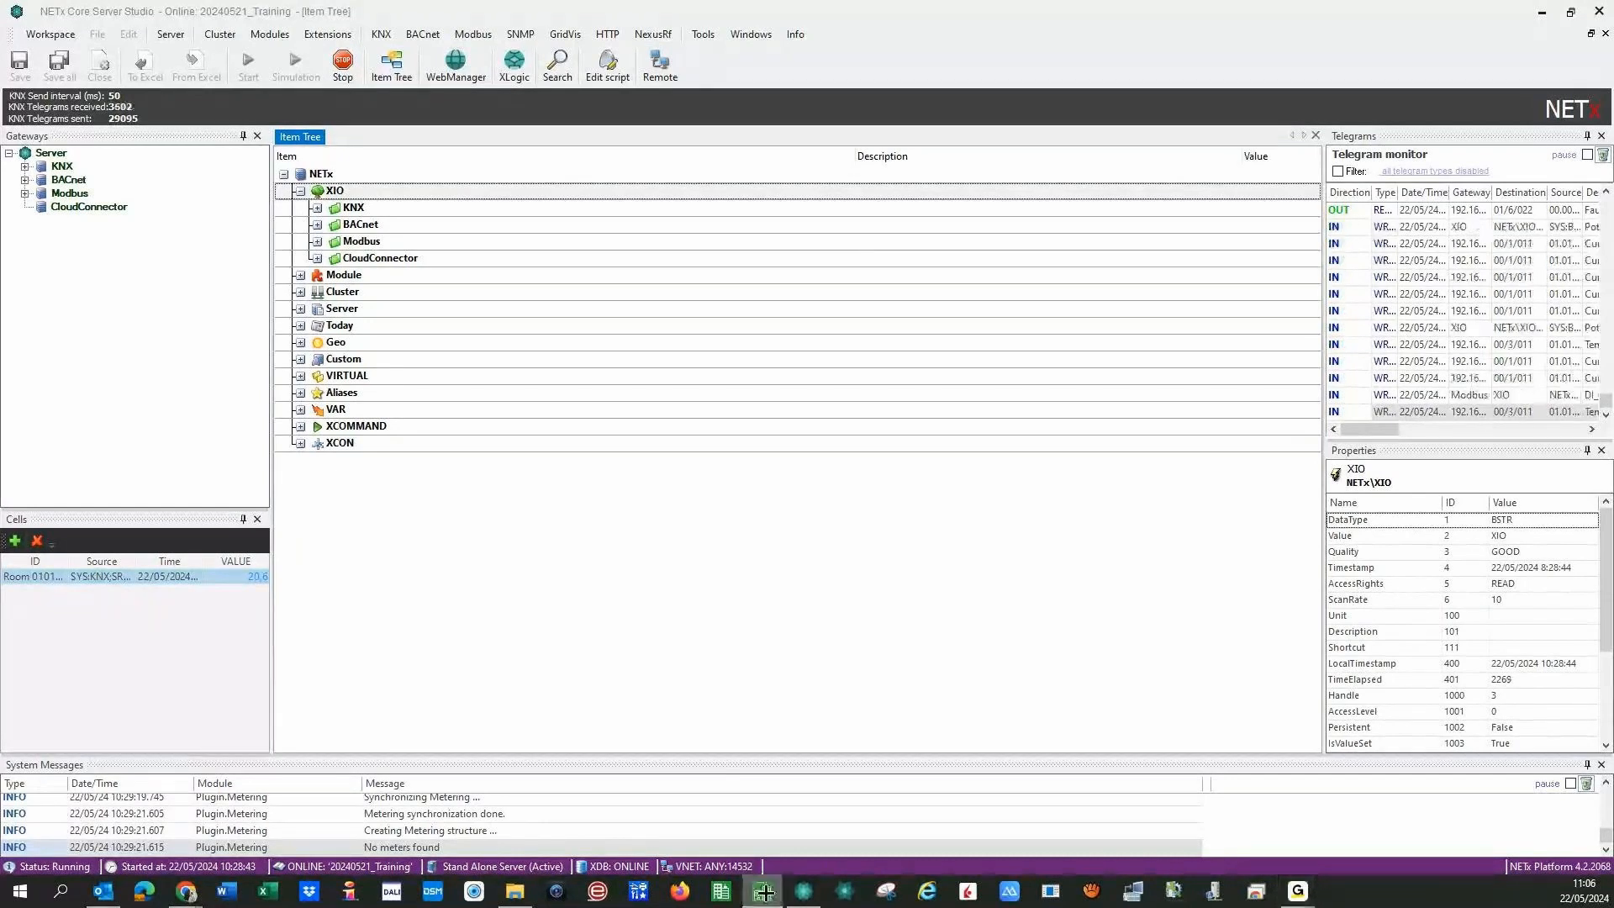
# - Switch from the server studio to the ETS window using its taskbar icon
pyautogui.click(765, 892)
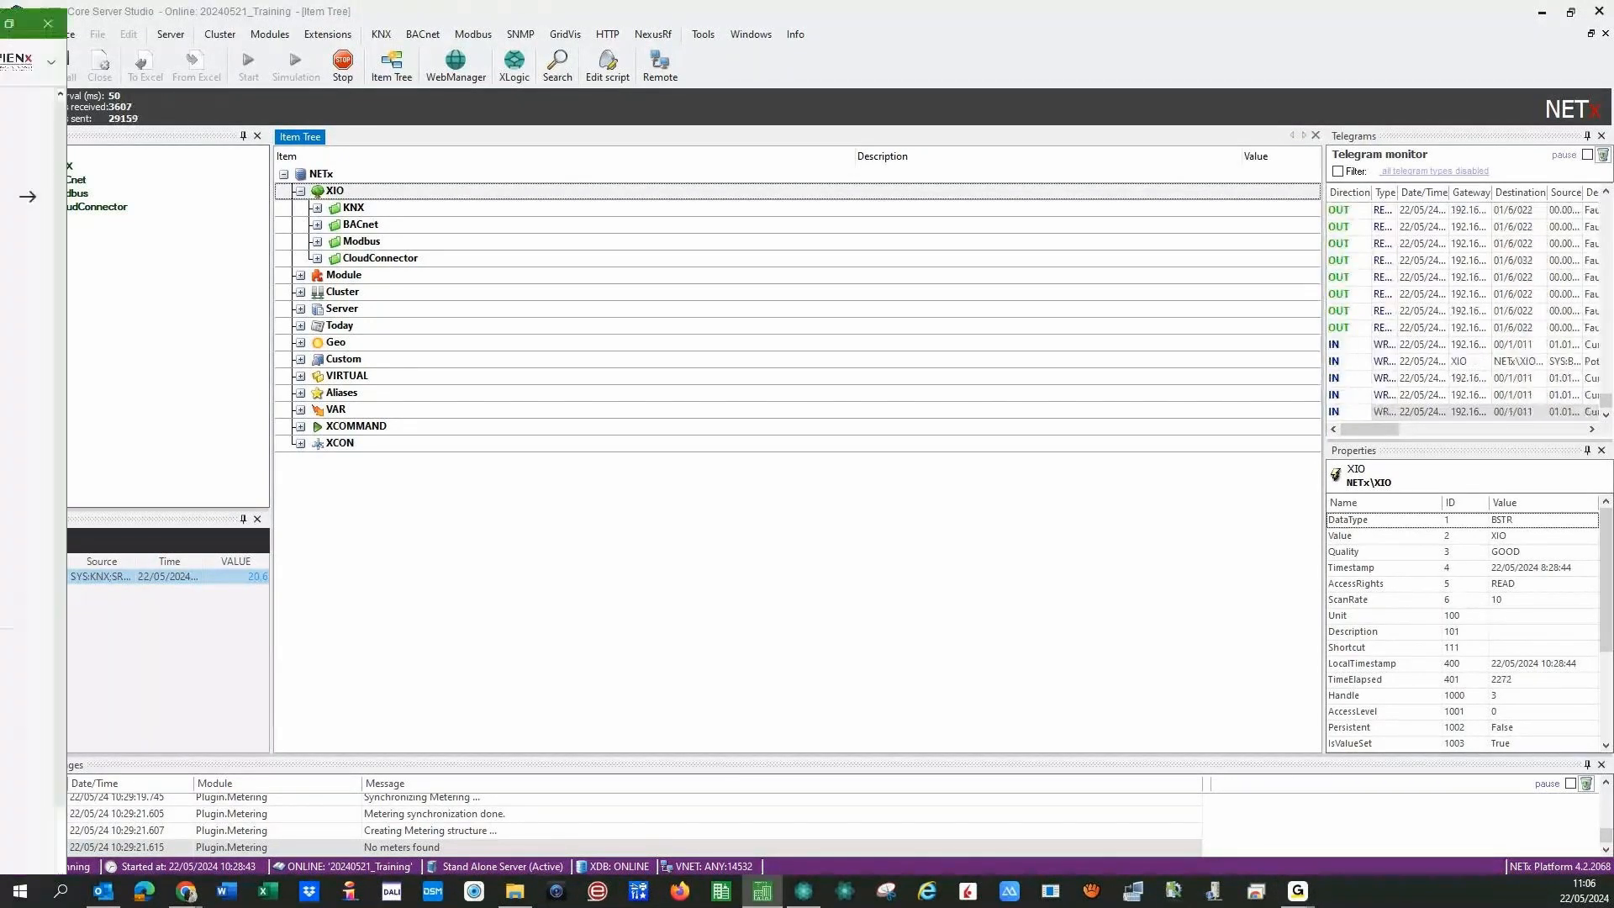
# - Maximise the ETS window and open the NETx Online Training project from Local Projects
pyautogui.moveTo(228, 137); pyautogui.dragTo(1032, 123)
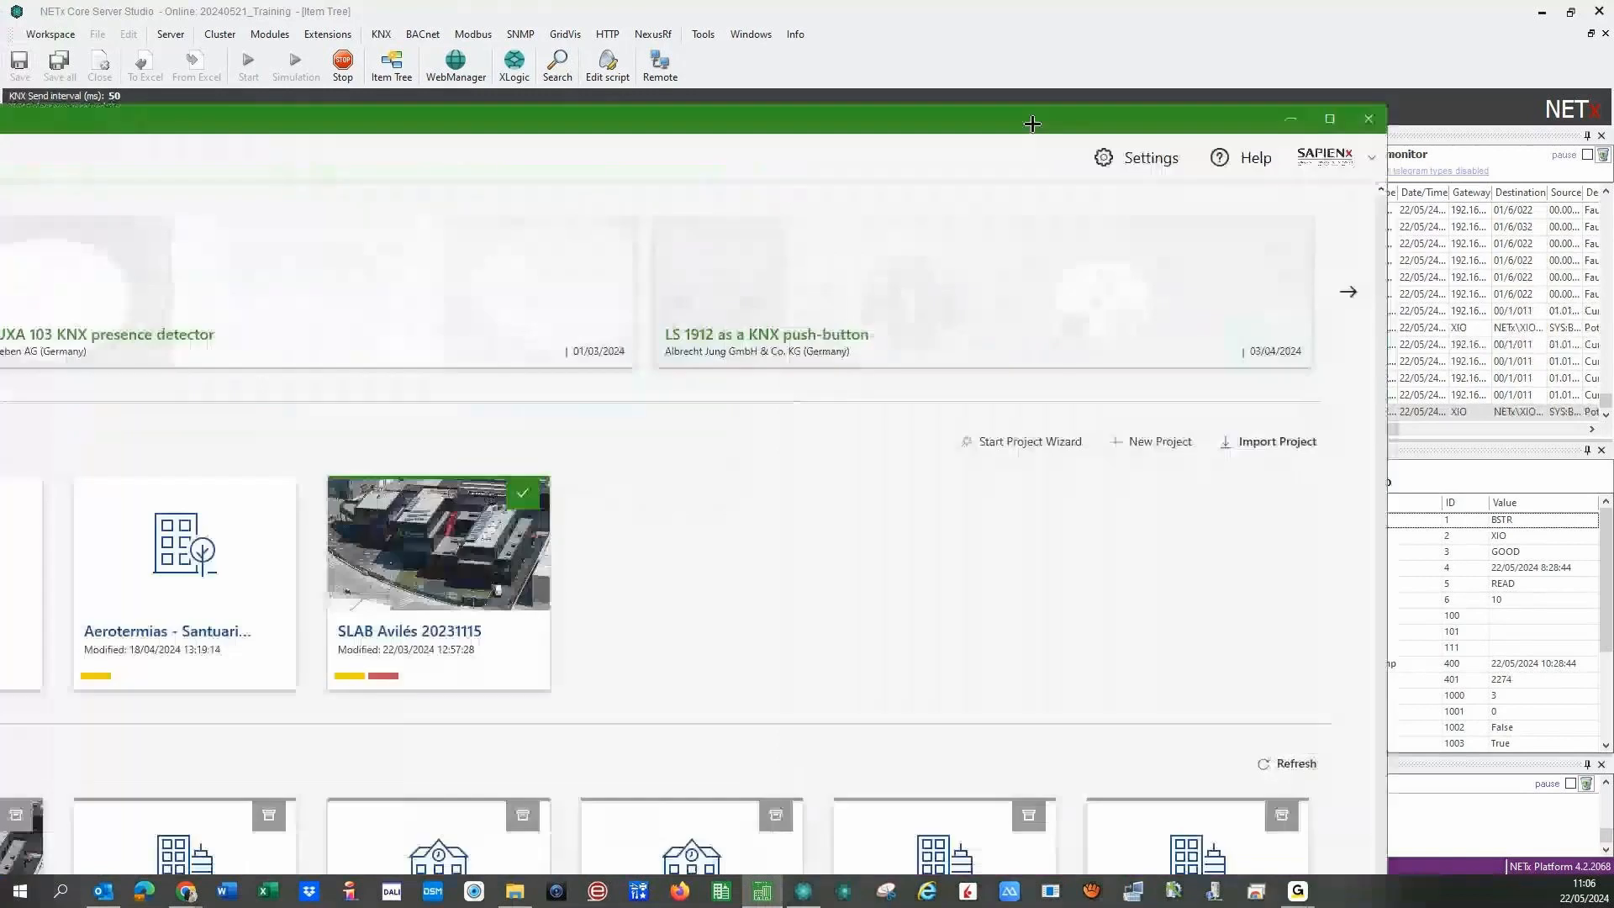
pyautogui.doubleClick(1032, 124)
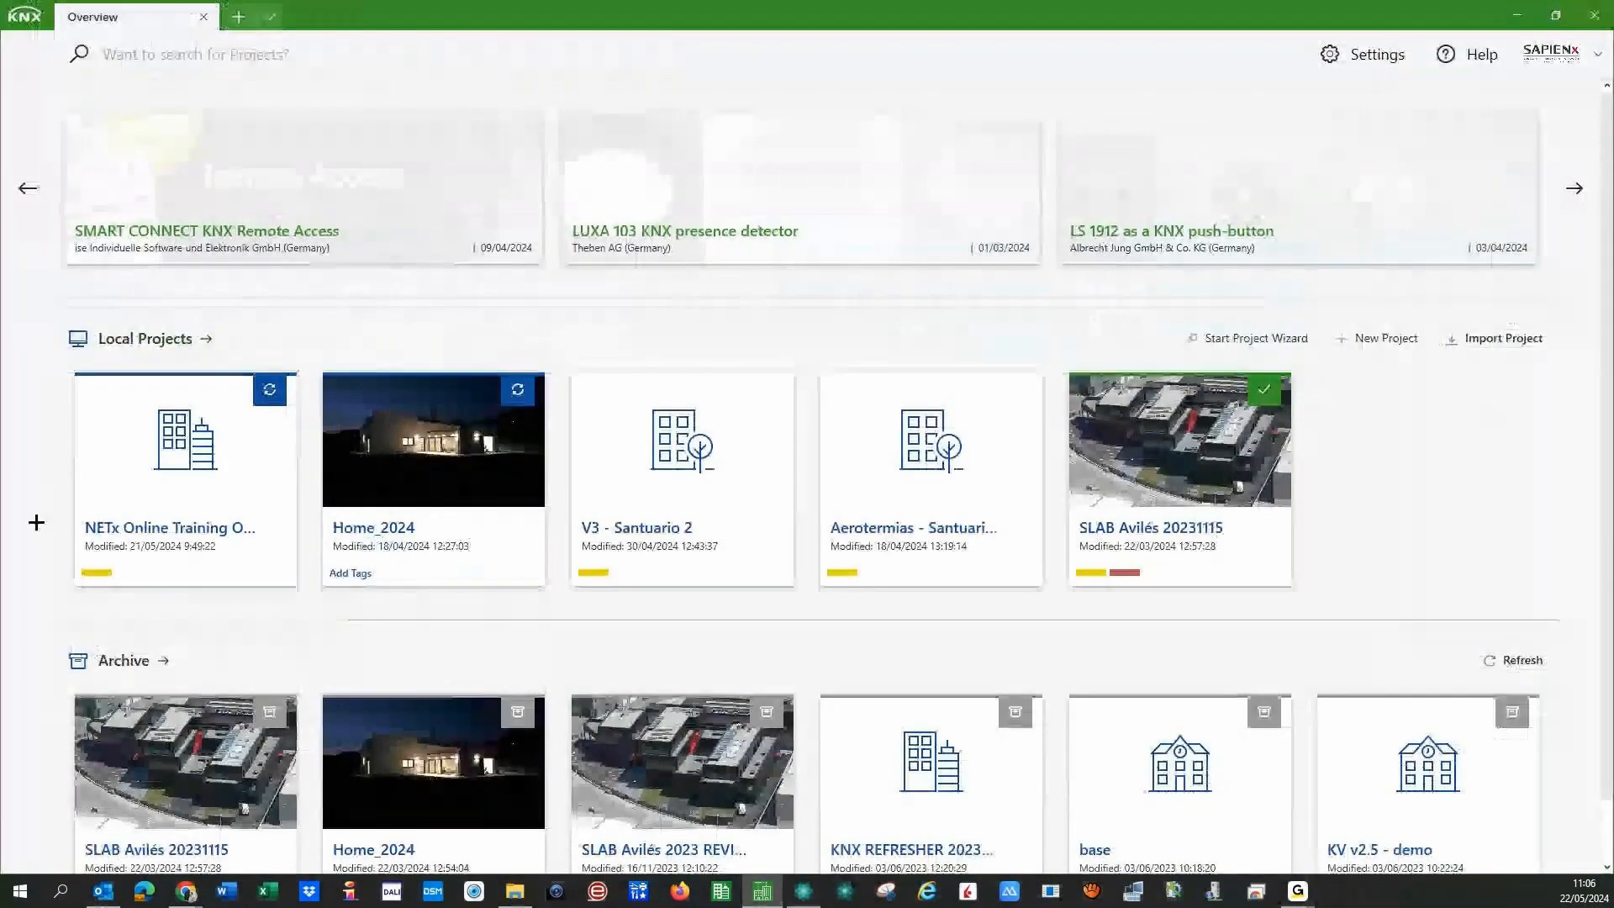
pyautogui.click(163, 511)
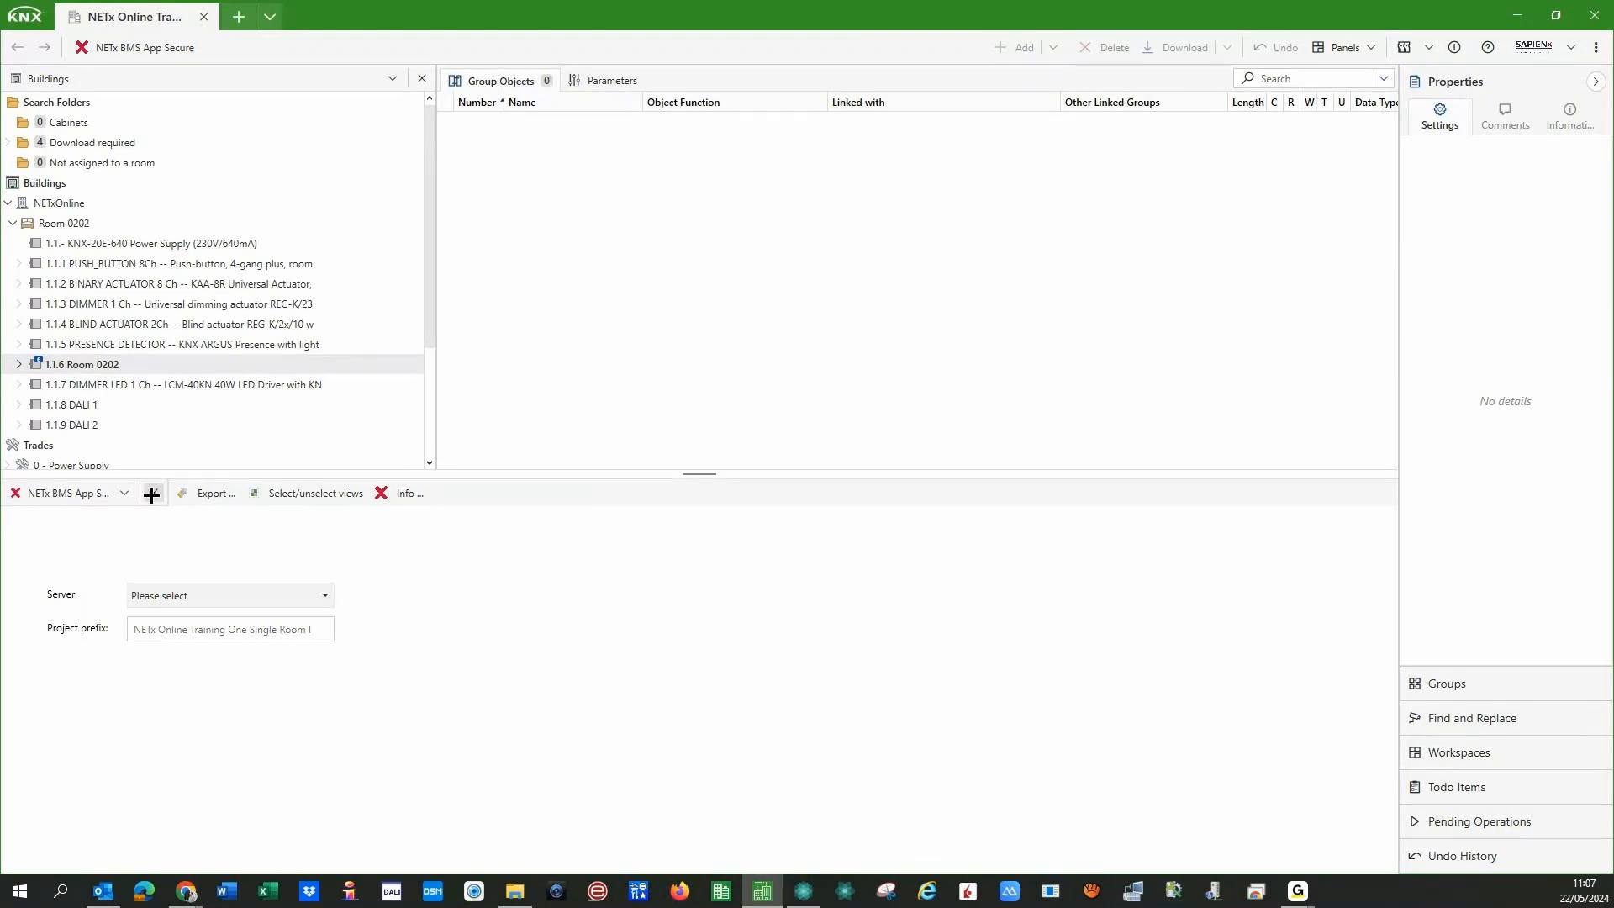
# - Inspect 1.1.8 DALI 1's group objects and application information, then select 1.1.9 DALI 2
pyautogui.click(151, 494)
pyautogui.click(76, 404)
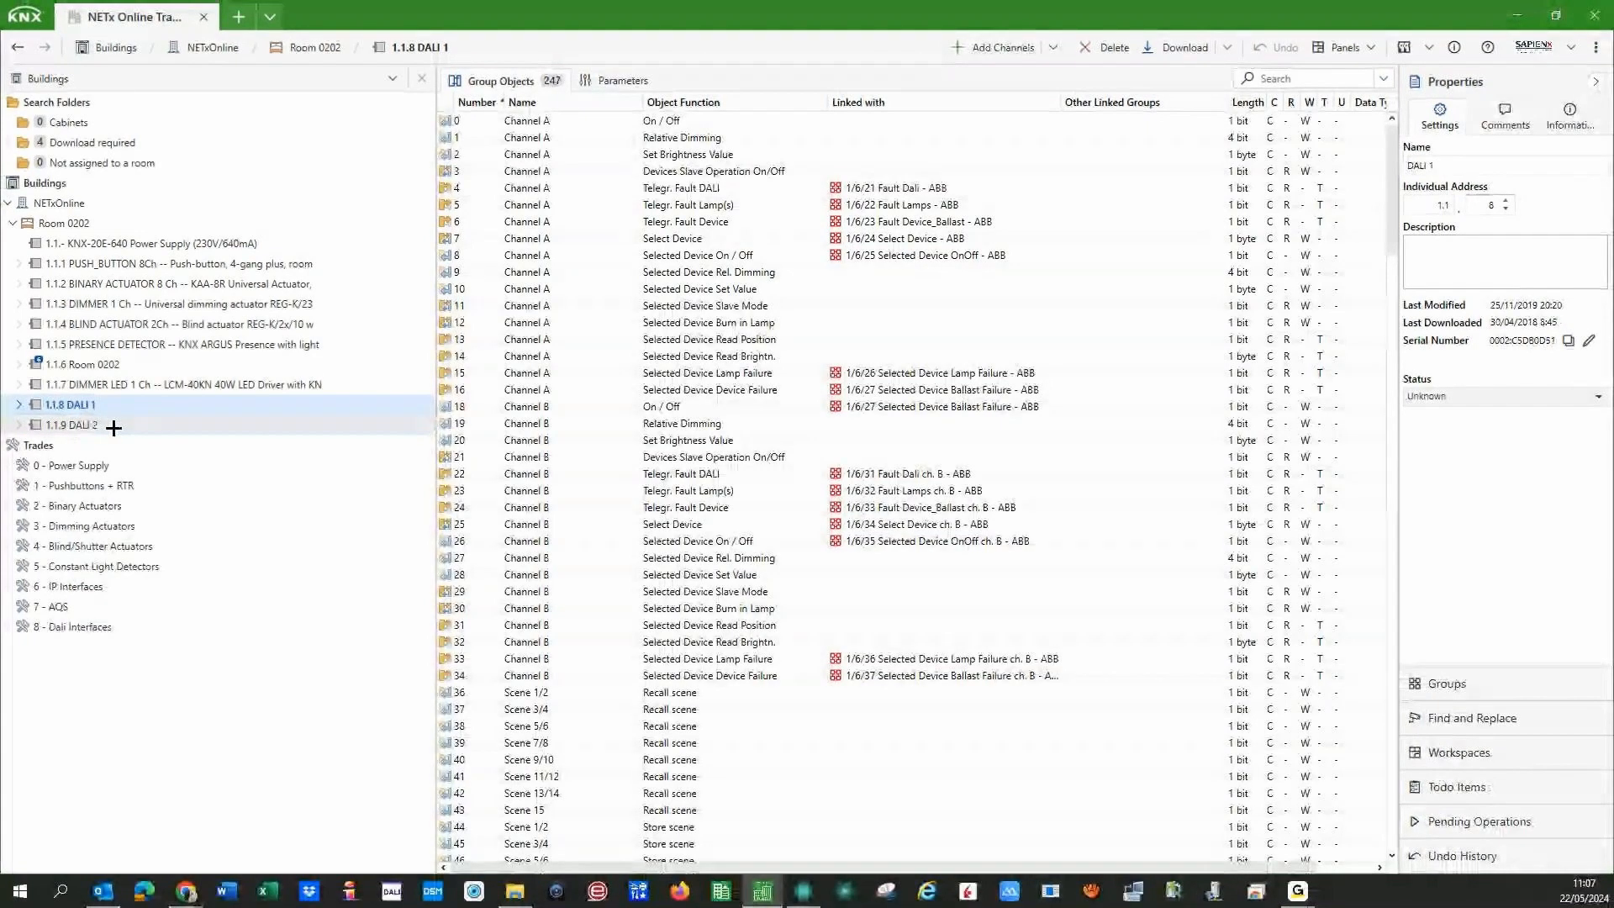
pyautogui.click(1568, 114)
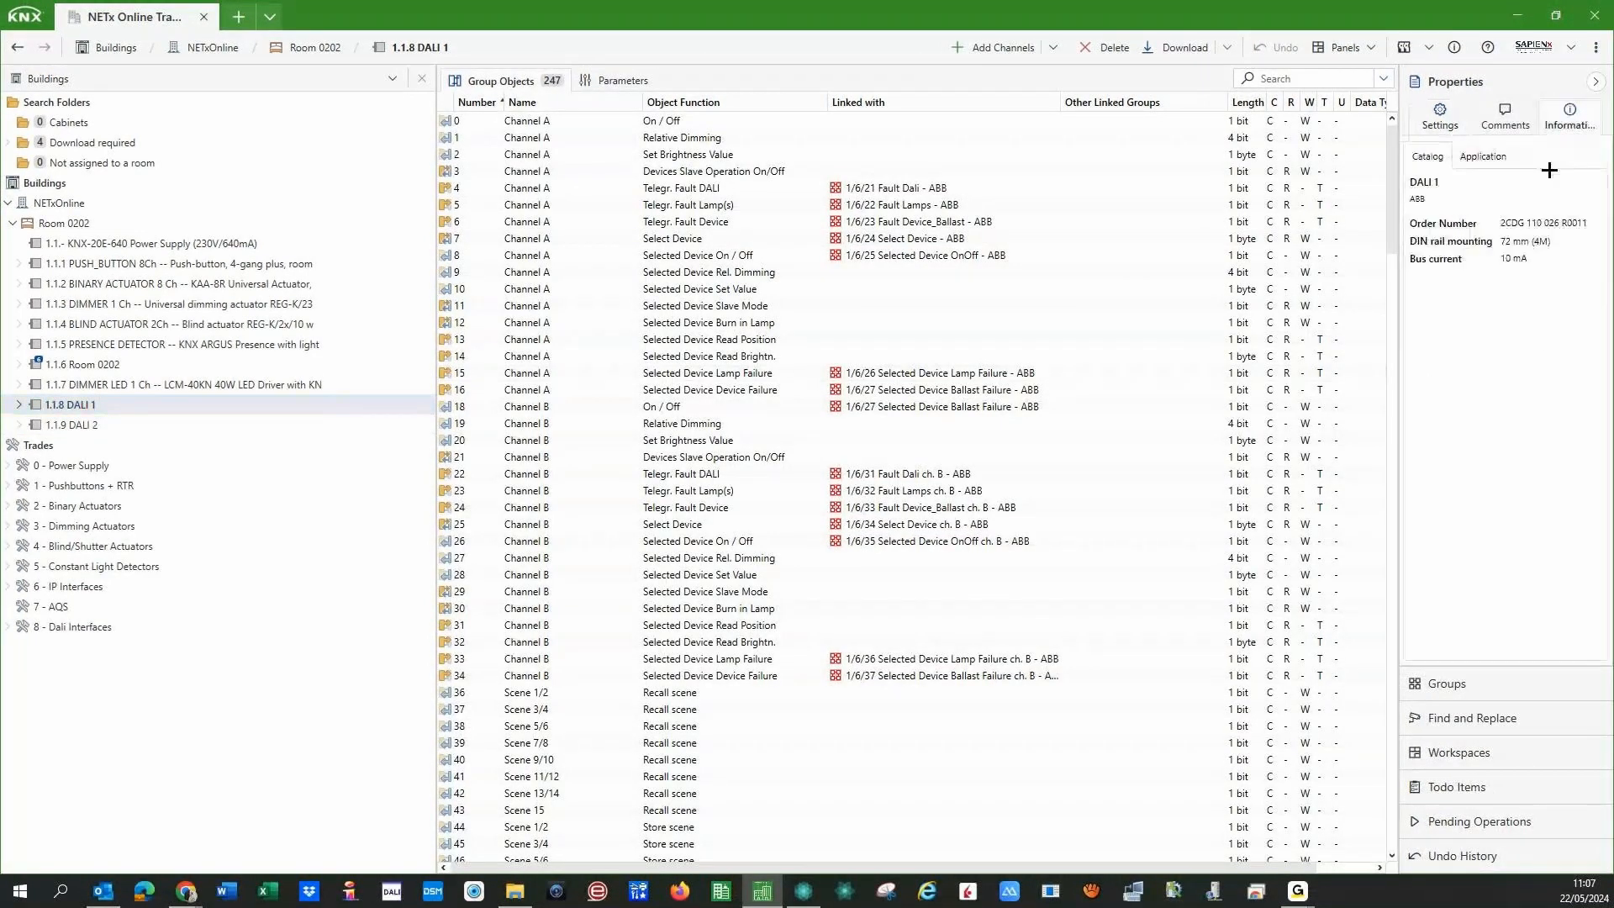
pyautogui.click(1475, 156)
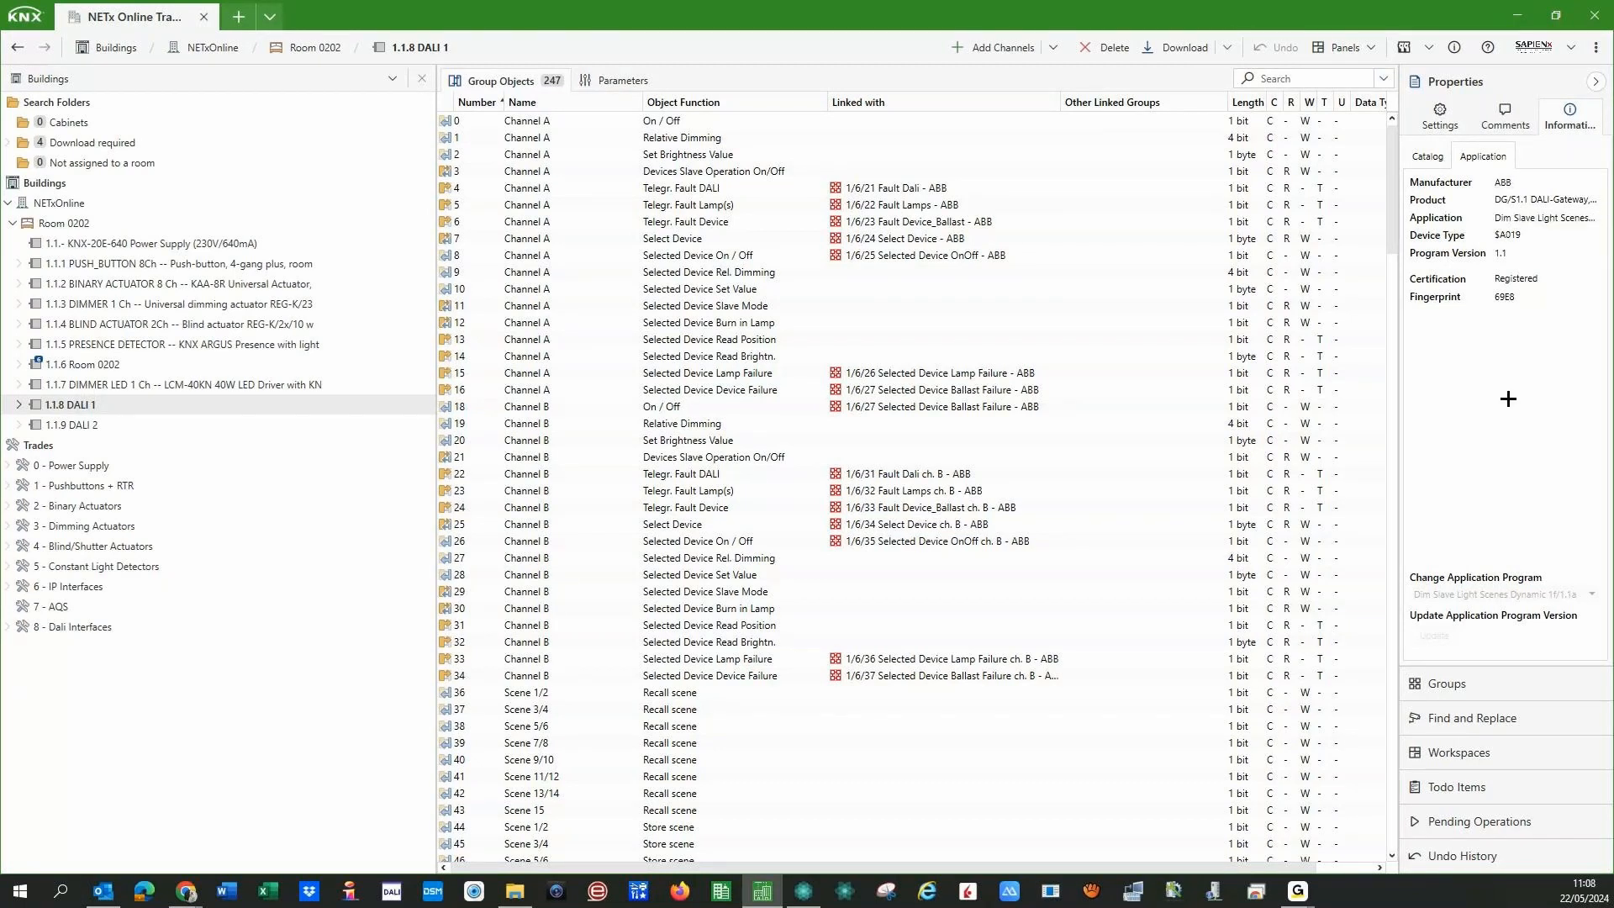
pyautogui.click(84, 426)
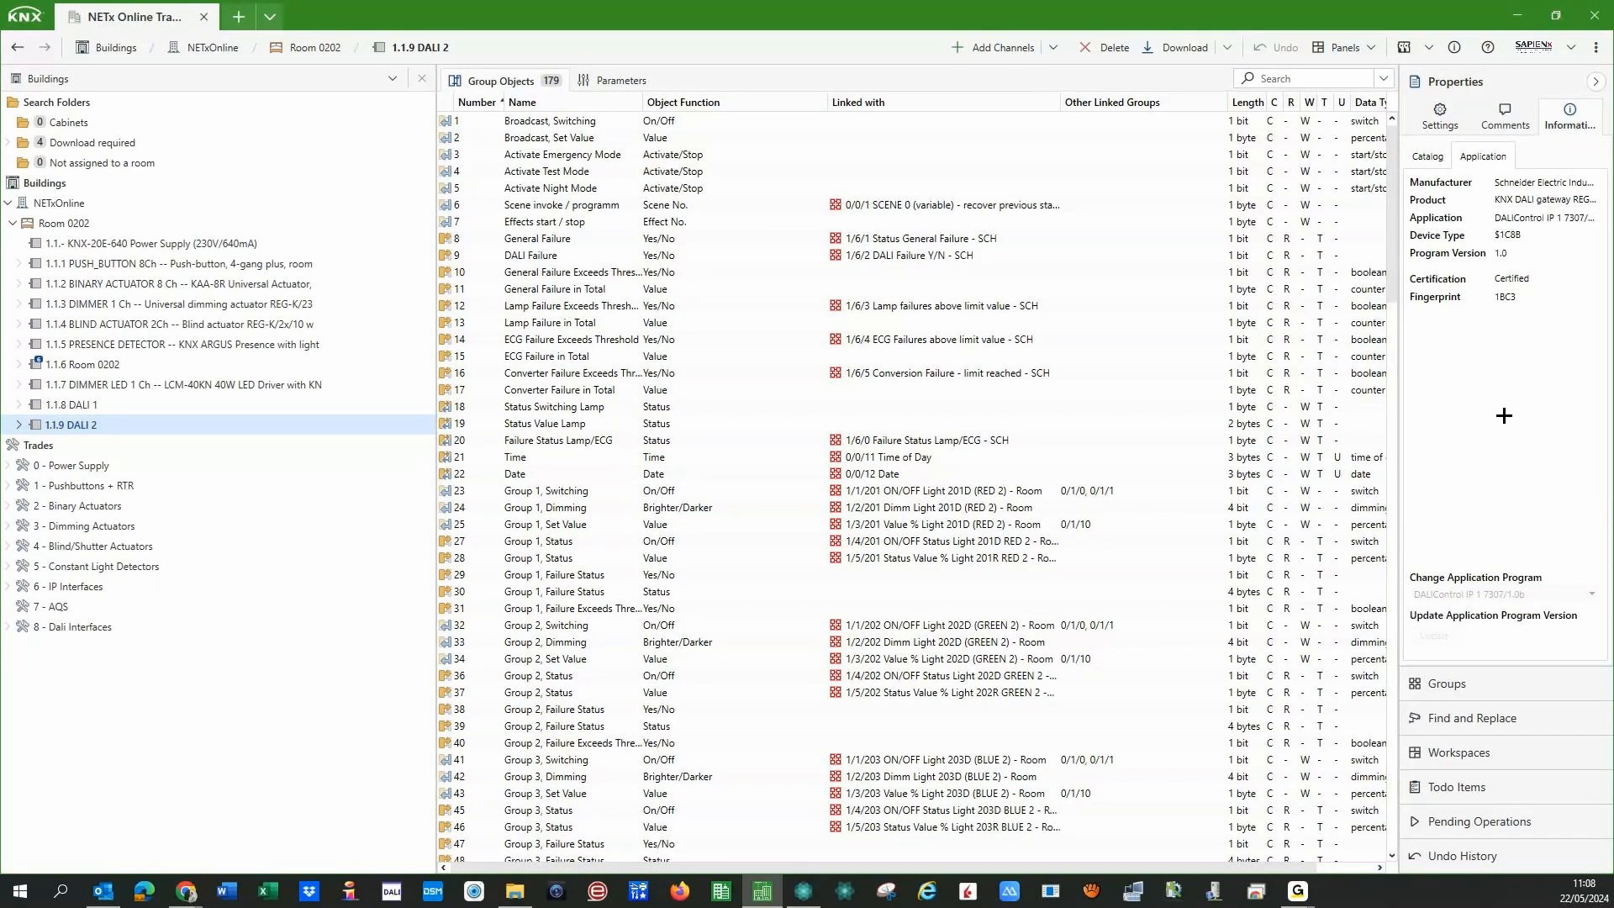
# - Select 1.1.8 DALI 1 again in the Buildings tree
pyautogui.click(120, 405)
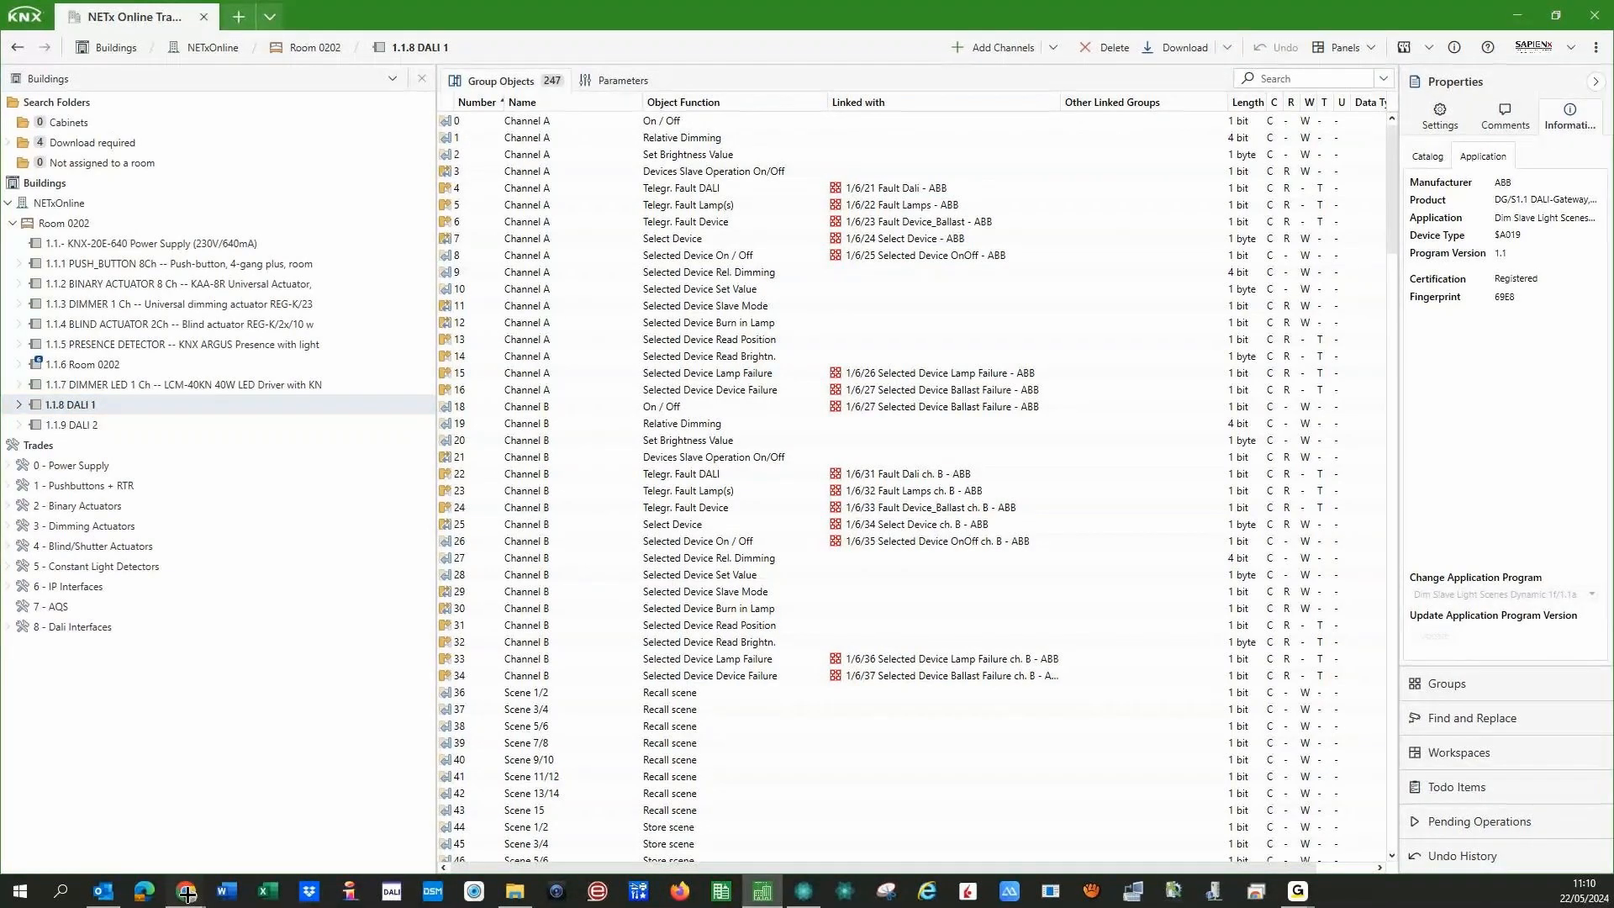
# - In a new Chrome tab, open the NETxAutomation site in English and go to its Knowledge base
pyautogui.moveTo(185, 891)
pyautogui.click(391, 832)
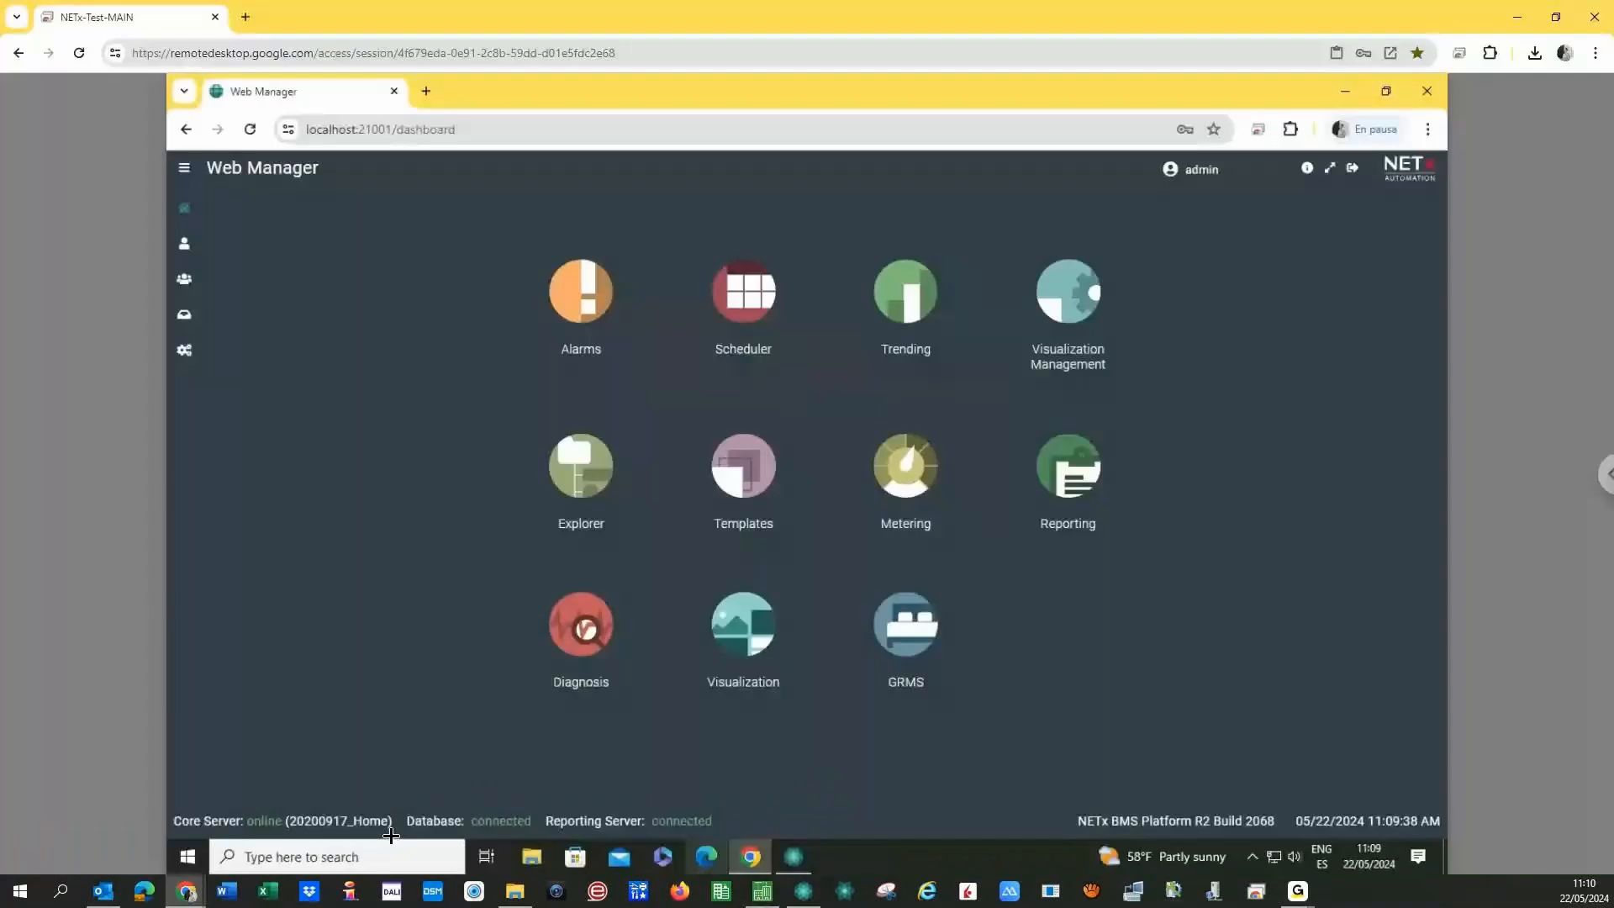
pyautogui.click(244, 17)
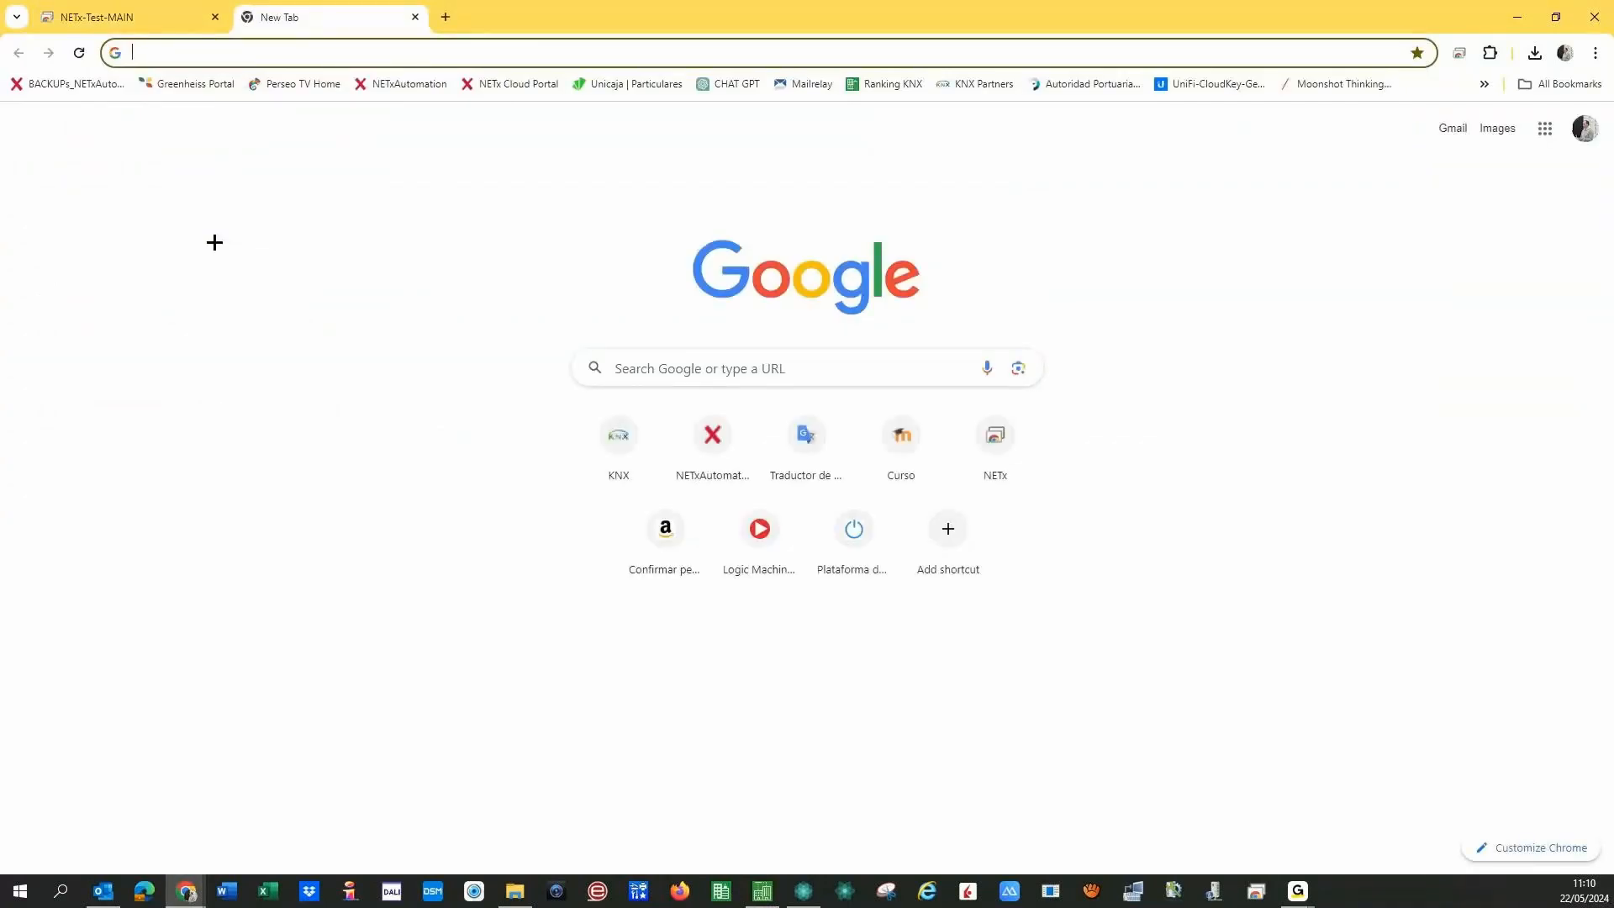
pyautogui.click(409, 89)
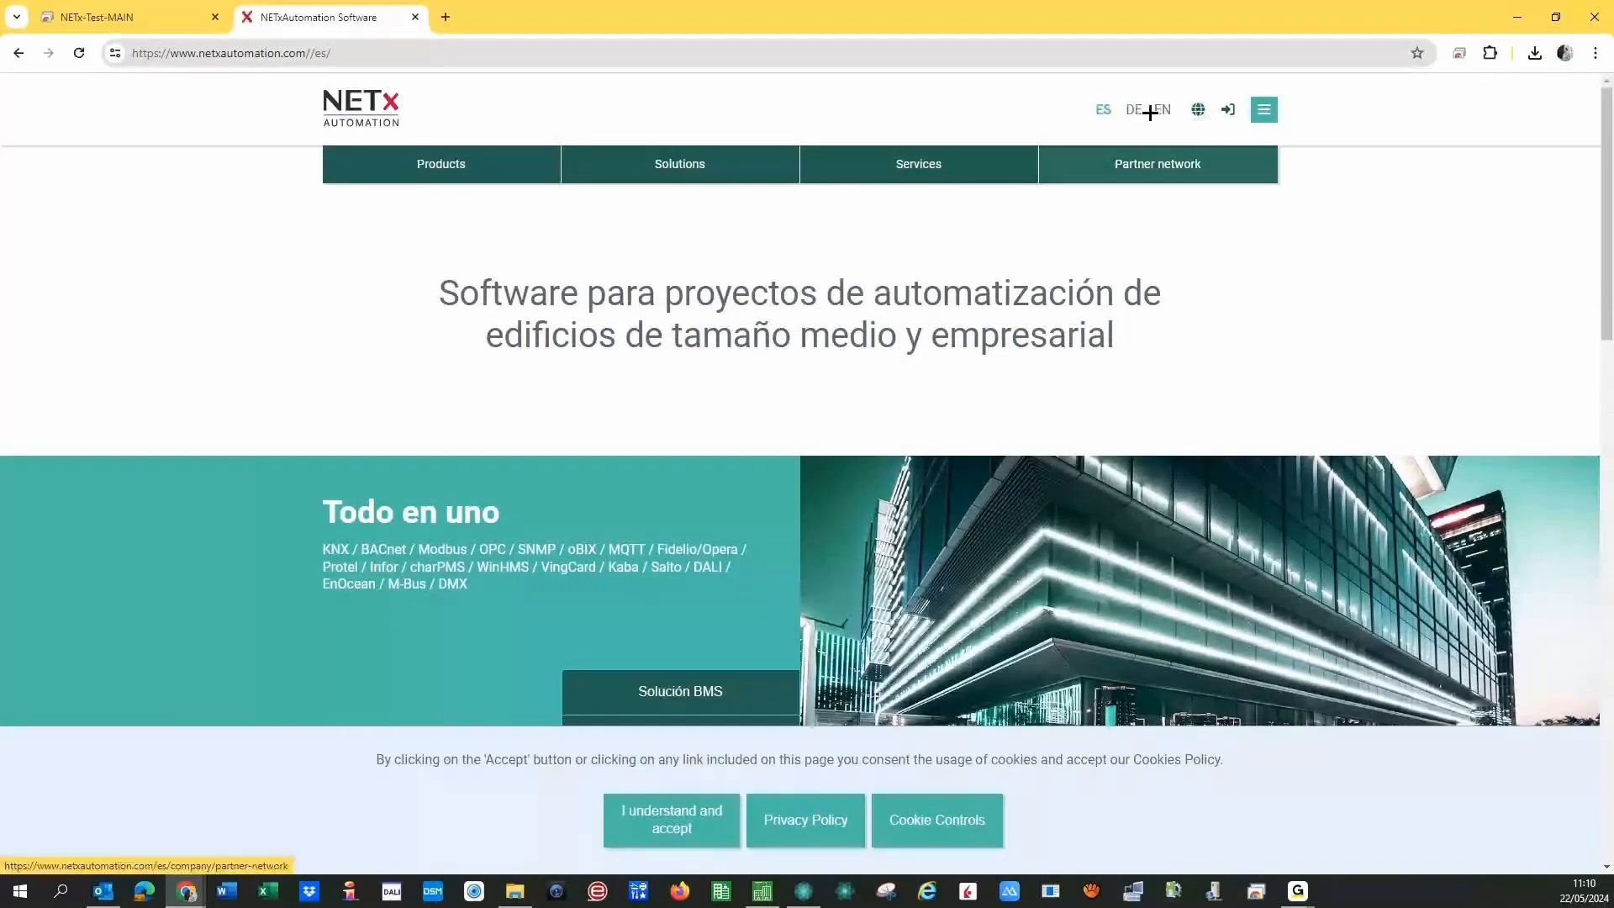
pyautogui.click(1153, 111)
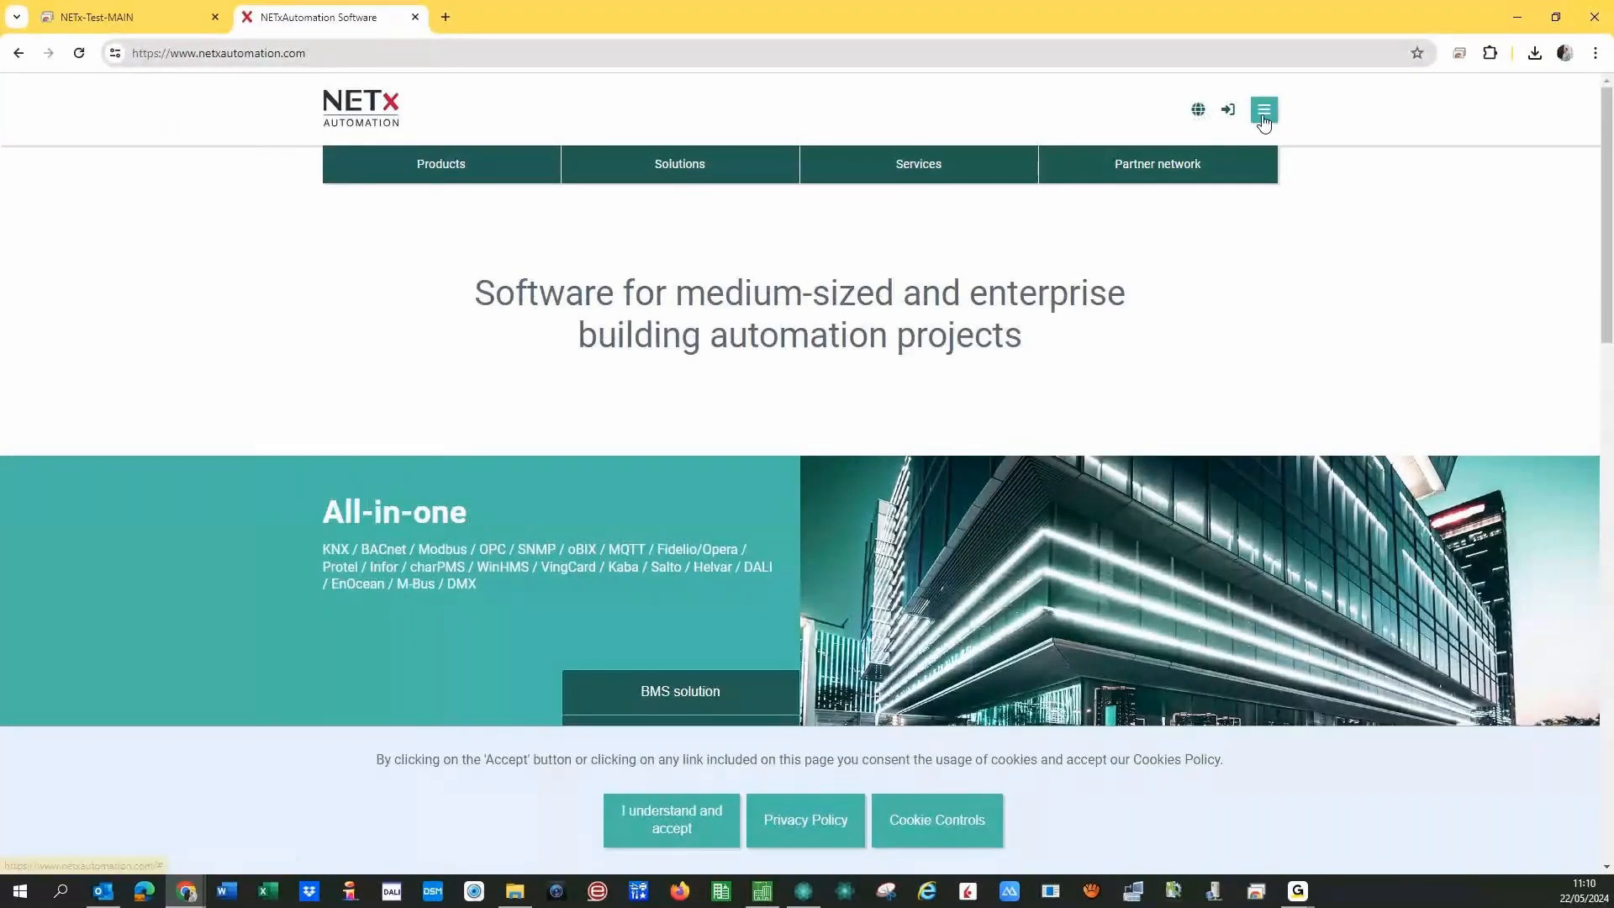
pyautogui.click(1263, 117)
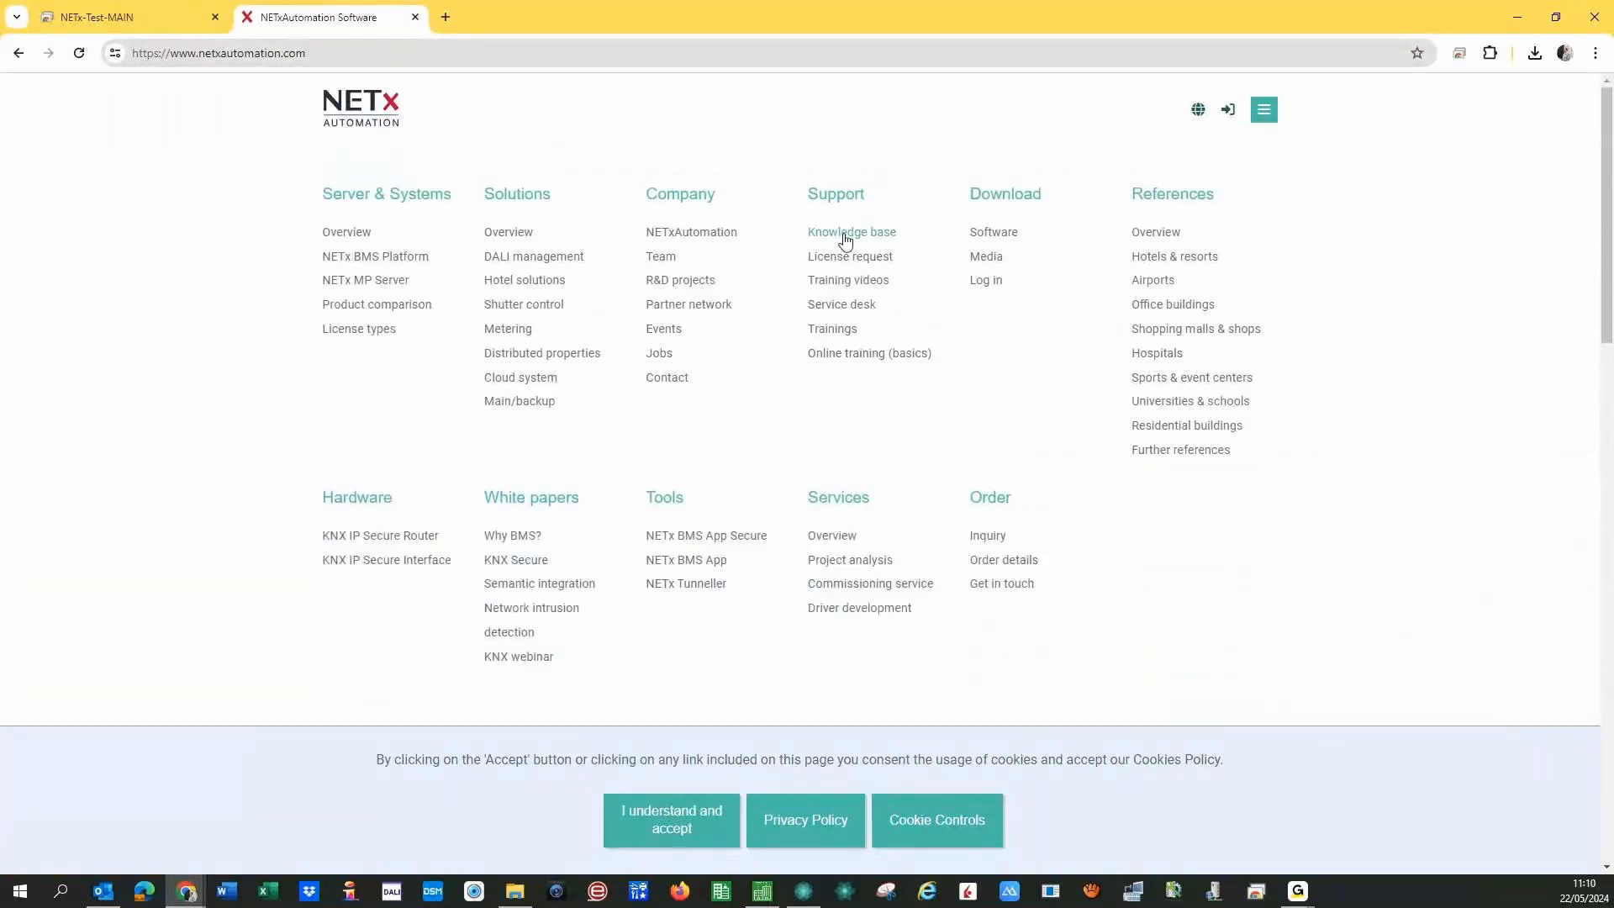
pyautogui.click(845, 241)
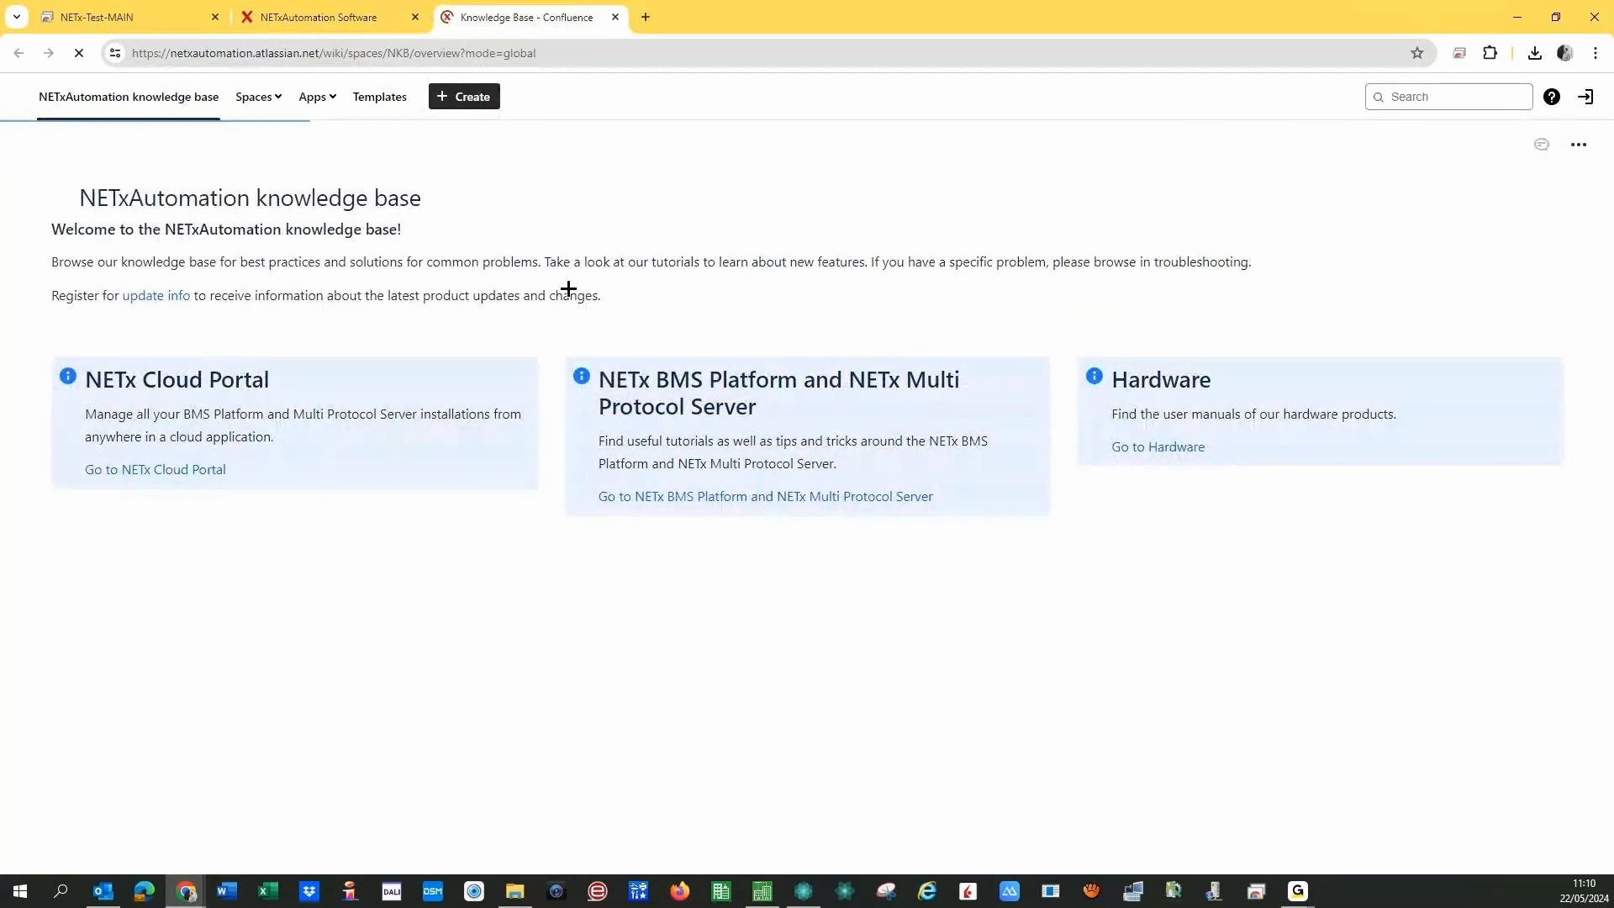
# - Go to the NETx BMS Platform docs and open LaMPS Module under Enhanced features
pyautogui.click(688, 523)
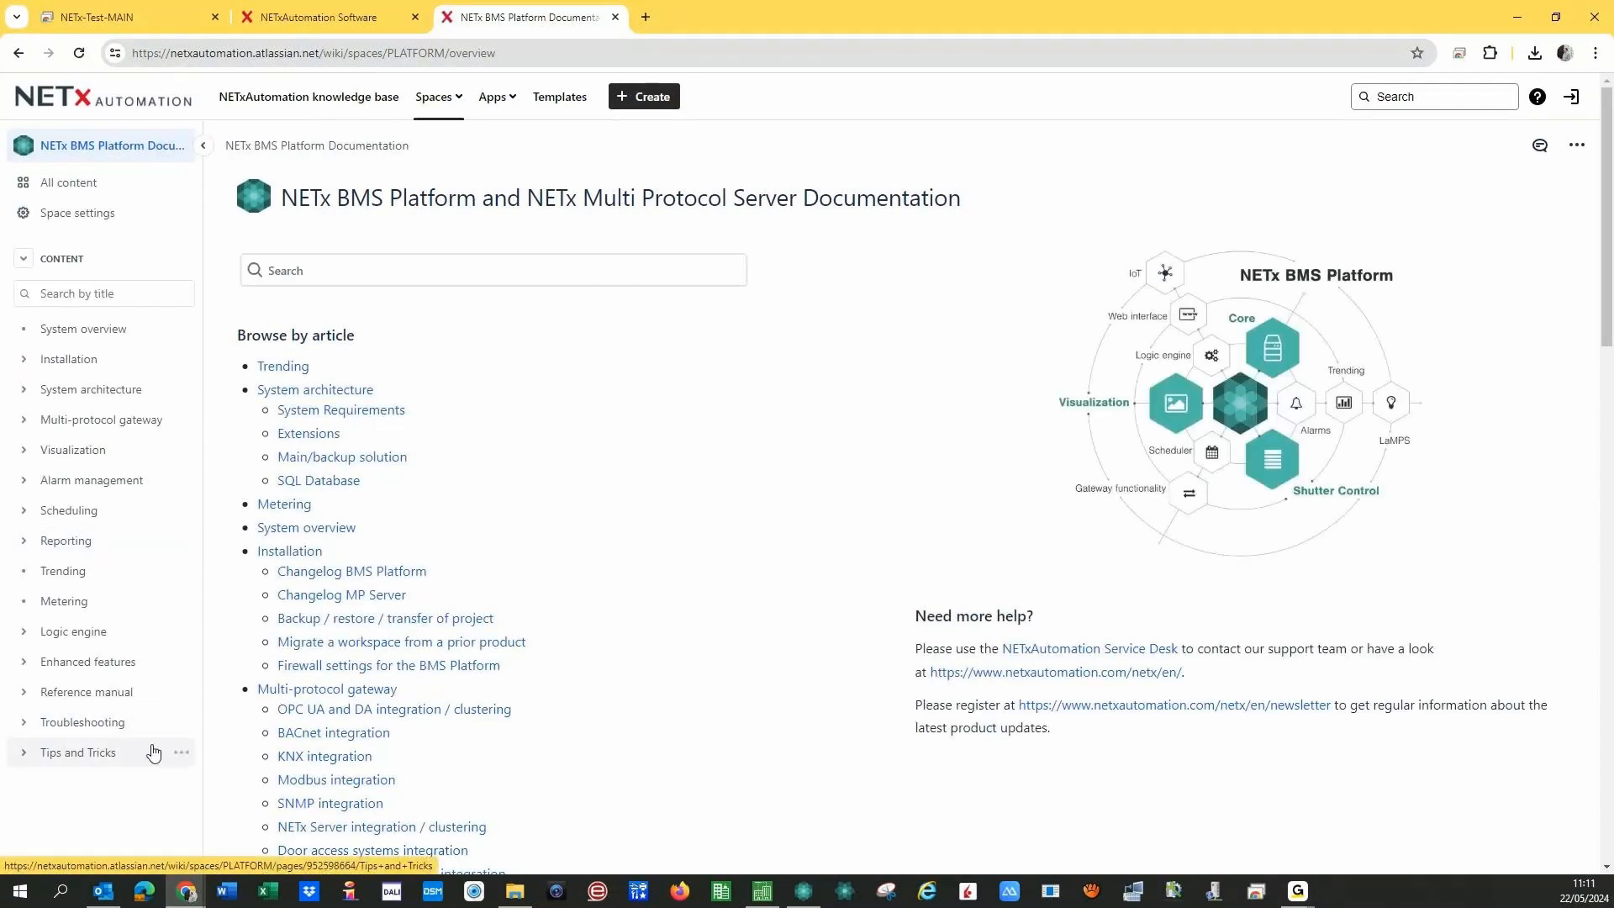
pyautogui.click(24, 661)
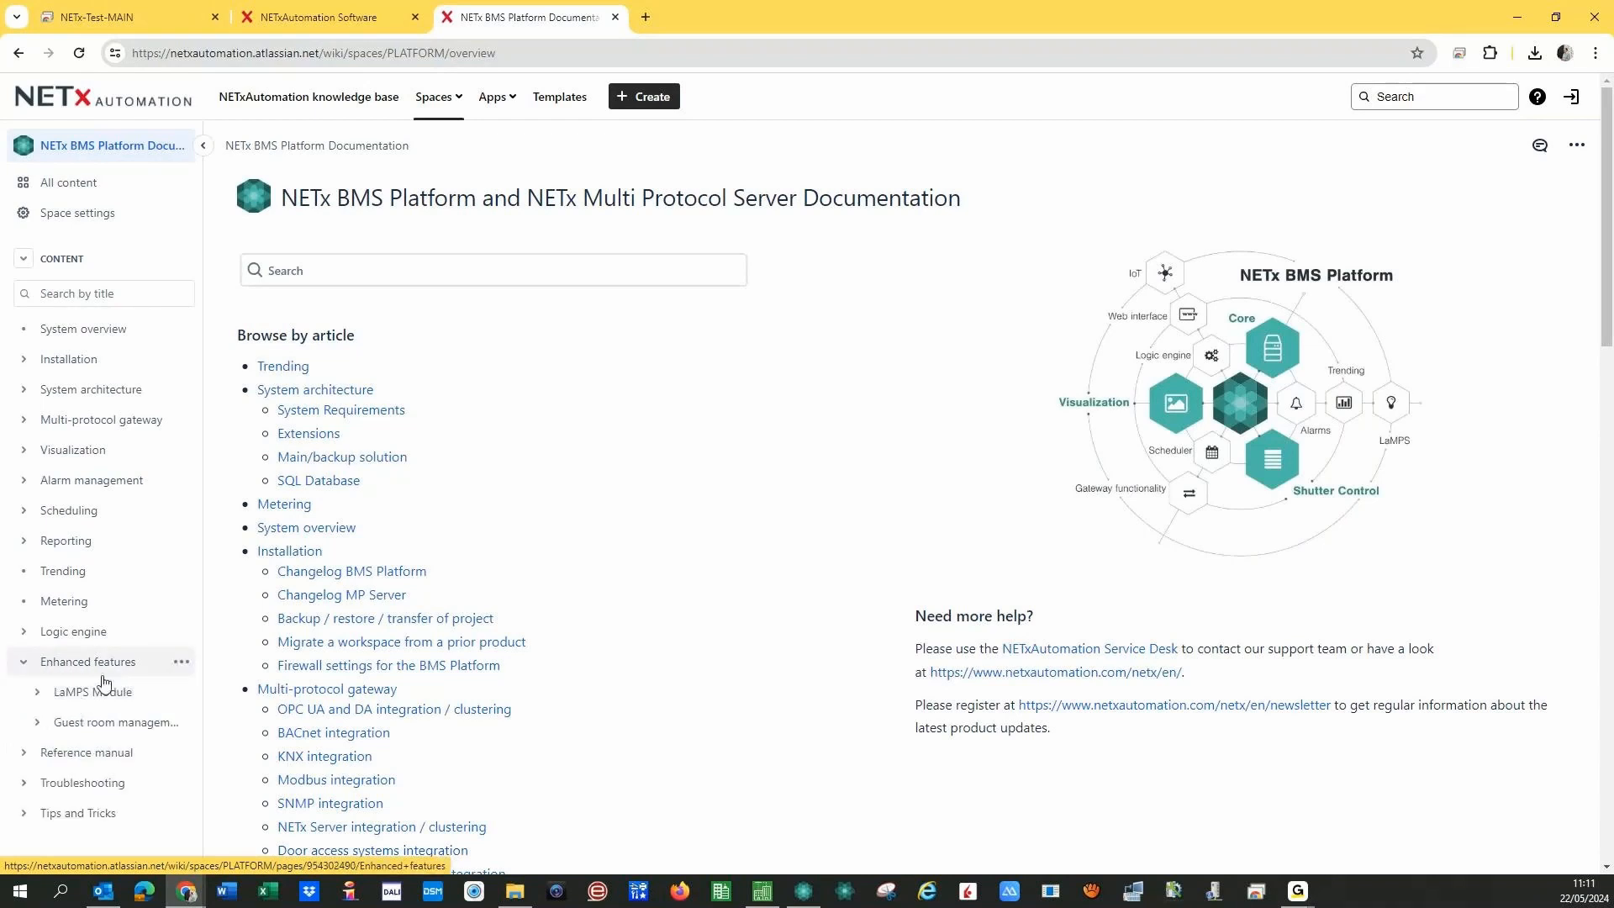
pyautogui.click(97, 698)
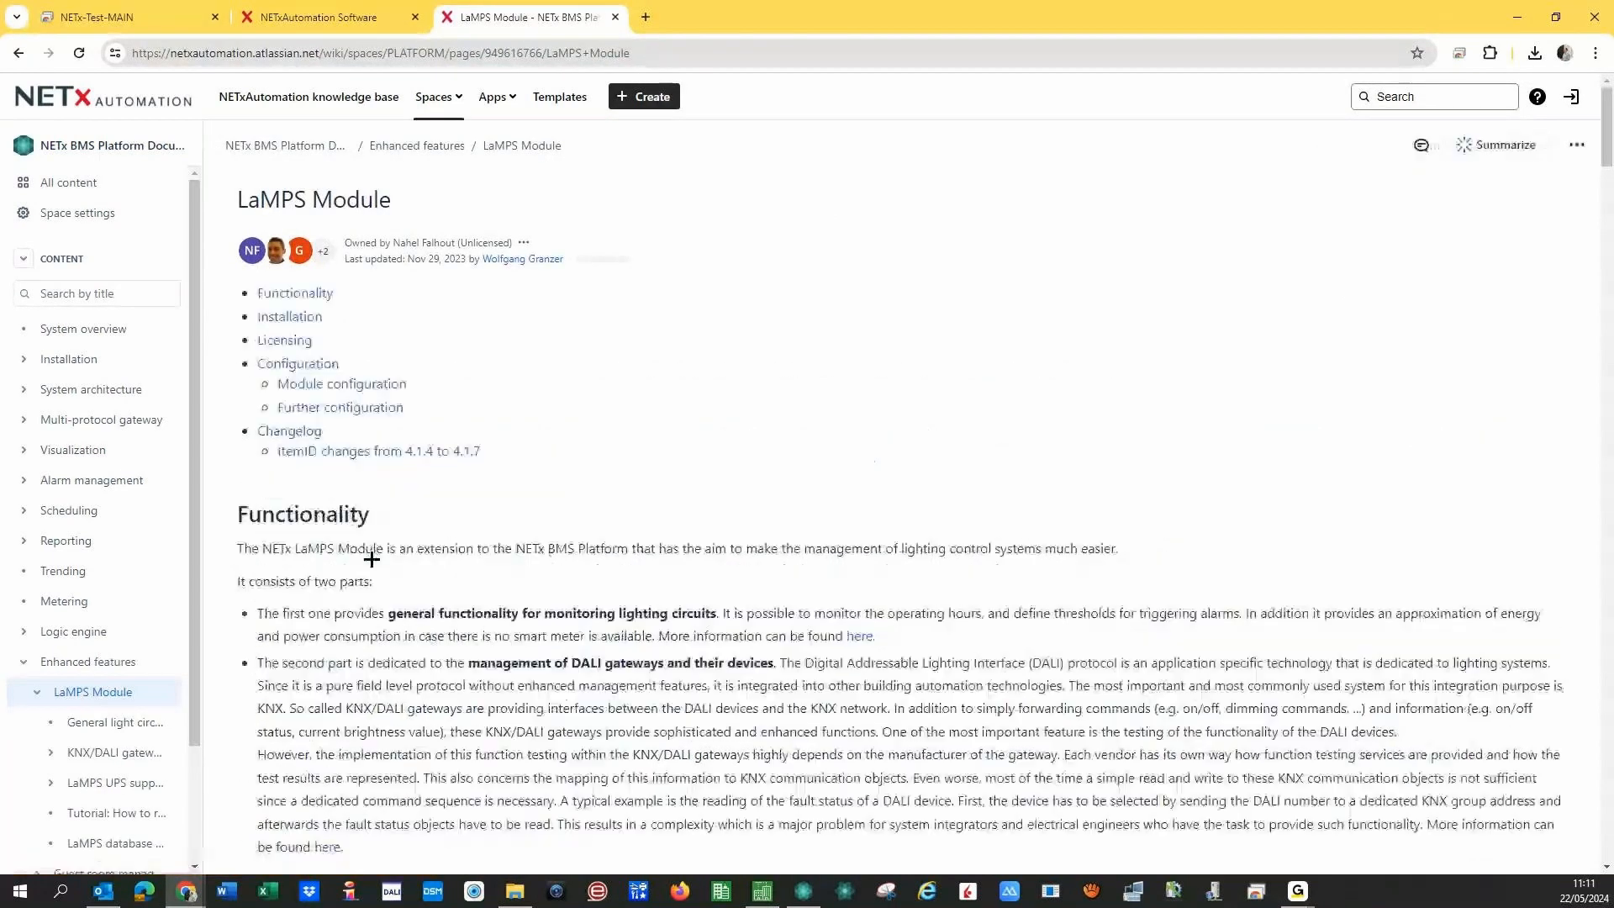
# - Find the supported KNX/DALI gateways list and open the ABB DG/S 1.1 page
pyautogui.scroll(-7, 372, 559)
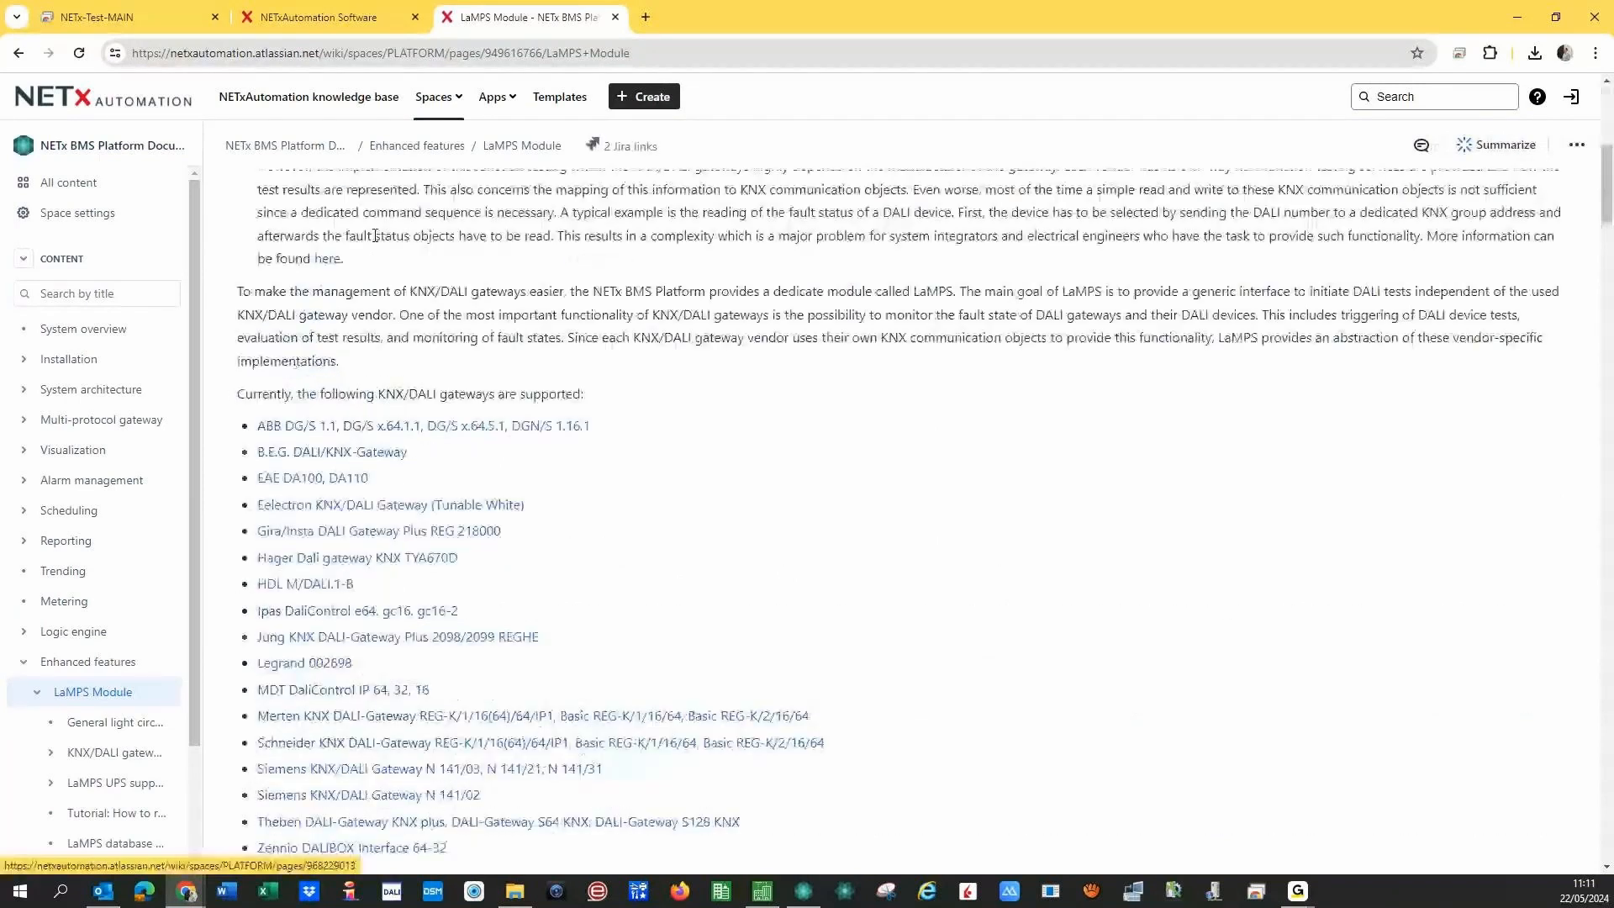
pyautogui.scroll(7, 437, 395)
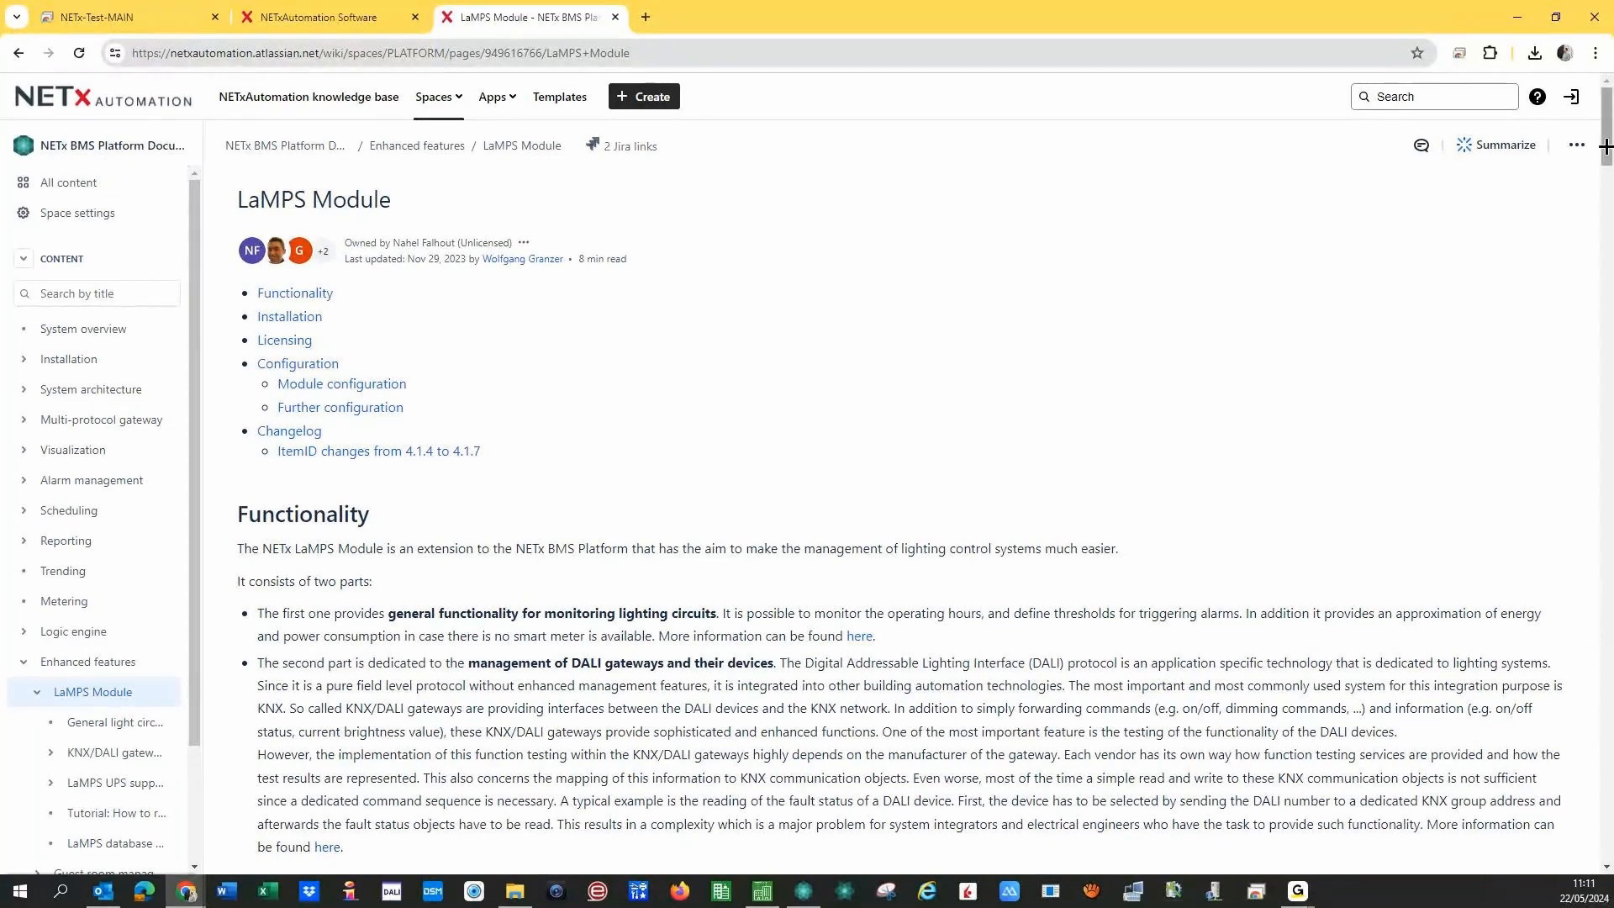
pyautogui.moveTo(1603, 147); pyautogui.dragTo(1605, 220)
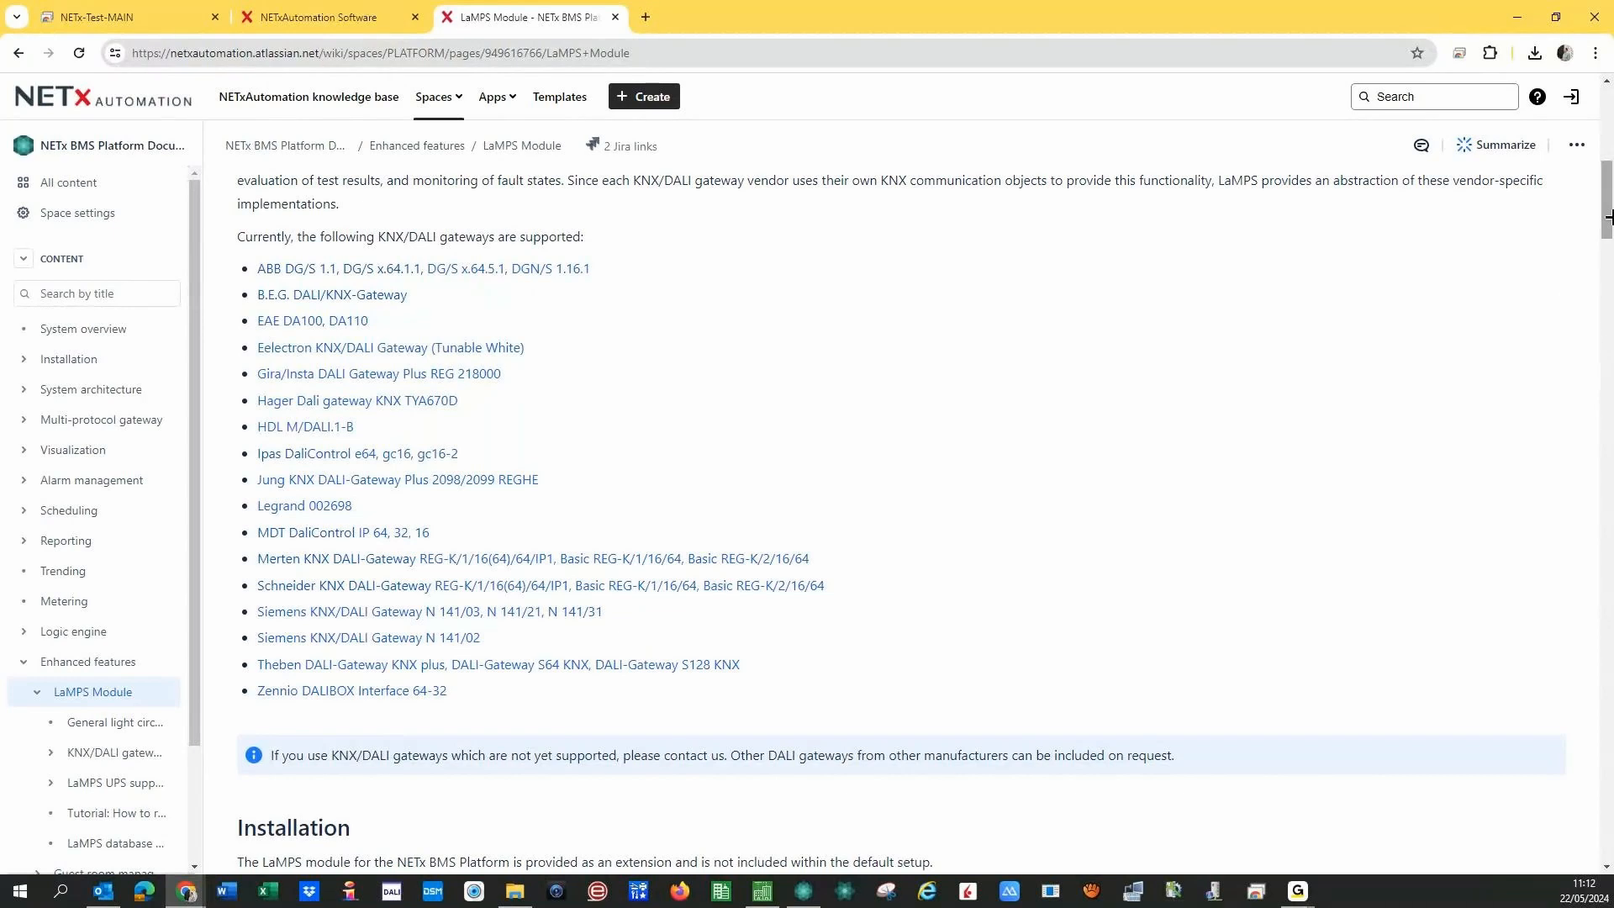
pyautogui.moveTo(1604, 207)
pyautogui.mouseDown()
pyautogui.moveTo(1603, 232)
pyautogui.moveTo(1604, 204)
pyautogui.mouseUp()
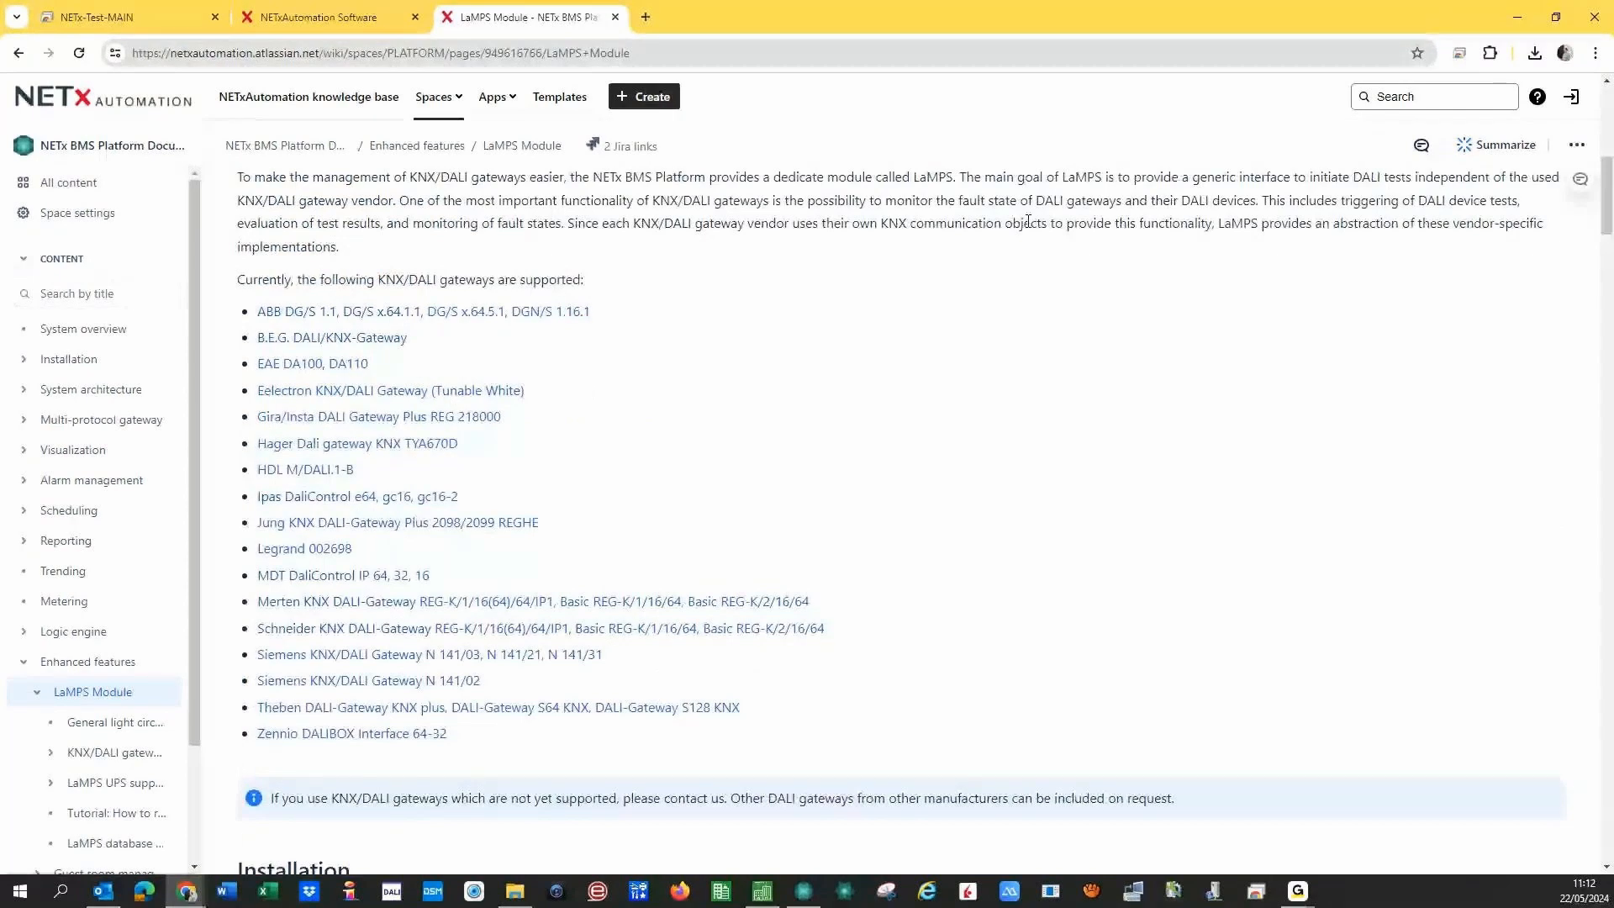
pyautogui.click(300, 320)
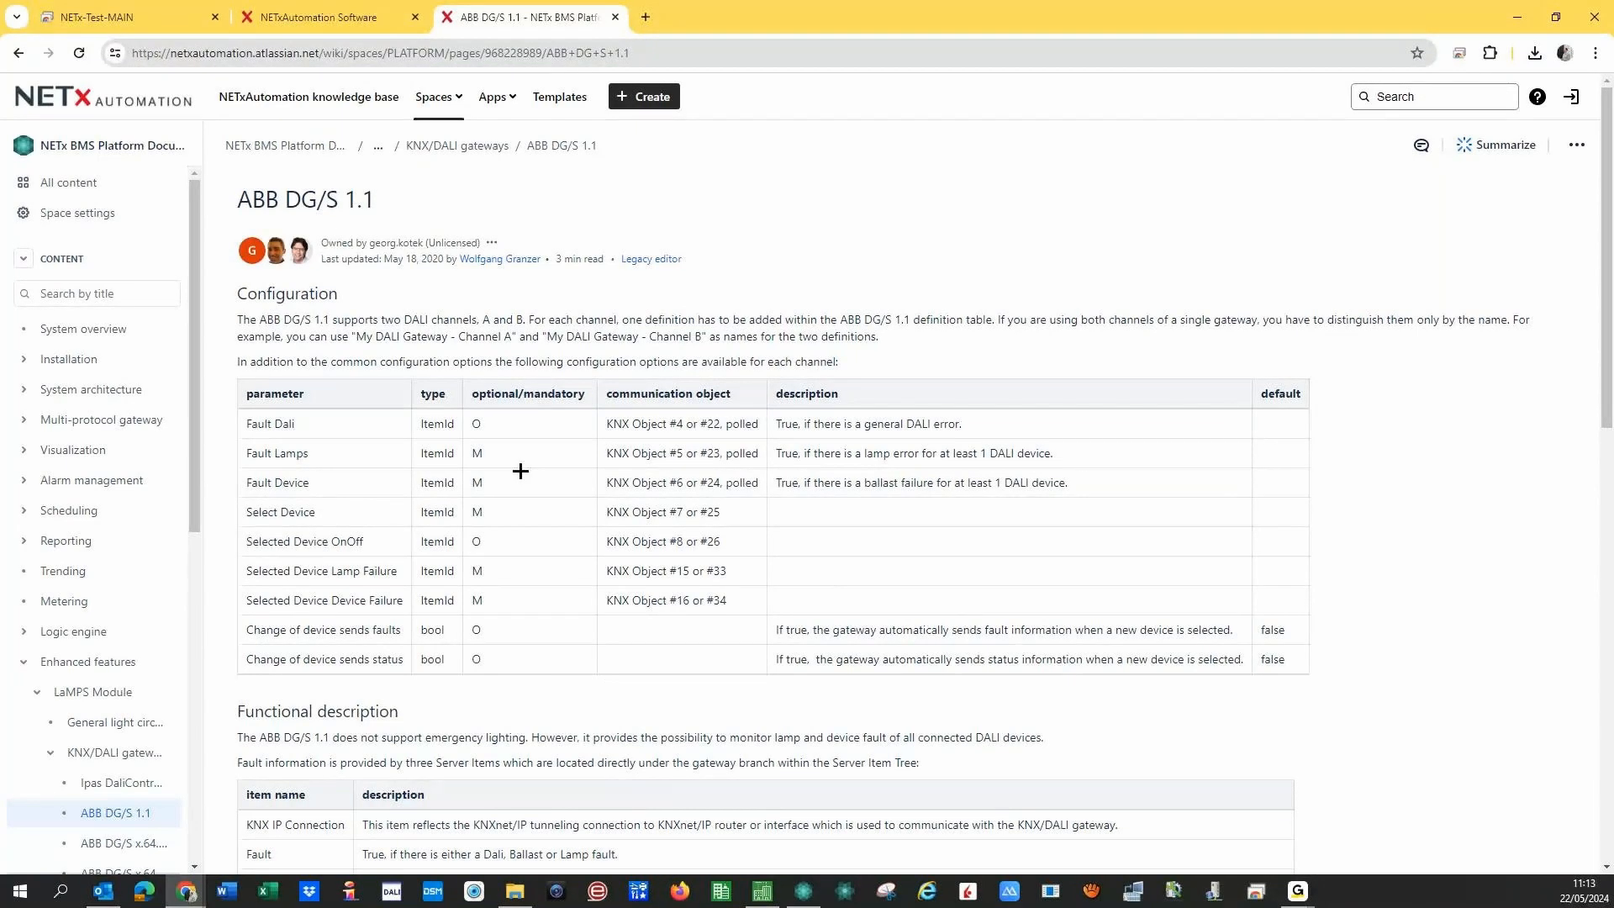
# - Switch back to the ETS6 project window
pyautogui.click(762, 889)
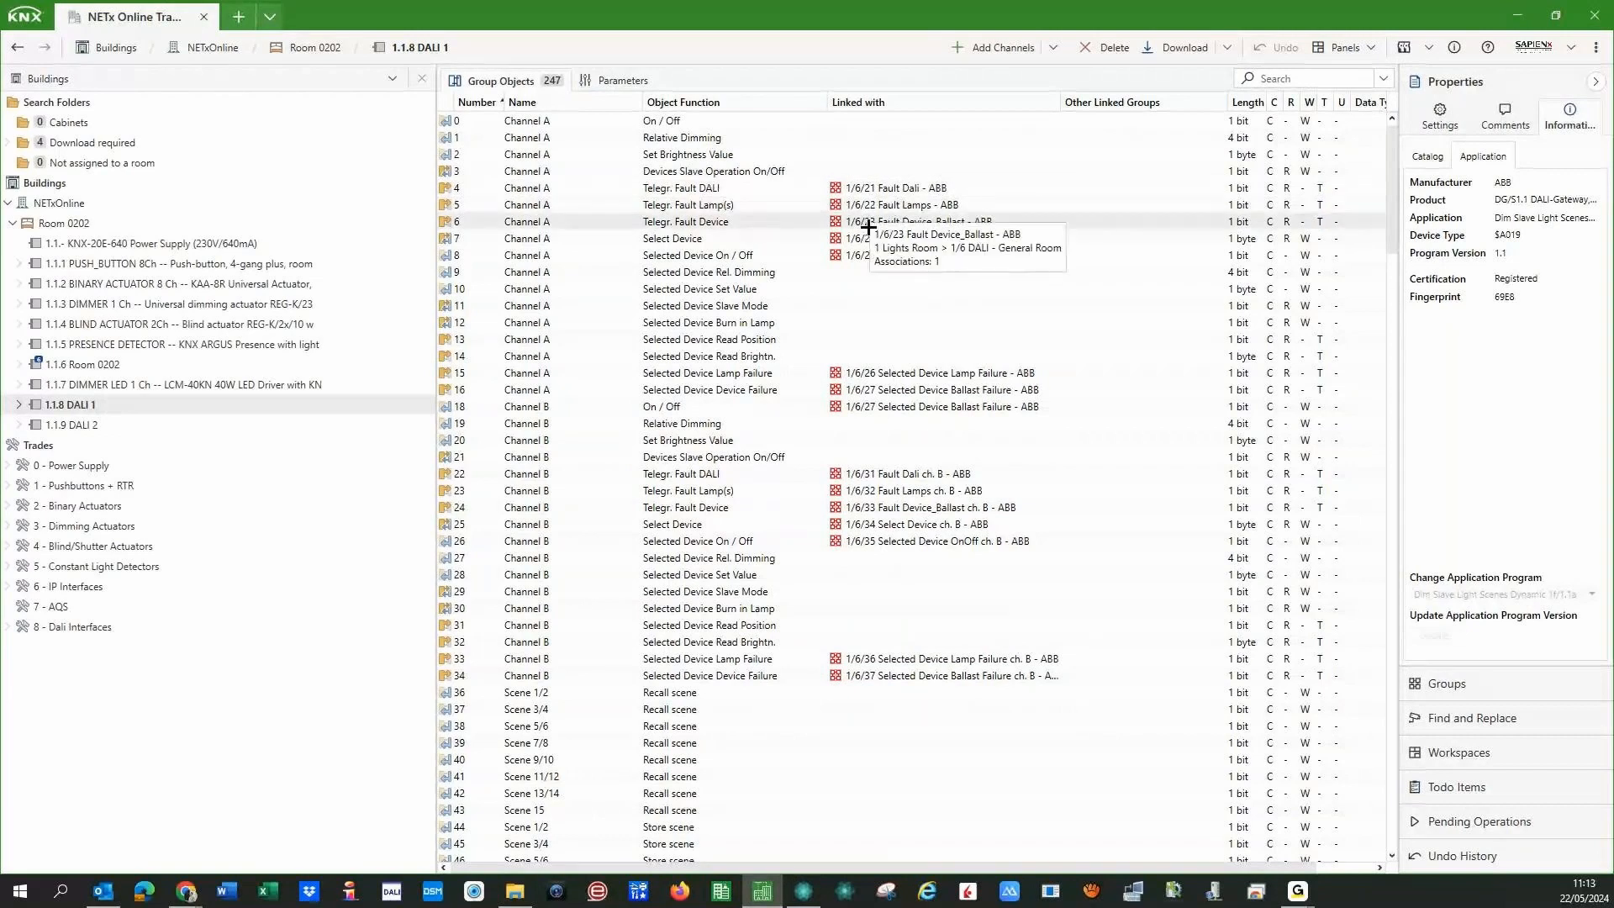
# - Open the properties of DALI 1's object 18, Channel B On / Off, to view its settings
pyautogui.moveTo(870, 192)
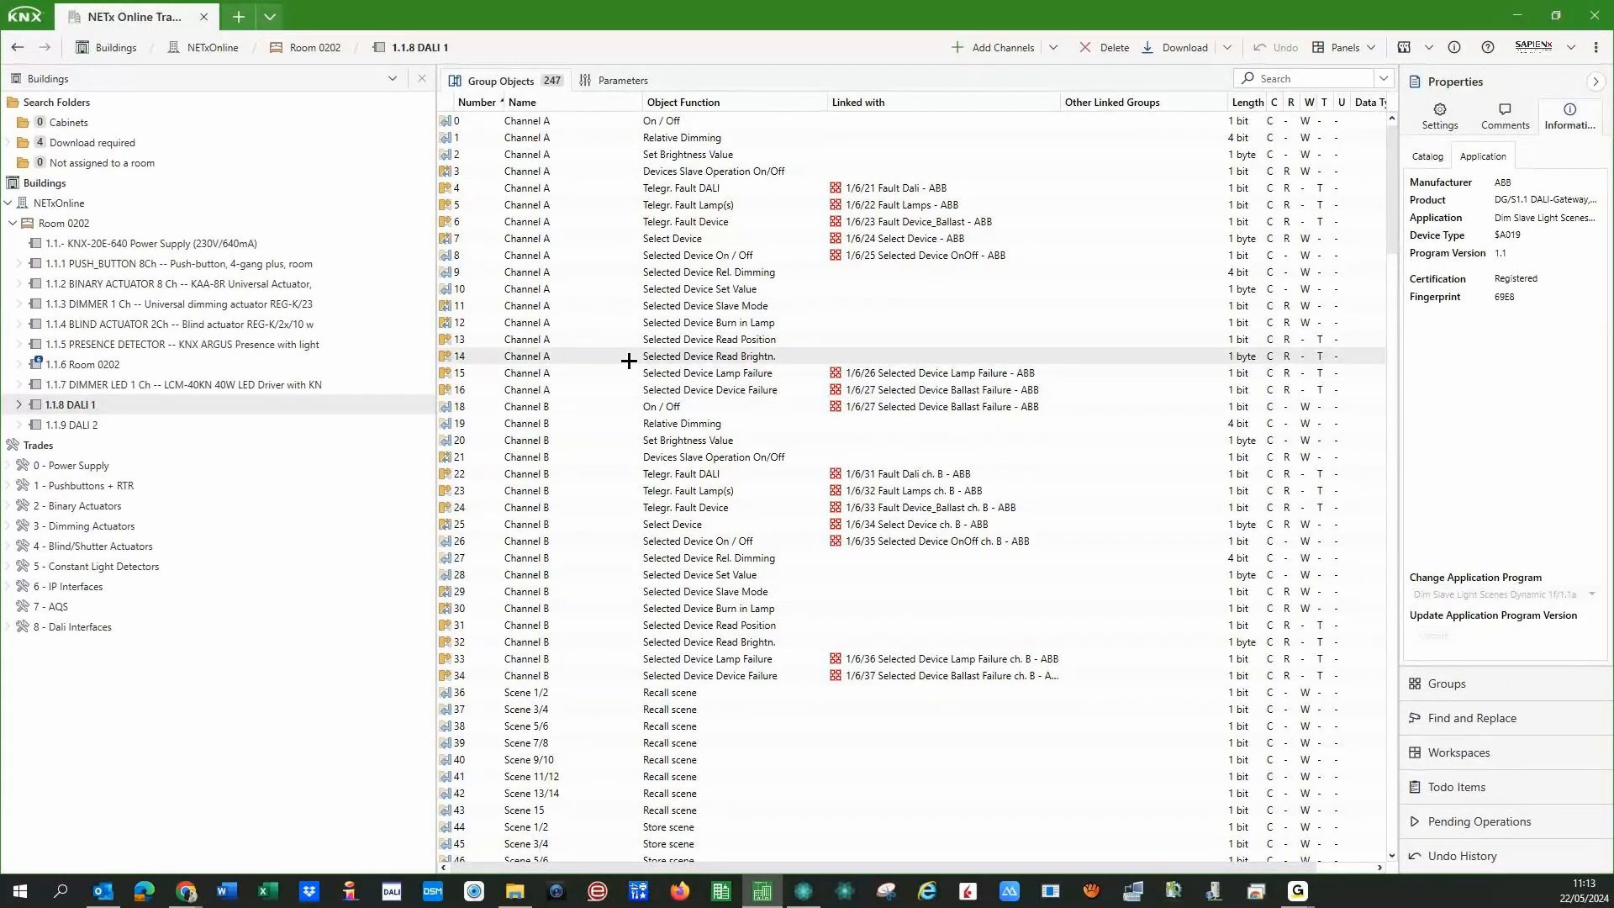
pyautogui.click(801, 406)
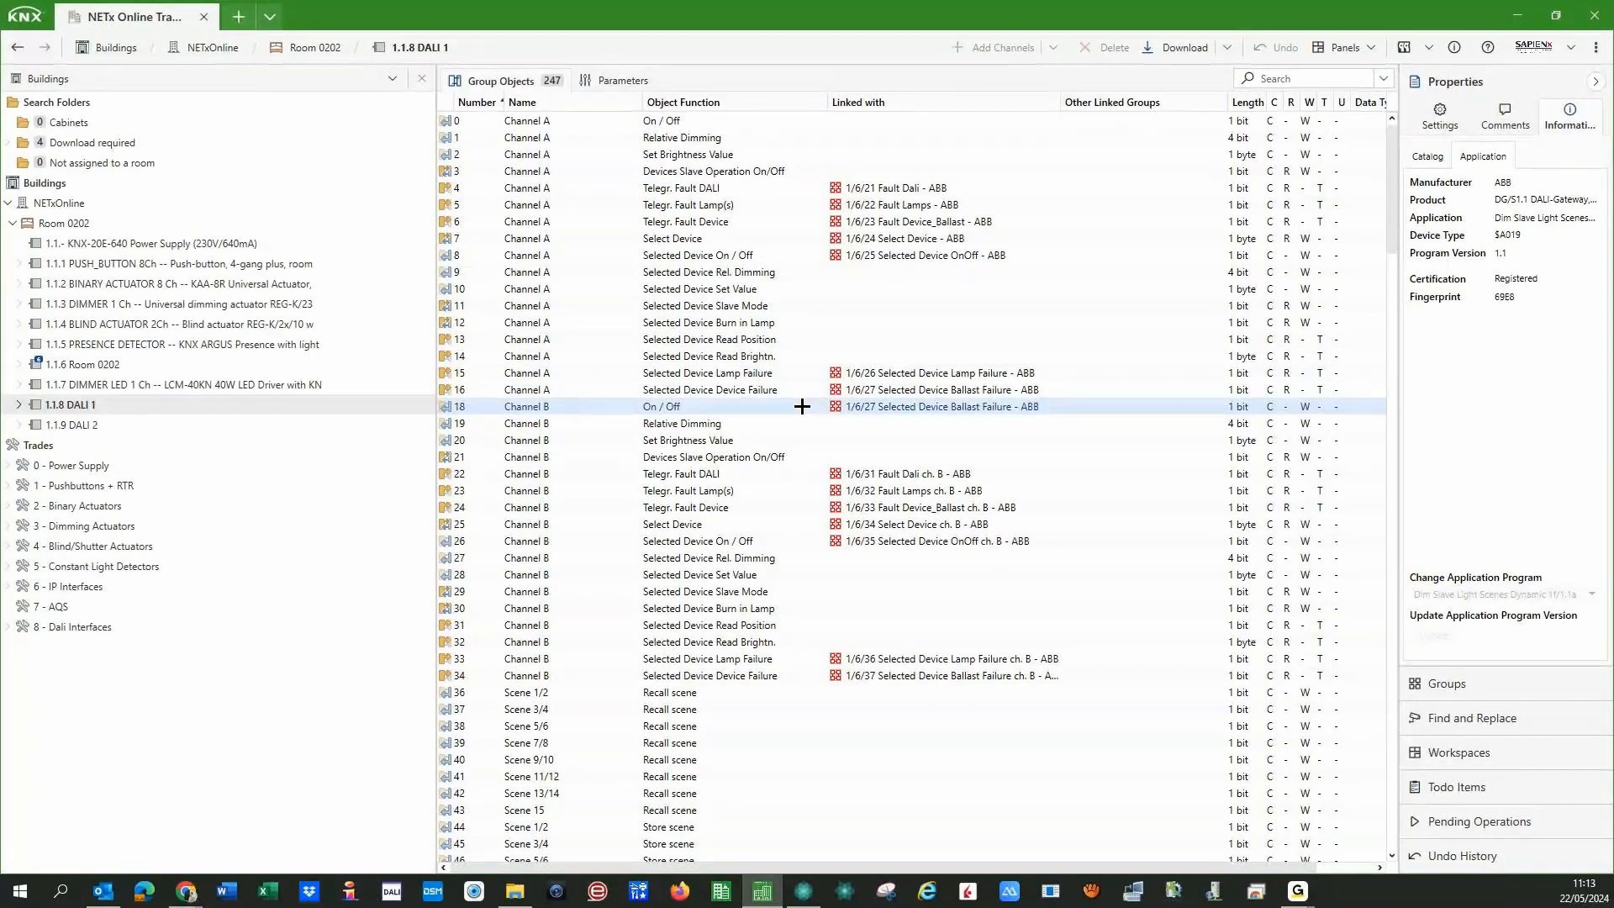
pyautogui.rightClick(802, 406)
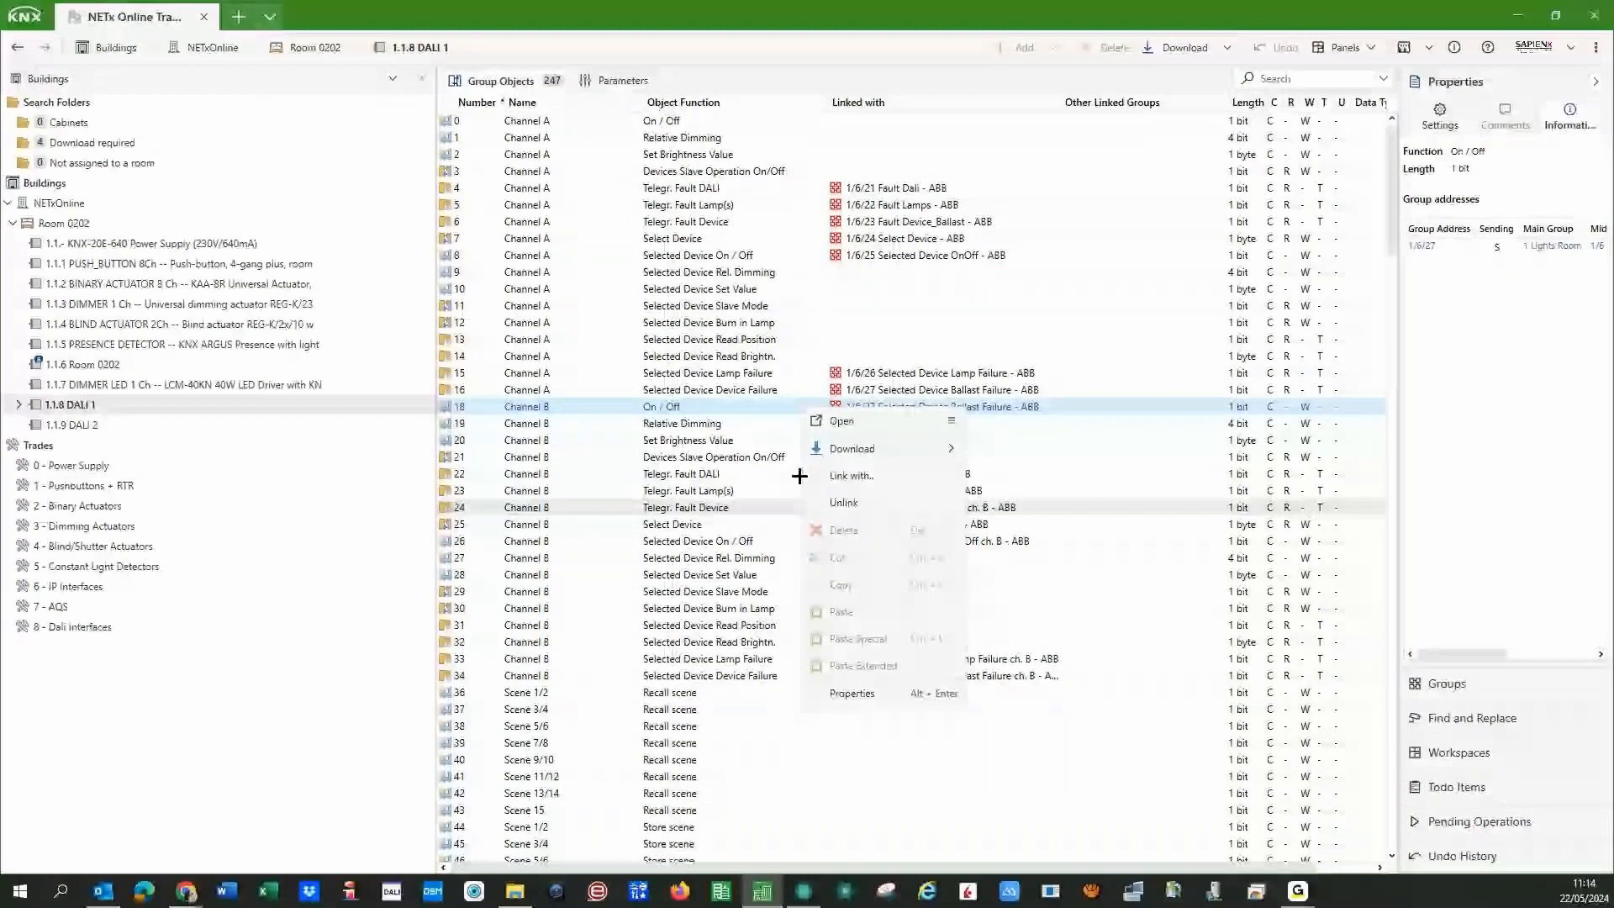
pyautogui.click(833, 420)
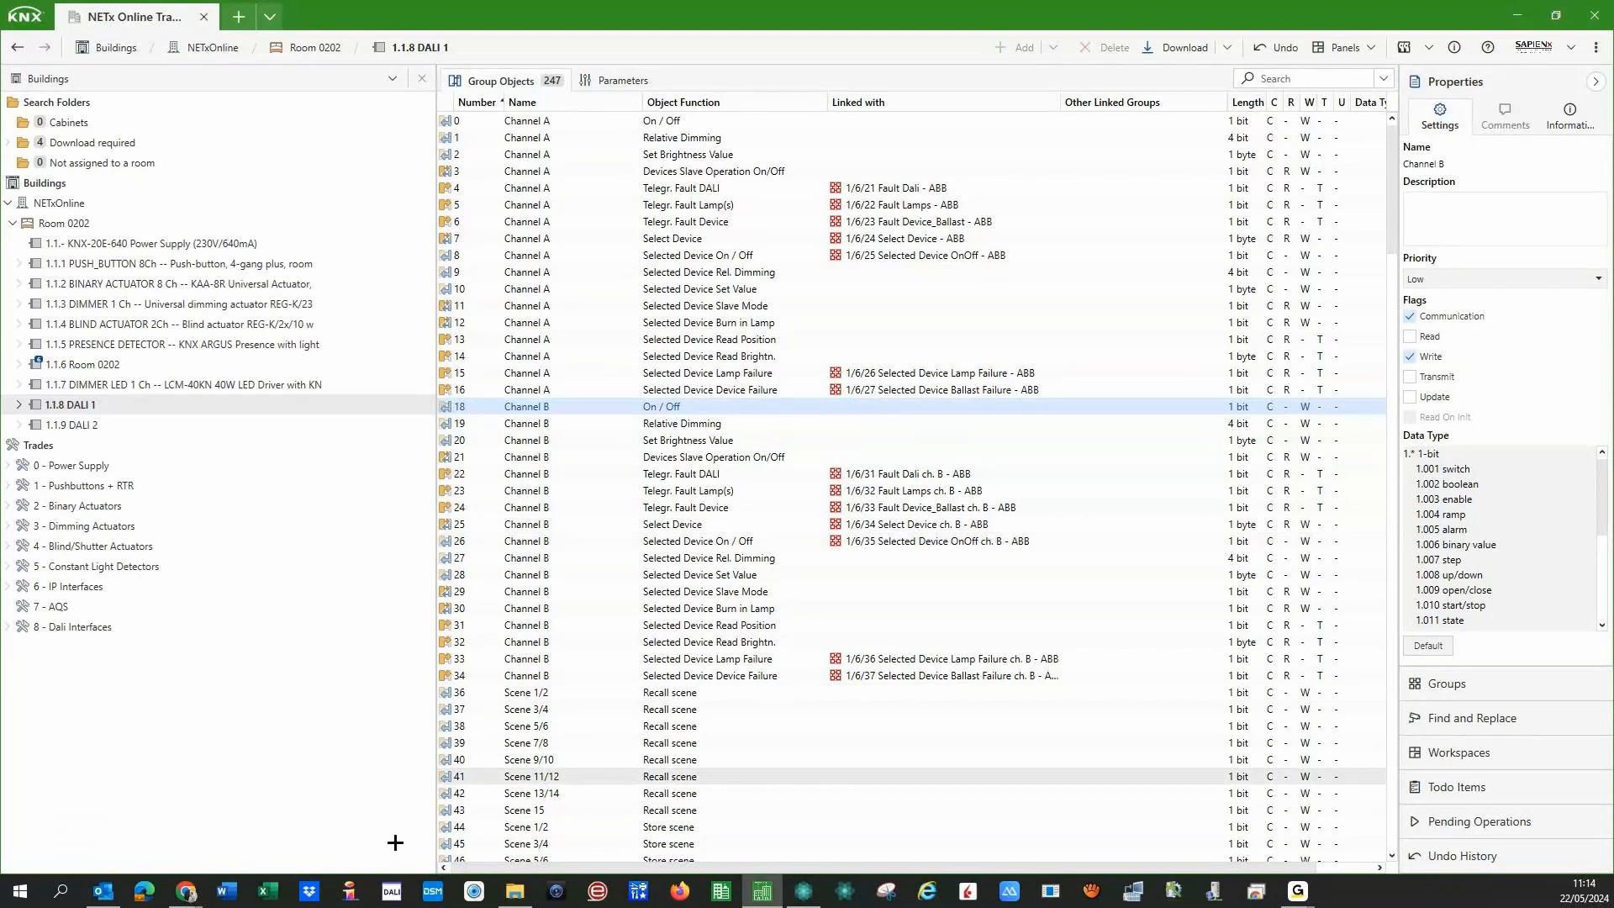
pyautogui.click(183, 896)
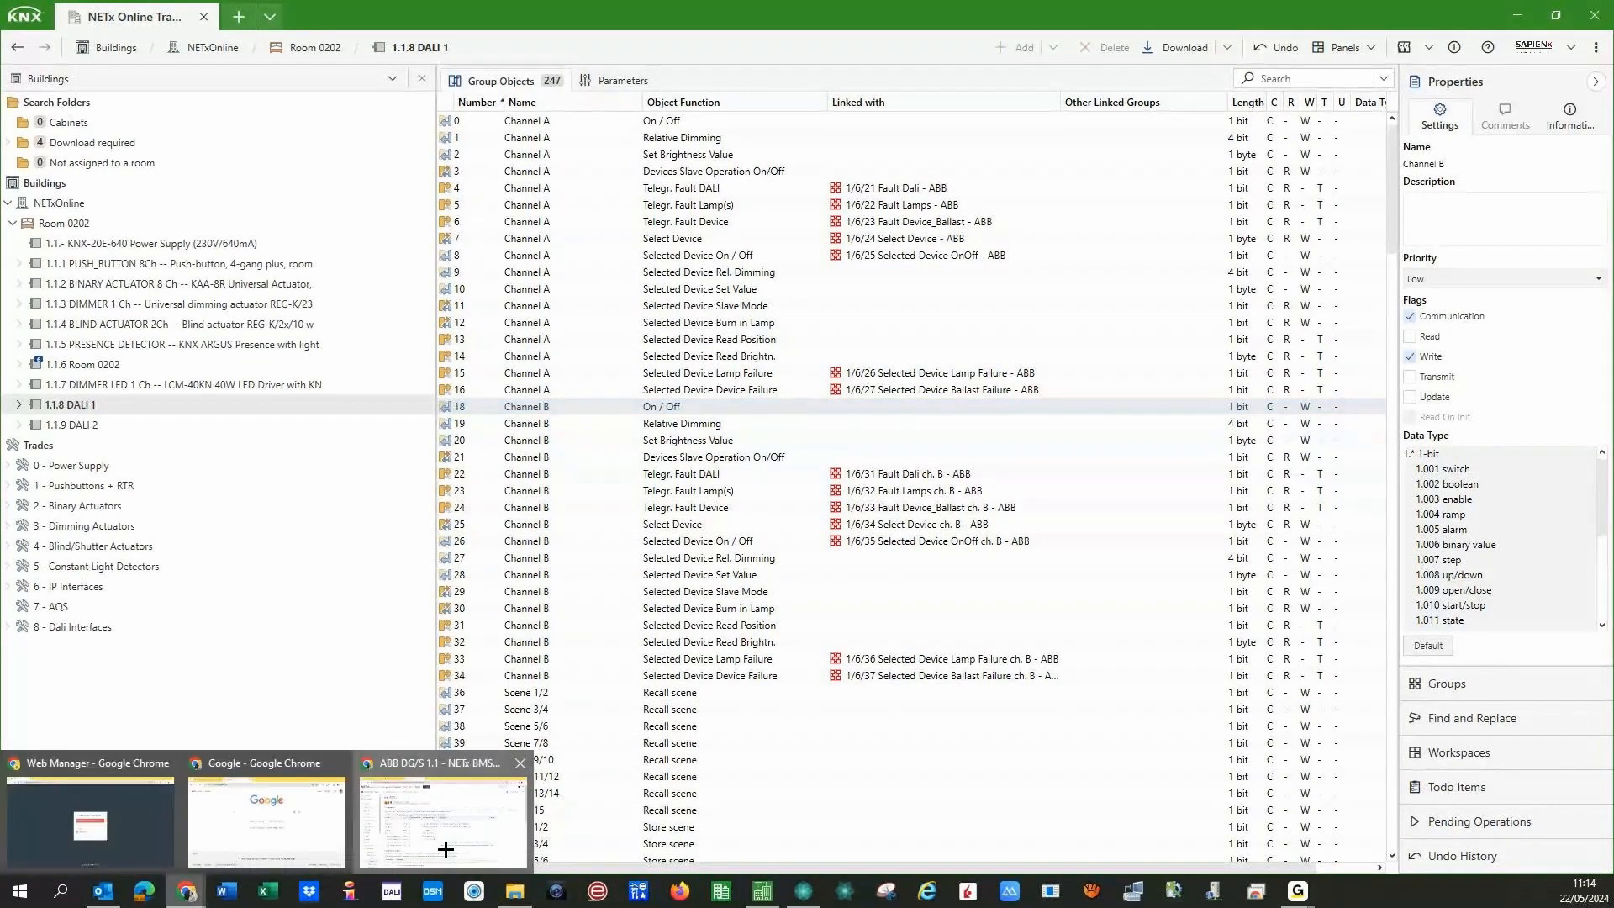
# - Return to the ABB DG/S 1.1 page, scroll to gateway-specific configuration, and open Ipas DaliControl
pyautogui.click(445, 849)
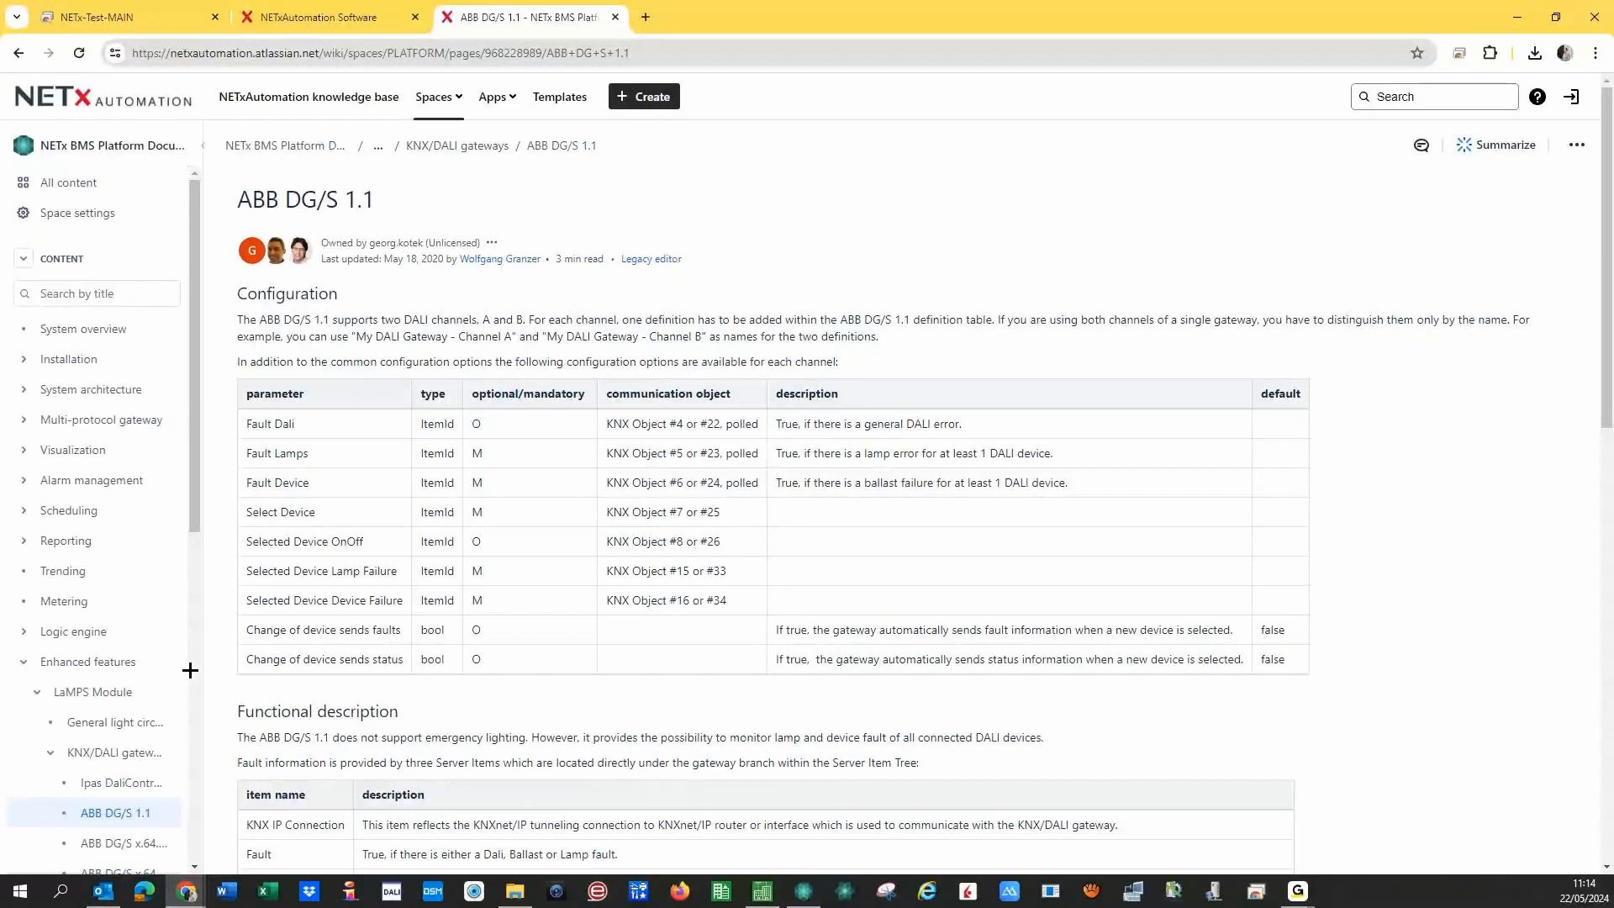
pyautogui.scroll(-7, 190, 670)
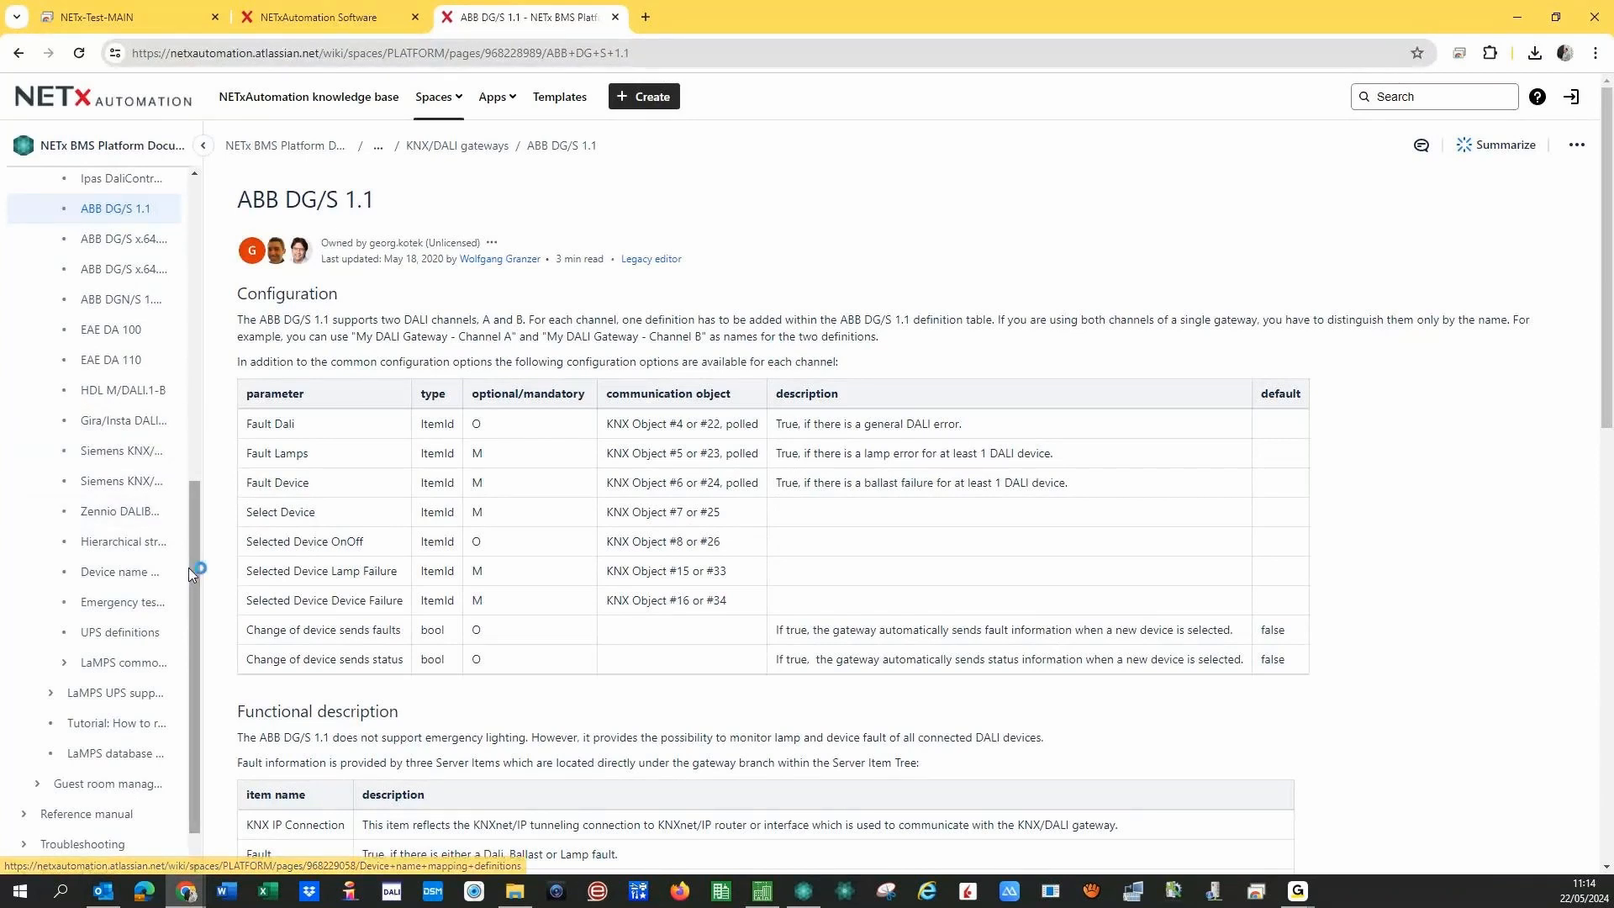
pyautogui.moveTo(193, 563); pyautogui.dragTo(222, 436)
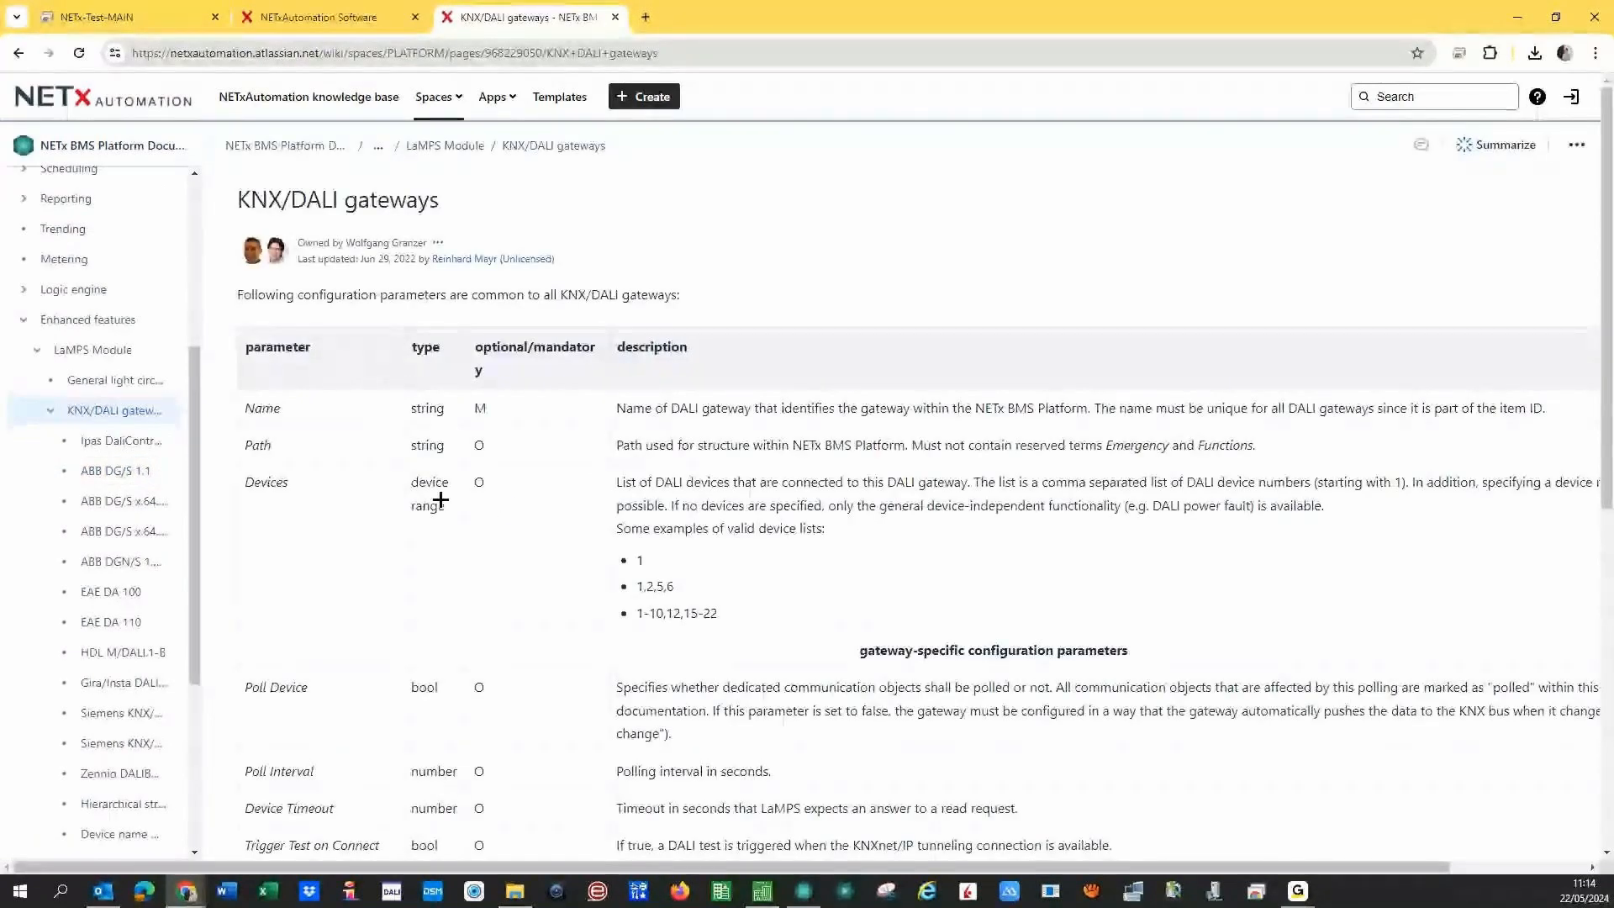
pyautogui.scroll(-6, 441, 499)
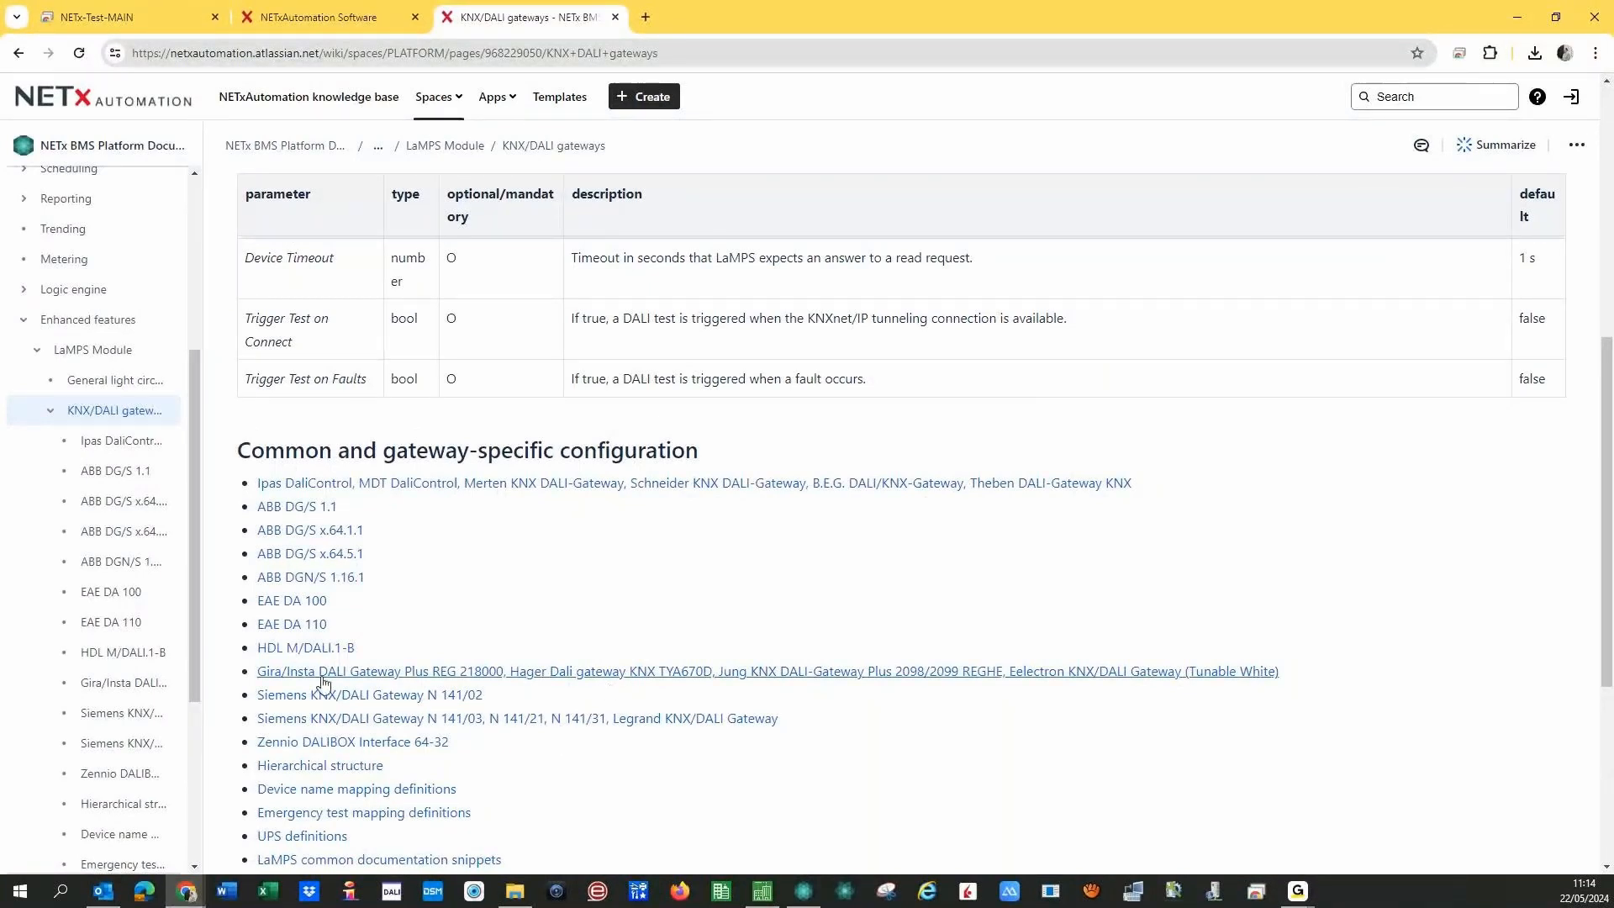
pyautogui.click(731, 490)
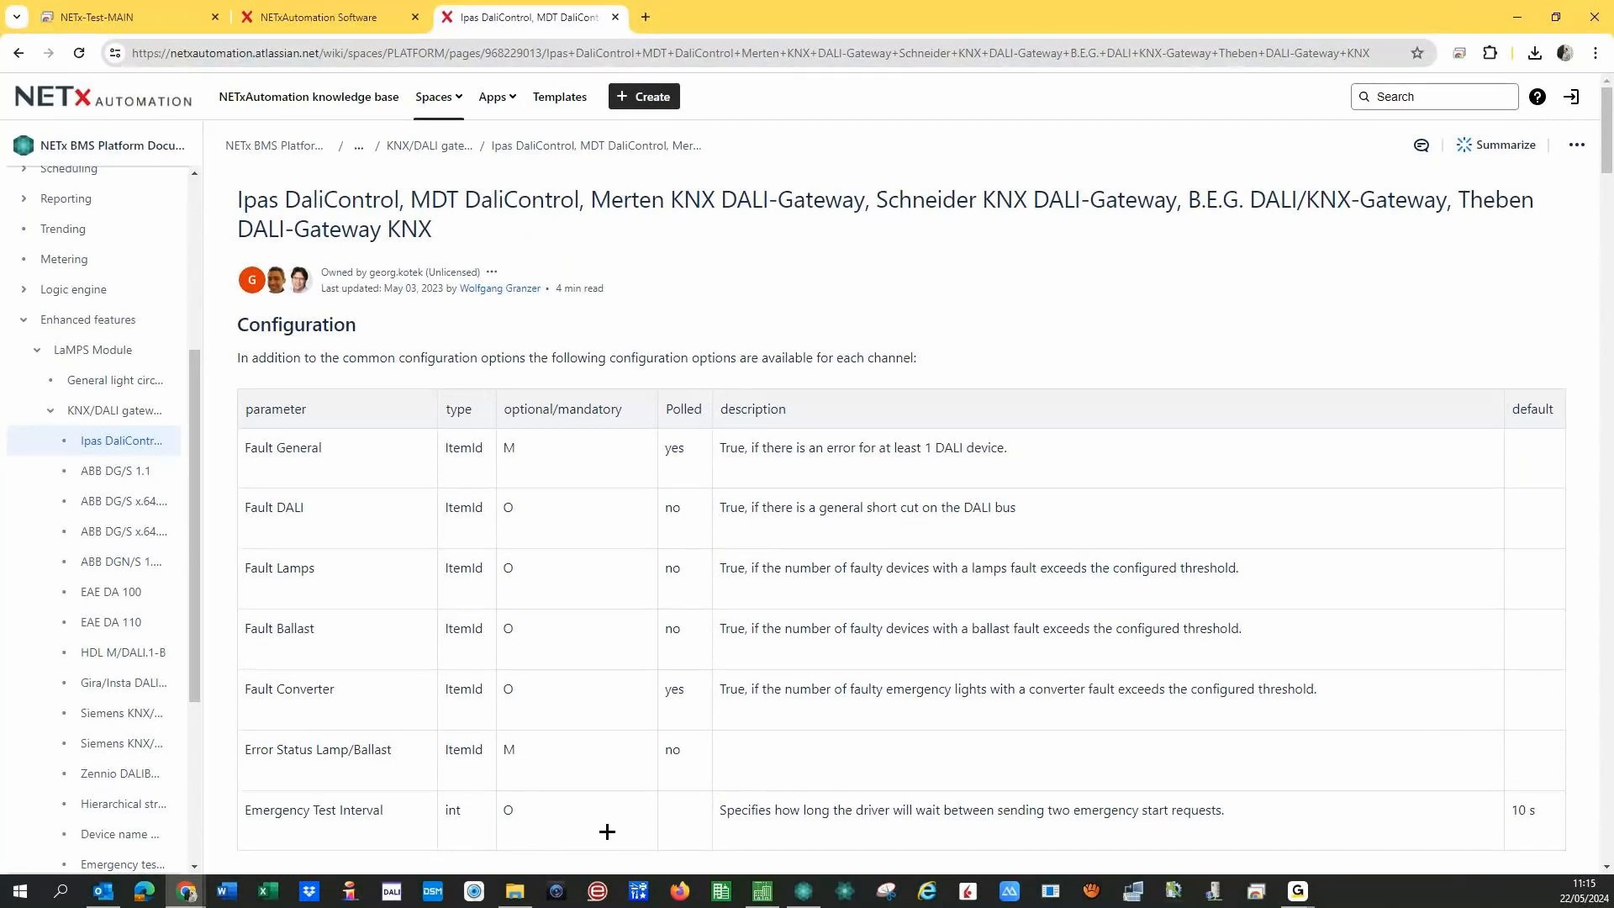
# - In ETS6, select device 1.1.9 DALI 2 to list its 179 group objects
pyautogui.click(762, 891)
pyautogui.click(134, 424)
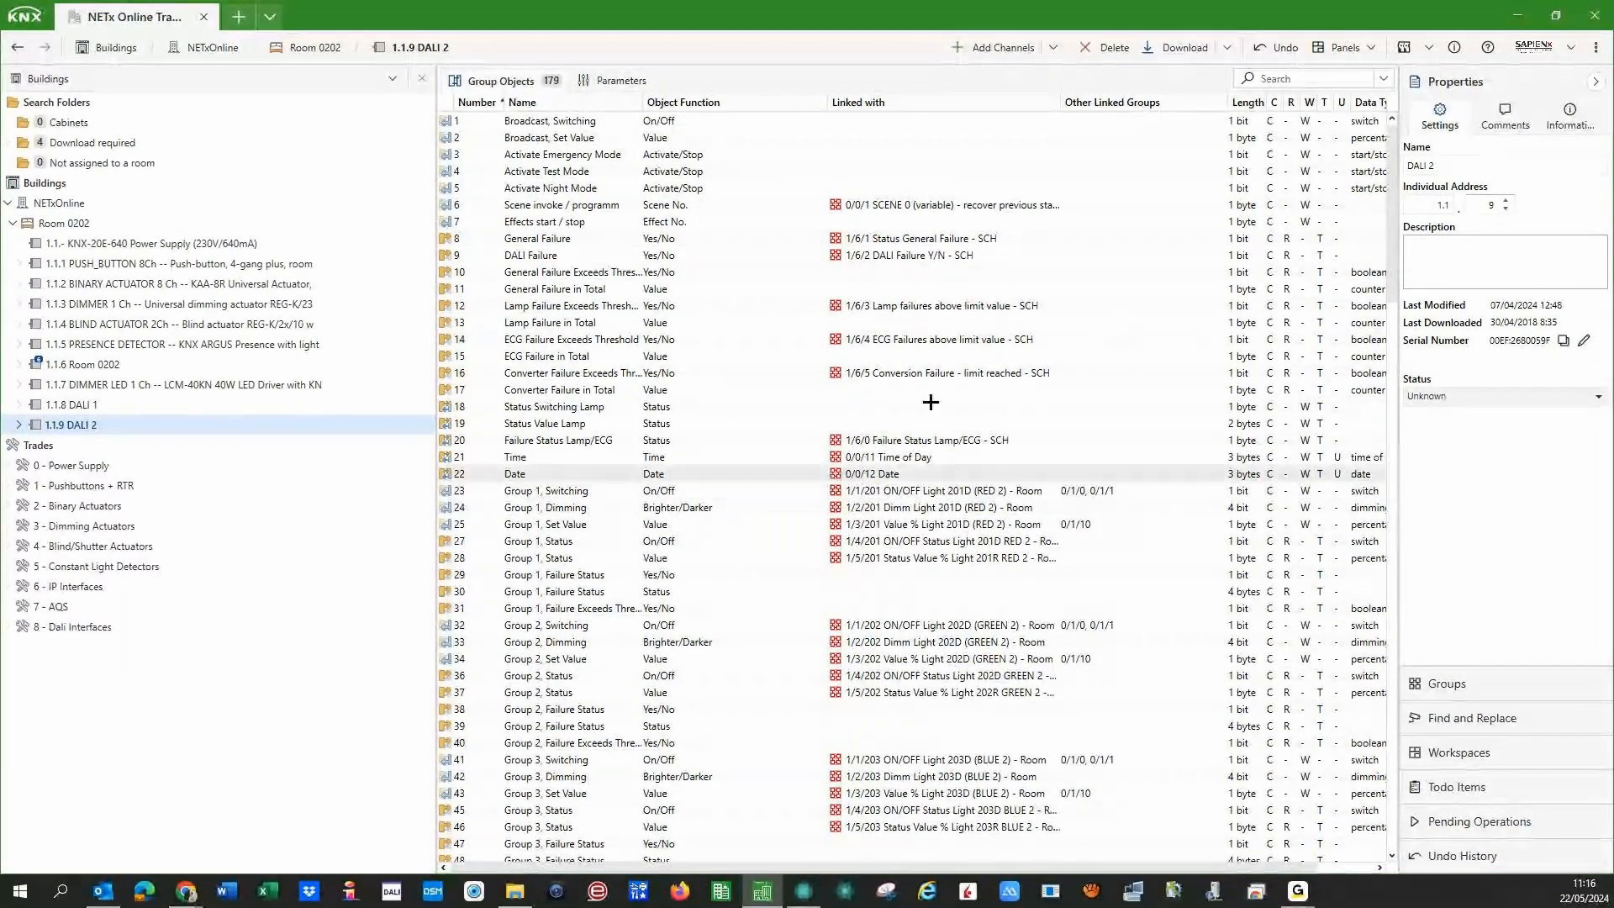
# - Open the NETx BMS App Secure export panel with NETx BMS Platform as target server
pyautogui.click(1359, 48)
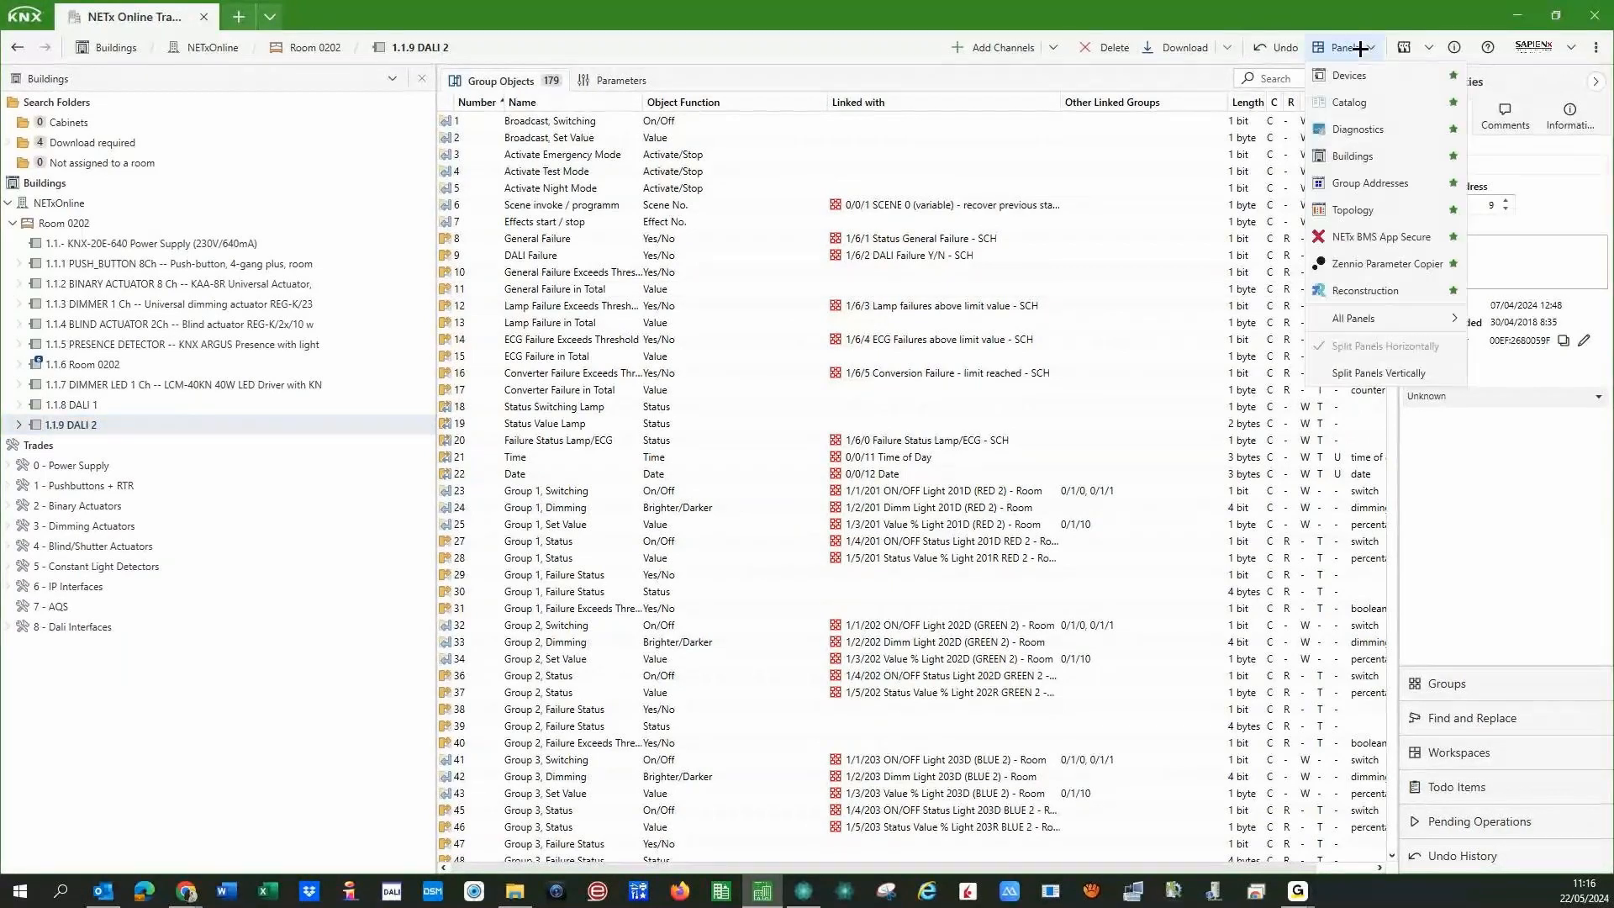
pyautogui.click(1379, 237)
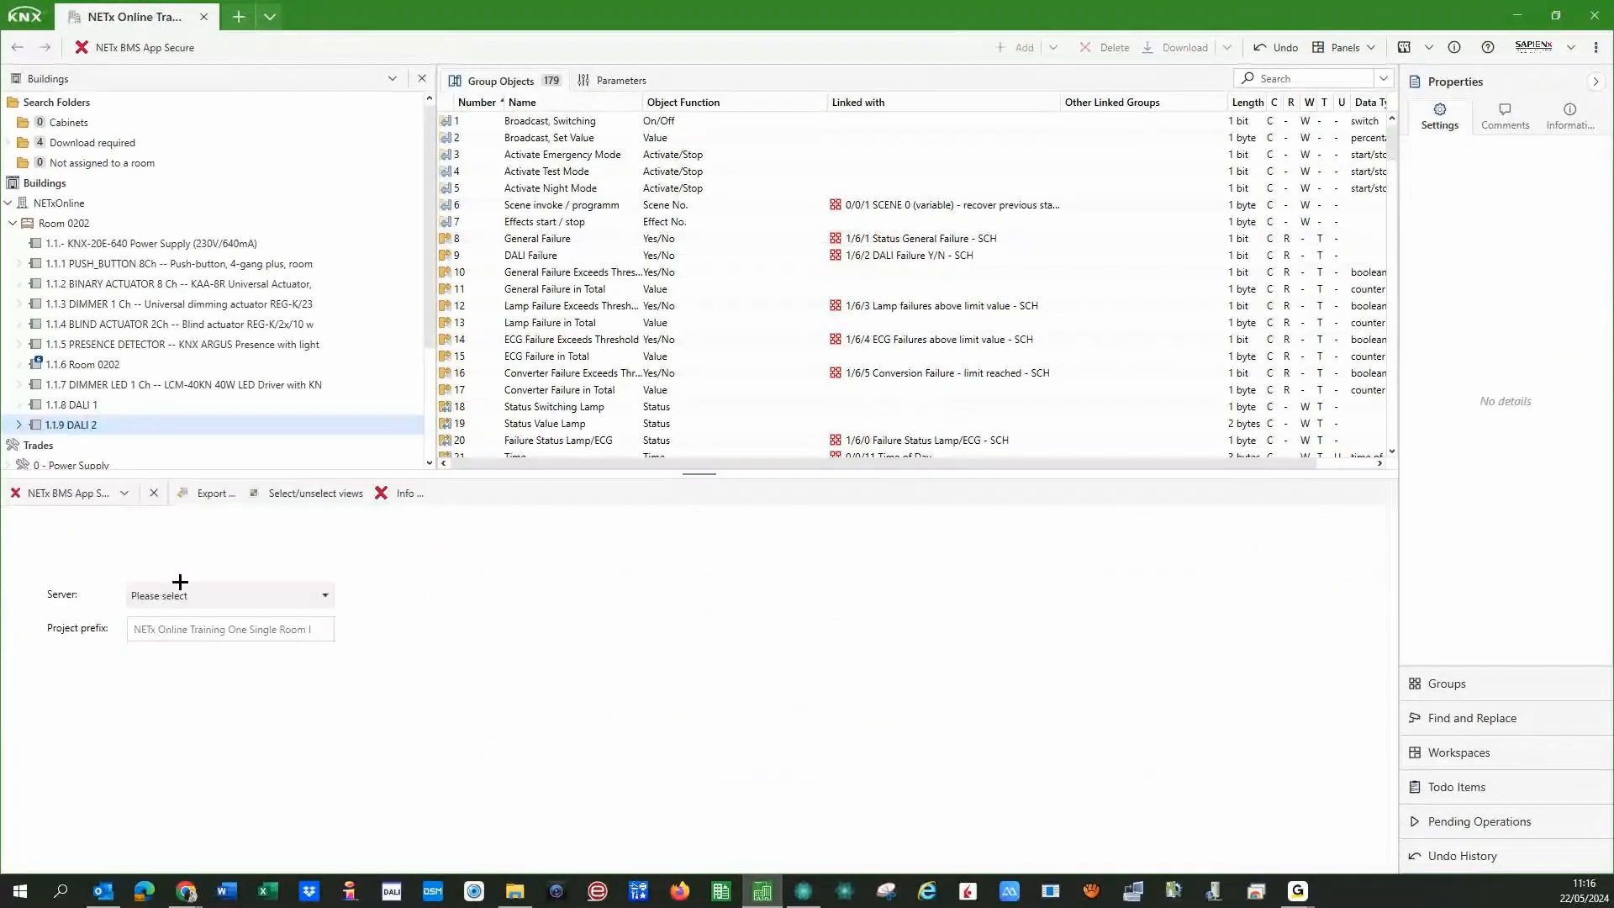
pyautogui.click(205, 600)
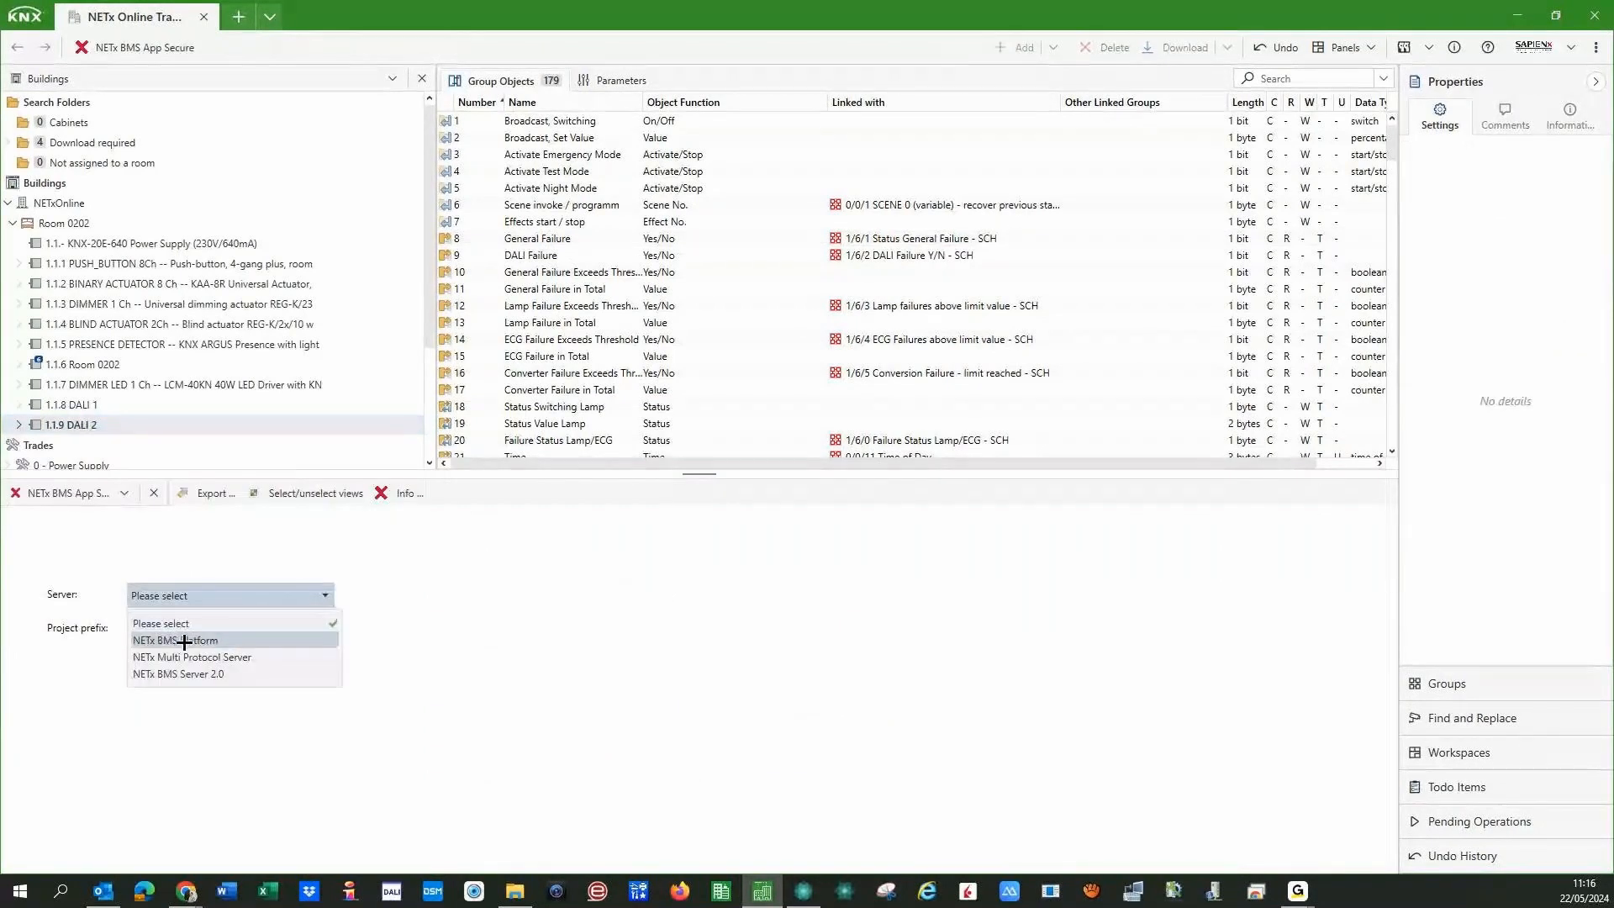
pyautogui.click(184, 640)
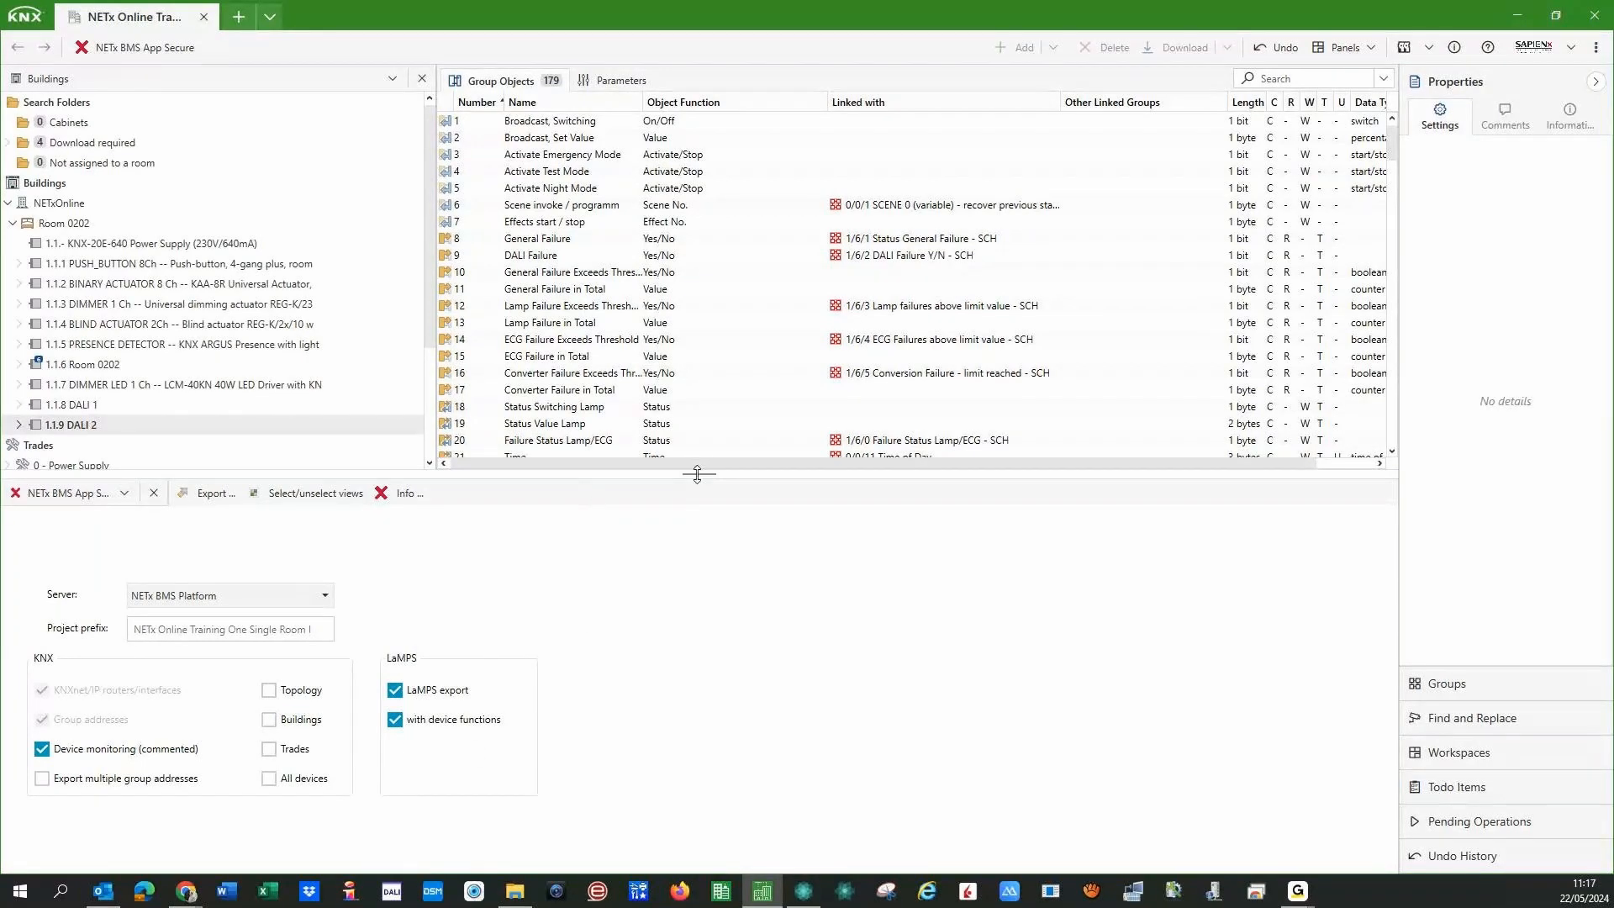
pyautogui.moveTo(698, 473); pyautogui.dragTo(691, 587)
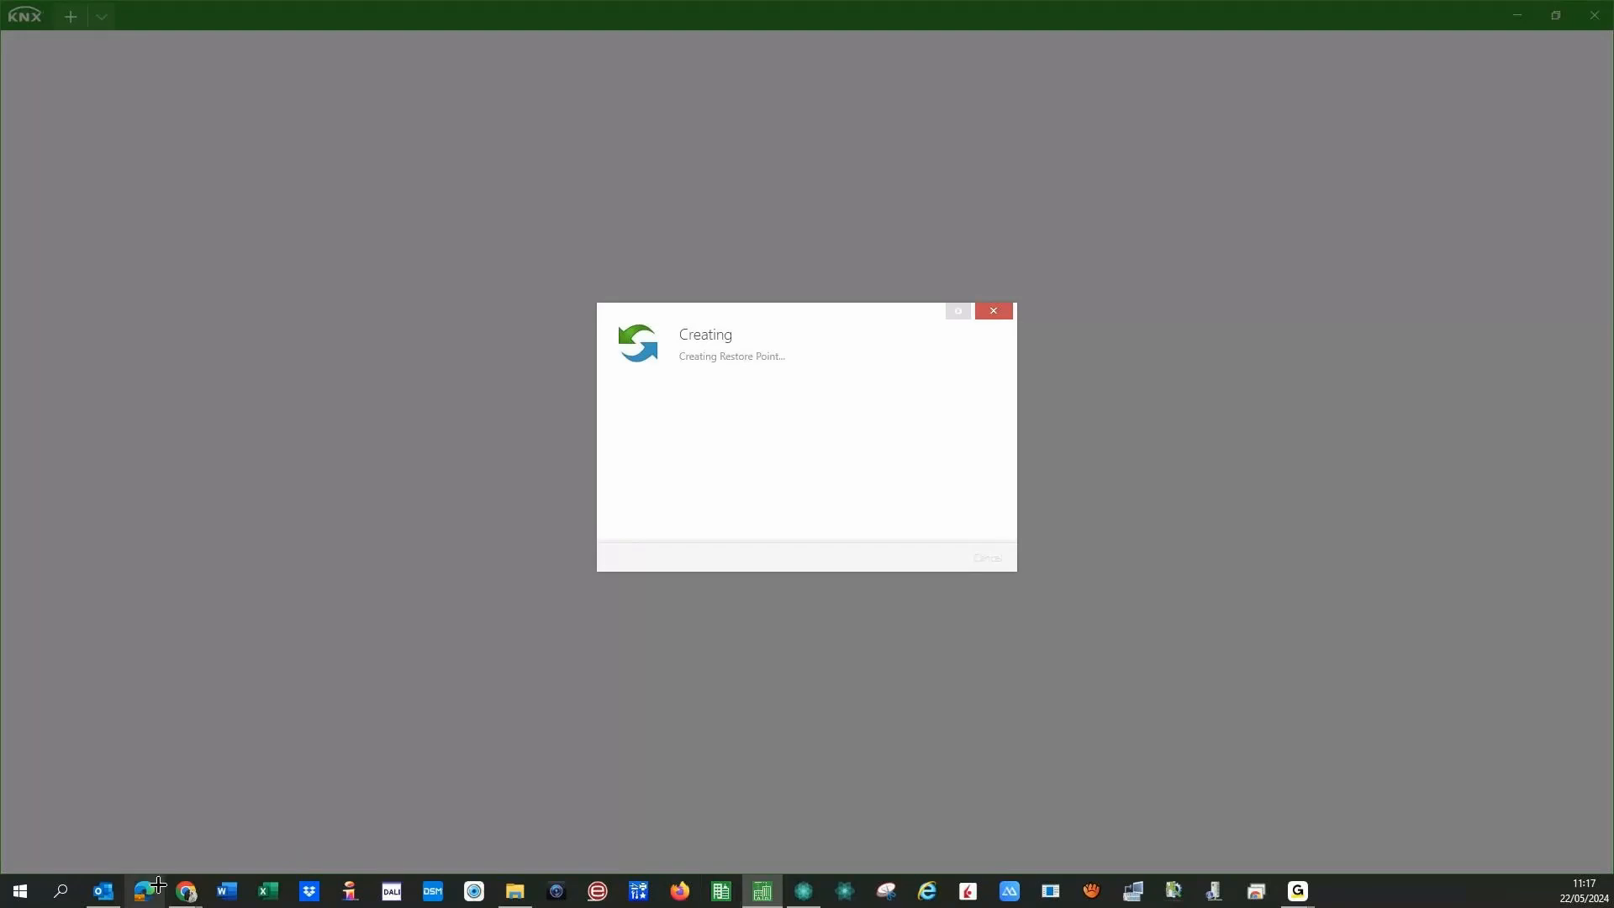
# - In NETx Core Server Studio, start KNX > ETS import and acknowledge the restart notice
pyautogui.click(819, 890)
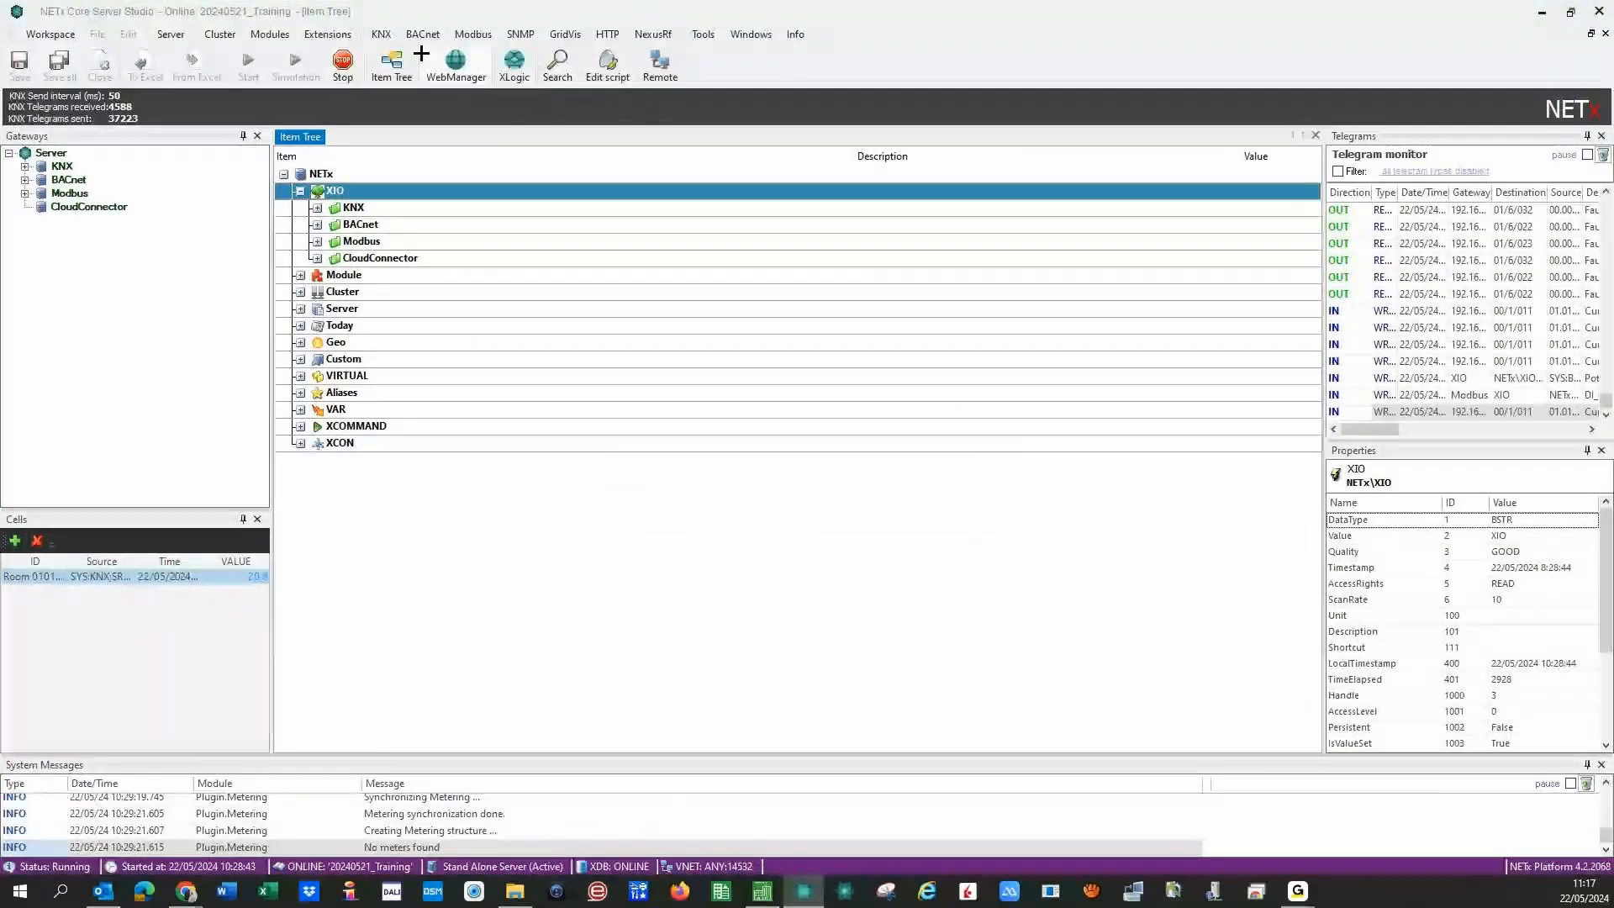
pyautogui.click(380, 34)
pyautogui.click(380, 34)
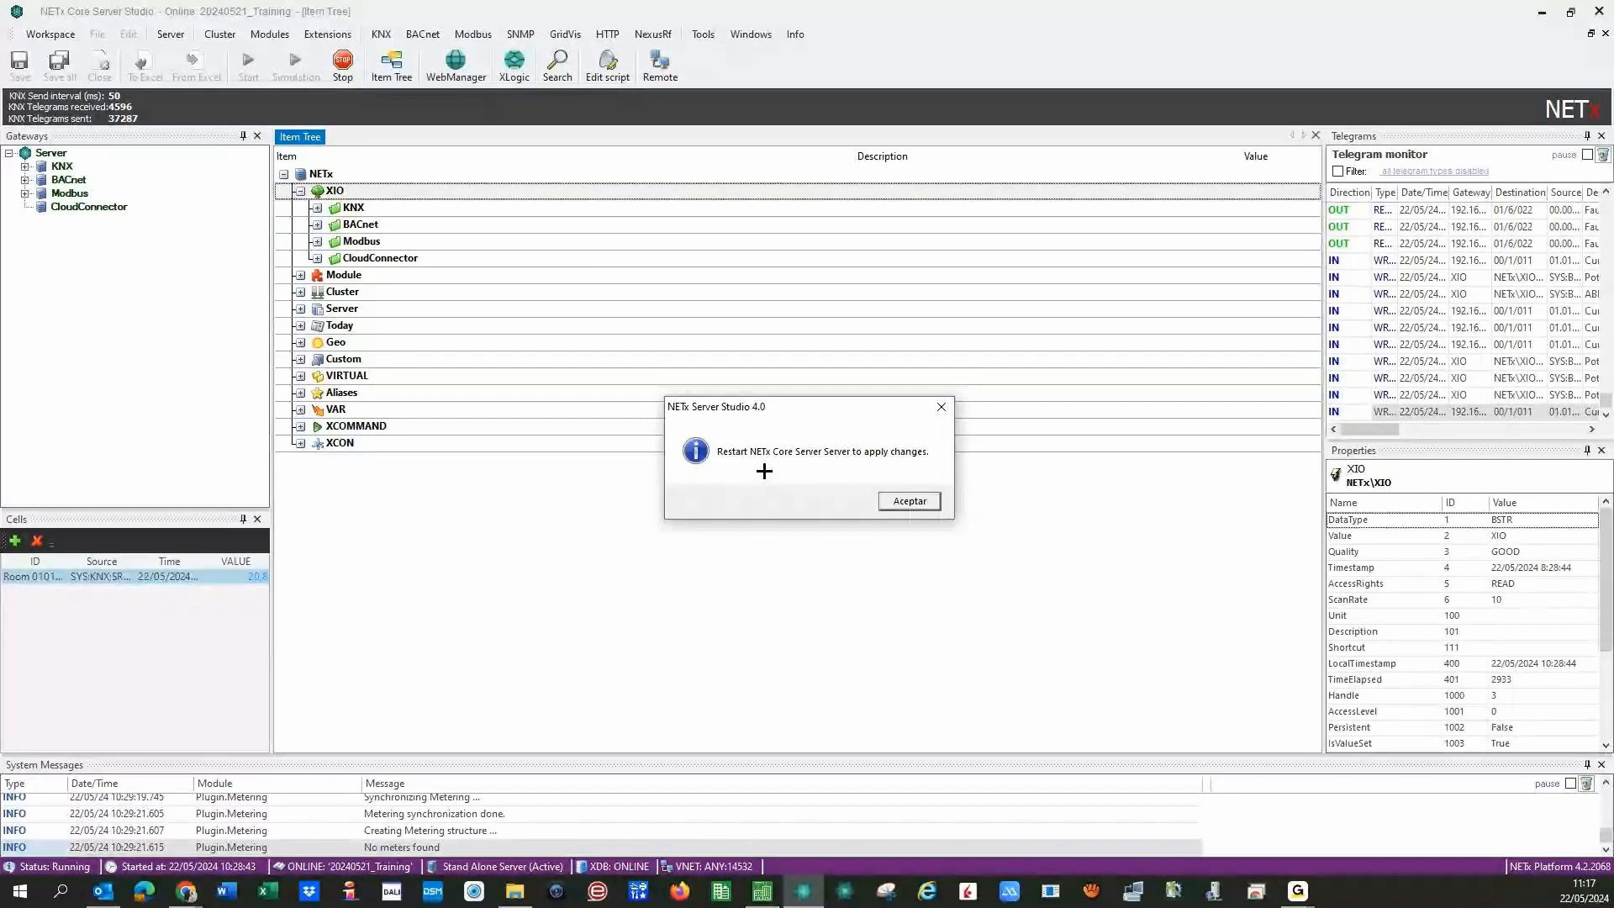
pyautogui.press('Return')
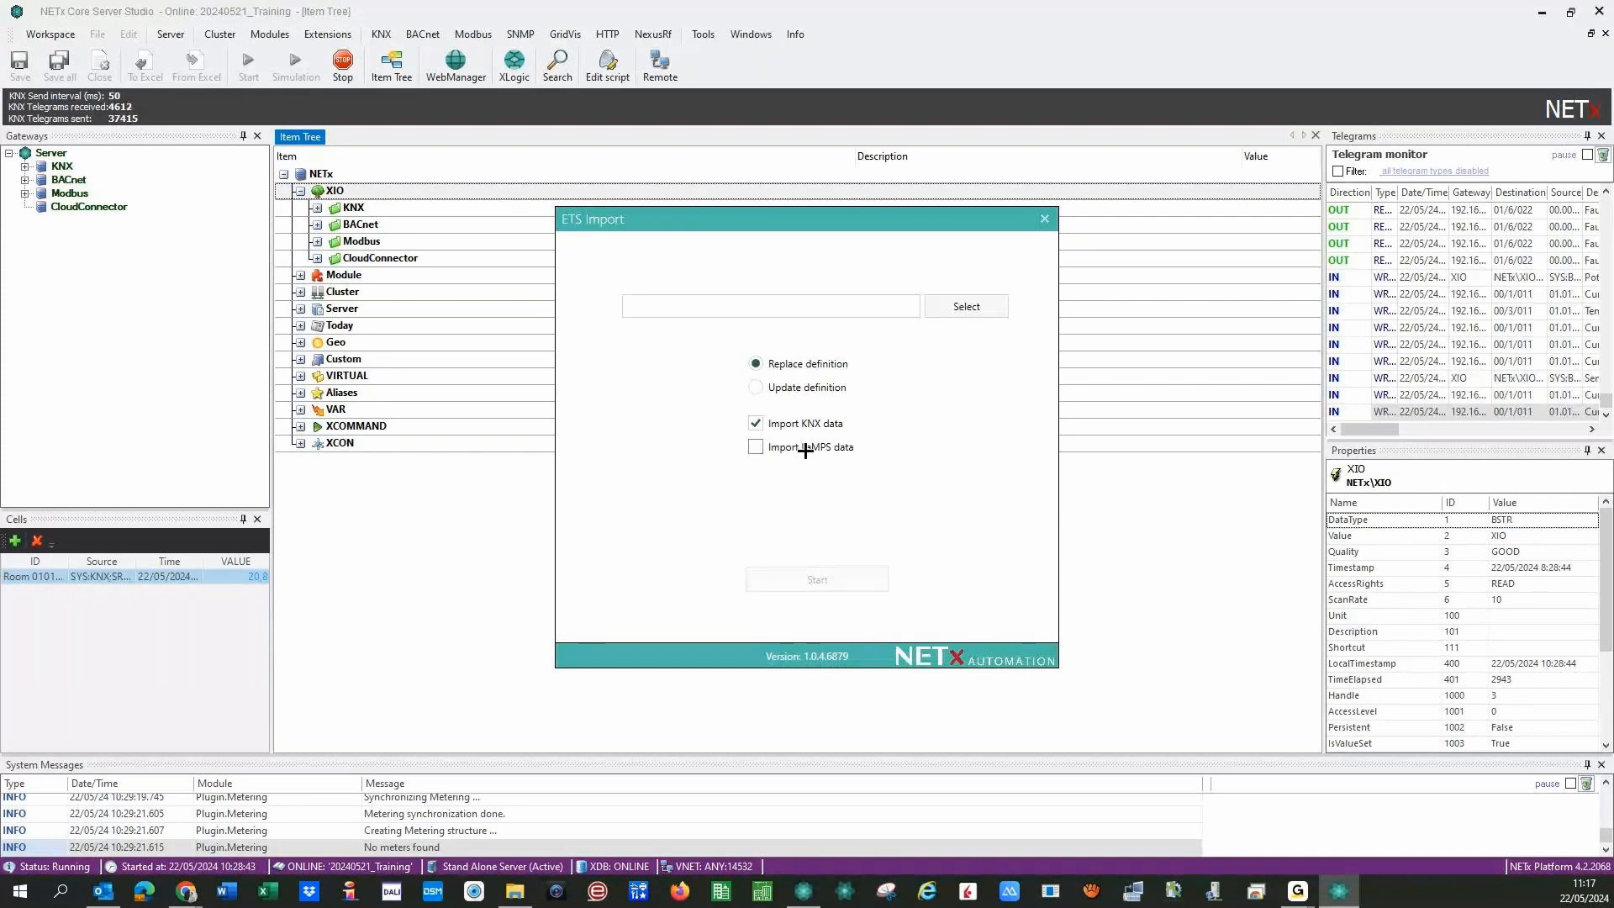
# - Set the ETS import to update definitions with LaMPS and KNX data, then close it
pyautogui.click(755, 446)
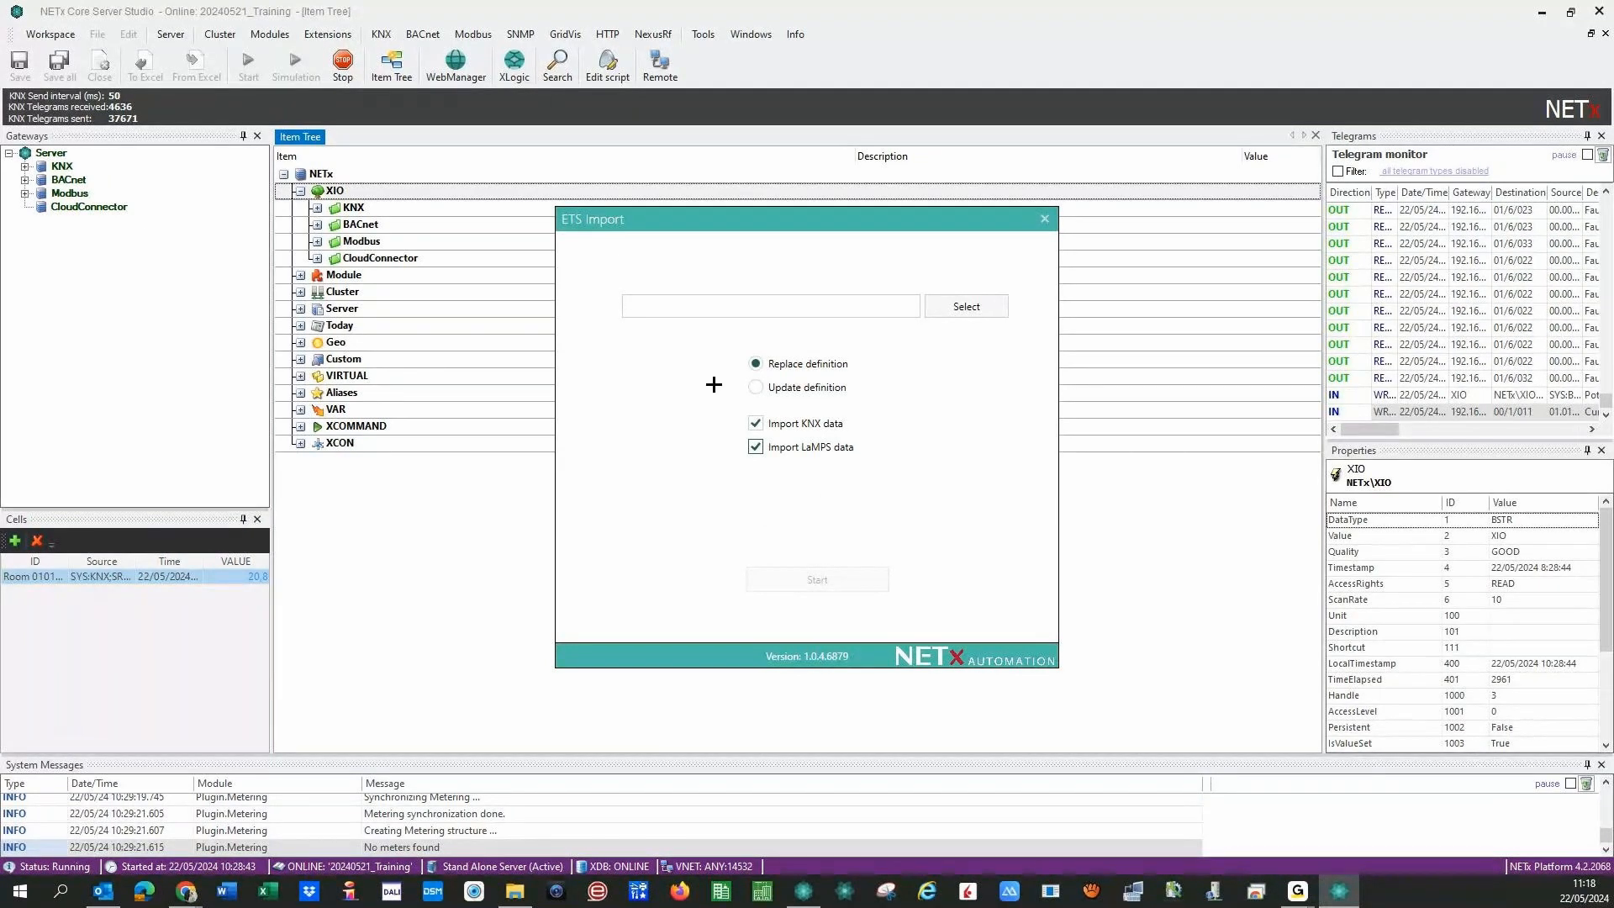
pyautogui.click(754, 386)
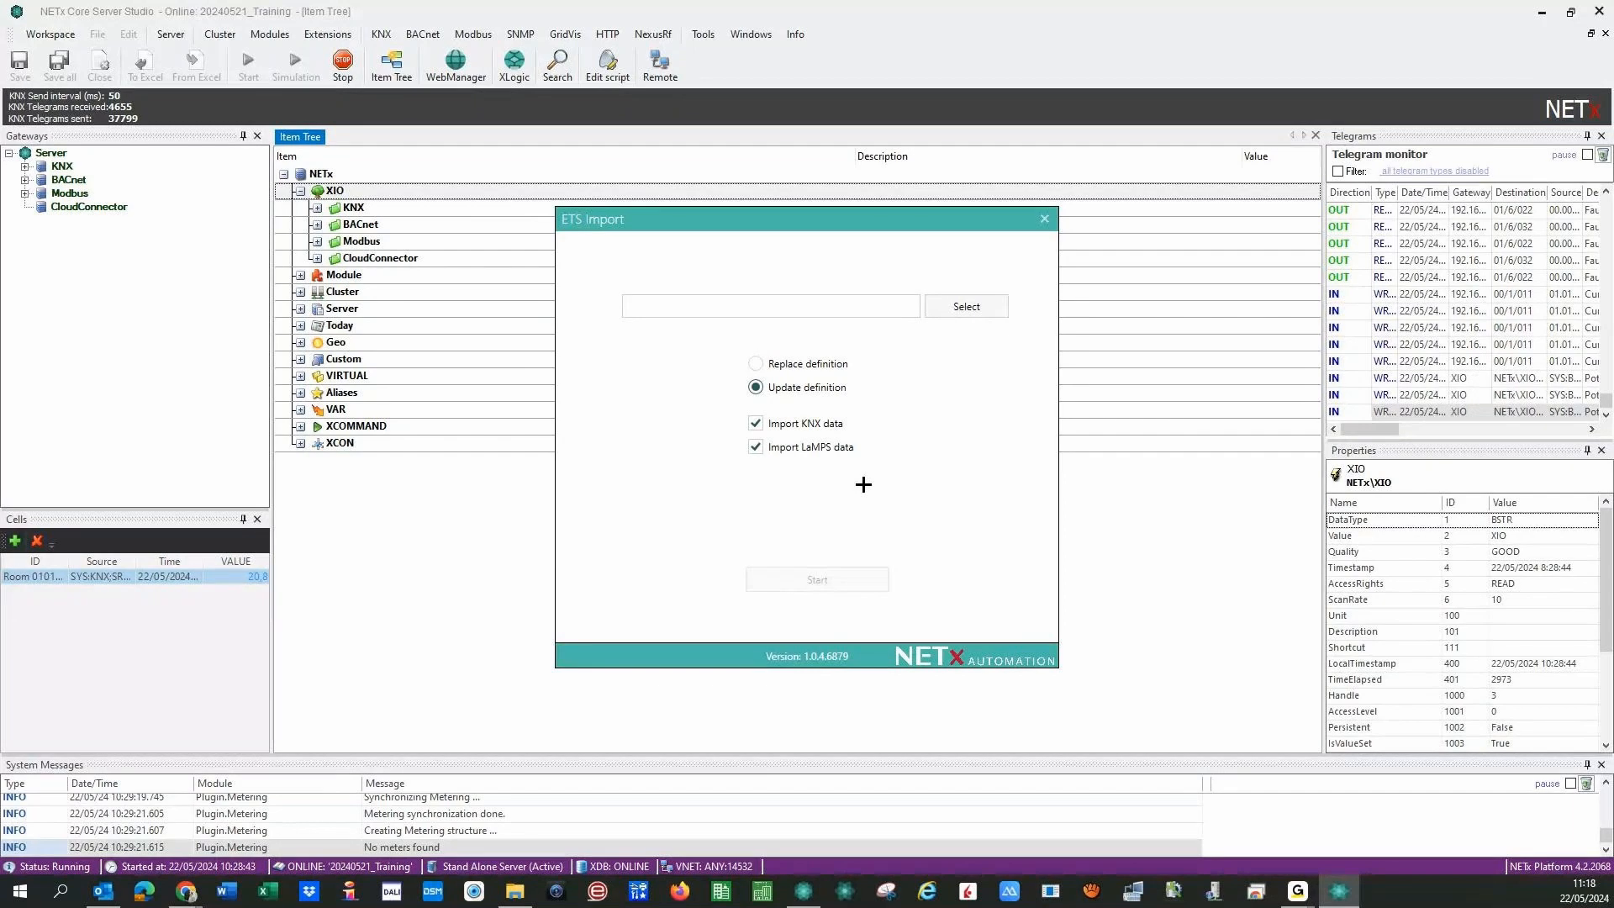
pyautogui.click(955, 311)
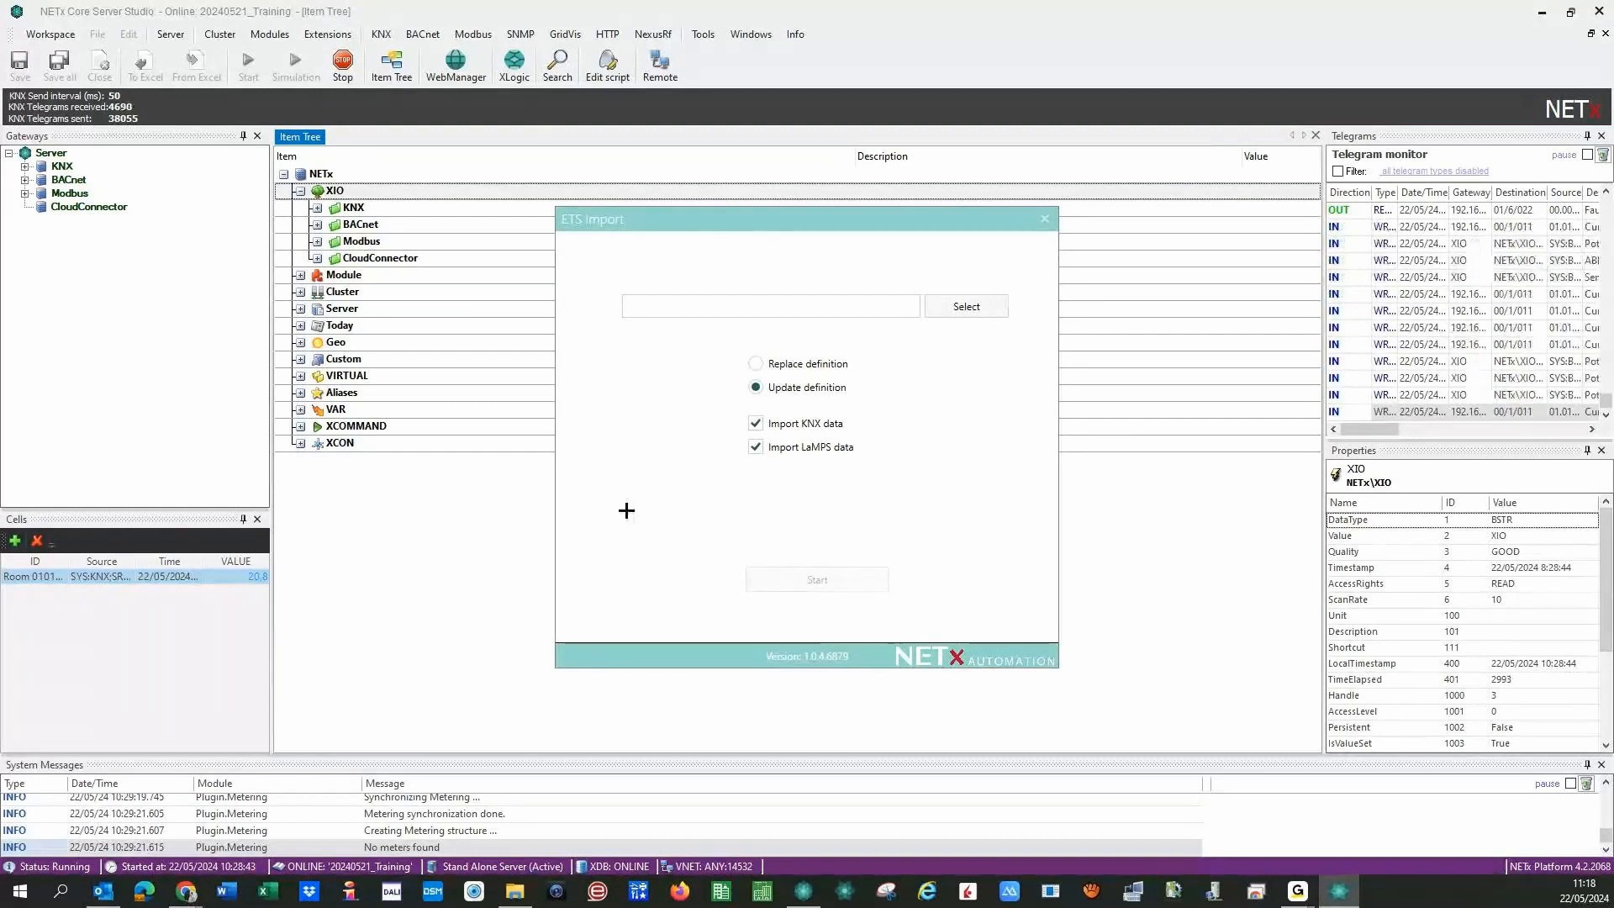
pyautogui.click(755, 423)
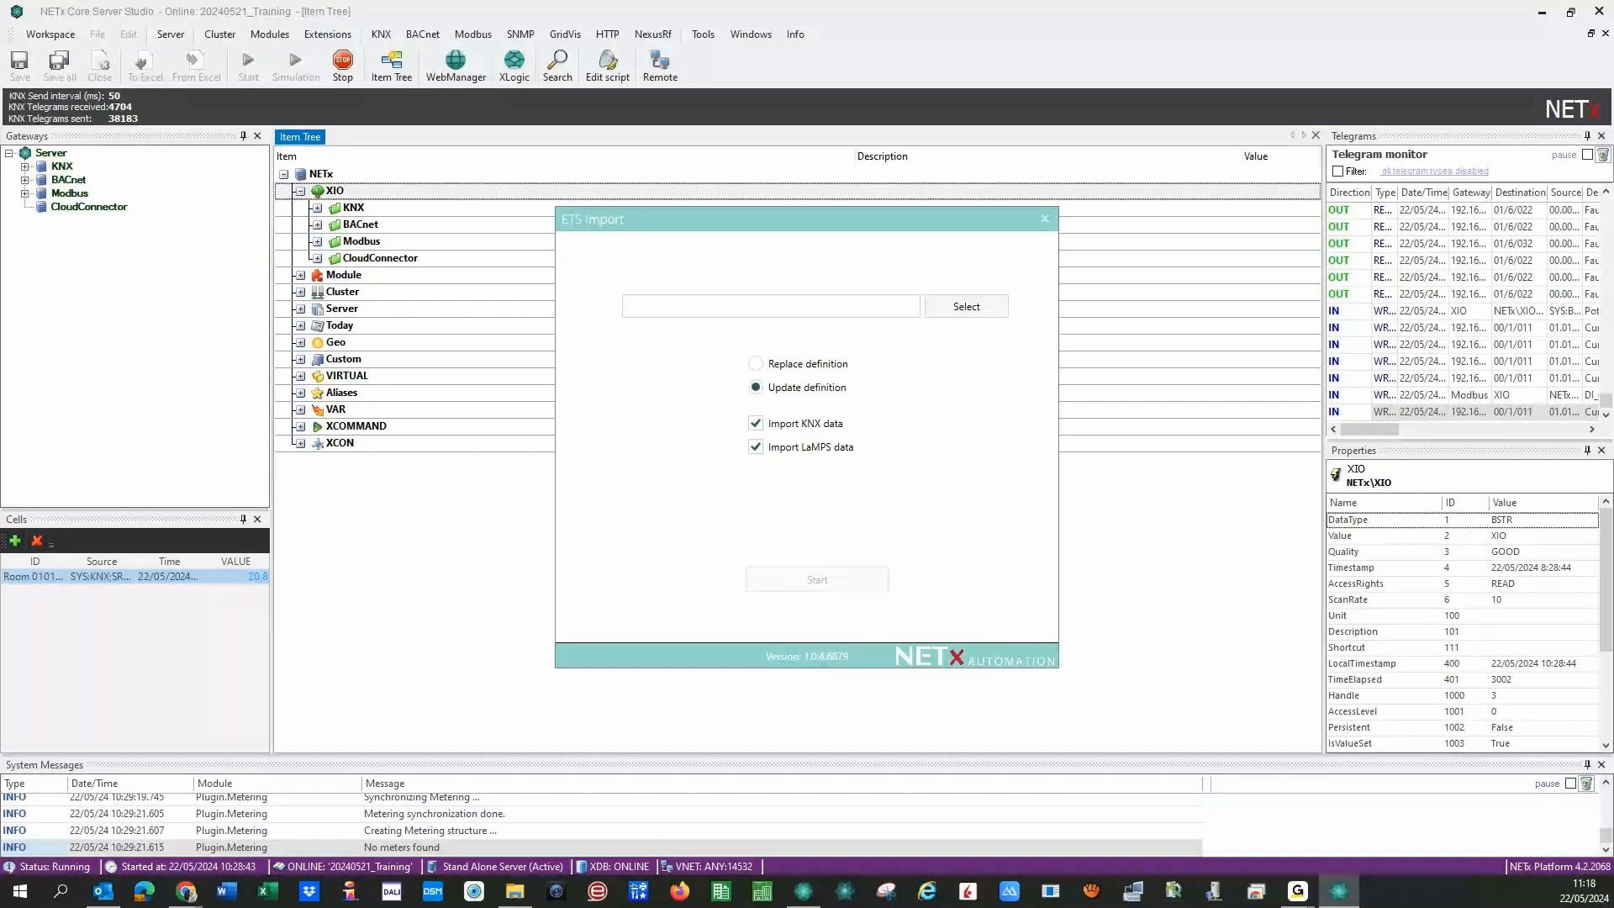
pyautogui.click(834, 549)
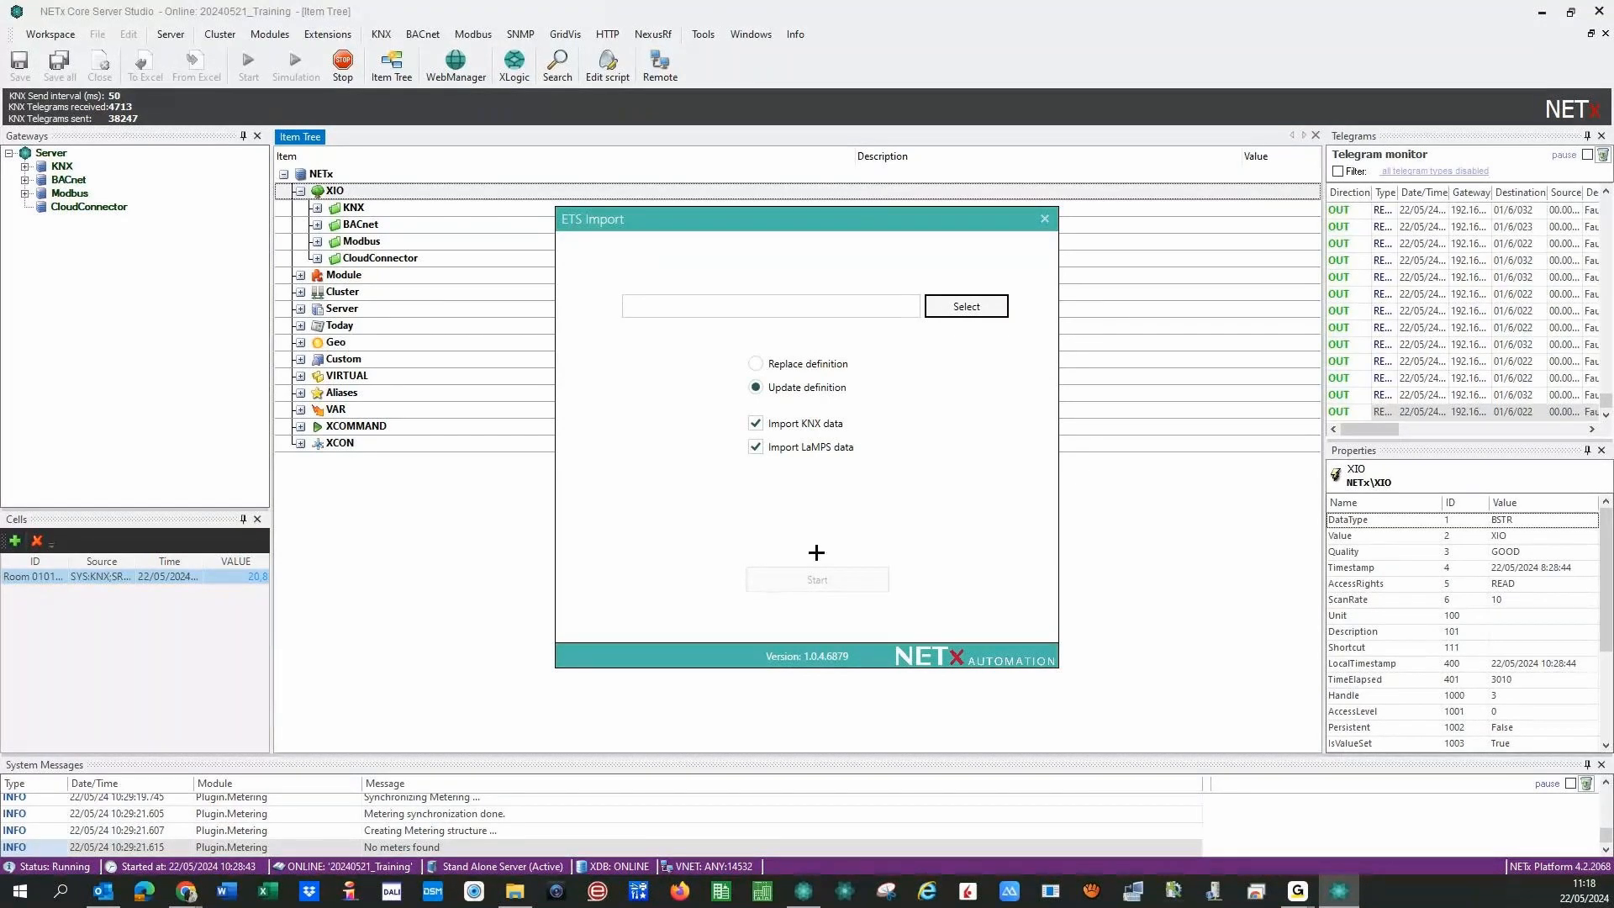
pyautogui.click(1046, 219)
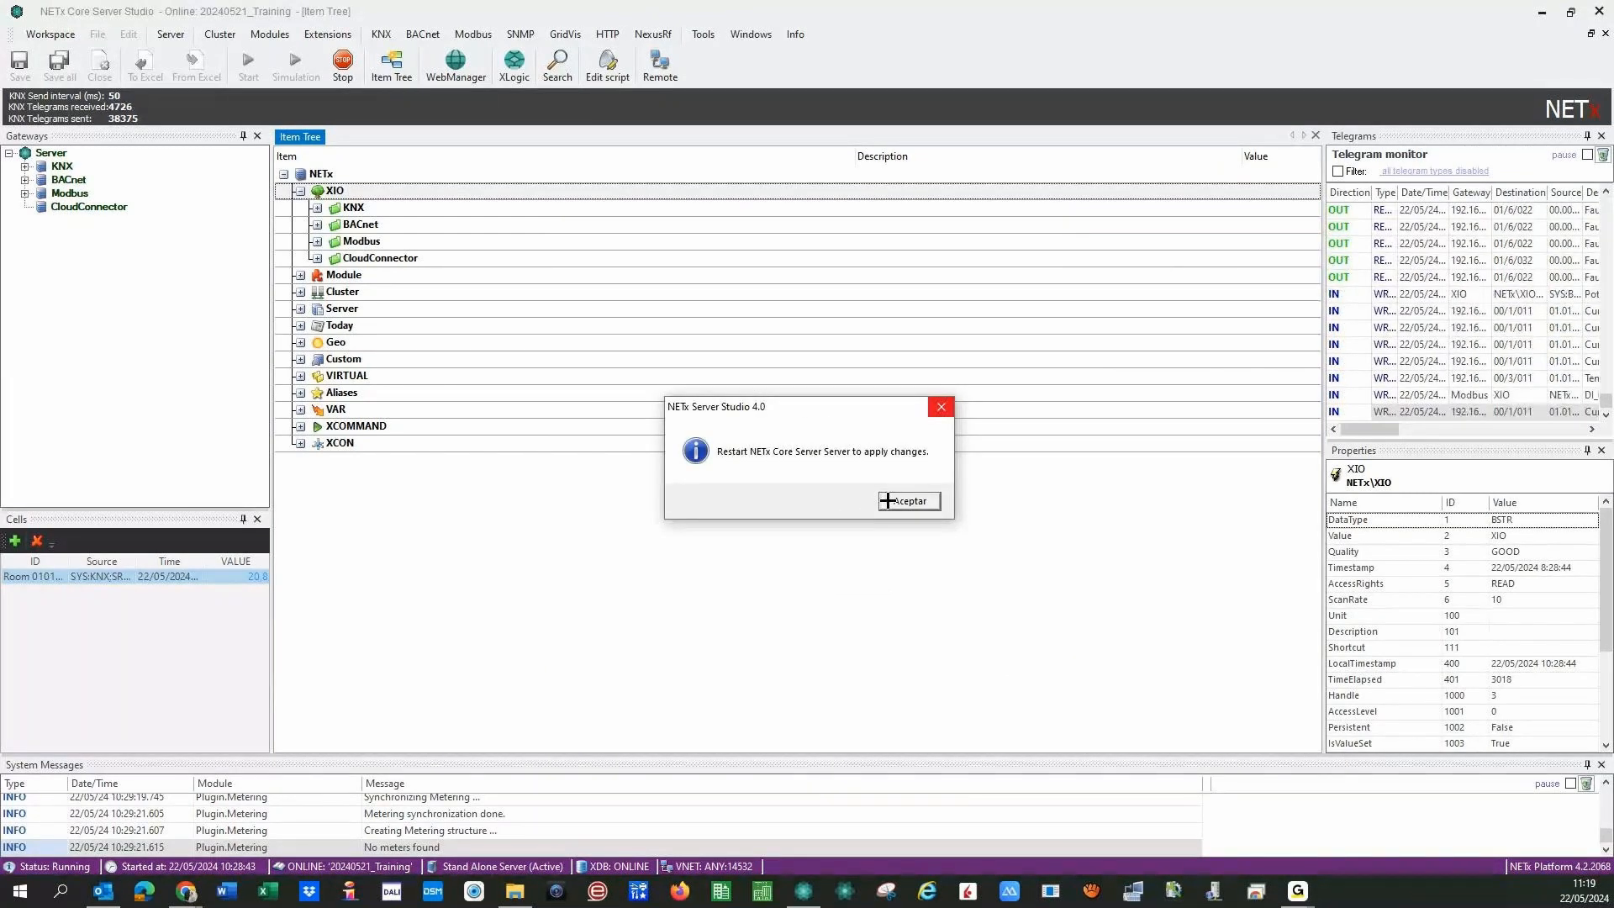
# - Dismiss the restart notice and bring up the Modules > LaMPS submenu
pyautogui.click(886, 501)
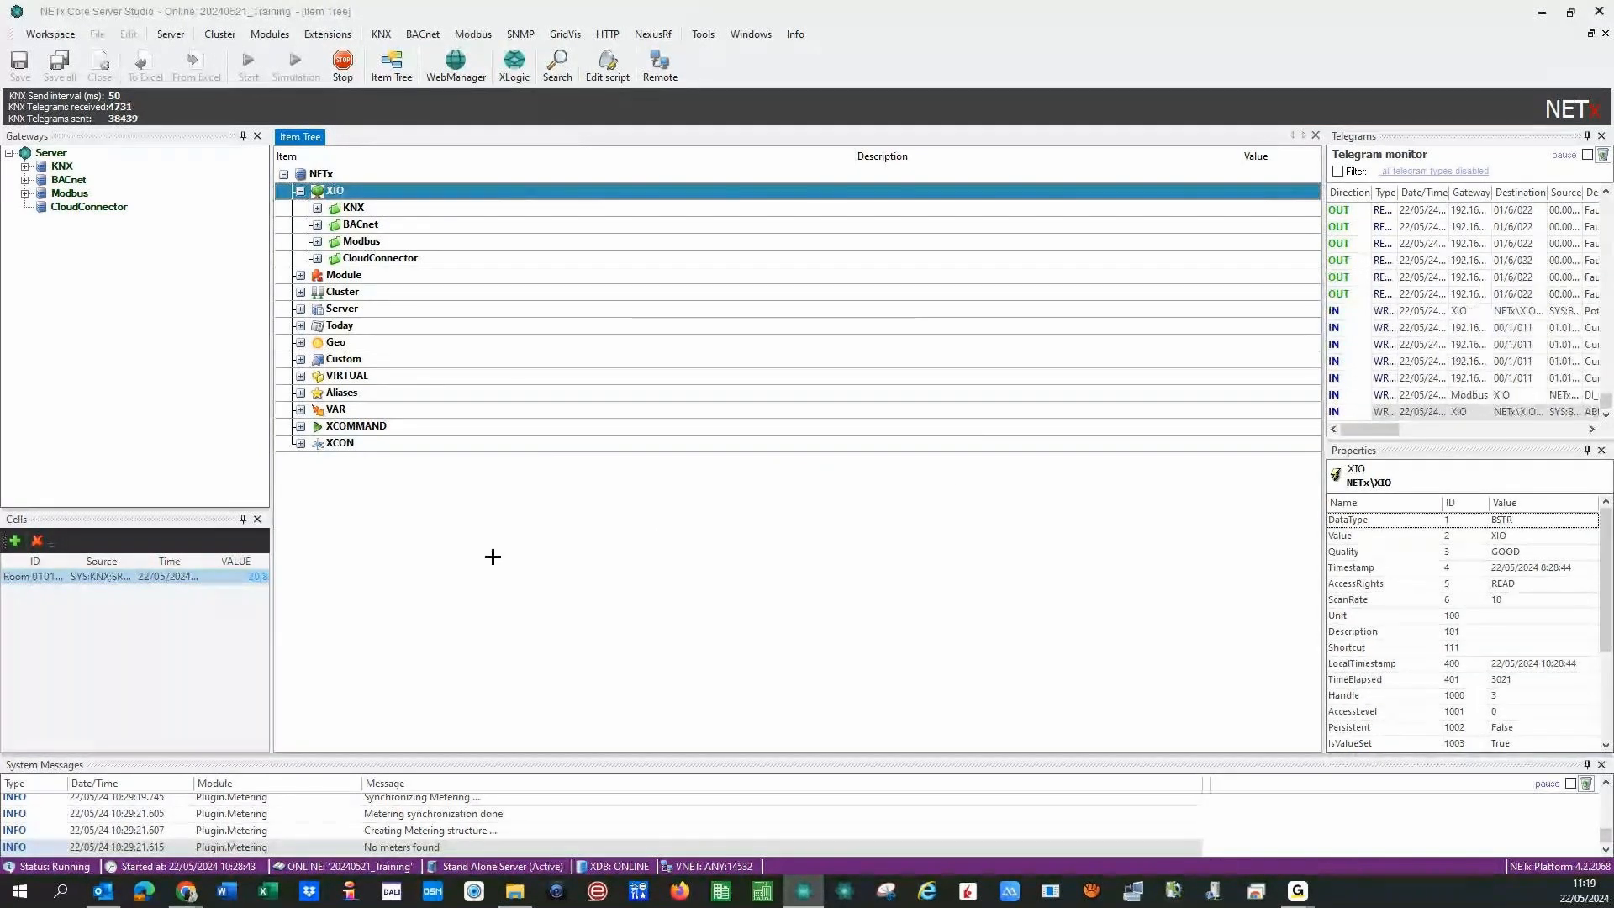
pyautogui.click(257, 34)
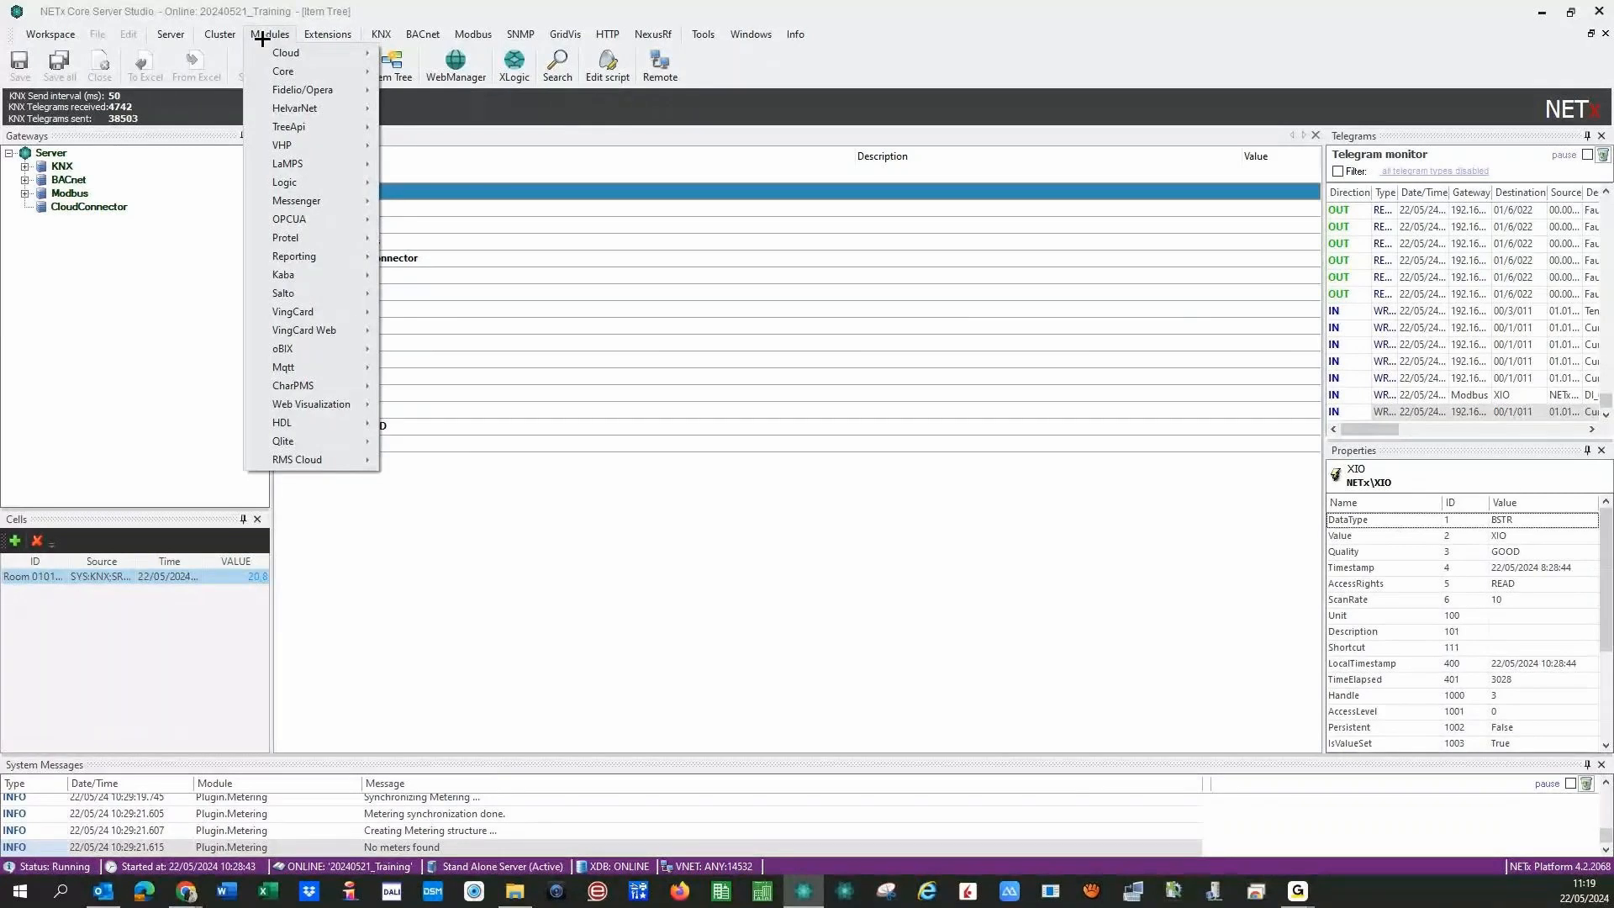
pyautogui.moveTo(254, 165)
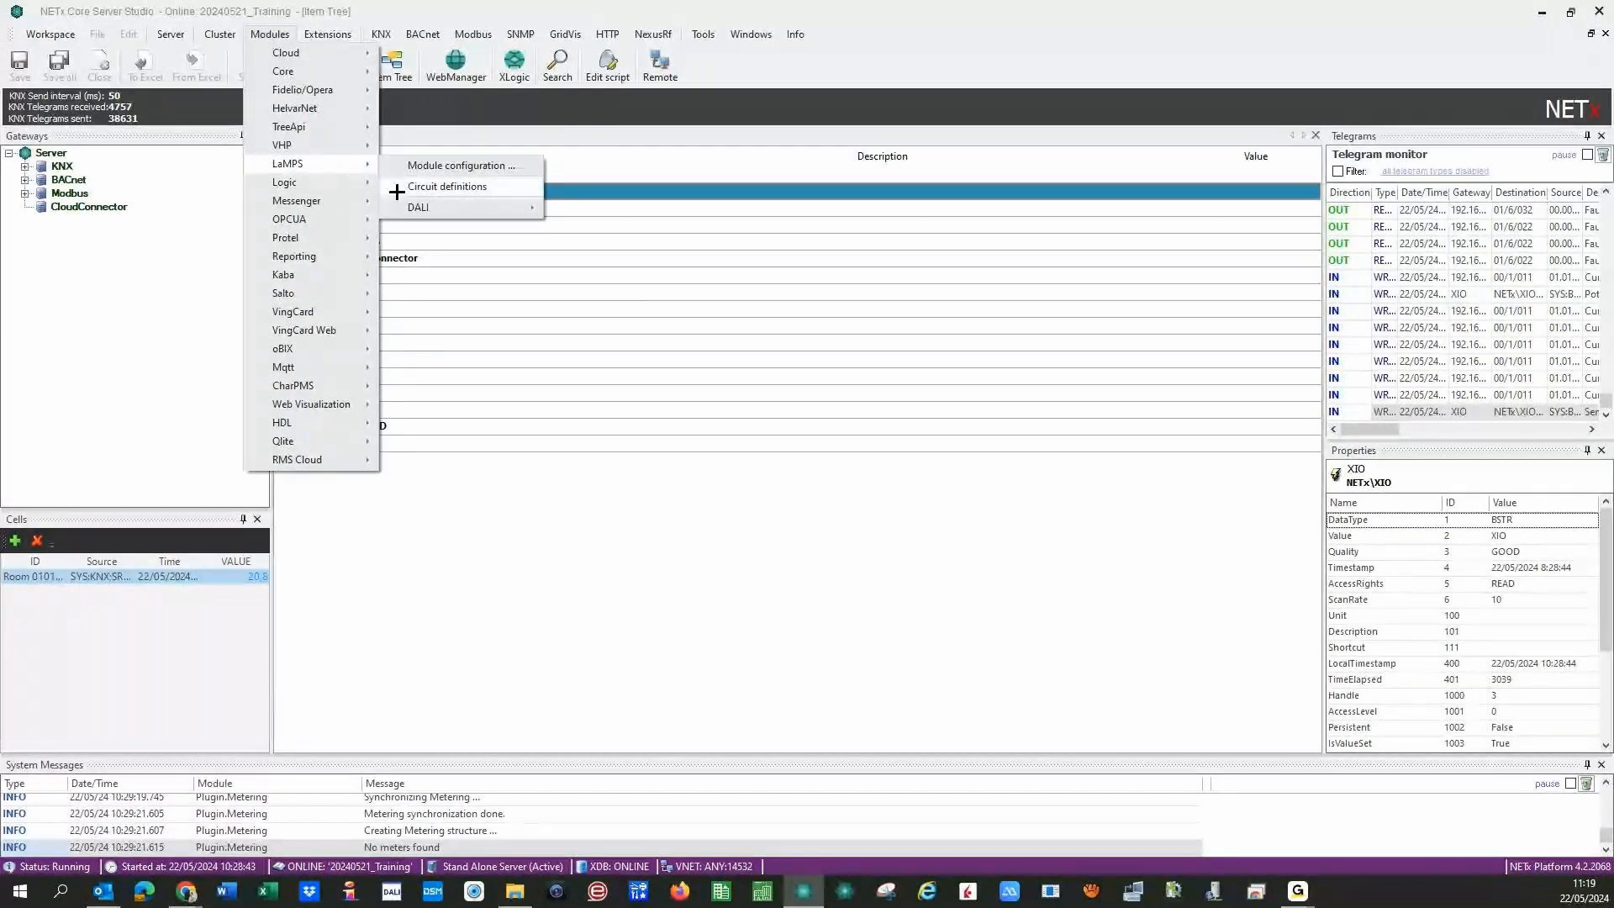
pyautogui.moveTo(398, 209)
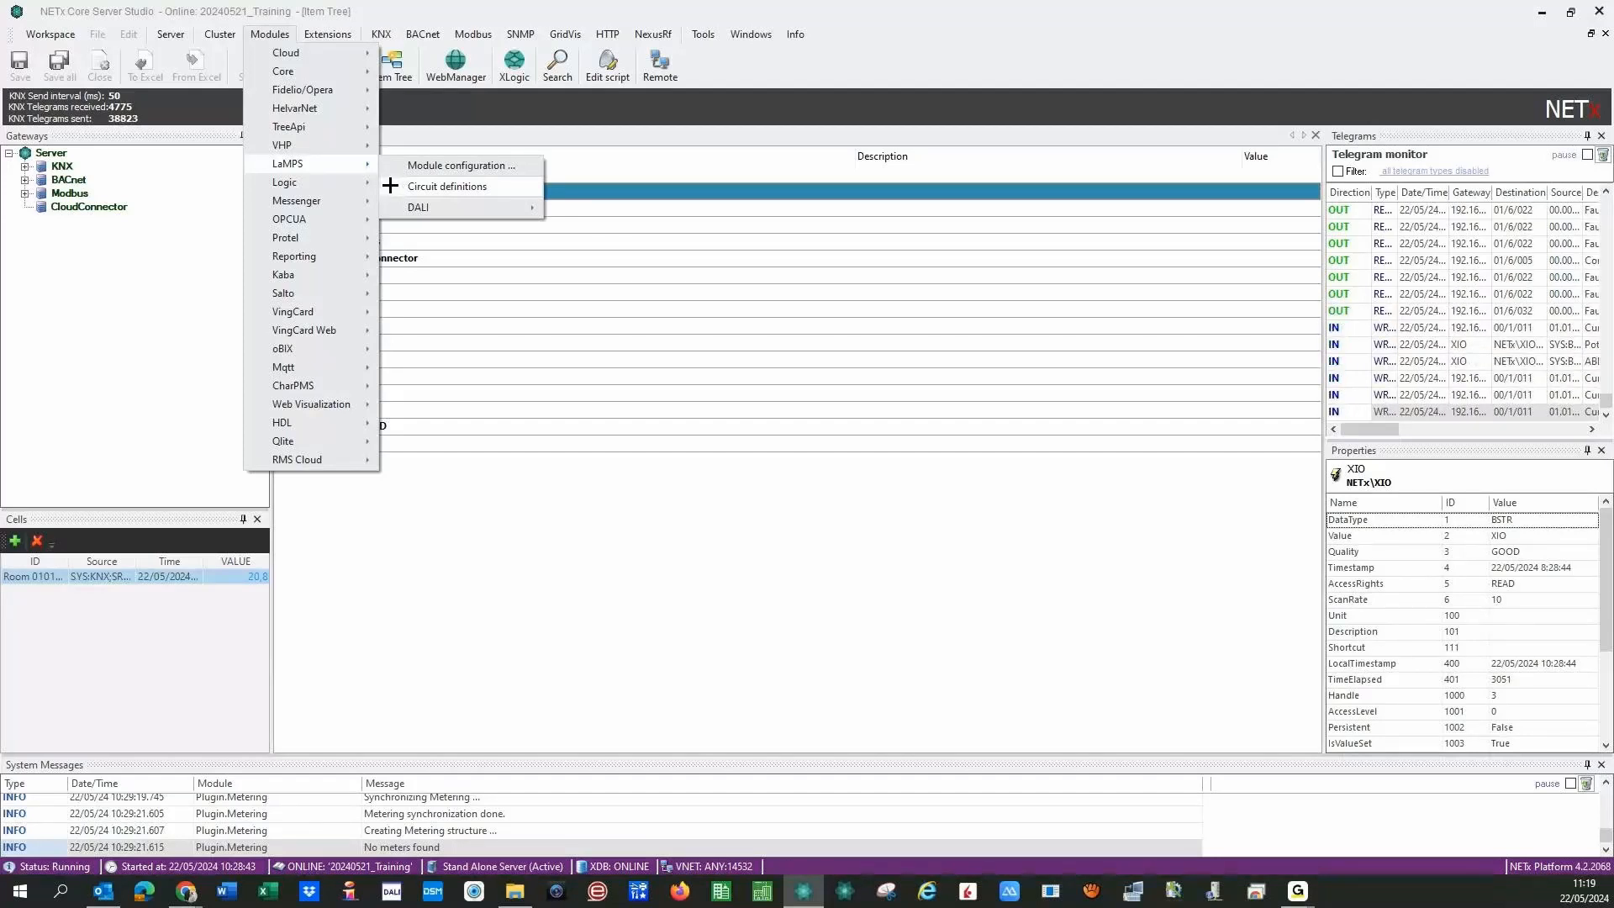
# - Review the LaMPS module configuration (emergency timeouts 120/10800/10800/60 s) and cancel unchanged
pyautogui.click(395, 164)
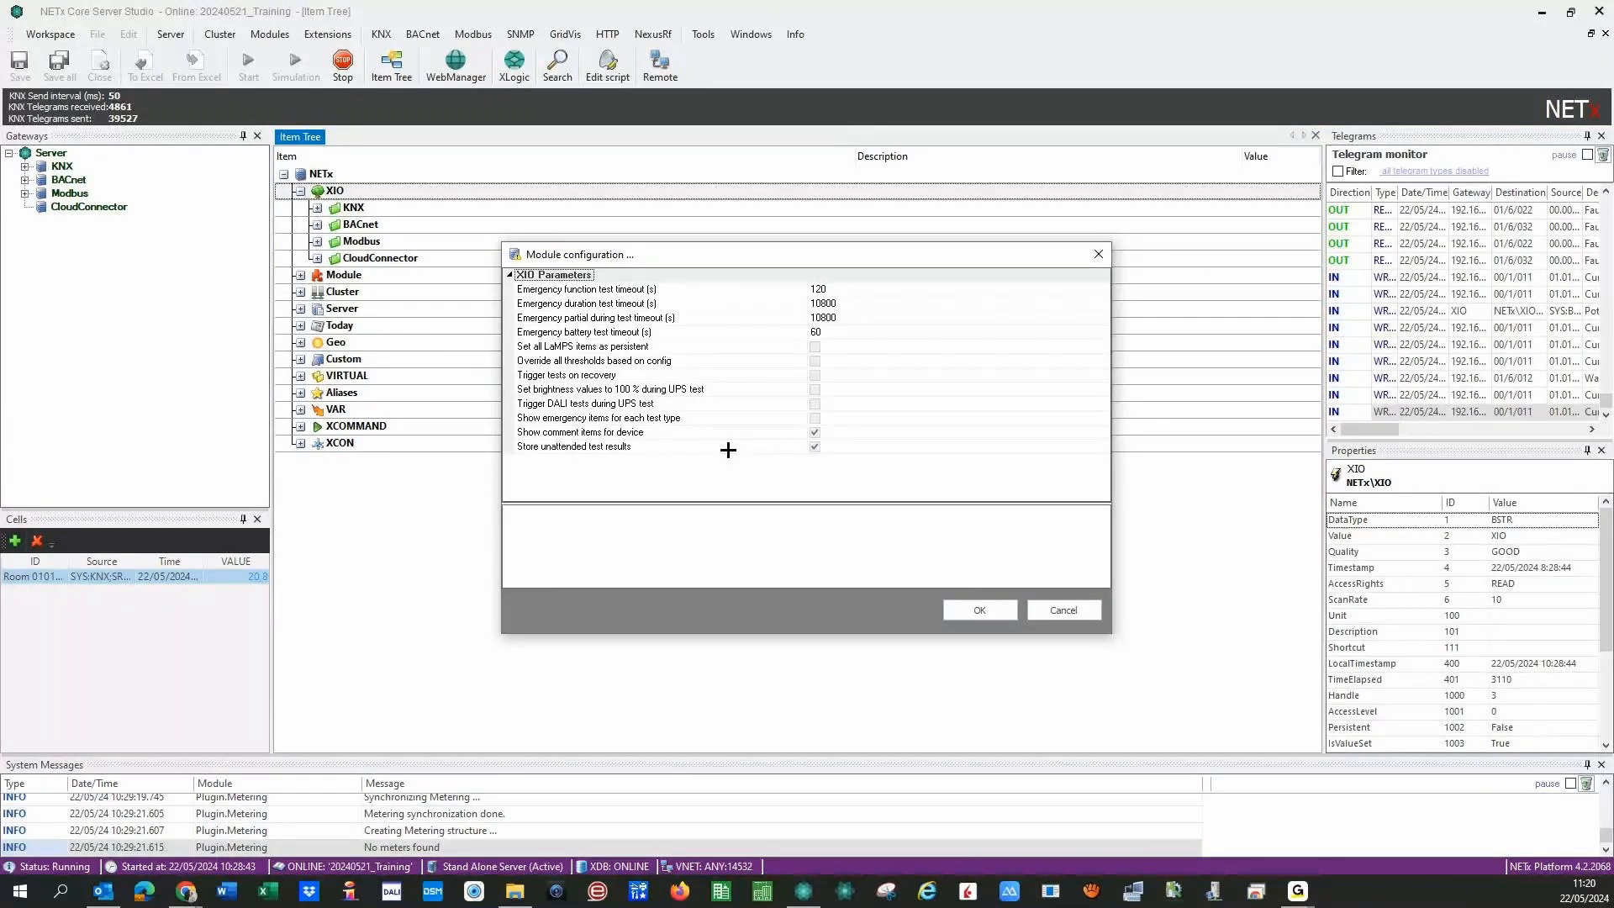
pyautogui.click(1040, 611)
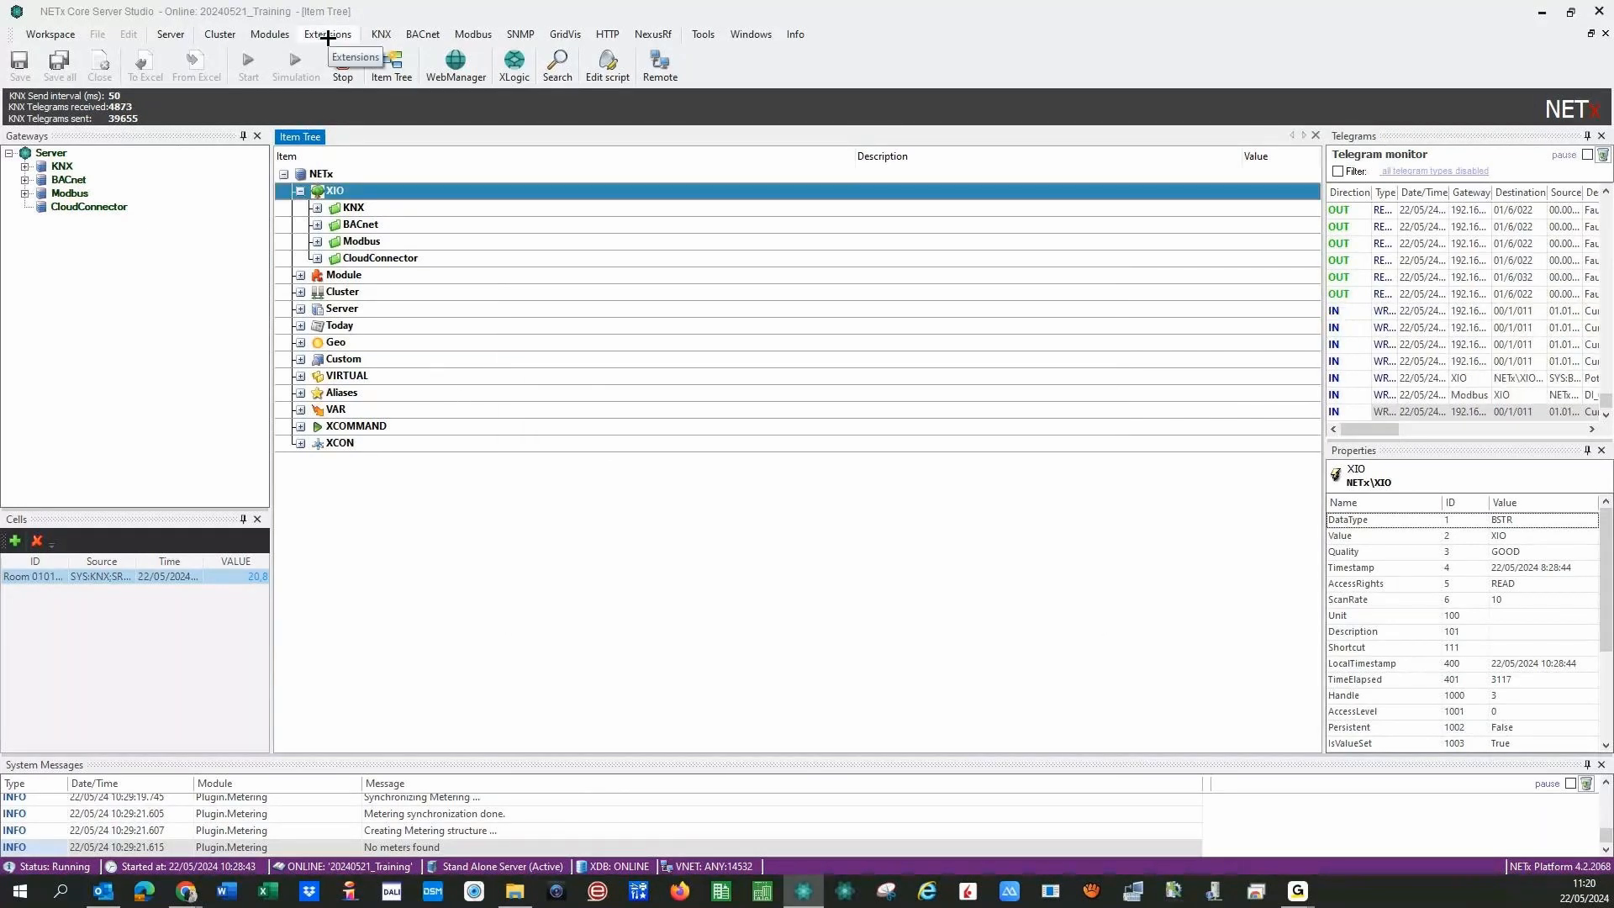
# - Open the ABB DG/S x.64.5.1 gateway definitions from Modules > LaMPS and close the empty tab
pyautogui.click(251, 32)
pyautogui.moveTo(261, 165)
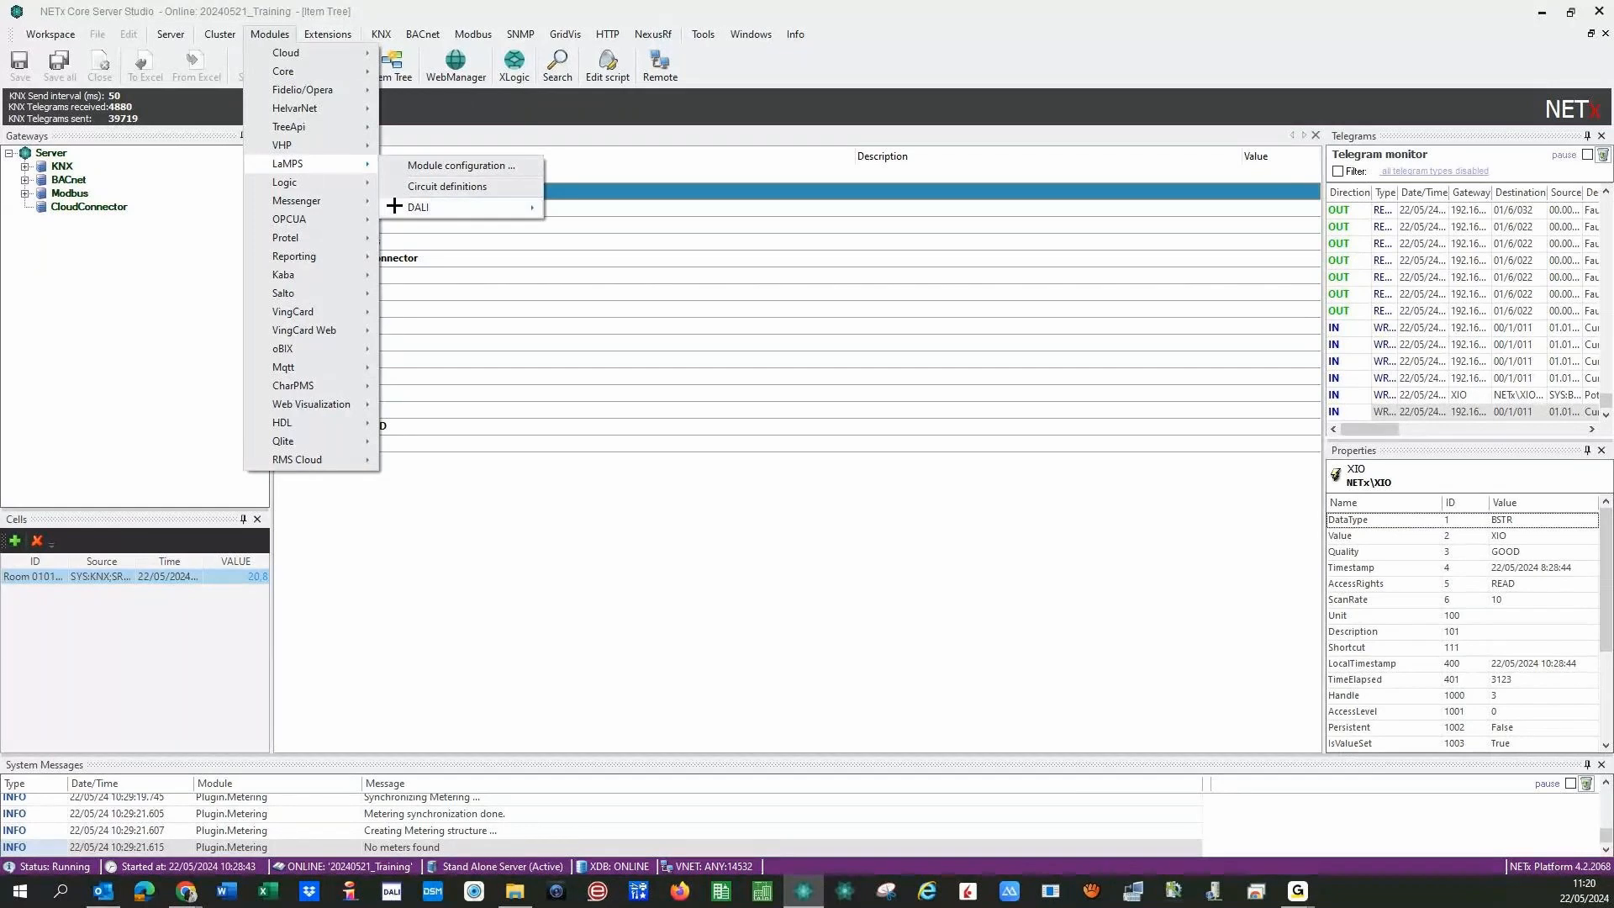
pyautogui.moveTo(394, 206)
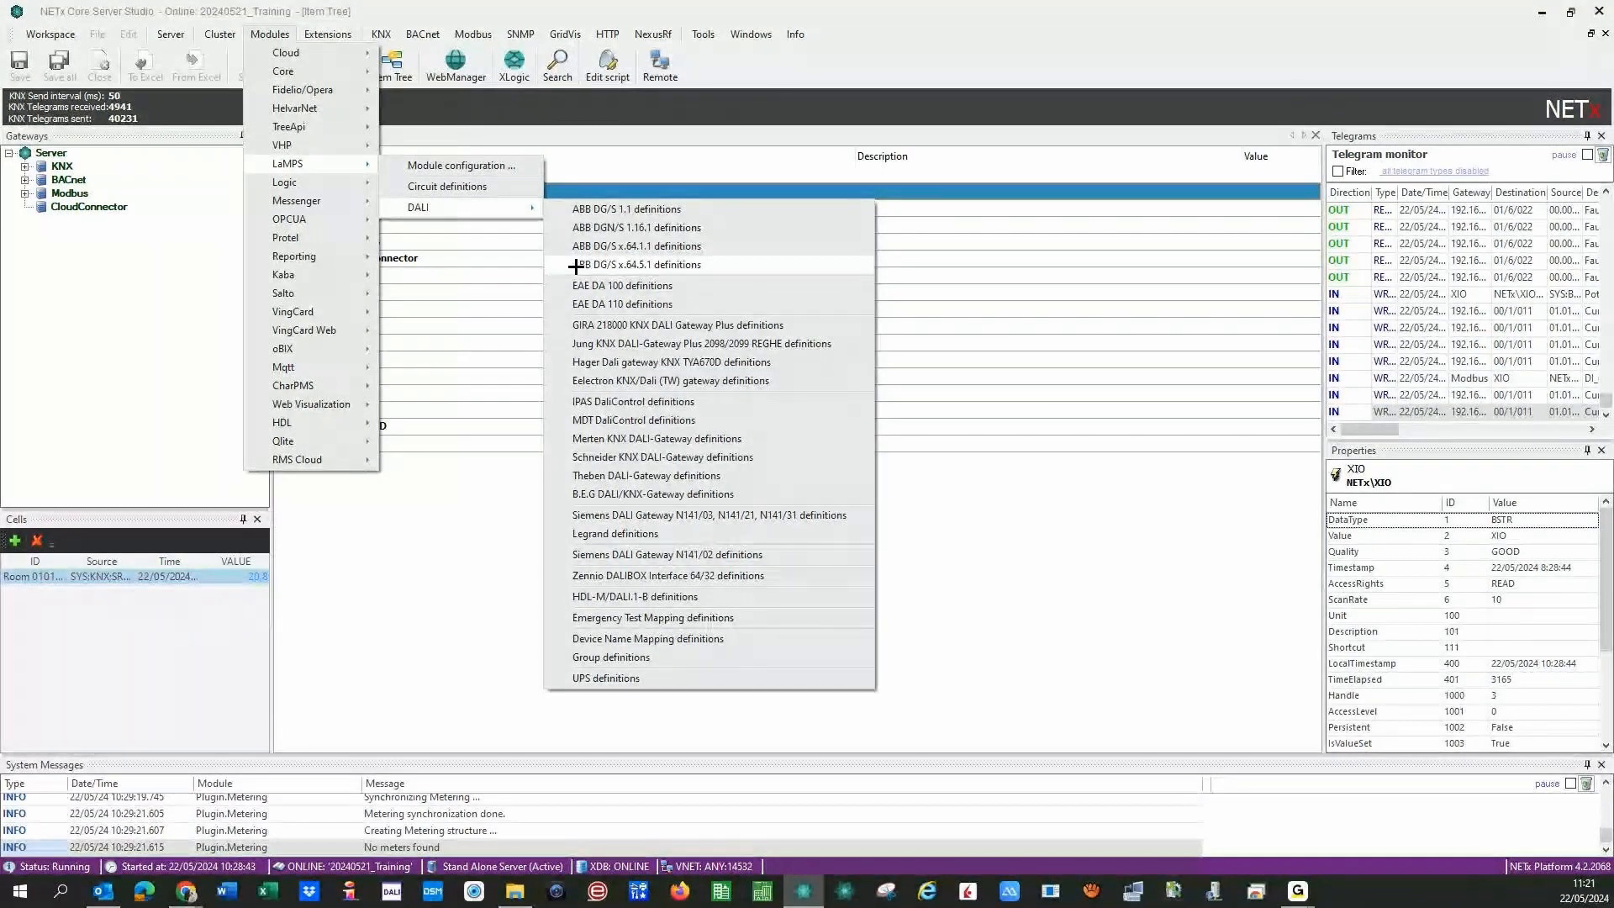
pyautogui.click(575, 264)
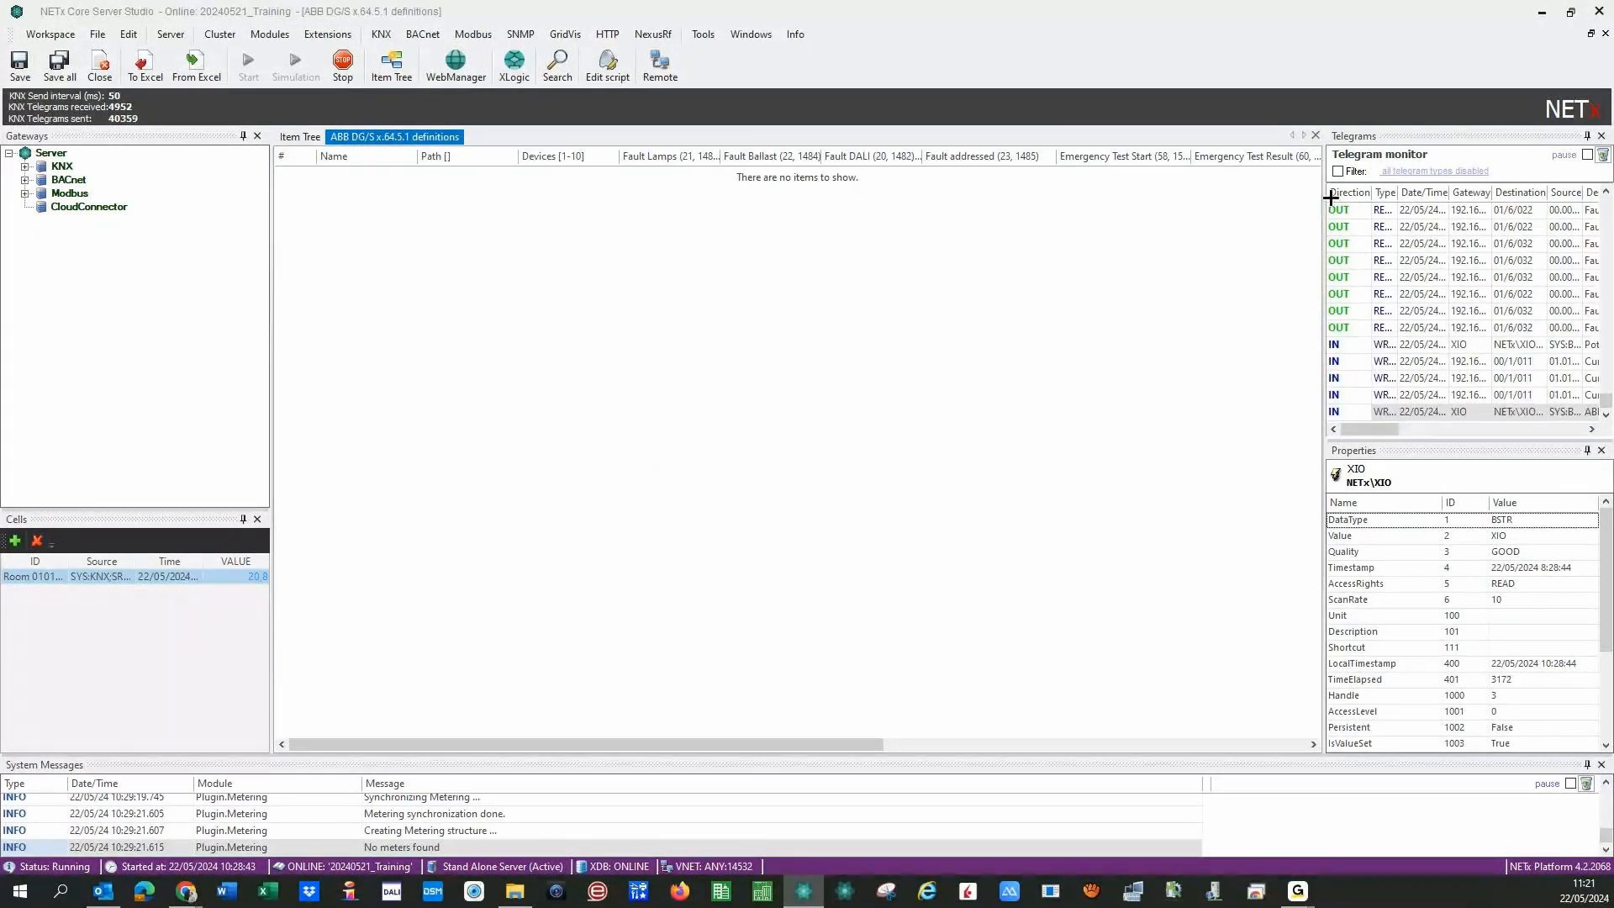
pyautogui.click(1313, 135)
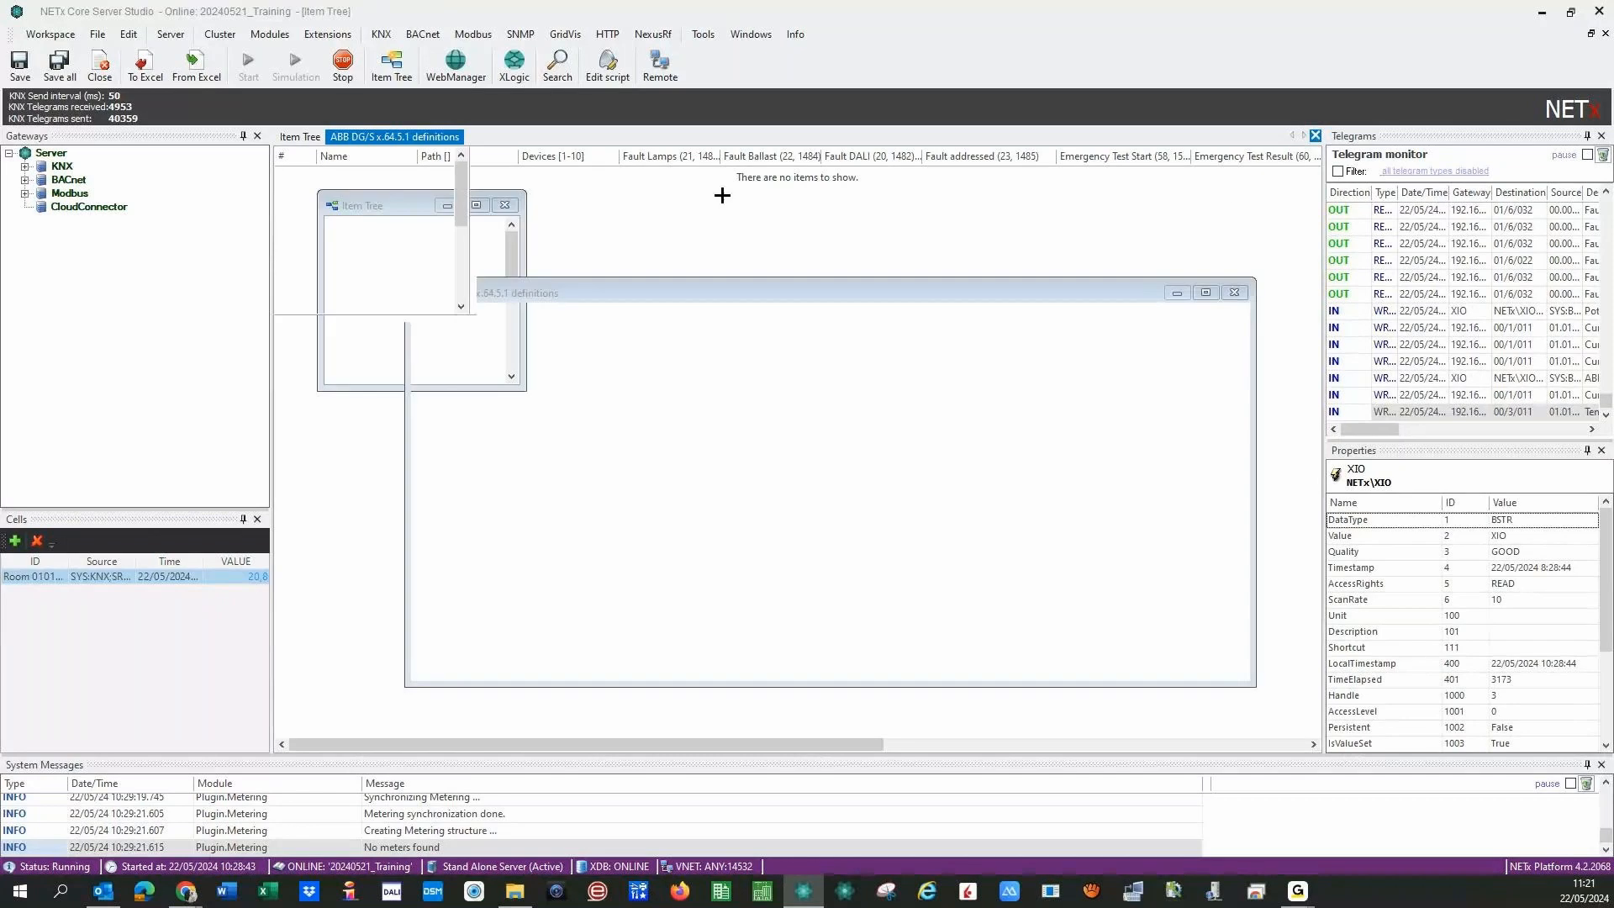
# - Reopen Modules > LaMPS > DALI to show the gateway definitions list
pyautogui.click(269, 35)
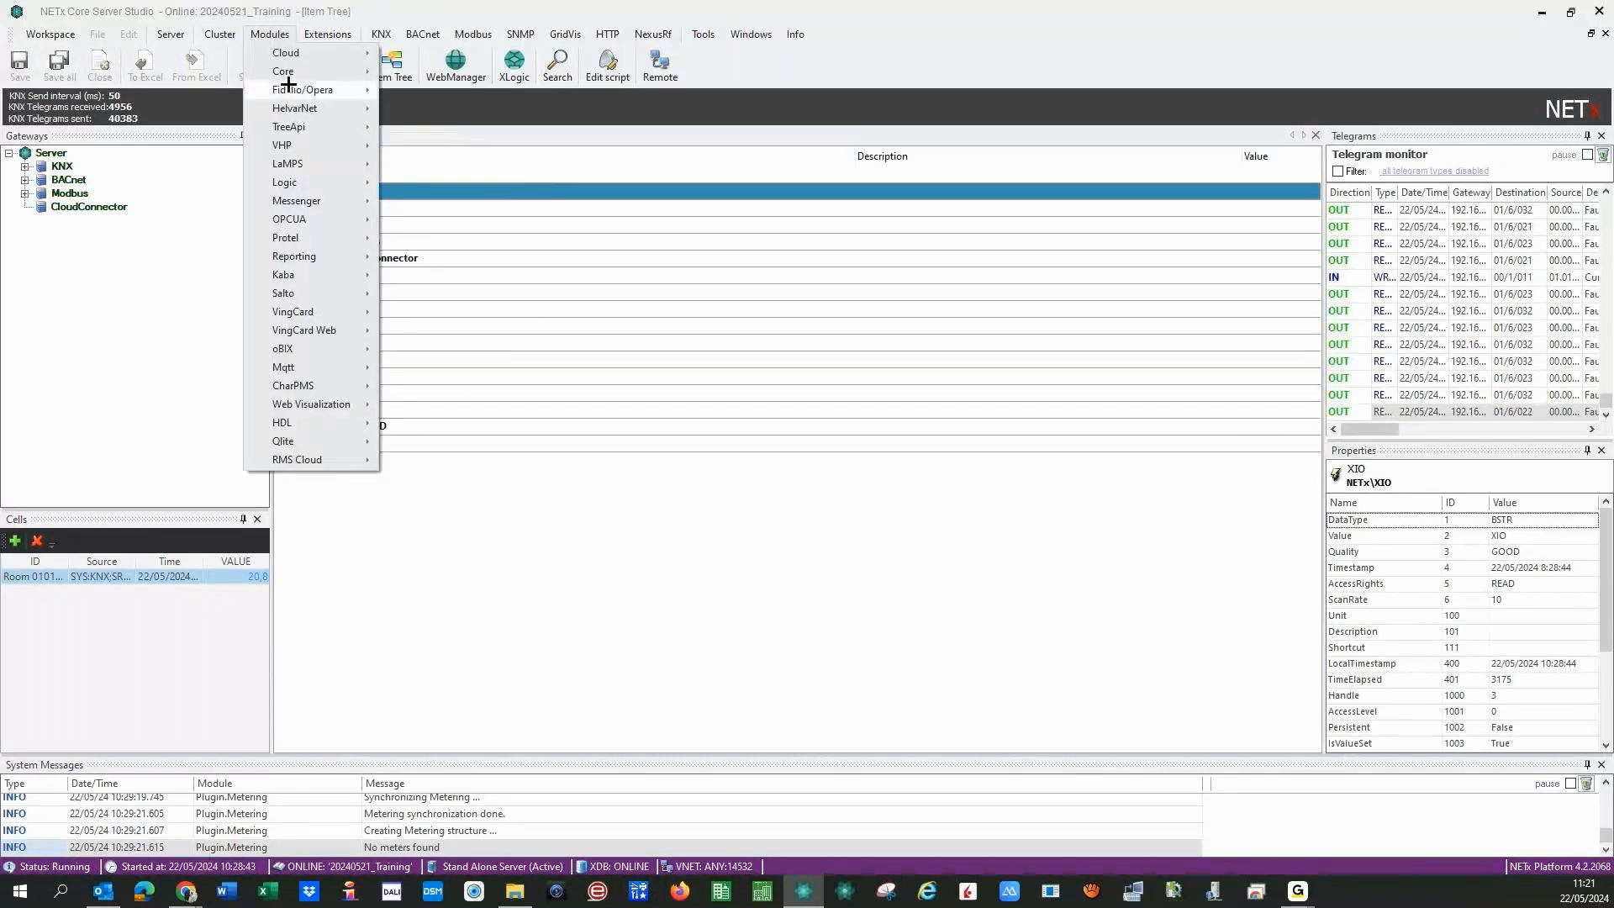
pyautogui.moveTo(262, 164)
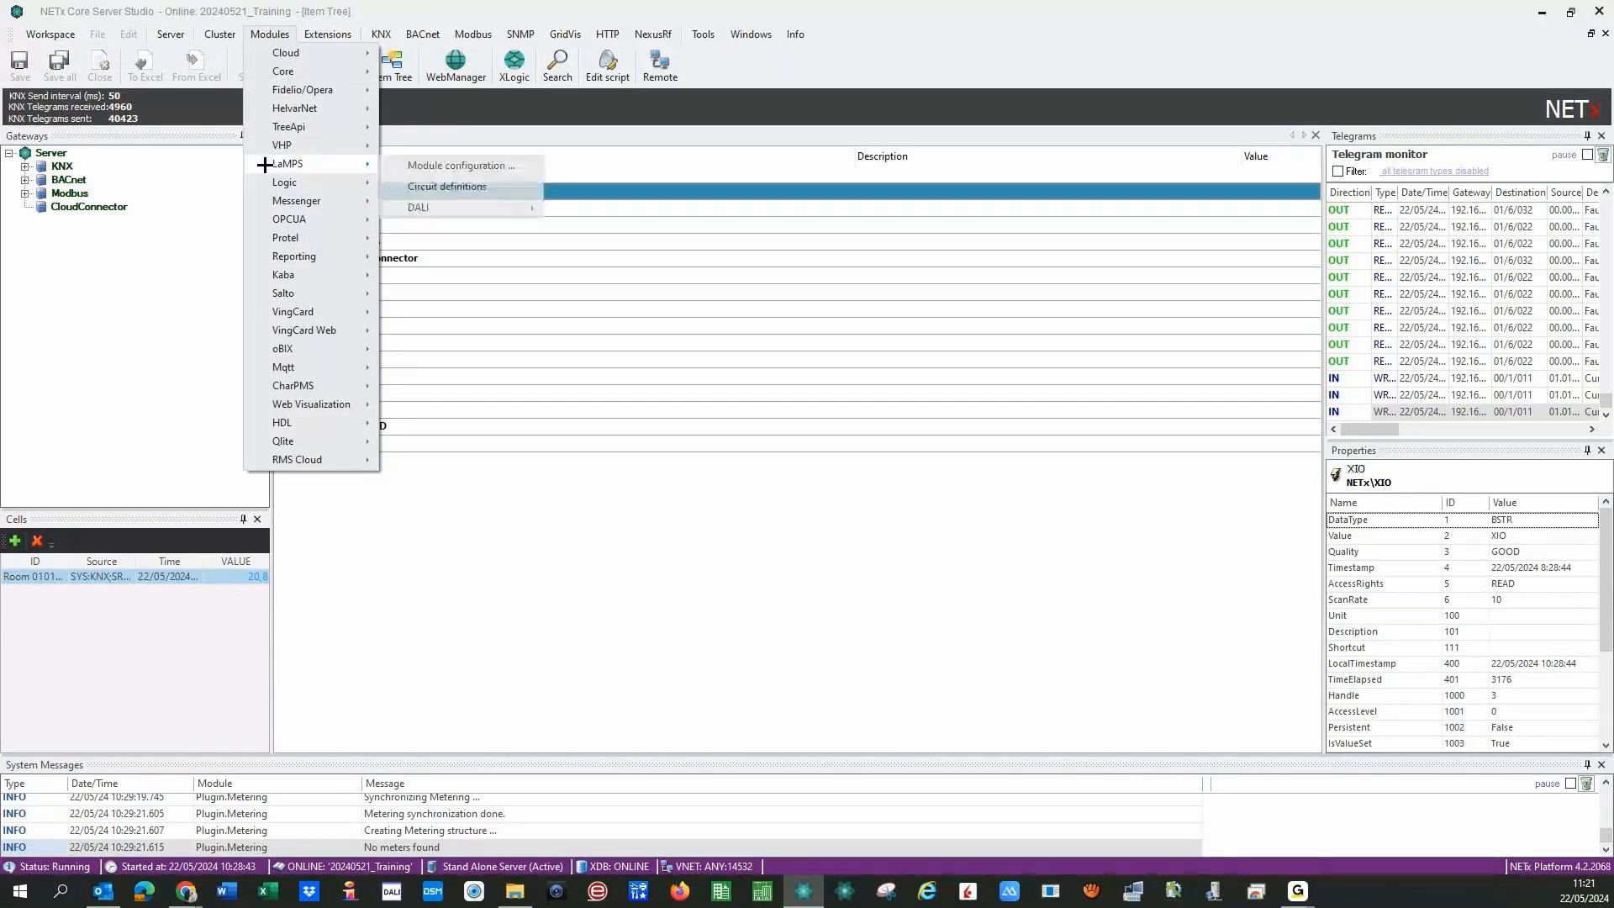
pyautogui.moveTo(442, 208)
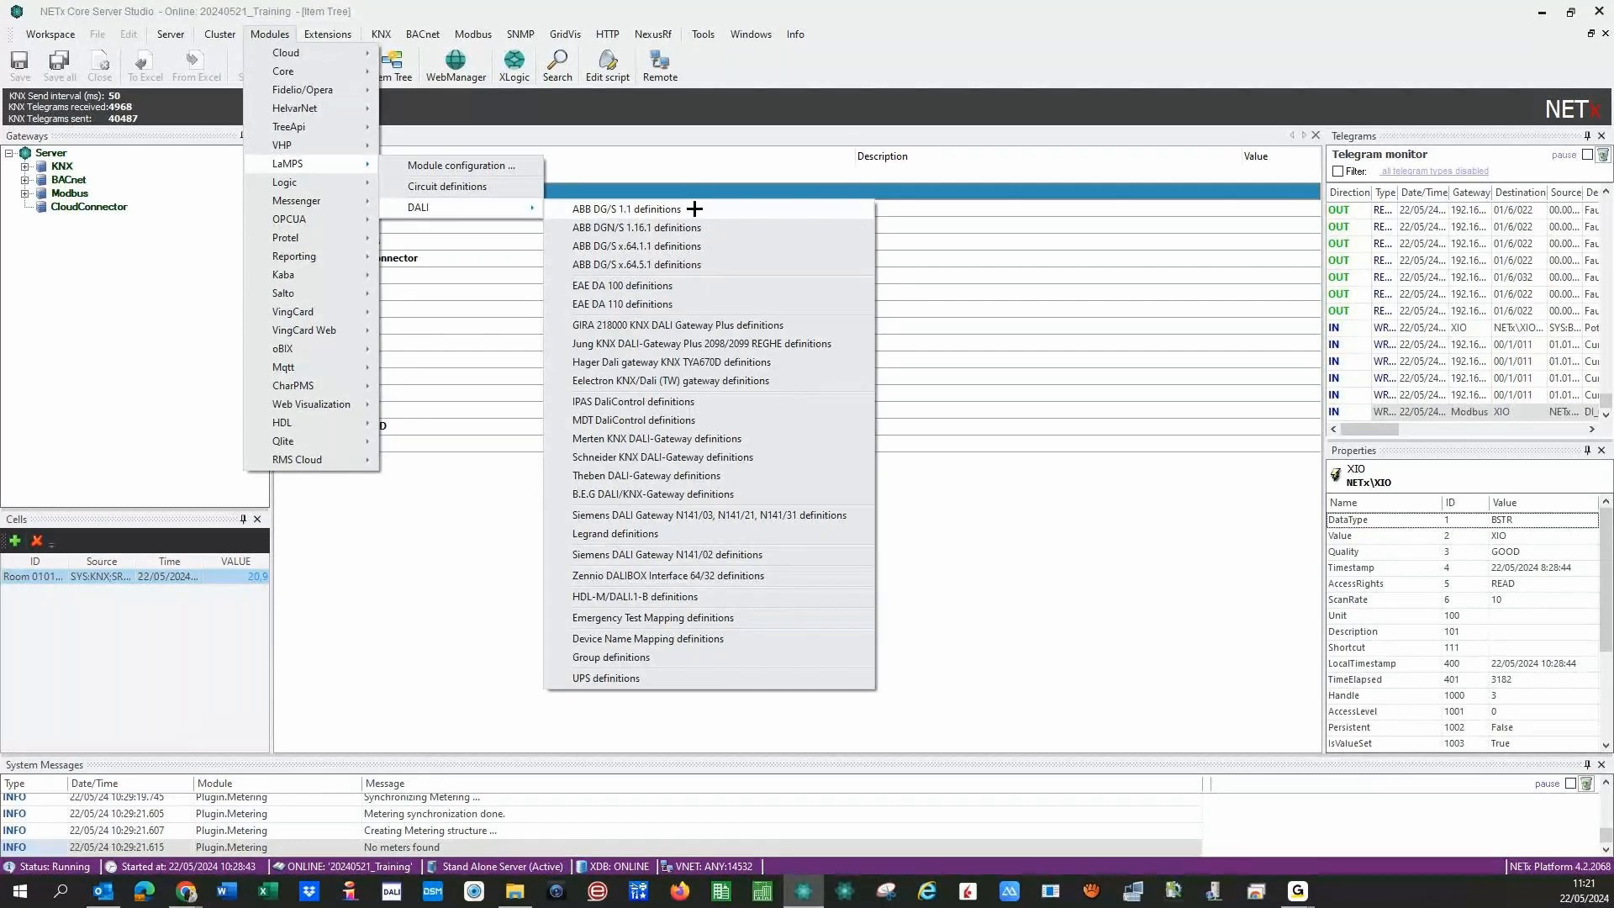
# - Open the ABB DG/S 1.1 definitions, widen the Path column and auto-fit Fault DALI
pyautogui.click(694, 208)
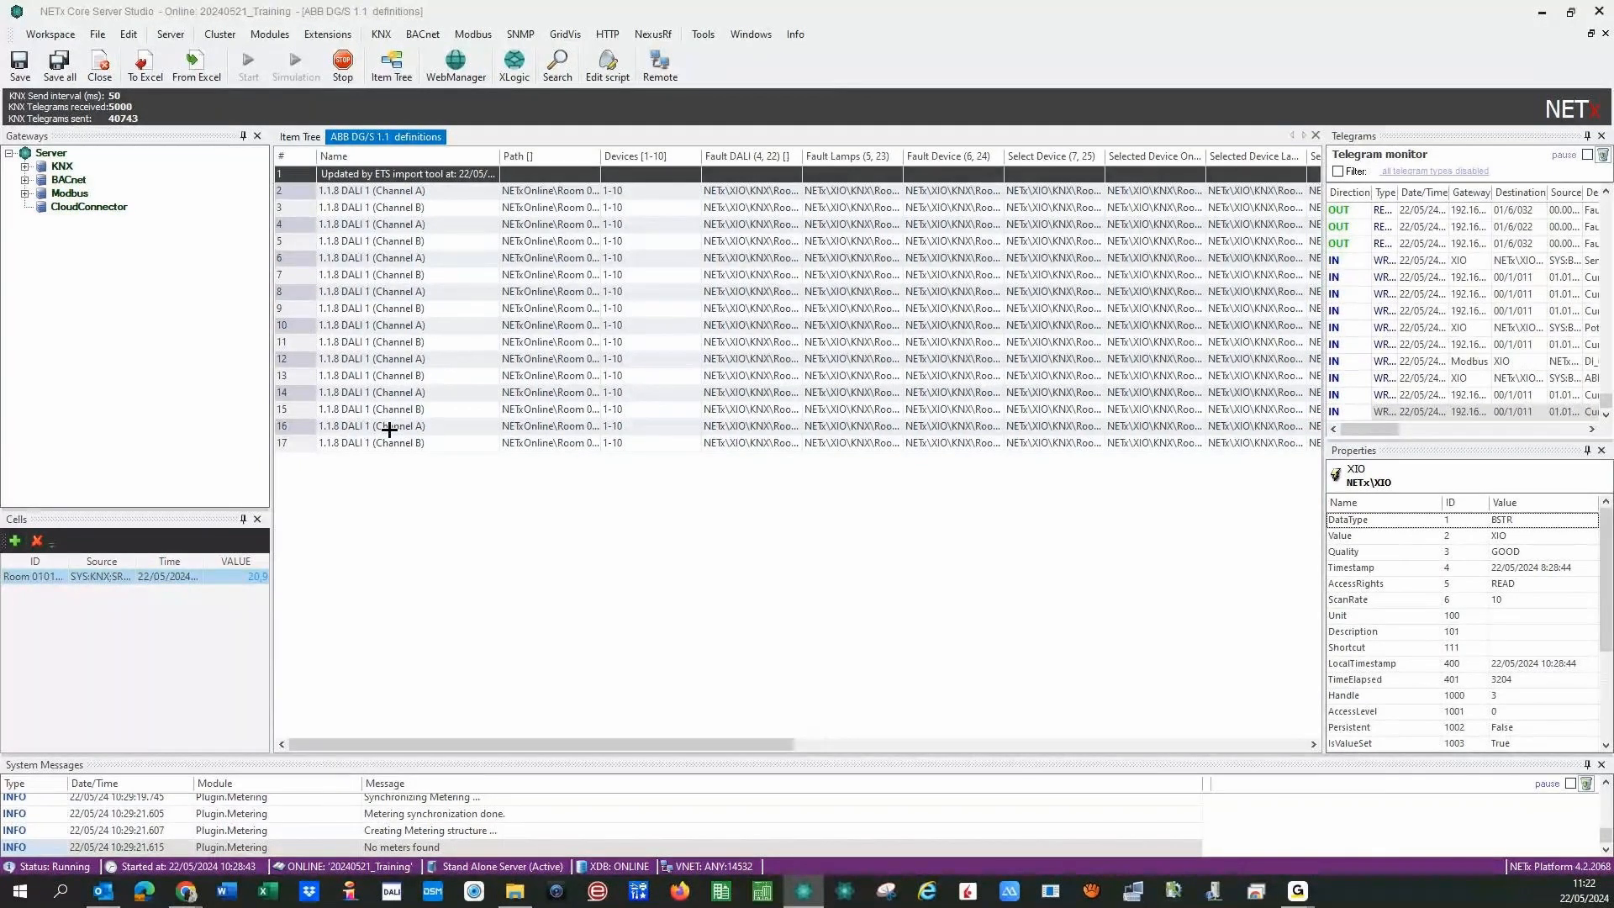
pyautogui.moveTo(601, 156); pyautogui.dragTo(696, 156)
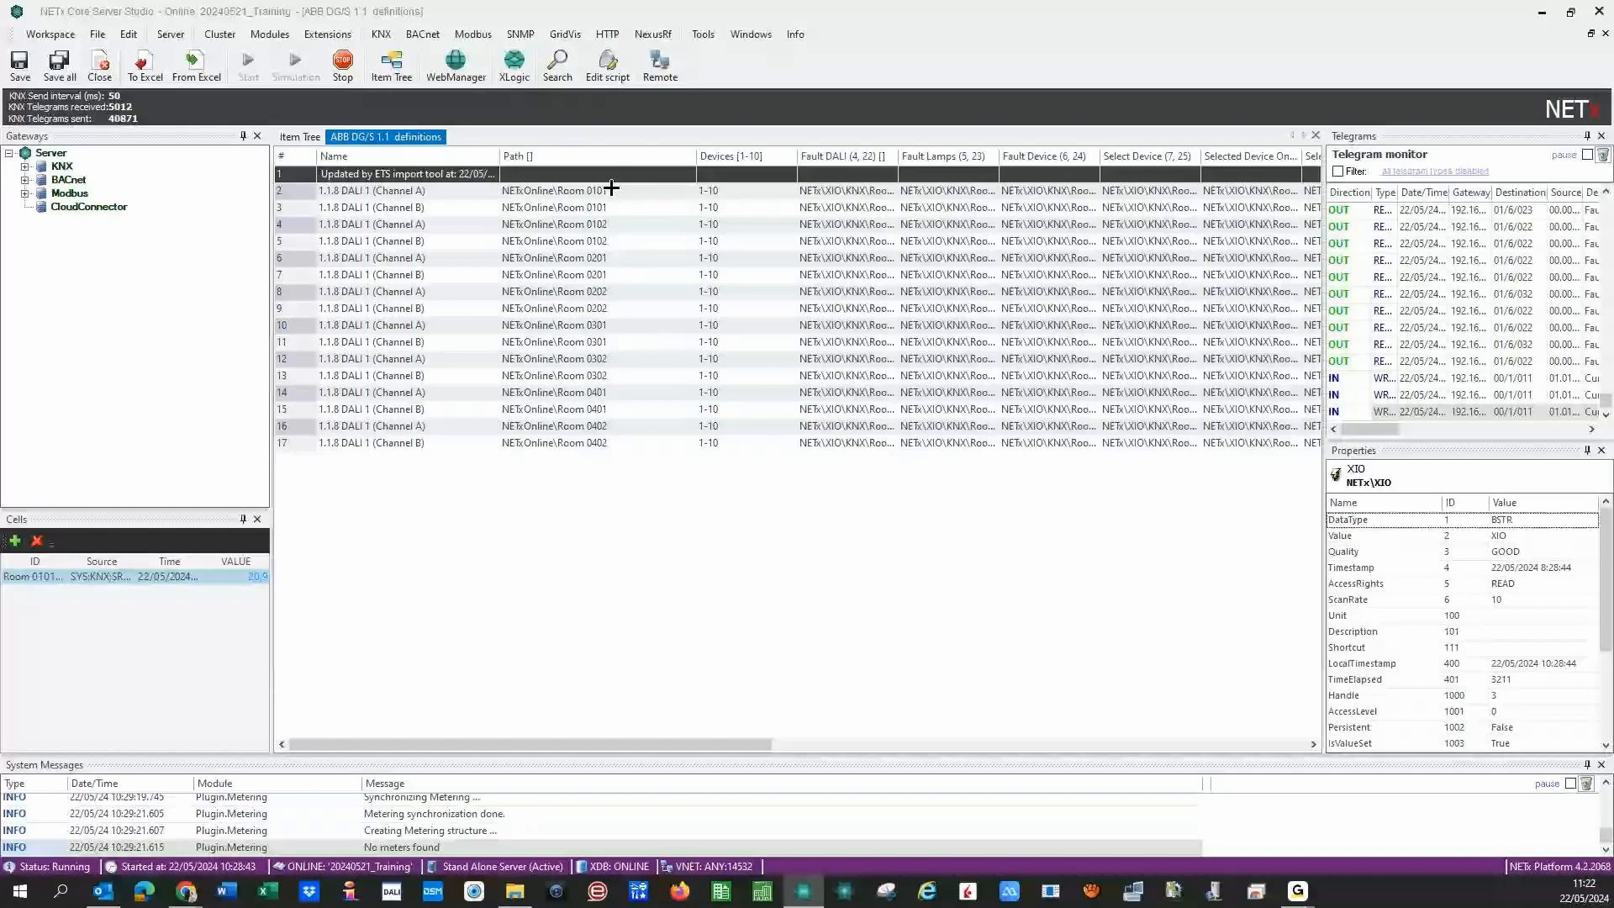
pyautogui.click(611, 189)
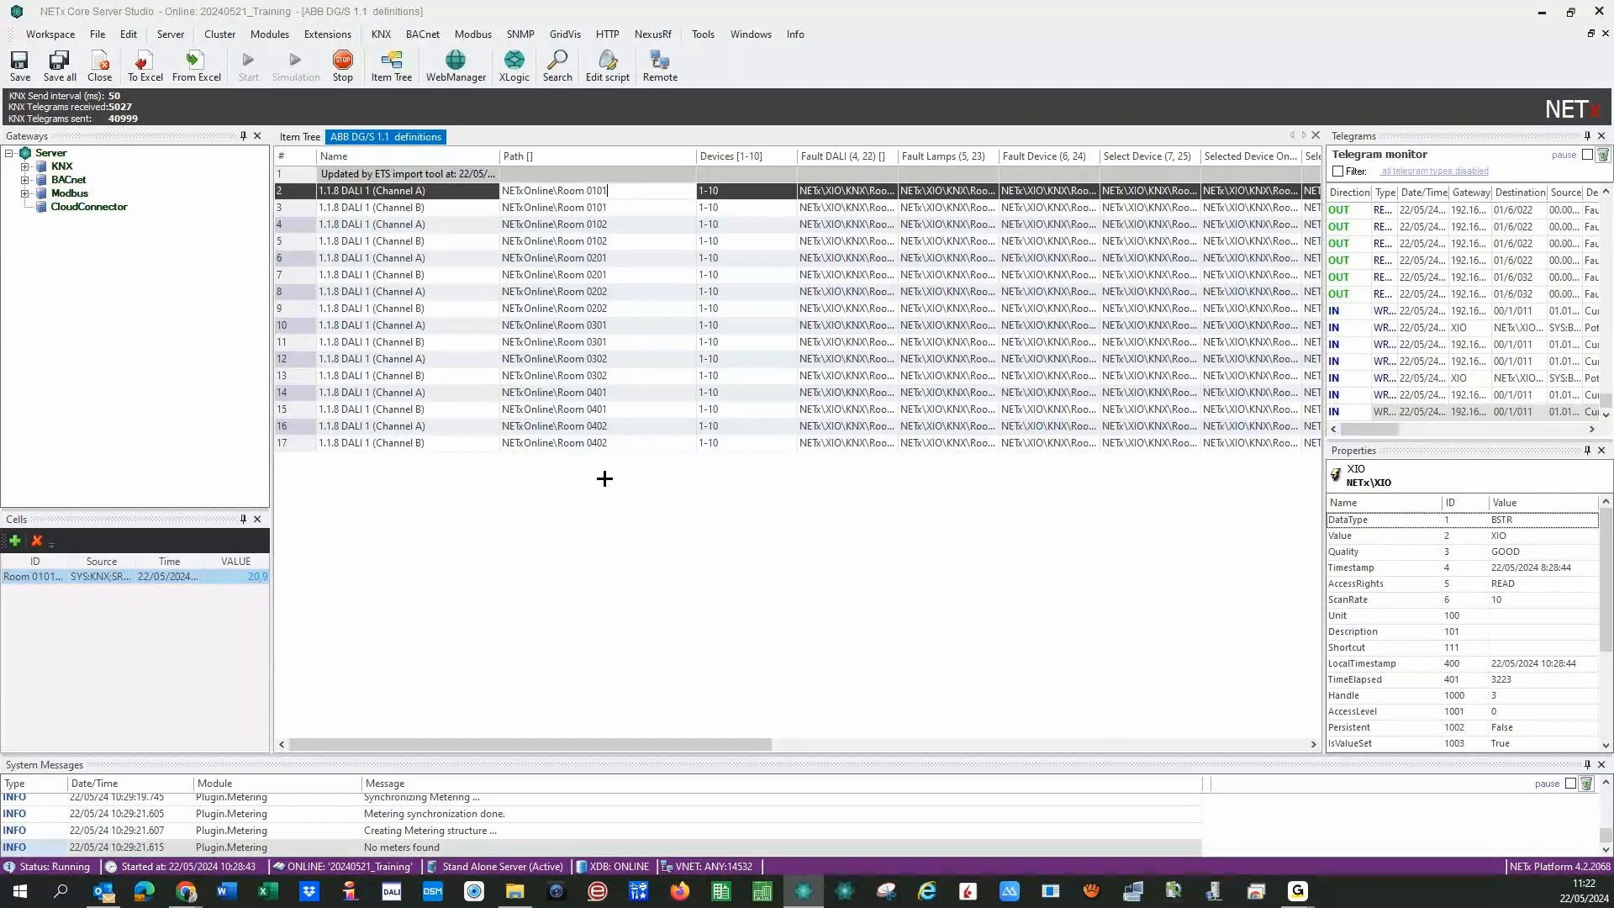
pyautogui.doubleClick(900, 160)
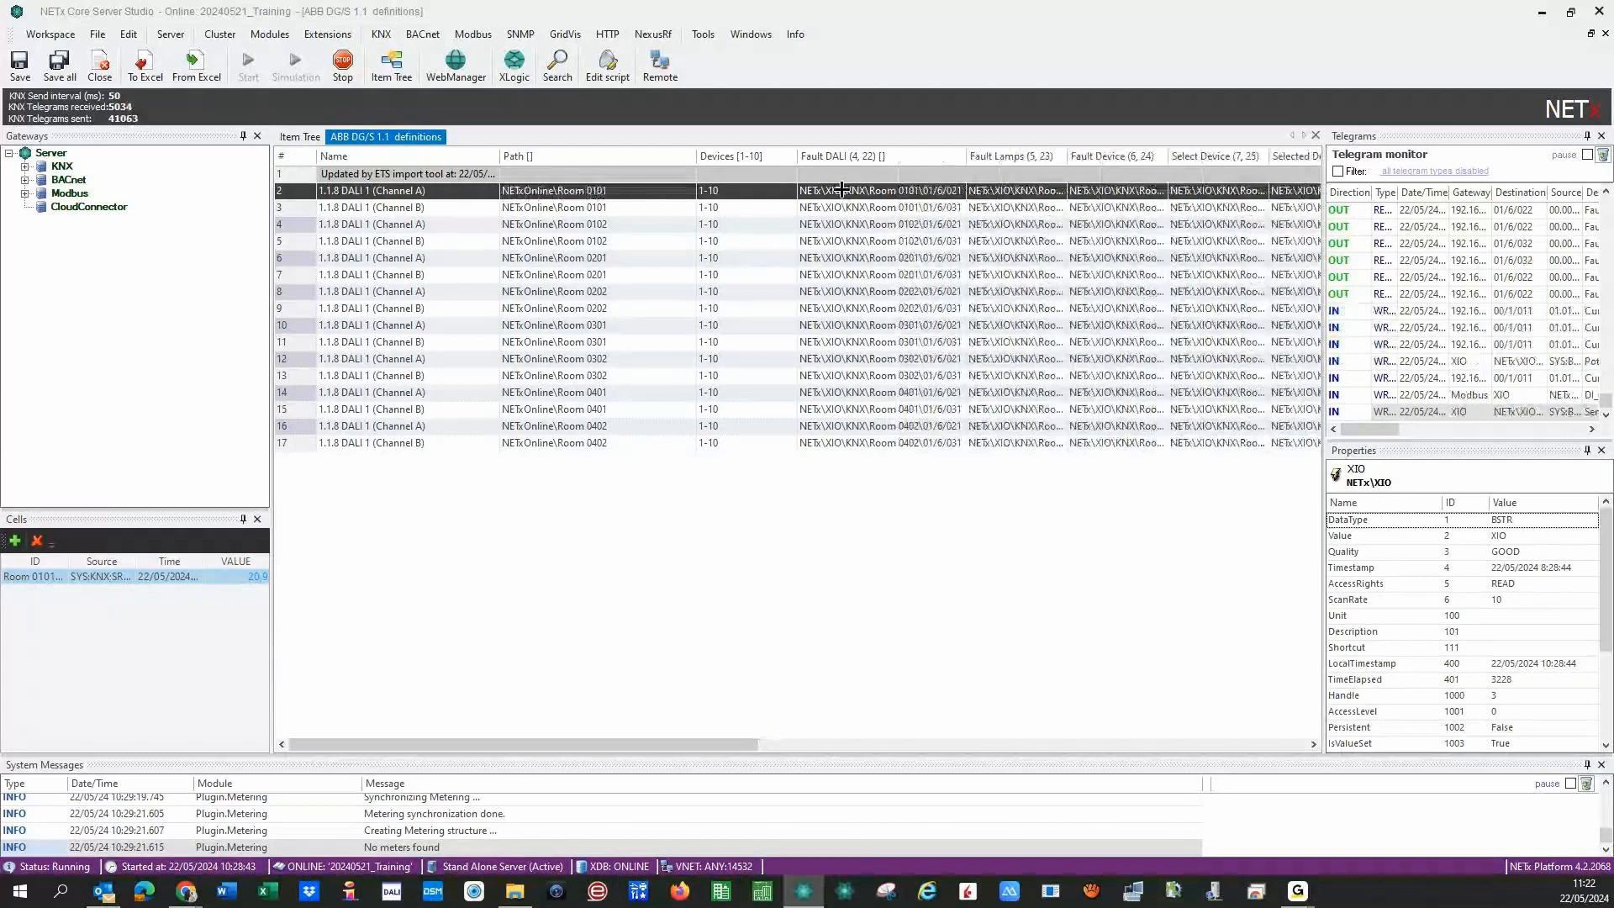
# - Leave row 2's Fault DALI cell unchanged and mark the channel part of row 2's name
pyautogui.click(843, 190)
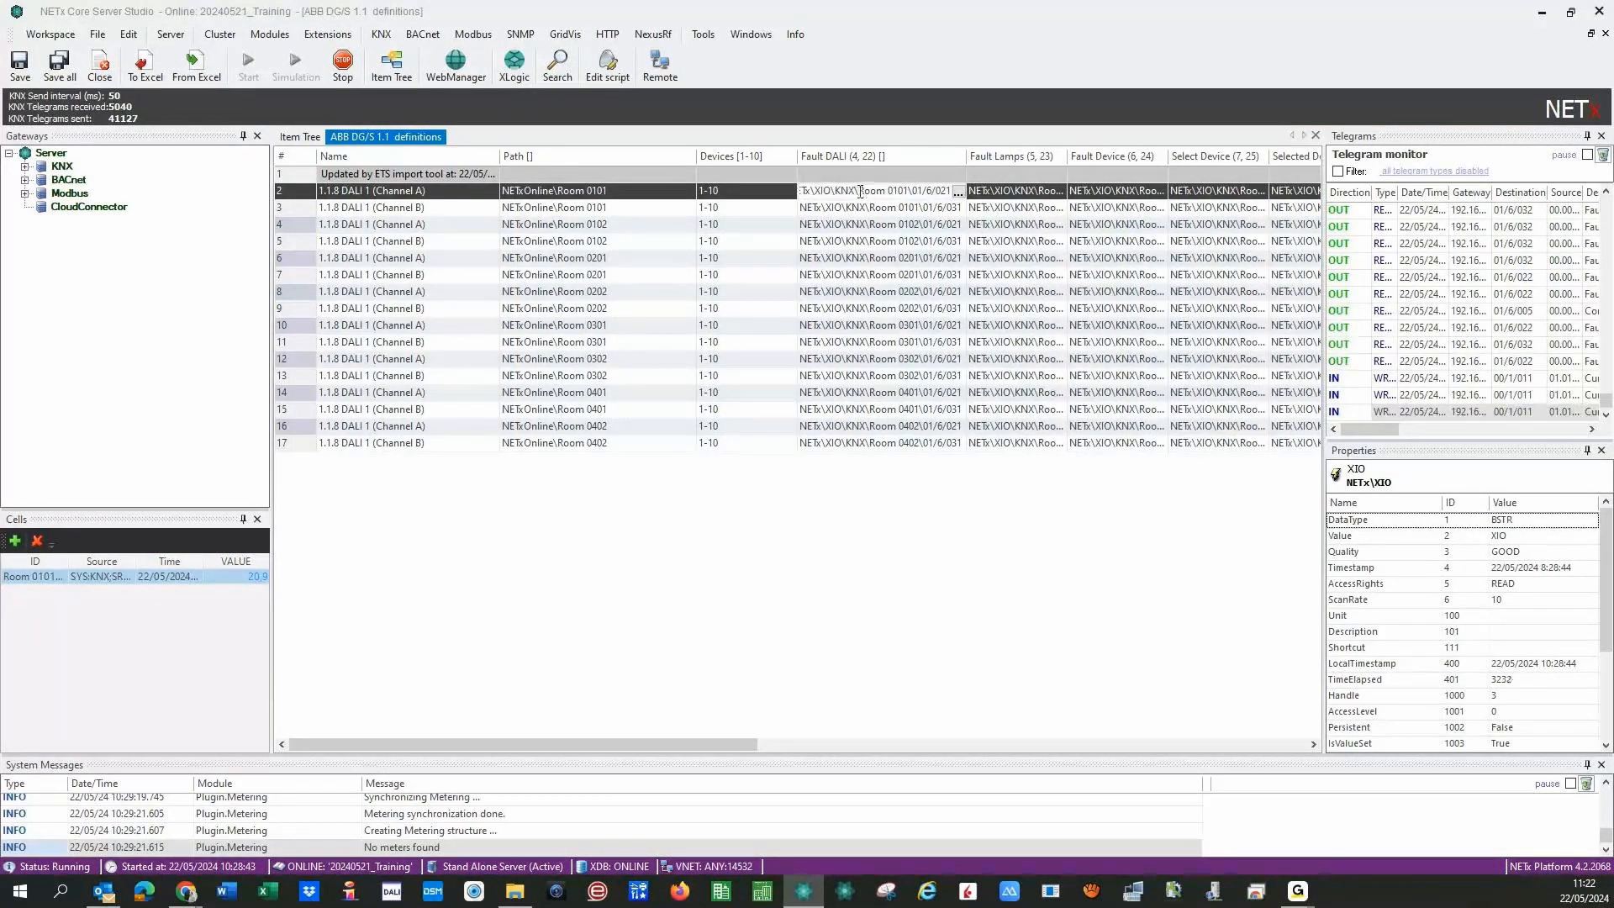
pyautogui.moveTo(859, 191); pyautogui.dragTo(906, 191)
pyautogui.click(893, 504)
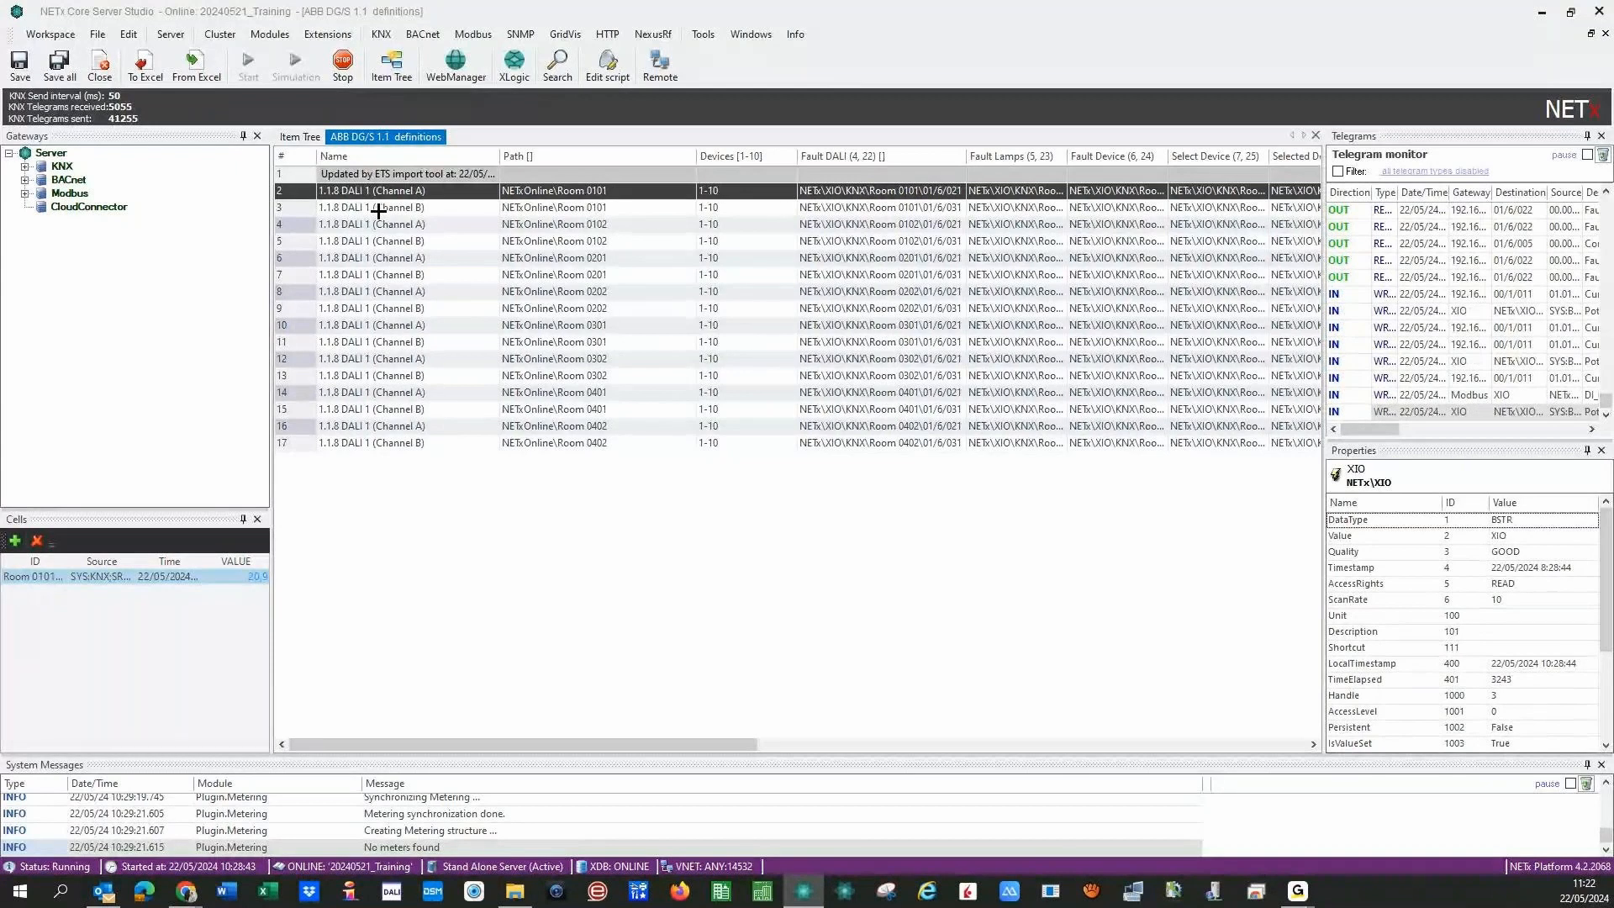
pyautogui.click(420, 193)
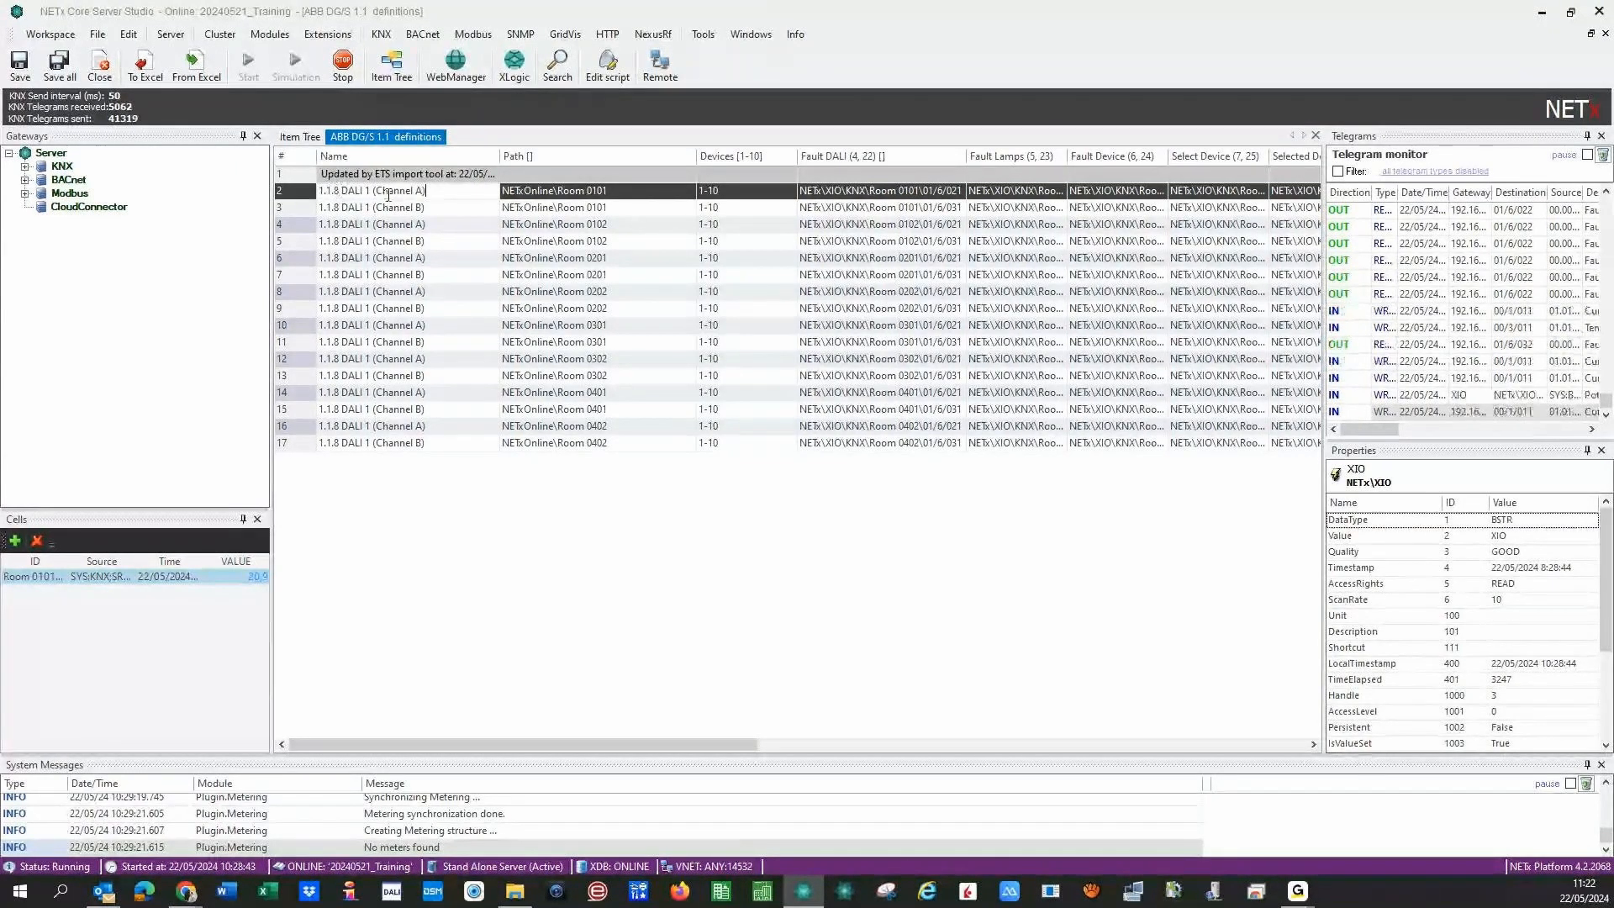
pyautogui.moveTo(428, 191); pyautogui.dragTo(320, 200)
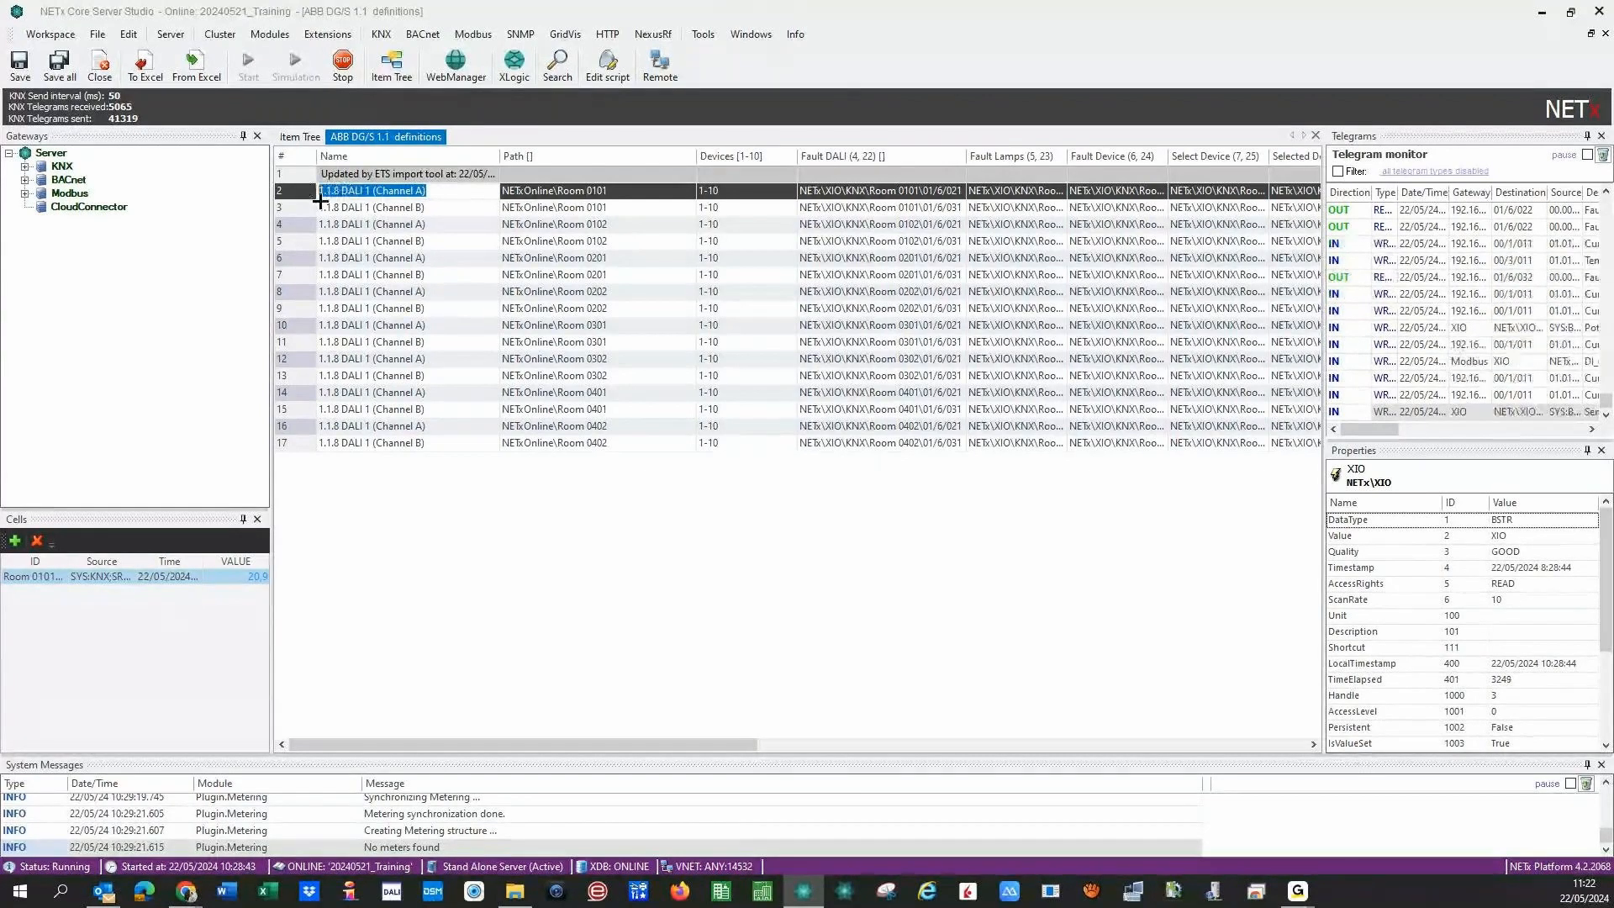
# - Remove the 1.1.8 prefix from rows 2–5 and shorten row 3's channel suffix to B
pyautogui.click(415, 193)
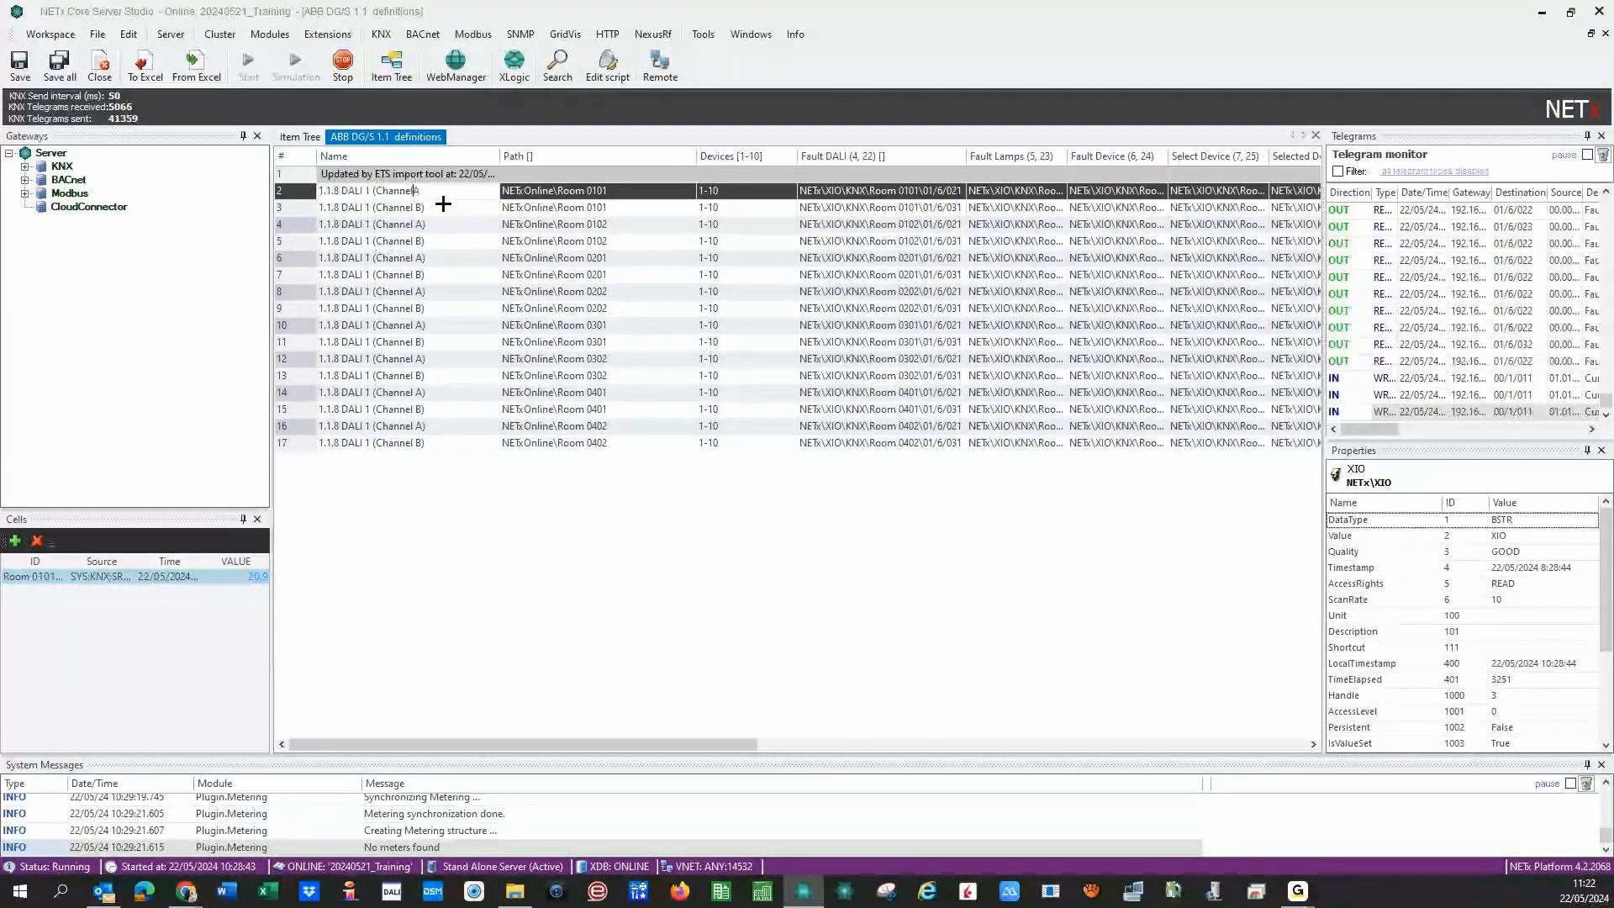
pyautogui.press('BackSpace')
pyautogui.press('BackSpace')
pyautogui.press('BackSpace')
pyautogui.press('BackSpace')
pyautogui.press('BackSpace')
pyautogui.press('BackSpace')
pyautogui.press('BackSpace')
pyautogui.press('BackSpace')
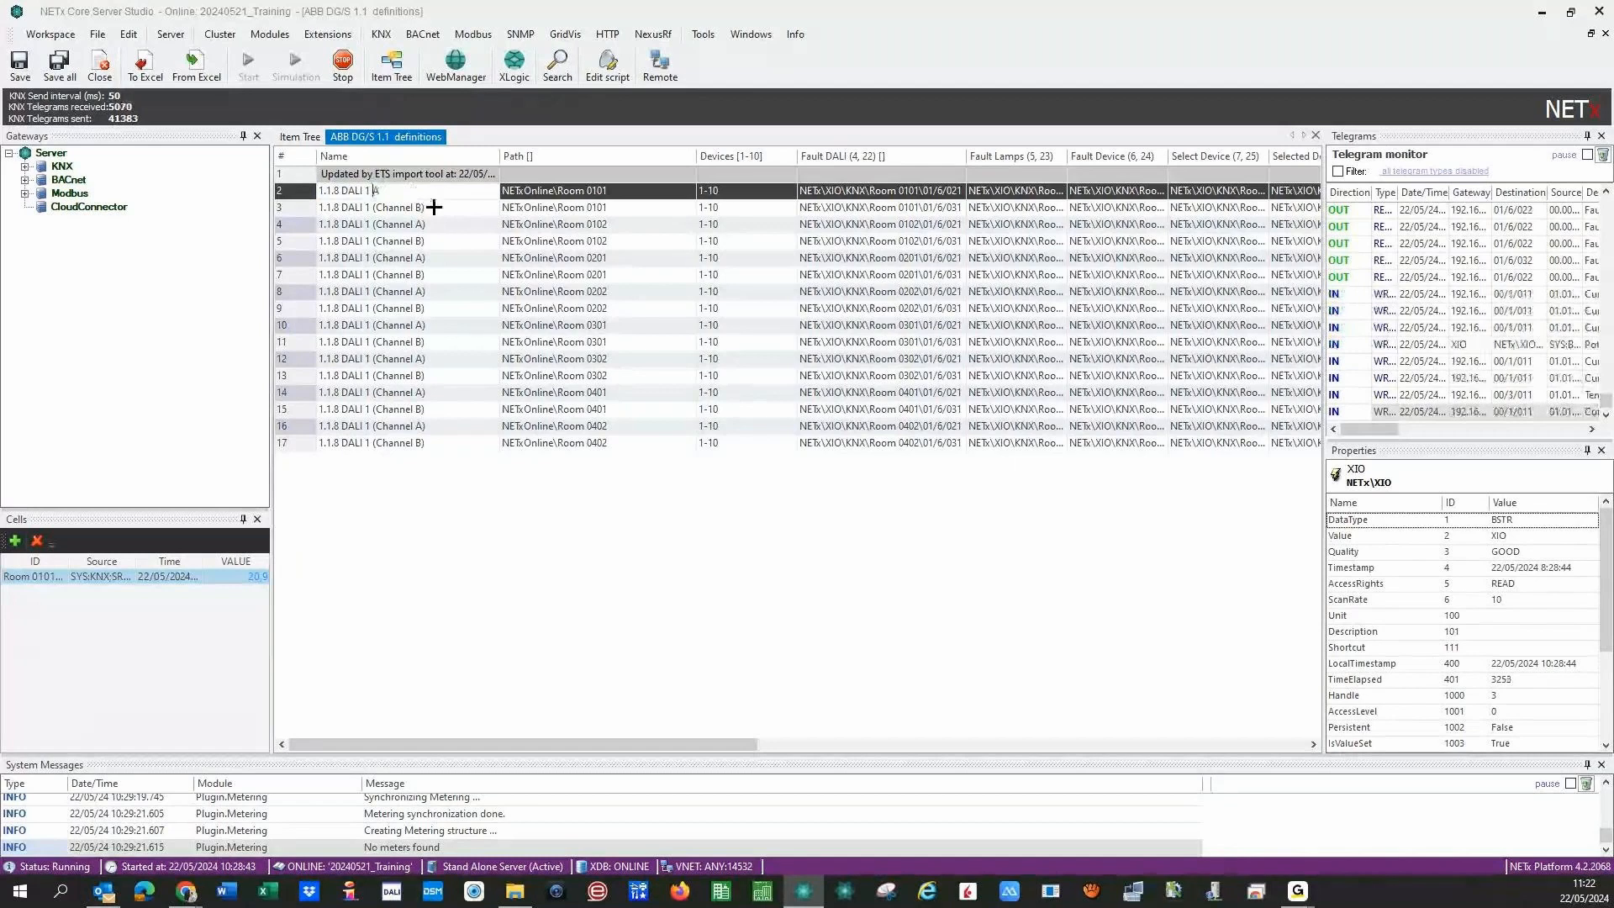
pyautogui.press('Home')
pyautogui.press('Delete')
pyautogui.press('Delete')
pyautogui.press('Delete')
pyautogui.press('Delete')
pyautogui.press('Delete')
pyautogui.press('Delete')
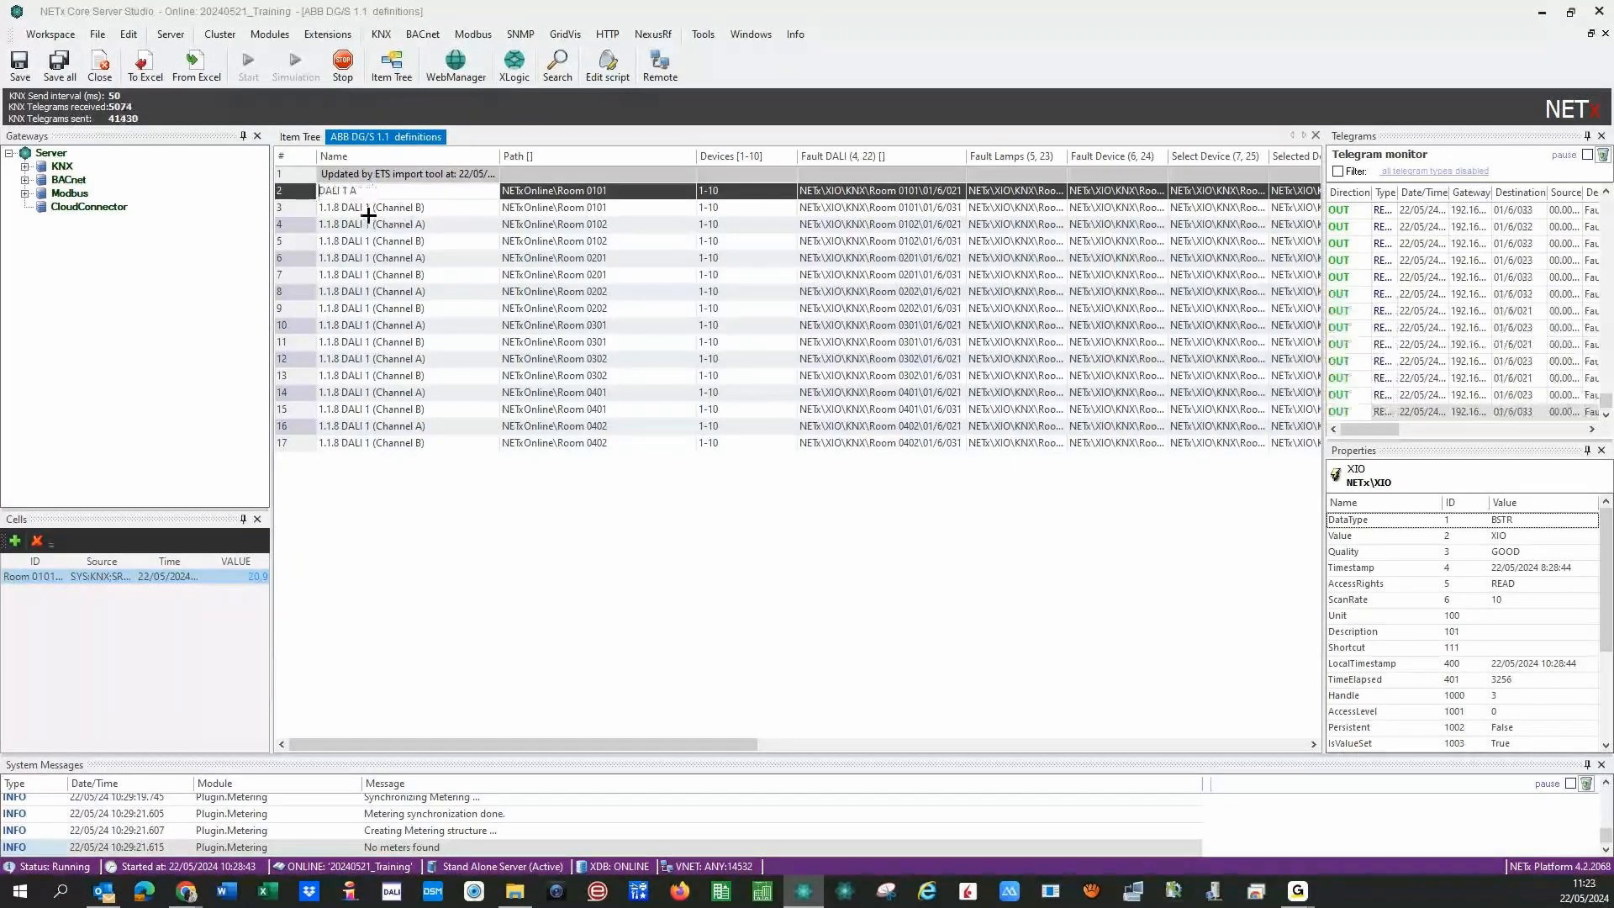
pyautogui.click(346, 207)
pyautogui.press('Home')
pyautogui.press('Delete')
pyautogui.press('Delete')
pyautogui.press('Delete')
pyautogui.press('Delete')
pyautogui.press('Delete')
pyautogui.press('Delete')
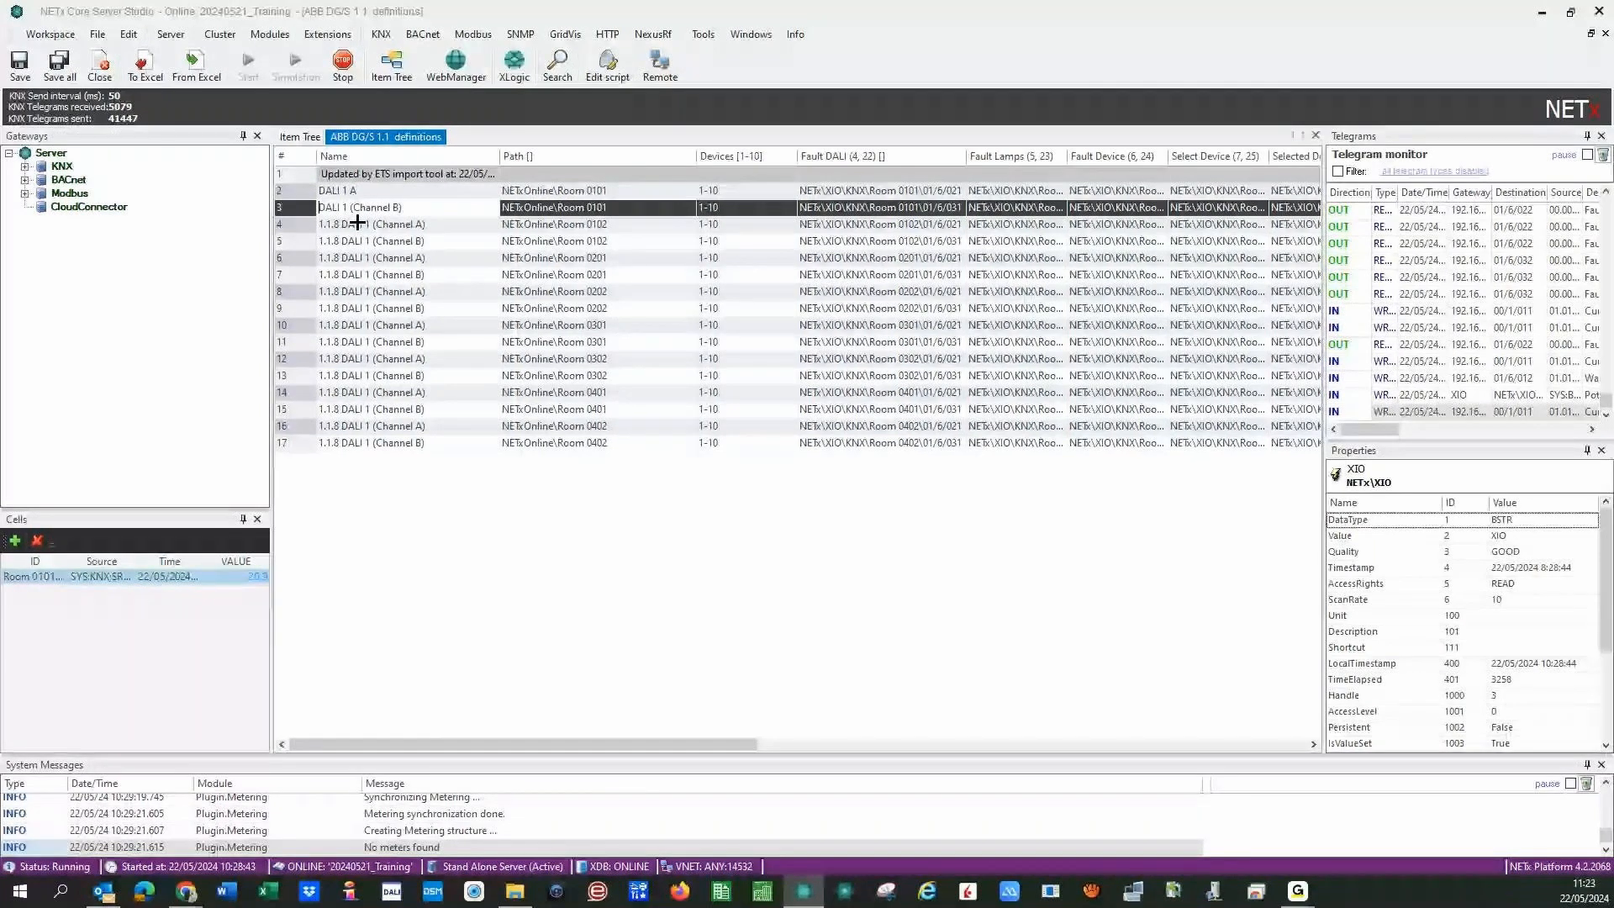
pyautogui.click(357, 223)
pyautogui.press('BackSpace')
pyautogui.press('BackSpace')
pyautogui.press('BackSpace')
pyautogui.press('BackSpace')
pyautogui.press('BackSpace')
pyautogui.press('BackSpace')
pyautogui.click(360, 240)
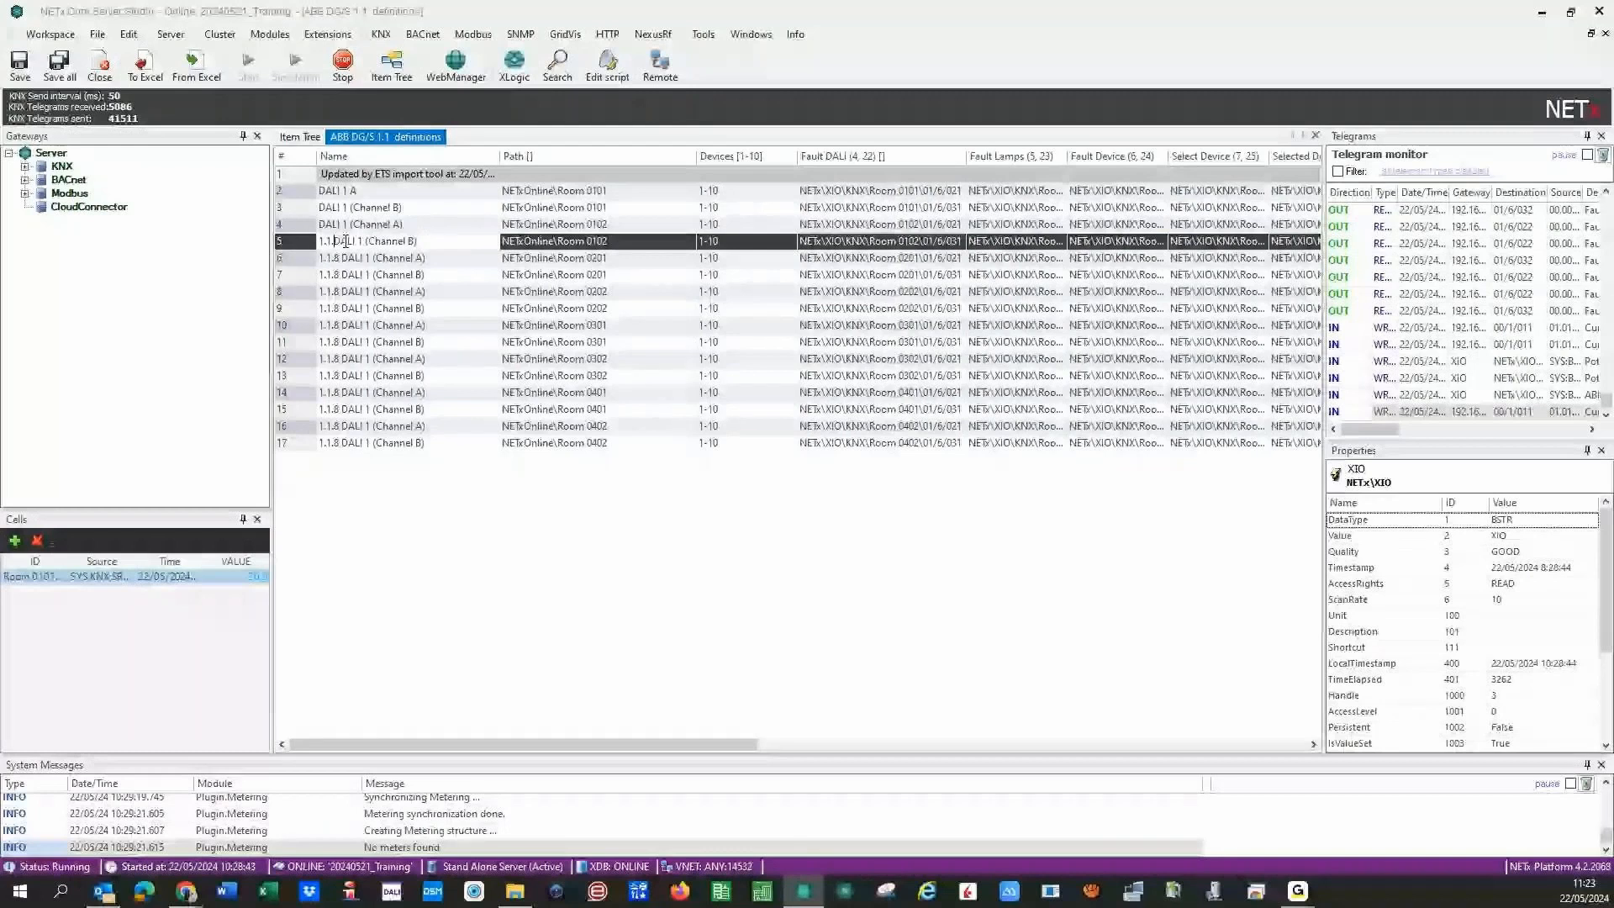
pyautogui.press('BackSpace')
pyautogui.press('BackSpace')
pyautogui.press('BackSpace')
pyautogui.press('BackSpace')
pyautogui.click(349, 208)
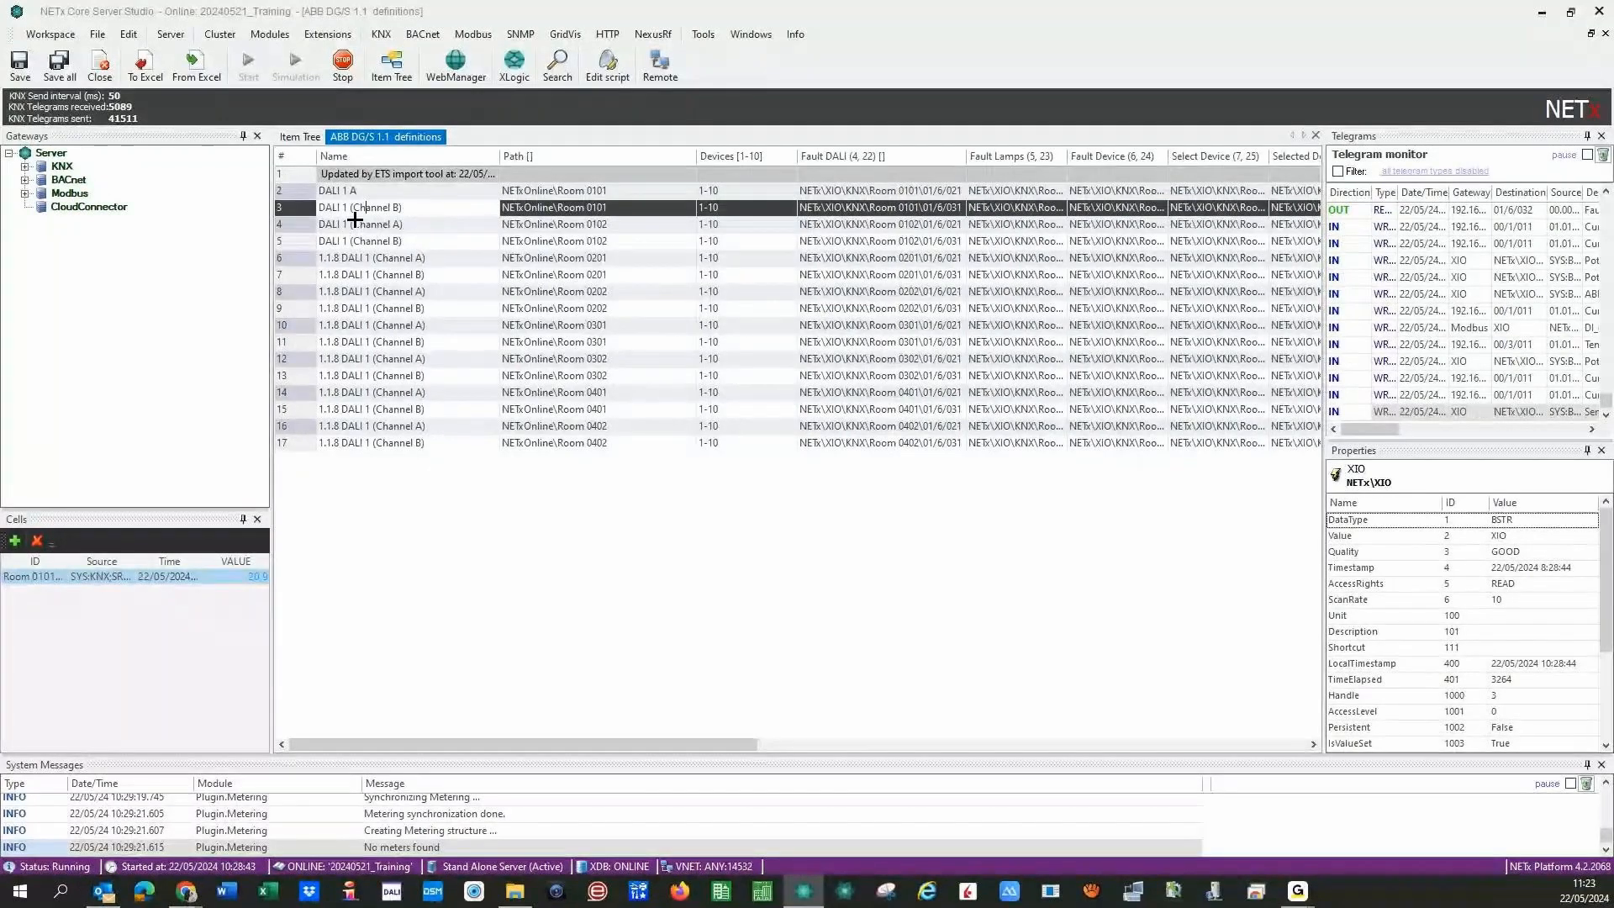
pyautogui.moveTo(343, 208); pyautogui.dragTo(464, 227)
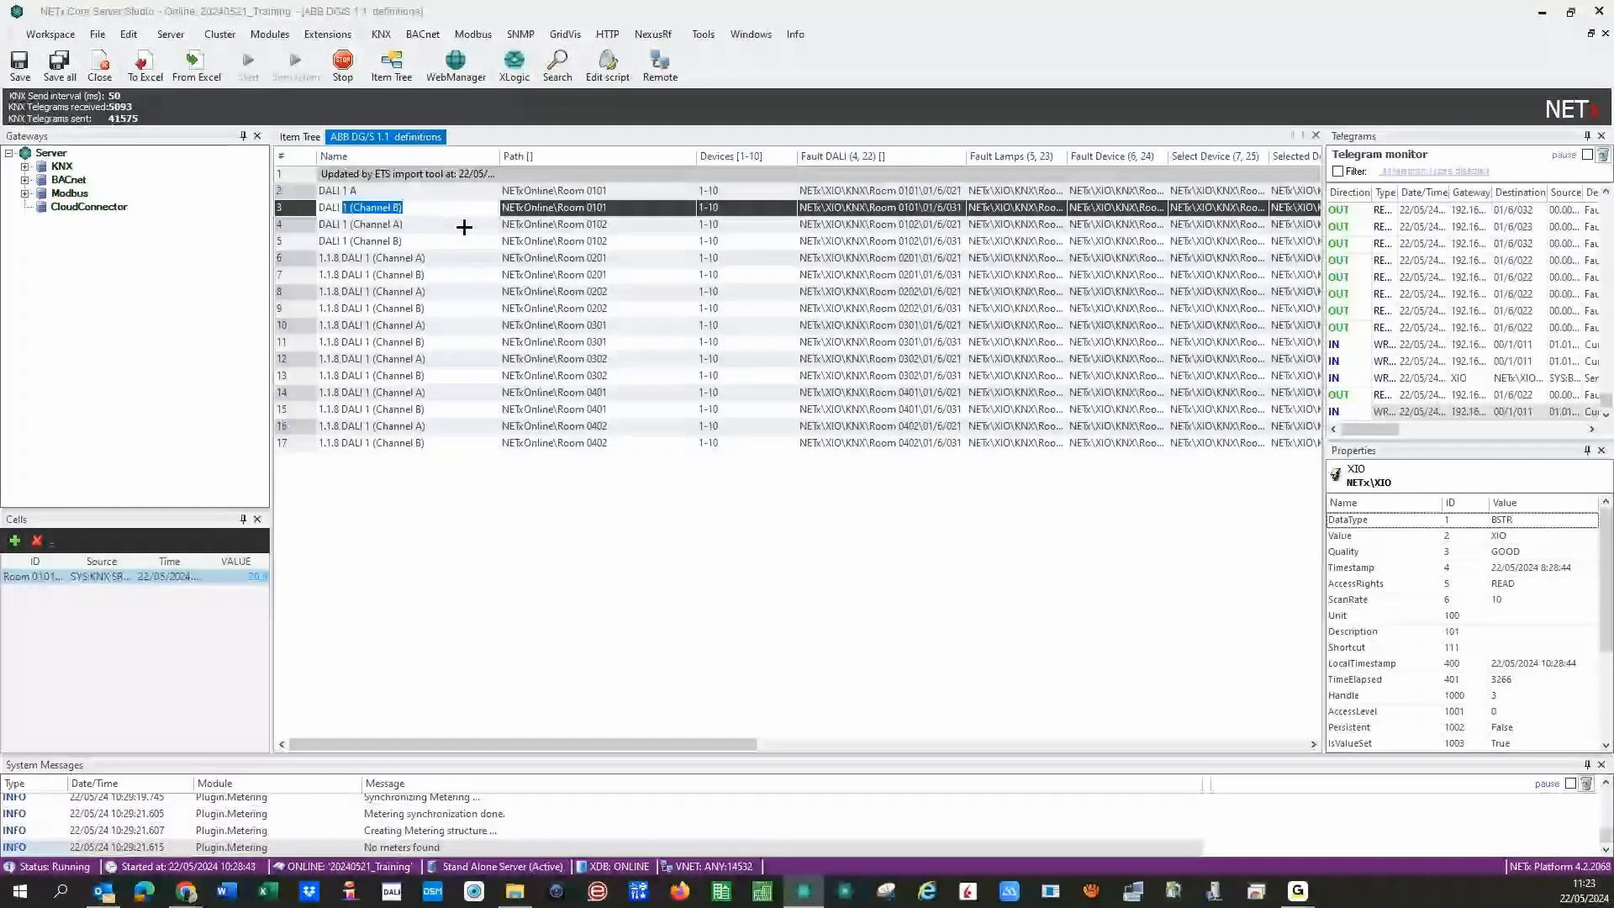
pyautogui.write('B')
# - Fix rows 3–5 names to the short 'DALI 1 A' / 'DALI 1 B' form
pyautogui.click(423, 225)
pyautogui.press('BackSpace')
pyautogui.press('BackSpace')
pyautogui.press('BackSpace')
pyautogui.press('BackSpace')
pyautogui.press('BackSpace')
pyautogui.press('BackSpace')
pyautogui.press('BackSpace')
pyautogui.press('BackSpace')
pyautogui.press('BackSpace')
pyautogui.press('BackSpace')
pyautogui.press('BackSpace')
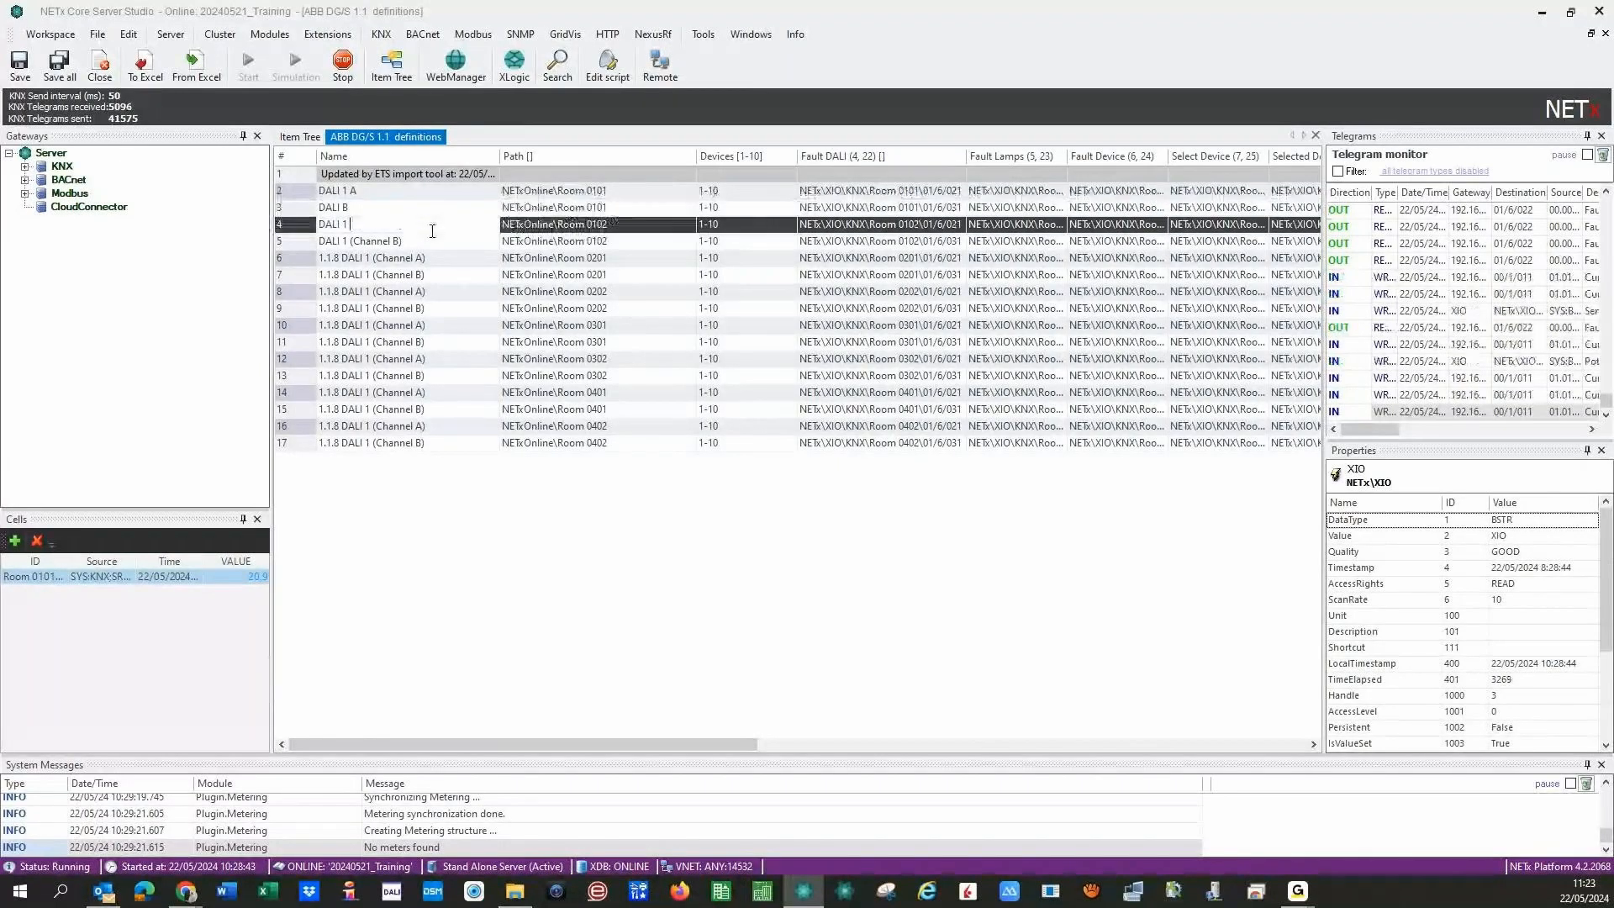
pyautogui.press('BackSpace')
pyautogui.press('BackSpace')
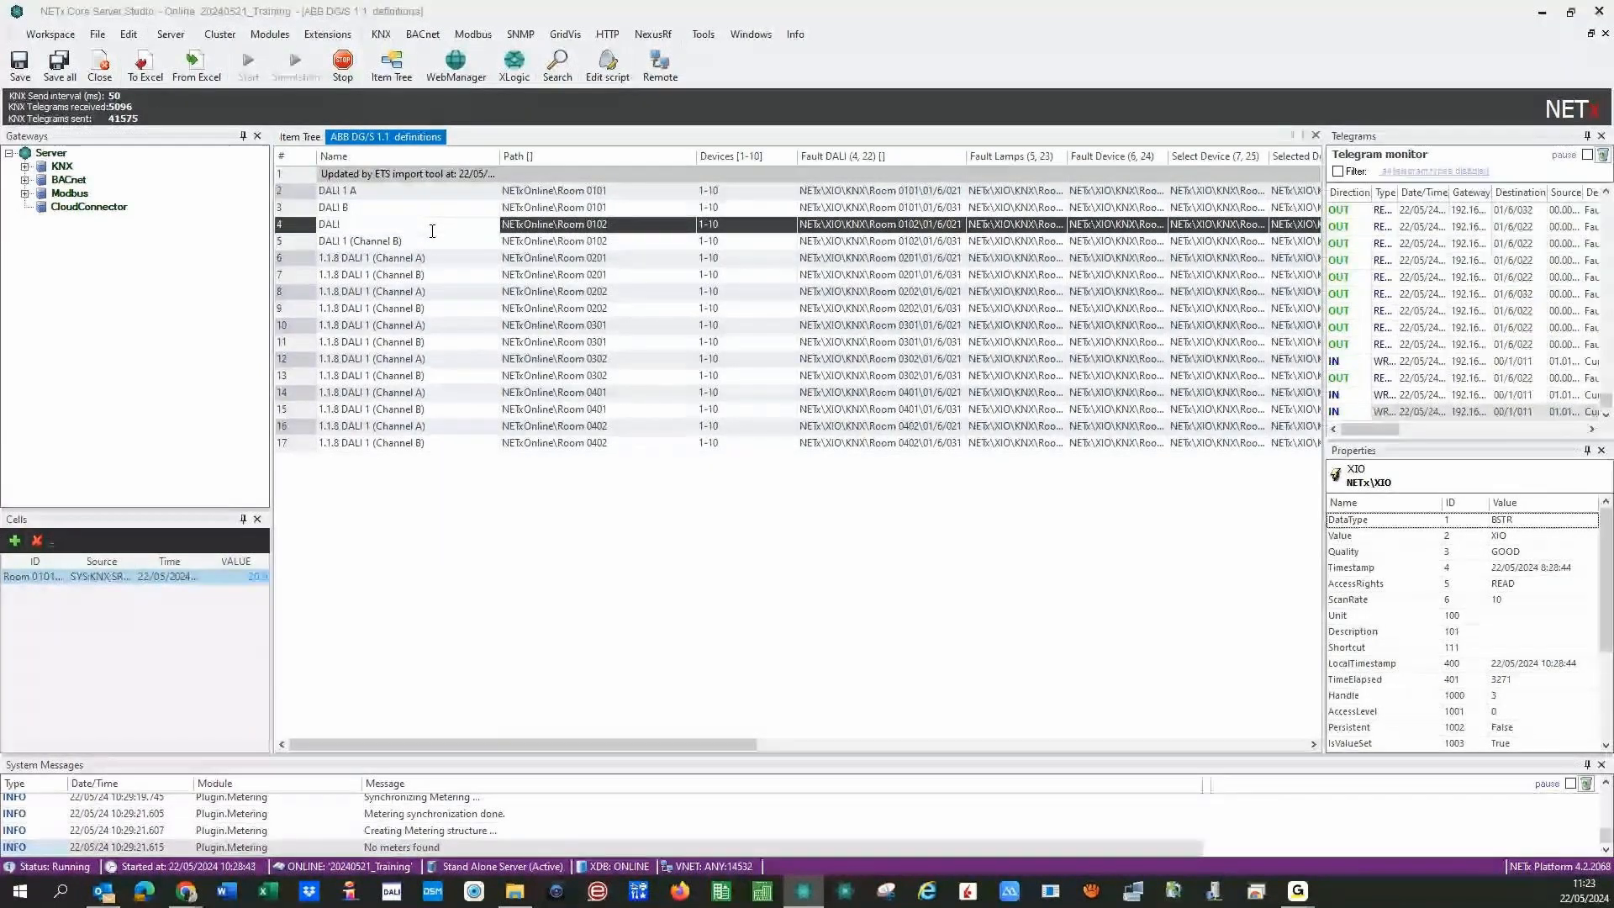
pyautogui.write('A')
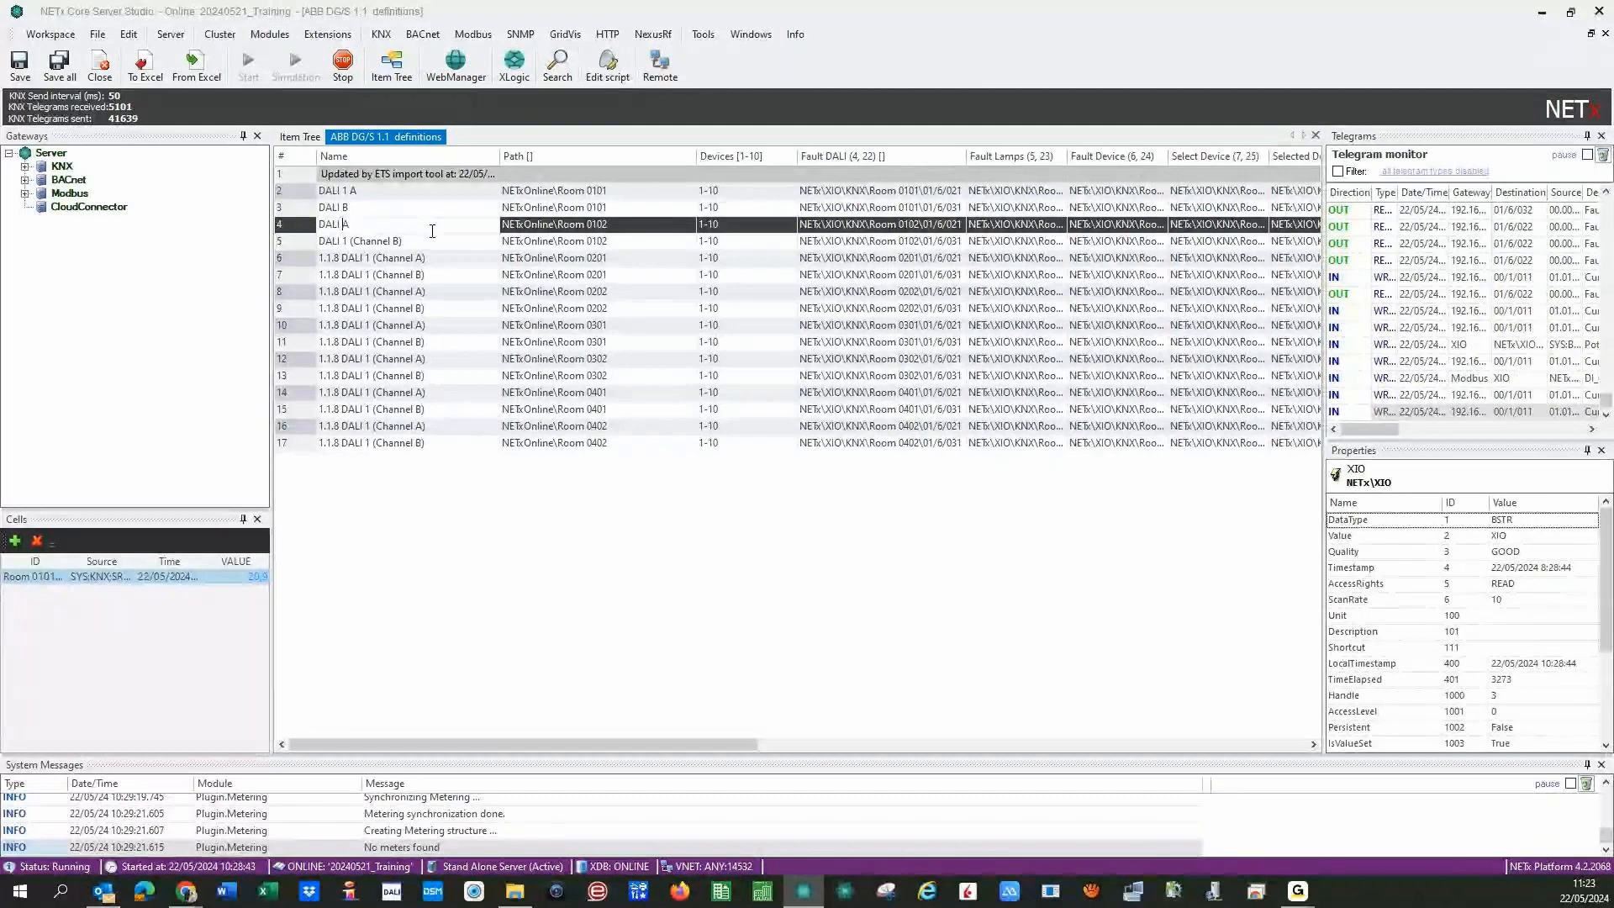
pyautogui.press('Left')
pyautogui.write('1')
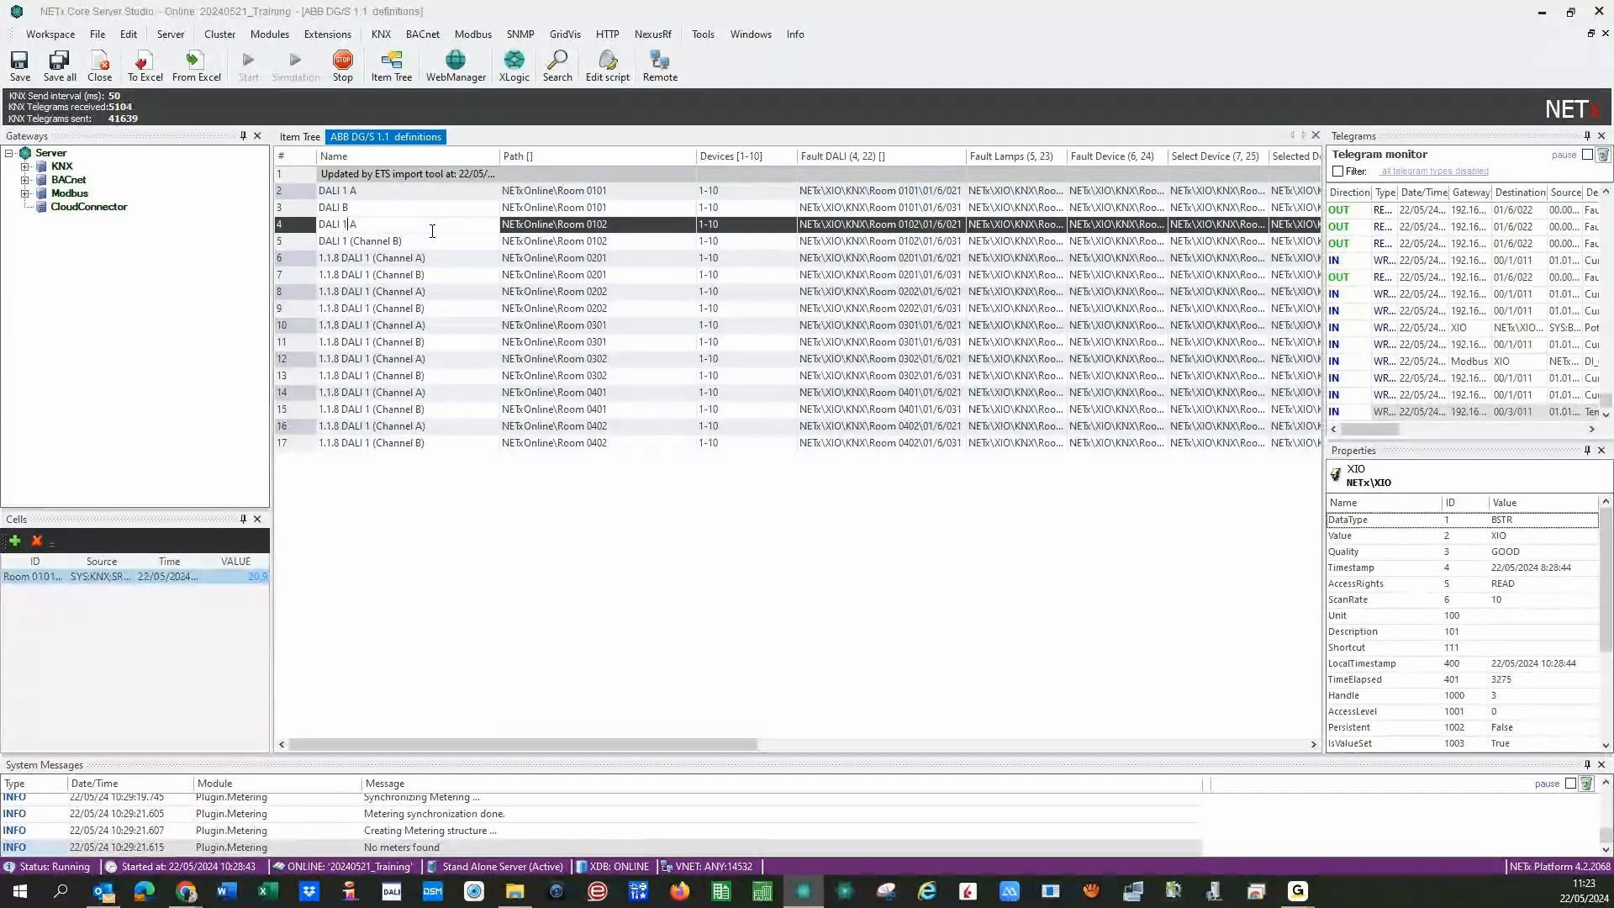
pyautogui.press('Up')
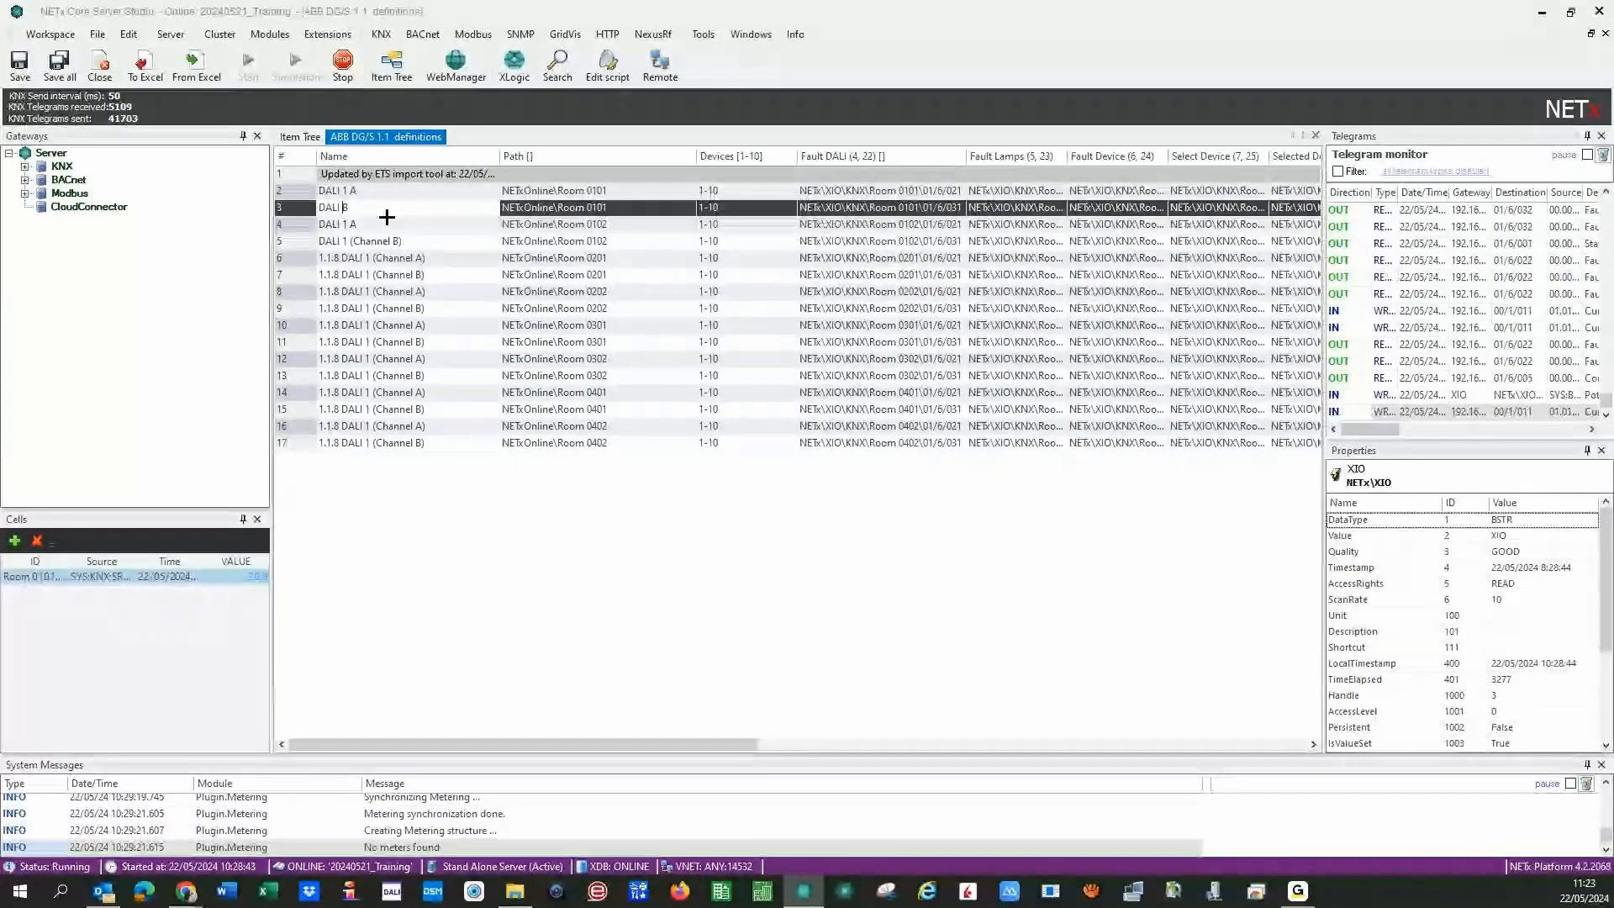
pyautogui.write('1')
pyautogui.press('Down')
pyautogui.press('Down')
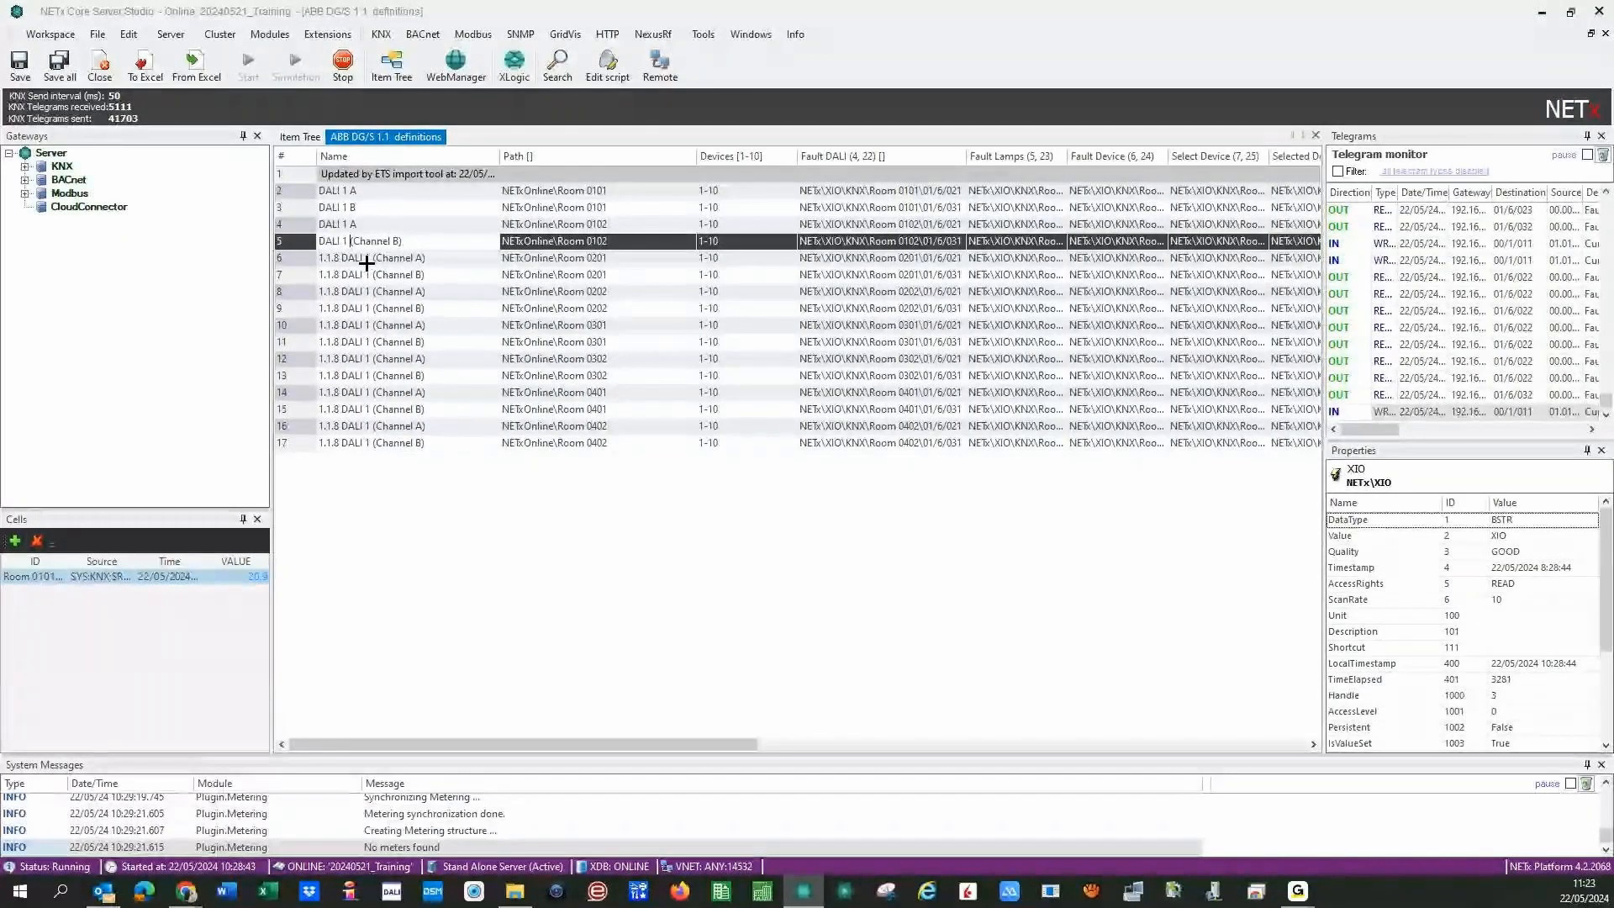
pyautogui.hotkey('shift', 'End')
pyautogui.write('B')
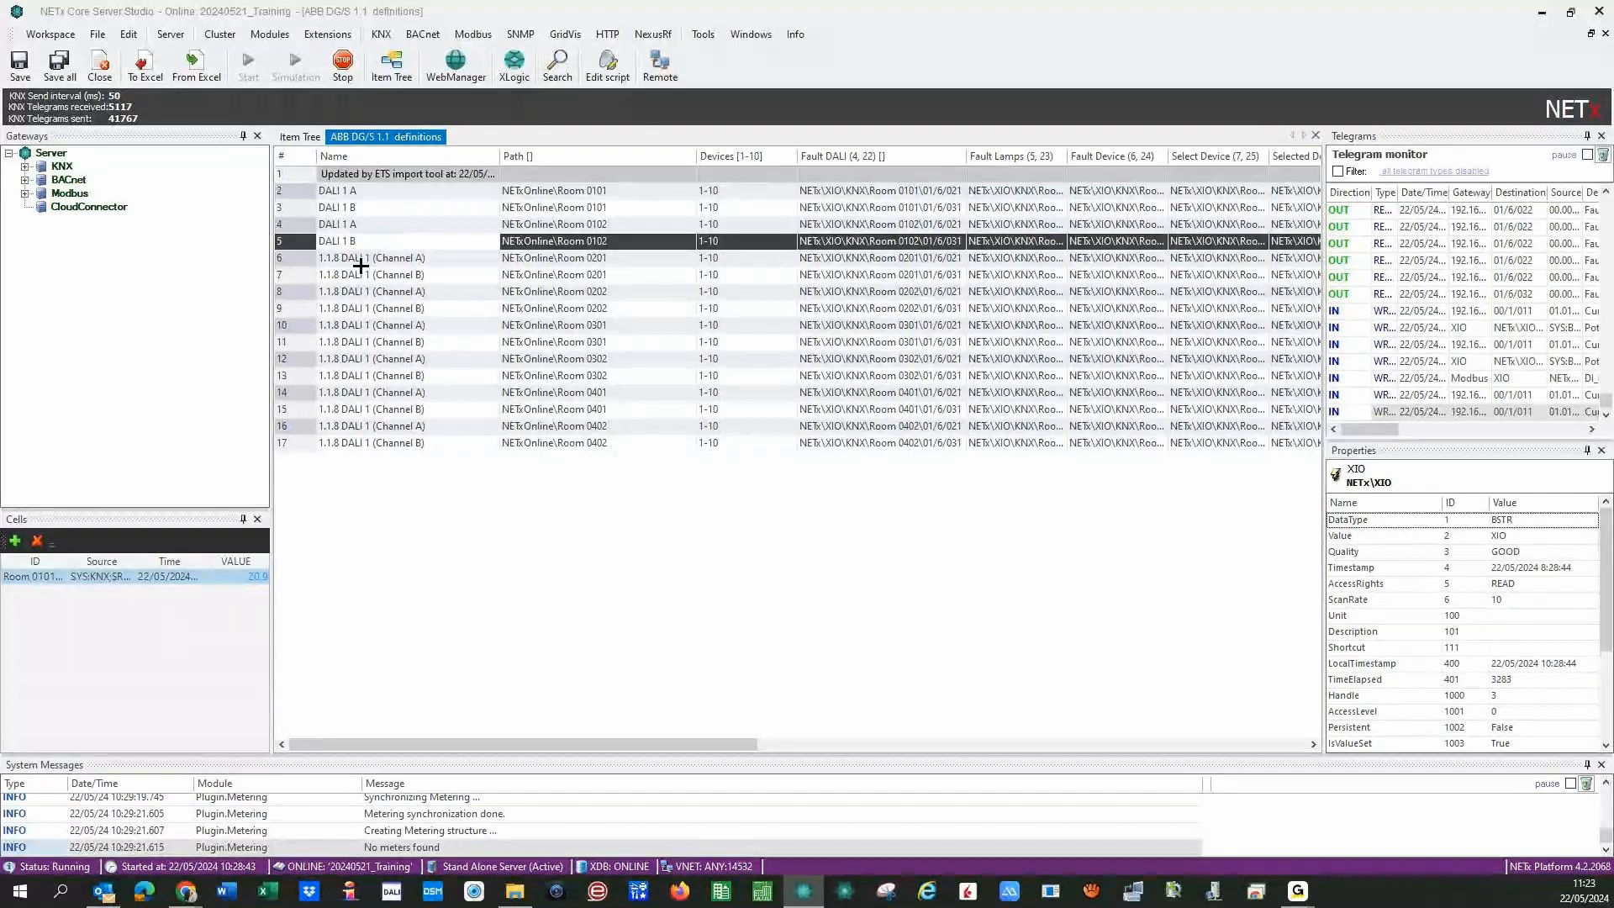
# - Strip the 1.1.8 prefix from the names in rows 6–10
pyautogui.press('Down')
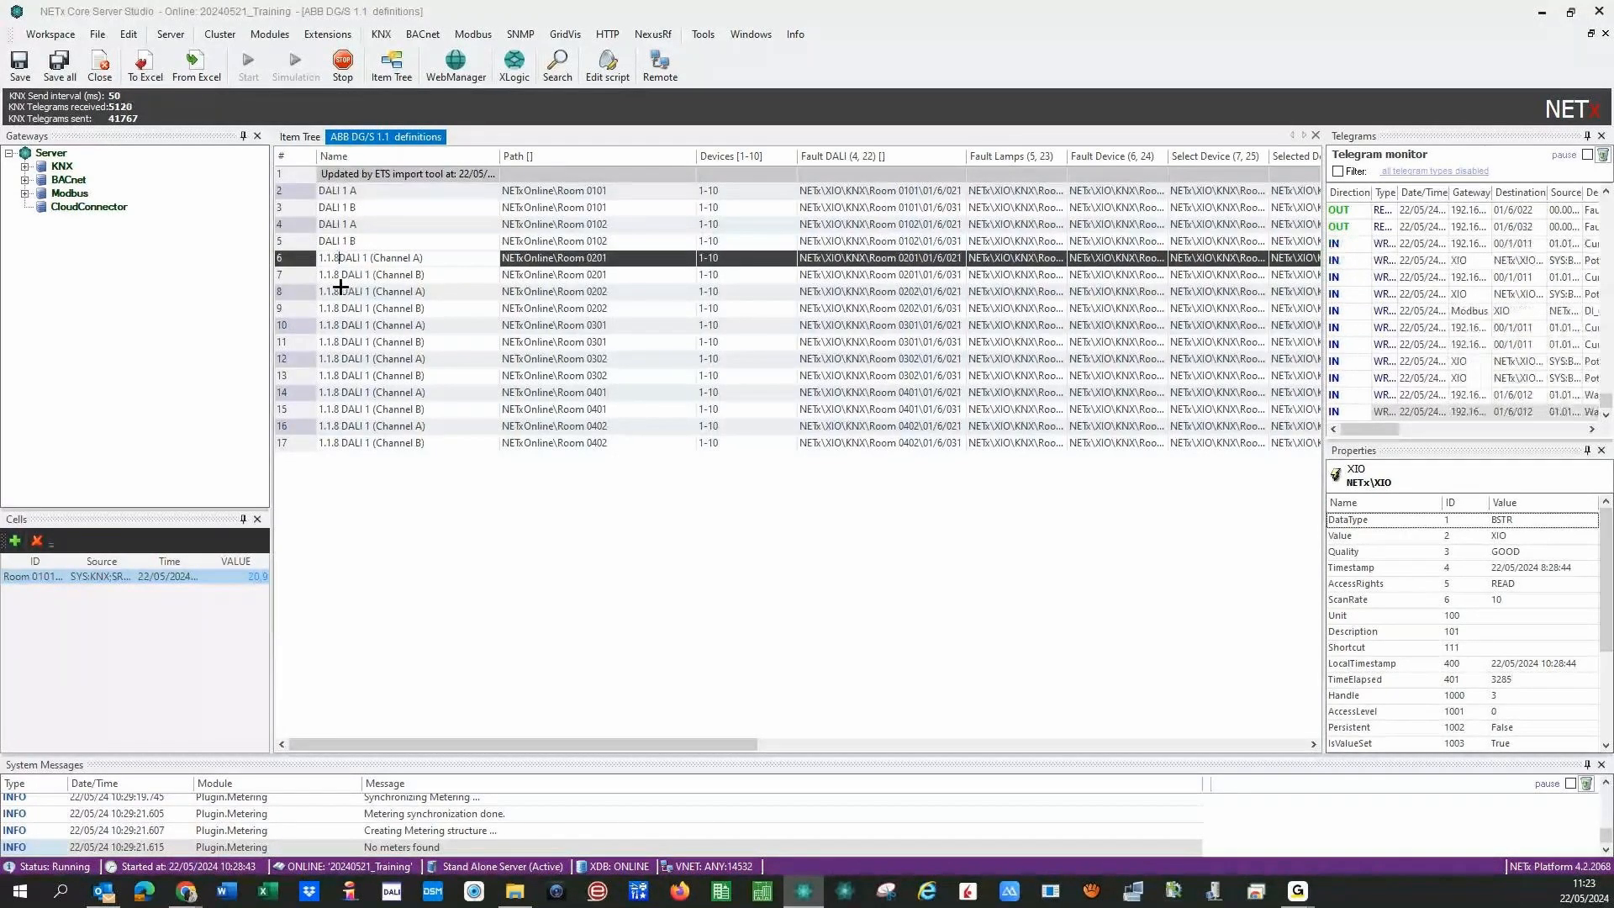
pyautogui.press('BackSpace')
pyautogui.press('BackSpace')
pyautogui.press('BackSpace')
pyautogui.press('BackSpace')
pyautogui.press('BackSpace')
pyautogui.press('BackSpace')
pyautogui.press('Down')
pyautogui.press('BackSpace')
pyautogui.press('BackSpace')
pyautogui.press('BackSpace')
pyautogui.press('BackSpace')
pyautogui.press('BackSpace')
pyautogui.press('BackSpace')
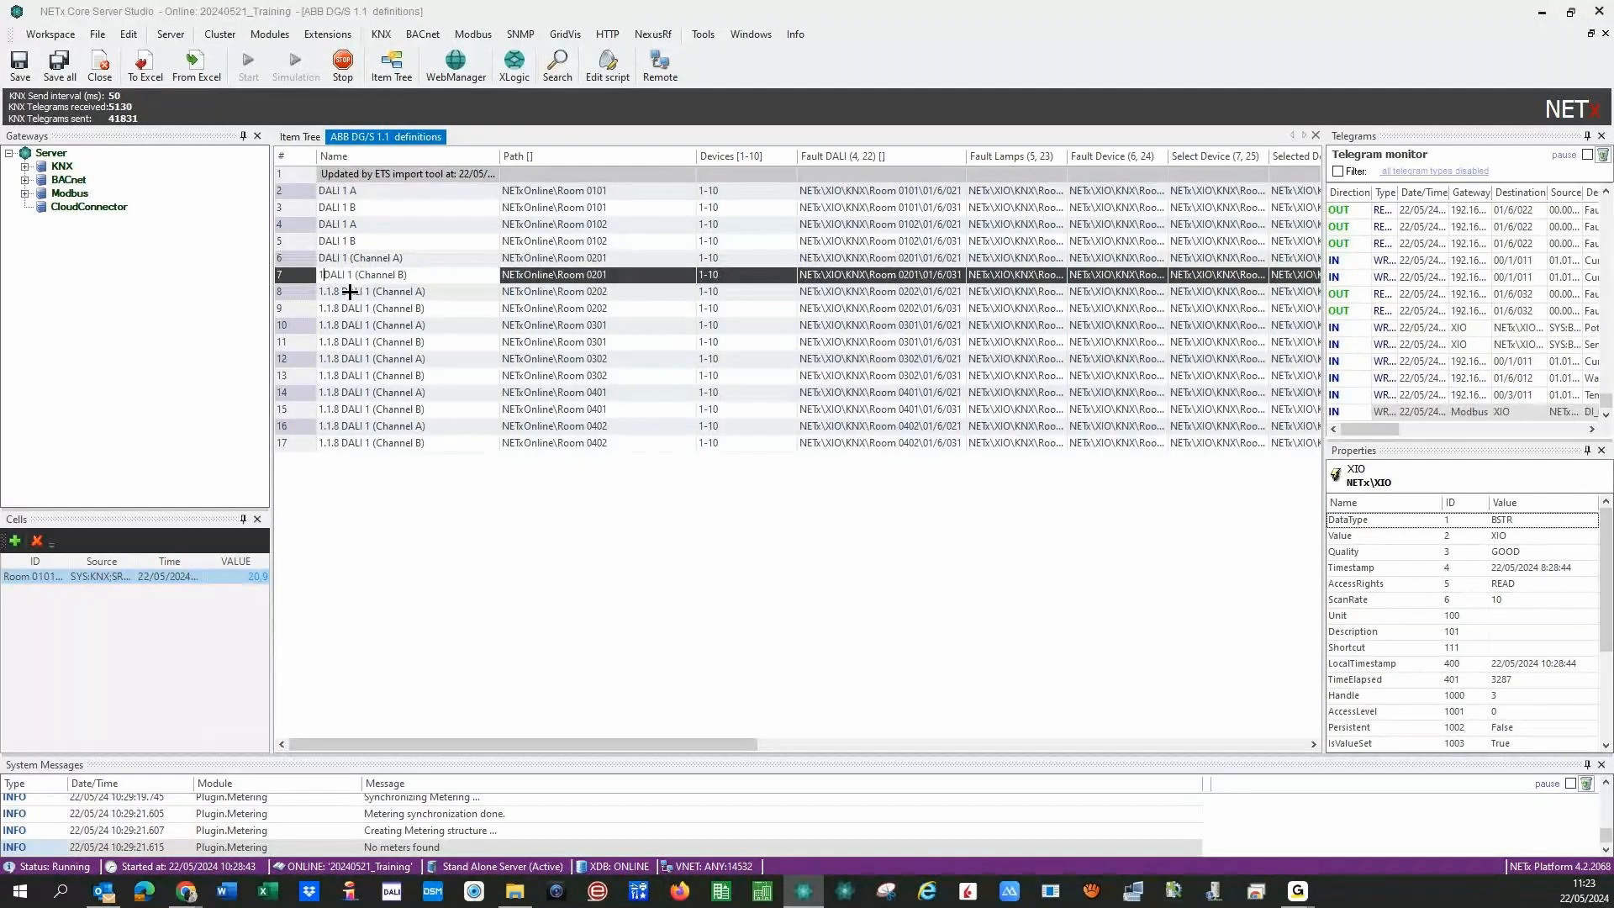
pyautogui.press('Down')
pyautogui.press('BackSpace')
pyautogui.press('BackSpace')
pyautogui.press('BackSpace')
pyautogui.press('BackSpace')
pyautogui.press('BackSpace')
pyautogui.press('BackSpace')
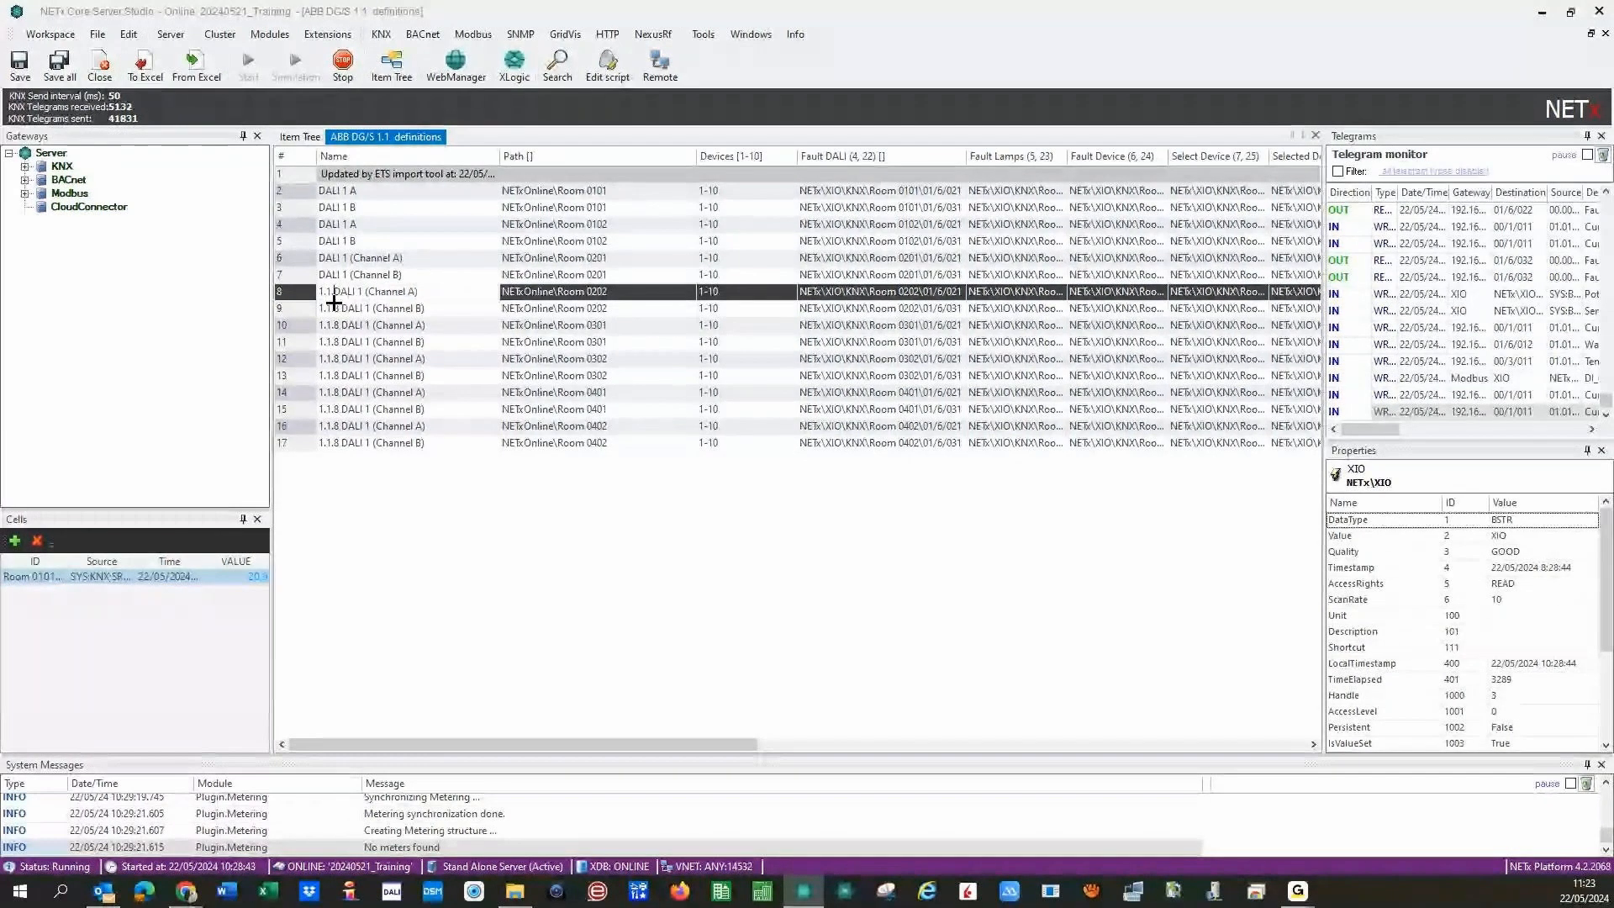
pyautogui.press('Down')
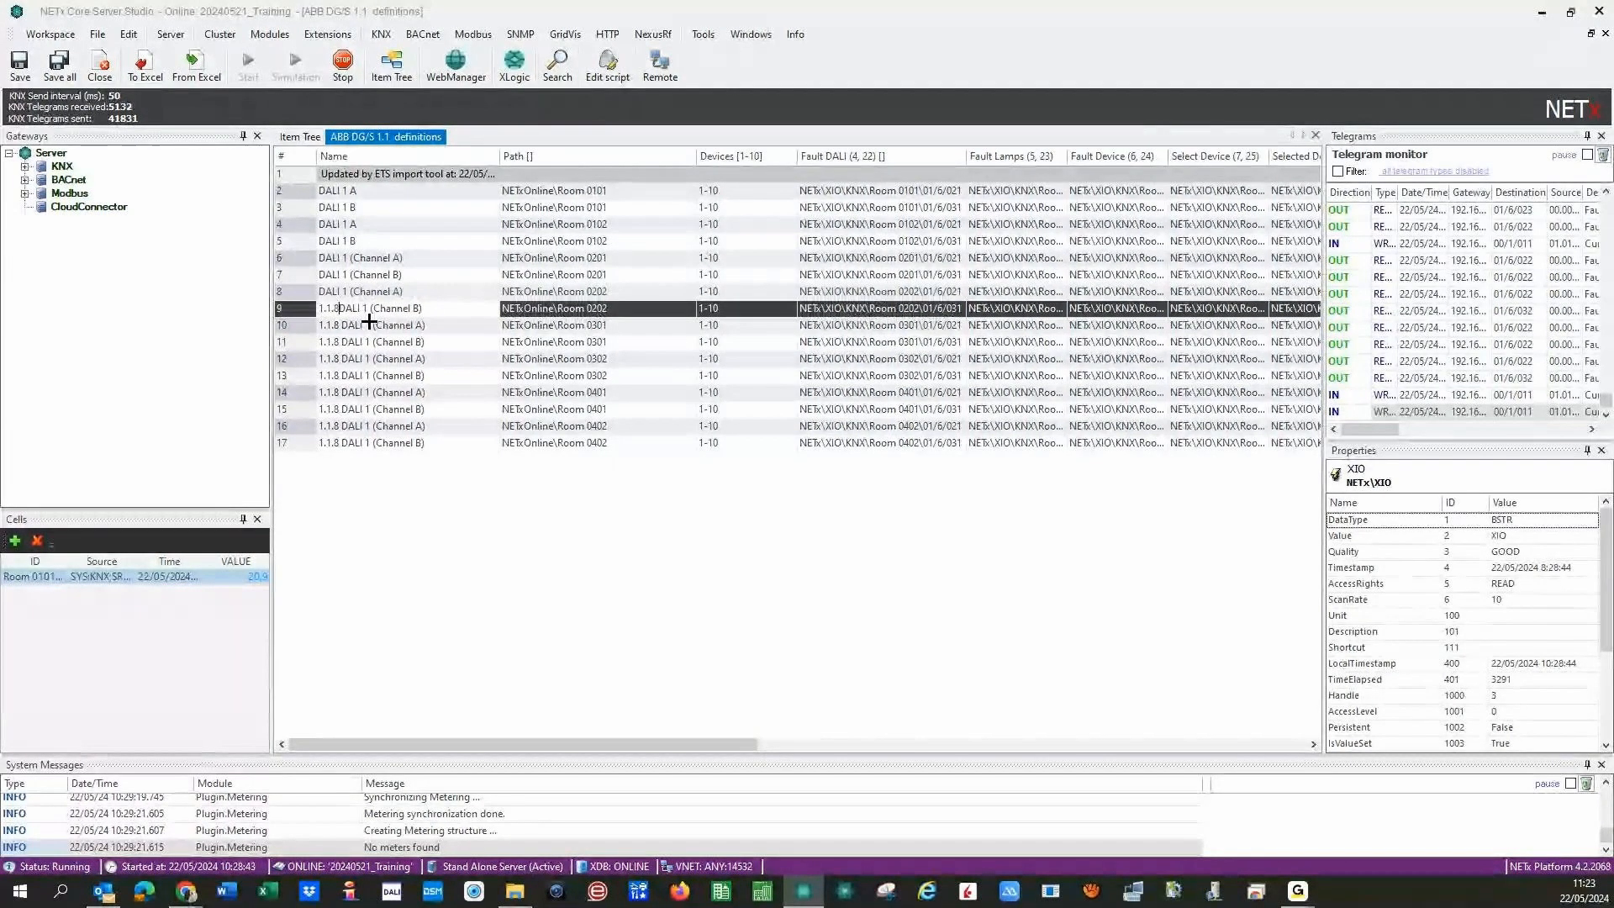
pyautogui.press('BackSpace')
pyautogui.press('BackSpace')
pyautogui.press('BackSpace')
pyautogui.press('BackSpace')
pyautogui.press('BackSpace')
pyautogui.press('BackSpace')
pyautogui.press('Down')
pyautogui.press('BackSpace')
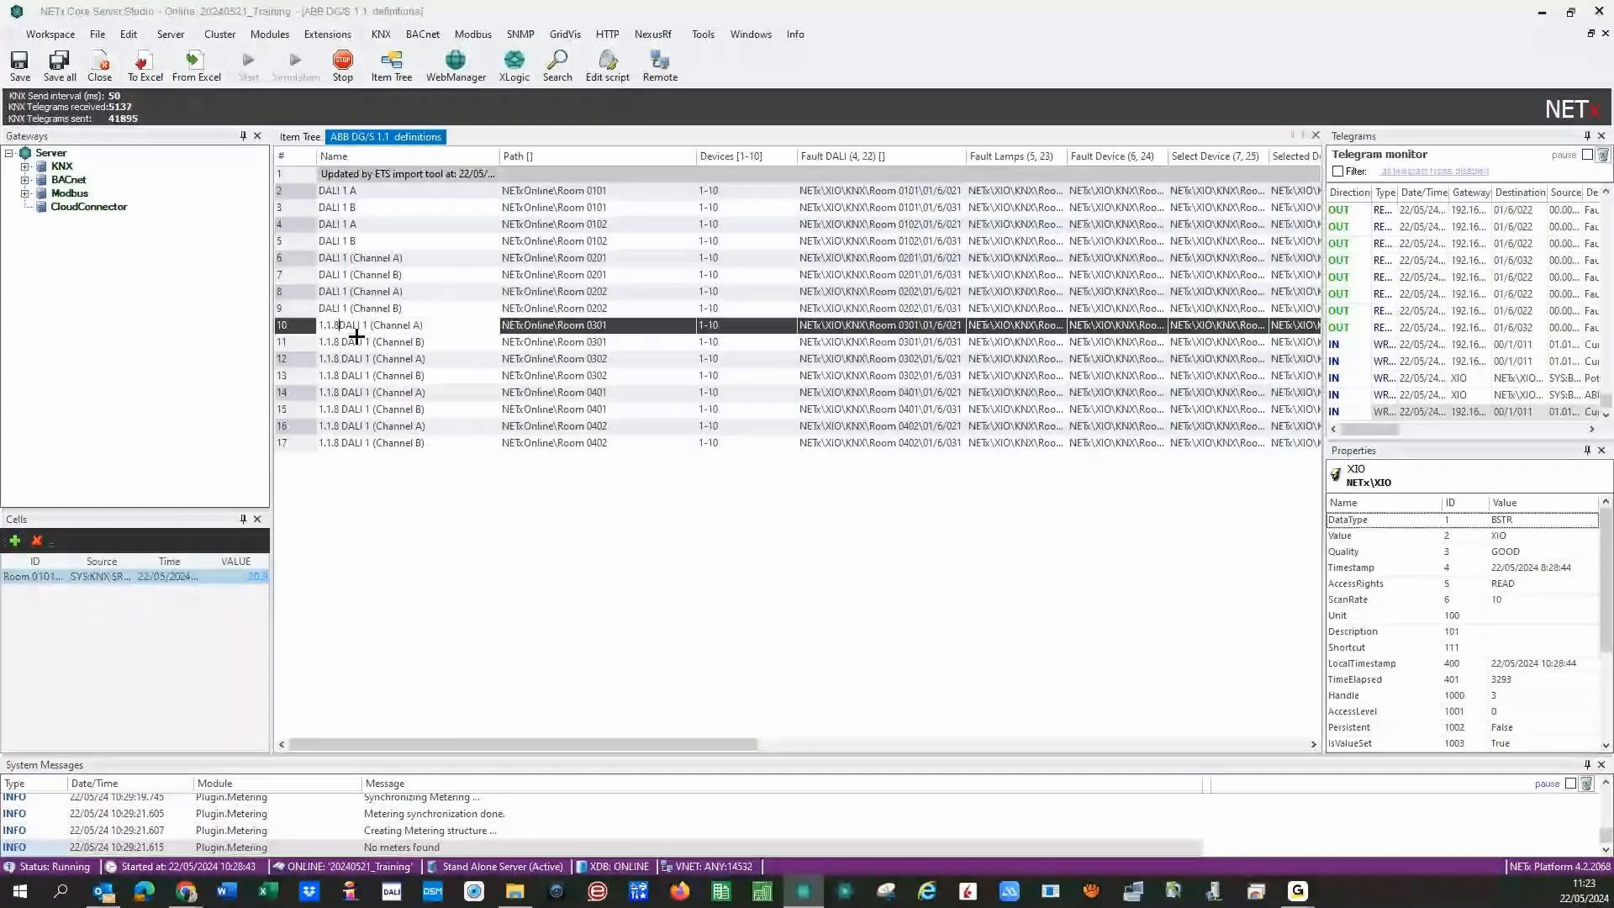
pyautogui.press('BackSpace')
pyautogui.press('BackSpace')
pyautogui.press('BackSpace')
pyautogui.press('BackSpace')
pyautogui.press('BackSpace')
pyautogui.press('Down')
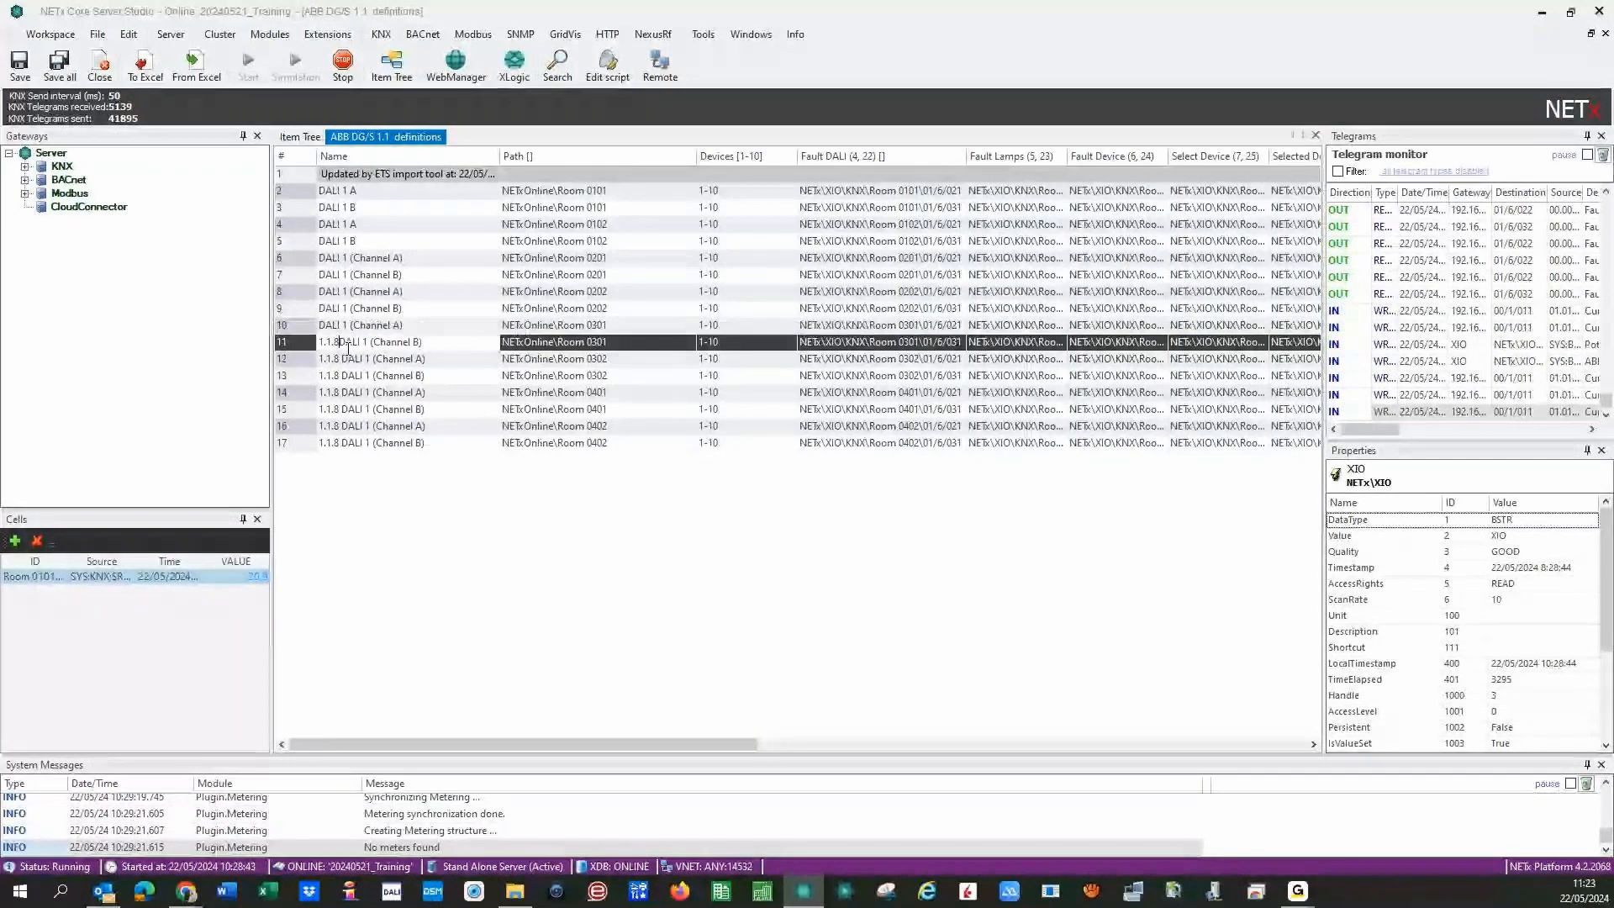
# - Strip the 1.1.8 prefix from the names in rows 11–17
pyautogui.press('BackSpace')
pyautogui.press('BackSpace')
pyautogui.press('BackSpace')
pyautogui.press('BackSpace')
pyautogui.press('BackSpace')
pyautogui.press('BackSpace')
pyautogui.press('Down')
pyautogui.press('BackSpace')
pyautogui.press('BackSpace')
pyautogui.press('BackSpace')
pyautogui.press('BackSpace')
pyautogui.press('BackSpace')
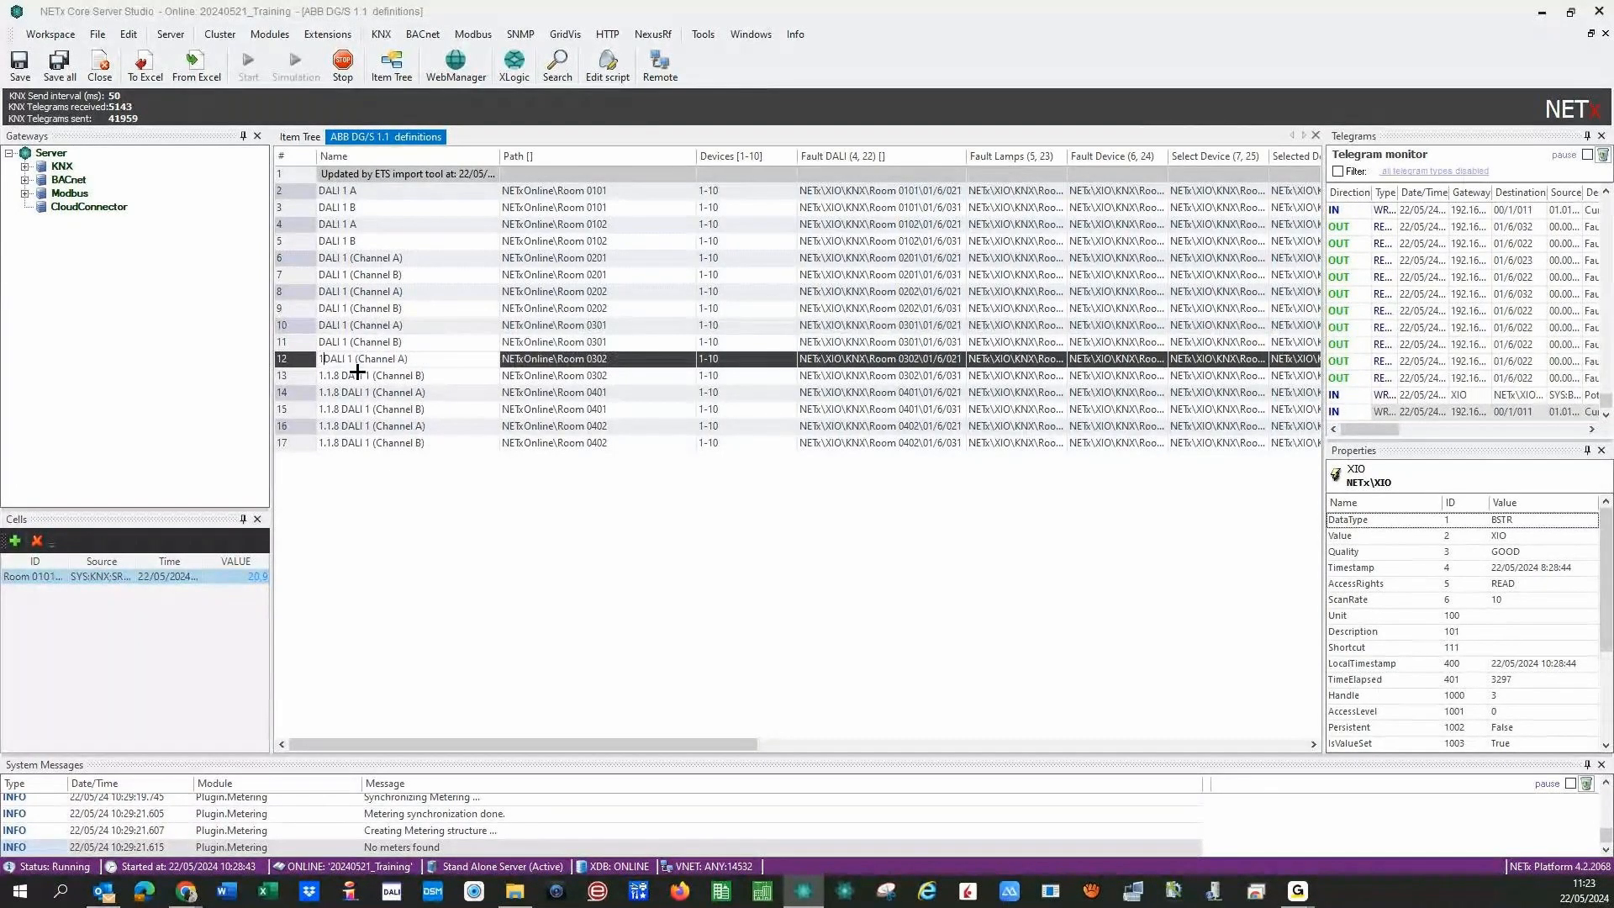
pyautogui.press('BackSpace')
pyautogui.press('Down')
pyautogui.press('BackSpace')
pyautogui.press('BackSpace')
pyautogui.press('BackSpace')
pyautogui.press('BackSpace')
pyautogui.press('BackSpace')
pyautogui.press('BackSpace')
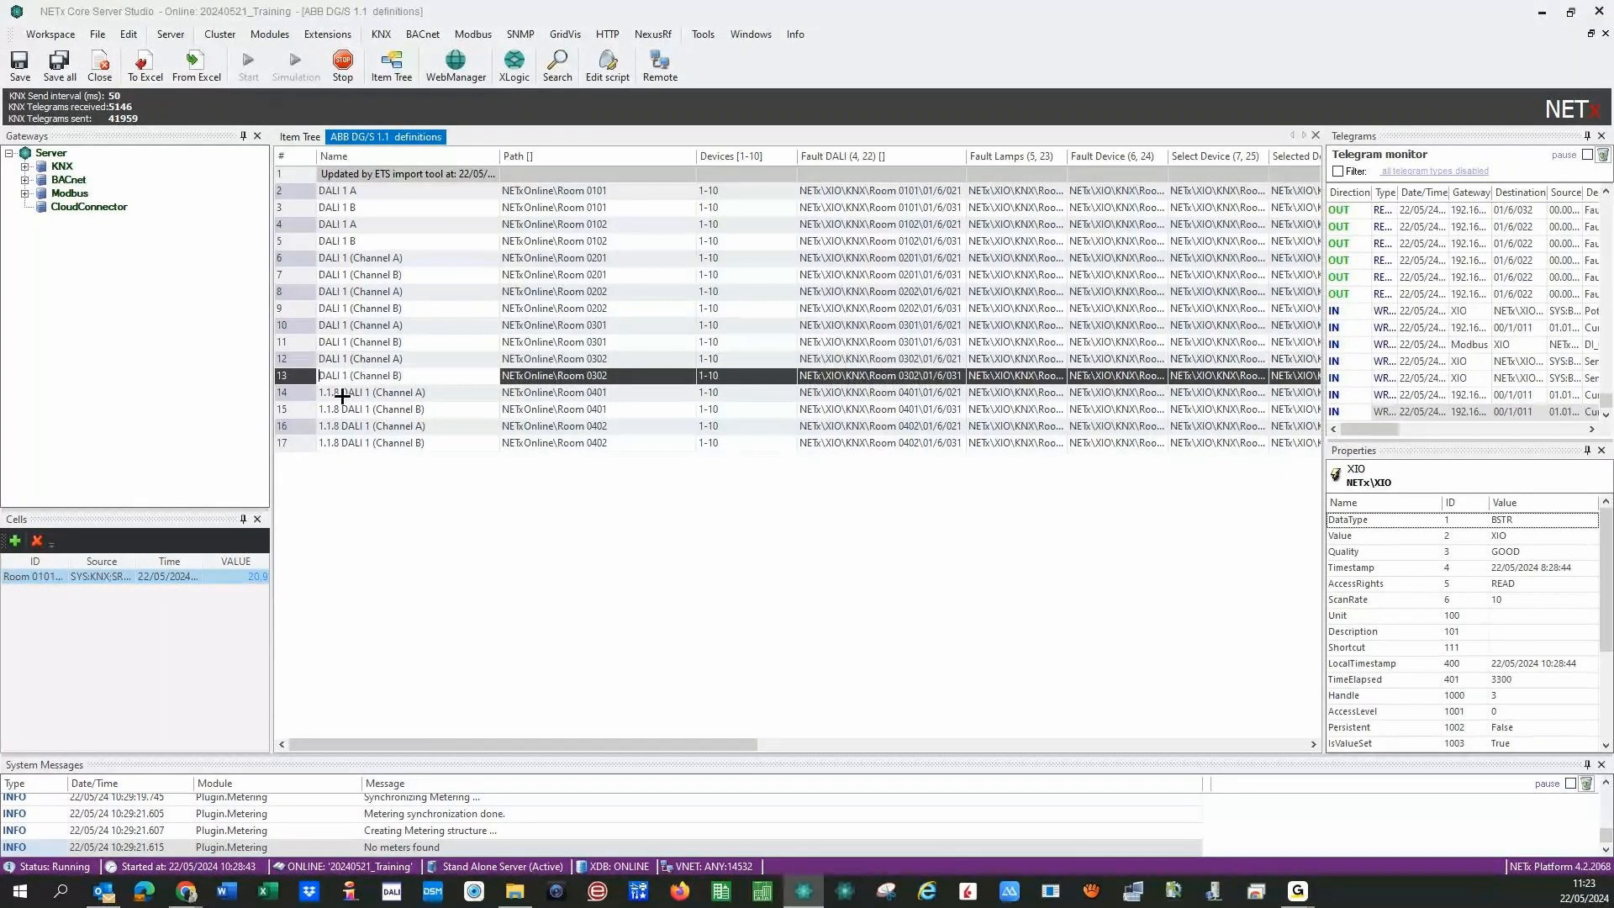
pyautogui.click(341, 393)
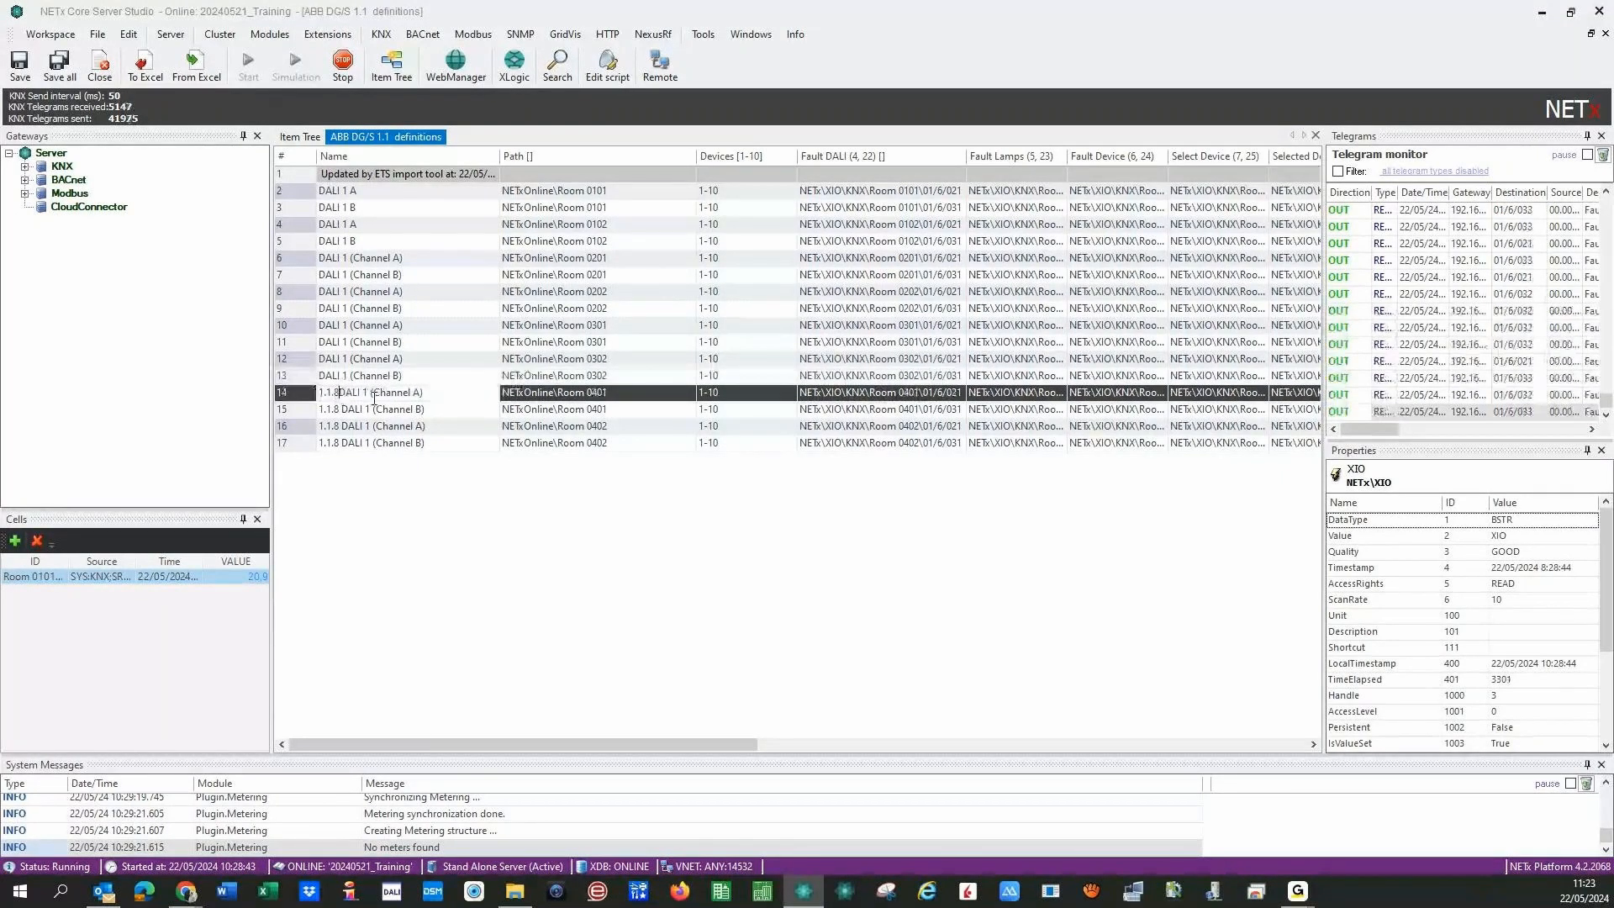
pyautogui.press('BackSpace')
pyautogui.press('BackSpace')
pyautogui.press('BackSpace')
pyautogui.press('BackSpace')
pyautogui.press('BackSpace')
pyautogui.press('BackSpace')
pyautogui.press('Down')
pyautogui.press('BackSpace')
pyautogui.press('BackSpace')
pyautogui.press('BackSpace')
pyautogui.press('BackSpace')
pyautogui.press('BackSpace')
pyautogui.press('BackSpace')
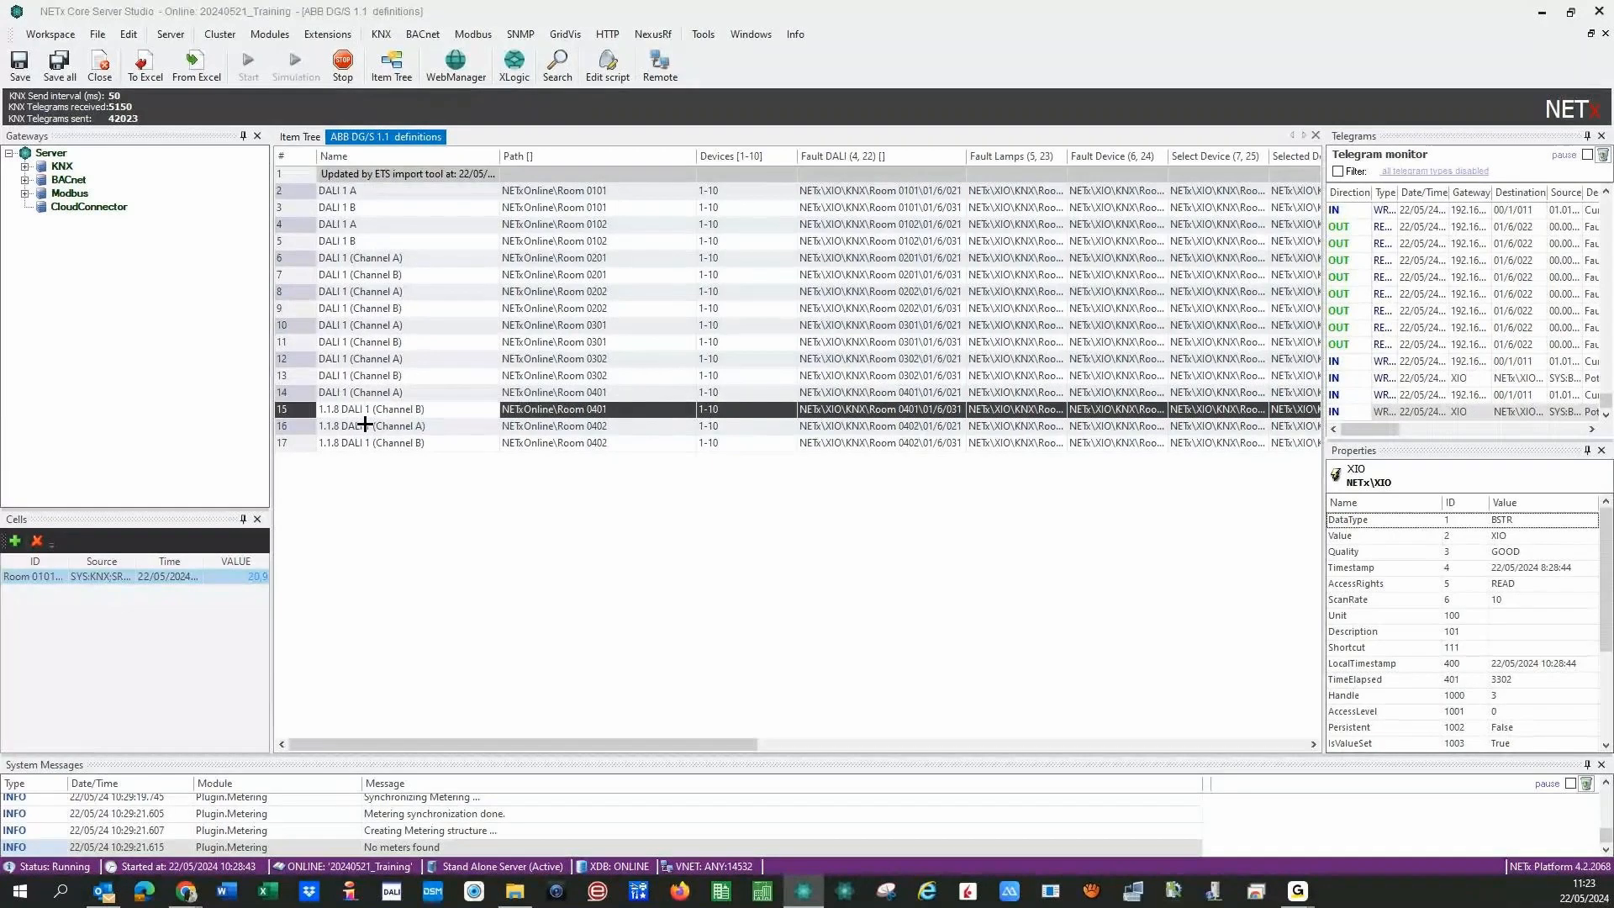
pyautogui.press('Down')
pyautogui.press('BackSpace')
pyautogui.press('BackSpace')
pyautogui.press('BackSpace')
pyautogui.press('BackSpace')
pyautogui.press('BackSpace')
pyautogui.press('BackSpace')
pyautogui.click(343, 447)
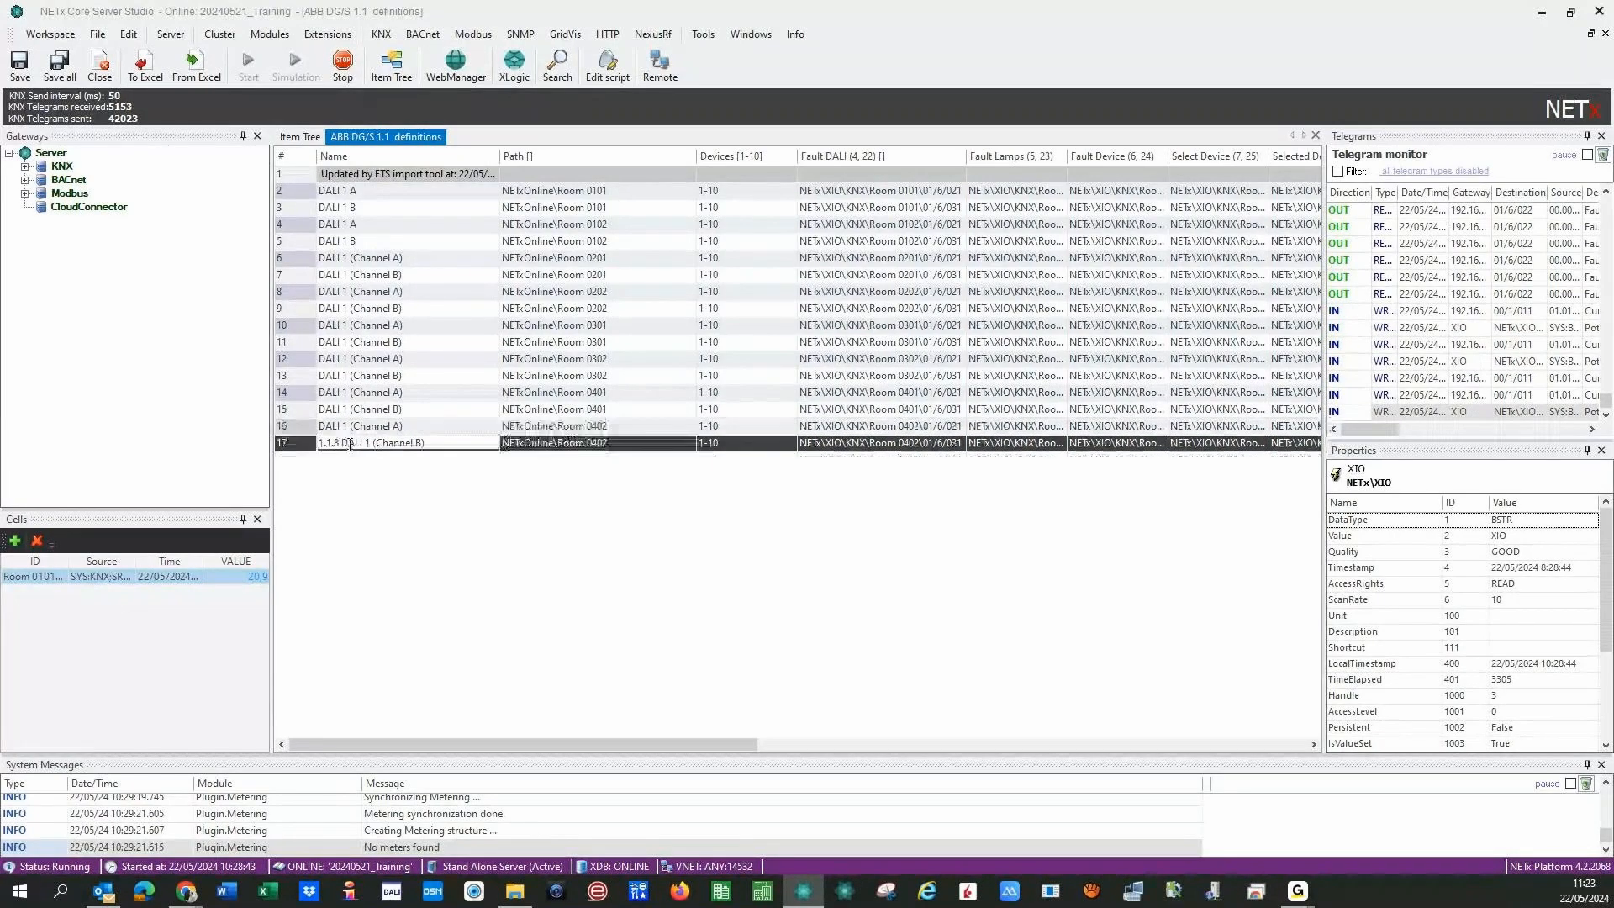
pyautogui.press('BackSpace')
pyautogui.press('BackSpace')
pyautogui.press('BackSpace')
pyautogui.press('BackSpace')
# - Rename rows 6–9 to DALI 1 A, DALI 1 B, DALI 1 A, DALI 1 B
pyautogui.press('BackSpace')
pyautogui.press('BackSpace')
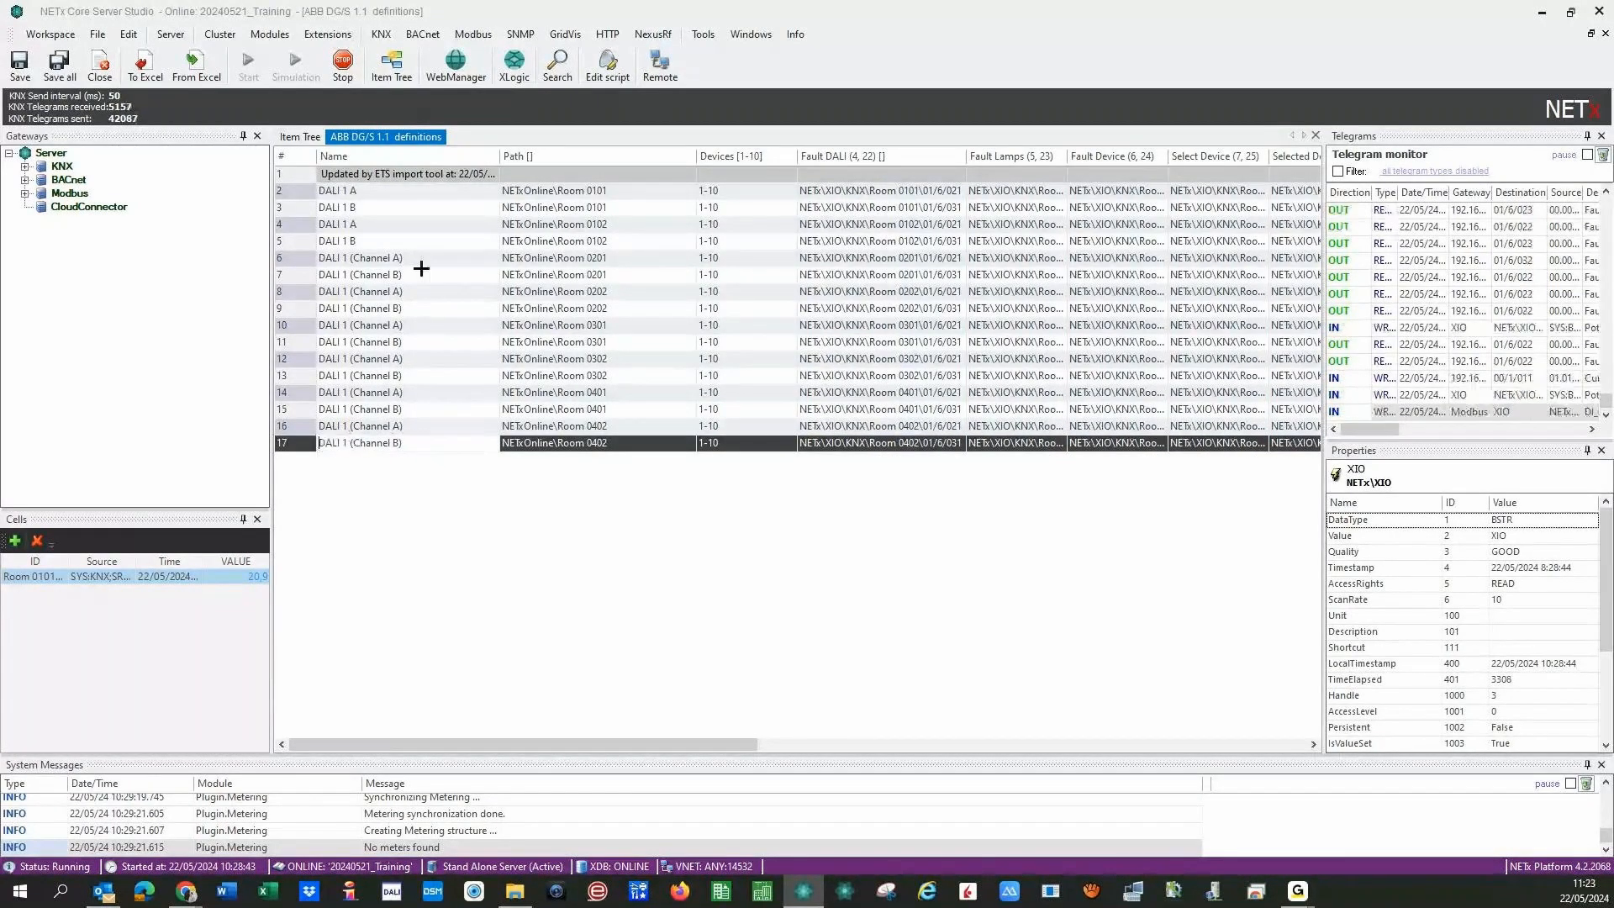
pyautogui.click(422, 262)
pyautogui.press('BackSpace')
pyautogui.press('BackSpace')
pyautogui.press('BackSpace')
pyautogui.press('BackSpace')
pyautogui.press('BackSpace')
pyautogui.press('BackSpace')
pyautogui.press('BackSpace')
pyautogui.press('BackSpace')
pyautogui.press('BackSpace')
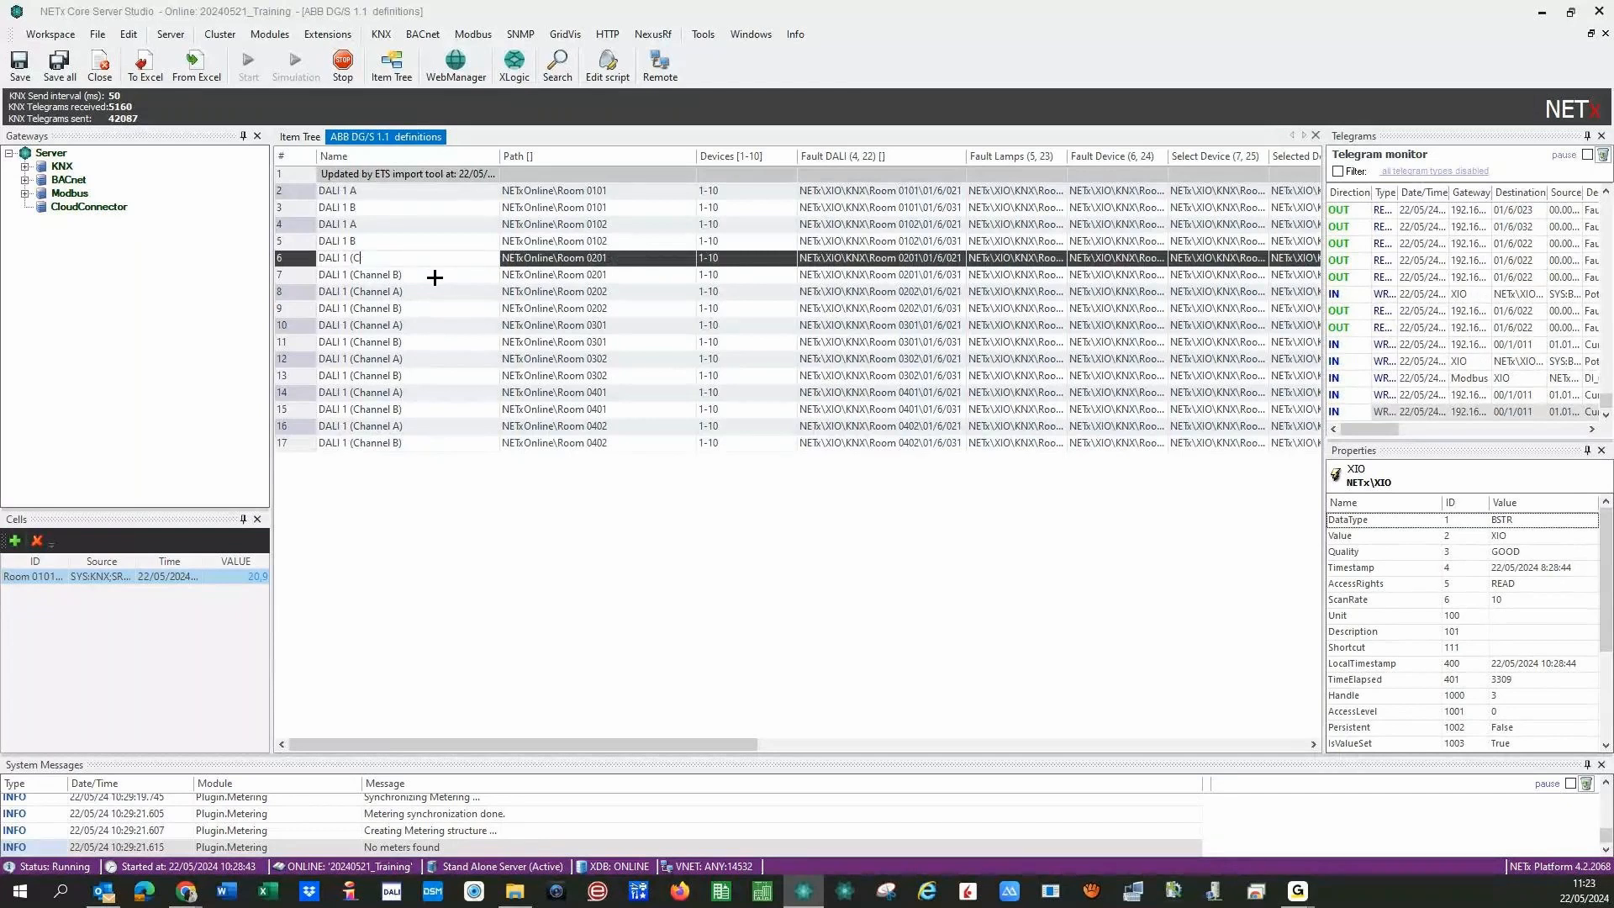
pyautogui.press('BackSpace')
pyautogui.write('A')
pyautogui.click(434, 278)
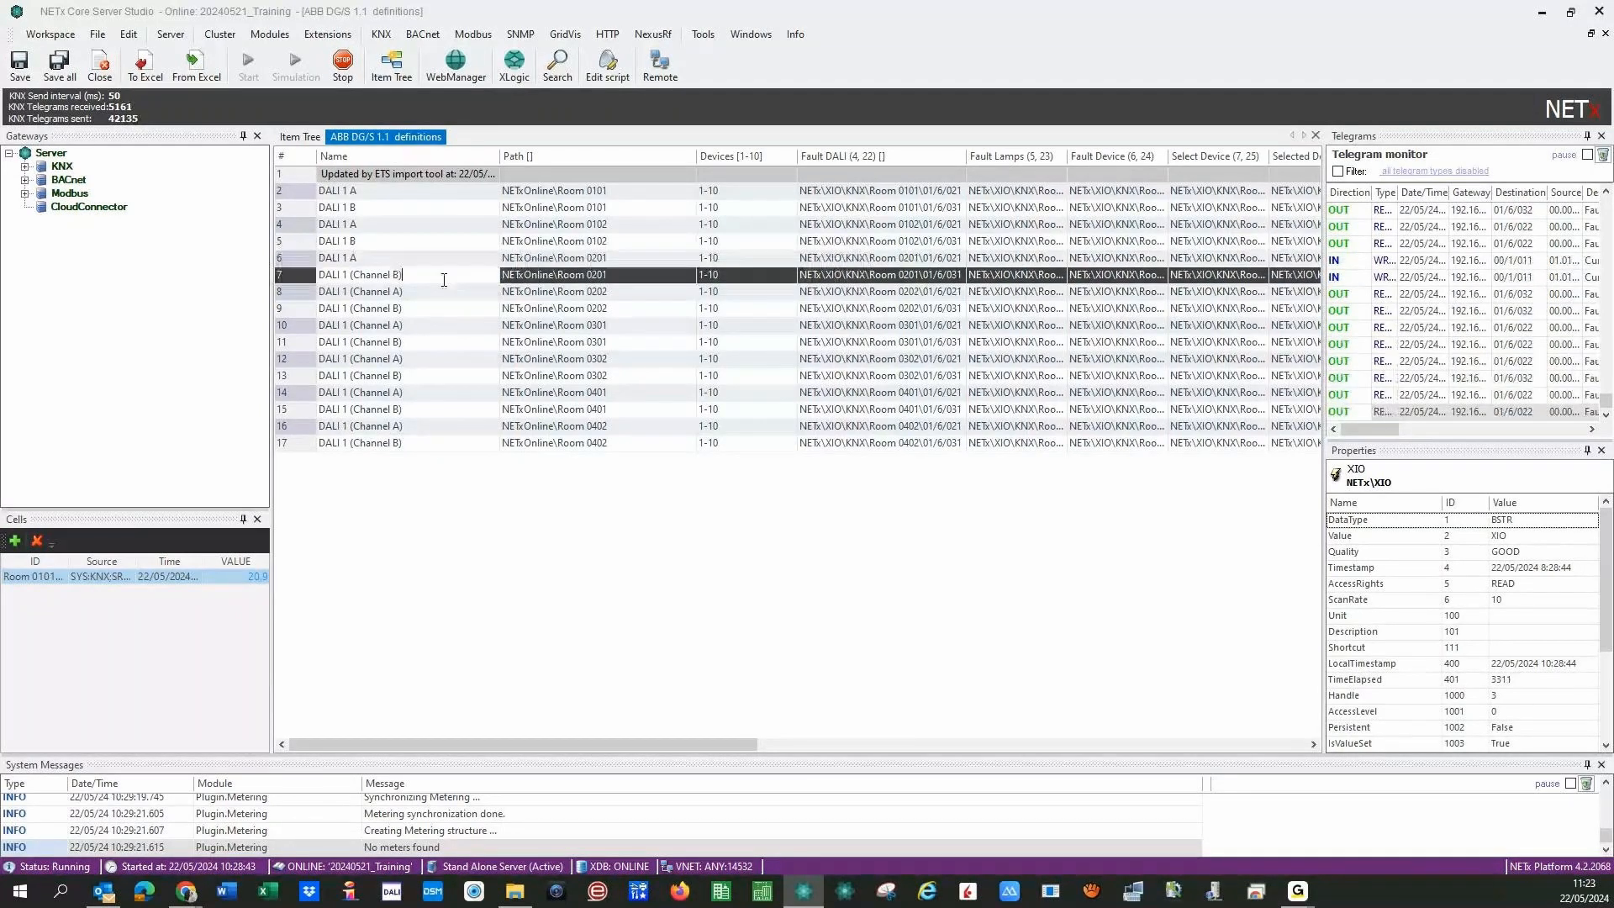
pyautogui.press('BackSpace')
pyautogui.press('BackSpace')
pyautogui.press('BackSpace')
pyautogui.press('BackSpace')
pyautogui.press('BackSpace')
pyautogui.press('BackSpace')
pyautogui.press('BackSpace')
pyautogui.press('BackSpace')
pyautogui.press('BackSpace')
pyautogui.press('BackSpace')
pyautogui.press('BackSpace')
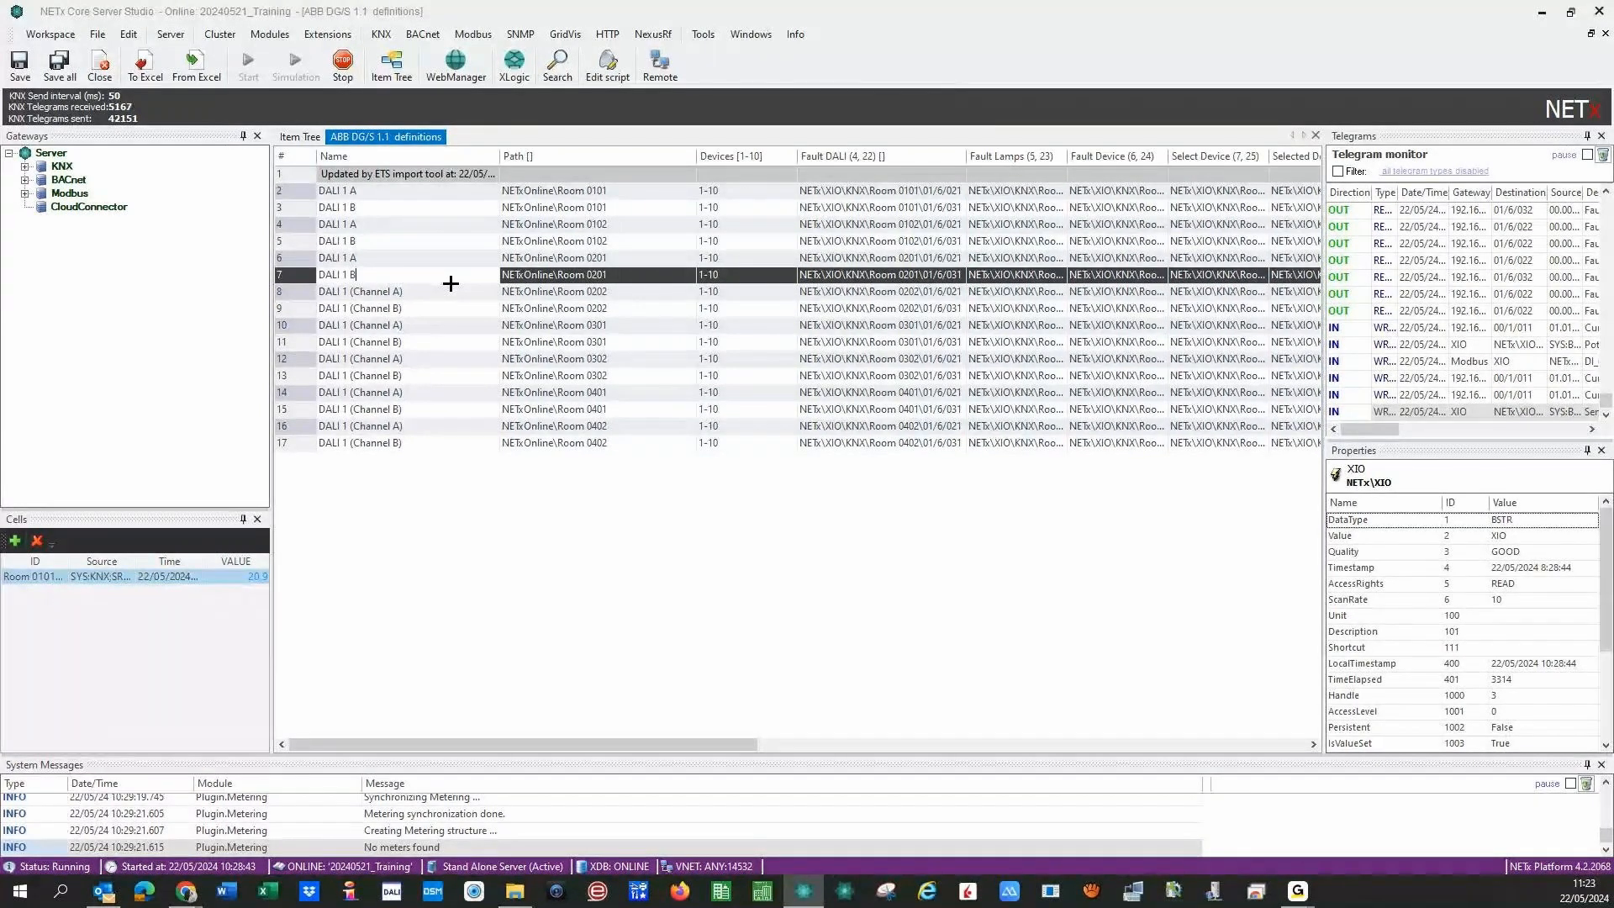
pyautogui.write('B')
pyautogui.click(436, 291)
pyautogui.press('BackSpace')
pyautogui.press('BackSpace')
pyautogui.press('BackSpace')
pyautogui.press('BackSpace')
pyautogui.press('BackSpace')
pyautogui.press('BackSpace')
pyautogui.press('BackSpace')
pyautogui.press('BackSpace')
pyautogui.press('BackSpace')
pyautogui.press('BackSpace')
pyautogui.press('BackSpace')
pyautogui.write('ALI 1 A')
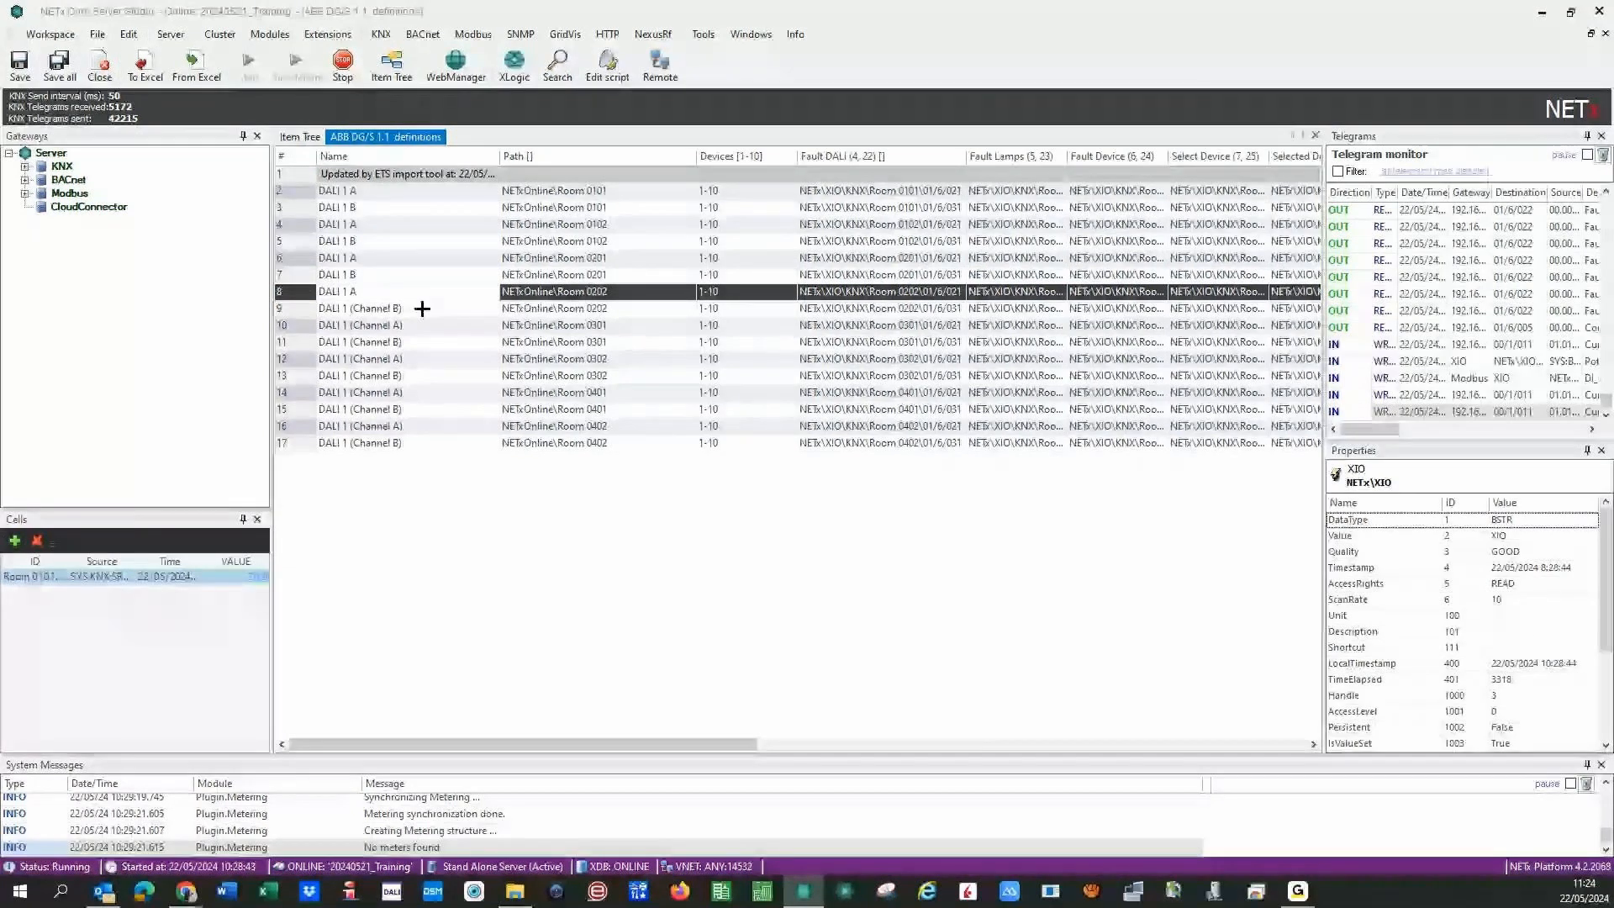
pyautogui.click(422, 309)
pyautogui.press('BackSpace')
pyautogui.press('BackSpace')
pyautogui.press('BackSpace')
pyautogui.press('BackSpace')
pyautogui.press('BackSpace')
pyautogui.press('BackSpace')
pyautogui.press('BackSpace')
pyautogui.press('BackSpace')
pyautogui.press('BackSpace')
pyautogui.press('BackSpace')
pyautogui.press('BackSpace')
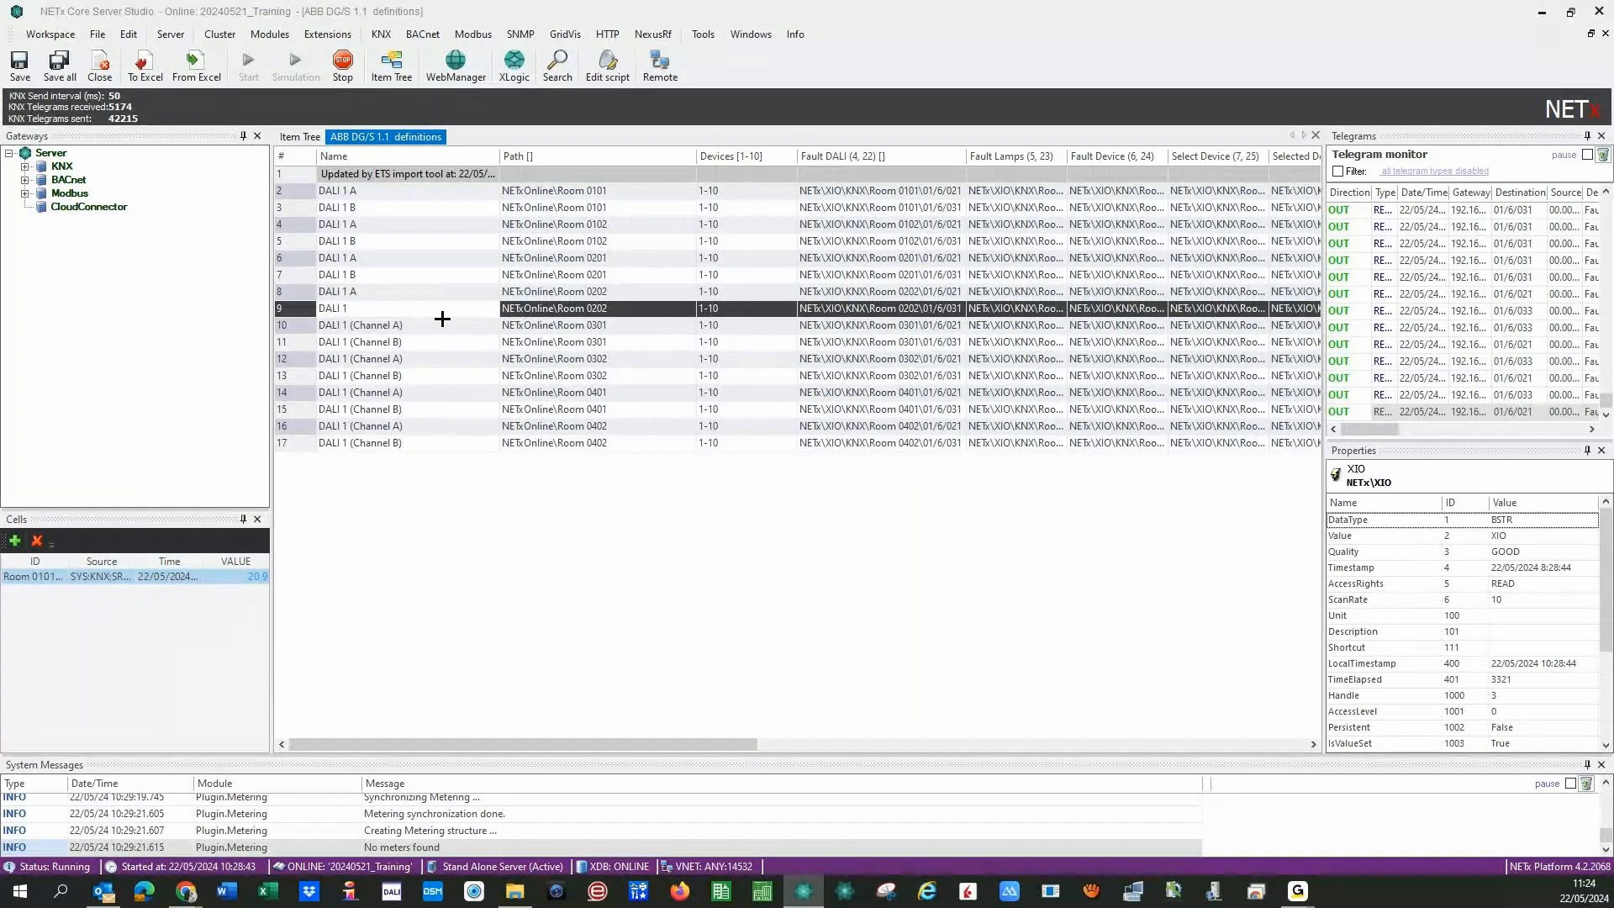
pyautogui.write('B')
pyautogui.click(439, 330)
# - Rename rows 10–13 to DALI 1 A, DALI 1 B, DALI 1 A, DALI 1 B
pyautogui.press('BackSpace')
pyautogui.press('BackSpace')
pyautogui.press('BackSpace')
pyautogui.press('BackSpace')
pyautogui.press('BackSpace')
pyautogui.press('BackSpace')
pyautogui.press('BackSpace')
pyautogui.press('BackSpace')
pyautogui.press('BackSpace')
pyautogui.press('BackSpace')
pyautogui.press('BackSpace')
pyautogui.write('ALI 1 A')
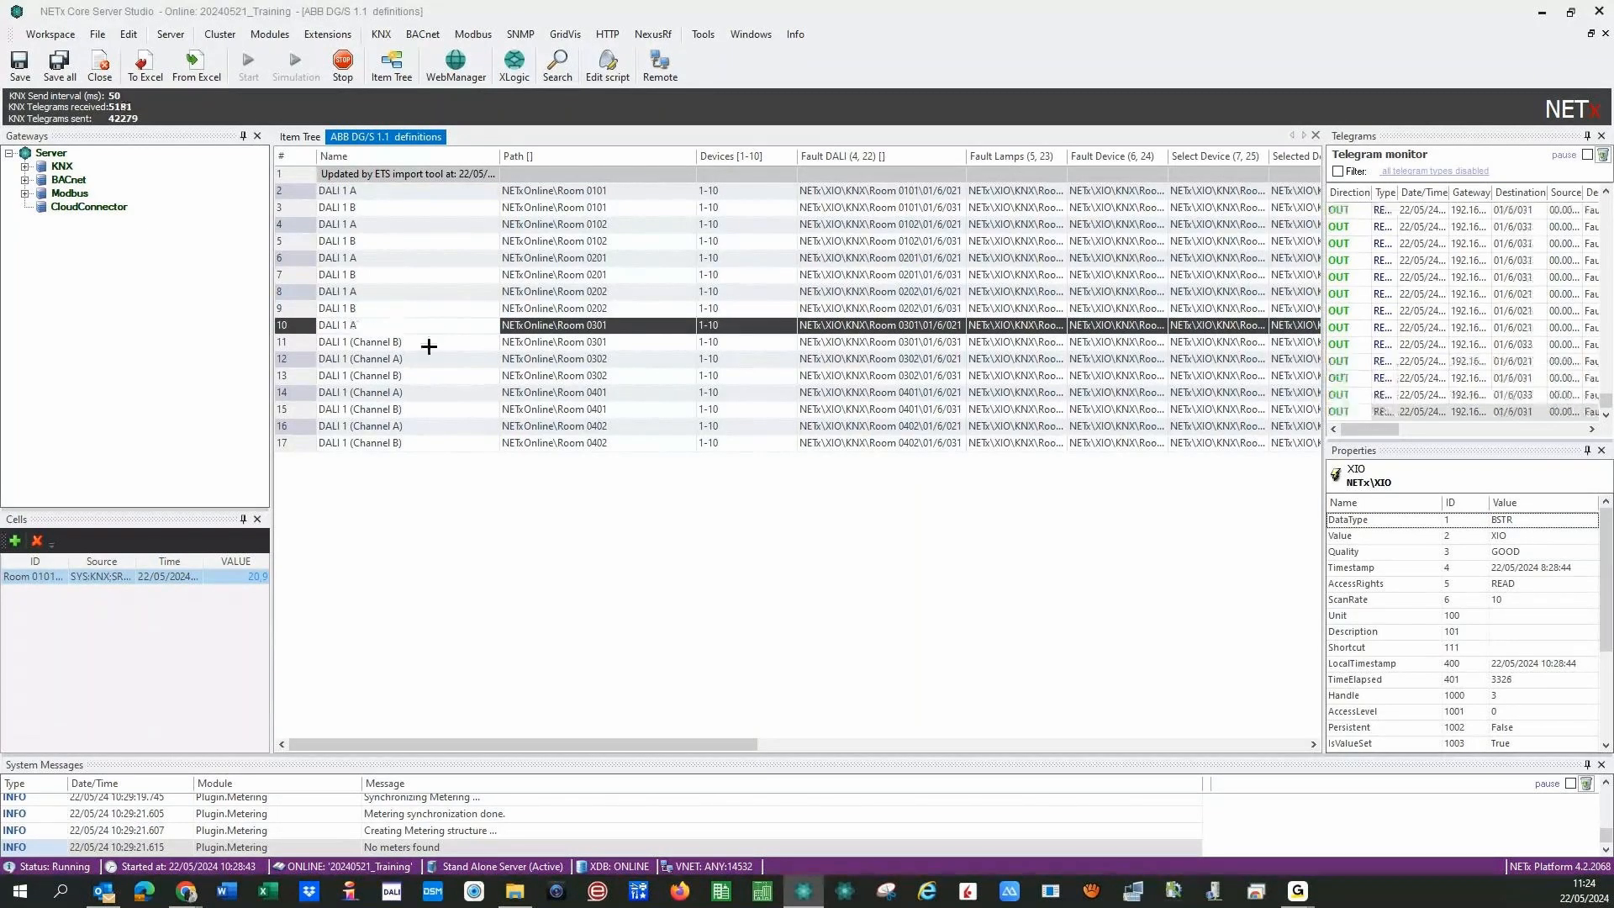
pyautogui.click(439, 343)
pyautogui.press('BackSpace')
pyautogui.press('BackSpace')
pyautogui.press('BackSpace')
pyautogui.press('BackSpace')
pyautogui.press('BackSpace')
pyautogui.press('BackSpace')
pyautogui.press('BackSpace')
pyautogui.press('BackSpace')
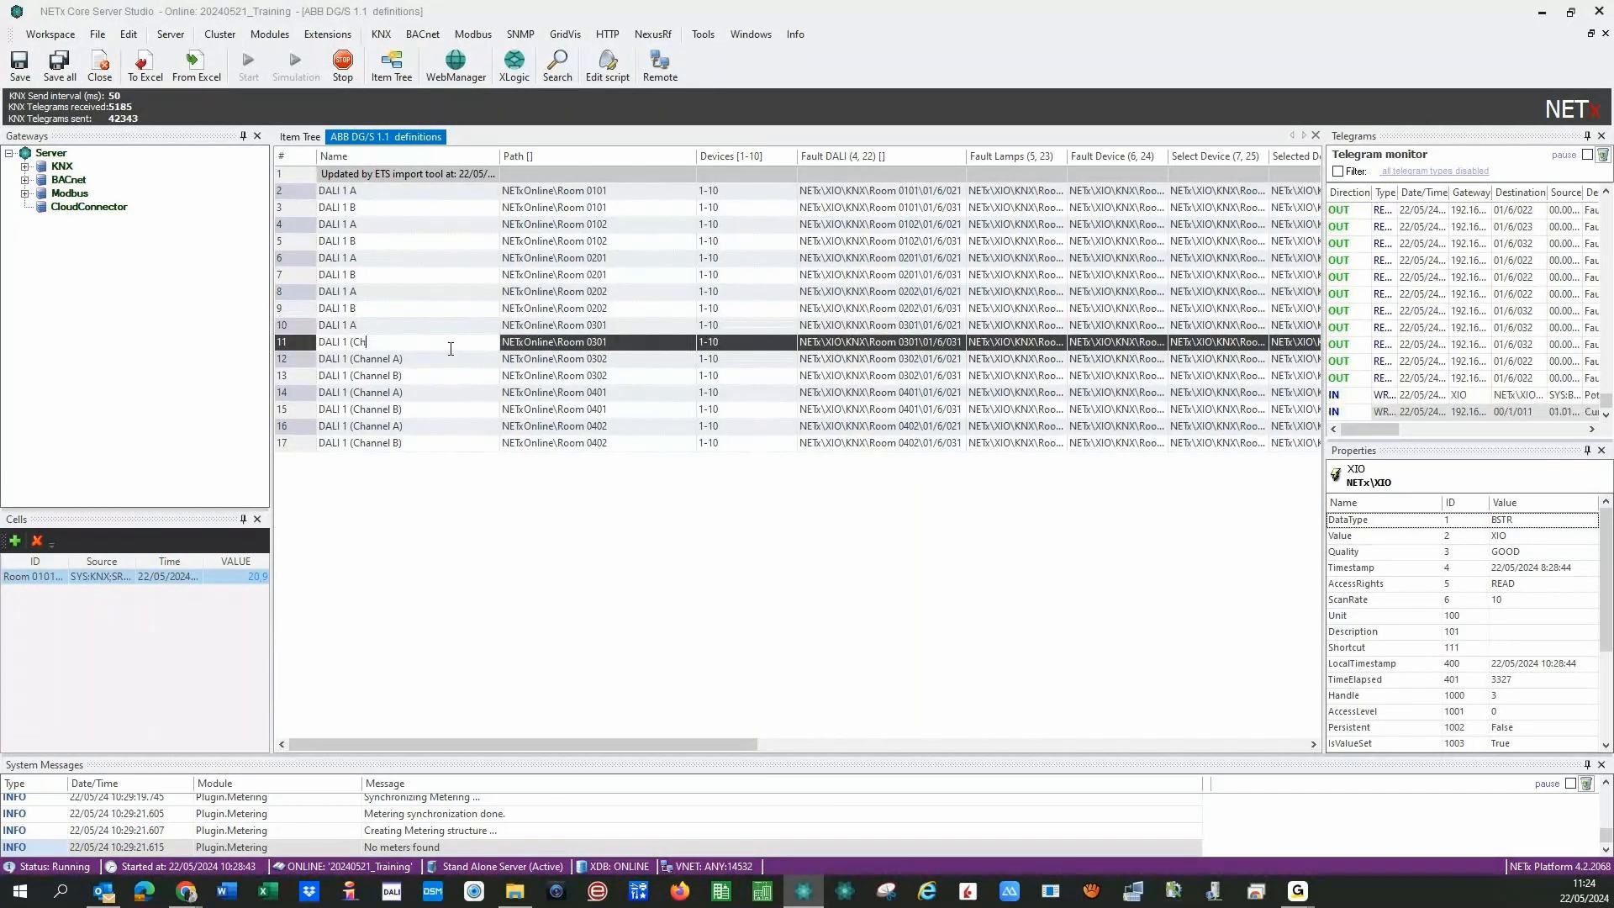
pyautogui.press('BackSpace')
pyautogui.press('BackSpace')
pyautogui.press('BackSpace')
pyautogui.write('B')
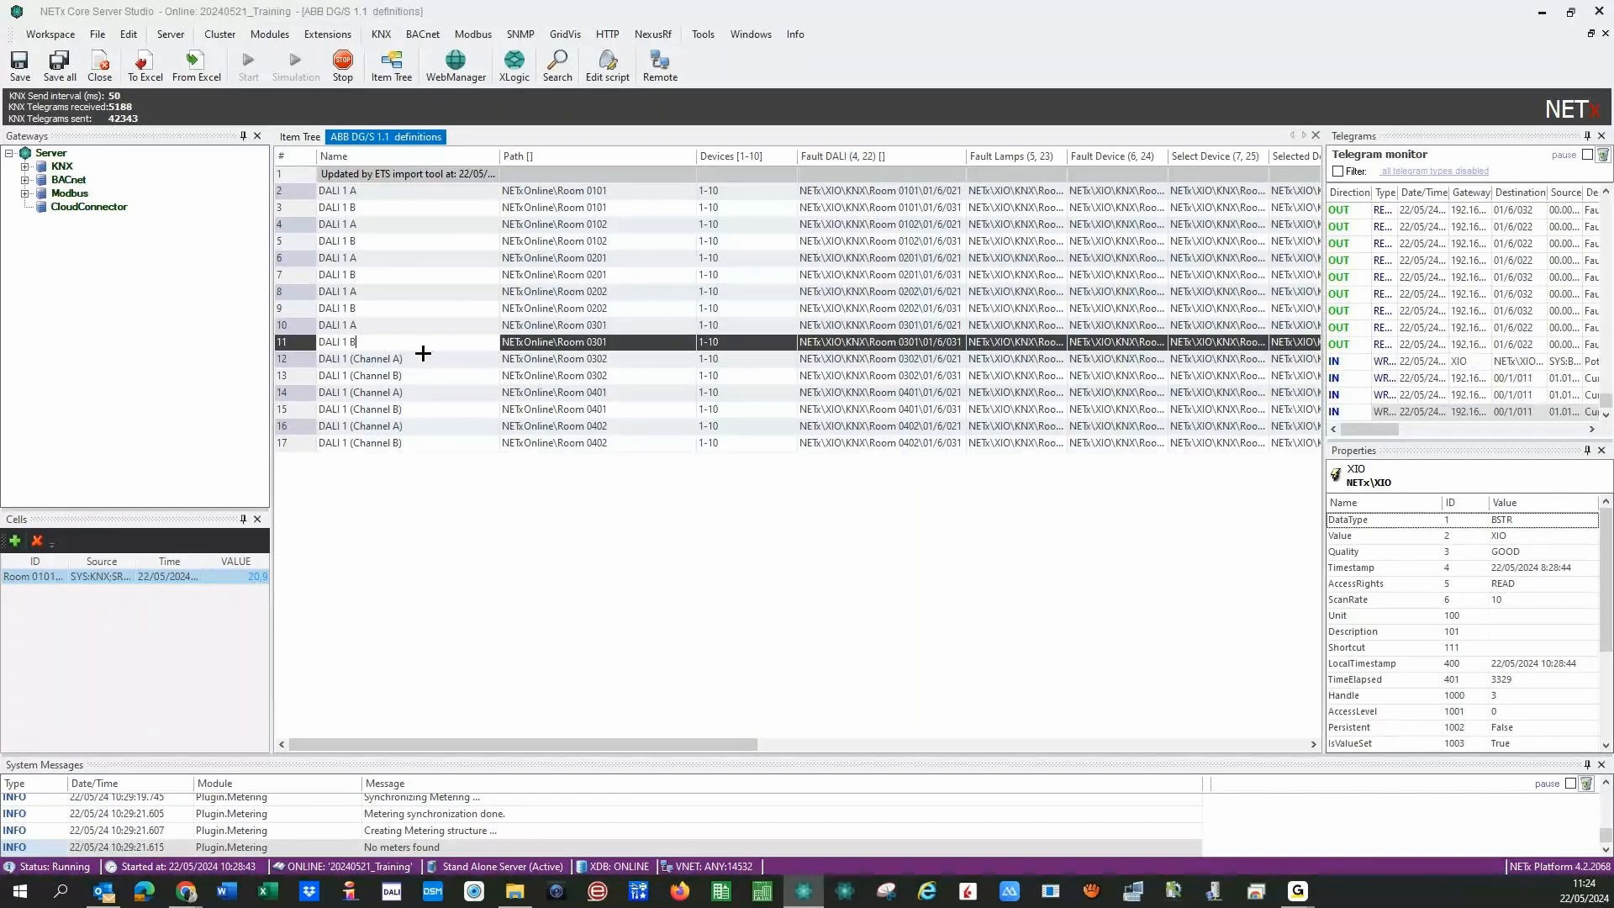
pyautogui.click(429, 358)
pyautogui.press('BackSpace')
pyautogui.press('BackSpace')
pyautogui.press('BackSpace')
pyautogui.press('BackSpace')
pyautogui.press('BackSpace')
pyautogui.press('BackSpace')
pyautogui.press('BackSpace')
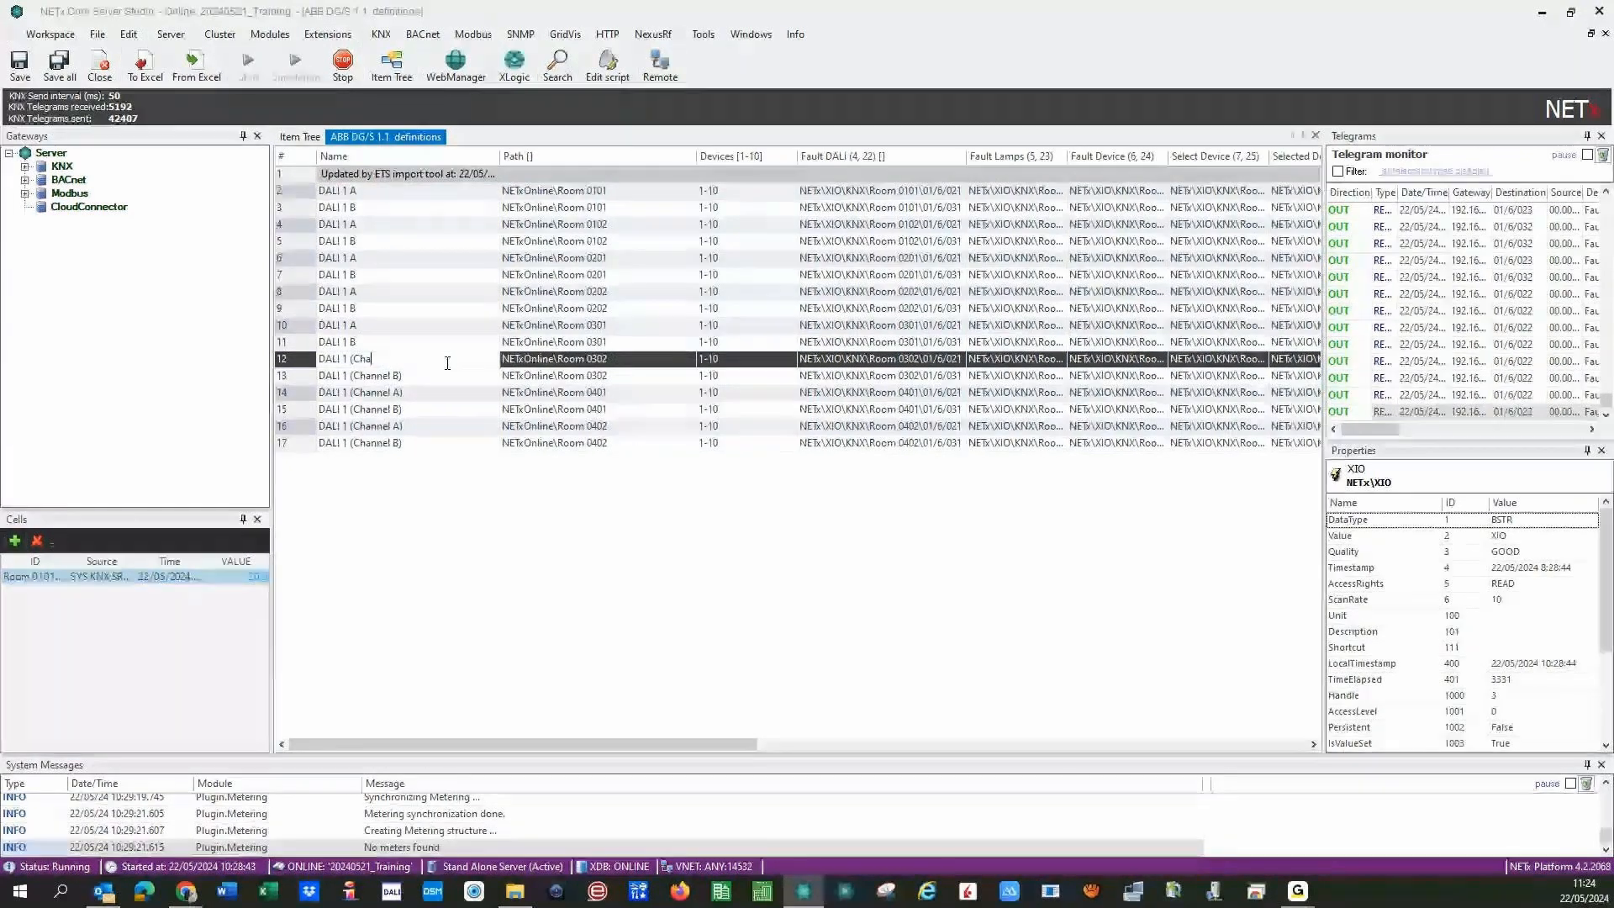
pyautogui.press('BackSpace')
pyautogui.press('BackSpace')
pyautogui.press('BackSpace')
pyautogui.press('BackSpace')
pyautogui.write('A')
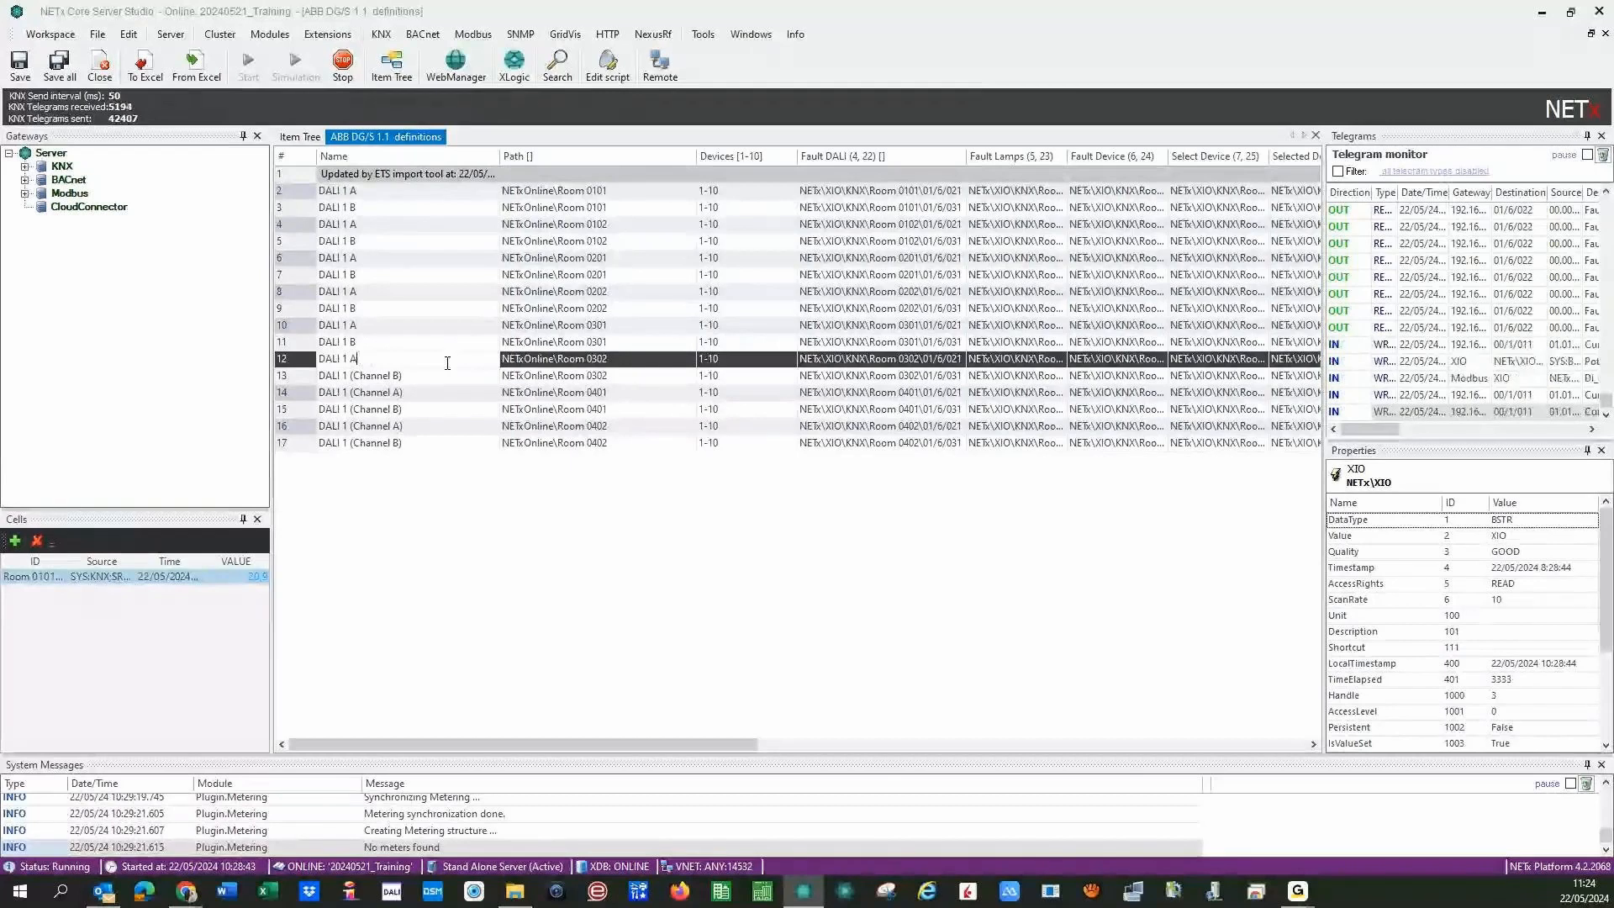
pyautogui.click(439, 373)
pyautogui.press('BackSpace')
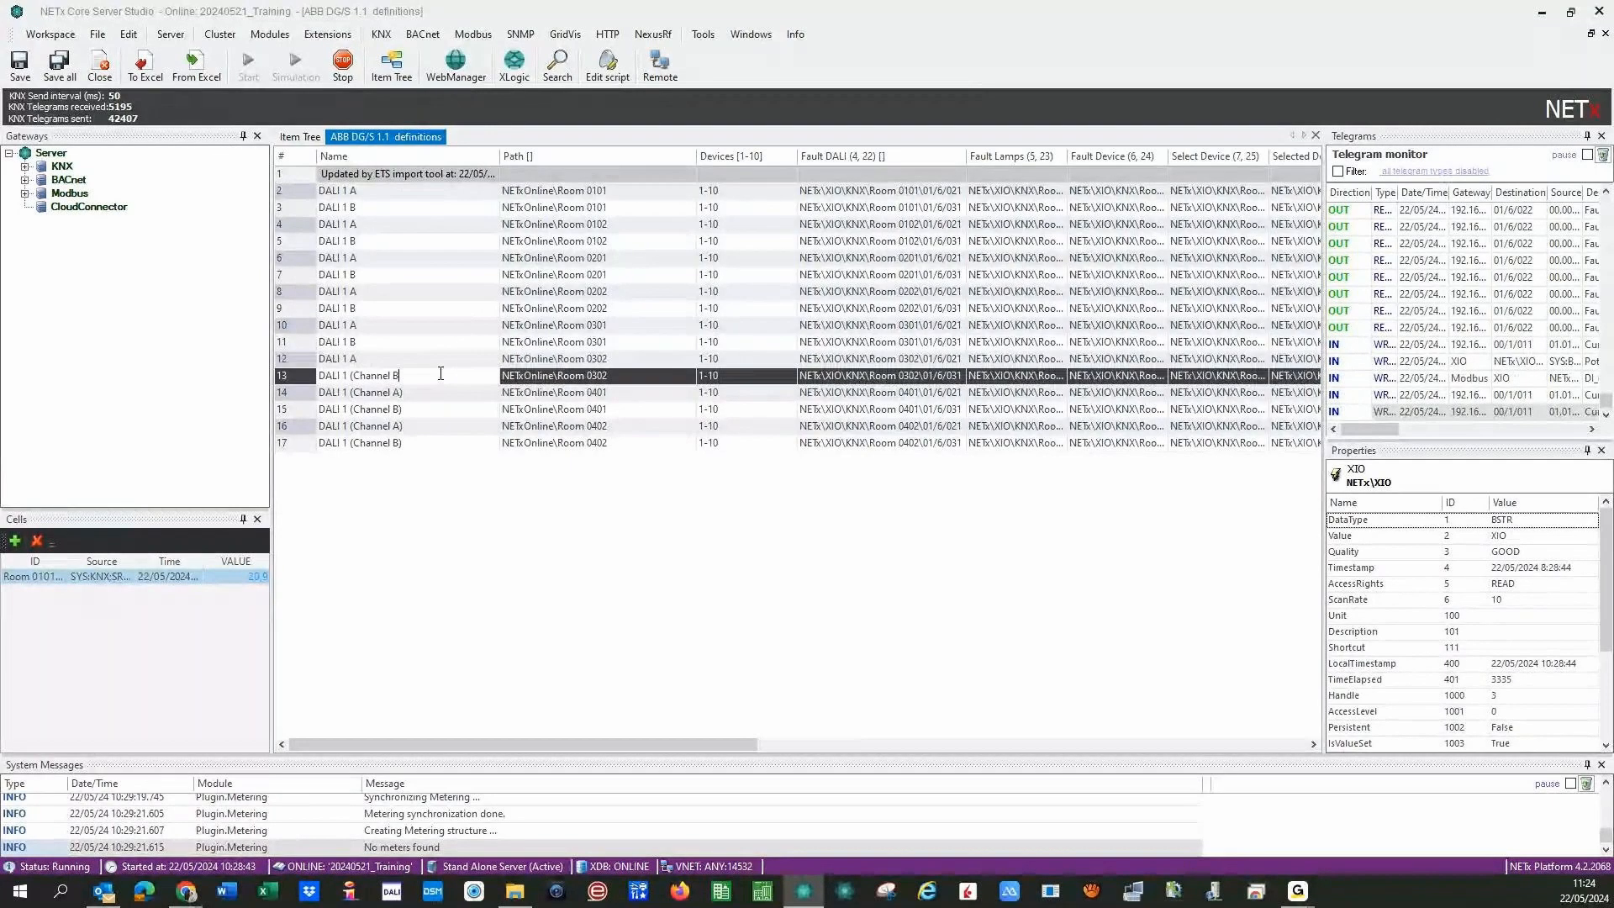
pyautogui.press('BackSpace')
pyautogui.press('BackSpace')
pyautogui.press('BackSpace')
pyautogui.press('BackSpace')
pyautogui.press('BackSpace')
pyautogui.press('BackSpace')
pyautogui.press('BackSpace')
pyautogui.press('BackSpace')
pyautogui.press('BackSpace')
pyautogui.press('BackSpace')
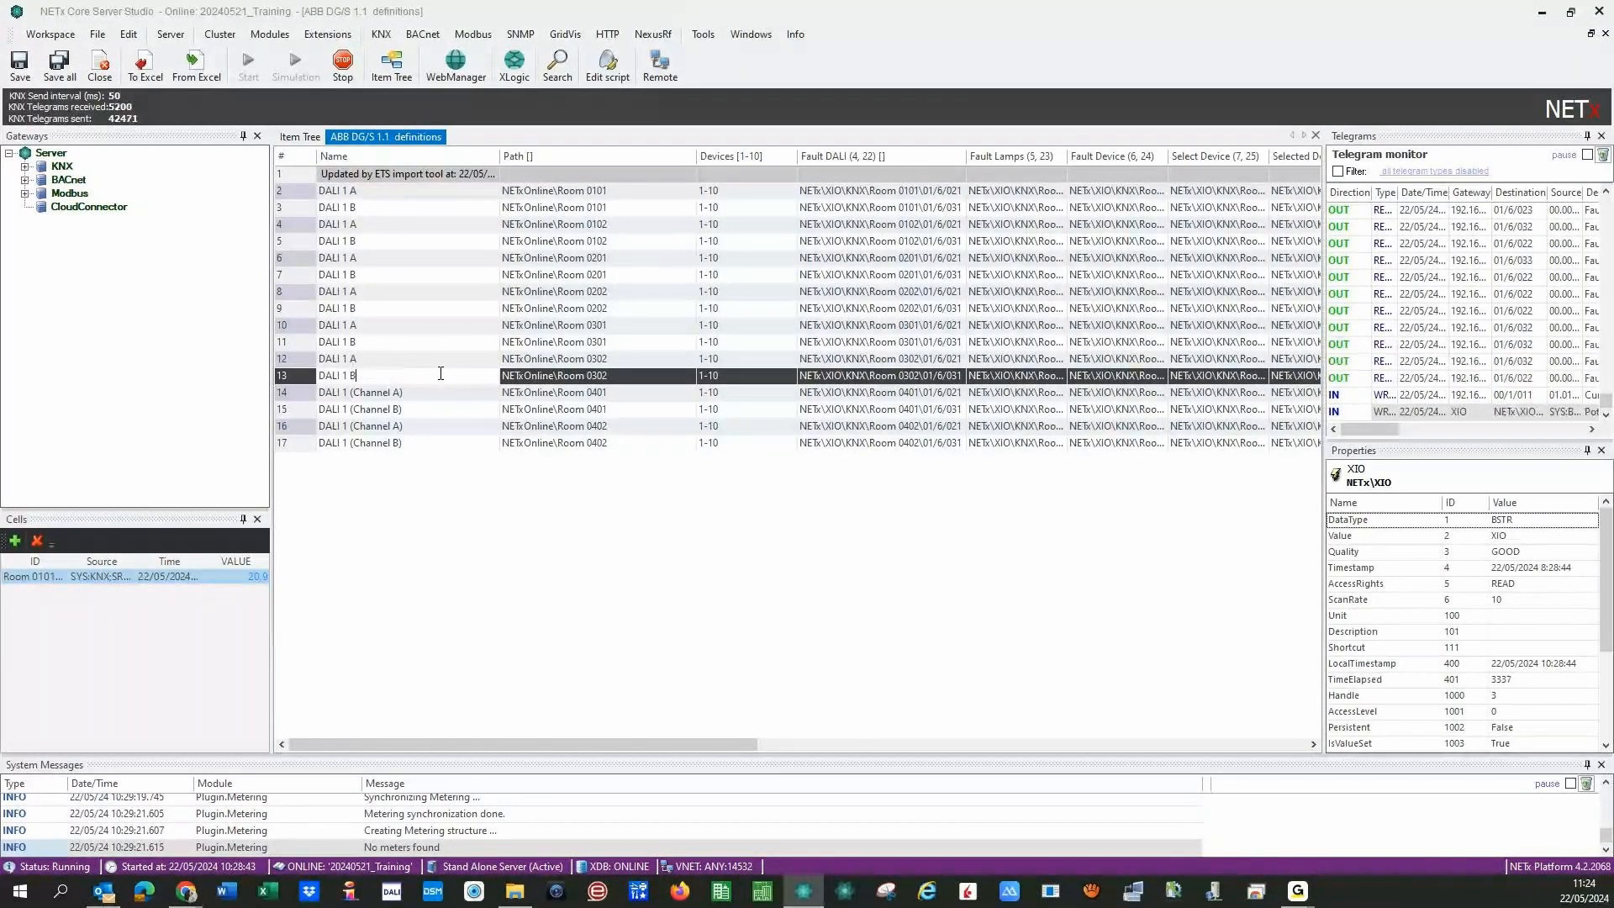
pyautogui.write('B')
# - Rename rows 14–17 to DALI 1 A, DALI 1 B, DALI 1 A, DALI 1 B
pyautogui.click(435, 393)
pyautogui.press('BackSpace')
pyautogui.press('BackSpace')
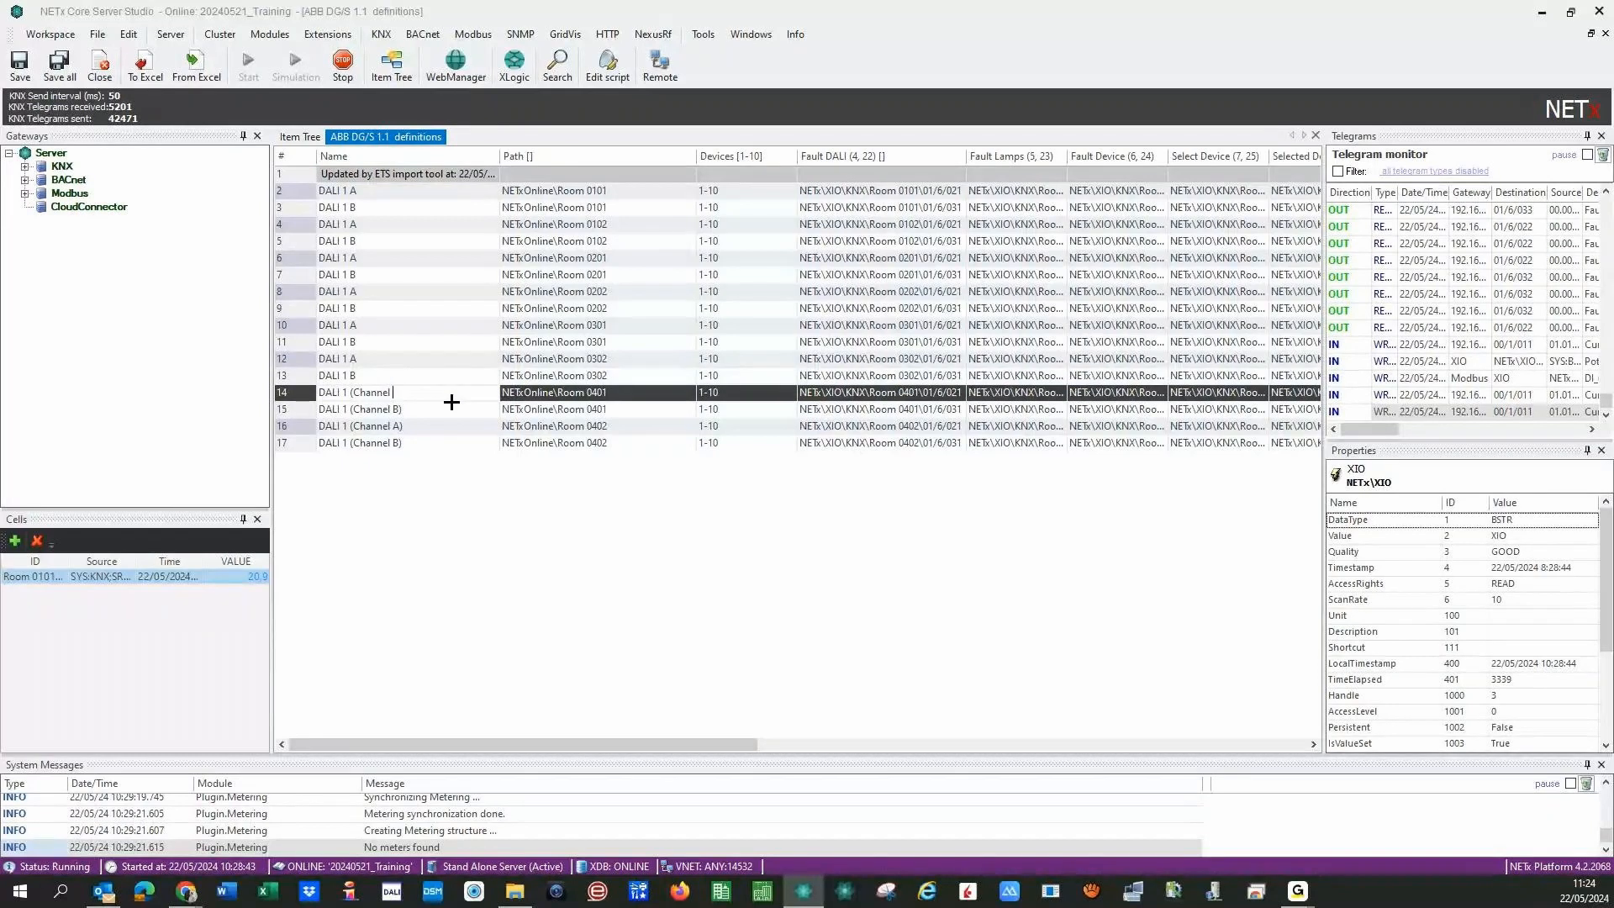
pyautogui.press('BackSpace')
pyautogui.press('BackSpace')
pyautogui.press('BackSpace')
pyautogui.press('BackSpace')
pyautogui.press('BackSpace')
pyautogui.press('BackSpace')
pyautogui.press('BackSpace')
pyautogui.press('BackSpace')
pyautogui.press('BackSpace')
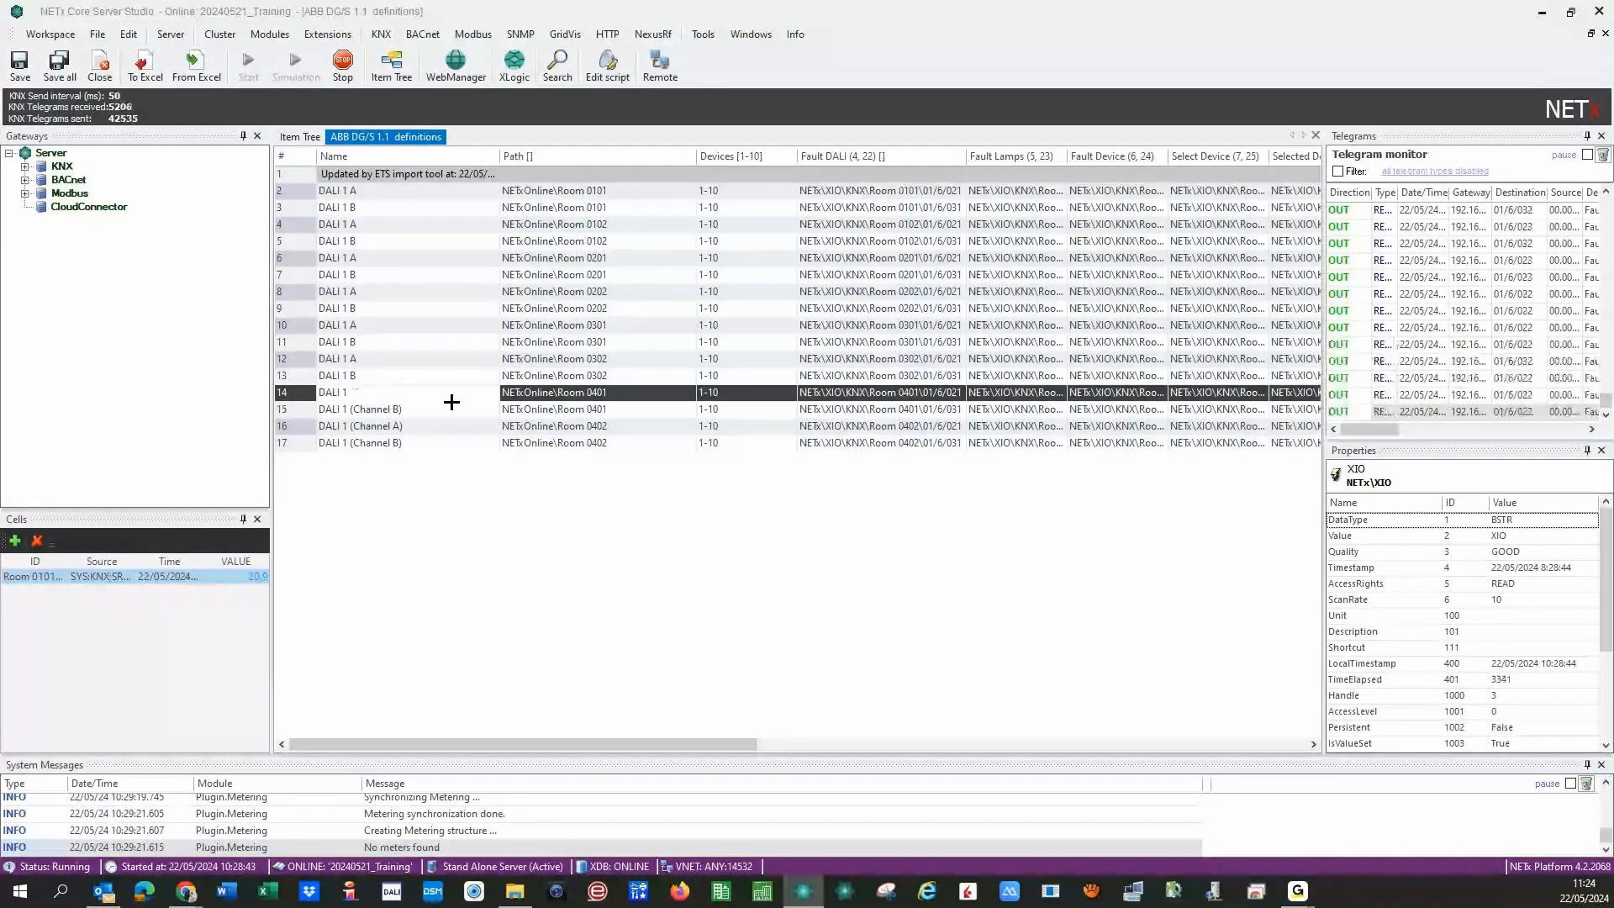
pyautogui.write('A')
pyautogui.click(440, 410)
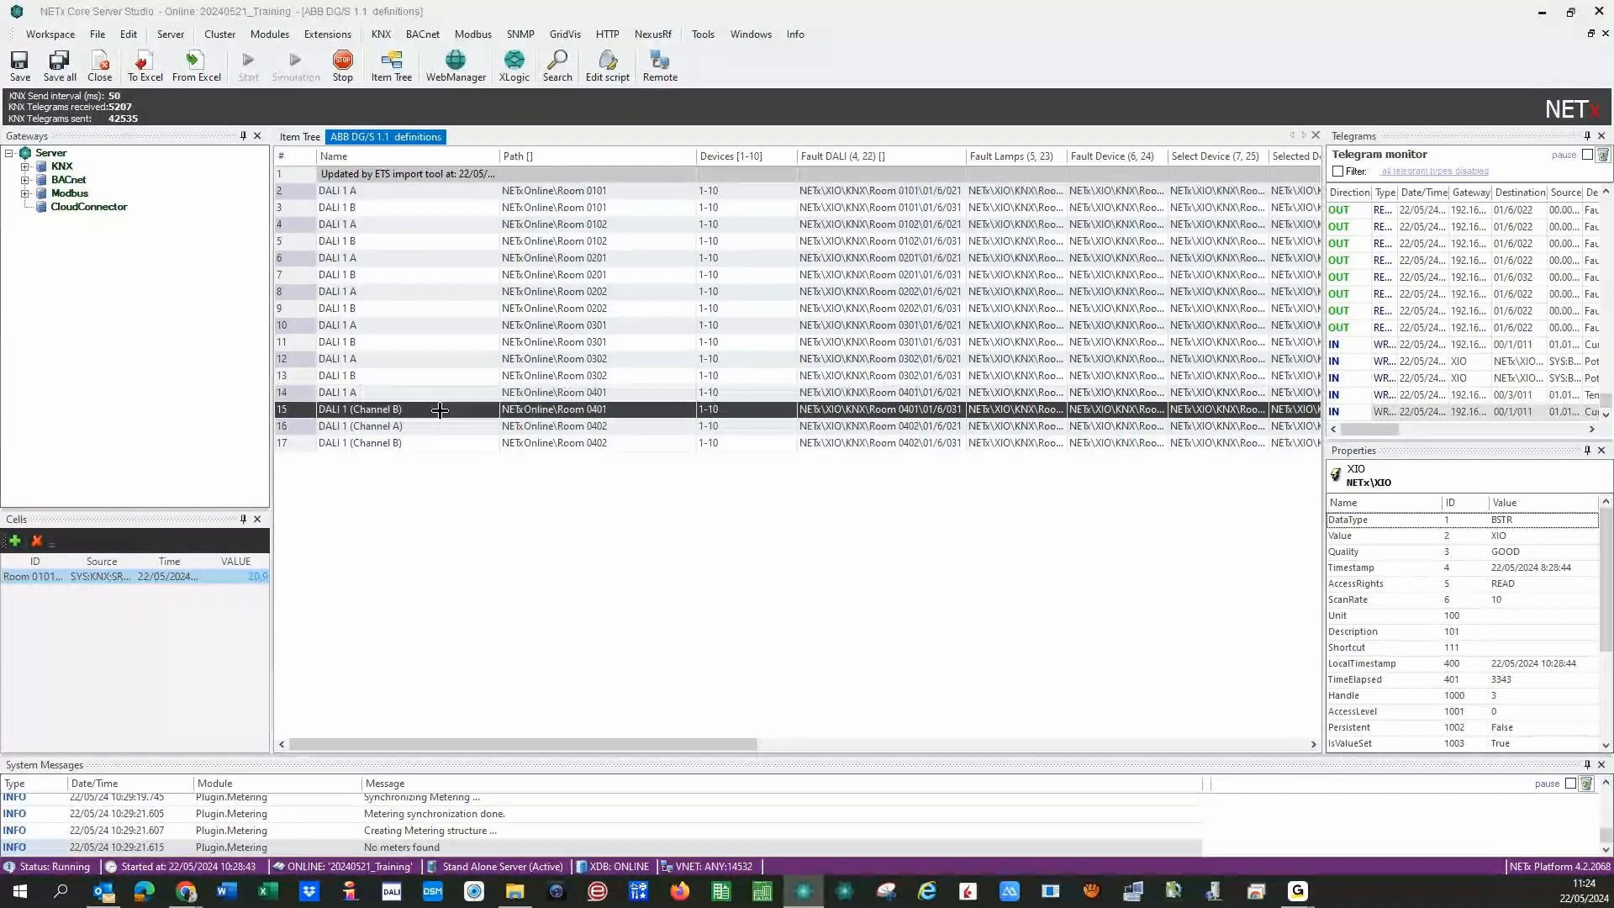
pyautogui.click(441, 411)
pyautogui.press('BackSpace')
pyautogui.press('BackSpace')
pyautogui.press('BackSpace')
pyautogui.press('BackSpace')
pyautogui.press('BackSpace')
pyautogui.press('BackSpace')
pyautogui.press('BackSpace')
pyautogui.press('BackSpace')
pyautogui.press('BackSpace')
pyautogui.press('BackSpace')
pyautogui.press('BackSpace')
pyautogui.write('B')
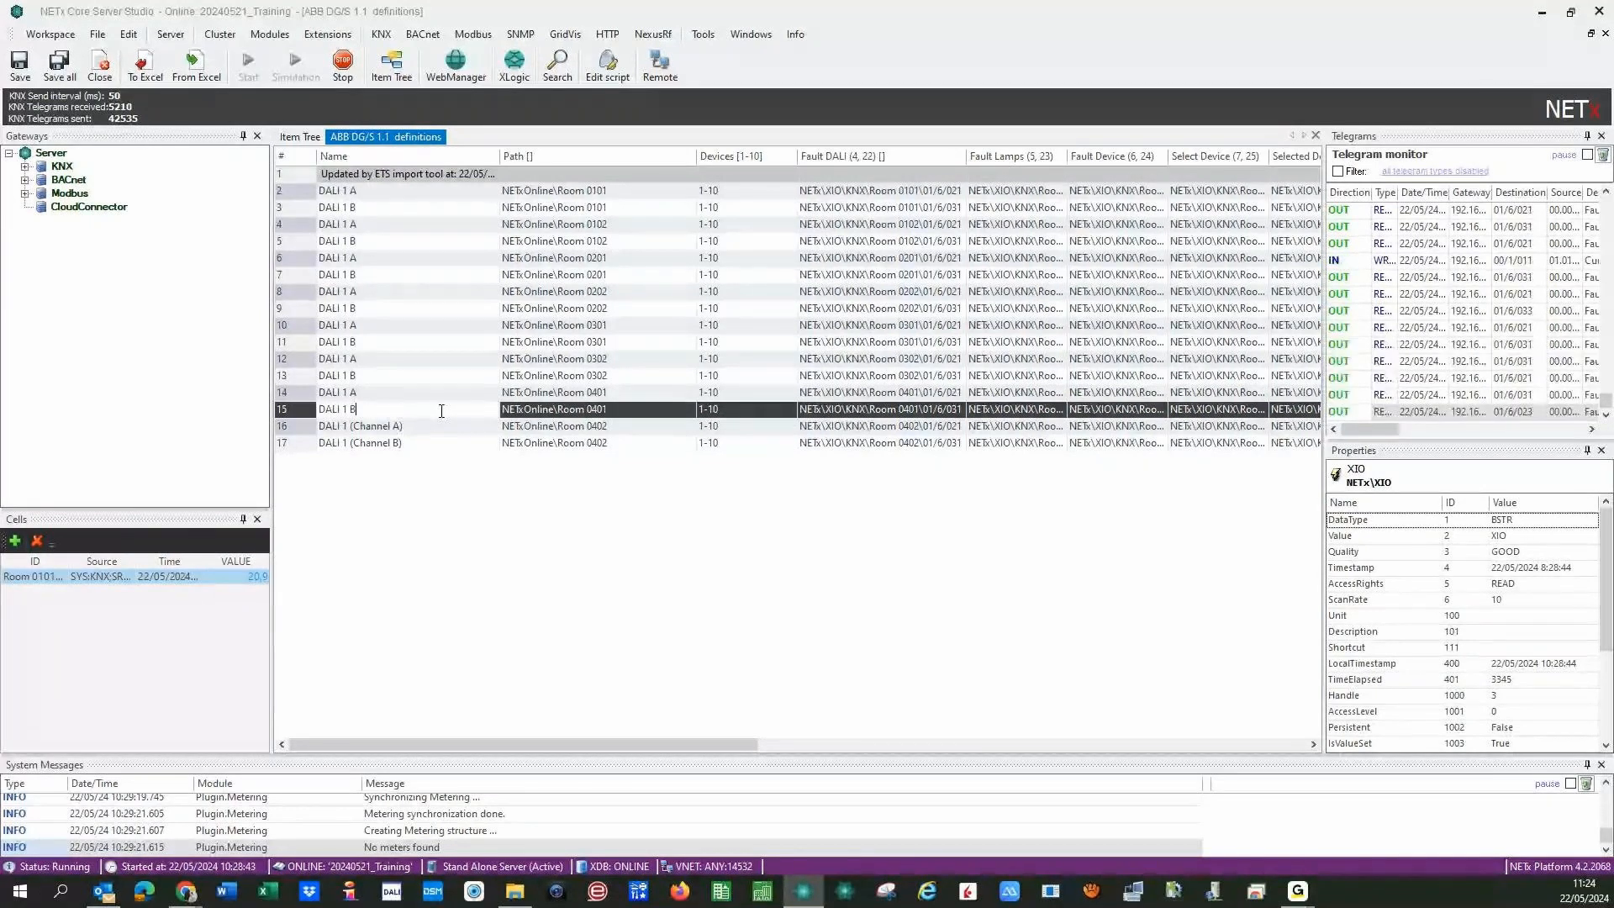
pyautogui.click(442, 426)
pyautogui.click(443, 427)
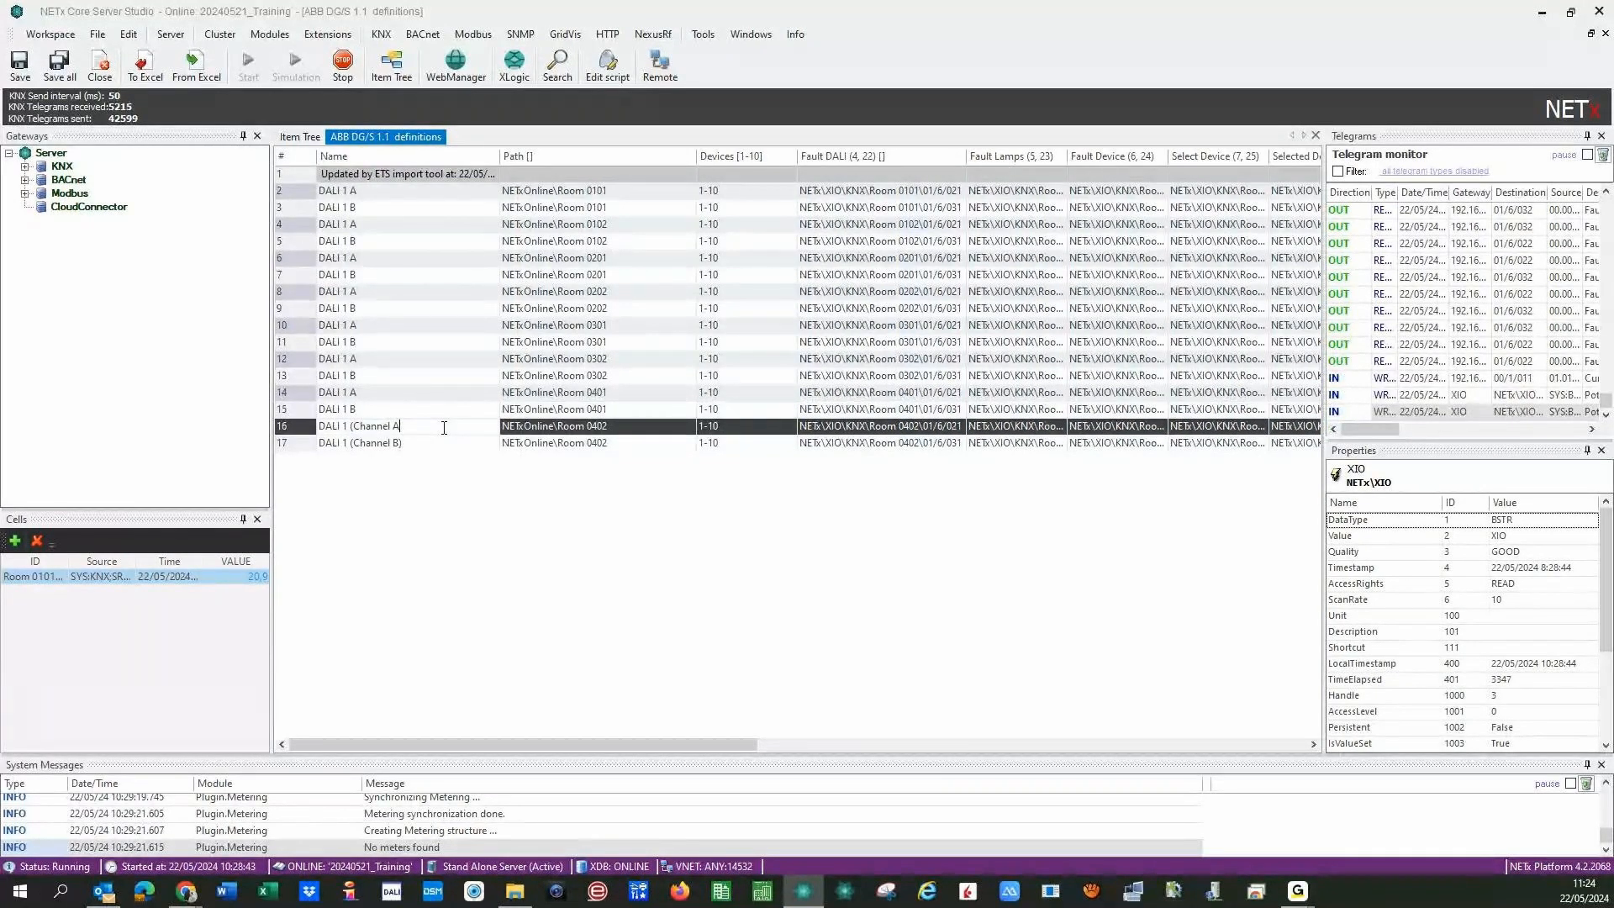
pyautogui.press('BackSpace')
pyautogui.press('BackSpace')
pyautogui.press('BackSpace')
pyautogui.press('BackSpace')
pyautogui.press('BackSpace')
pyautogui.press('BackSpace')
pyautogui.press('BackSpace')
pyautogui.press('BackSpace')
pyautogui.press('BackSpace')
pyautogui.press('BackSpace')
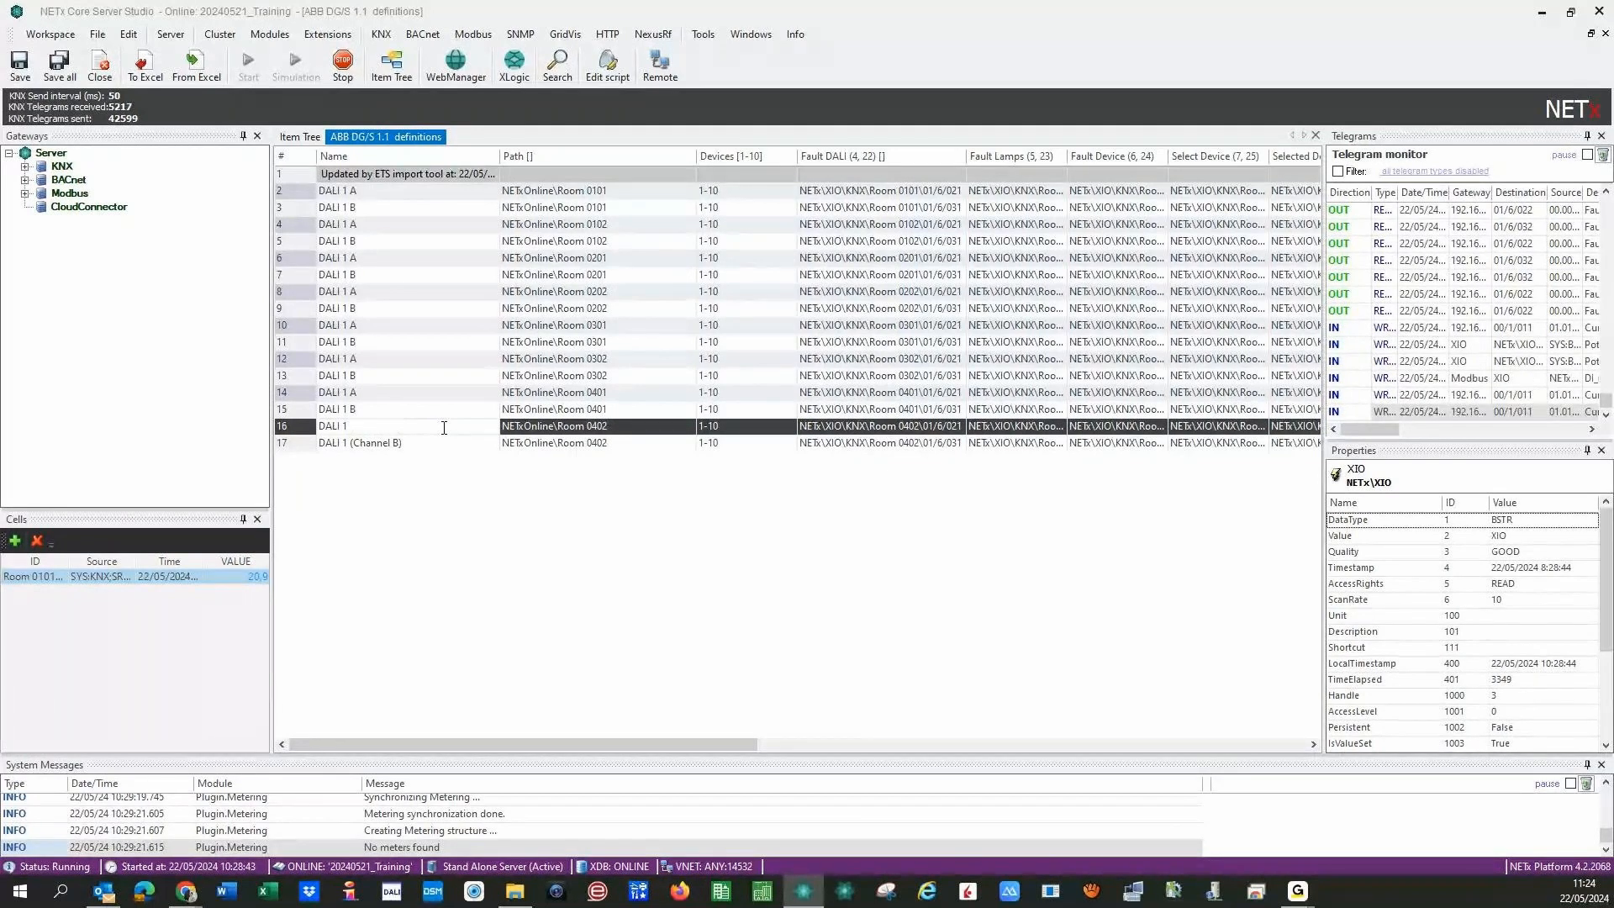
pyautogui.write('A')
pyautogui.click(447, 444)
pyautogui.click(446, 445)
pyautogui.press('BackSpace')
pyautogui.press('BackSpace')
pyautogui.press('BackSpace')
pyautogui.press('BackSpace')
pyautogui.press('BackSpace')
pyautogui.press('BackSpace')
pyautogui.press('BackSpace')
pyautogui.press('BackSpace')
pyautogui.press('BackSpace')
pyautogui.press('BackSpace')
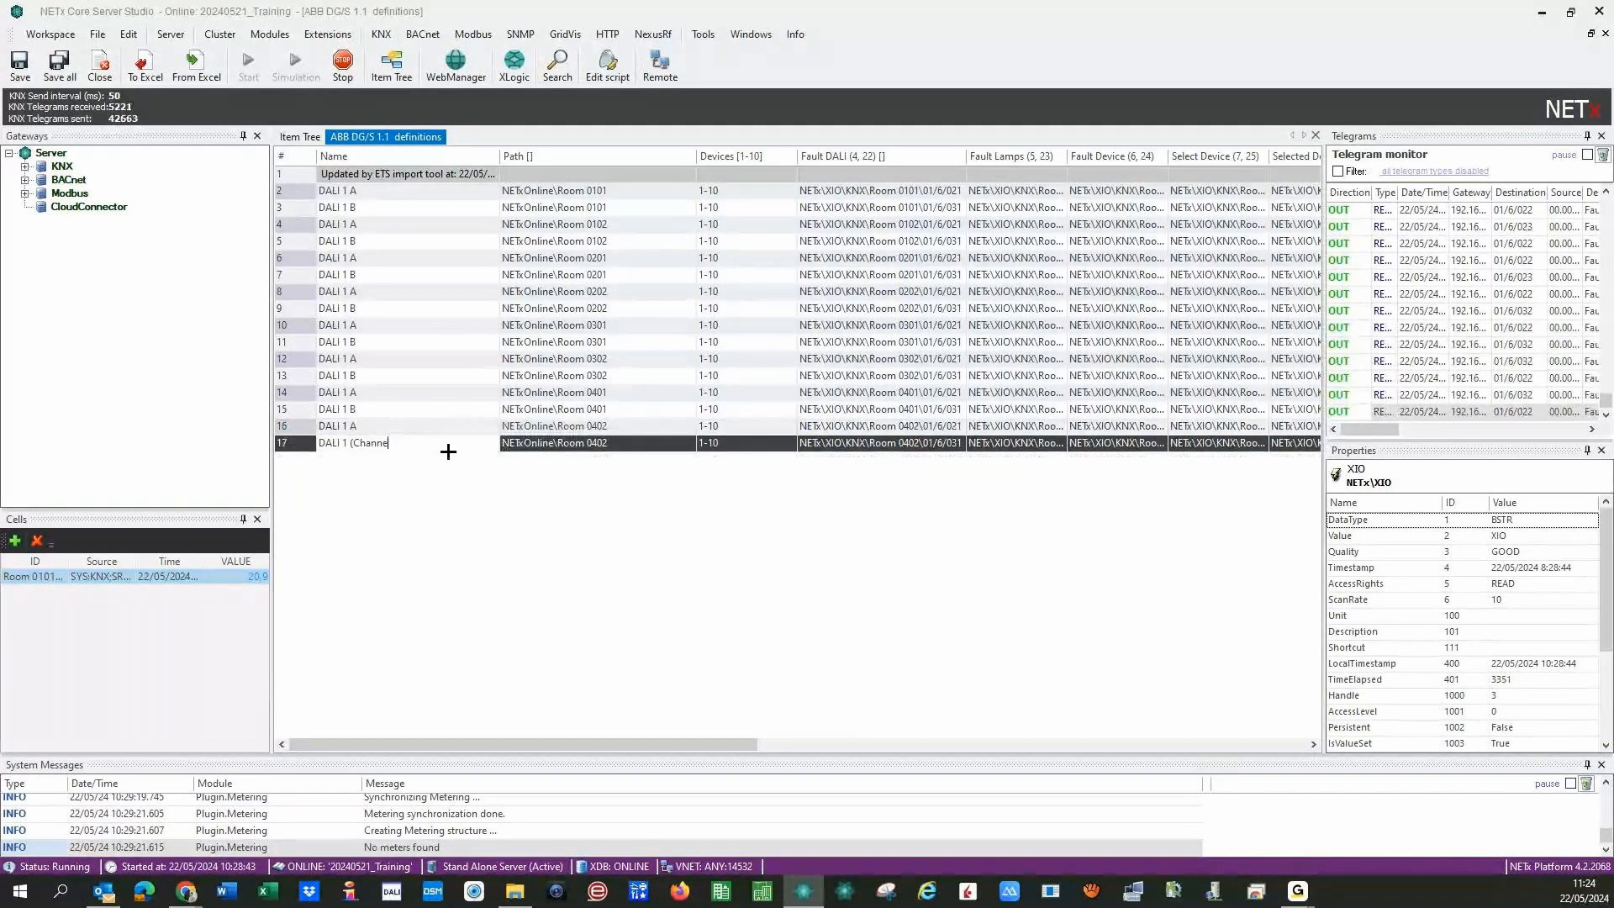
pyautogui.press('BackSpace')
pyautogui.write('B')
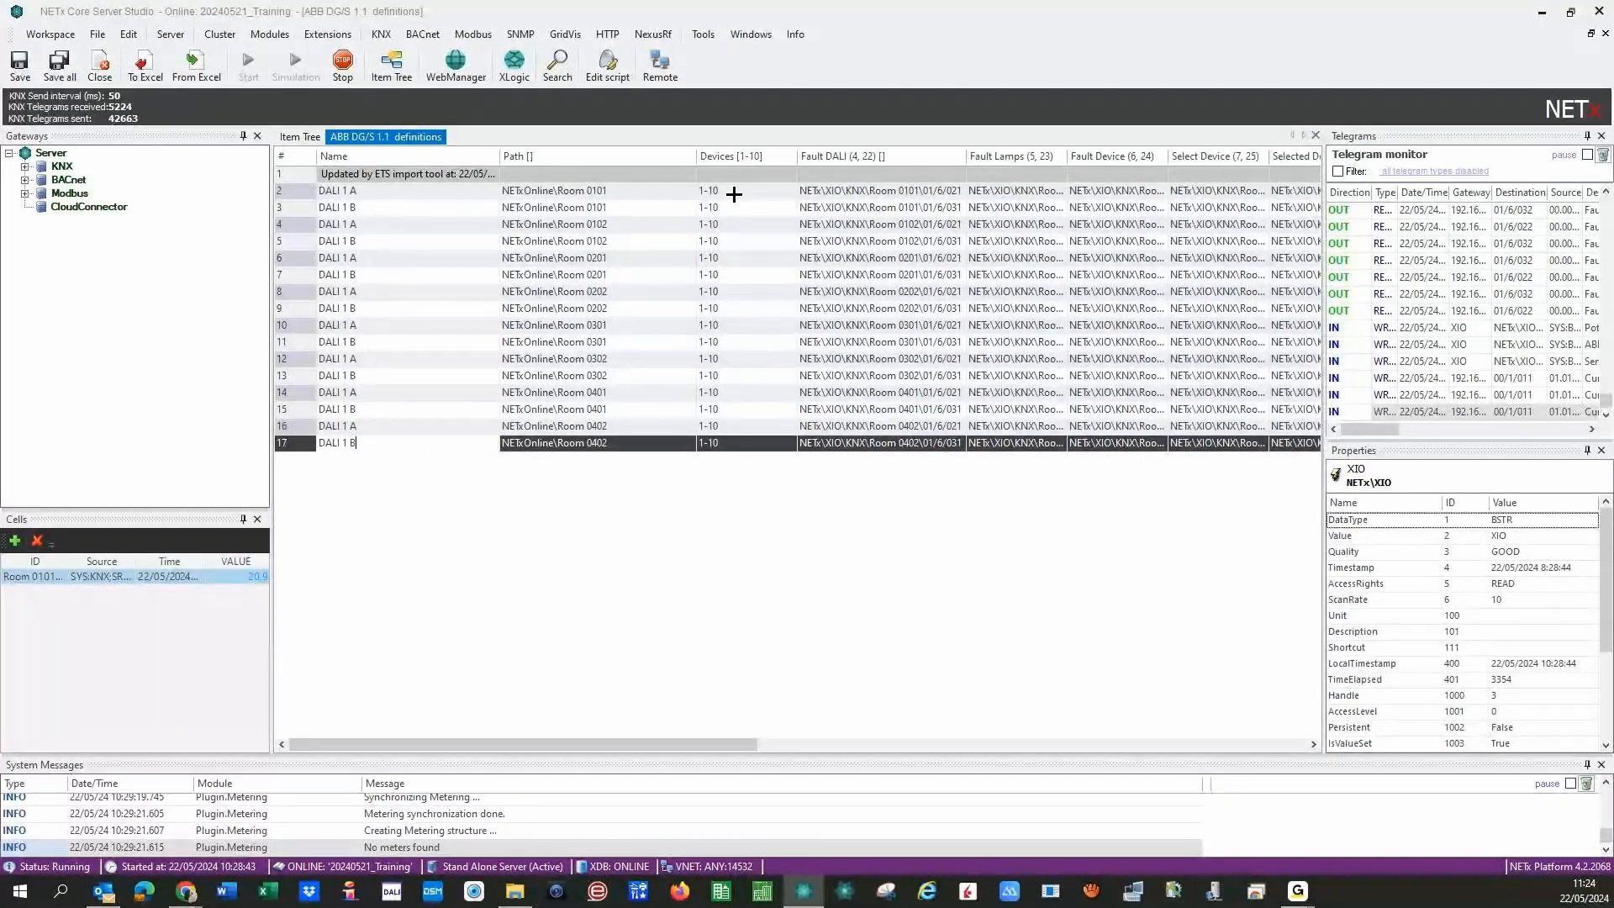
# - Set Room 0101 DALI 1 A to devices 1-3 and Room 0102 DALI 1 A to 1-3,7-12
pyautogui.click(734, 193)
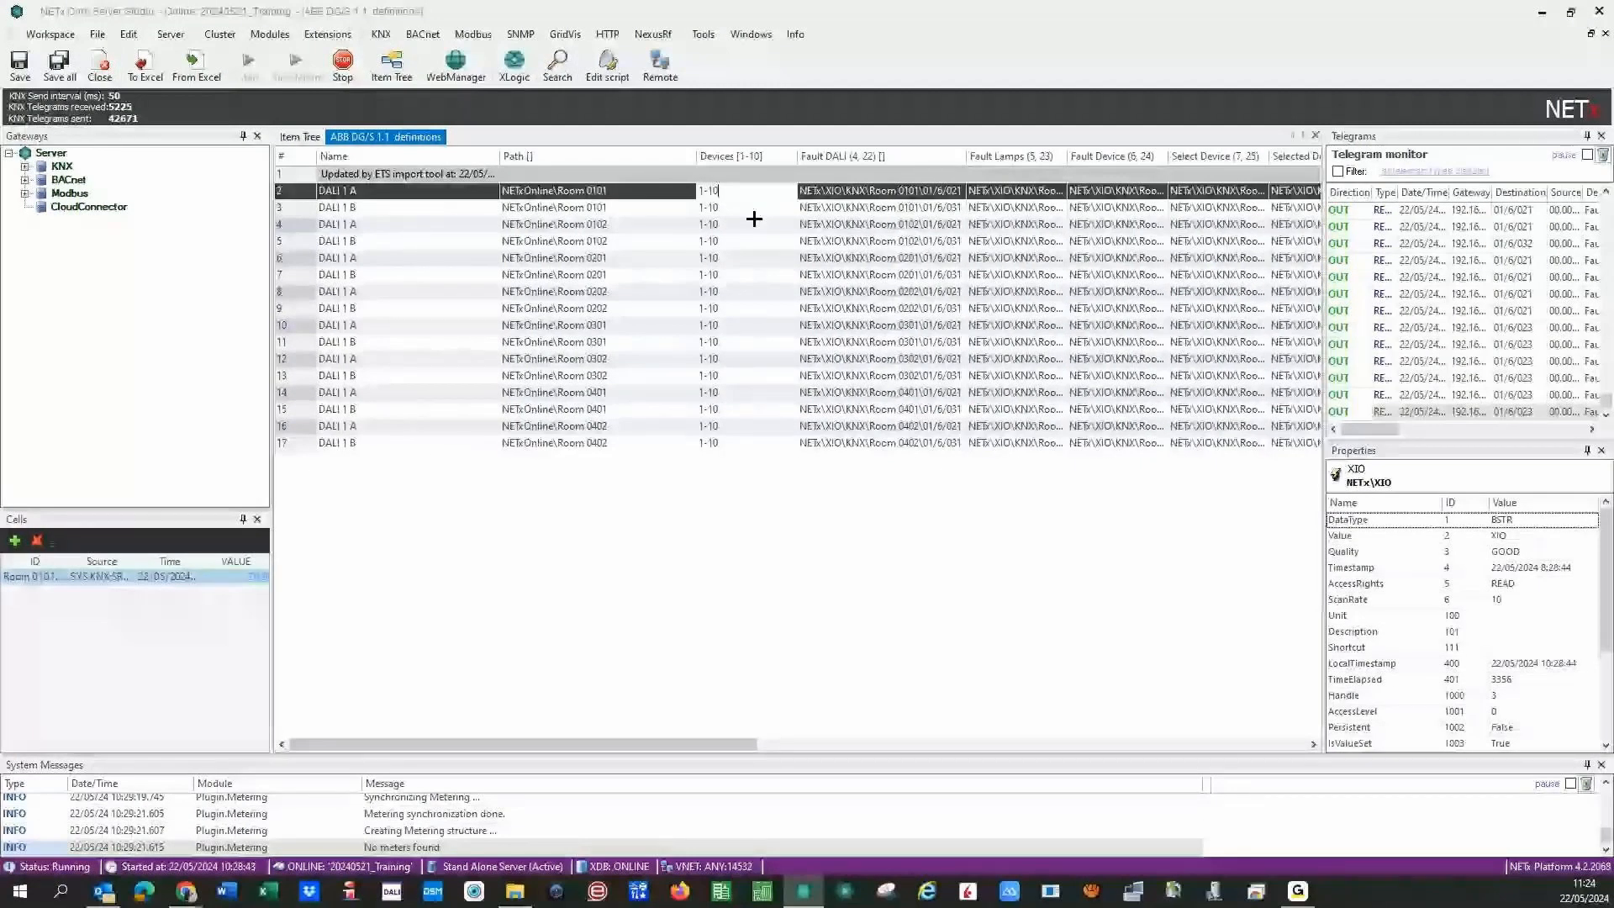
pyautogui.press('BackSpace')
pyautogui.press('BackSpace')
pyautogui.write('3')
pyautogui.press('Return')
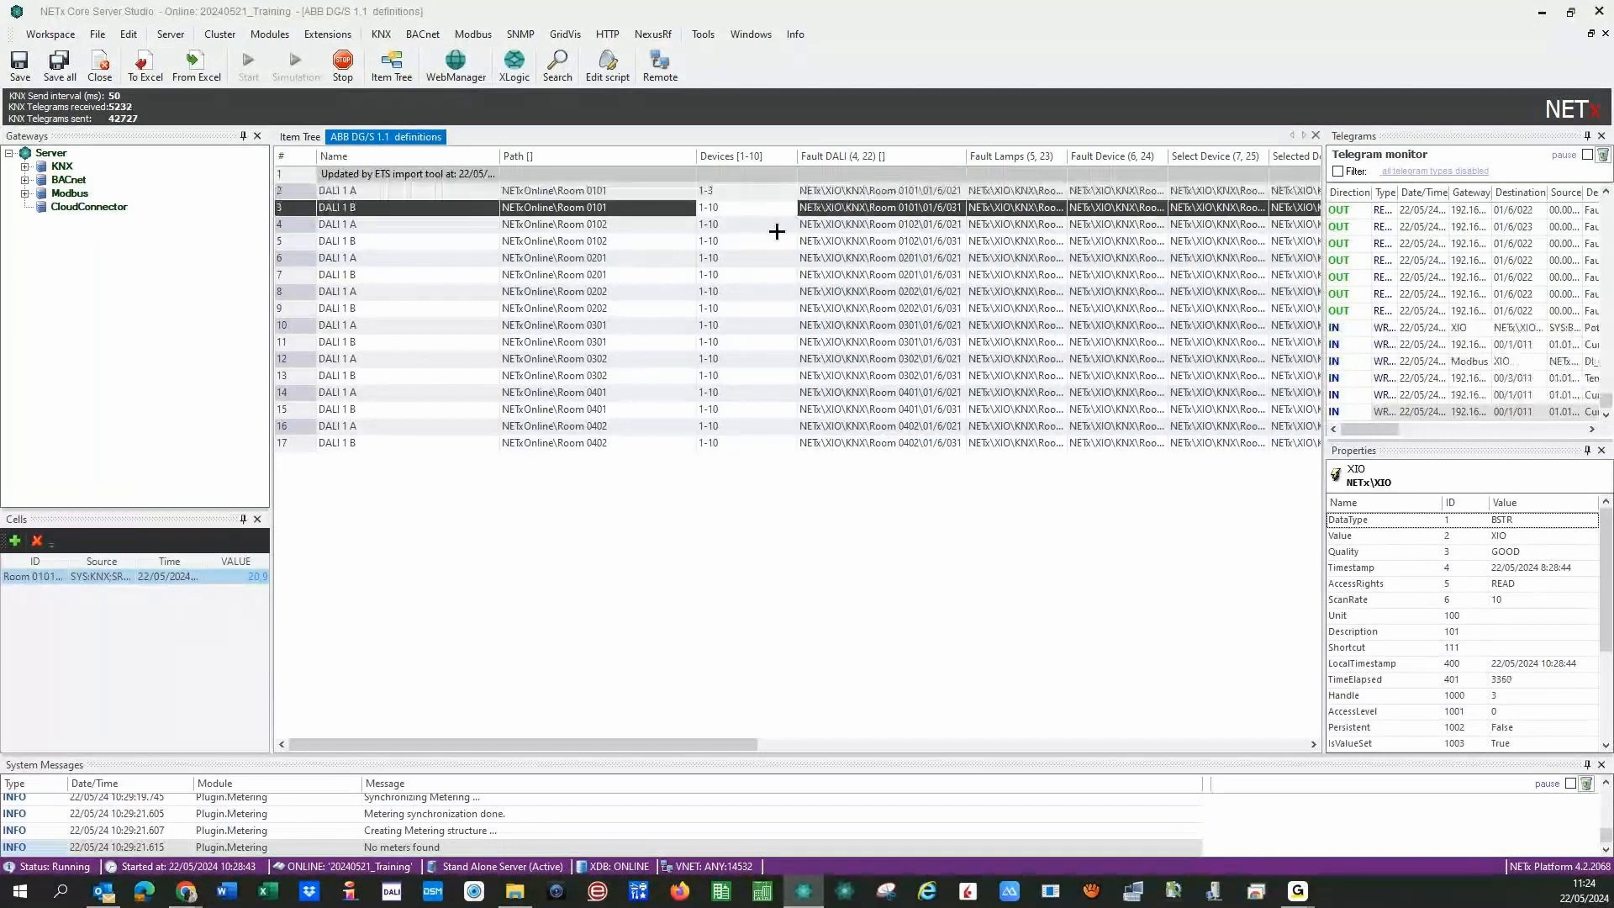
pyautogui.press('BackSpace')
pyautogui.press('BackSpace')
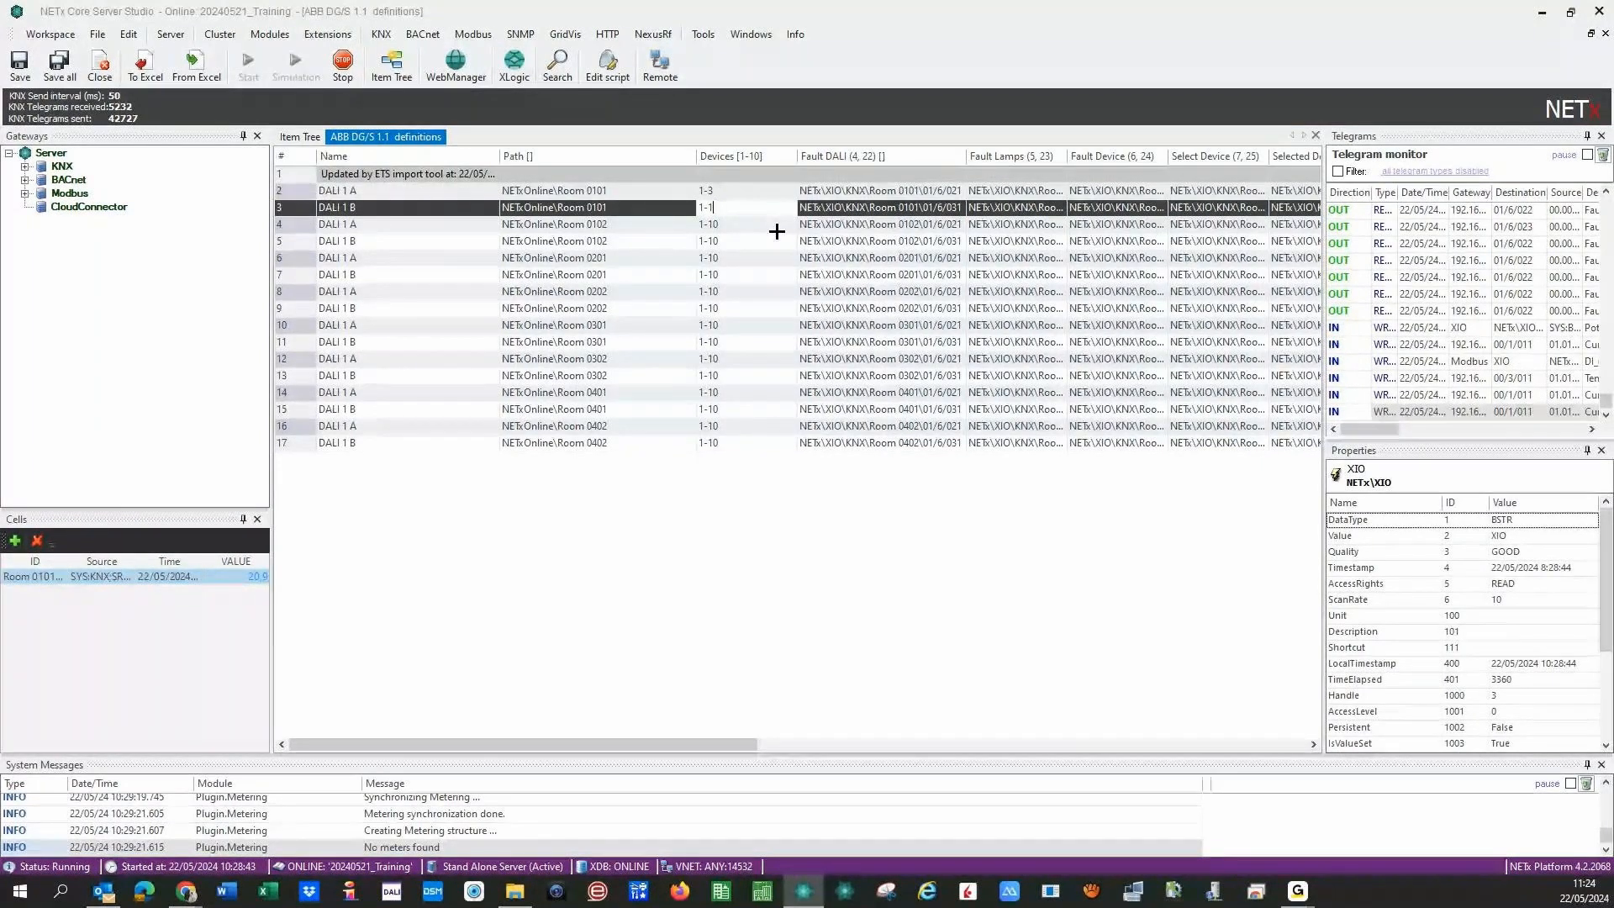
pyautogui.write('8')
pyautogui.press('BackSpace')
pyautogui.write('64')
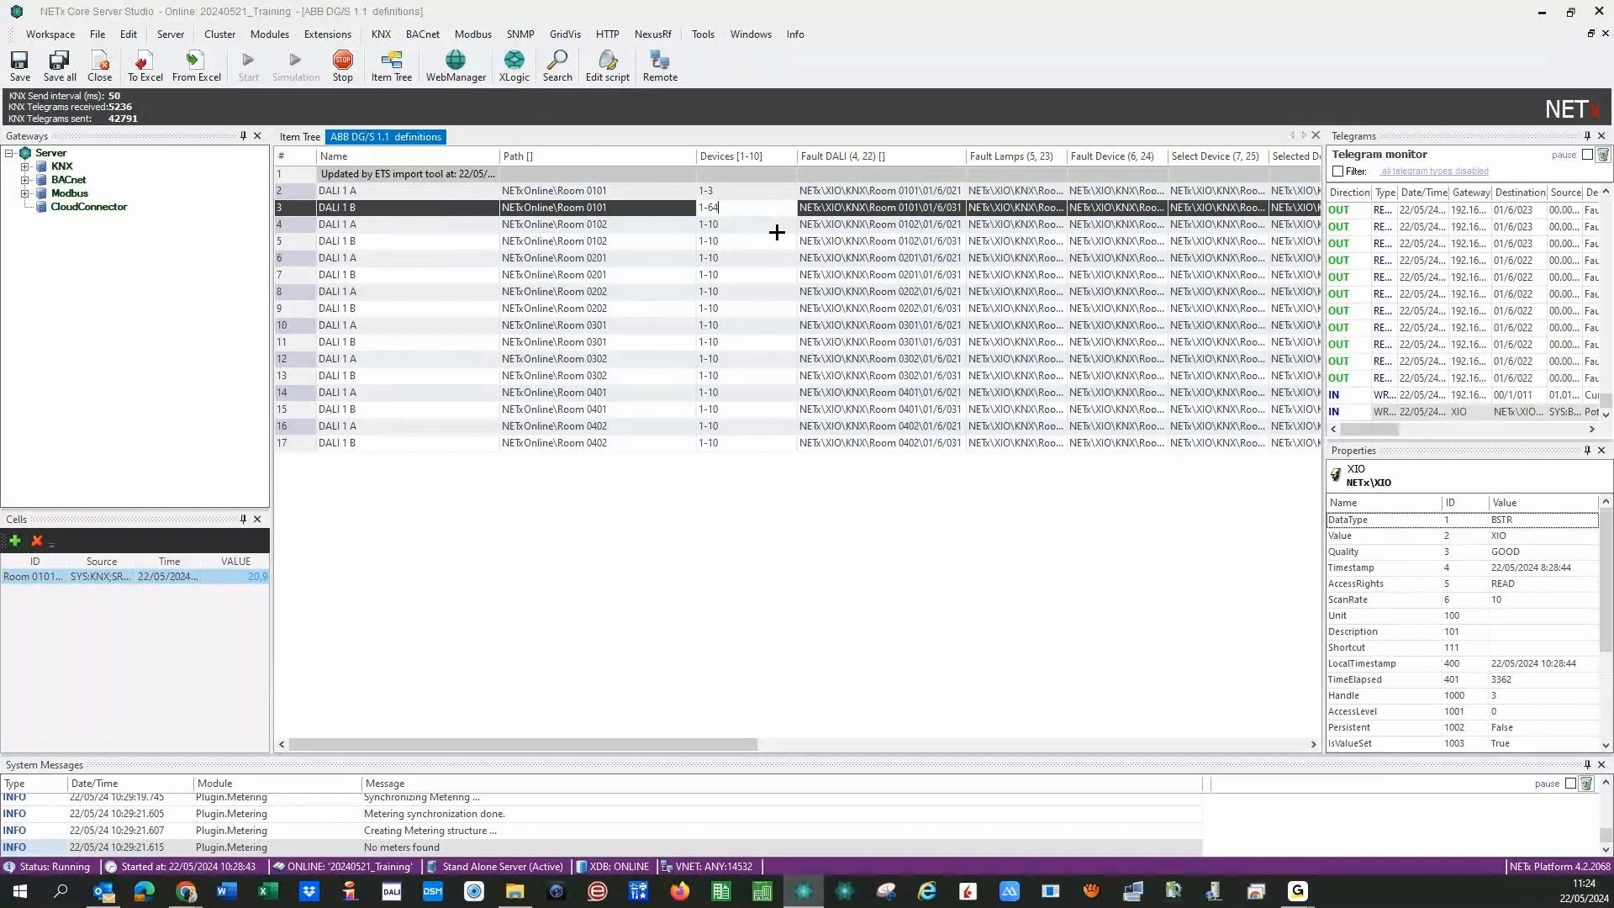
pyautogui.click(767, 245)
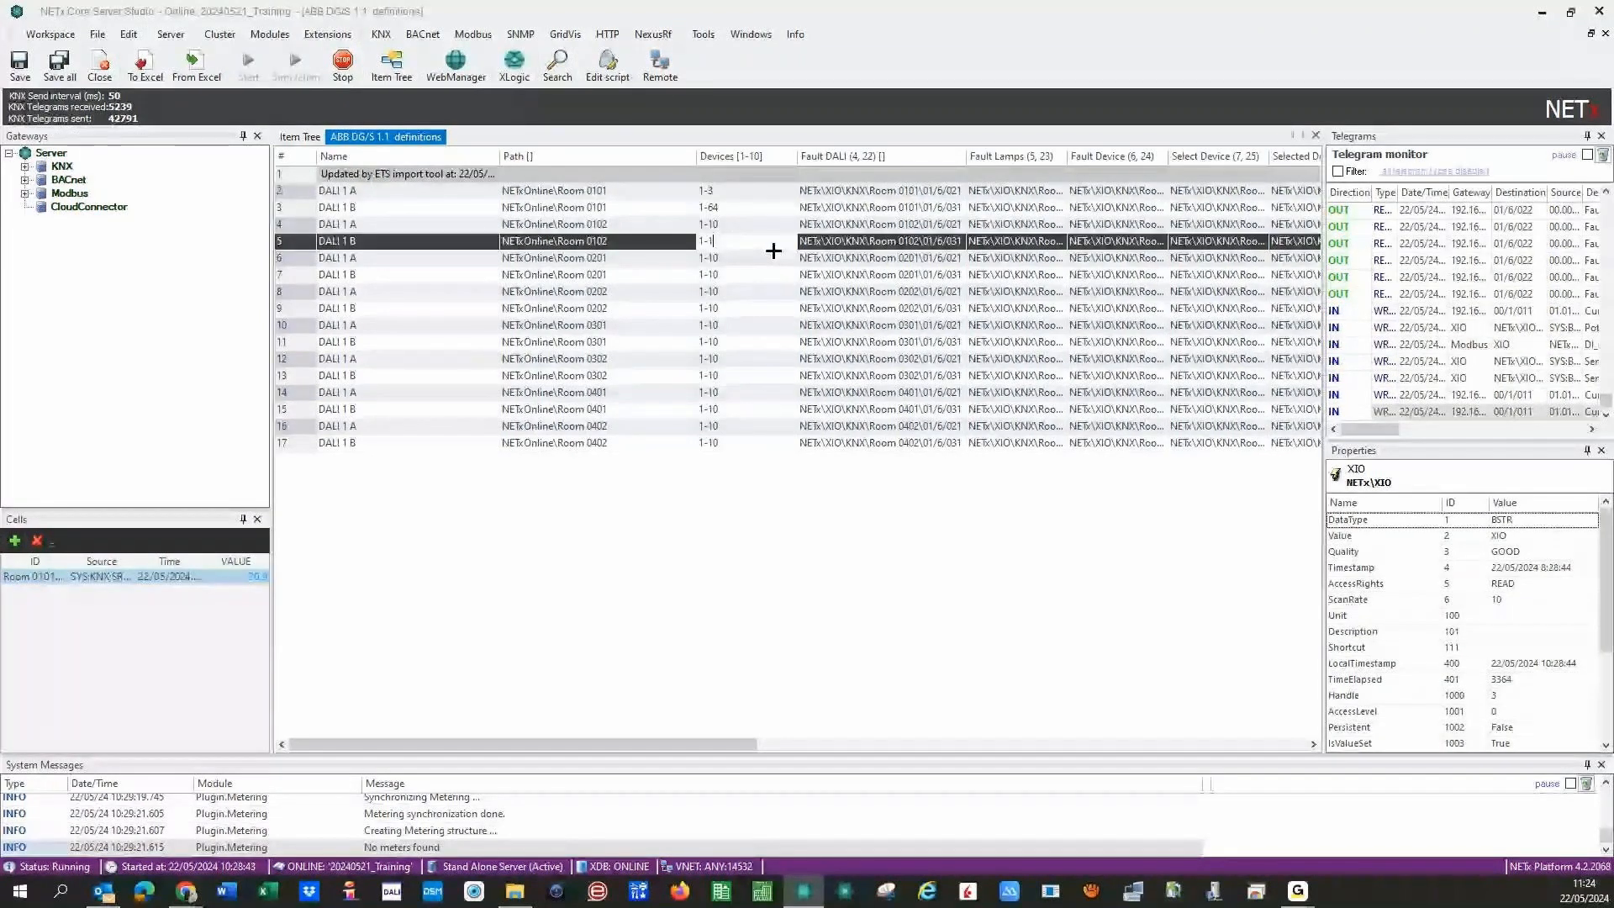
pyautogui.press('BackSpace')
pyautogui.press('BackSpace')
pyautogui.write('64')
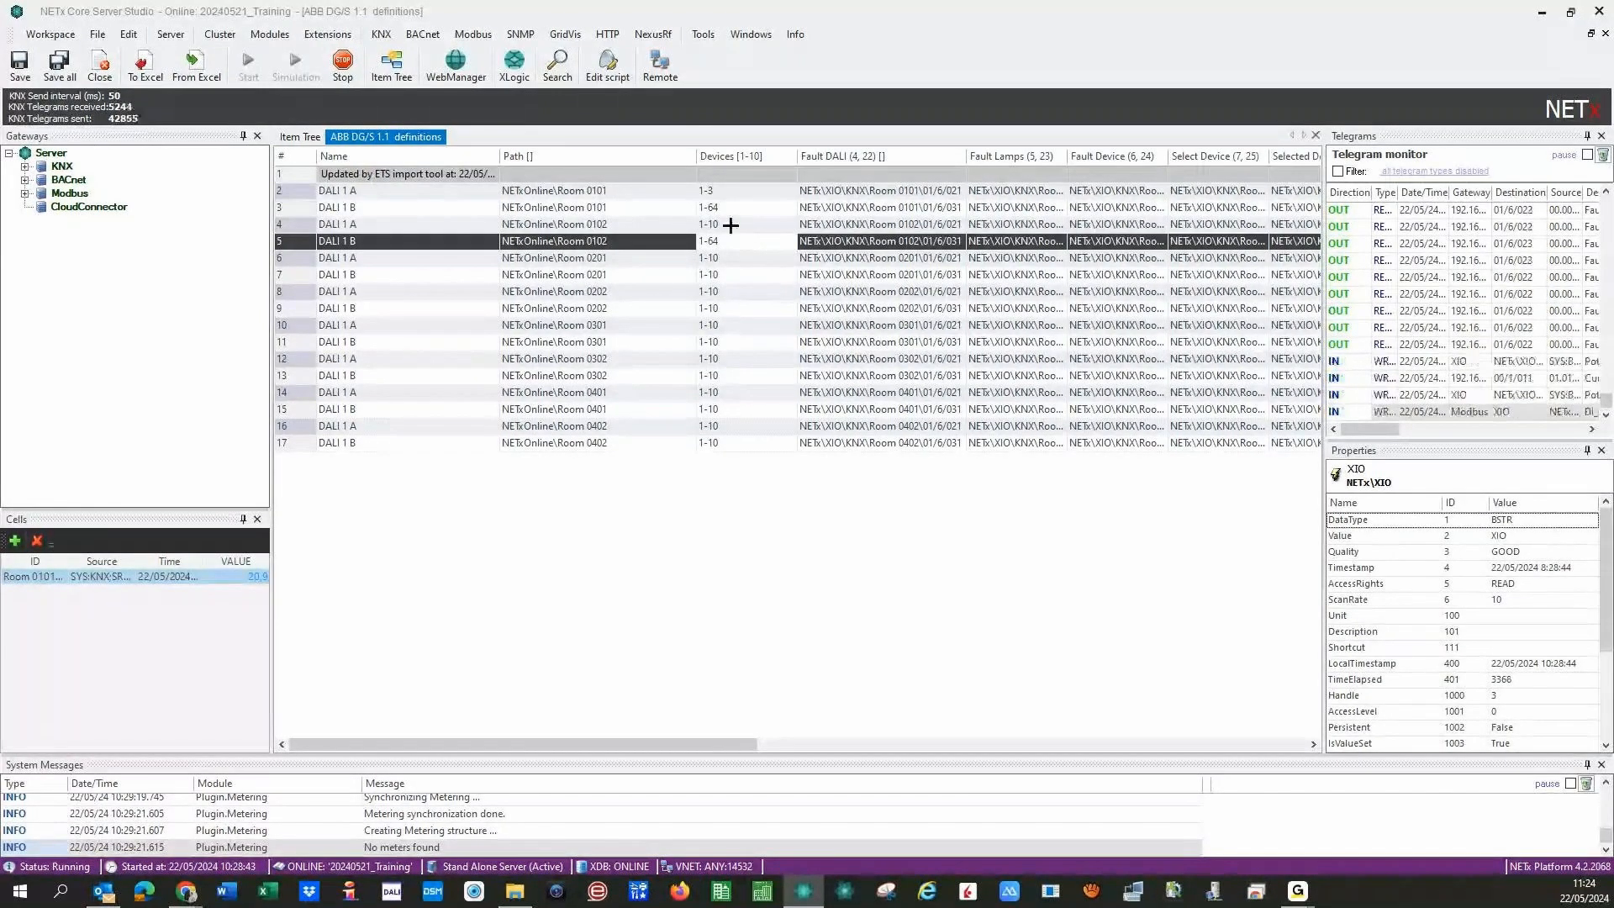
pyautogui.click(742, 225)
pyautogui.press('BackSpace')
pyautogui.press('BackSpace')
pyautogui.write('3')
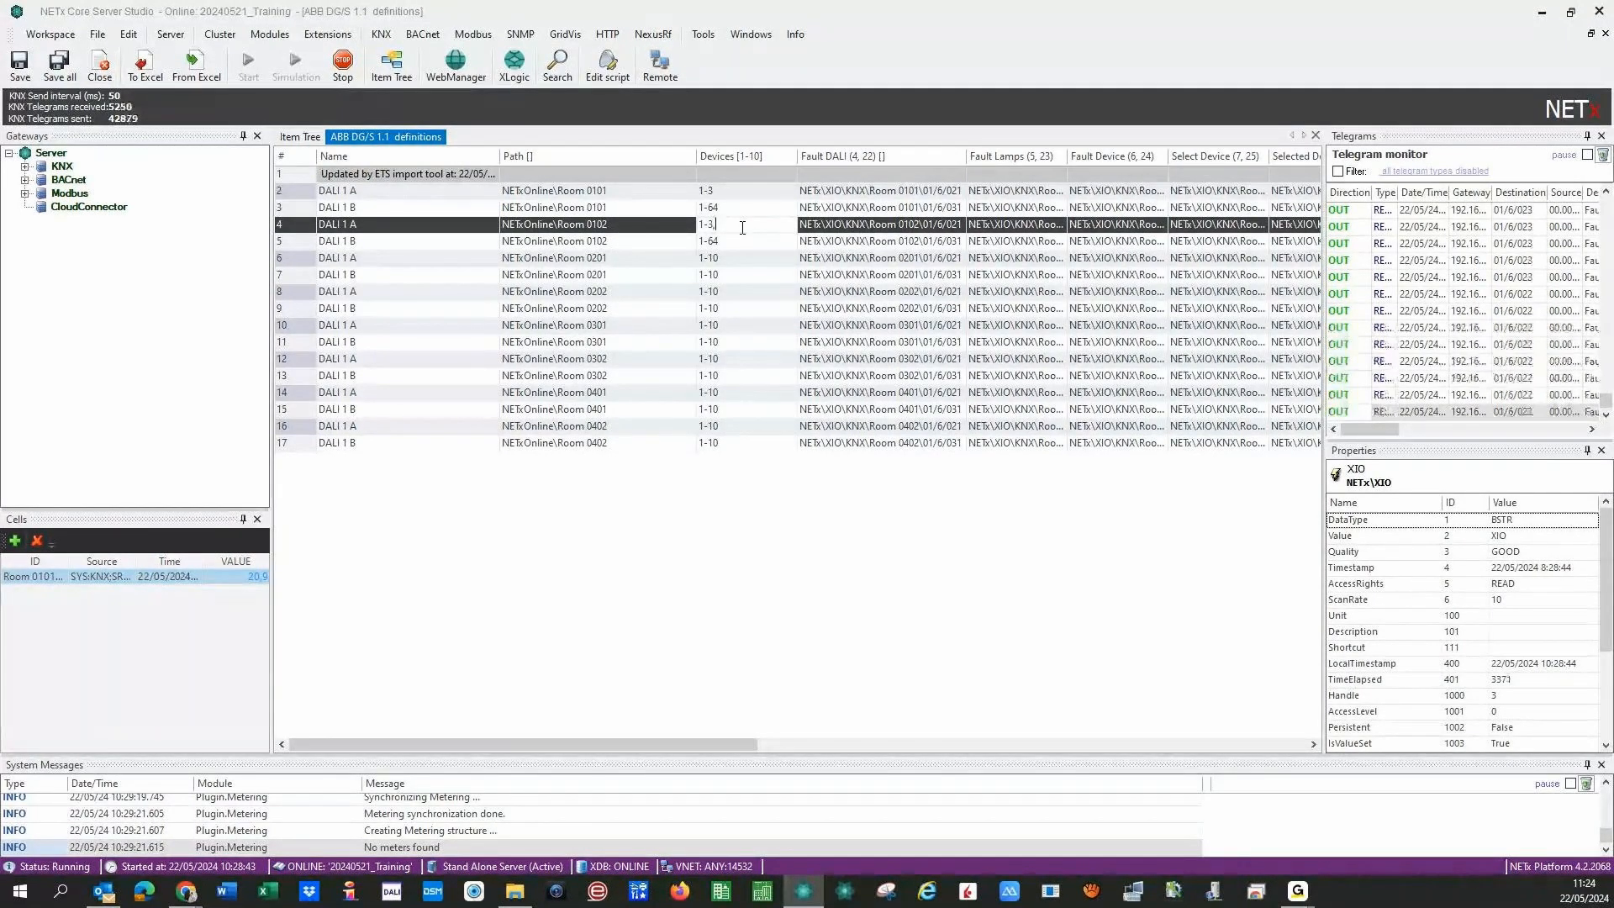
pyautogui.write(',7-')
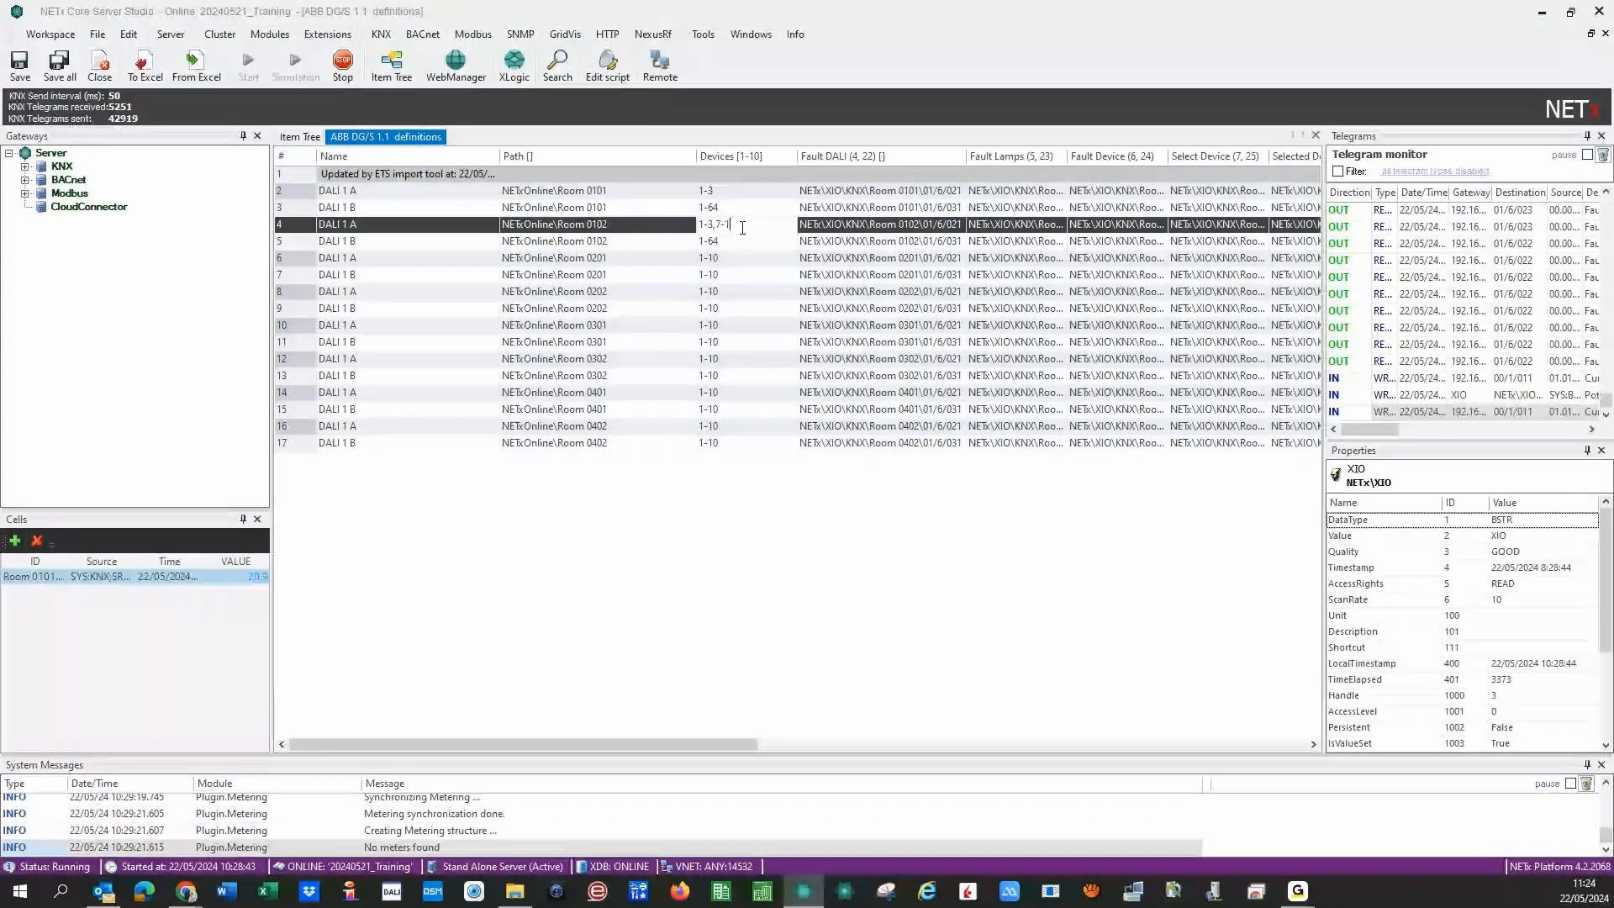
pyautogui.write('12')
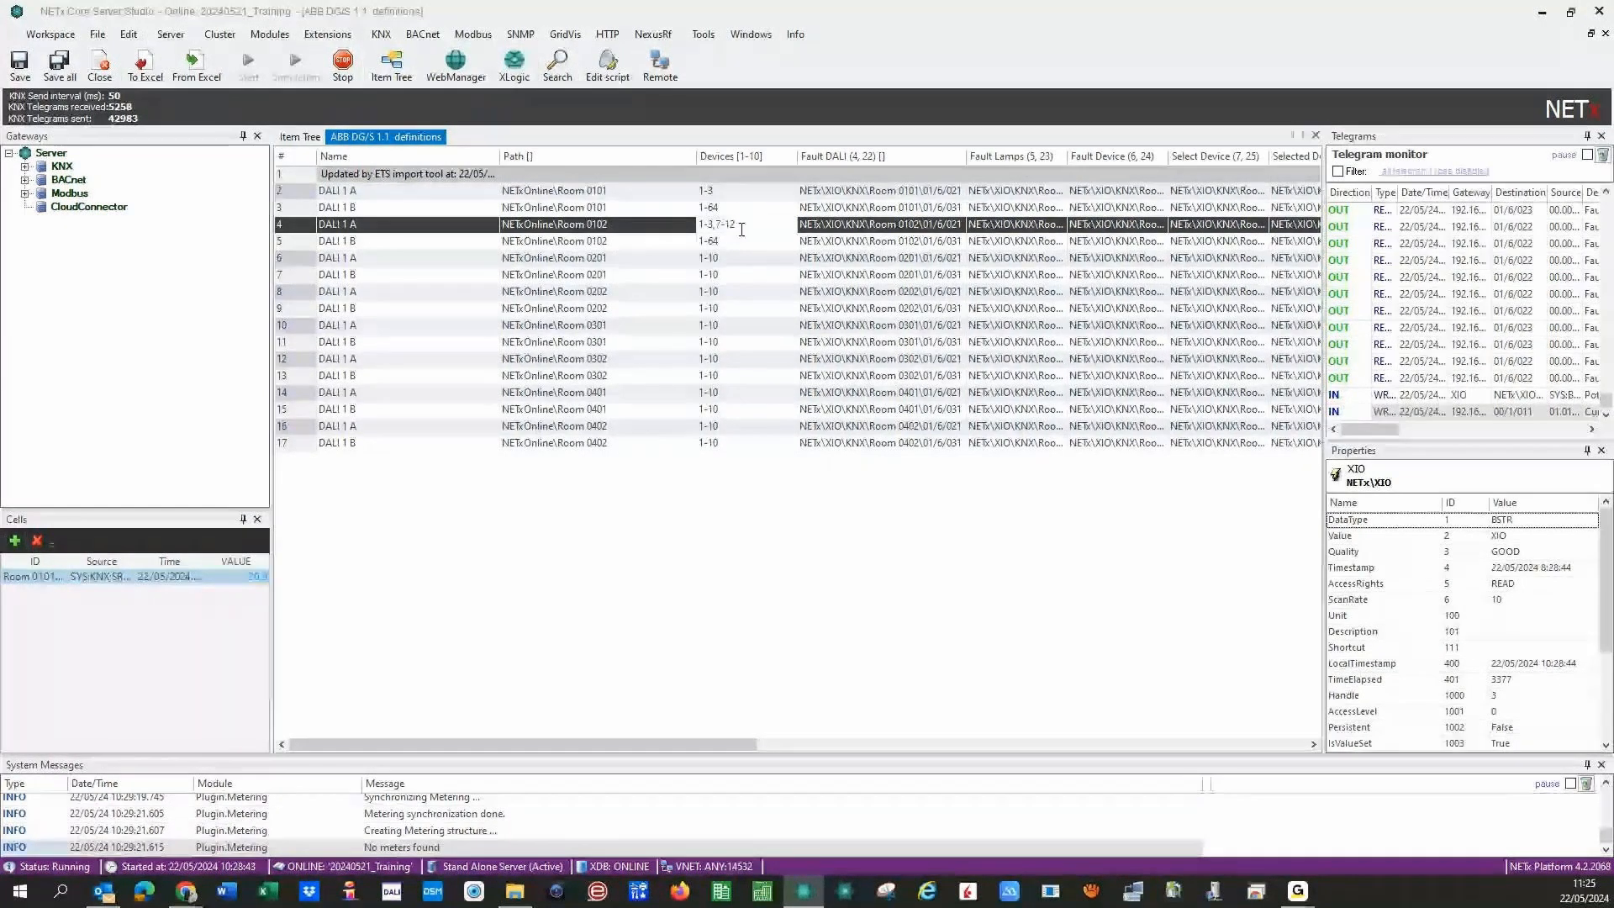
pyautogui.moveTo(740, 224); pyautogui.dragTo(699, 222)
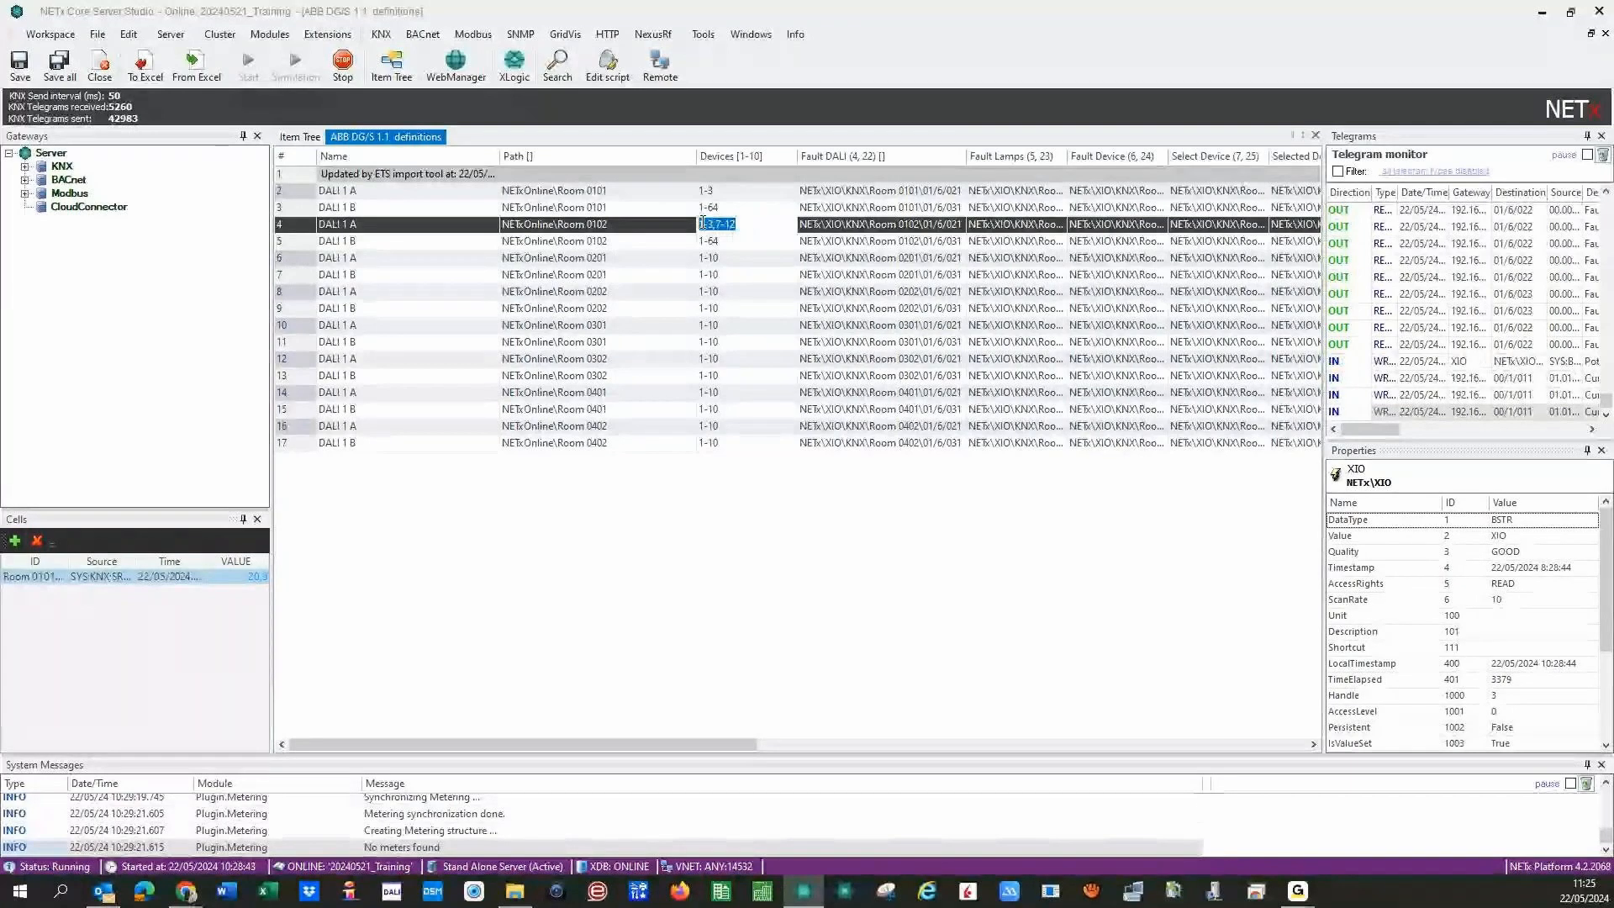
pyautogui.click(747, 224)
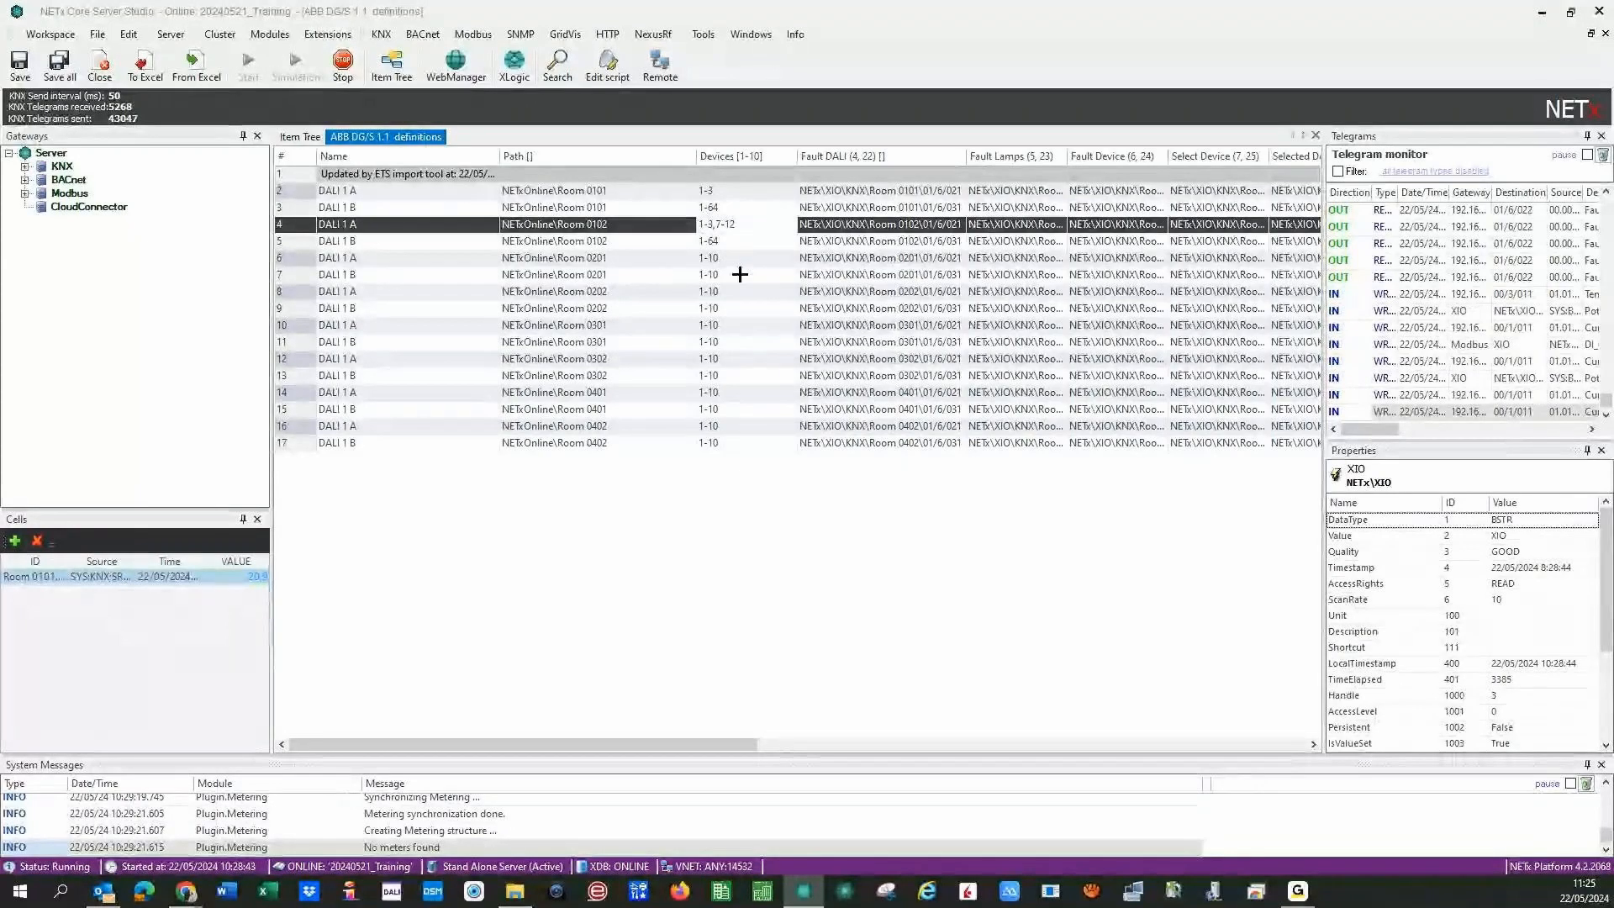
# - Change the Room 0101 and Room 0102 DALI 1 B device ranges from 1-64 to 1-10
pyautogui.click(722, 207)
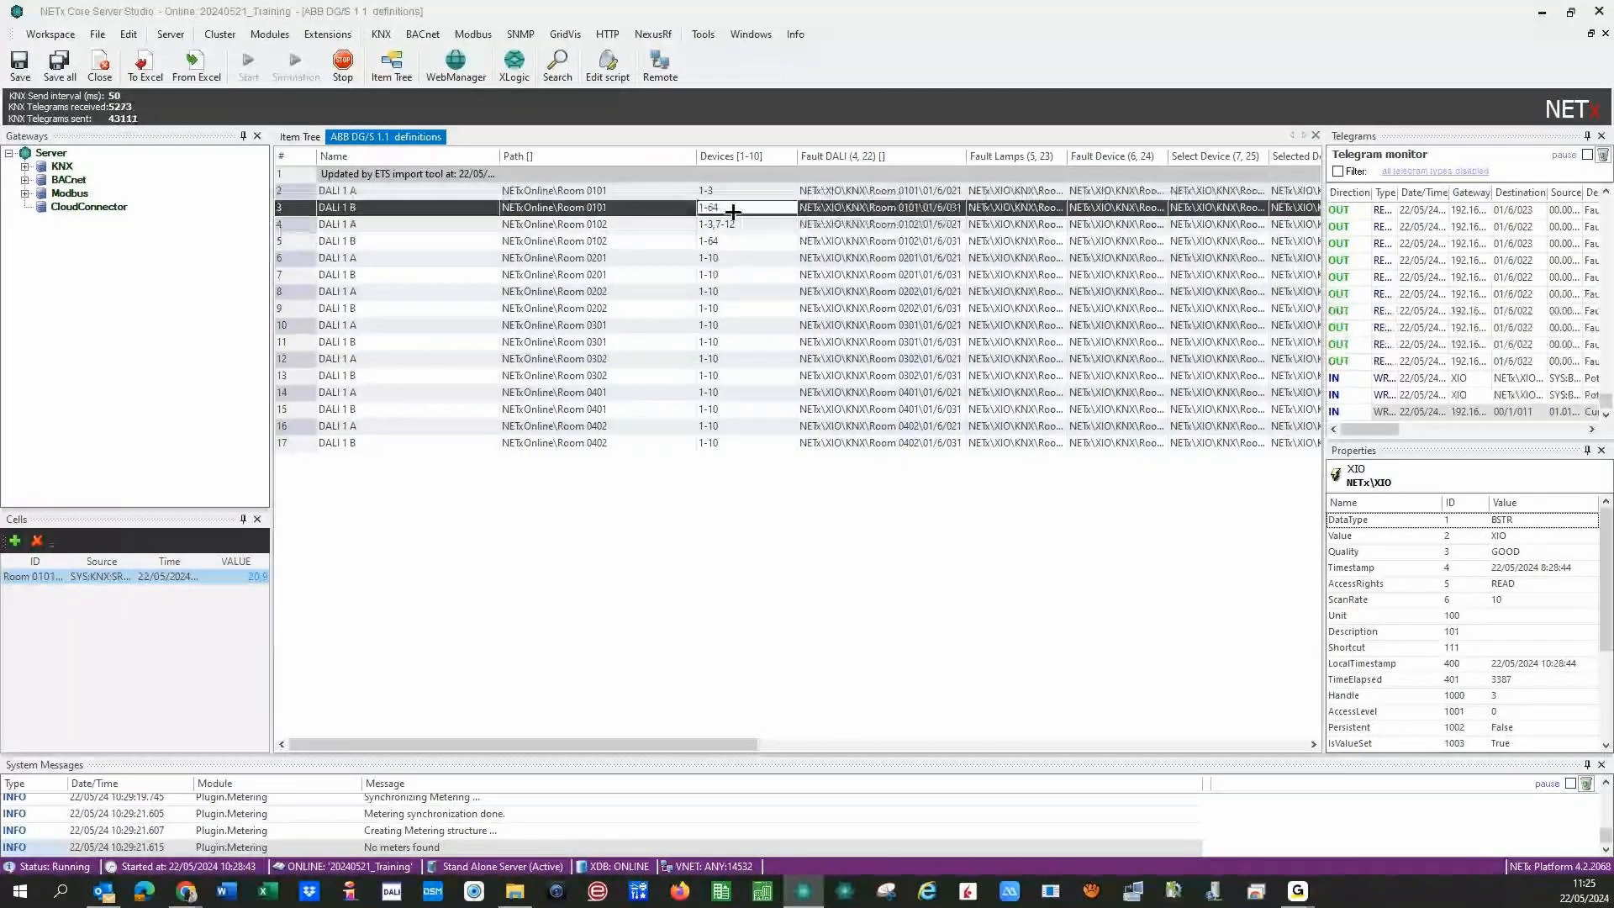
pyautogui.press('BackSpace')
pyautogui.press('BackSpace')
pyautogui.write('1')
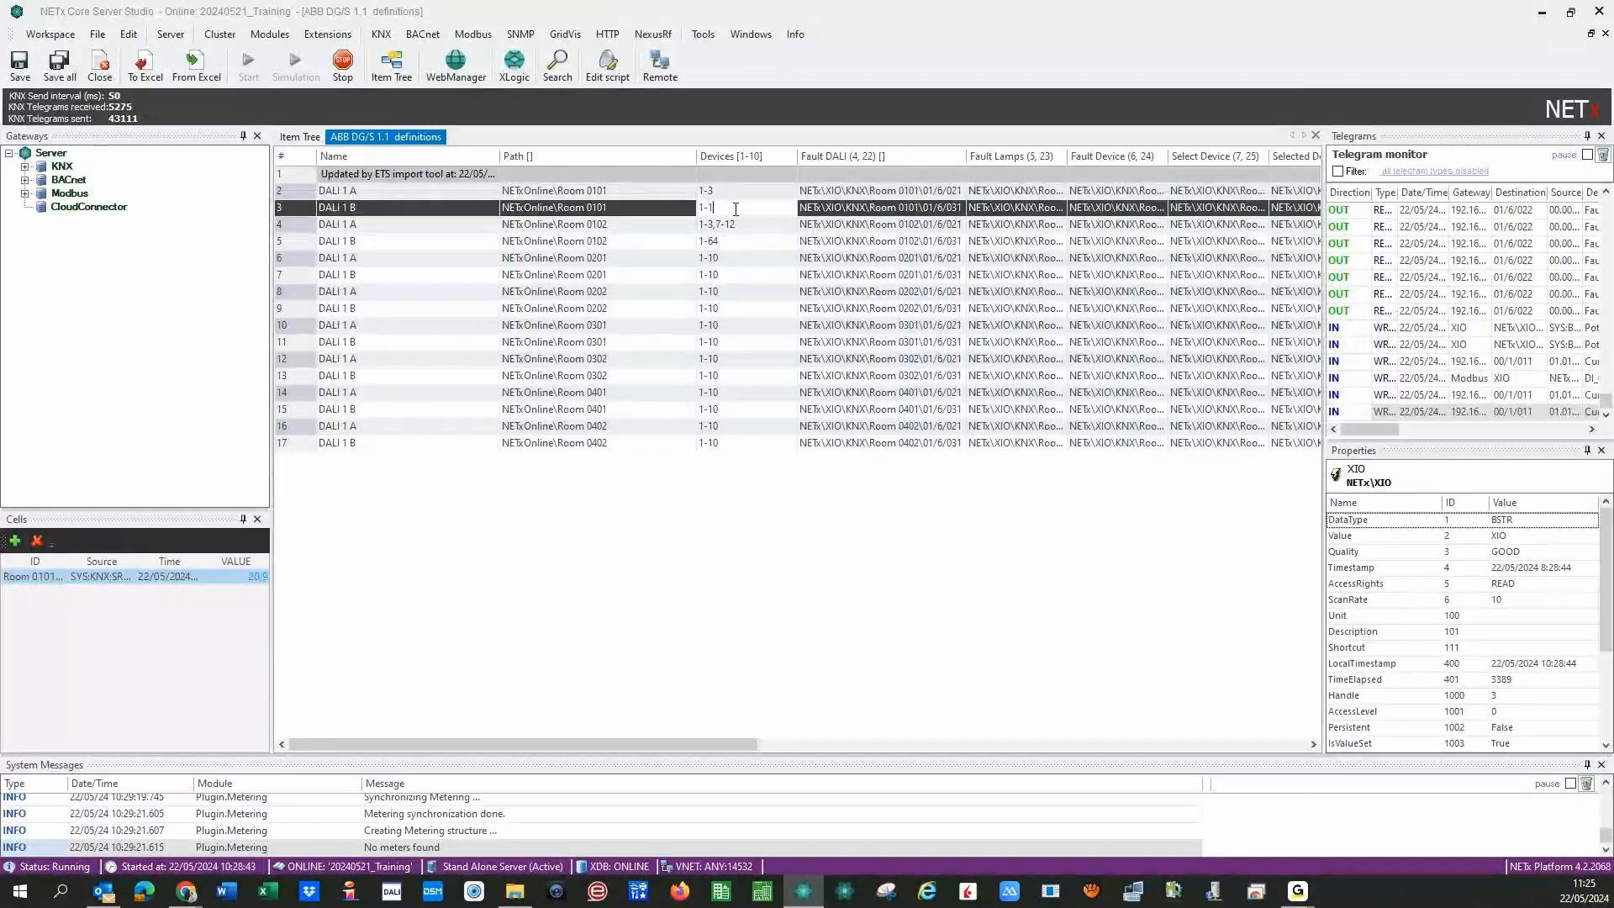
pyautogui.write('0')
pyautogui.click(752, 291)
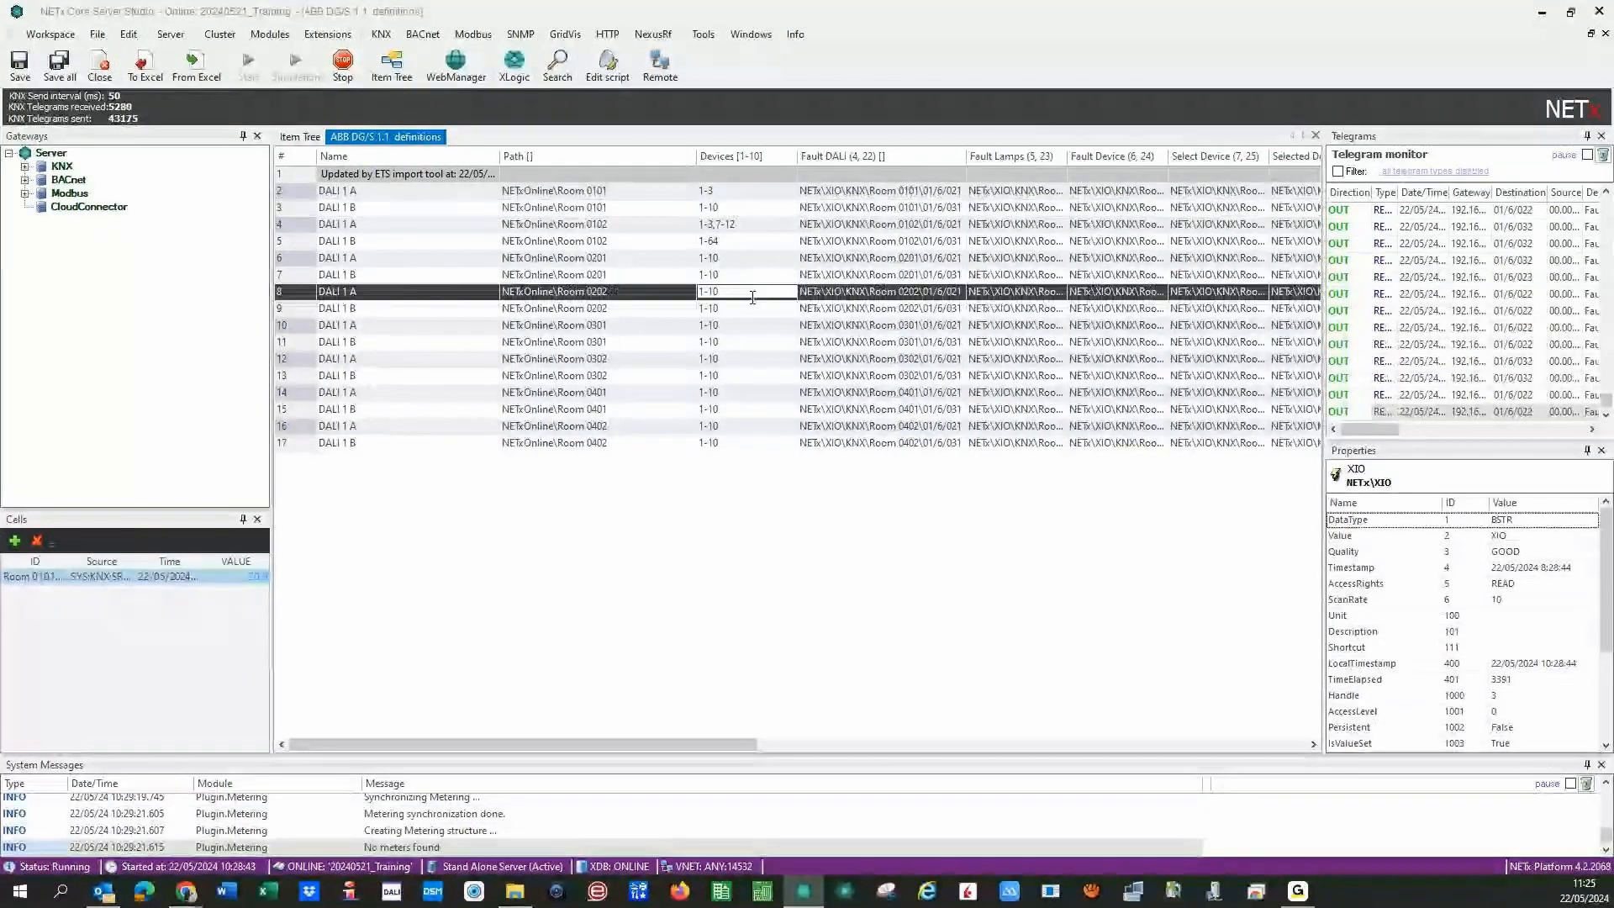
pyautogui.click(736, 241)
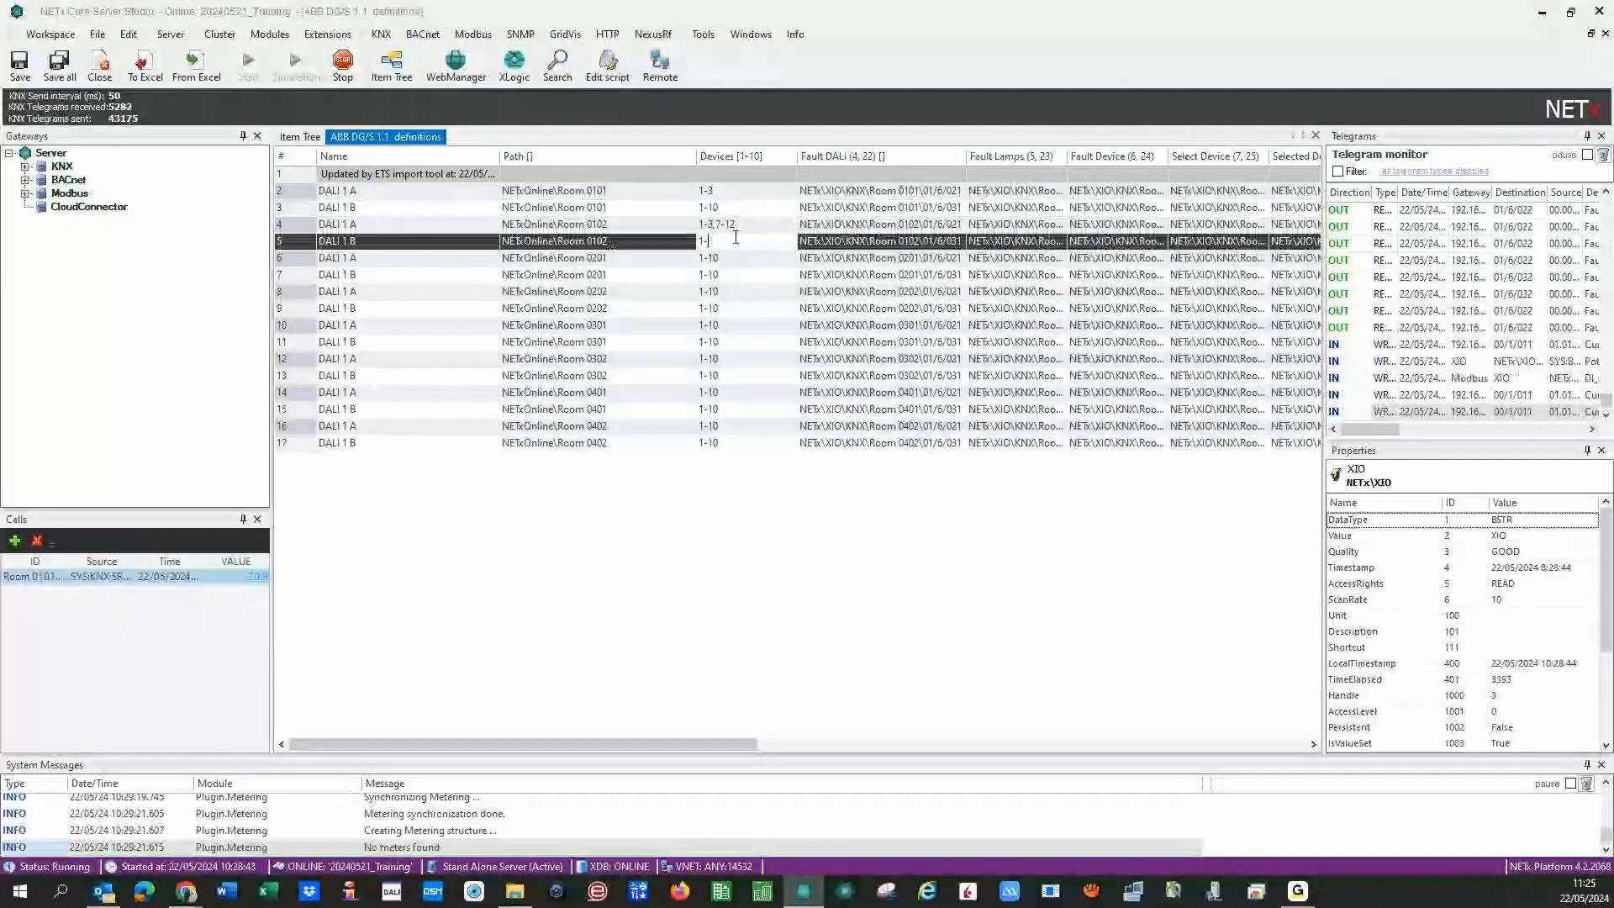
pyautogui.press('BackSpace')
pyautogui.press('BackSpace')
pyautogui.write('10')
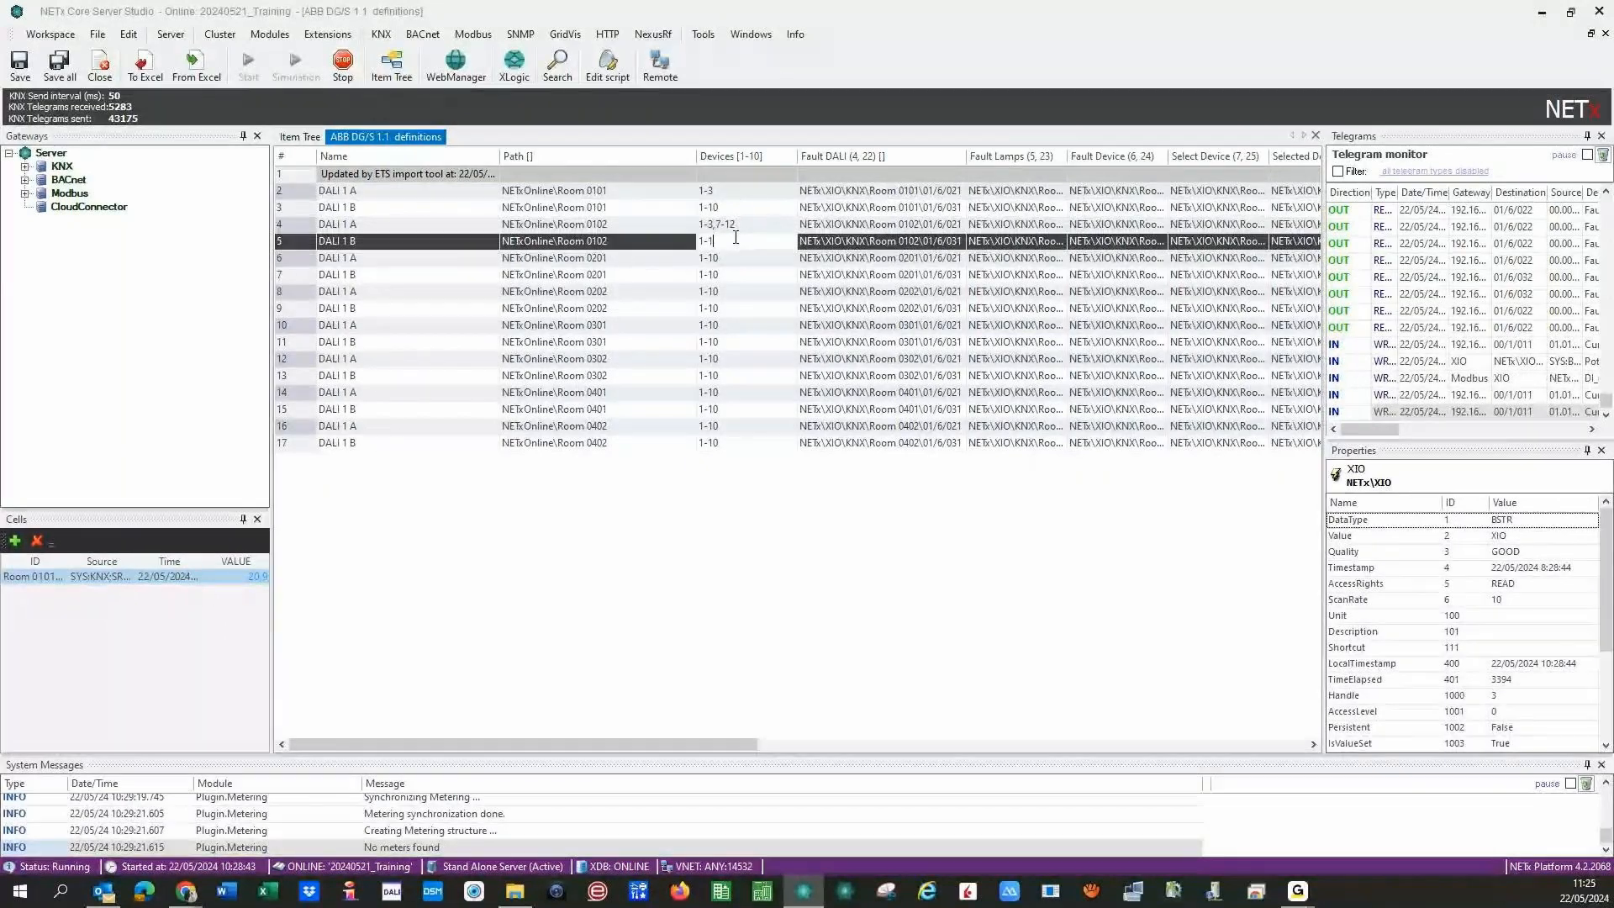
# - Set Rooms 0201, 0202 and 0301 DALI 1 A to 1-3, and Room 0202 DALI 1 B to 1-10
pyautogui.click(752, 258)
pyautogui.press('BackSpace')
pyautogui.press('BackSpace')
pyautogui.write('3')
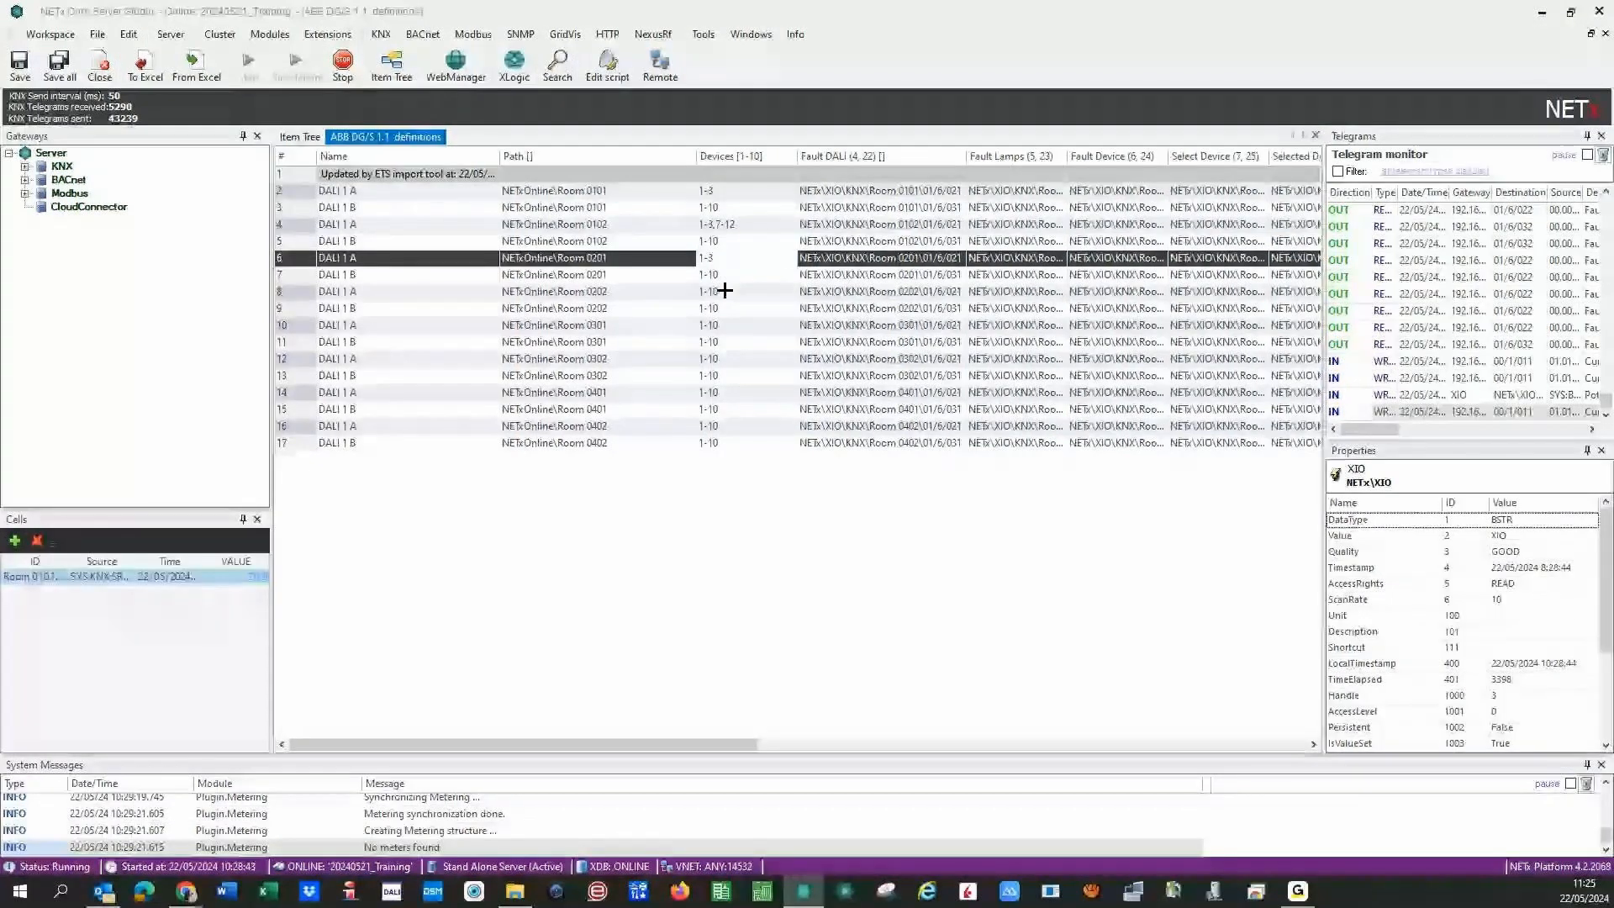
pyautogui.click(746, 306)
pyautogui.press('BackSpace')
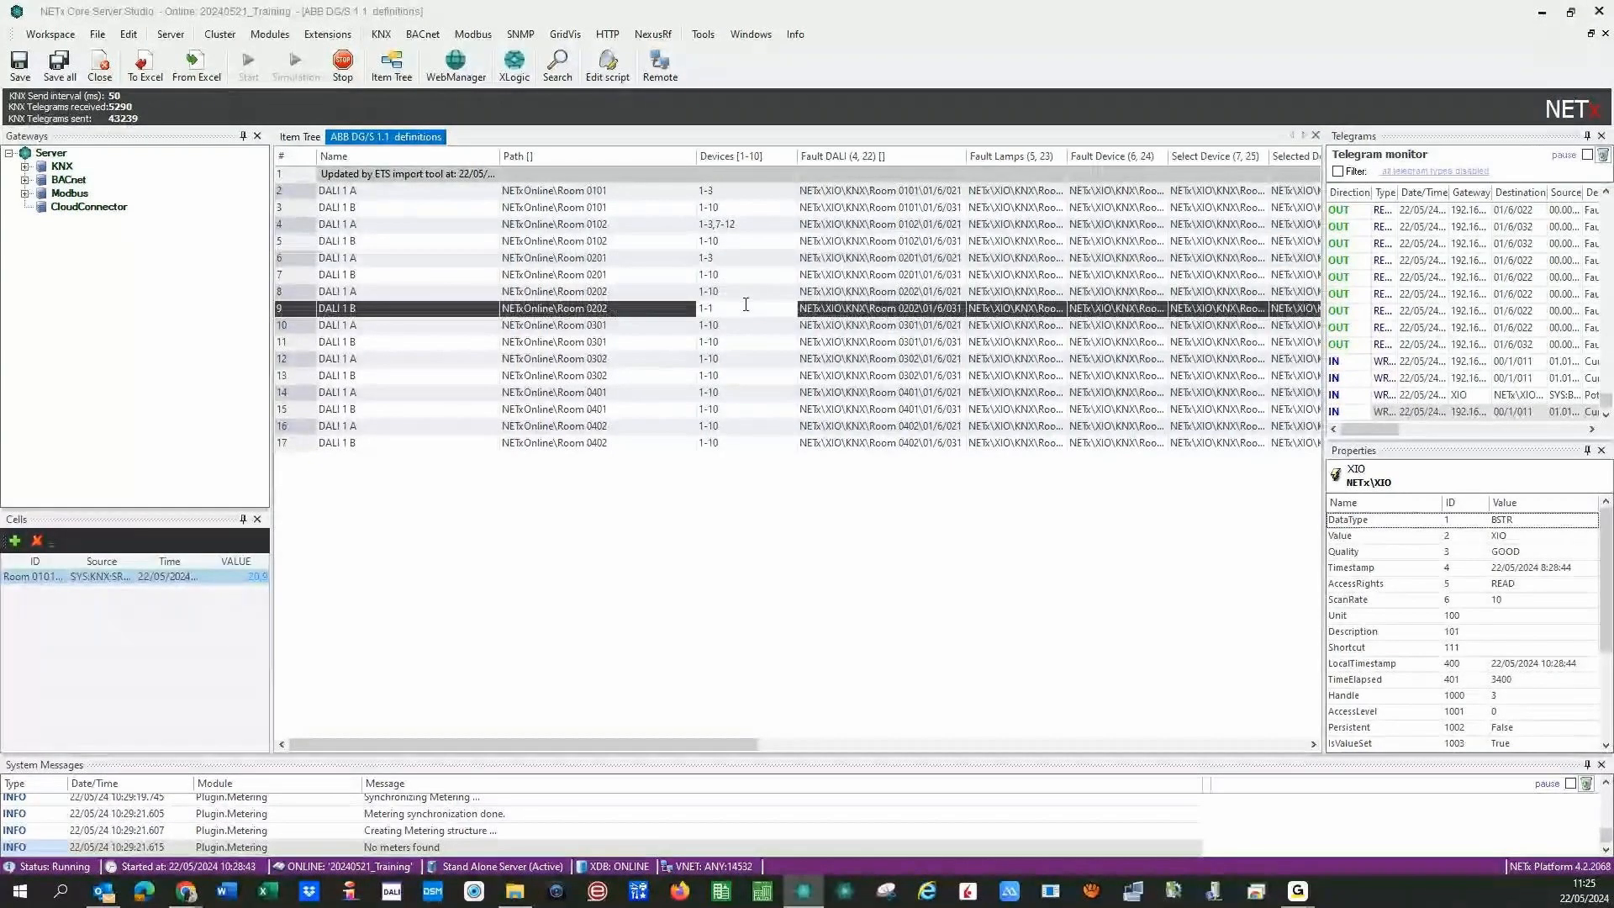
pyautogui.write('0')
pyautogui.click(729, 291)
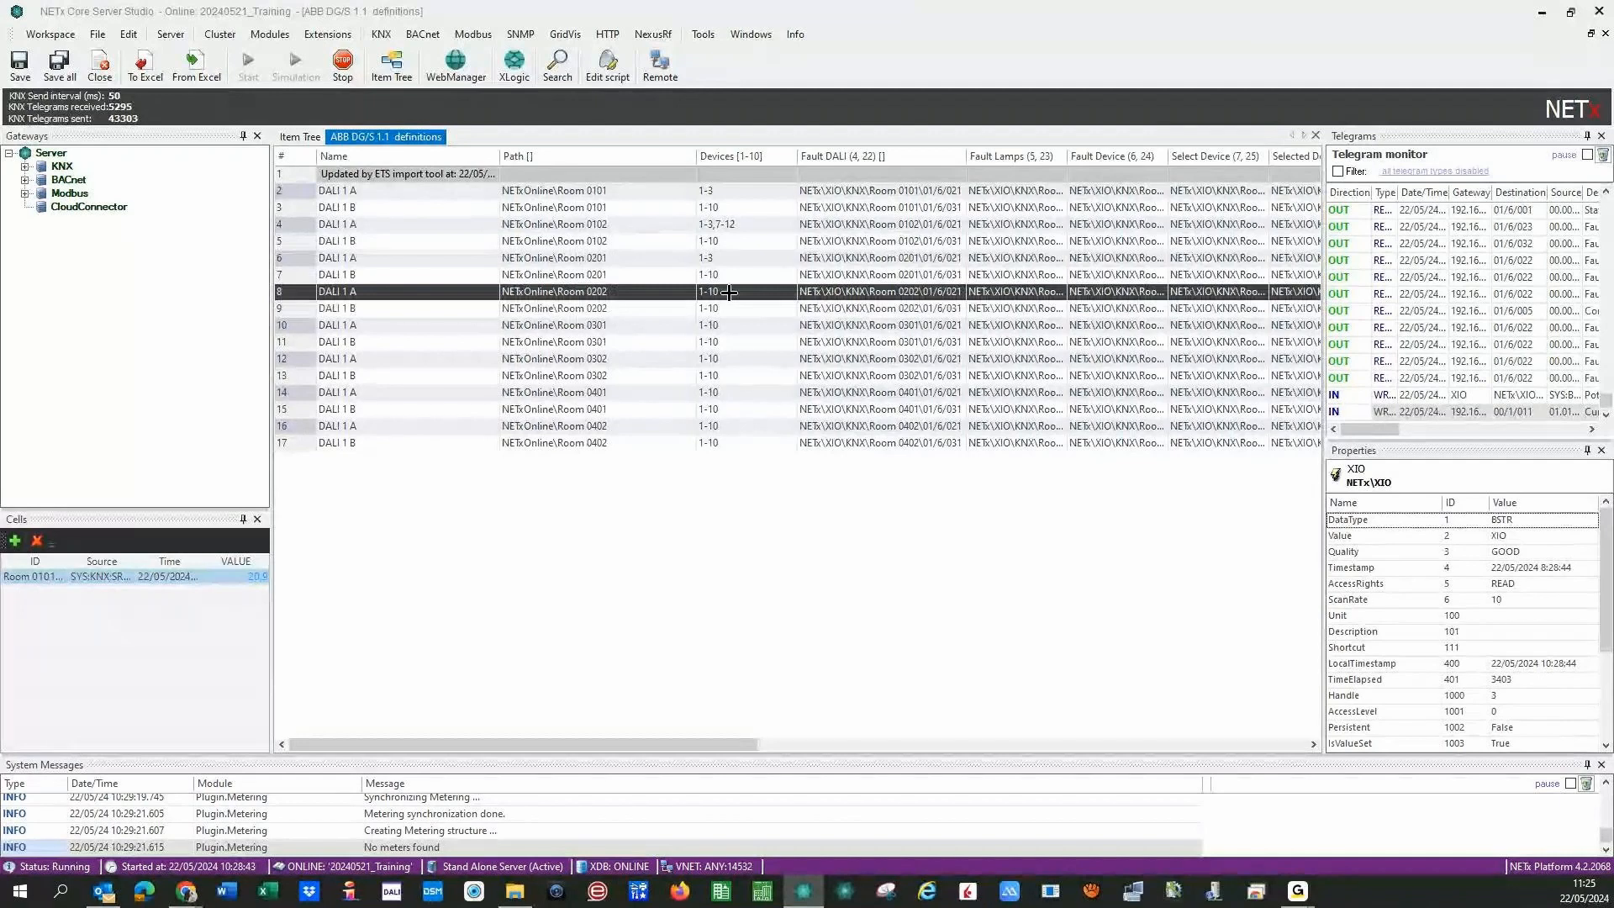
pyautogui.click(729, 291)
pyautogui.press('BackSpace')
pyautogui.press('BackSpace')
pyautogui.write('3')
pyautogui.click(744, 326)
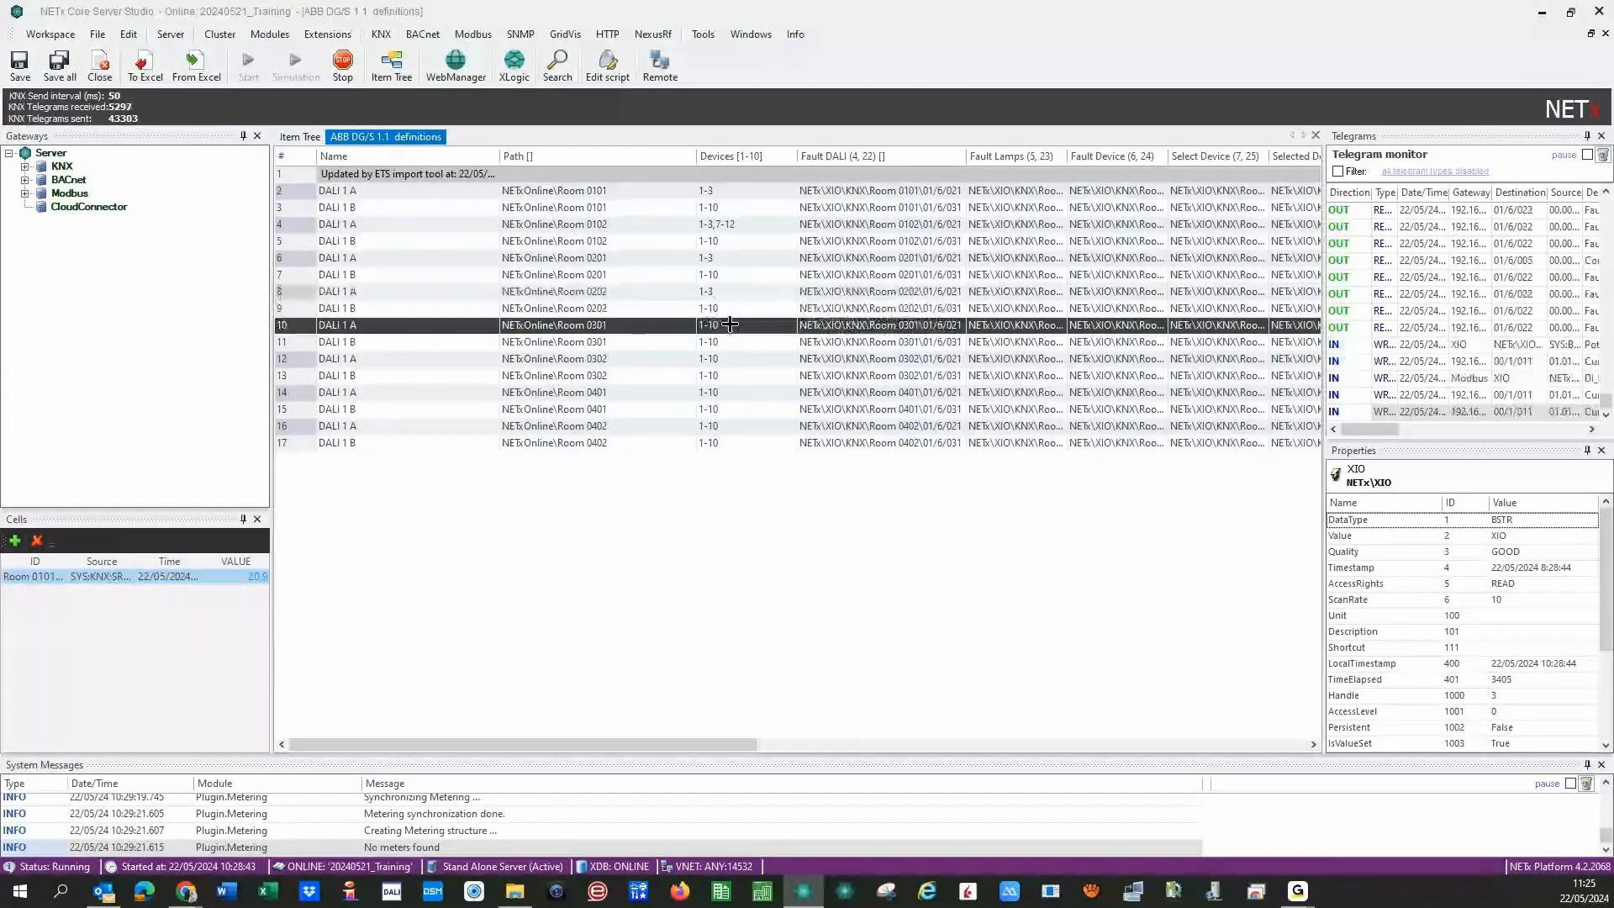
pyautogui.click(747, 330)
pyautogui.press('BackSpace')
pyautogui.press('BackSpace')
pyautogui.write('3')
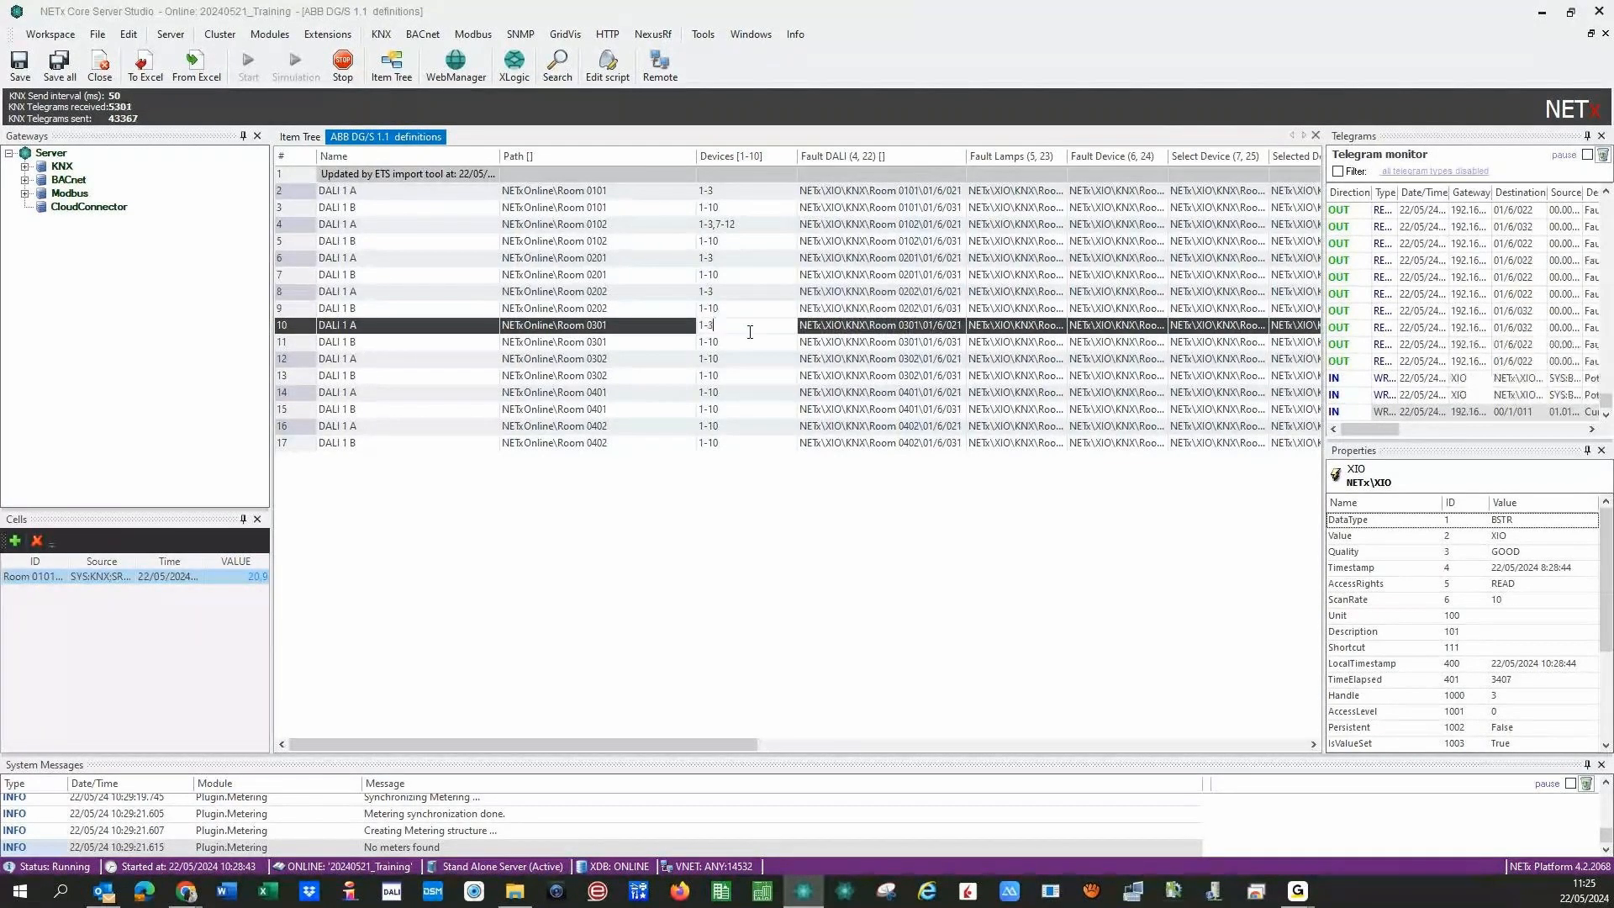
# - Set the Room 0302, 0401 and 0402 DALI 1 A device ranges to 1-3
pyautogui.click(752, 362)
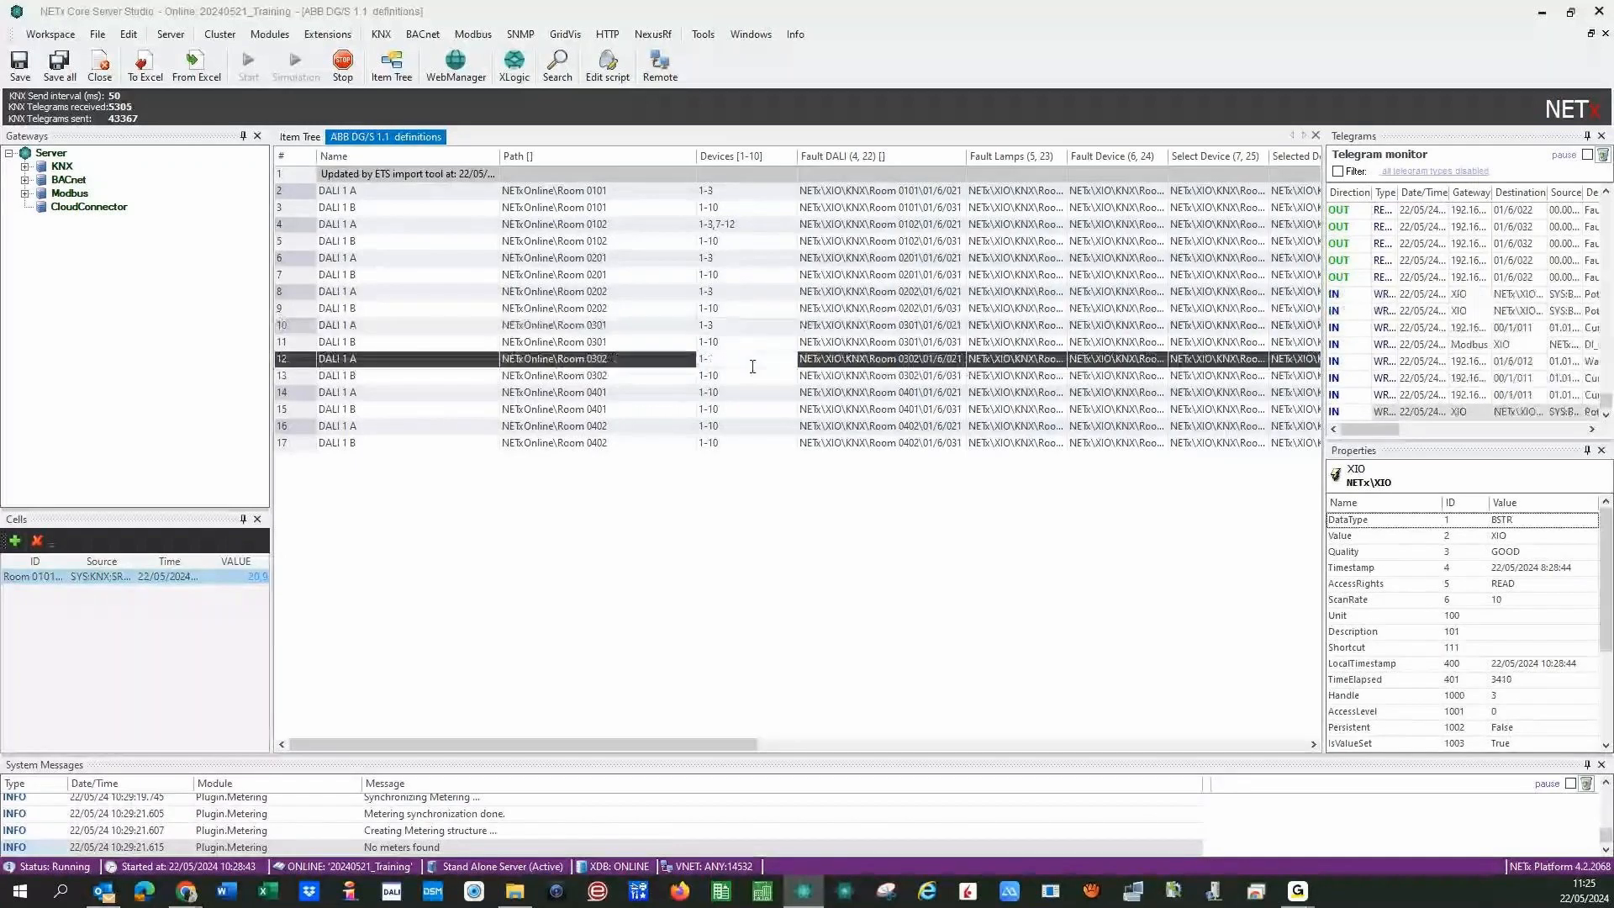
pyautogui.click(752, 364)
pyautogui.press('BackSpace')
pyautogui.press('BackSpace')
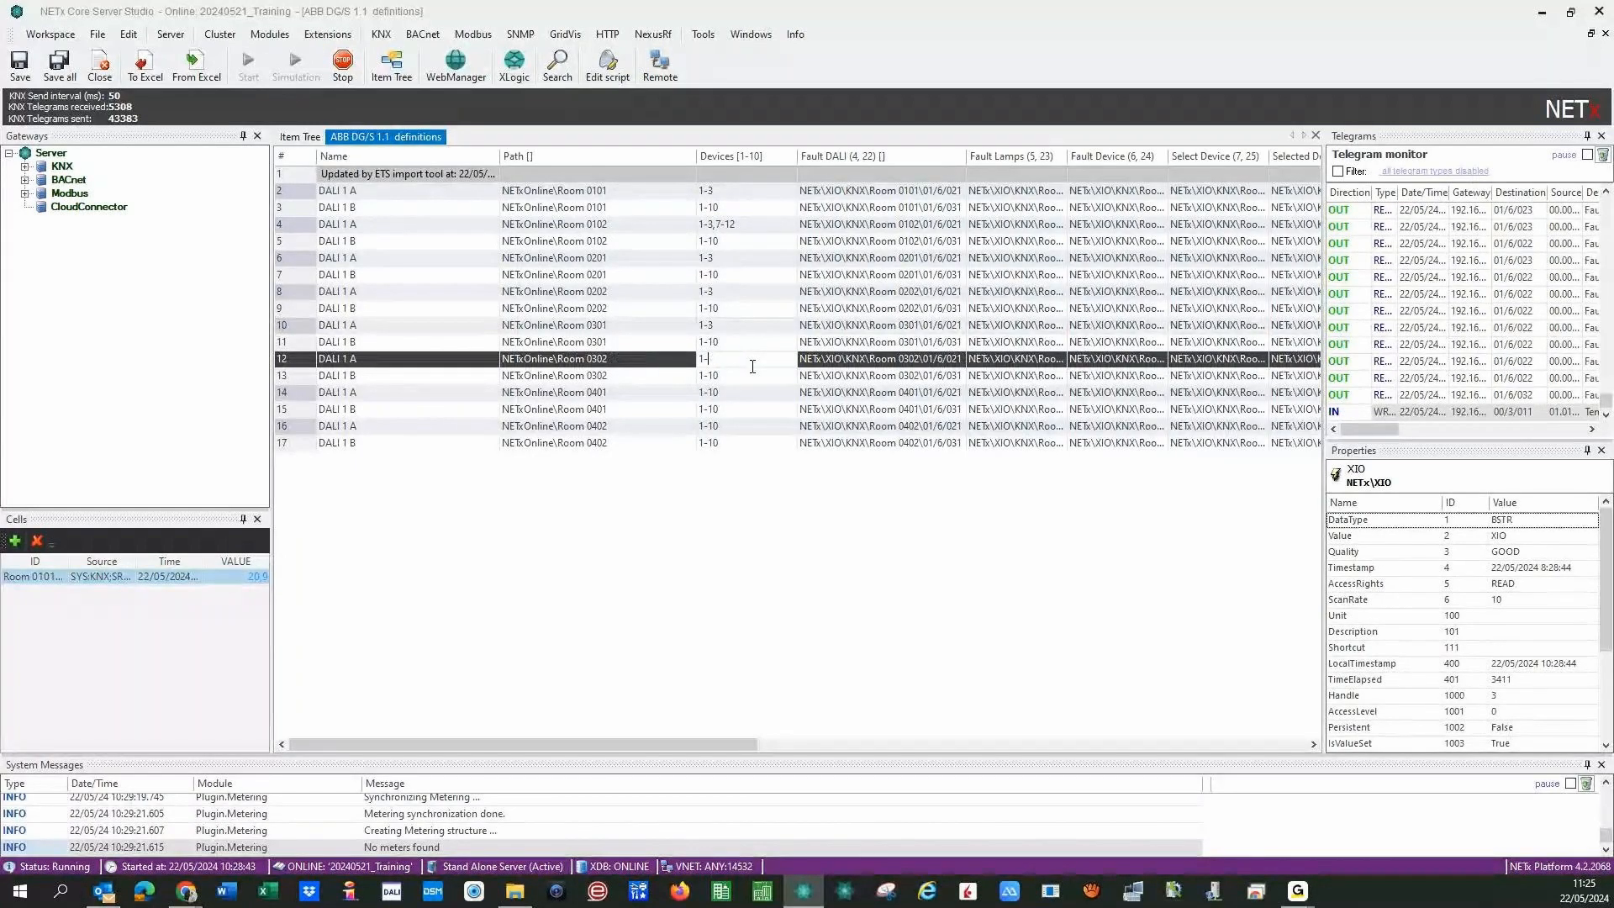
pyautogui.write('3')
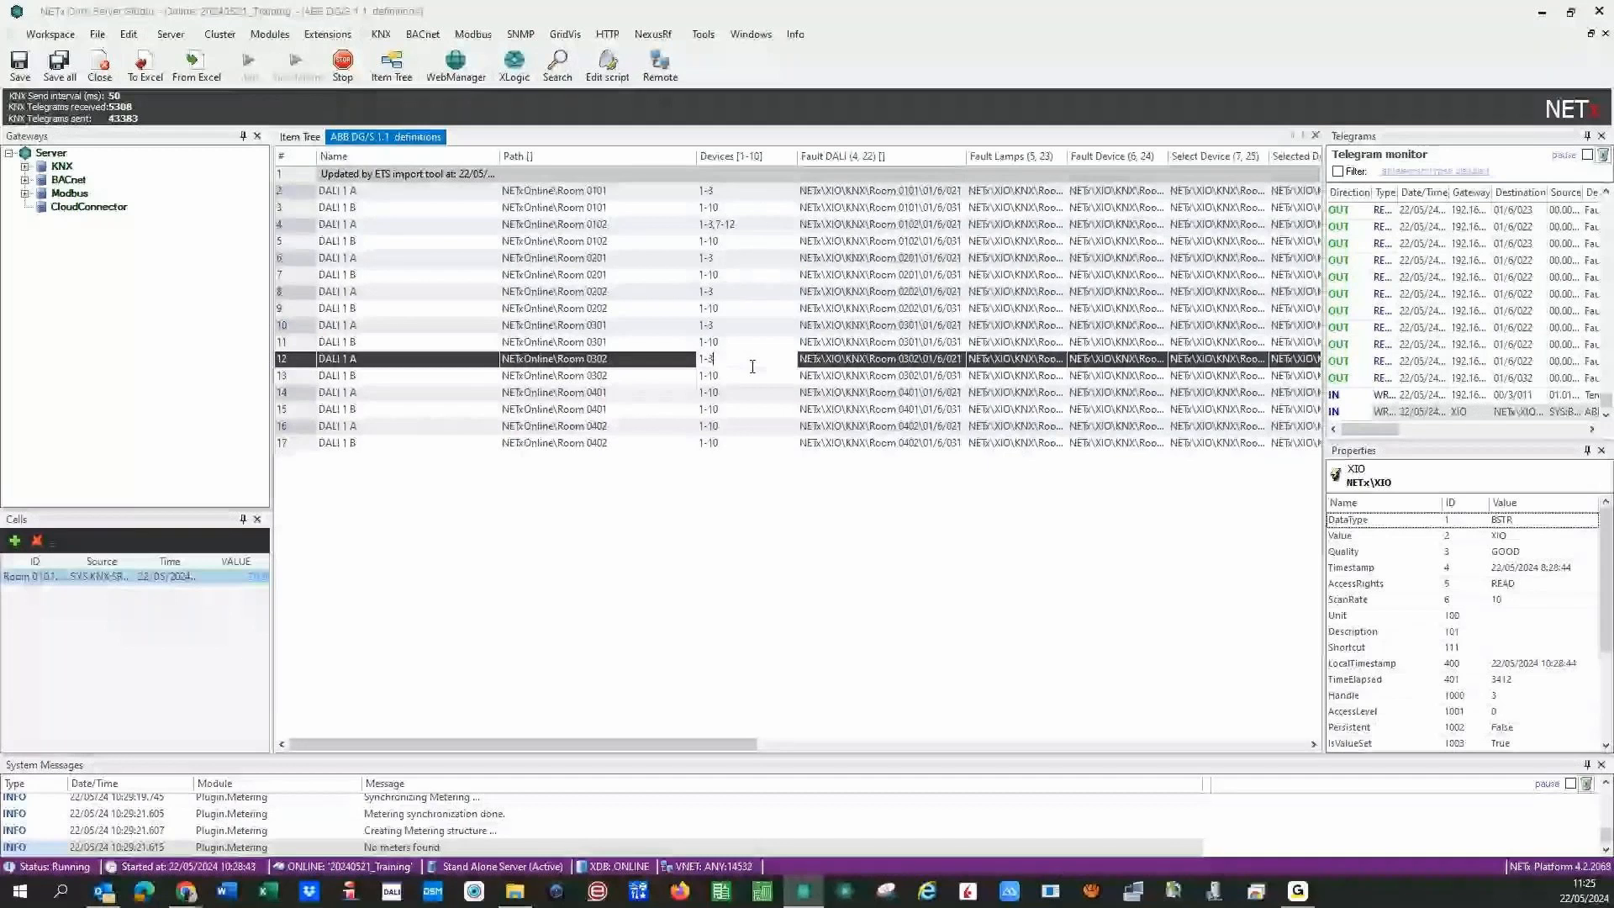
pyautogui.click(744, 383)
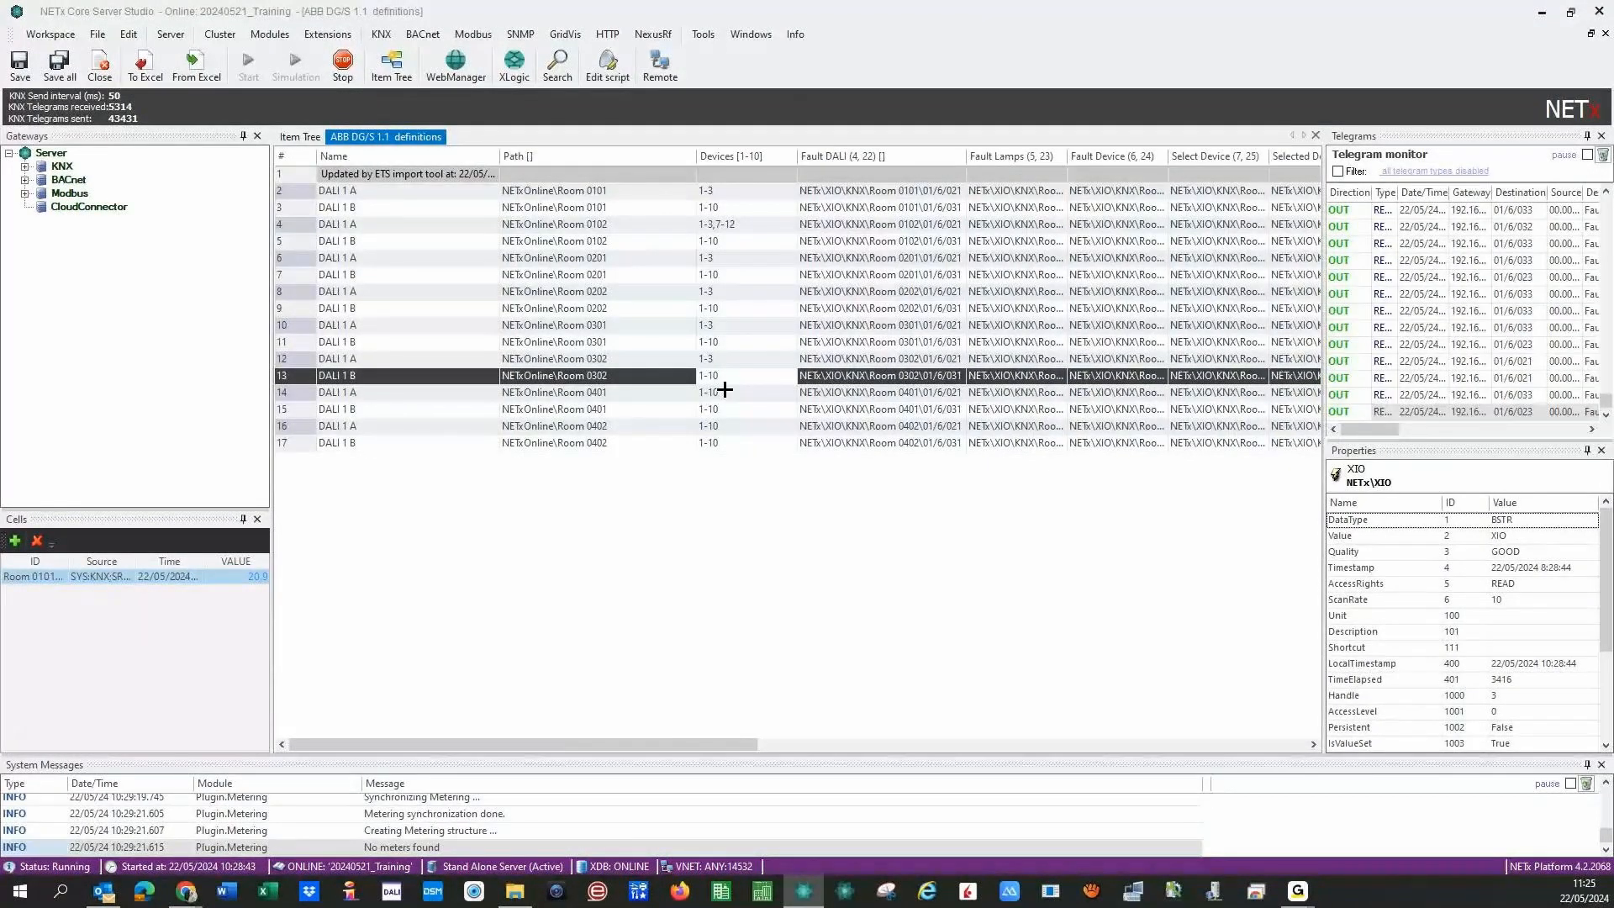
pyautogui.click(740, 392)
pyautogui.press('BackSpace')
pyautogui.press('BackSpace')
pyautogui.write('3')
pyautogui.click(740, 427)
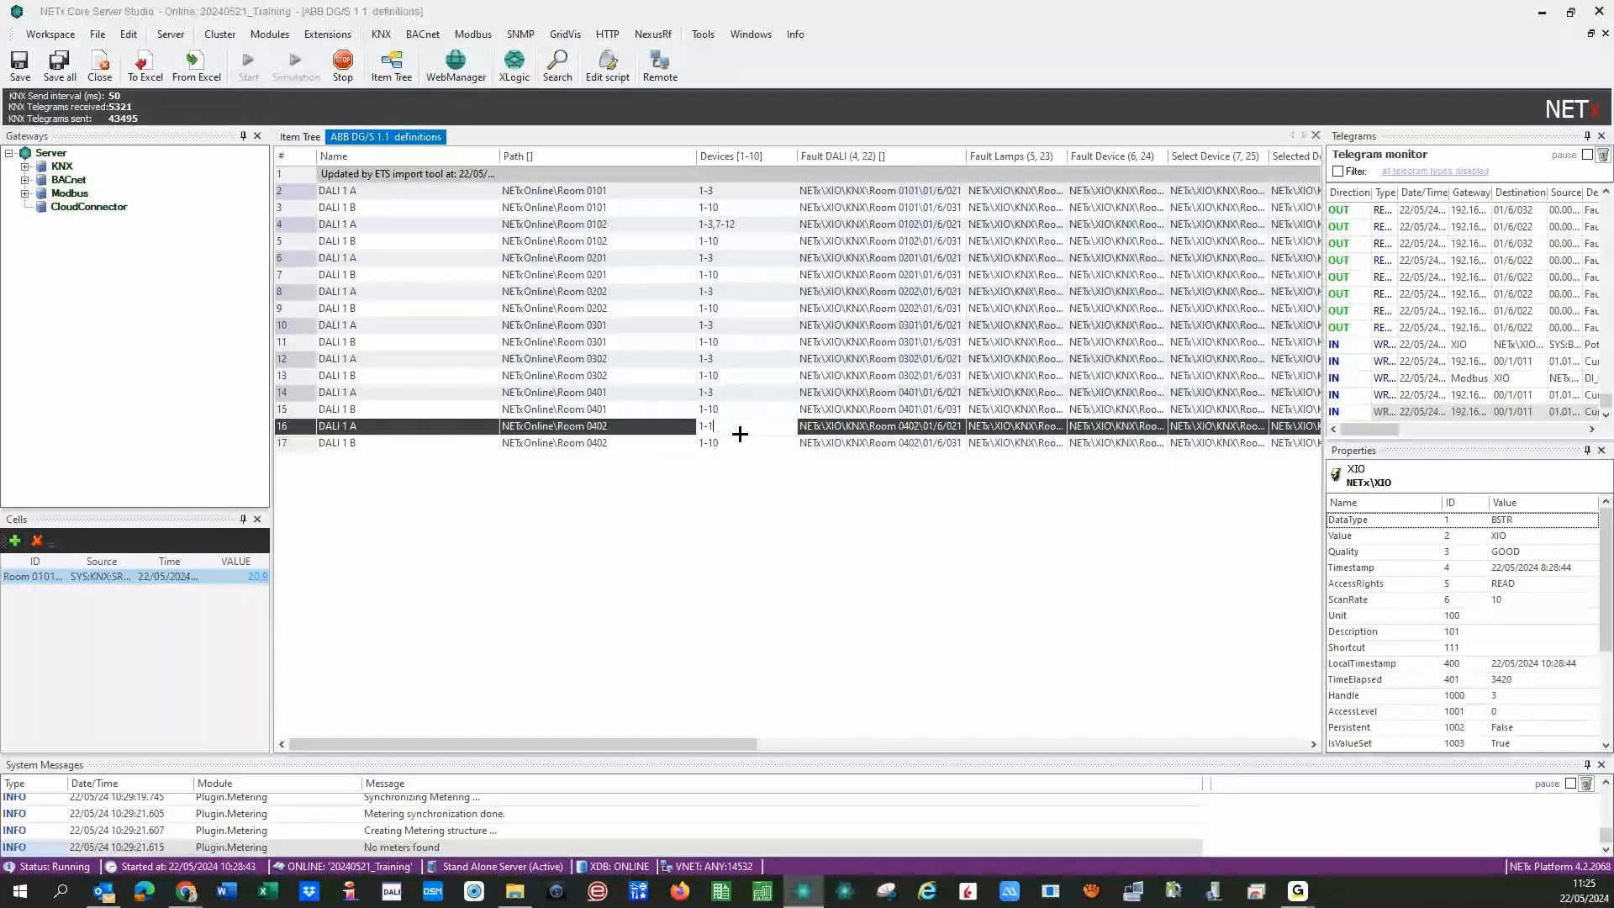
pyautogui.press('BackSpace')
pyautogui.press('BackSpace')
pyautogui.write('3')
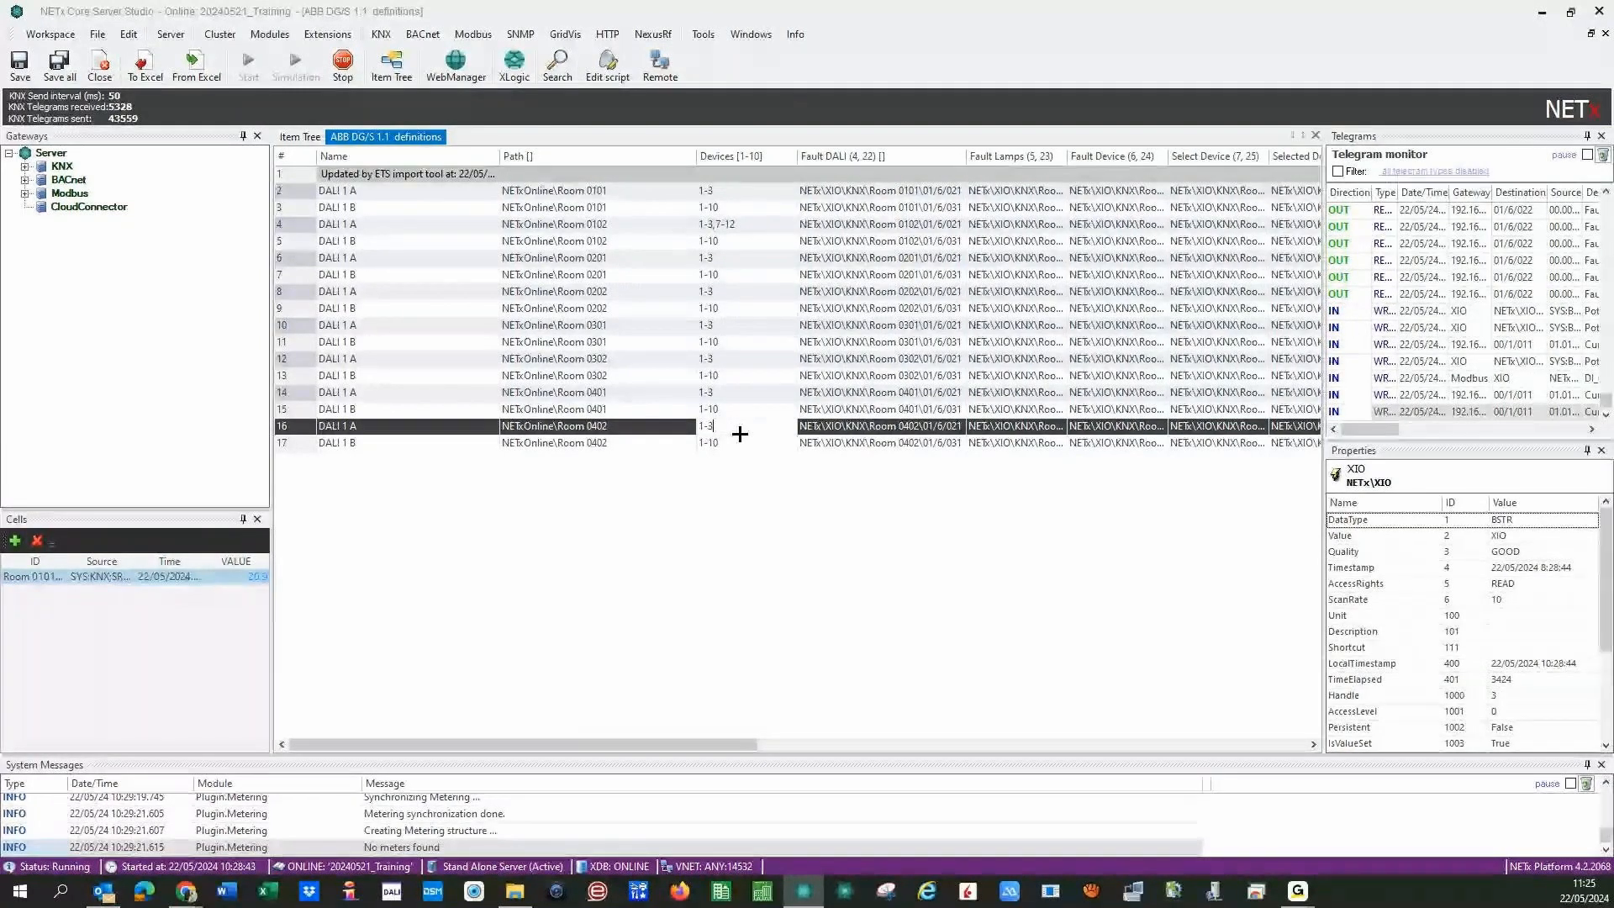
pyautogui.press('Return')
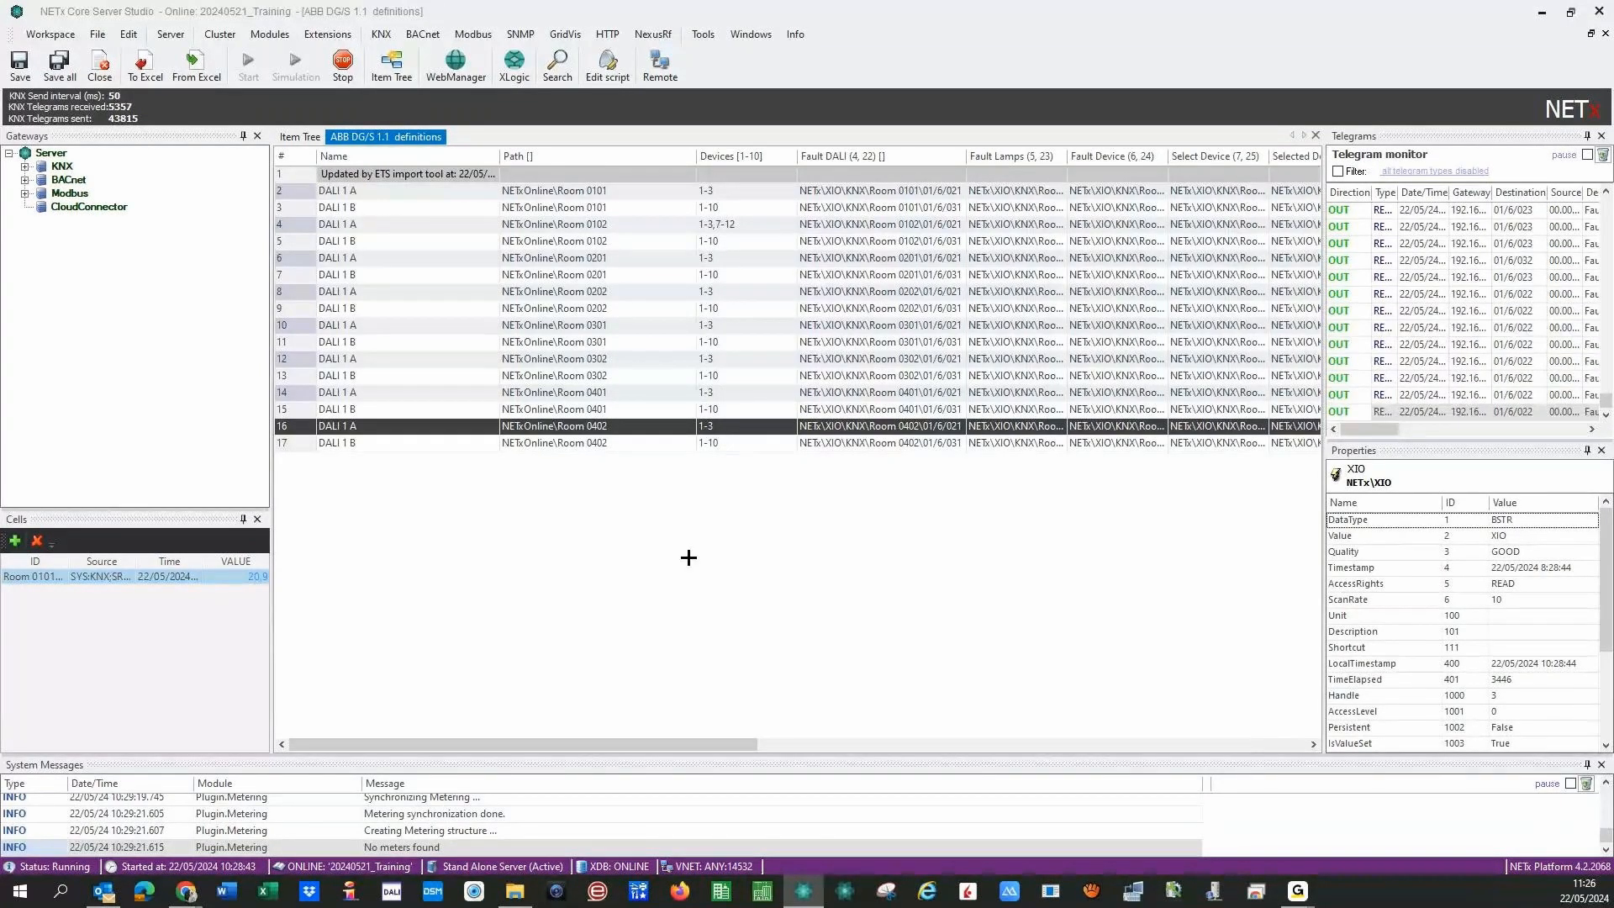
# - Strip 'NETxOnline\' from rows 2–6, leaving paths Room 0101, Room 0102 and Room 0201
pyautogui.click(626, 191)
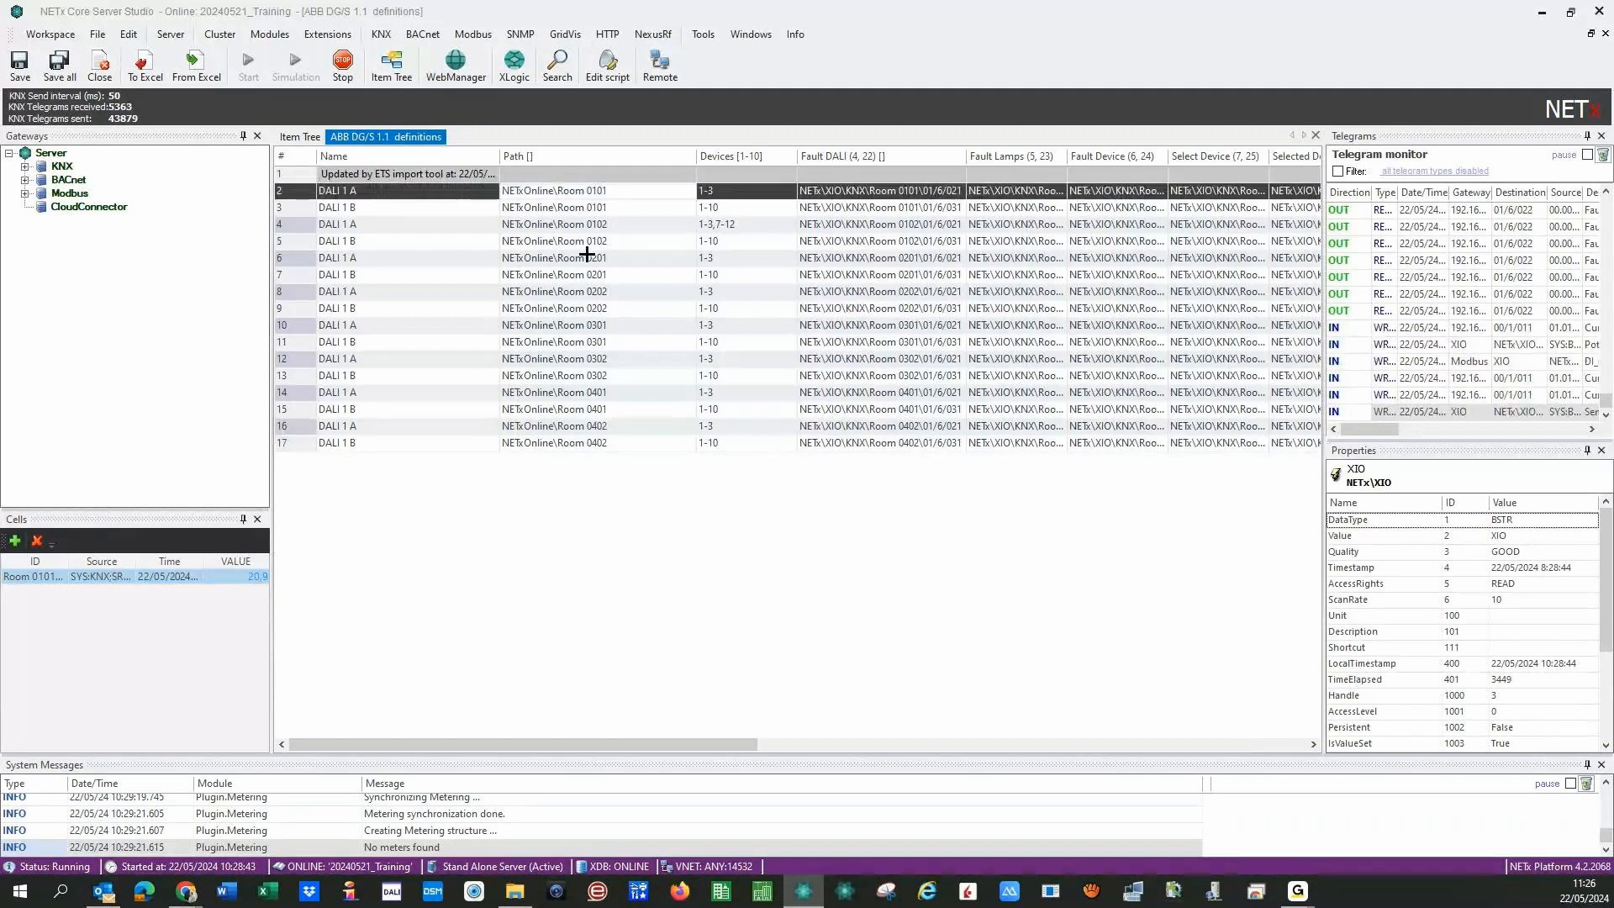
pyautogui.press('BackSpace')
pyautogui.press('BackSpace')
pyautogui.press('BackSpace')
pyautogui.press('BackSpace')
pyautogui.press('BackSpace')
pyautogui.press('BackSpace')
pyautogui.press('BackSpace')
pyautogui.press('BackSpace')
pyautogui.press('BackSpace')
pyautogui.press('BackSpace')
pyautogui.press('BackSpace')
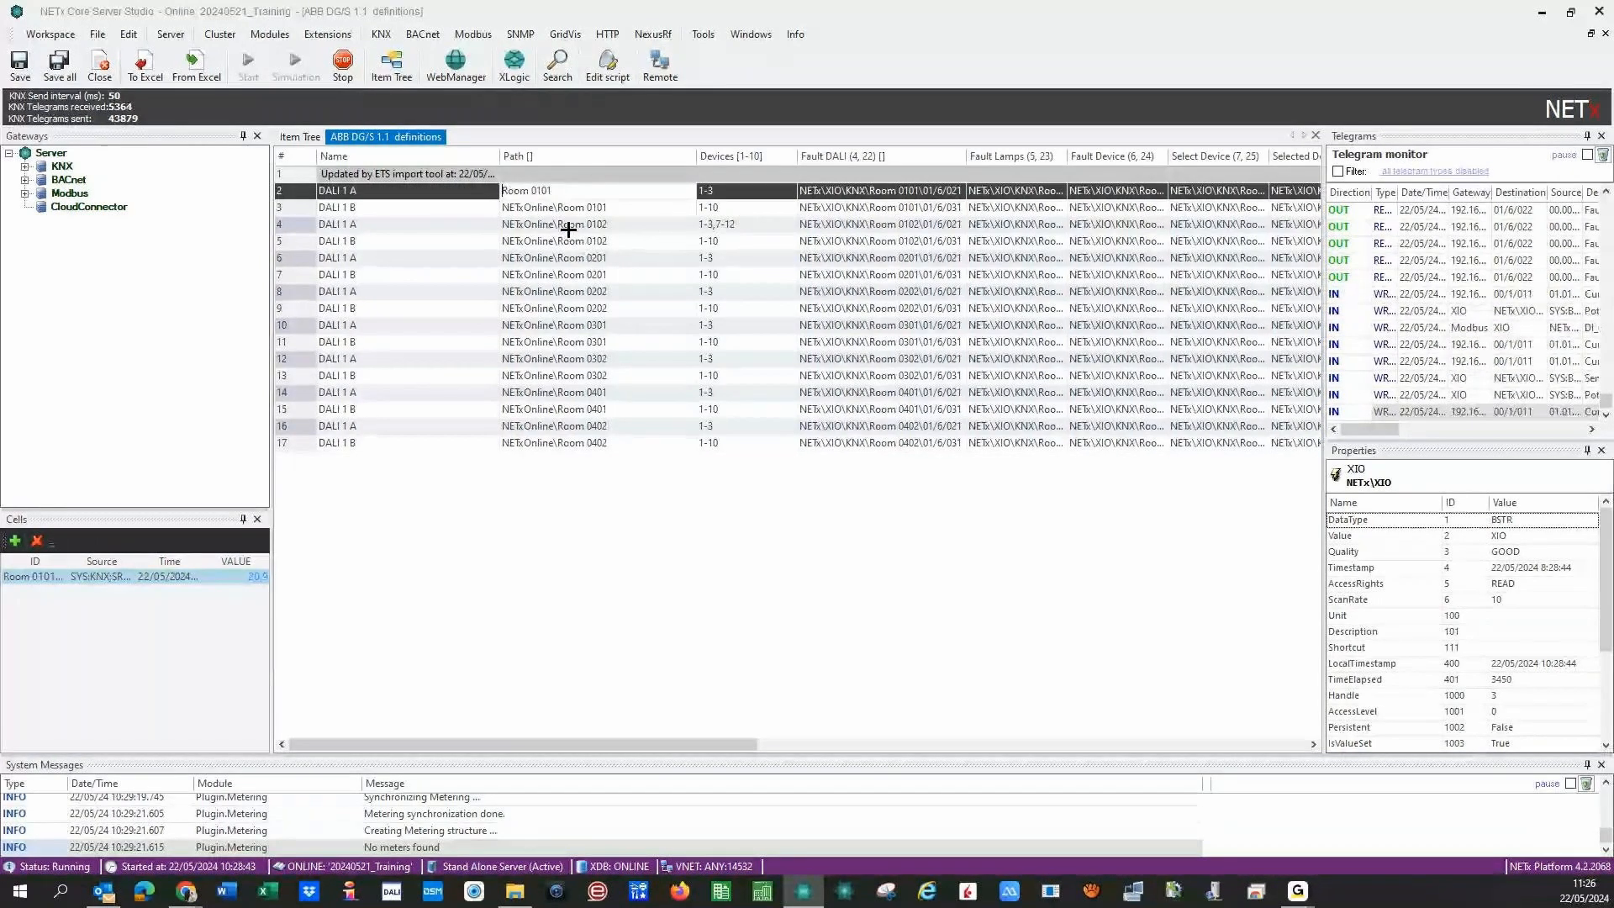
pyautogui.click(560, 207)
pyautogui.press('BackSpace')
pyautogui.press('BackSpace')
pyautogui.press('BackSpace')
pyautogui.press('BackSpace')
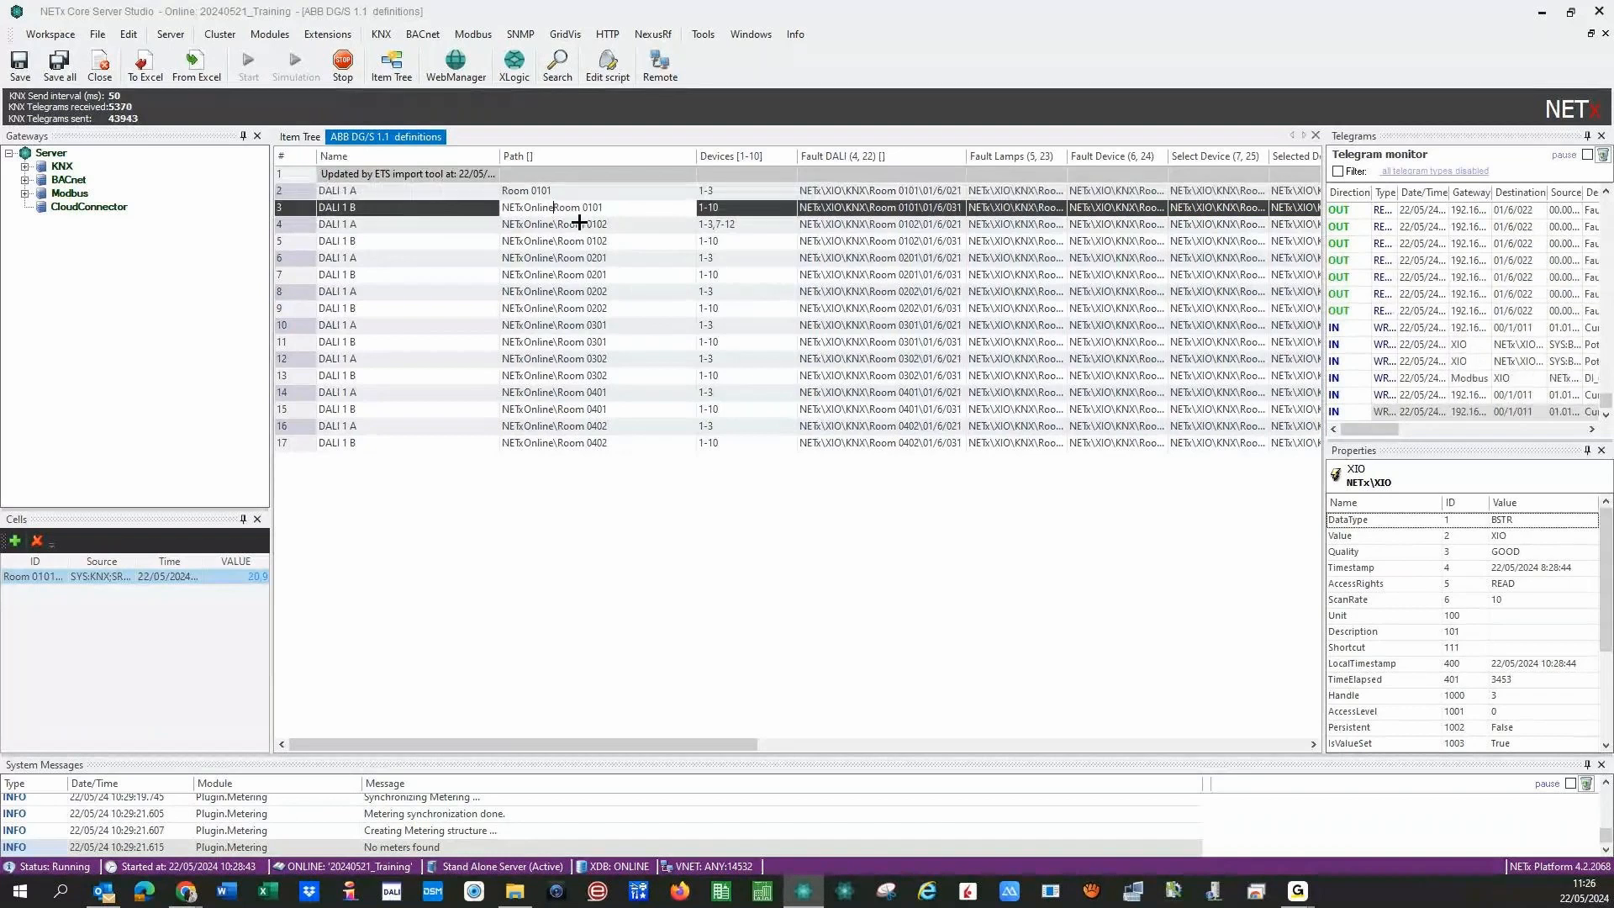
pyautogui.press('BackSpace')
pyautogui.press('BackSpace')
pyautogui.press('BackSpace')
pyautogui.press('BackSpace')
pyautogui.press('BackSpace')
pyautogui.press('BackSpace')
pyautogui.press('BackSpace')
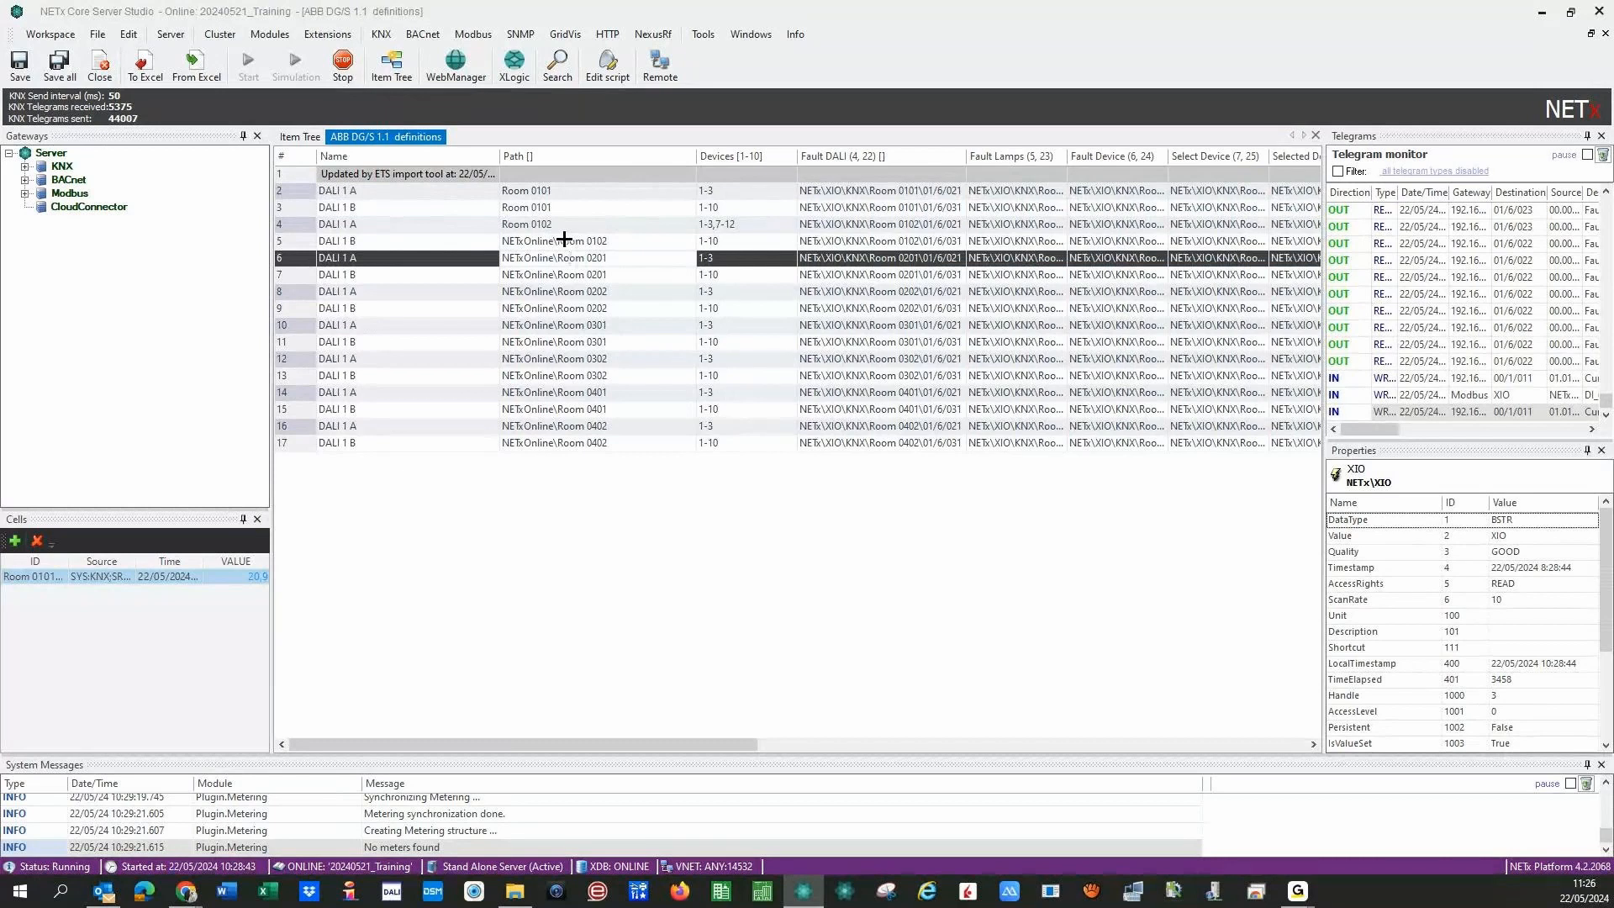
pyautogui.doubleClick(564, 241)
pyautogui.press('BackSpace')
pyautogui.press('BackSpace')
pyautogui.press('BackSpace')
pyautogui.press('BackSpace')
pyautogui.press('BackSpace')
pyautogui.press('BackSpace')
pyautogui.press('BackSpace')
pyautogui.press('BackSpace')
pyautogui.press('BackSpace')
pyautogui.press('BackSpace')
pyautogui.press('BackSpace')
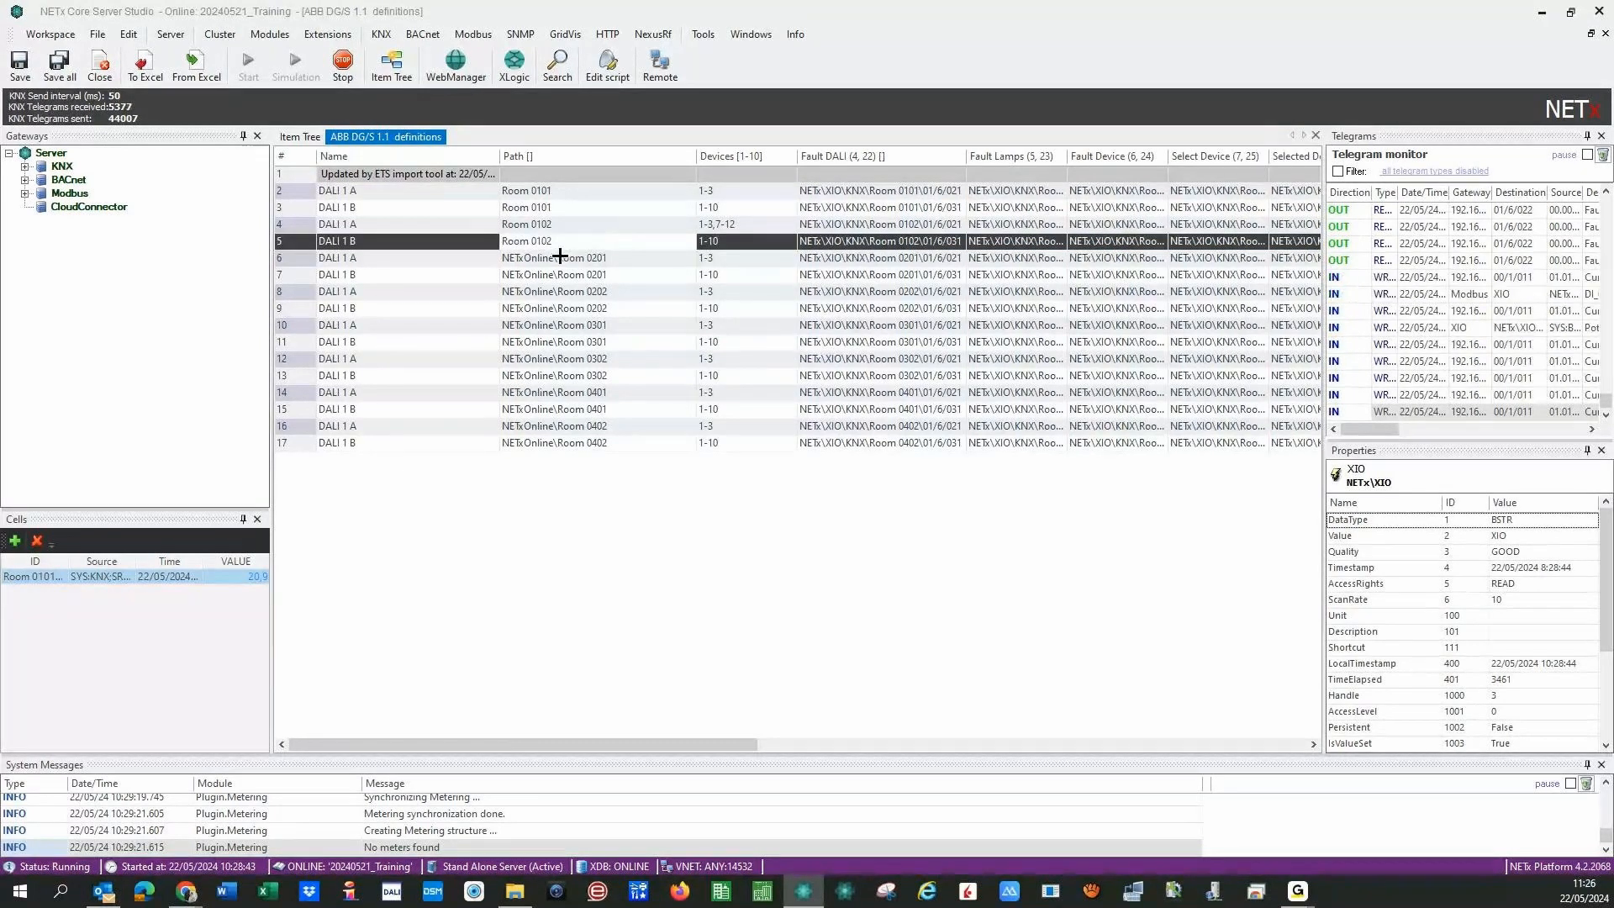
pyautogui.doubleClick(559, 256)
pyautogui.press('BackSpace')
pyautogui.press('BackSpace')
pyautogui.press('BackSpace')
pyautogui.press('BackSpace')
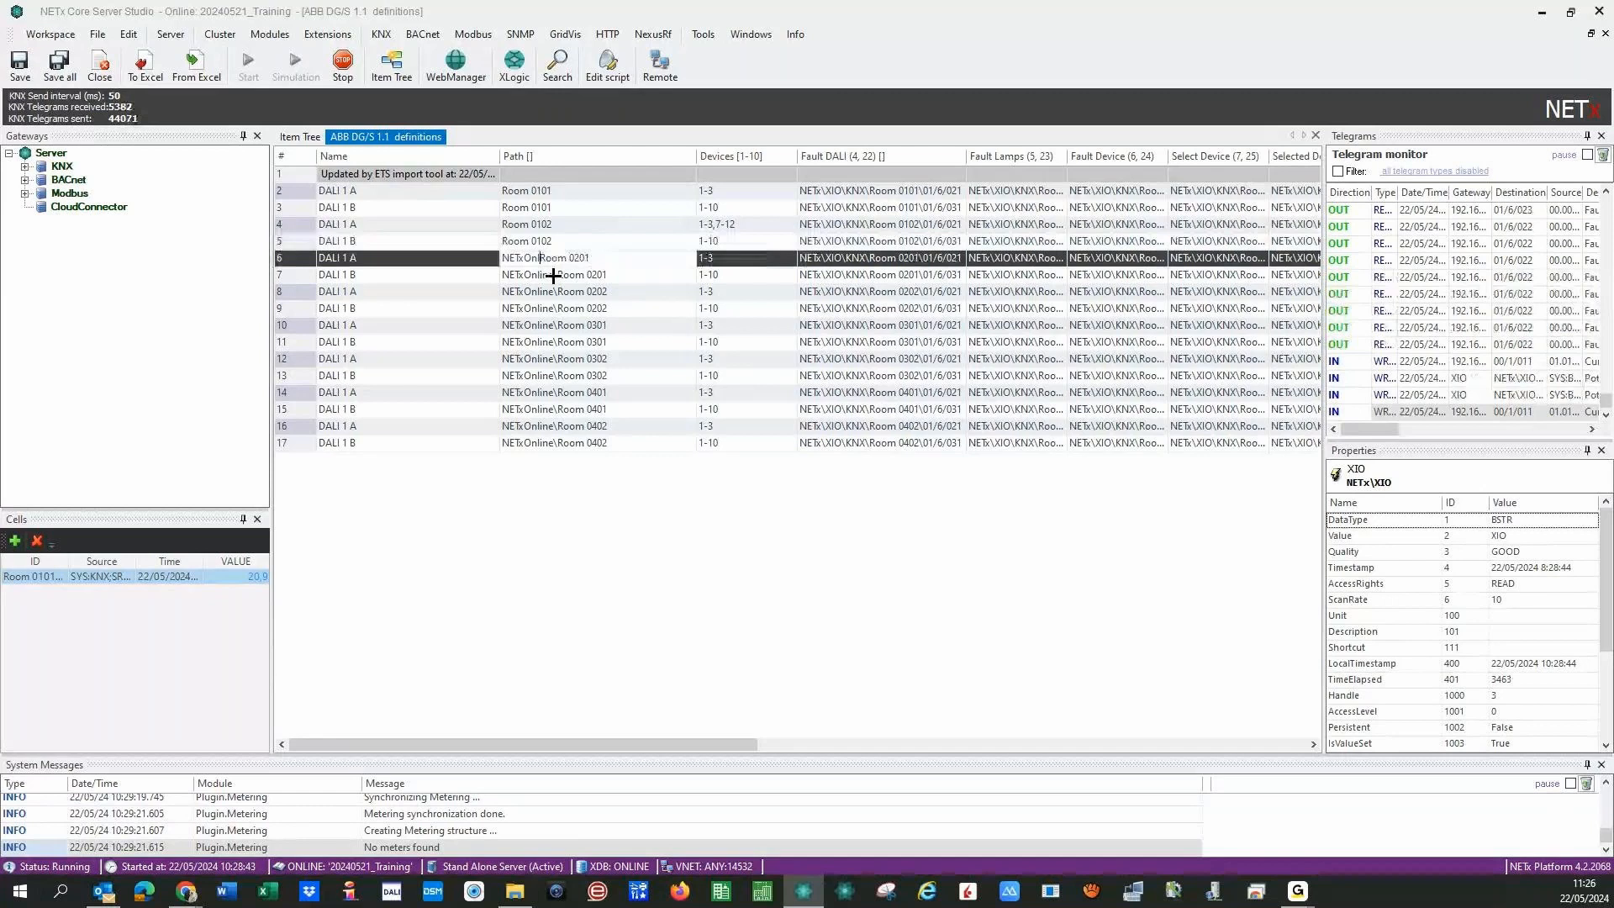
pyautogui.press('BackSpace')
pyautogui.press('BackSpace')
pyautogui.press('BackSpace')
pyautogui.press('BackSpace')
pyautogui.press('BackSpace')
pyautogui.press('BackSpace')
pyautogui.press('BackSpace')
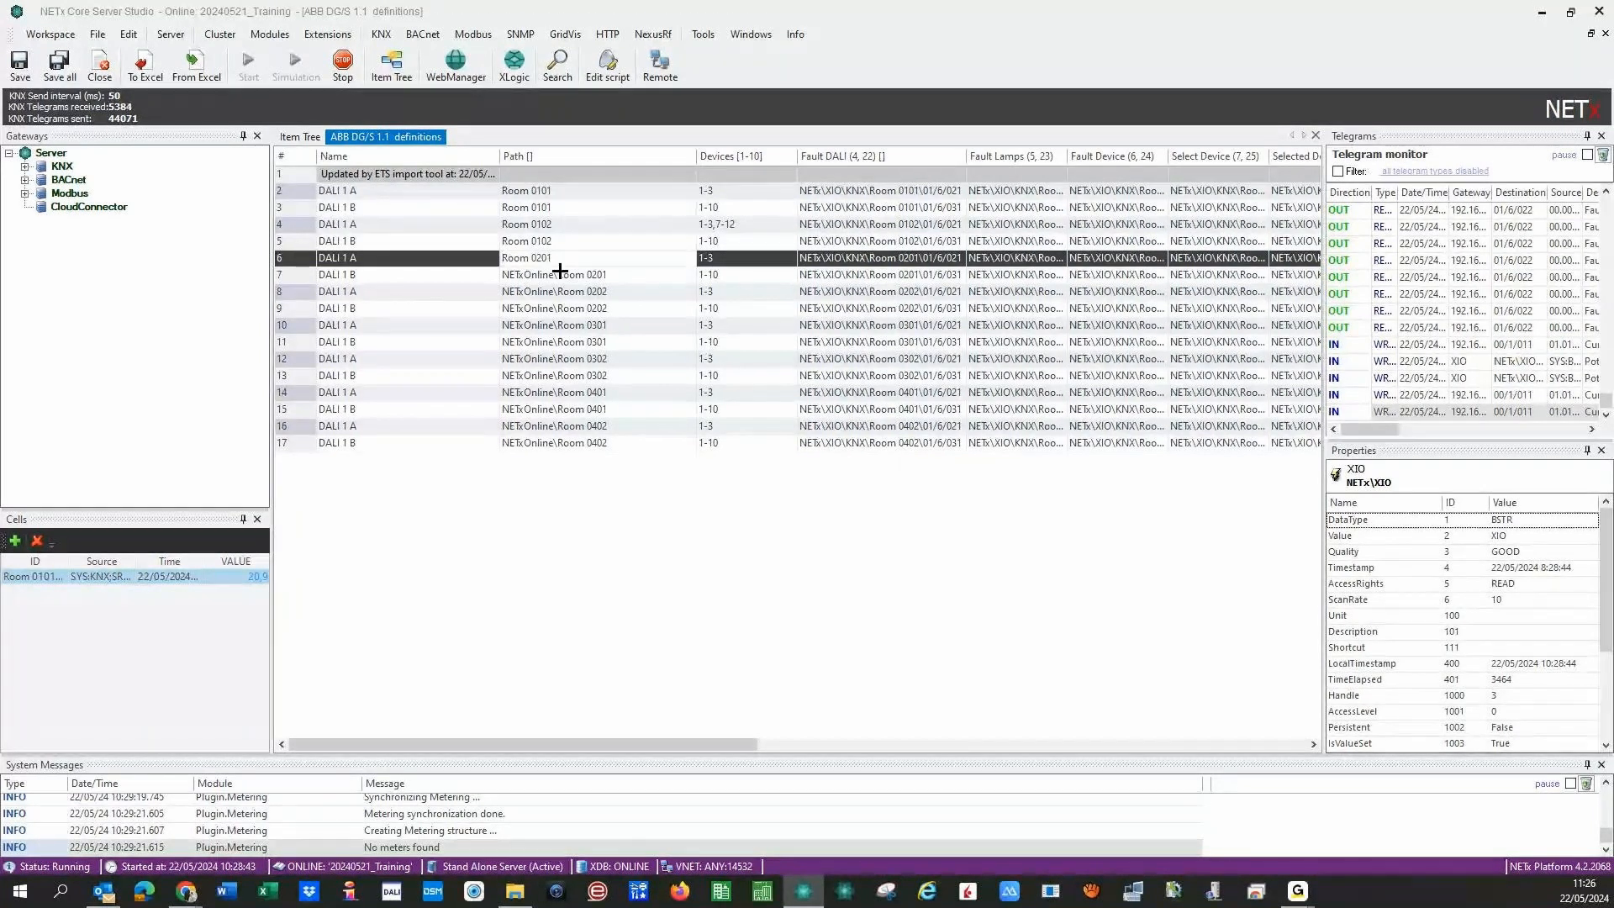
# - Strip the prefix from rows 8–12, leaving paths Room 0202 through Room 0302
pyautogui.click(560, 274)
pyautogui.doubleClick(559, 291)
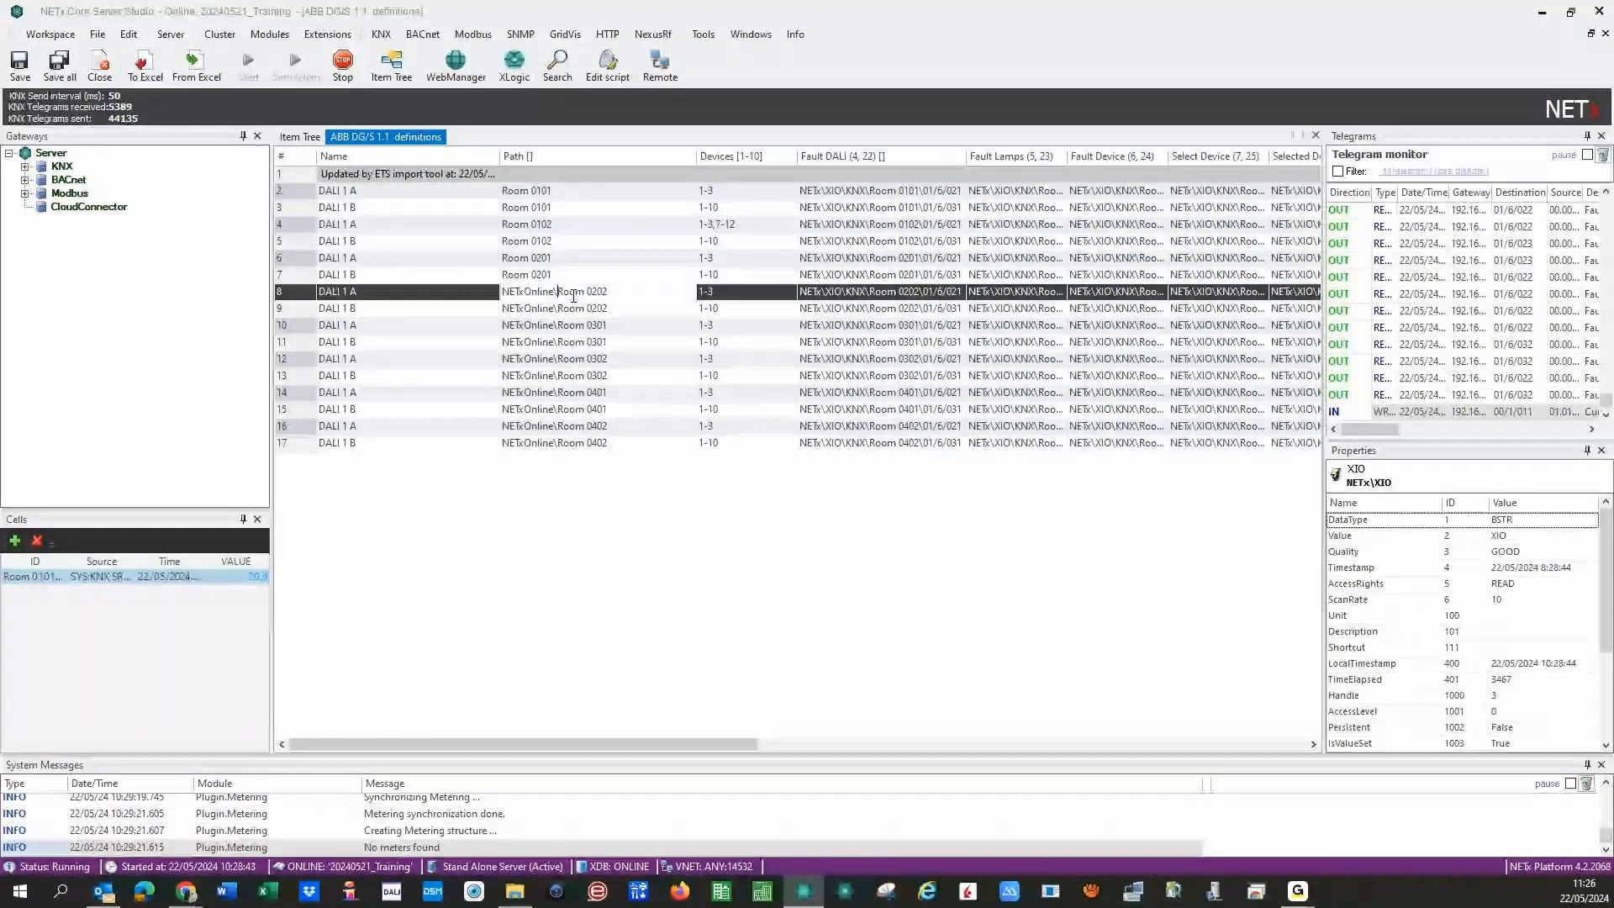
pyautogui.press('BackSpace')
pyautogui.press('BackSpace')
pyautogui.press('BackSpace')
pyautogui.press('BackSpace')
pyautogui.press('BackSpace')
pyautogui.press('BackSpace')
pyautogui.press('BackSpace')
pyautogui.press('BackSpace')
pyautogui.press('BackSpace')
pyautogui.press('BackSpace')
pyautogui.press('BackSpace')
pyautogui.click(565, 310)
pyautogui.doubleClick(570, 313)
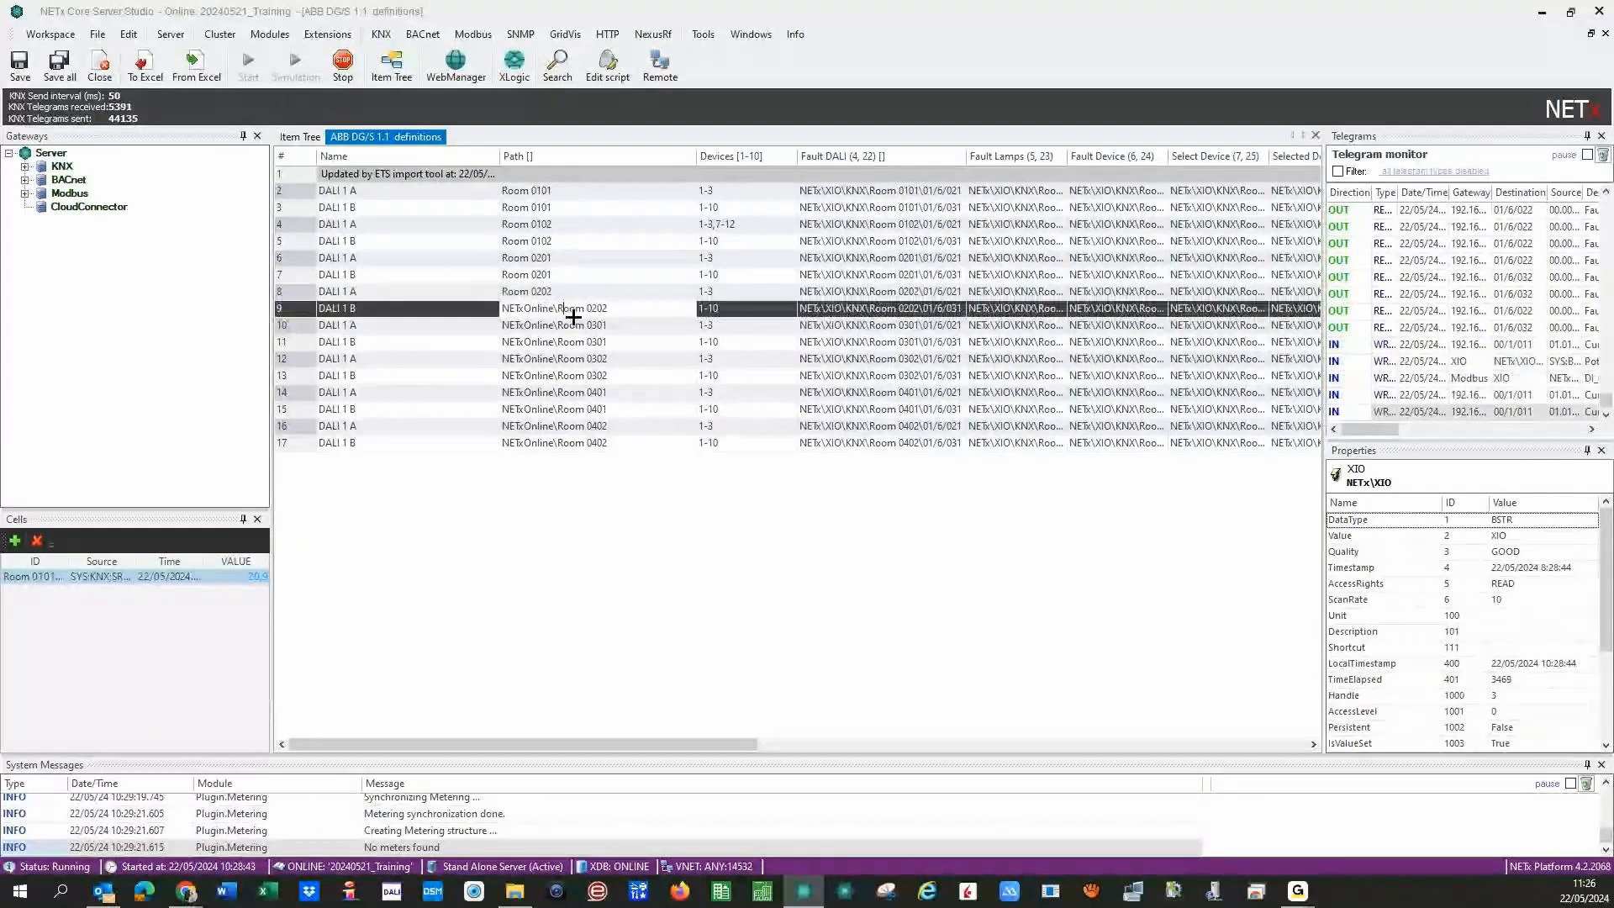
pyautogui.press('BackSpace')
pyautogui.press('BackSpace')
pyautogui.press('BackSpace')
pyautogui.press('BackSpace')
pyautogui.press('BackSpace')
pyautogui.press('BackSpace')
pyautogui.press('BackSpace')
pyautogui.press('BackSpace')
pyautogui.press('BackSpace')
pyautogui.press('BackSpace')
pyautogui.press('BackSpace')
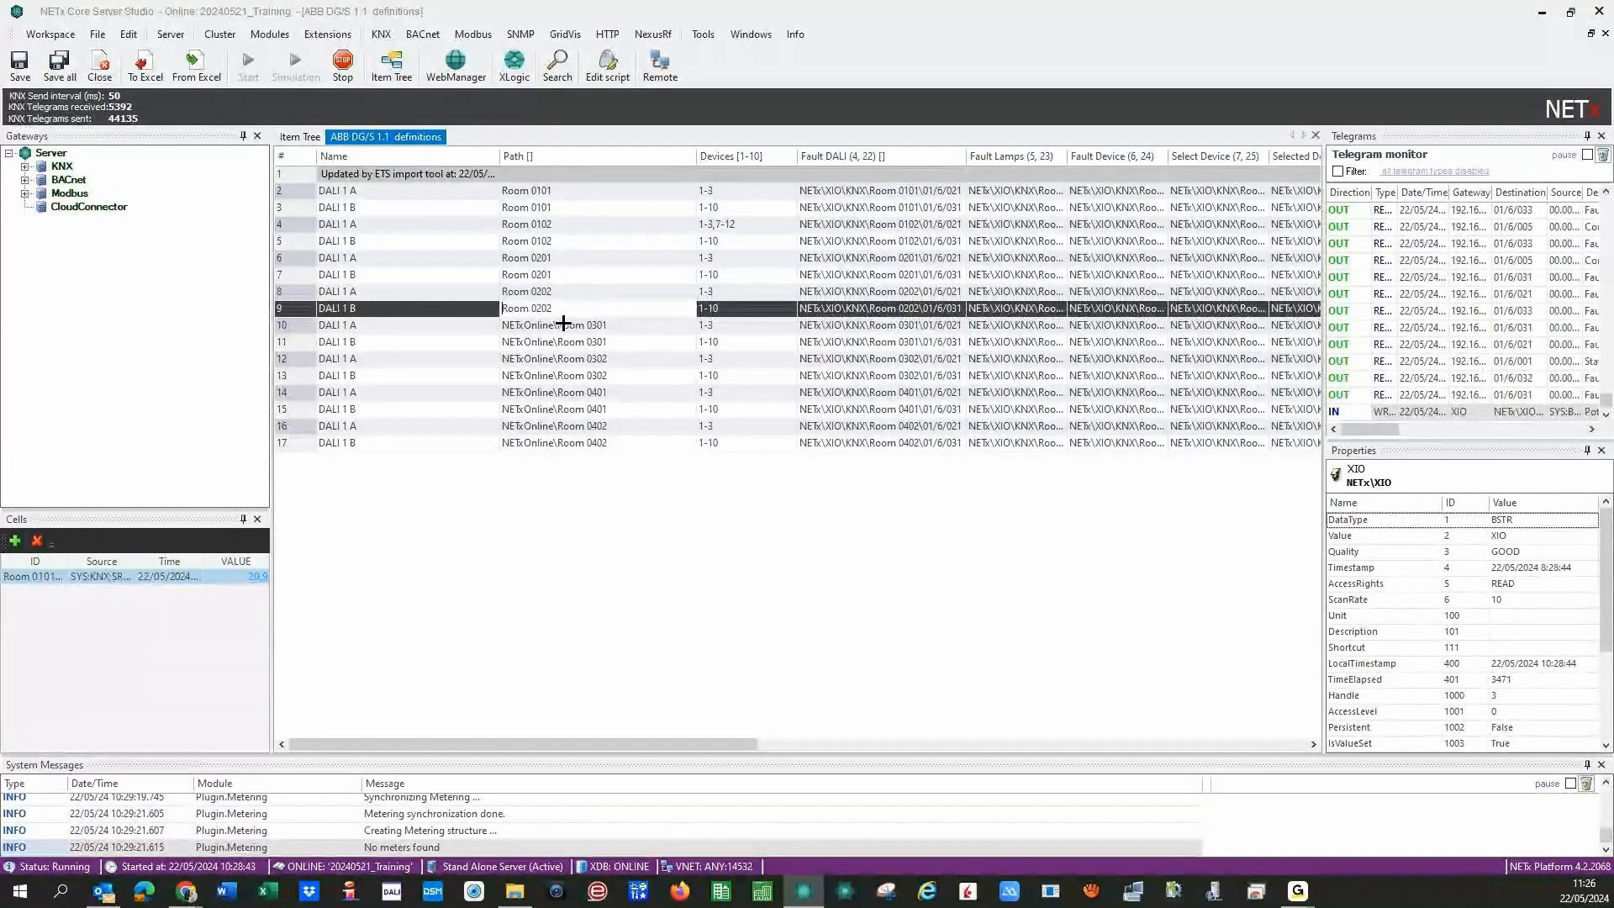
pyautogui.doubleClick(565, 325)
pyautogui.press('BackSpace')
pyautogui.press('BackSpace')
pyautogui.press('BackSpace')
pyautogui.press('BackSpace')
pyautogui.press('BackSpace')
pyautogui.press('BackSpace')
pyautogui.press('BackSpace')
pyautogui.press('BackSpace')
pyautogui.press('BackSpace')
pyautogui.press('BackSpace')
pyautogui.press('BackSpace')
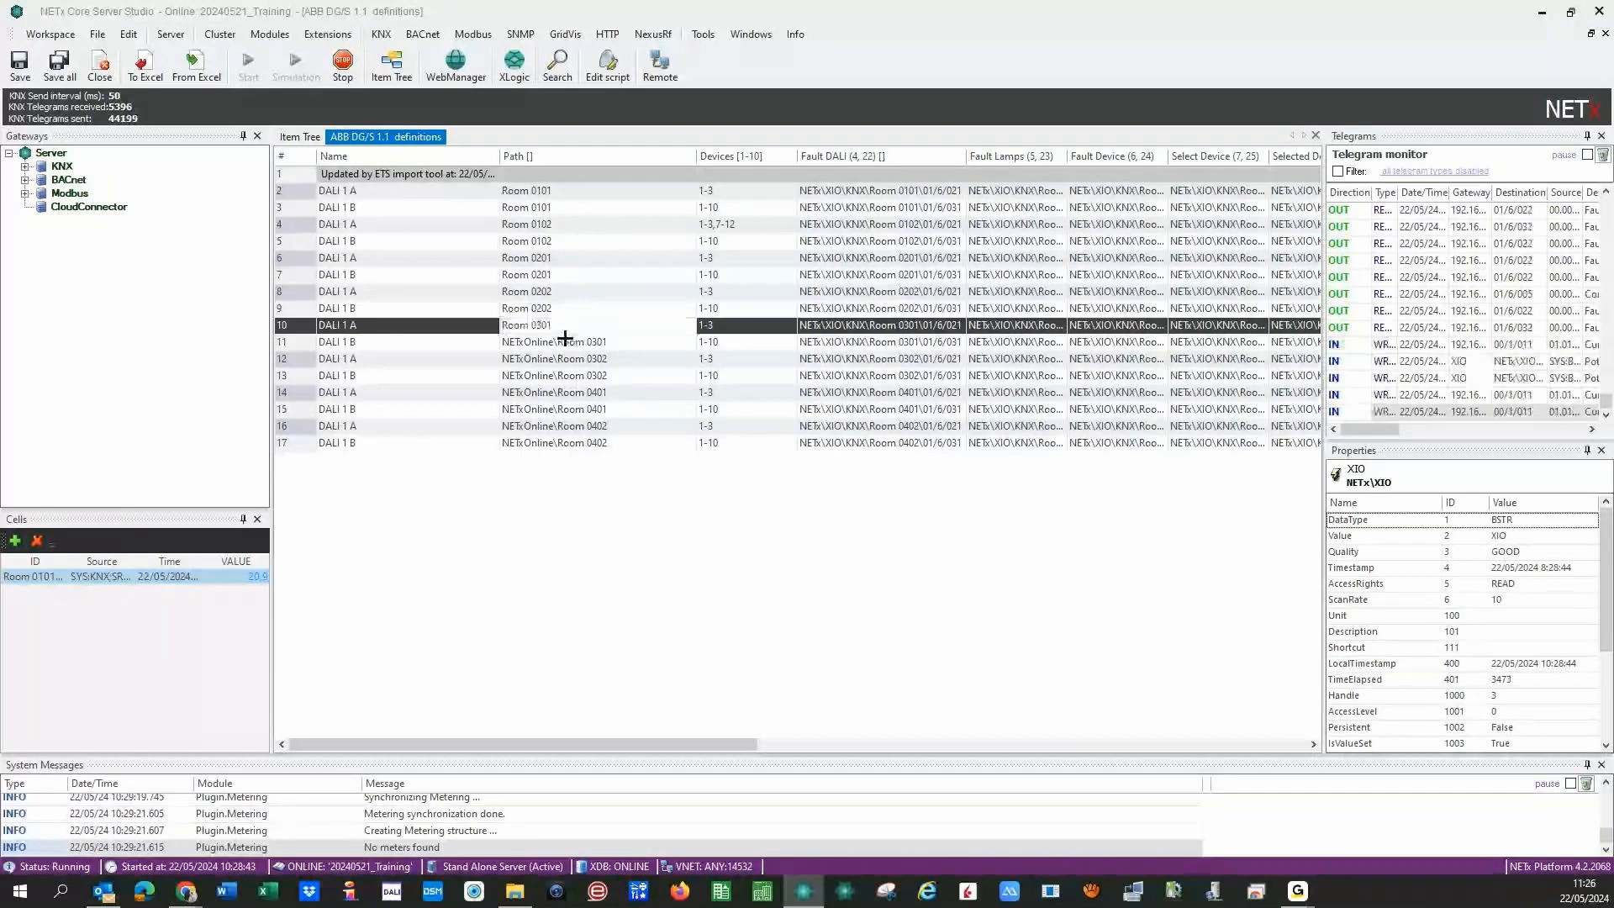
pyautogui.doubleClick(559, 342)
pyautogui.press('BackSpace')
pyautogui.press('BackSpace')
pyautogui.press('BackSpace')
pyautogui.press('BackSpace')
pyautogui.press('BackSpace')
pyautogui.press('BackSpace')
pyautogui.press('BackSpace')
pyautogui.press('BackSpace')
pyautogui.press('BackSpace')
pyautogui.press('BackSpace')
pyautogui.press('BackSpace')
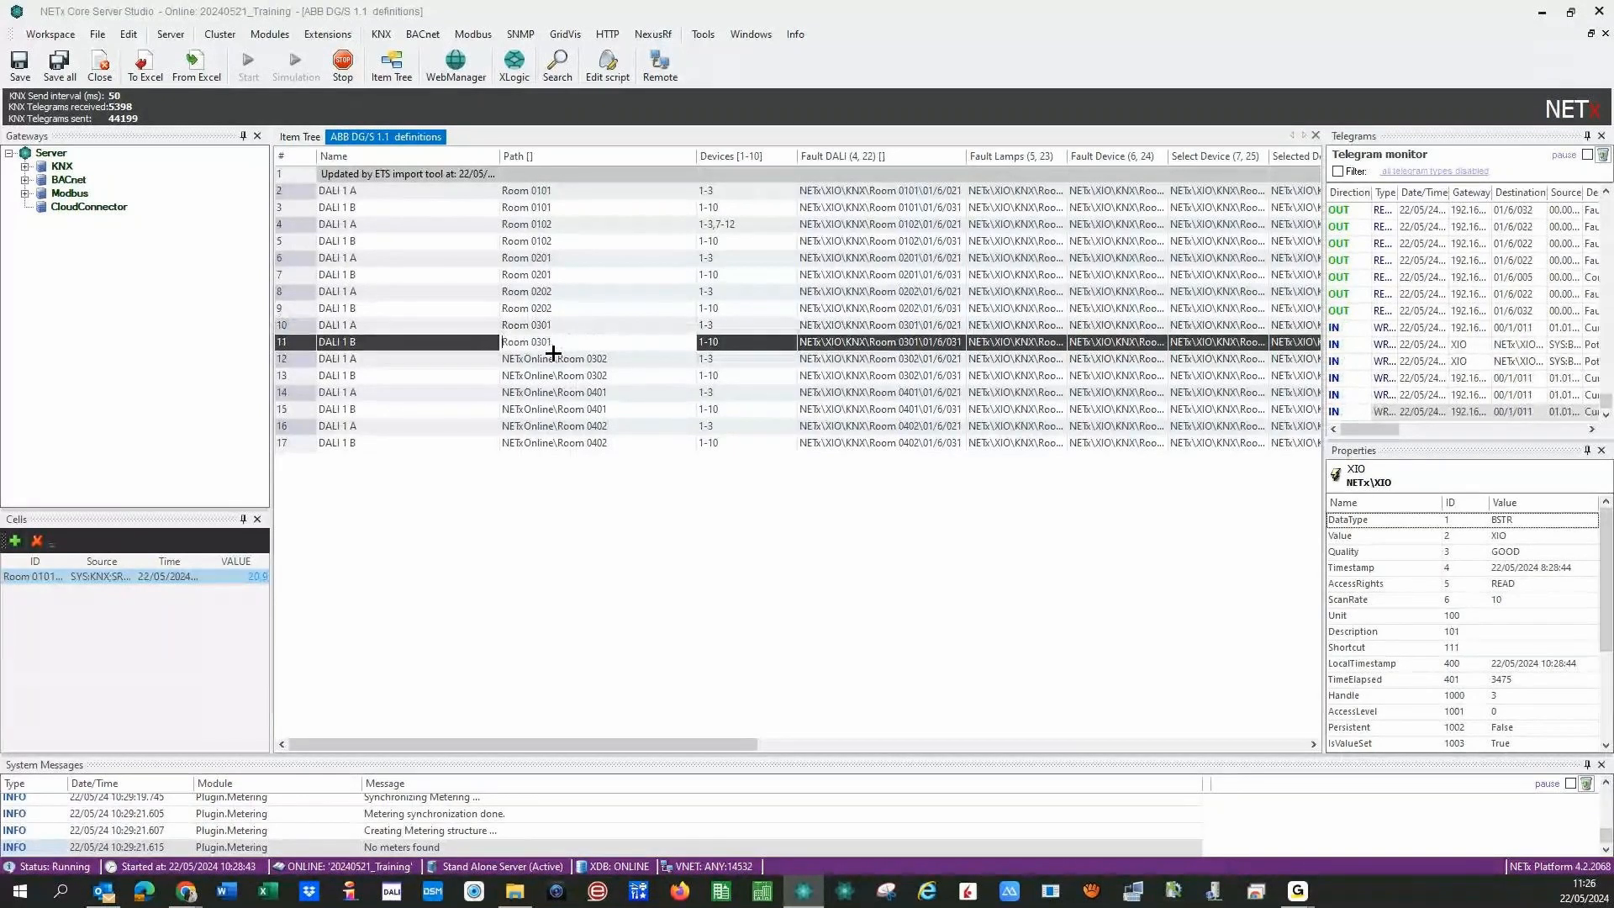
pyautogui.doubleClick(560, 359)
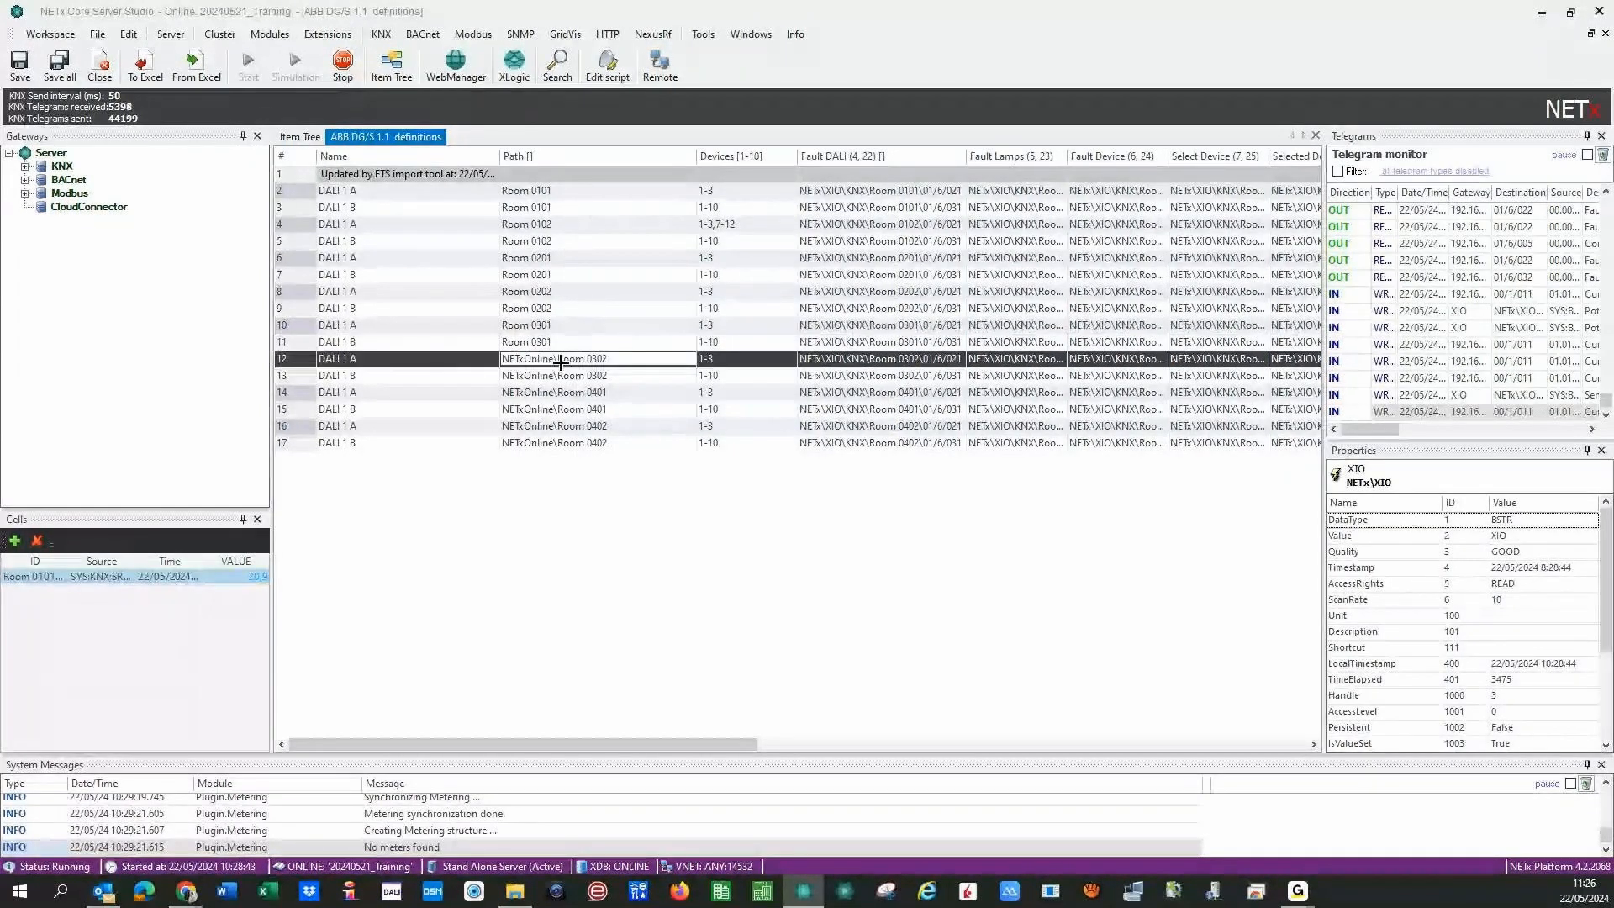
pyautogui.press('BackSpace')
pyautogui.press('BackSpace')
pyautogui.press('BackSpace')
pyautogui.press('BackSpace')
pyautogui.press('BackSpace')
pyautogui.press('BackSpace')
pyautogui.press('BackSpace')
pyautogui.press('BackSpace')
pyautogui.press('BackSpace')
pyautogui.press('BackSpace')
pyautogui.press('BackSpace')
# - Strip the prefix from rows 13–17, leaving paths Room 0302 through Room 0402
pyautogui.doubleClick(566, 375)
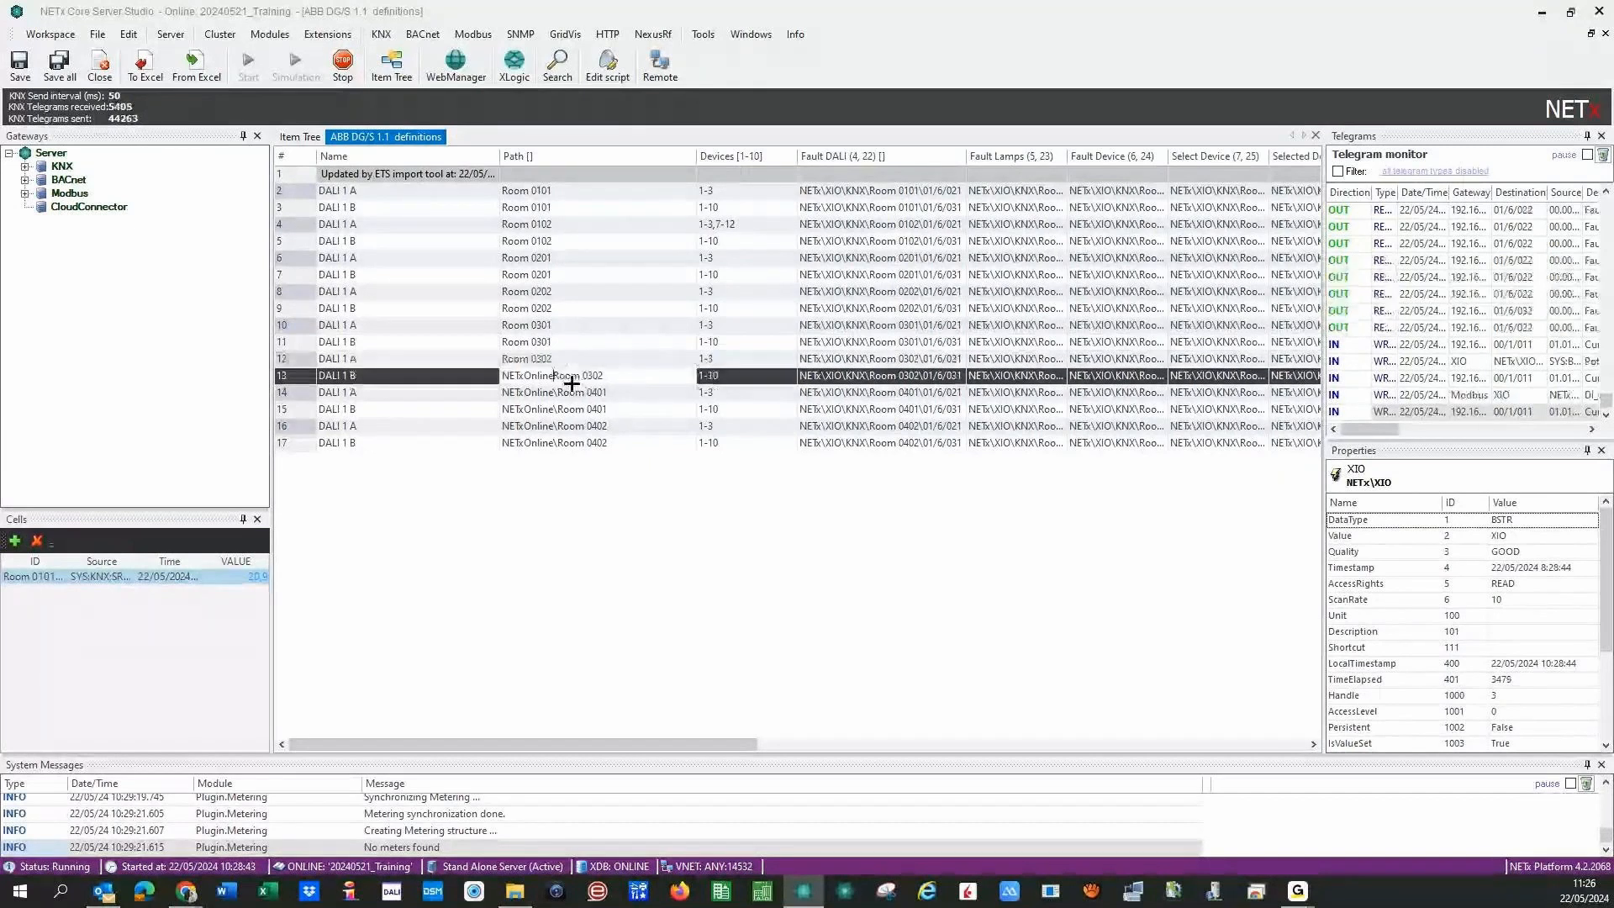
pyautogui.press('BackSpace')
pyautogui.press('BackSpace')
pyautogui.press('BackSpace')
pyautogui.press('BackSpace')
pyautogui.press('BackSpace')
pyautogui.press('BackSpace')
pyautogui.press('BackSpace')
pyautogui.press('BackSpace')
pyautogui.press('BackSpace')
pyautogui.press('BackSpace')
pyautogui.press('BackSpace')
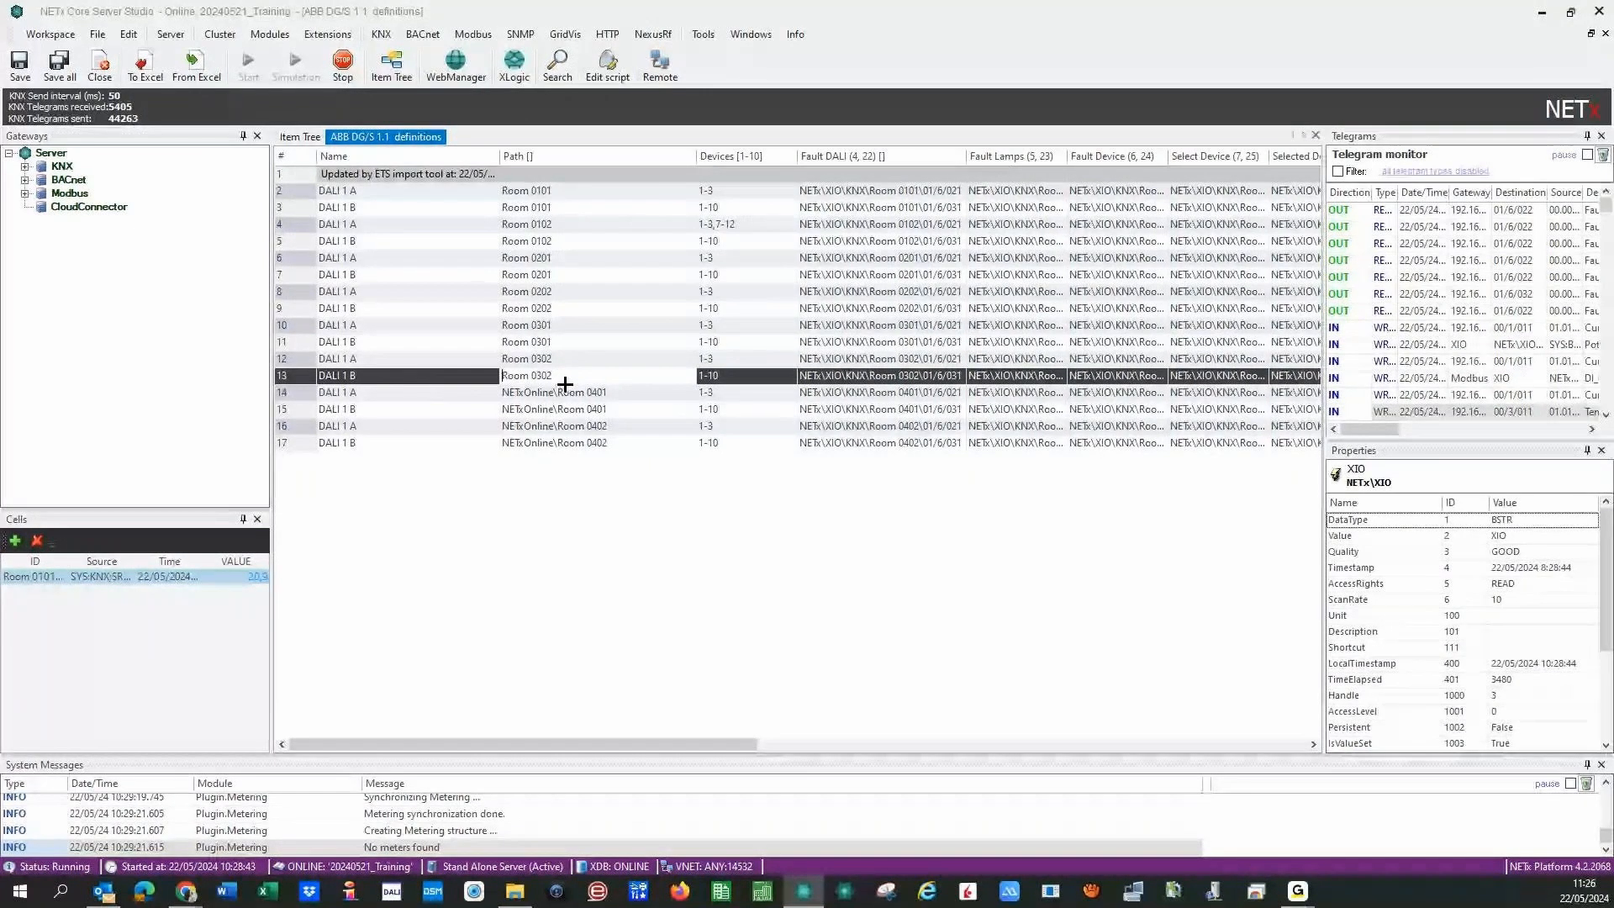
pyautogui.doubleClick(565, 388)
pyautogui.press('BackSpace')
pyautogui.press('BackSpace')
pyautogui.press('BackSpace')
pyautogui.press('BackSpace')
pyautogui.press('BackSpace')
pyautogui.press('BackSpace')
pyautogui.press('BackSpace')
pyautogui.press('BackSpace')
pyautogui.press('BackSpace')
pyautogui.press('BackSpace')
pyautogui.press('BackSpace')
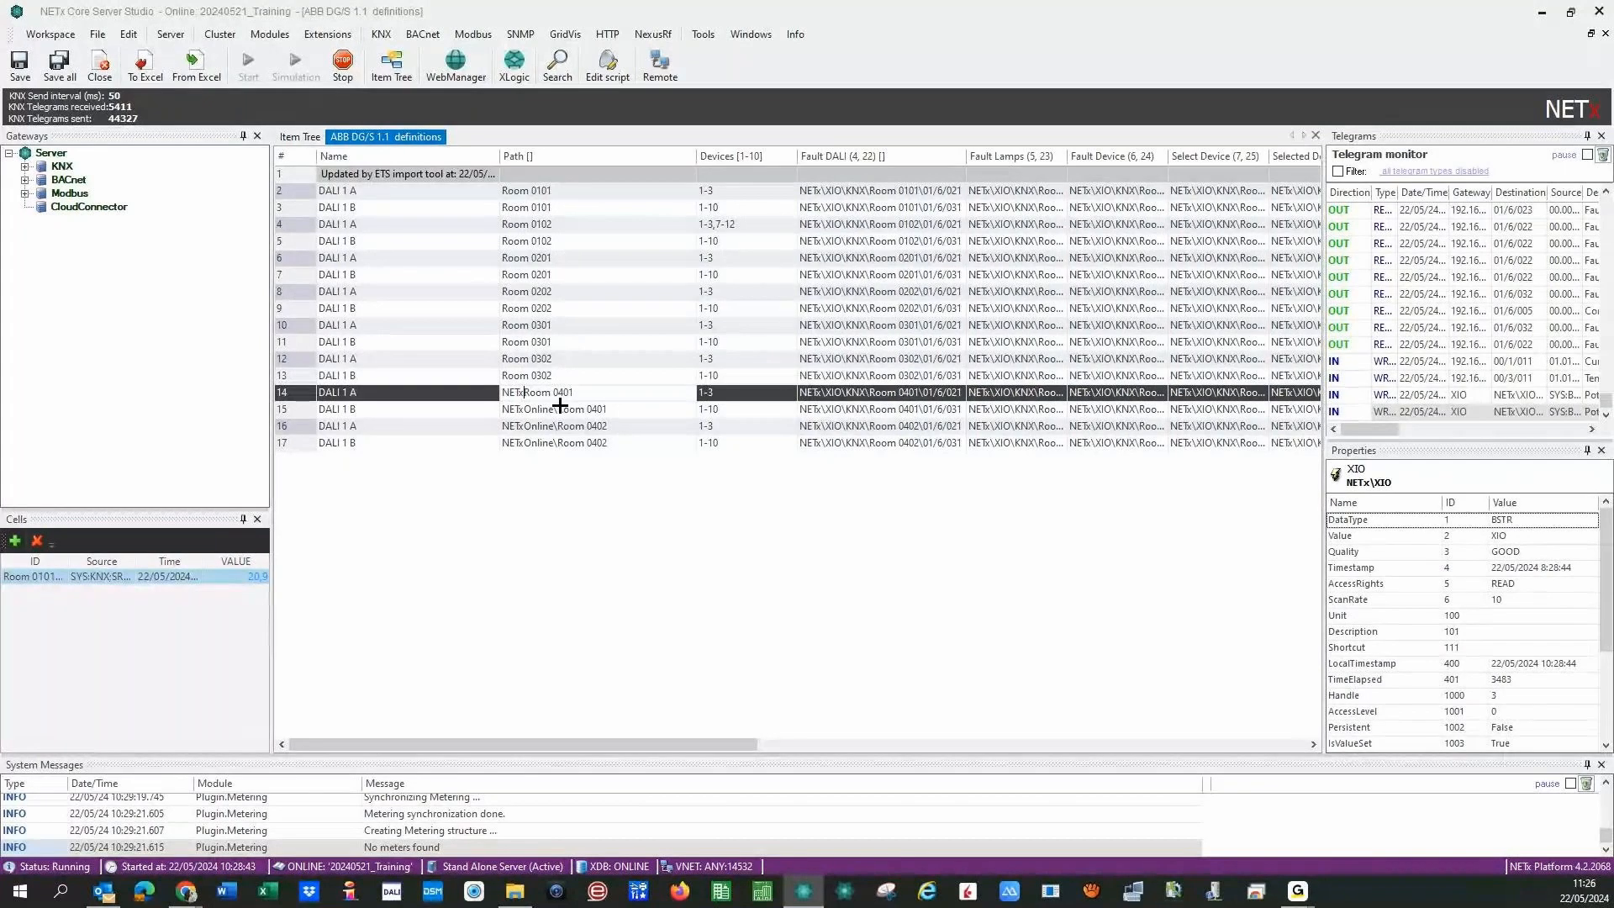
pyautogui.doubleClick(573, 412)
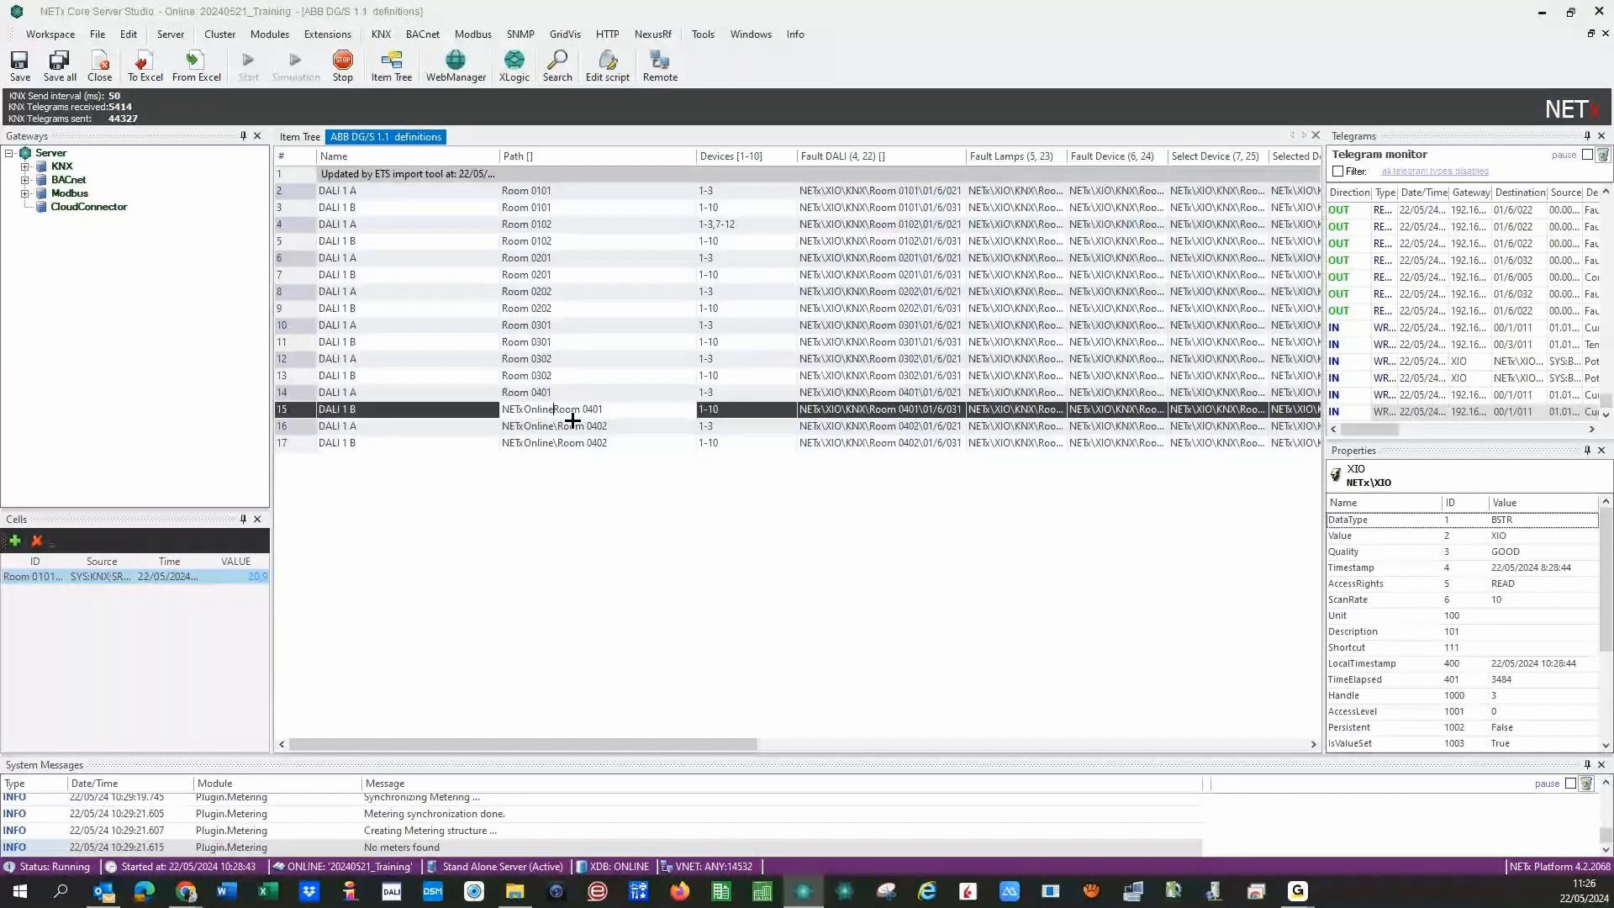
pyautogui.press('BackSpace')
pyautogui.press('BackSpace')
pyautogui.press('BackSpace')
pyautogui.press('BackSpace')
pyautogui.press('BackSpace')
pyautogui.press('BackSpace')
pyautogui.press('BackSpace')
pyautogui.press('BackSpace')
pyautogui.press('BackSpace')
pyautogui.press('BackSpace')
pyautogui.press('BackSpace')
pyautogui.doubleClick(571, 427)
pyautogui.press('BackSpace')
pyautogui.press('BackSpace')
pyautogui.press('BackSpace')
pyautogui.press('BackSpace')
pyautogui.press('BackSpace')
pyautogui.press('BackSpace')
pyautogui.press('BackSpace')
pyautogui.press('BackSpace')
pyautogui.press('BackSpace')
pyautogui.press('BackSpace')
pyautogui.press('BackSpace')
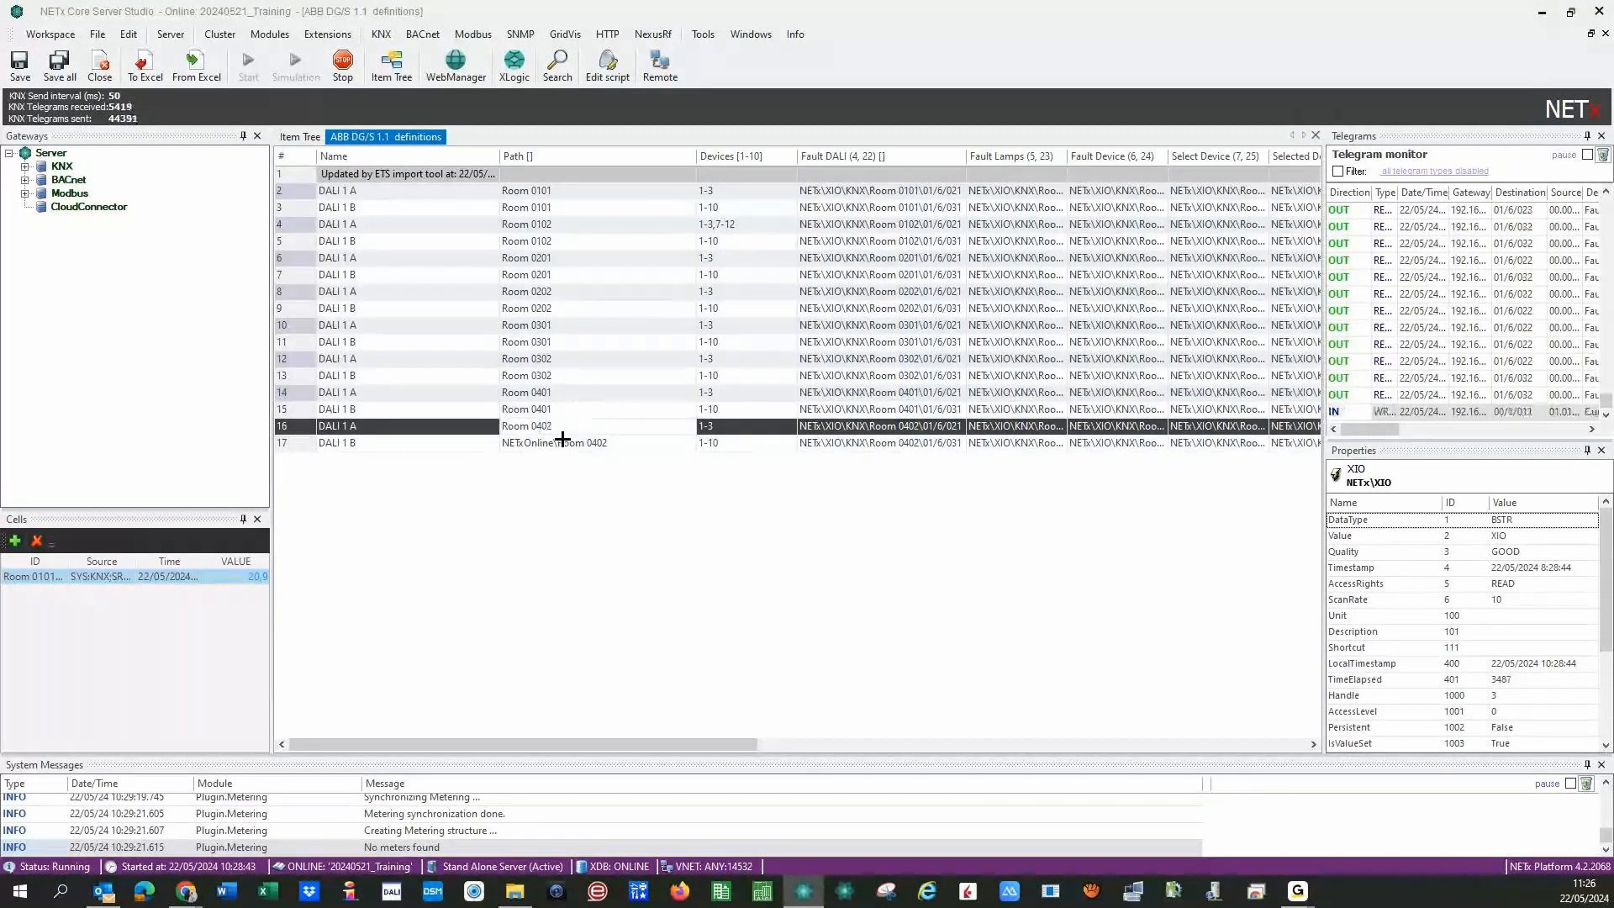
pyautogui.doubleClick(571, 444)
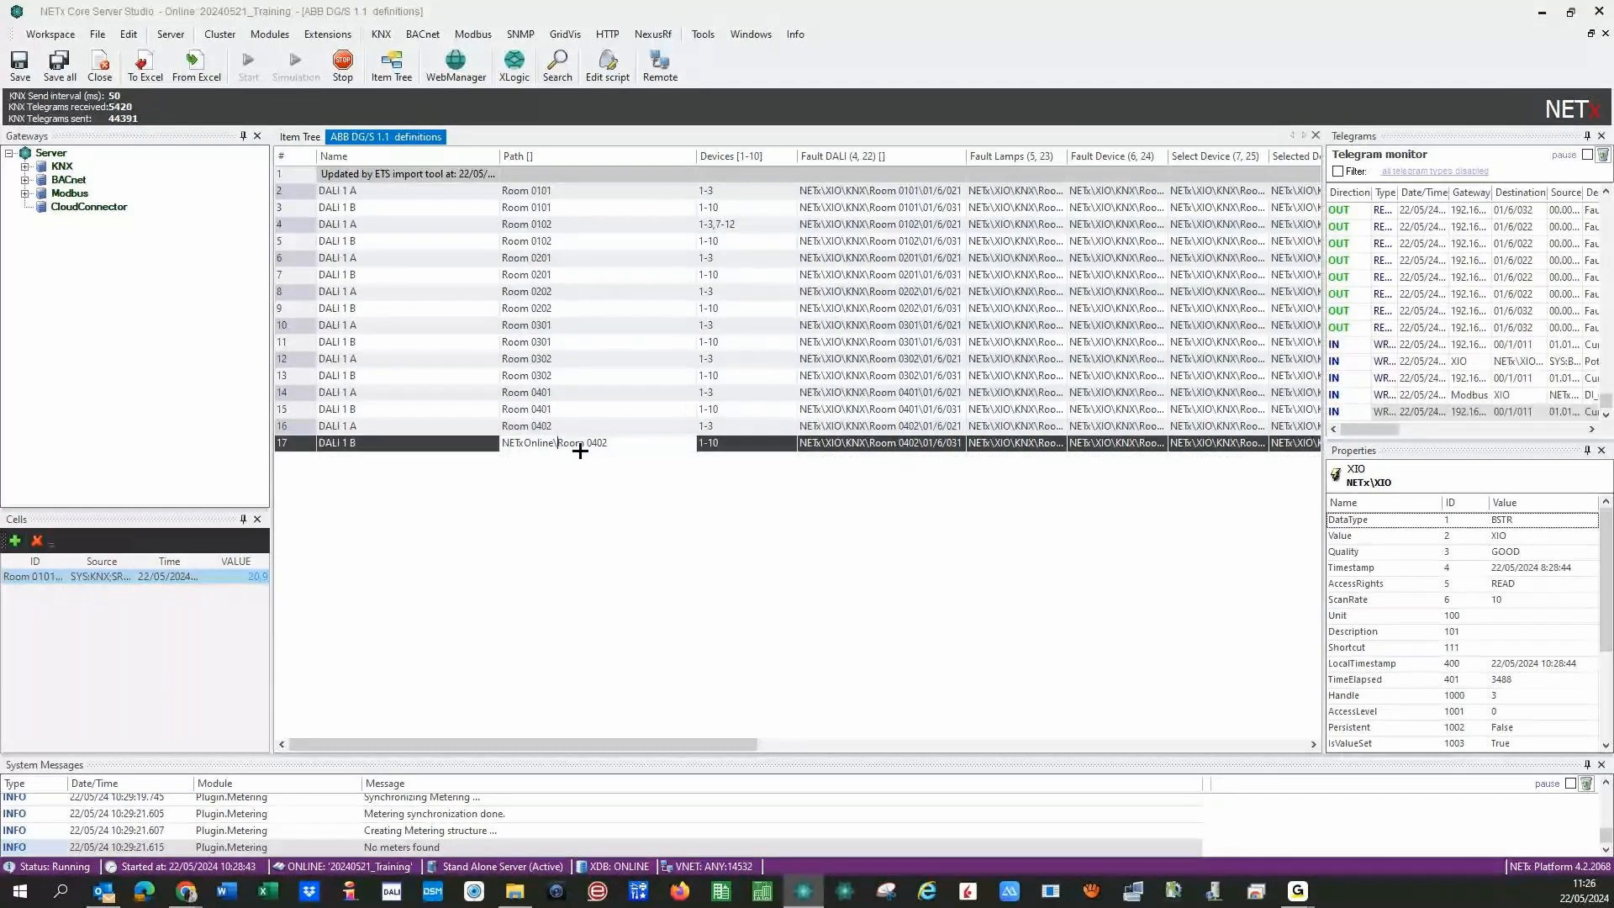
pyautogui.press('BackSpace')
pyautogui.press('BackSpace')
pyautogui.press('BackSpace')
pyautogui.press('BackSpace')
pyautogui.press('BackSpace')
pyautogui.press('BackSpace')
pyautogui.press('BackSpace')
pyautogui.press('BackSpace')
pyautogui.press('BackSpace')
pyautogui.press('BackSpace')
pyautogui.press('BackSpace')
pyautogui.press('Return')
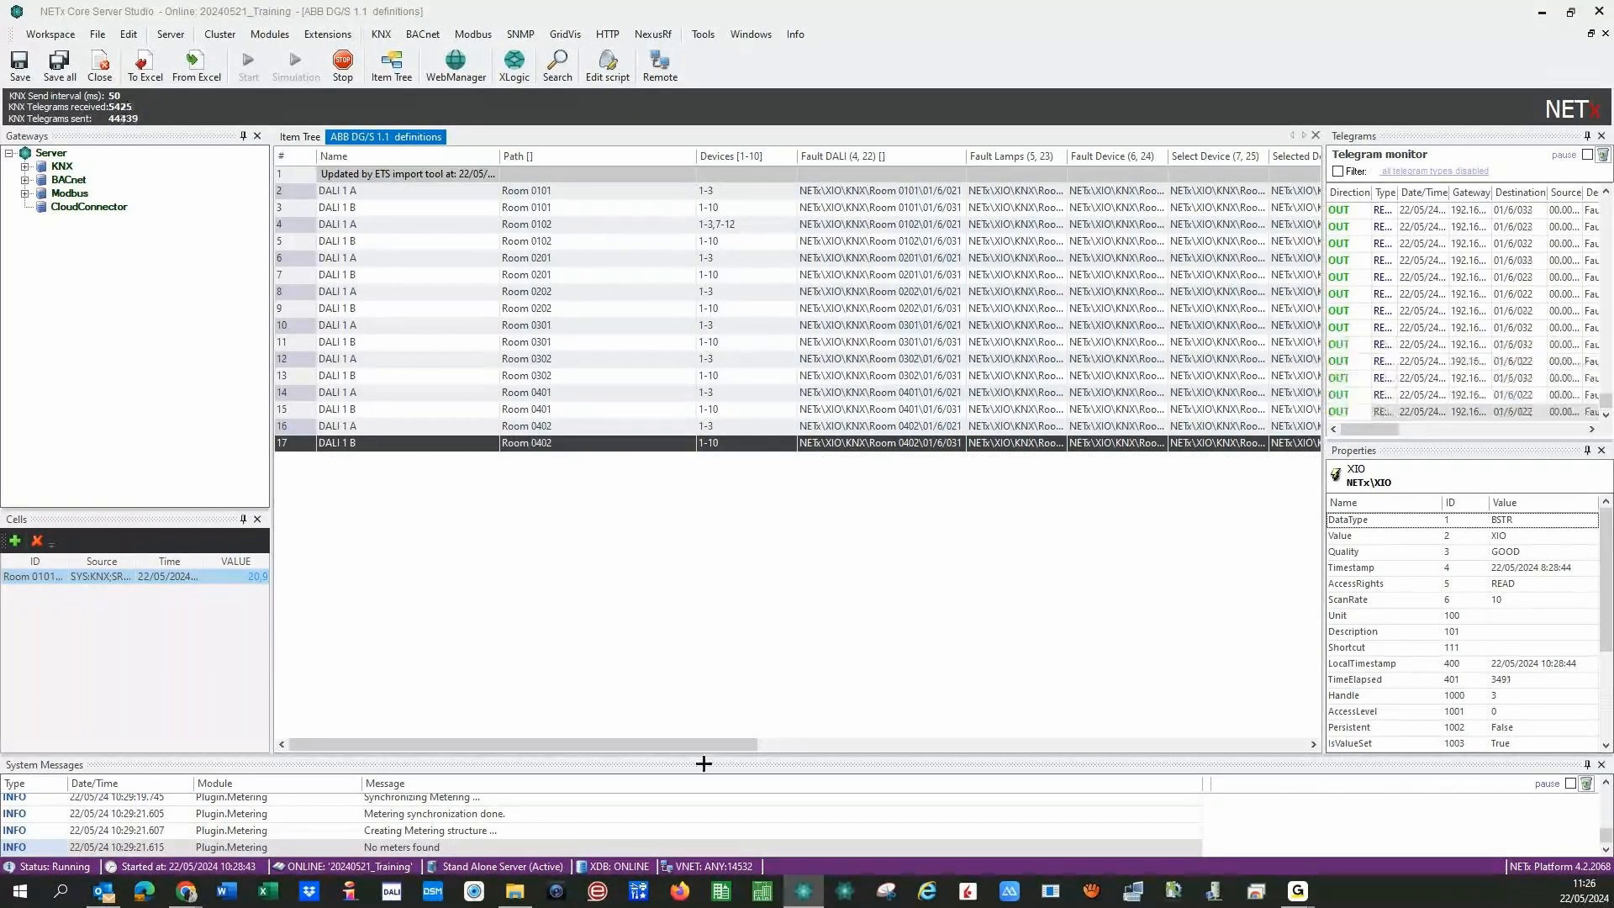
# - Autofit the Fault Lamps (5, 23) column and save all definition changes with Ctrl+S
pyautogui.moveTo(692, 743); pyautogui.dragTo(937, 746)
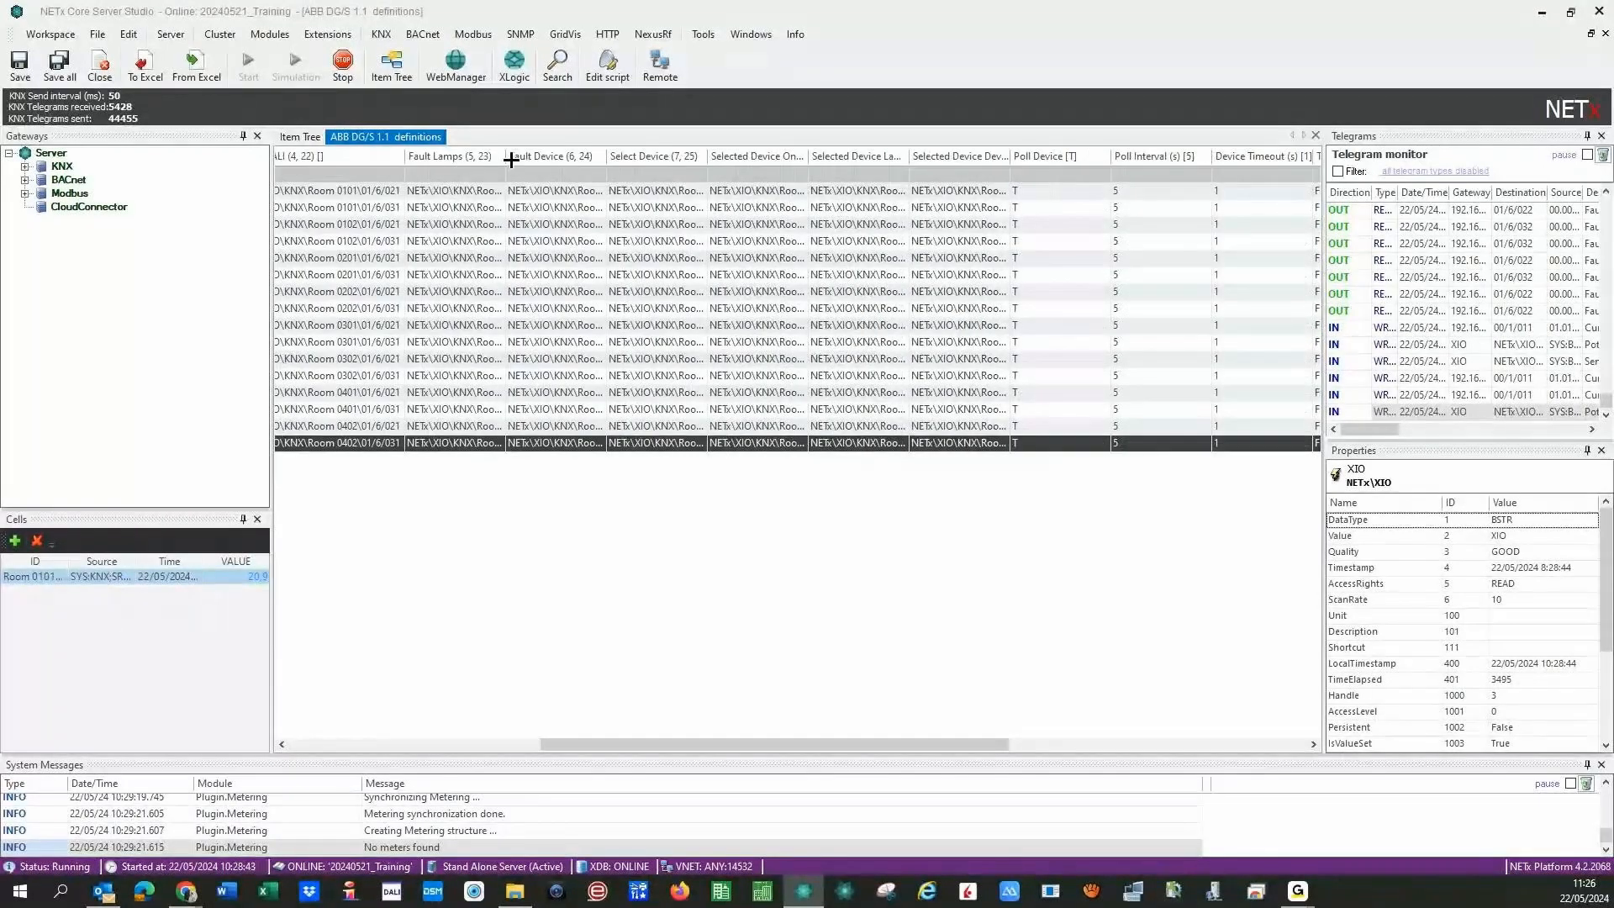
pyautogui.doubleClick(510, 159)
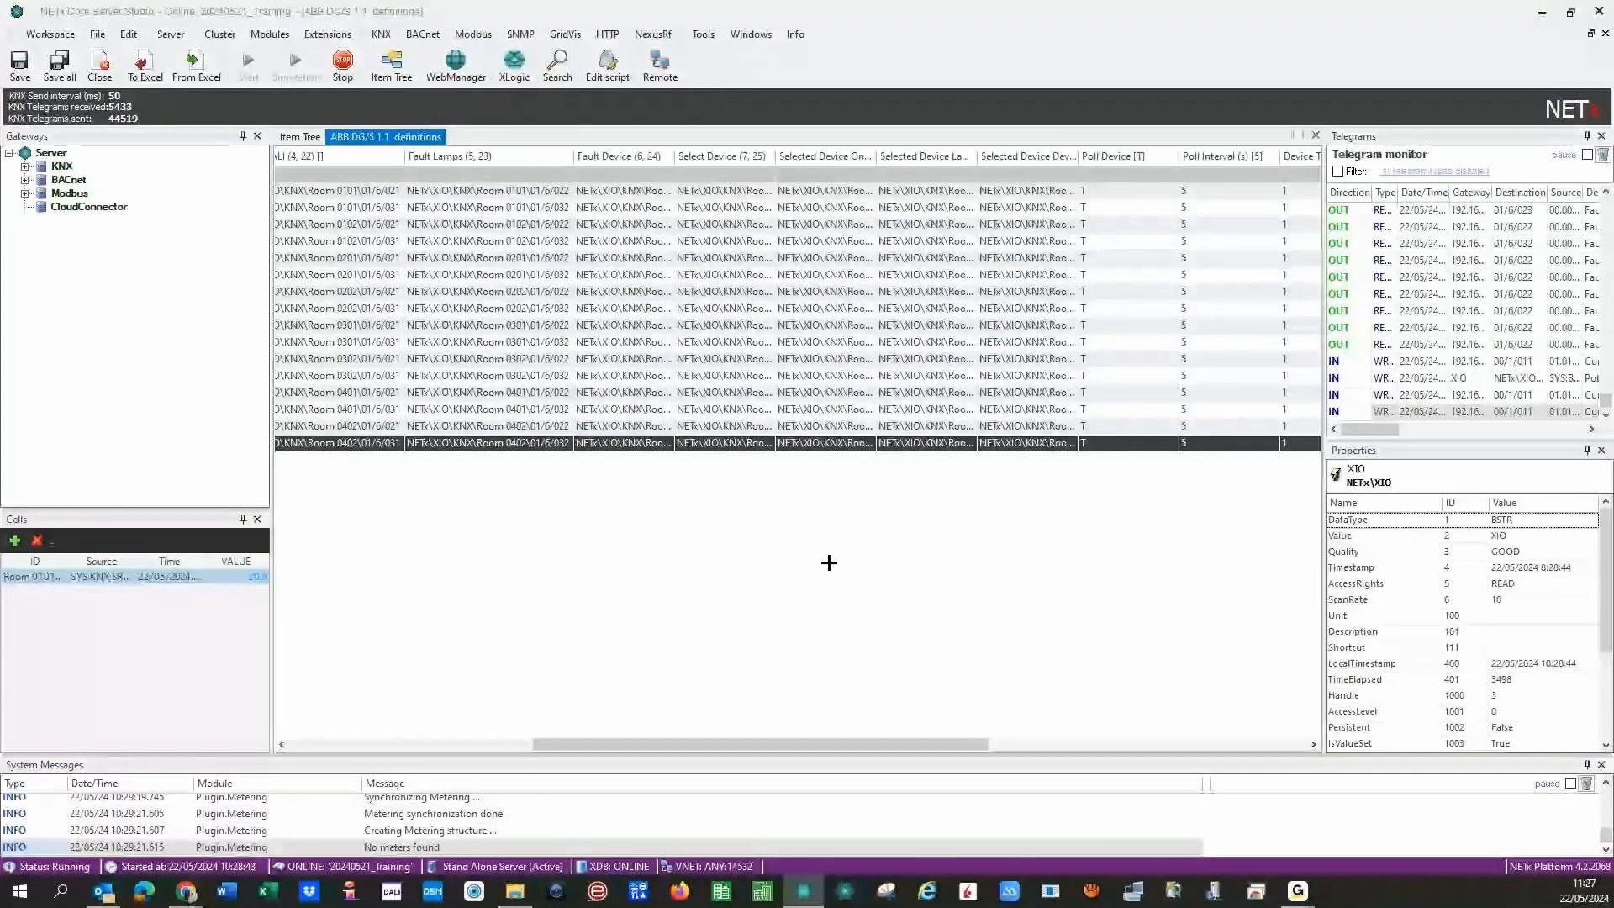
pyautogui.hscroll(5, 749, 205)
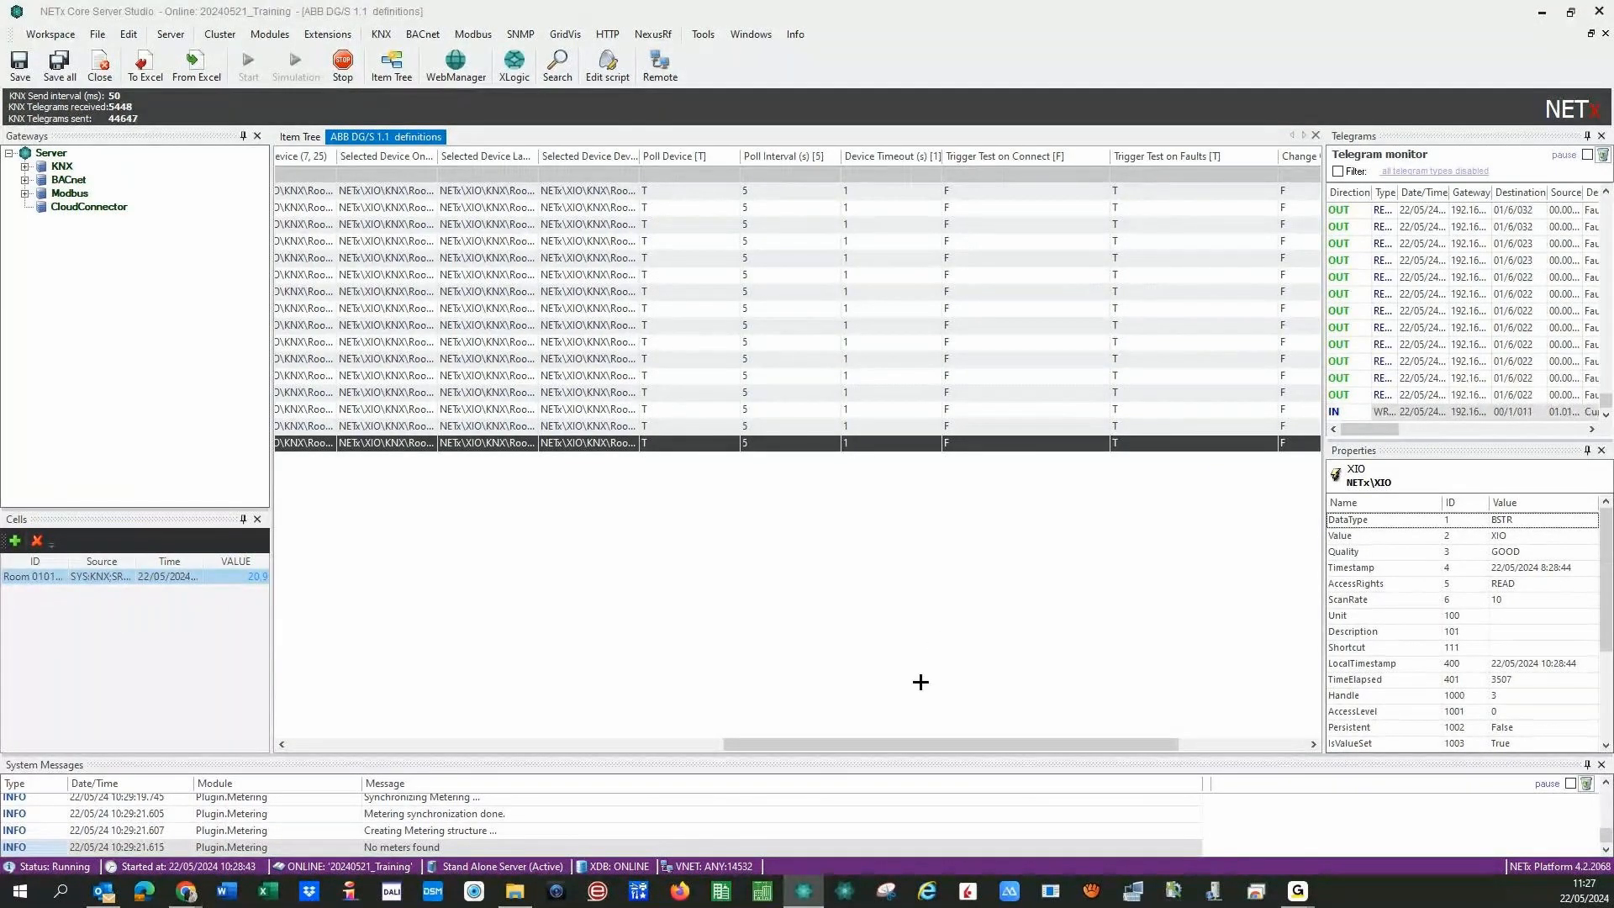
pyautogui.moveTo(724, 744); pyautogui.dragTo(346, 739)
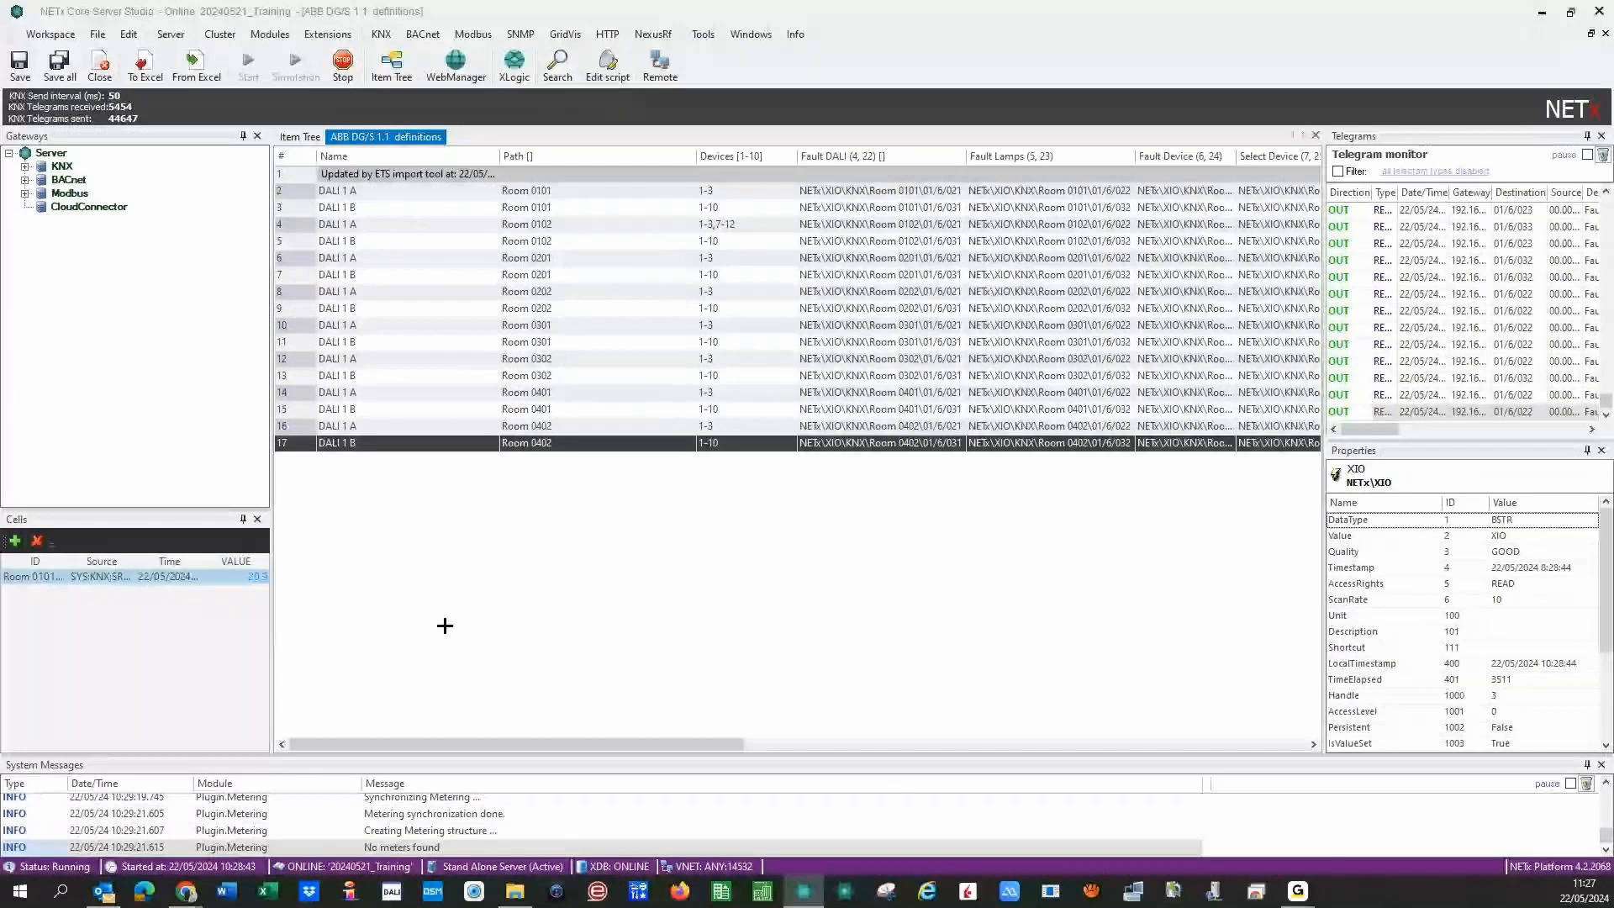
pyautogui.hotkey('ctrl', 's')
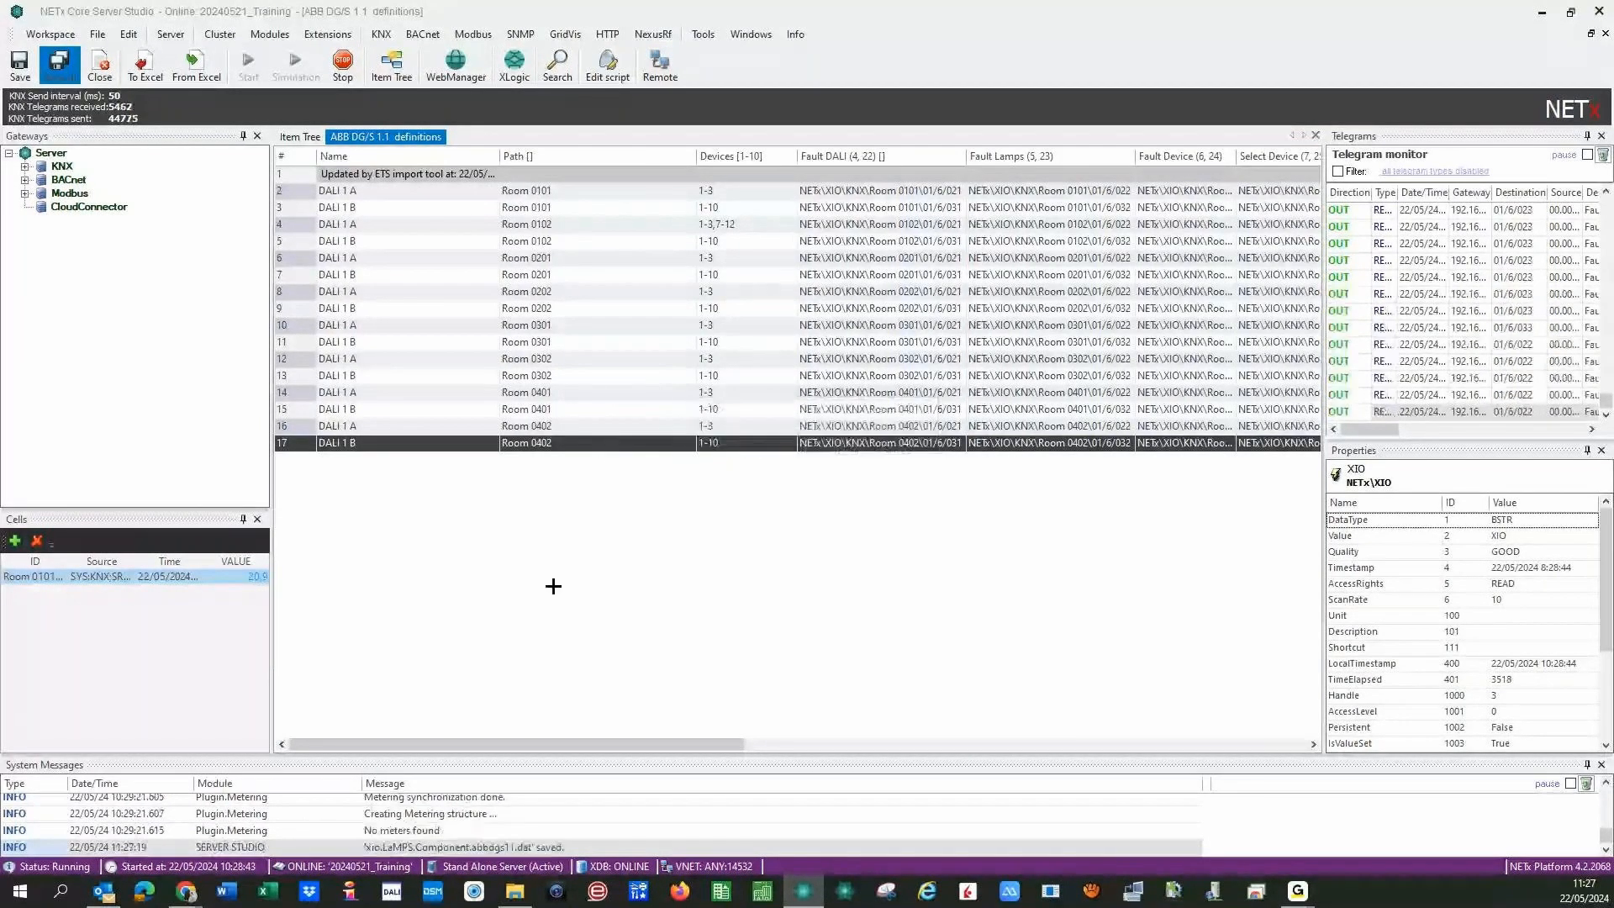
# - Open the Schneider KNX DALI-Gateway definitions from the server modules list
pyautogui.click(270, 34)
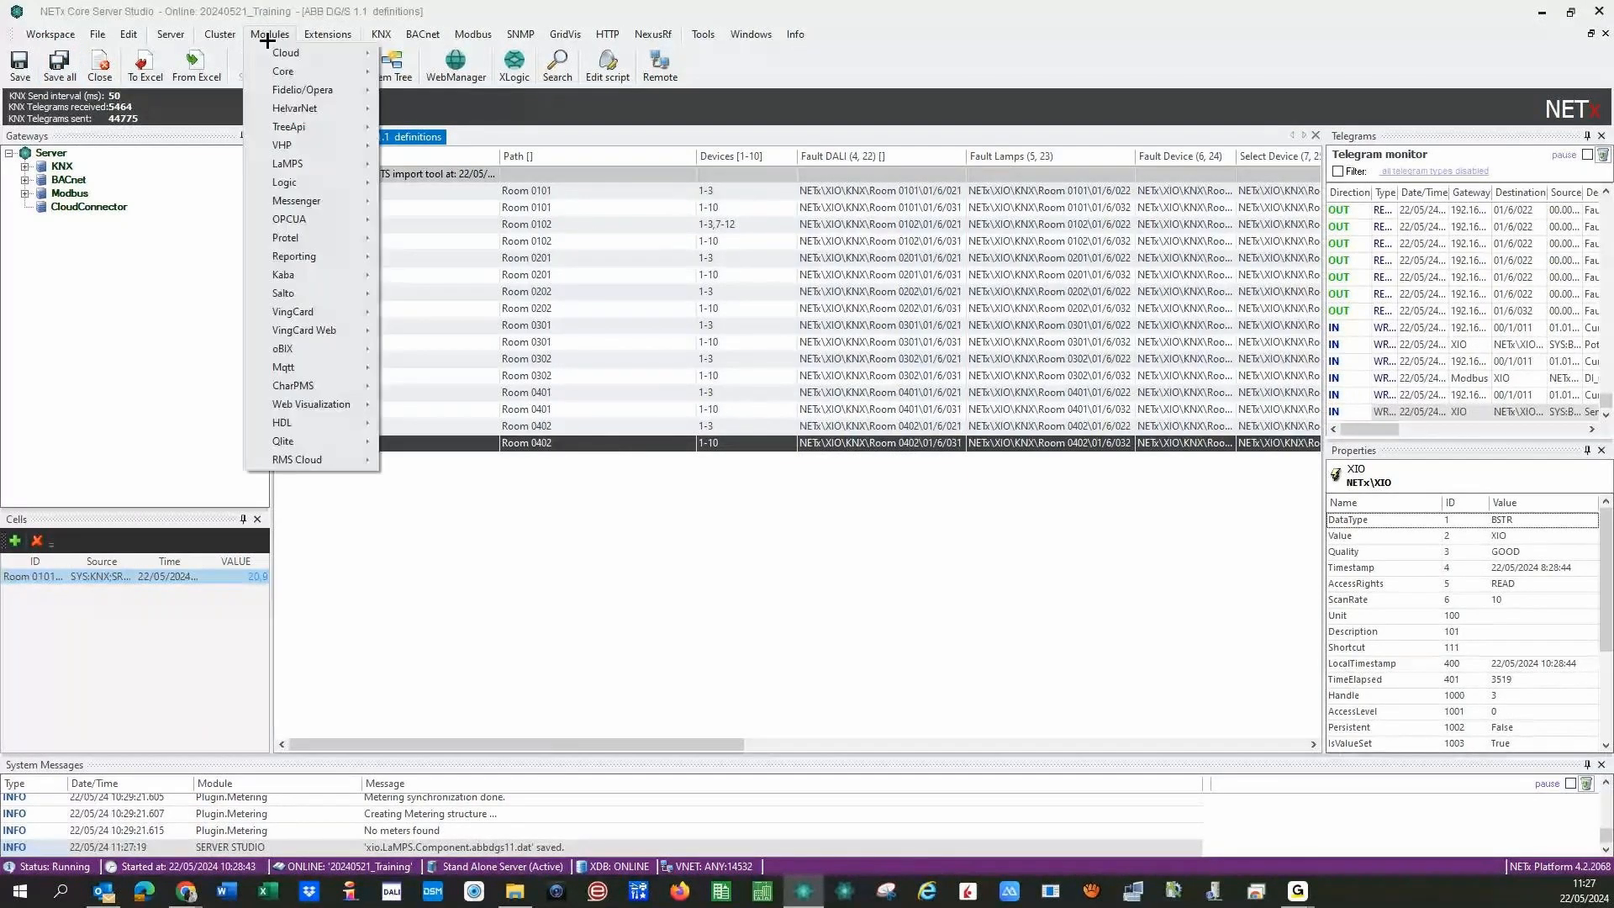
pyautogui.moveTo(319, 163)
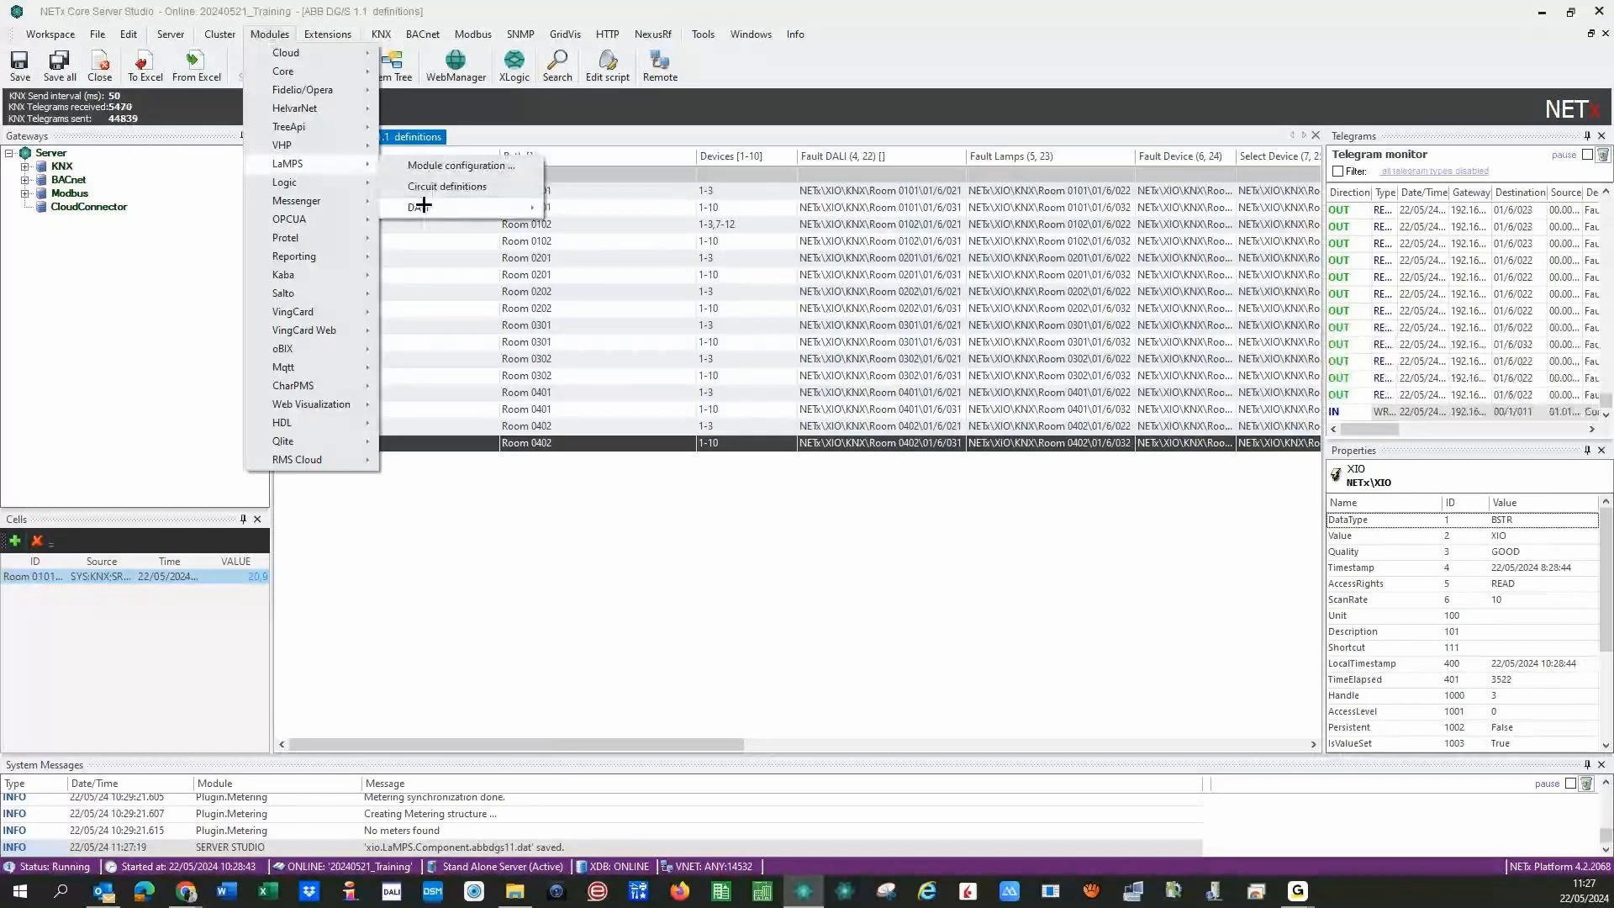
pyautogui.moveTo(422, 205)
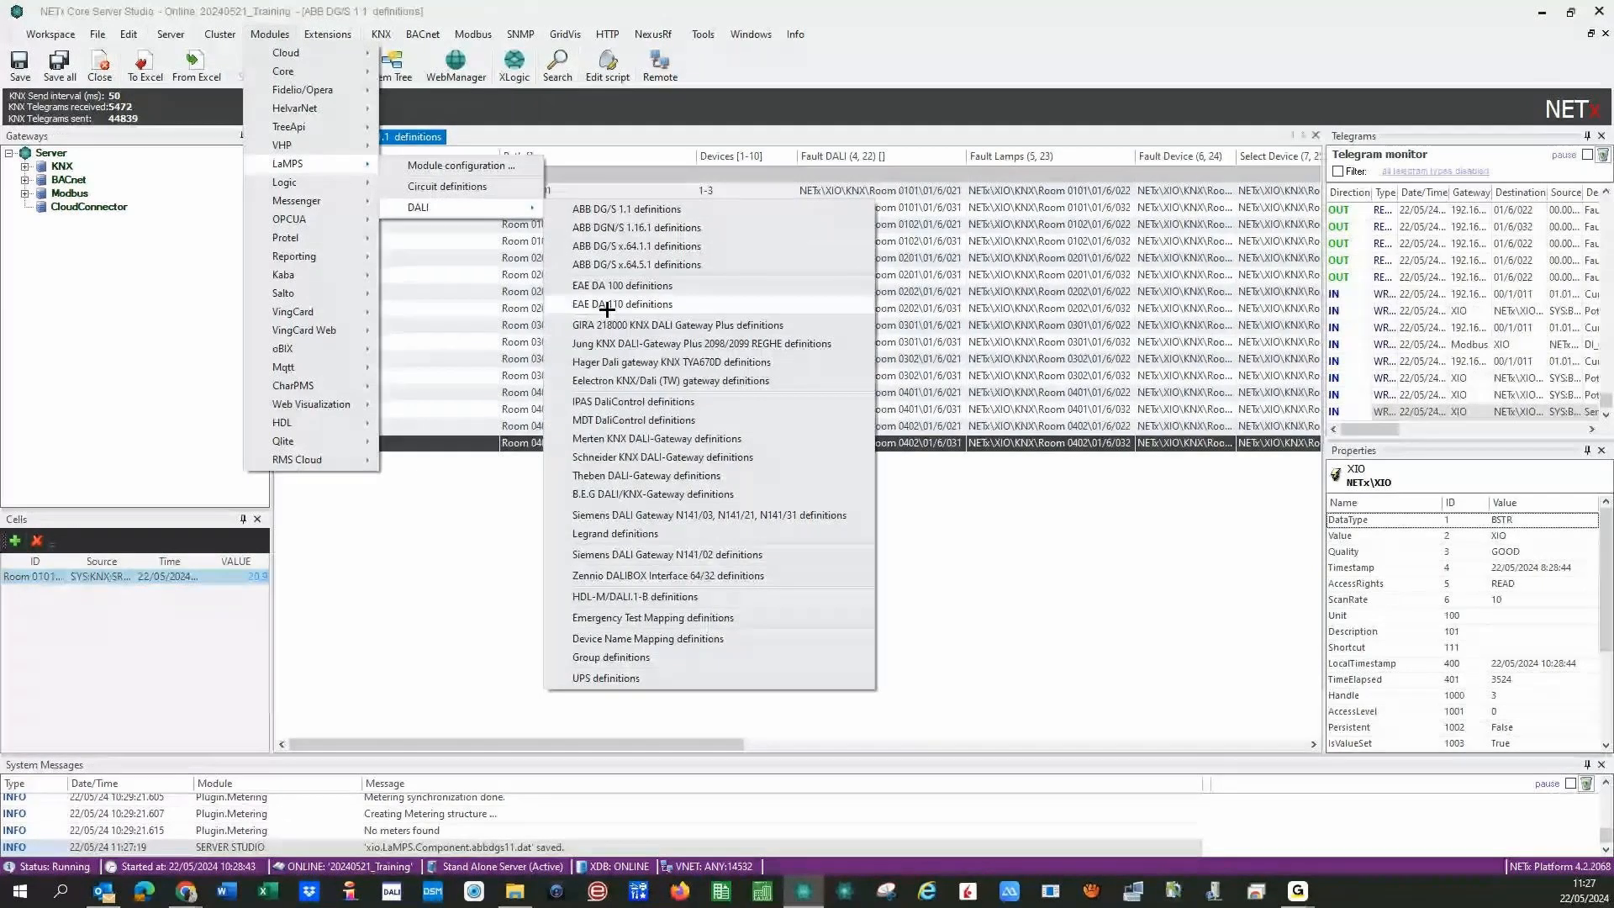
pyautogui.click(698, 457)
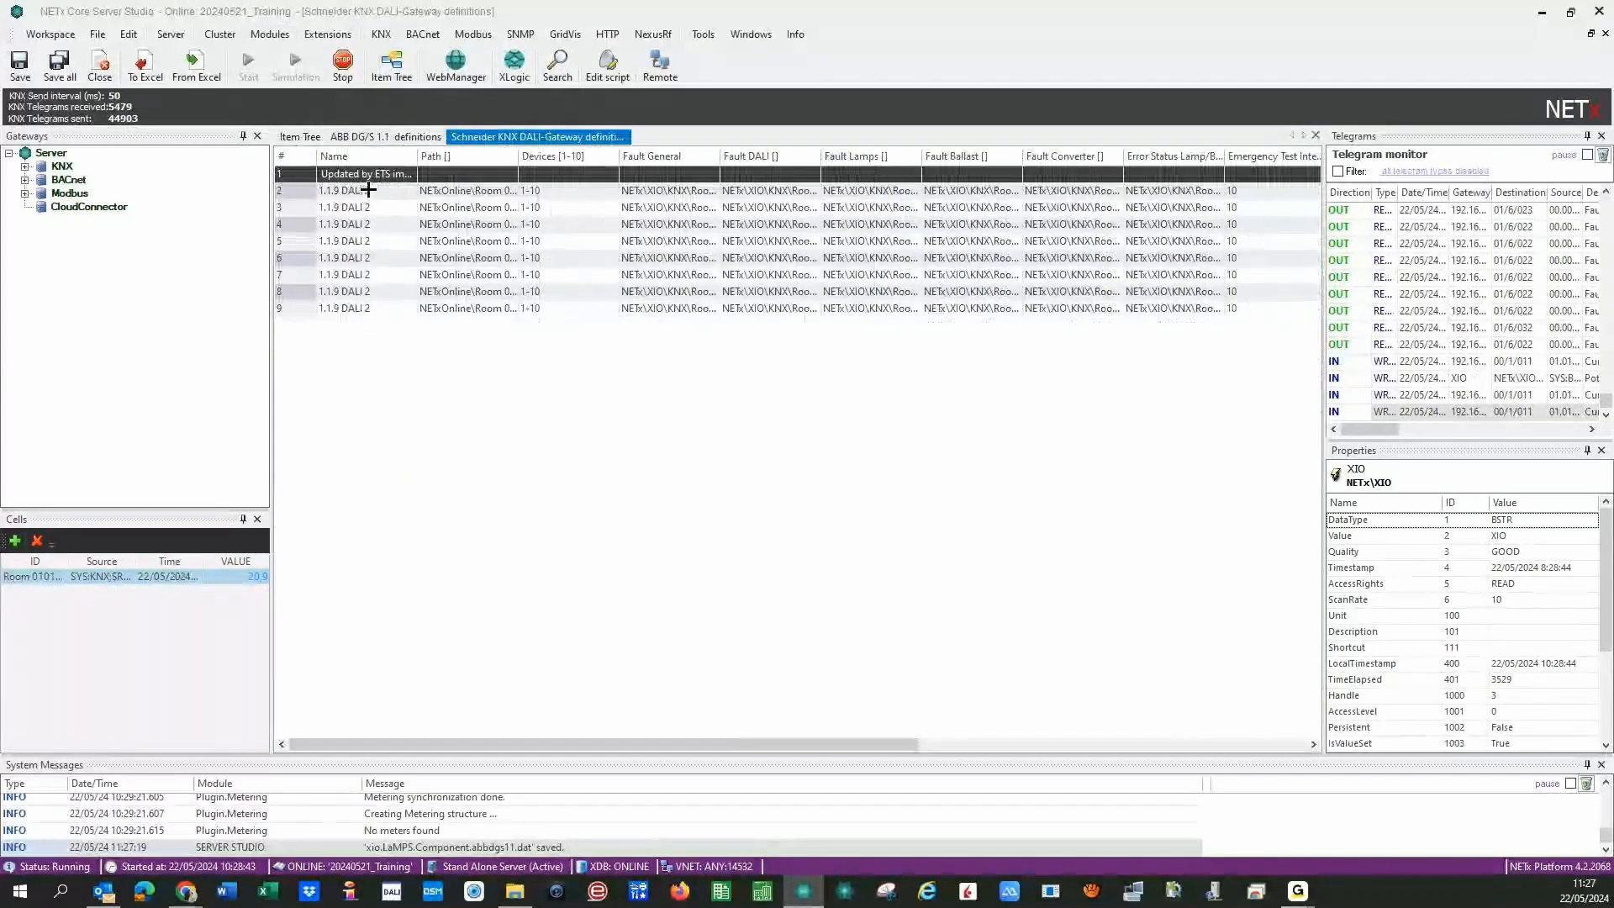
# - Remove the '1.1.9 ' prefix from the gateway names in rows 2–4
pyautogui.click(368, 190)
pyautogui.click(344, 208)
pyautogui.click(345, 209)
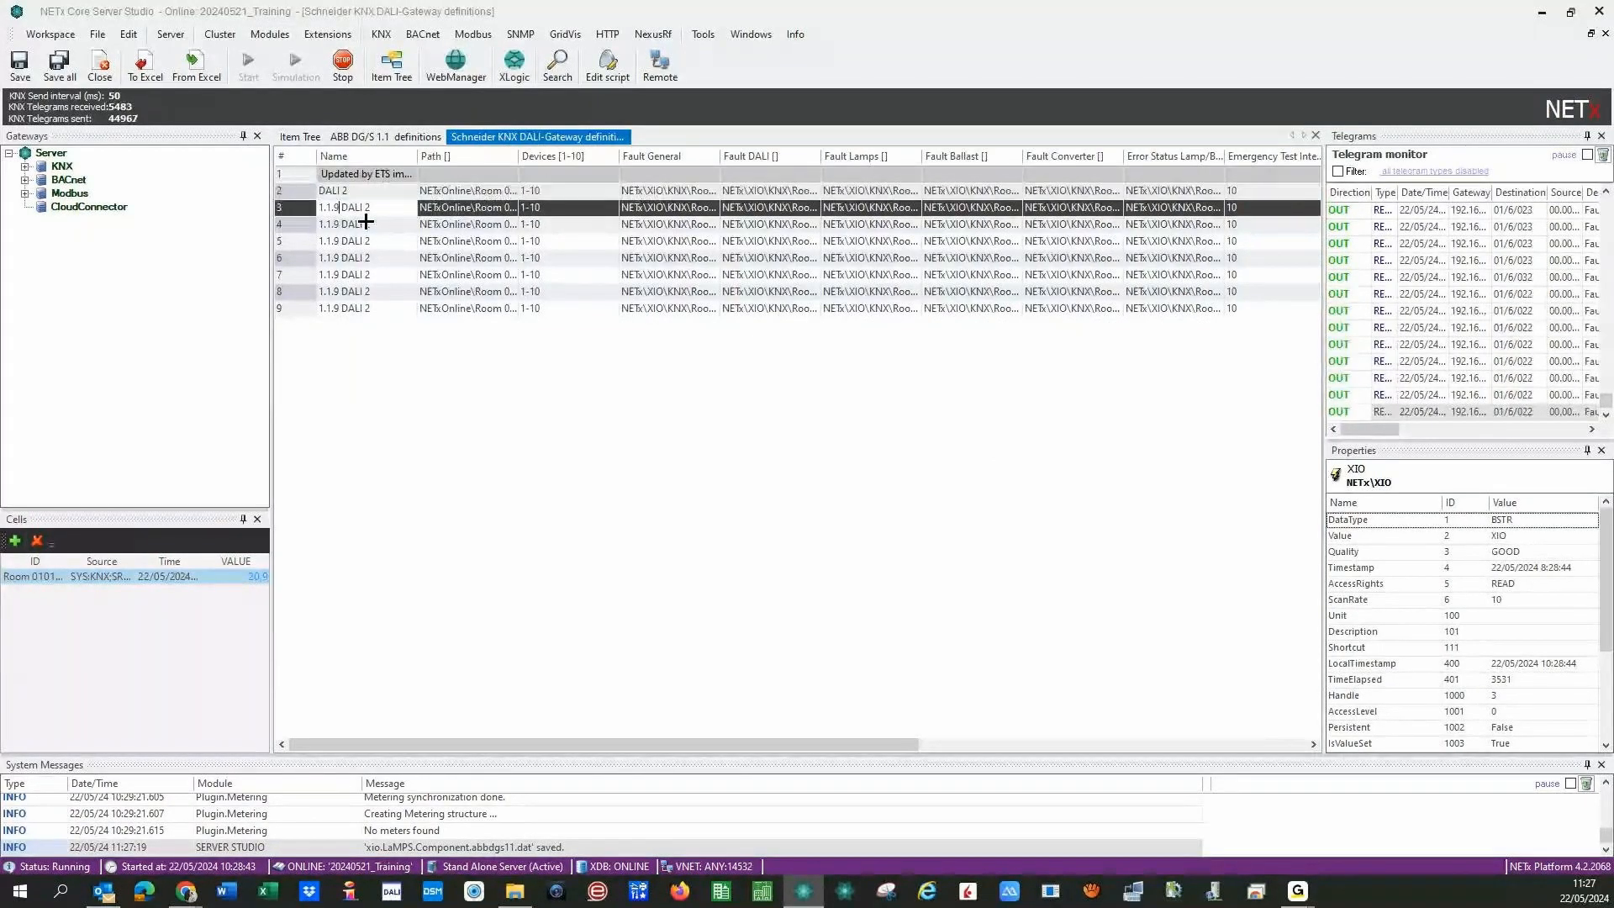
pyautogui.press('BackSpace')
pyautogui.press('BackSpace')
pyautogui.press('BackSpace')
pyautogui.press('BackSpace')
pyautogui.press('BackSpace')
pyautogui.press('BackSpace')
pyautogui.click(342, 228)
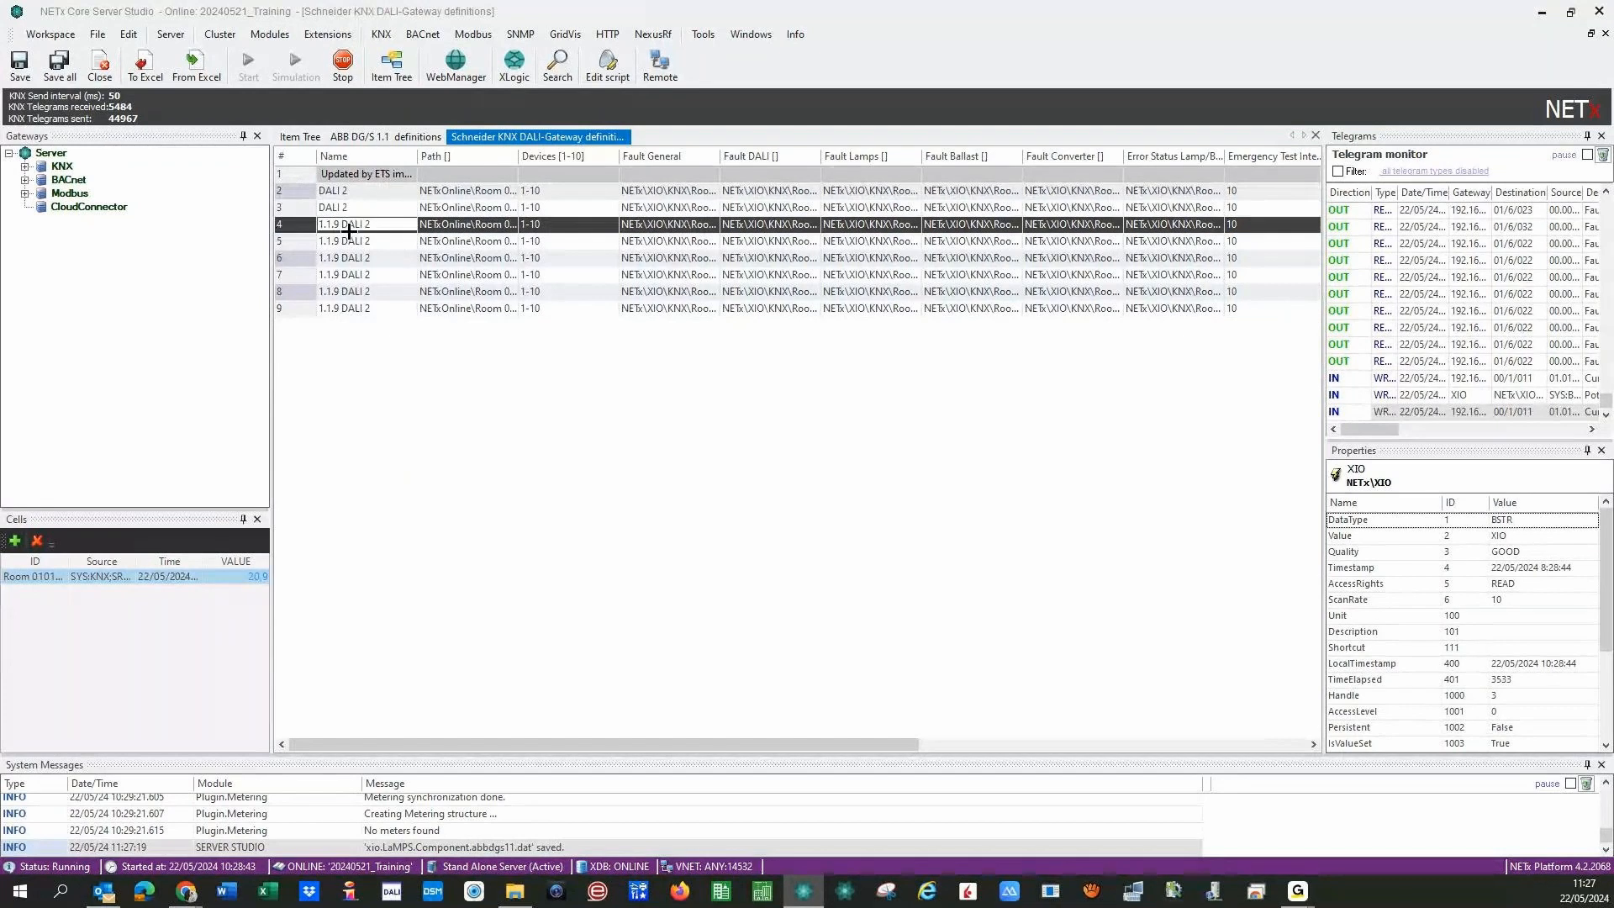
pyautogui.click(351, 232)
pyautogui.press('BackSpace')
pyautogui.press('BackSpace')
pyautogui.press('BackSpace')
pyautogui.press('BackSpace')
pyautogui.press('BackSpace')
pyautogui.press('BackSpace')
# - Remove the '1.1.9 ' prefix from rows 5–9, leaving each name 'DALI 2'
pyautogui.click(354, 240)
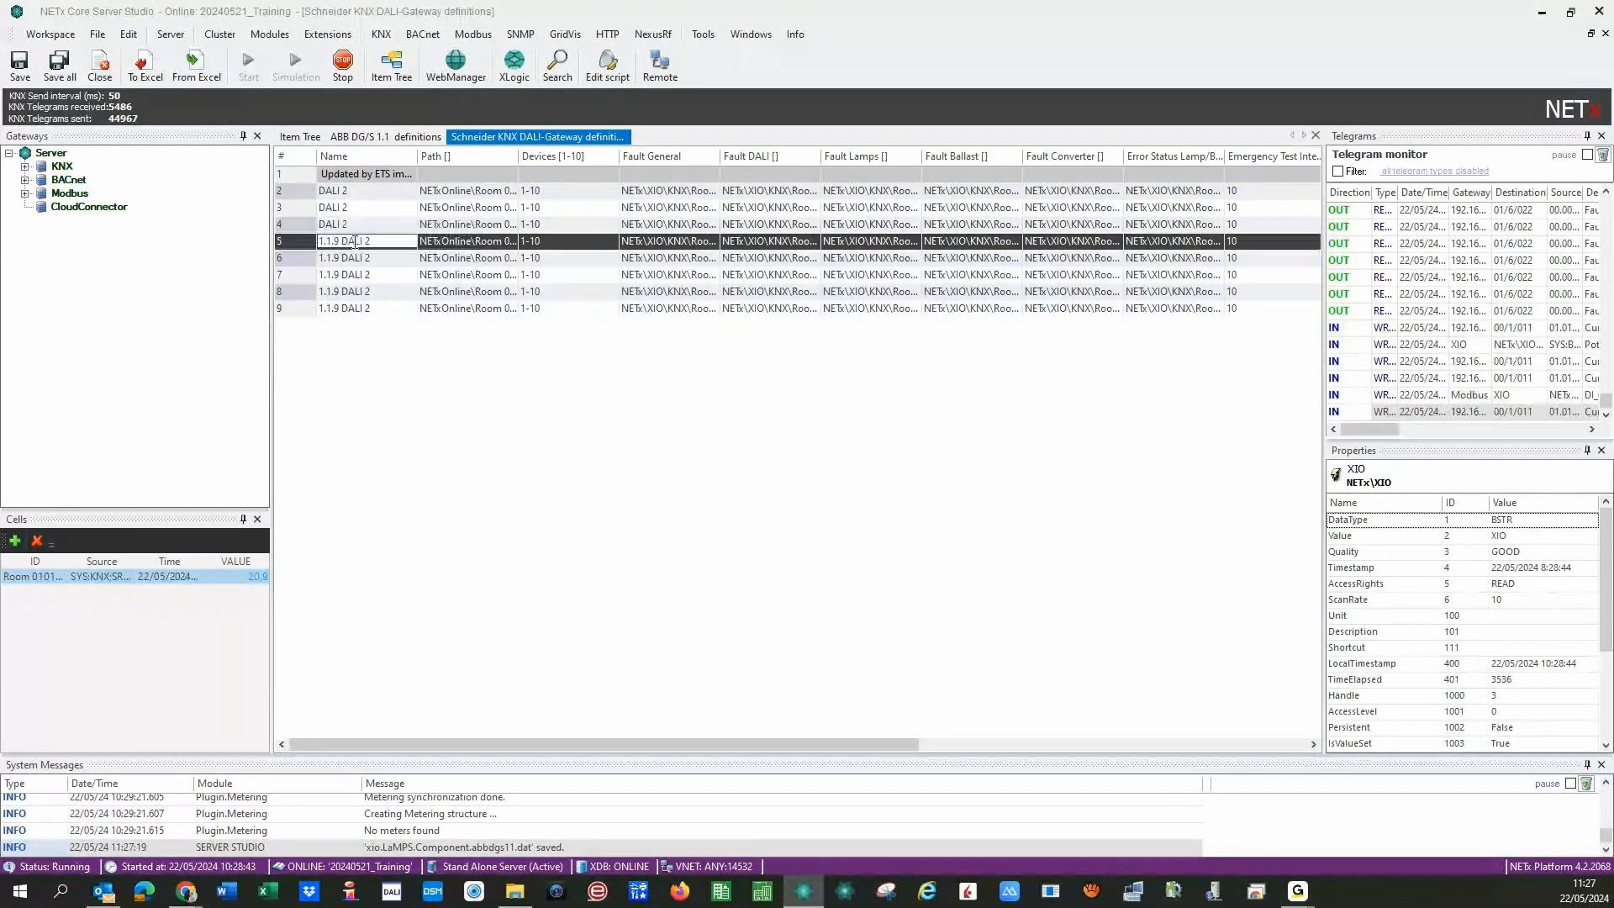
pyautogui.click(356, 242)
pyautogui.press('BackSpace')
pyautogui.press('BackSpace')
pyautogui.press('BackSpace')
pyautogui.press('BackSpace')
pyautogui.press('BackSpace')
pyautogui.press('BackSpace')
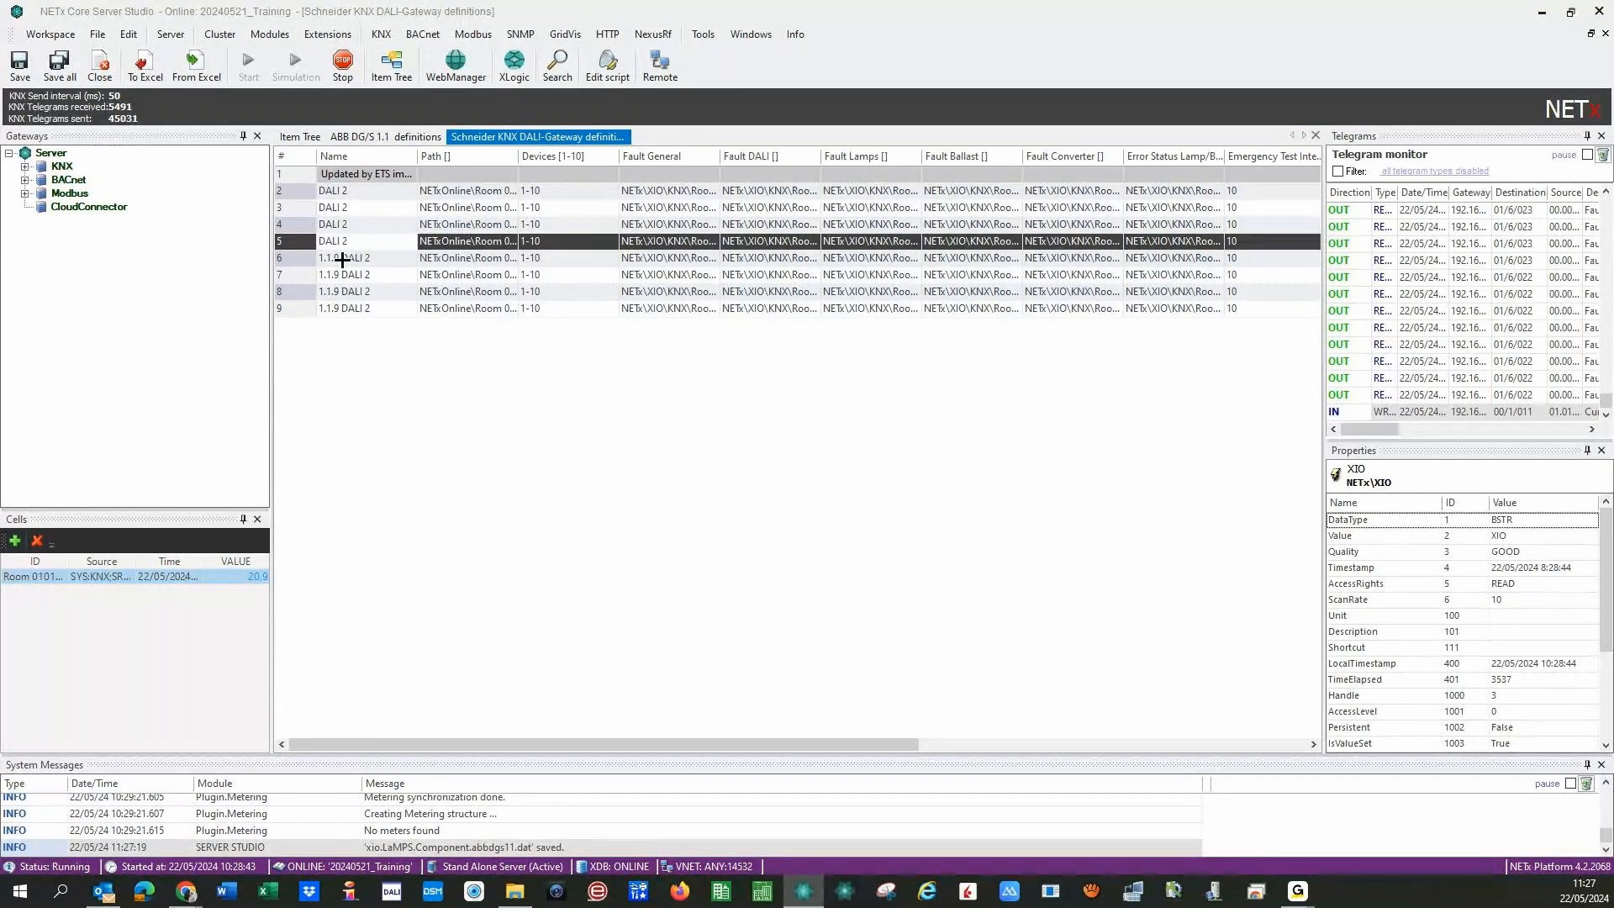
pyautogui.click(342, 259)
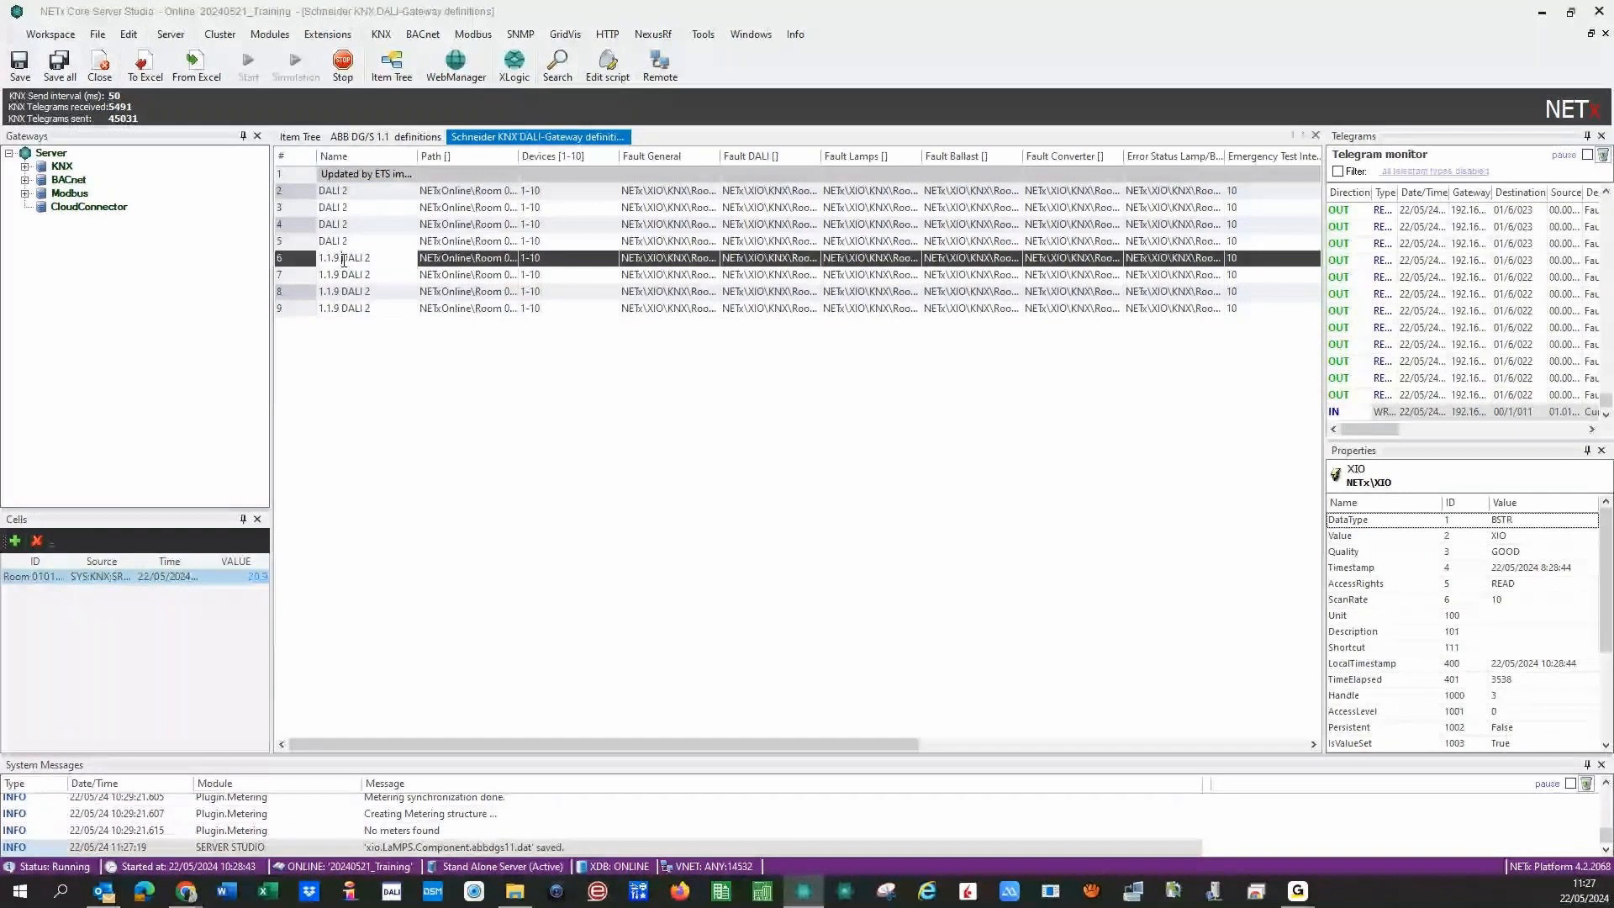
pyautogui.press('BackSpace')
pyautogui.press('BackSpace')
pyautogui.press('BackSpace')
pyautogui.press('BackSpace')
pyautogui.press('BackSpace')
pyautogui.press('BackSpace')
pyautogui.click(342, 276)
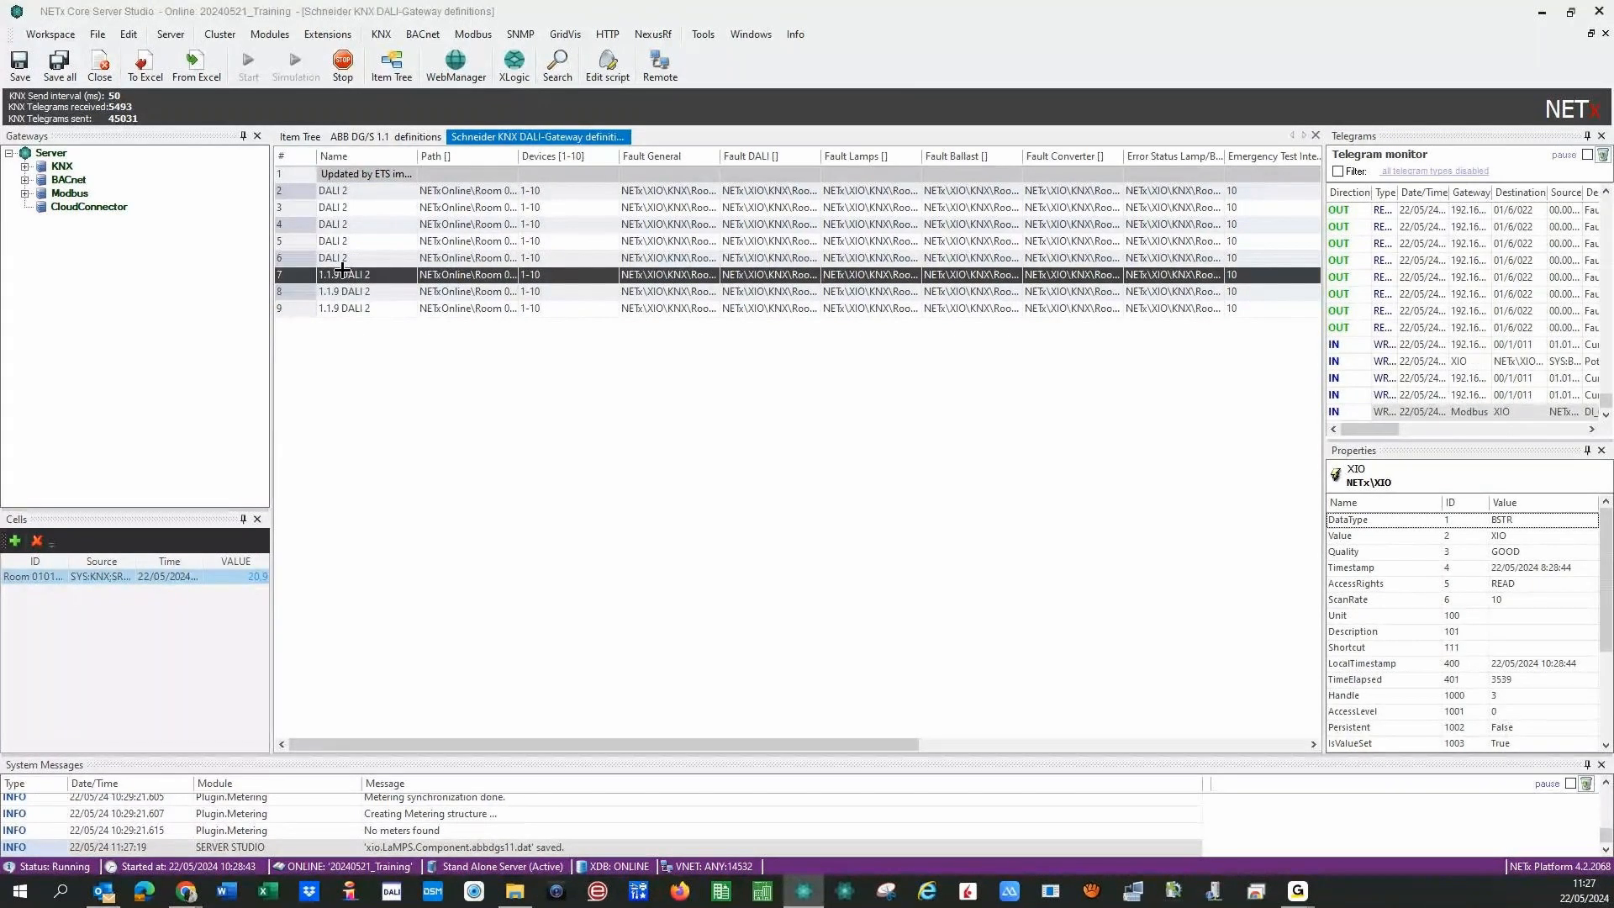
pyautogui.press('BackSpace')
pyautogui.press('BackSpace')
pyautogui.press('BackSpace')
pyautogui.press('BackSpace')
pyautogui.press('BackSpace')
pyautogui.press('BackSpace')
pyautogui.click(341, 293)
pyautogui.press('BackSpace')
pyautogui.press('BackSpace')
pyautogui.press('BackSpace')
pyautogui.press('BackSpace')
pyautogui.press('BackSpace')
pyautogui.press('BackSpace')
pyautogui.click(340, 311)
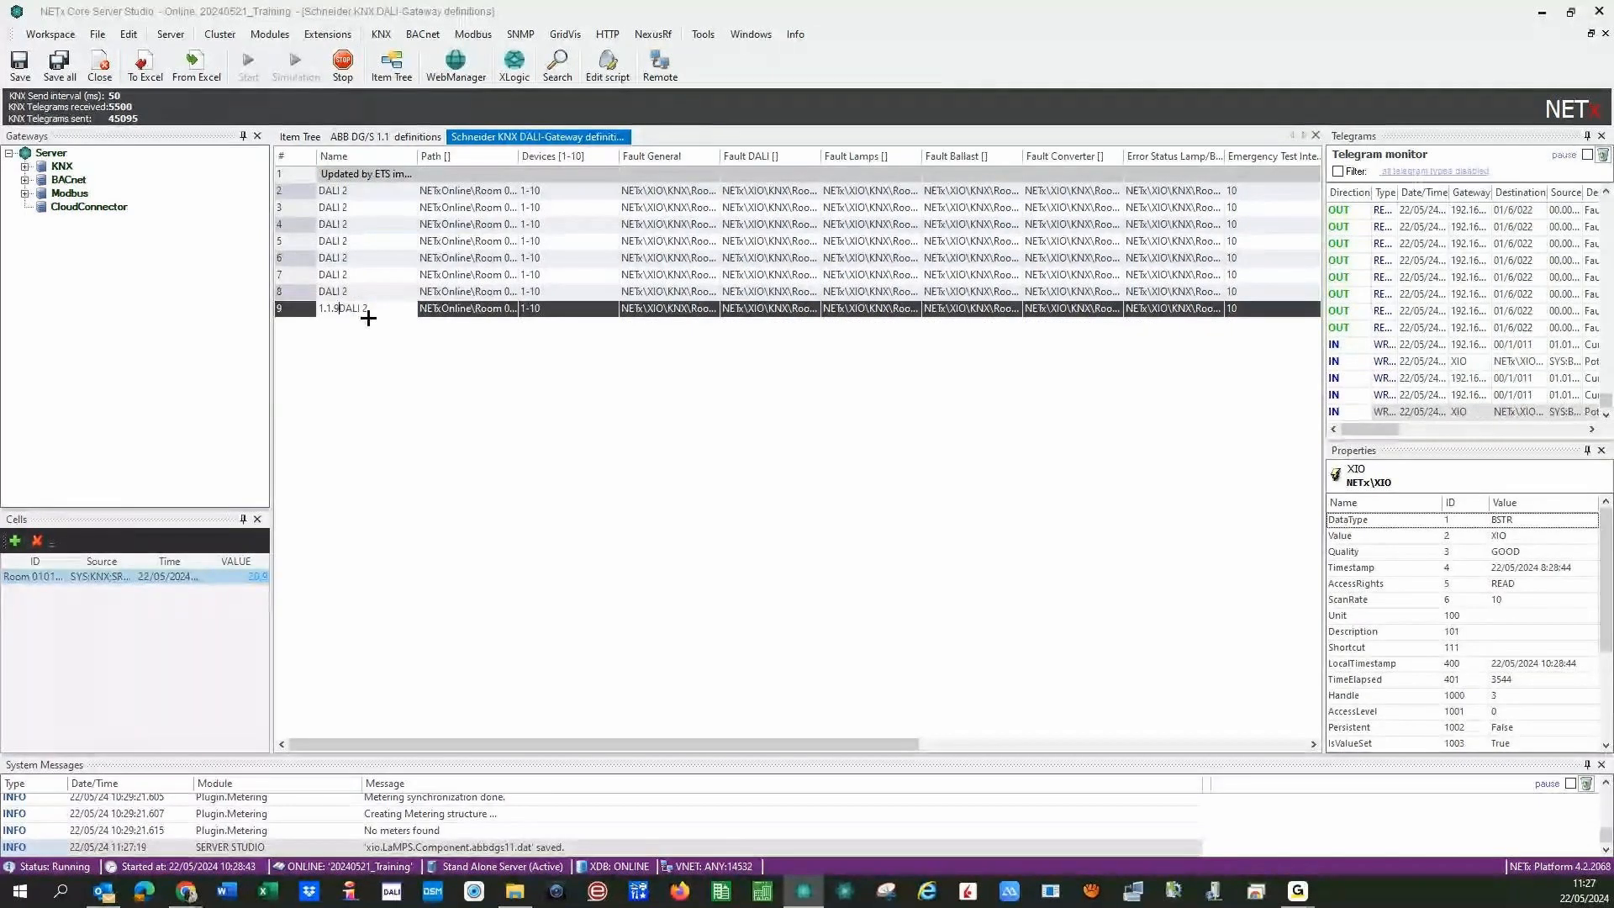
pyautogui.press('BackSpace')
pyautogui.press('BackSpace')
pyautogui.press('BackSpace')
pyautogui.press('BackSpace')
pyautogui.press('BackSpace')
pyautogui.press('BackSpace')
# - Widen the Path column and set row 2's device range to 1-20
pyautogui.moveTo(519, 155); pyautogui.dragTo(564, 150)
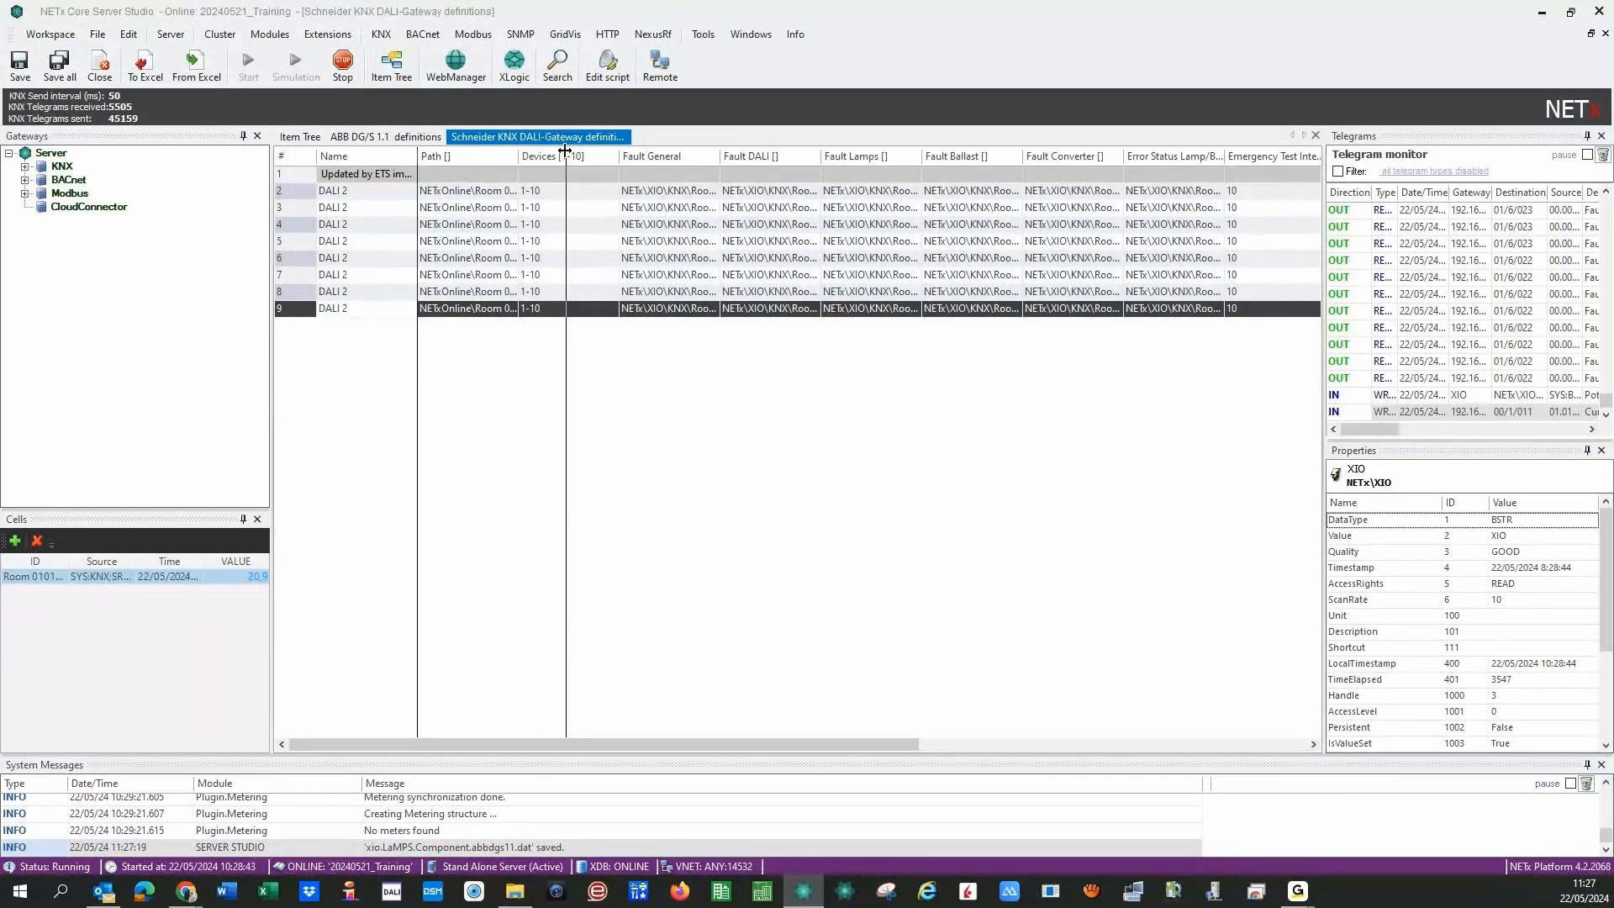
pyautogui.moveTo(565, 152); pyautogui.dragTo(565, 151)
pyautogui.click(608, 195)
pyautogui.press('BackSpace')
pyautogui.press('BackSpace')
pyautogui.write('20')
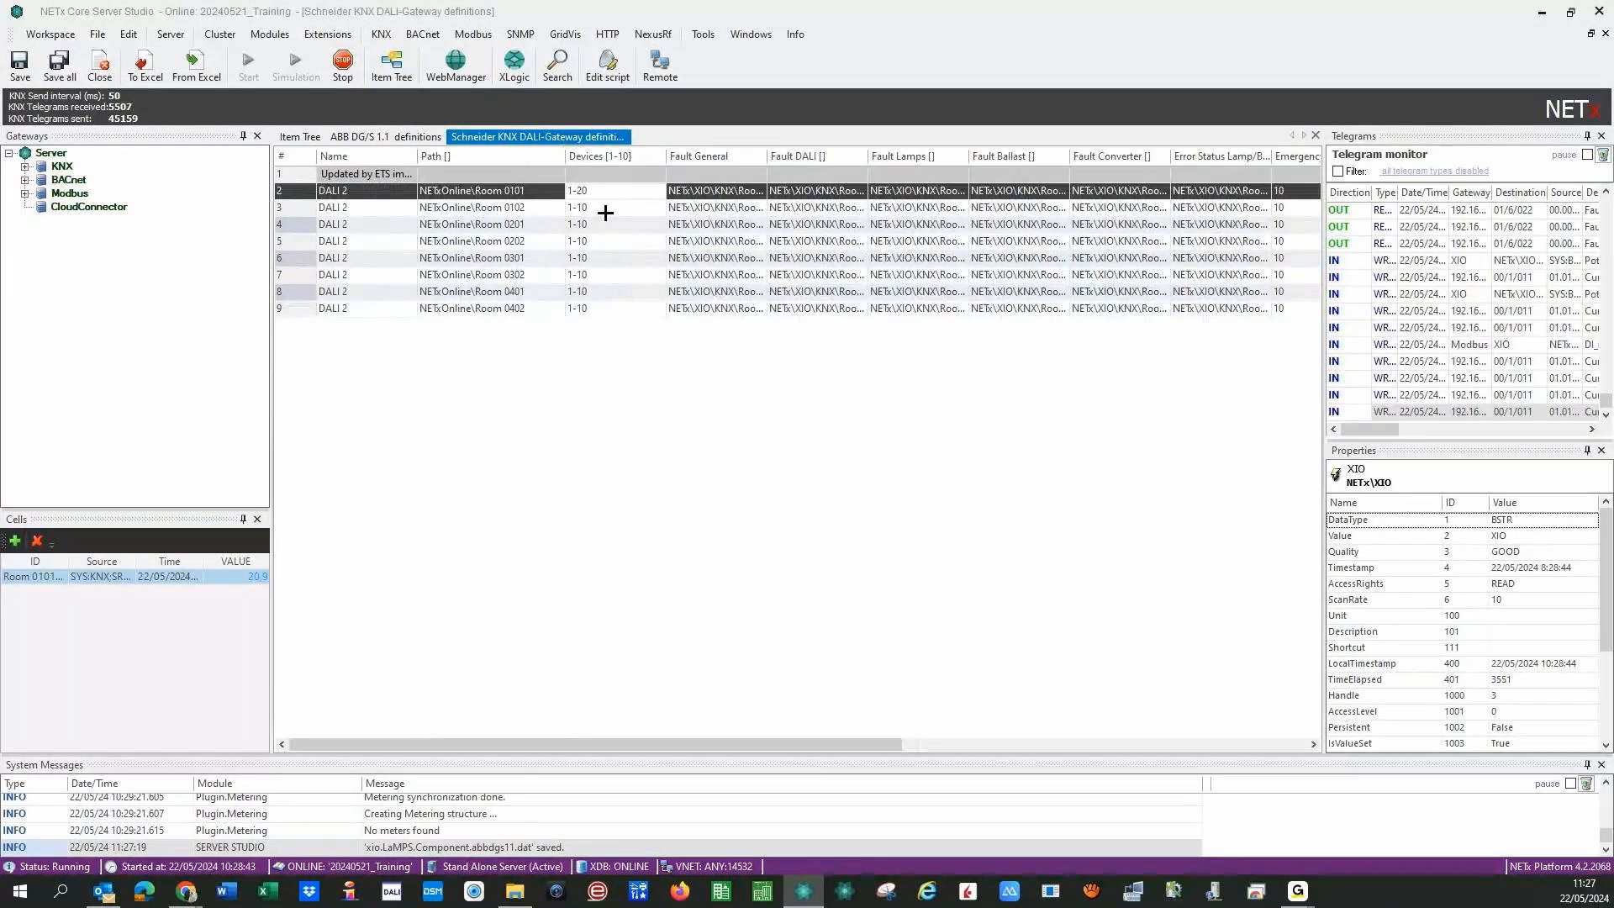
pyautogui.click(606, 213)
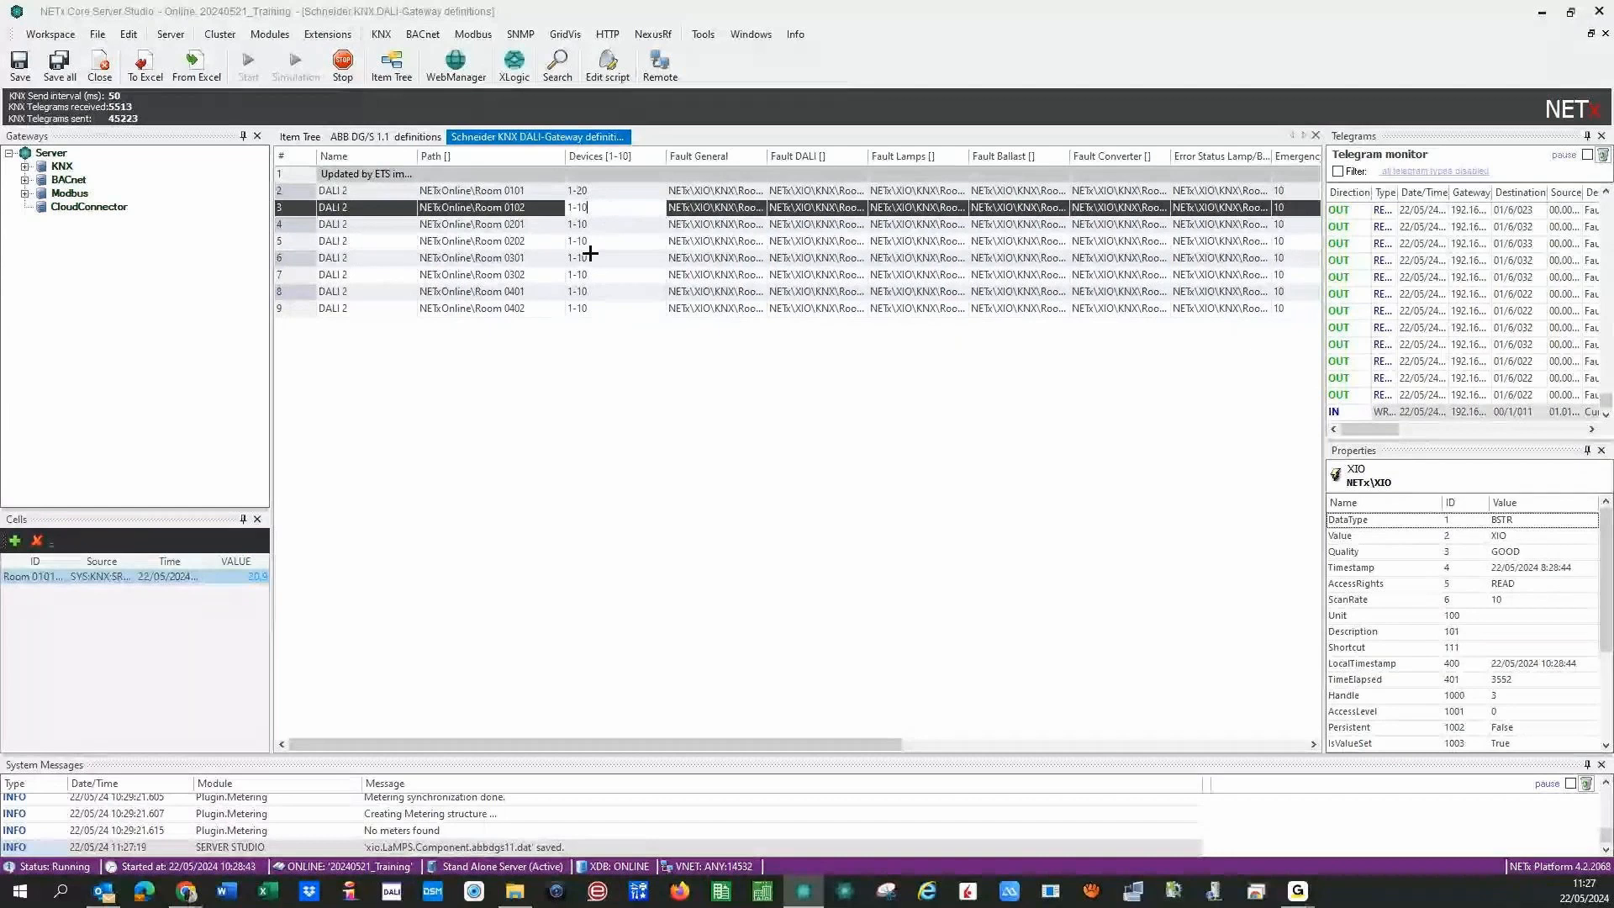
# - Strip 'NETxOnline\' from the paths in rows 2–5, leaving Room 0101 through Room 0202
pyautogui.click(477, 192)
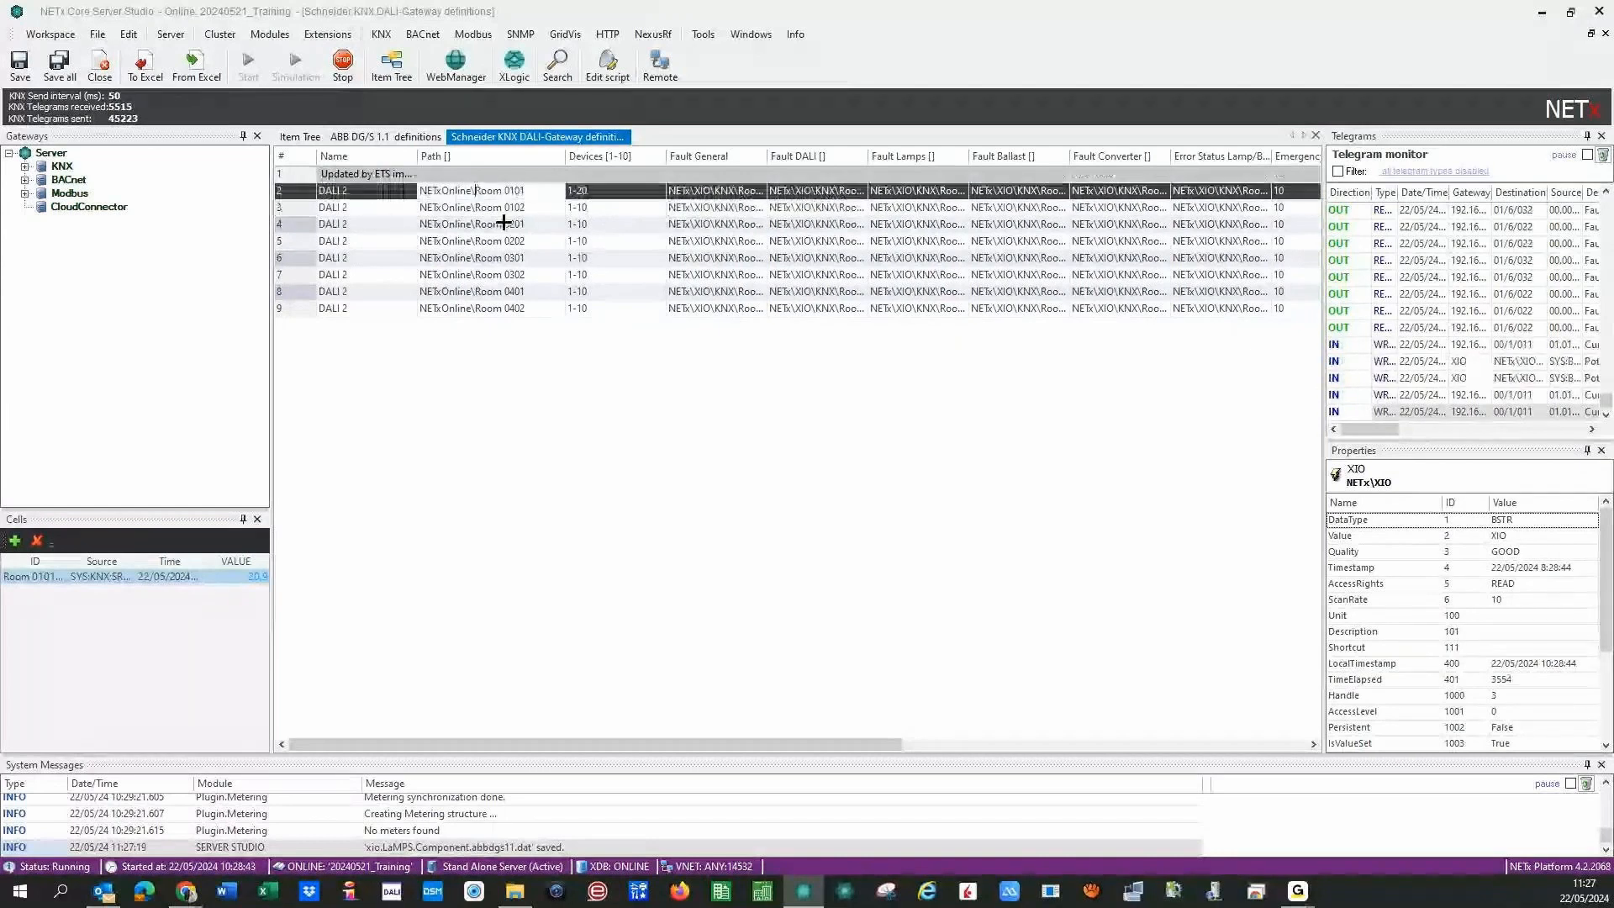
pyautogui.press('BackSpace')
pyautogui.press('BackSpace')
pyautogui.press('BackSpace')
pyautogui.press('BackSpace')
pyautogui.press('BackSpace')
pyautogui.press('BackSpace')
pyautogui.press('BackSpace')
pyautogui.press('BackSpace')
pyautogui.press('BackSpace')
pyautogui.press('BackSpace')
pyautogui.press('BackSpace')
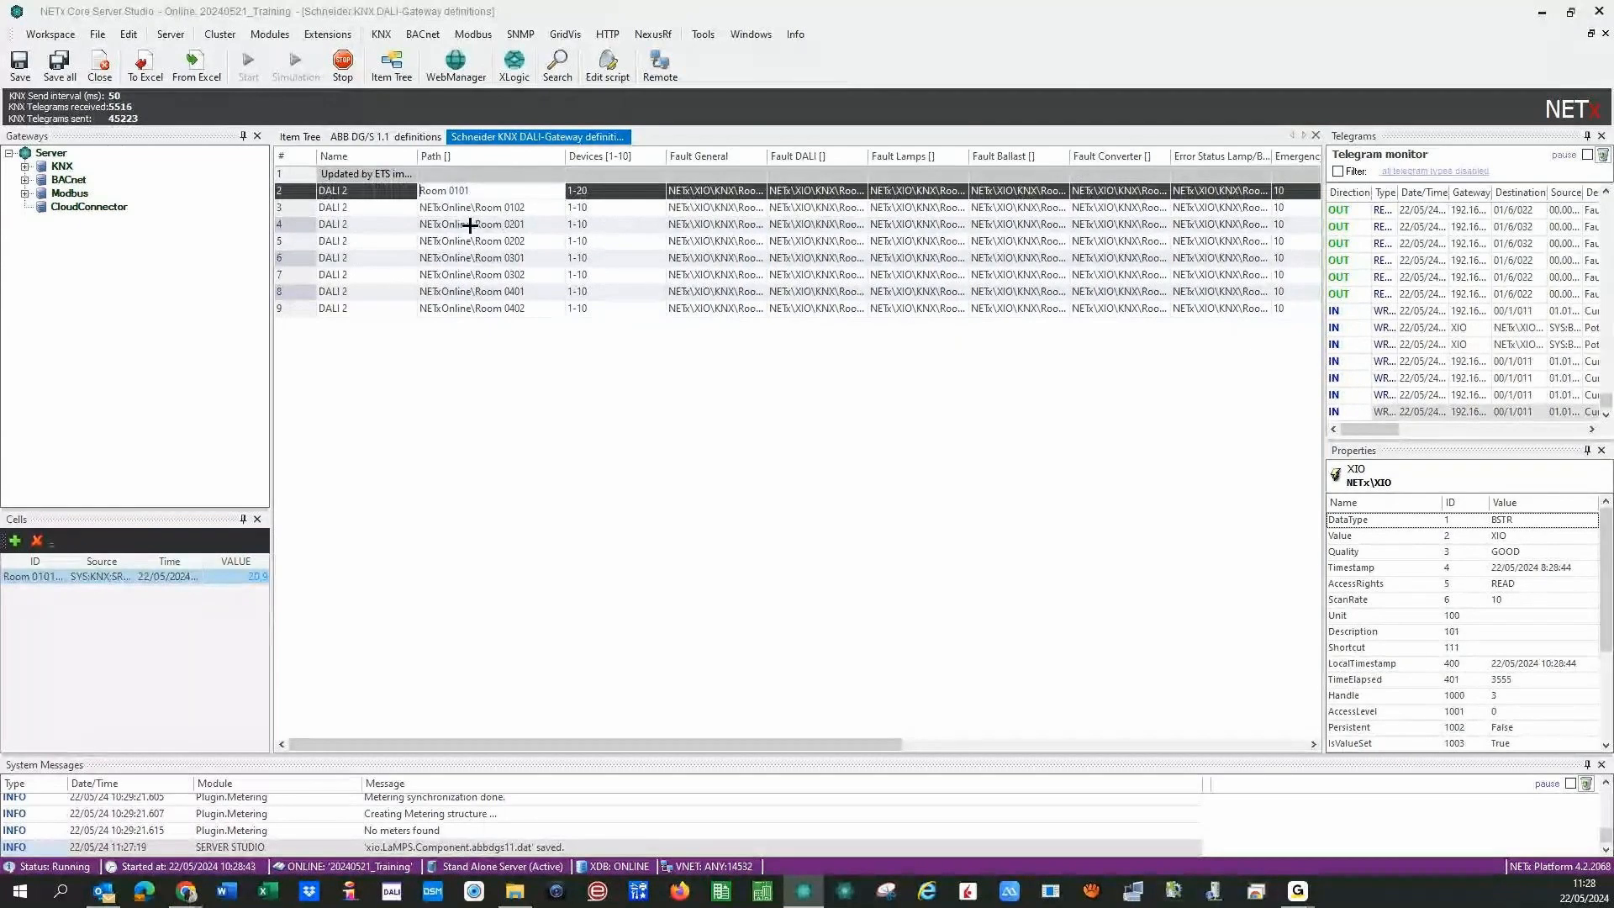
pyautogui.click(471, 207)
pyautogui.press('BackSpace')
pyautogui.press('BackSpace')
pyautogui.press('BackSpace')
pyautogui.press('BackSpace')
pyautogui.press('BackSpace')
pyautogui.press('BackSpace')
pyautogui.press('BackSpace')
pyautogui.press('BackSpace')
pyautogui.press('BackSpace')
pyautogui.press('BackSpace')
pyautogui.press('BackSpace')
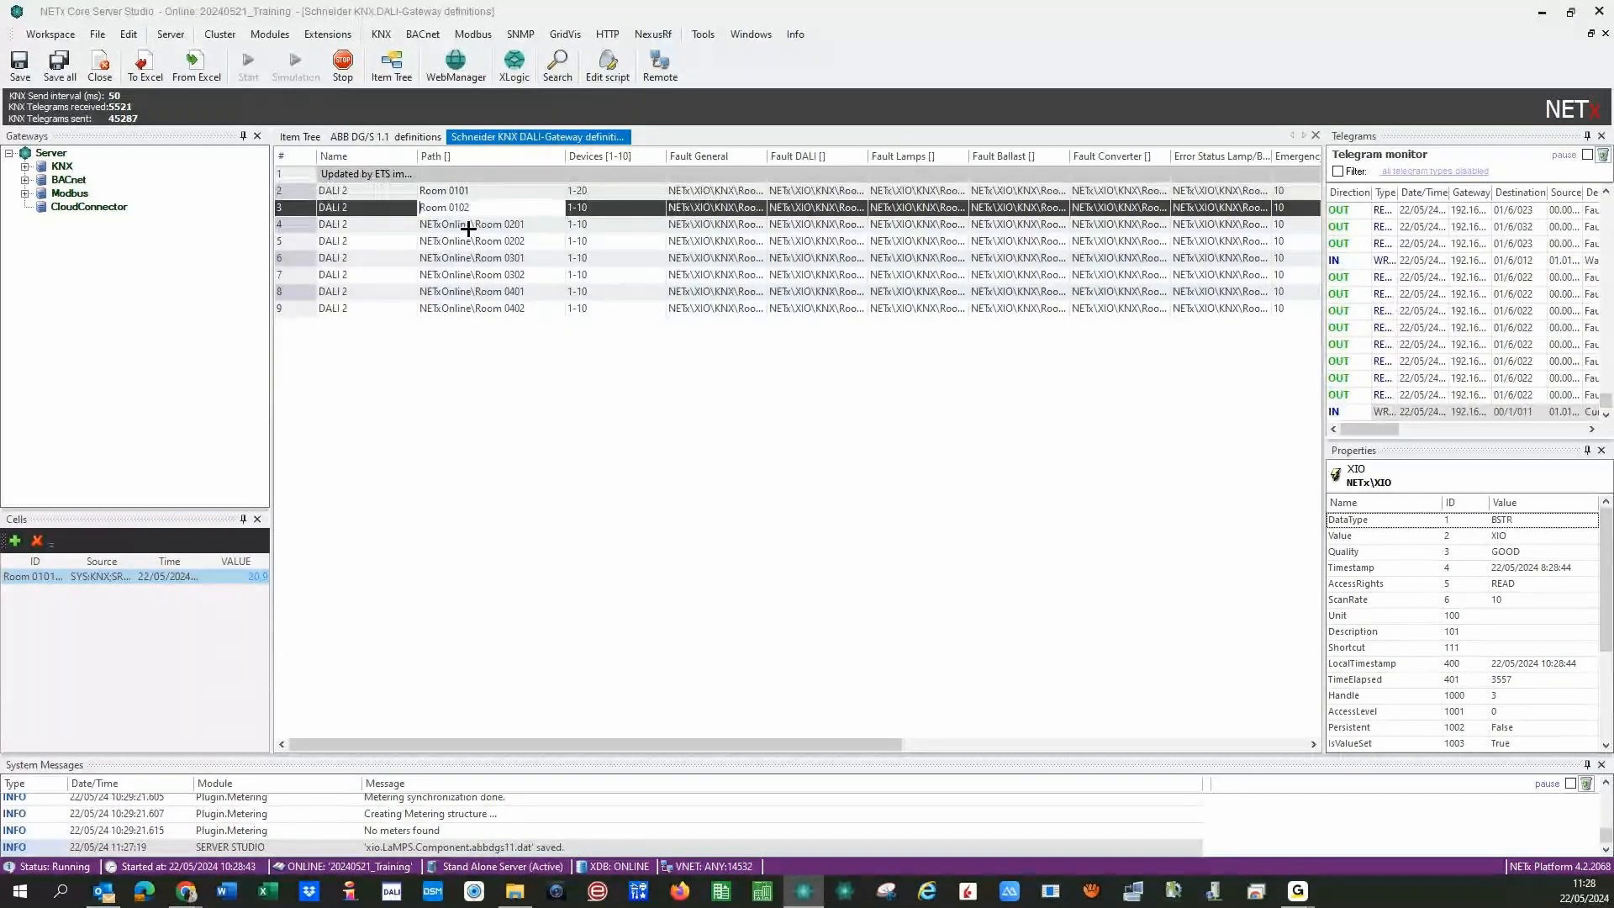
pyautogui.click(468, 226)
pyautogui.press('BackSpace')
pyautogui.press('BackSpace')
pyautogui.press('BackSpace')
pyautogui.press('BackSpace')
pyautogui.press('BackSpace')
pyautogui.press('BackSpace')
pyautogui.press('BackSpace')
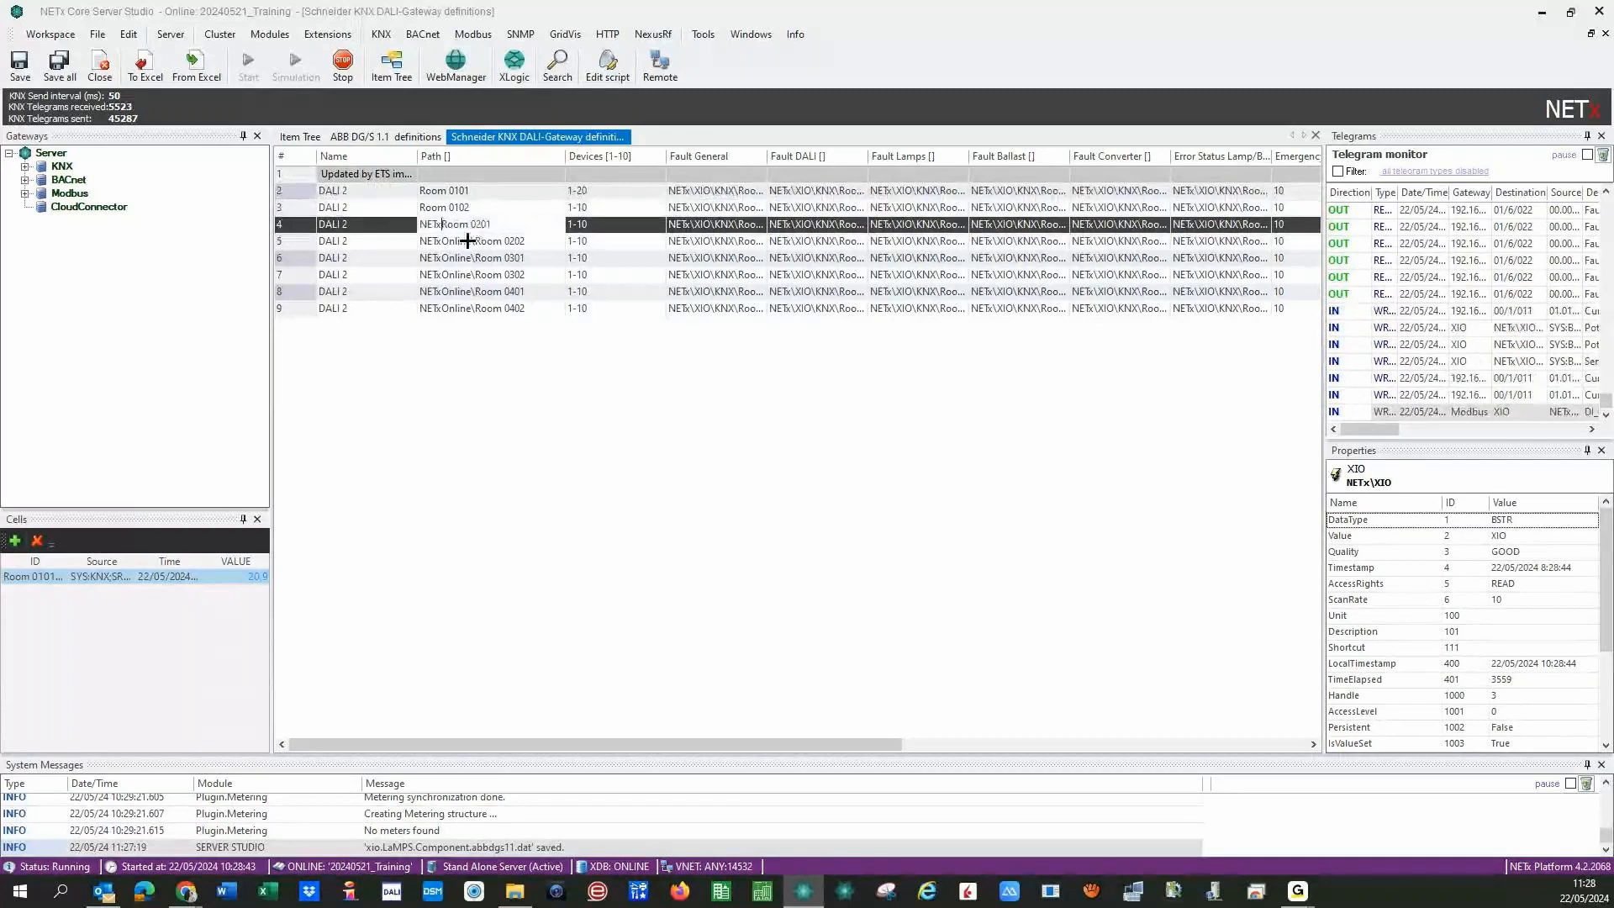
pyautogui.press('BackSpace')
pyautogui.press('BackSpace')
pyautogui.press('BackSpace')
pyautogui.press('BackSpace')
pyautogui.click(469, 242)
pyautogui.press('BackSpace')
pyautogui.press('BackSpace')
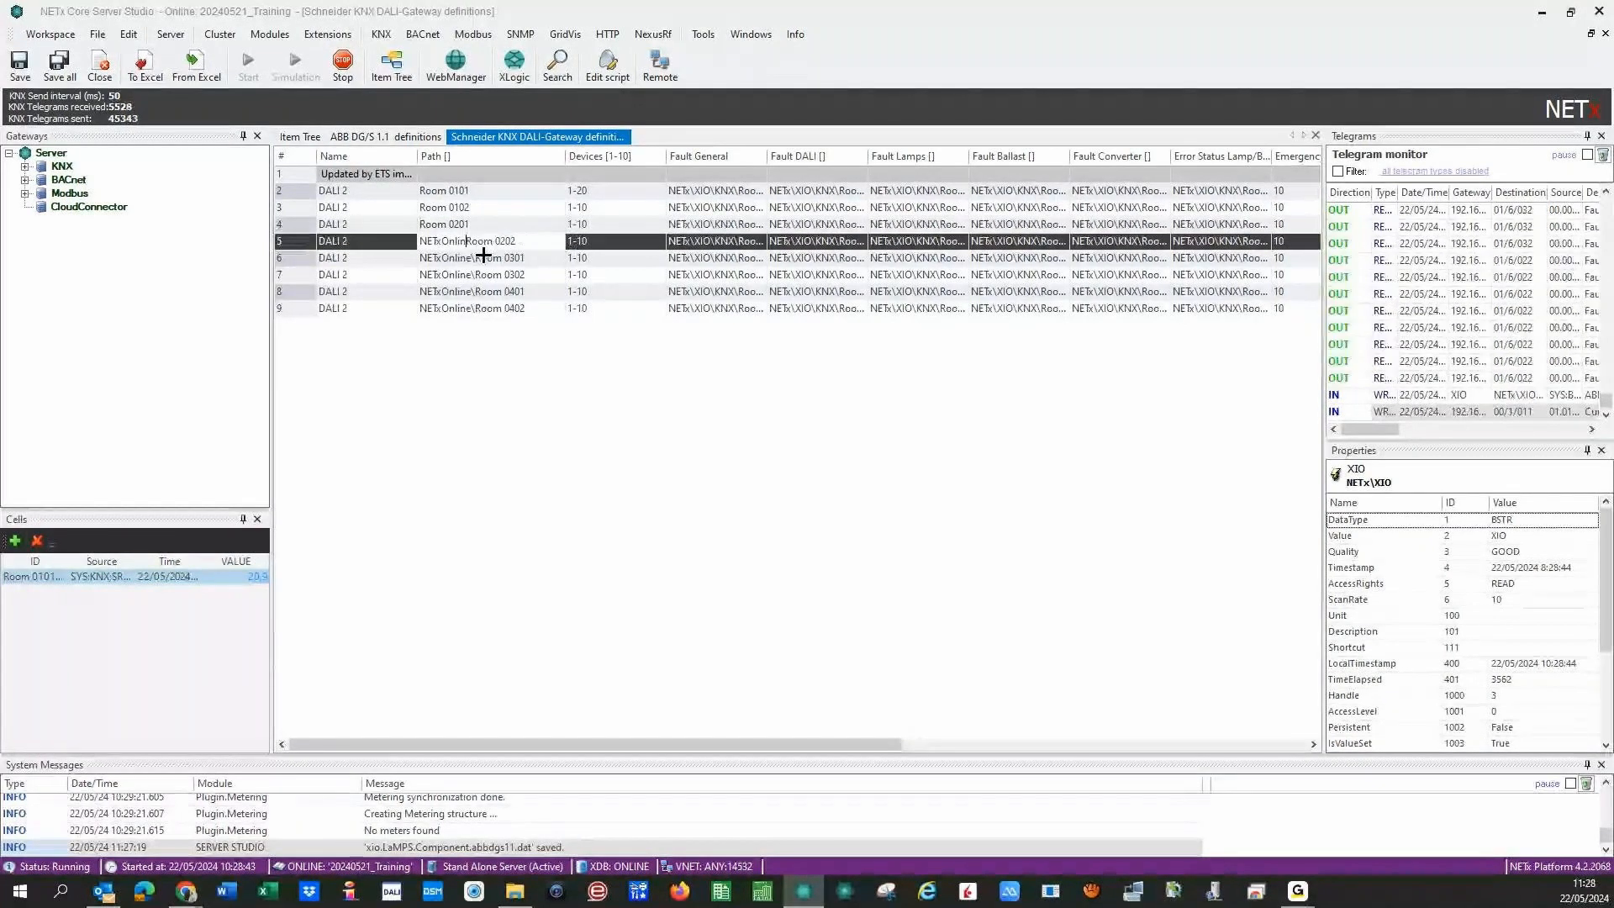
pyautogui.press('BackSpace')
pyautogui.press('BackSpace')
pyautogui.press('BackSpace')
pyautogui.press('BackSpace')
pyautogui.press('BackSpace')
pyautogui.press('BackSpace')
pyautogui.press('BackSpace')
pyautogui.press('BackSpace')
pyautogui.press('BackSpace')
# - Trim rows 6–9 paths through Room 0402, then save all and dismiss the reinitialize prompt
pyautogui.click(485, 258)
pyautogui.press('BackSpace')
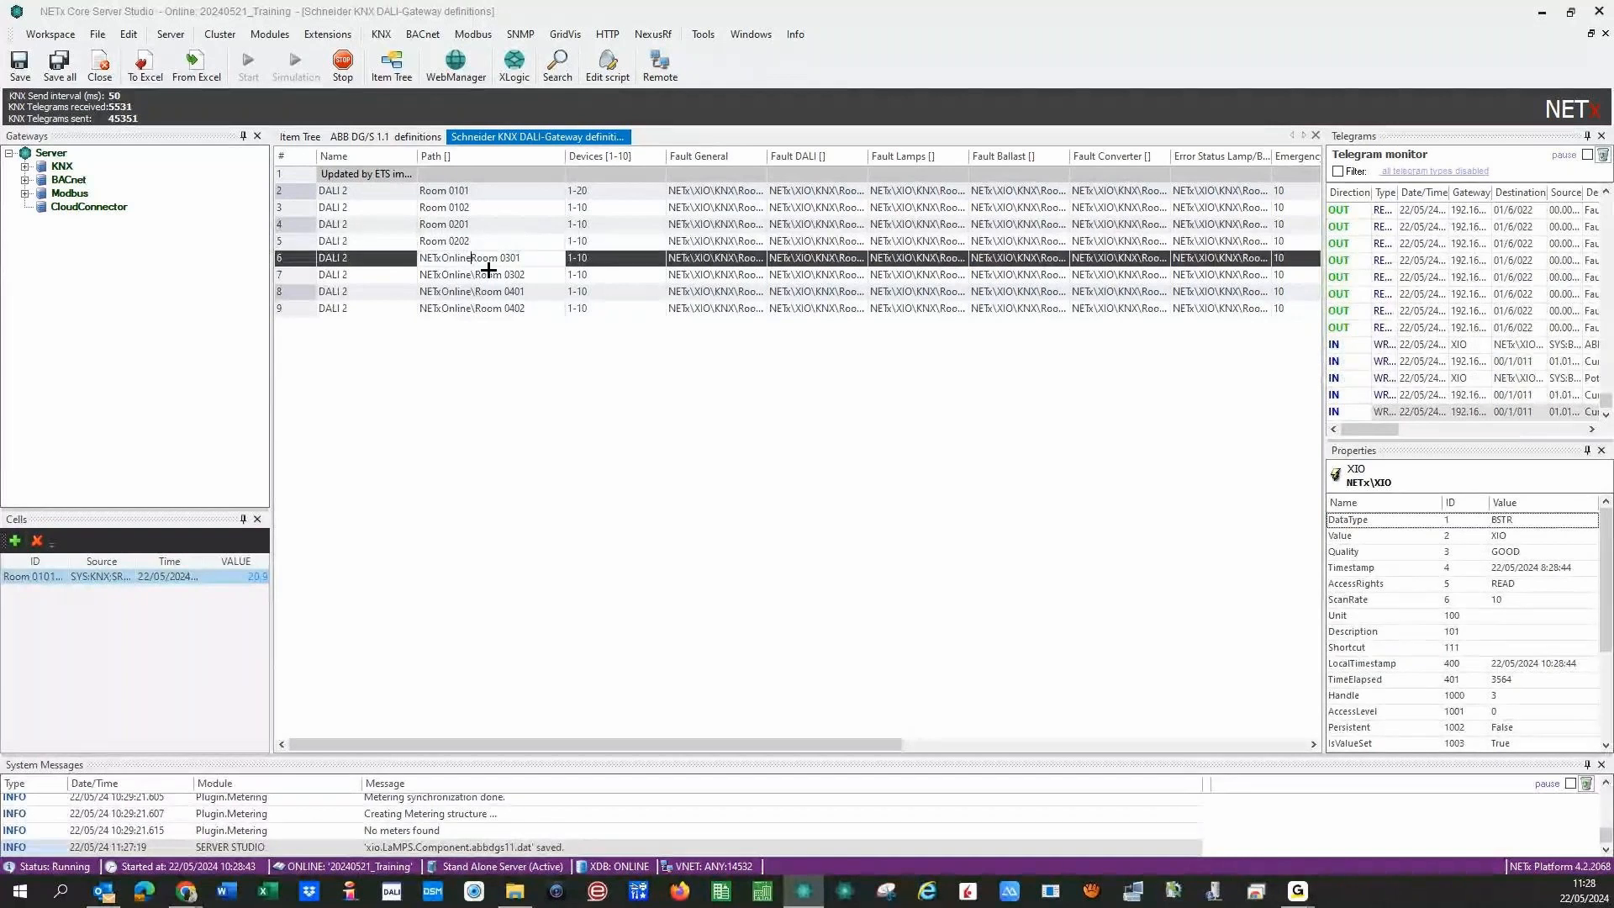
pyautogui.press('BackSpace')
pyautogui.press('BackSpace')
pyautogui.press('BackSpace')
pyautogui.press('BackSpace')
pyautogui.press('BackSpace')
pyautogui.press('BackSpace')
pyautogui.press('BackSpace')
pyautogui.press('BackSpace')
pyautogui.press('BackSpace')
pyautogui.press('BackSpace')
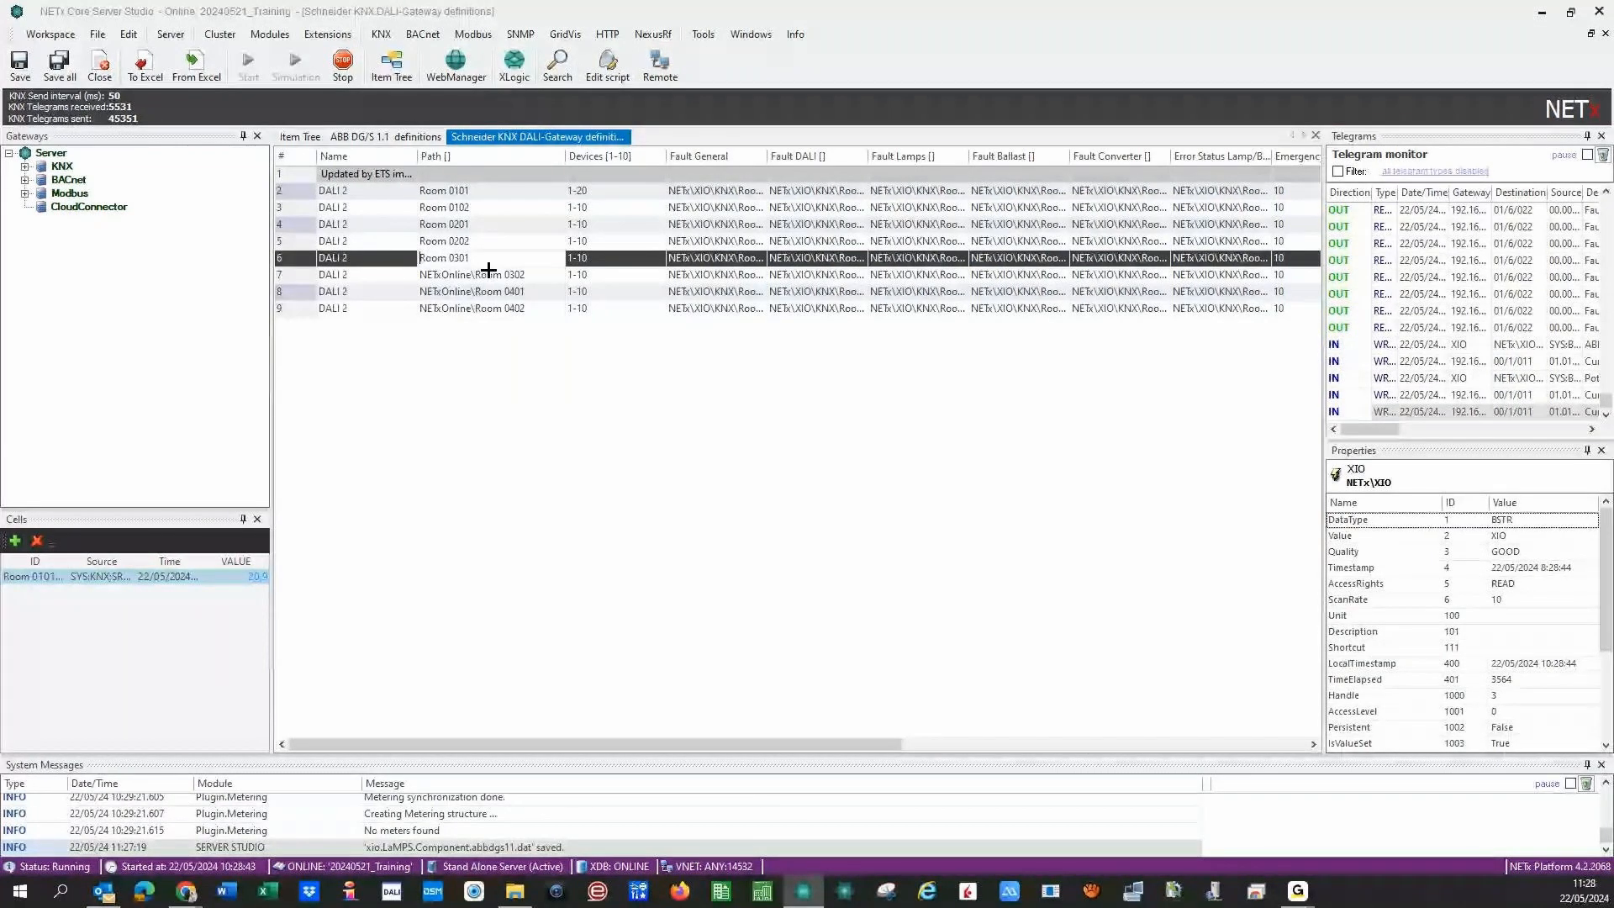
pyautogui.click(485, 275)
pyautogui.press('BackSpace')
pyautogui.press('BackSpace')
pyautogui.press('BackSpace')
pyautogui.press('BackSpace')
pyautogui.press('BackSpace')
pyautogui.press('BackSpace')
pyautogui.press('BackSpace')
pyautogui.press('BackSpace')
pyautogui.press('BackSpace')
pyautogui.press('BackSpace')
pyautogui.press('BackSpace')
pyautogui.click(483, 291)
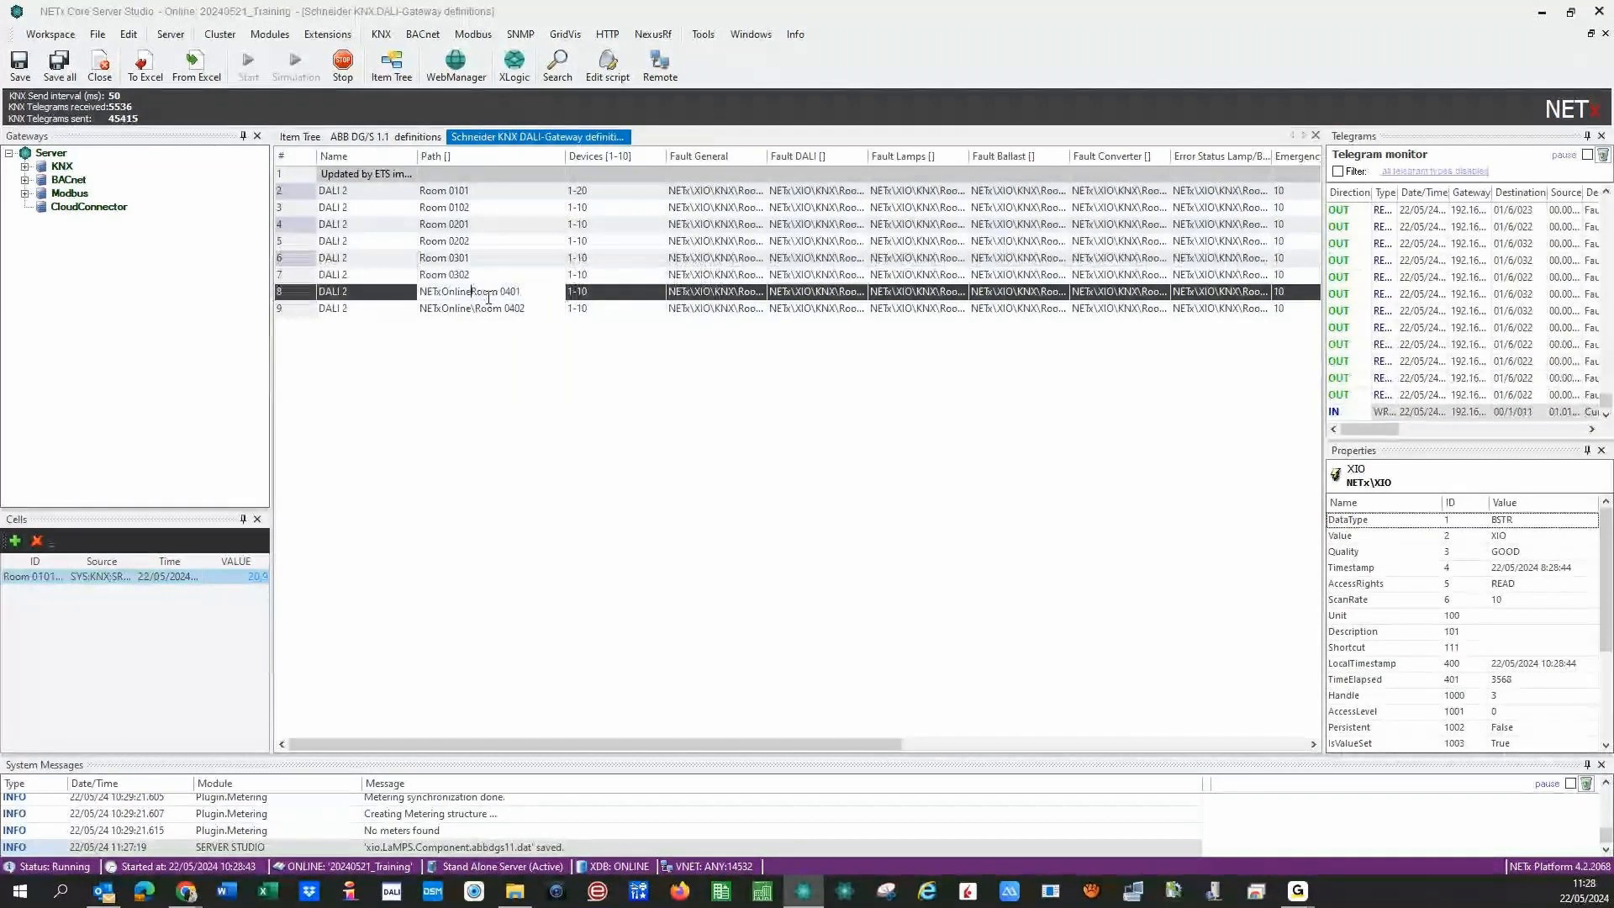
pyautogui.press('BackSpace')
pyautogui.press('BackSpace')
pyautogui.press('BackSpace')
pyautogui.press('BackSpace')
pyautogui.press('BackSpace')
pyautogui.press('BackSpace')
pyautogui.press('BackSpace')
pyautogui.press('BackSpace')
pyautogui.press('BackSpace')
pyautogui.press('BackSpace')
pyautogui.press('BackSpace')
pyautogui.click(477, 308)
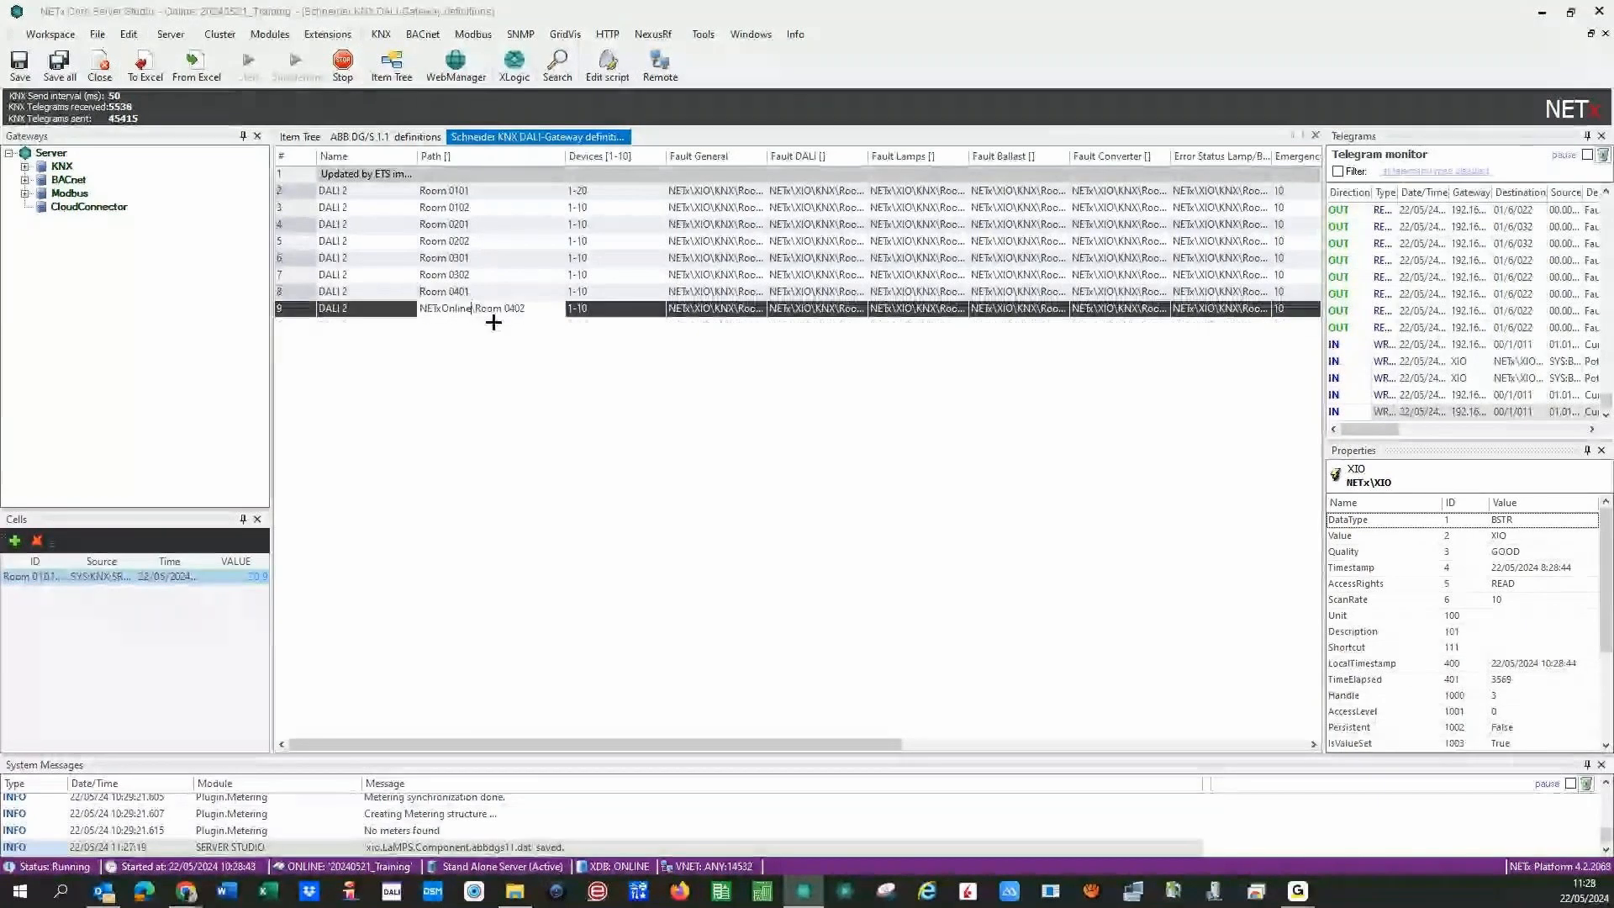
pyautogui.press('BackSpace')
pyautogui.press('BackSpace')
pyautogui.press('BackSpace')
pyautogui.press('BackSpace')
pyautogui.press('BackSpace')
pyautogui.press('BackSpace')
pyautogui.press('BackSpace')
pyautogui.press('BackSpace')
pyautogui.press('BackSpace')
pyautogui.press('BackSpace')
pyautogui.press('BackSpace')
pyautogui.click(423, 409)
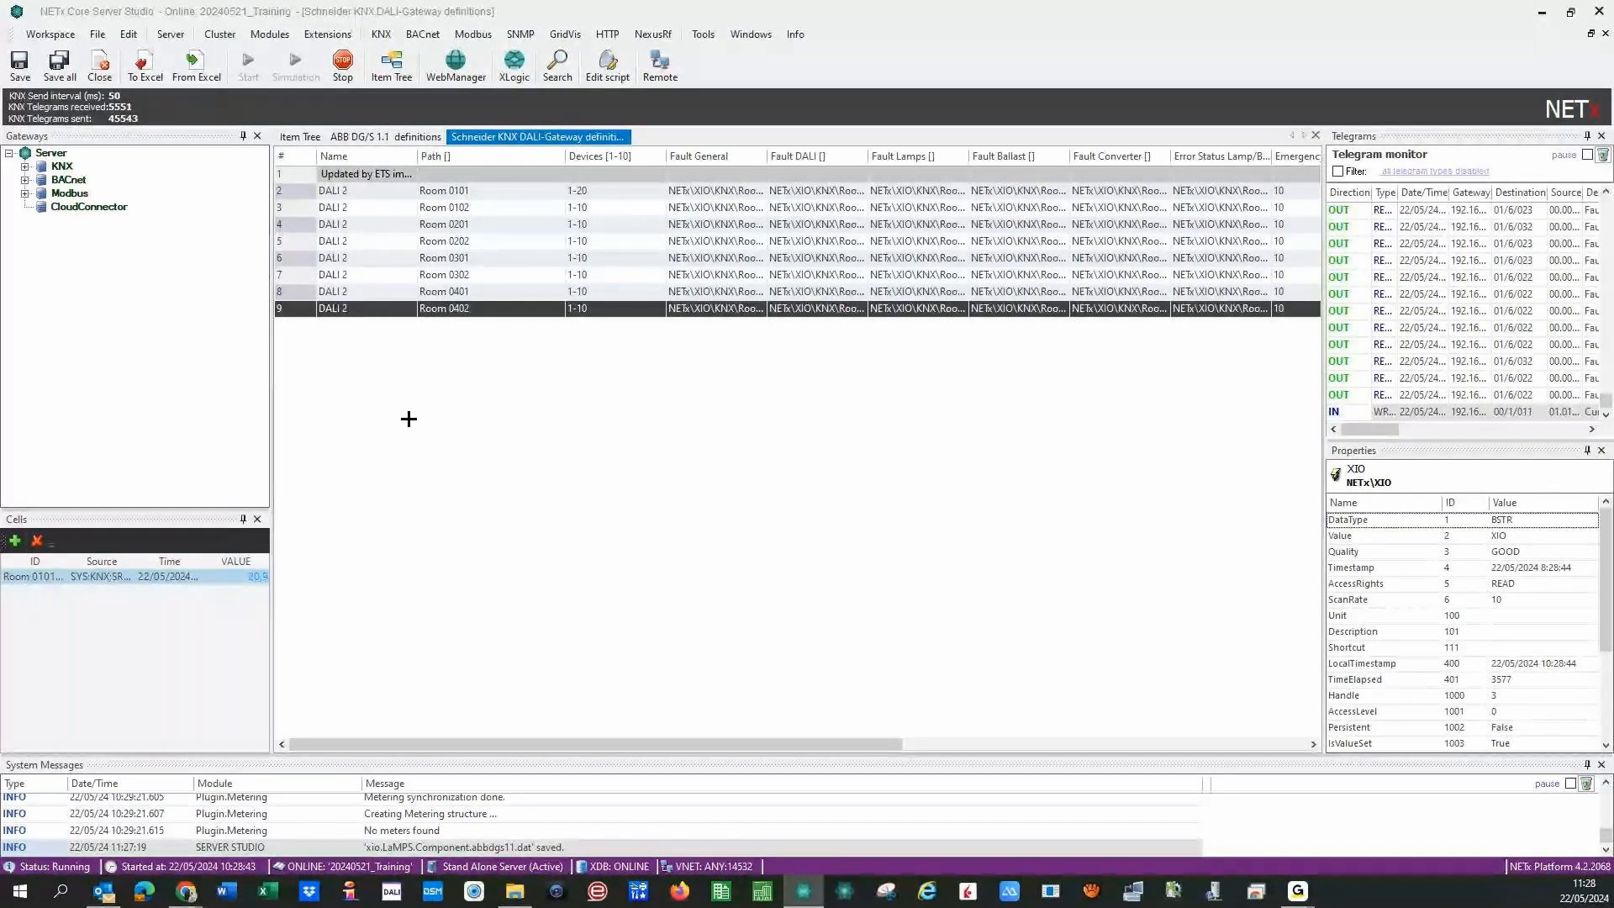
pyautogui.click(58, 62)
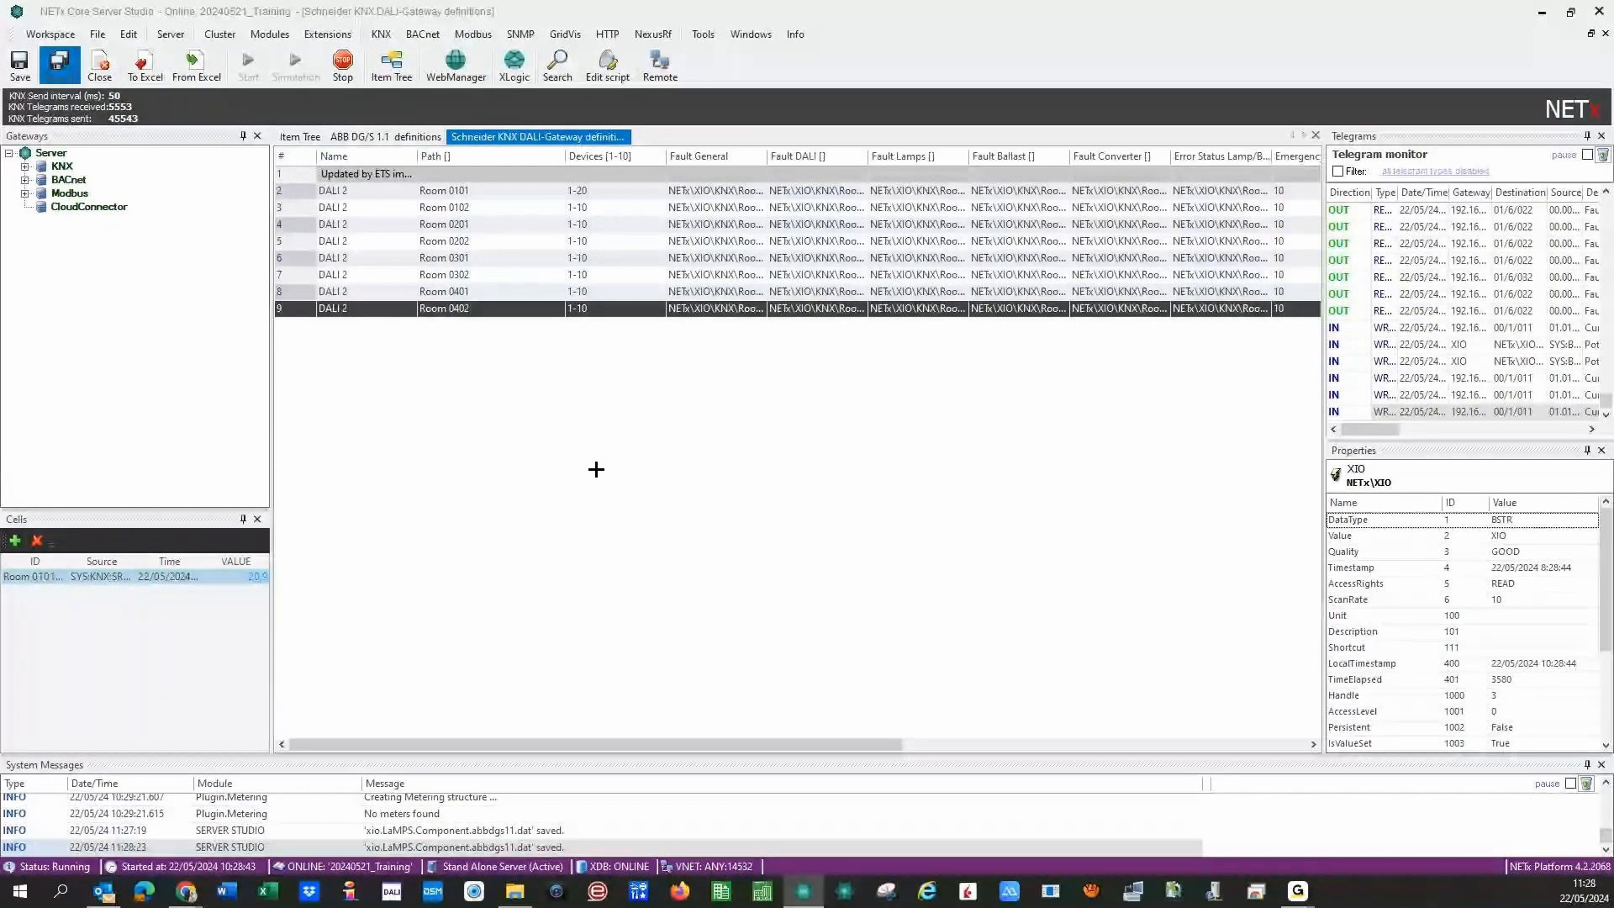
pyautogui.click(896, 501)
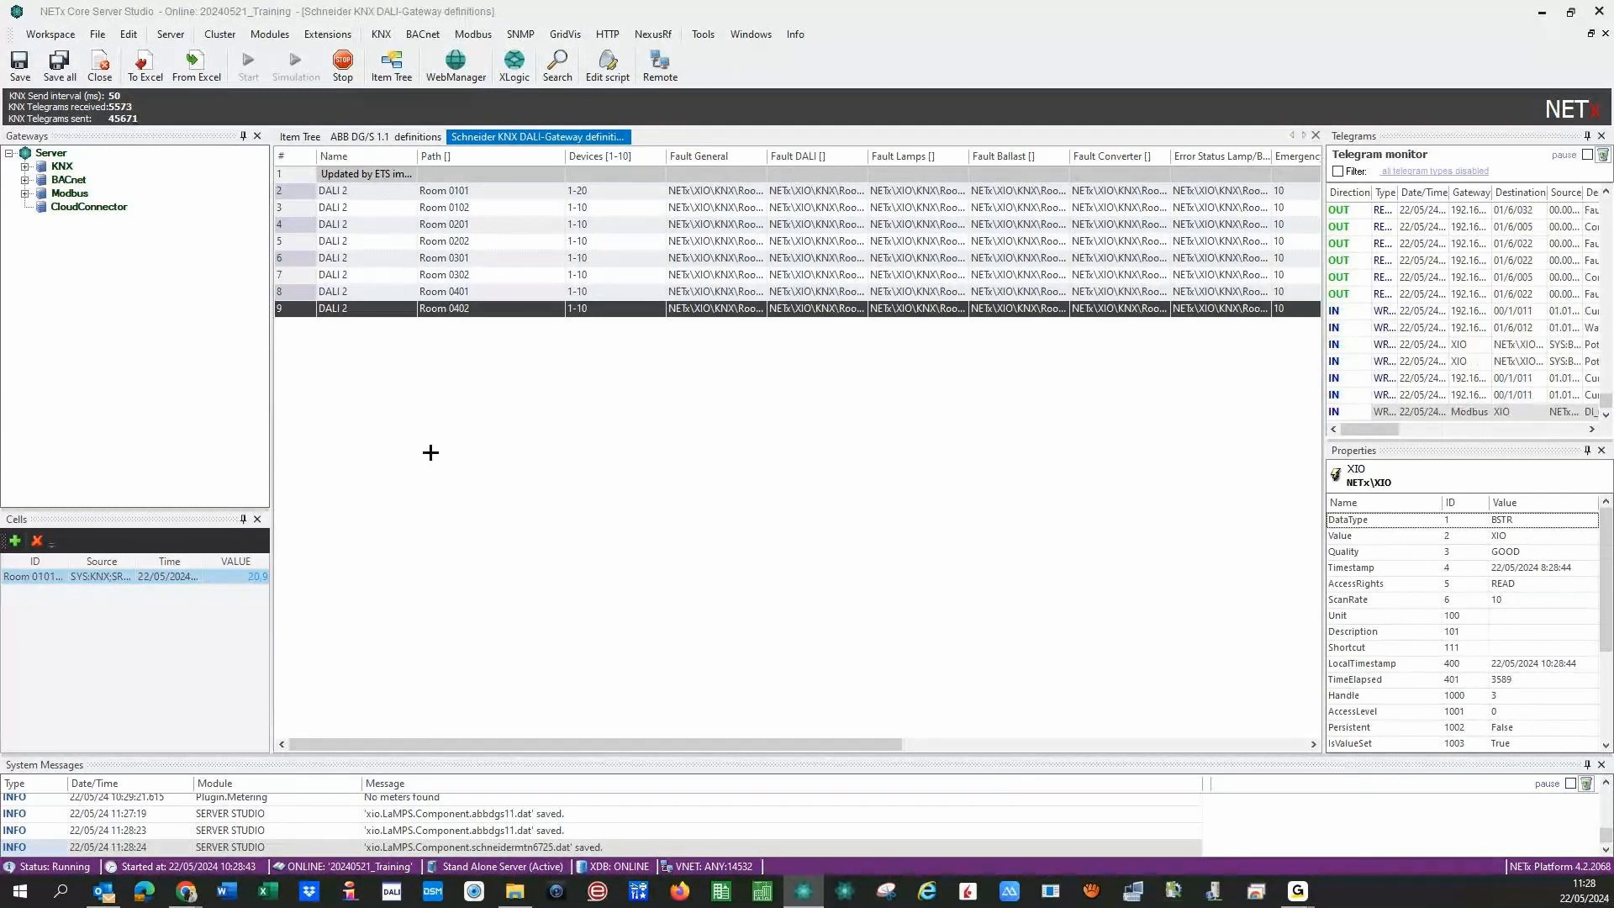
# - Open the ABB DG/S x.64.1.1 gateway definitions table from the server modules list
pyautogui.click(270, 34)
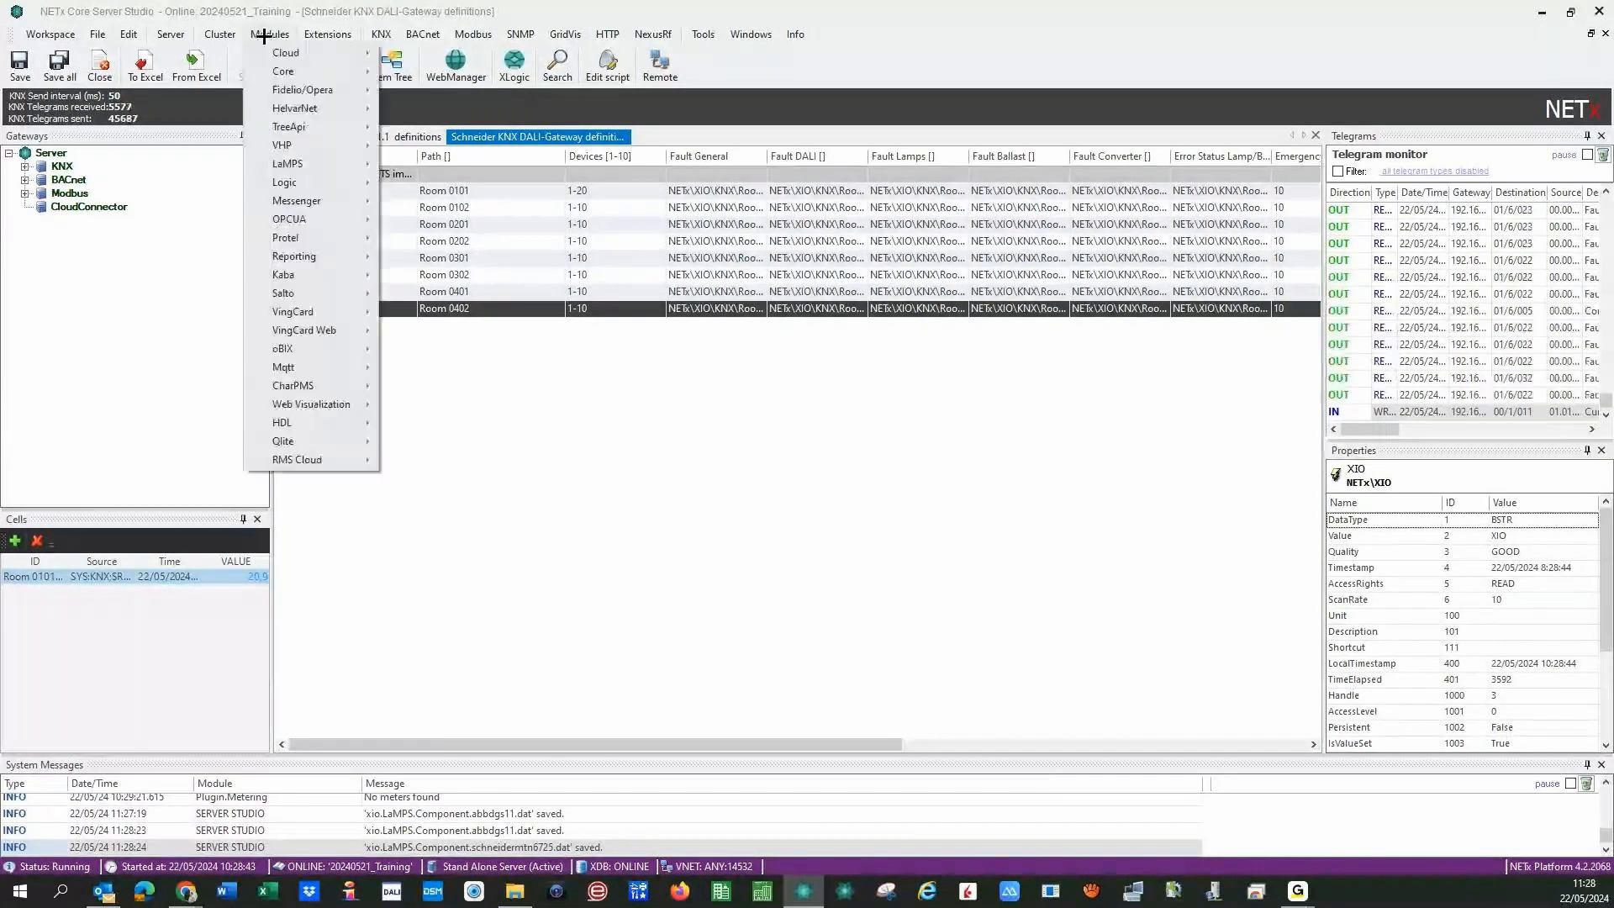
pyautogui.moveTo(284, 163)
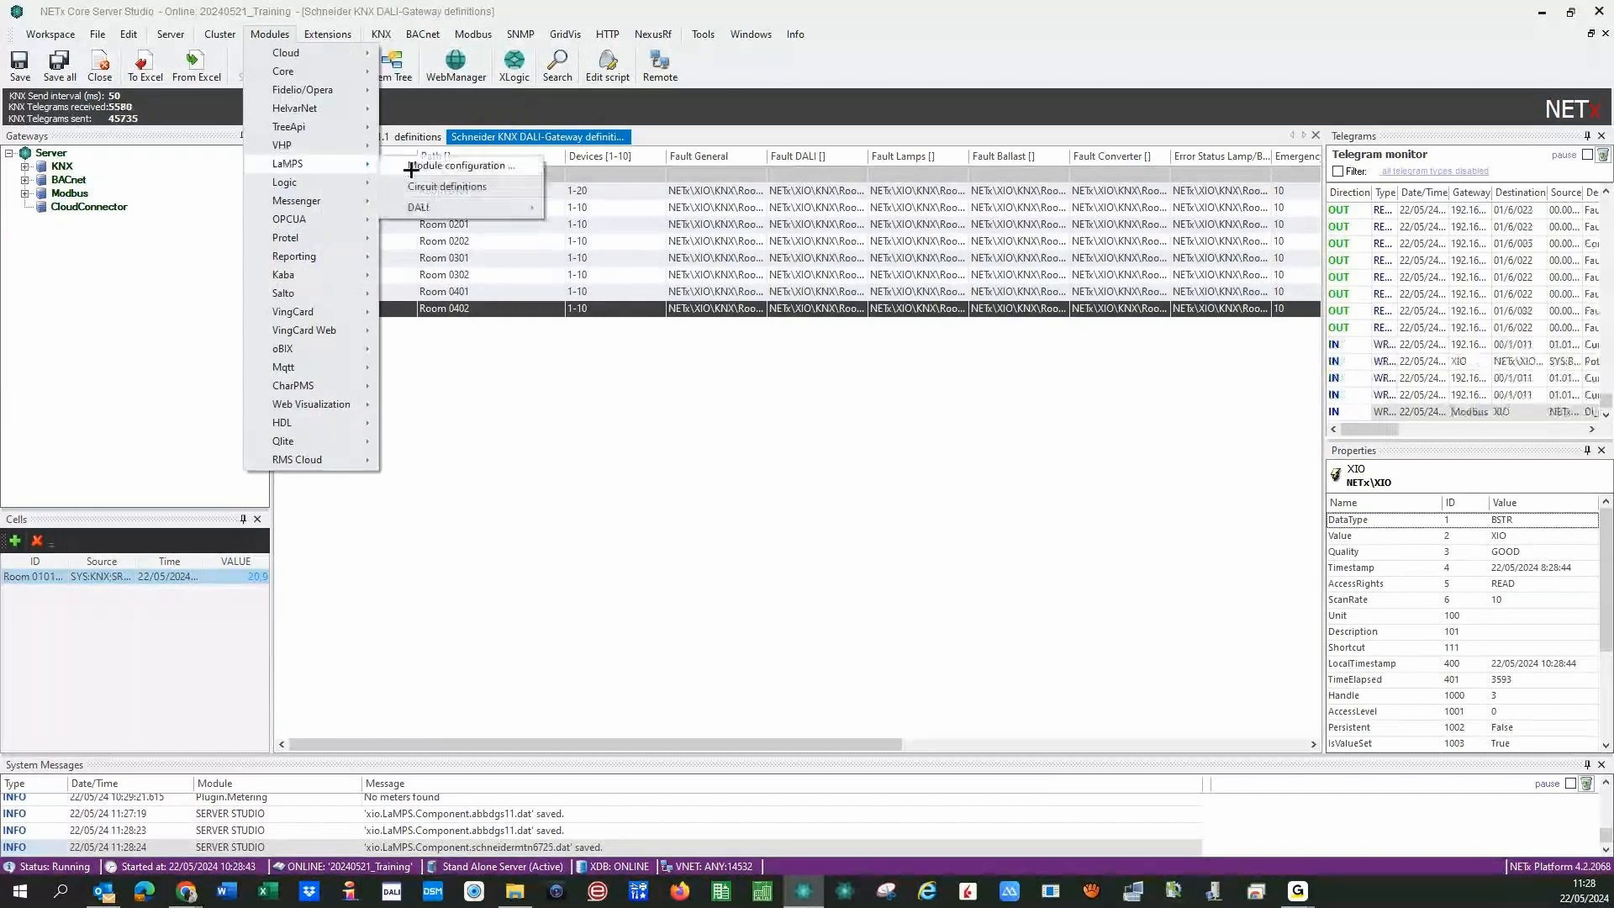
pyautogui.moveTo(437, 208)
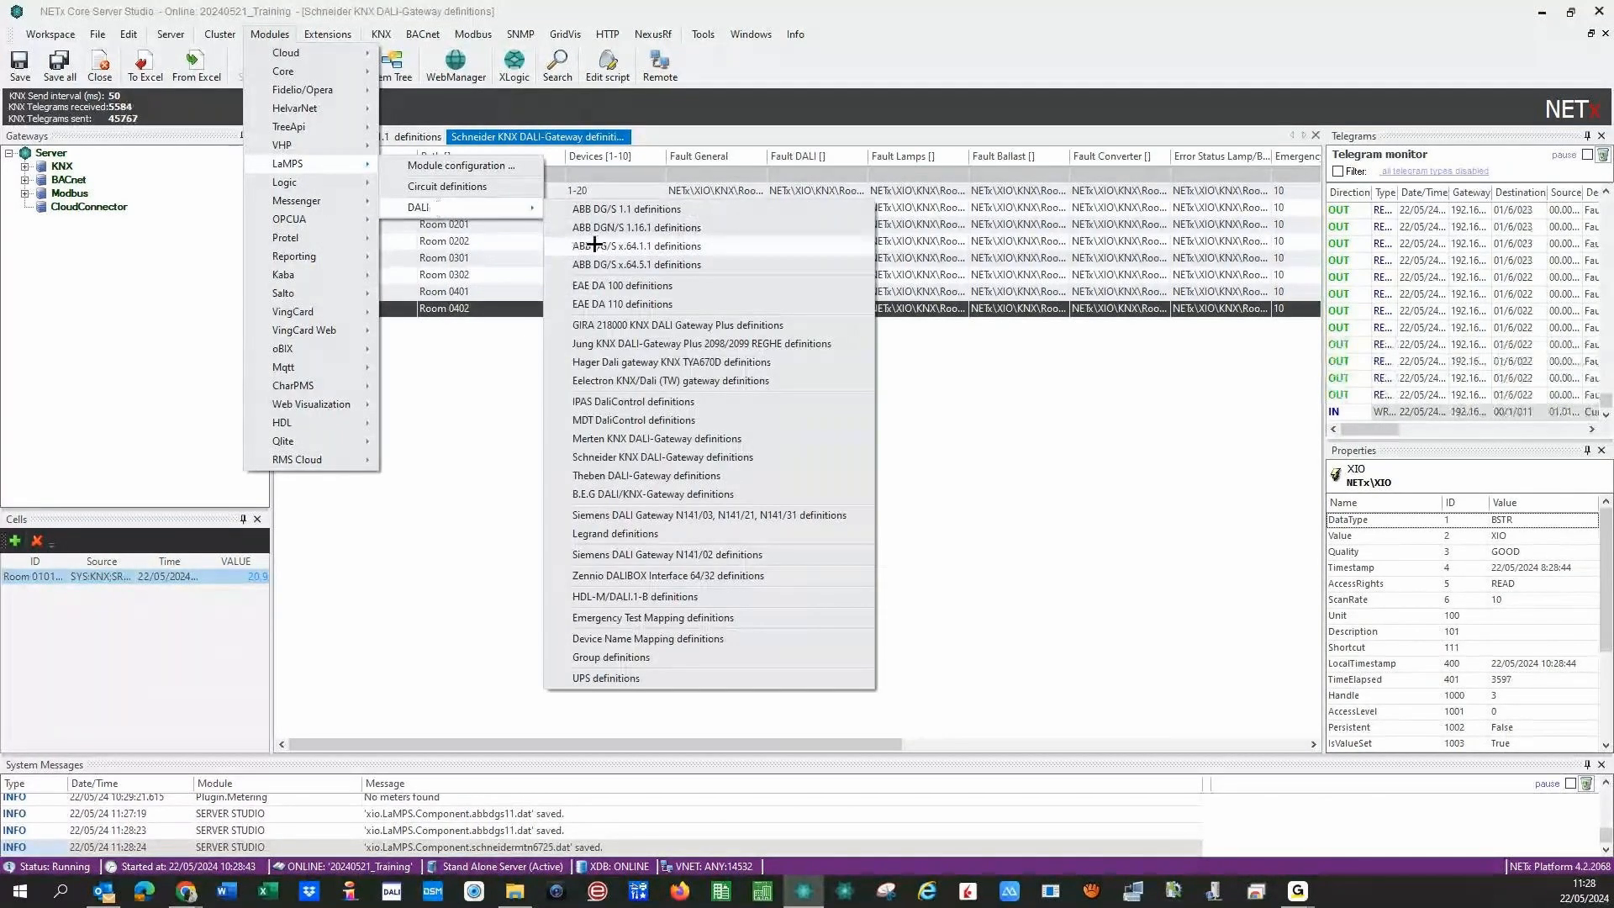
pyautogui.click(710, 245)
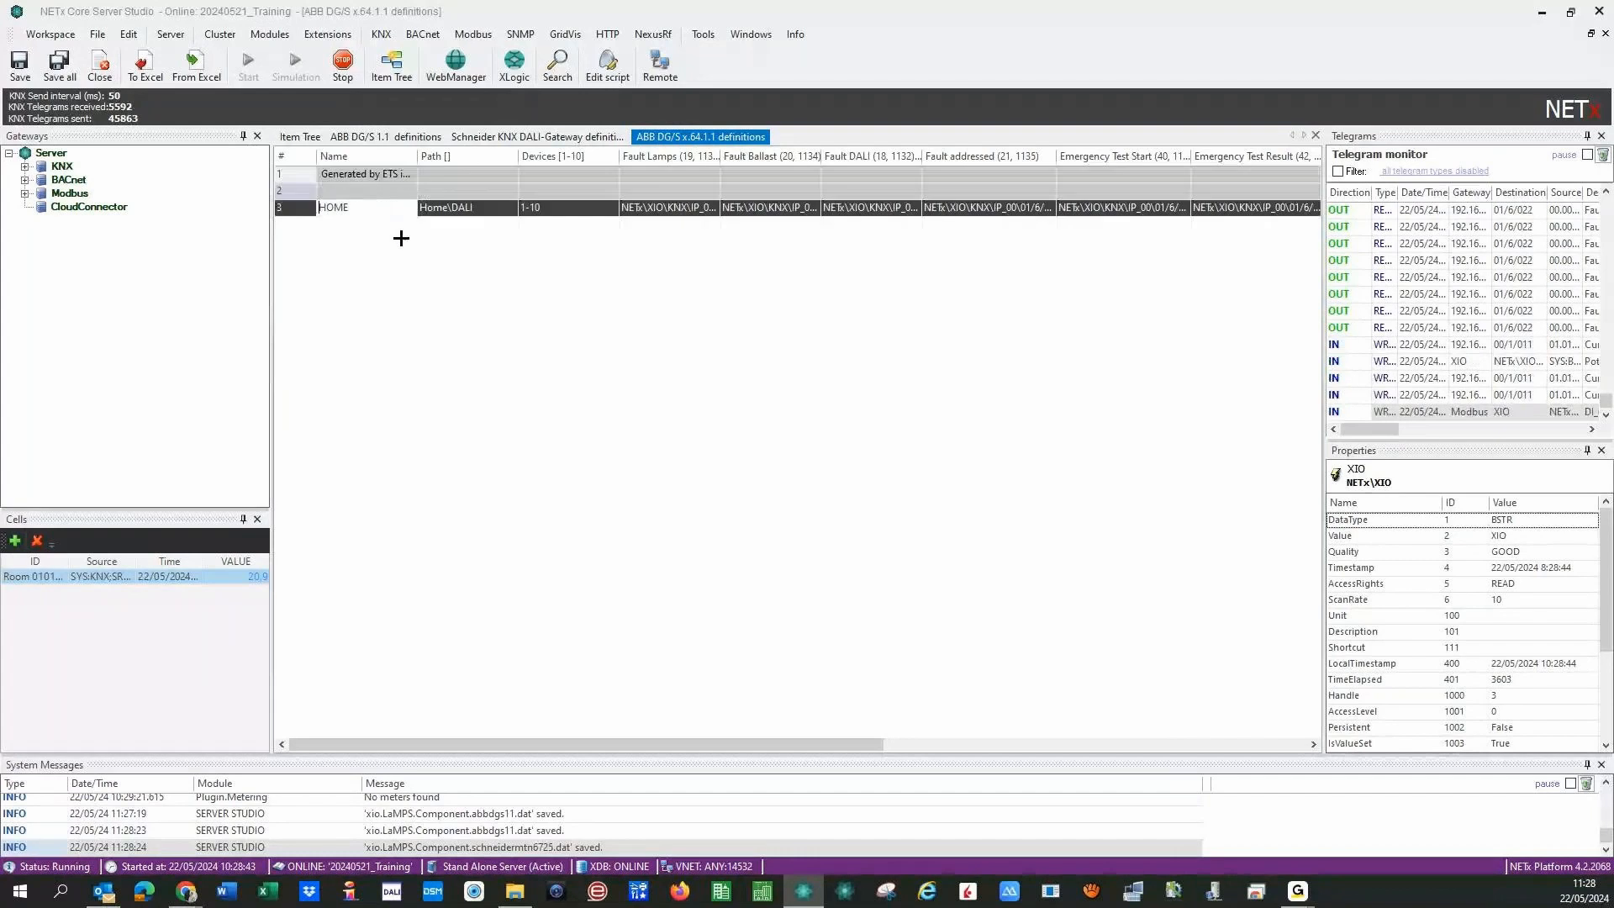
# - Shorten the HOME entry's path from Home\DALI to Home and rename it 'DALI Home'
pyautogui.click(495, 211)
pyautogui.press('BackSpace')
pyautogui.press('BackSpace')
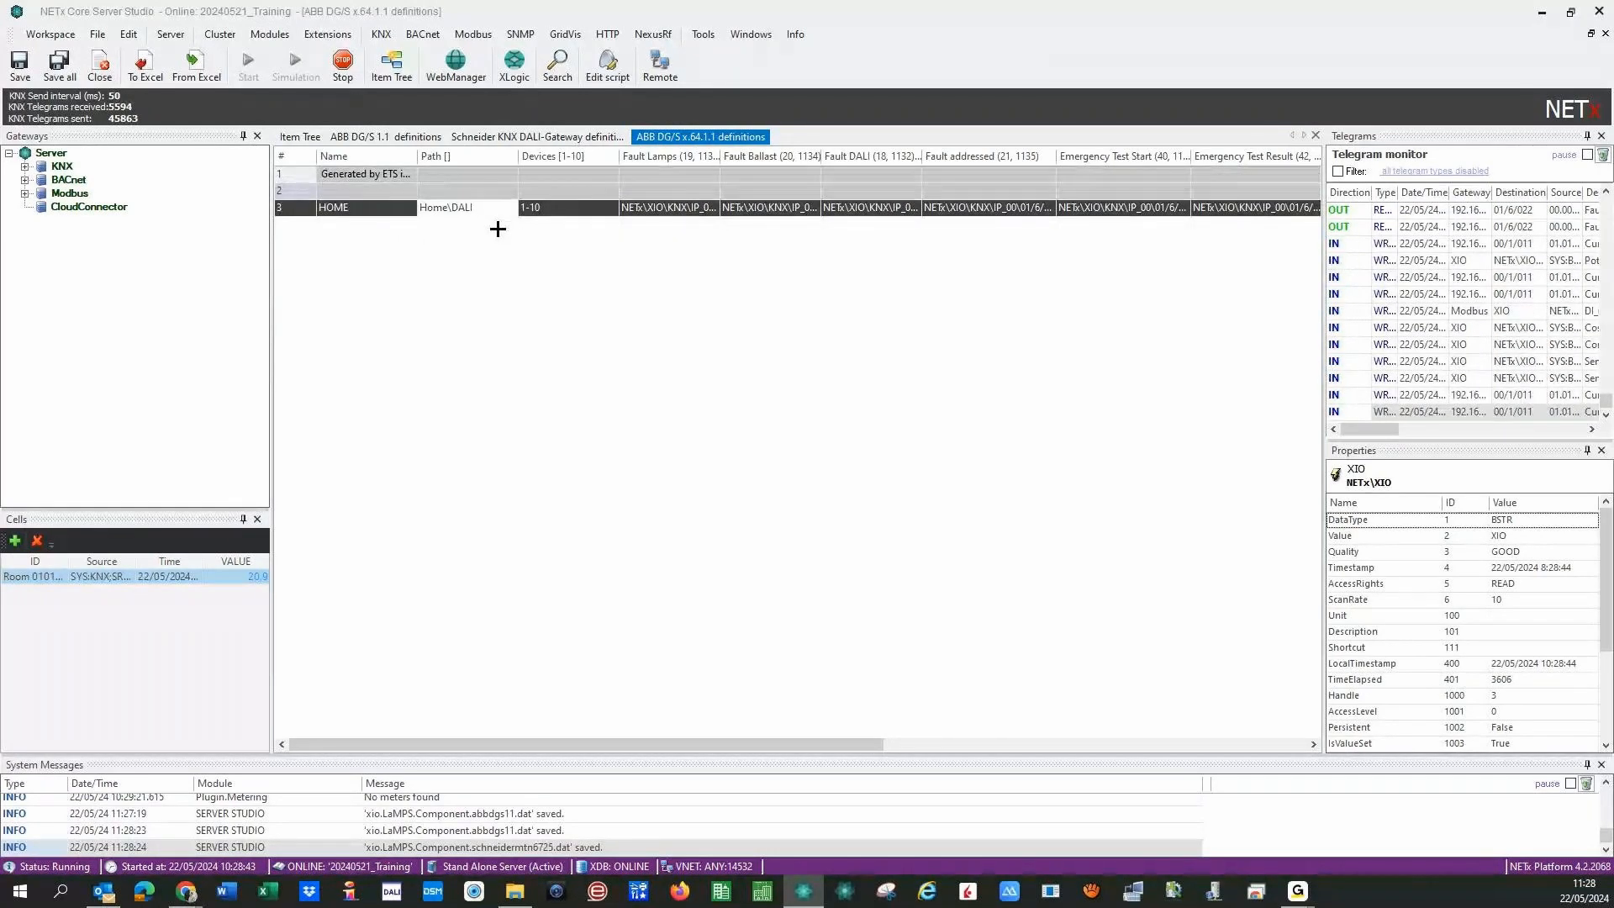
pyautogui.press('BackSpace')
pyautogui.press('BackSpace')
pyautogui.press('BackSpace')
pyautogui.click(370, 208)
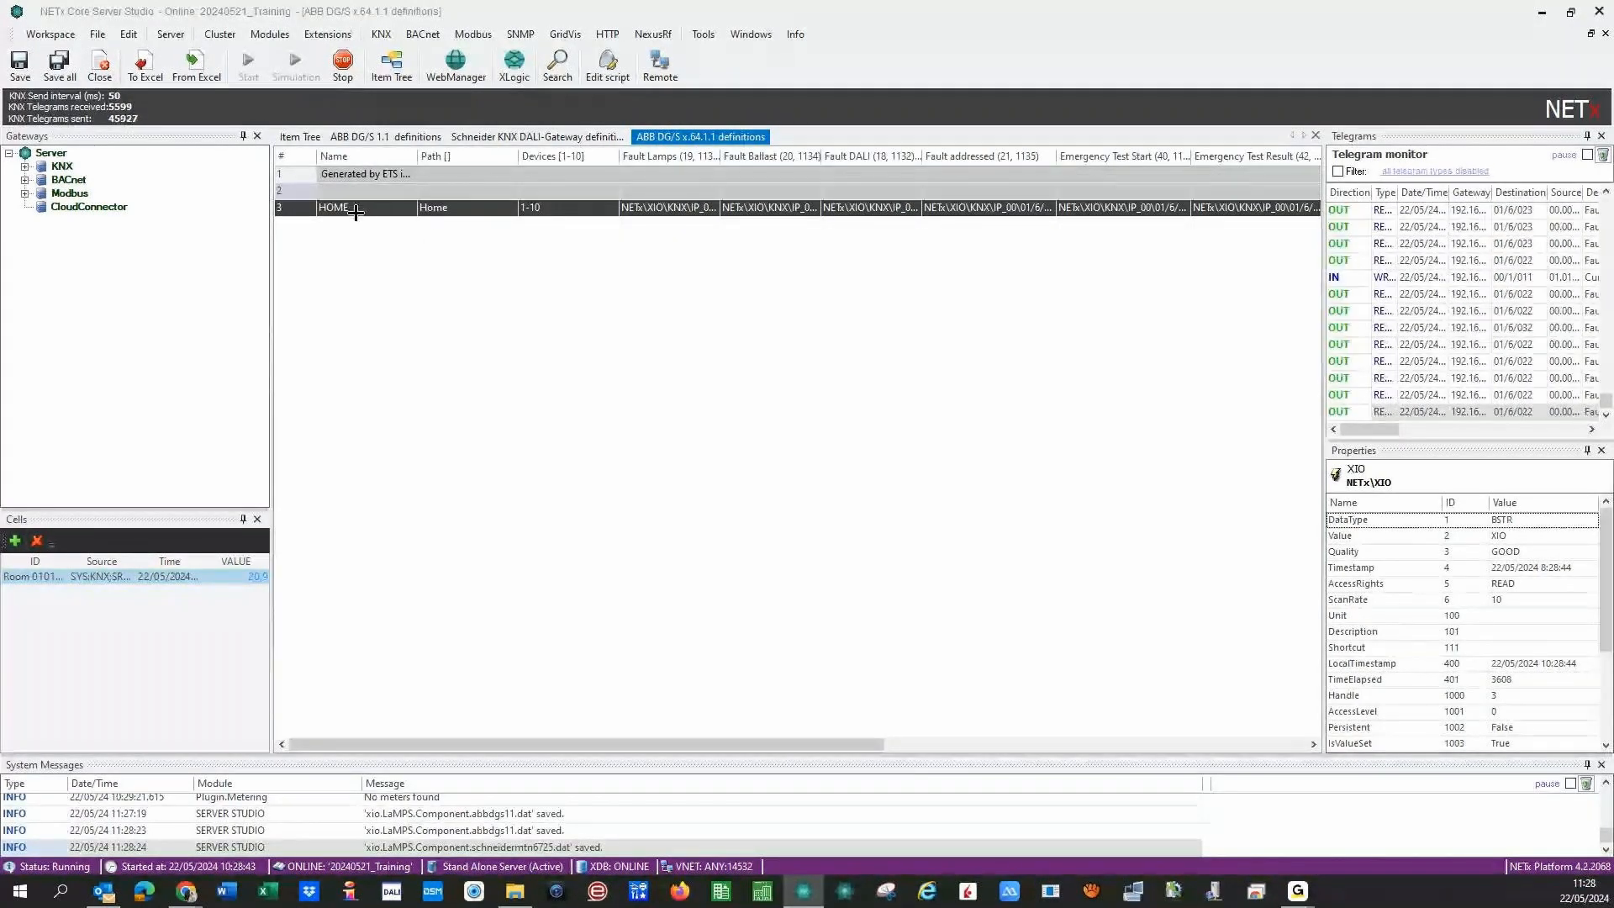
pyautogui.moveTo(371, 210); pyautogui.dragTo(289, 228)
pyautogui.write('DALI')
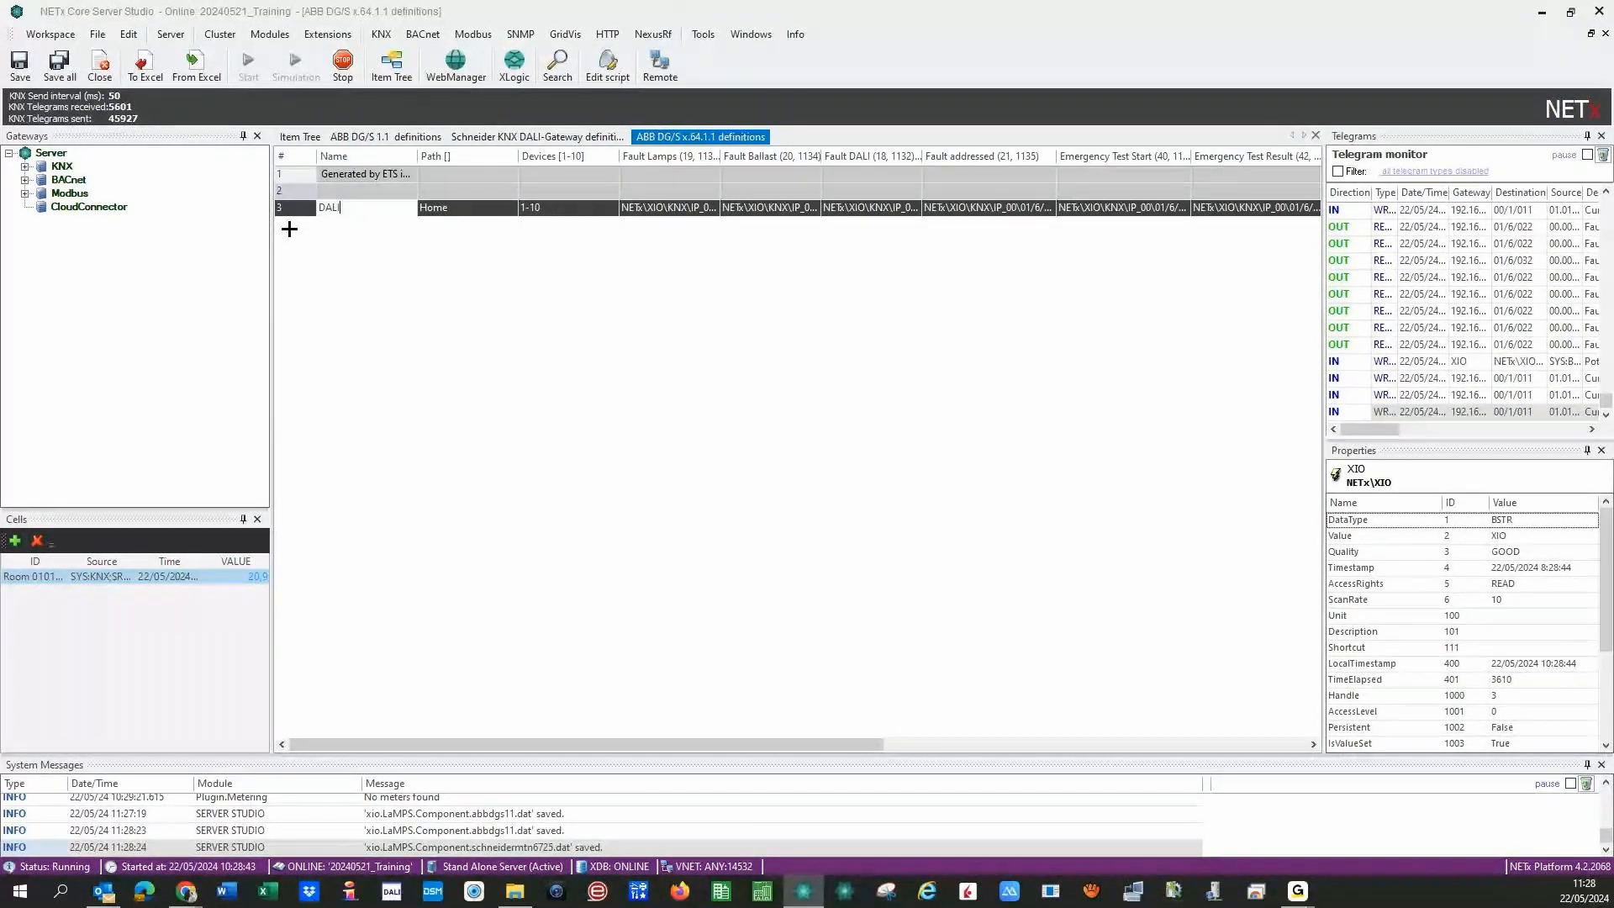
pyautogui.write(' Home')
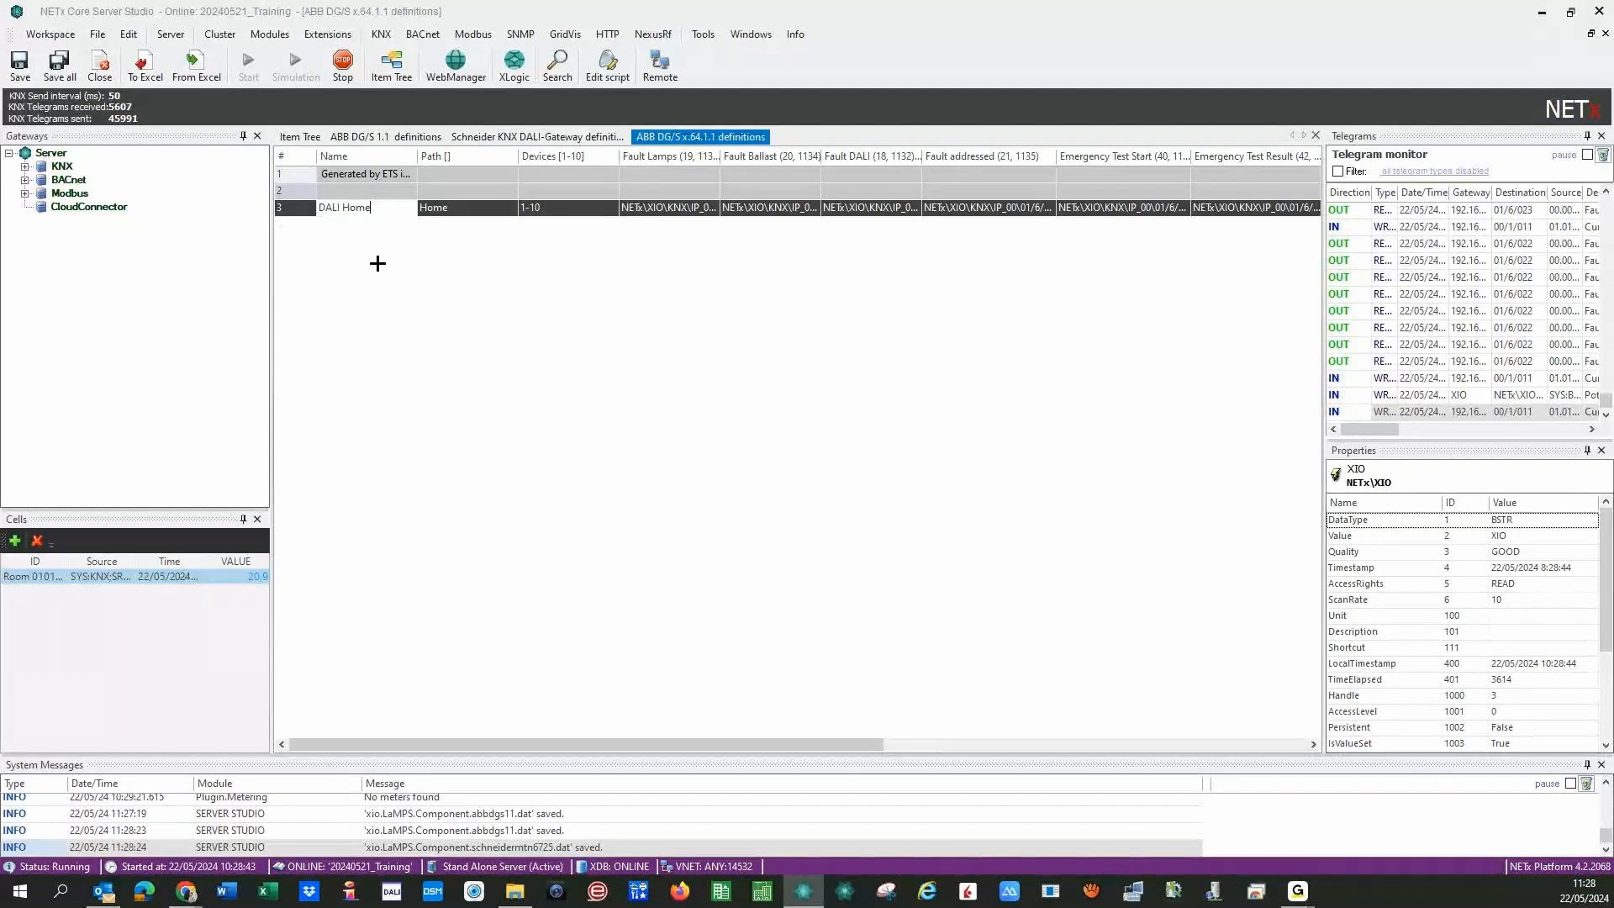
pyautogui.press('Return')
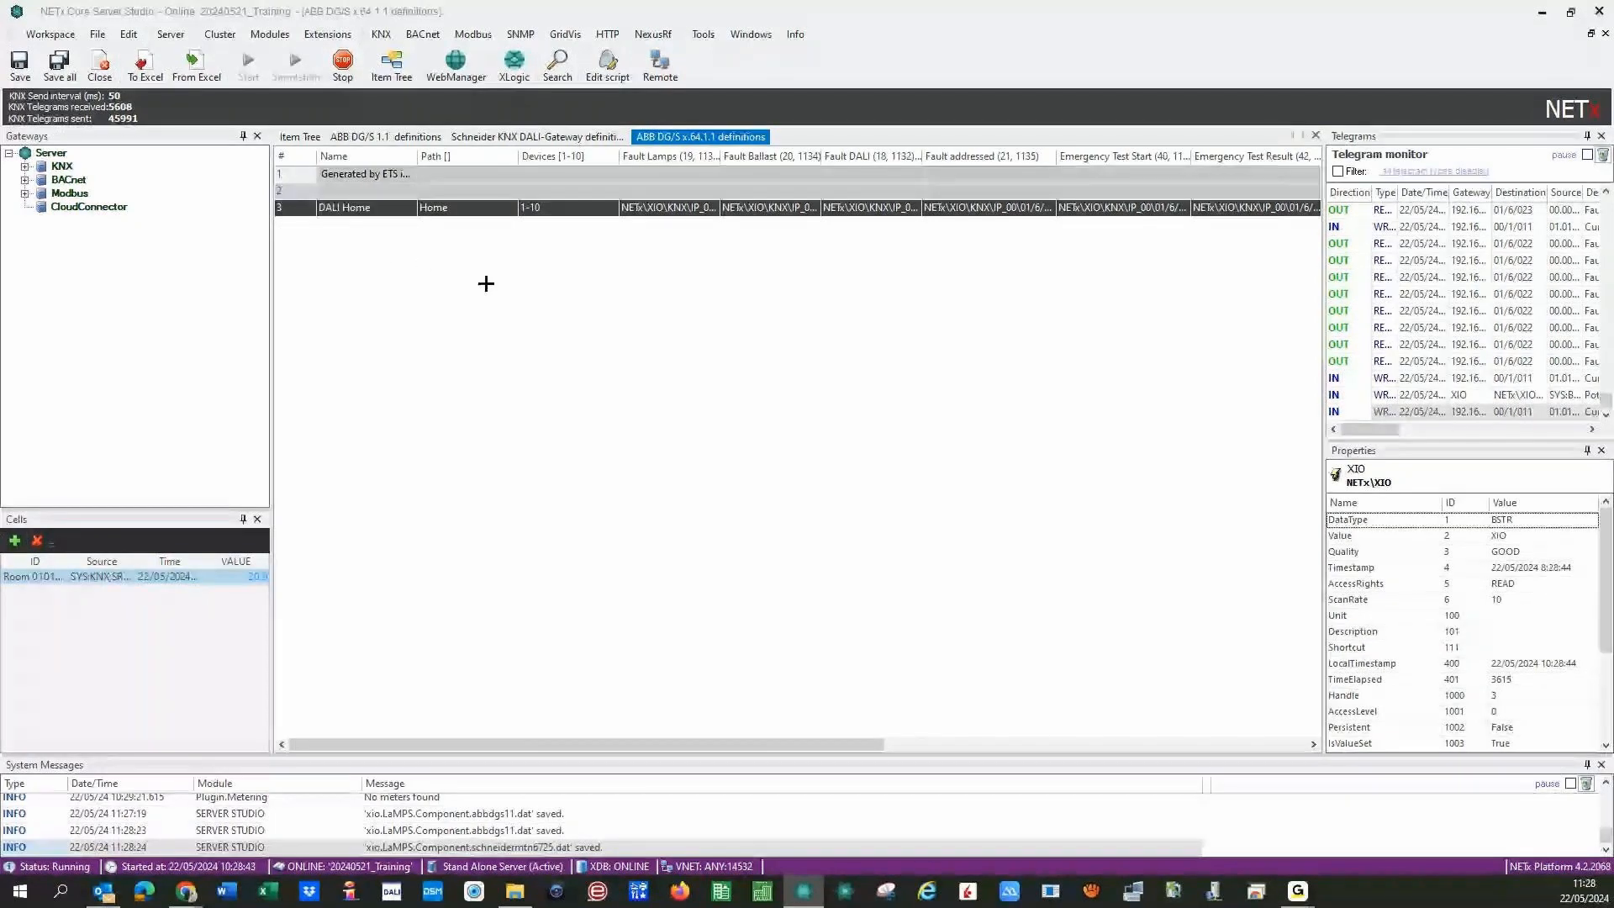
# - Change the DALI Home device range from 1-10 to 1-33
pyautogui.click(558, 208)
pyautogui.press('BackSpace')
pyautogui.press('BackSpace')
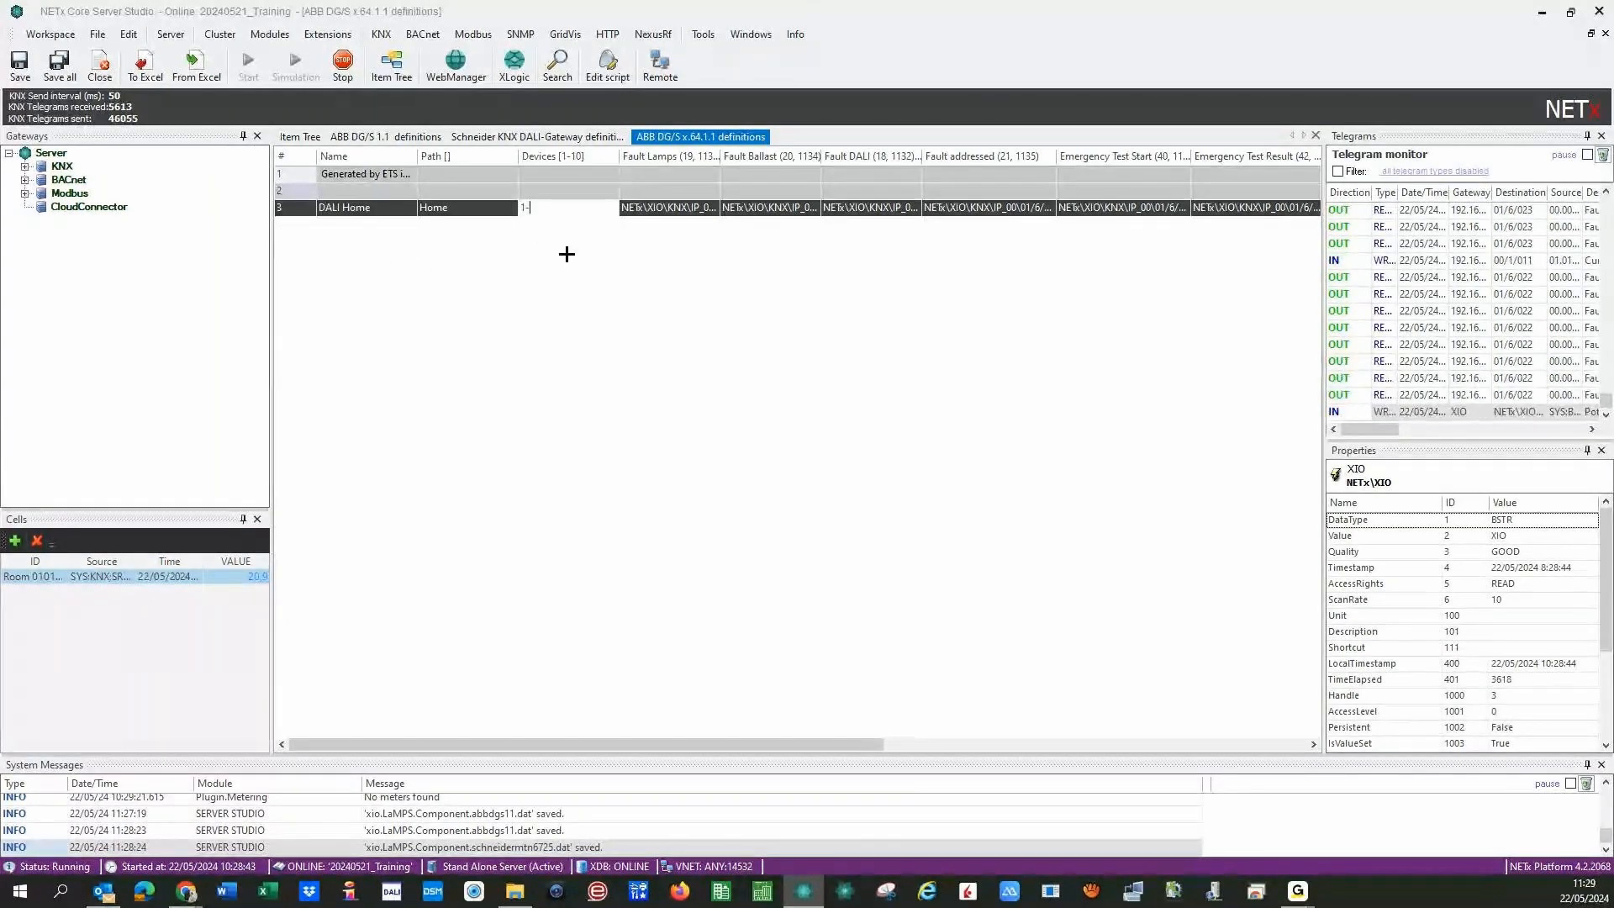
pyautogui.write('3')
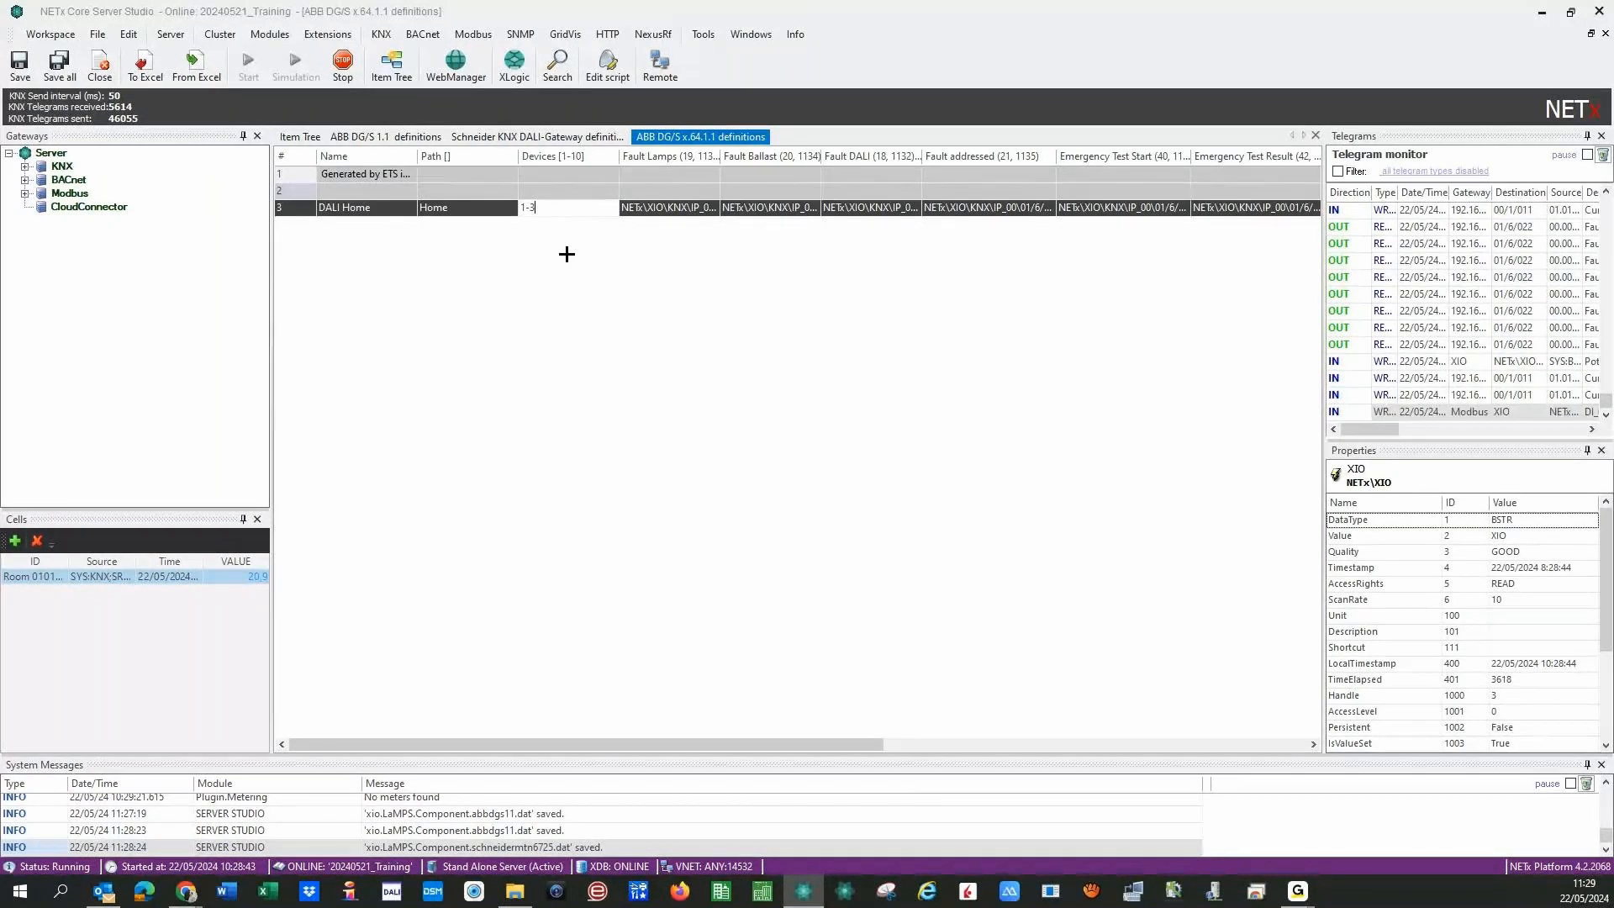
pyautogui.write('3')
pyautogui.press('Return')
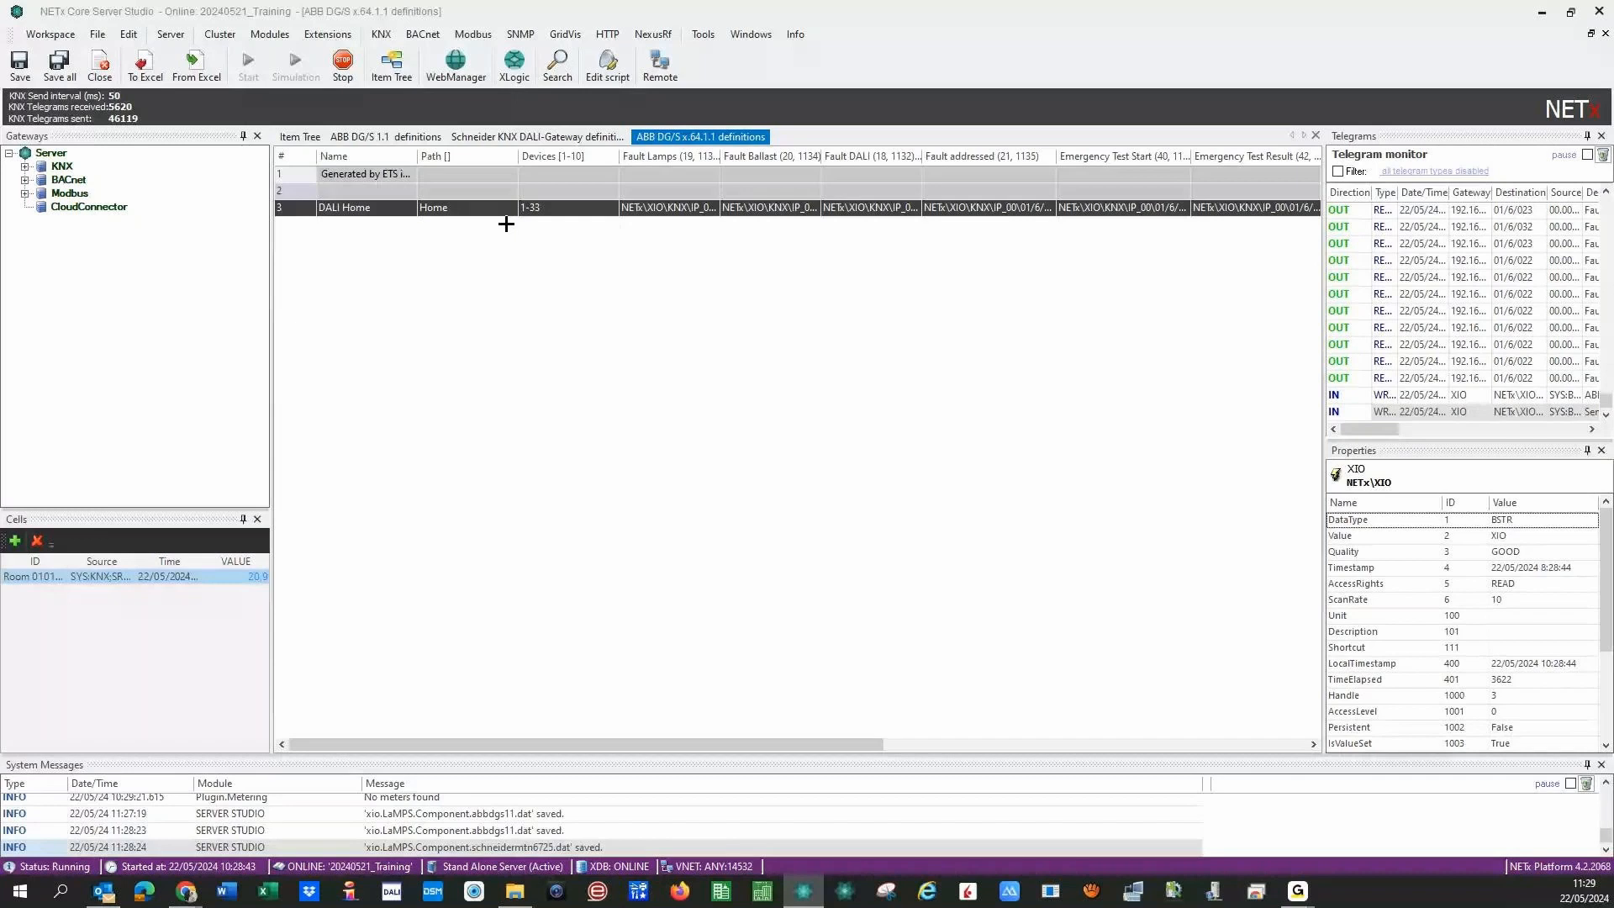
pyautogui.moveTo(503, 744)
pyautogui.mouseDown()
pyautogui.moveTo(883, 759)
pyautogui.moveTo(502, 764)
pyautogui.mouseUp()
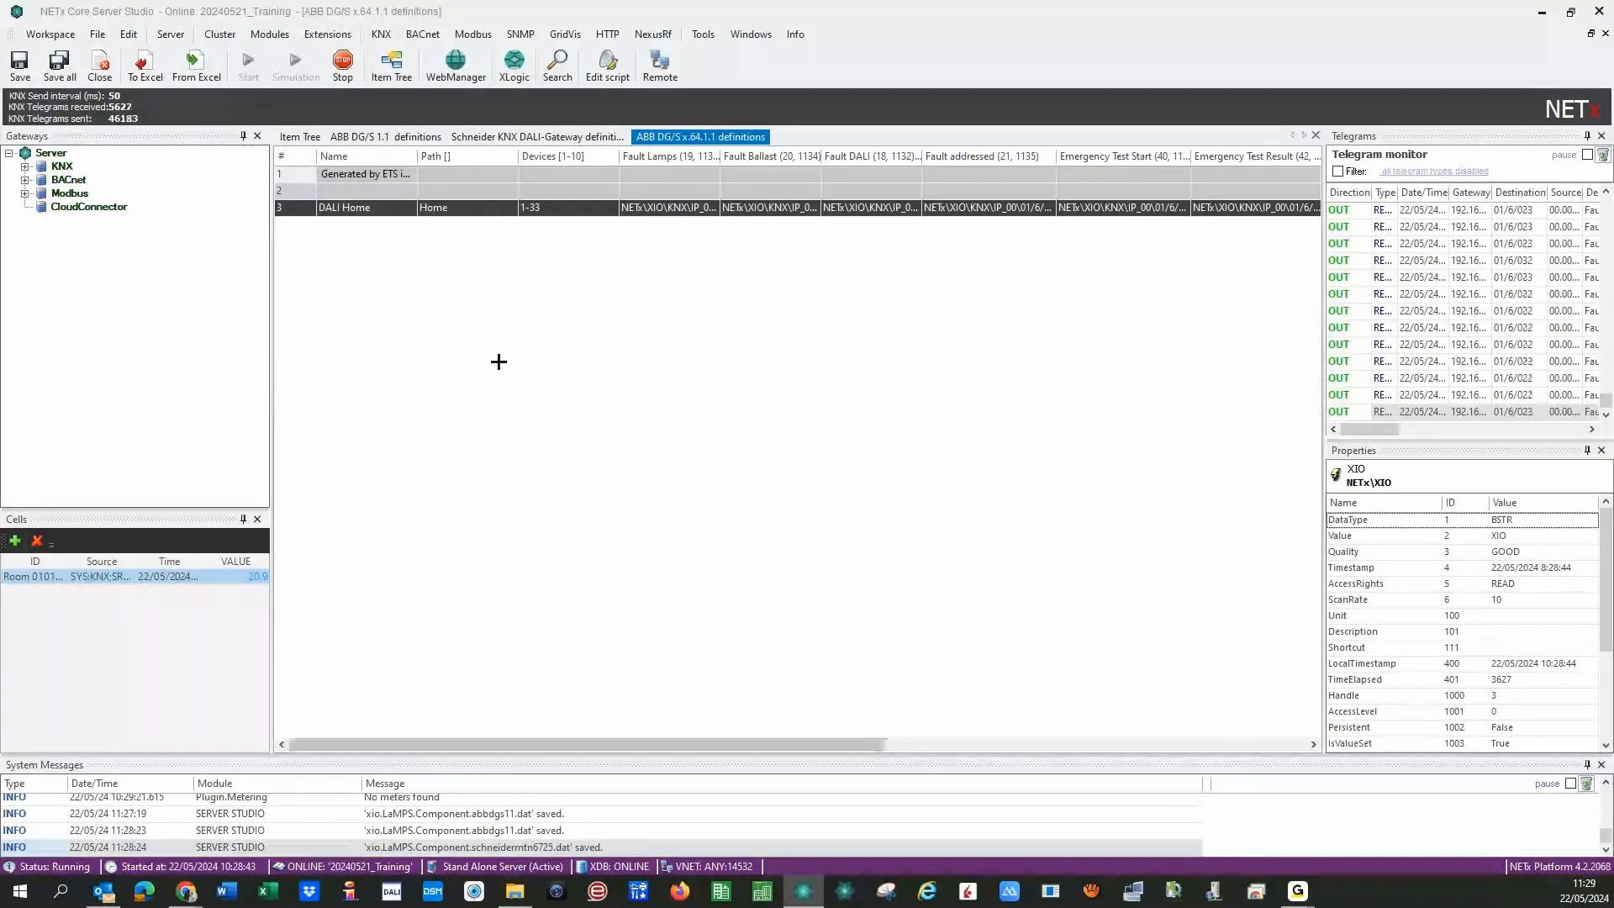
# - Widen the Fault Lamps column and check DALI Home's address NETx\XIO\KNX\IP_00\01/6/003
pyautogui.moveTo(721, 155); pyautogui.dragTo(792, 156)
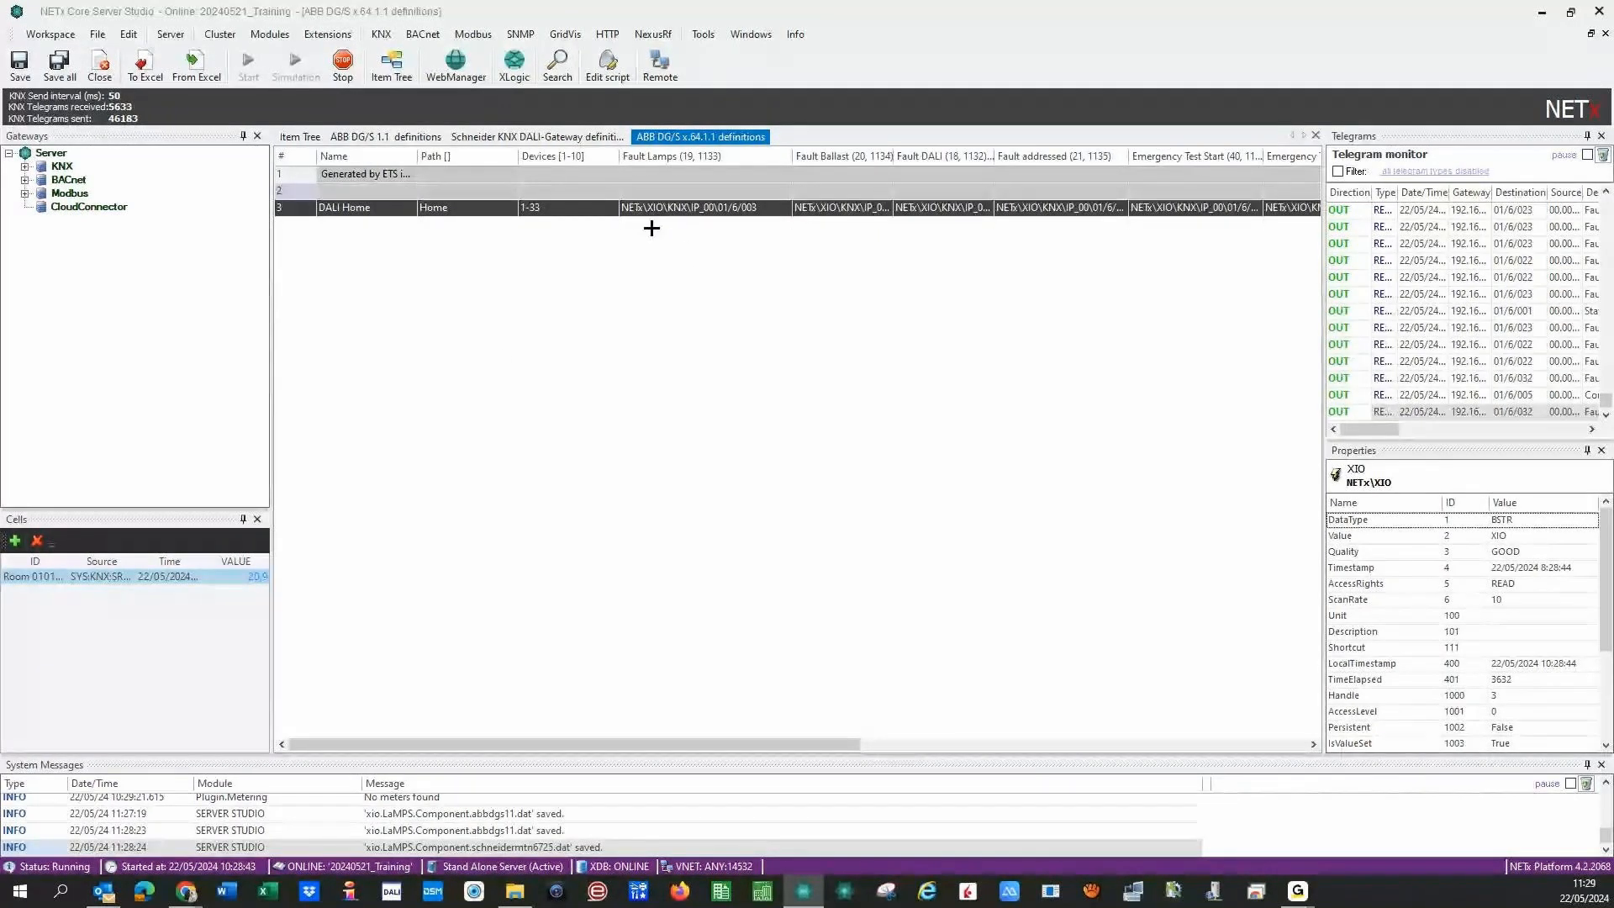
pyautogui.click(692, 210)
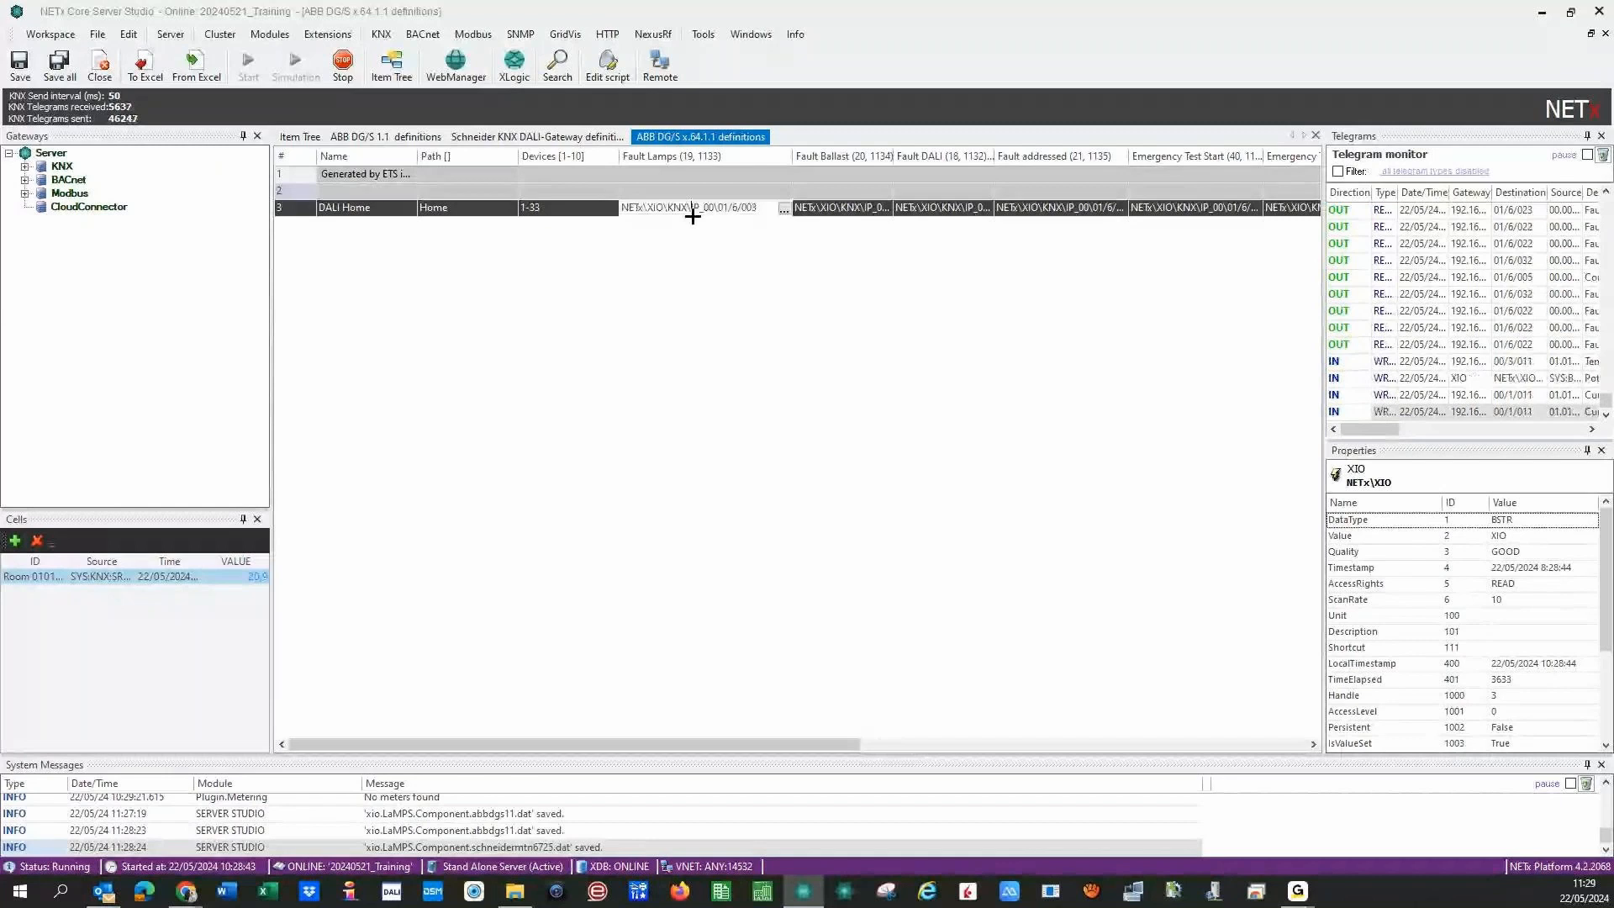
pyautogui.hotkey('shift', 'Right')
pyautogui.hotkey('shift', 'Right')
pyautogui.hotkey('shift', 'Right')
pyautogui.hotkey('shift', 'Right')
pyautogui.hotkey('shift', 'Right')
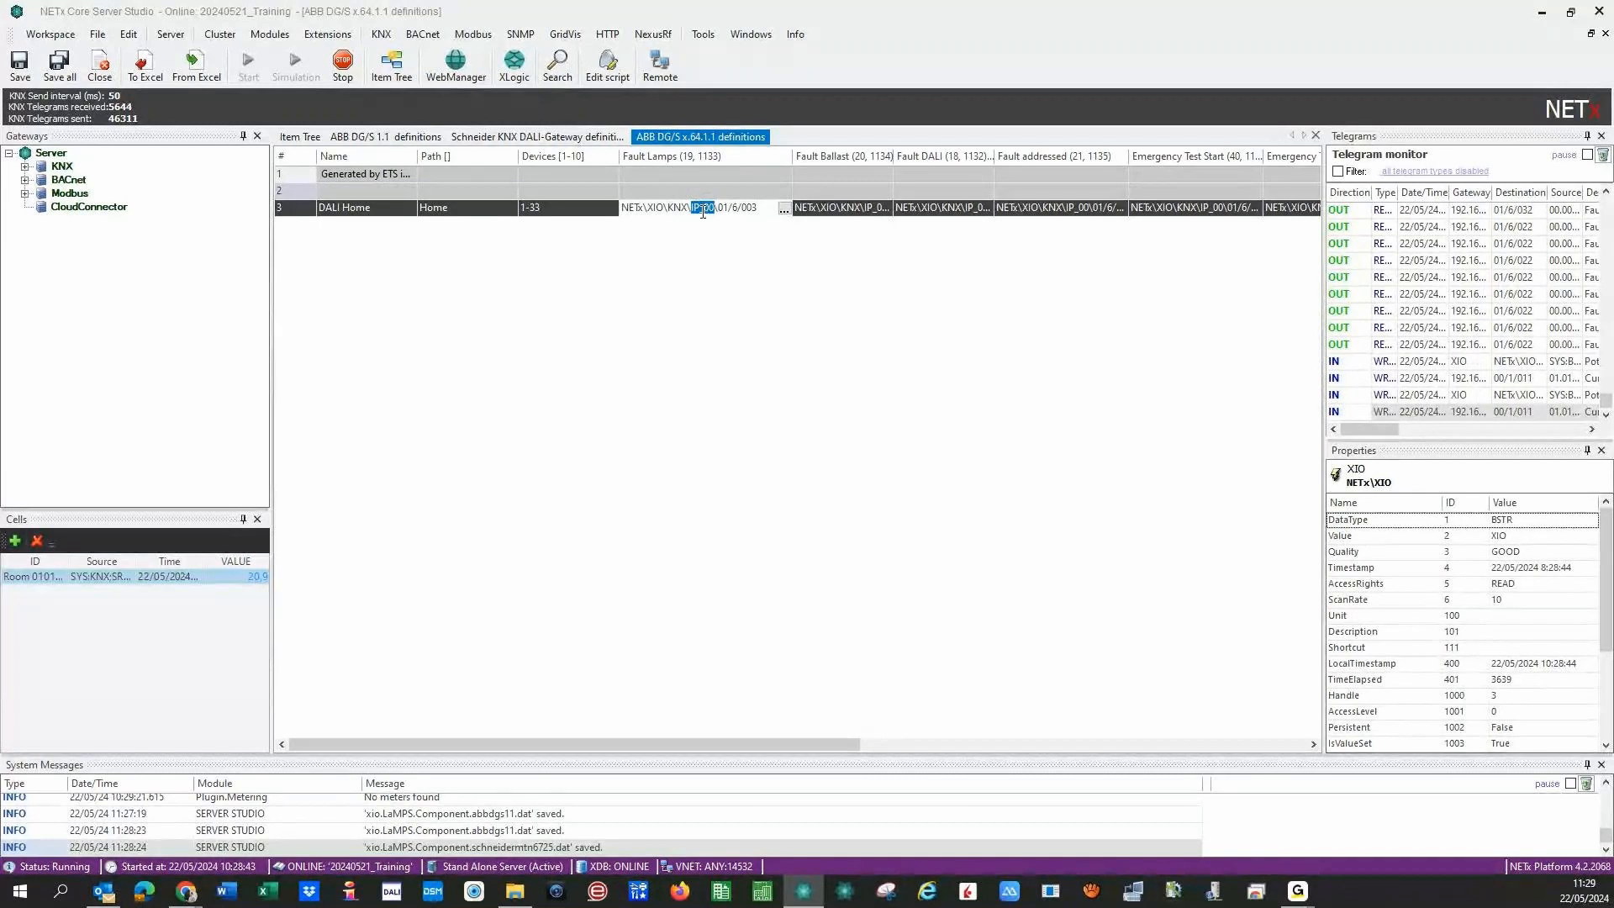
pyautogui.click(702, 211)
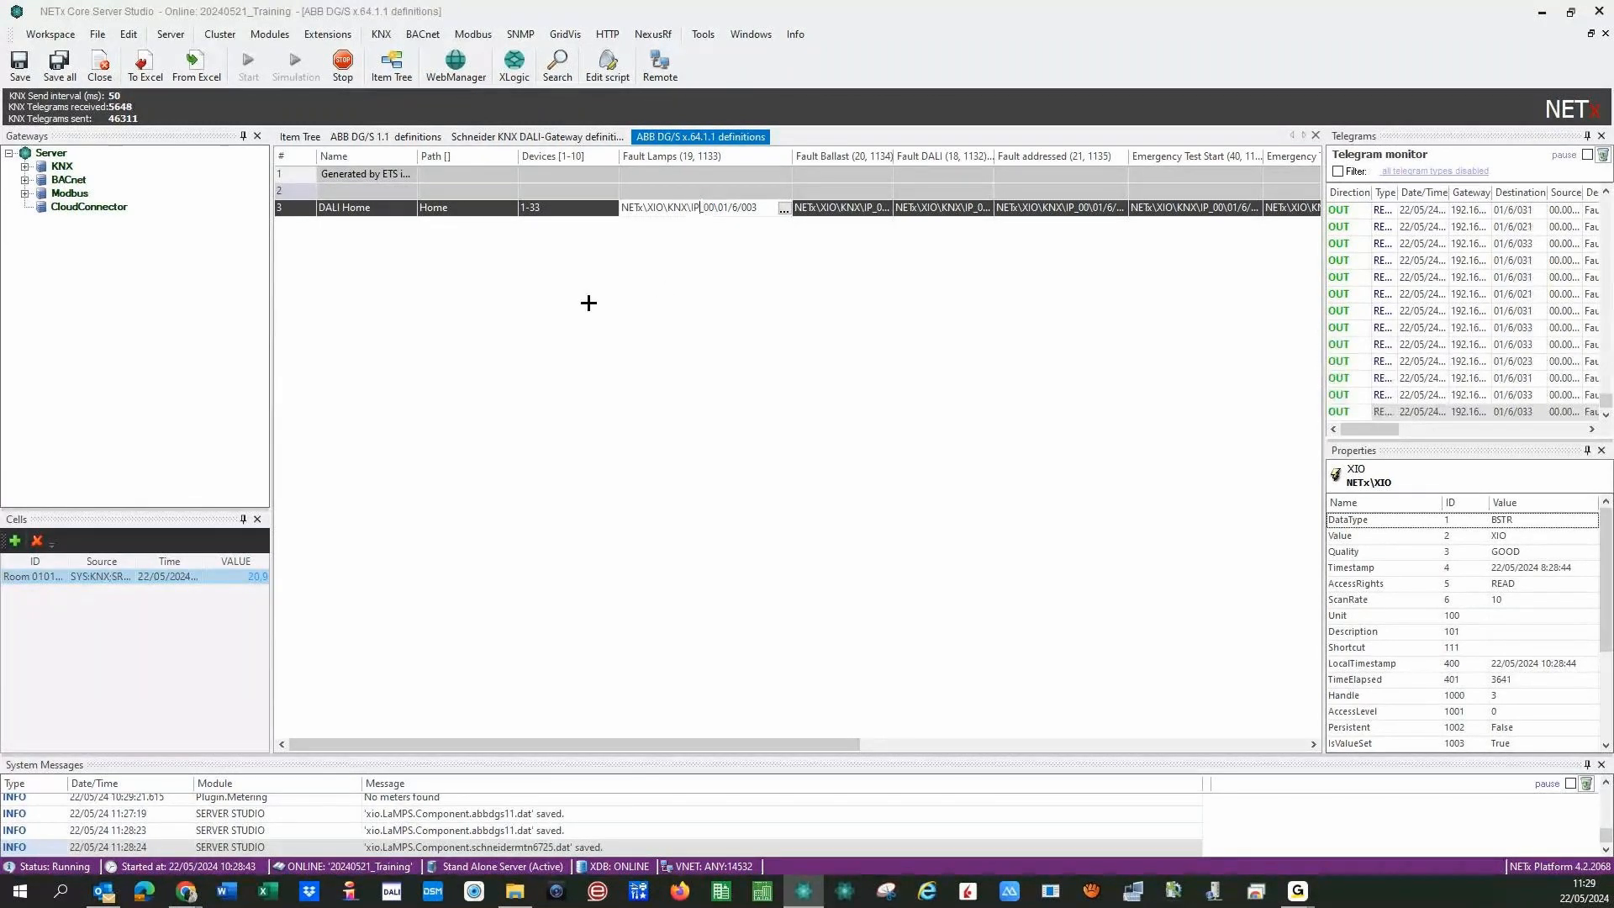
pyautogui.click(381, 33)
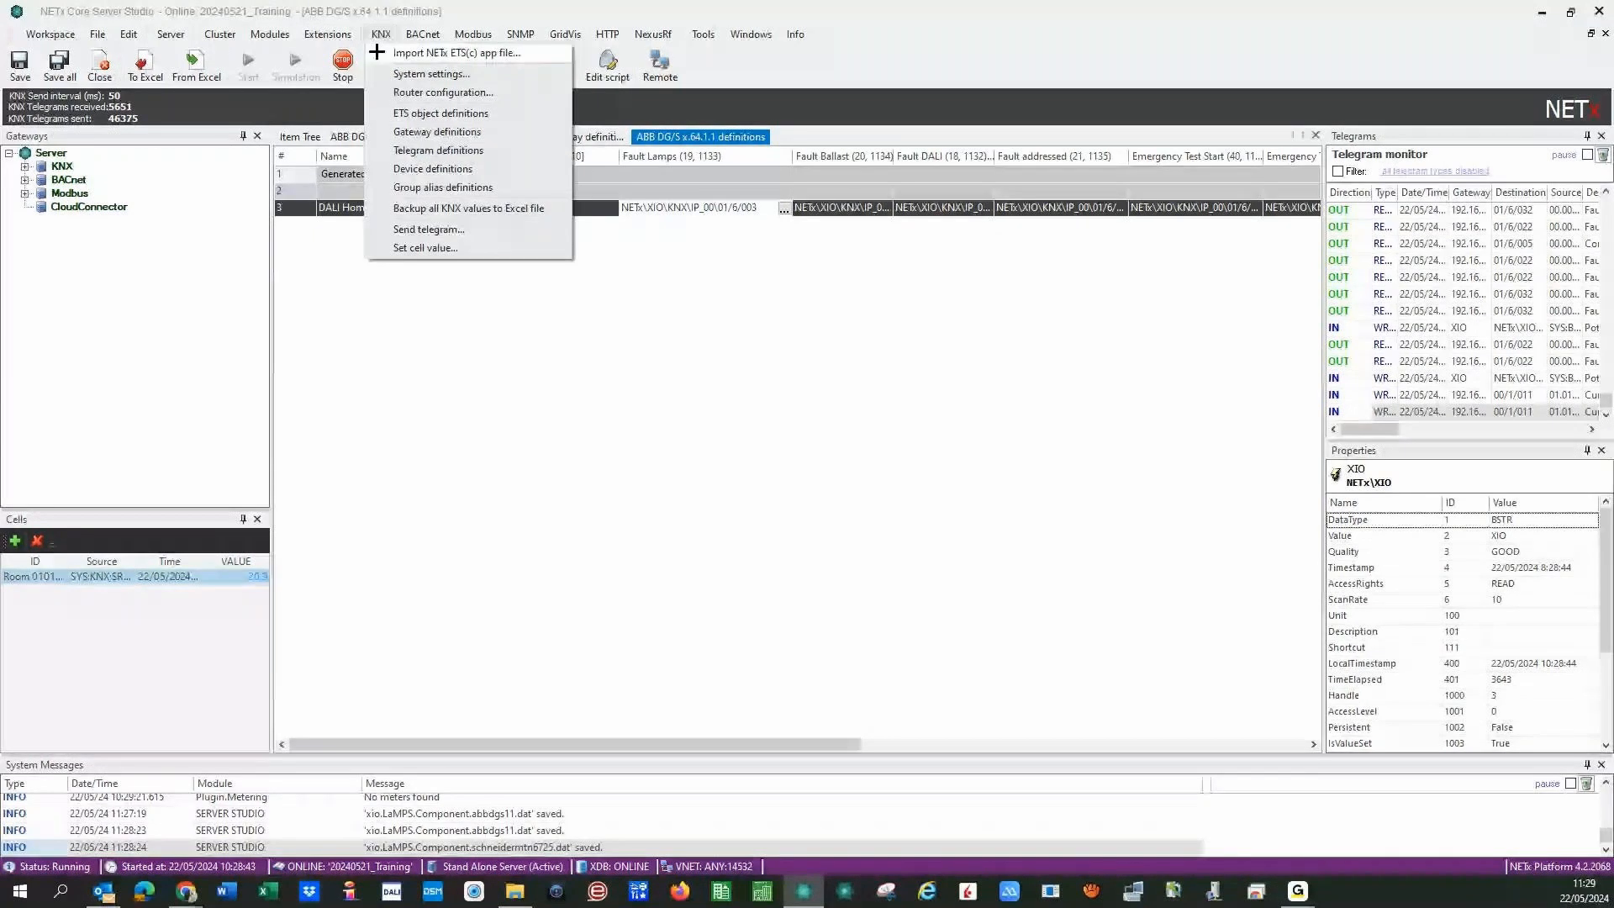
# - Confirm gateway IP_00 at 192.168.71.11 in the KNX gateway definitions, then save all definitions
pyautogui.click(403, 132)
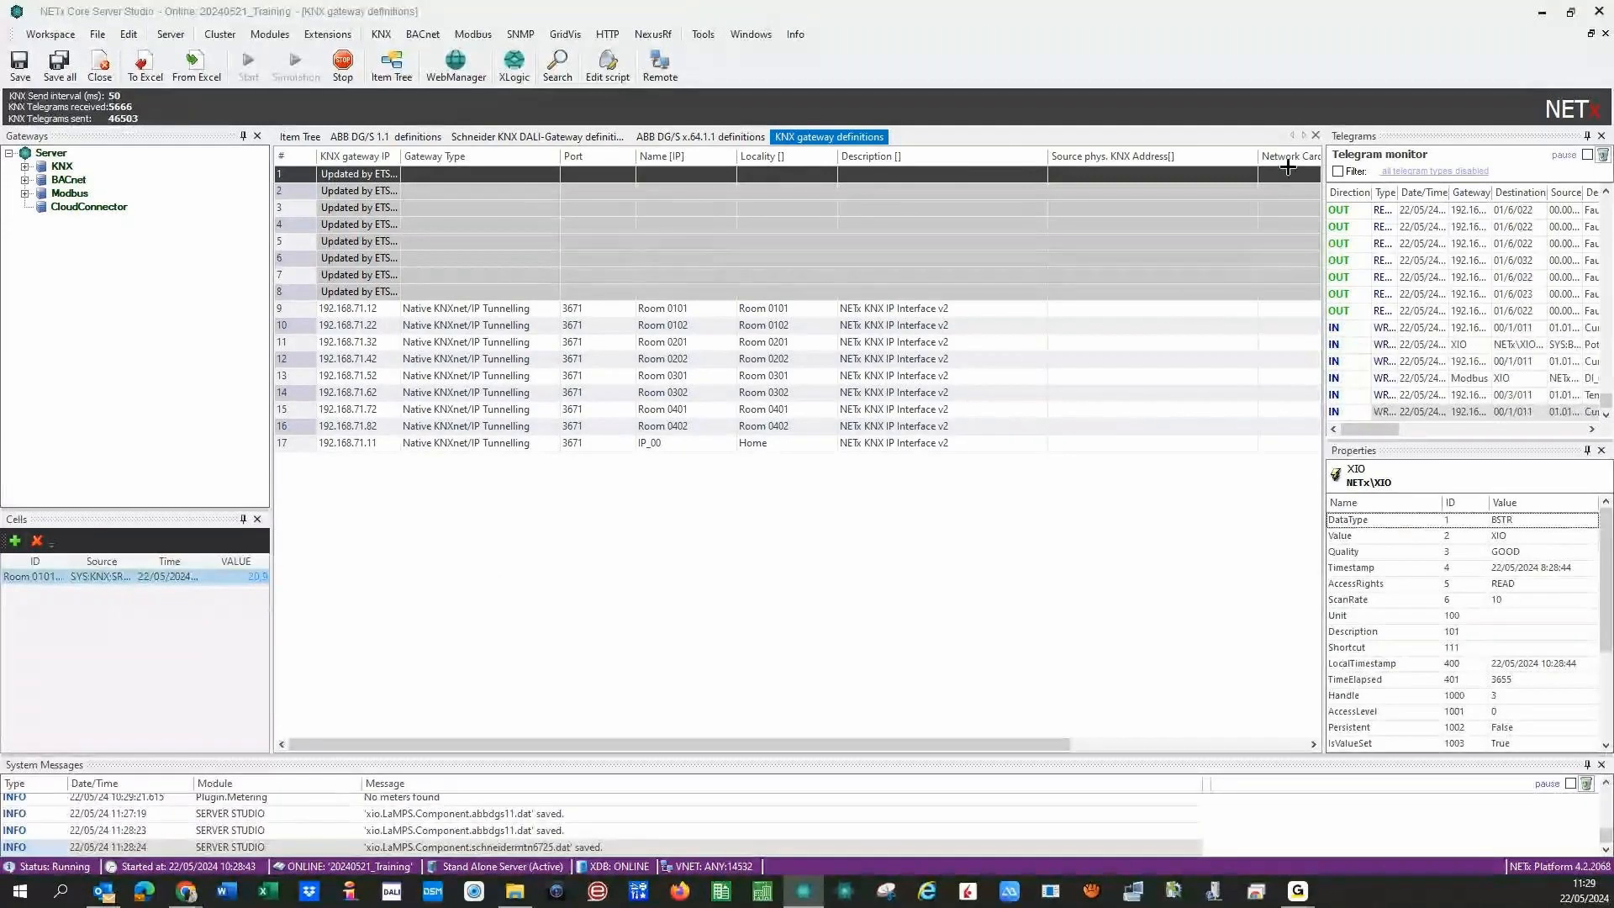
pyautogui.click(1316, 135)
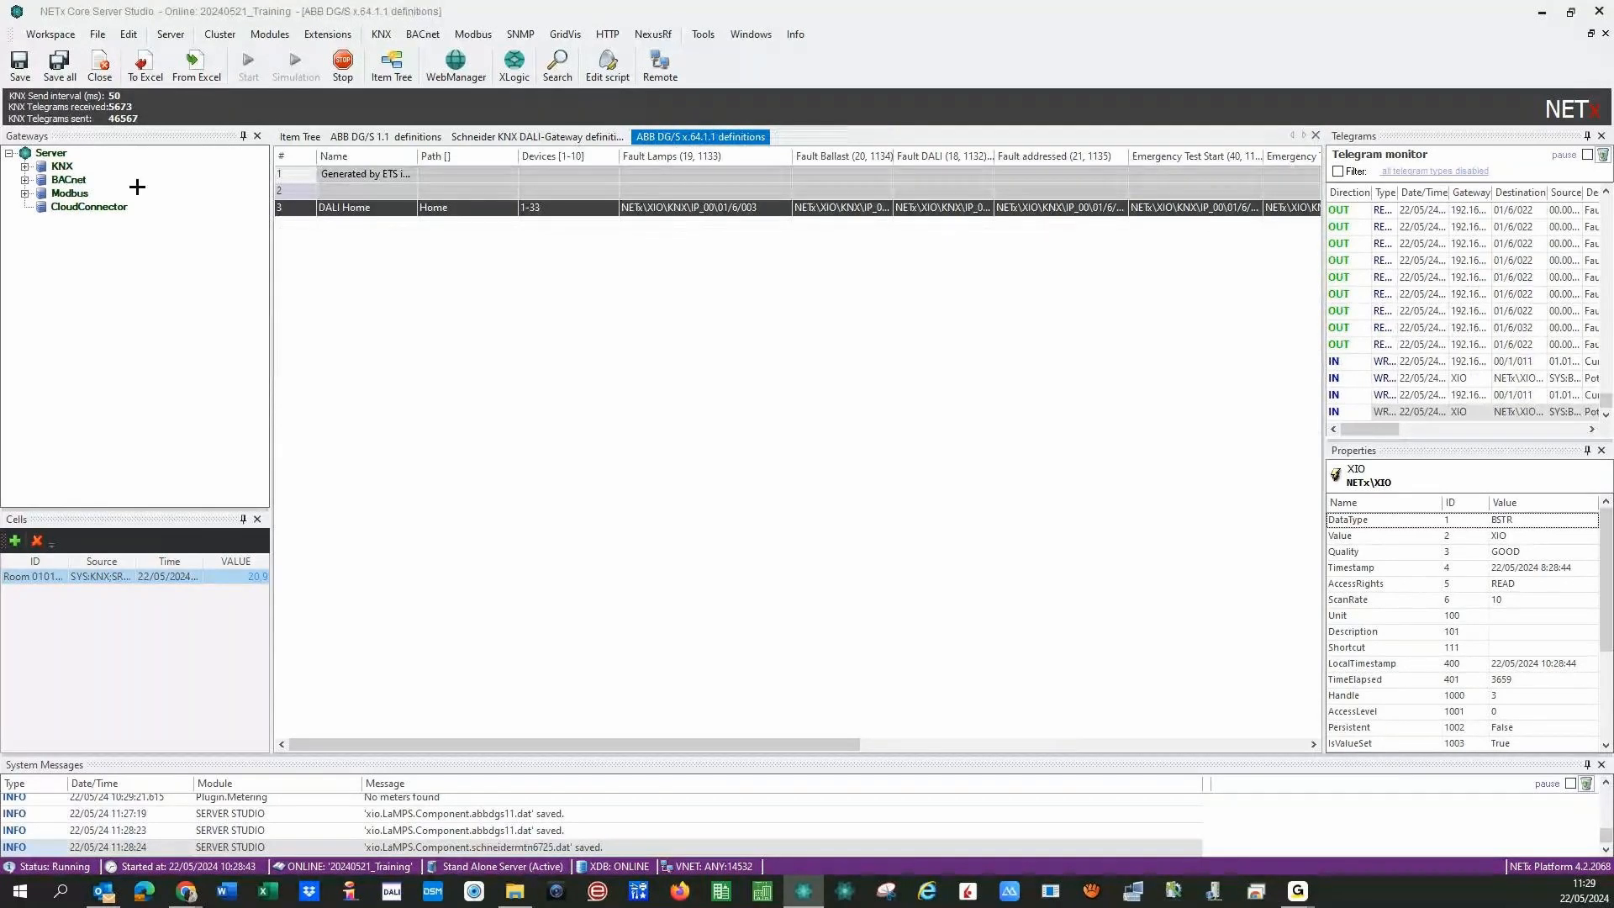
pyautogui.click(59, 65)
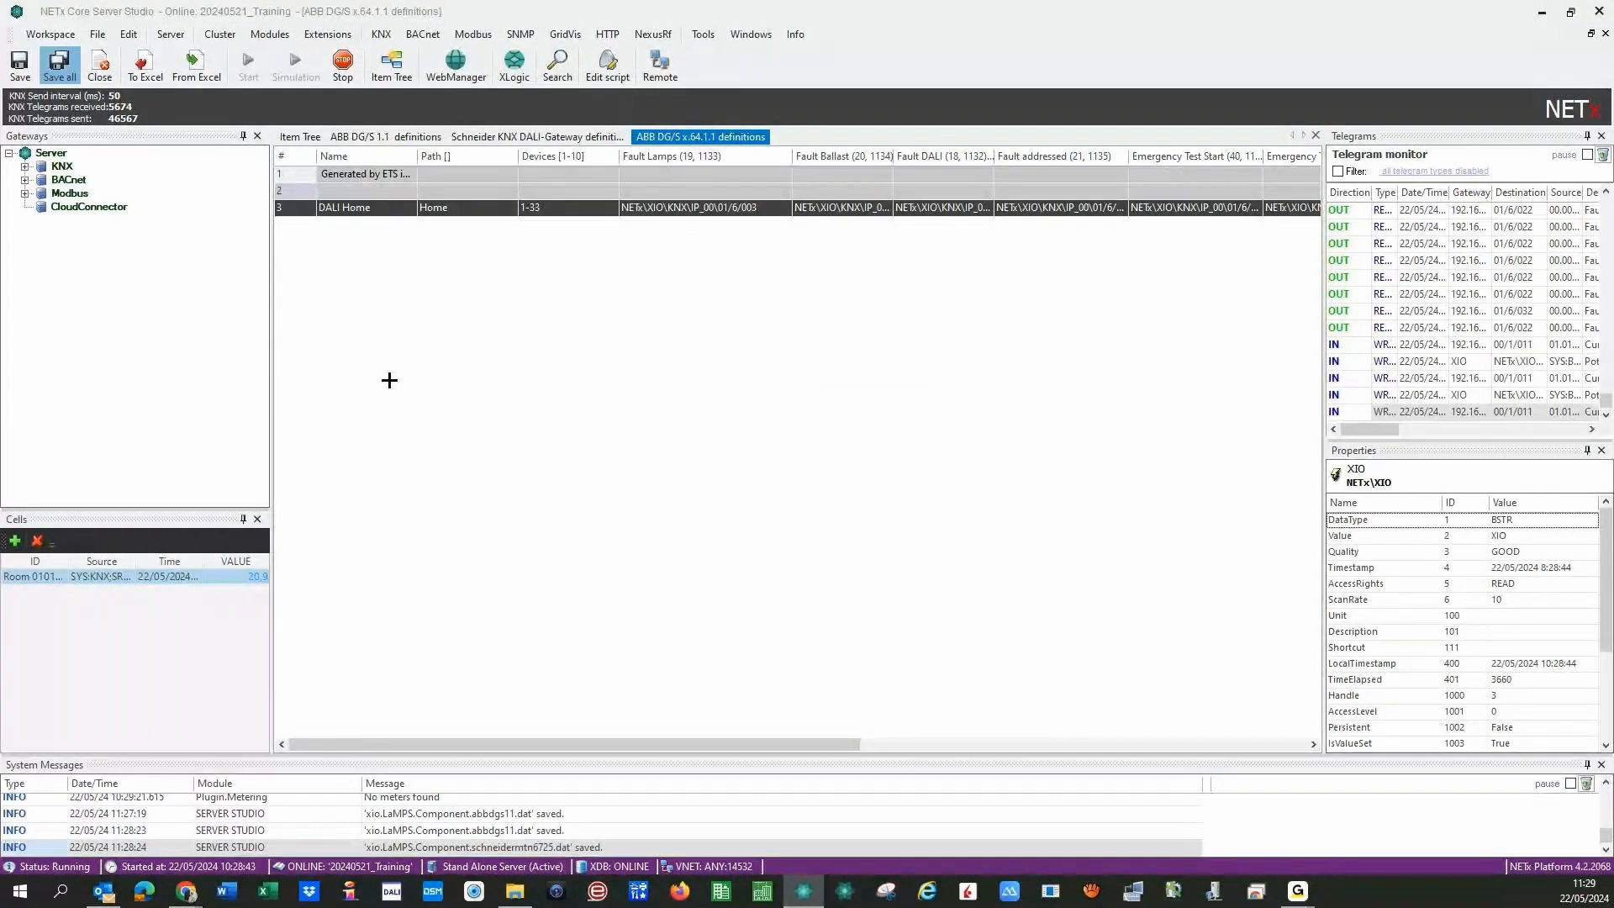
# - Confirm saving all definitions so the server restarts and reloads the project
pyautogui.click(819, 501)
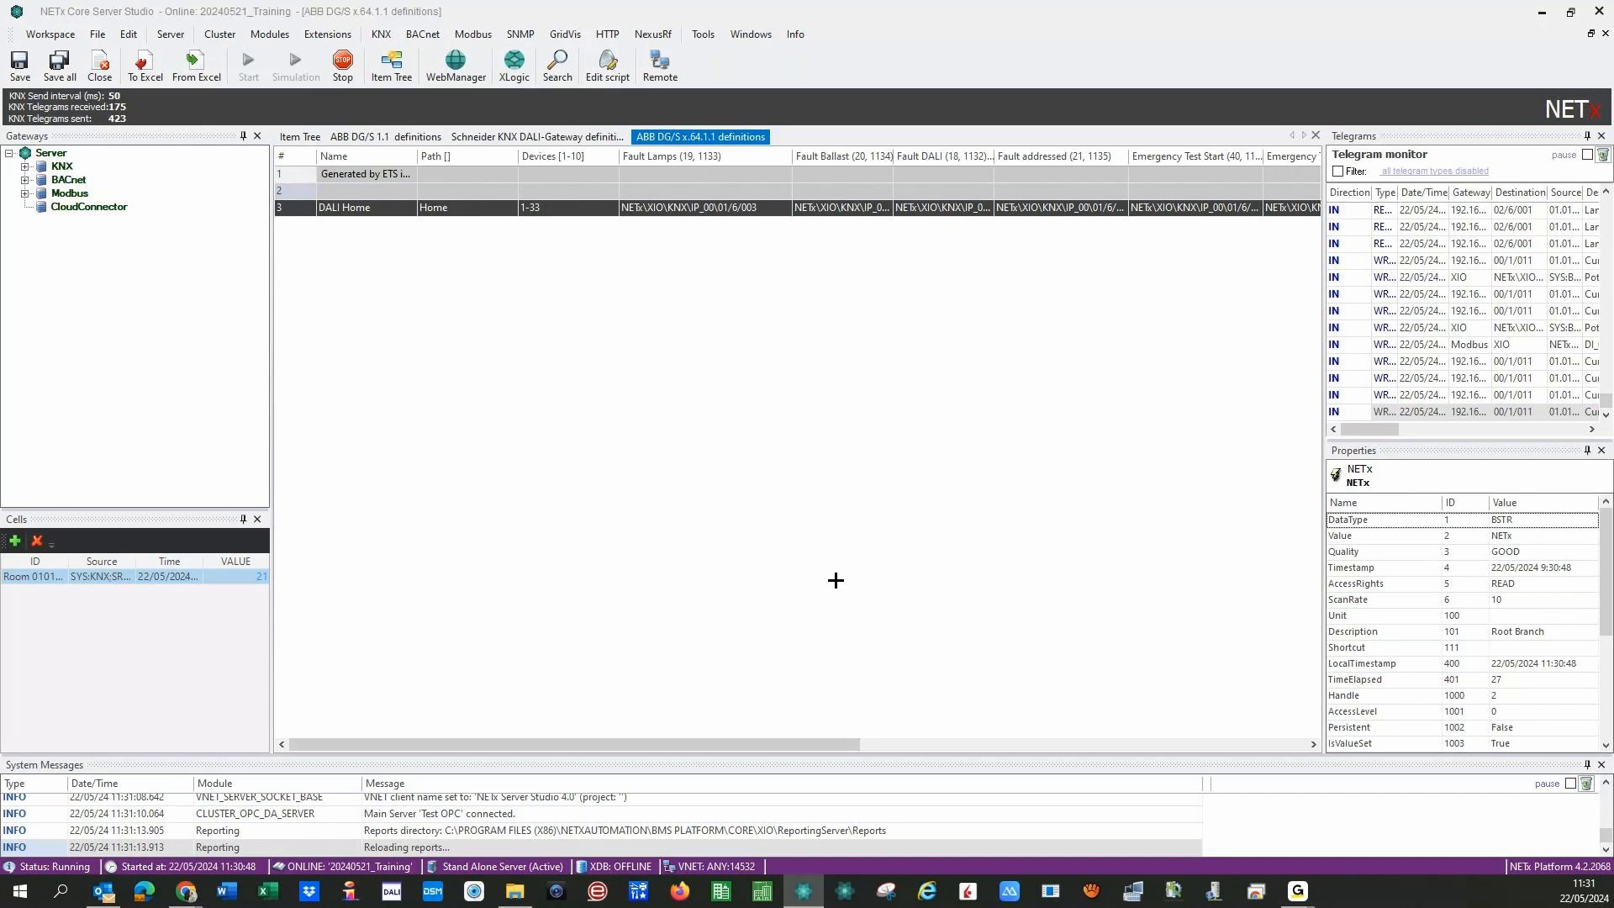
# - Close the ABB DG/S x.64.1.1, Schneider KNX DALI-Gateway and ABB DG/S 1.1 definition tables
pyautogui.click(1314, 135)
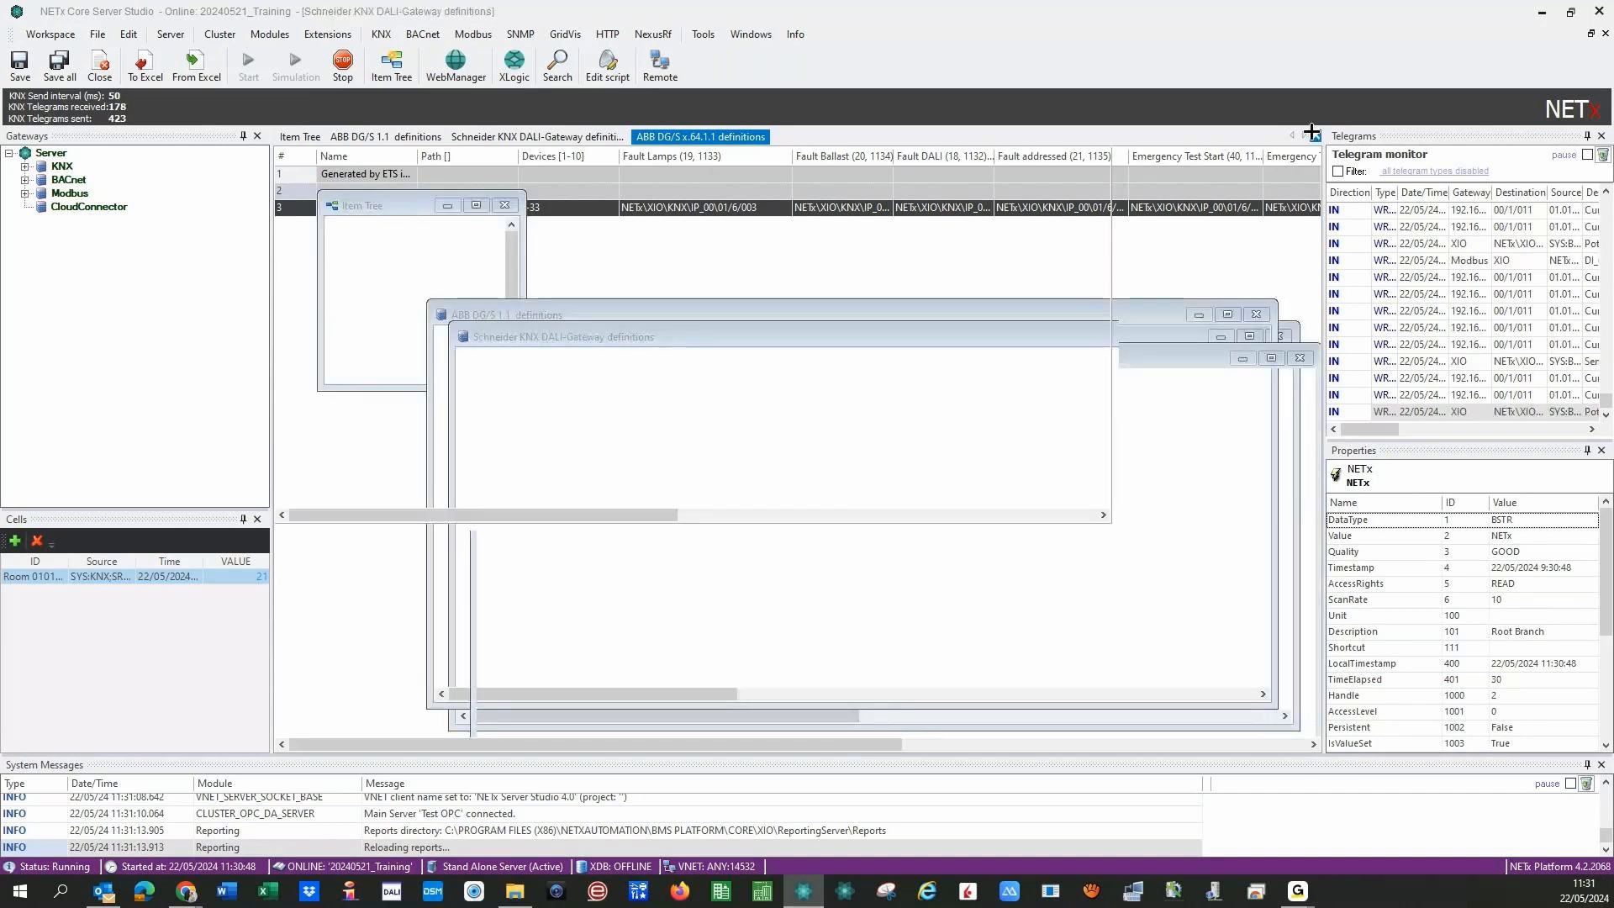
pyautogui.click(1313, 135)
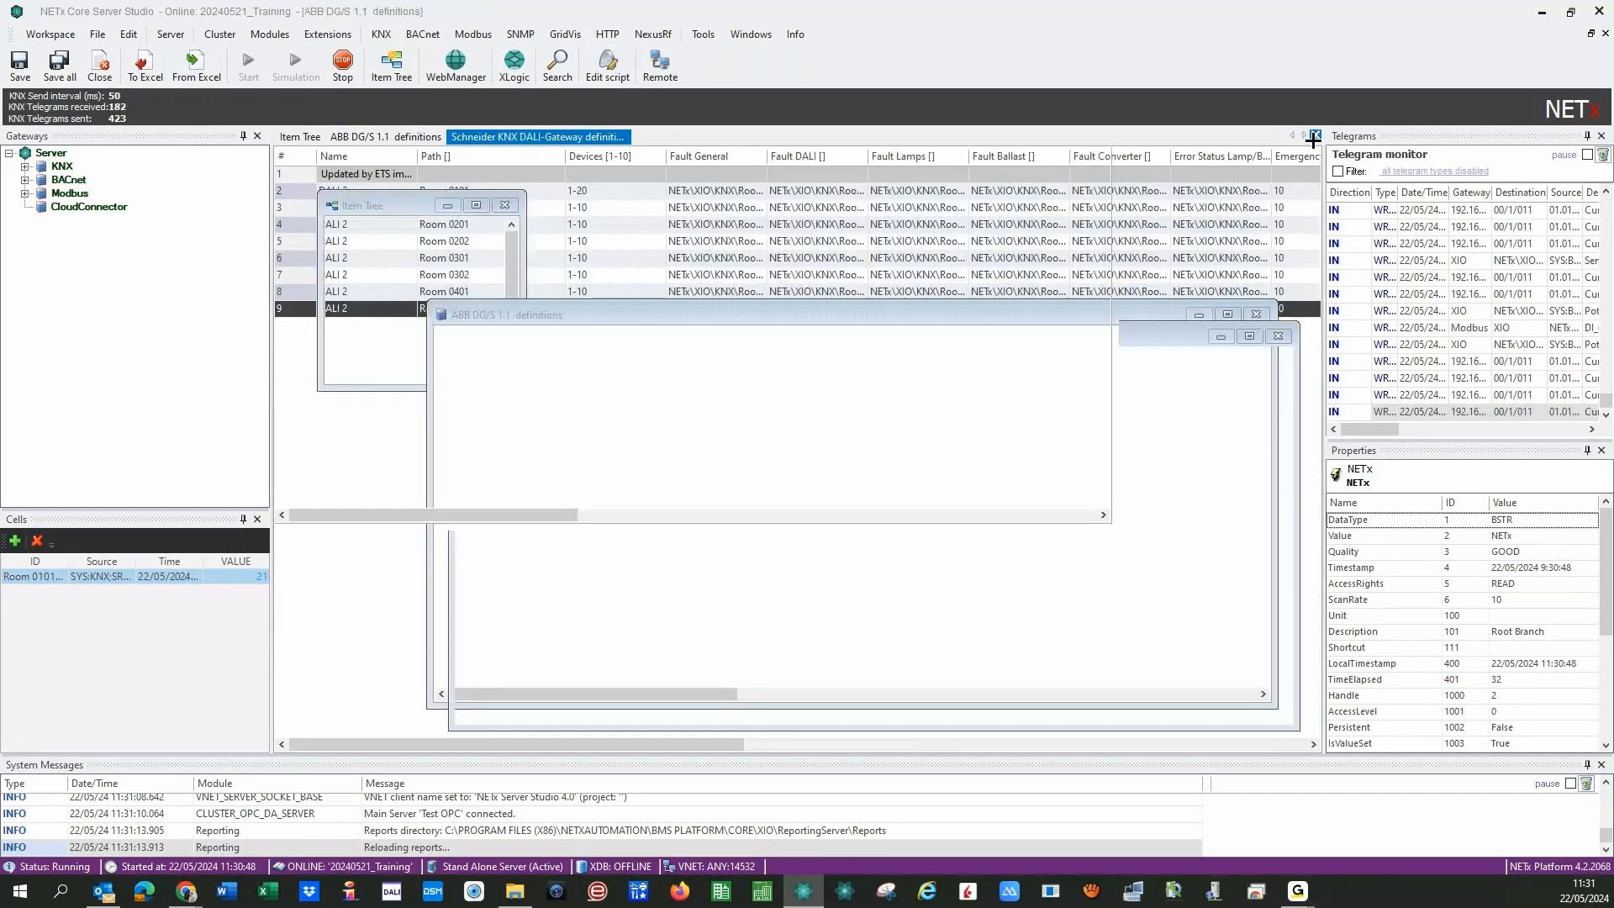
pyautogui.click(1314, 135)
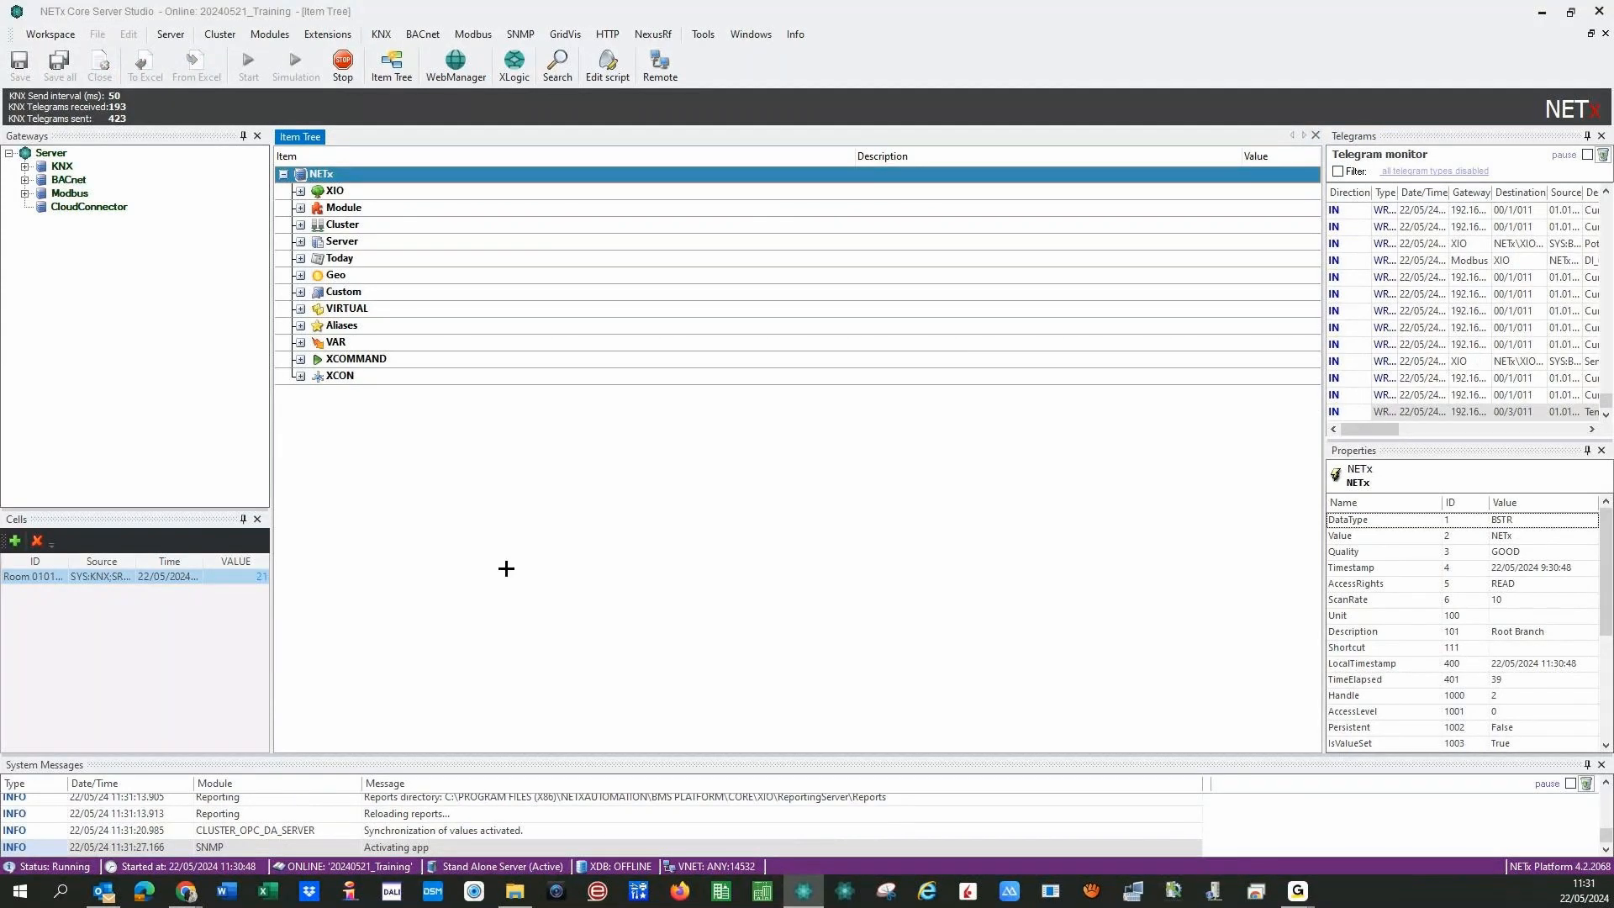
# - Expand Module > LaMPS > DALI in the item tree
pyautogui.click(299, 208)
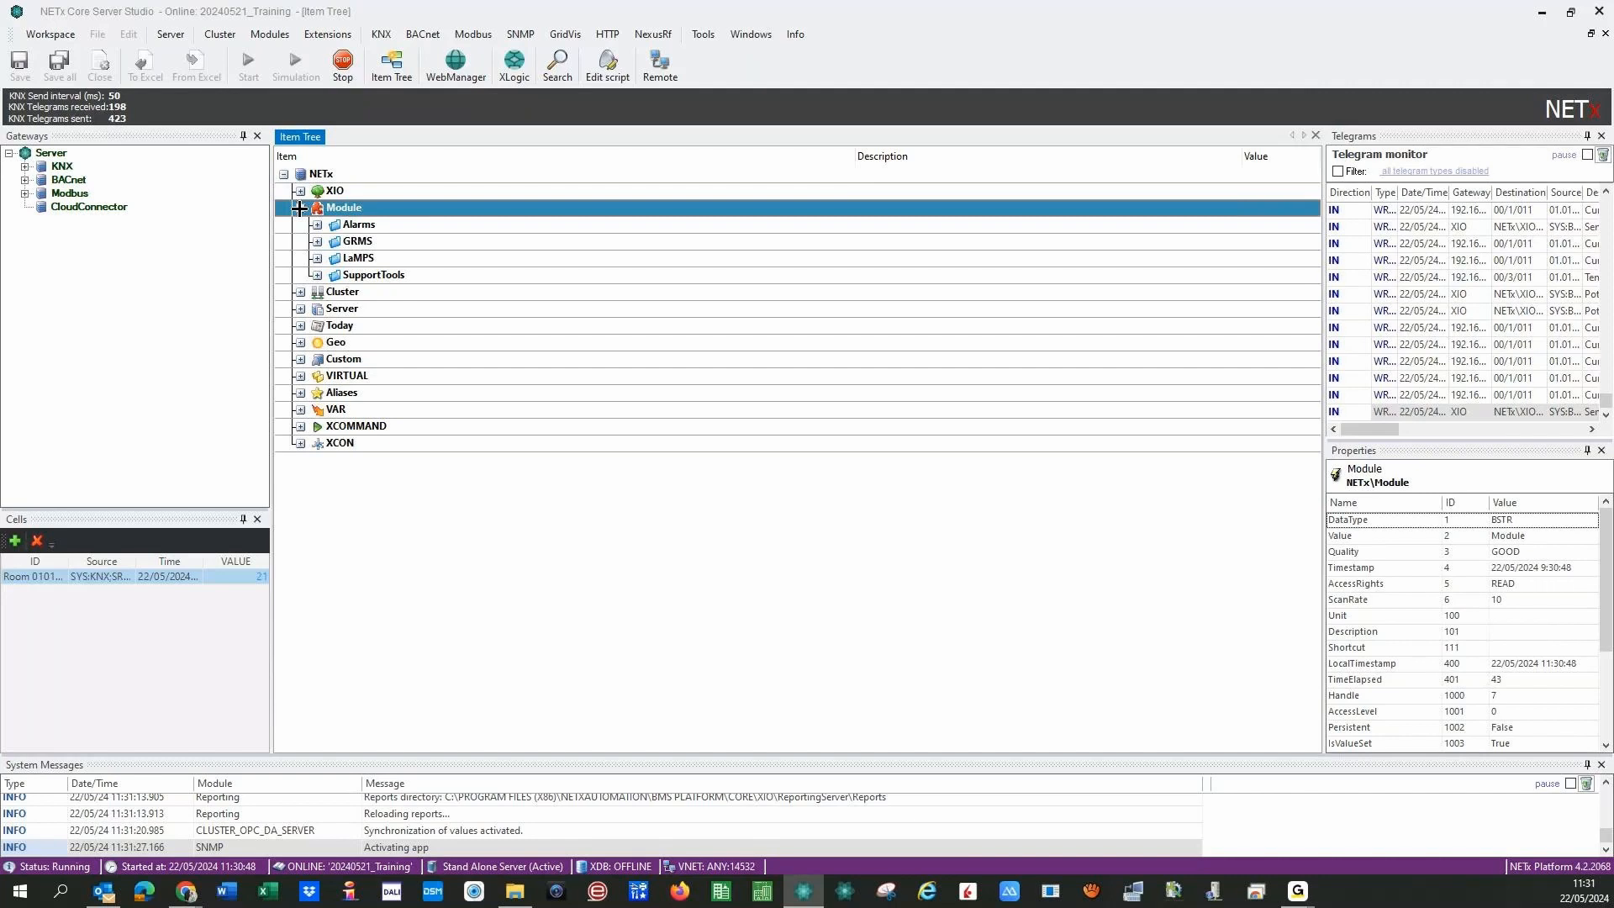
pyautogui.press('Down')
pyautogui.press('Down')
pyautogui.press('Down')
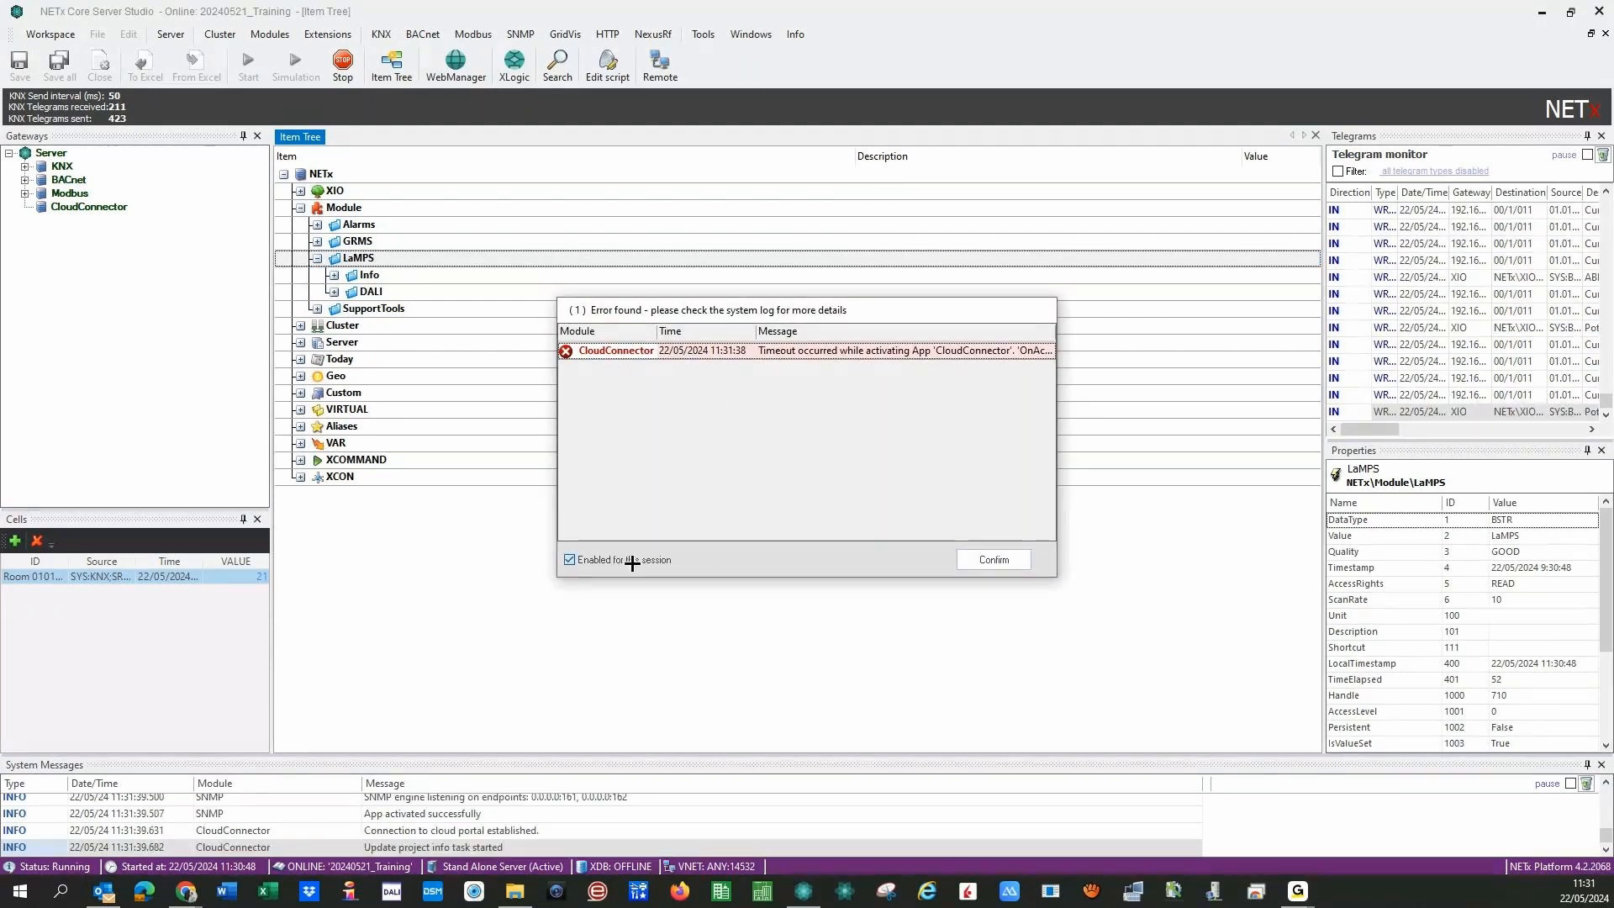
pyautogui.doubleClick(369, 275)
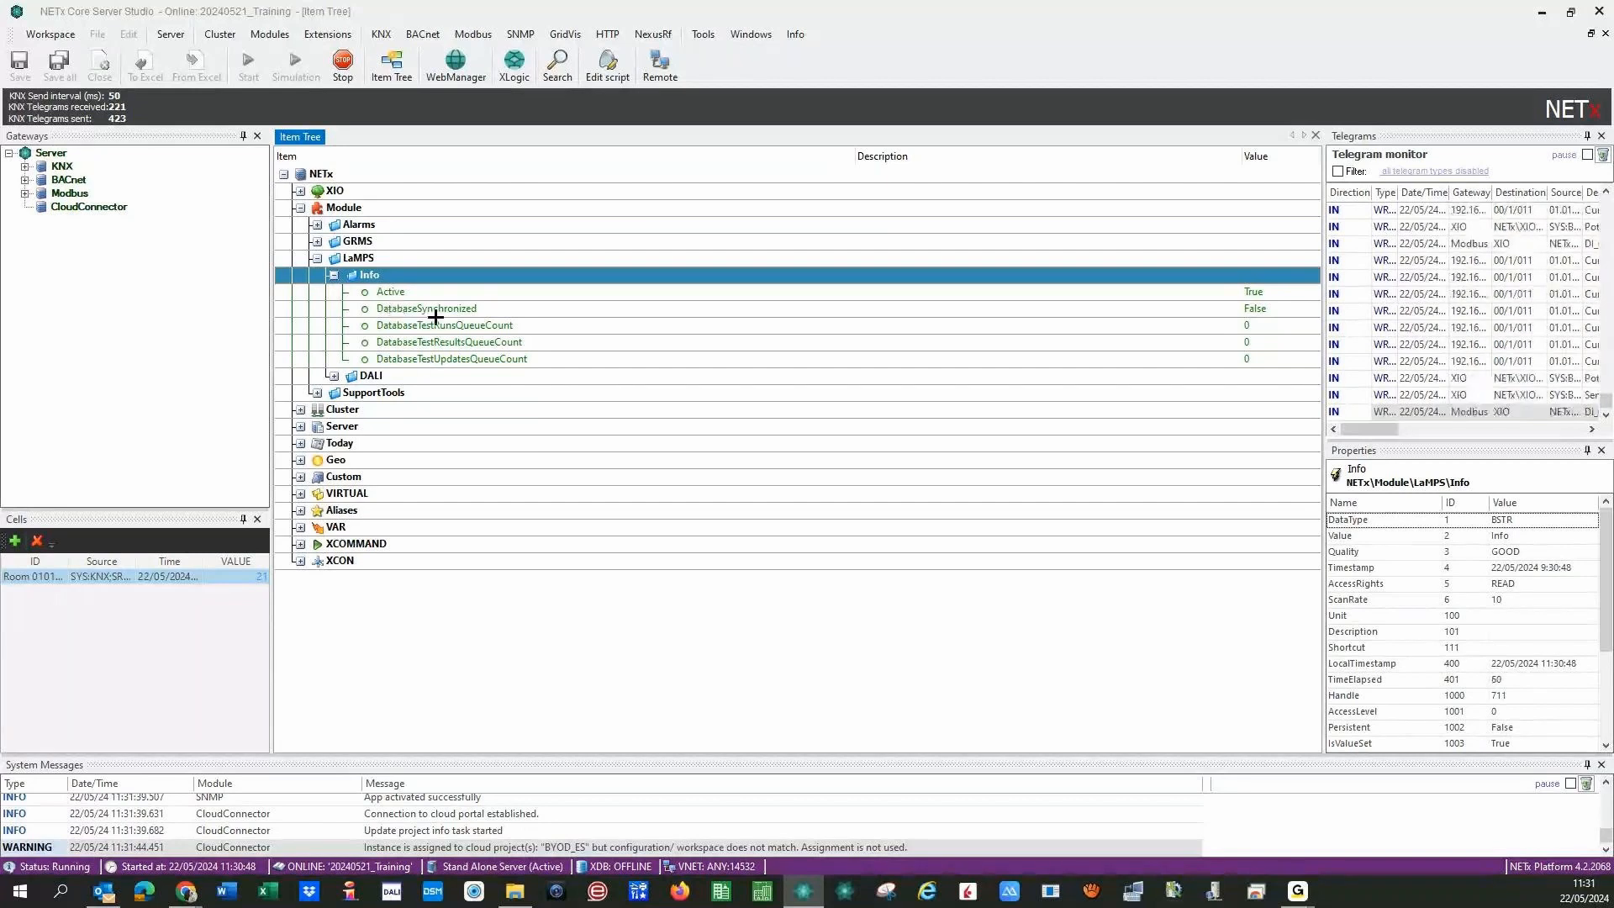
pyautogui.click(333, 275)
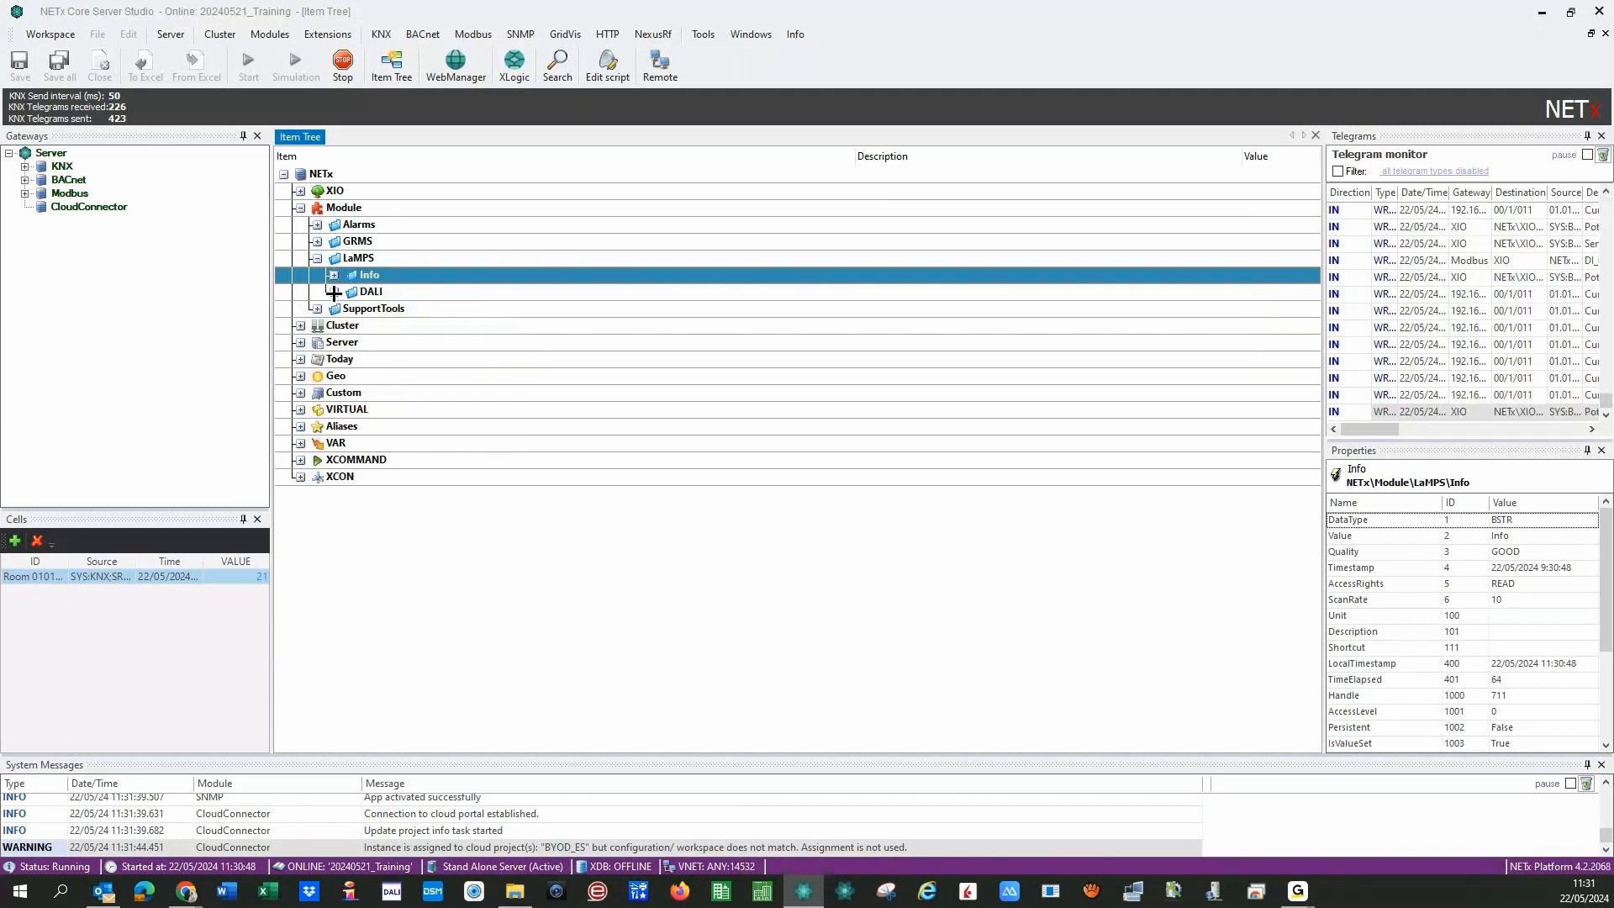
pyautogui.click(334, 291)
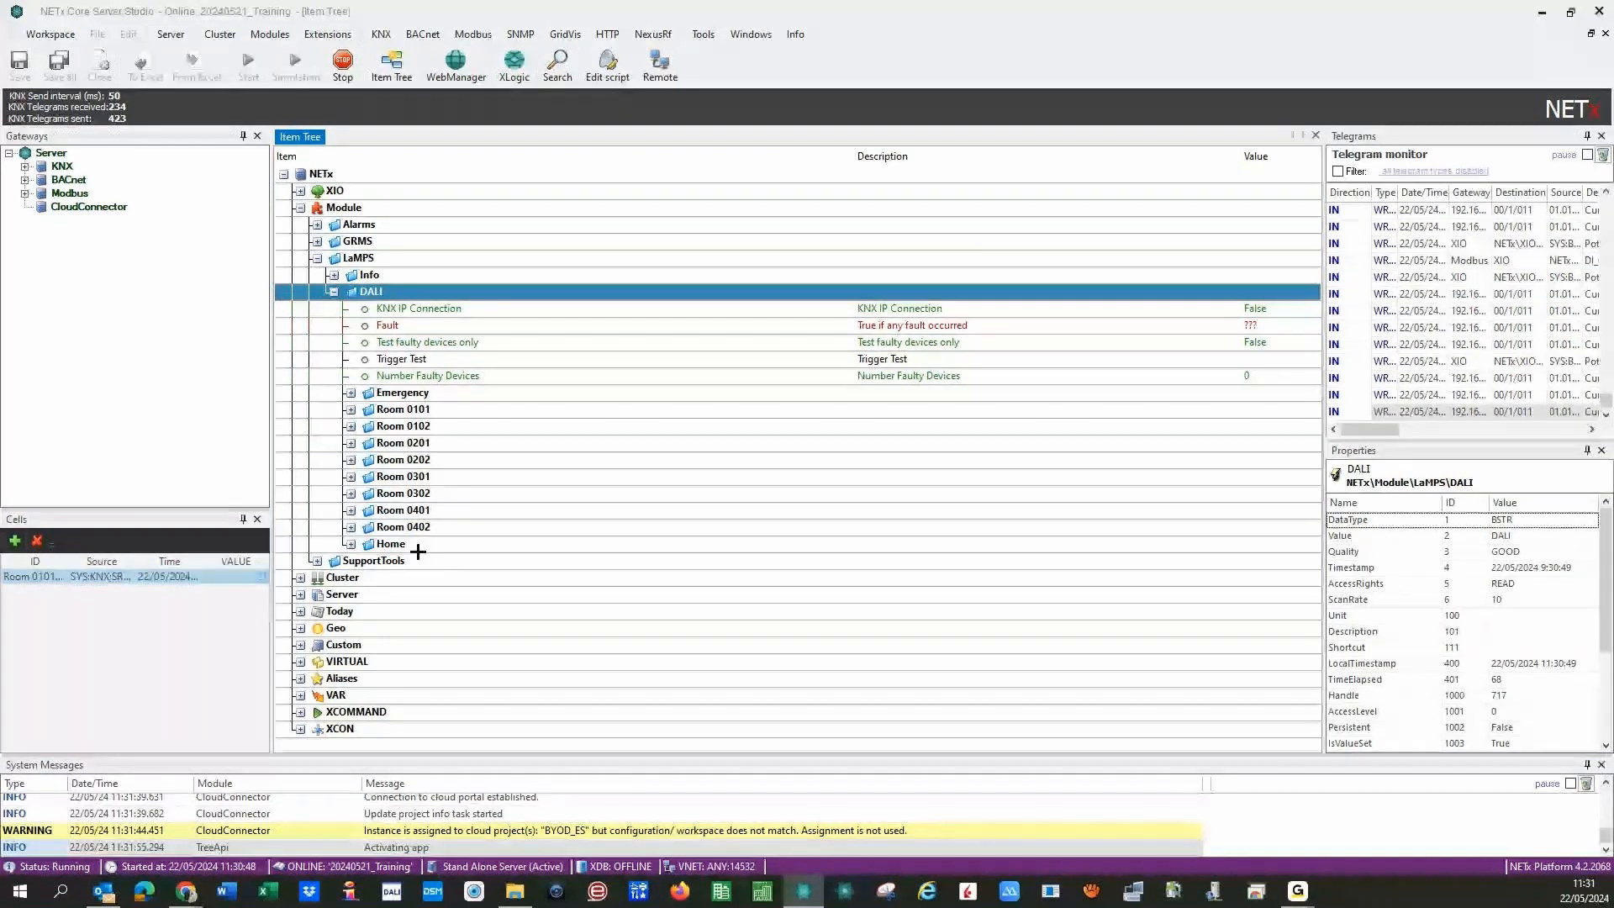
# - Expand DALI 1 A under Room 0101 and briefly view Device1's data points
pyautogui.click(342, 409)
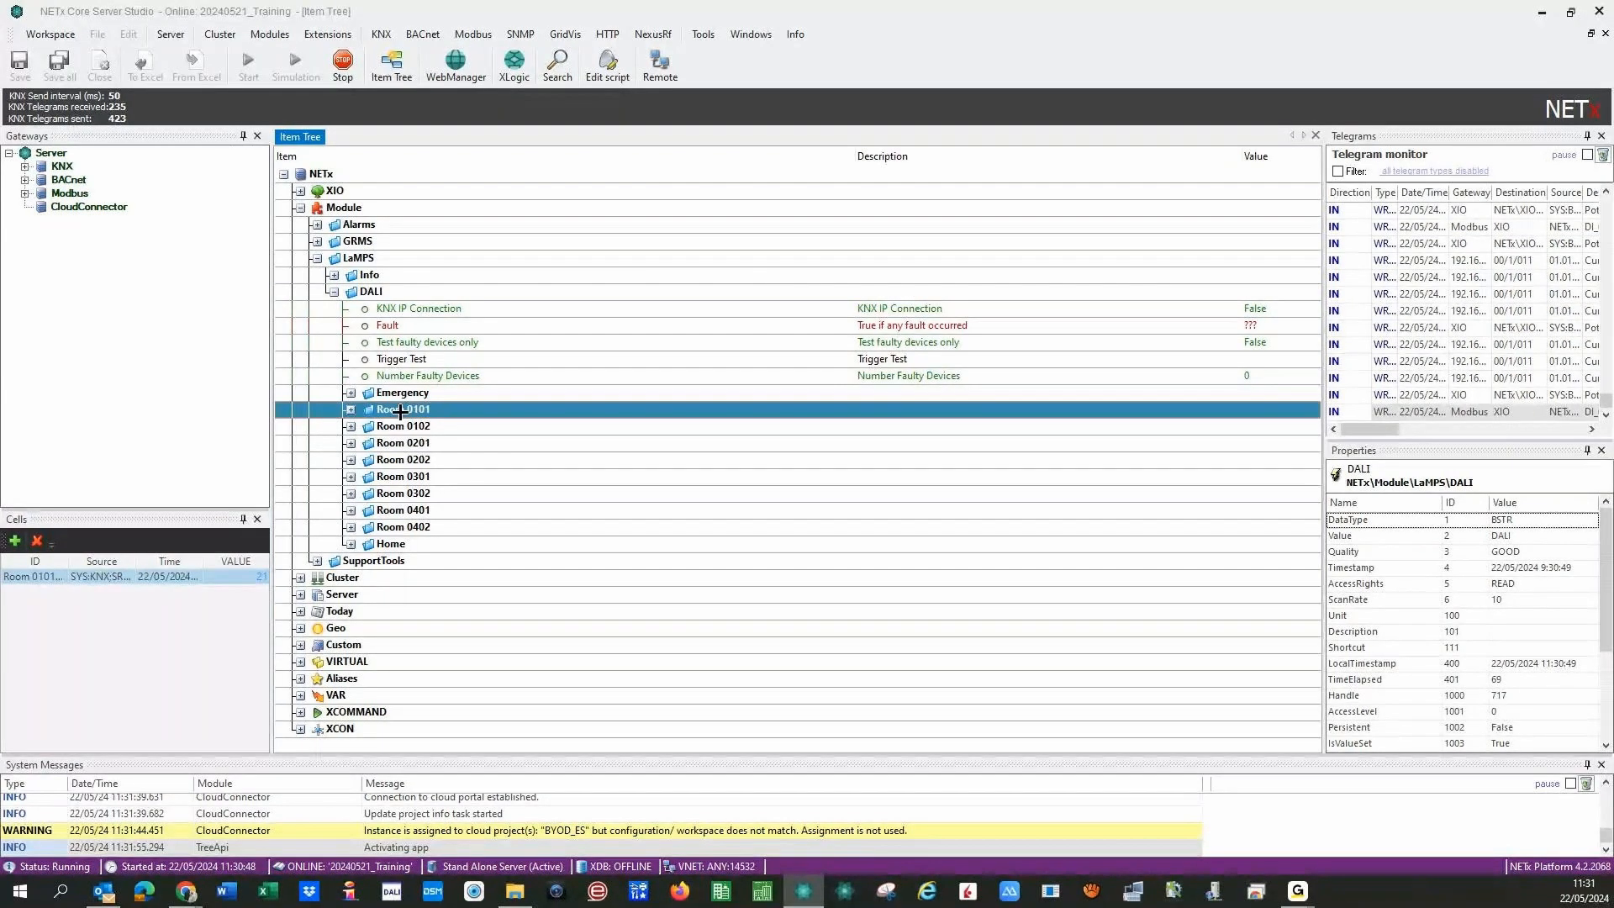
pyautogui.click(351, 410)
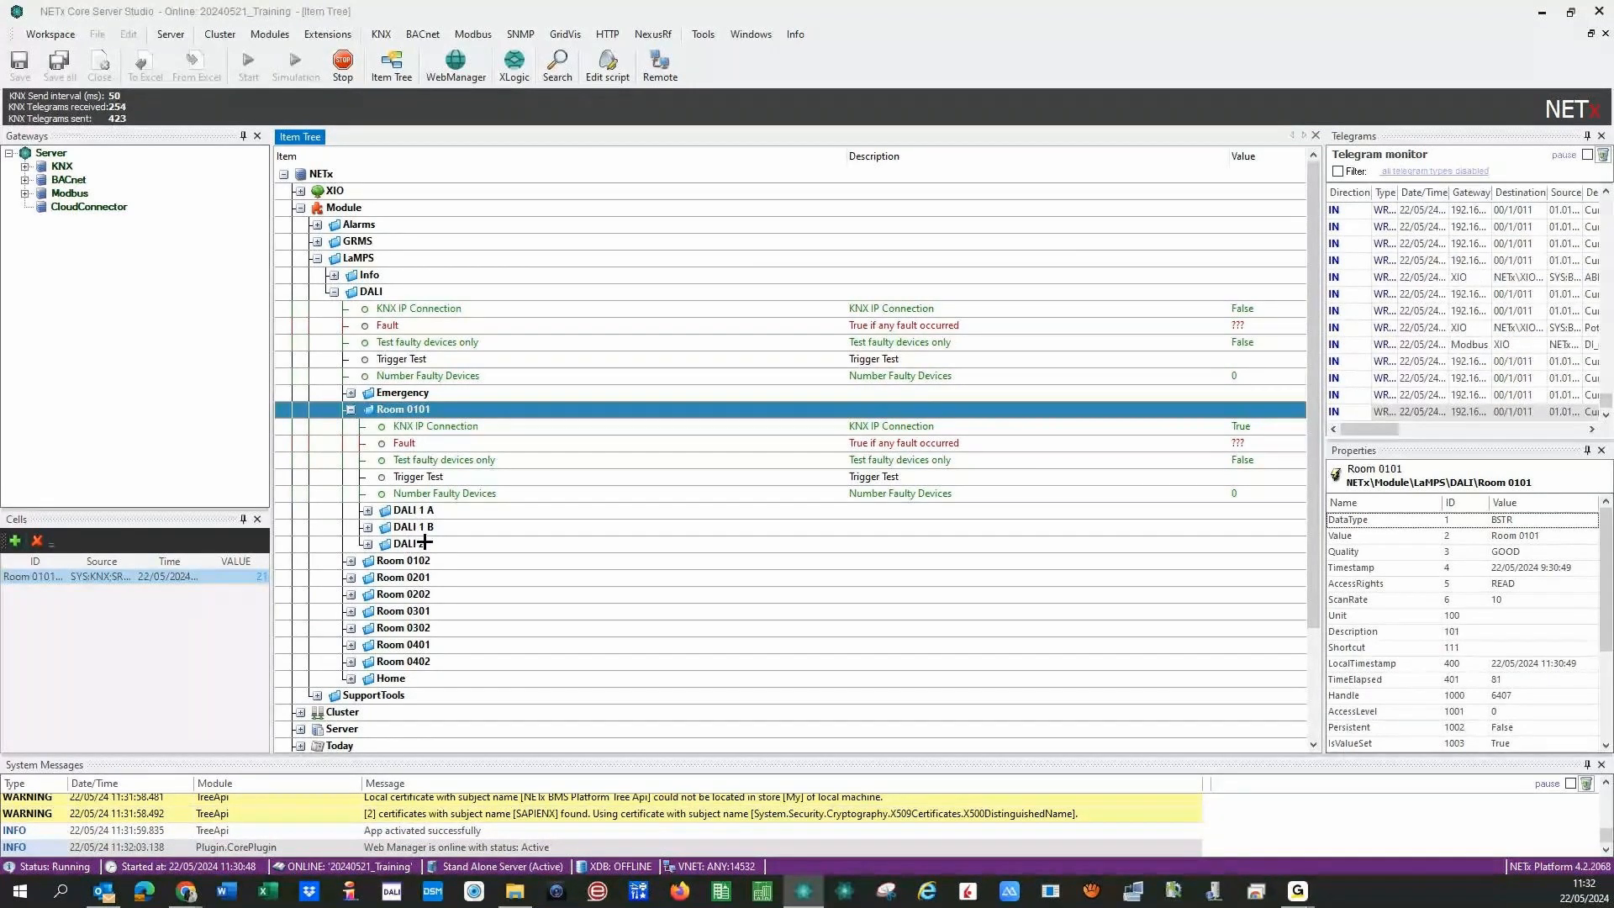
pyautogui.click(368, 510)
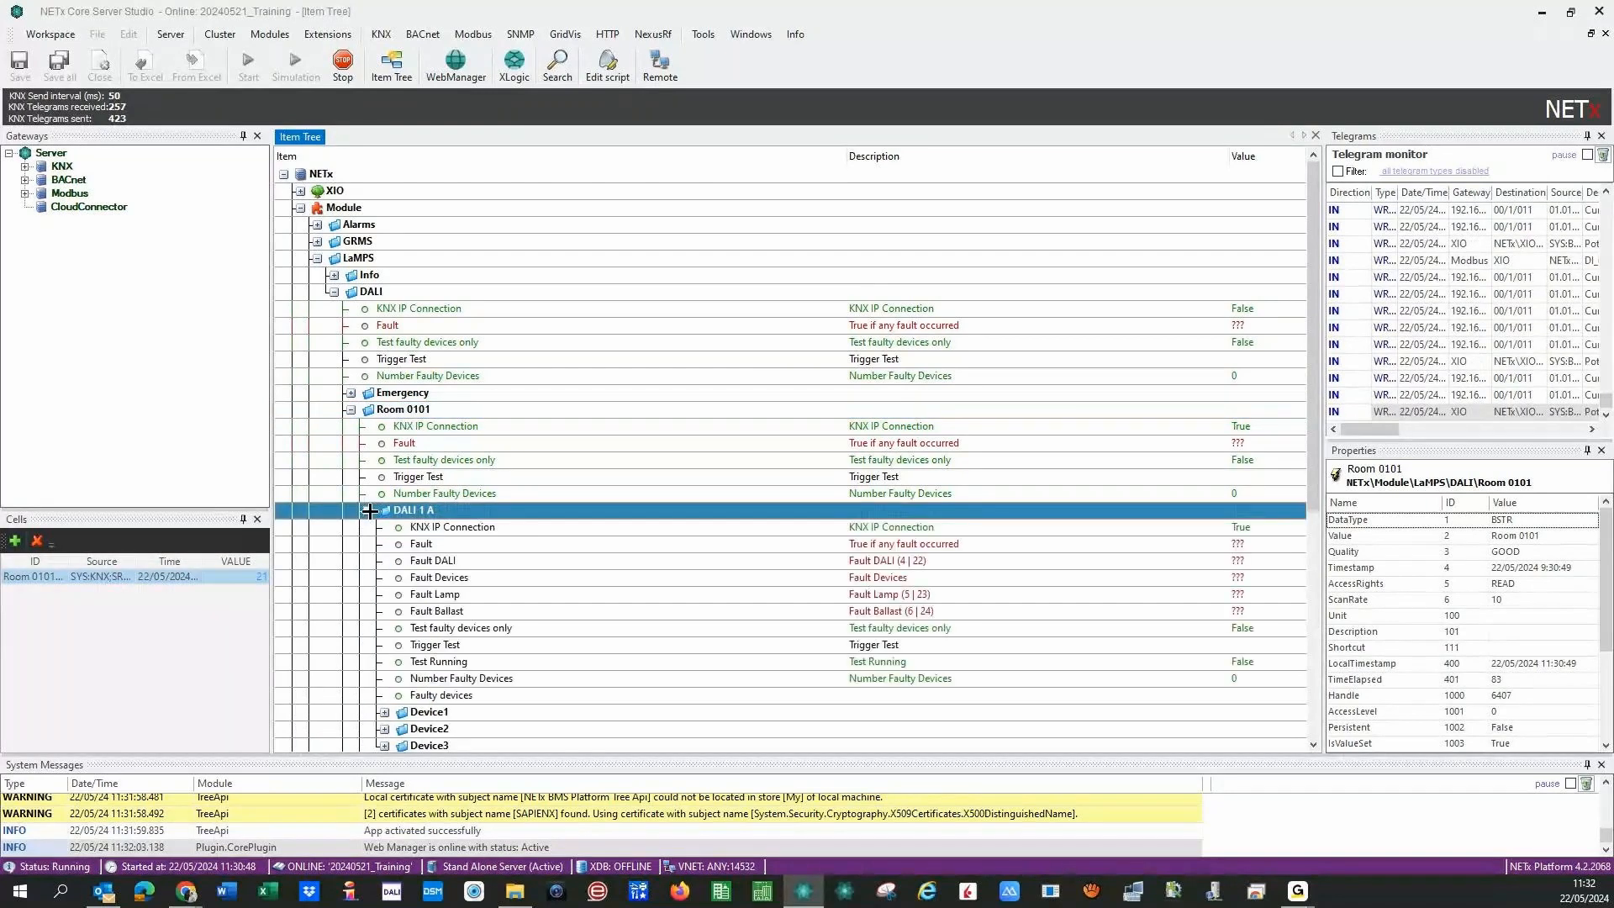
pyautogui.scroll(-7, 432, 558)
pyautogui.scroll(7, 588, 551)
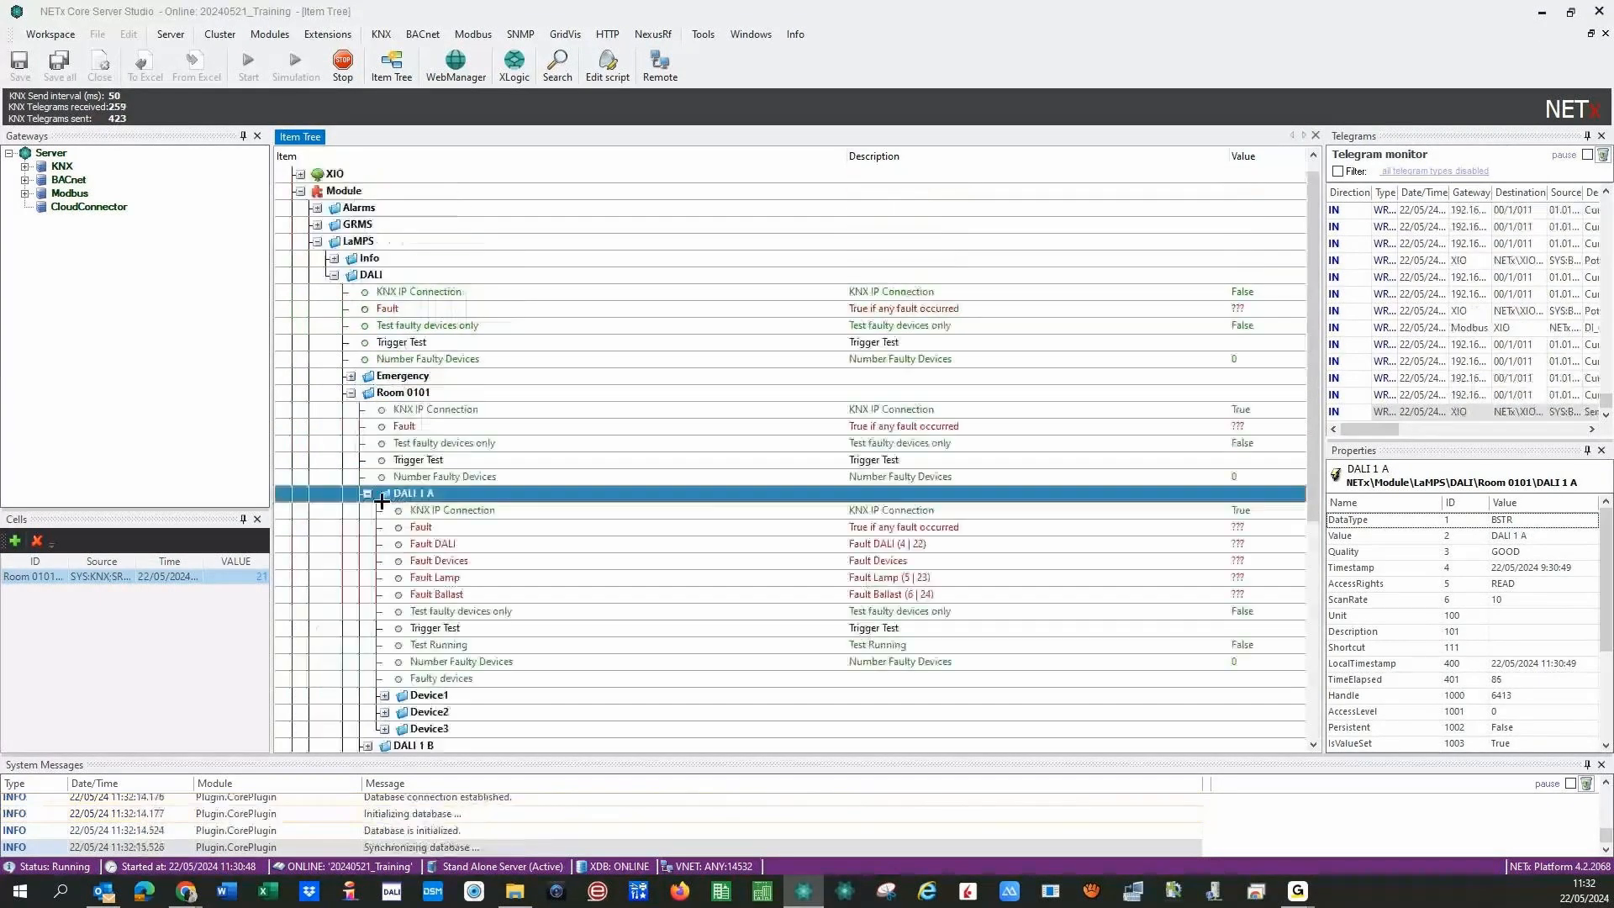
pyautogui.scroll(-3, 942, 546)
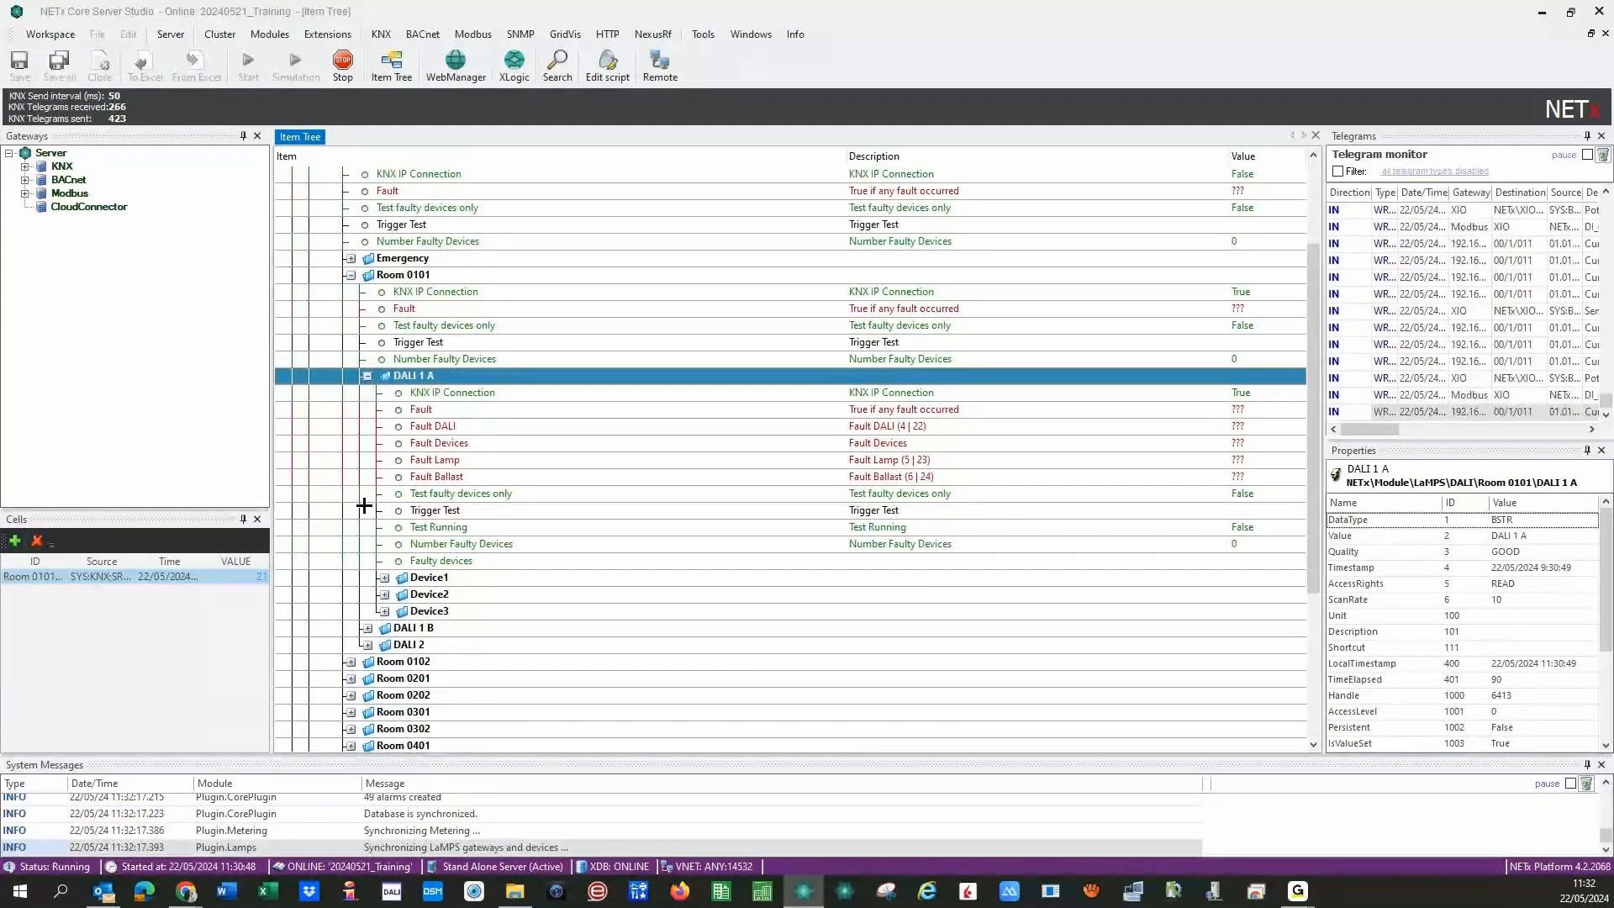
pyautogui.click(382, 578)
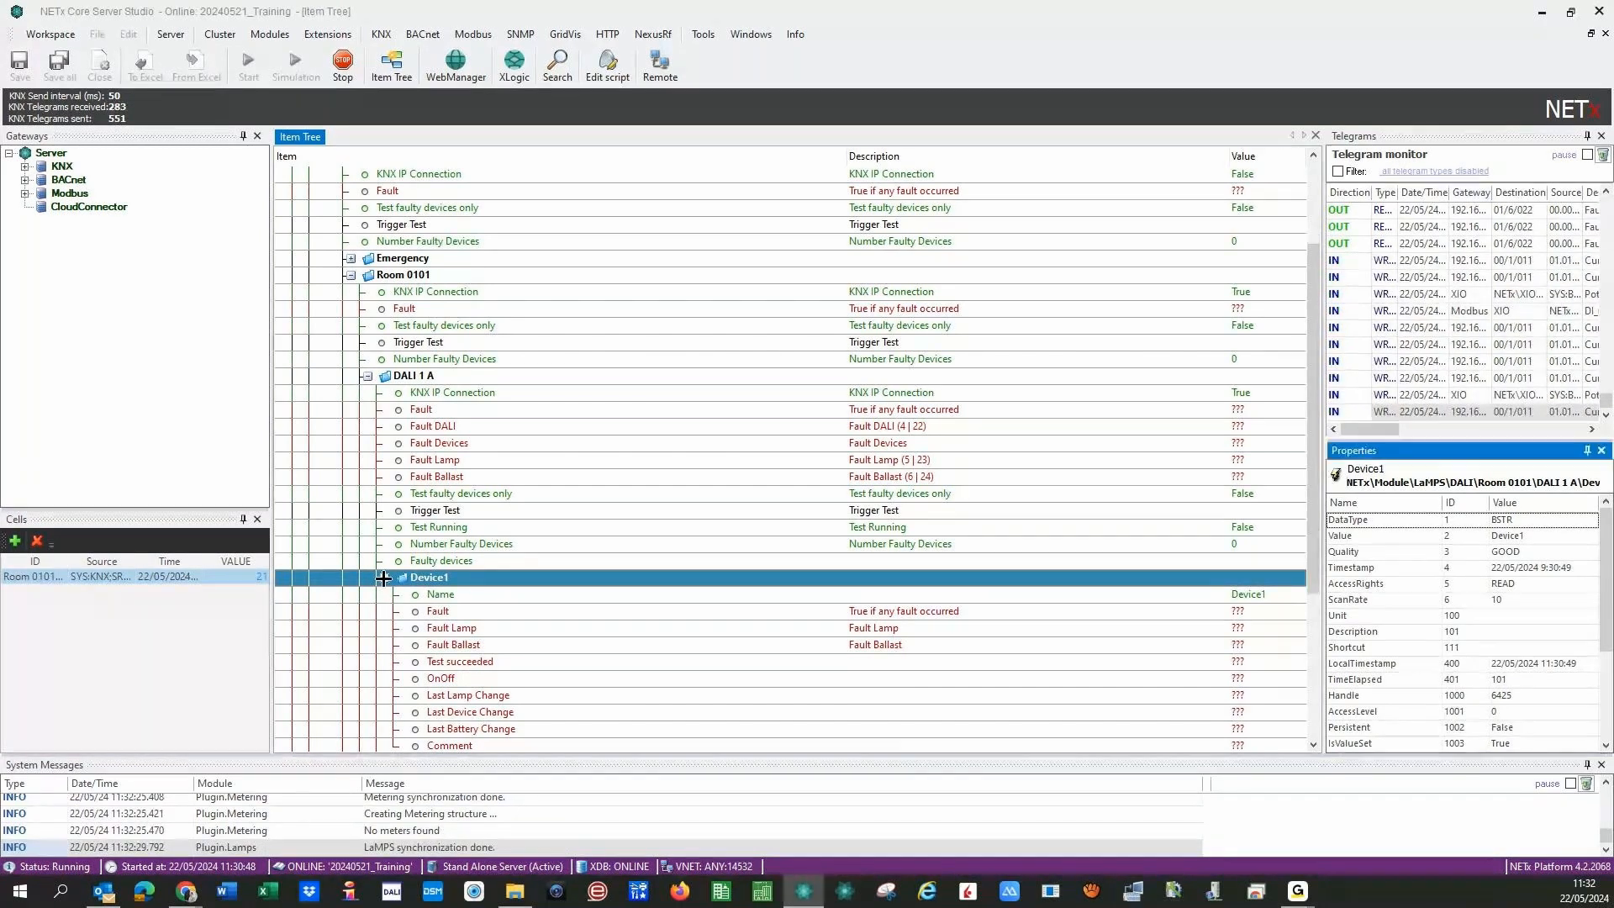
pyautogui.click(383, 578)
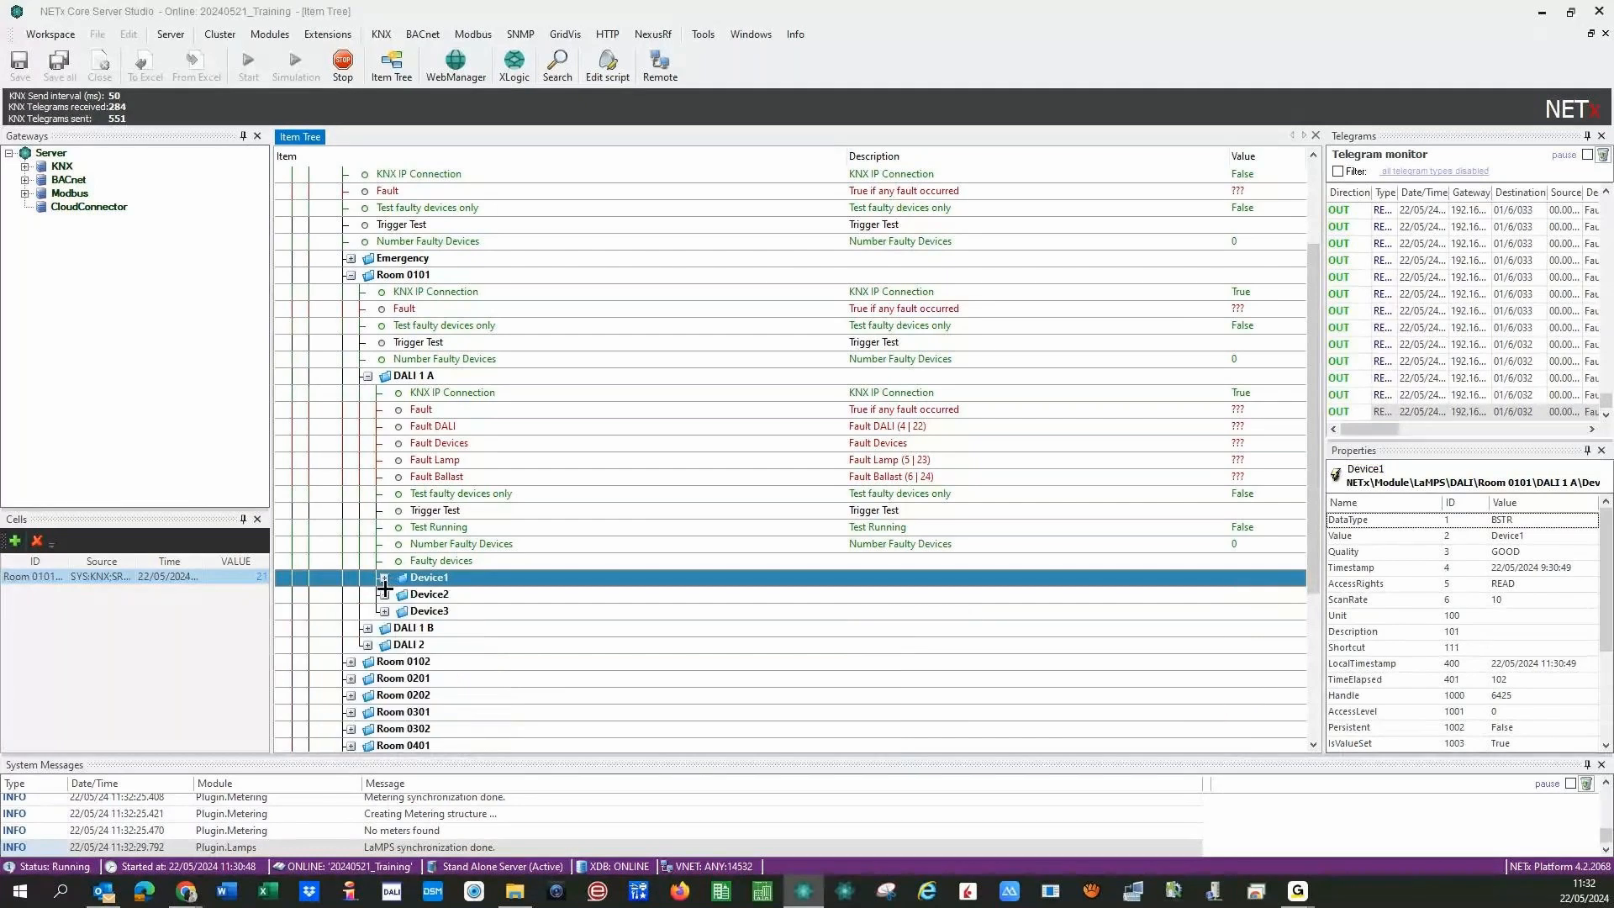
# - Look through the DALI 1 B and DALI 2 items, then collapse DALI 2
pyautogui.click(369, 628)
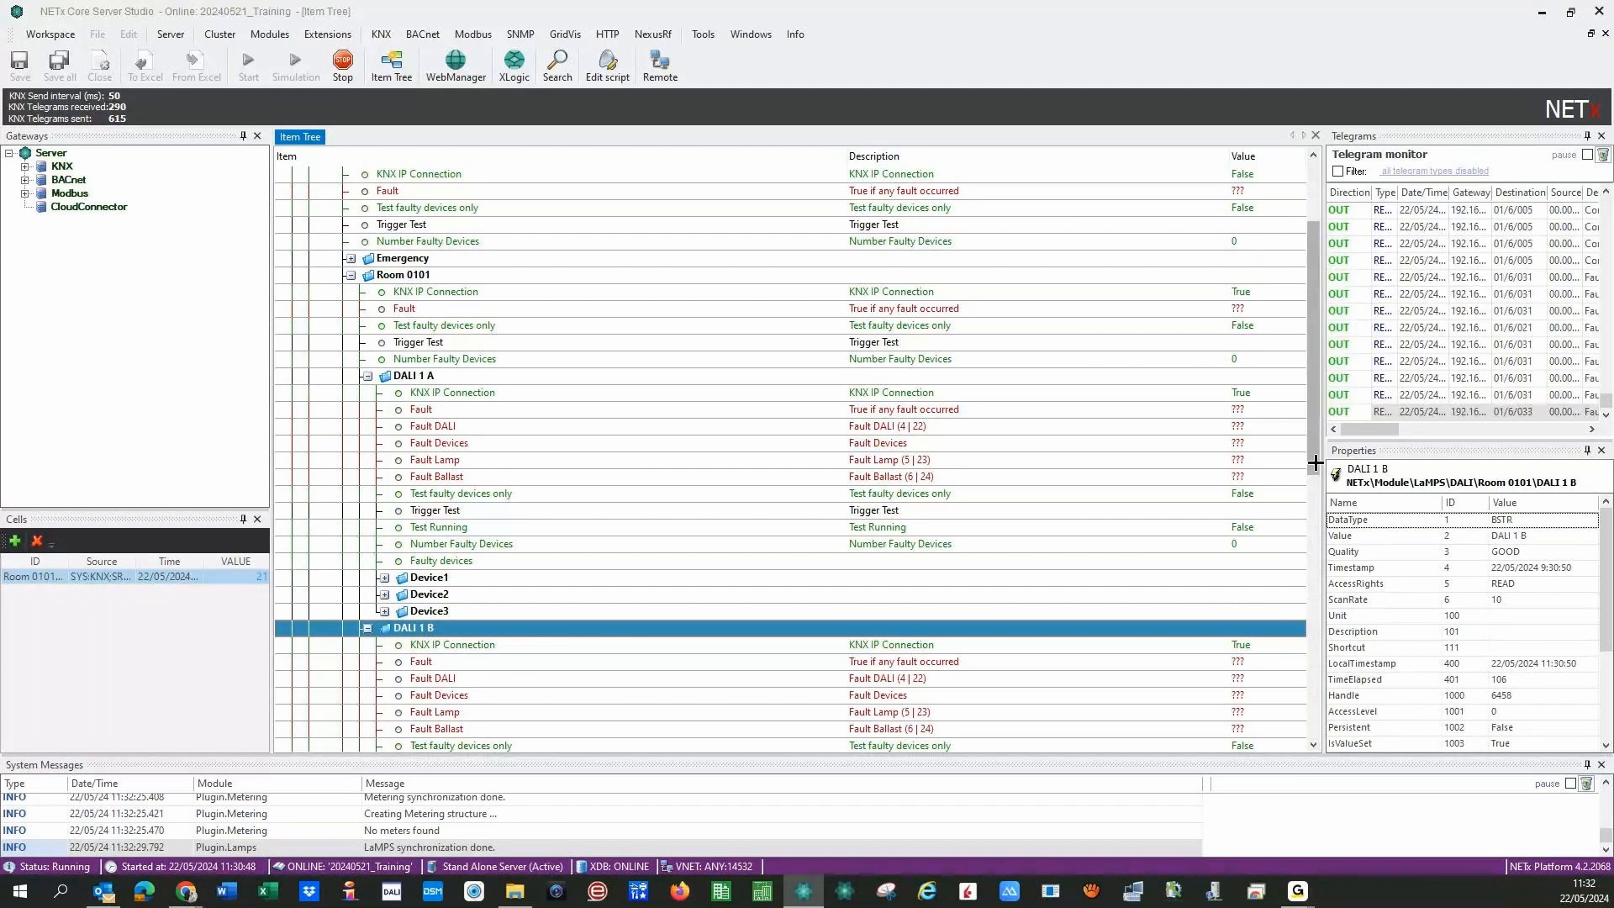
pyautogui.moveTo(1316, 462); pyautogui.dragTo(1315, 596)
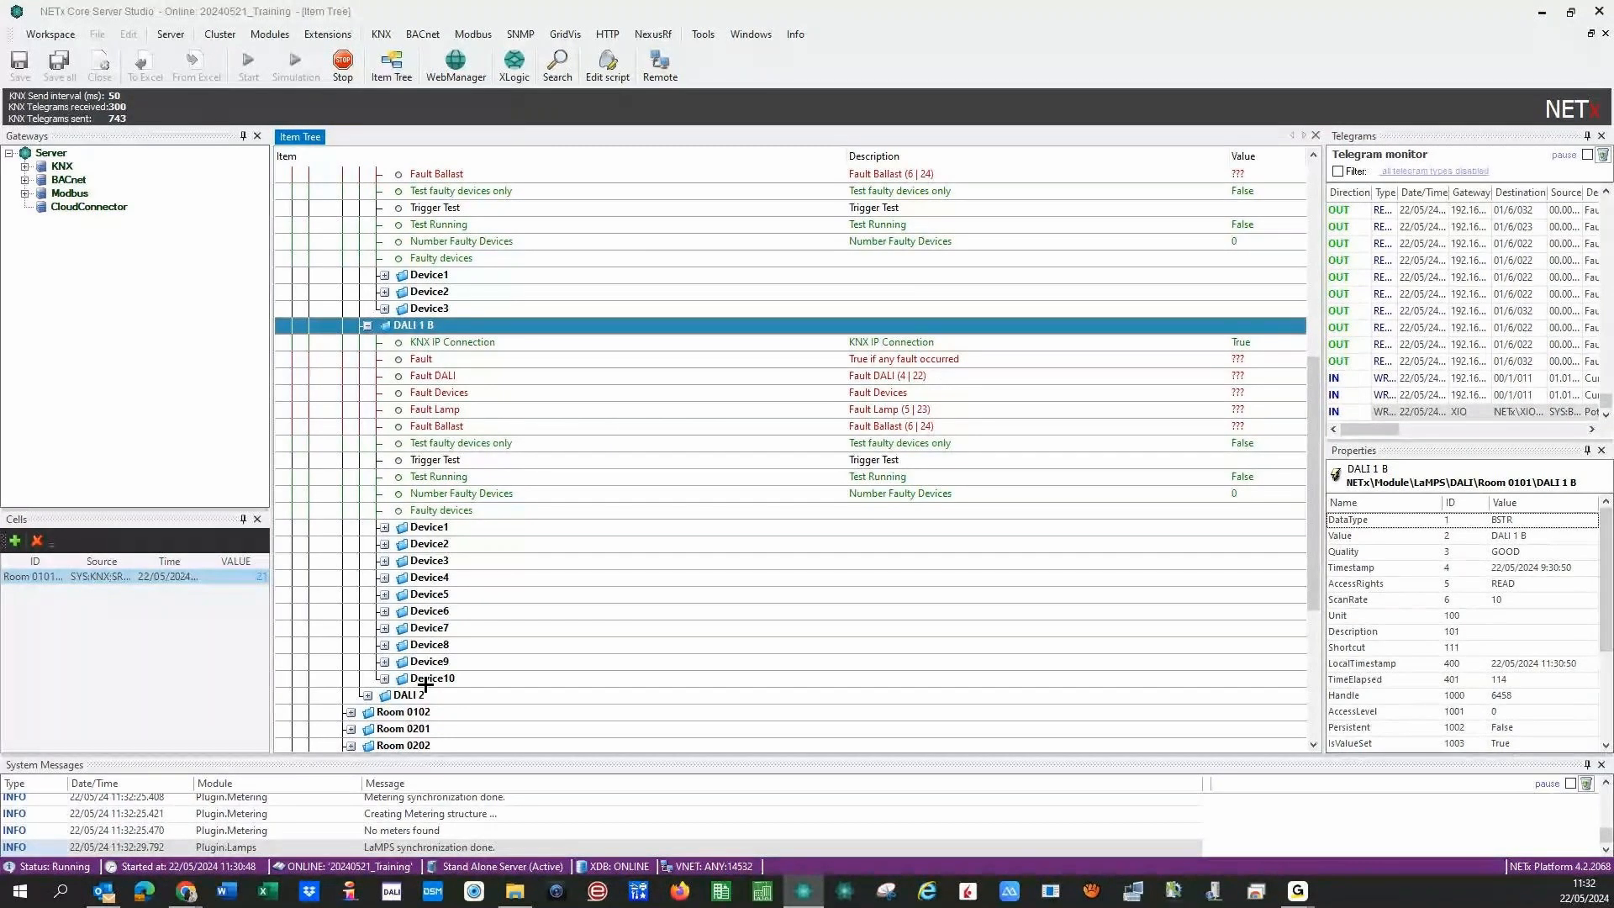
pyautogui.click(367, 326)
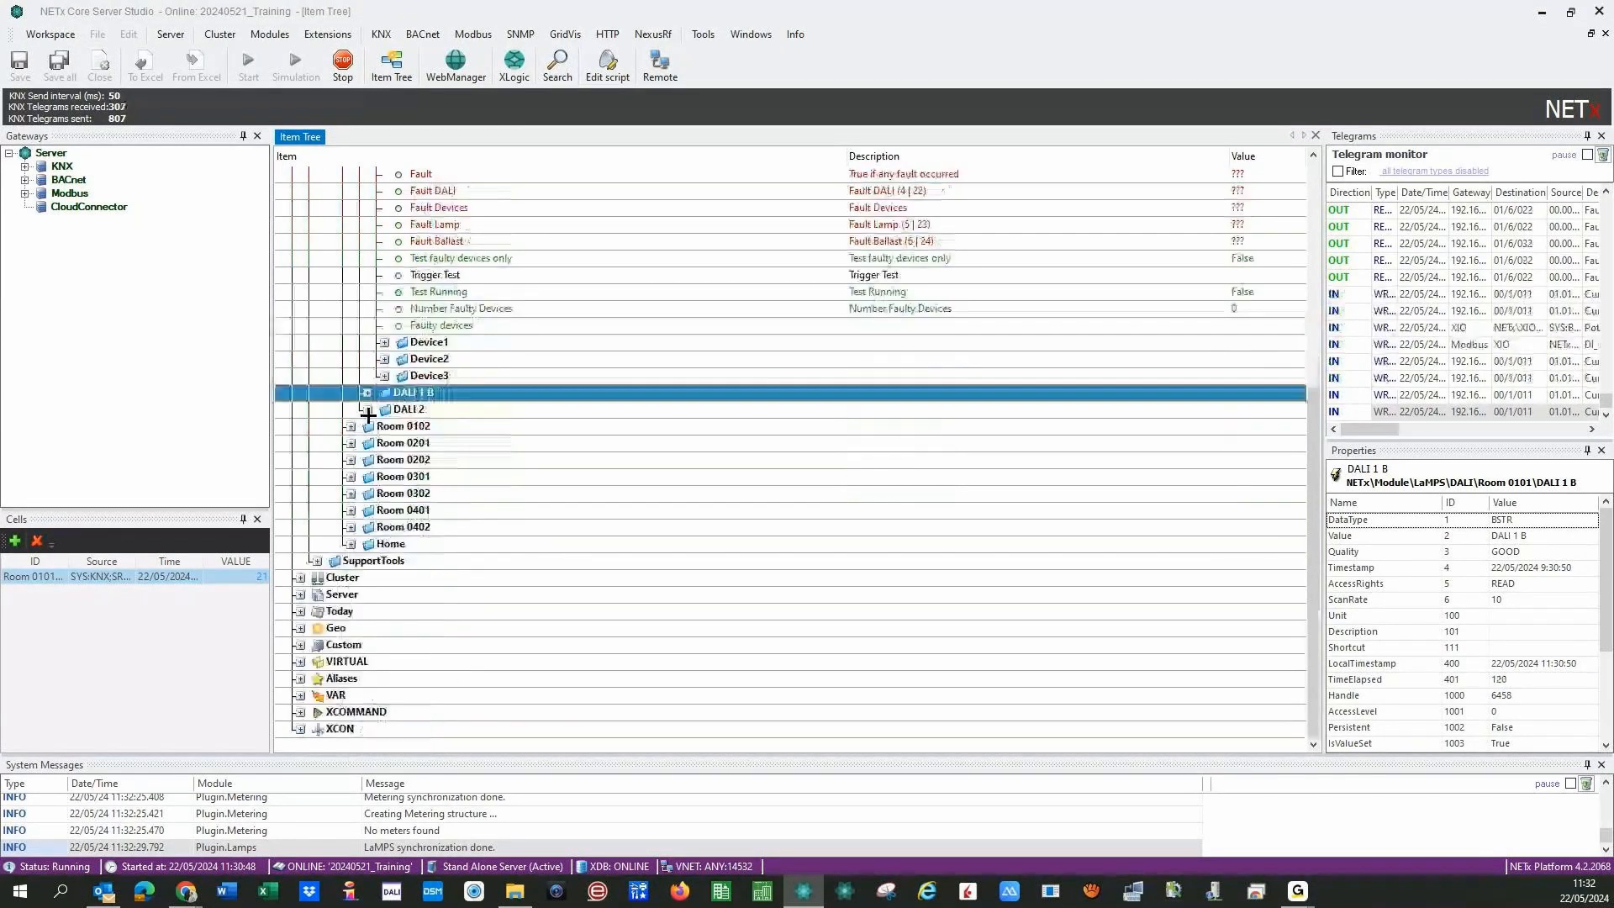
pyautogui.click(367, 409)
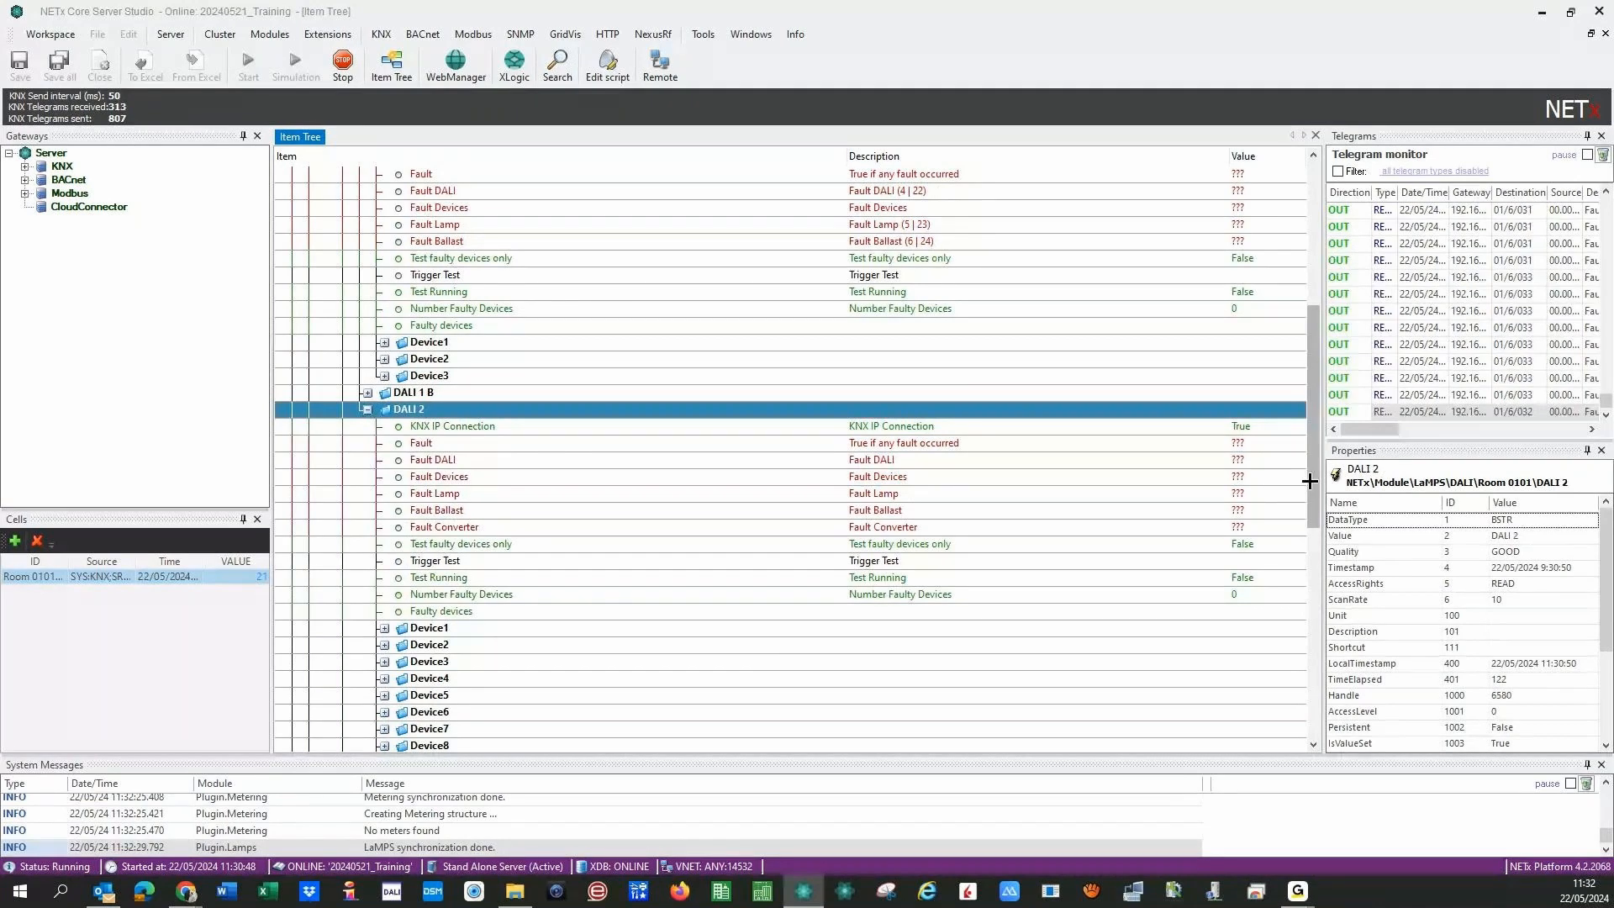
pyautogui.moveTo(1310, 481); pyautogui.dragTo(1295, 567)
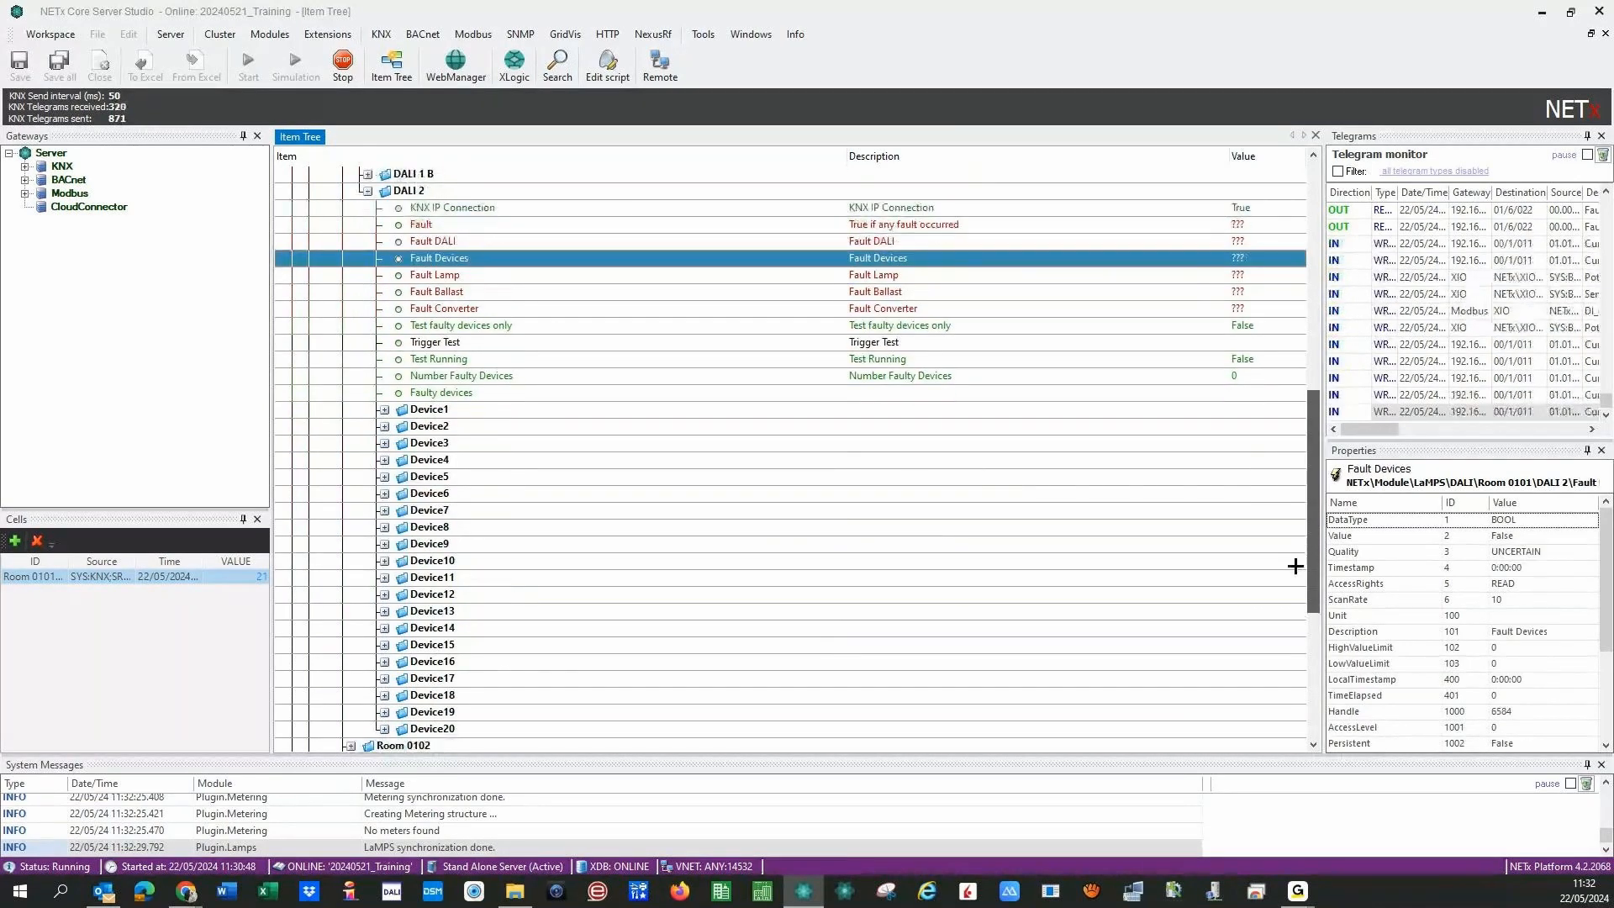
pyautogui.scroll(2, 369, 319)
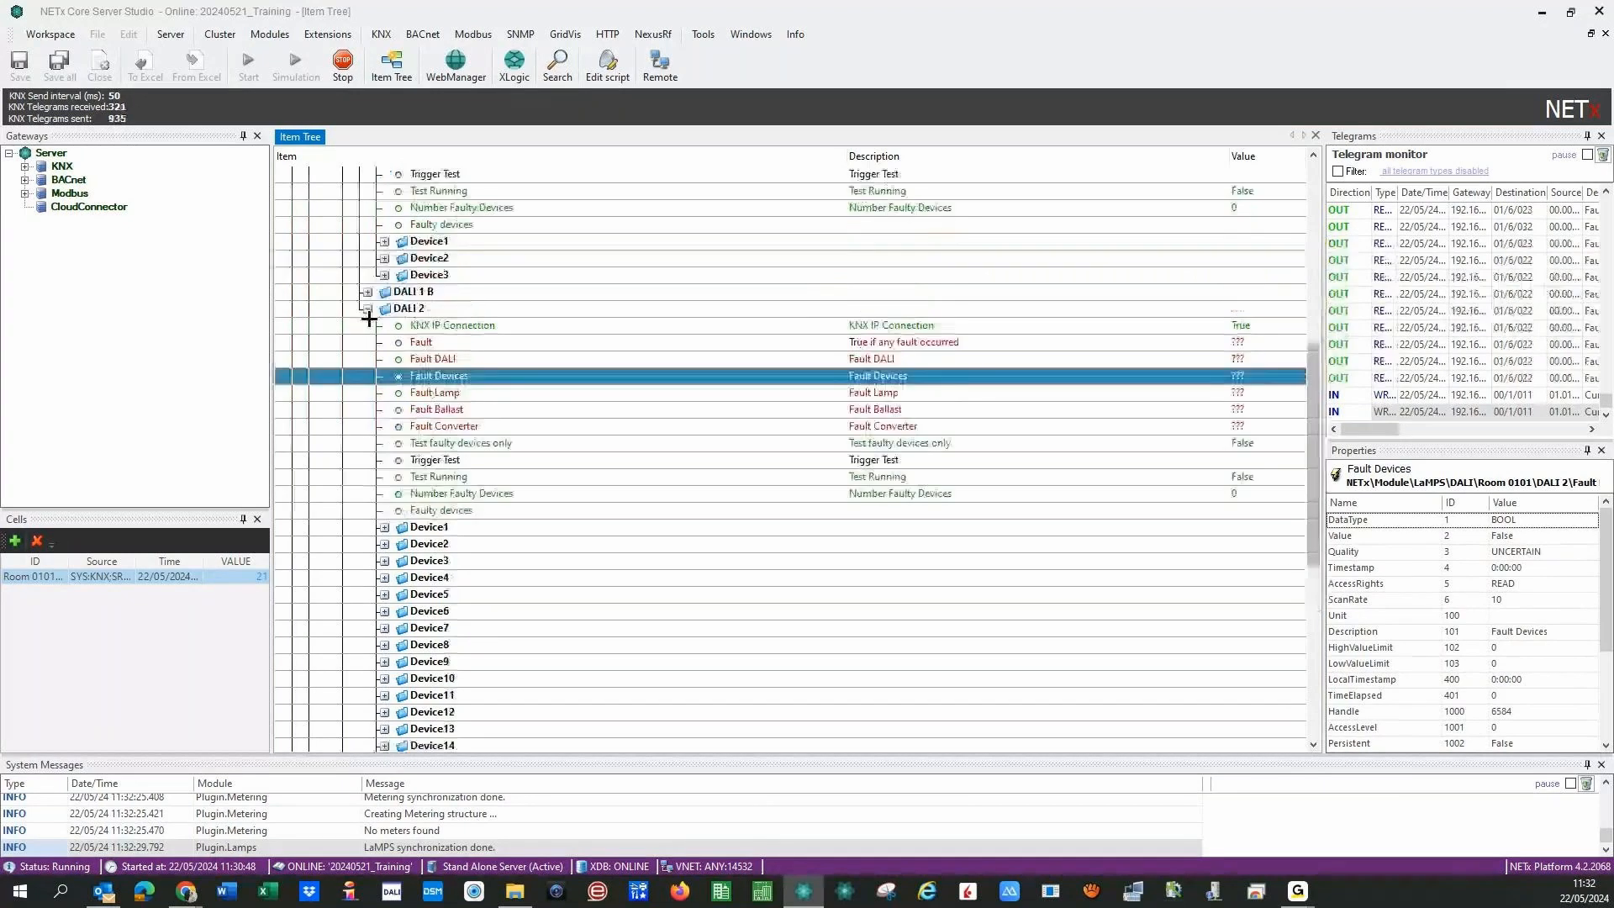
pyautogui.doubleClick(367, 308)
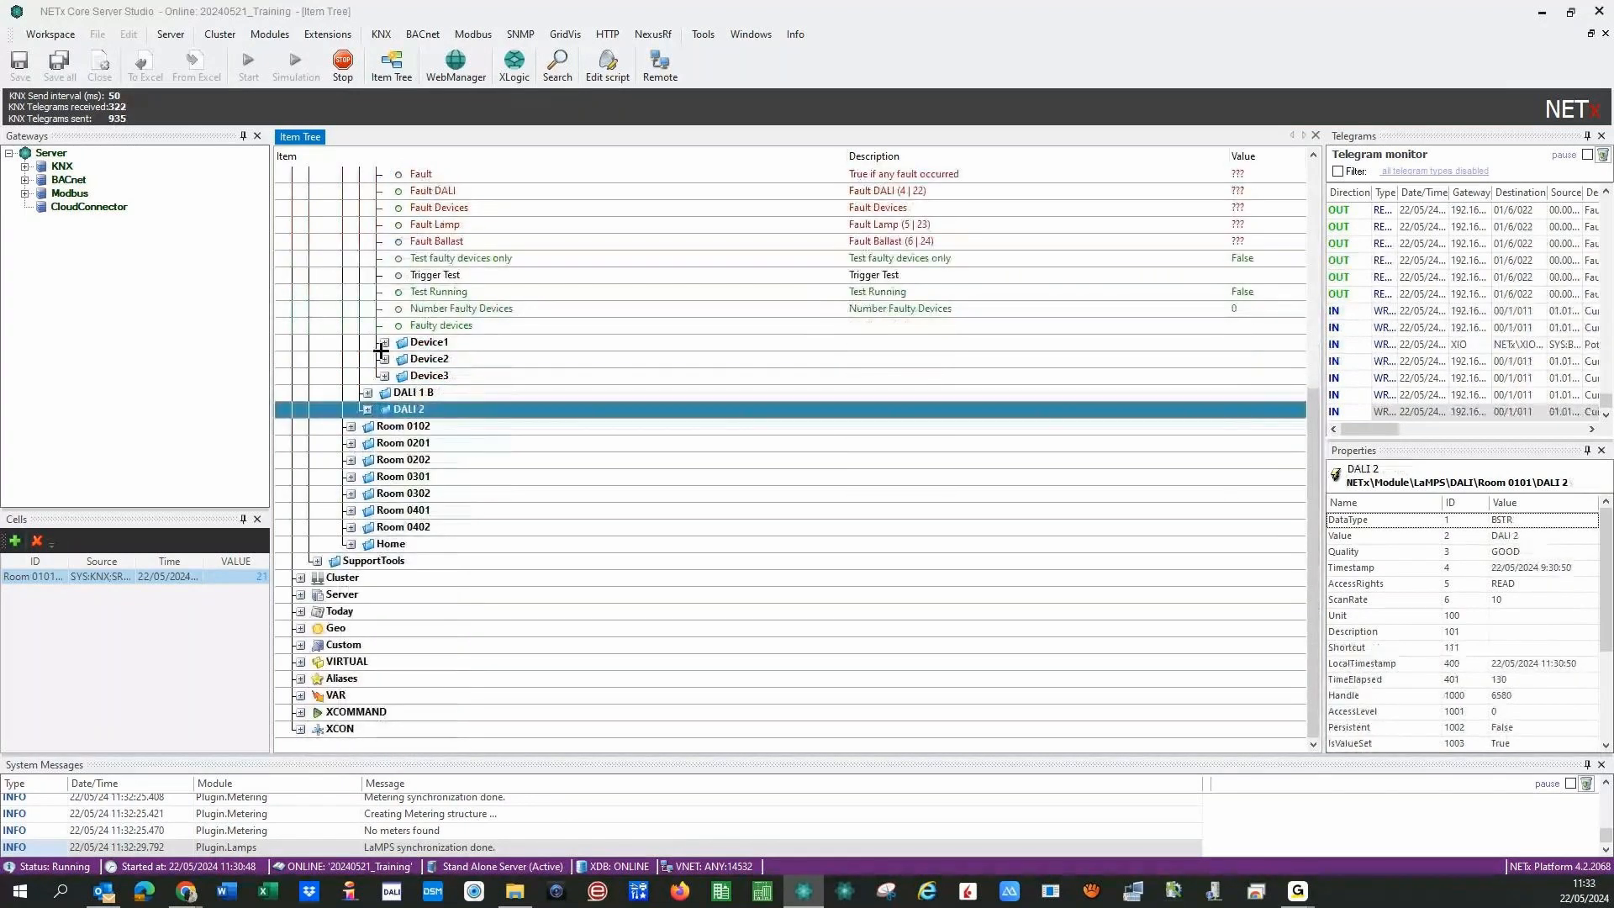
# - Collapse DALI 1 A and the Room 0101 folder in the item tree
pyautogui.scroll(7, 380, 350)
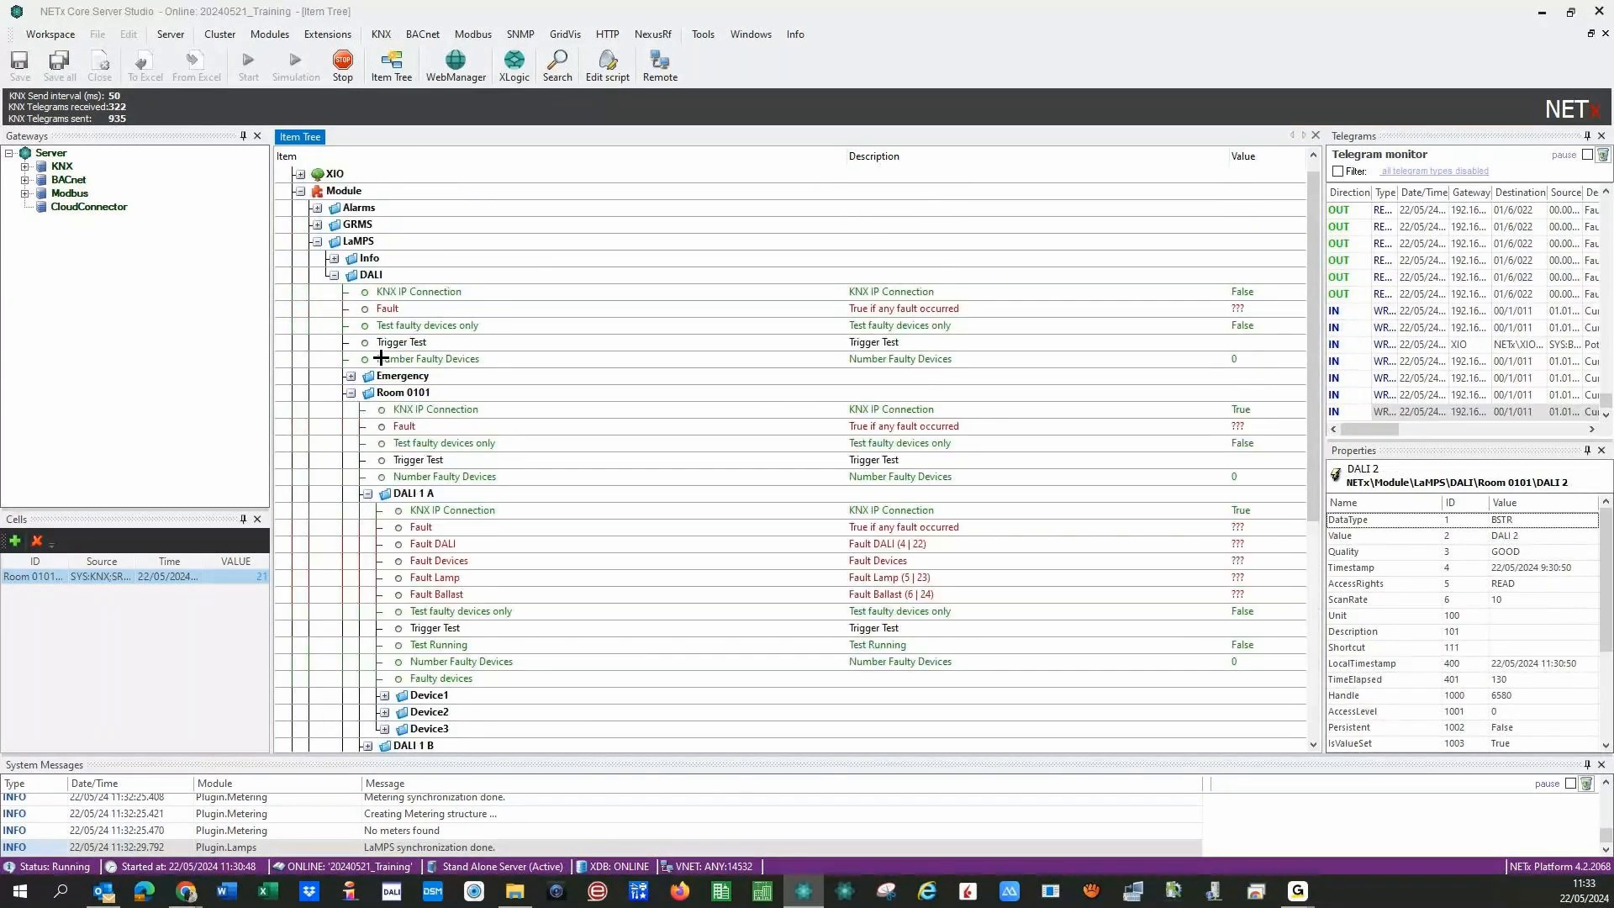
pyautogui.click(367, 493)
pyautogui.doubleClick(353, 395)
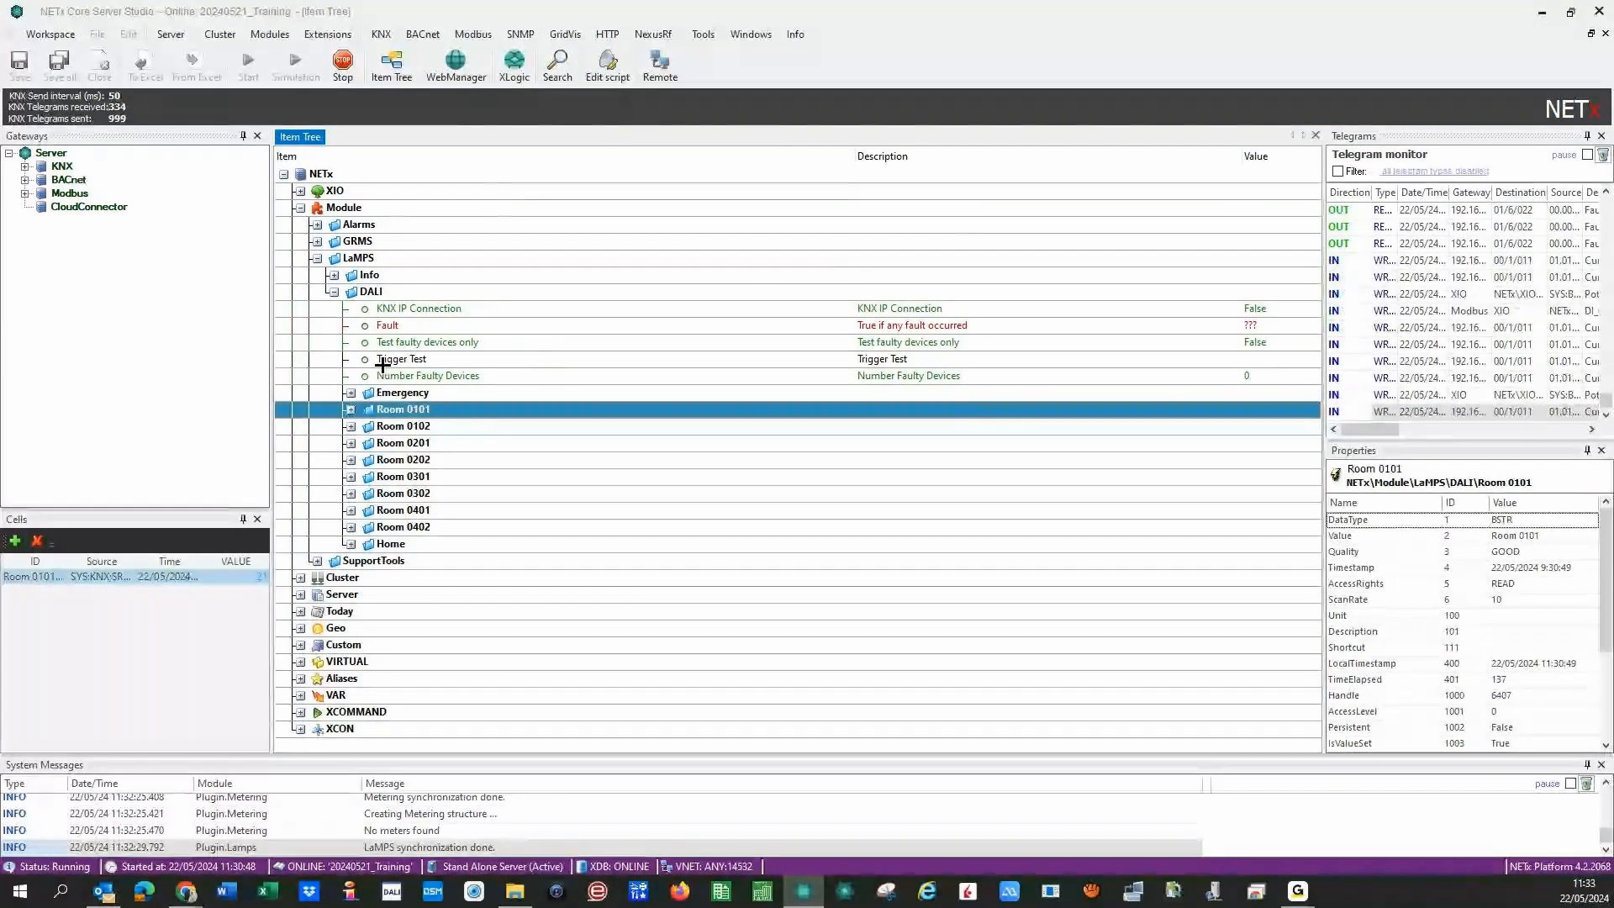
# - Write value 1 to DALI's Test faulty devices only, then check Trigger Test and Number Faulty Devices
pyautogui.click(467, 326)
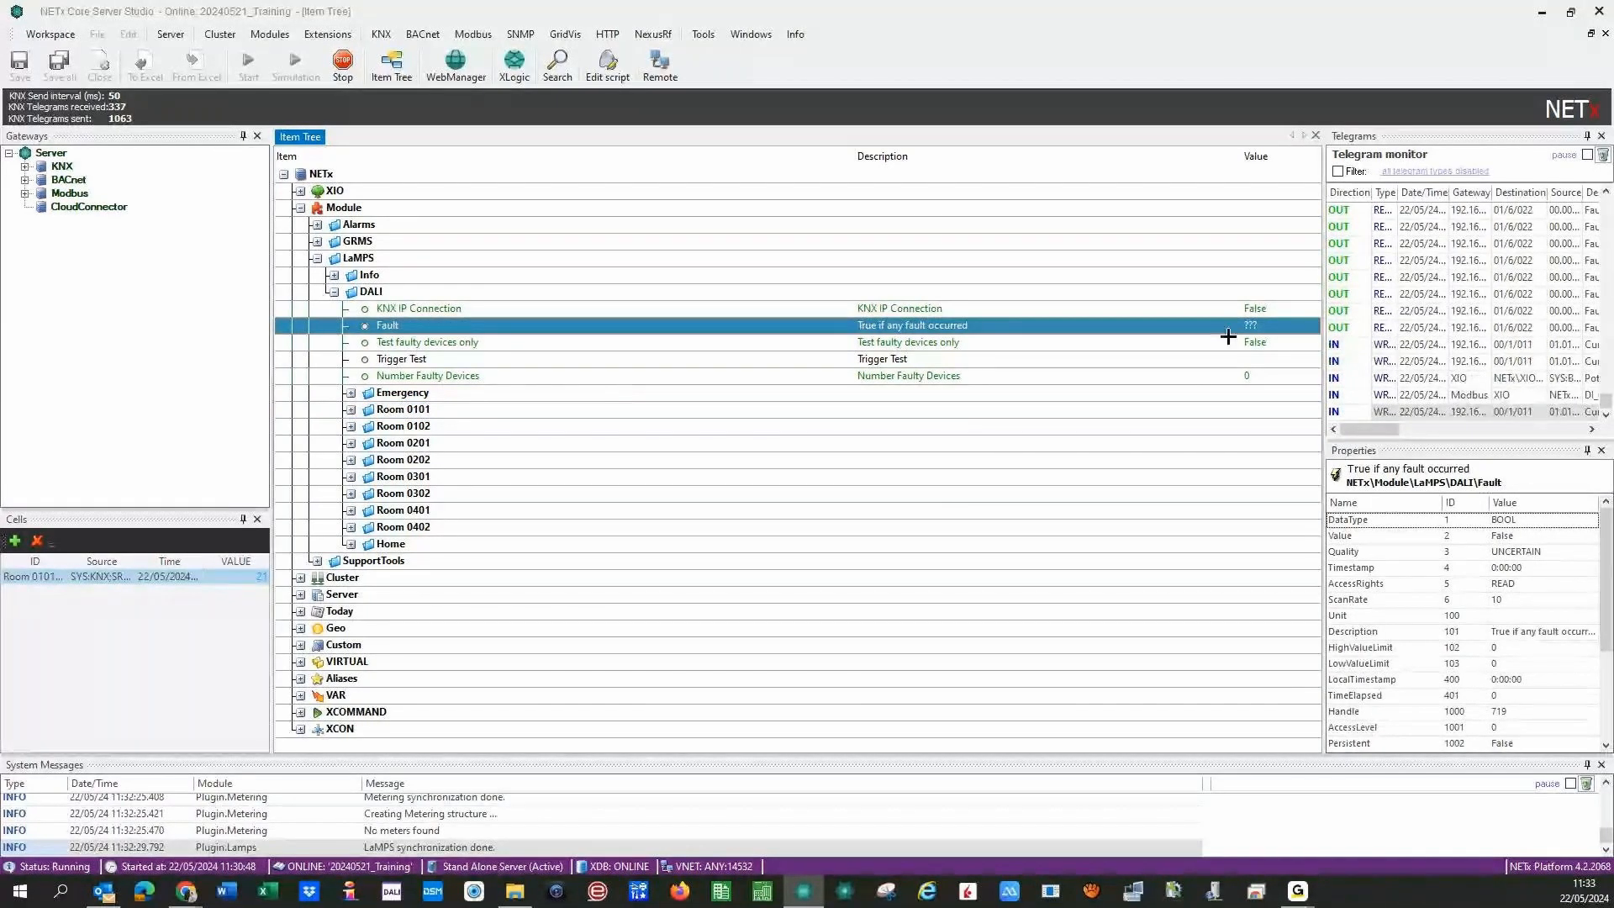
pyautogui.click(858, 342)
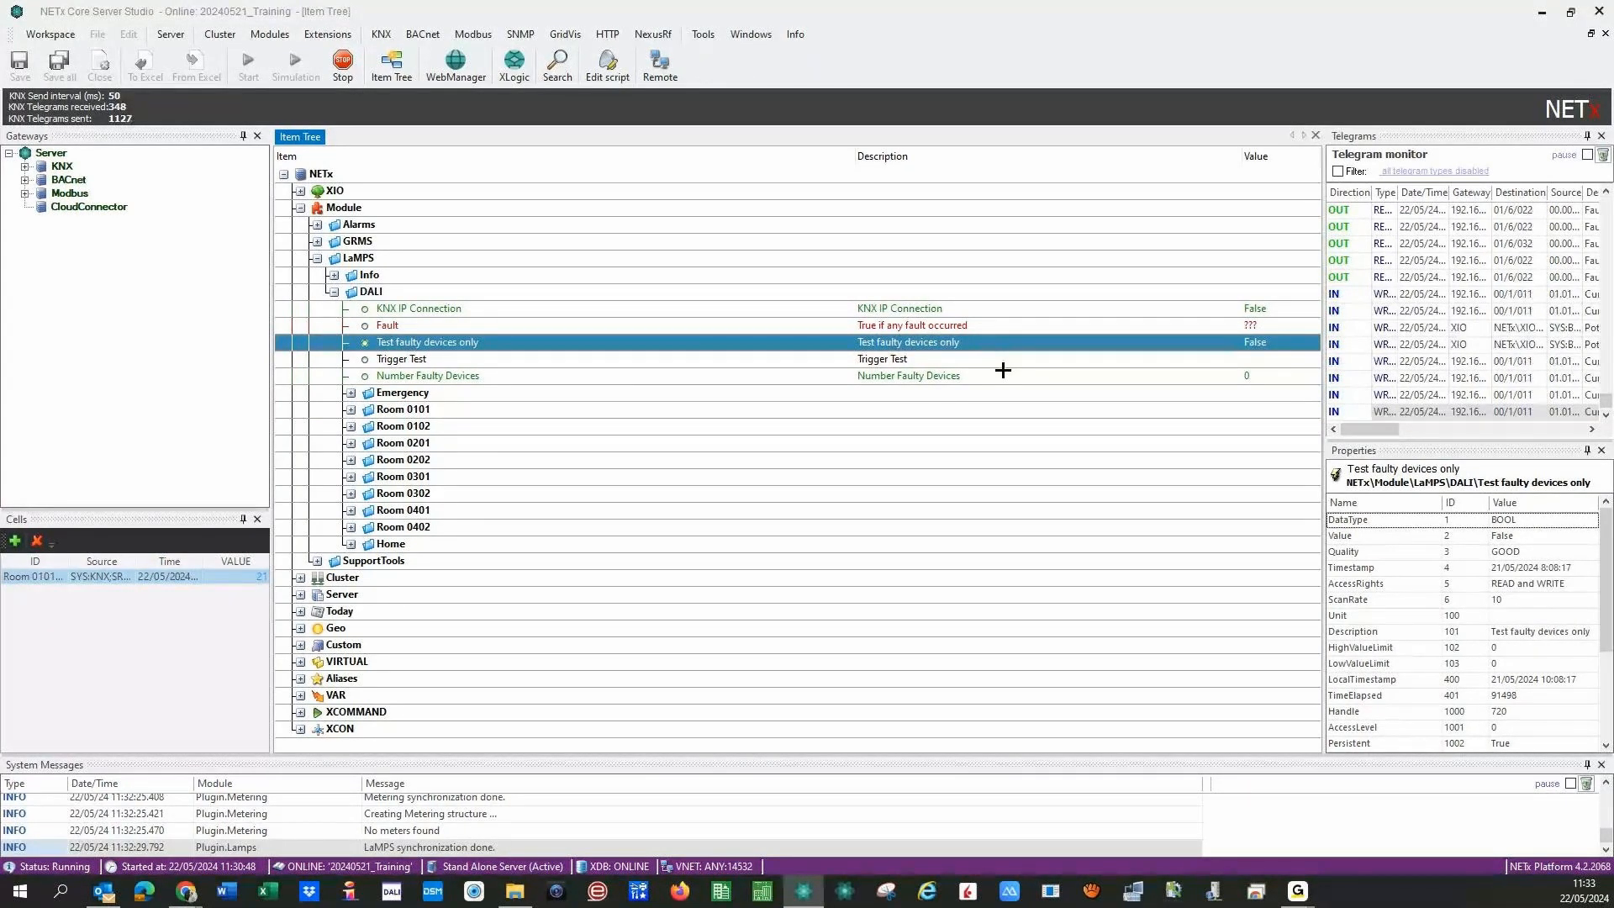
pyautogui.rightClick(954, 346)
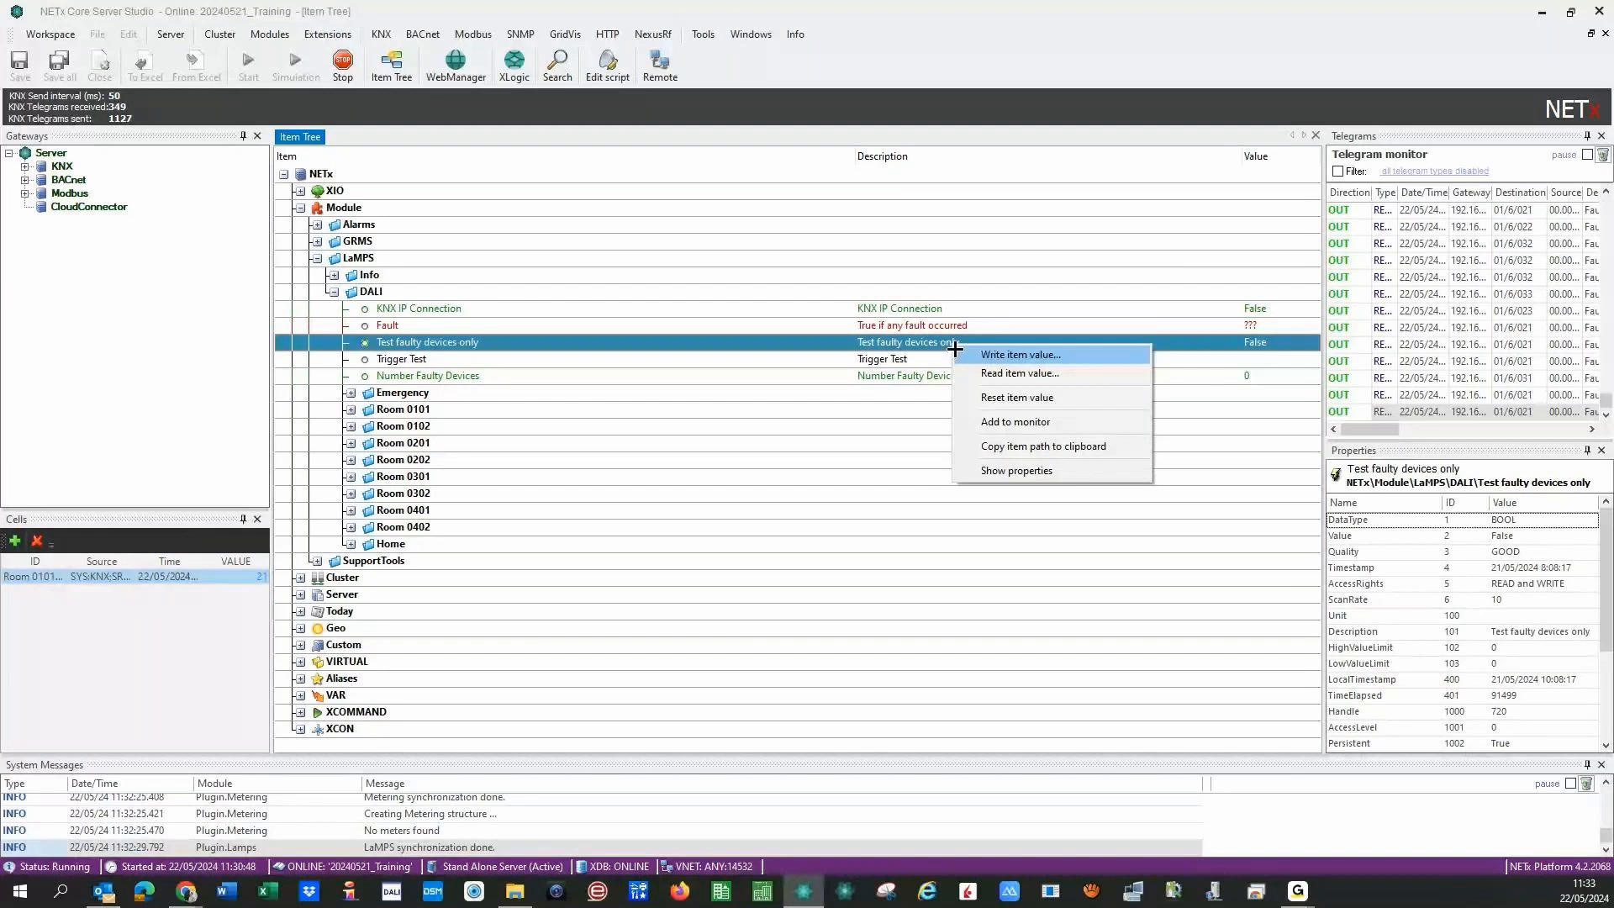
pyautogui.click(966, 353)
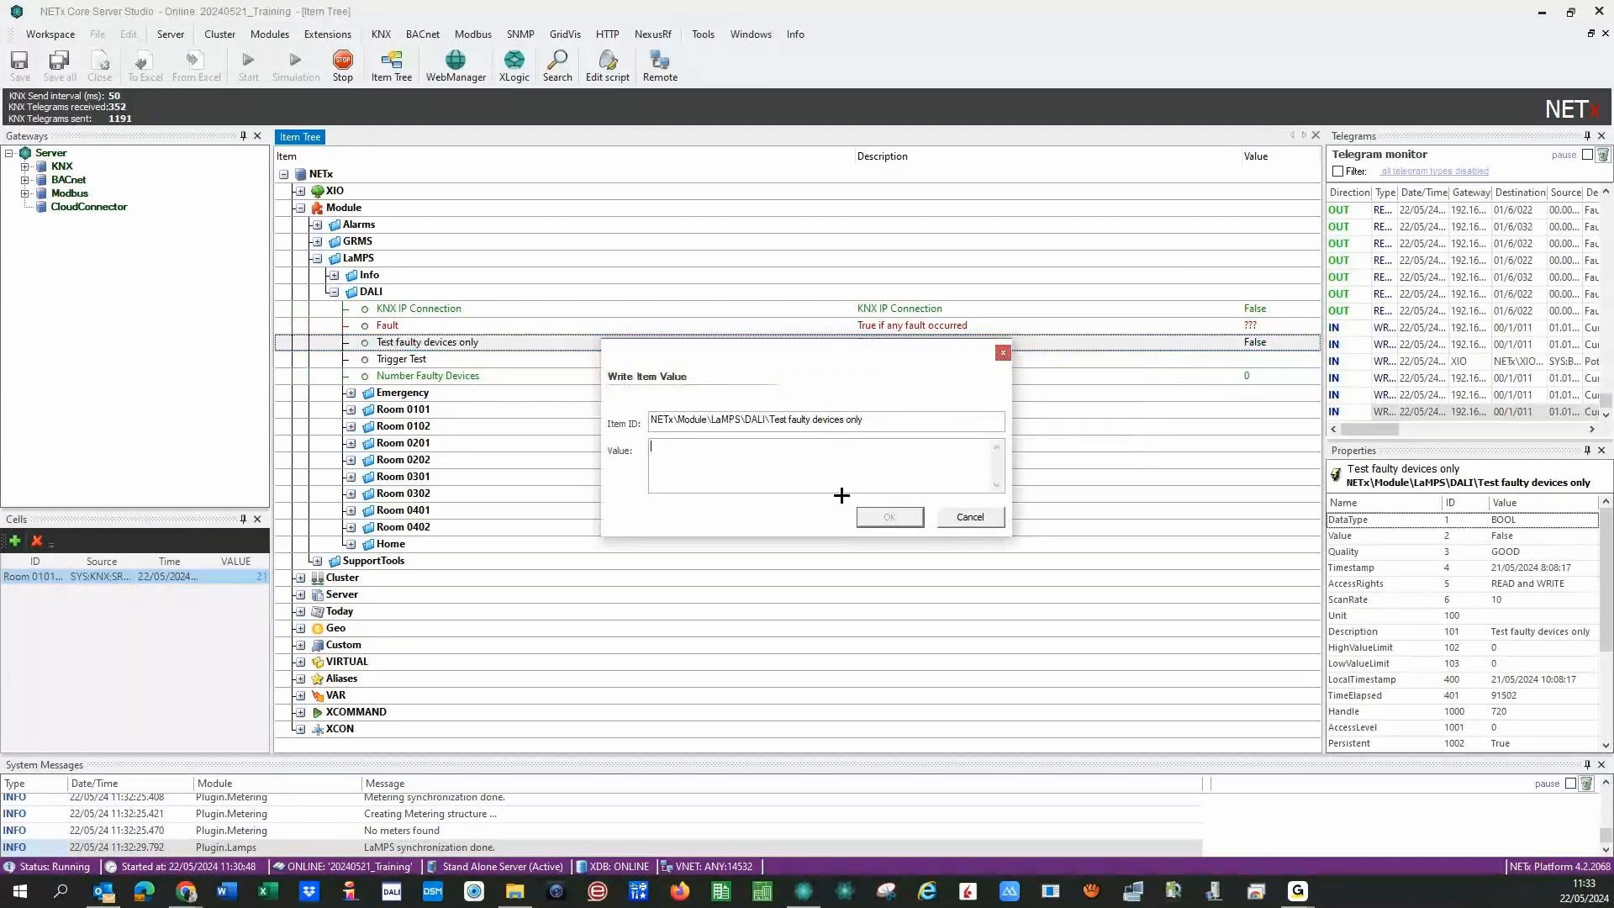
pyautogui.write('1')
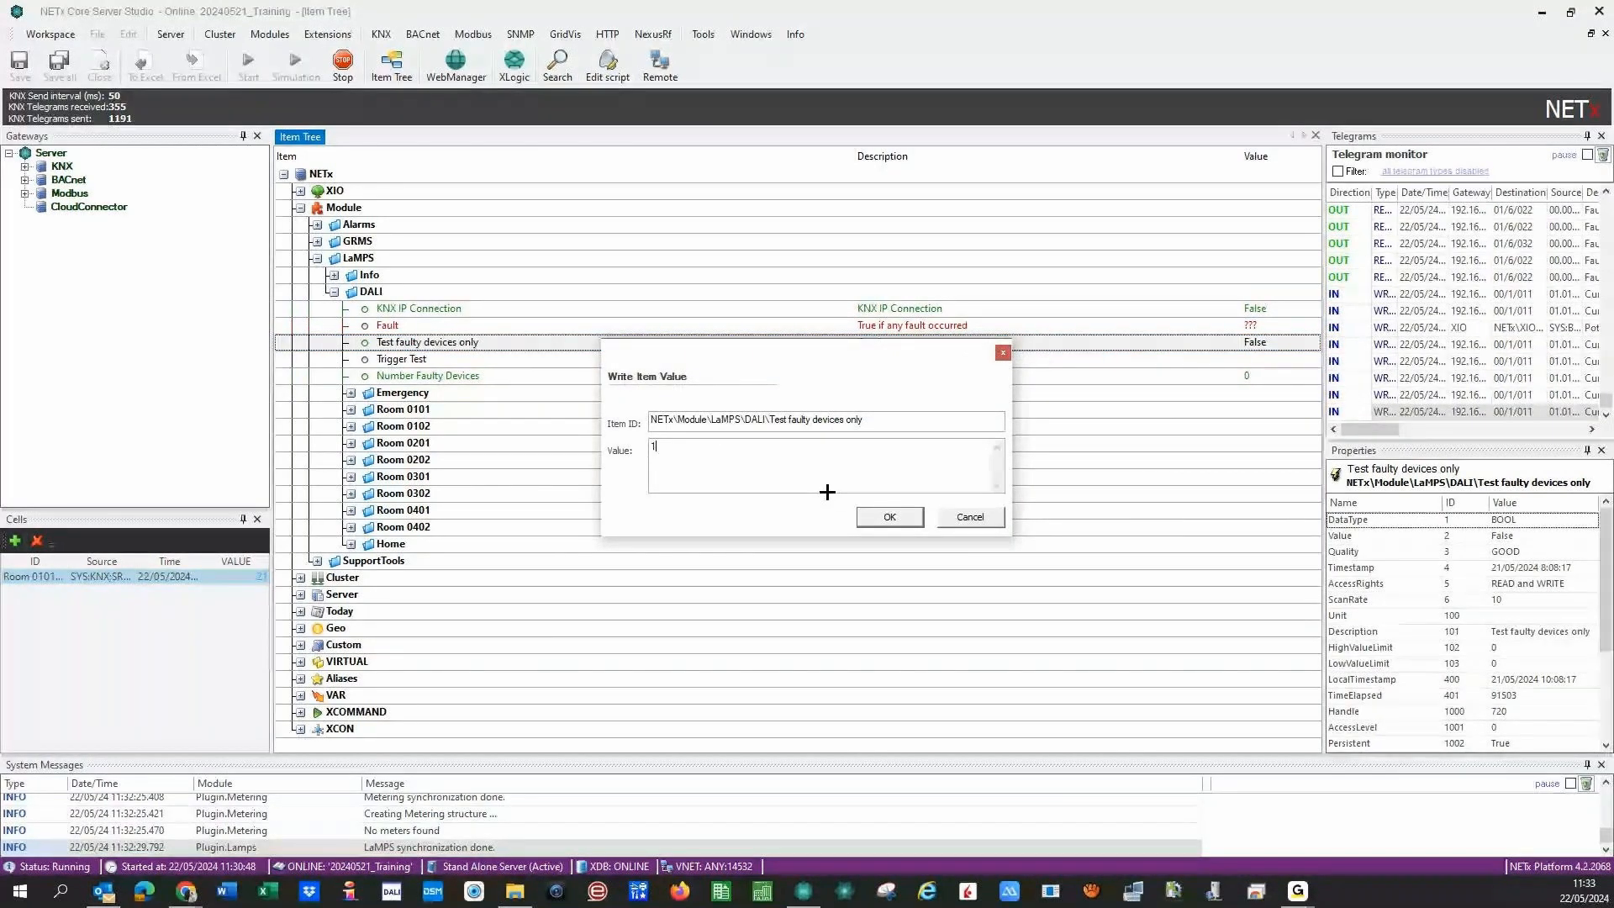
pyautogui.click(890, 516)
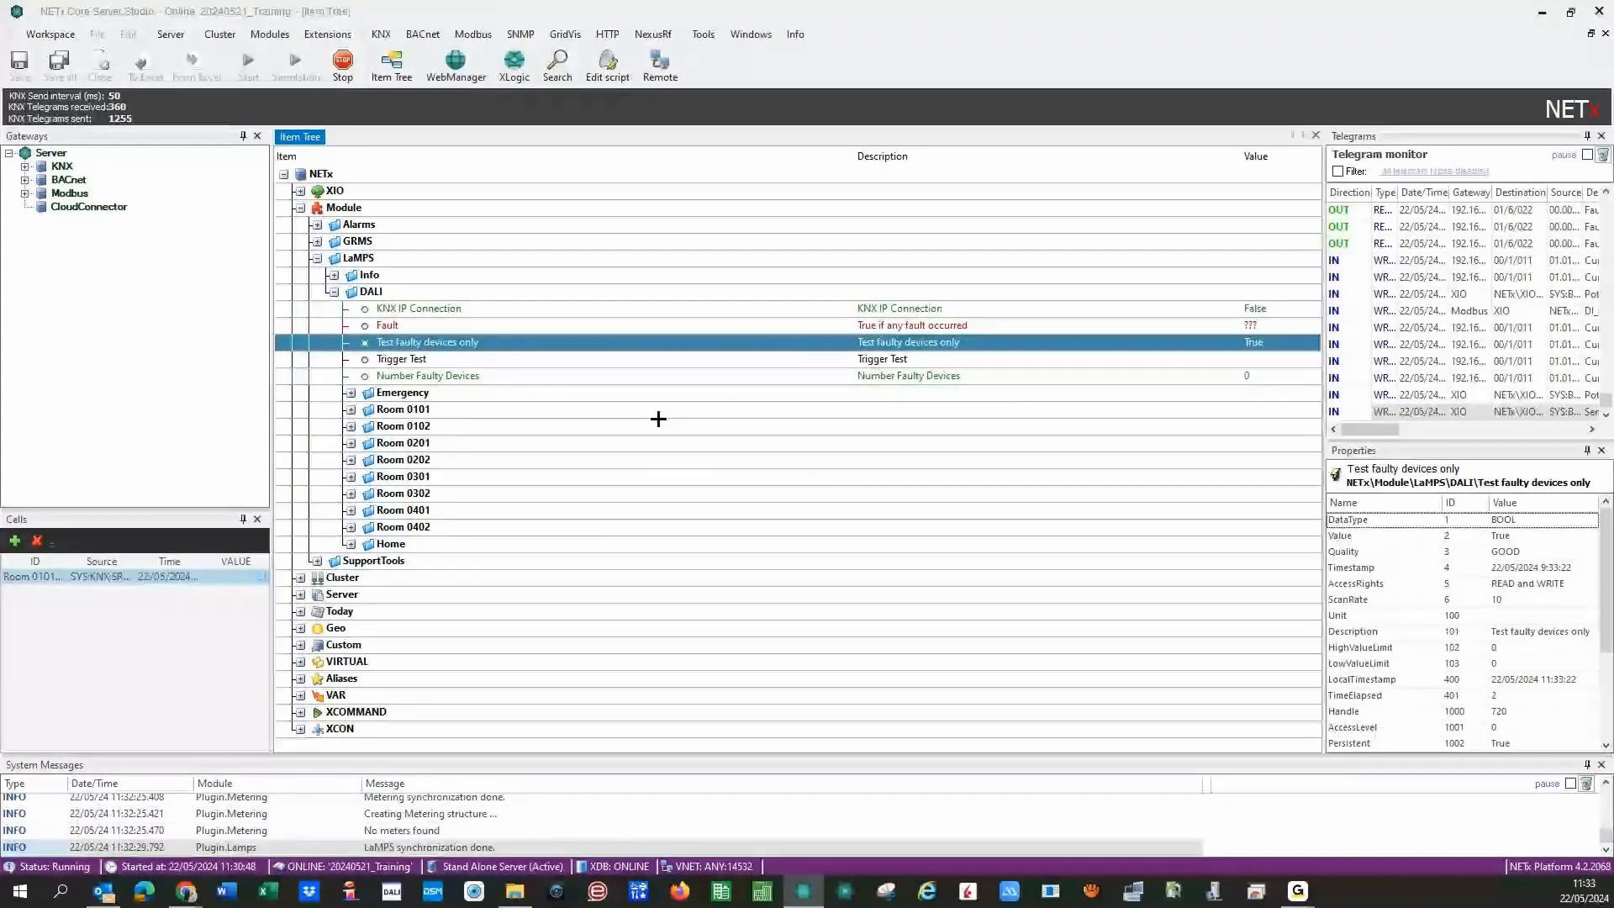
pyautogui.click(696, 360)
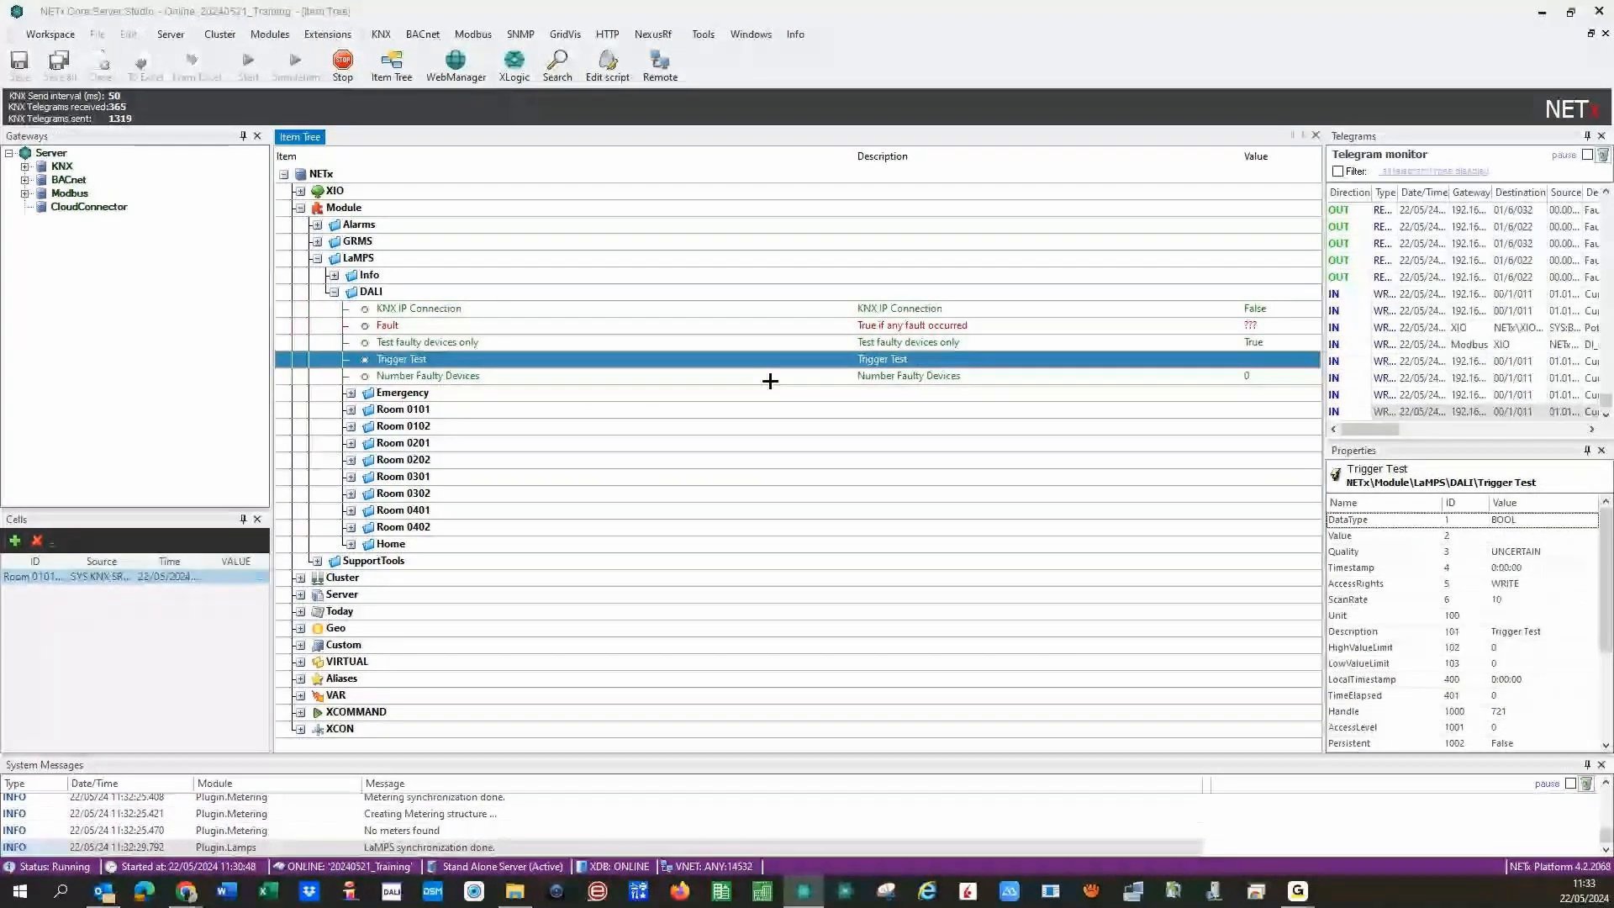
pyautogui.click(807, 378)
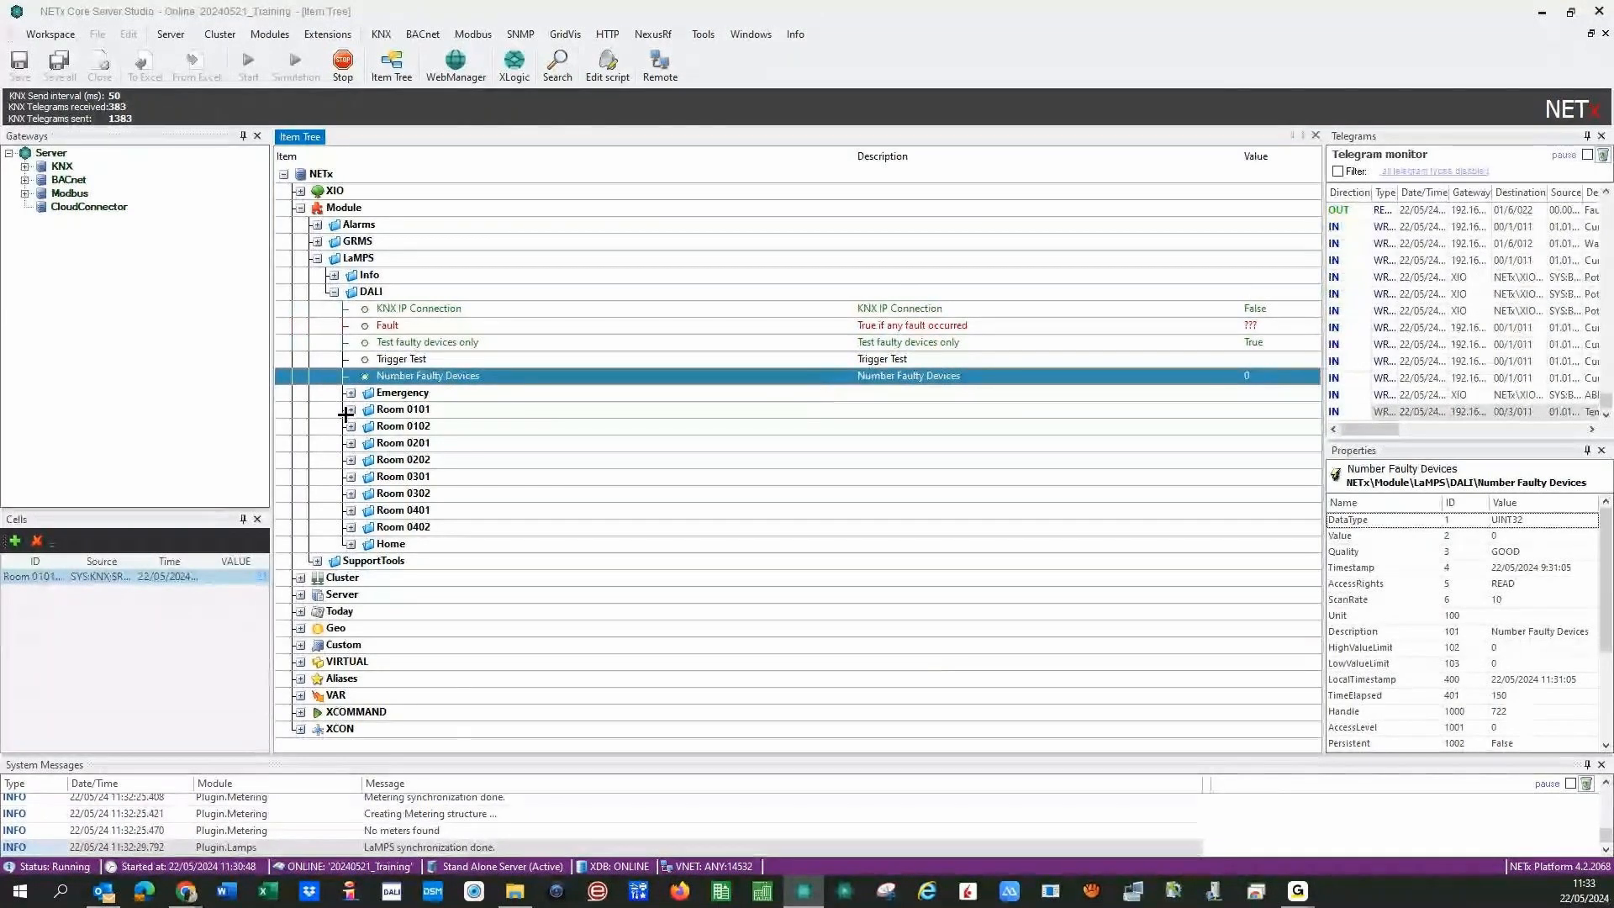
# - Expand Room 0101 and review its Fault, Test faulty devices only, Trigger Test and Number Faulty Devices points
pyautogui.click(348, 410)
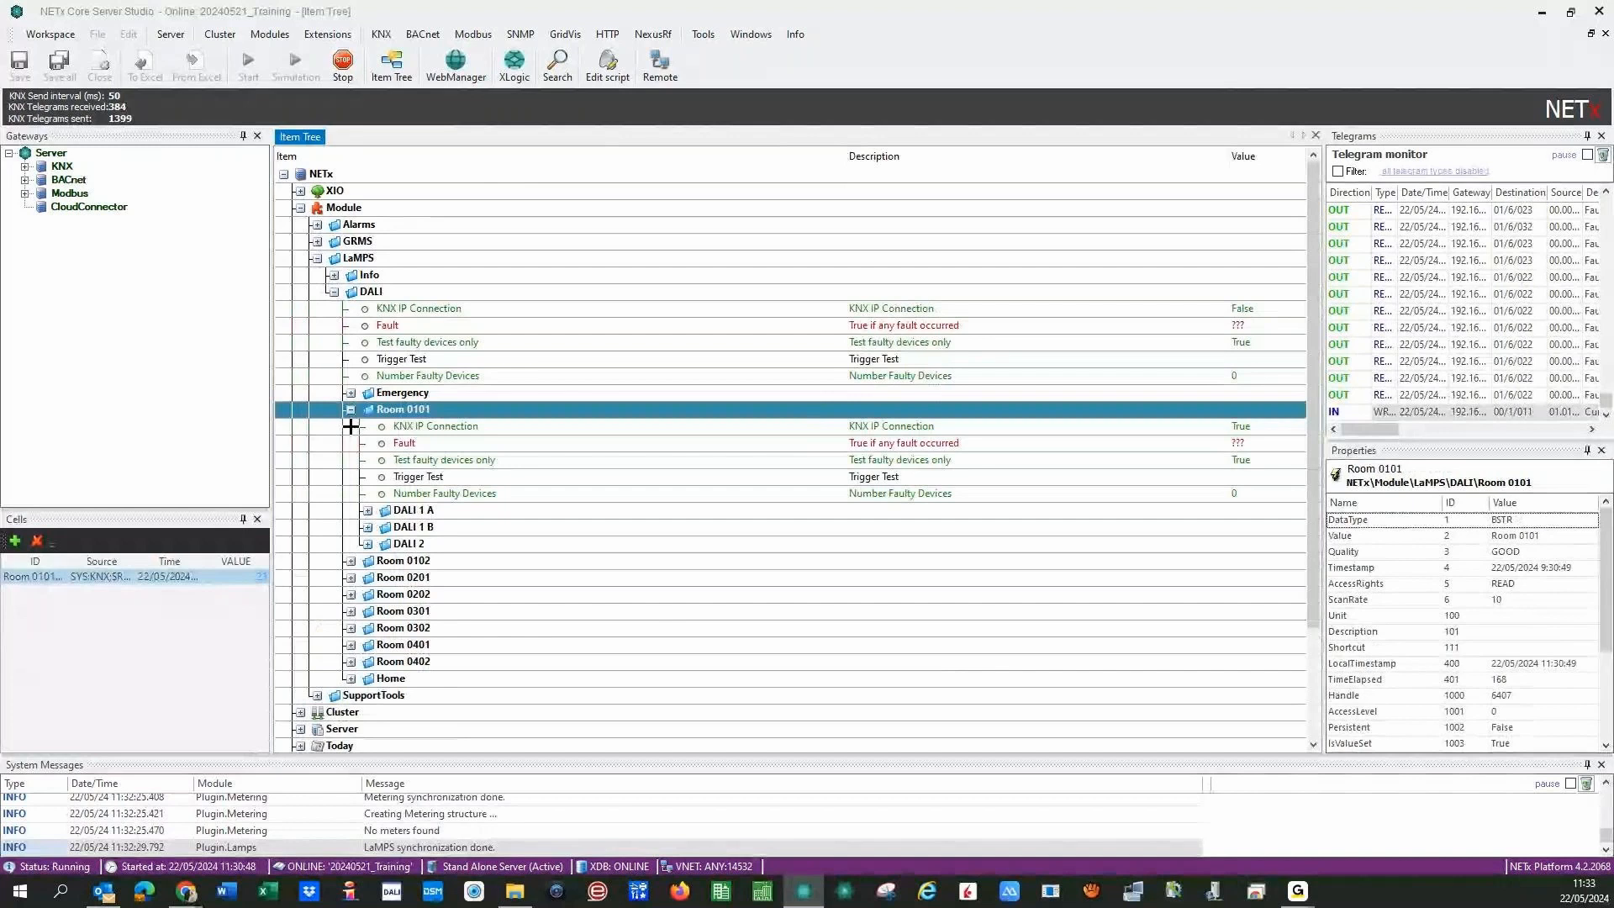
pyautogui.press('Down')
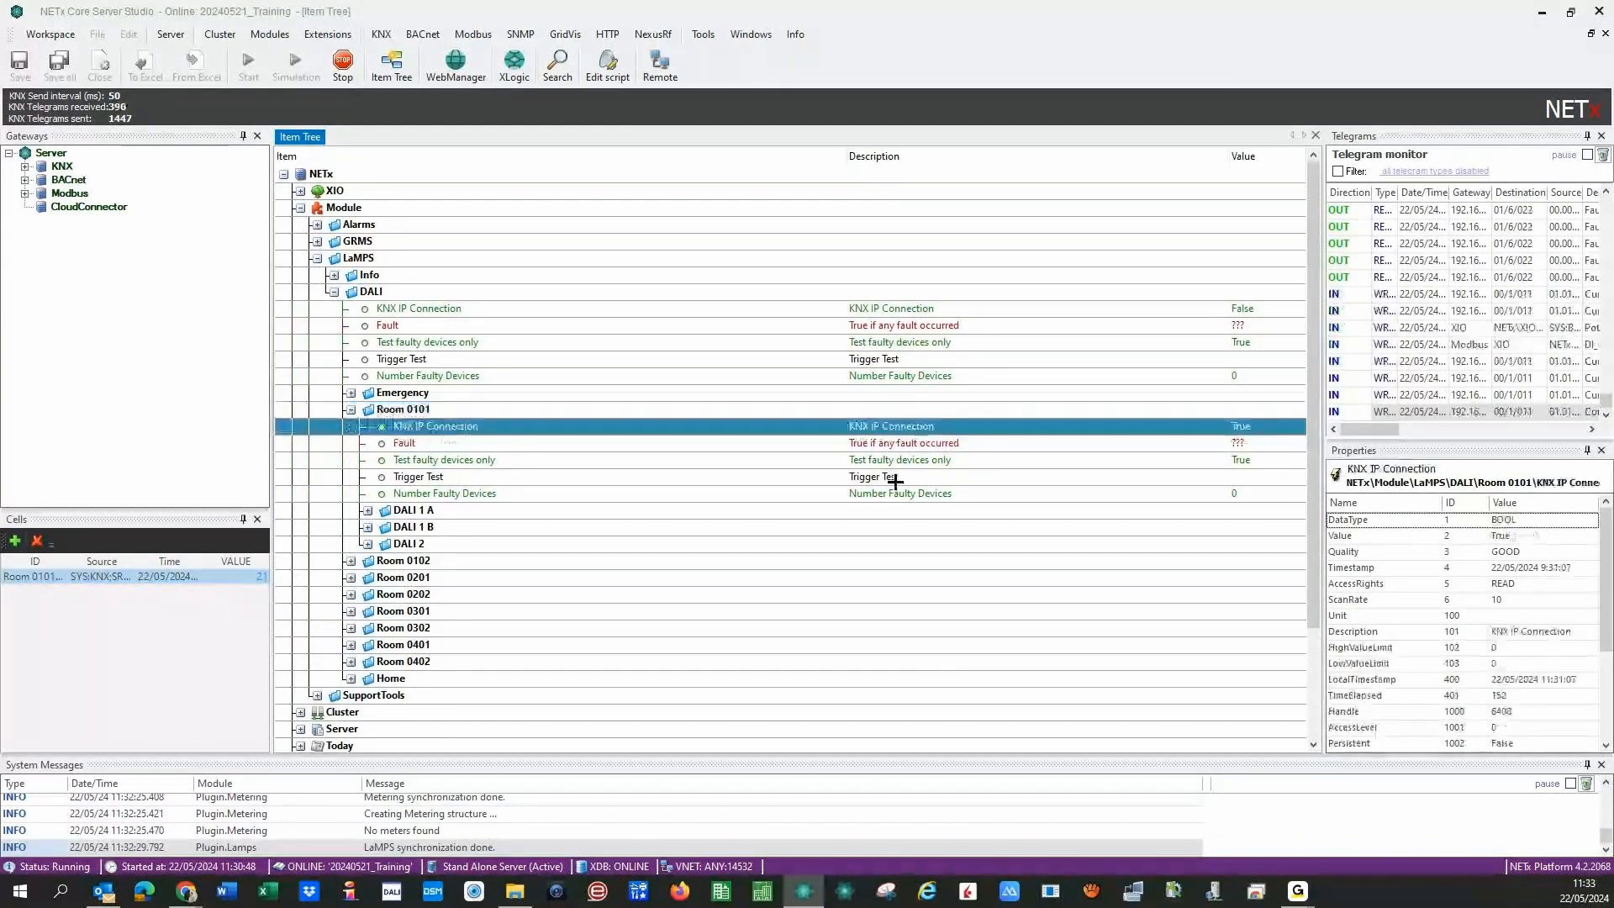
pyautogui.press('Down')
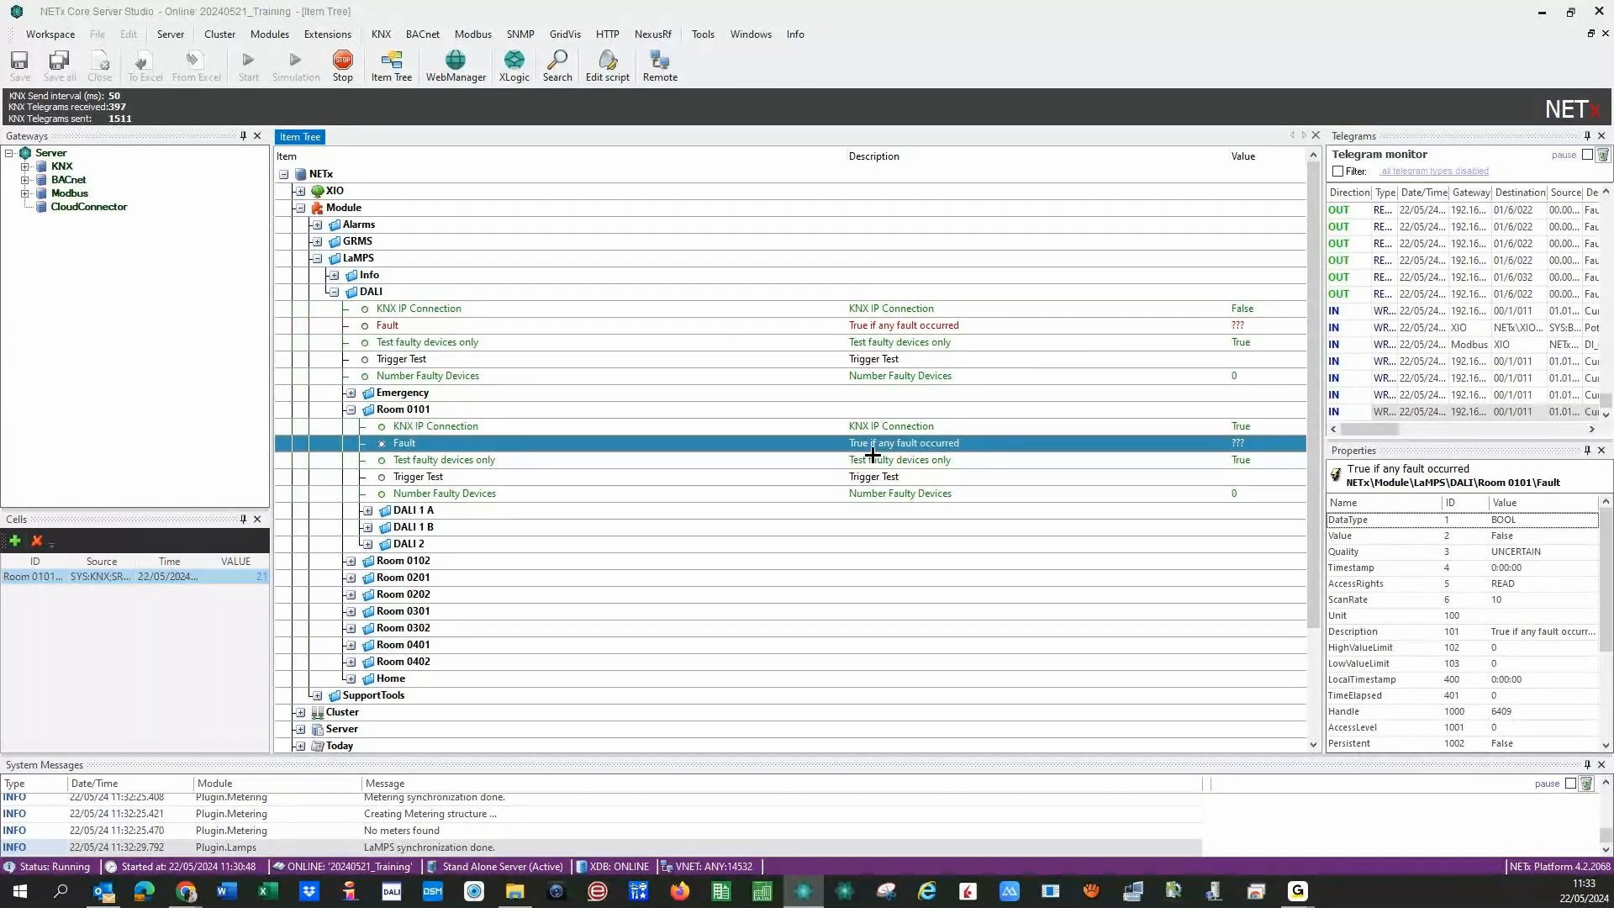
pyautogui.click(823, 462)
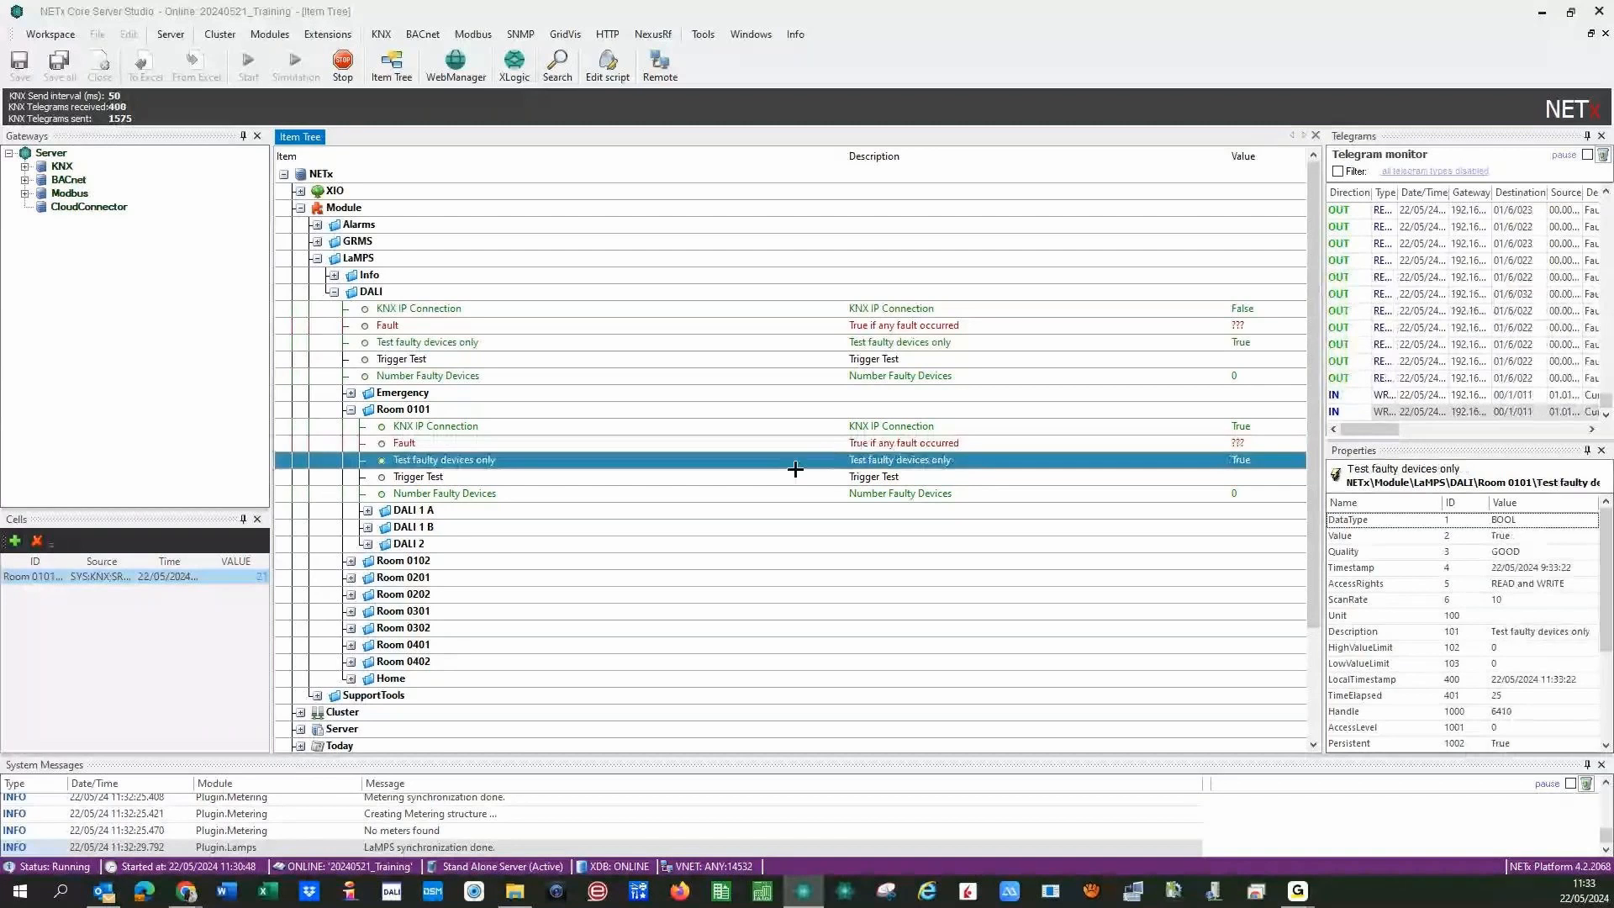
pyautogui.click(837, 480)
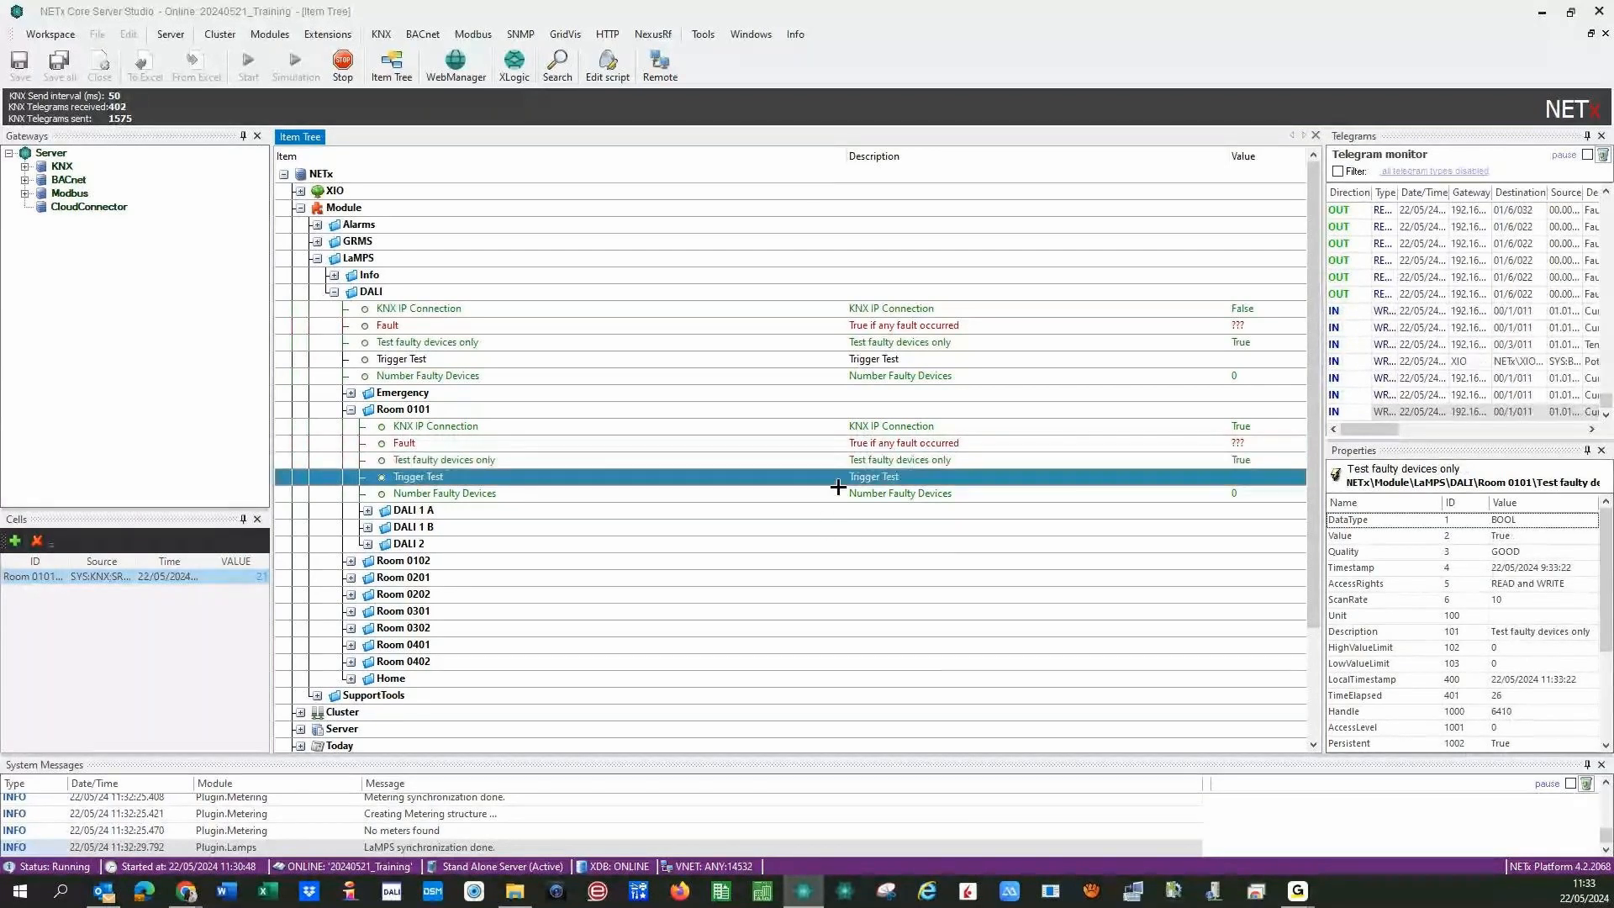
pyautogui.click(842, 496)
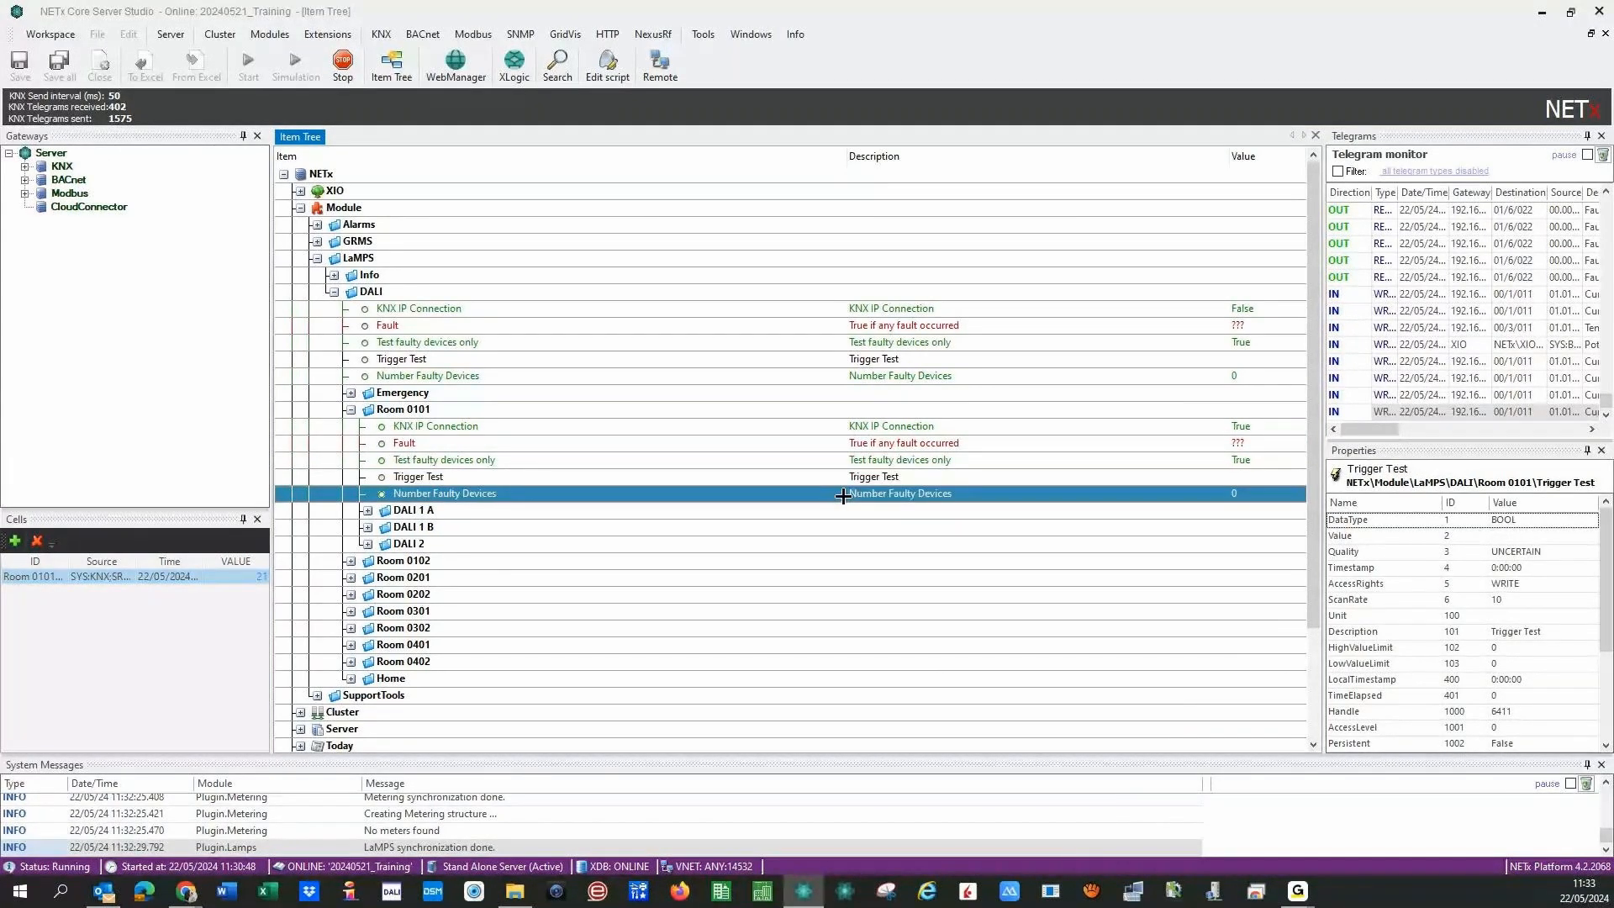
# - Expand DALI 1 A, step through its fault points to Fault Ballast, and widen the Telegrams/Properties panels
pyautogui.doubleClick(375, 512)
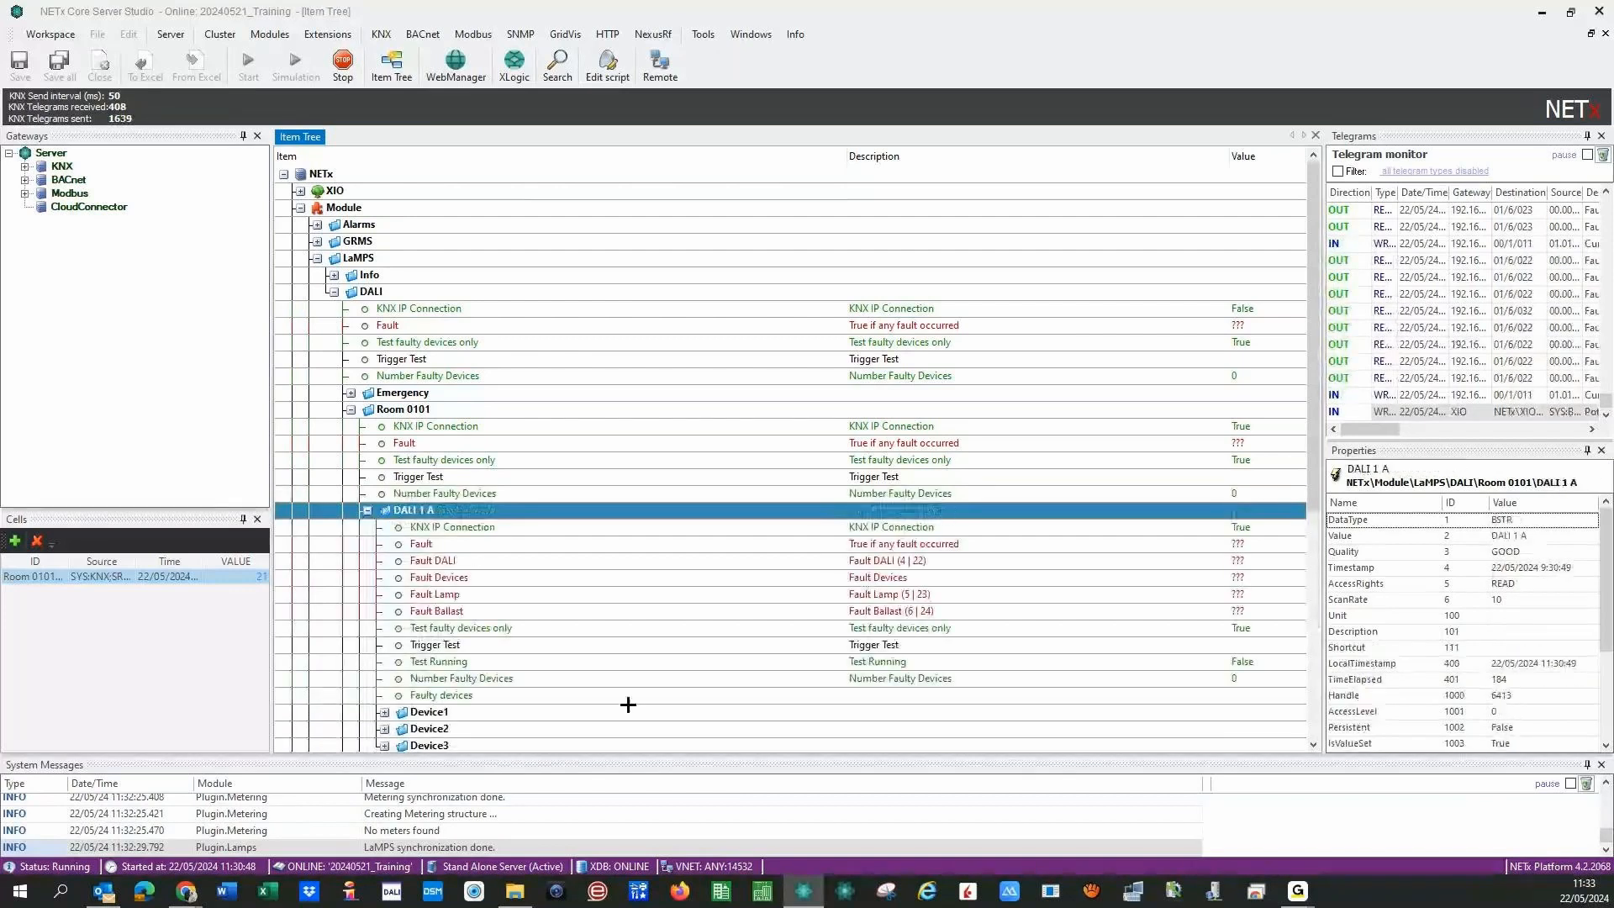
pyautogui.click(829, 546)
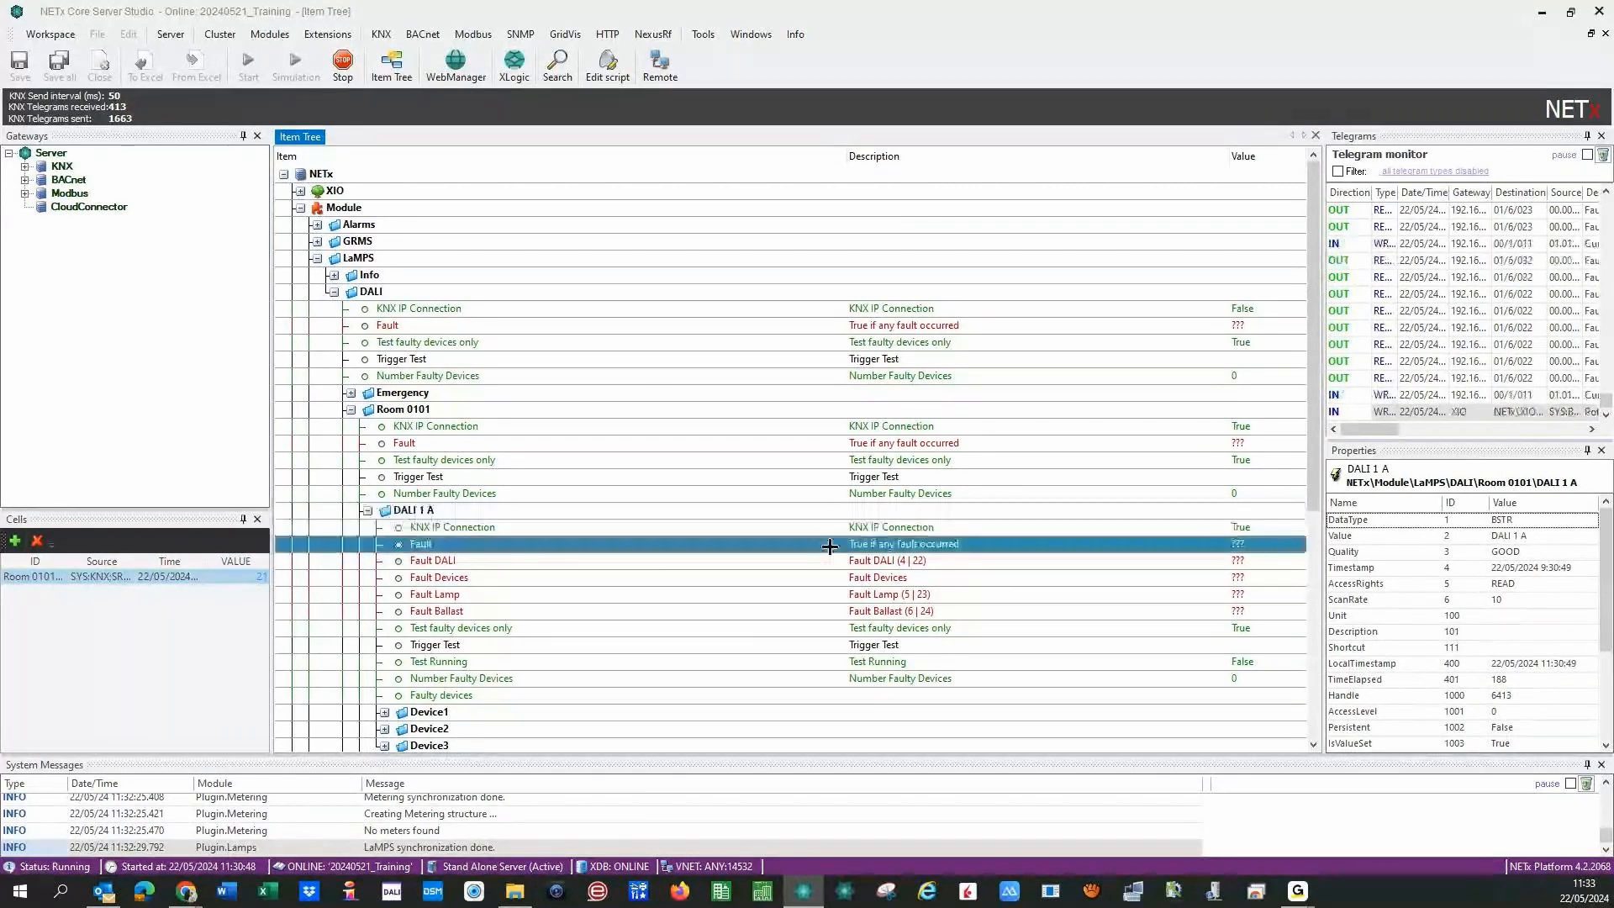
pyautogui.press('Down')
pyautogui.press('Down')
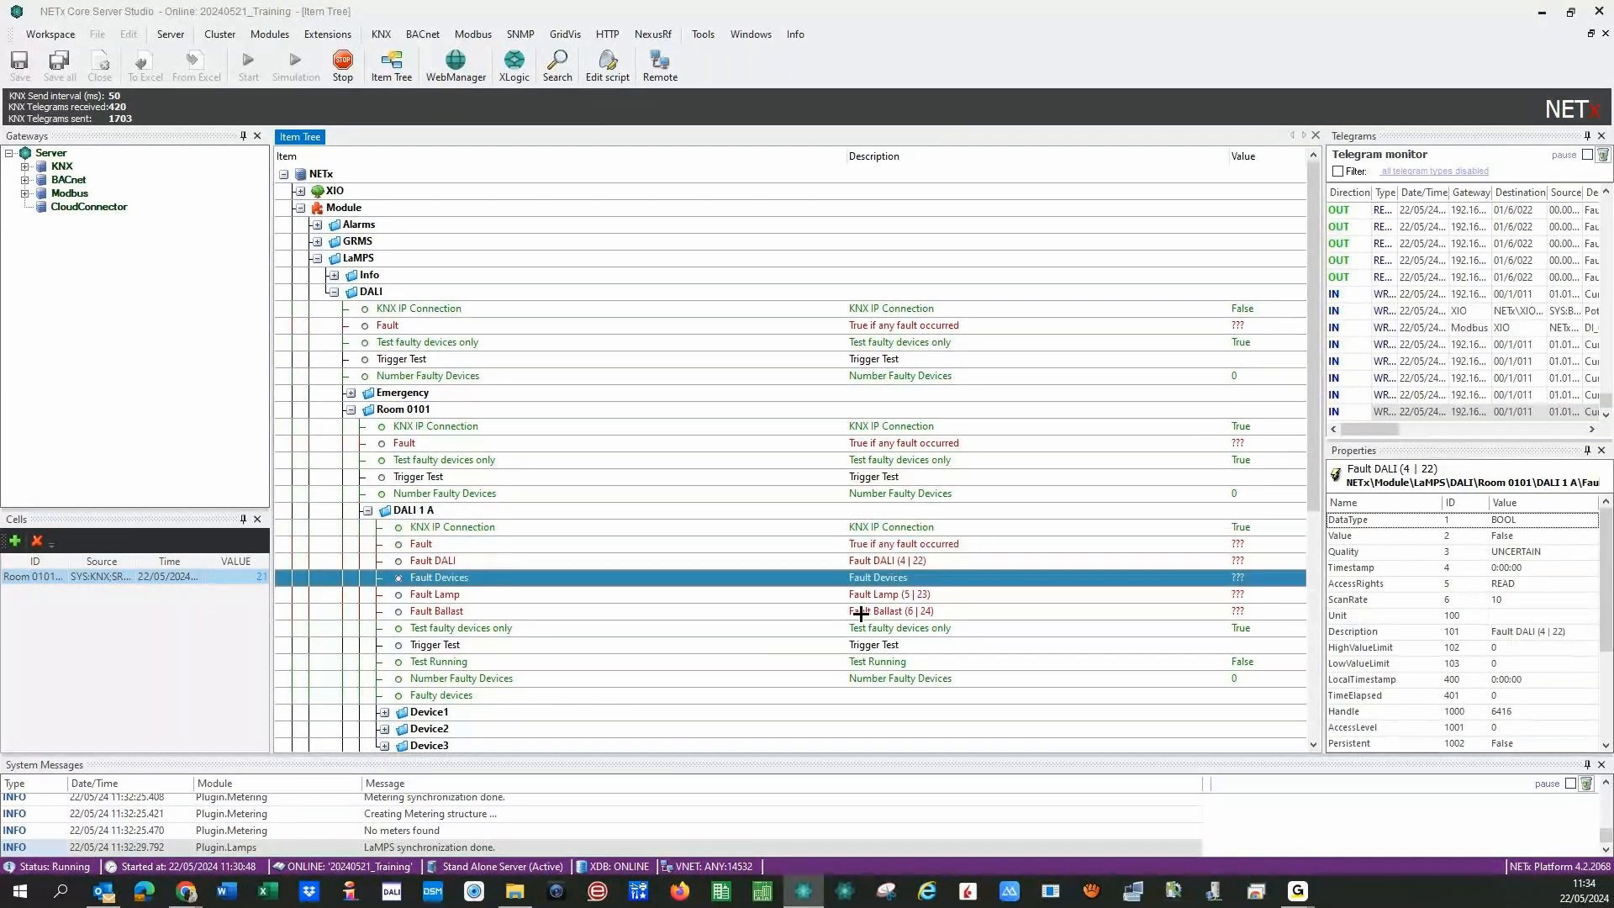
pyautogui.press('Down')
pyautogui.press('Down')
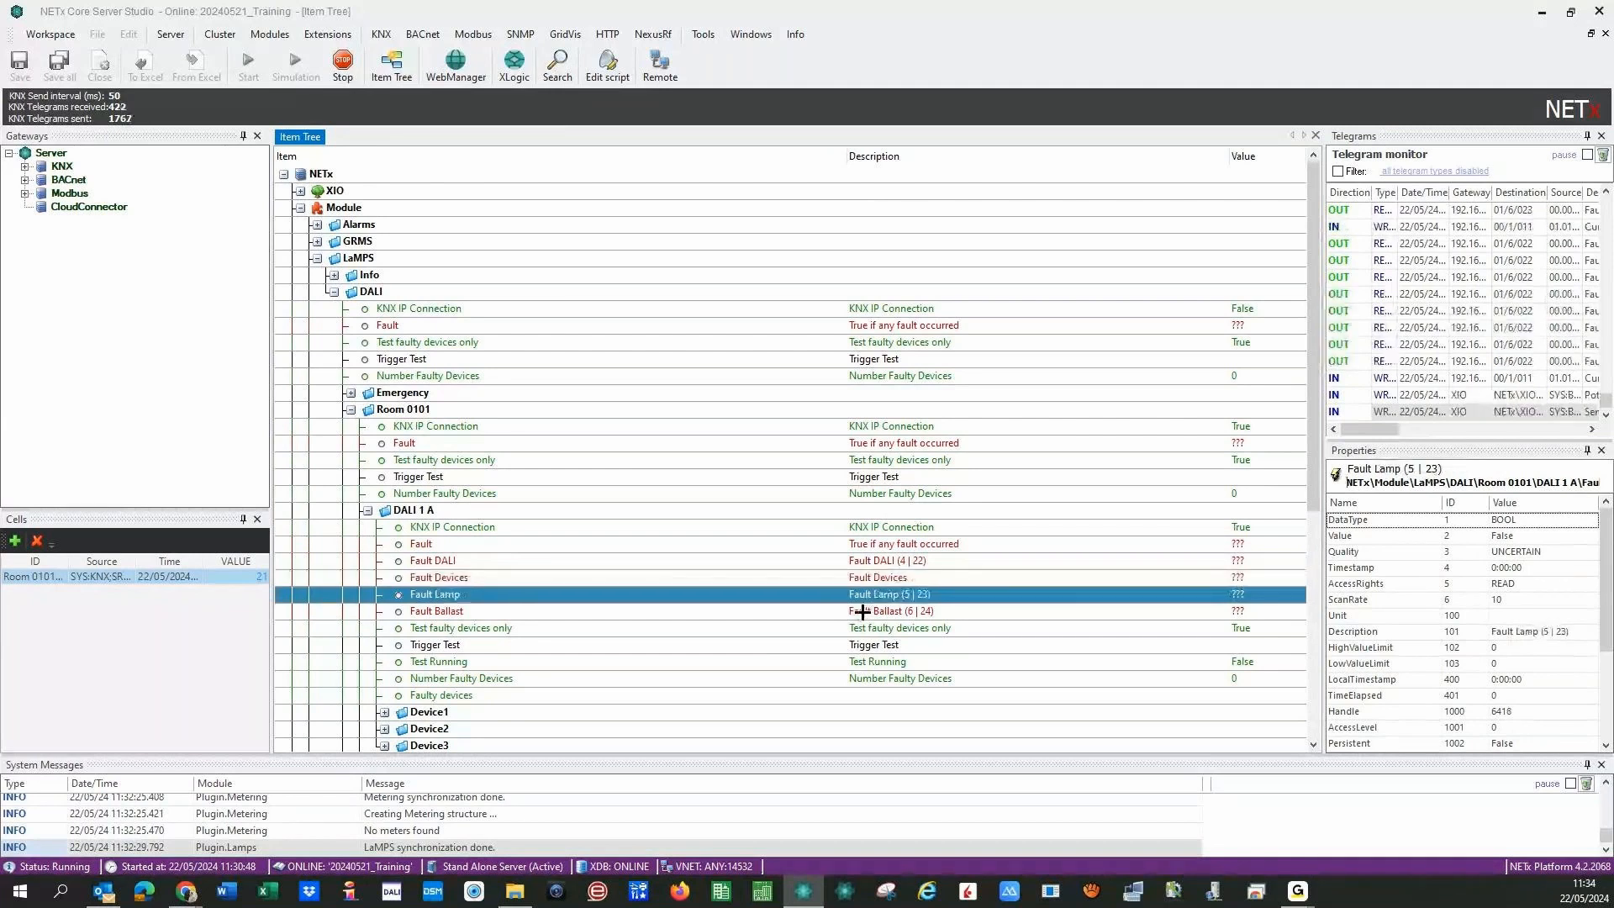
pyautogui.moveTo(847, 597); pyautogui.dragTo(885, 599)
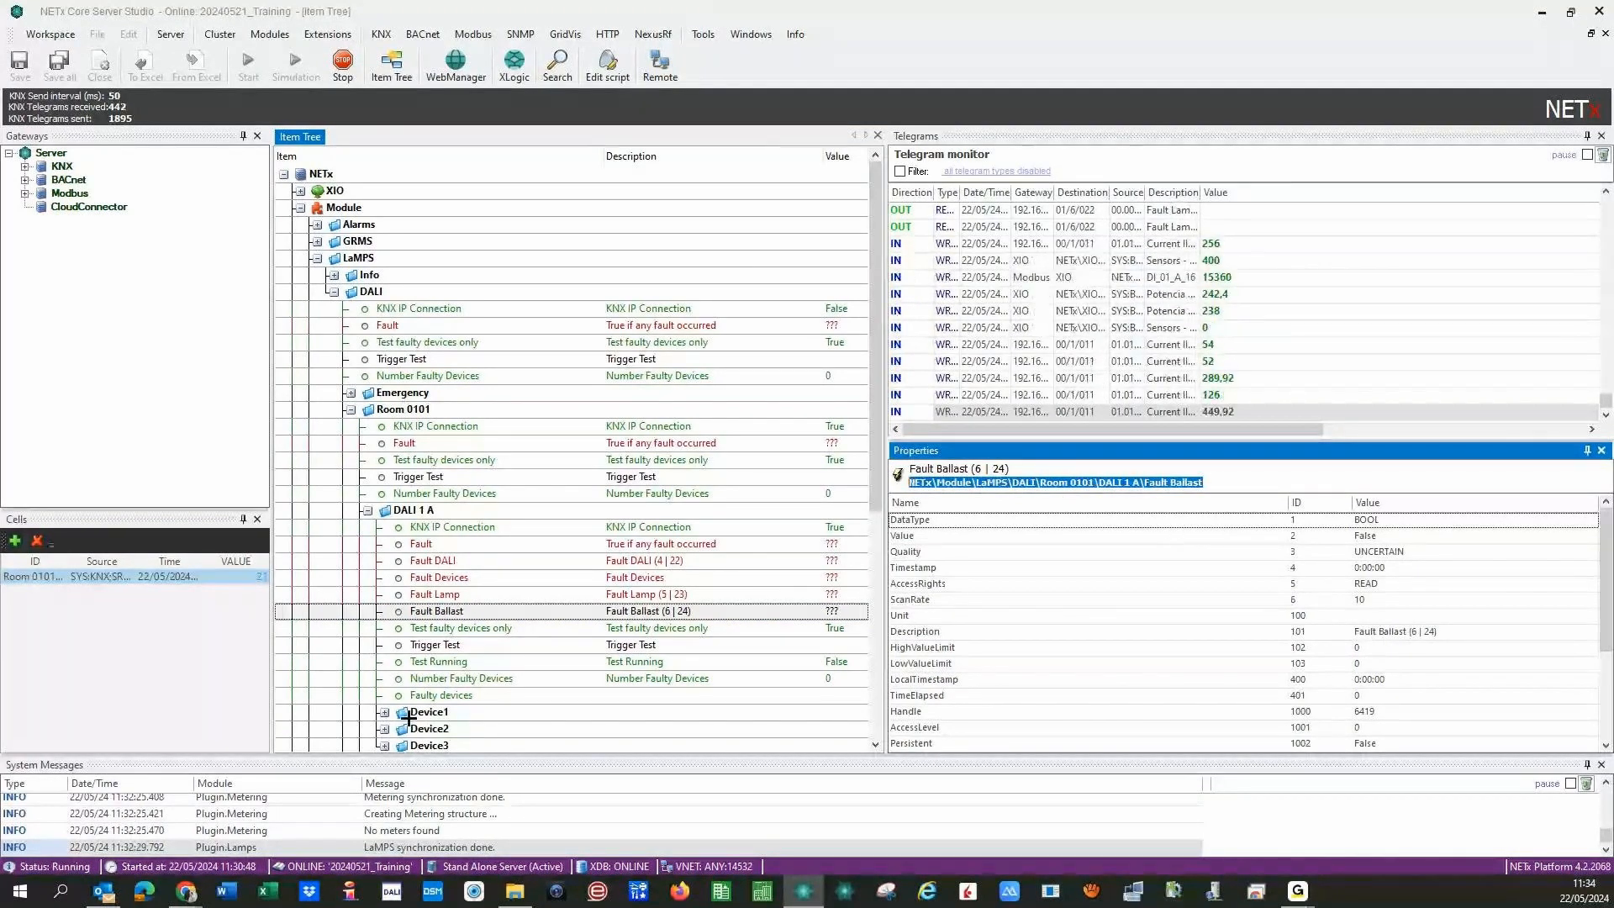
# - Collapse DALI 1 A, expand DALI 2, and select Fault Ballast's full item path
pyautogui.click(365, 511)
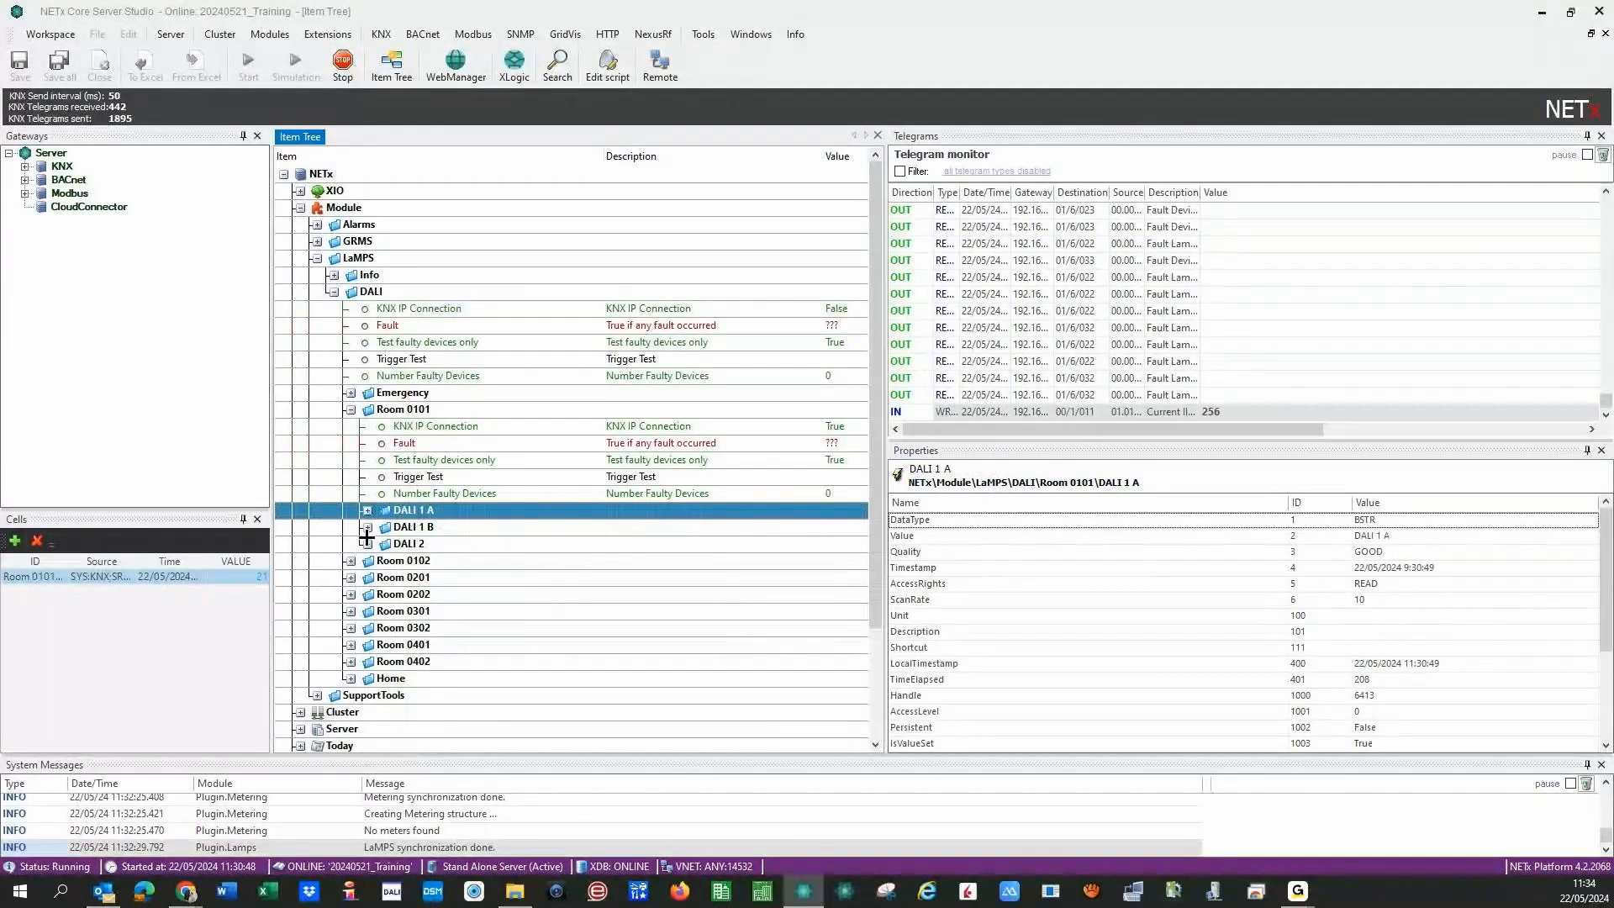
pyautogui.click(367, 543)
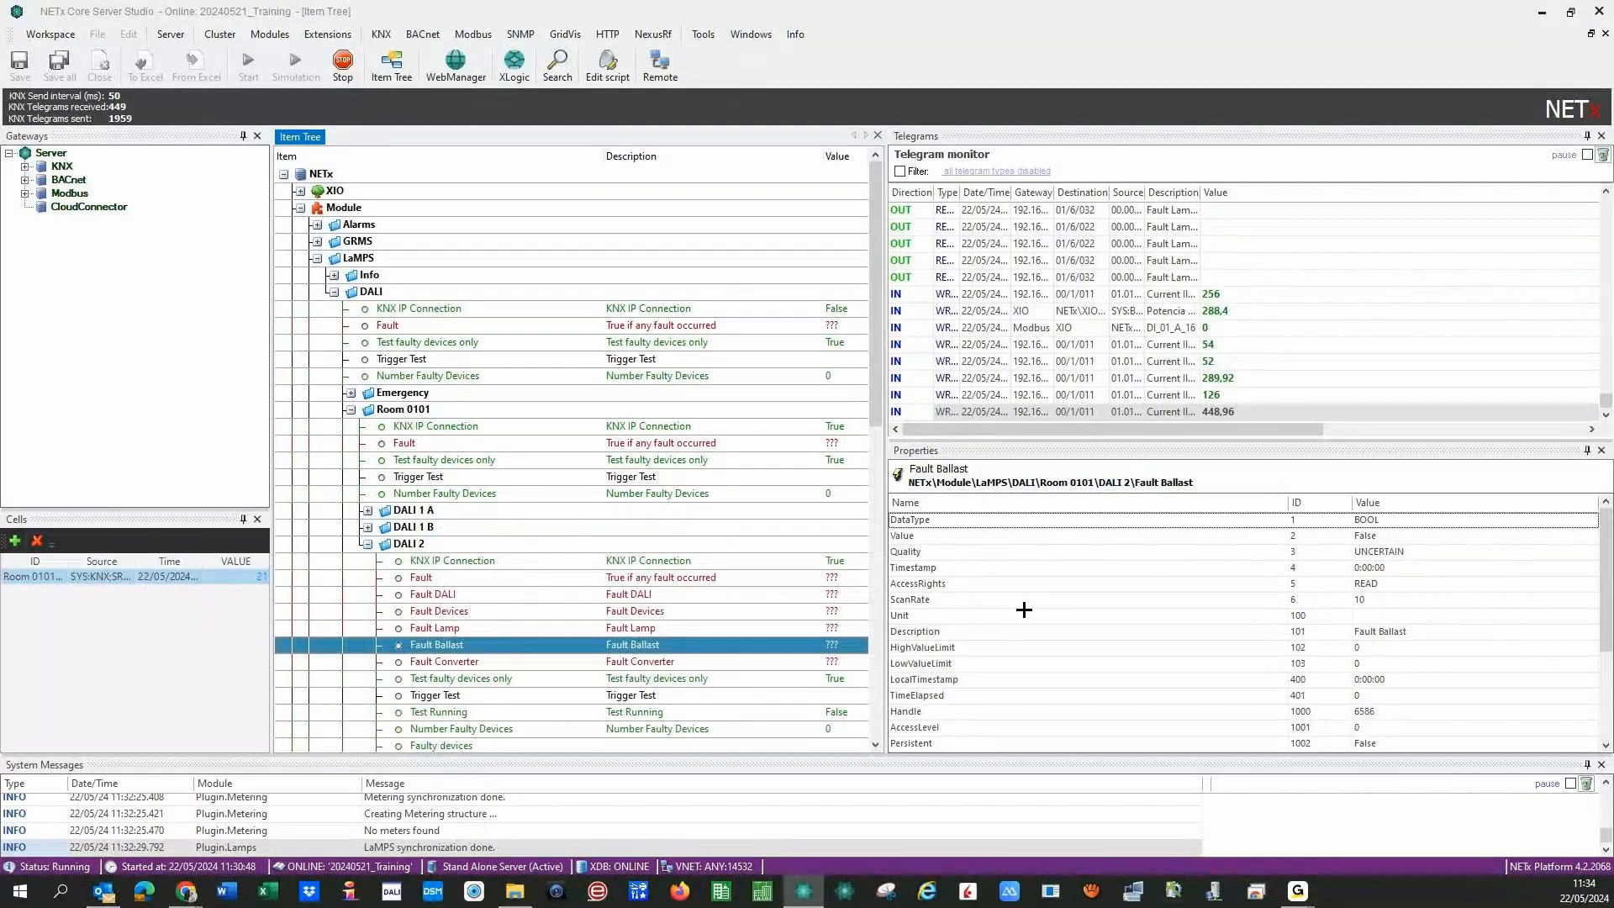
pyautogui.tripleClick(1065, 484)
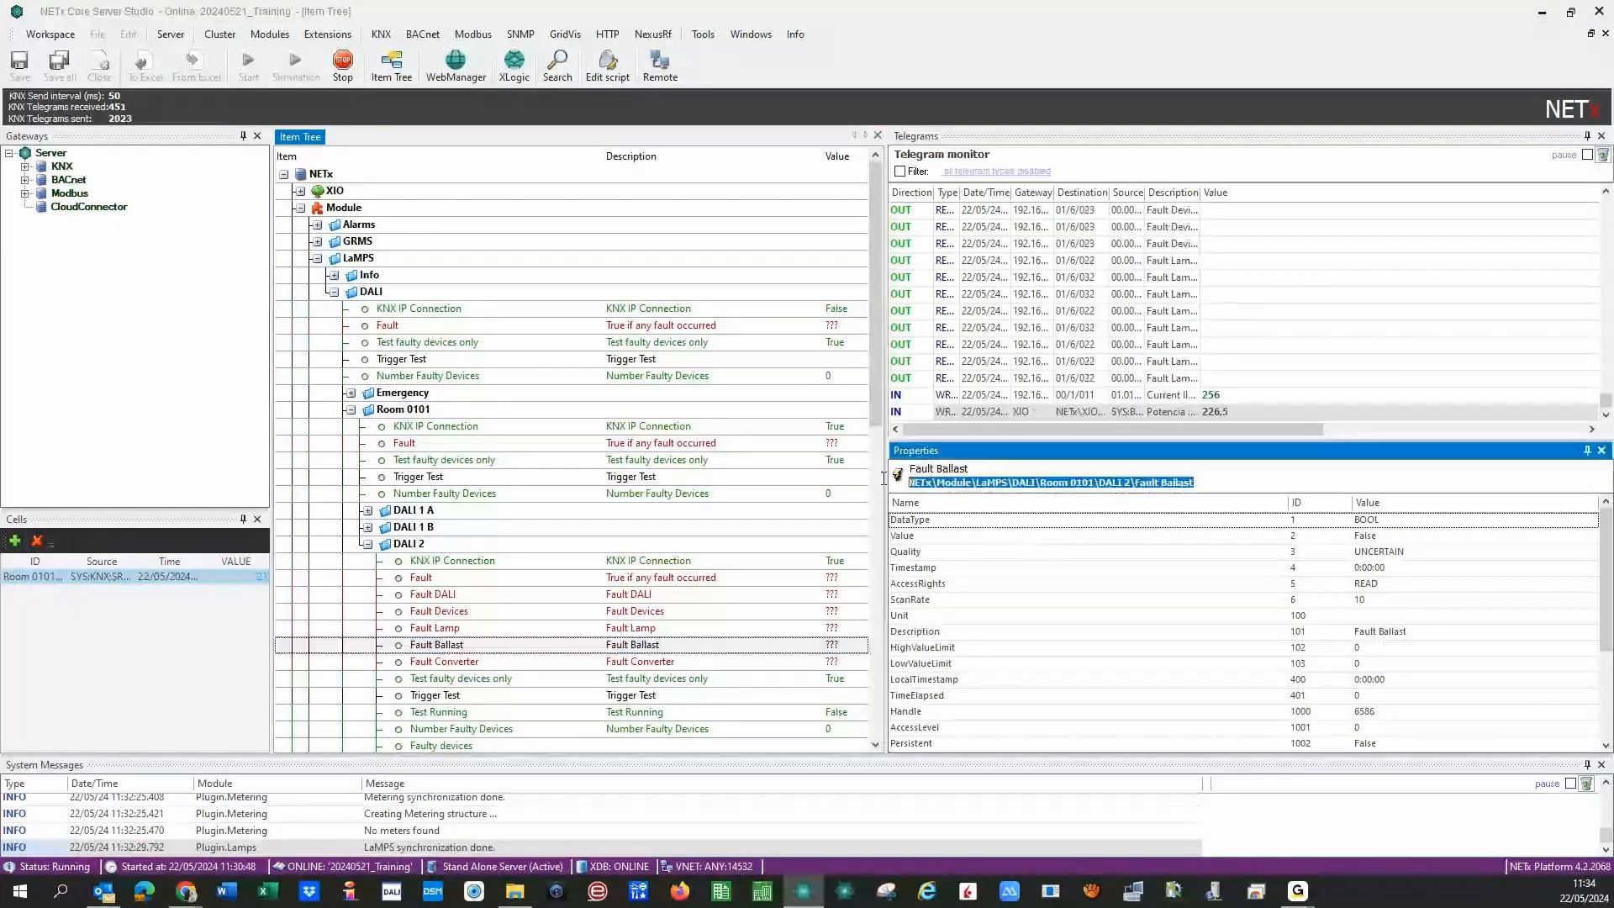
pyautogui.click(1067, 485)
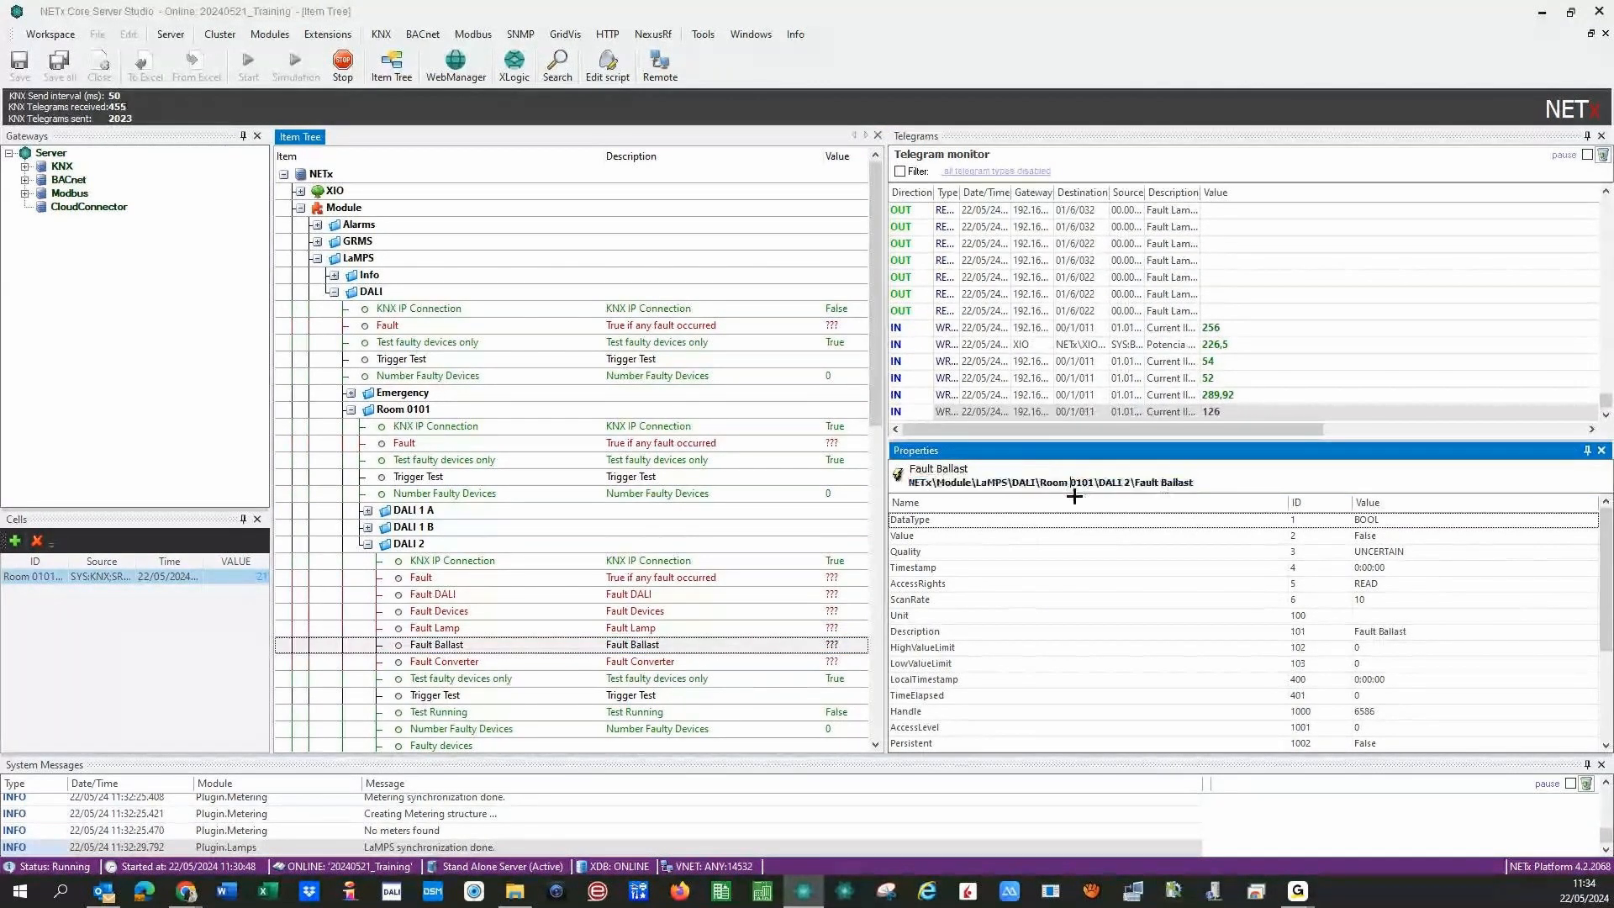
# - Highlight the DALI 2, Fault Ballast and room-number parts of the item path, then collapse DALI 2
pyautogui.moveTo(1097, 482); pyautogui.dragTo(1130, 481)
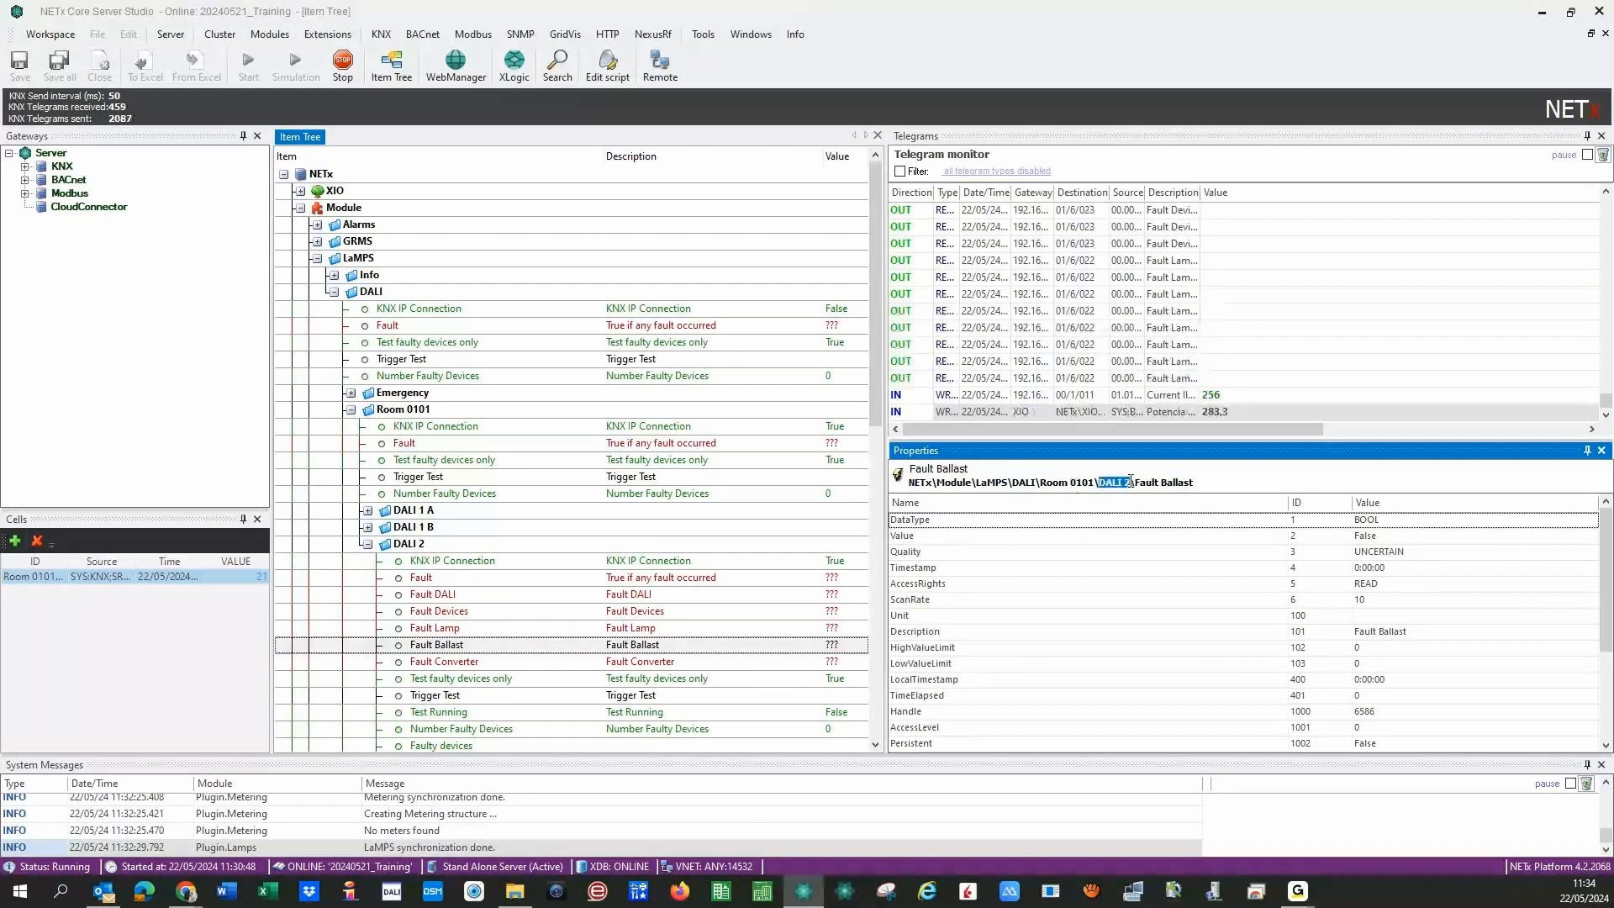
pyautogui.click(1227, 484)
pyautogui.moveTo(1228, 483); pyautogui.dragTo(1134, 485)
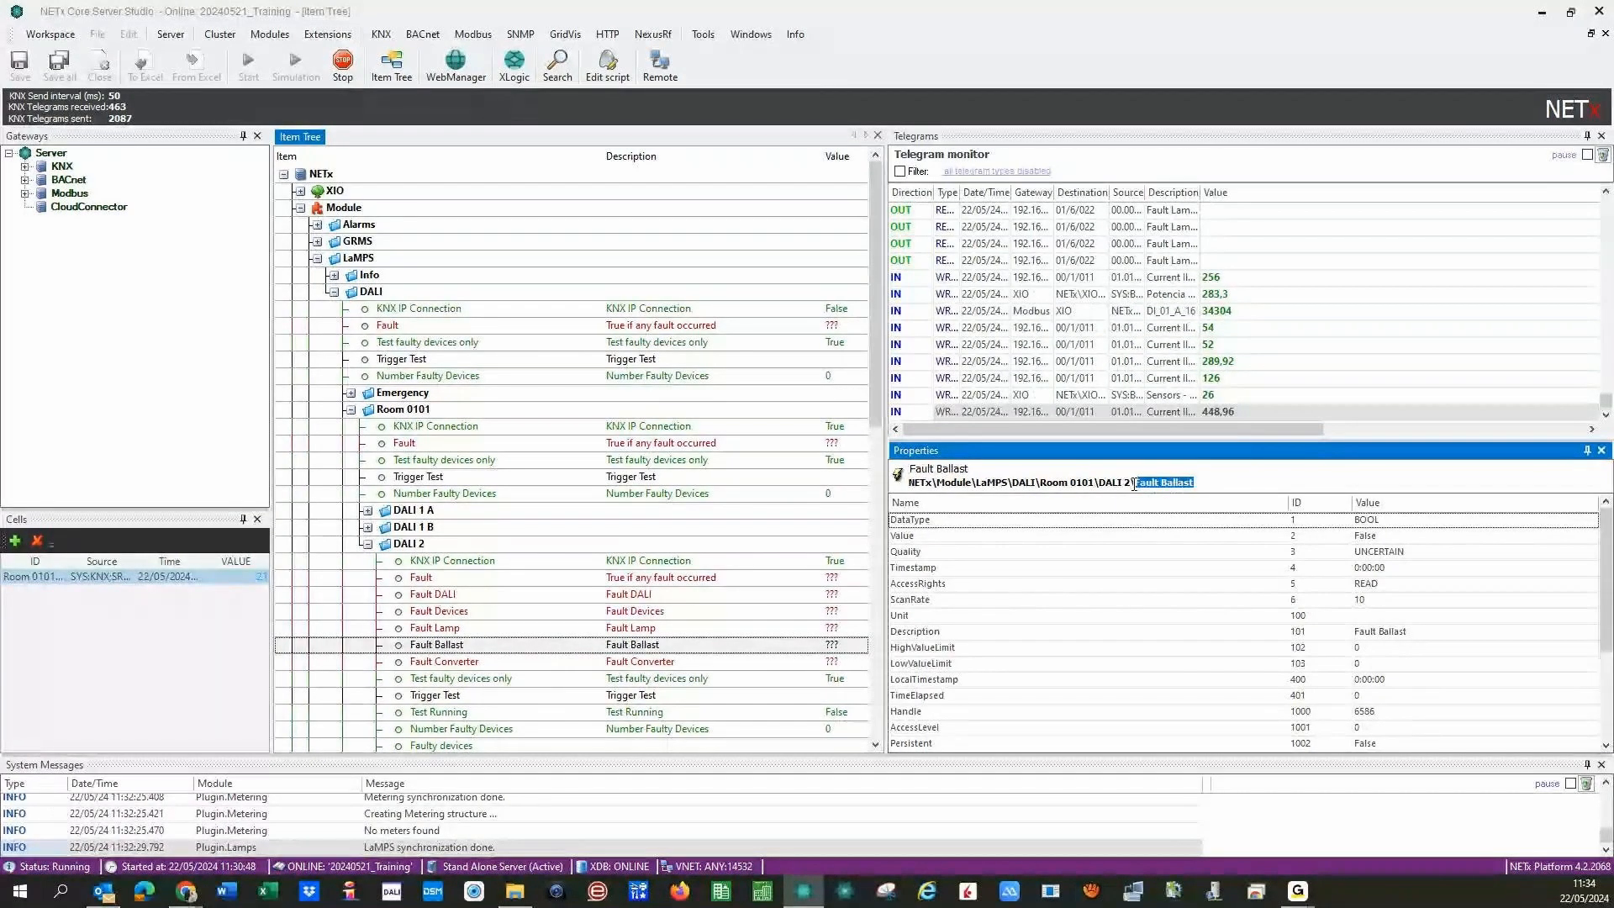
pyautogui.click(1050, 483)
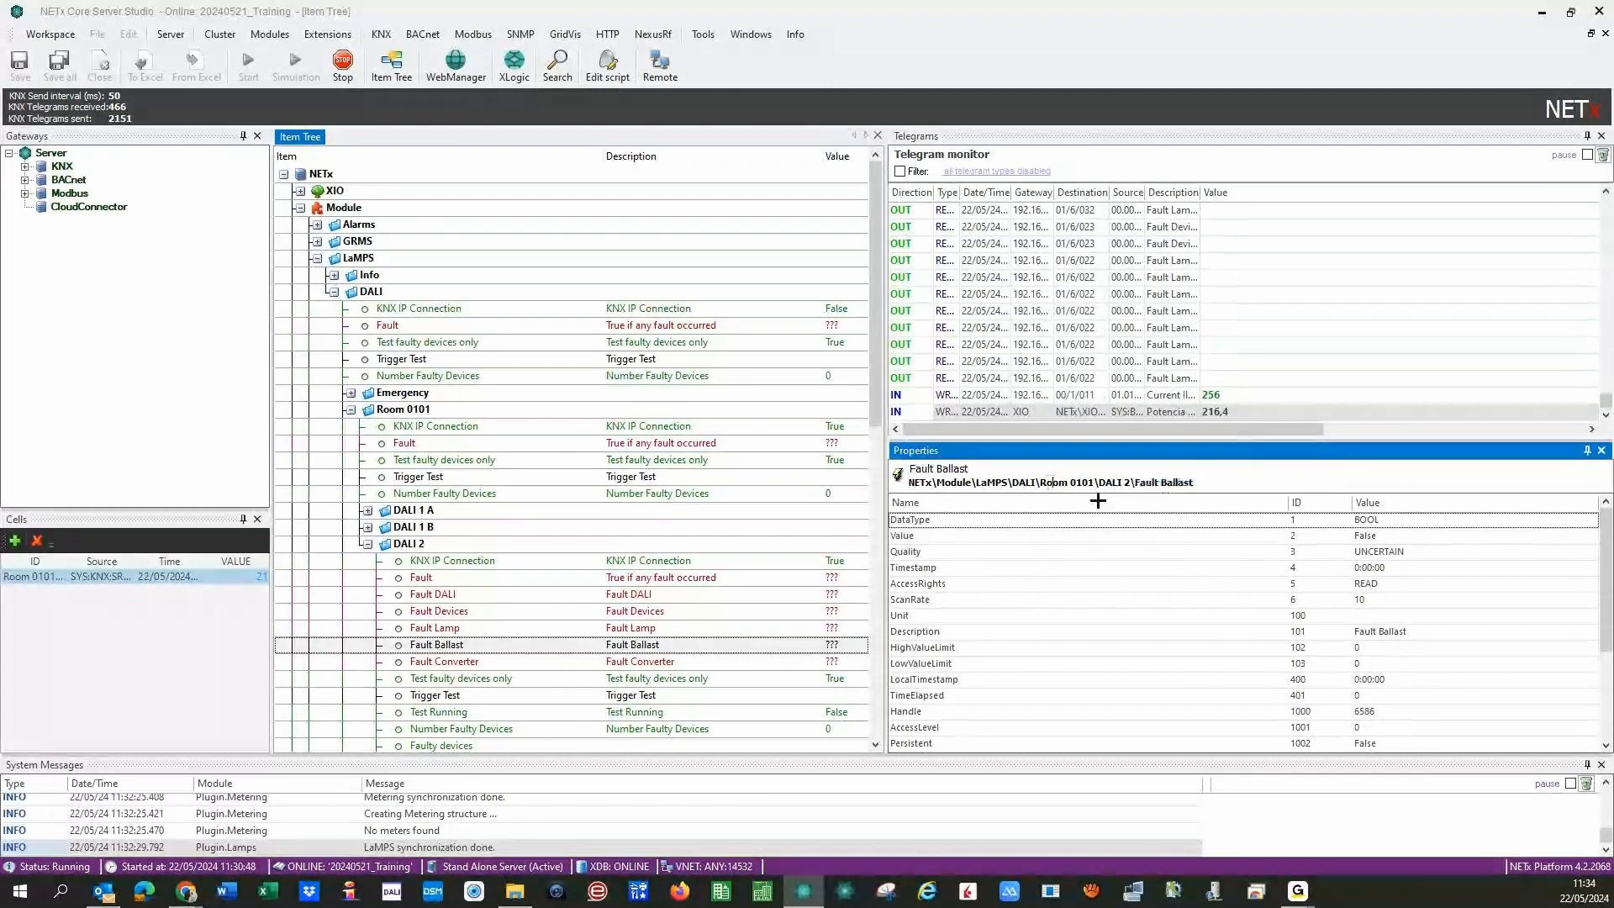
pyautogui.moveTo(1098, 484); pyautogui.dragTo(1134, 485)
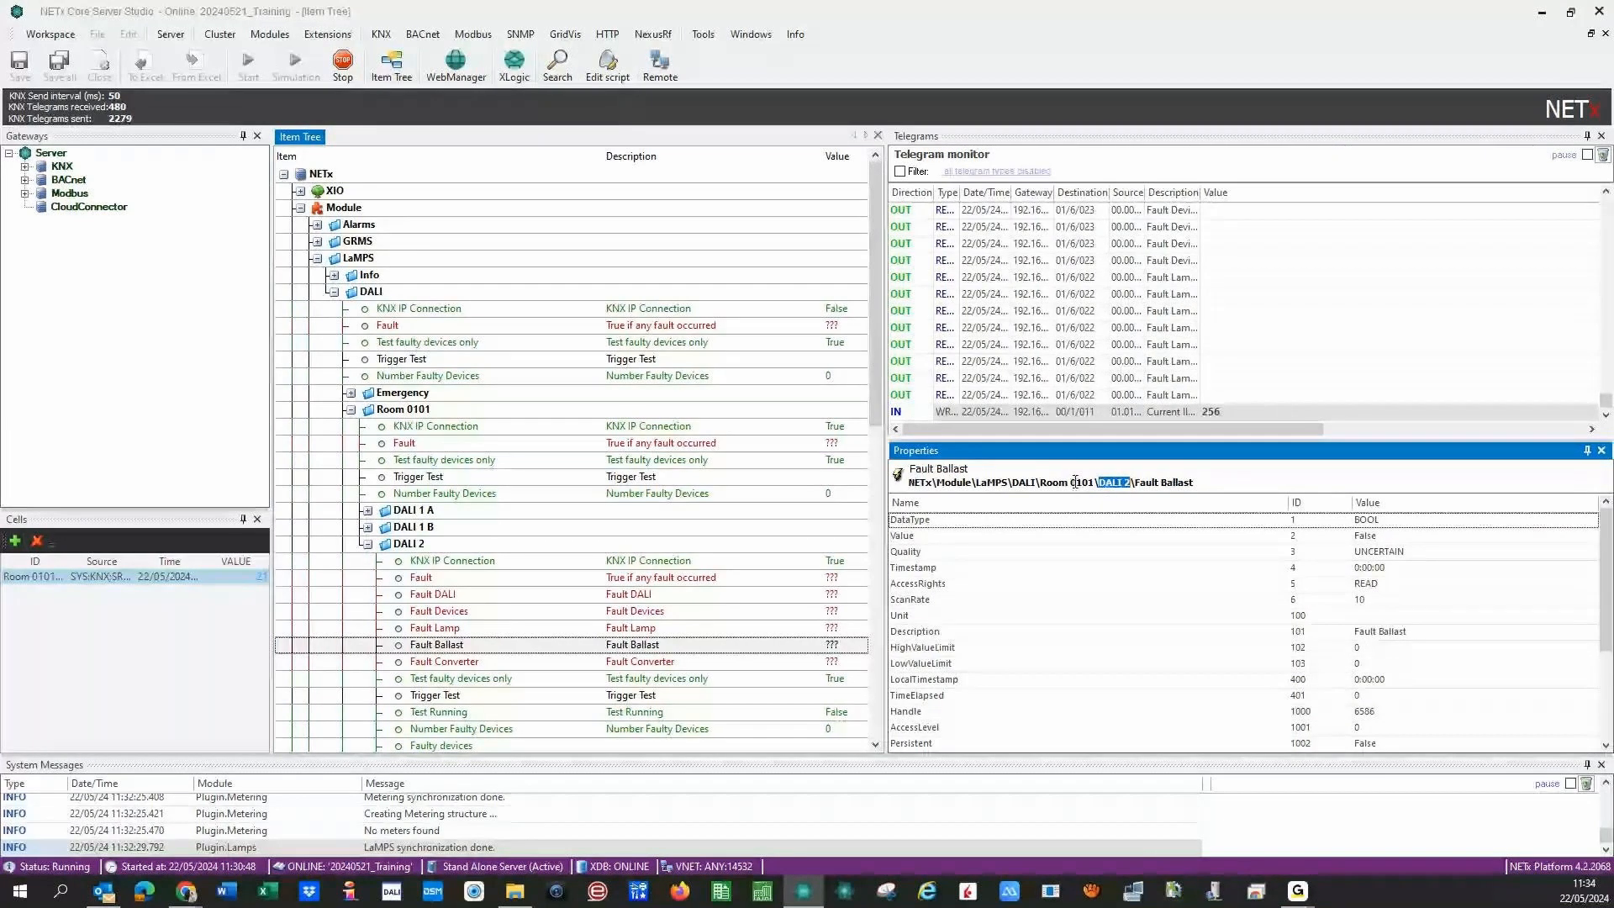
pyautogui.moveTo(1071, 482); pyautogui.dragTo(1098, 497)
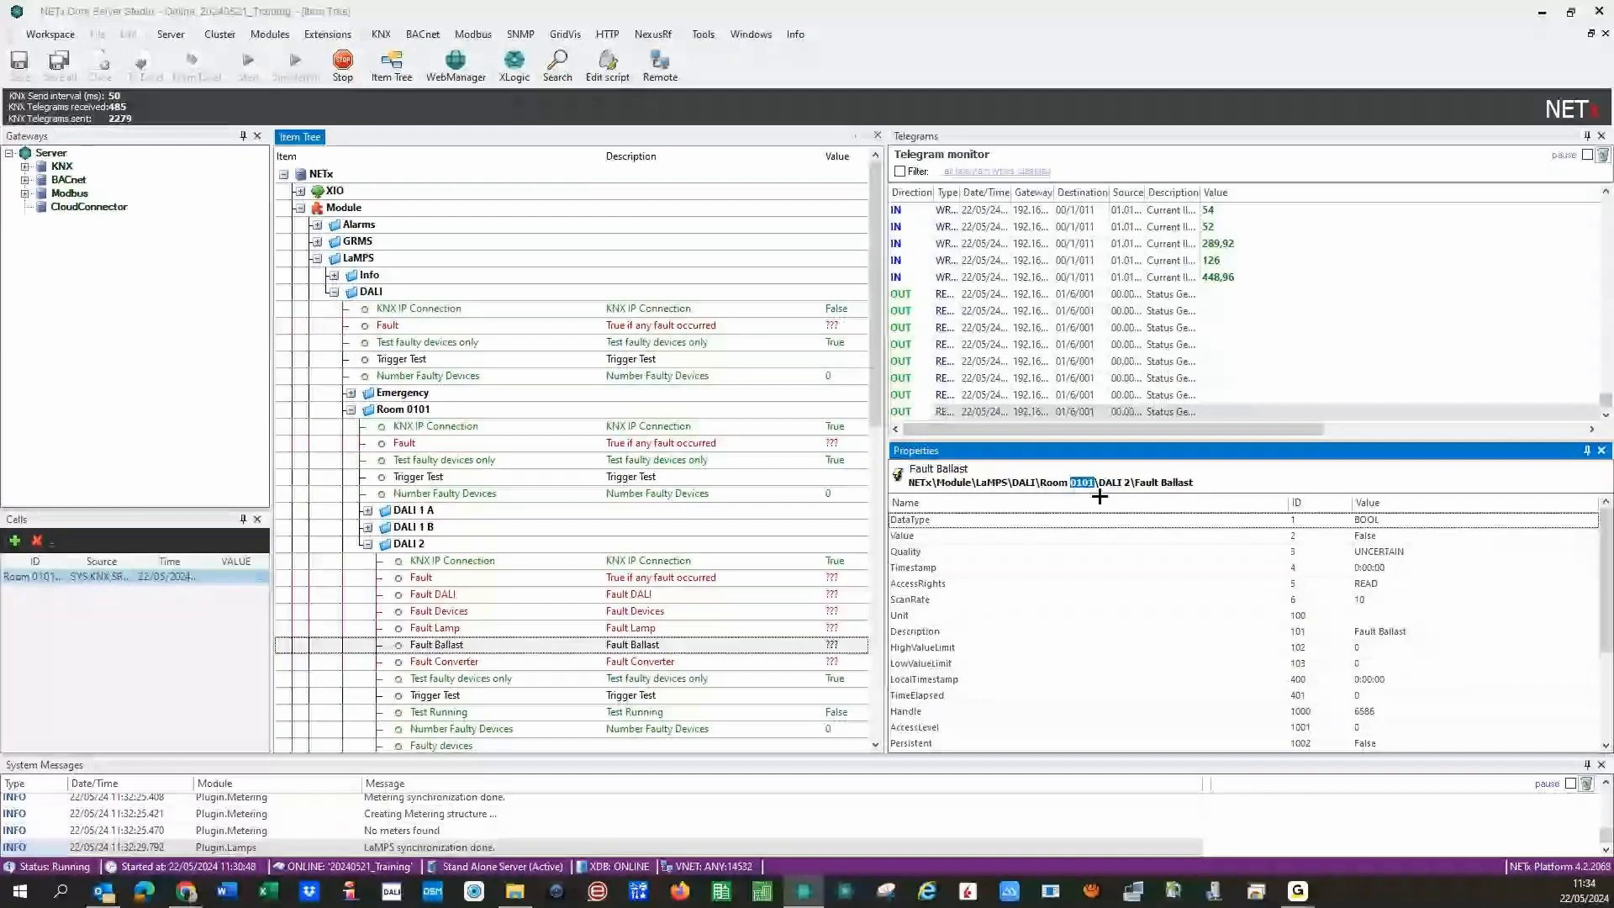
pyautogui.click(1197, 484)
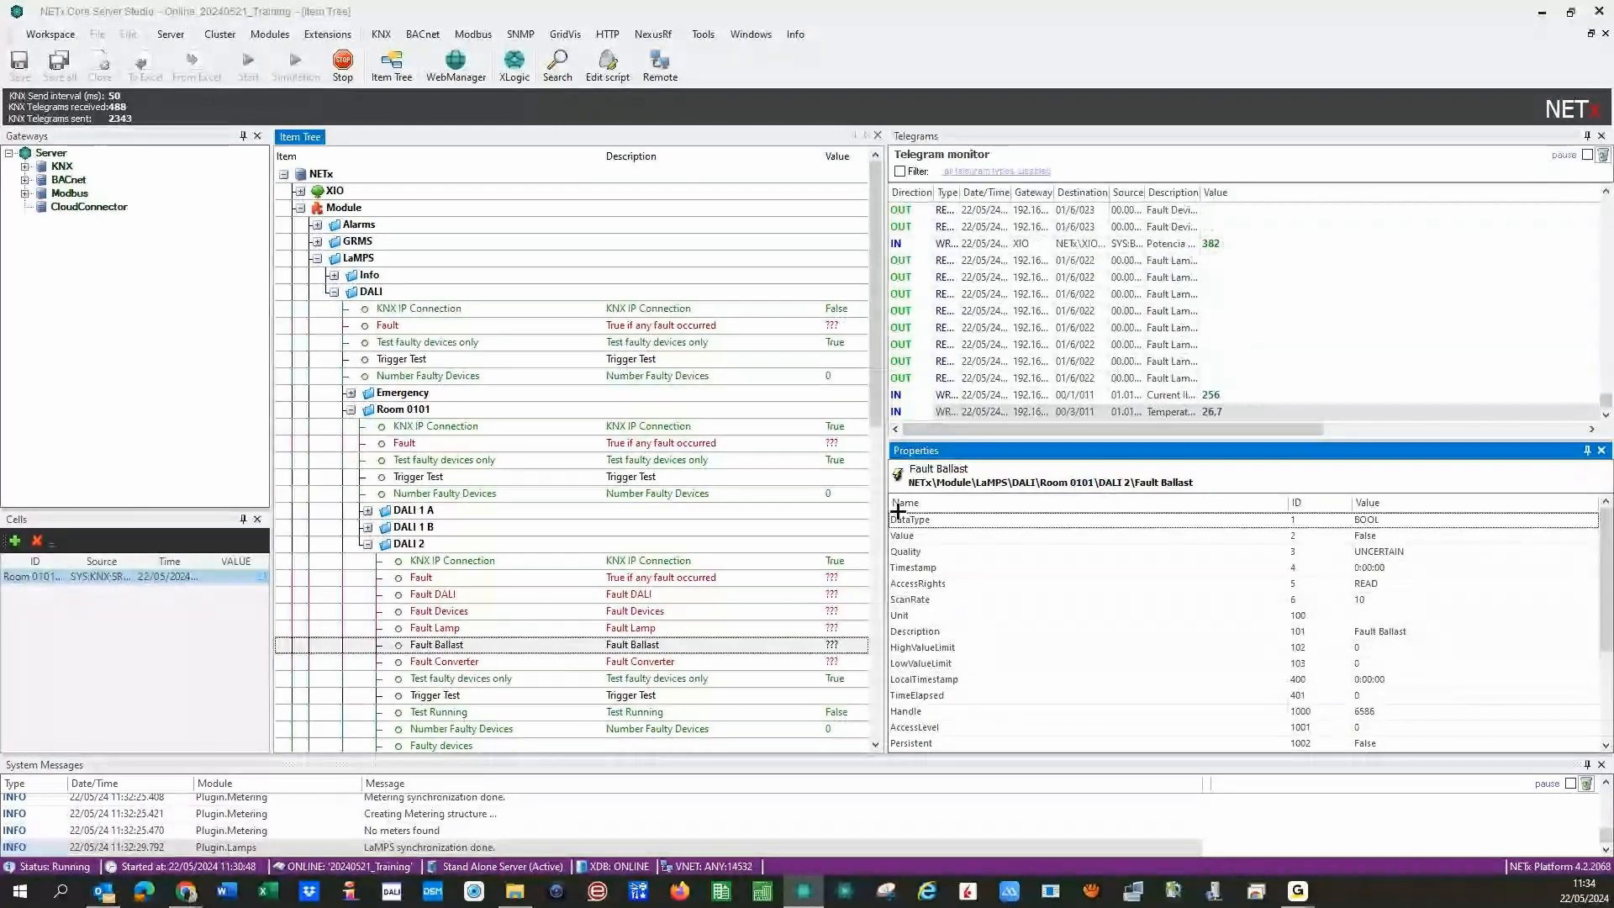
pyautogui.click(367, 544)
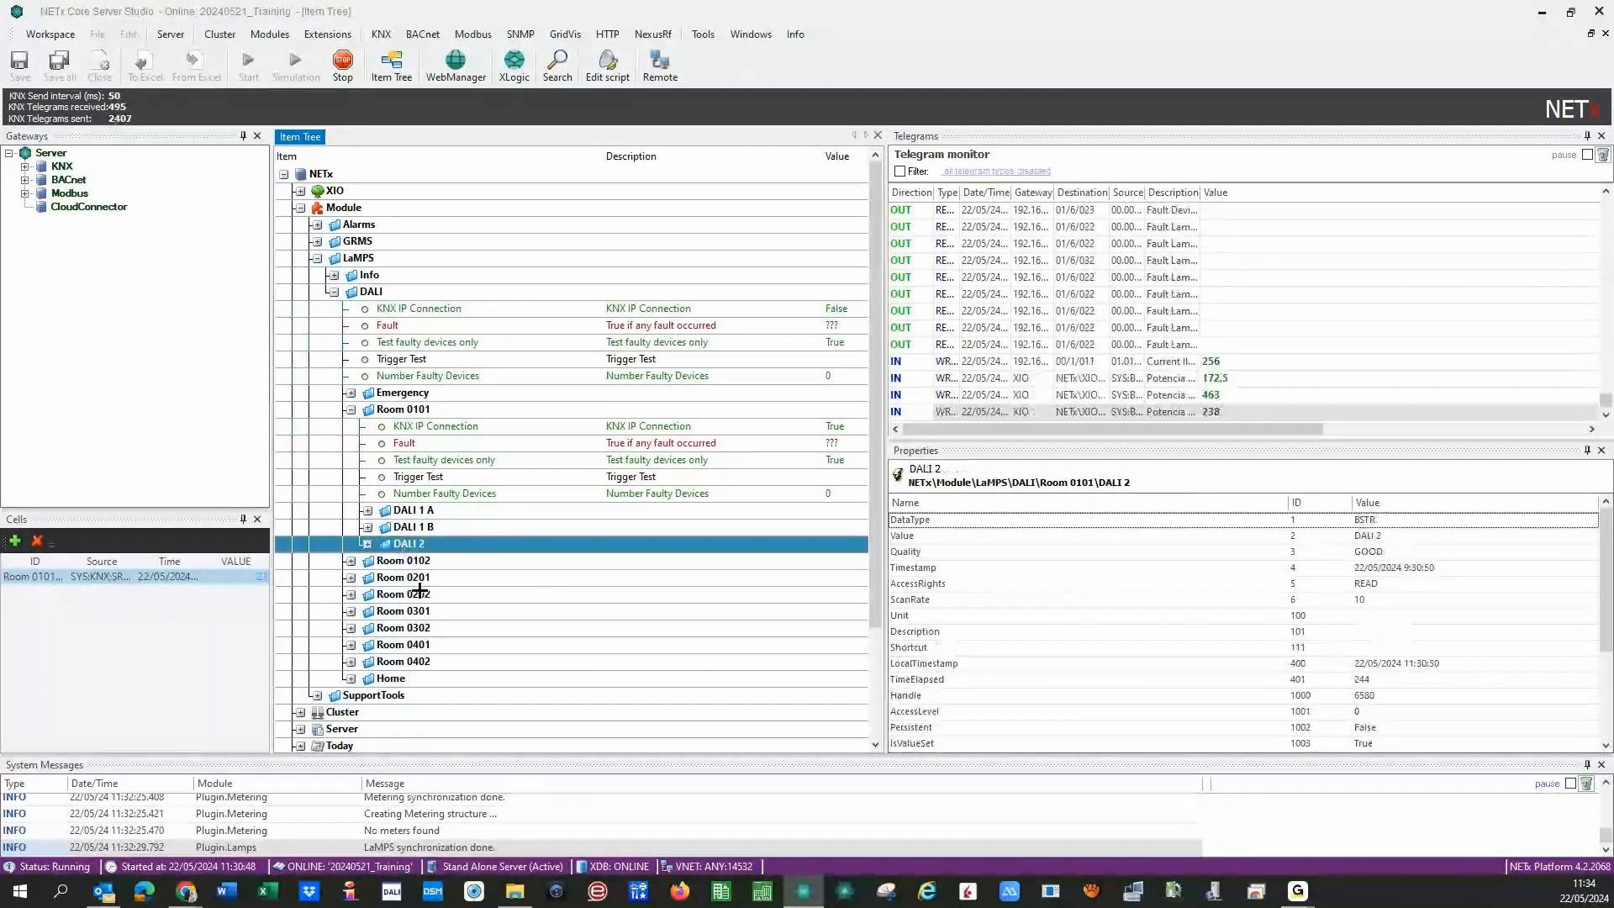
# - Collapse Room 0101, expand Home, widen the item tree, and expand DALI Home to list Device1–Device13
pyautogui.click(350, 410)
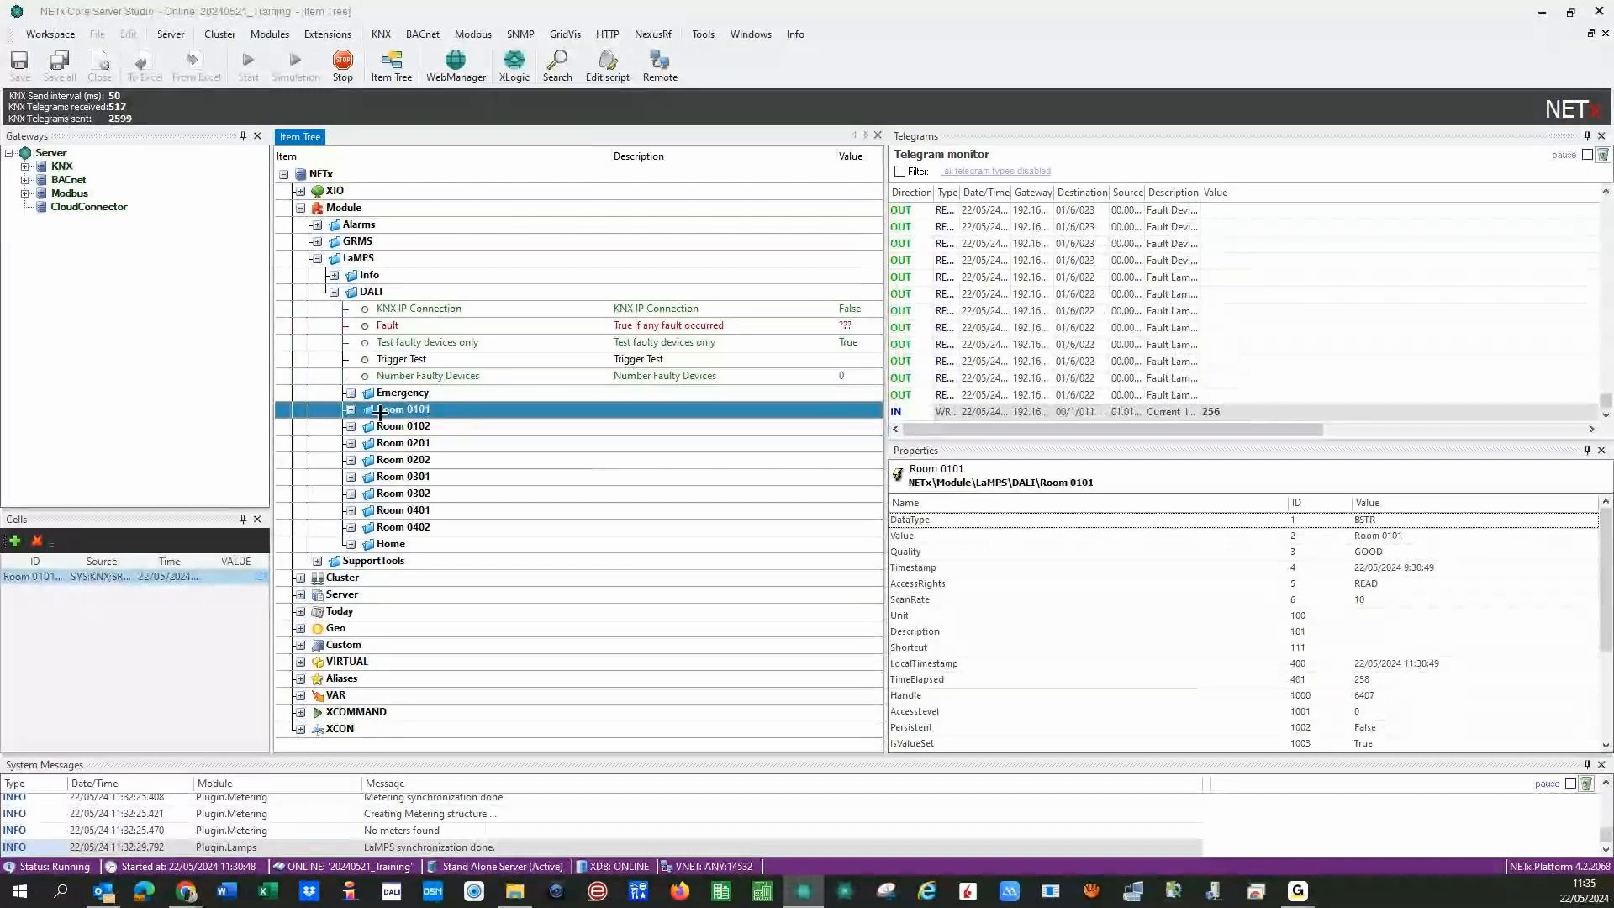
pyautogui.doubleClick(391, 543)
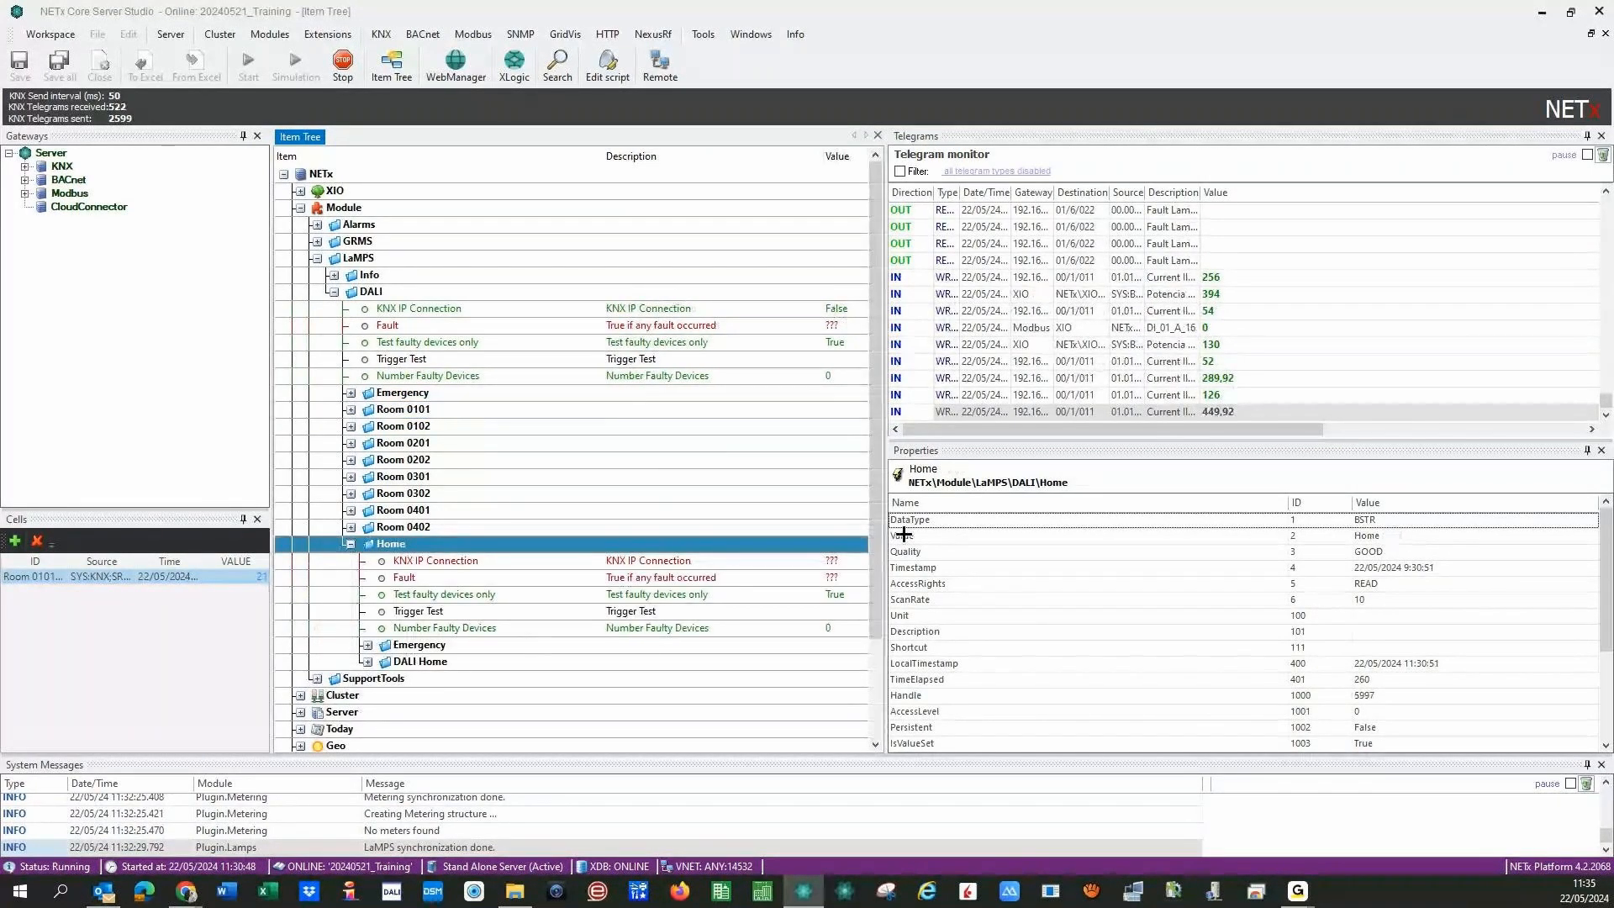
pyautogui.moveTo(886, 502); pyautogui.dragTo(1149, 514)
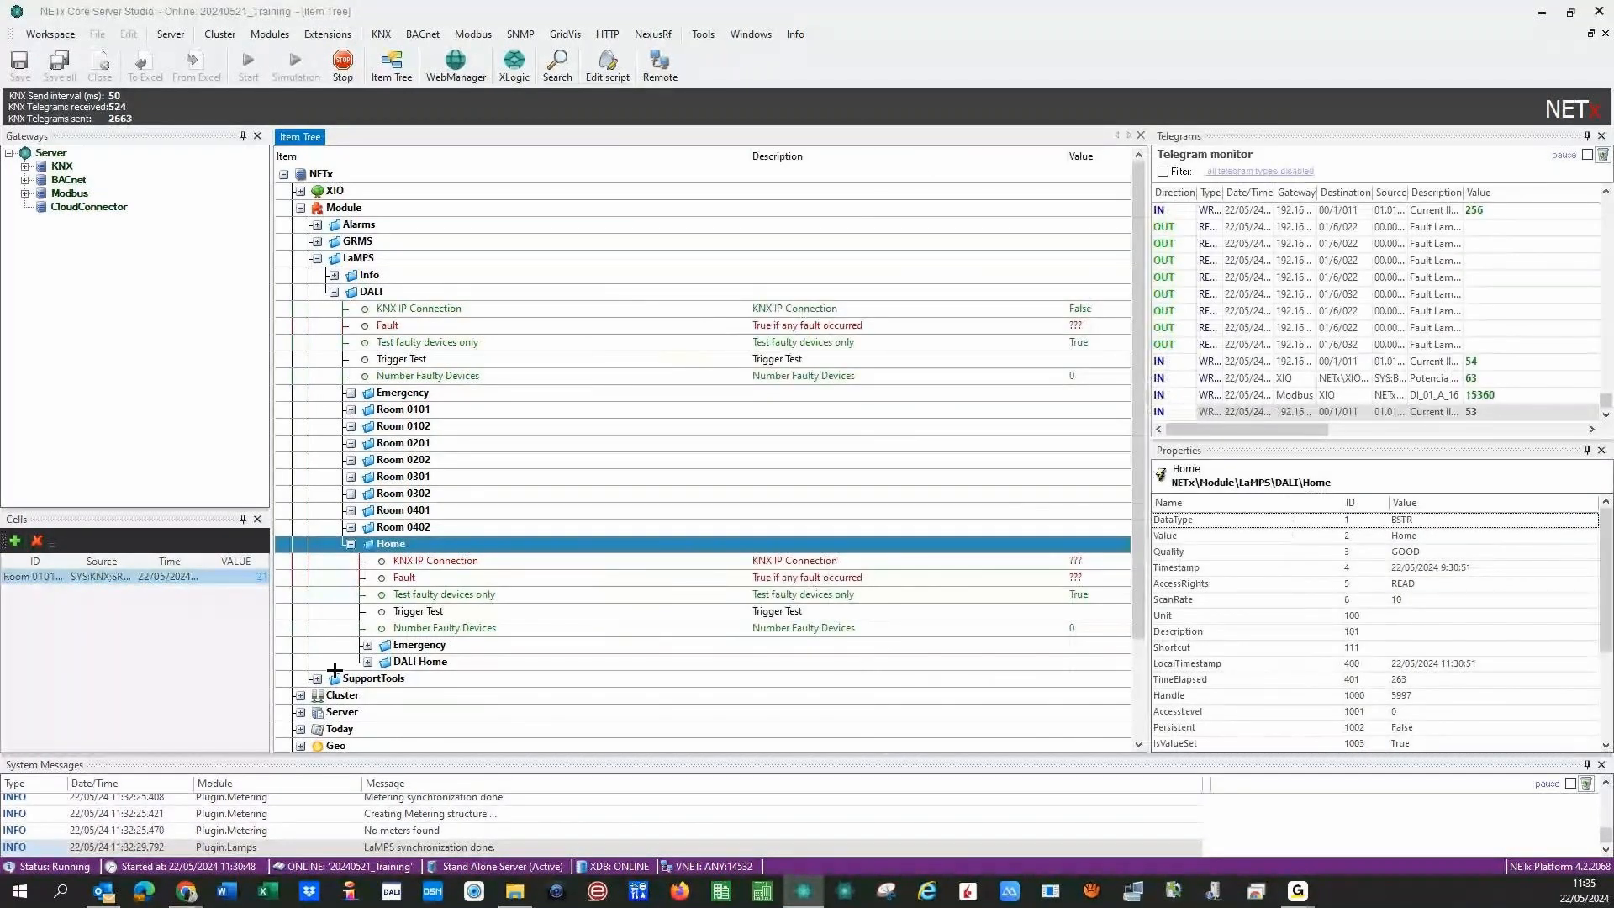
pyautogui.doubleClick(421, 662)
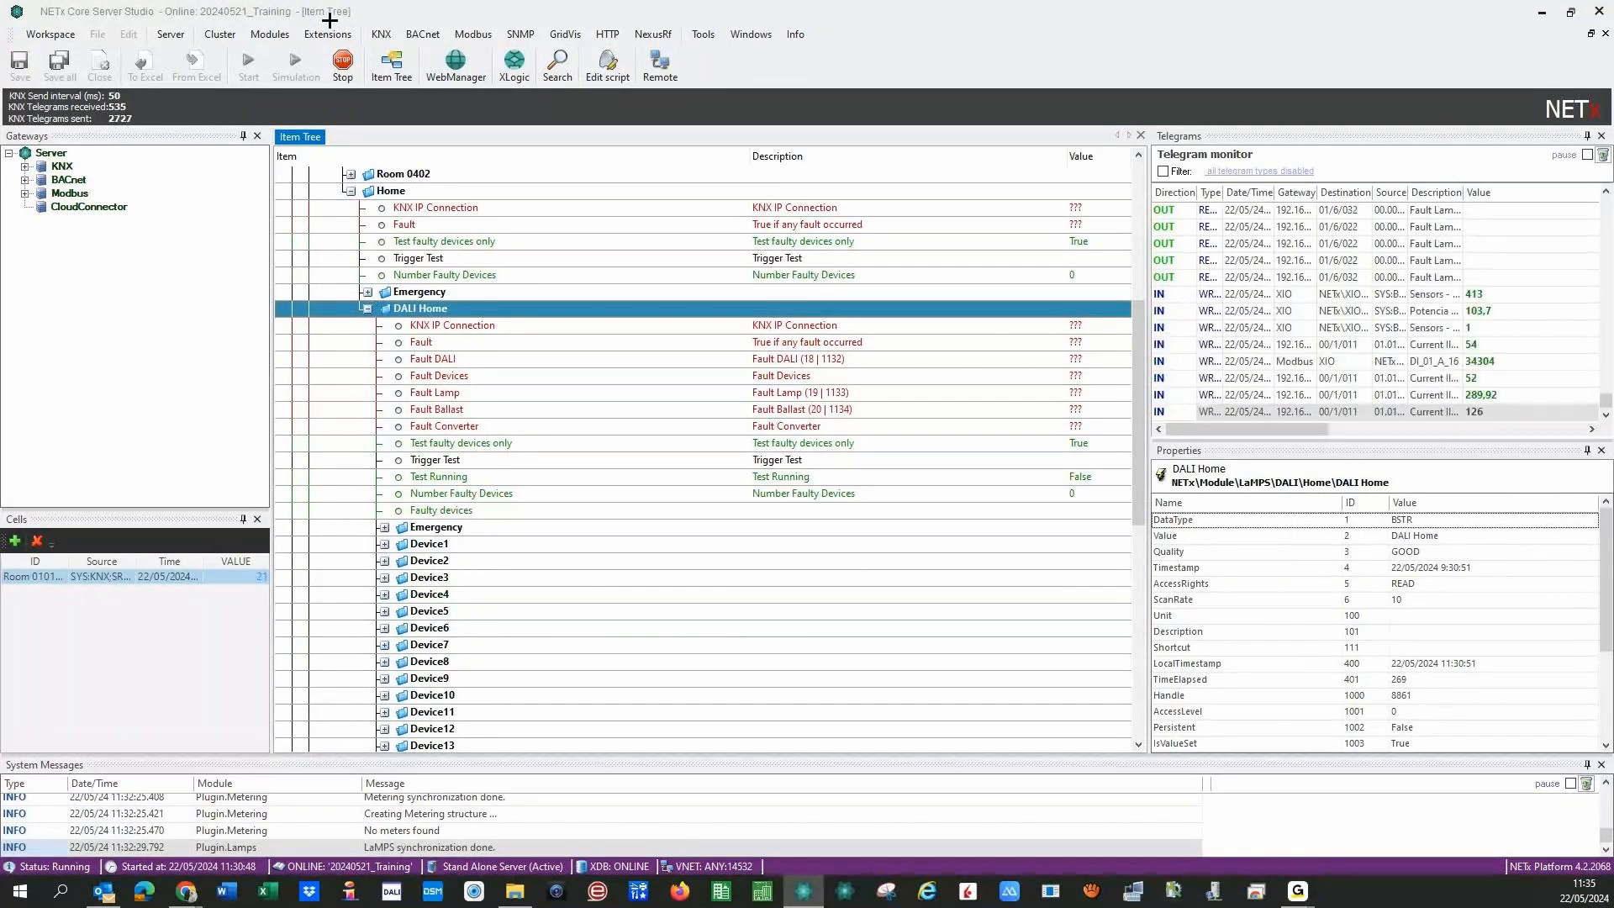
# - Save all KNX gateway definitions, confirm reinitialising the Core Server, and close the gateway definitions tab
pyautogui.click(380, 35)
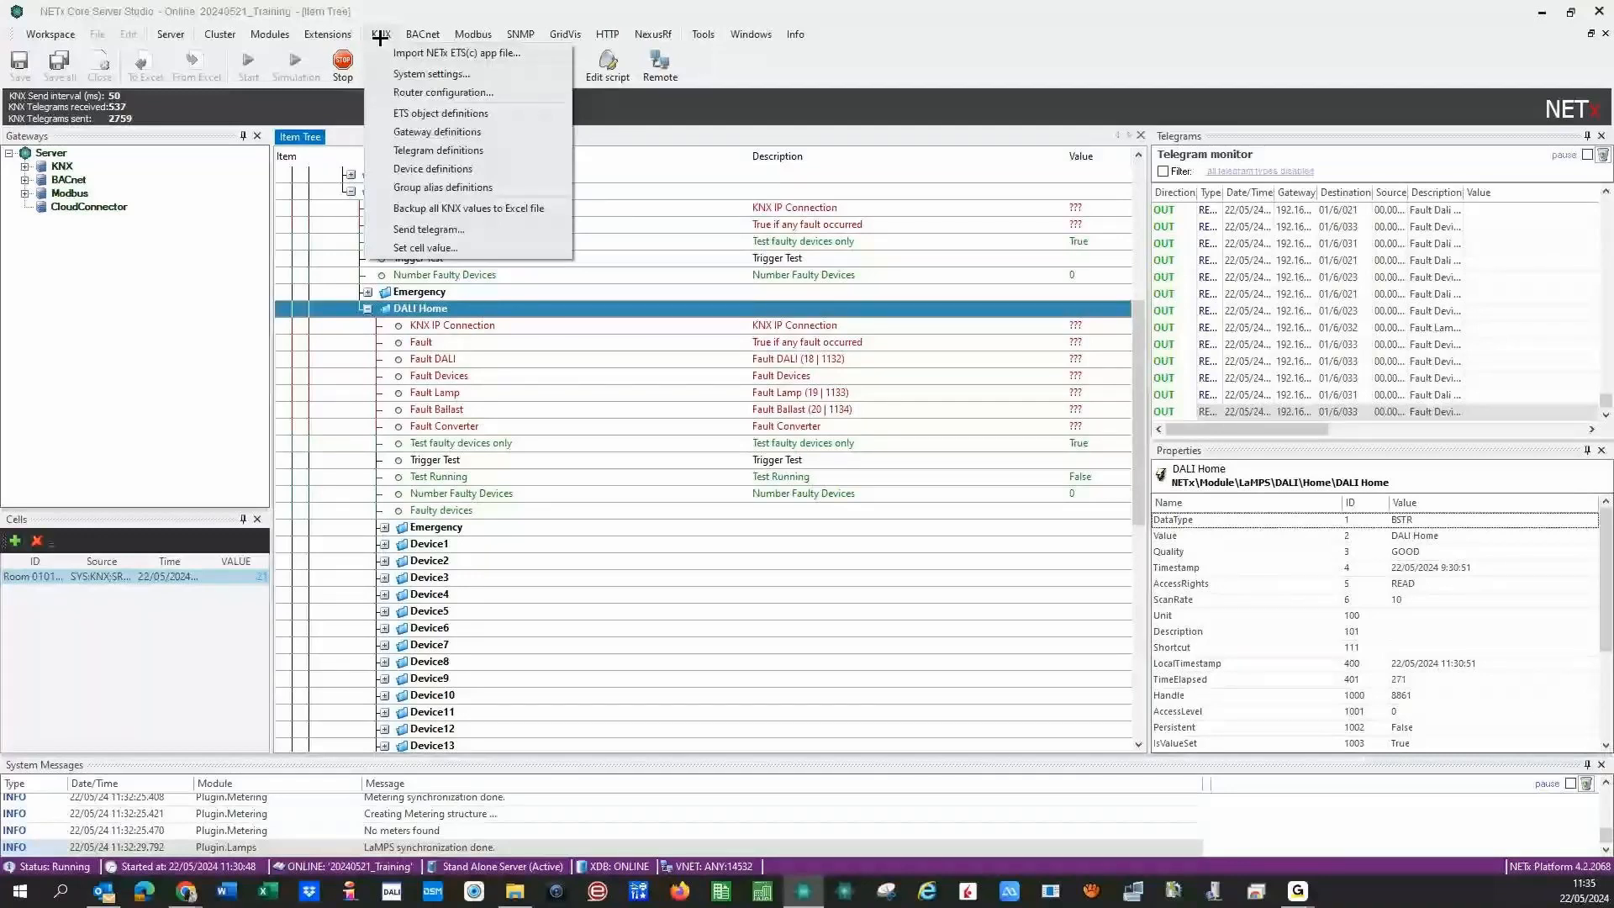
pyautogui.click(435, 131)
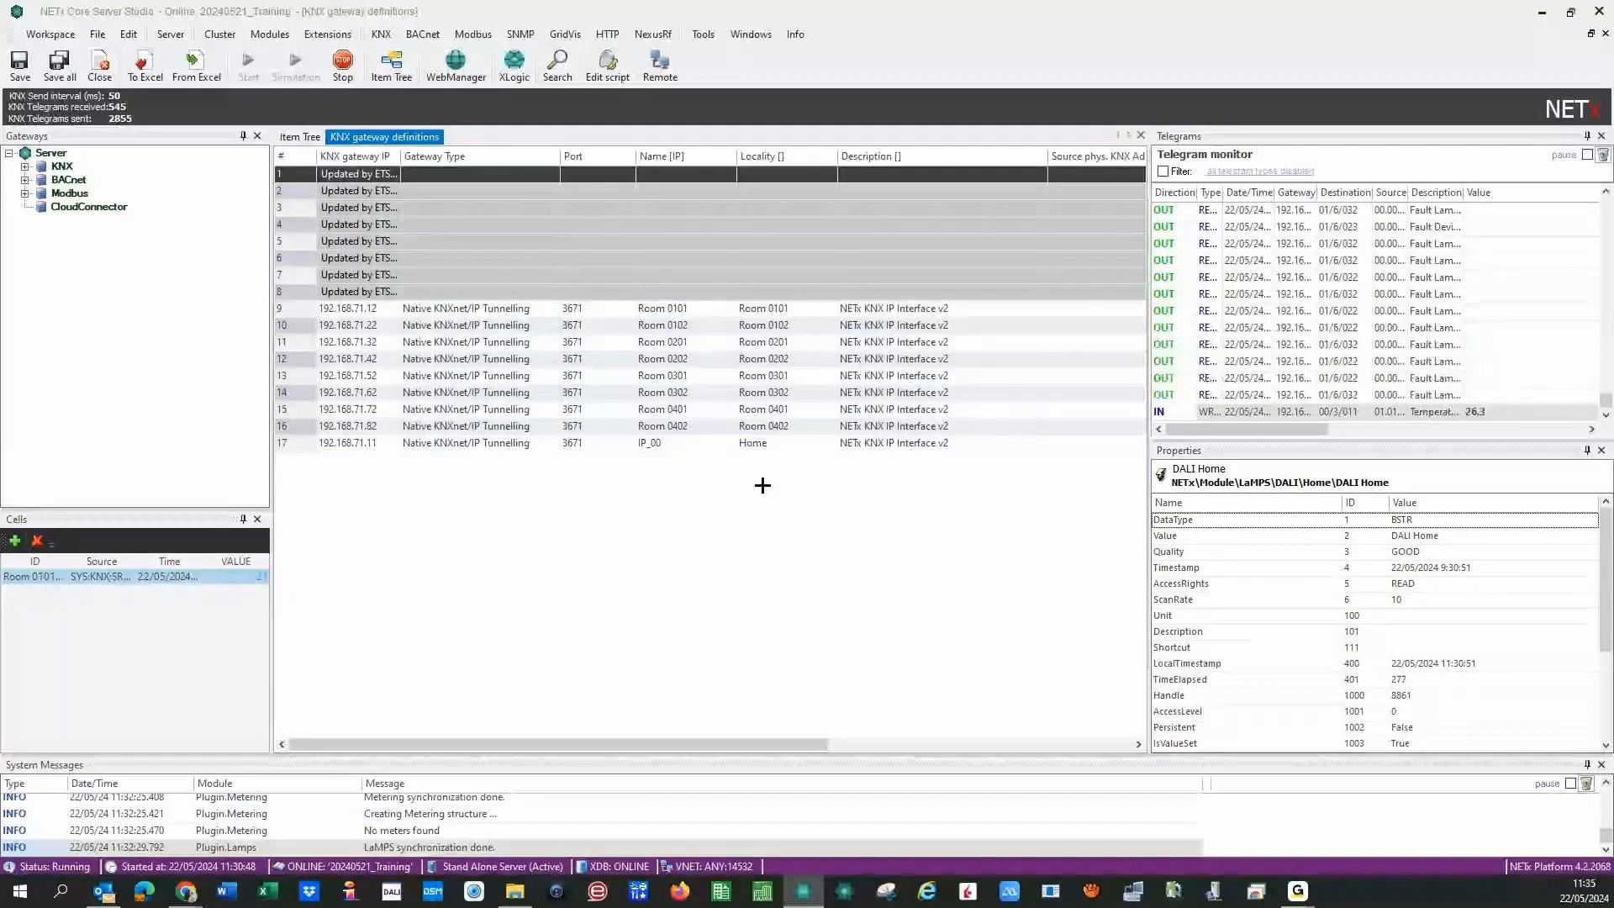
pyautogui.click(59, 66)
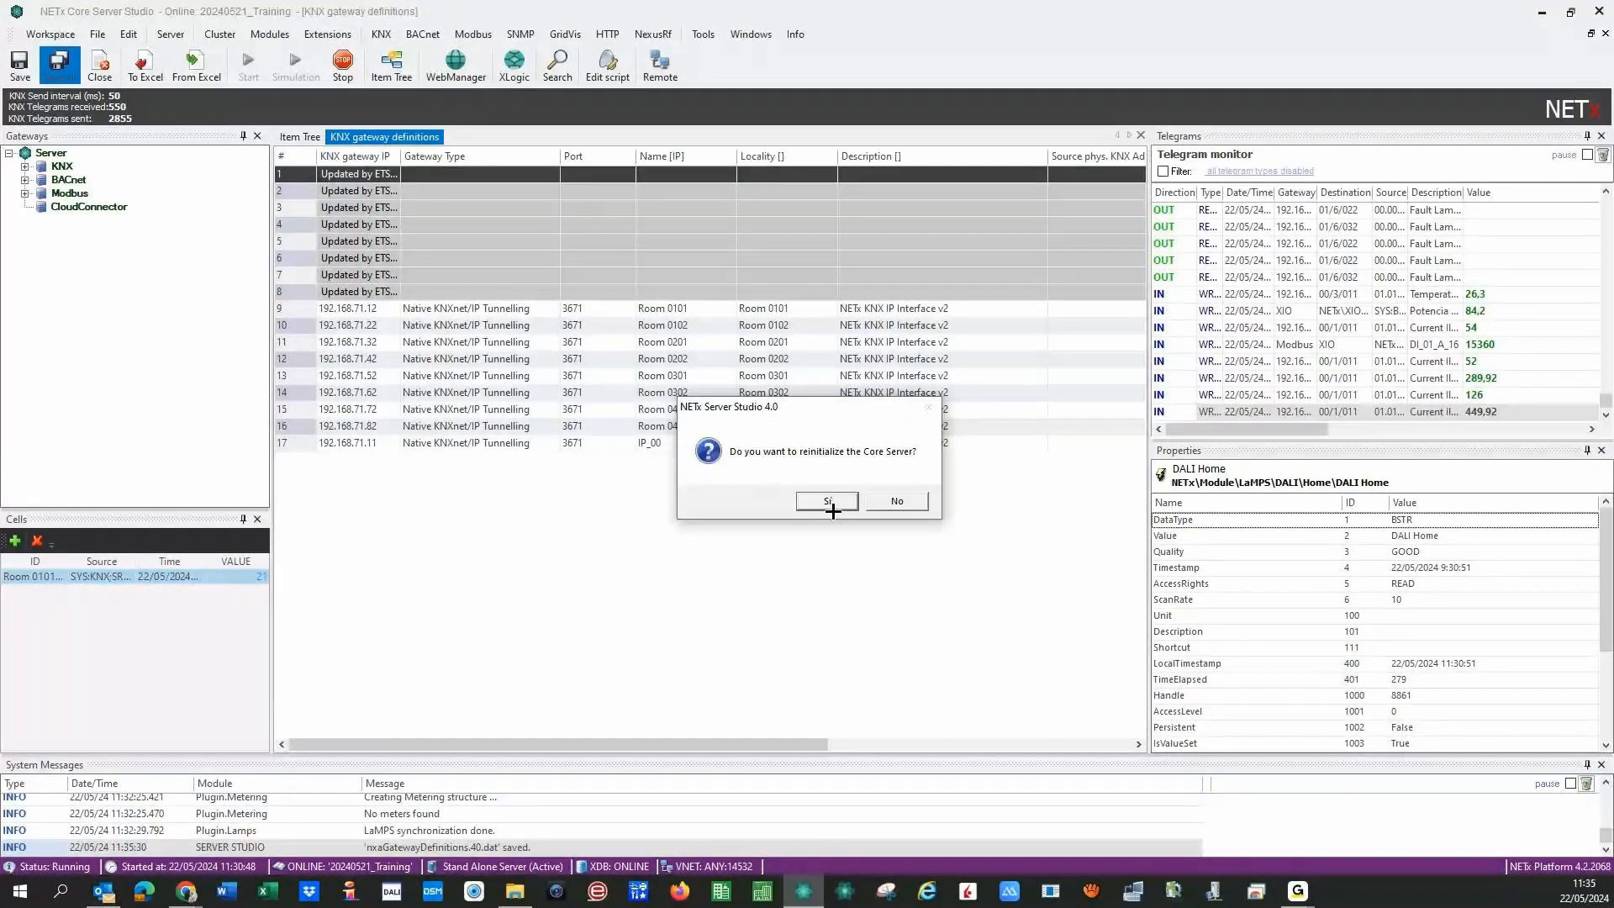
pyautogui.click(829, 502)
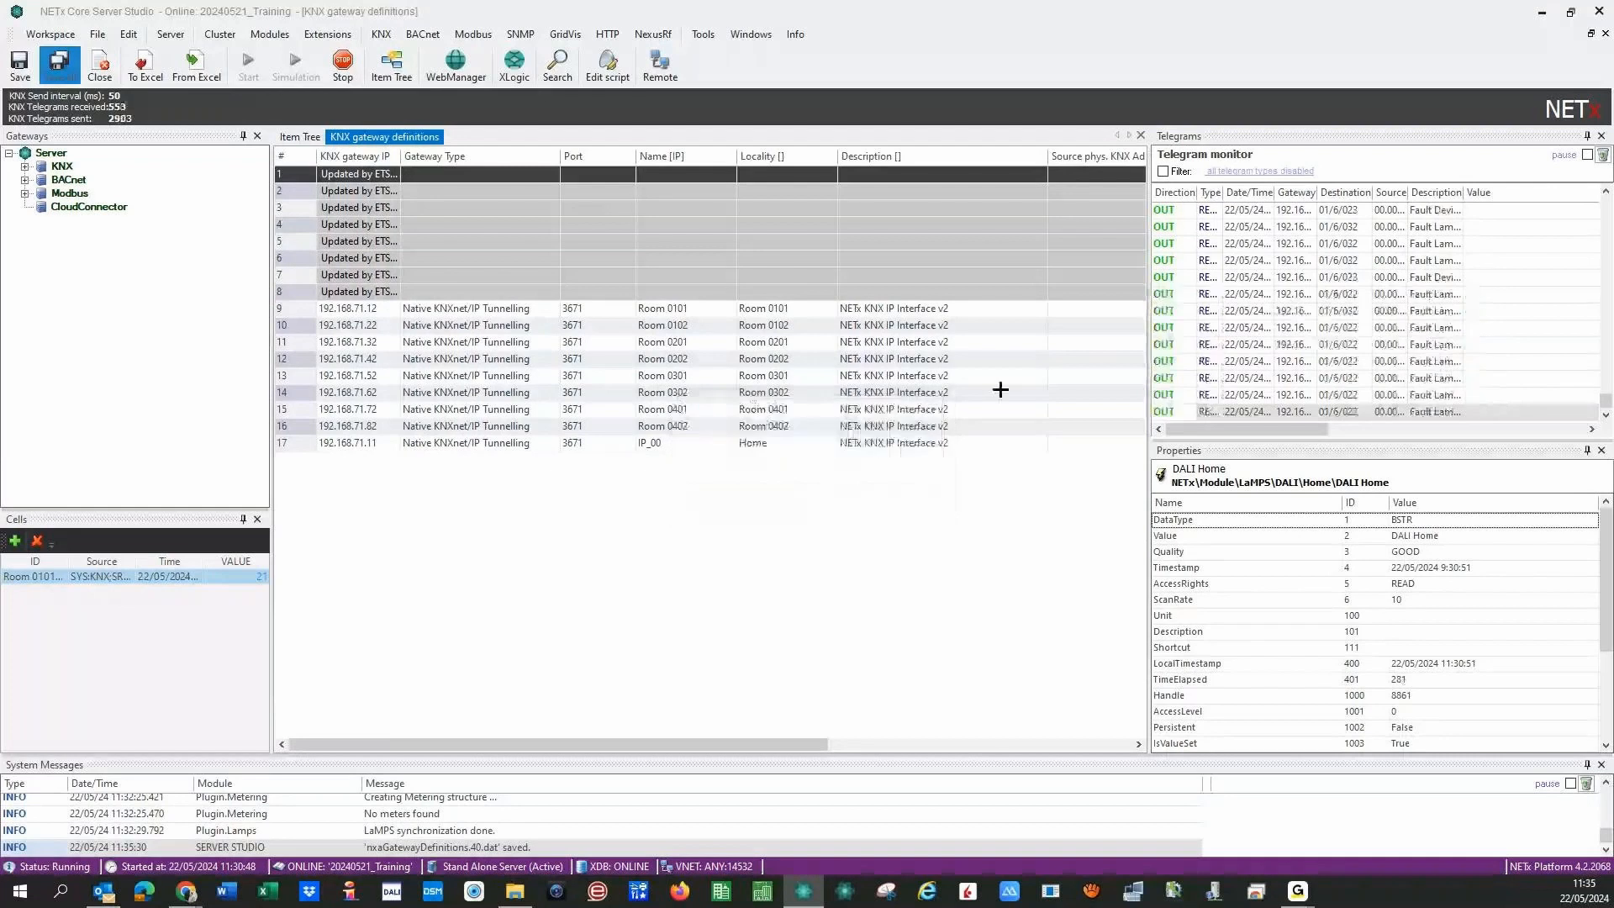
pyautogui.click(1141, 135)
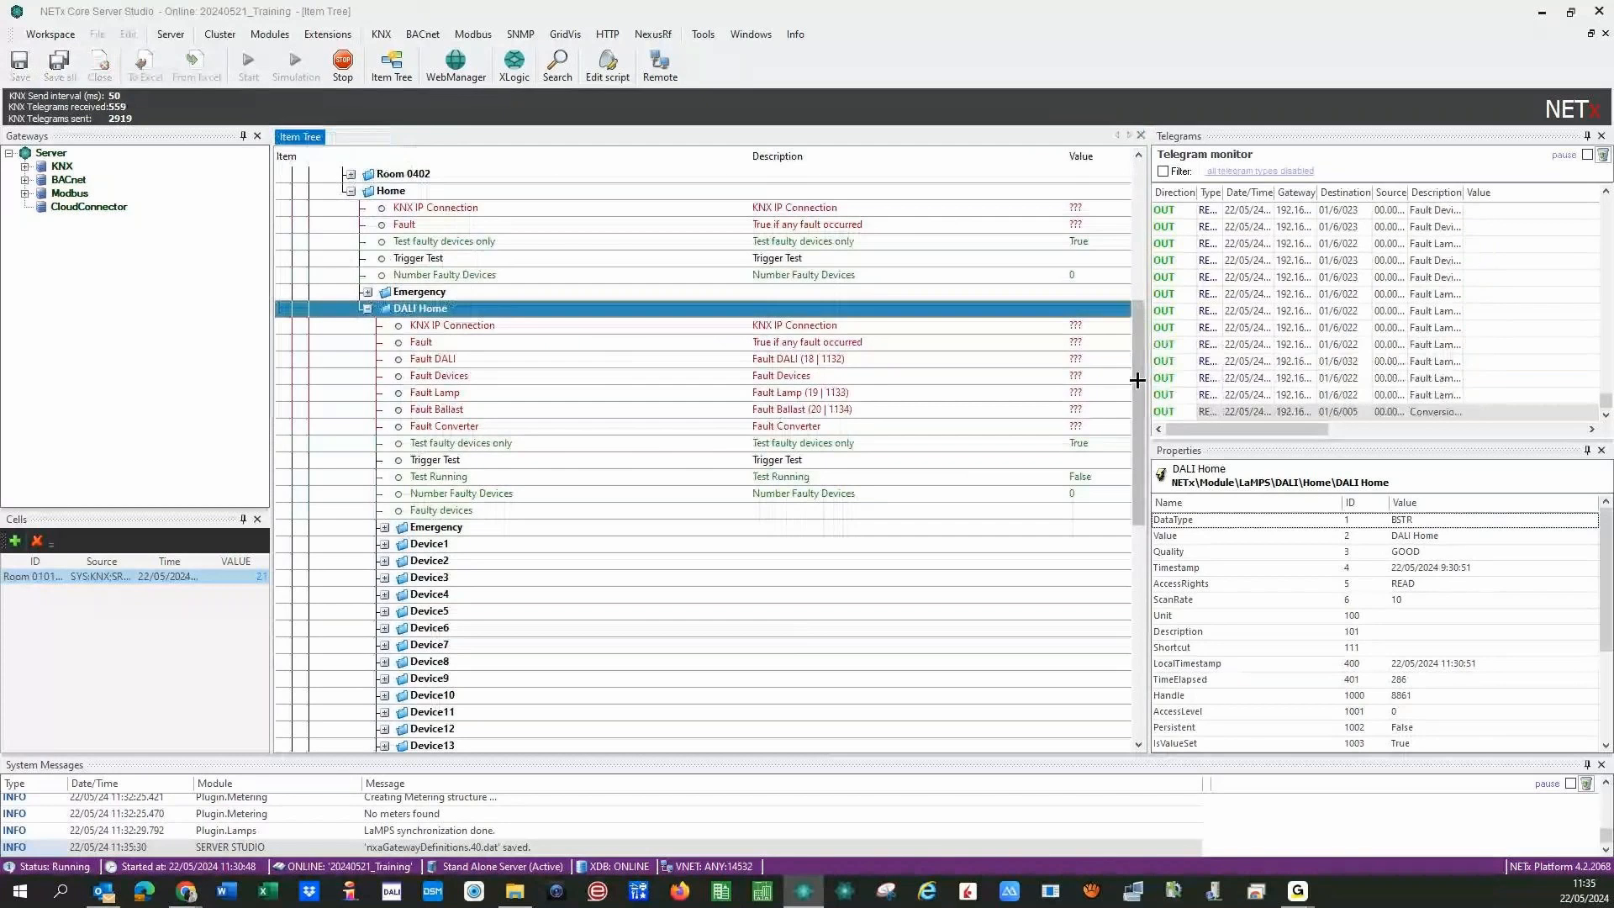
# - Write the value 1 to the DALI Home Trigger Test point
pyautogui.moveTo(1137, 380); pyautogui.dragTo(1230, 348)
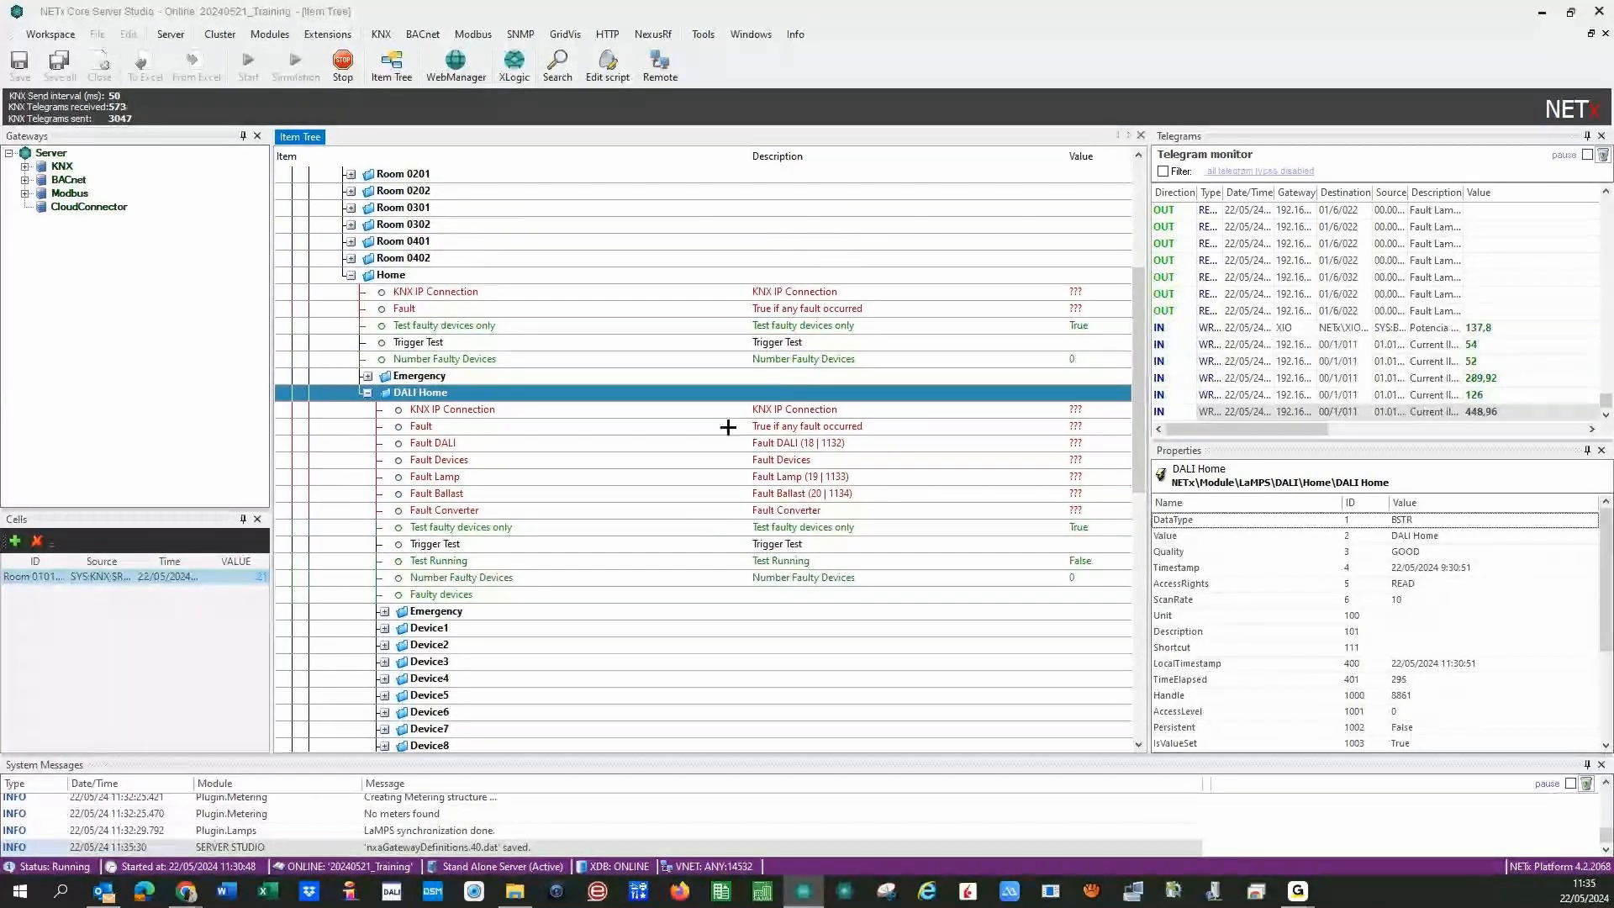
pyautogui.rightClick(742, 546)
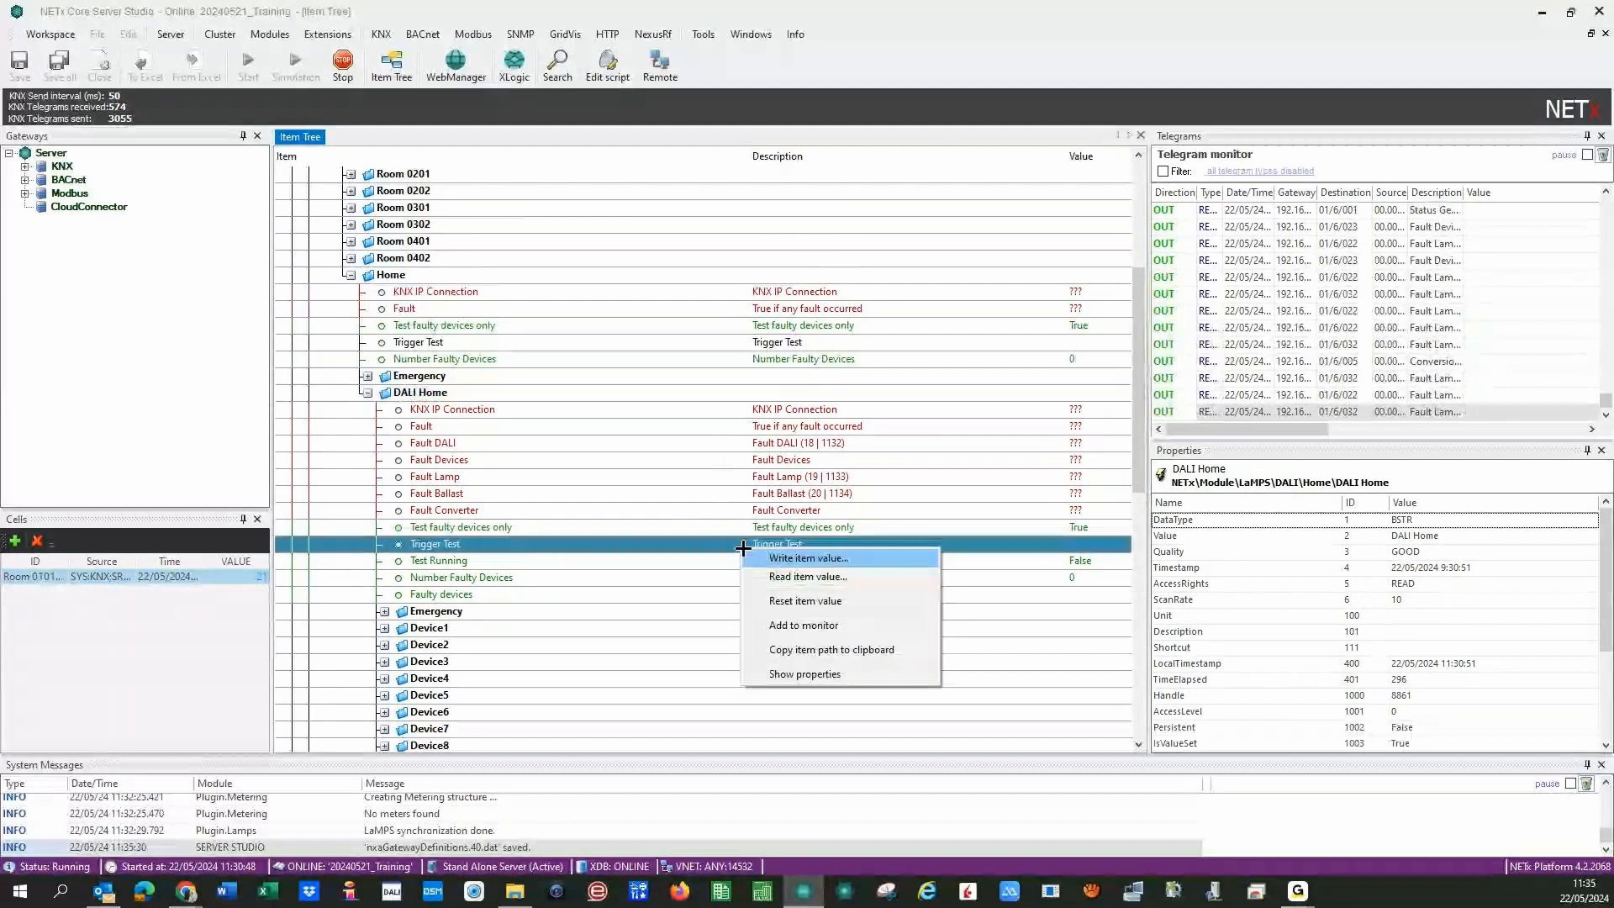
pyautogui.click(805, 558)
pyautogui.write('1')
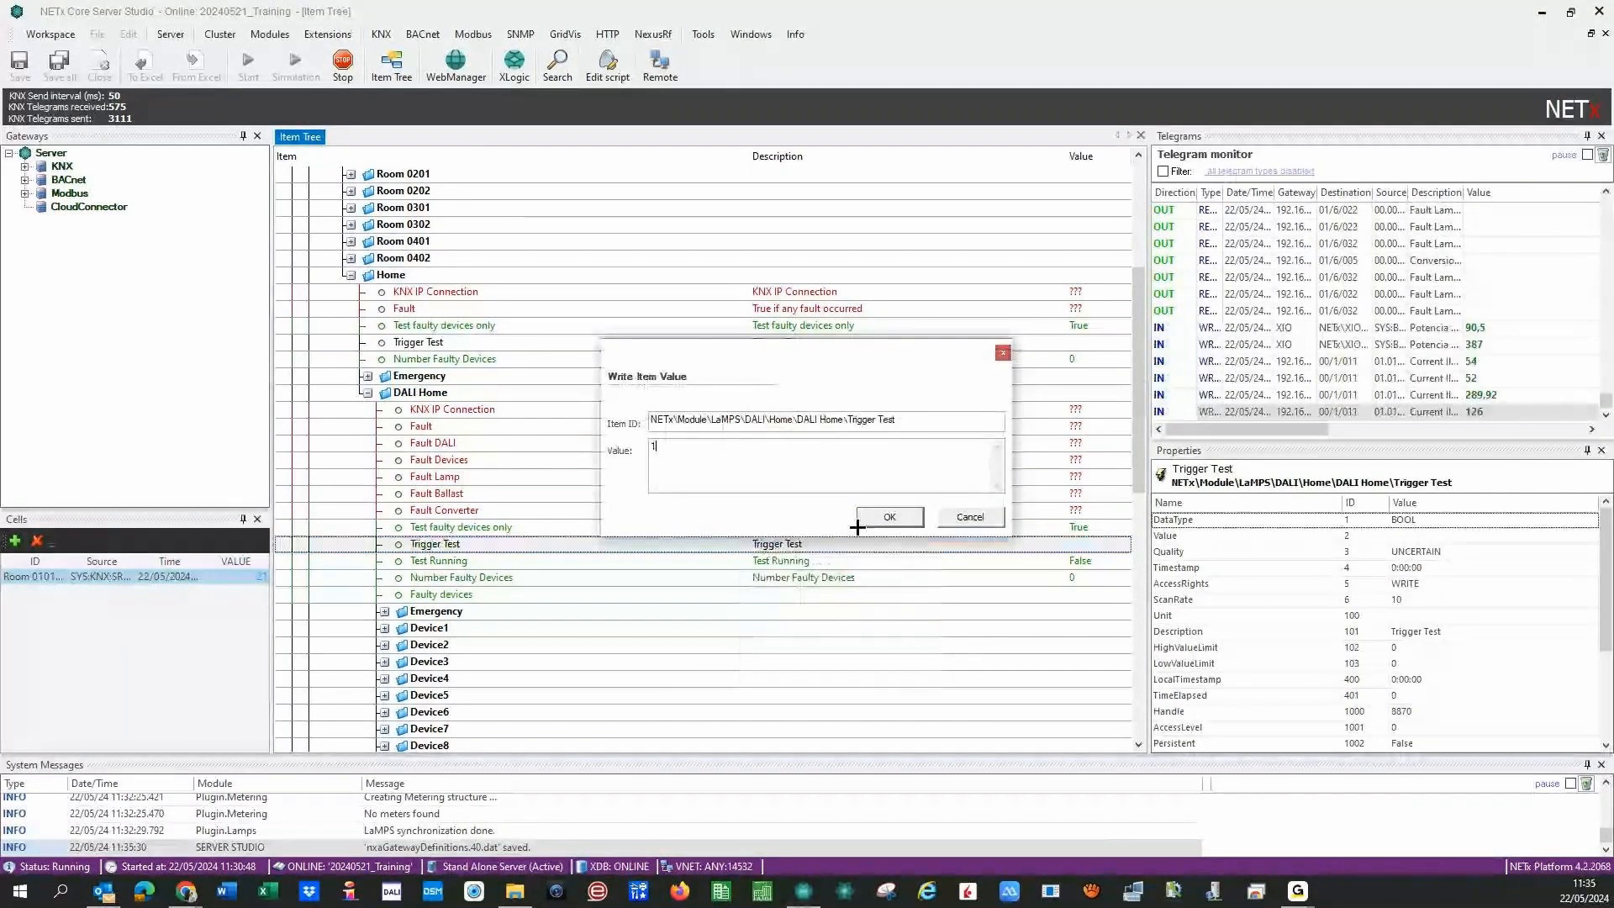
pyautogui.click(884, 519)
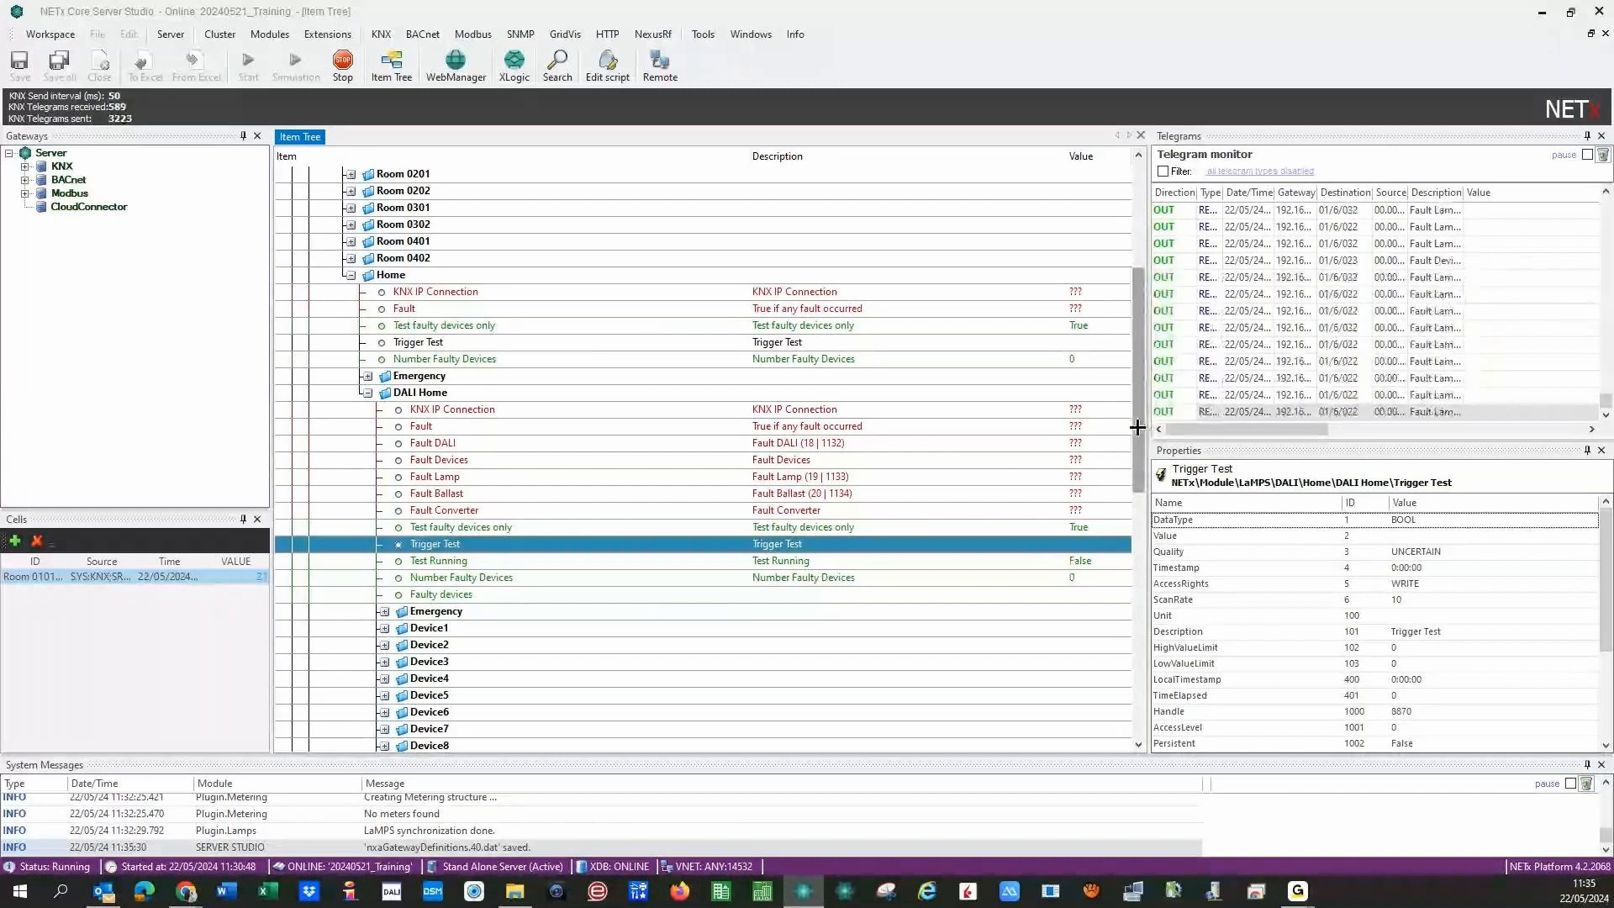
# - Collapse the DALI branch in the item tree
pyautogui.moveTo(1137, 426)
pyautogui.mouseDown()
pyautogui.moveTo(1137, 497)
pyautogui.moveTo(1139, 400)
pyautogui.mouseUp()
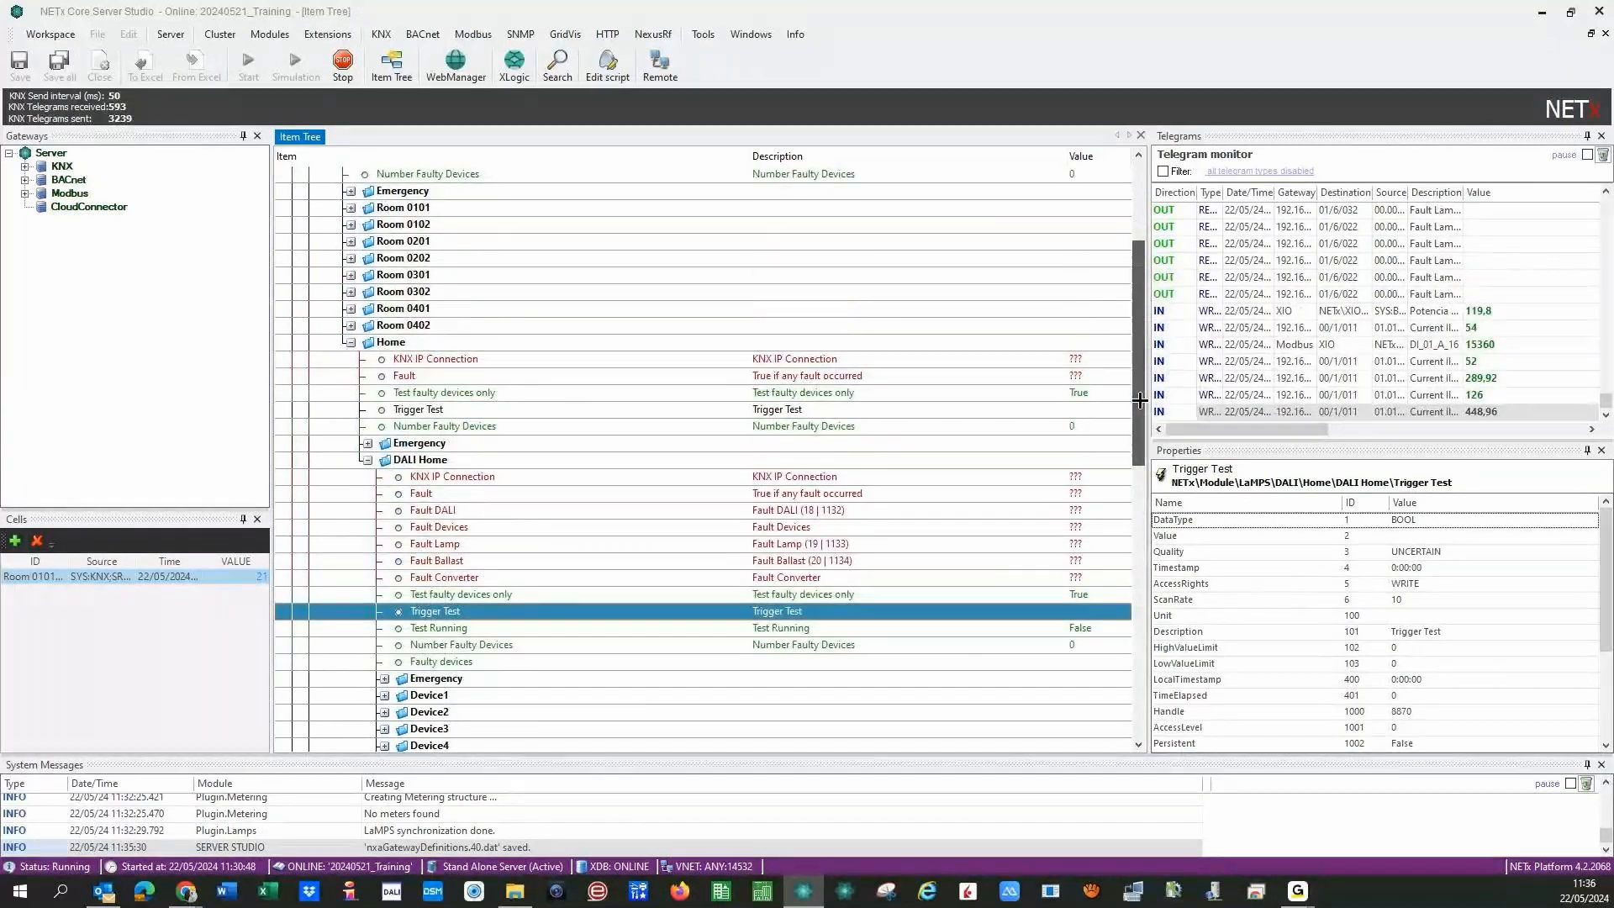
pyautogui.scroll(4, 342, 289)
pyautogui.click(342, 289)
pyautogui.click(335, 290)
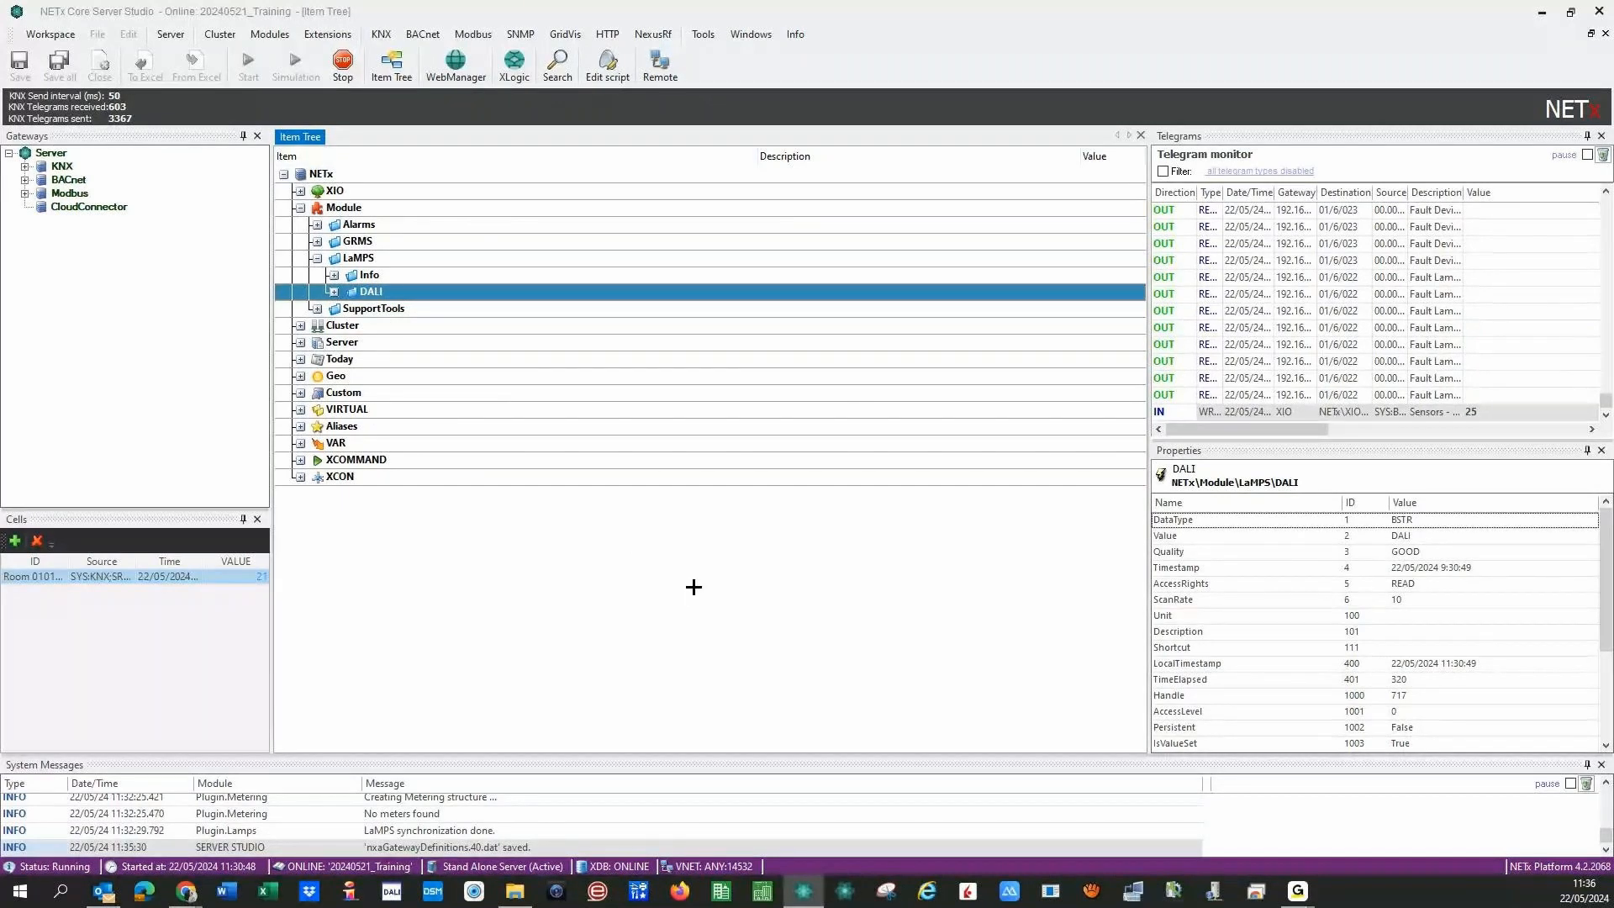
# - Fold the Home and DALI branches of the item tree back up
pyautogui.click(333, 292)
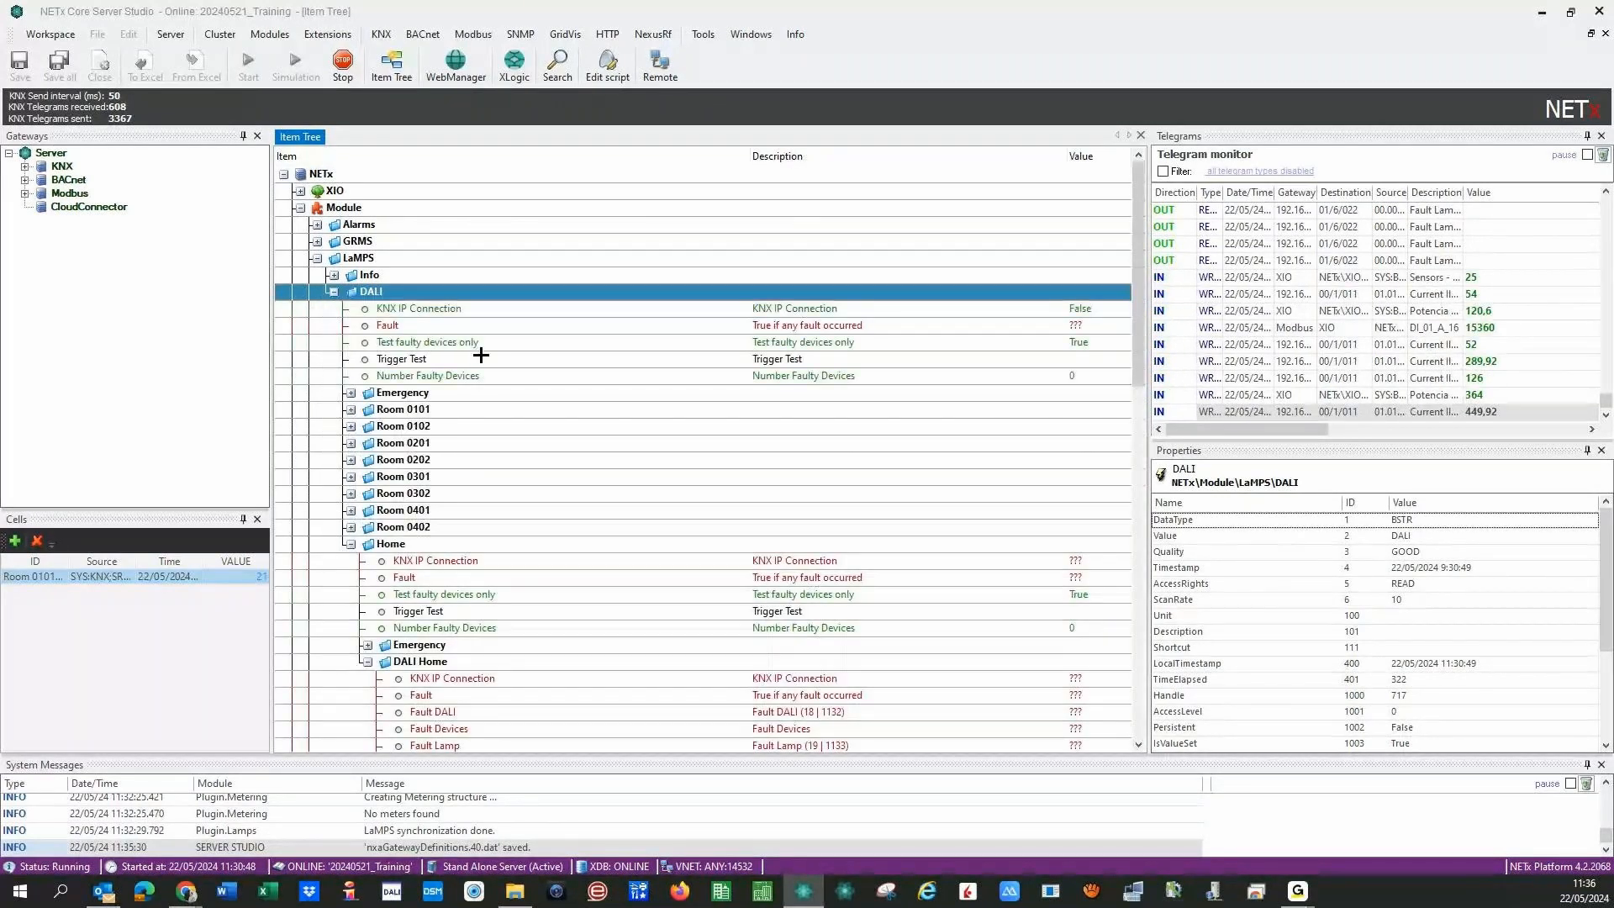
pyautogui.click(353, 544)
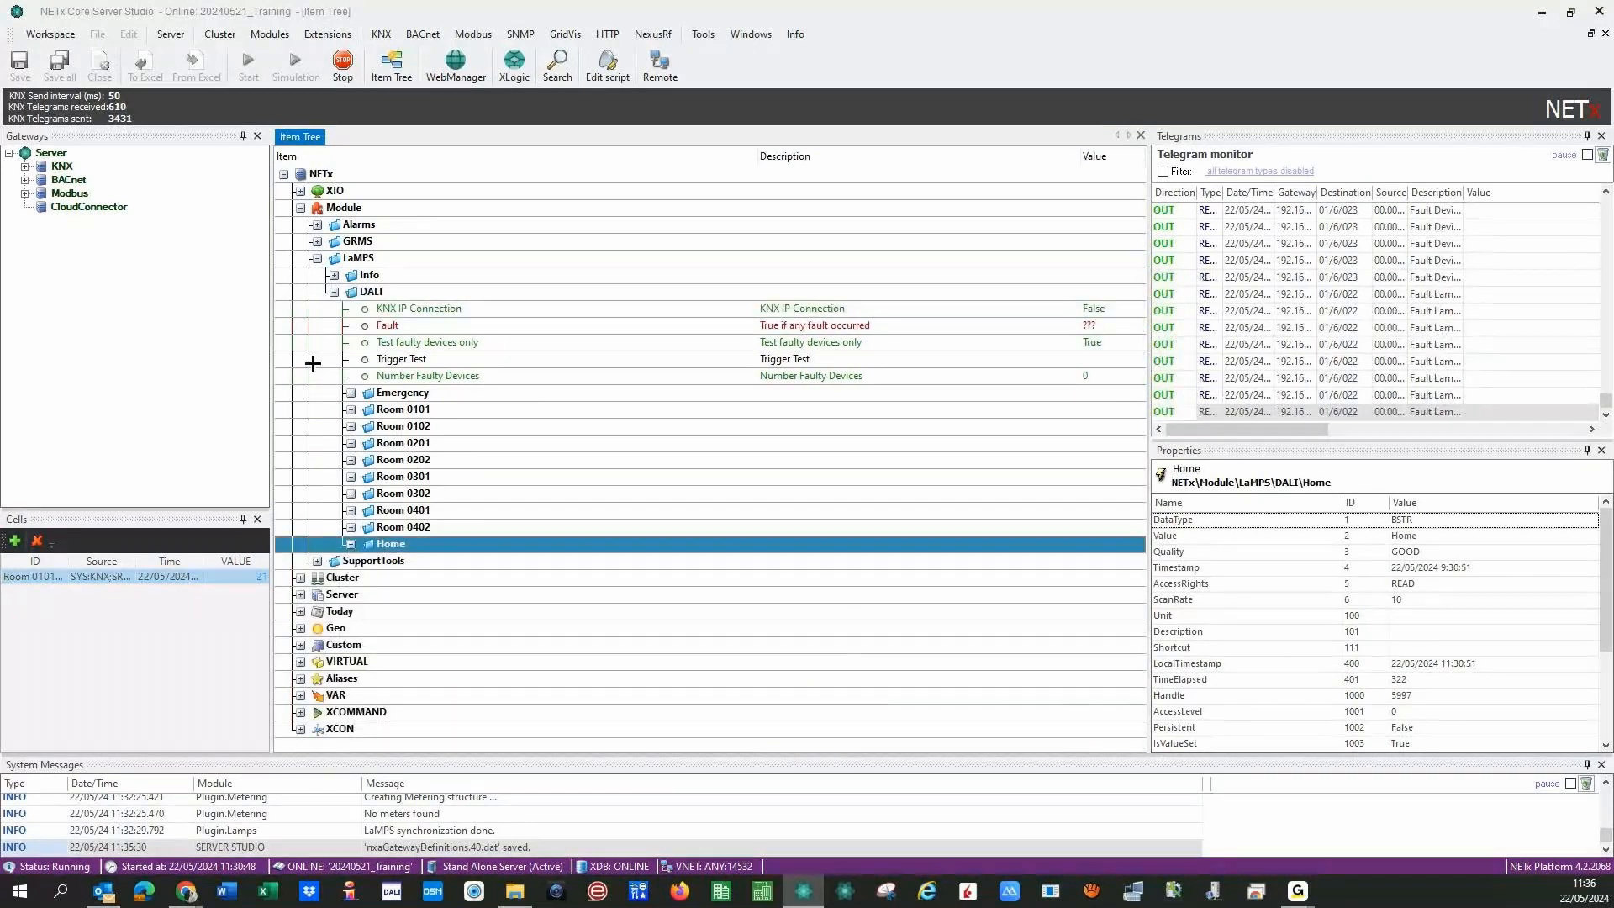
pyautogui.click(332, 292)
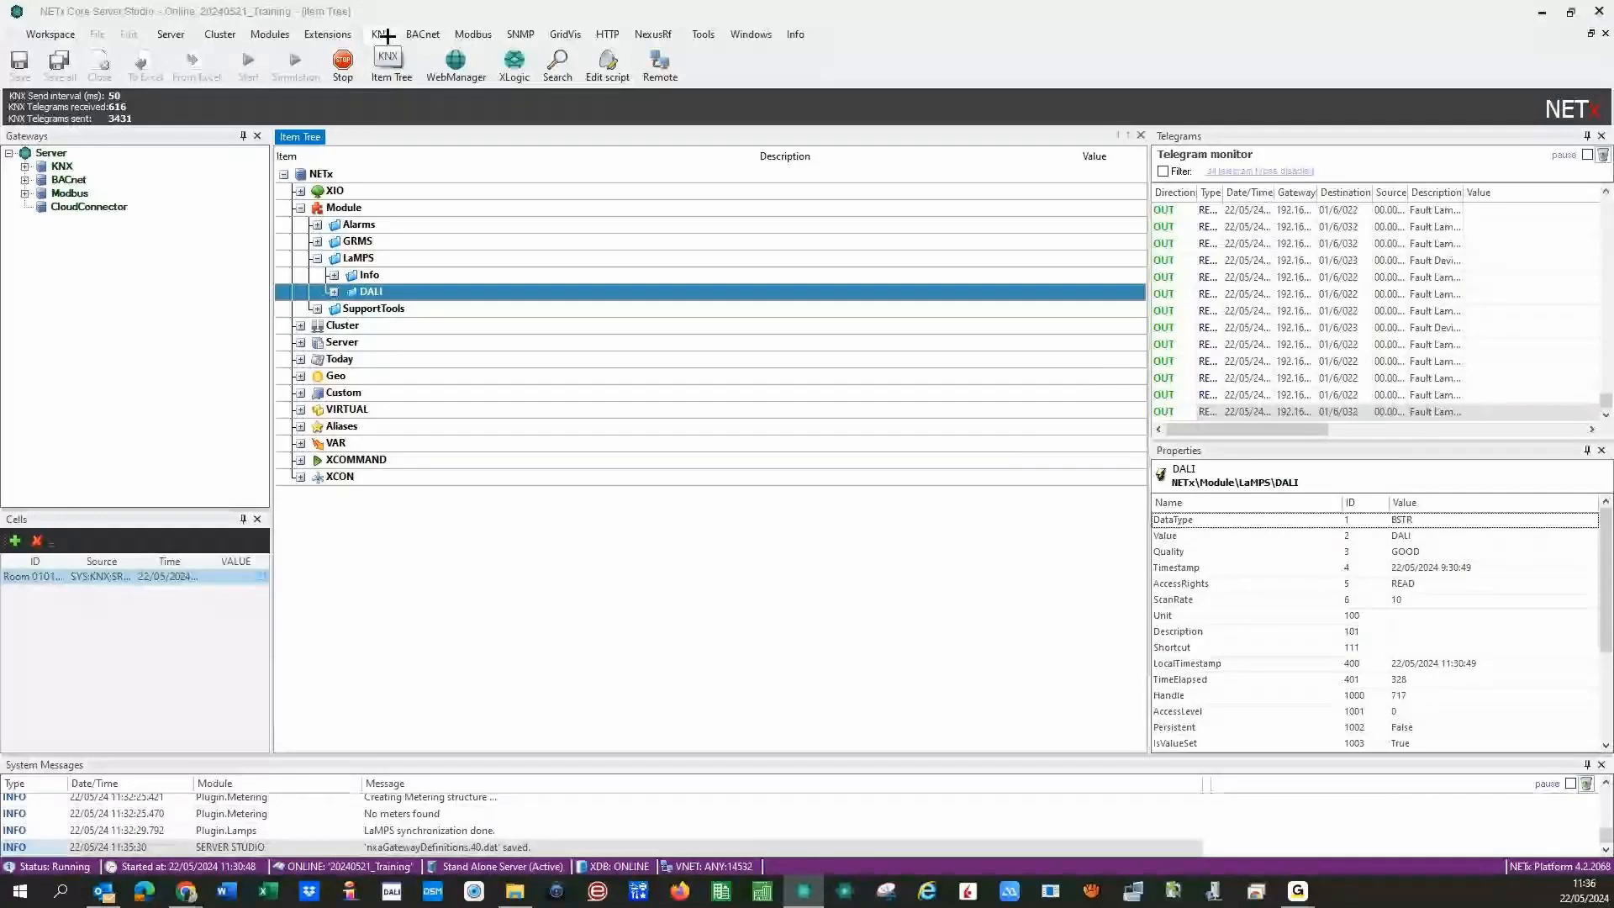
# - Start a NETx ETS app file import set to Update definition, and browse for the file
pyautogui.click(375, 34)
pyautogui.click(404, 73)
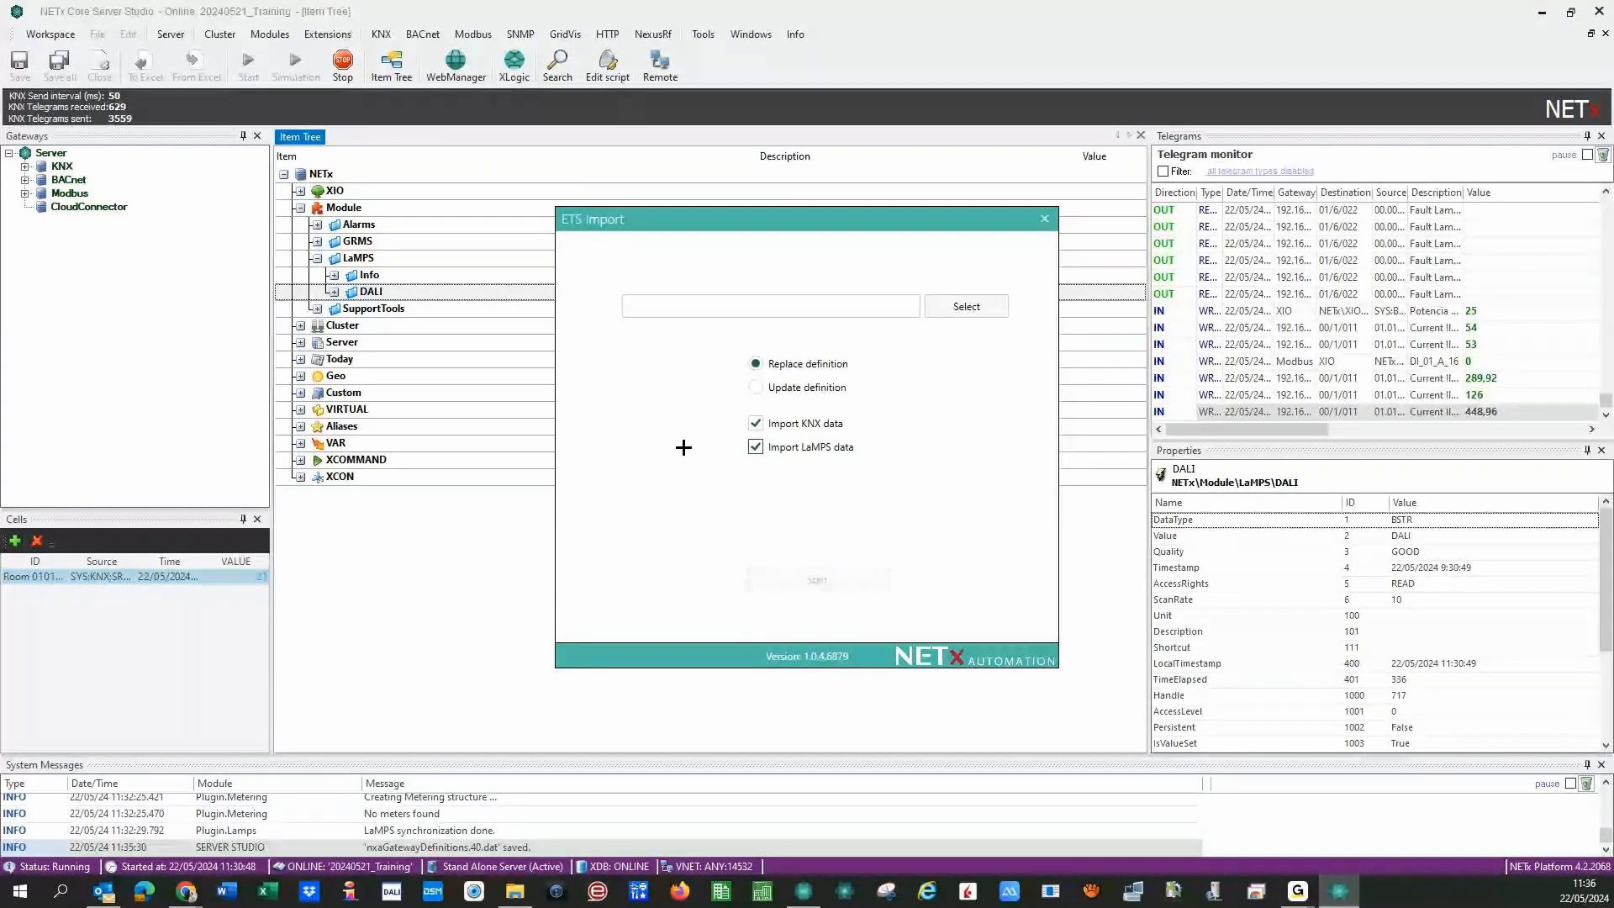
pyautogui.click(755, 387)
pyautogui.click(972, 308)
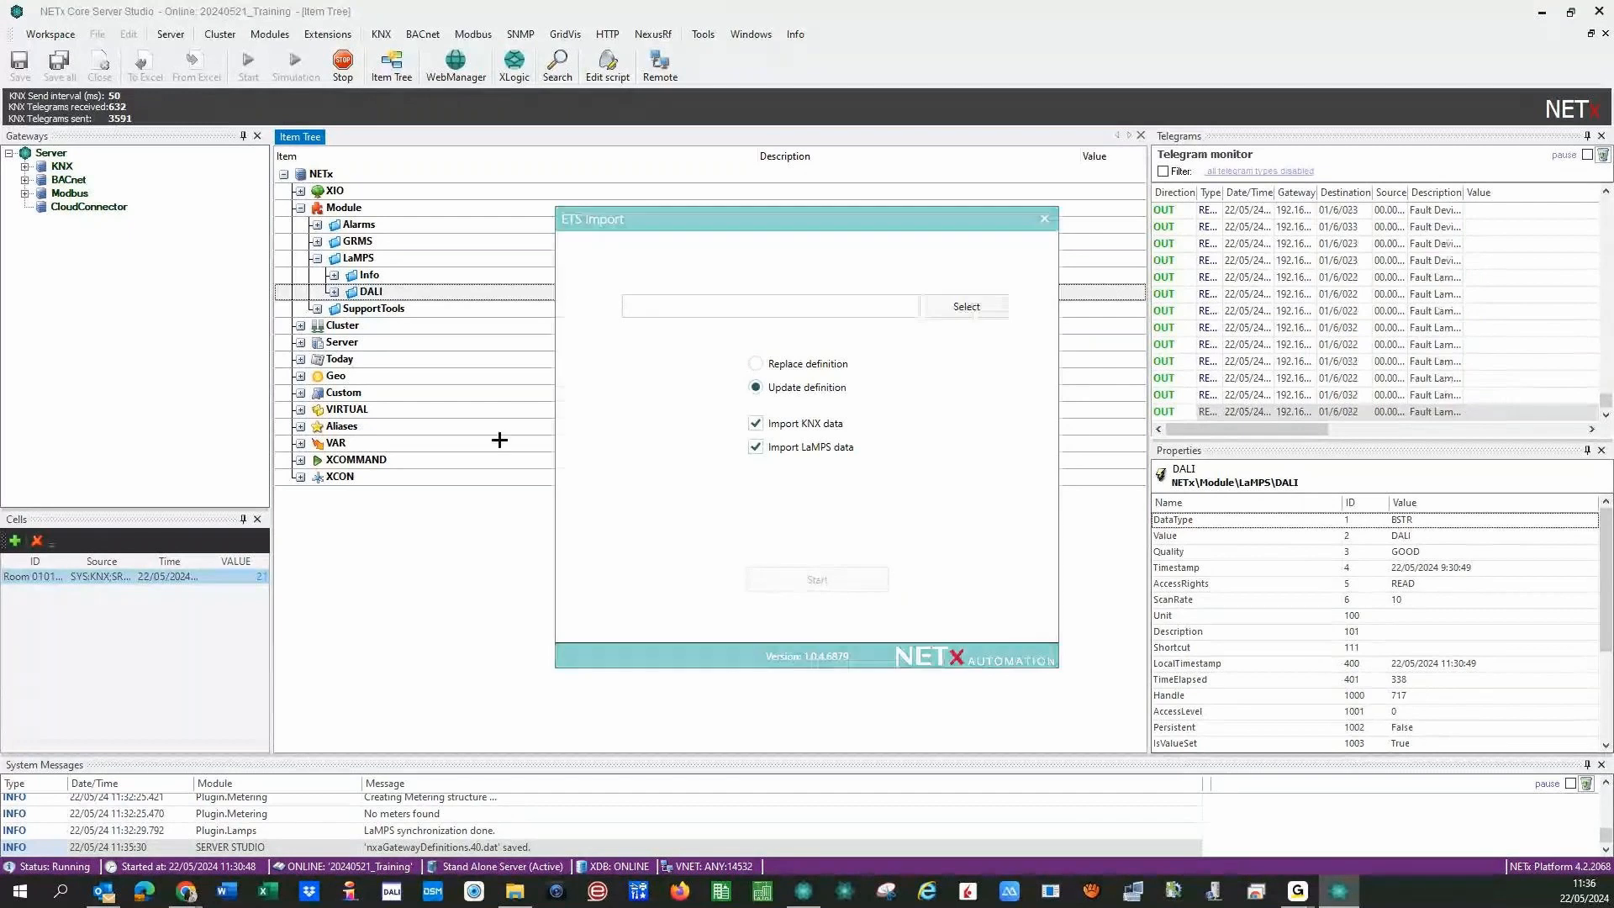
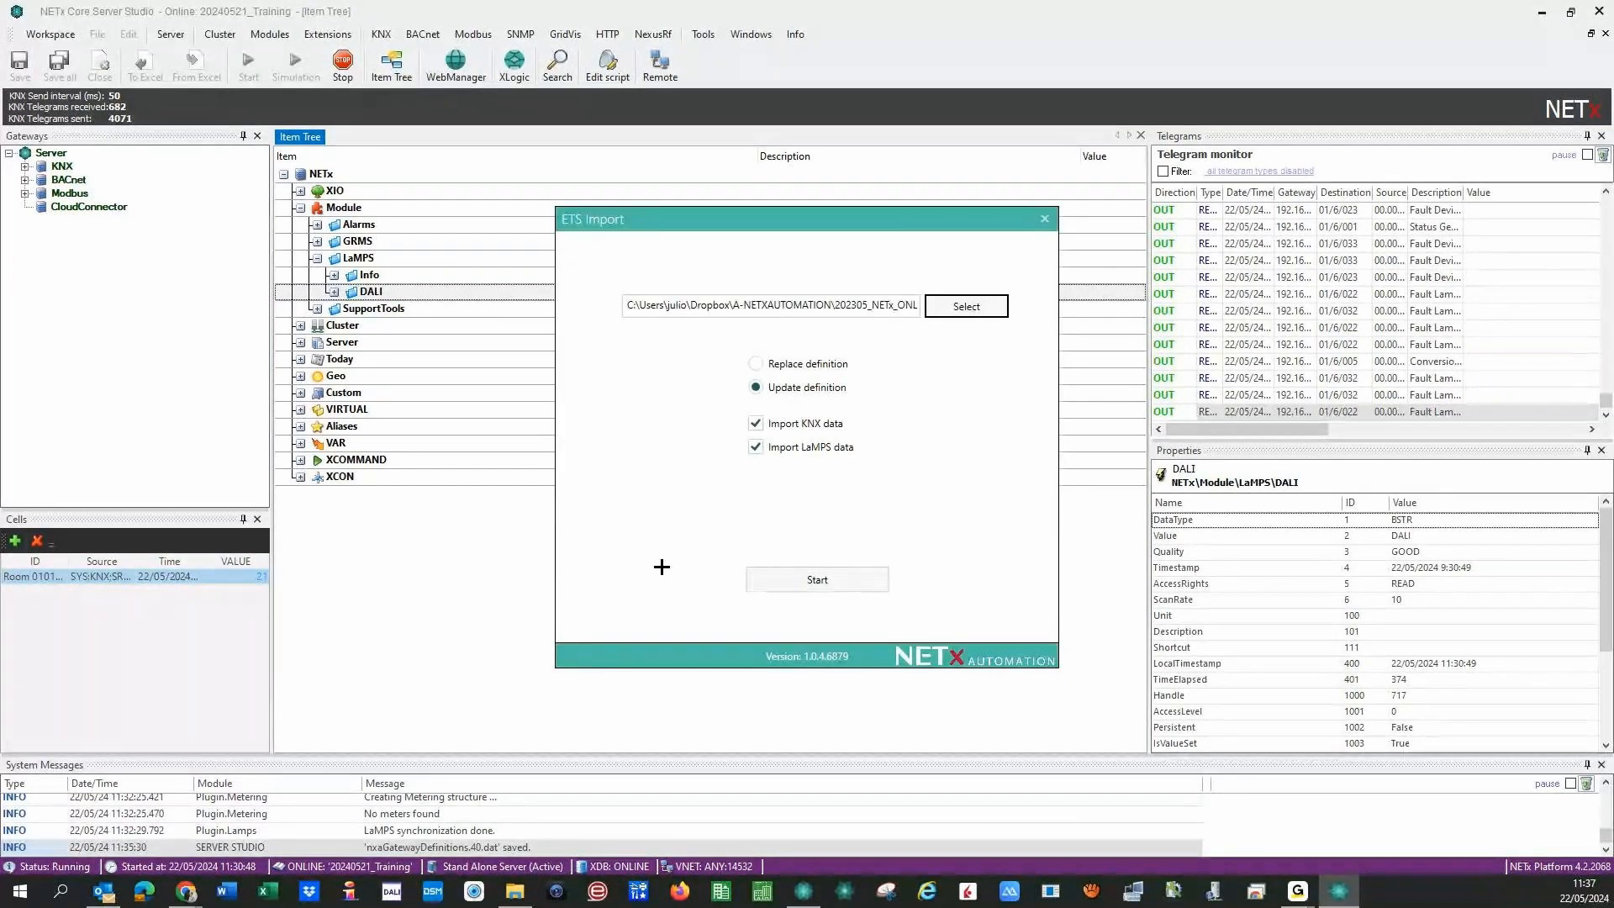
# - Run the ETS import as an update, then dismiss the finished notice, import window and restart message
pyautogui.click(777, 590)
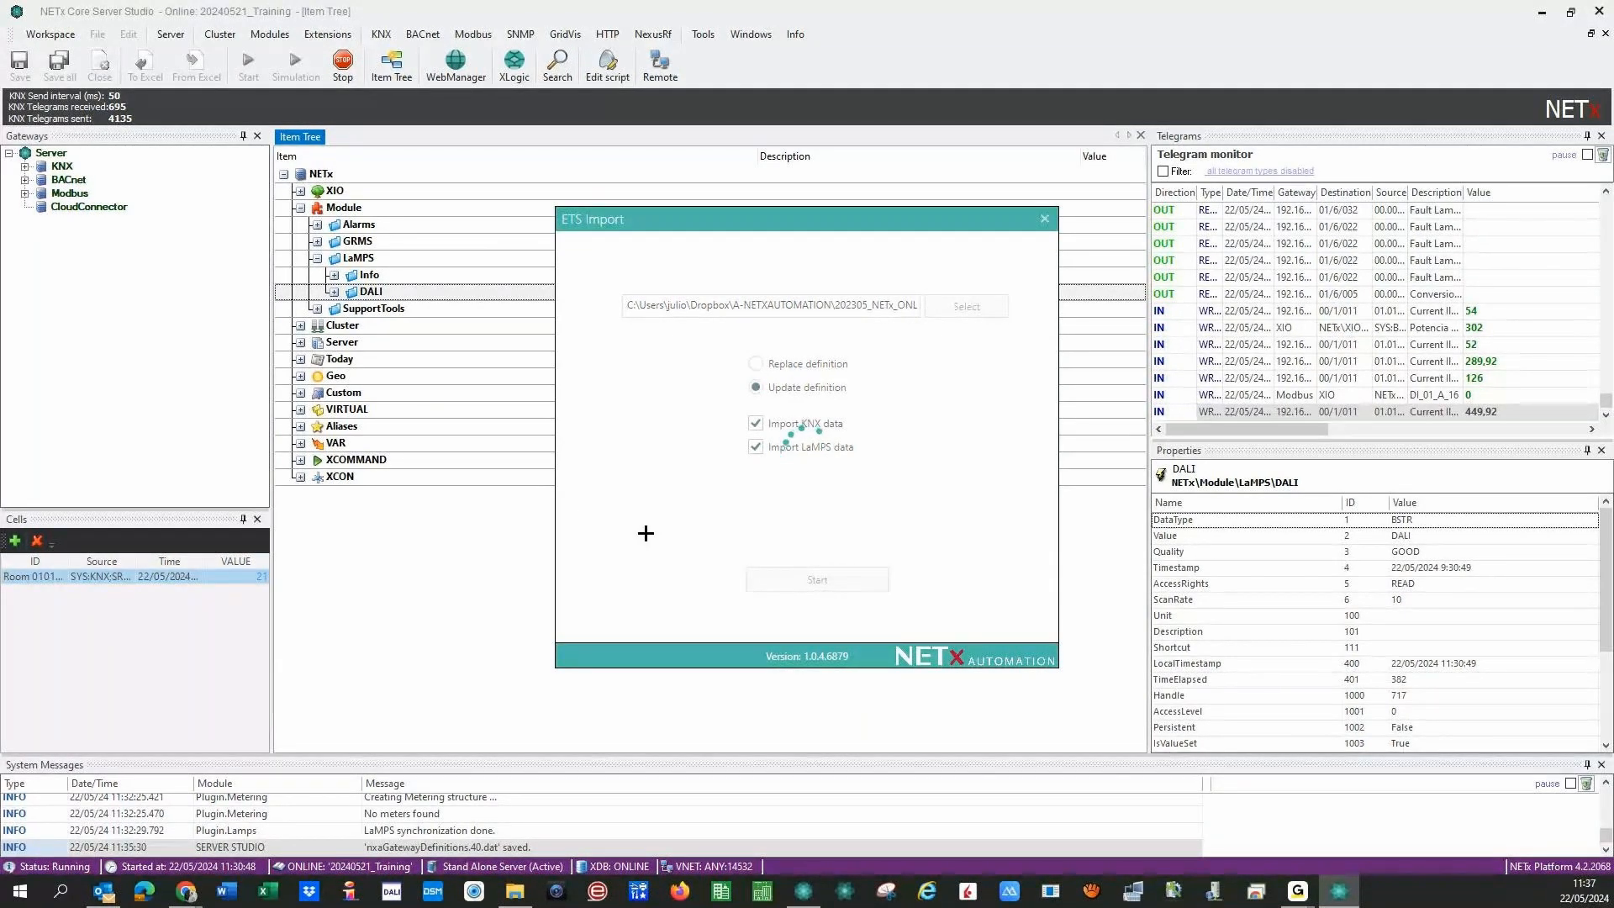
pyautogui.click(896, 522)
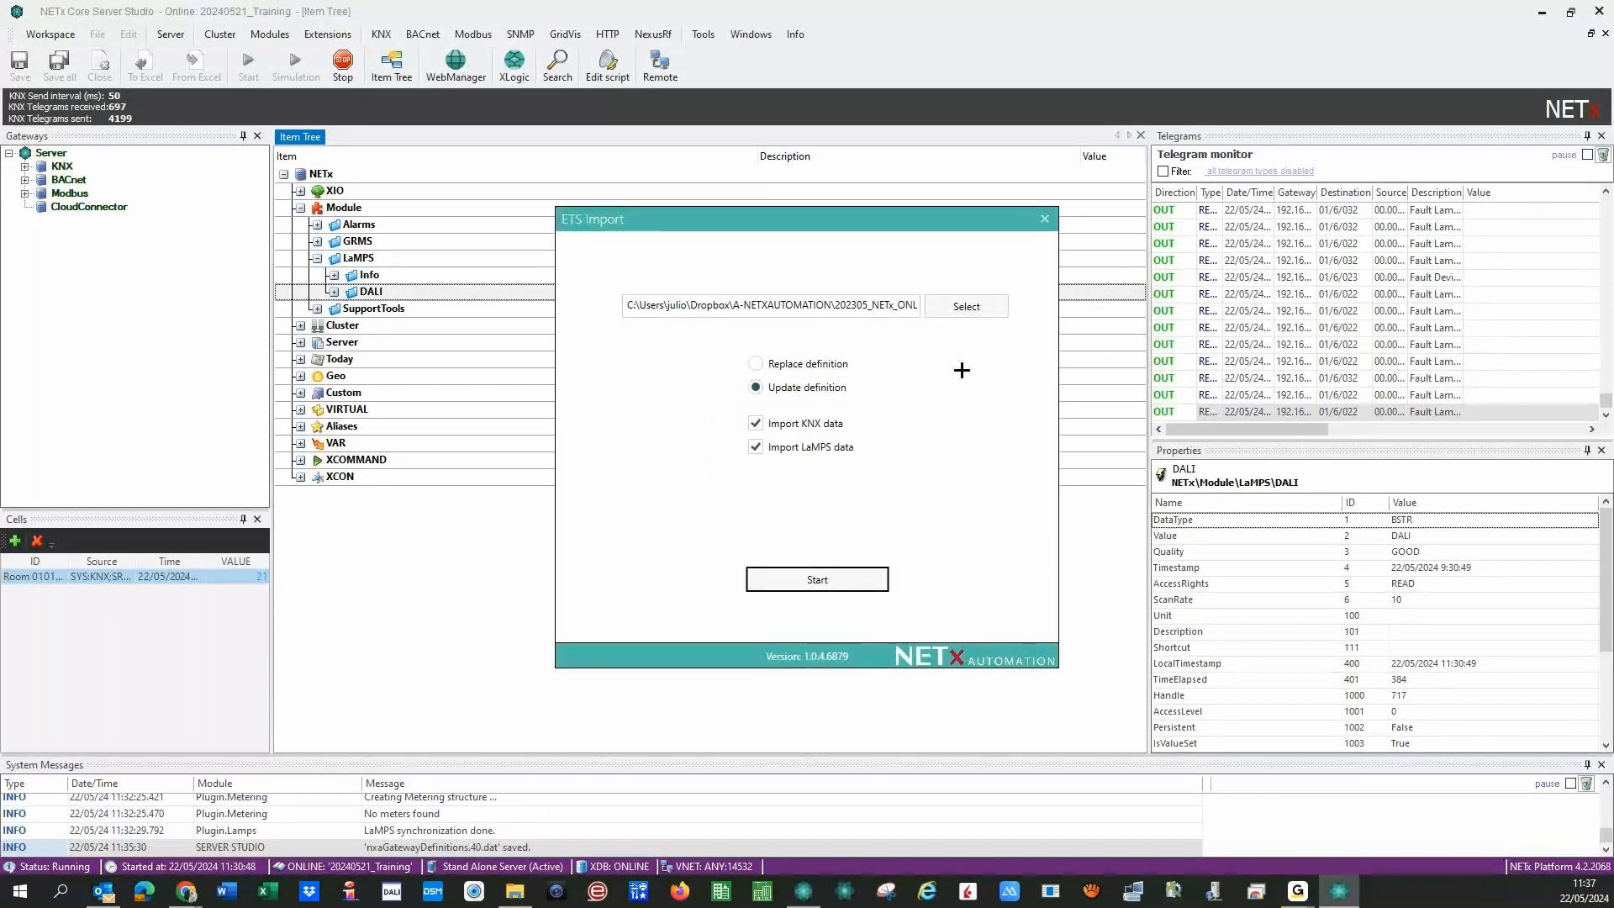
pyautogui.click(1047, 223)
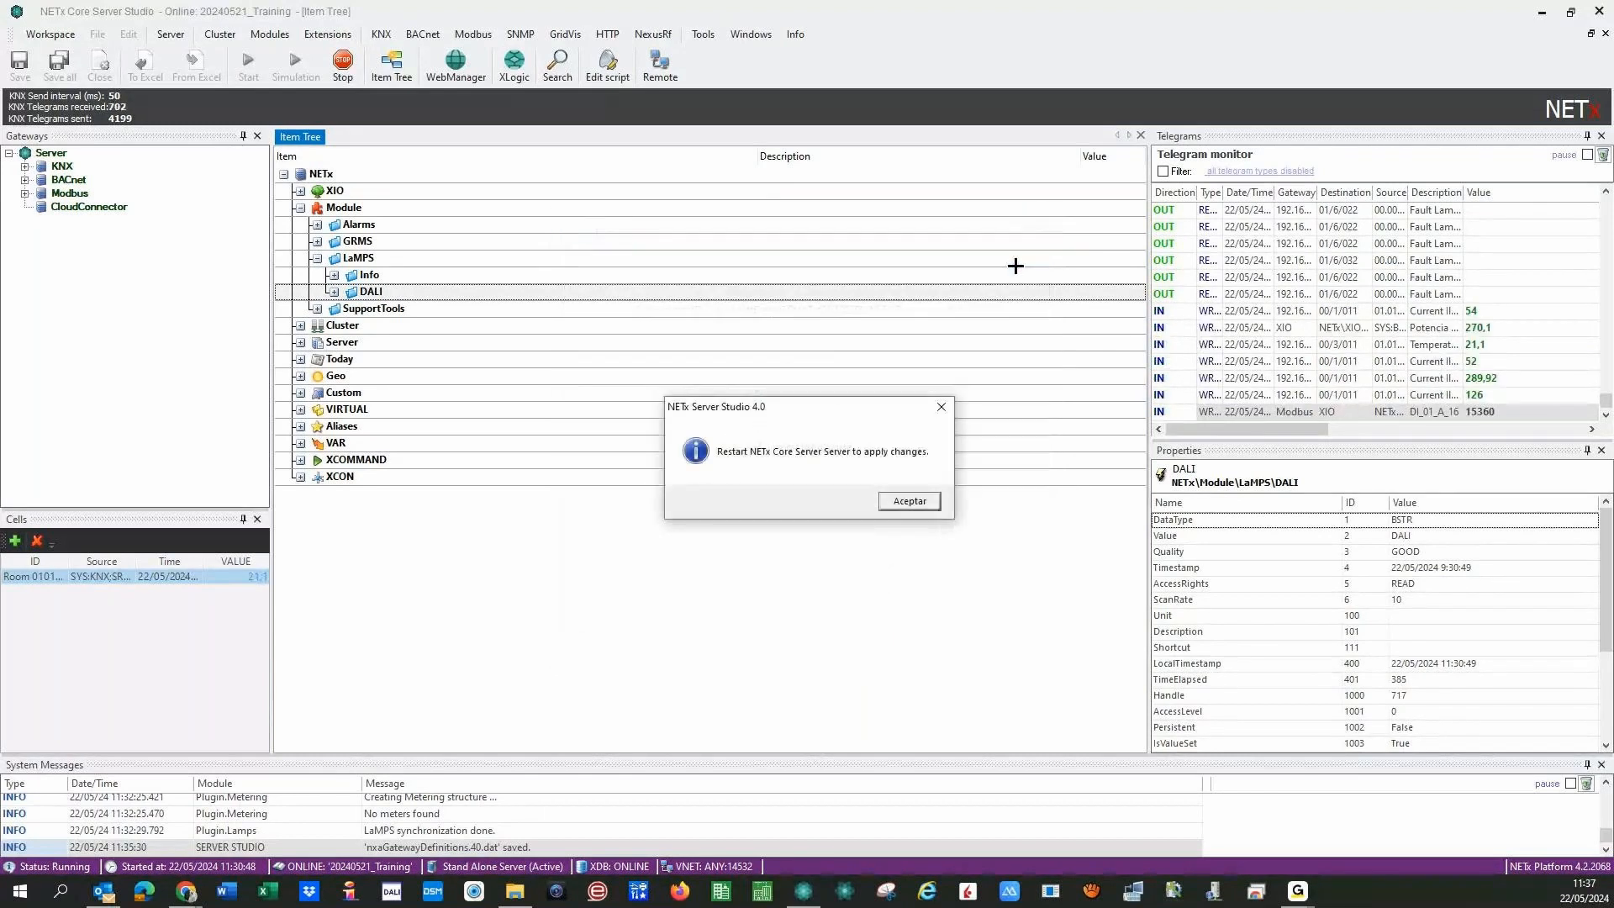
pyautogui.click(891, 504)
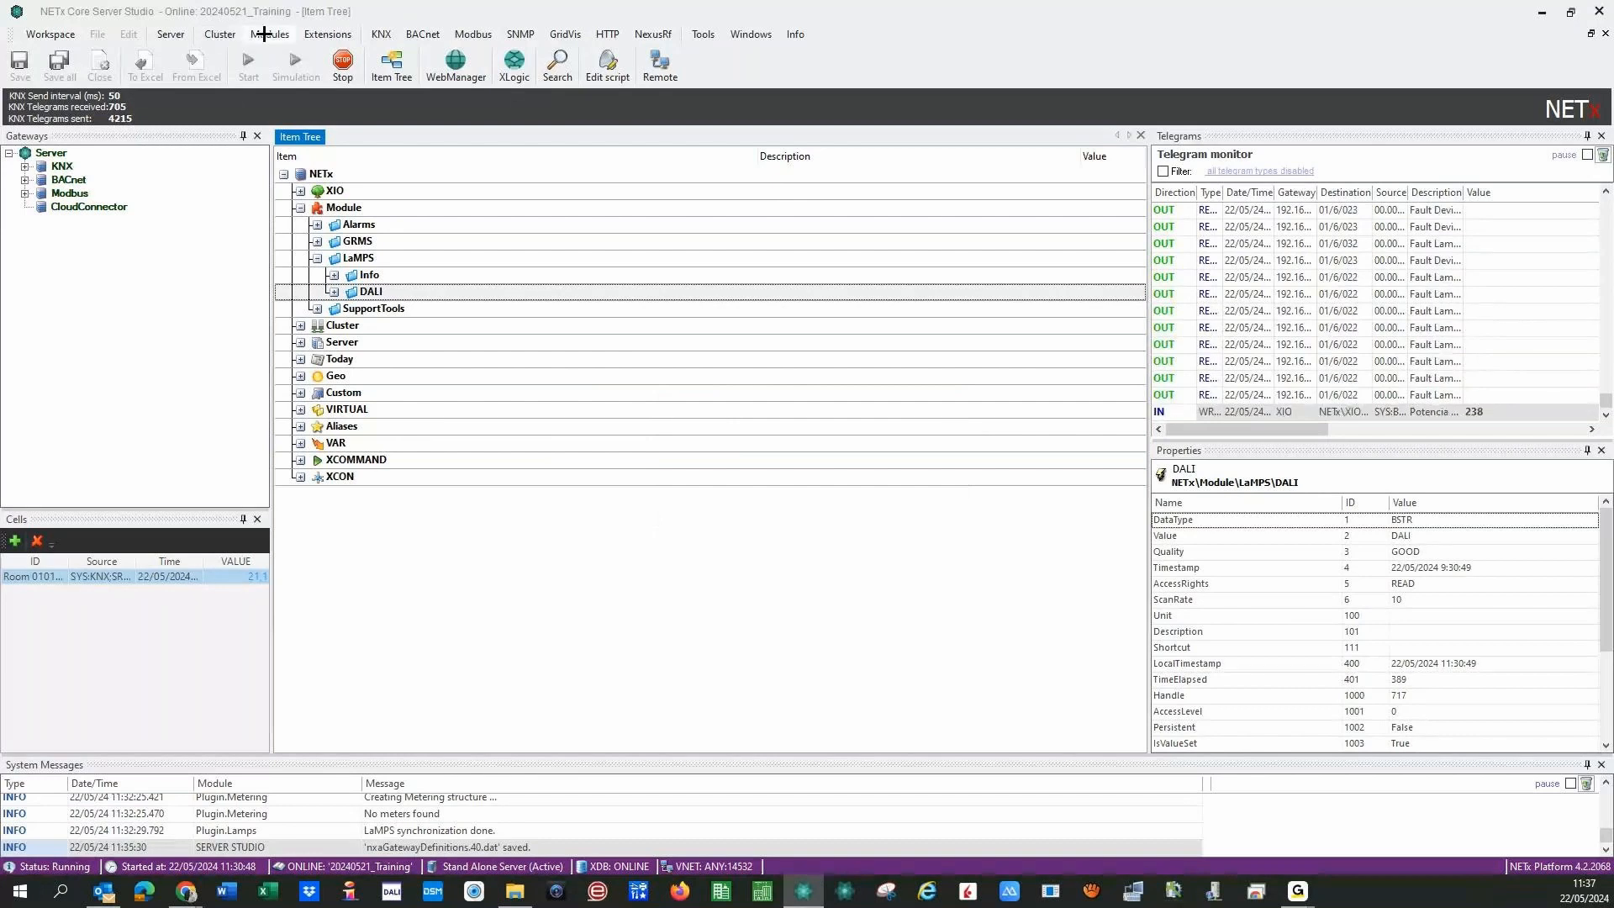
pyautogui.click(263, 34)
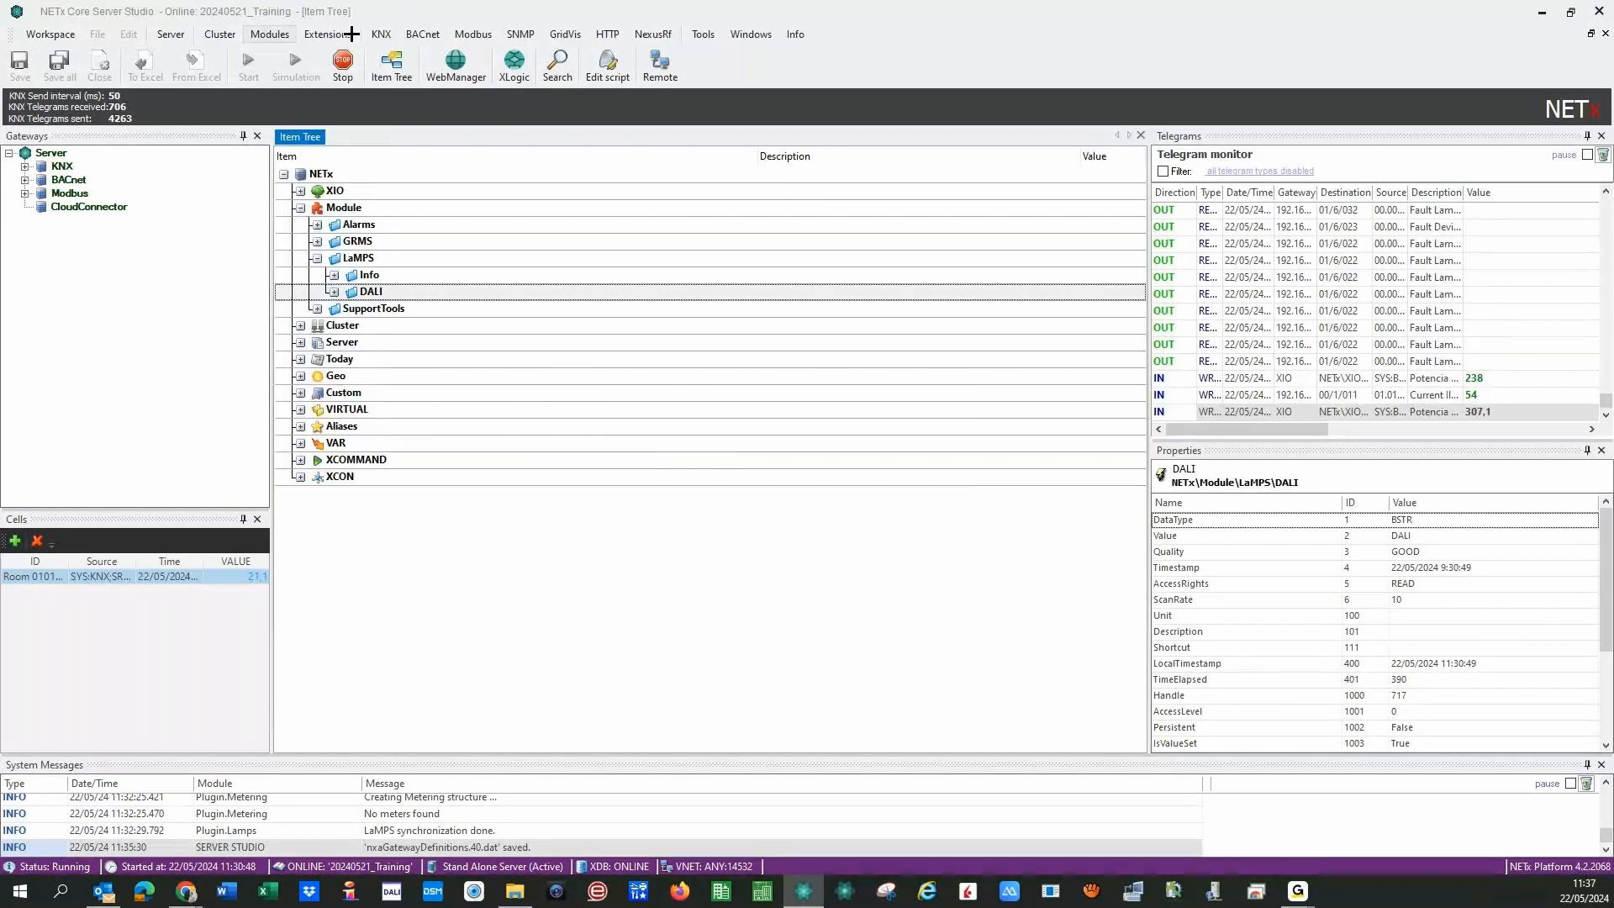
pyautogui.click(378, 31)
pyautogui.click(438, 151)
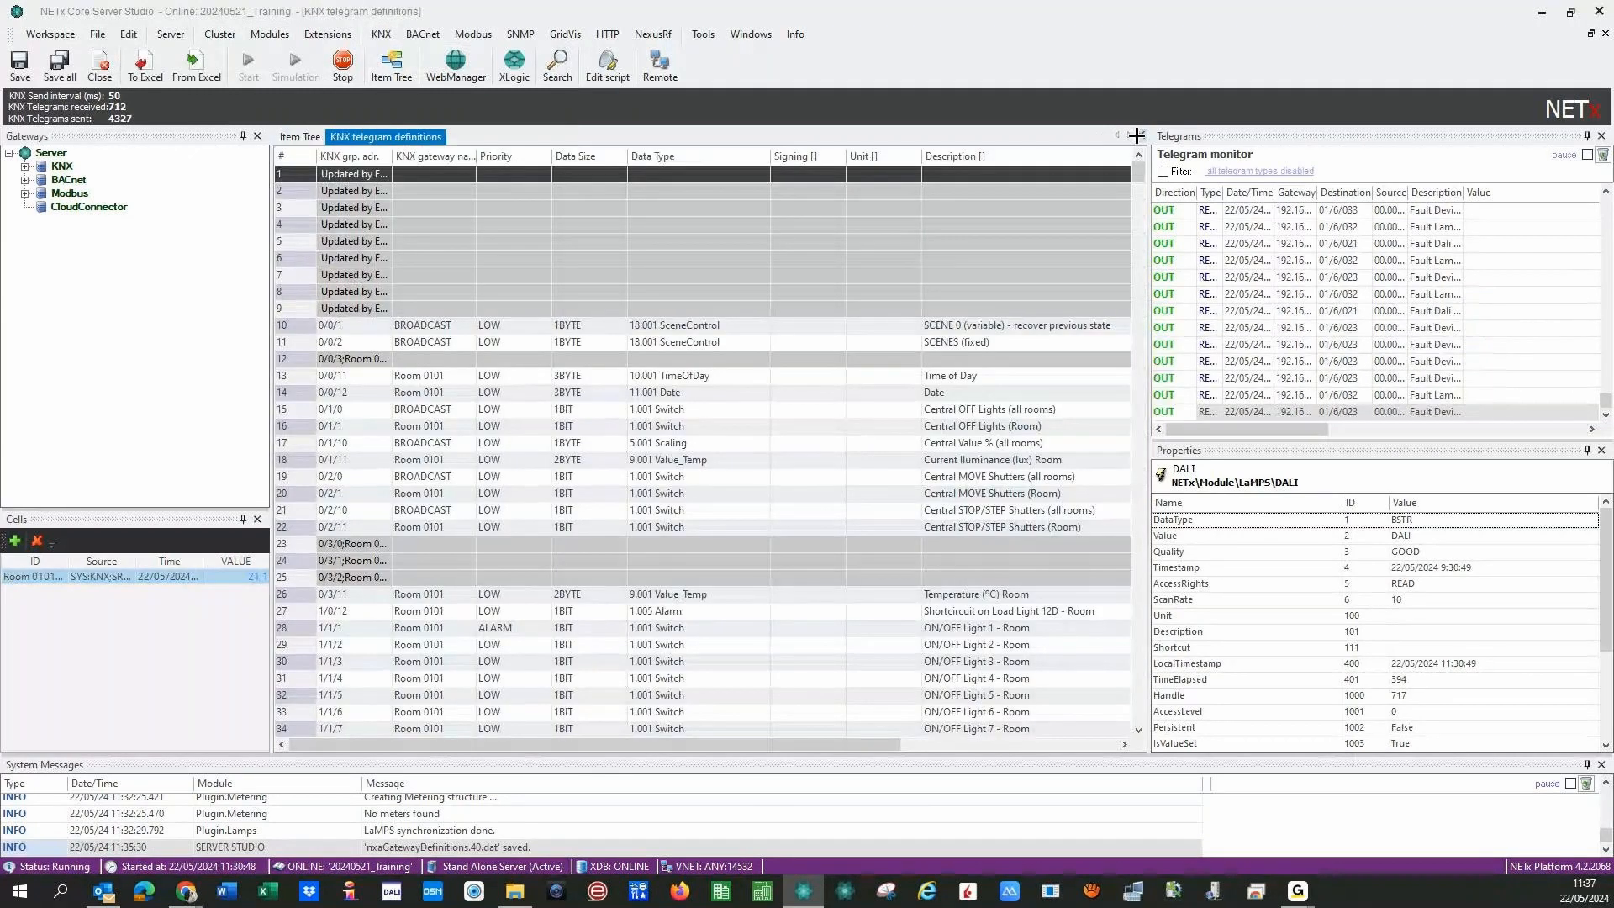
pyautogui.click(1138, 135)
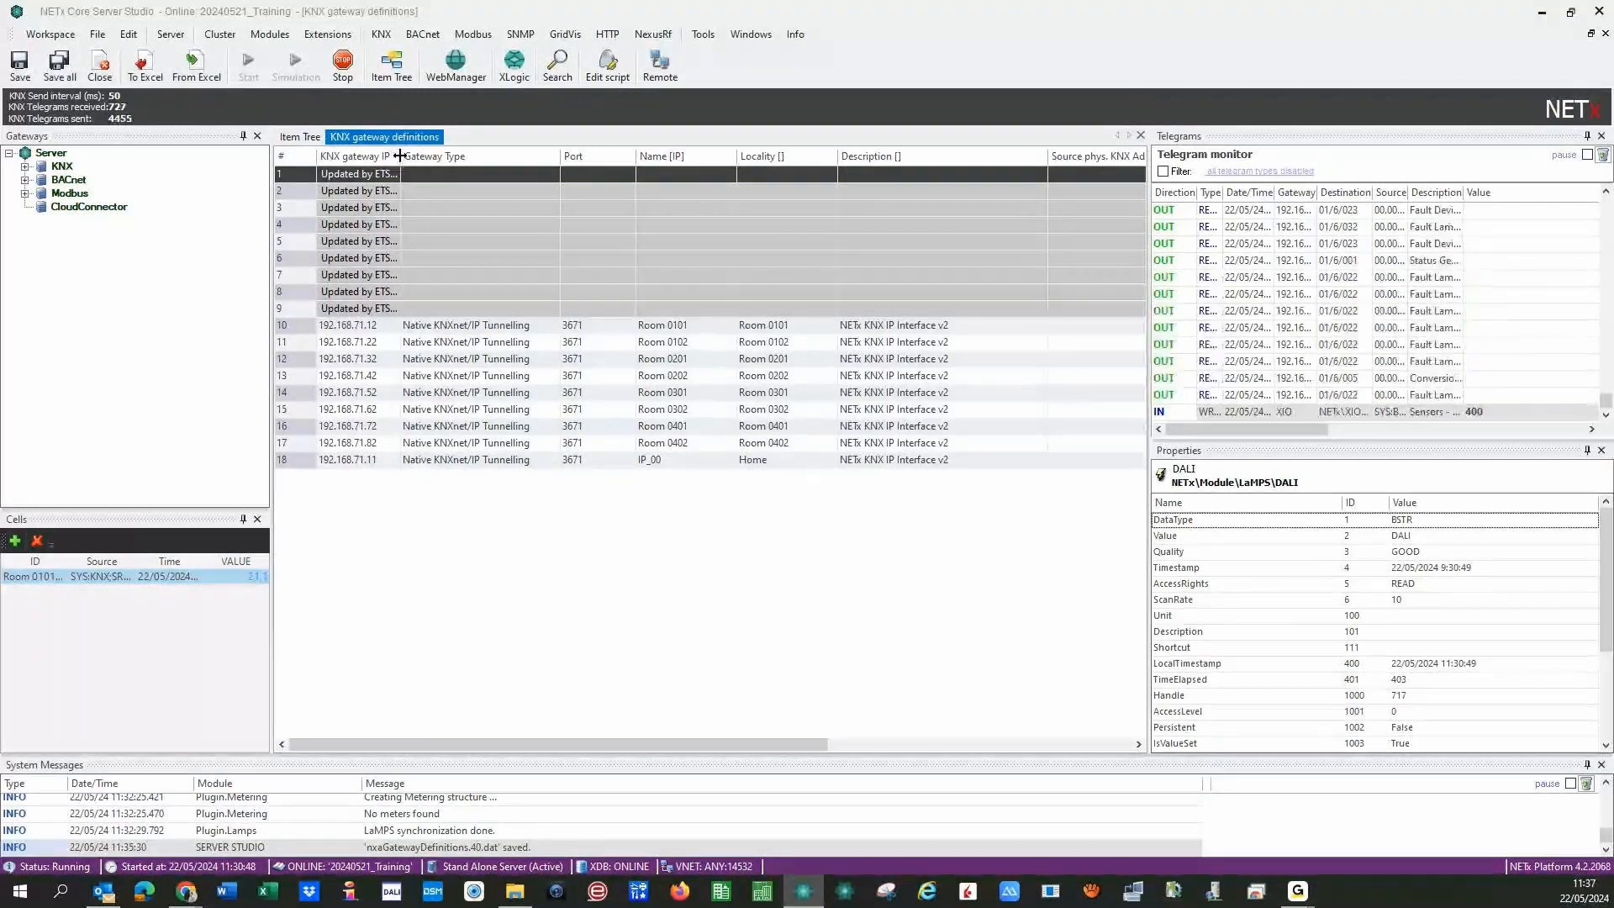
pyautogui.doubleClick(399, 155)
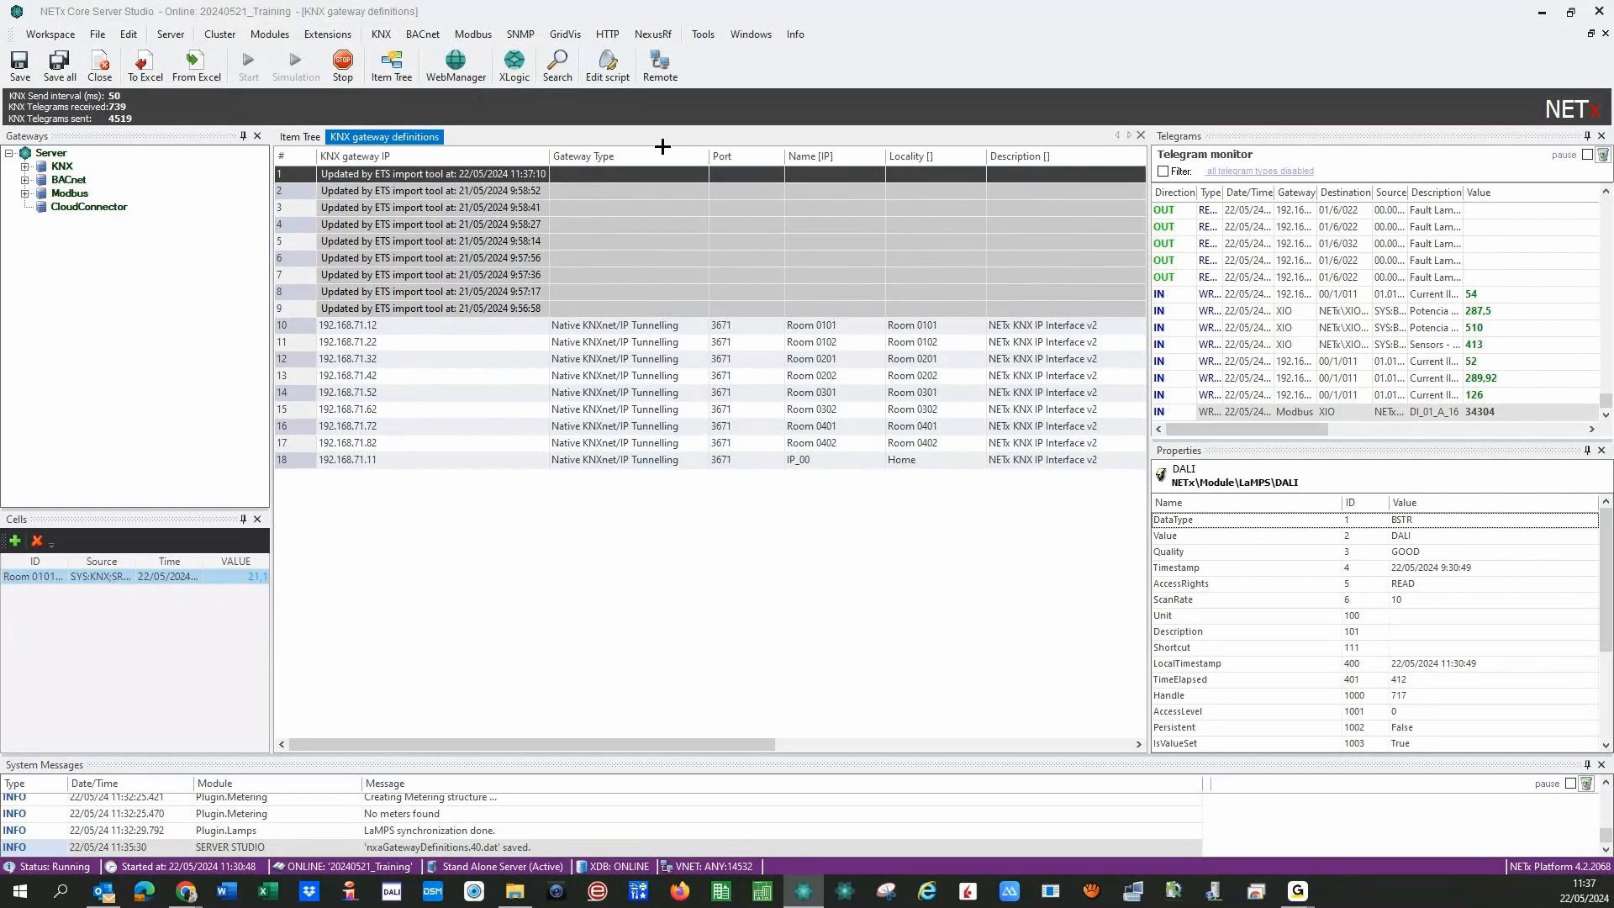
pyautogui.click(299, 137)
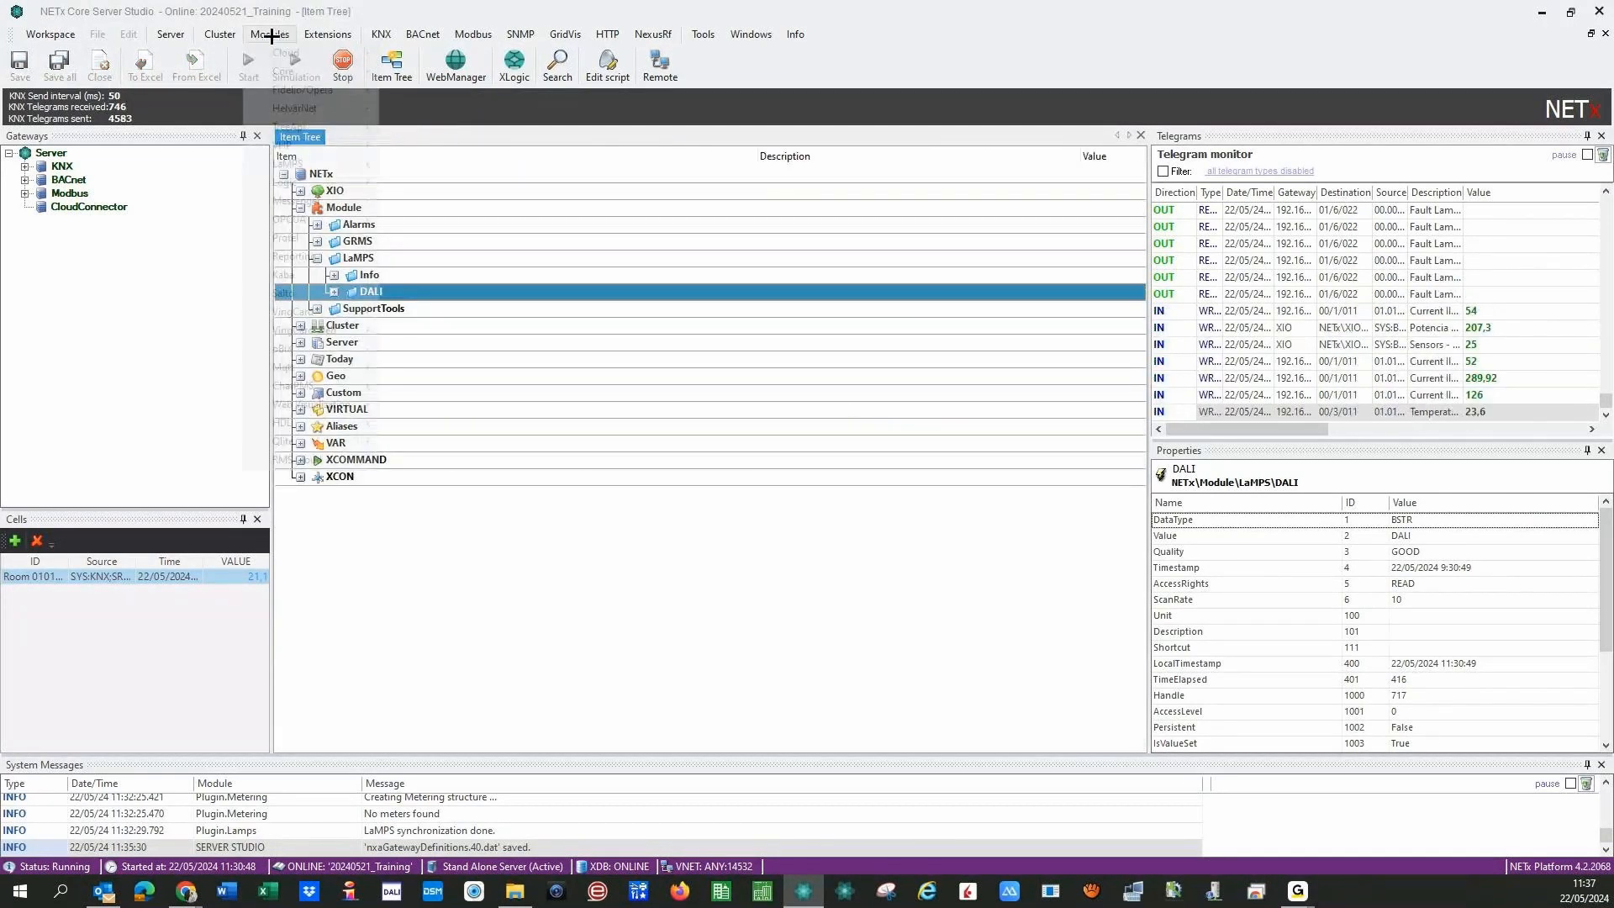
# - Open the LaMPS DALI ABB DG/S x.64.1.1 gateway definitions and widen the Fault Lamps column
pyautogui.click(269, 34)
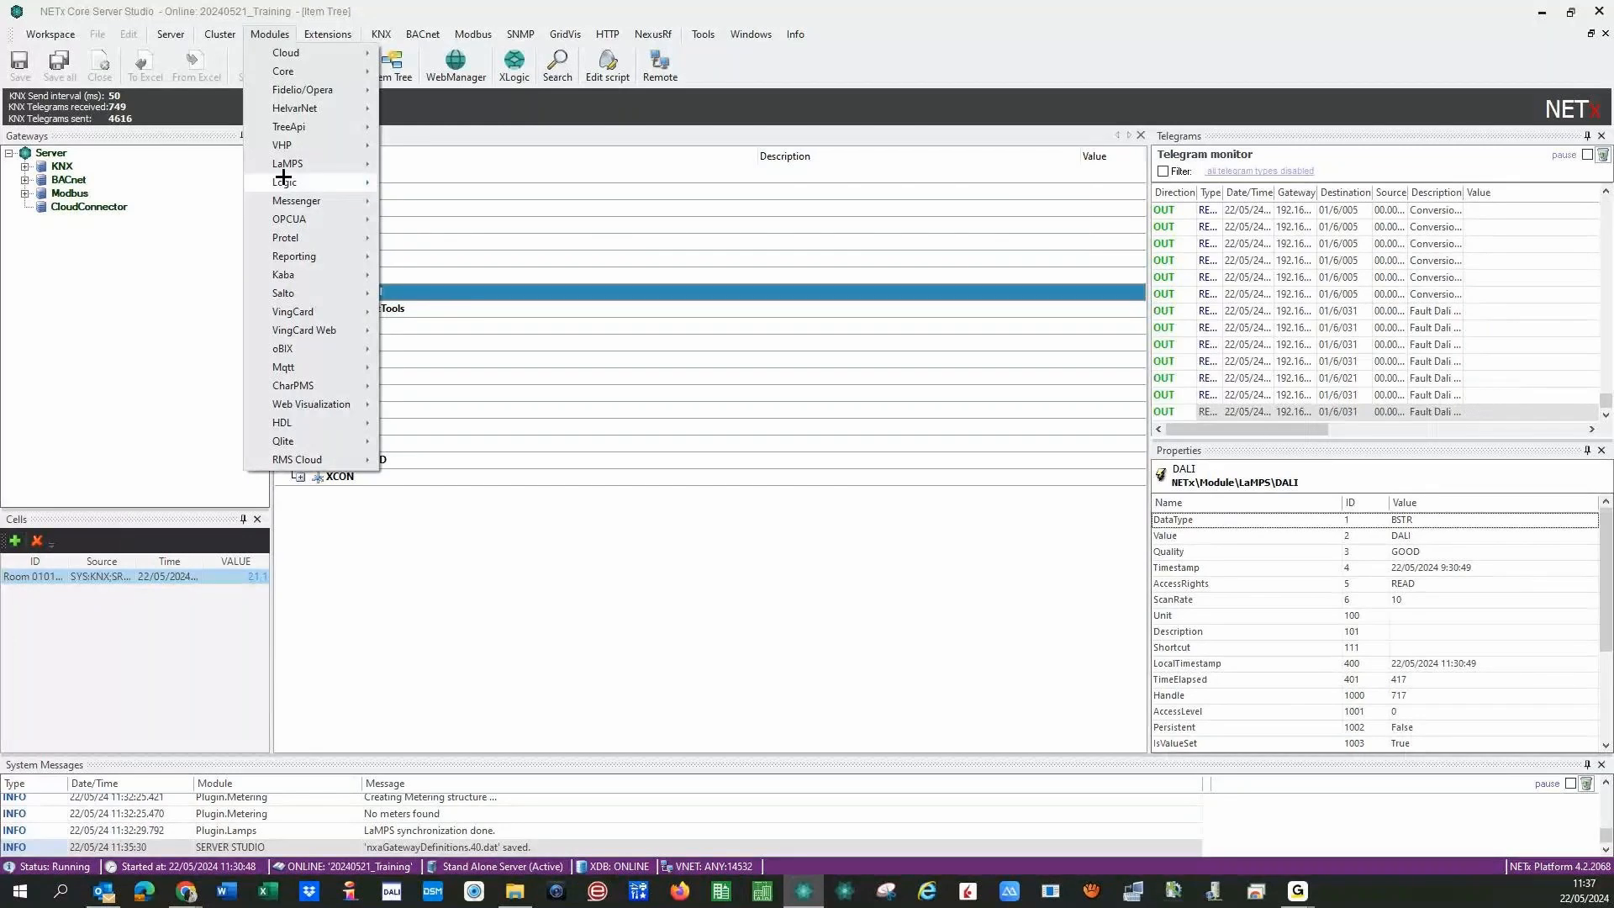
pyautogui.moveTo(360, 160)
pyautogui.moveTo(469, 205)
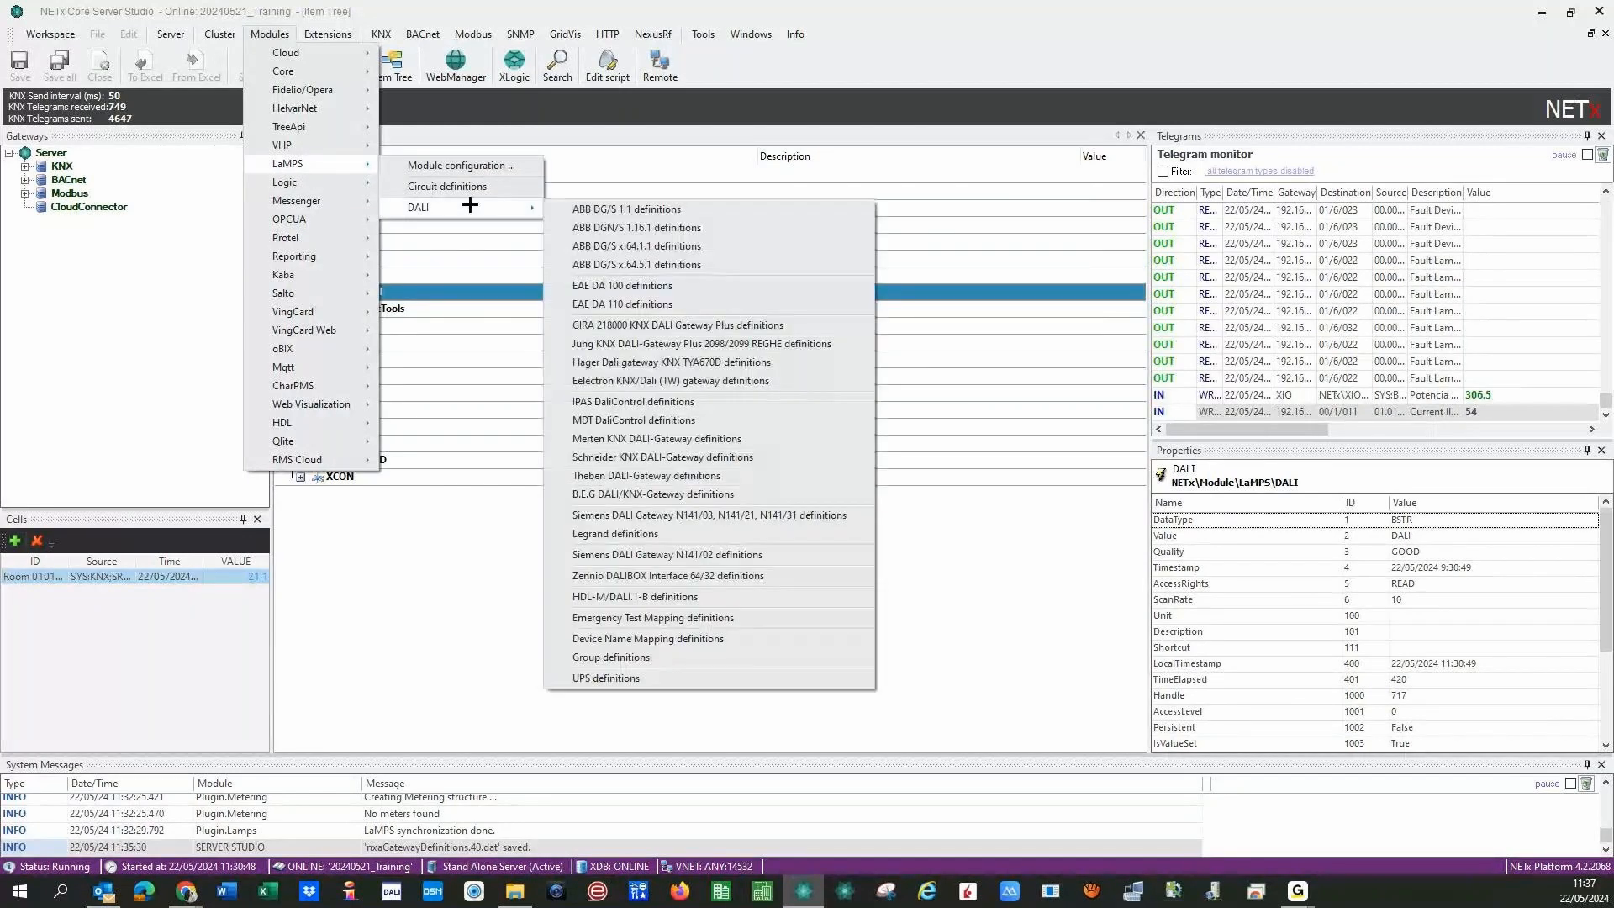
pyautogui.click(622, 245)
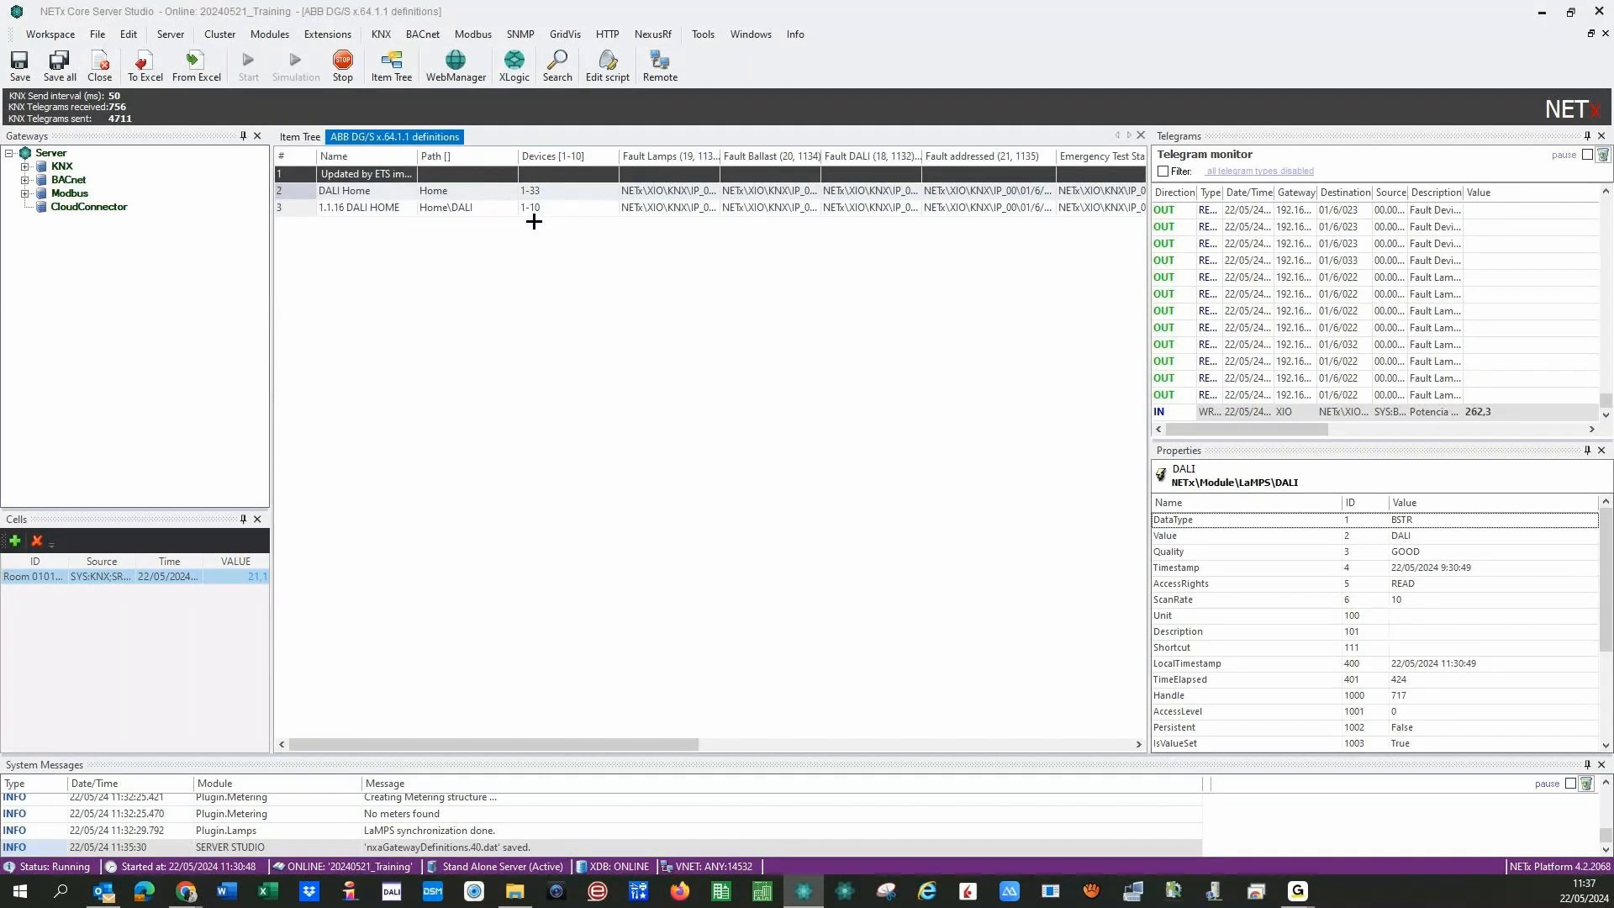
pyautogui.click(534, 193)
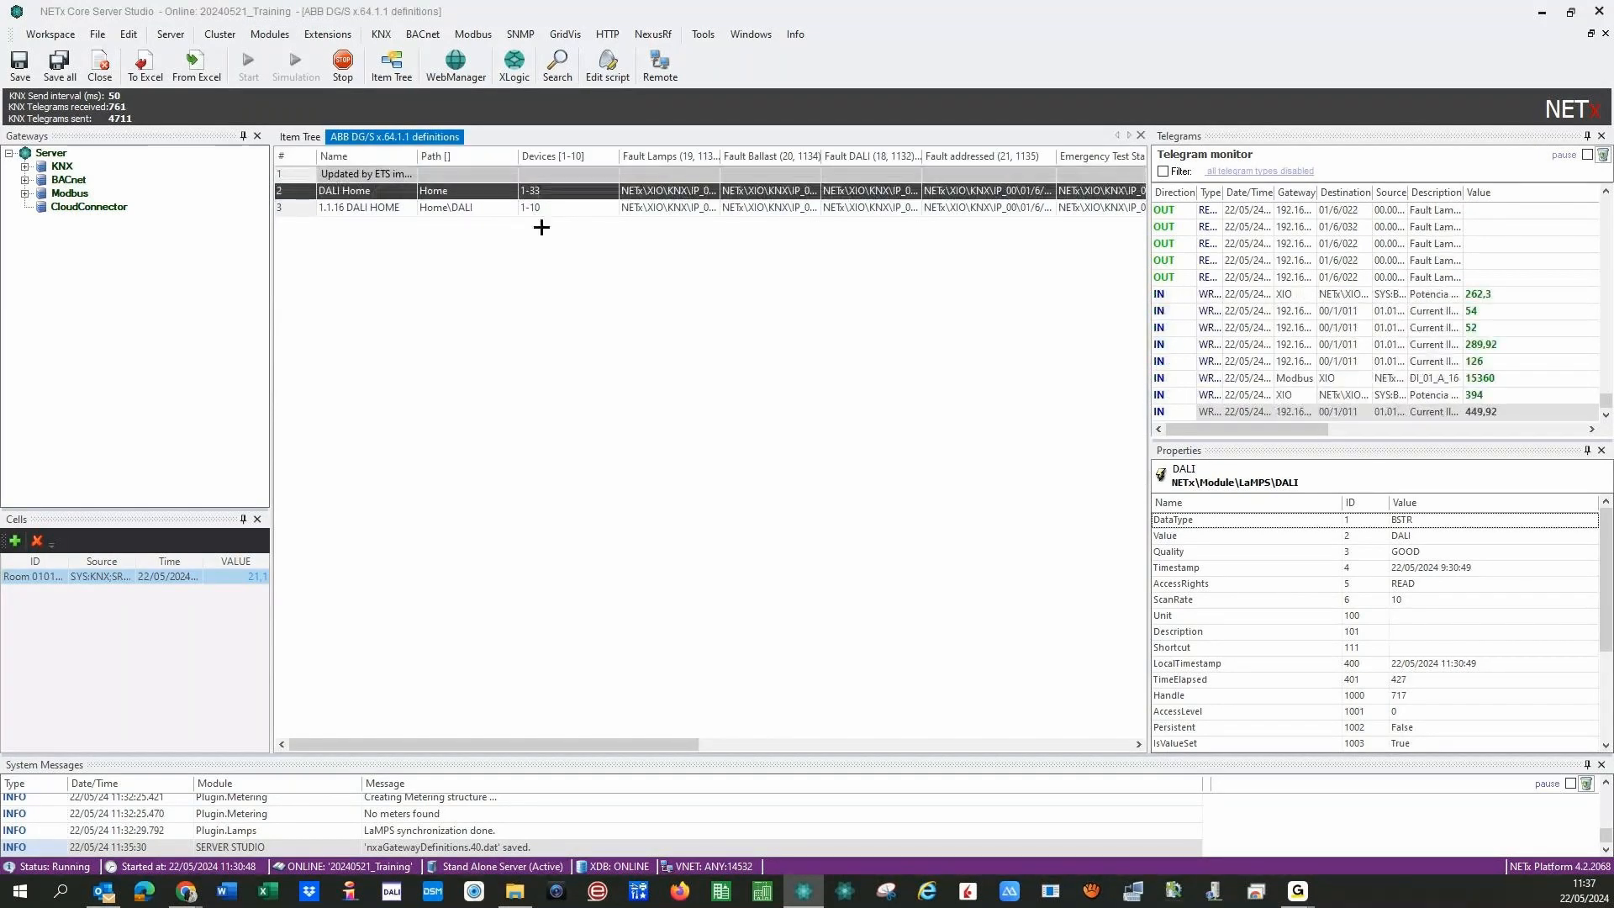
pyautogui.doubleClick(720, 158)
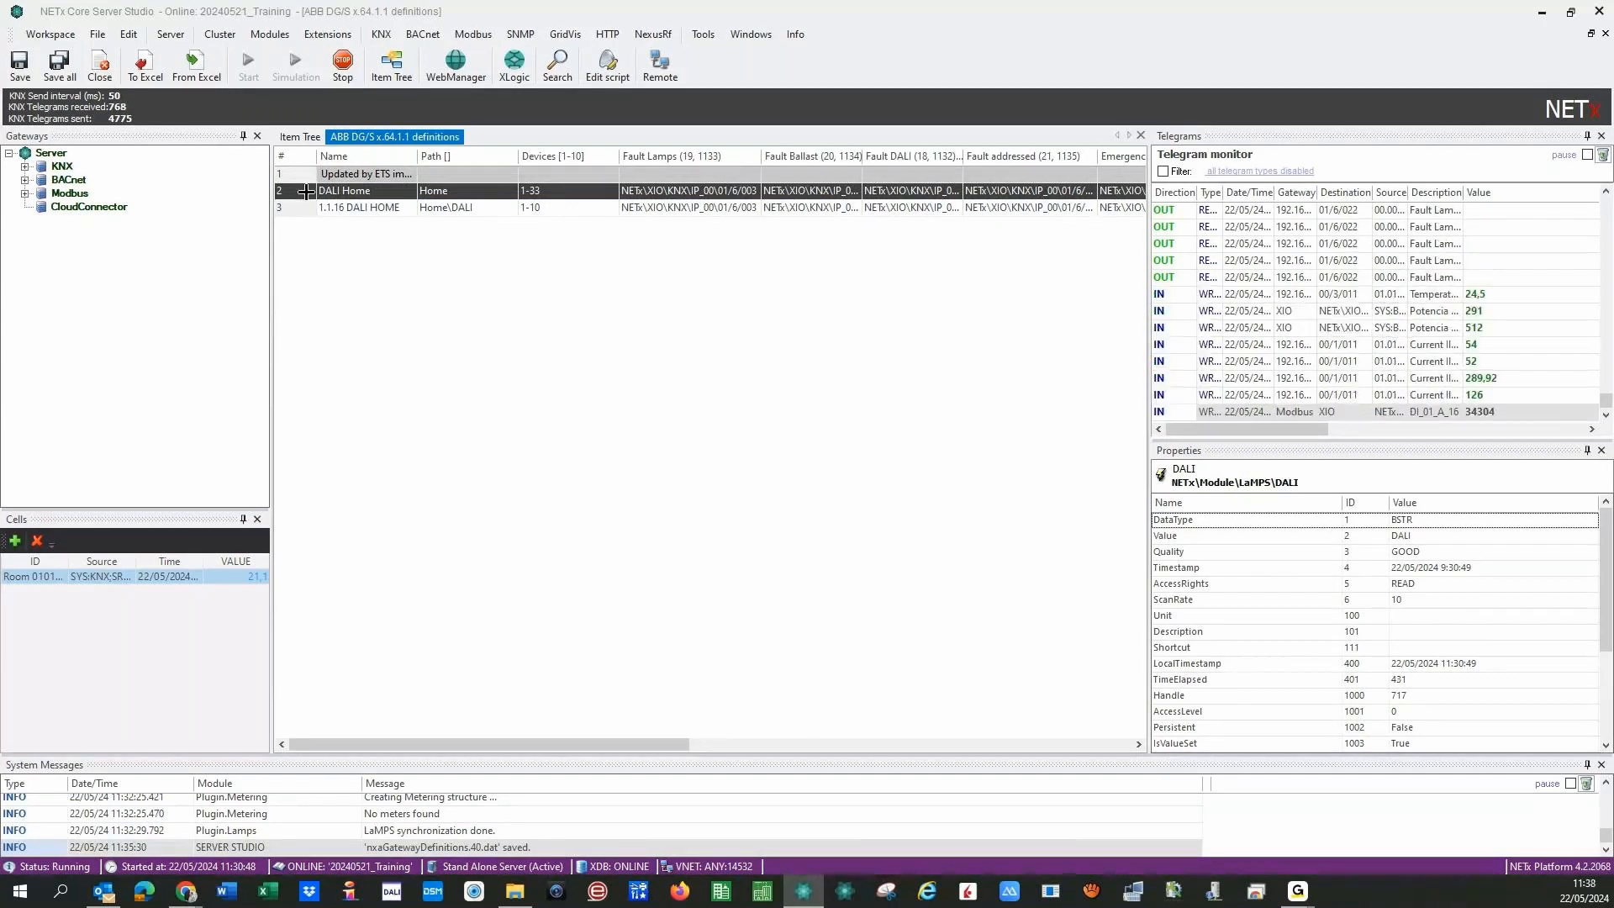
# - Comment out the DALI Home line and make the other gateway DALI HOME, path Home, devices 1-33
pyautogui.click(403, 206)
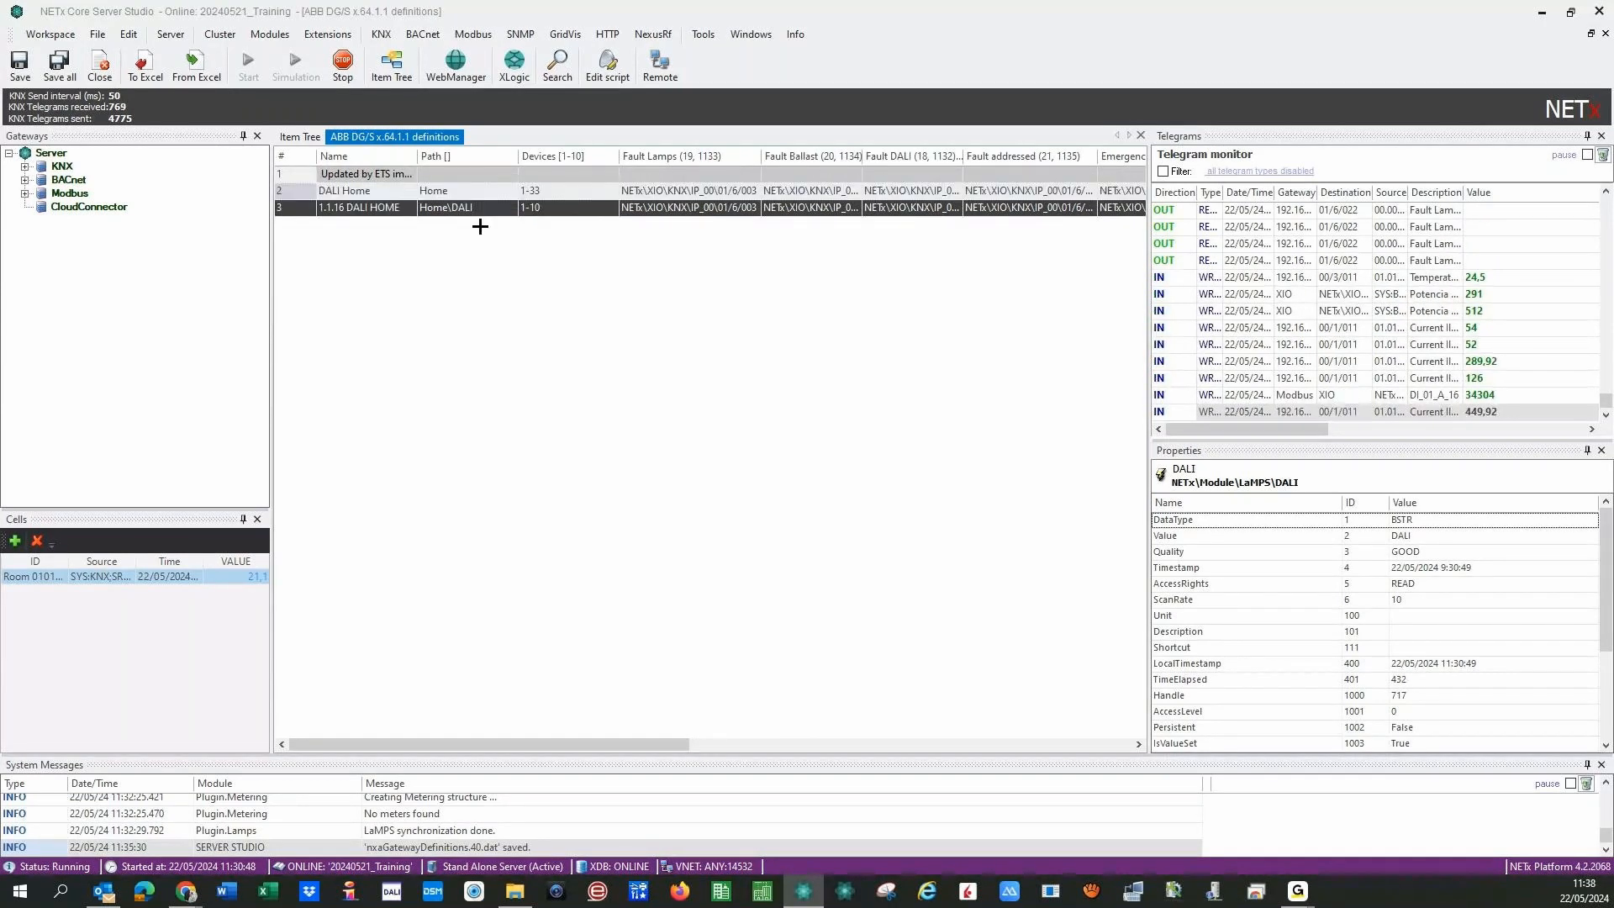
pyautogui.doubleClick(302, 195)
pyautogui.click(347, 207)
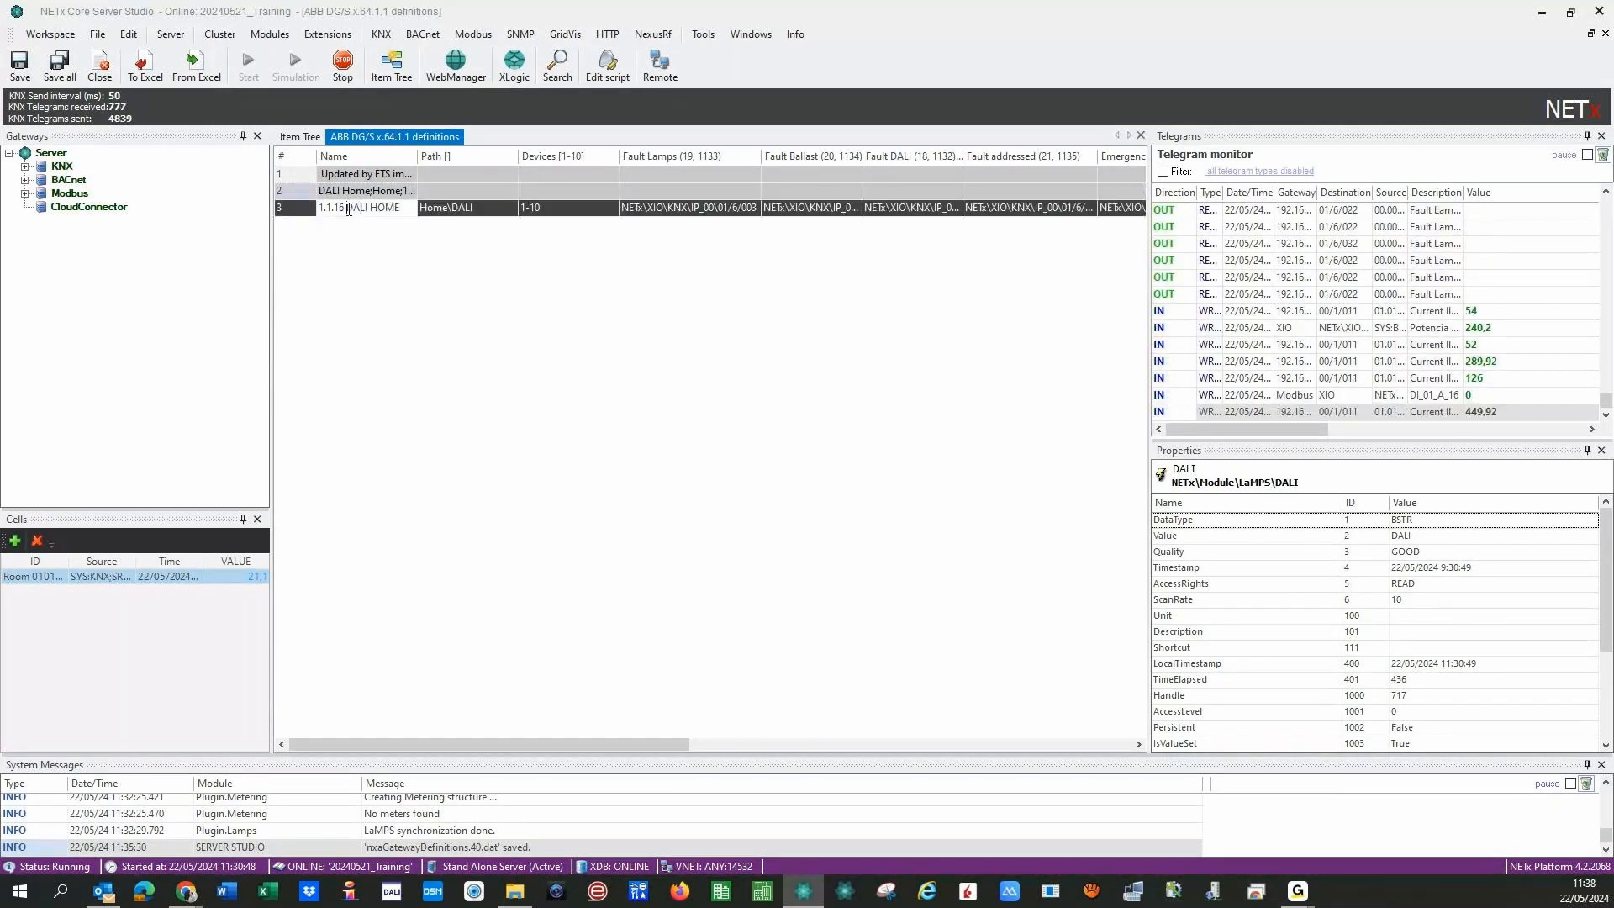
pyautogui.press('BackSpace')
pyautogui.press('BackSpace')
pyautogui.press('BackSpace')
pyautogui.press('BackSpace')
pyautogui.press('BackSpace')
pyautogui.press('BackSpace')
pyautogui.press('BackSpace')
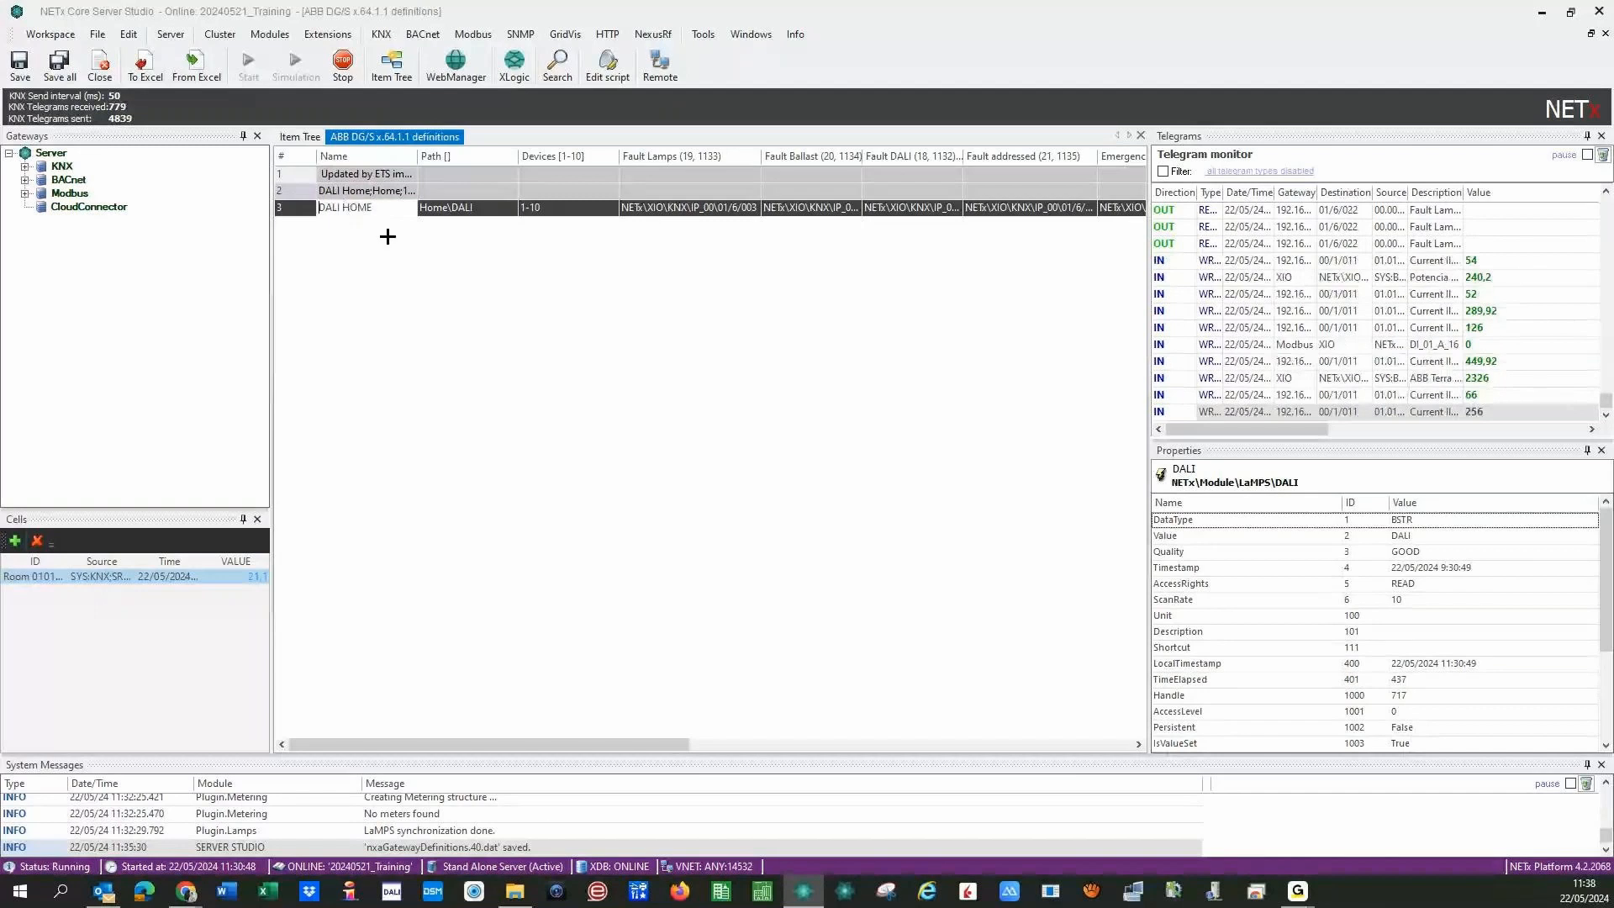
pyautogui.click(454, 210)
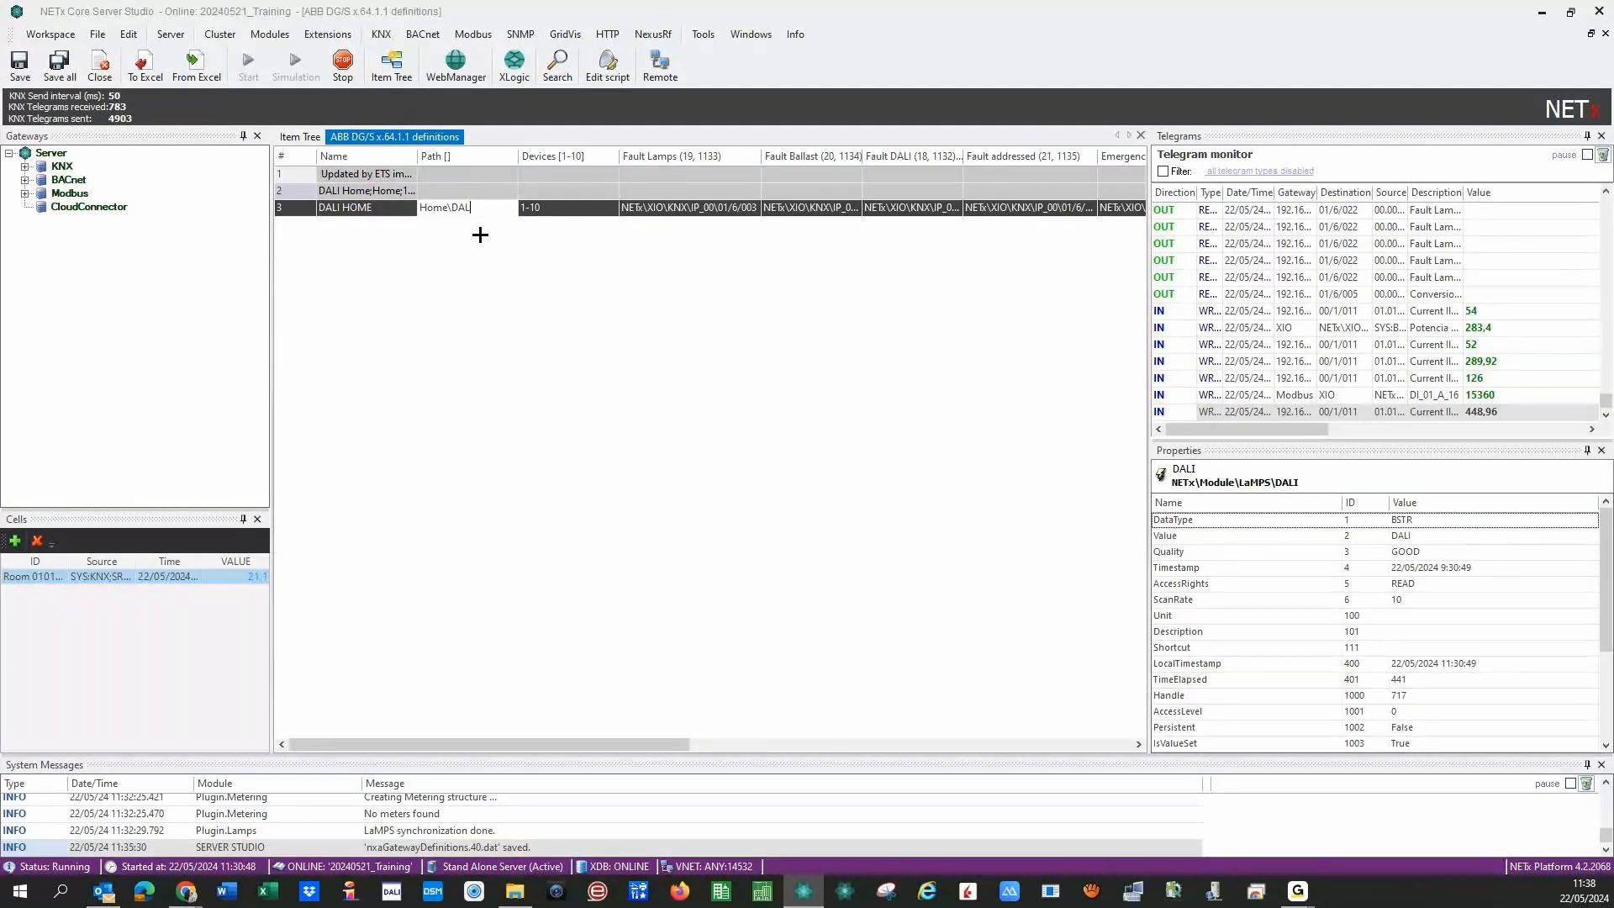
pyautogui.press('BackSpace')
pyautogui.press('BackSpace')
pyautogui.press('BackSpace')
pyautogui.press('BackSpace')
pyautogui.click(558, 215)
pyautogui.press('BackSpace')
pyautogui.press('BackSpace')
pyautogui.write('33')
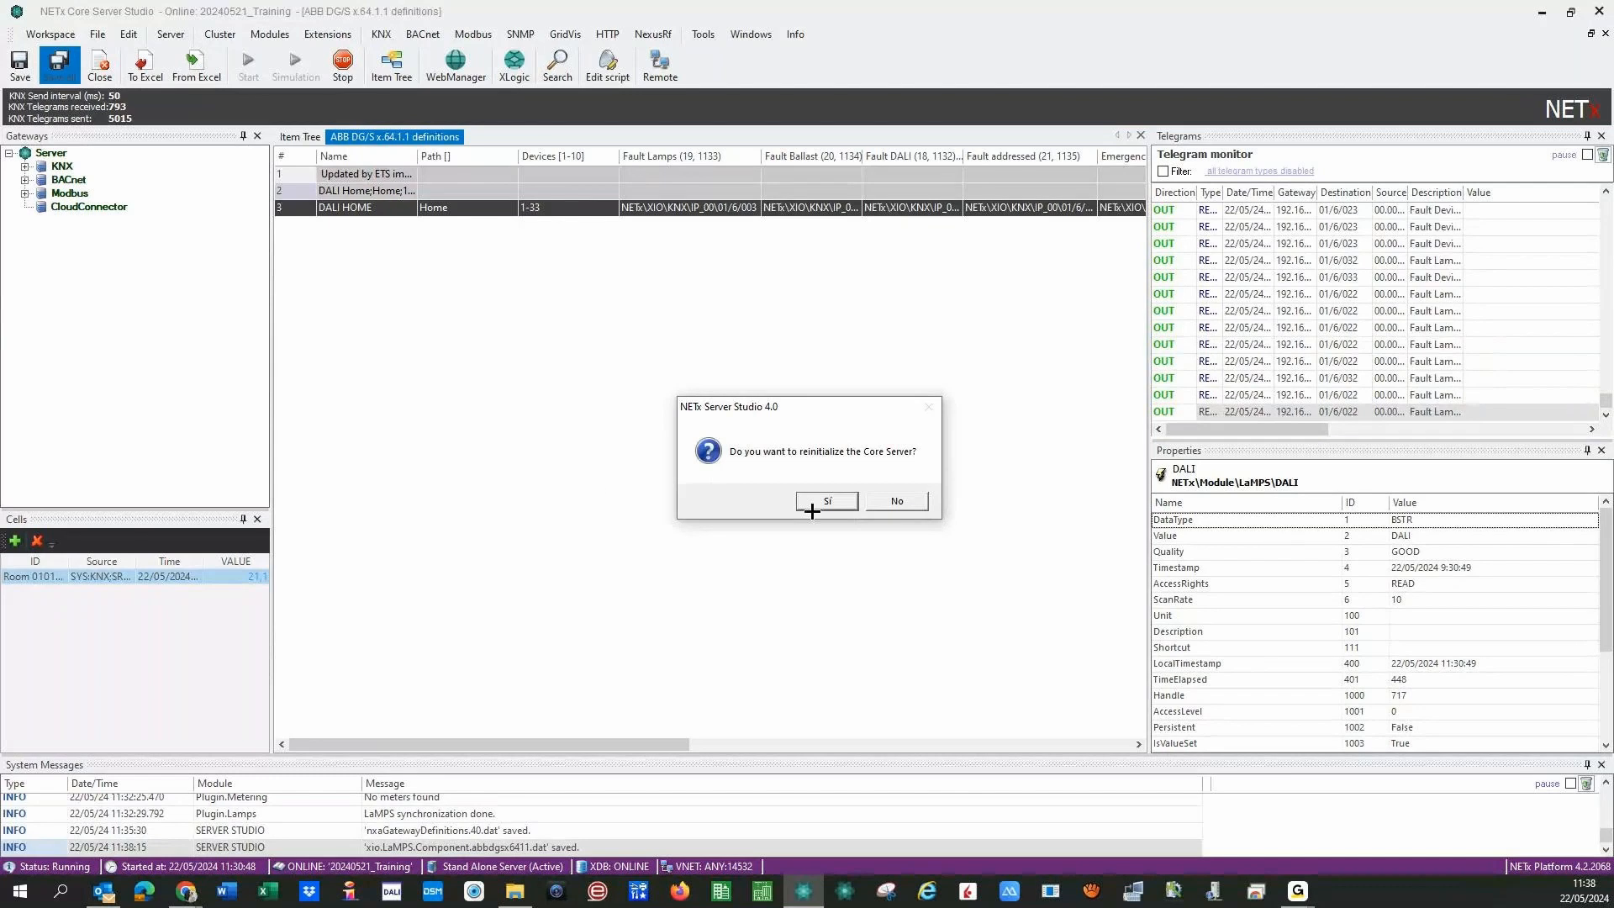
# - Reinitialize the Core Server and open the KNX telegram definitions table
pyautogui.click(812, 505)
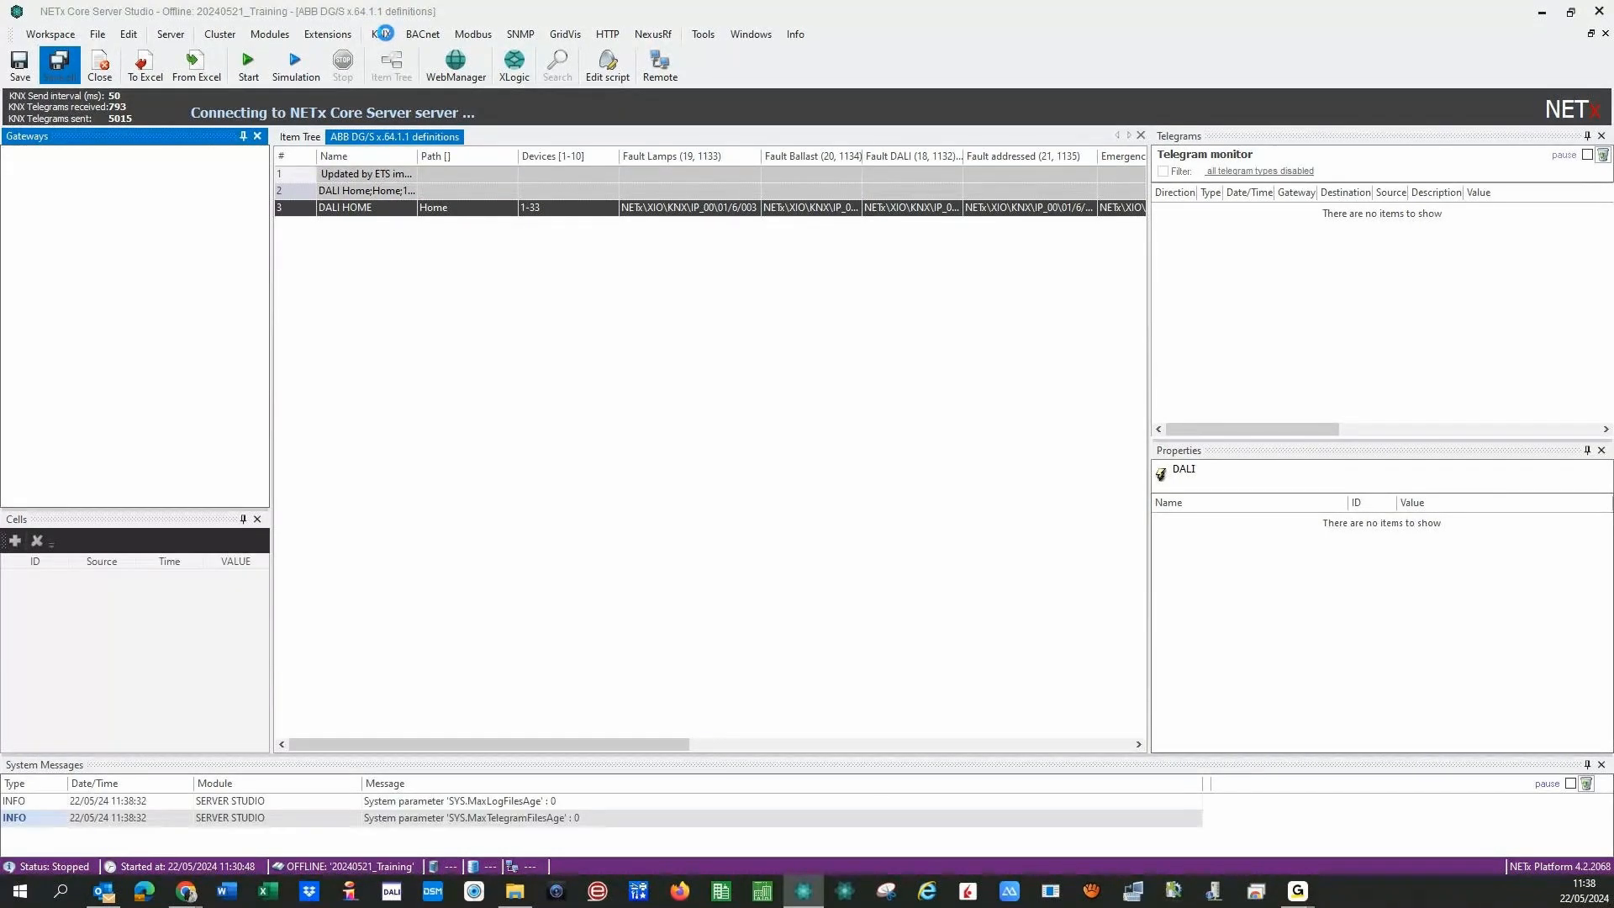
pyautogui.click(383, 33)
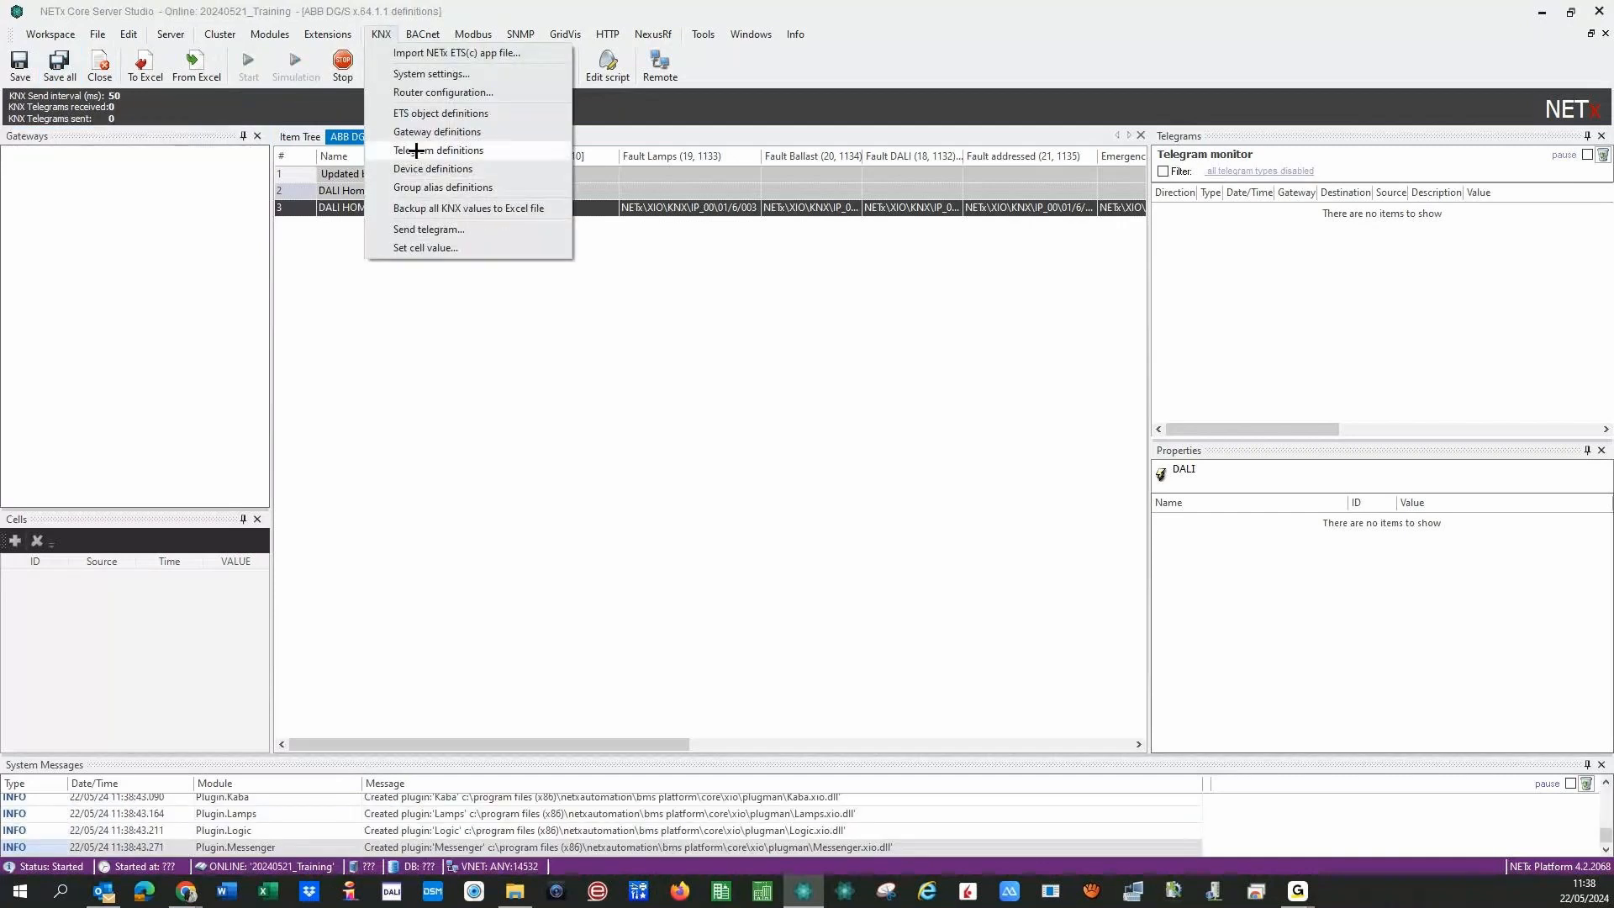
pyautogui.click(416, 151)
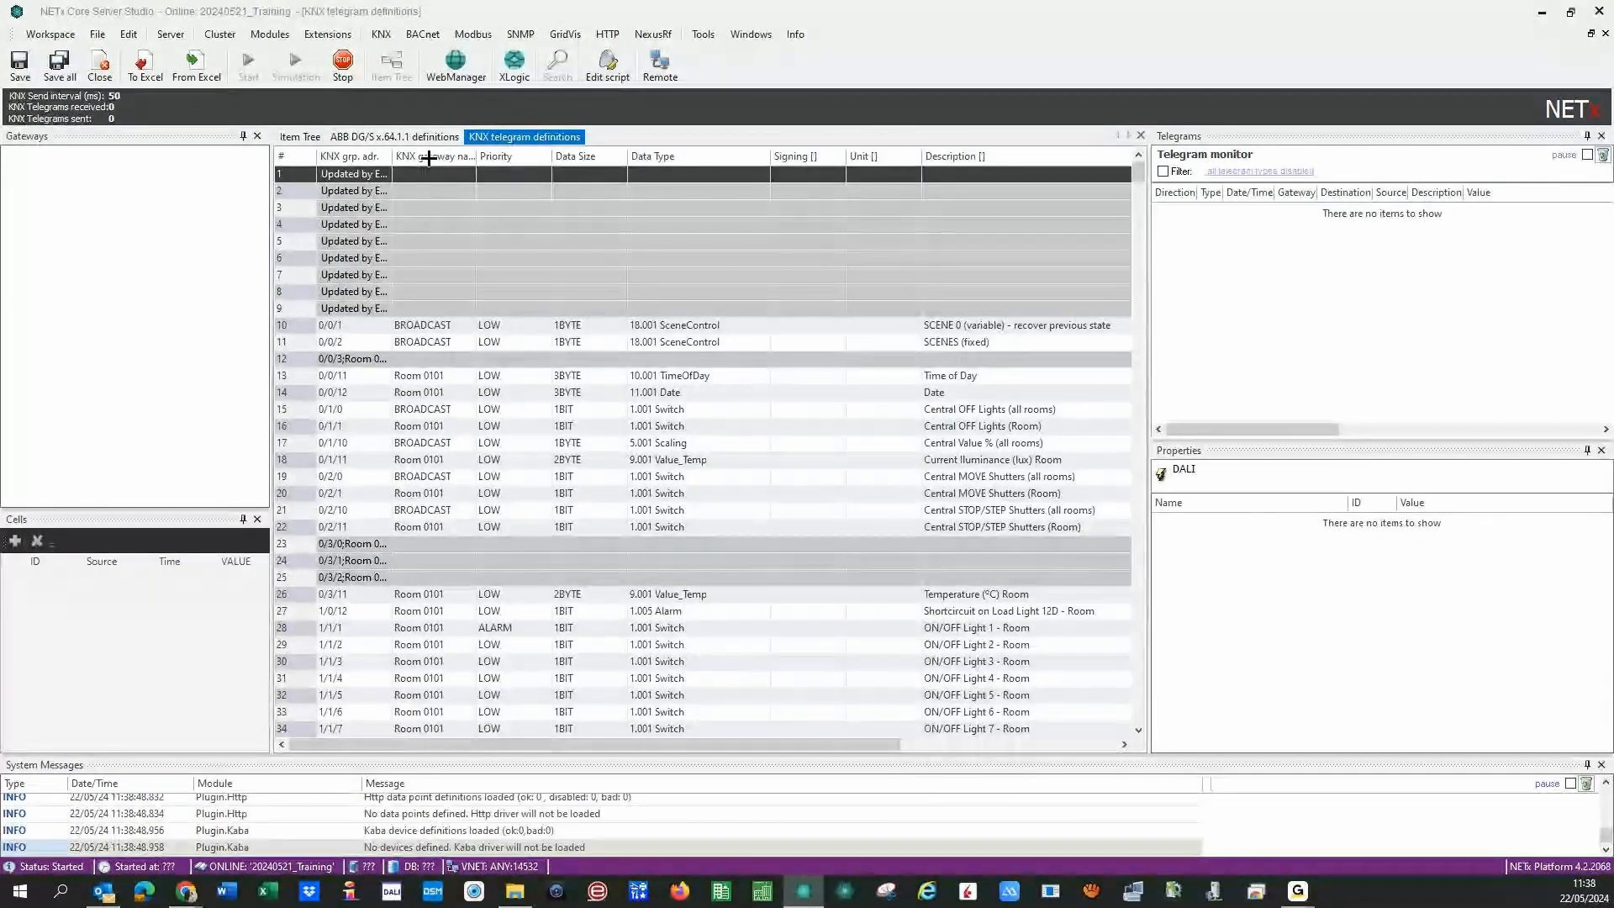
# - Give telegram 1/6/11 the ABB DGNS Emergency Test Status data type and save all definitions
pyautogui.click(432, 156)
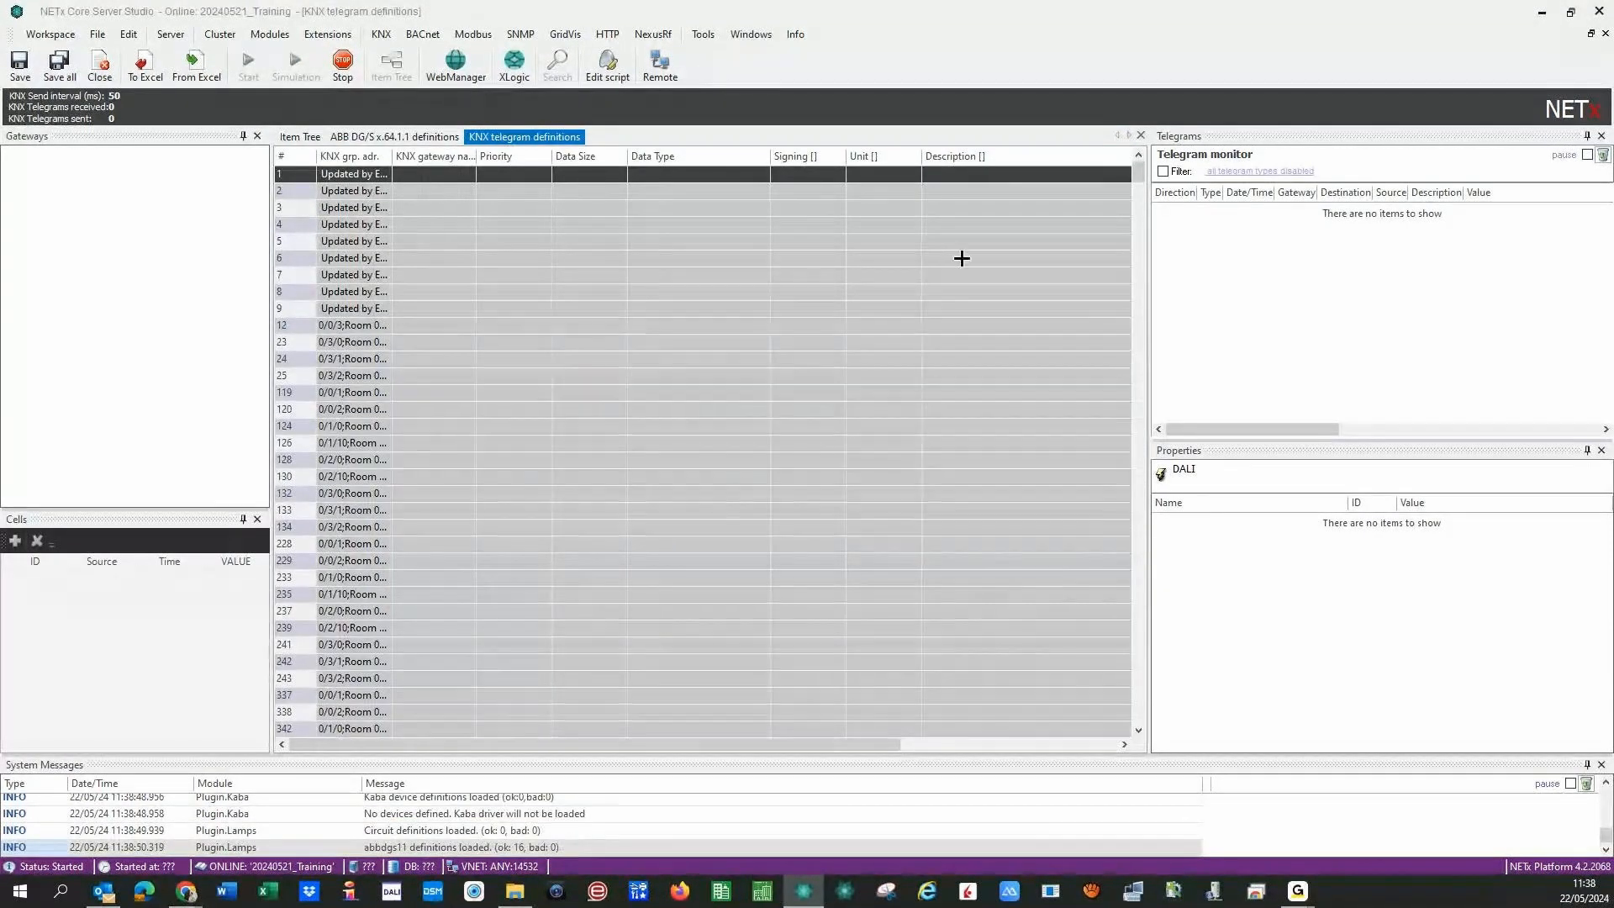
pyautogui.moveTo(1141, 171); pyautogui.dragTo(1166, 211)
pyautogui.moveTo(324, 475); pyautogui.dragTo(454, 663)
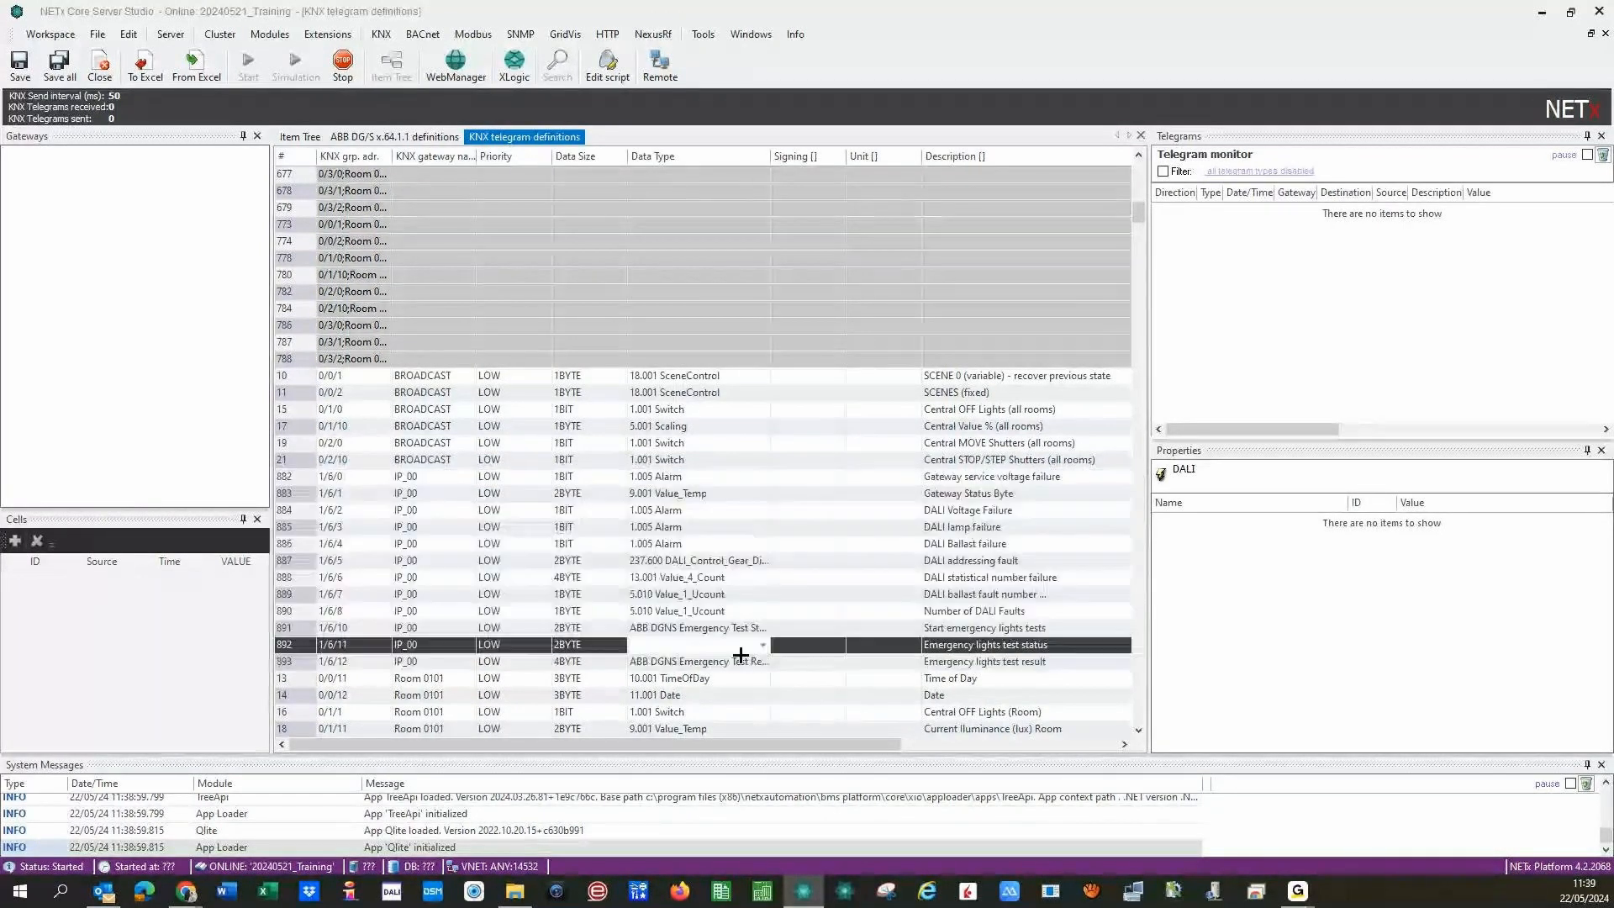
pyautogui.click(638, 648)
pyautogui.click(763, 645)
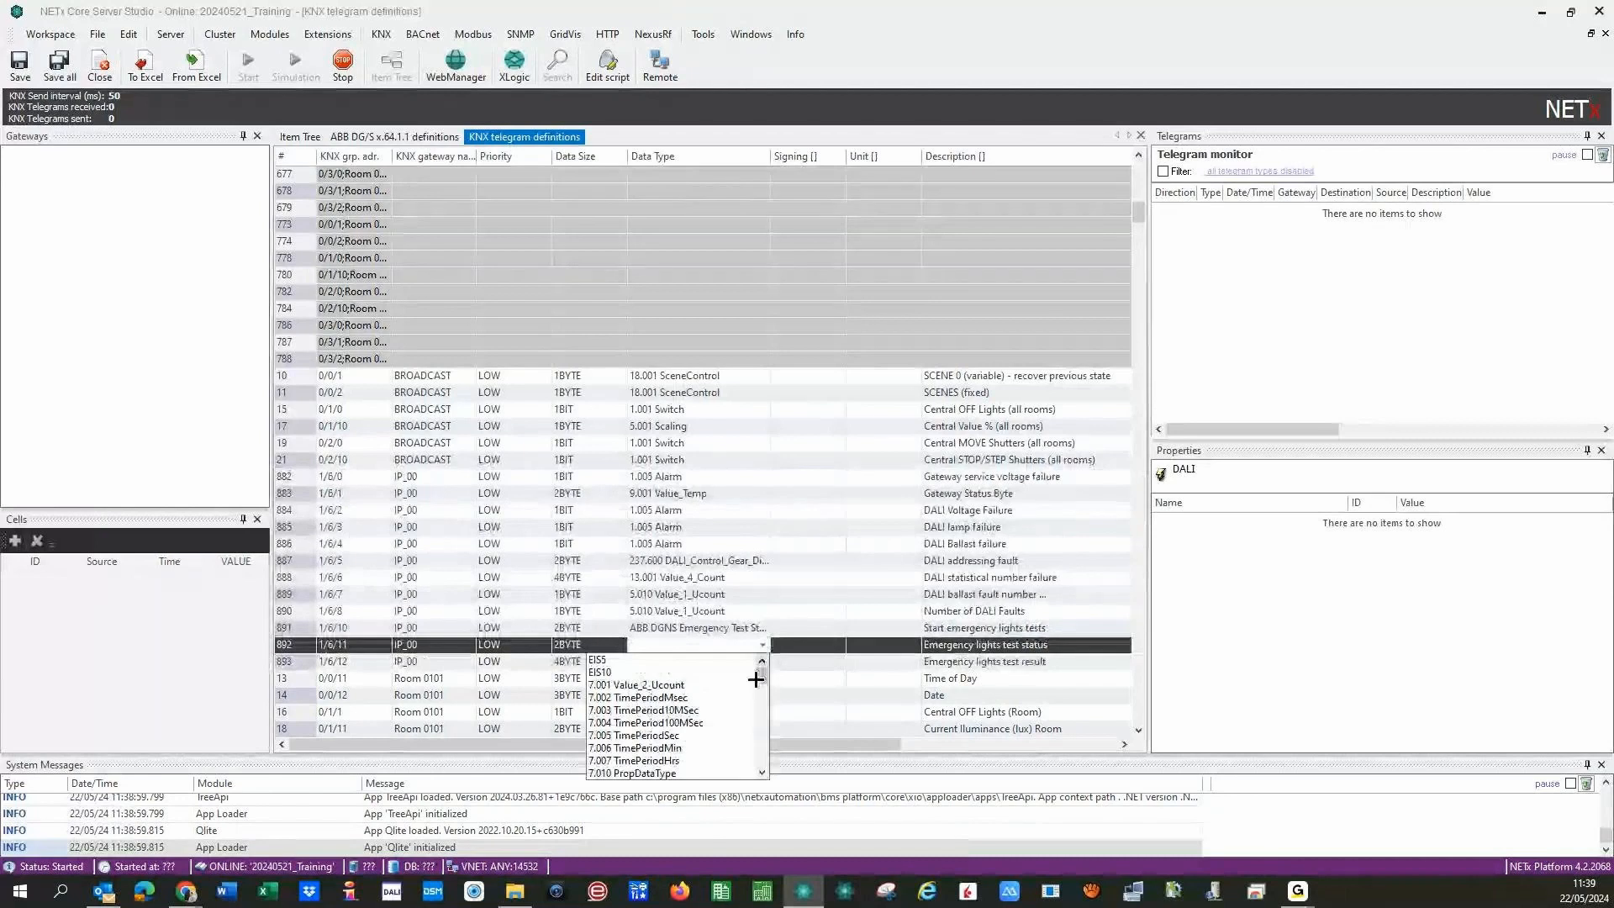
pyautogui.moveTo(764, 674); pyautogui.dragTo(776, 756)
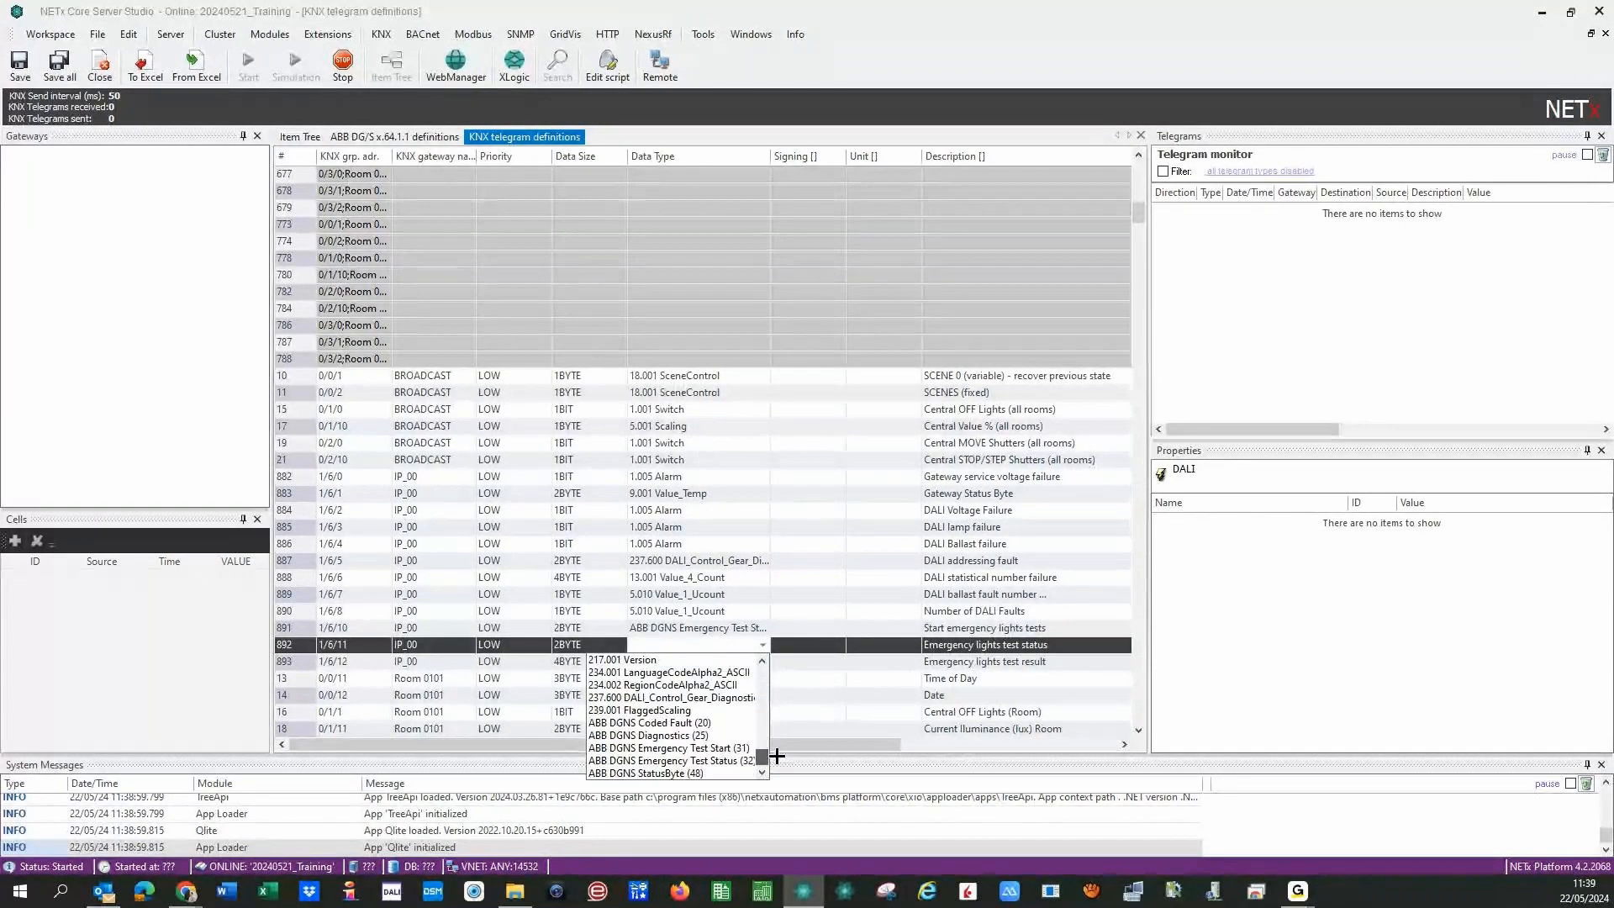
pyautogui.click(645, 761)
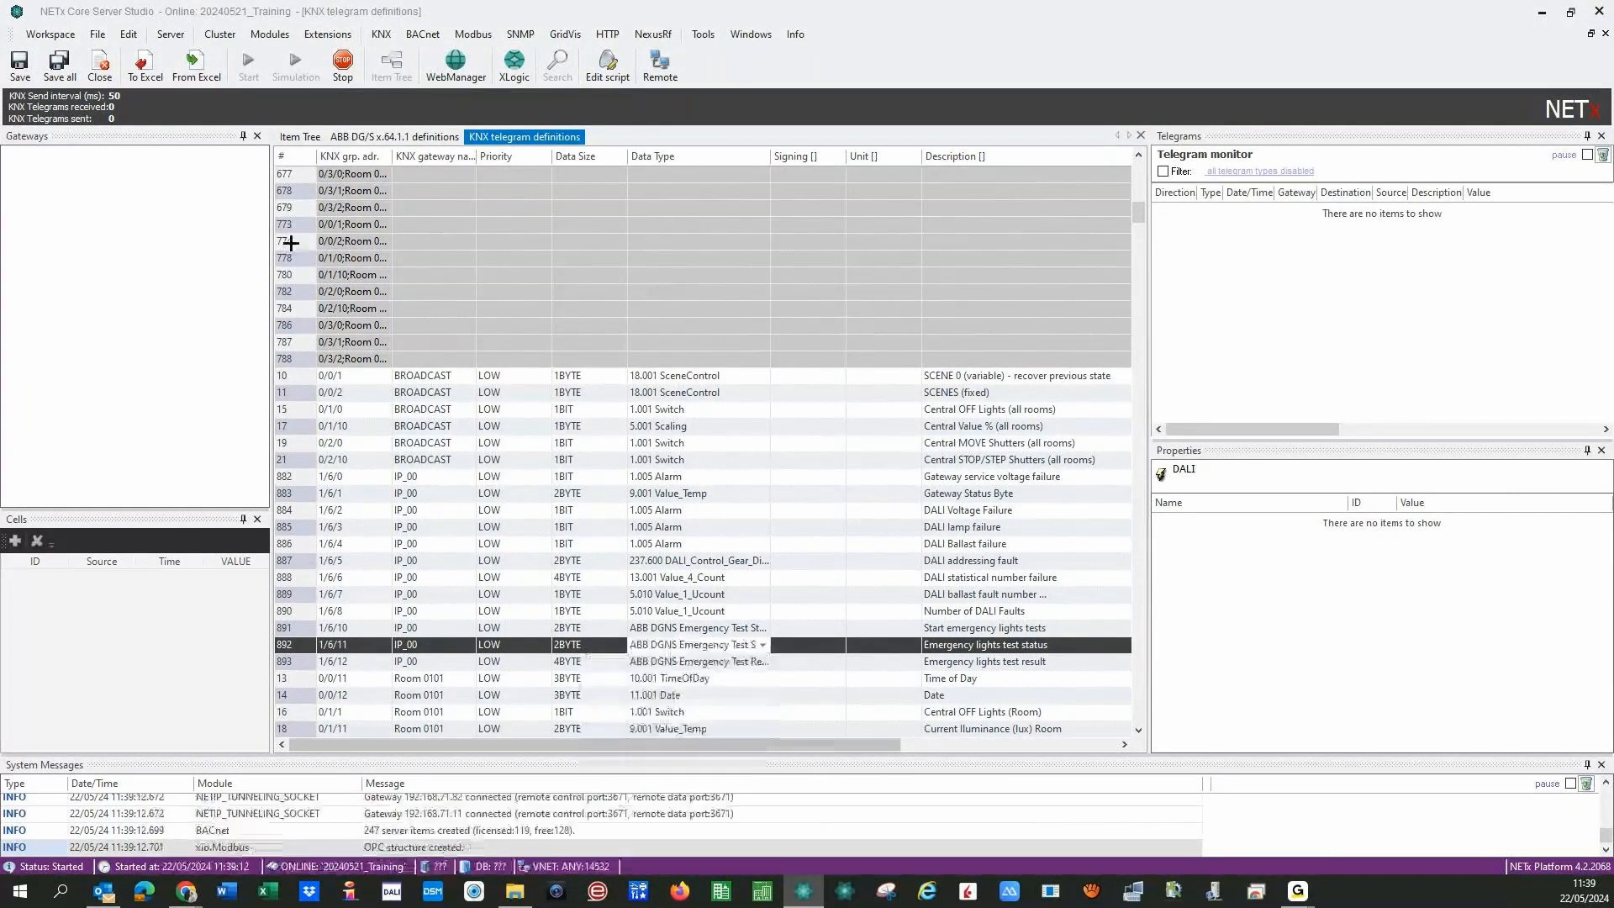
pyautogui.click(48, 54)
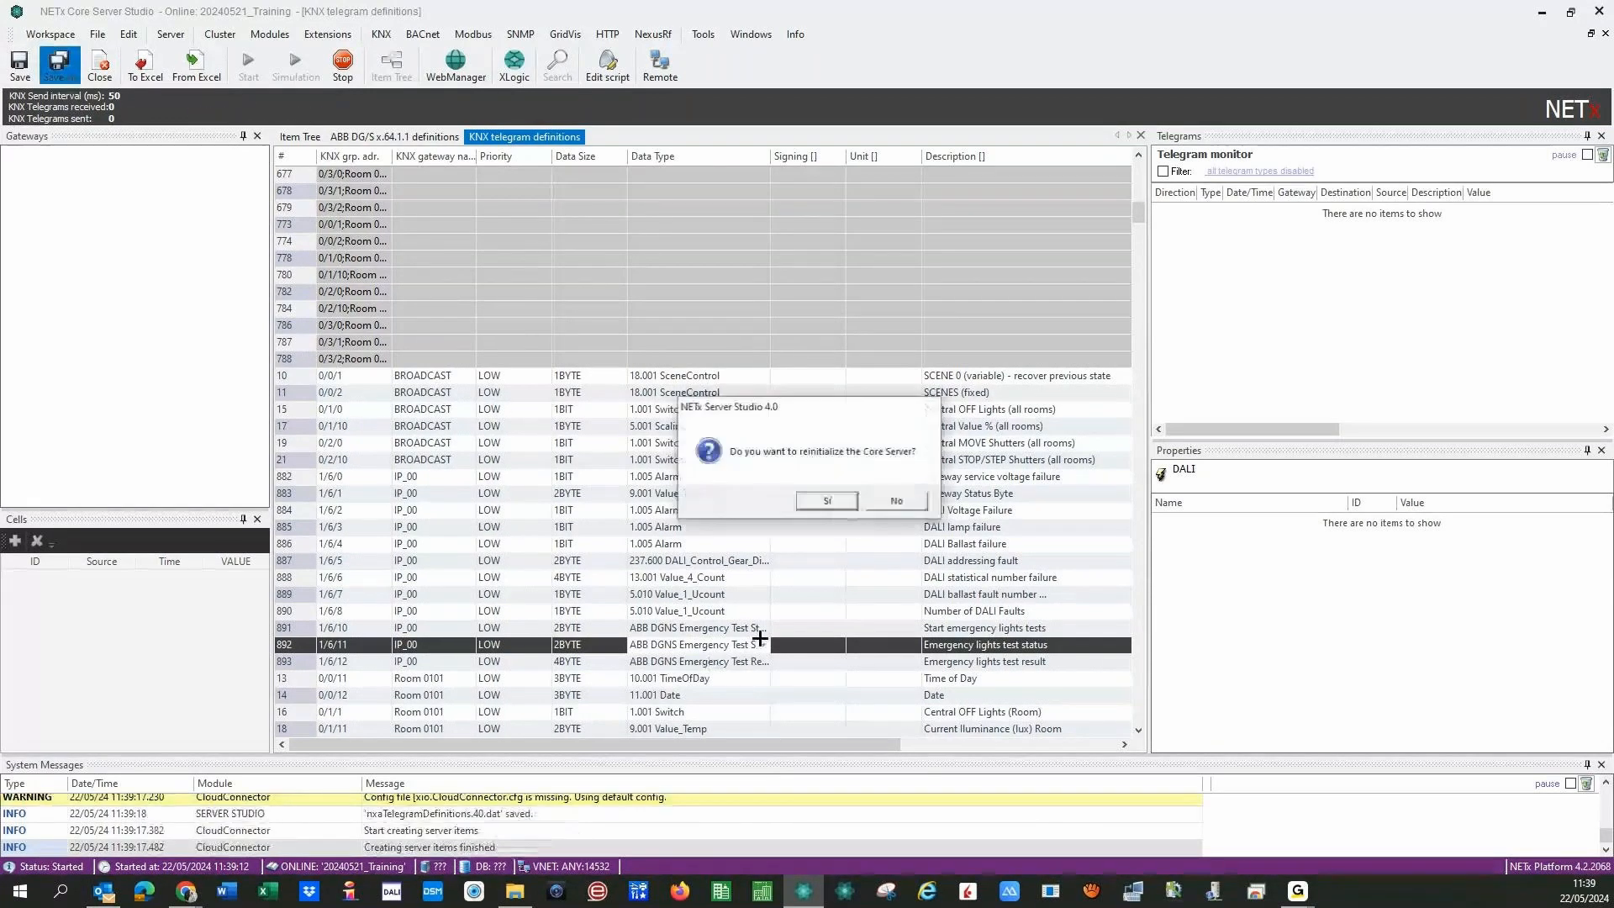
# - Confirm the Core Server reinitialization and dismiss the busy-server message
pyautogui.click(824, 501)
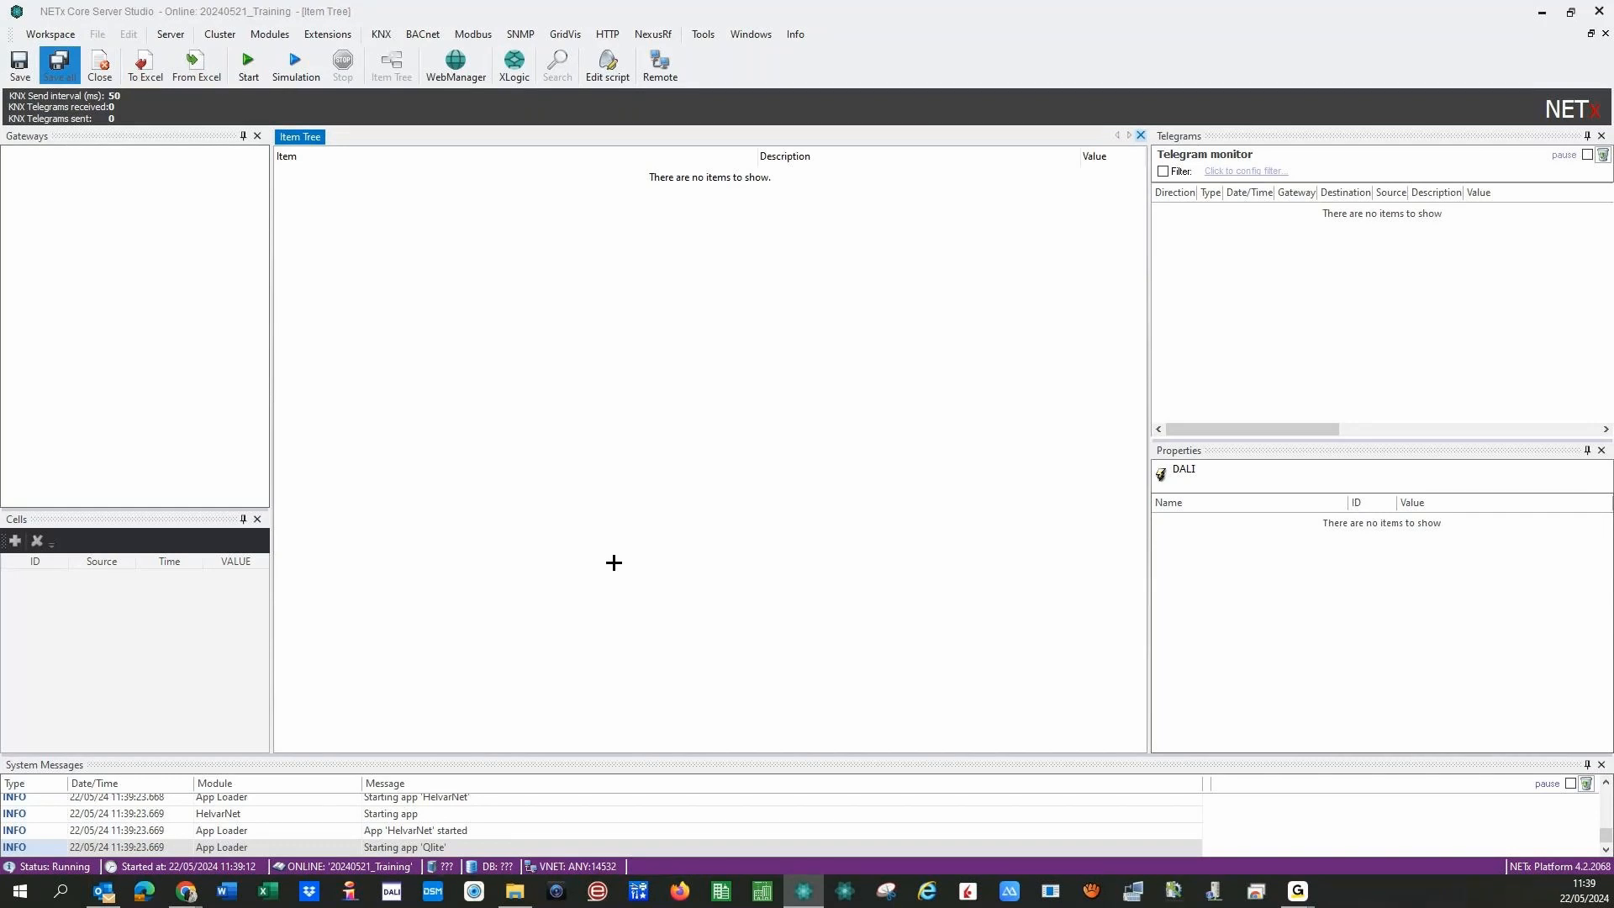
pyautogui.click(808, 368)
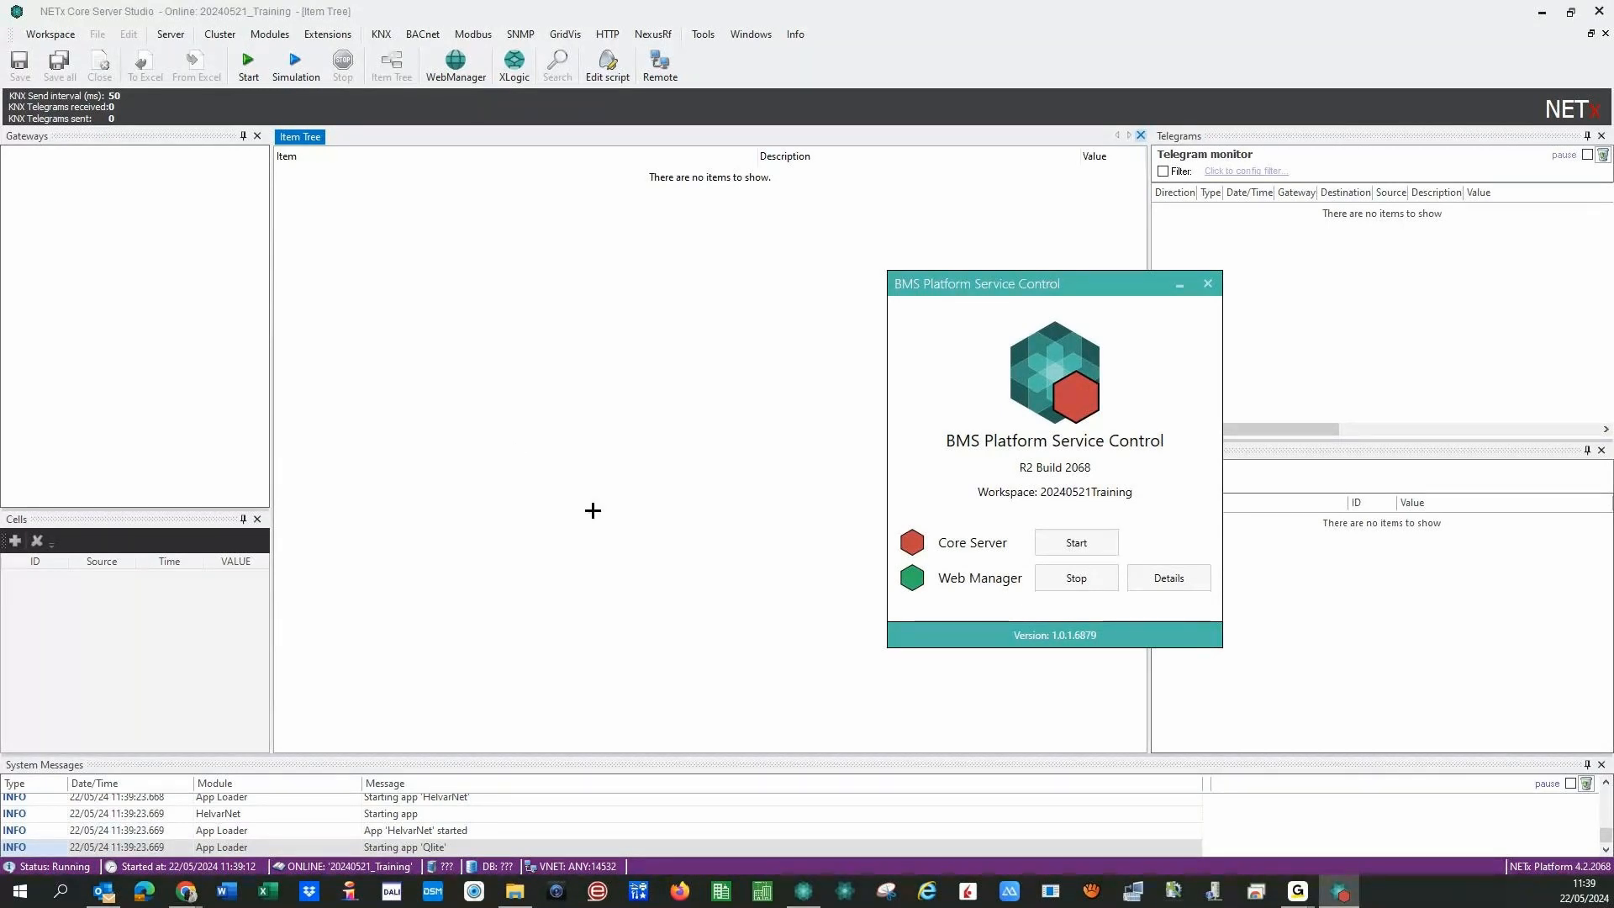
# - Start the NETx Core Server from BMS Platform Service Control
pyautogui.click(1075, 543)
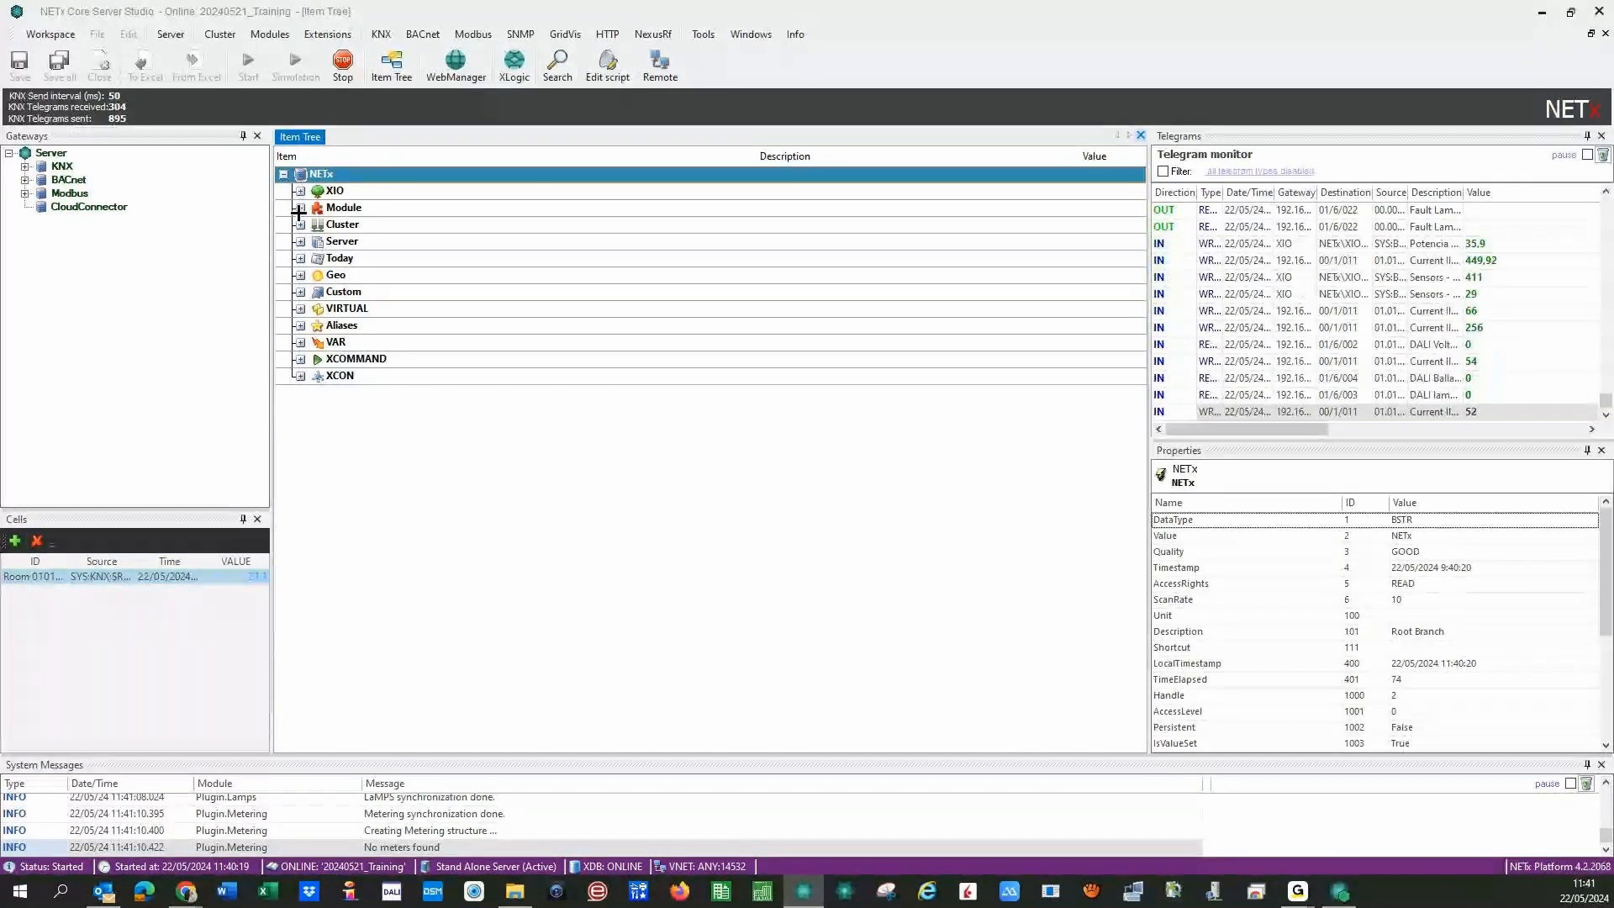
# - Expand Module > LaMPS > DALI > Home > DALI HOME and then Device1 in the item tree
pyautogui.click(301, 208)
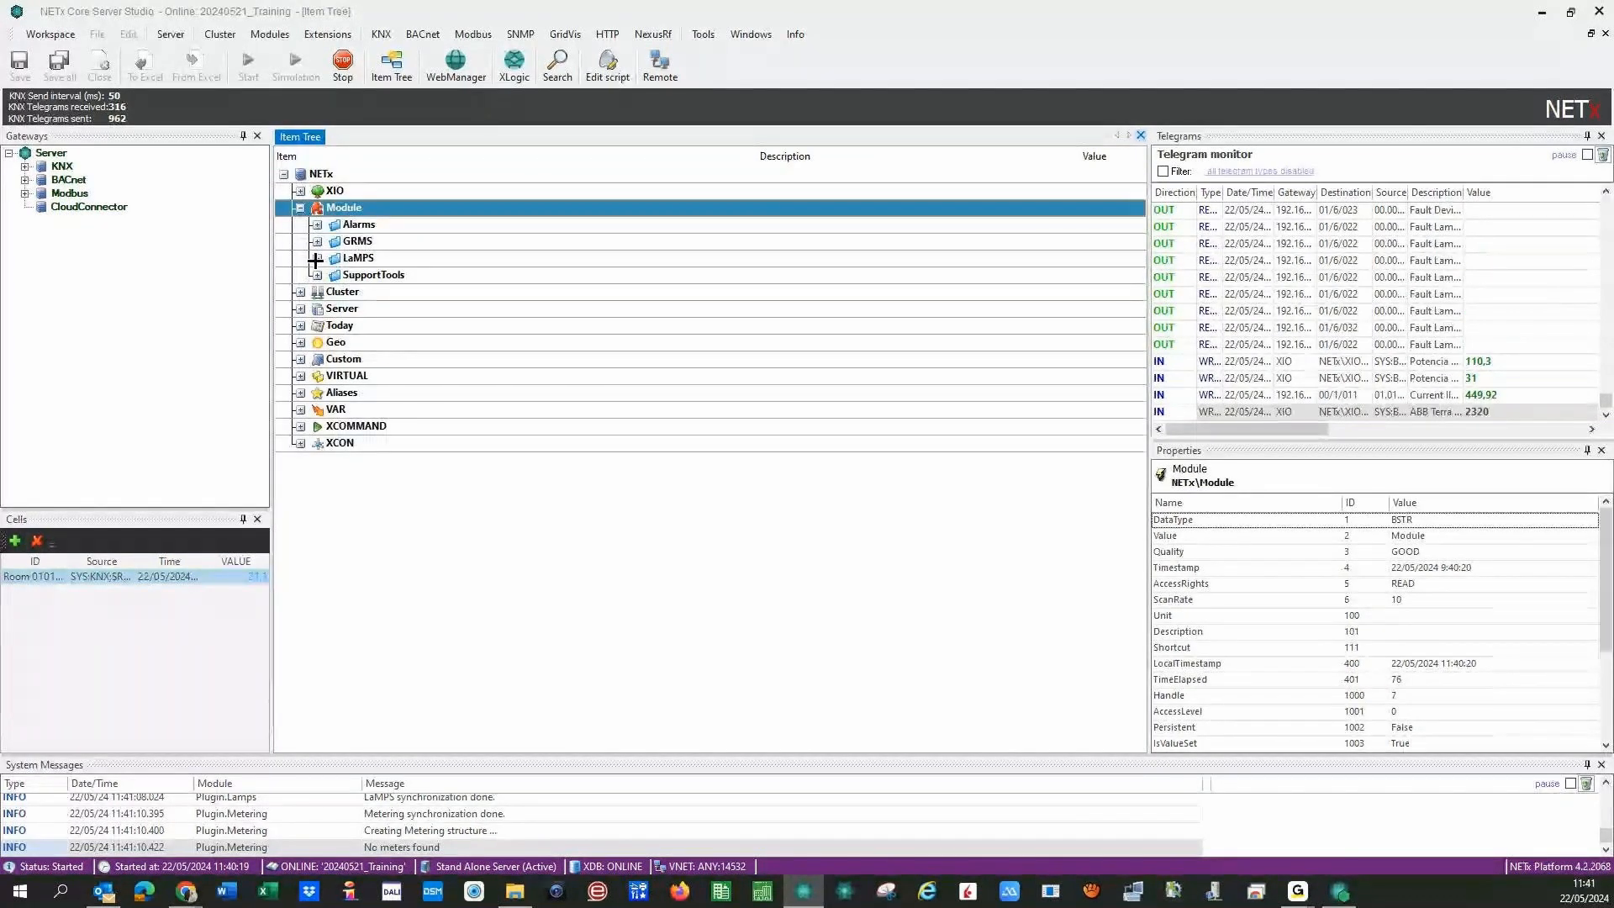
pyautogui.click(317, 258)
pyautogui.click(336, 293)
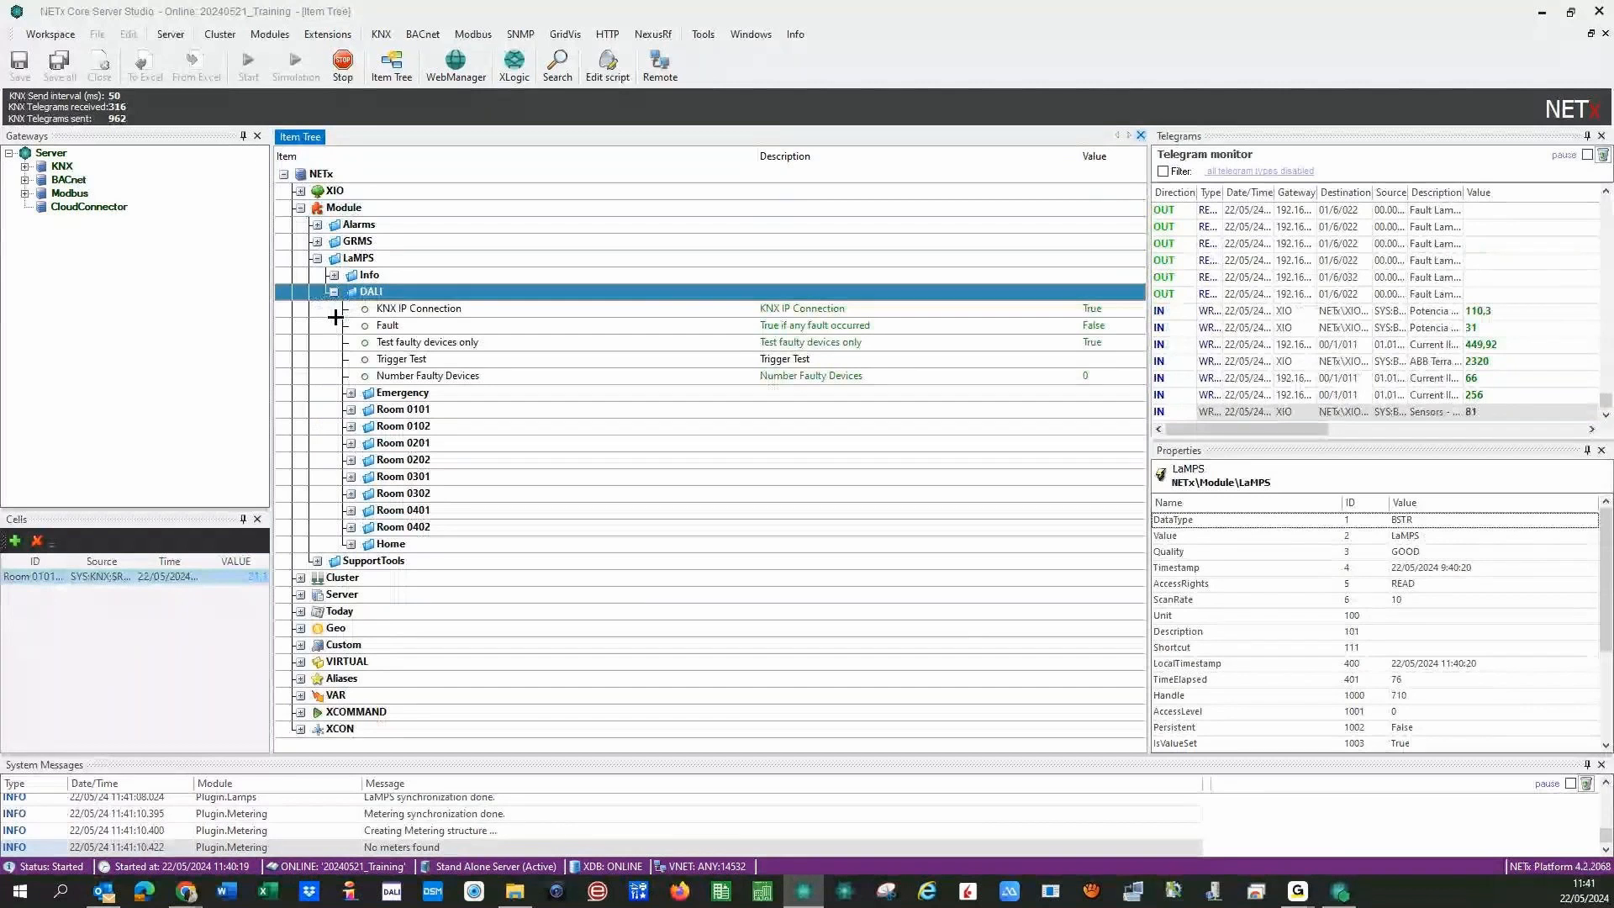
pyautogui.doubleClick(391, 543)
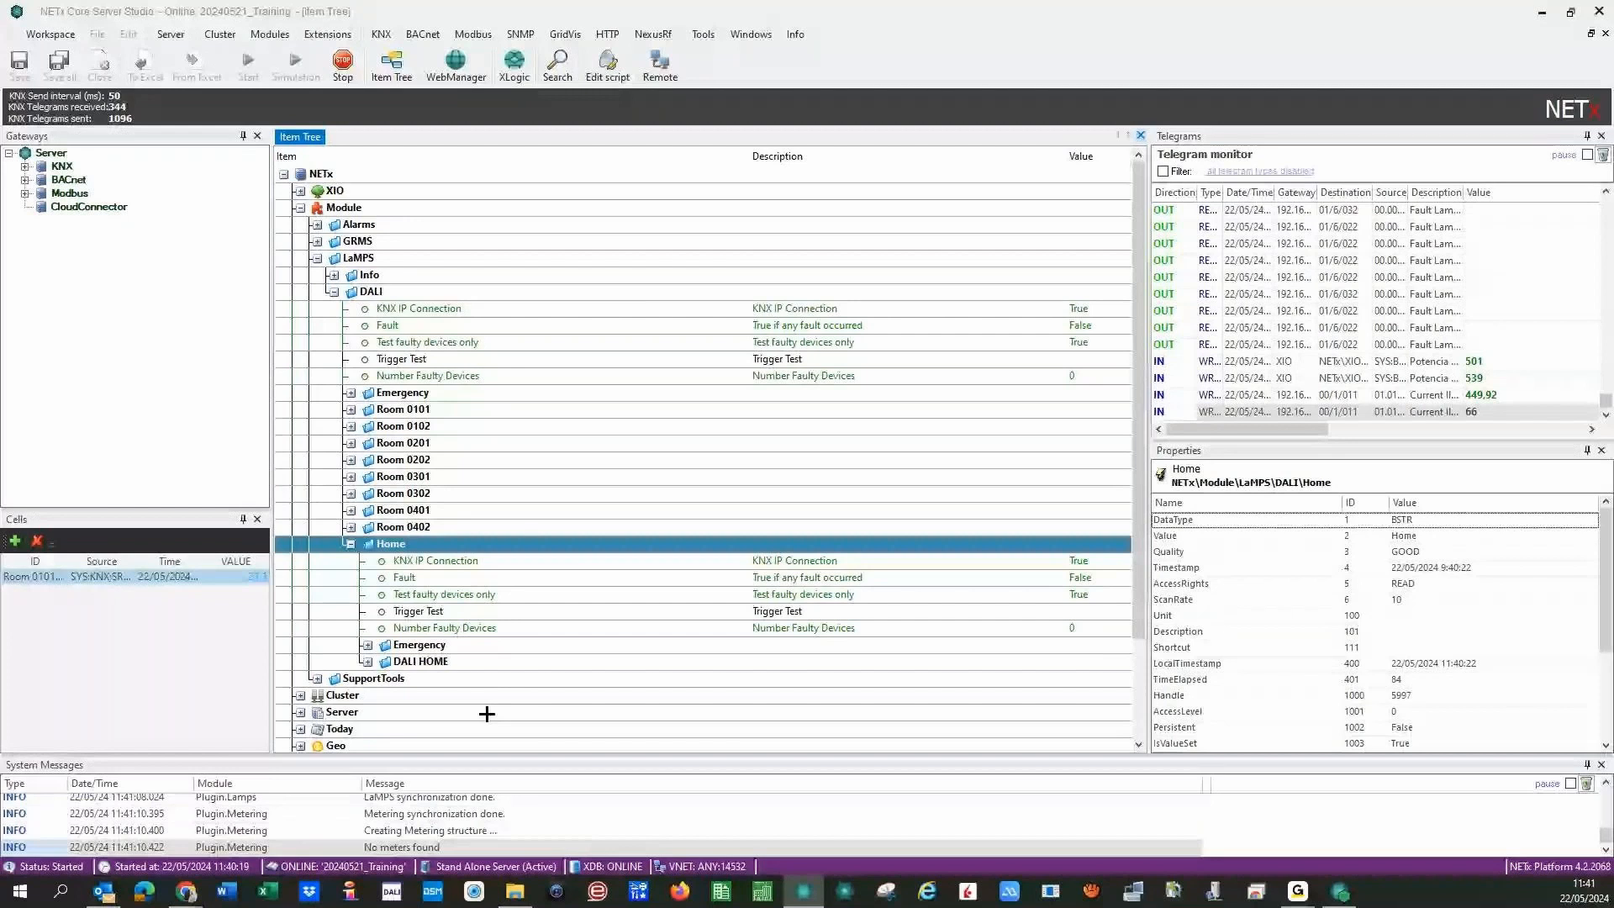
pyautogui.doubleClick(383, 659)
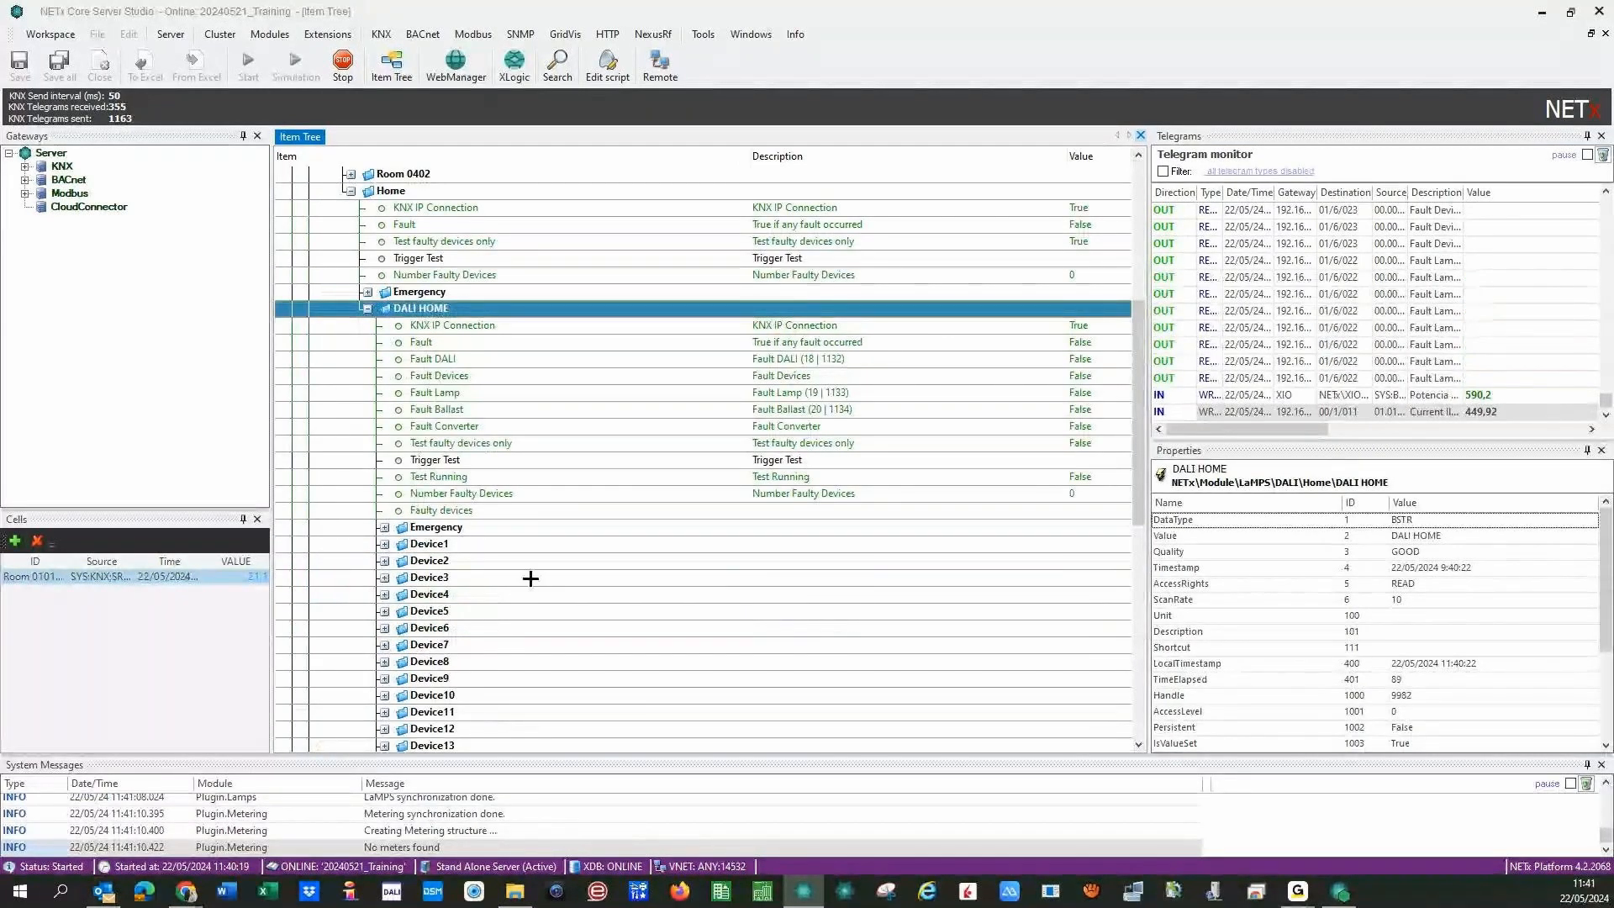
pyautogui.doubleClick(420, 544)
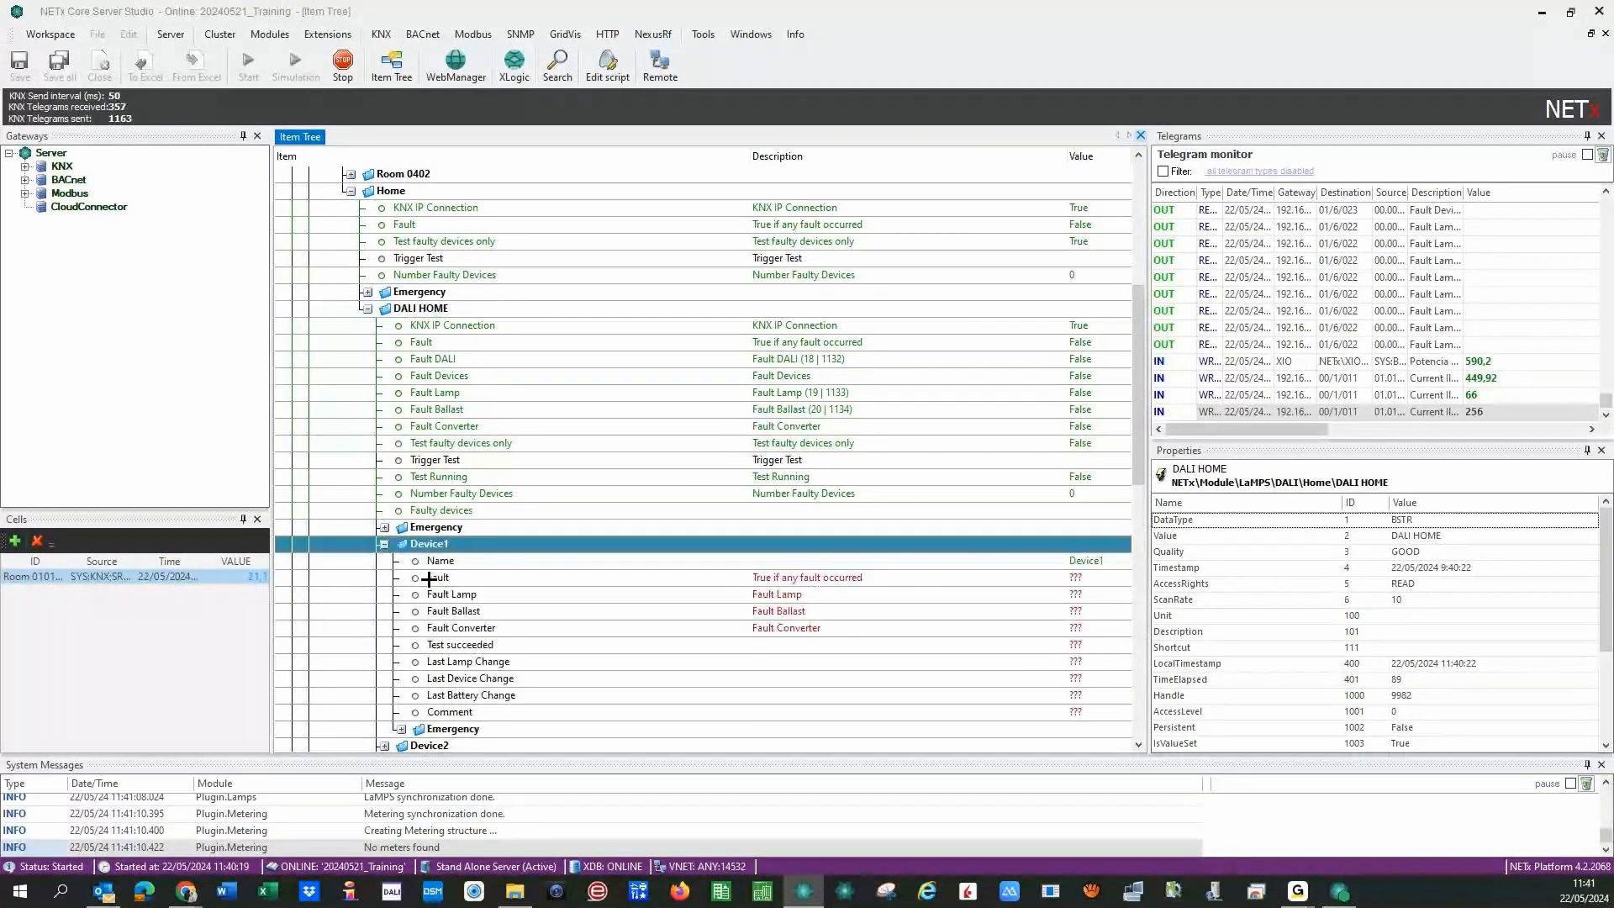
# - Start the emergency test by writing a value to the Trigger Test datapoint
pyautogui.rightClick(729, 461)
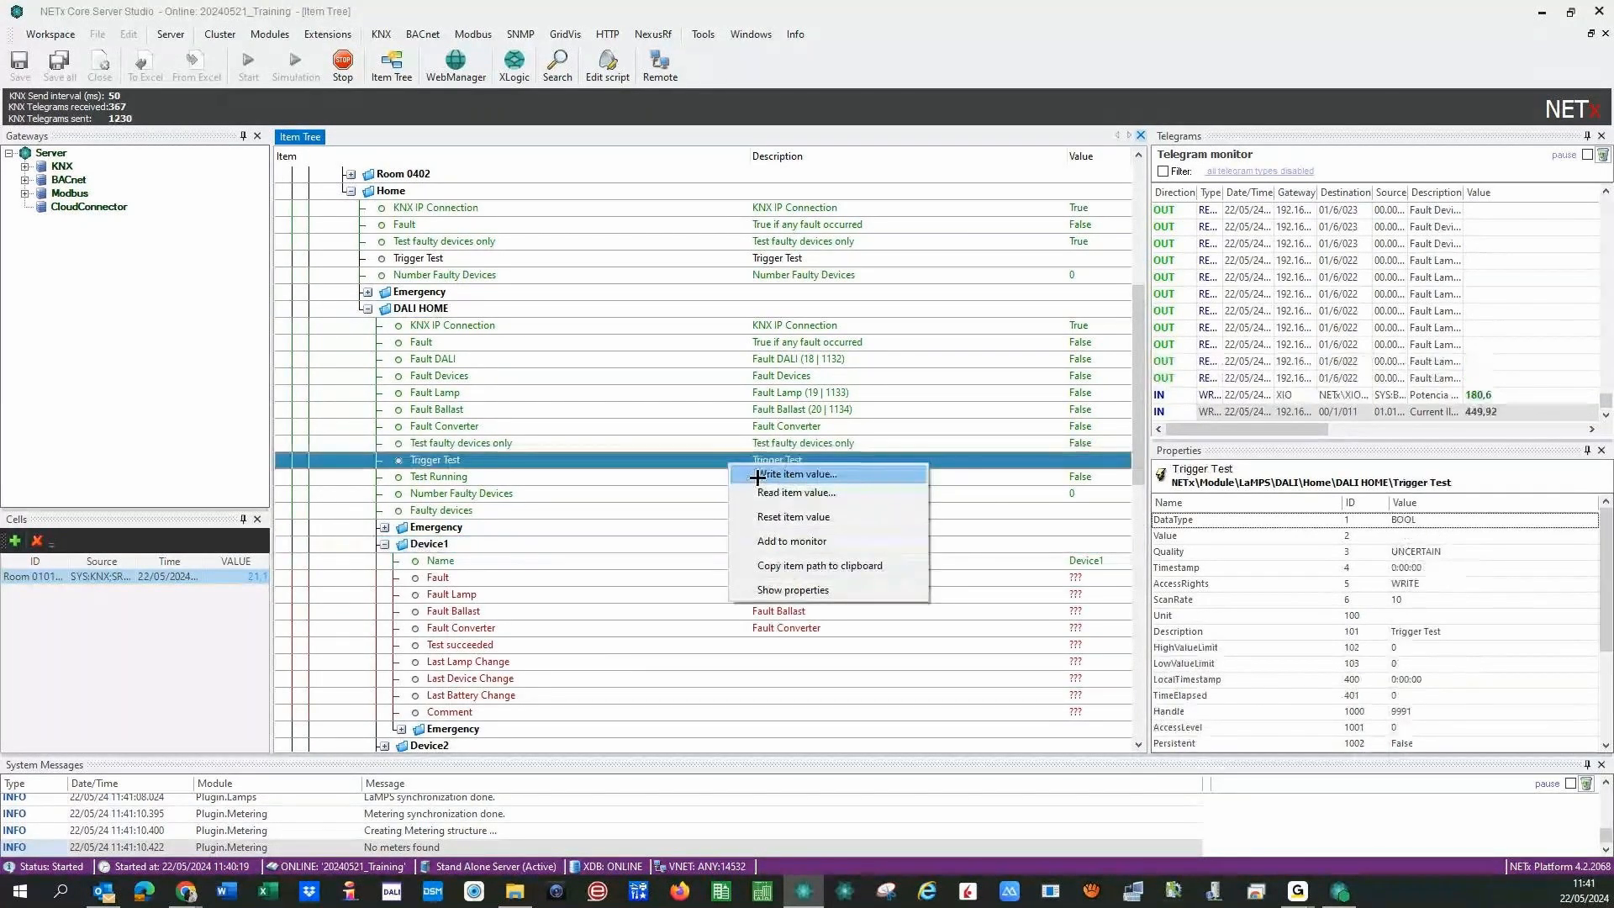
pyautogui.click(757, 475)
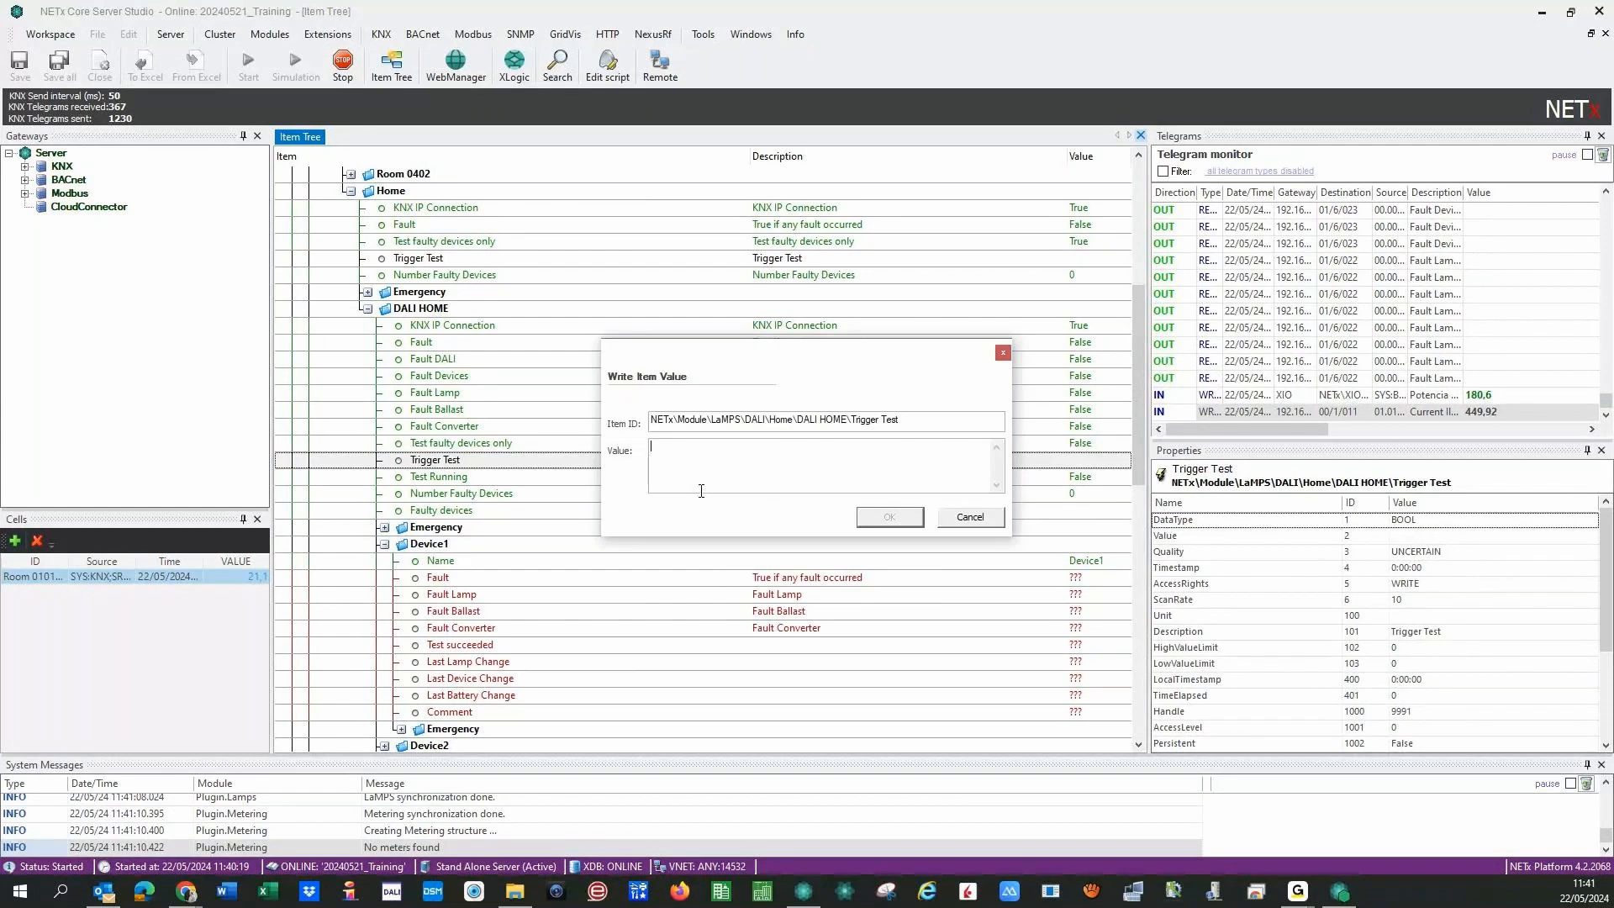
pyautogui.press('Return')
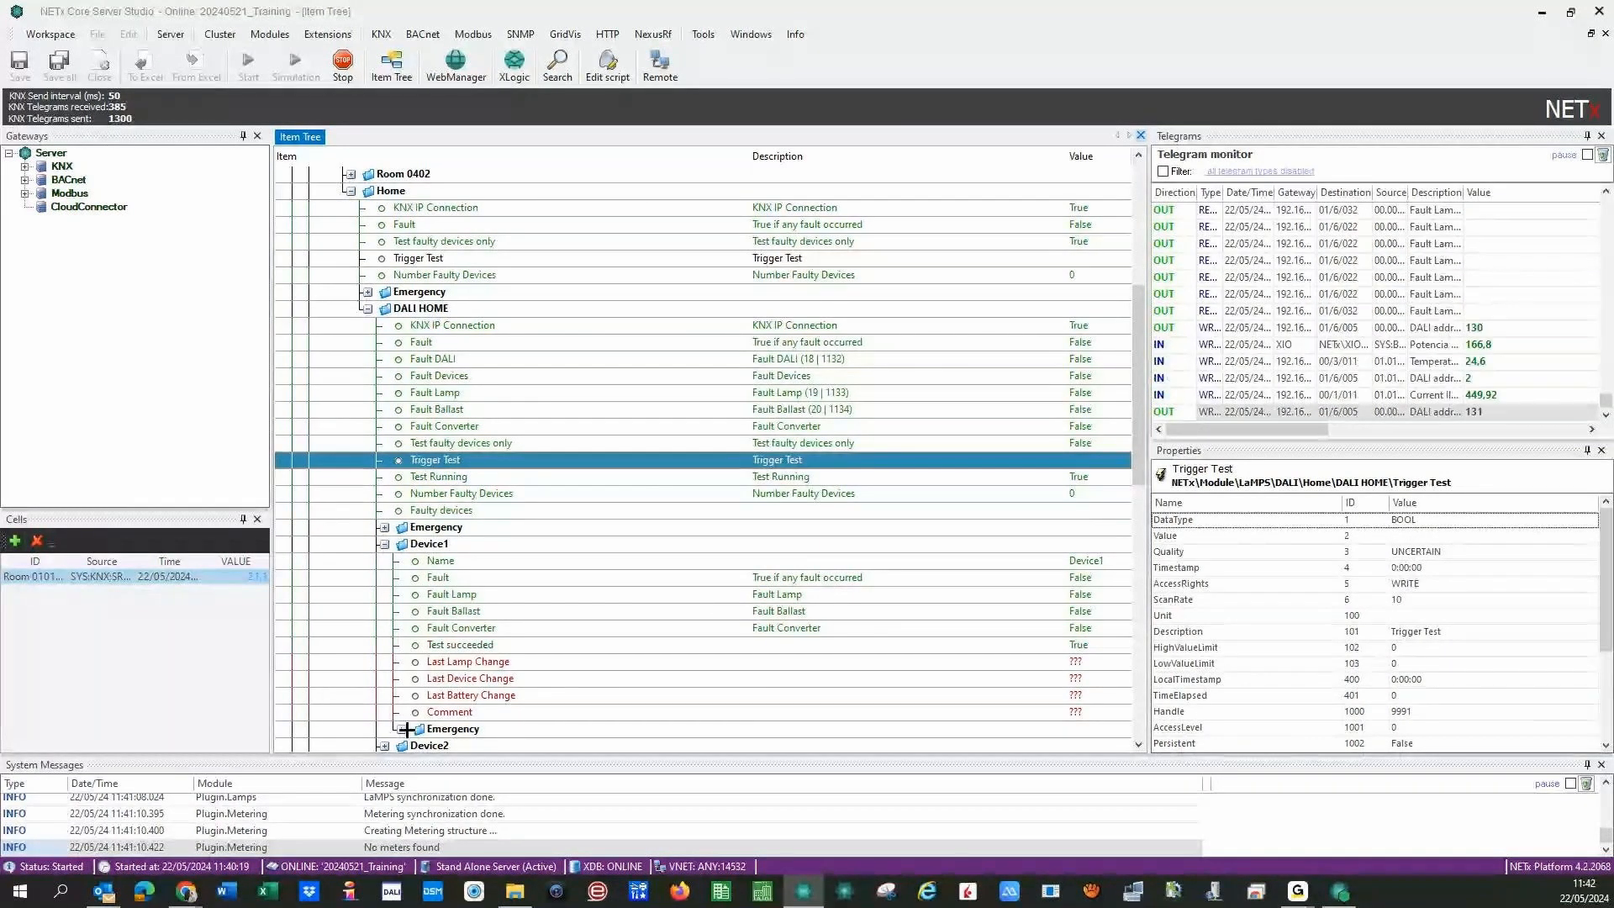
# - Expand Device26 and Device15 and inspect their Test Running, Fault, Fault Lamp and Fault Ballast datapoints
pyautogui.scroll(-14, 588, 504)
pyautogui.click(385, 442)
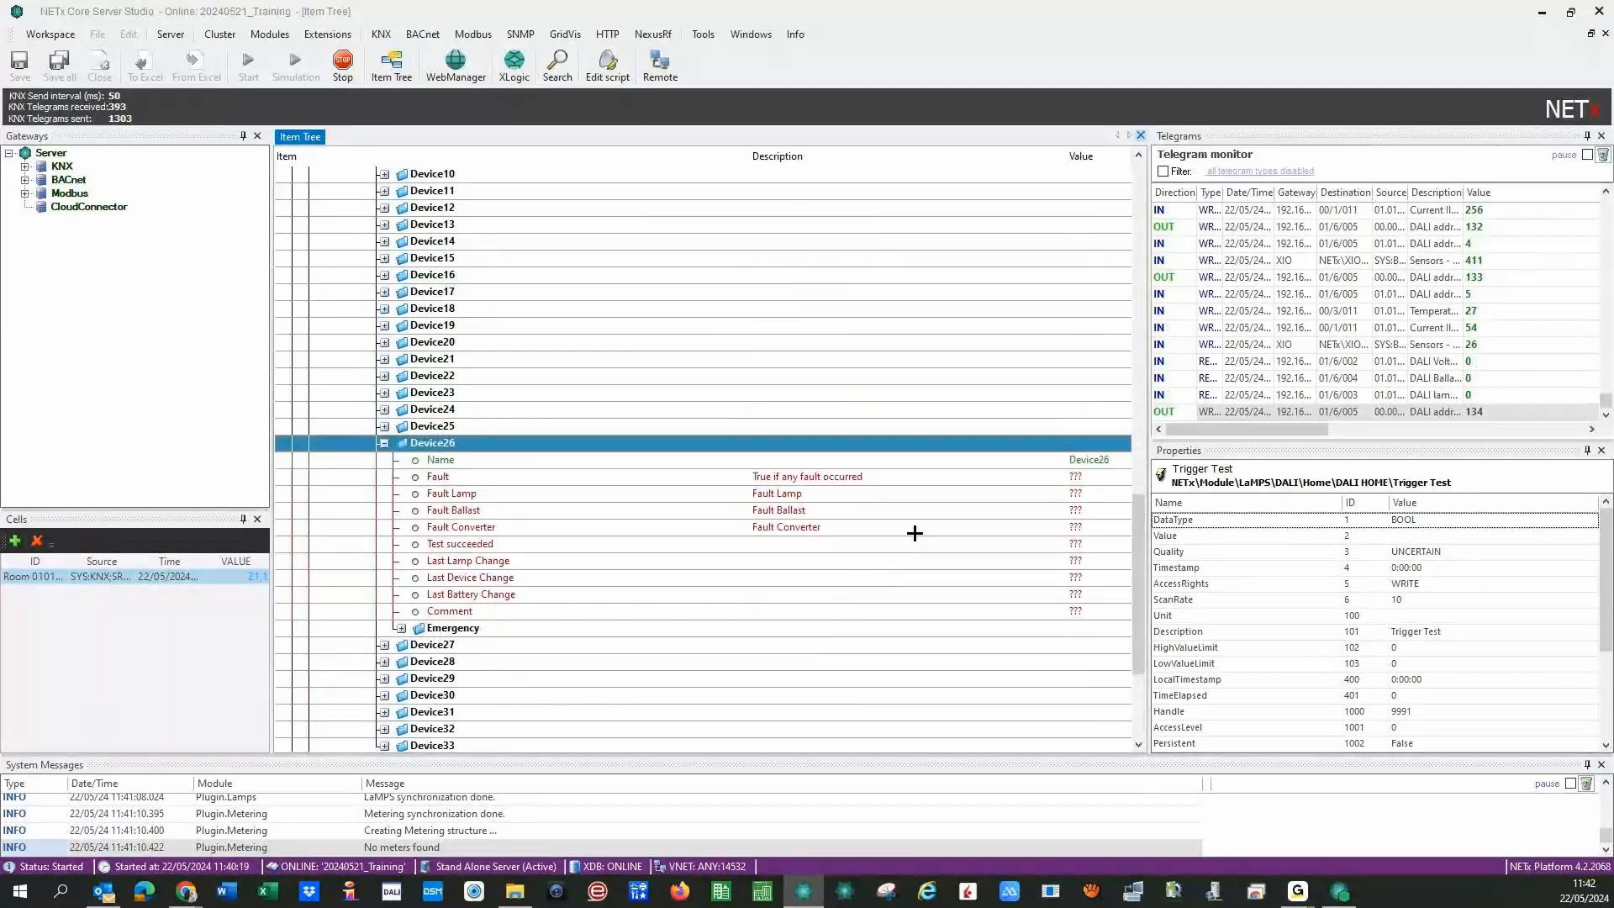
pyautogui.click(384, 258)
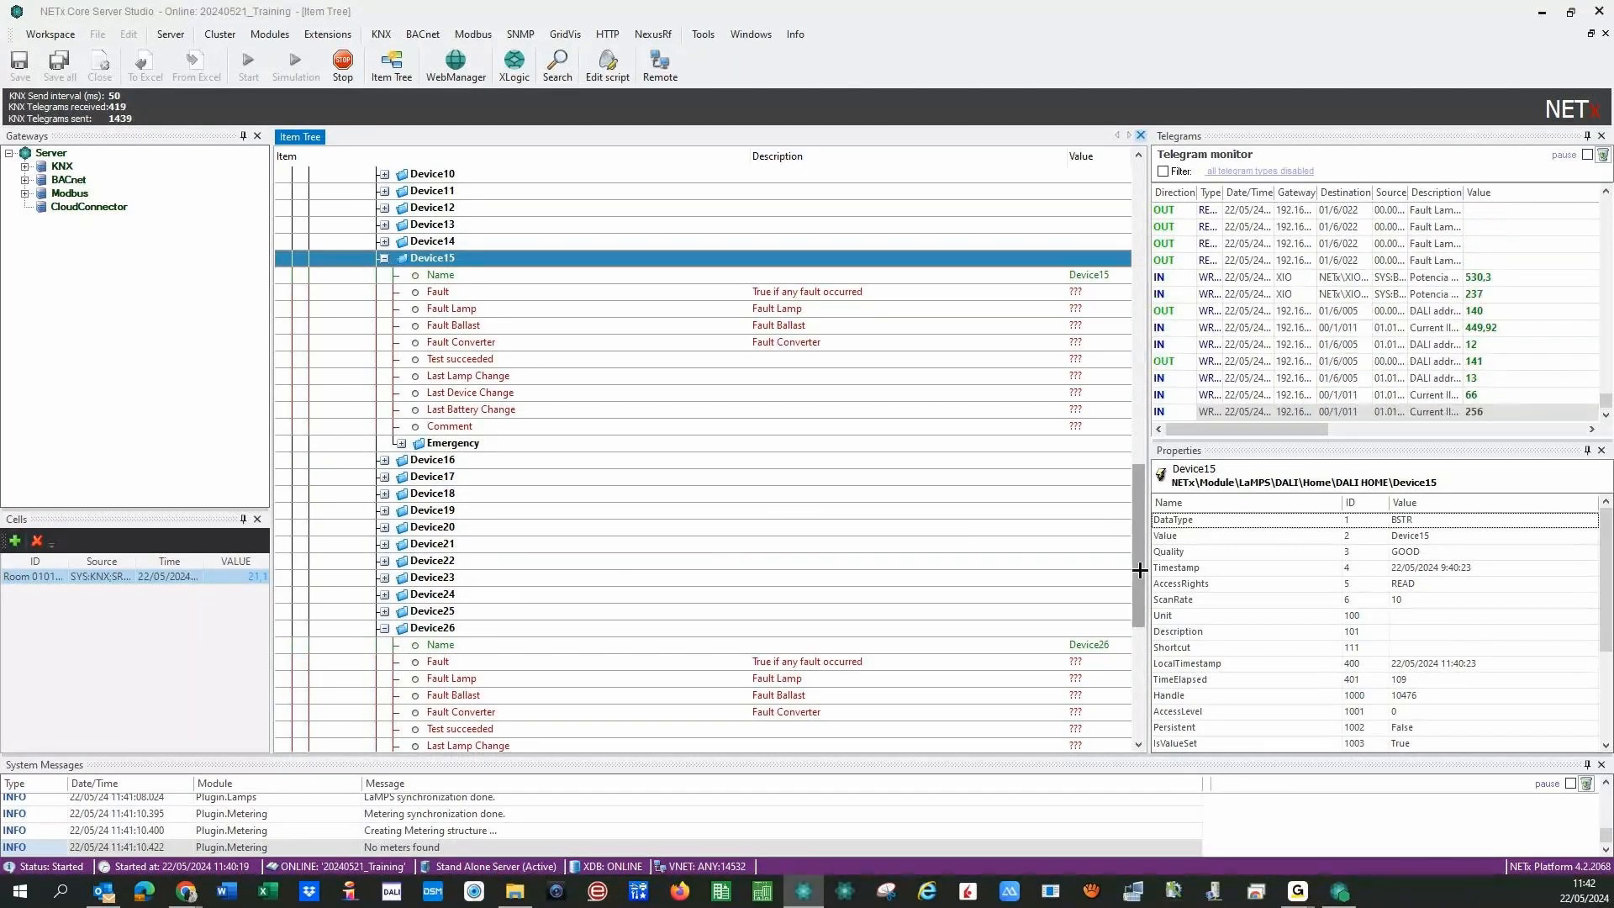
pyautogui.moveTo(1138, 570); pyautogui.dragTo(1139, 537)
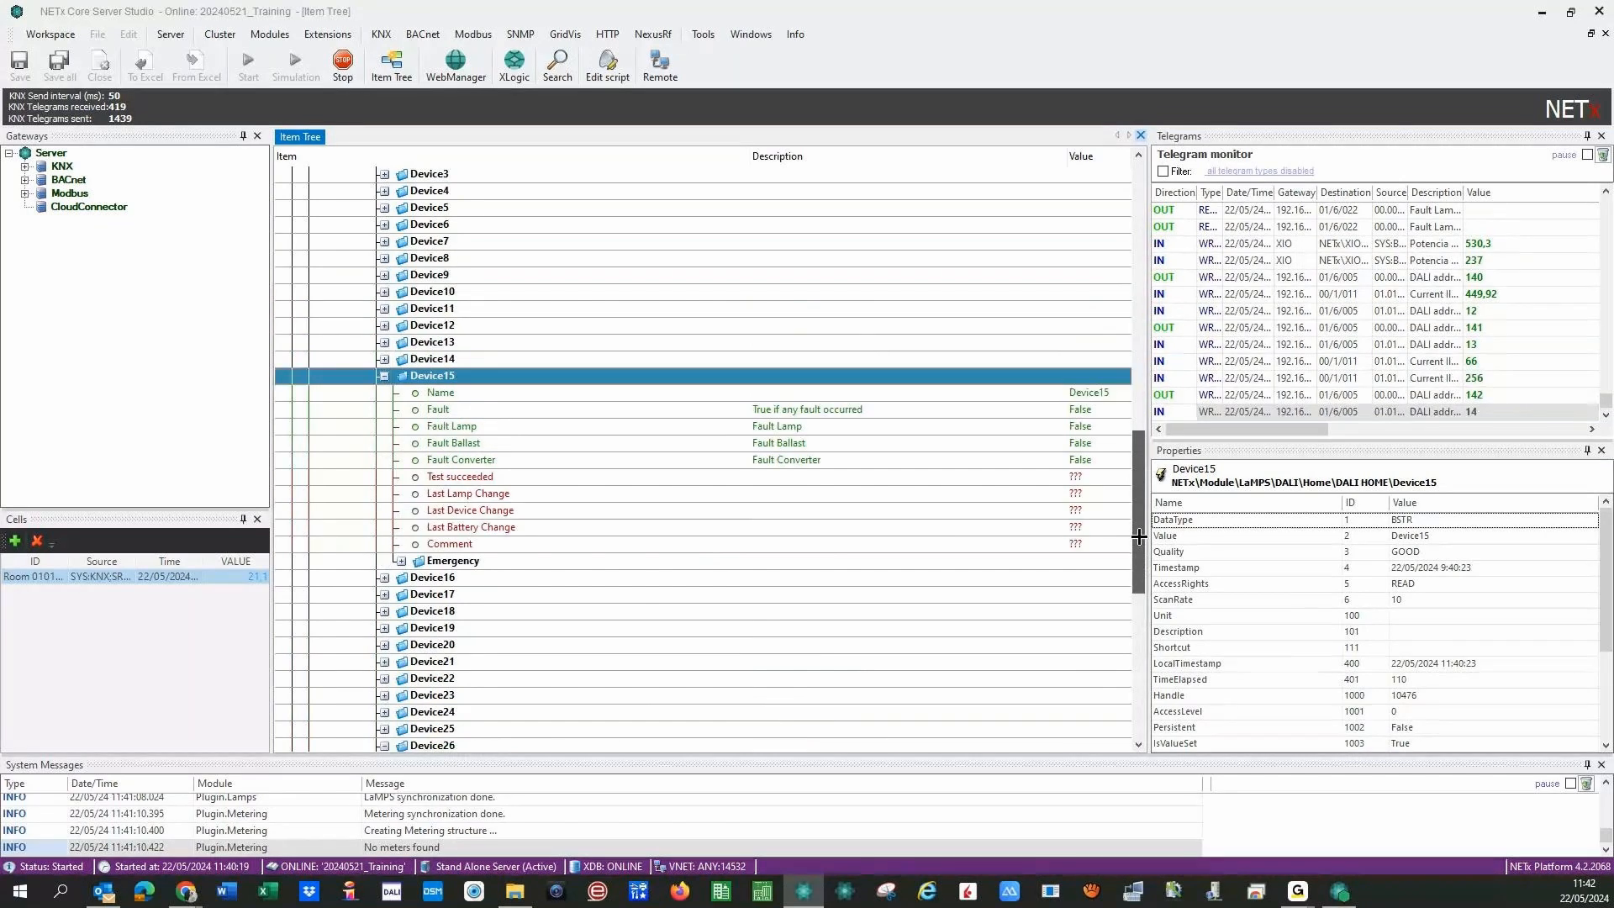
pyautogui.scroll(-4, 911, 375)
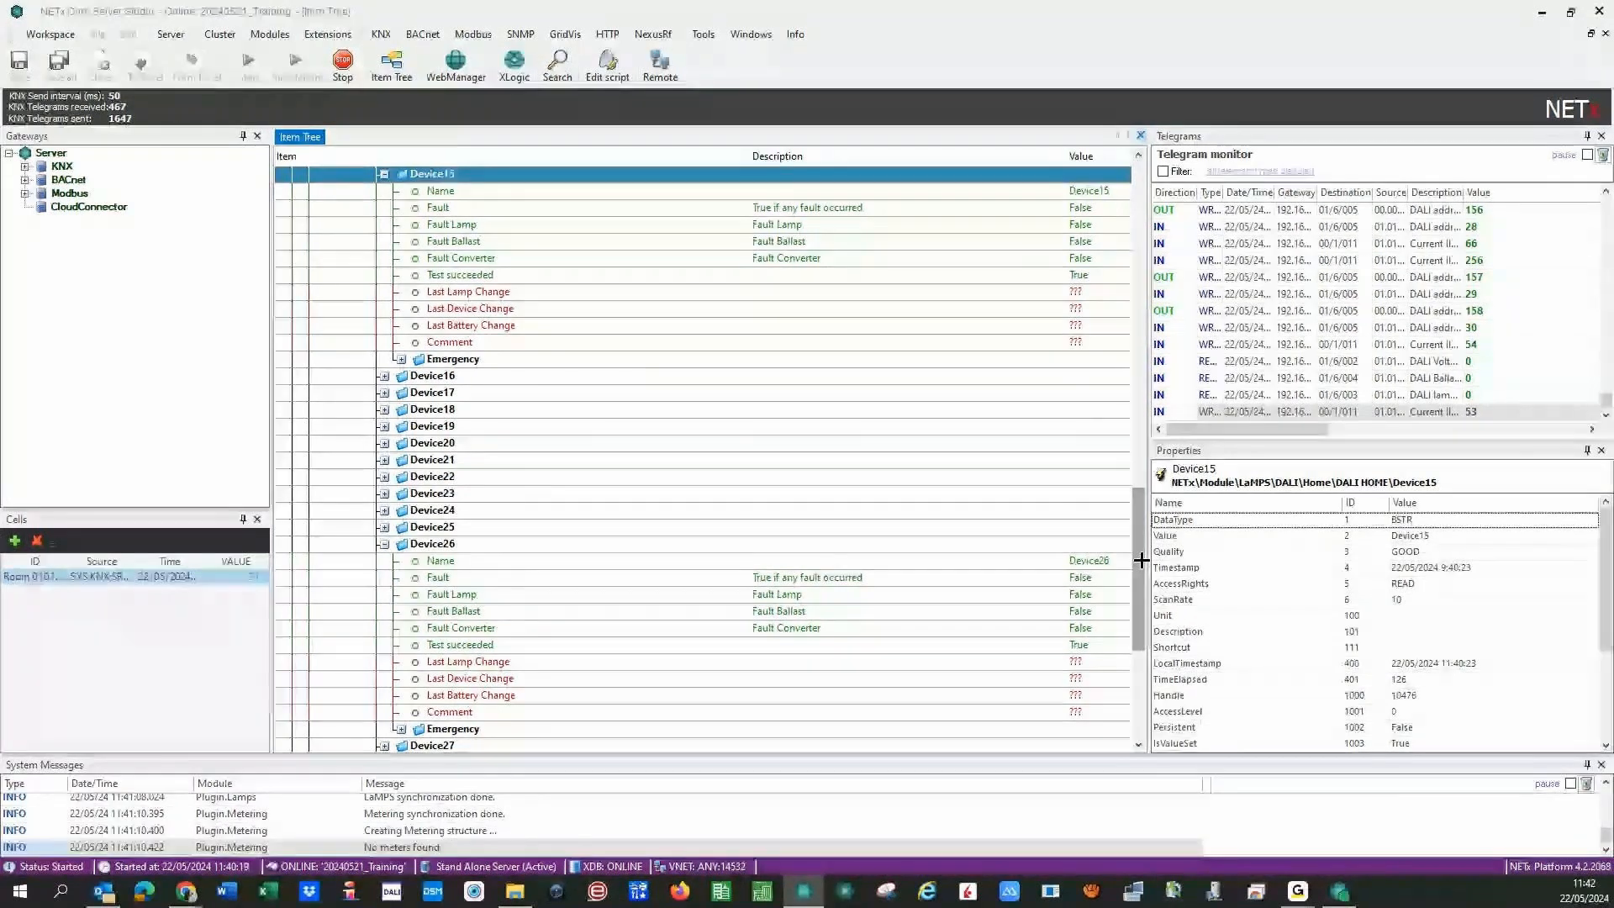
pyautogui.moveTo(1141, 558); pyautogui.dragTo(1146, 365)
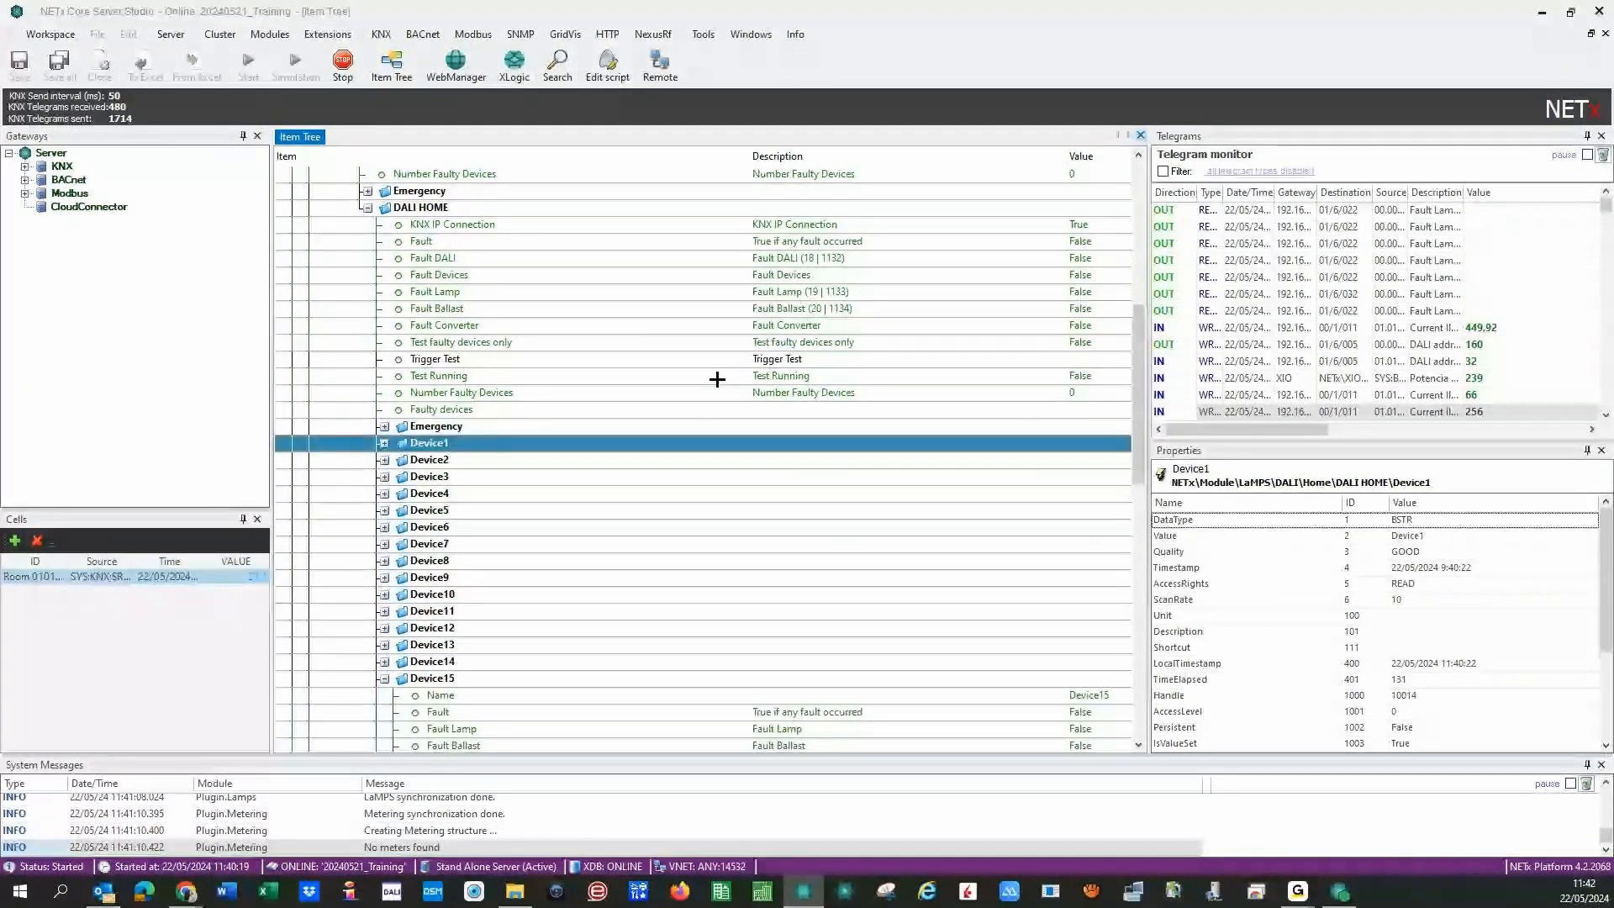
pyautogui.click(717, 378)
pyautogui.click(922, 242)
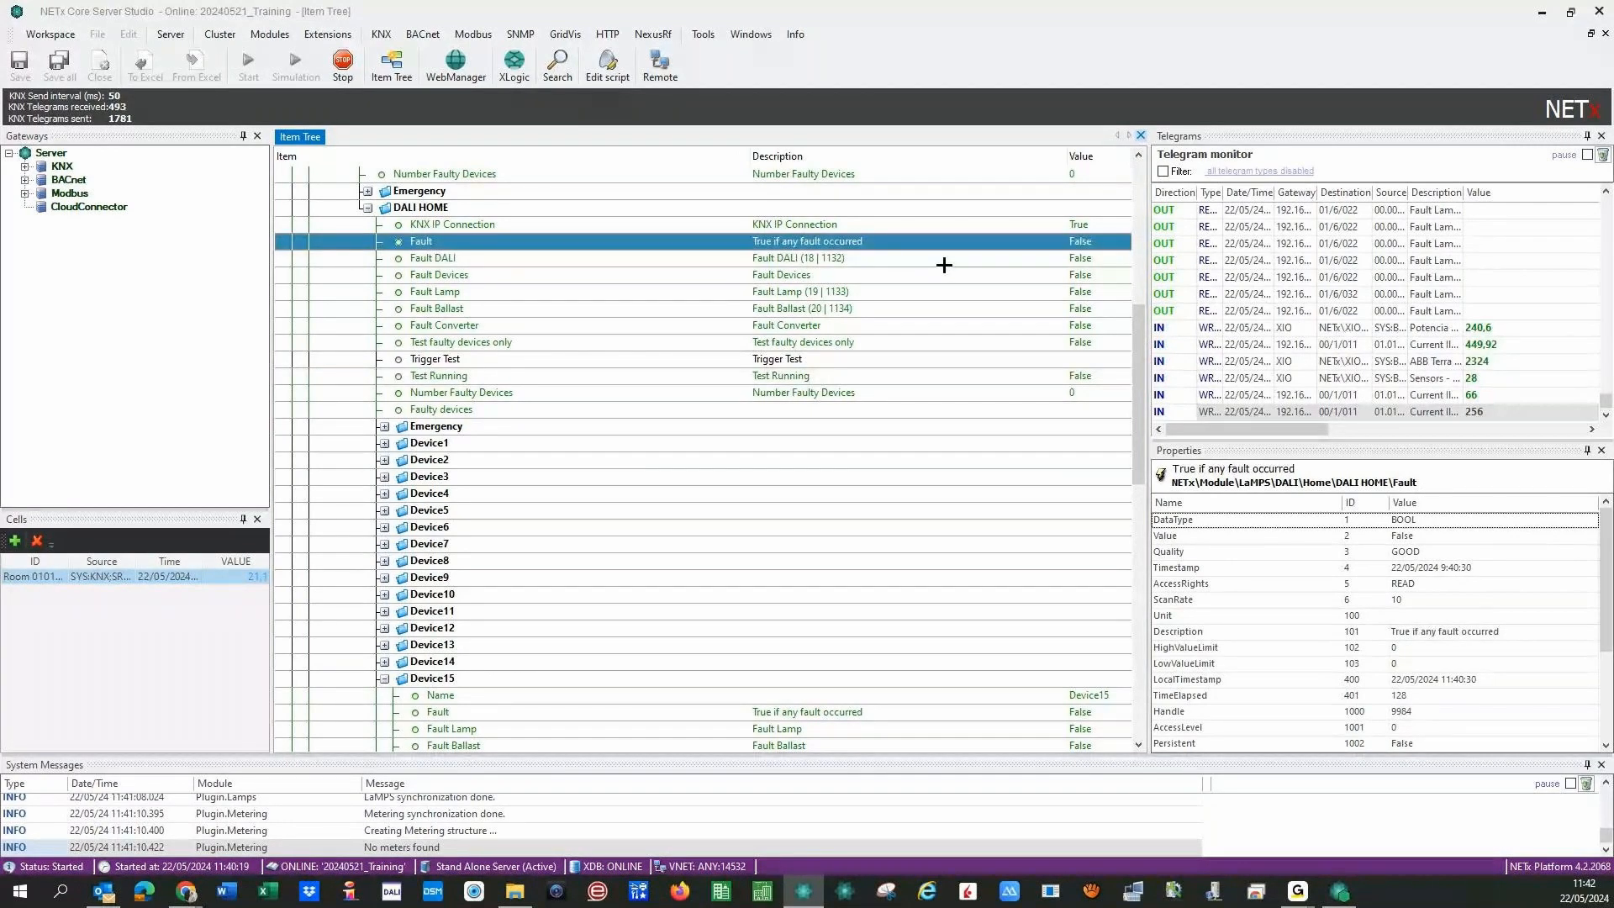
pyautogui.click(847, 262)
pyautogui.click(829, 292)
pyautogui.click(823, 308)
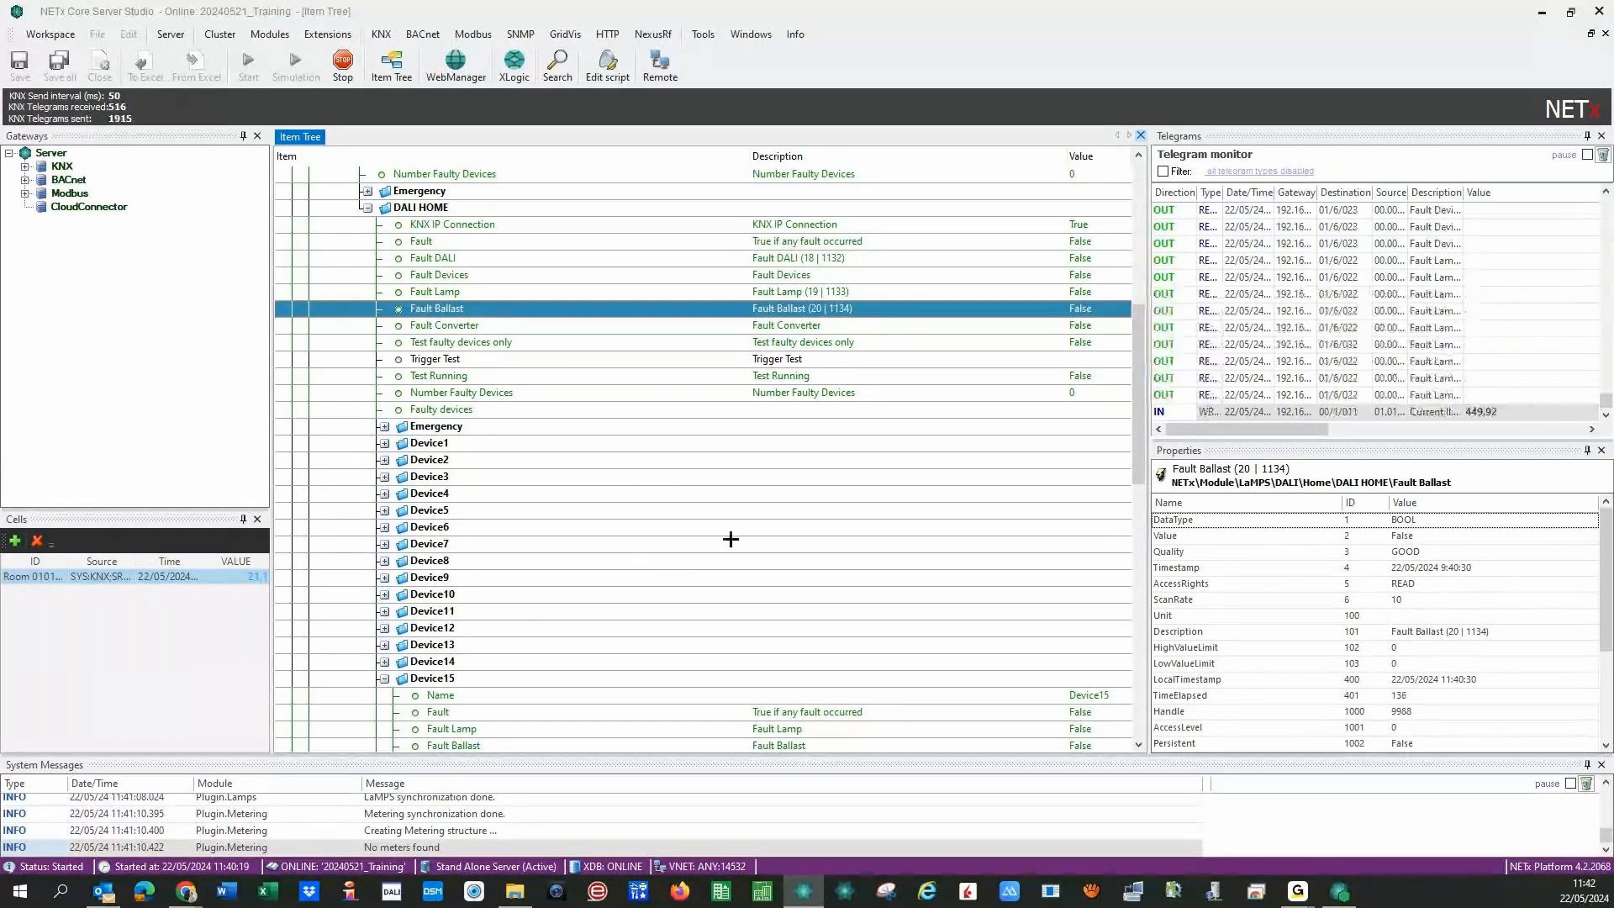
# - Check Device4, collapse and re-expand Home and DALI HOME, and collapse Device26
pyautogui.click(384, 494)
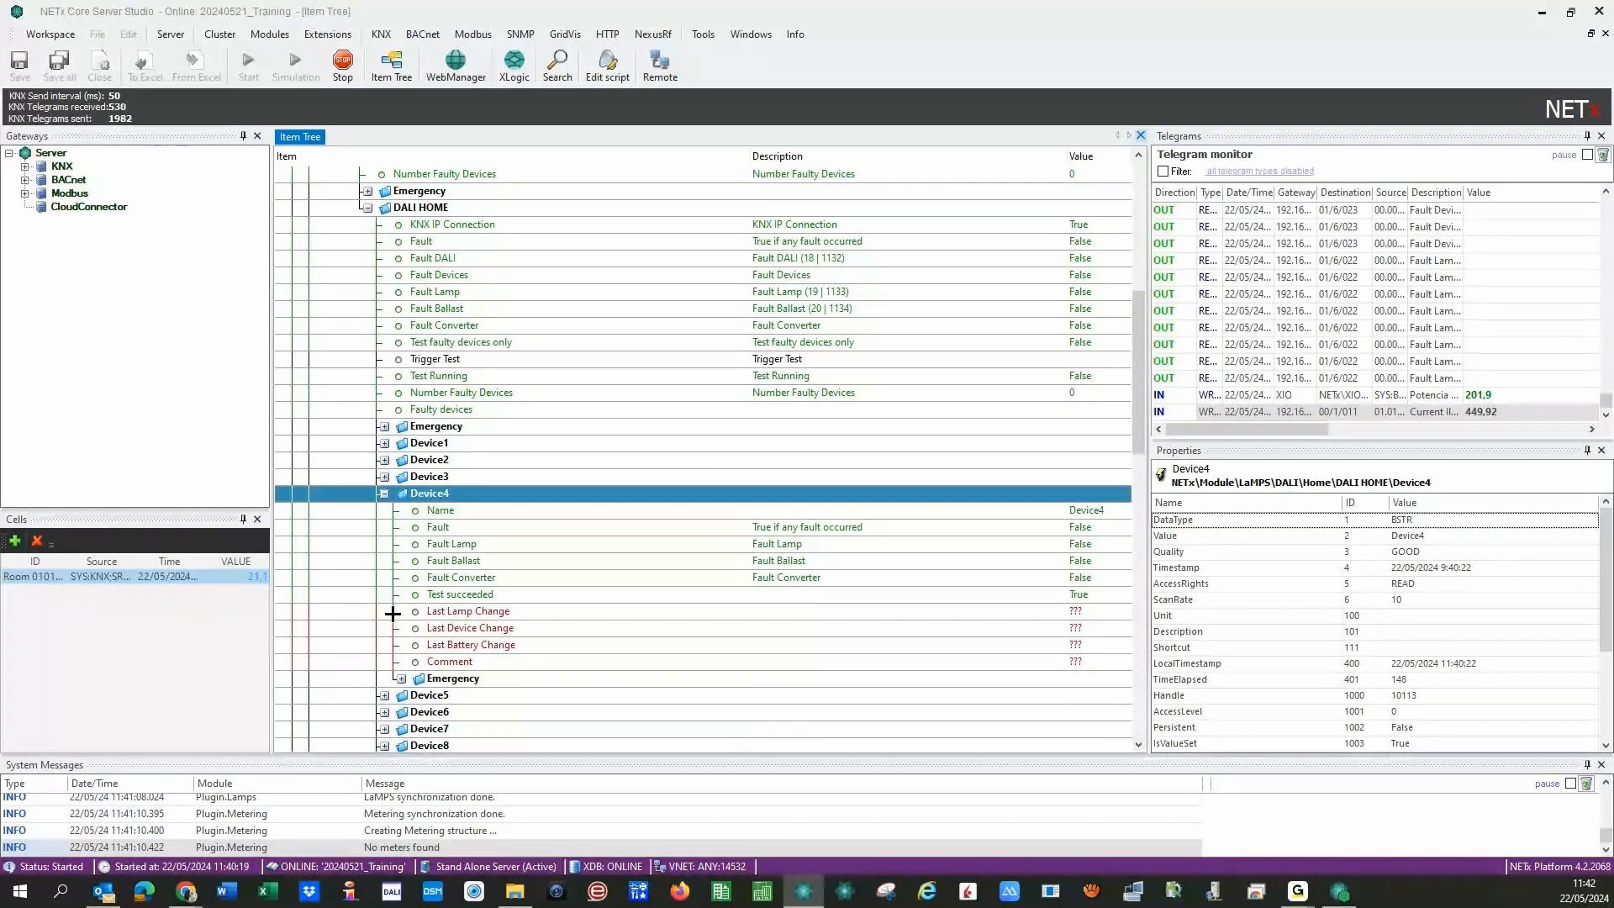
pyautogui.click(385, 494)
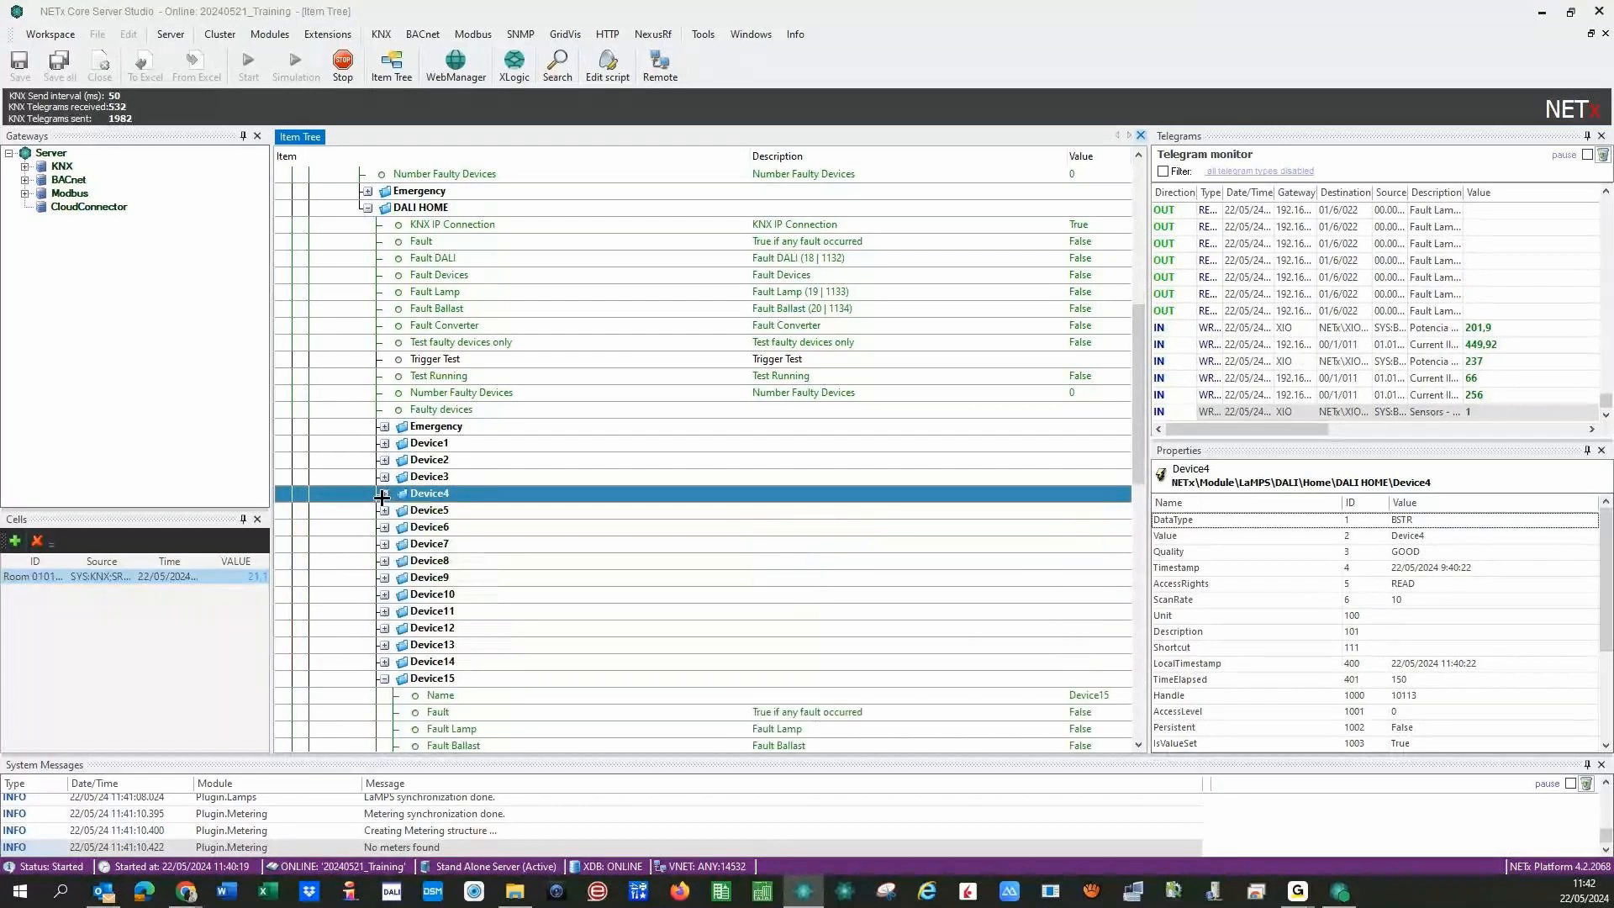
pyautogui.click(368, 206)
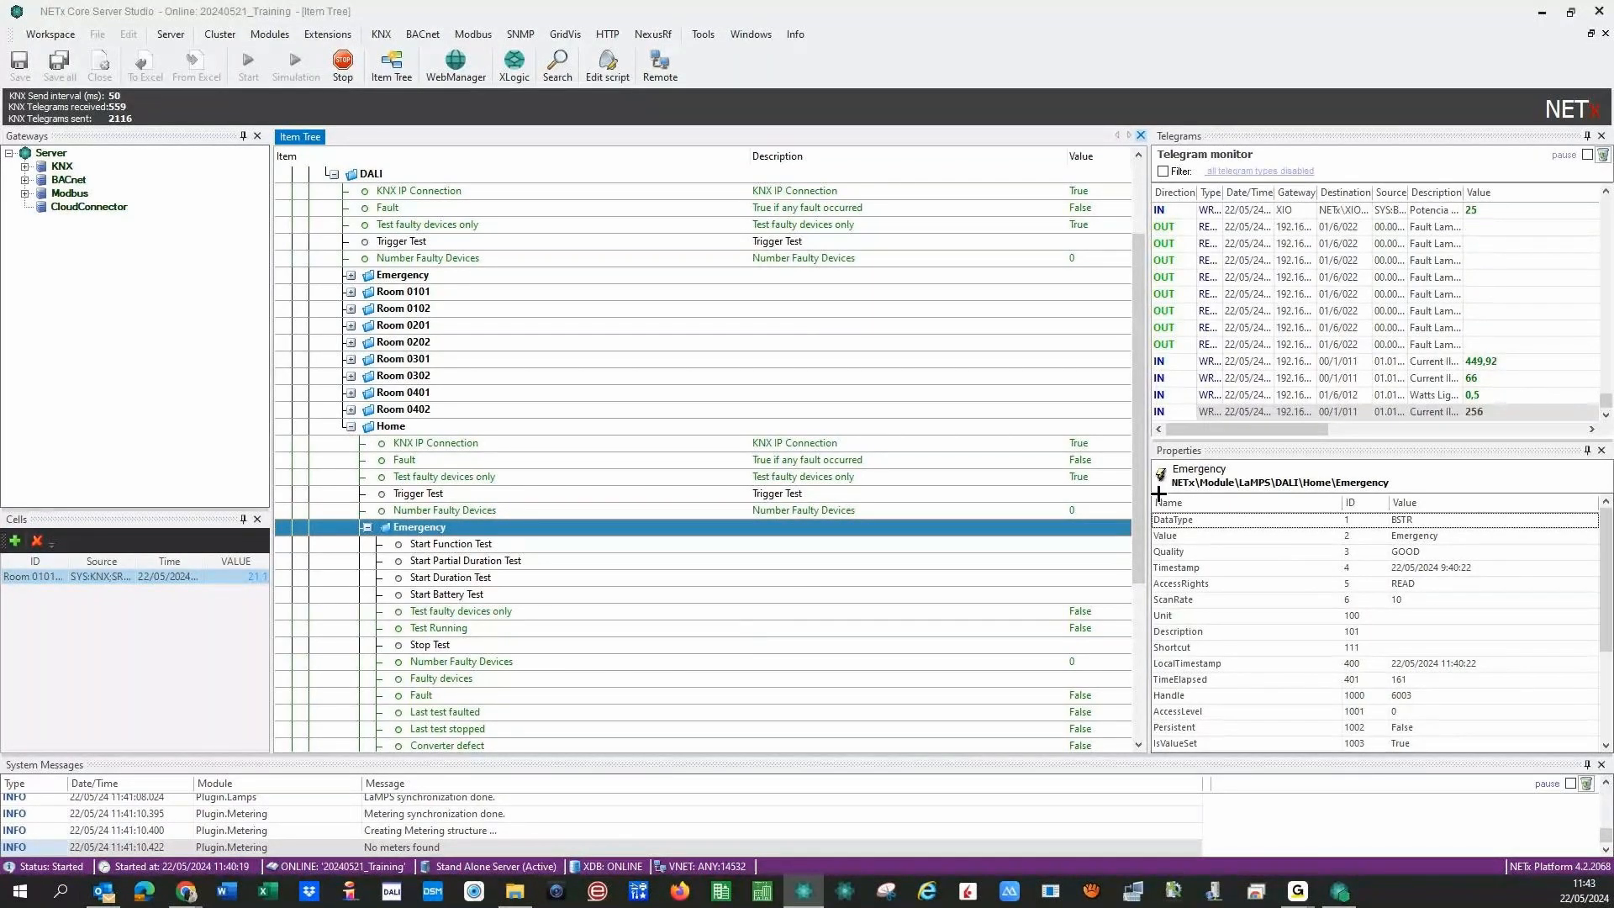
pyautogui.scroll(-3, 348, 275)
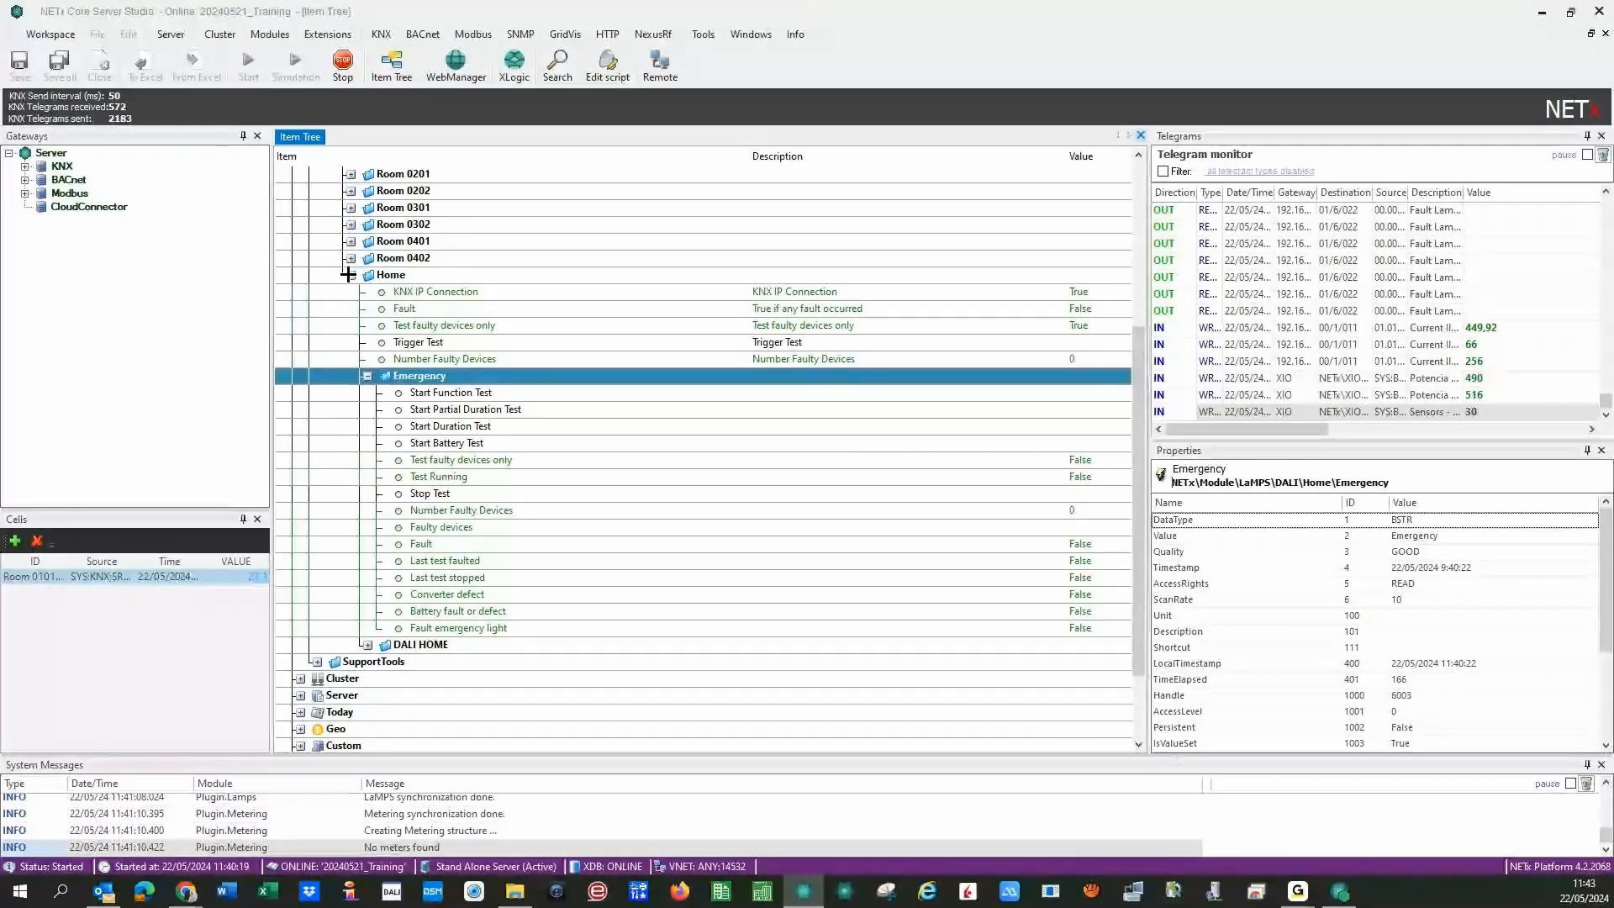
pyautogui.click(348, 275)
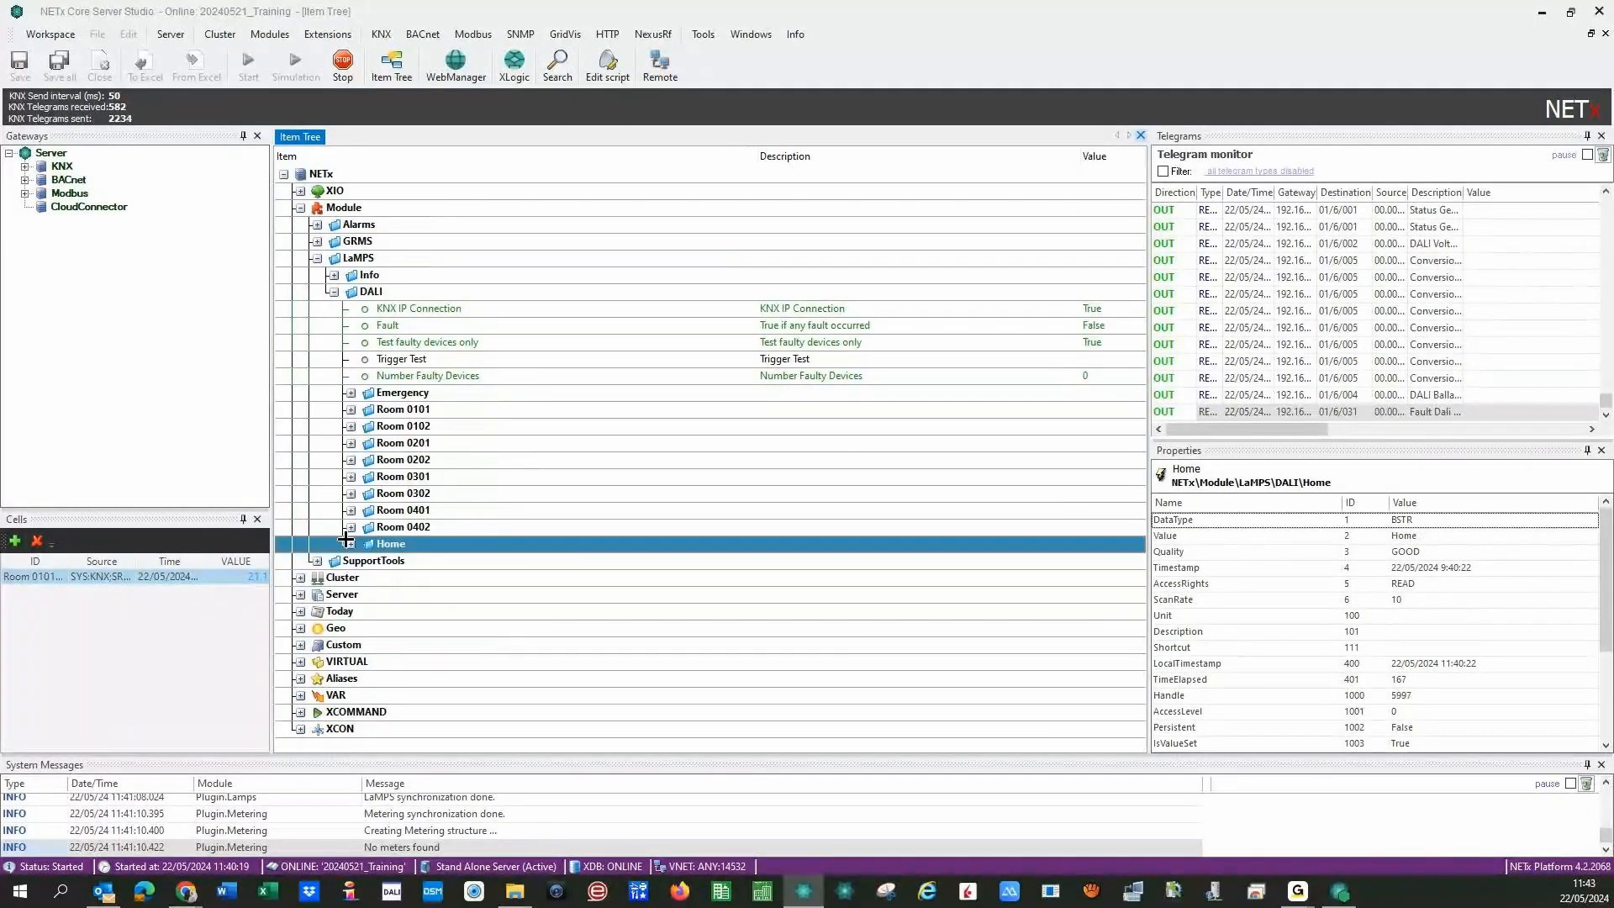
pyautogui.click(349, 543)
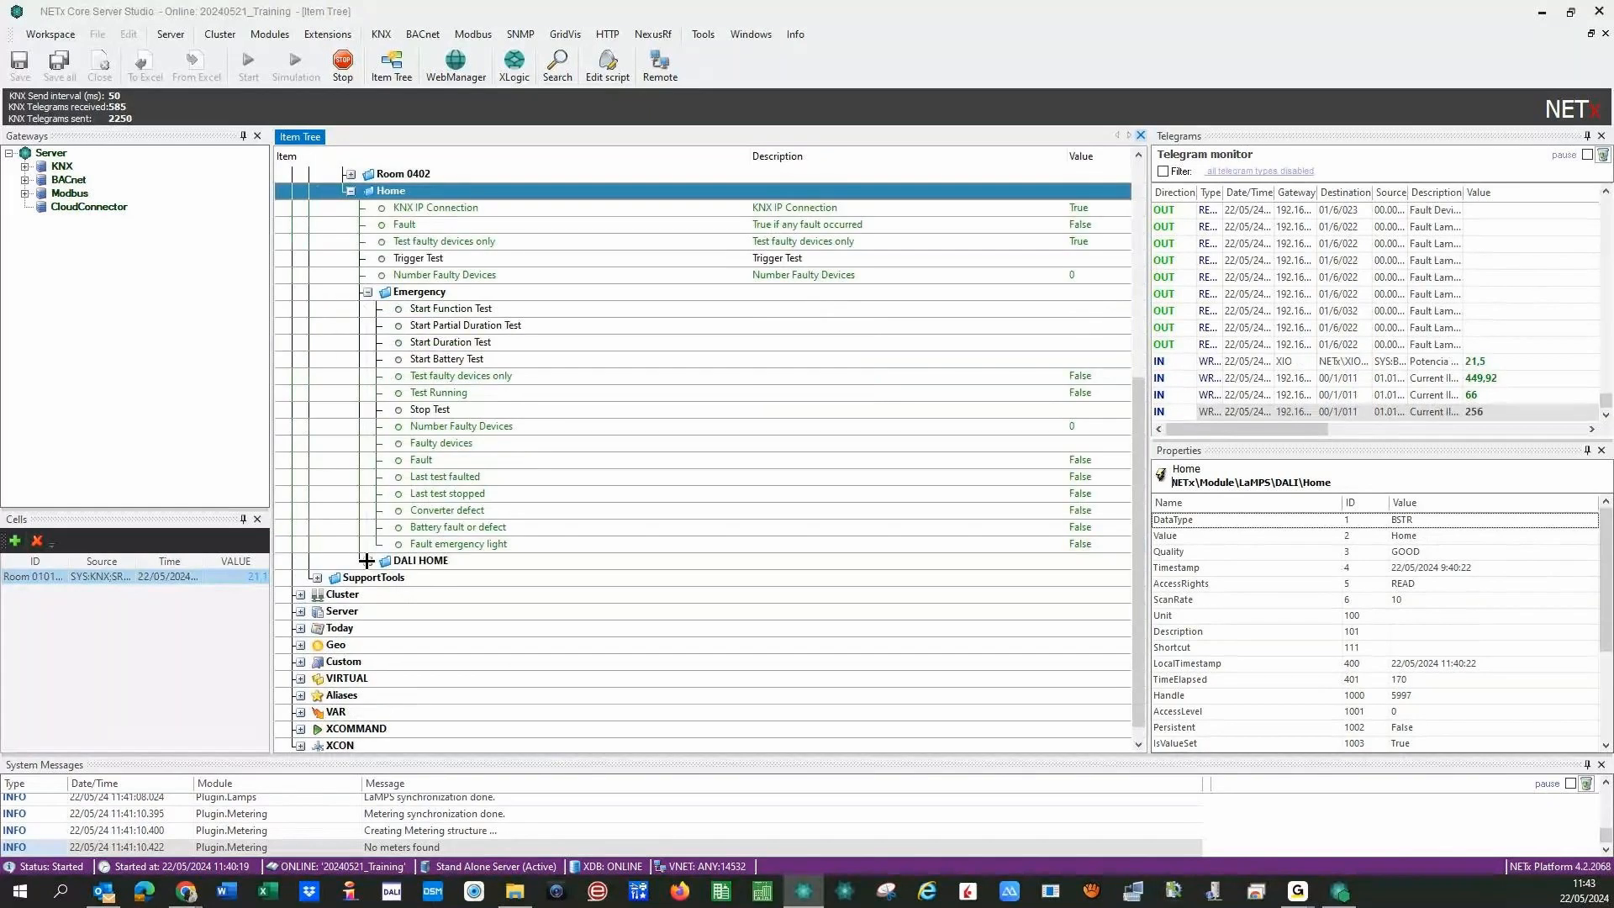
pyautogui.click(366, 561)
pyautogui.scroll(-10, 400, 528)
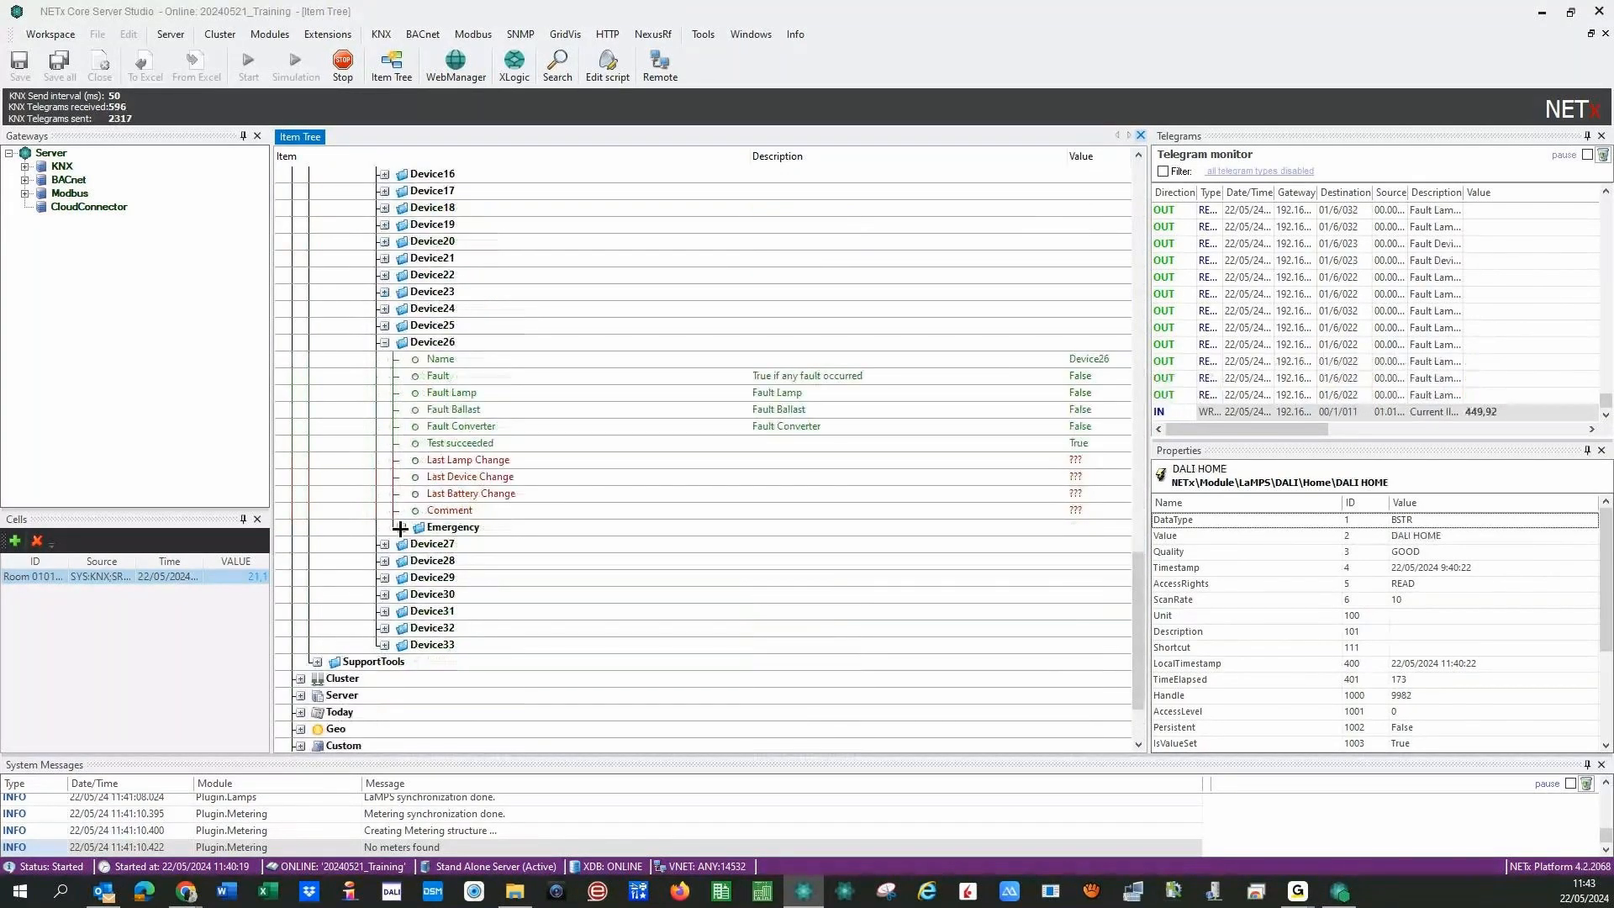
pyautogui.click(384, 342)
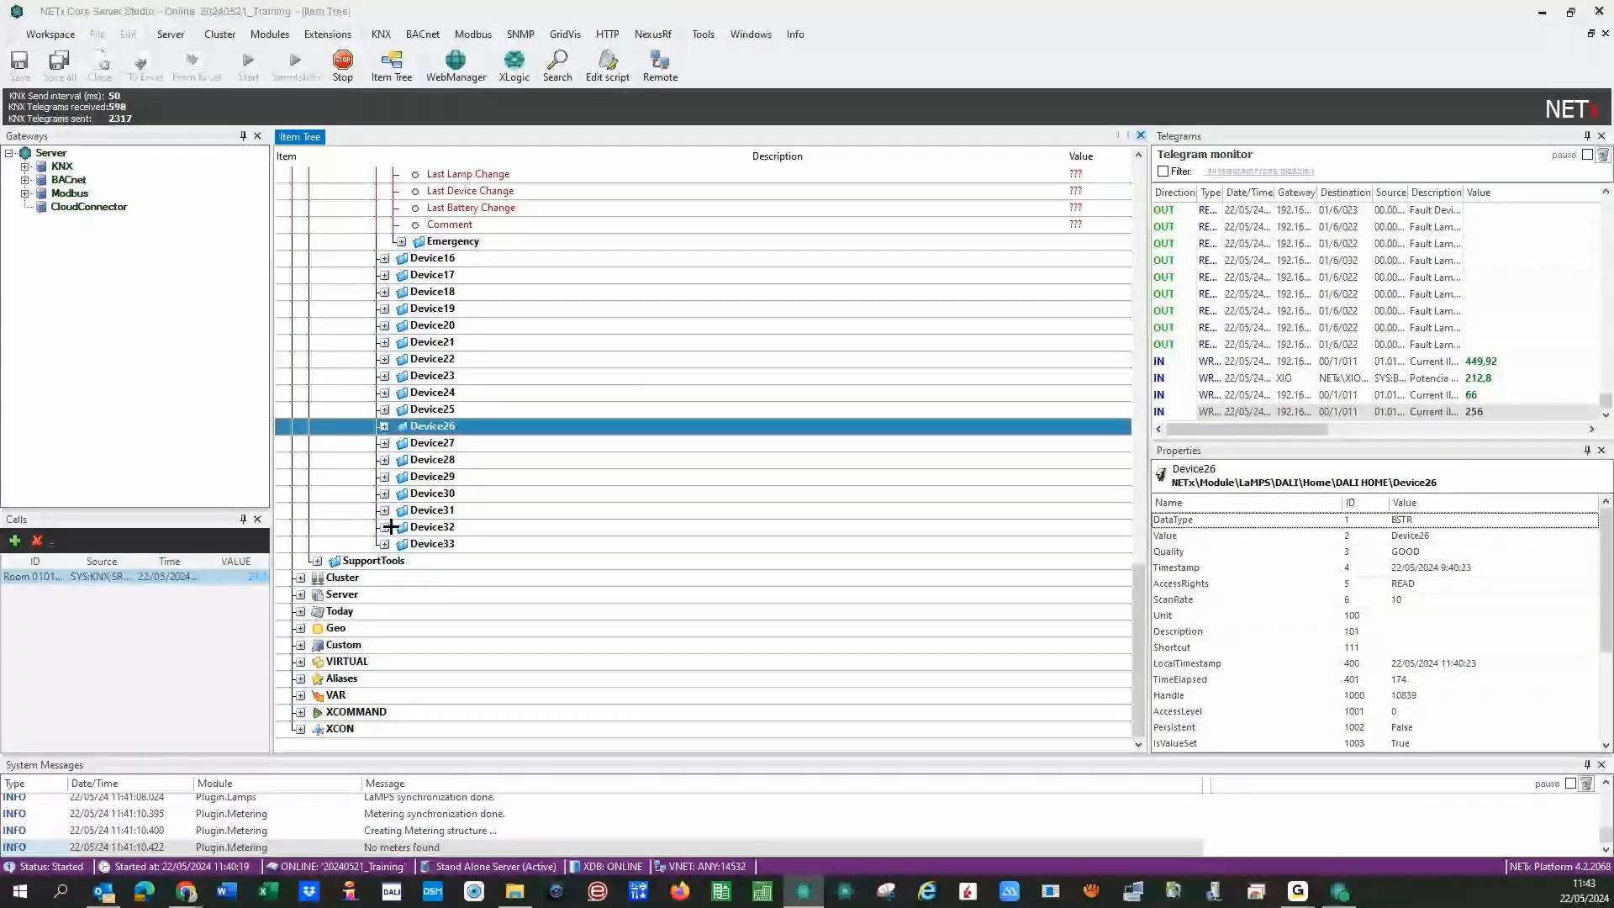
# - Inspect Device32's emergency datapoints, then collapse Device32, Device15, DALI HOME and Home
pyautogui.click(388, 527)
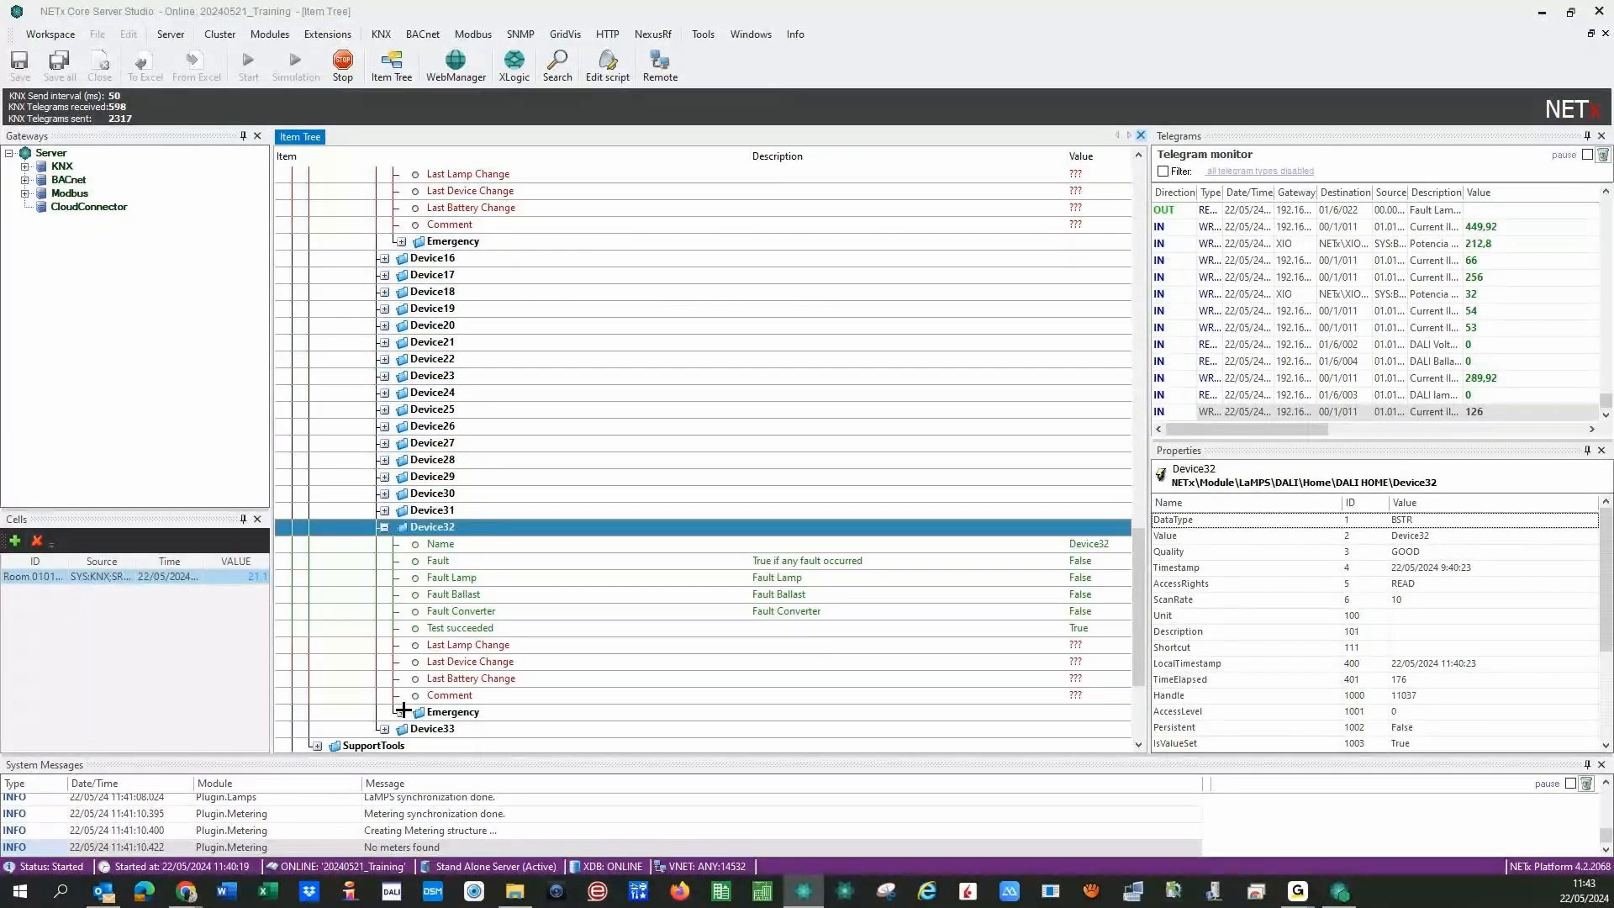
pyautogui.click(402, 711)
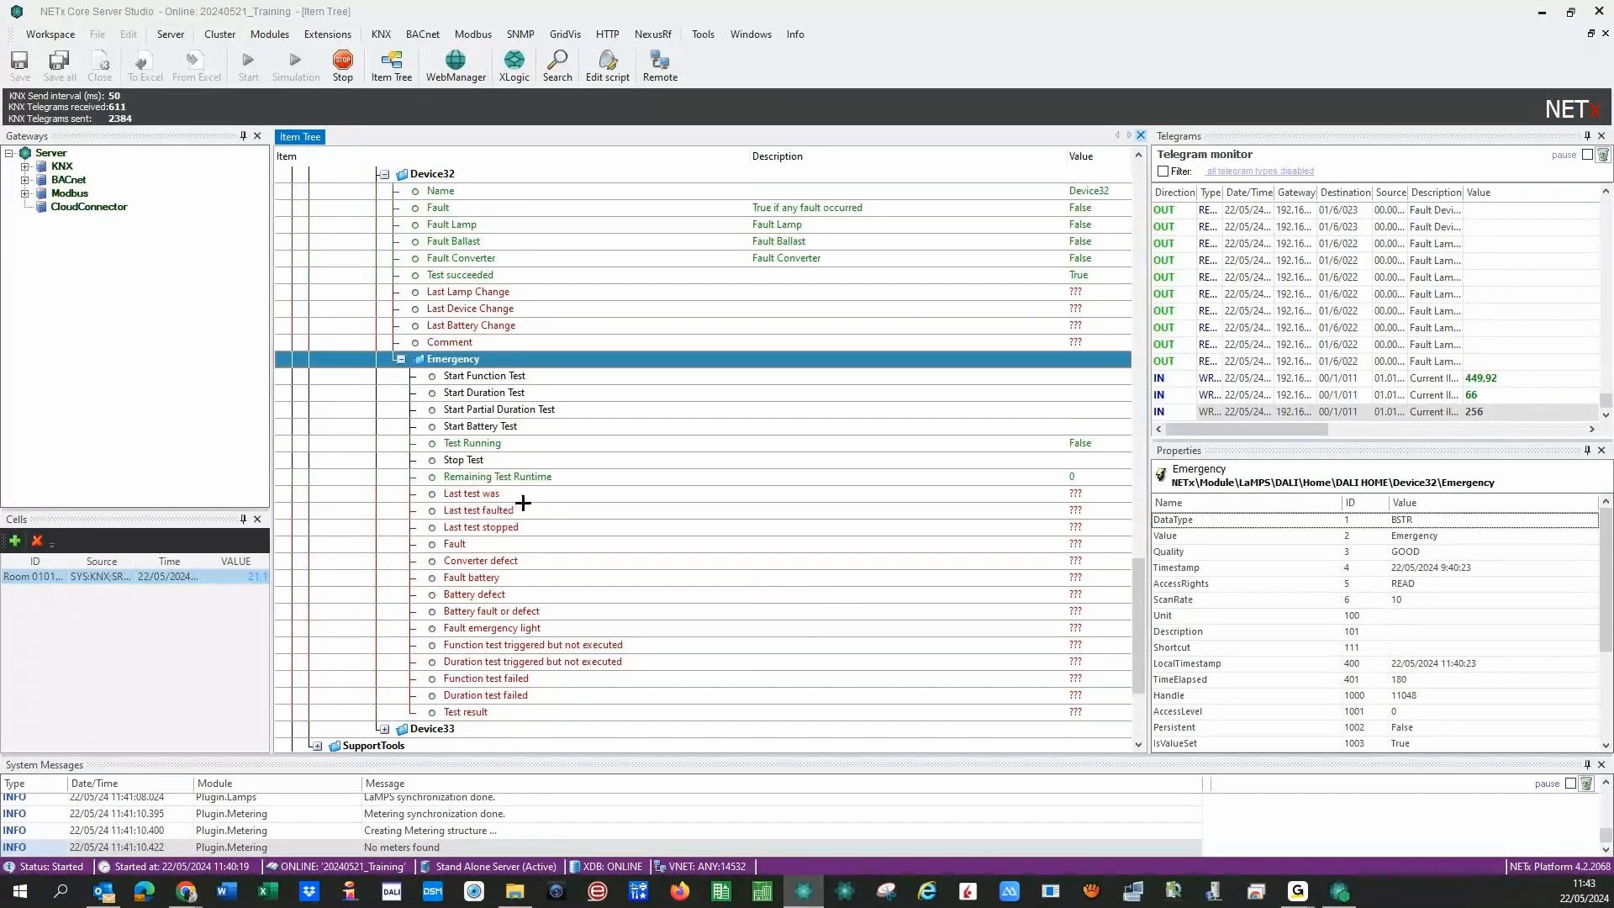
pyautogui.moveTo(1138, 590); pyautogui.dragTo(1134, 506)
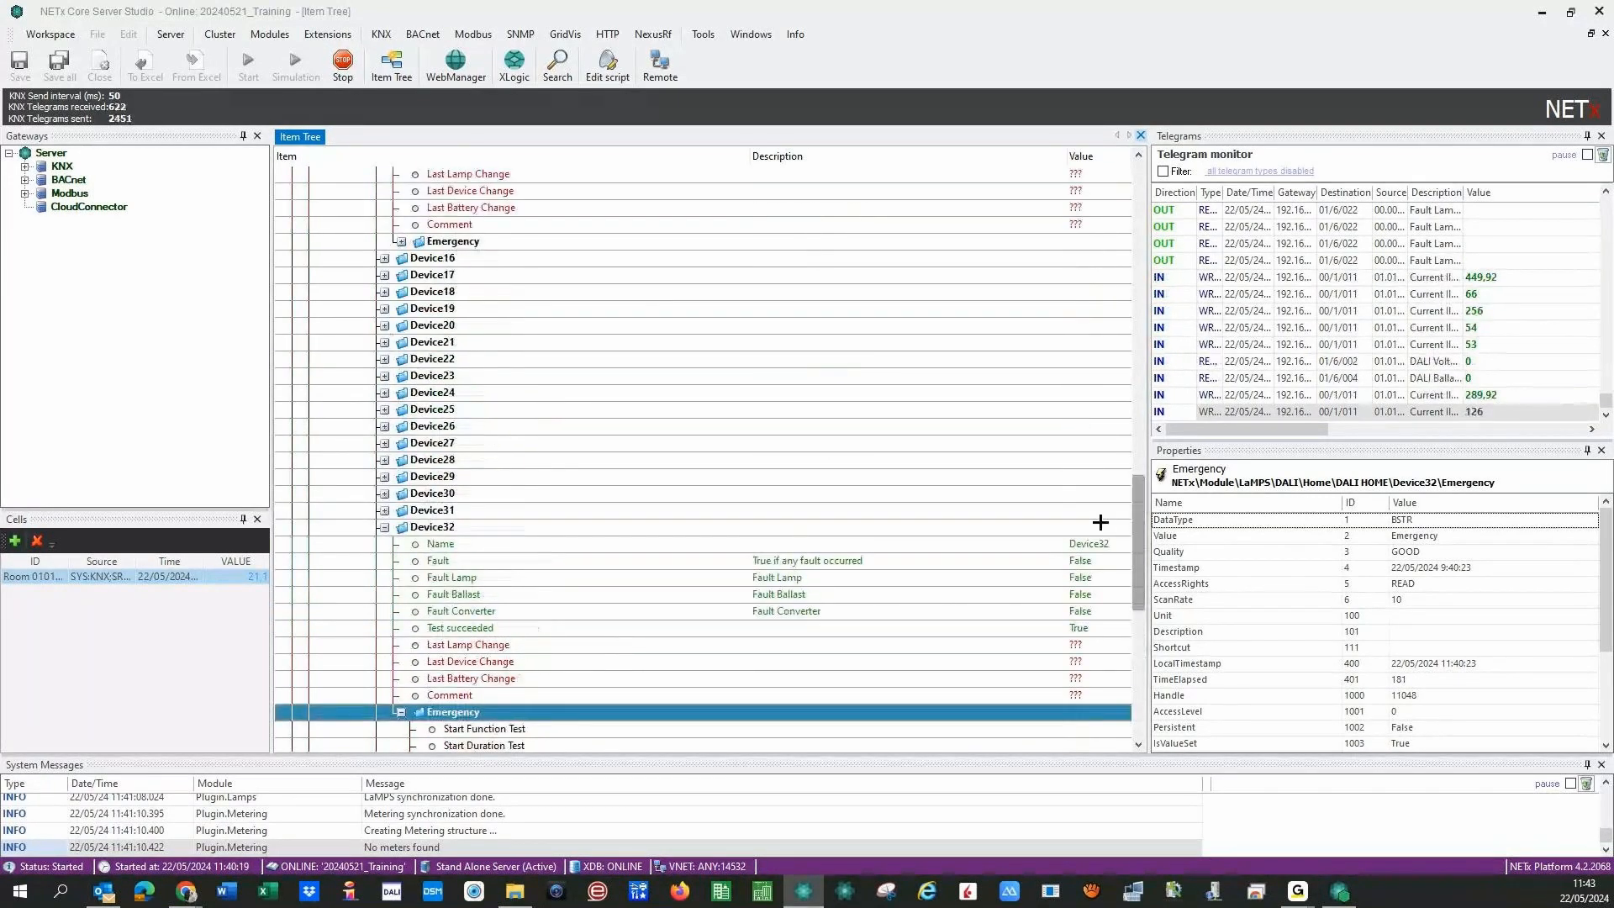
pyautogui.doubleClick(1100, 522)
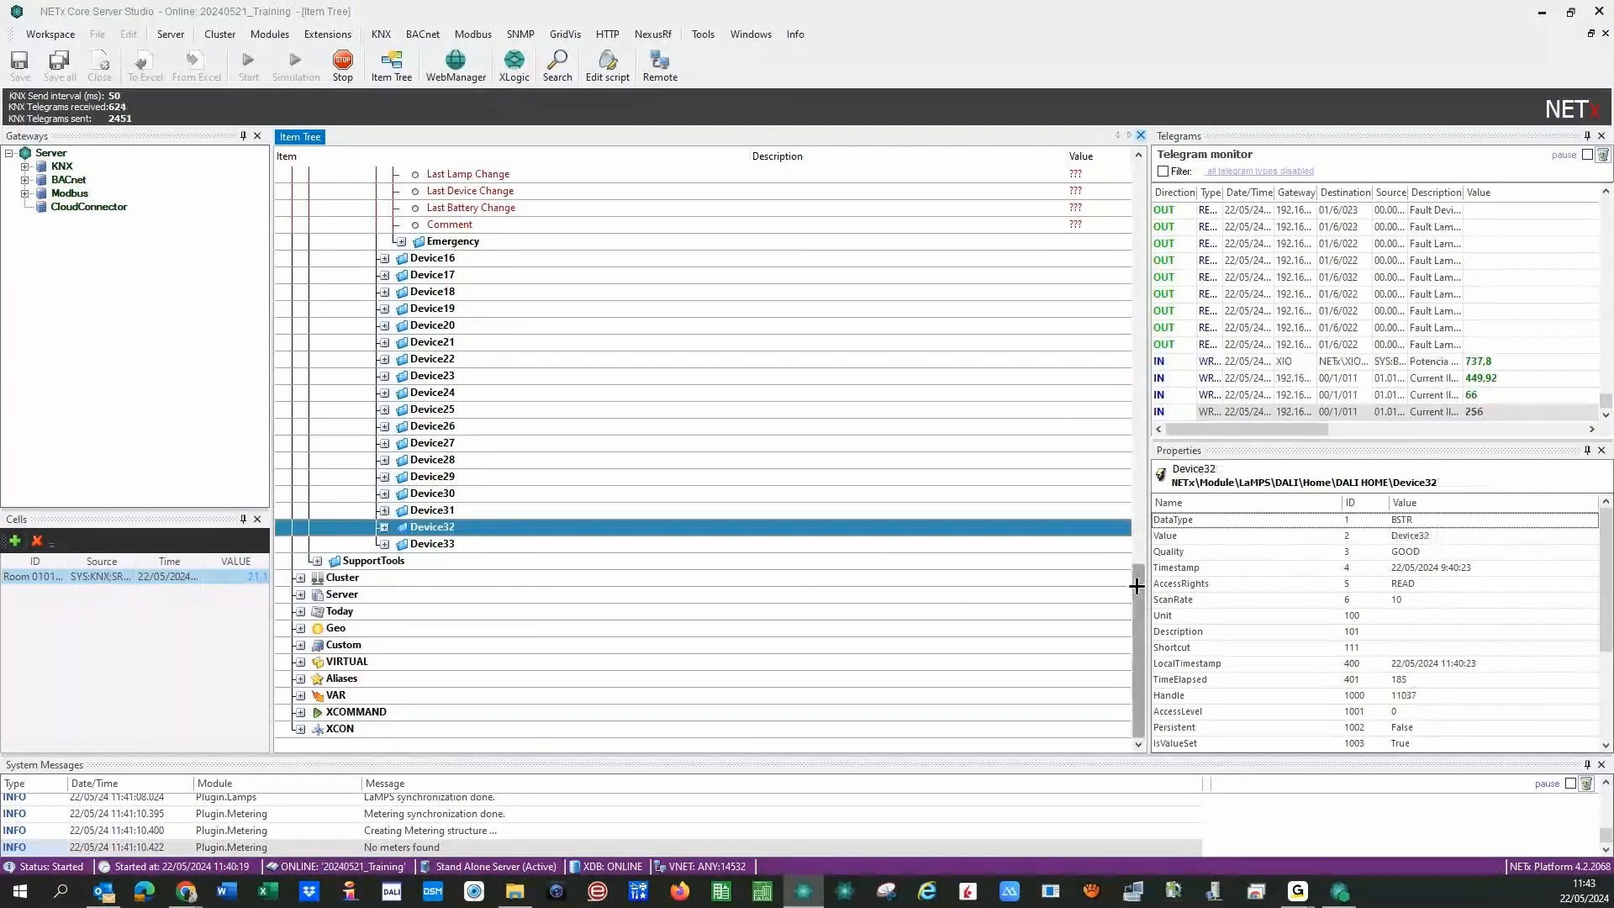
pyautogui.moveTo(1137, 586); pyautogui.dragTo(1142, 494)
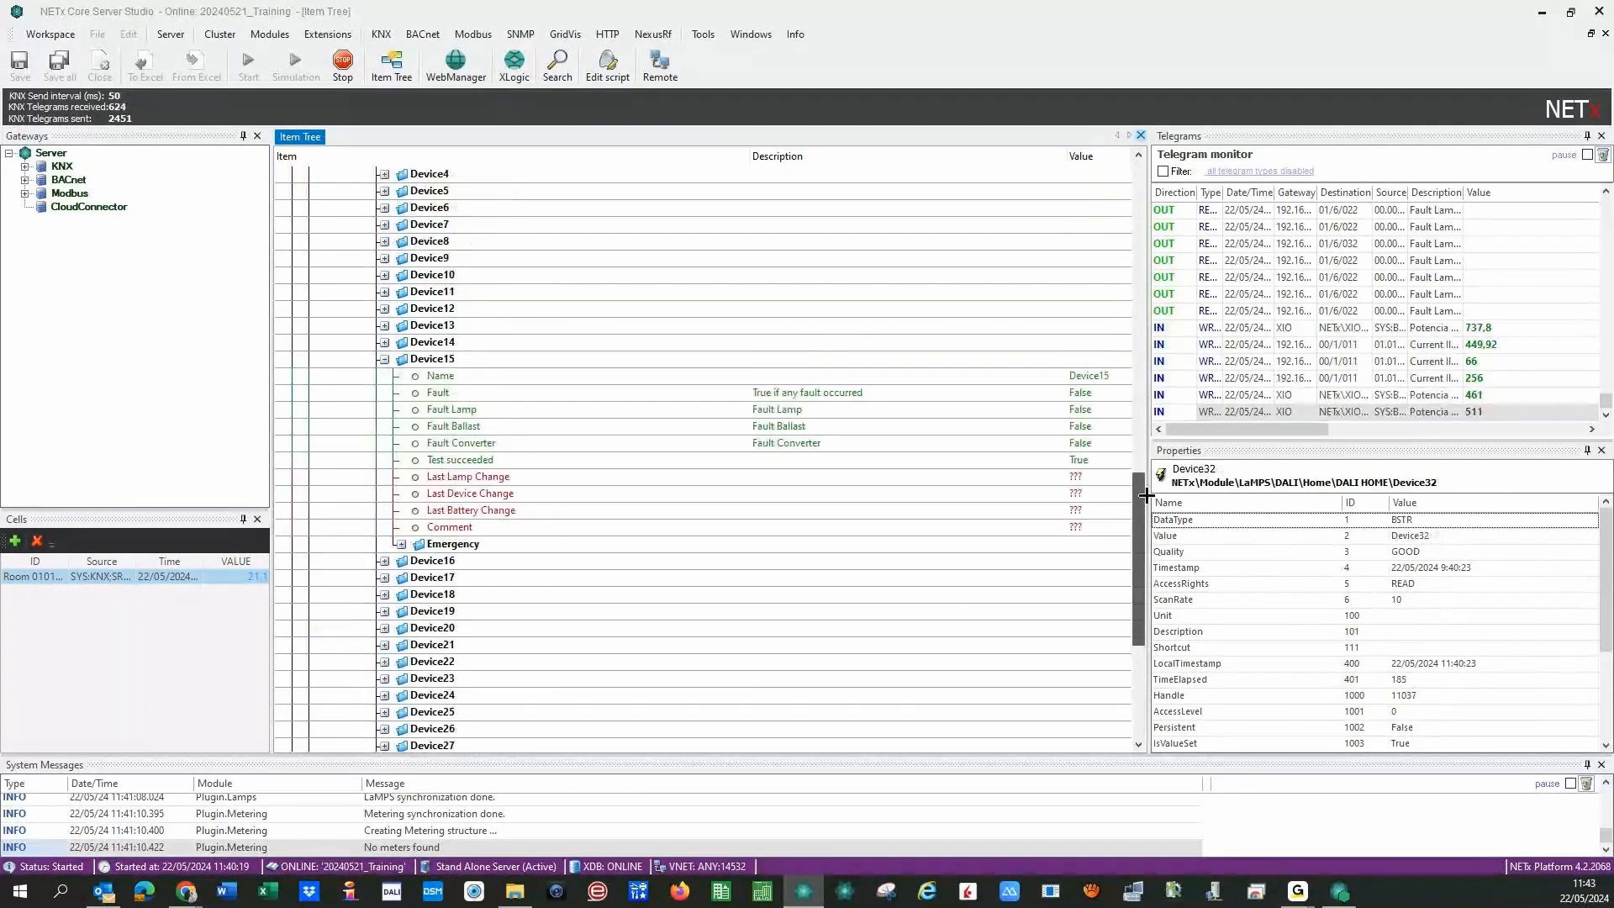
pyautogui.click(389, 361)
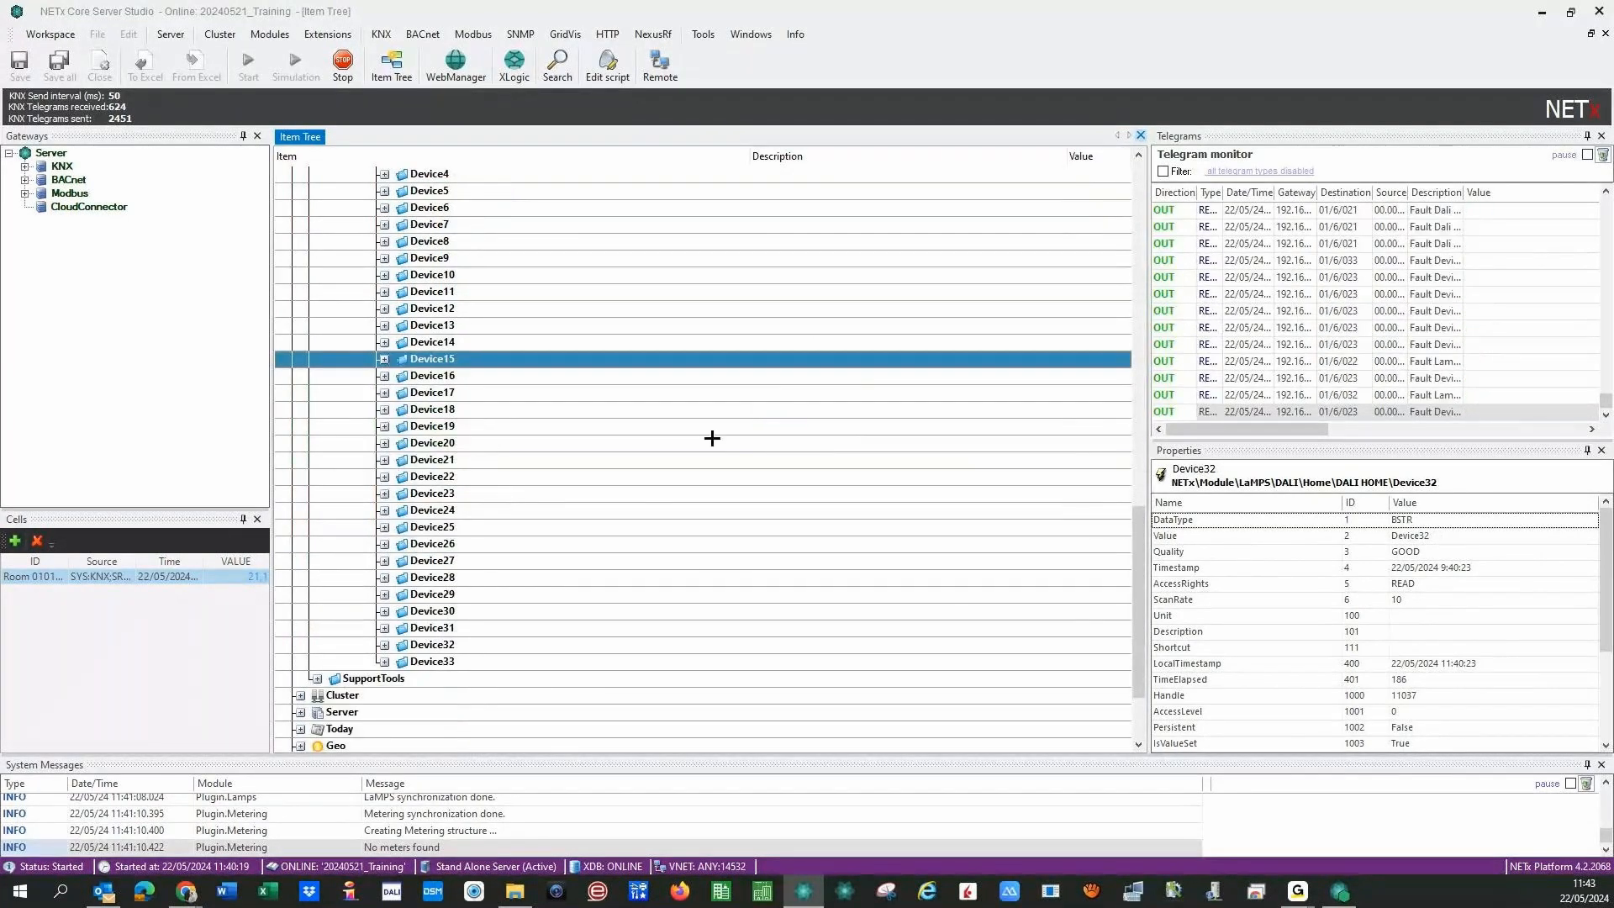
pyautogui.press('Left')
pyautogui.press('Left')
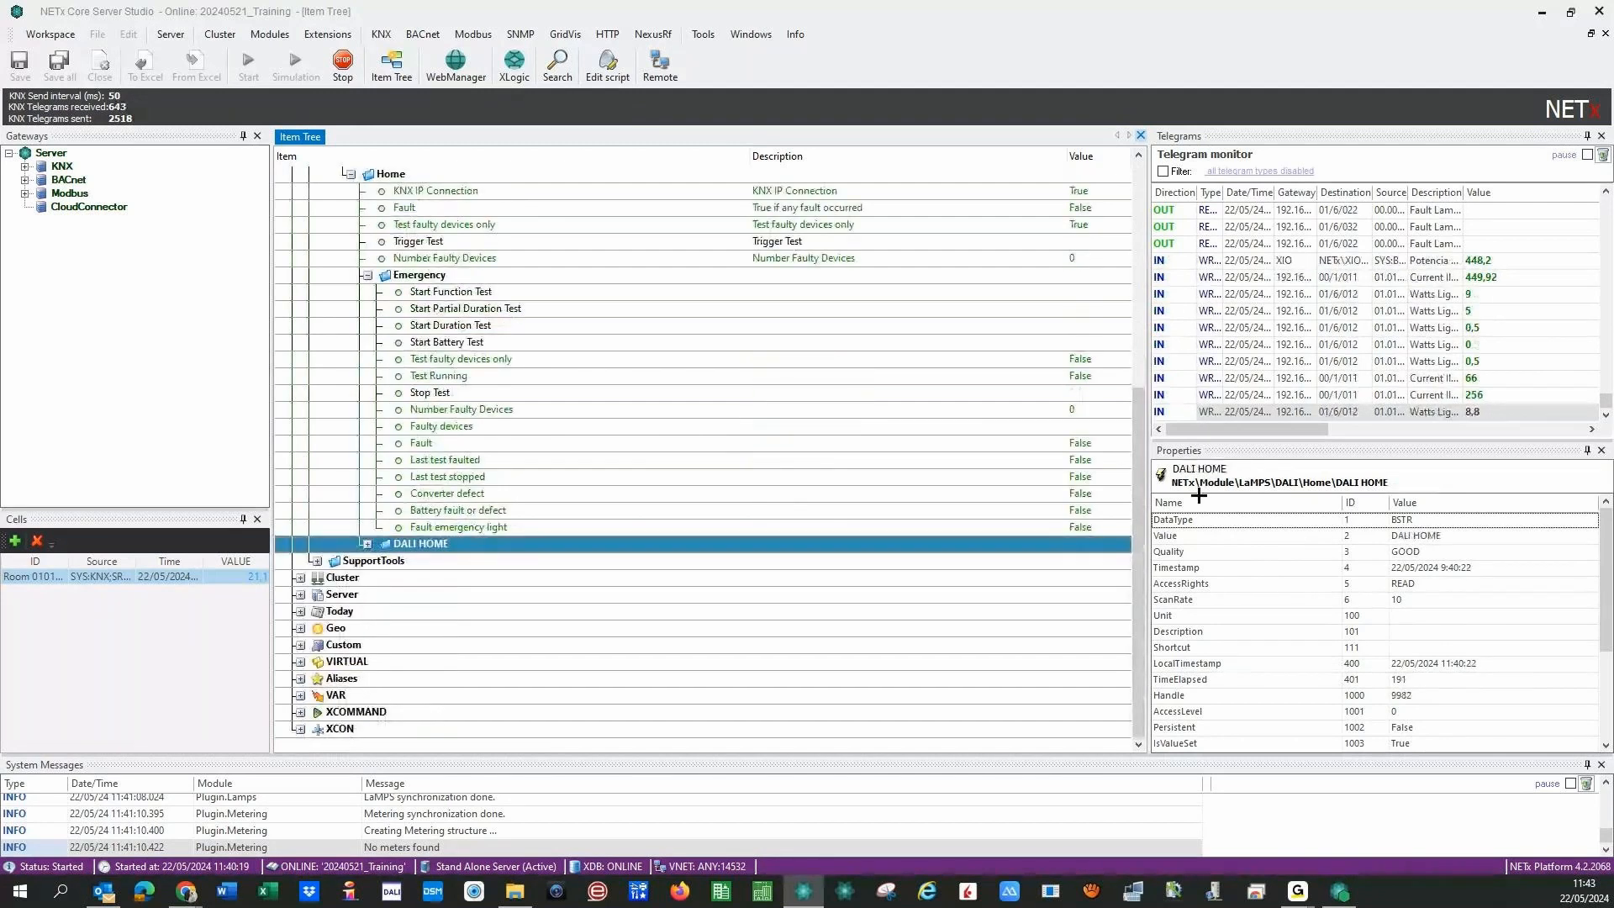
pyautogui.moveTo(1138, 482); pyautogui.dragTo(1130, 265)
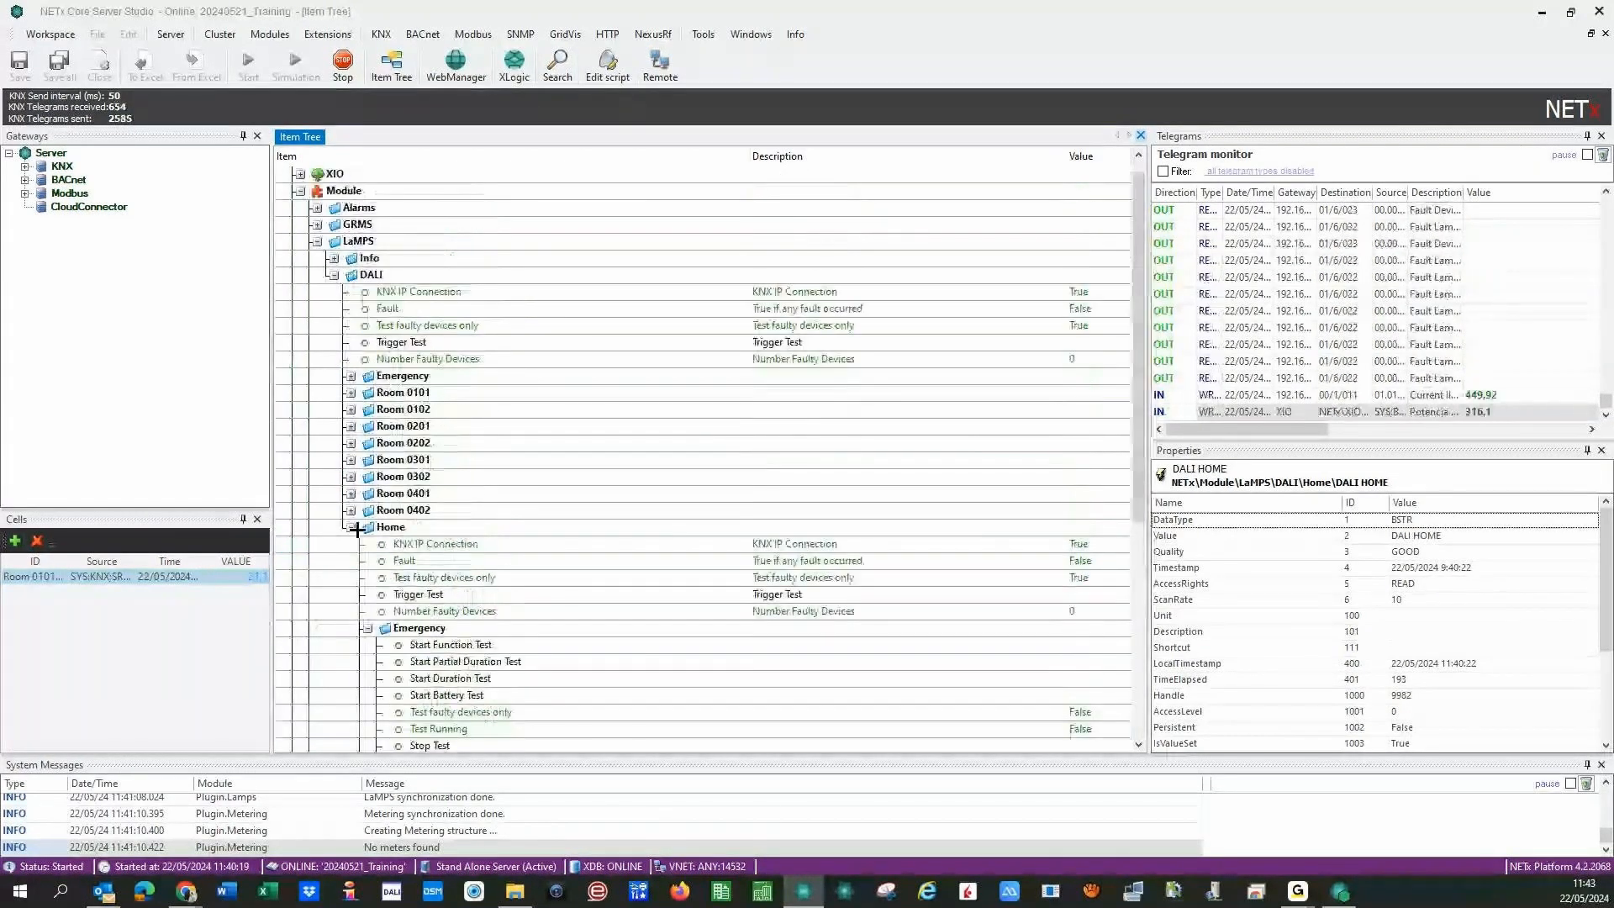
pyautogui.click(350, 528)
pyautogui.click(351, 443)
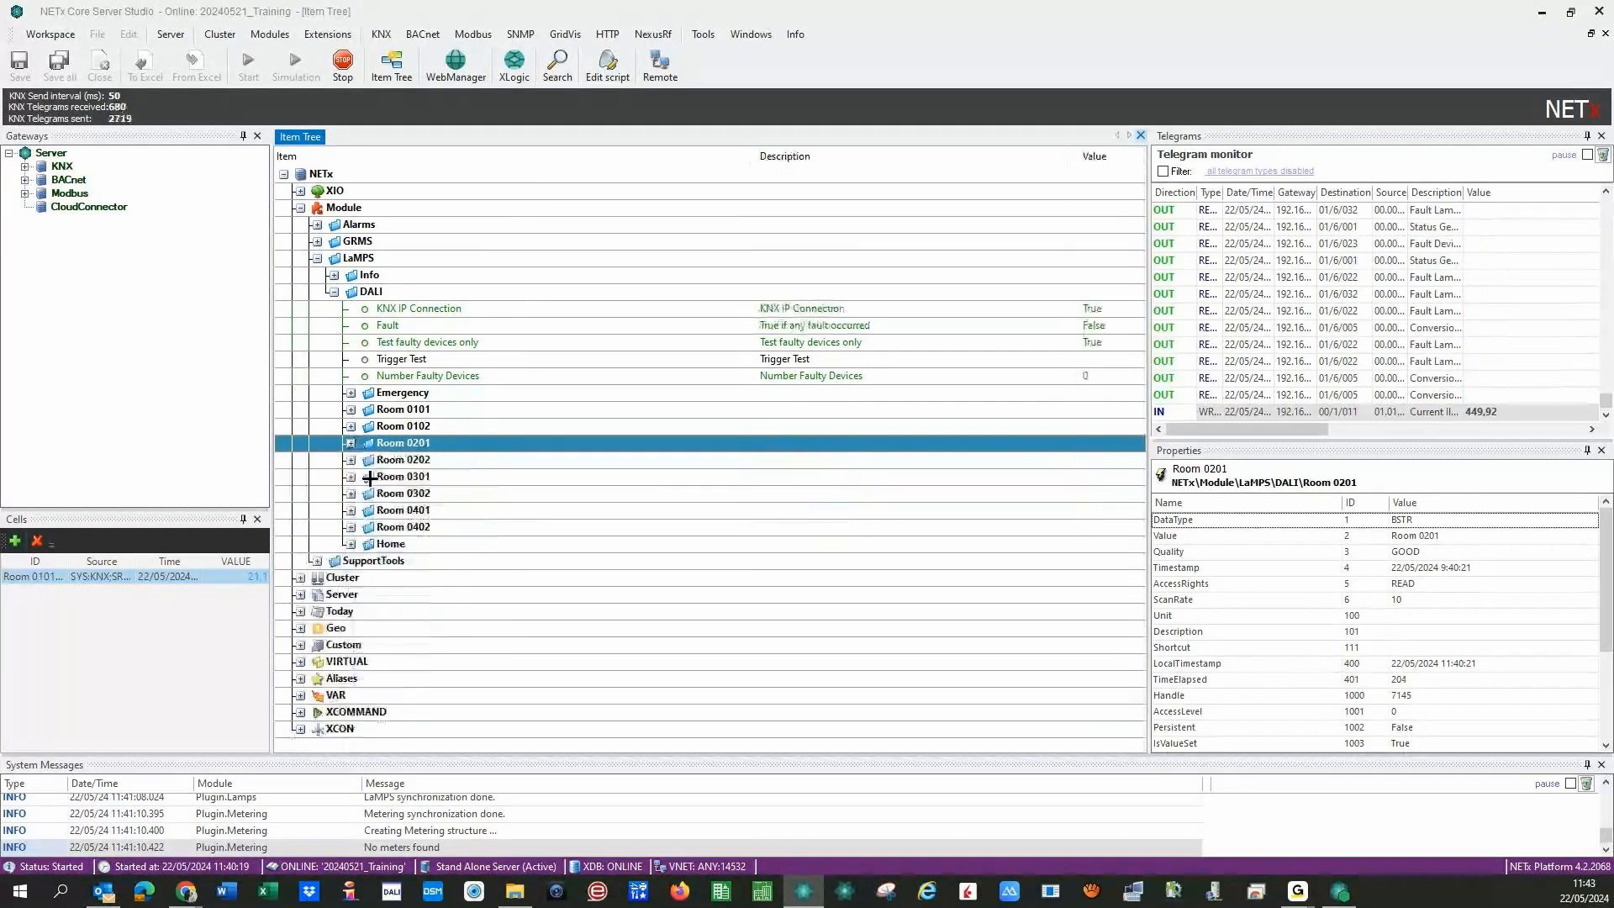
# - Collapse Room 0201 and DALI, confirm DatabaseSynchronized under LaMPS Info, then collapse Info
pyautogui.doubleClick(377, 443)
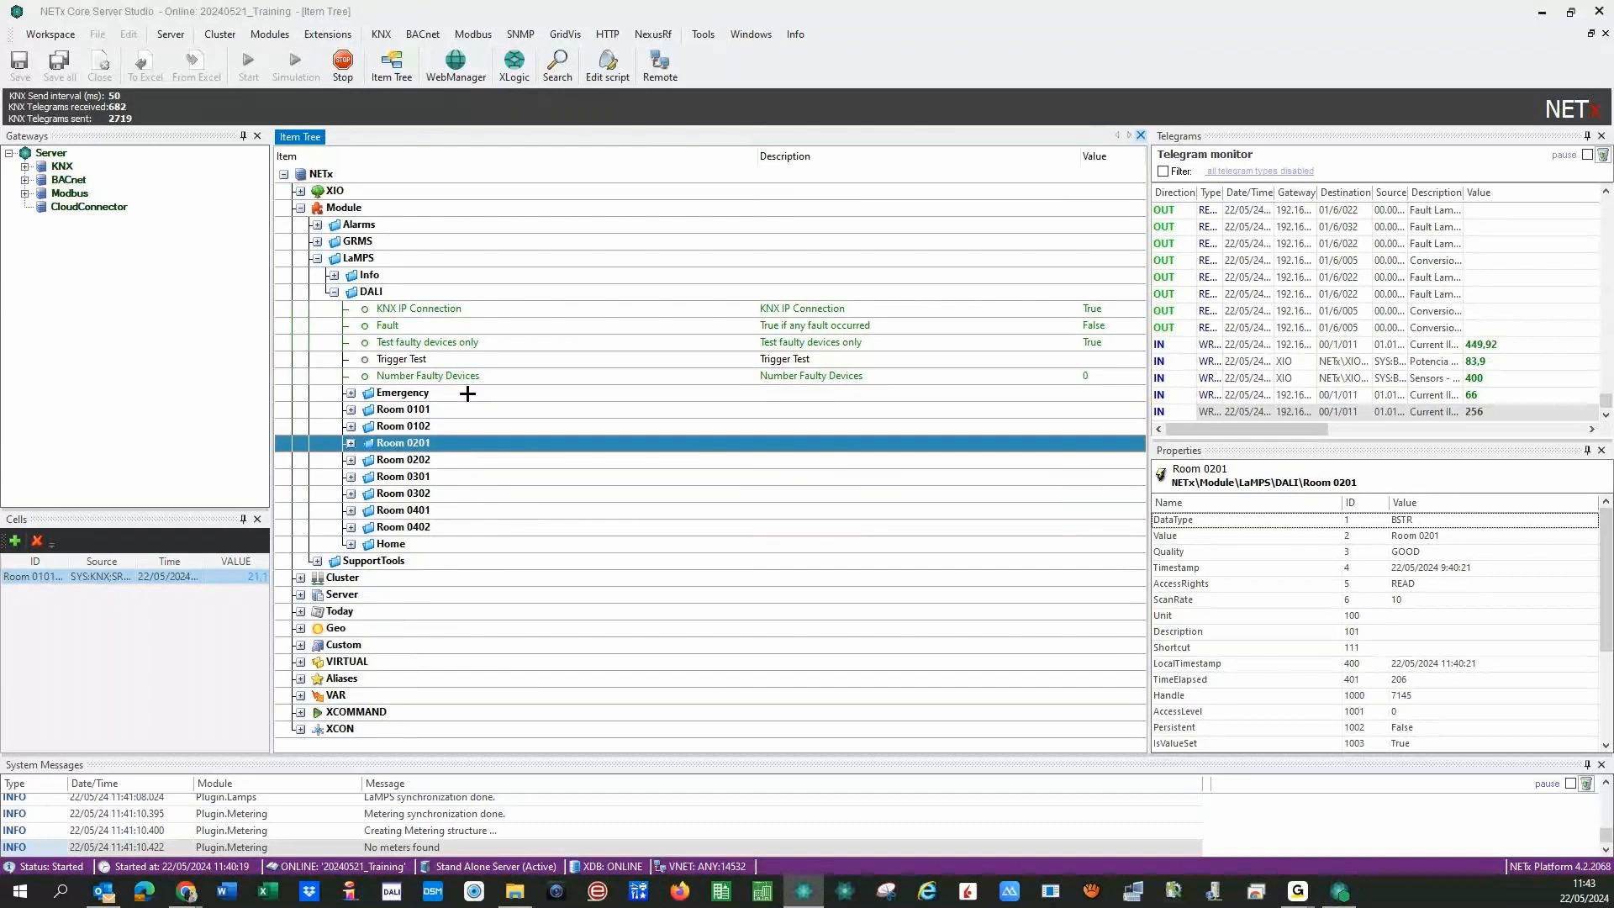
pyautogui.click(334, 293)
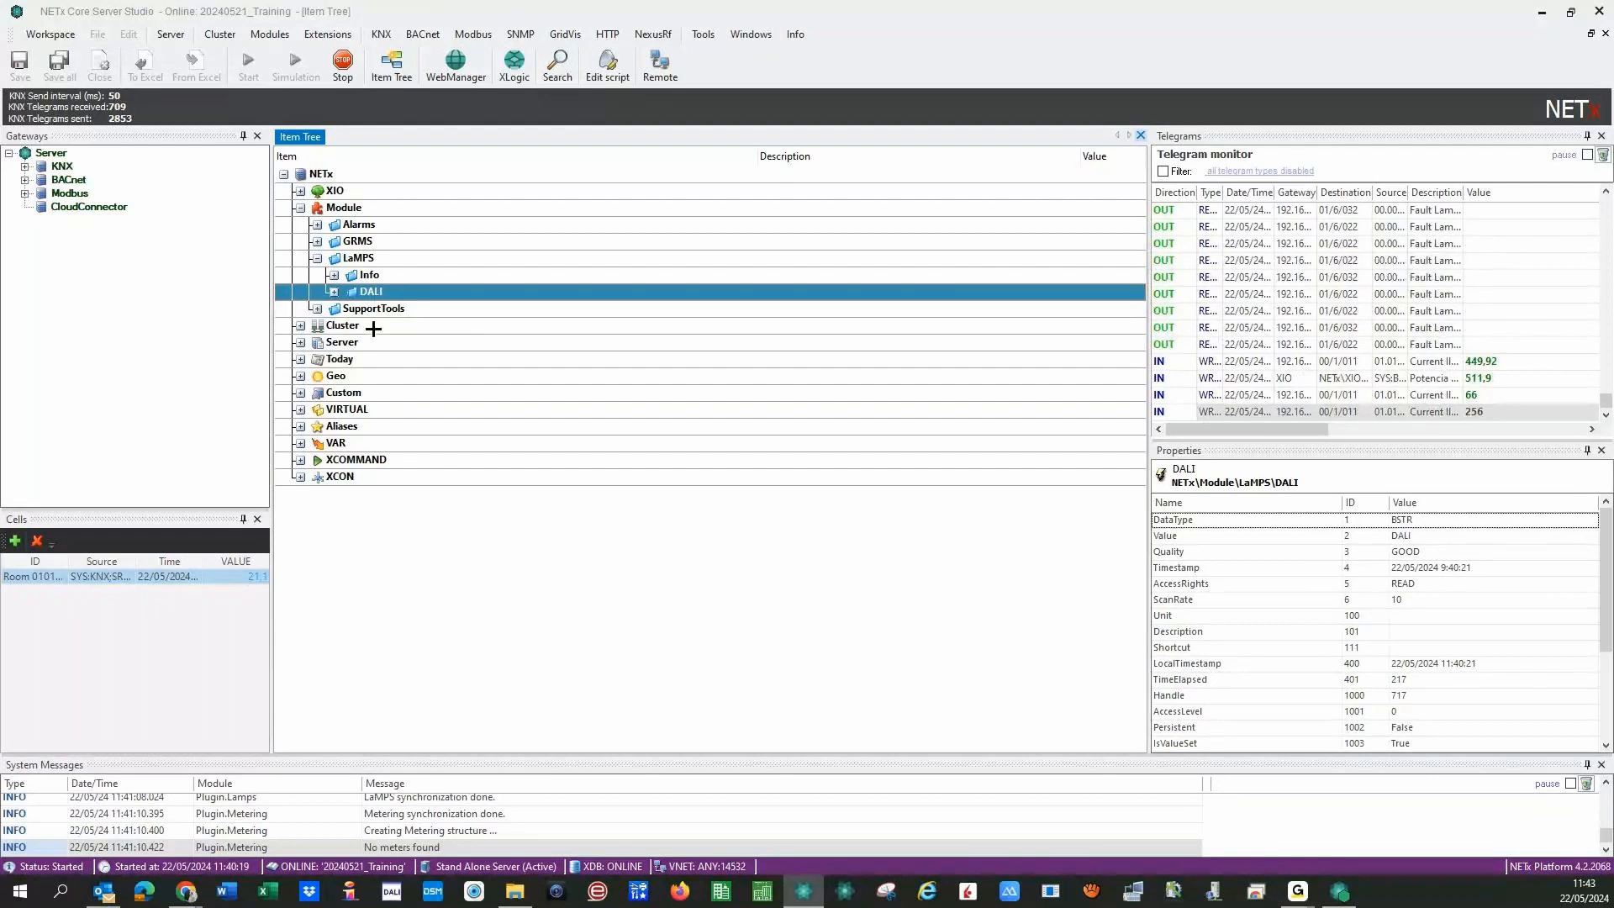
pyautogui.click(335, 275)
pyautogui.click(1064, 310)
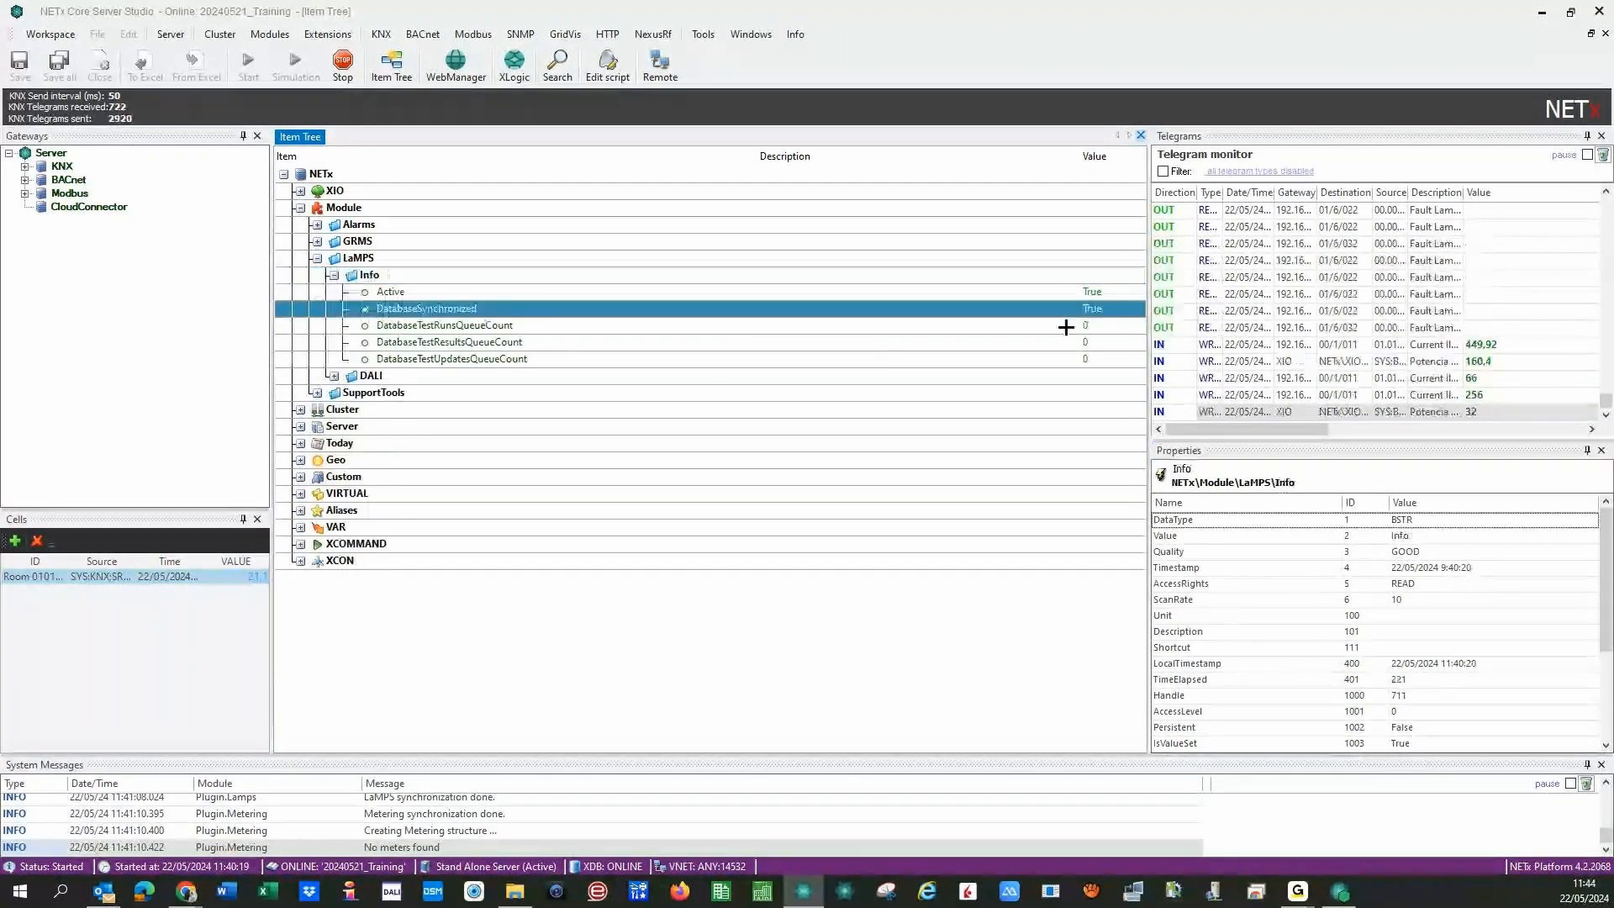
pyautogui.click(334, 275)
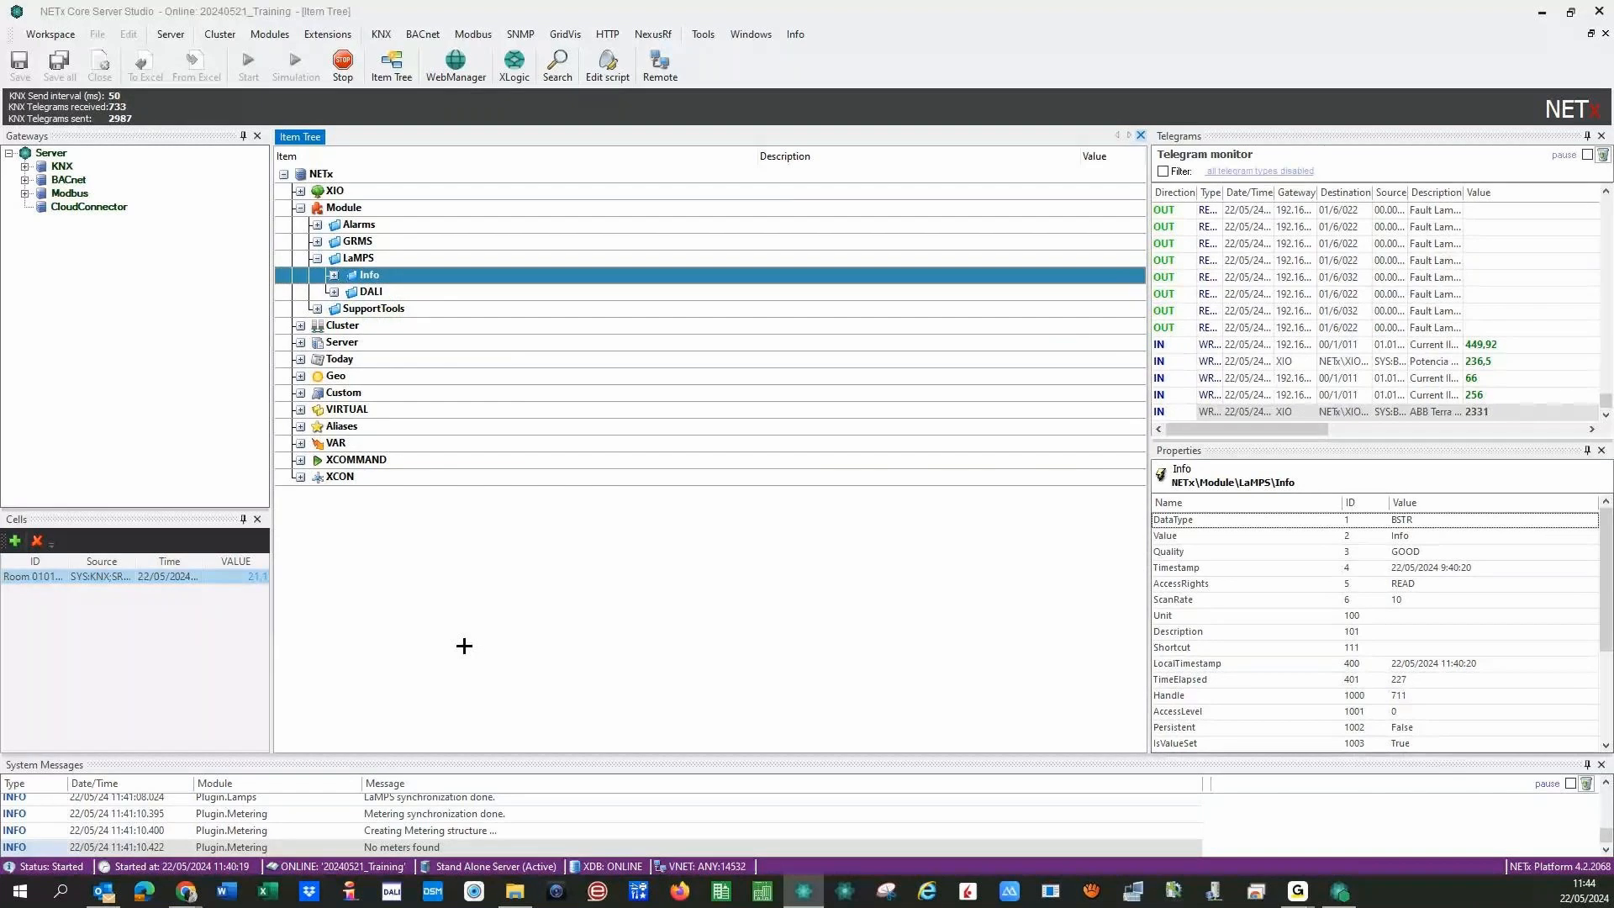
pyautogui.click(469, 63)
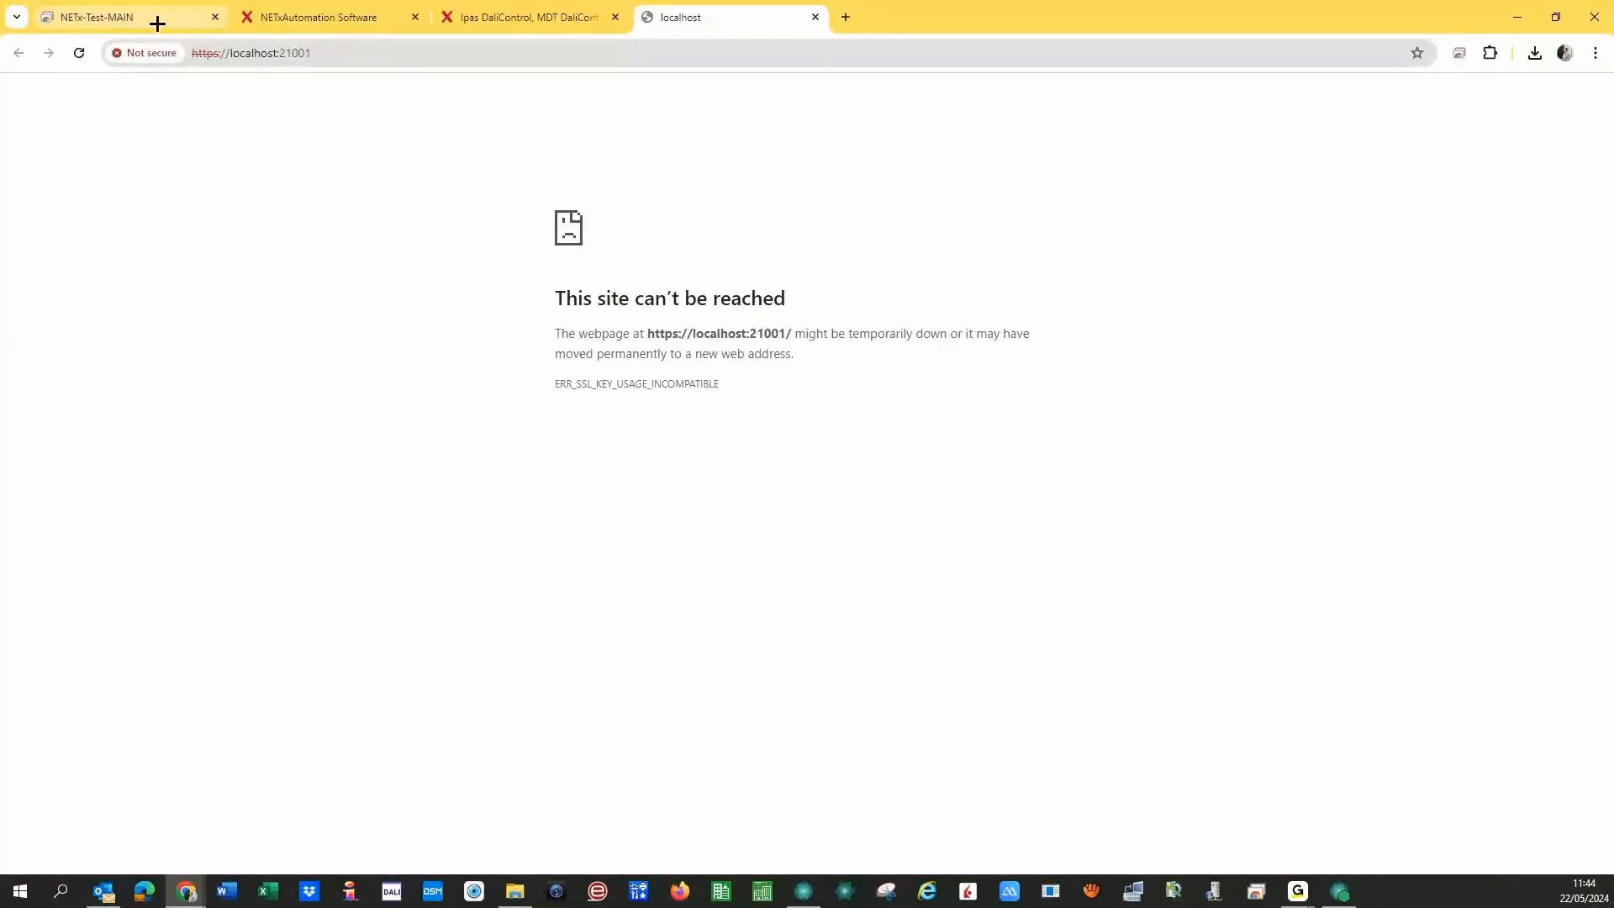
pyautogui.click(298, 55)
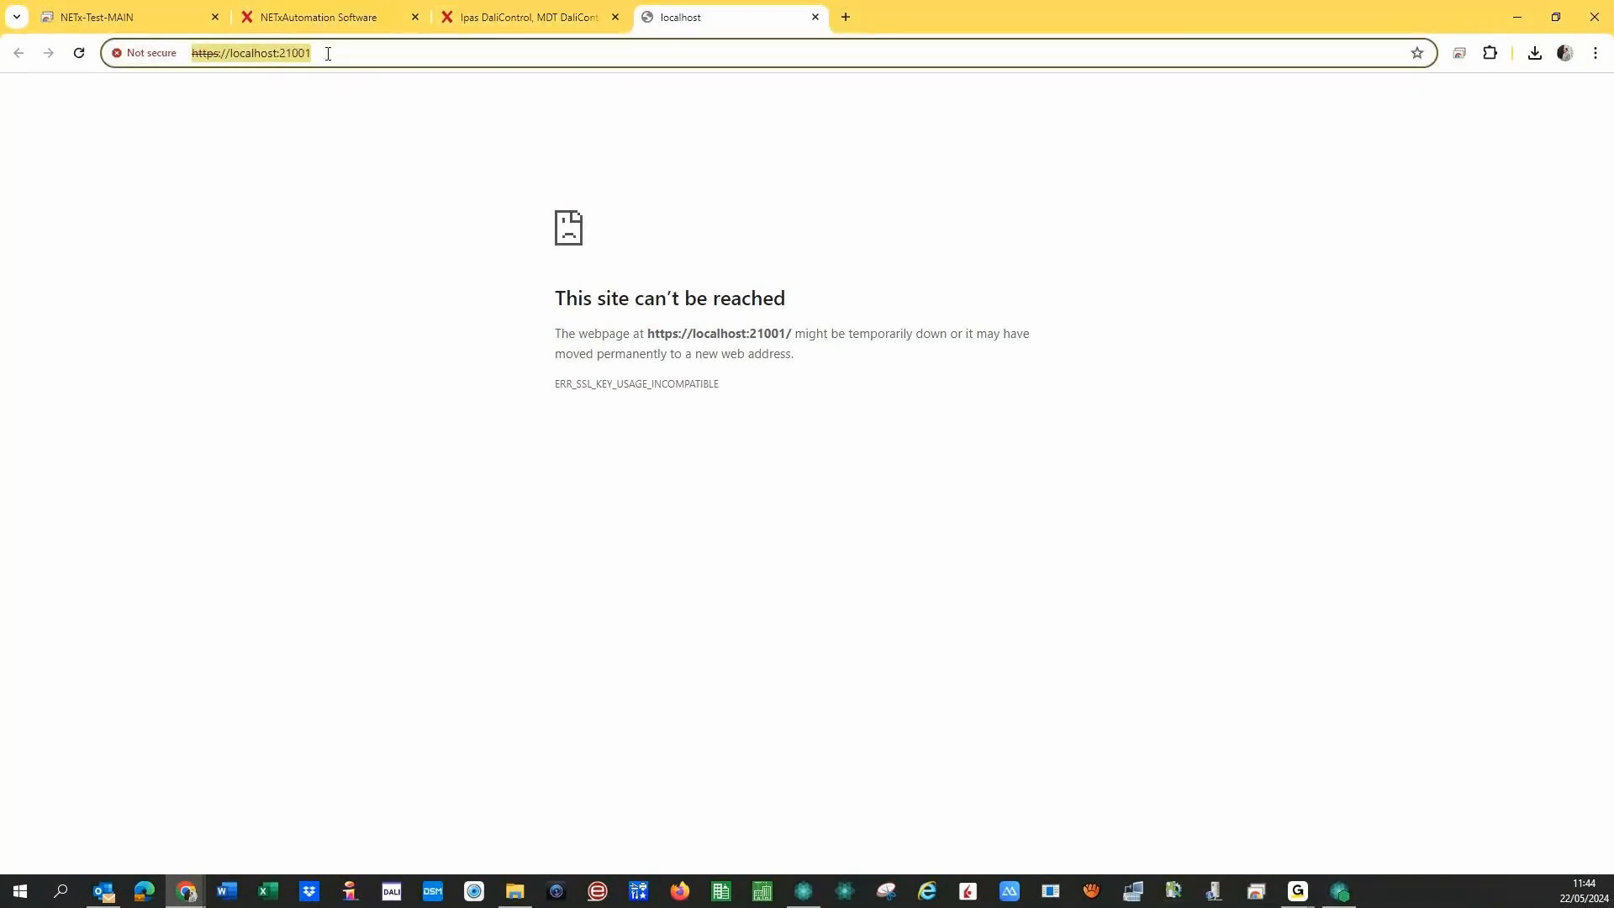
pyautogui.press('End')
pyautogui.press('BackSpace')
pyautogui.press('BackSpace')
pyautogui.write('0')
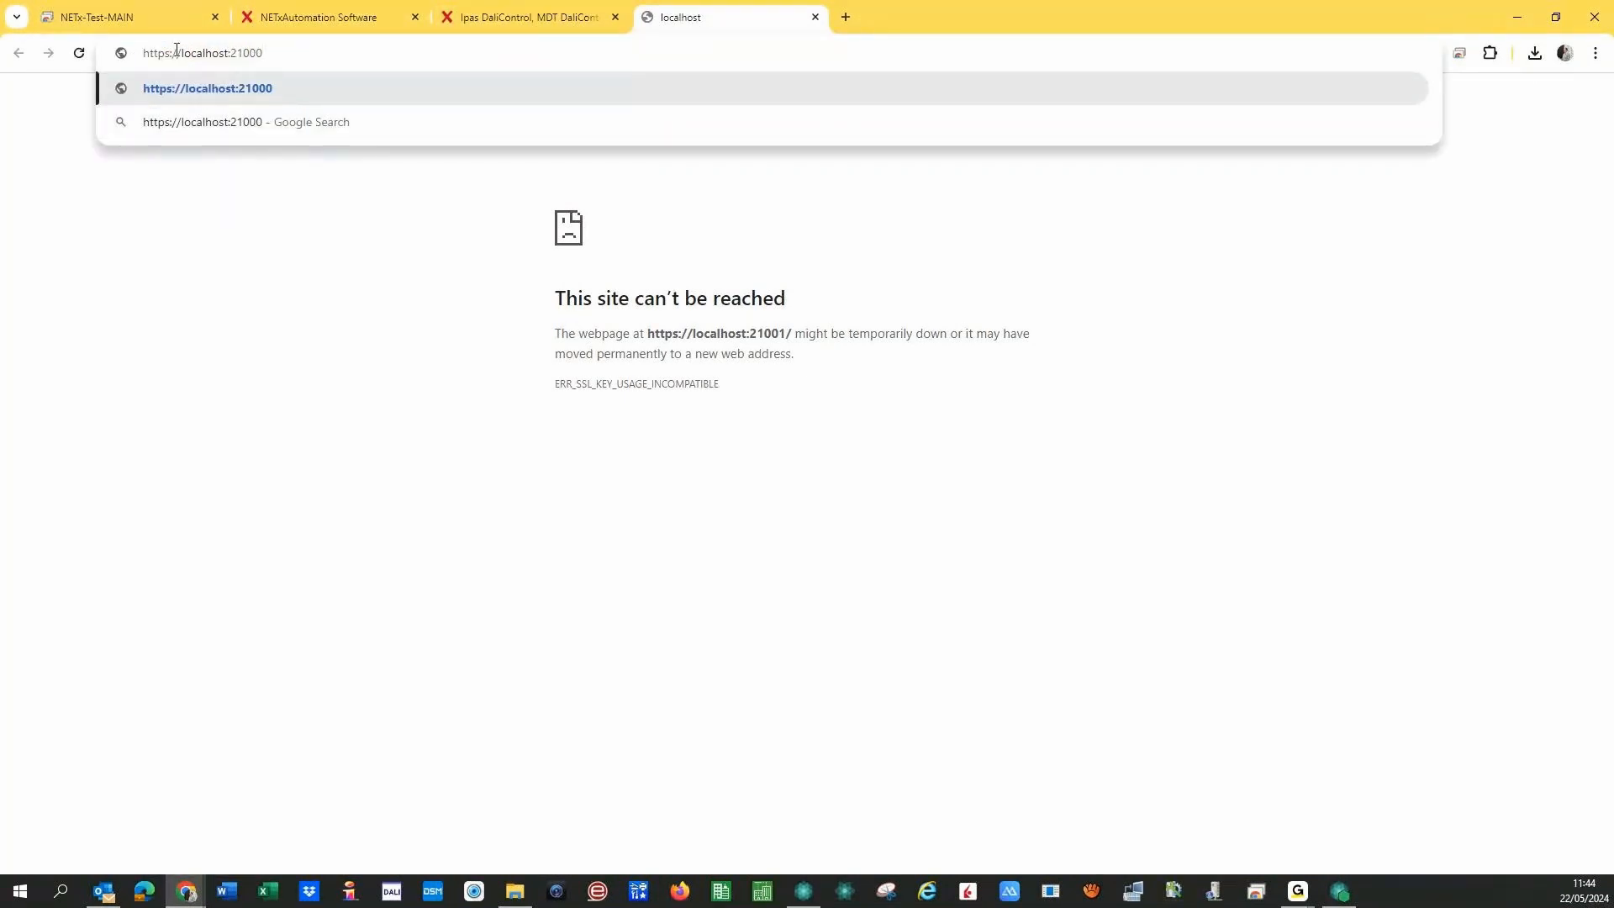
pyautogui.press('BackSpace')
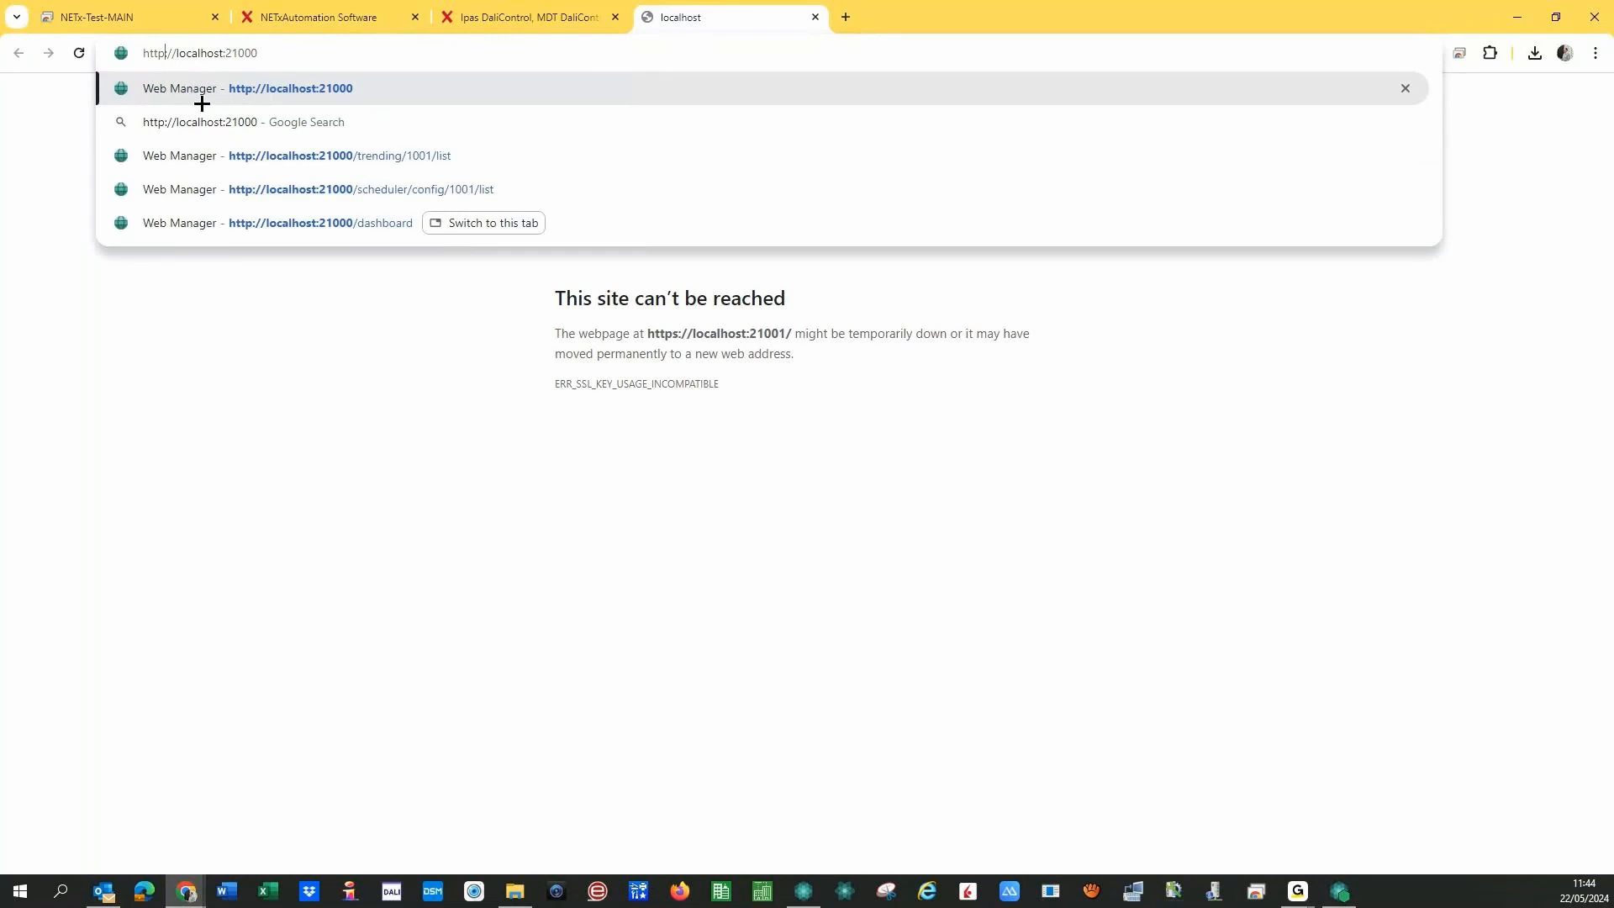
pyautogui.press('Return')
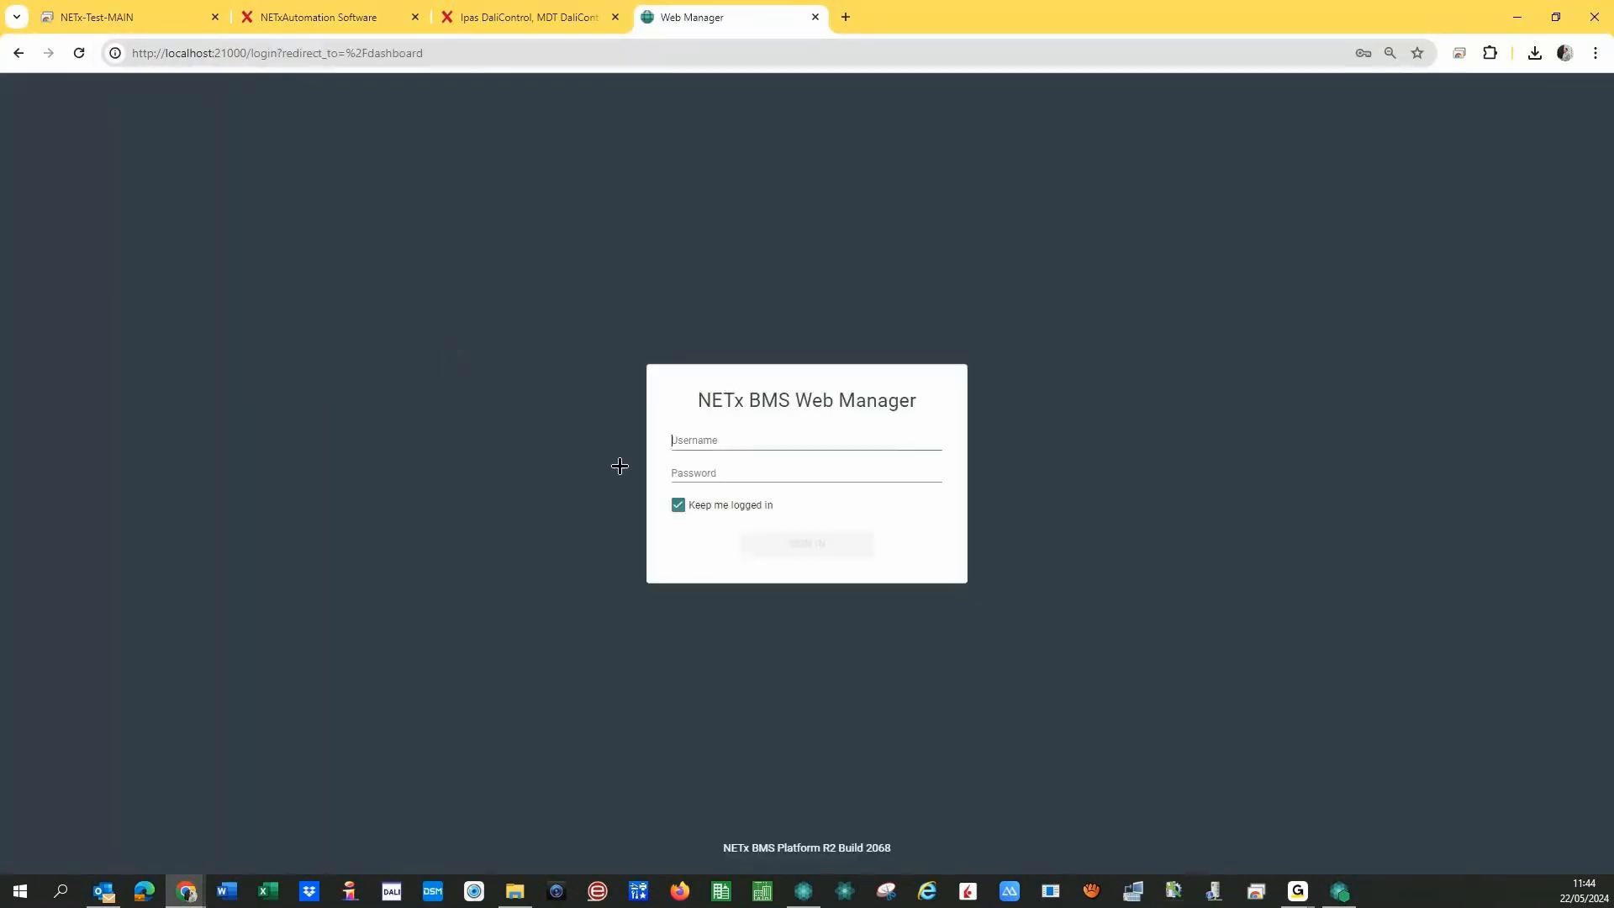
# - Sign in with the administrator username and saved password, removing stray text from the username field
pyautogui.click(701, 440)
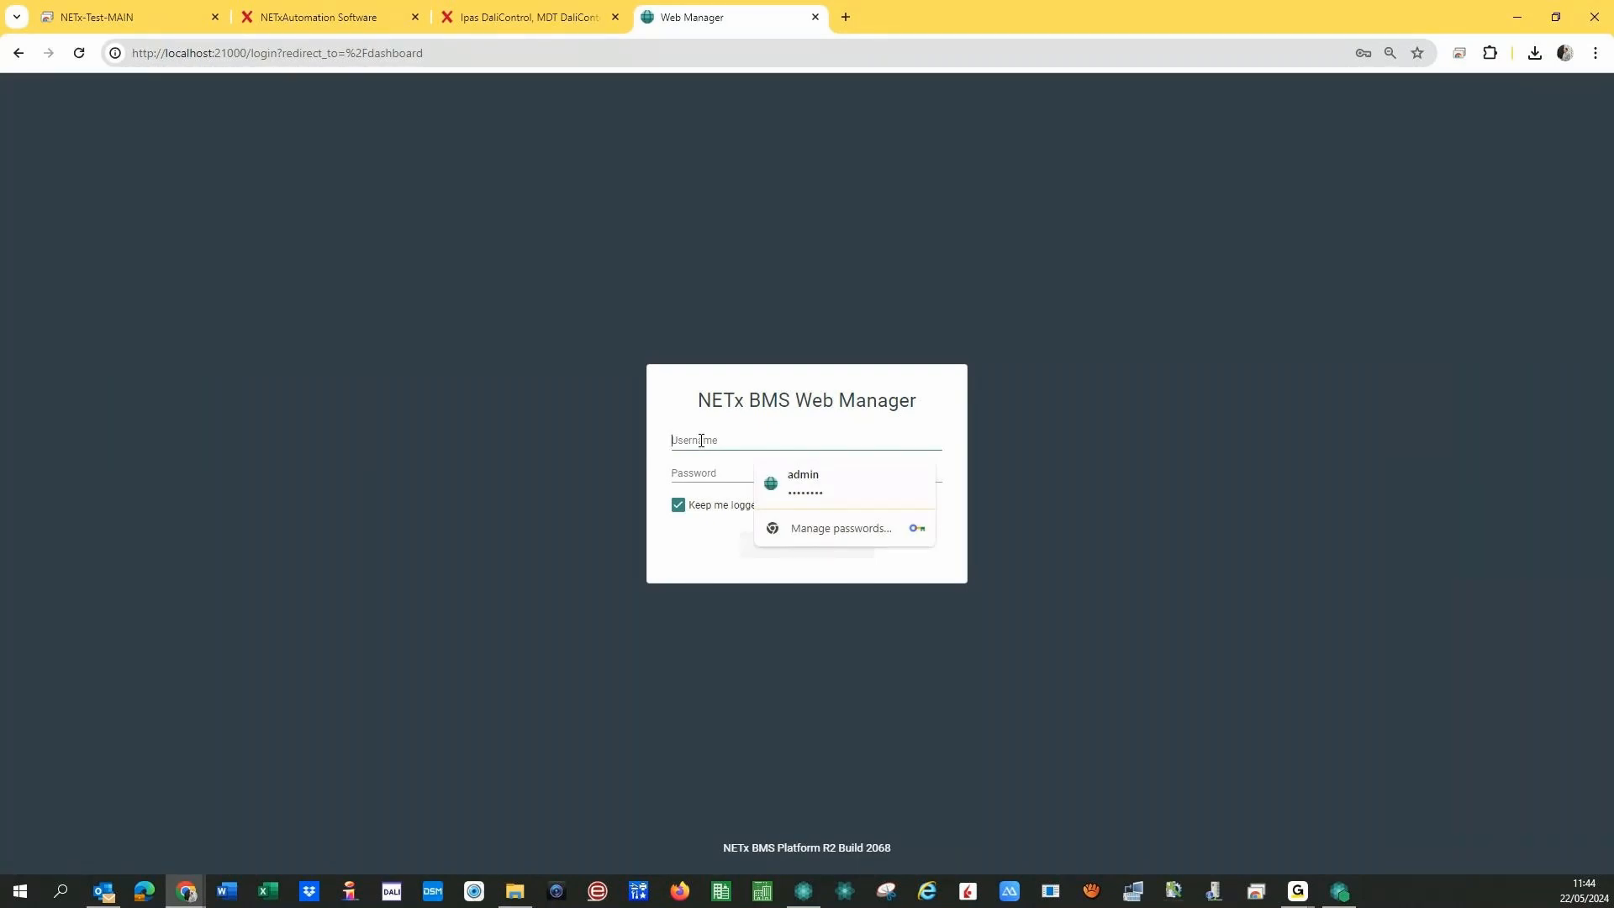
pyautogui.write('admin')
pyautogui.press('Tab')
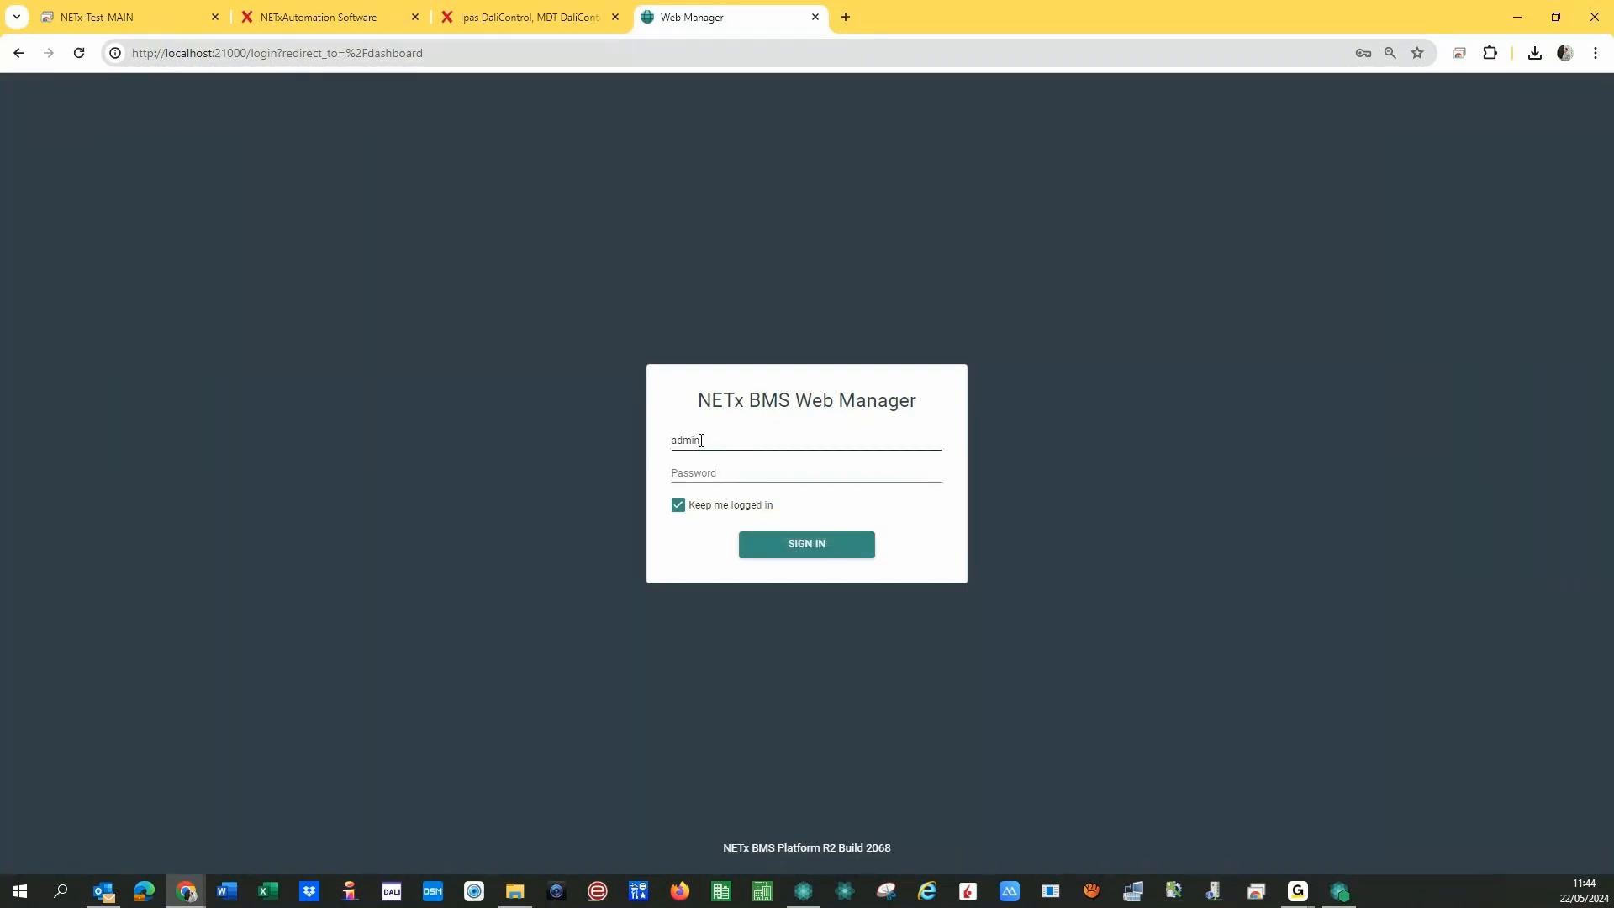
pyautogui.write('x')
pyautogui.click(702, 440)
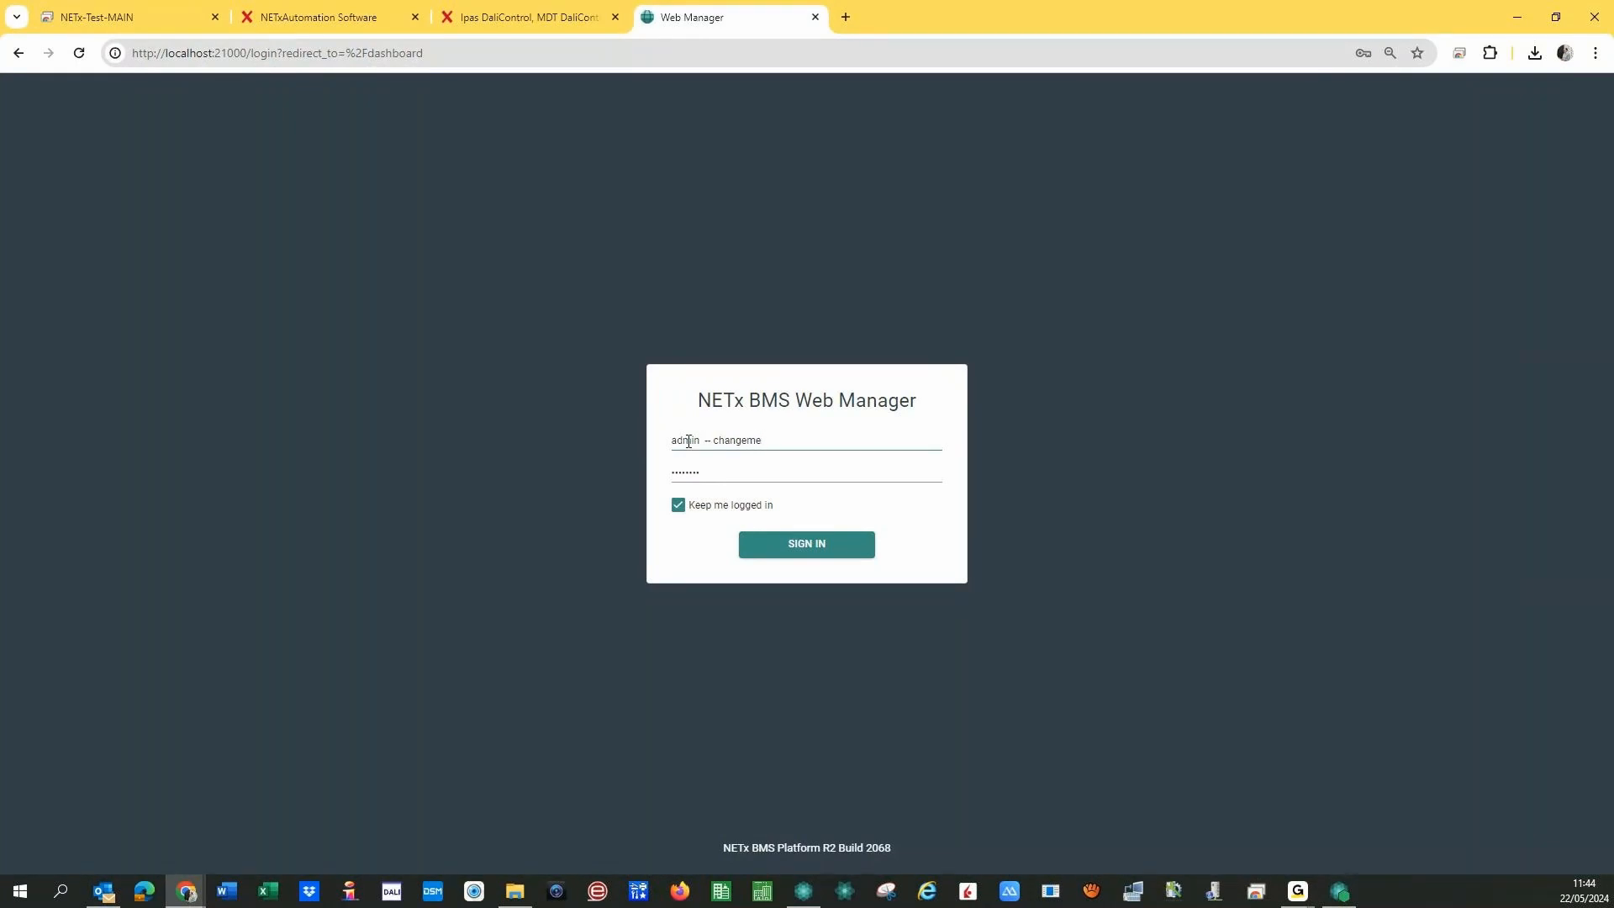
pyautogui.moveTo(775, 442); pyautogui.dragTo(700, 443)
pyautogui.press('BackSpace')
pyautogui.click(661, 579)
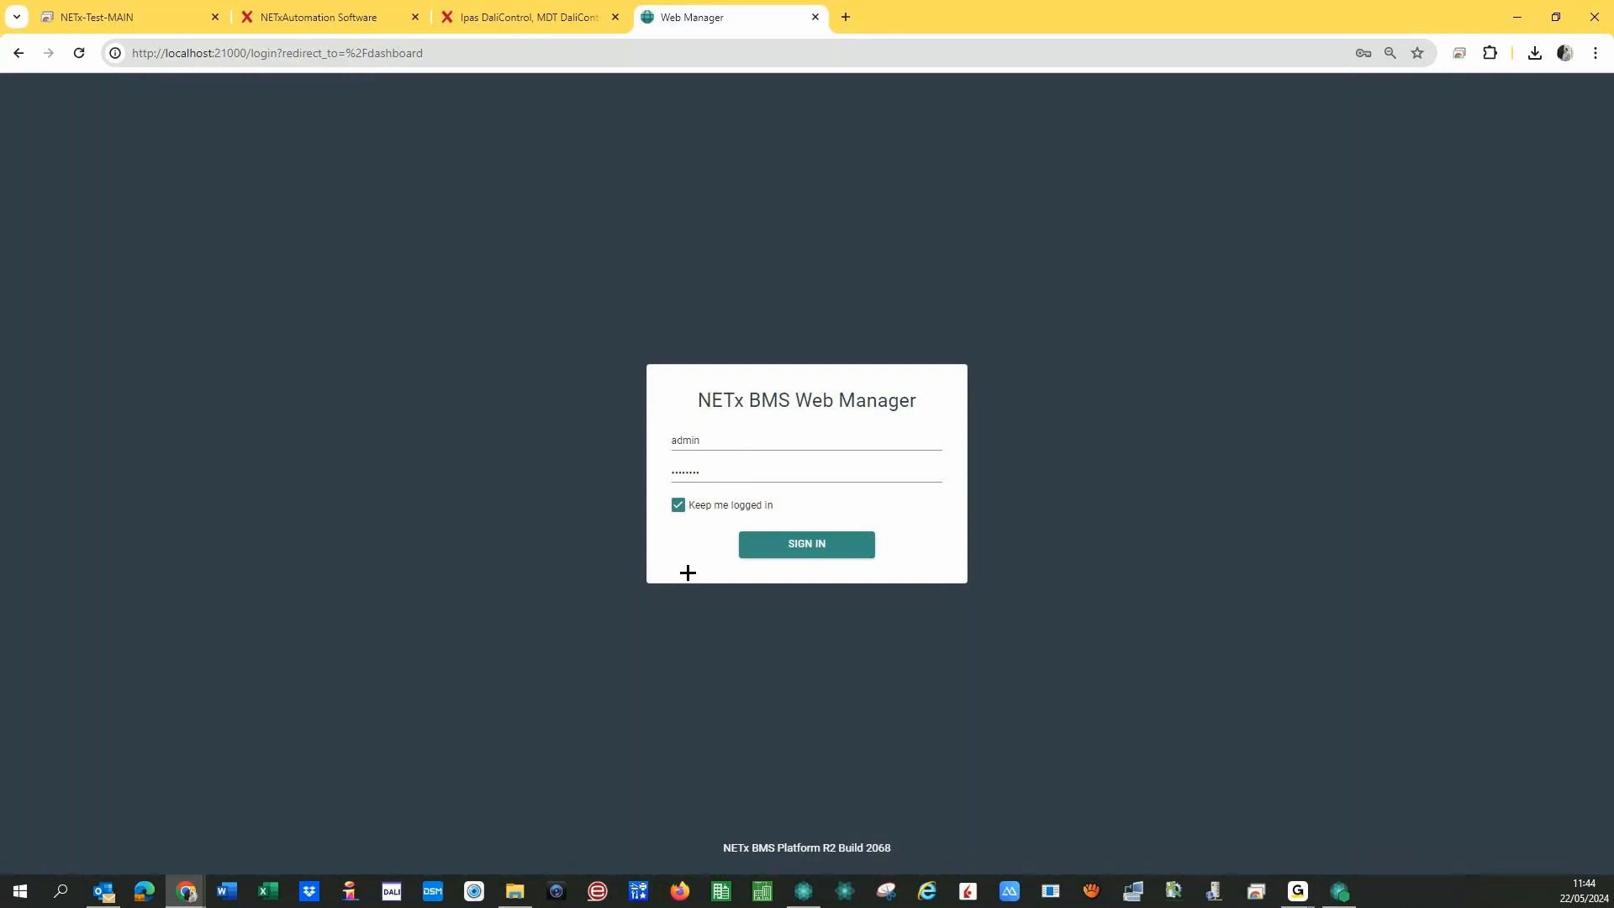
# - Log in, go to Reporting and add a folder named 04 - Reports to the tree
pyautogui.click(785, 553)
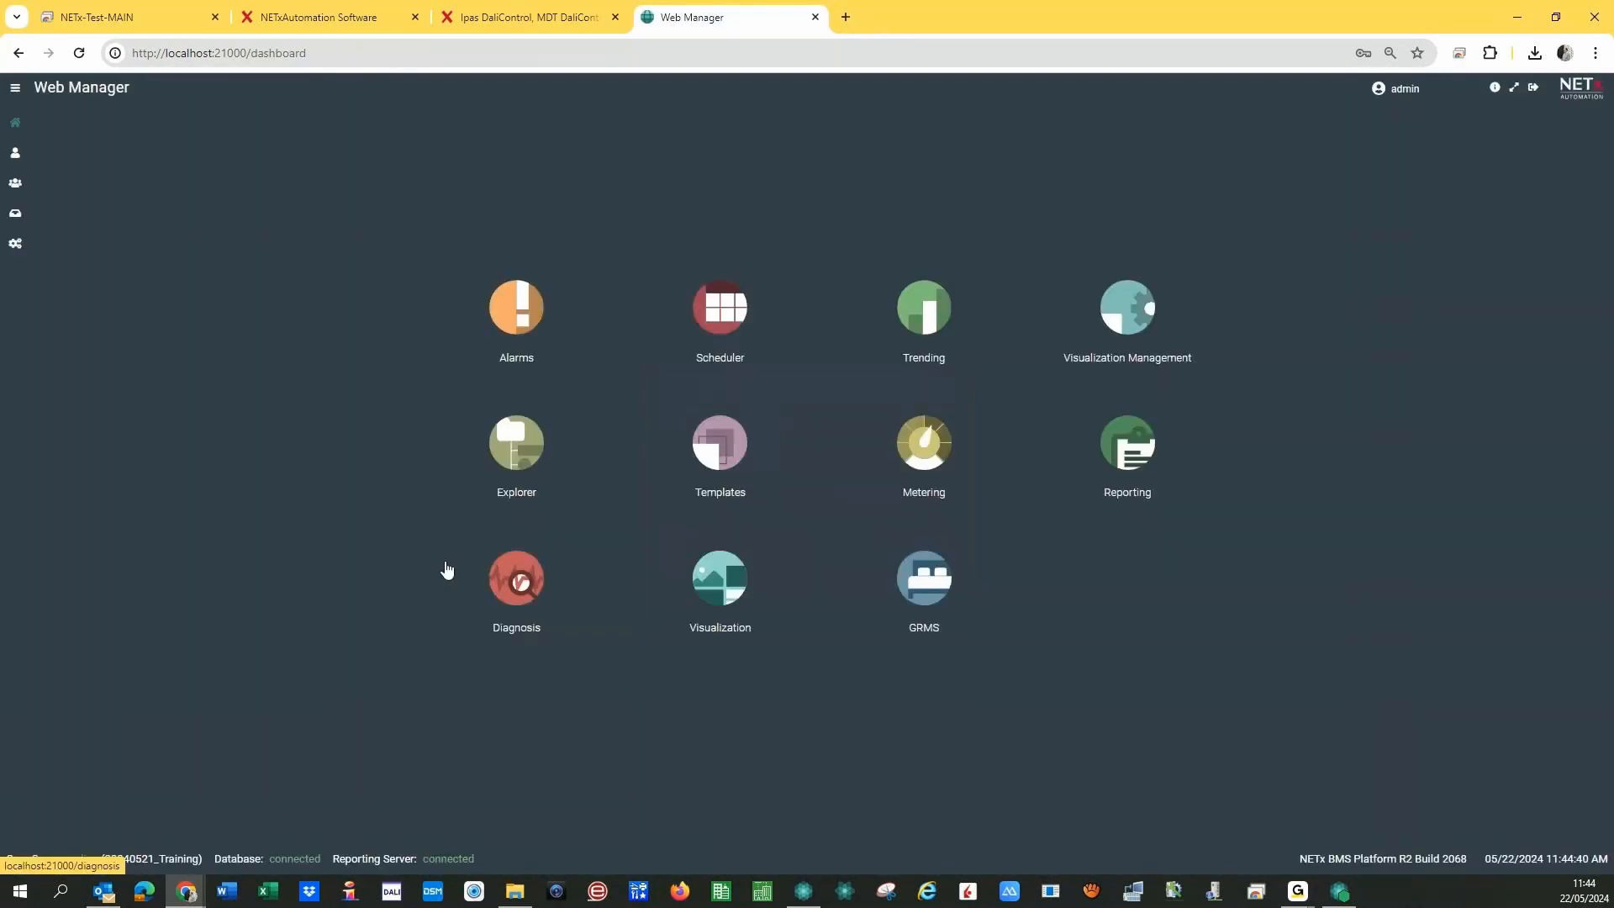
pyautogui.click(1124, 450)
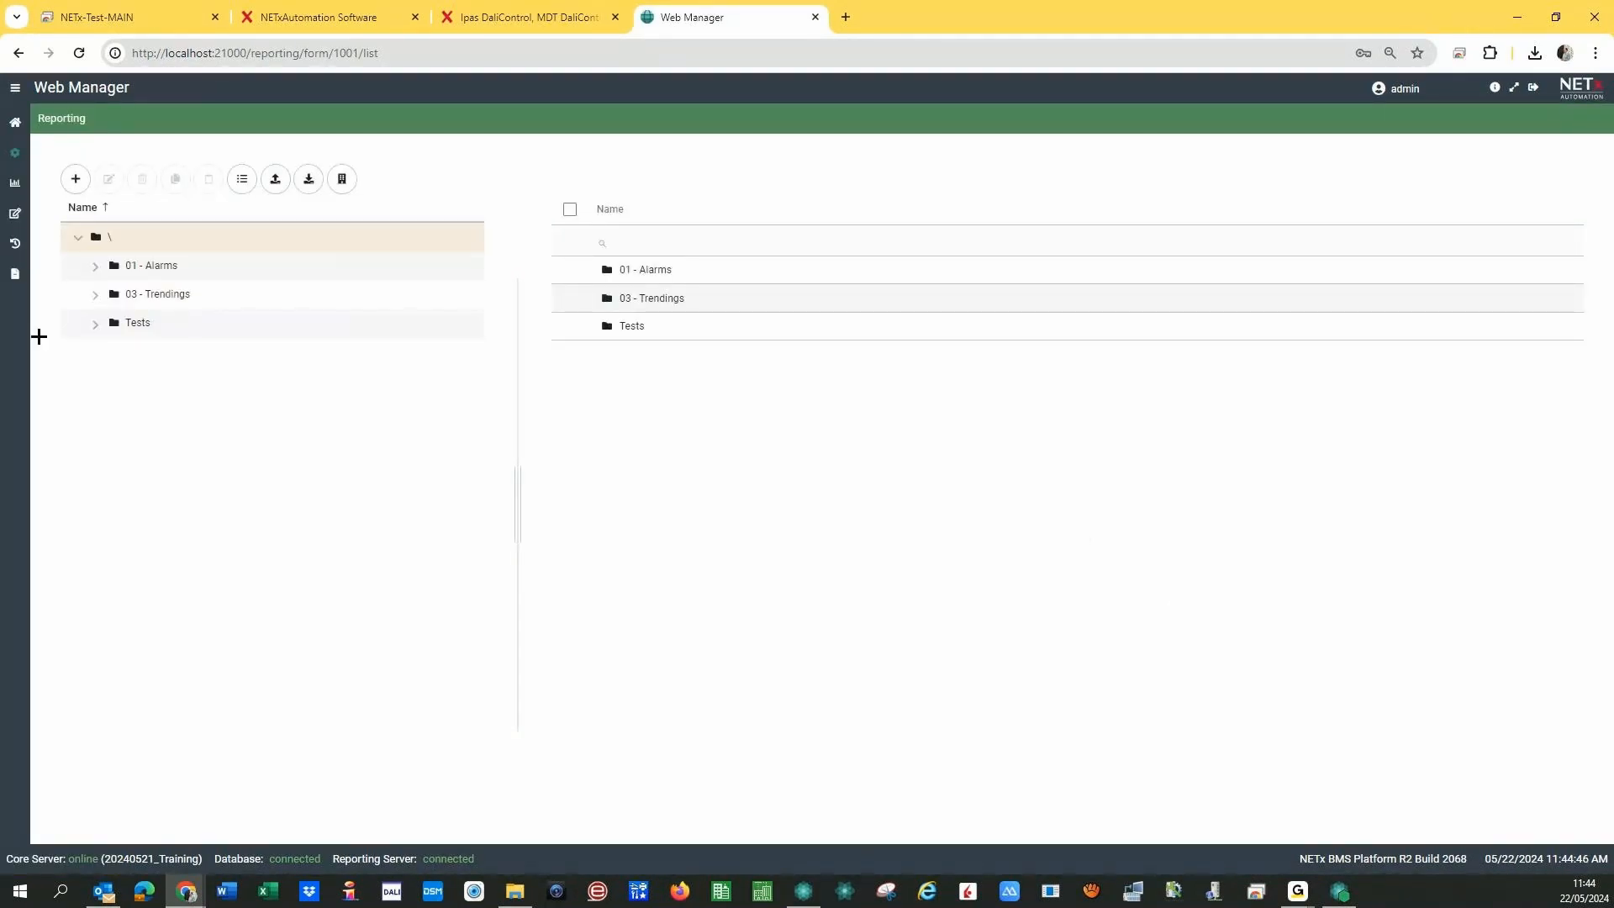
pyautogui.click(76, 178)
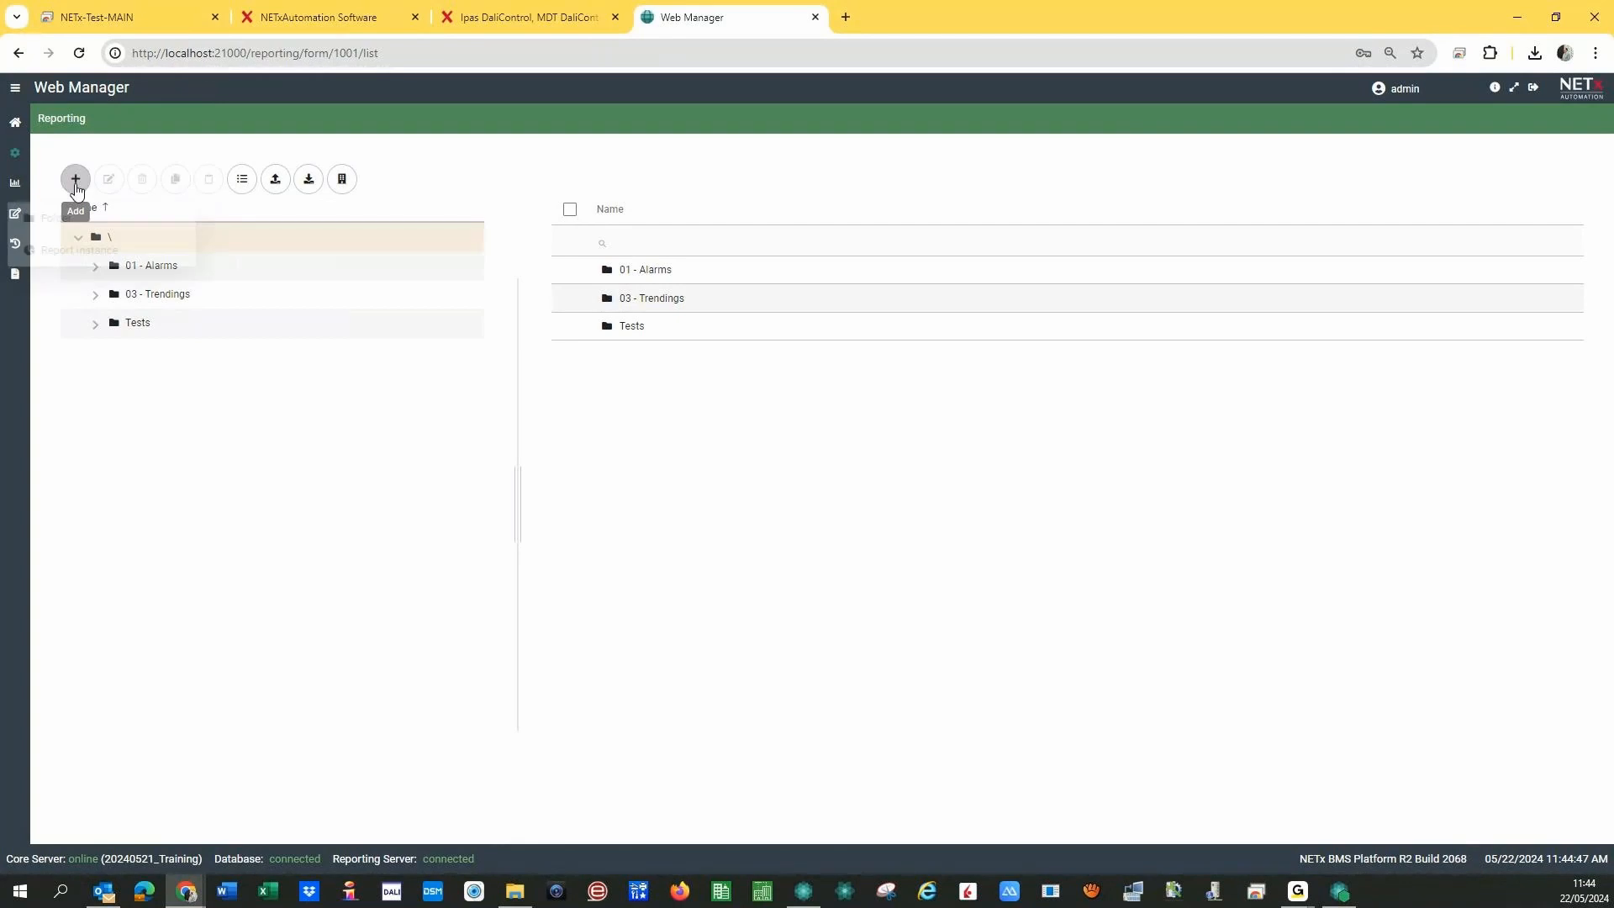
pyautogui.click(56, 221)
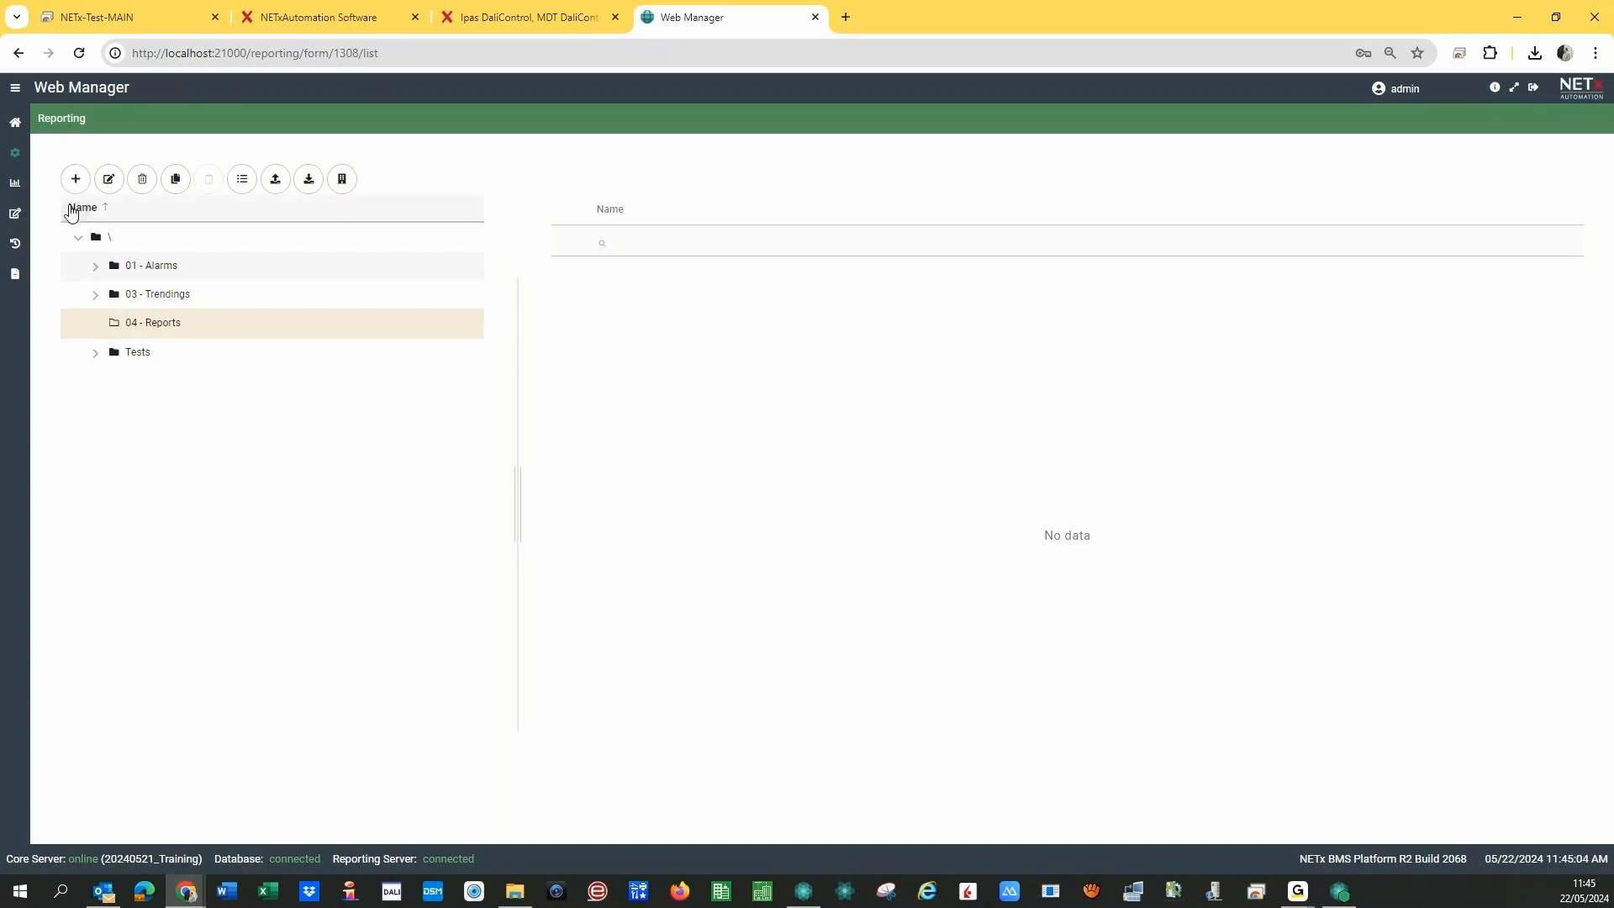
pyautogui.click(78, 187)
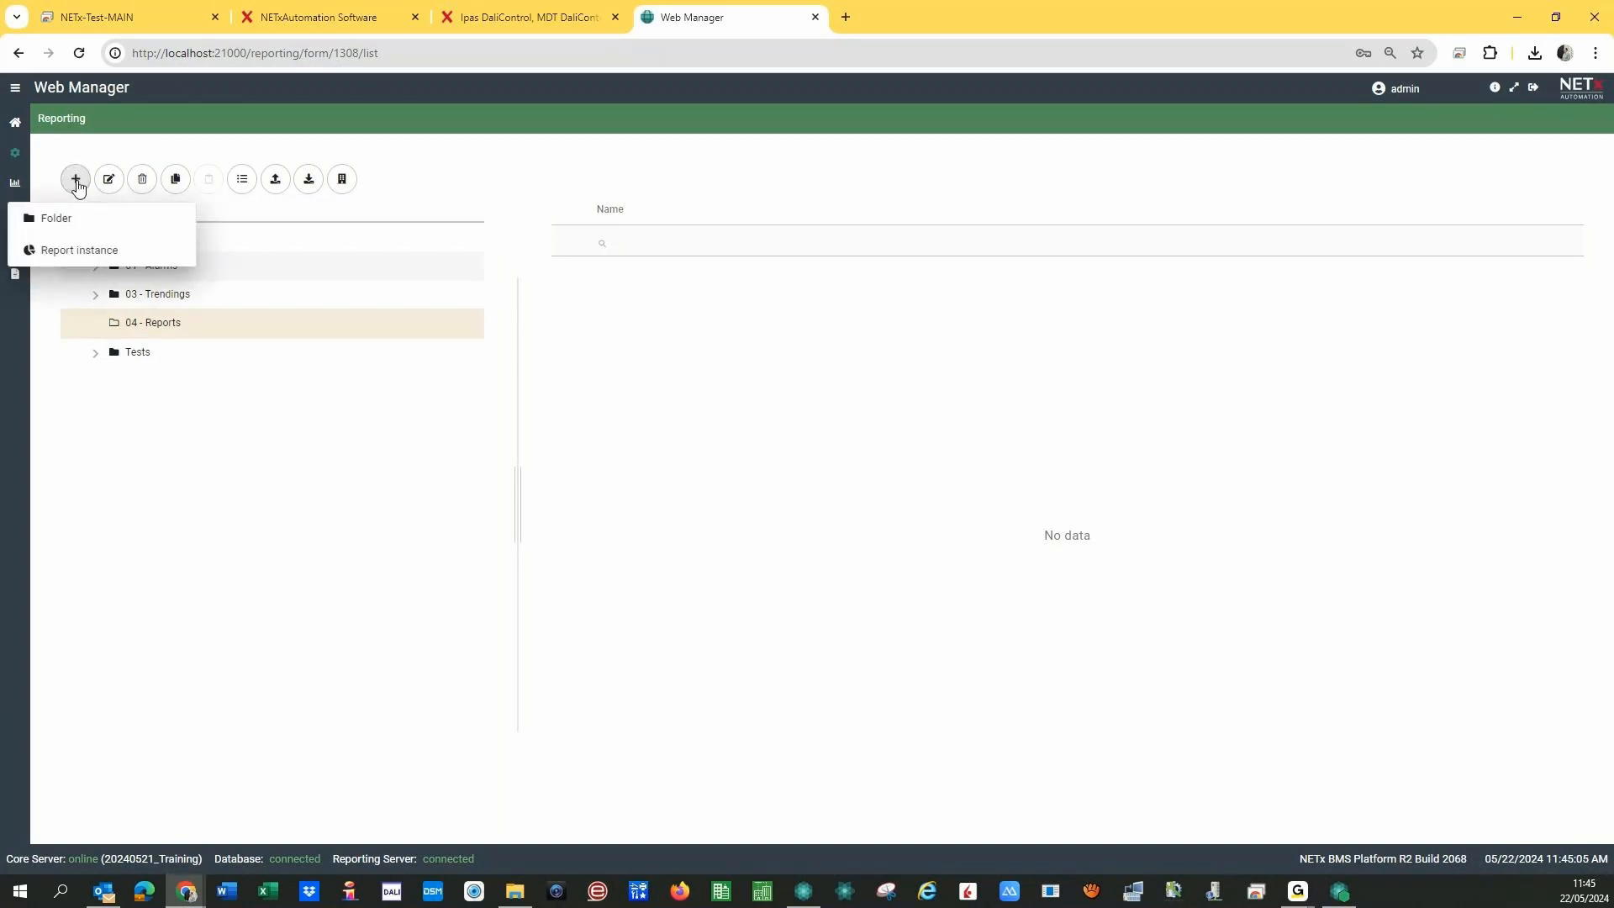
# - Create a report instance named 'DALI Home daily Report' and browse the Report template list to the LaMPS reports
pyautogui.click(76, 255)
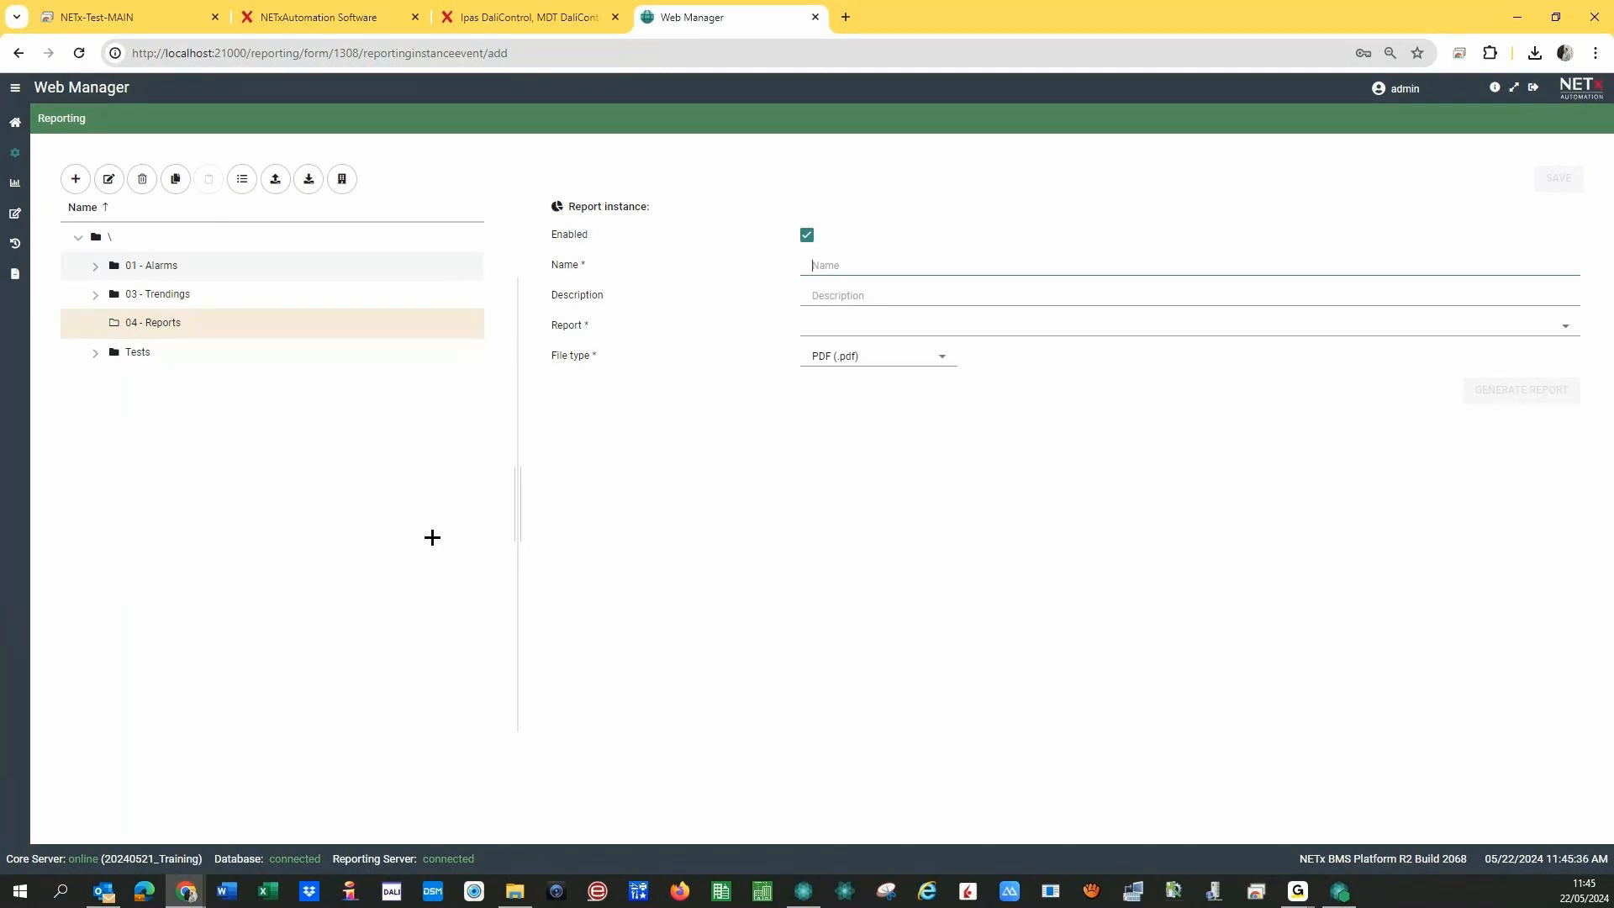
pyautogui.write('DALI ')
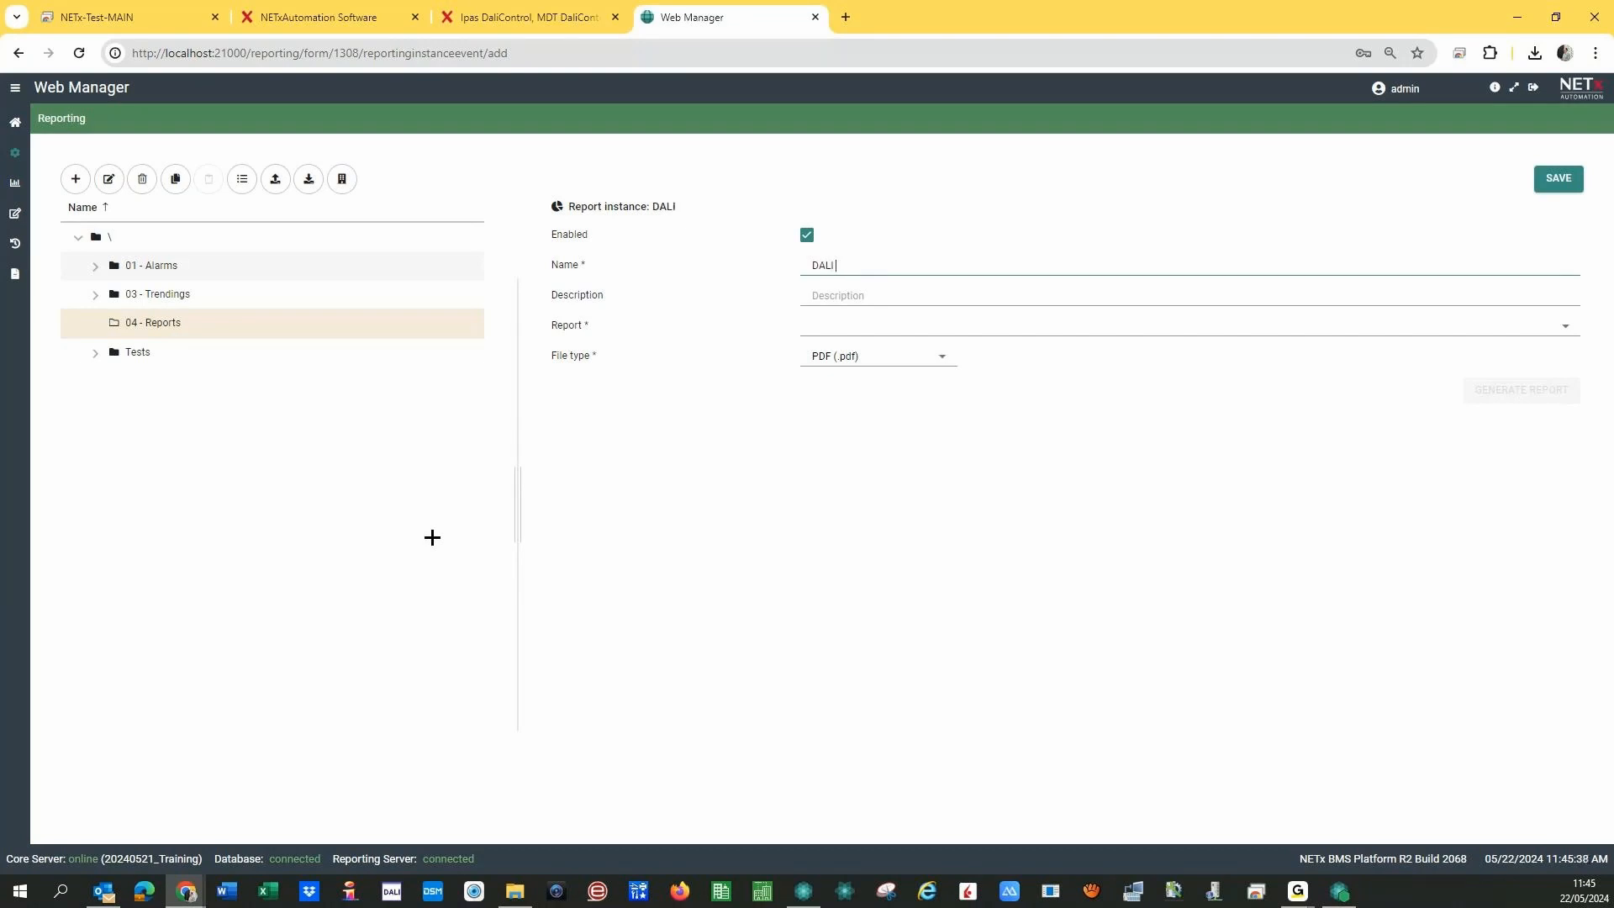
pyautogui.write('Home ')
pyautogui.write('dal')
pyautogui.write('ly Report')
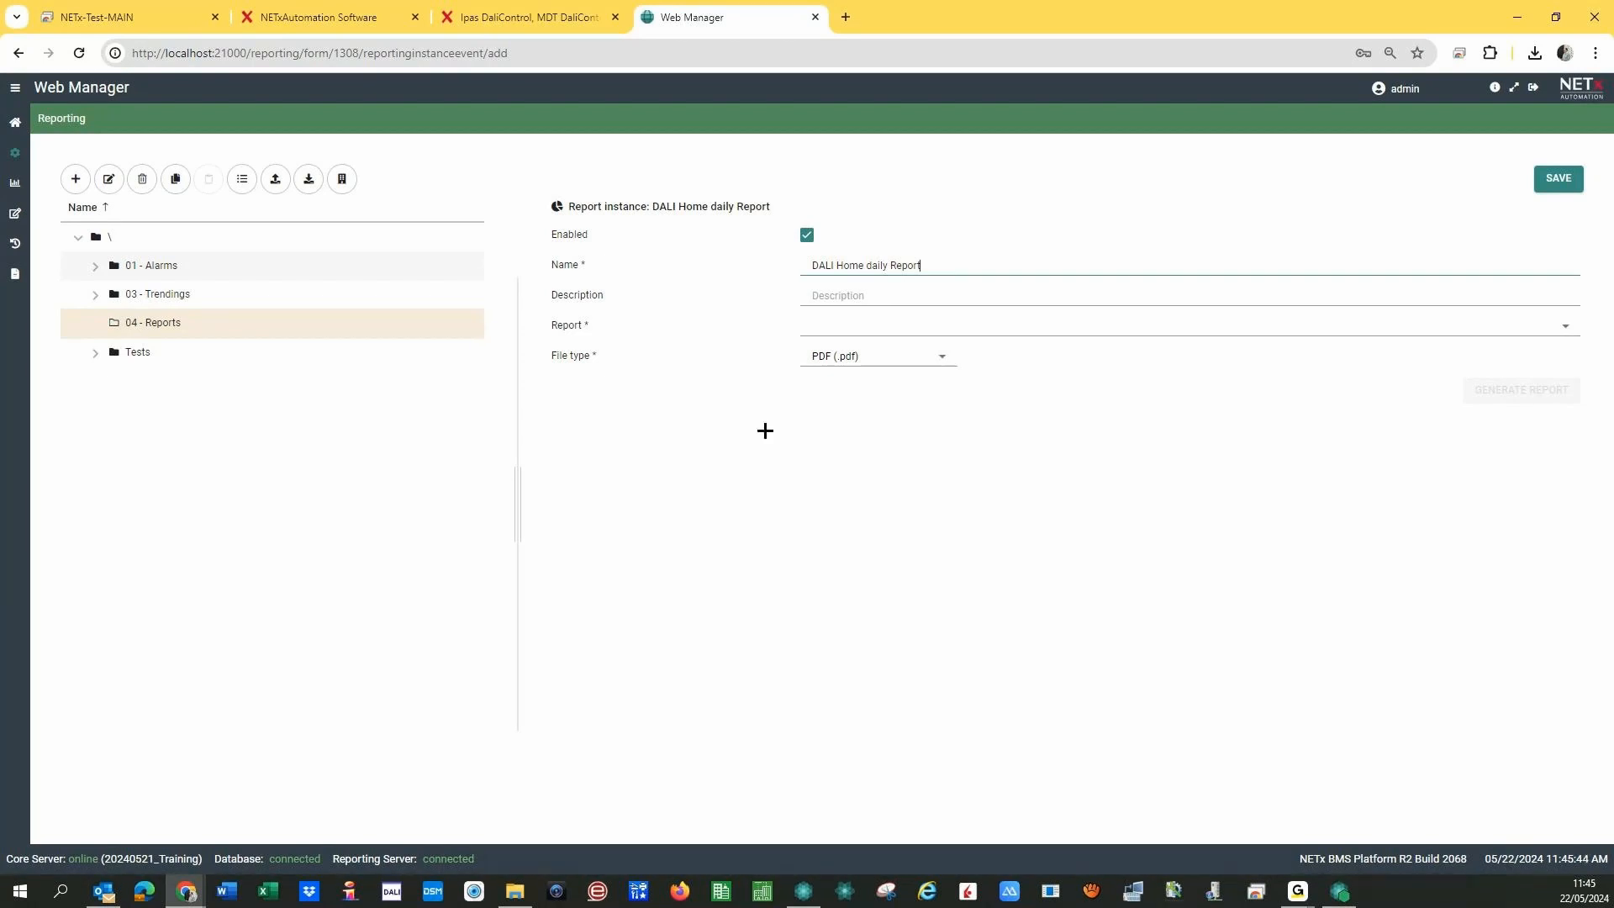
pyautogui.click(829, 330)
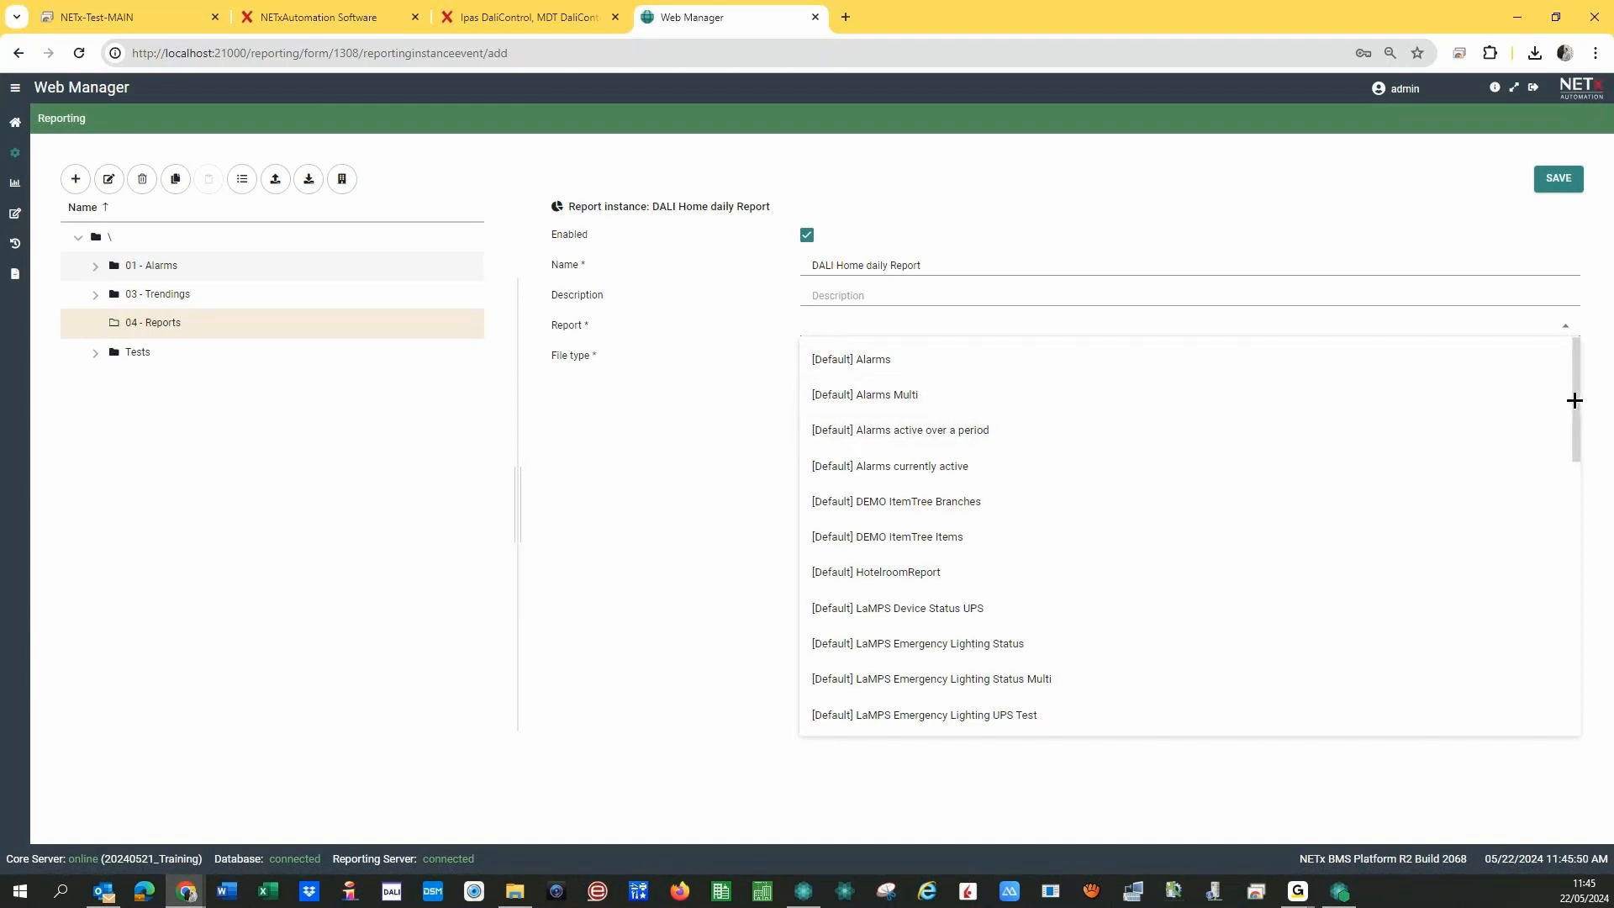
pyautogui.moveTo(1574, 400); pyautogui.dragTo(1571, 479)
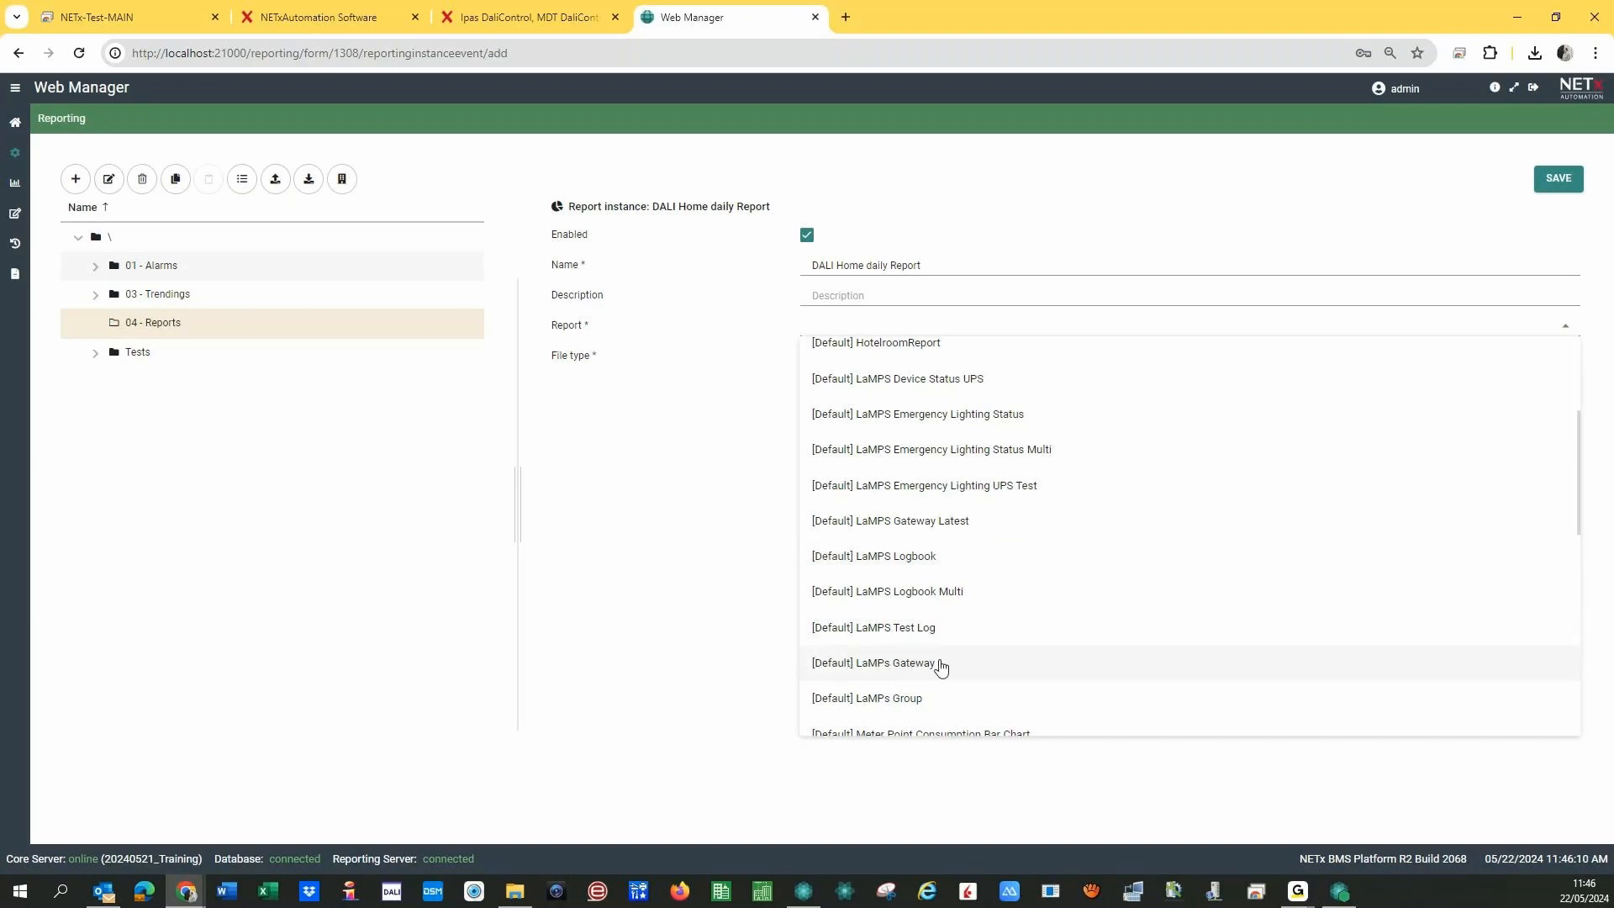
# - Set the report template to [Default] LaMPs Gateway with a Today date range
pyautogui.click(908, 664)
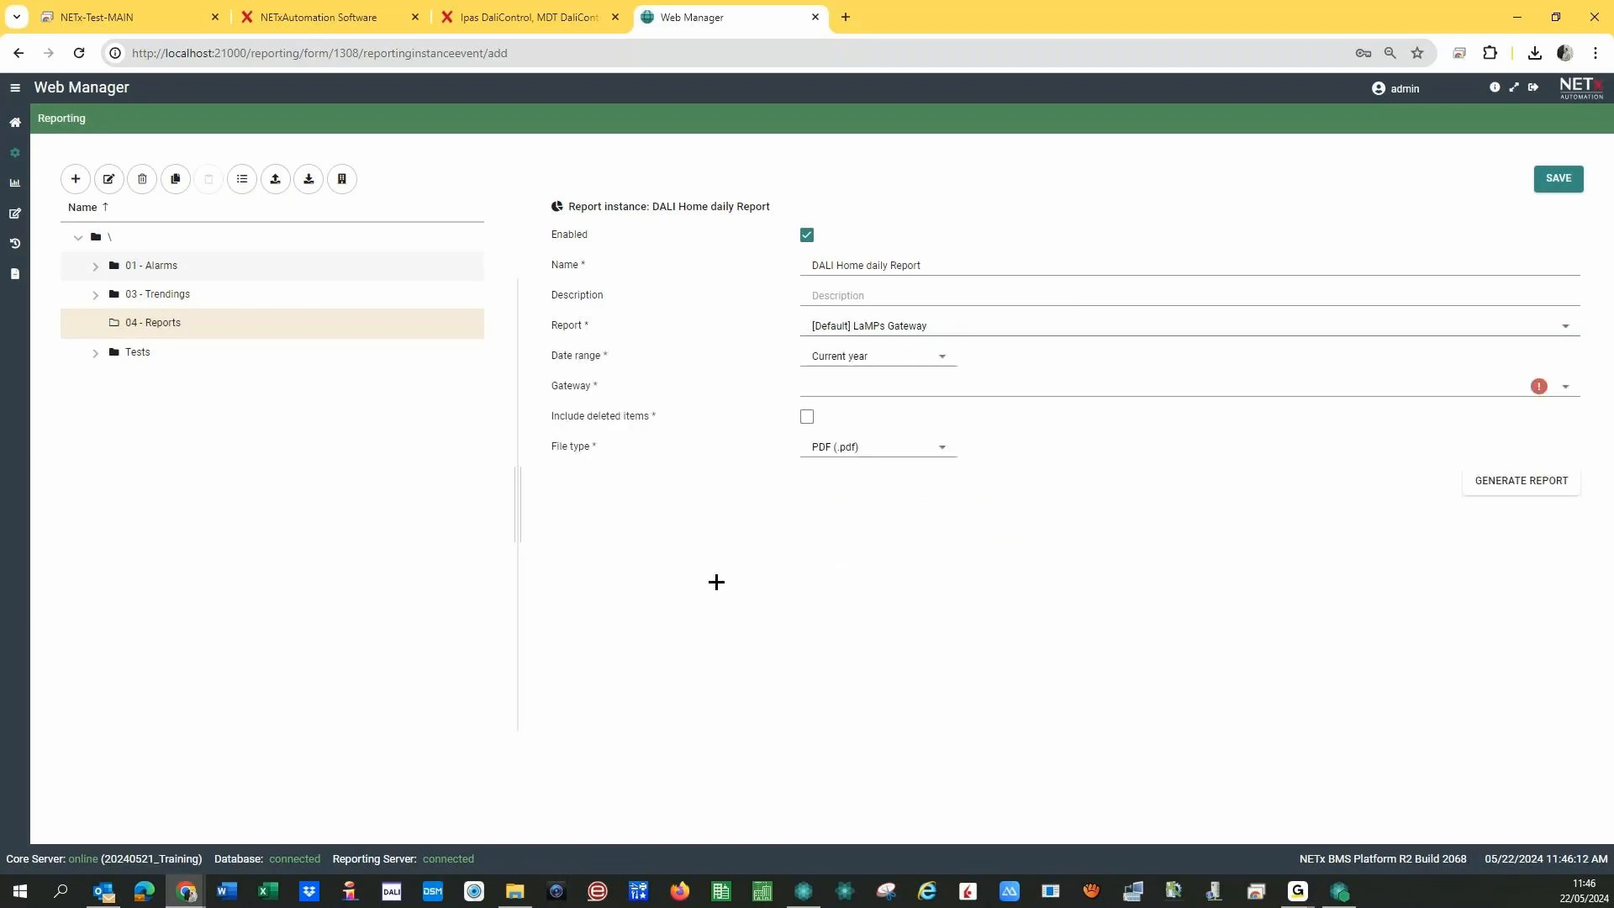
pyautogui.click(892, 358)
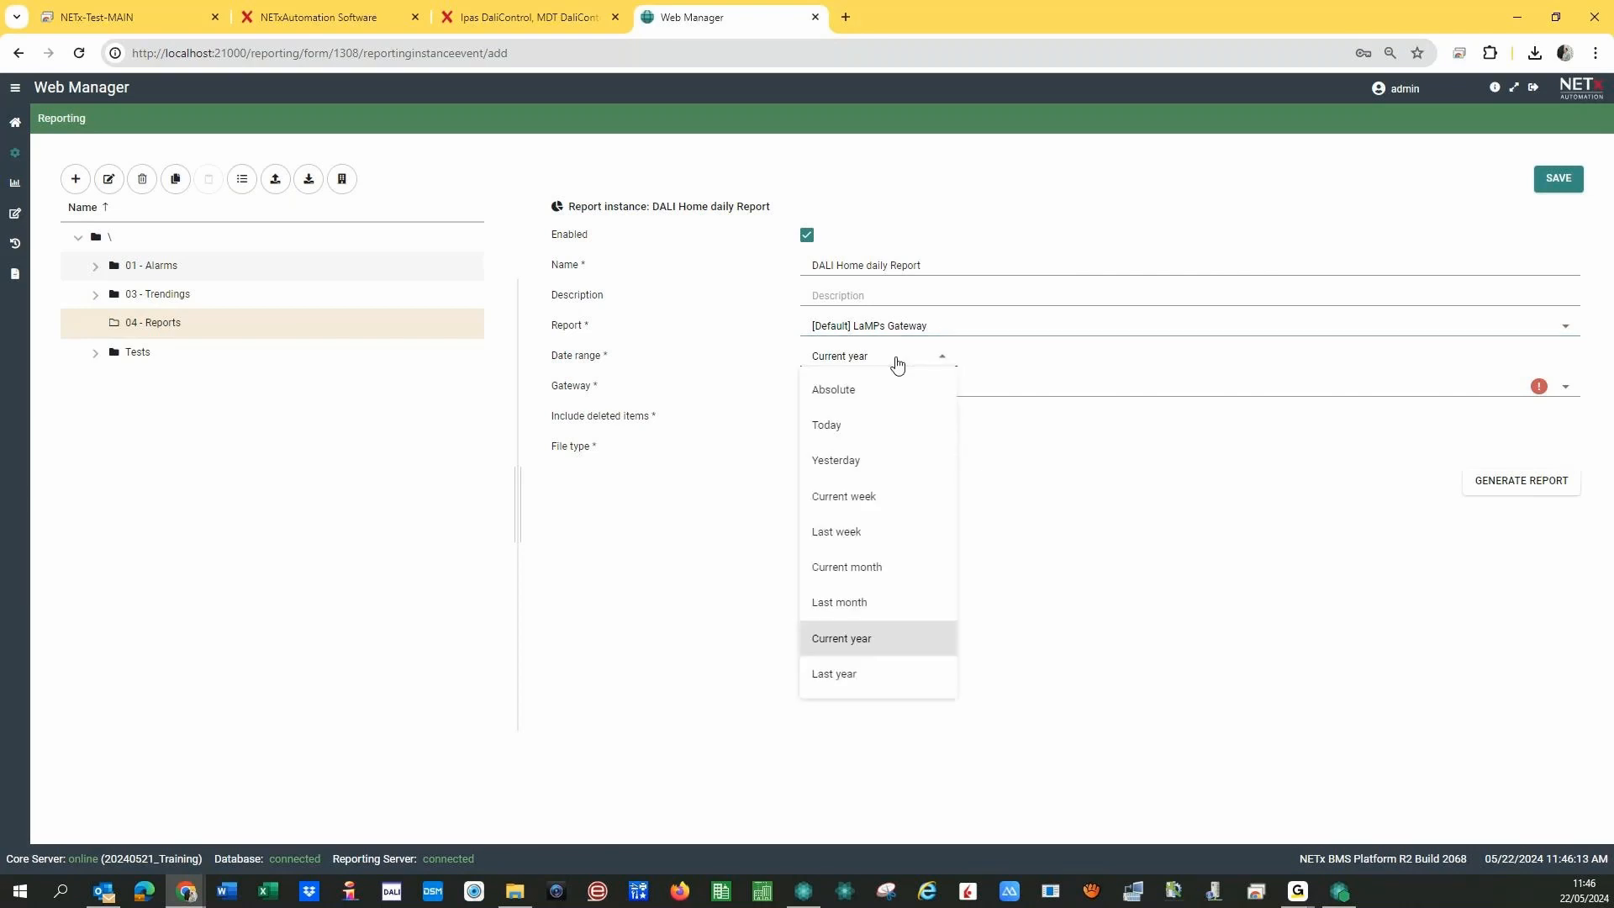
pyautogui.click(844, 425)
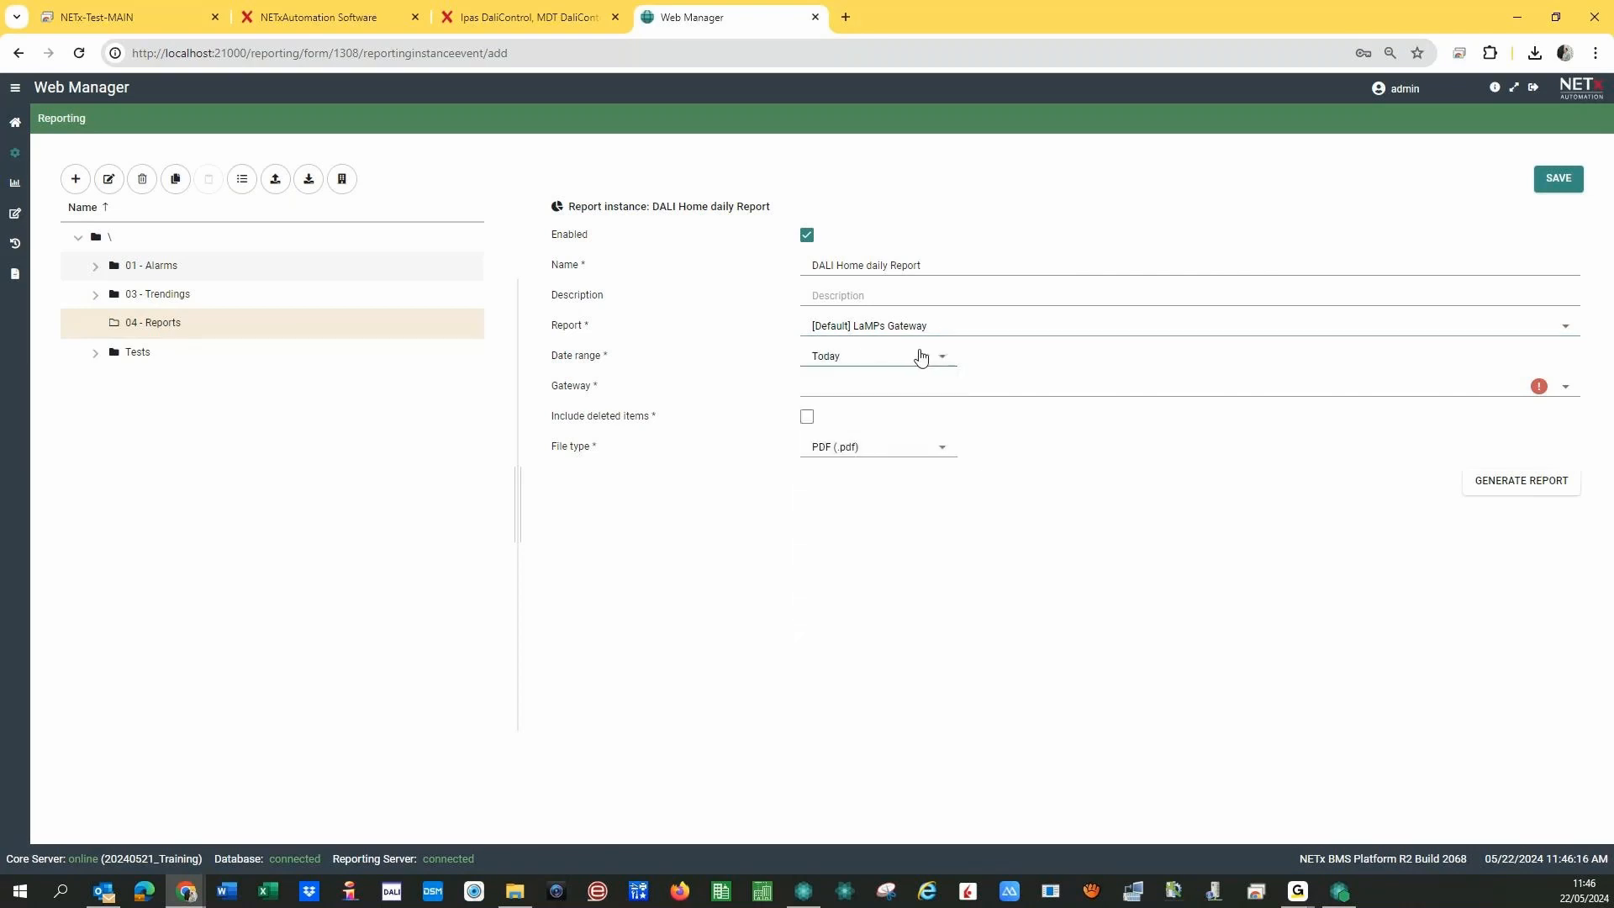
pyautogui.click(922, 356)
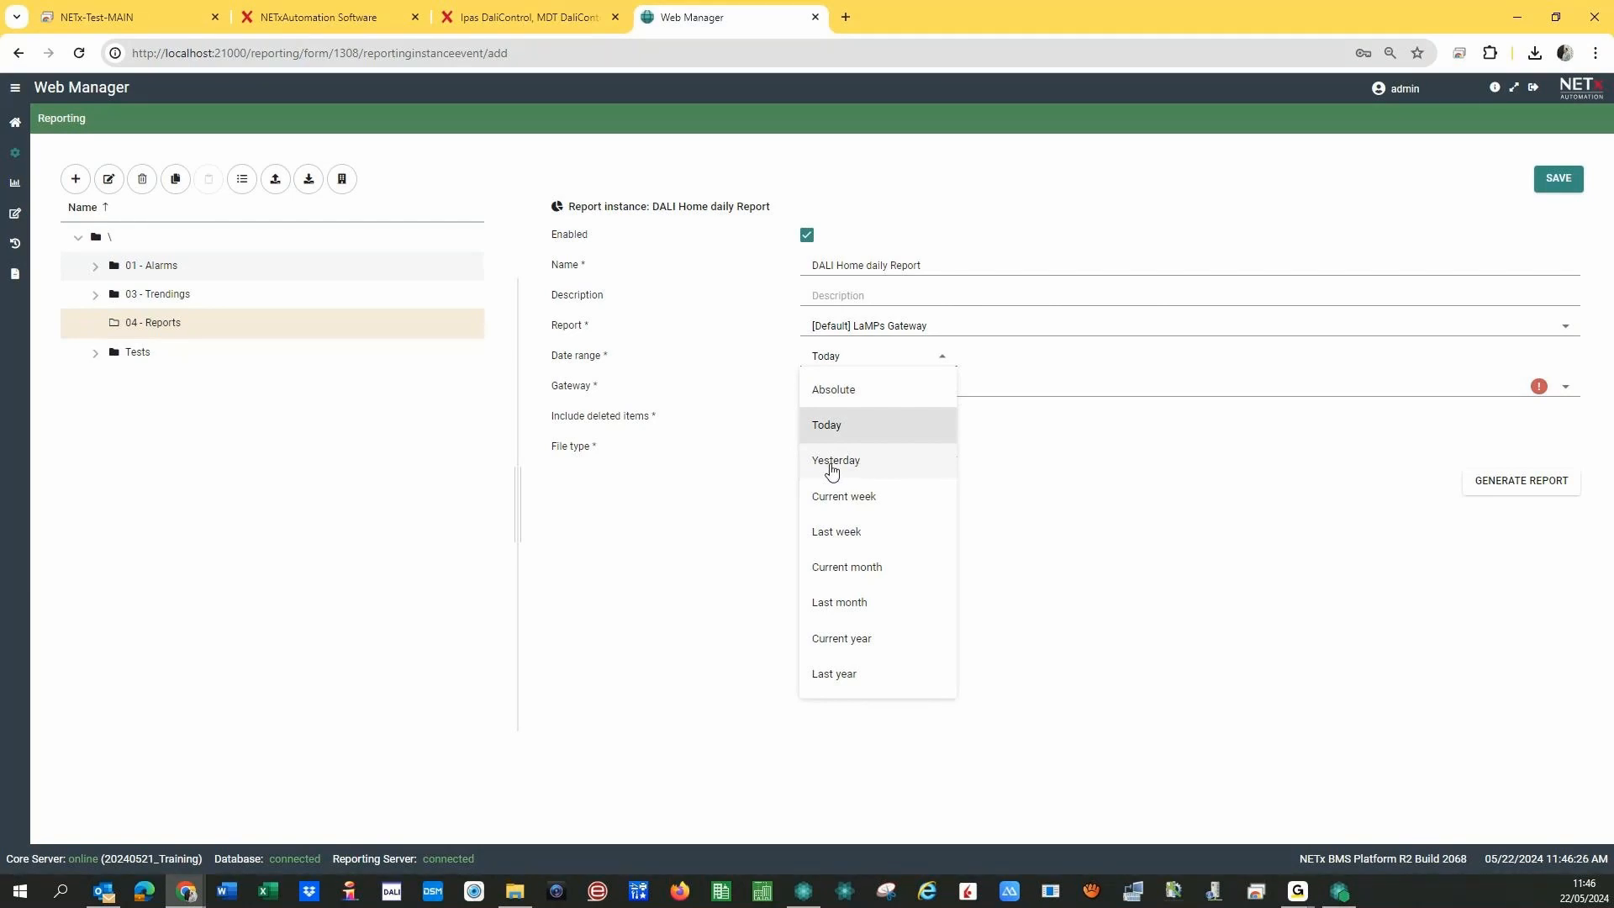
pyautogui.click(753, 457)
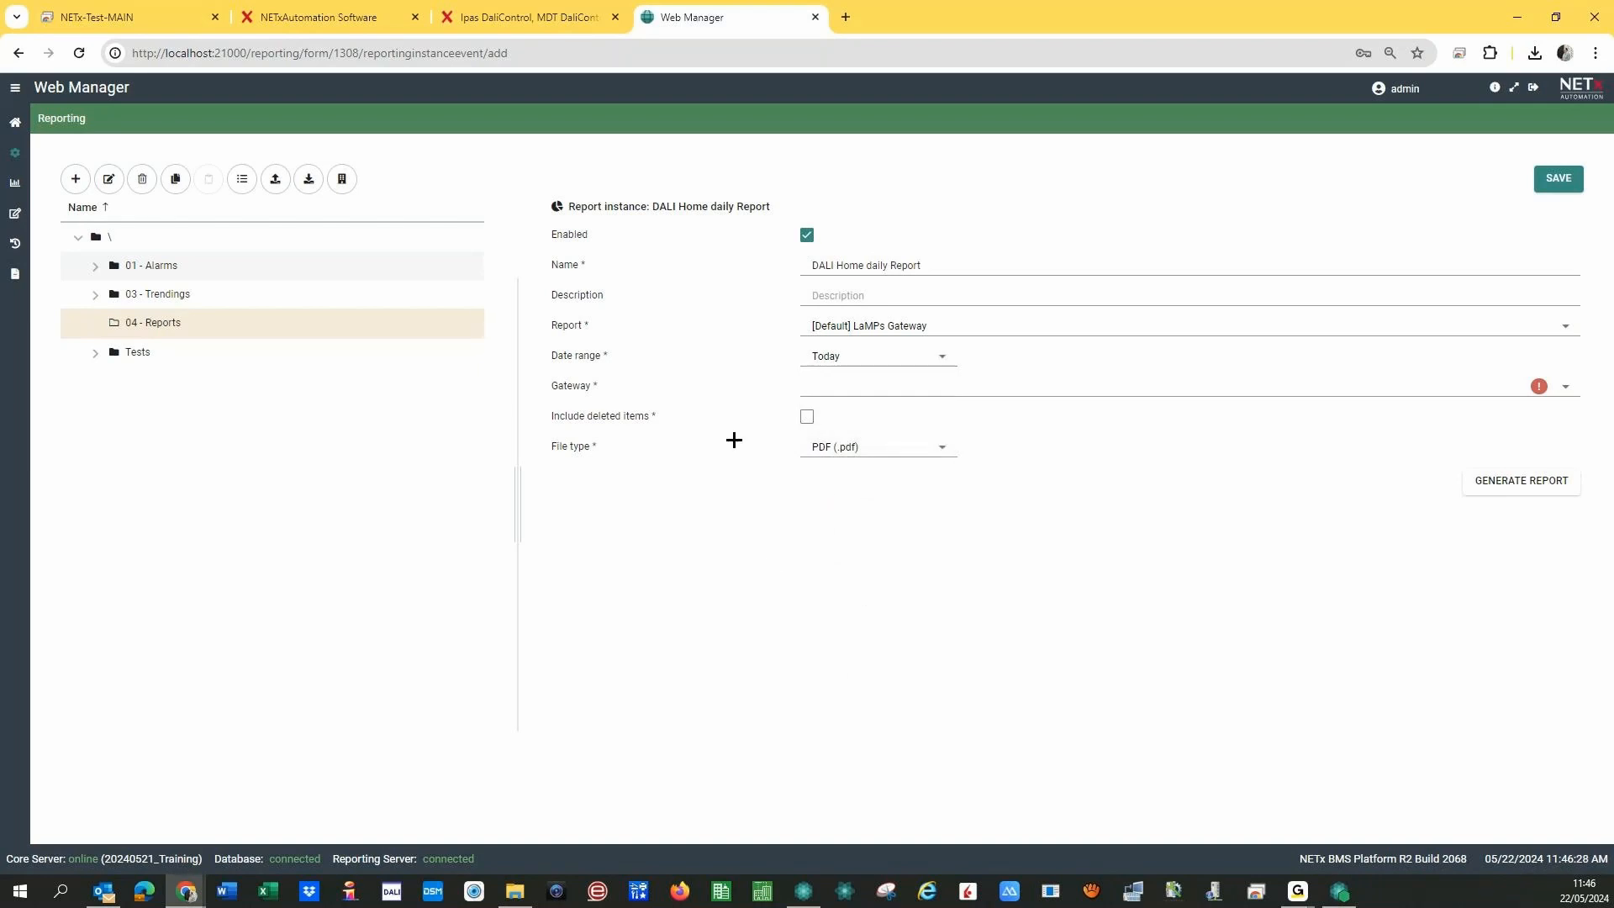
# - Choose Home\DALI HOME as the report's gateway
pyautogui.click(1565, 388)
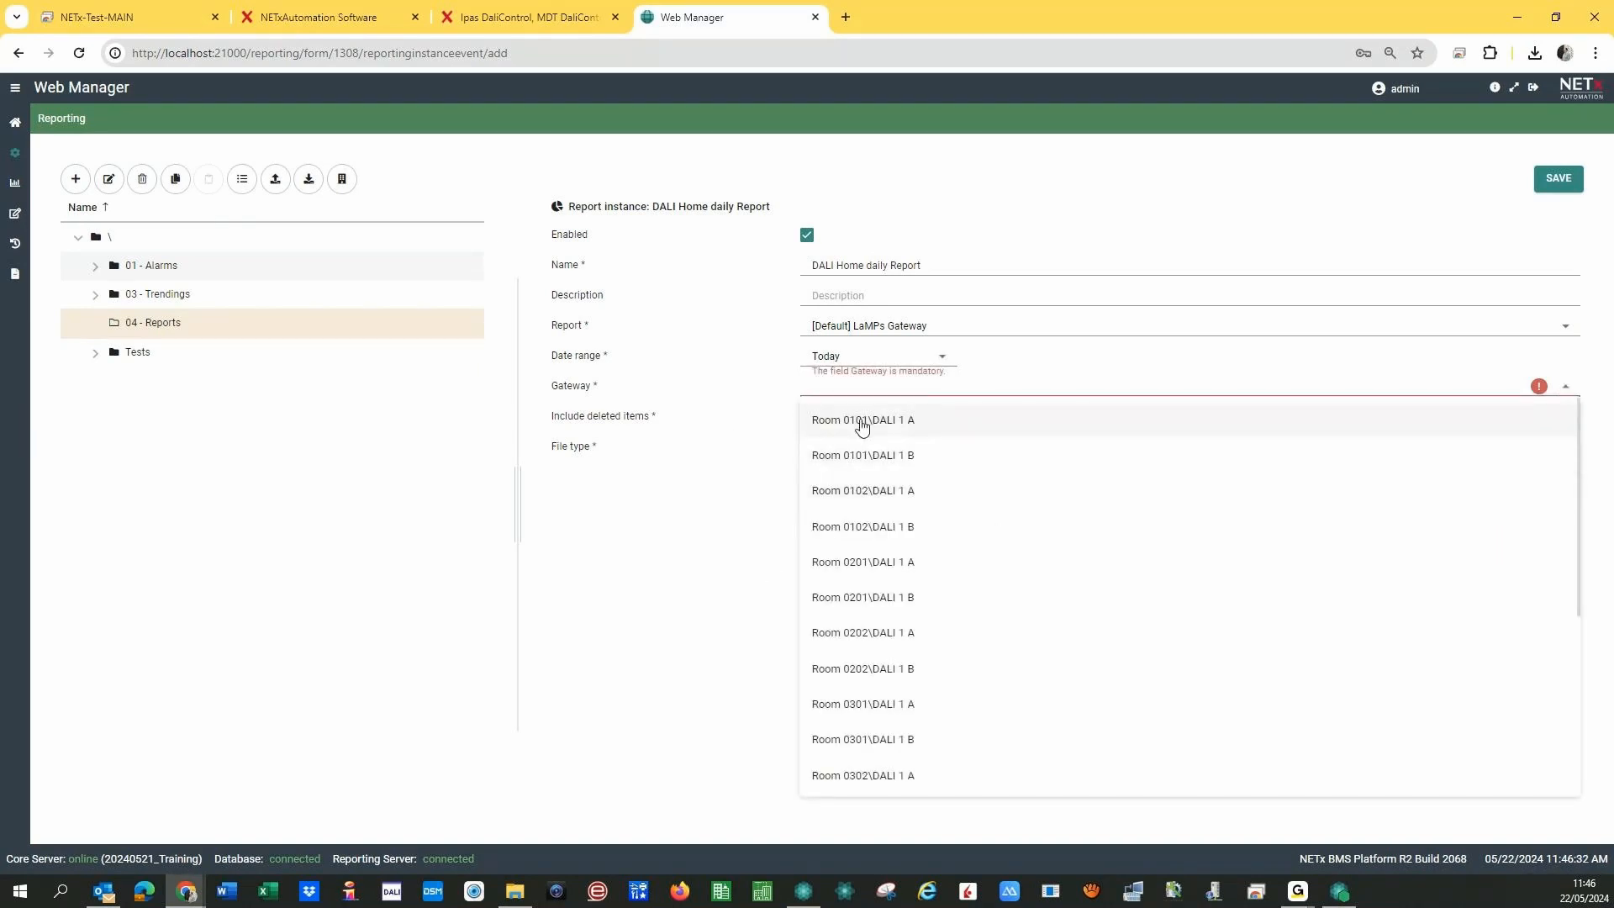
pyautogui.scroll(-4, 864, 449)
pyautogui.scroll(4, 857, 497)
pyautogui.moveTo(1578, 490); pyautogui.dragTo(1343, 789)
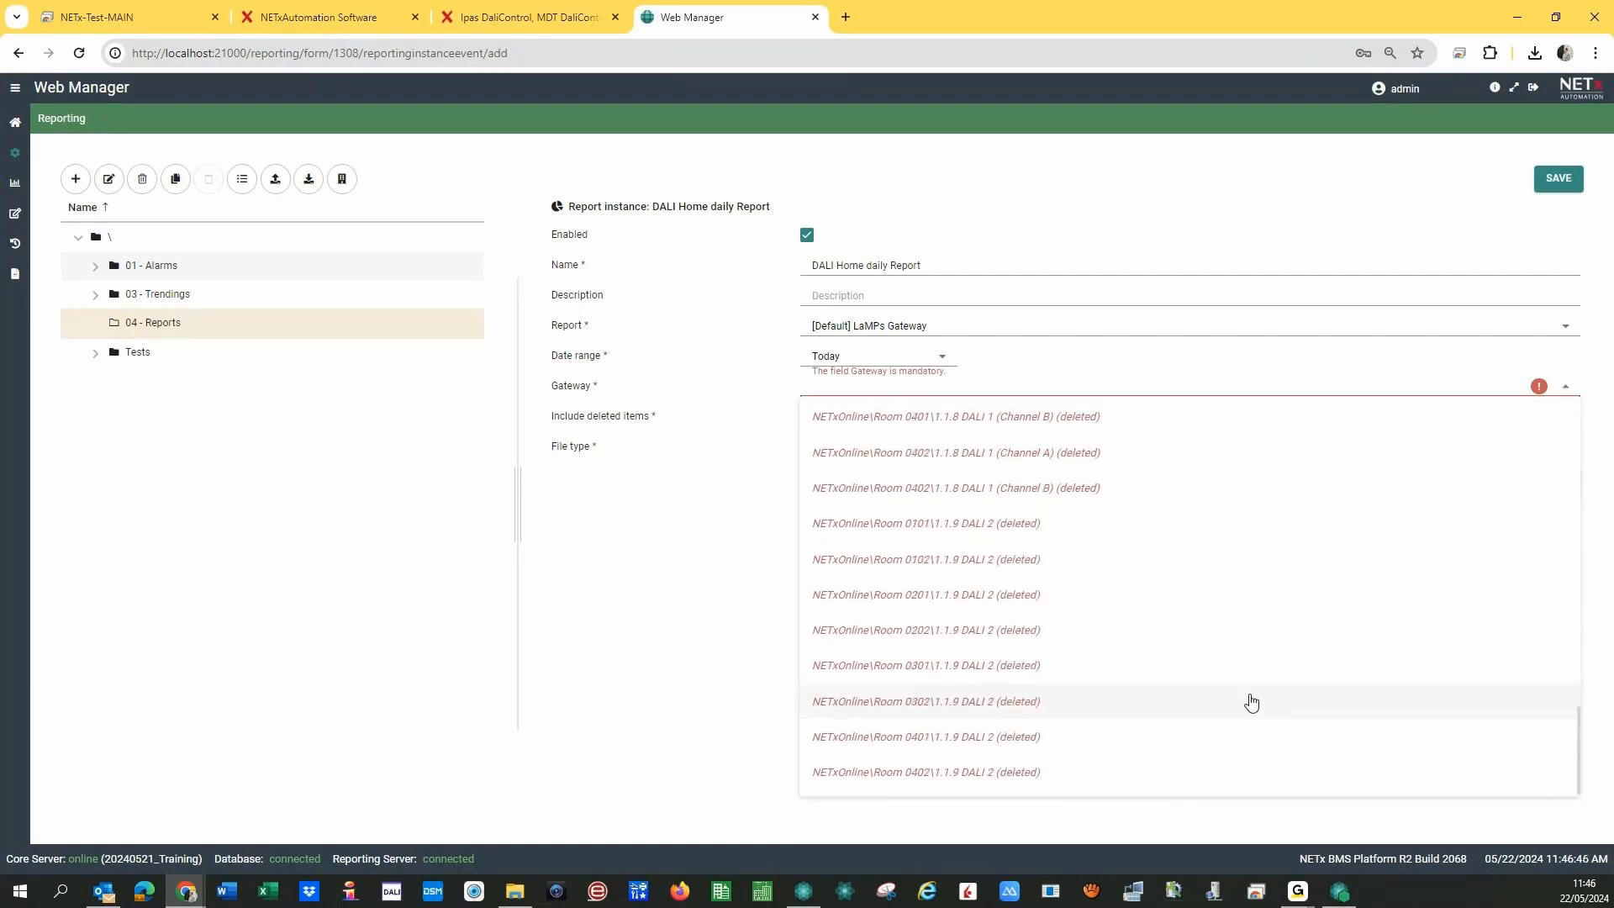
pyautogui.scroll(8, 1116, 672)
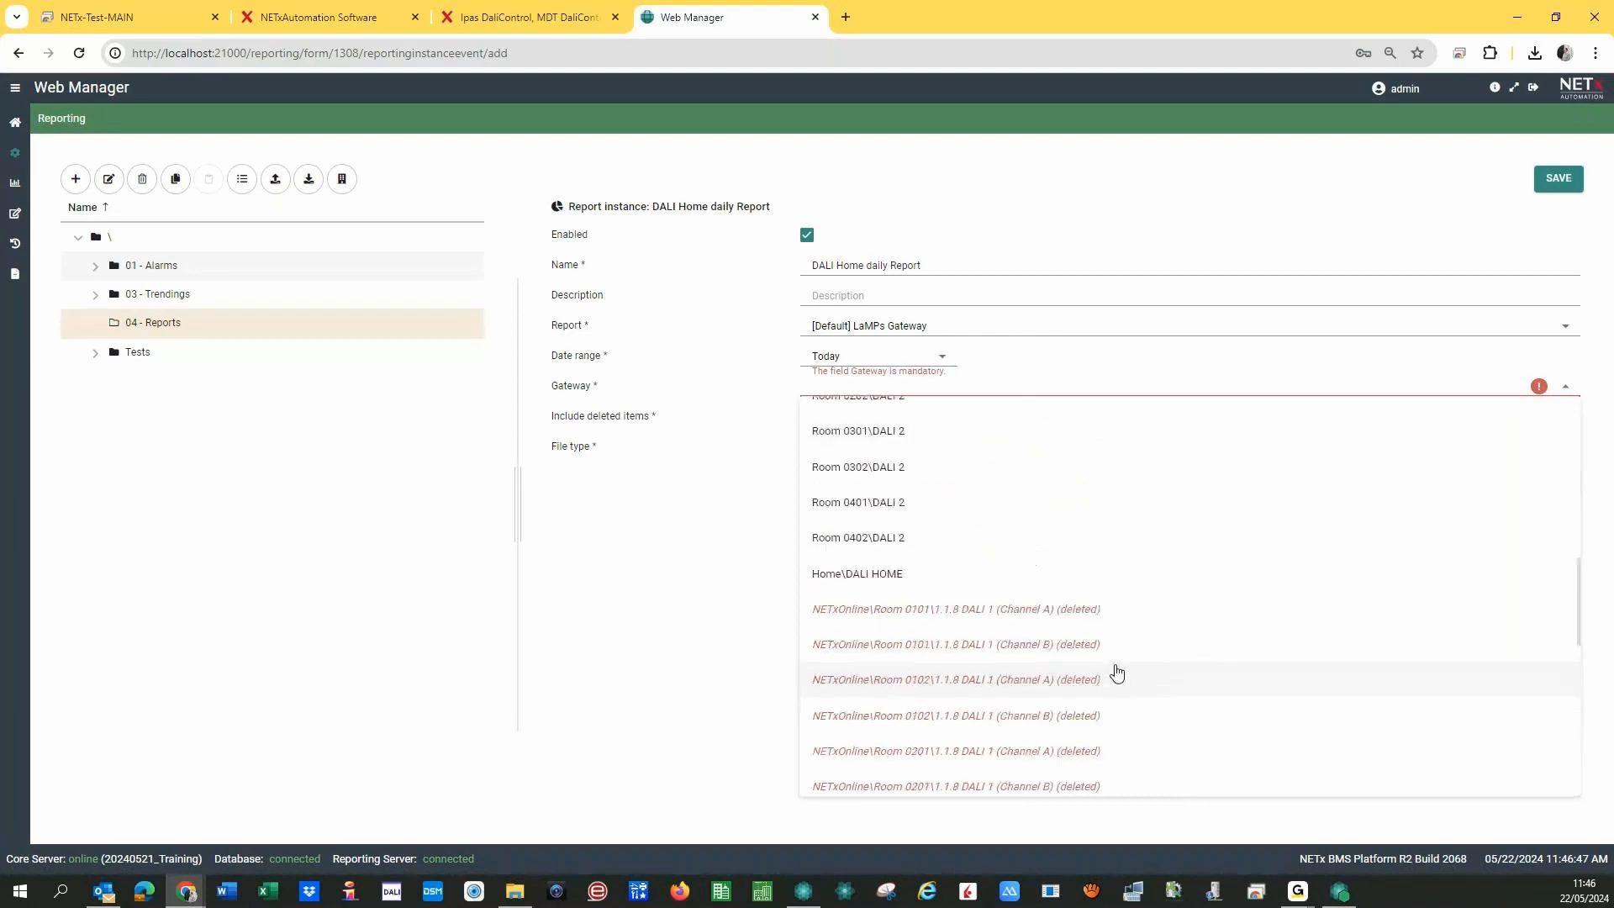
pyautogui.click(862, 583)
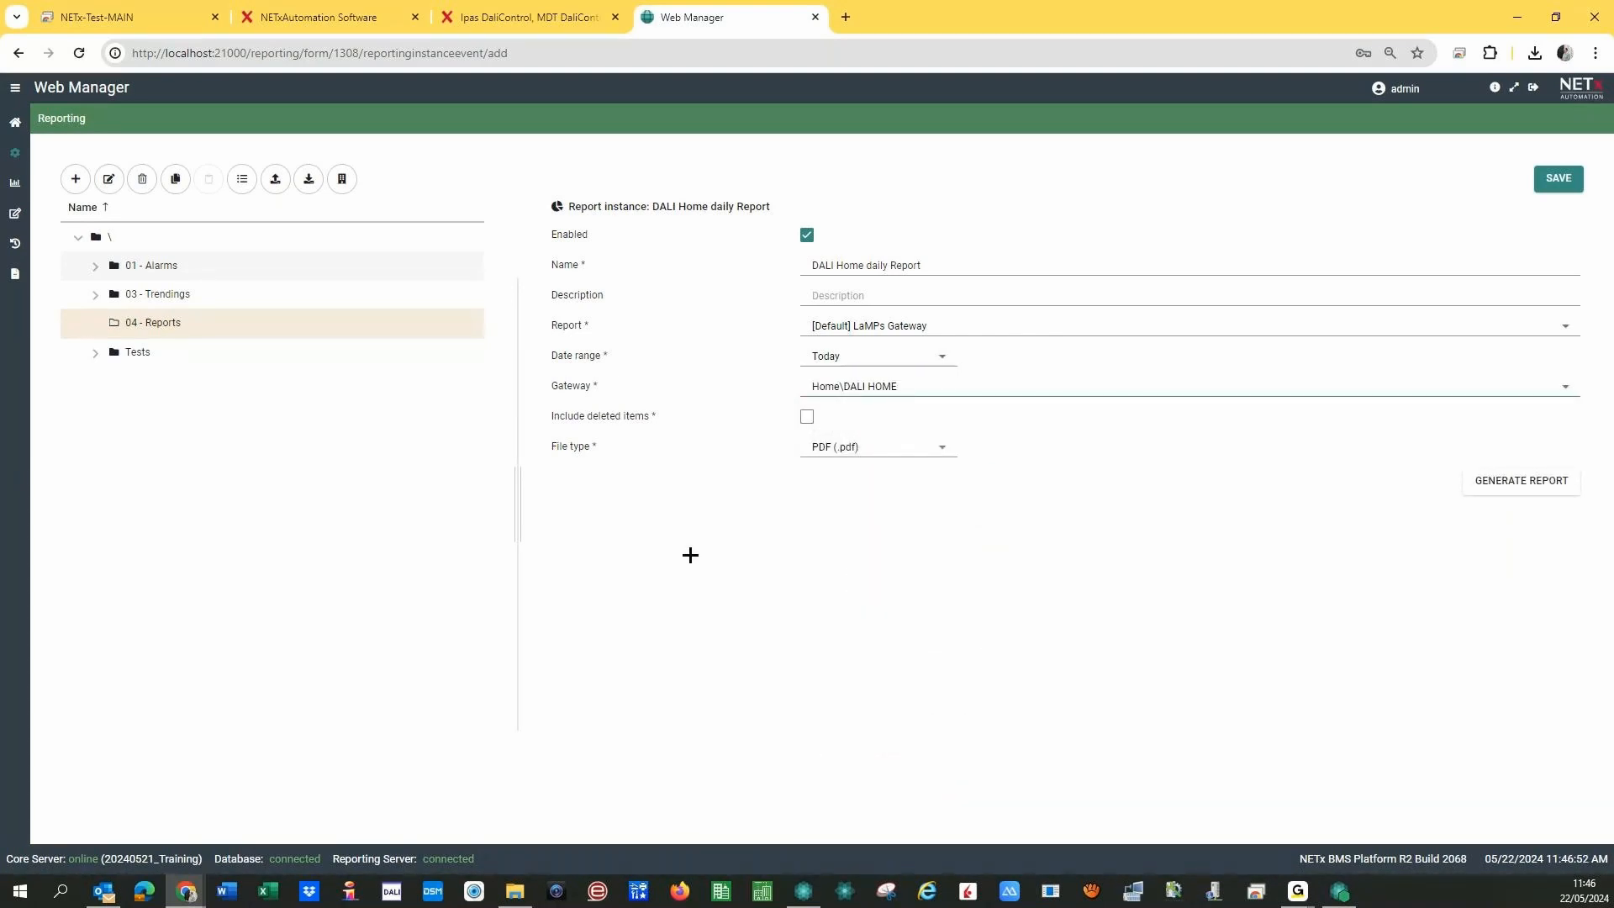
# - Keep PDF as the output file type and save the report instance
pyautogui.click(937, 452)
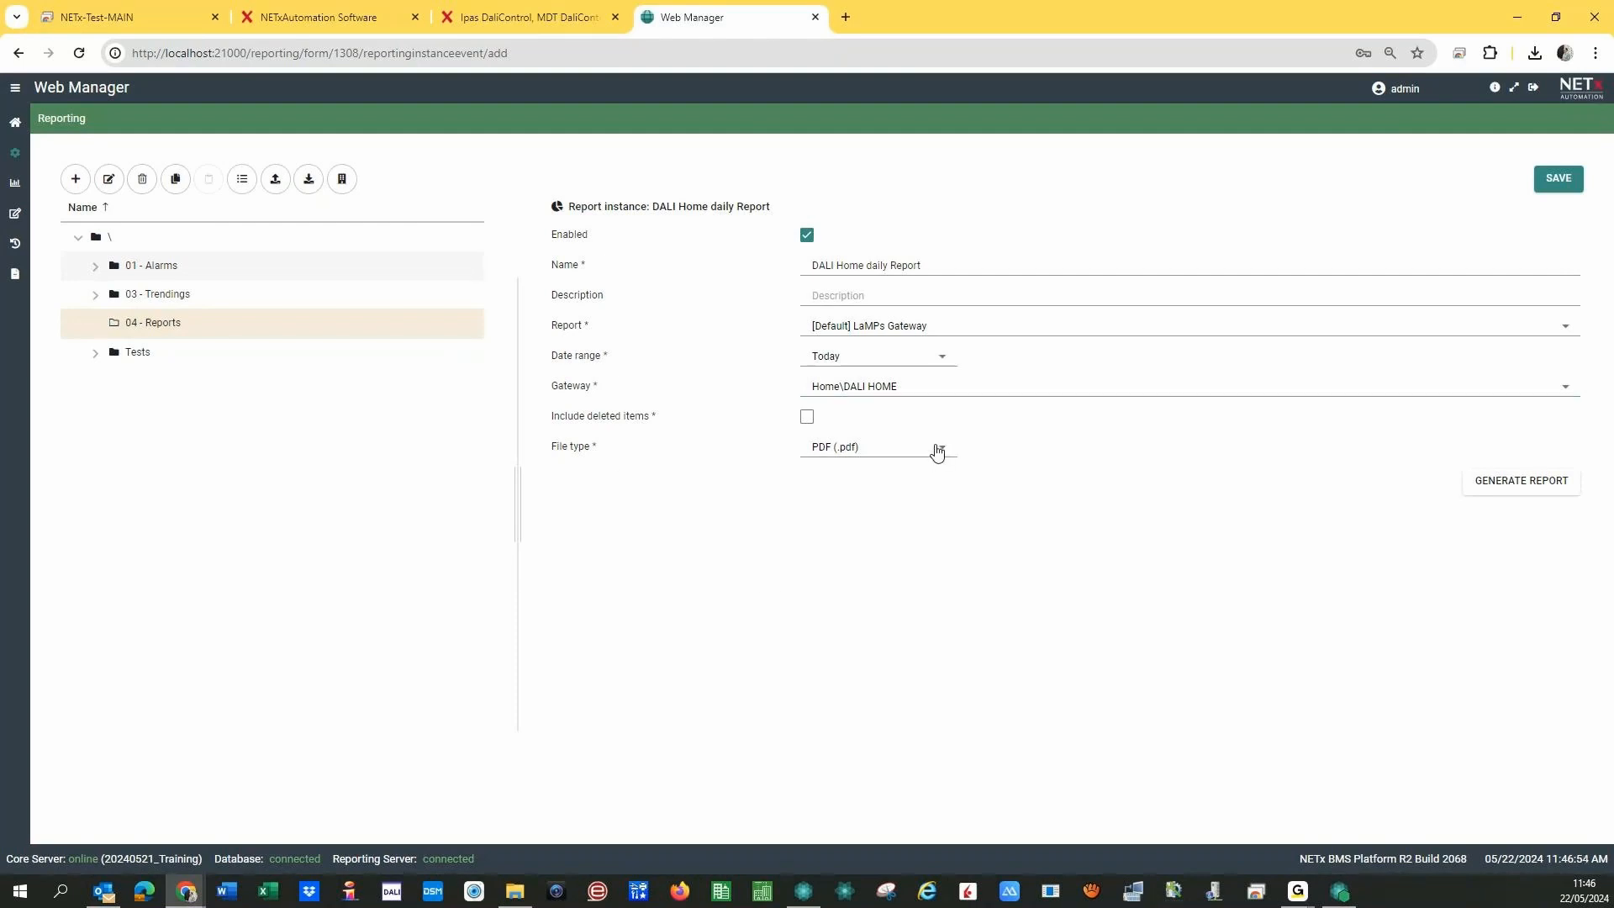
pyautogui.click(937, 452)
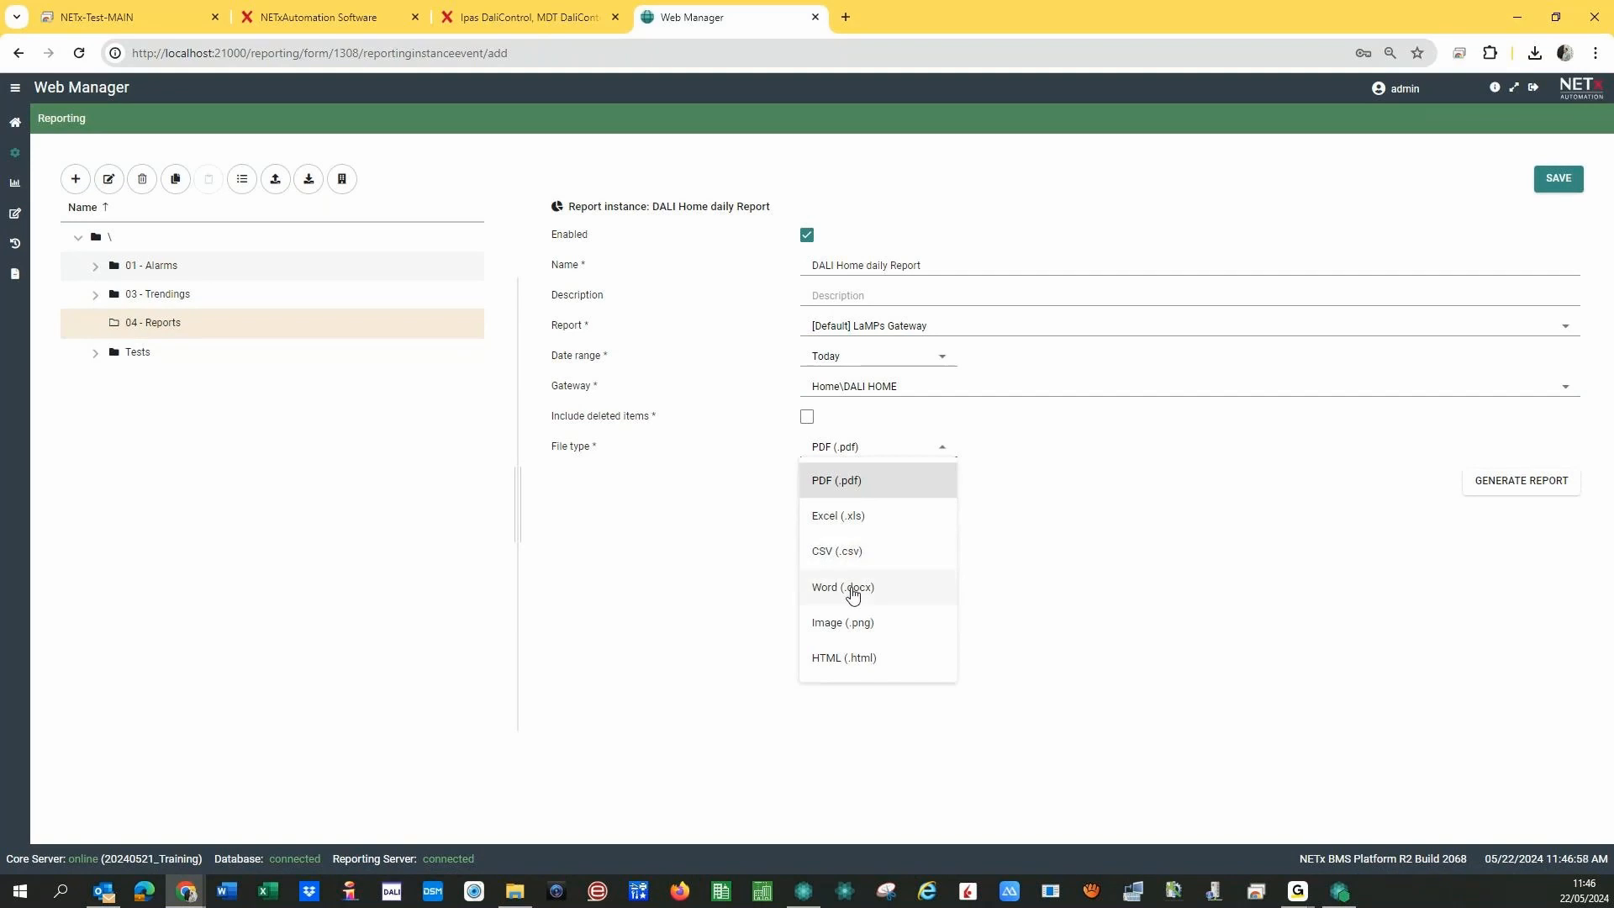
pyautogui.click(700, 625)
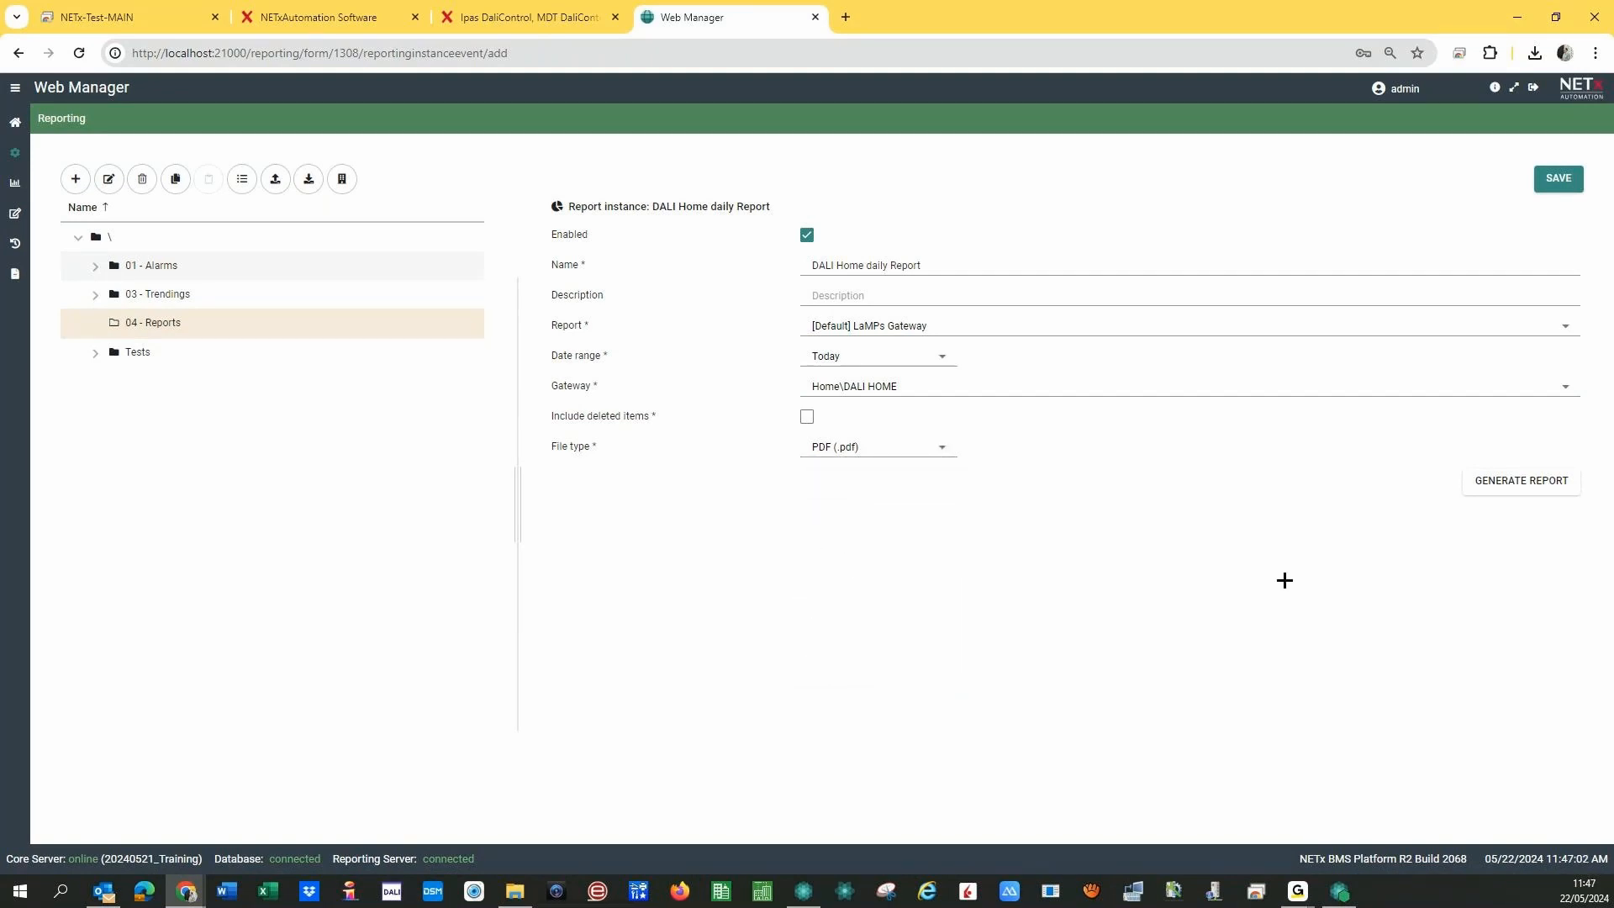
pyautogui.click(1556, 182)
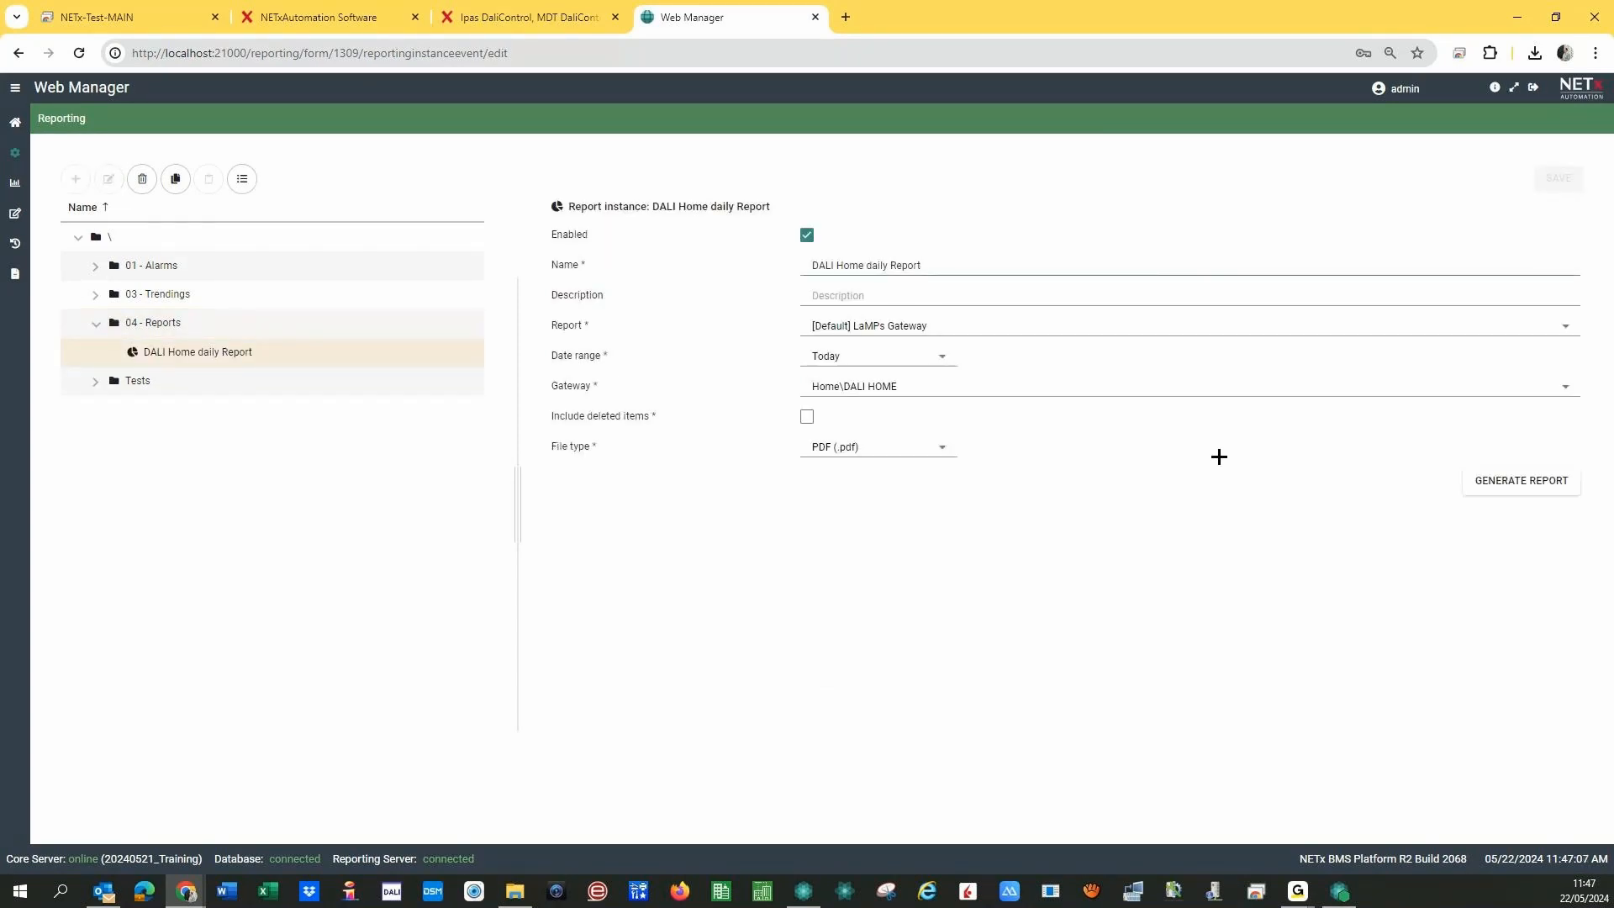
pyautogui.click(1495, 485)
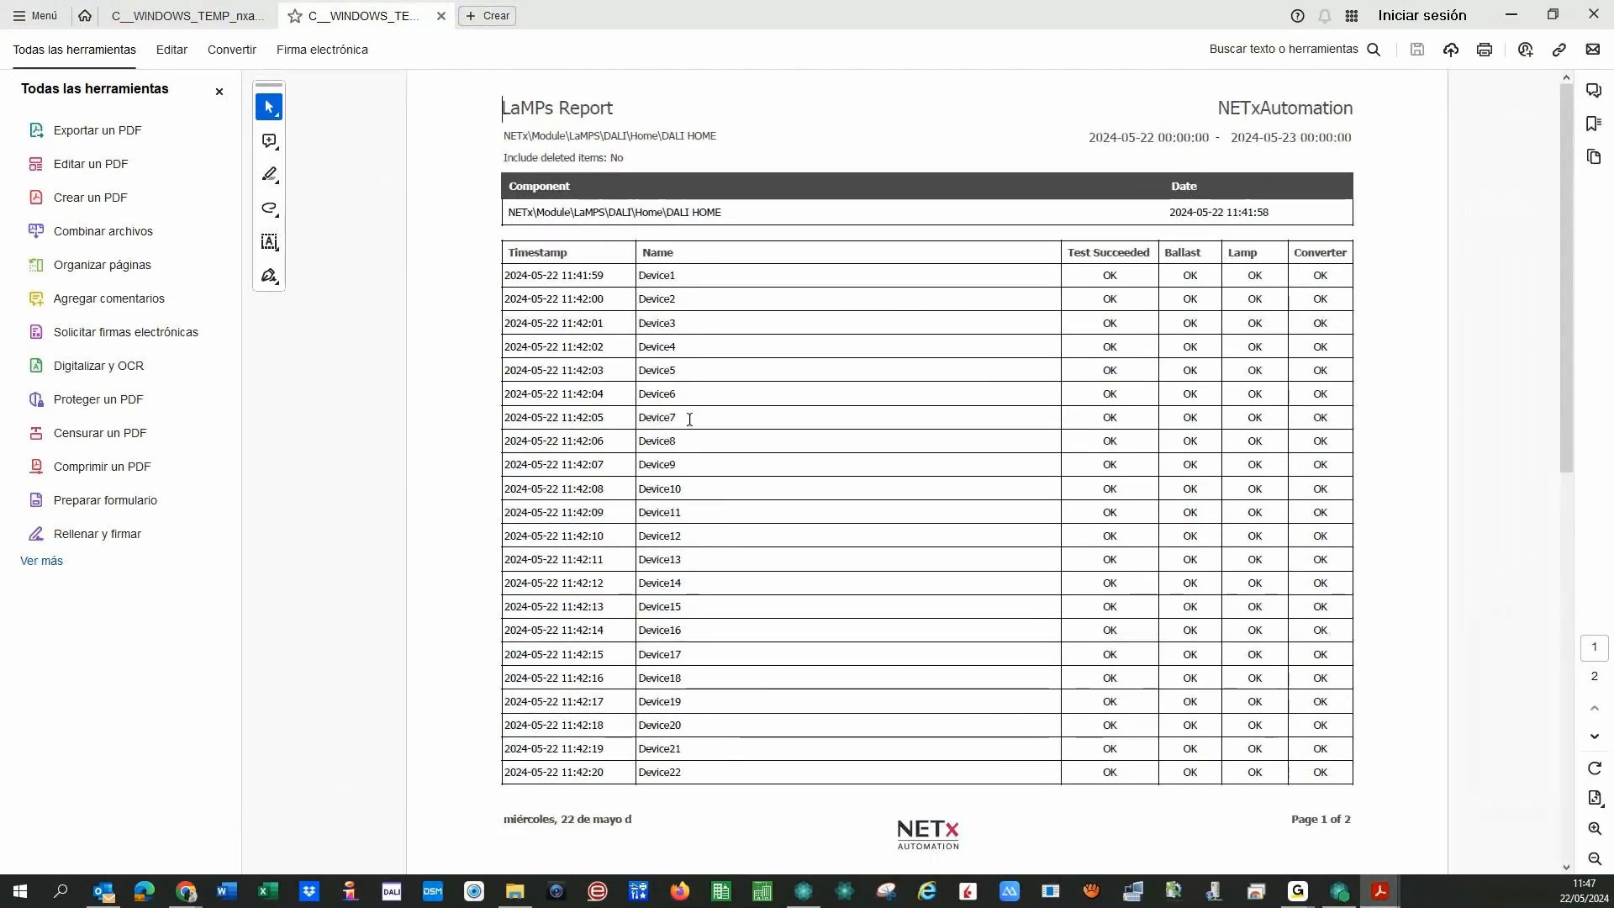
pyautogui.click(1594, 736)
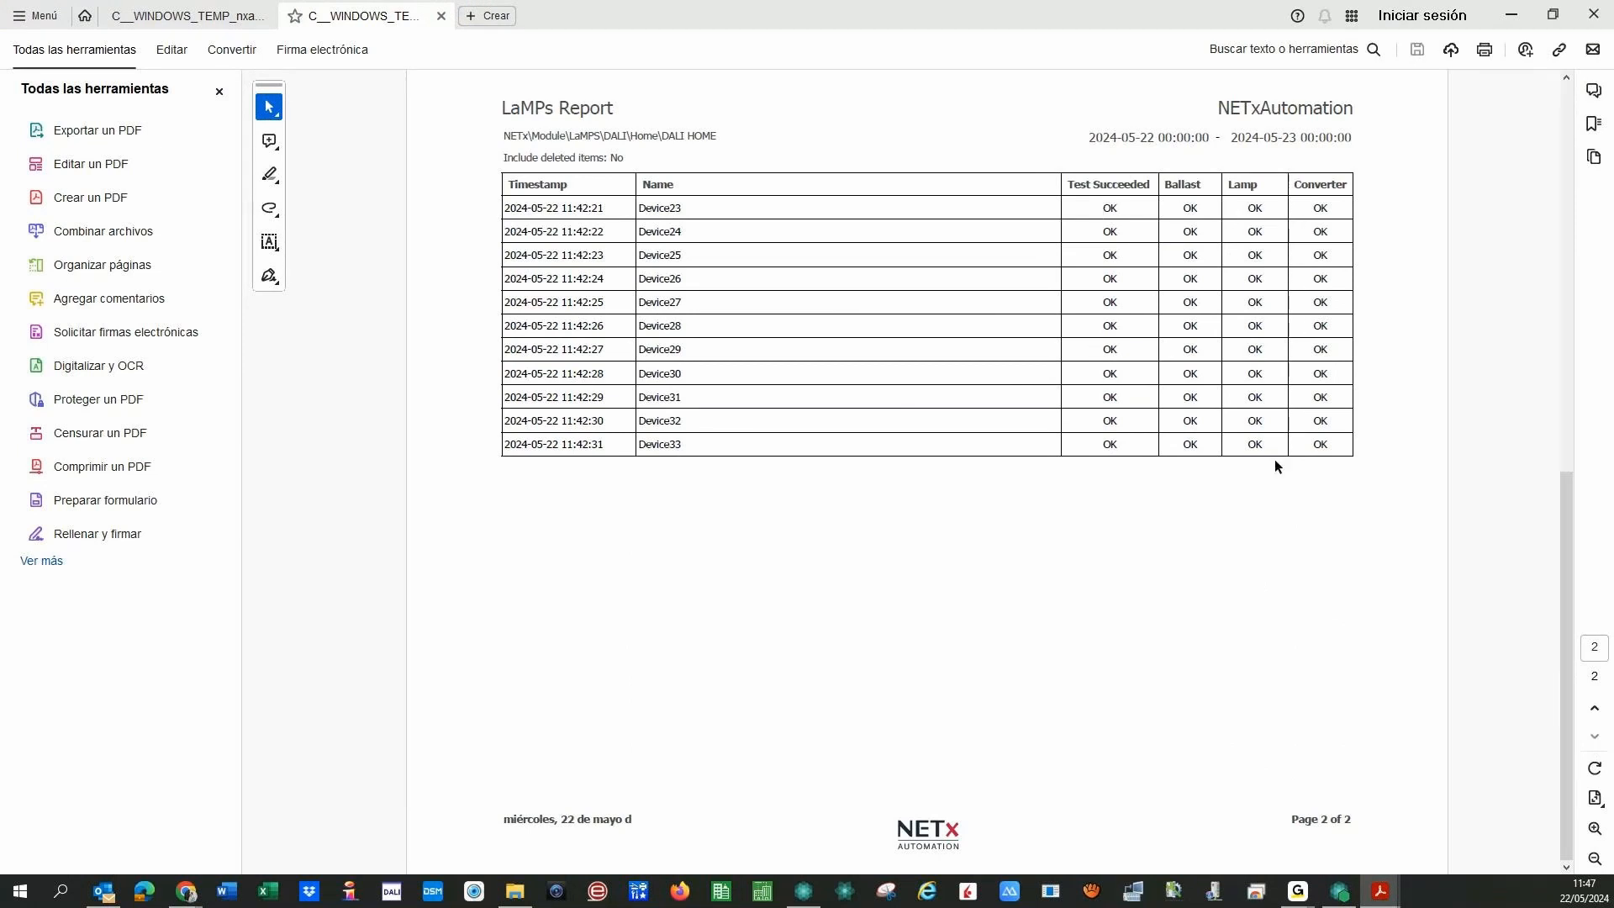
pyautogui.moveTo(1565, 542); pyautogui.dragTo(1561, 88)
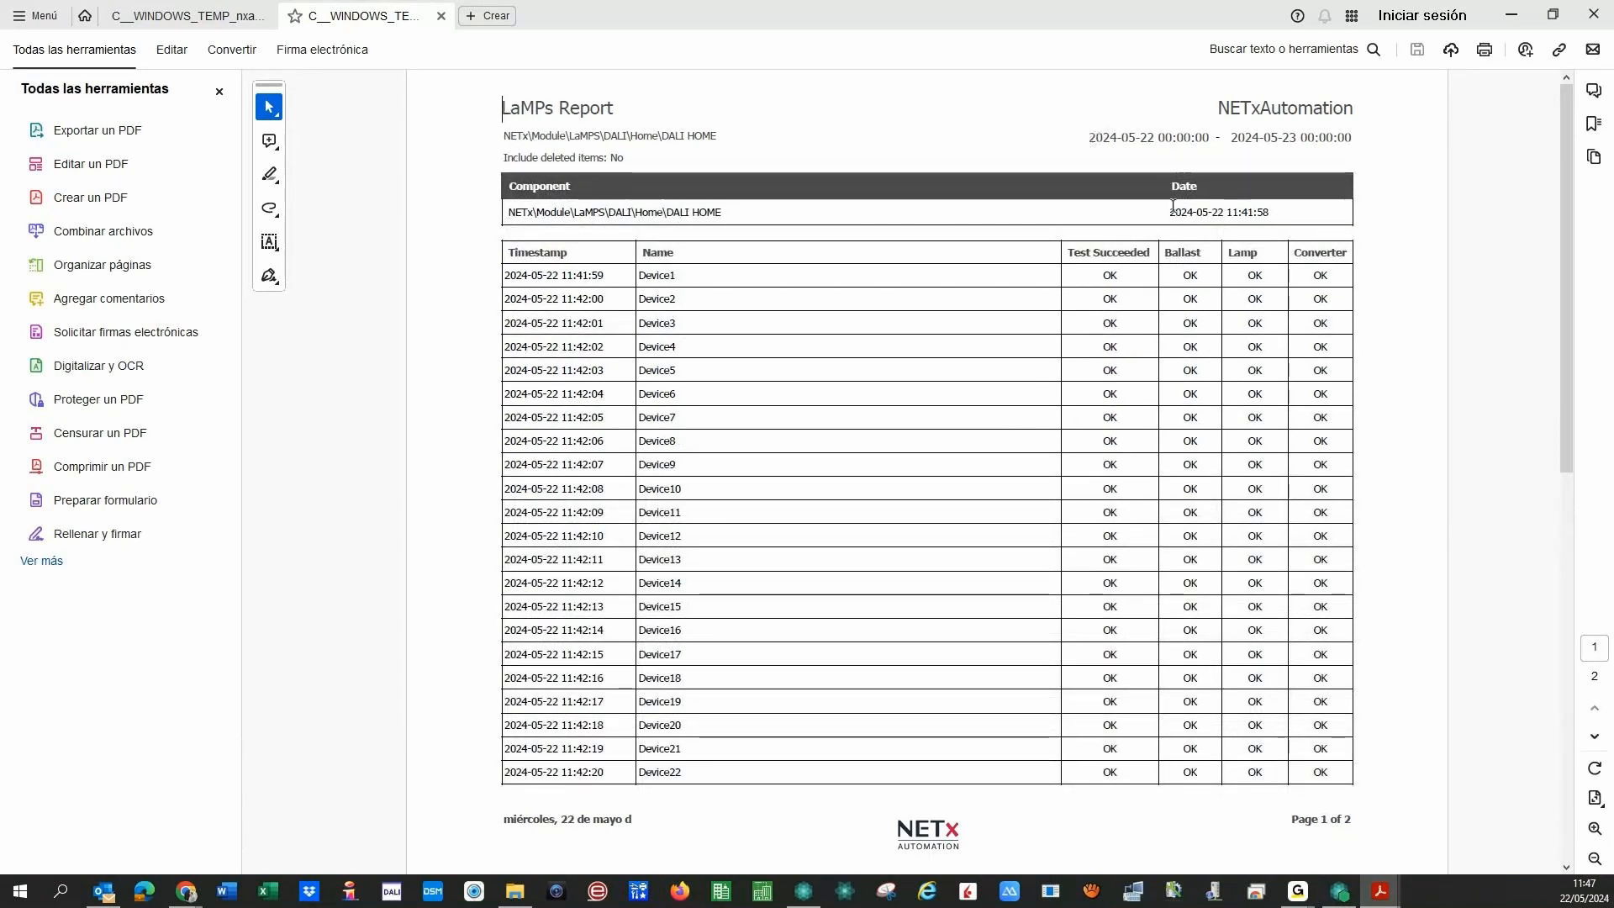
pyautogui.moveTo(1170, 210); pyautogui.dragTo(1269, 212)
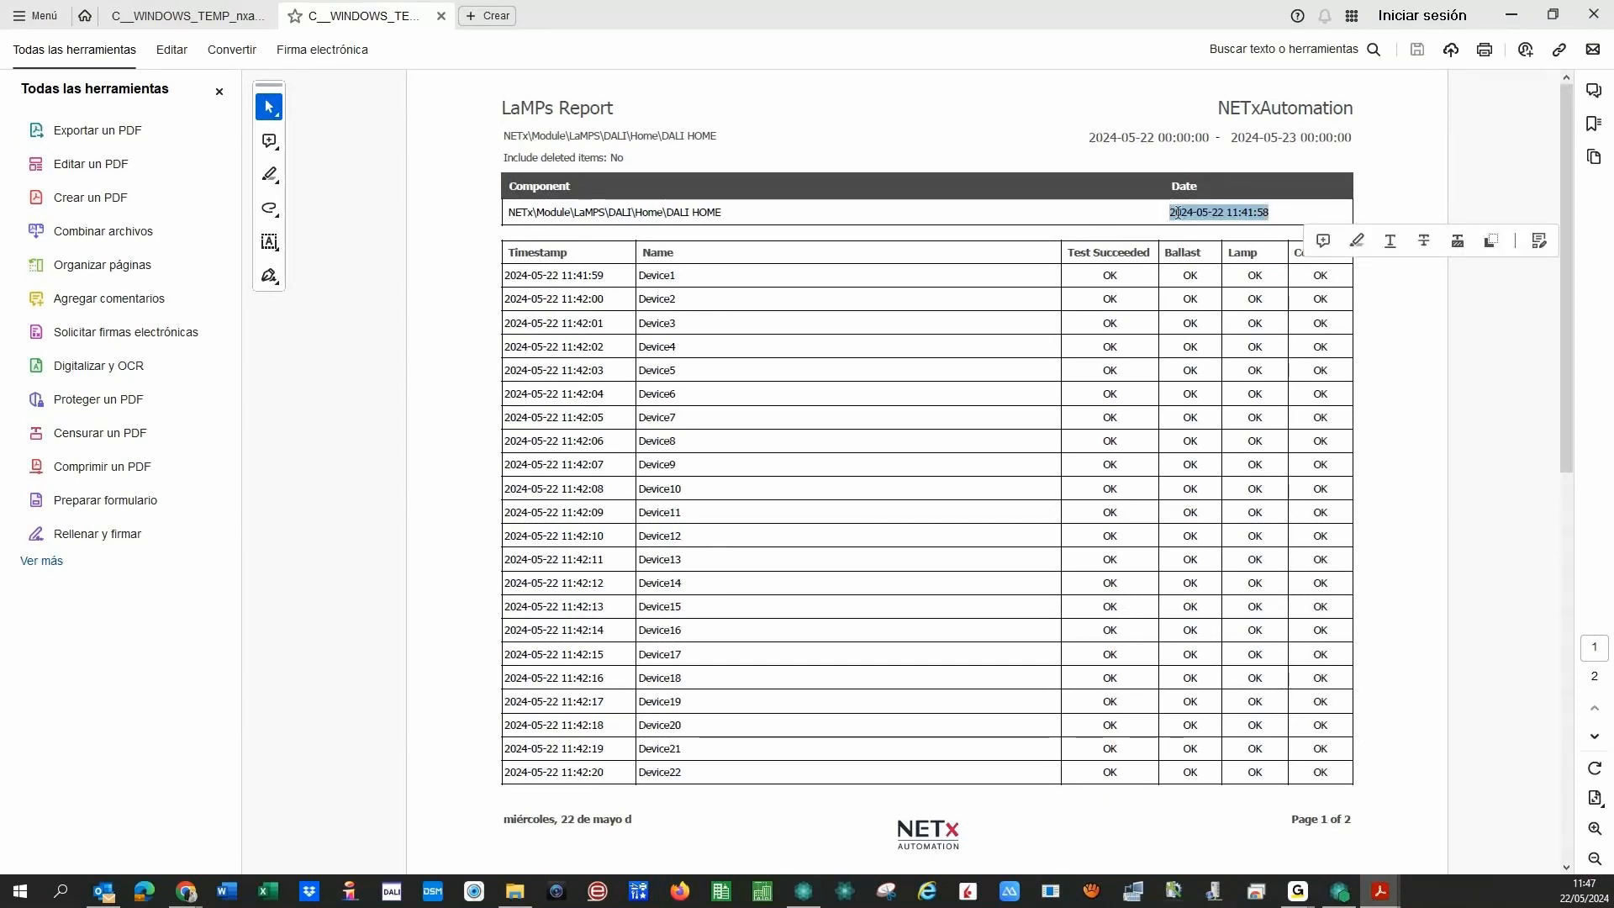
pyautogui.click(1092, 400)
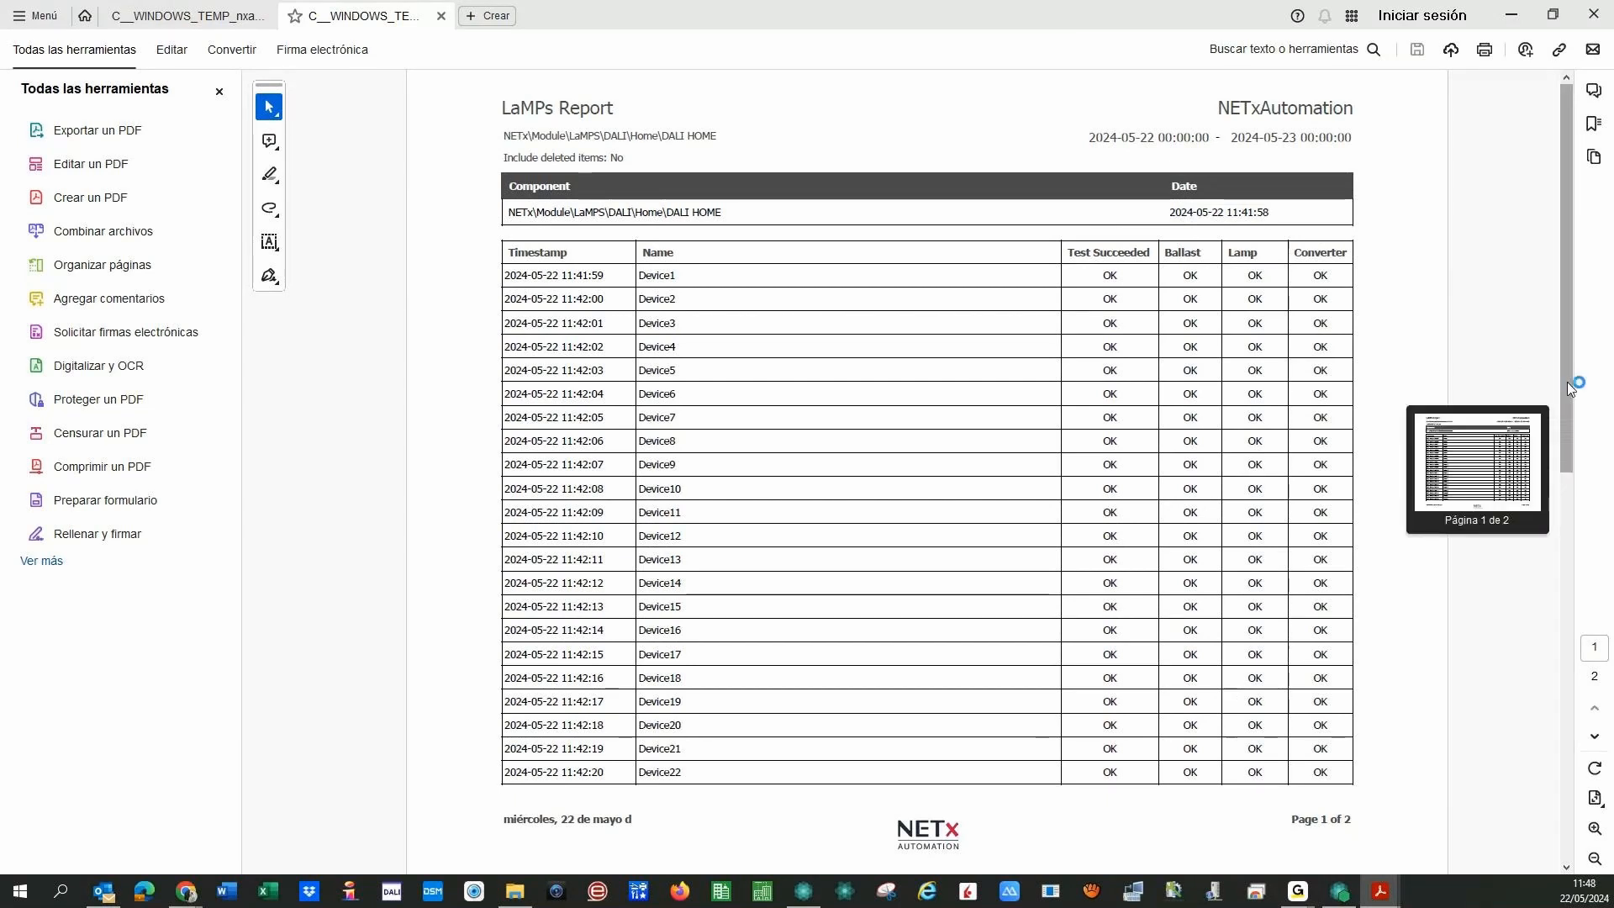
# - Finish reviewing the PDF, close the document and minimize Acrobat Reader
pyautogui.moveTo(1567, 381); pyautogui.dragTo(1550, 847)
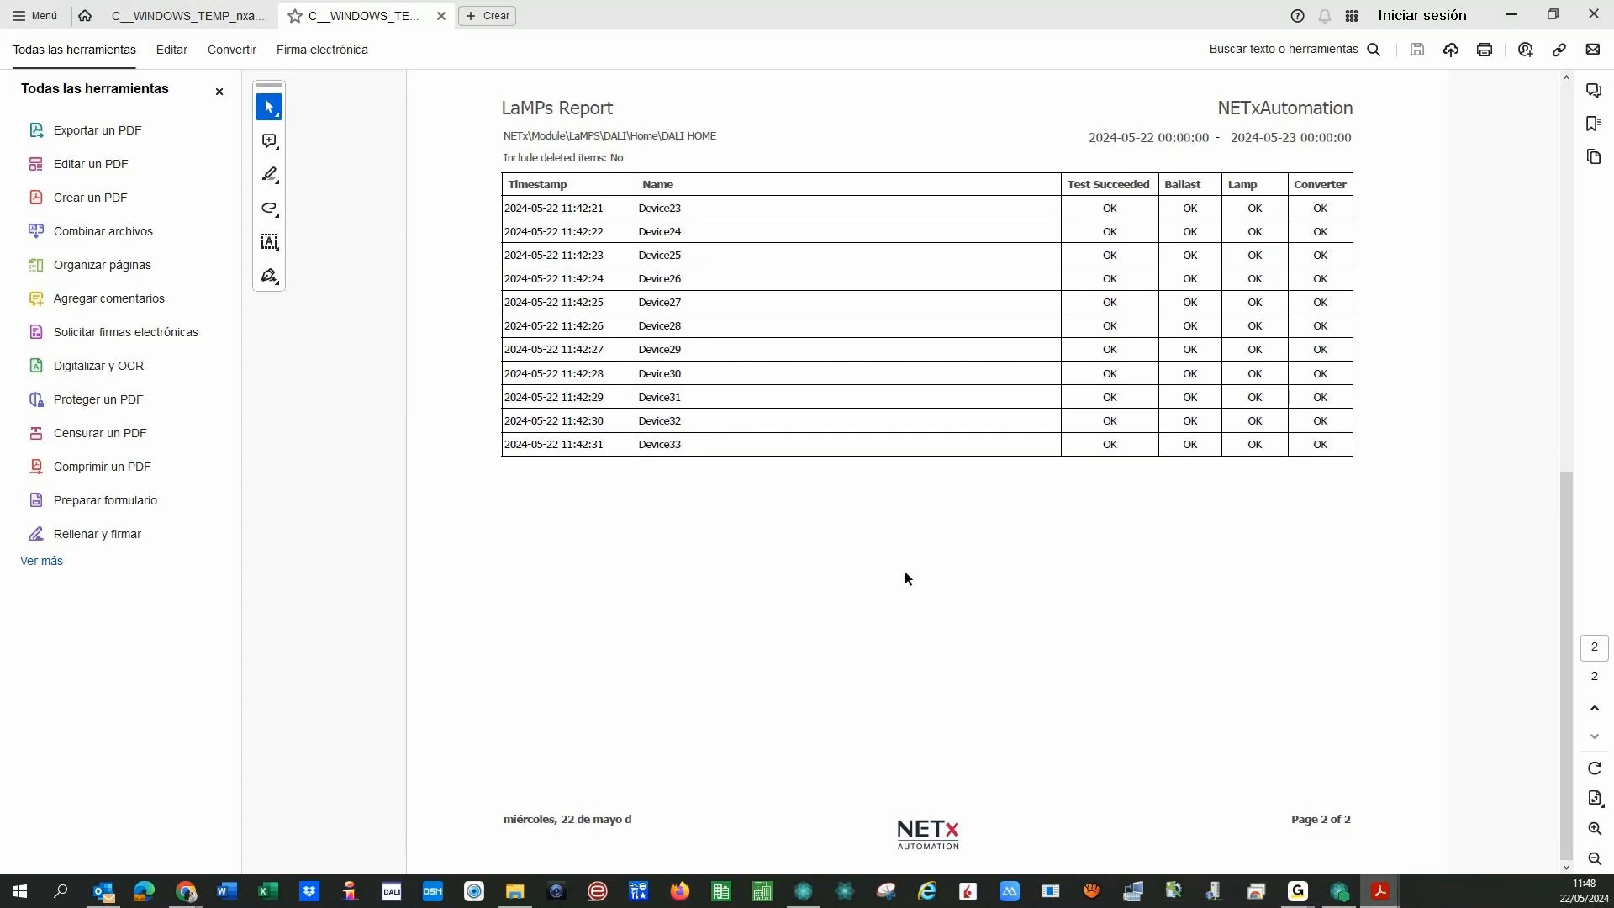
pyautogui.scroll(5, 741, 360)
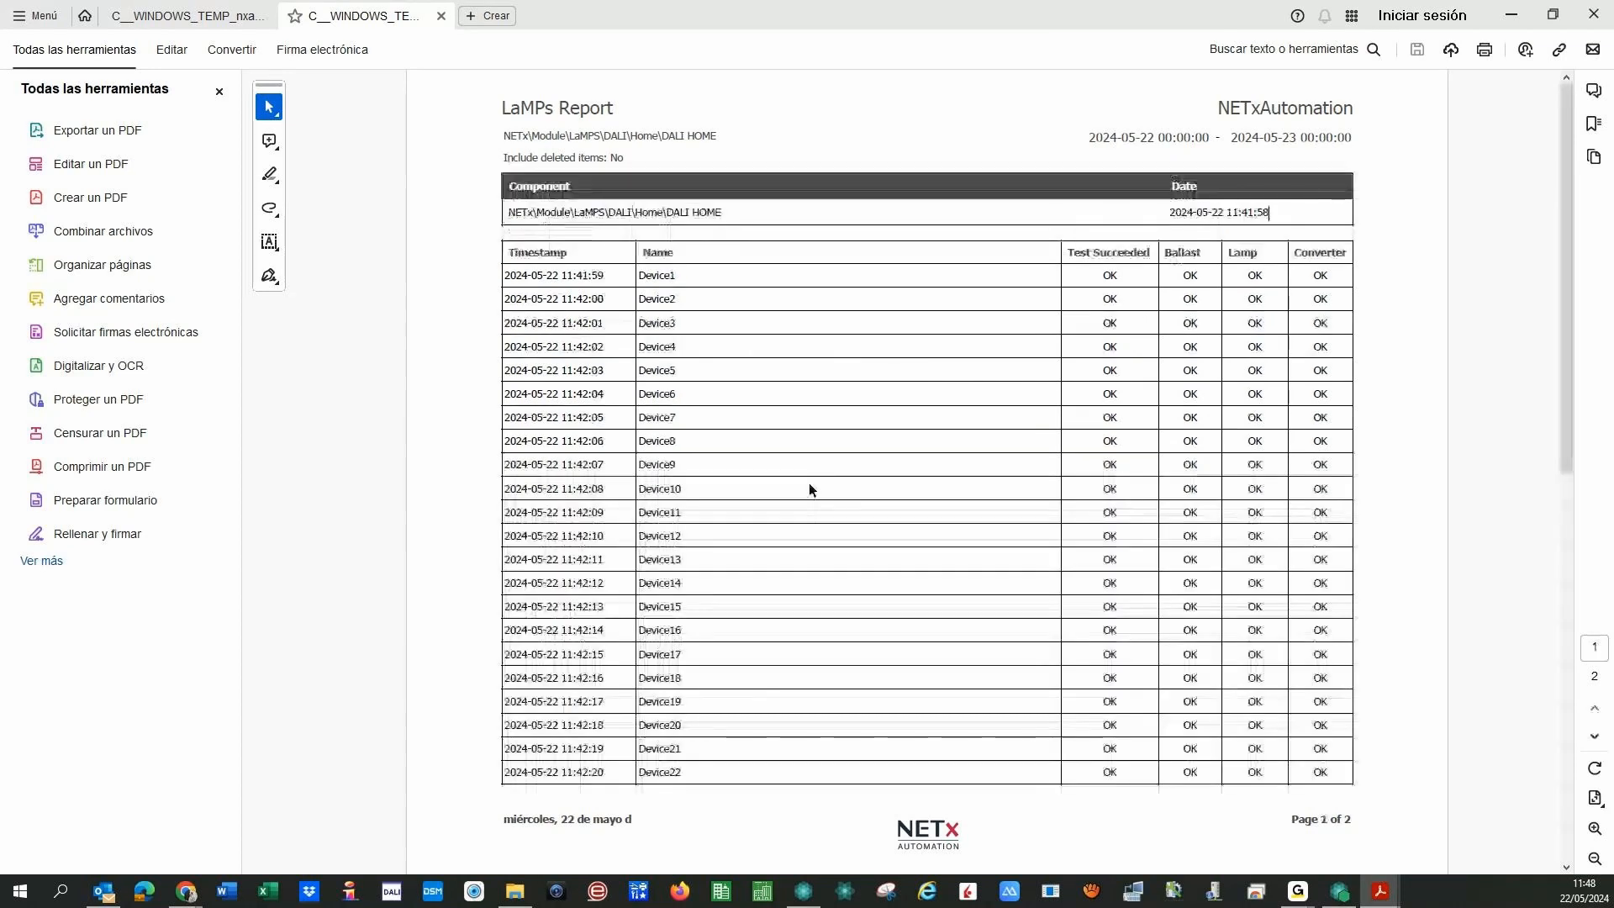
pyautogui.scroll(-5, 717, 426)
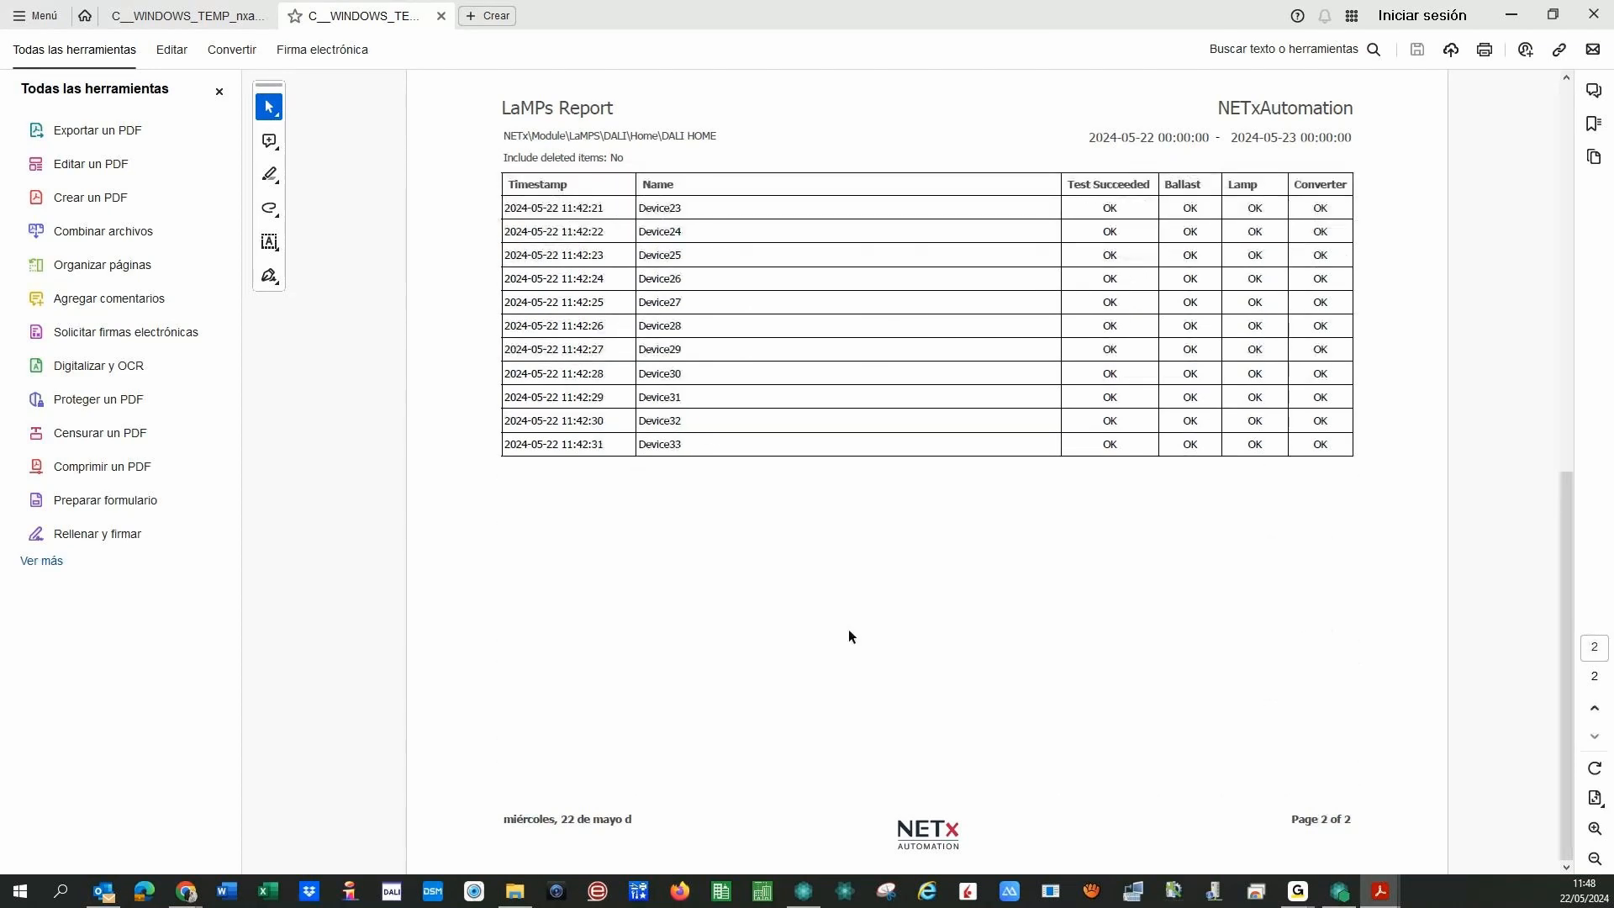
pyautogui.scroll(5, 849, 636)
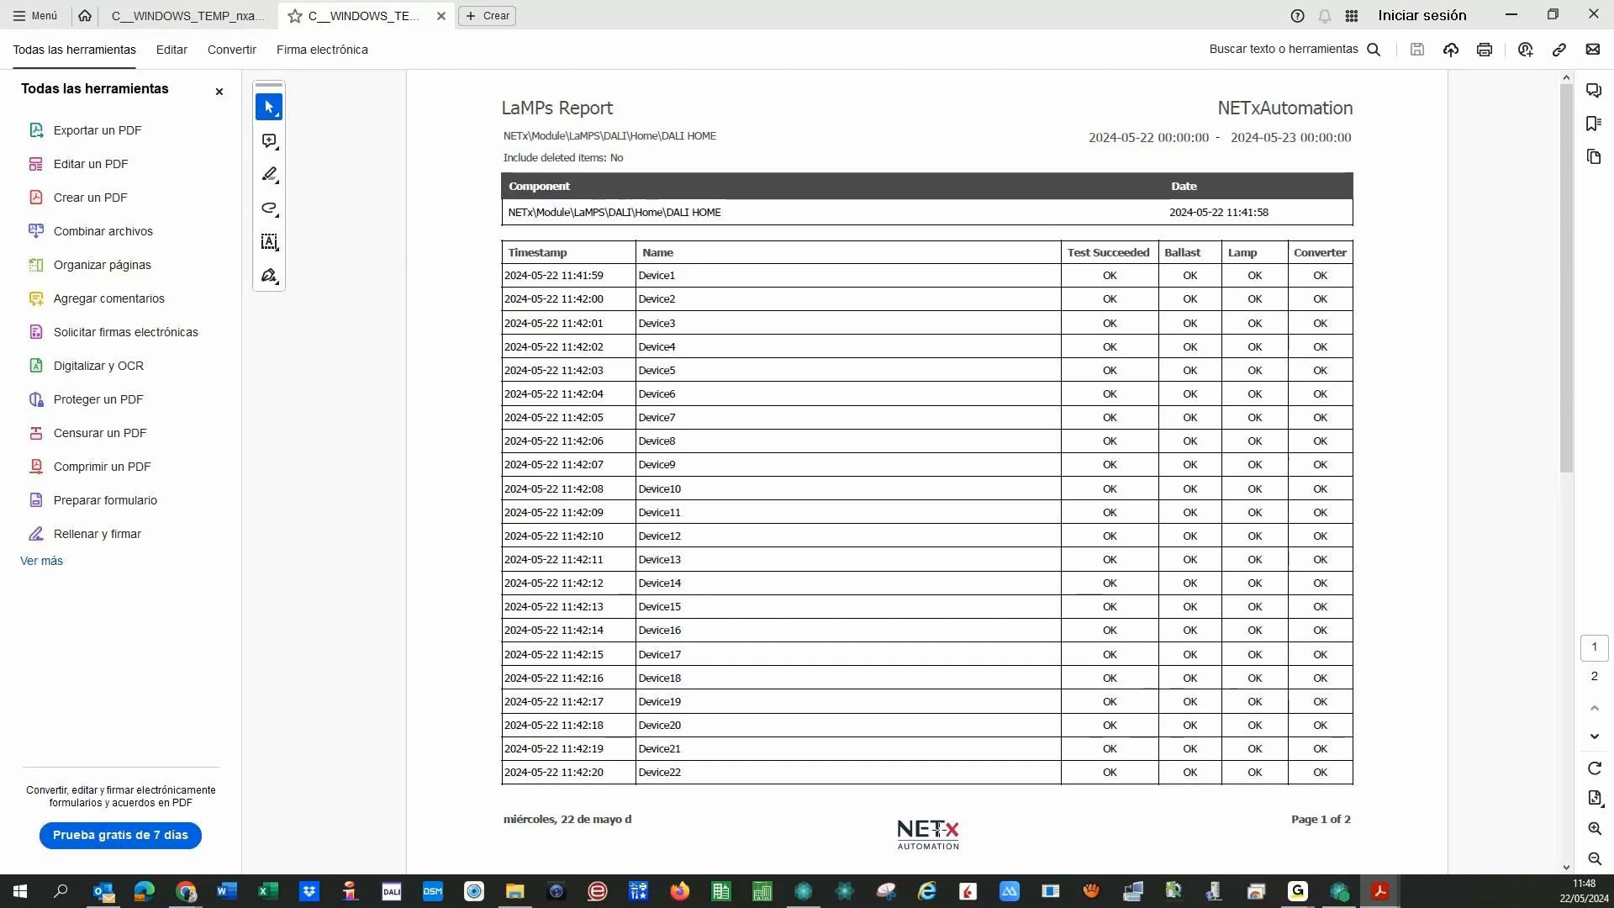
pyautogui.click(439, 17)
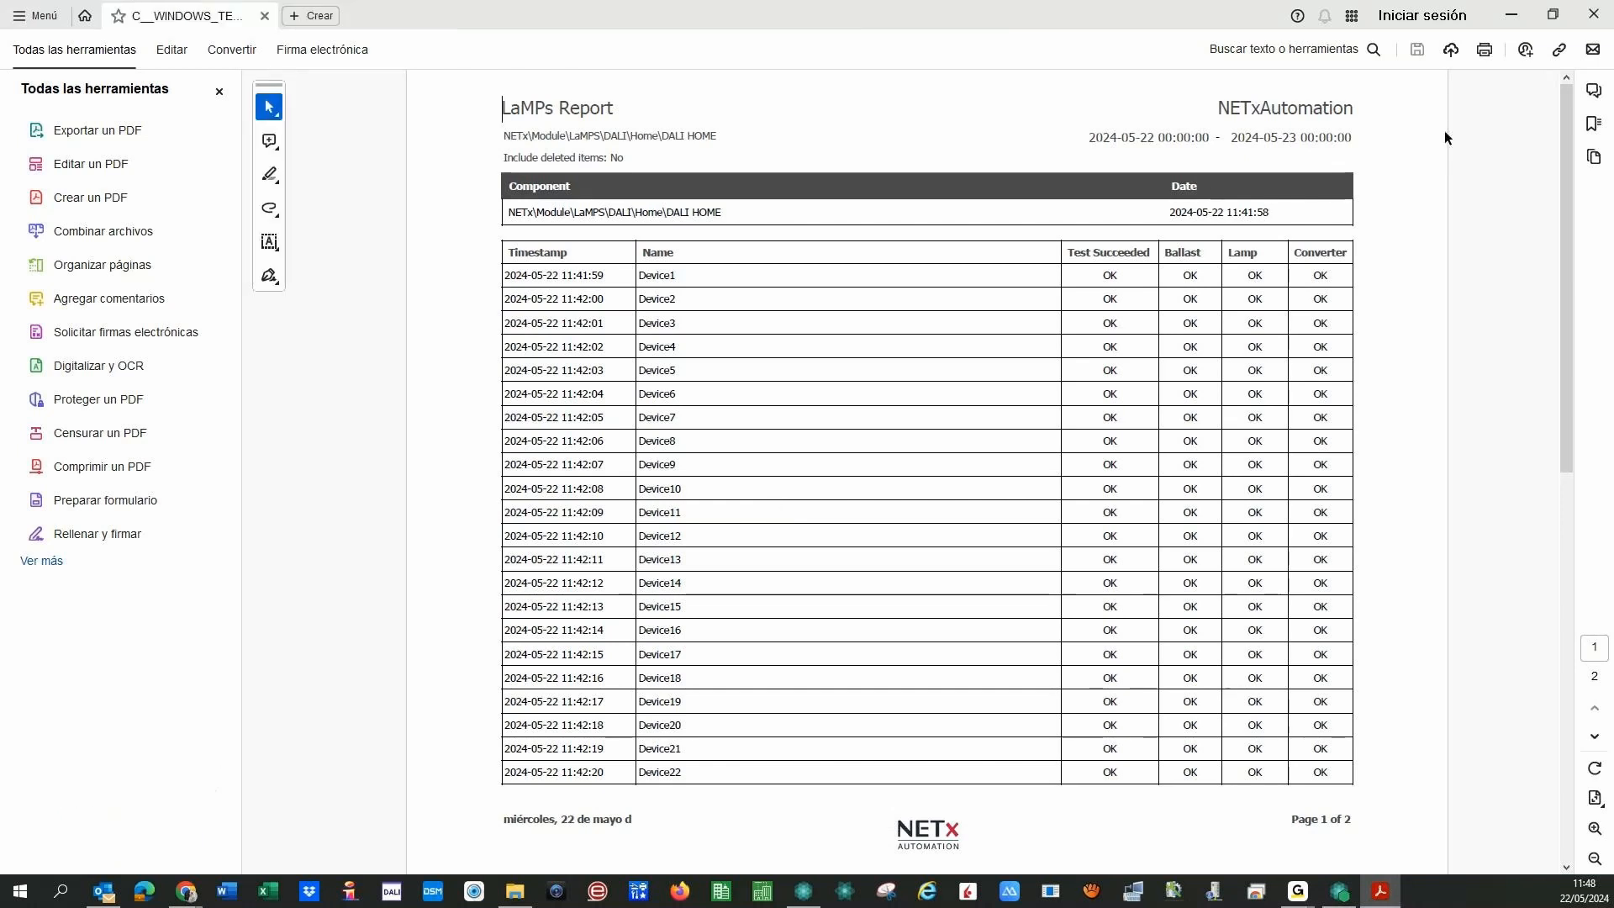
pyautogui.click(1510, 15)
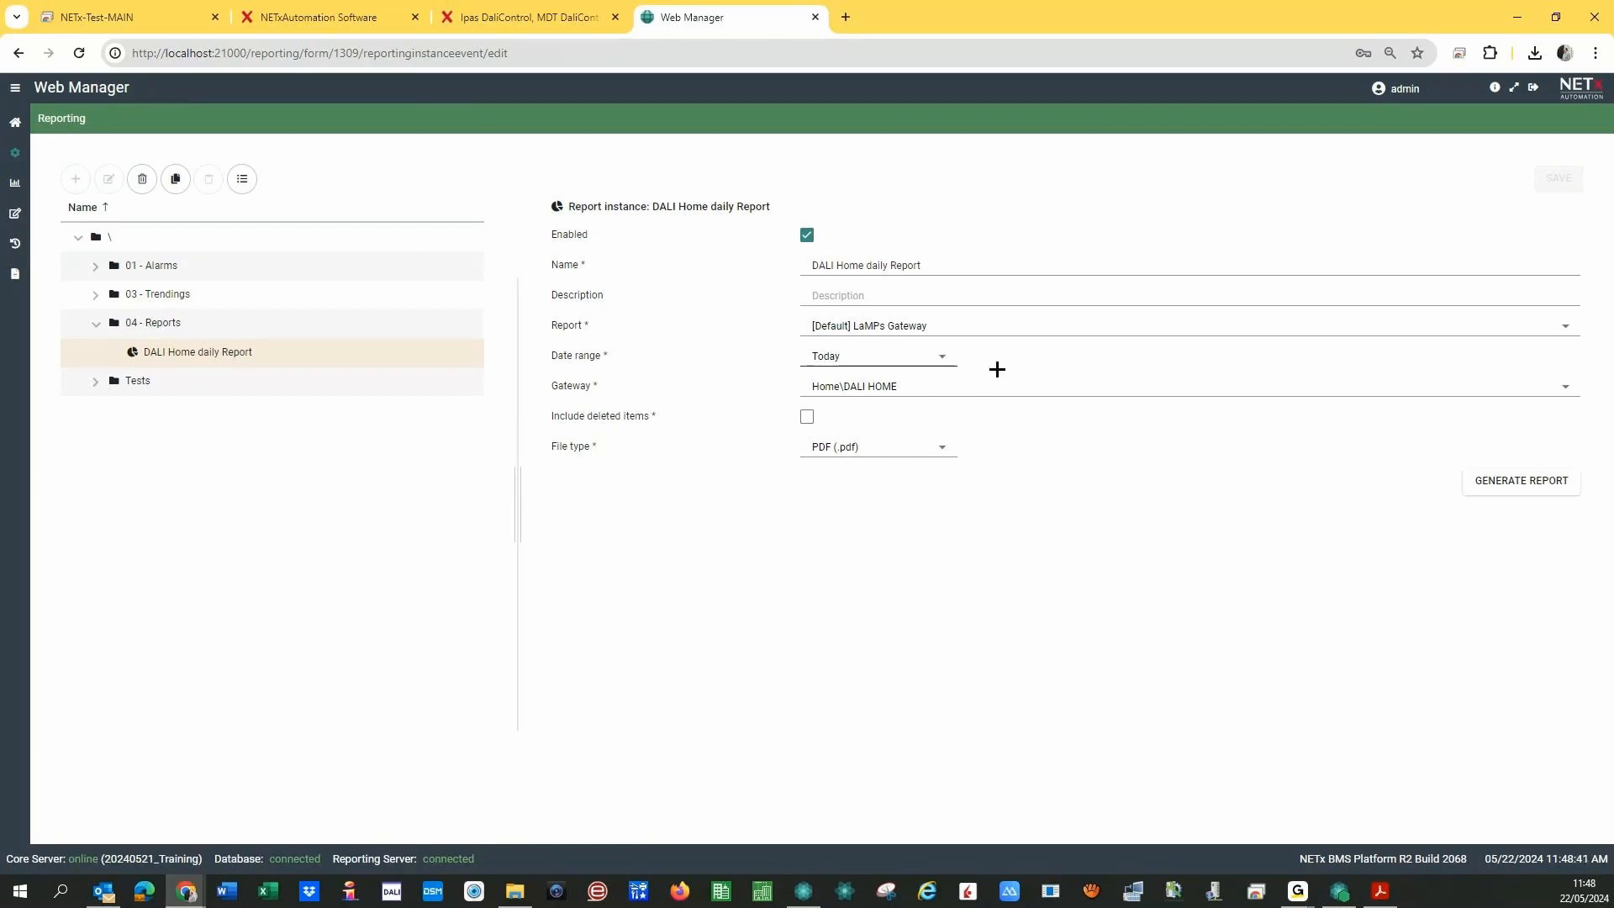
# - Leave the Report dropdown unchanged and switch to the Reporting / Execute page
pyautogui.click(1565, 330)
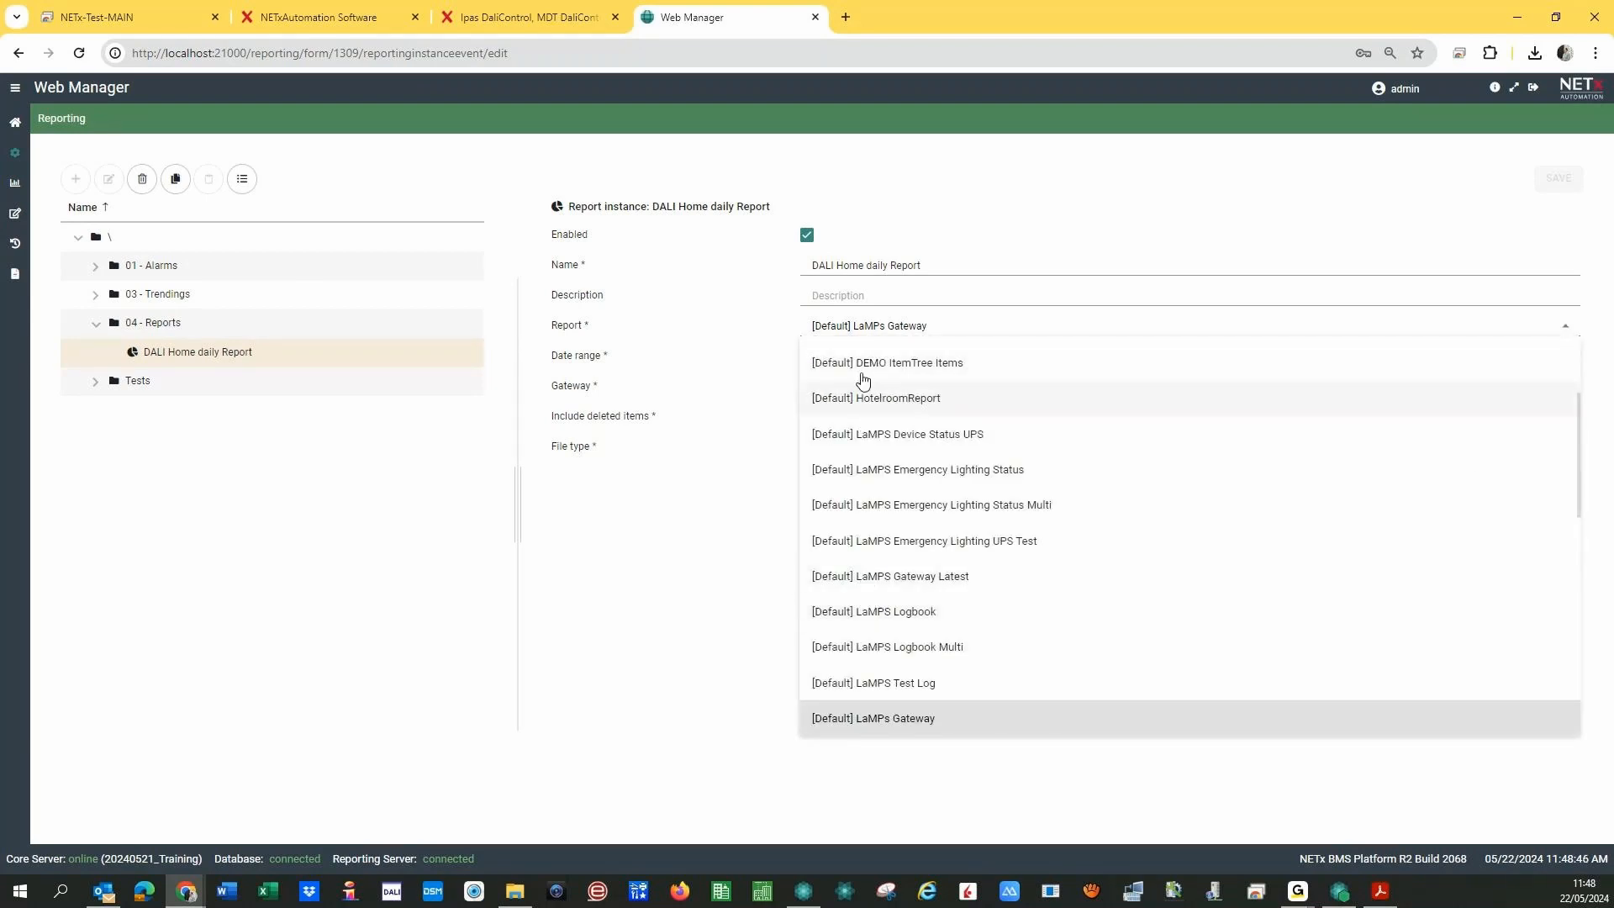
pyautogui.moveTo(1576, 454); pyautogui.dragTo(1574, 364)
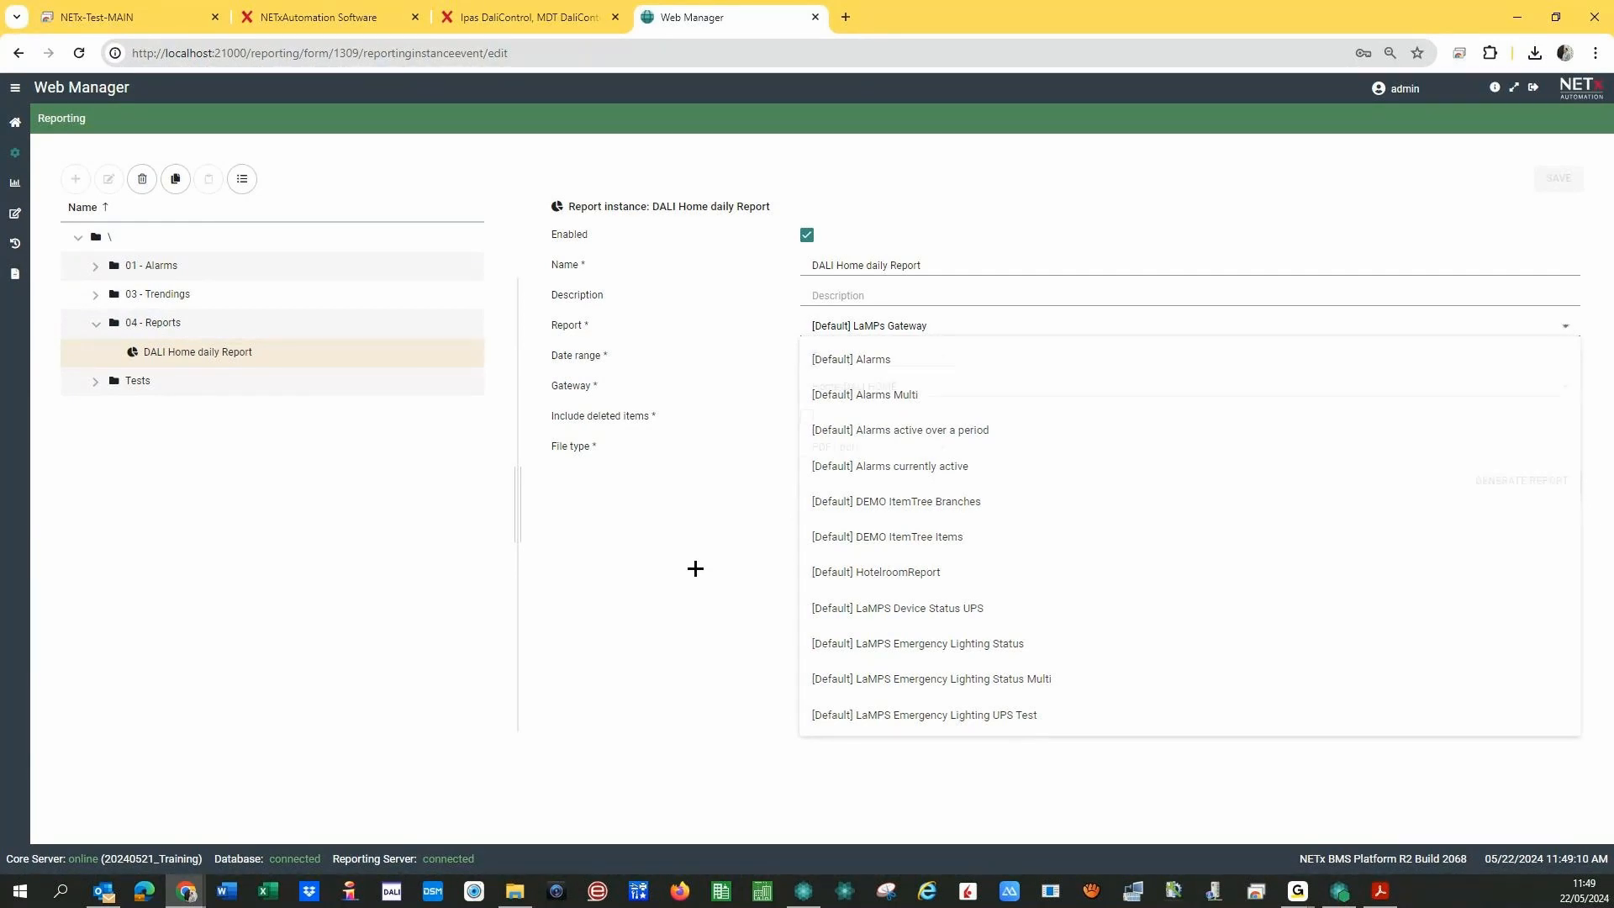
pyautogui.click(695, 568)
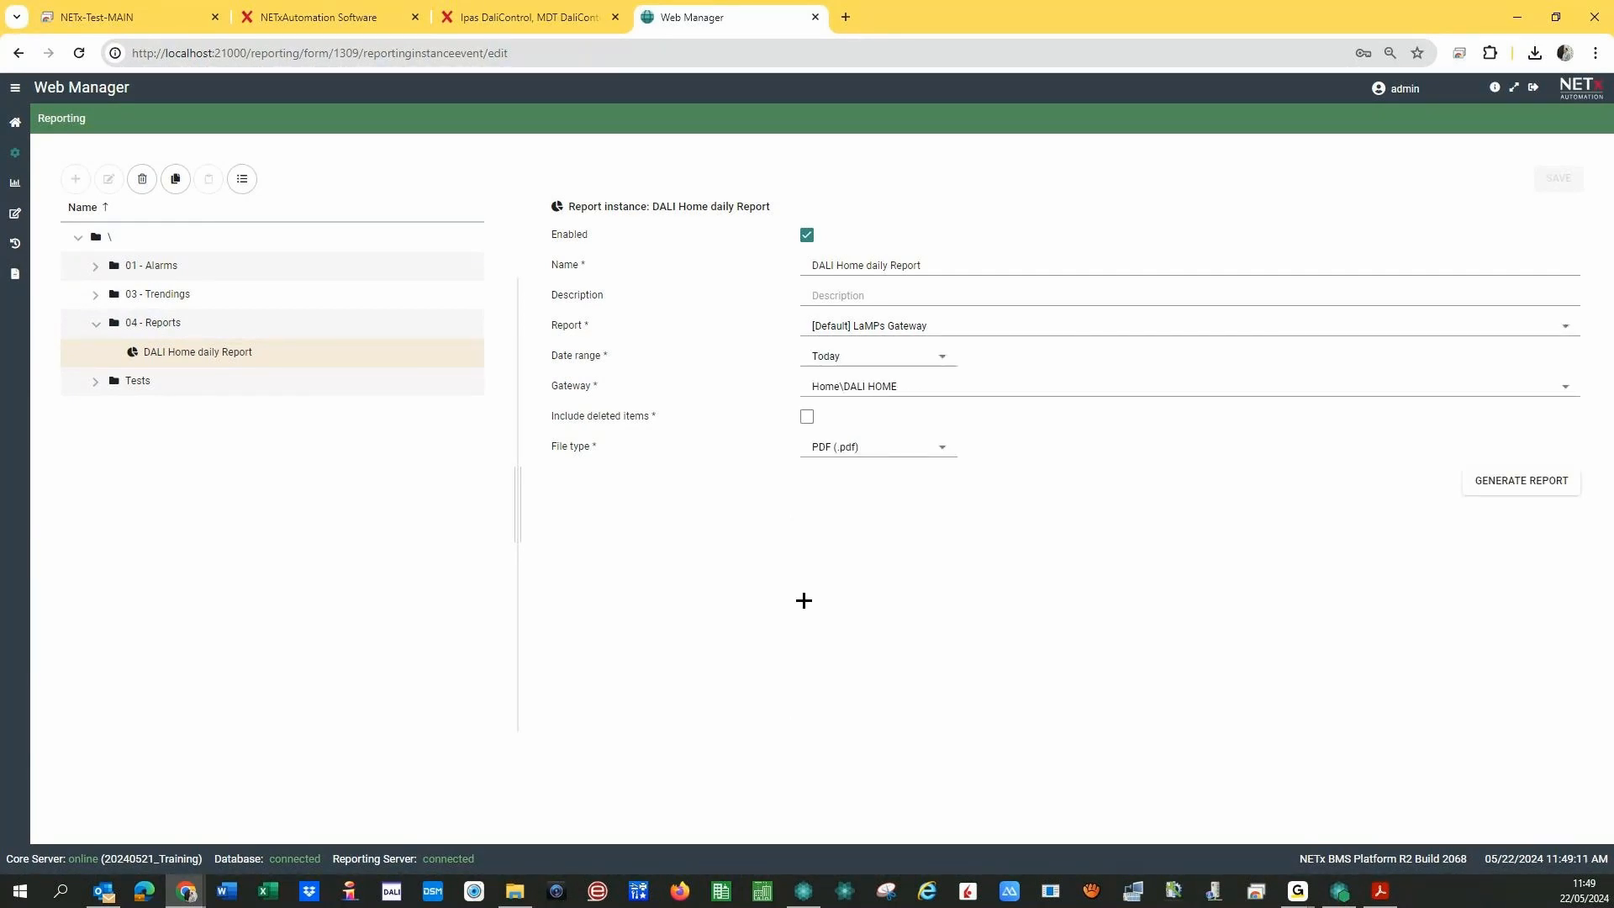
pyautogui.click(15, 184)
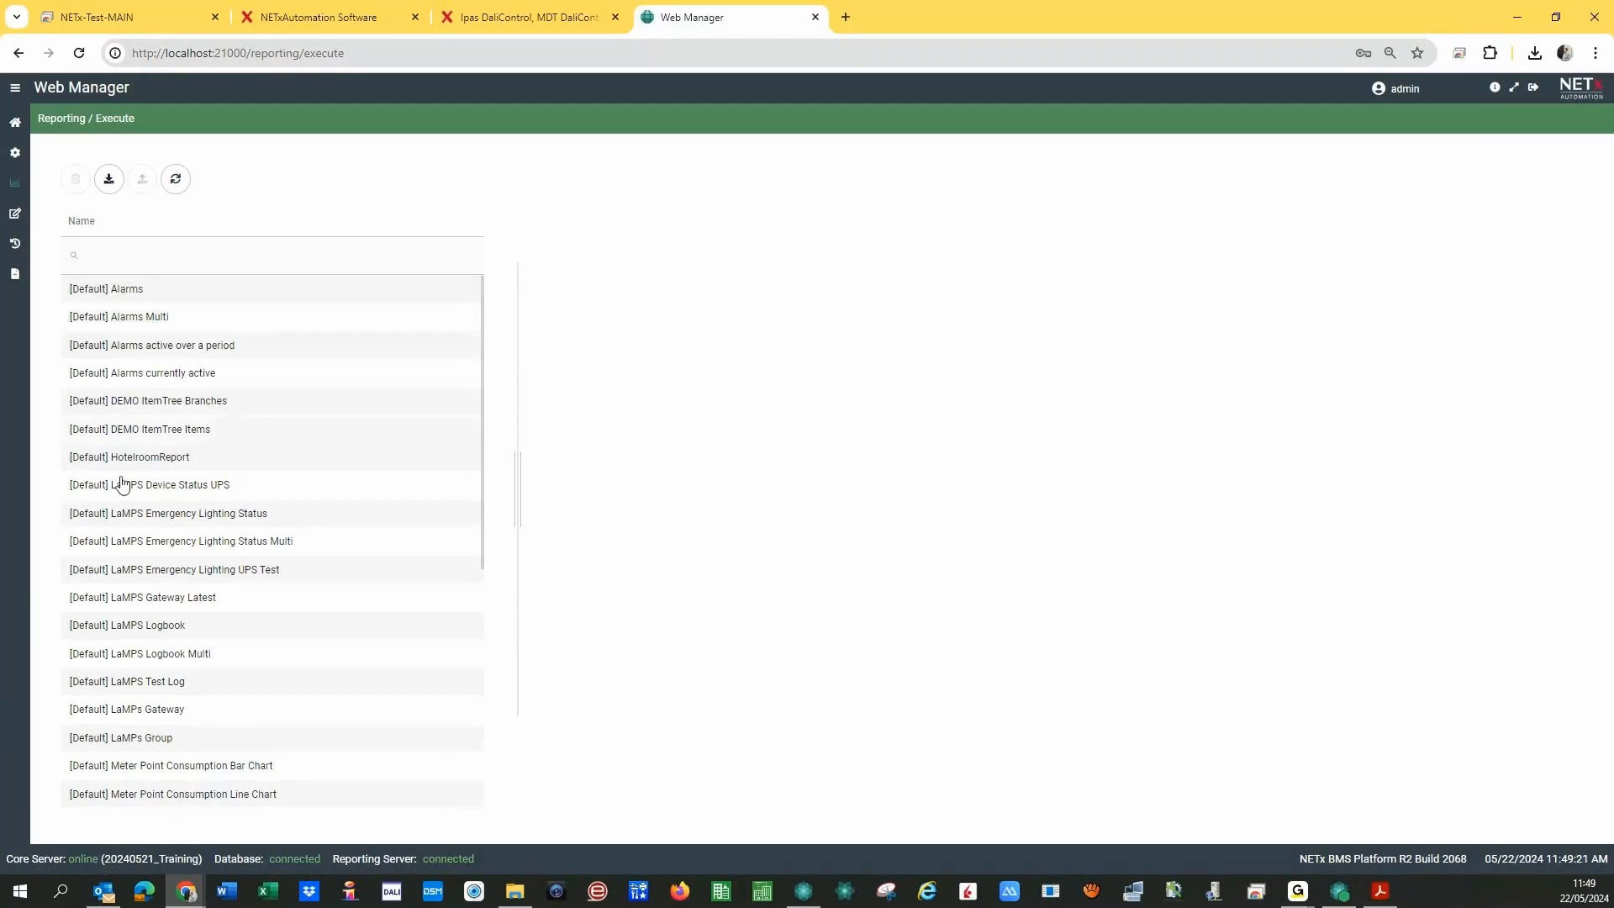
# - Generate the [Default] LaMPS Gateway Latest report as a PDF for gateway Home\DALI HOME
pyautogui.click(180, 598)
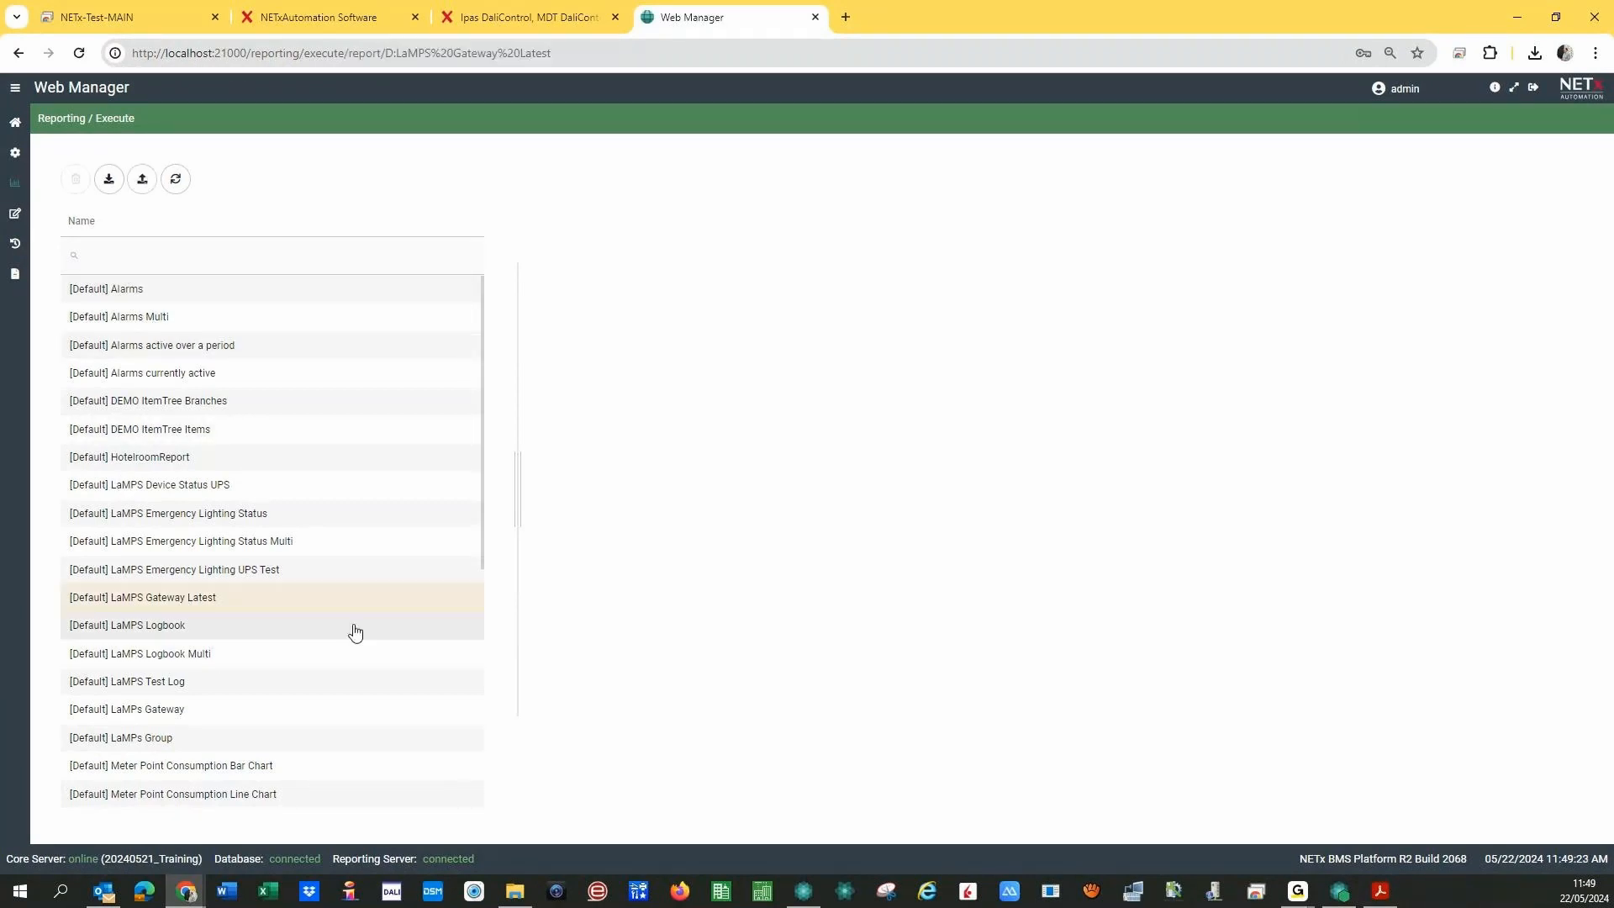
pyautogui.click(842, 212)
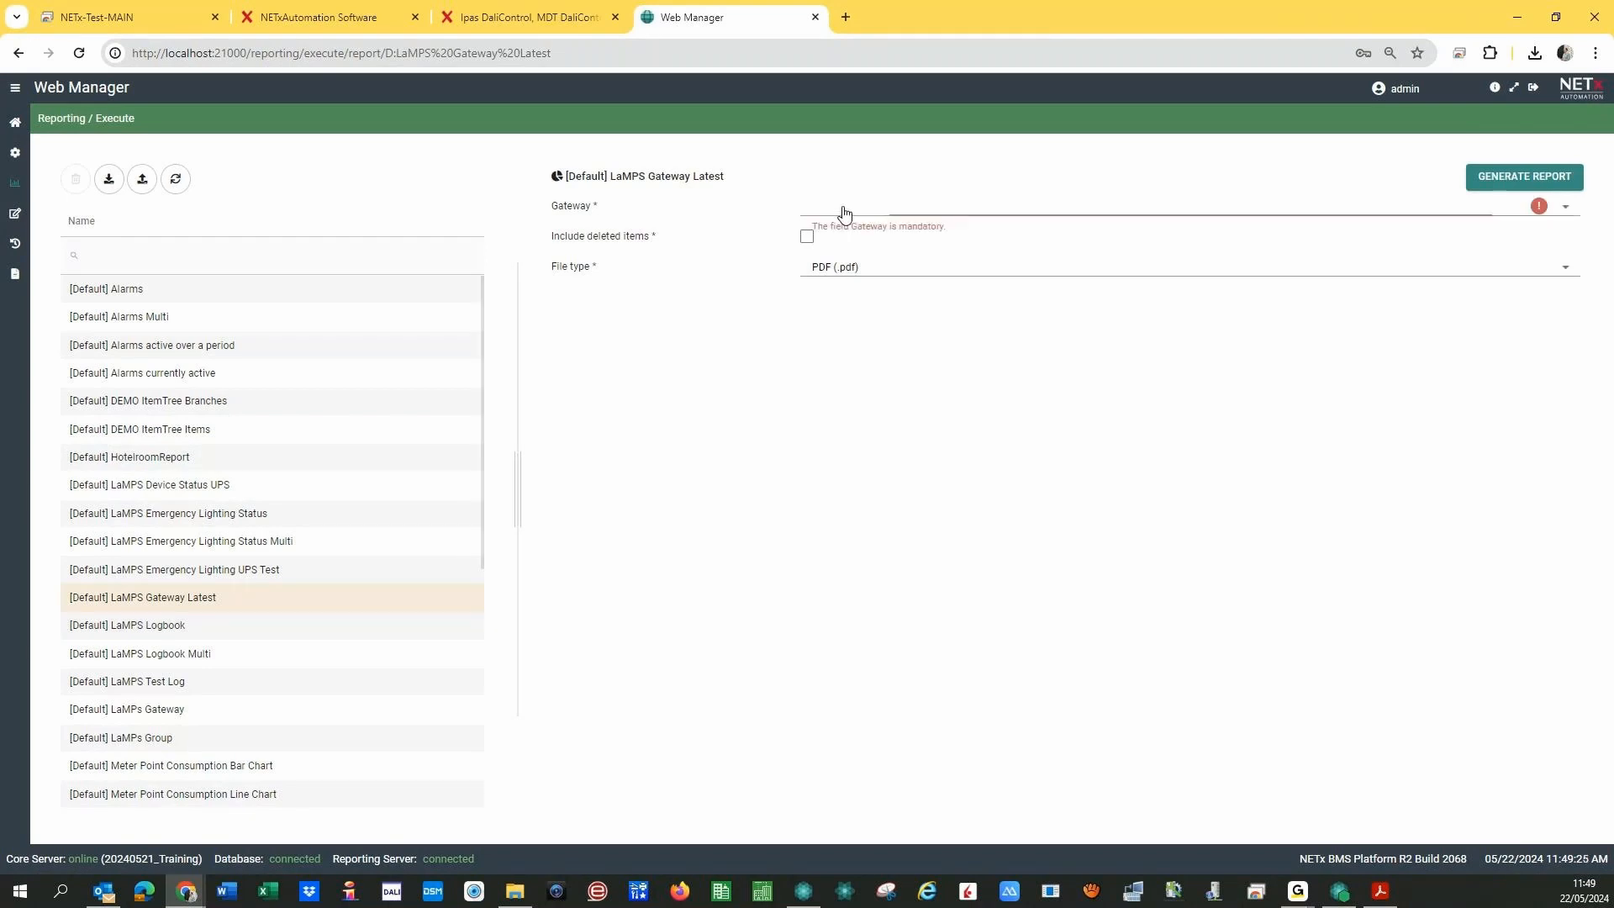
pyautogui.scroll(-10, 858, 479)
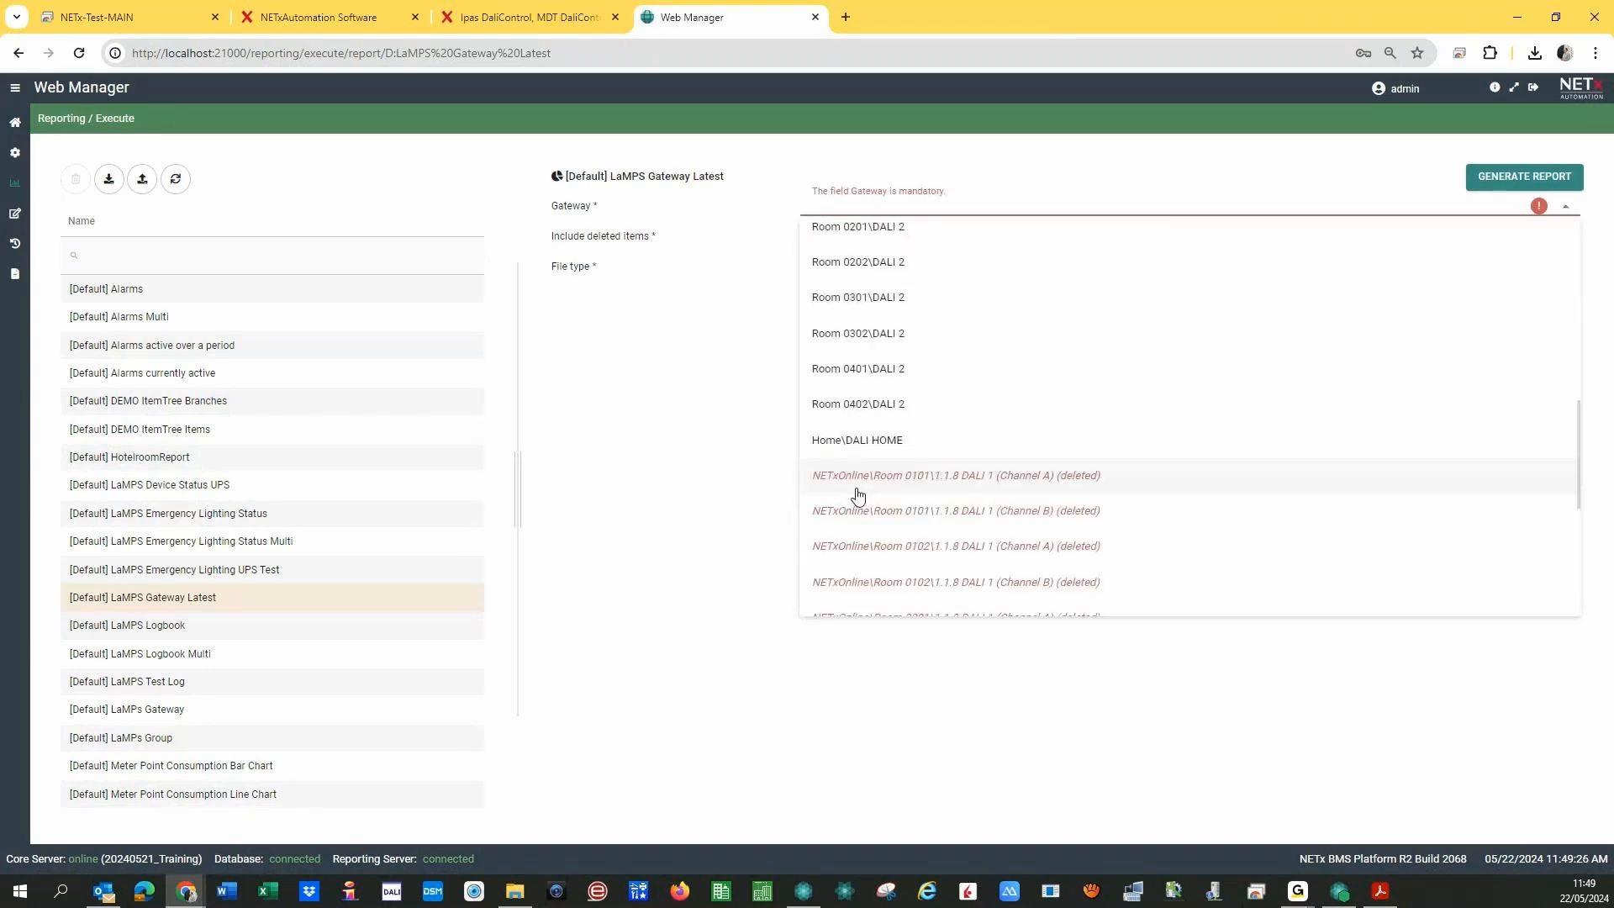
pyautogui.click(861, 446)
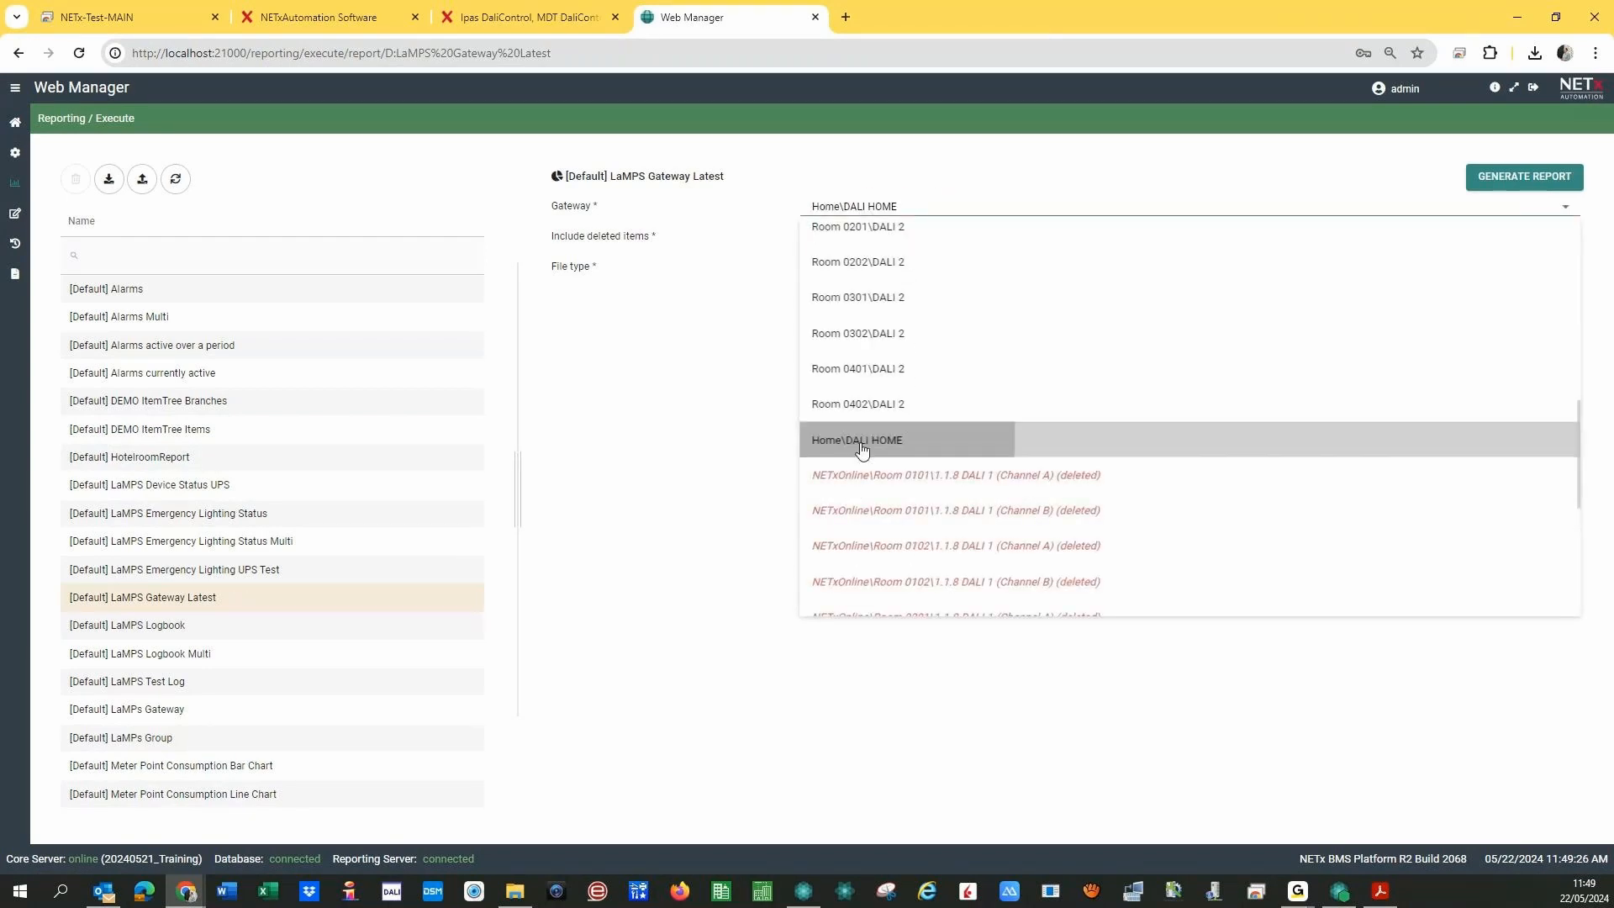
pyautogui.click(1524, 175)
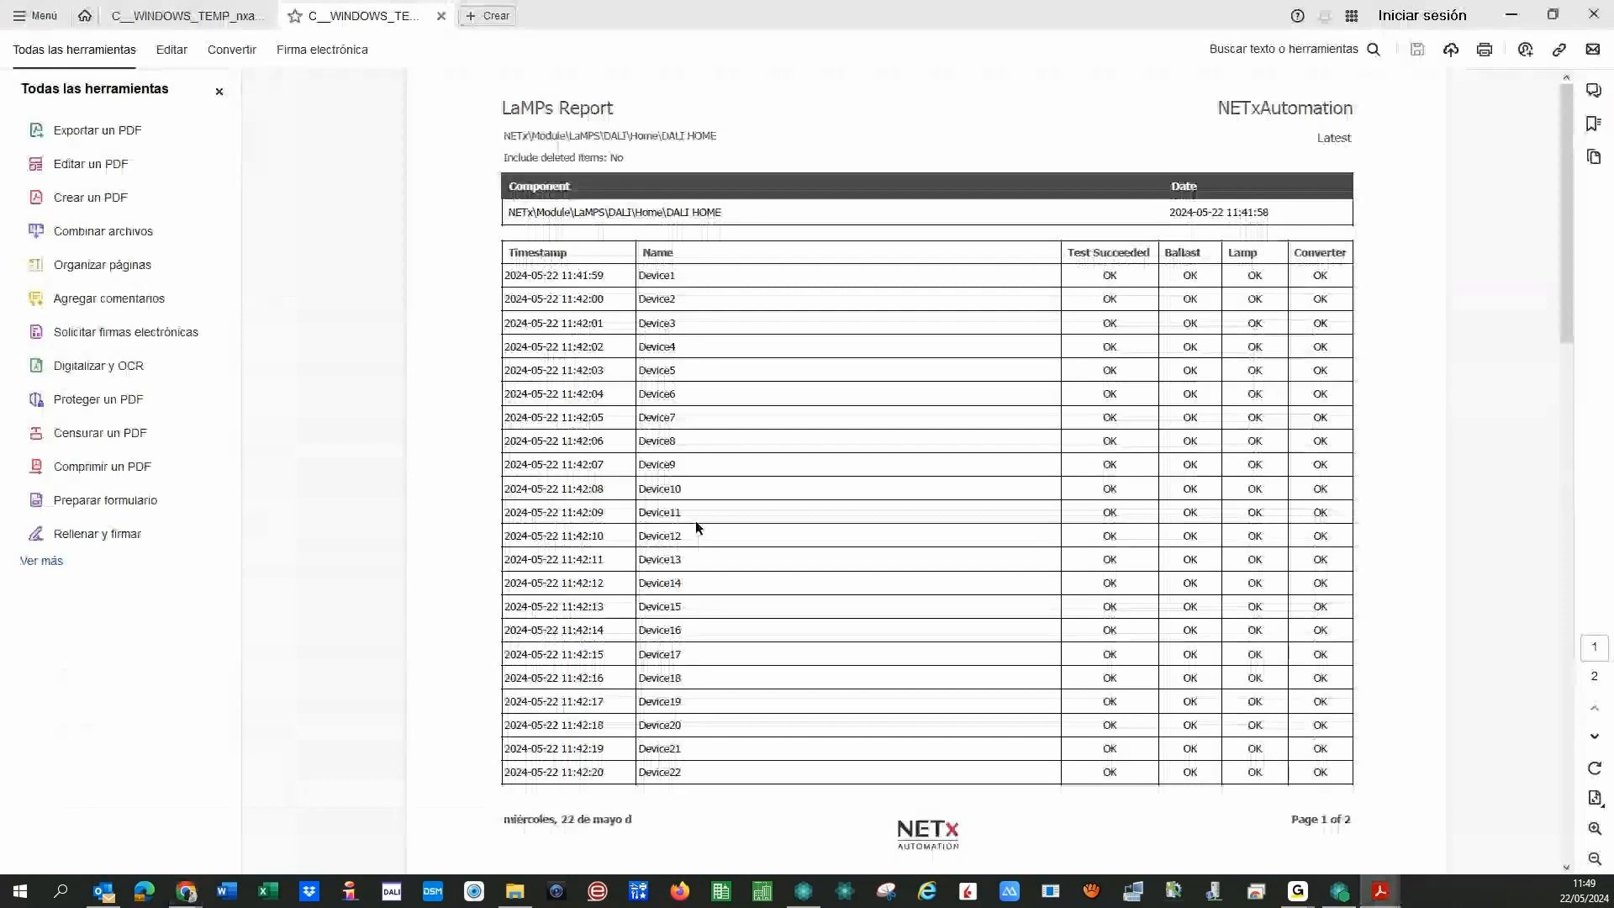
# - Close the three open report PDFs, minimize Acrobat Reader and return to Web Manager in Chrome
pyautogui.scroll(2, 693, 516)
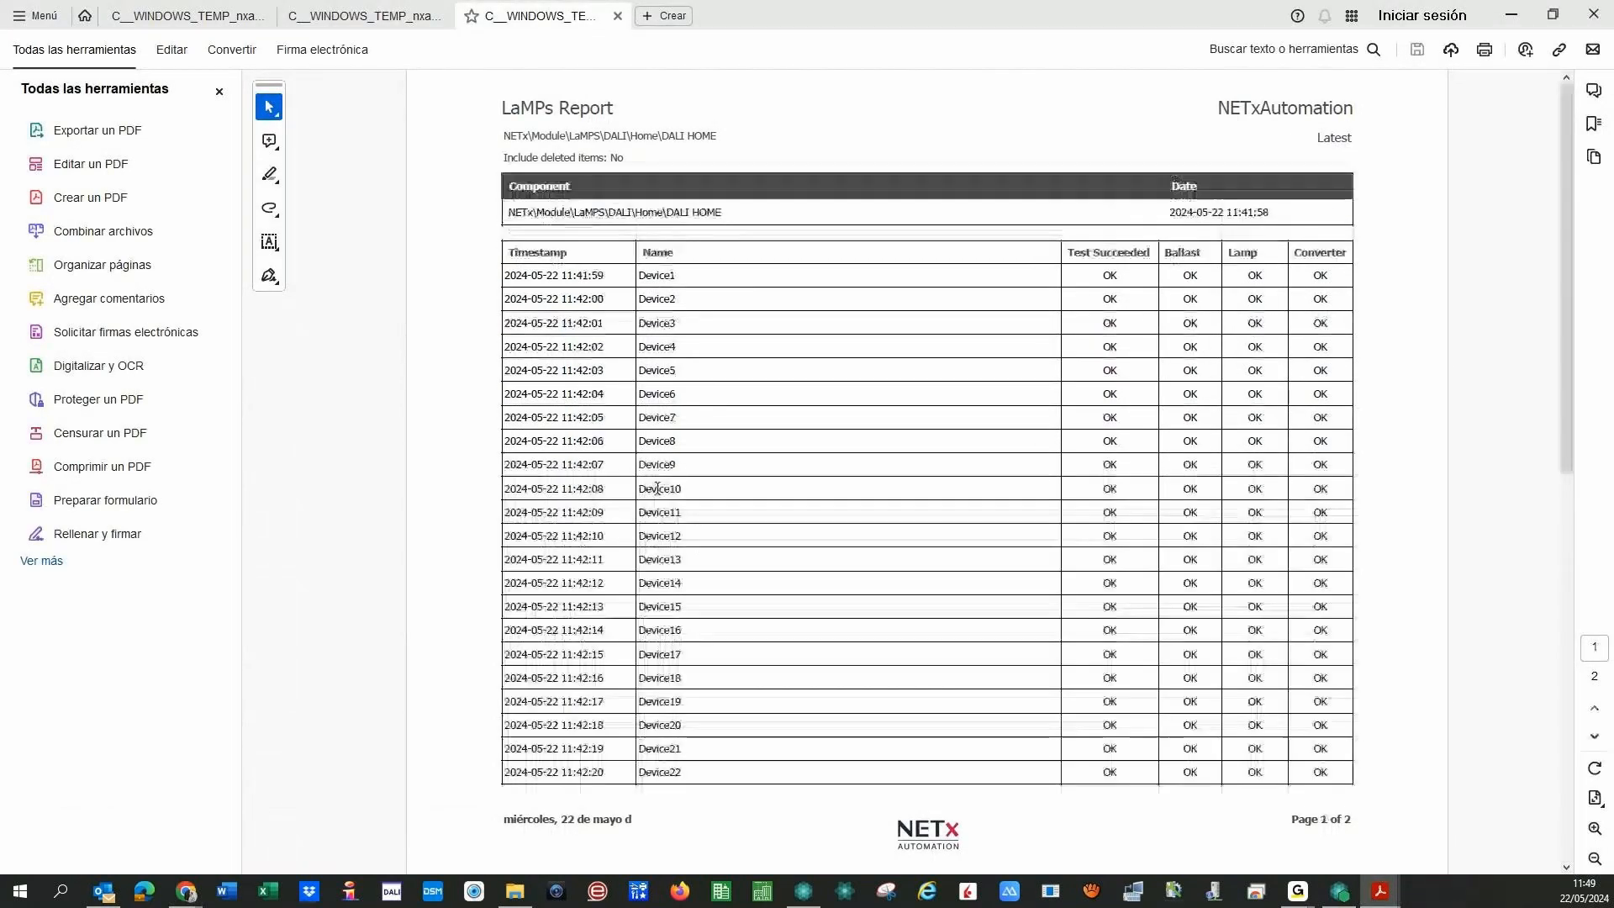
pyautogui.click(618, 19)
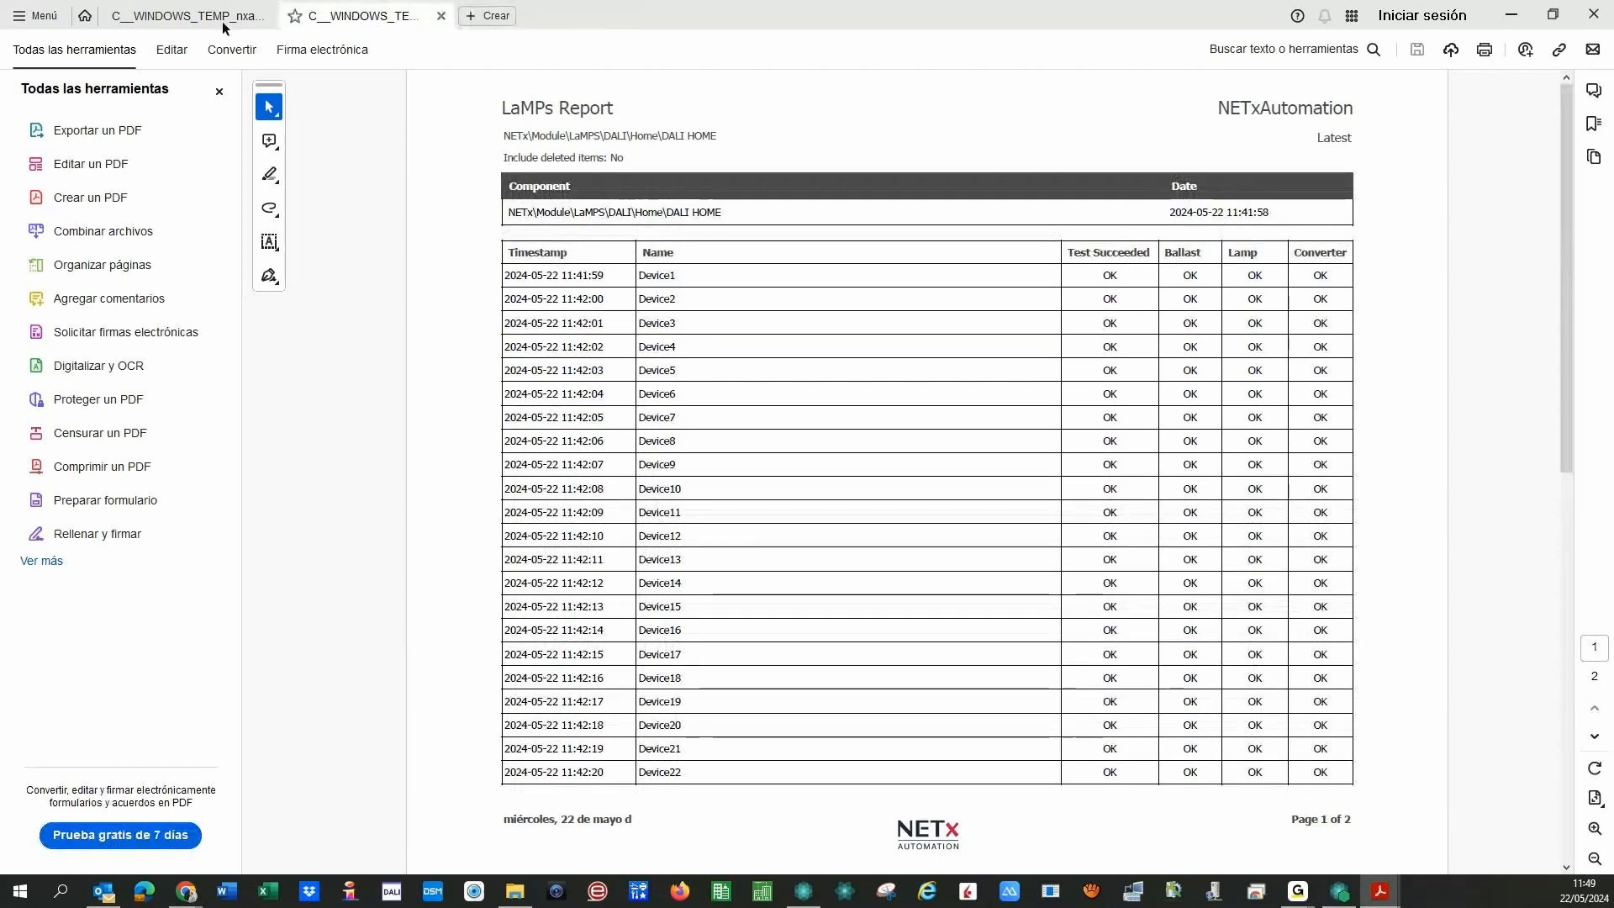
pyautogui.click(266, 16)
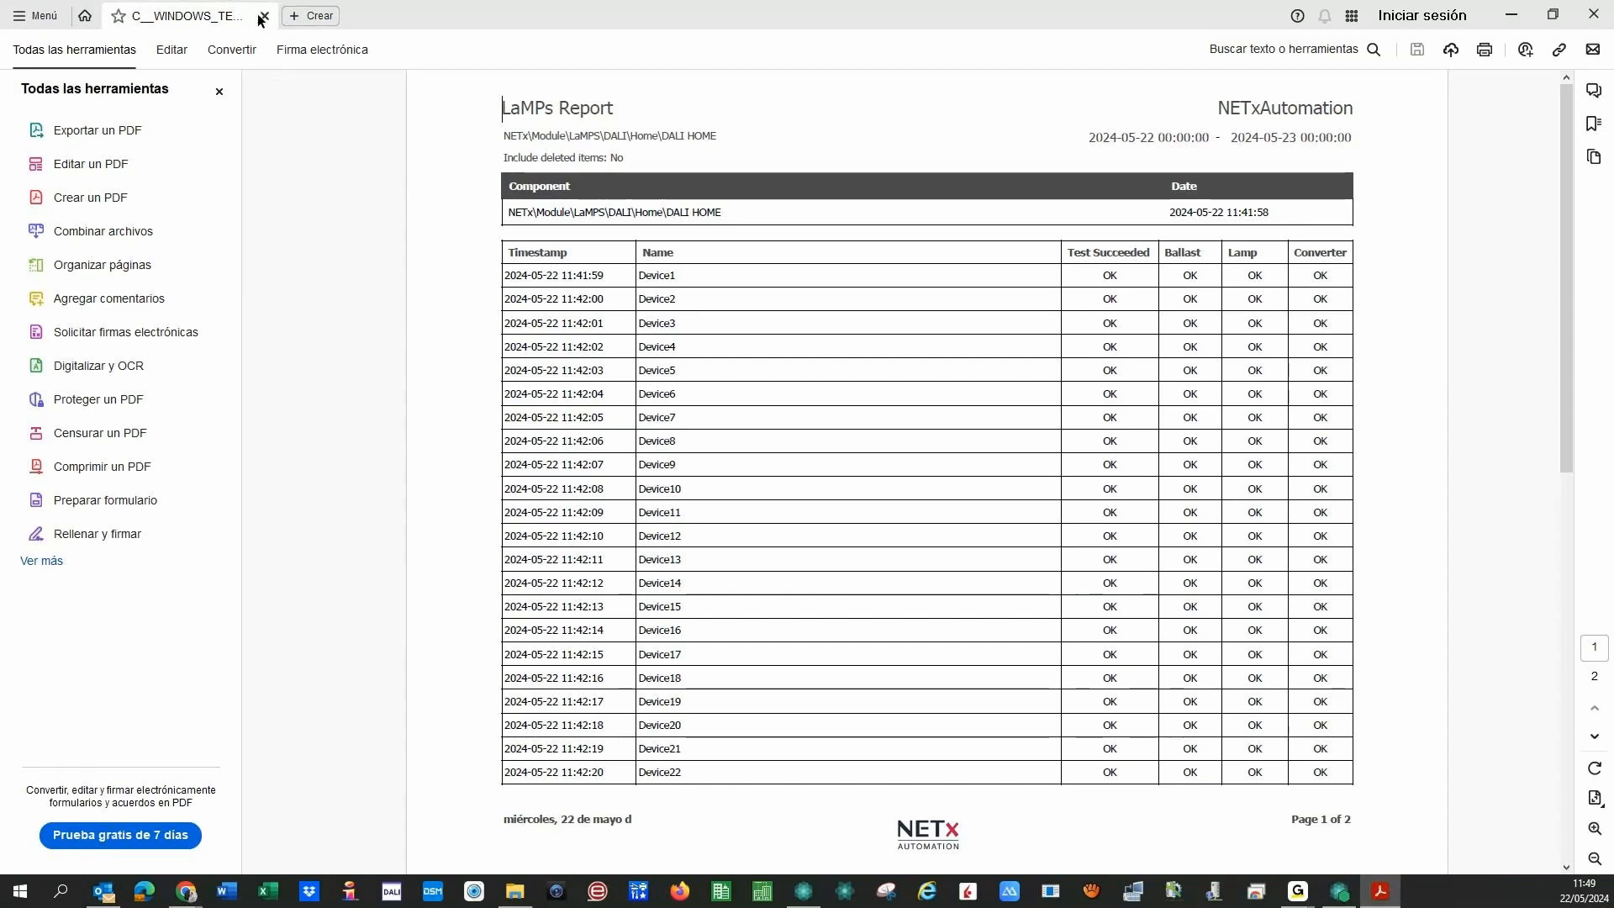
pyautogui.click(265, 17)
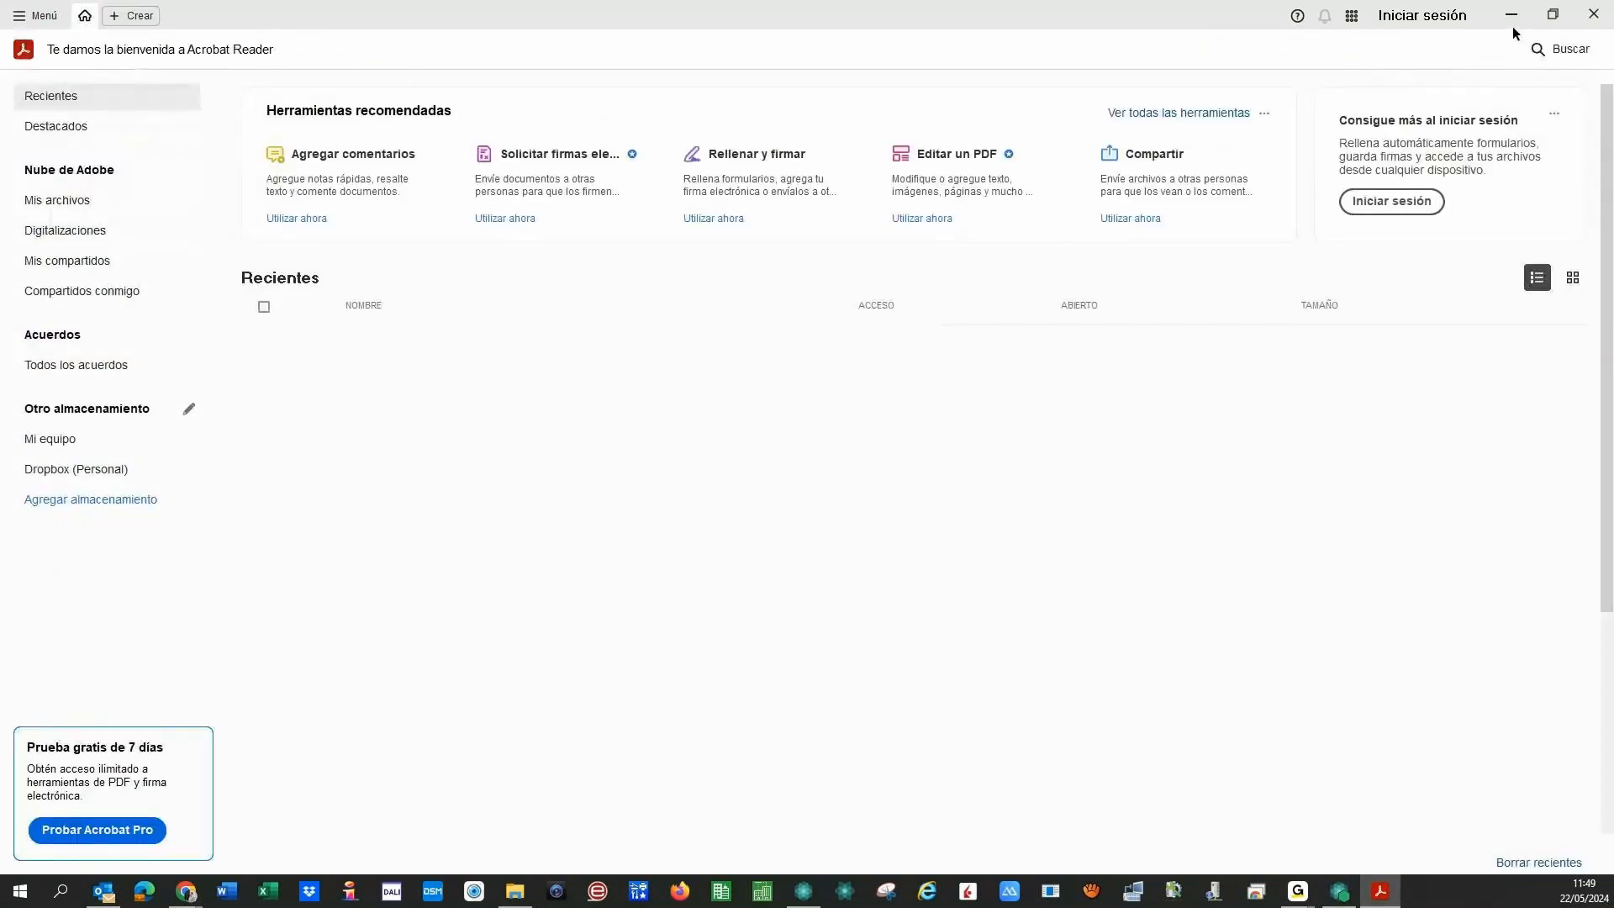
pyautogui.click(1511, 15)
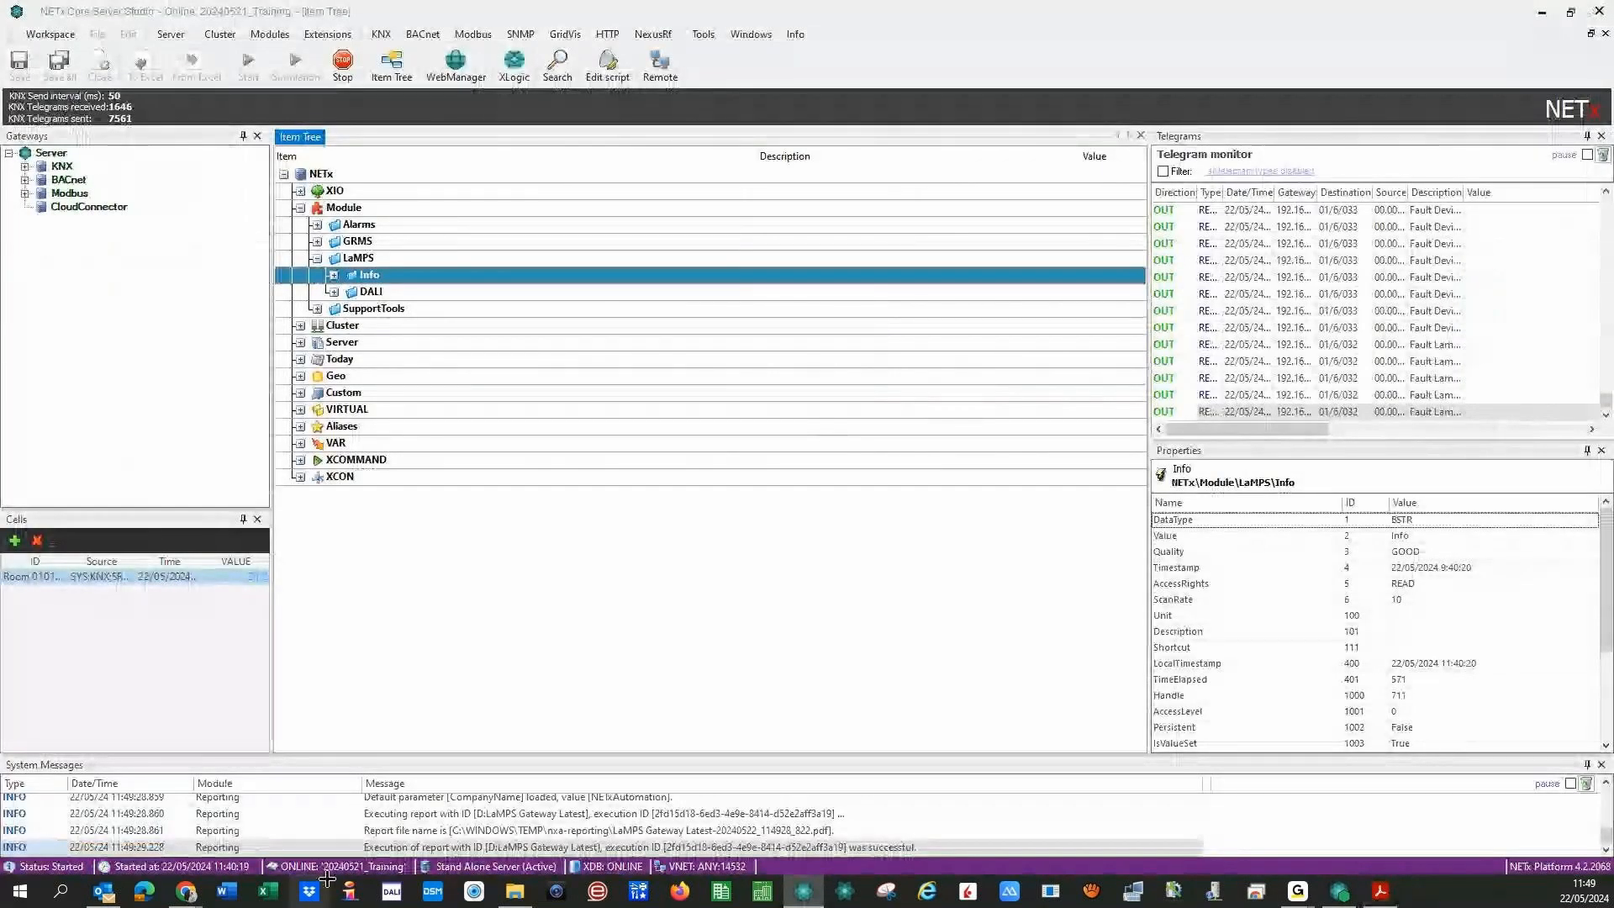
pyautogui.click(187, 891)
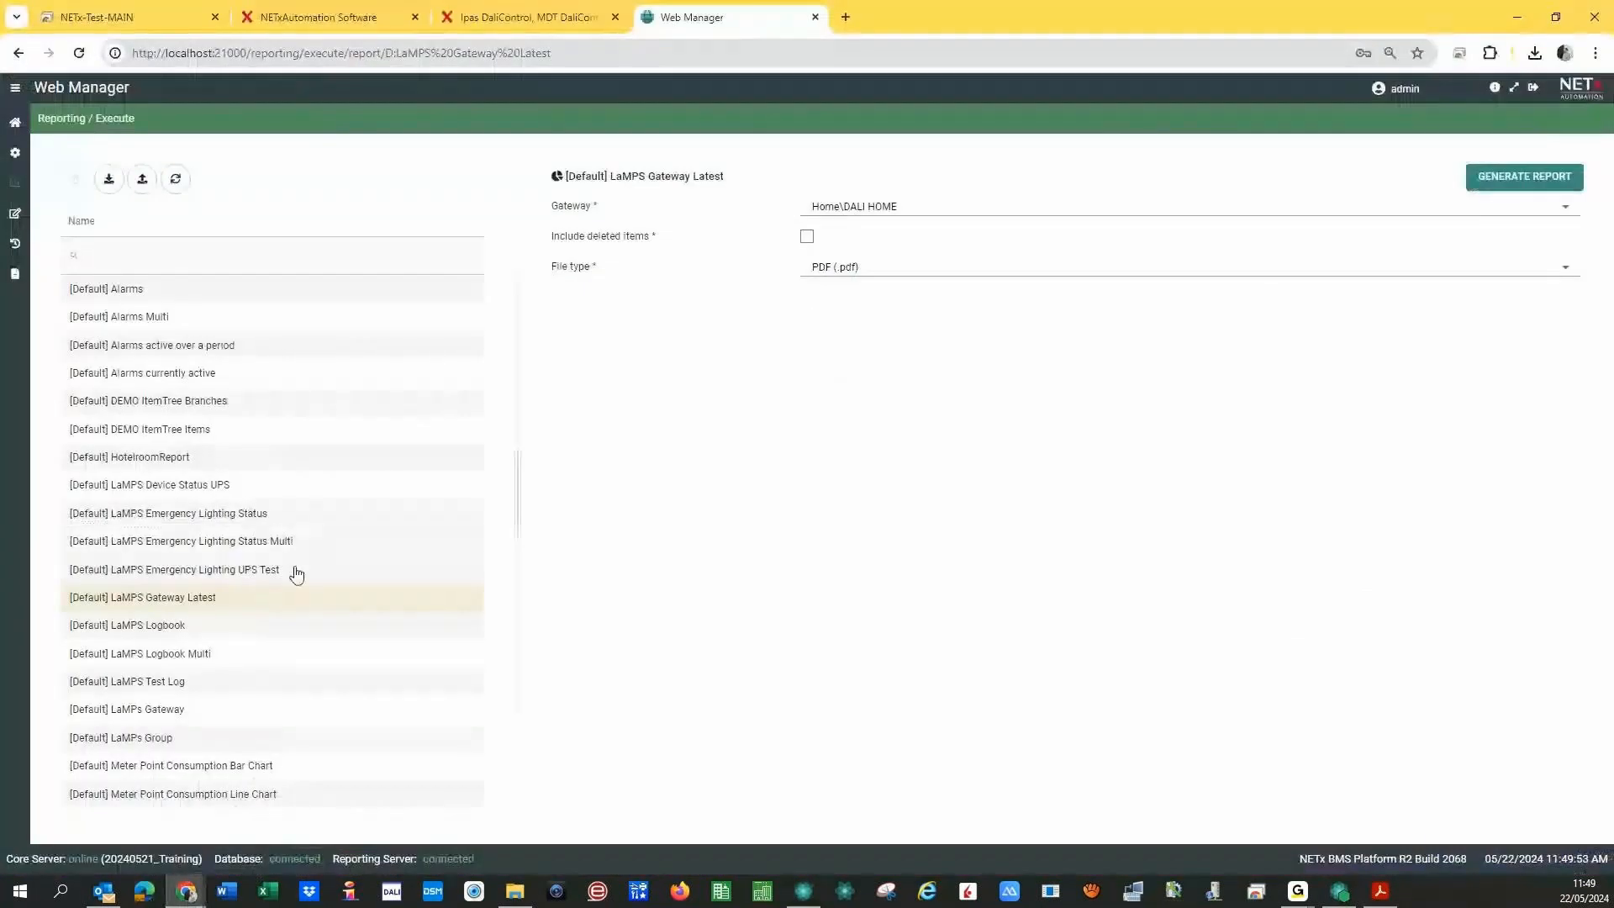
# - Generate a [Default] Alarms PDF for Room 0101 Temperature Alarm under 01 - Alarms\Tests
pyautogui.click(126, 288)
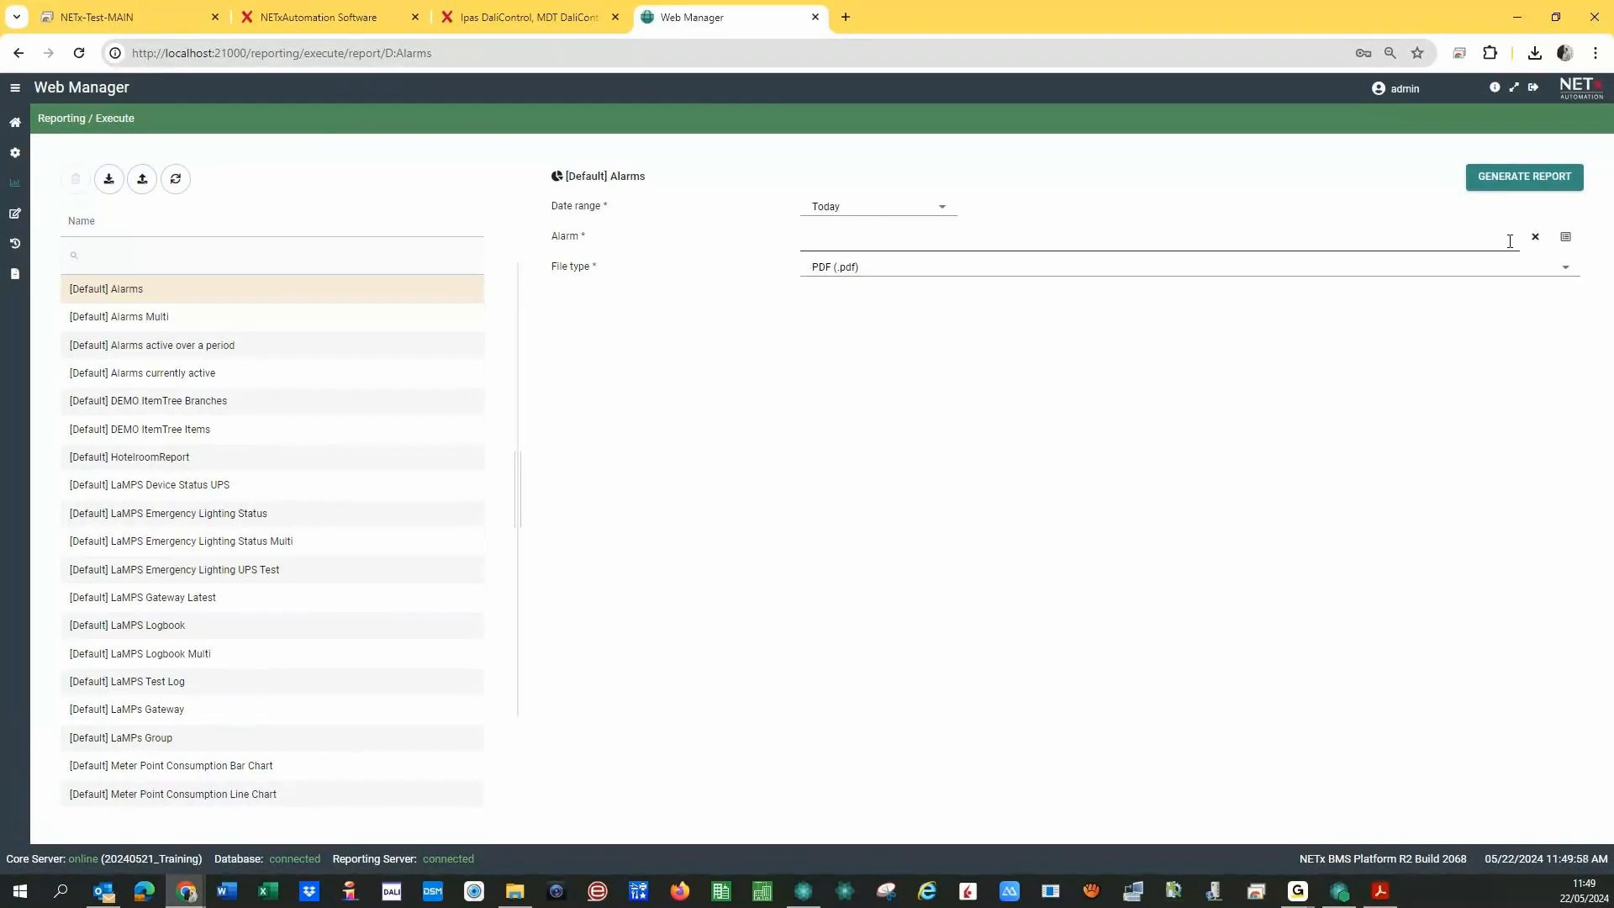
pyautogui.click(1564, 242)
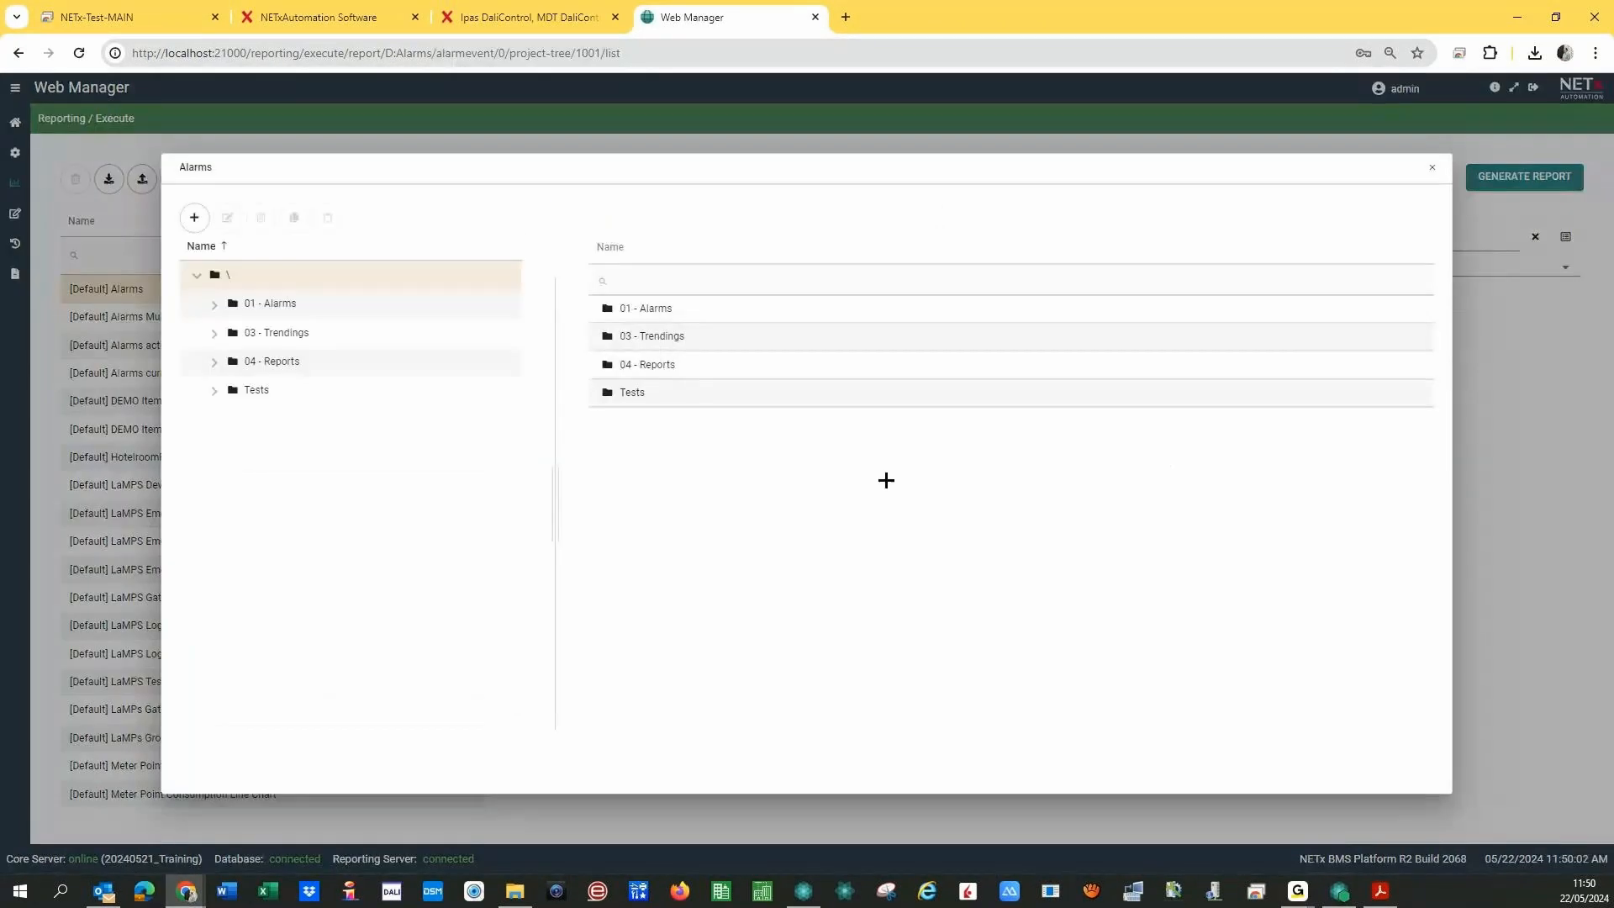
pyautogui.click(213, 305)
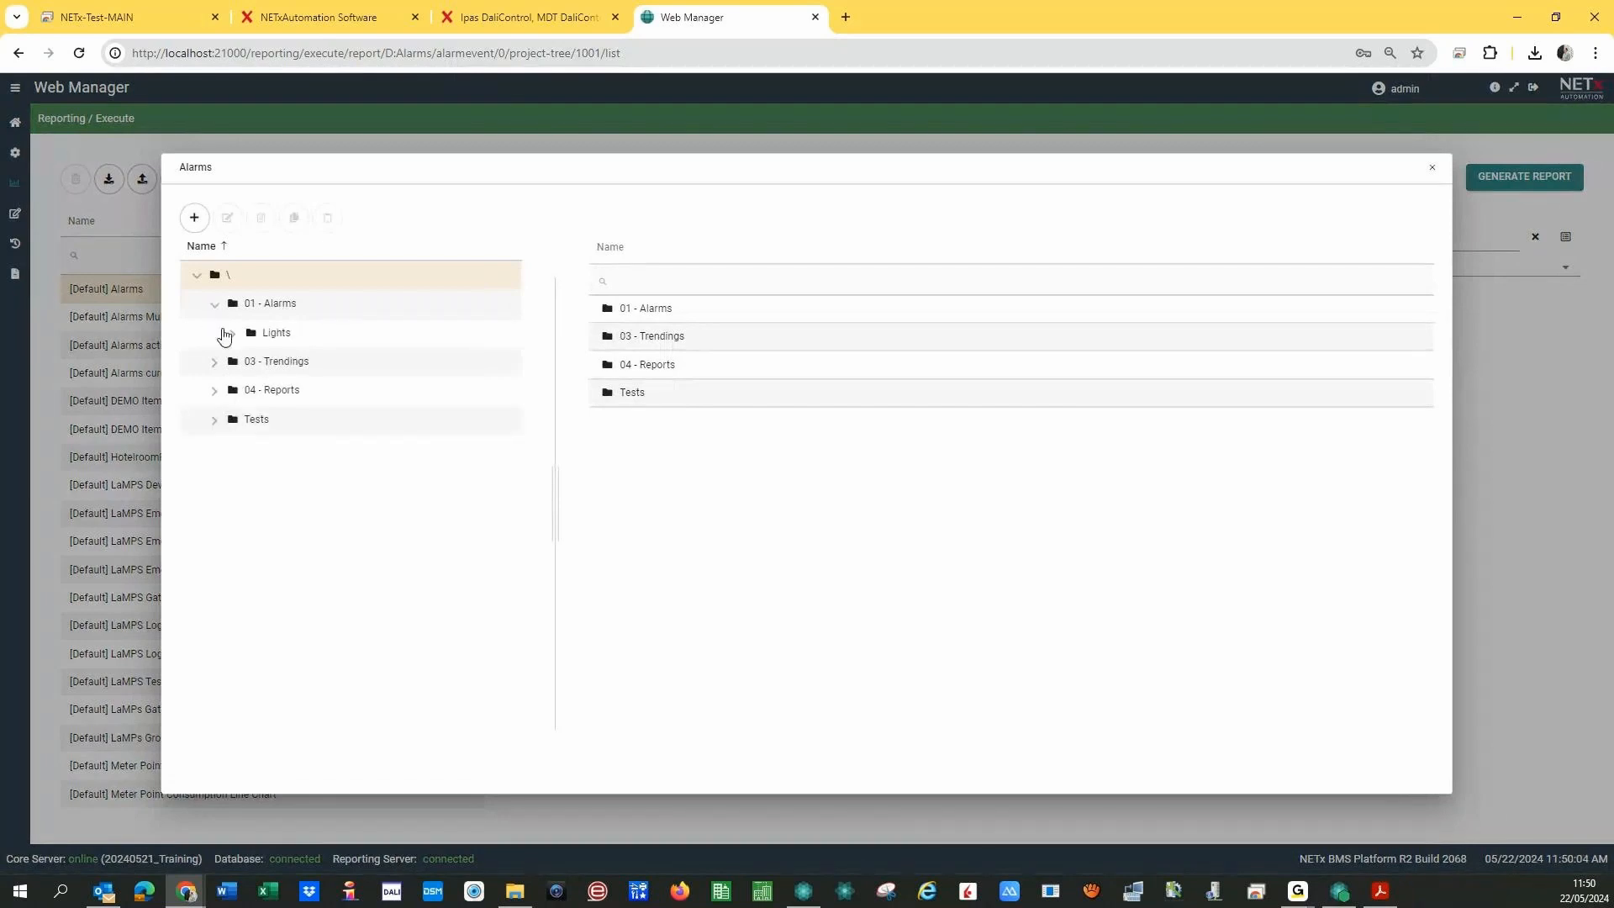
pyautogui.click(213, 421)
pyautogui.click(295, 450)
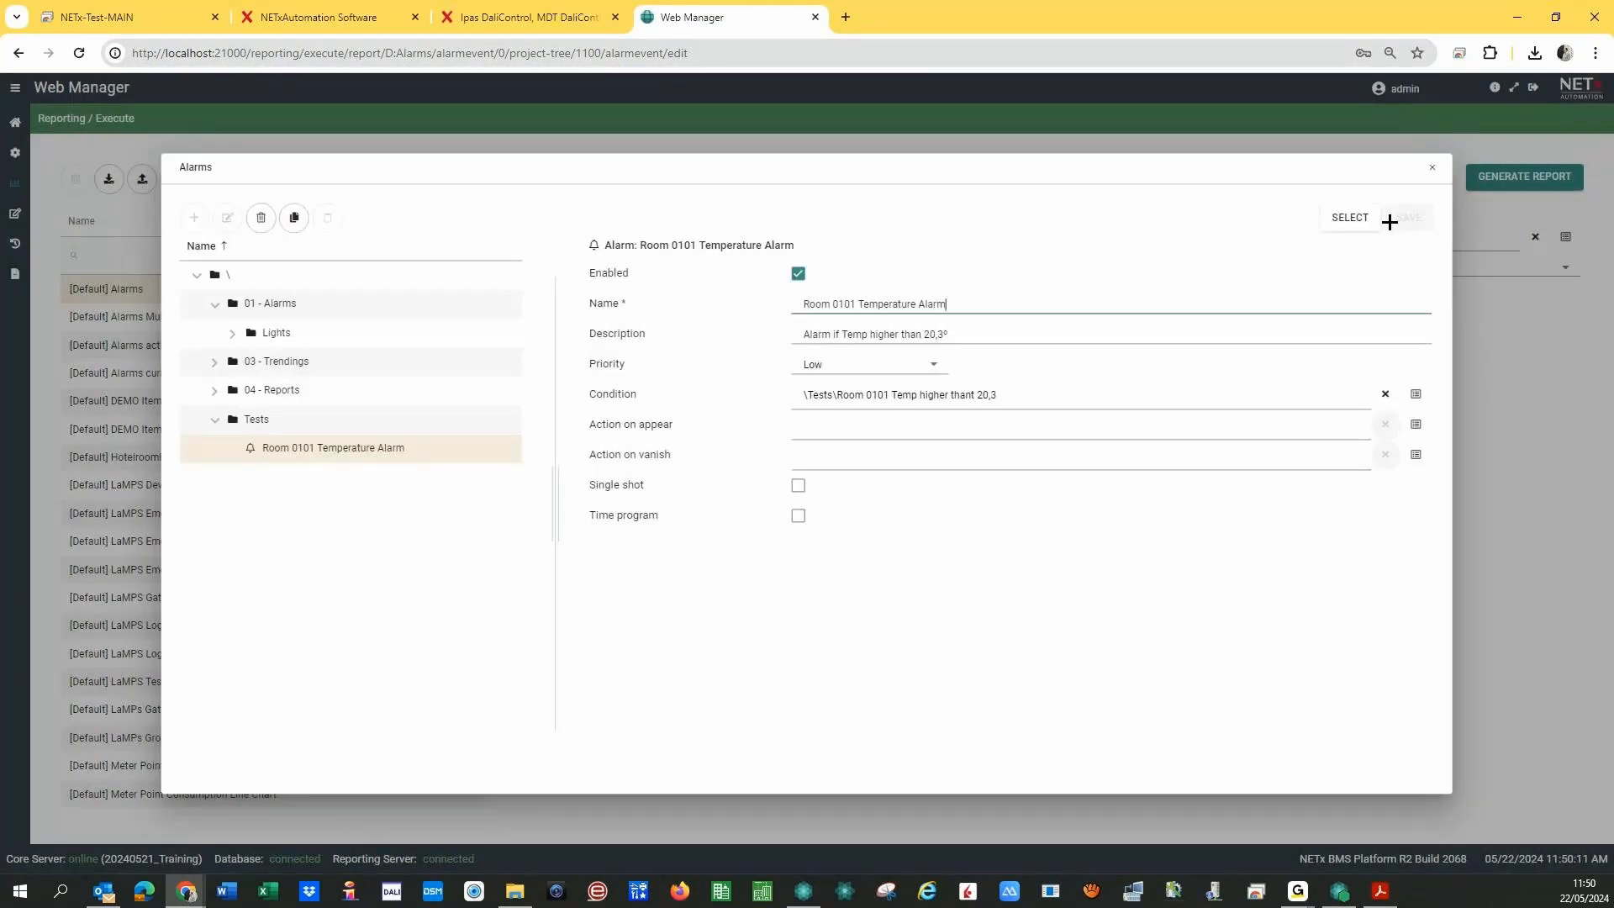
pyautogui.click(1370, 220)
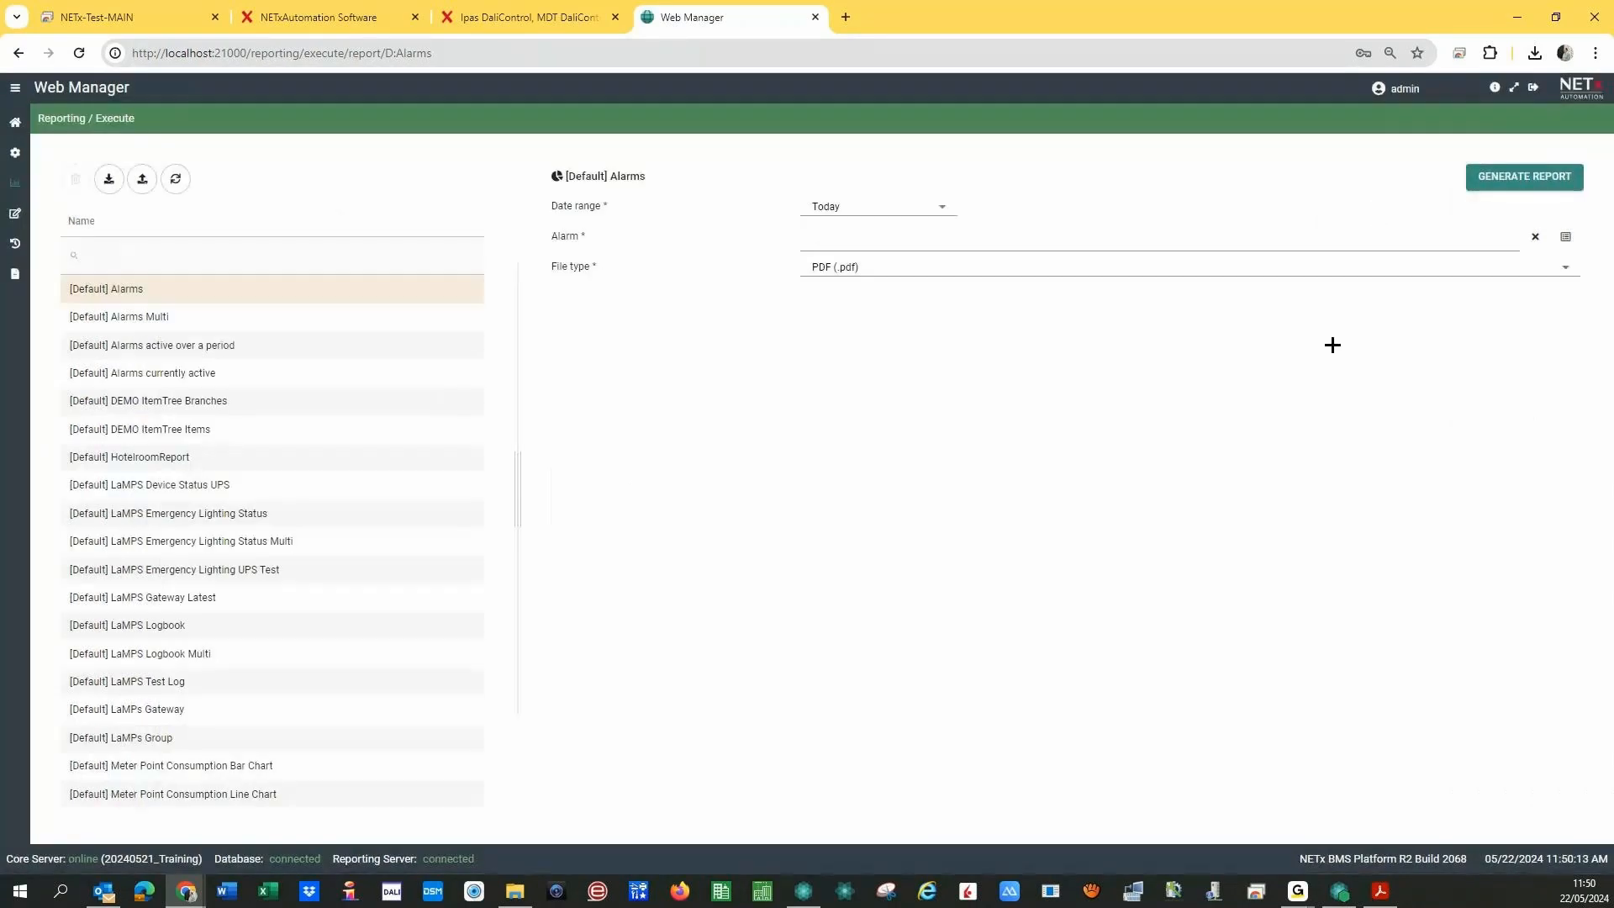
pyautogui.click(1505, 185)
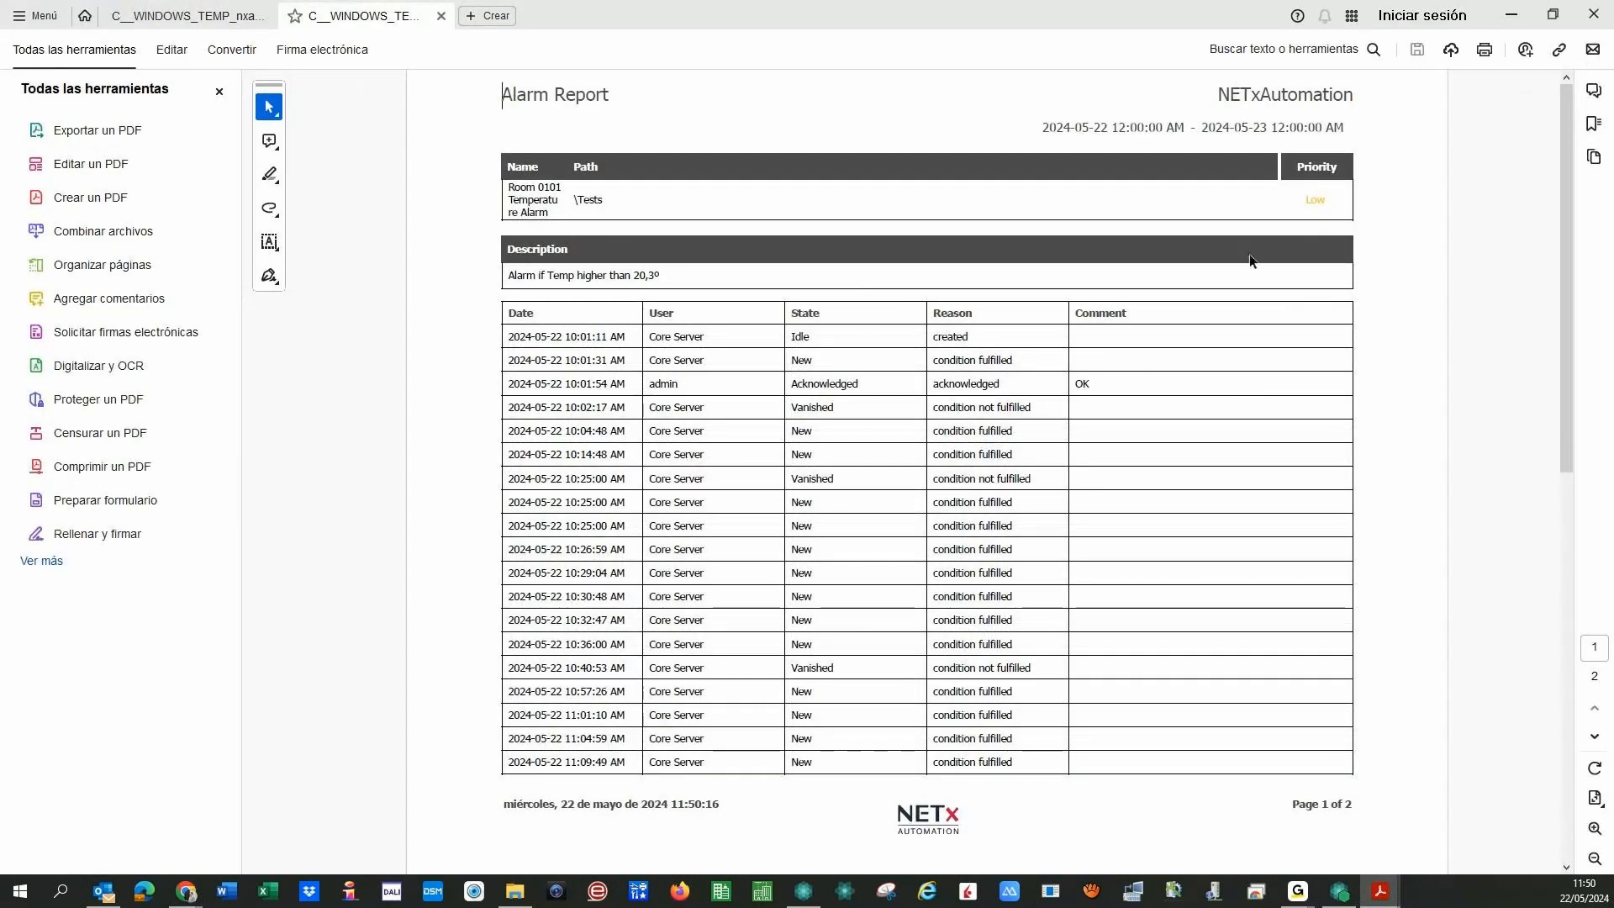
# - Scroll through both pages of the Room 0101 Temperature Alarm report to review today's events
pyautogui.scroll(-5, 1040, 463)
pyautogui.scroll(5, 1037, 460)
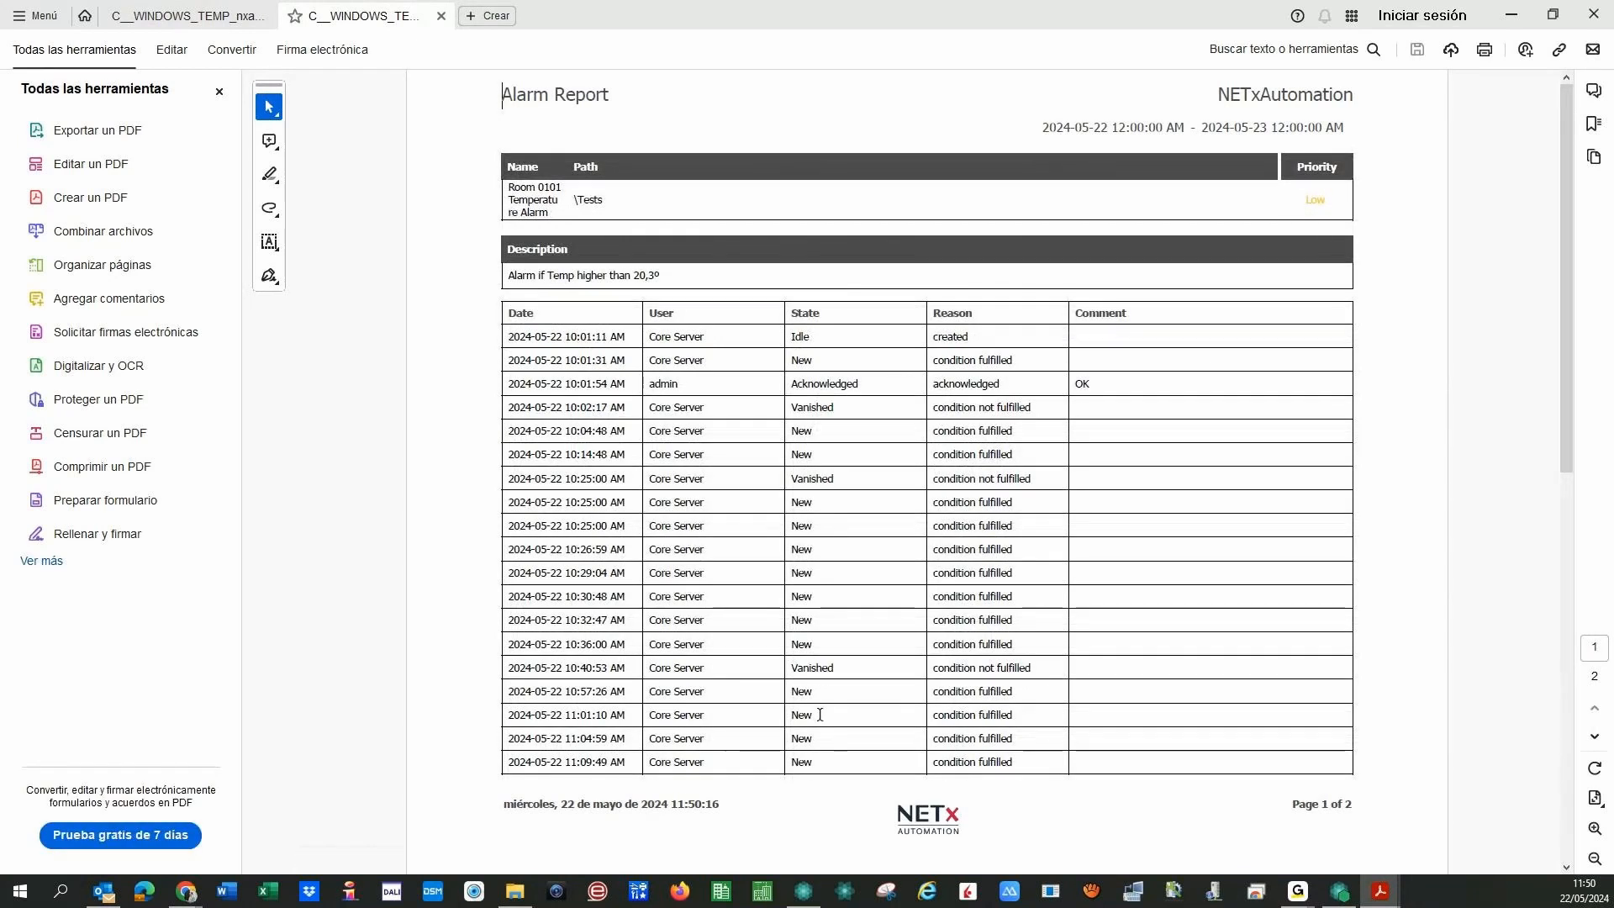
pyautogui.scroll(-5, 869, 605)
pyautogui.scroll(5, 857, 612)
# - Minimize Acrobat and generate the [Default] Alarms Multi report as PDF with path 01 - Alarms
pyautogui.click(1506, 16)
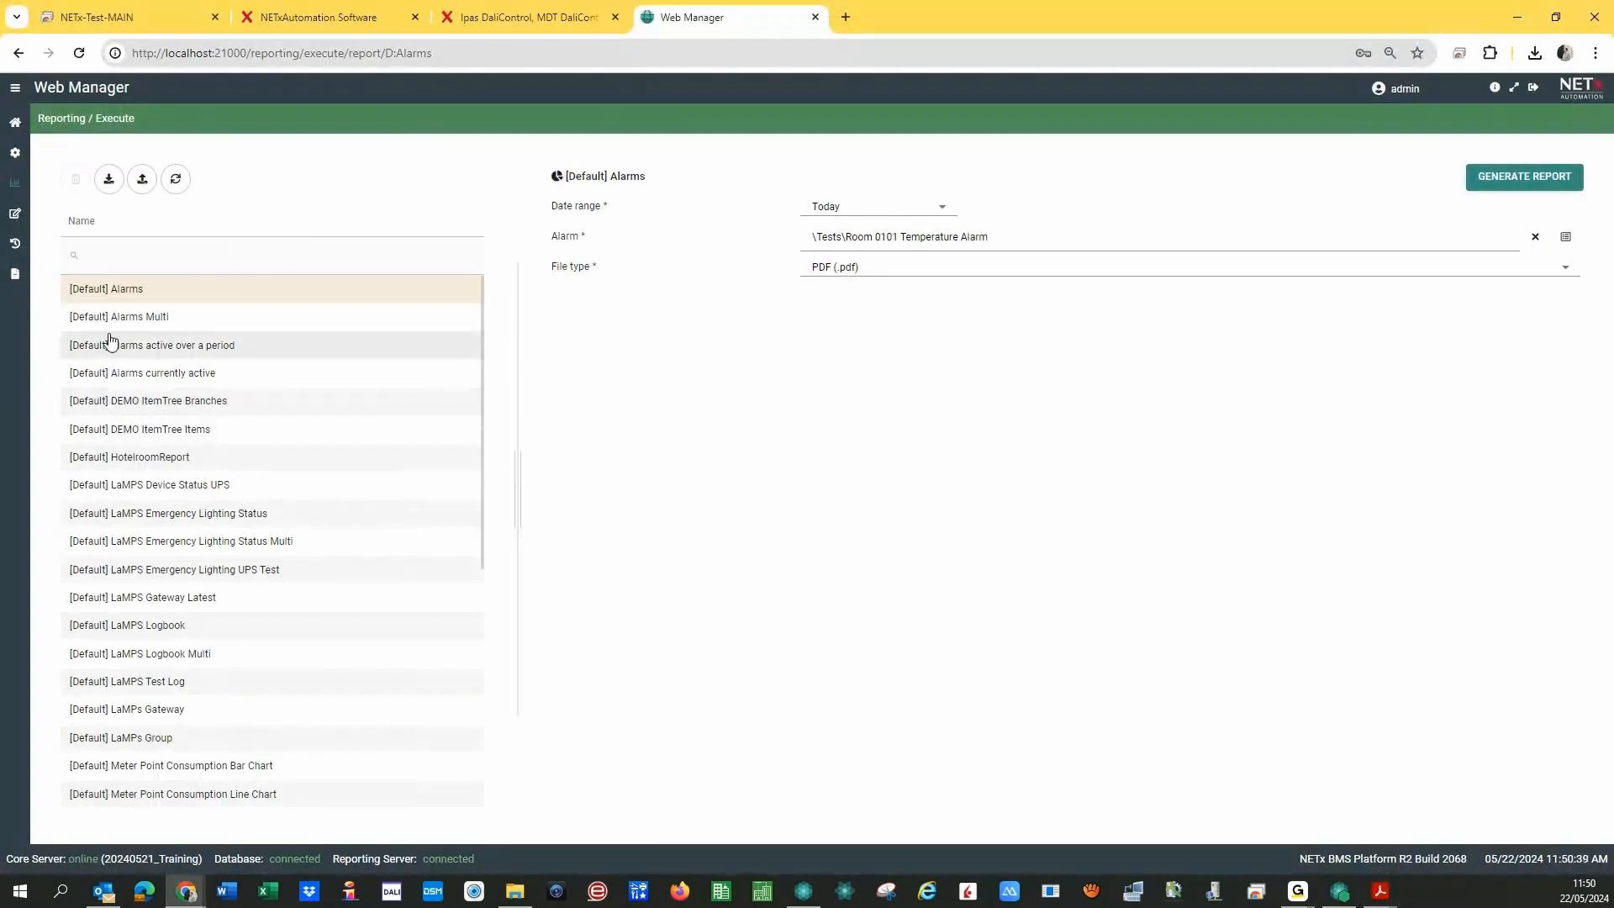
pyautogui.click(155, 318)
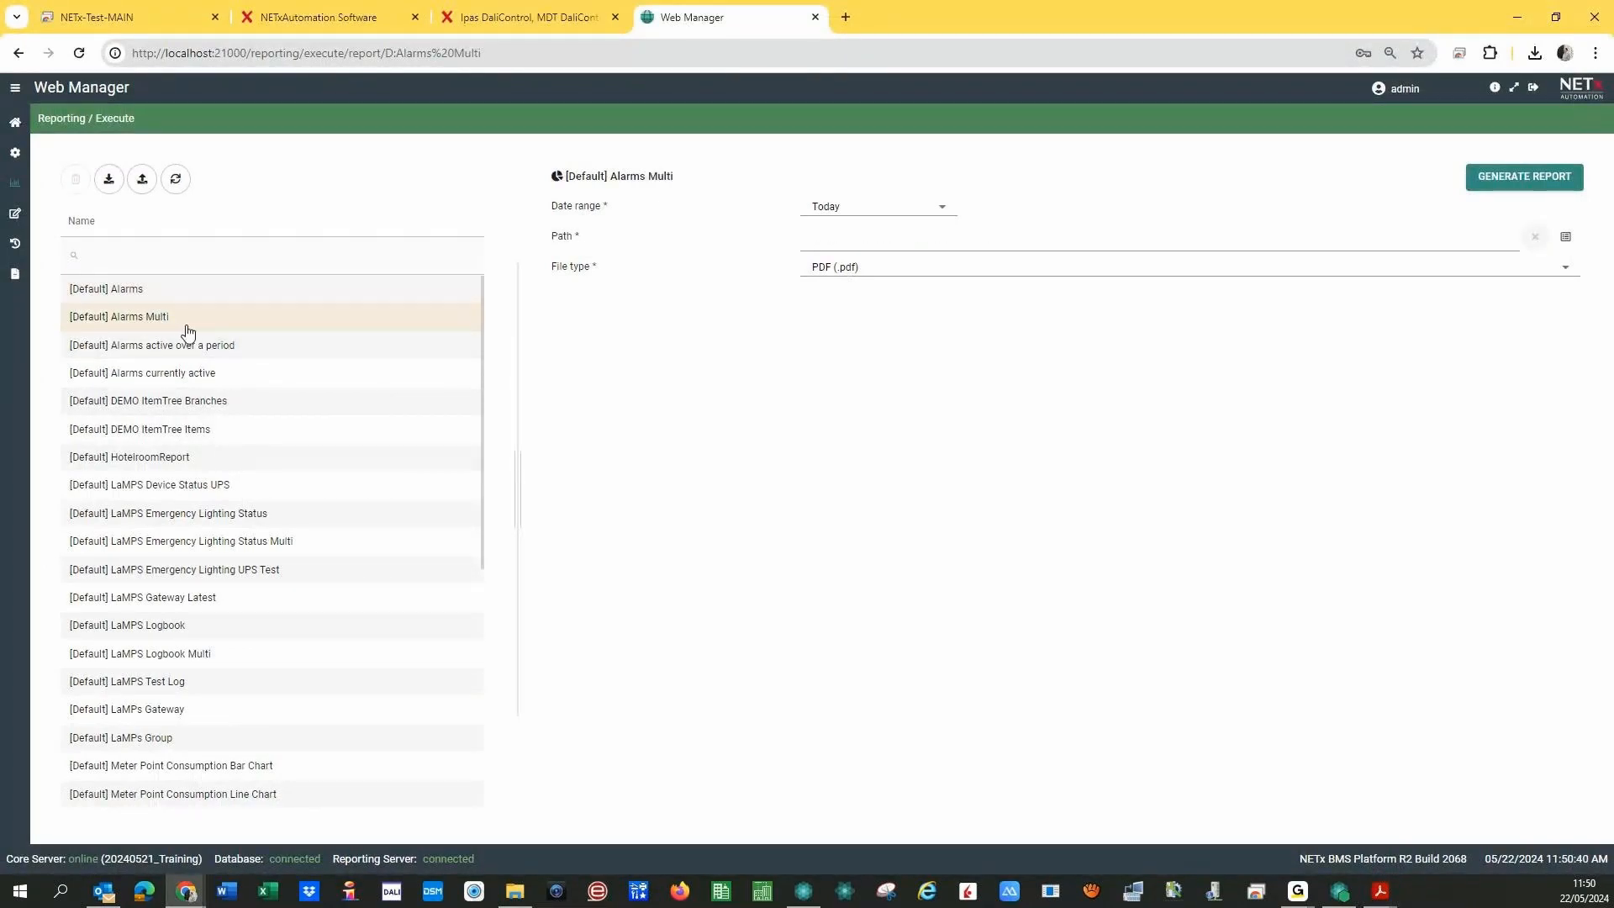
pyautogui.click(1564, 238)
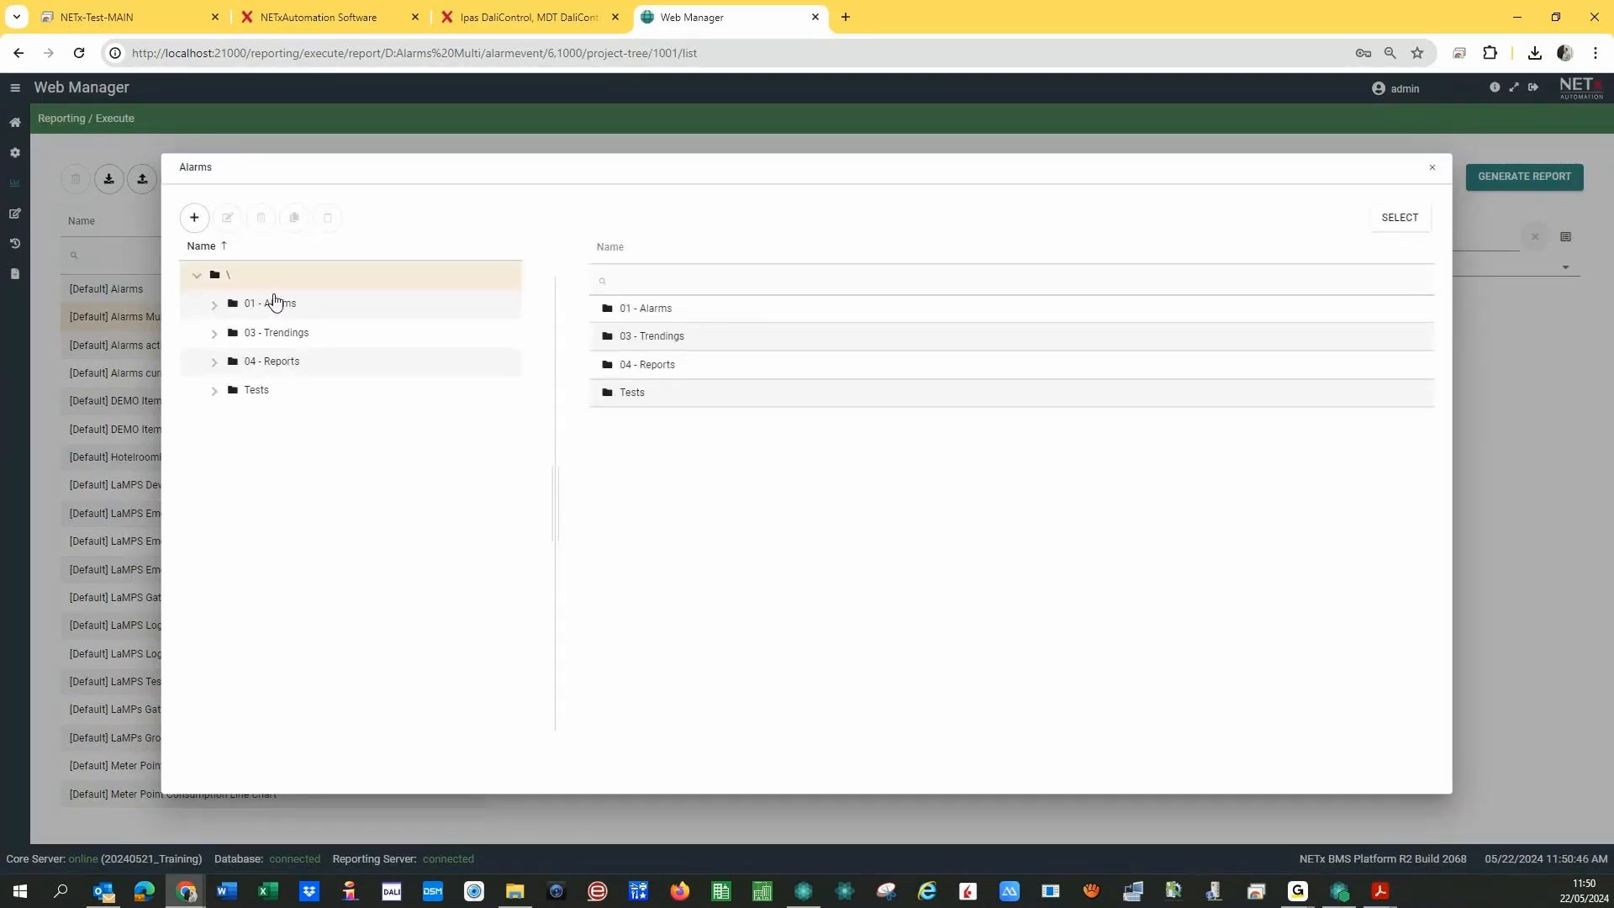
pyautogui.click(275, 302)
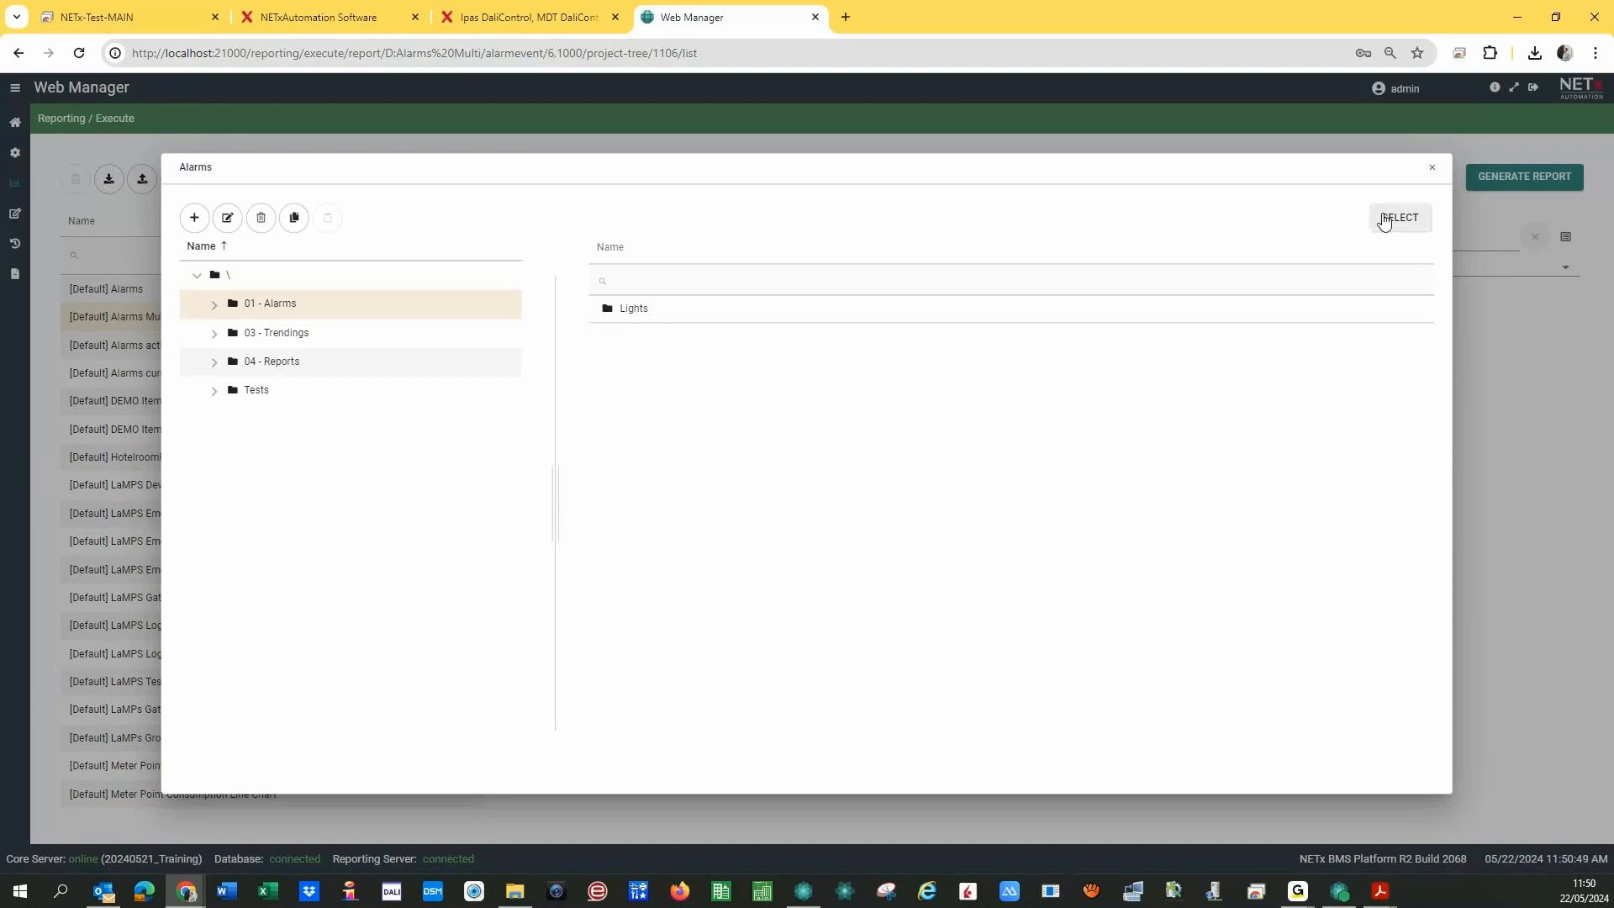
pyautogui.click(1384, 219)
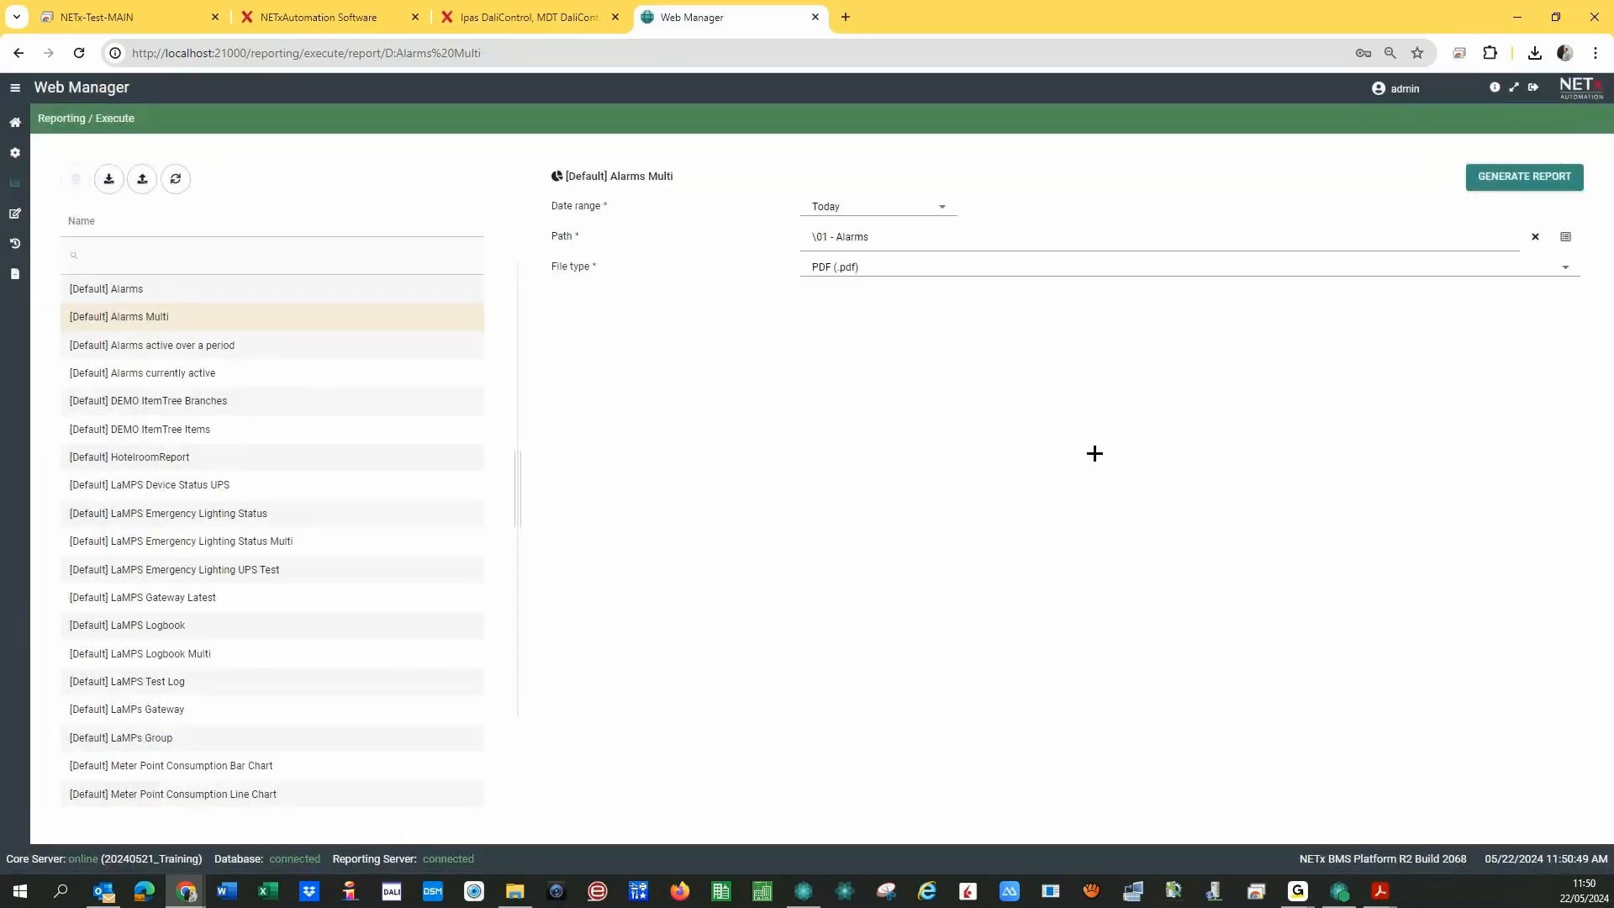
pyautogui.click(1524, 178)
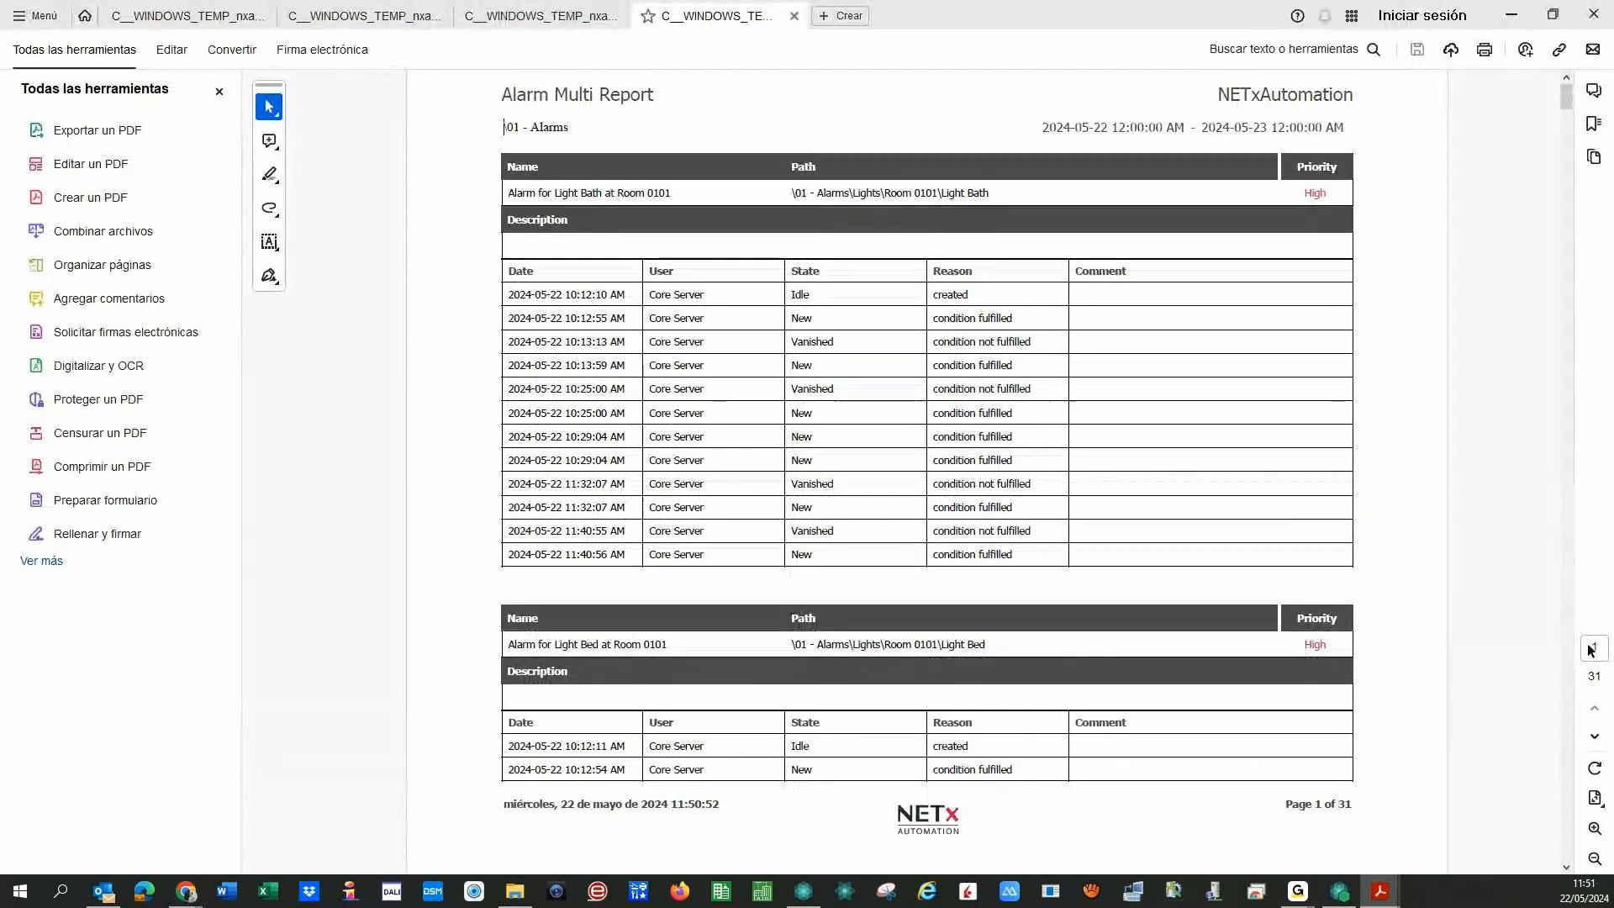
# - Page forward through the 31-page Alarm Multi Report
pyautogui.click(1595, 737)
pyautogui.click(1594, 737)
pyautogui.click(1594, 737)
pyautogui.click(1594, 737)
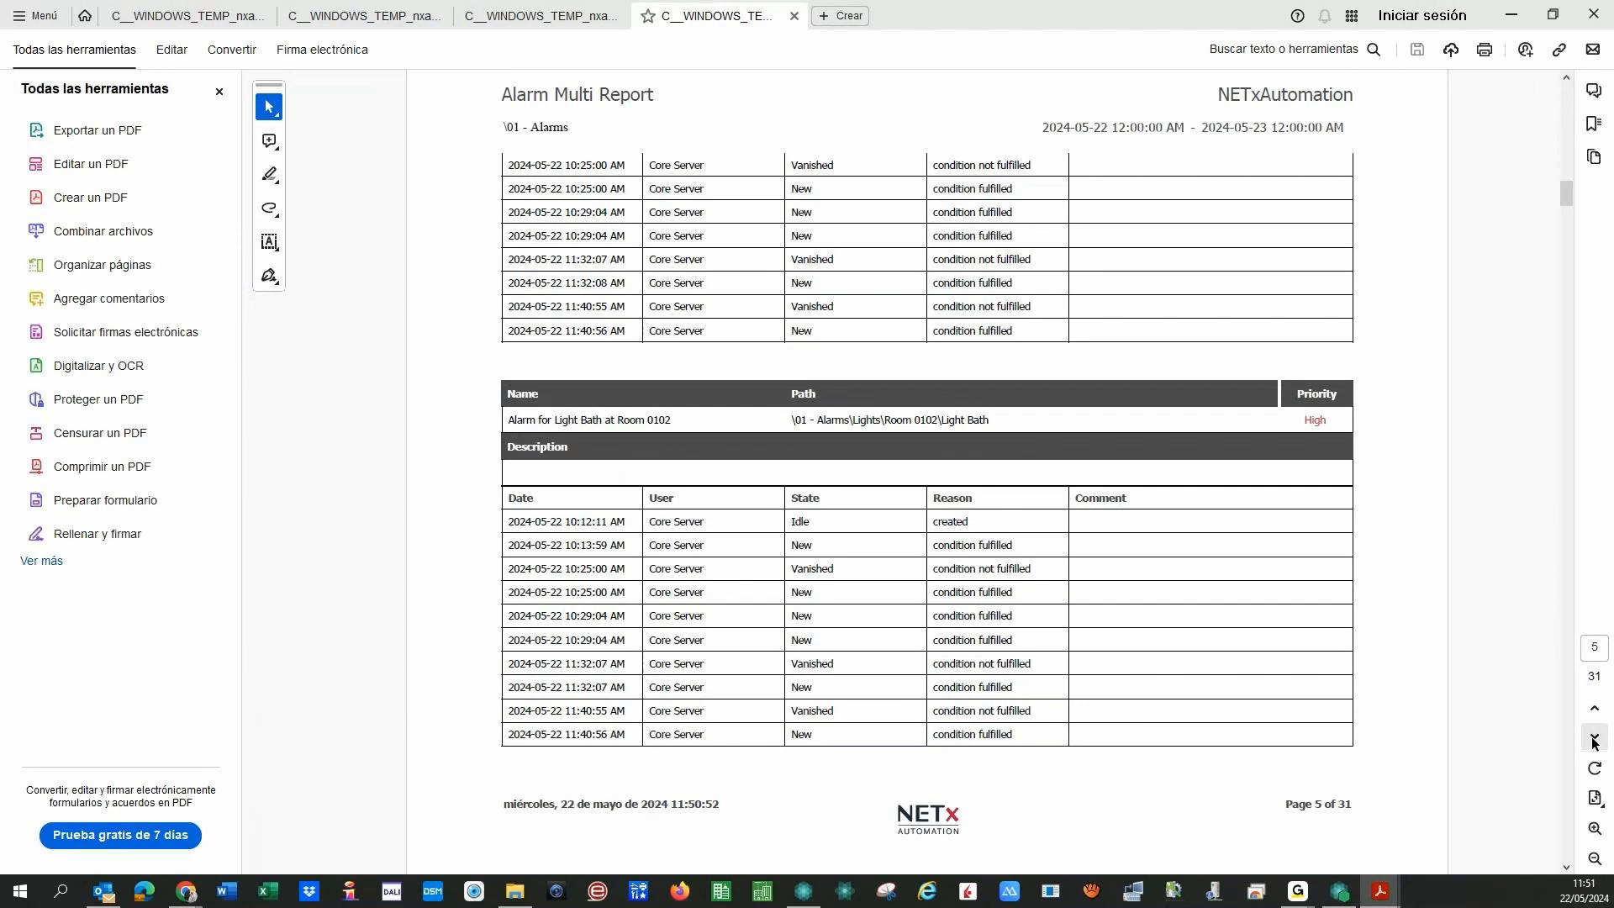
pyautogui.click(1594, 738)
pyautogui.click(1594, 737)
pyautogui.click(1595, 737)
pyautogui.click(1594, 737)
pyautogui.click(1594, 737)
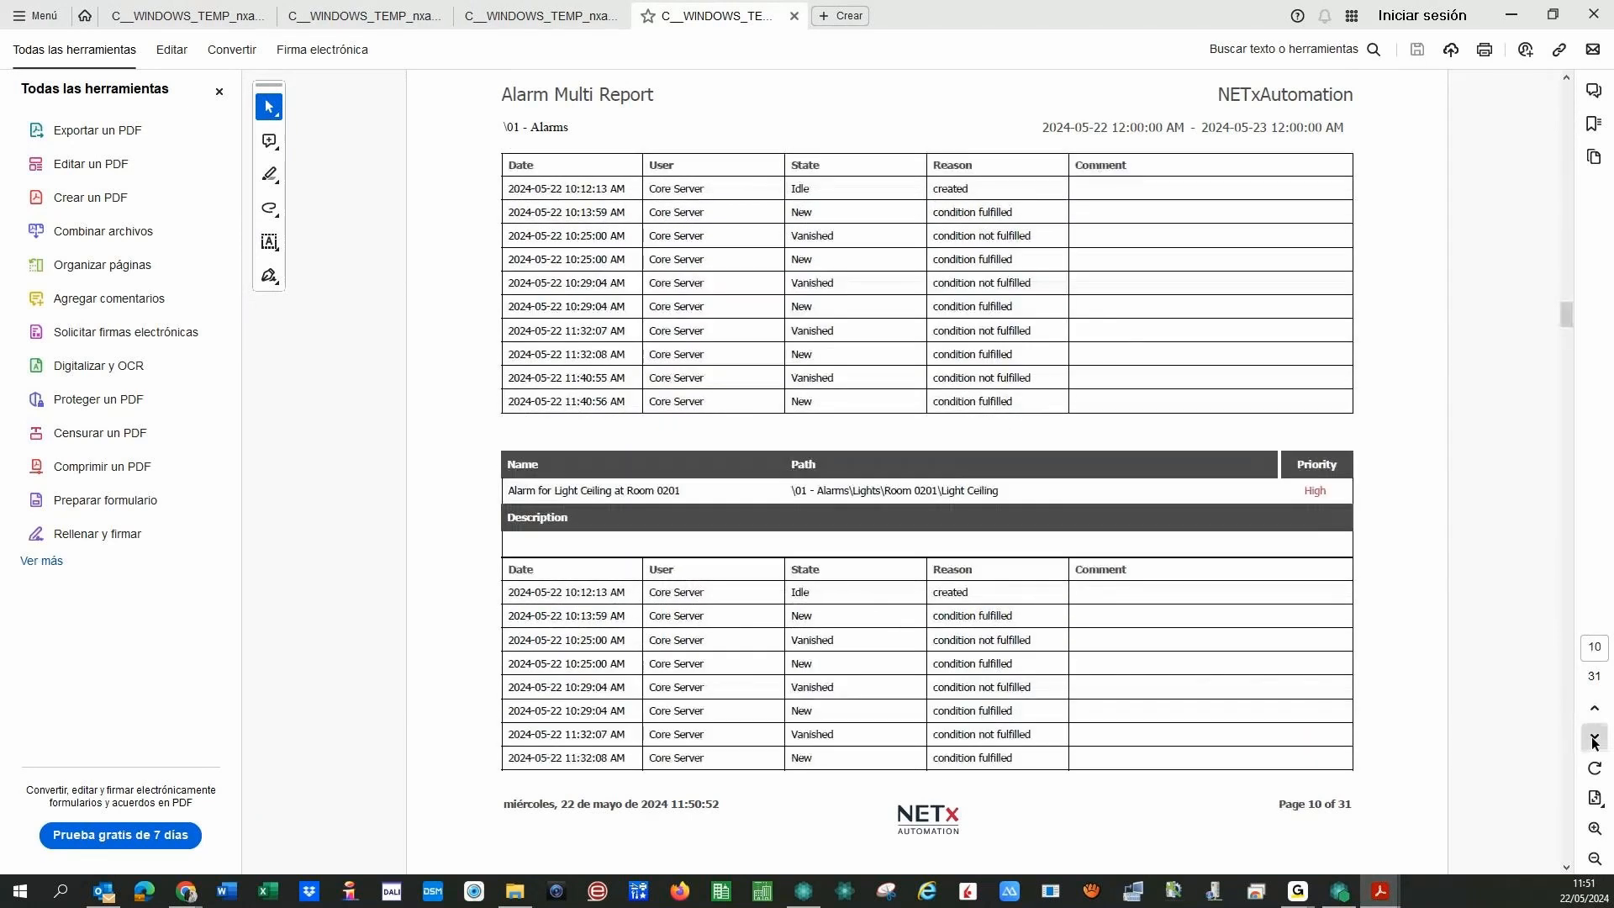
pyautogui.click(1594, 737)
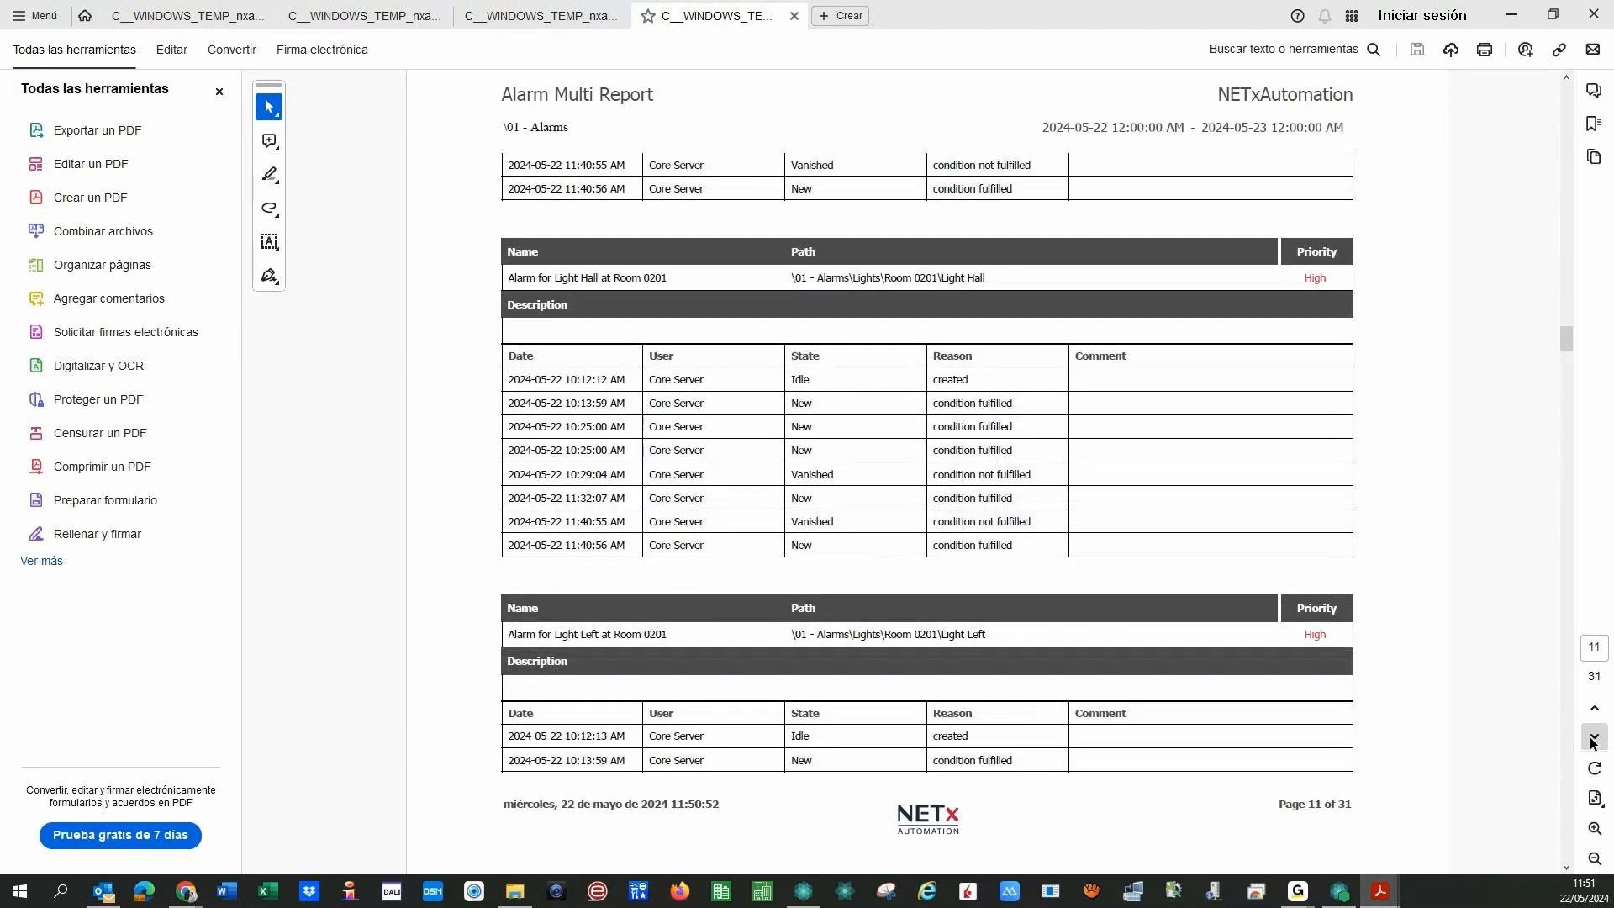
pyautogui.click(1594, 738)
pyautogui.click(1594, 738)
pyautogui.click(1594, 738)
pyautogui.click(1594, 737)
pyautogui.click(1593, 738)
pyautogui.click(1593, 737)
pyautogui.click(1594, 737)
pyautogui.click(1593, 738)
pyautogui.click(1593, 738)
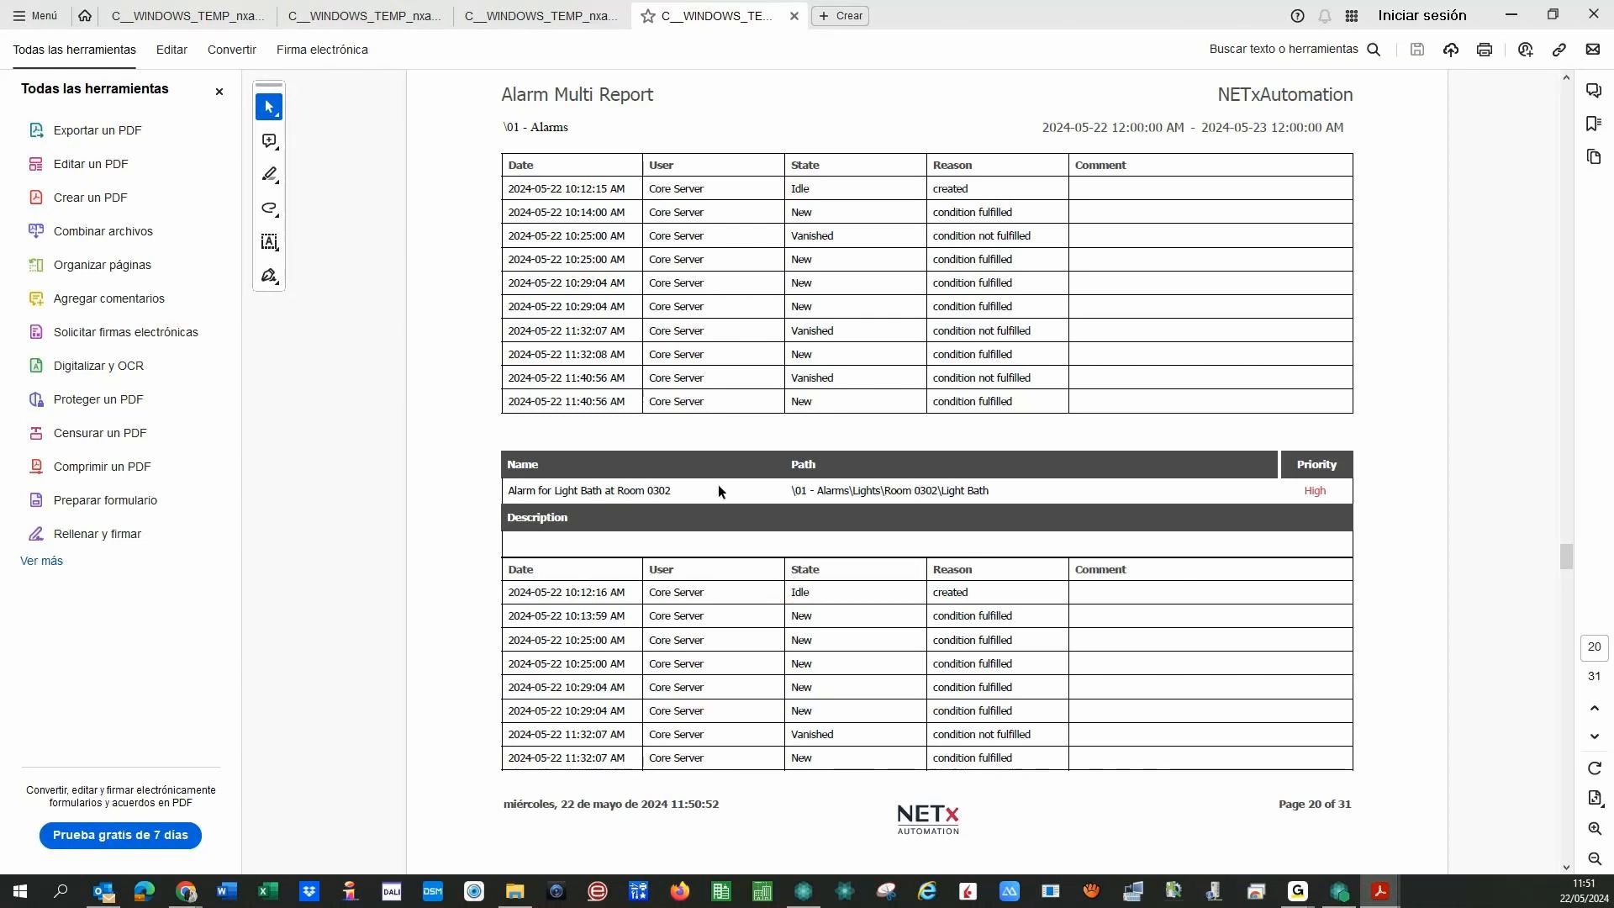
# - Close the Alarm Multi Report and the two other extra report tabs
pyautogui.click(793, 15)
pyautogui.click(617, 16)
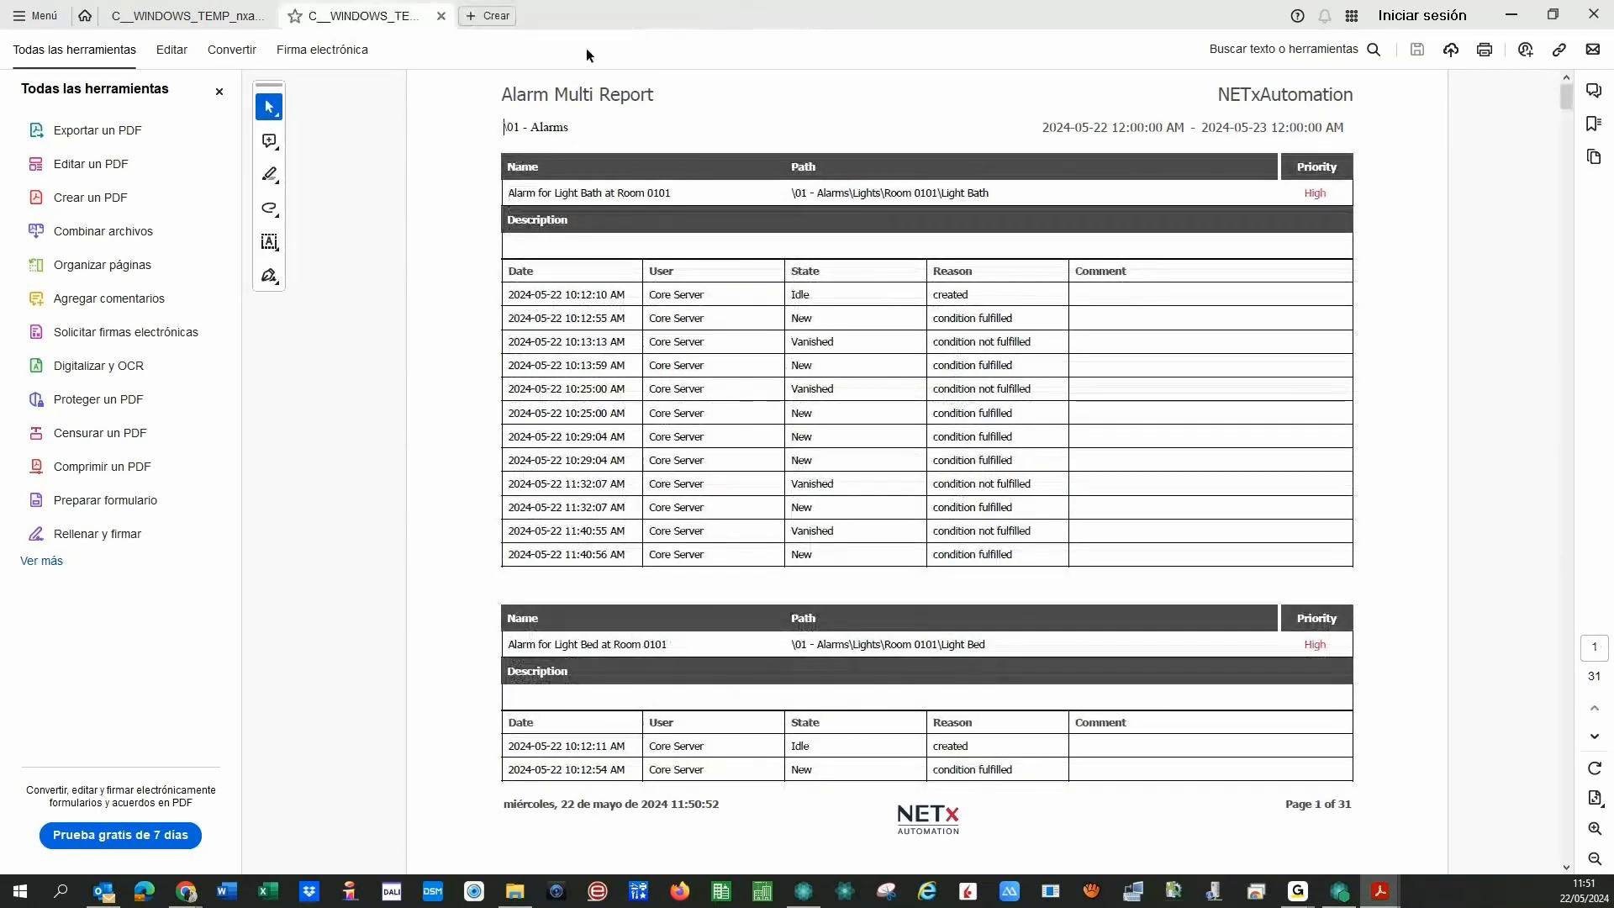
pyautogui.click(440, 16)
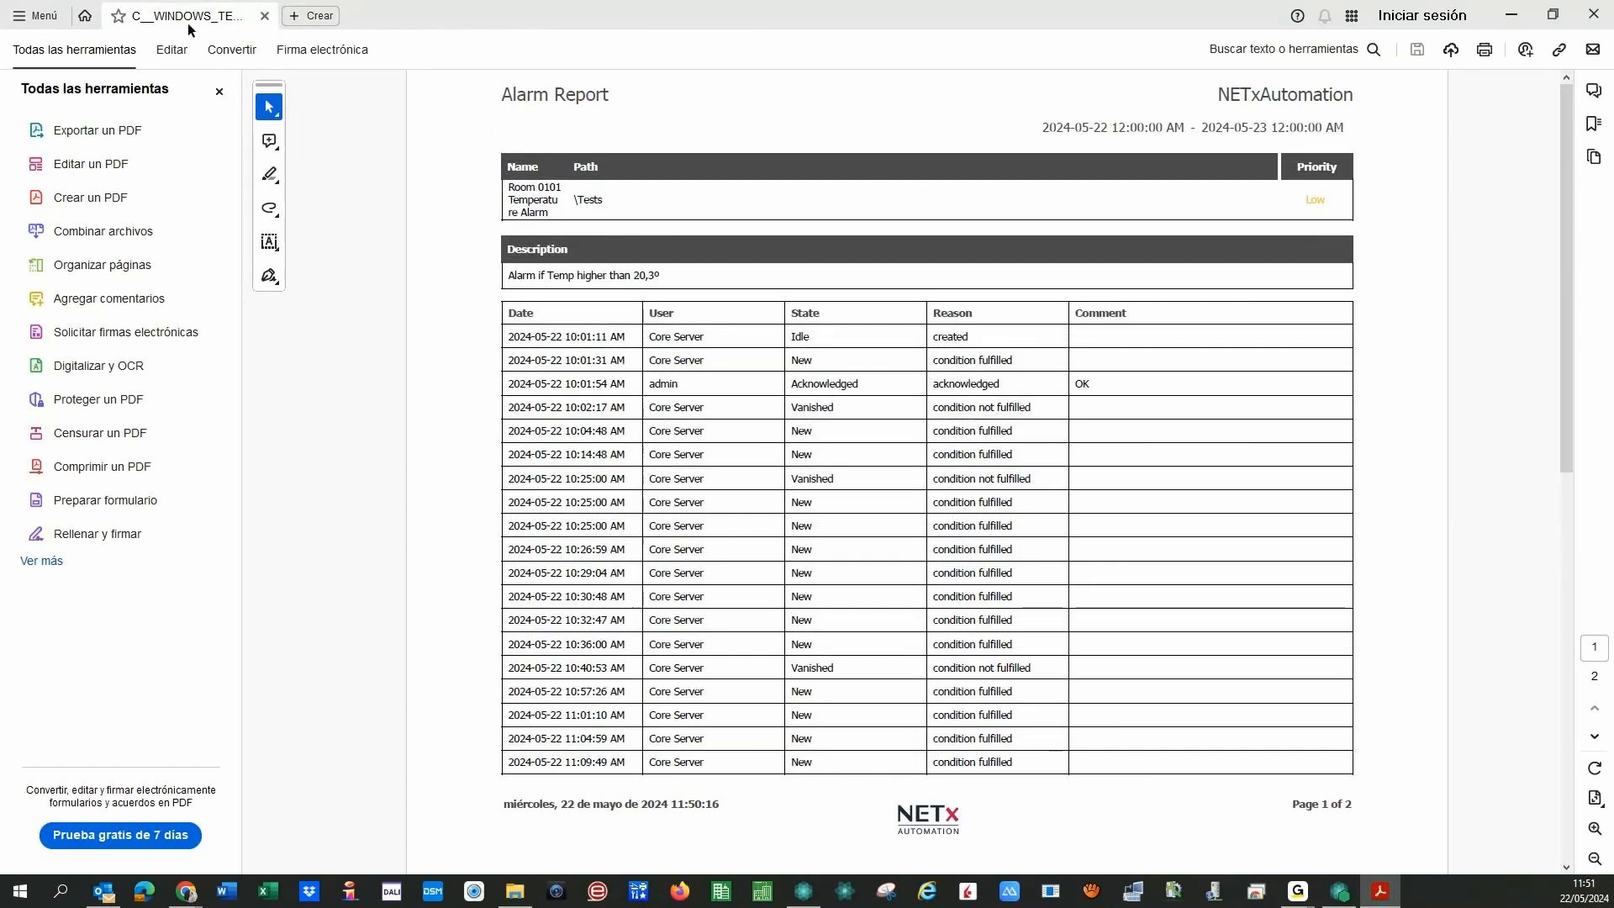
# - Close the remaining Alarm Report and Acrobat, then go to the report instances list
pyautogui.click(265, 16)
pyautogui.click(1592, 13)
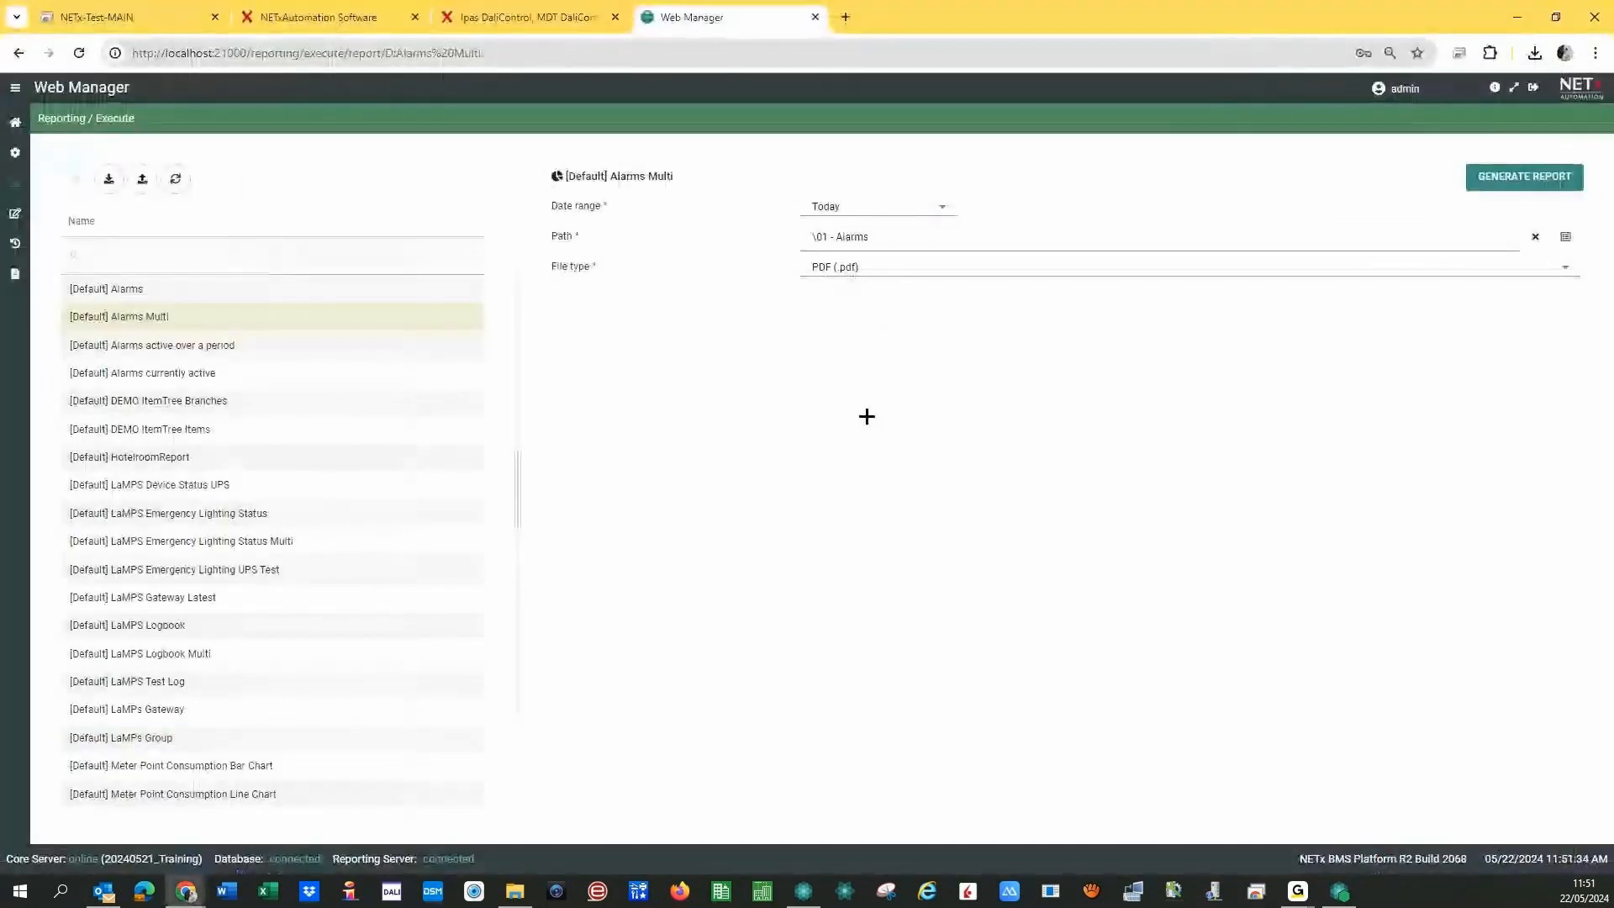
pyautogui.click(15, 149)
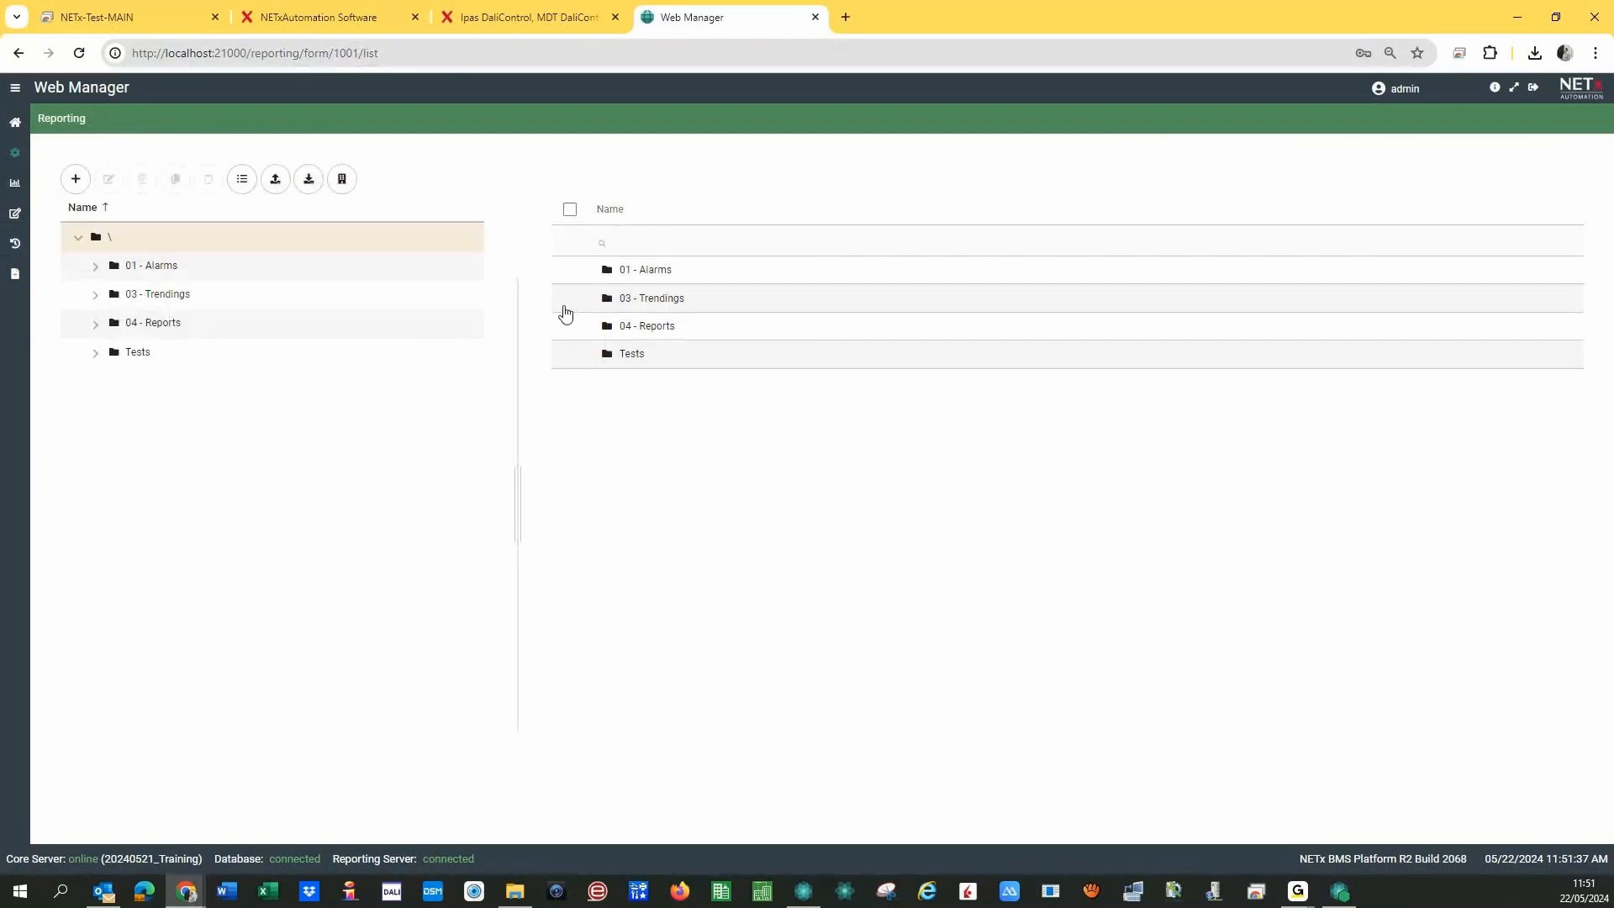
# - Open DALI Home daily Report from the 04 - Reports folder, then launch the report designer
pyautogui.click(95, 324)
pyautogui.click(206, 351)
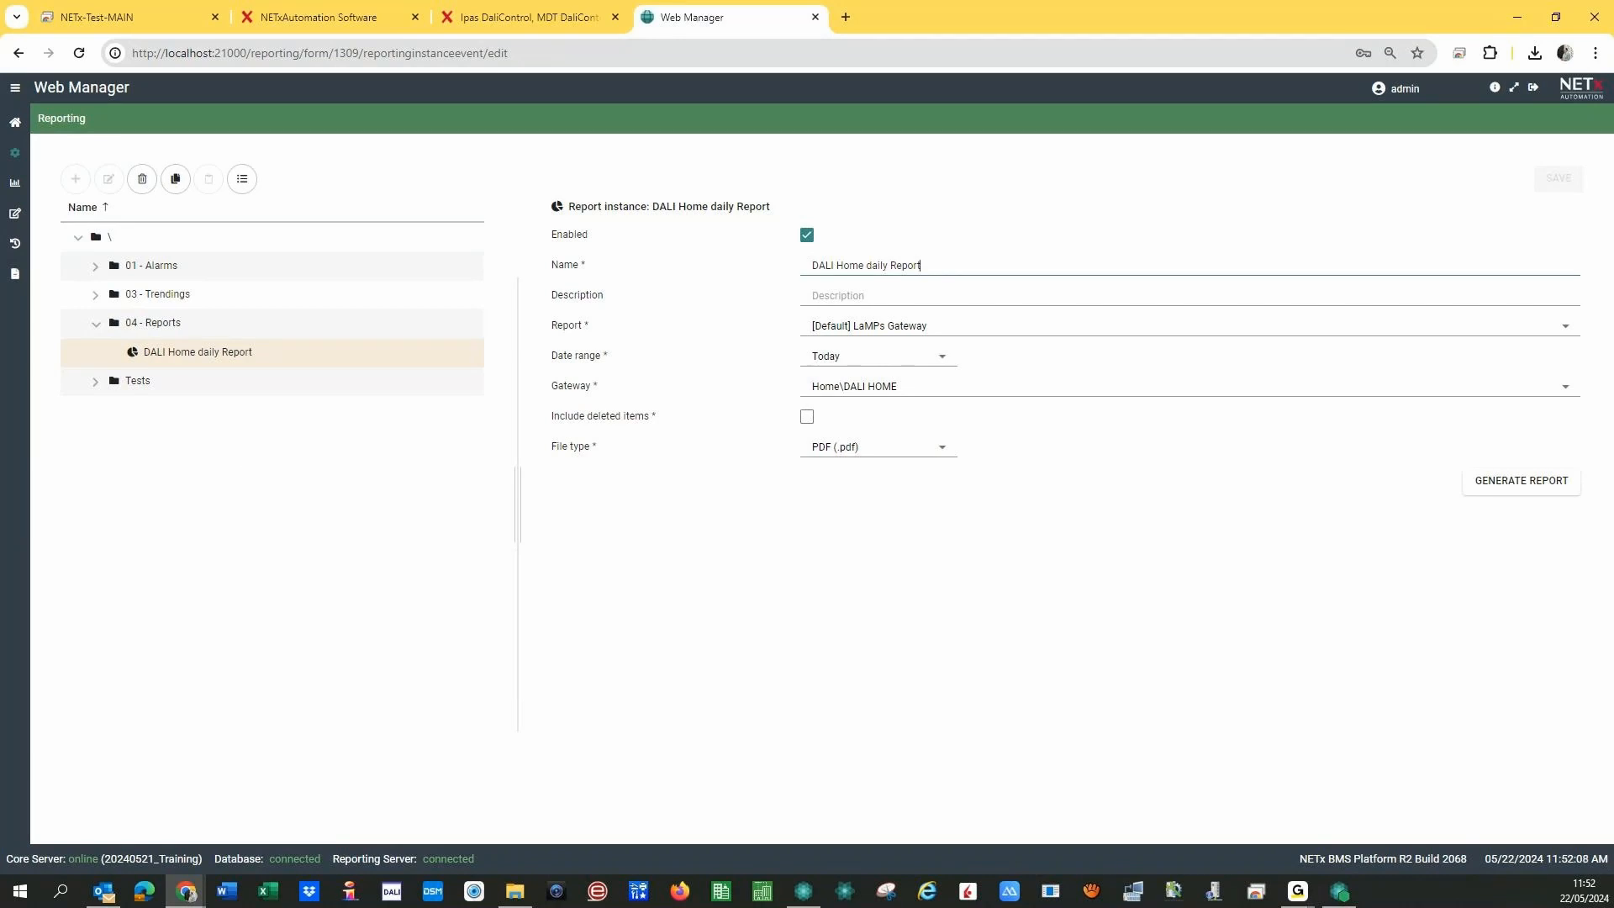
pyautogui.click(14, 216)
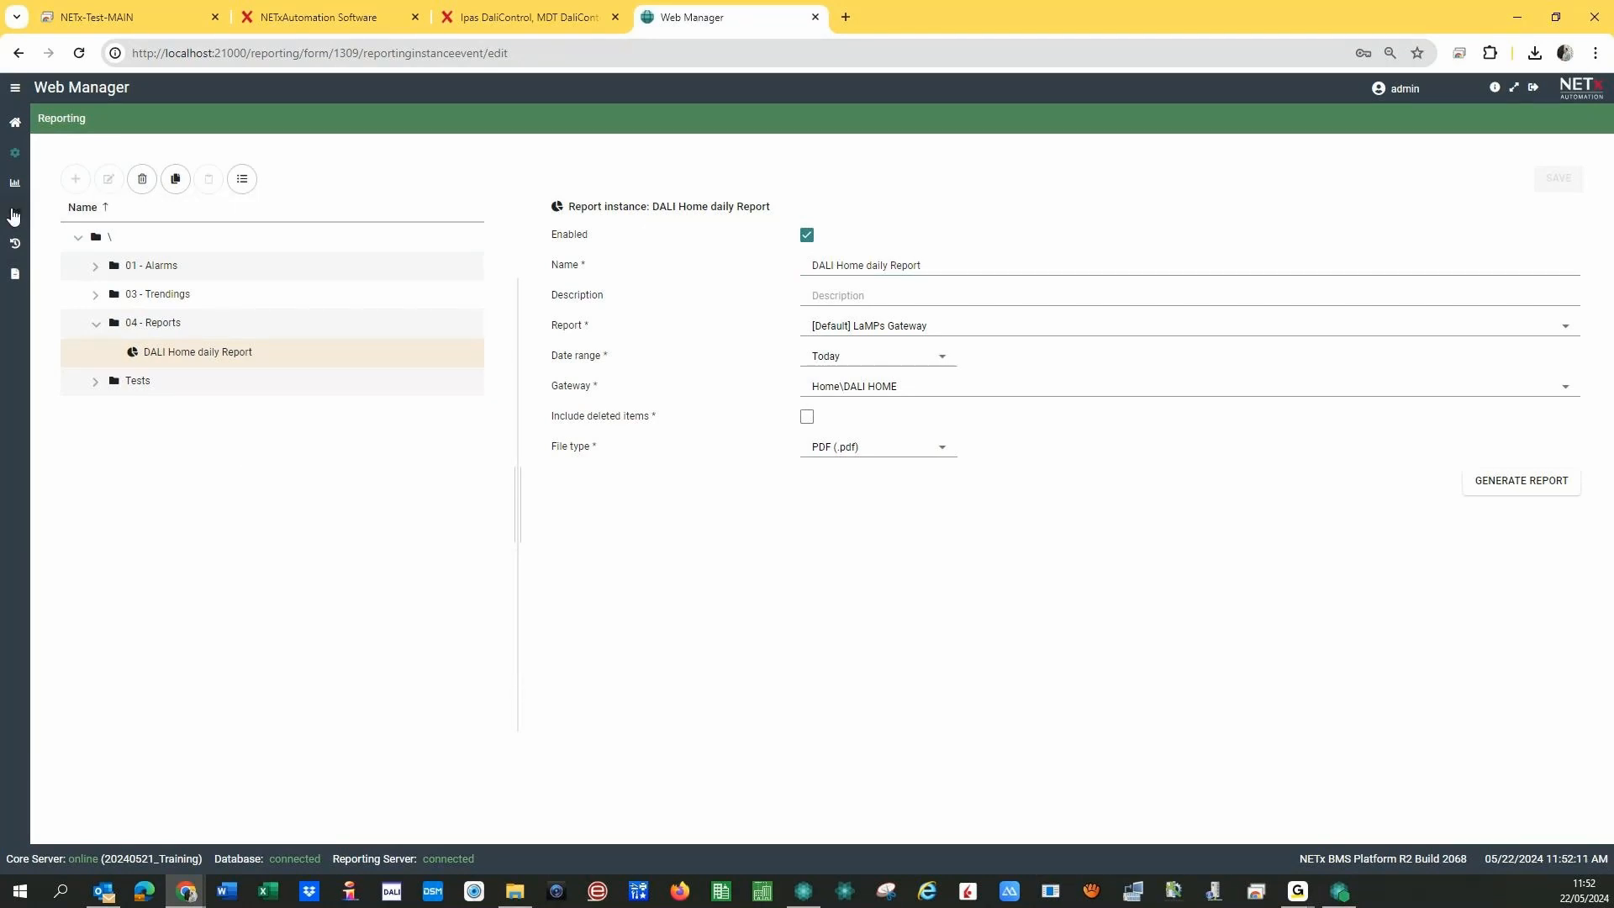
pyautogui.click(14, 216)
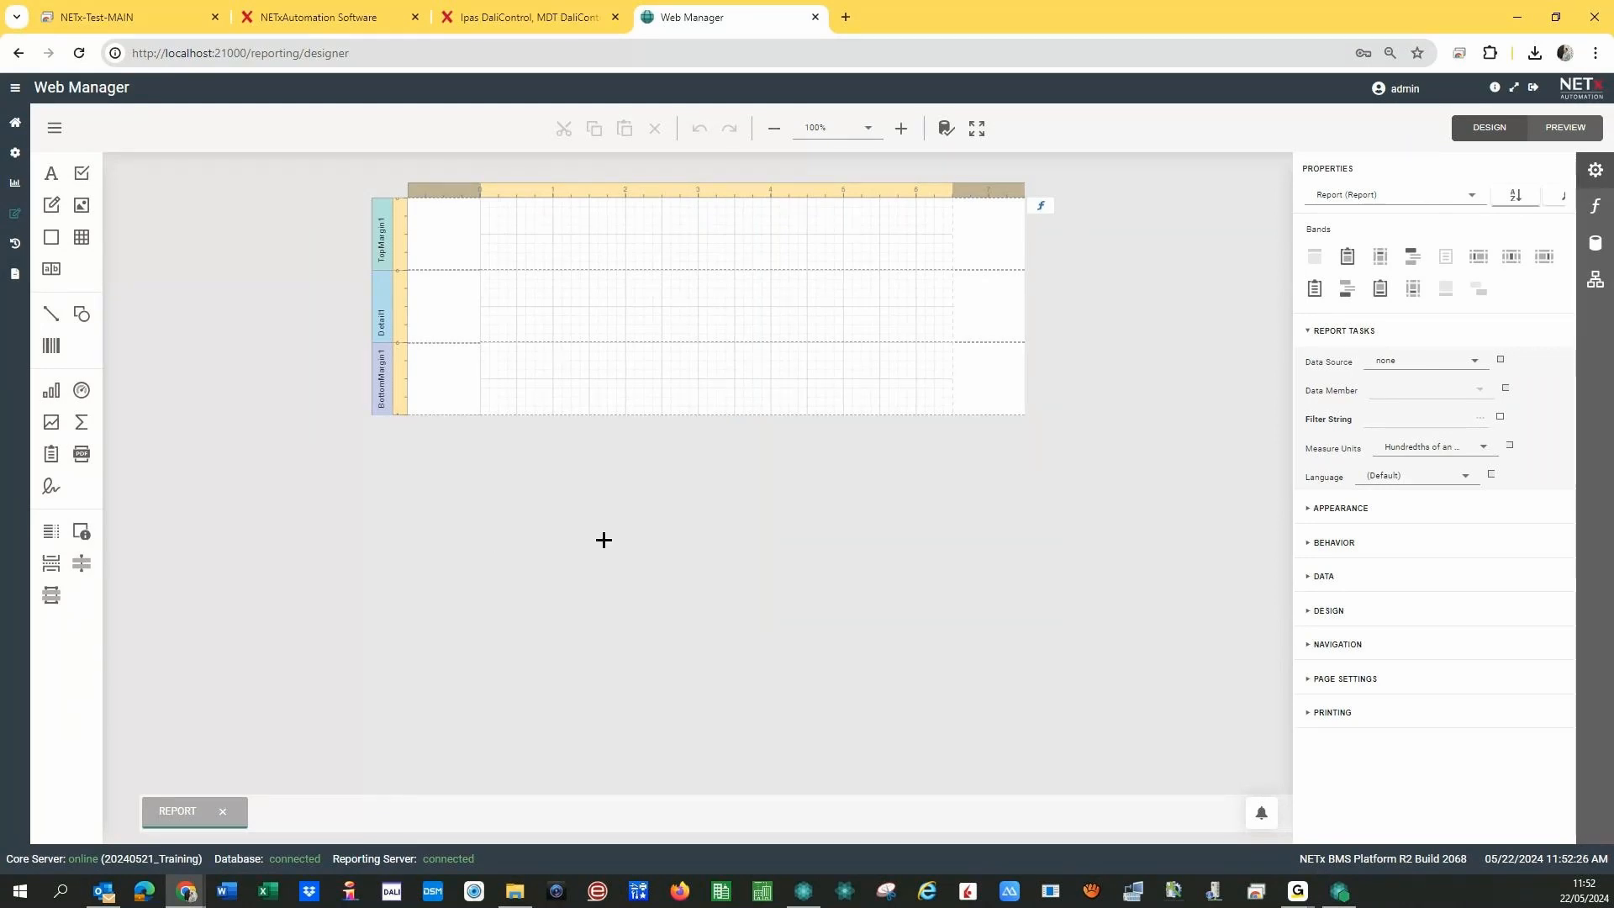
# - Open the [Default] LaMPs Gateway template from the designer menu's Open dialog
pyautogui.click(47, 127)
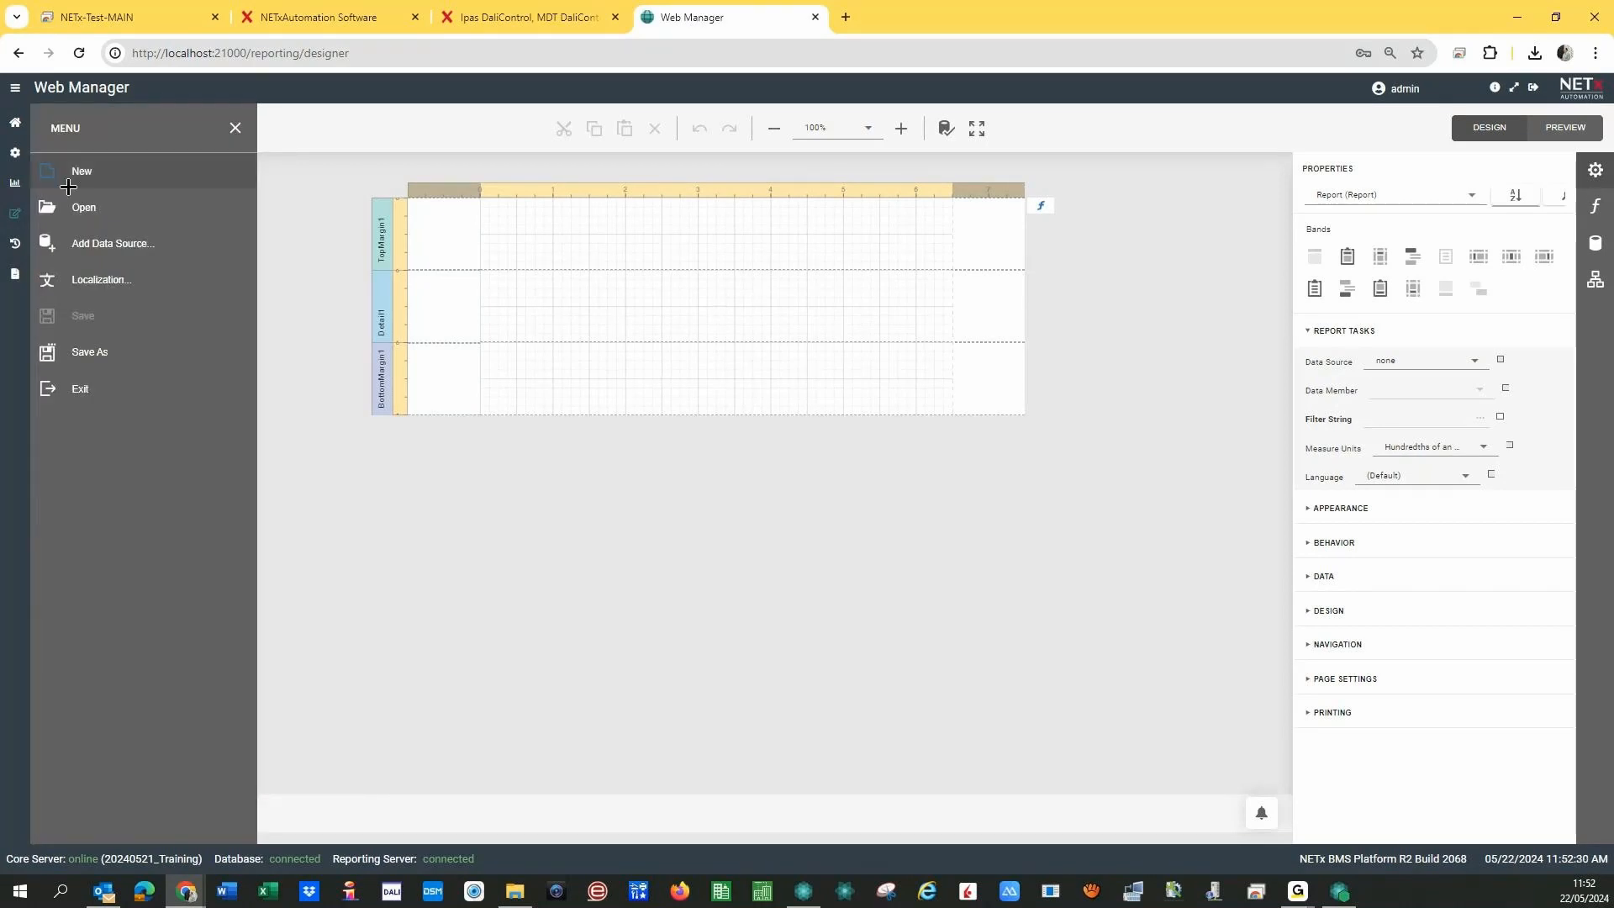
pyautogui.click(84, 207)
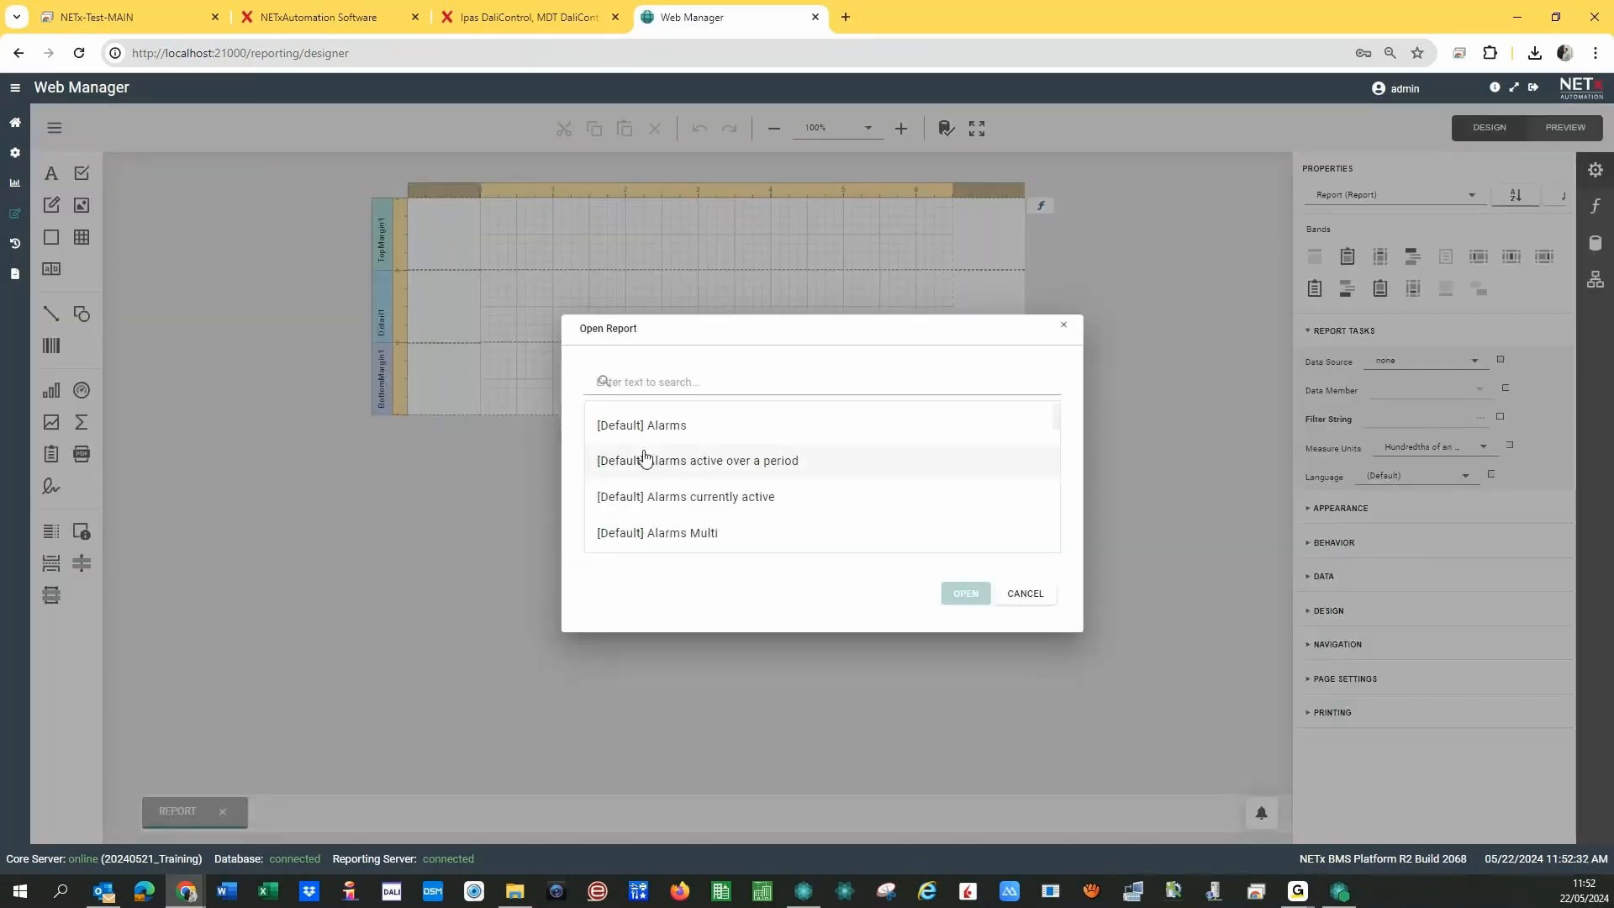
pyautogui.moveTo(1056, 418); pyautogui.dragTo(1055, 501)
pyautogui.click(715, 438)
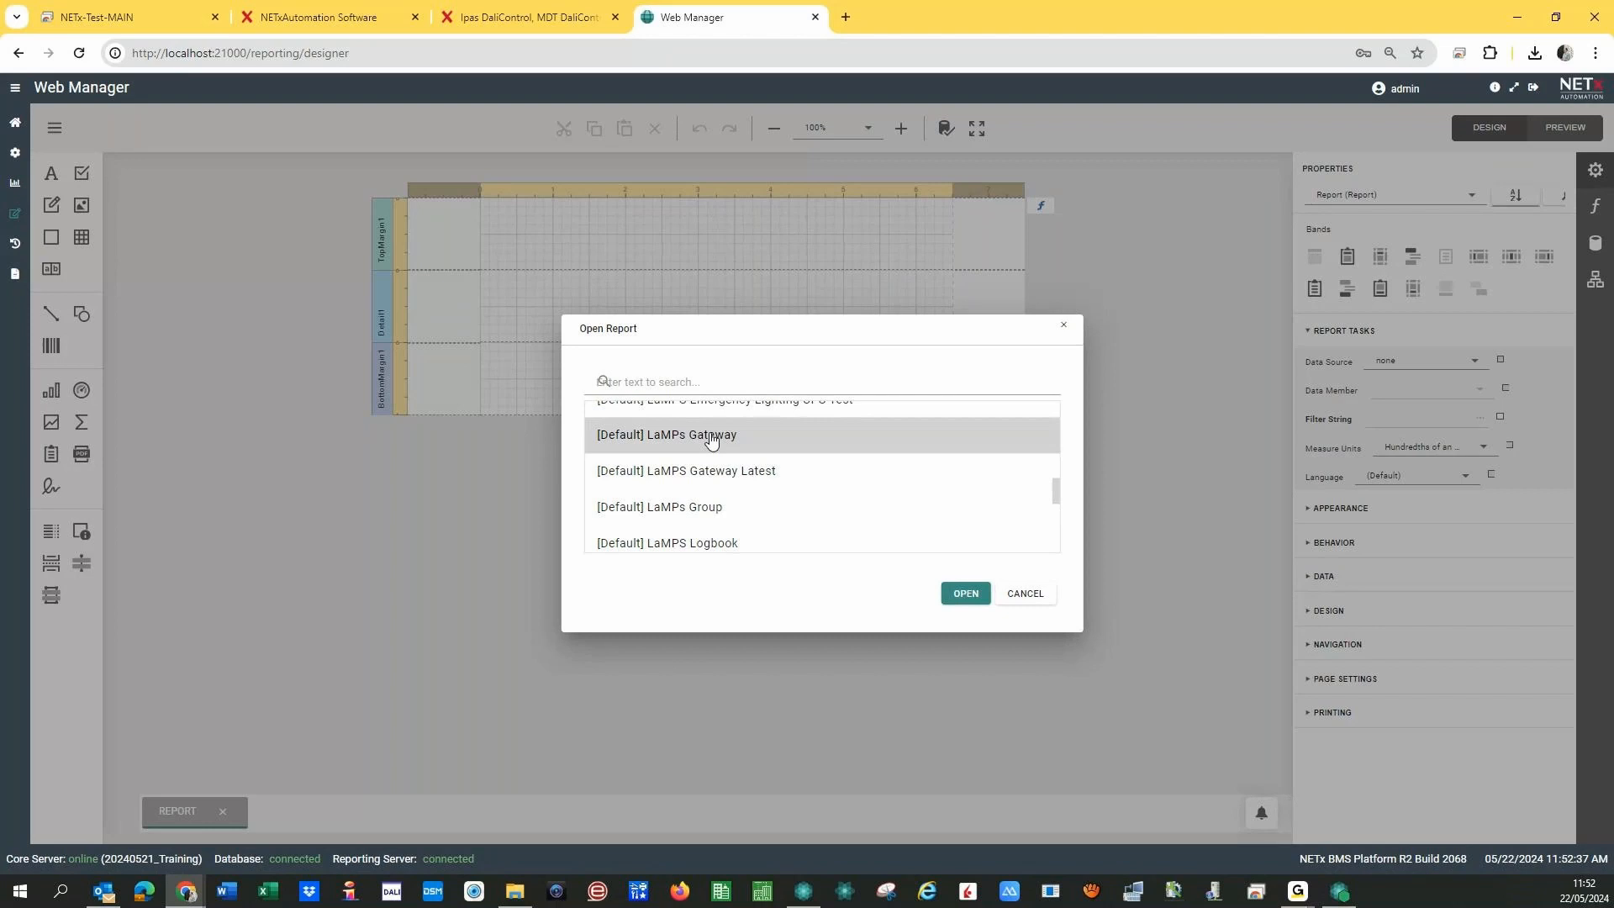
pyautogui.click(713, 479)
pyautogui.click(691, 441)
pyautogui.click(965, 593)
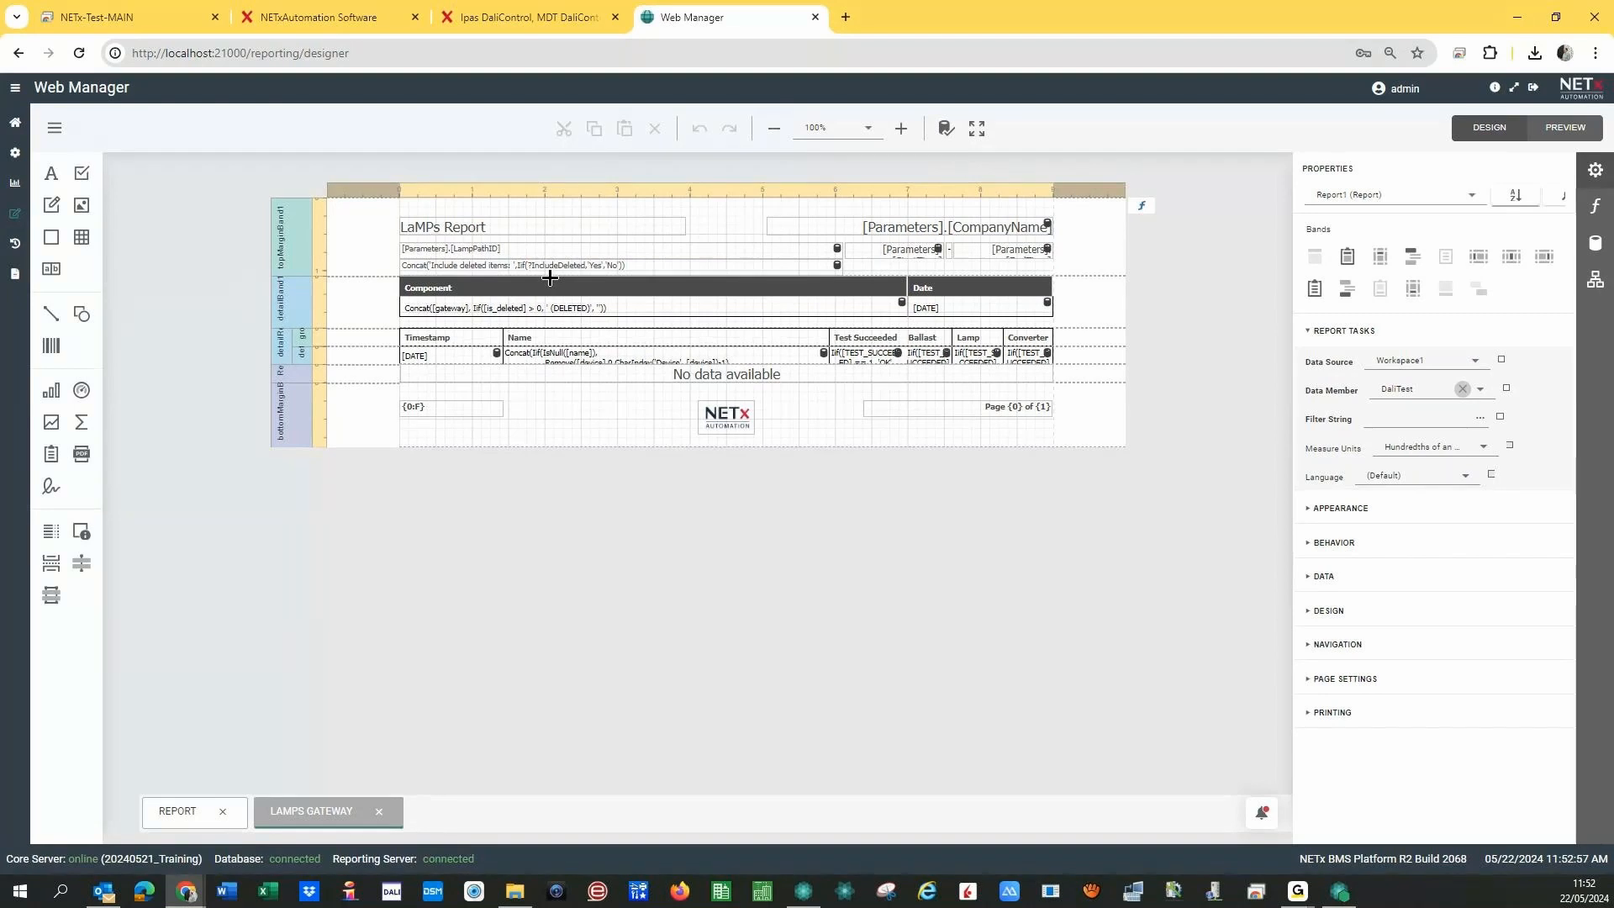
# - Change the footer picture box's Image Source from the NETx logo to the green R logo
pyautogui.click(728, 435)
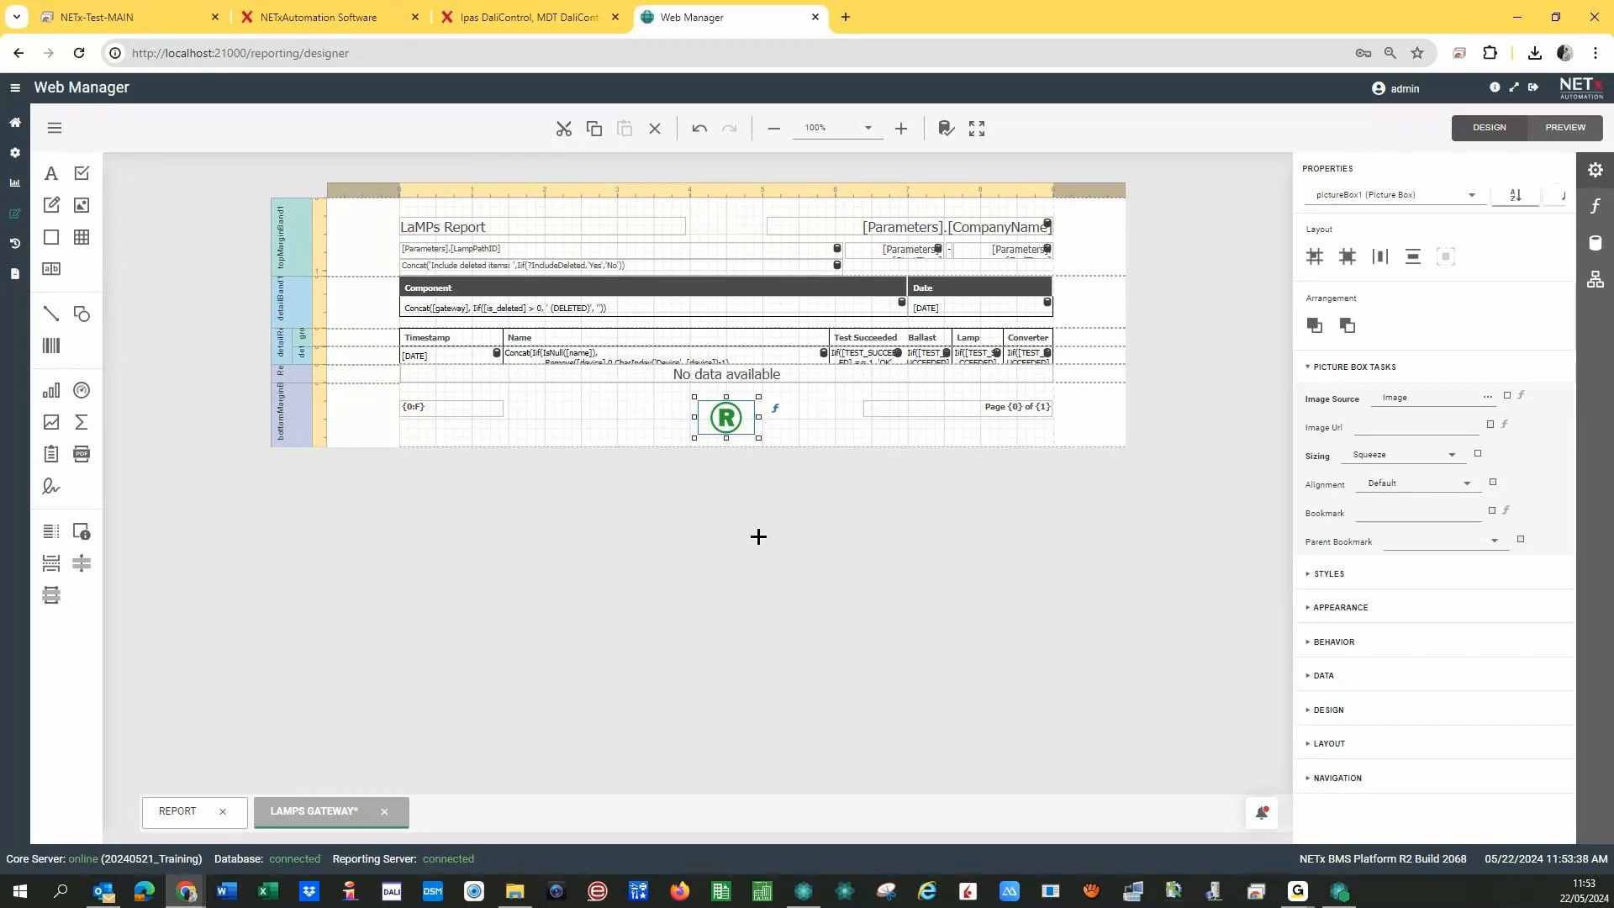
pyautogui.press('Escape')
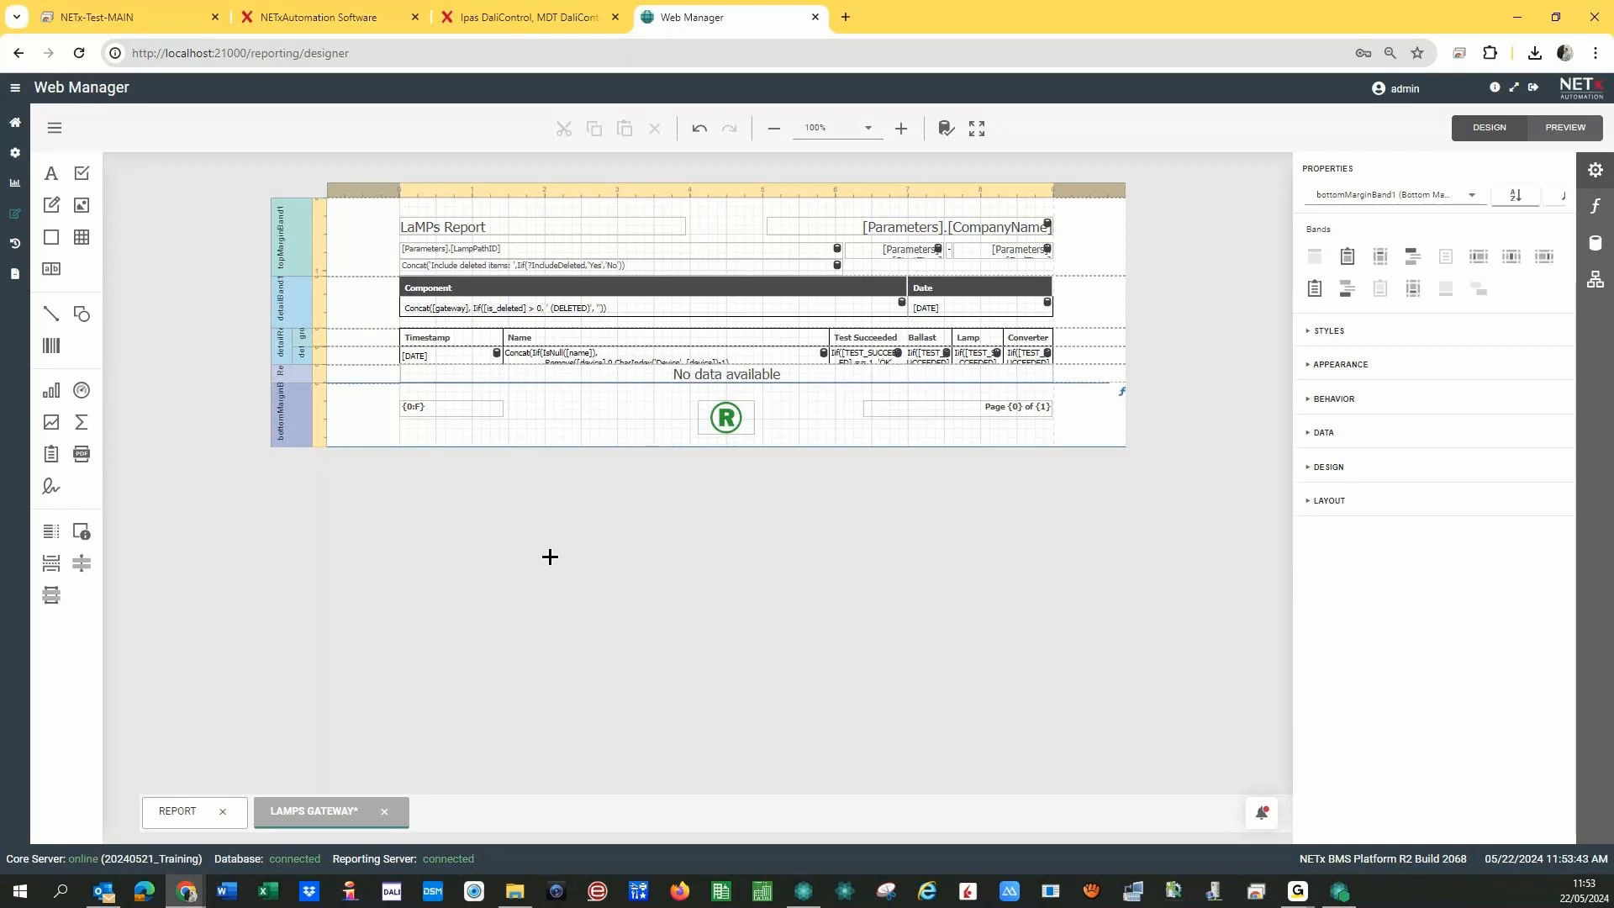
pyautogui.click(55, 127)
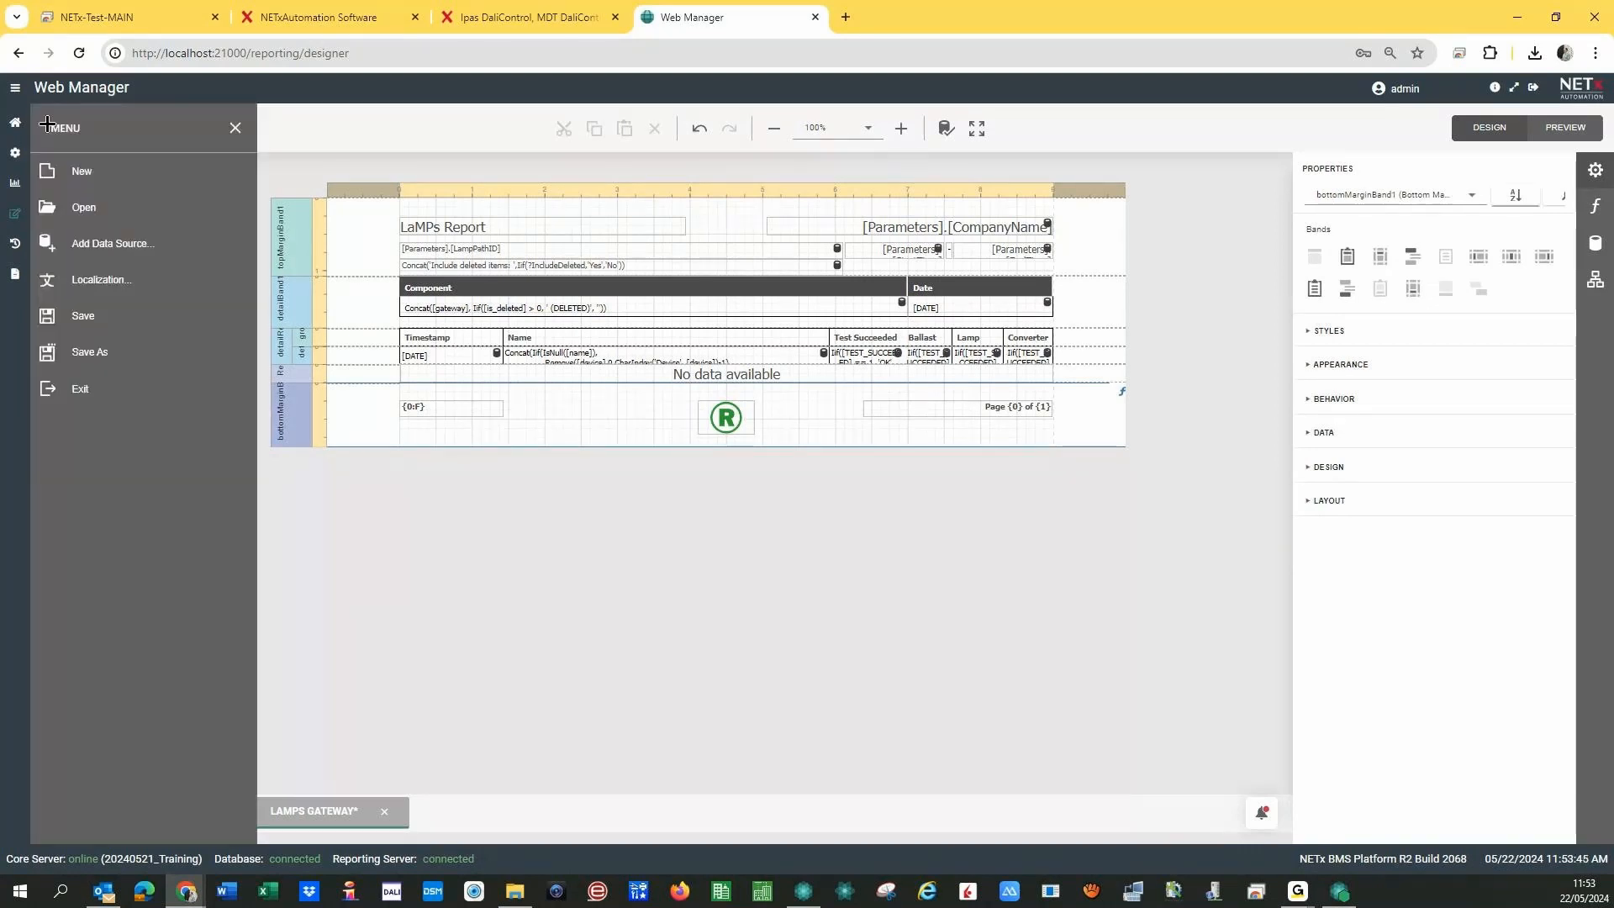
# - Save As with 'Default' replaced by 'My_own' in the name, then go home
pyautogui.click(92, 352)
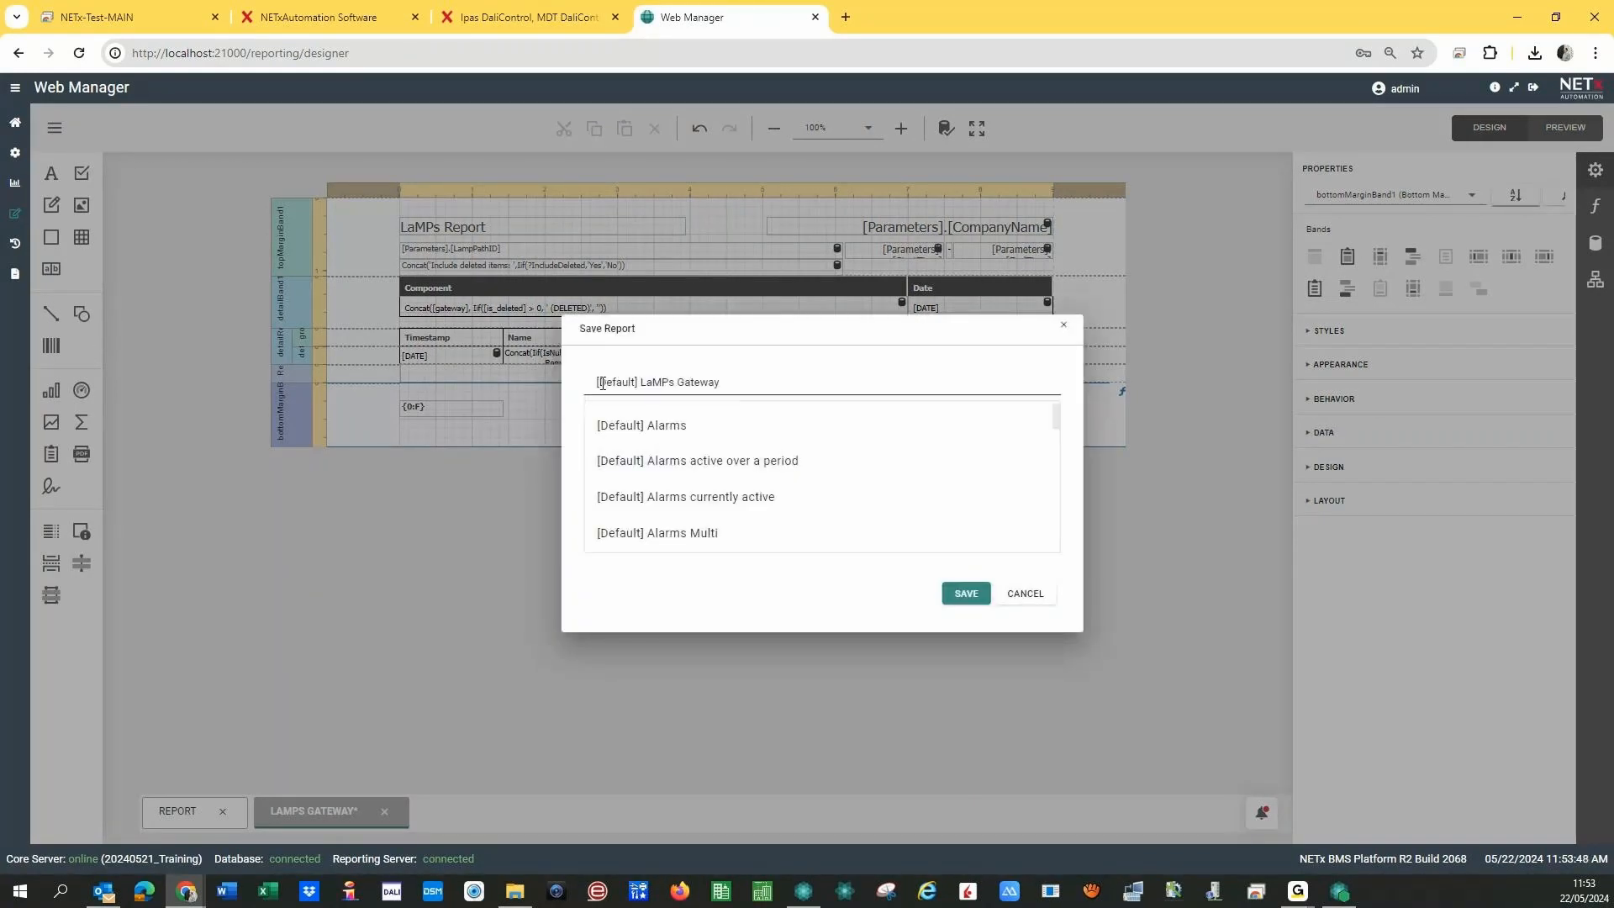
pyautogui.click(602, 382)
pyautogui.write('M')
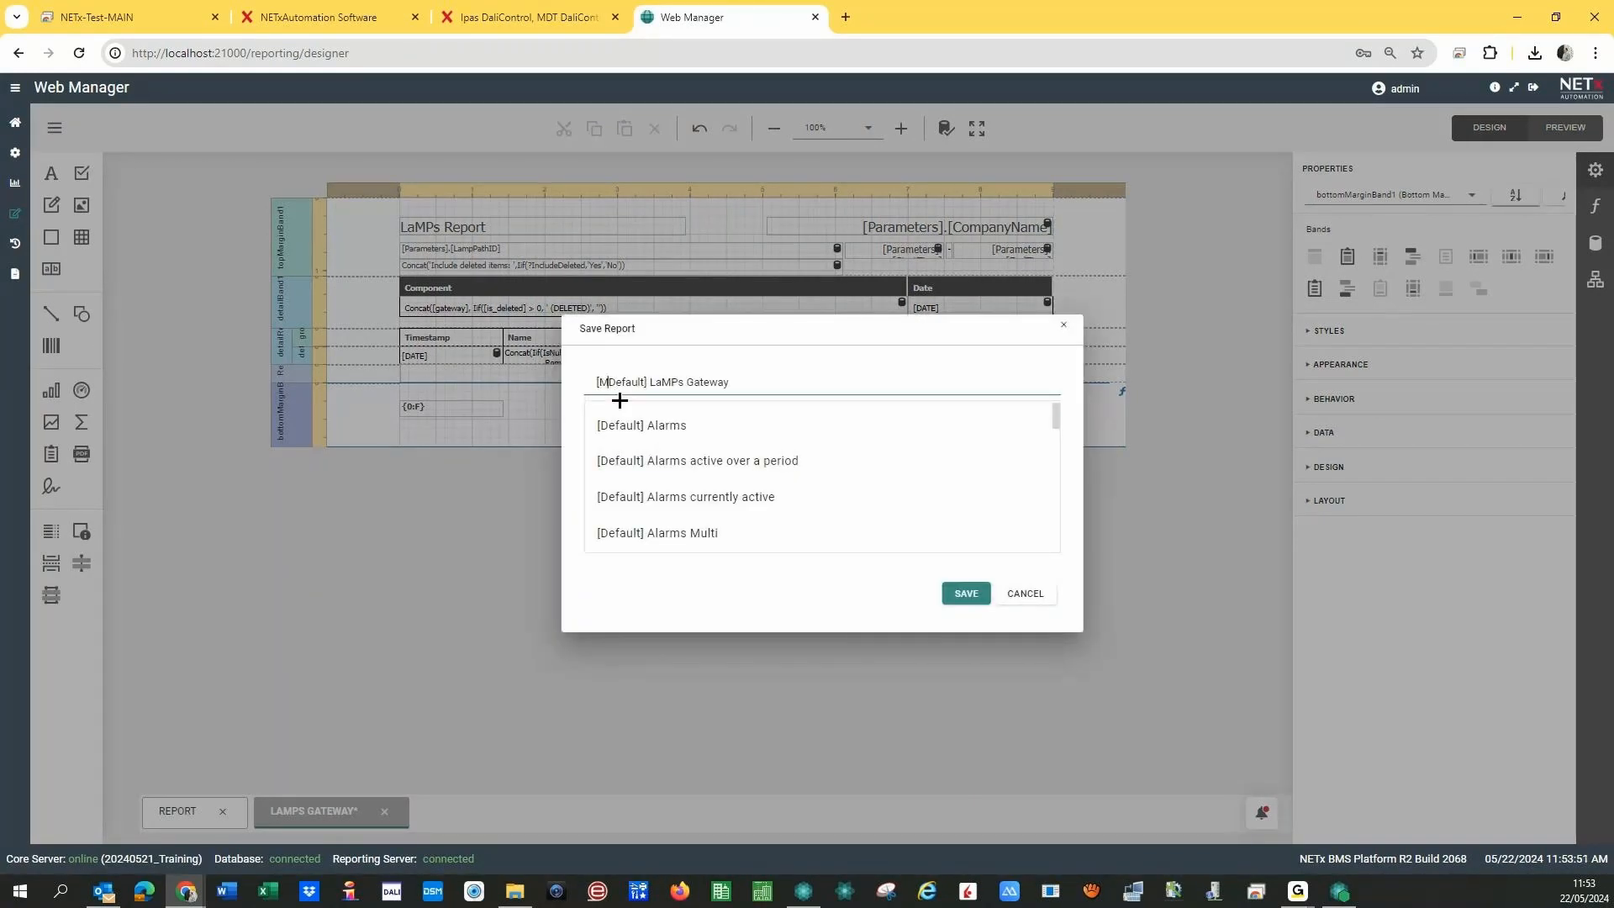
pyautogui.write('y_own')
pyautogui.press('Delete')
pyautogui.press('Delete')
pyautogui.press('Delete')
pyautogui.press('Delete')
pyautogui.press('Delete')
pyautogui.press('Delete')
pyautogui.press('Delete')
pyautogui.click(961, 595)
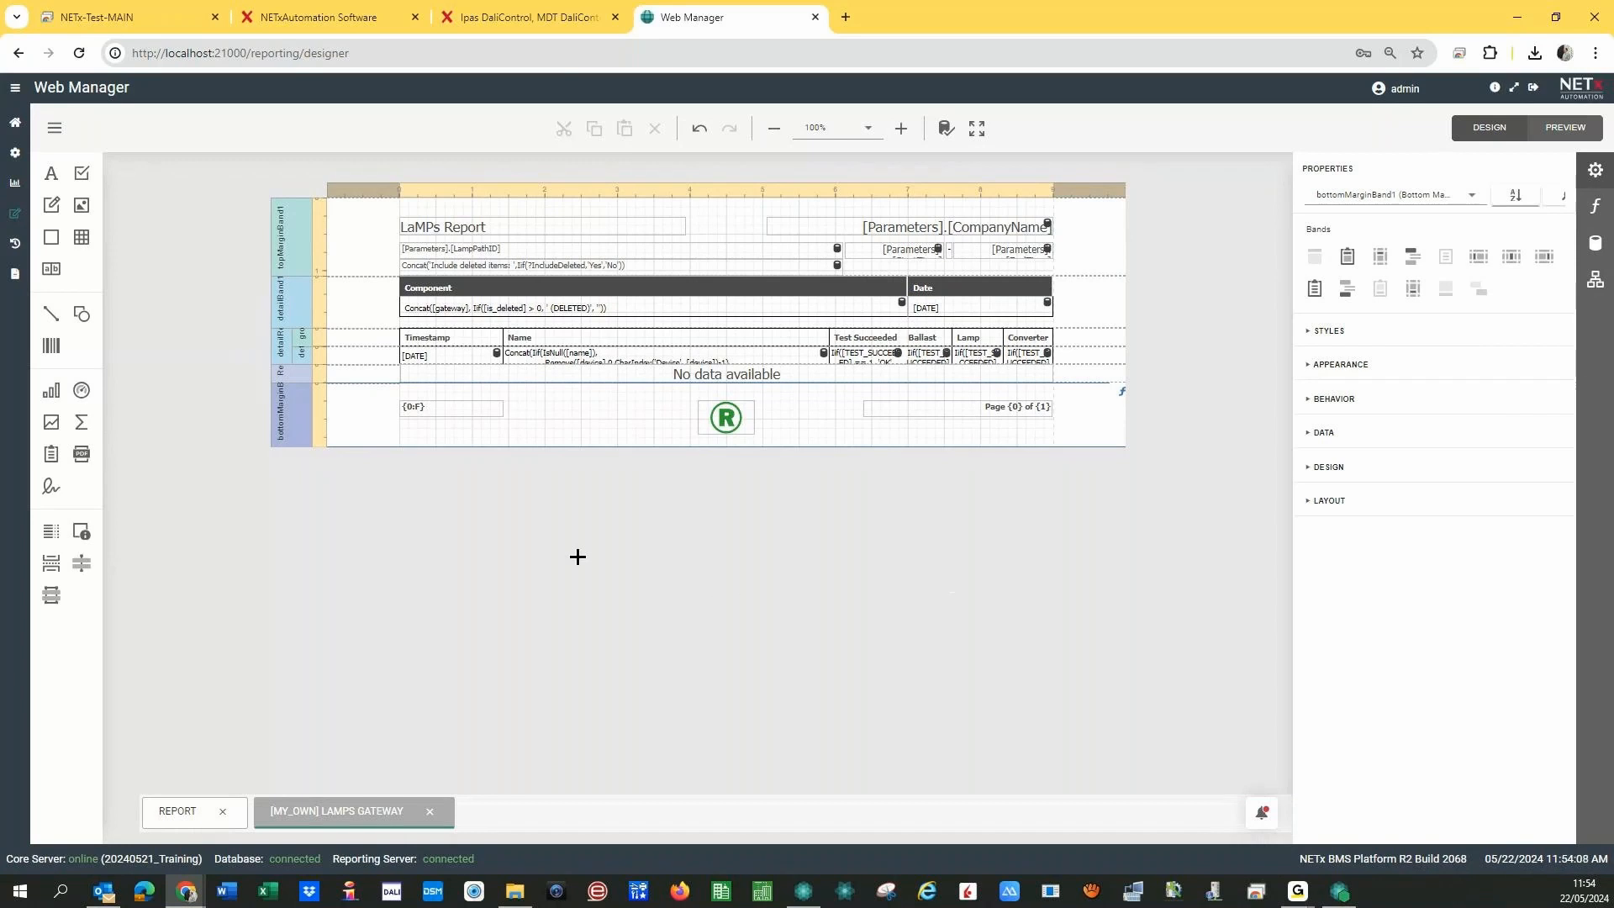
pyautogui.click(14, 126)
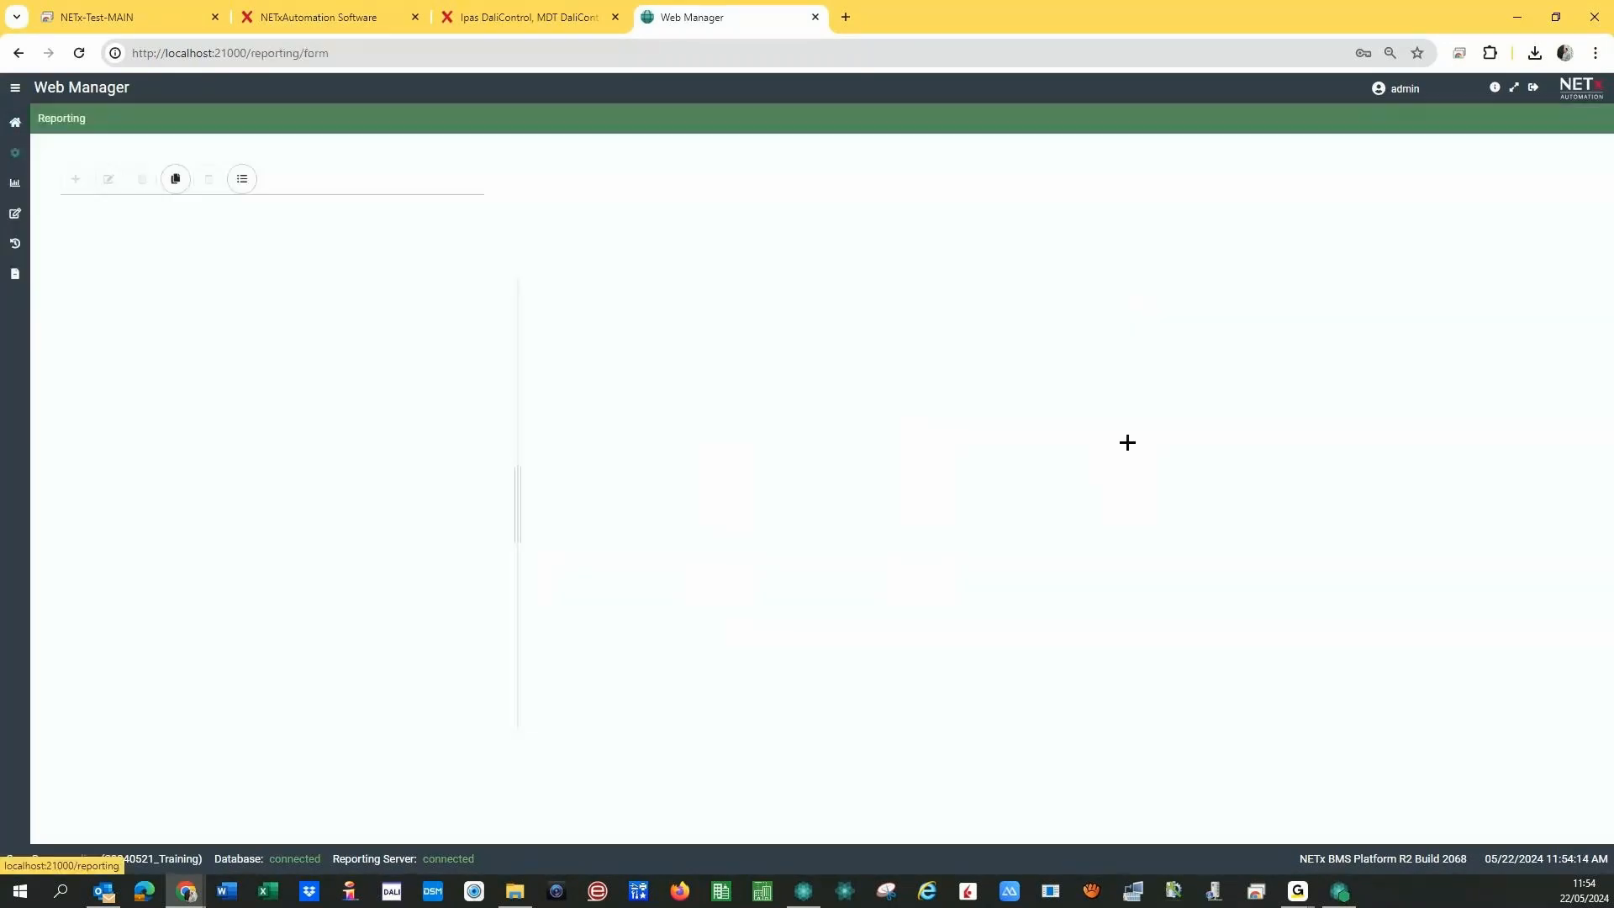
# - Copy and paste DALI Home daily Report in 04 - Reports, then open the copy (1)
pyautogui.click(1128, 442)
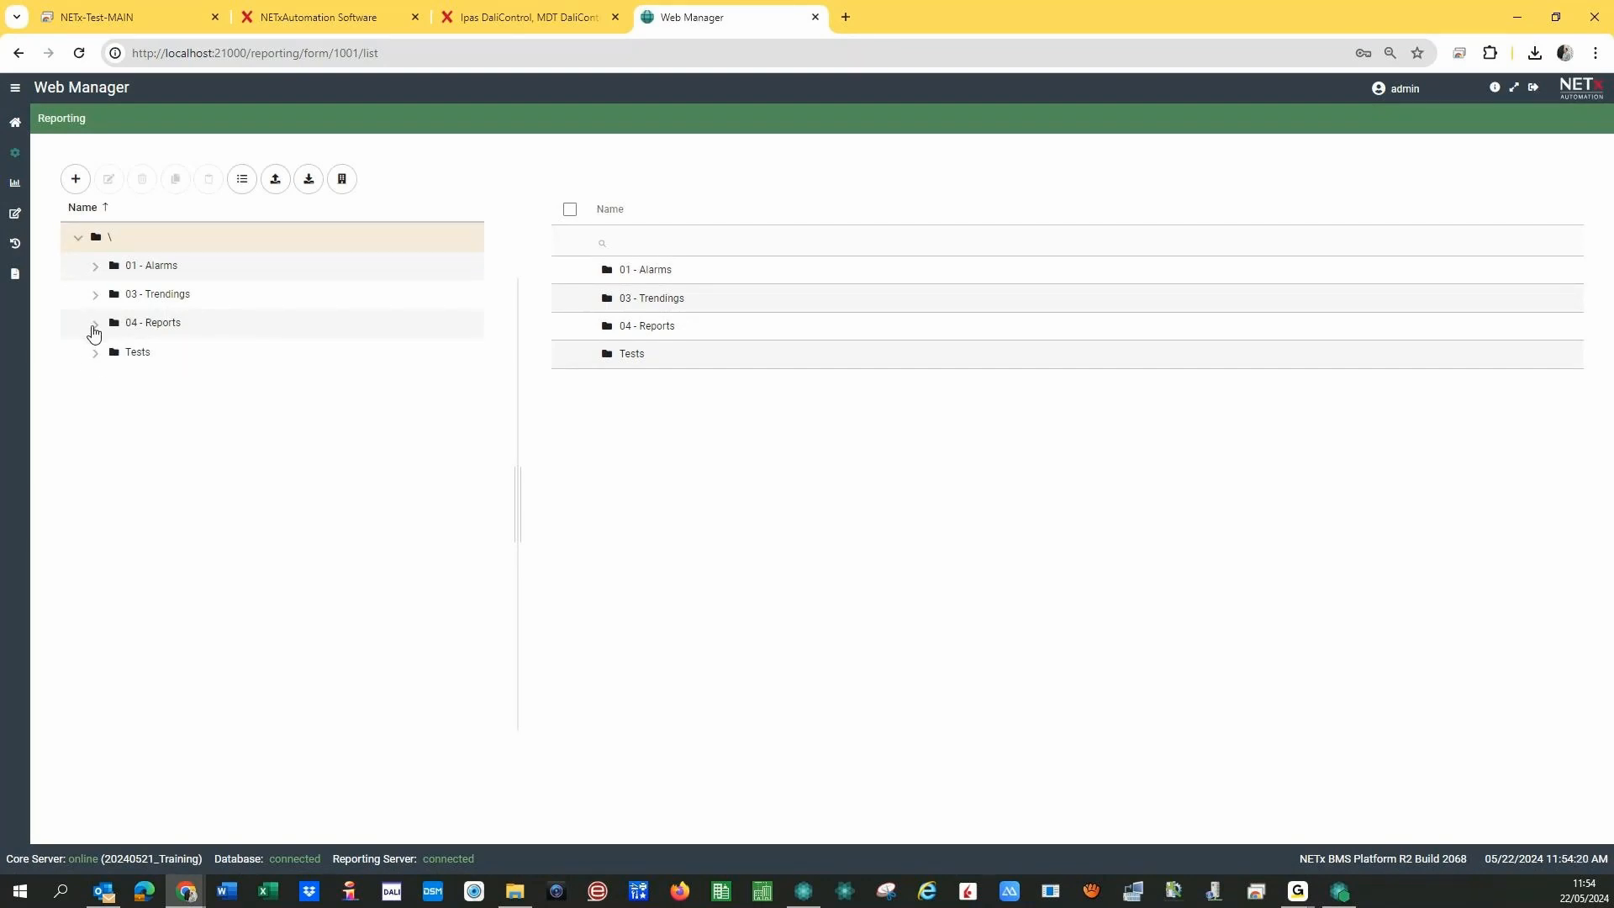
pyautogui.click(106, 334)
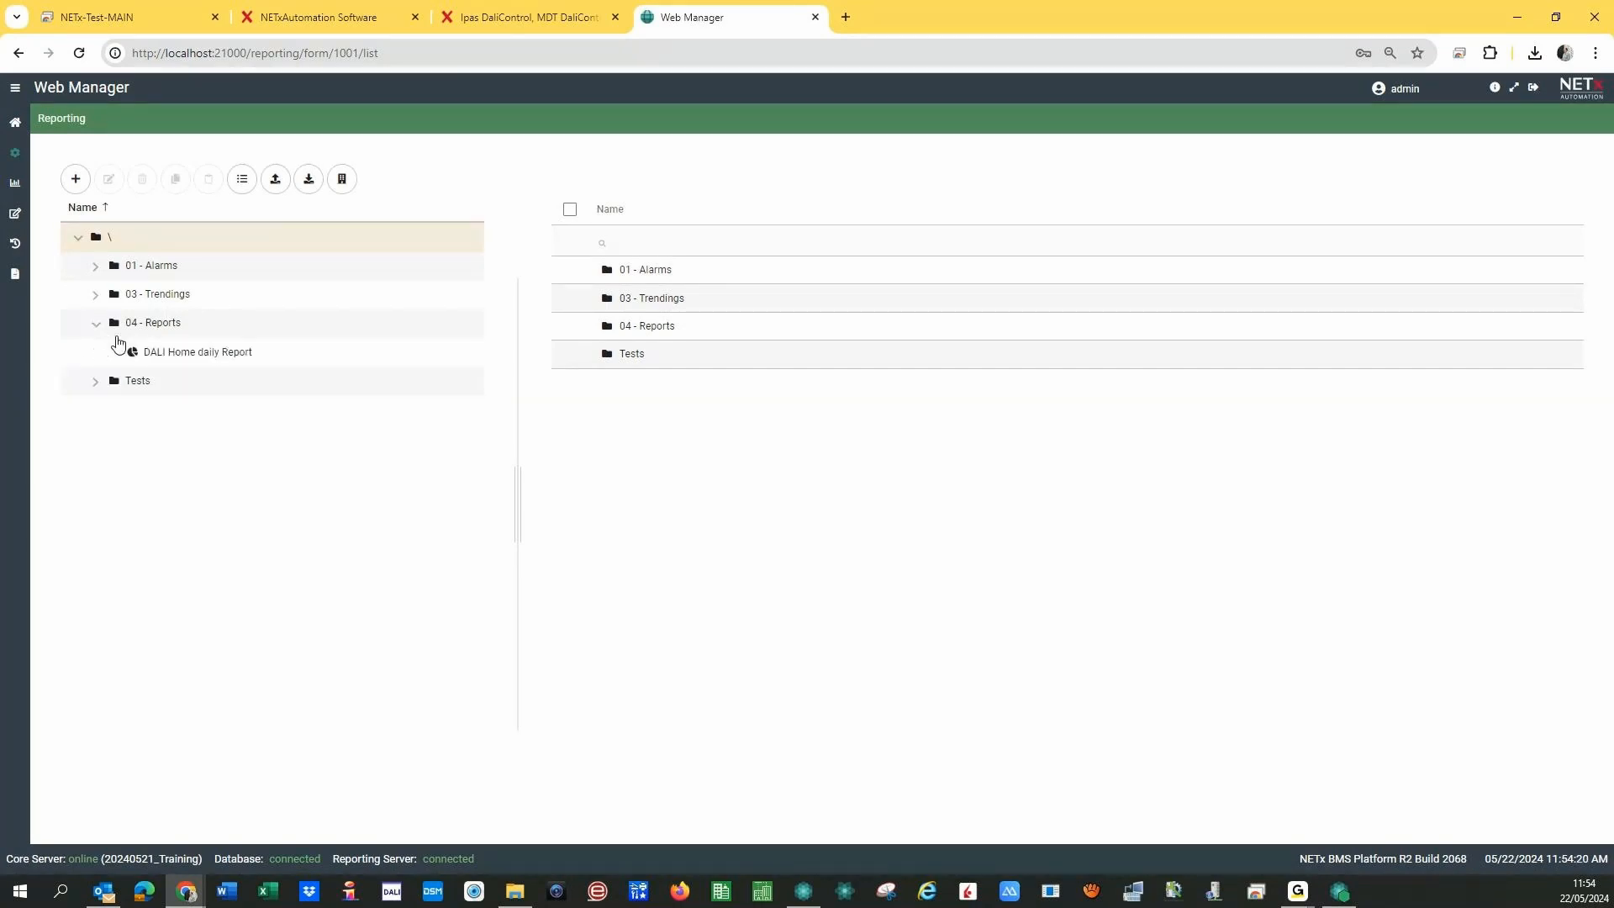
pyautogui.click(190, 359)
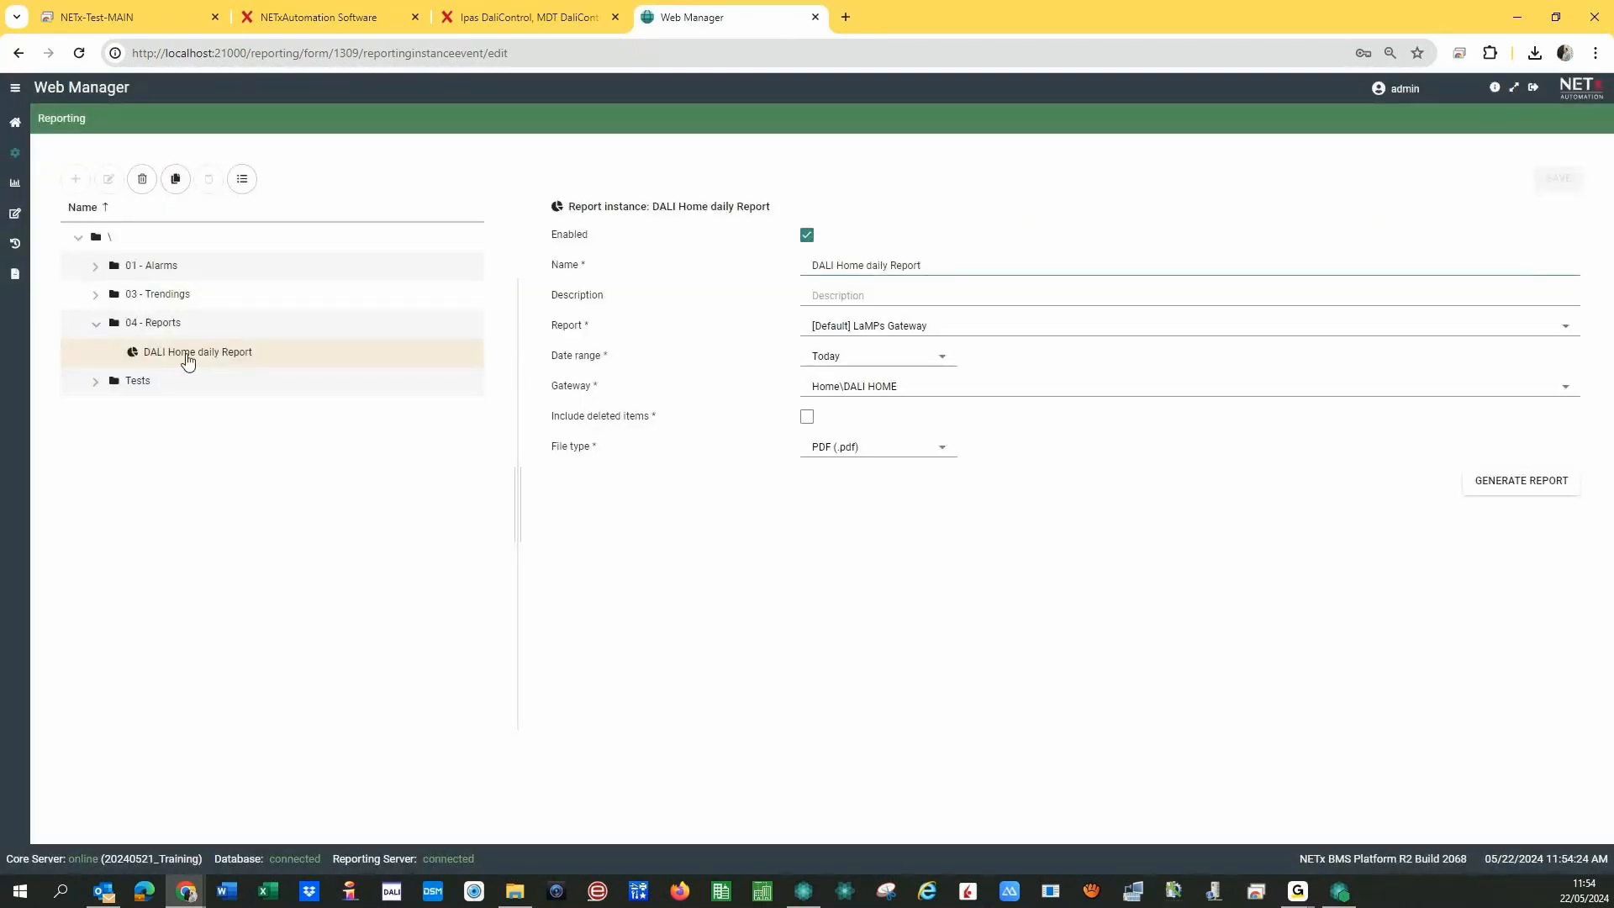
pyautogui.click(174, 179)
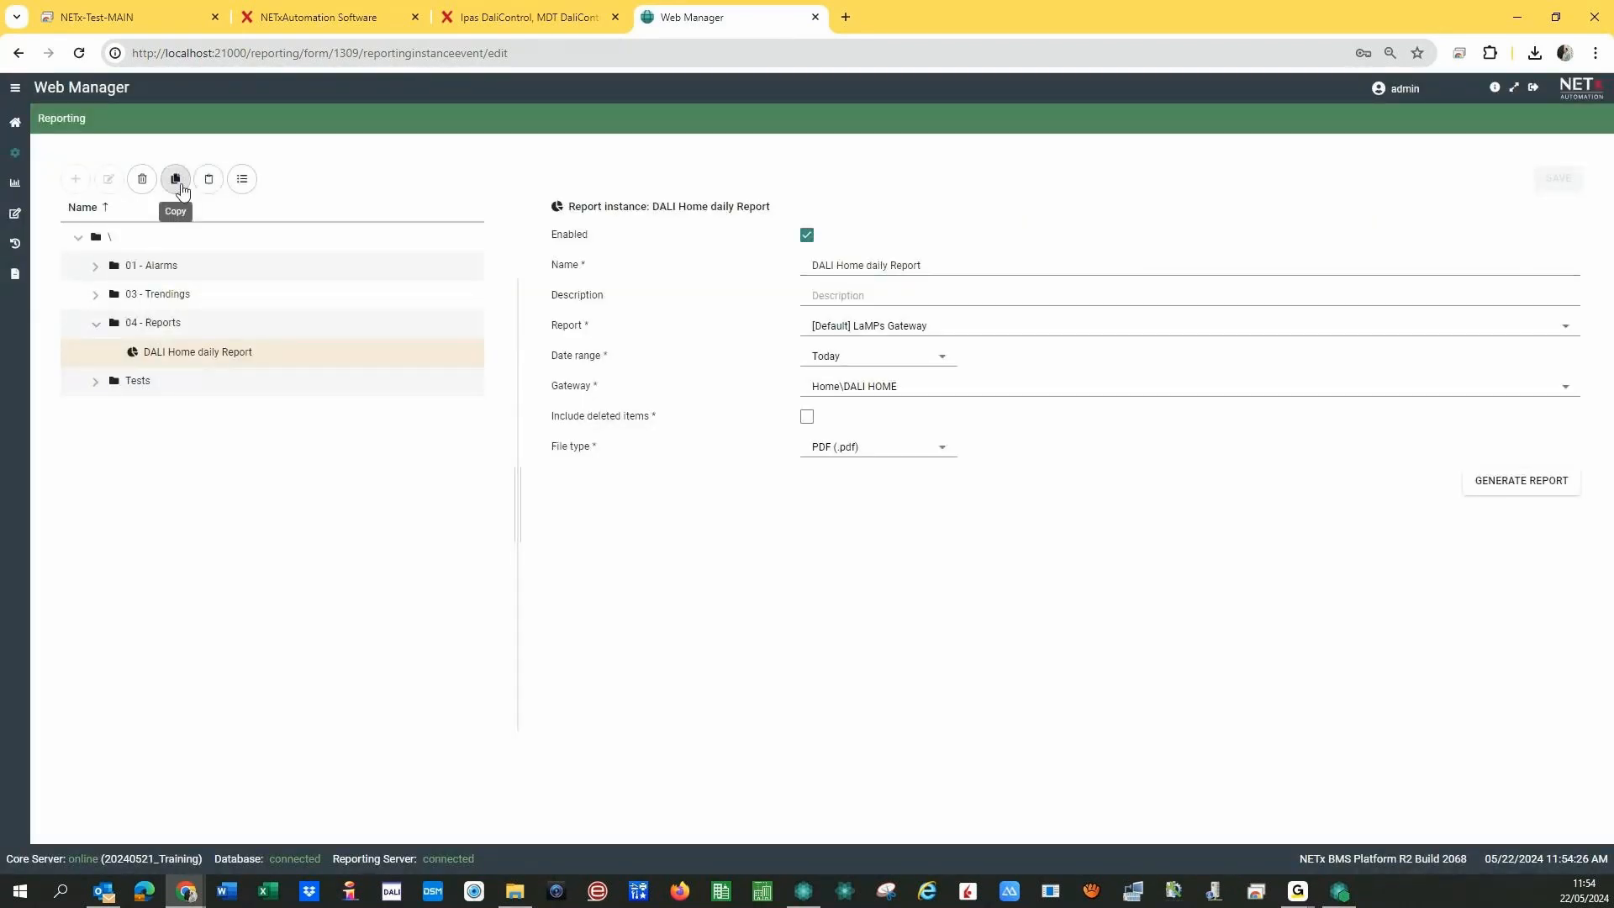
pyautogui.click(208, 180)
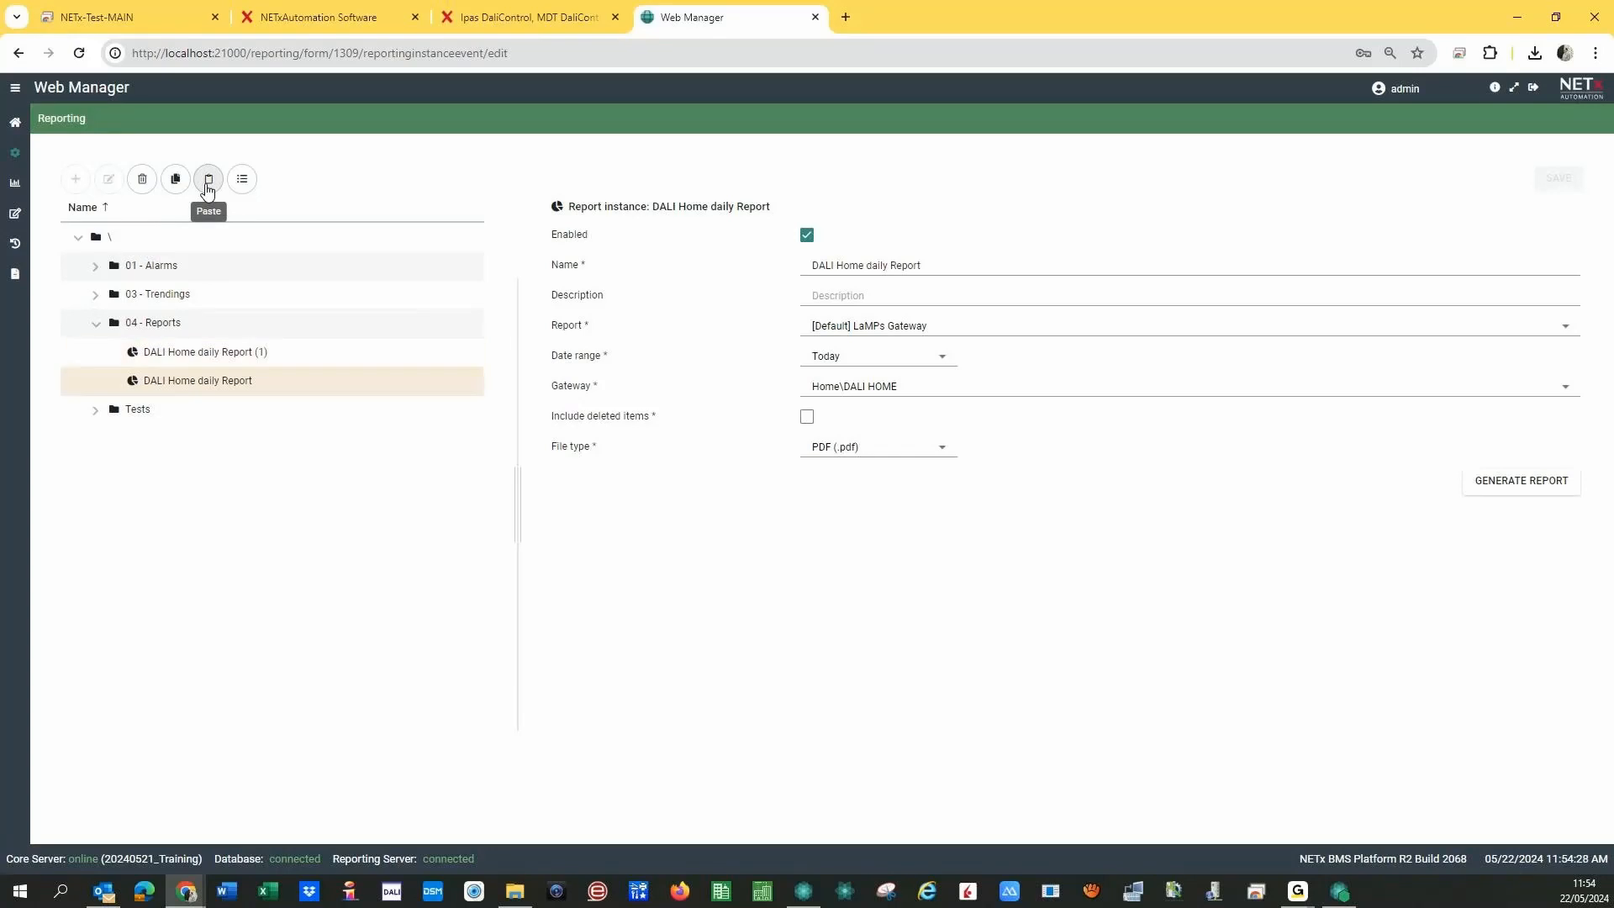
pyautogui.click(263, 357)
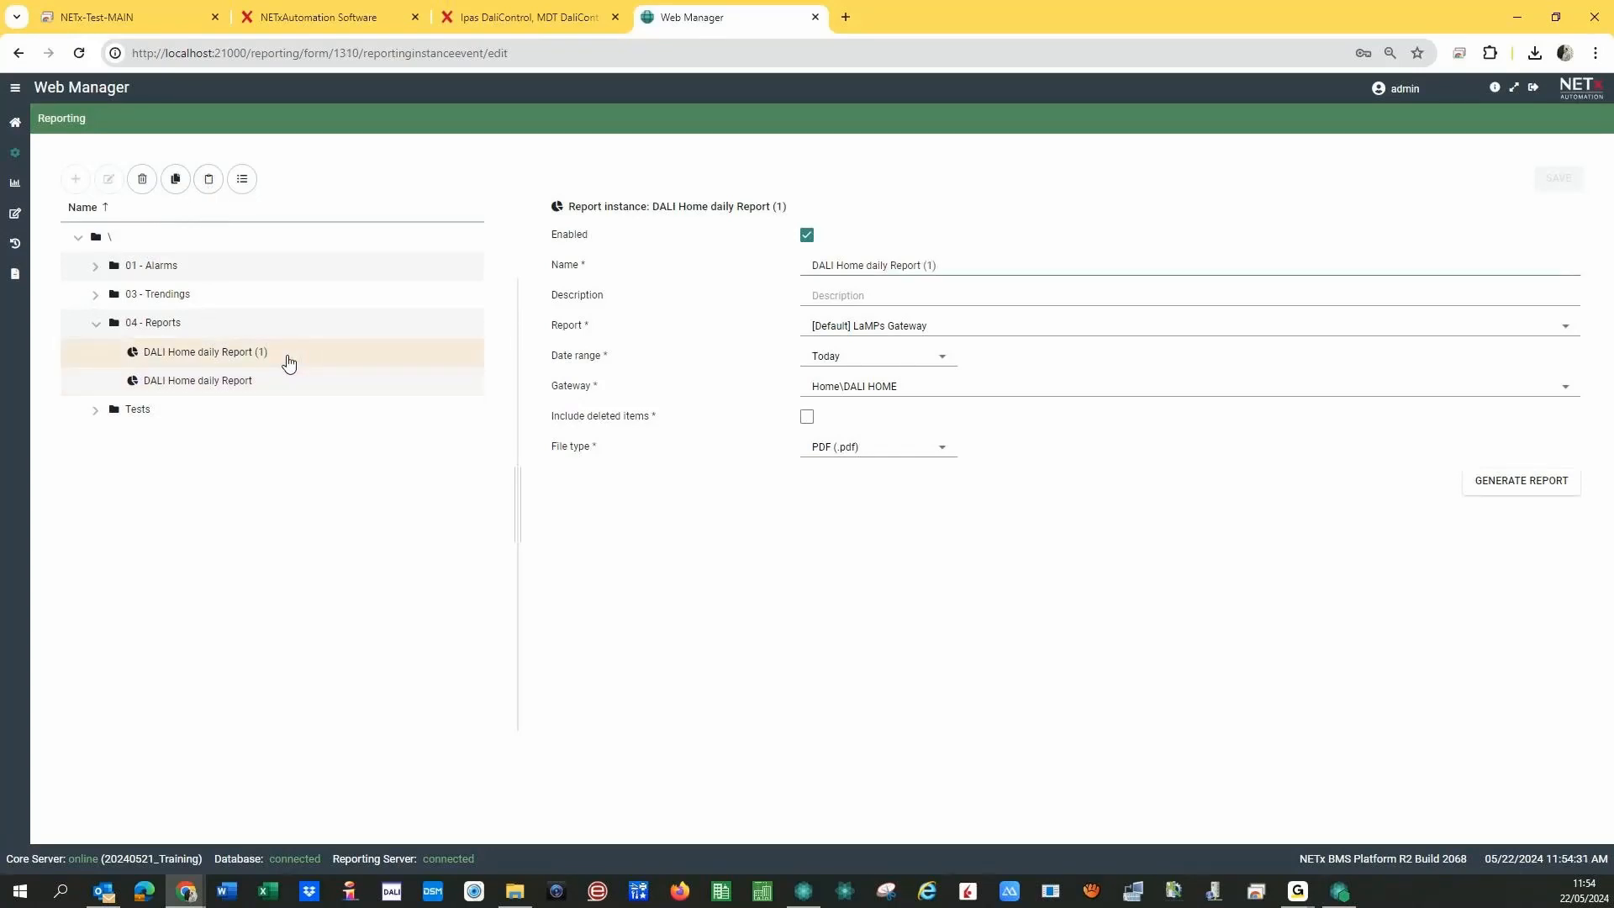
# - Set the copy's Report template to [My_own] LaMPs Gateway and generate the PDF
pyautogui.click(942, 330)
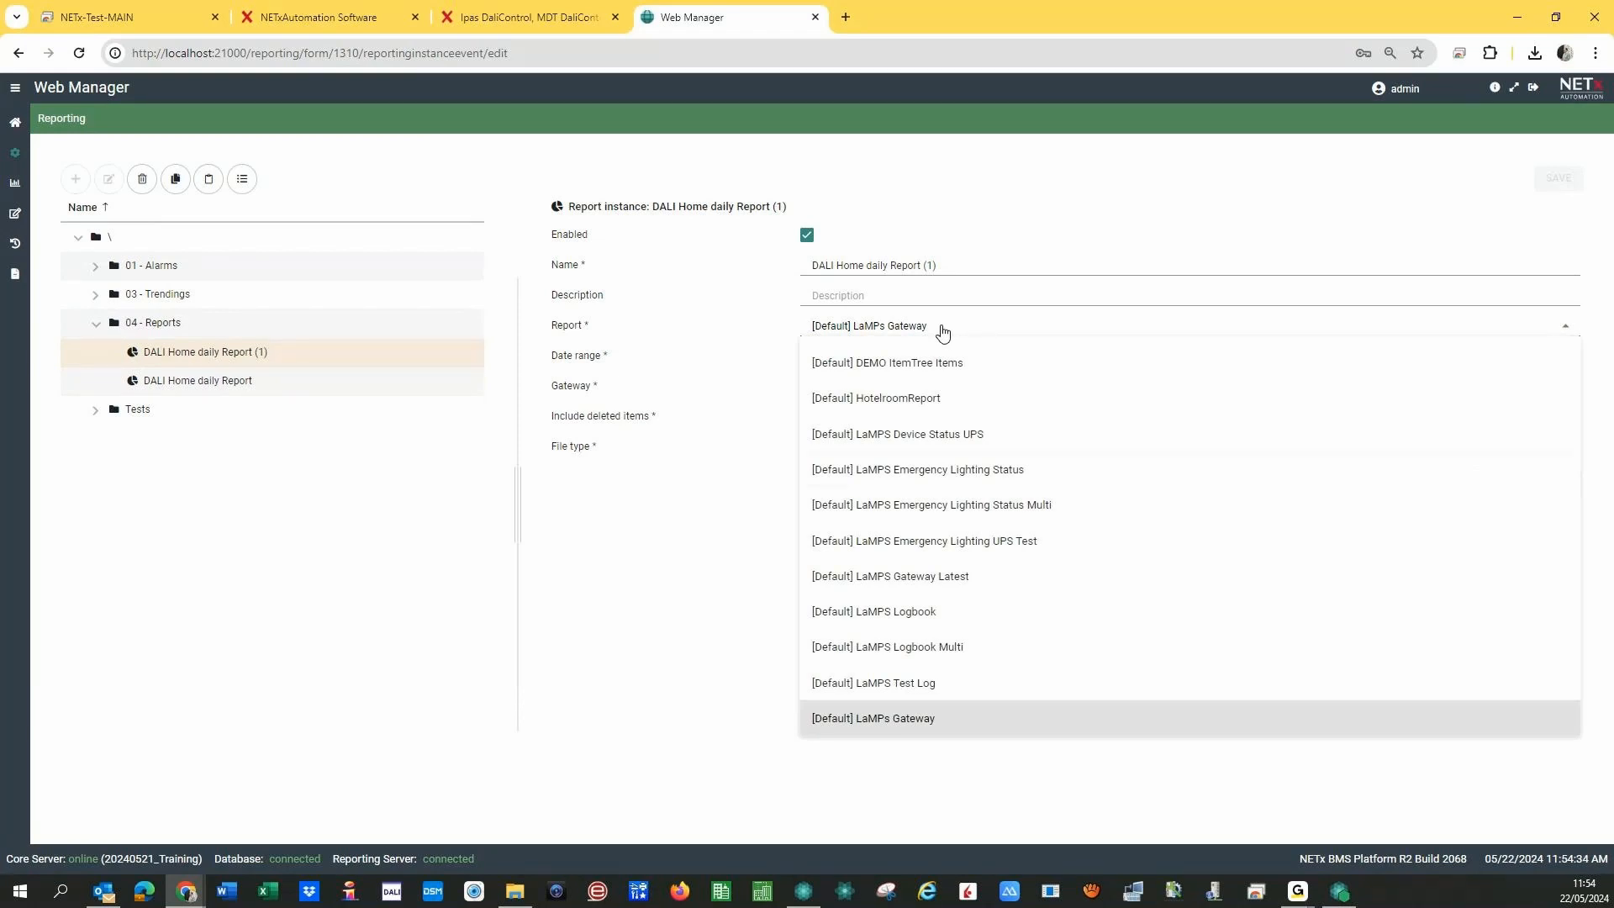
pyautogui.scroll(-10, 929, 483)
pyautogui.click(884, 607)
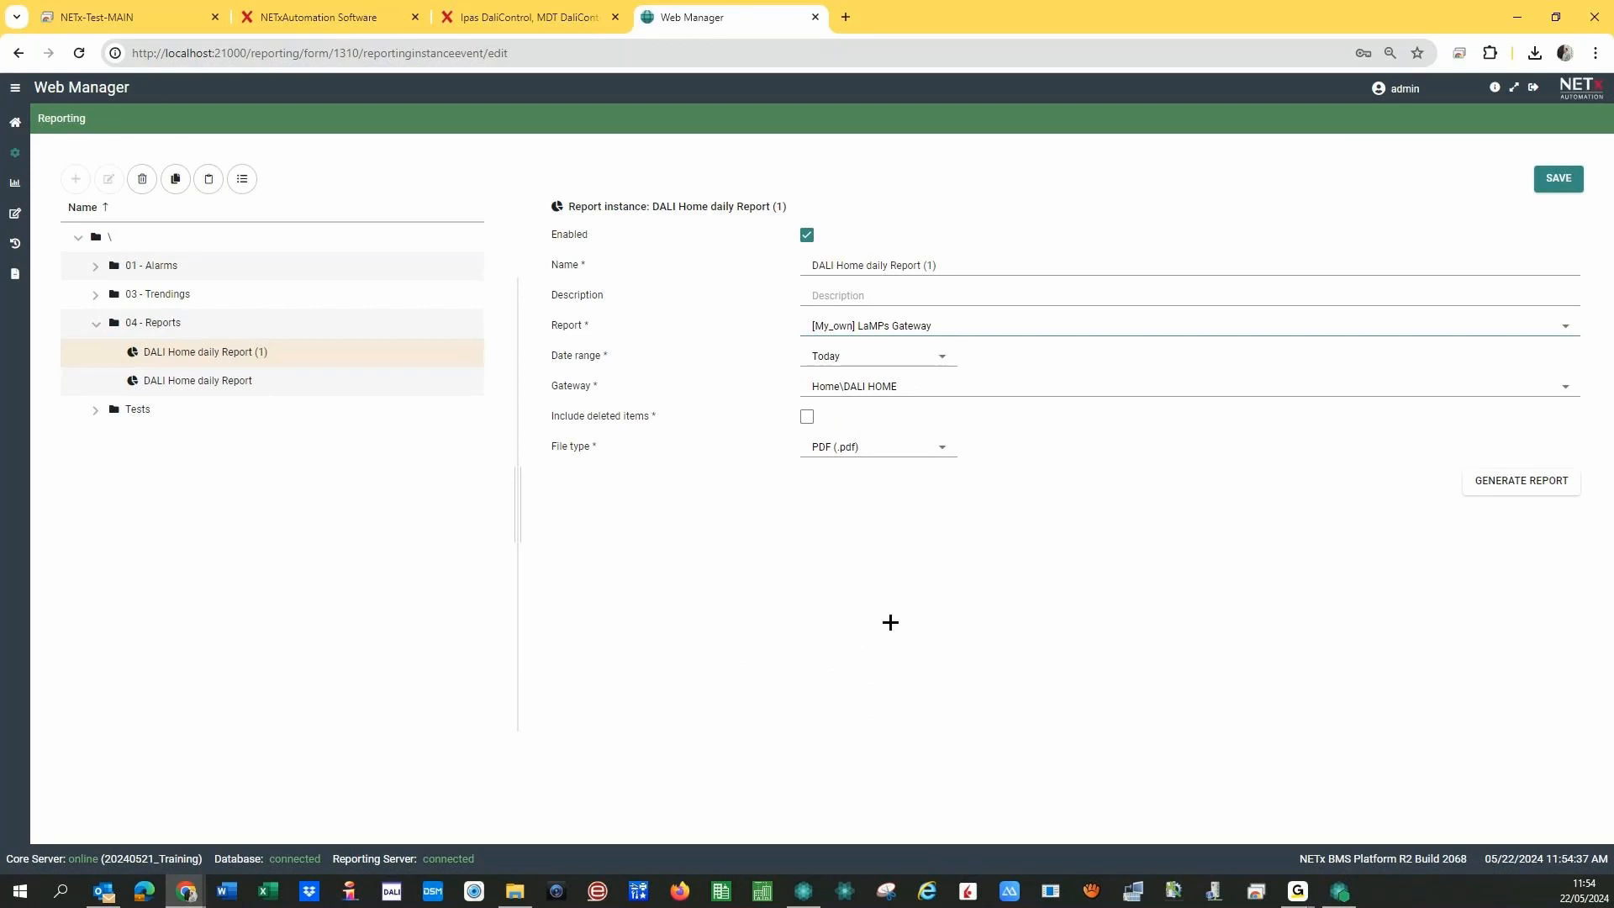
pyautogui.click(1500, 492)
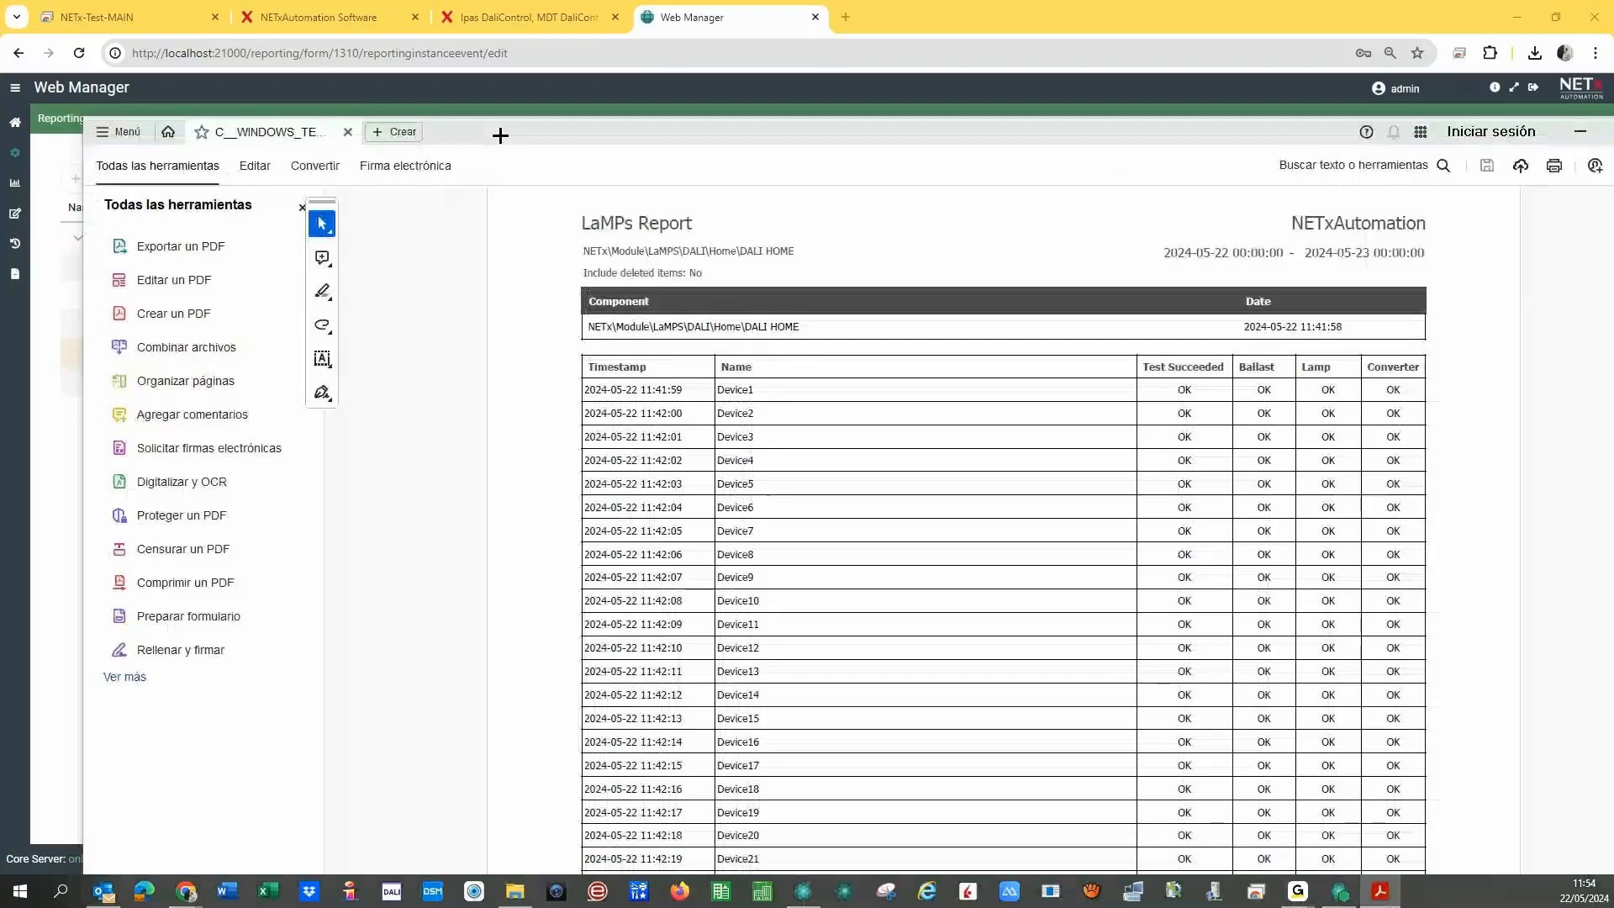
# - Scroll through the six LaMPs Report pages, checking device results and Device2's FAULTY ballast
pyautogui.moveTo(500, 134); pyautogui.dragTo(523, 15)
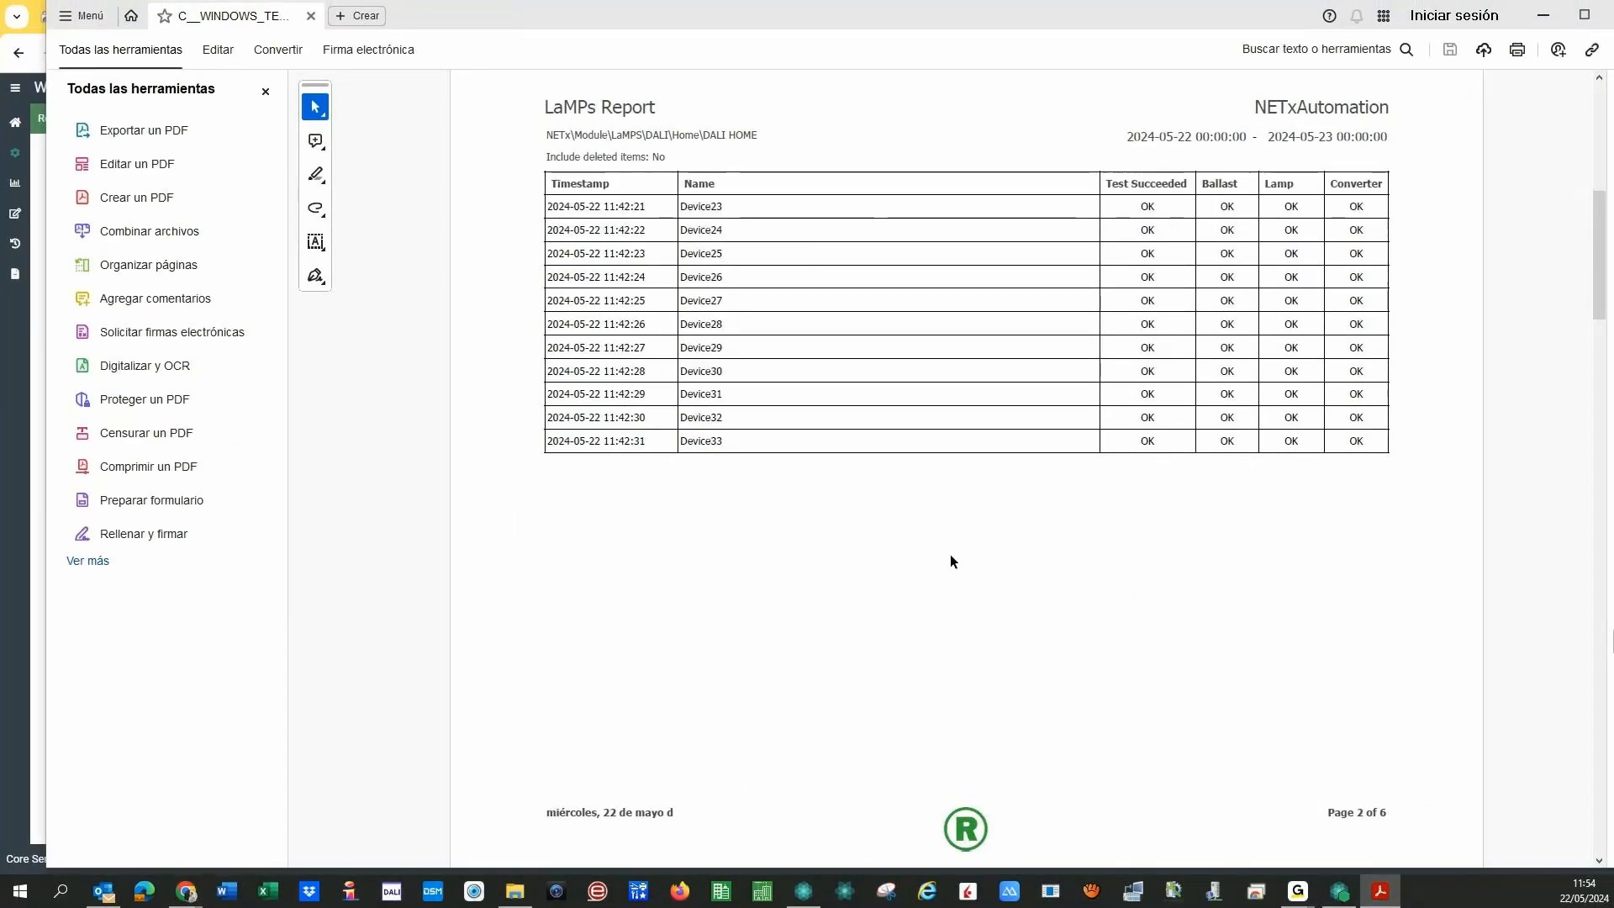
pyautogui.scroll(-1, 950, 553)
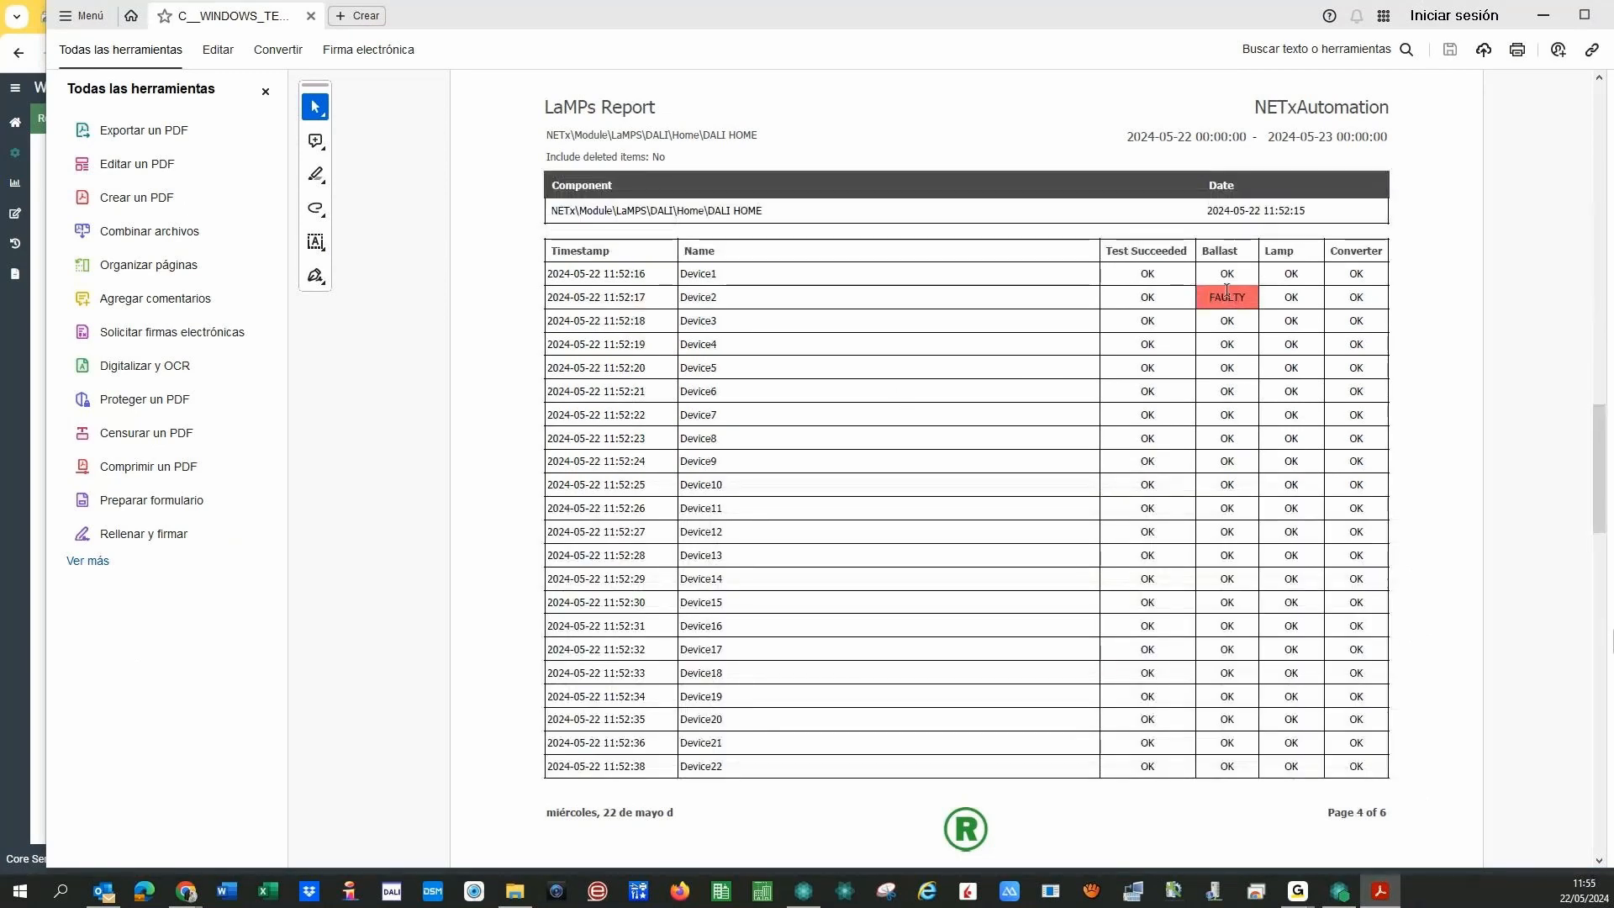
pyautogui.scroll(-1, 1076, 437)
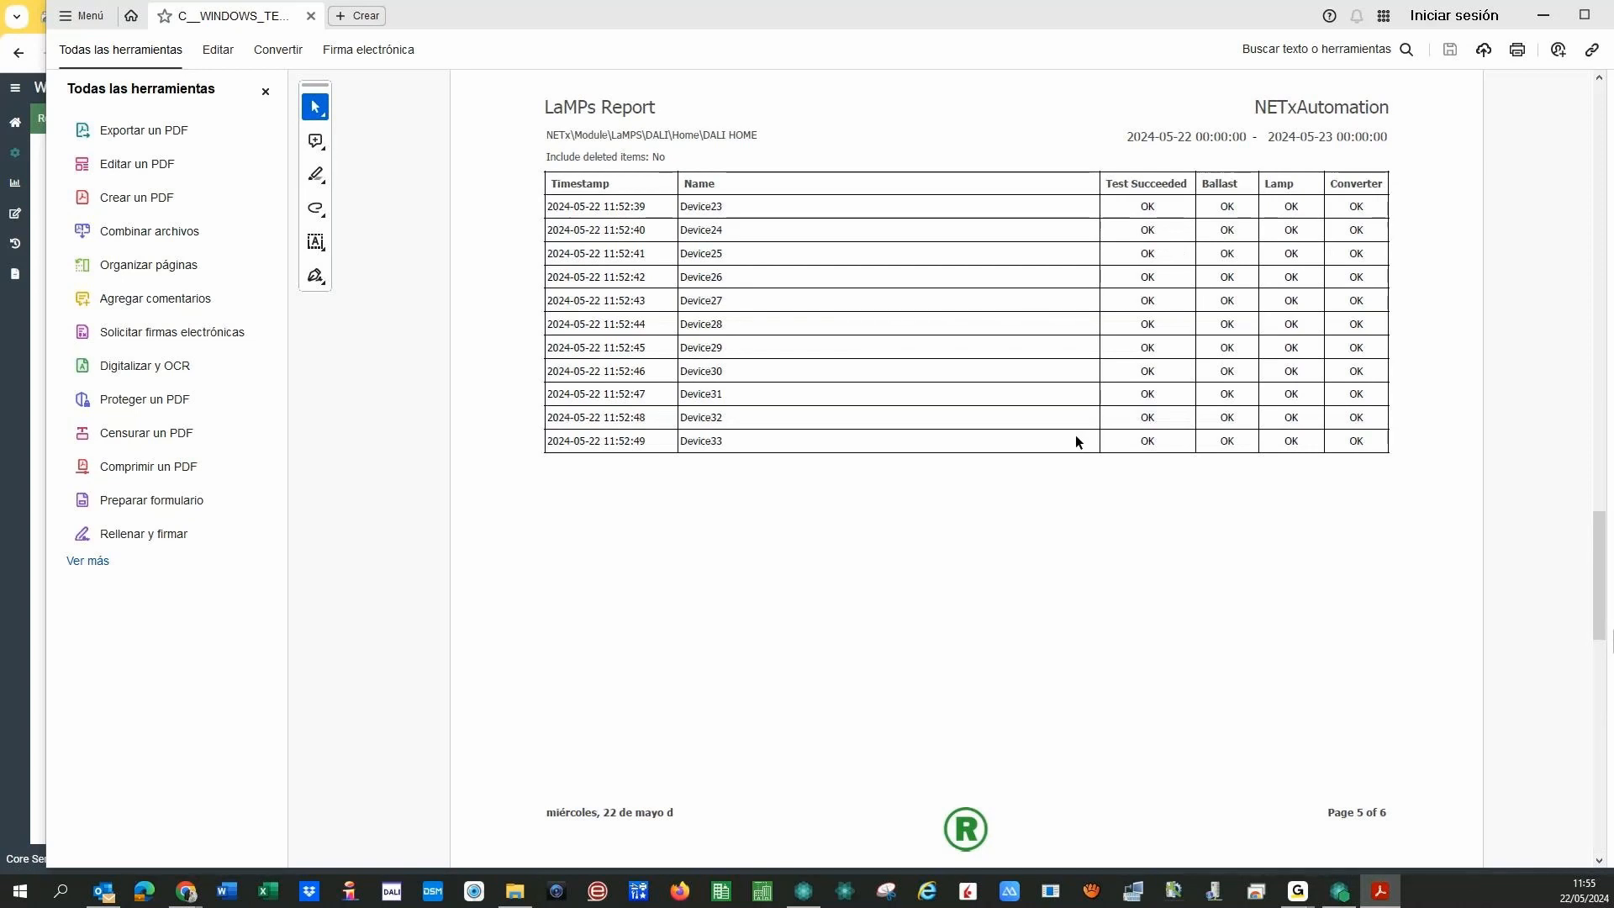
pyautogui.scroll(1, 1076, 435)
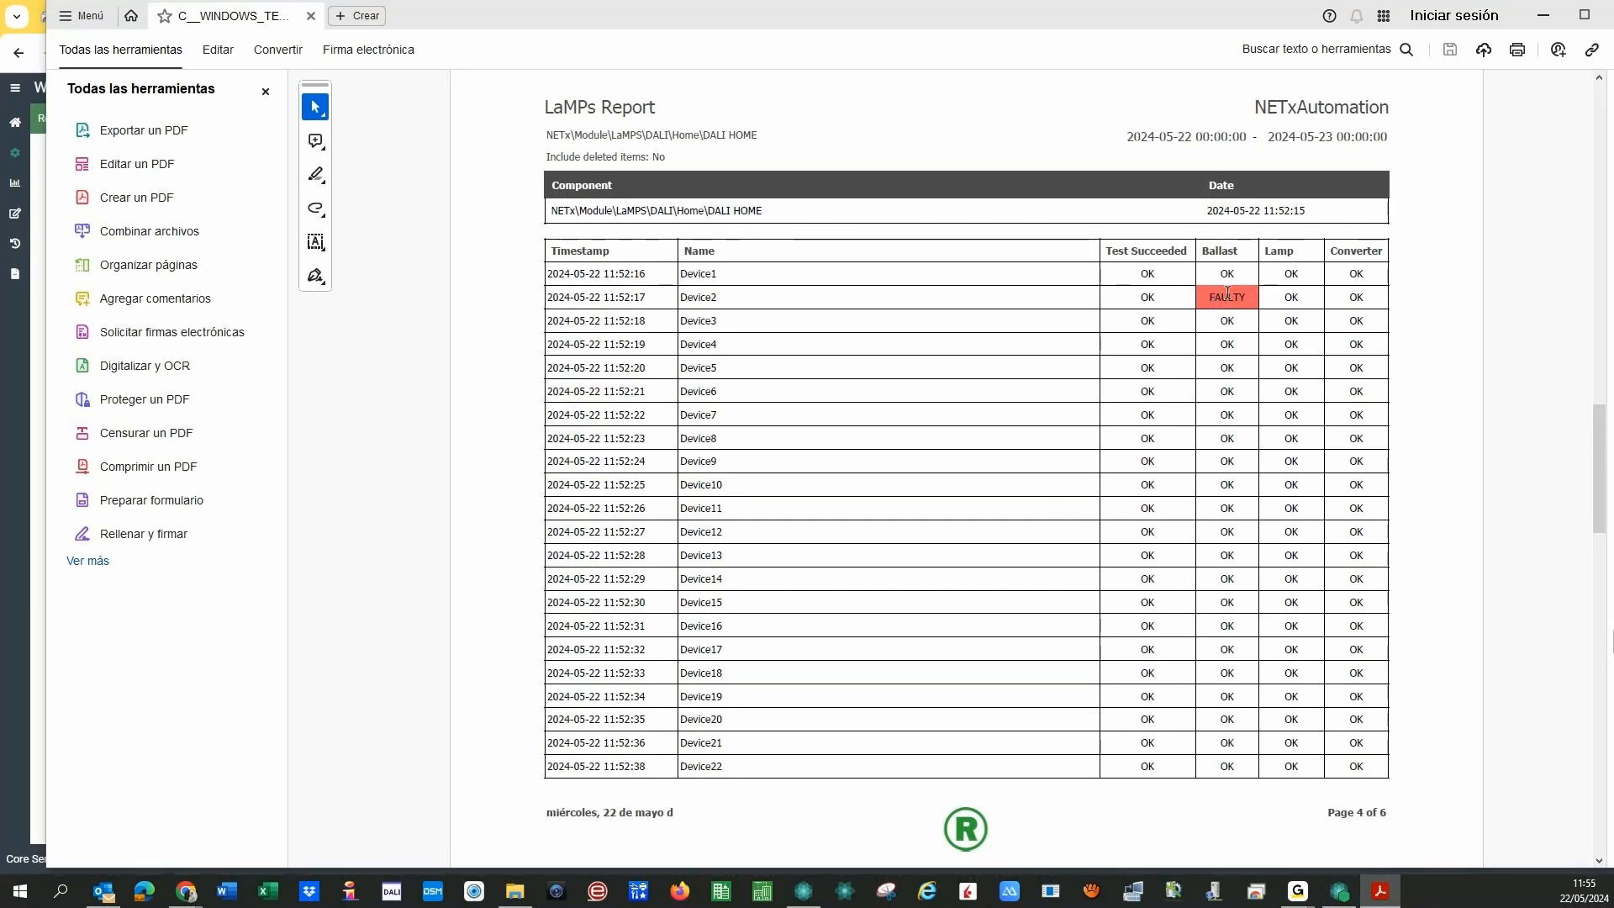
pyautogui.scroll(-4, 1235, 320)
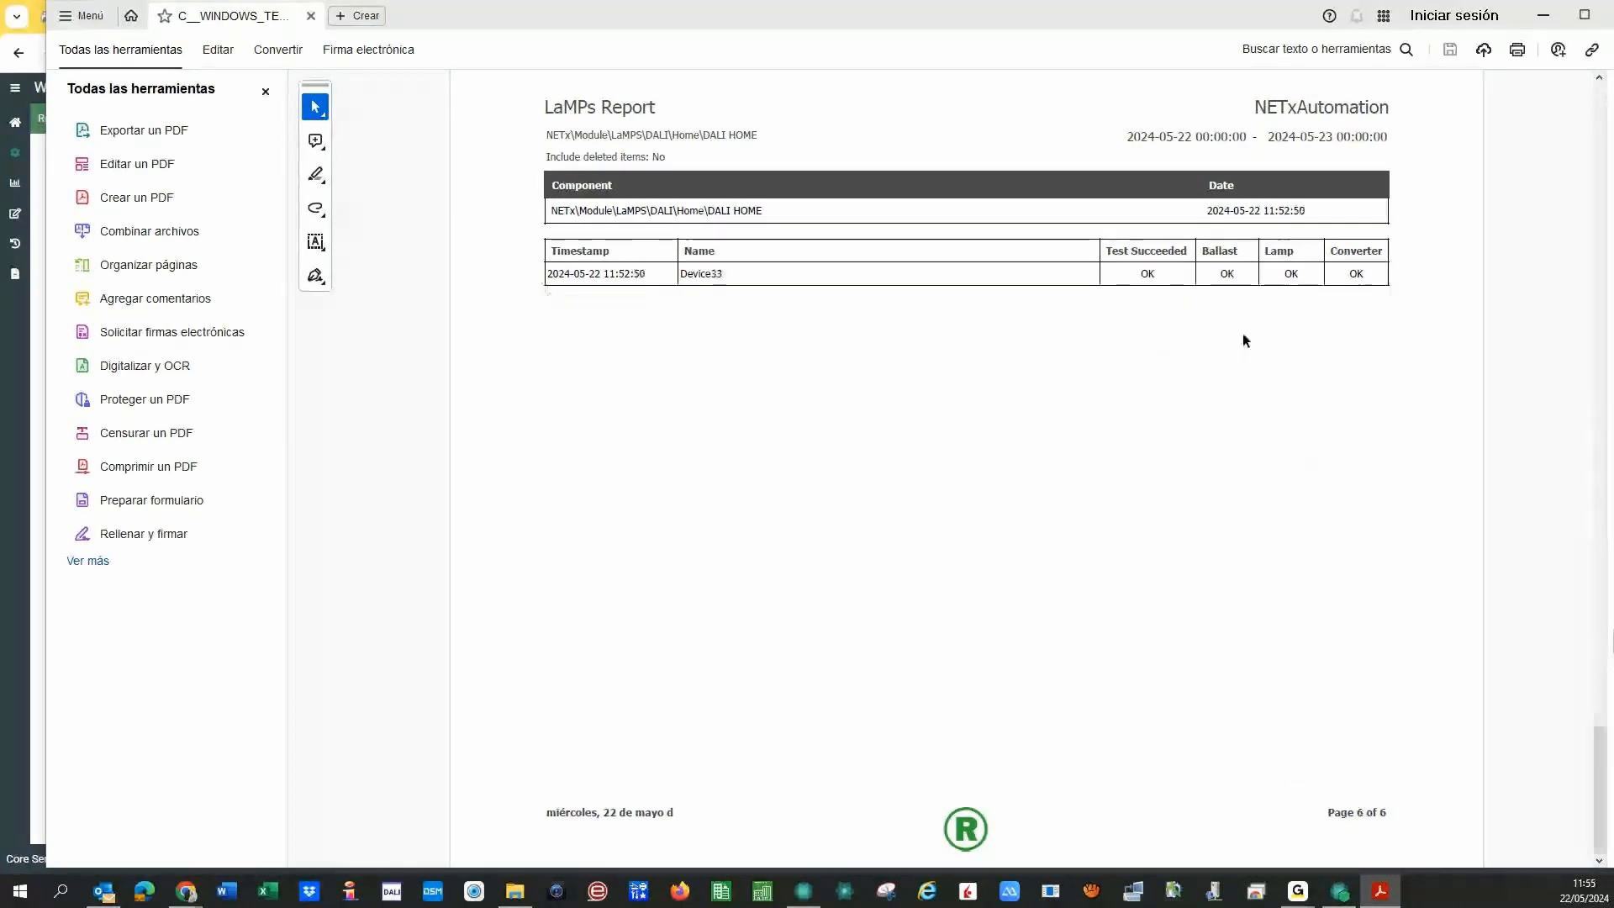
pyautogui.scroll(4, 1242, 333)
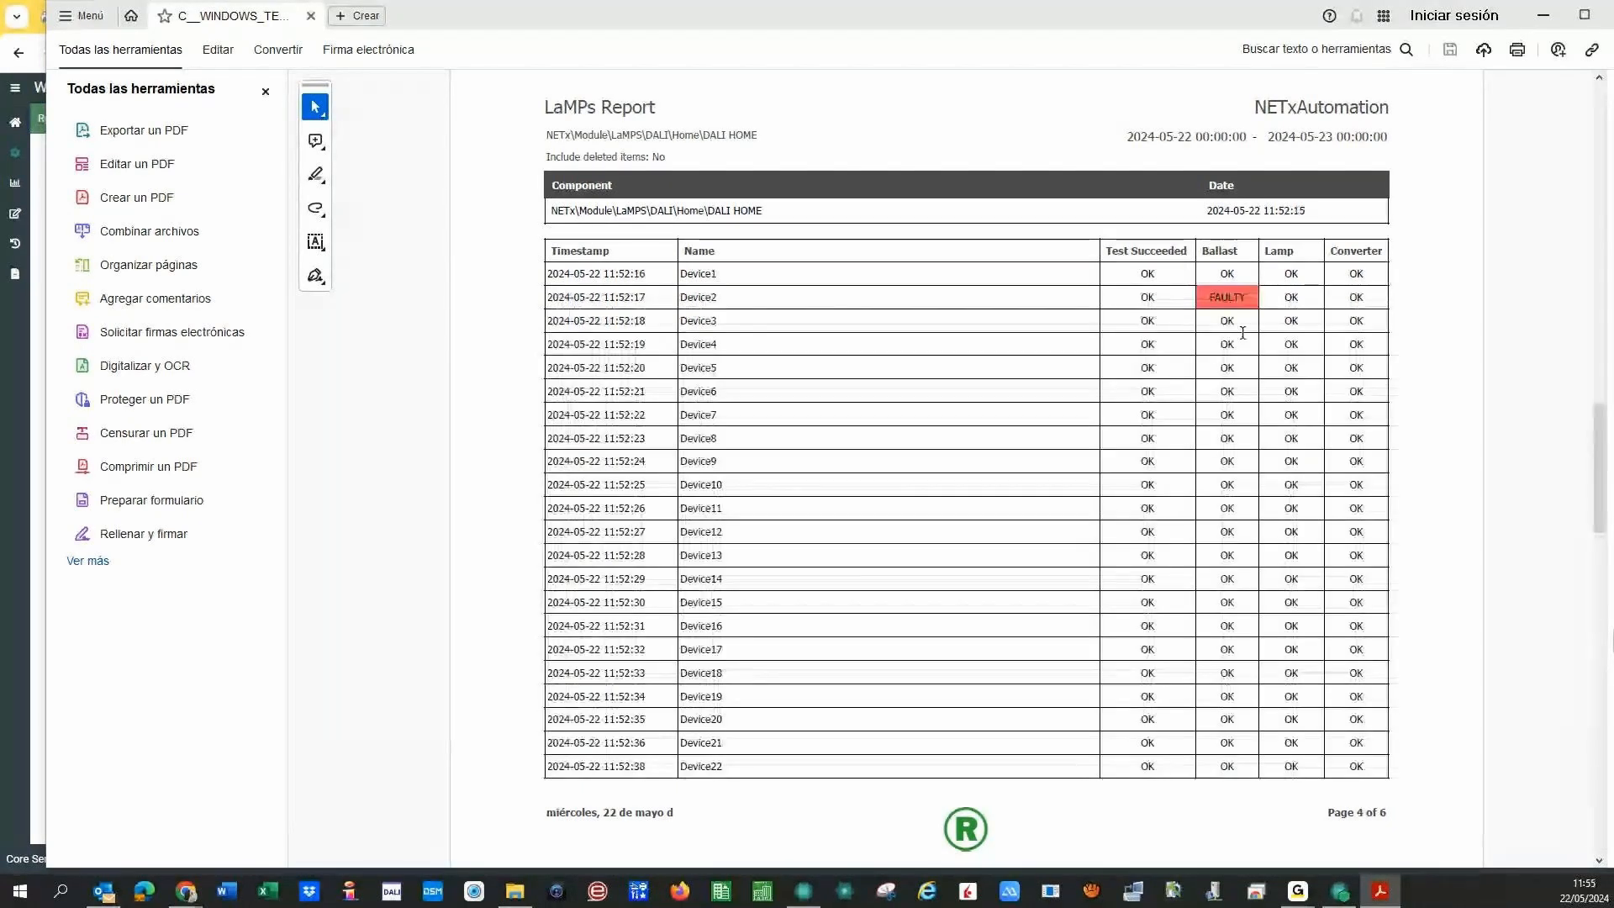
pyautogui.scroll(2, 1242, 333)
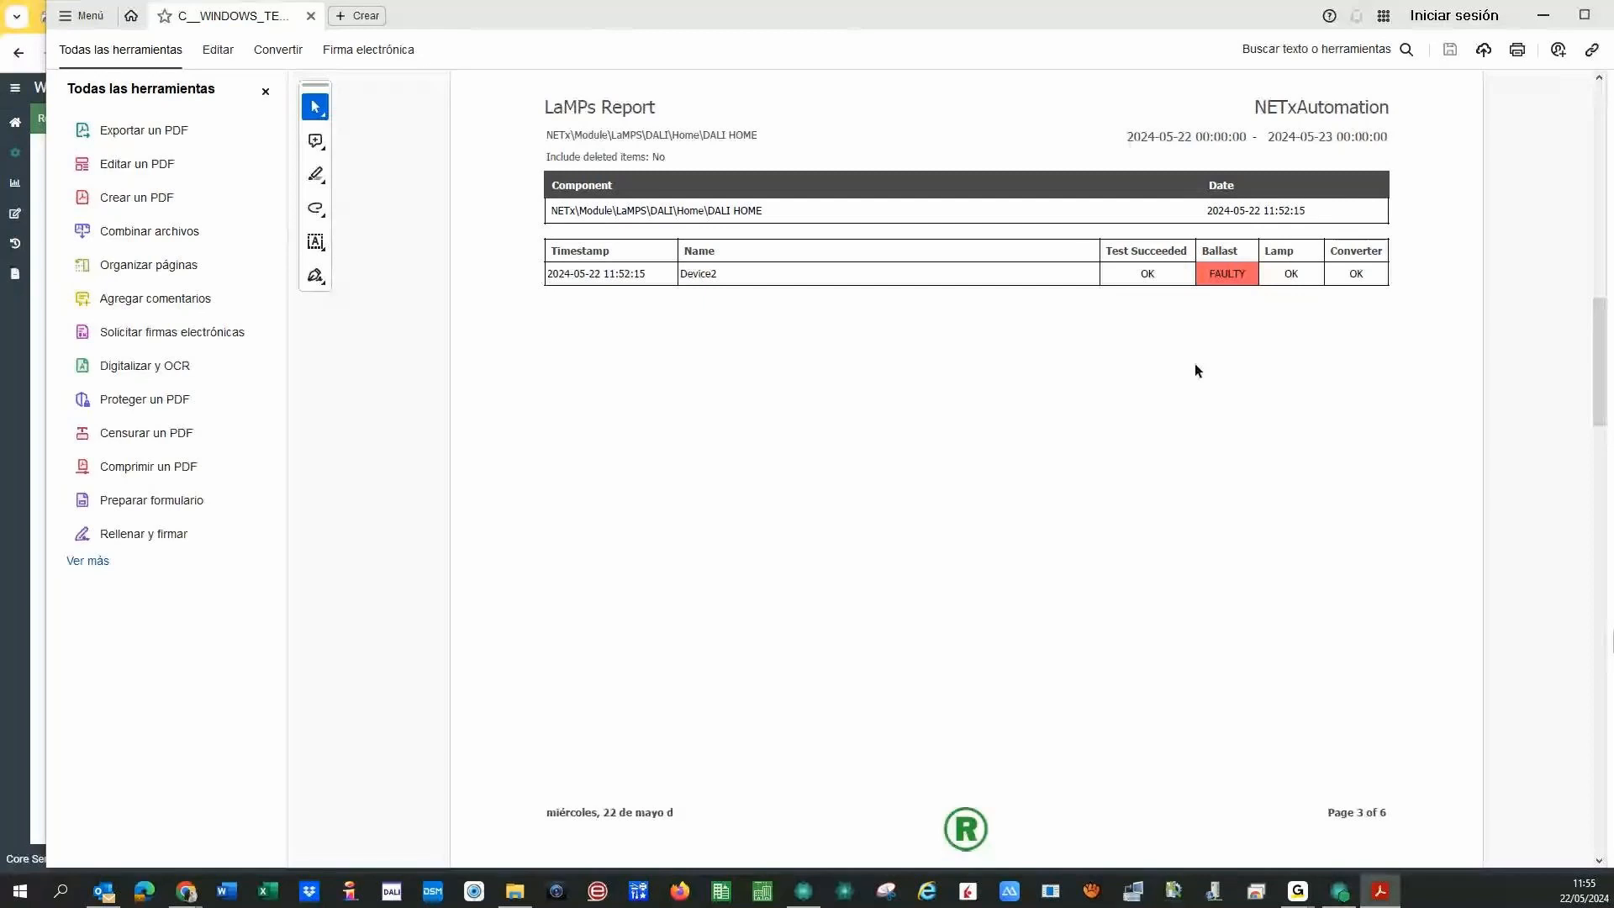
pyautogui.scroll(-2, 1194, 369)
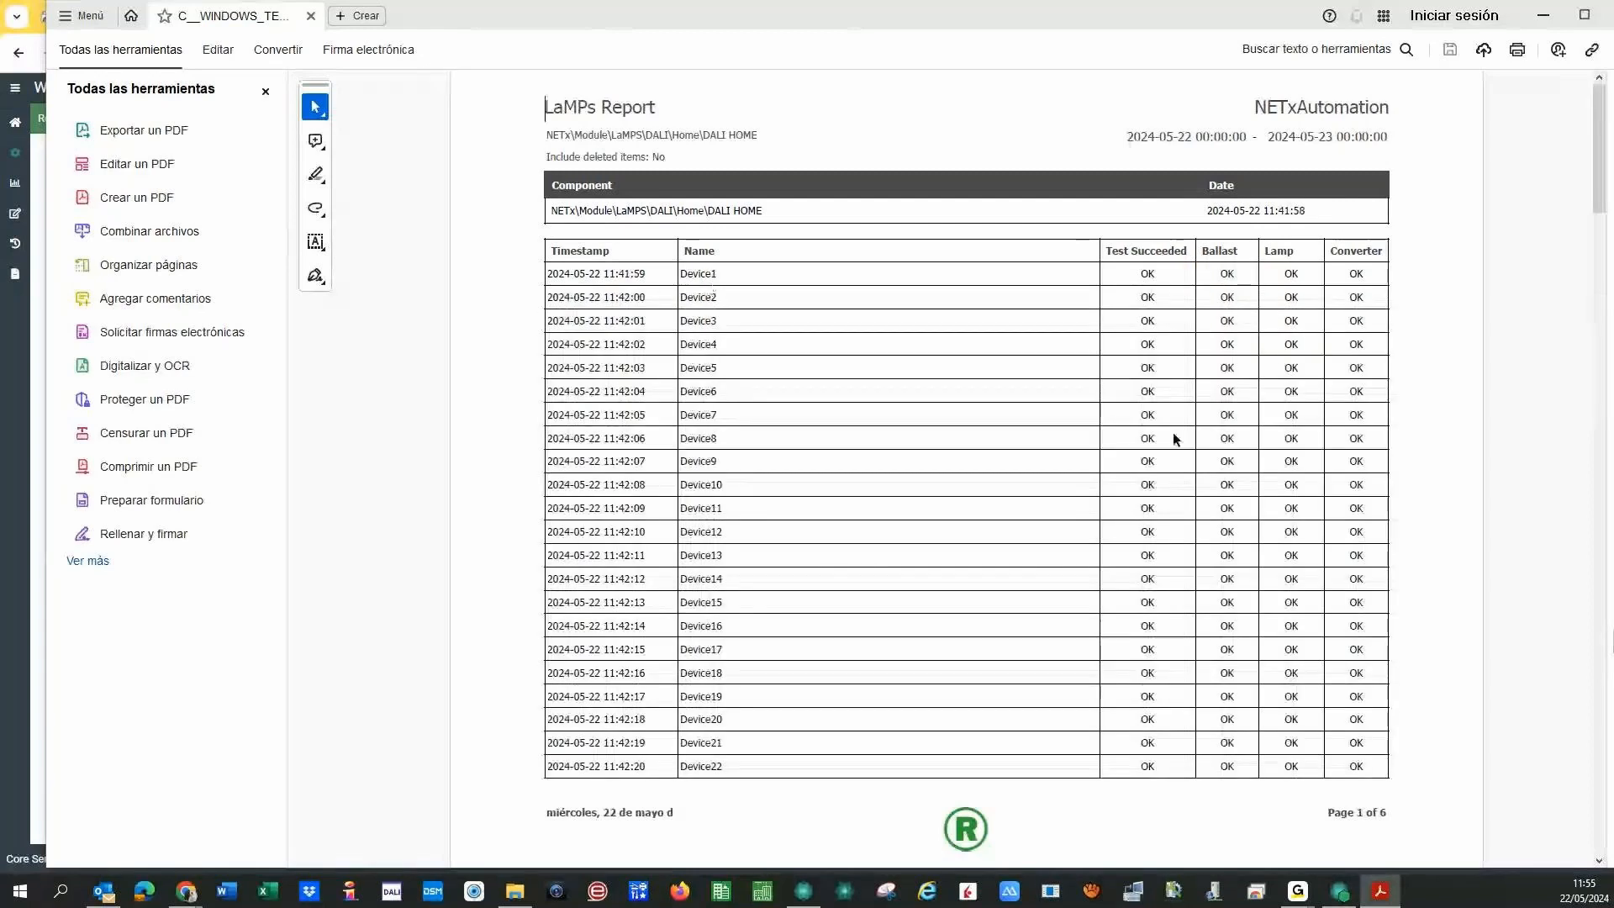
pyautogui.scroll(2, 1177, 471)
pyautogui.scroll(-3, 1178, 499)
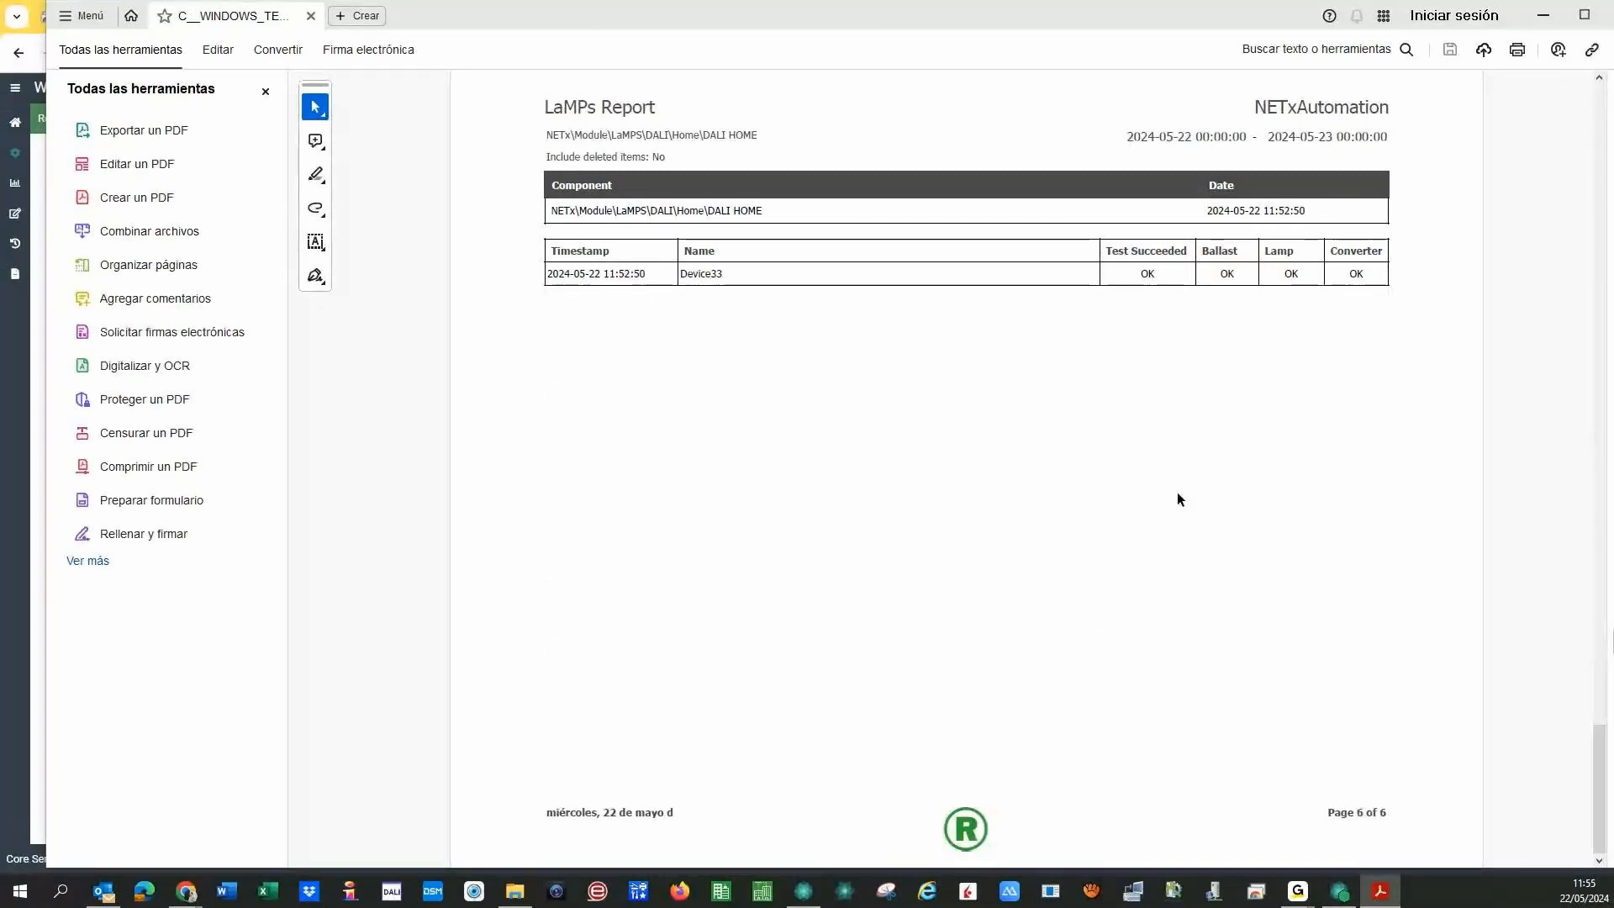
pyautogui.scroll(3, 1176, 492)
pyautogui.scroll(2, 1168, 484)
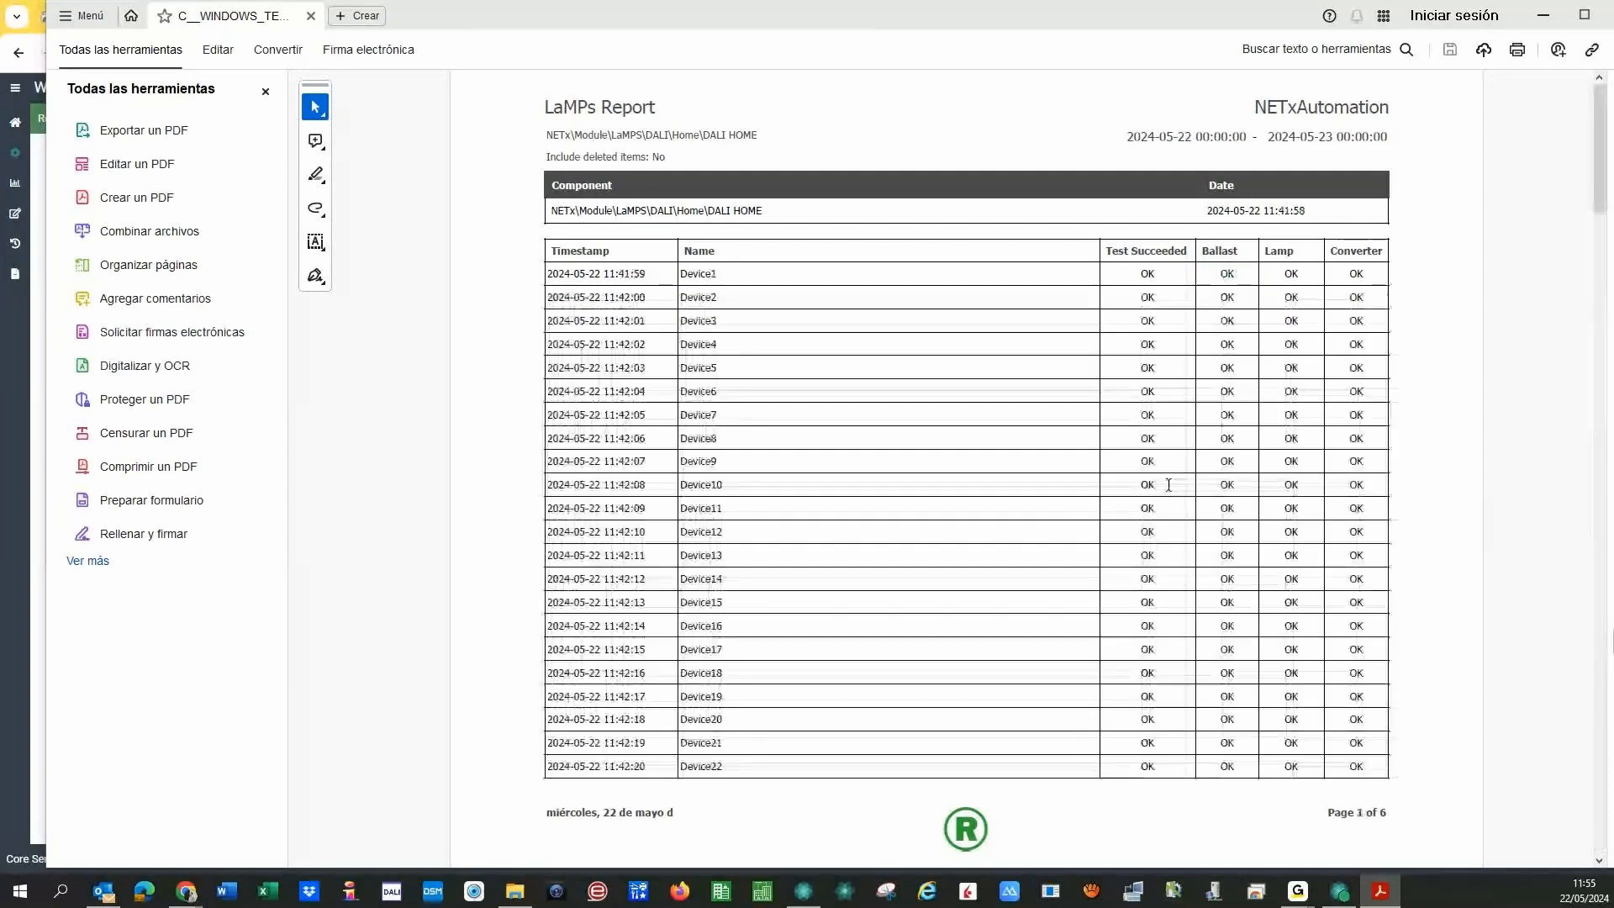
pyautogui.scroll(-5, 1153, 485)
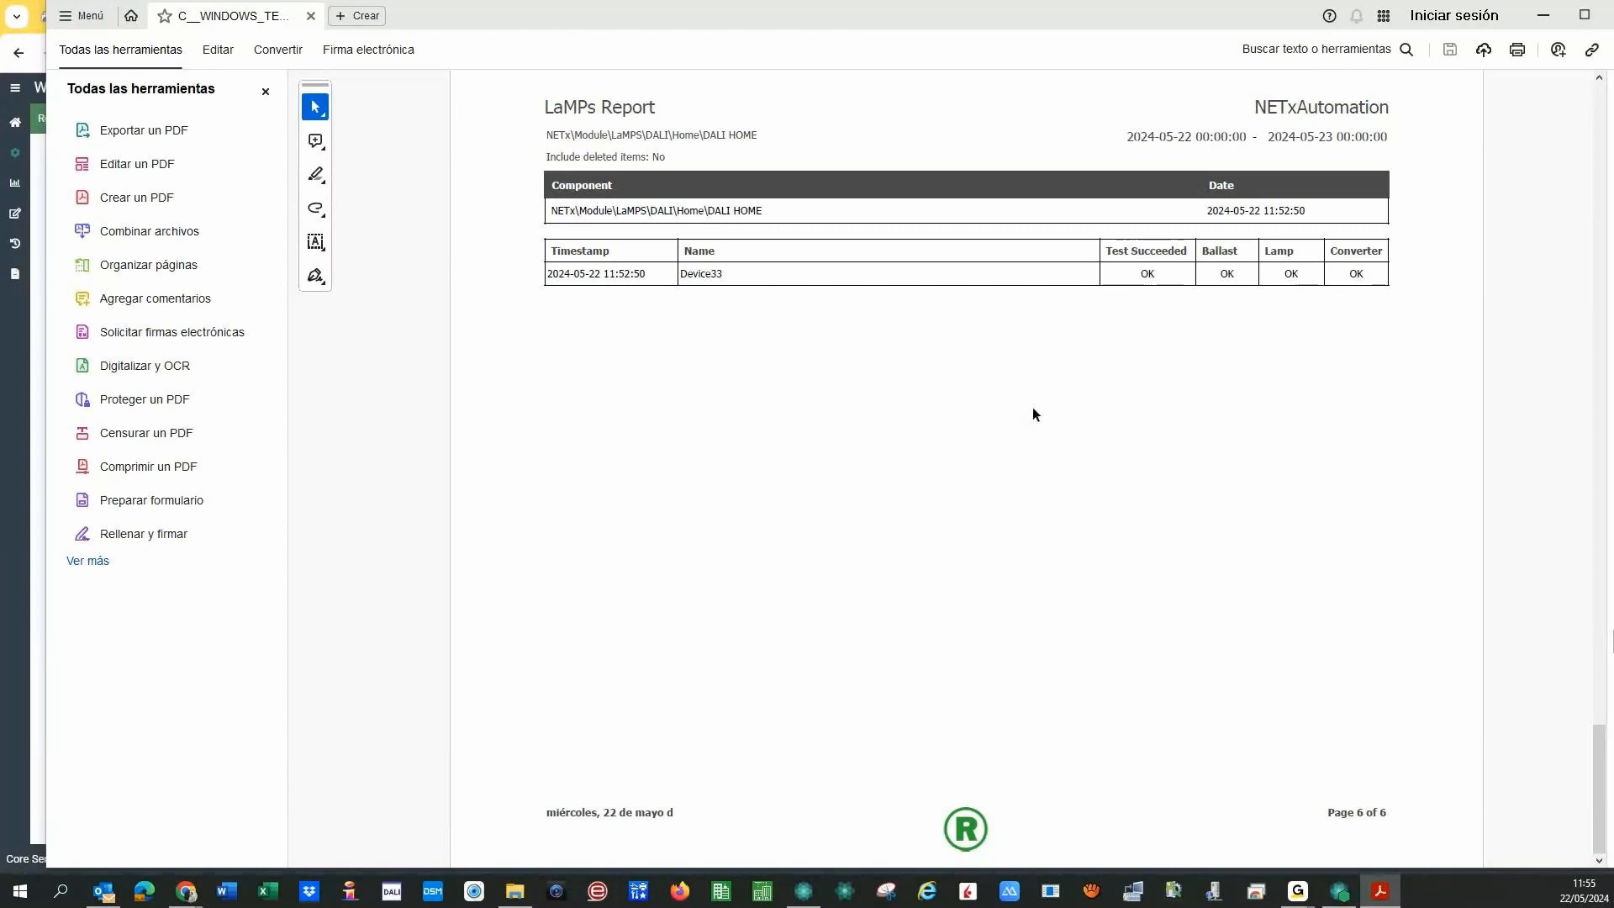
pyautogui.scroll(2, 1032, 412)
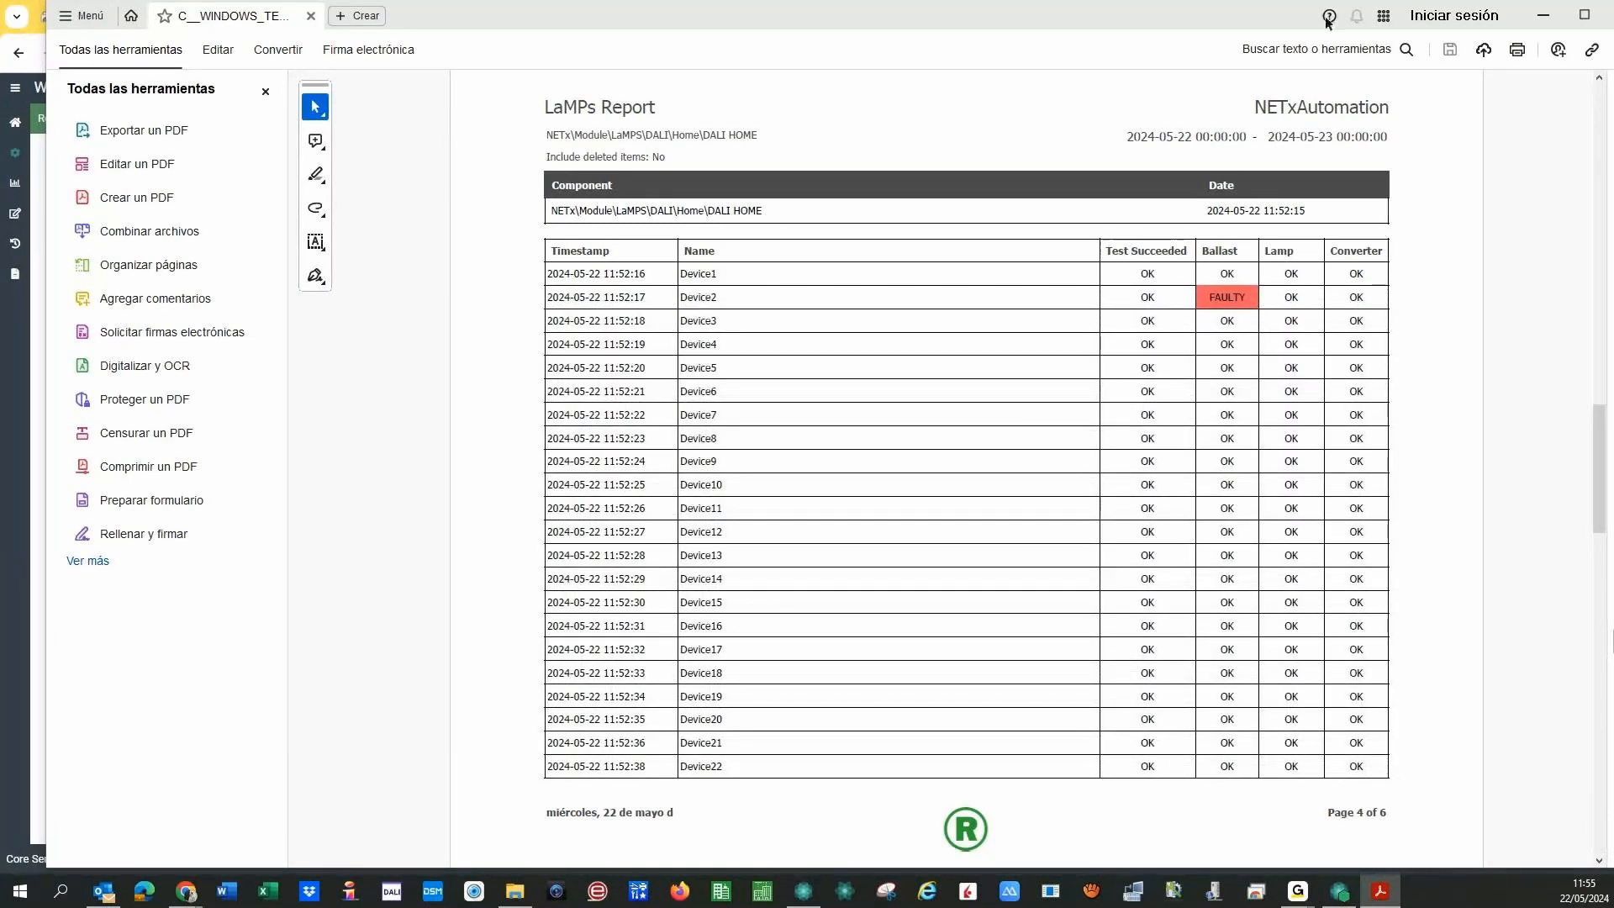
pyautogui.moveTo(949, 20); pyautogui.dragTo(812, 44)
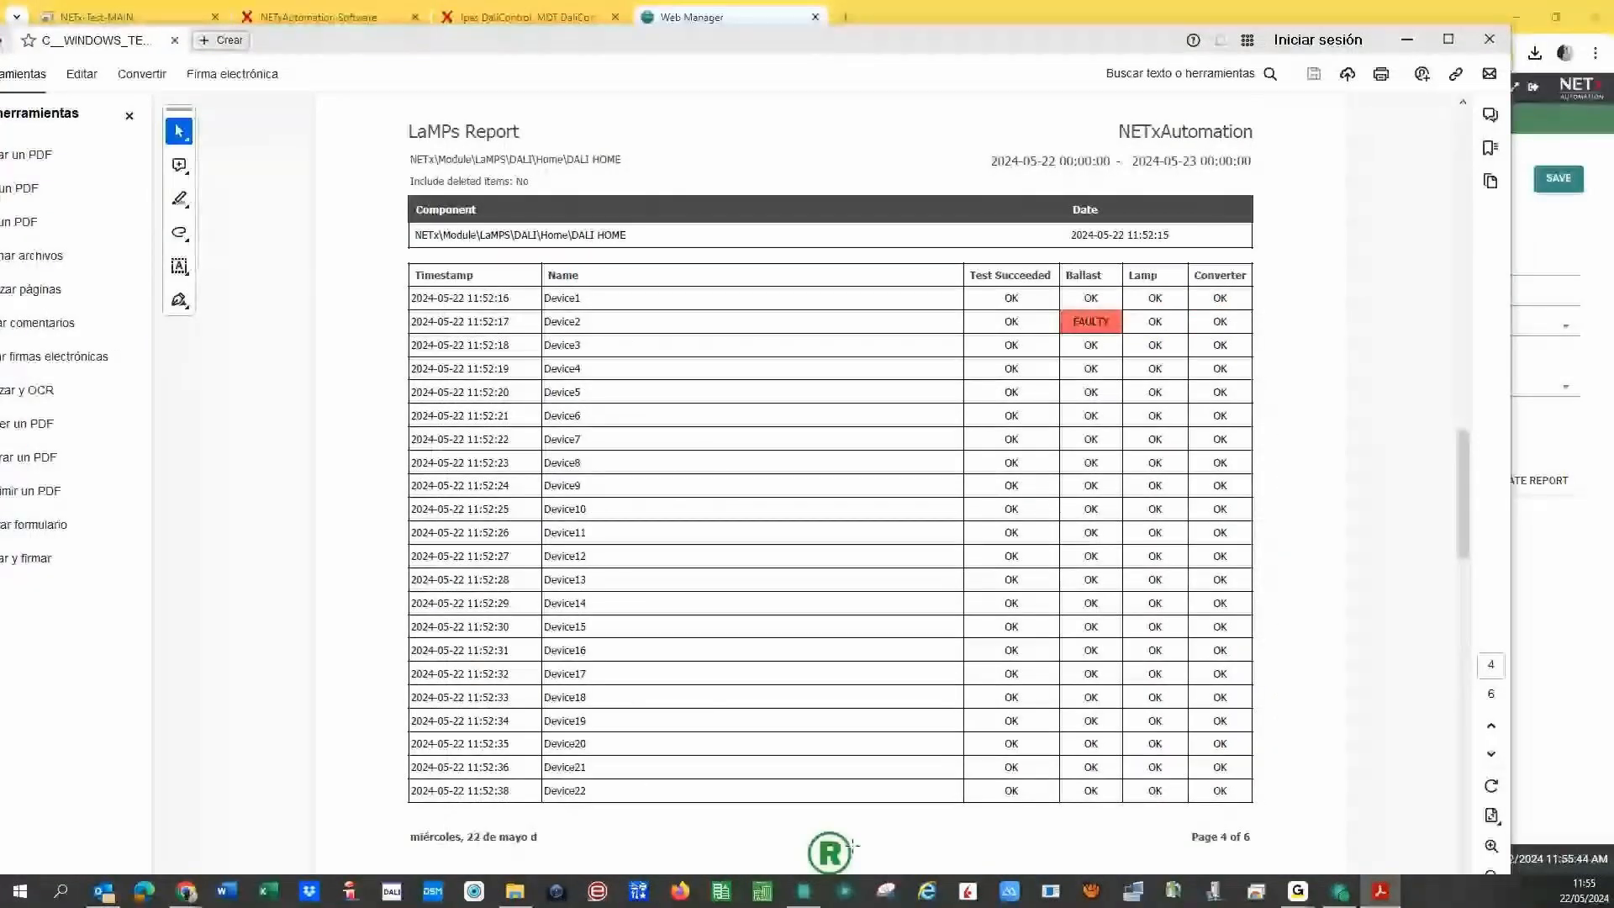
# - Close Acrobat and confirm saving the changes to DALI Home daily Report (1)
pyautogui.click(1489, 39)
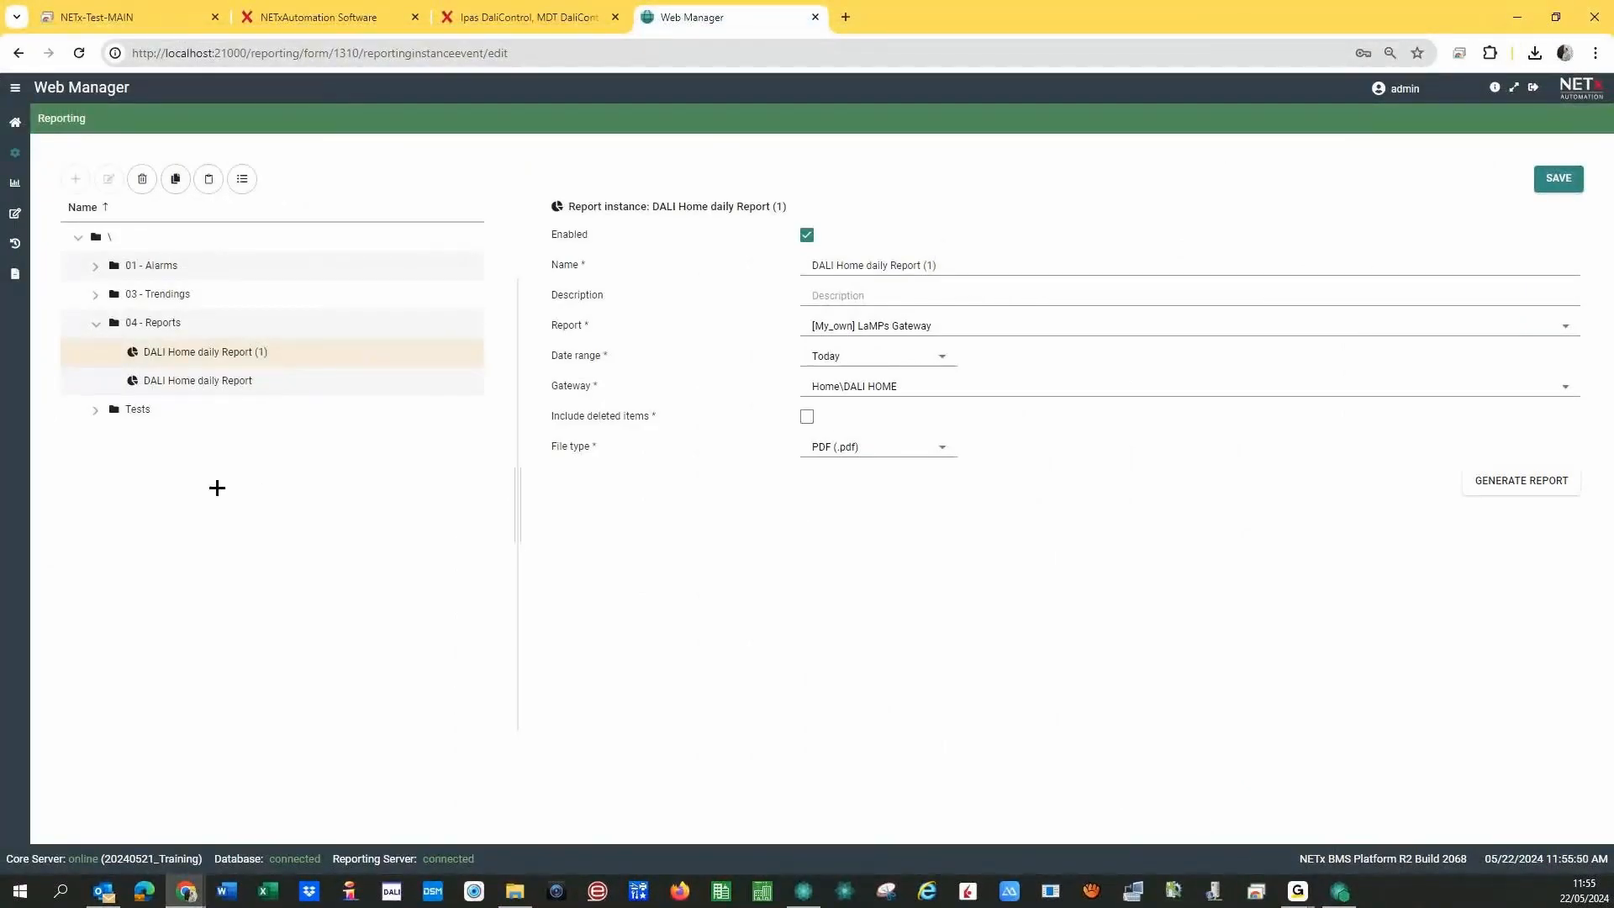
pyautogui.click(13, 217)
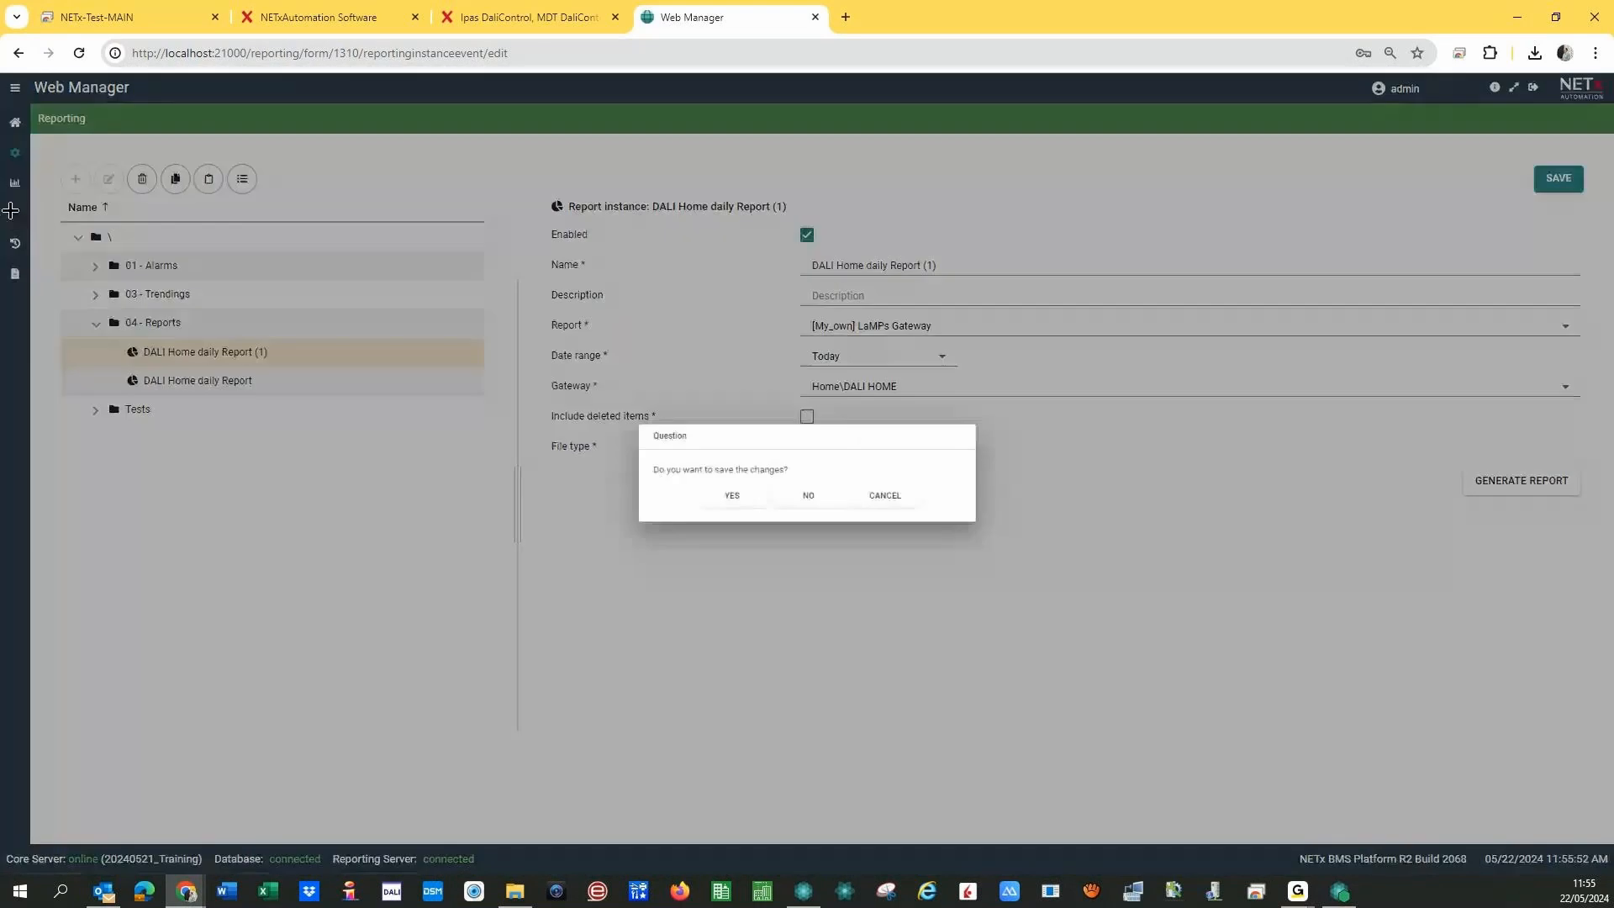
pyautogui.click(726, 500)
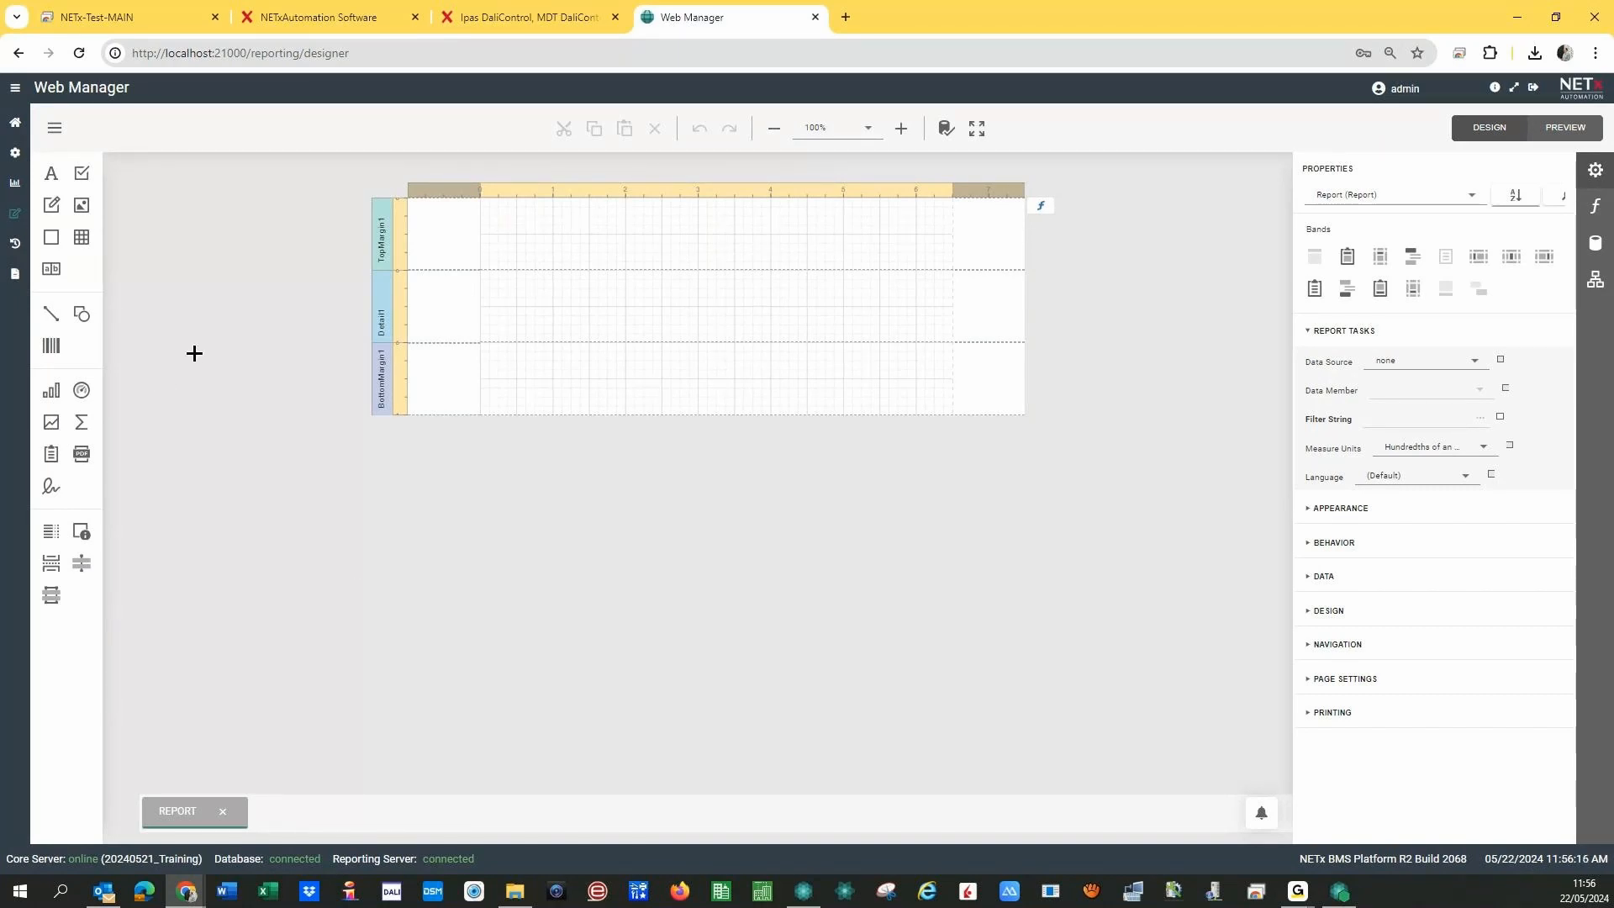
# - Go to the reporting Configuration page via the navigation menu, then switch to Core Server Studio
pyautogui.click(13, 90)
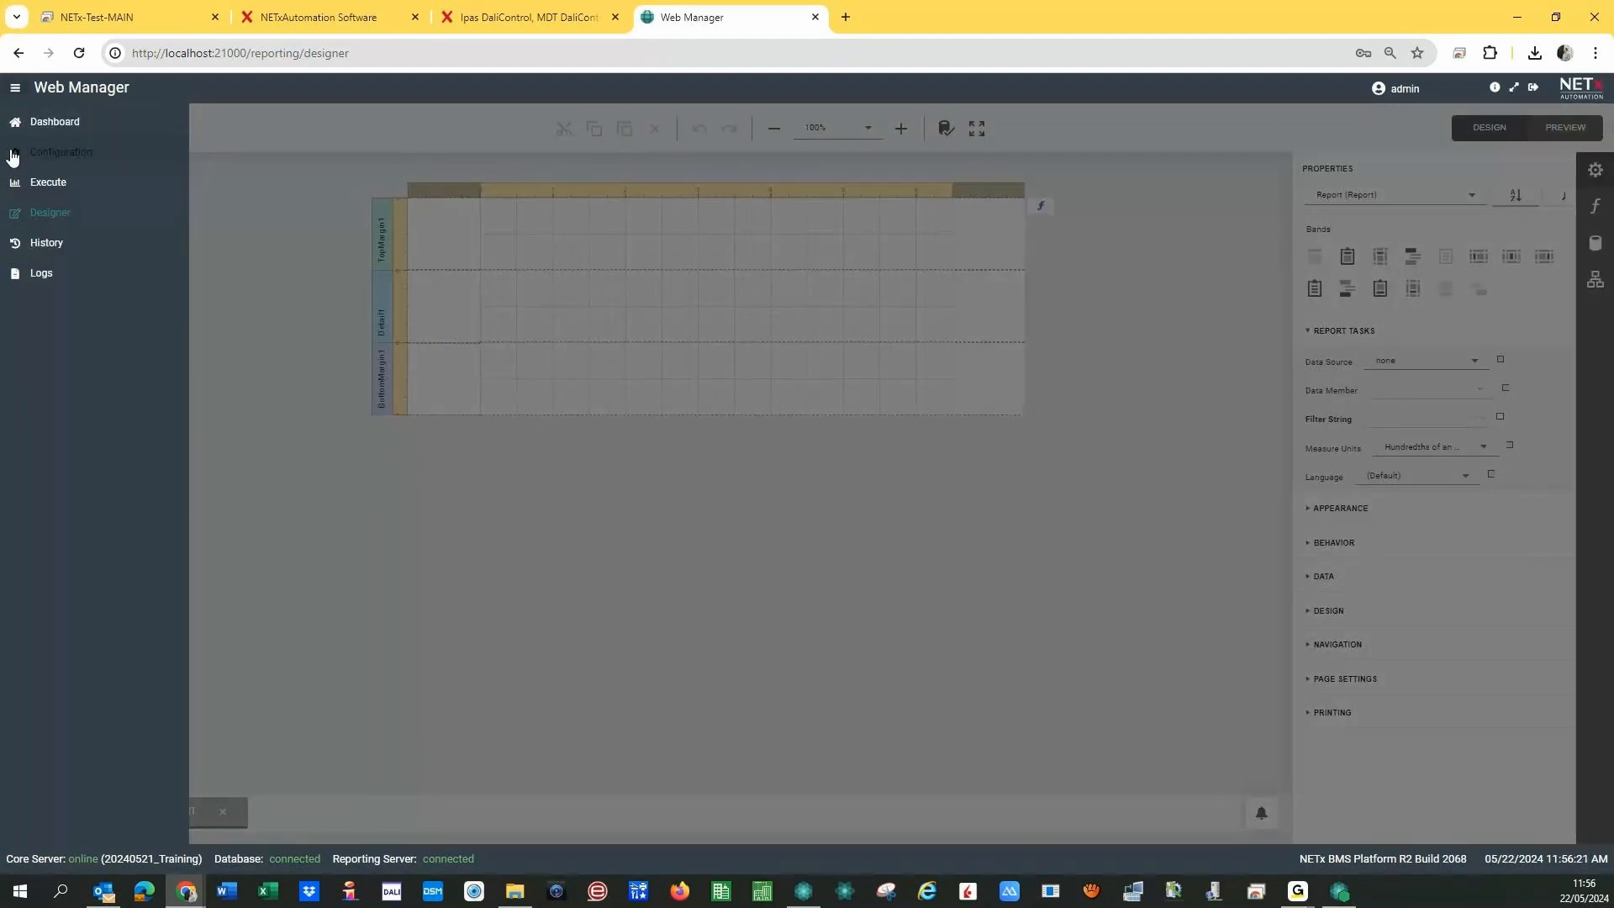
pyautogui.click(12, 156)
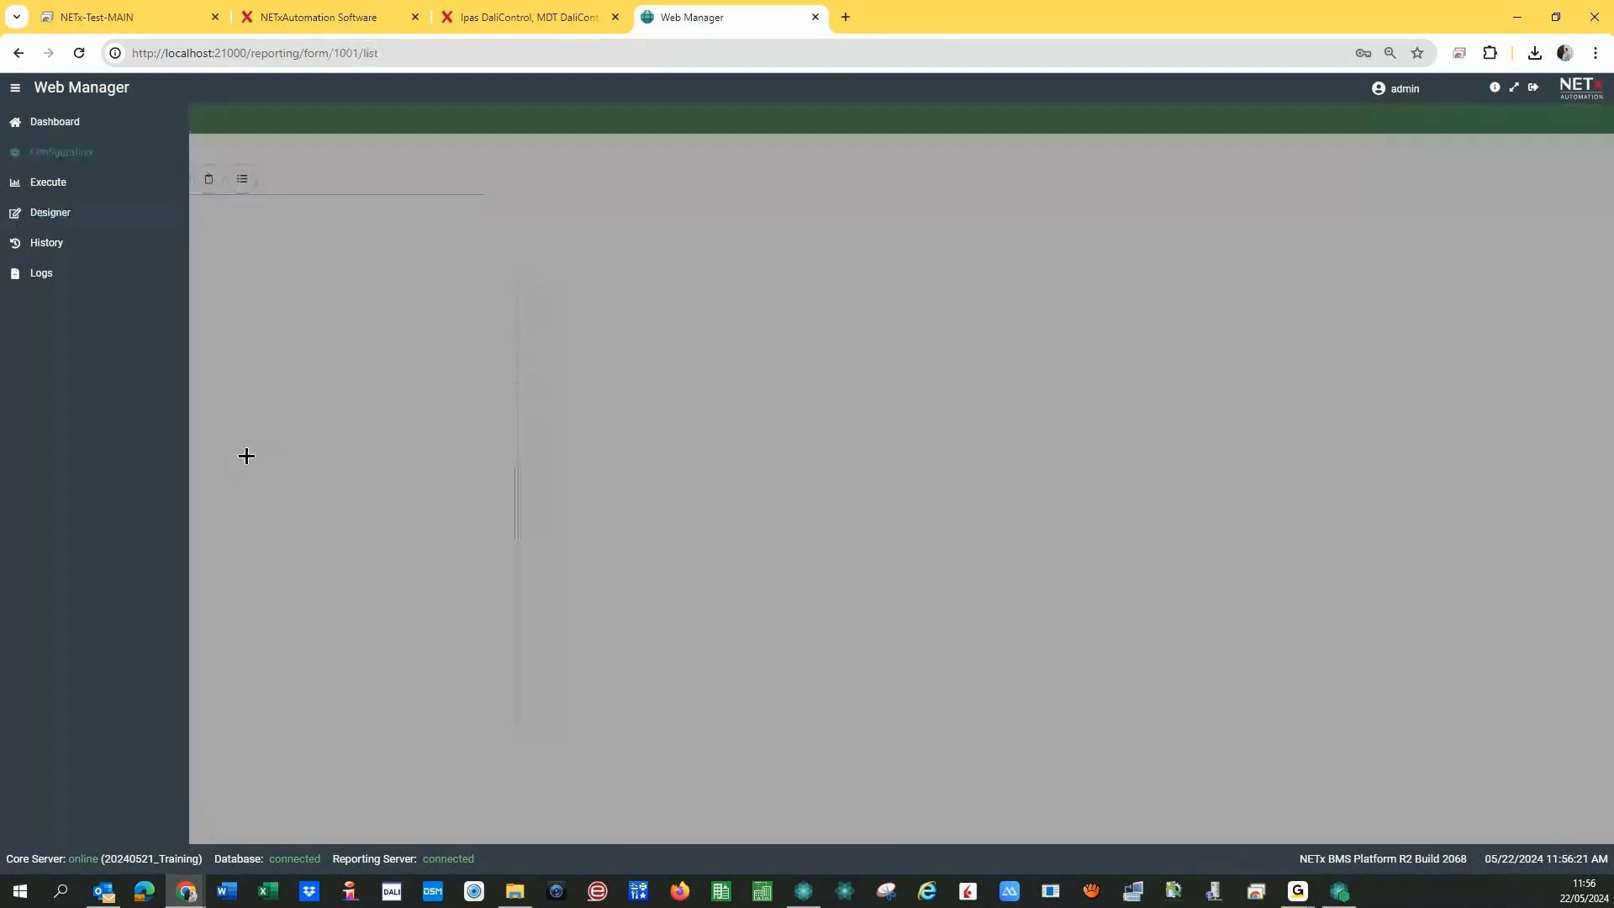
pyautogui.click(245, 455)
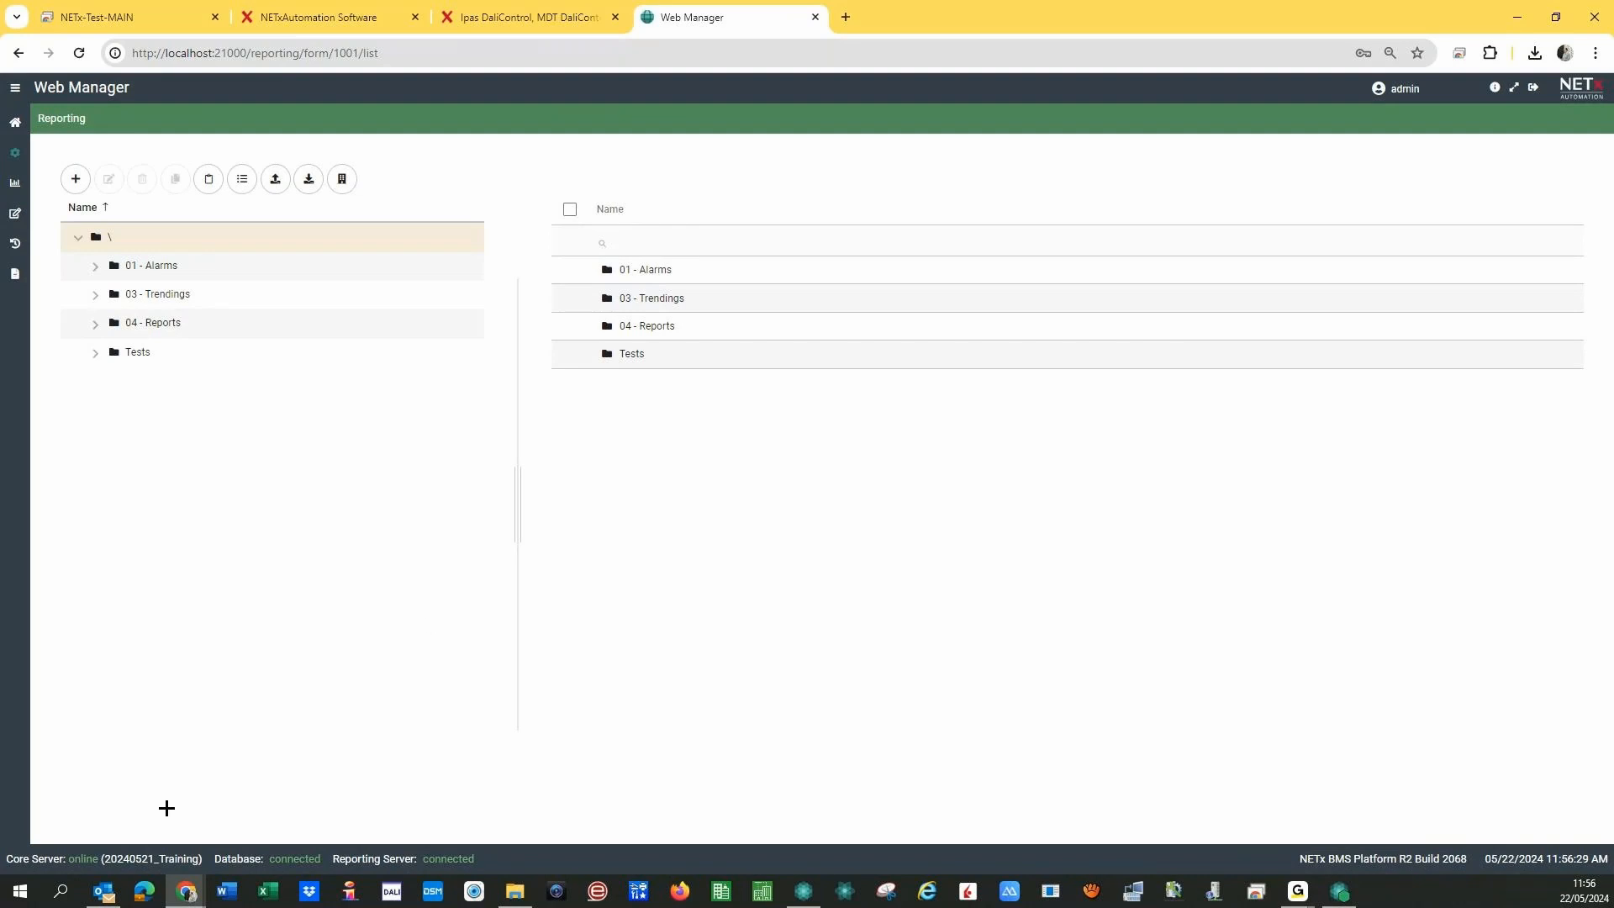
pyautogui.click(804, 891)
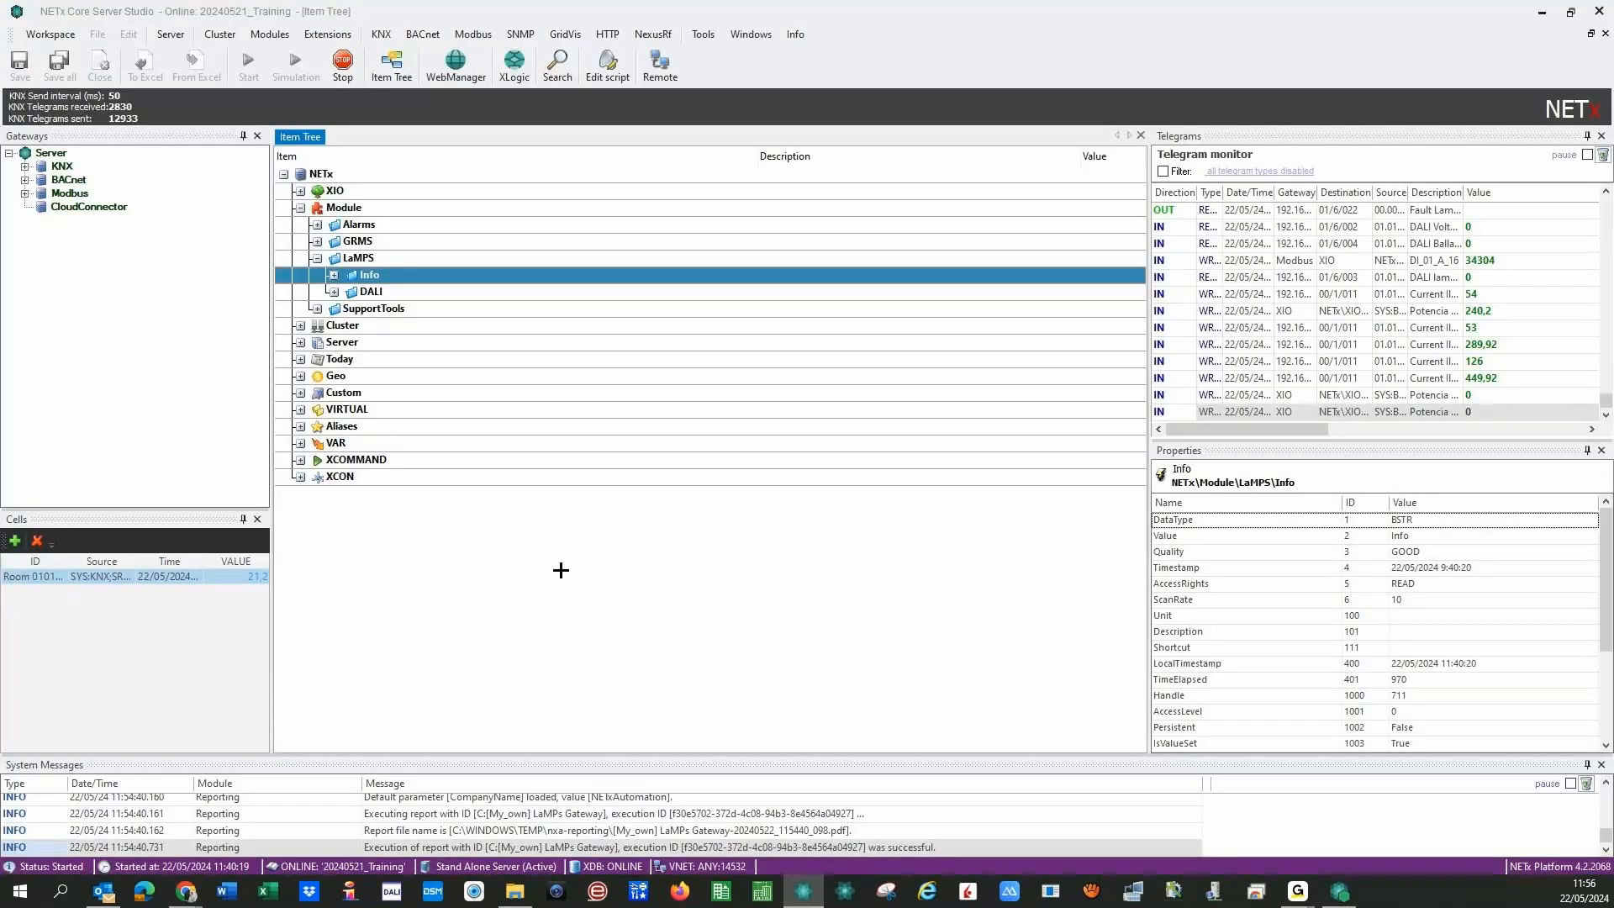
# - Select the DALI item under LaMPS in the Item Tree, expand it, then collapse it
pyautogui.click(335, 292)
pyautogui.click(334, 292)
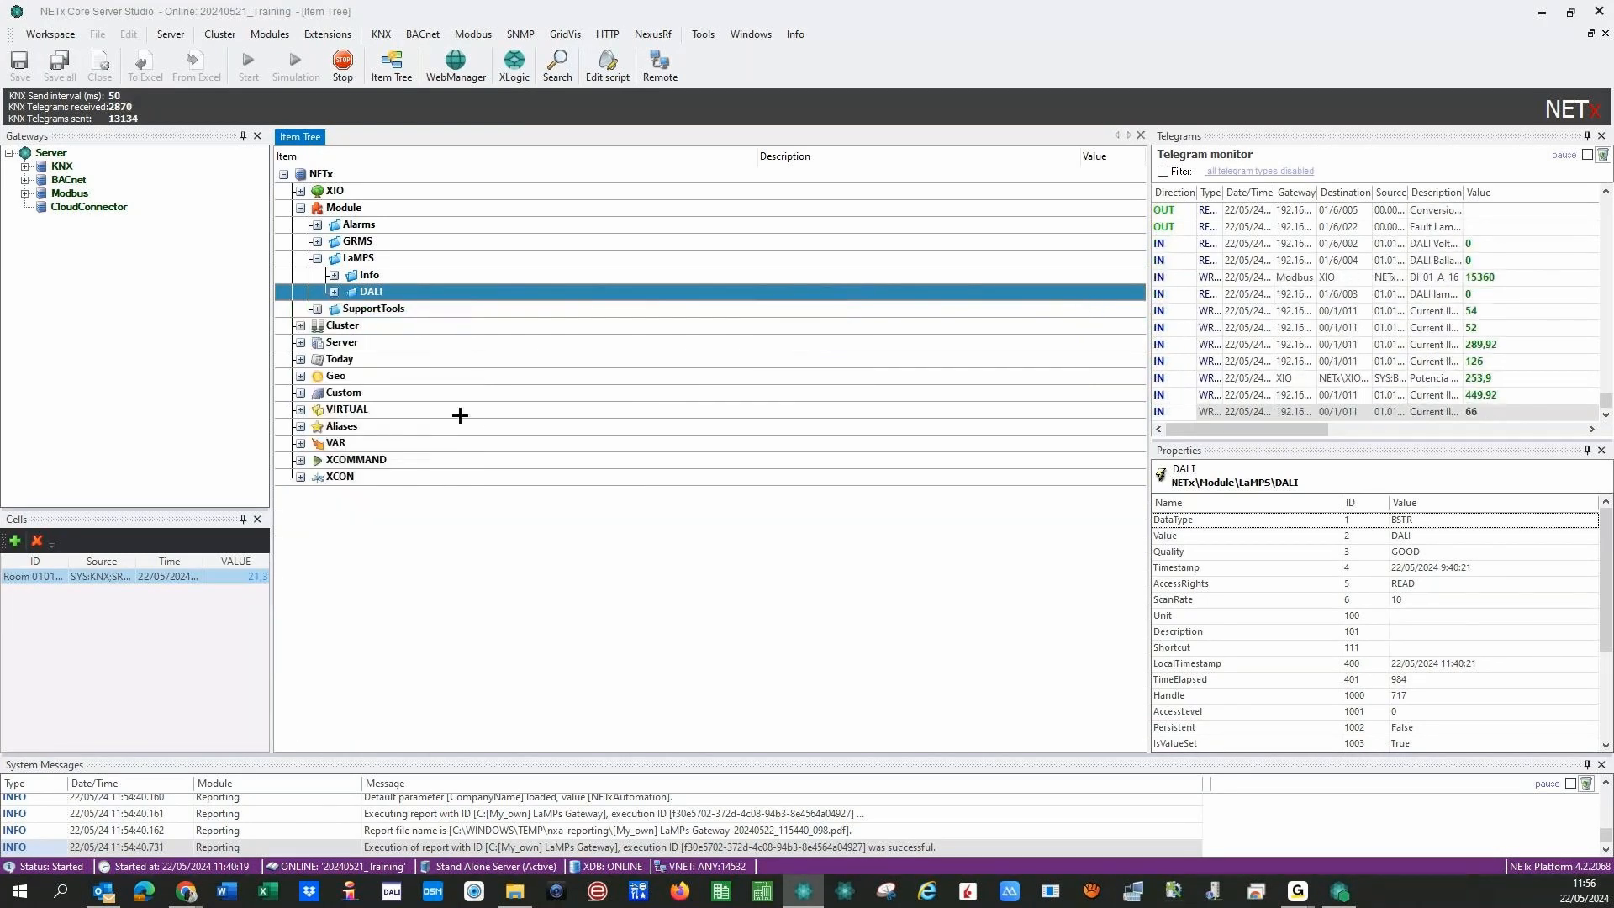
pyautogui.click(333, 291)
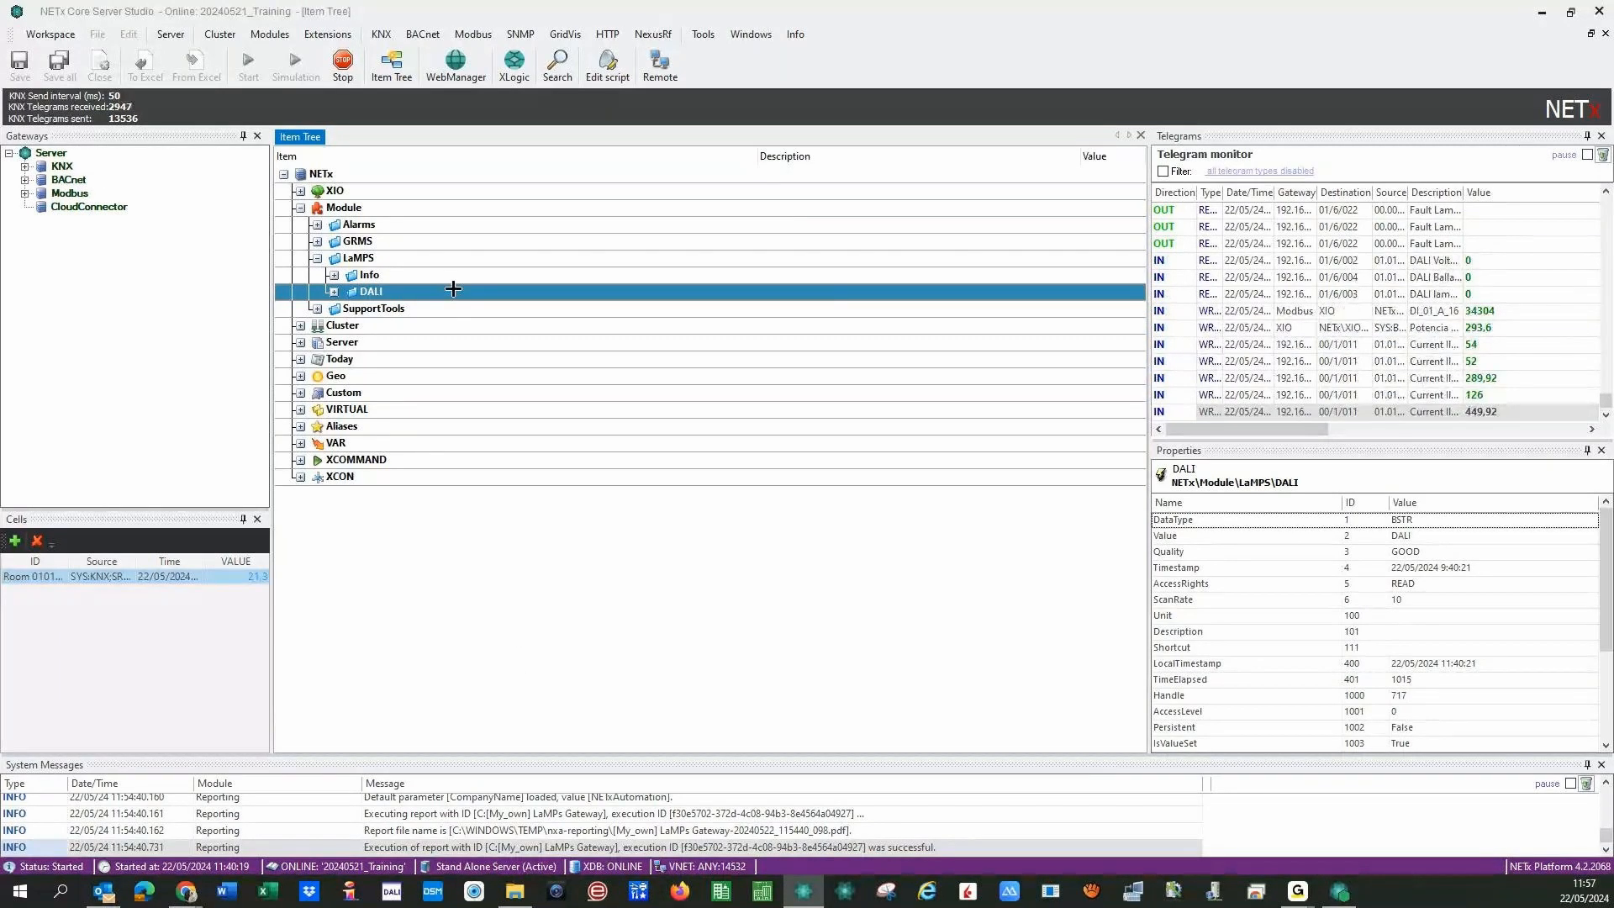
pyautogui.click(264, 33)
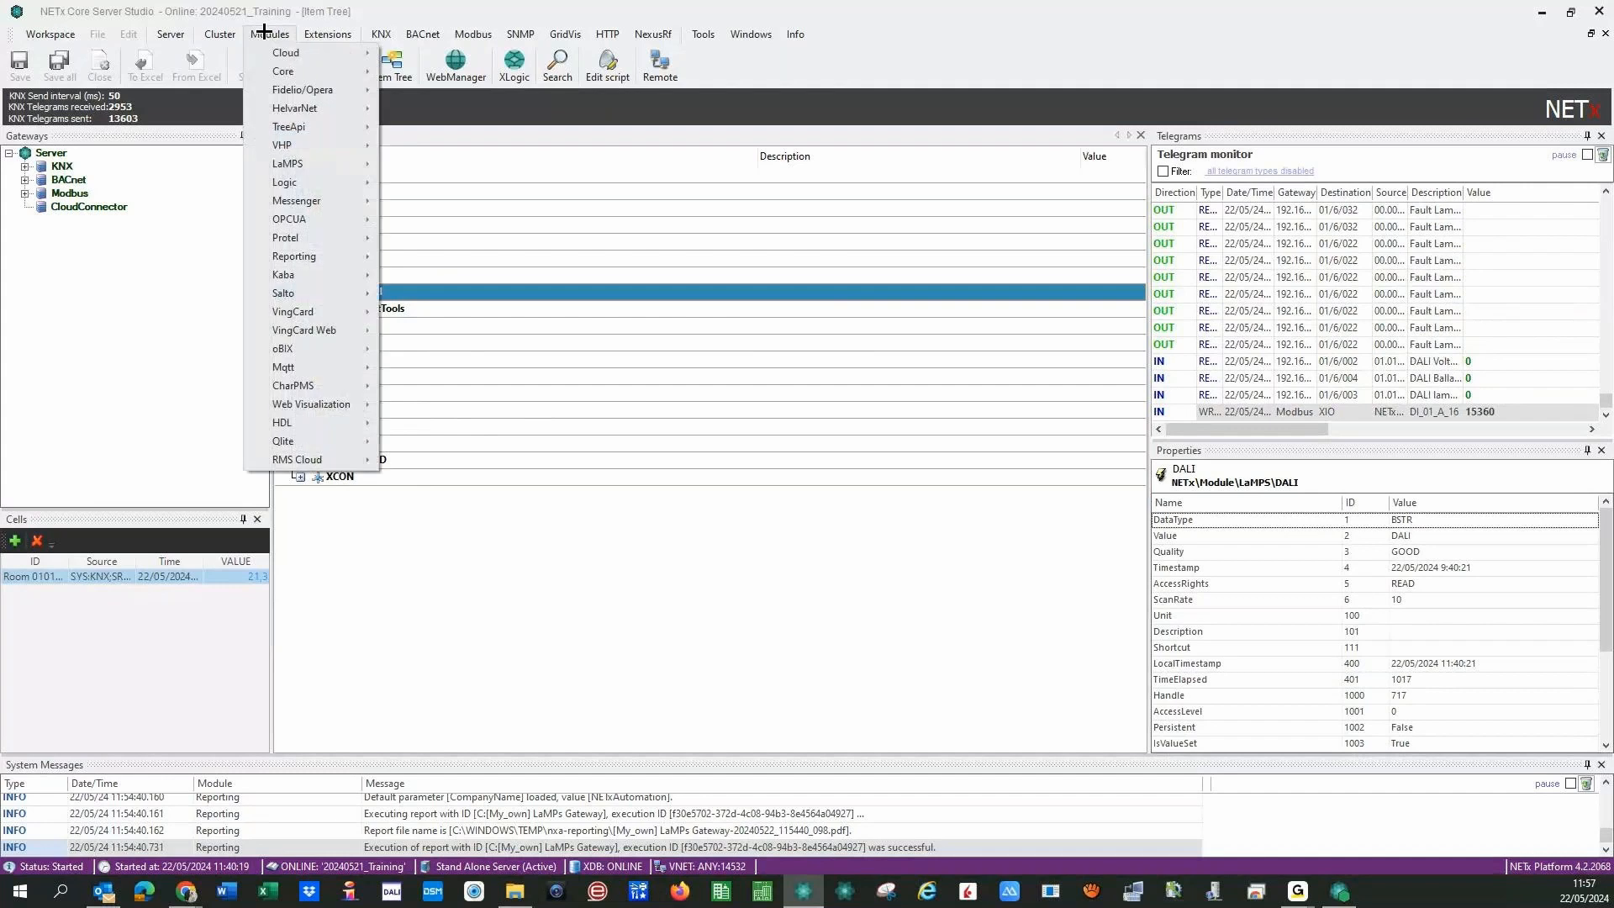
# - Insert a new definition in Modules > LaMPS > Circuit definitions, select its Name cell, return to Item Tree
pyautogui.moveTo(288, 163)
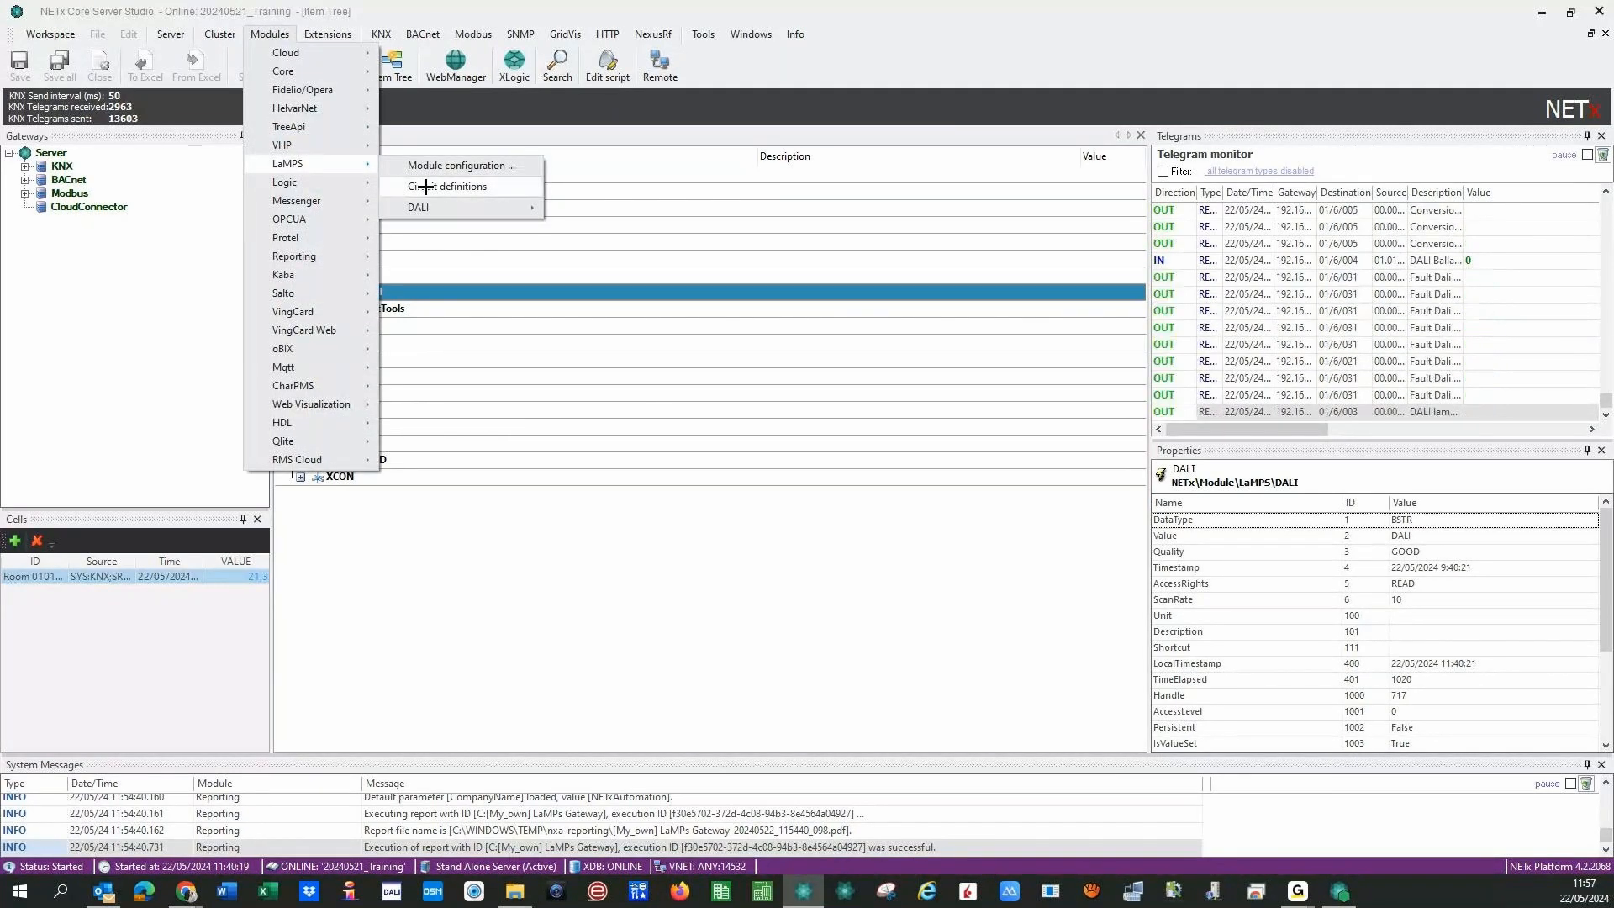
pyautogui.click(506, 186)
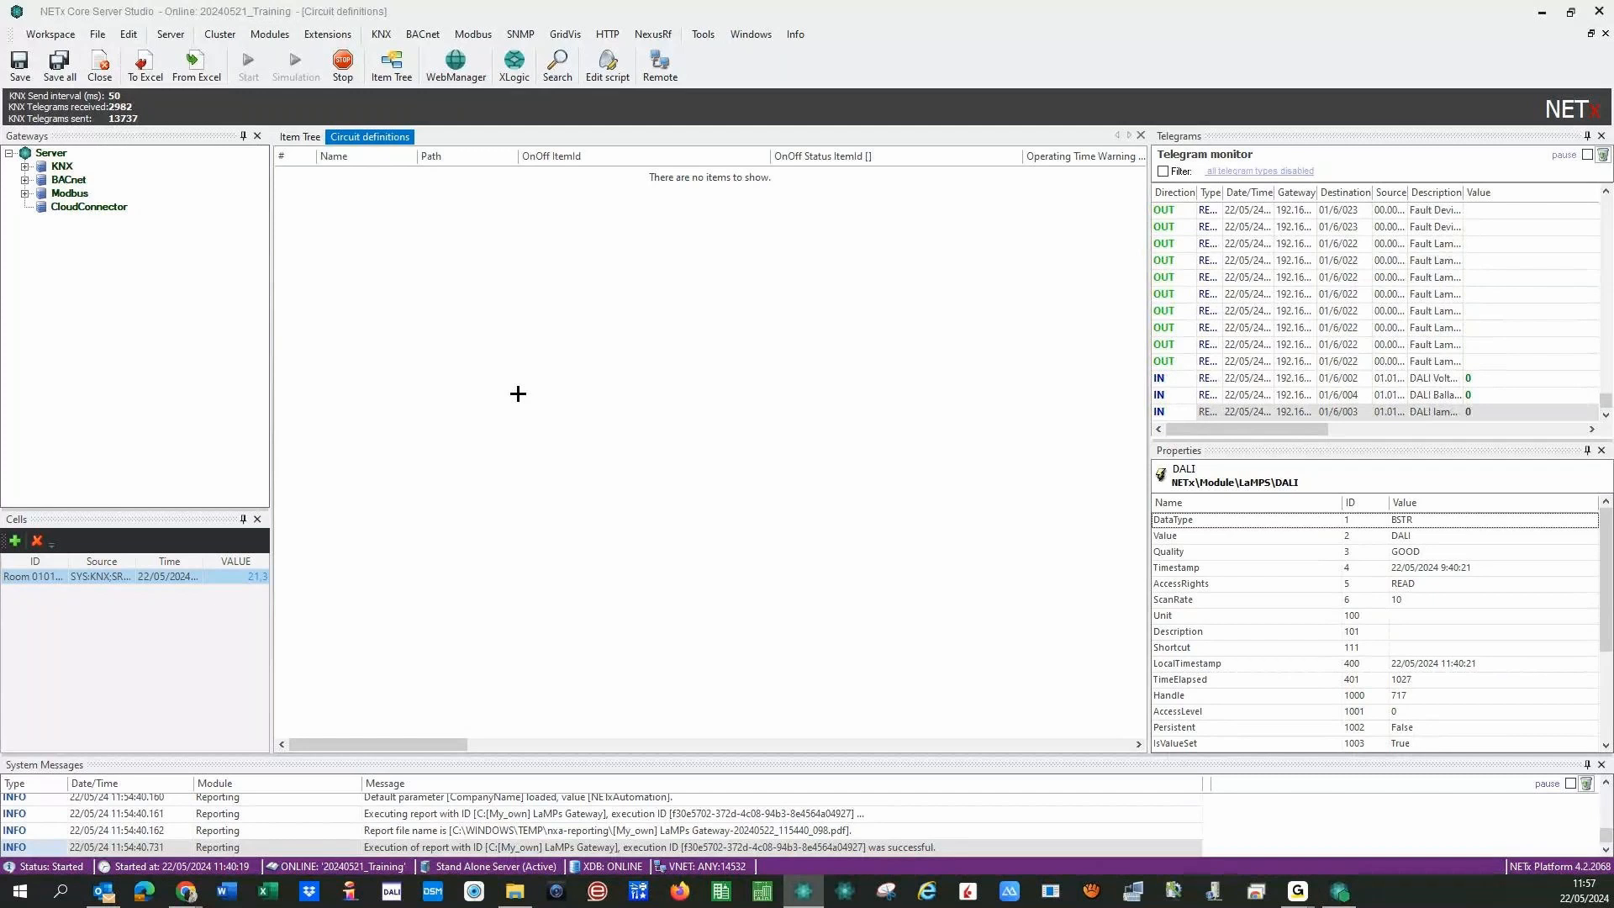
pyautogui.rightClick(298, 177)
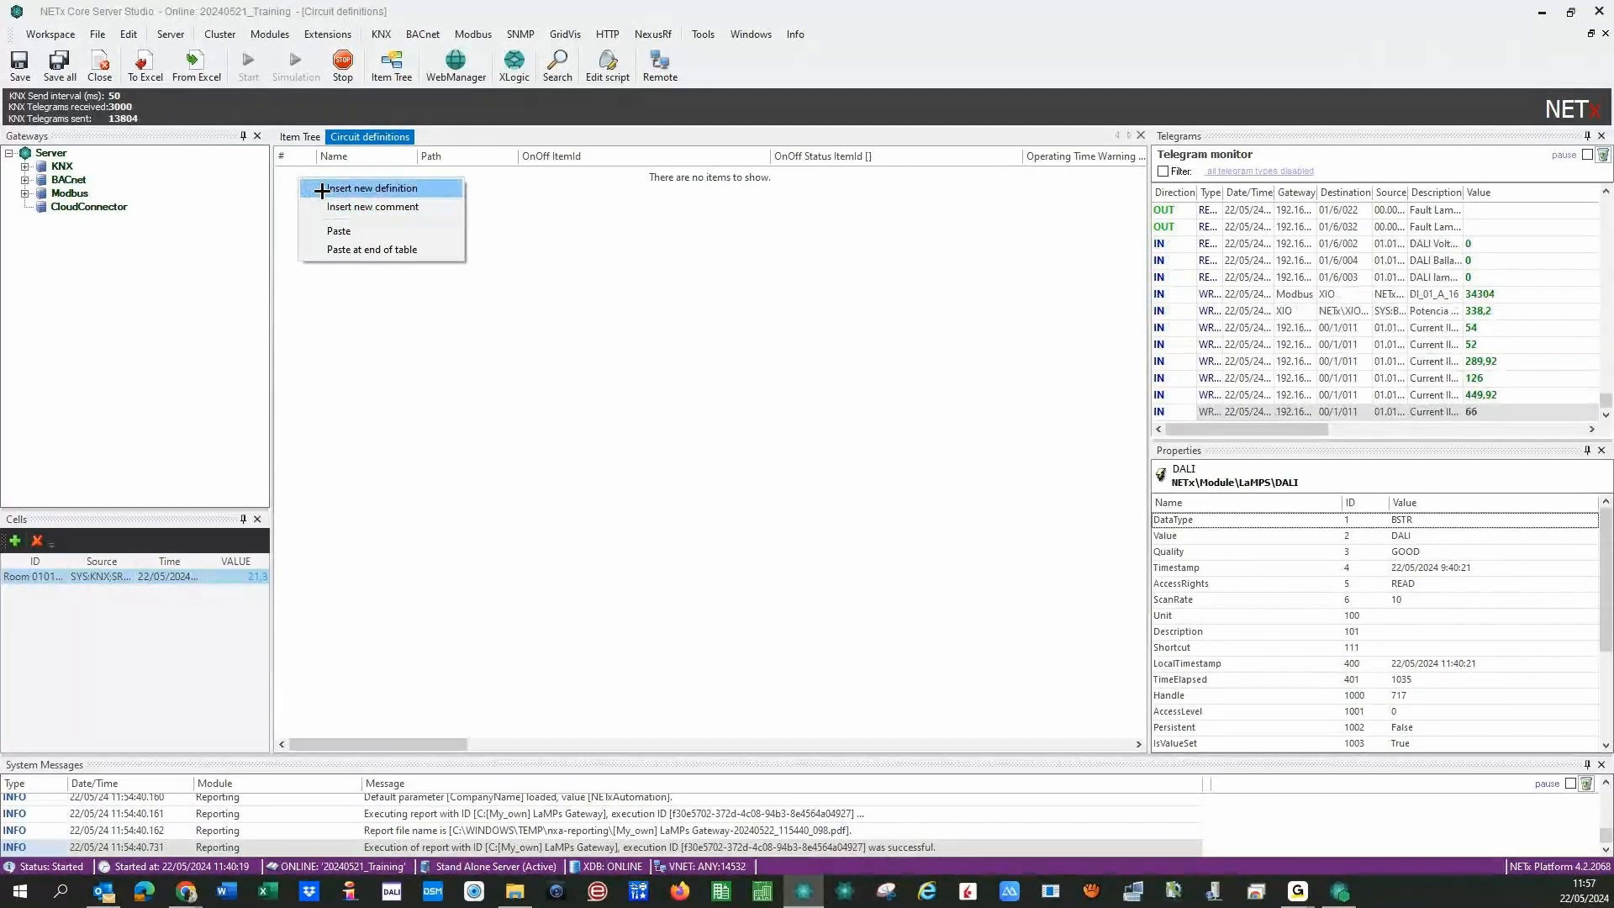
pyautogui.click(325, 190)
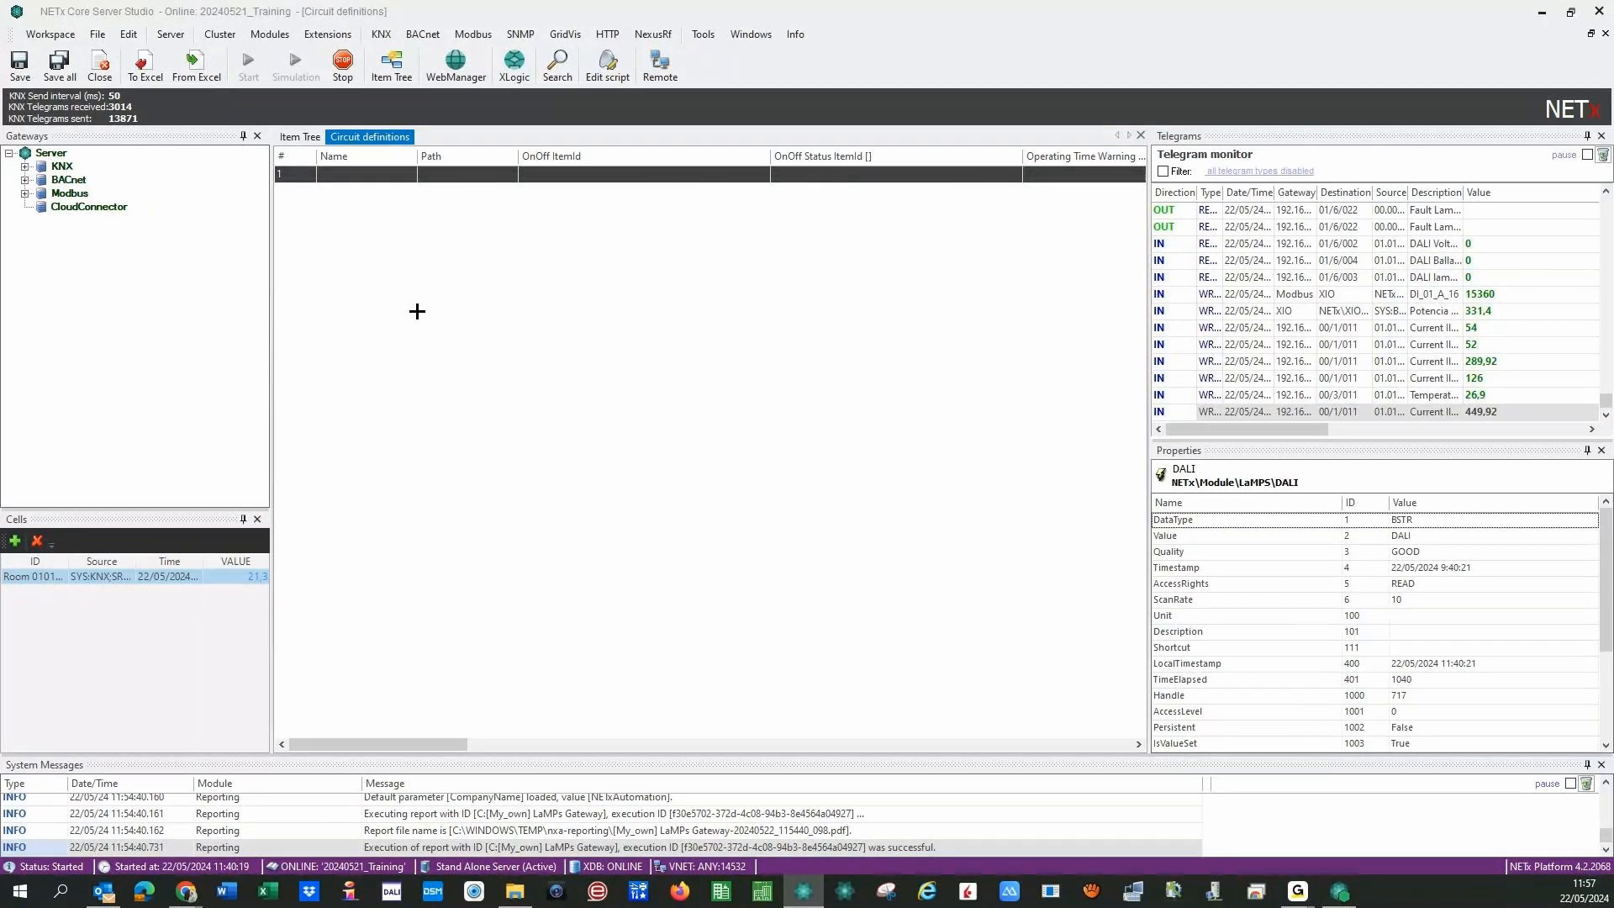
pyautogui.click(405, 175)
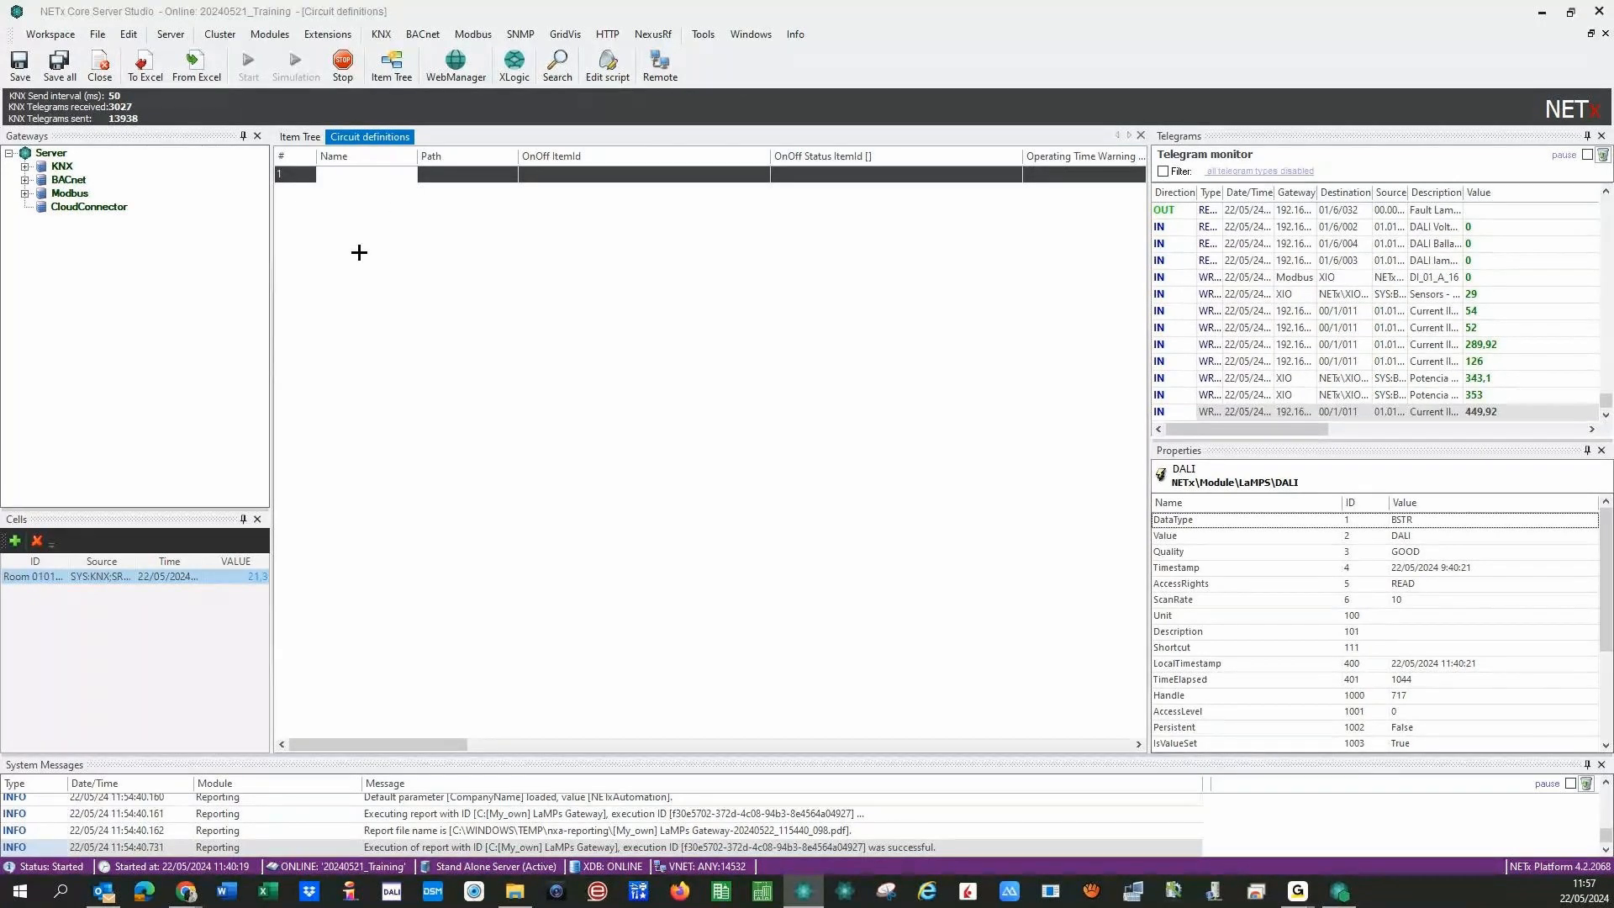
pyautogui.click(300, 137)
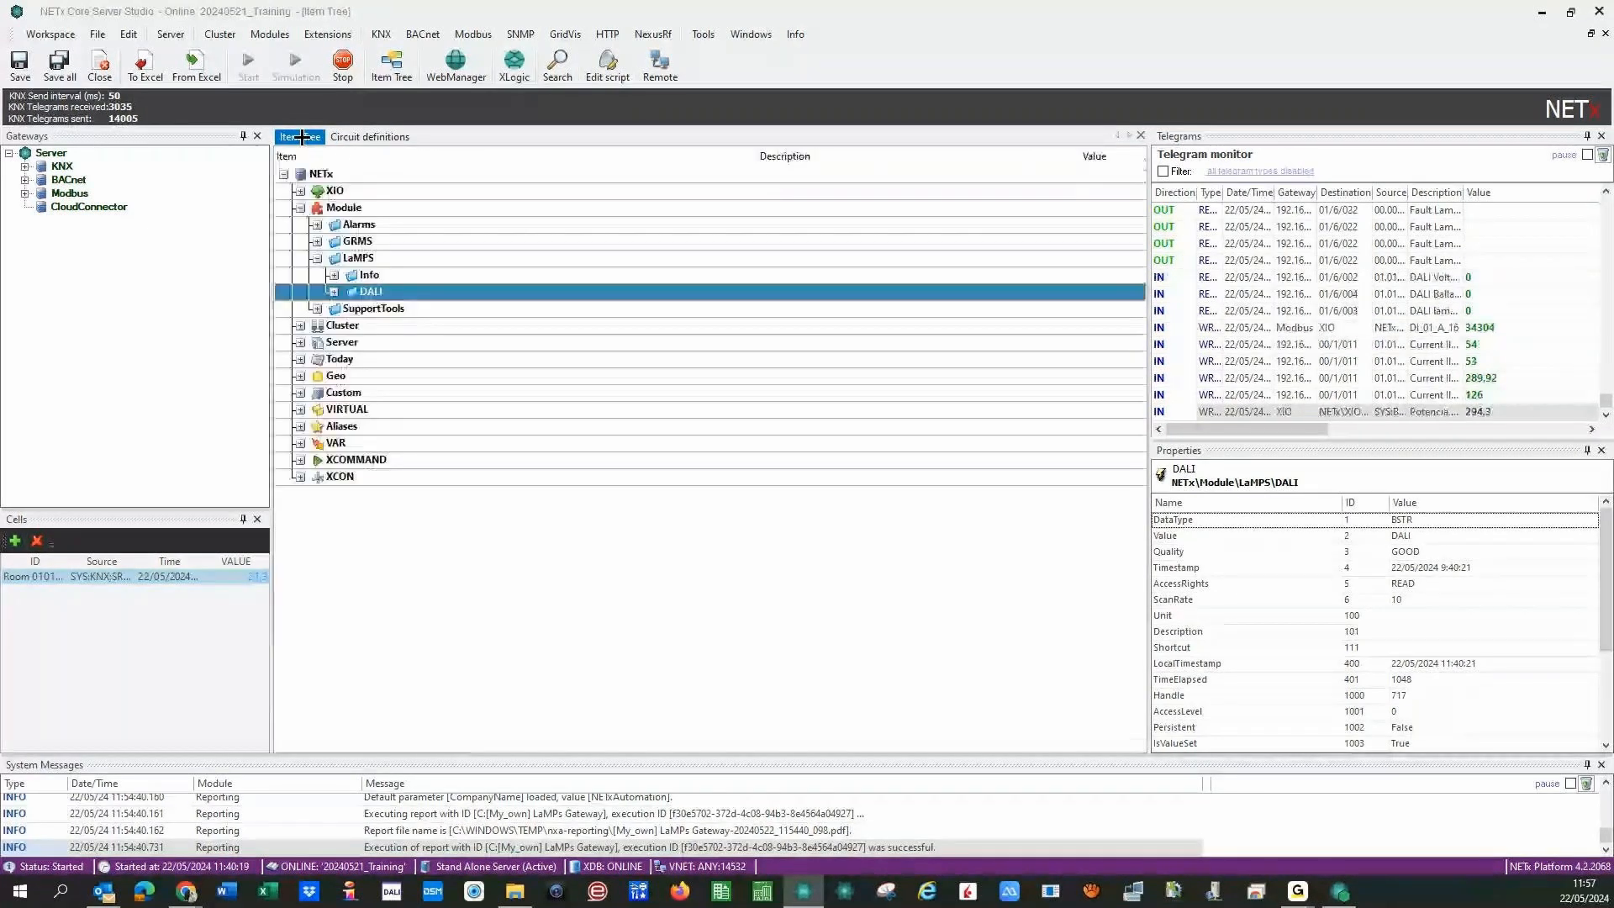
# - Expand XIO, the KNX gateway, BROADCAST, 00 - MAIN FUNCTIONS and 1 - Lights in the Item Tree
pyautogui.click(301, 192)
pyautogui.click(317, 208)
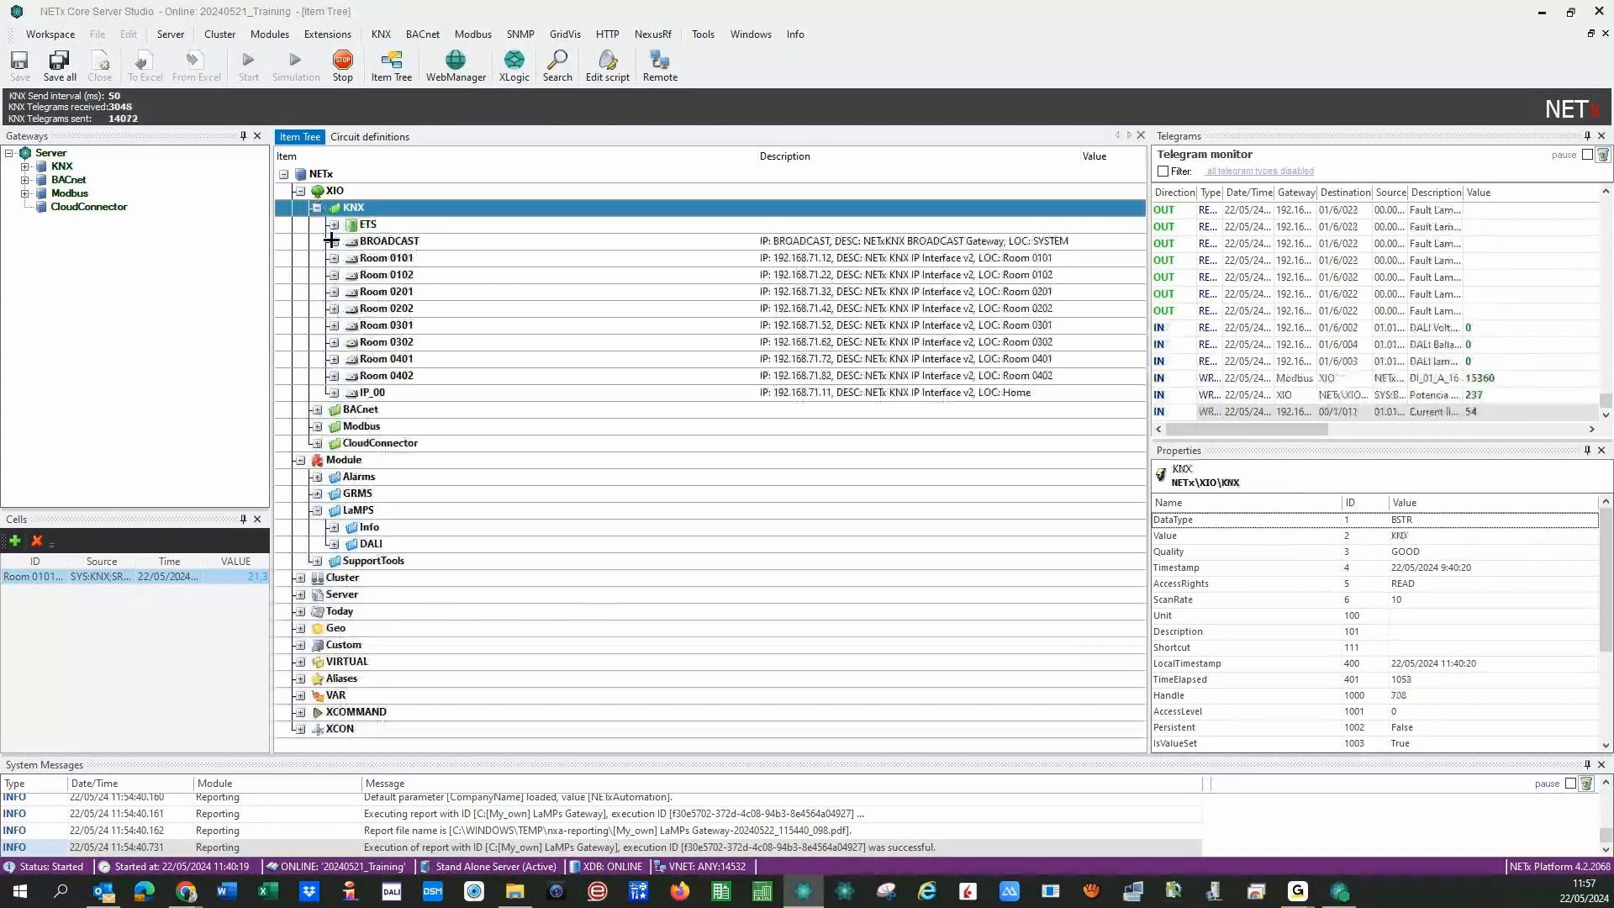
pyautogui.click(333, 241)
pyautogui.click(352, 292)
pyautogui.click(368, 326)
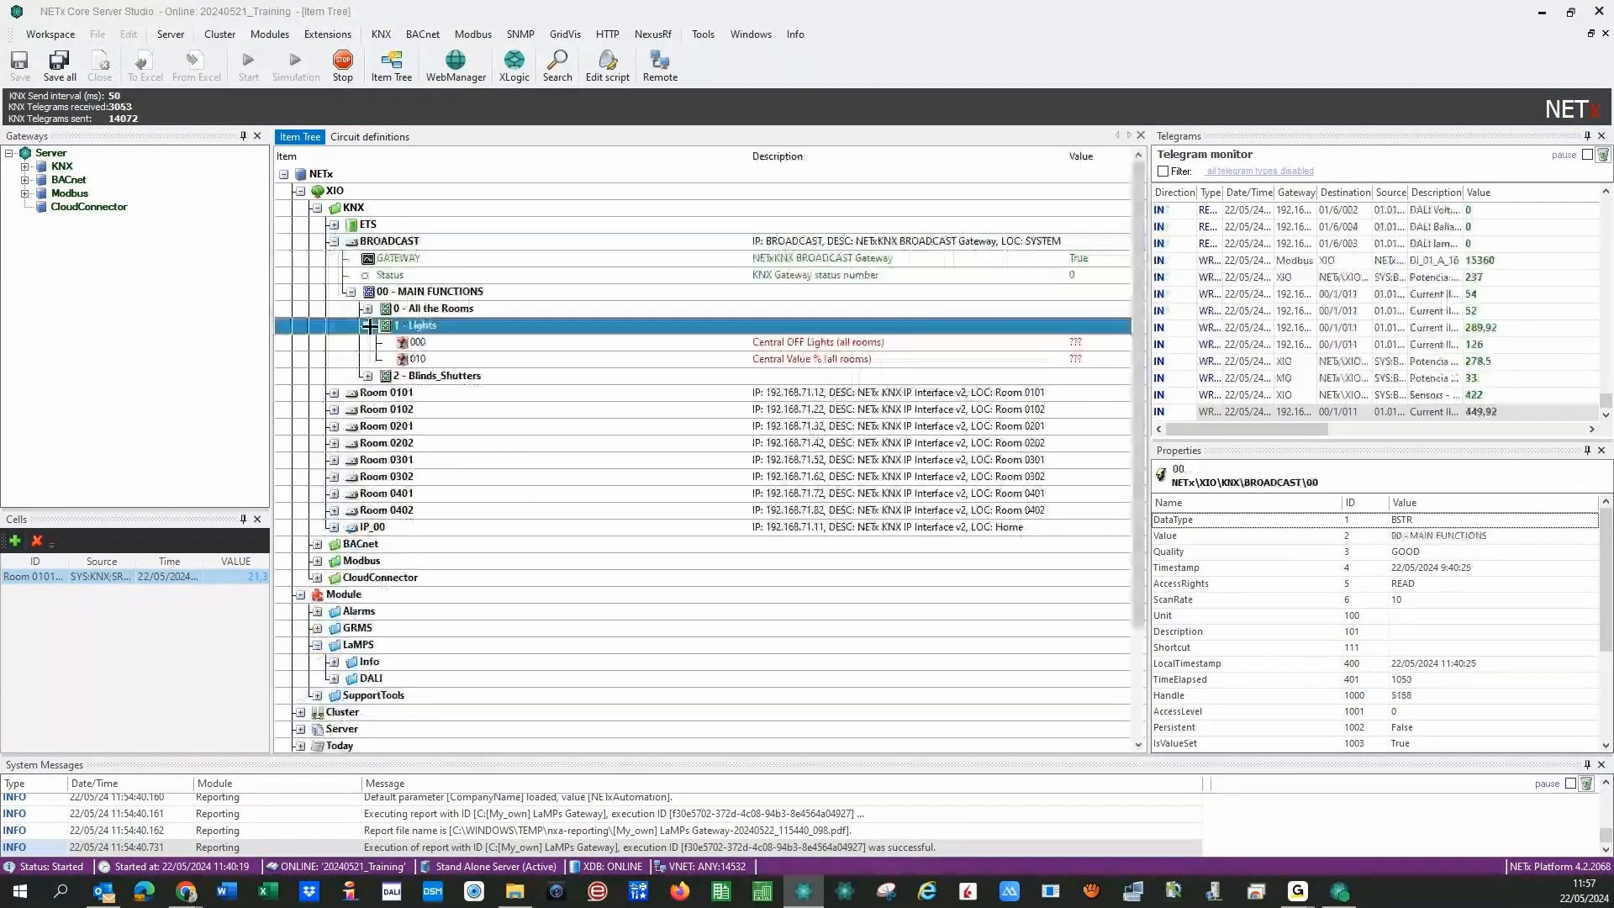
# - Open a telegram for Central OFF Lights, close the telegram window, and collapse the BROADCAST node
pyautogui.rightClick(547, 340)
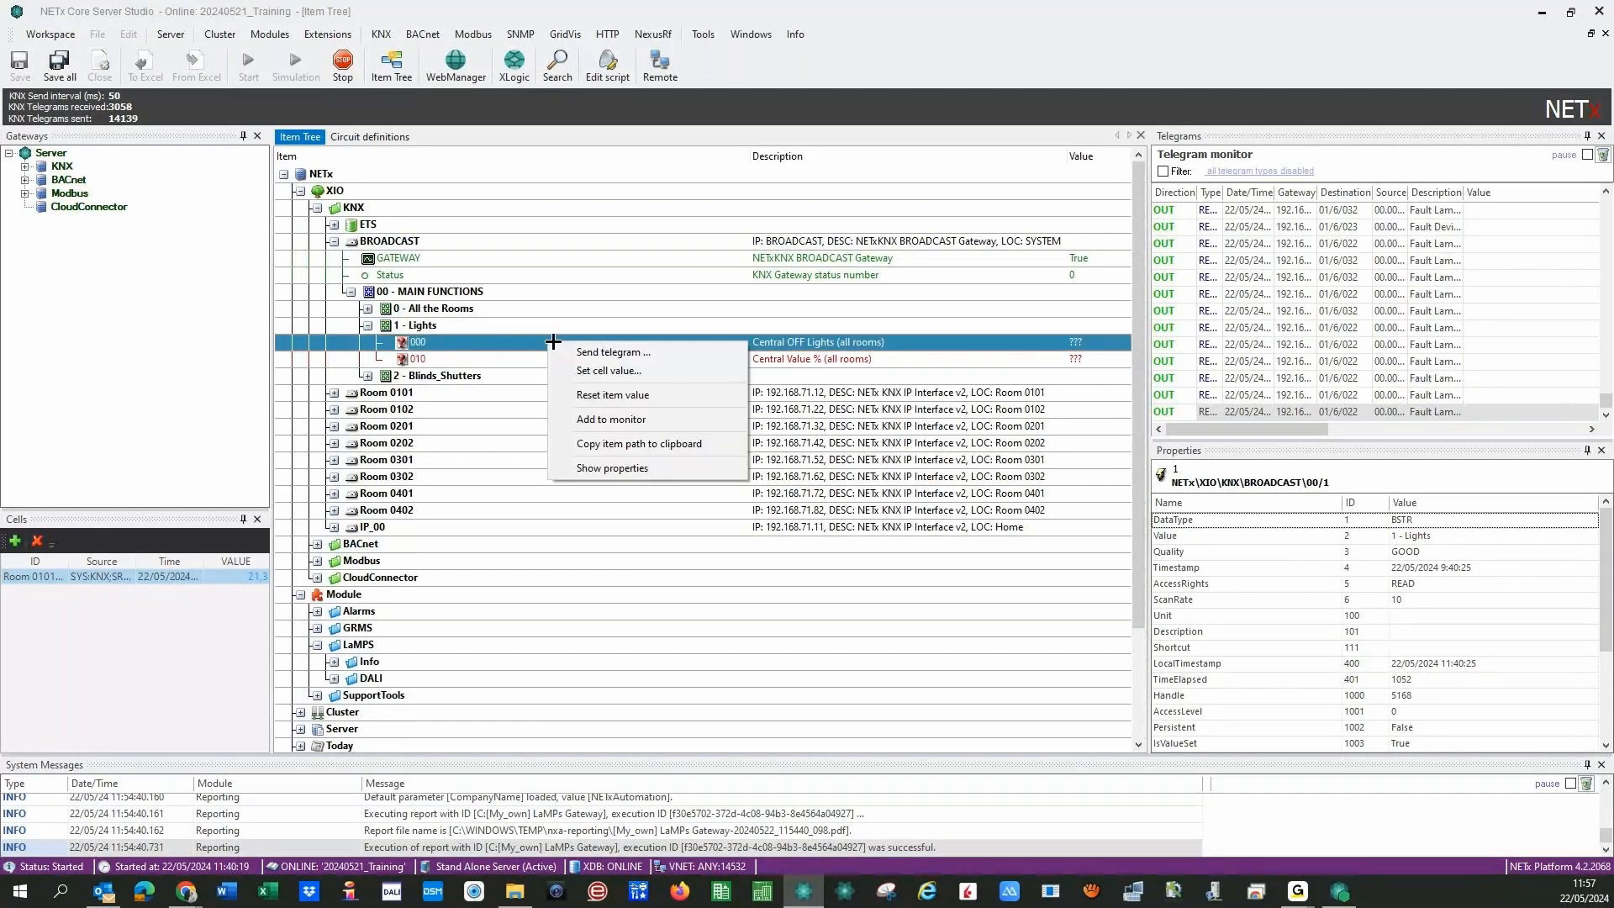
pyautogui.click(538, 350)
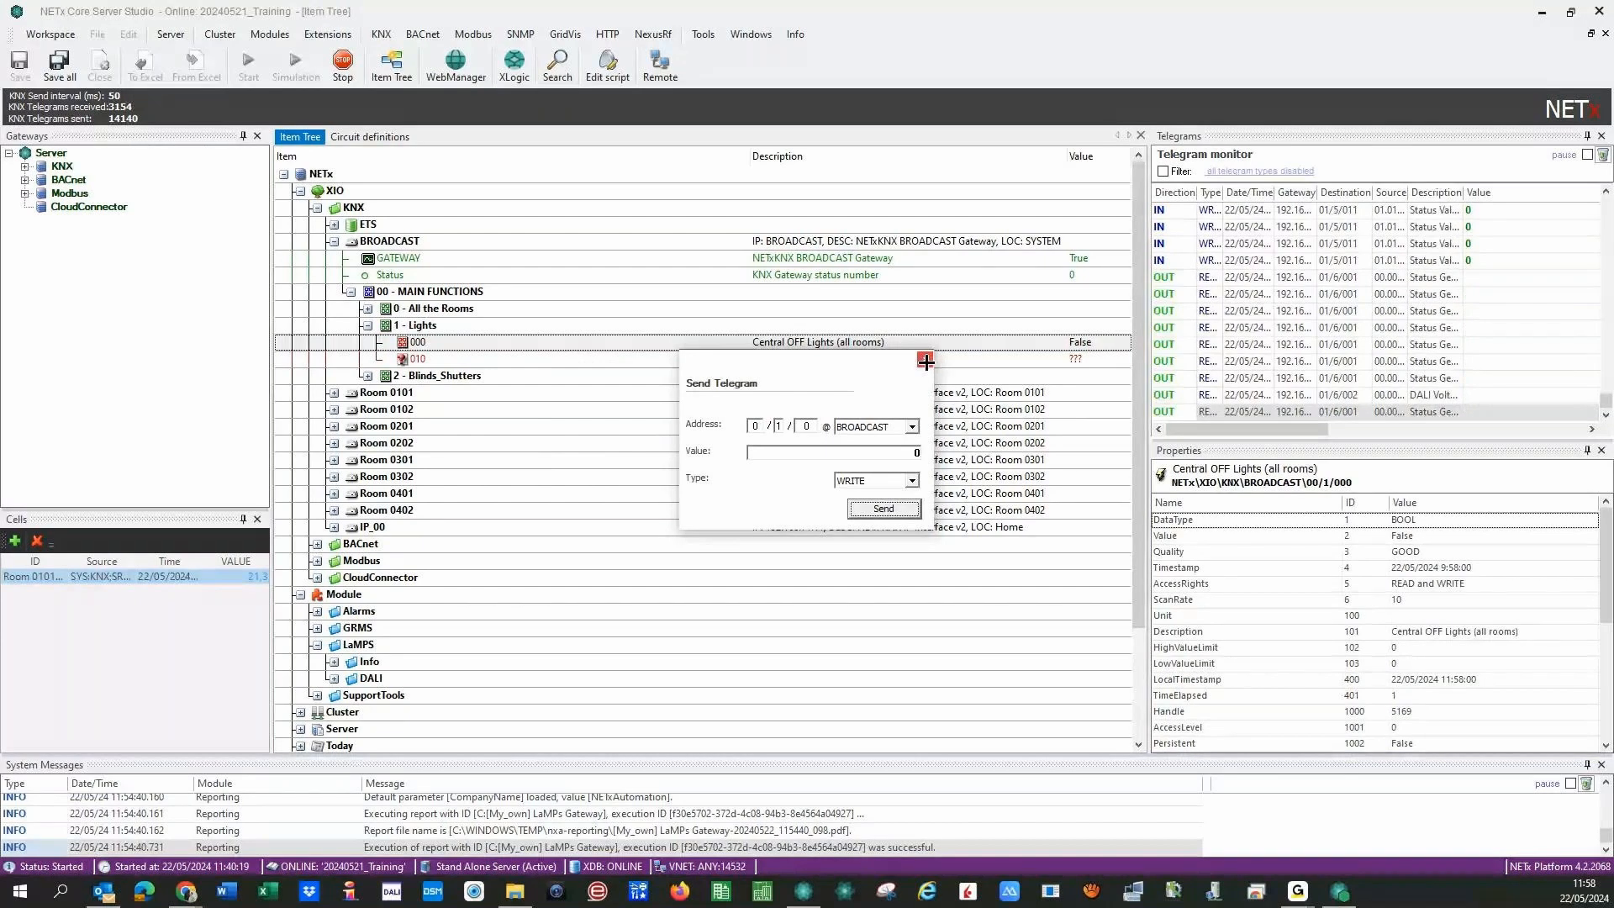
pyautogui.click(925, 361)
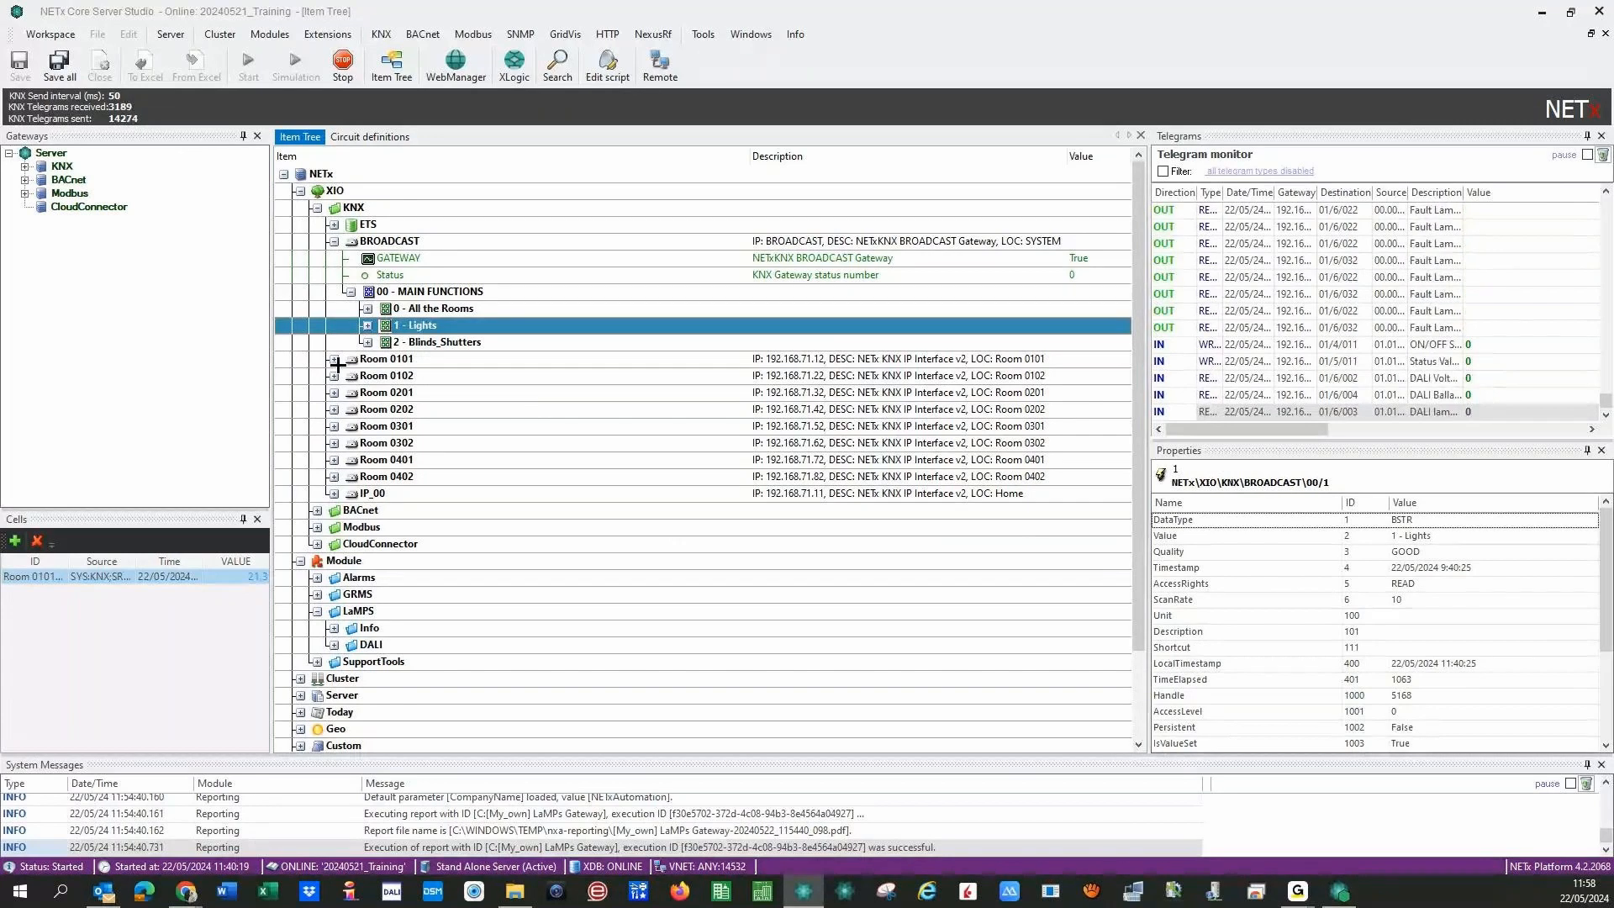
pyautogui.click(334, 242)
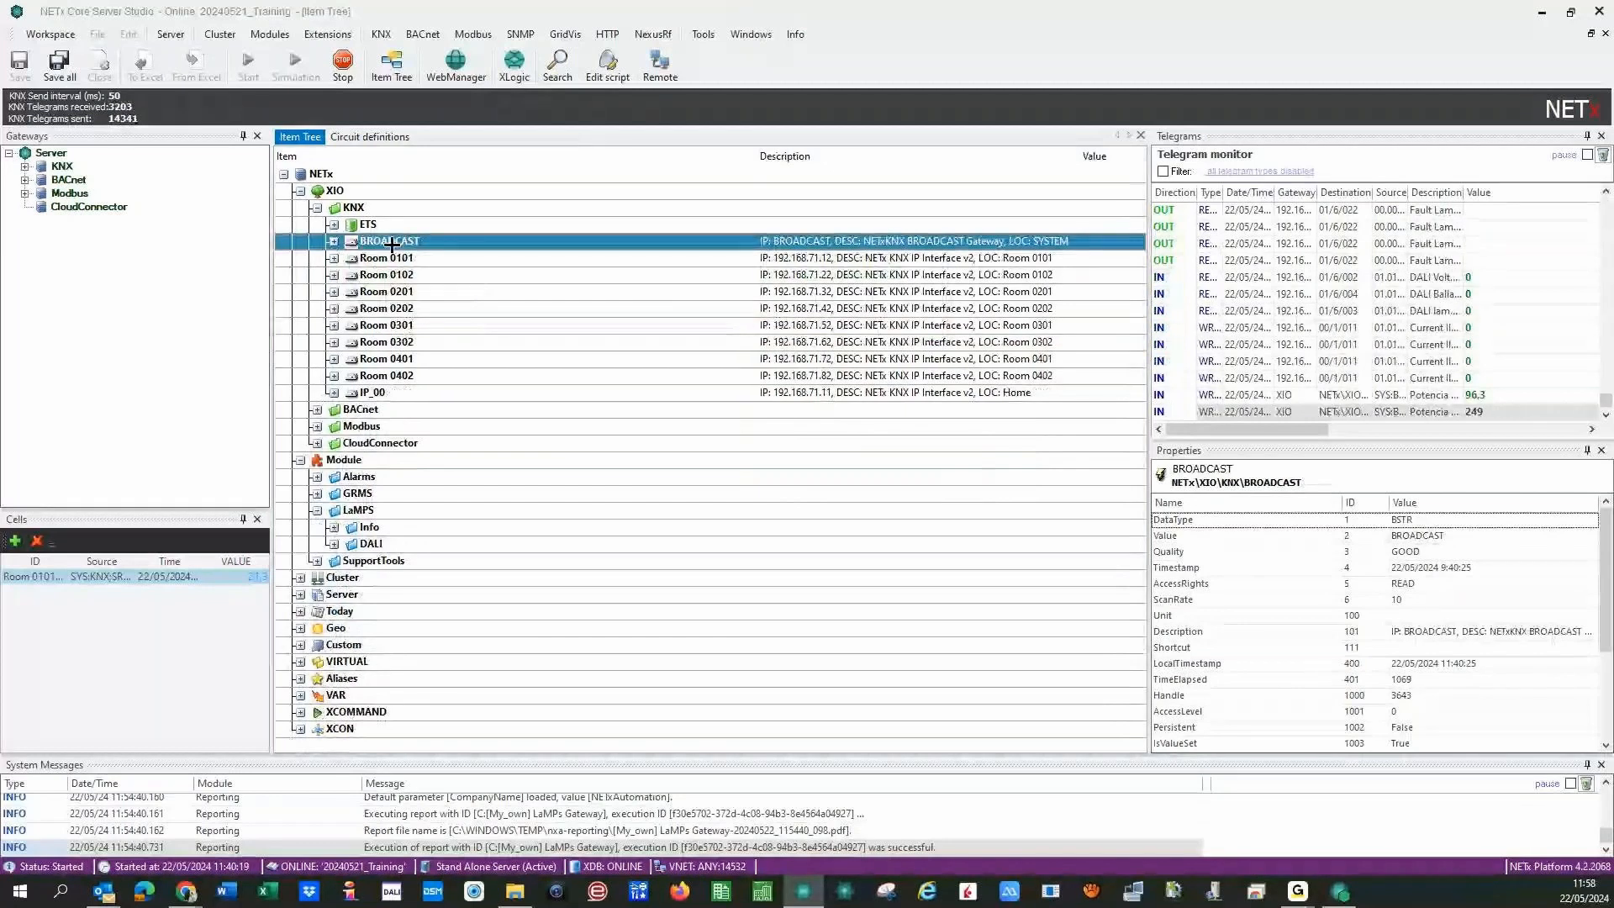
# - In the circuit definitions table, name the first circuit 'Bedroom Light' with path 'Room 0101'
pyautogui.click(377, 138)
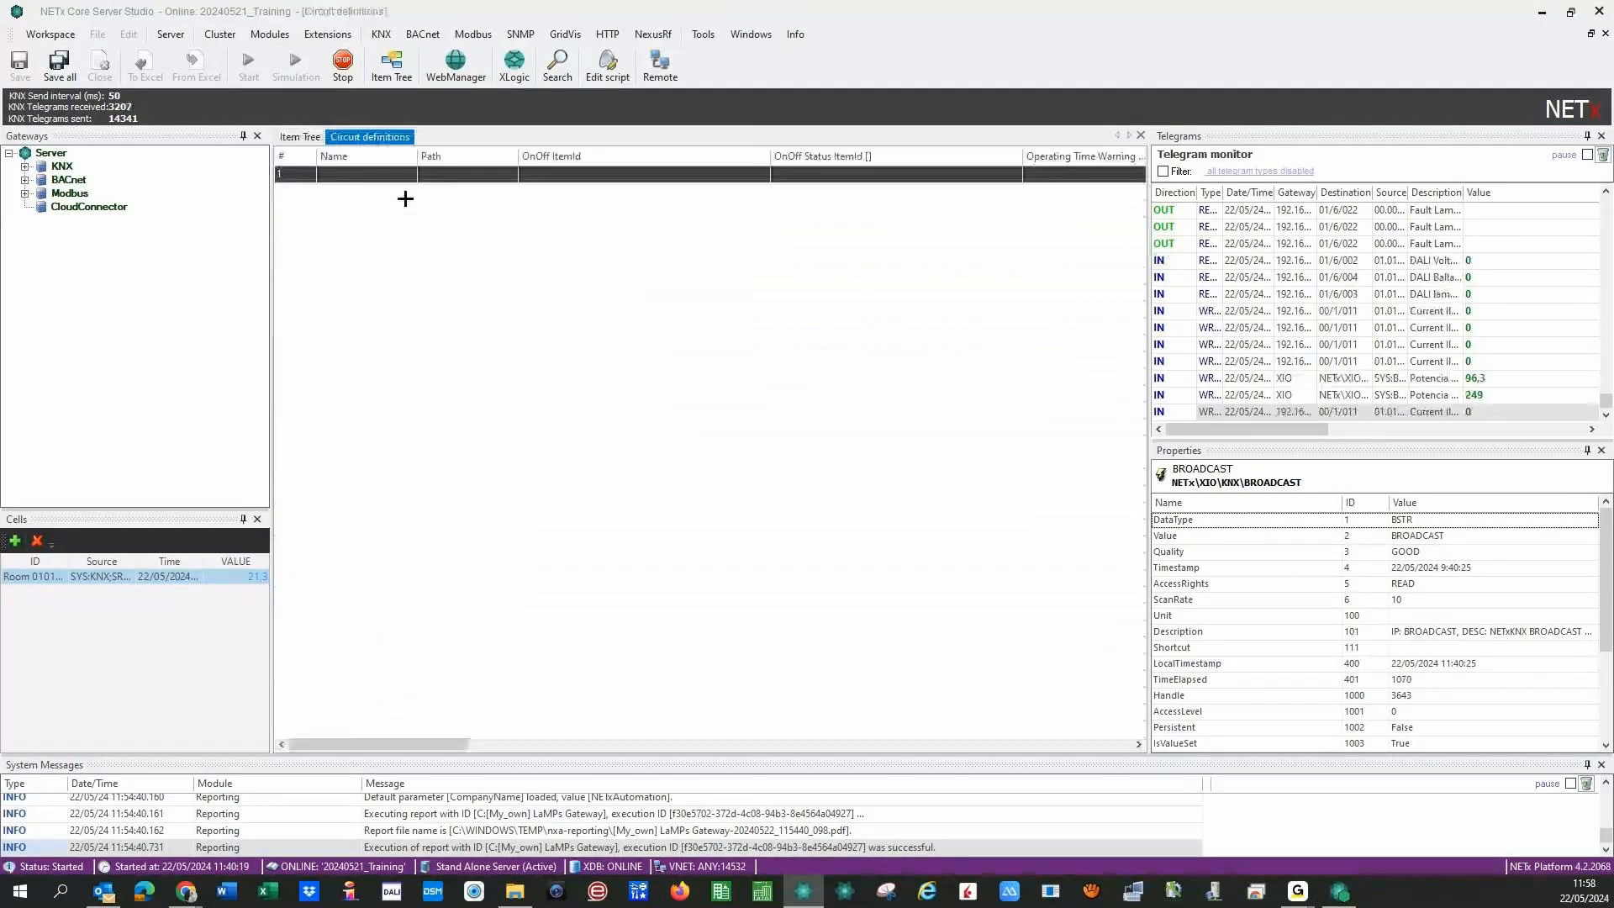
pyautogui.click(347, 170)
pyautogui.write('Be')
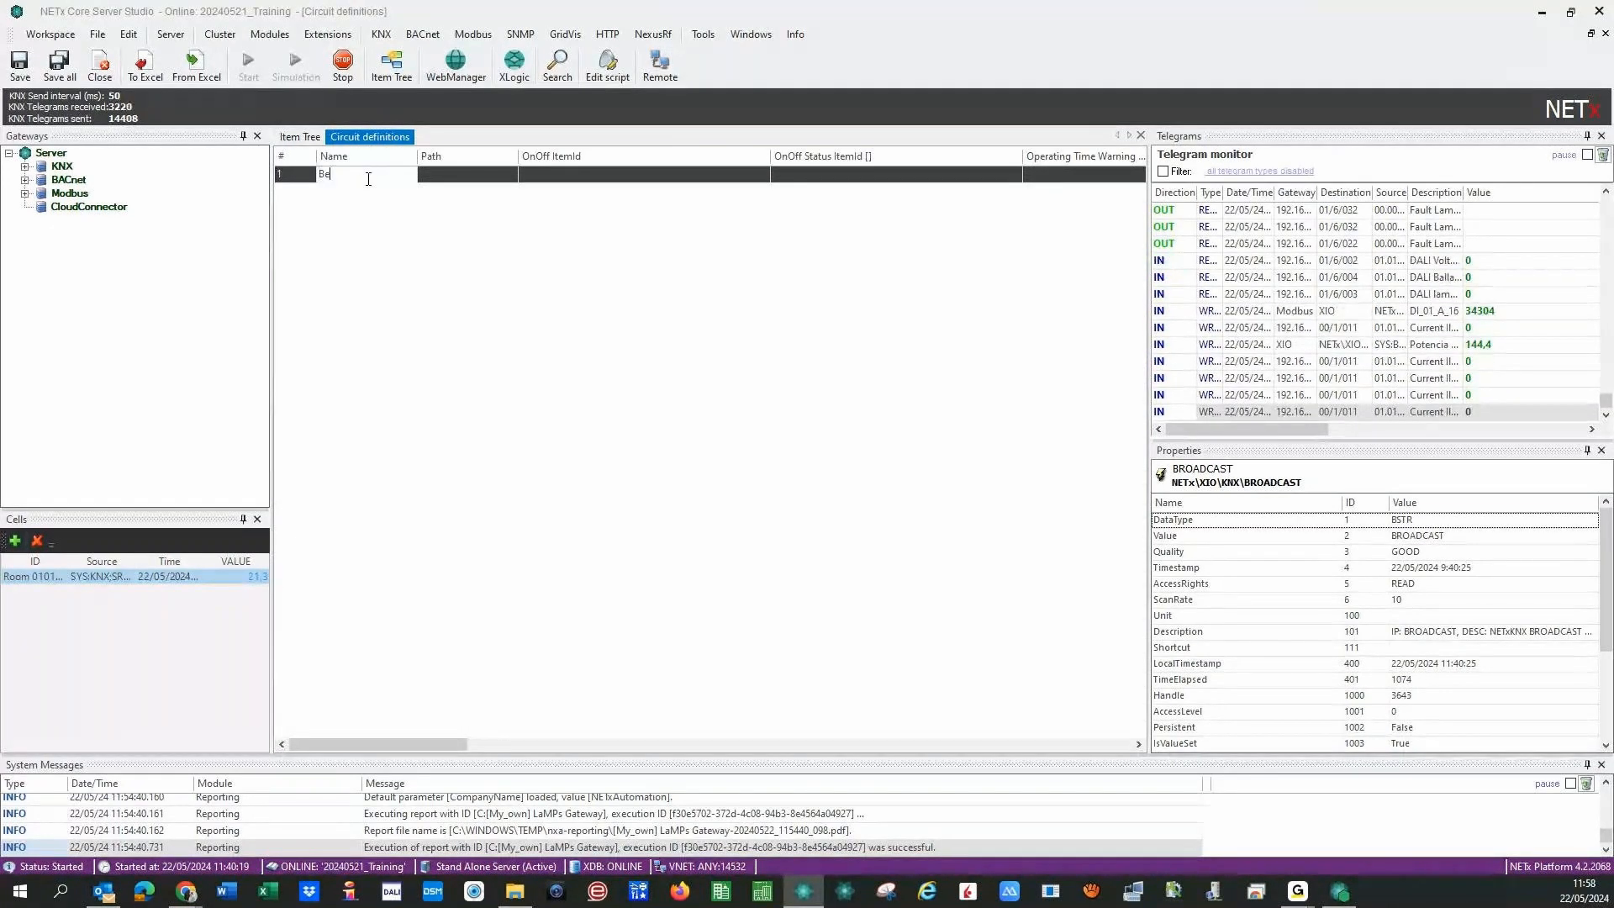
pyautogui.write('droom L')
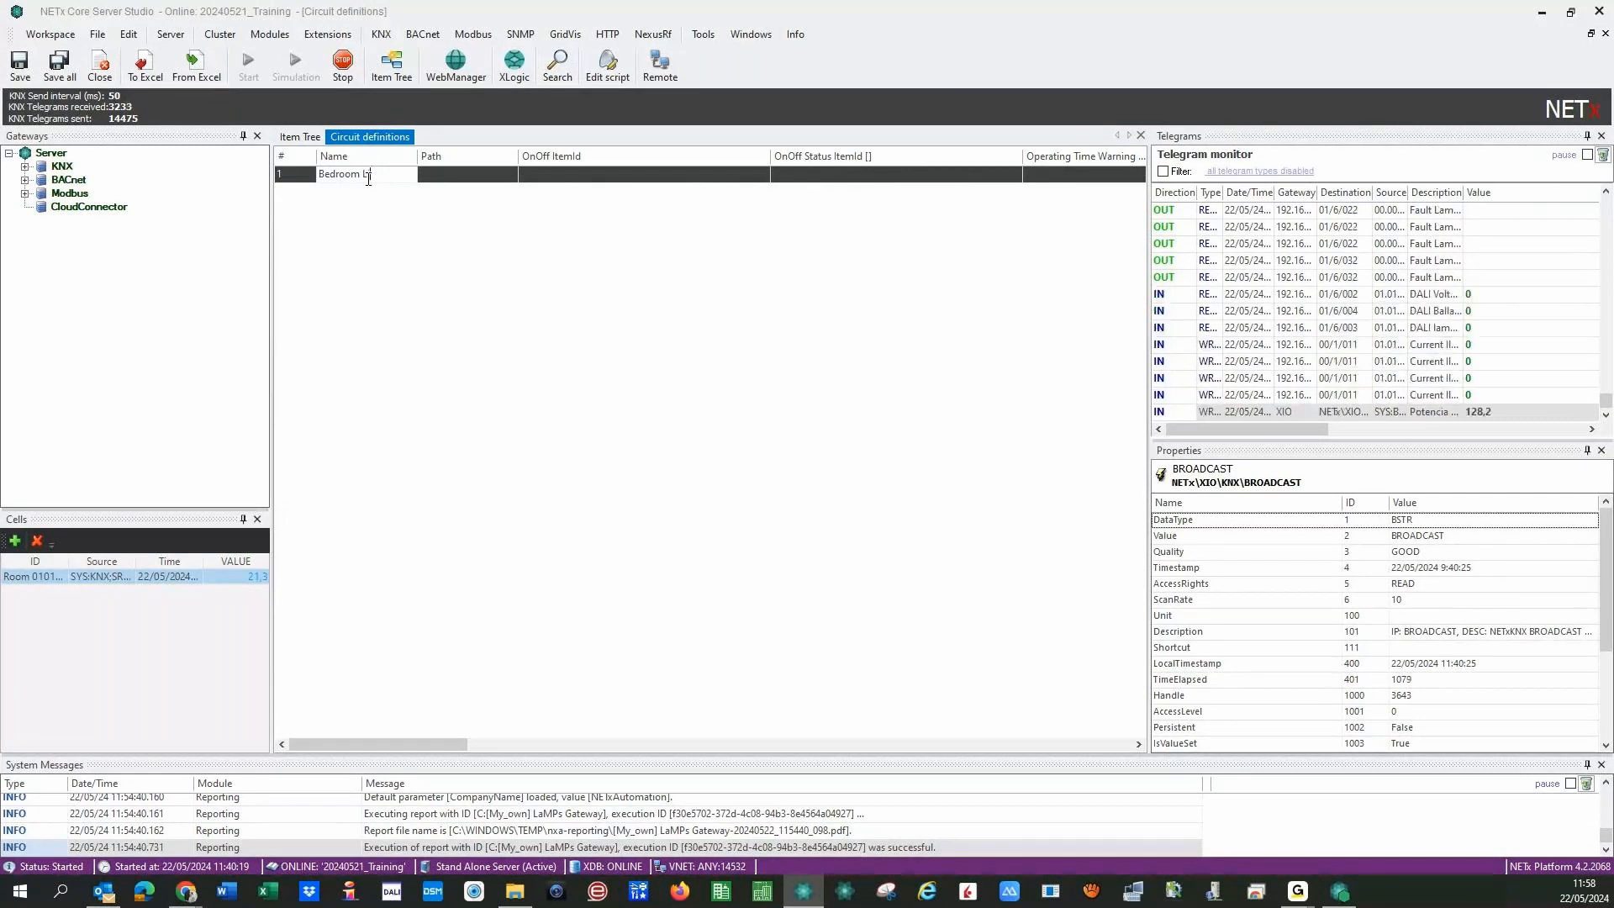
pyautogui.write('ight')
pyautogui.click(471, 173)
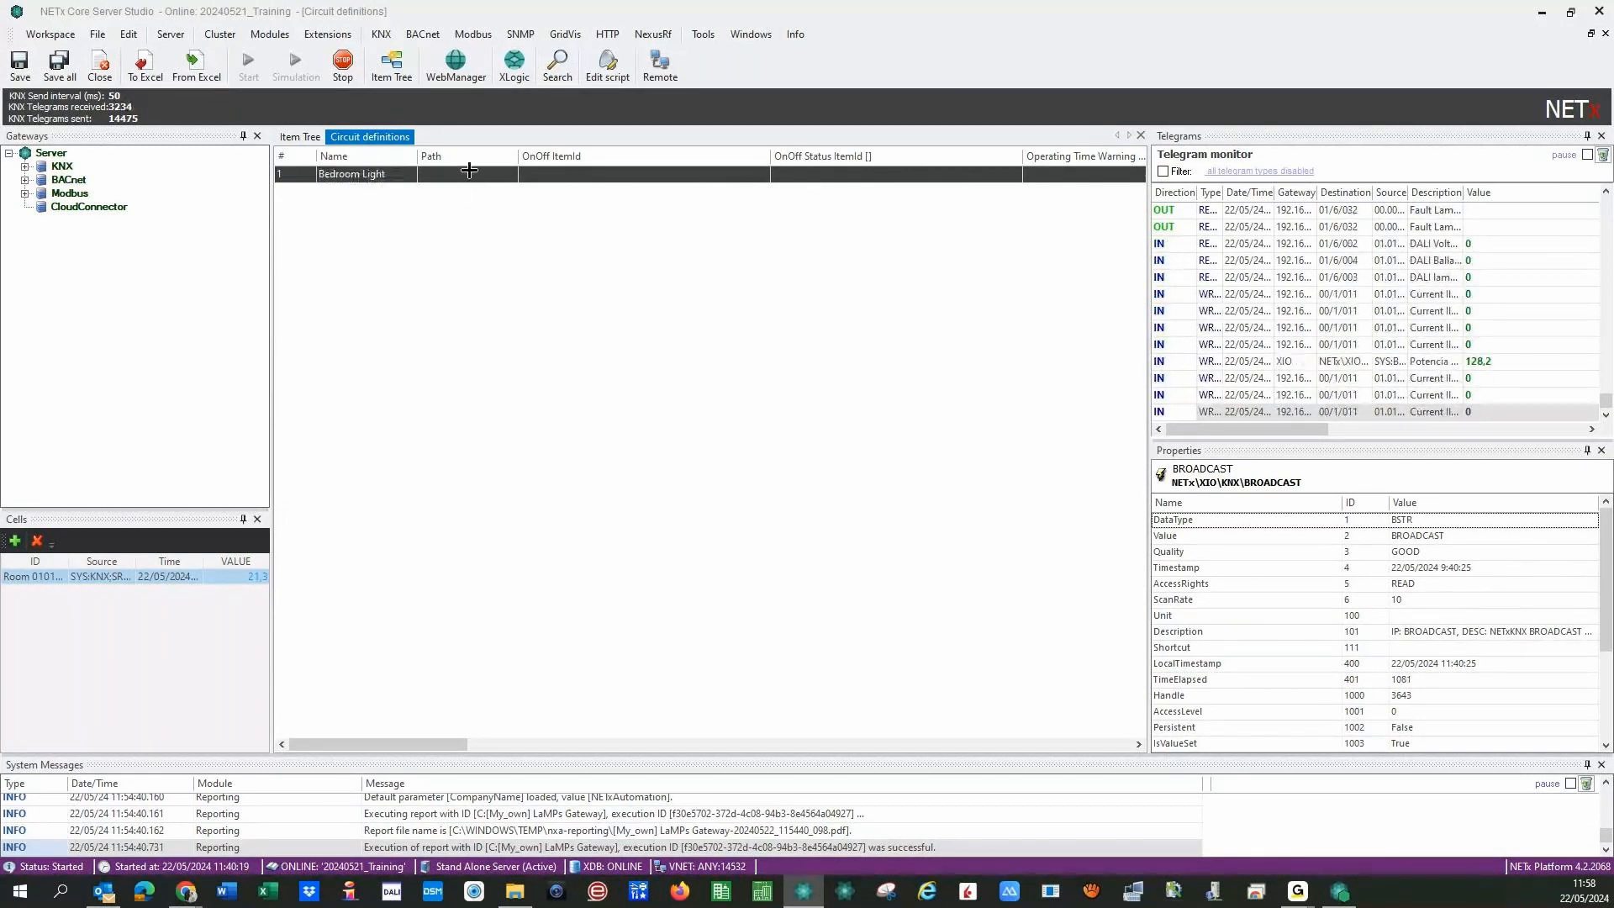
pyautogui.write('R')
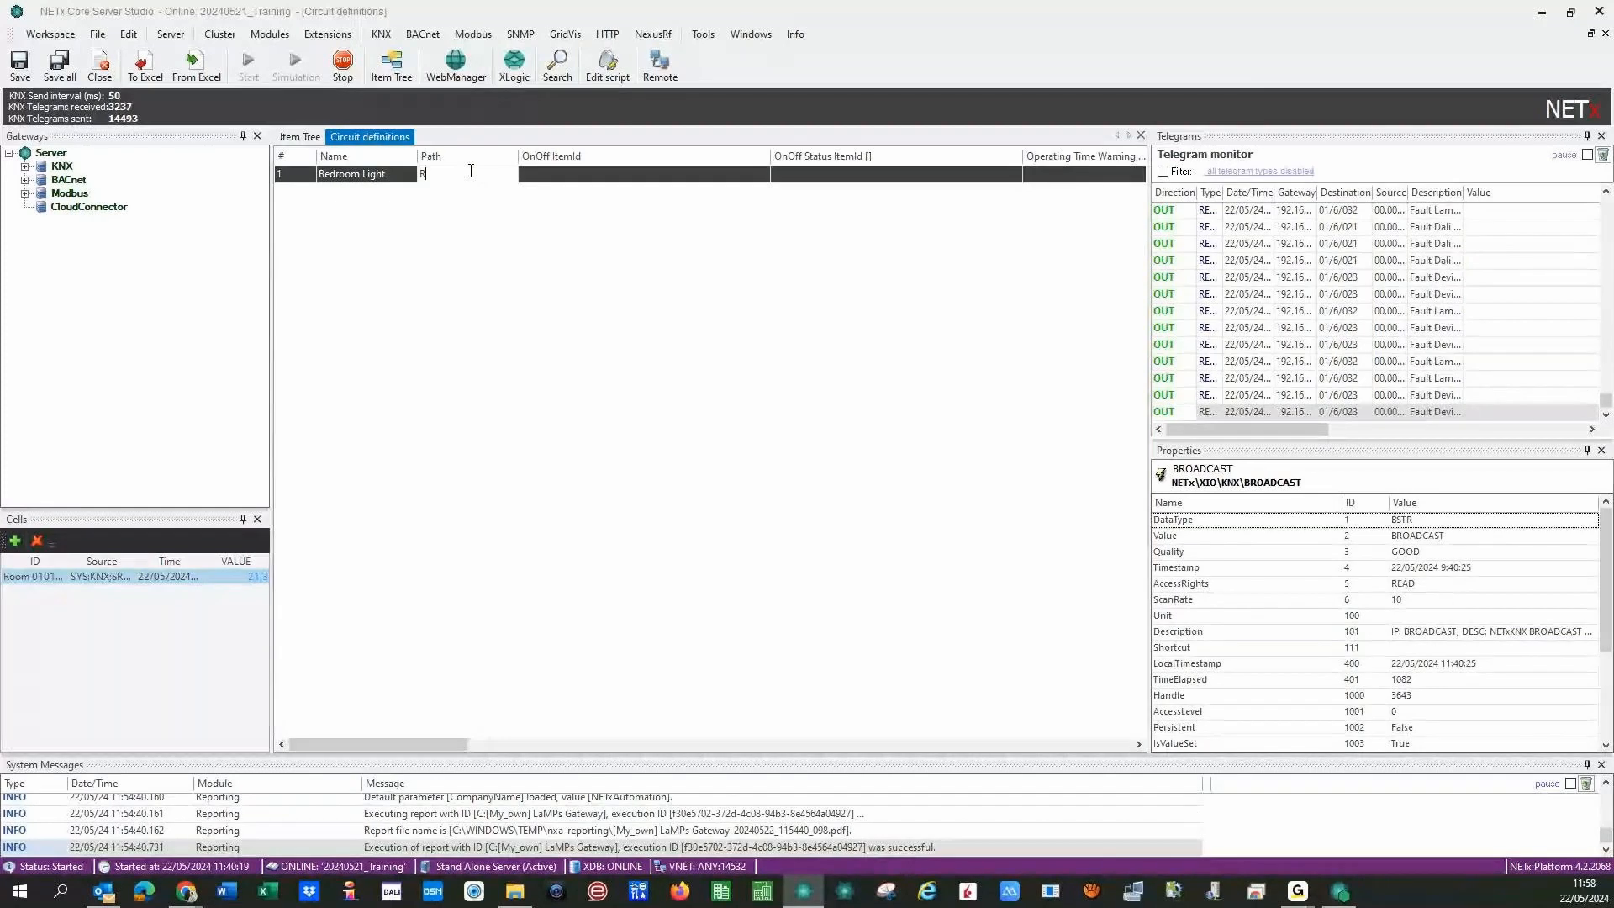
pyautogui.write('oom 0101')
pyautogui.click(556, 174)
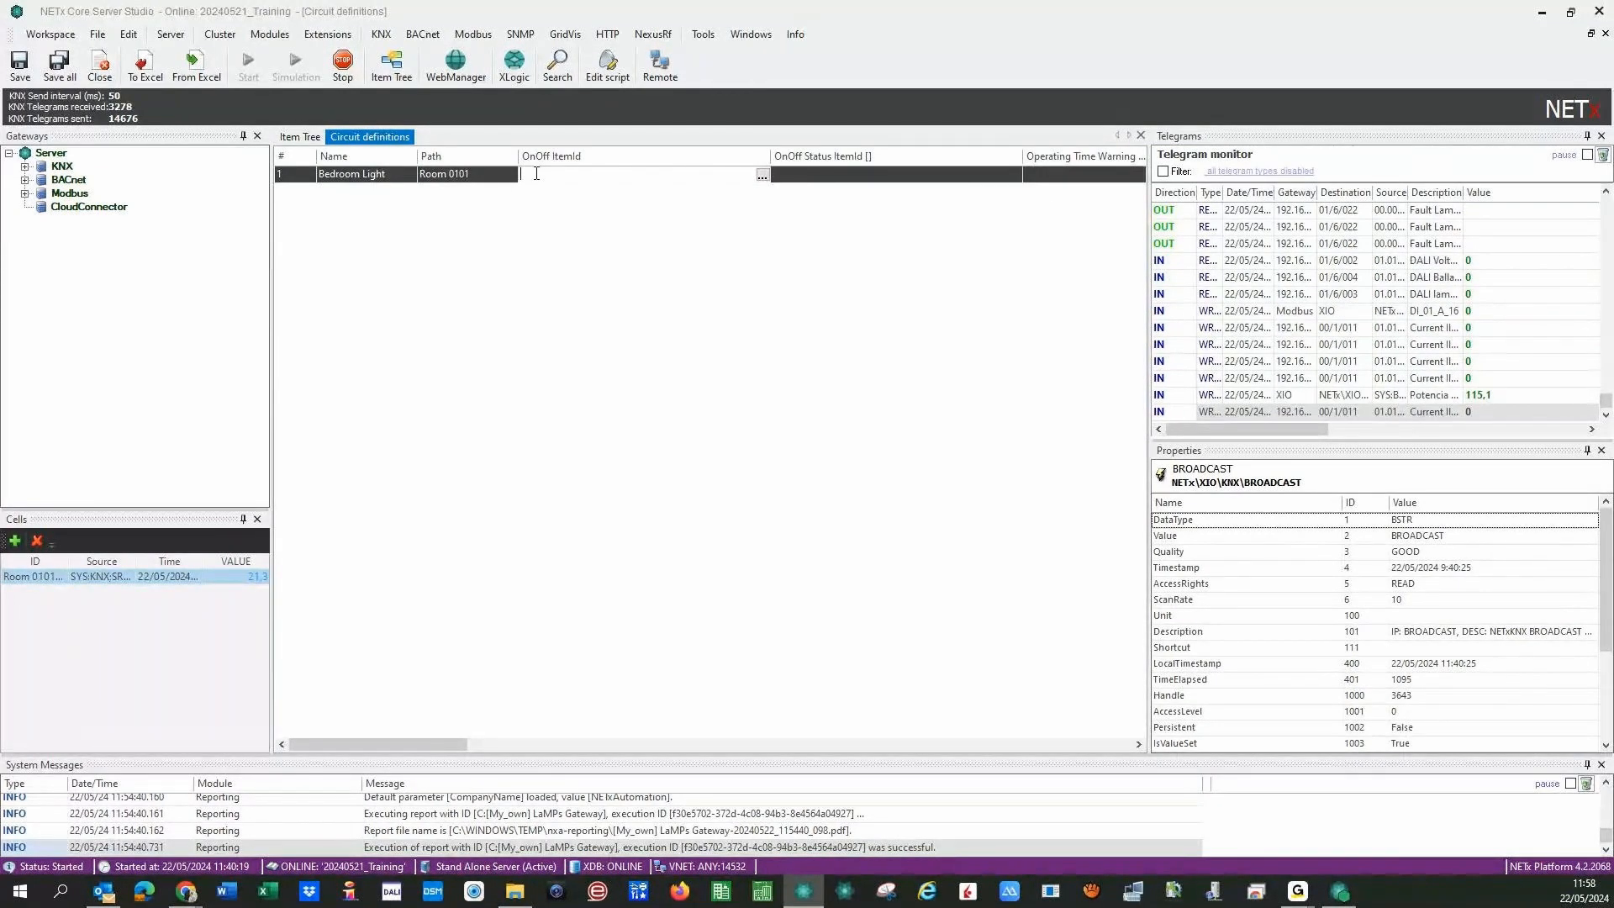
# - Set the circuit's OnOff ItemId to Room 0101 > Lights > ON/OFF Bed
pyautogui.click(761, 175)
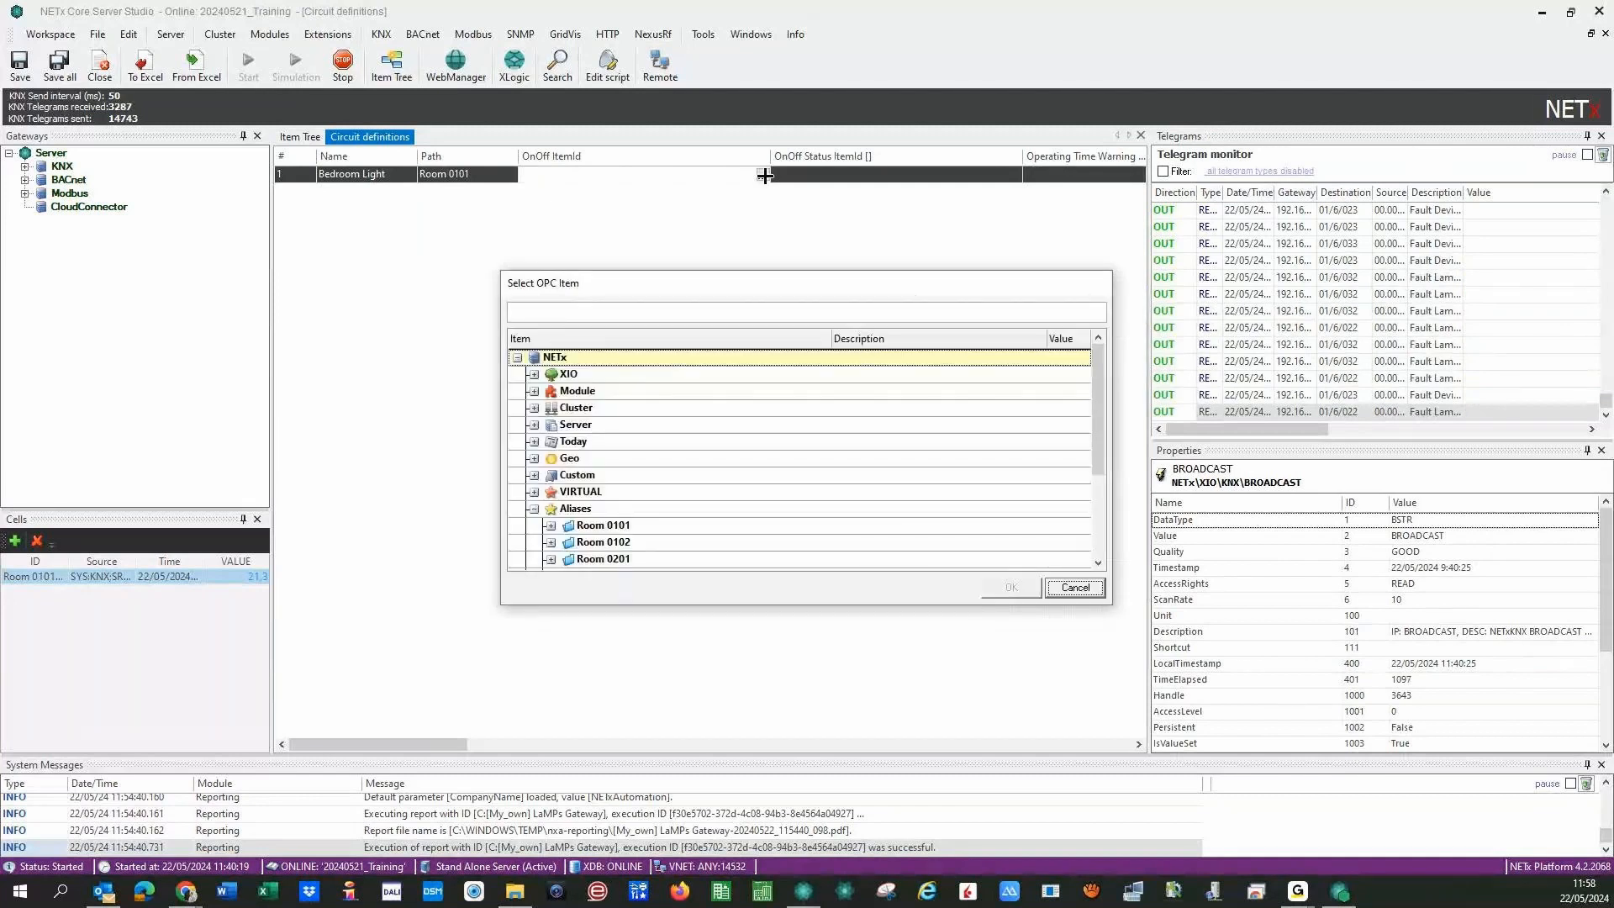
pyautogui.scroll(-3, 549, 420)
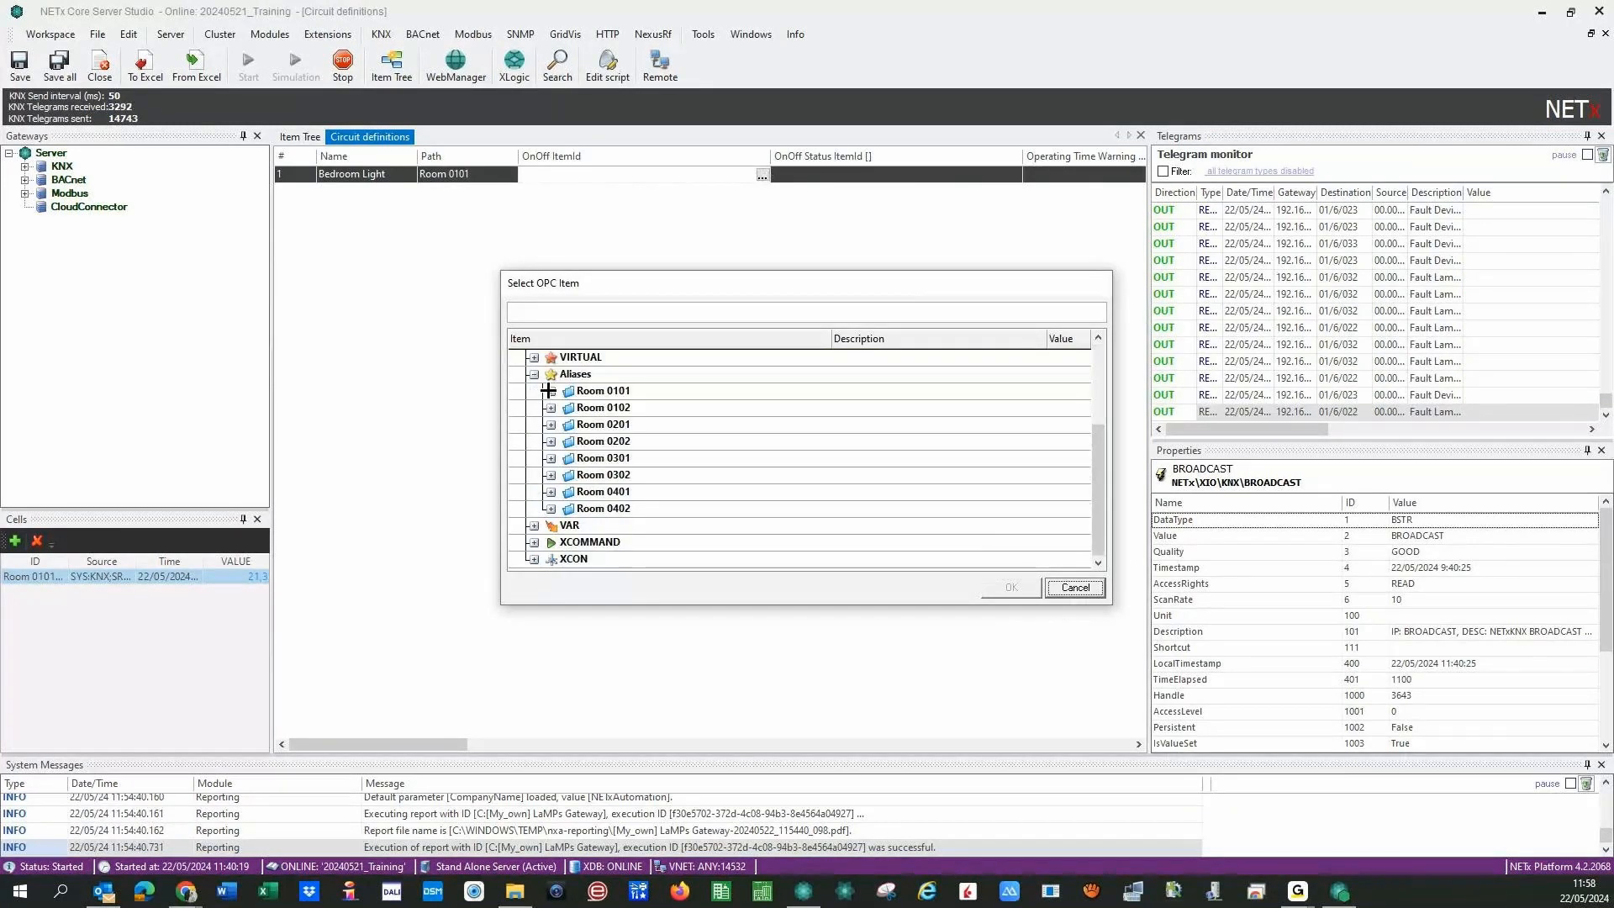
pyautogui.click(551, 390)
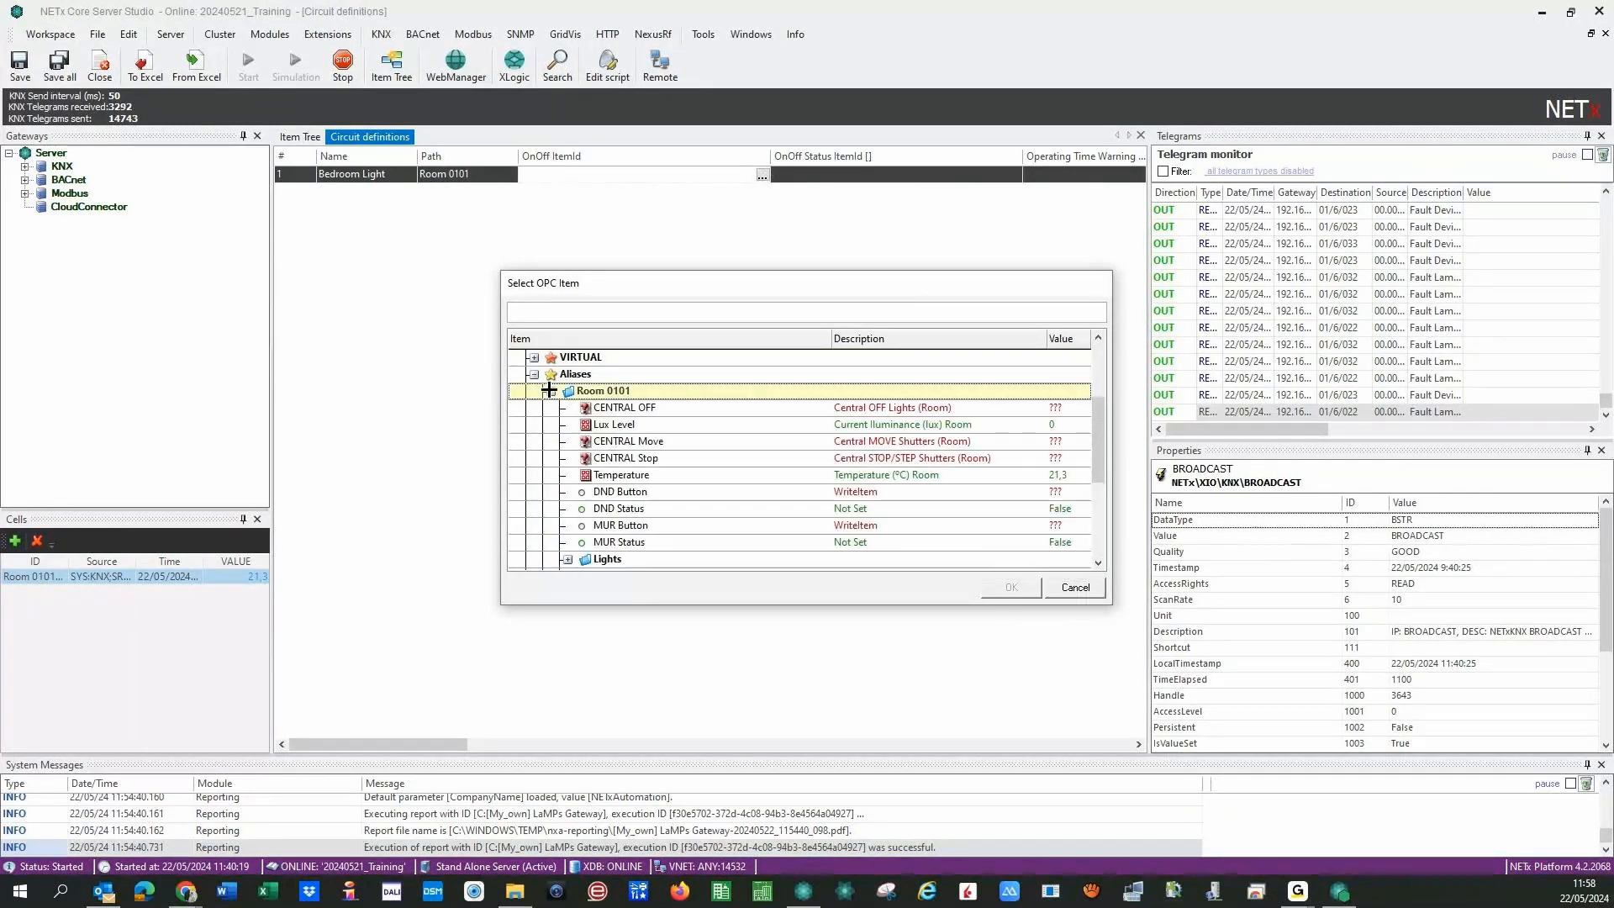
pyautogui.click(566, 559)
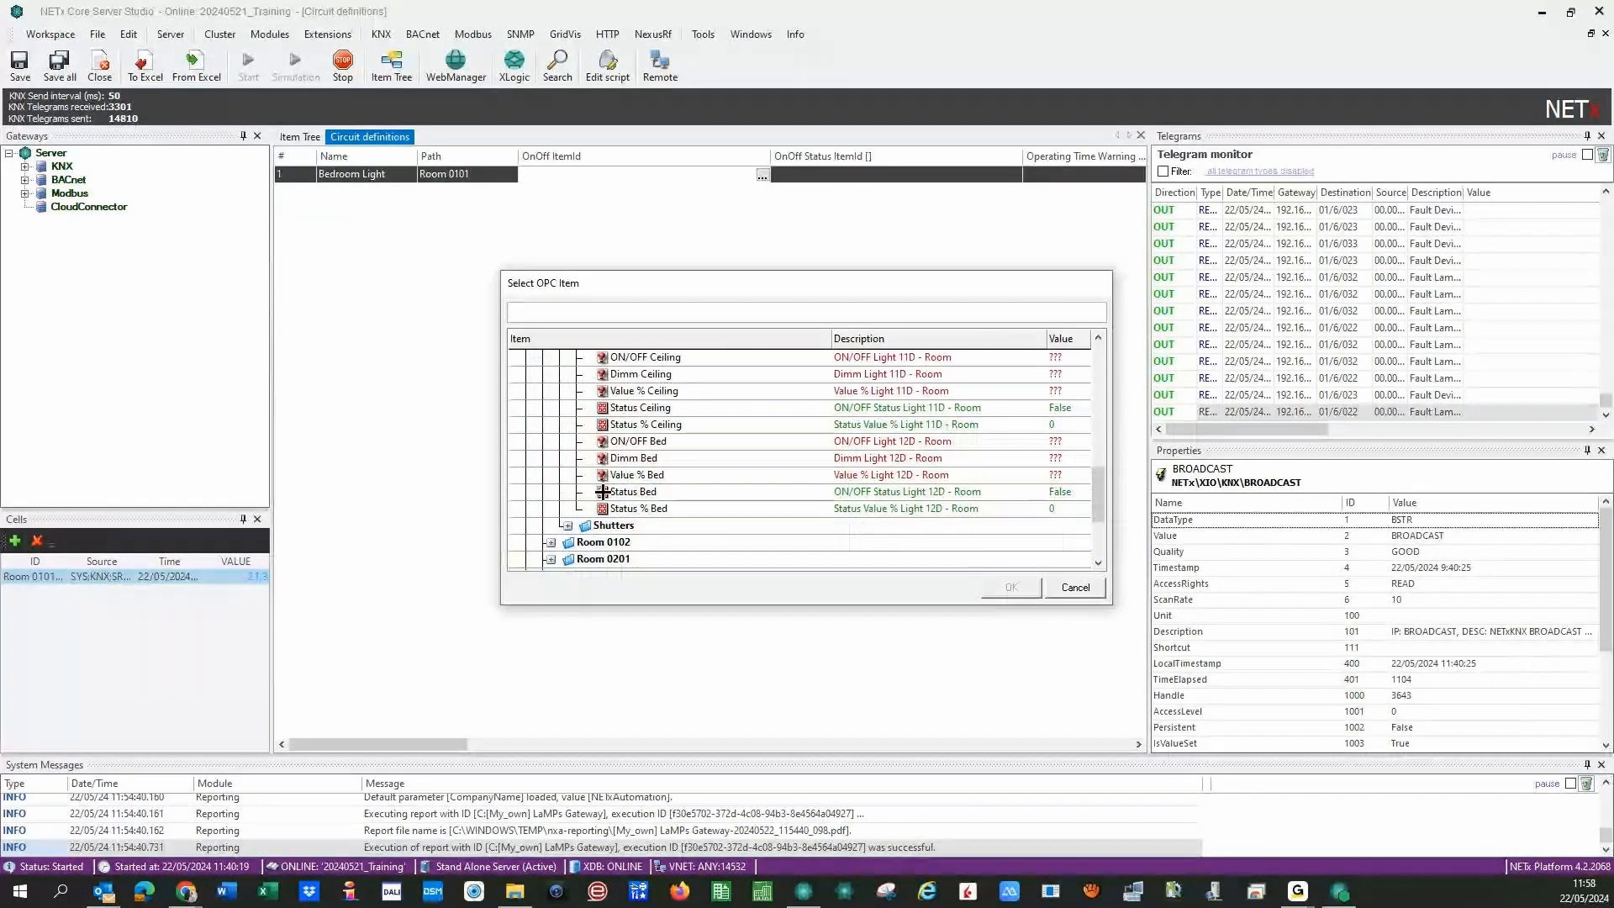
pyautogui.click(669, 444)
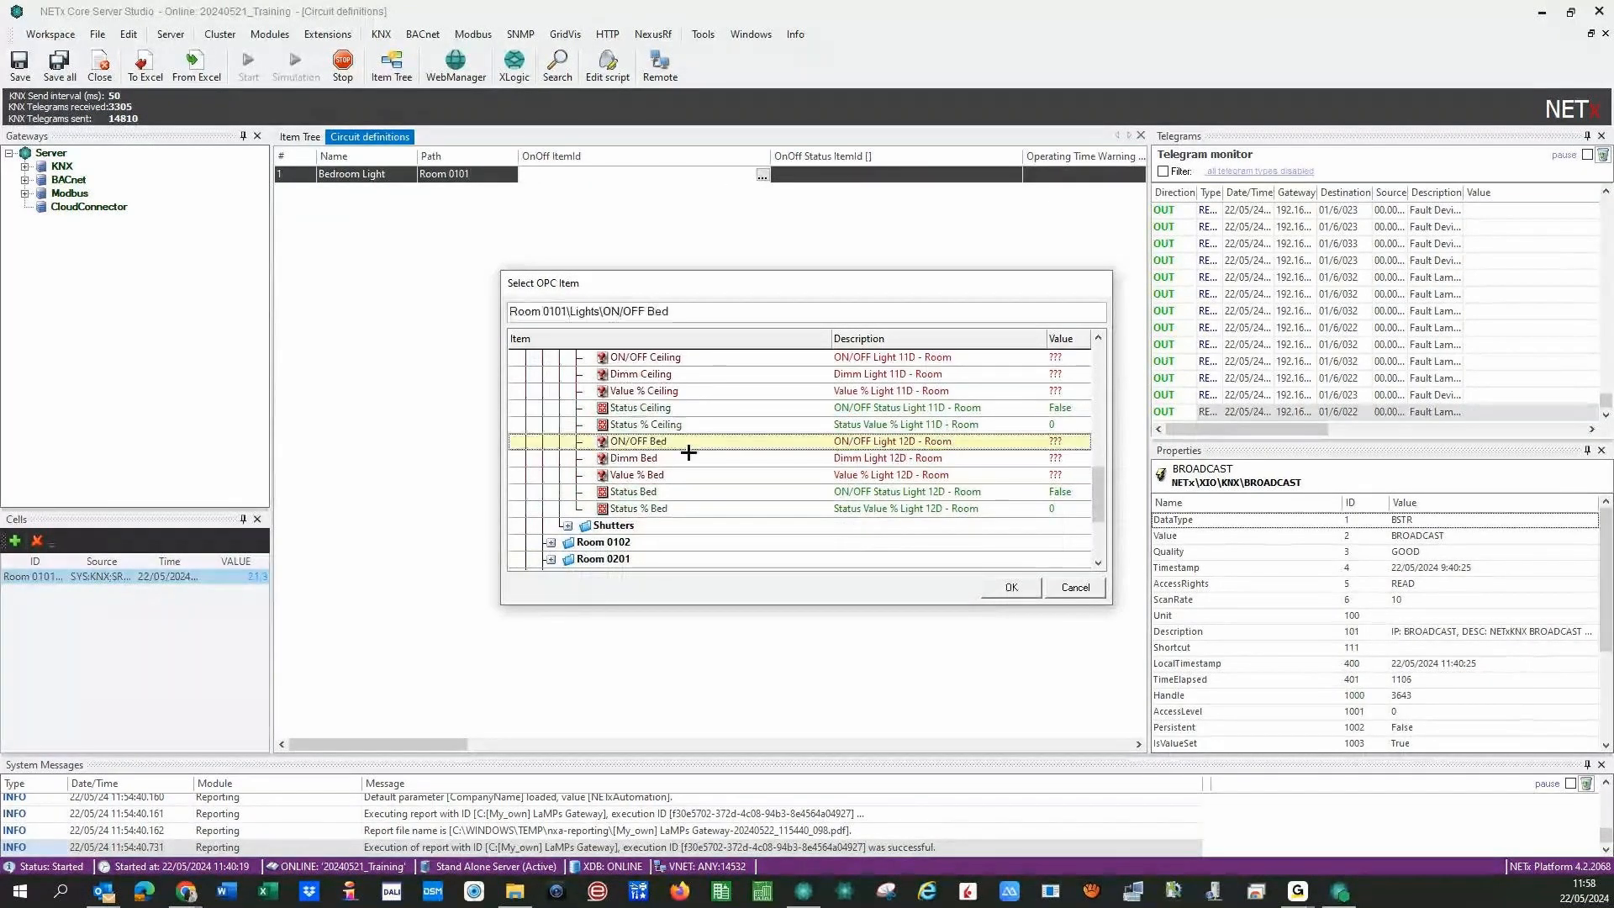
pyautogui.click(1011, 588)
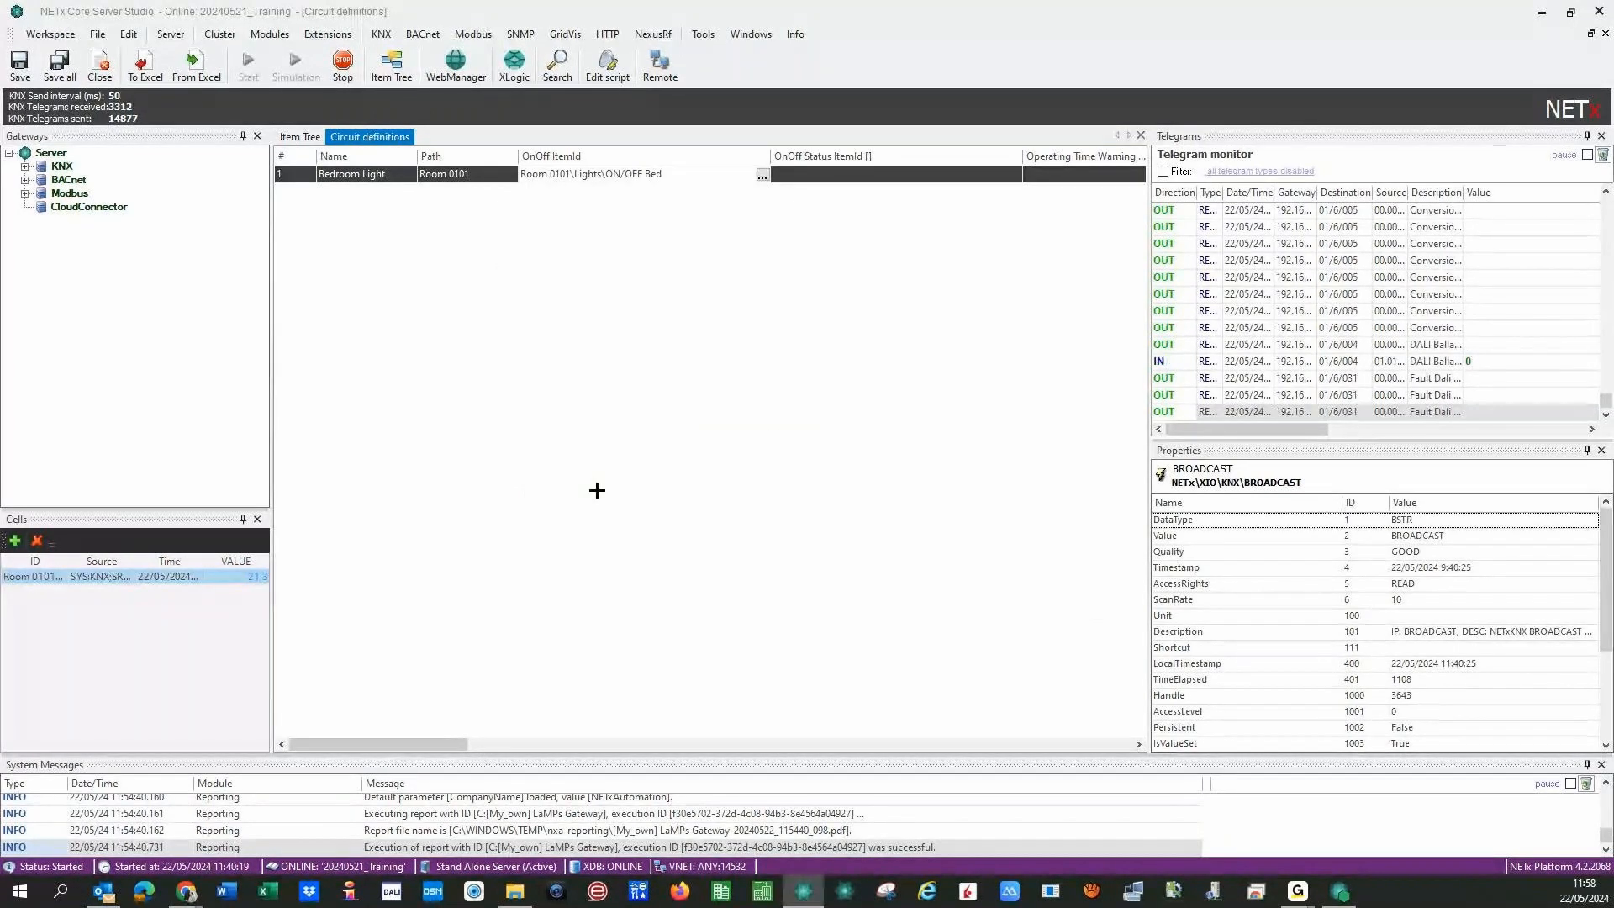
# - Set the OnOff Status ItemId to Room 0101 > Lights > Status Bed
pyautogui.click(790, 175)
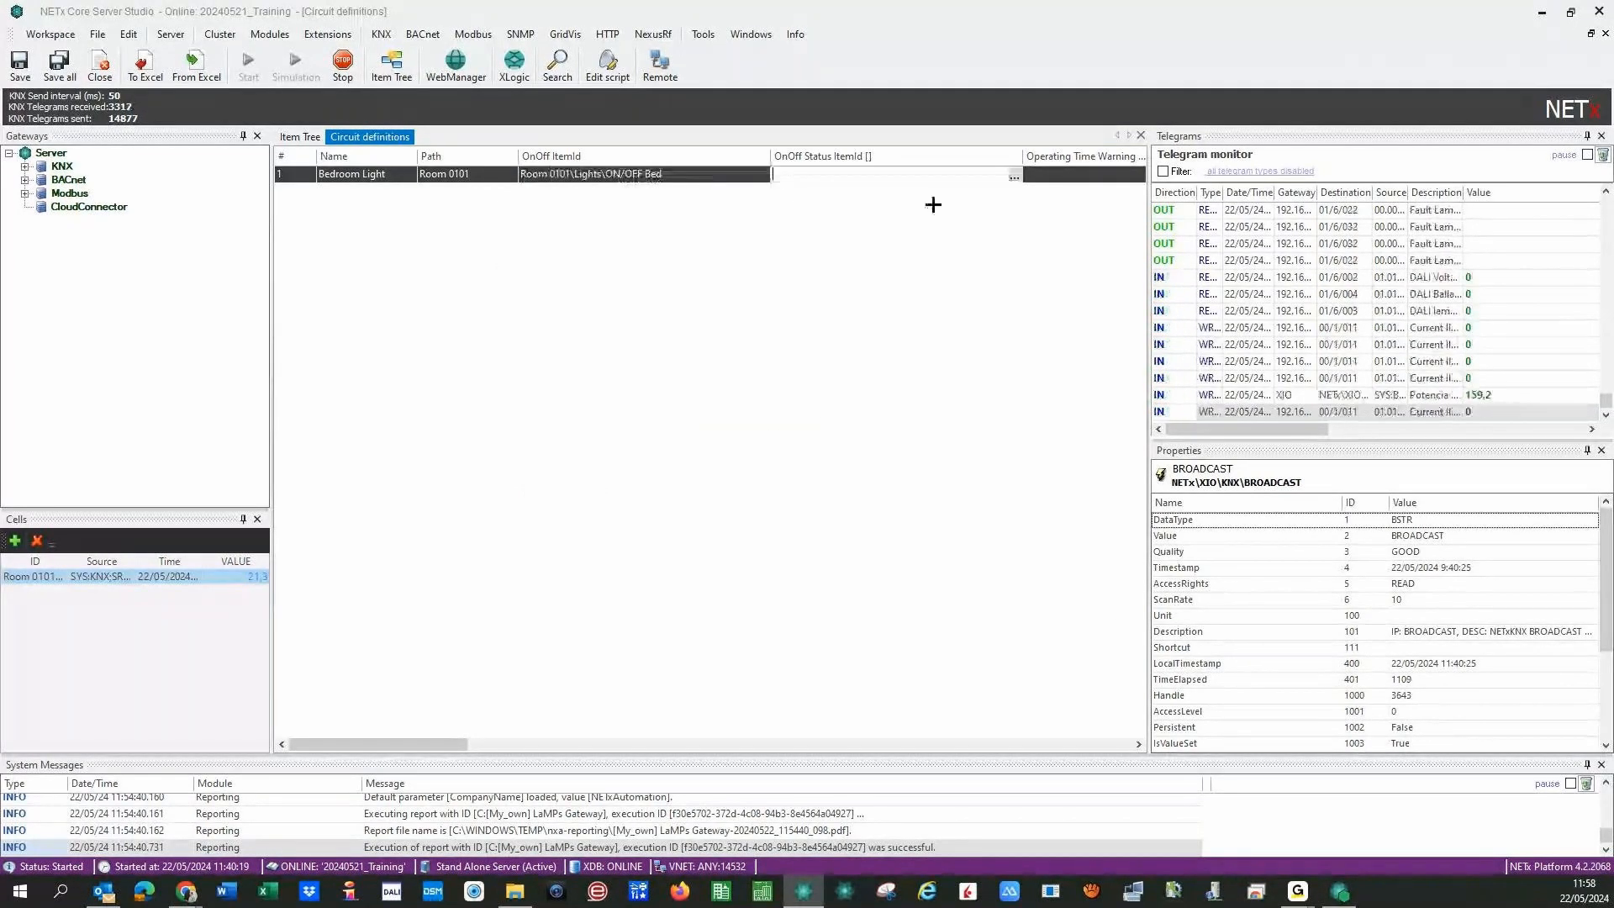
pyautogui.click(1013, 176)
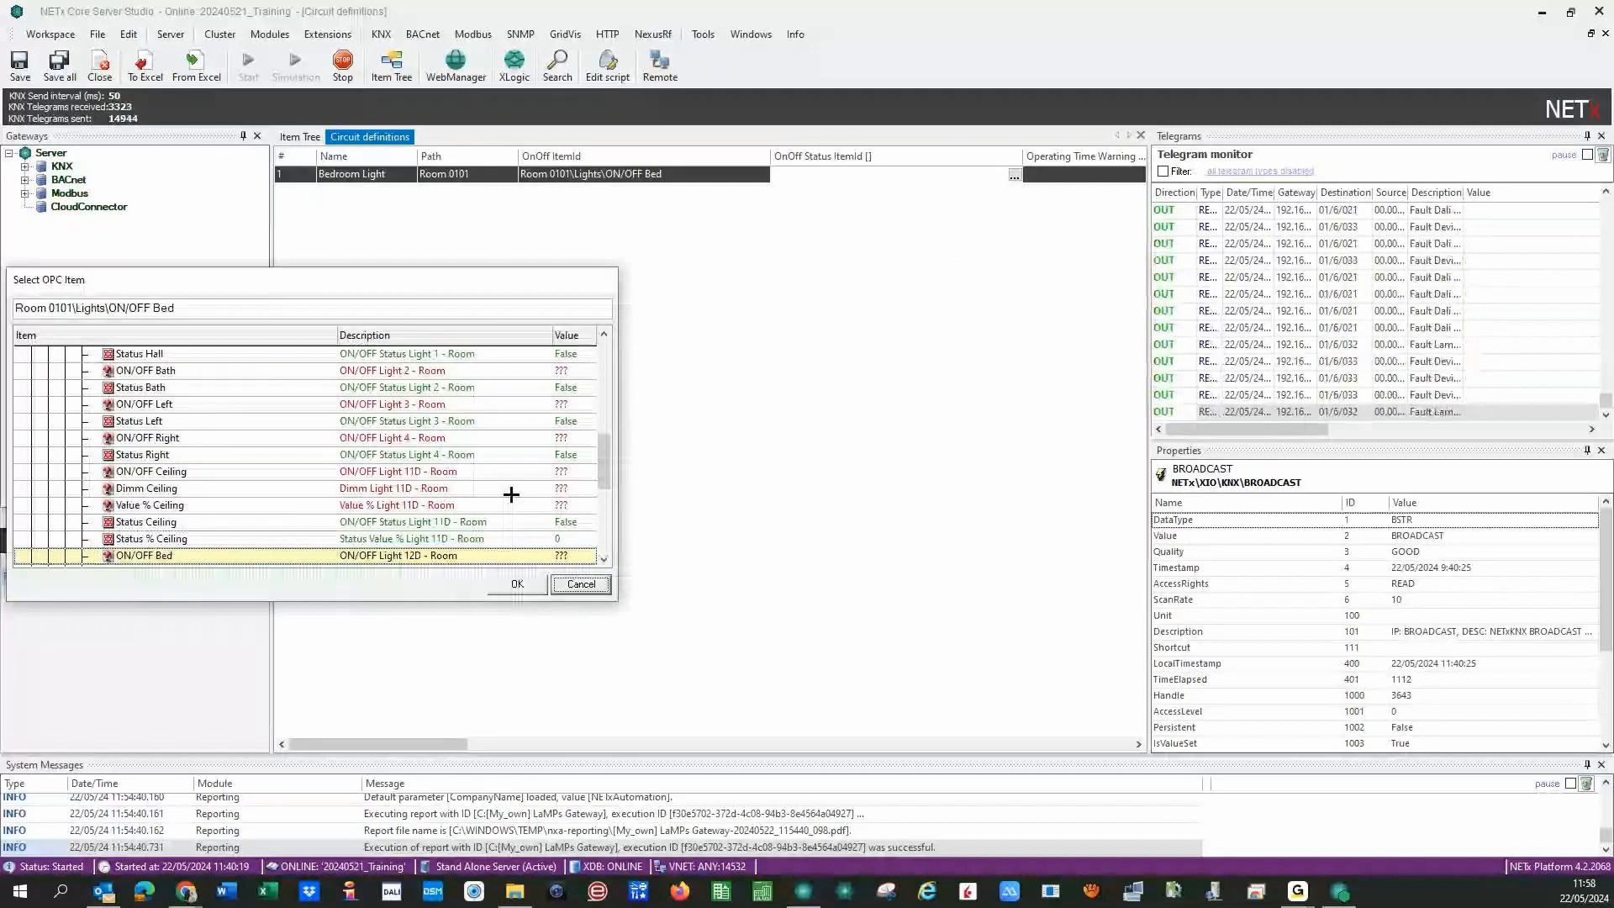
pyautogui.scroll(-2, 606, 490)
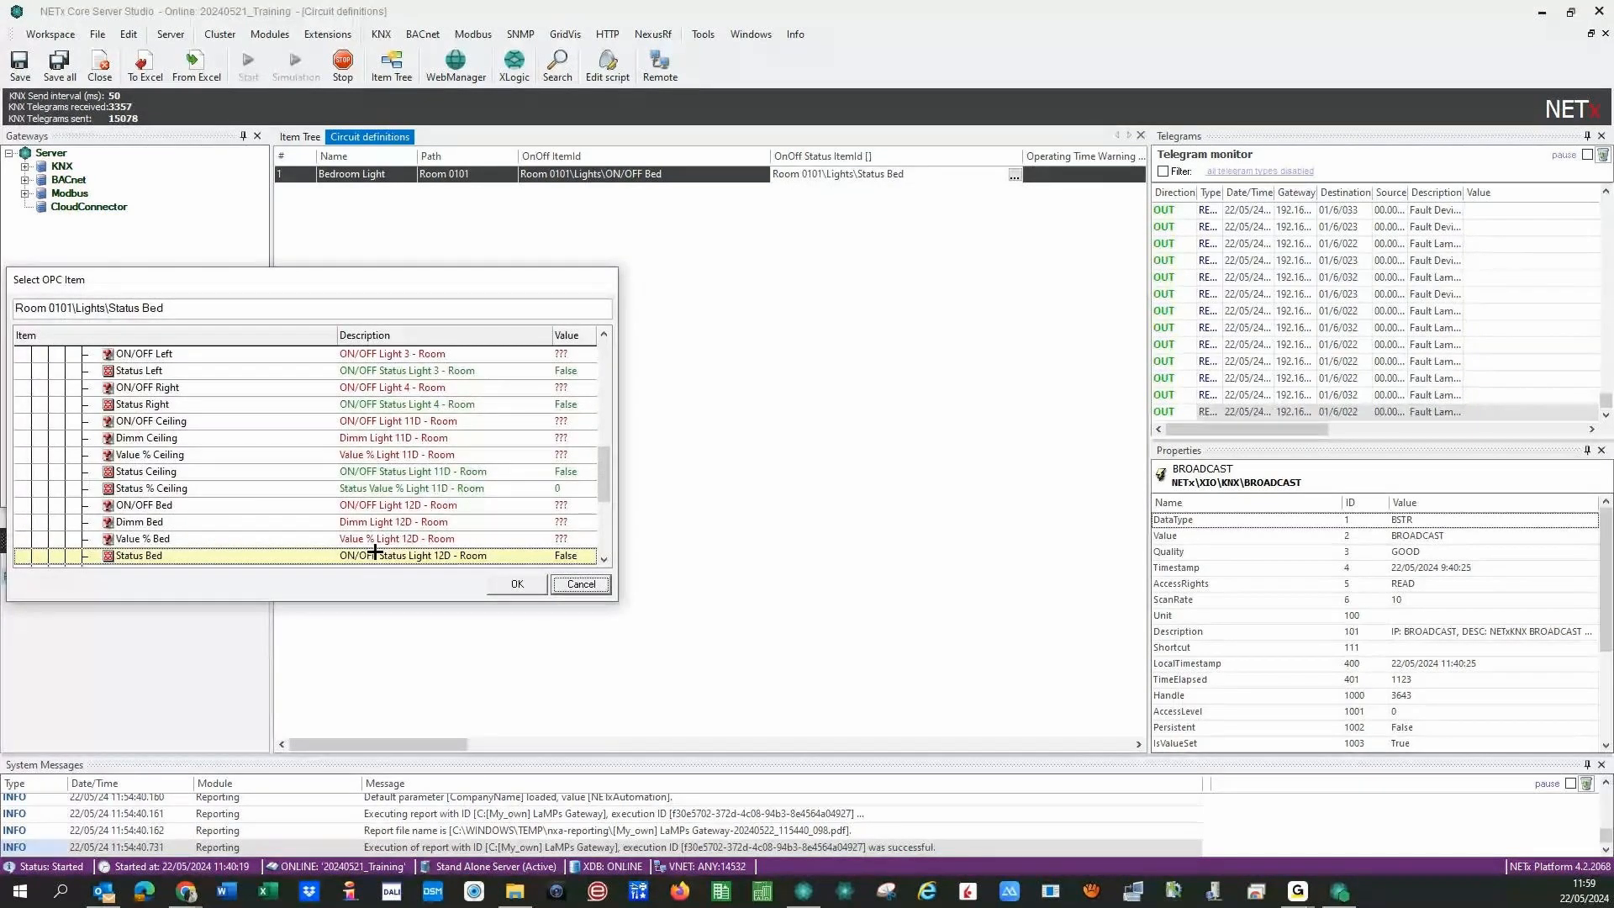
pyautogui.click(516, 584)
pyautogui.moveTo(418, 743)
pyautogui.mouseDown()
pyautogui.moveTo(470, 739)
pyautogui.moveTo(448, 739)
pyautogui.mouseUp()
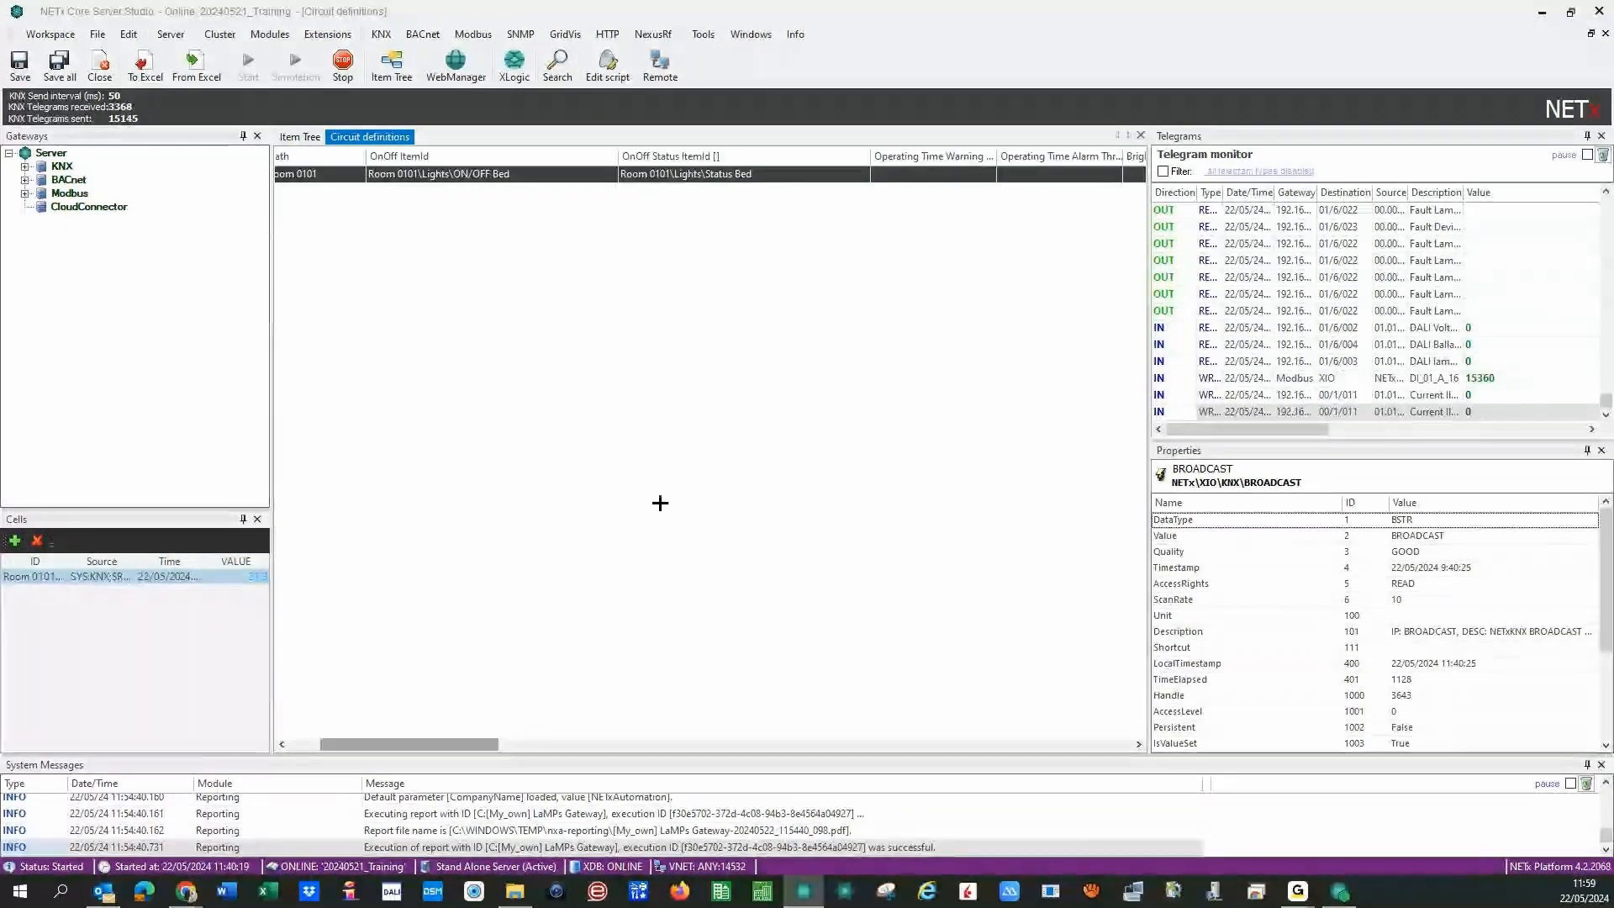
# - Shrink the side panels and widen the Operating Time Alarm Threshold column to reveal the threshold columns
pyautogui.moveTo(270, 342); pyautogui.dragTo(172, 351)
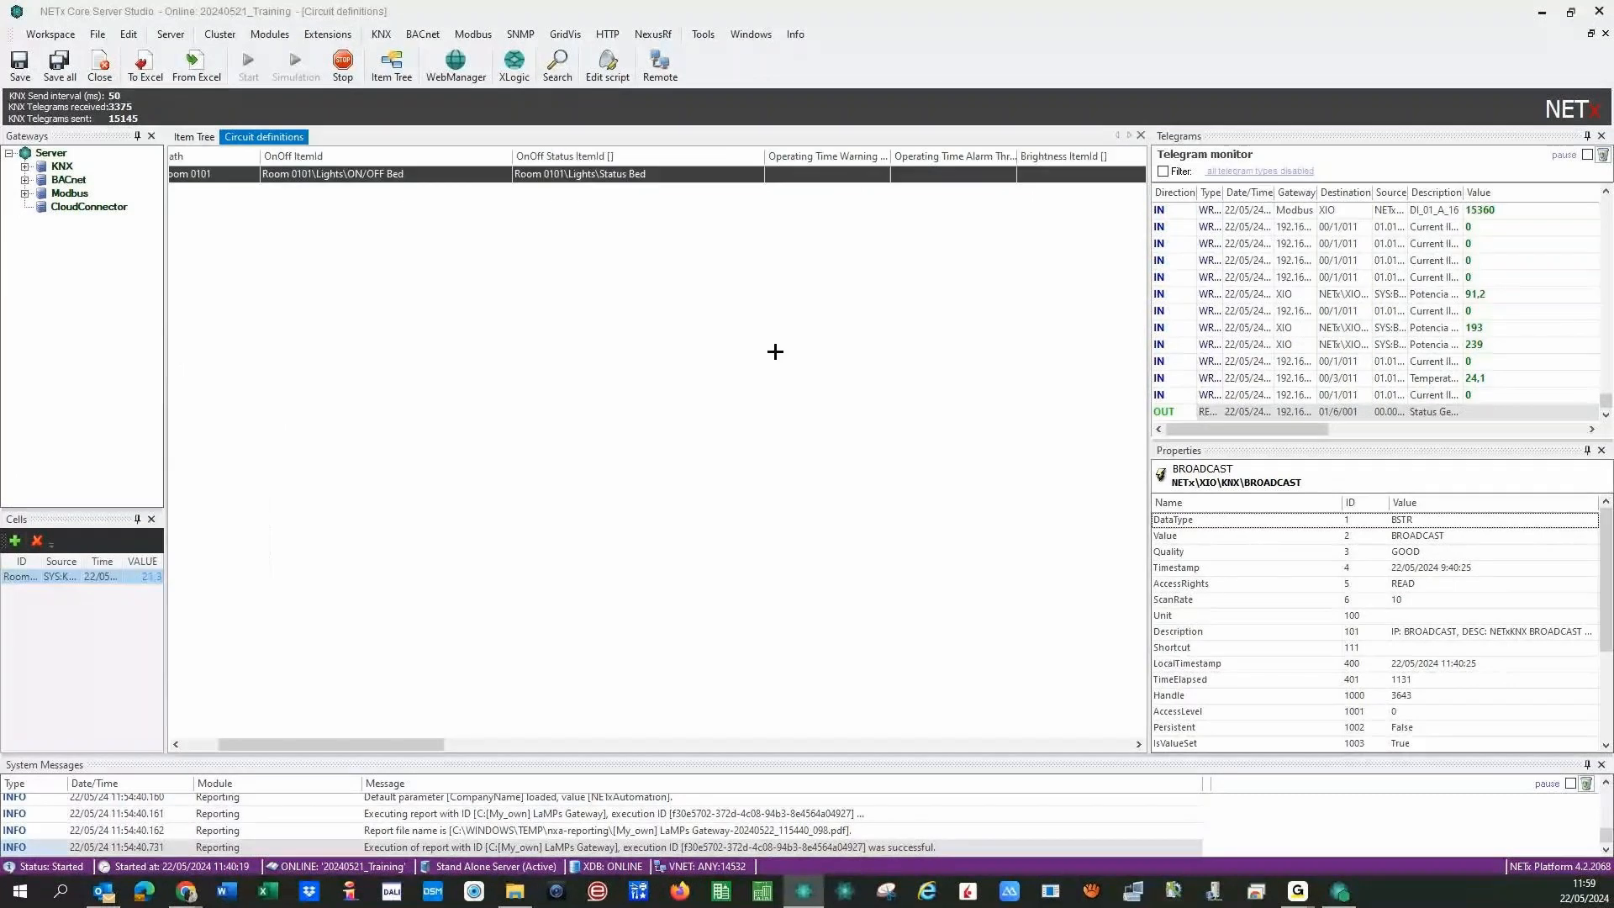
pyautogui.moveTo(1148, 362); pyautogui.dragTo(1408, 370)
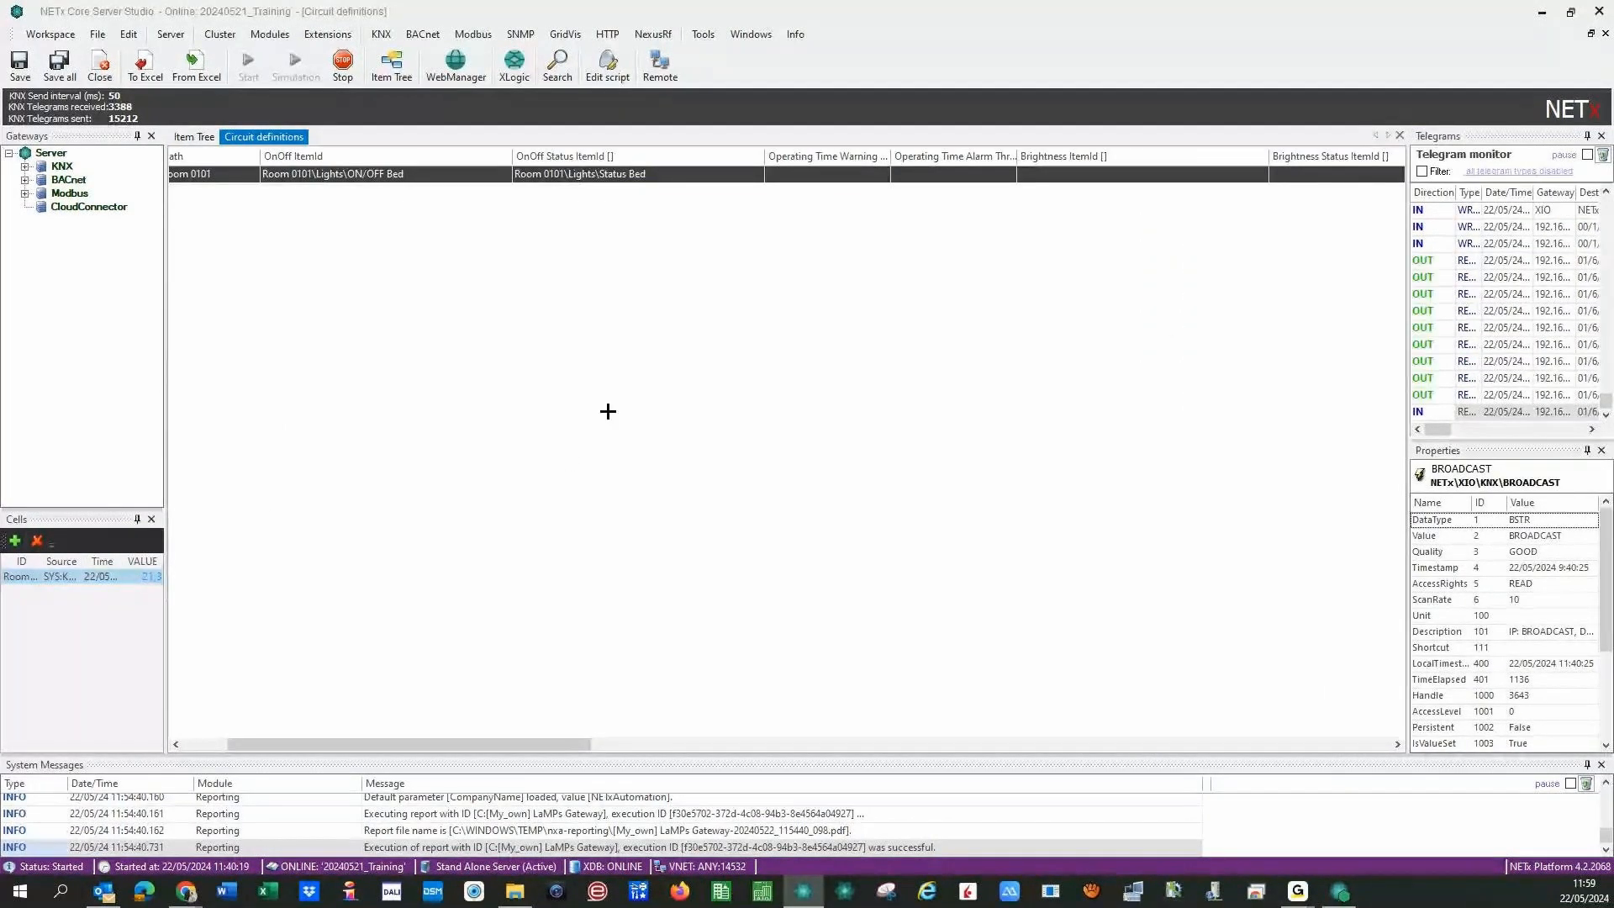
pyautogui.click(828, 175)
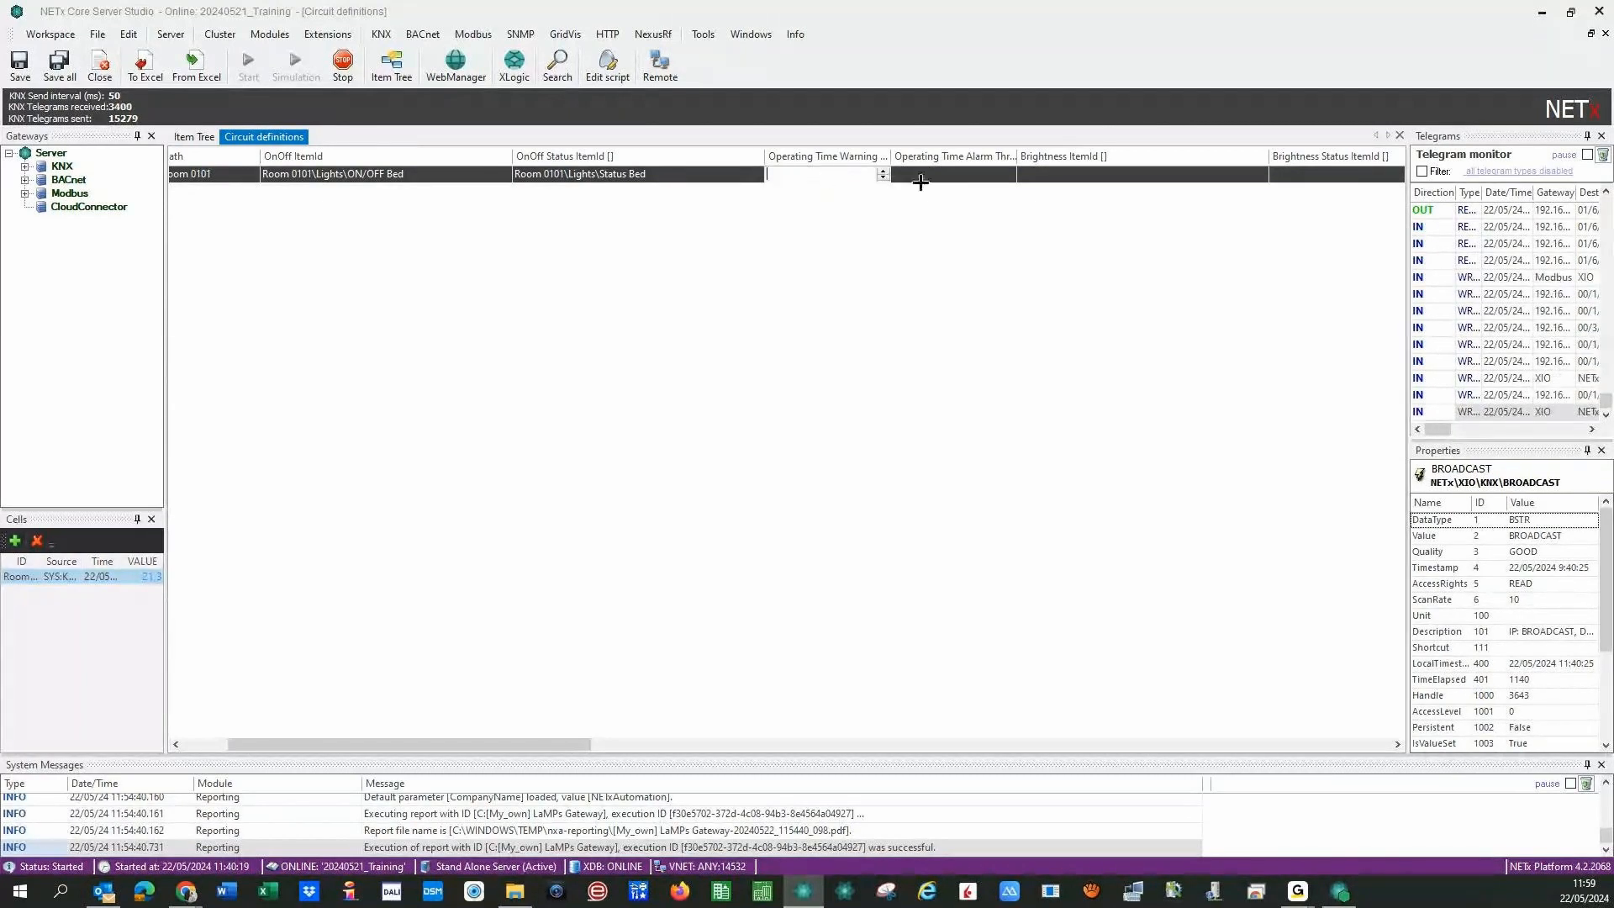
pyautogui.moveTo(1017, 156); pyautogui.dragTo(1048, 157)
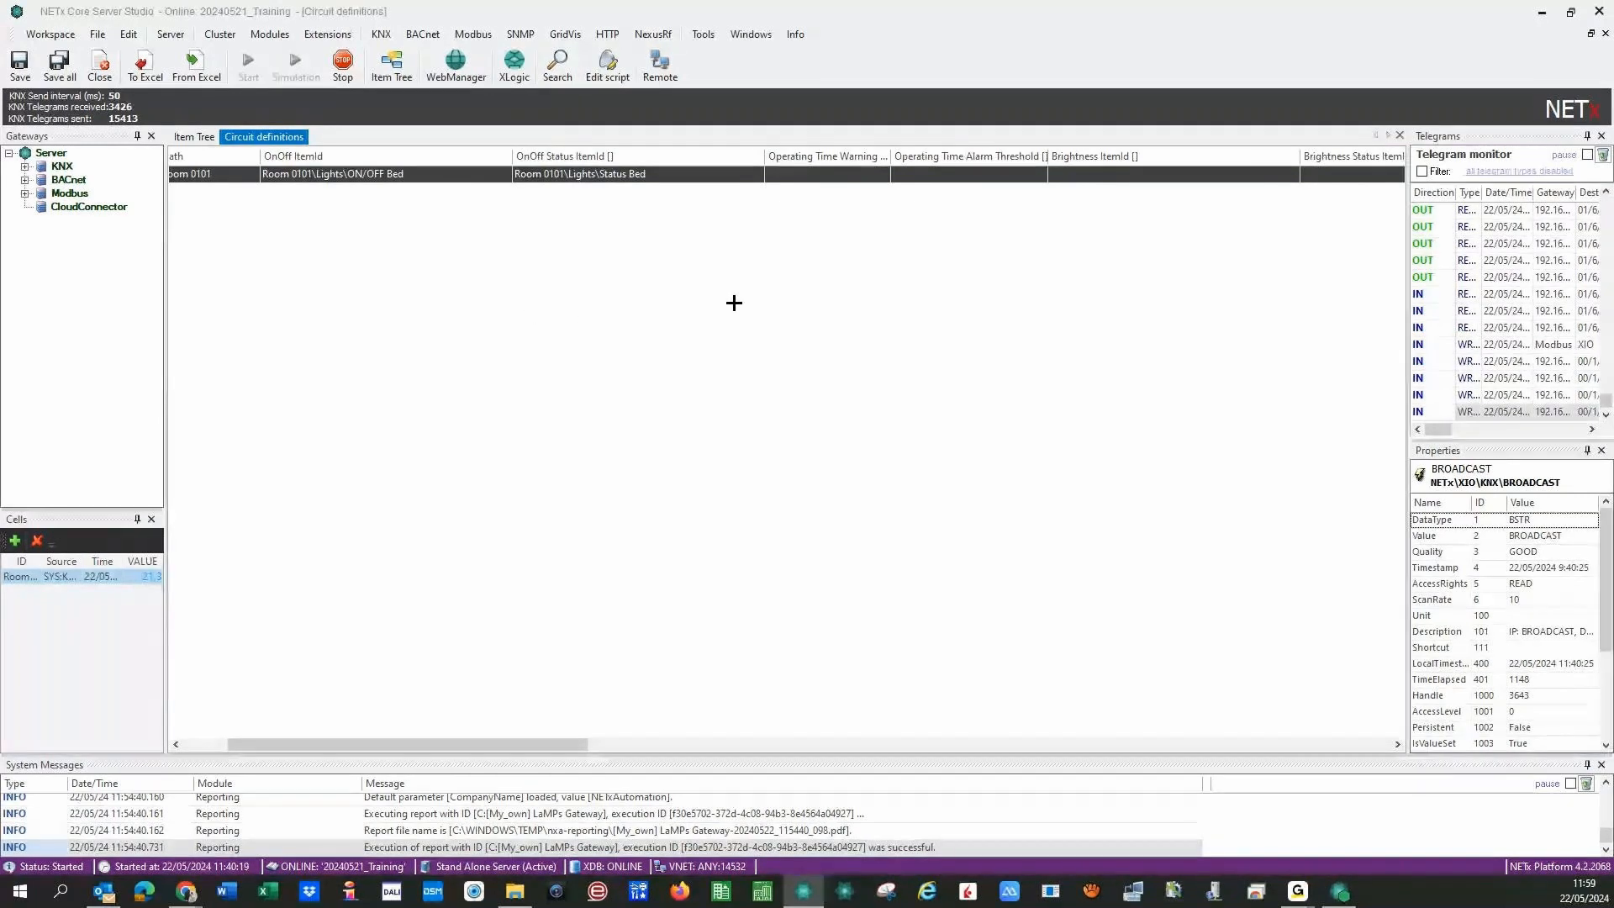
# - Enter an operating time warning of 100 and an alarm threshold of 200 for Bedroom Light
pyautogui.click(806, 175)
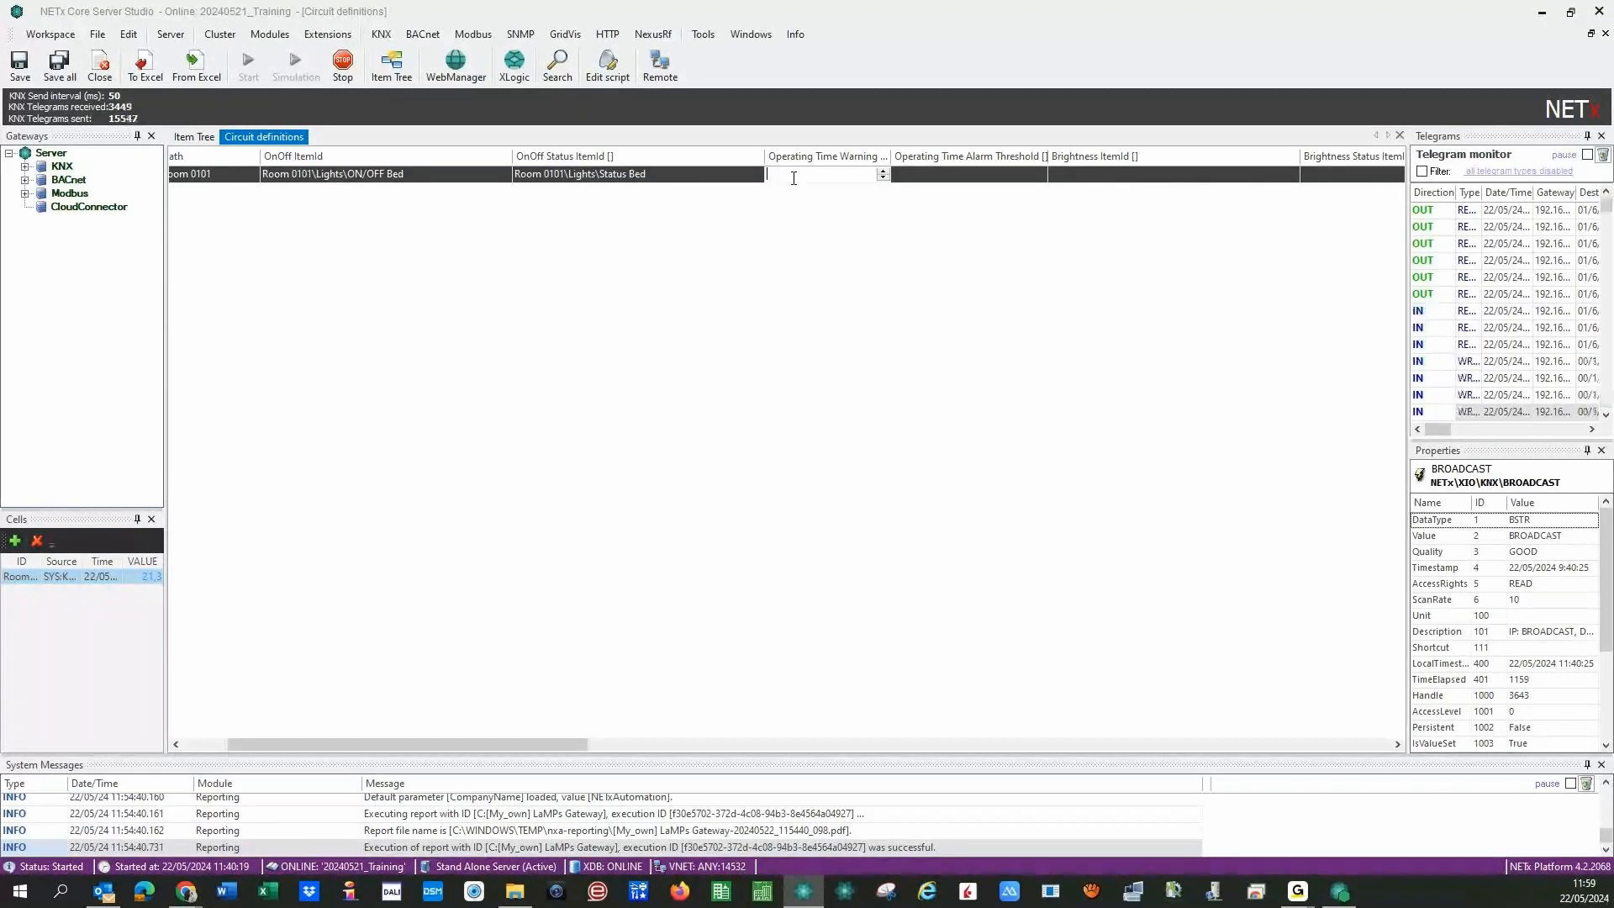
pyautogui.write('00')
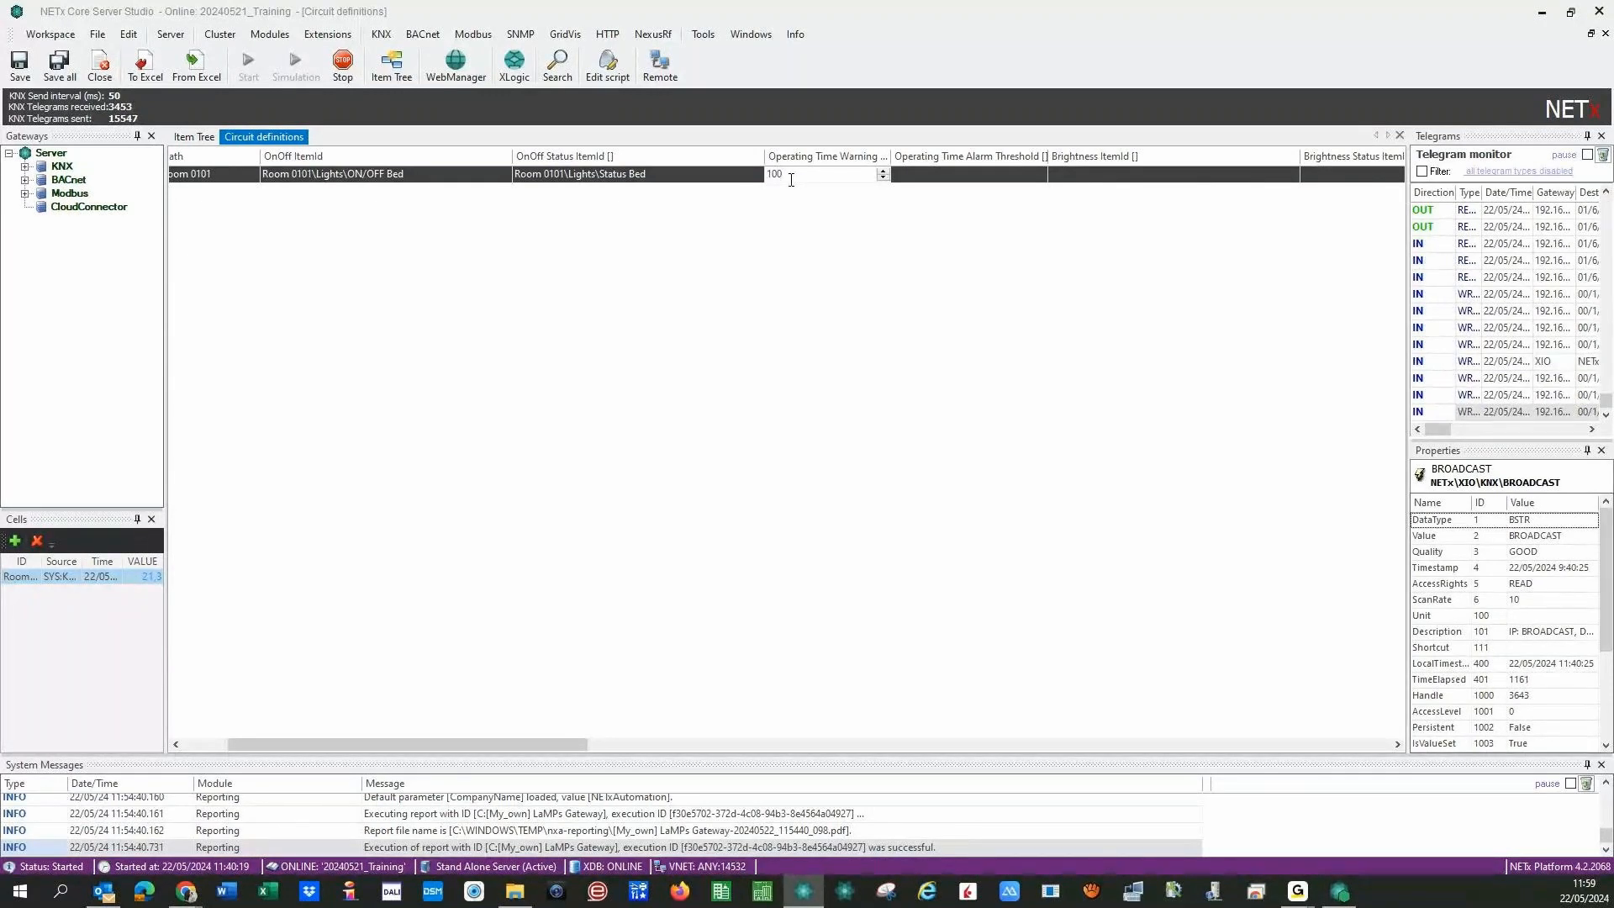
pyautogui.click(905, 177)
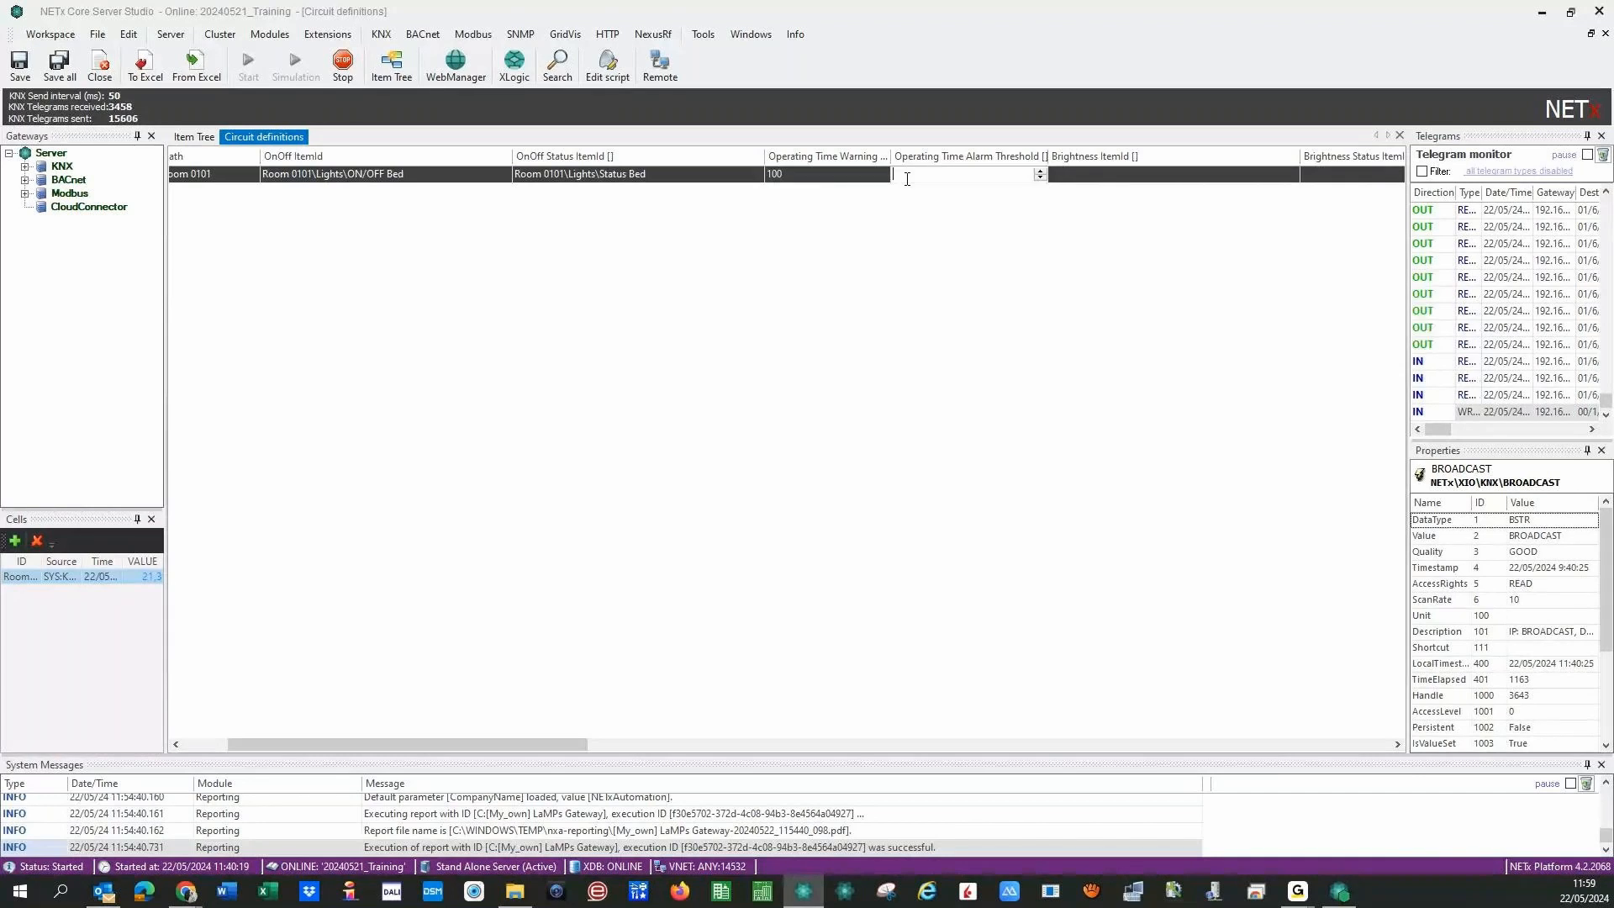
pyautogui.write('200')
pyautogui.click(875, 222)
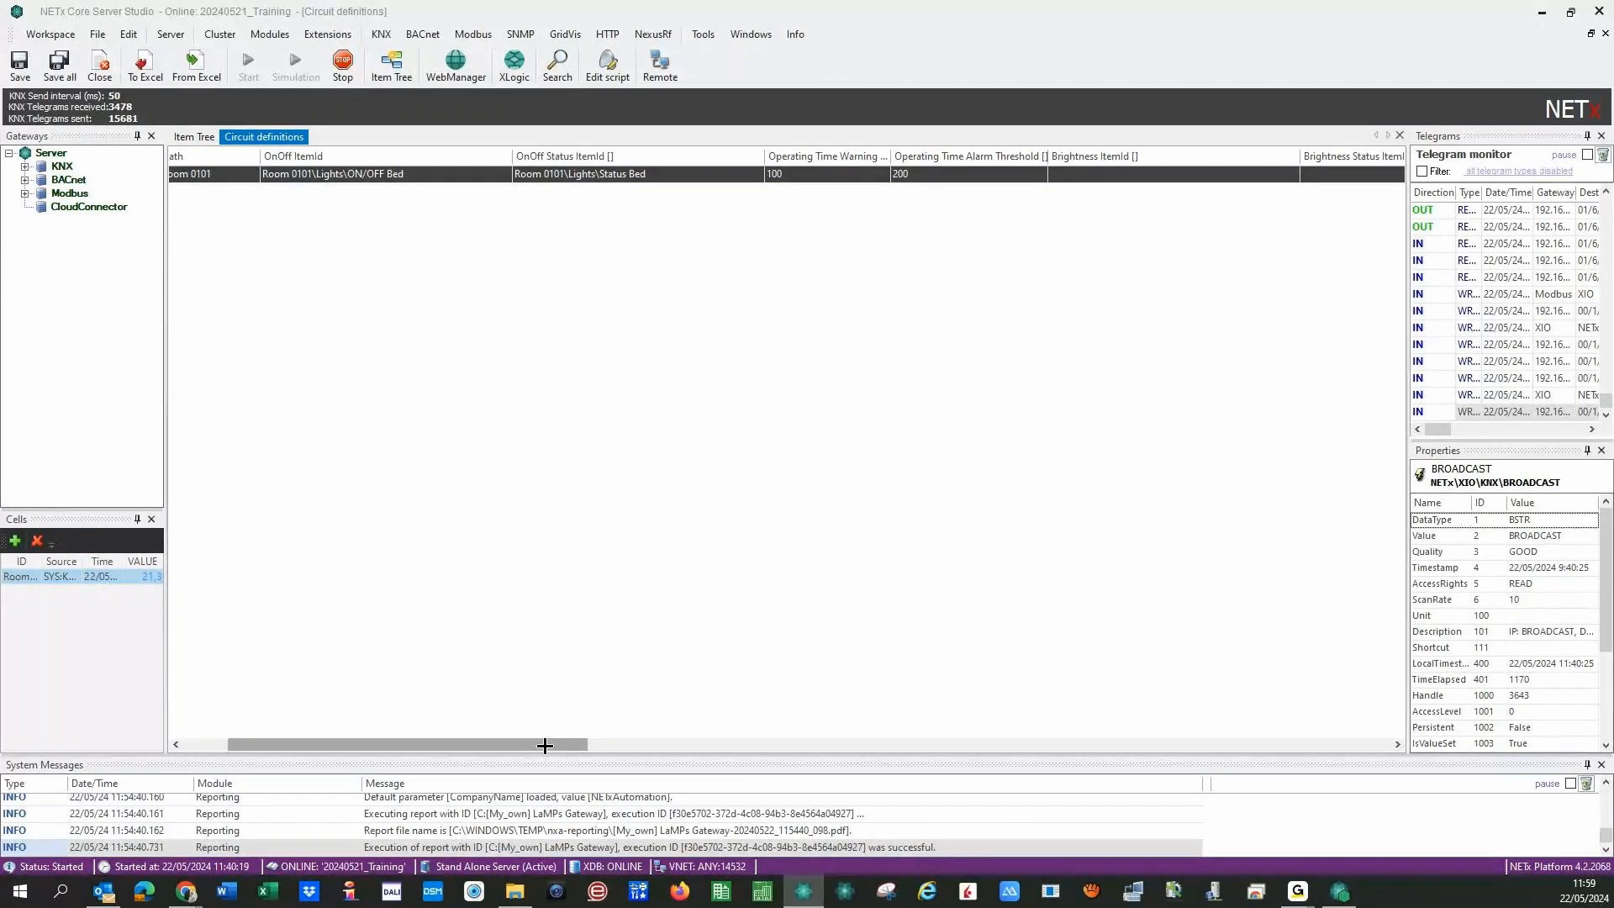
pyautogui.moveTo(545, 746); pyautogui.dragTo(584, 746)
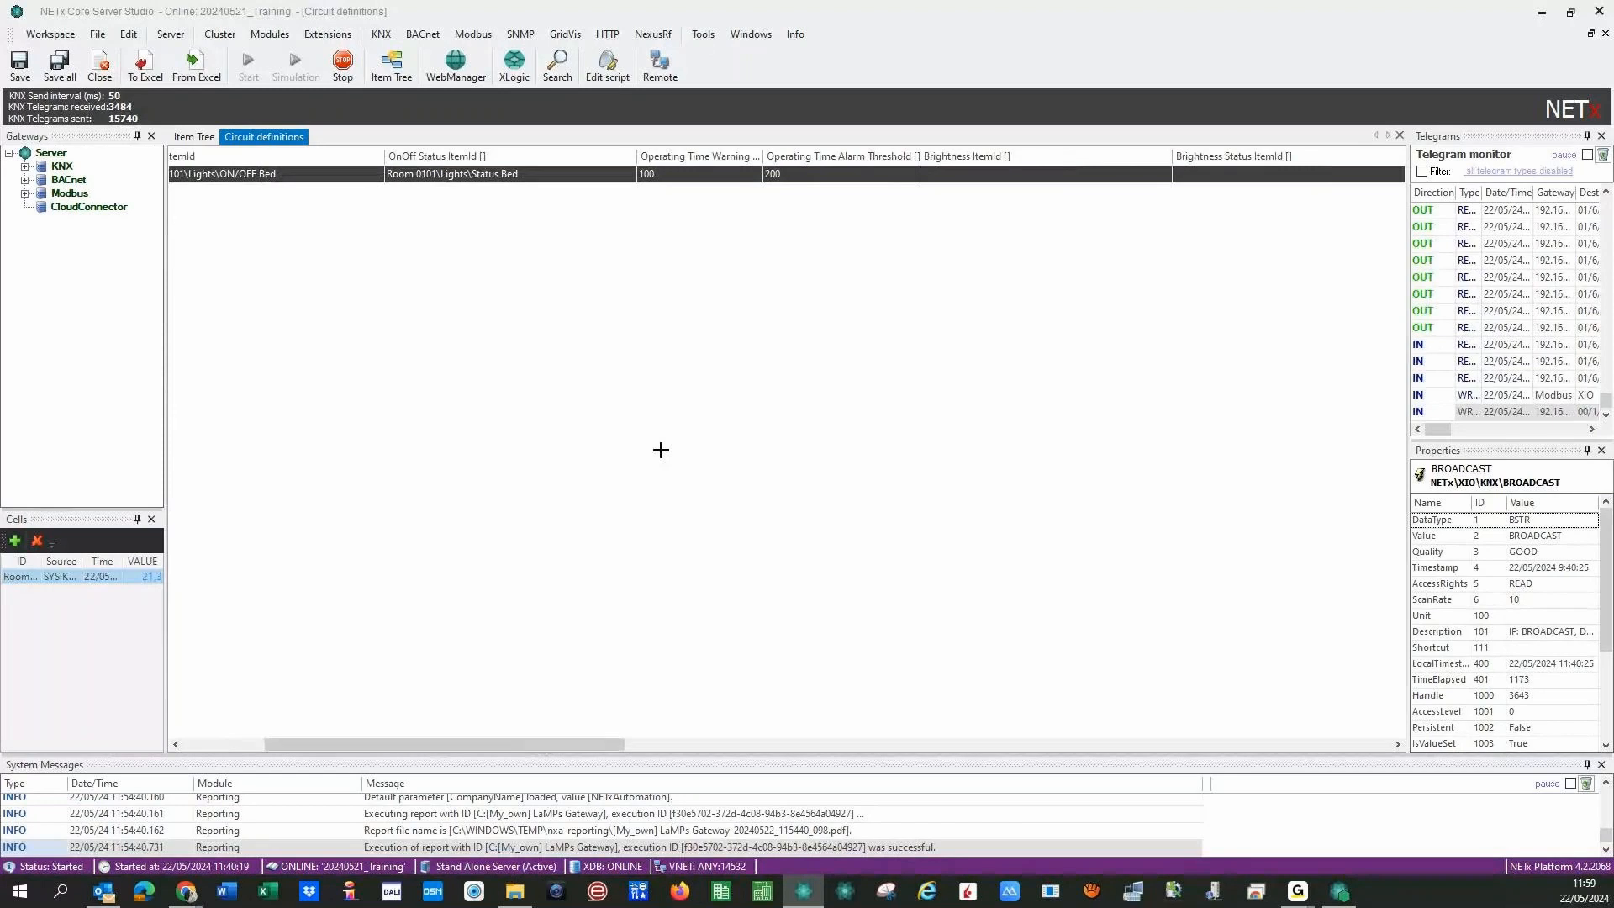
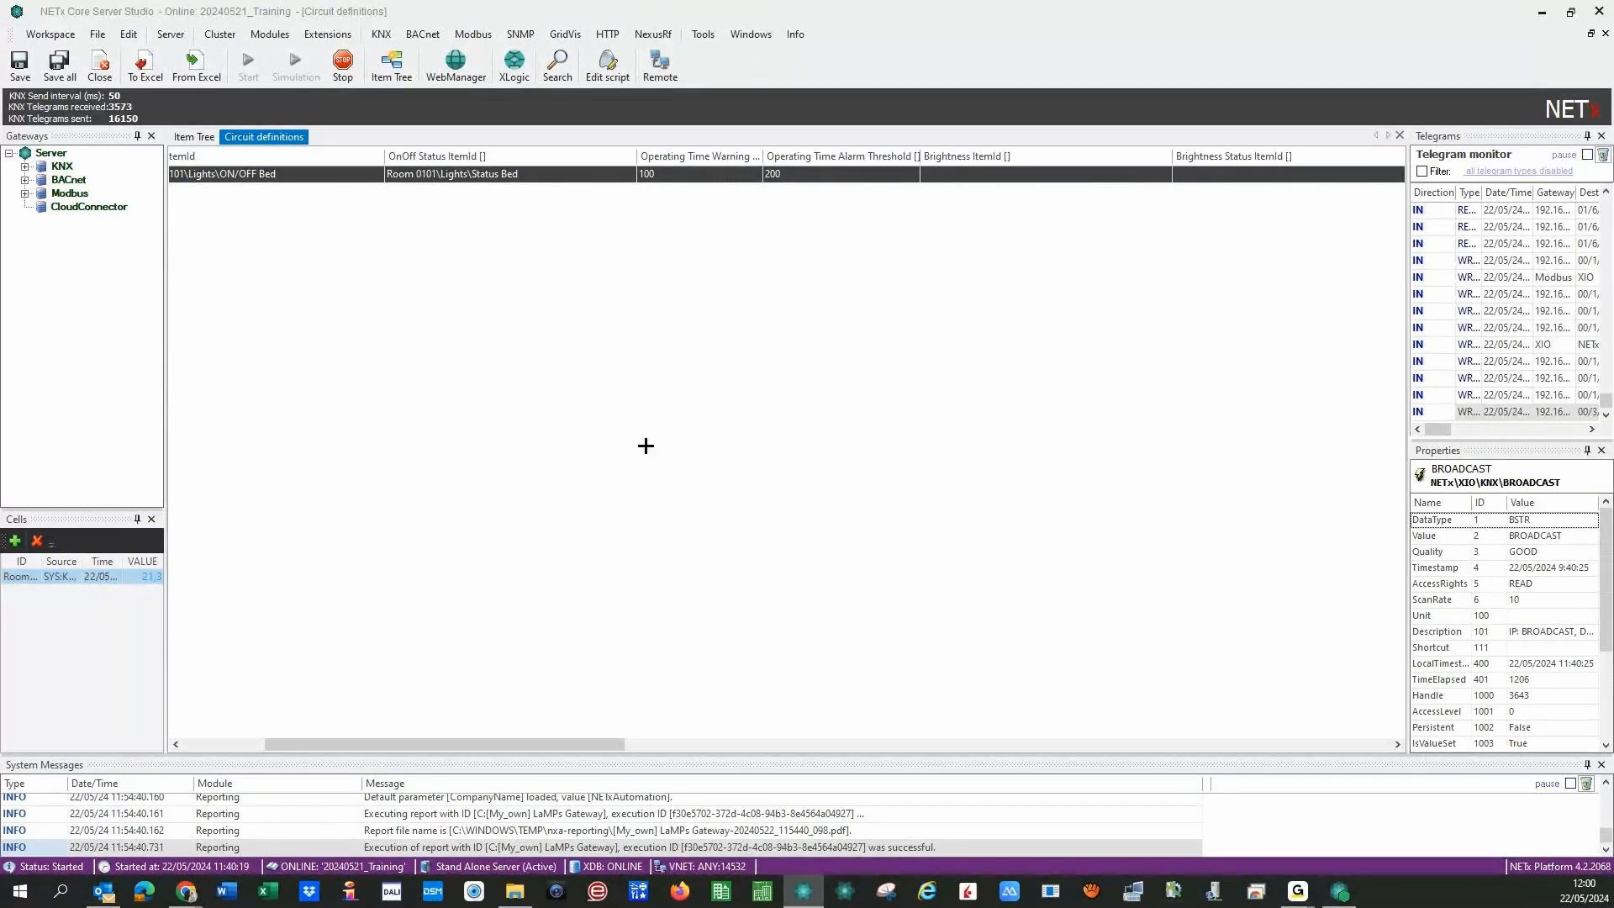
# - Set the Bed circuit's Brightness ItemId to Value % Bed
pyautogui.click(1125, 176)
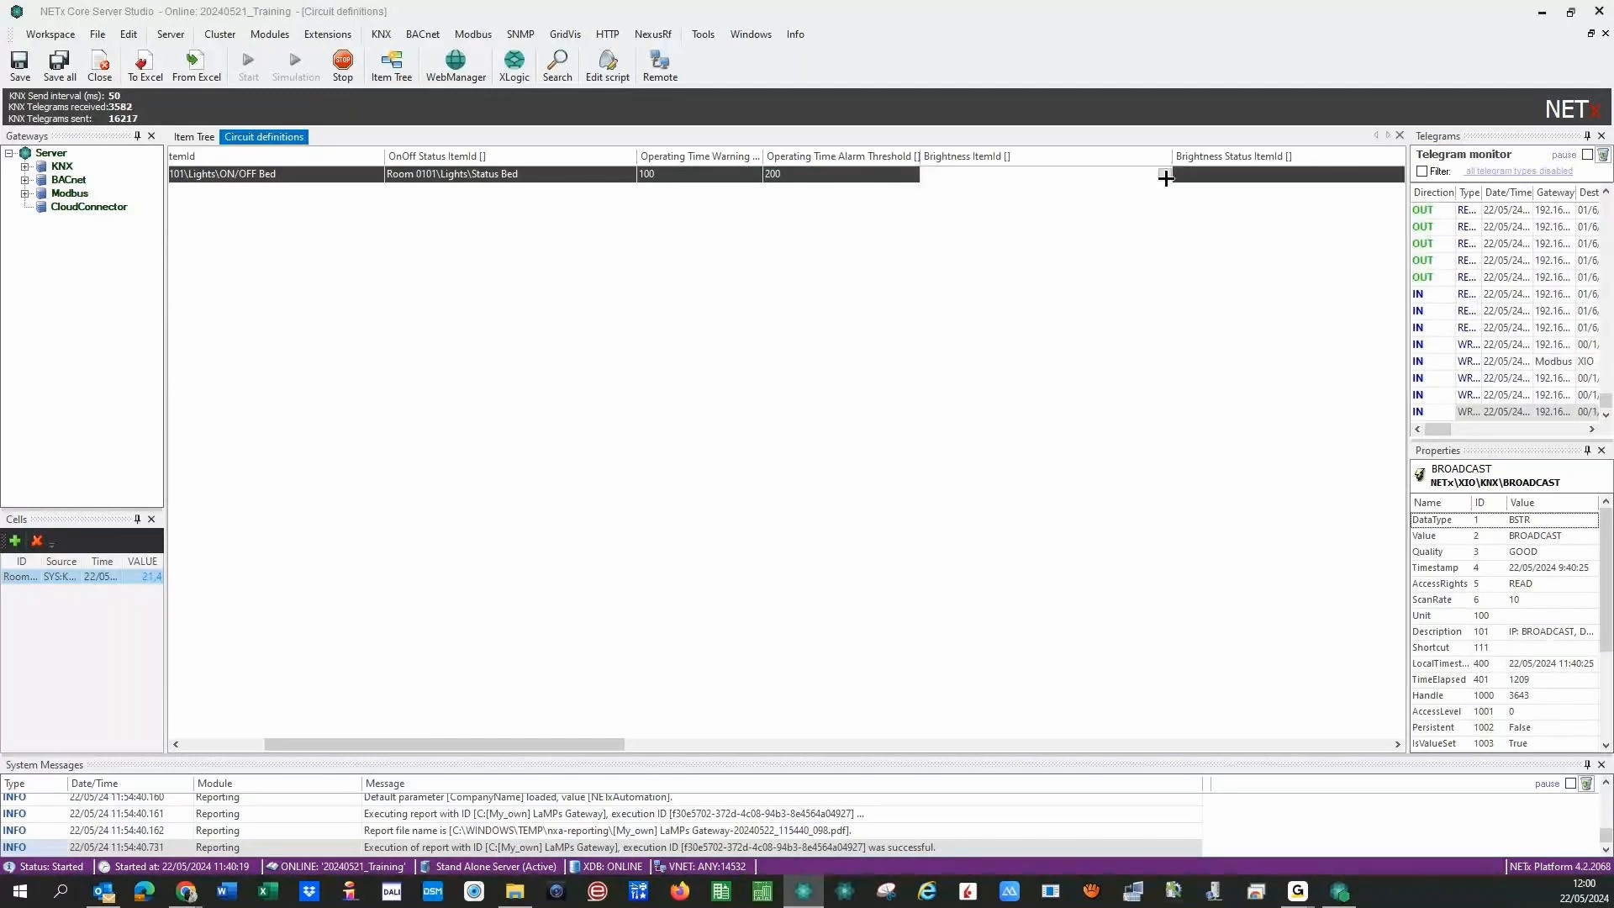
pyautogui.click(1164, 175)
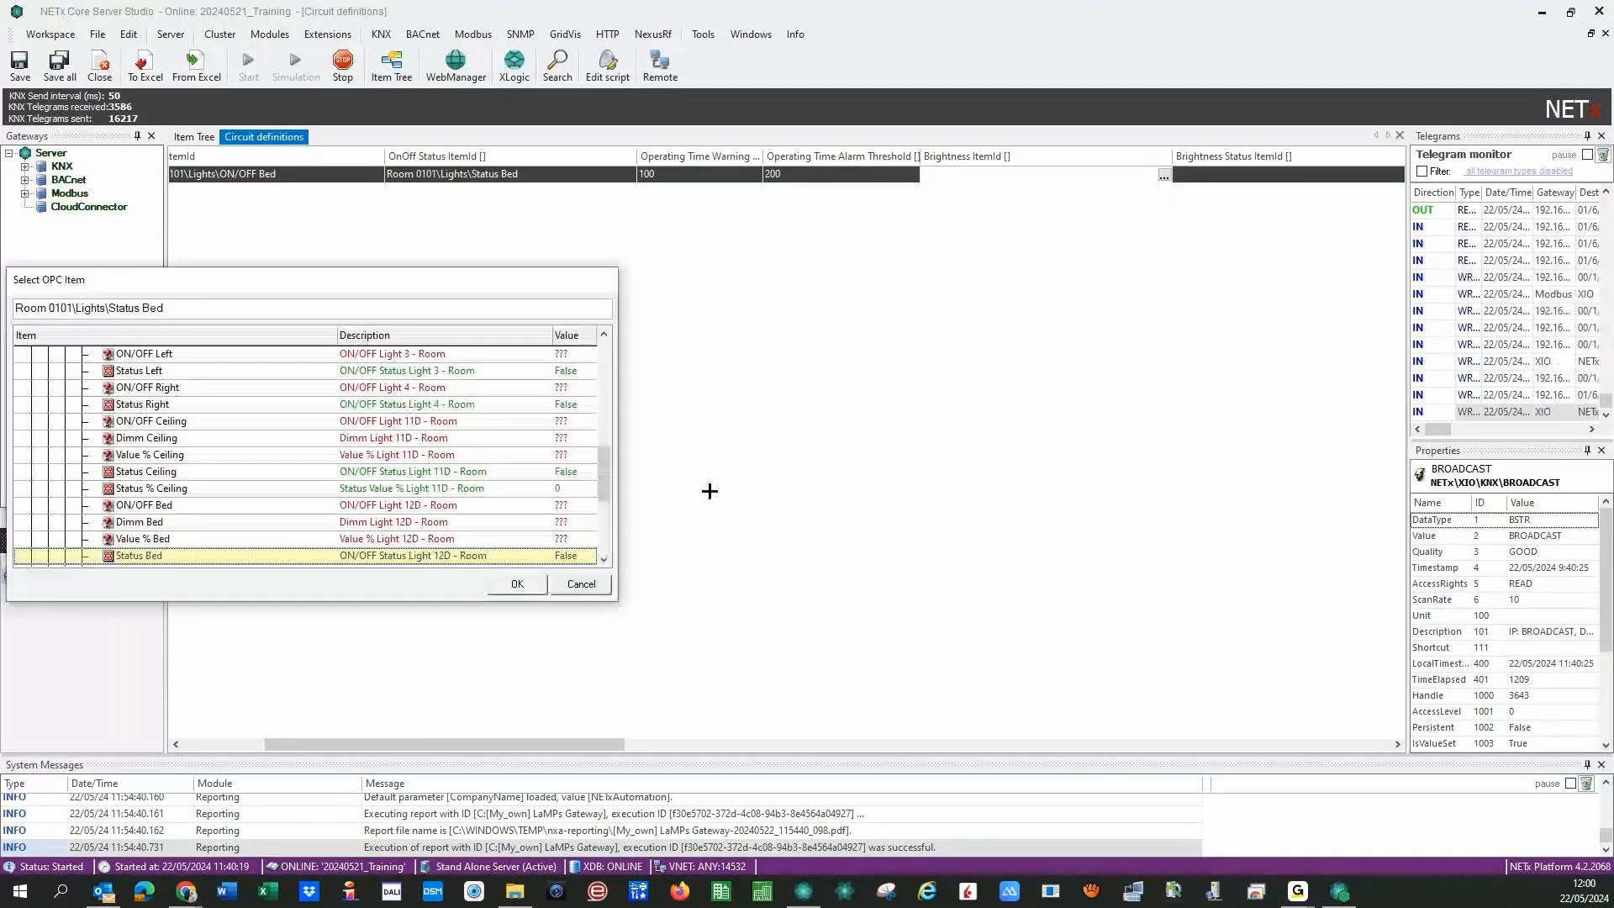
pyautogui.press('Up')
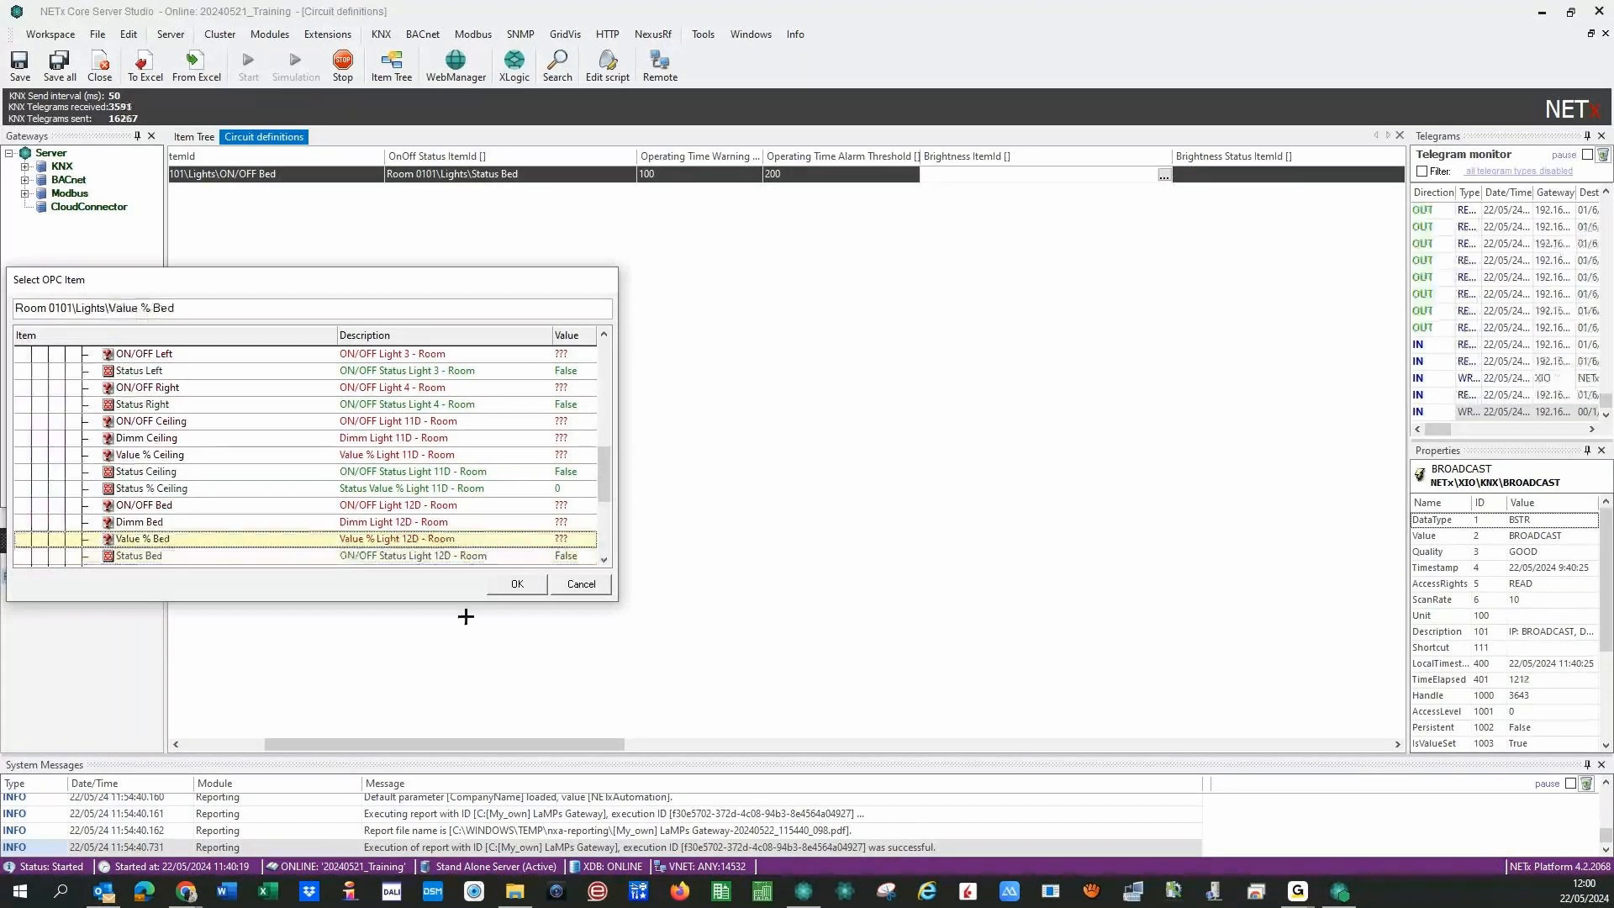
pyautogui.click(517, 586)
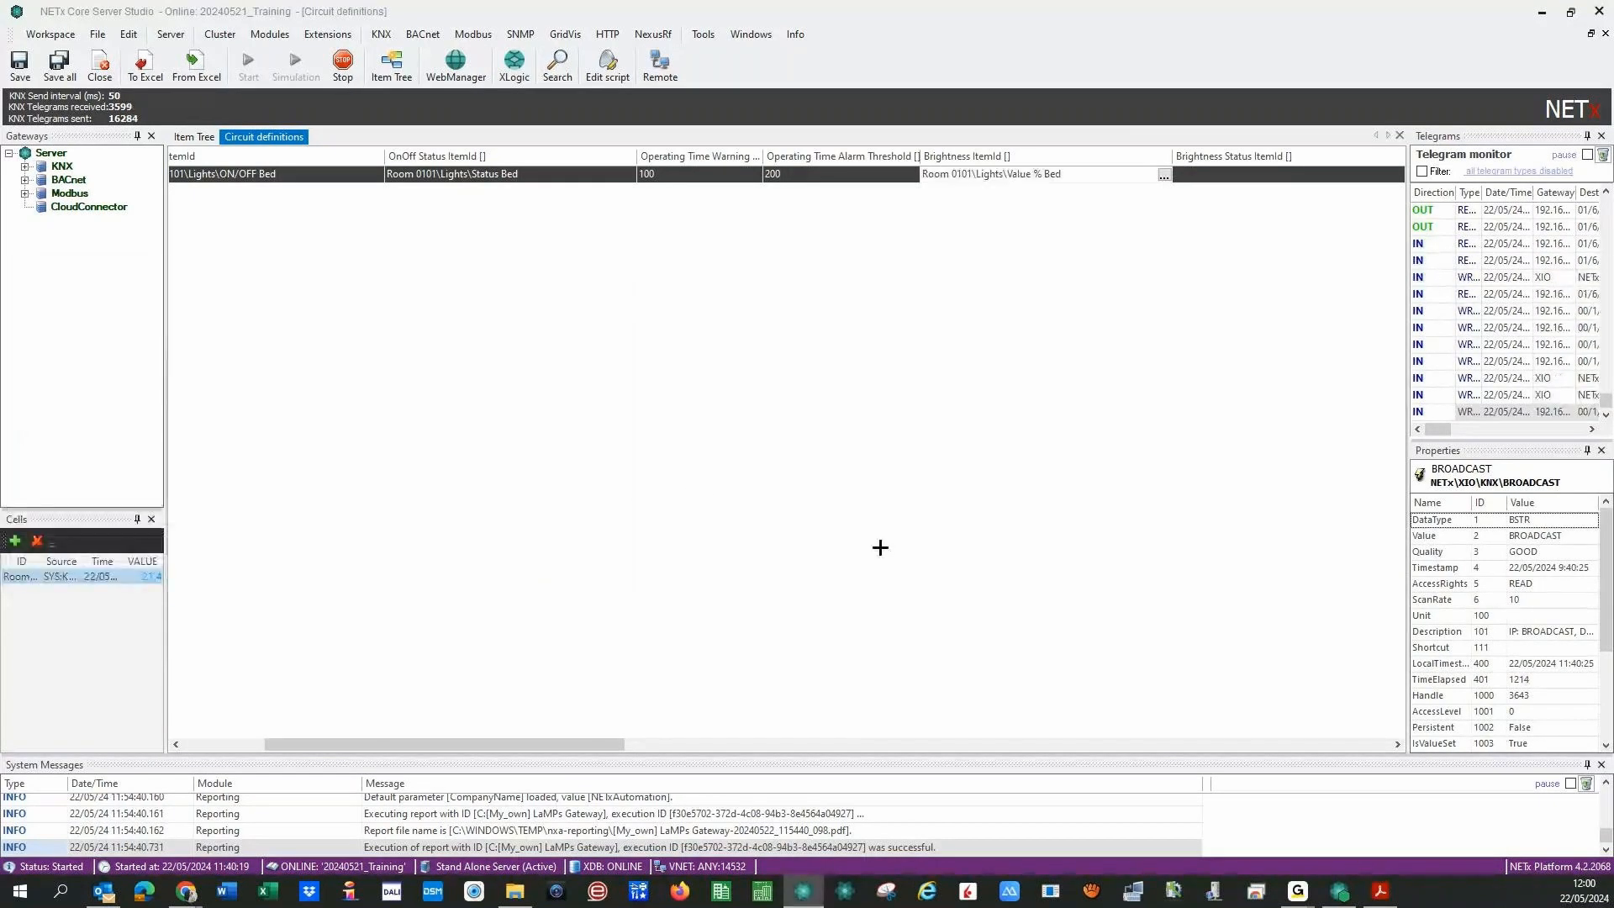
# - Set the Brightness Status ItemId to Status % Bed
pyautogui.click(1241, 177)
pyautogui.click(1394, 176)
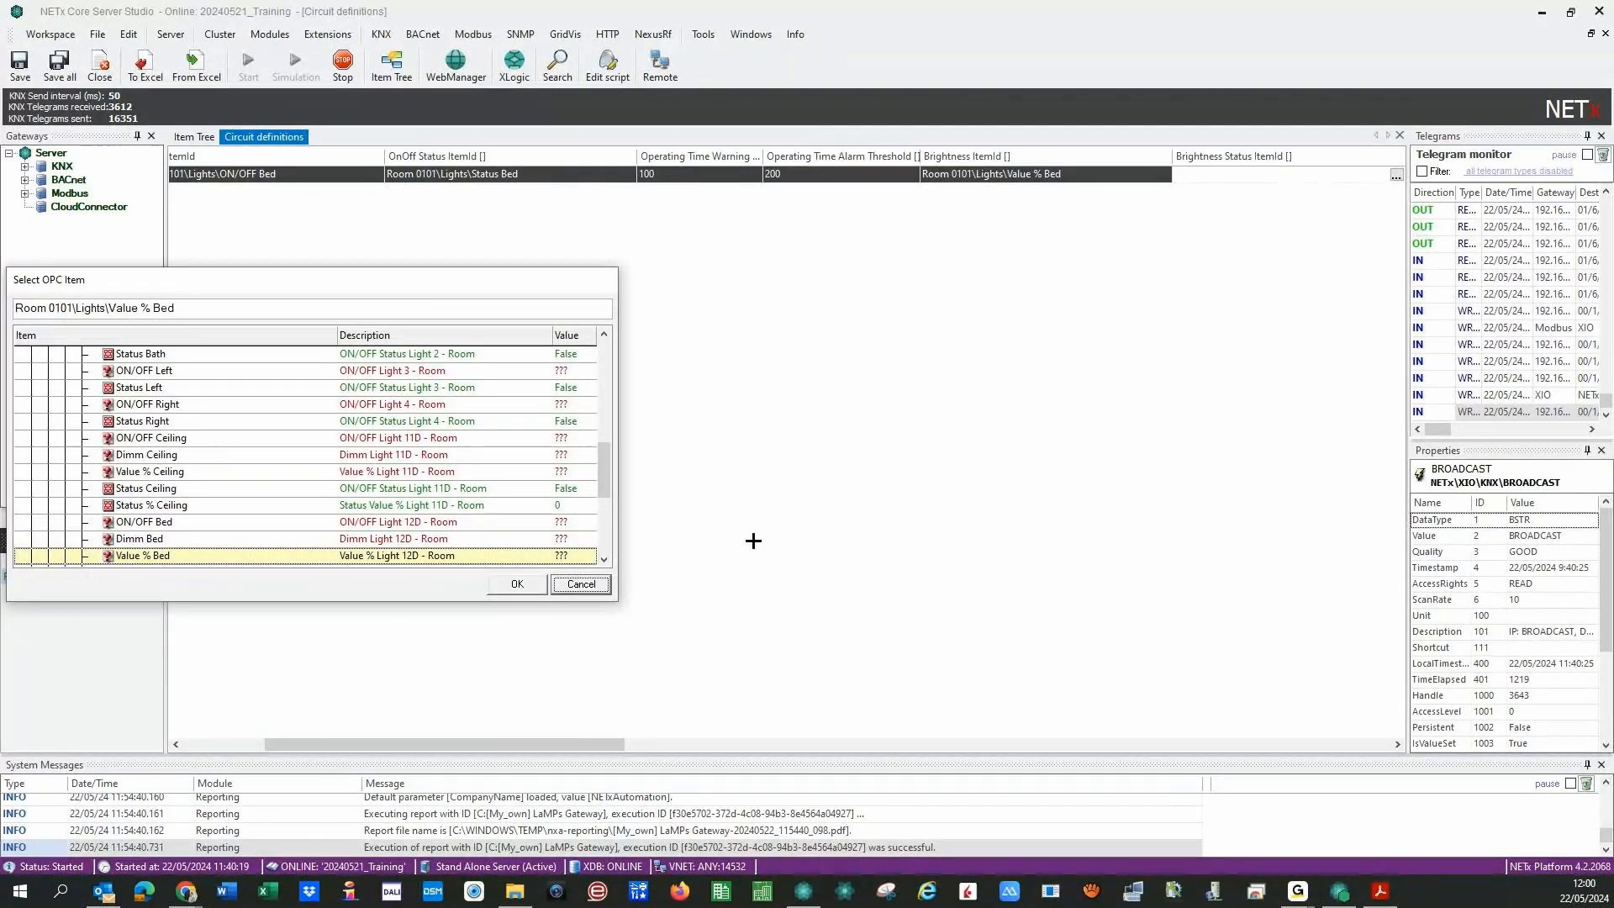
pyautogui.scroll(-1, 319, 550)
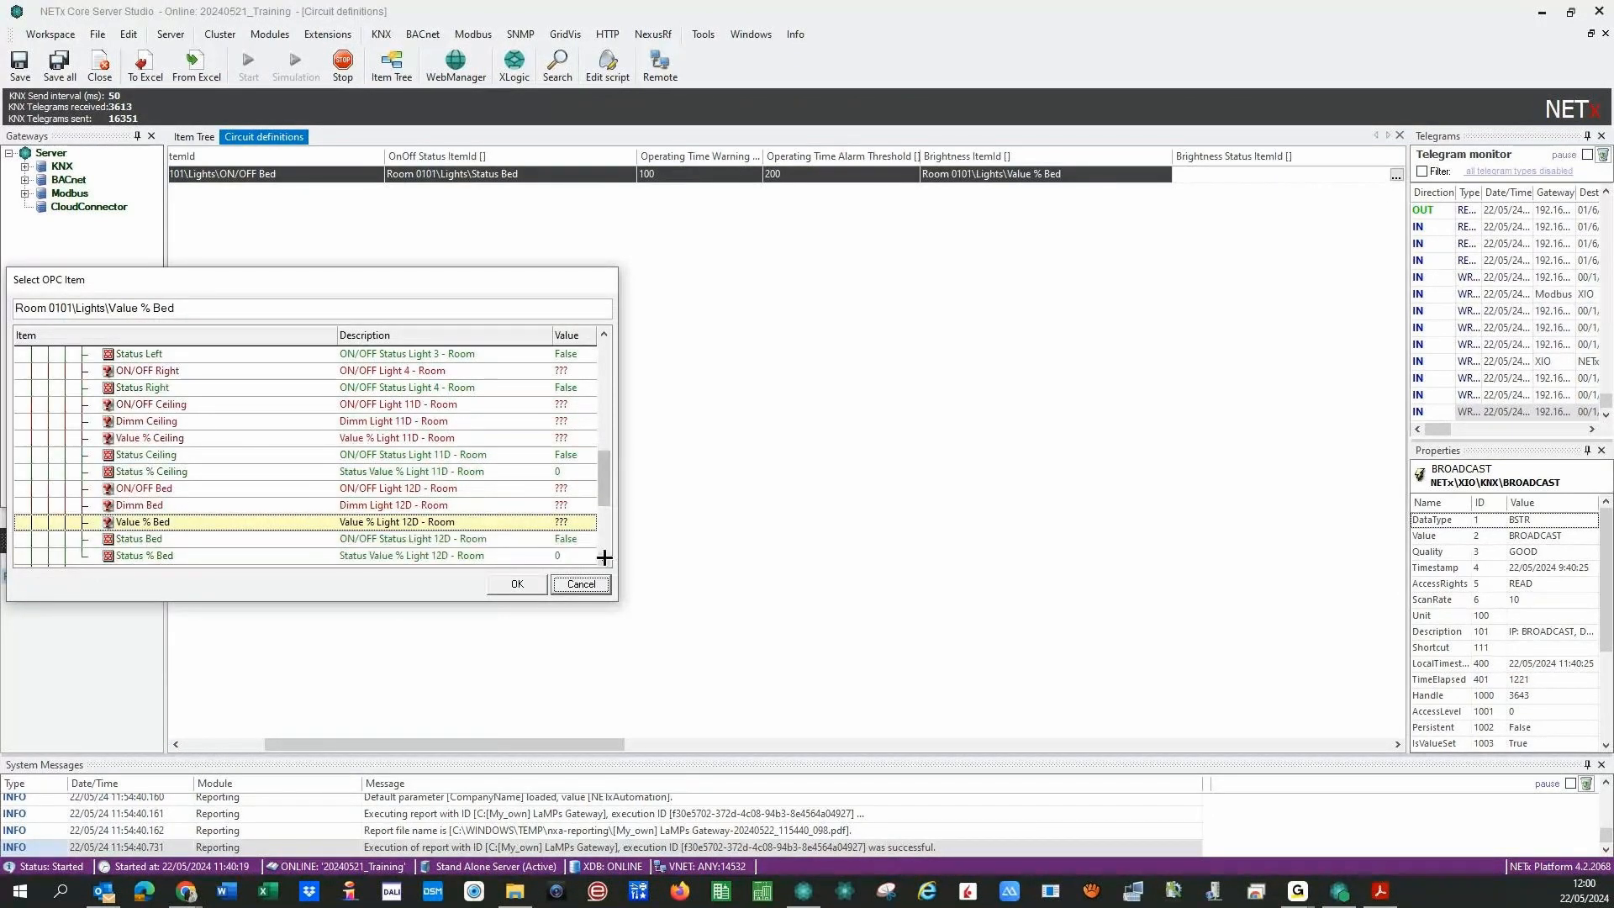
pyautogui.click(324, 556)
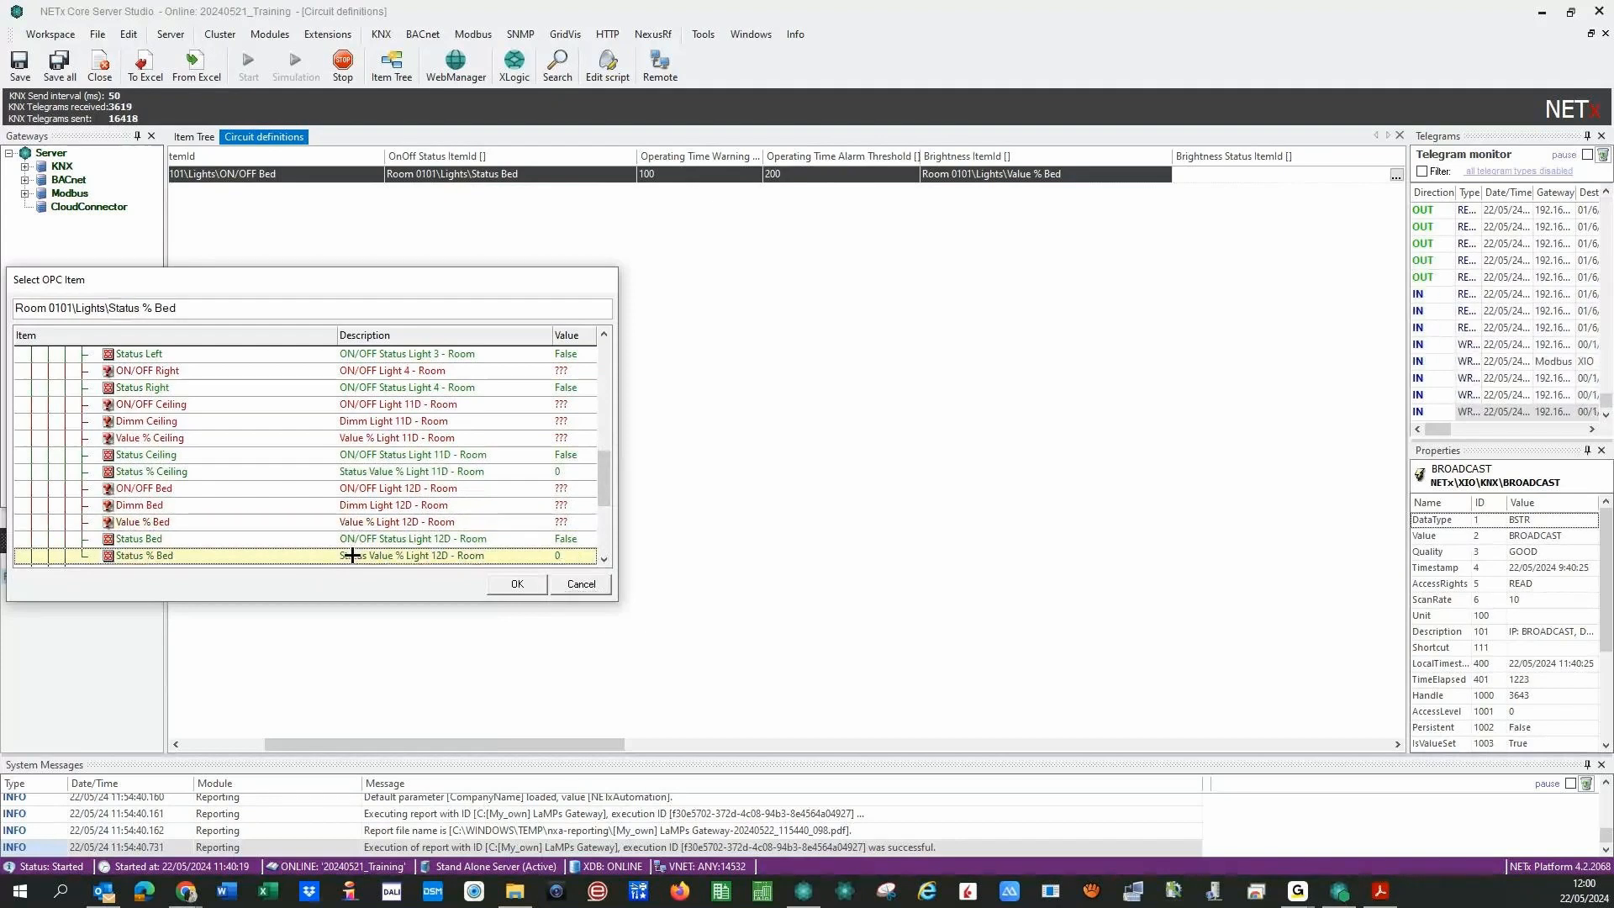
pyautogui.click(525, 581)
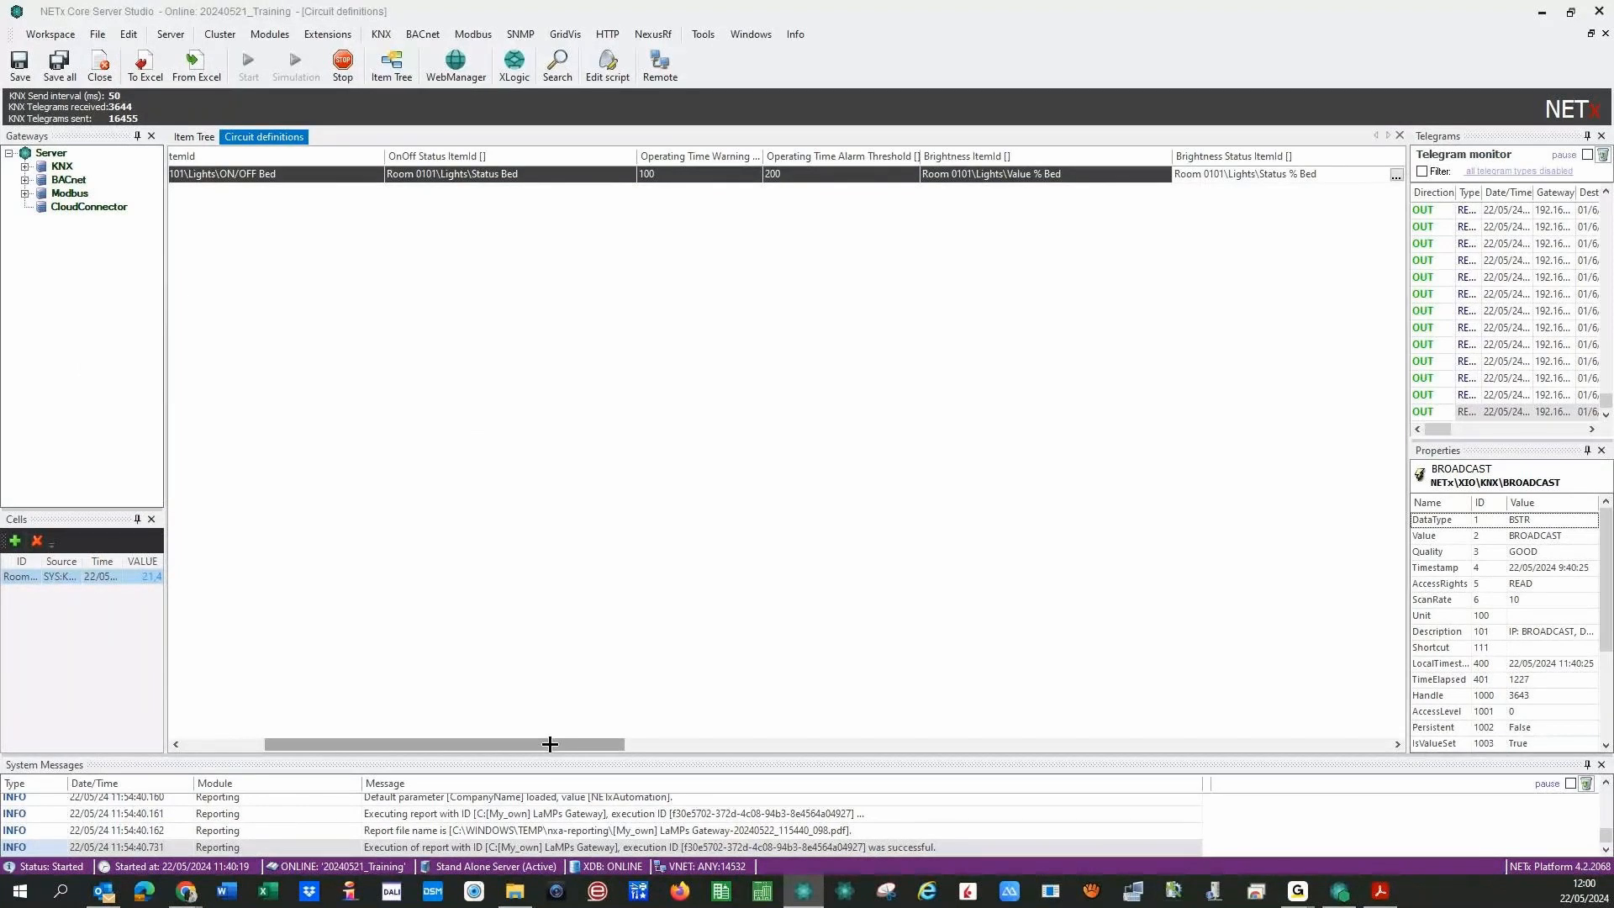
# - Widen the Brightness Scale Factor column, edit its value, and bring up the KNX configuration choices
pyautogui.moveTo(549, 746); pyautogui.dragTo(727, 746)
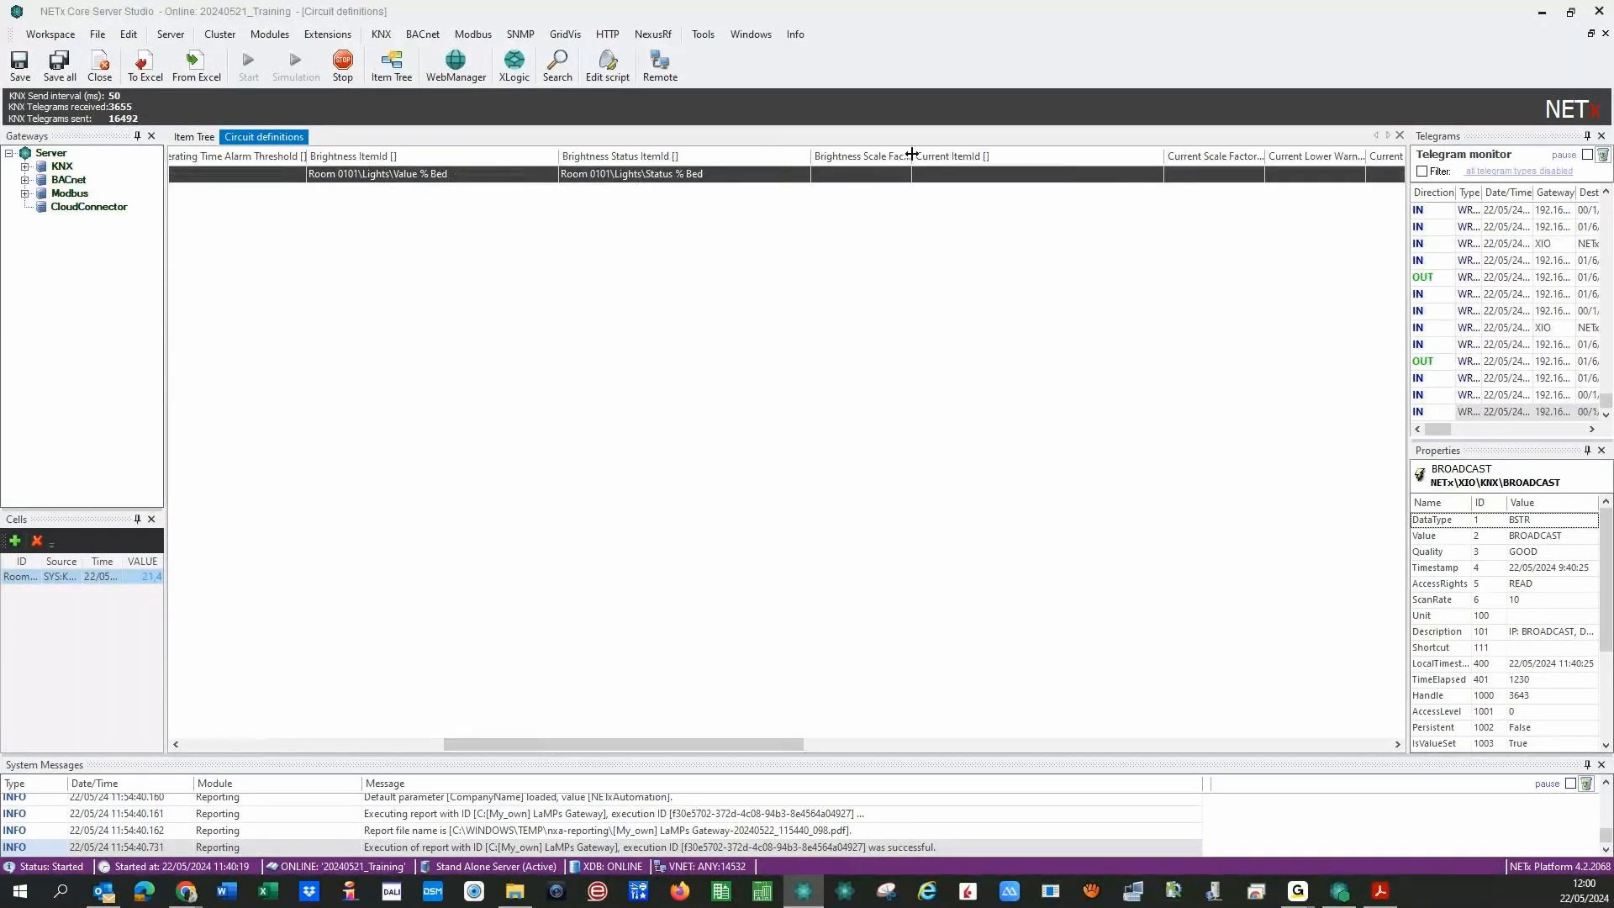
pyautogui.moveTo(912, 155); pyautogui.dragTo(994, 151)
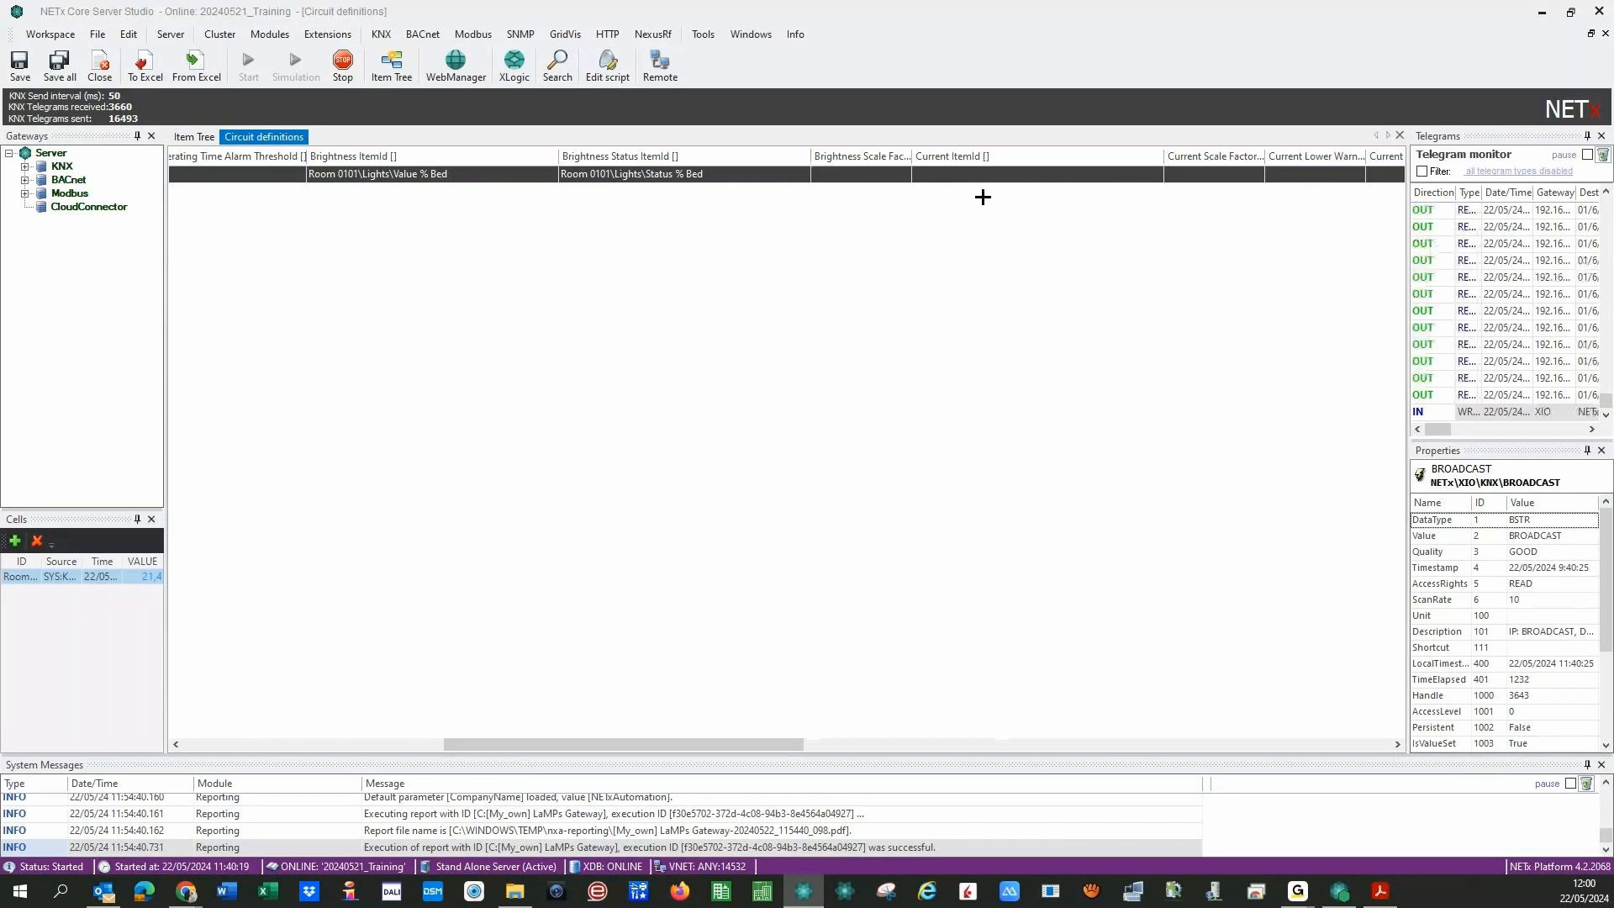
pyautogui.click(839, 178)
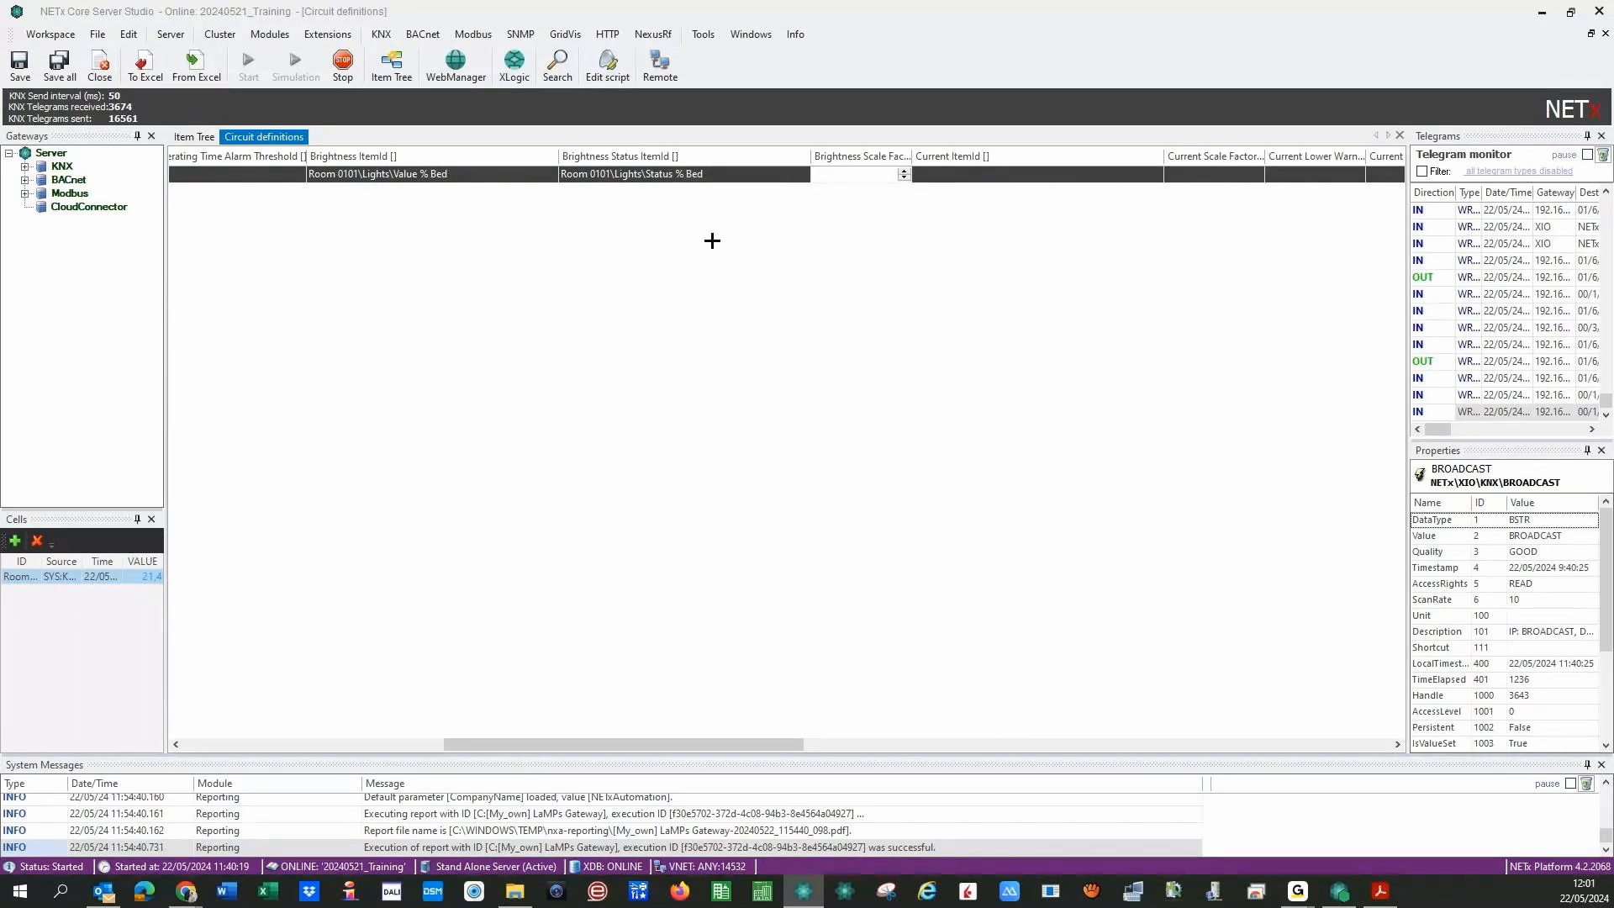
pyautogui.click(381, 34)
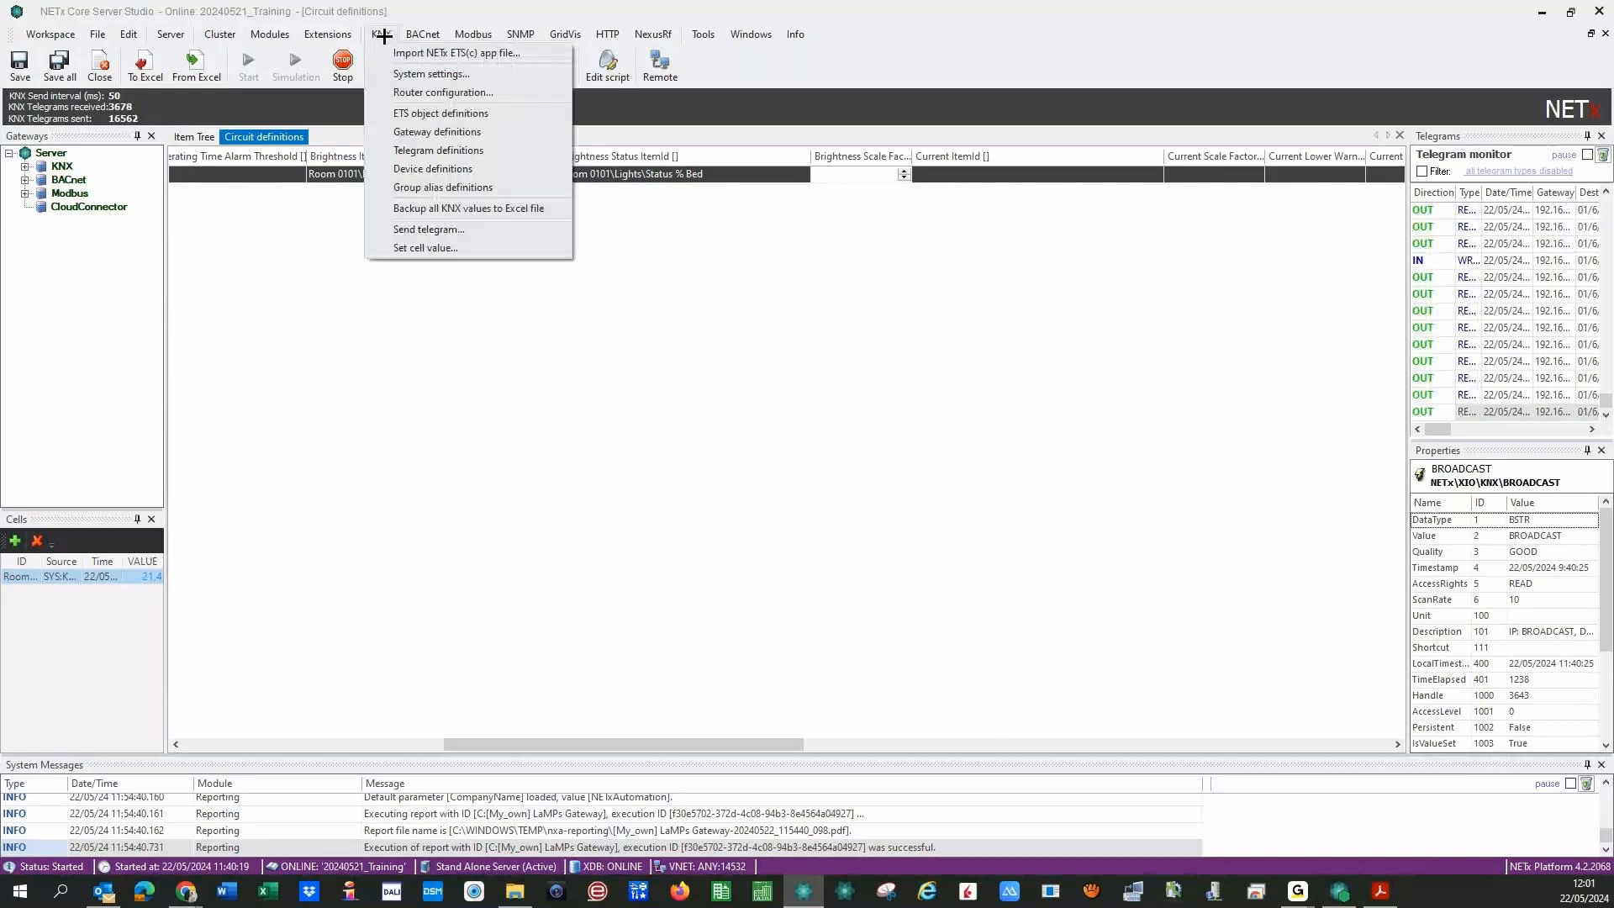
pyautogui.click(401, 117)
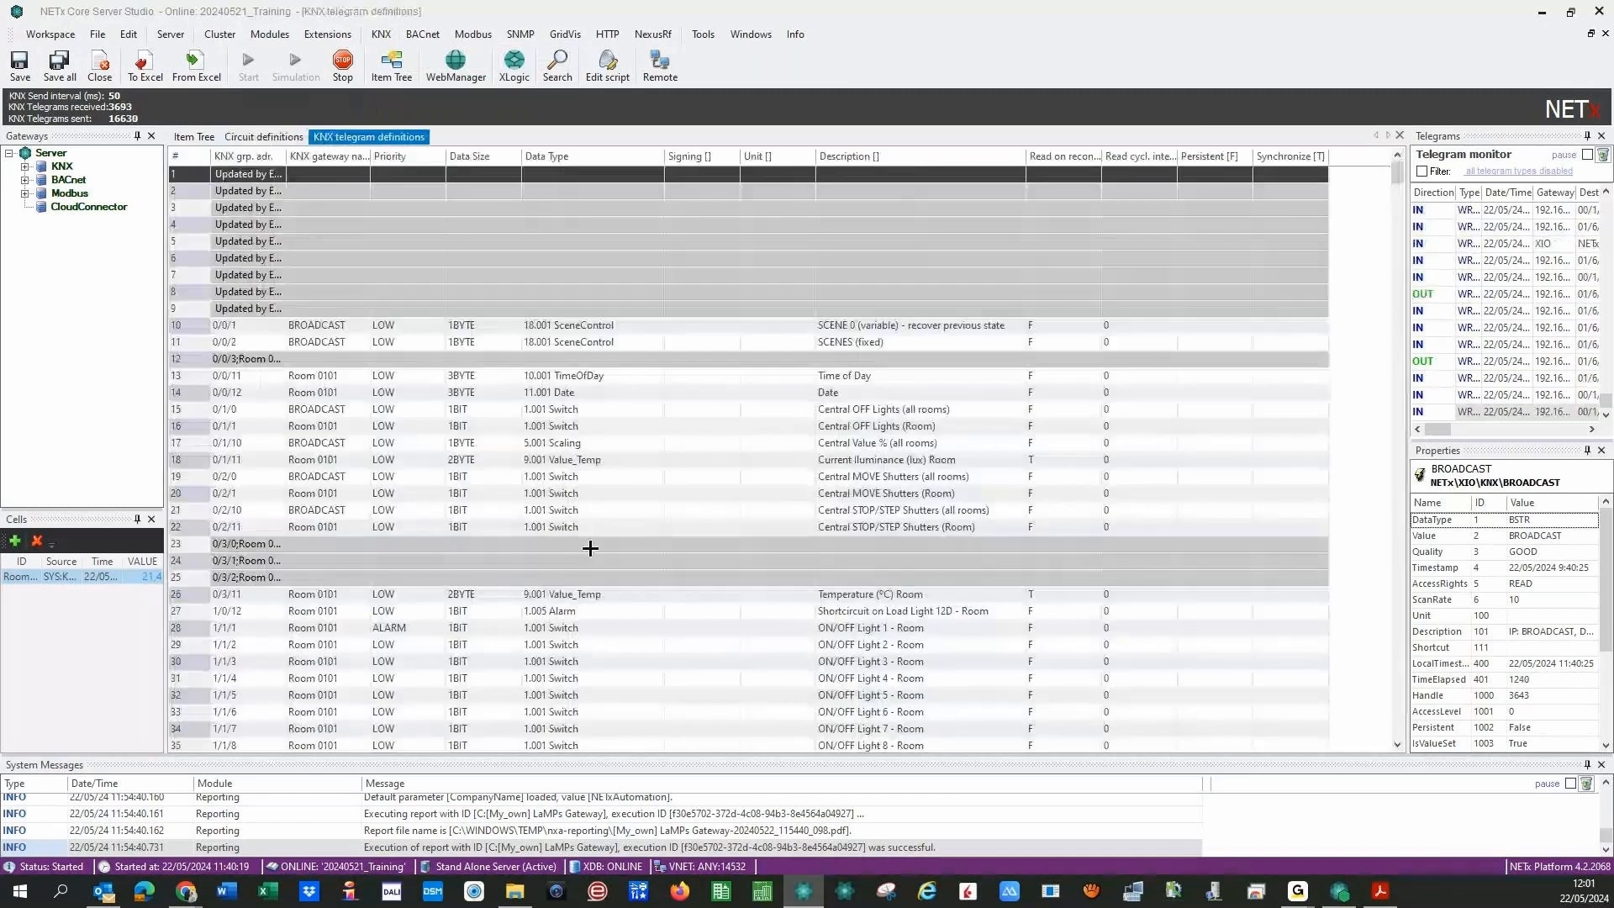
pyautogui.click(874, 439)
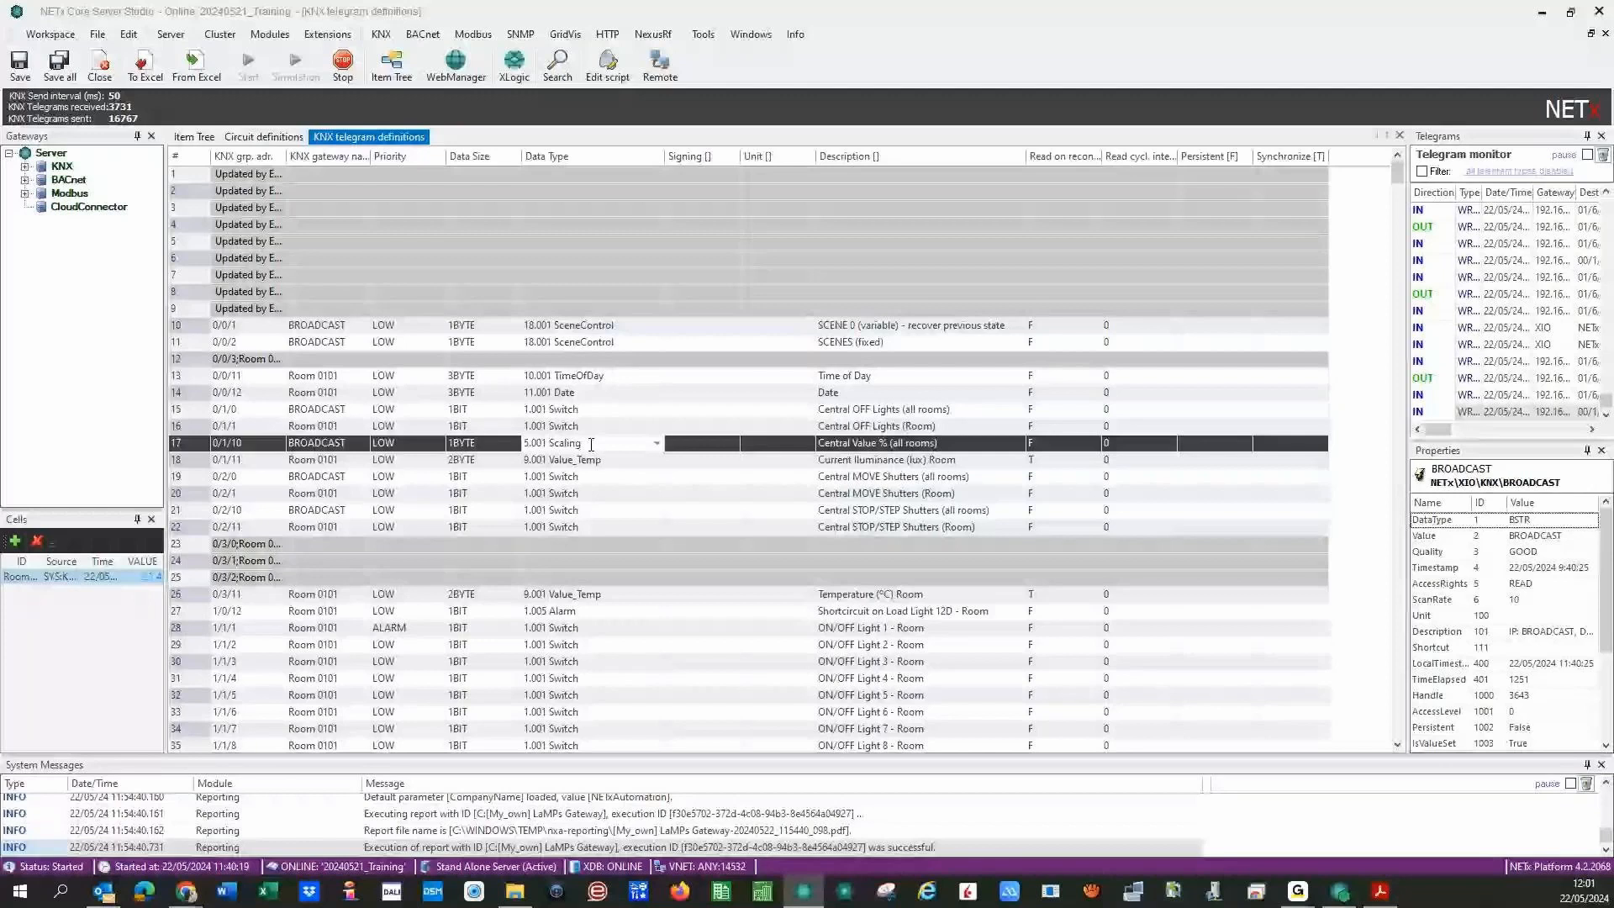
pyautogui.click(1399, 135)
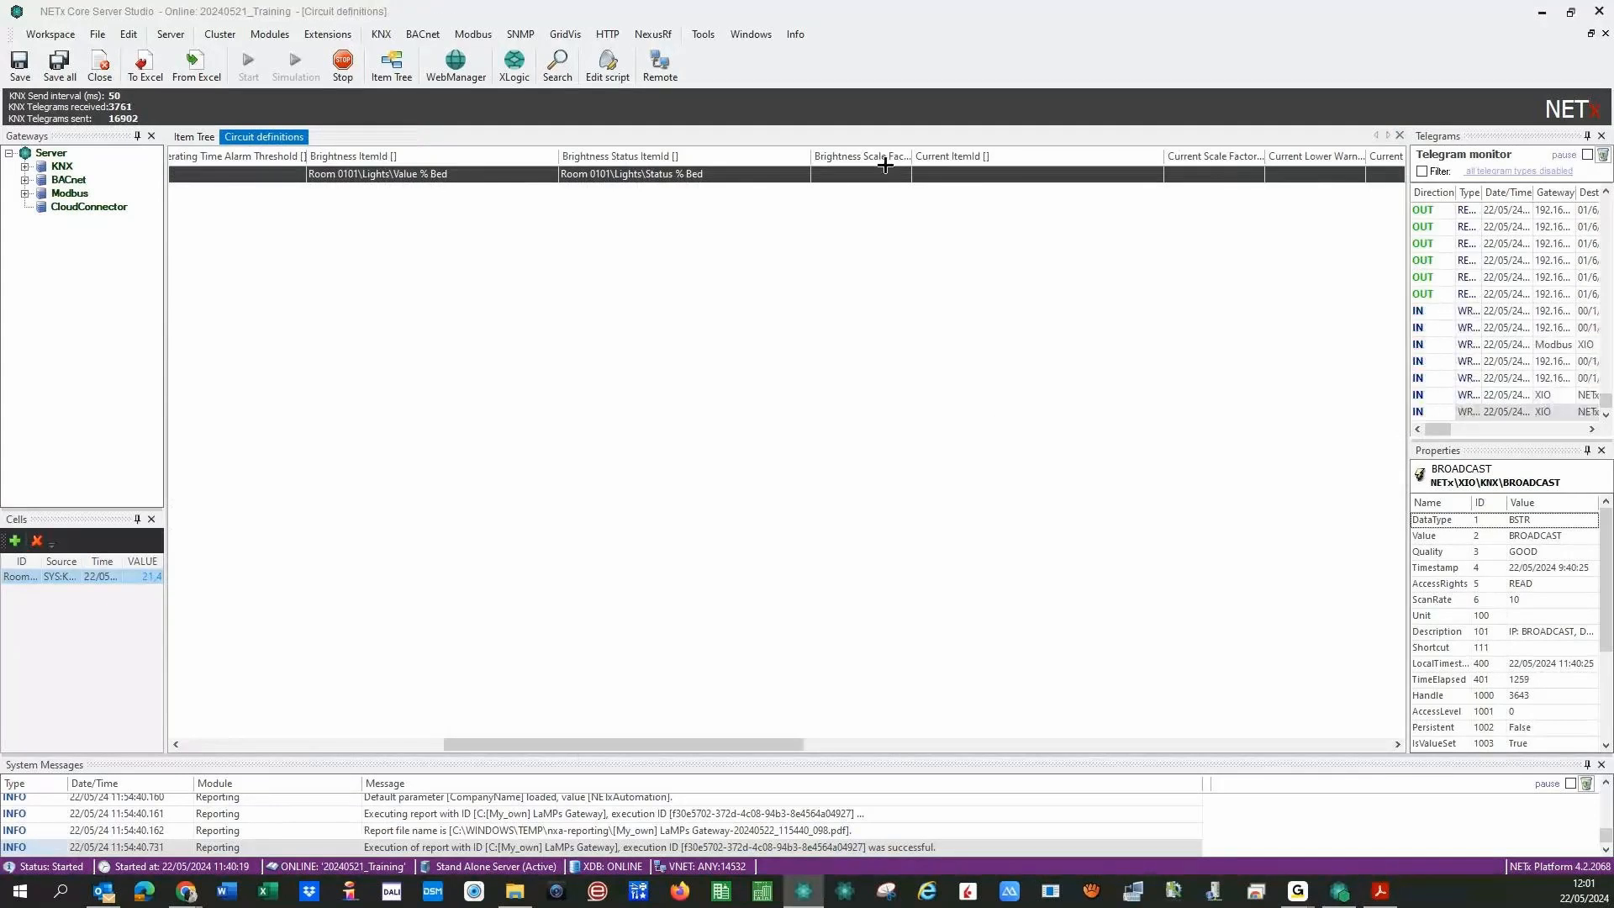
# - Auto-fit the Brightness Scale Factor column to its heading and scroll right to the Current ItemId column
pyautogui.doubleClick(911, 157)
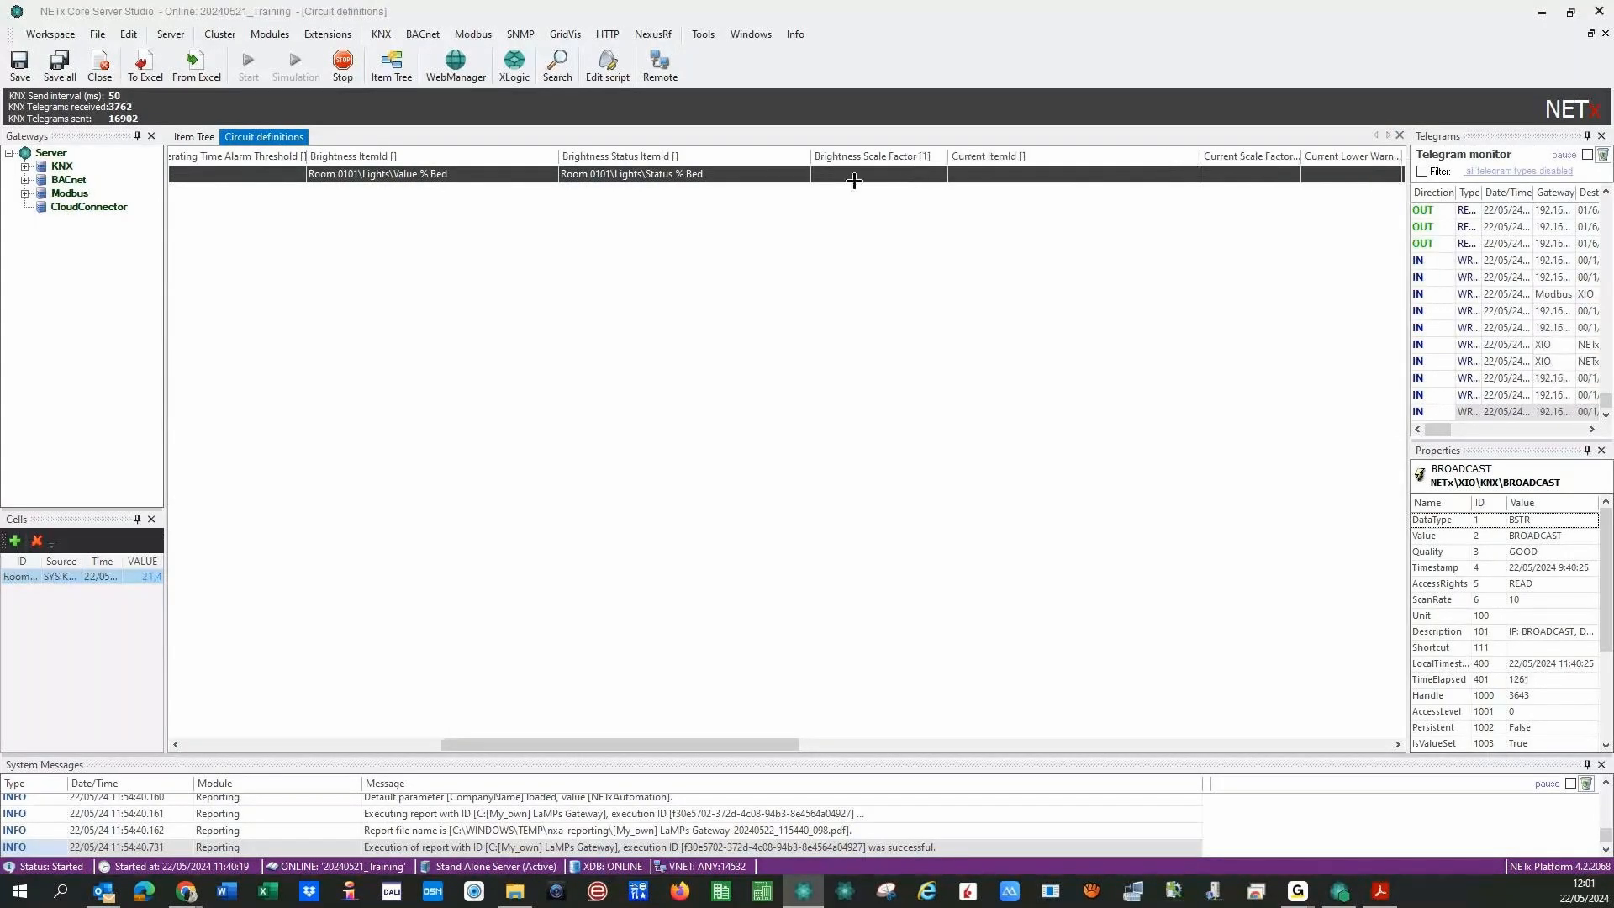
pyautogui.click(854, 180)
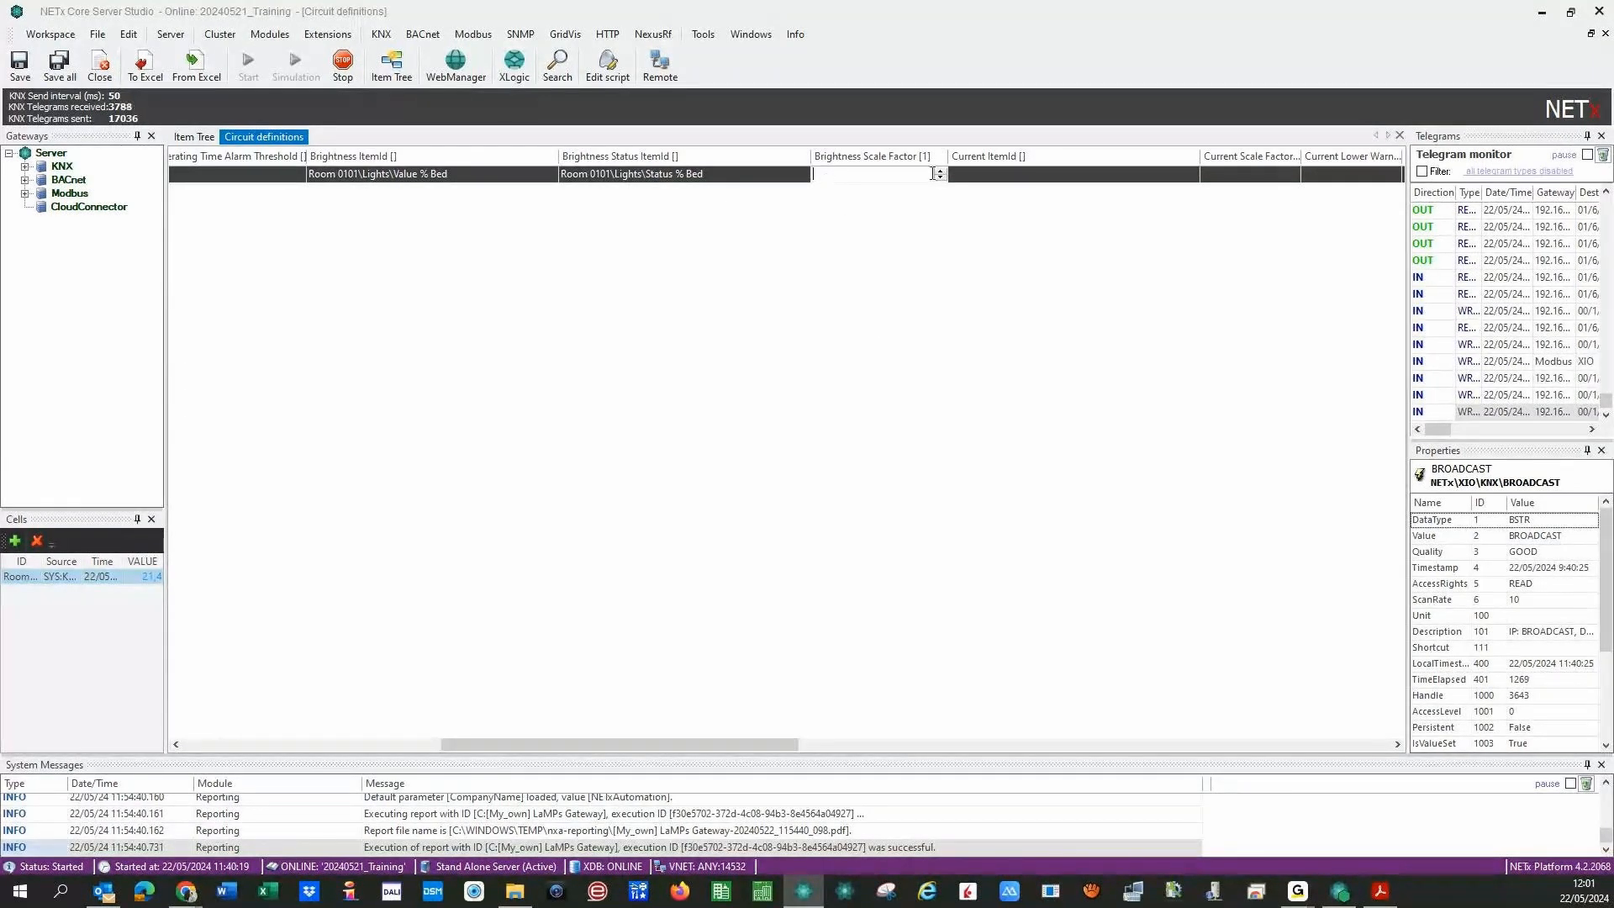
pyautogui.moveTo(947, 156); pyautogui.dragTo(935, 156)
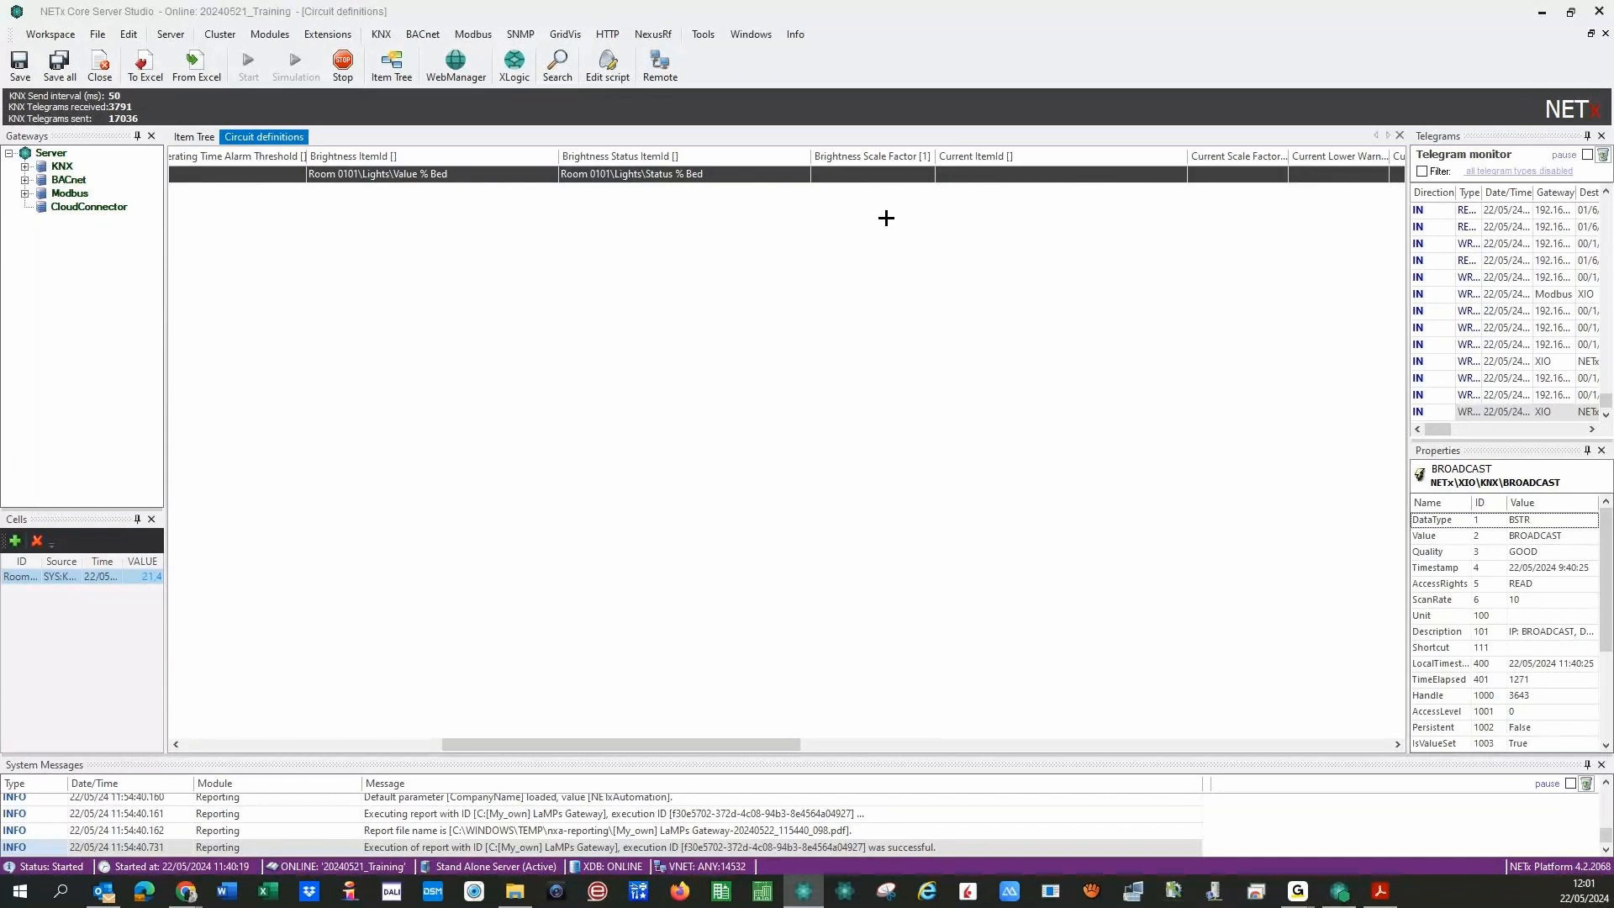
pyautogui.moveTo(616, 745); pyautogui.dragTo(791, 756)
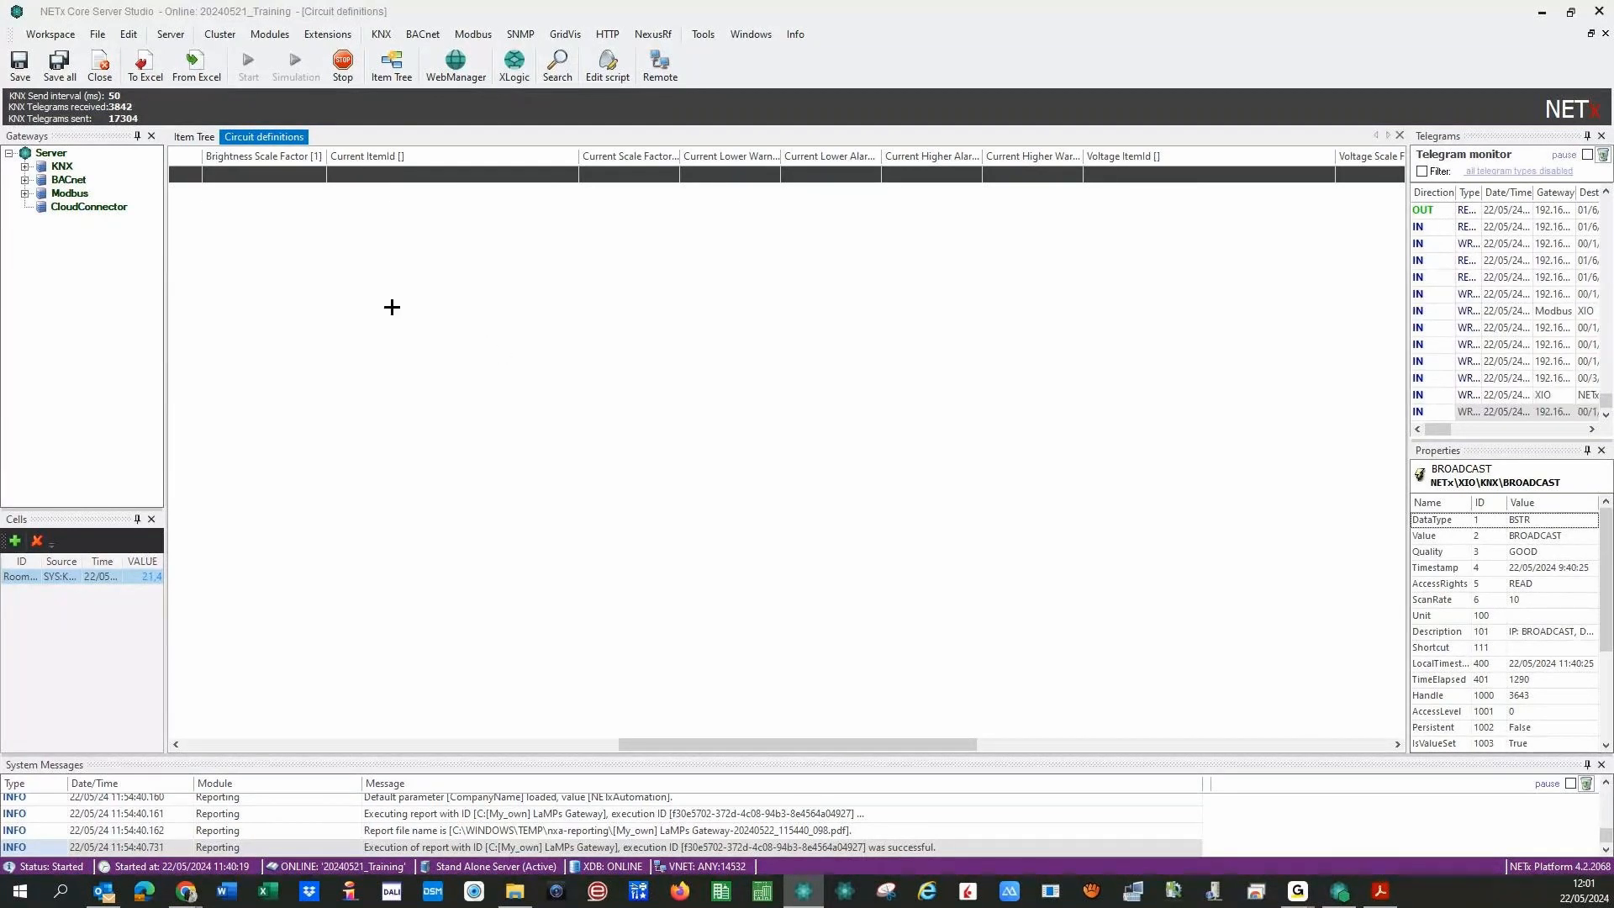
pyautogui.click(402, 175)
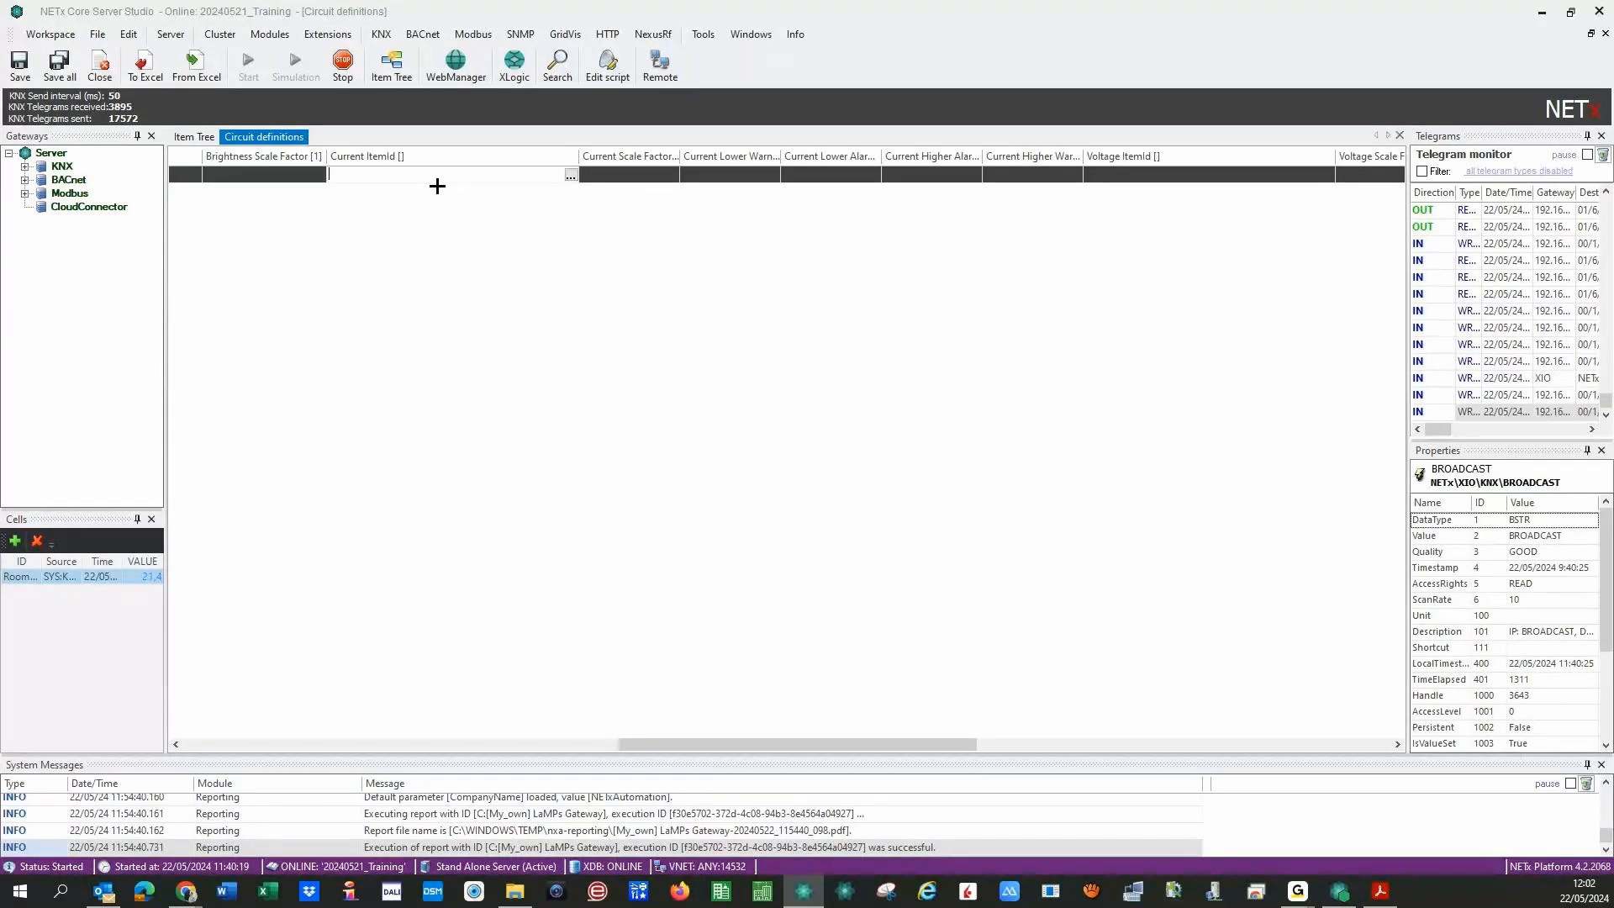
# - Point the Current ItemId to NETx\VAR\Numeric\Item001 and widen the Current Scale Factor column
pyautogui.click(573, 177)
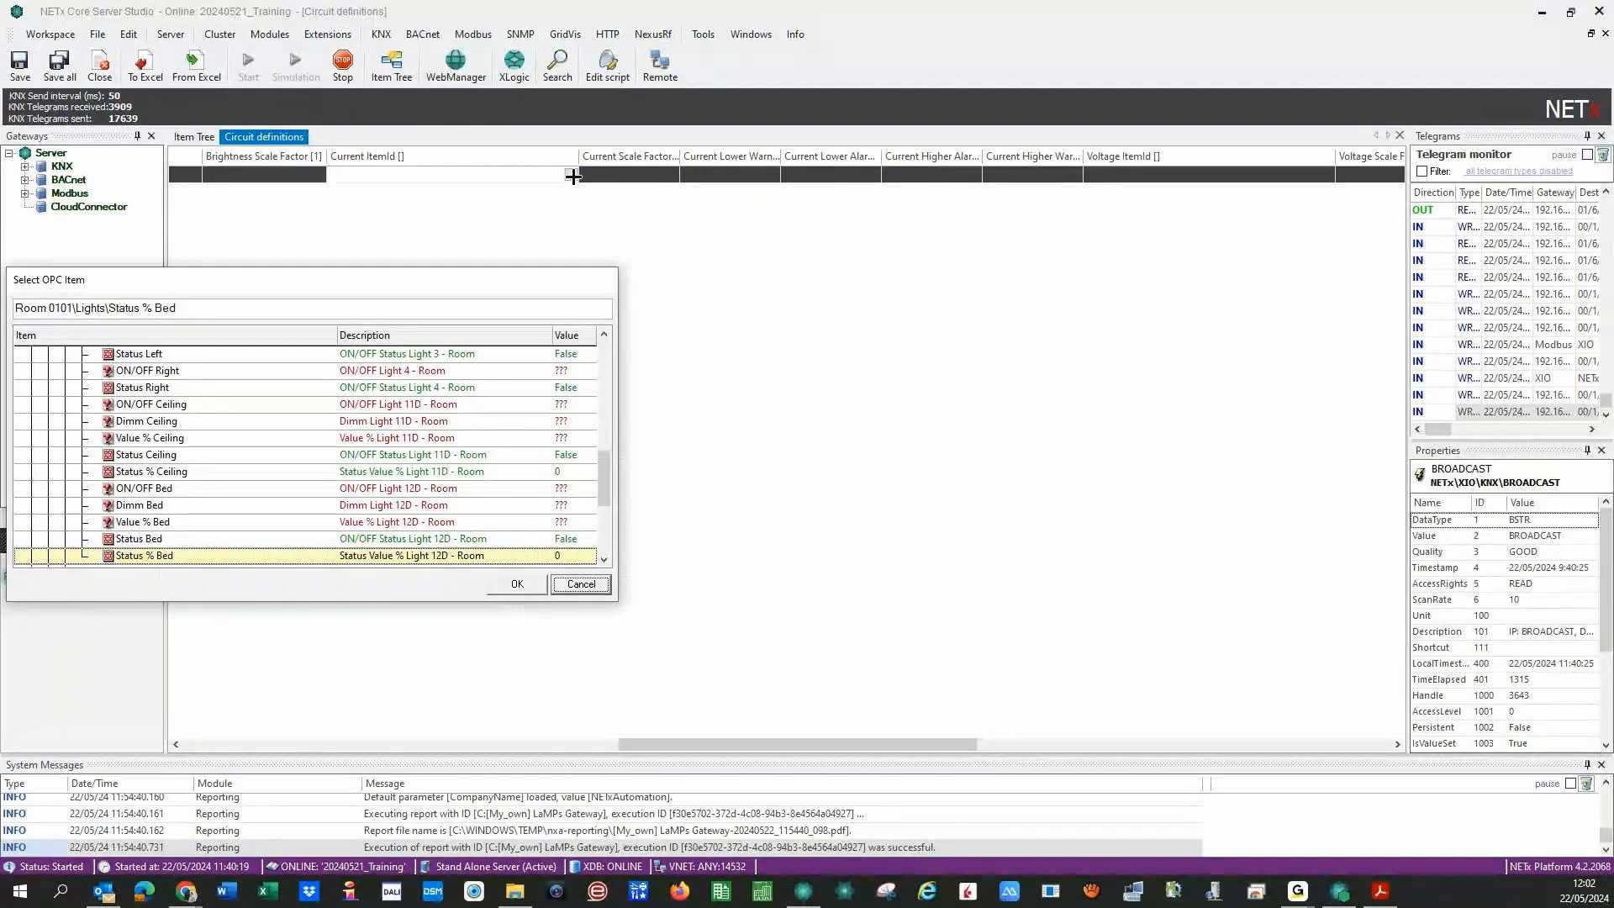
pyautogui.moveTo(603, 479); pyautogui.dragTo(603, 368)
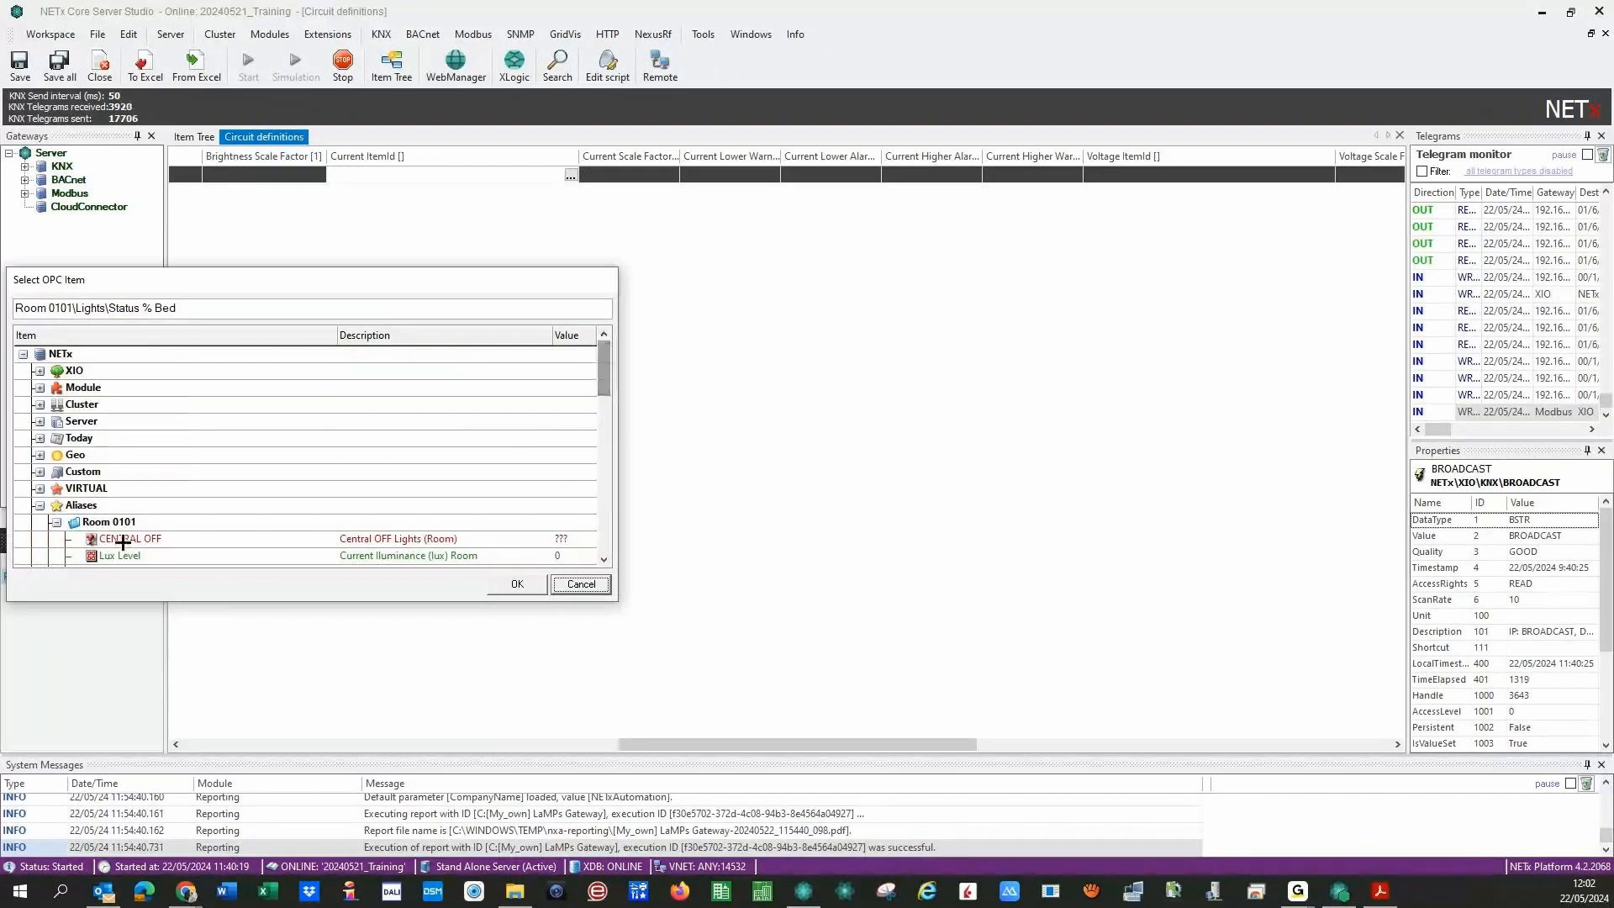
pyautogui.click(42, 506)
pyautogui.click(40, 505)
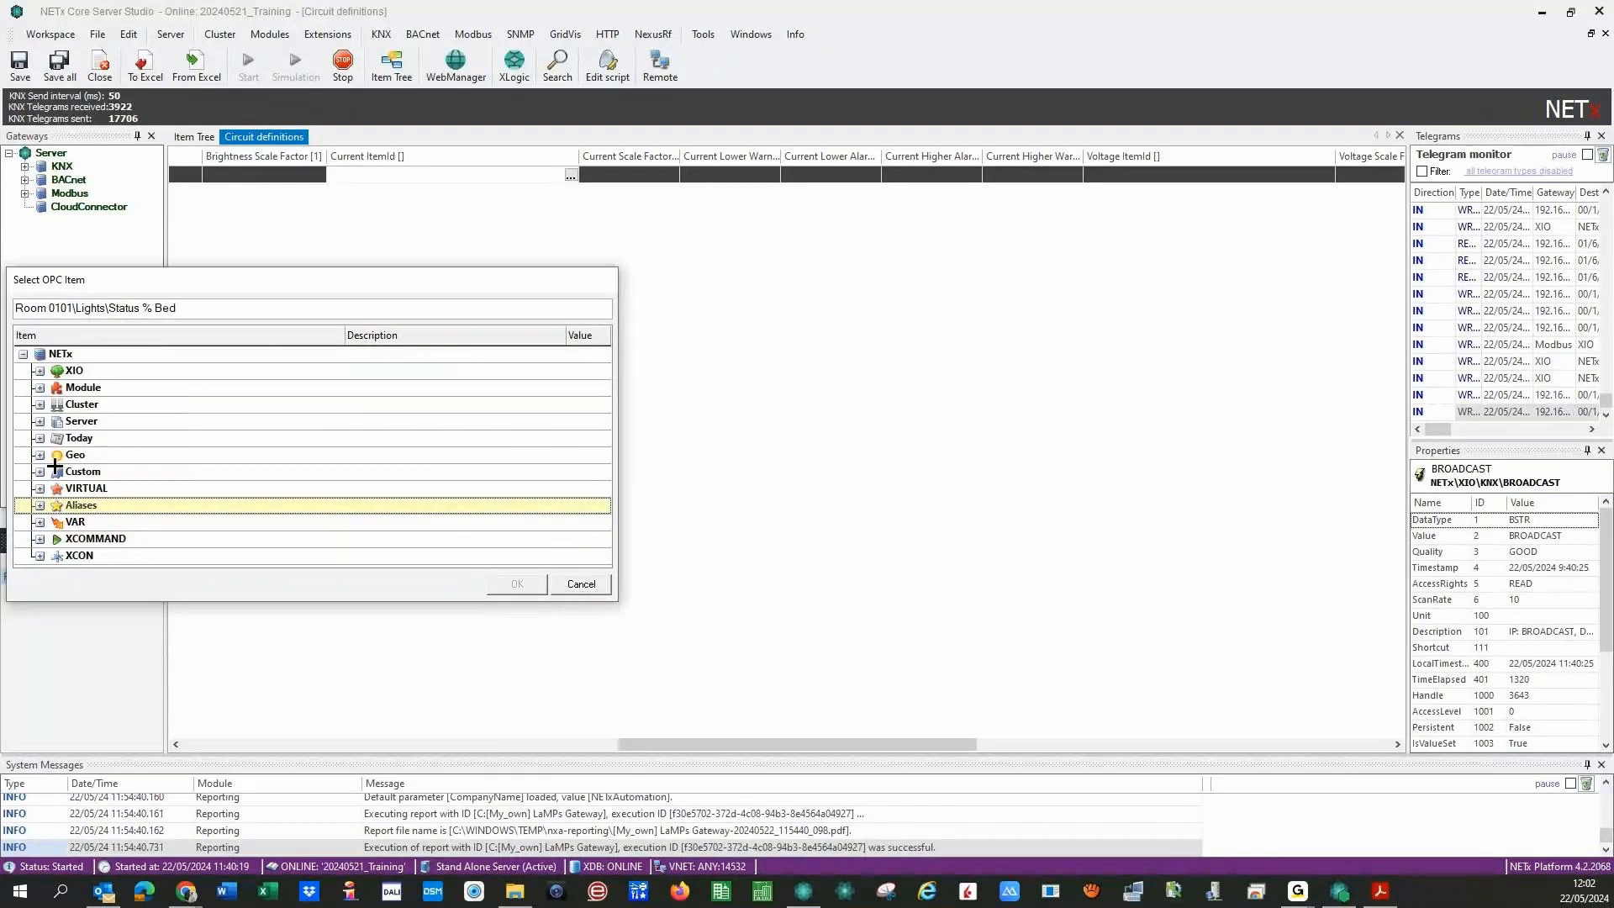
pyautogui.click(39, 522)
pyautogui.moveTo(602, 429); pyautogui.dragTo(603, 477)
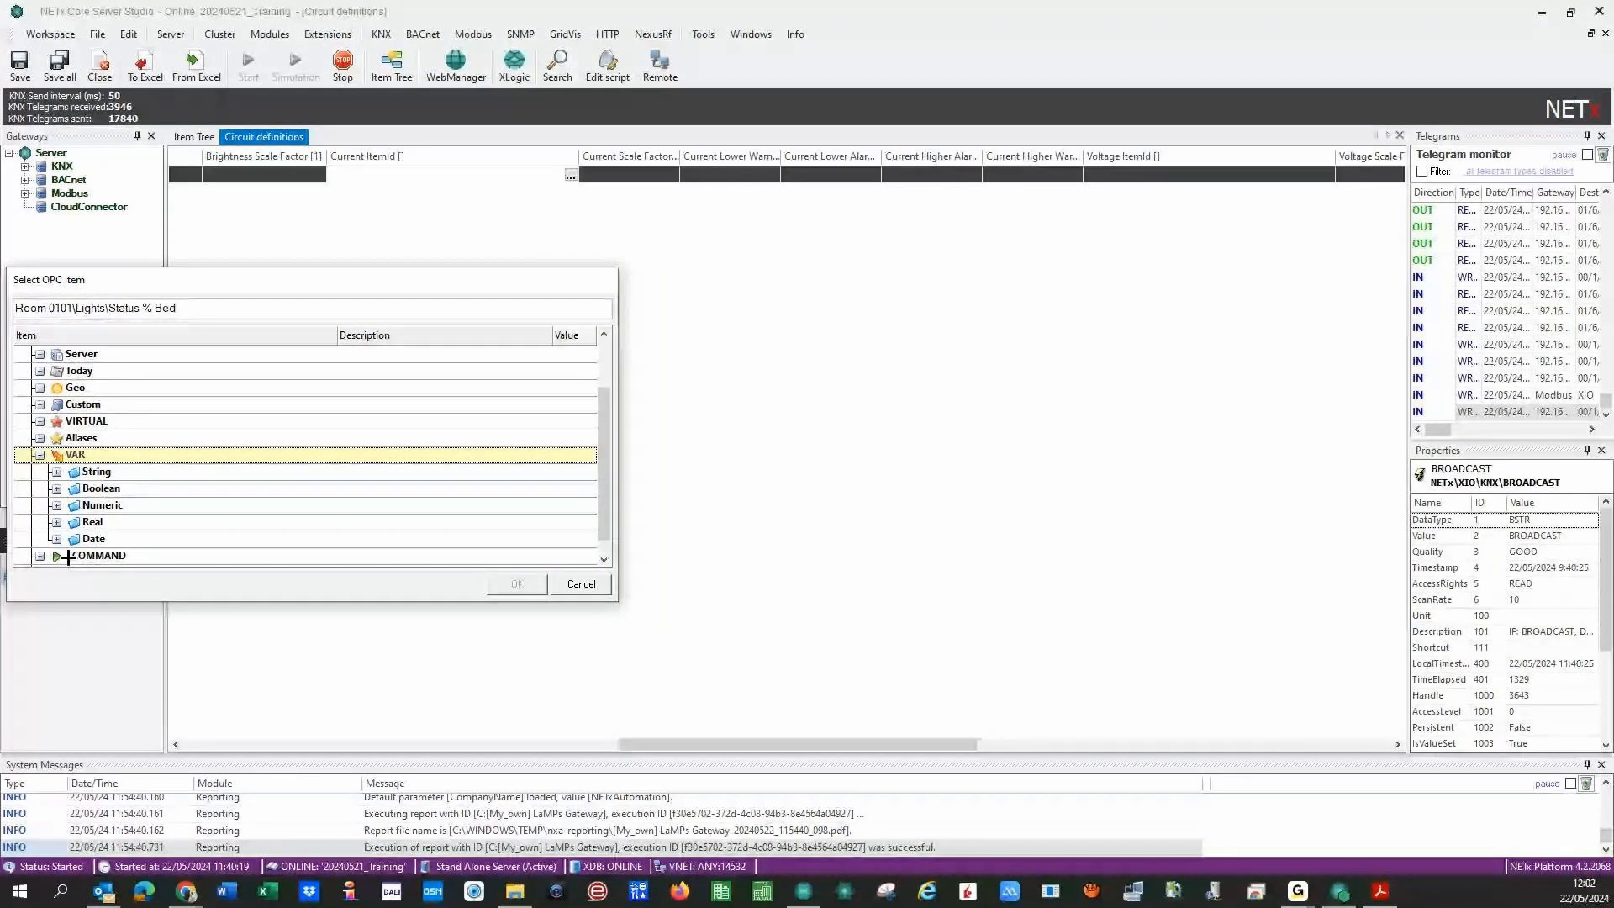
pyautogui.click(56, 505)
pyautogui.click(115, 522)
pyautogui.click(516, 586)
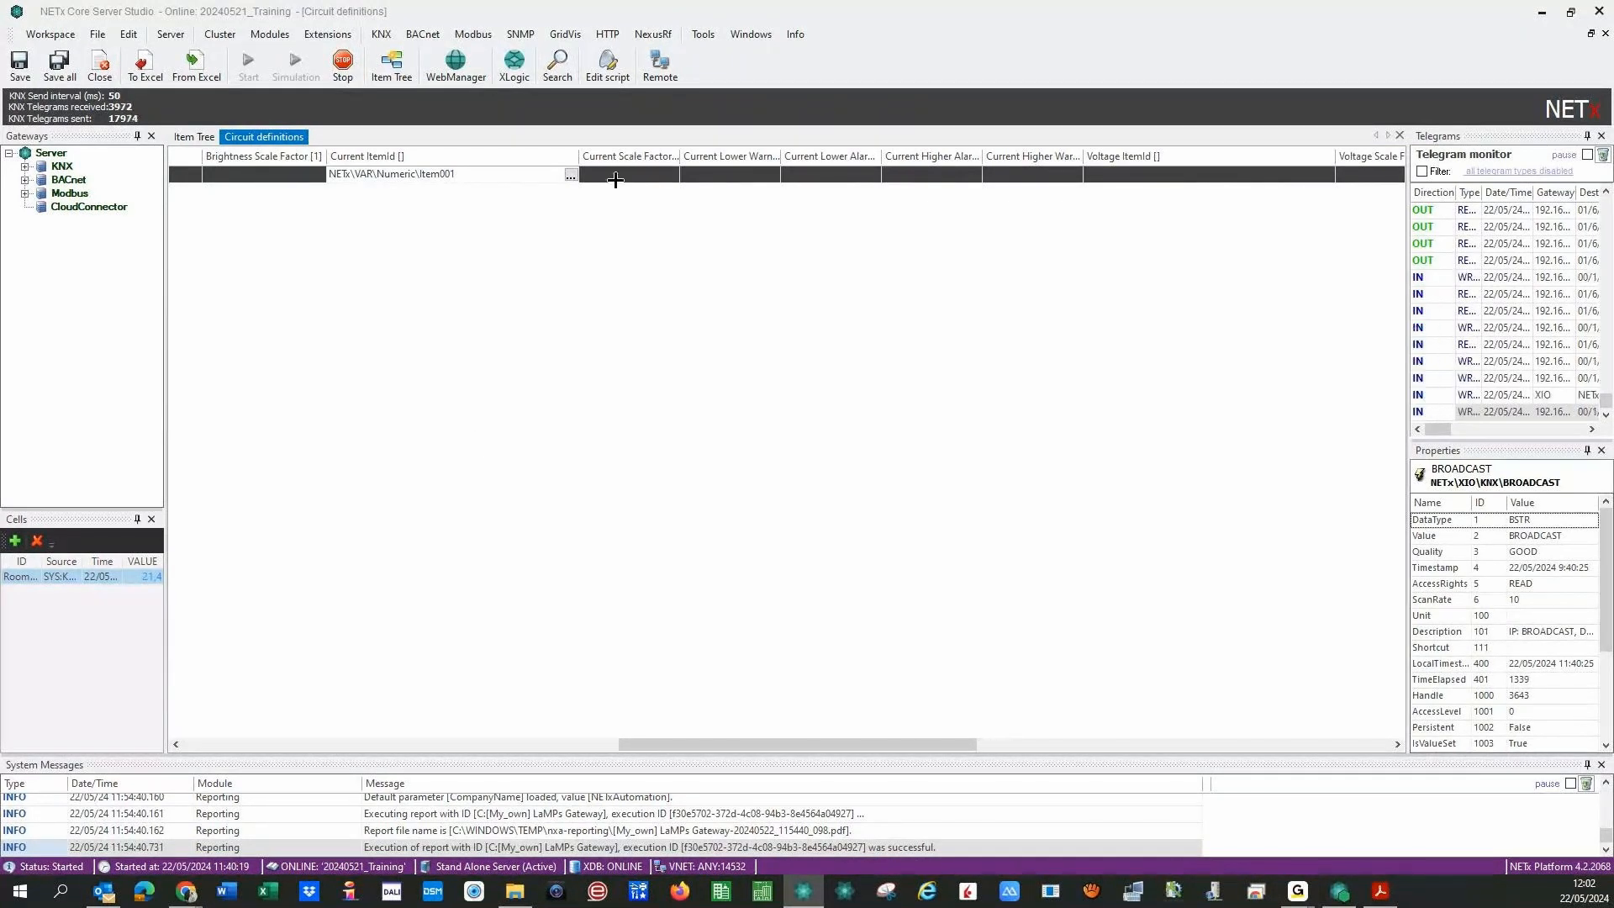
pyautogui.moveTo(680, 157); pyautogui.dragTo(715, 149)
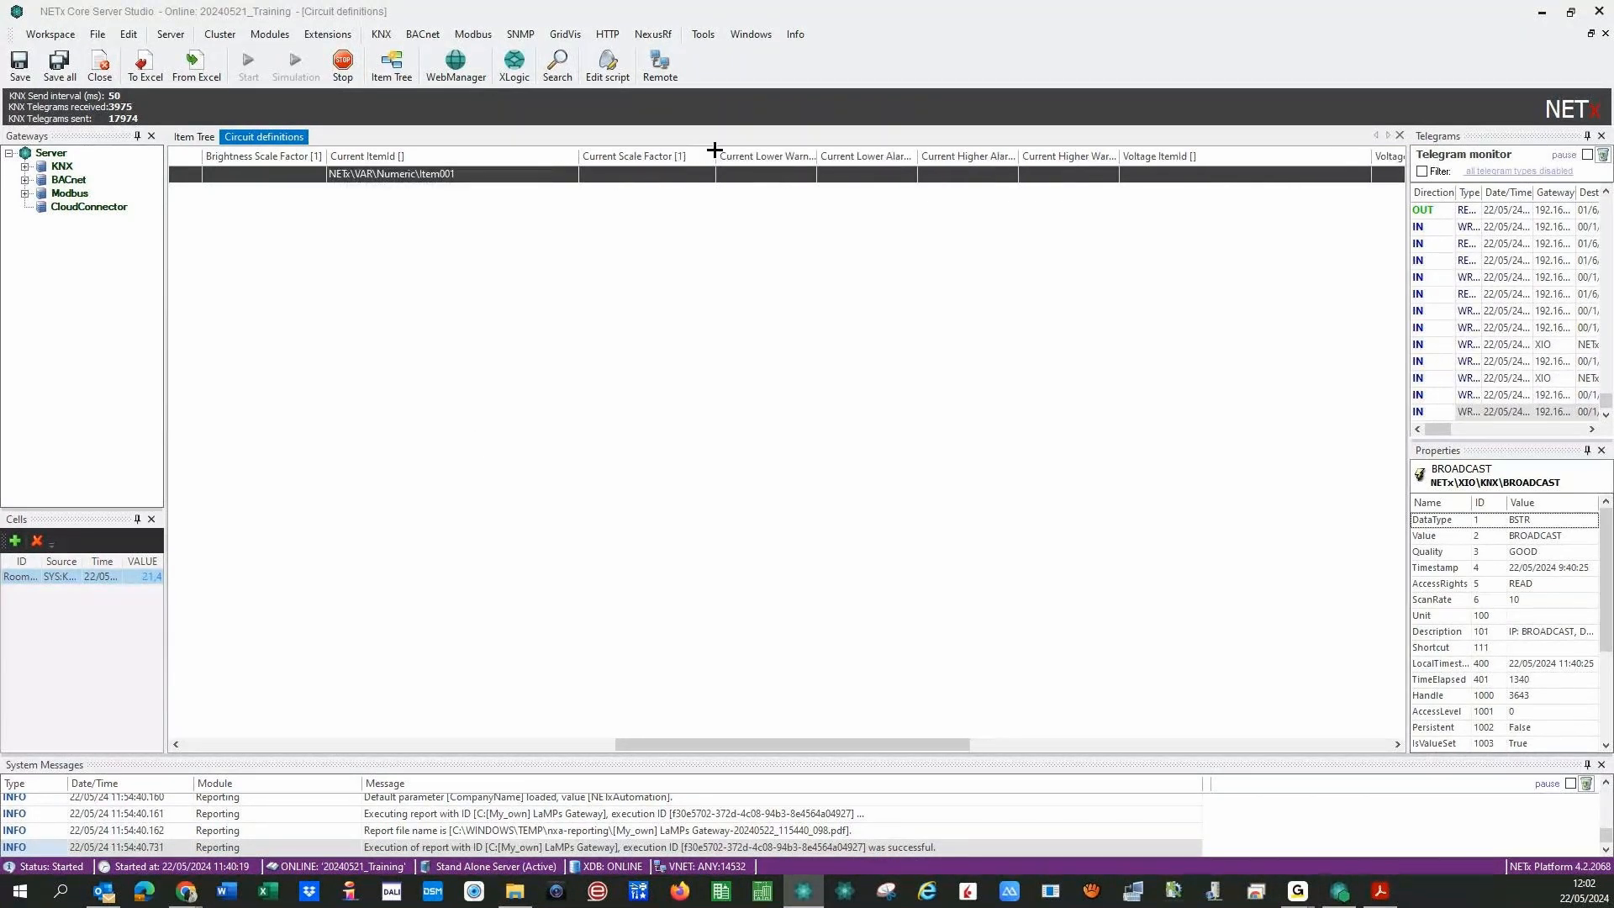
# - Enter current limits: lower warning 450, lower alarm 400, higher alarm 600, higher warning 550
pyautogui.click(745, 178)
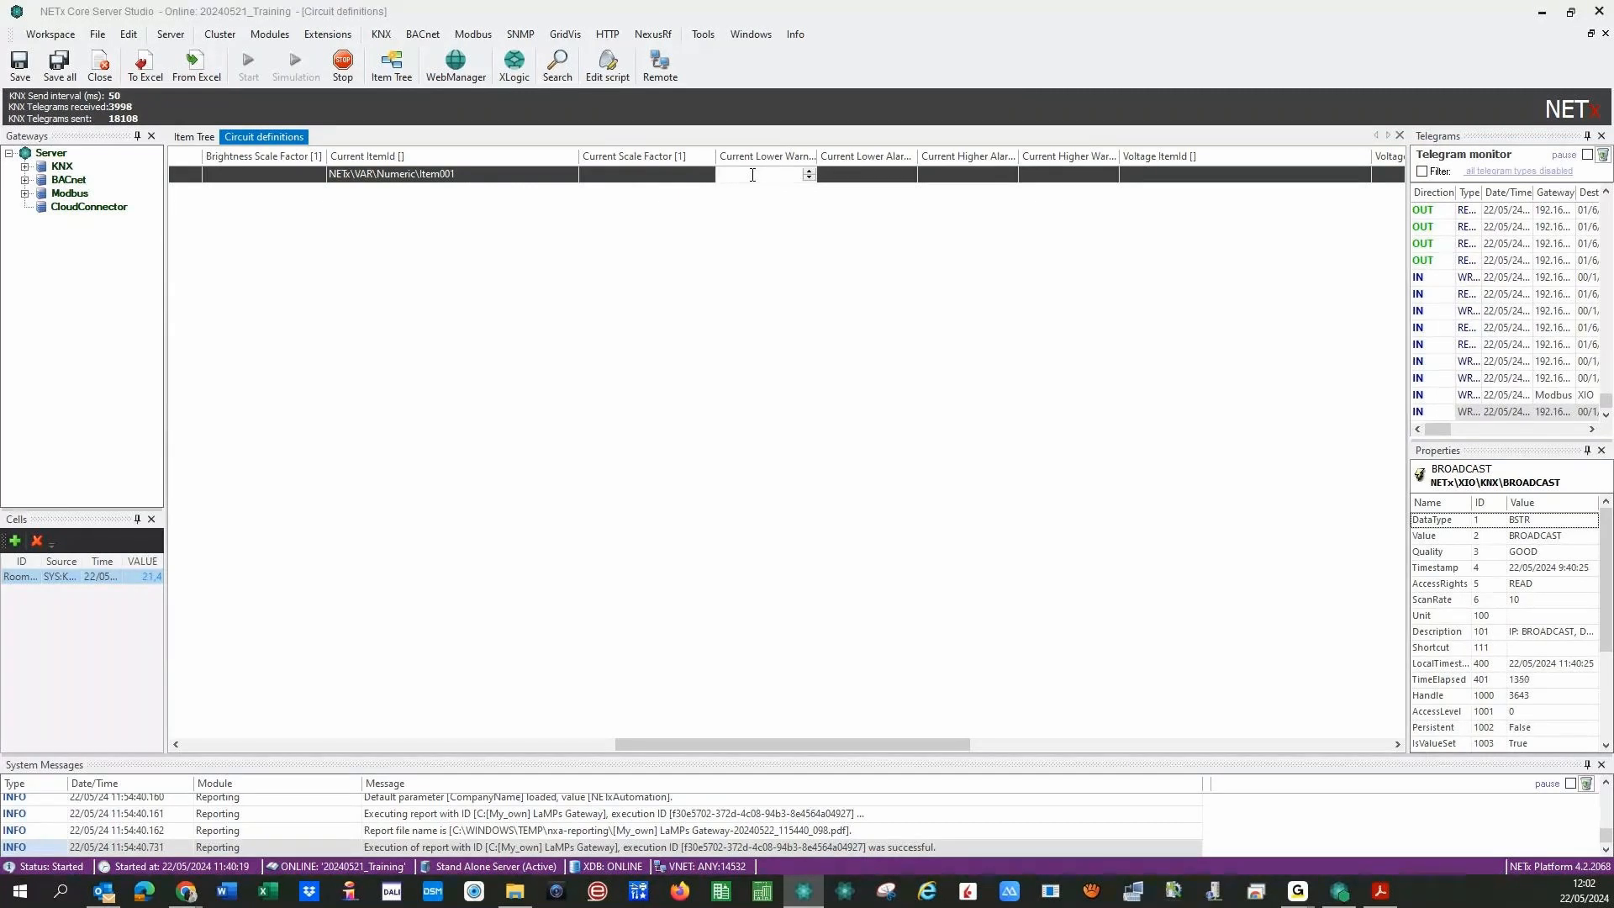
pyautogui.write('450')
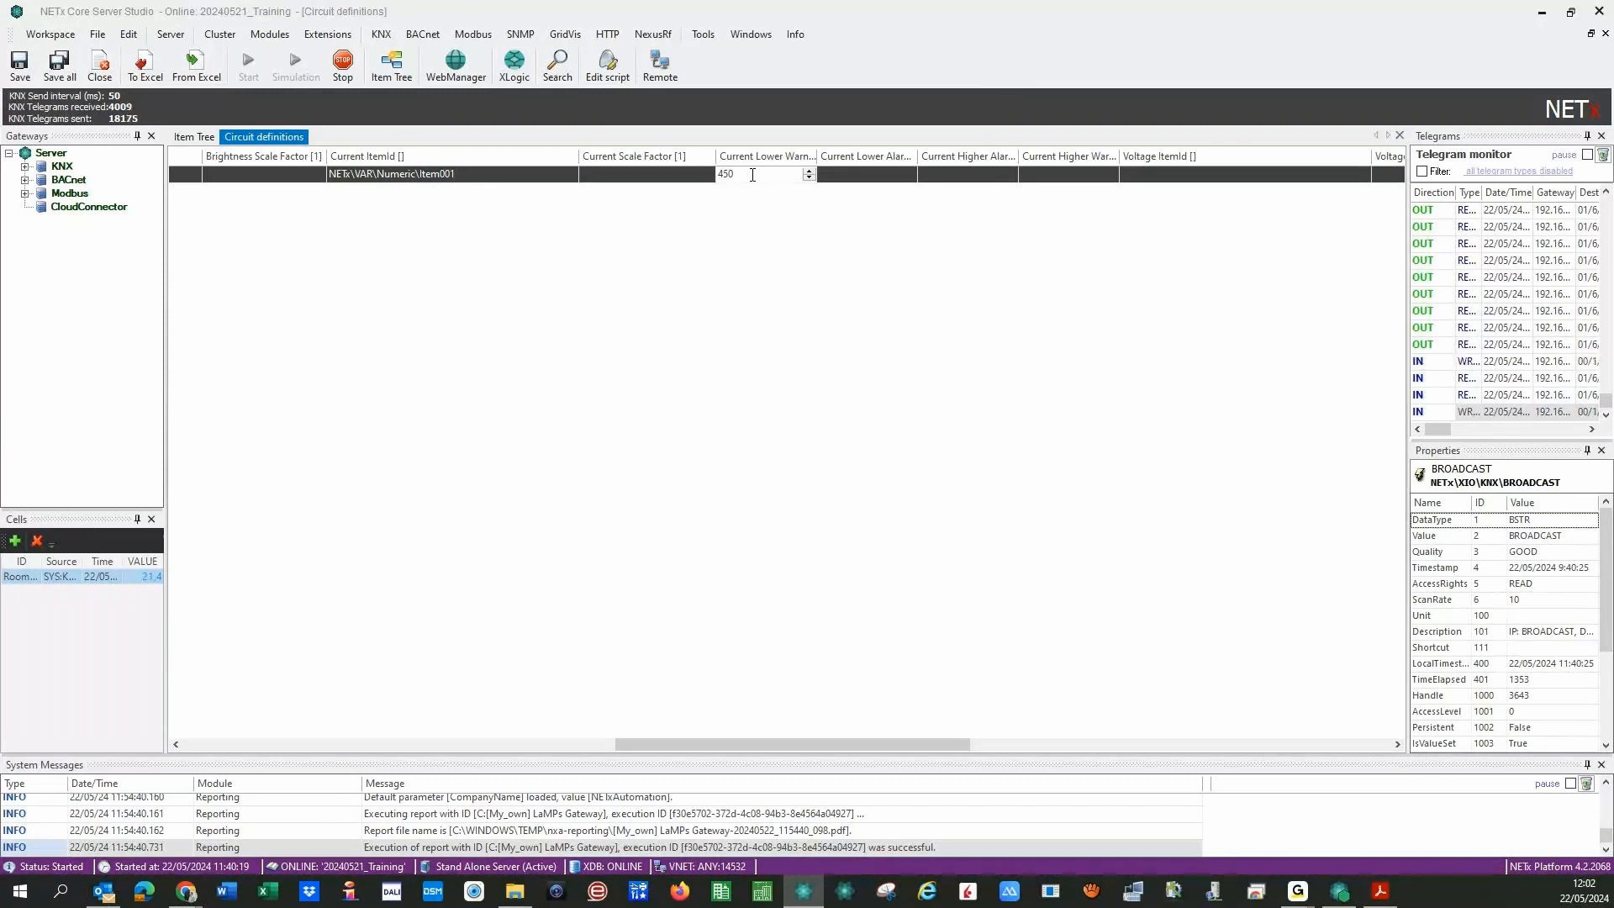
pyautogui.click(847, 175)
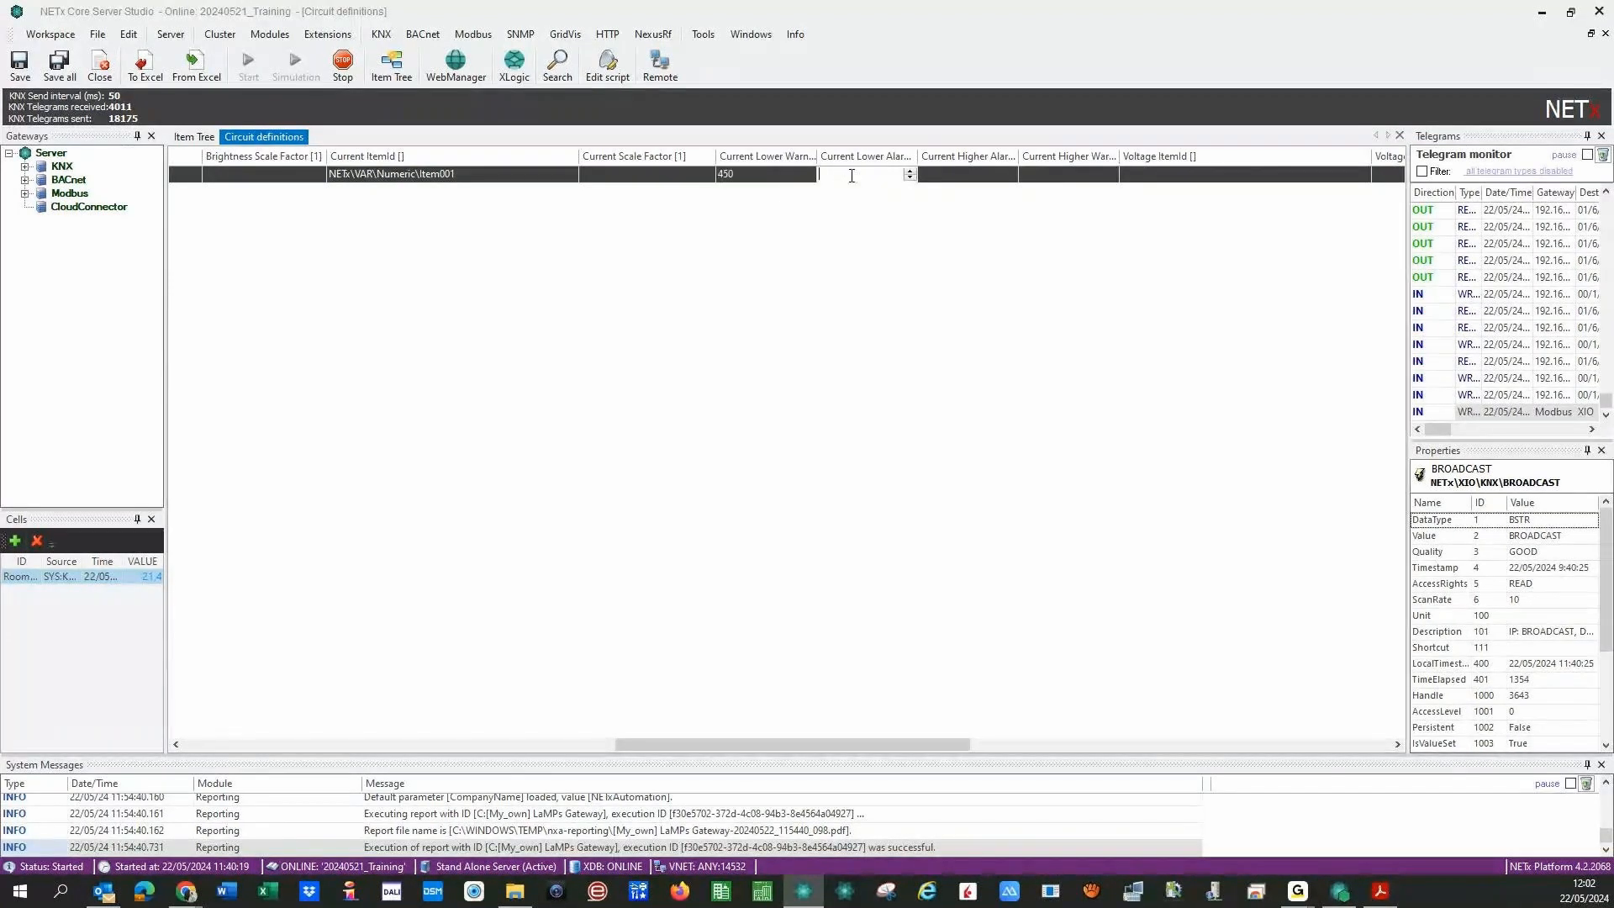
pyautogui.write('400')
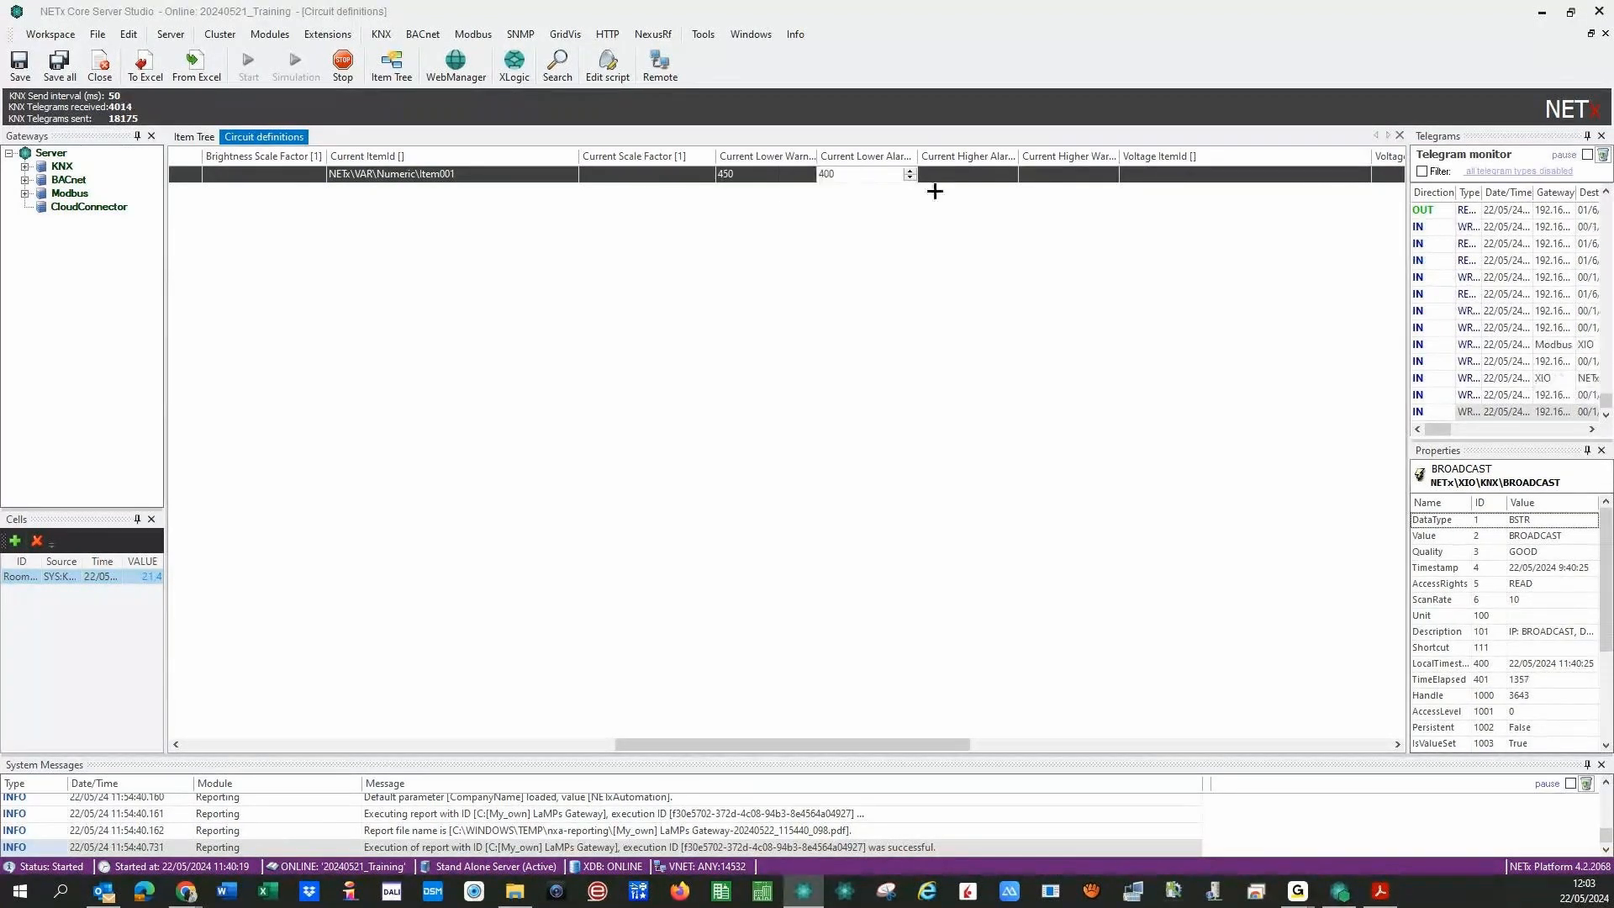
pyautogui.press('Tab')
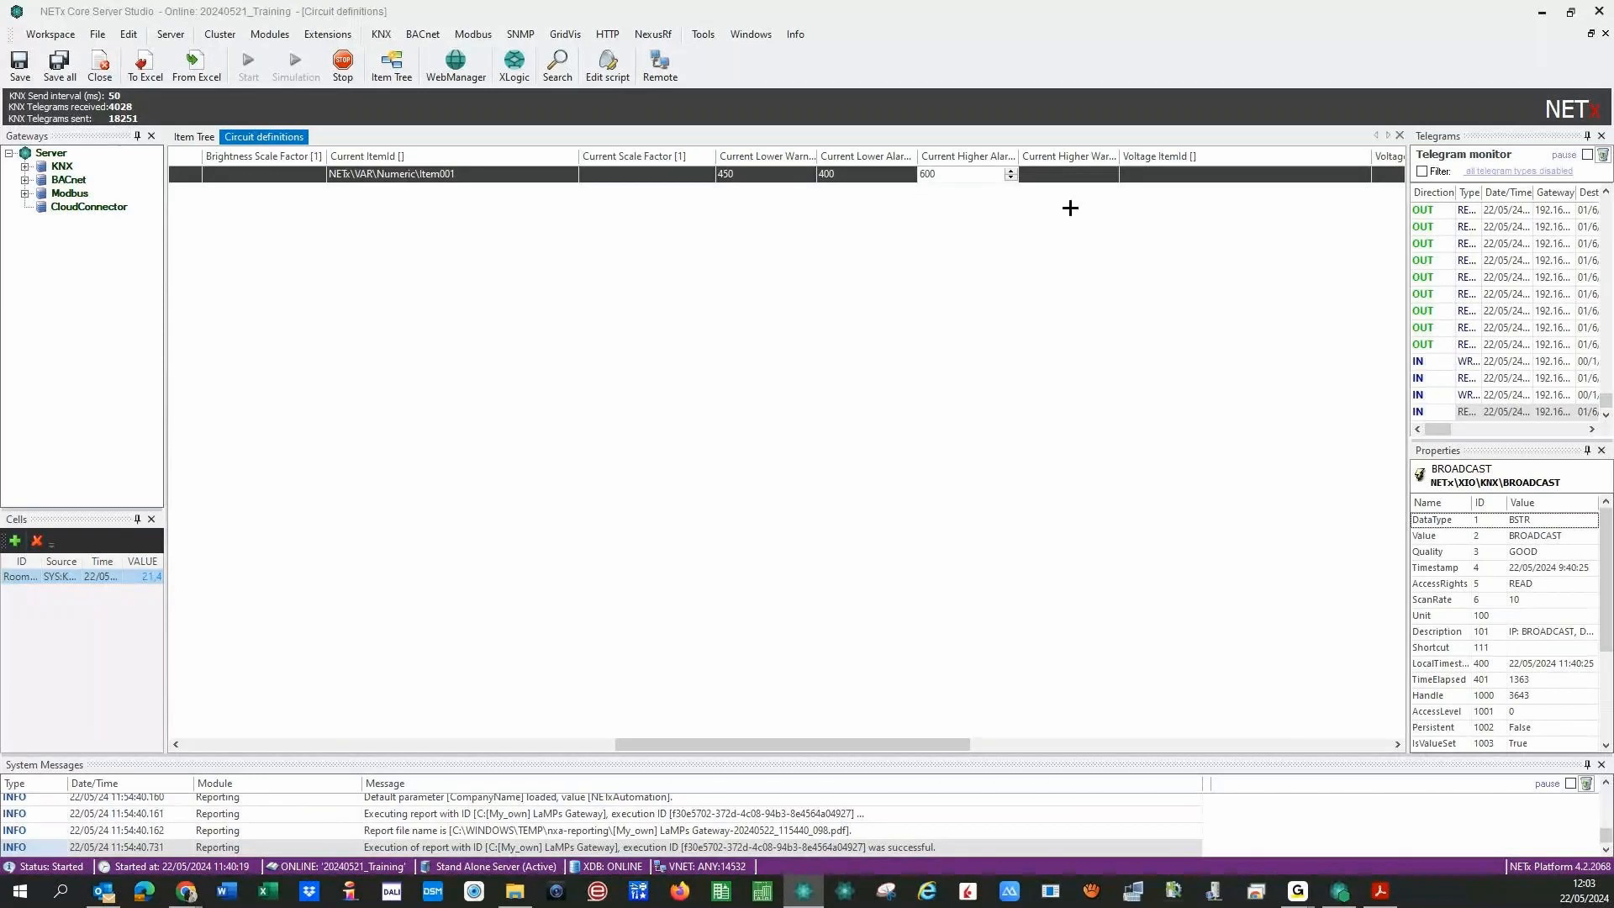
pyautogui.press('Tab')
pyautogui.write('5')
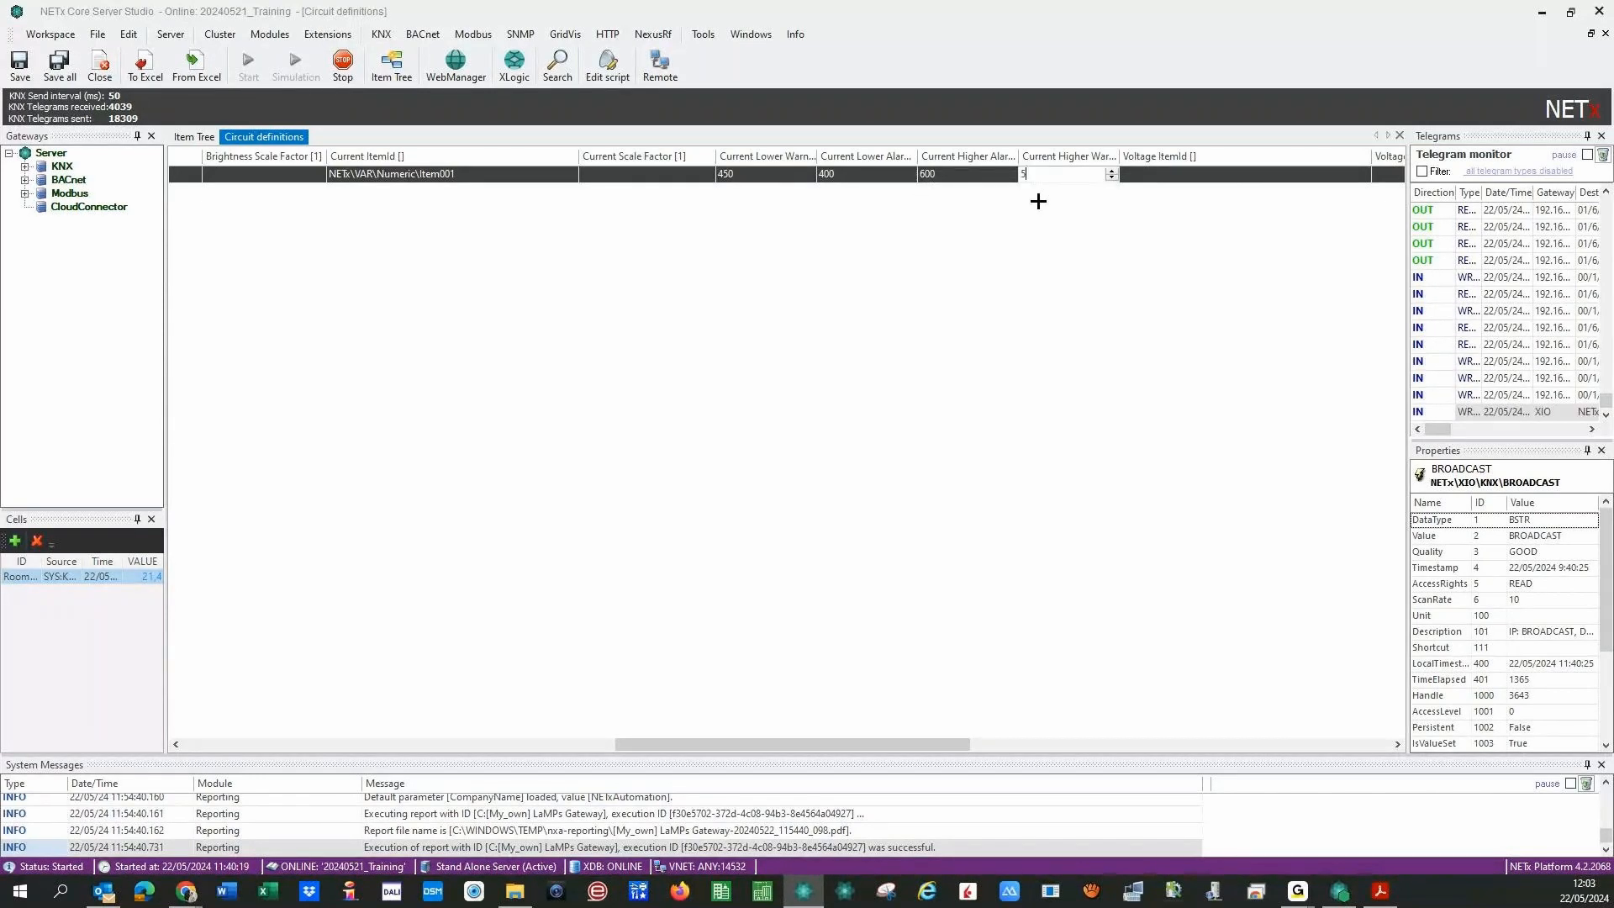
pyautogui.press('BackSpace')
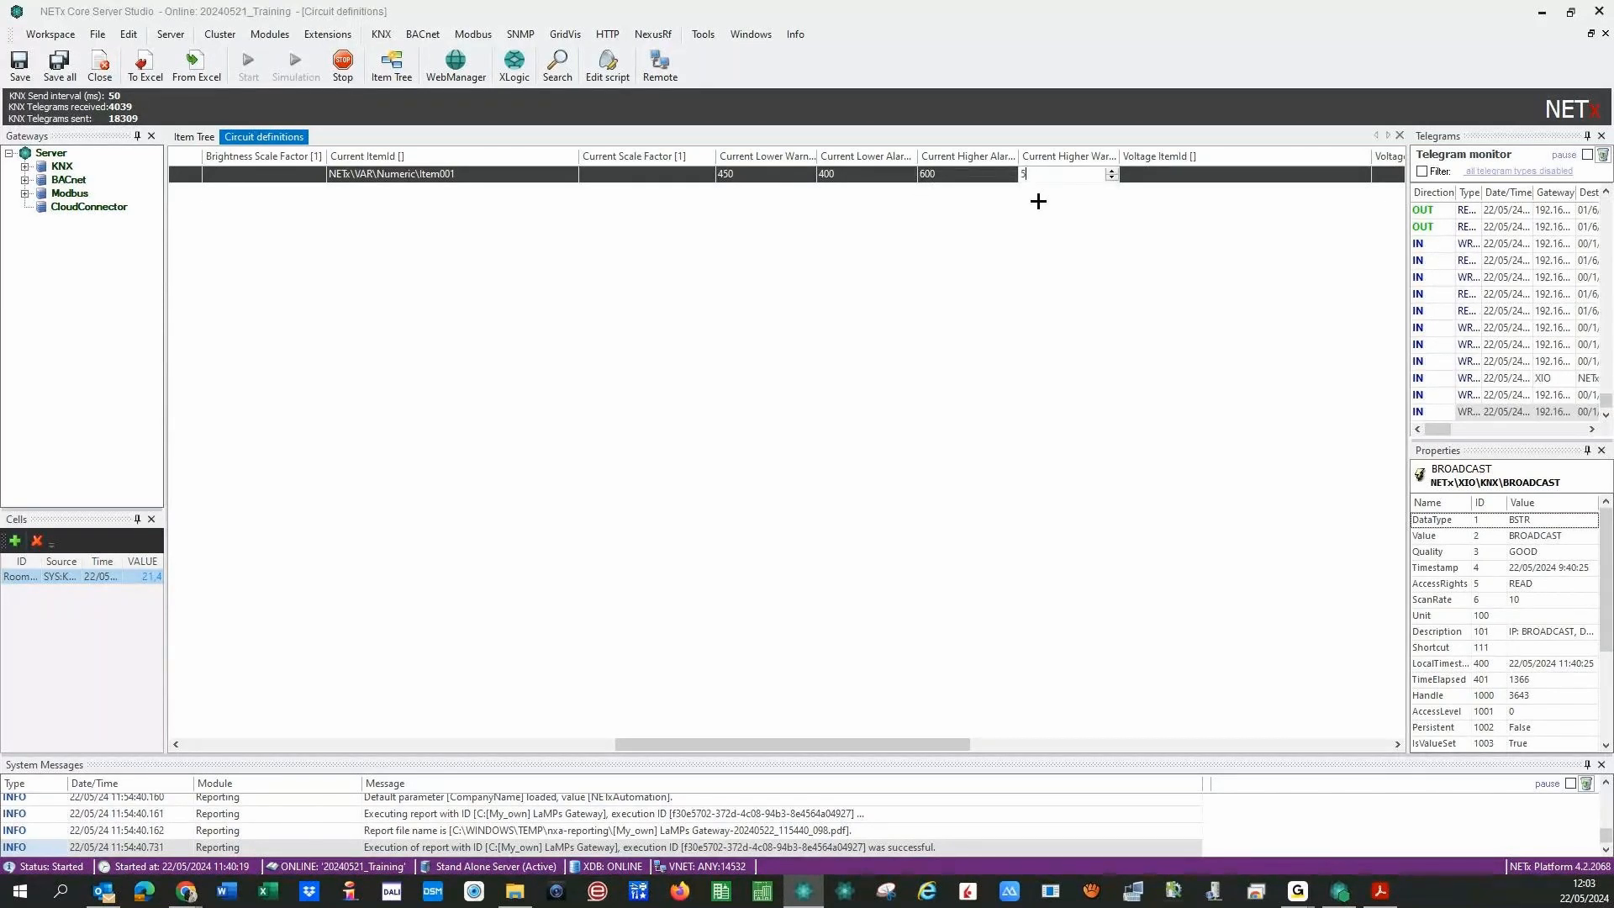
pyautogui.write('50')
pyautogui.press('Return')
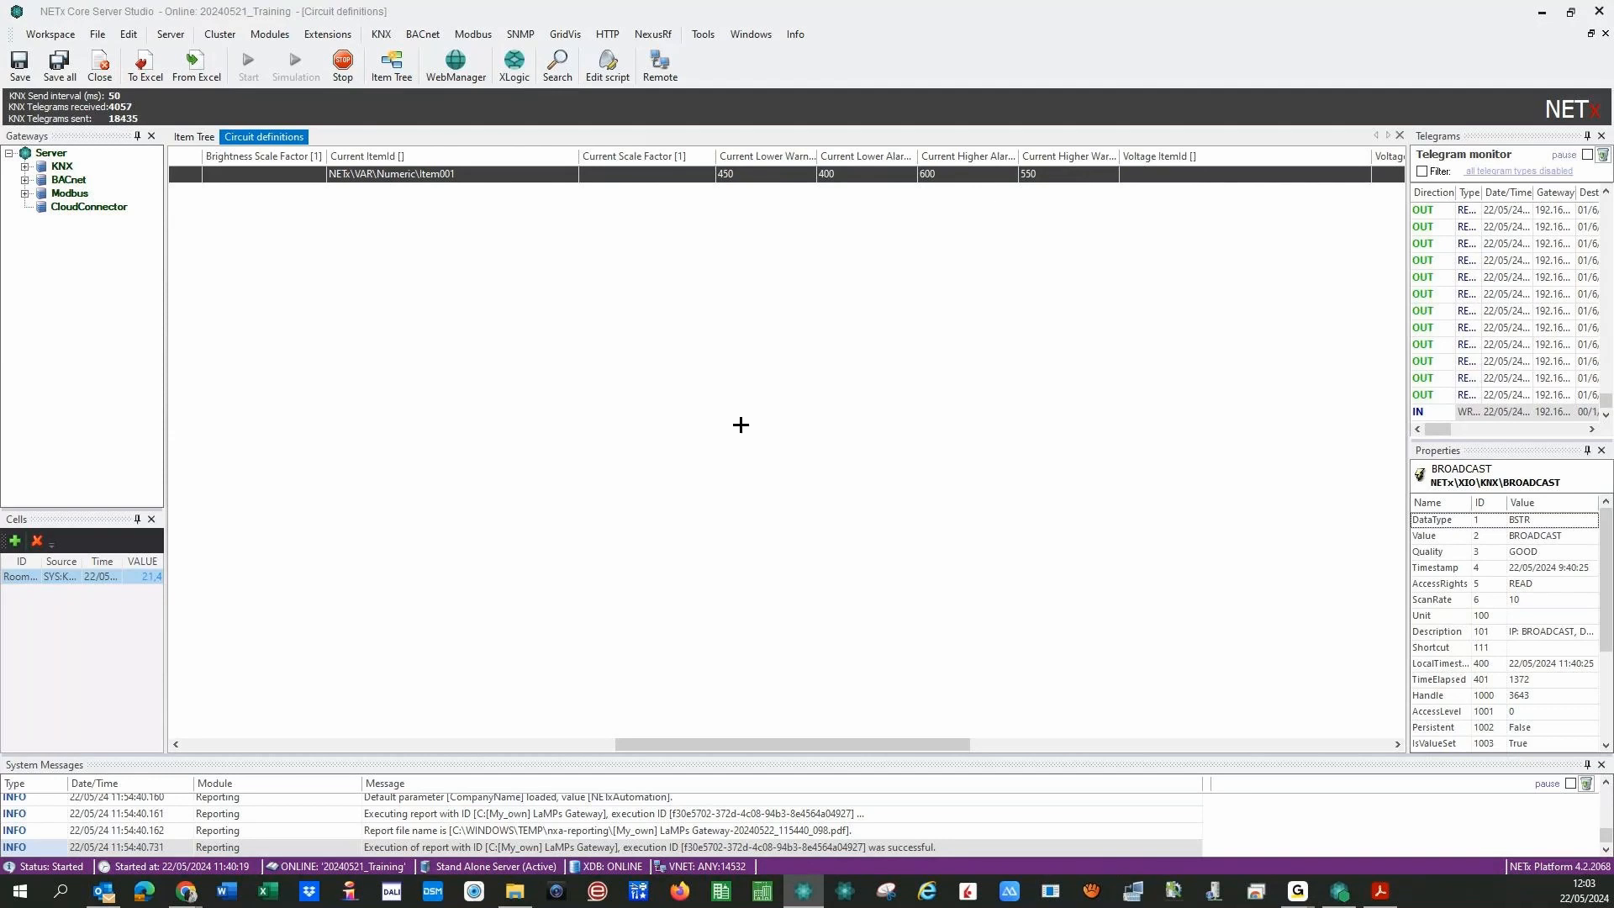
pyautogui.moveTo(835, 741)
pyautogui.mouseDown()
pyautogui.moveTo(793, 739)
pyautogui.moveTo(852, 738)
pyautogui.mouseUp()
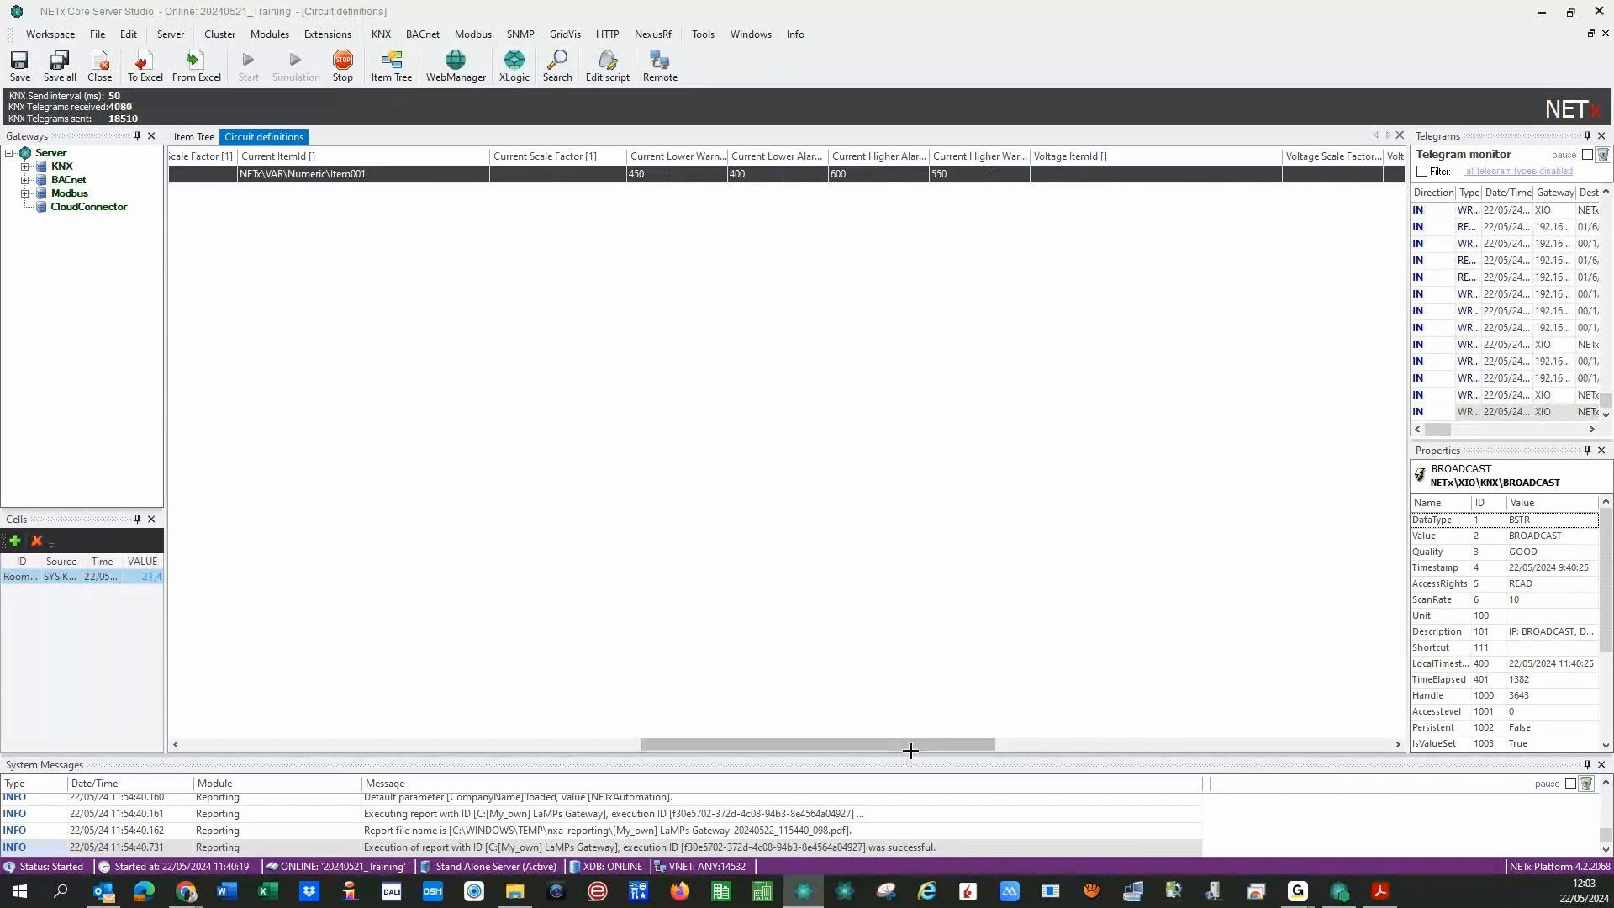
# - Browse for the Voltage ItemId and expand XIO down to the BACnet gateway
pyautogui.moveTo(911, 745); pyautogui.dragTo(1024, 745)
pyautogui.click(744, 174)
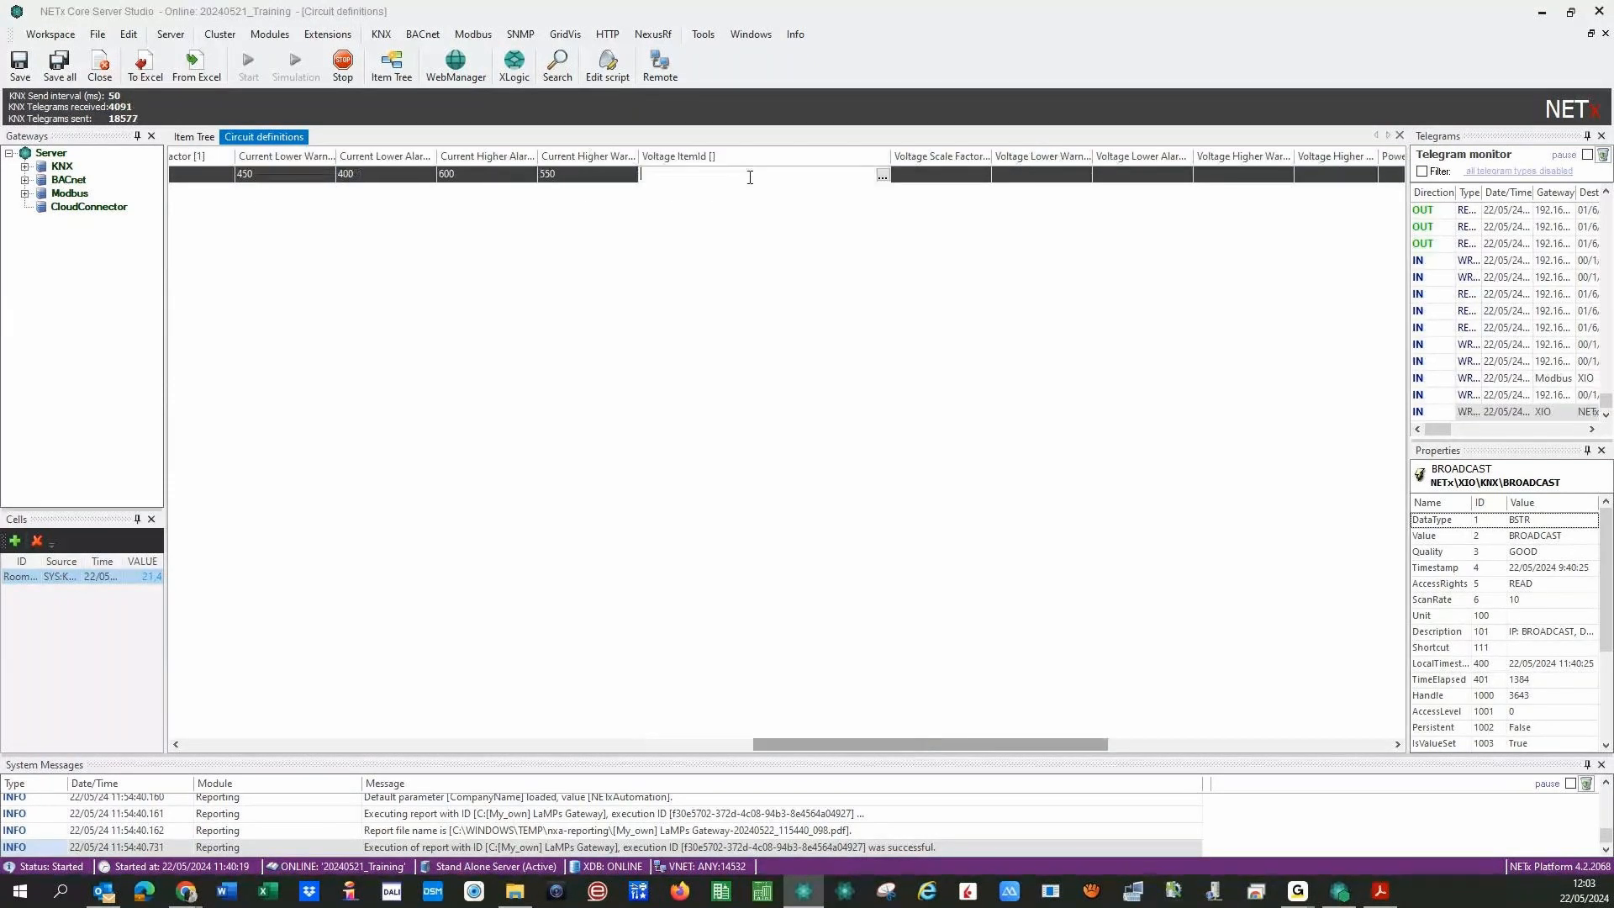
pyautogui.click(884, 175)
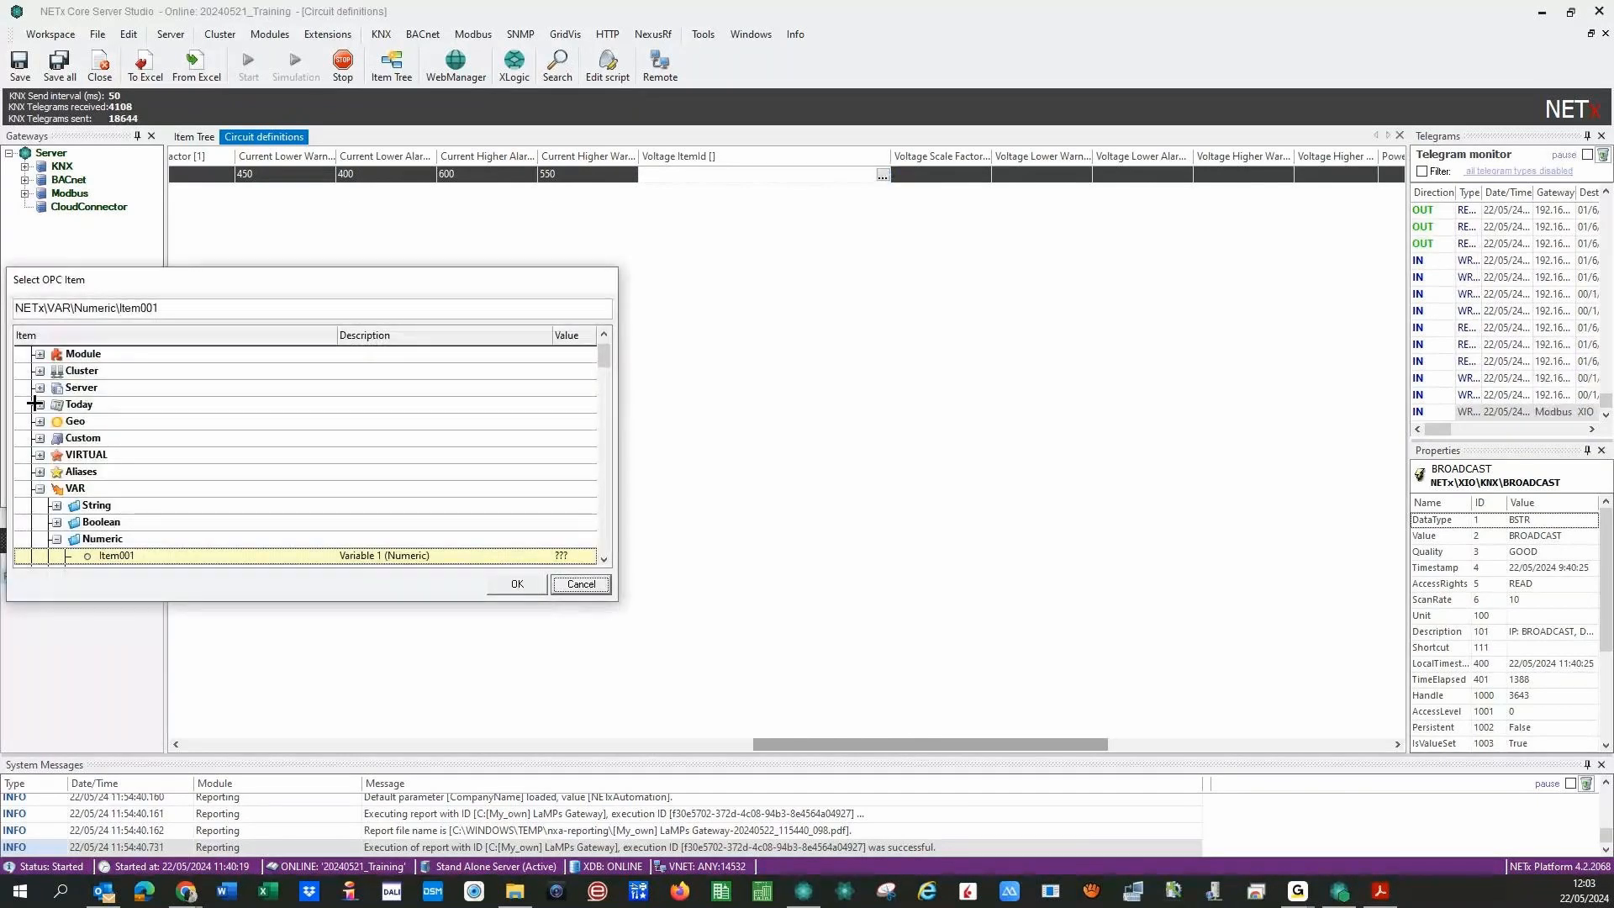
pyautogui.scroll(1, 35, 403)
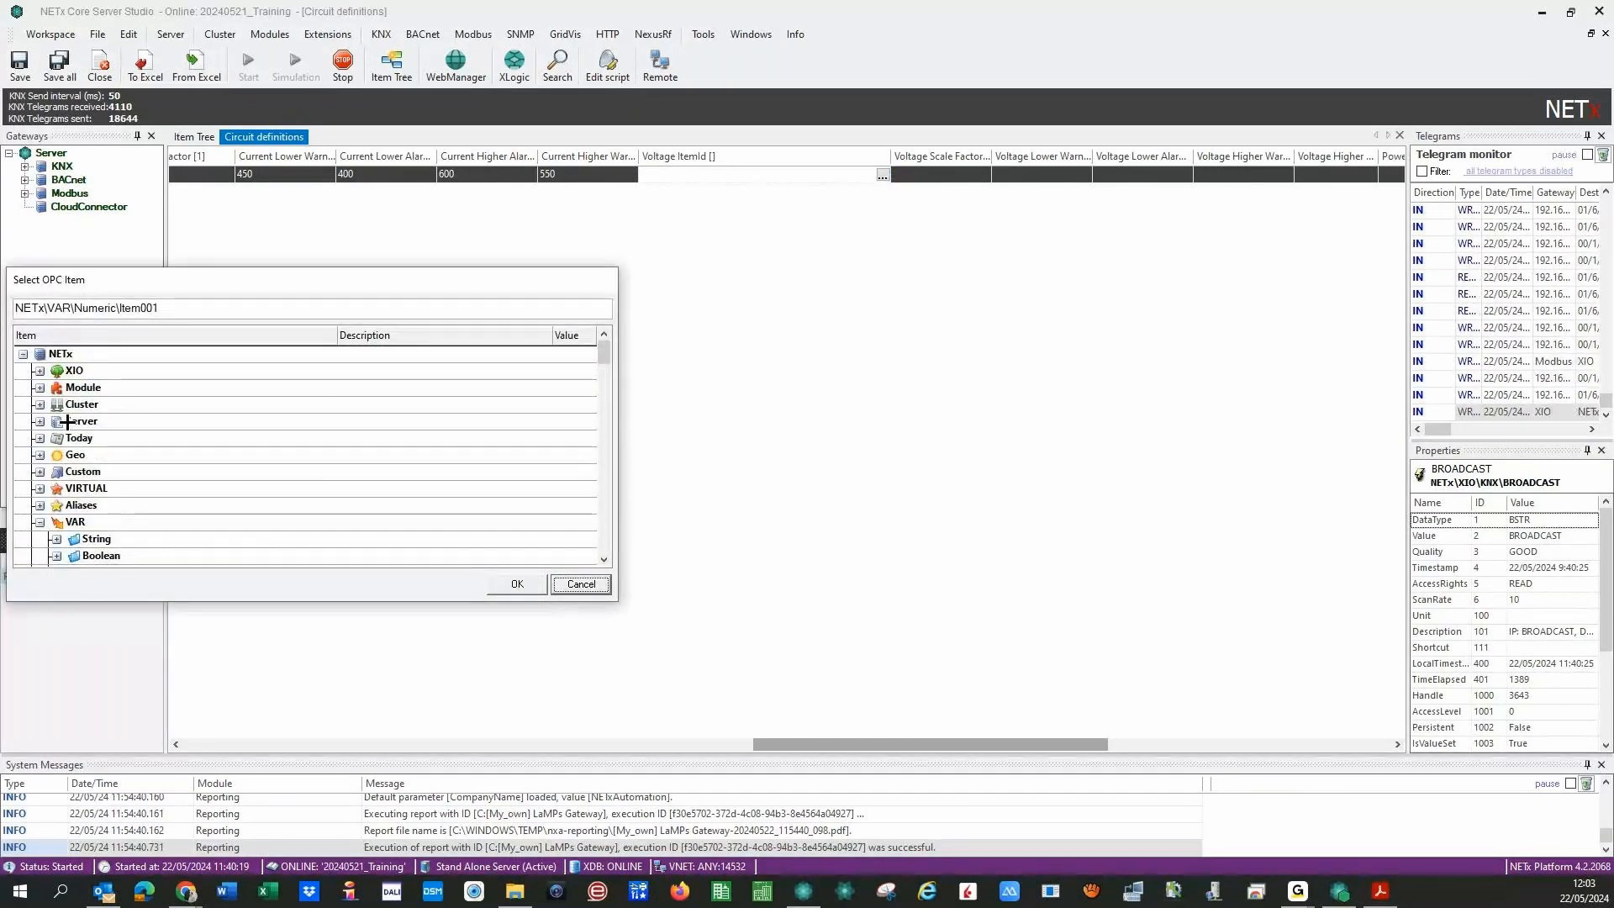
pyautogui.doubleClick(74, 370)
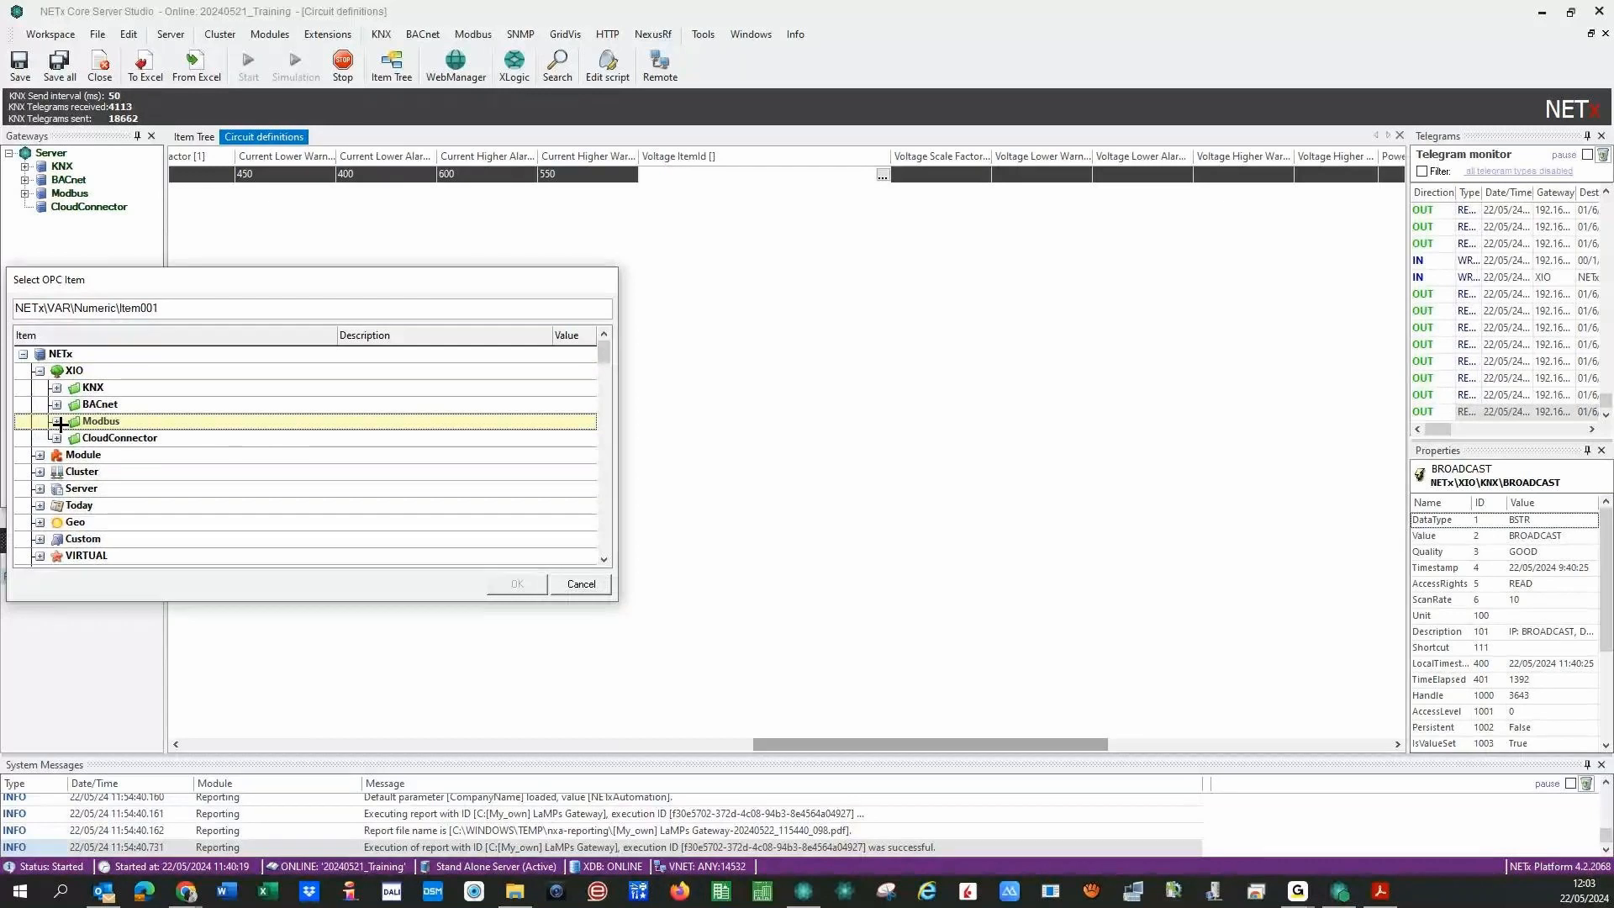
pyautogui.click(58, 422)
pyautogui.click(58, 422)
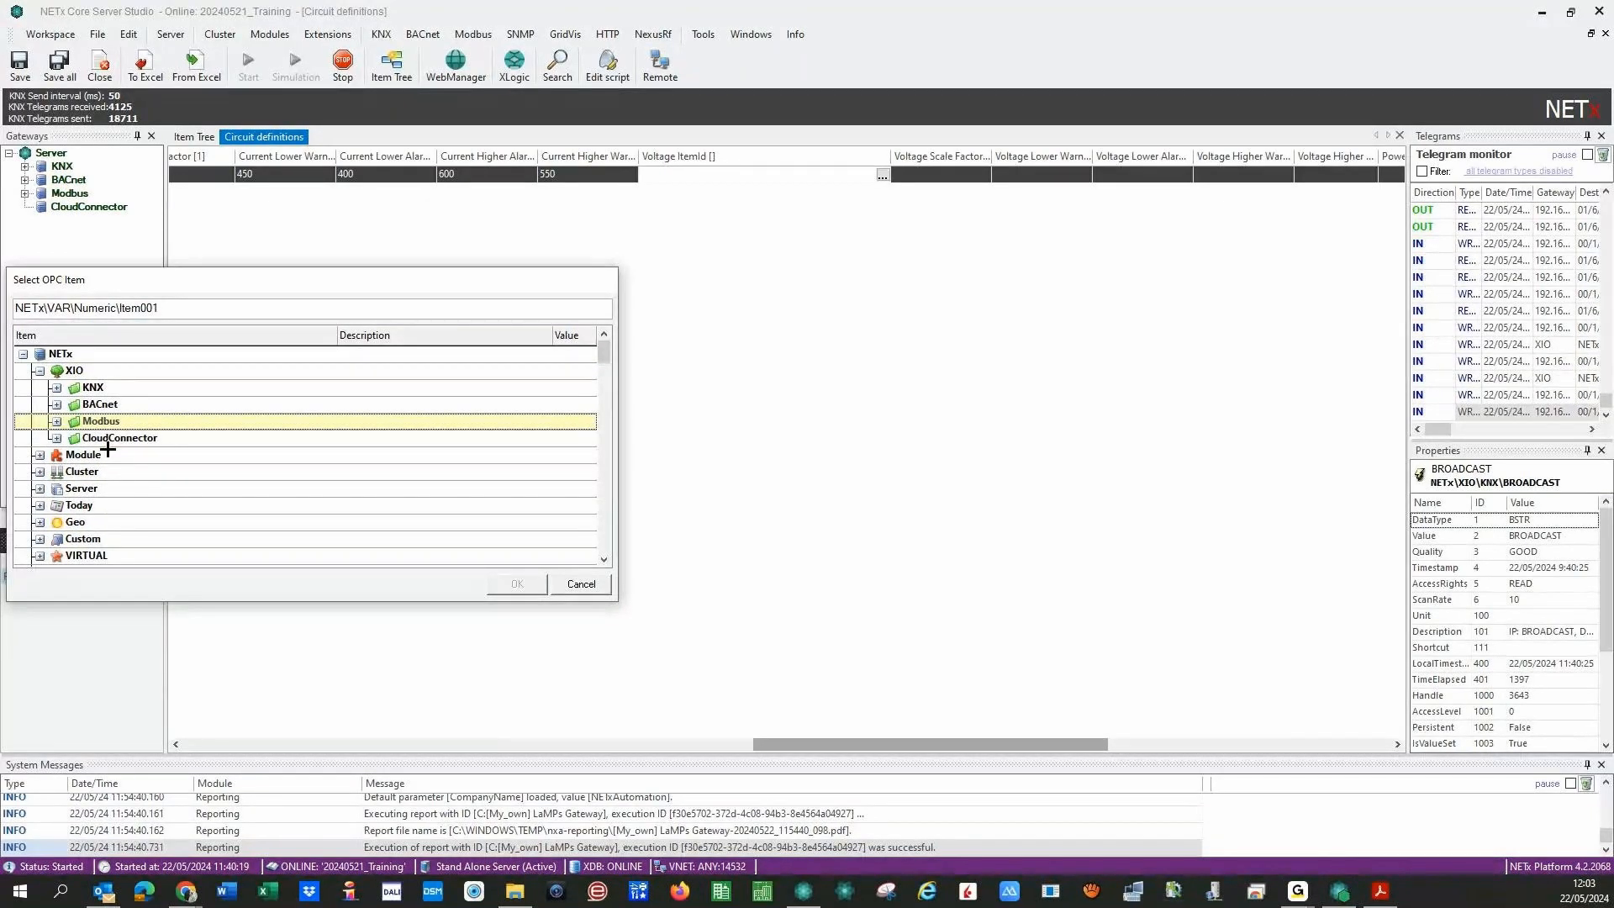
pyautogui.click(57, 406)
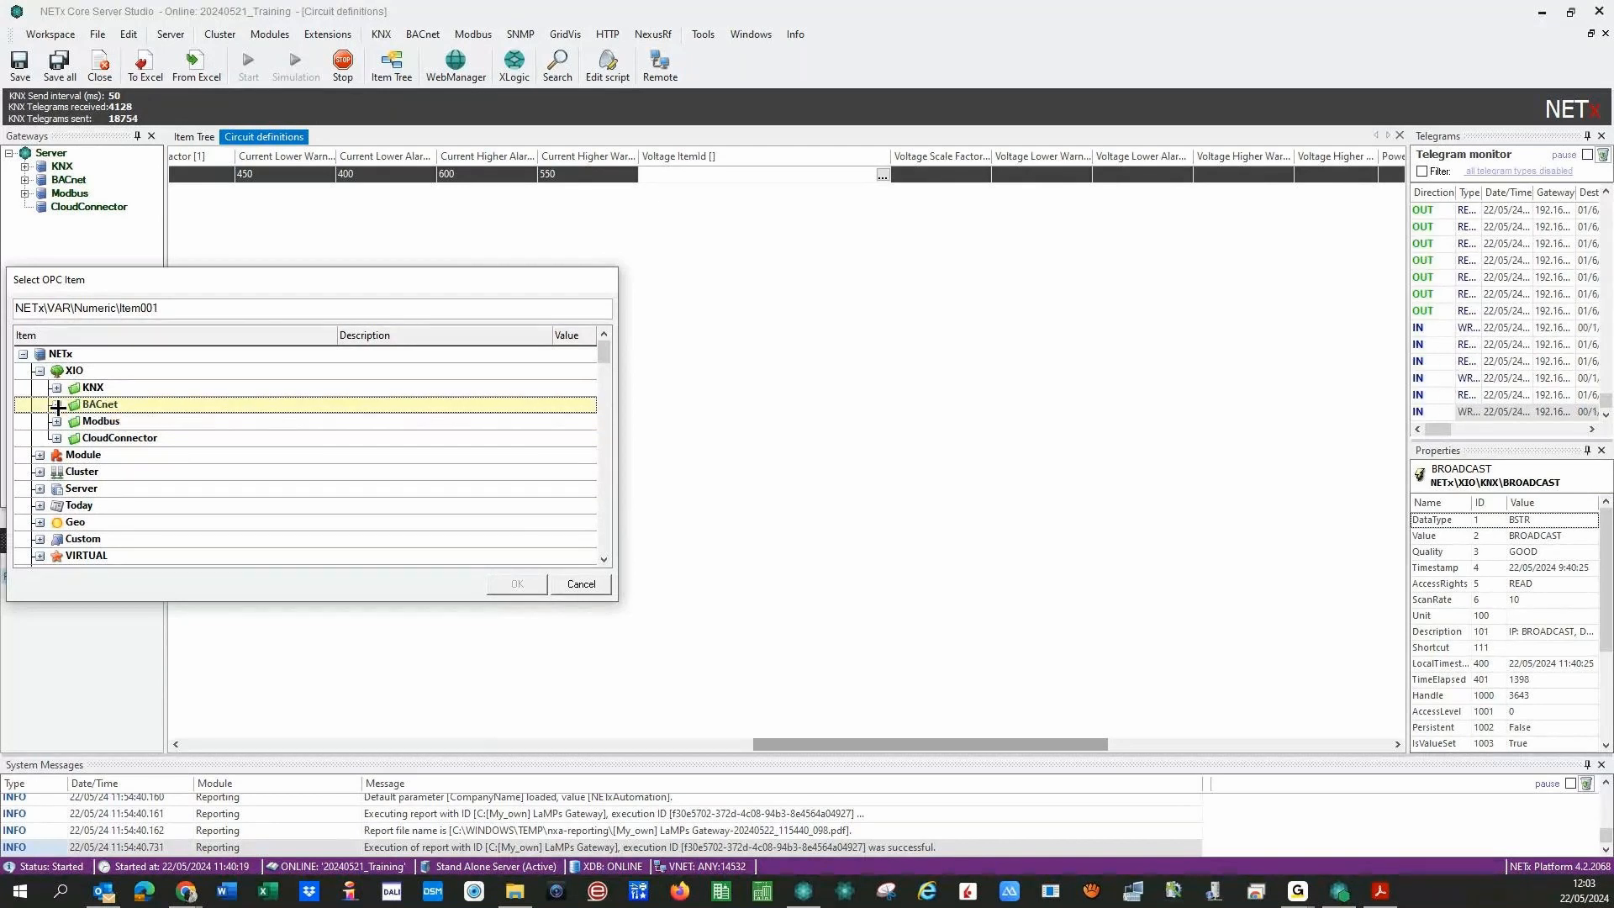
pyautogui.click(57, 406)
# - Select LM_Home's ABB Terra Voltaje (x10) V item as the voltage source
pyautogui.click(73, 439)
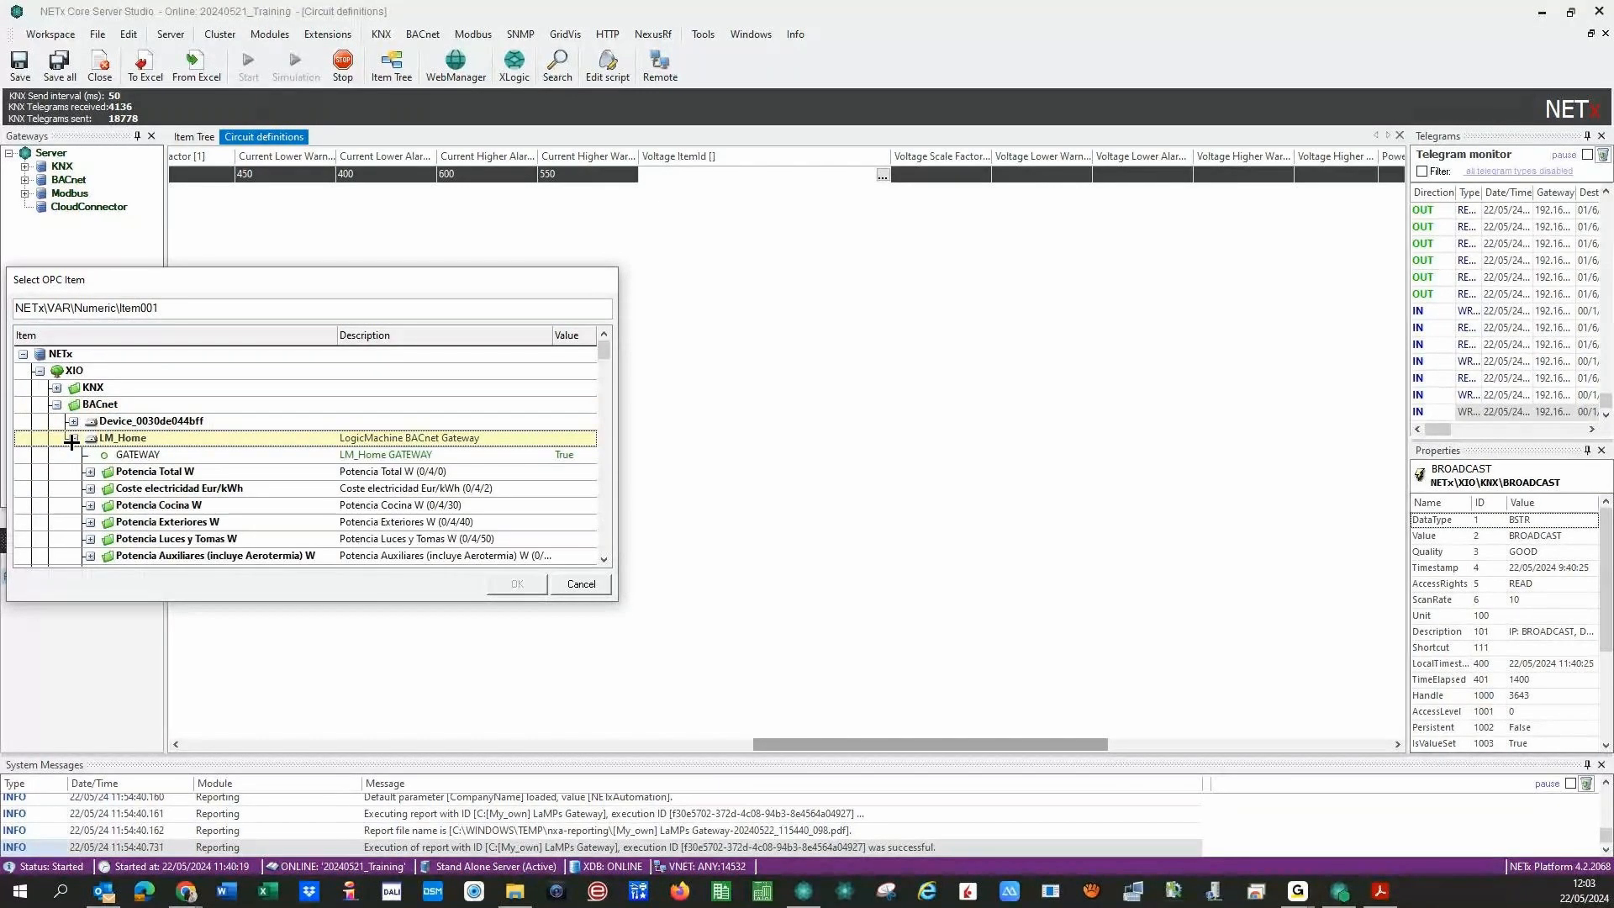
pyautogui.scroll(-5, 75, 446)
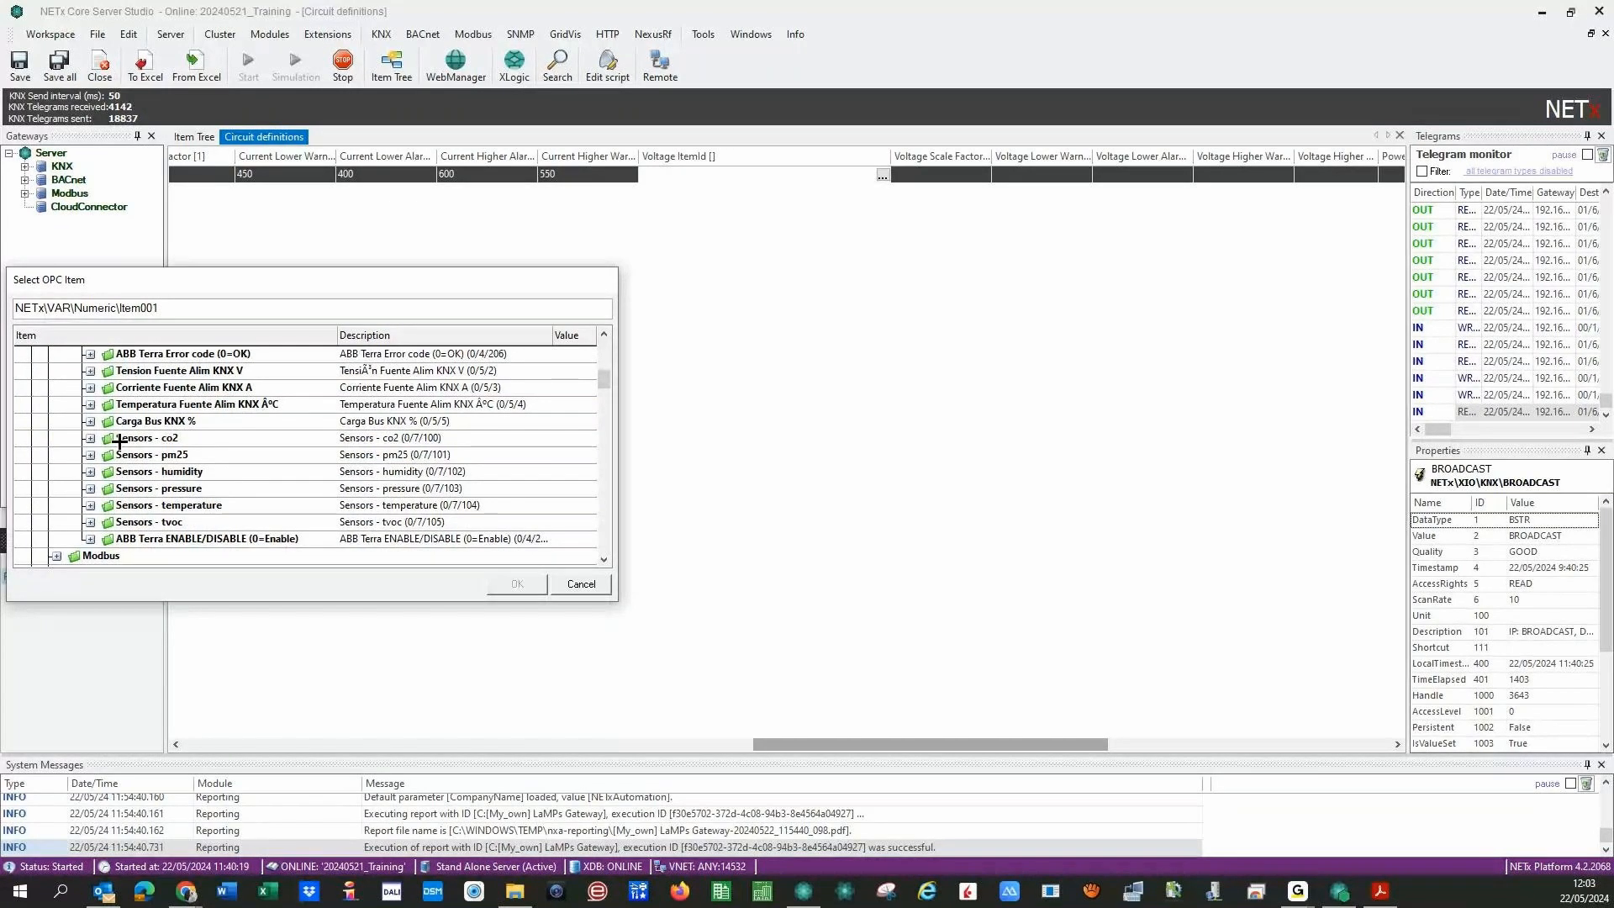
pyautogui.click(604, 334)
pyautogui.click(604, 333)
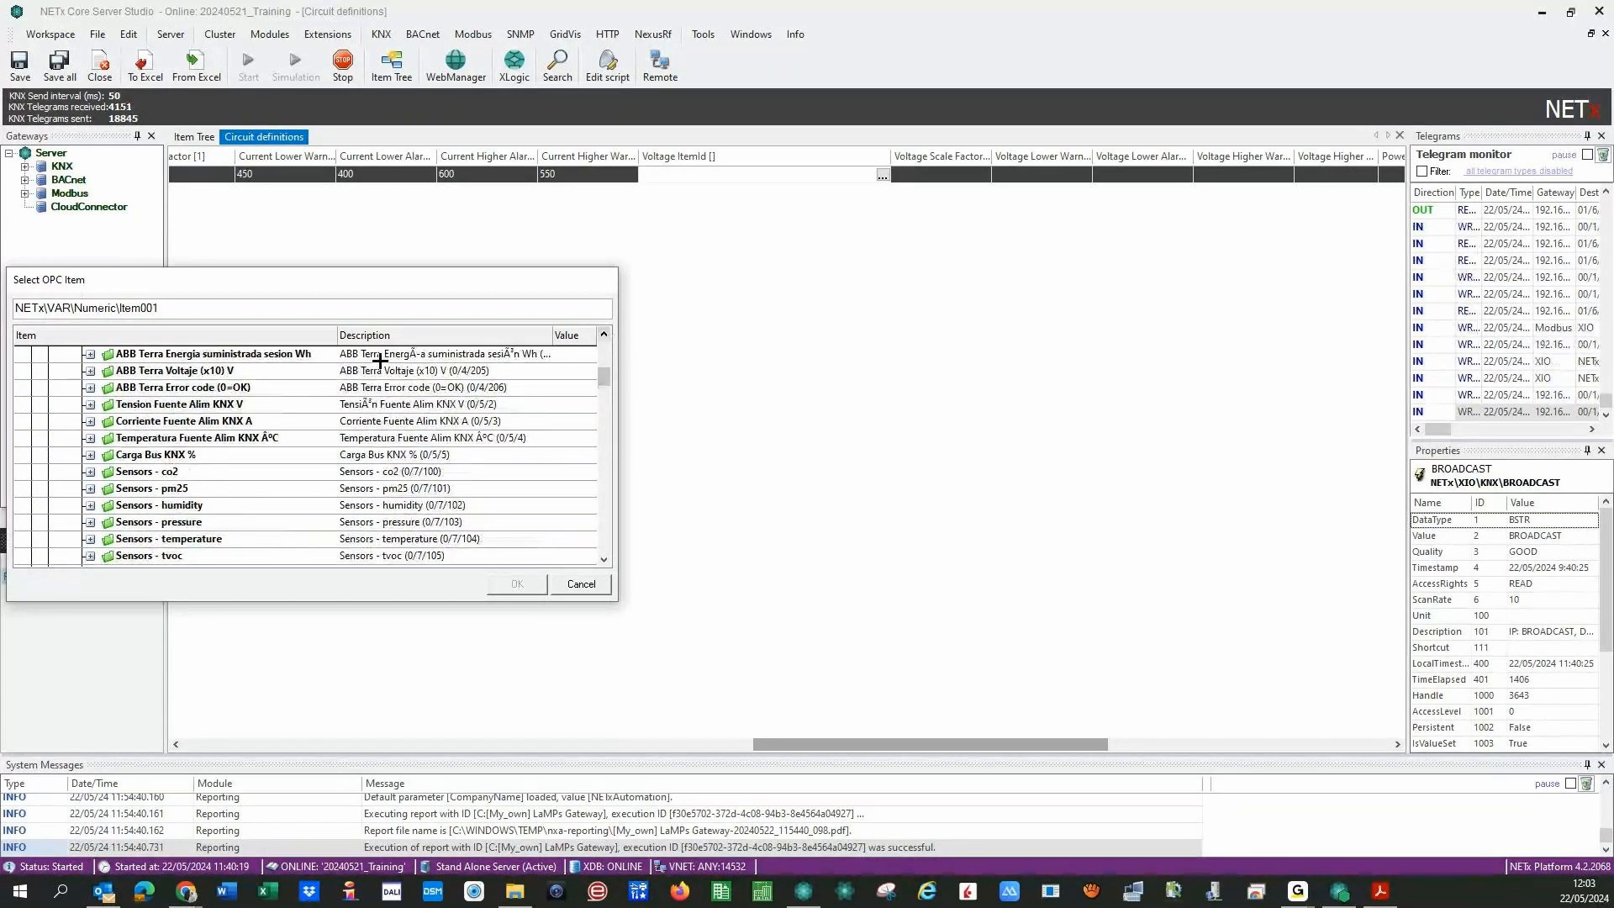
pyautogui.click(90, 371)
pyautogui.click(441, 387)
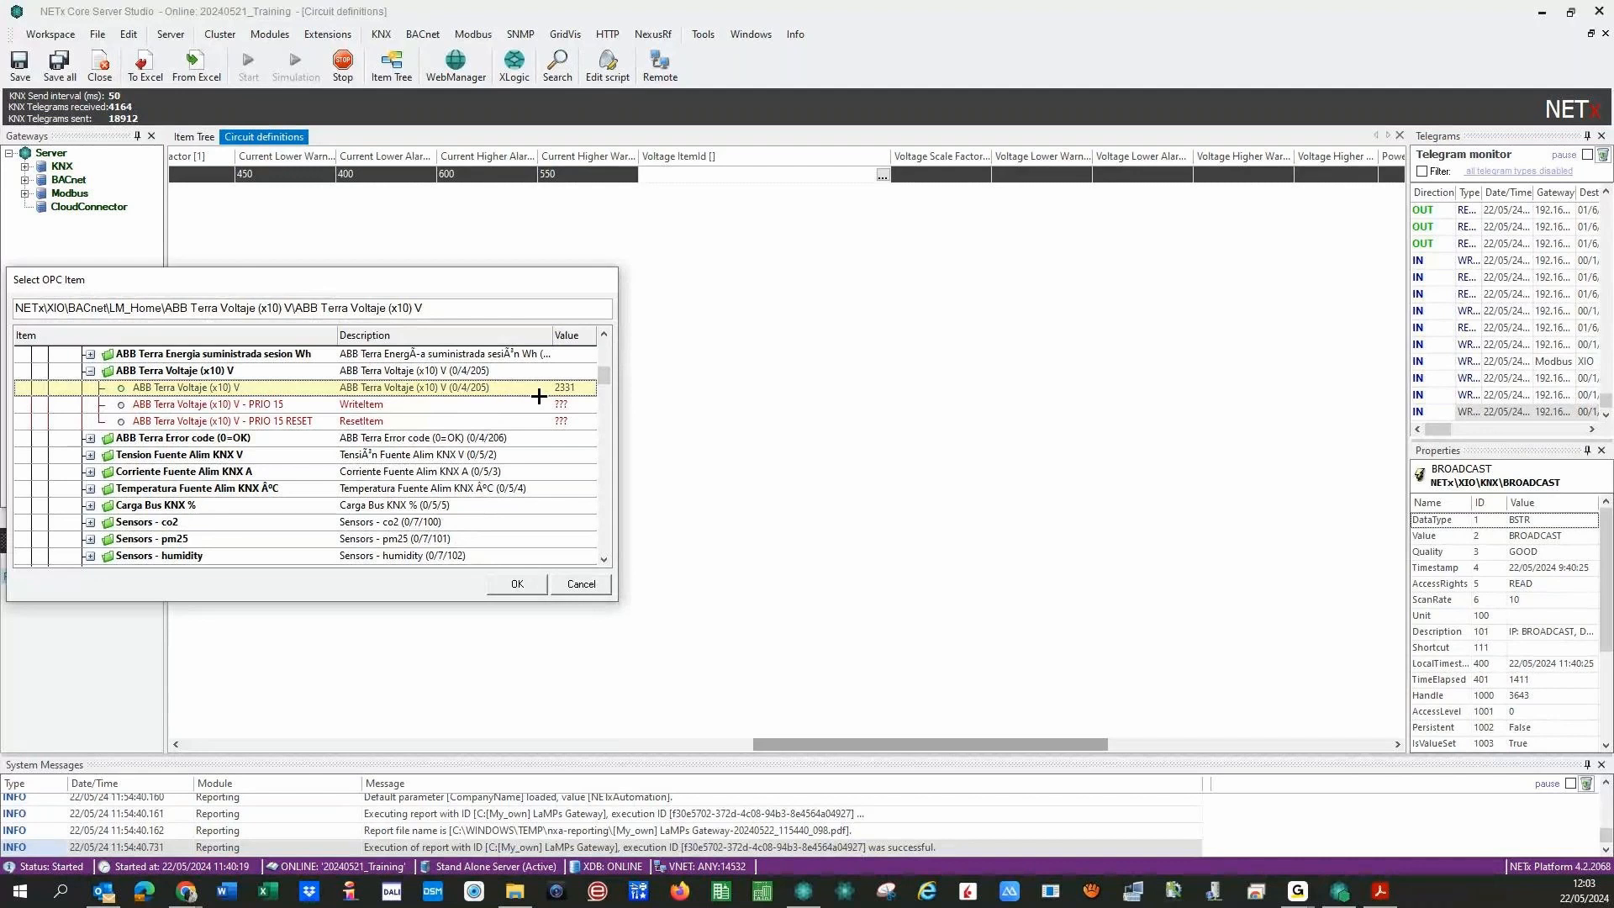
pyautogui.click(516, 582)
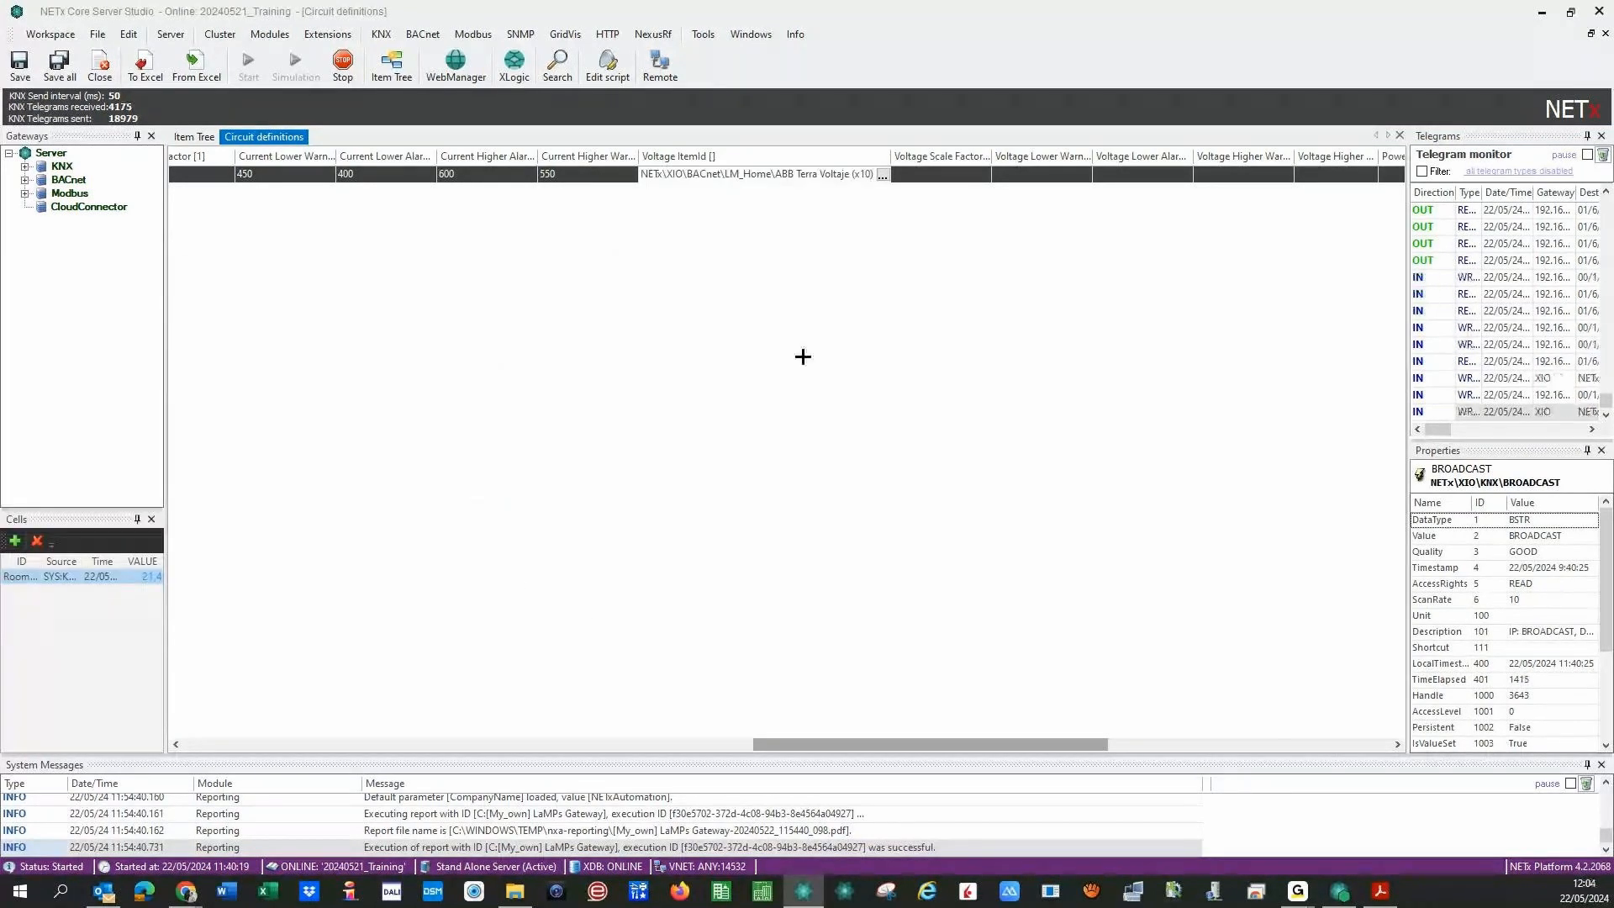
# - Set the Voltage Scale Factor to 0,1 and the voltage lower warning to 230
pyautogui.click(924, 174)
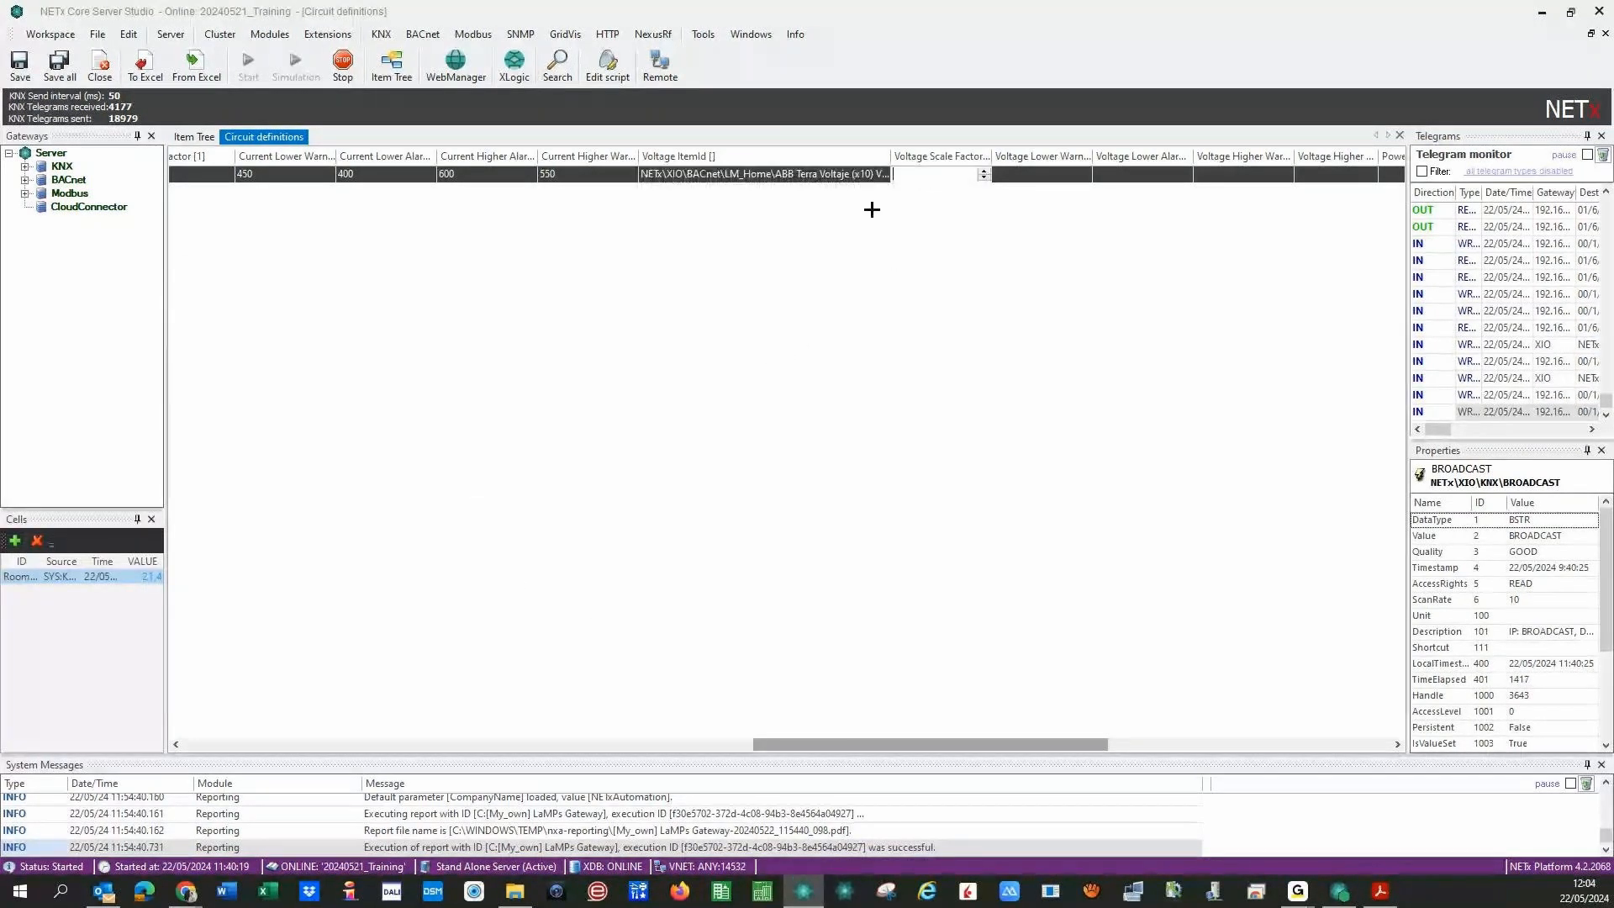
pyautogui.write('0,1')
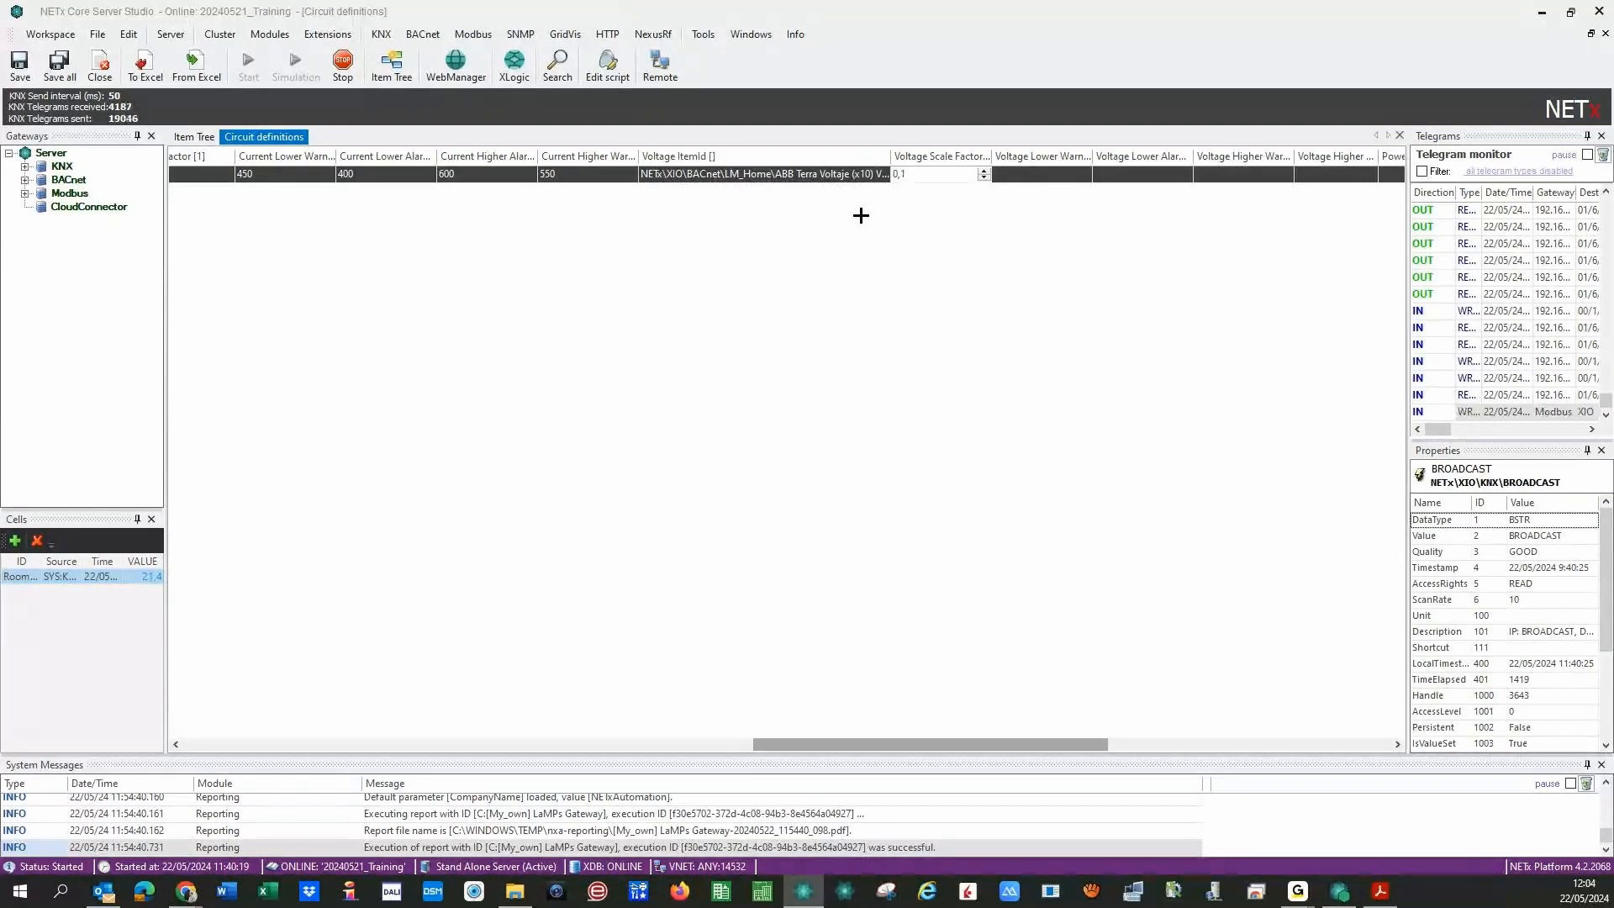
pyautogui.click(1016, 174)
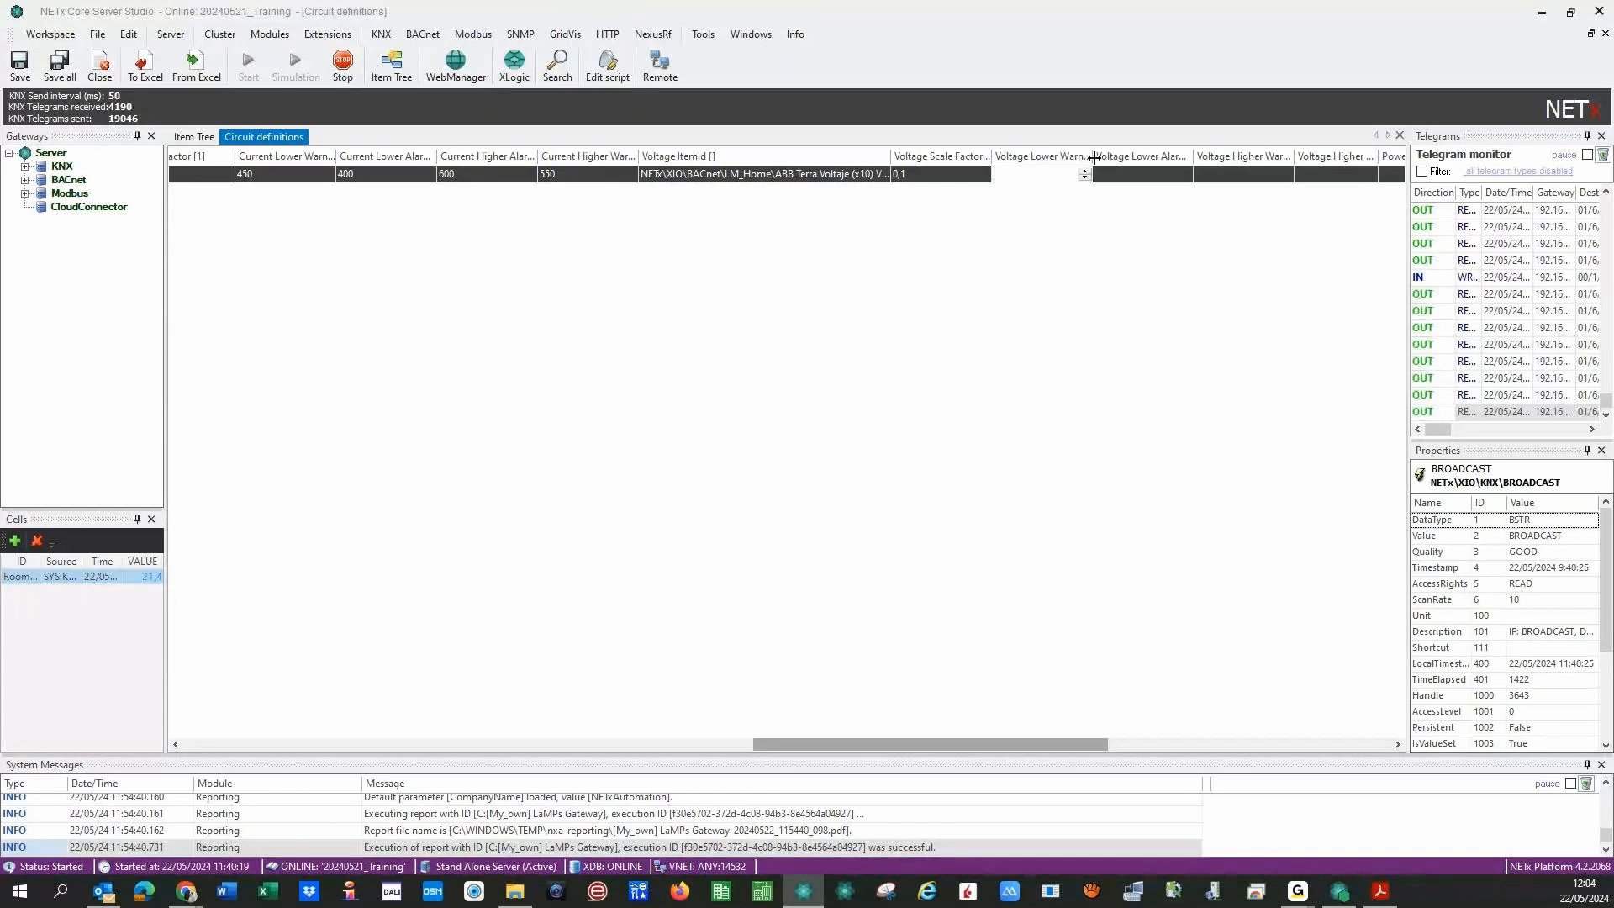
pyautogui.moveTo(1091, 155); pyautogui.dragTo(1140, 154)
pyautogui.click(1044, 178)
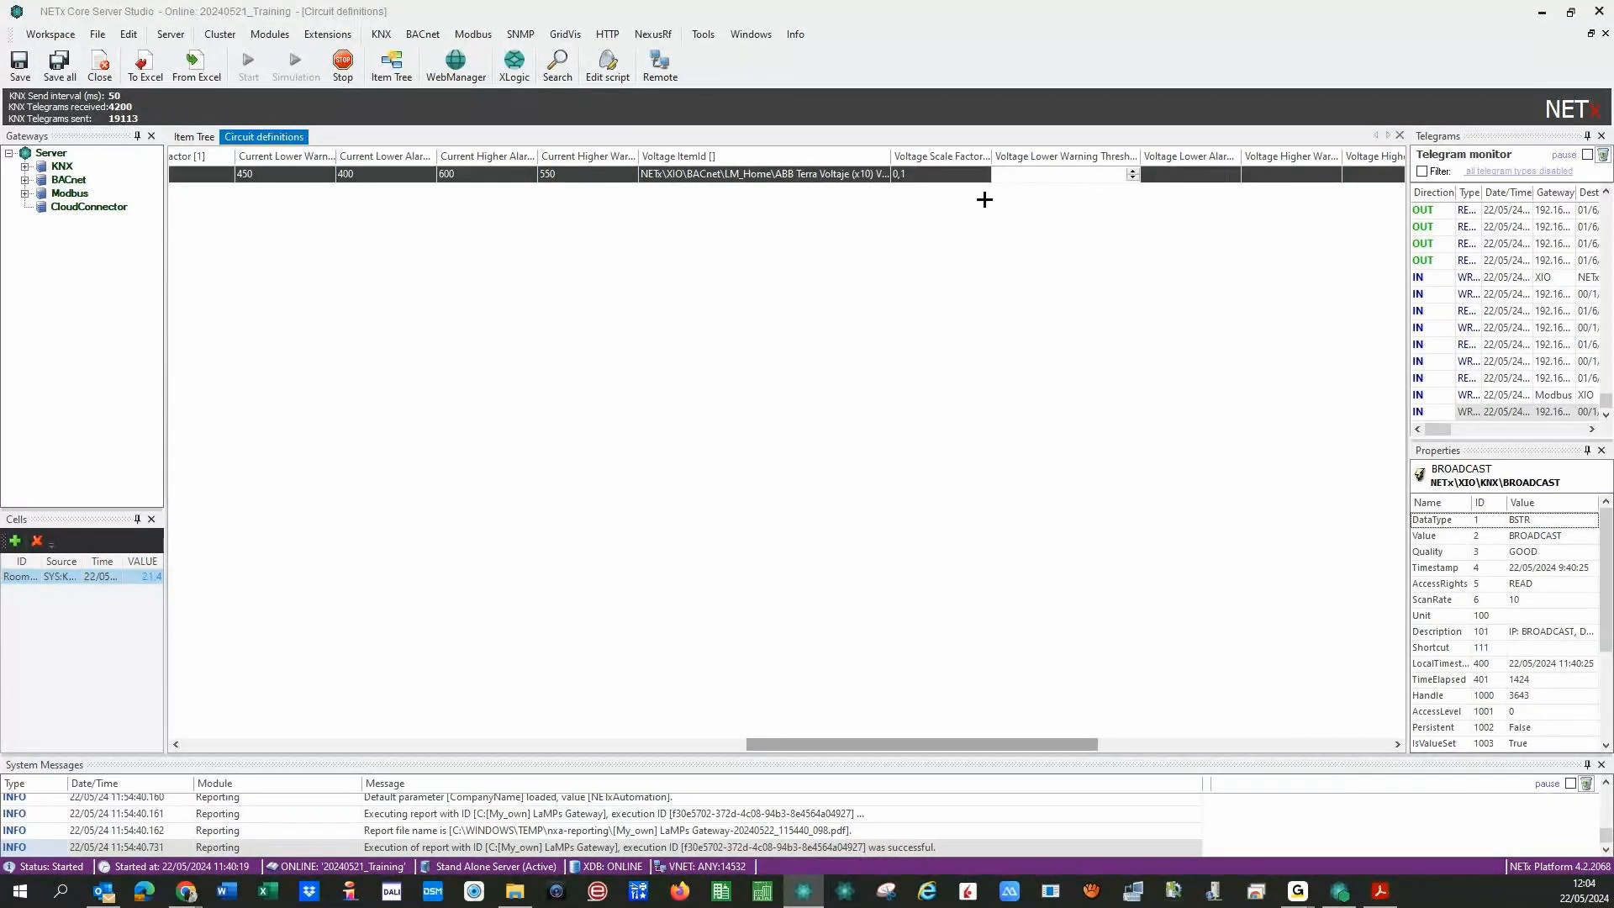
pyautogui.write('225')
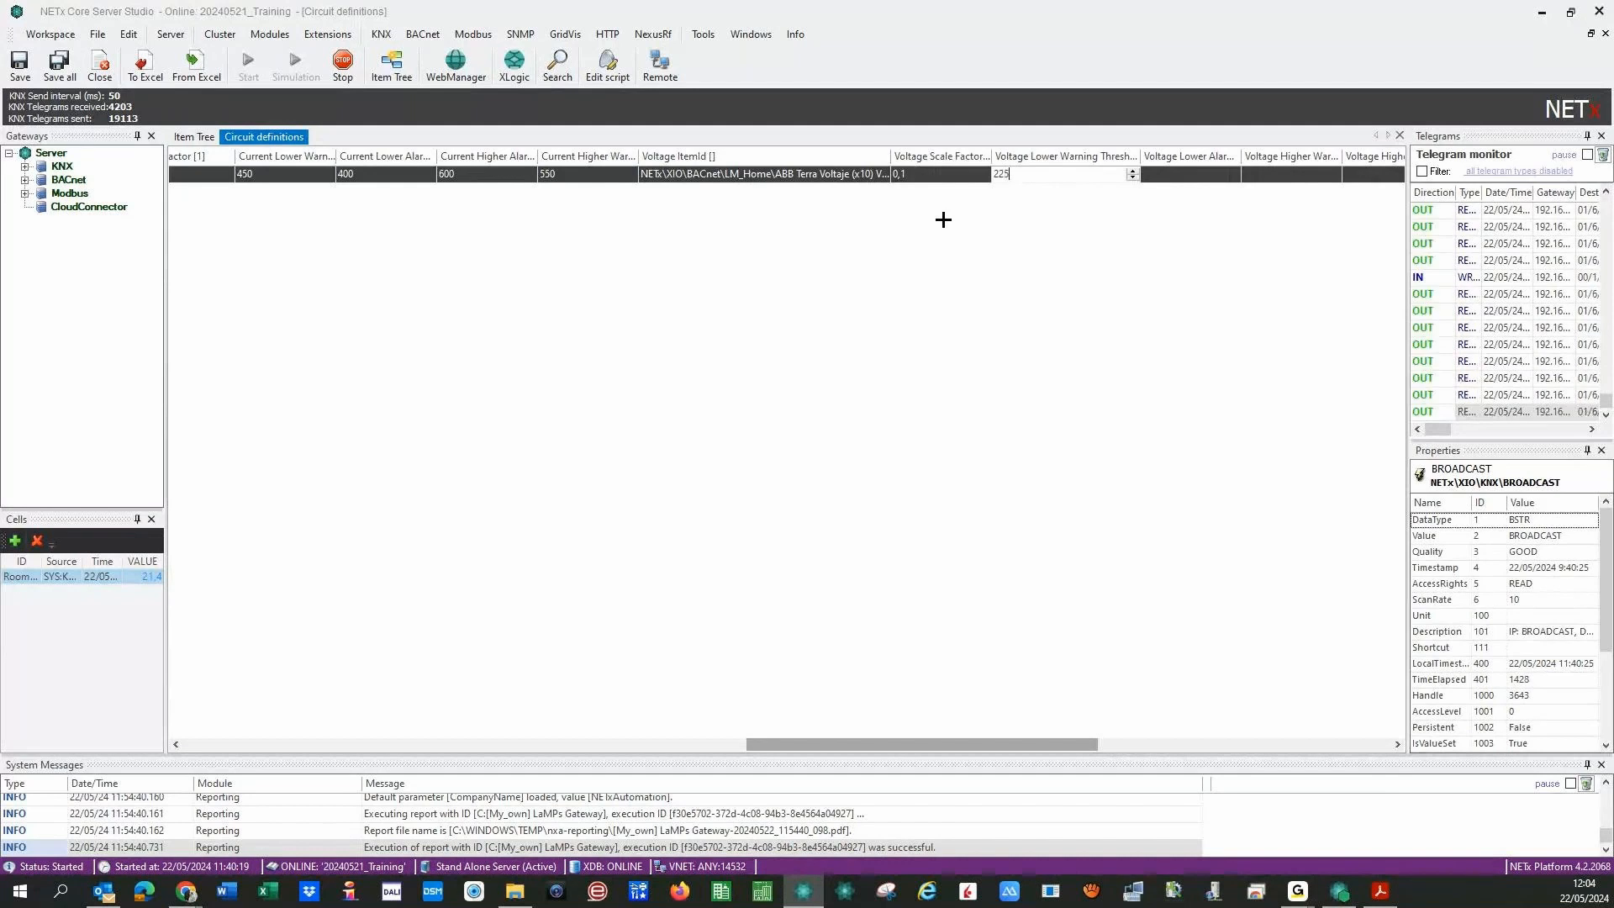
pyautogui.press('BackSpace')
pyautogui.press('BackSpace')
pyautogui.write('30')
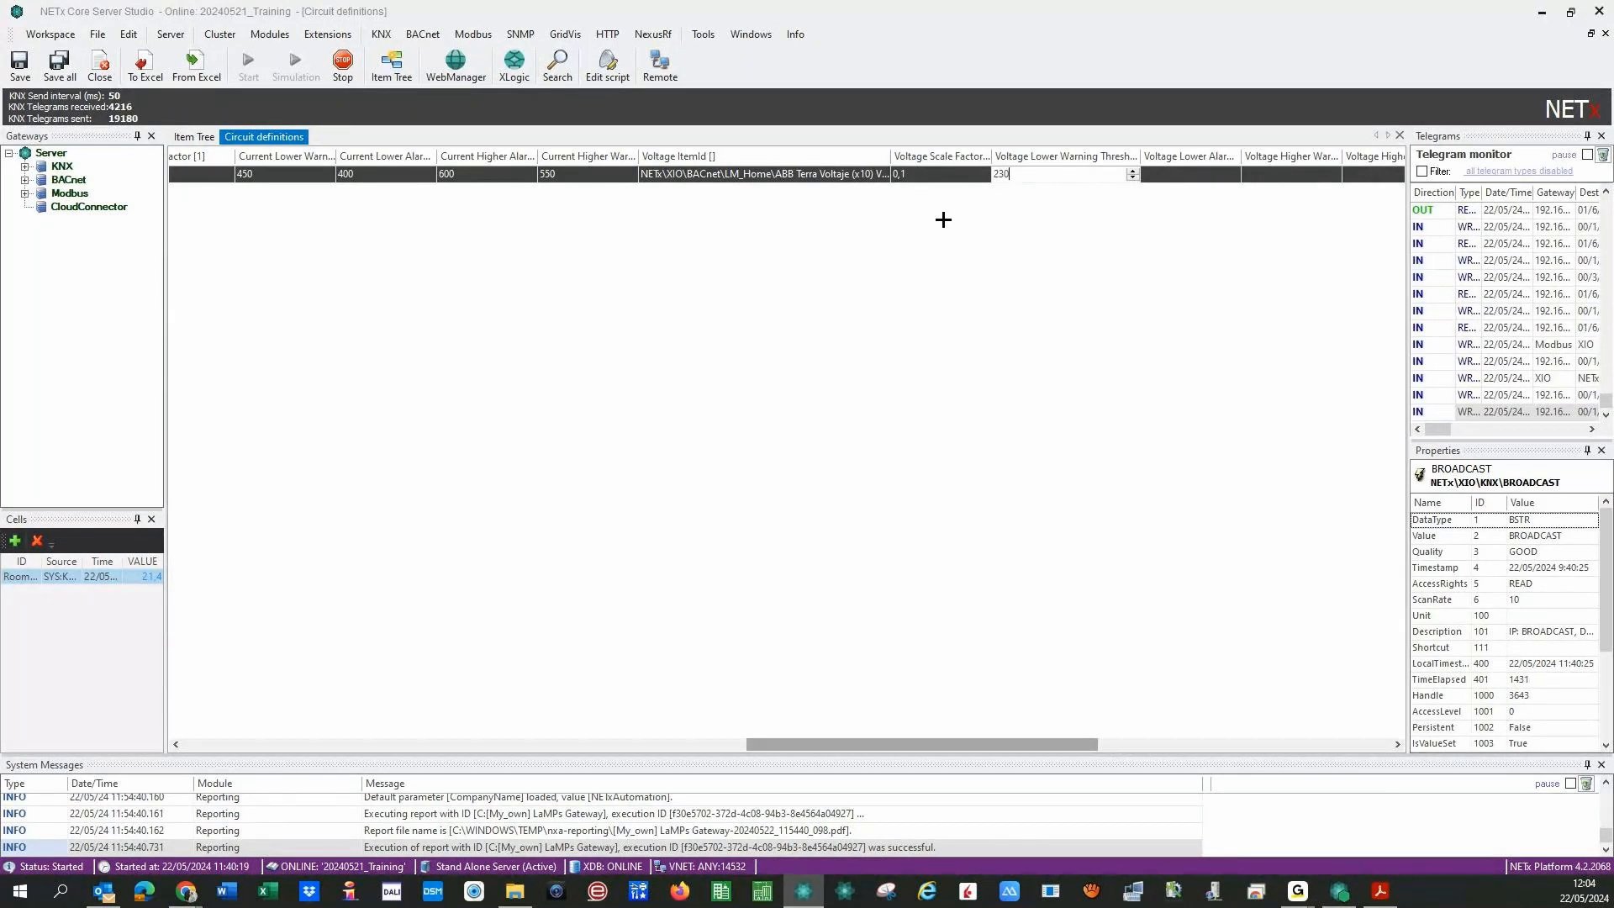
# - Enter voltage lower alarm 225, higher warning 235 and higher alarm 240
pyautogui.click(1183, 182)
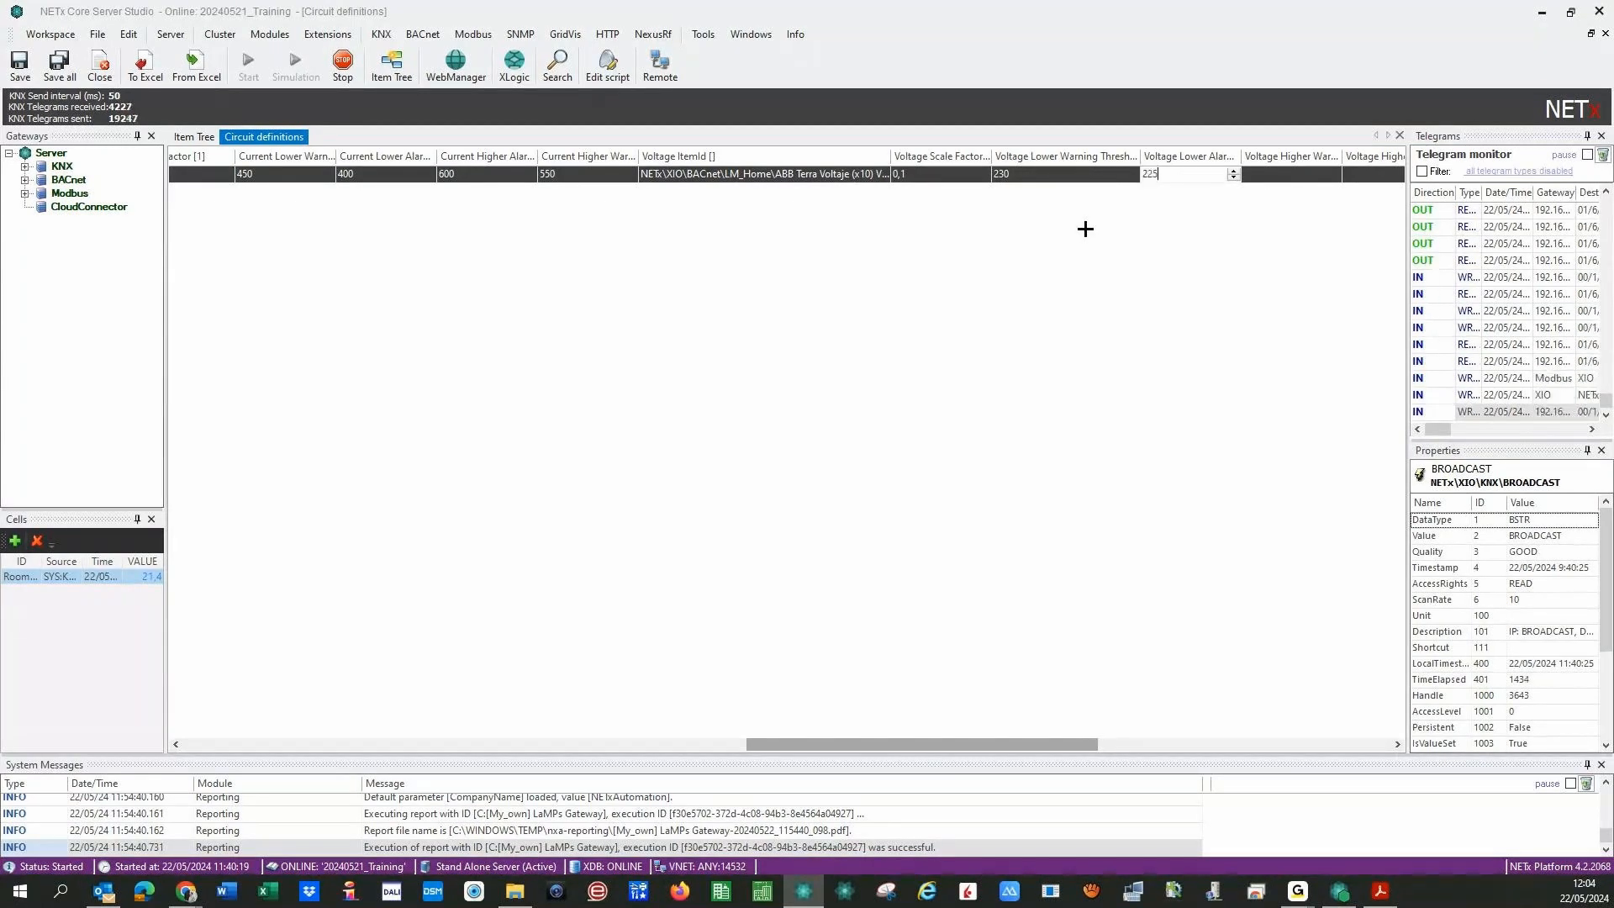
pyautogui.write('225')
pyautogui.click(1283, 179)
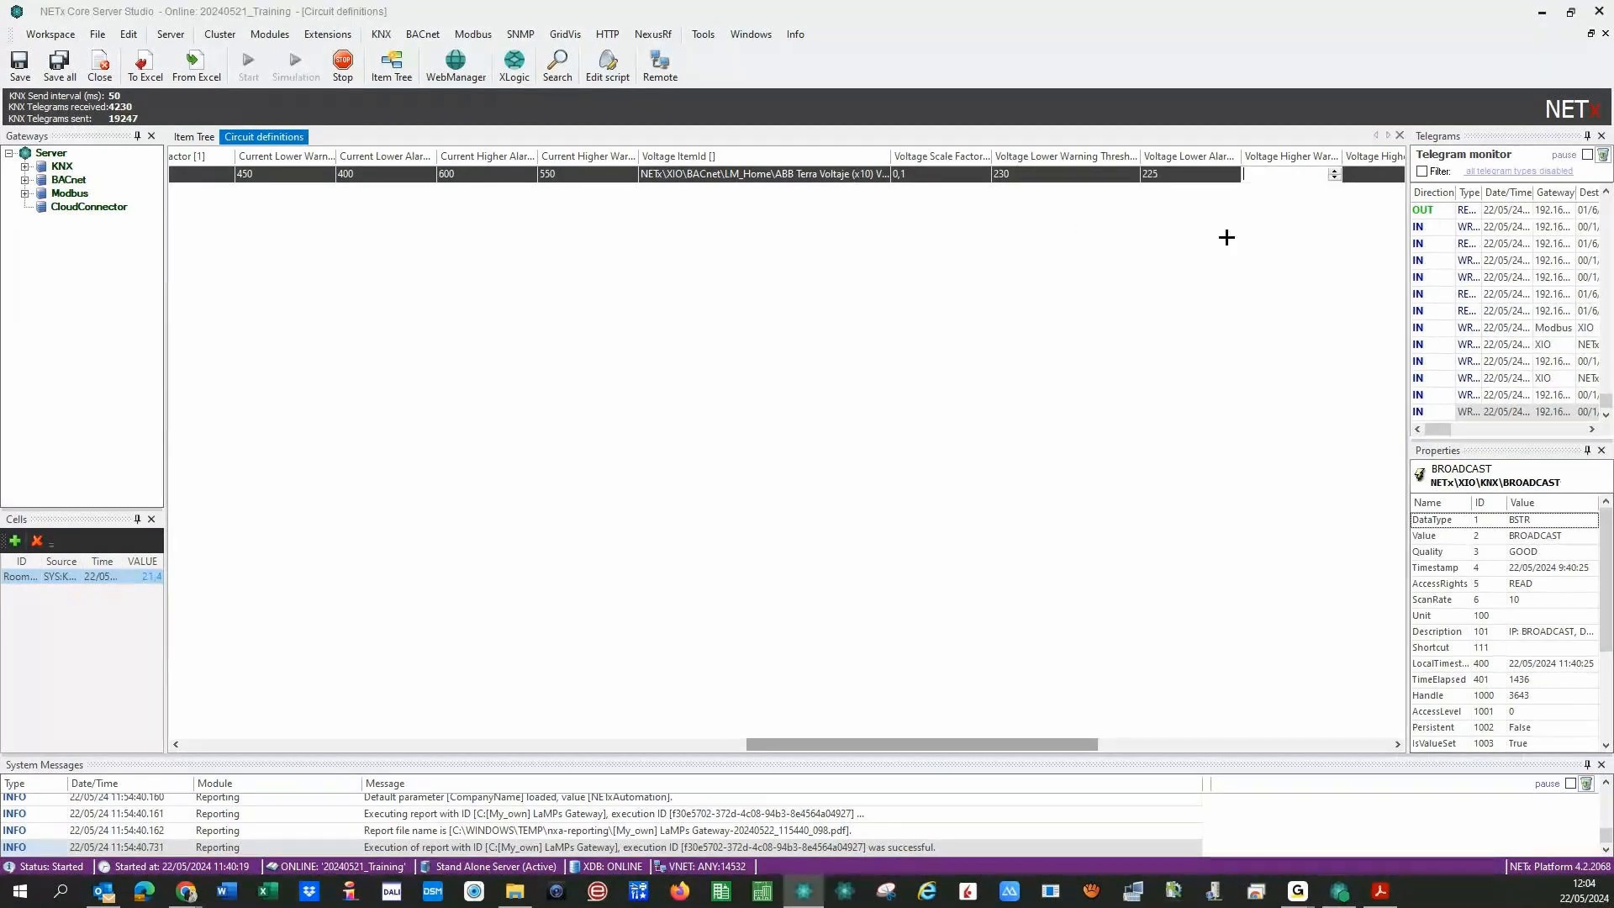
pyautogui.write('235')
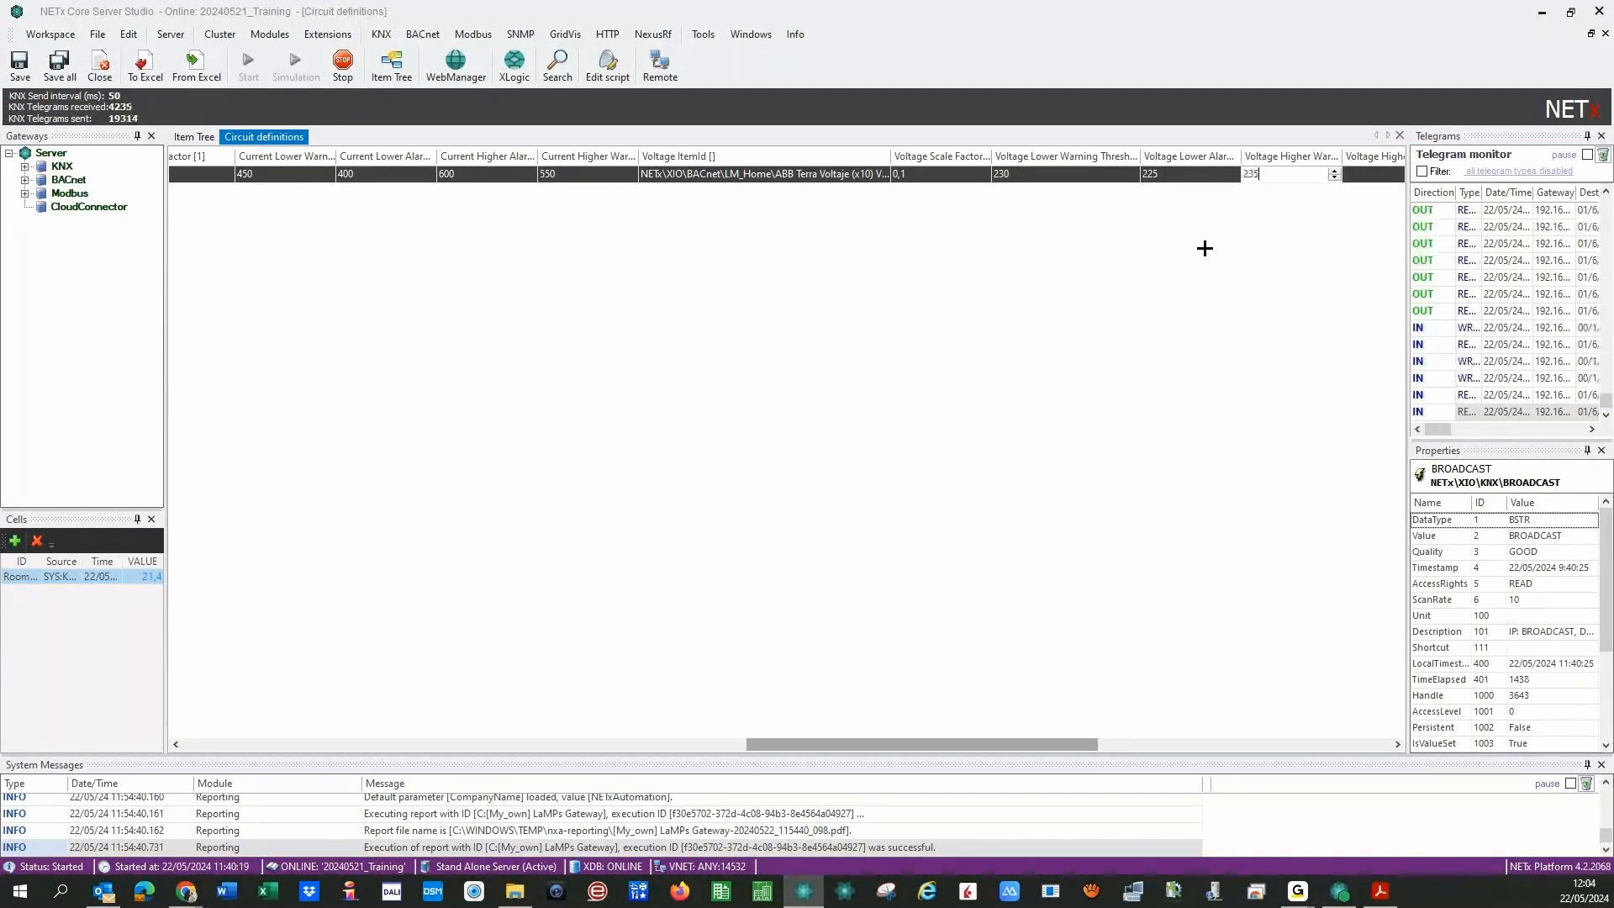
pyautogui.click(1371, 179)
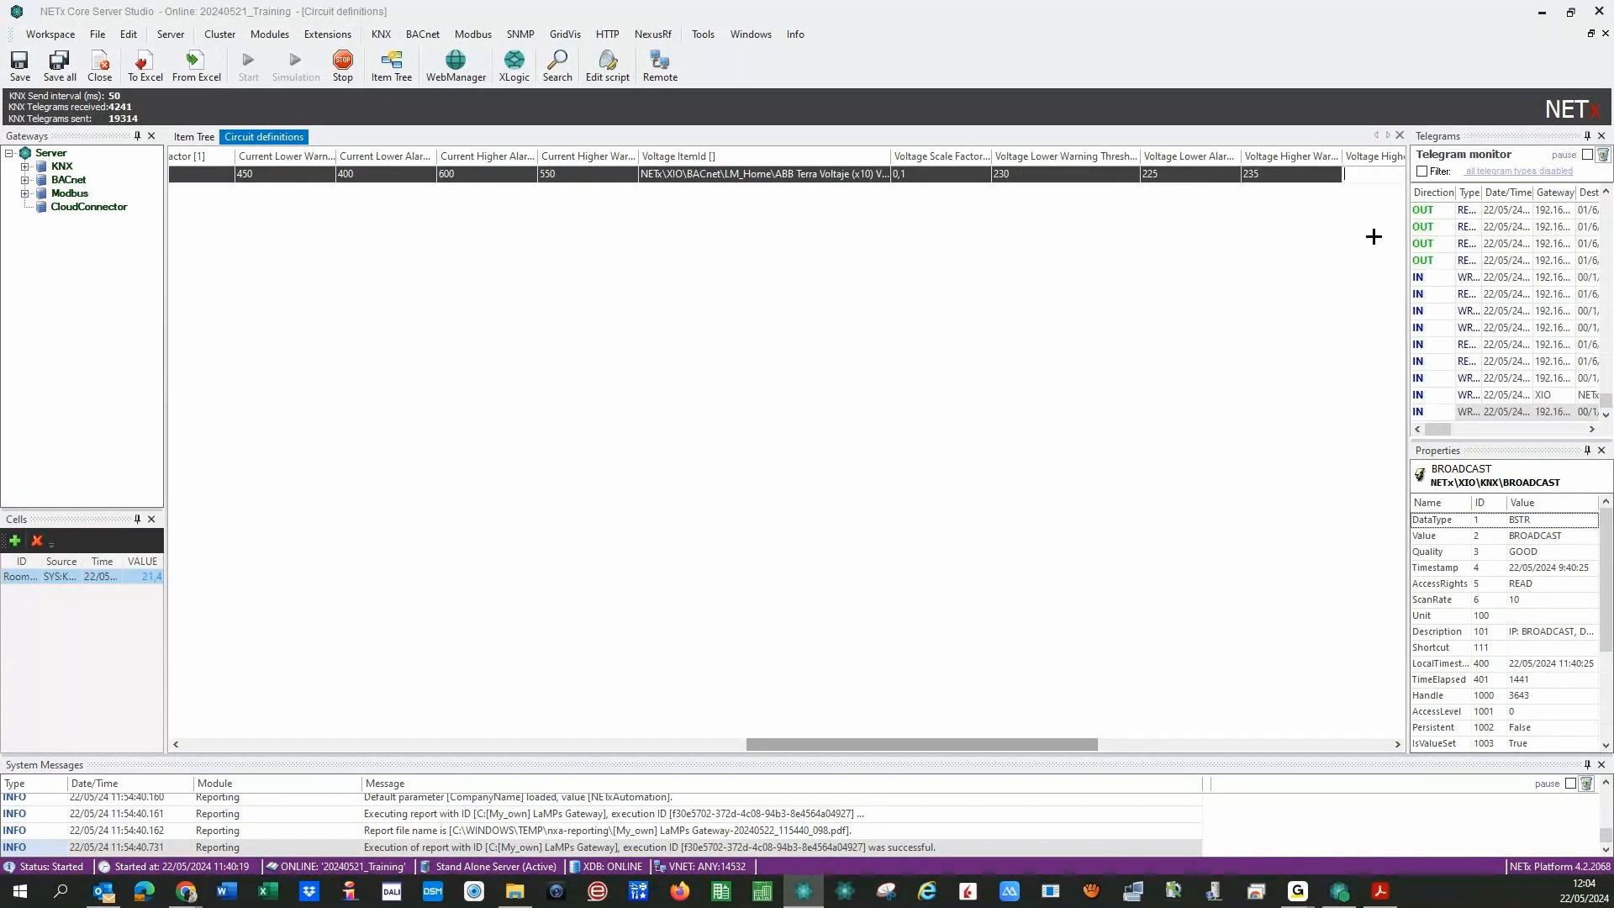
pyautogui.moveTo(1045, 745); pyautogui.dragTo(1086, 744)
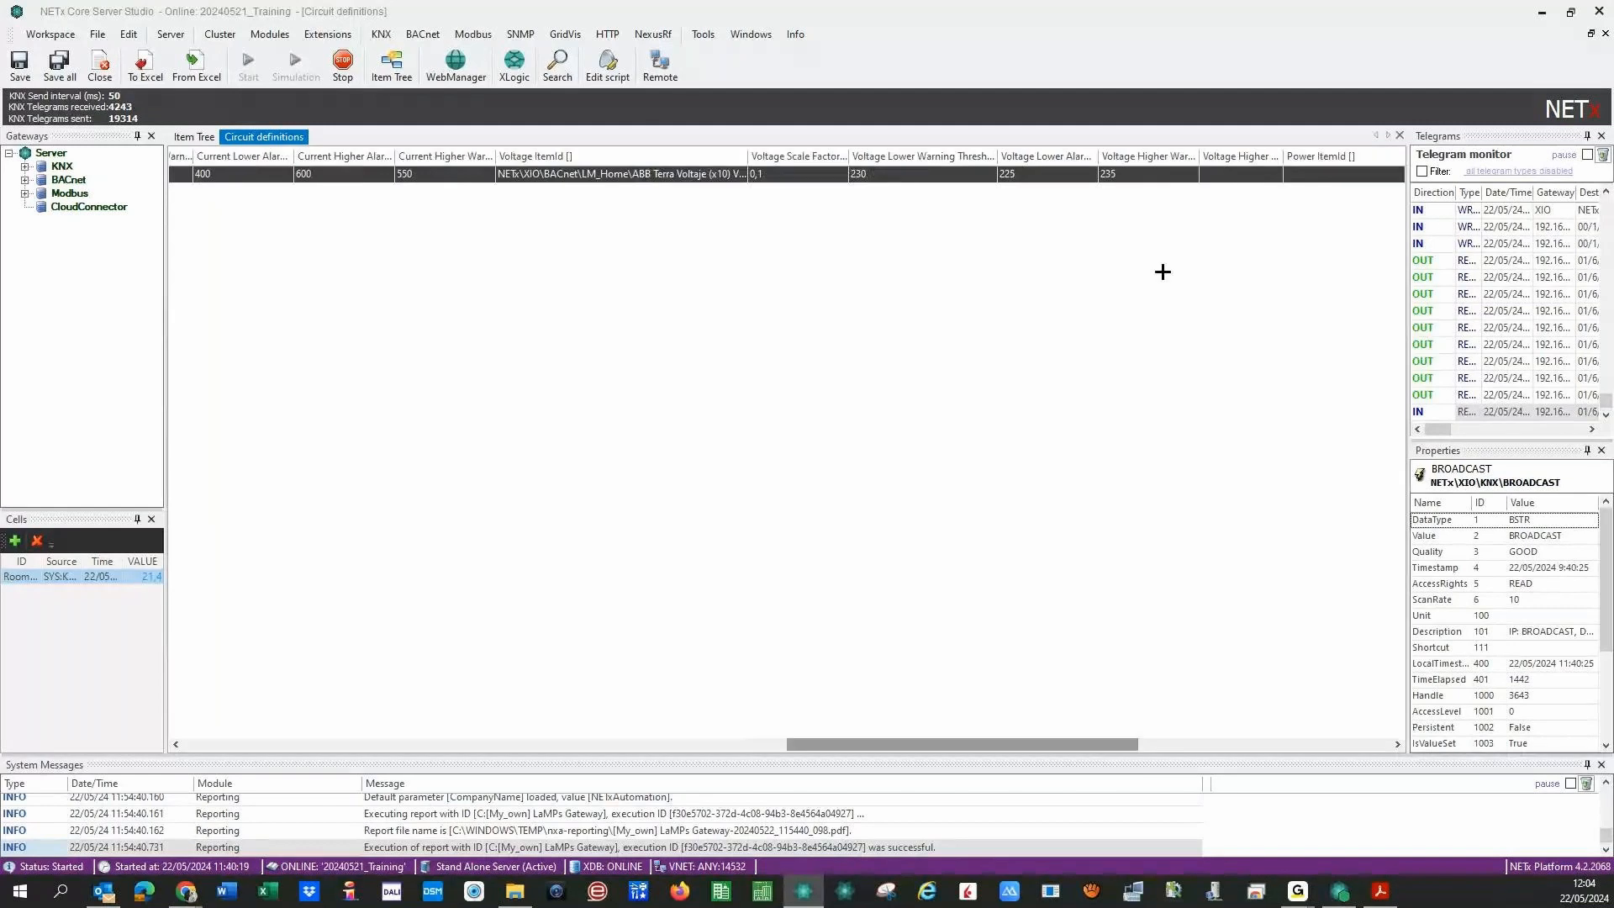
pyautogui.write('2')
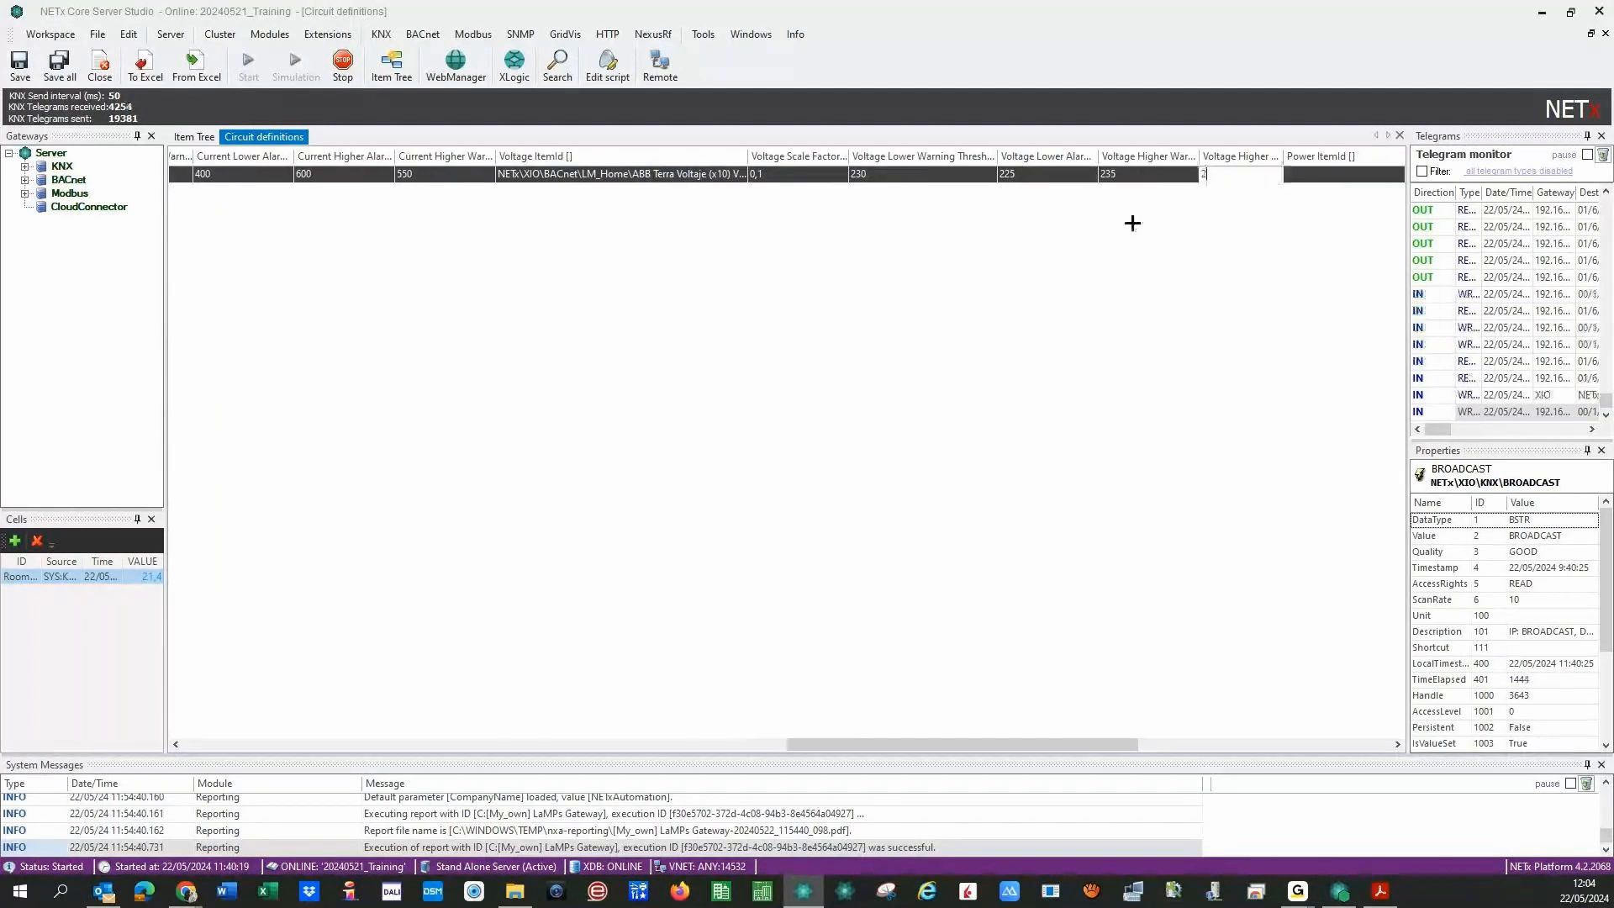
pyautogui.write('40')
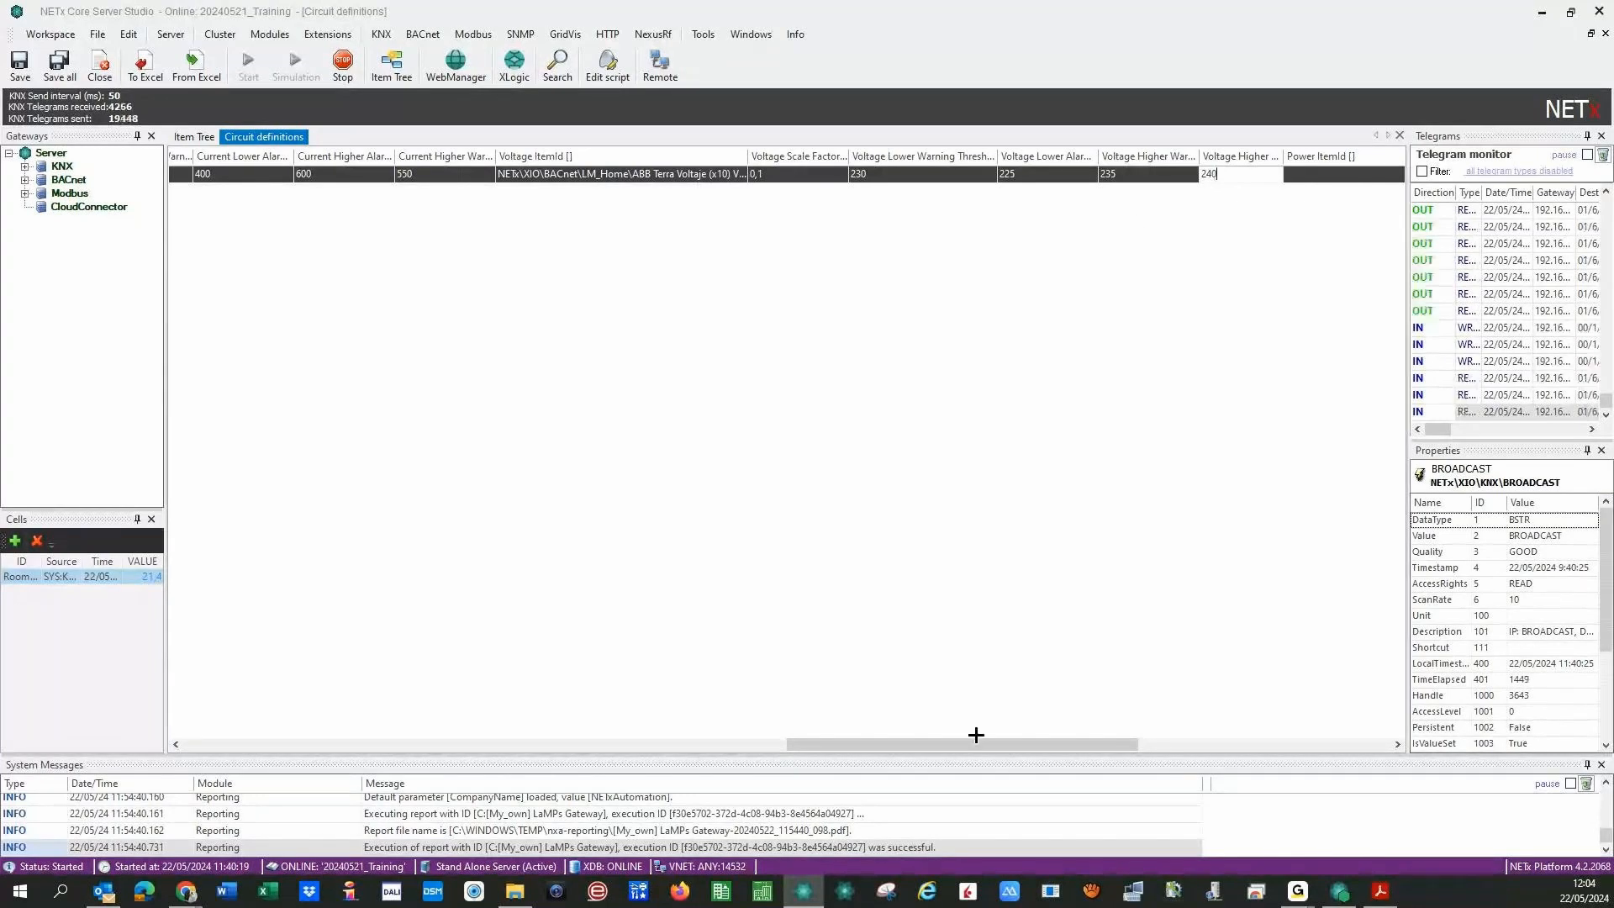
pyautogui.moveTo(969, 739); pyautogui.dragTo(1059, 743)
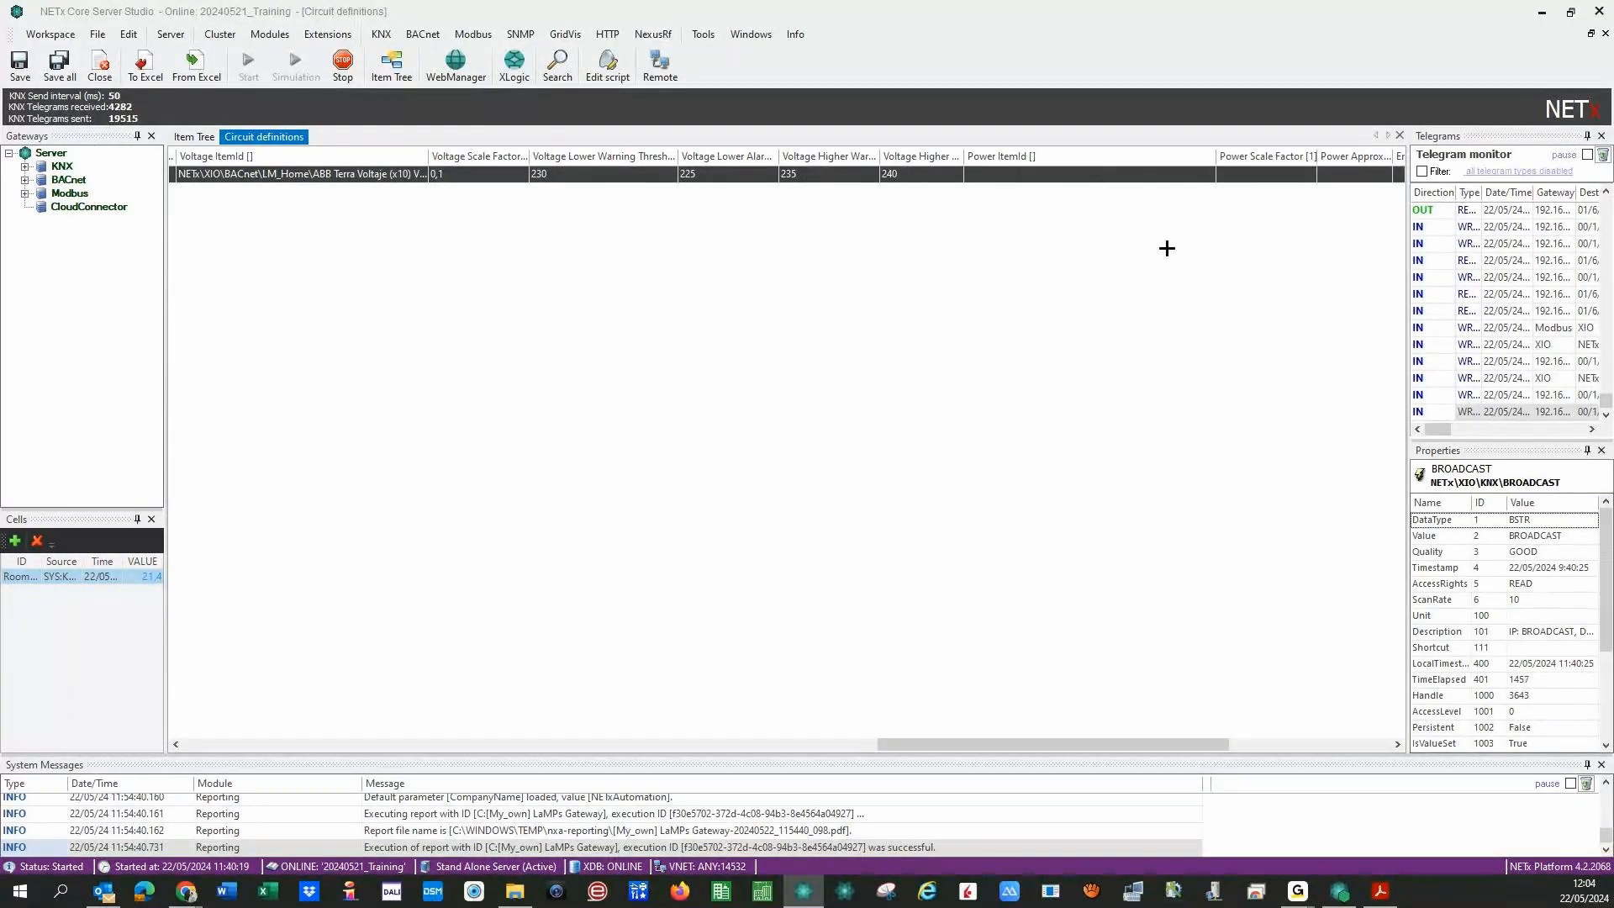
# - Widen the Power Approximate column and set Power Approximate to T
pyautogui.click(1355, 182)
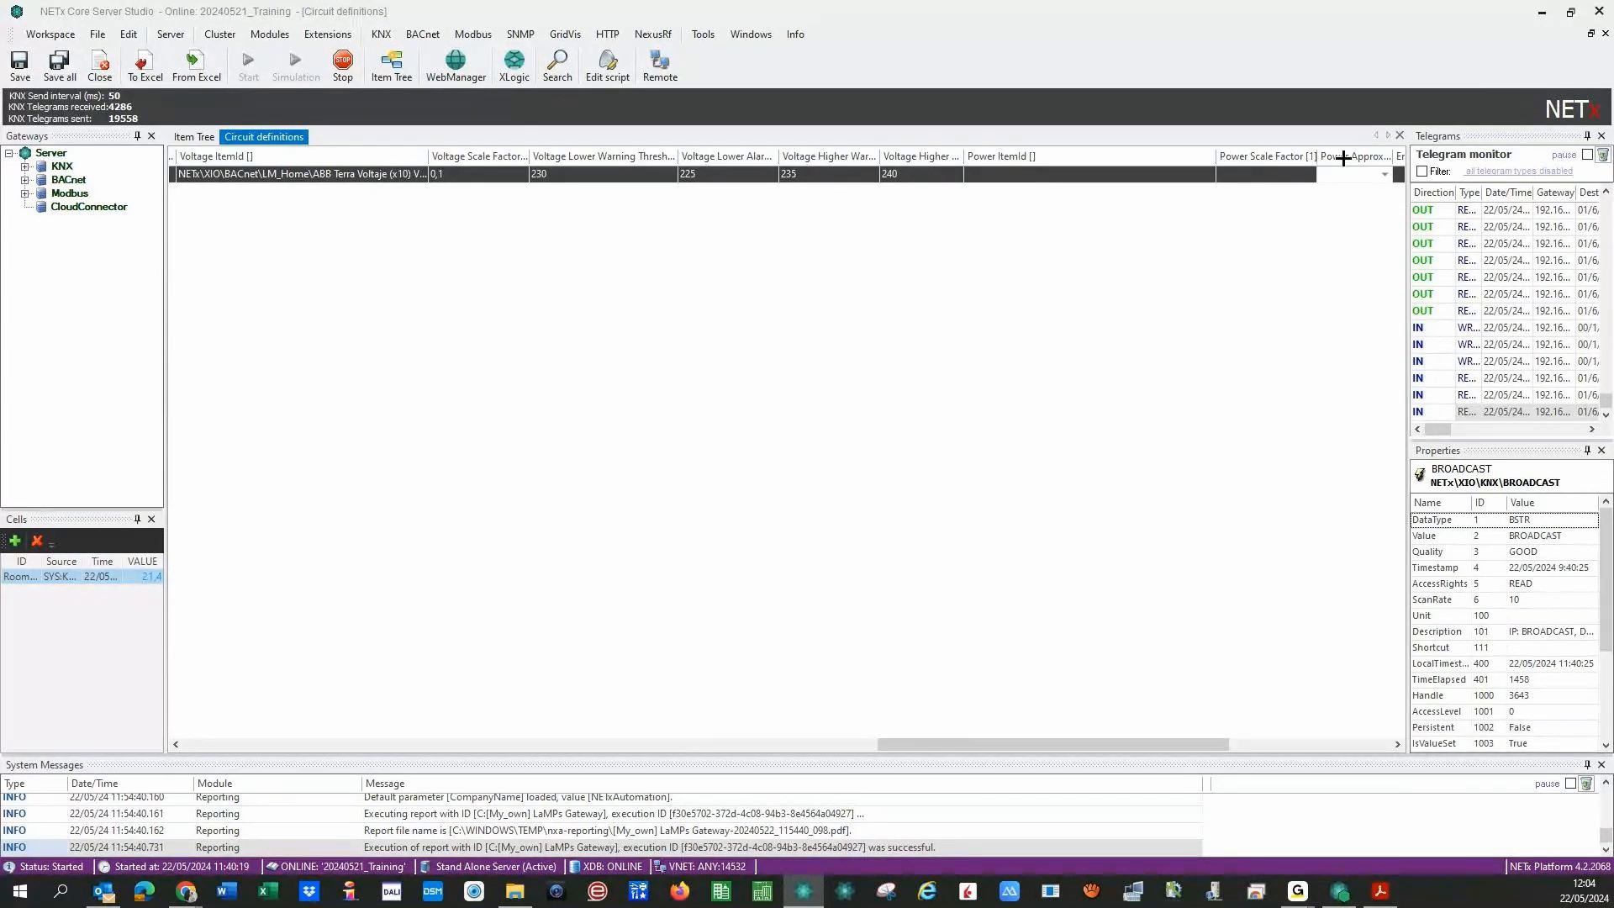
pyautogui.moveTo(1099, 745); pyautogui.dragTo(1187, 754)
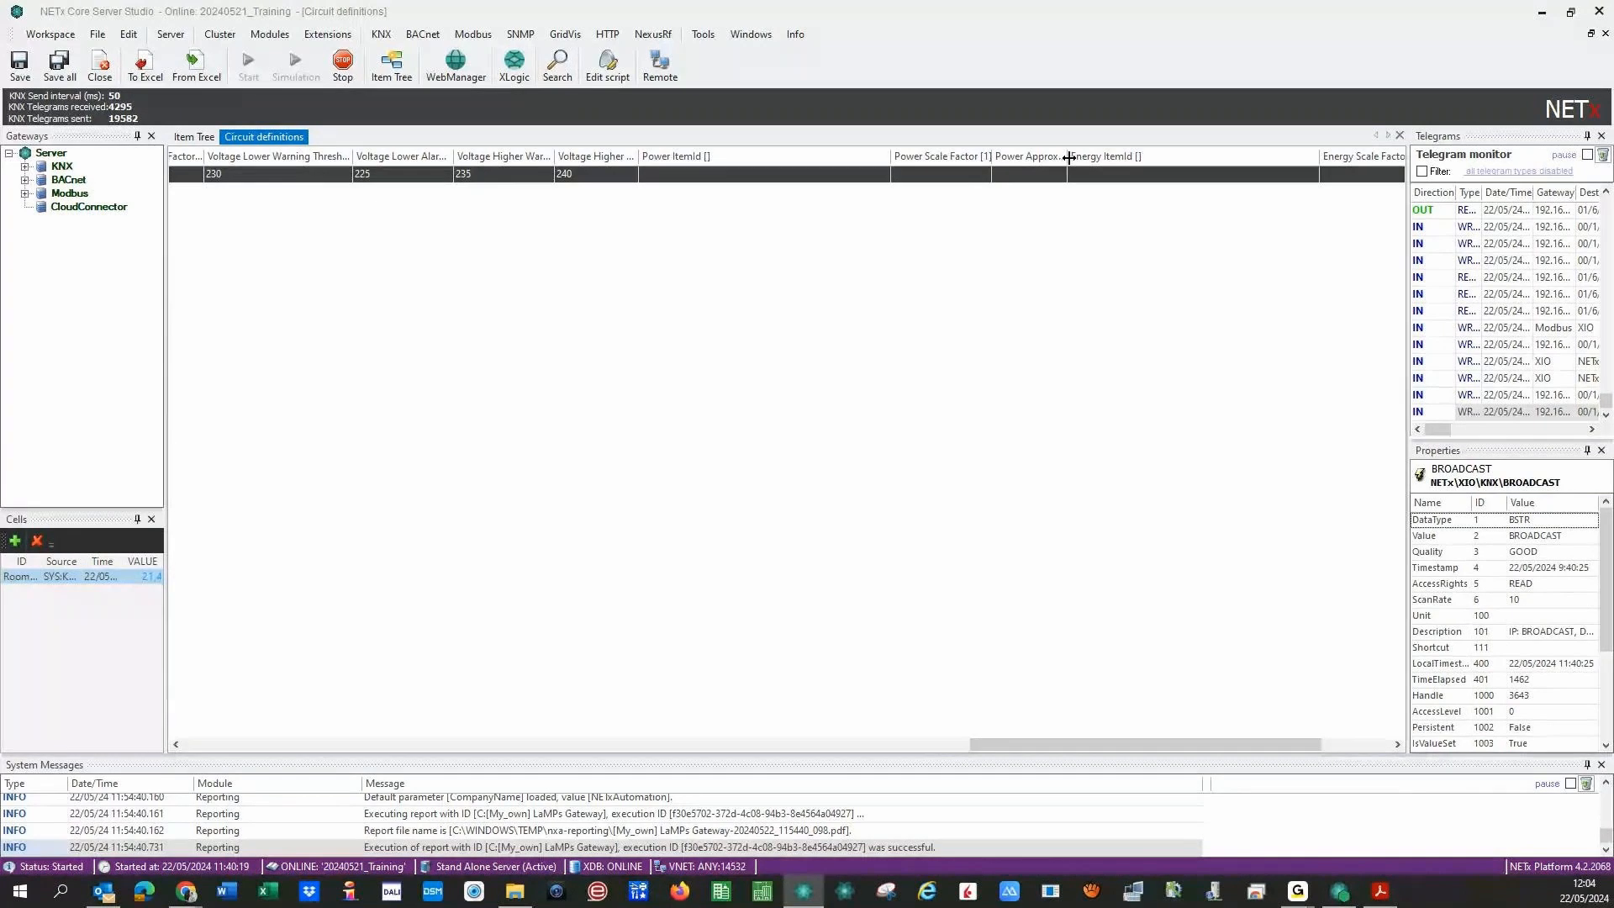
pyautogui.moveTo(1064, 157); pyautogui.dragTo(1134, 157)
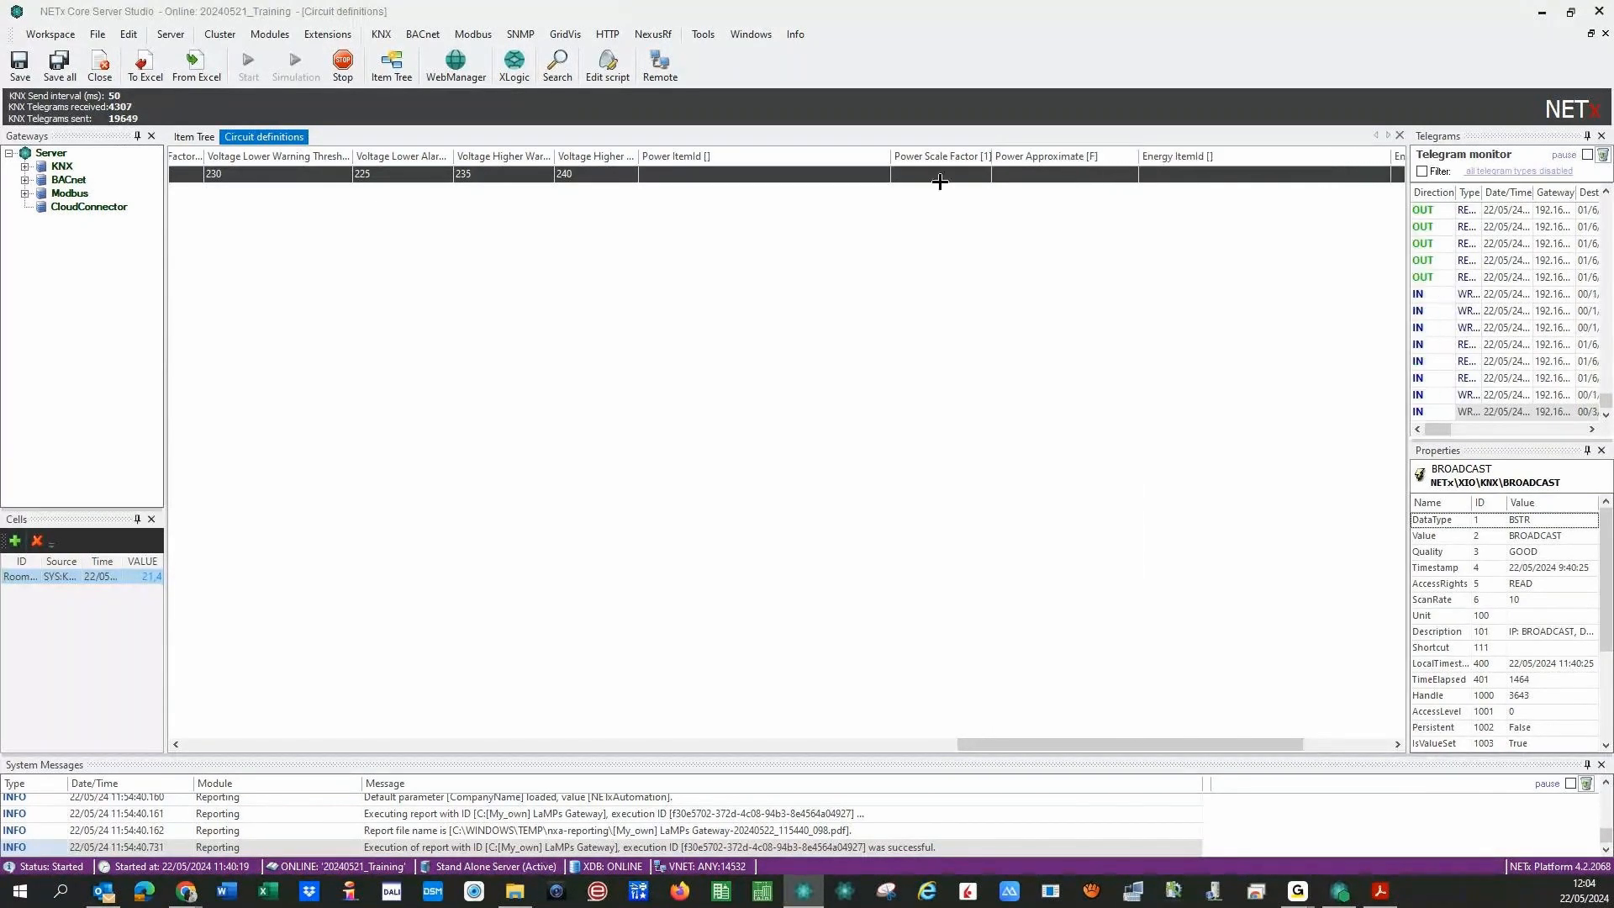
pyautogui.click(1116, 176)
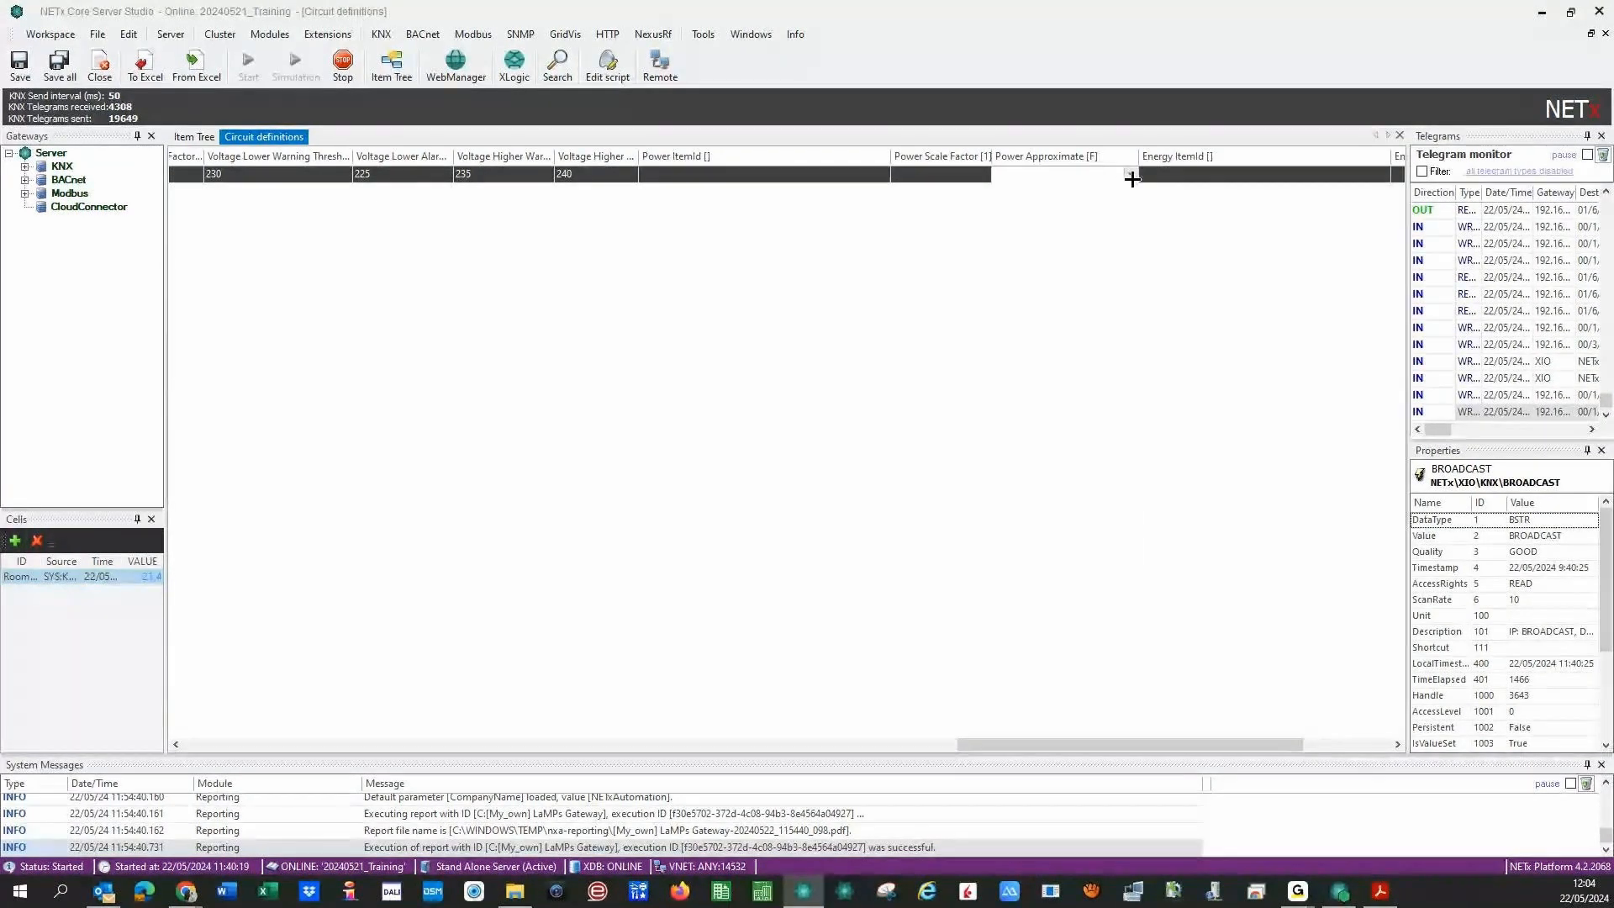
pyautogui.click(1129, 175)
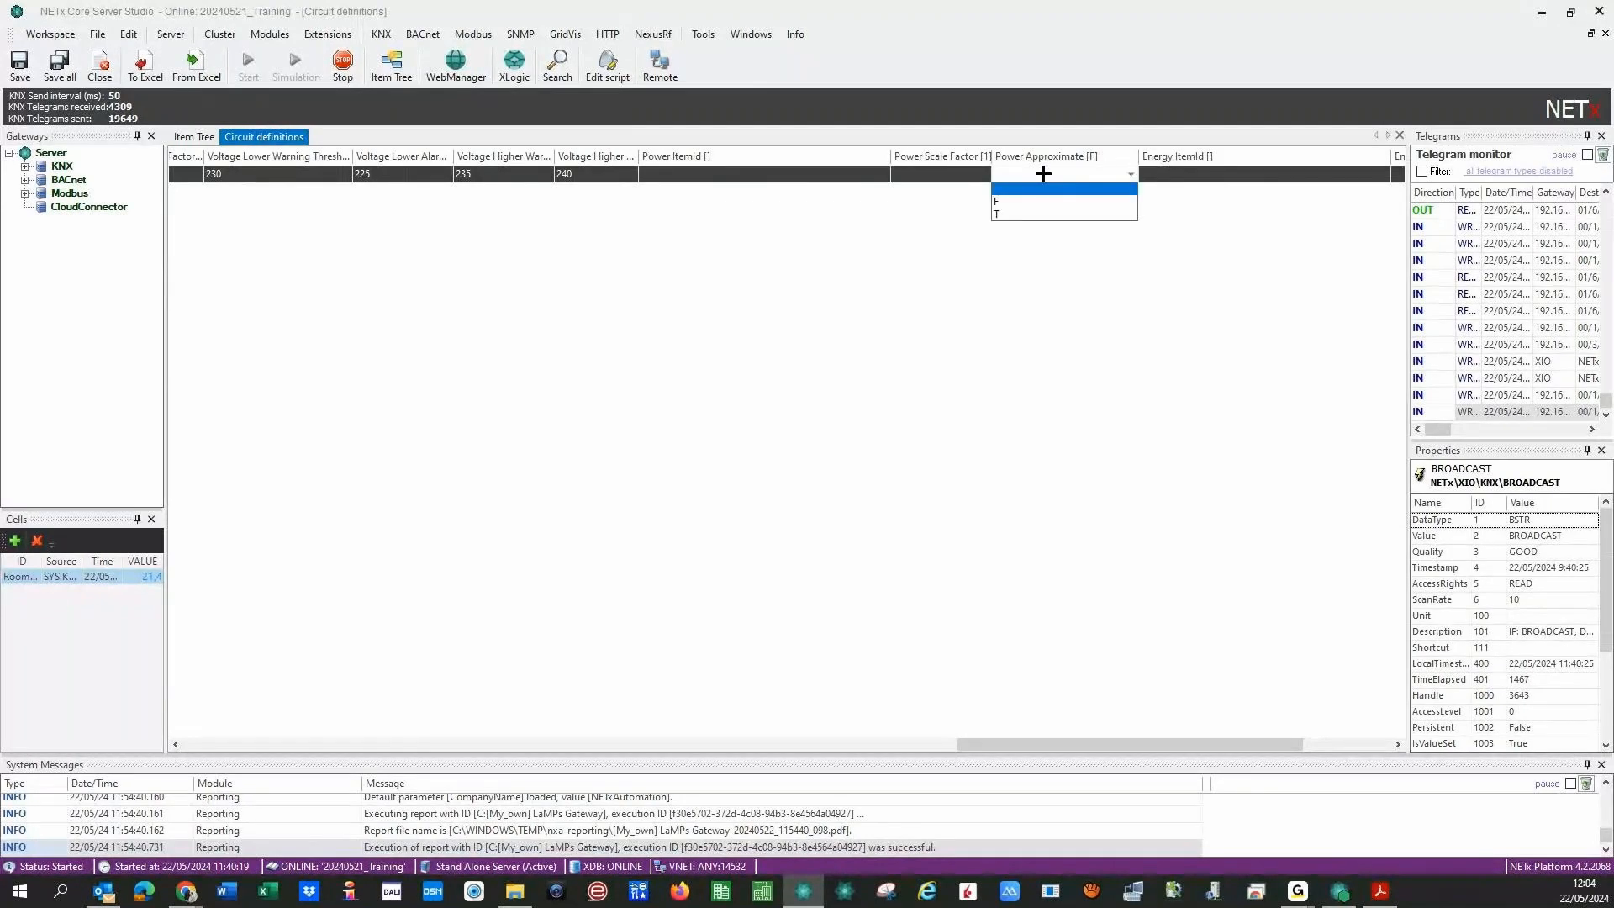
pyautogui.write('T')
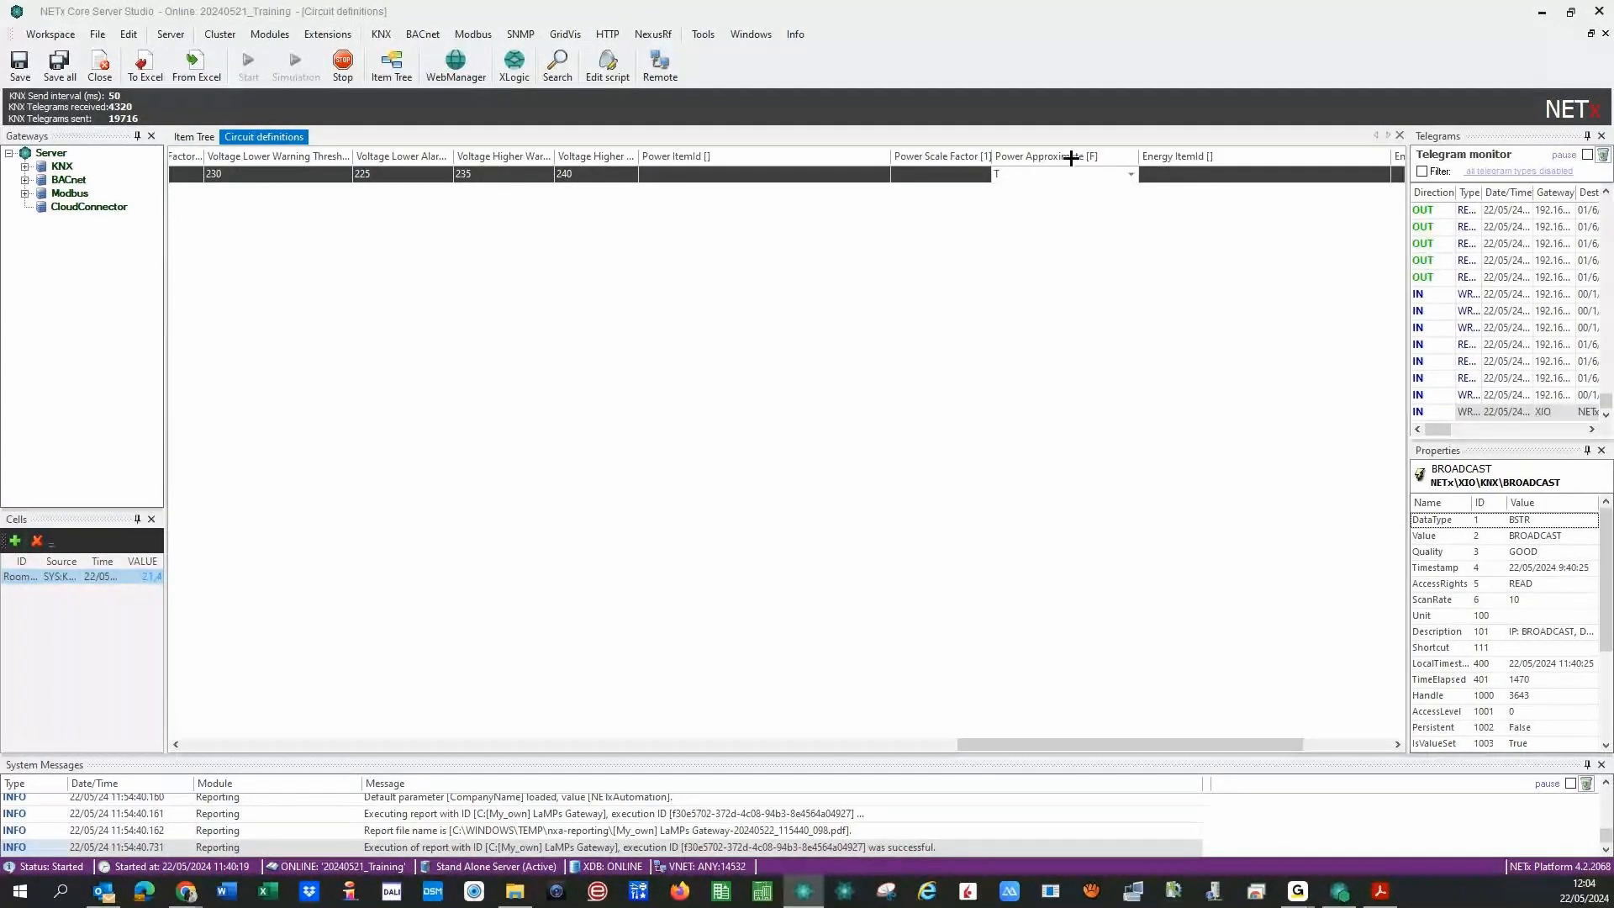
pyautogui.click(663, 175)
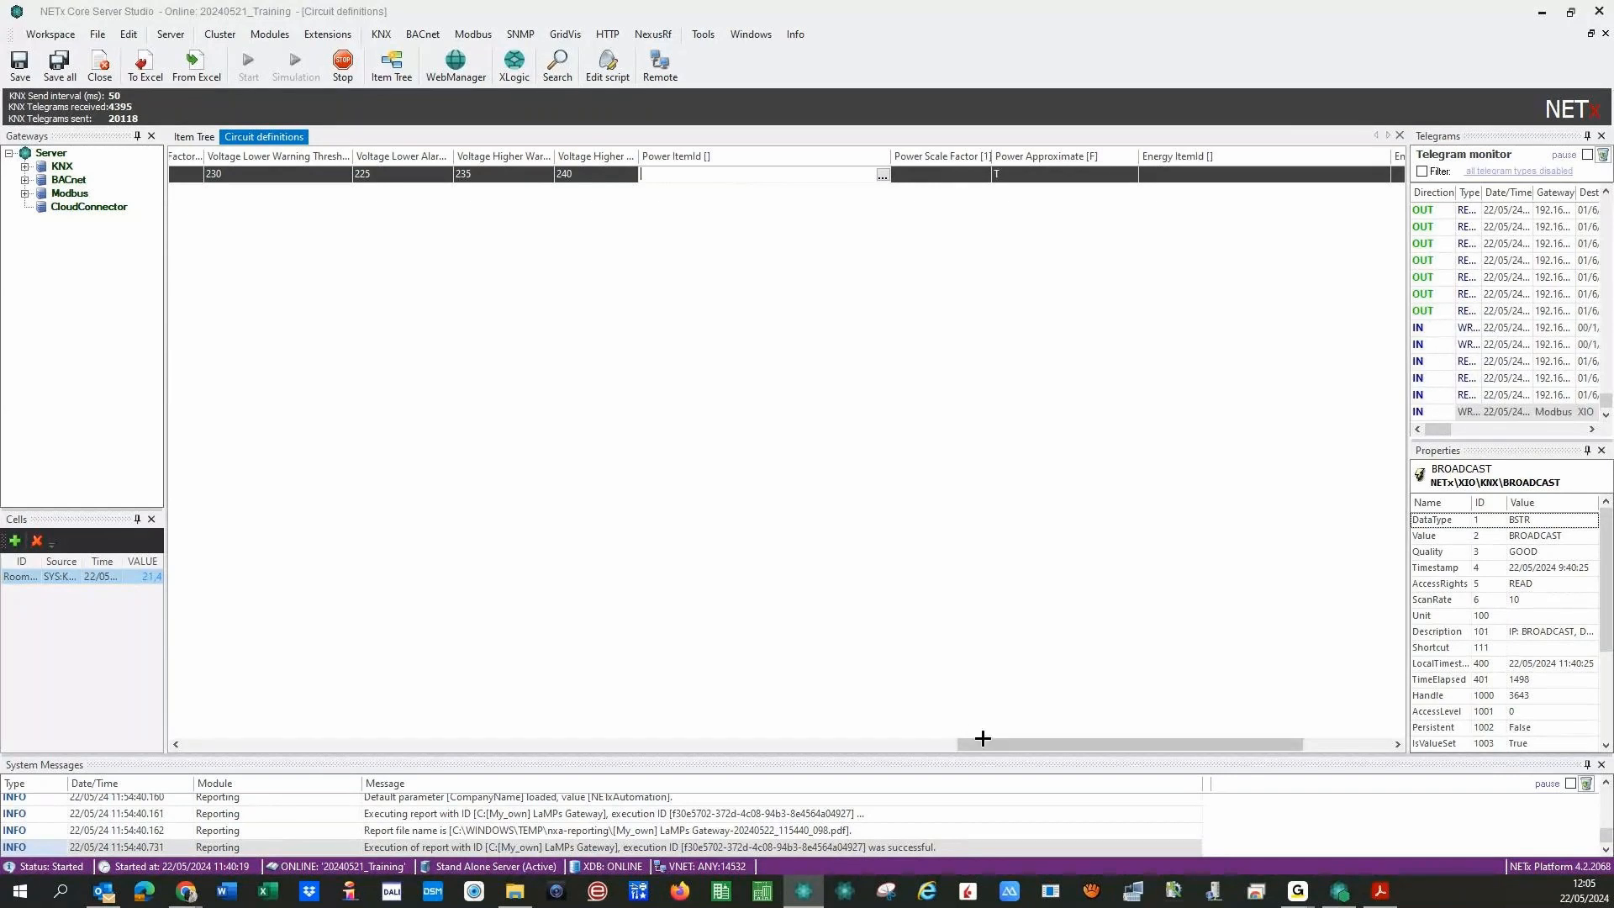
pyautogui.moveTo(982, 746); pyautogui.dragTo(1069, 746)
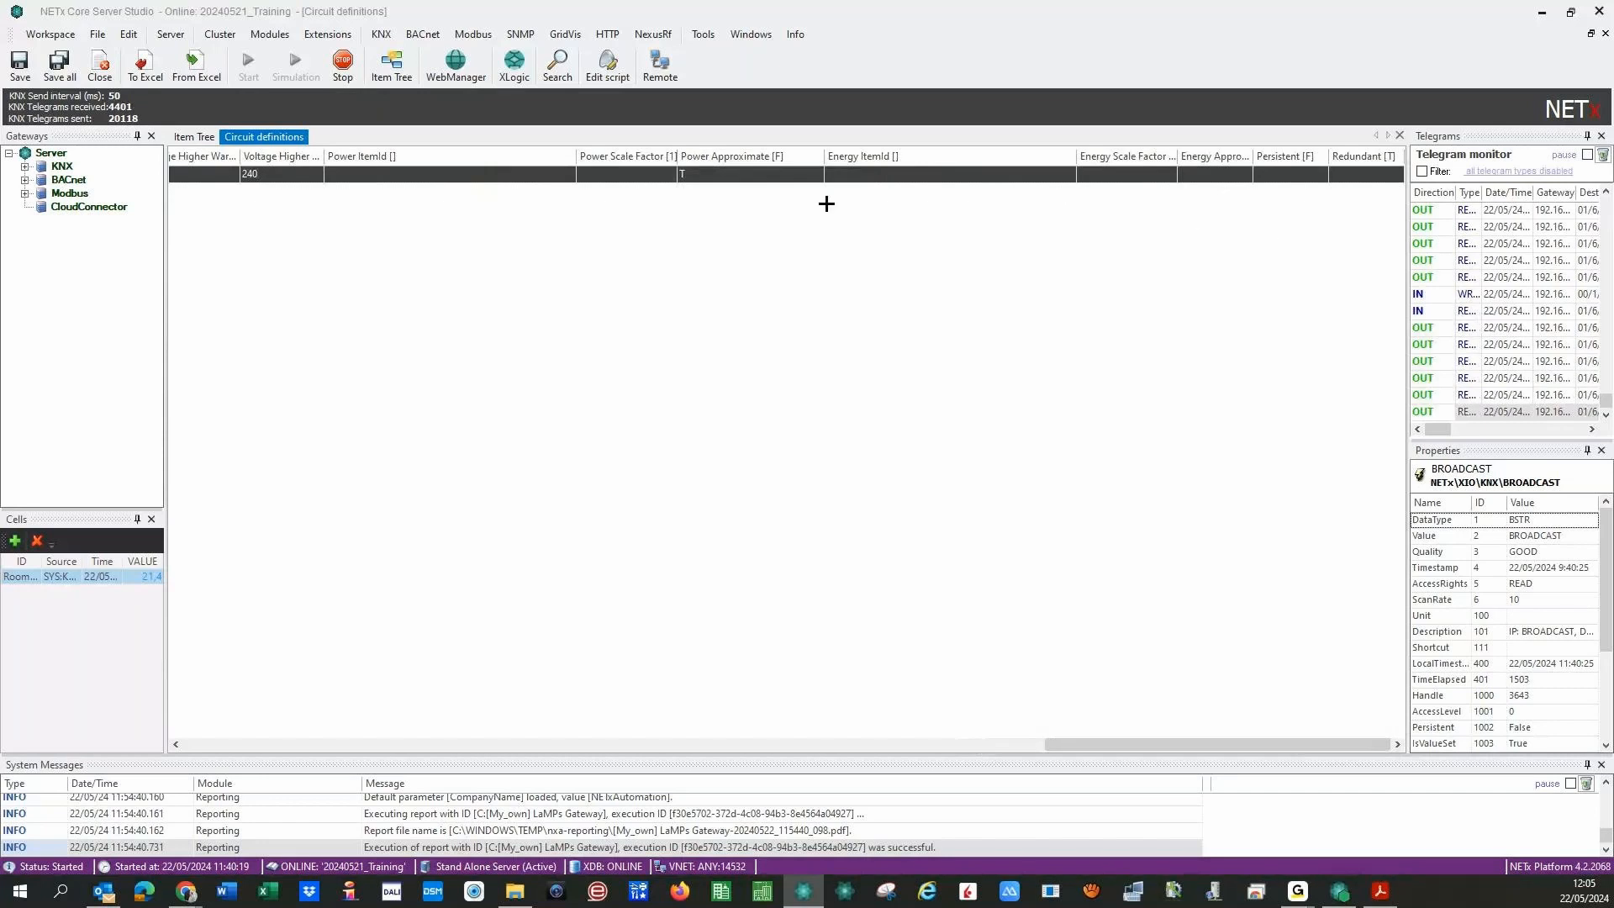
# - Set Energy Approximate and Persistent to T for the Bedroom Light circuit
pyautogui.click(1212, 176)
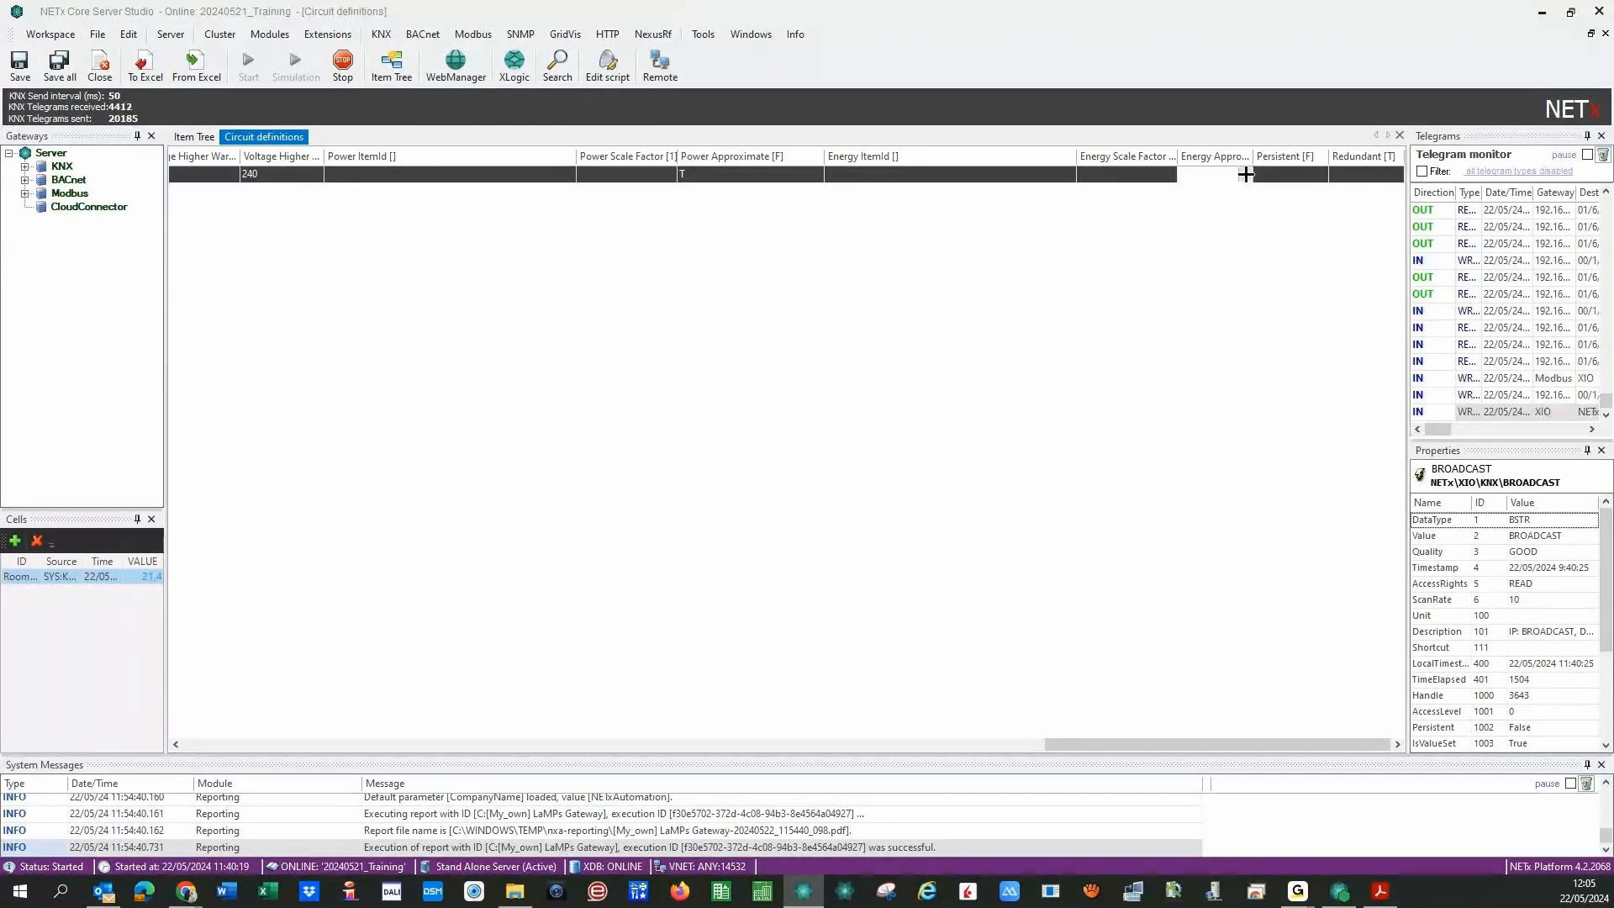
pyautogui.click(1245, 174)
pyautogui.click(1218, 213)
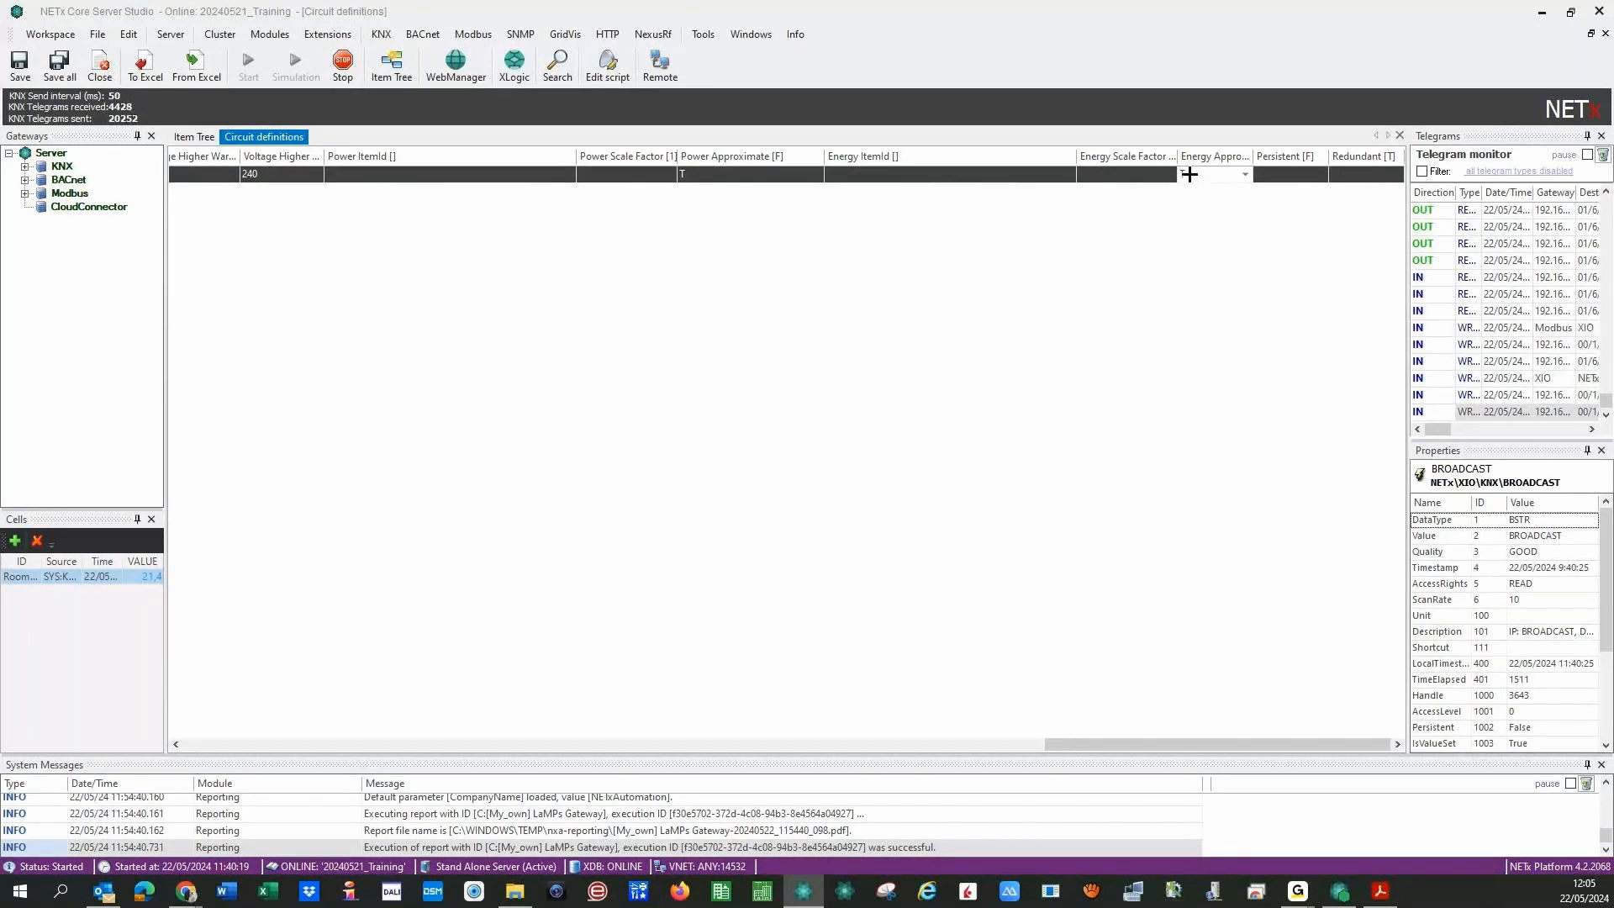
pyautogui.moveTo(1252, 156); pyautogui.dragTo(1303, 153)
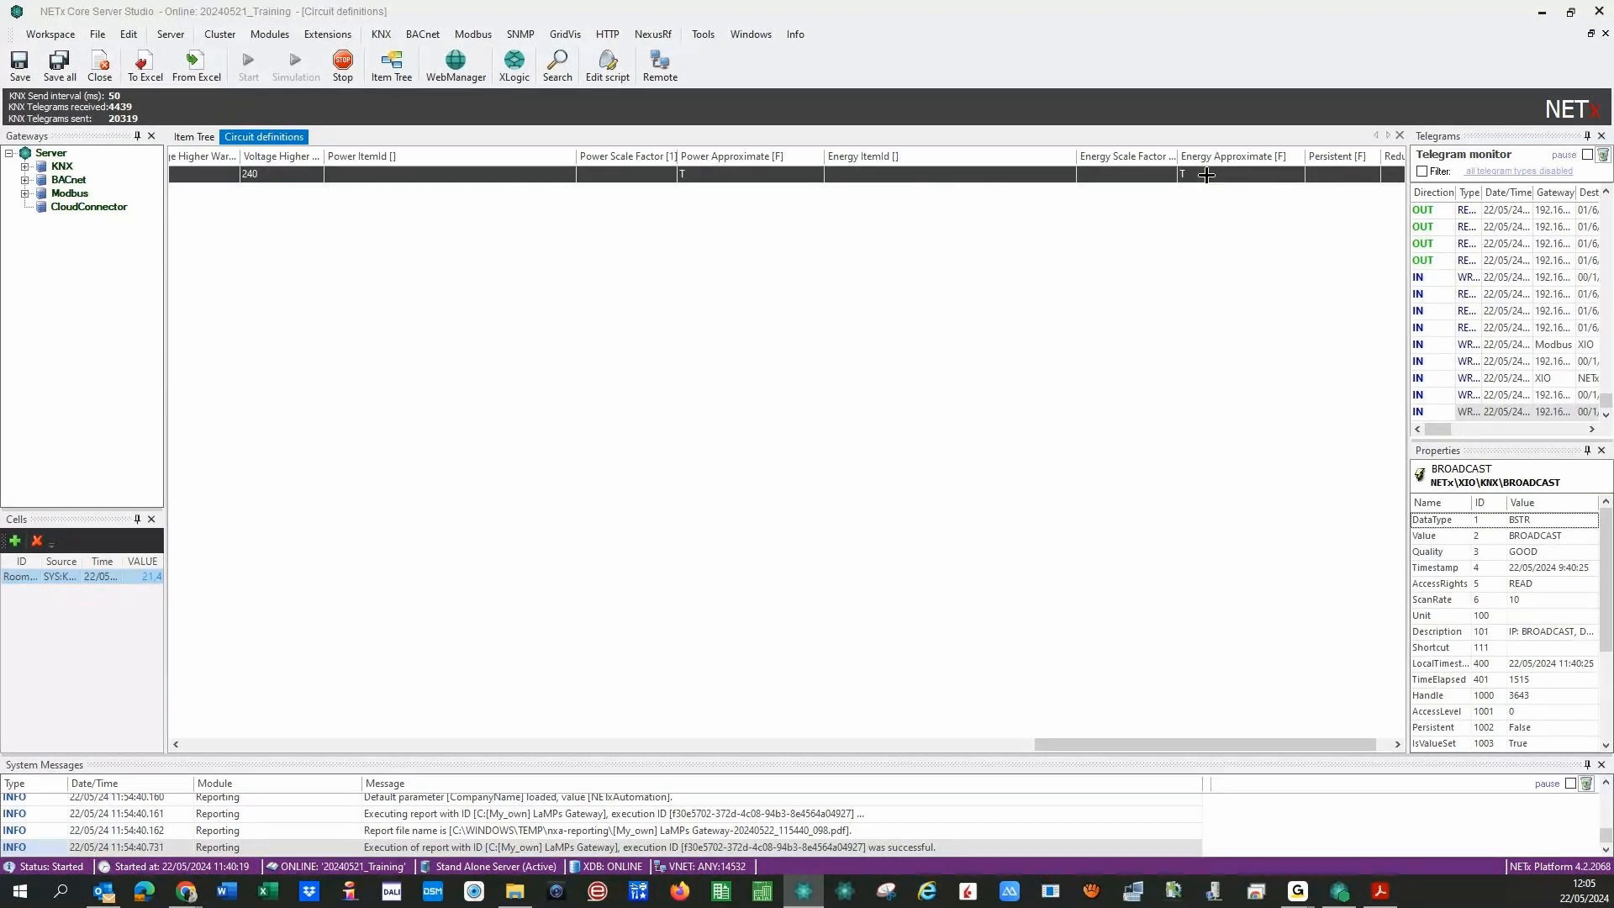
pyautogui.moveTo(1128, 745); pyautogui.dragTo(1206, 712)
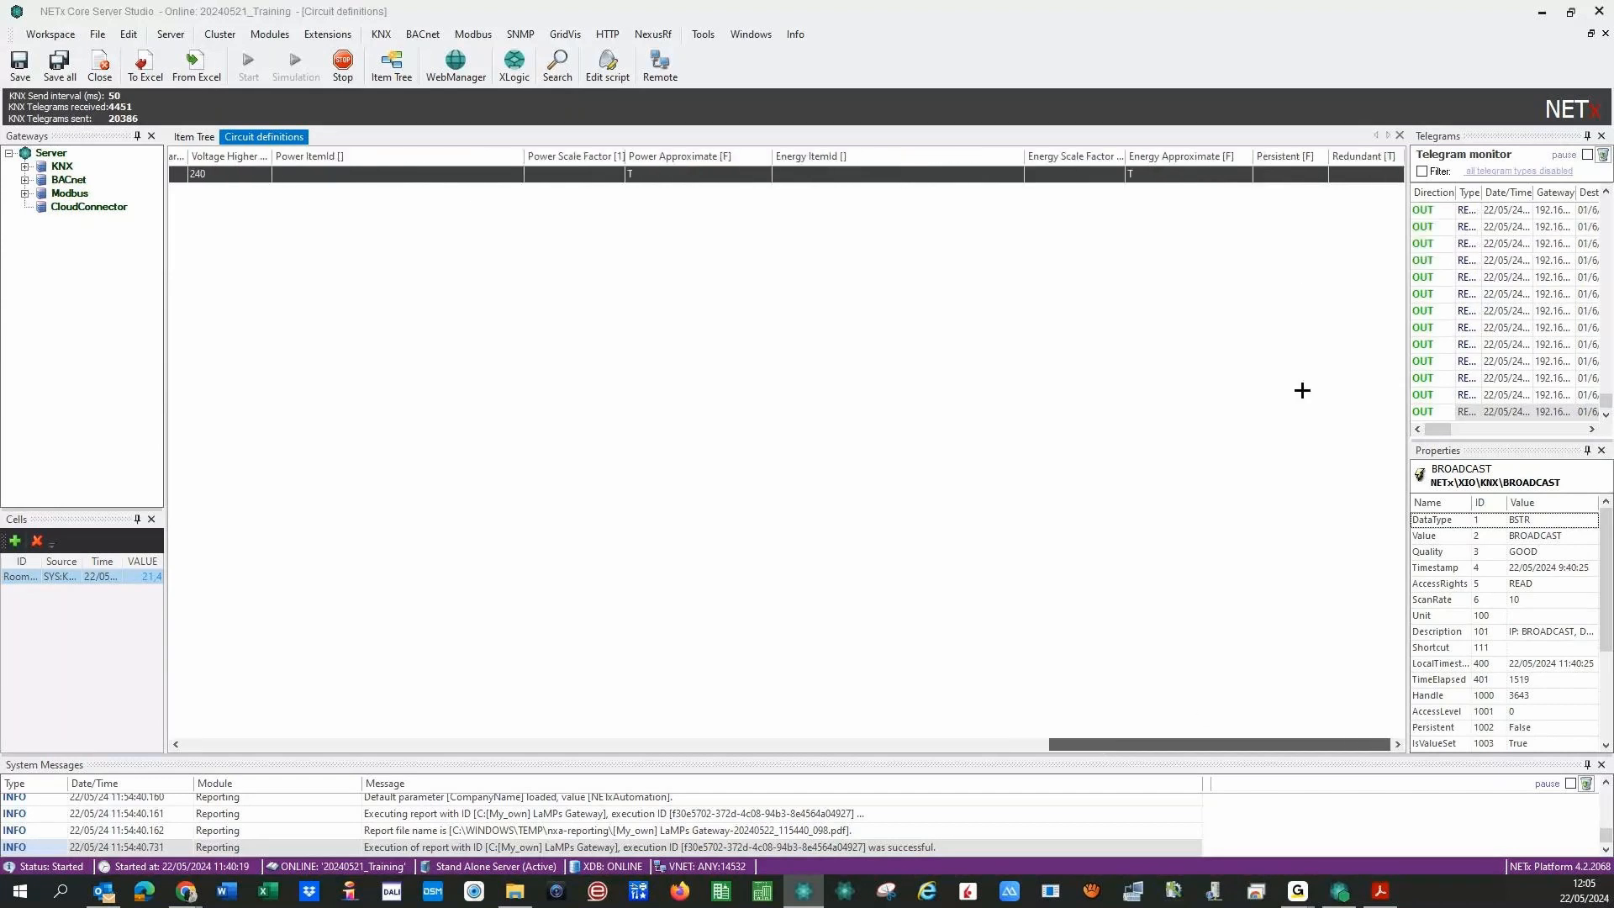
pyautogui.click(1295, 182)
pyautogui.click(1278, 208)
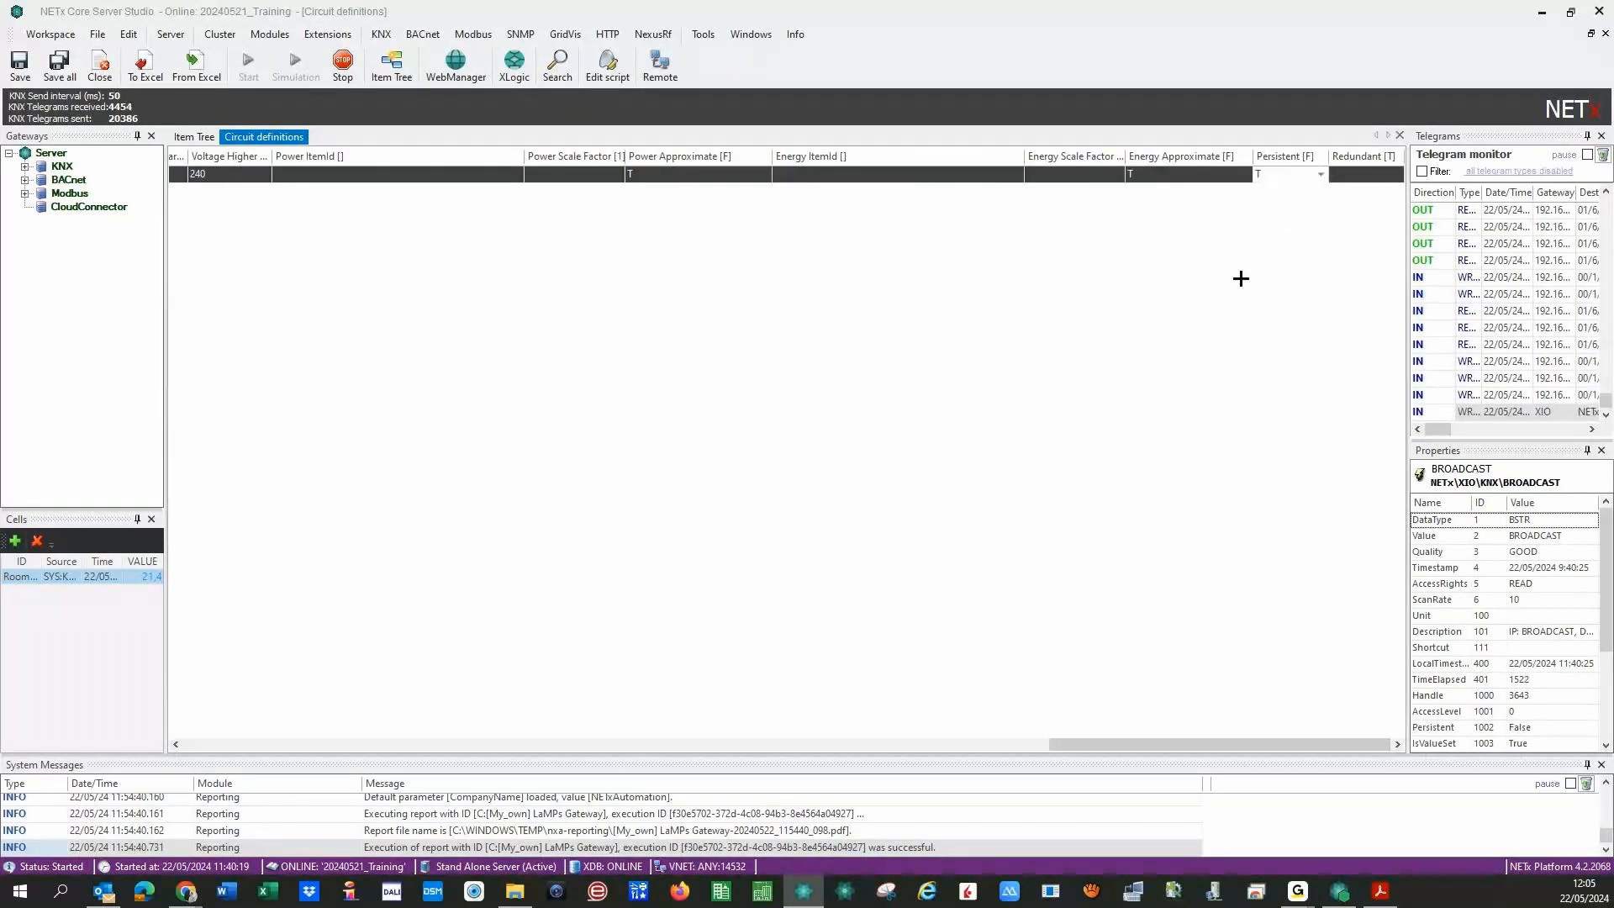
pyautogui.click(1275, 485)
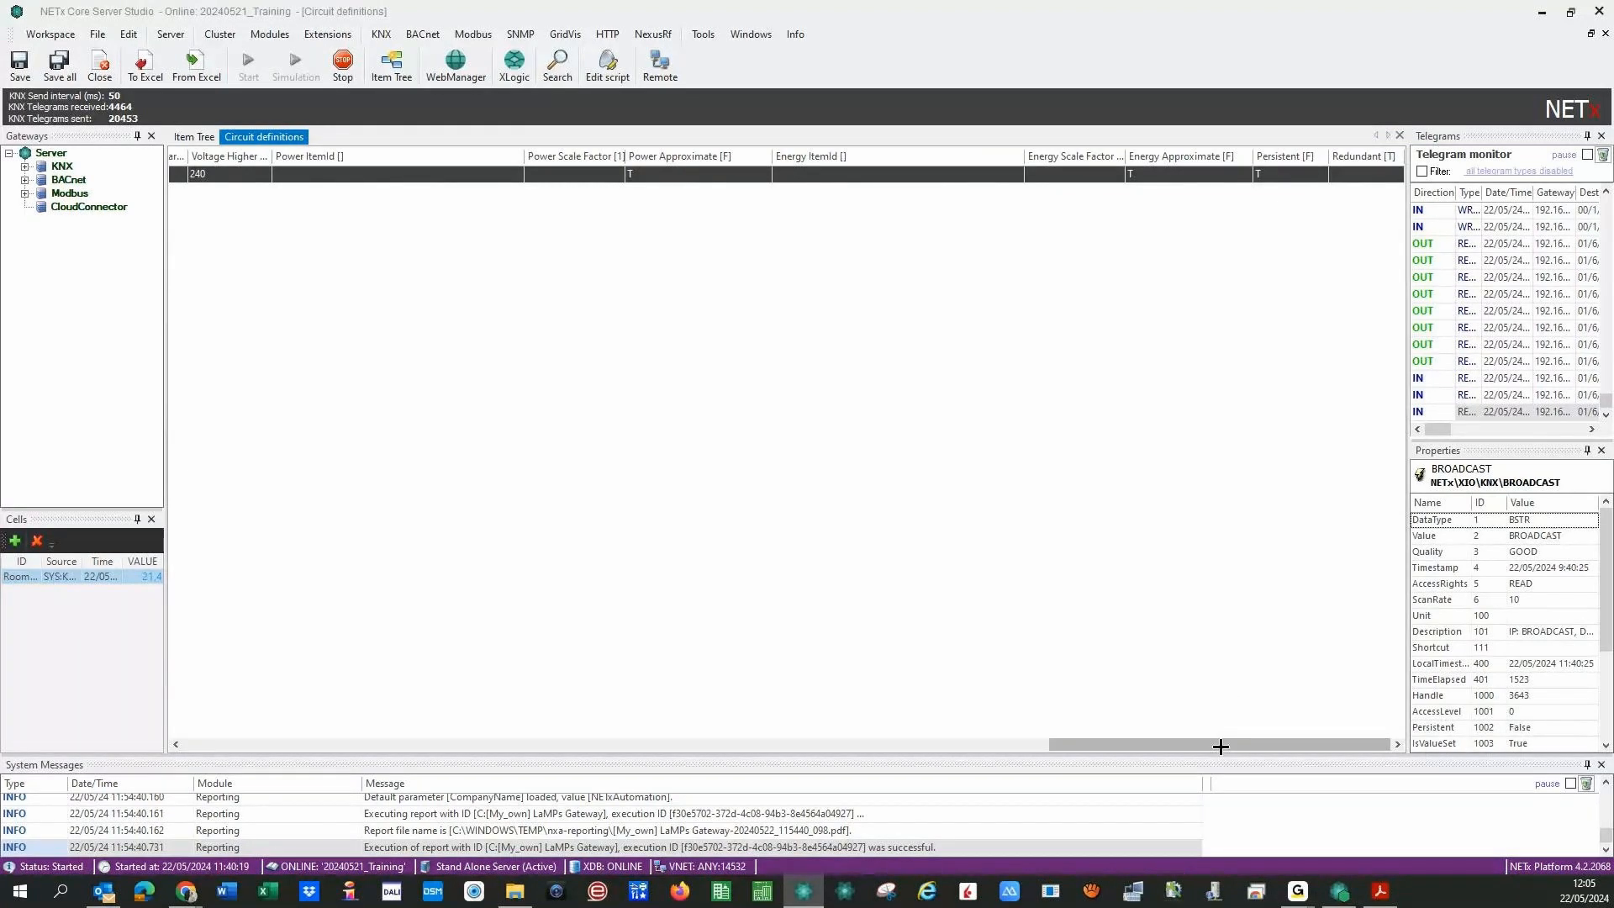
pyautogui.moveTo(1221, 746); pyautogui.dragTo(259, 735)
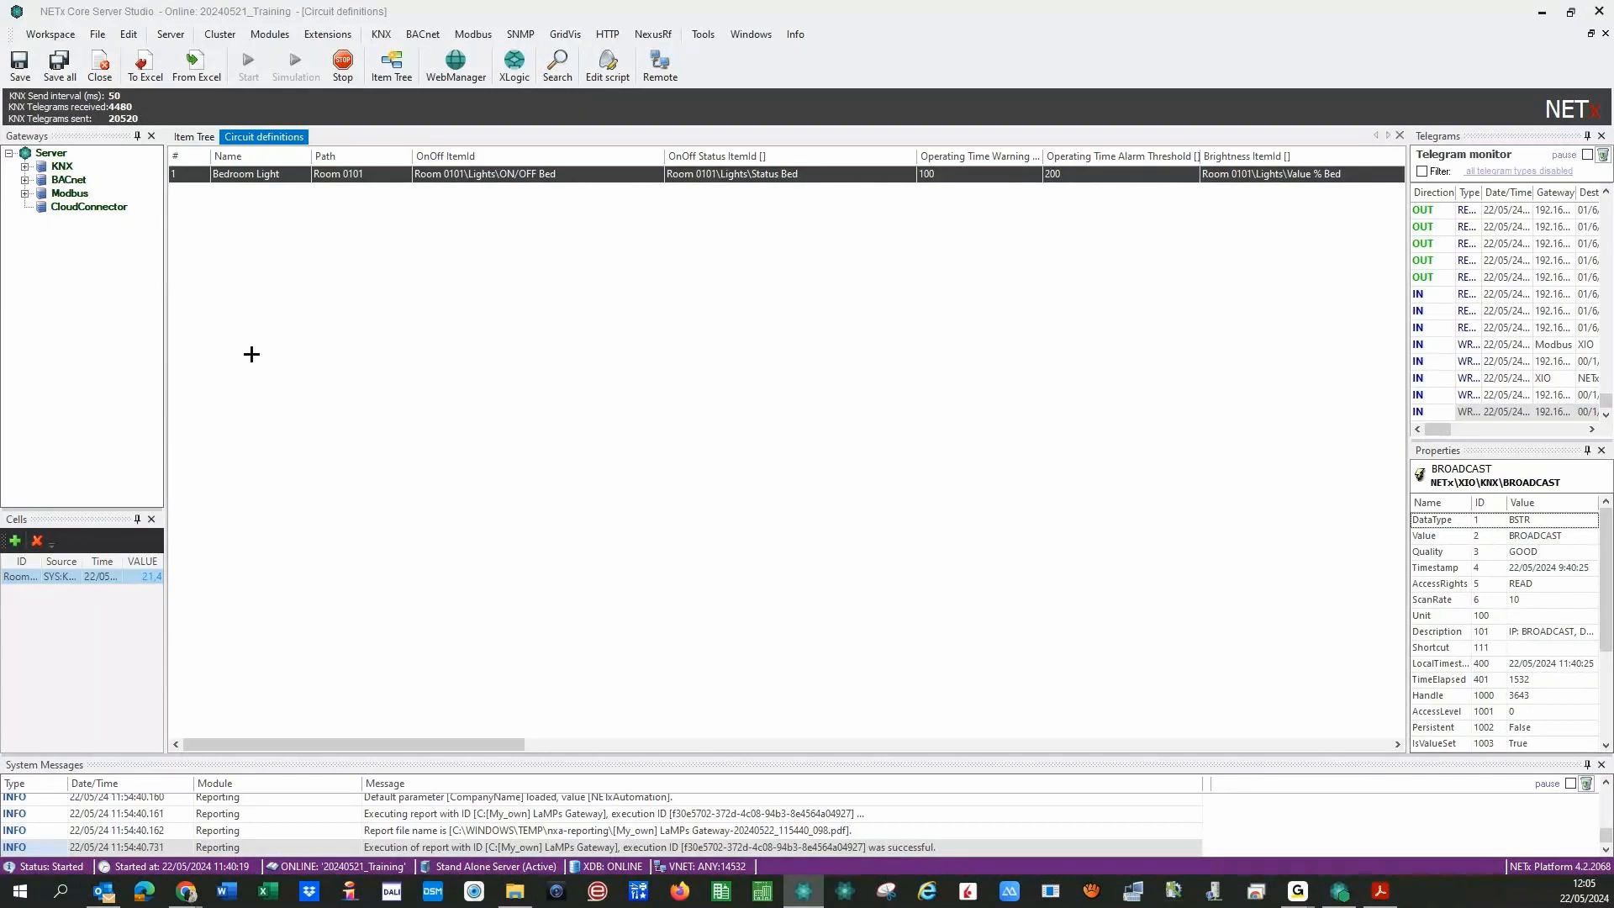
# - Save all circuit definitions and confirm reinitialising the Core Server with Sí
pyautogui.click(58, 61)
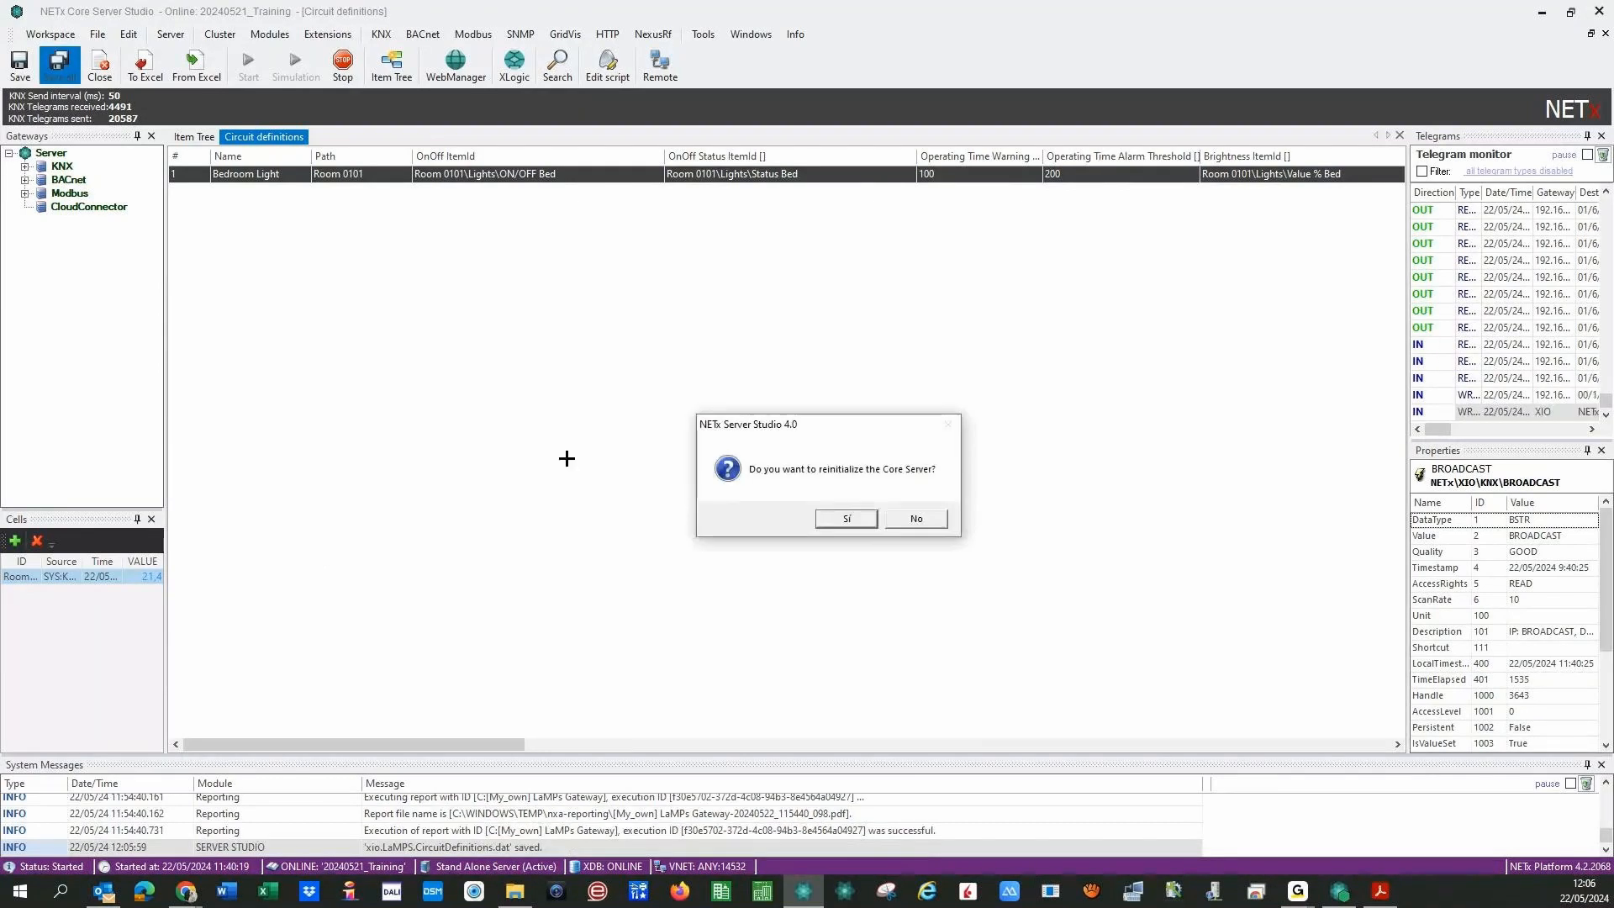
pyautogui.click(834, 515)
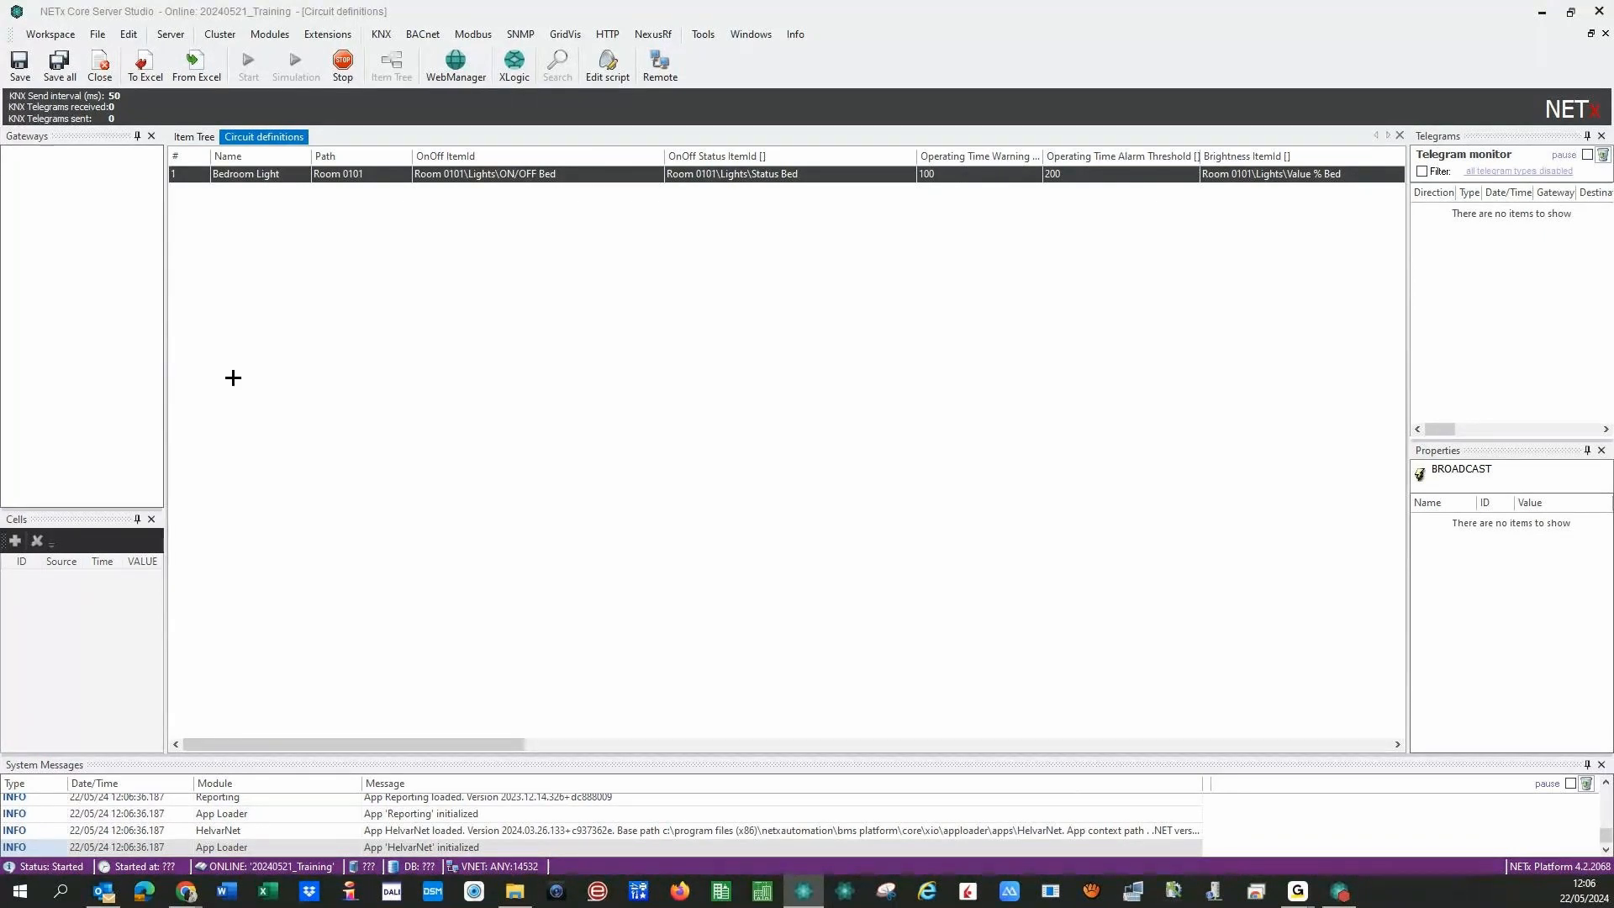
# - In the Item Tree, expand Module > LaMPS > Room 0101 to show Bedroom Light's metering items
pyautogui.click(193, 136)
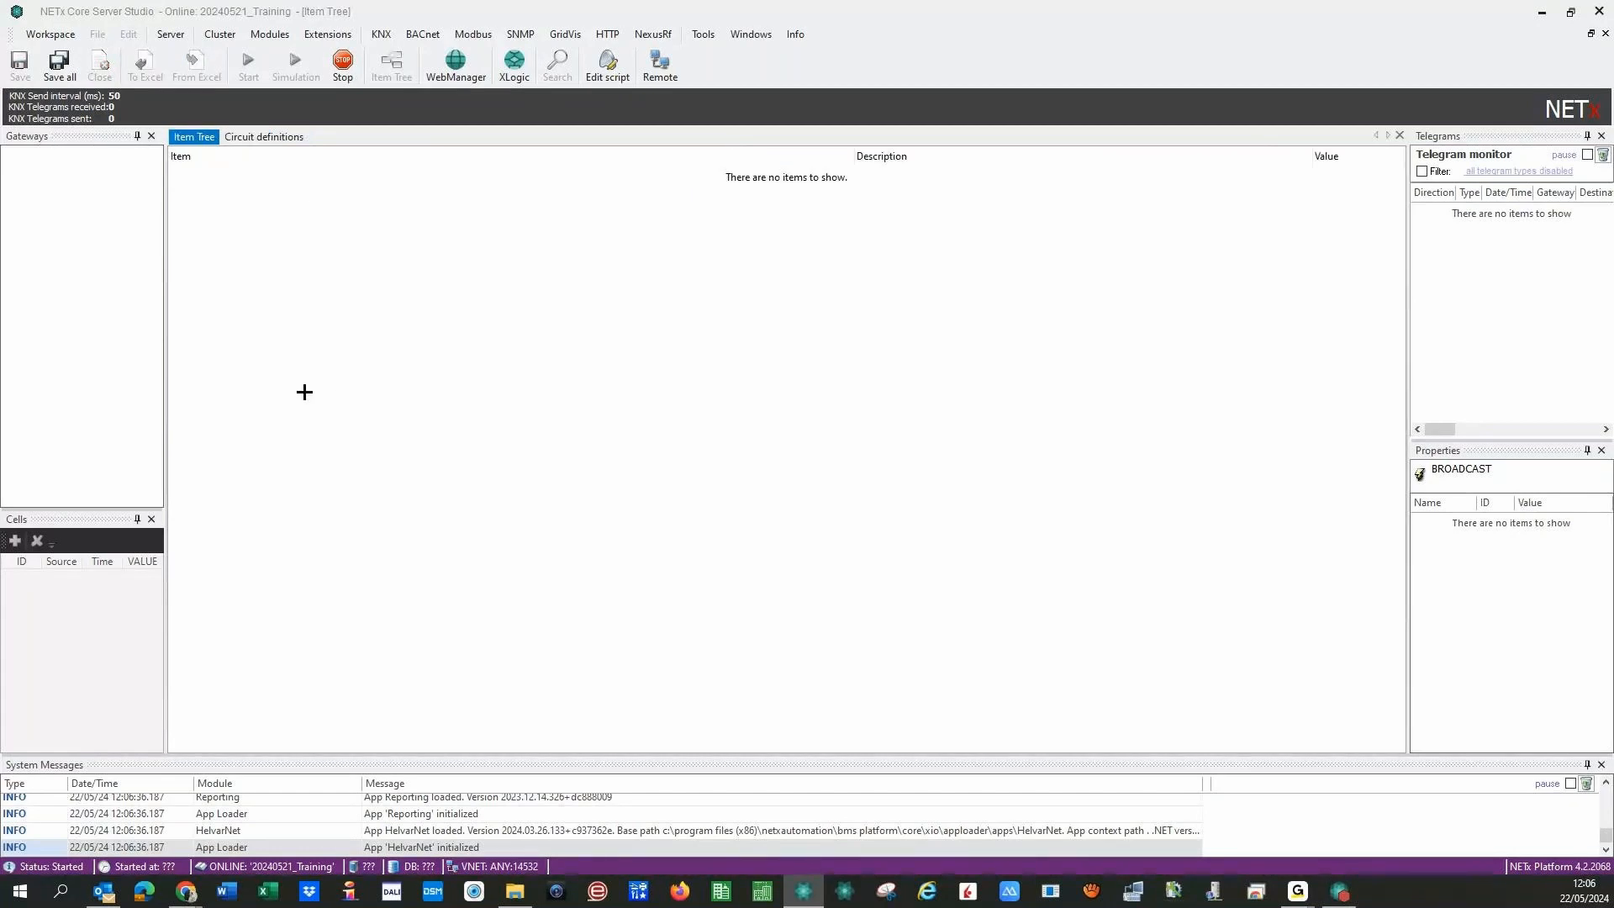
pyautogui.moveTo(166, 384); pyautogui.dragTo(281, 428)
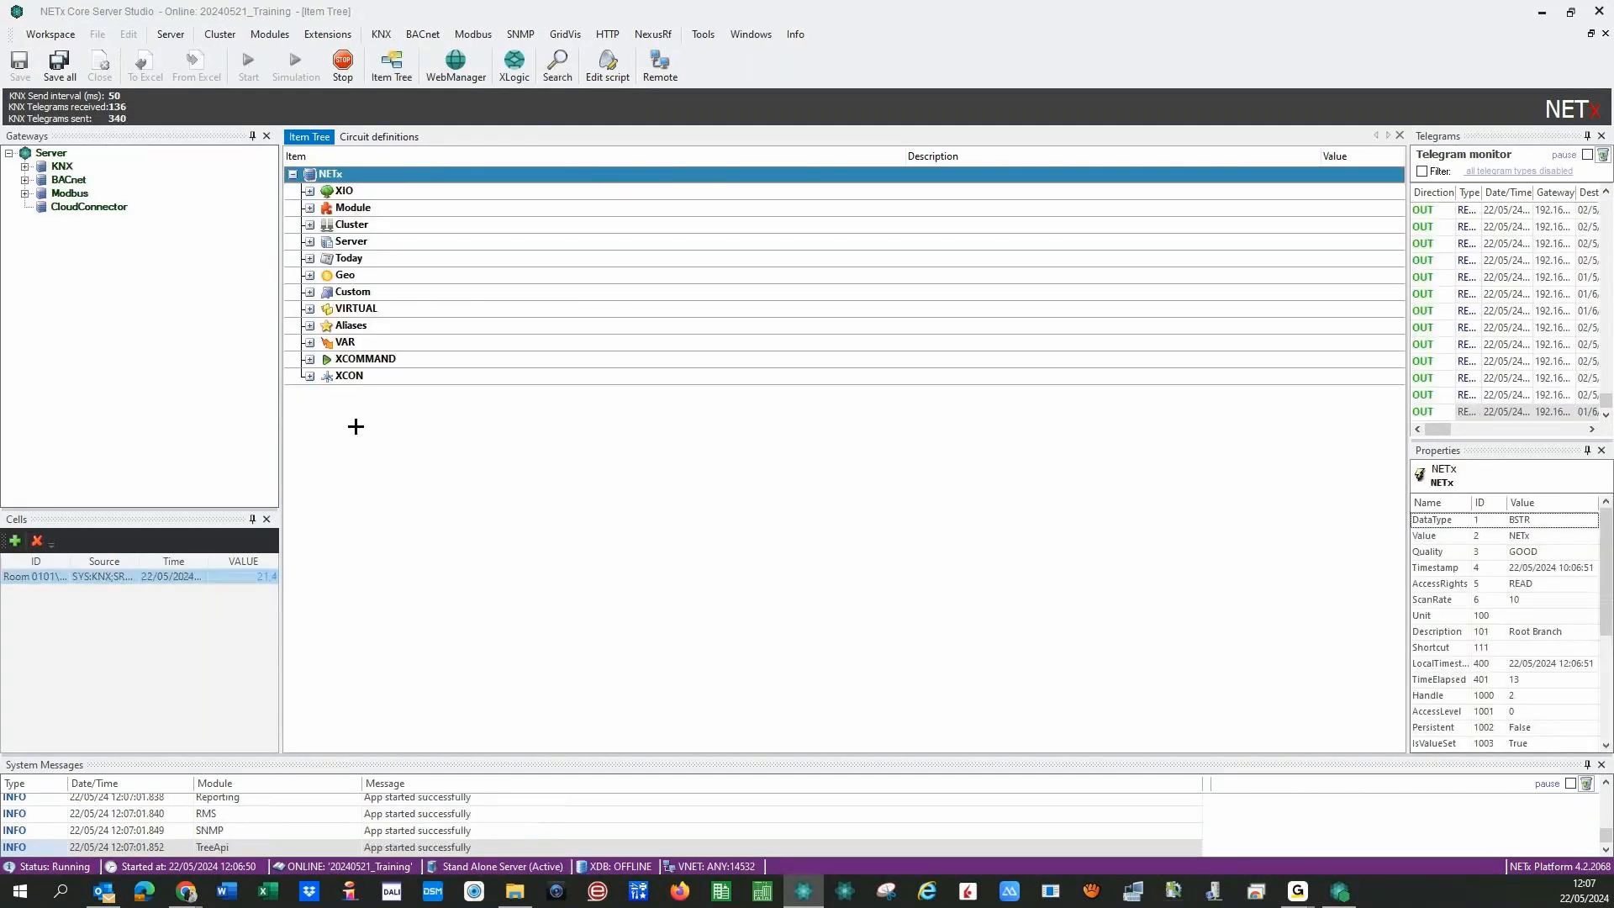
pyautogui.click(310, 208)
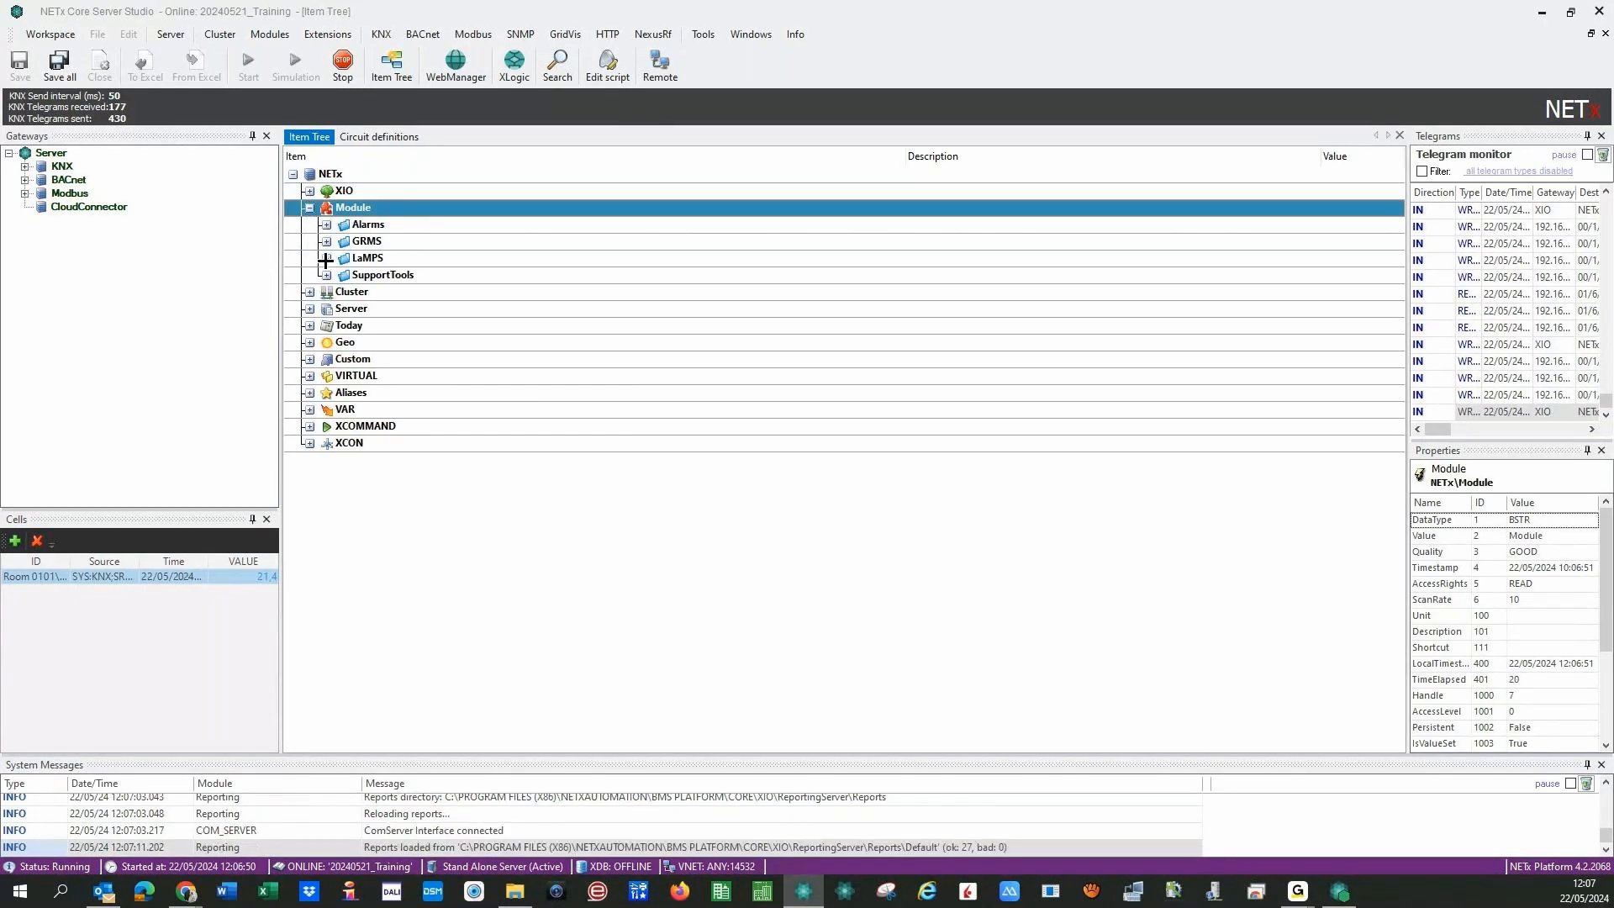
pyautogui.click(326, 258)
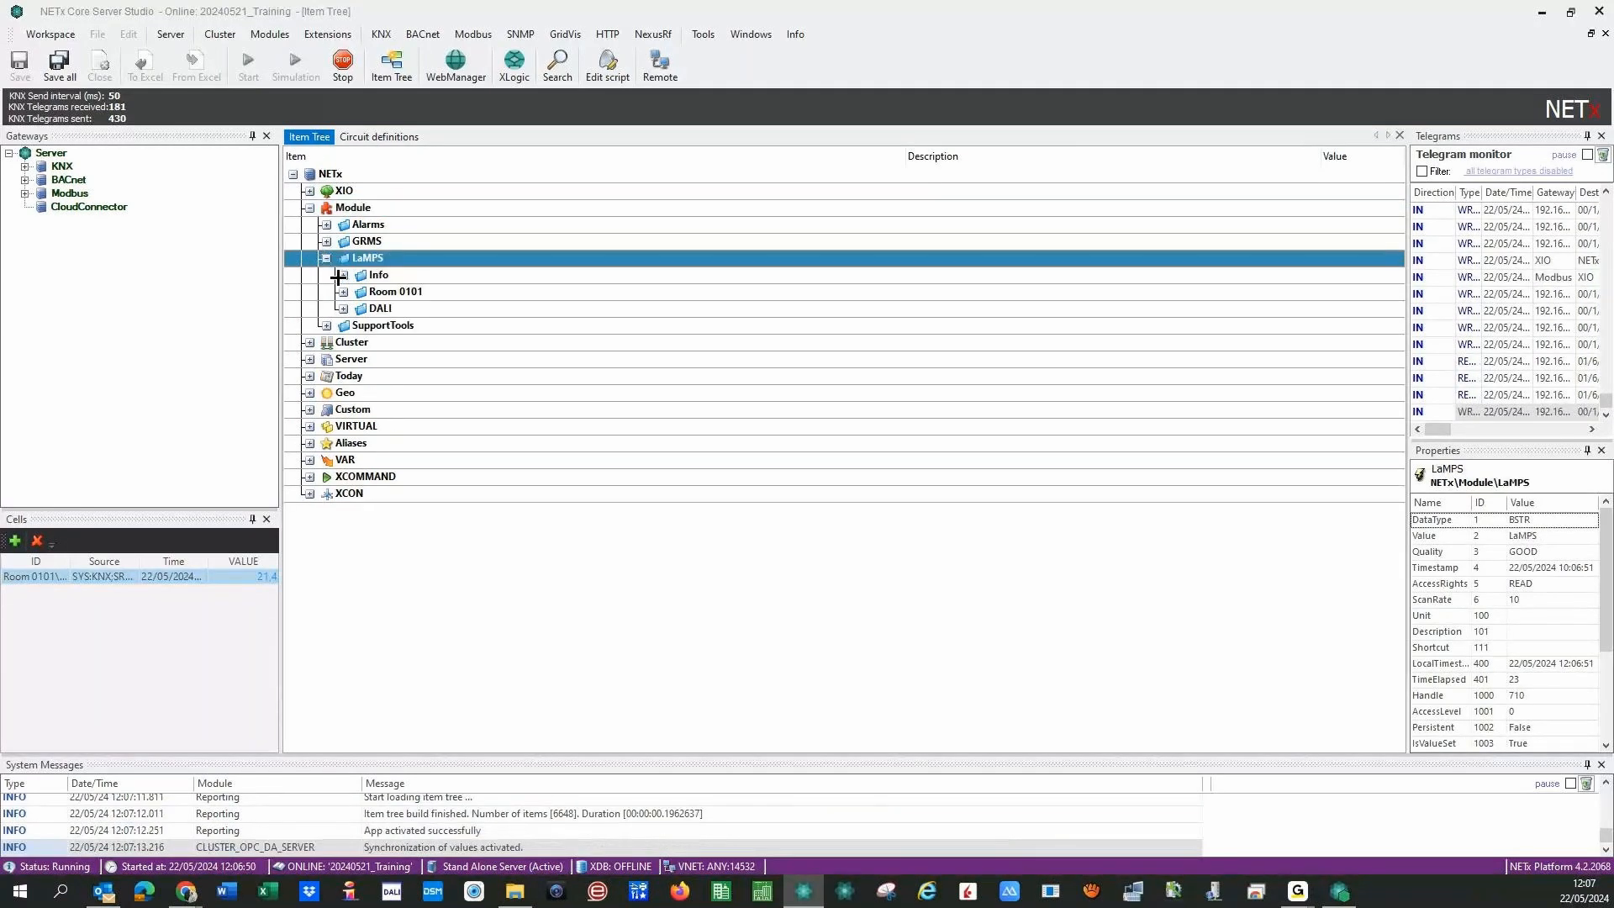
pyautogui.click(343, 291)
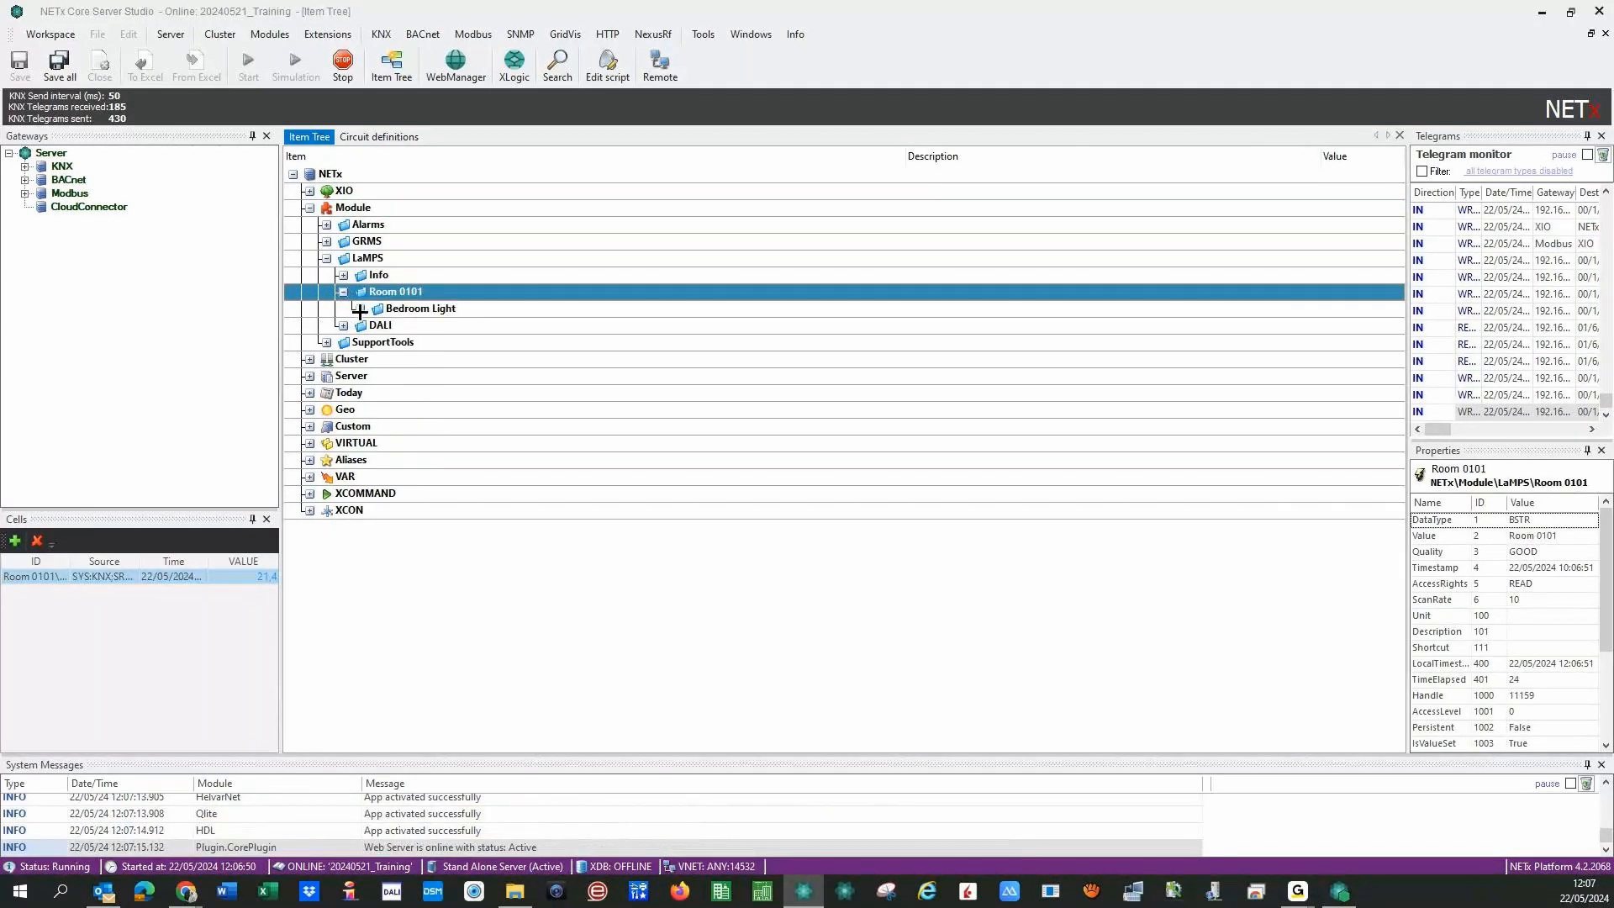
pyautogui.click(359, 309)
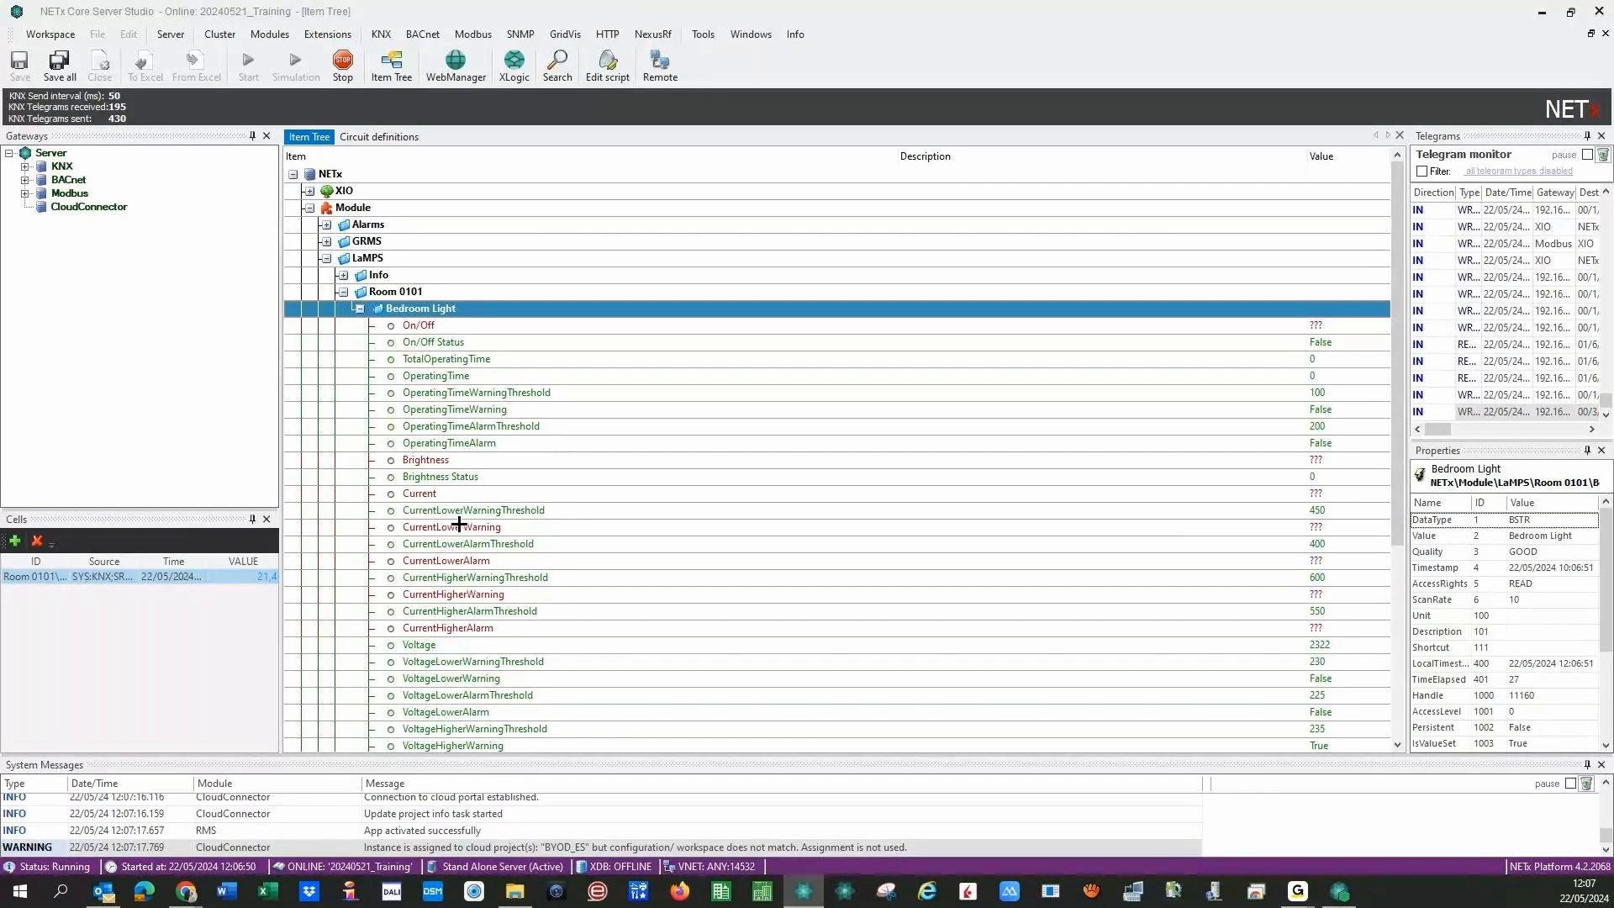
# - Expand VAR > Numeric and bring up the actions for Item001
pyautogui.scroll(-6, 459, 523)
pyautogui.click(308, 696)
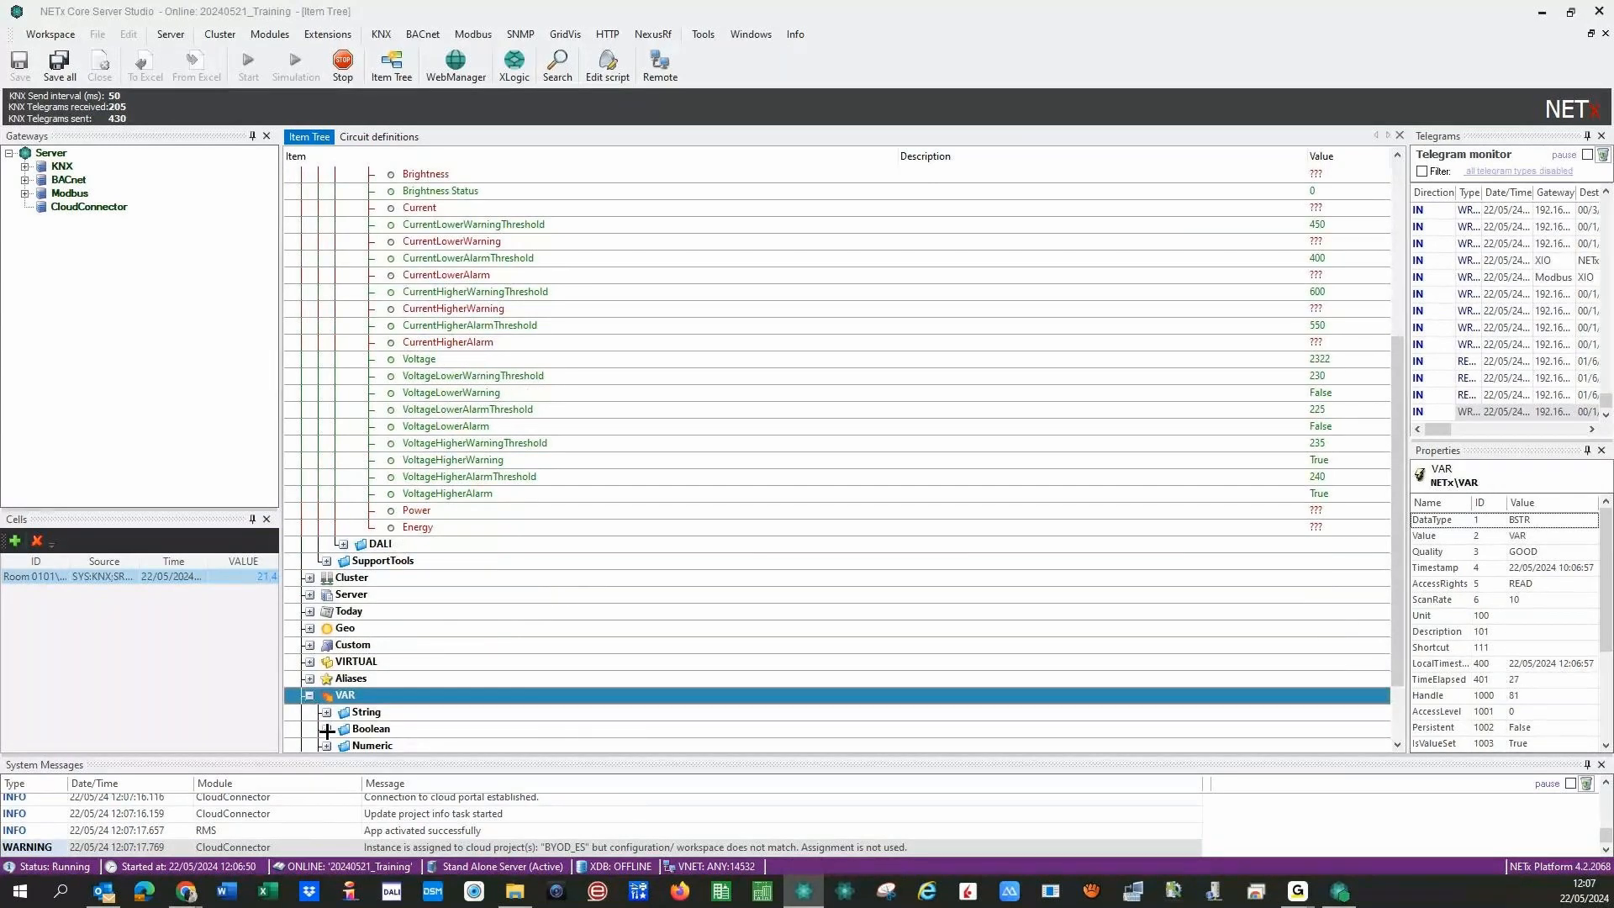
pyautogui.doubleClick(370, 745)
pyautogui.scroll(-7, 414, 558)
pyautogui.click(404, 394)
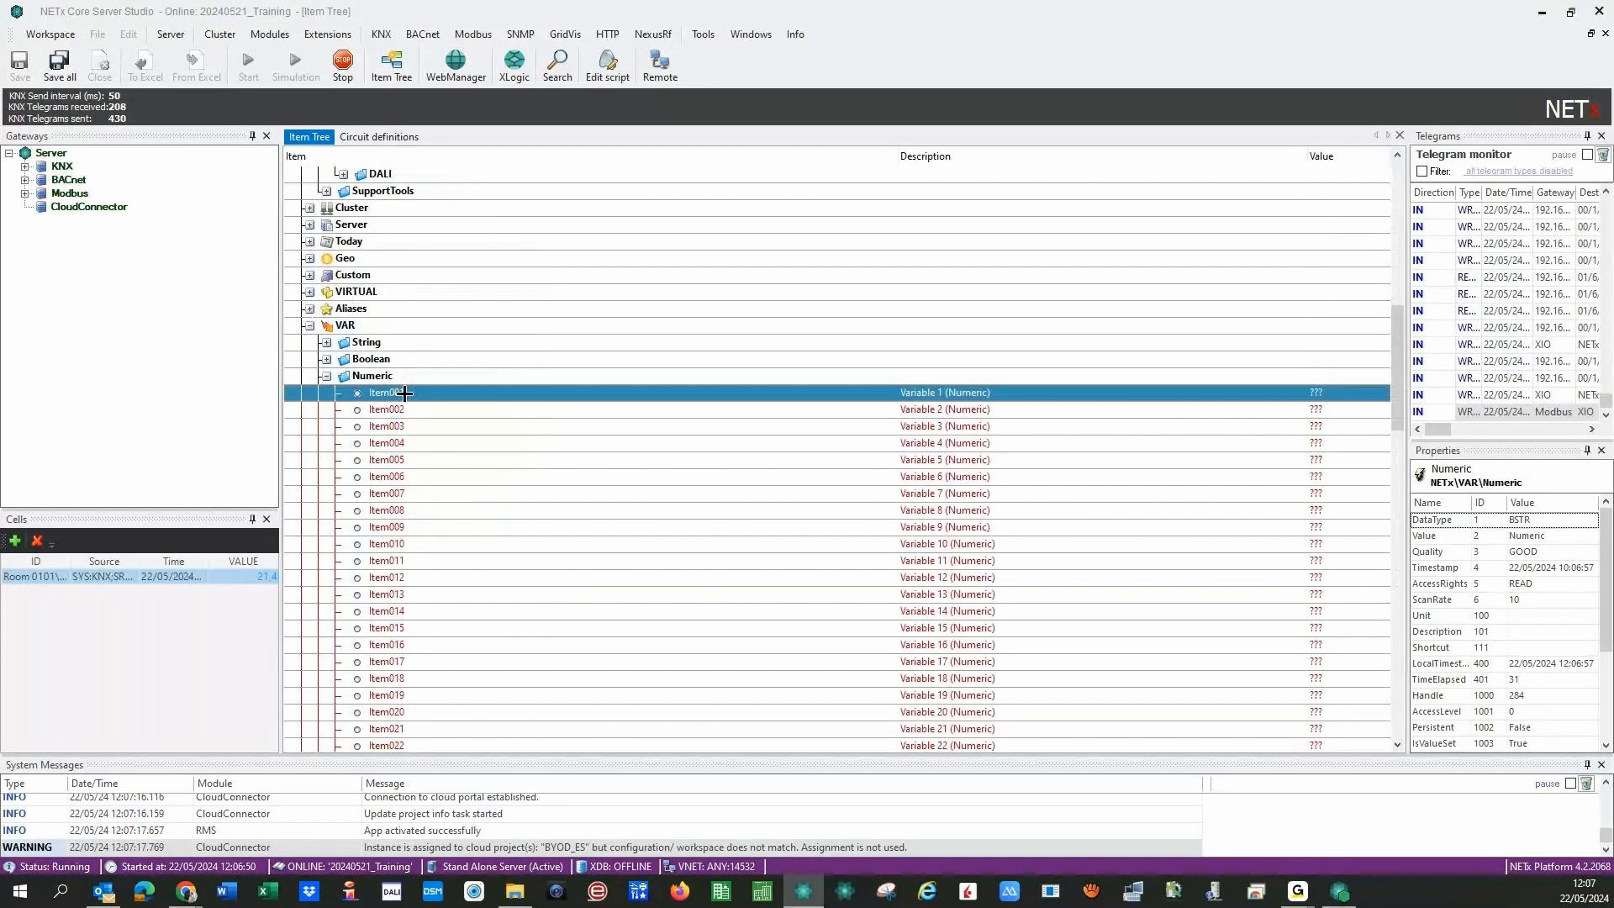
pyautogui.rightClick(404, 393)
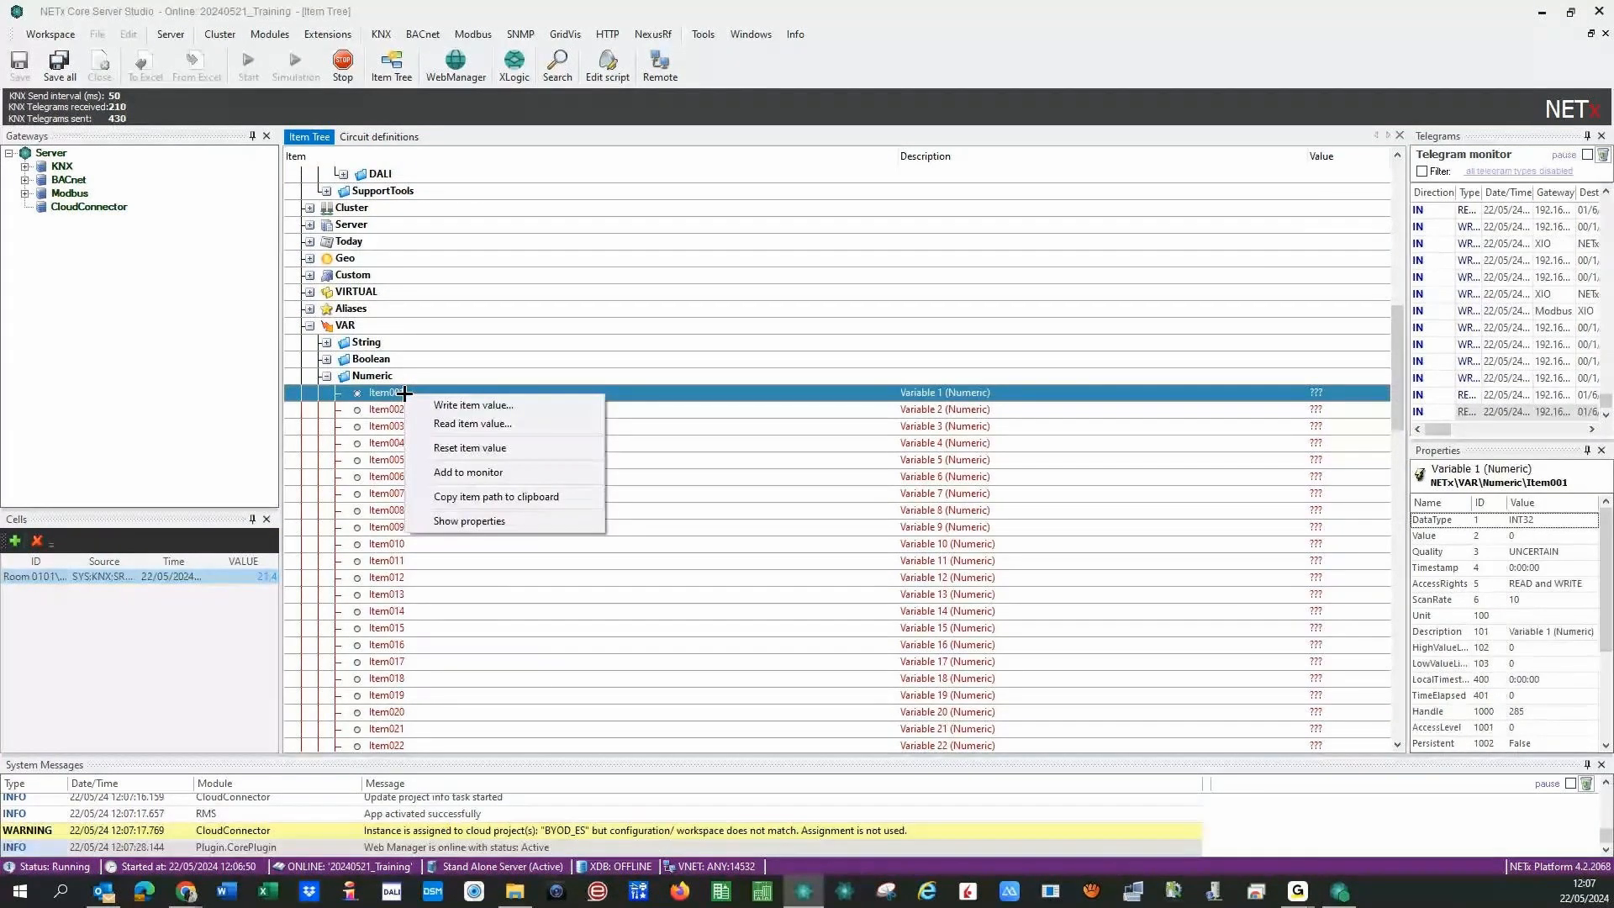
# - Write the value 500 to Item001, then collapse the Numeric variables folder
pyautogui.click(458, 403)
pyautogui.write('0,')
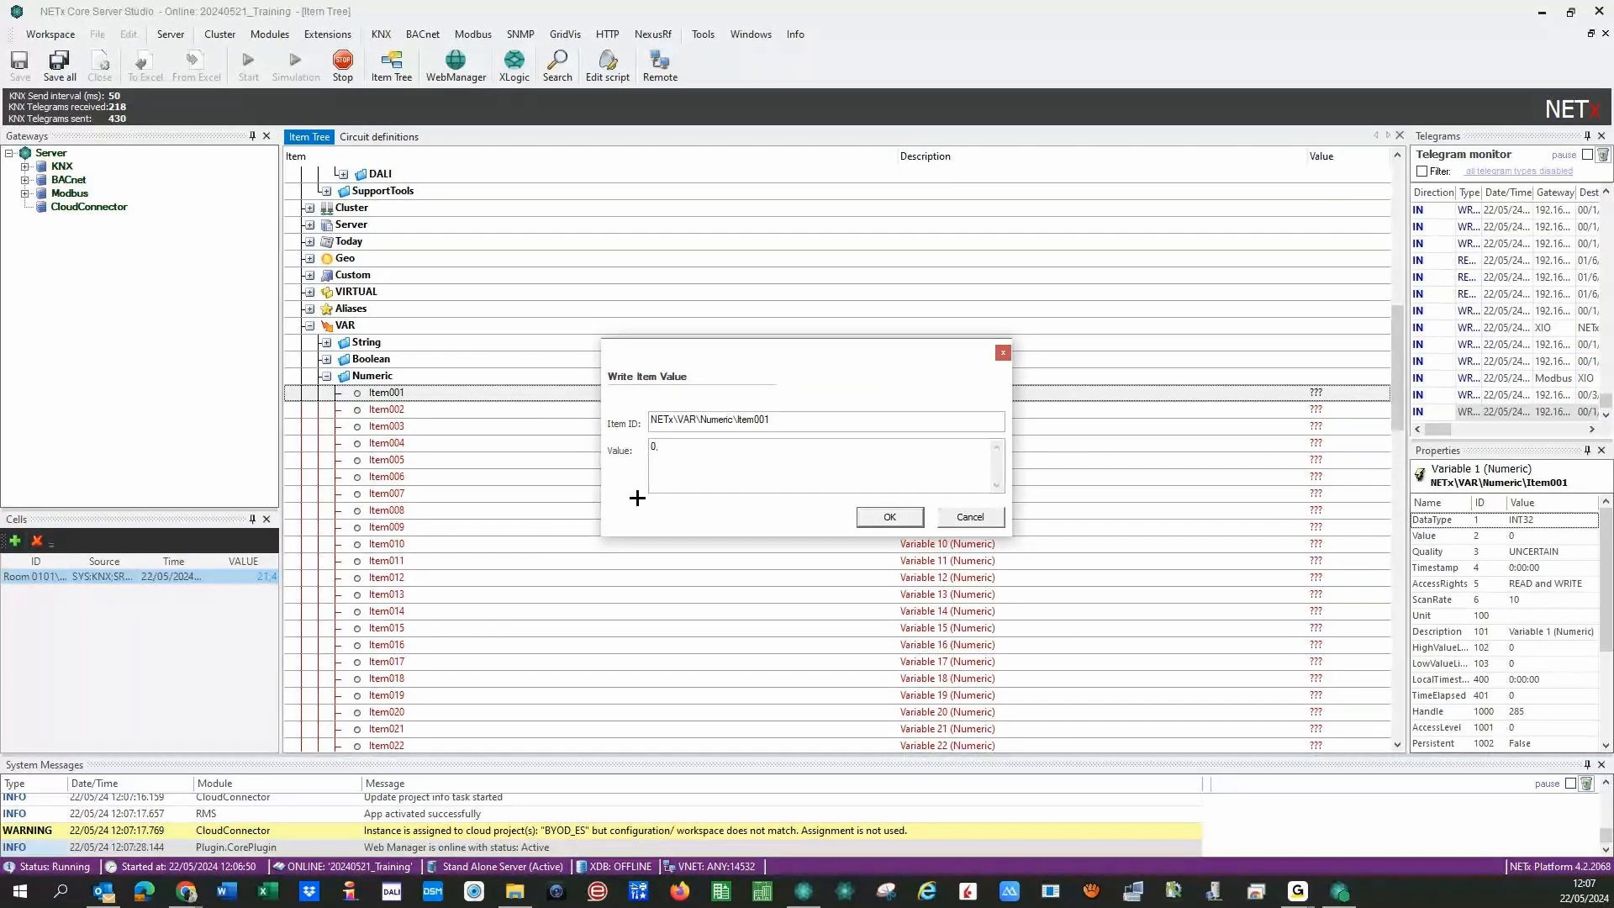
pyautogui.write('5')
pyautogui.click(866, 516)
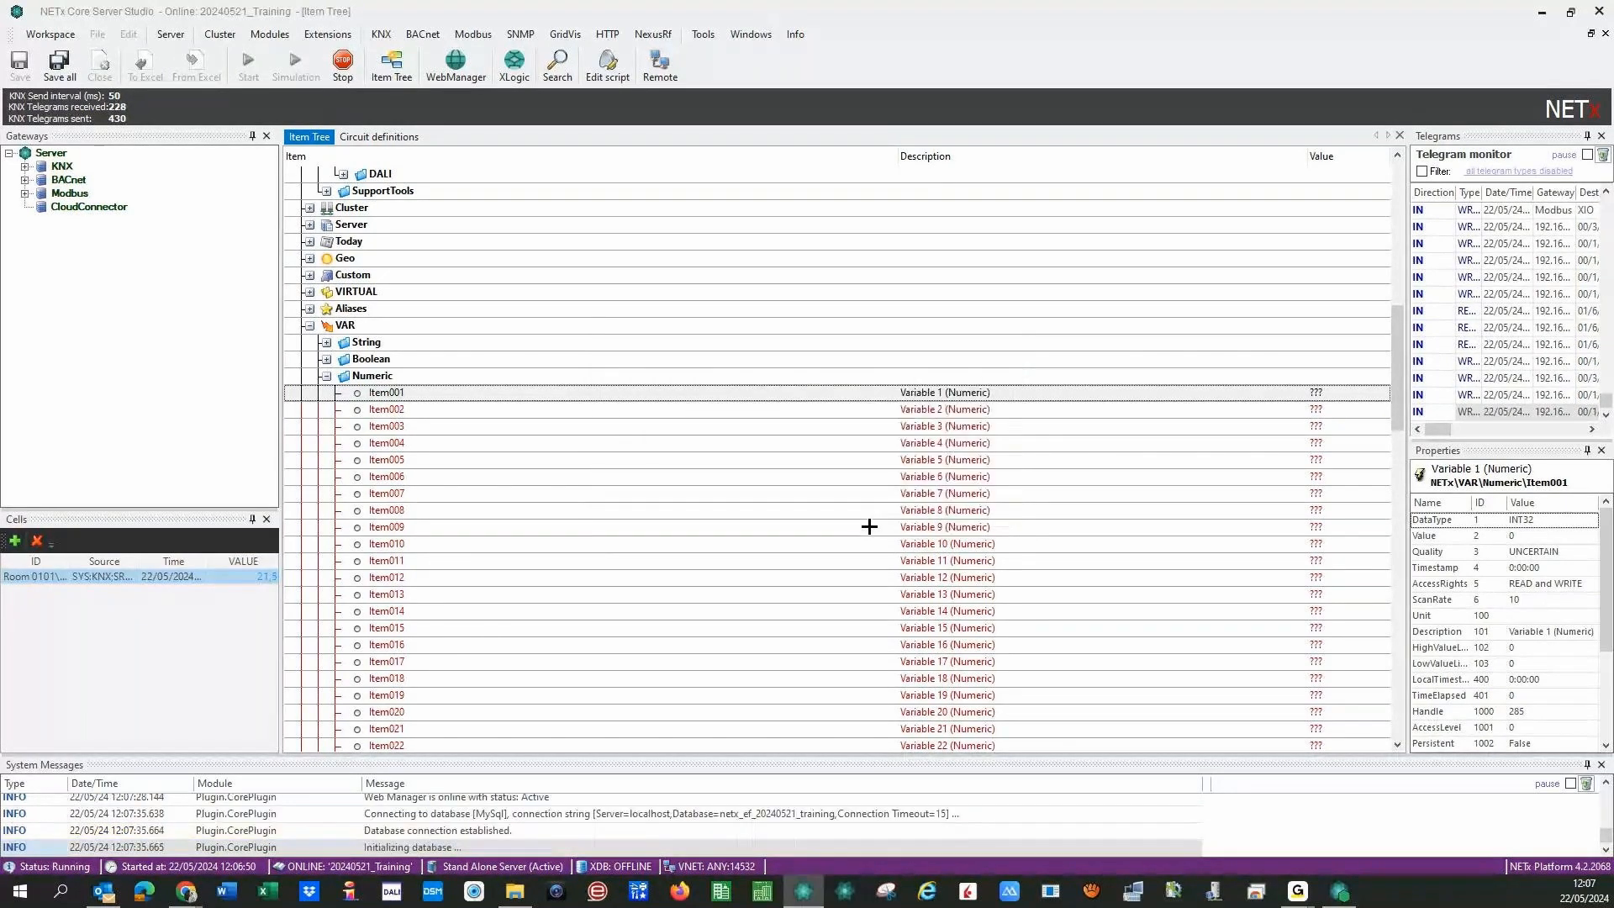
pyautogui.rightClick(758, 397)
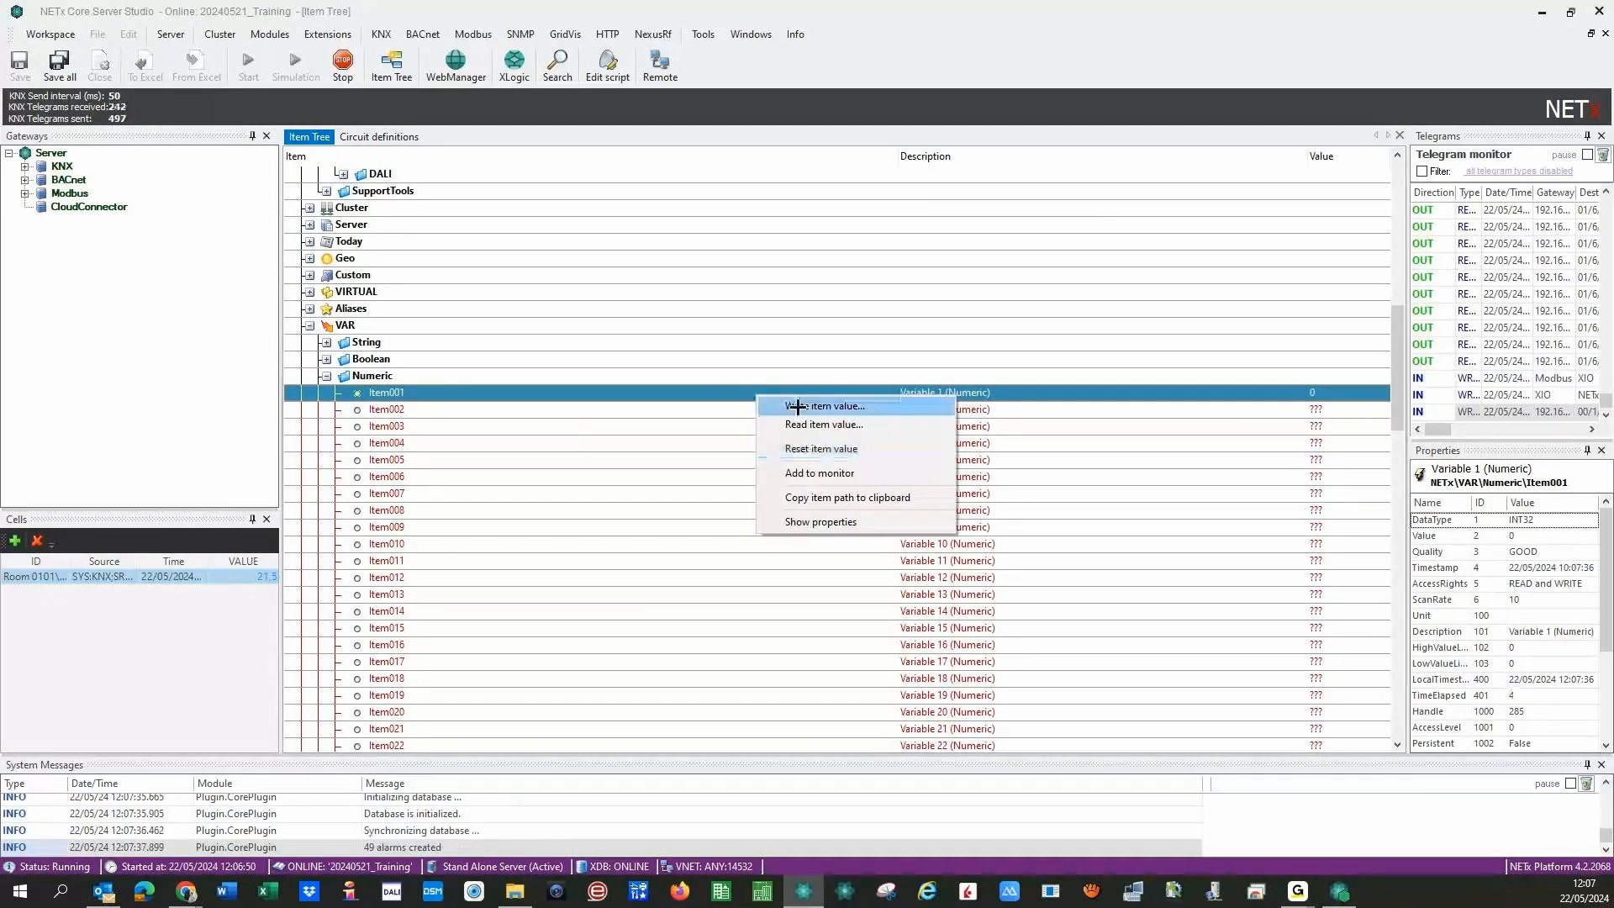
pyautogui.click(797, 407)
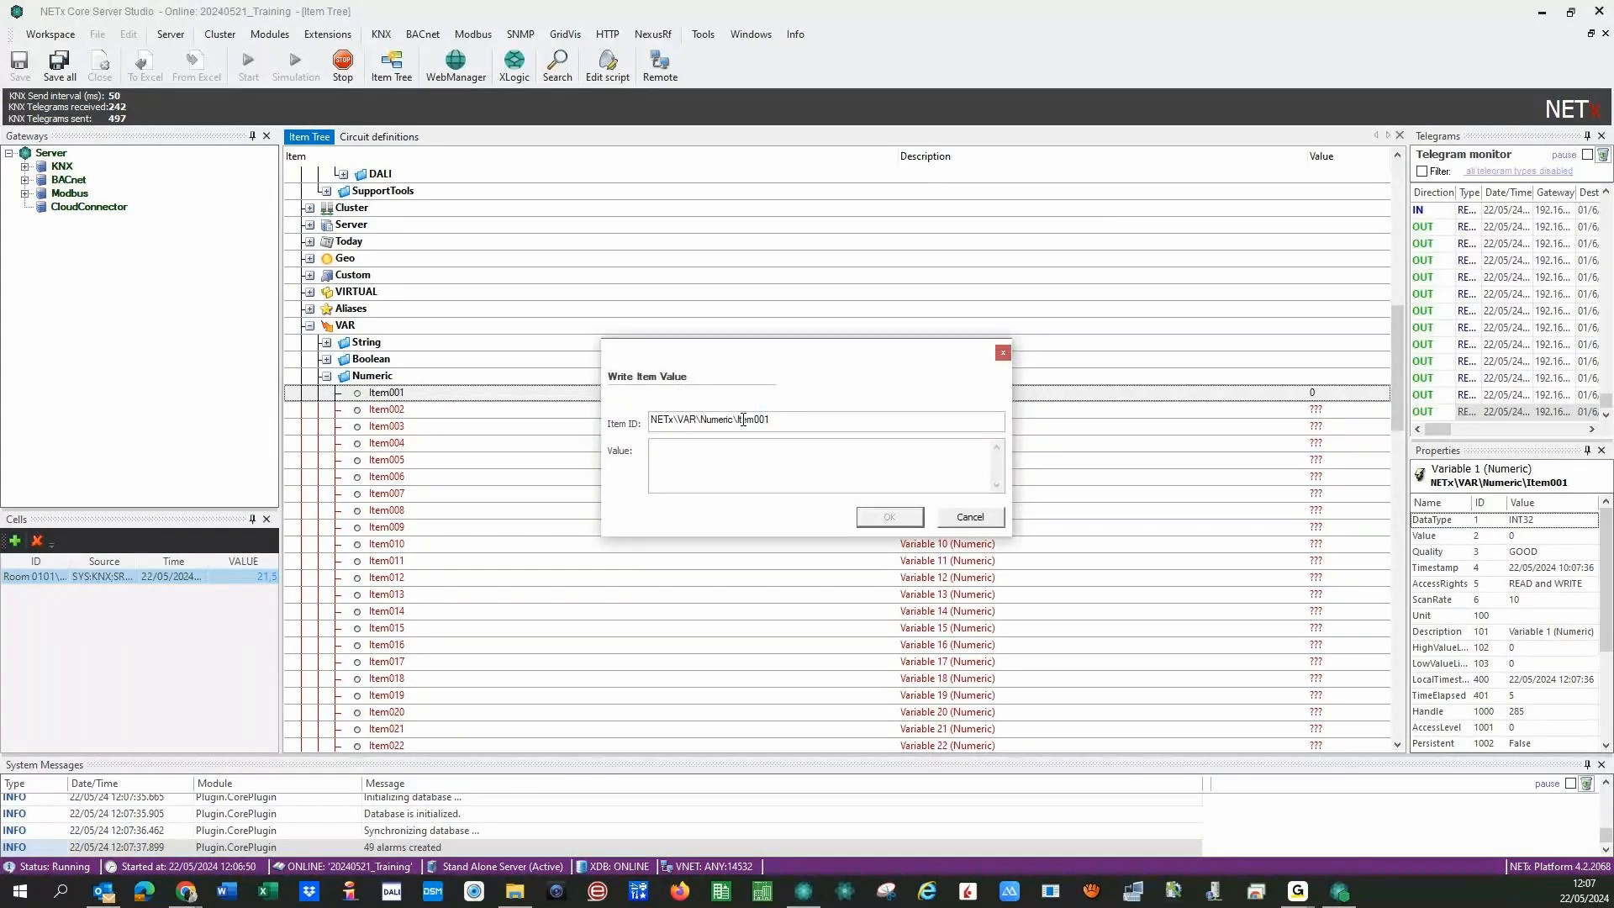
pyautogui.write('100')
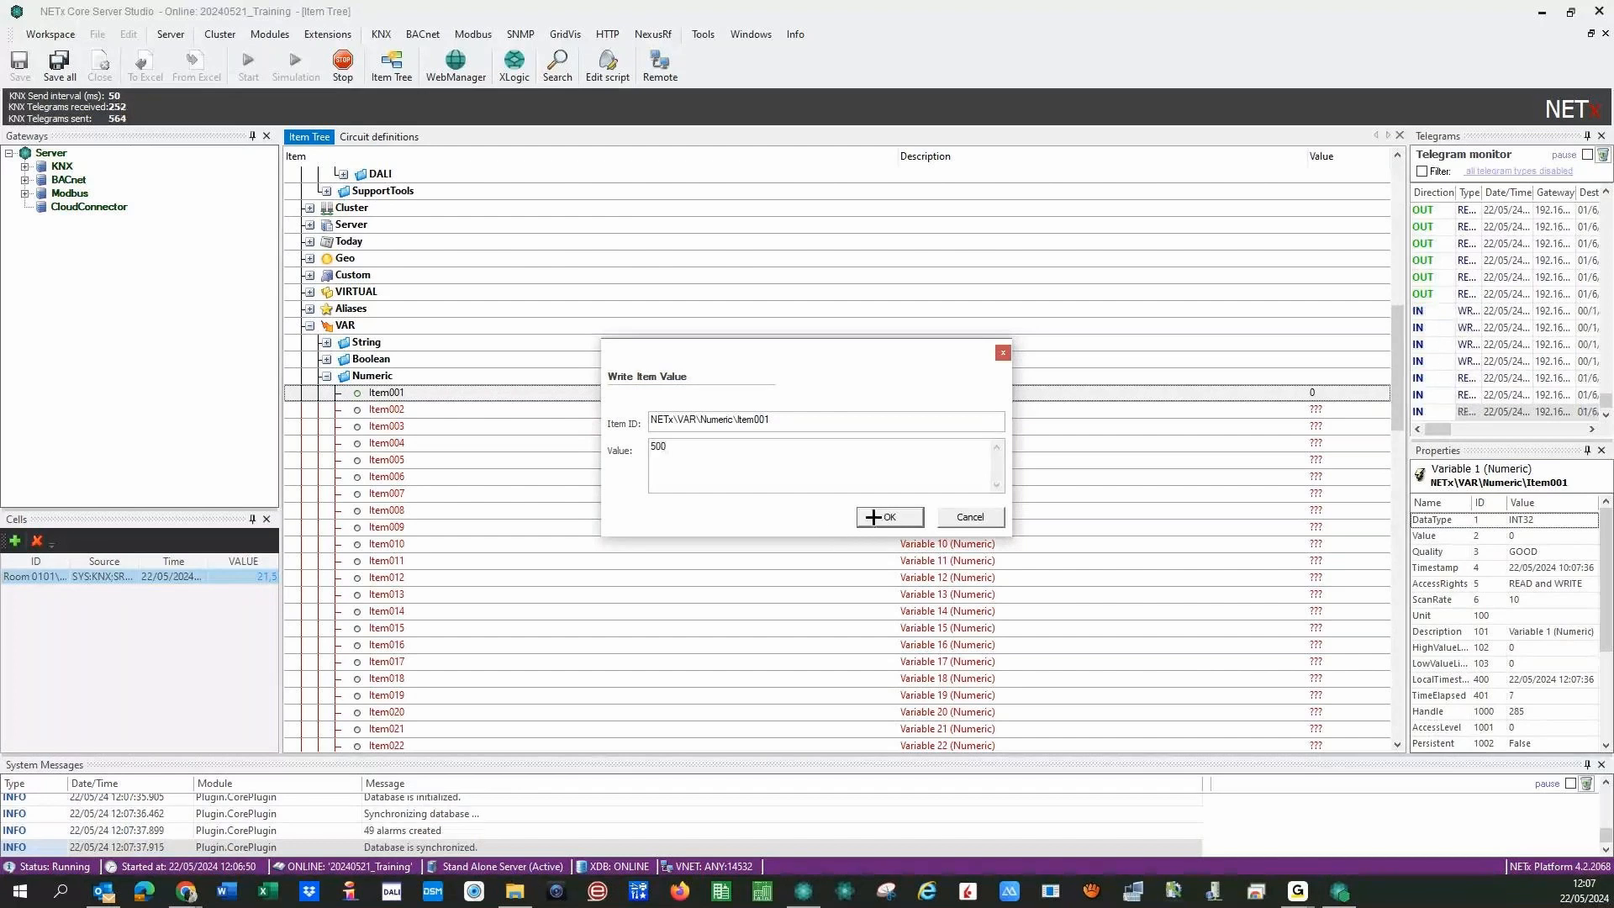
pyautogui.click(878, 516)
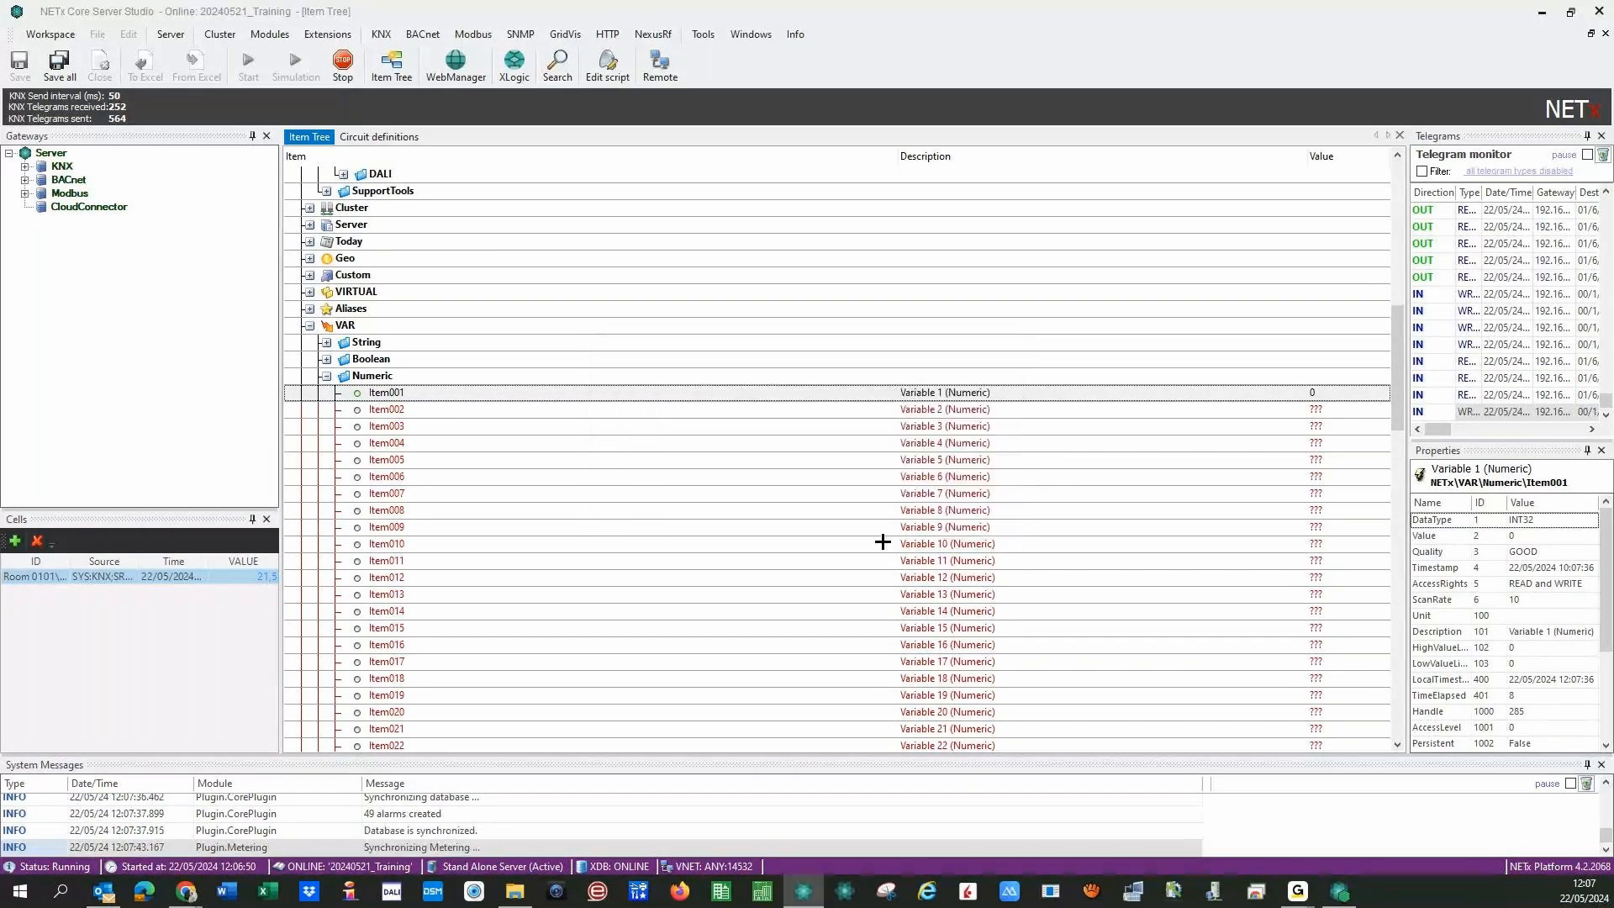
pyautogui.click(327, 377)
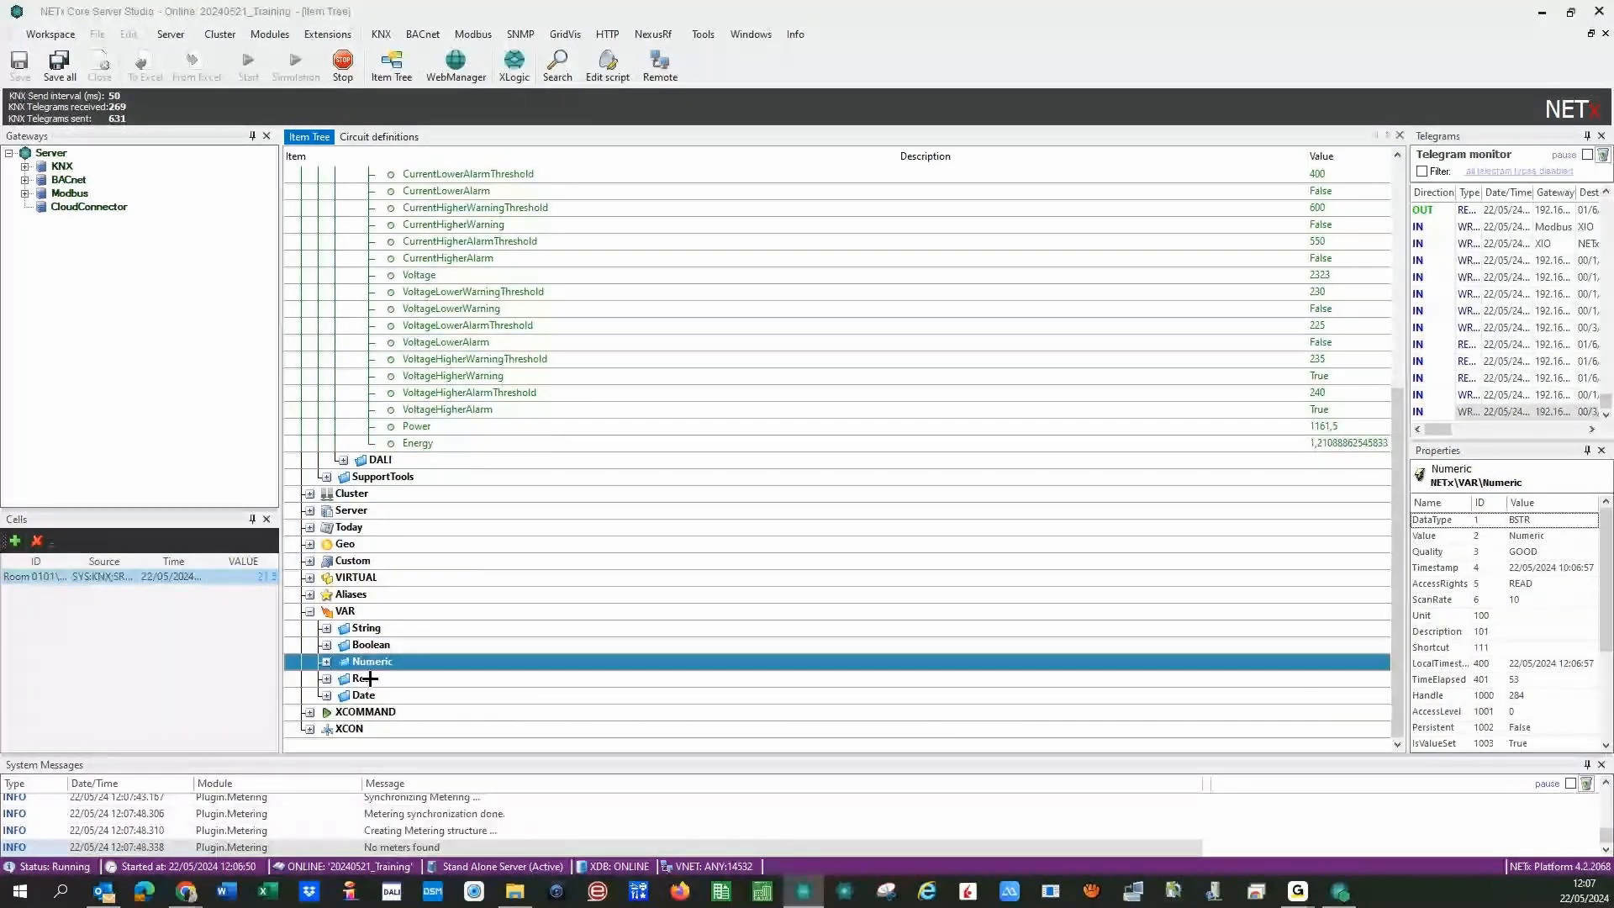
# - Write value 1 to the Bedroom Light On/Off item to switch the light on
pyautogui.scroll(7, 370, 678)
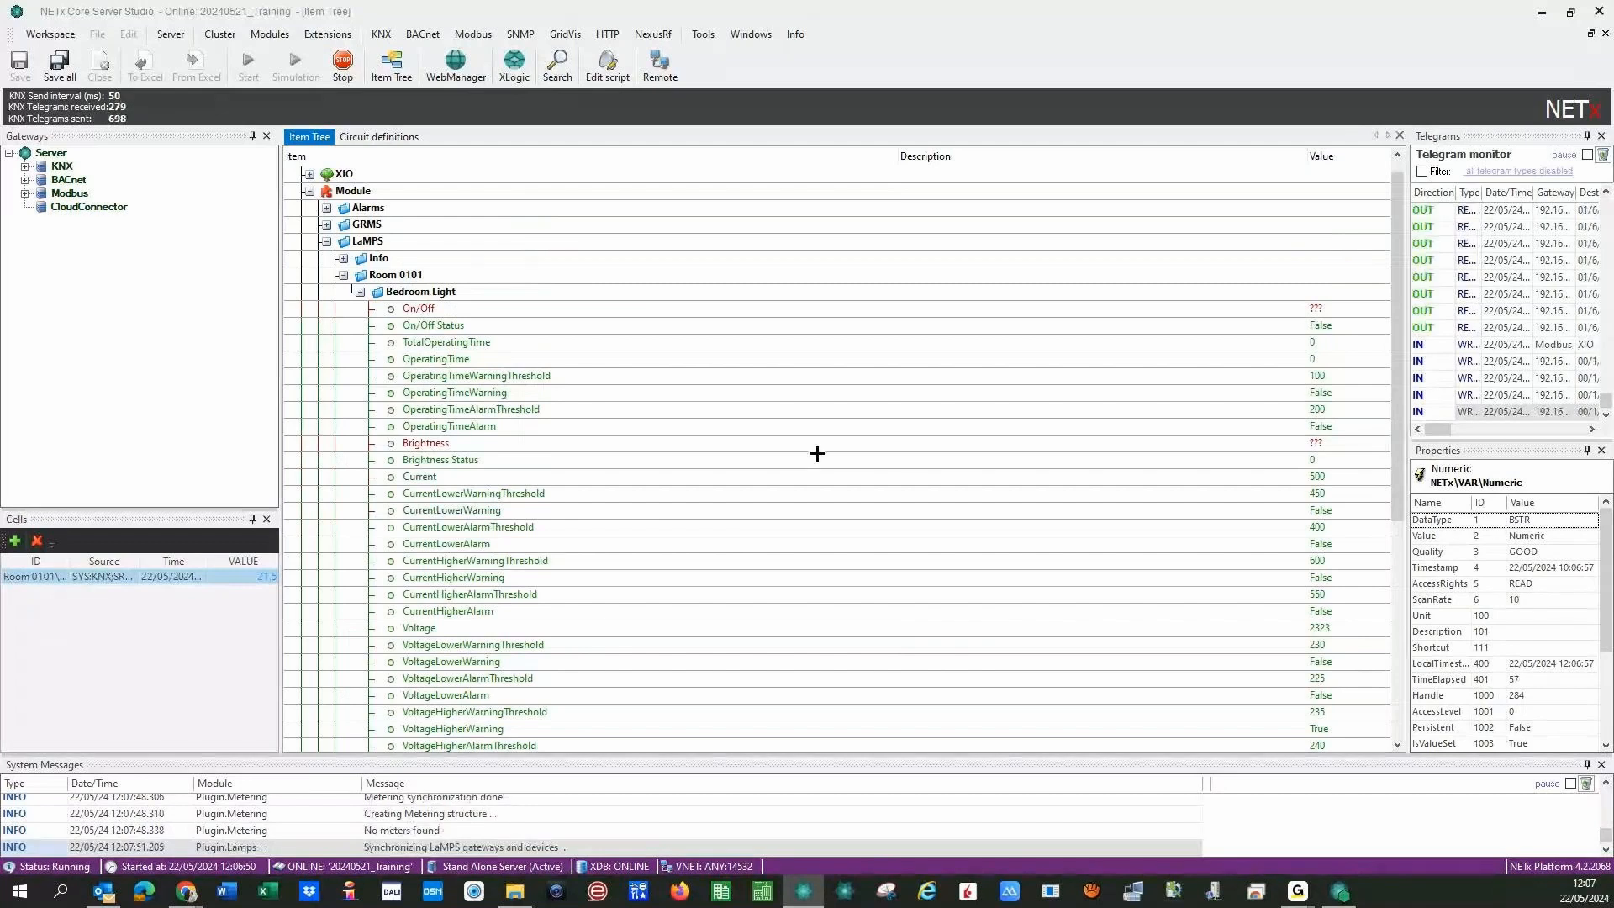
pyautogui.rightClick(431, 309)
pyautogui.click(496, 325)
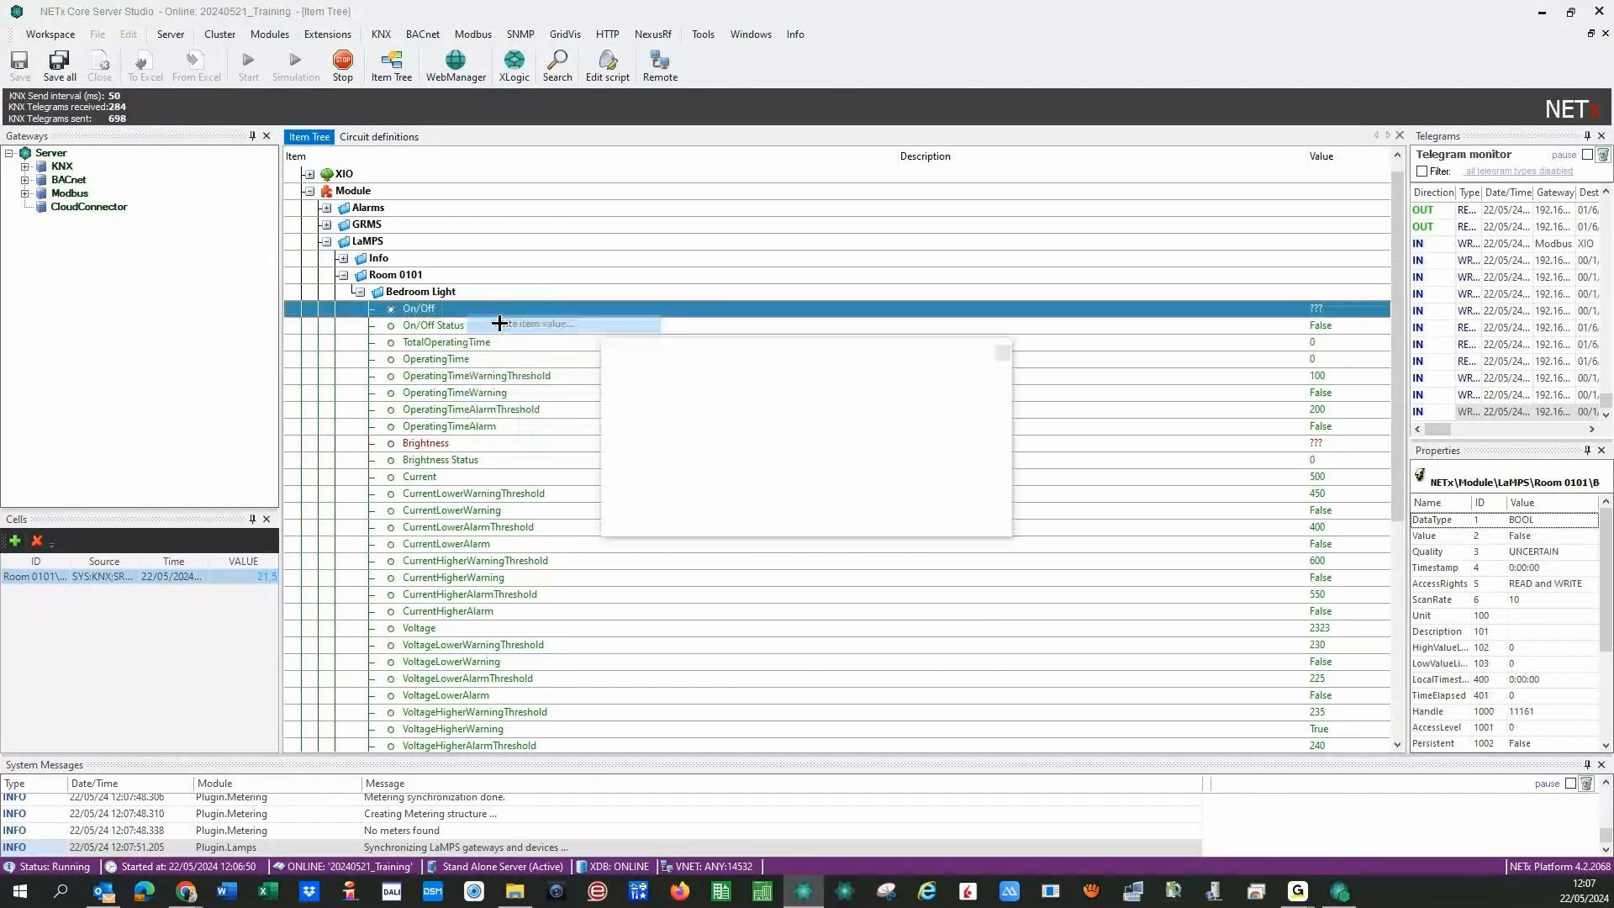
pyautogui.write('1')
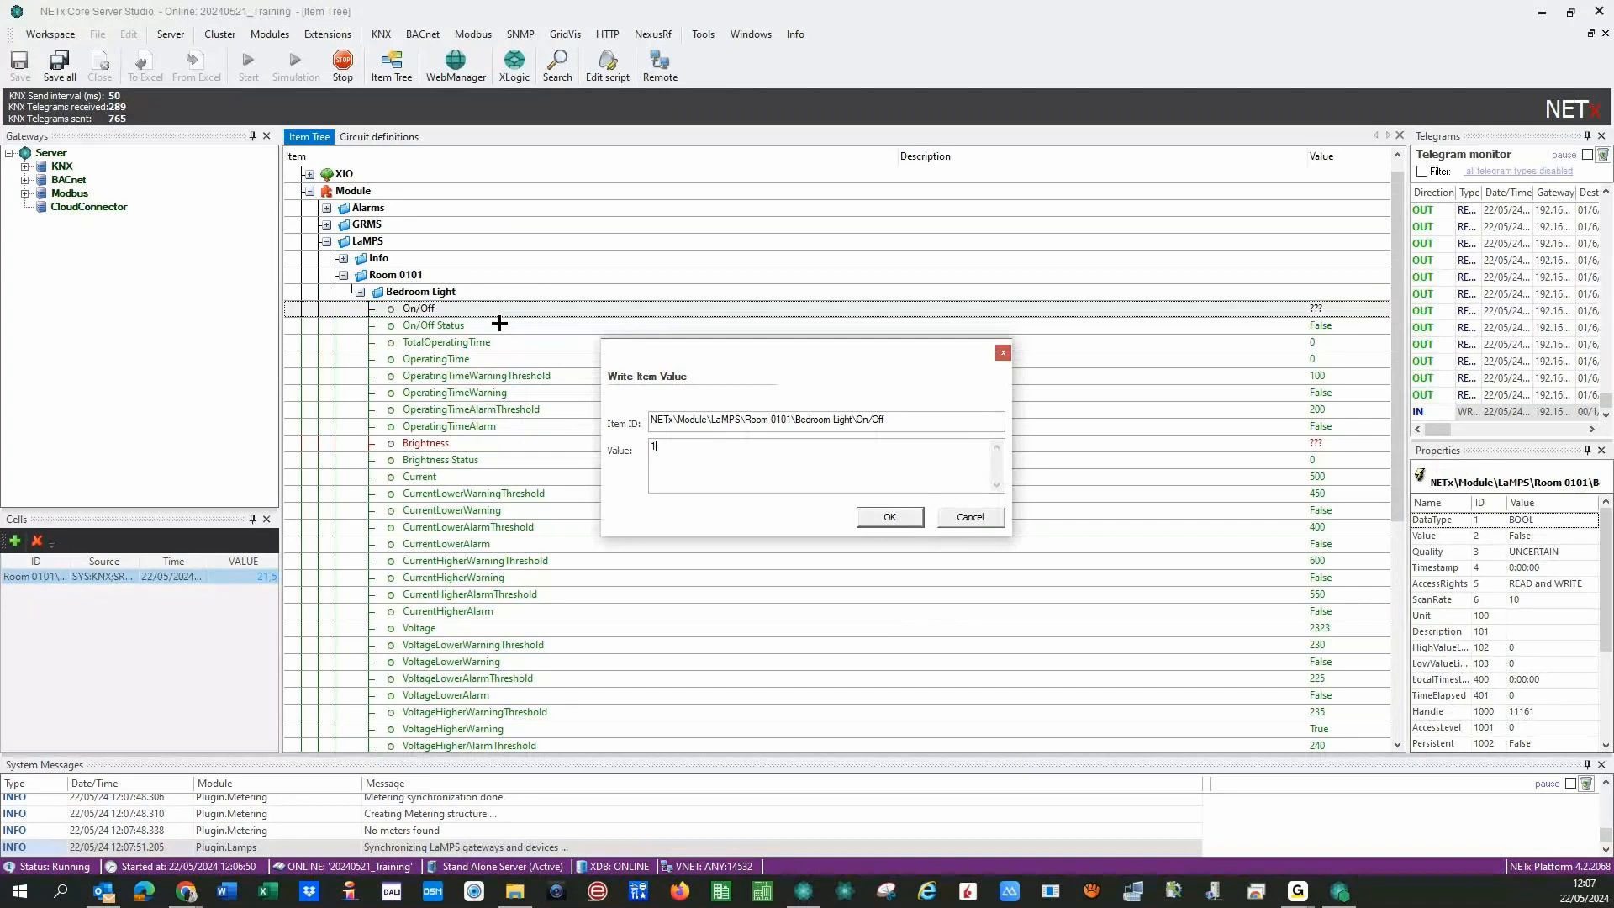
pyautogui.click(889, 516)
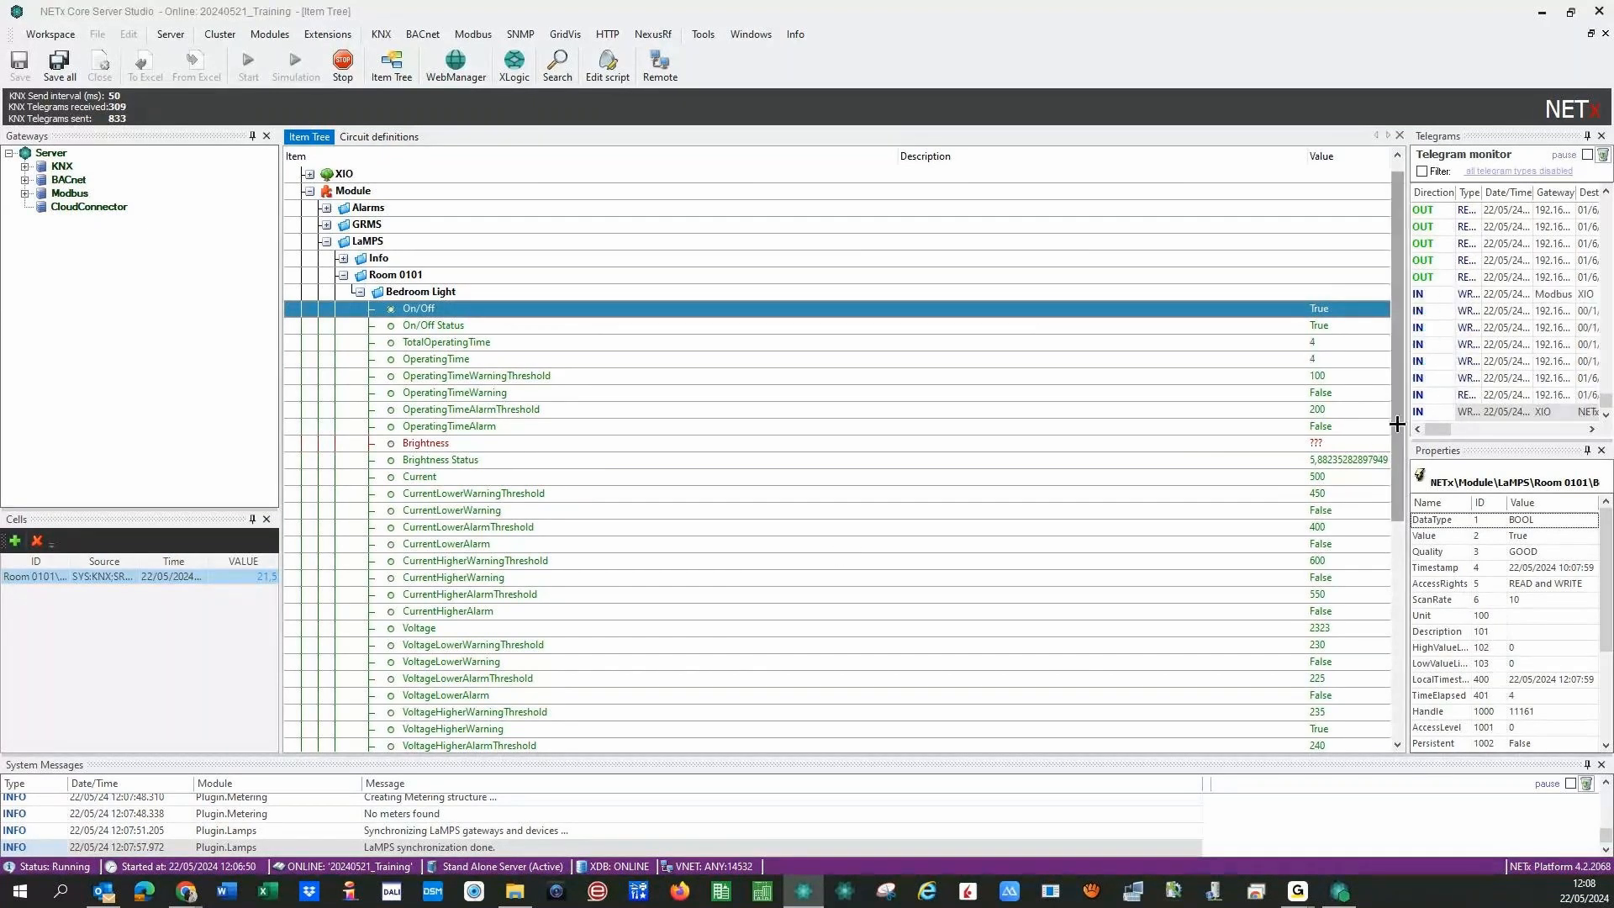
# - Check the Bedroom Light's Energy and Power item properties
pyautogui.scroll(-4, 1396, 423)
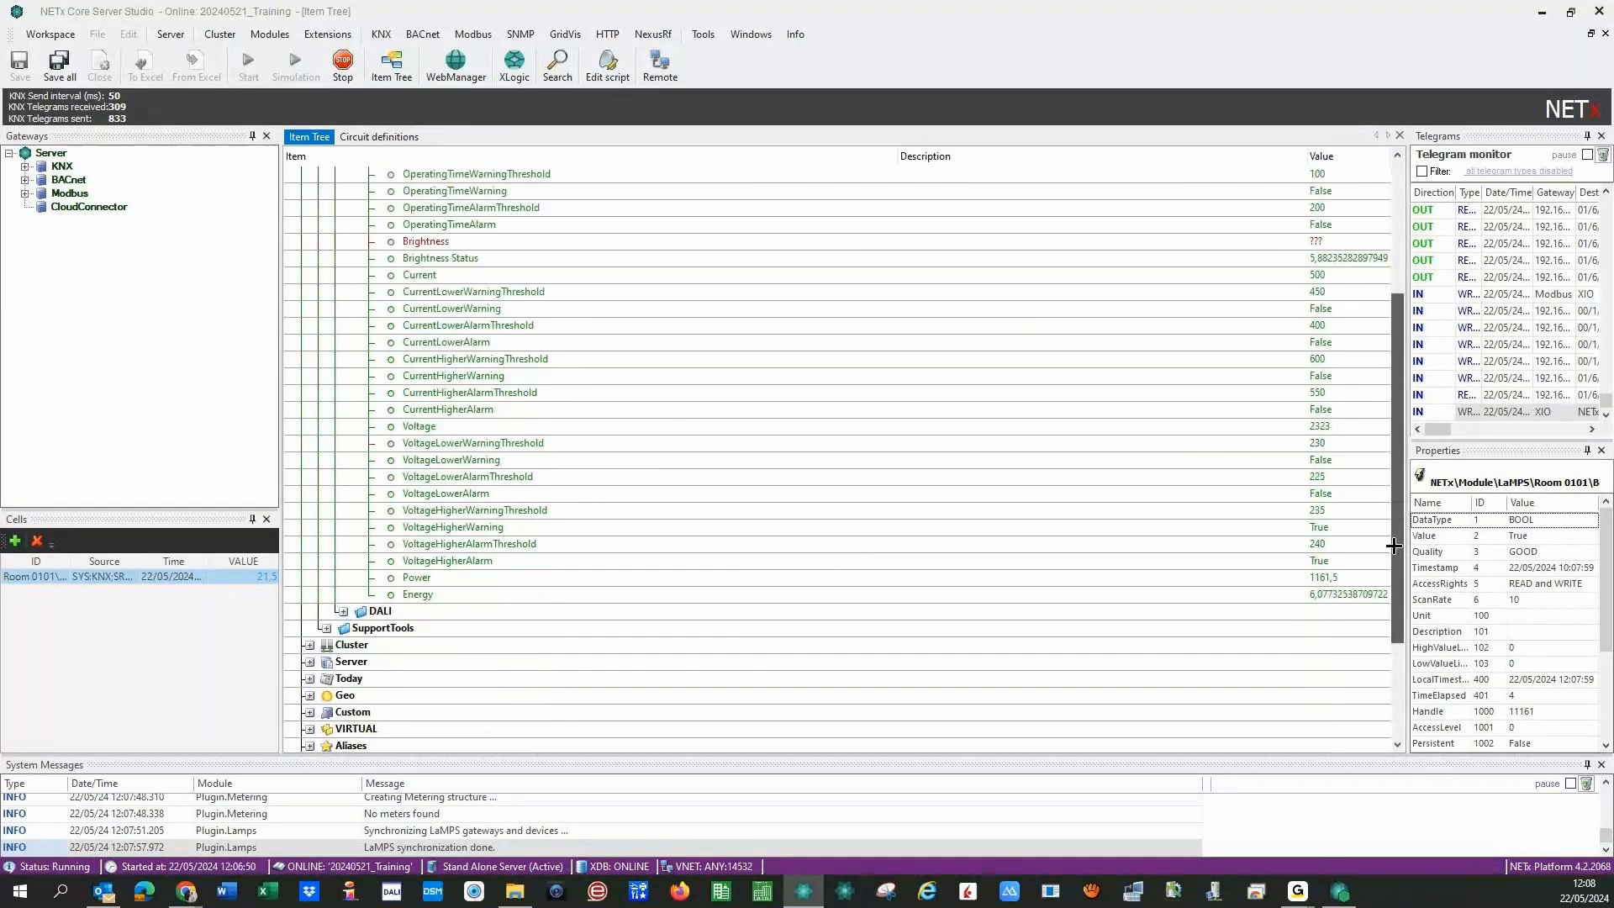
pyautogui.click(1299, 595)
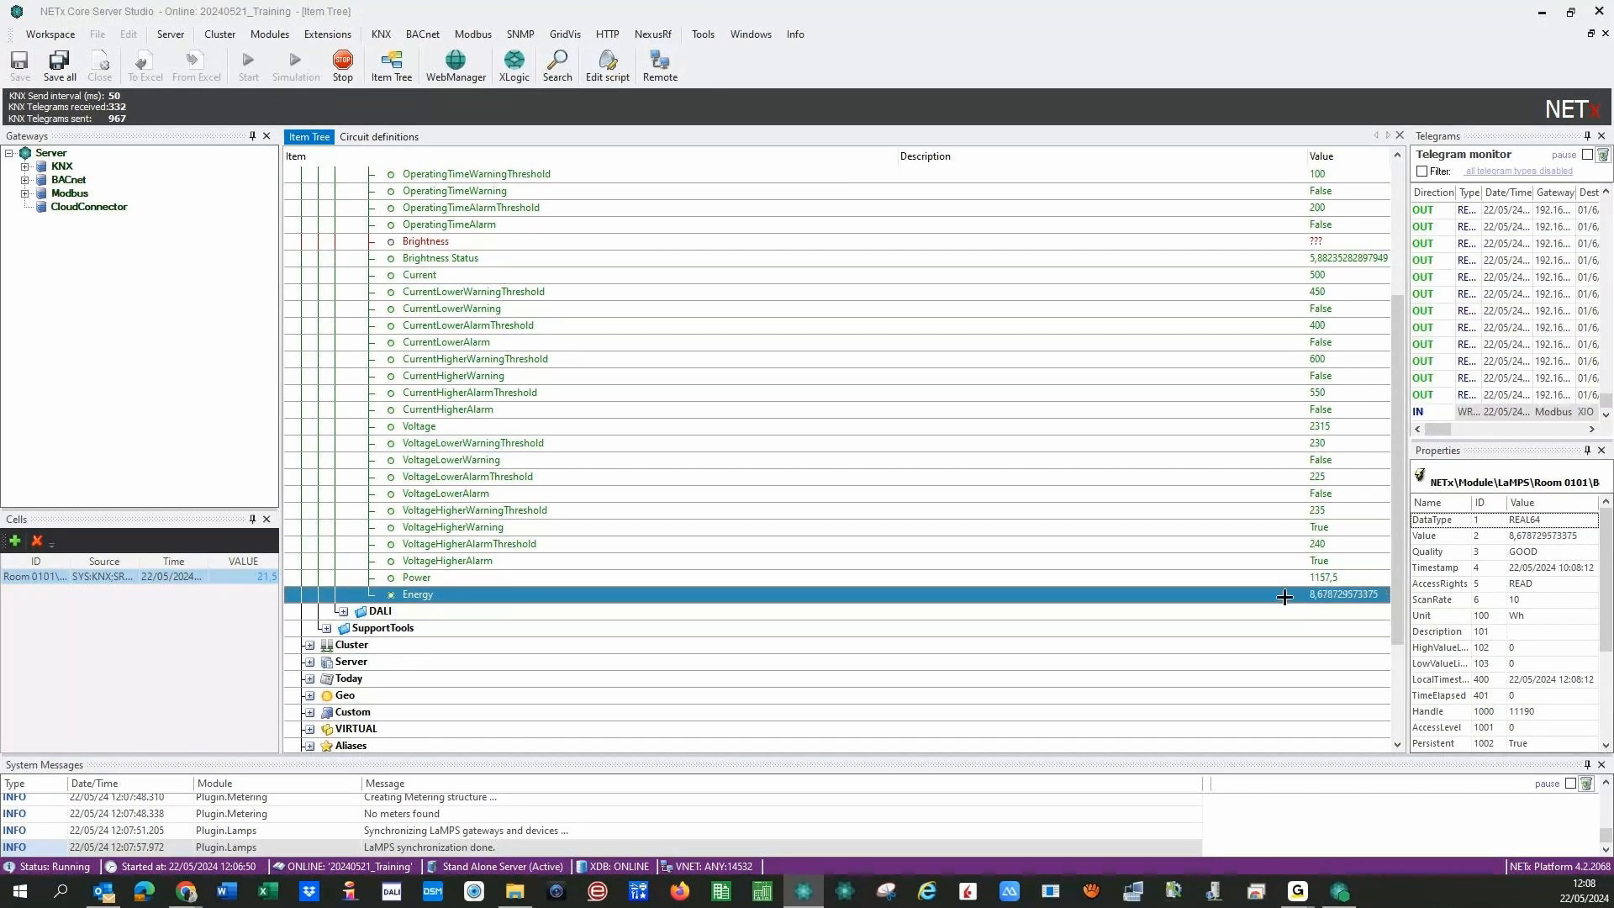
pyautogui.click(1294, 578)
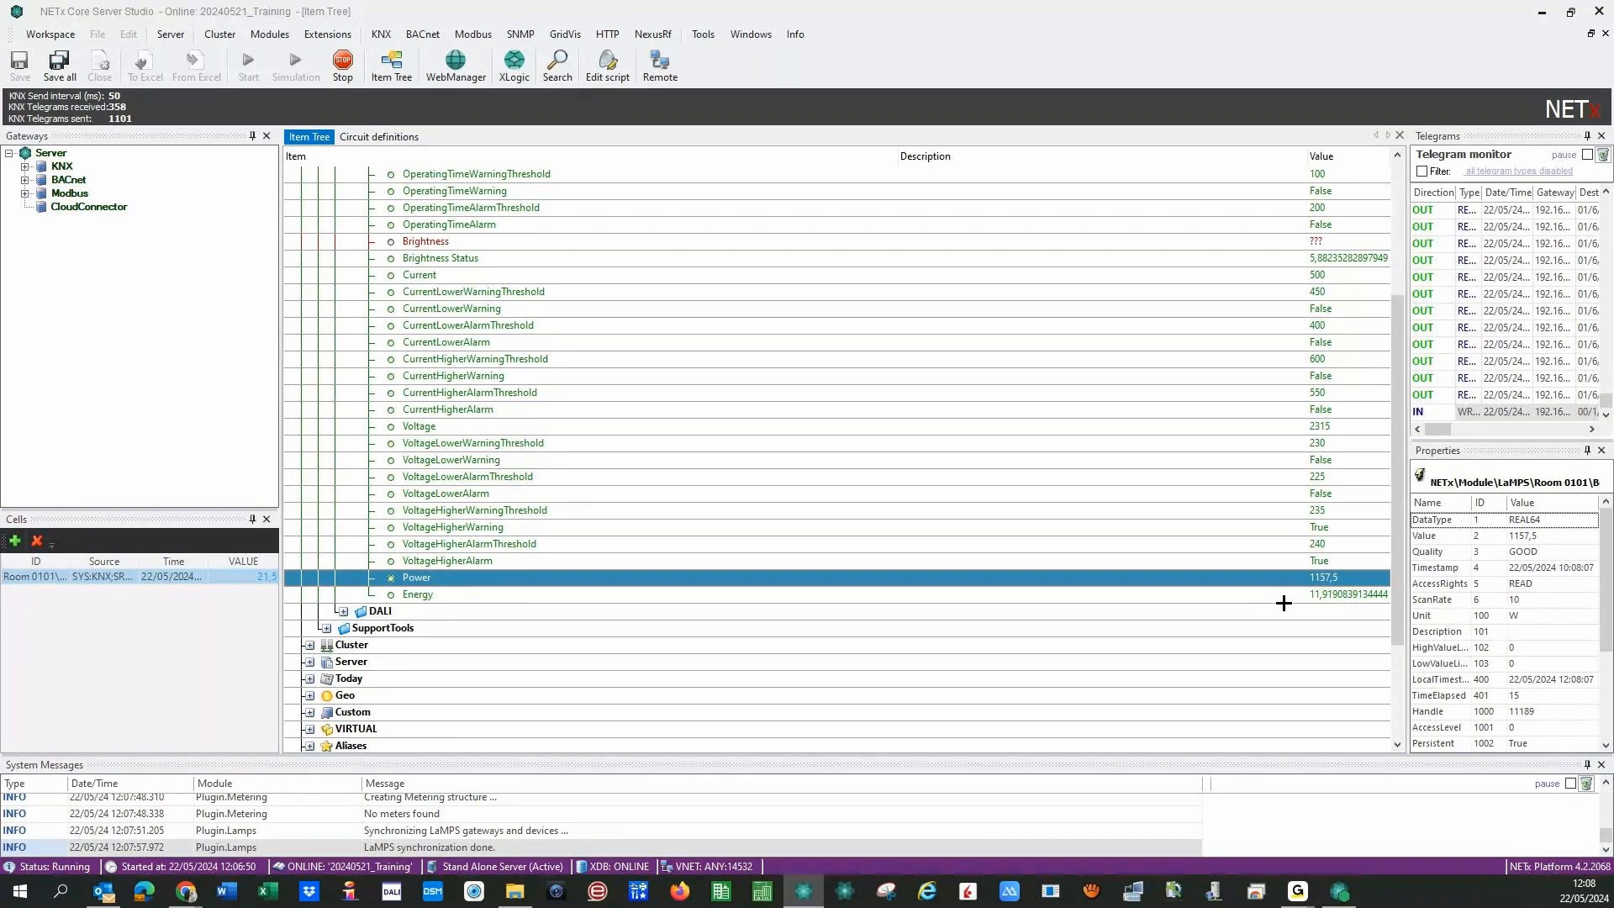
pyautogui.scroll(5, 1302, 605)
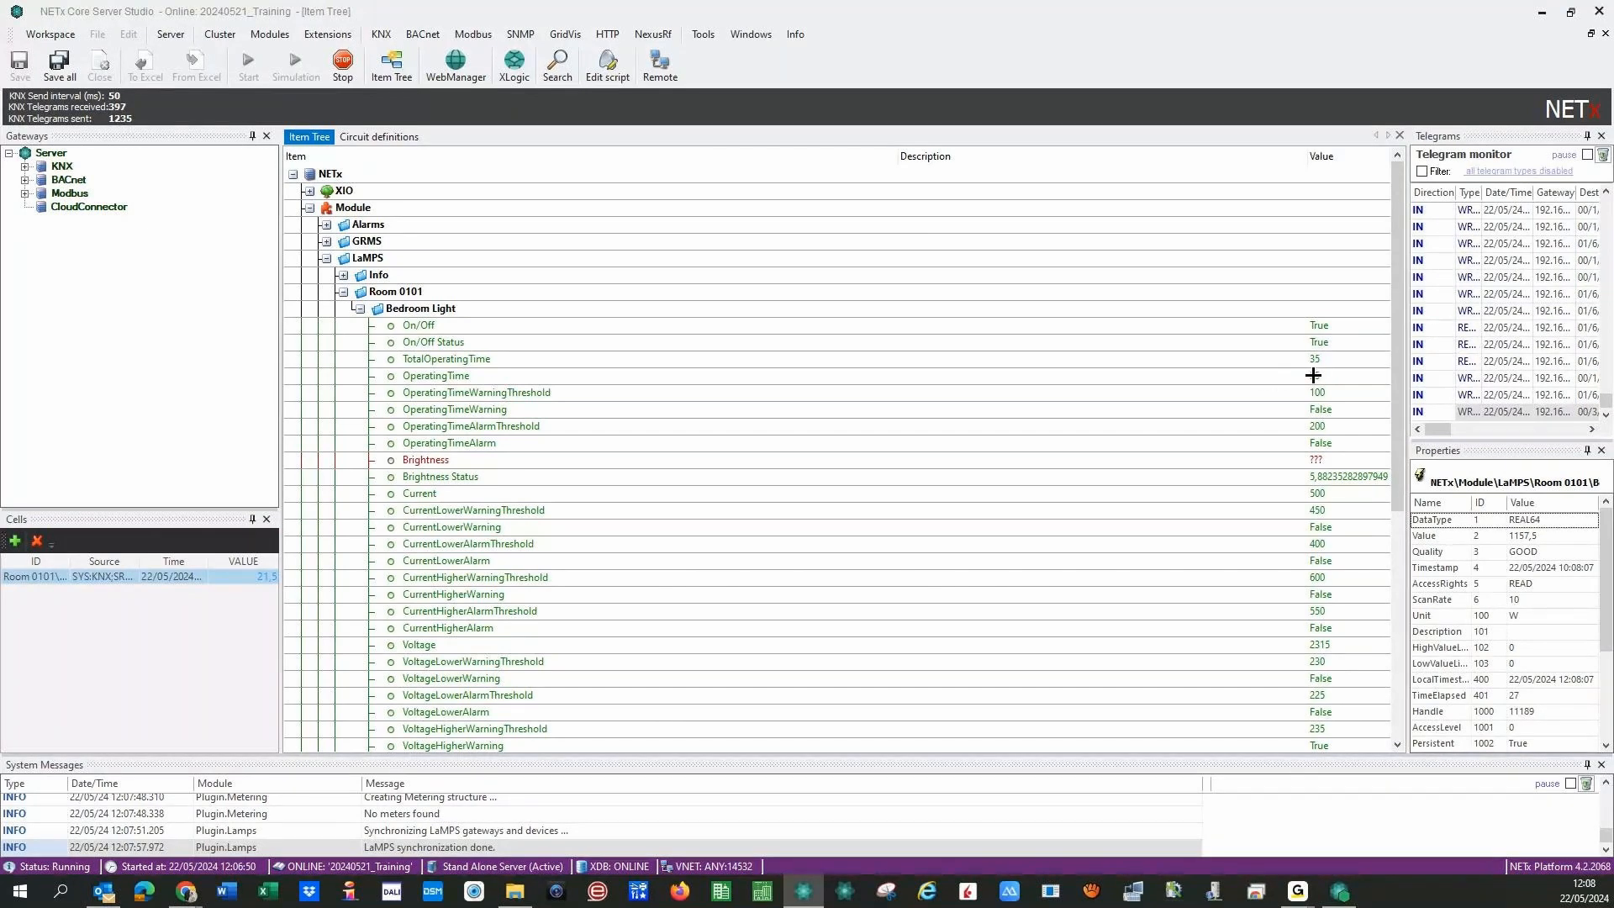
# - Write value 0 to the On/Off item to switch the Bedroom Light off
pyautogui.rightClick(1290, 327)
pyautogui.click(1292, 338)
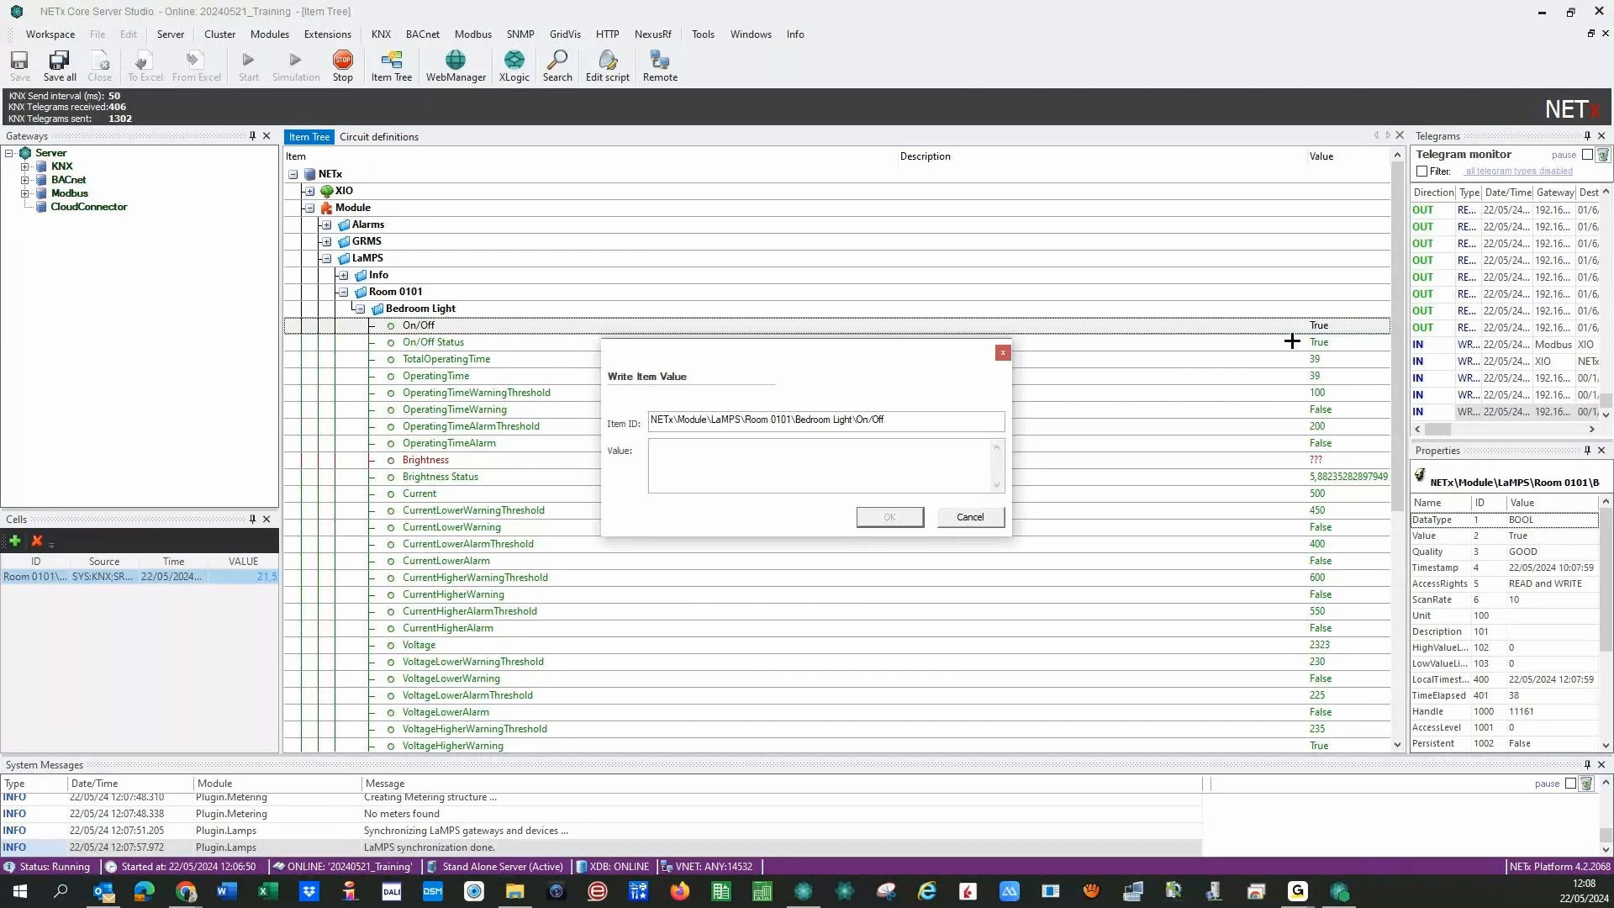
pyautogui.write('0')
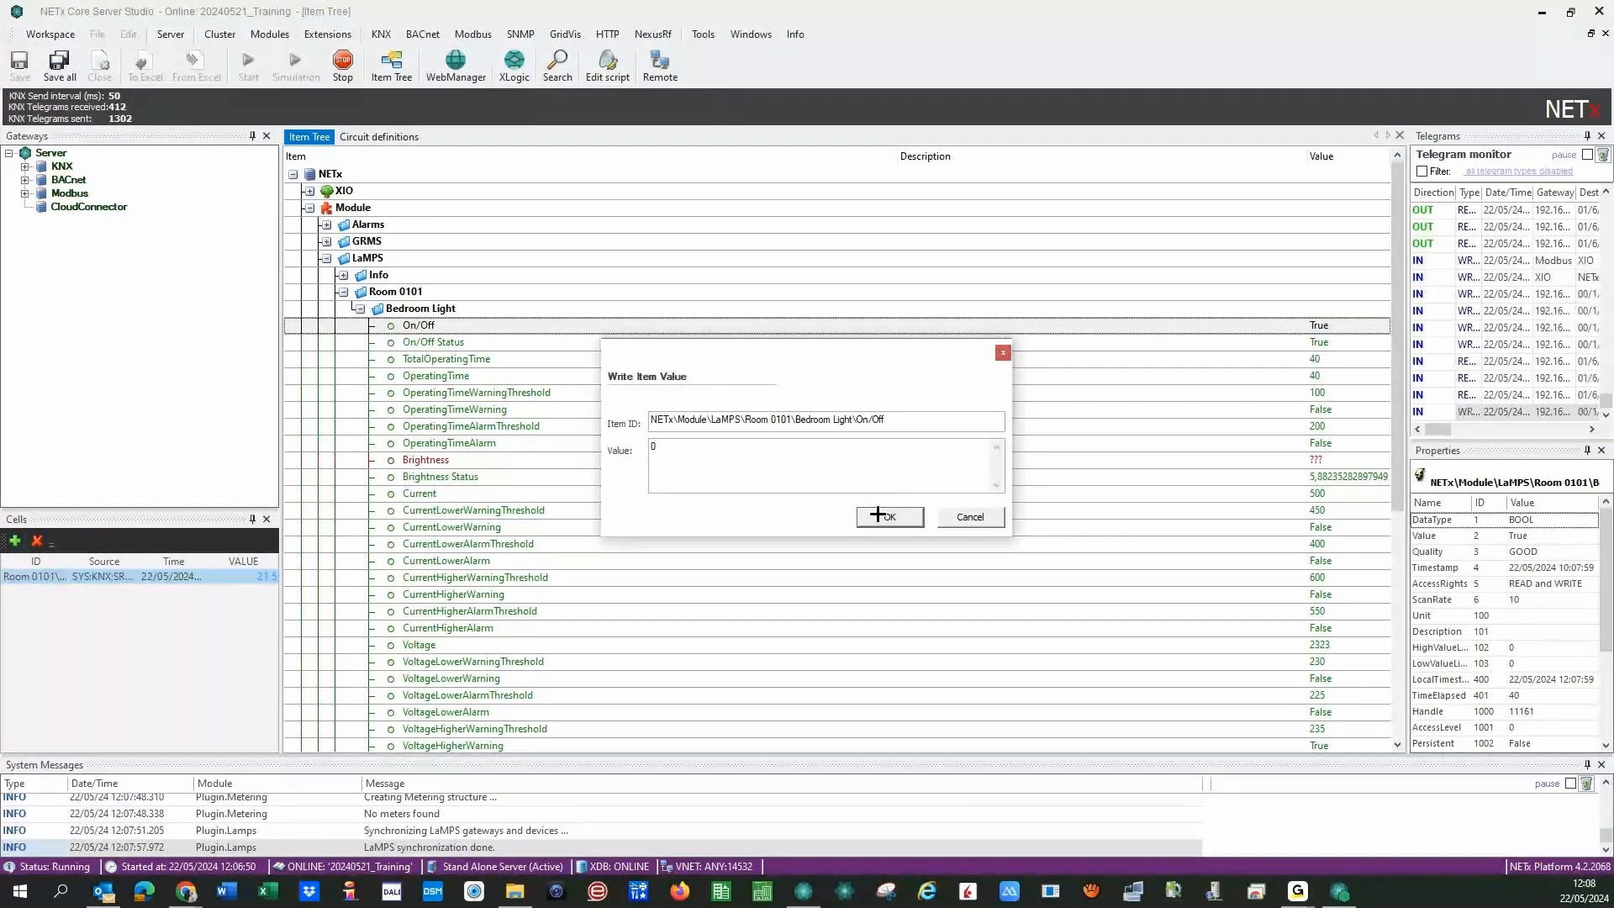
pyautogui.click(876, 519)
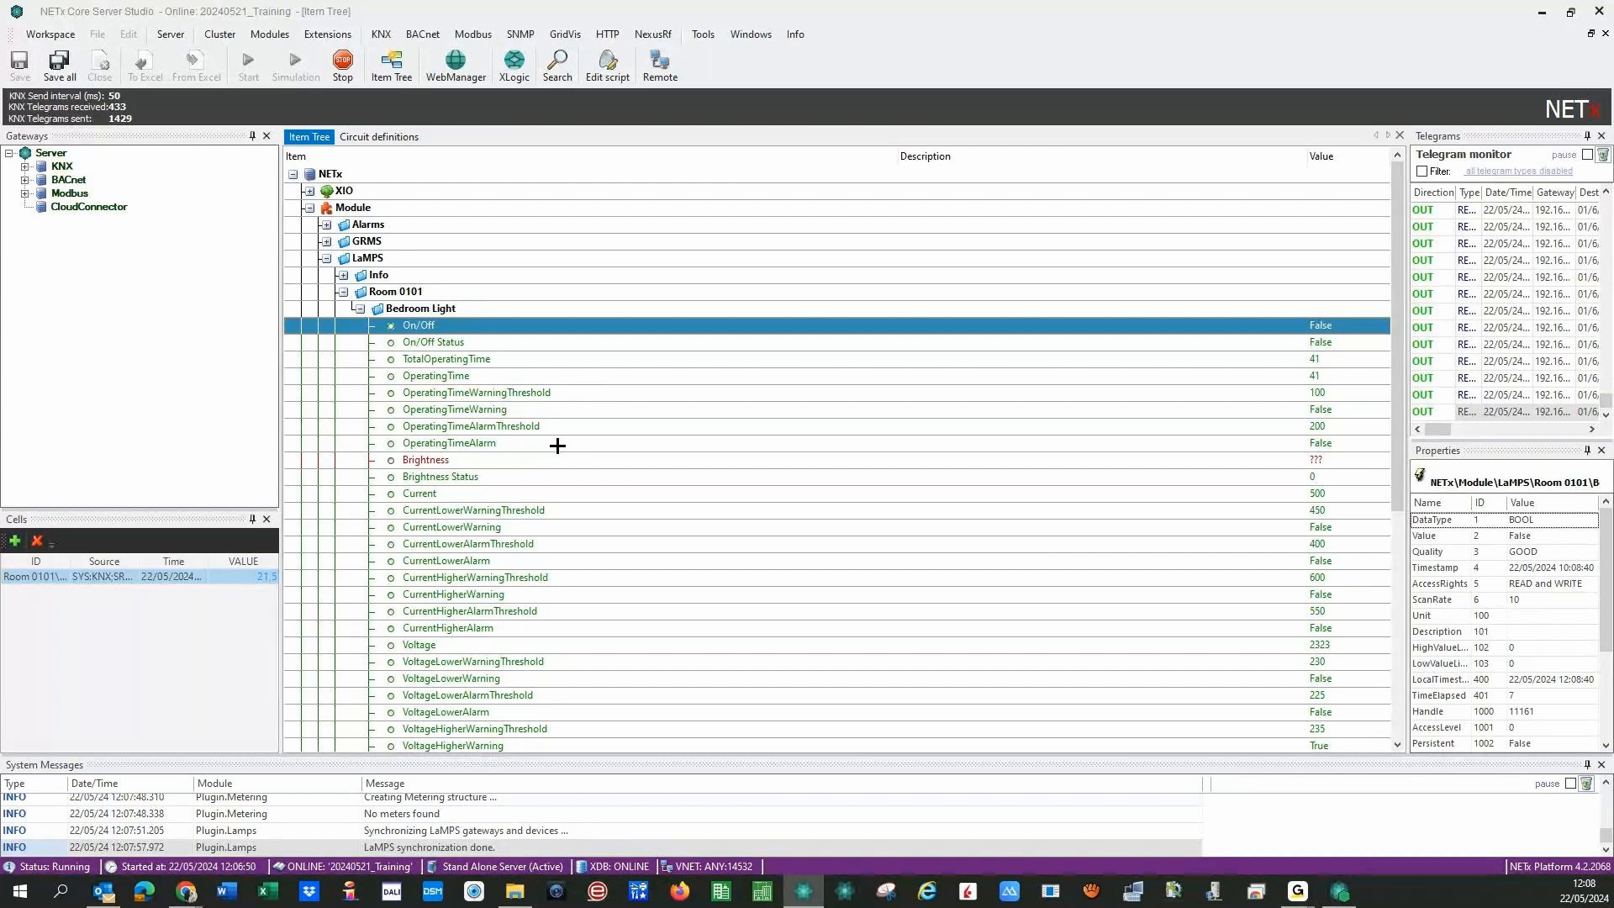
# - Set the Bedroom Light Brightness to 35
pyautogui.doubleClick(621, 462)
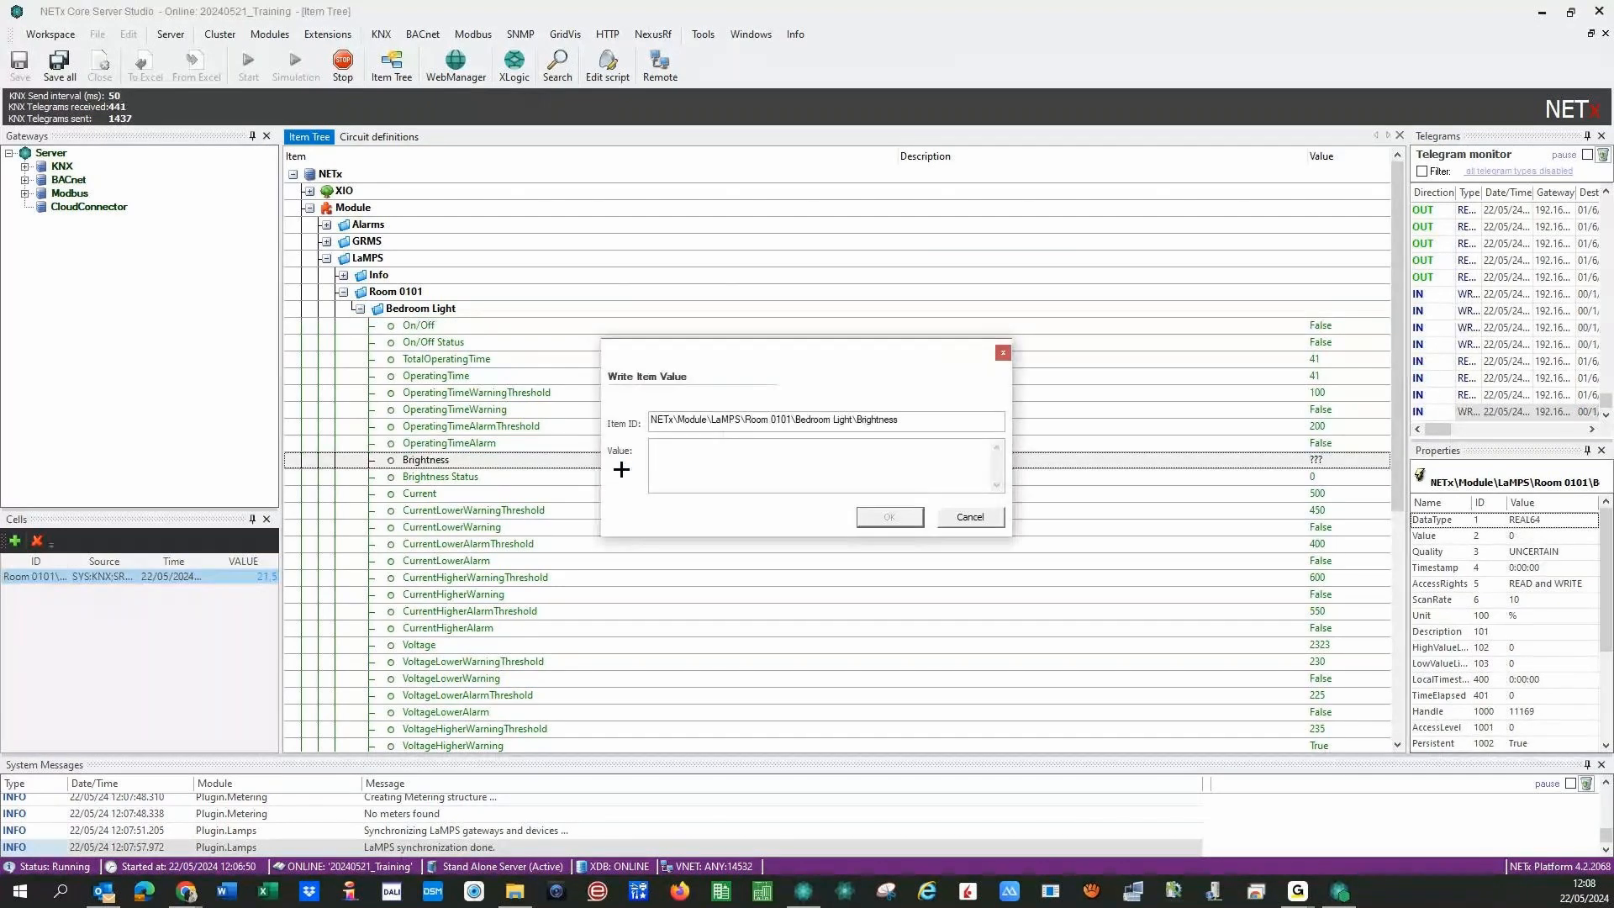
pyautogui.write('35')
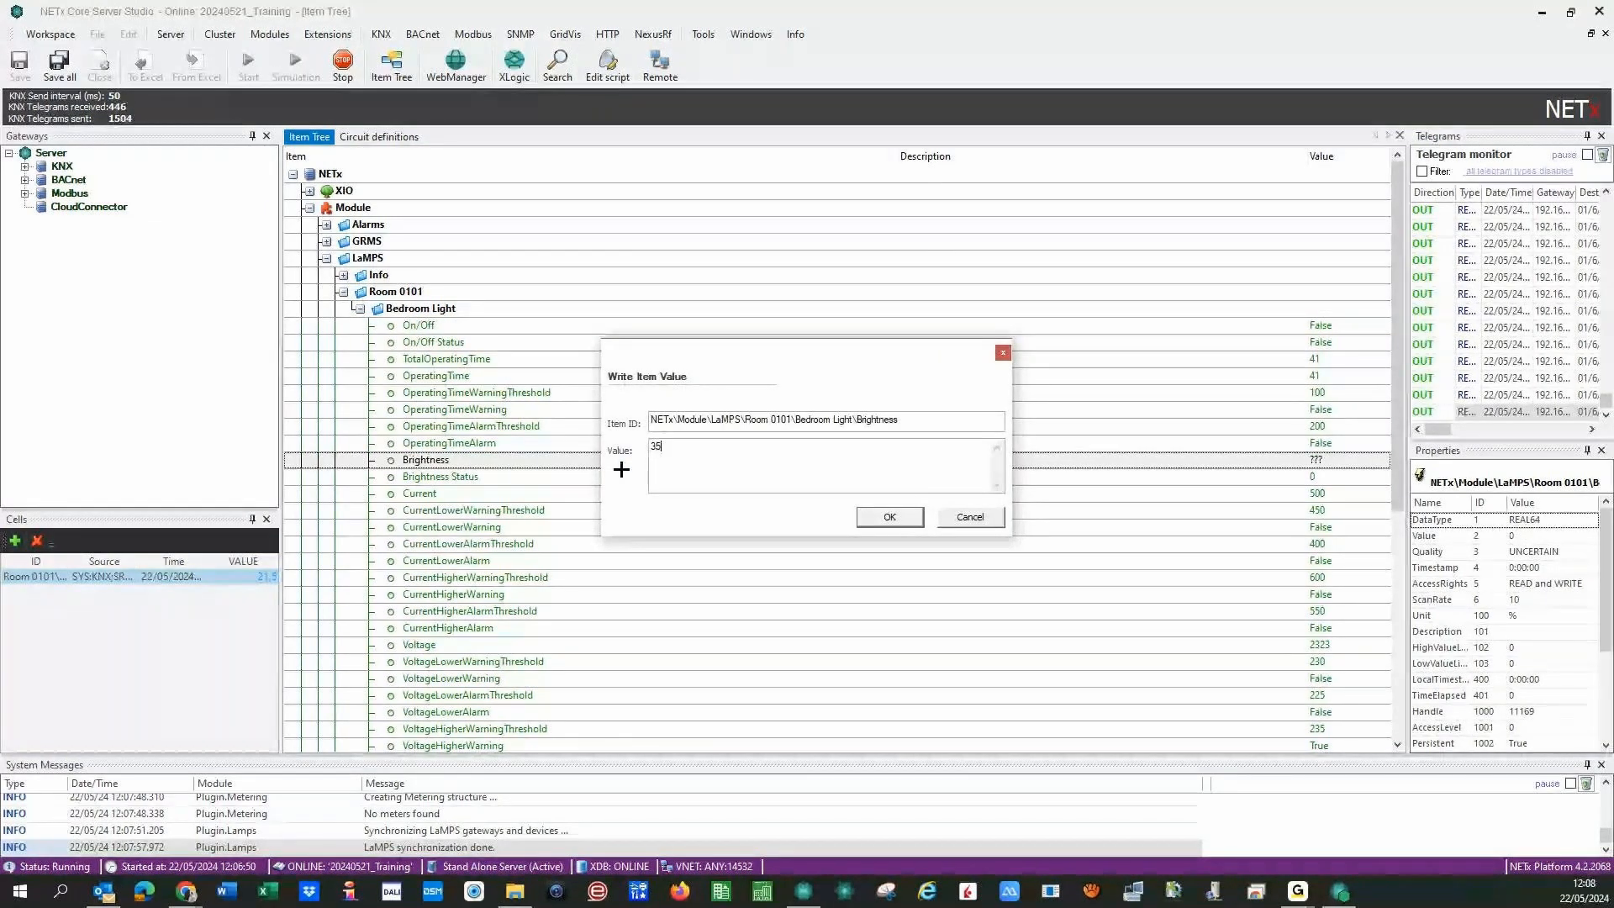
pyautogui.click(859, 518)
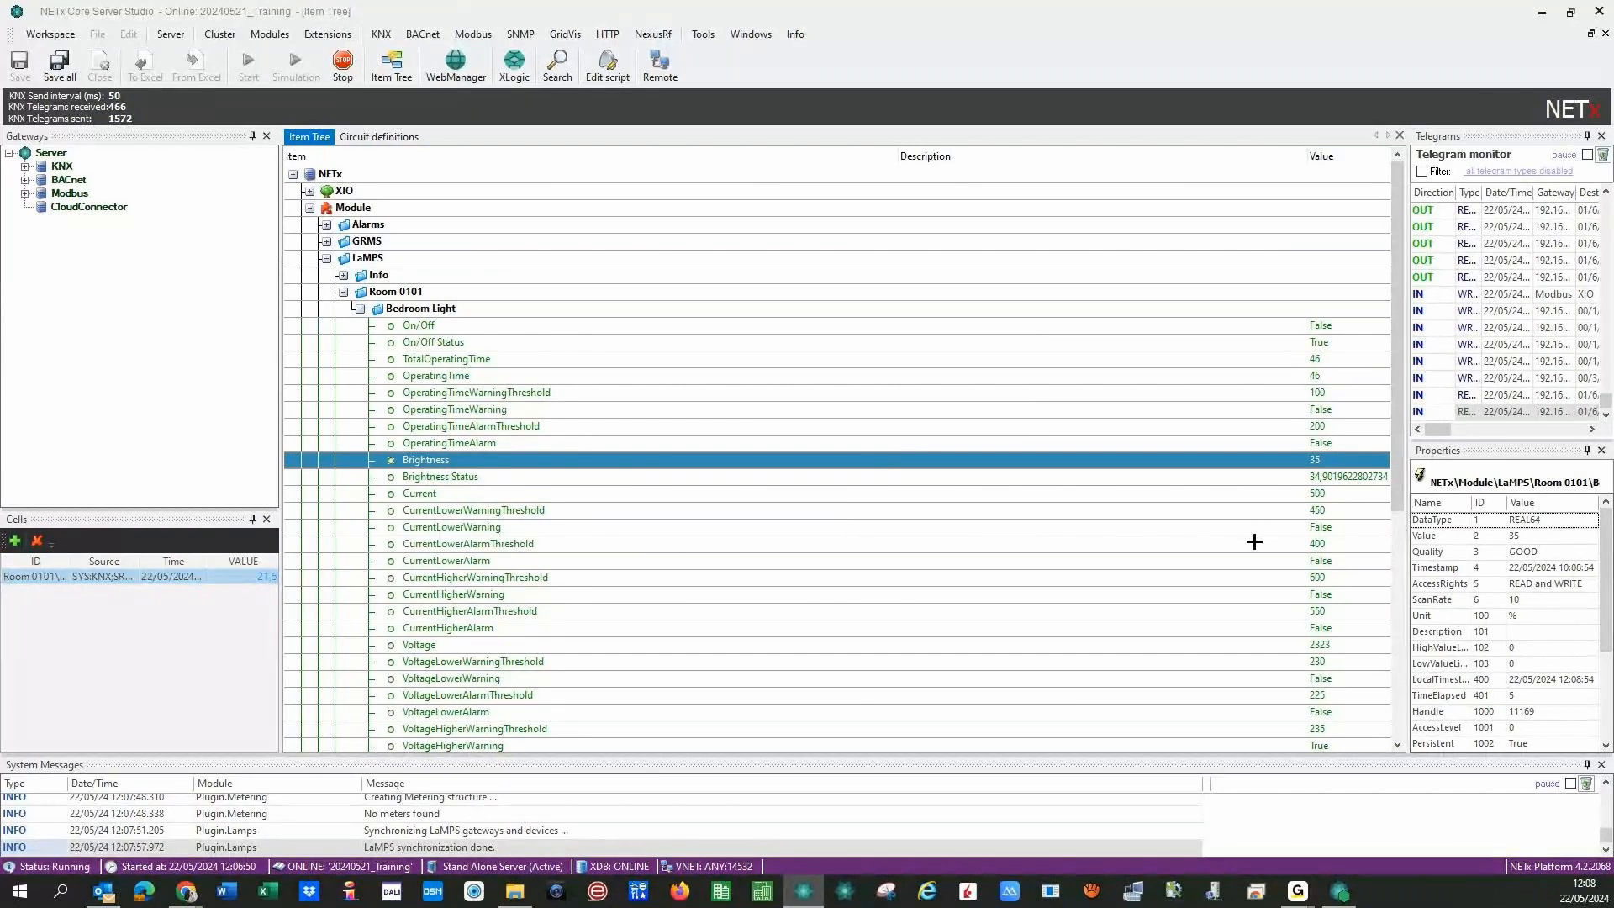
pyautogui.click(1286, 395)
# - Set OperatingTimeWarningThreshold to 60 and check whether the warning triggered
pyautogui.rightClick(1283, 397)
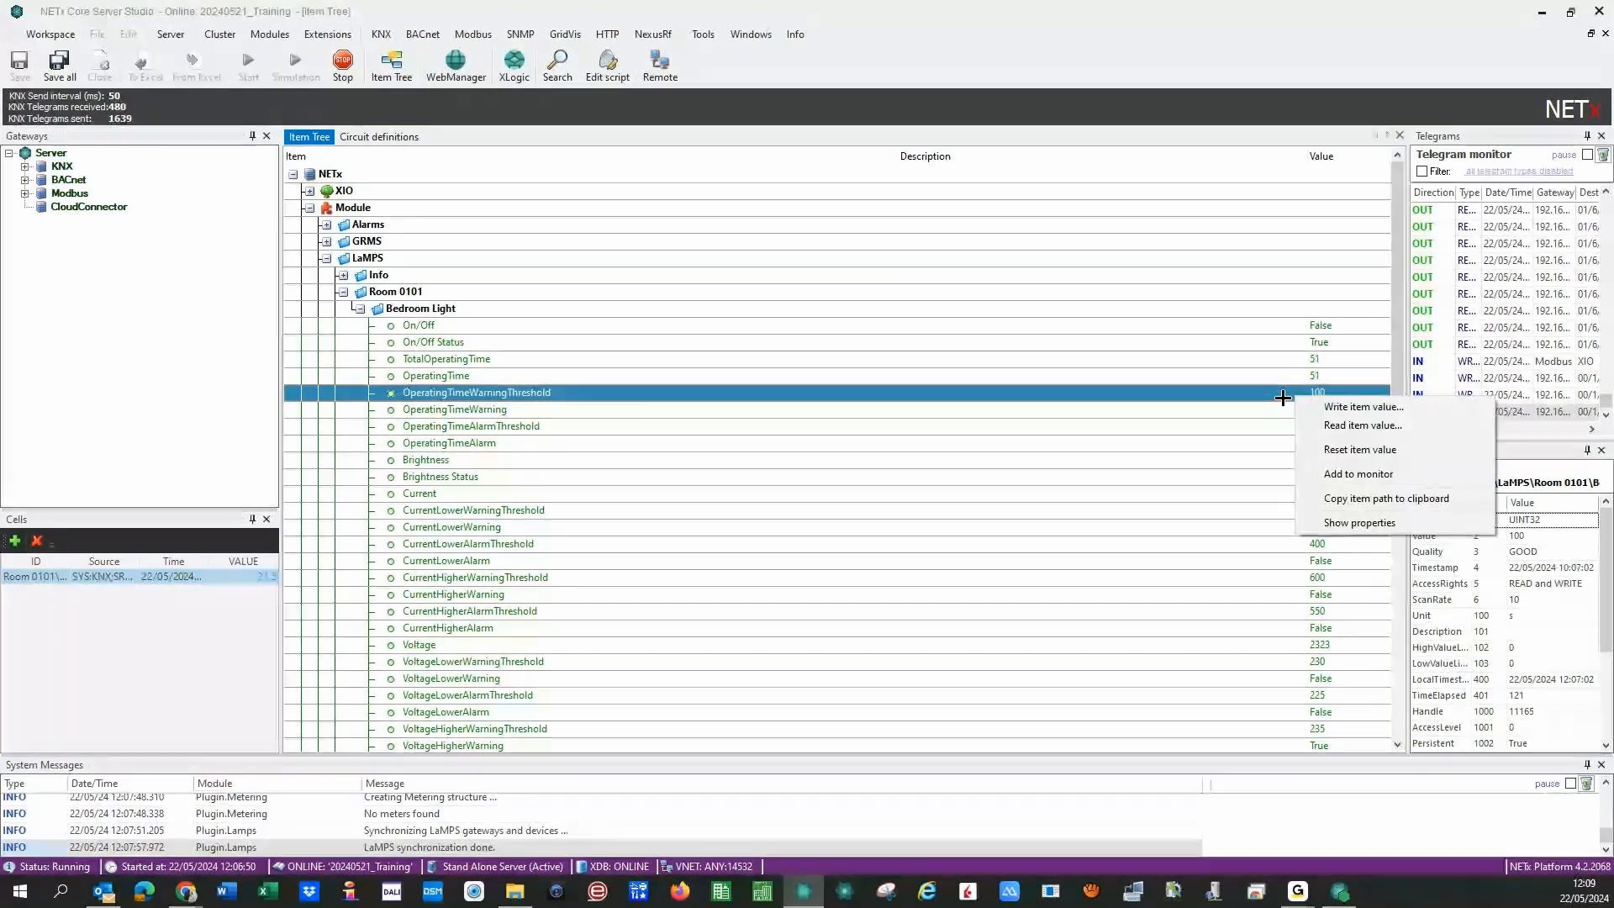
pyautogui.click(1314, 408)
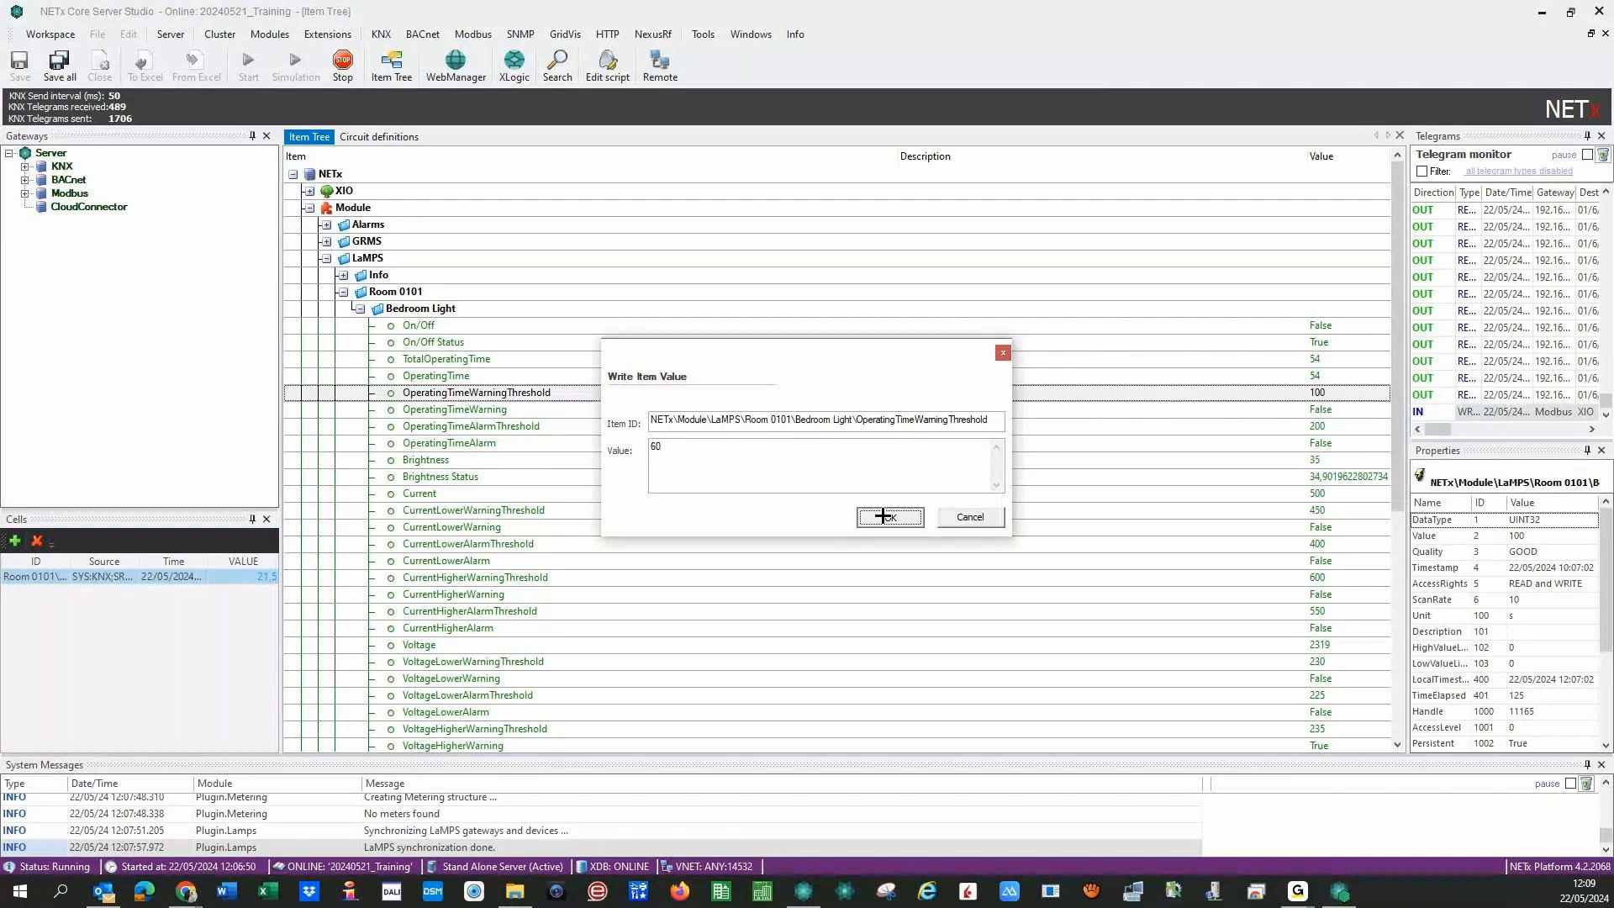
pyautogui.click(882, 516)
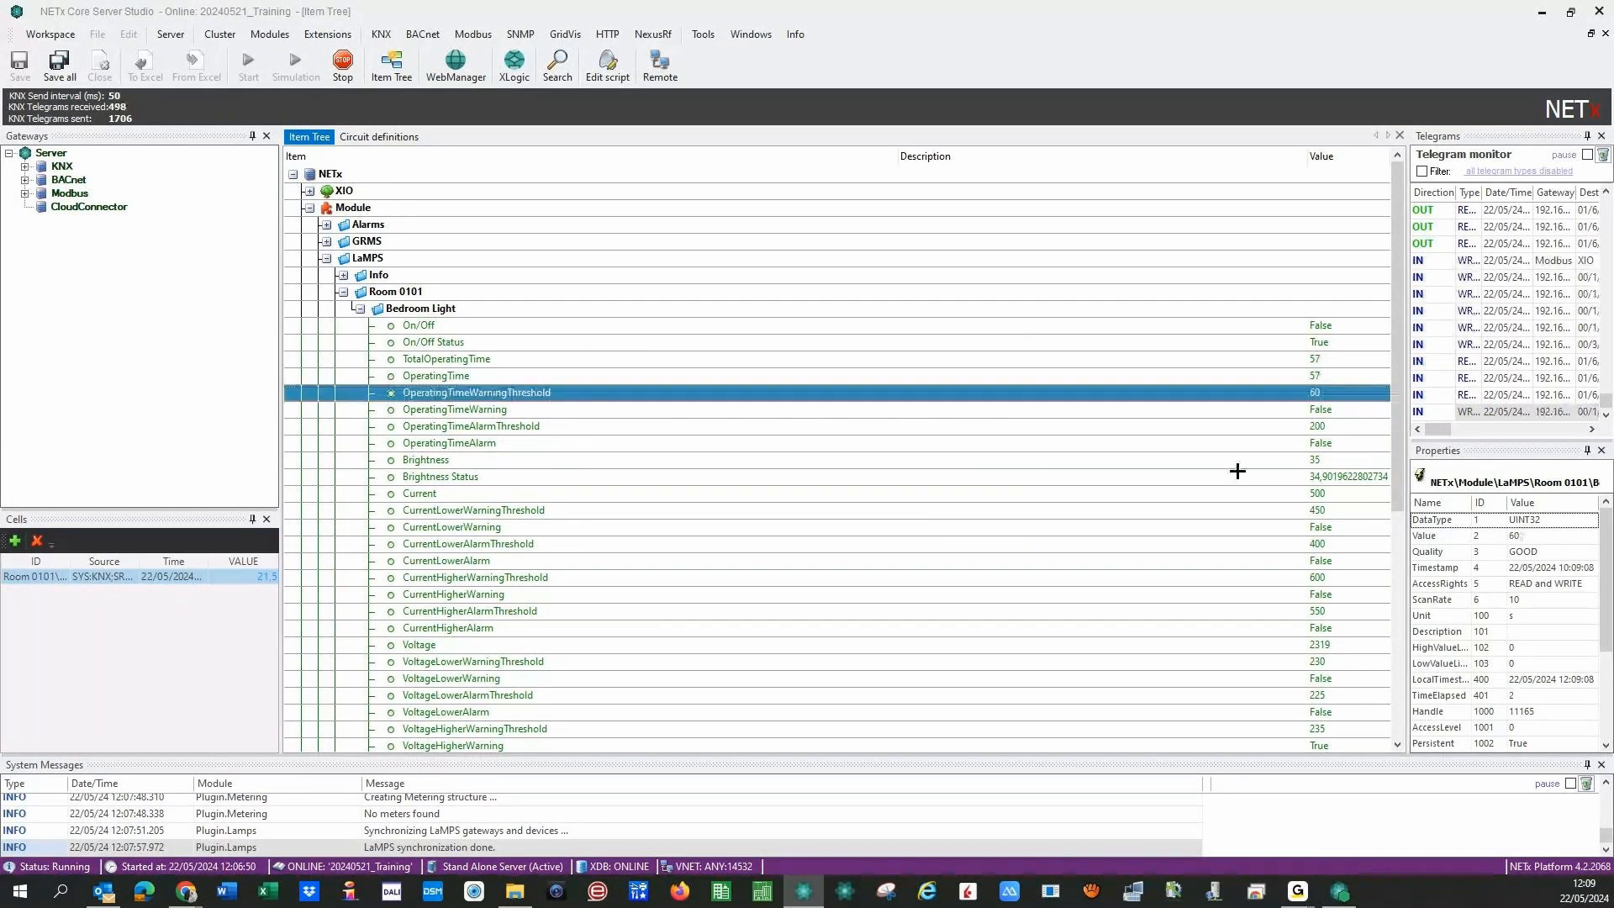
pyautogui.click(1300, 409)
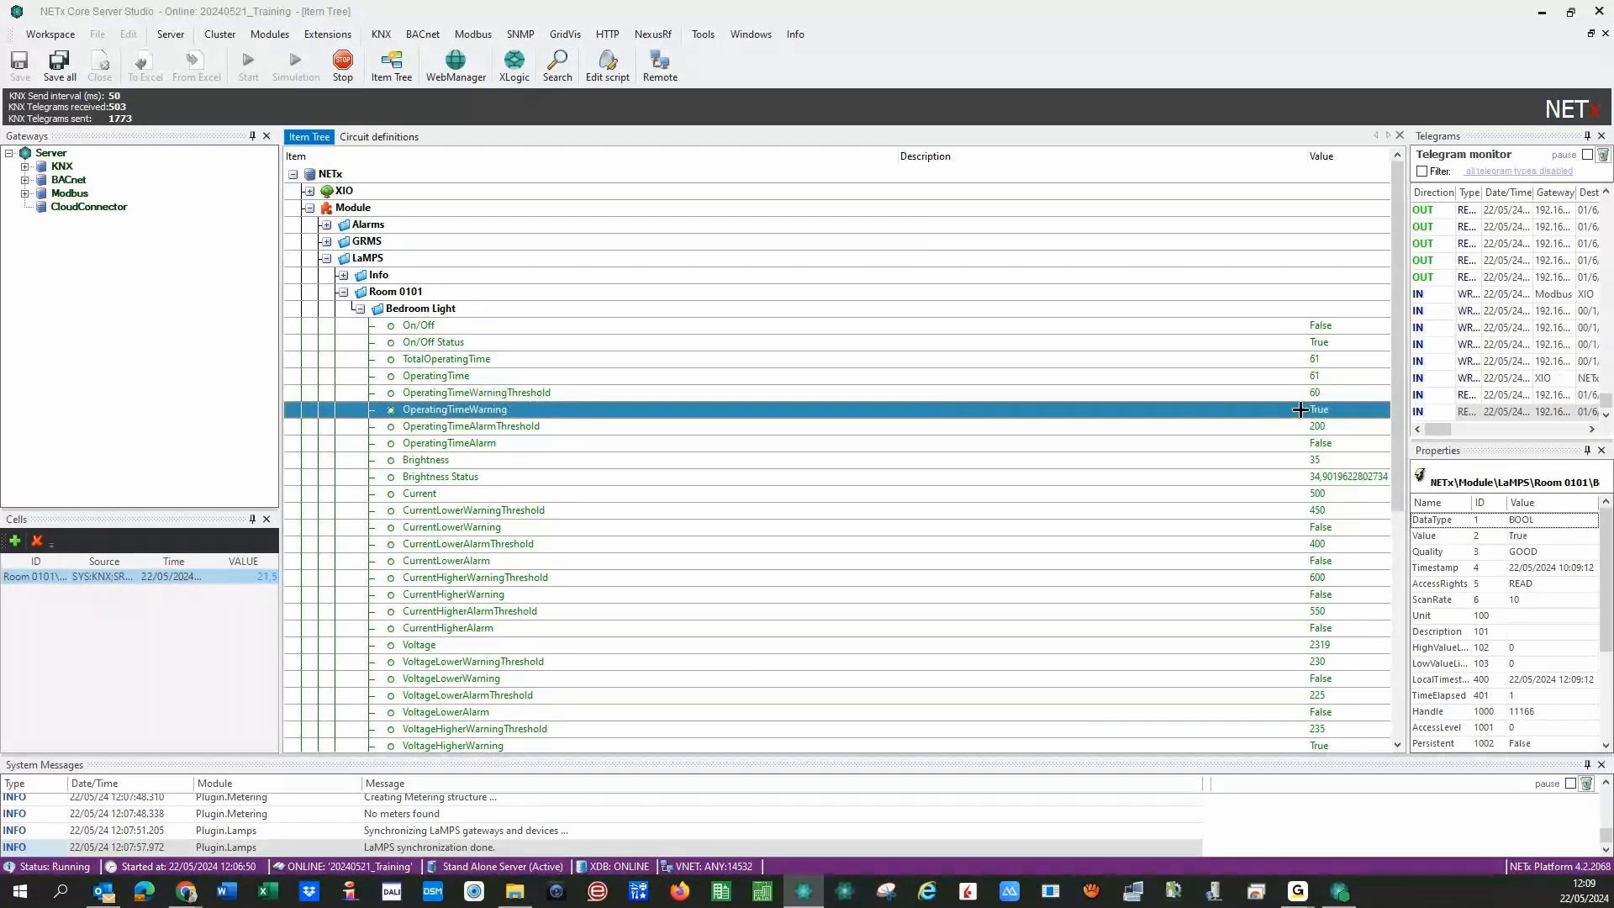
# - Set OperatingTimeAlarmThreshold to 75
pyautogui.click(1295, 427)
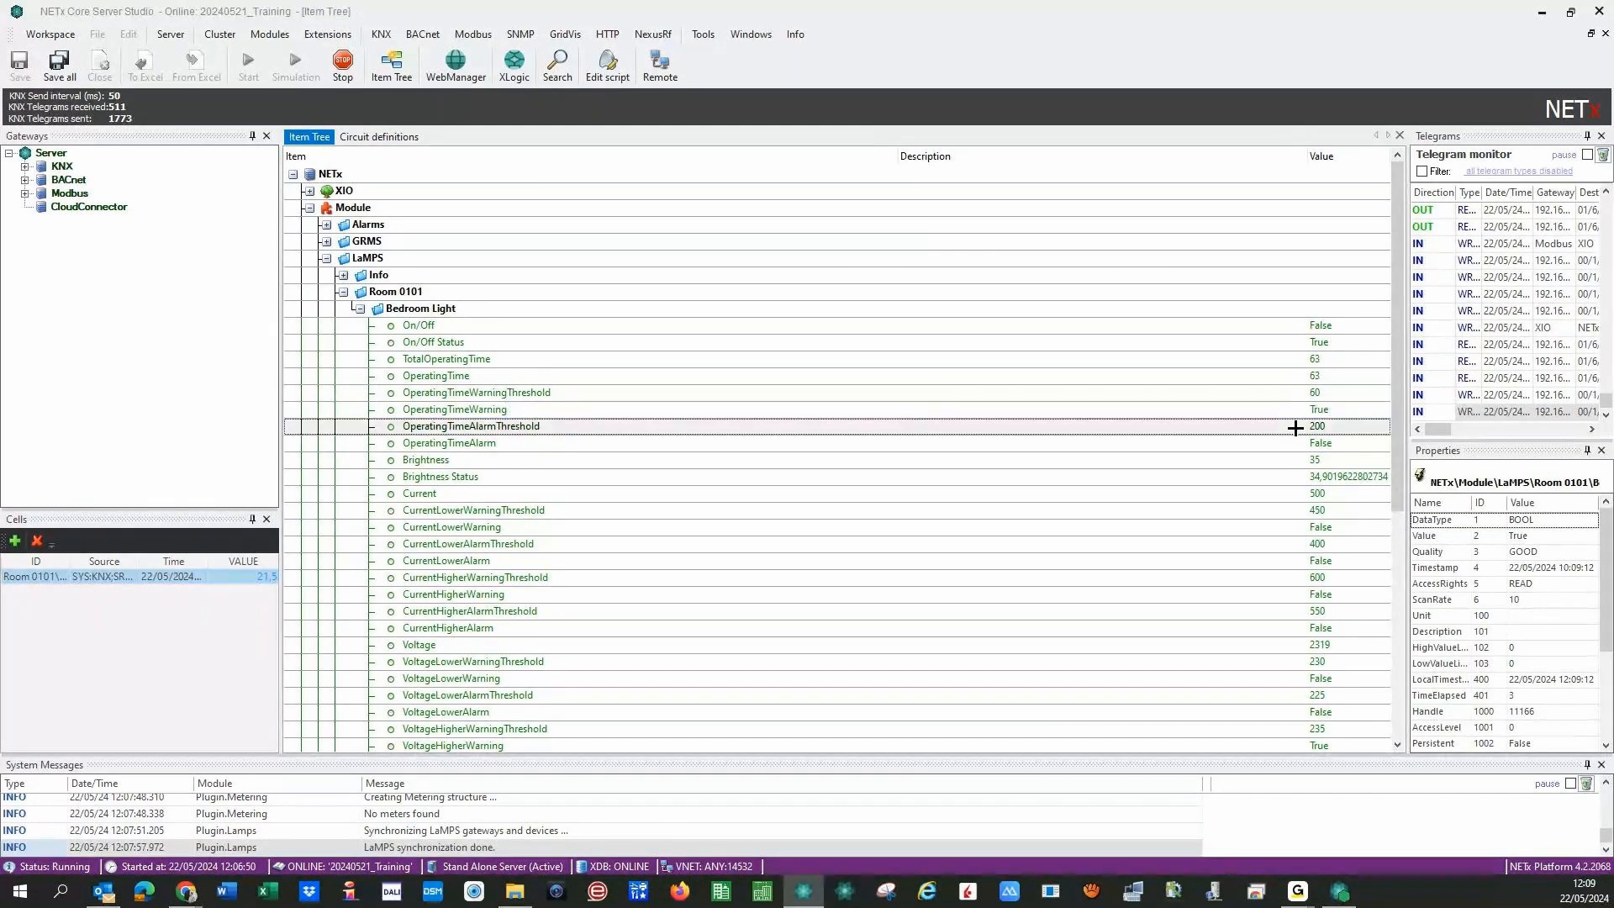
pyautogui.rightClick(1294, 428)
pyautogui.click(1304, 439)
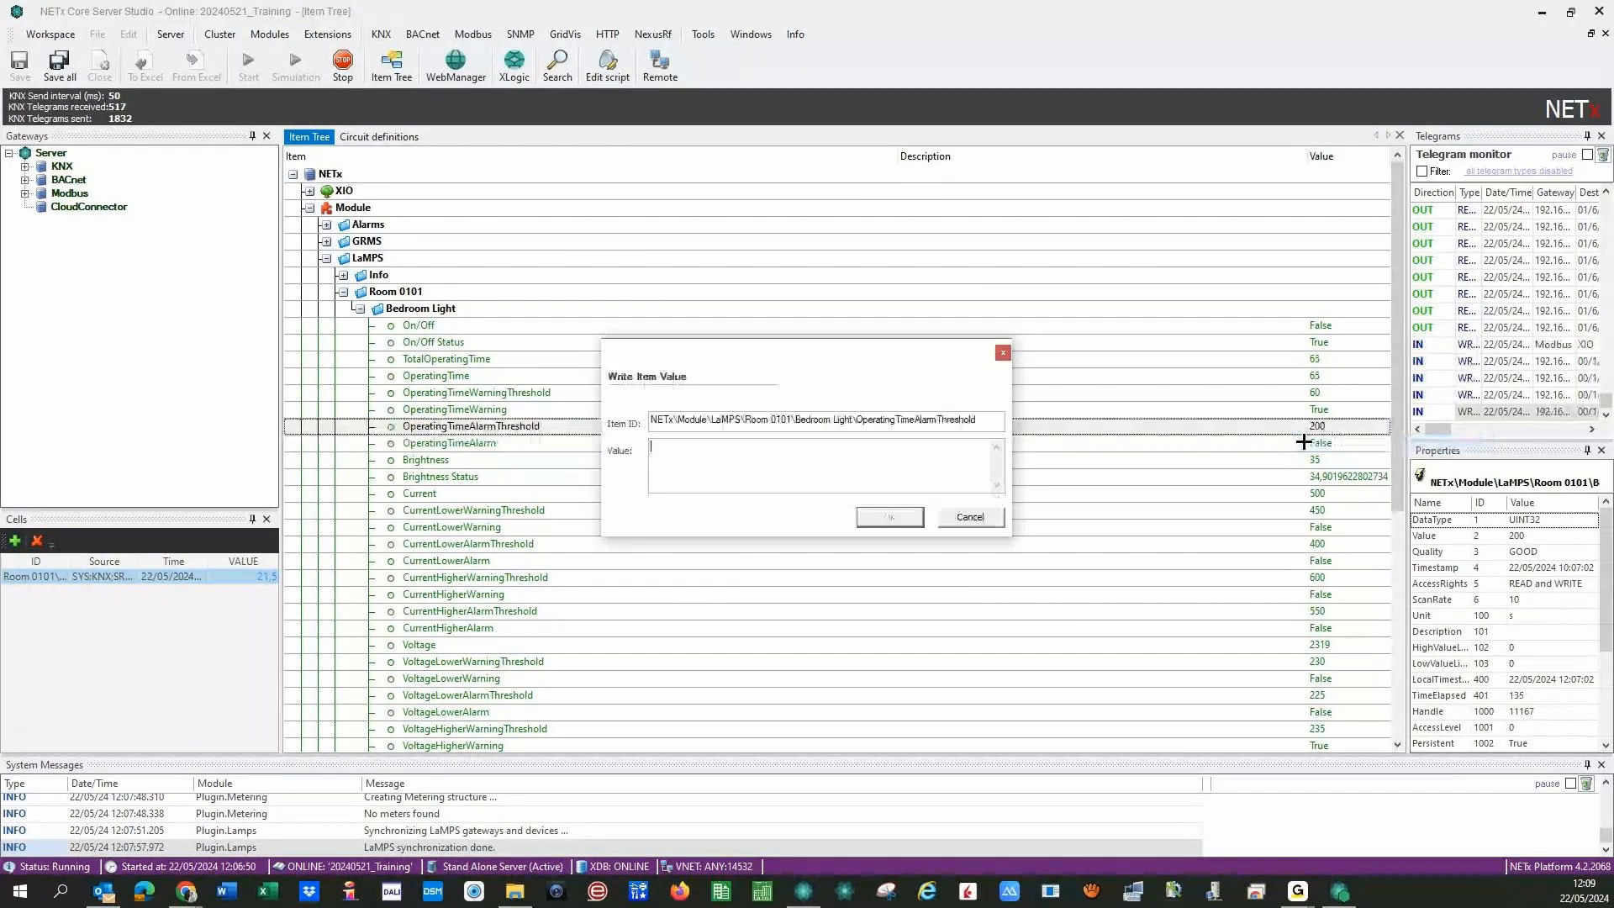
pyautogui.write('75')
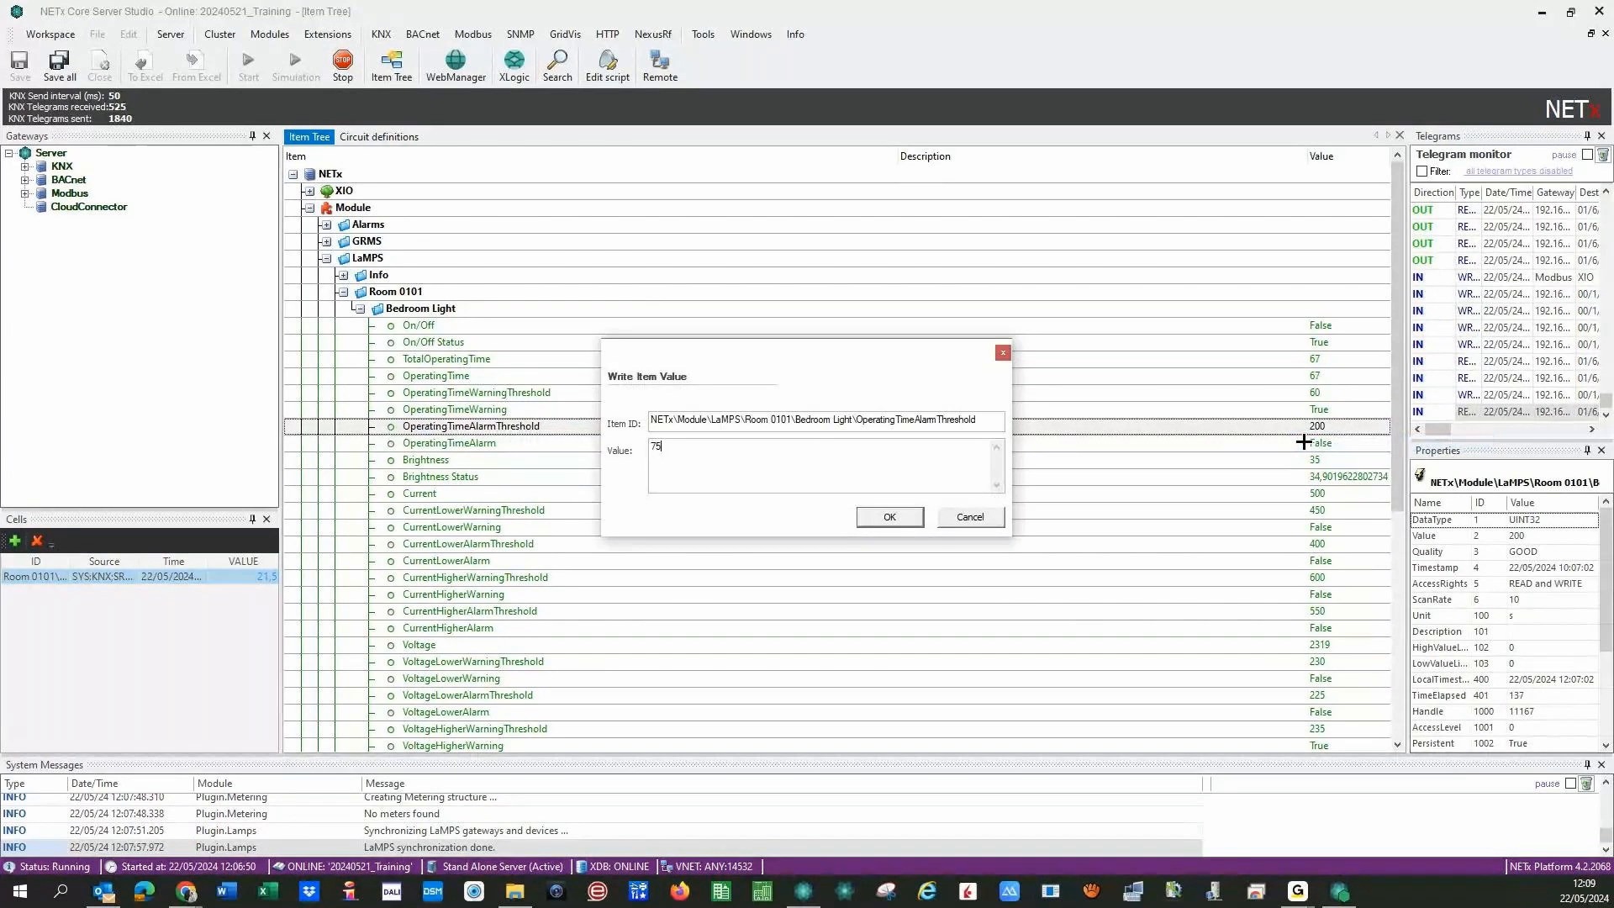
pyautogui.click(889, 516)
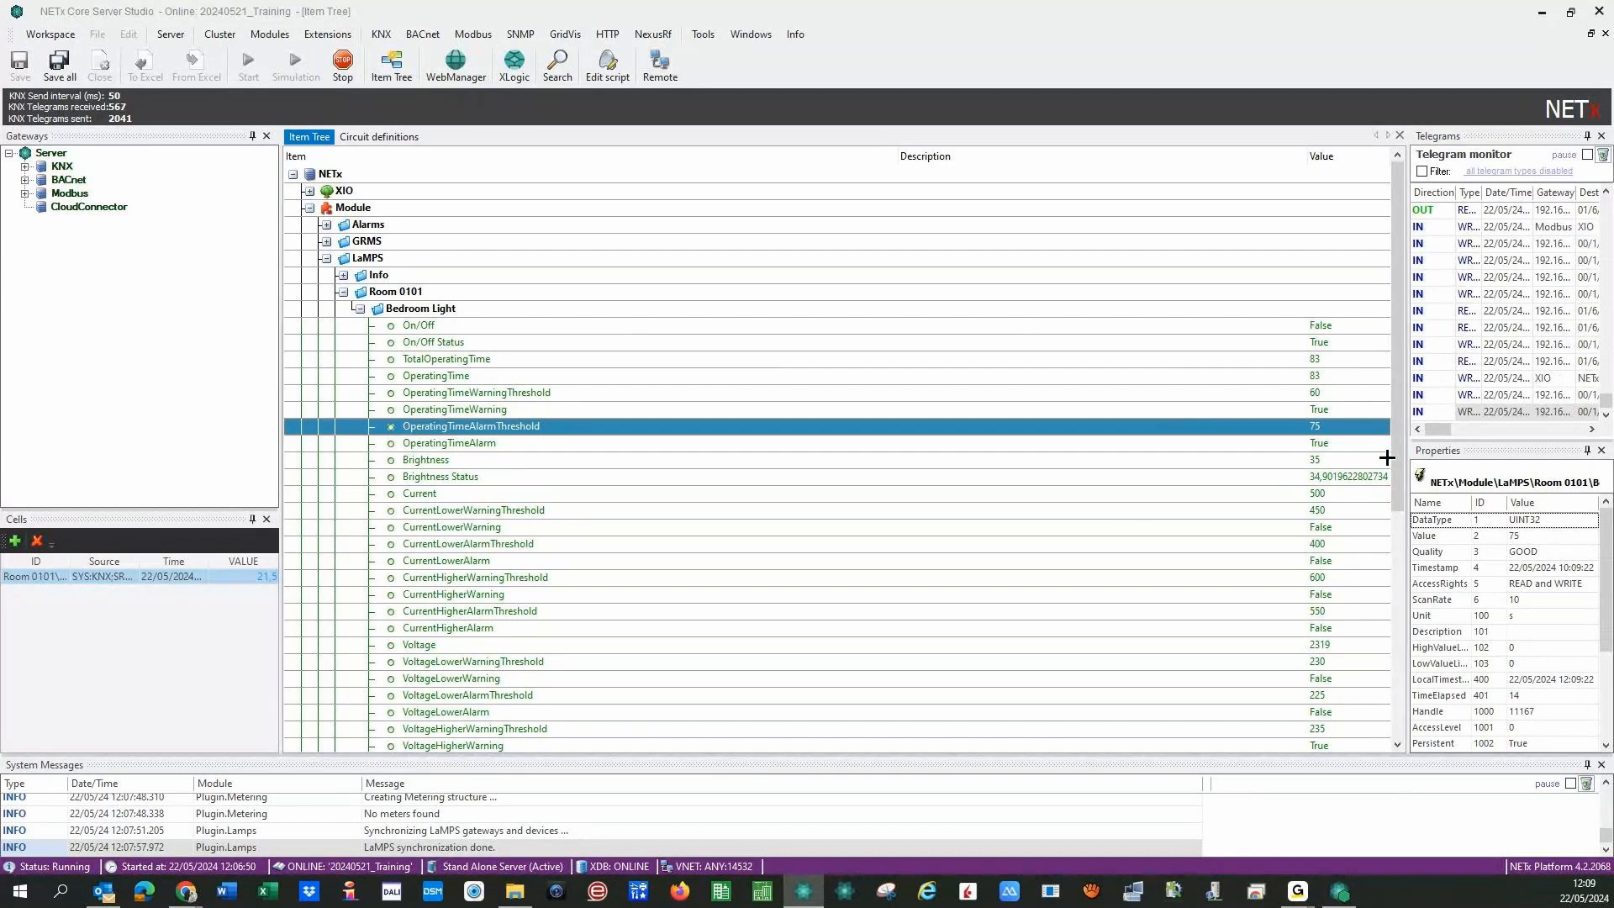
pyautogui.scroll(-3, 1386, 457)
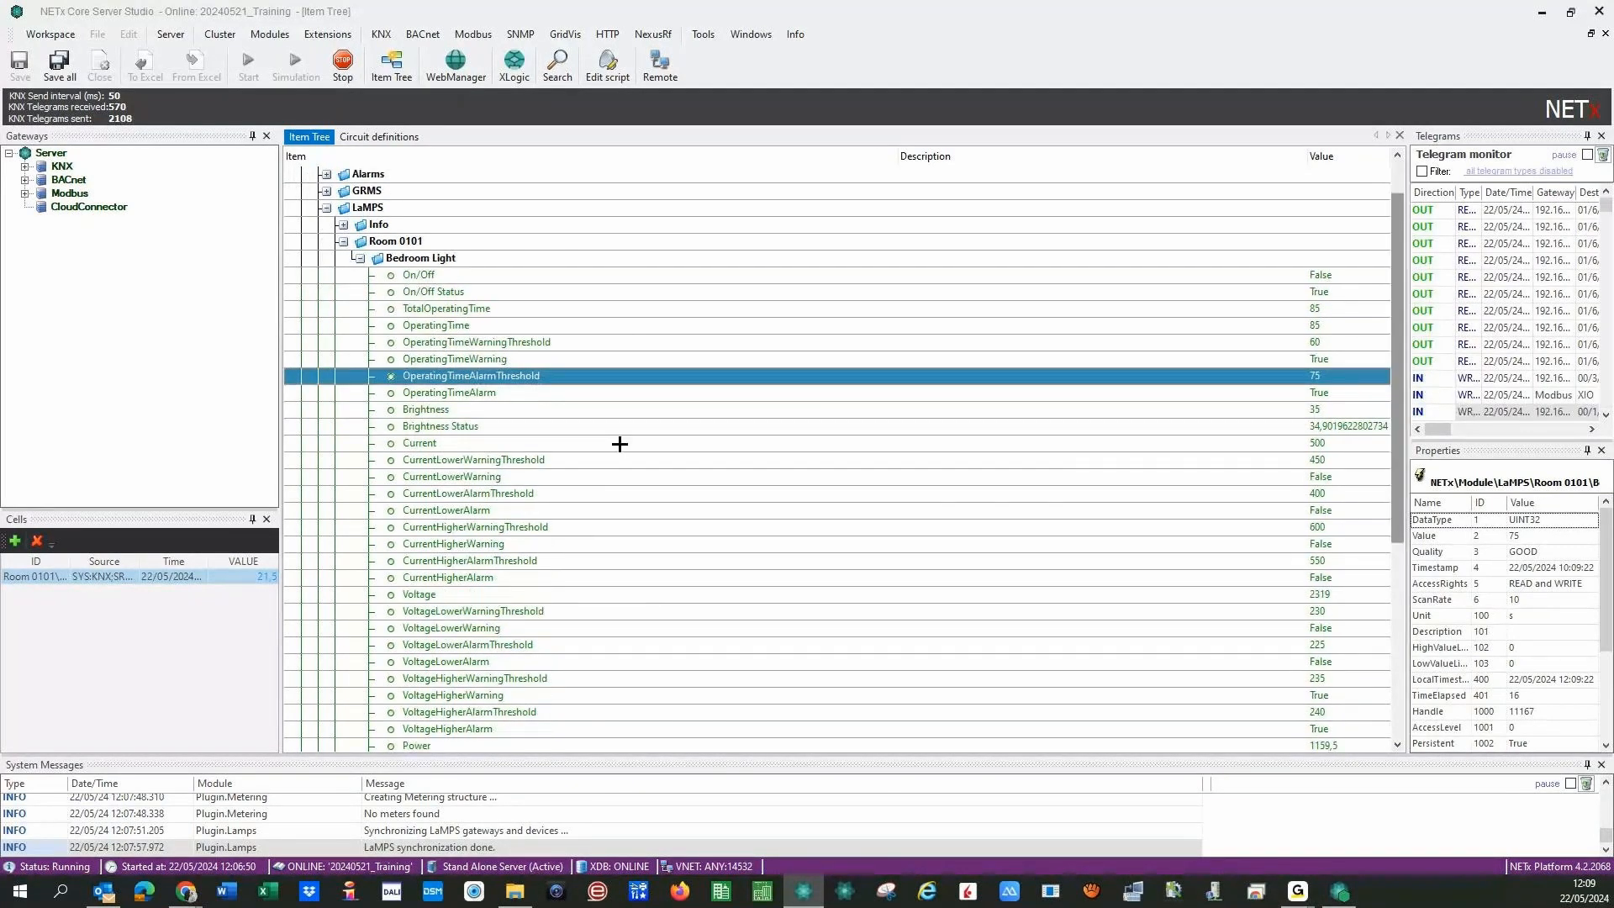
# - Set CurrentLowerWarningThreshold to 460
pyautogui.click(1286, 440)
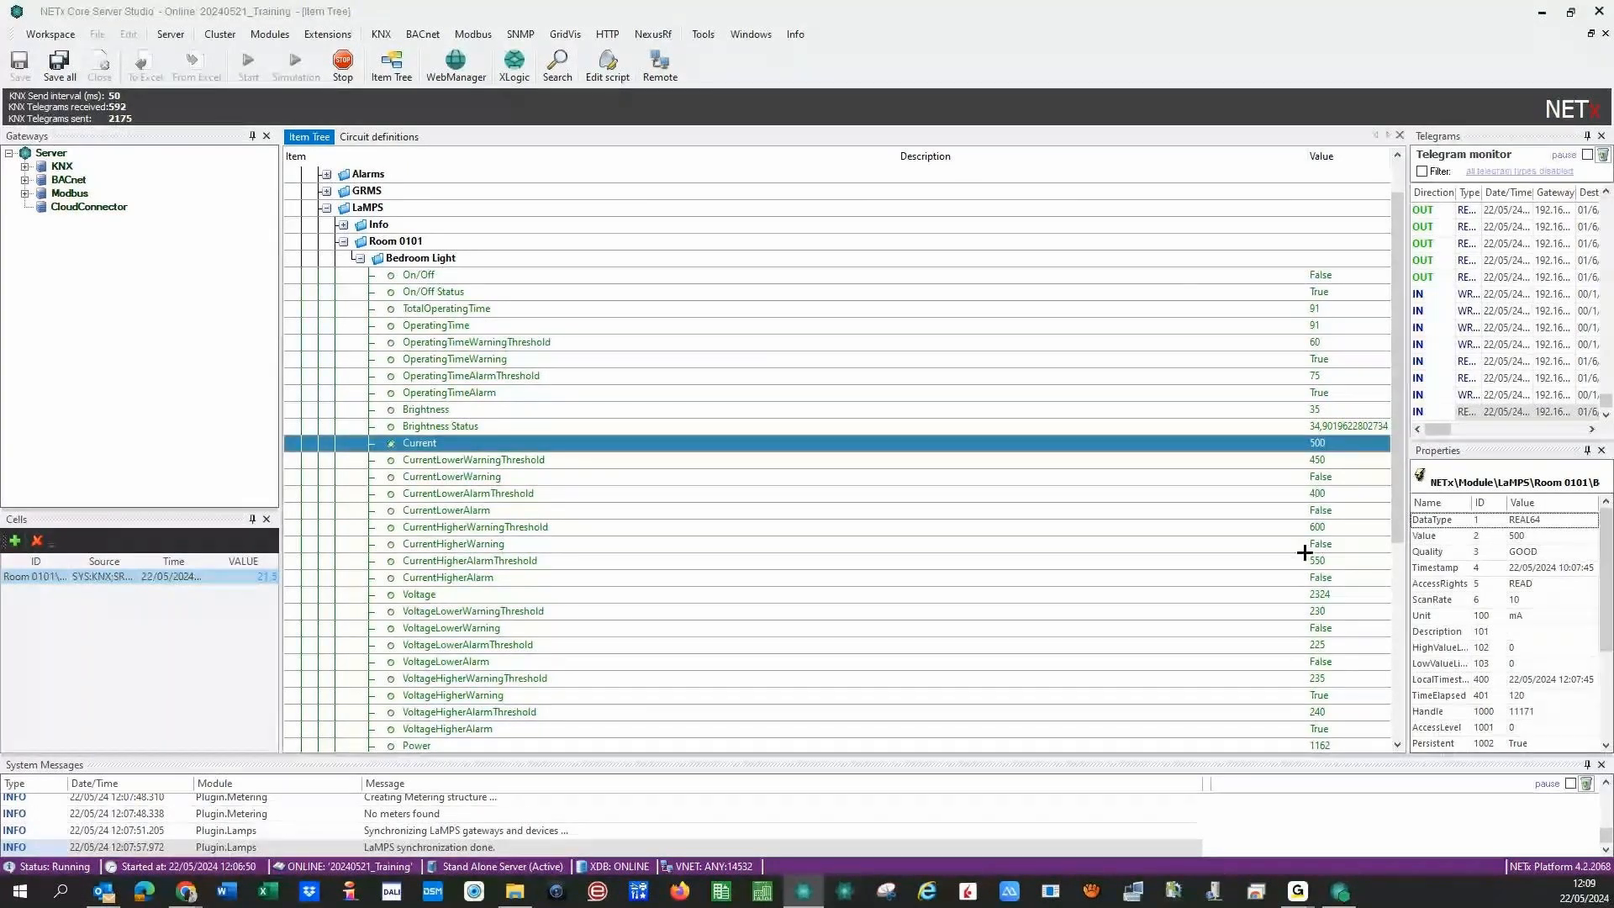
pyautogui.rightClick(1299, 462)
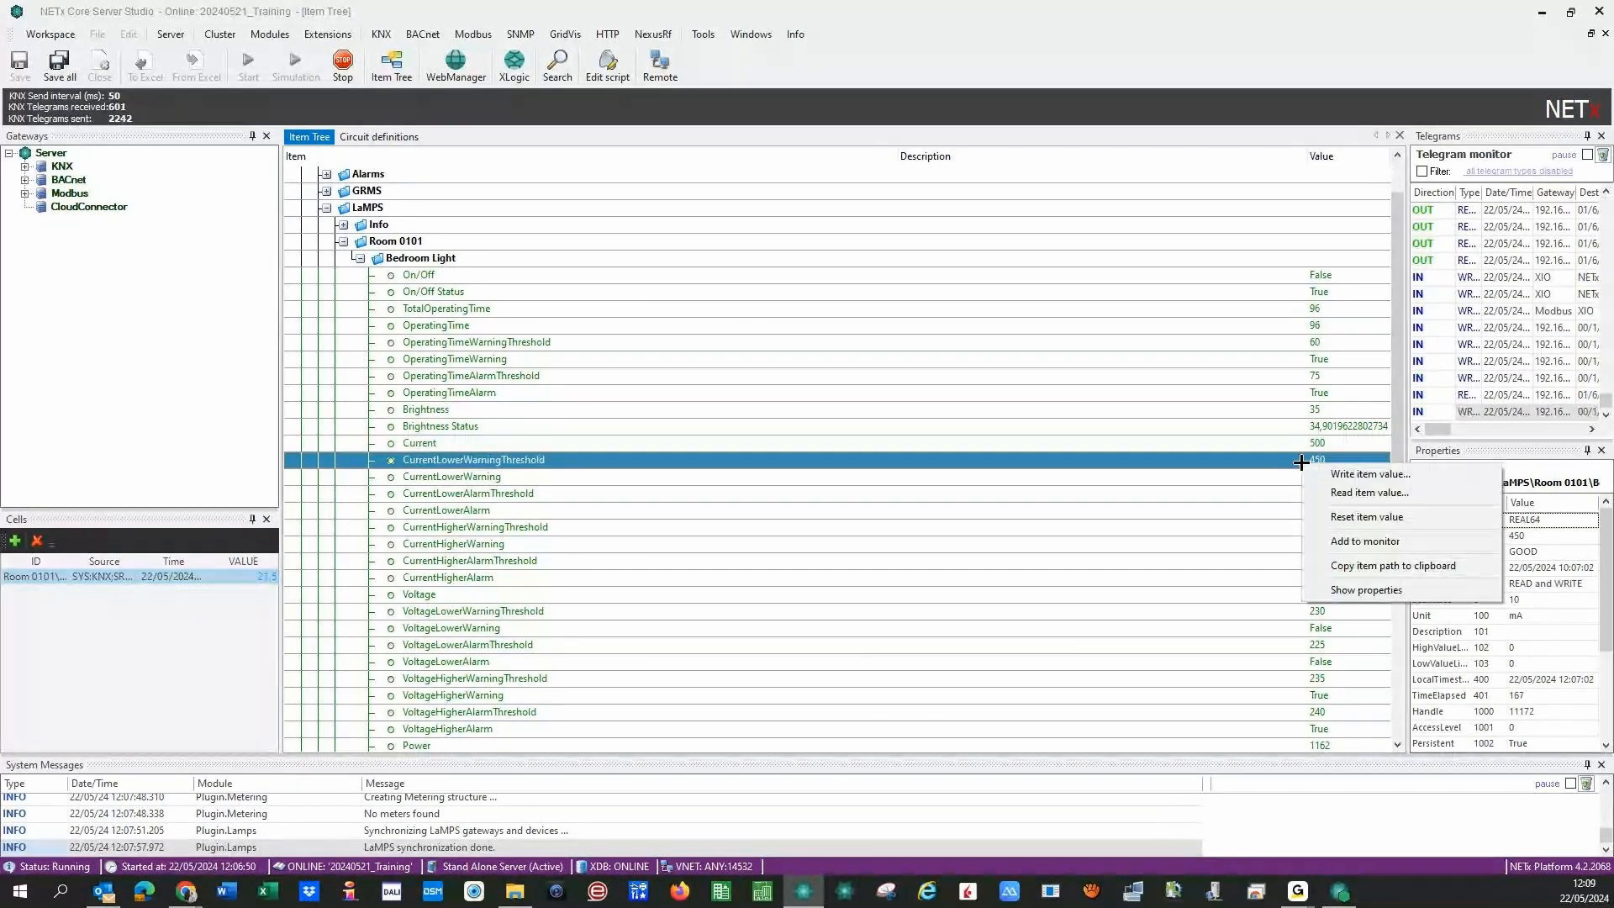
pyautogui.click(1307, 474)
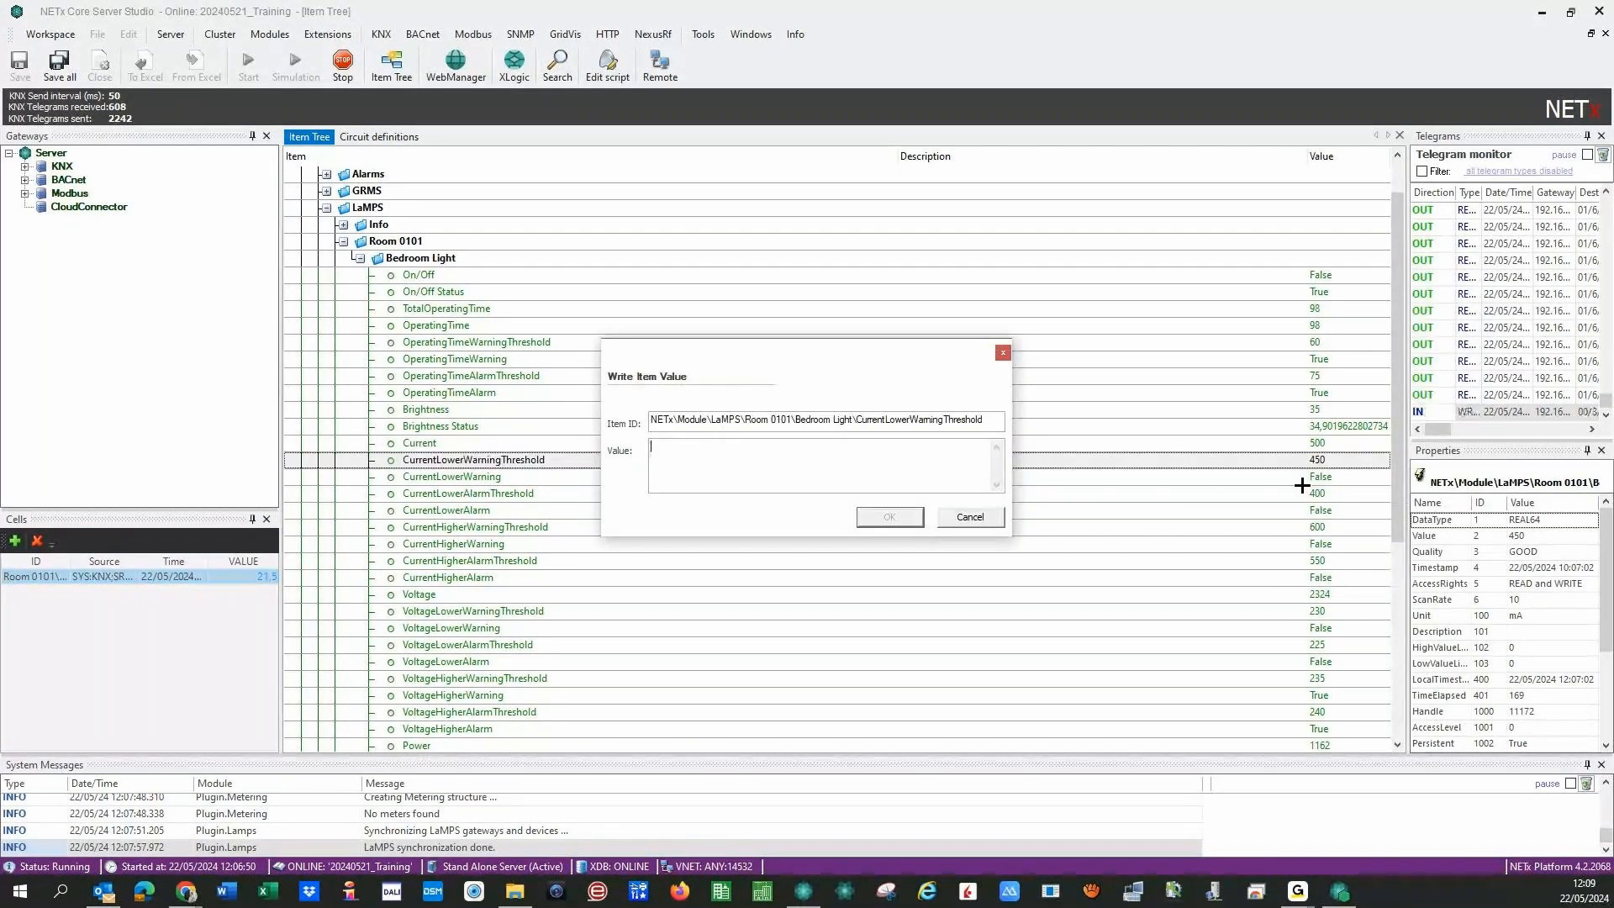
pyautogui.write('460')
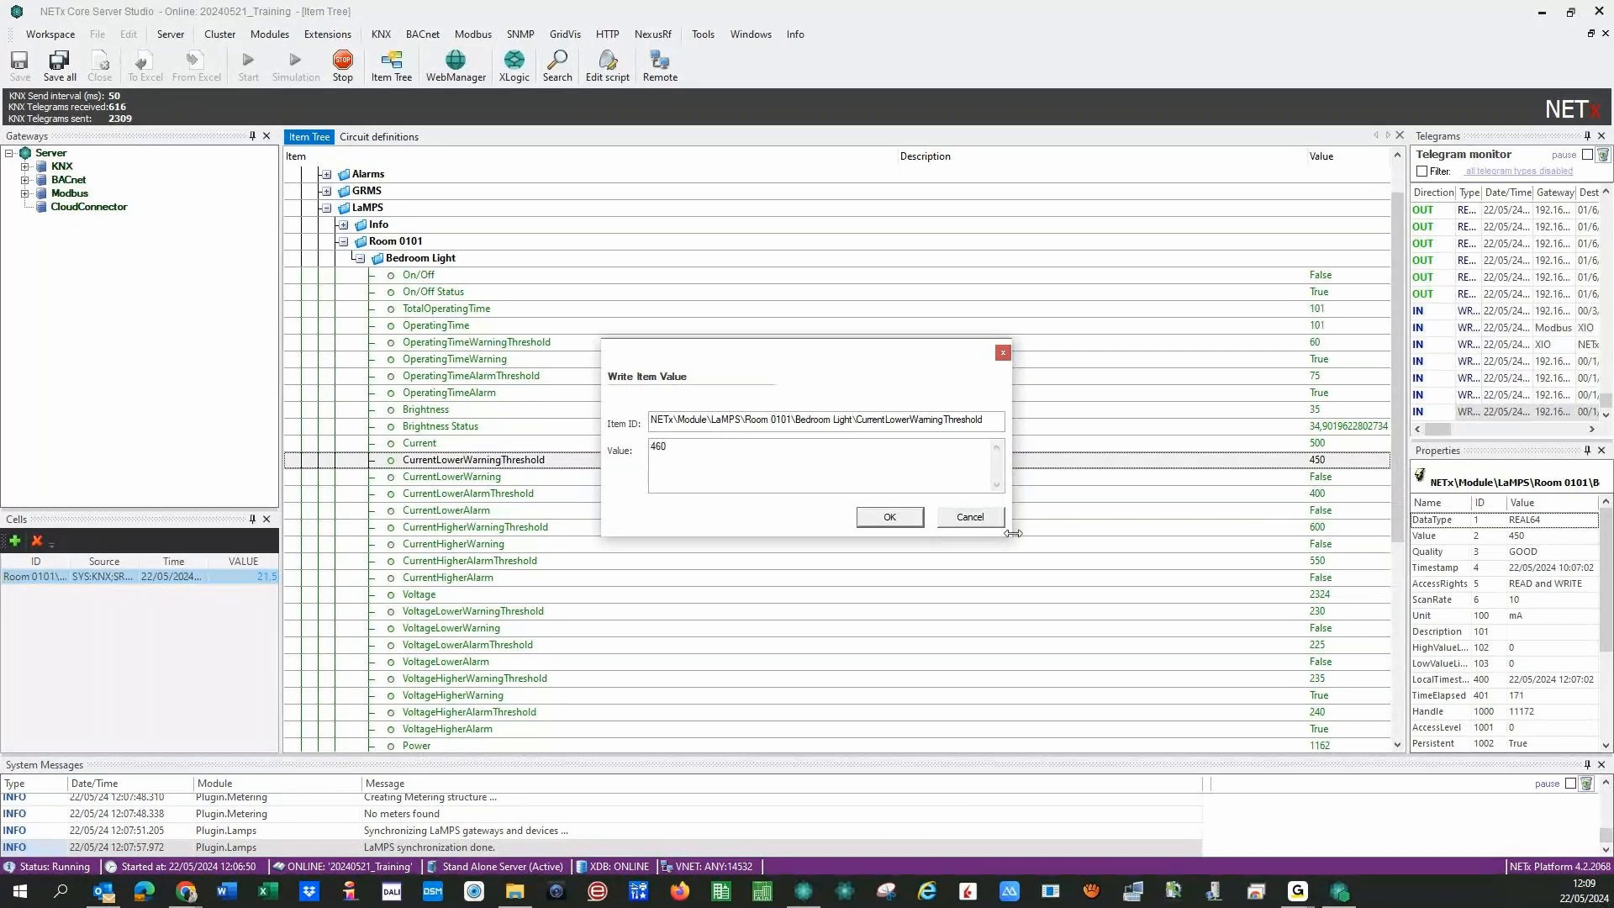
pyautogui.click(889, 518)
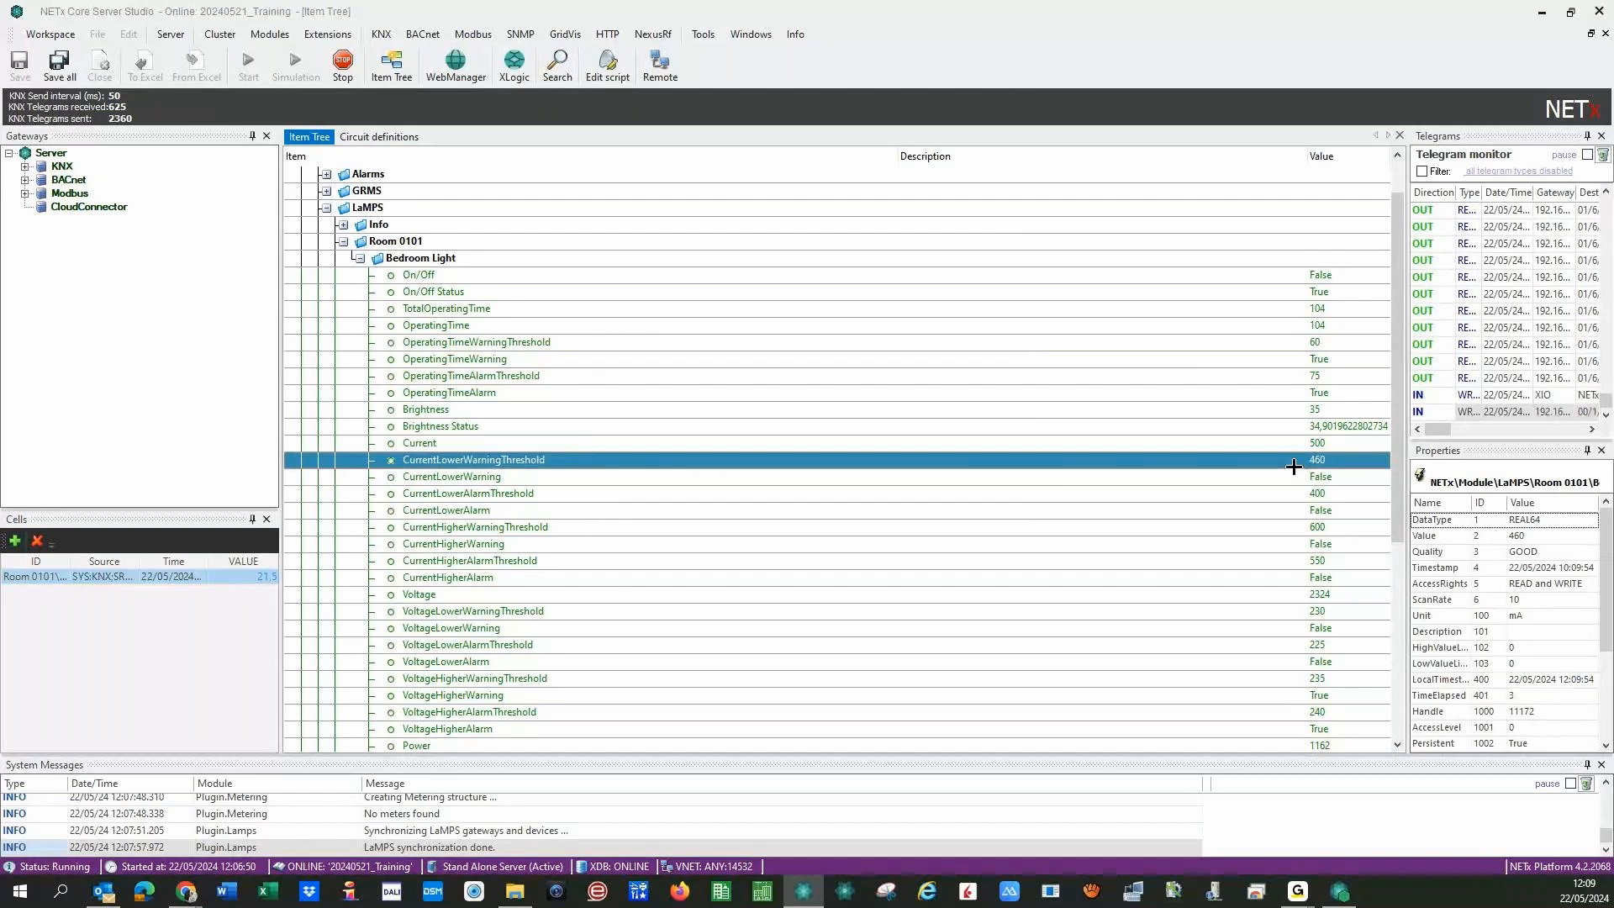
# - Set CurrentLowerAlarmThreshold to 510 and confirm the lower-current alarm trips
pyautogui.click(1296, 526)
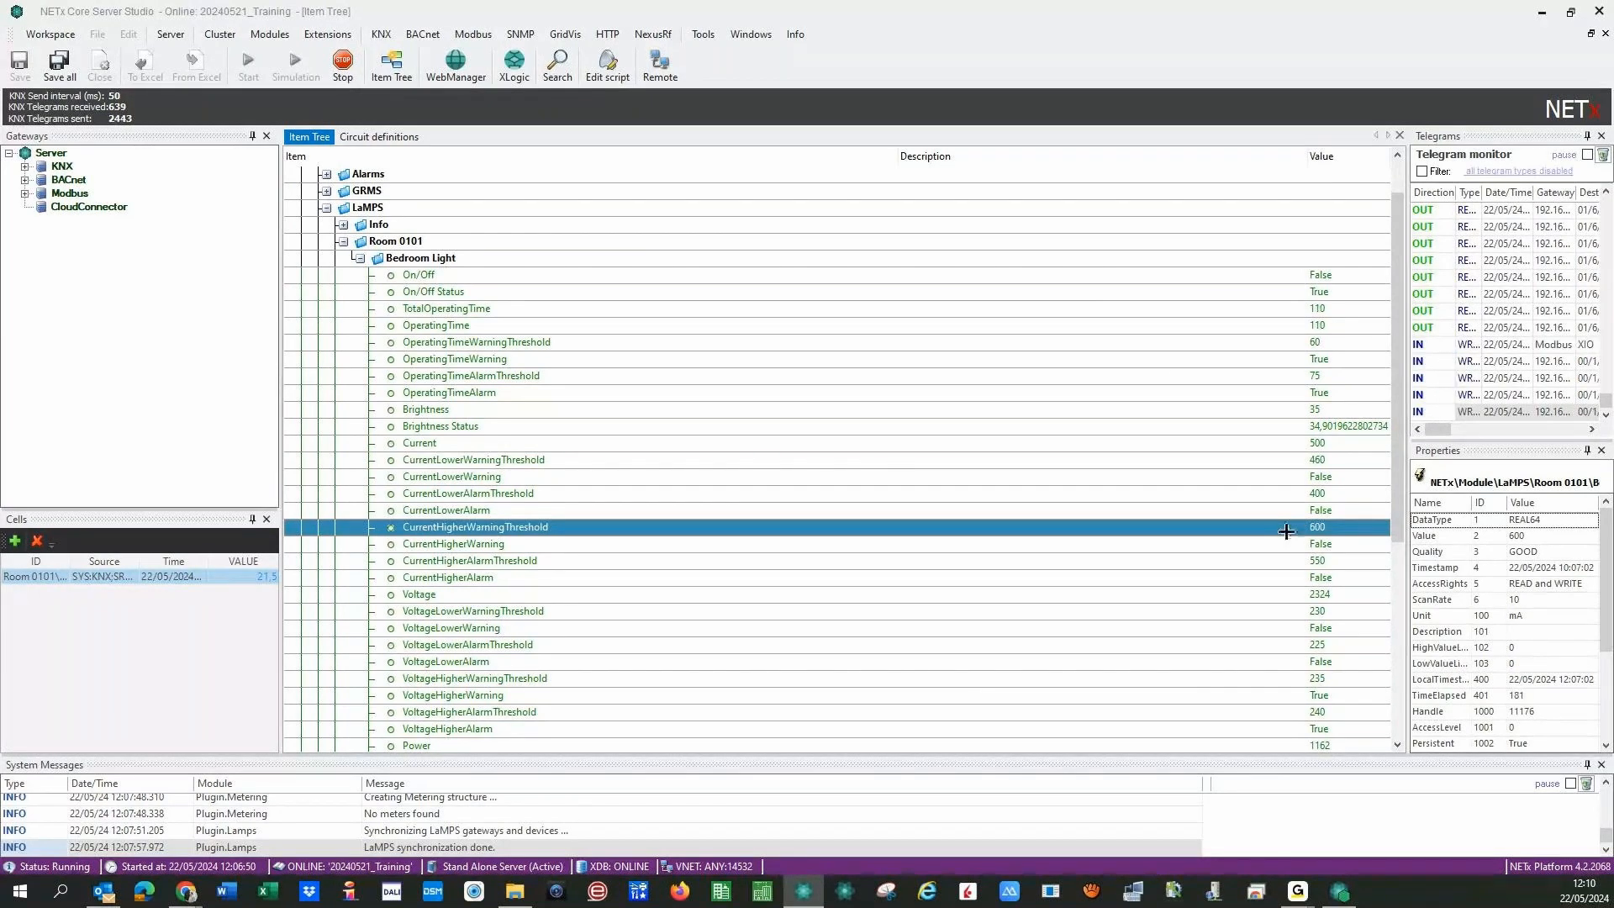
pyautogui.click(1292, 562)
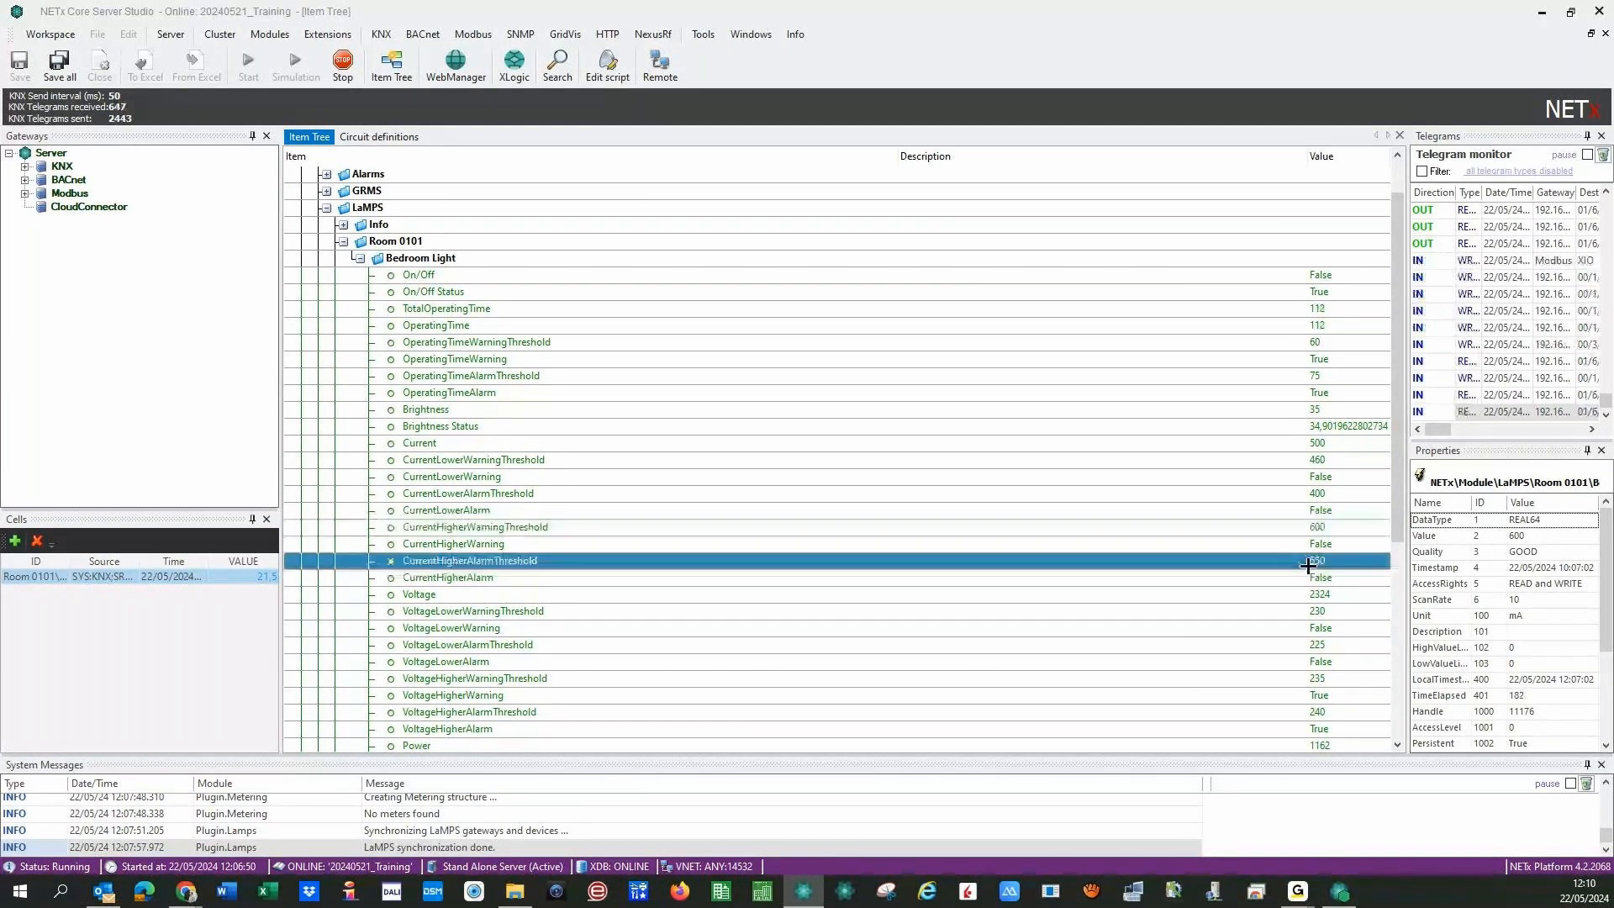
pyautogui.rightClick(1294, 493)
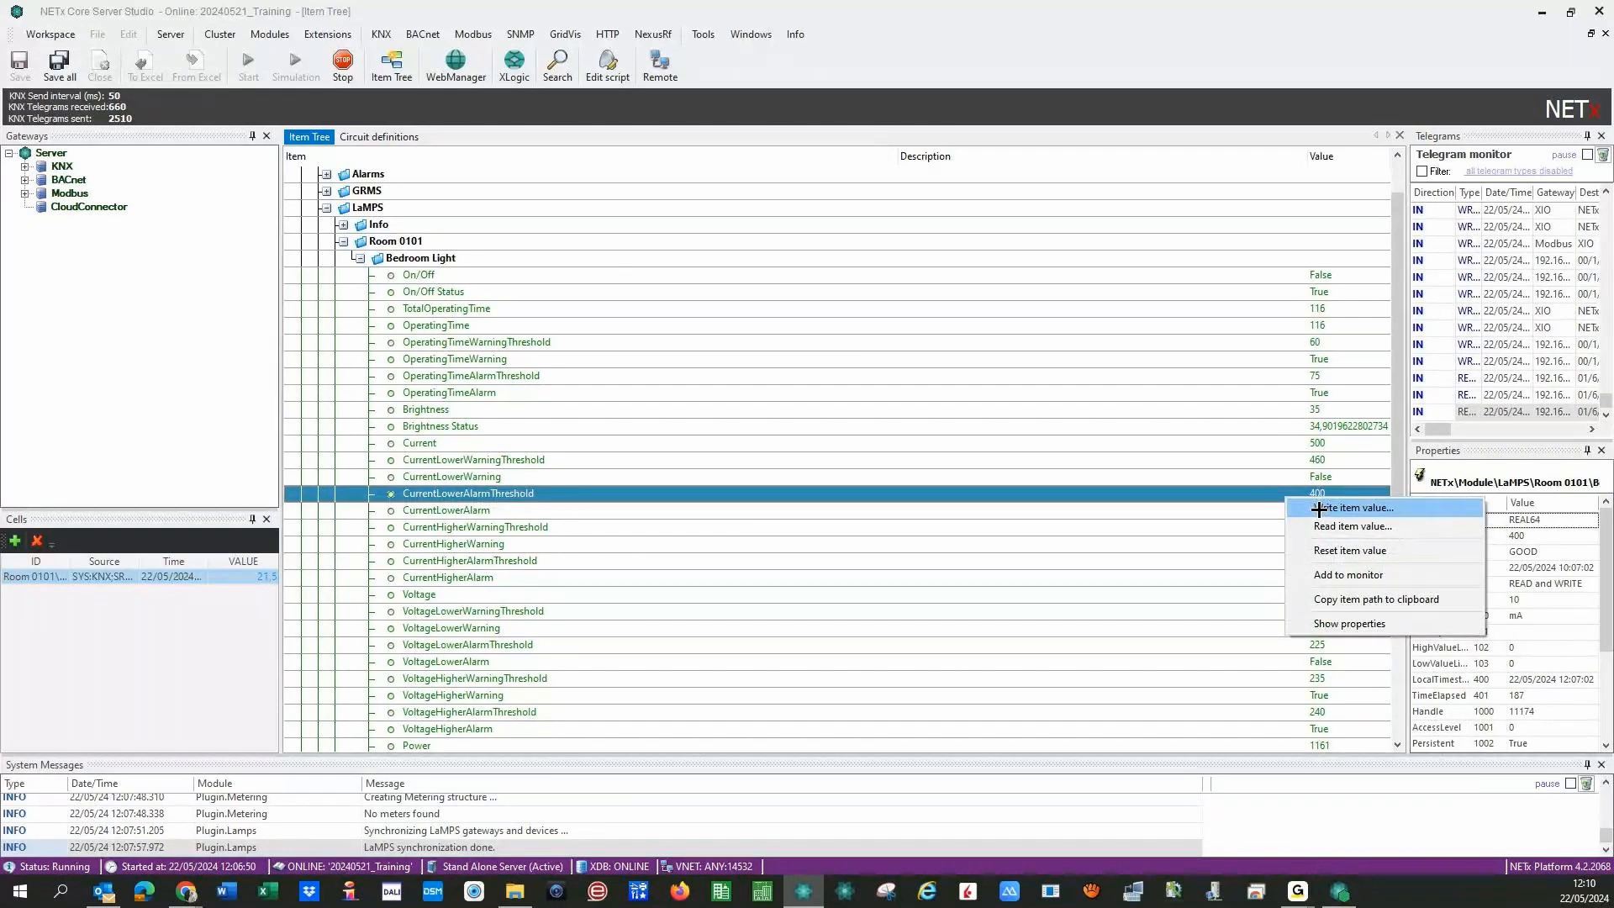
pyautogui.click(1318, 509)
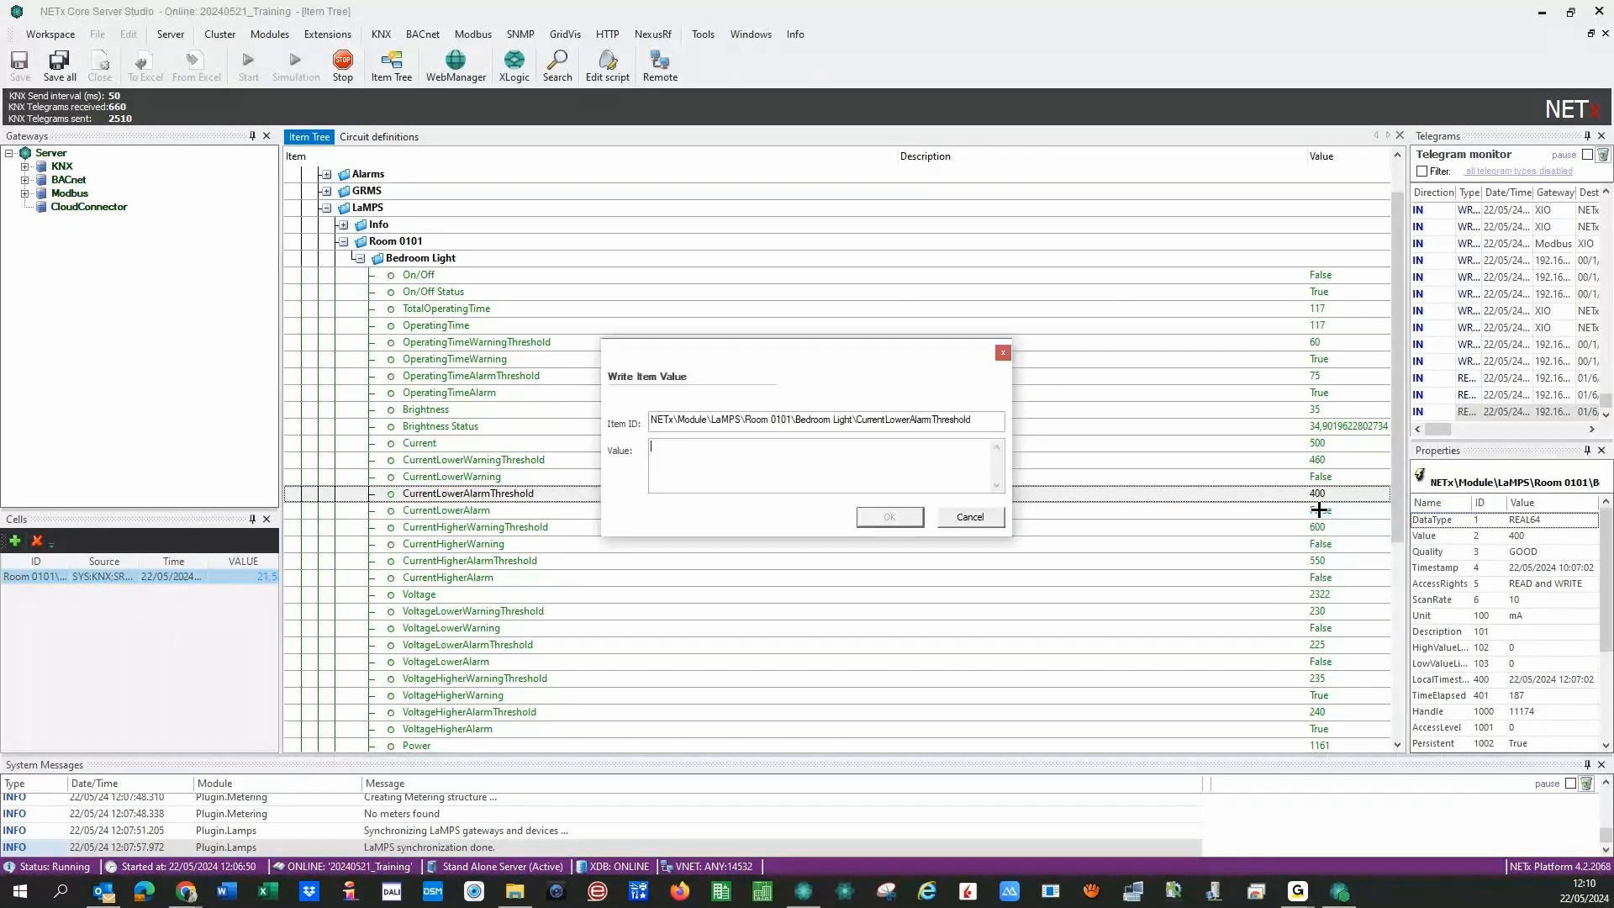
pyautogui.write('510')
pyautogui.click(870, 516)
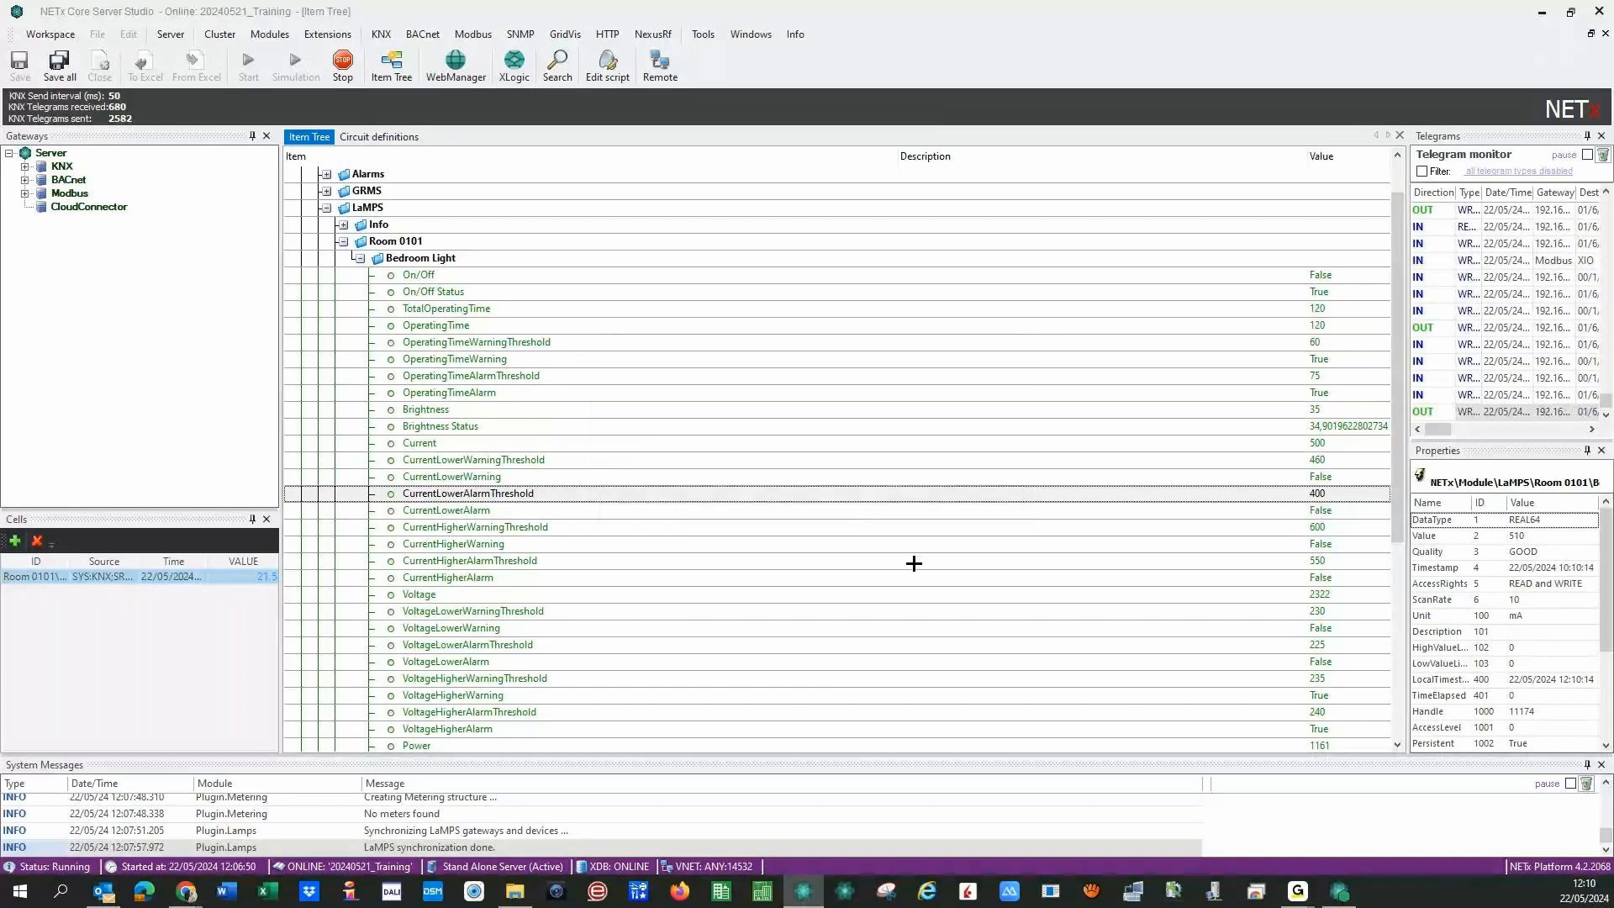
pyautogui.click(1177, 504)
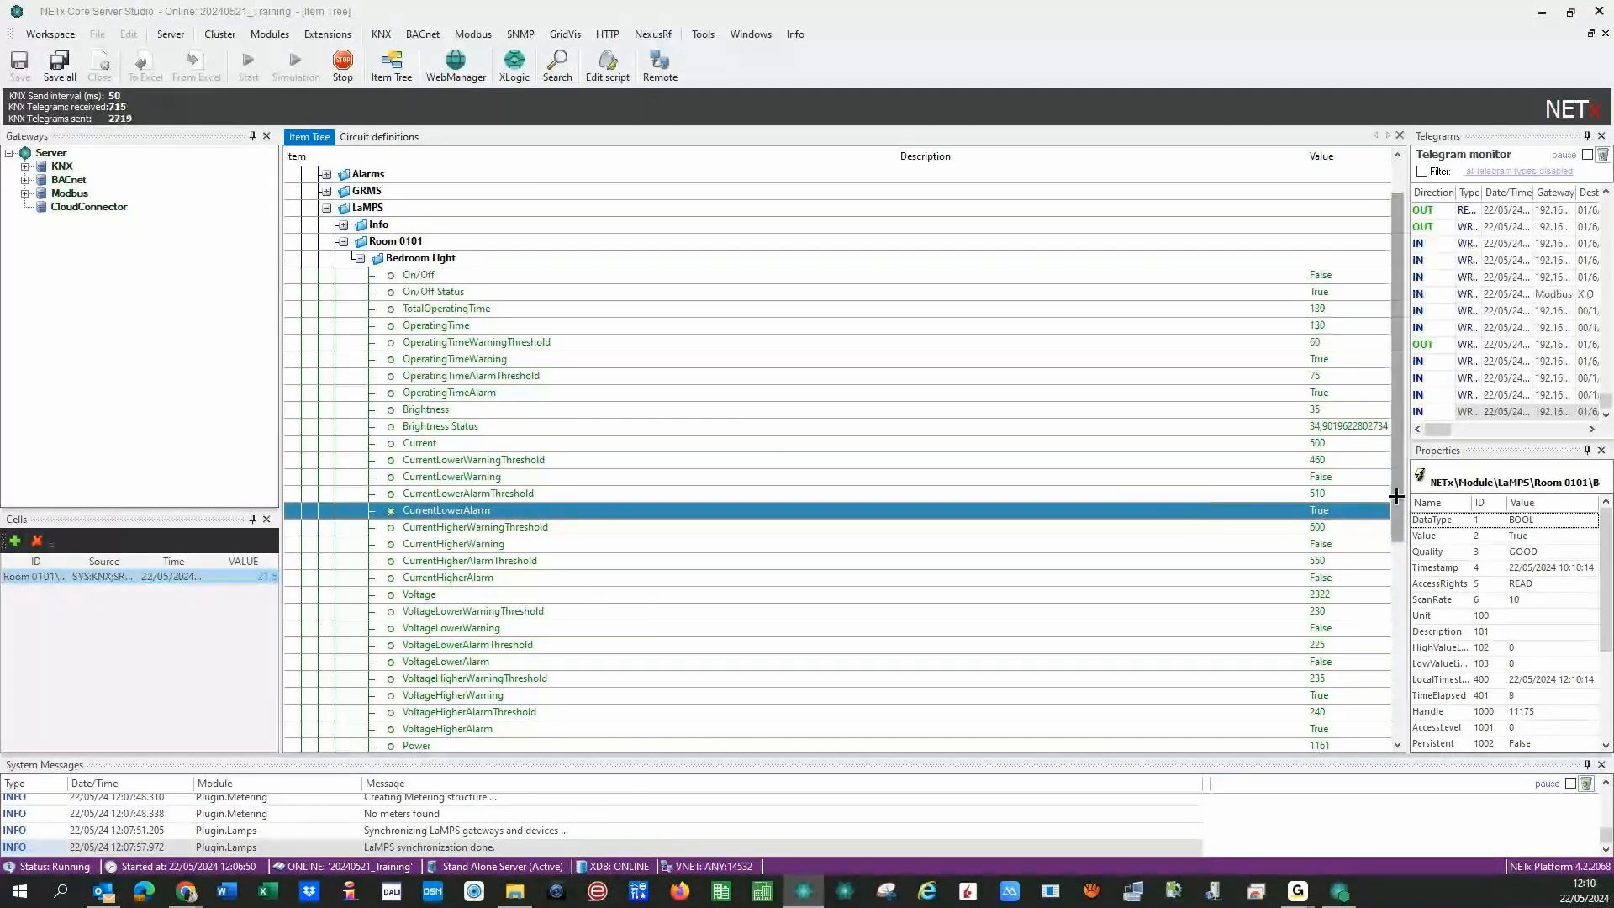
pyautogui.scroll(-2, 1395, 496)
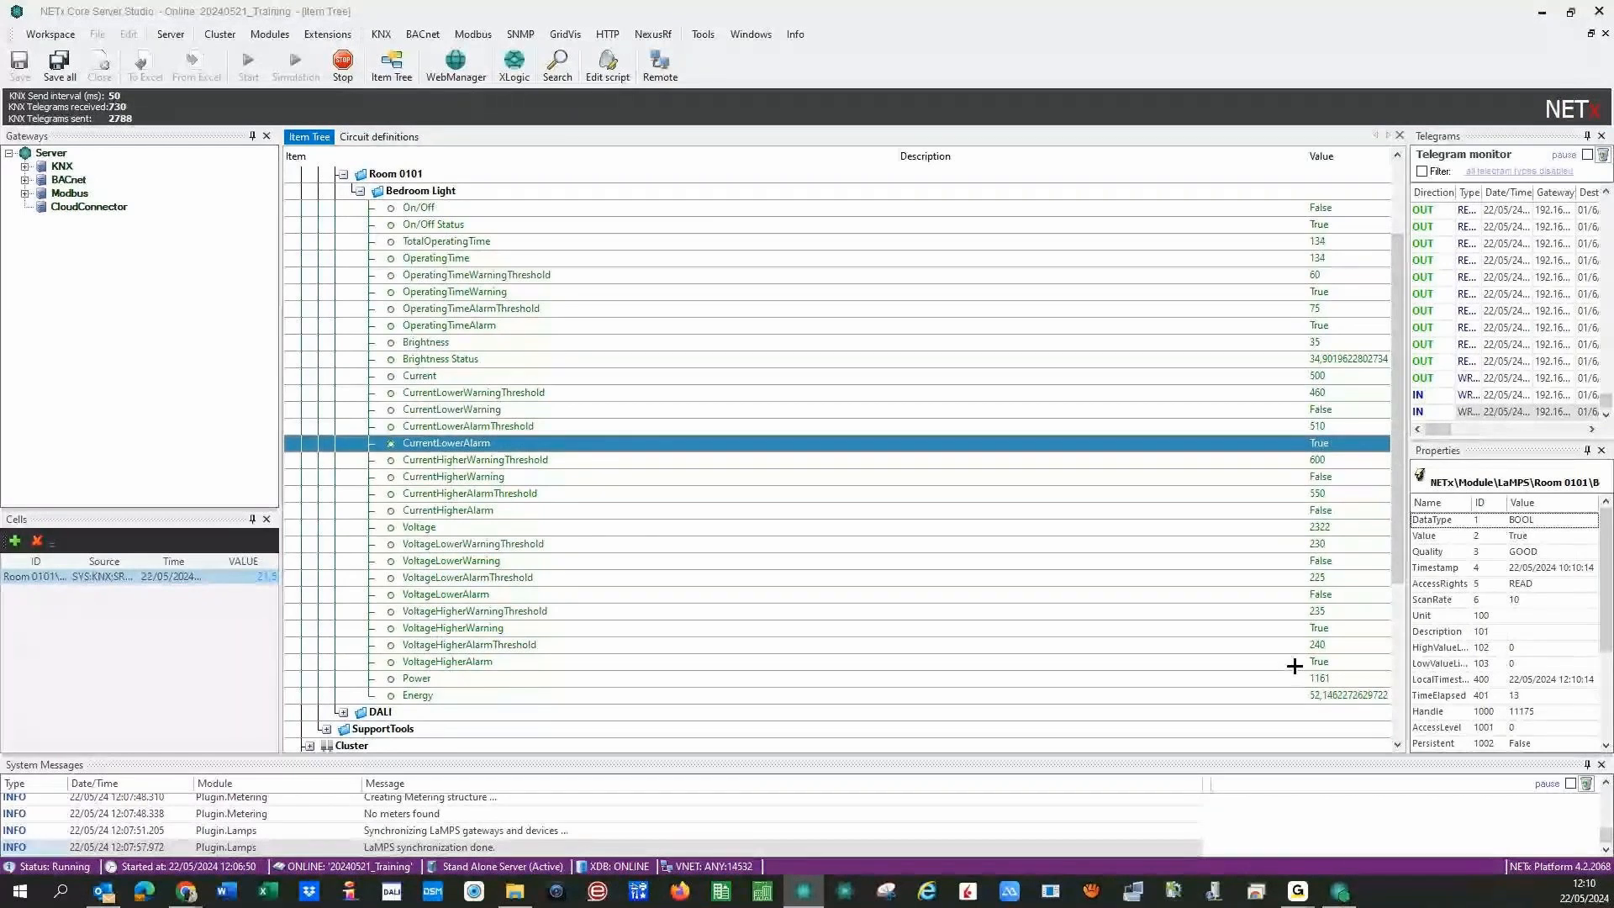
pyautogui.click(1298, 695)
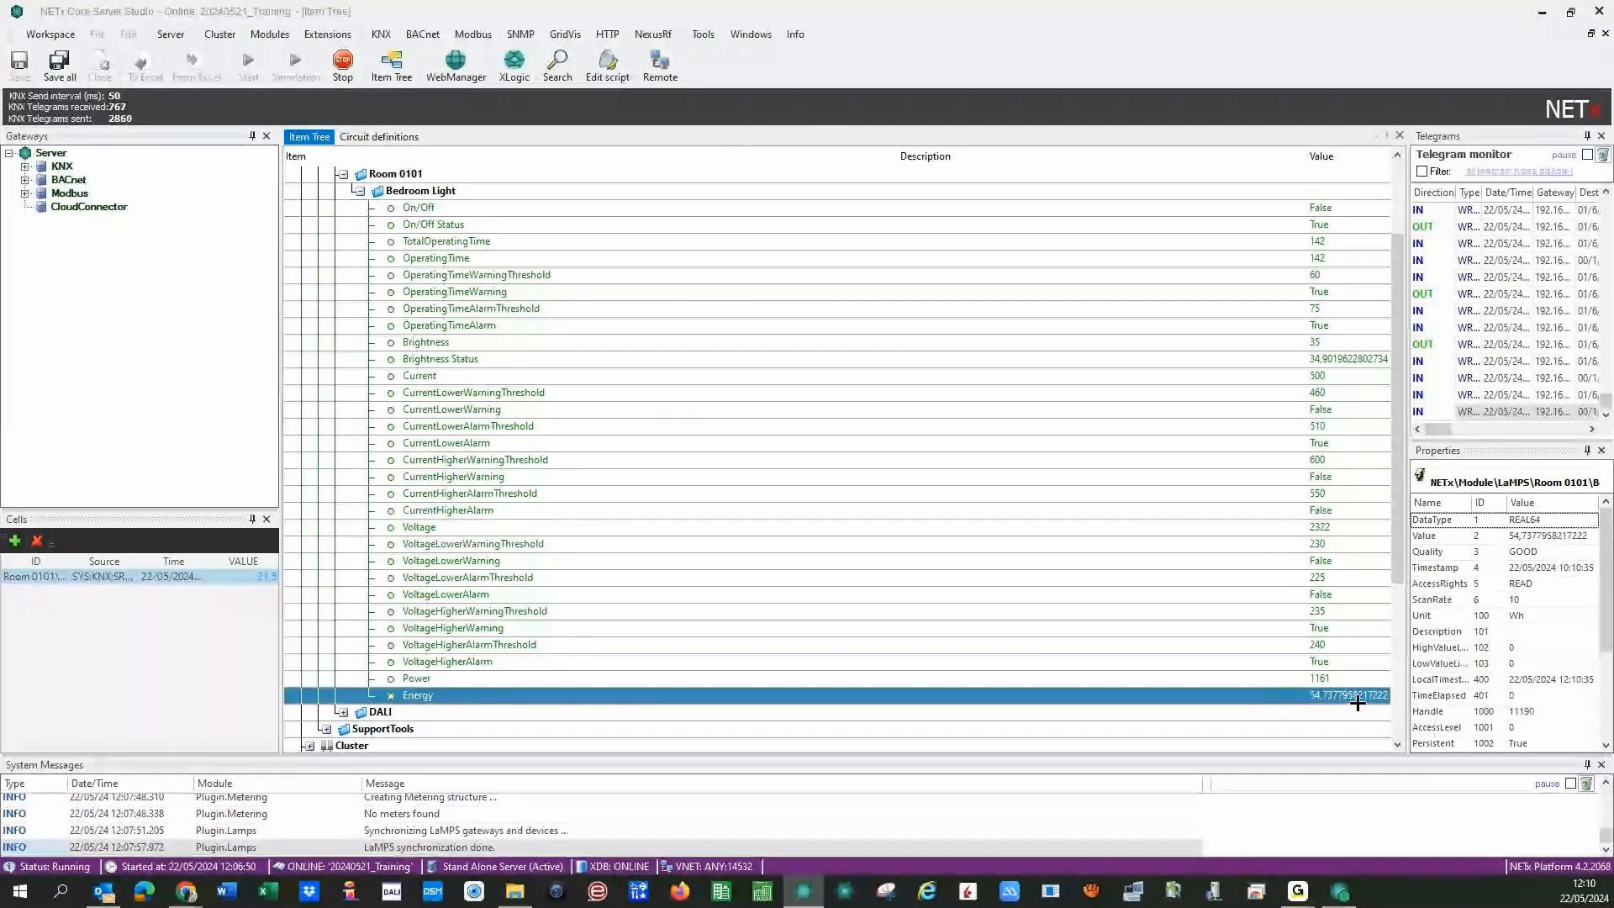
# - Collapse the Bedroom Light items and review the circuit definitions table
pyautogui.moveTo(1396, 568); pyautogui.dragTo(1396, 614)
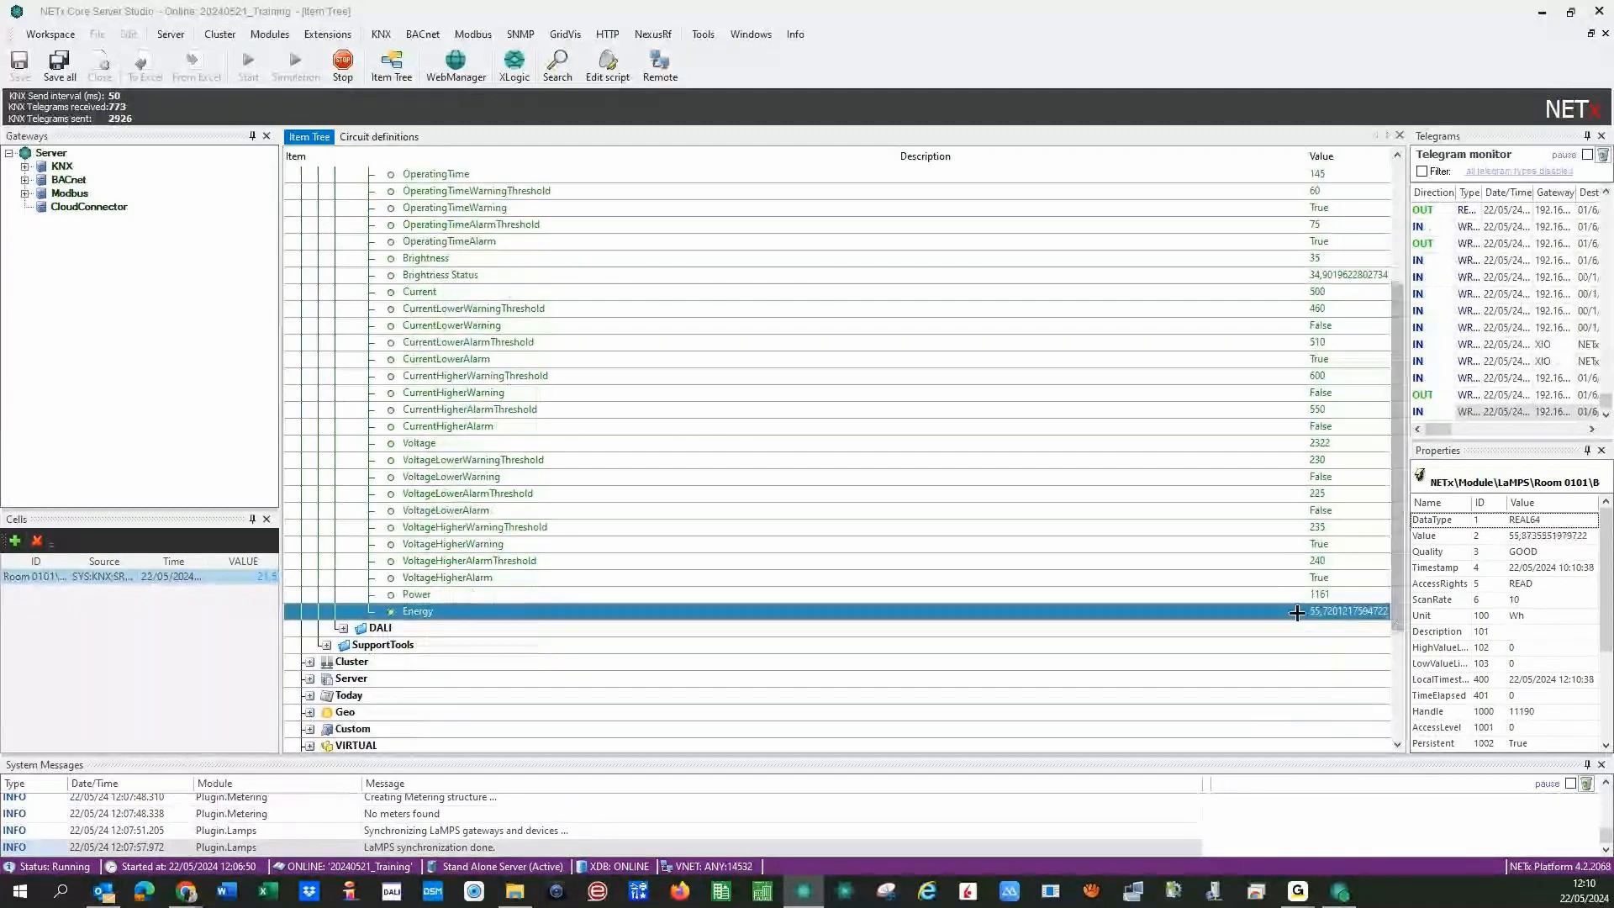
pyautogui.moveTo(1396, 600); pyautogui.dragTo(1398, 480)
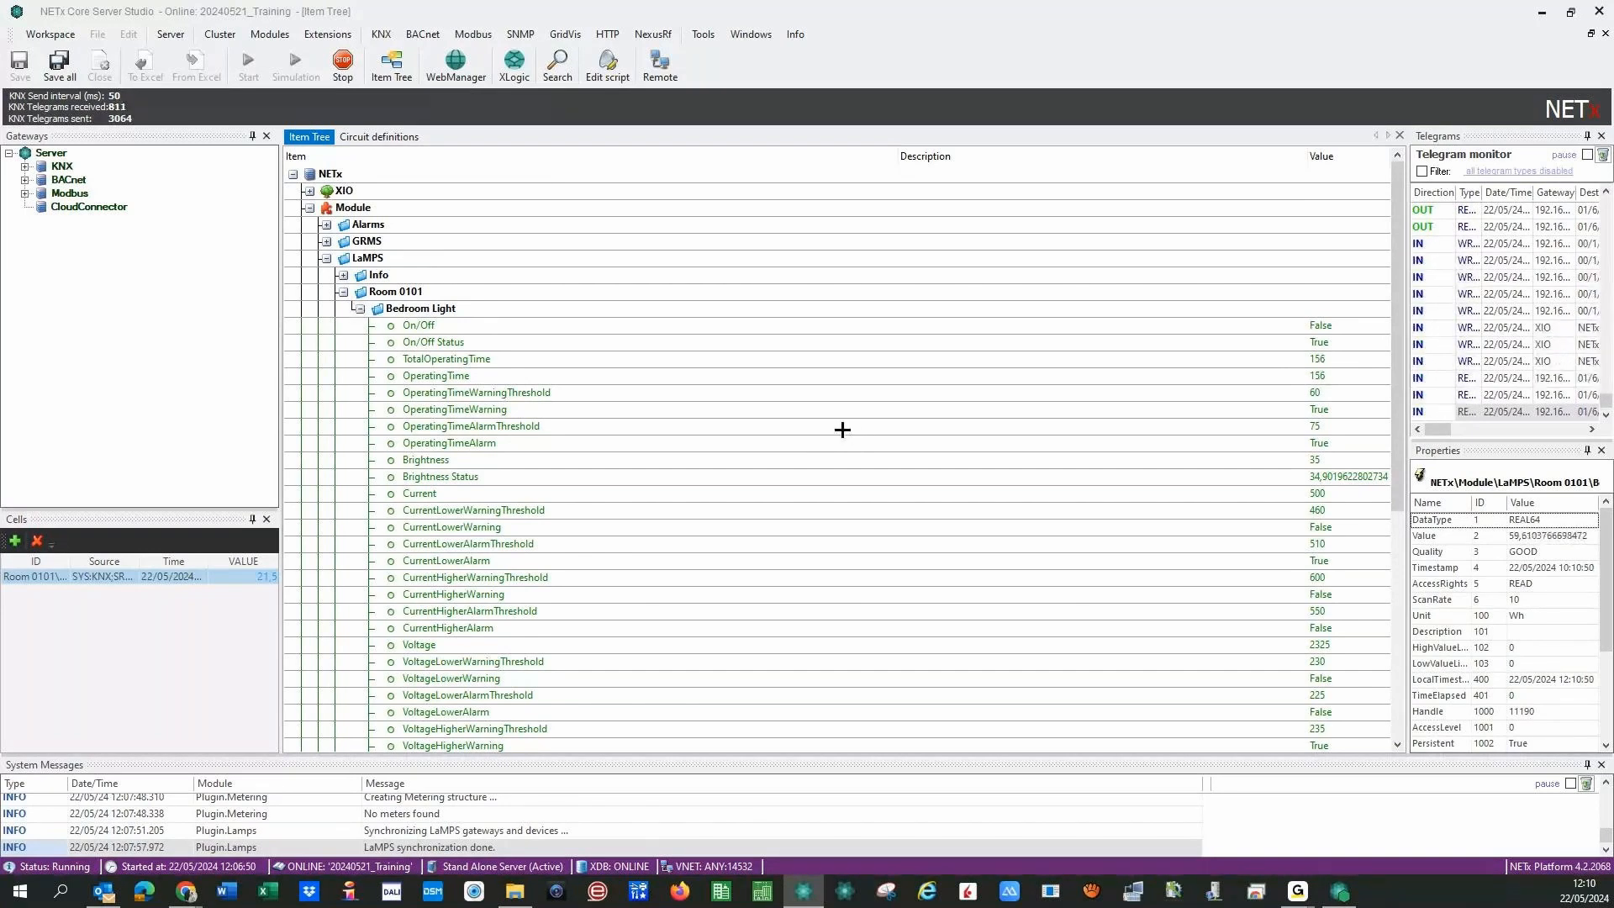
pyautogui.click(359, 309)
pyautogui.click(379, 135)
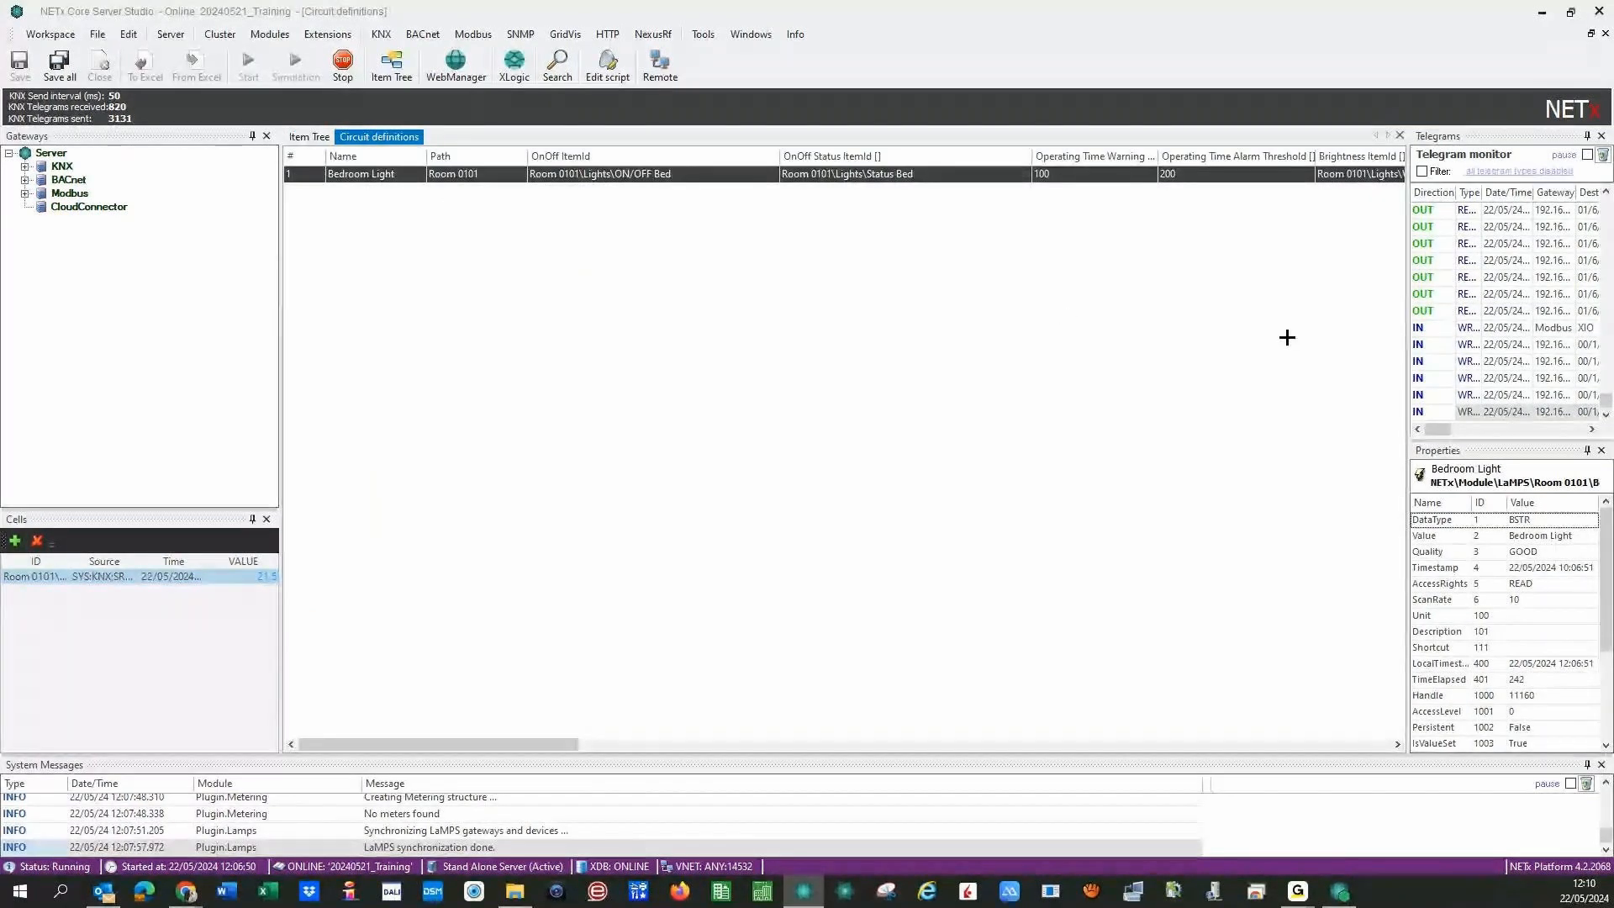
pyautogui.click(1399, 135)
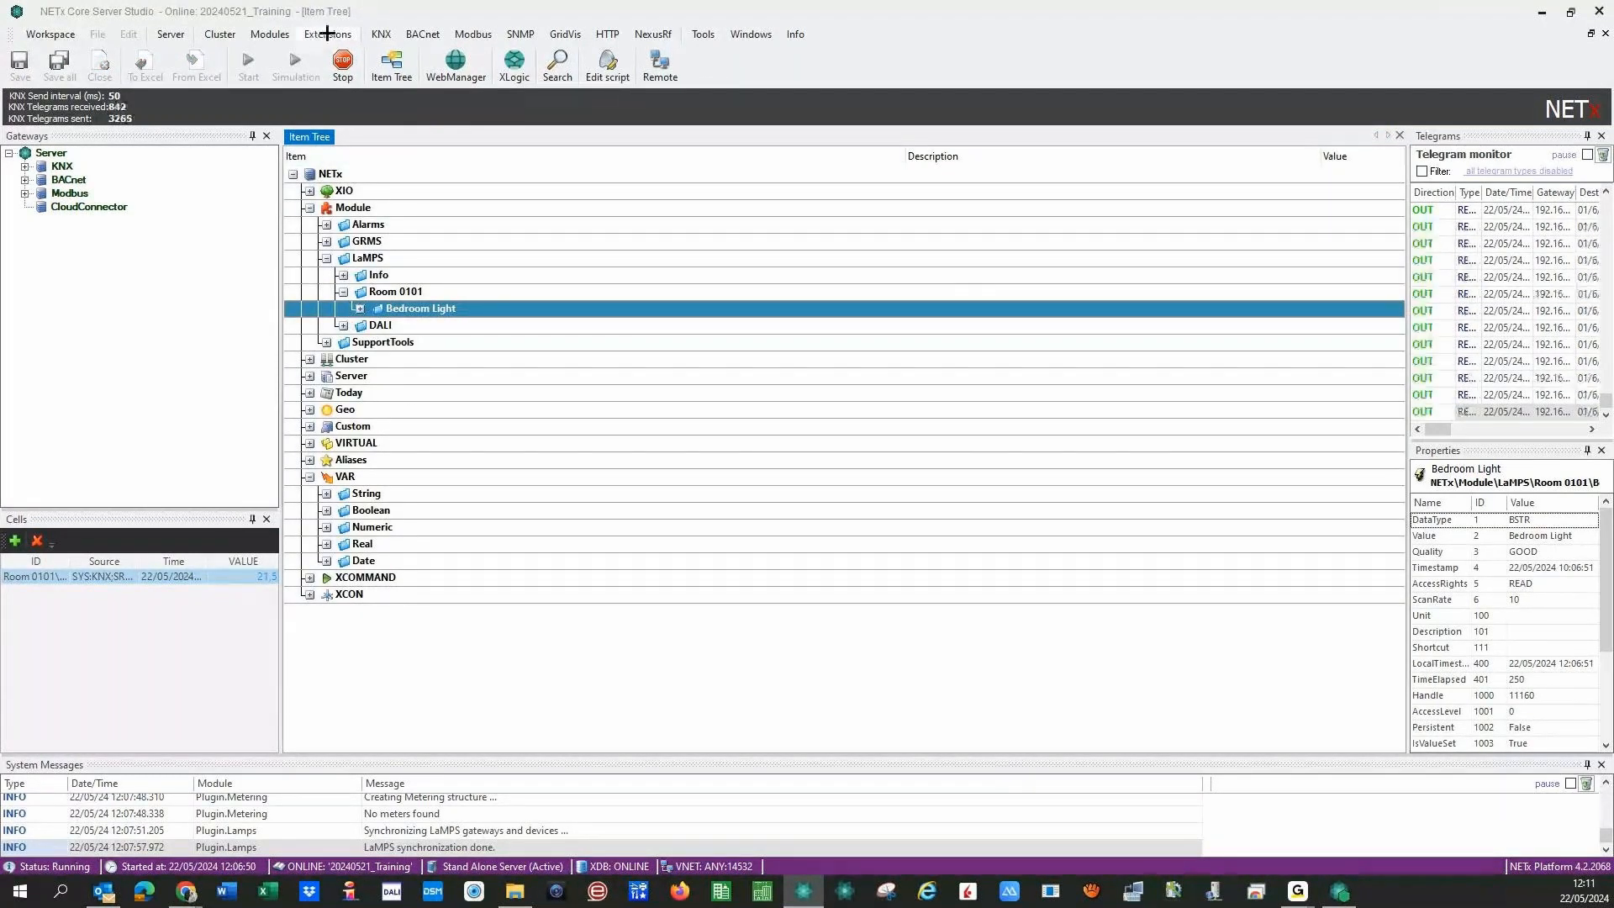
pyautogui.click(270, 33)
# - Comment out the Bedroom Light circuit row, save all, and reinitialize the Core Server
pyautogui.moveTo(272, 165)
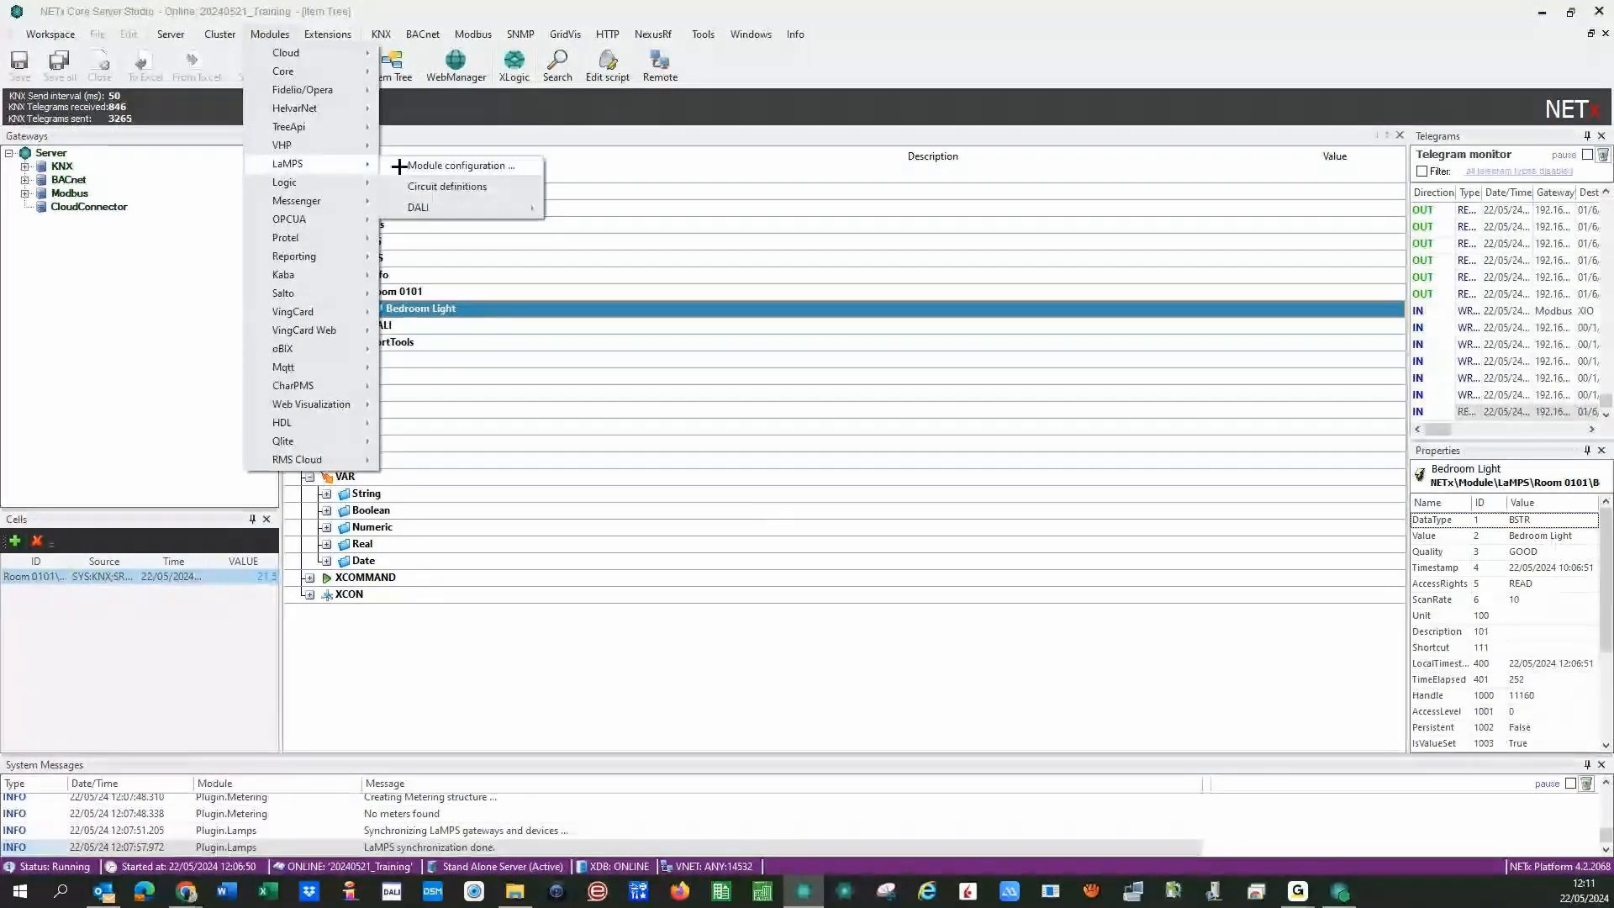
pyautogui.click(446, 186)
pyautogui.rightClick(310, 174)
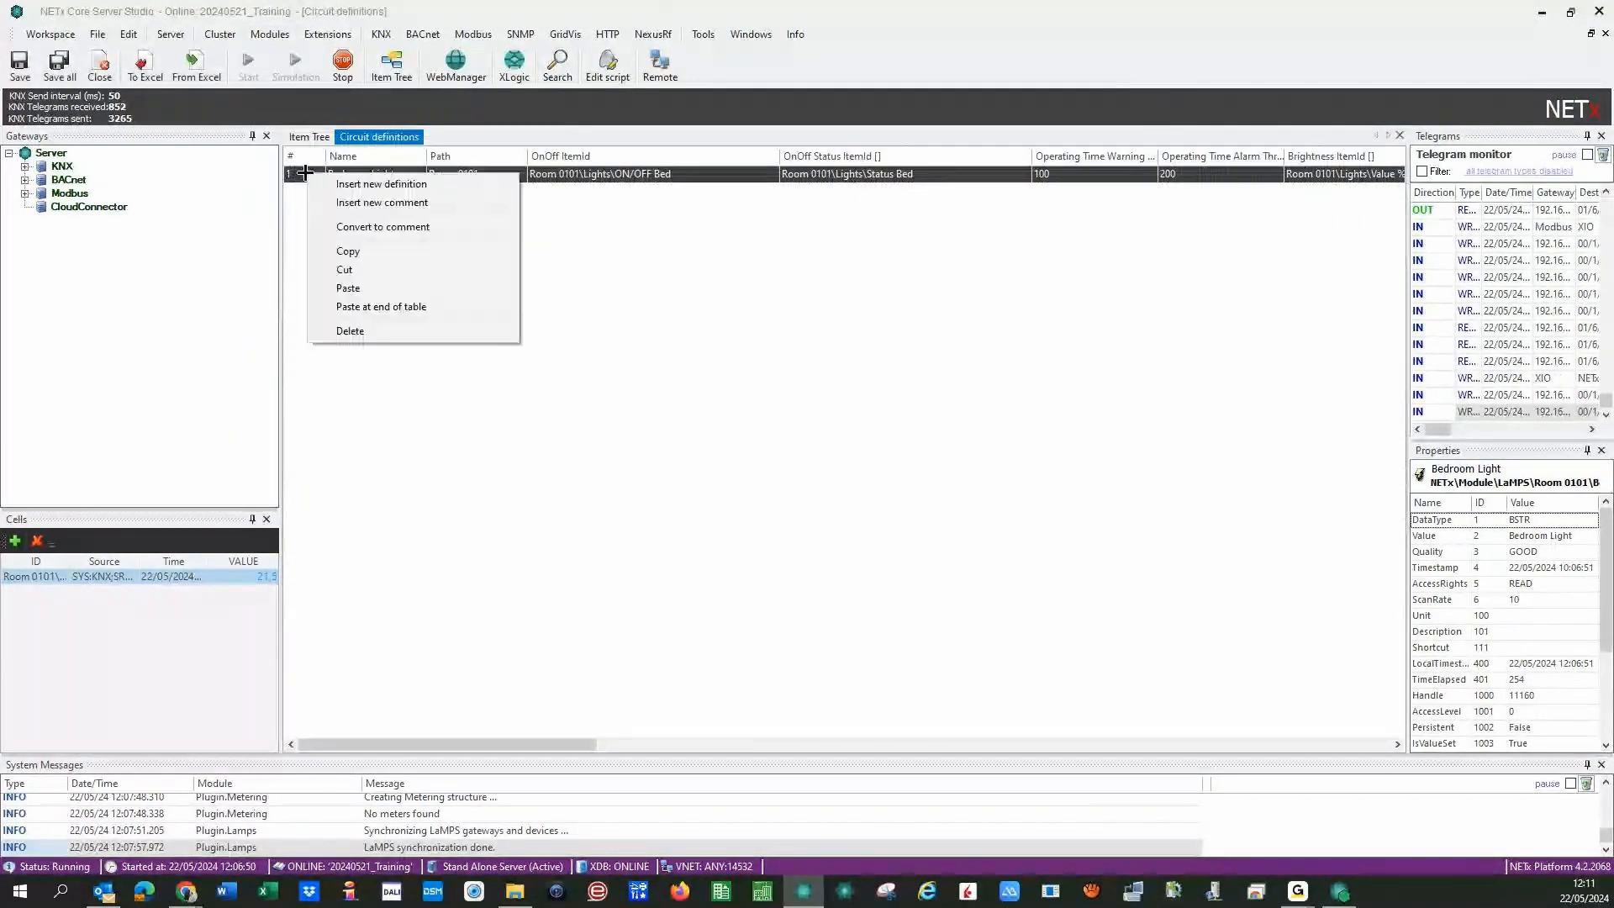
pyautogui.click(336, 223)
pyautogui.click(60, 66)
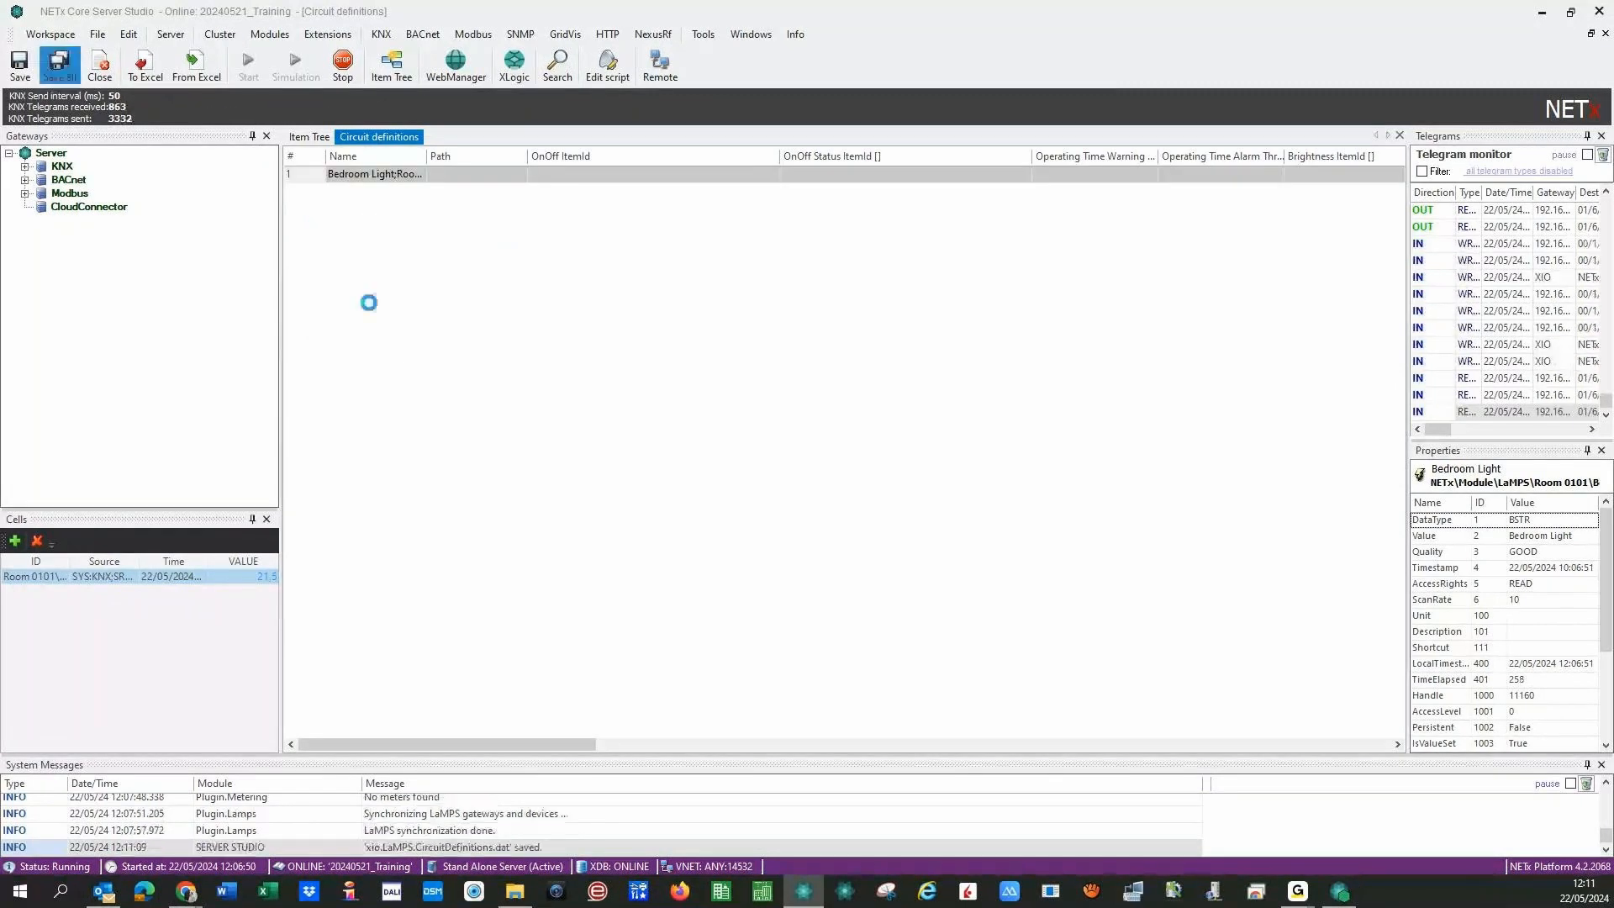
pyautogui.click(811, 504)
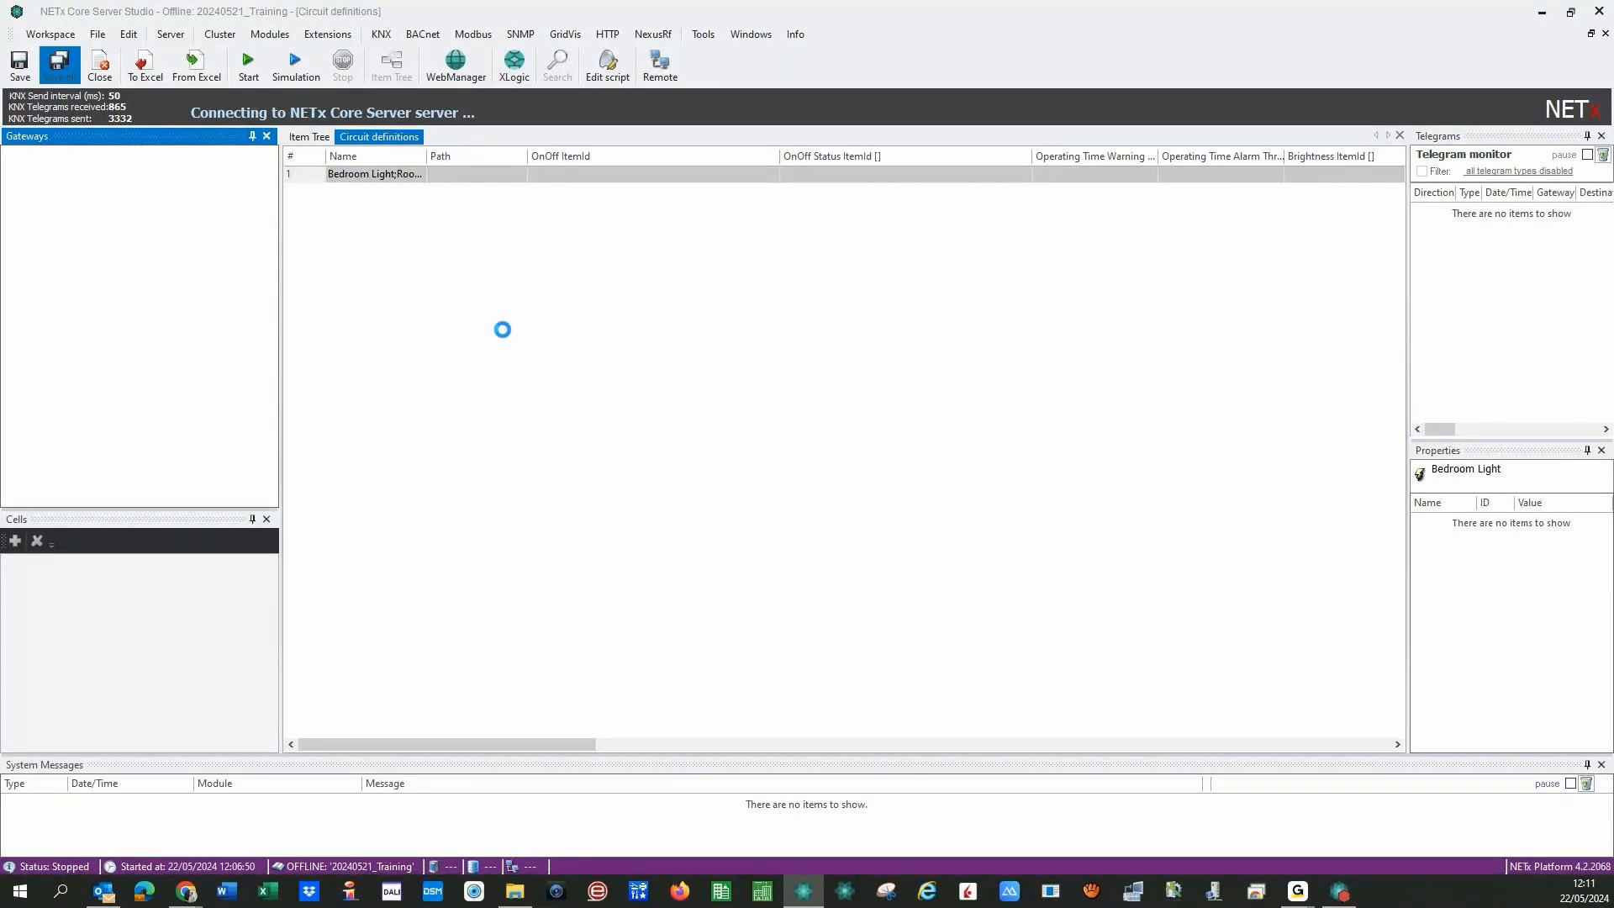
# - Bring the Chrome Web Manager window forward and switch to the NETx-Test-MAIN session
pyautogui.moveTo(186, 891)
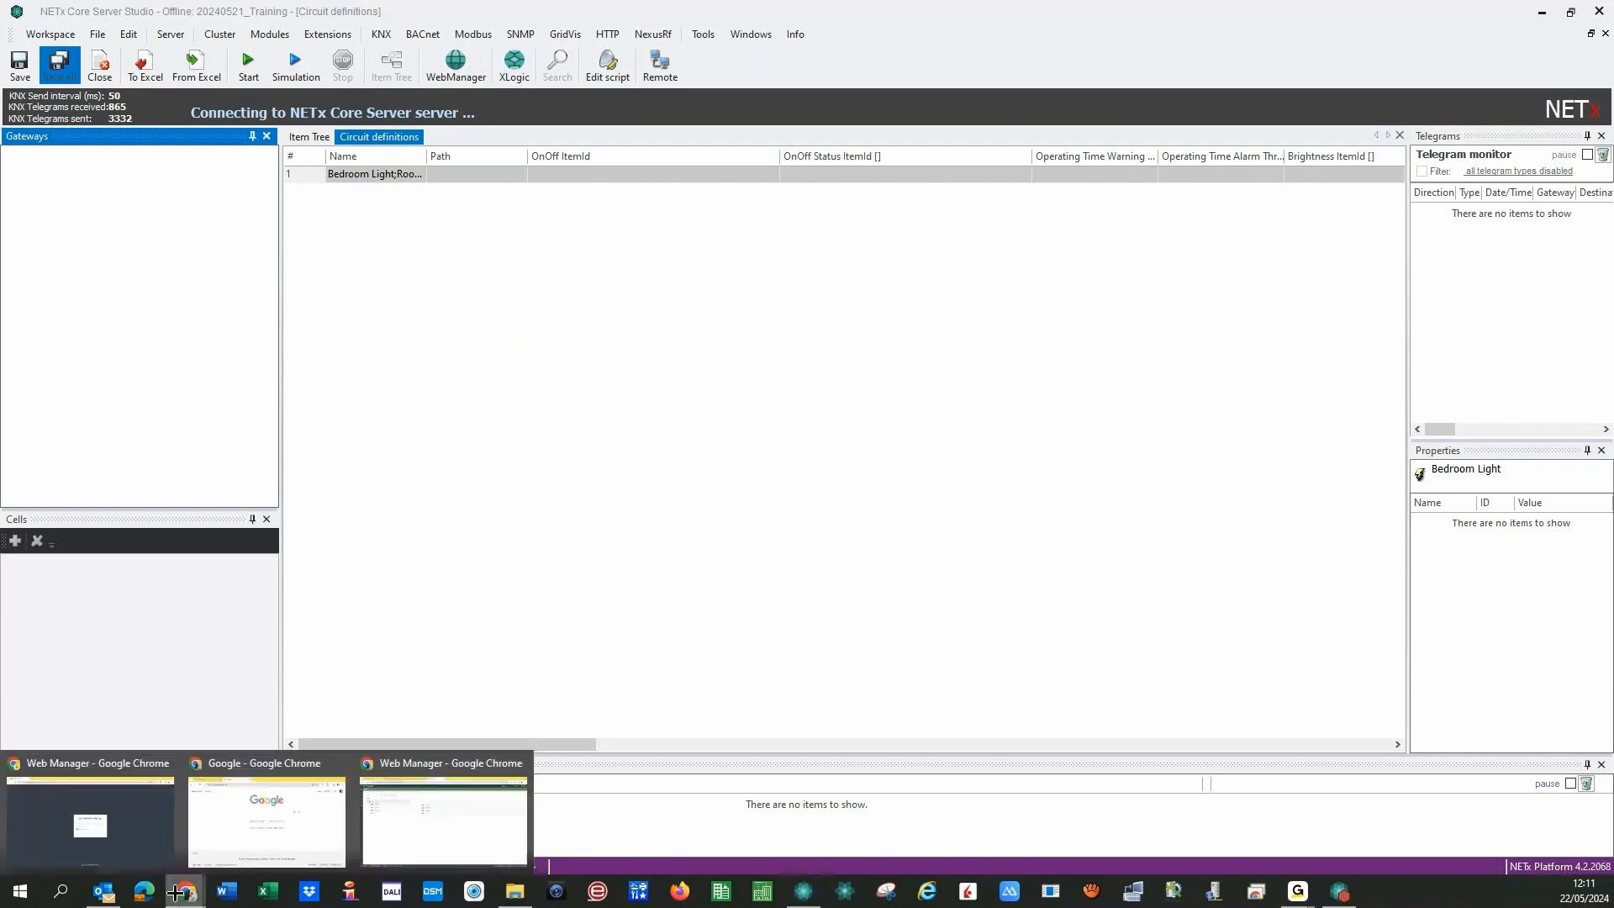
pyautogui.click(407, 798)
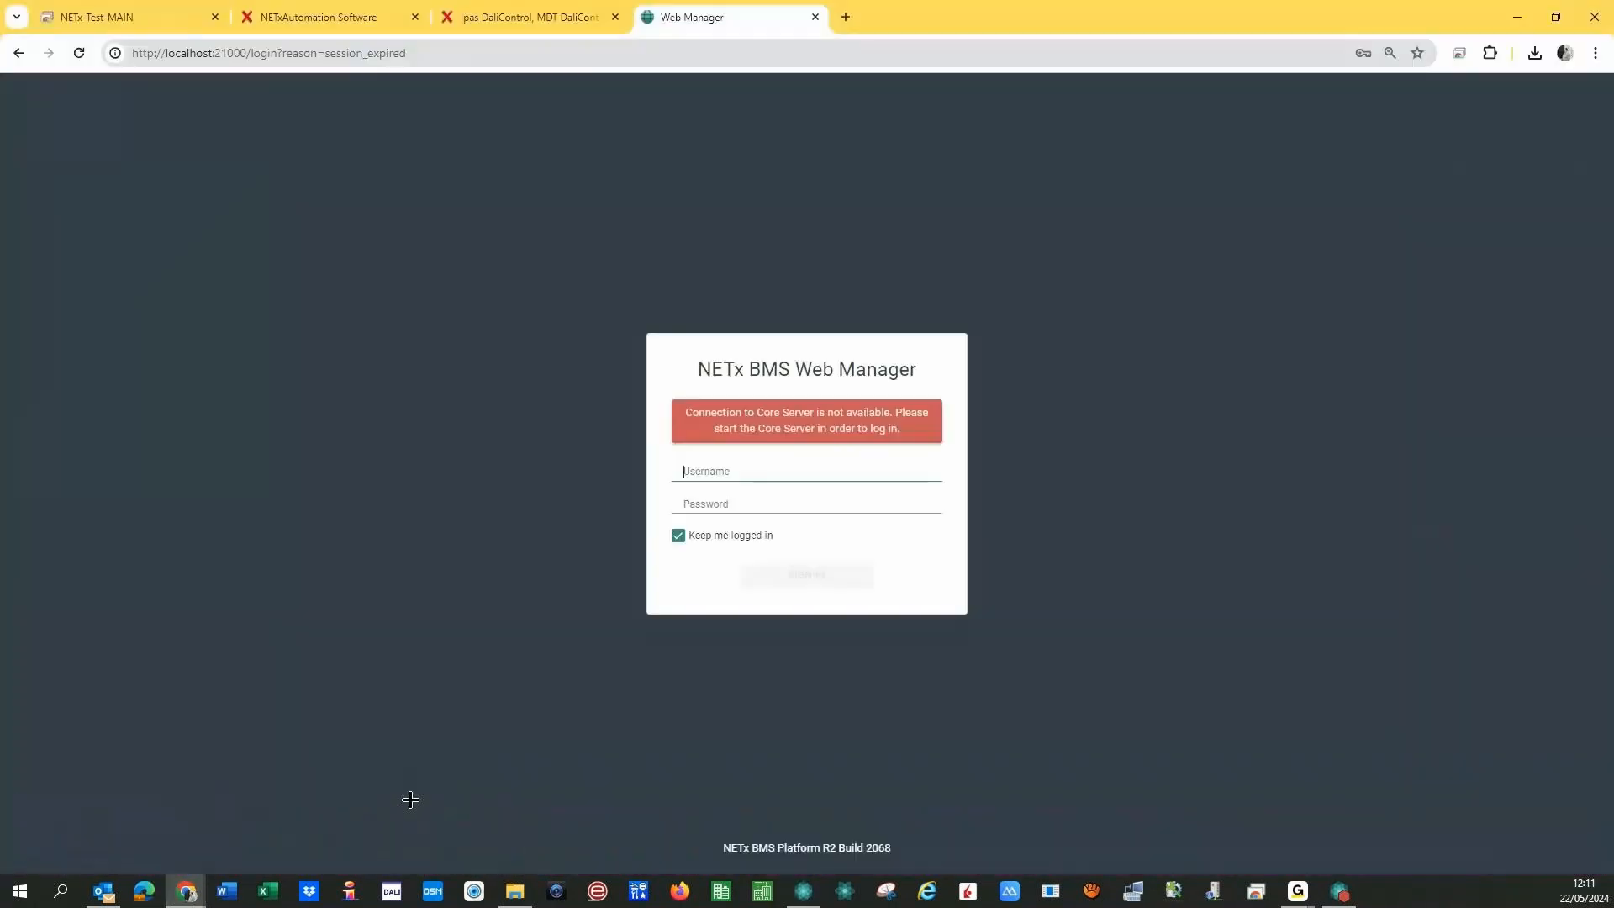
pyautogui.click(174, 15)
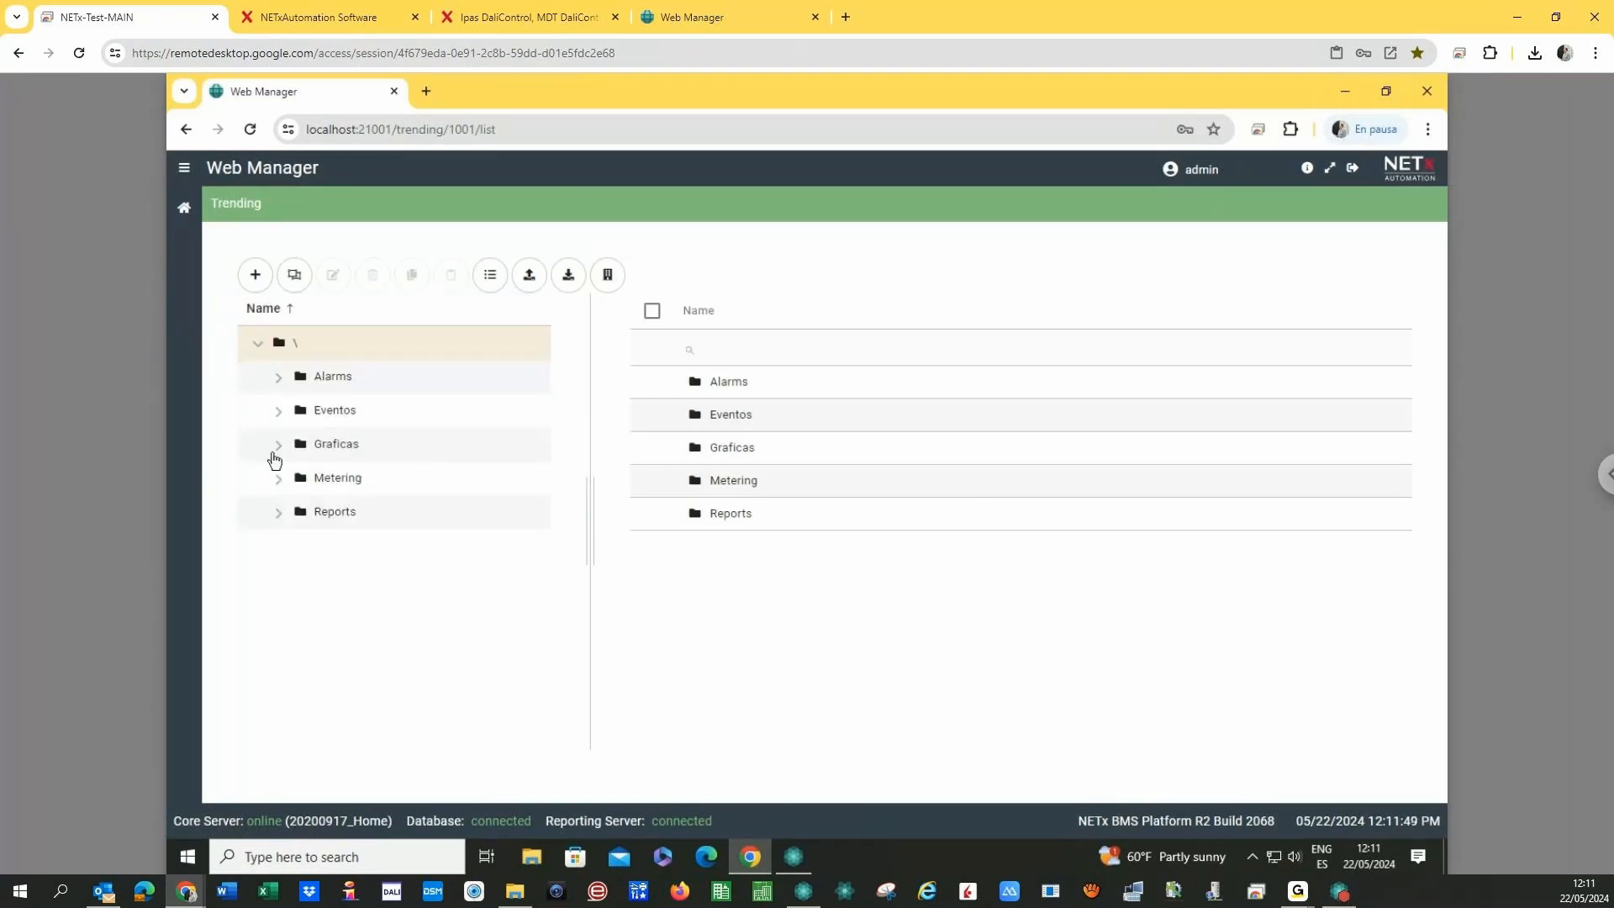
# - Open Sun Altitude Comparison under Graficas > GEO and show it as a plot
pyautogui.click(279, 446)
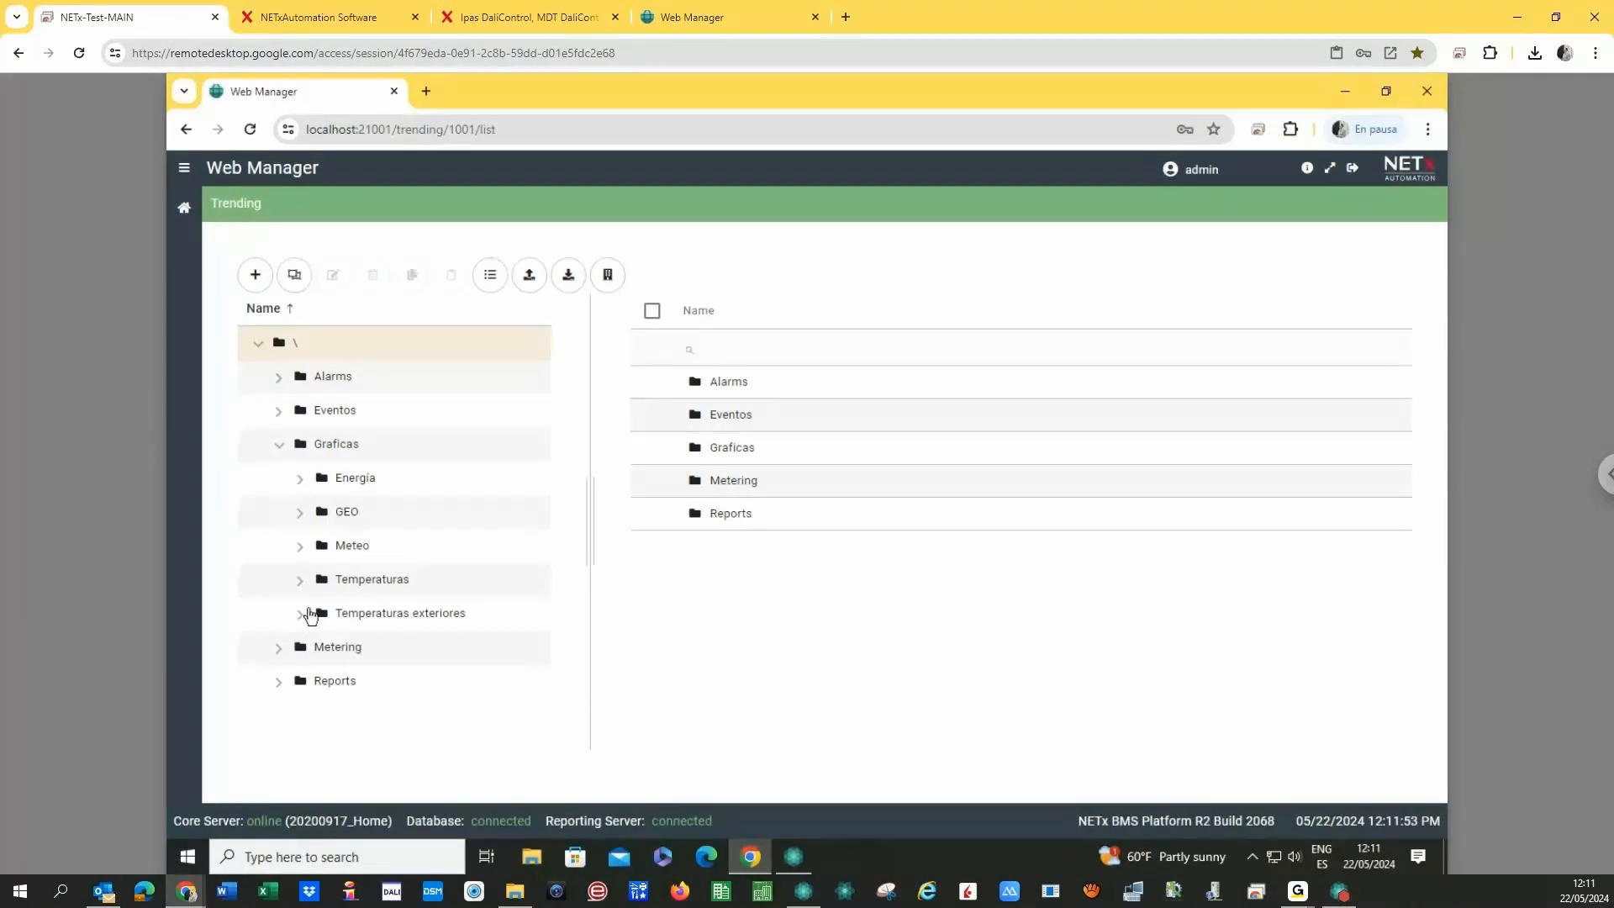
pyautogui.click(300, 547)
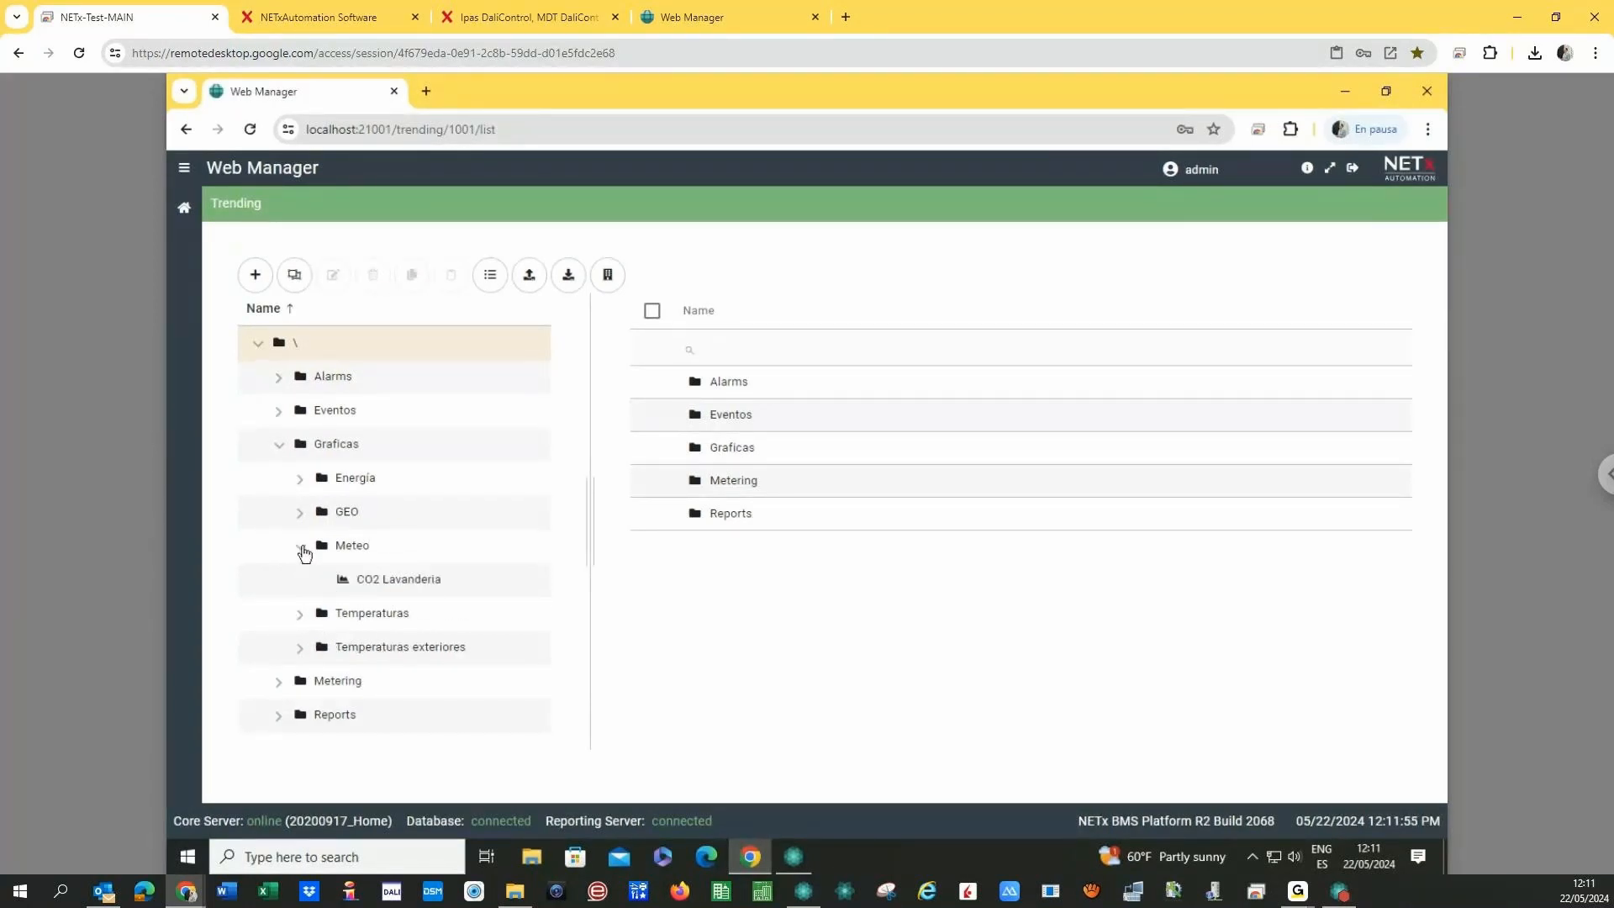
pyautogui.click(300, 548)
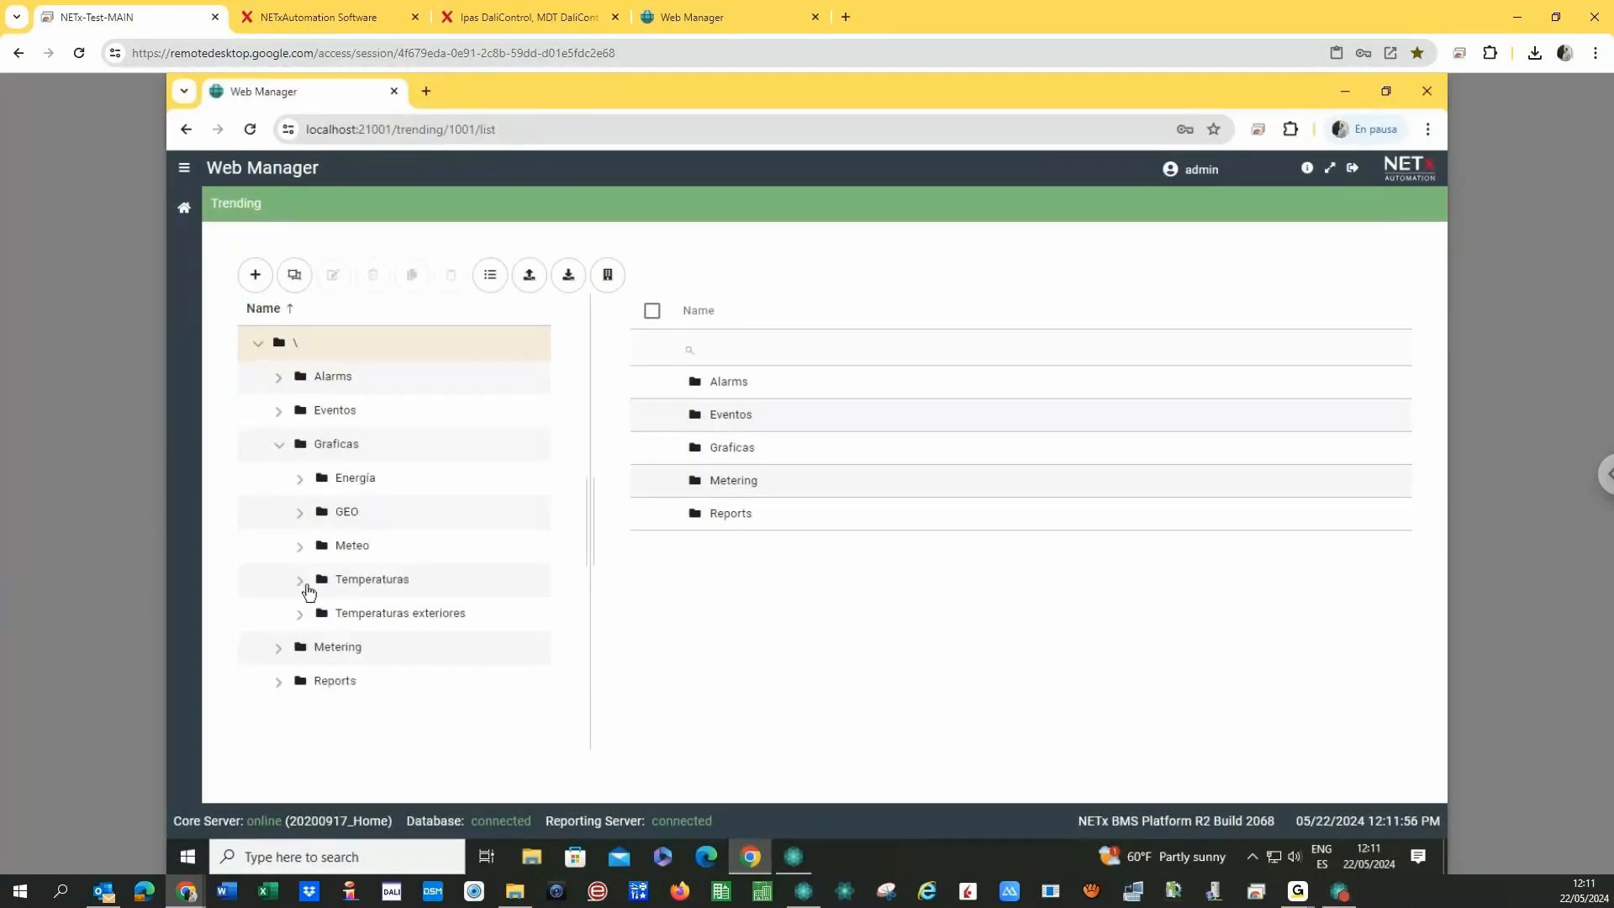
pyautogui.click(300, 513)
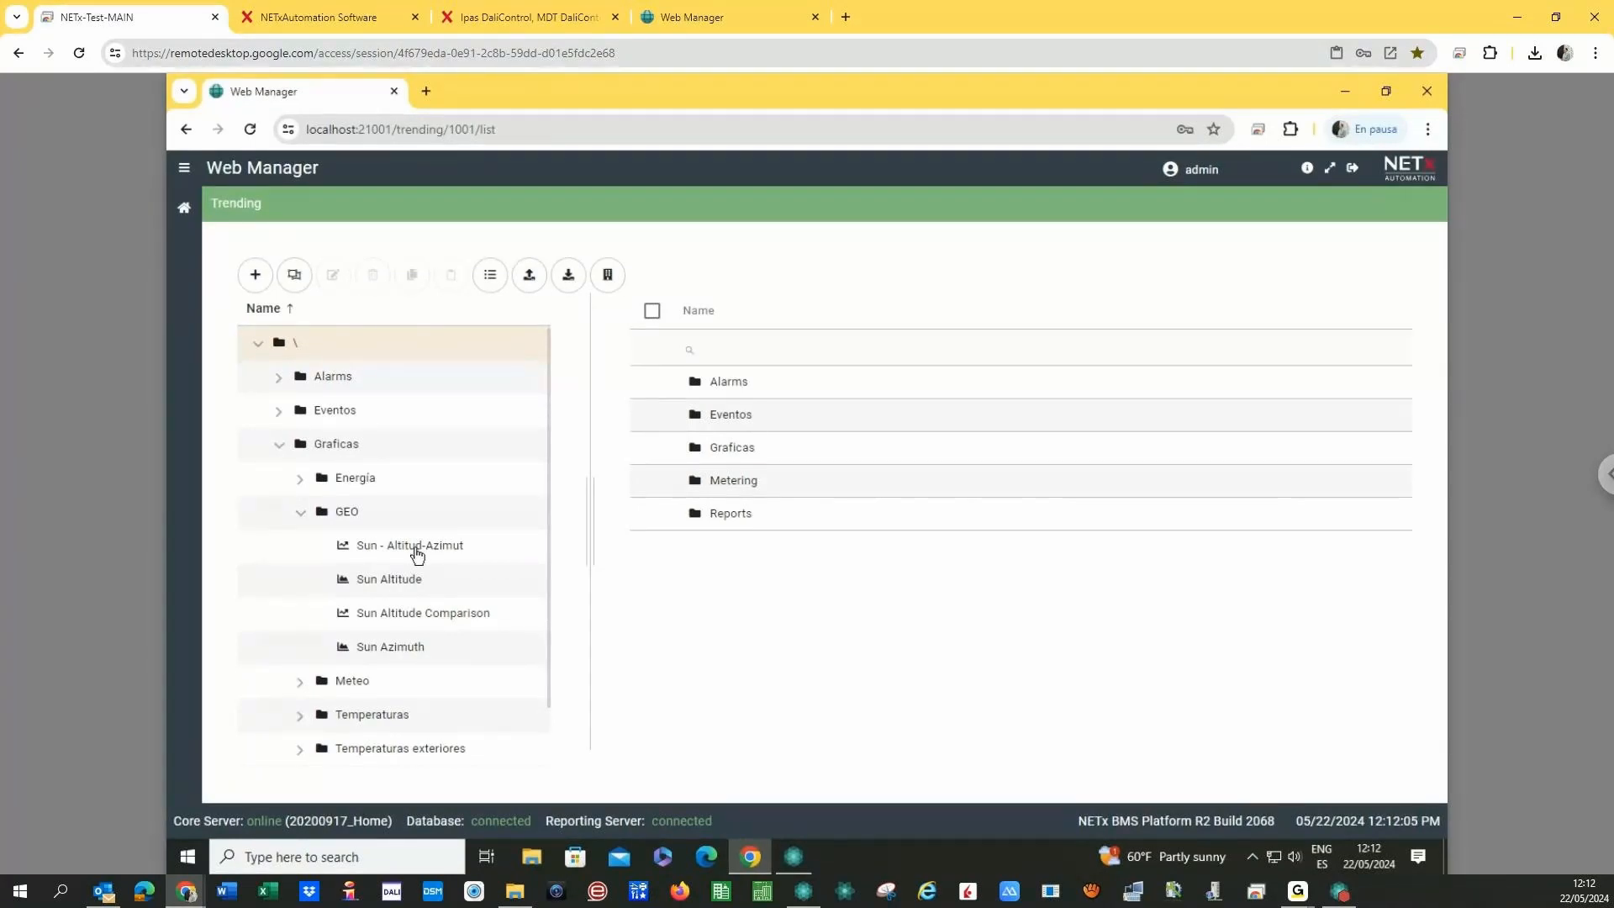
pyautogui.click(396, 617)
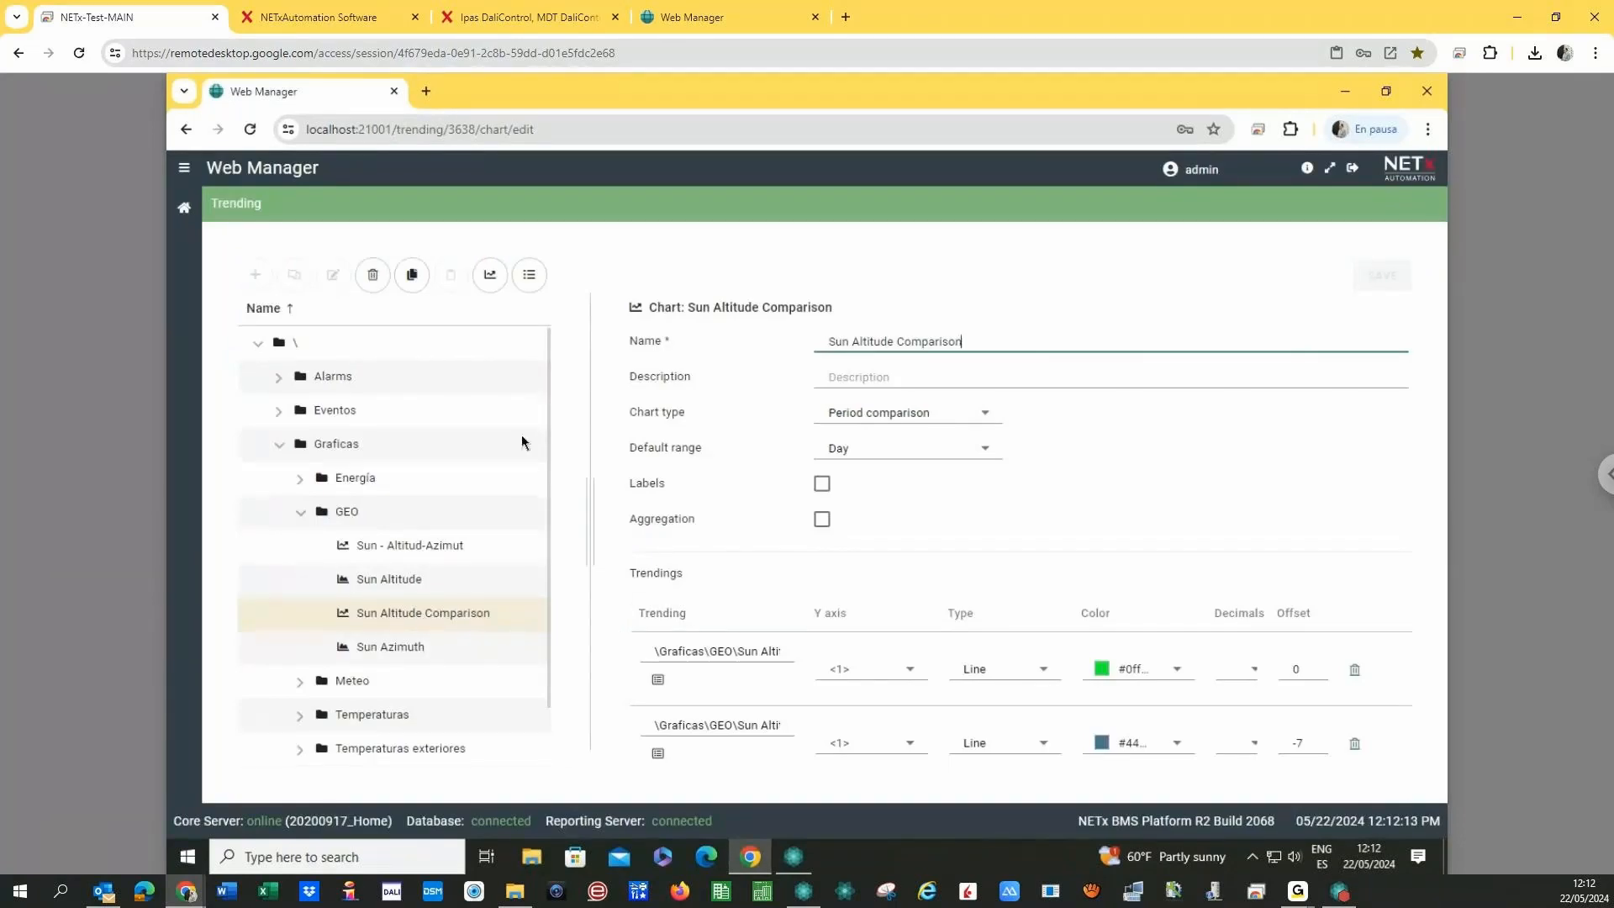
pyautogui.click(490, 278)
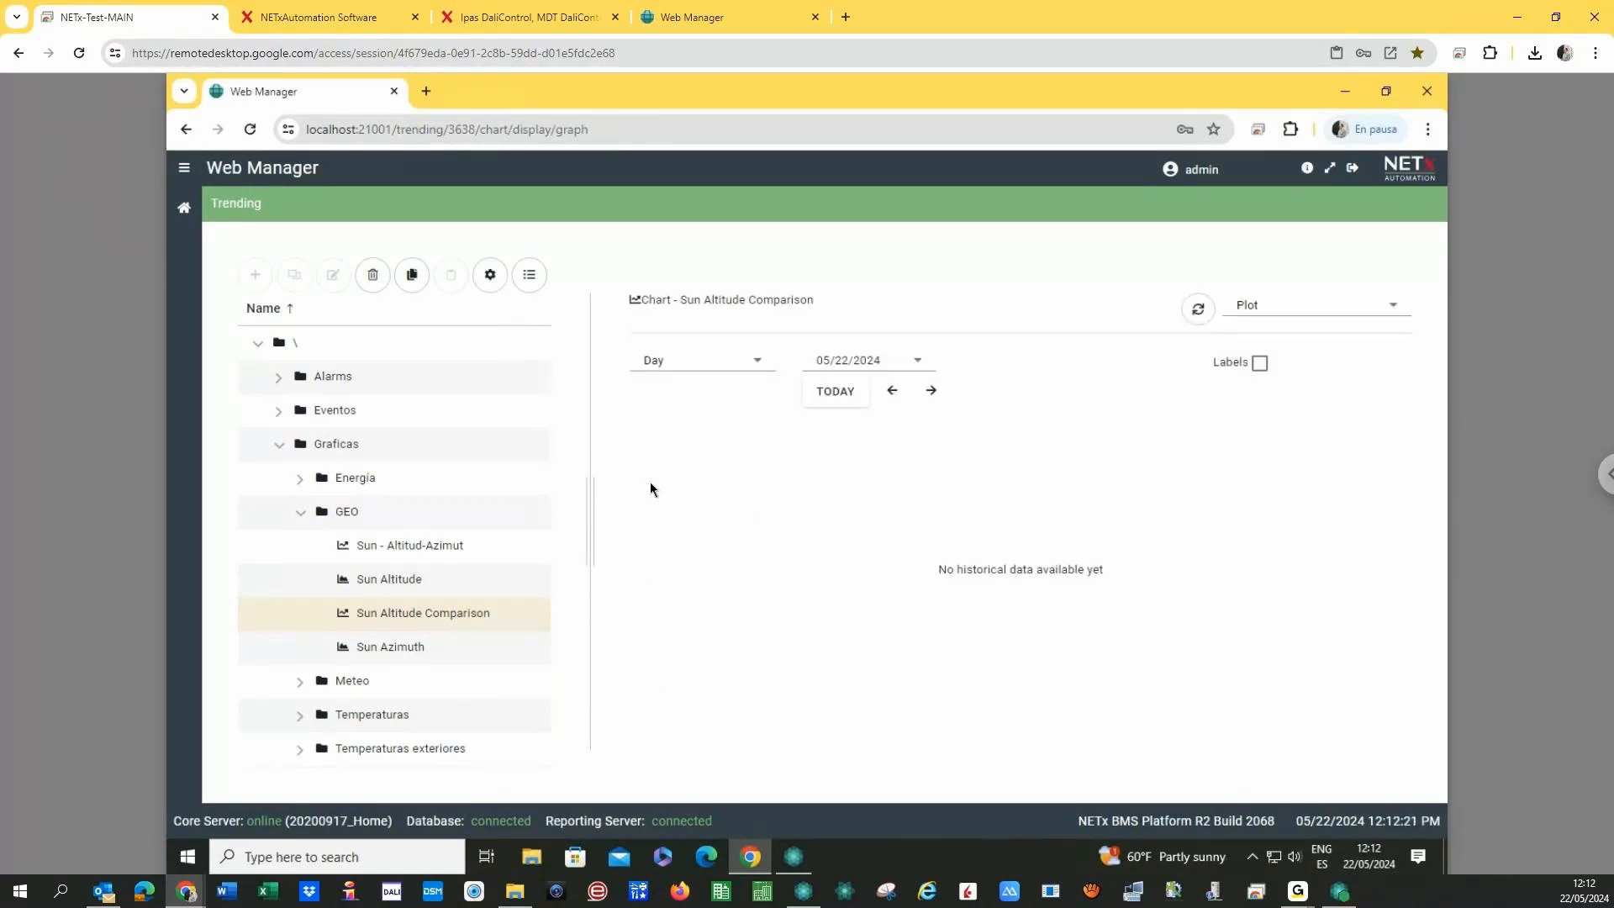
# - Load today's data and switch the Sun Altitude Comparison range to Month
pyautogui.click(822, 397)
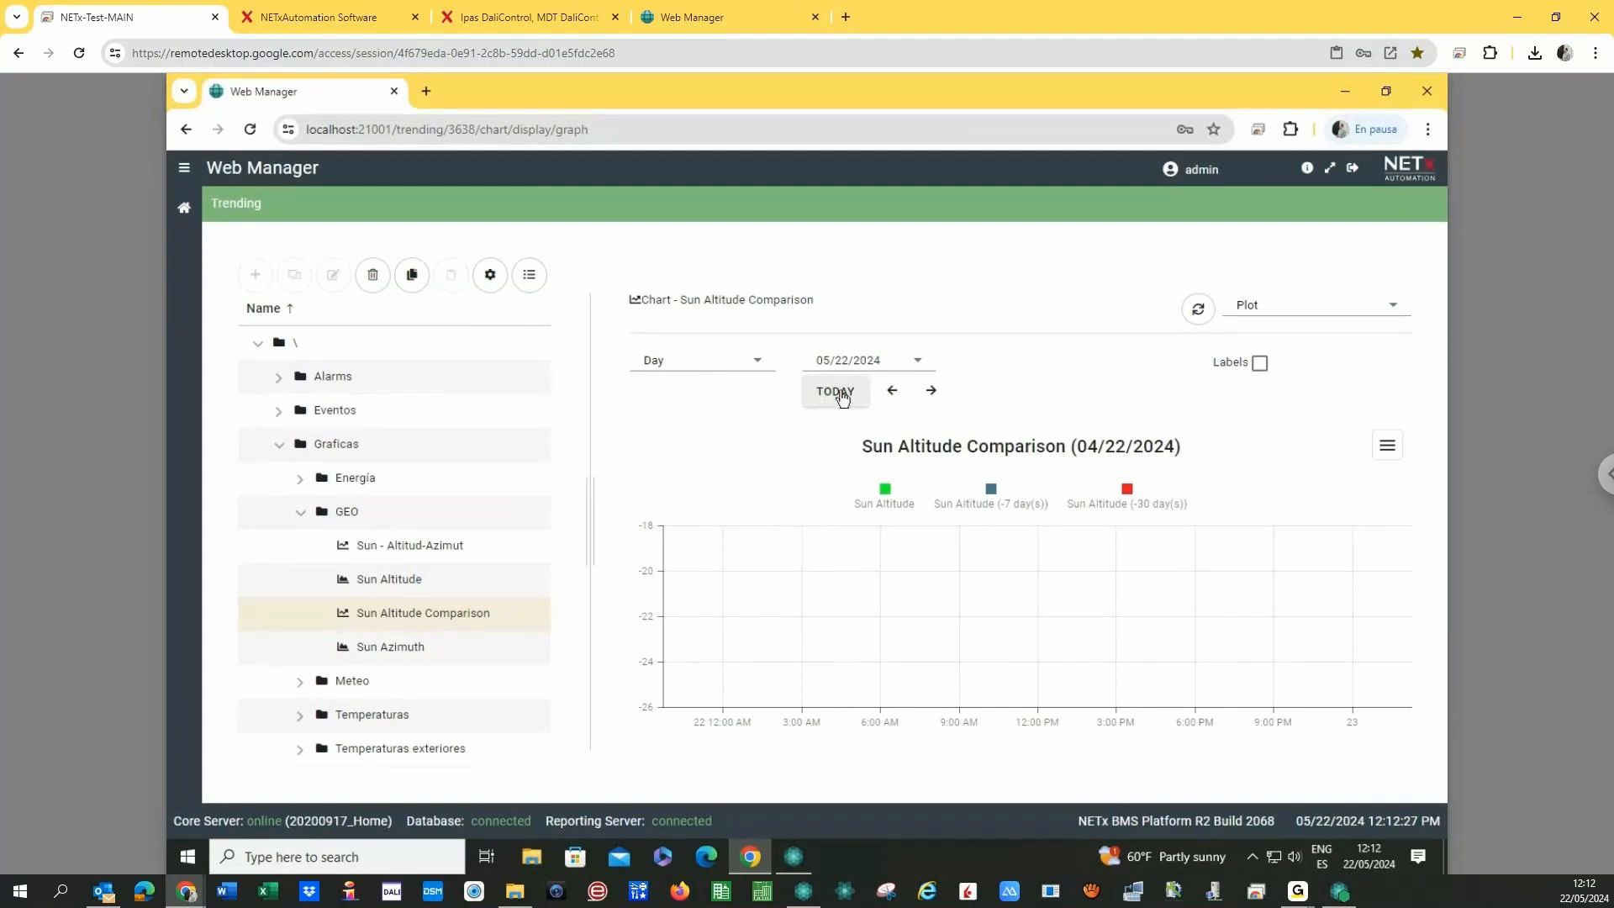
pyautogui.click(691, 368)
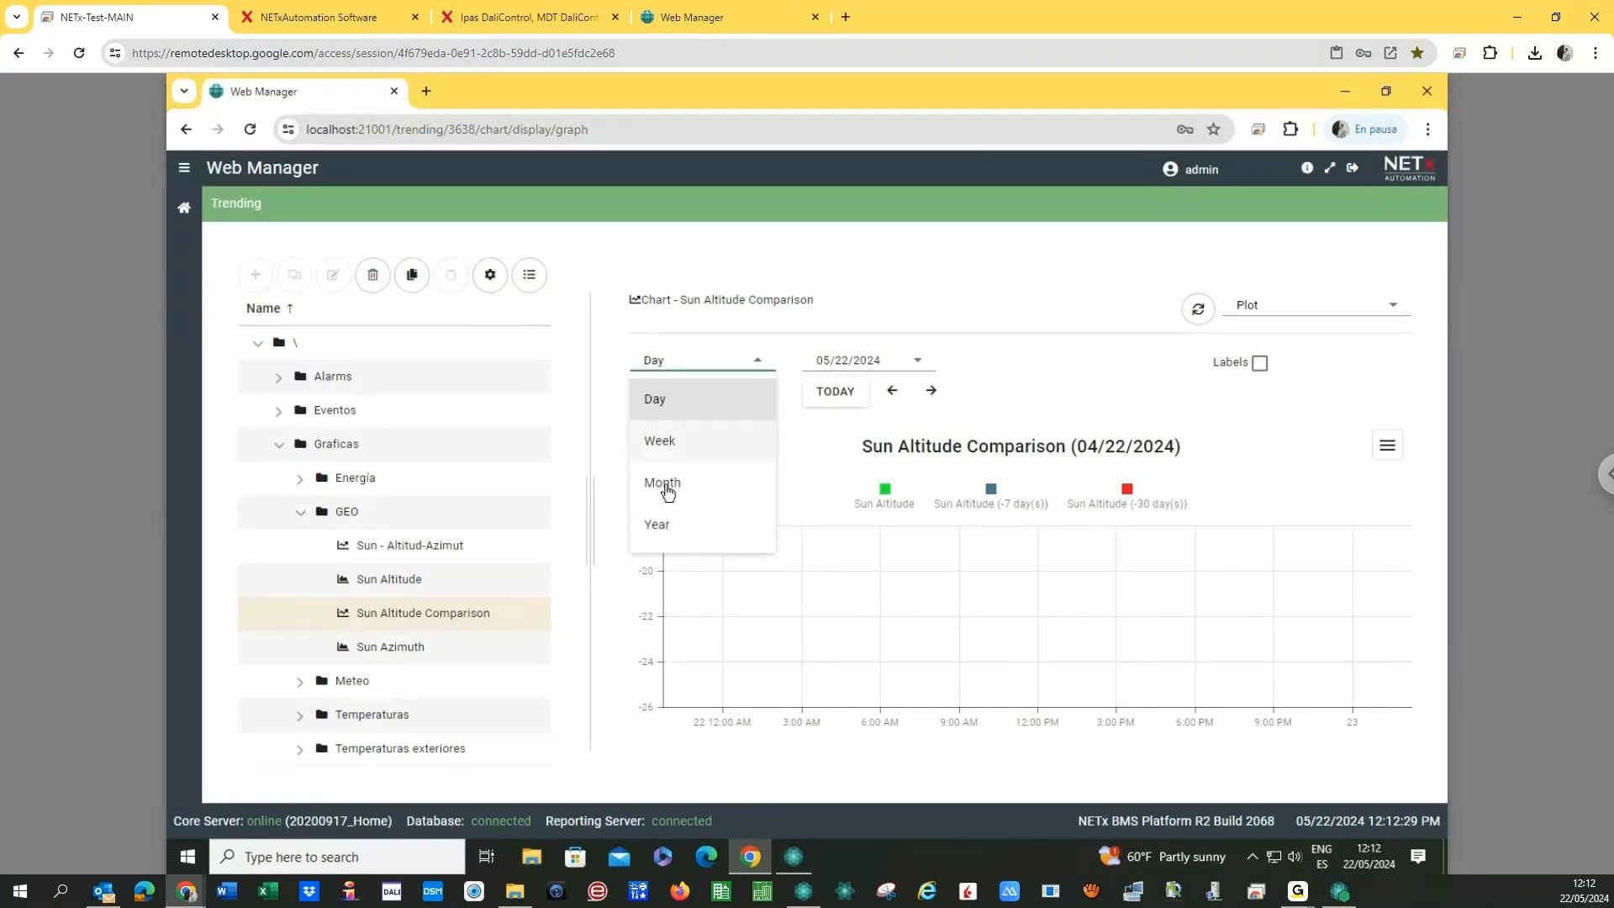
pyautogui.click(733, 492)
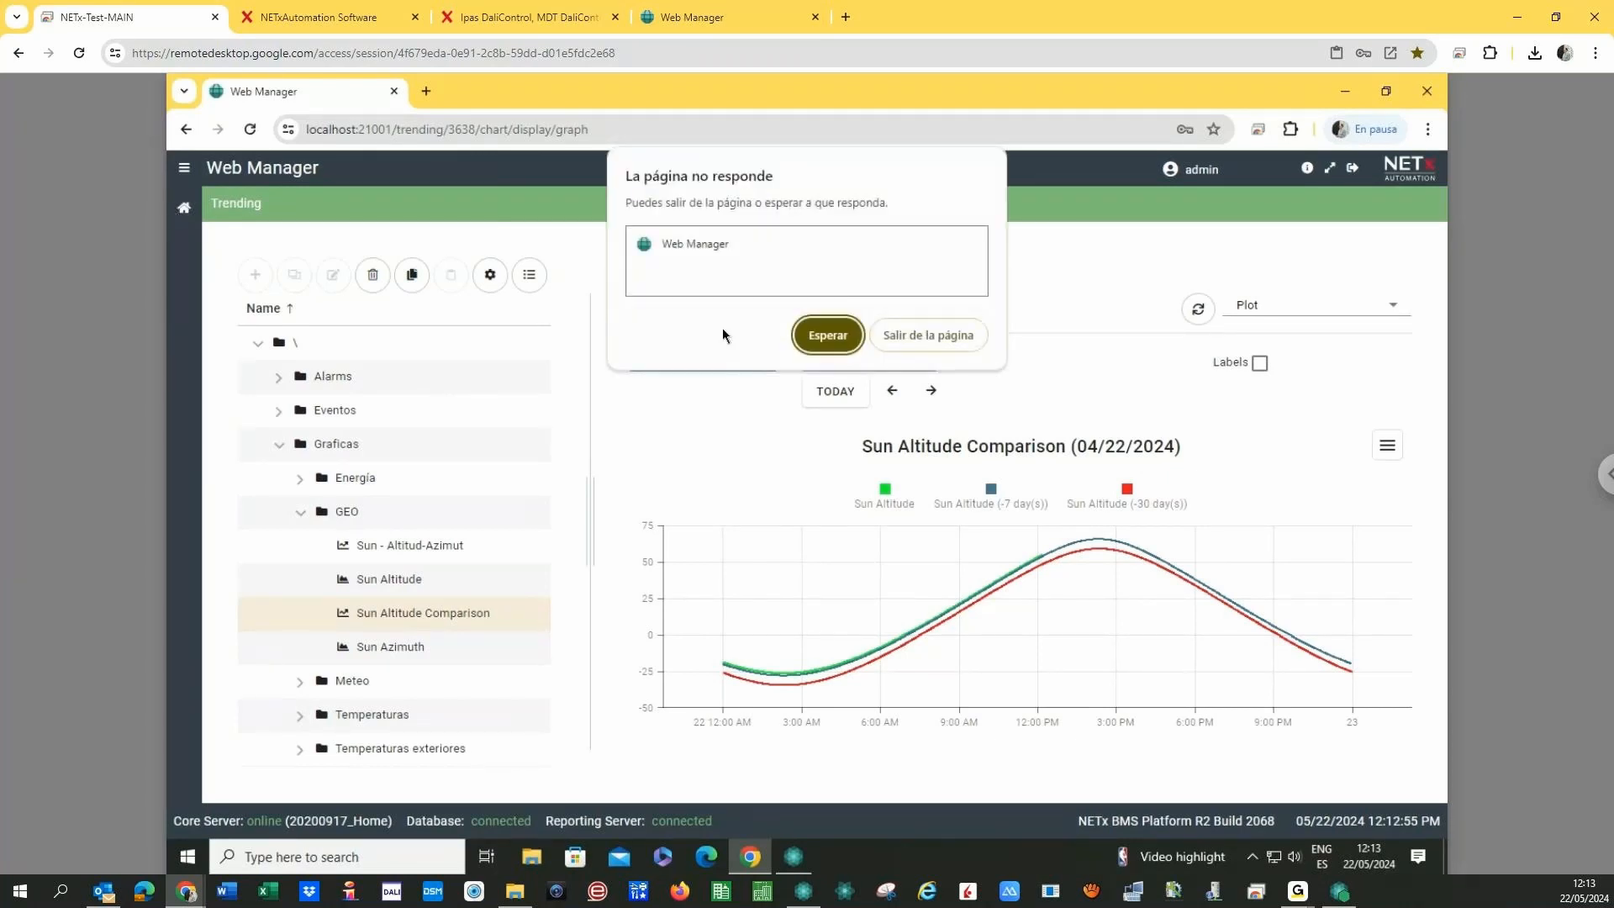
# - Reload the unresponsive Web Manager page and return to the home dashboard
pyautogui.click(931, 336)
pyautogui.click(370, 136)
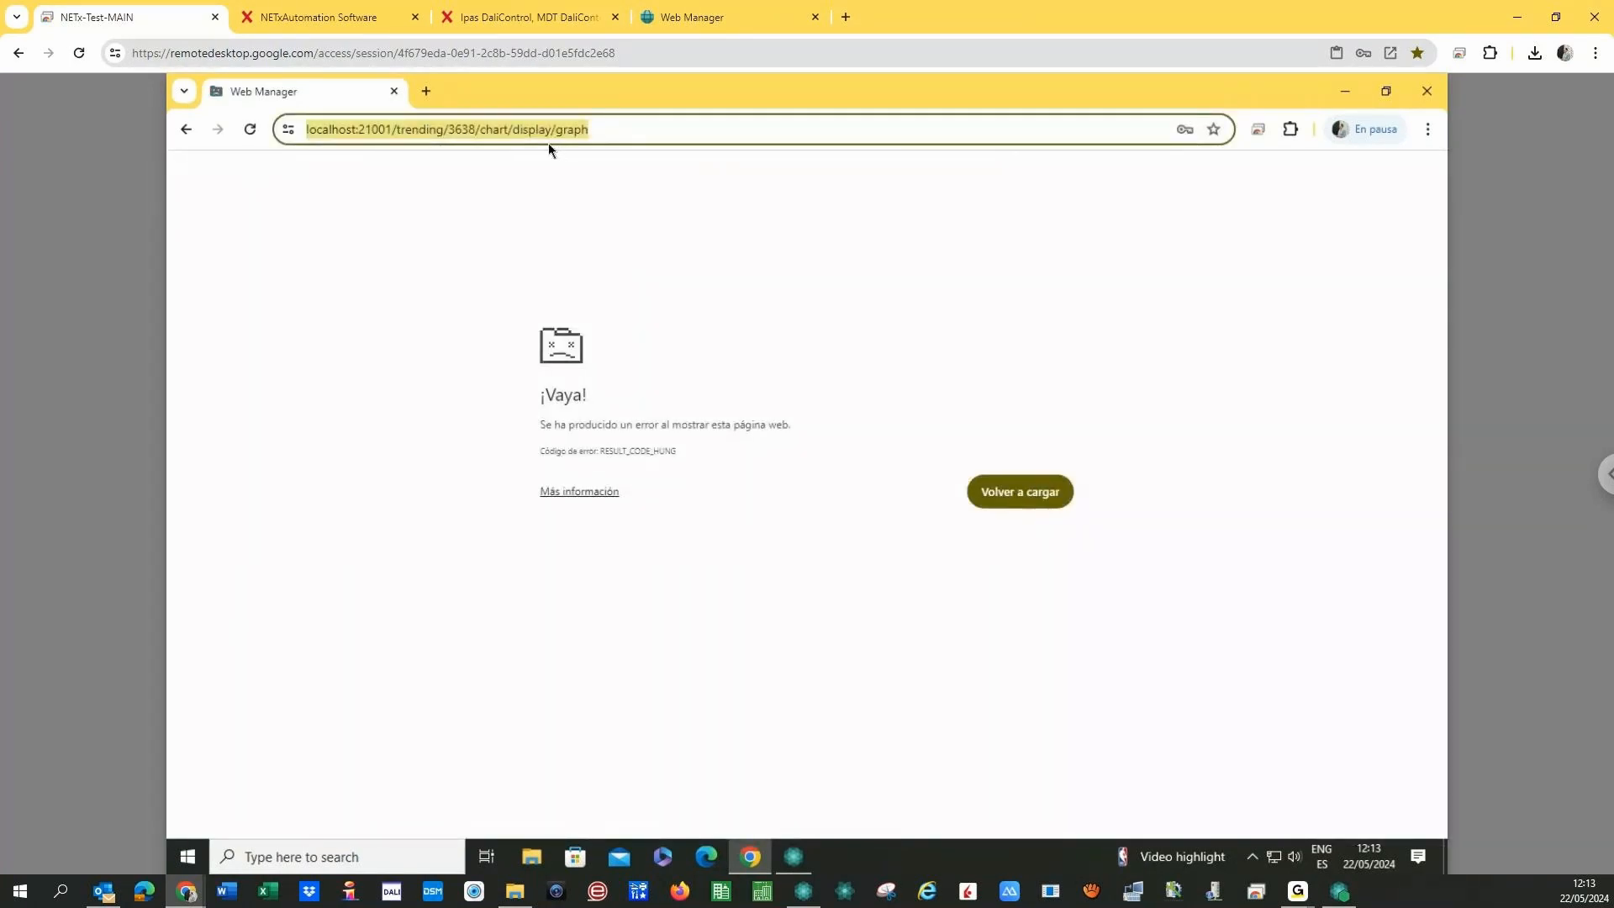
pyautogui.click(251, 132)
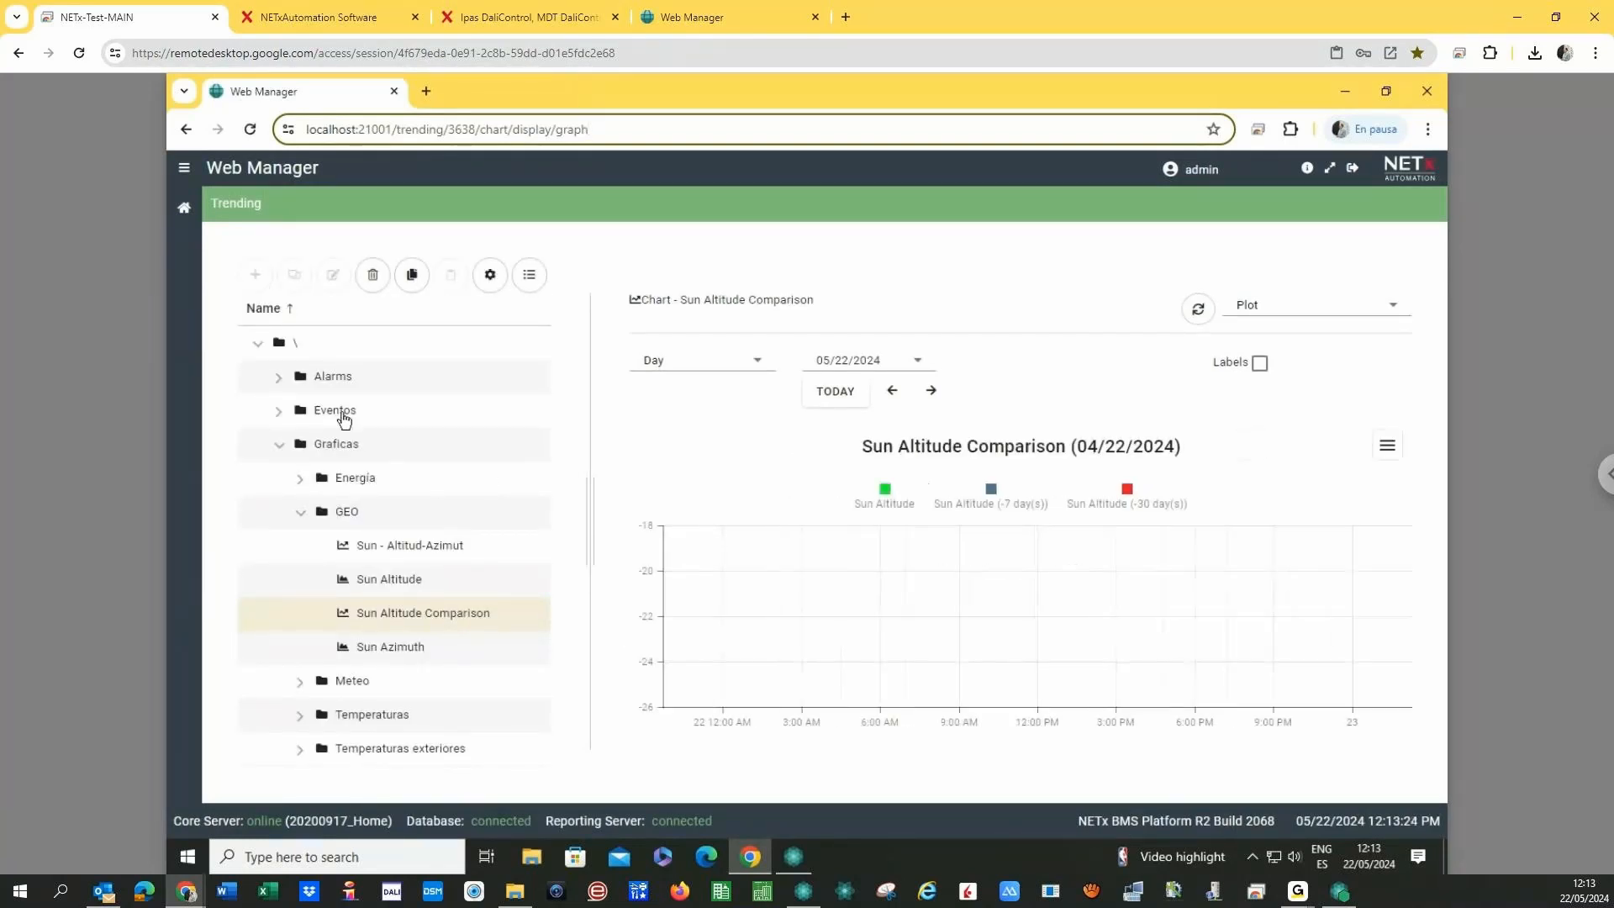
pyautogui.click(190, 214)
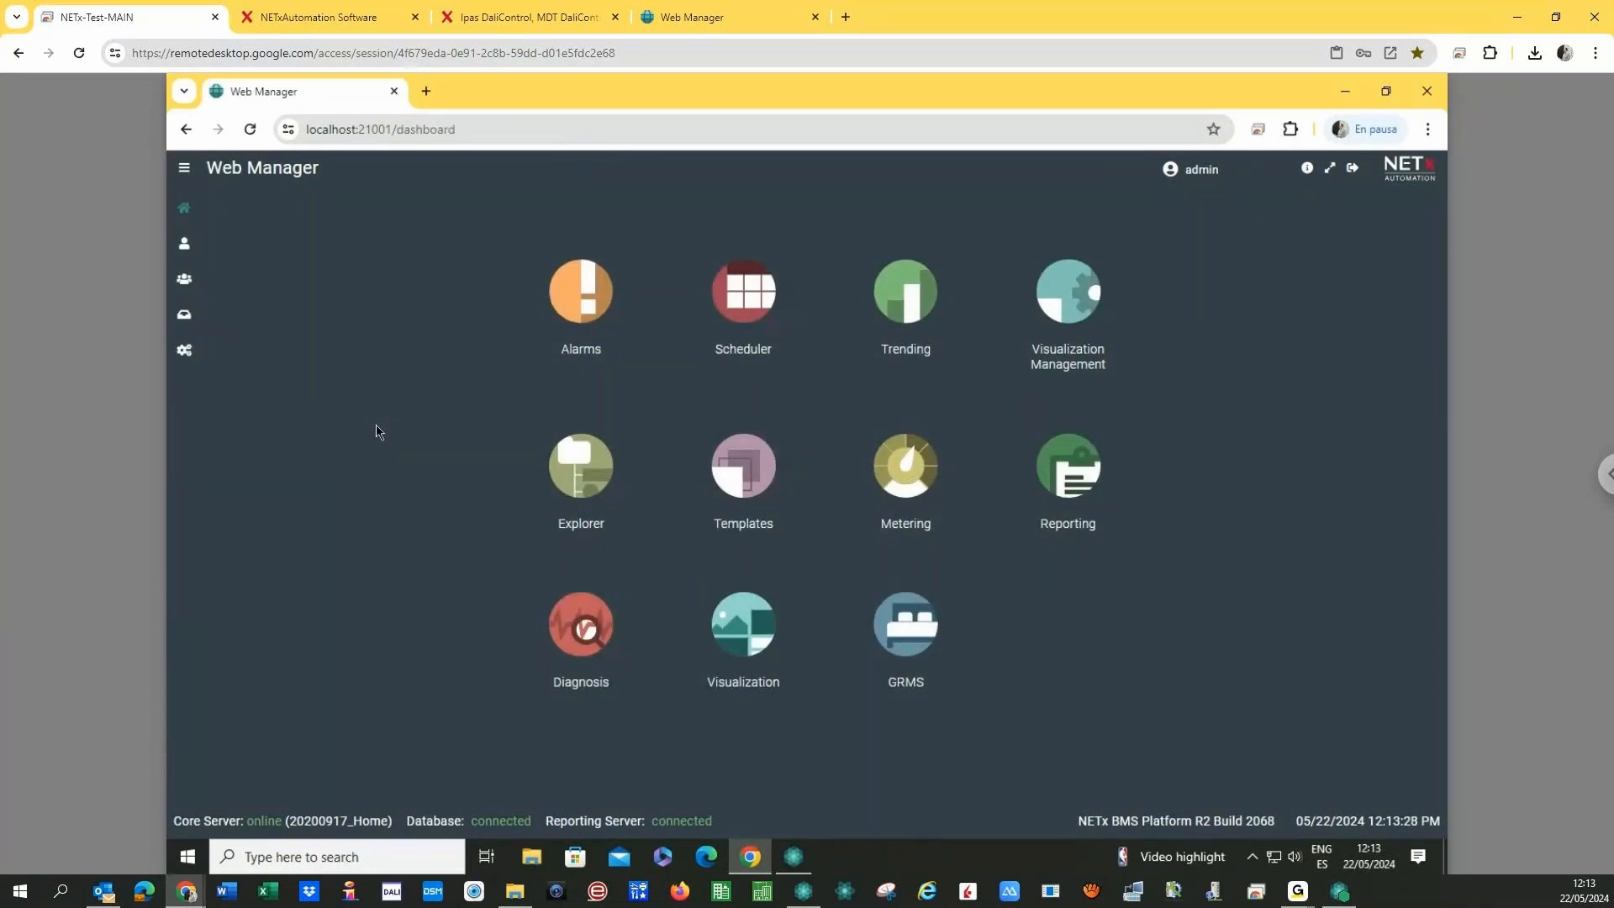
# - Chart the Consumo Aerotermia trend from Trending > Metering > Consumos as a monthly bar chart
pyautogui.click(908, 297)
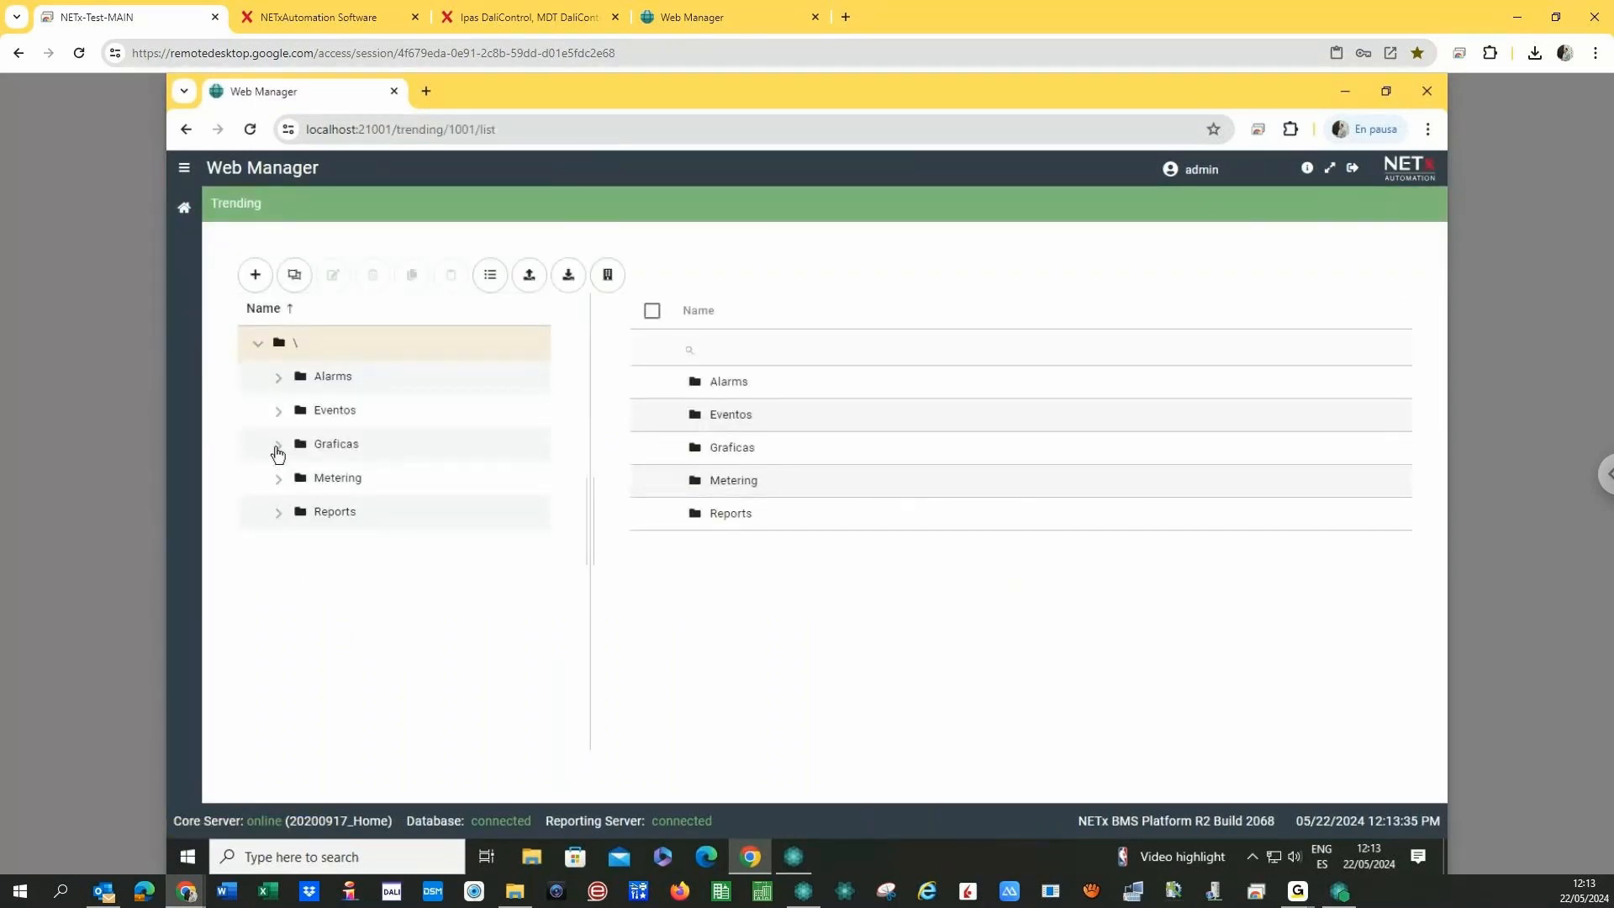
pyautogui.click(278, 479)
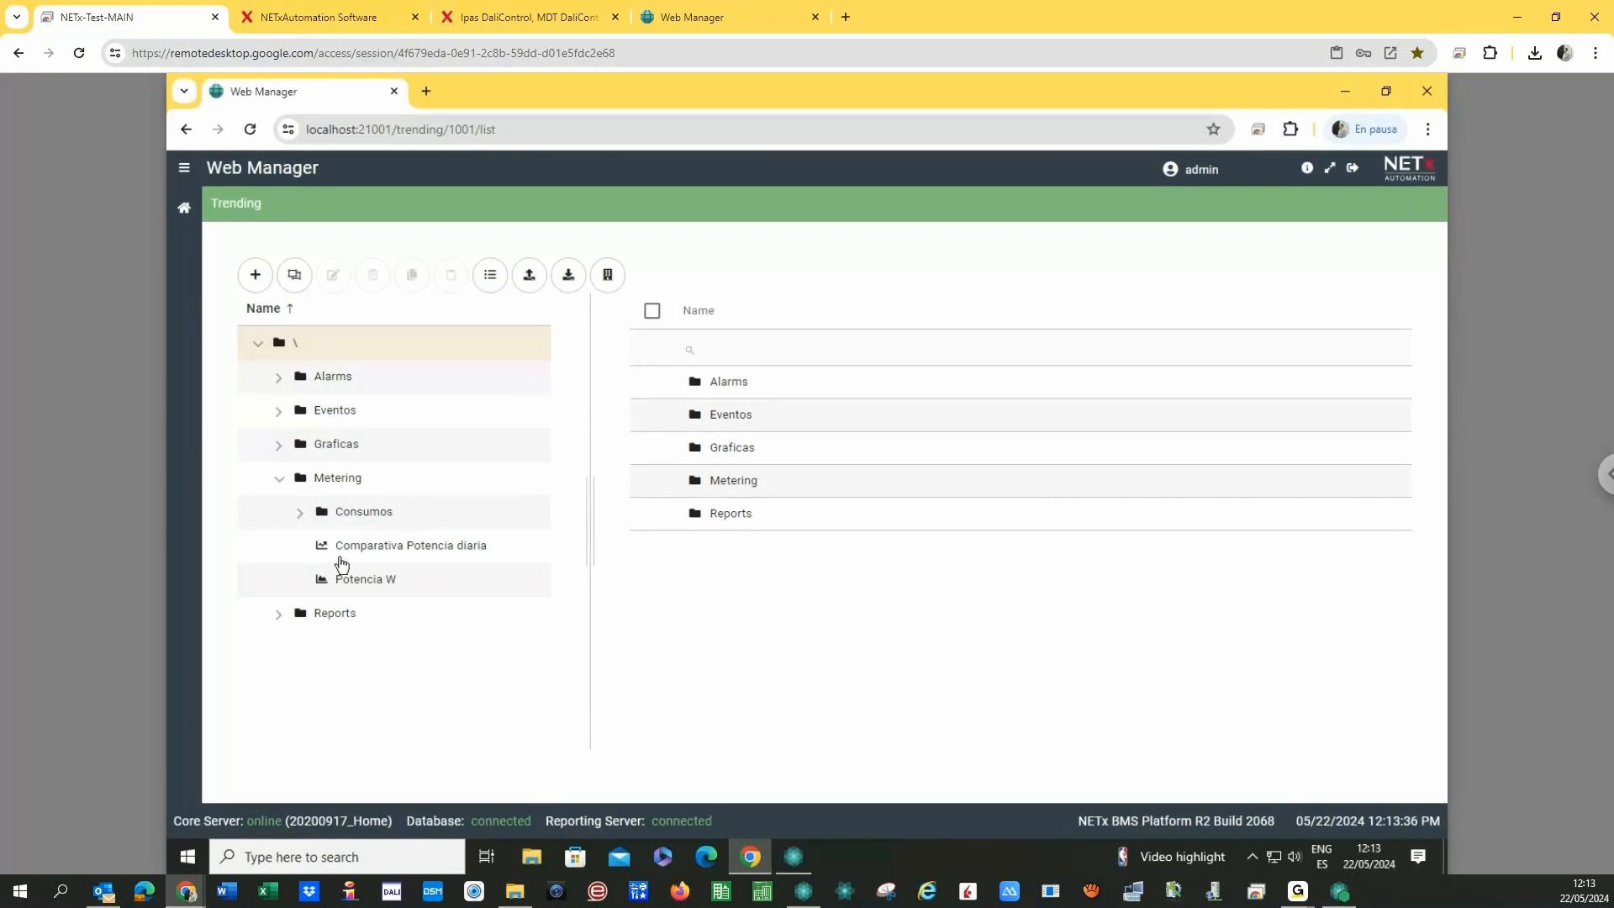
pyautogui.click(301, 514)
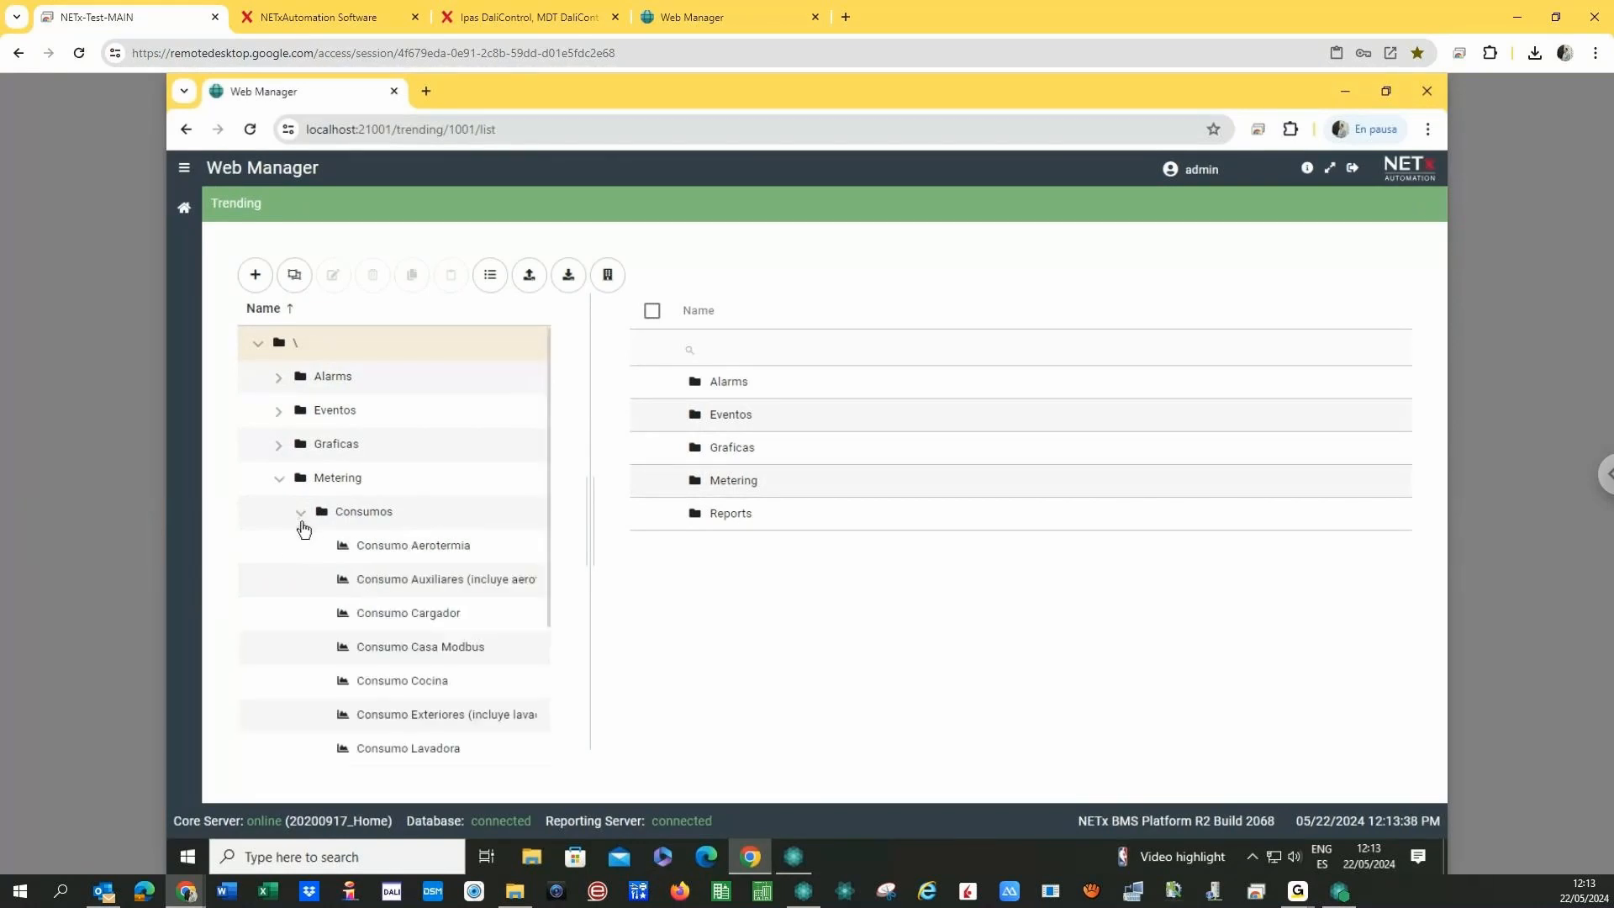
pyautogui.click(441, 550)
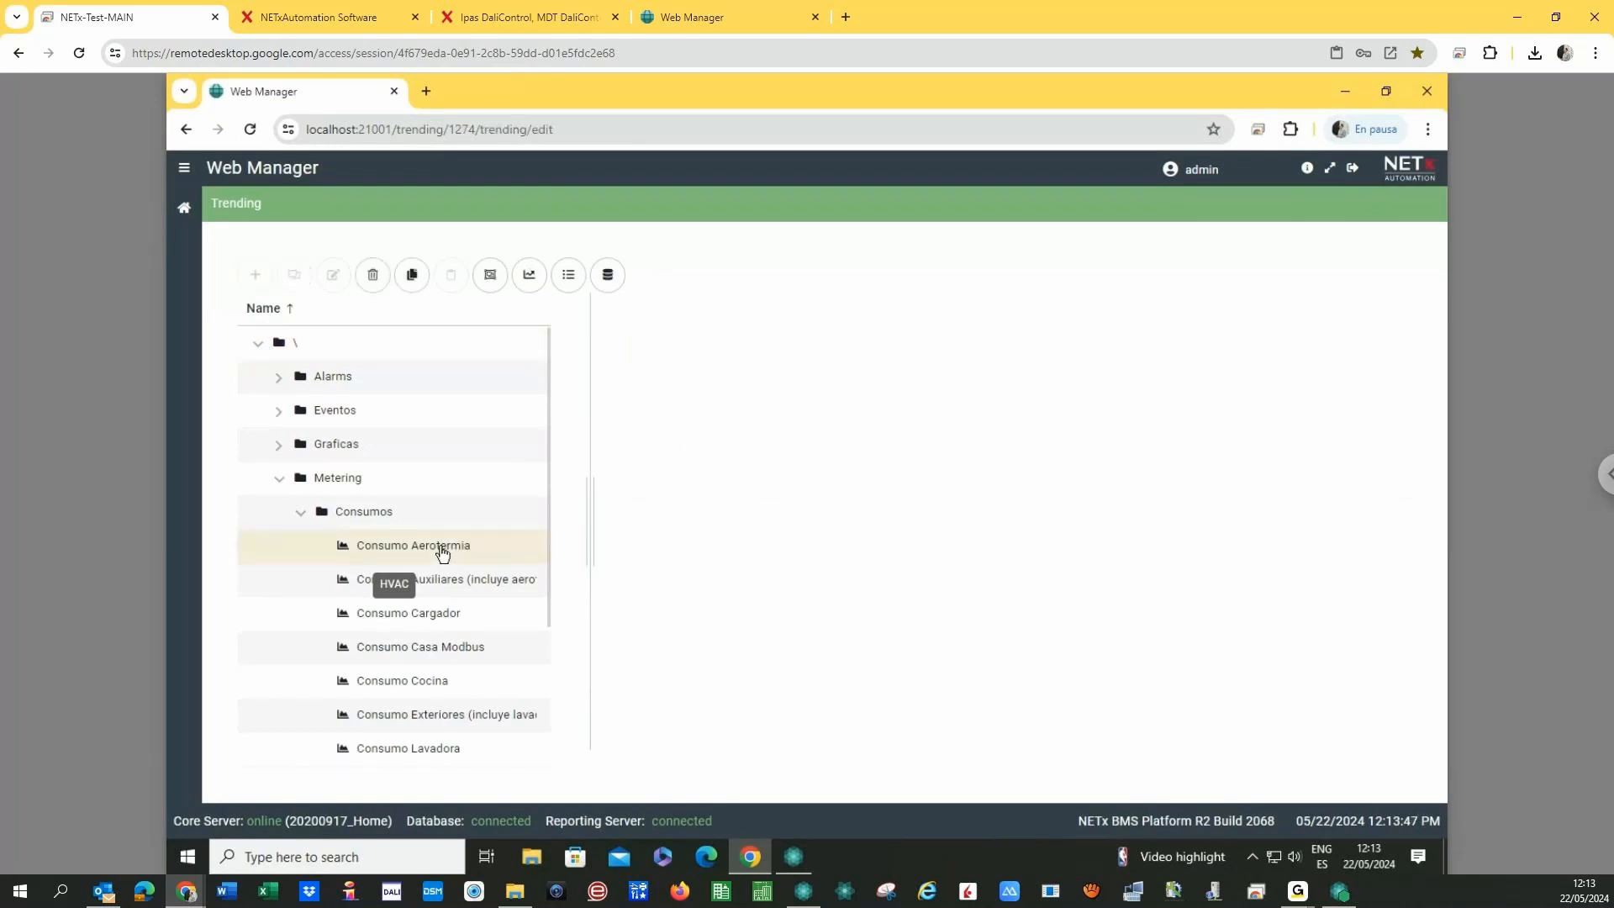
pyautogui.click(529, 275)
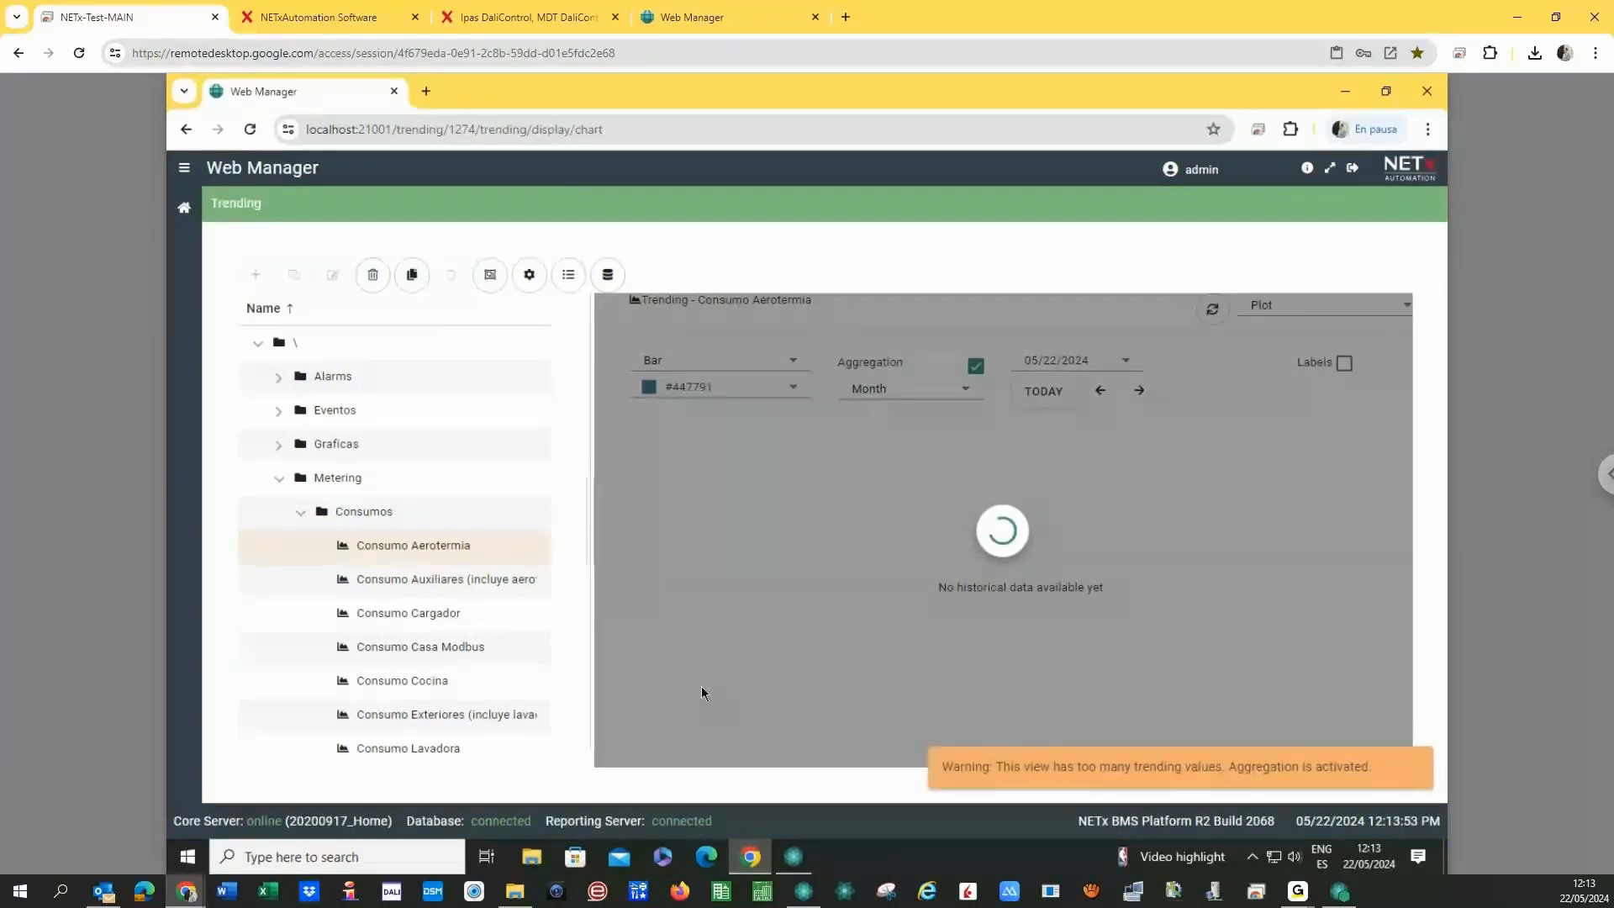
# - Switch the Consumo Aerotermia chart to Line, then open the Consumo Cargador trend
pyautogui.click(755, 367)
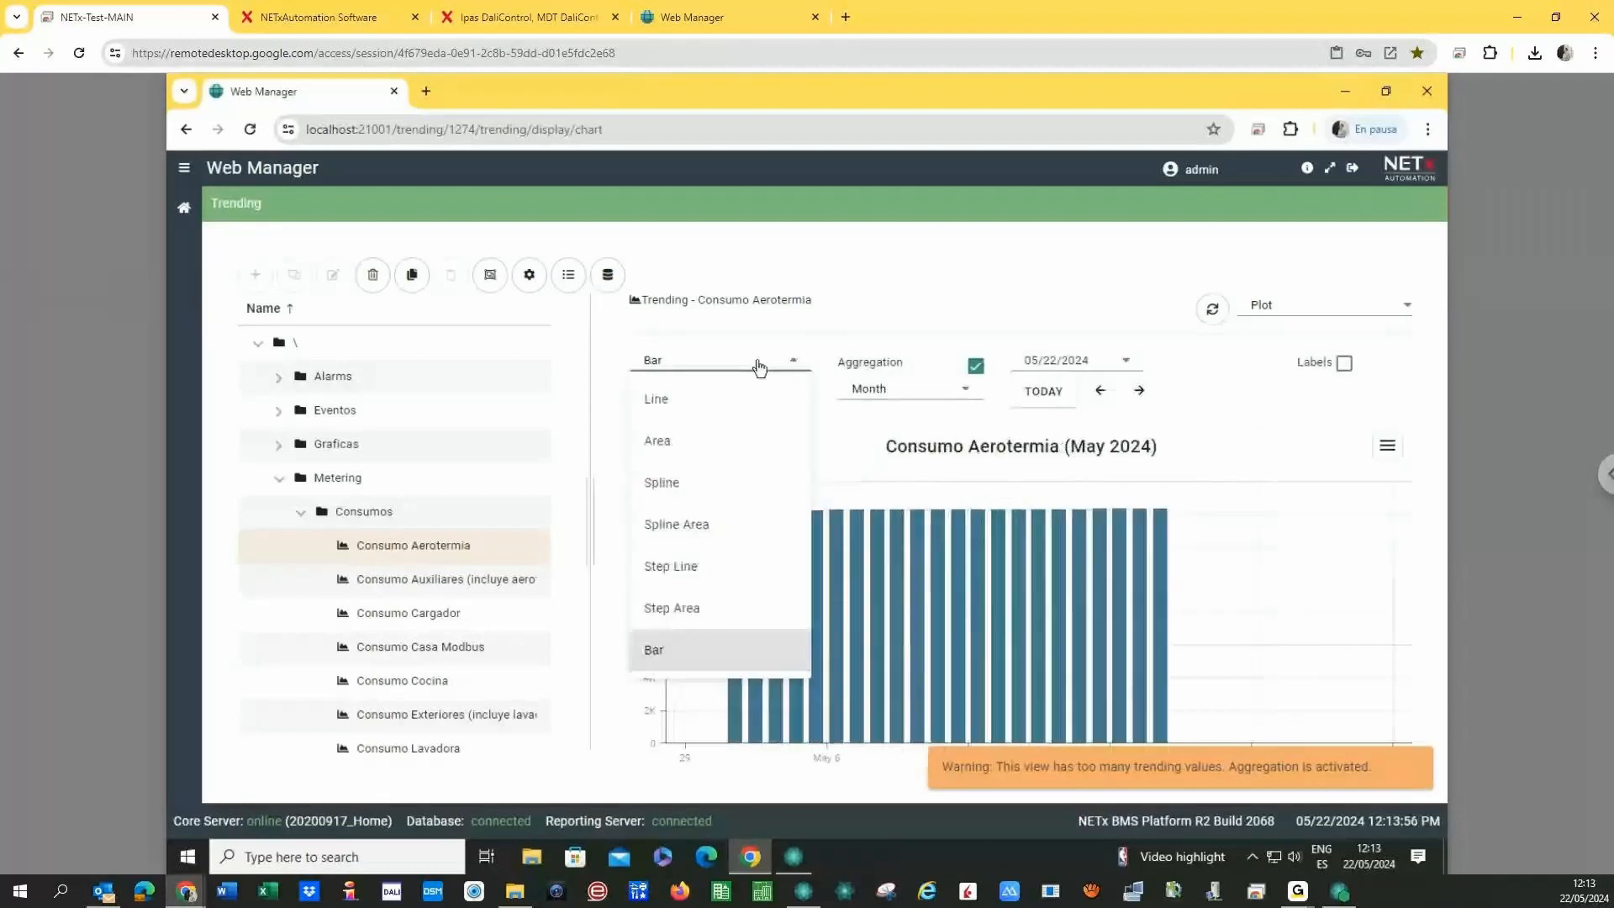
pyautogui.click(676, 409)
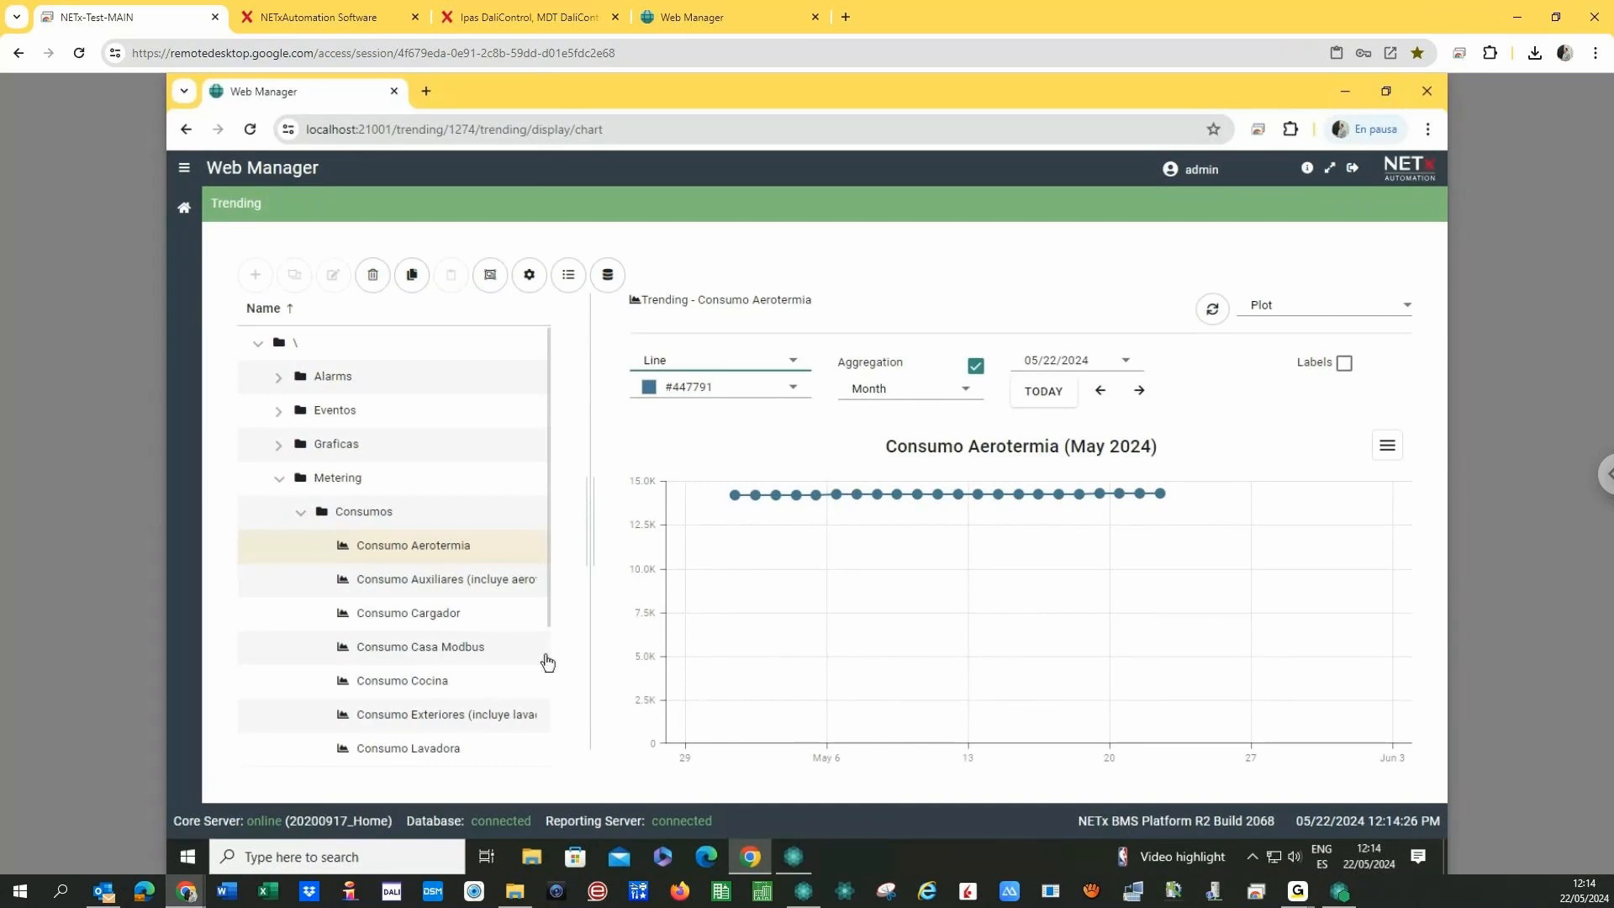
pyautogui.click(433, 622)
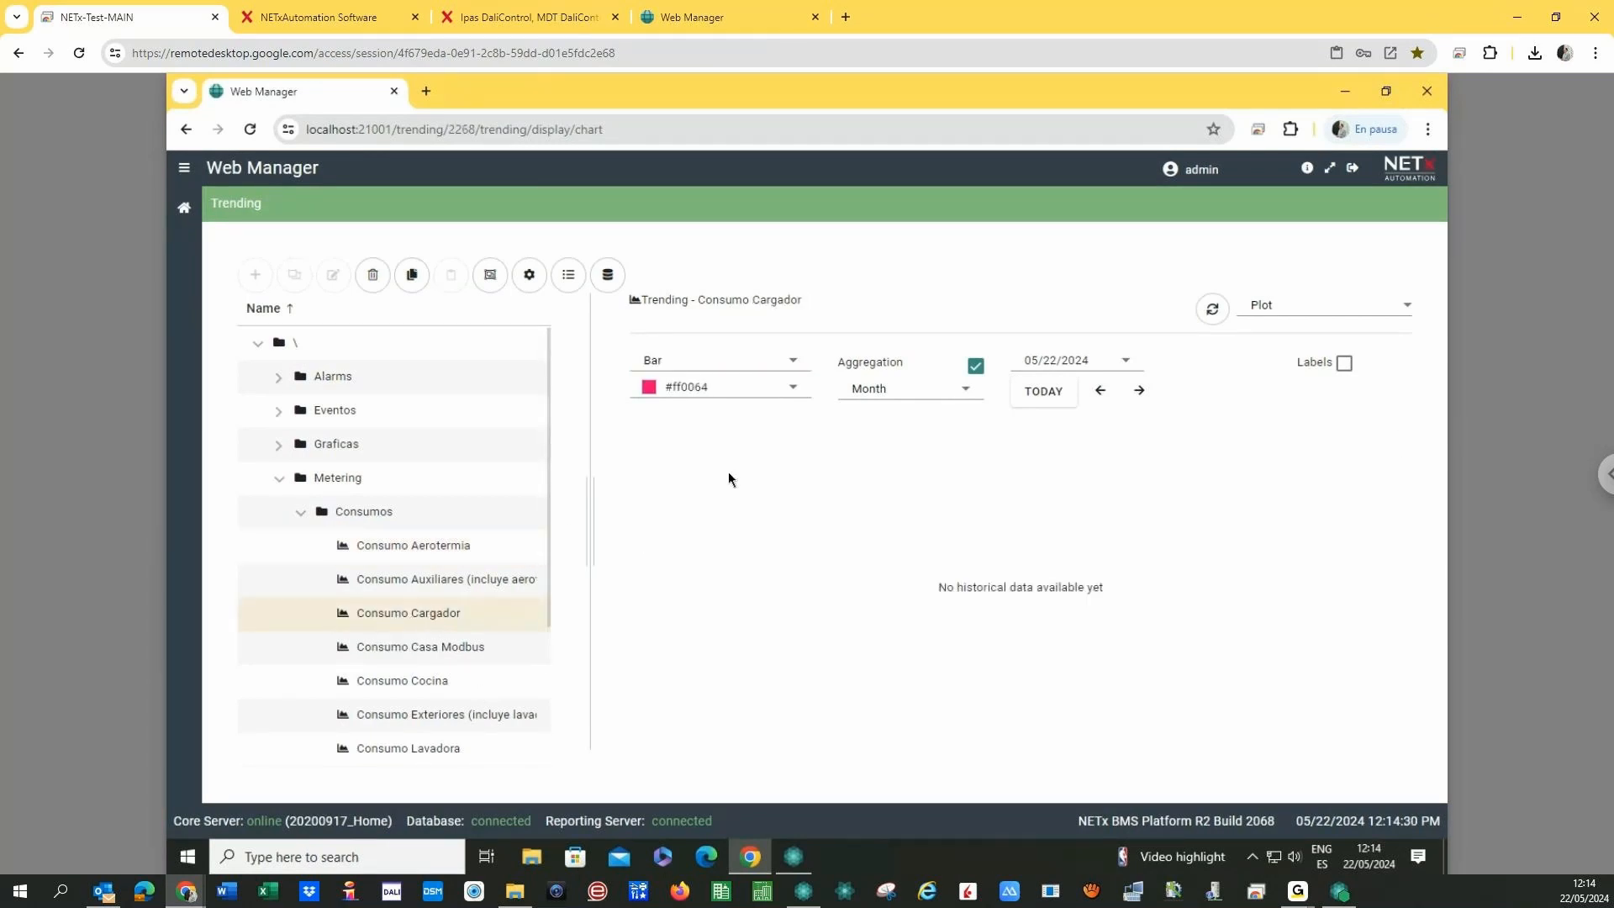
# - Switch the Consumo Cargador chart type to Line
pyautogui.click(749, 366)
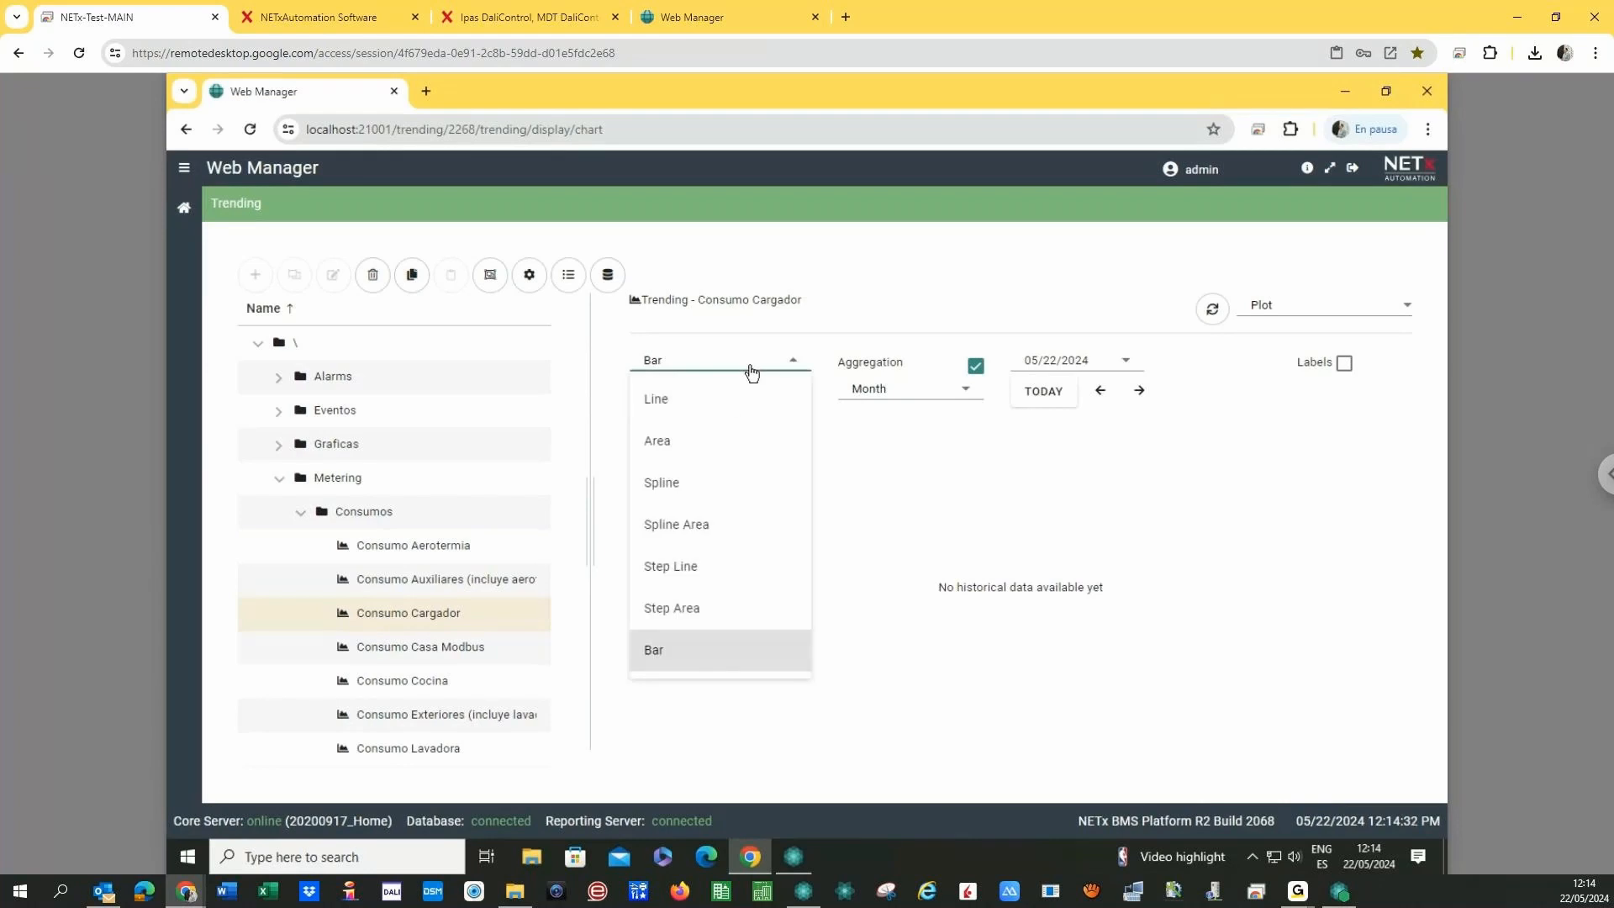
pyautogui.click(659, 407)
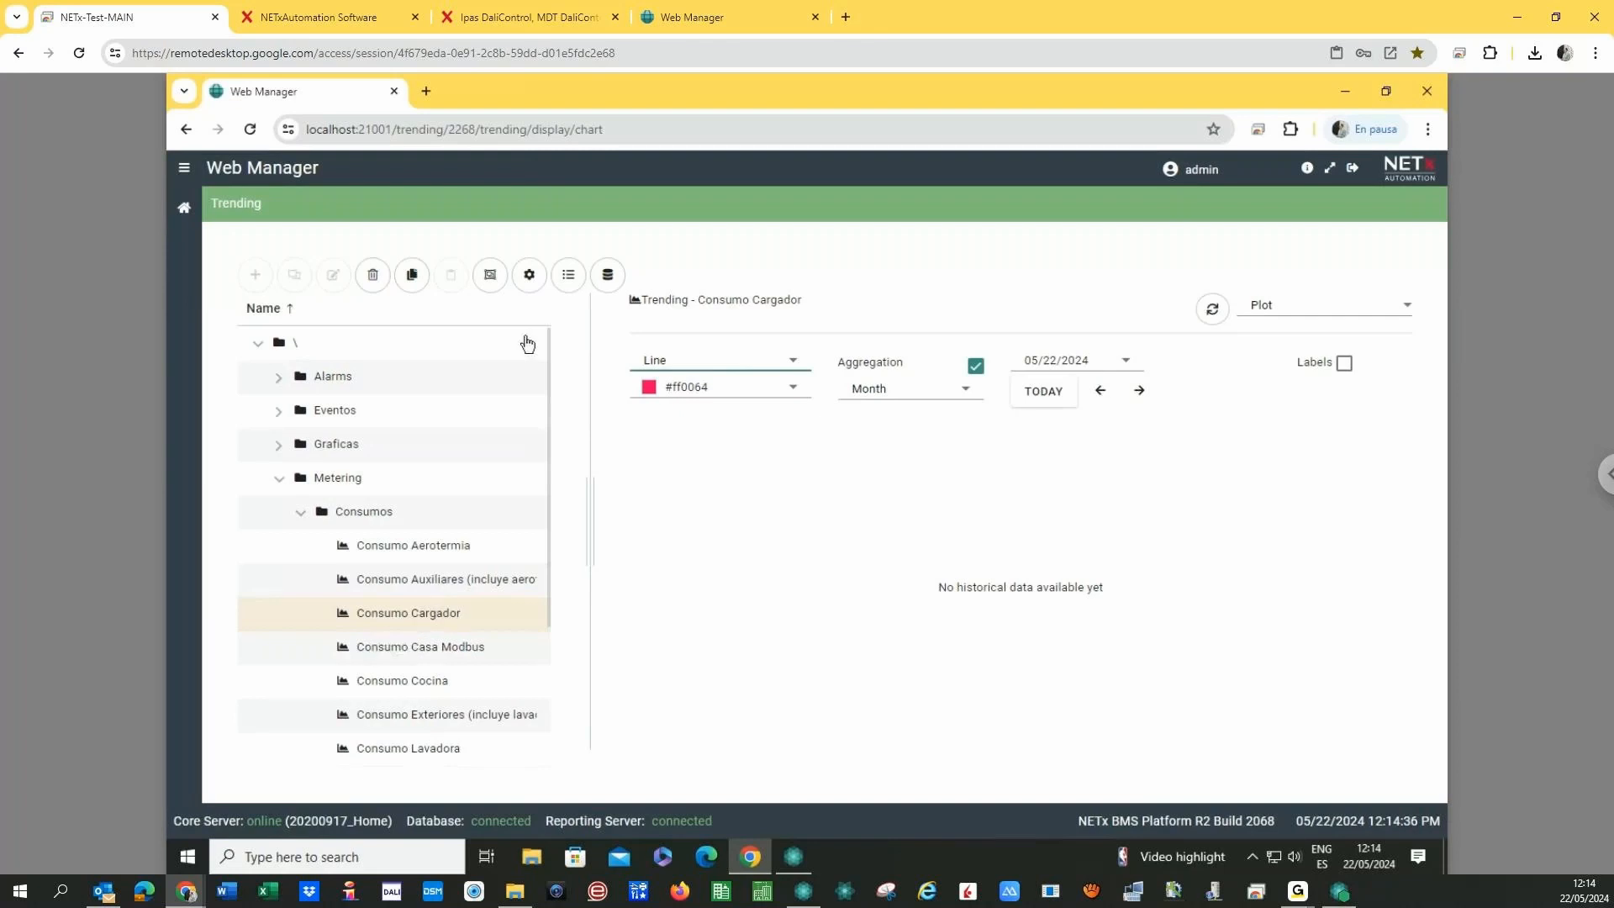
pyautogui.click(529, 274)
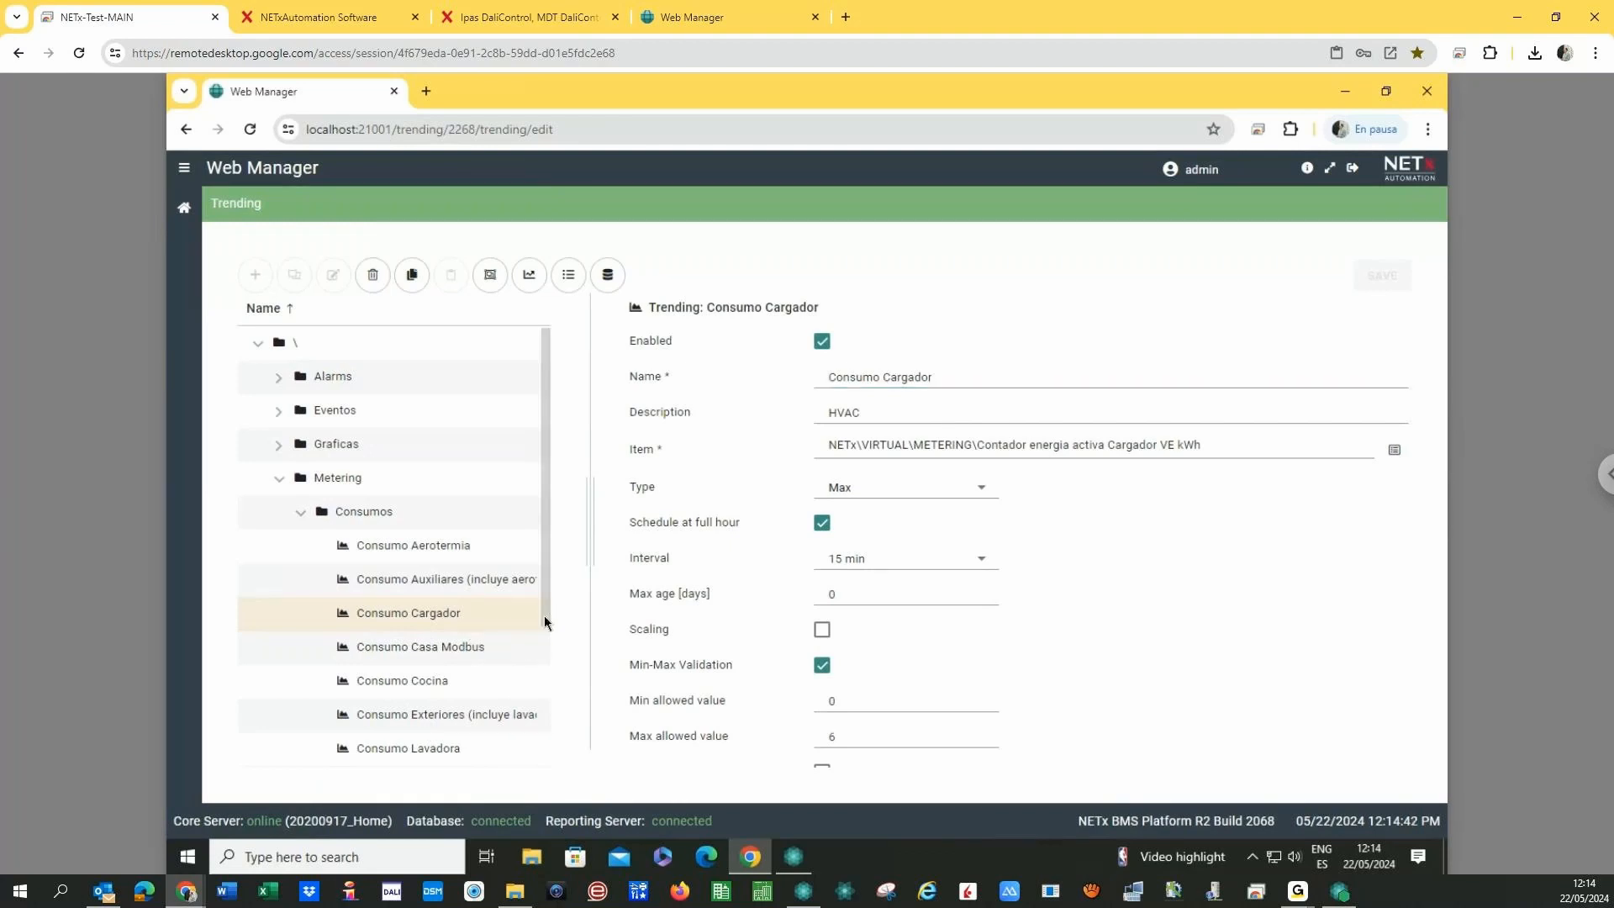
# - Chart Energía Cargador VE aggregated by month, showing May 2024 rising to about 5,280 kWh
pyautogui.moveTo(543, 615); pyautogui.dragTo(536, 719)
pyautogui.click(412, 669)
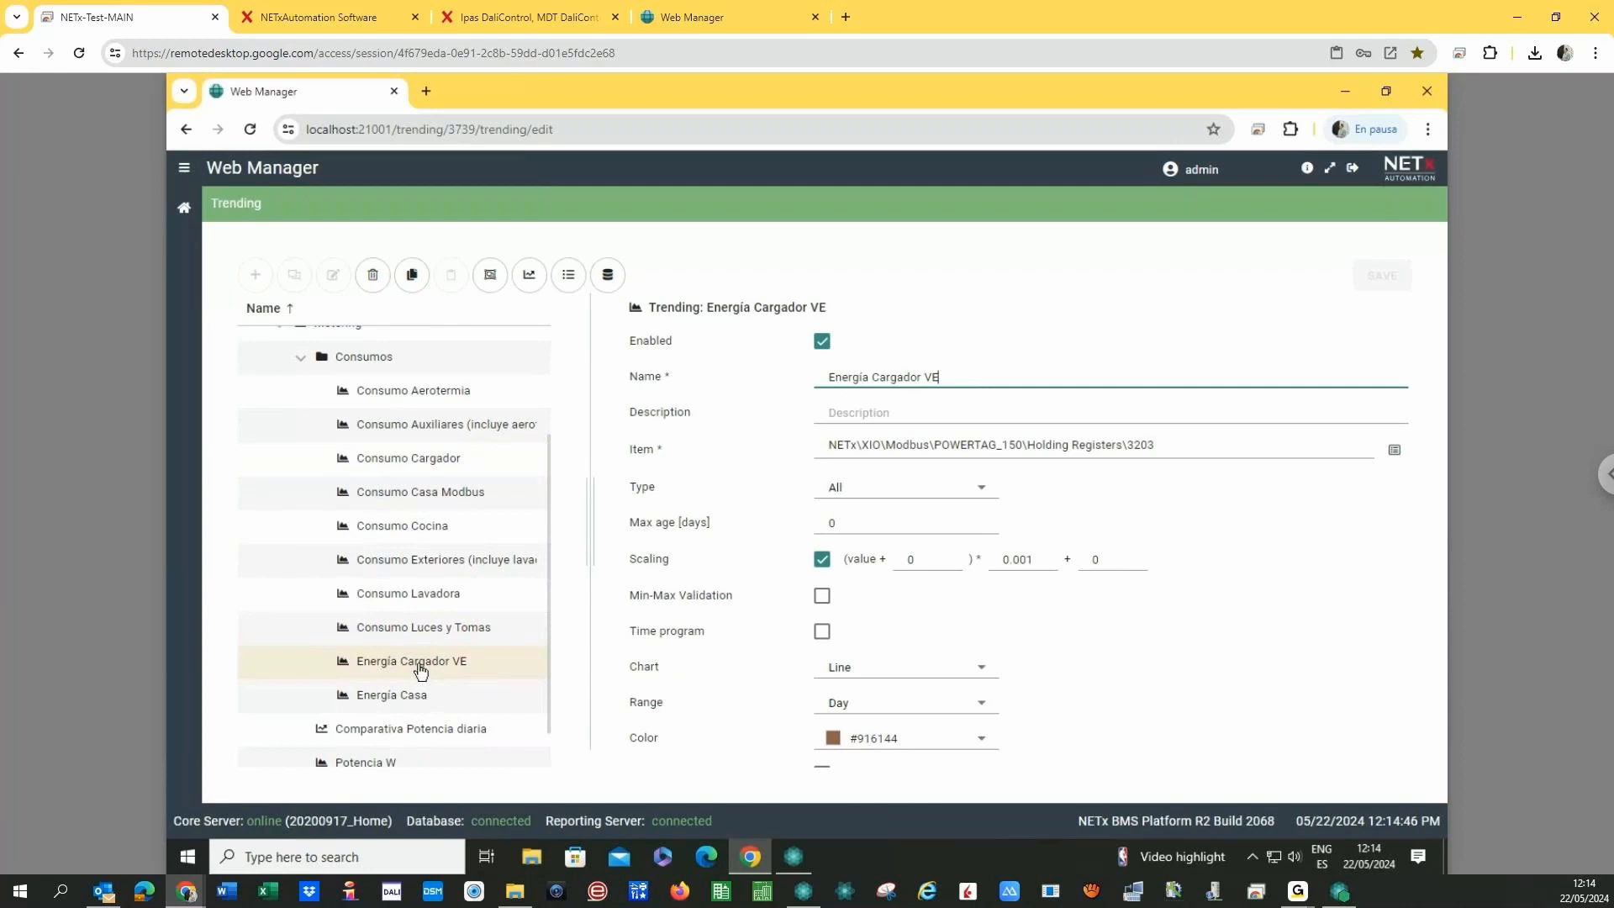
pyautogui.click(528, 275)
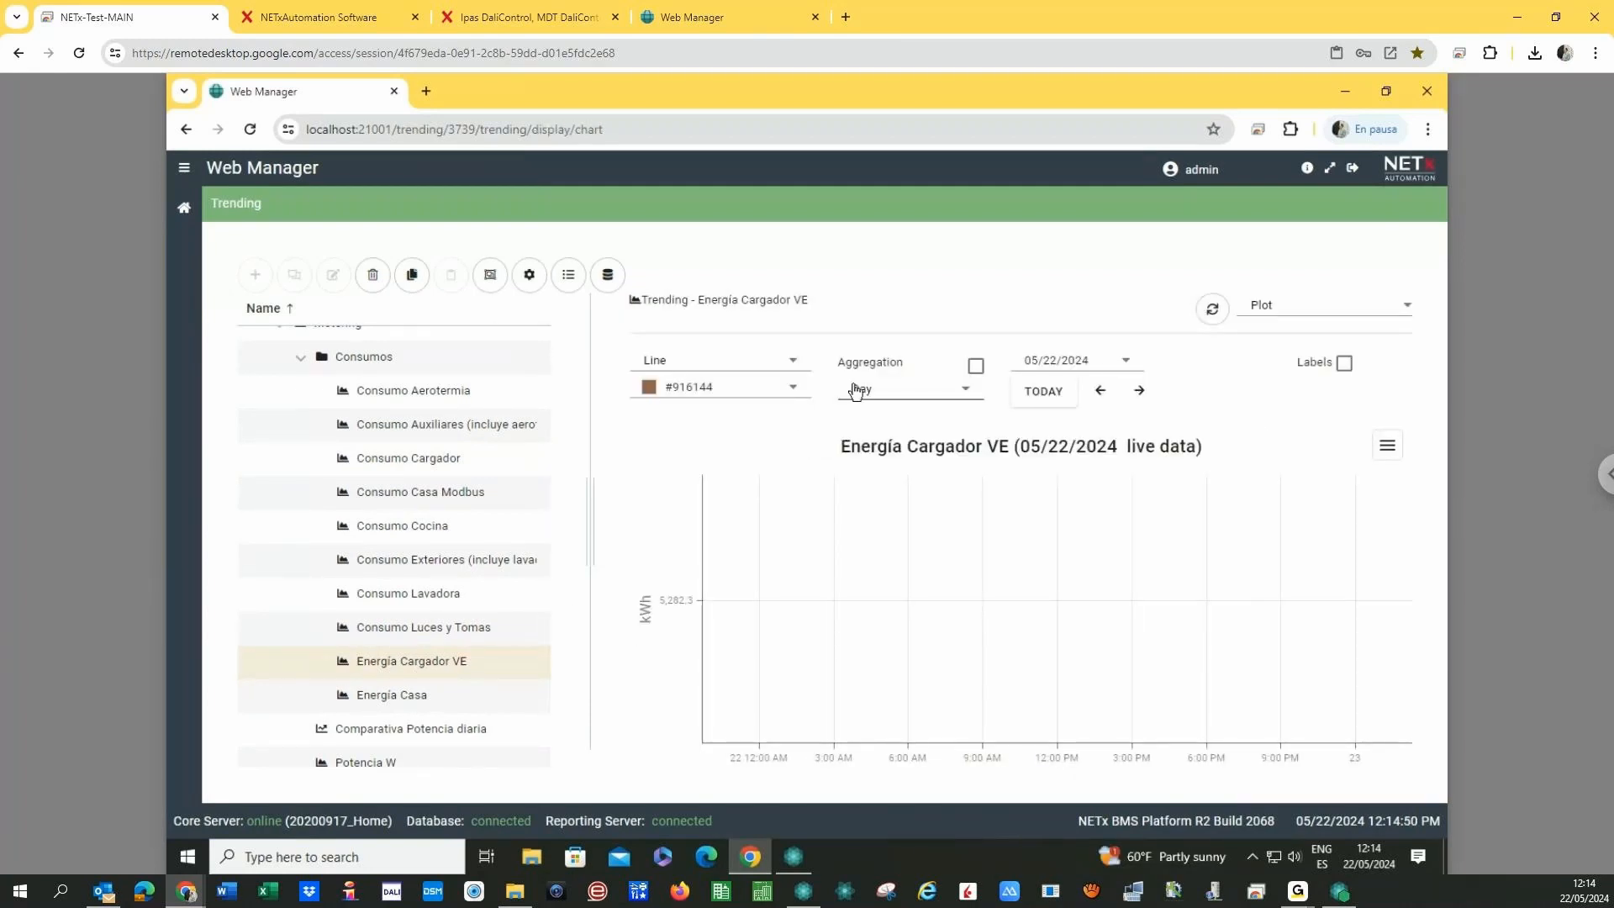
pyautogui.click(929, 394)
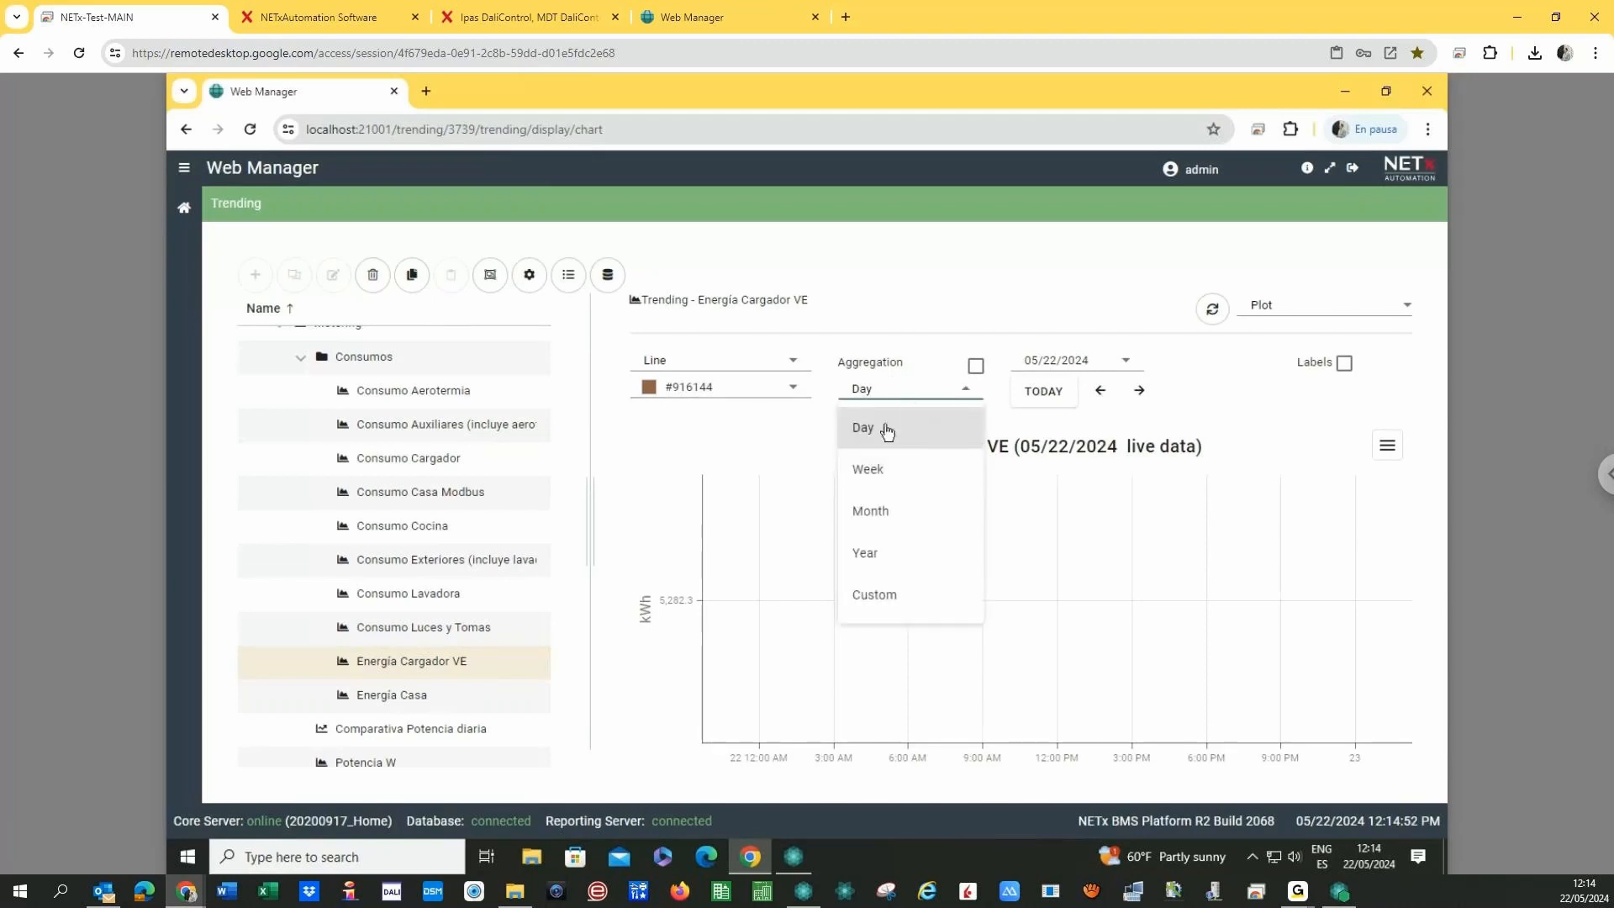
pyautogui.click(870, 510)
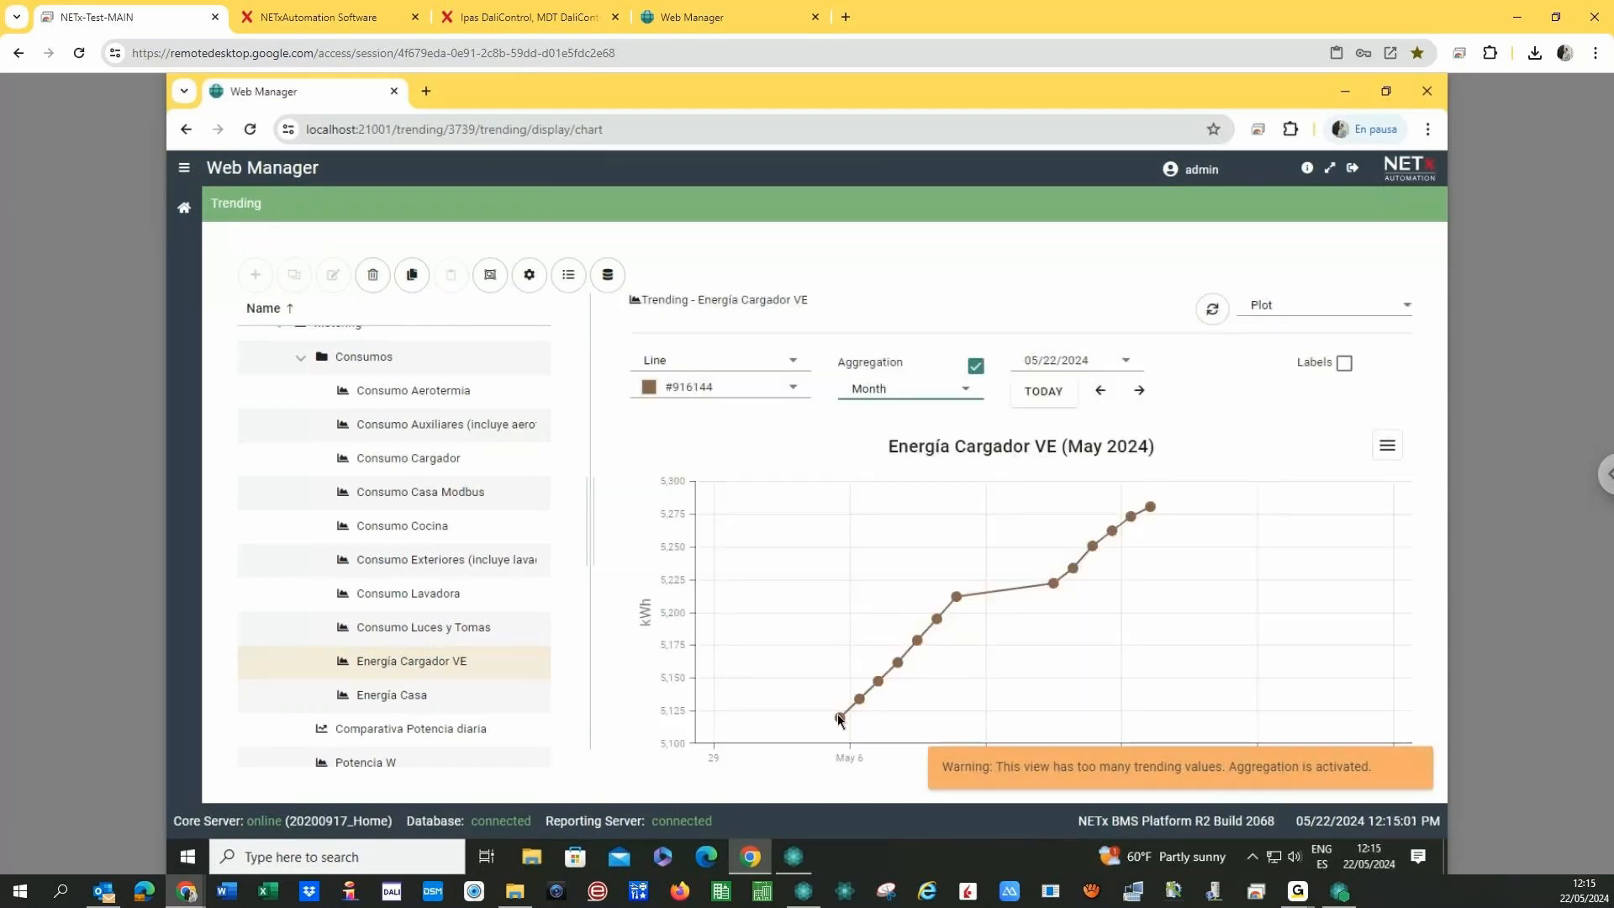
pyautogui.moveTo(839, 719)
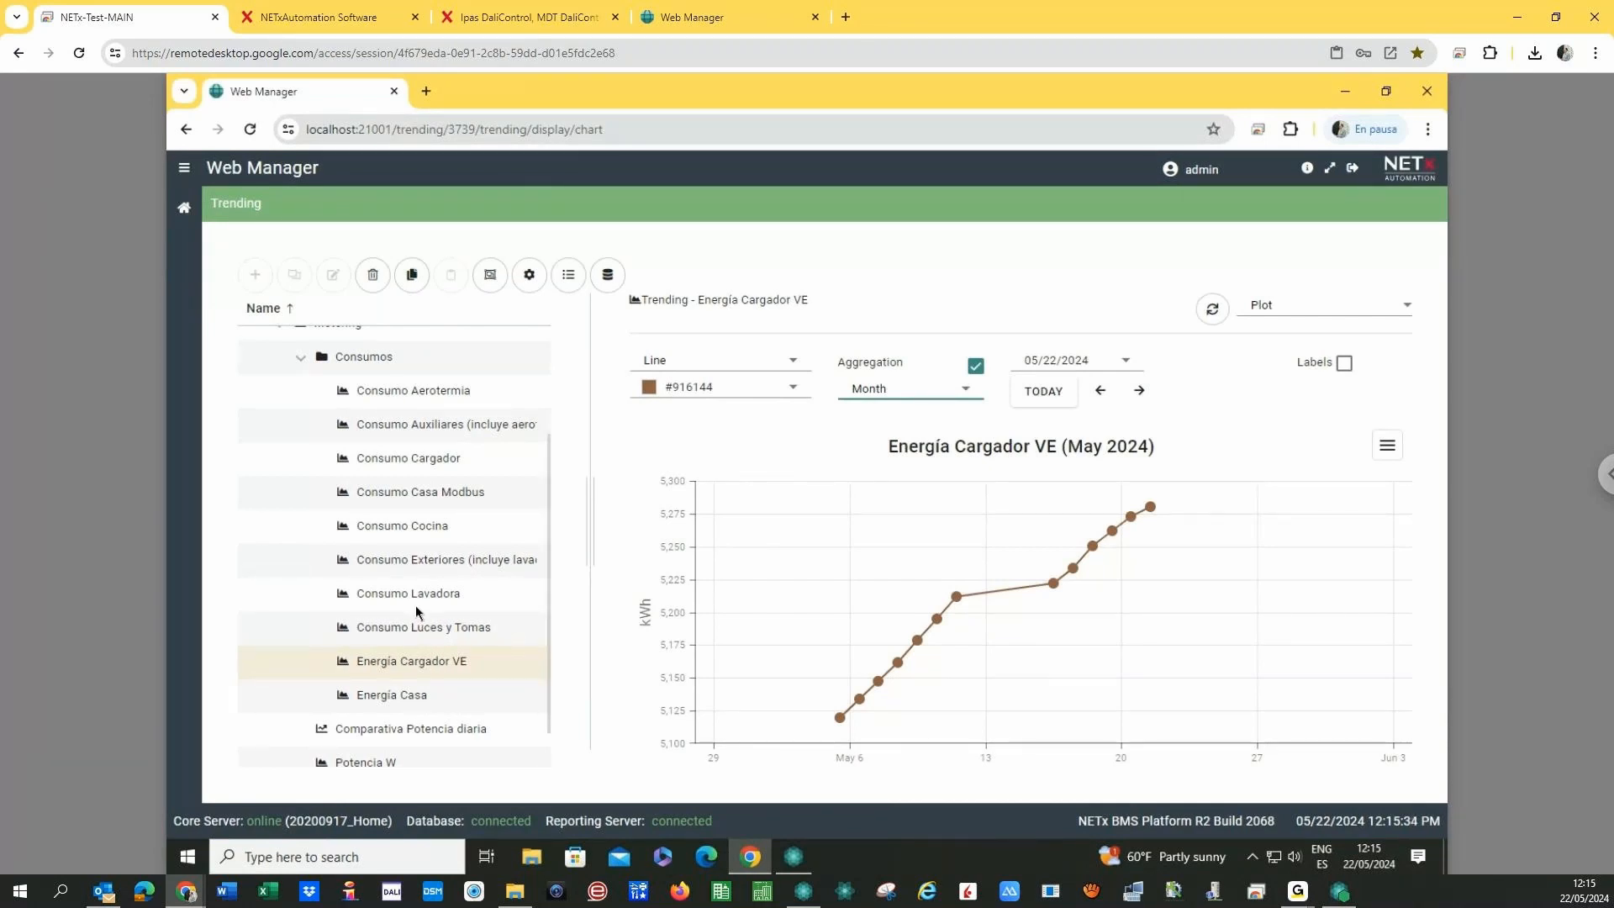
# - Open Metering > Configuration and select the Aerotermia meter point, highlighting its Trending setting
pyautogui.click(184, 209)
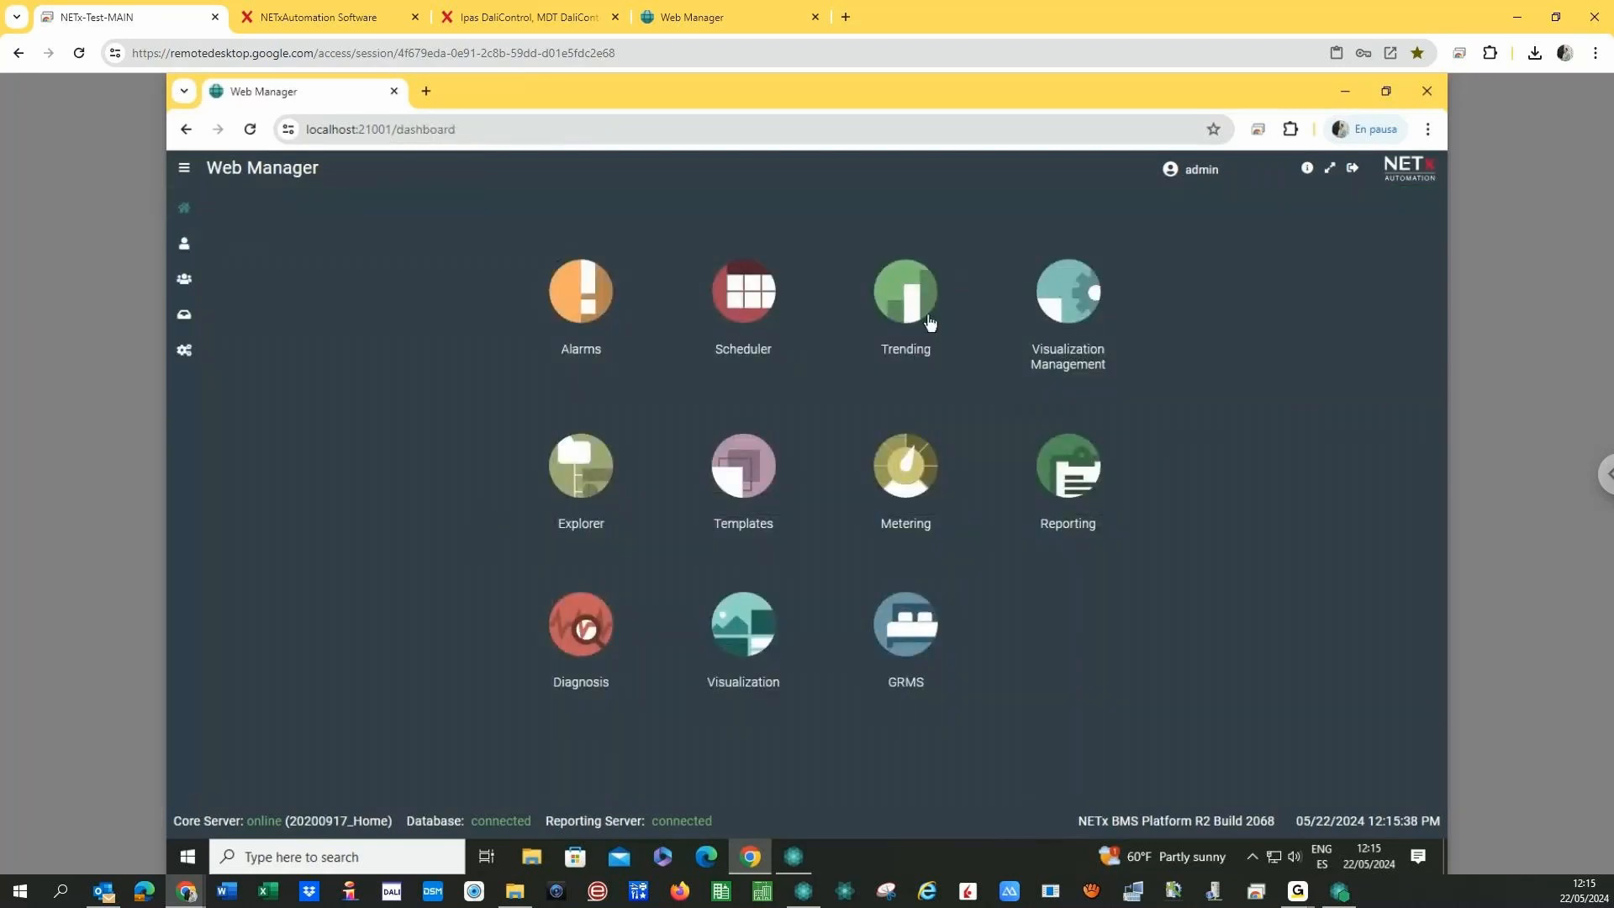
pyautogui.click(914, 462)
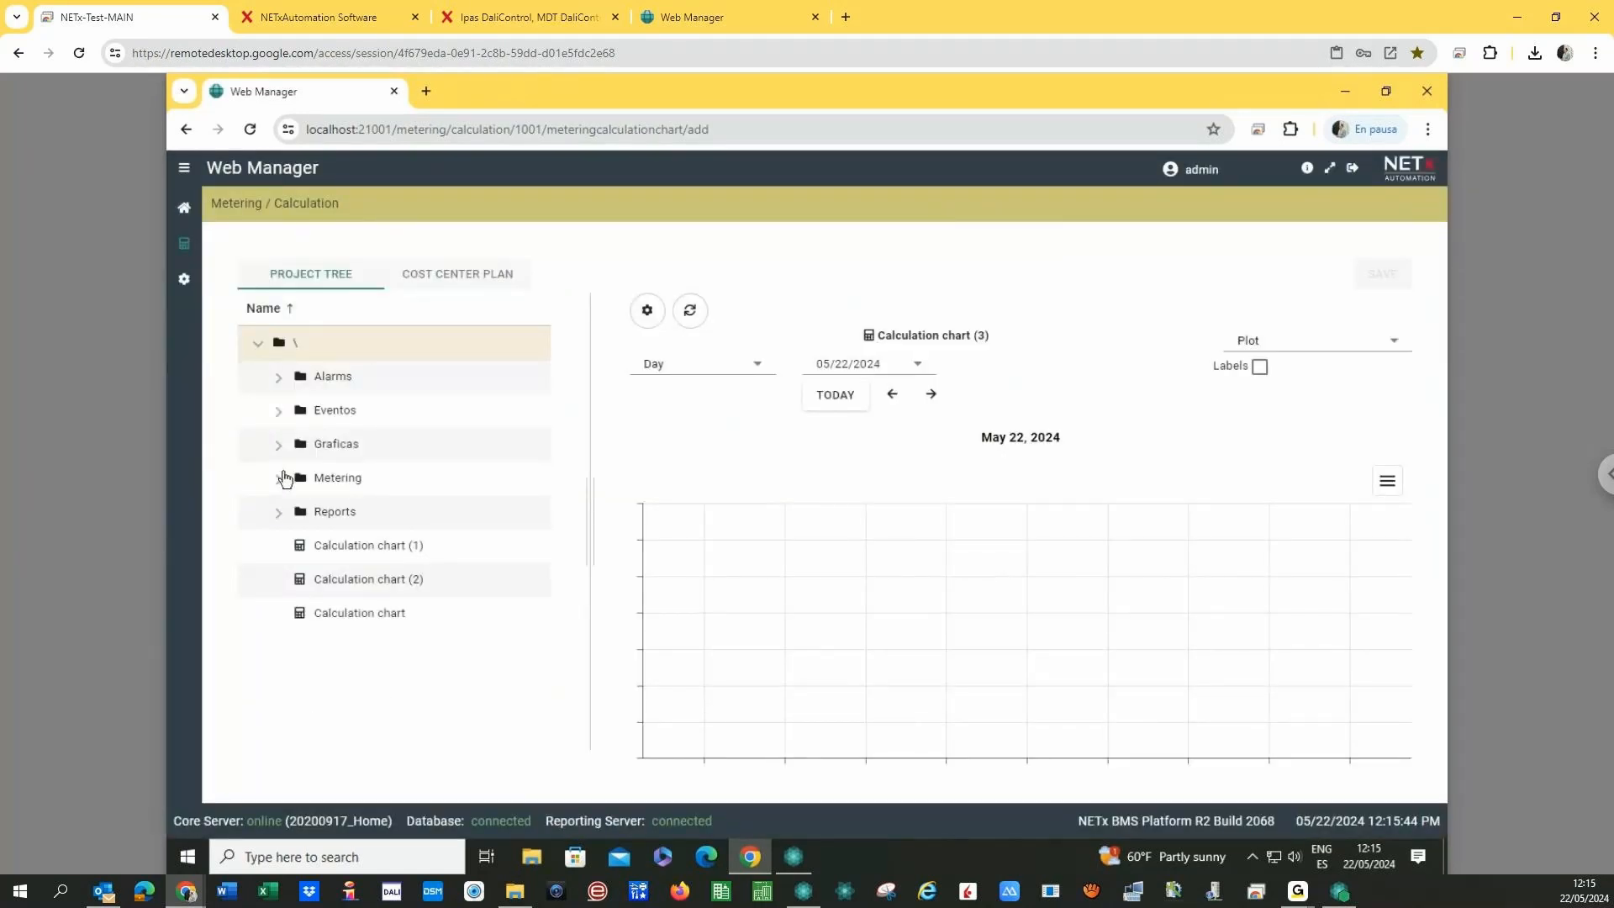
pyautogui.click(181, 278)
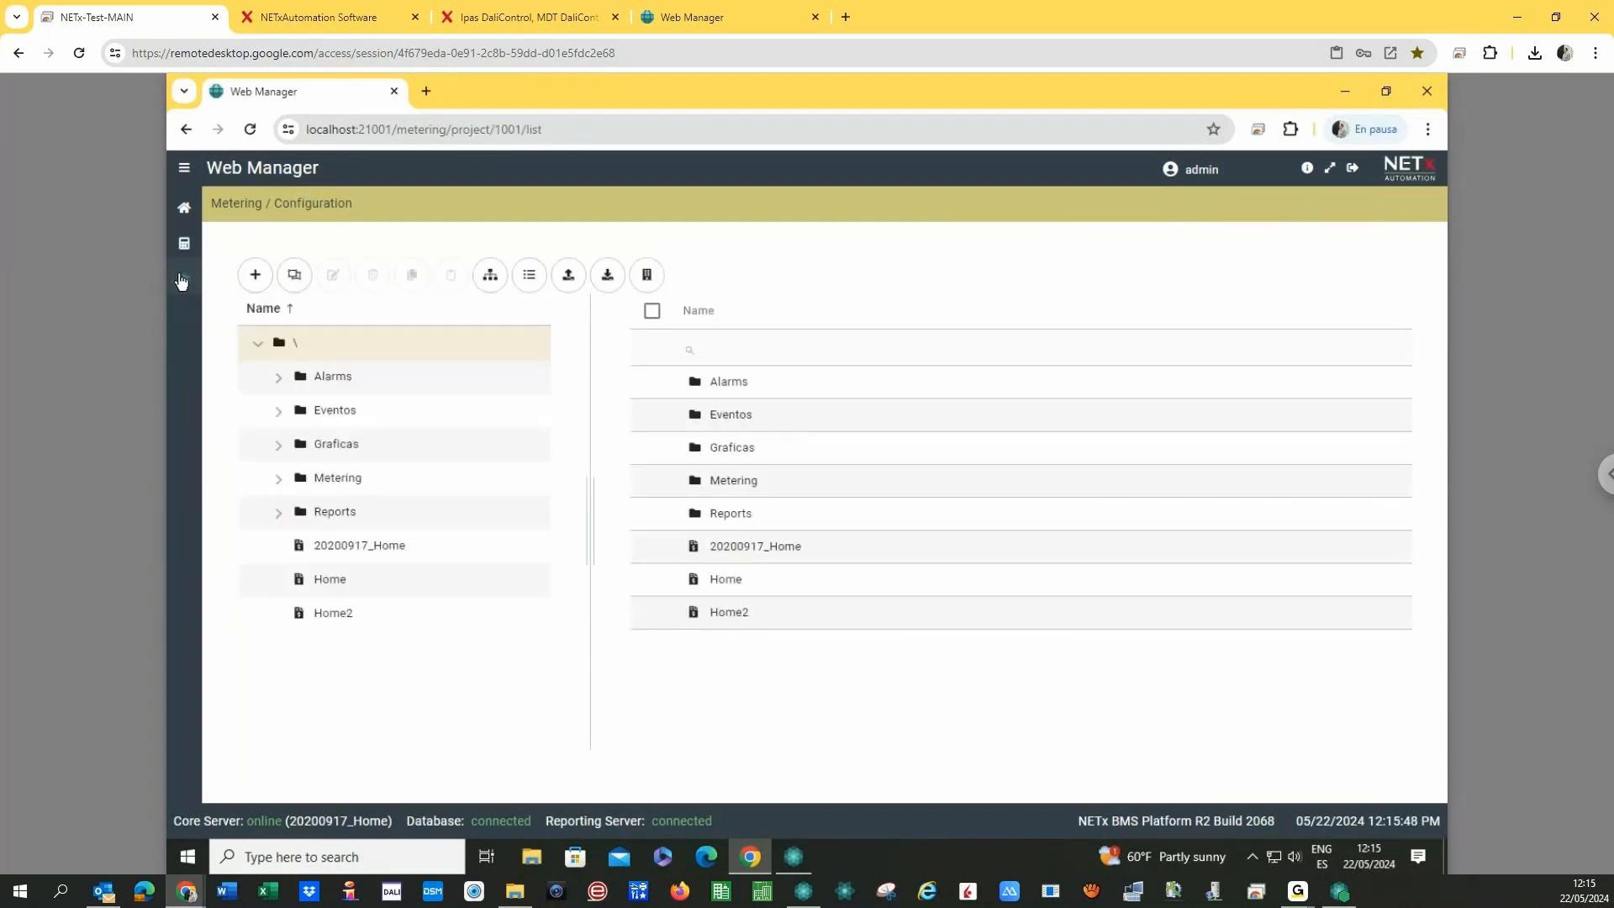
pyautogui.click(281, 482)
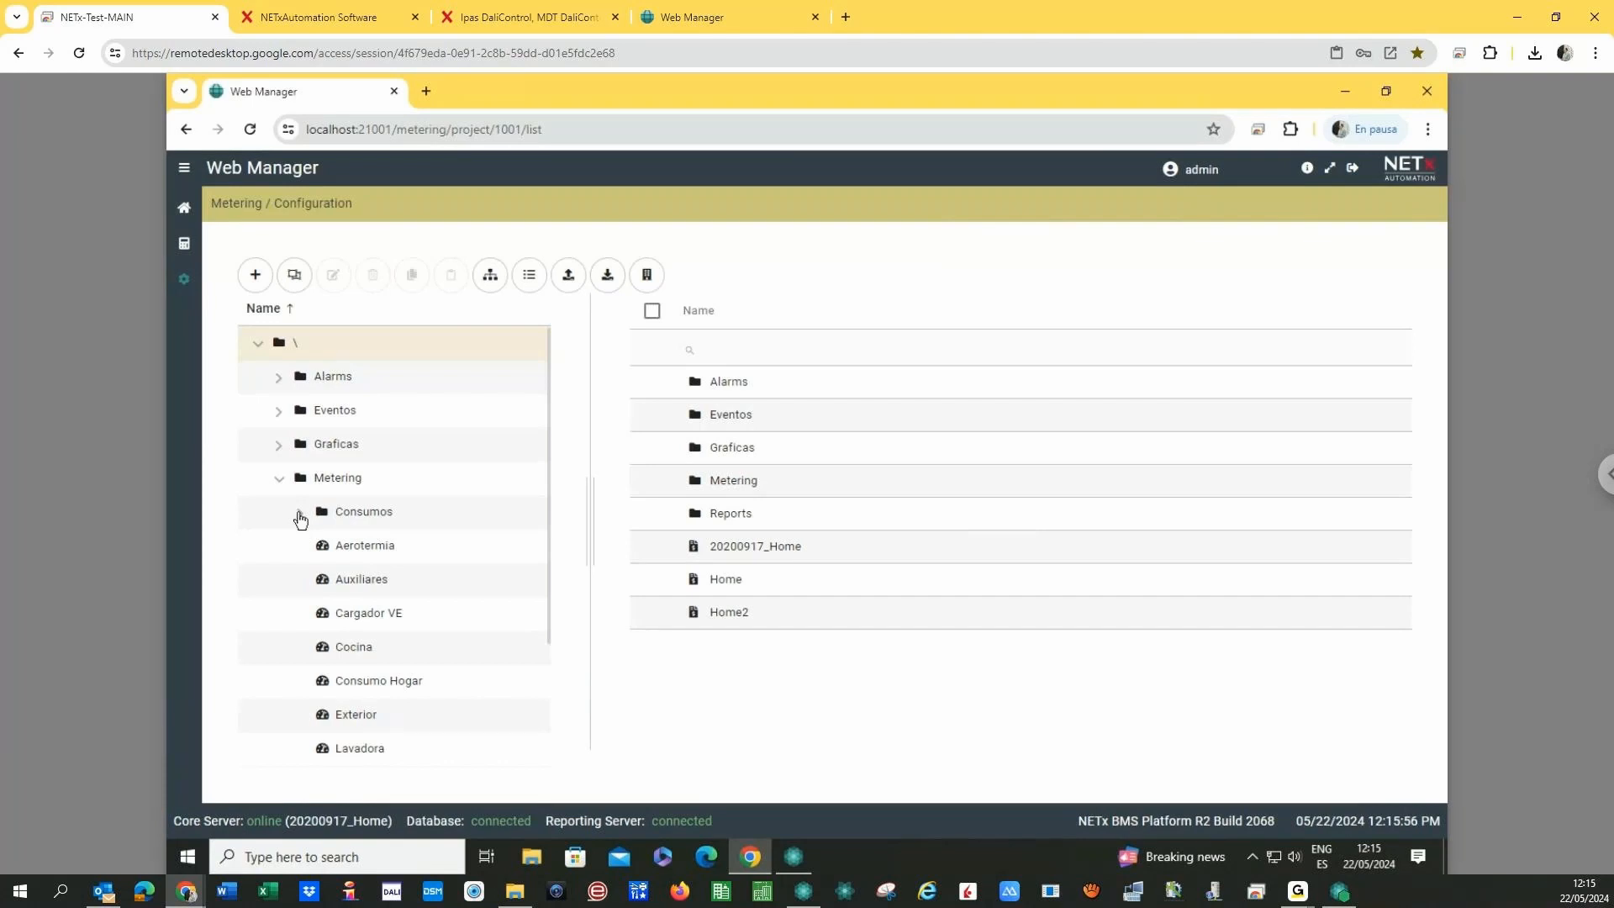
pyautogui.click(374, 553)
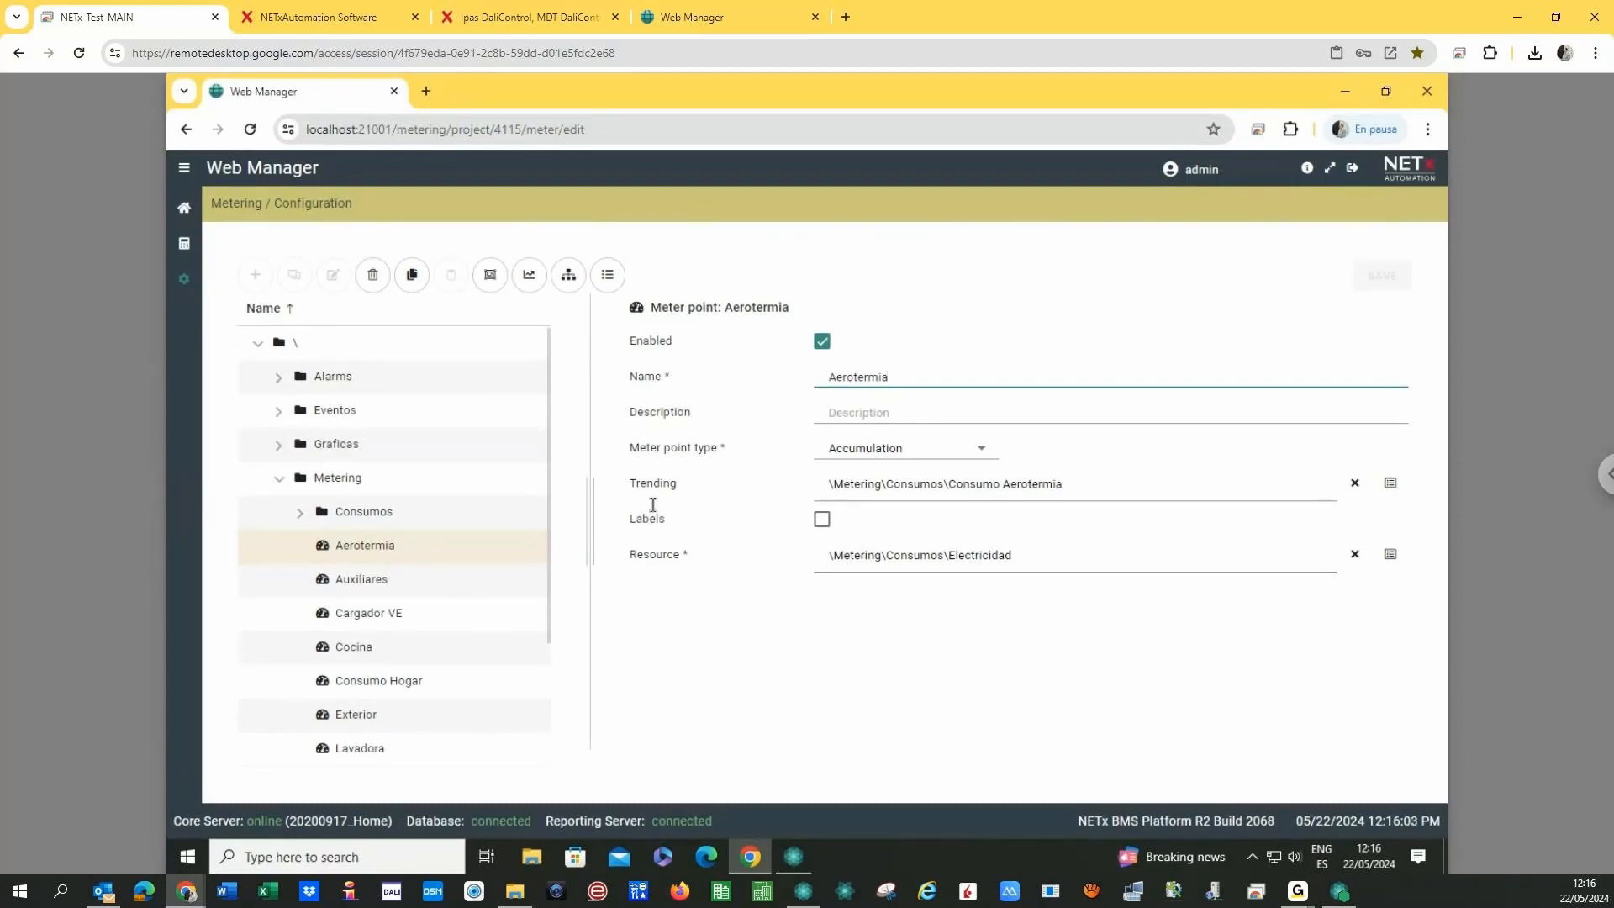
pyautogui.moveTo(625, 479); pyautogui.dragTo(685, 482)
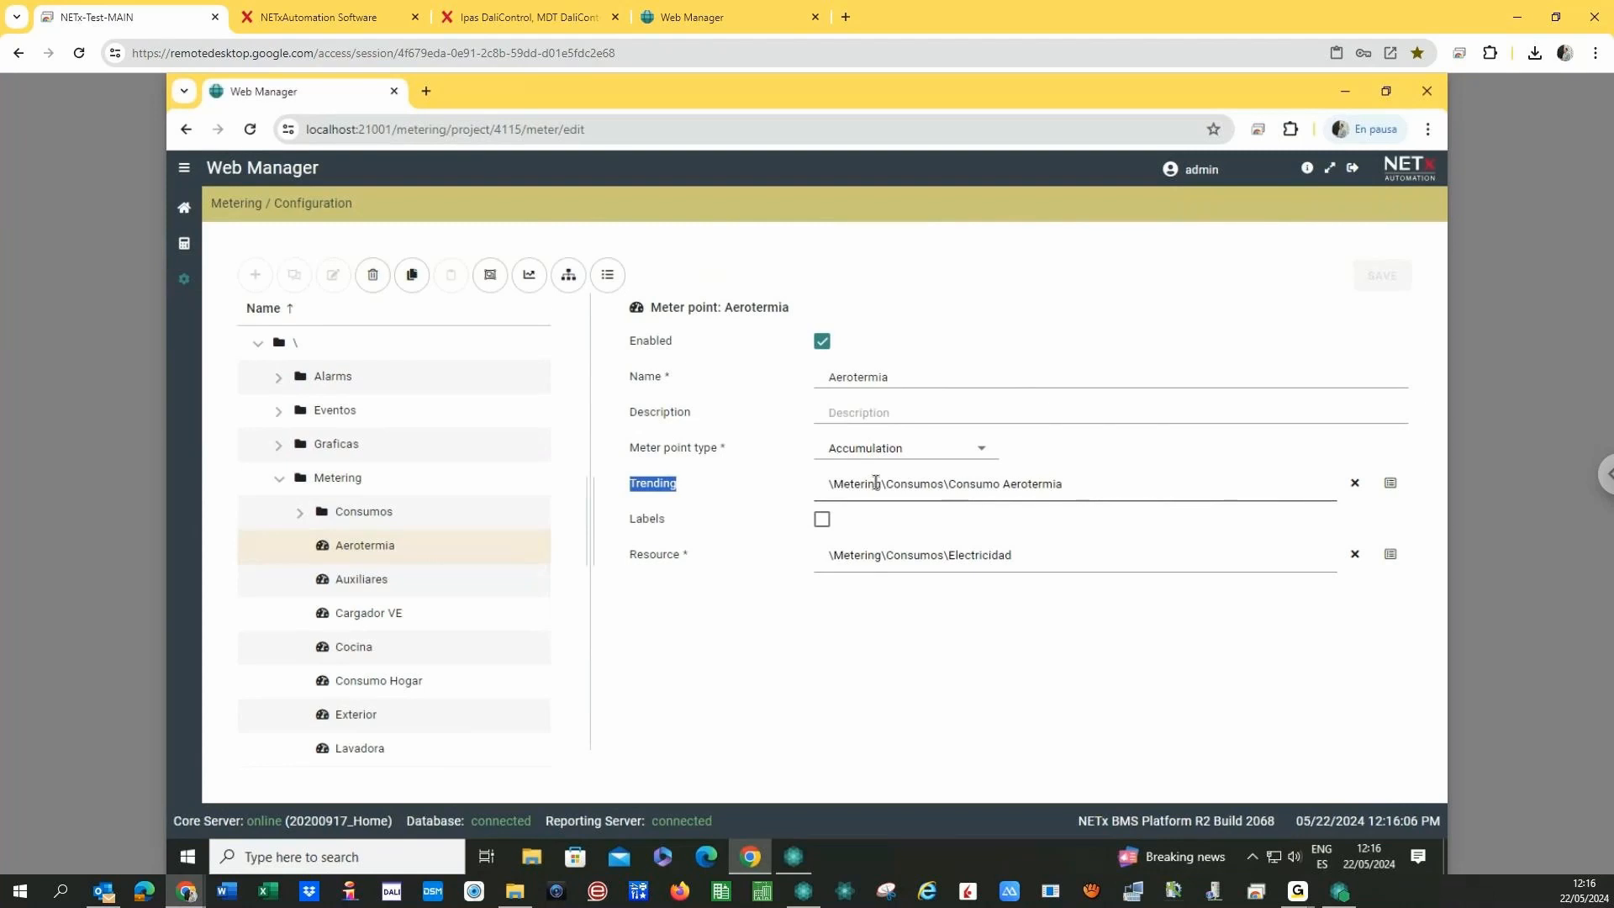
pyautogui.click(766, 680)
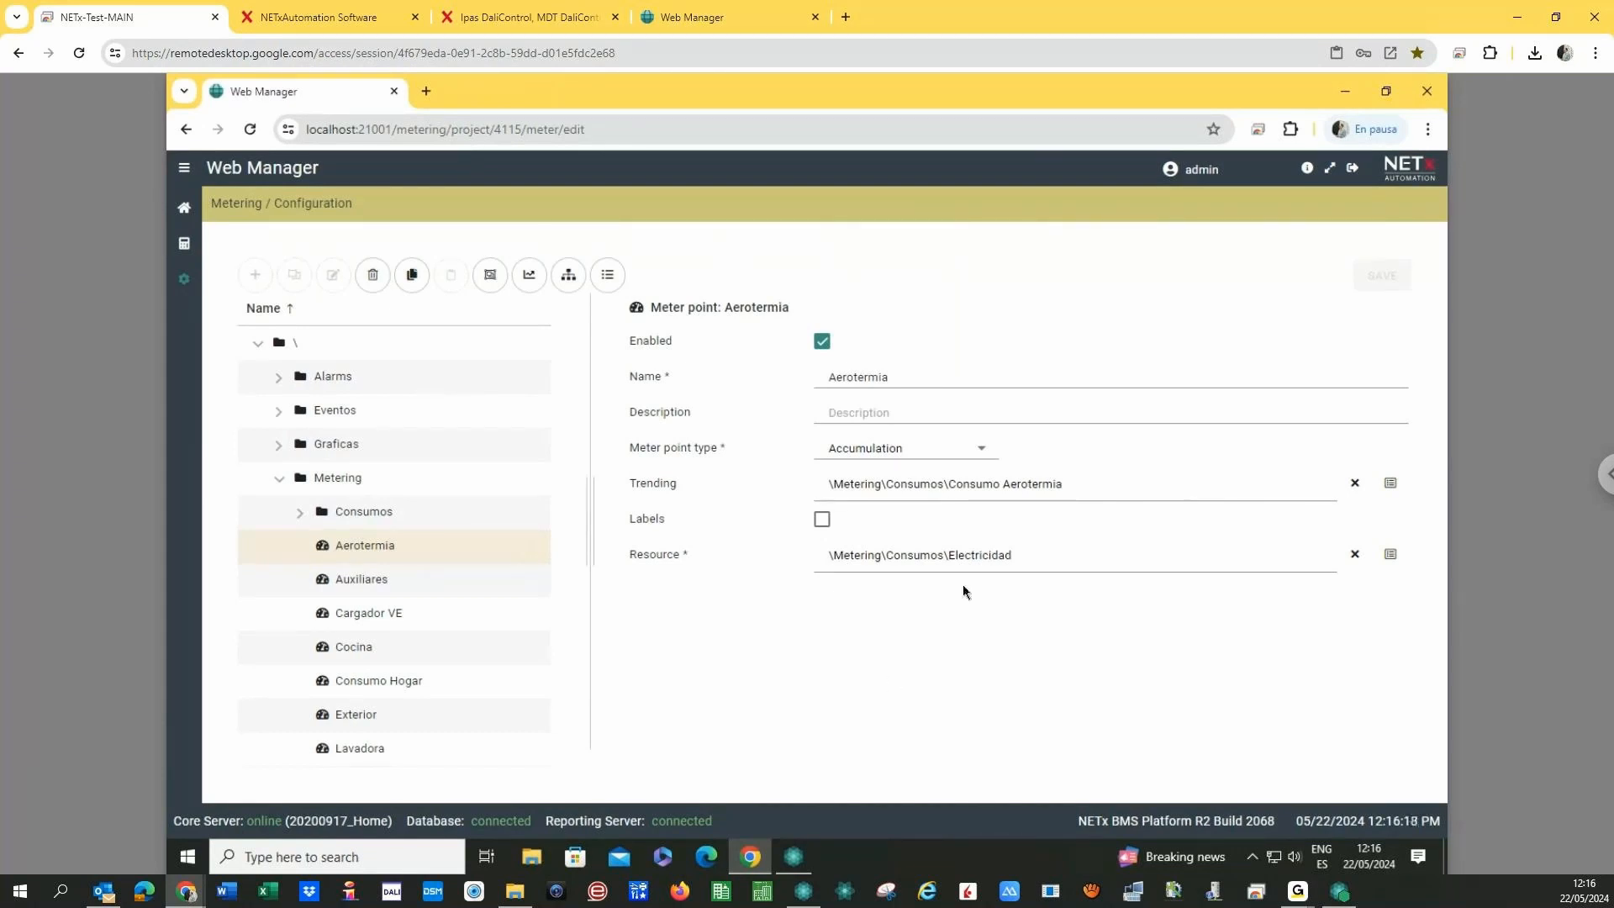
# - Chart Aerotermia's consumption aggregated by month and step back to April 2024
pyautogui.click(526, 278)
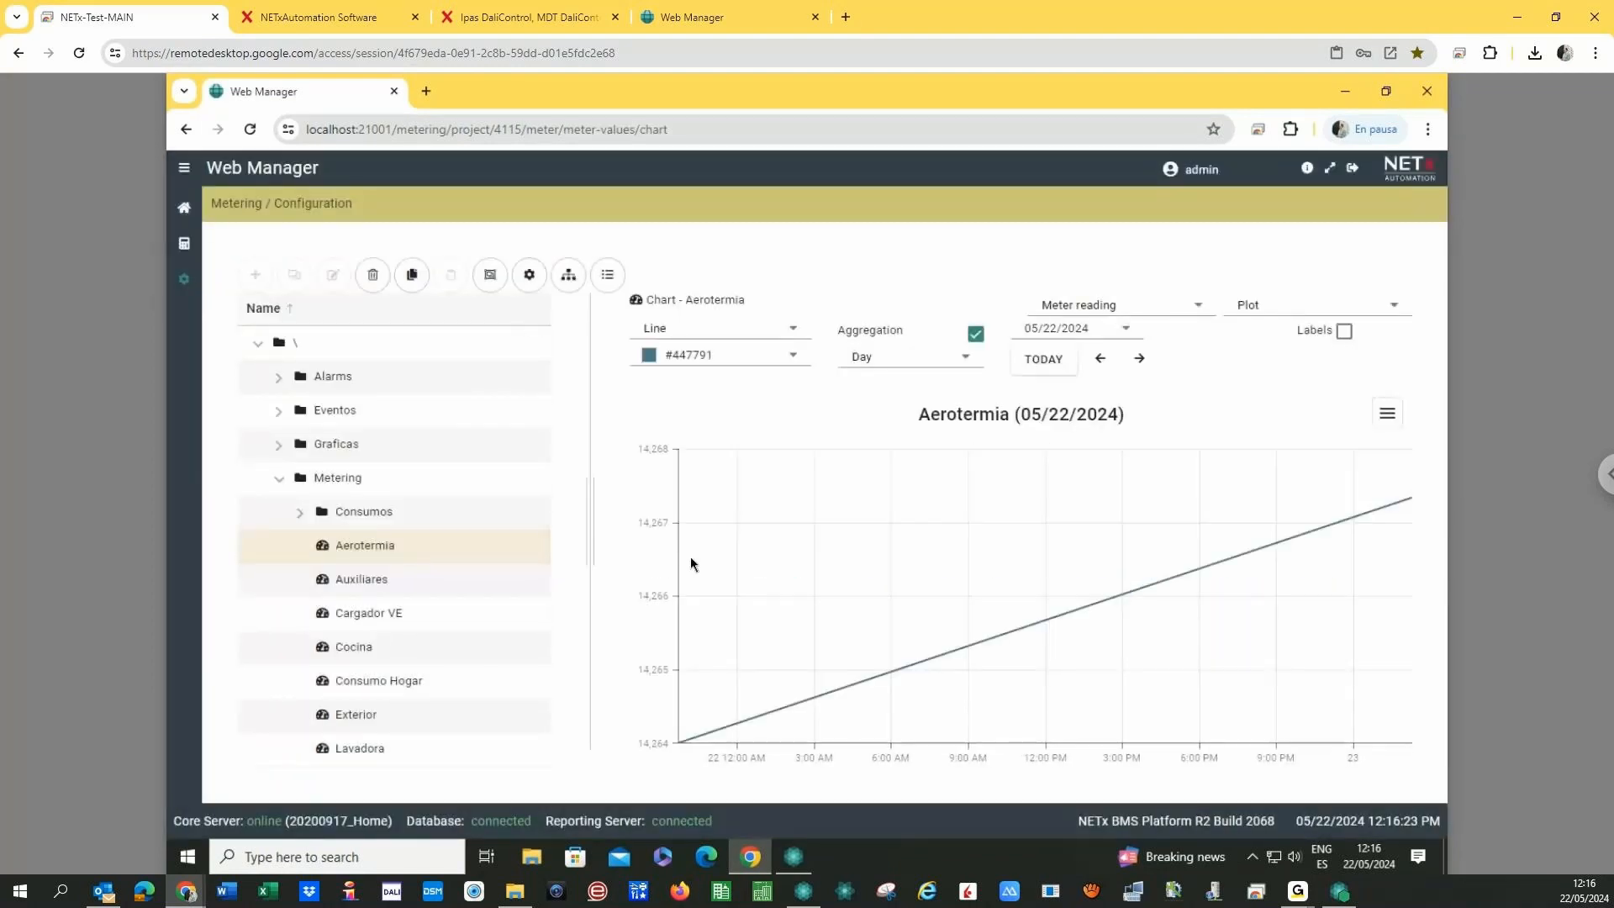
pyautogui.click(1191, 313)
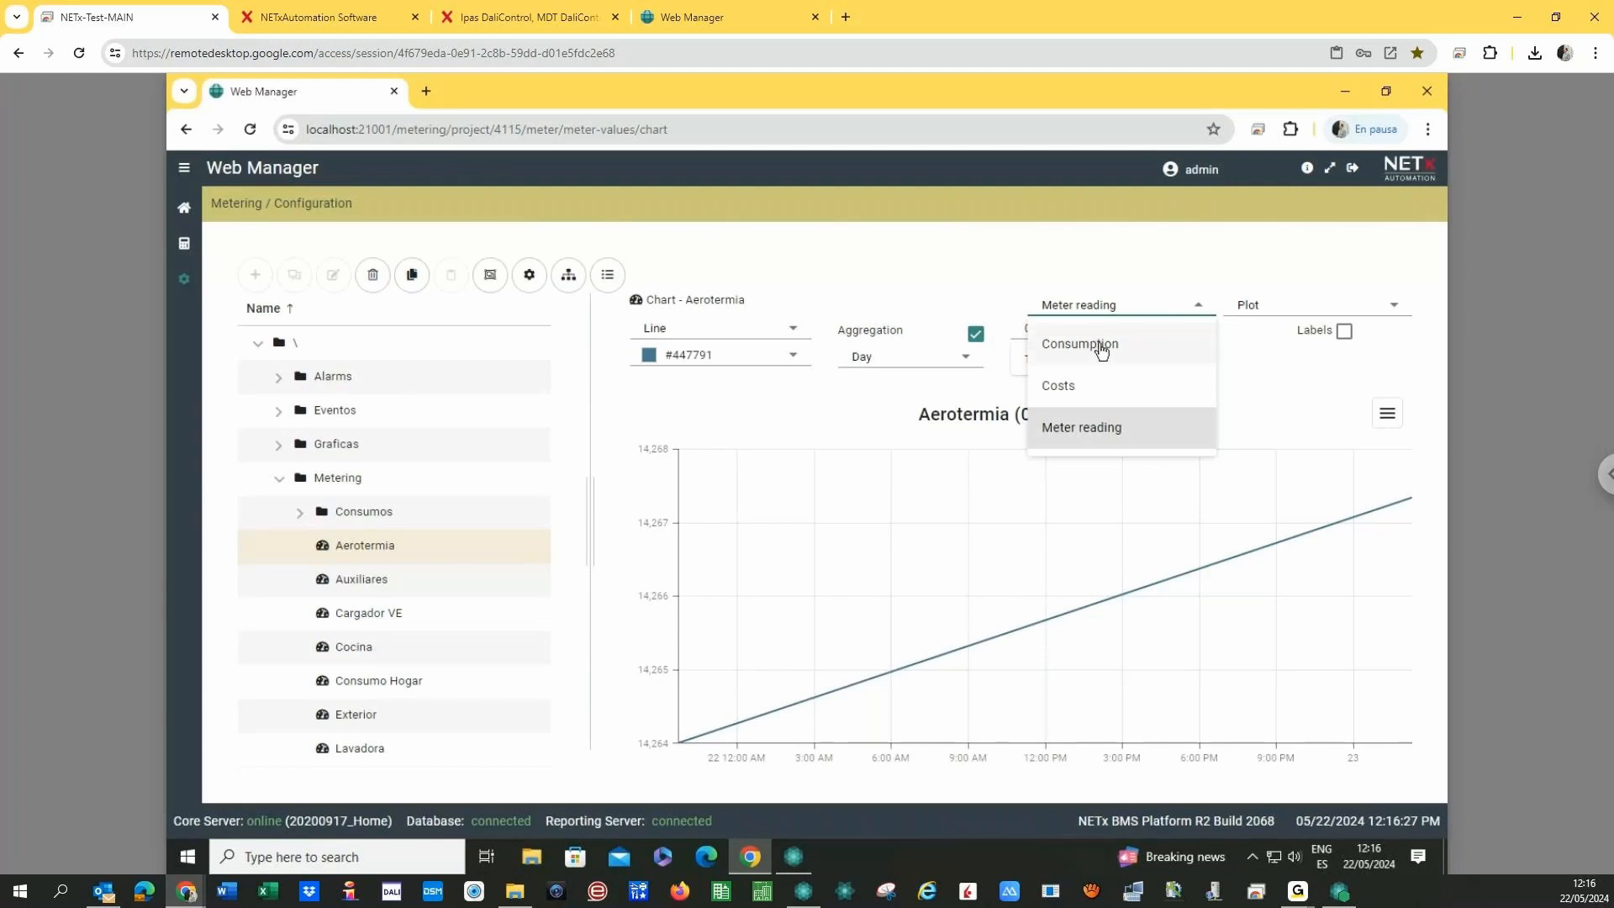
pyautogui.click(1097, 343)
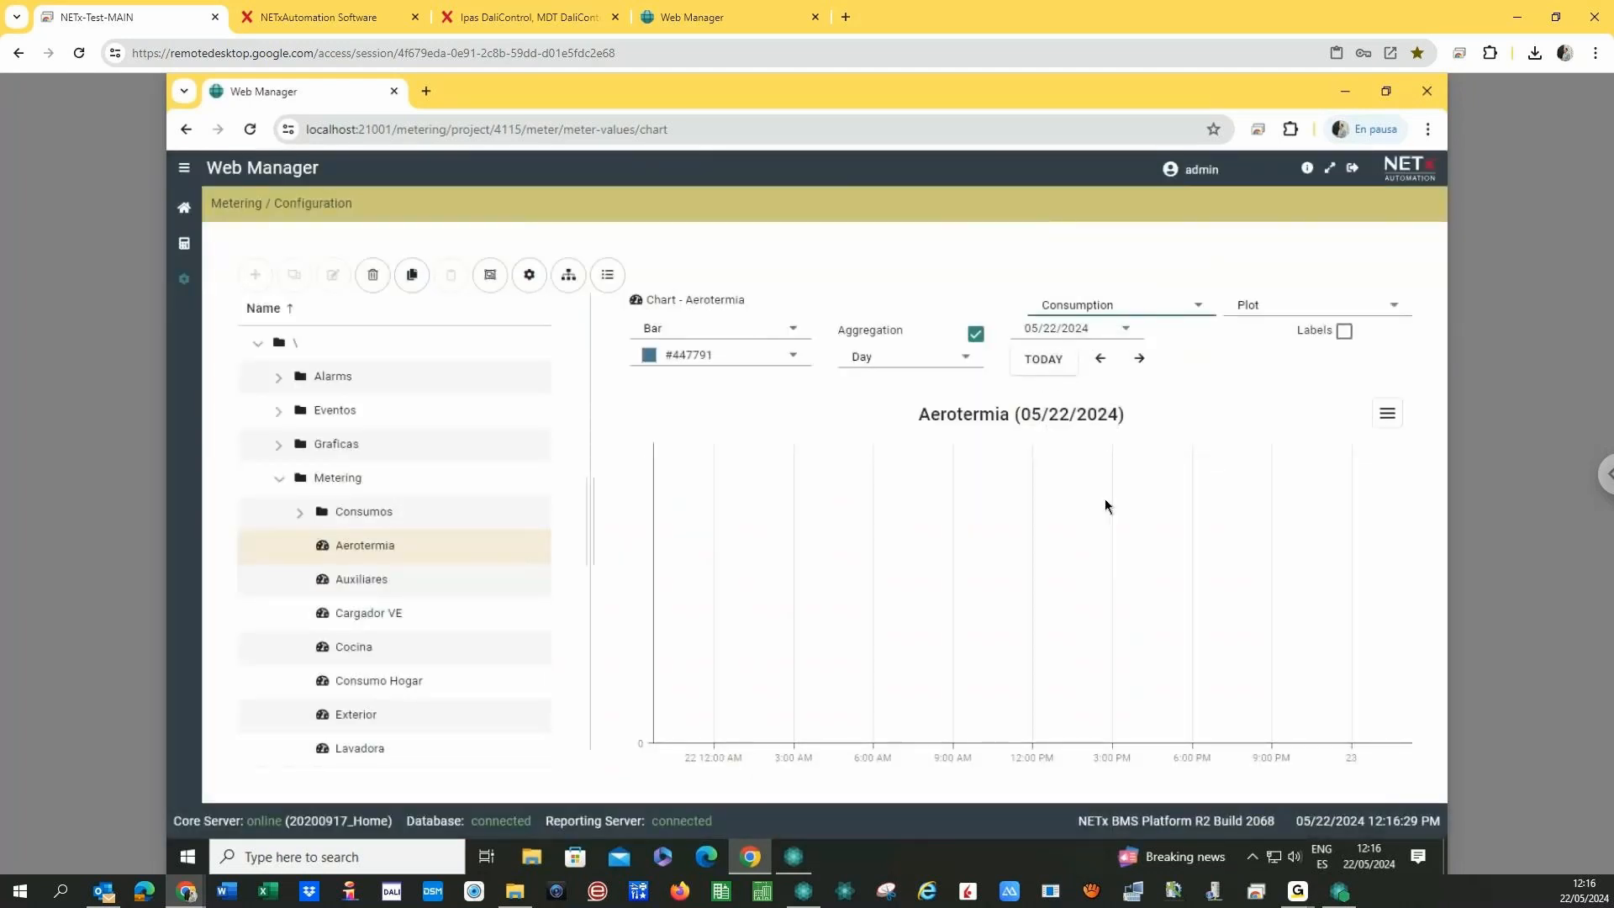
pyautogui.click(878, 364)
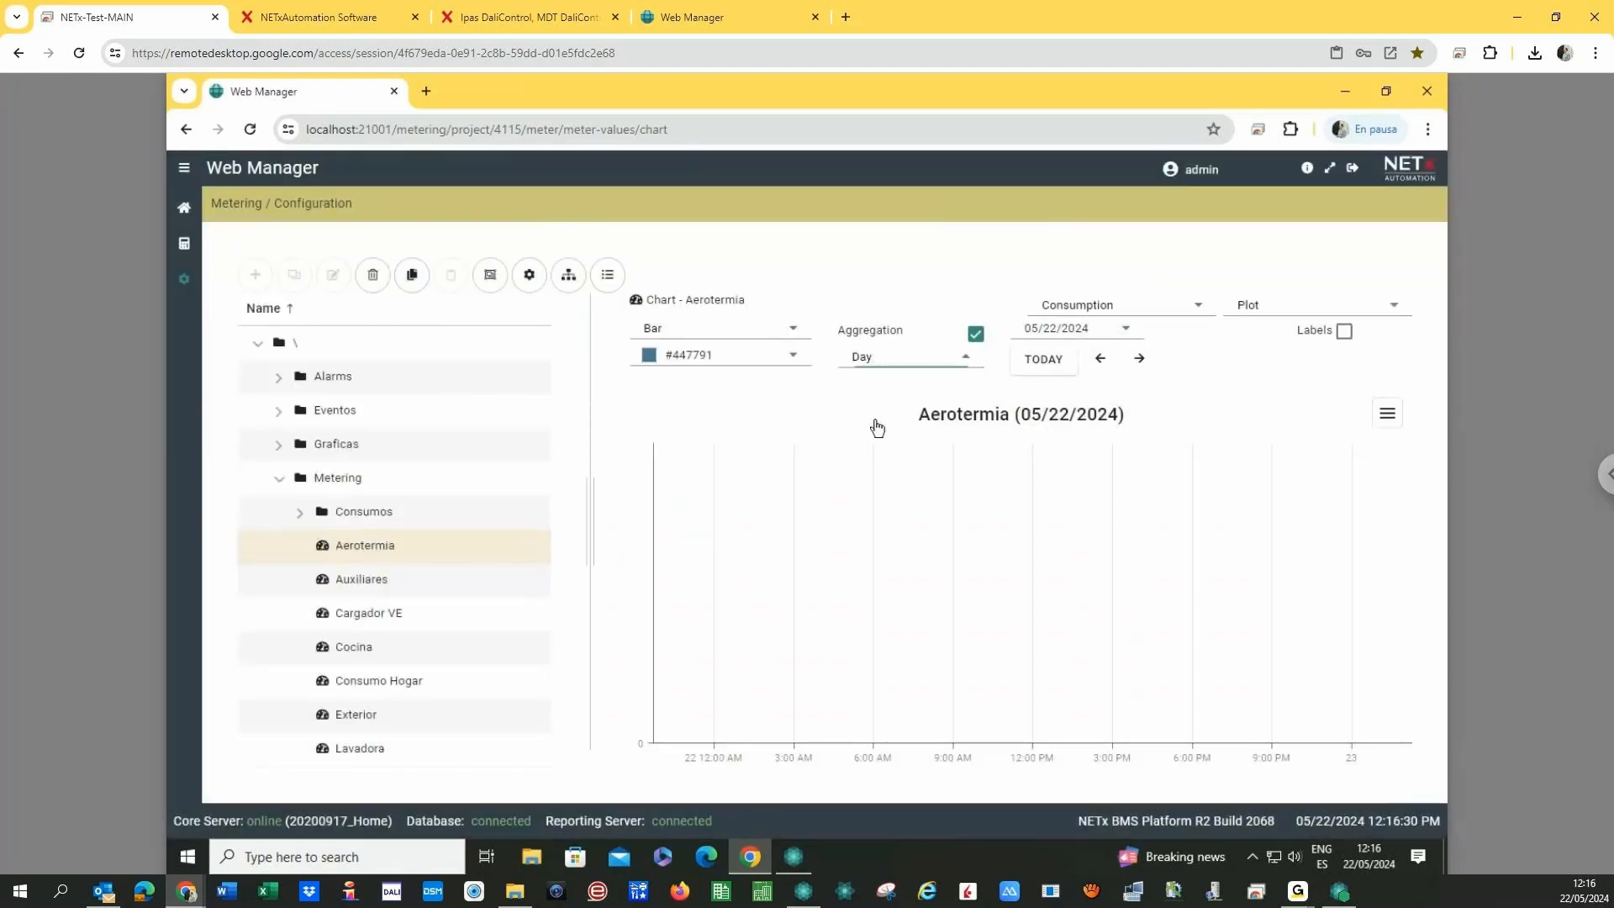
pyautogui.click(897, 487)
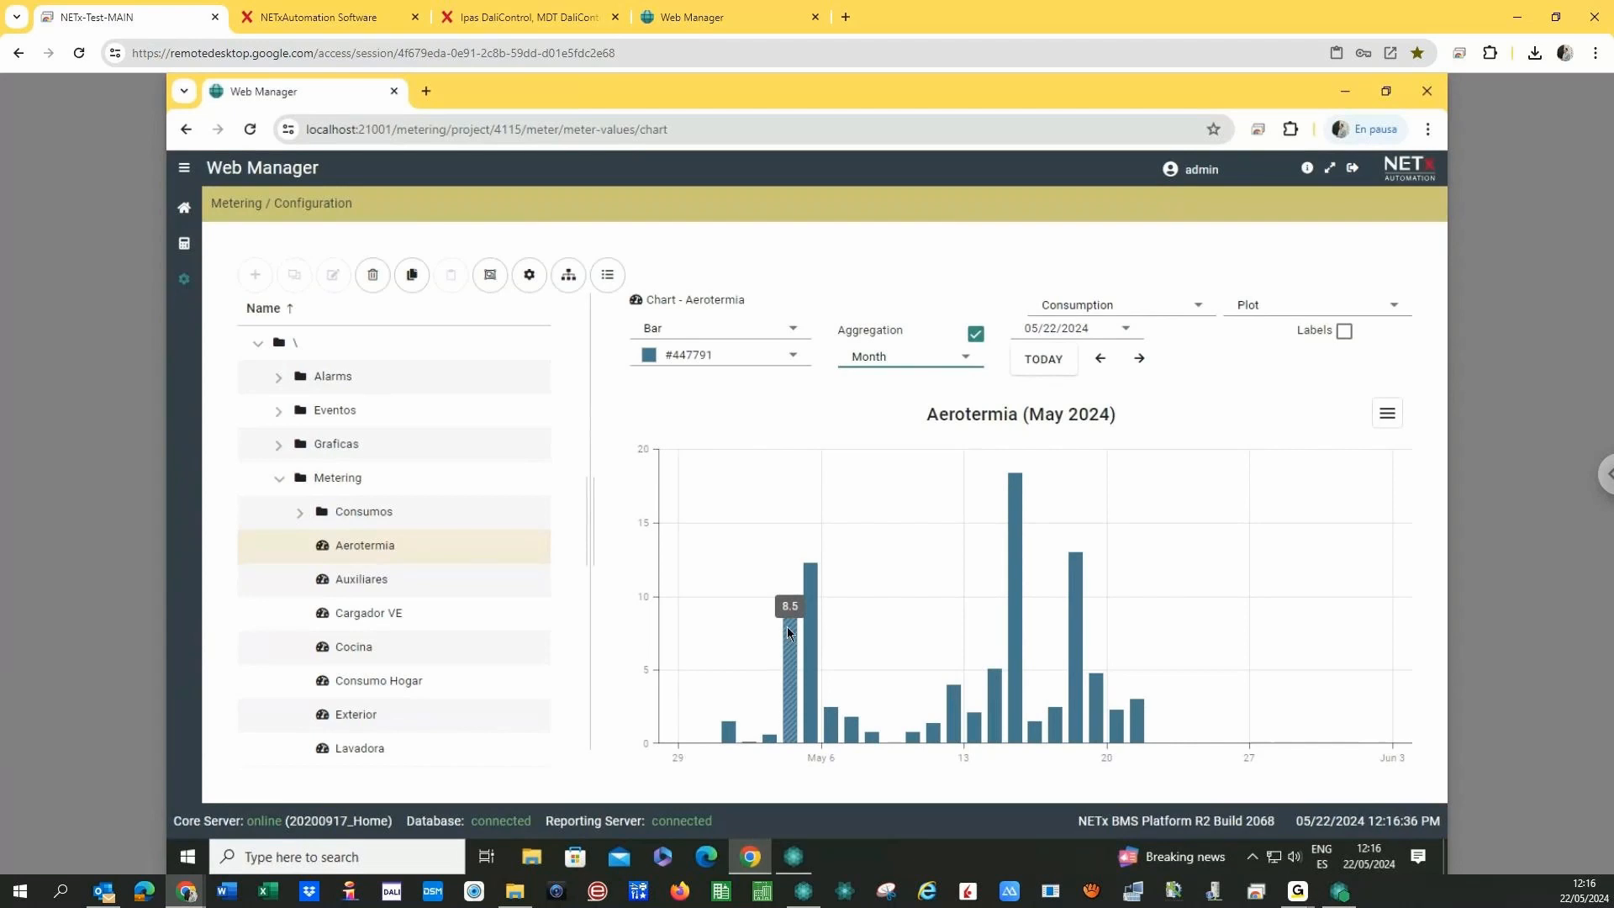
pyautogui.moveTo(813, 619)
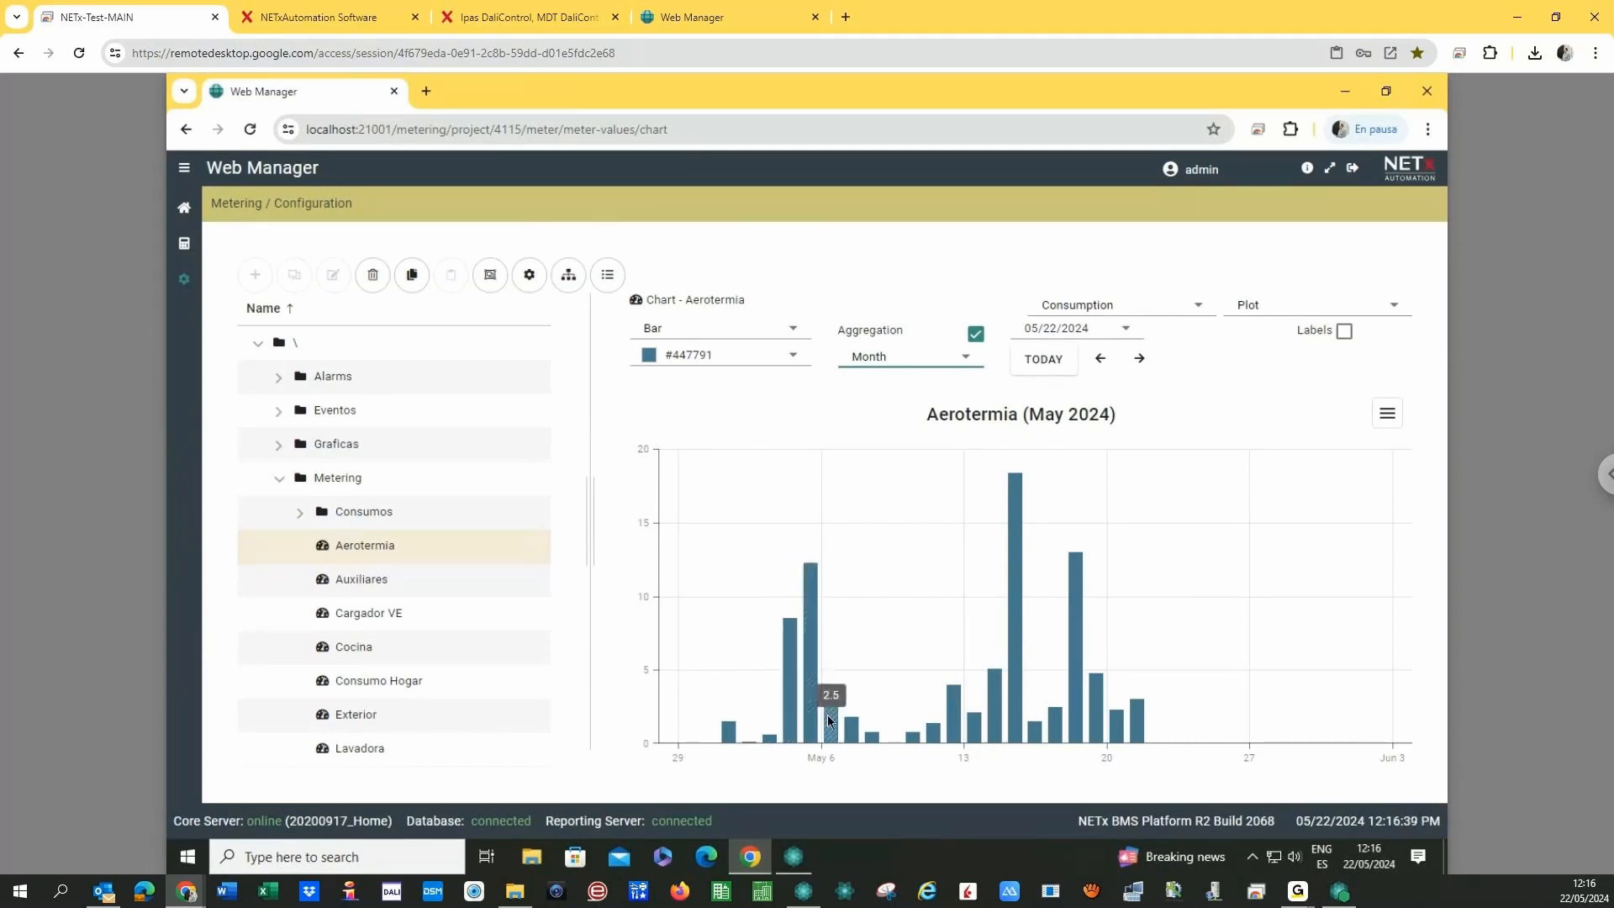
pyautogui.moveTo(862, 737)
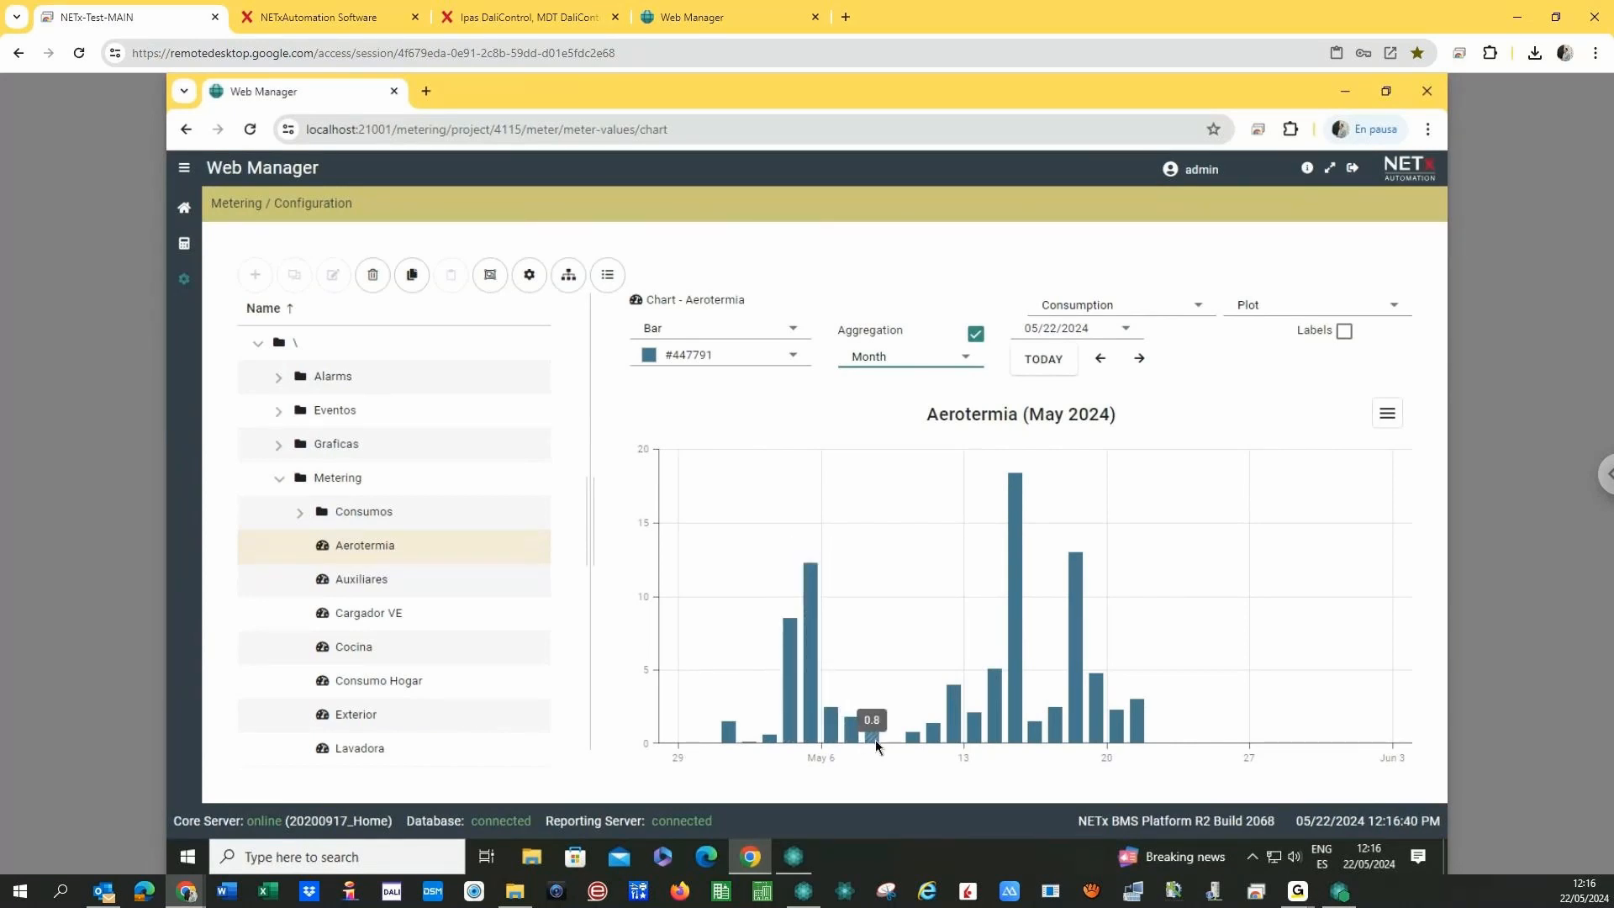
pyautogui.click(1100, 360)
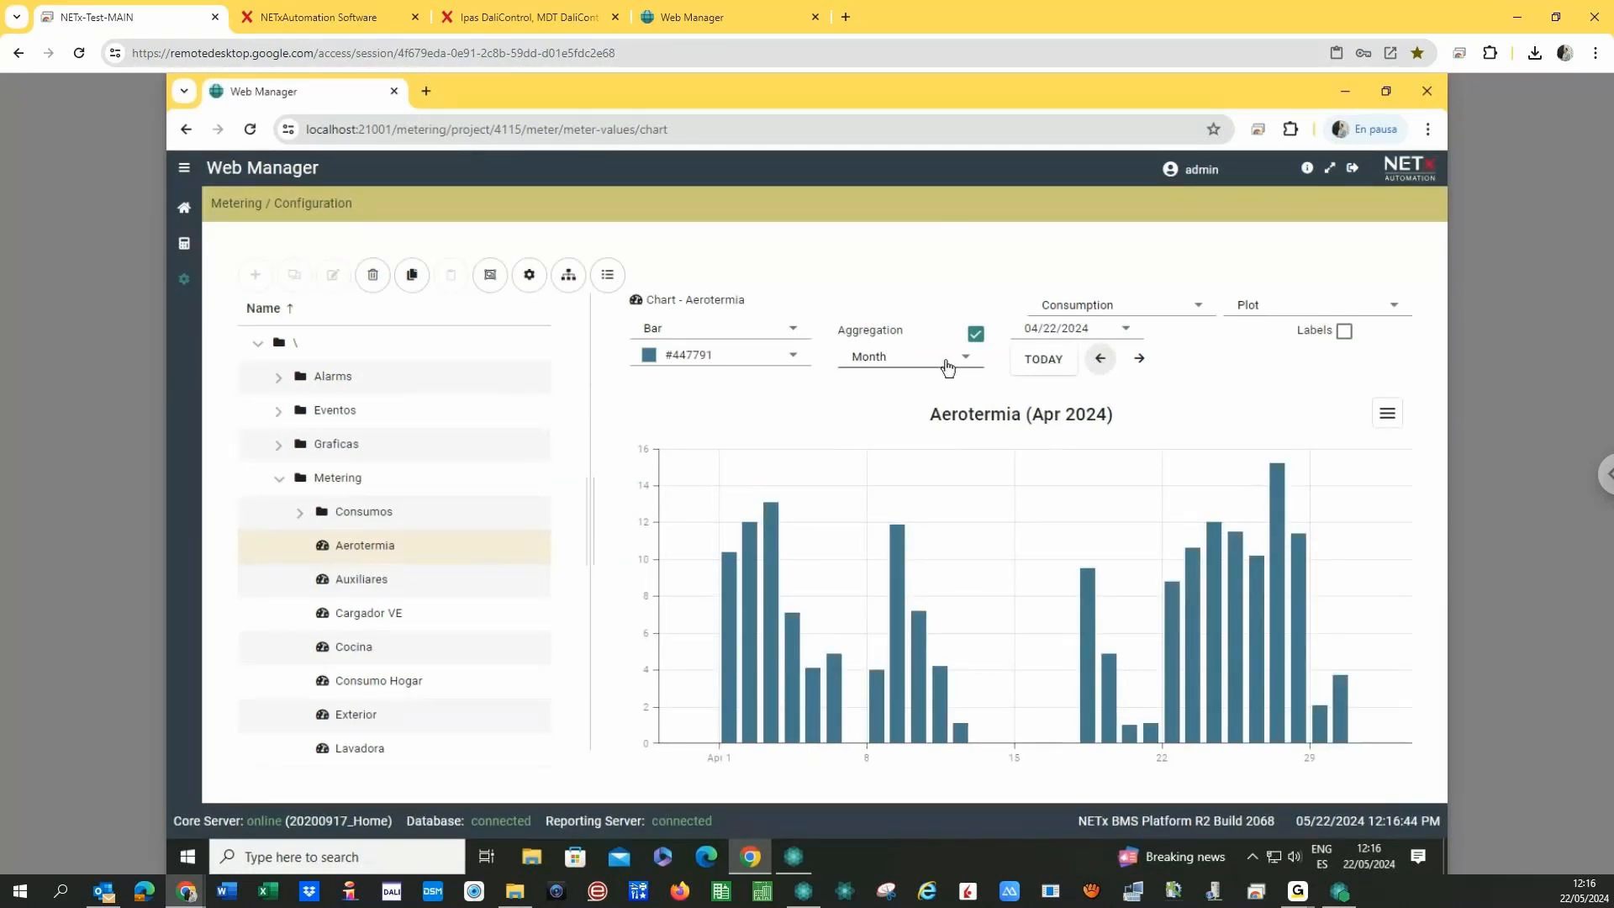
# - Switch to weekly aggregation and navigate to the week of 05/05–05/12/2024
pyautogui.click(946, 367)
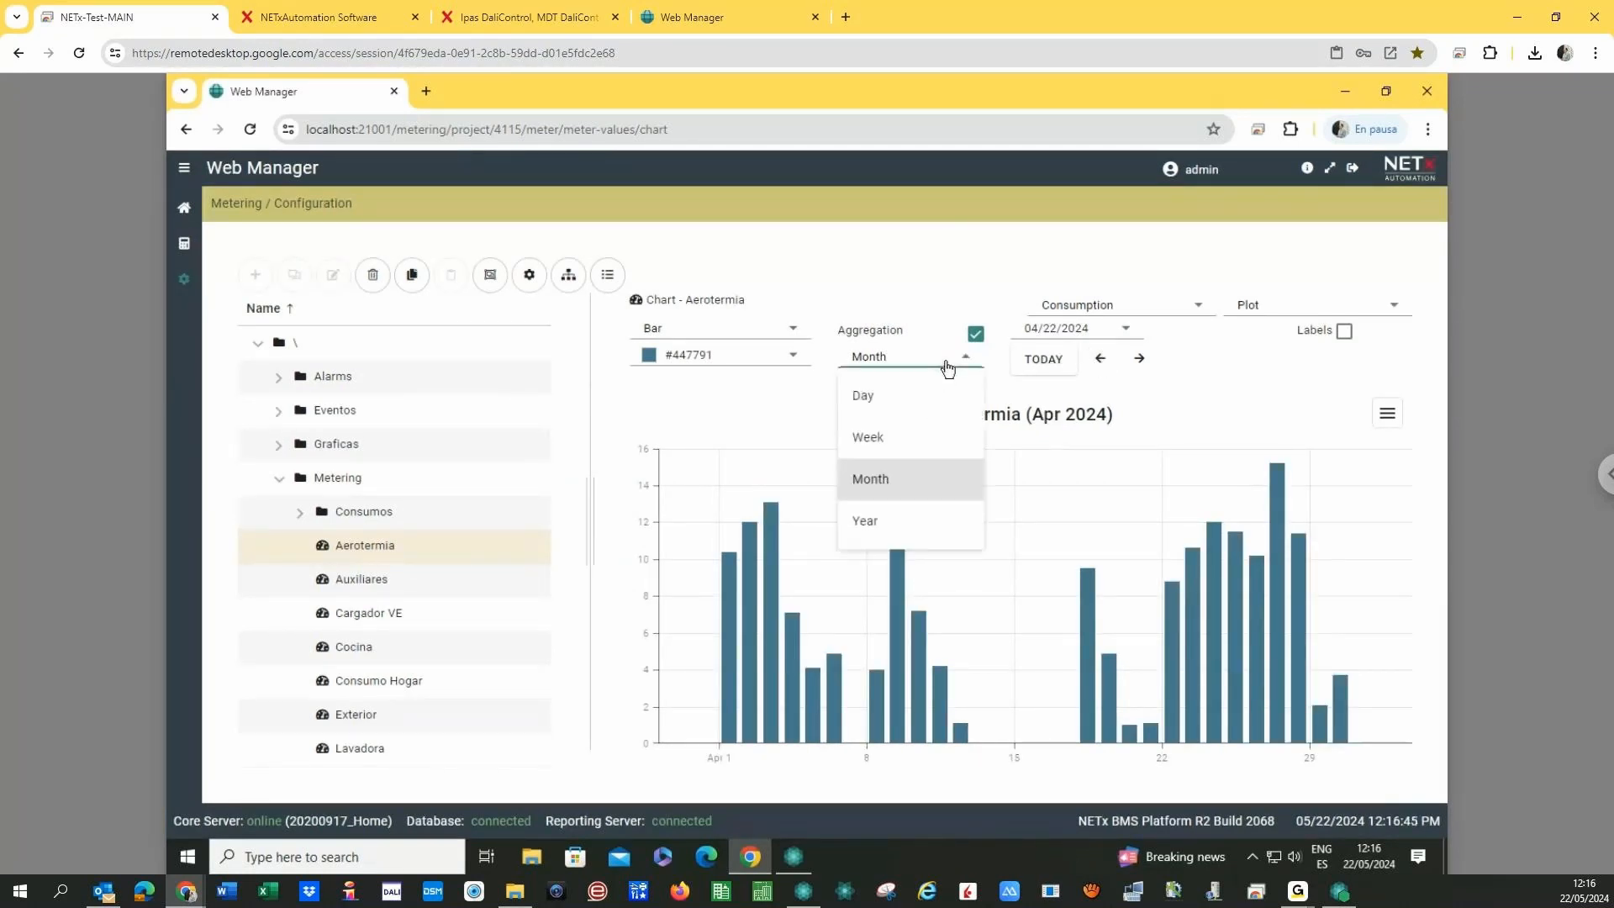
pyautogui.click(892, 439)
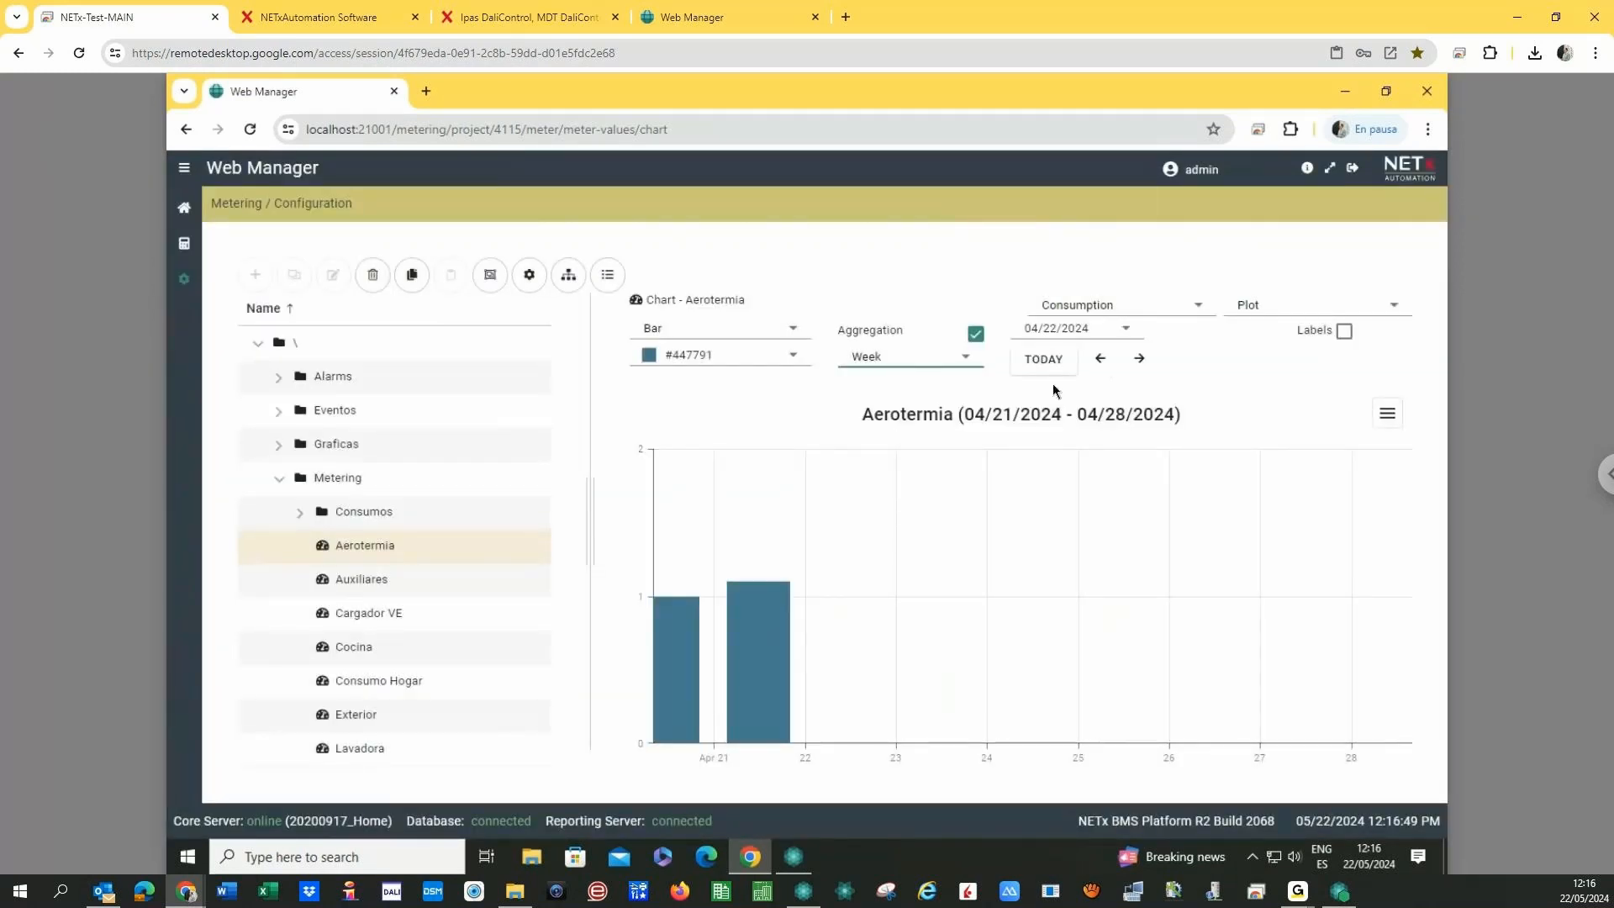
pyautogui.click(1100, 360)
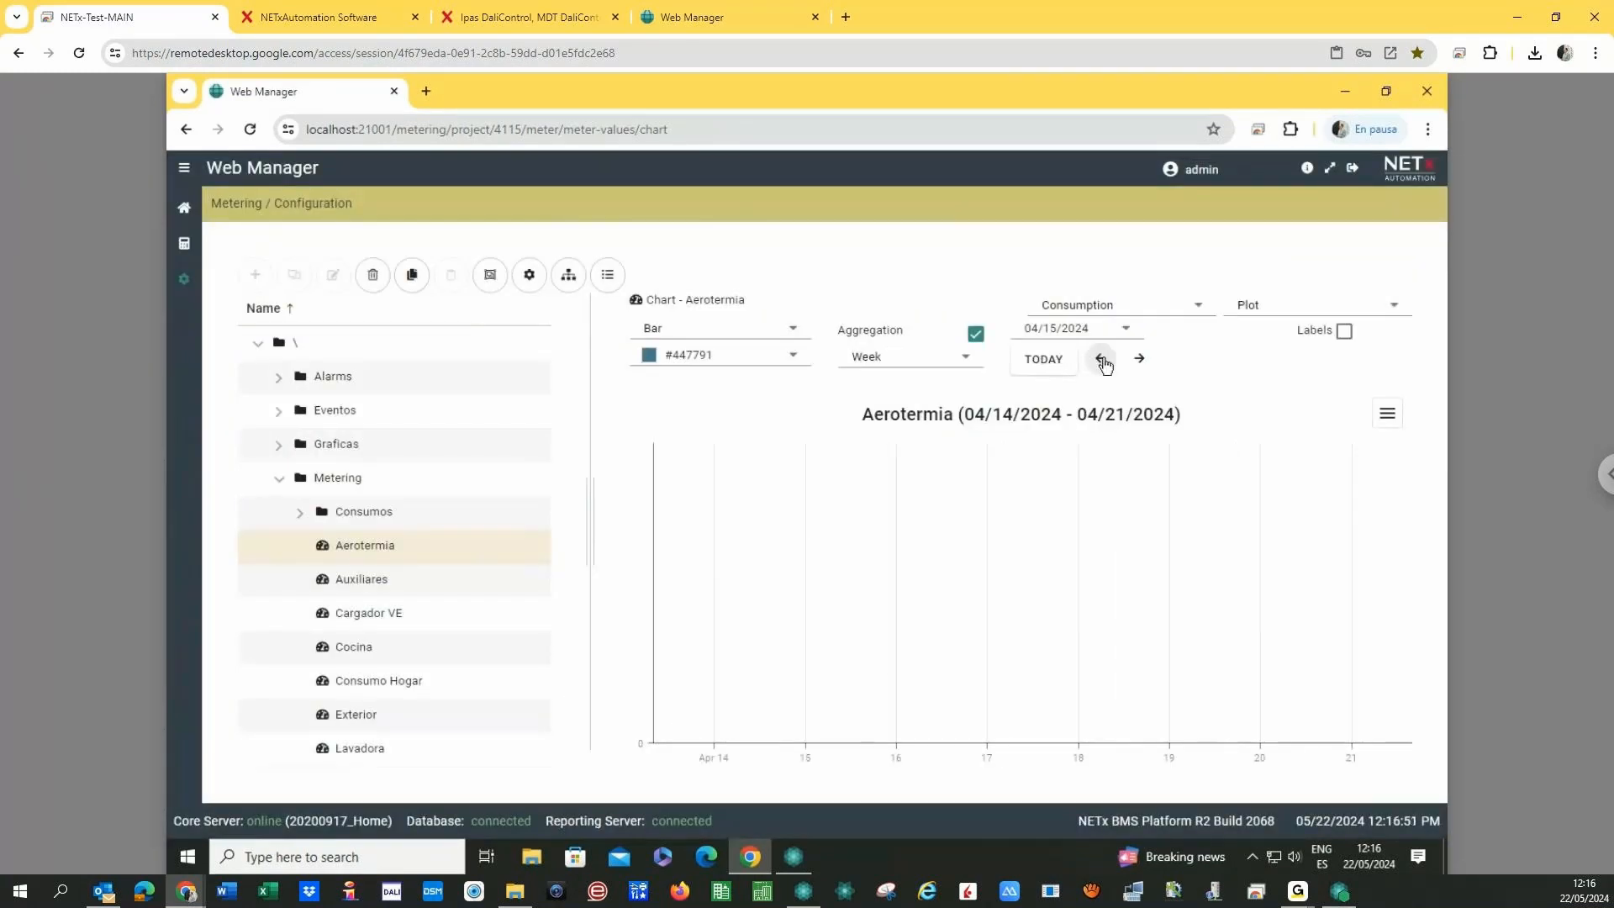
pyautogui.click(1102, 361)
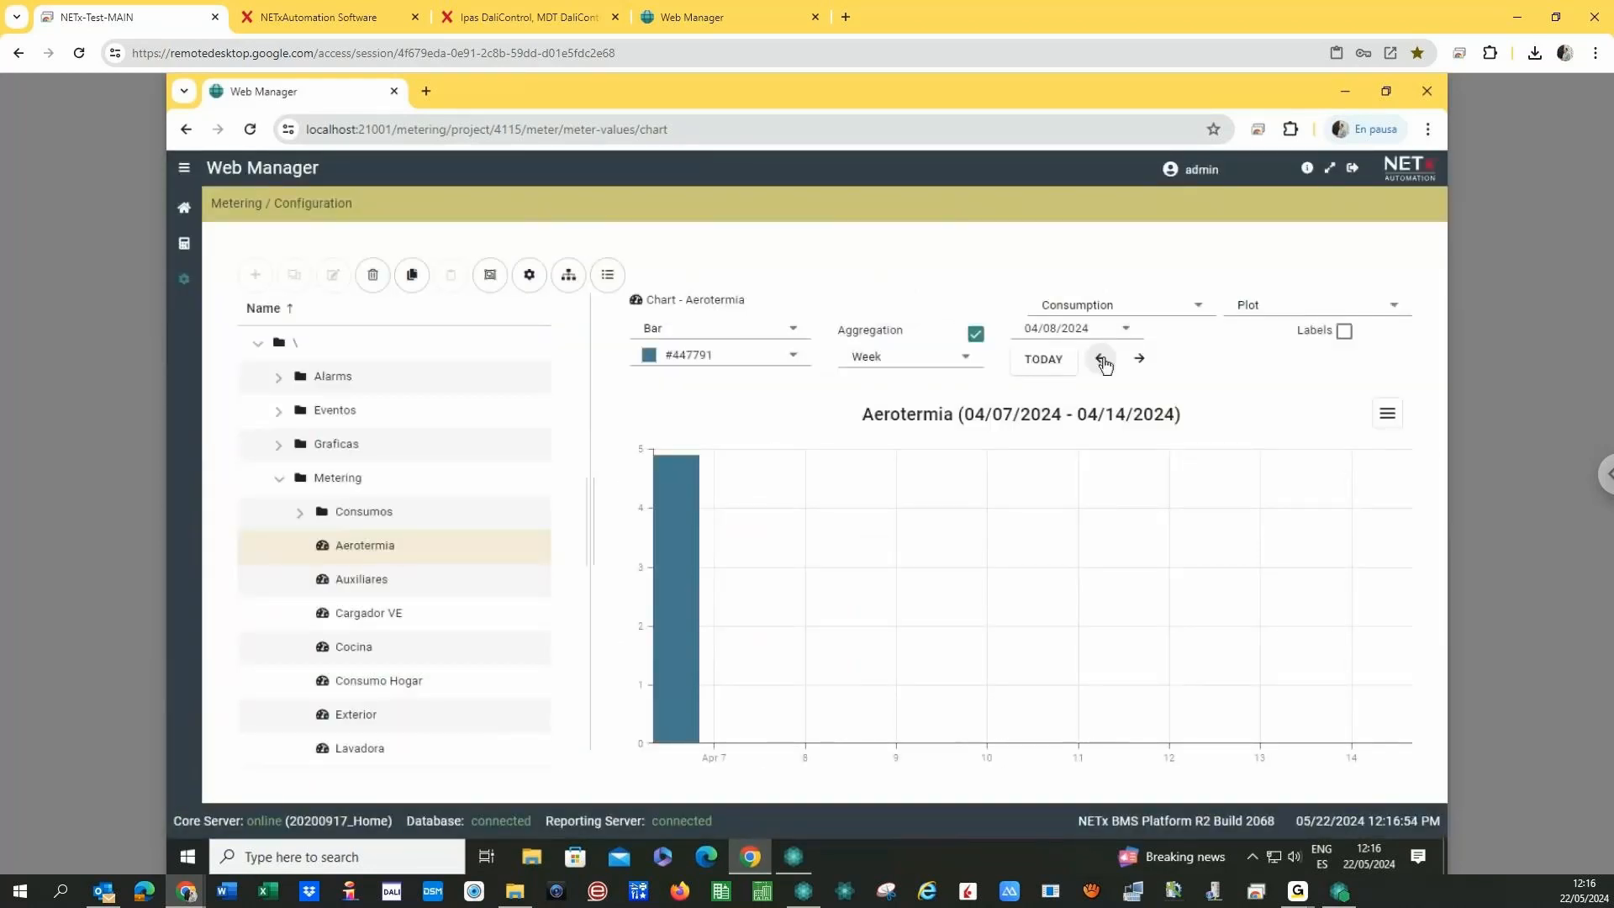
pyautogui.click(1102, 361)
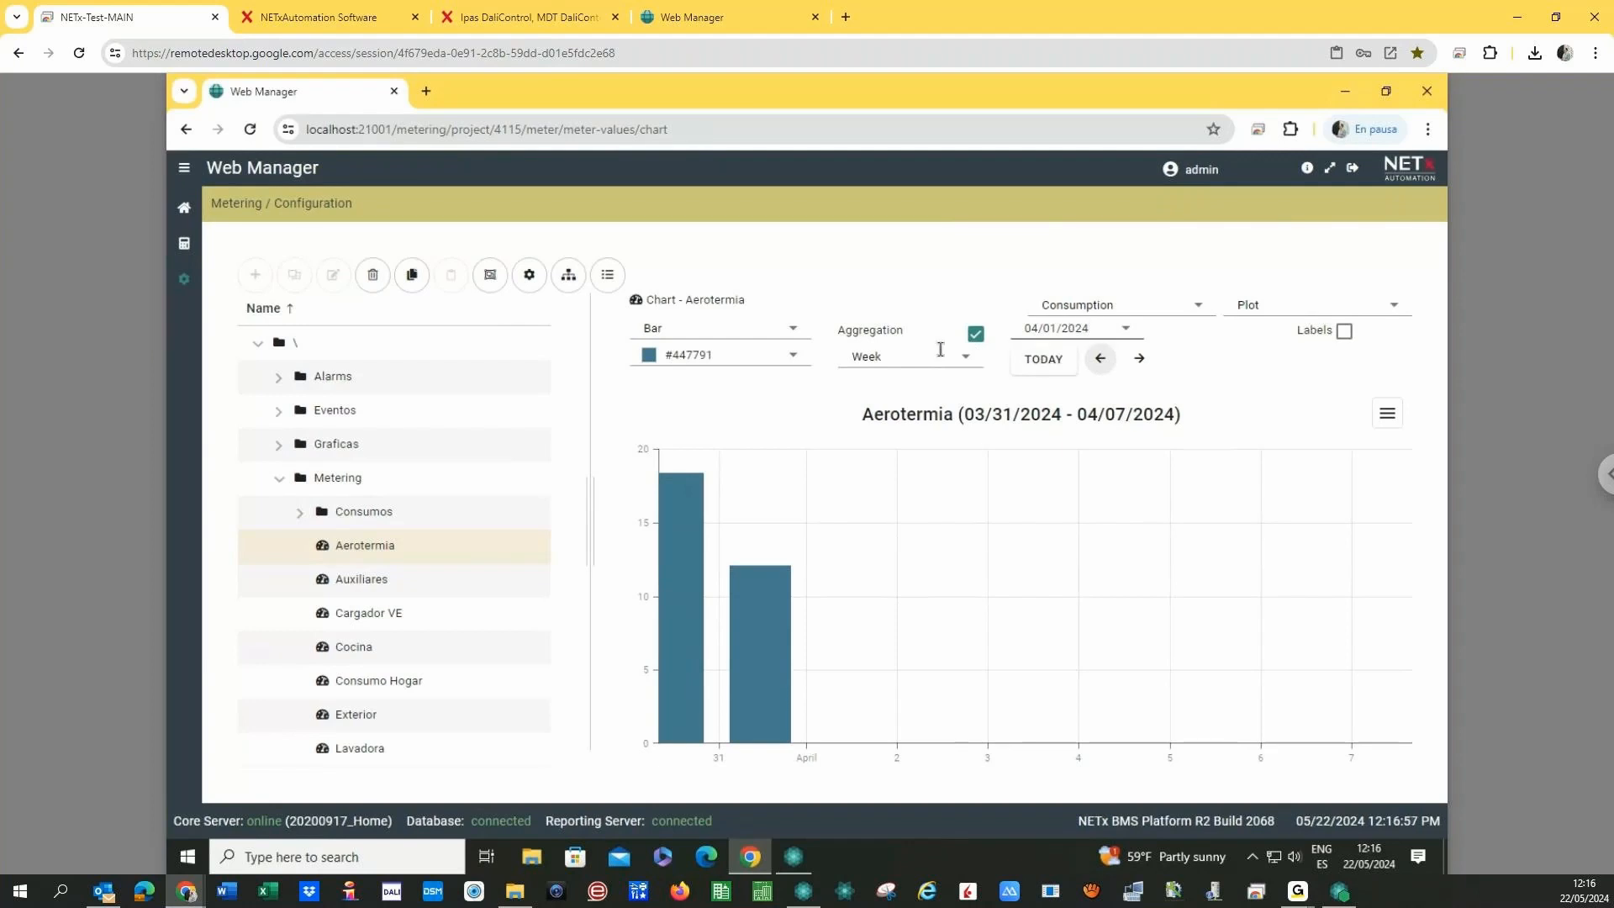
pyautogui.click(1051, 361)
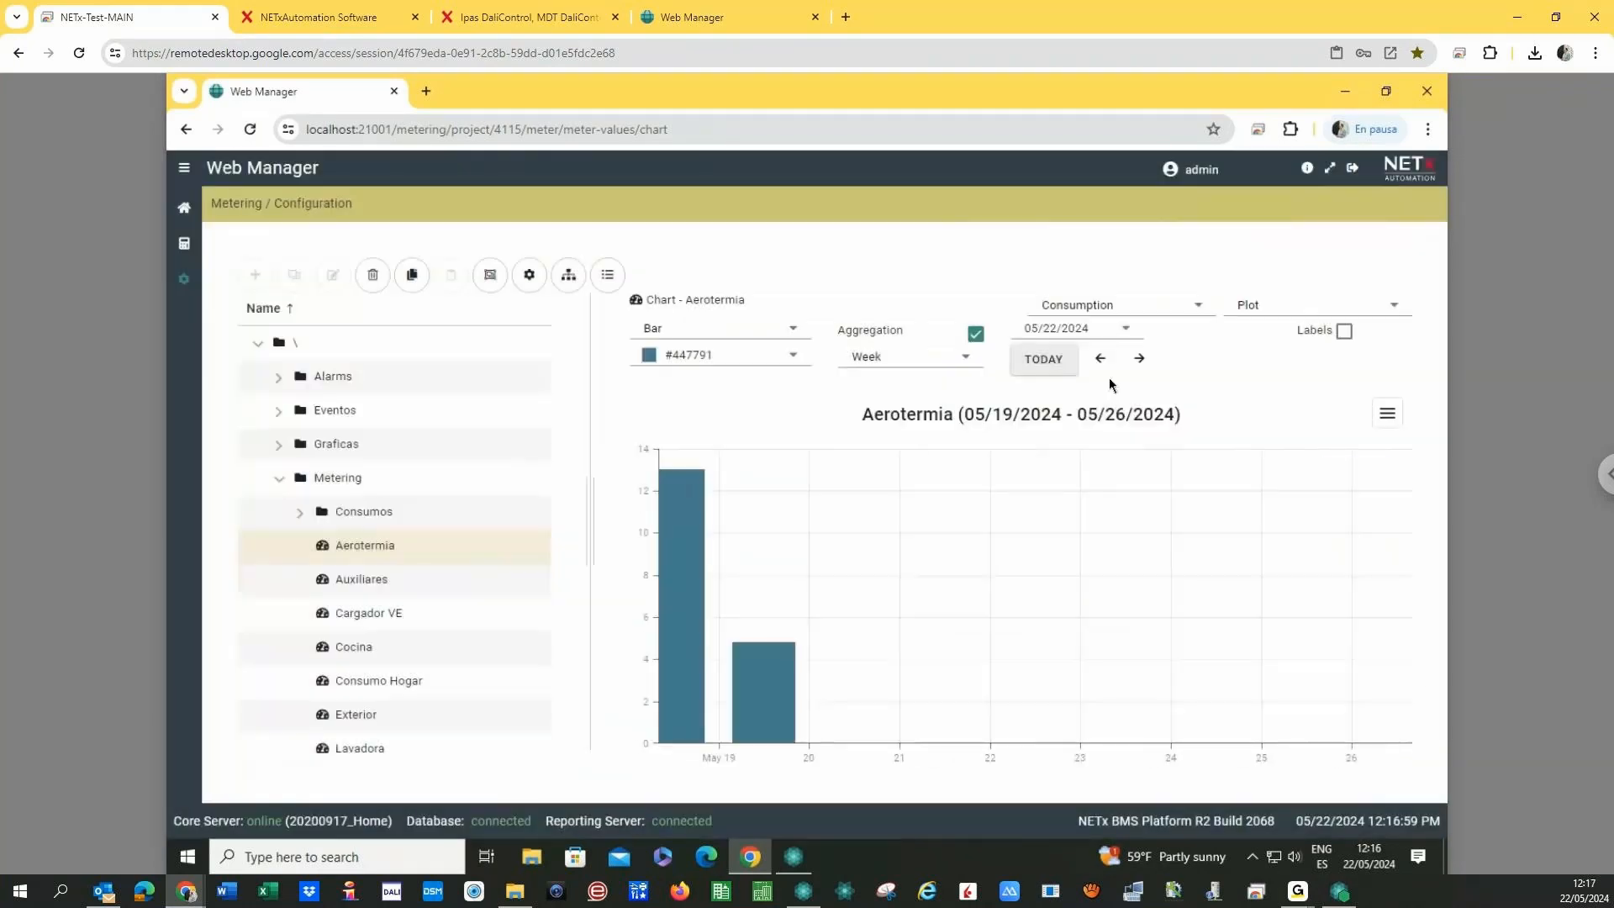
pyautogui.click(1101, 360)
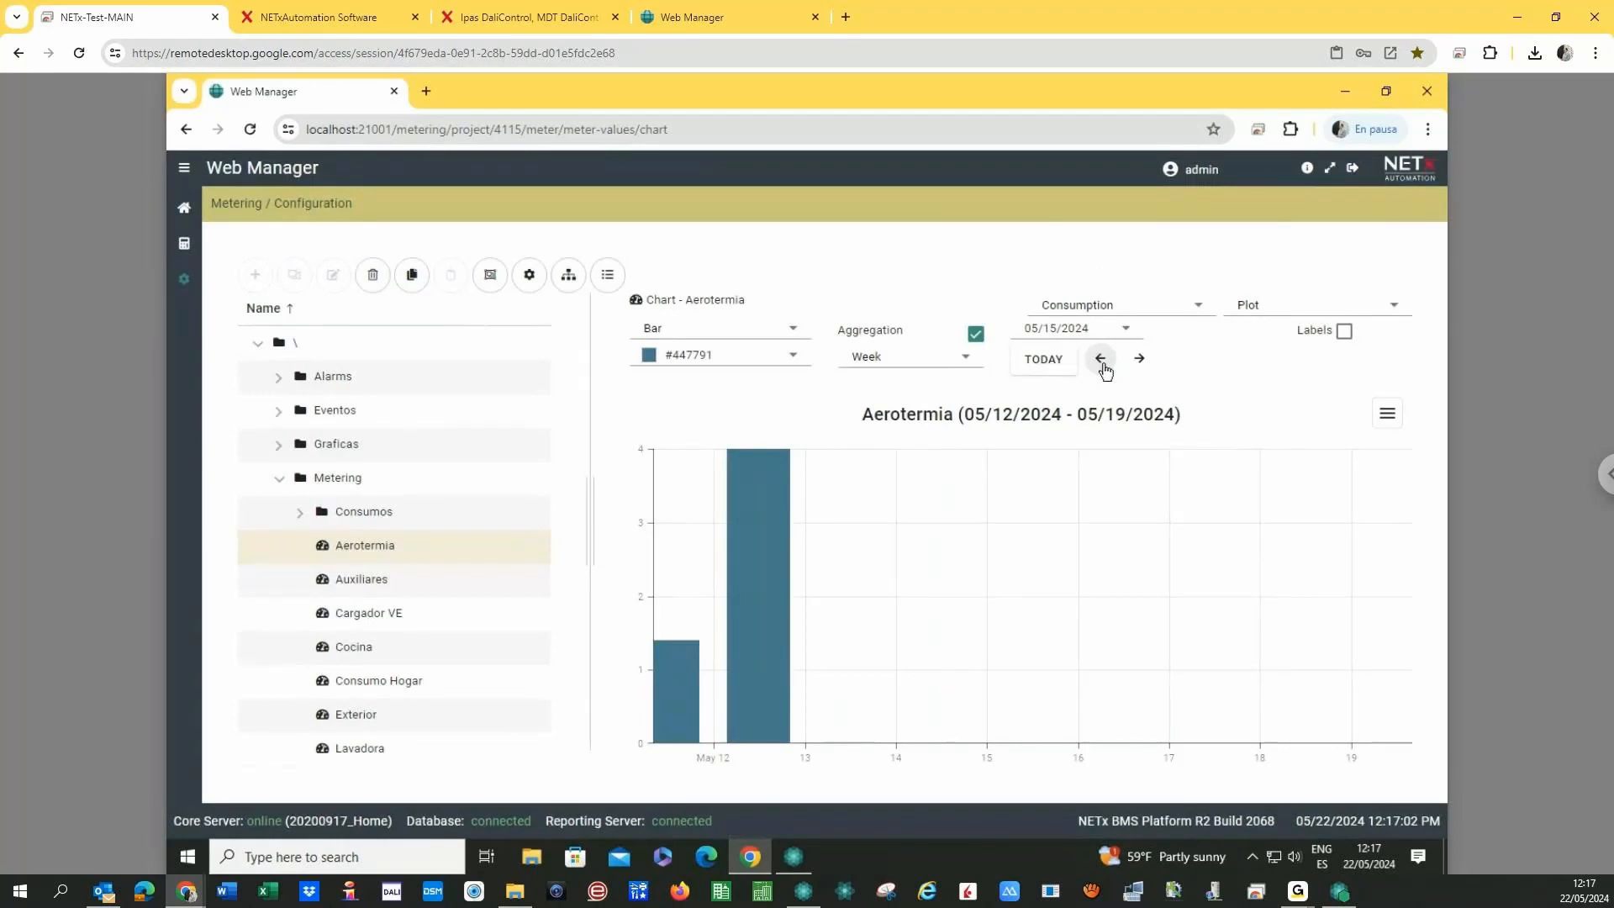
pyautogui.click(1102, 361)
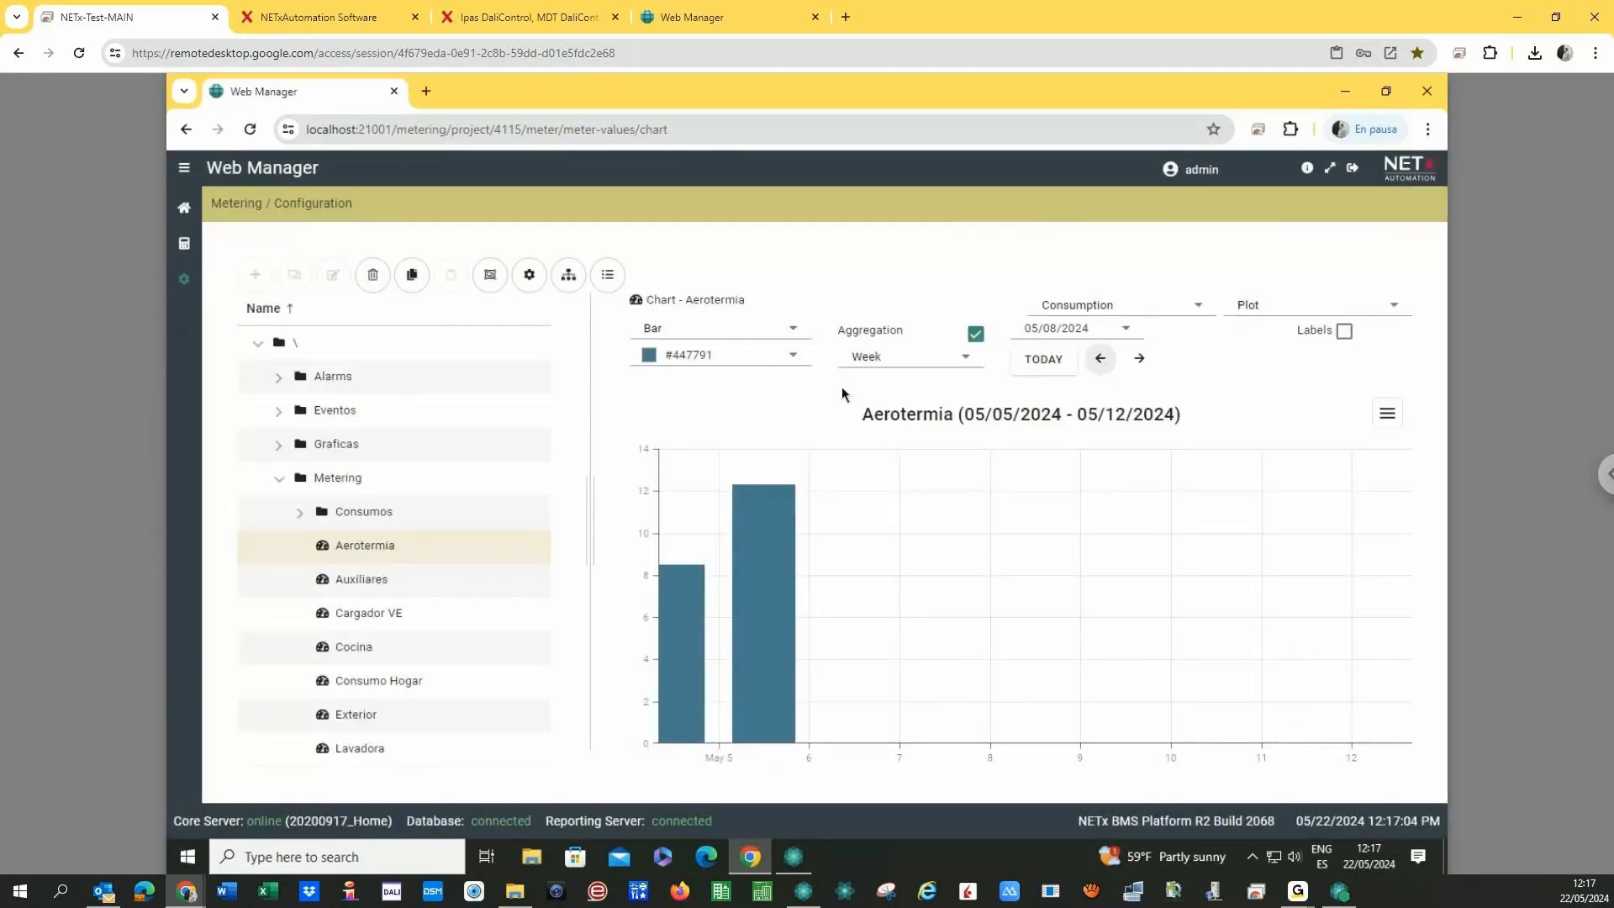
pyautogui.click(920, 360)
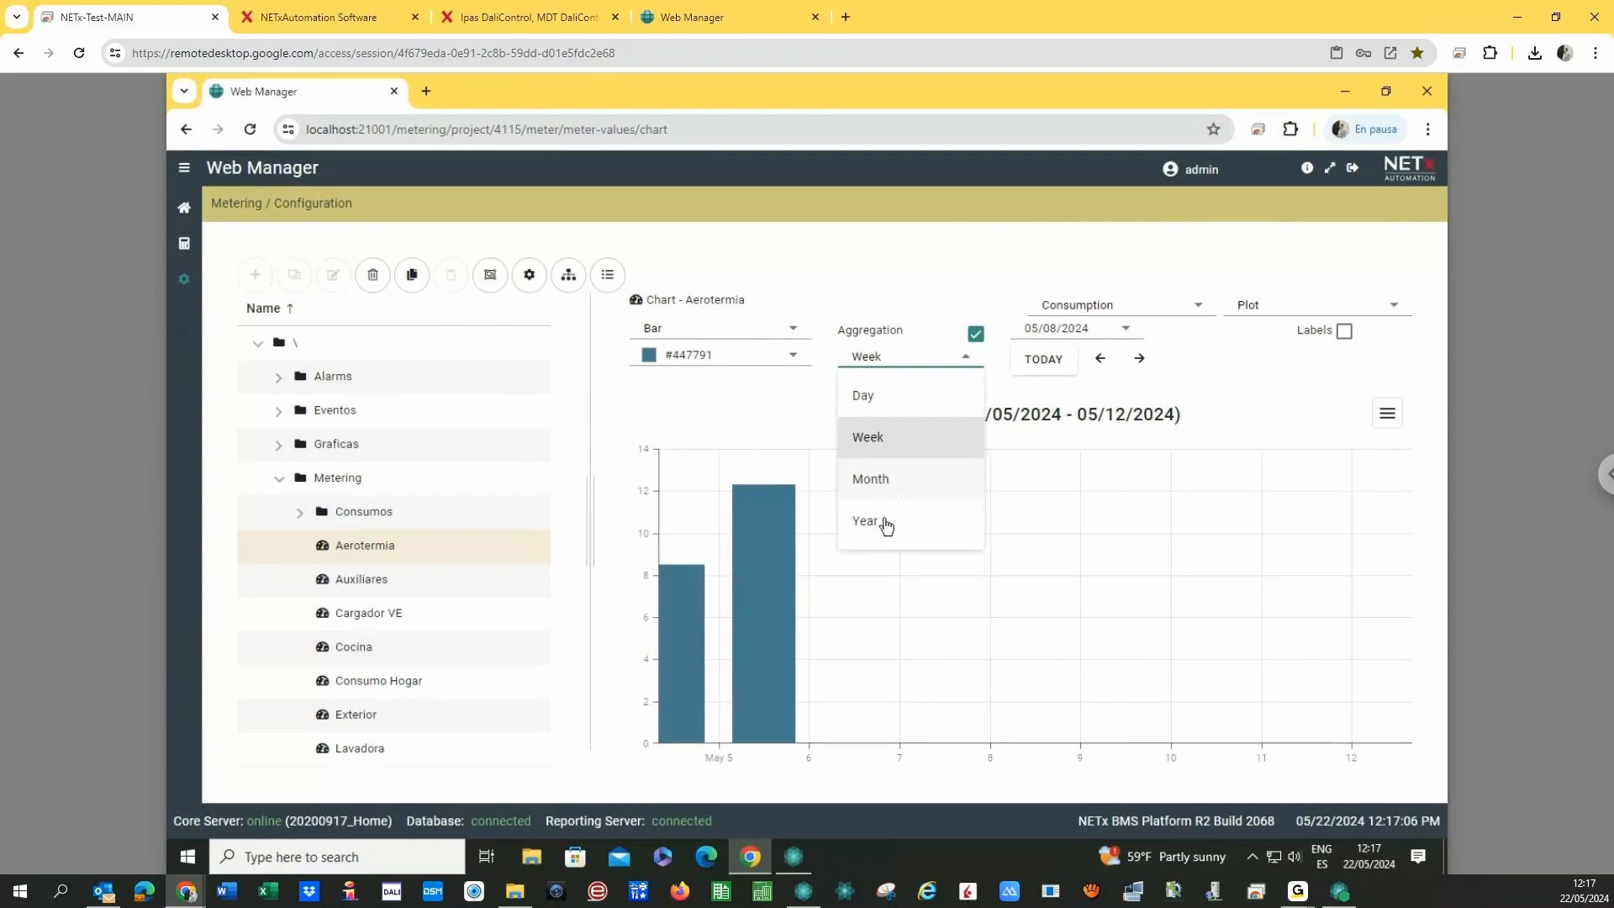
# - Switch Aerotermia's consumption to yearly aggregation and step back to Jan 2023–Jan 2024
pyautogui.click(884, 523)
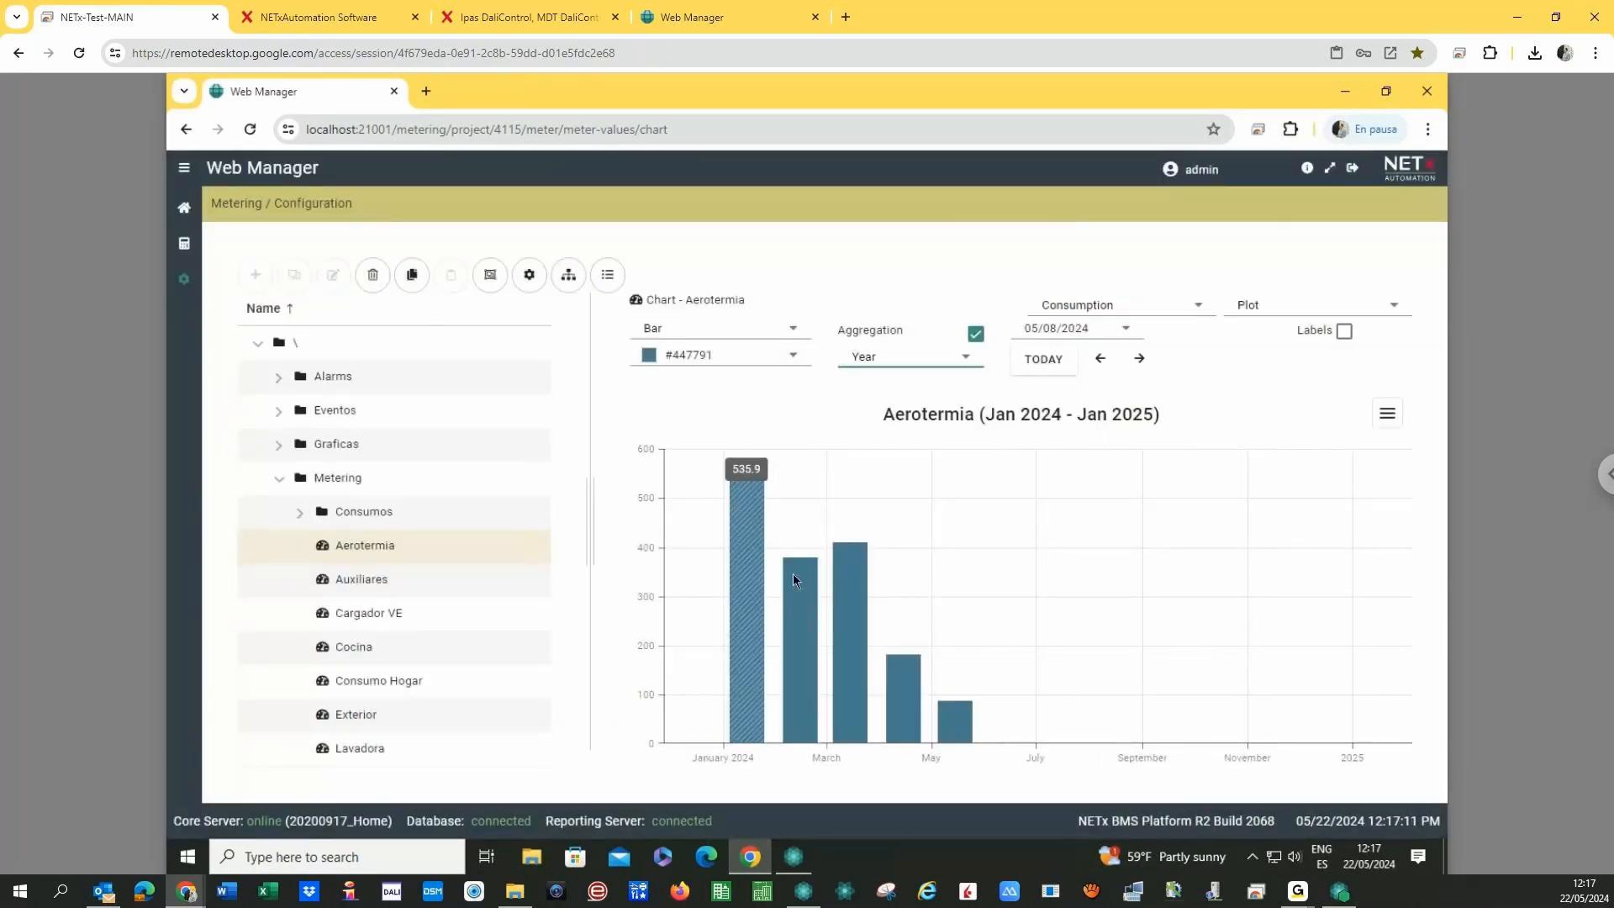
pyautogui.moveTo(795, 573)
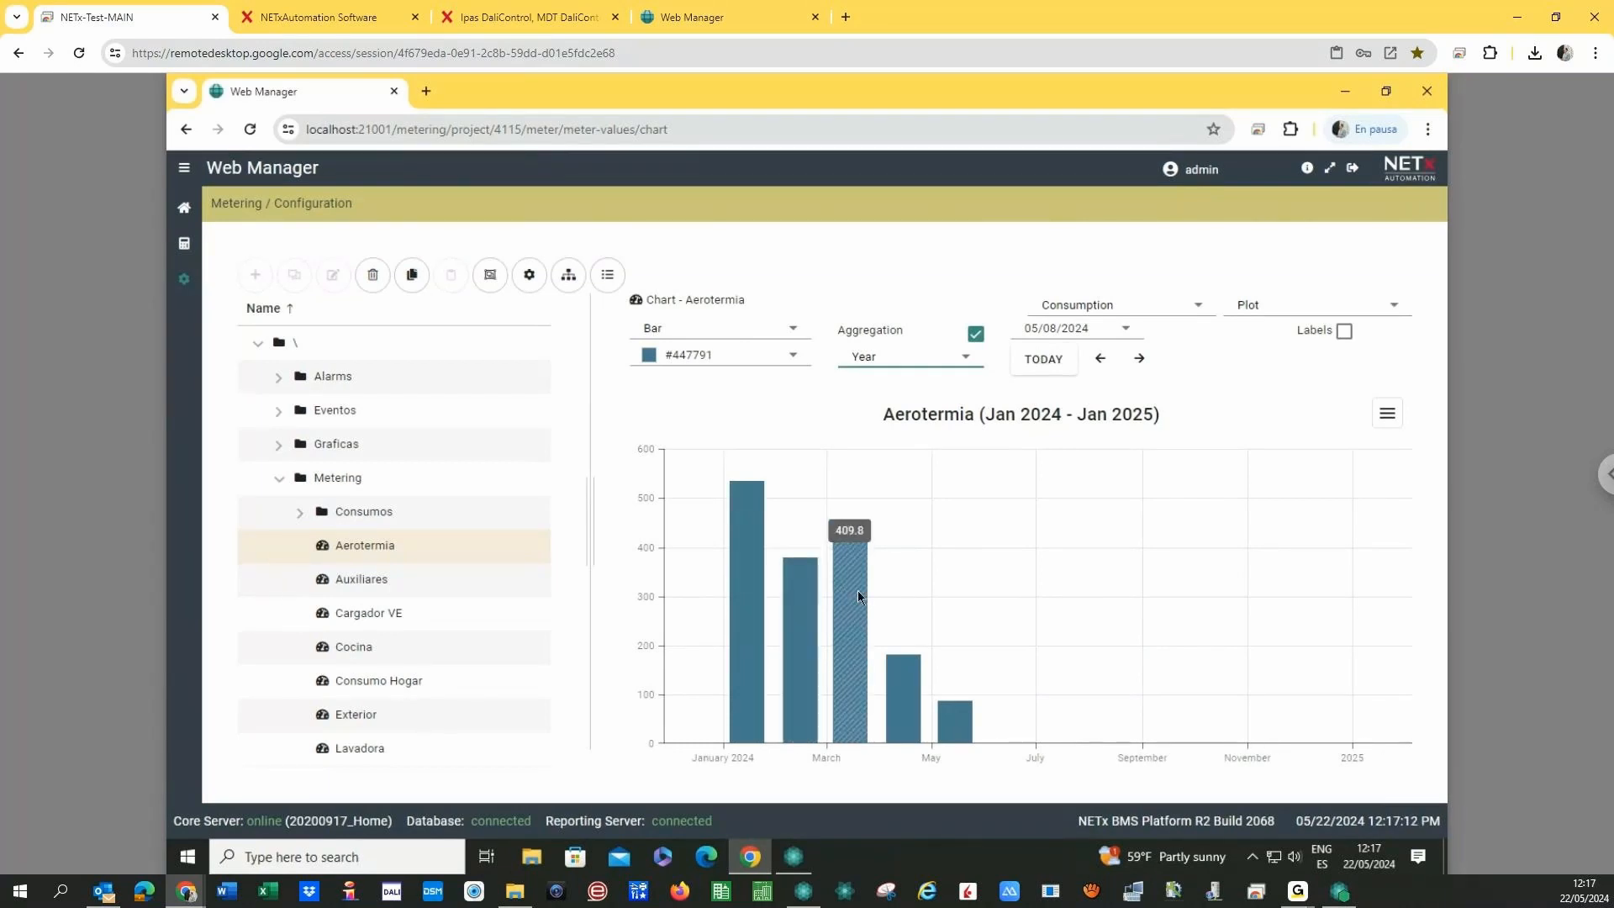
pyautogui.moveTo(895, 664)
pyautogui.moveTo(942, 714)
pyautogui.click(1101, 360)
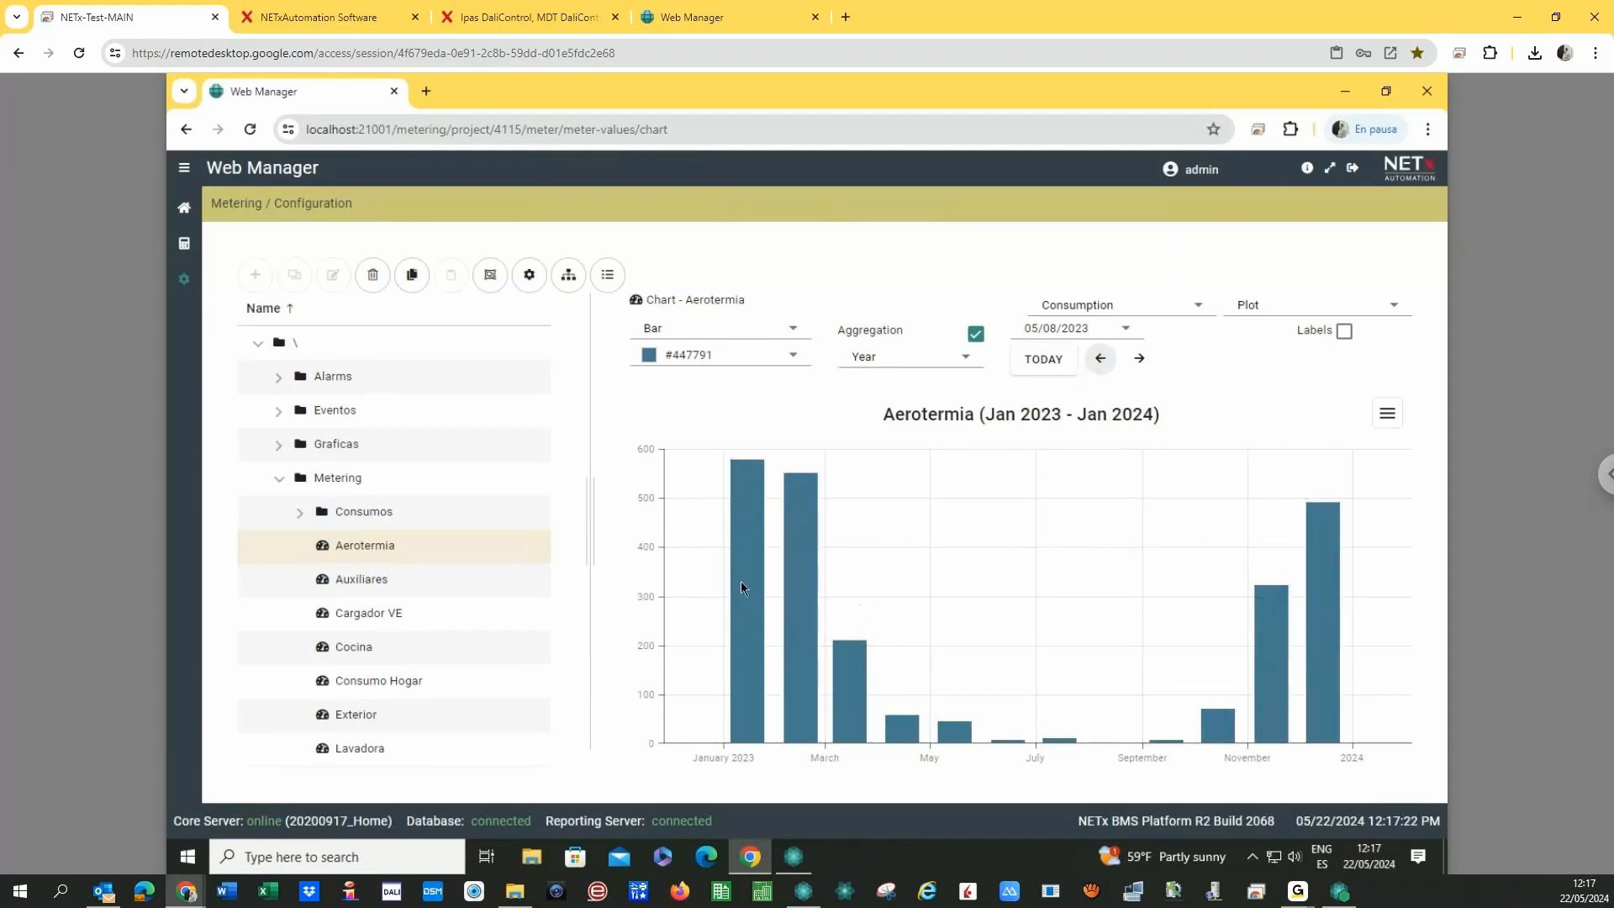
pyautogui.moveTo(747, 536)
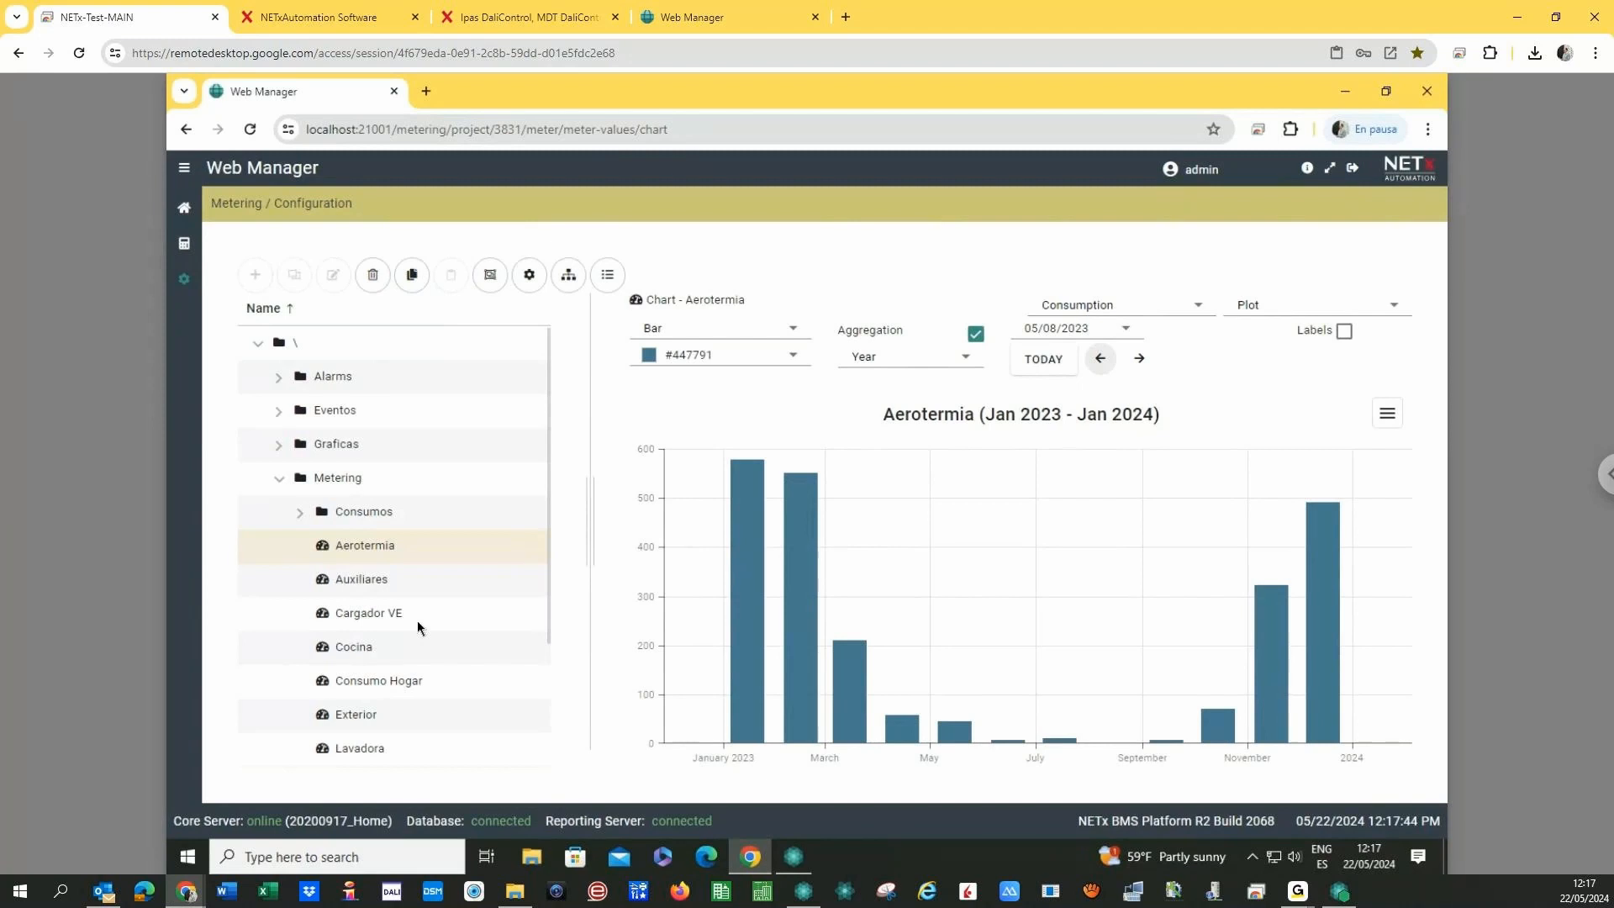
# - Chart Cargador VE's consumption by year, stepping from 2022 forward to Jan 2024–Jan 2025
pyautogui.click(416, 620)
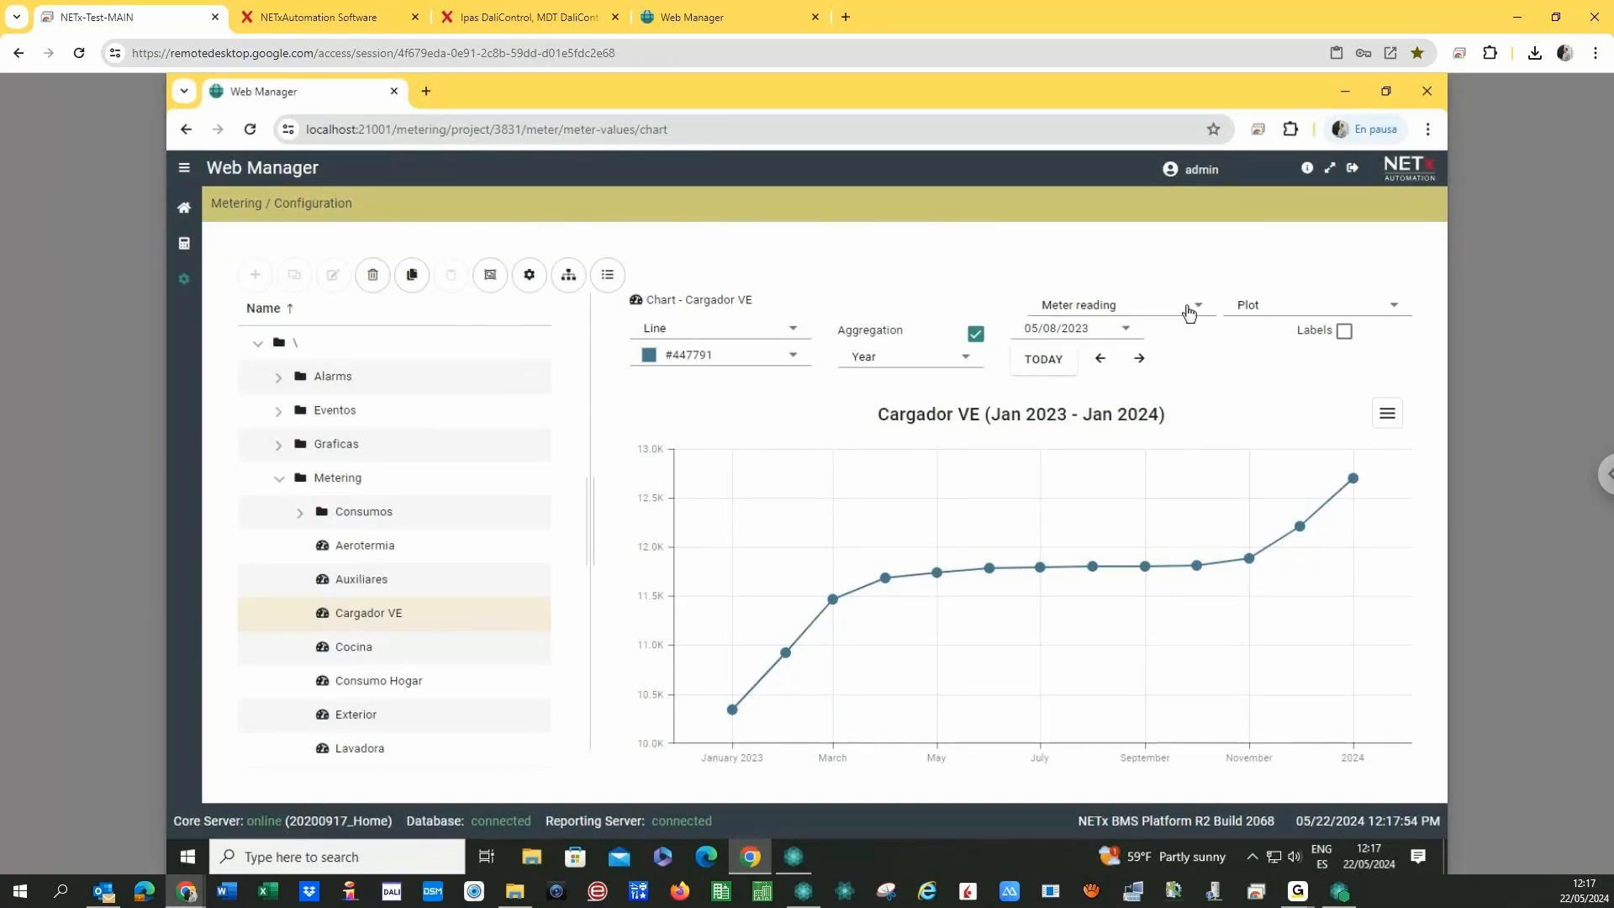
pyautogui.click(1188, 311)
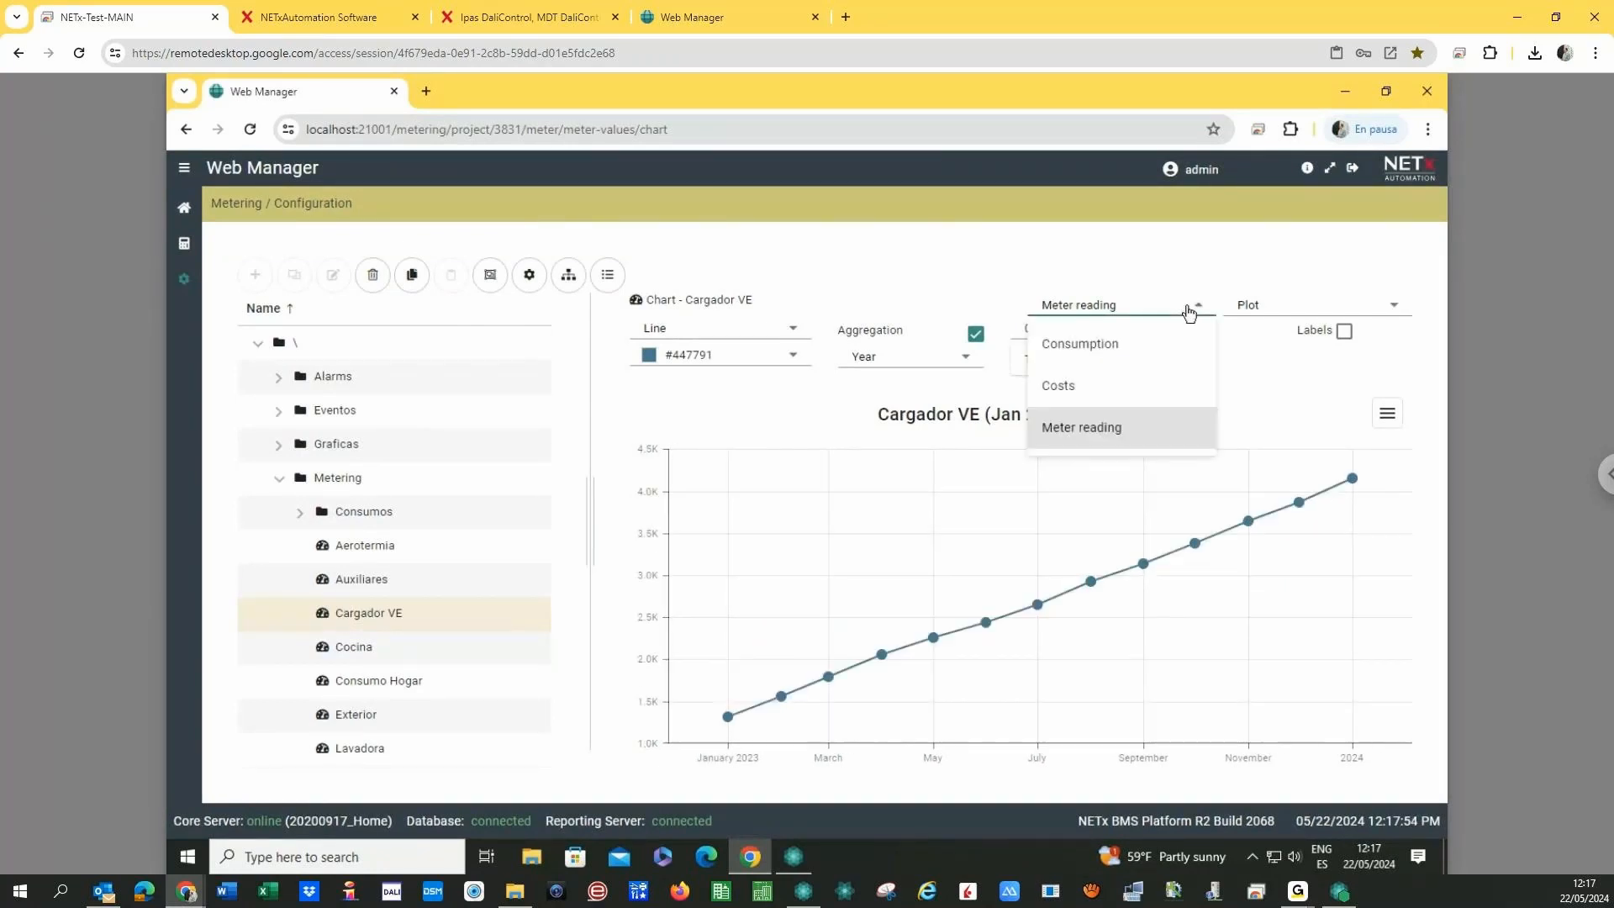
pyautogui.click(1101, 346)
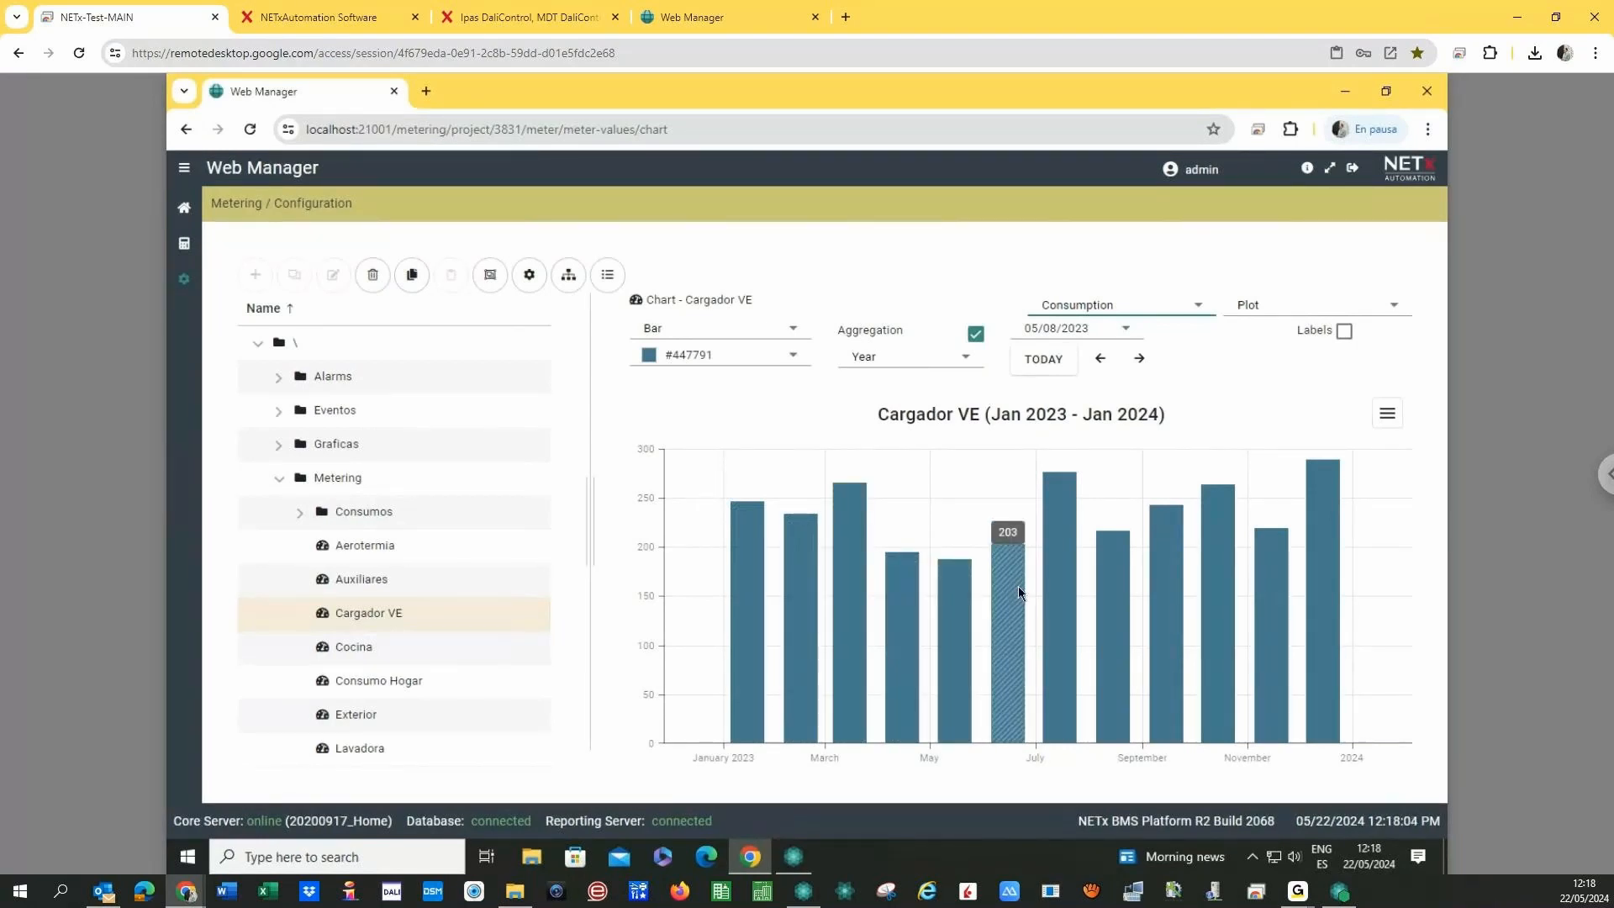
pyautogui.click(1100, 359)
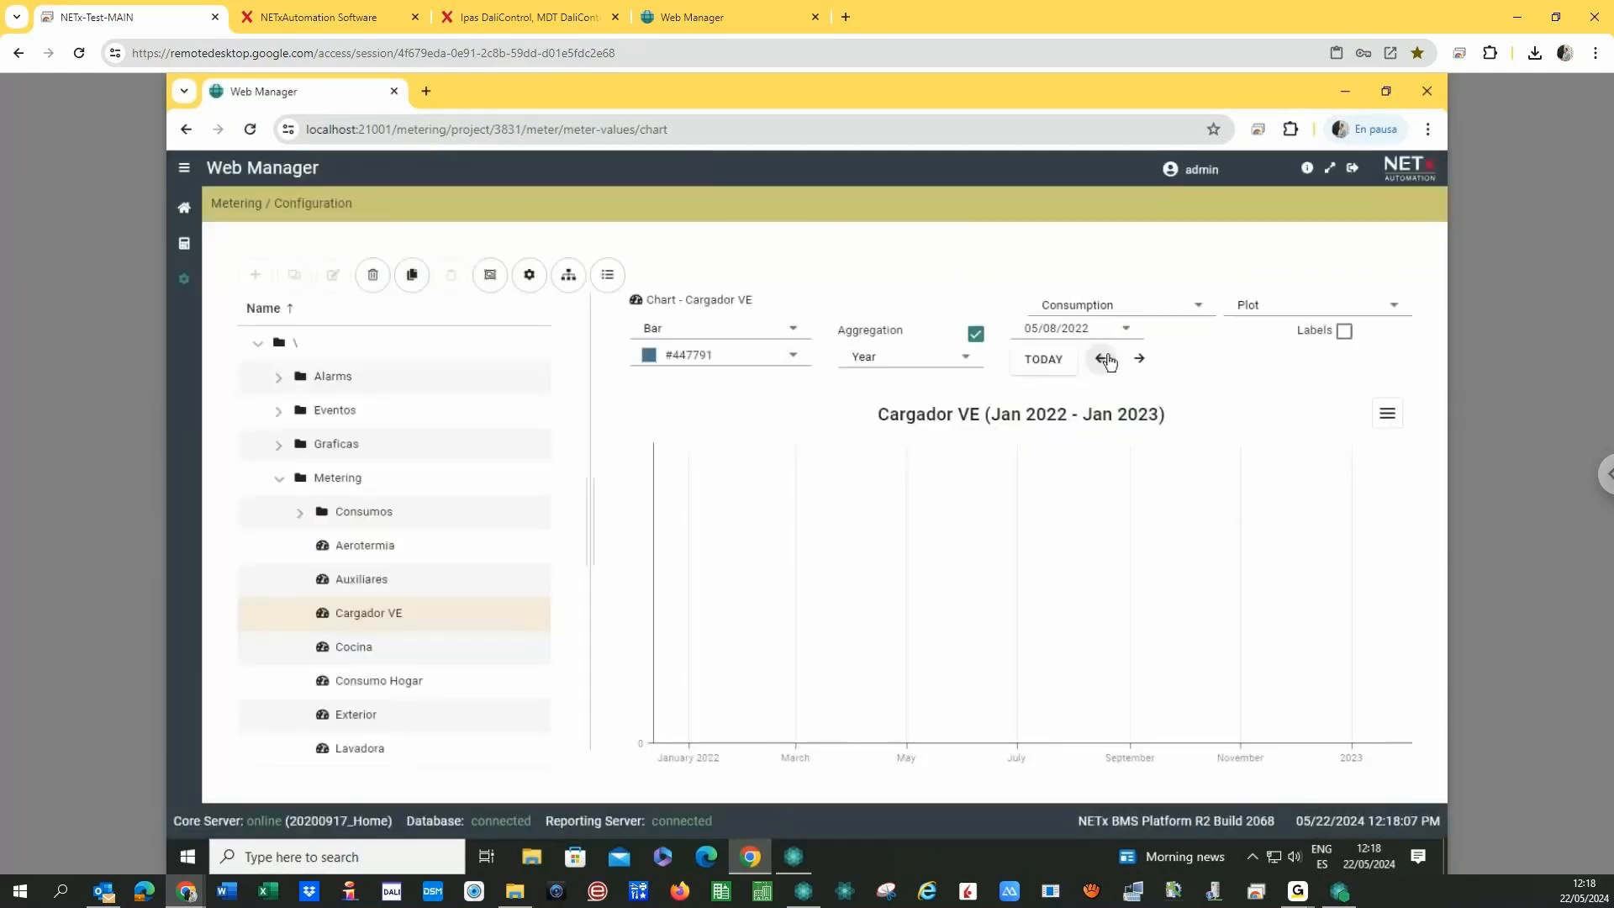
pyautogui.click(1140, 360)
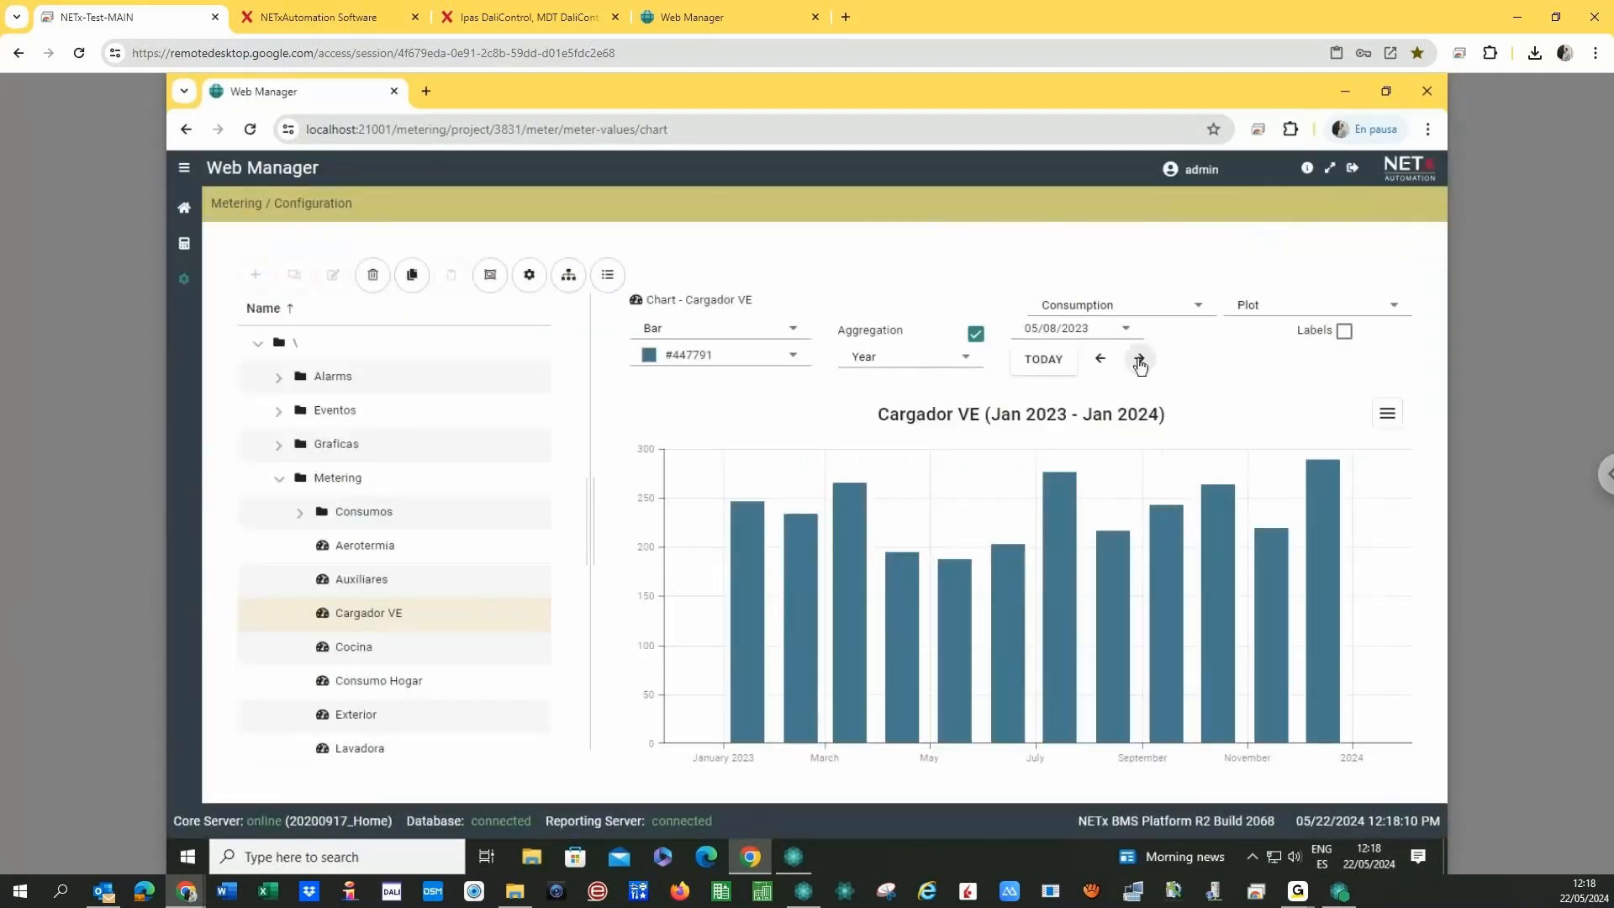
pyautogui.click(1140, 360)
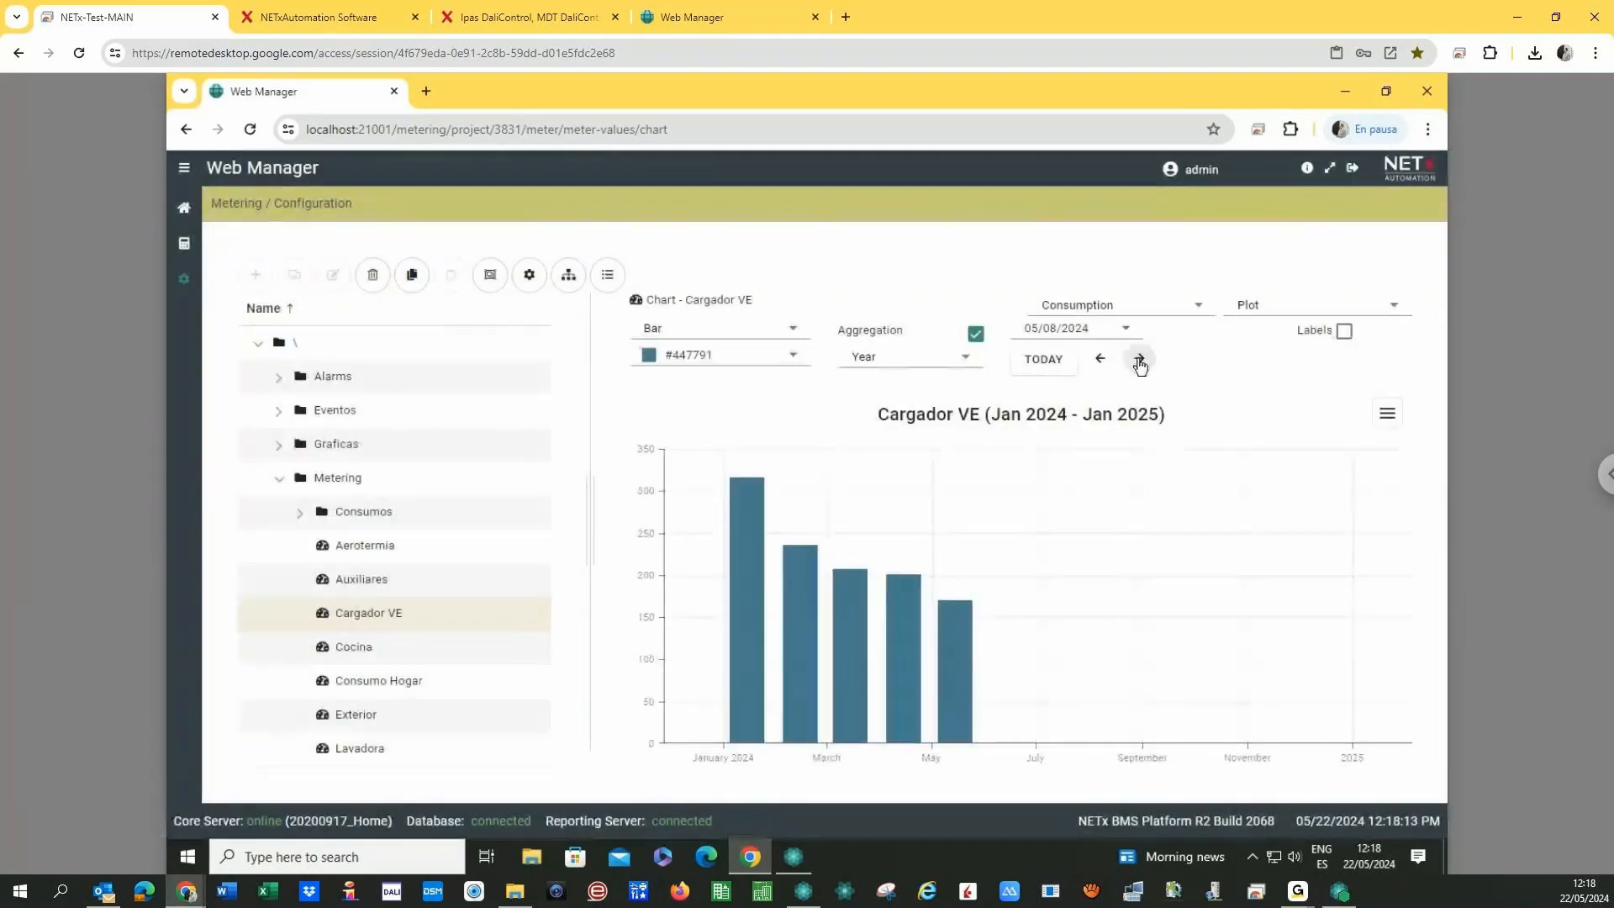
pyautogui.moveTo(958, 635)
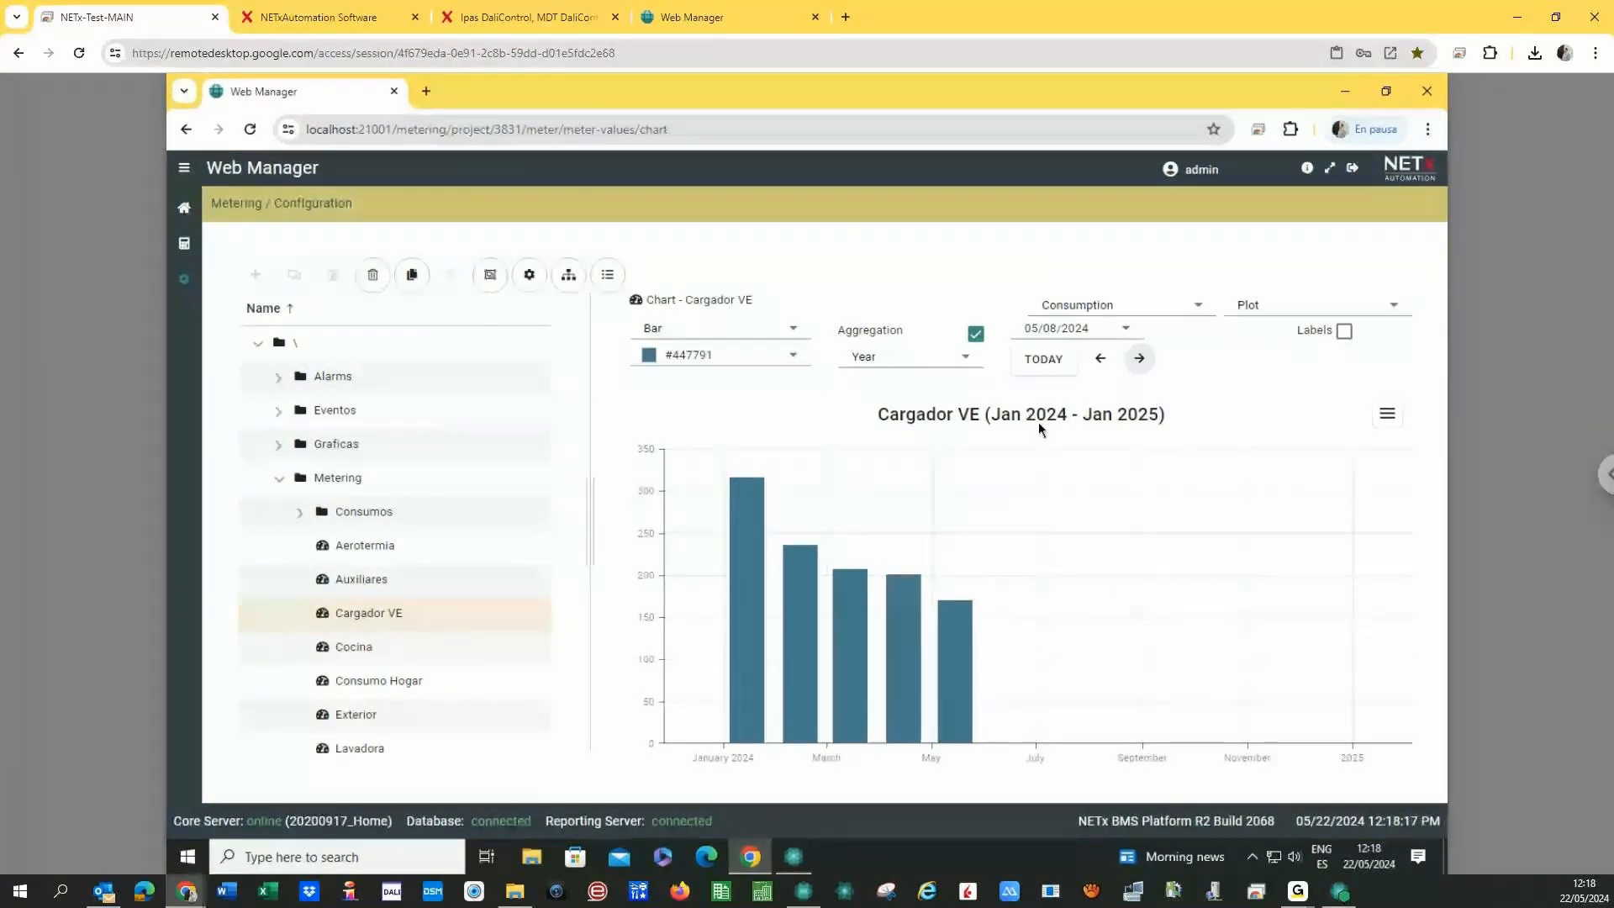
# - Plot Cargador VE's monthly costs for Jan 2023–Jan 2024 as bars
pyautogui.click(1097, 307)
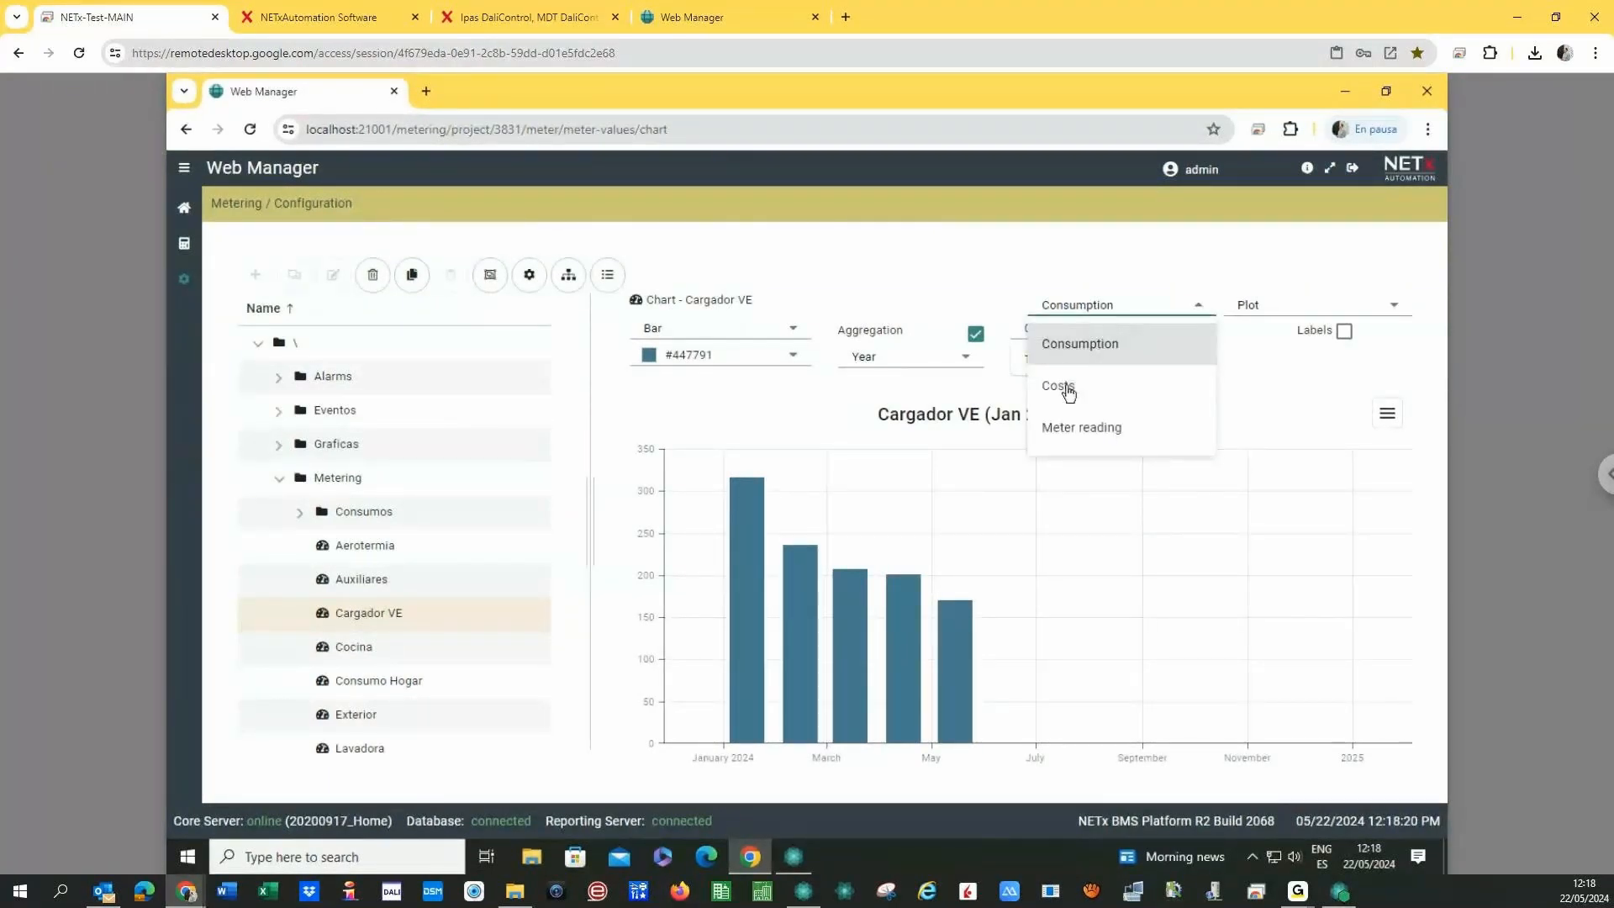
pyautogui.click(1065, 386)
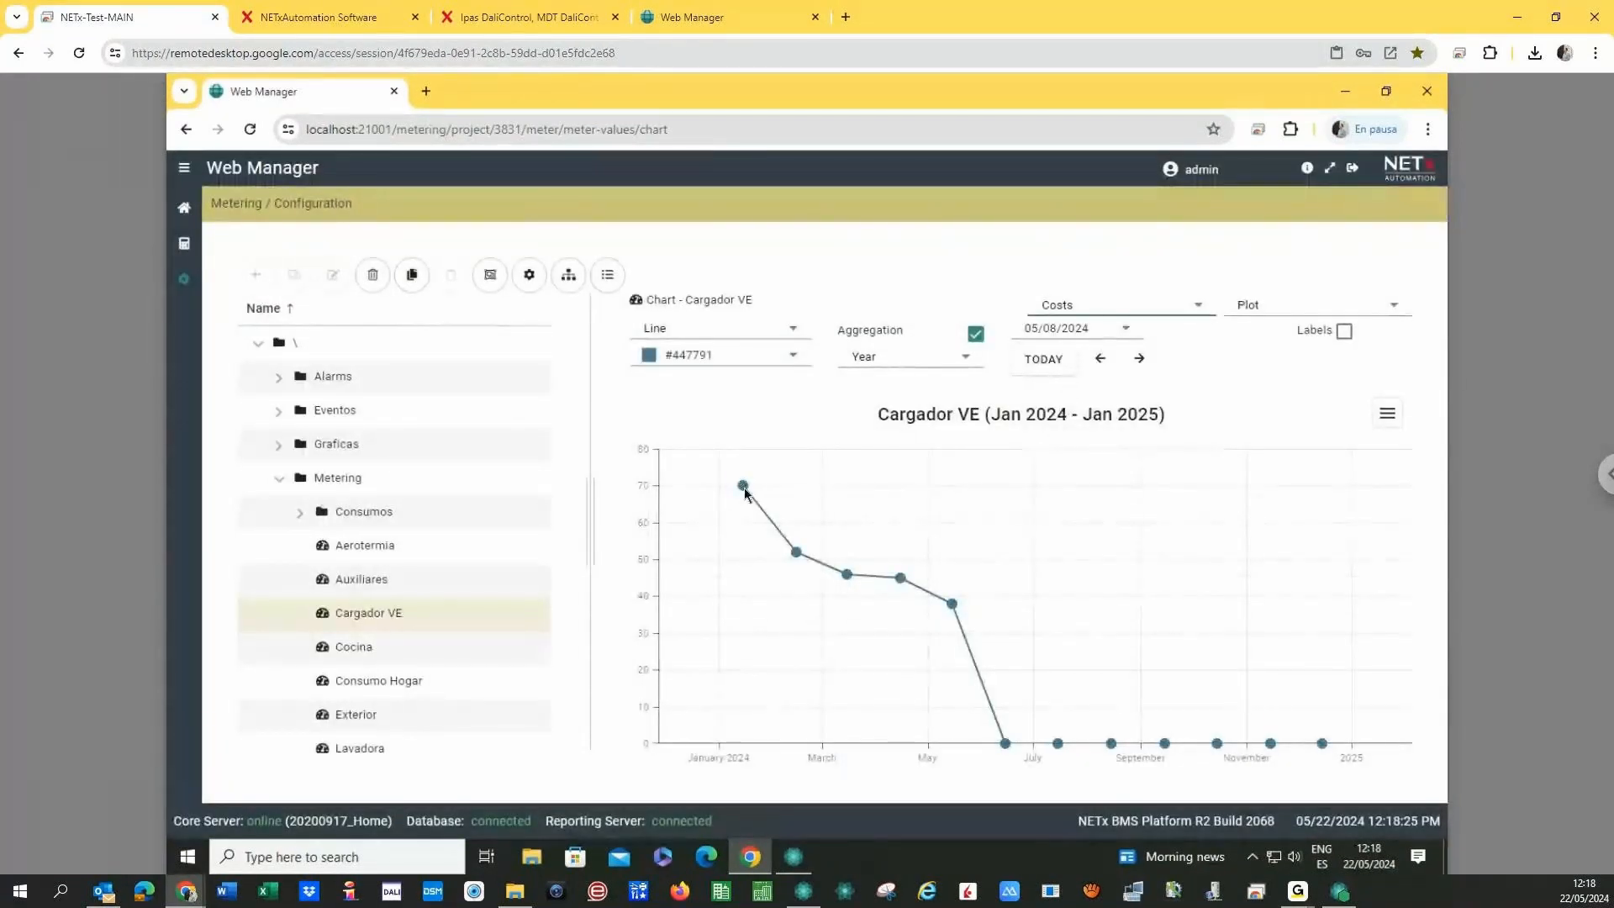
pyautogui.moveTo(744, 490)
pyautogui.moveTo(798, 557)
pyautogui.click(1100, 359)
pyautogui.click(763, 336)
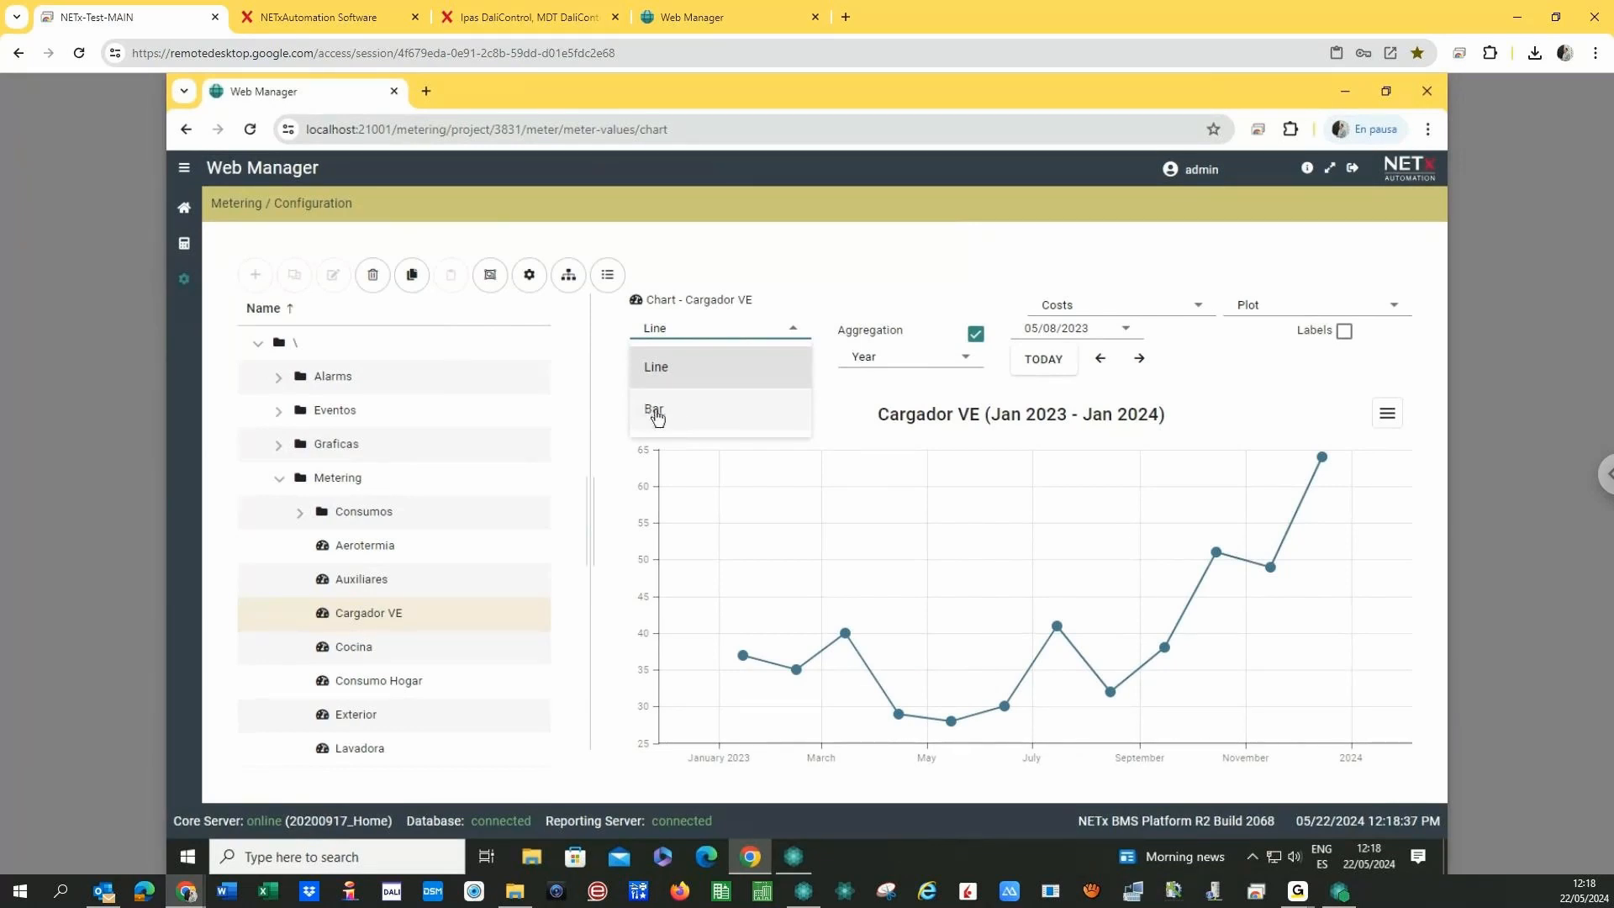
pyautogui.click(655, 413)
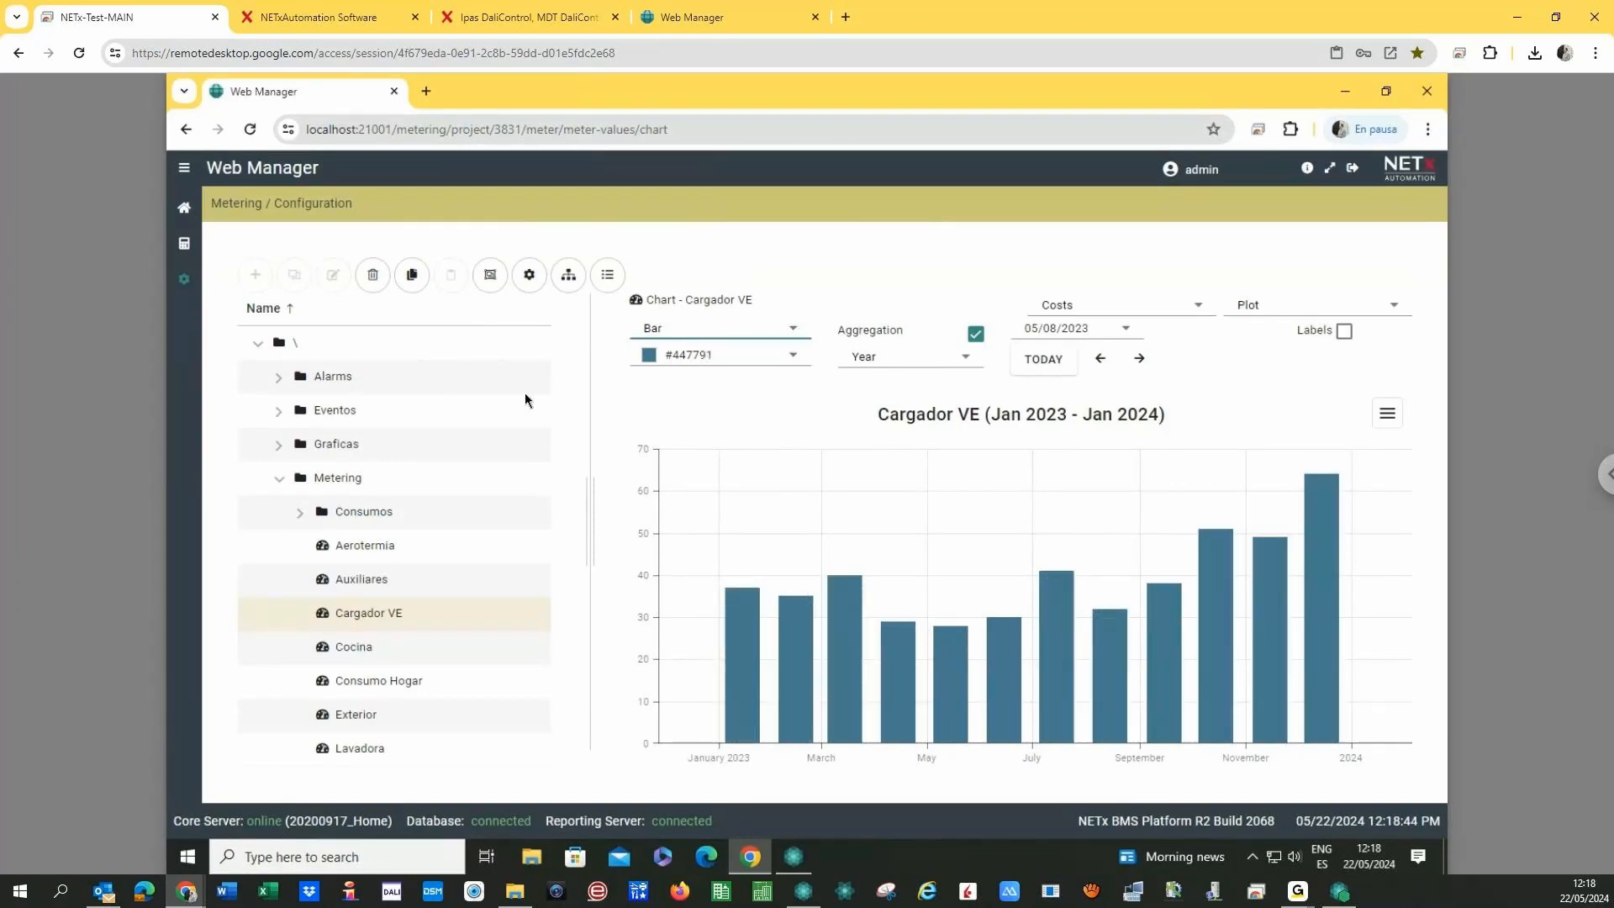
# - Open the Calculation chart under Metering Calculation and step back to 05/21/2024
pyautogui.click(280, 479)
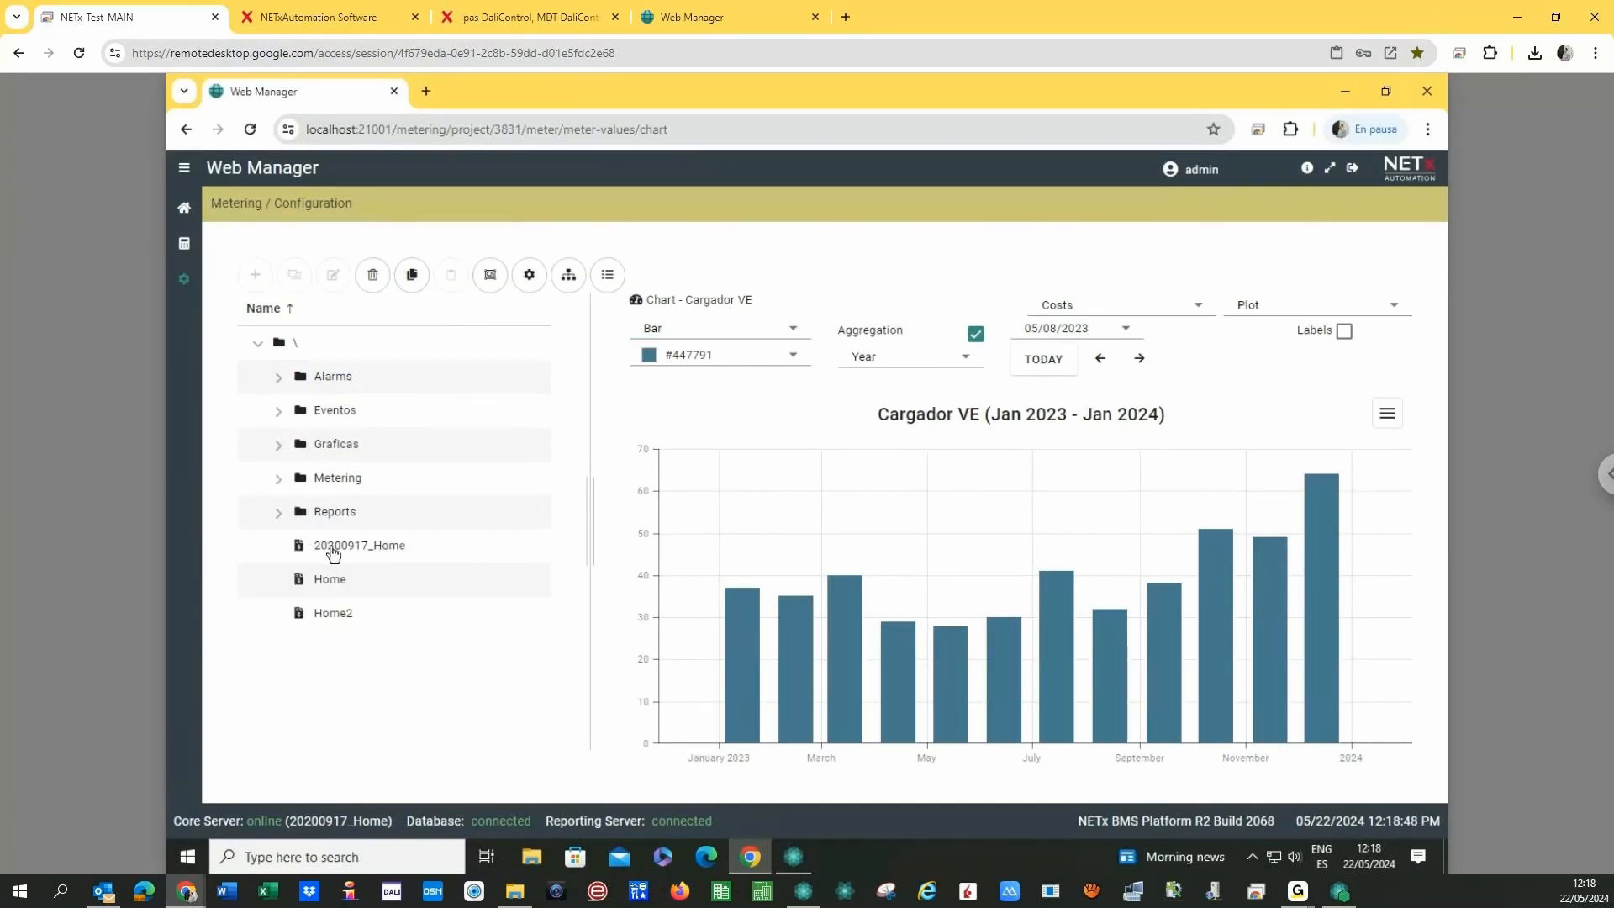
pyautogui.click(332, 553)
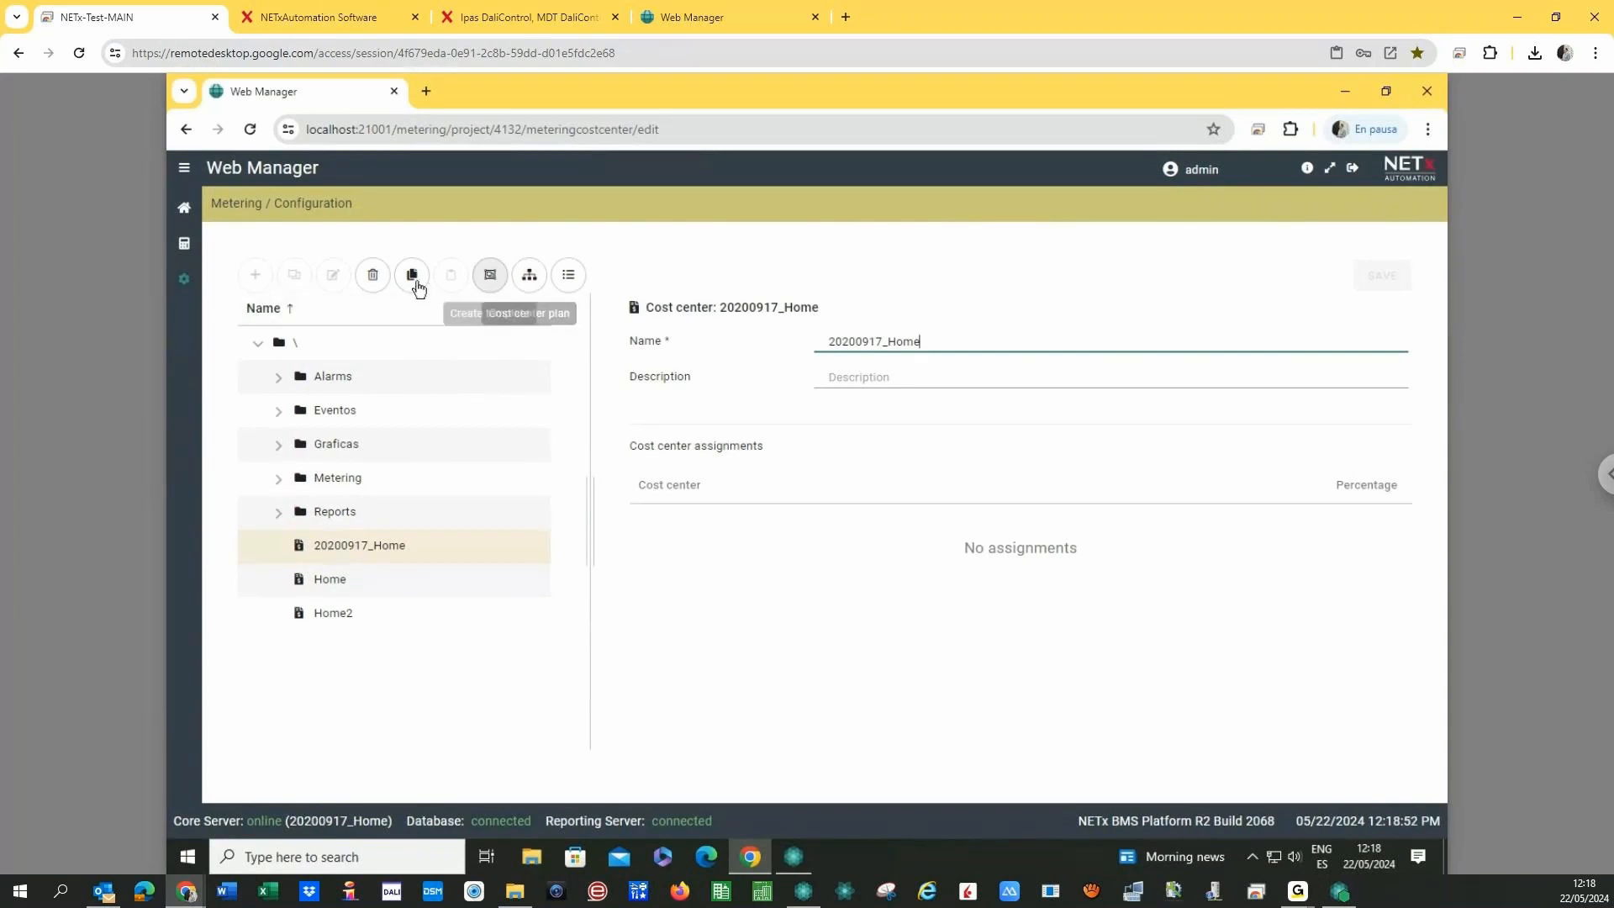
pyautogui.click(183, 280)
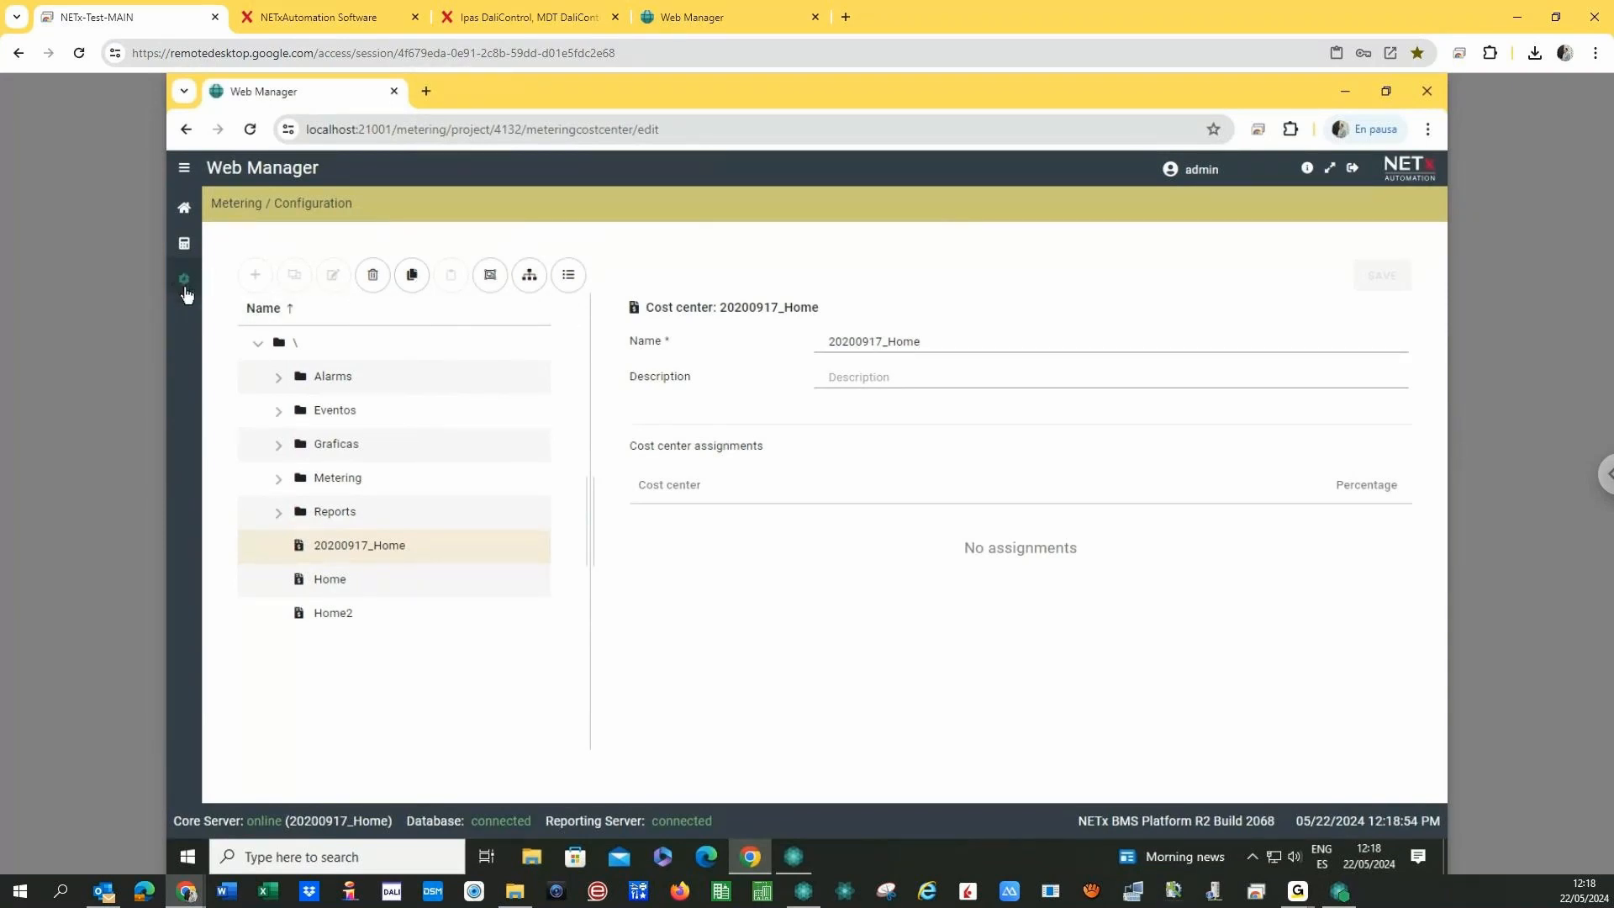
pyautogui.click(184, 278)
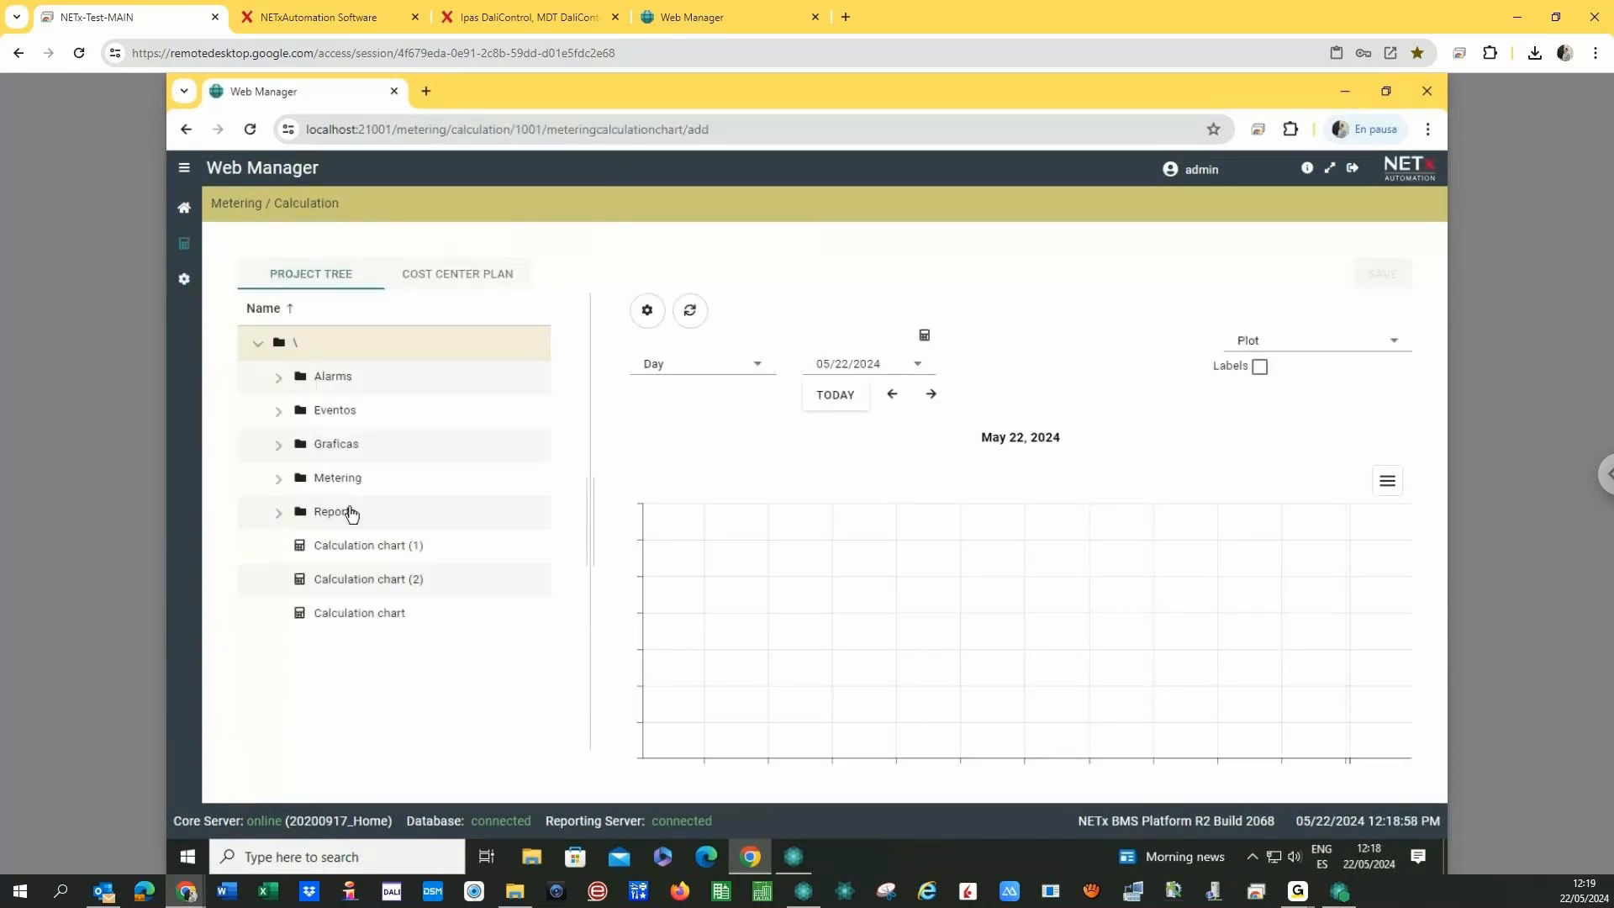
pyautogui.click(350, 555)
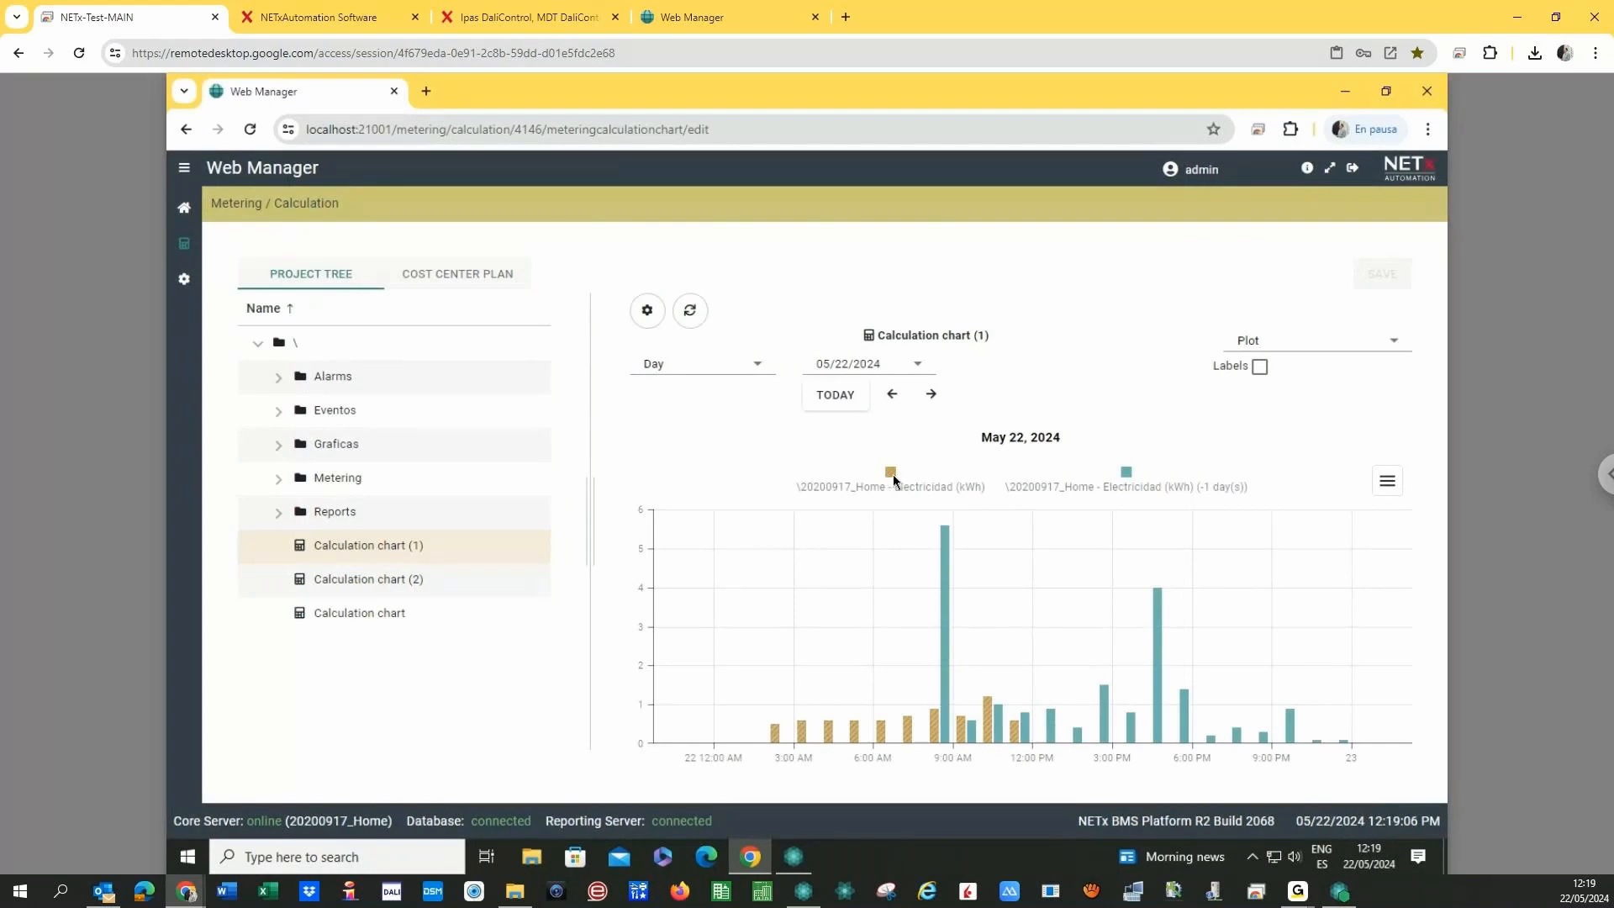
pyautogui.click(371, 581)
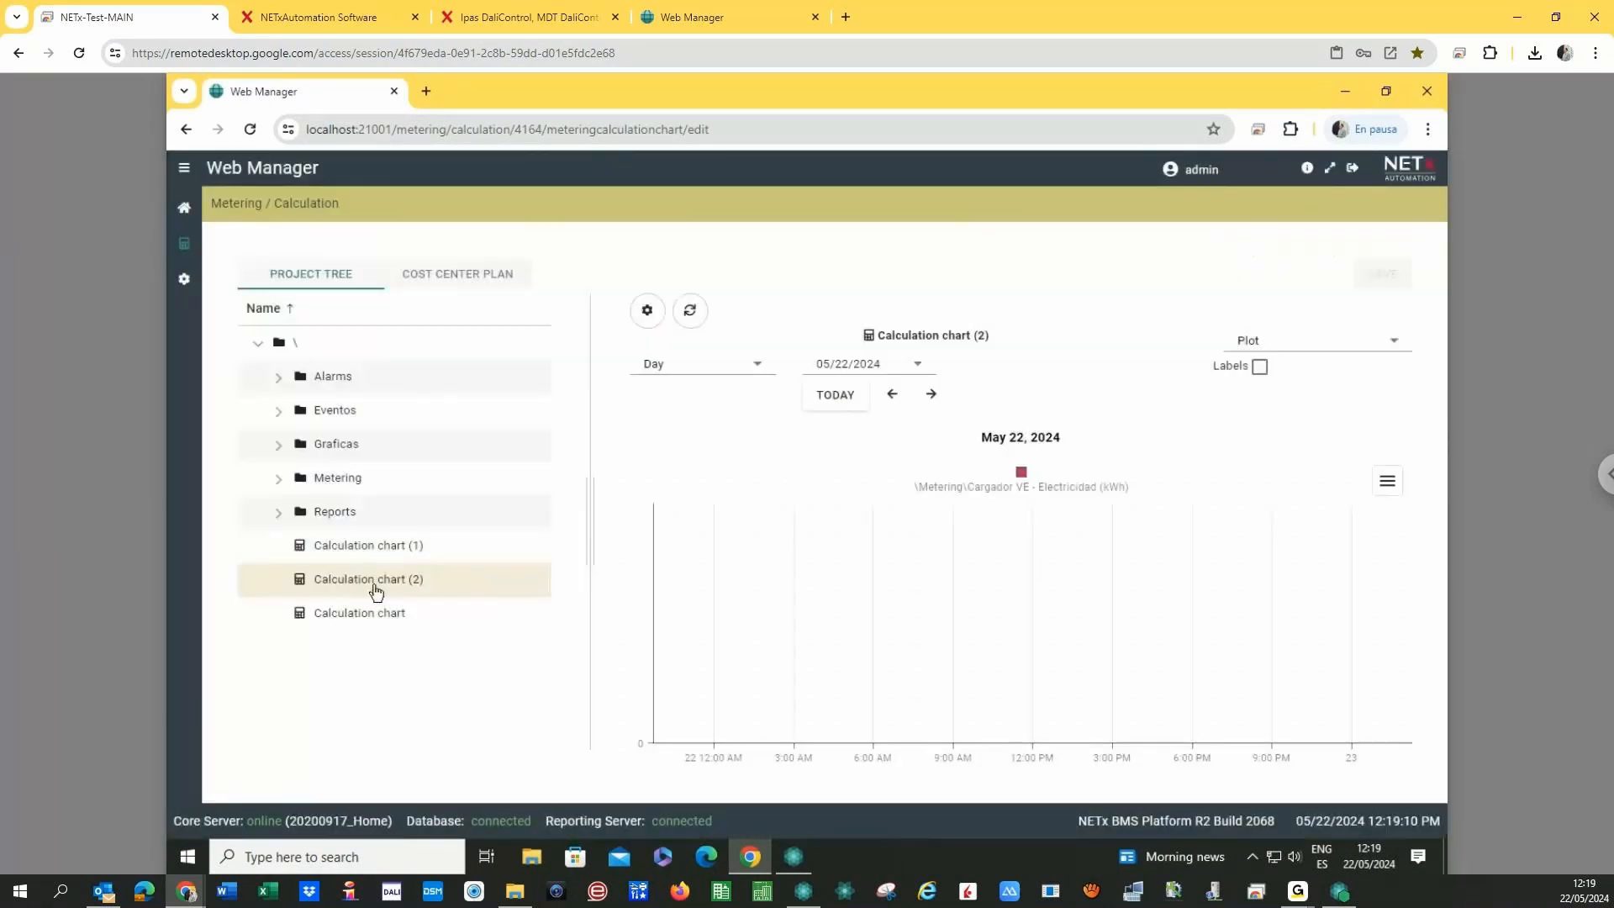
pyautogui.click(360, 620)
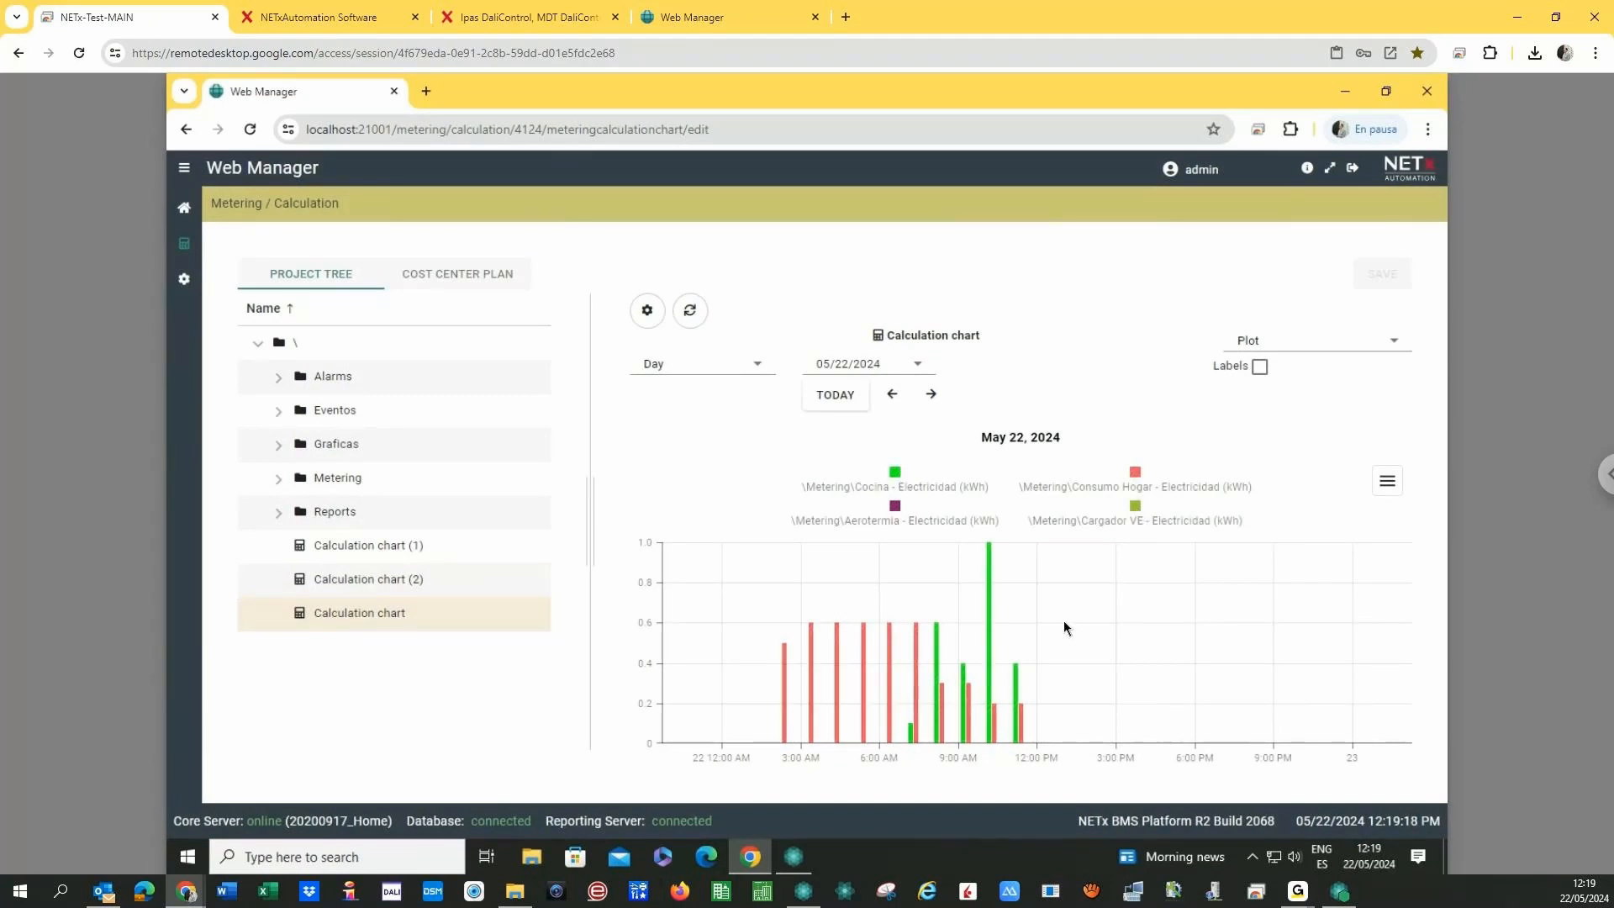
pyautogui.click(893, 395)
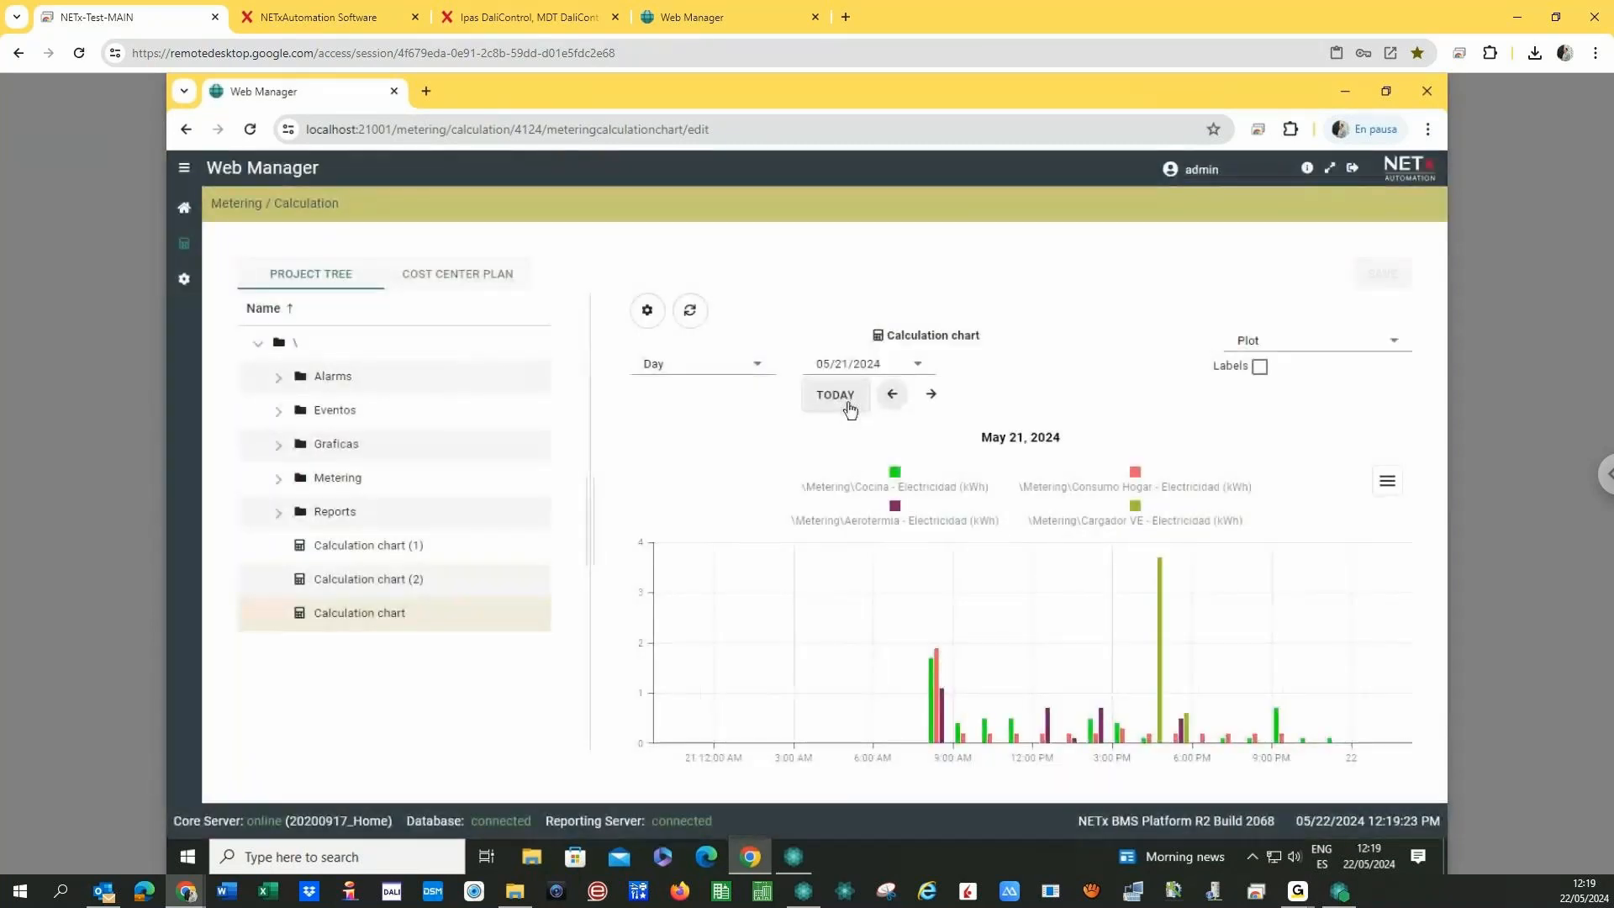
# - Show May 2024 by month, preview it as a table, then return to the bar plot
pyautogui.click(739, 367)
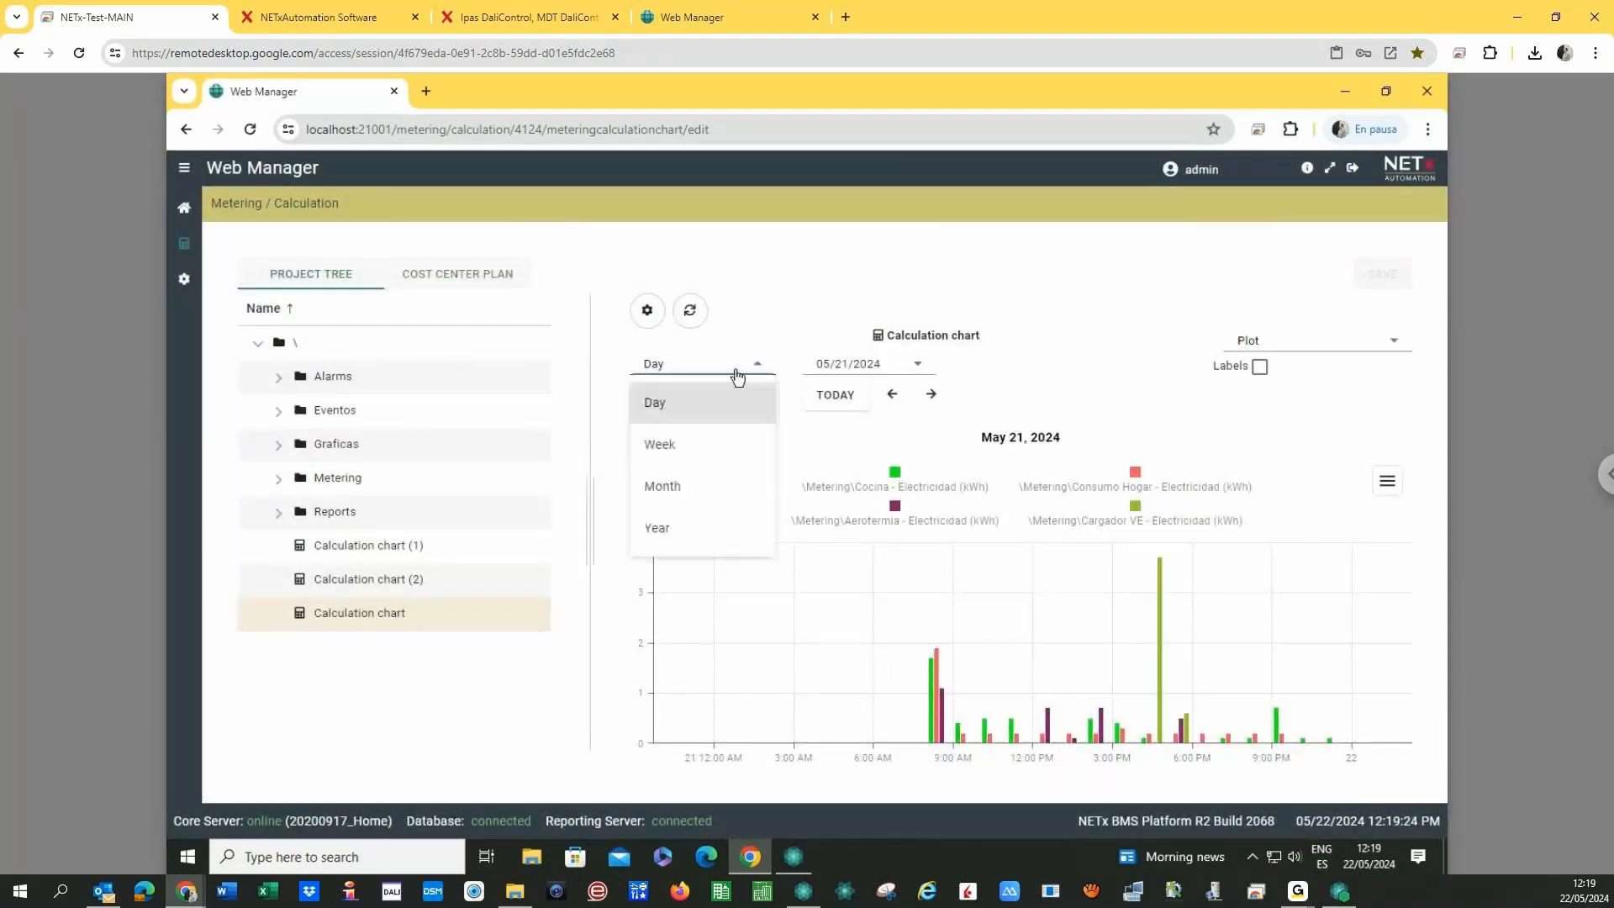
pyautogui.click(733, 485)
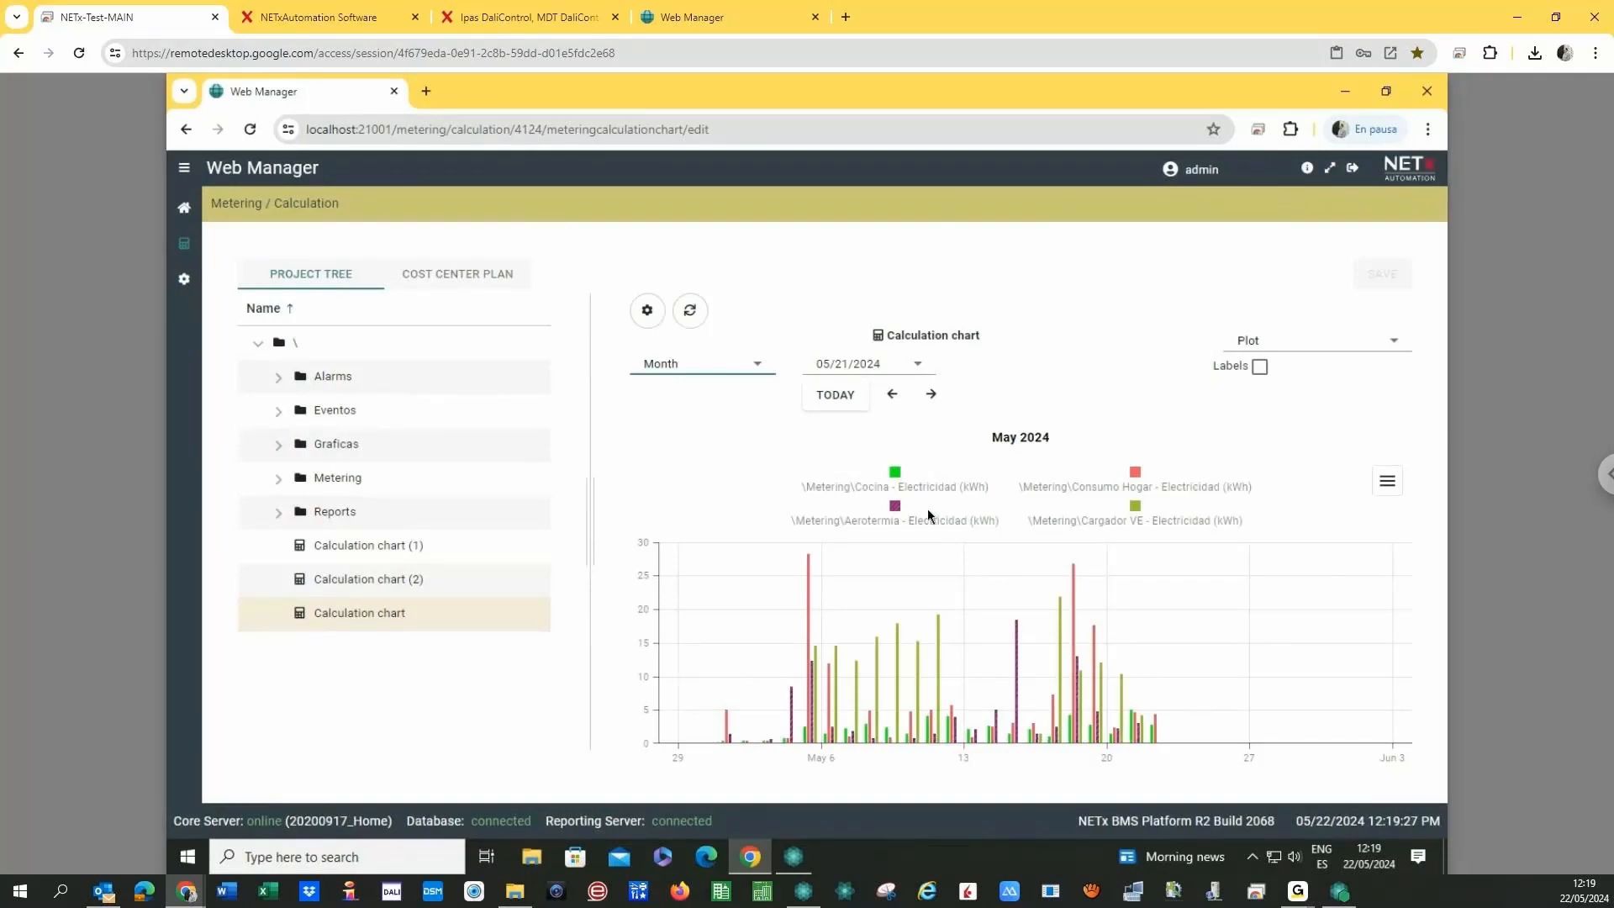
pyautogui.click(1387, 480)
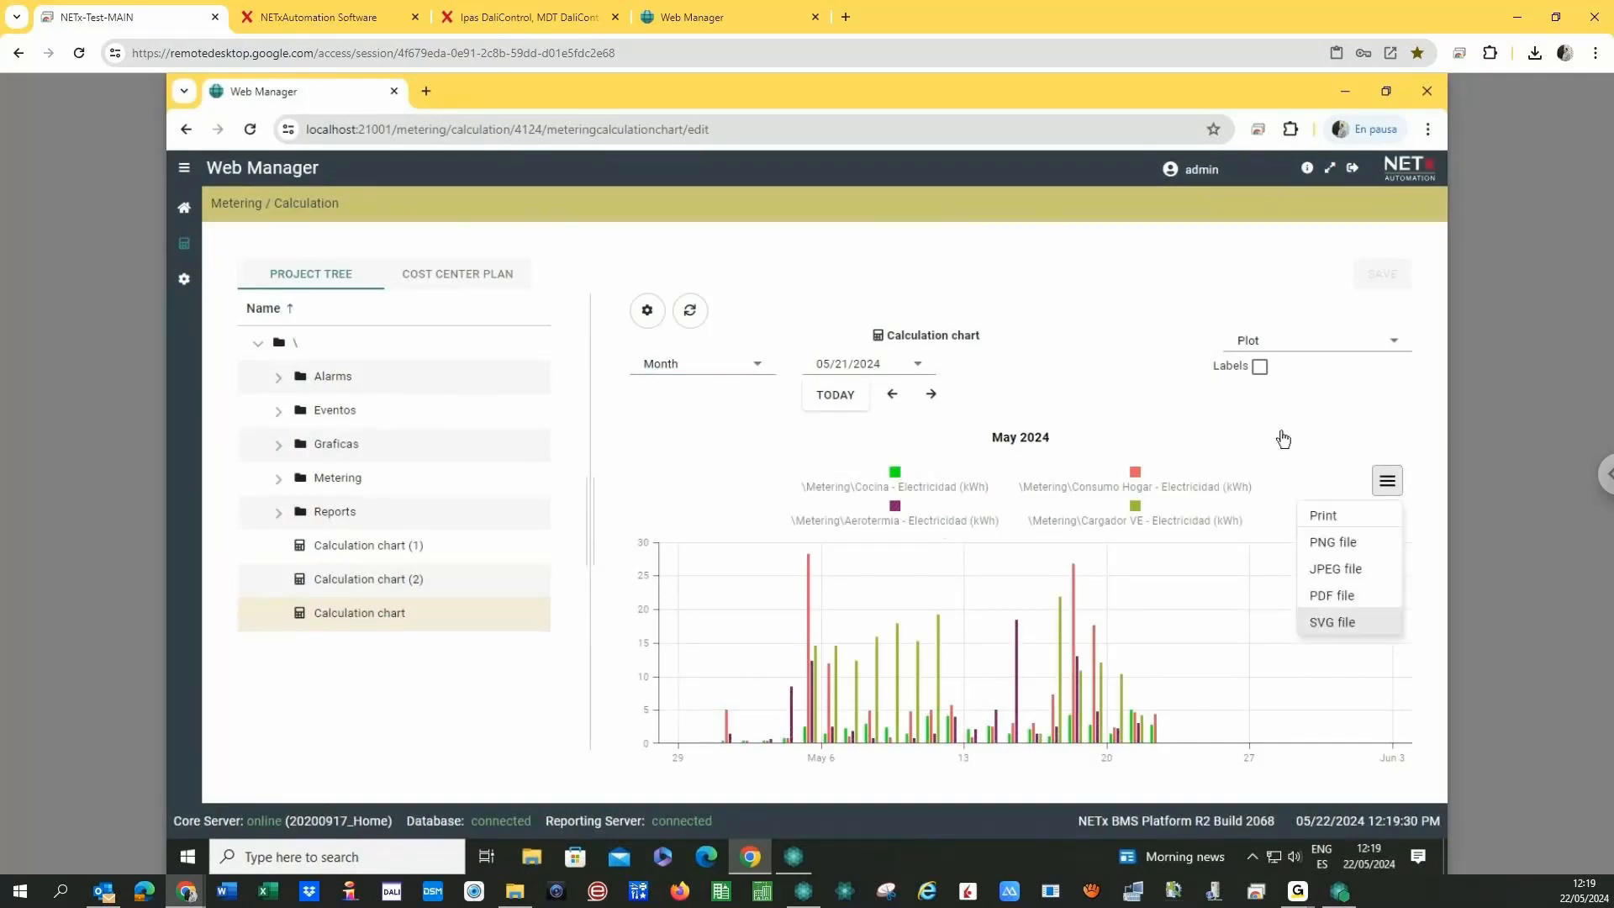
pyautogui.click(1290, 341)
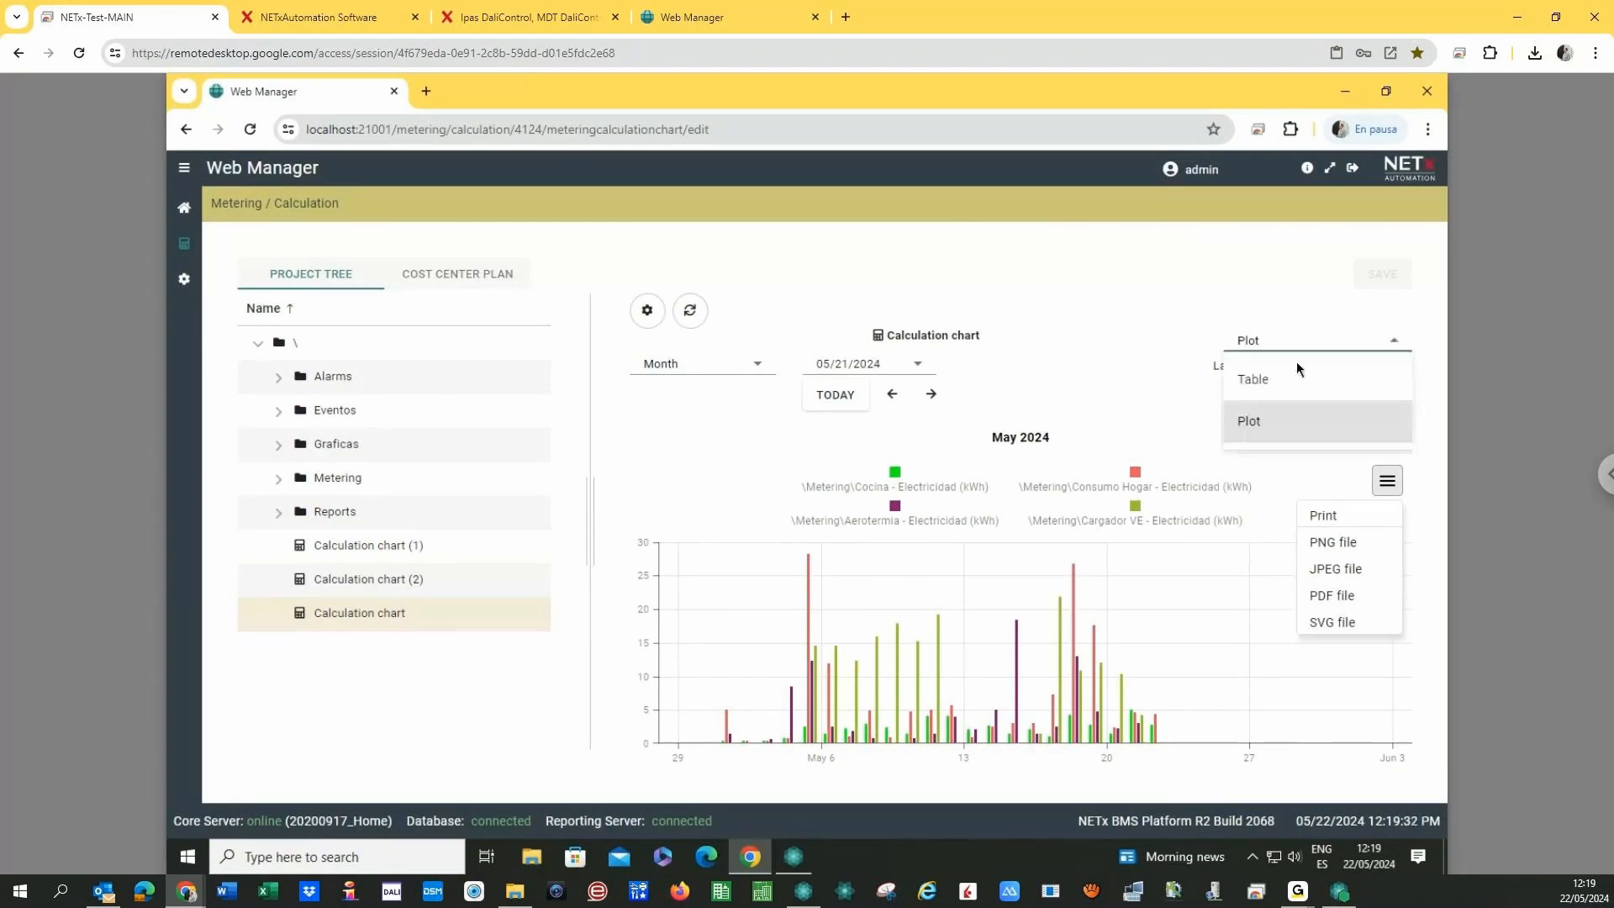
pyautogui.click(1248, 381)
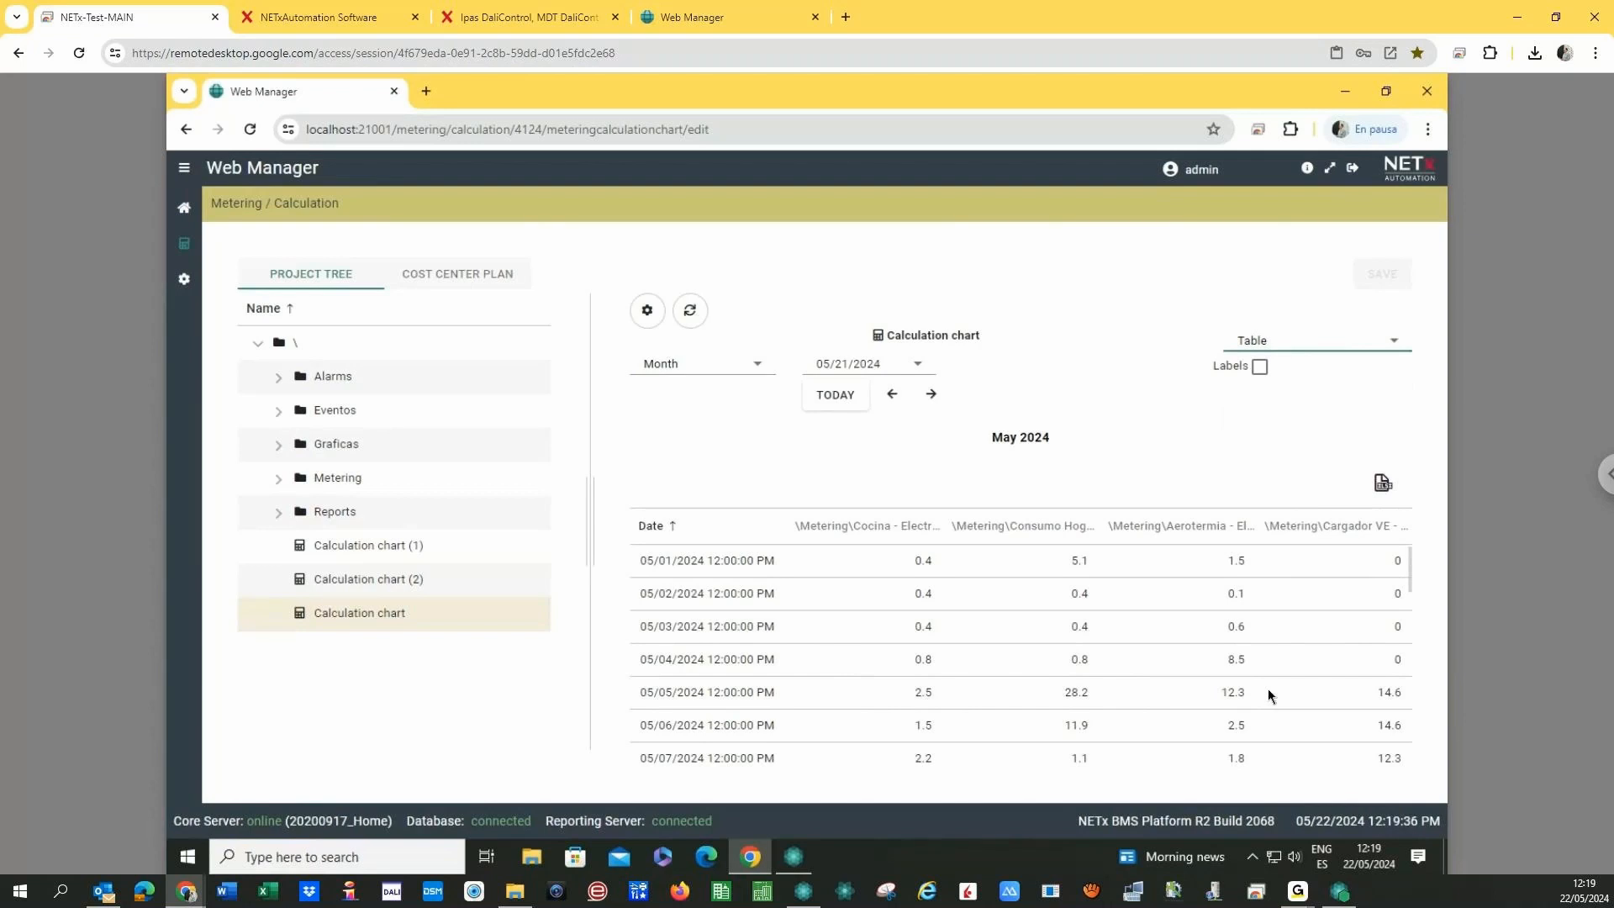
pyautogui.click(1313, 346)
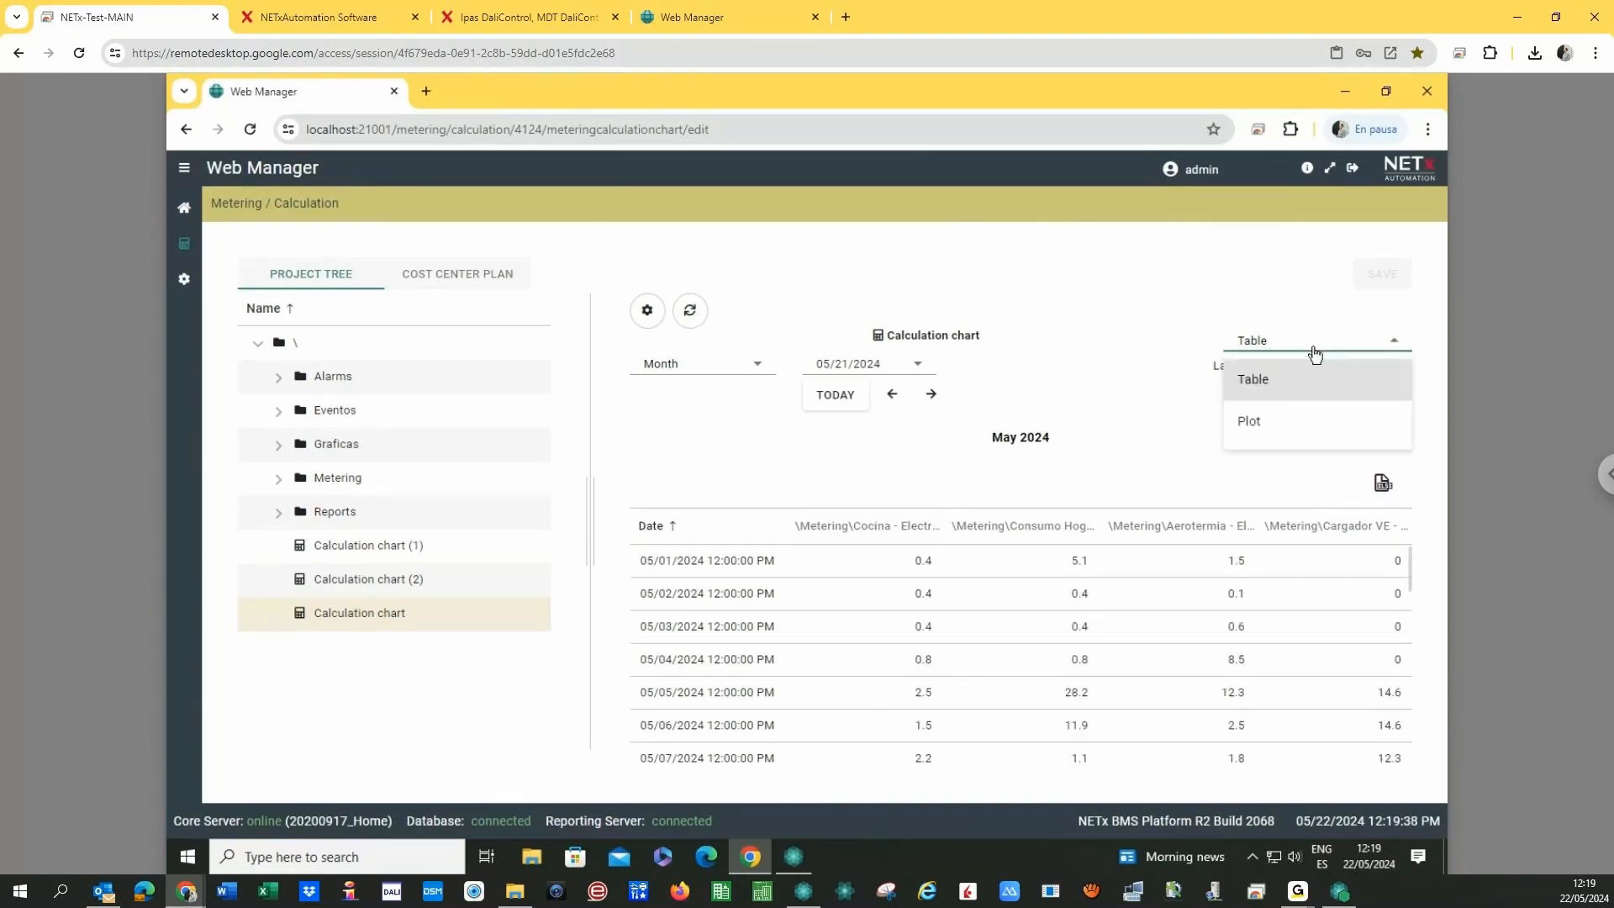
pyautogui.click(1278, 426)
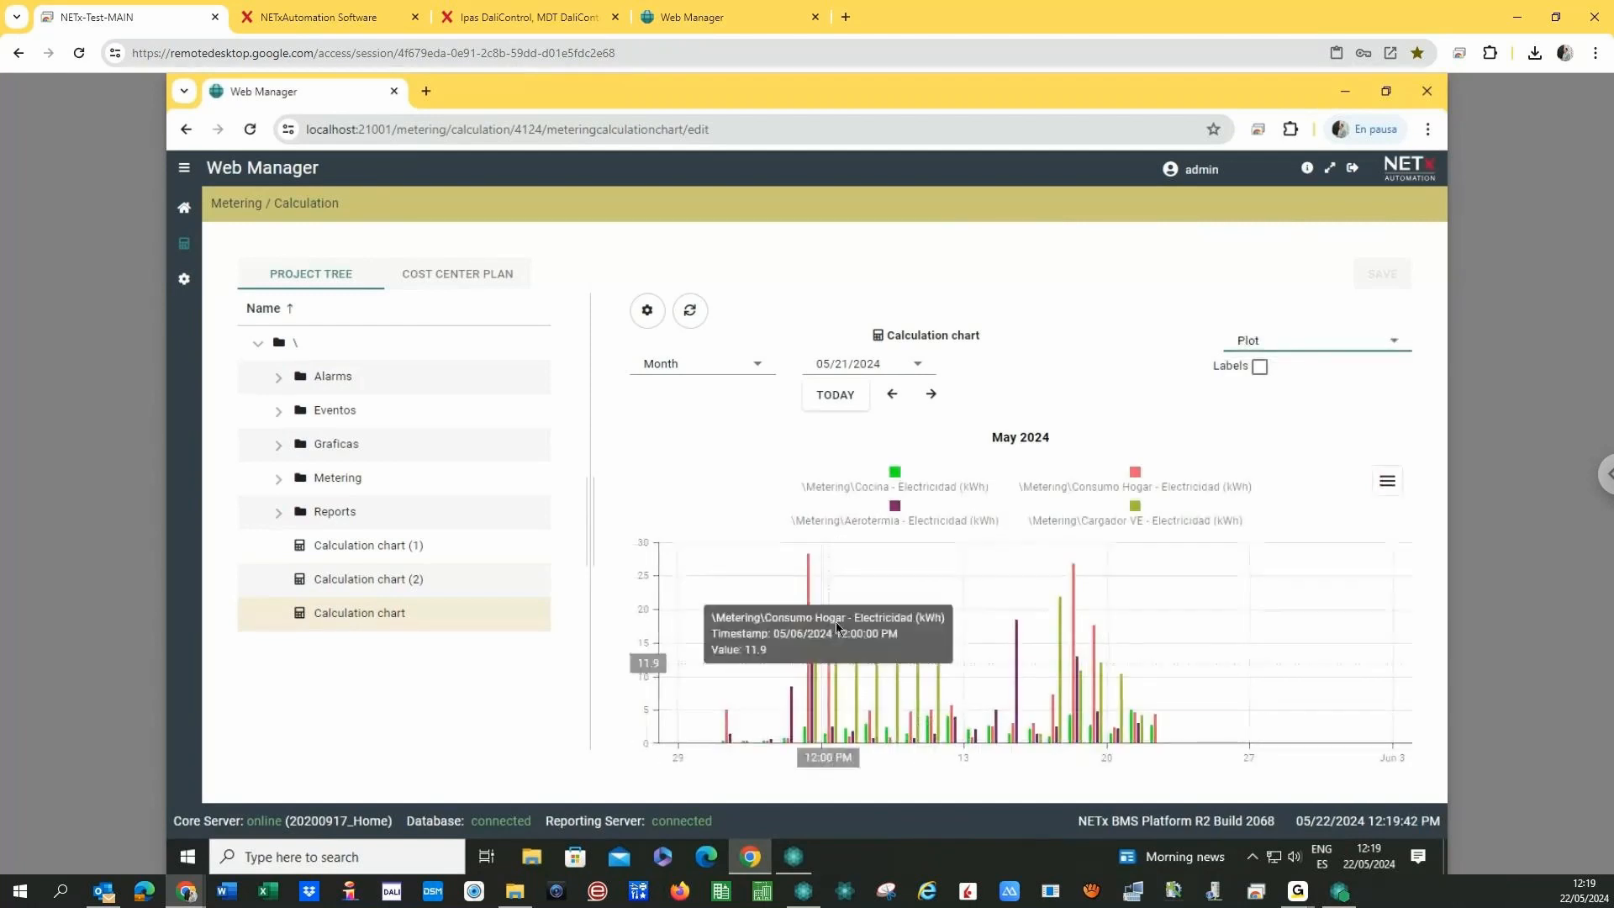
# - Hide the Cocina series and toggle the Consumo Hogar and Cargador VE legend entries
pyautogui.click(894, 475)
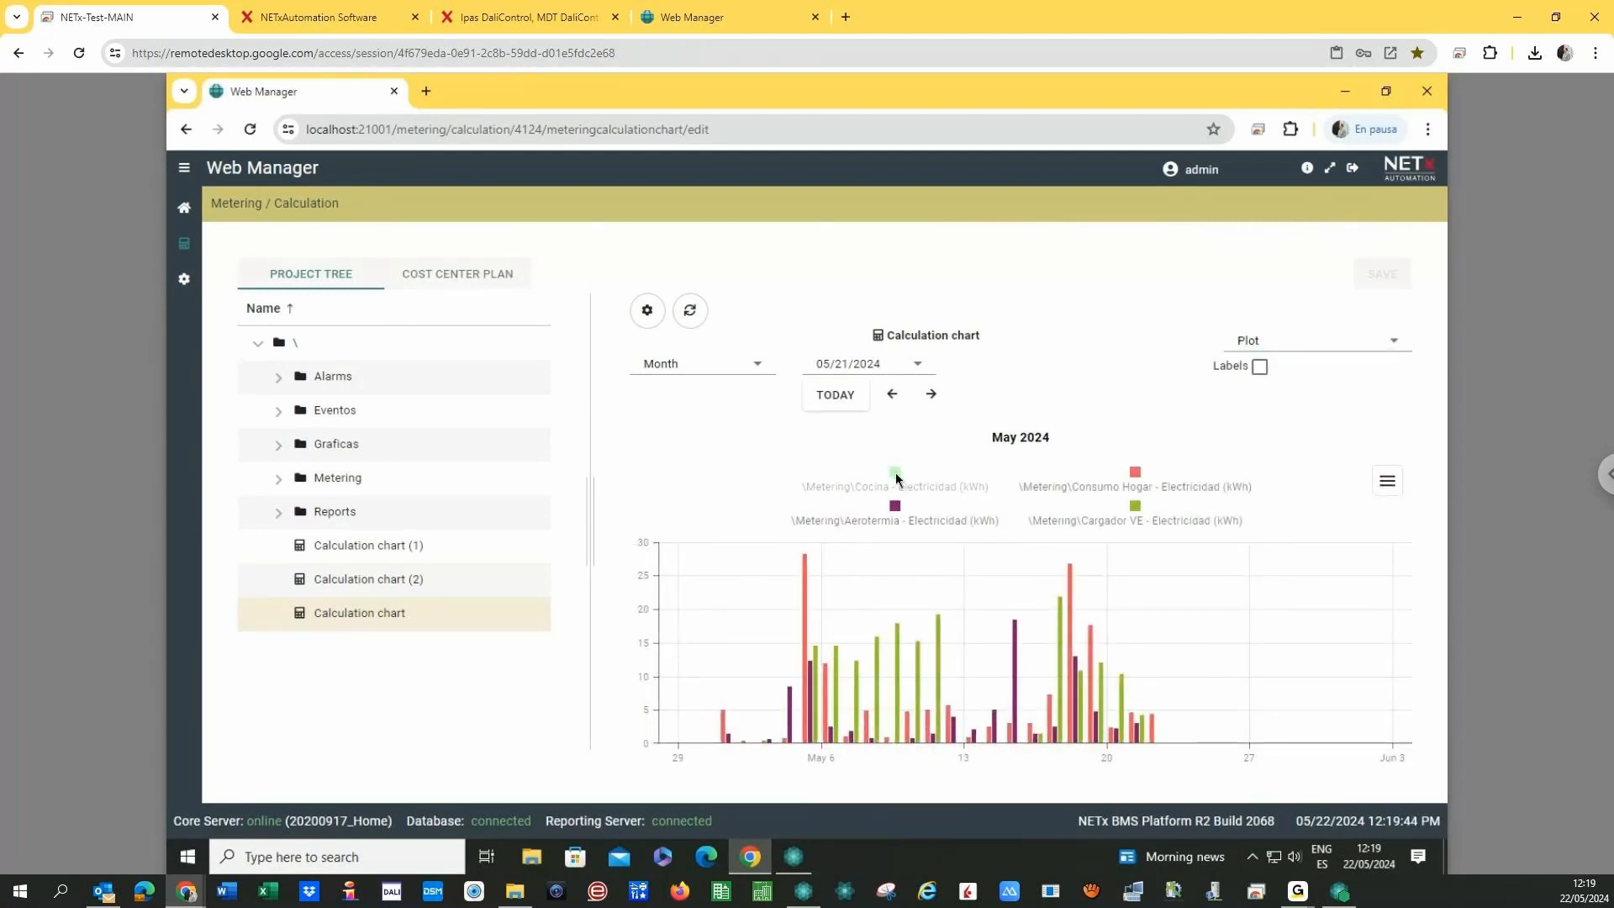
pyautogui.click(1135, 473)
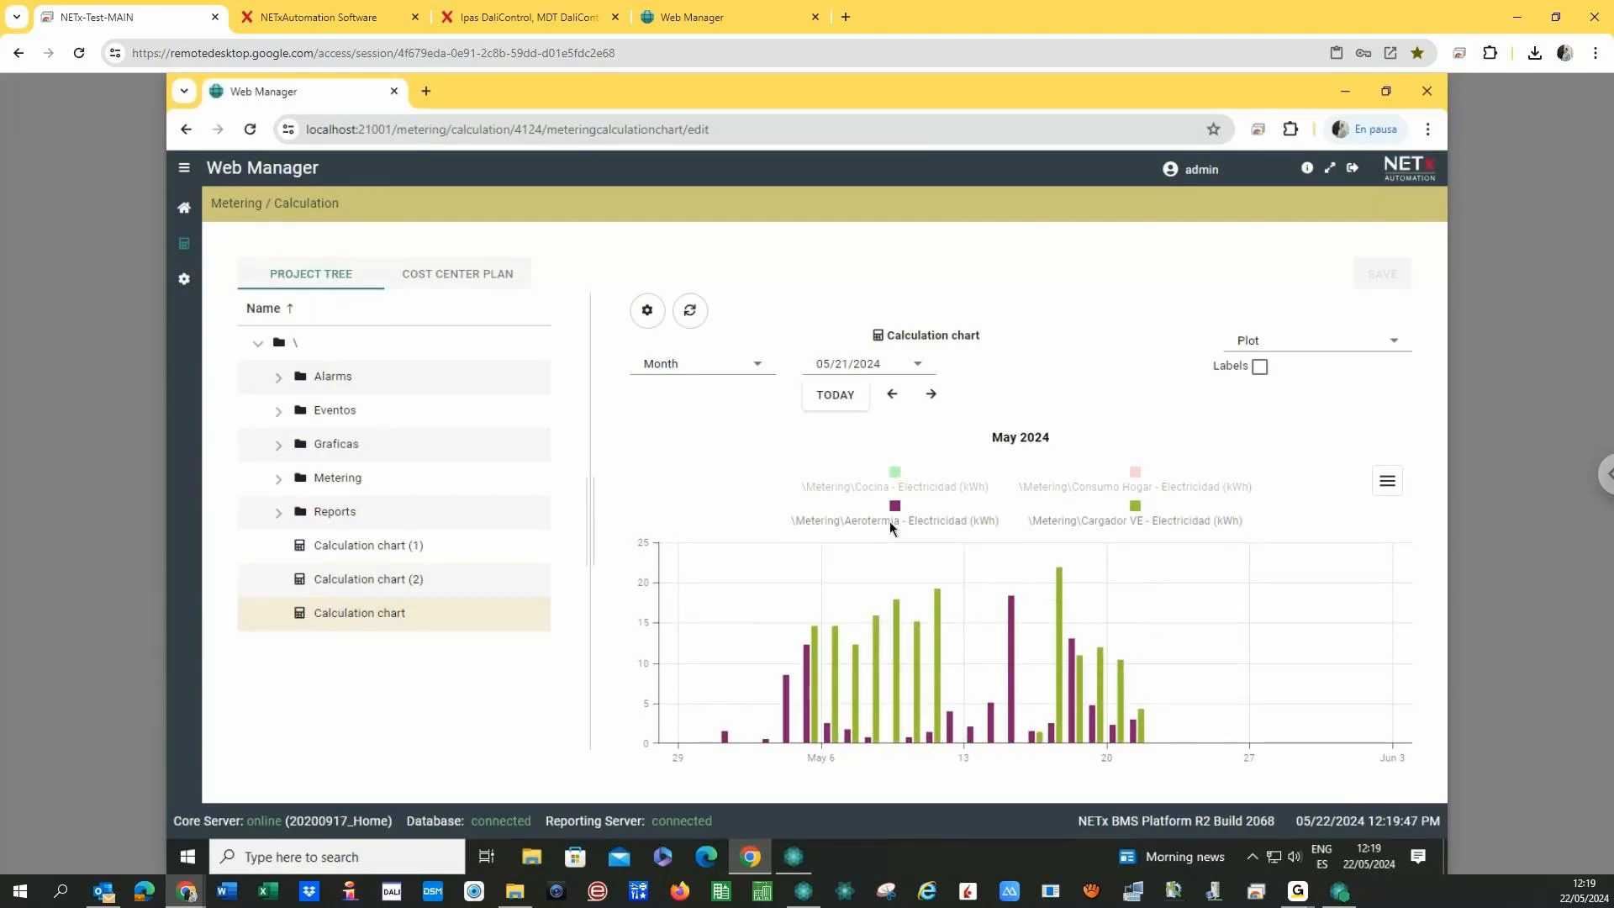
pyautogui.click(1135, 505)
pyautogui.click(1134, 473)
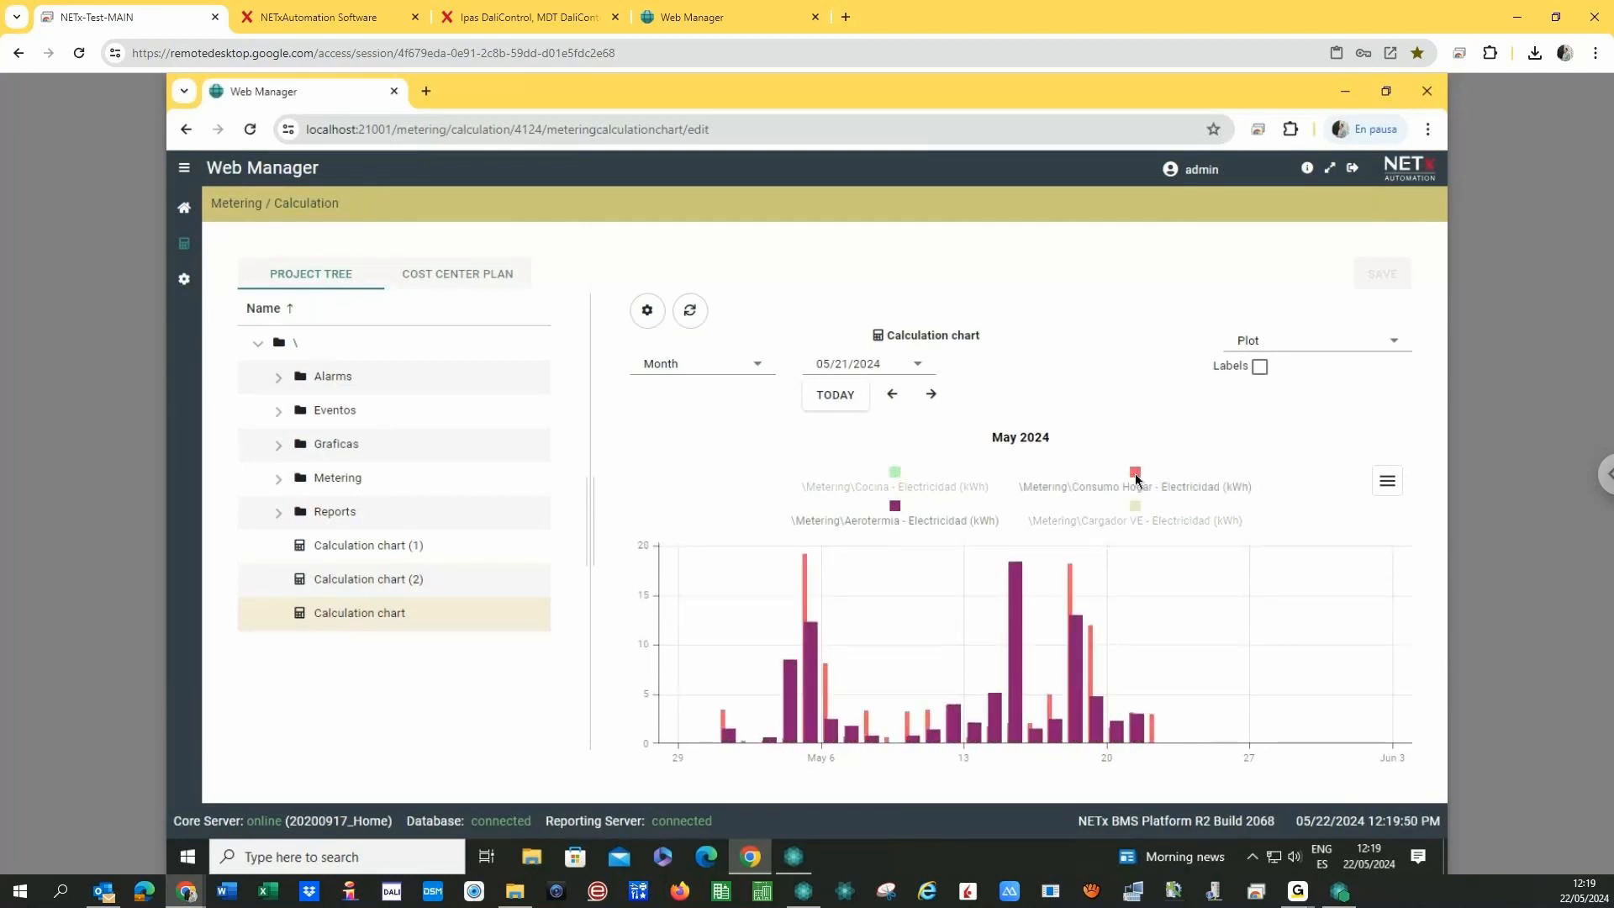
pyautogui.moveTo(799, 608)
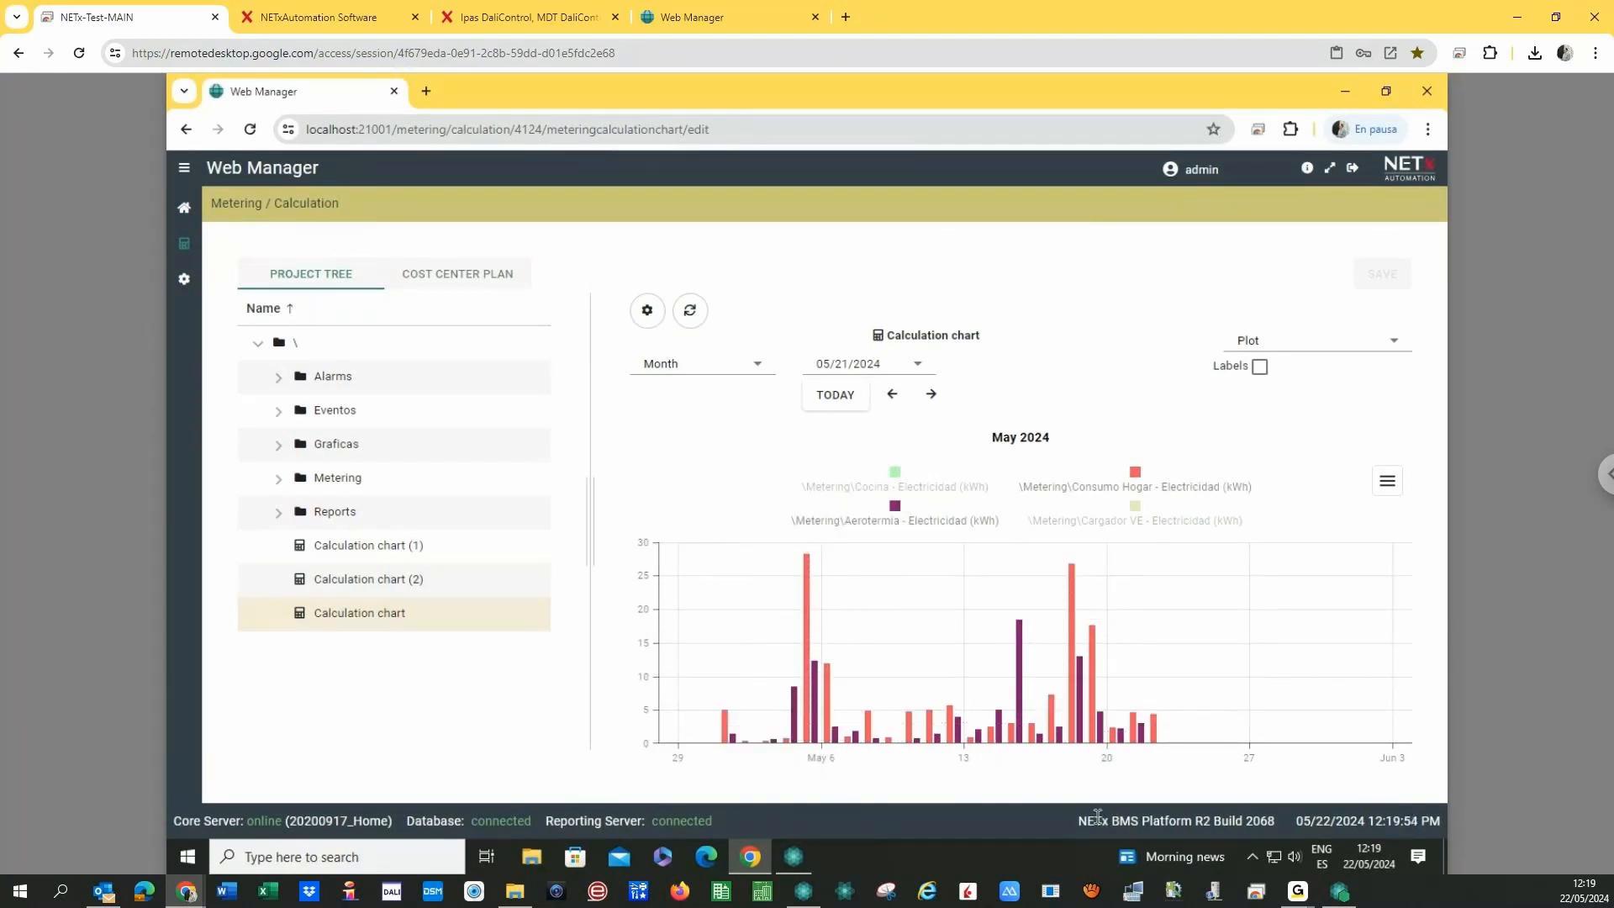
# - Step back to February 2024, hide Aerotermia and restore the Cargador VE series
pyautogui.click(892, 397)
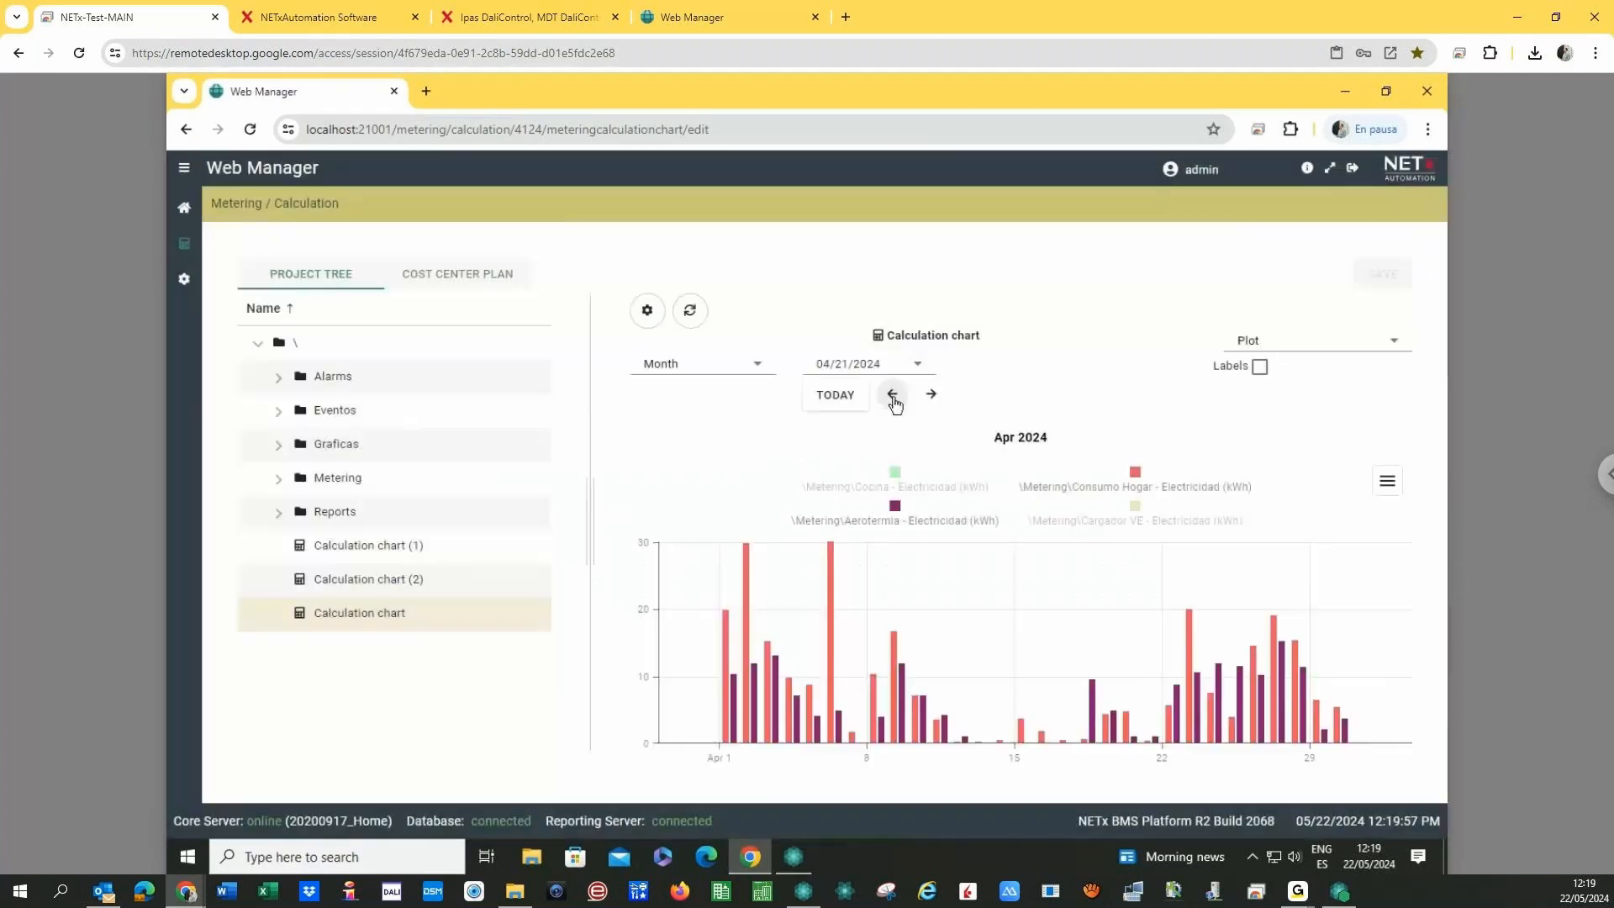
pyautogui.click(893, 397)
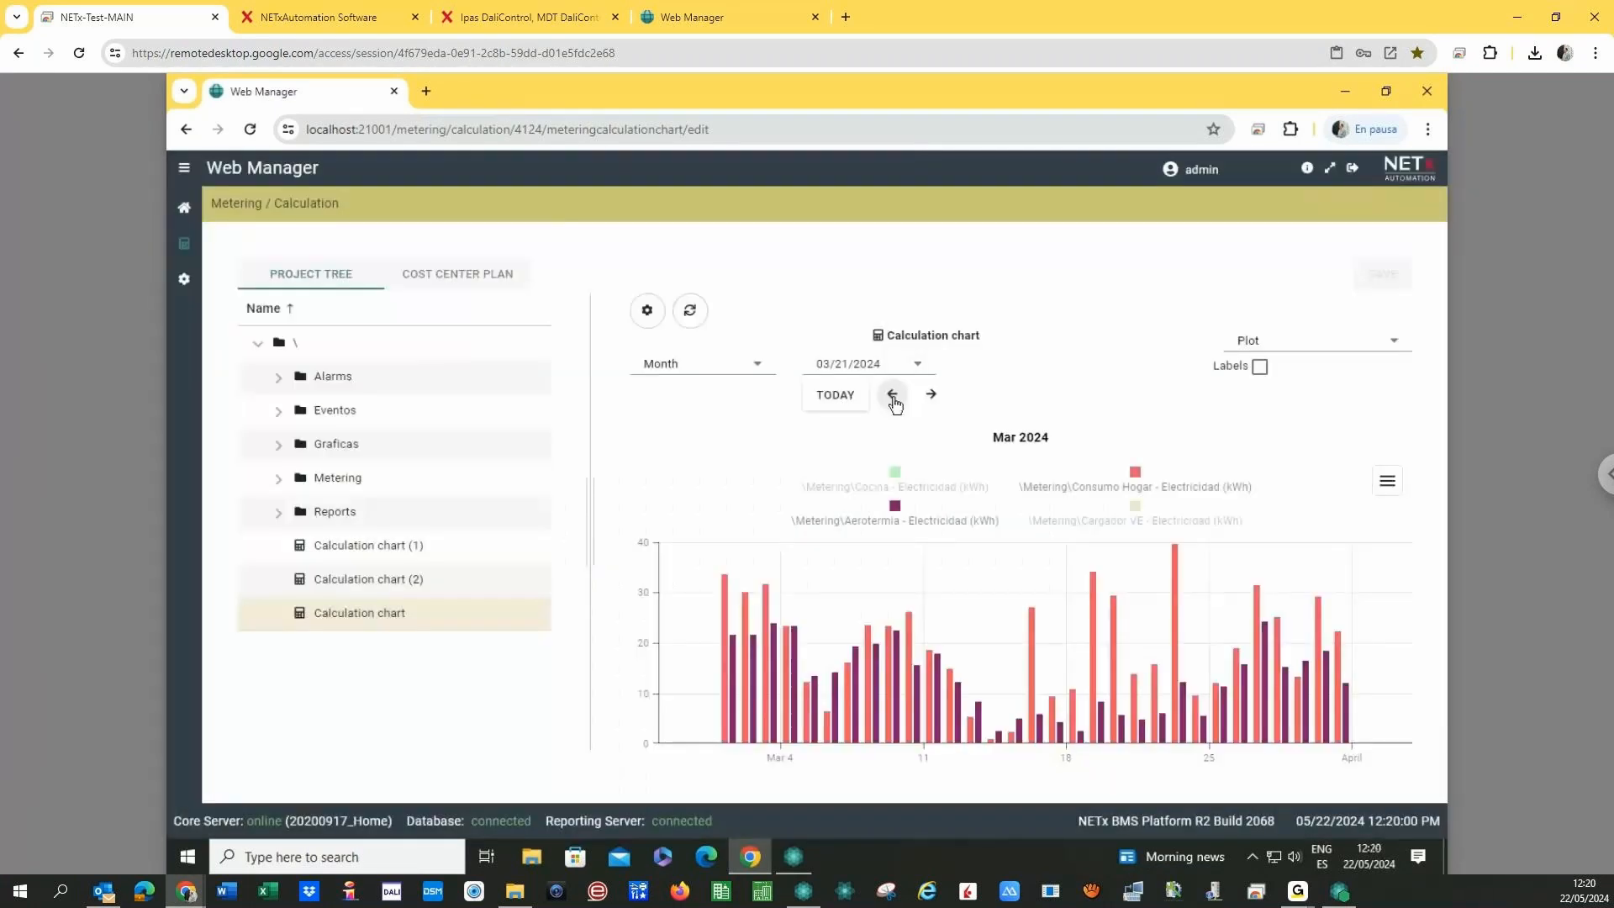
pyautogui.click(892, 396)
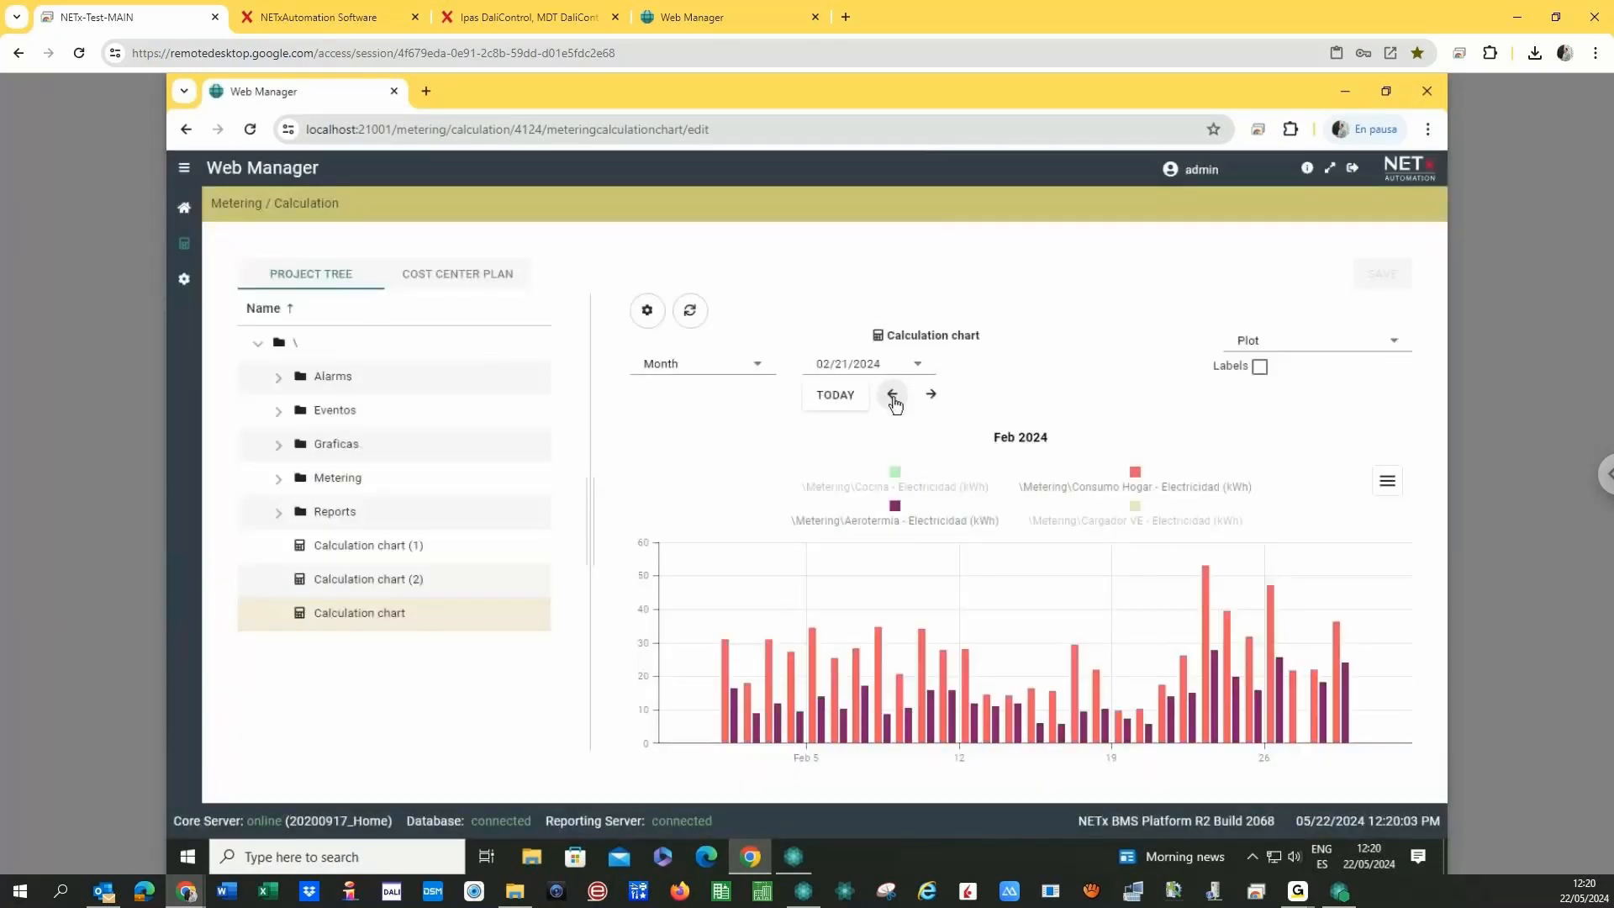
pyautogui.click(912, 516)
pyautogui.click(1139, 537)
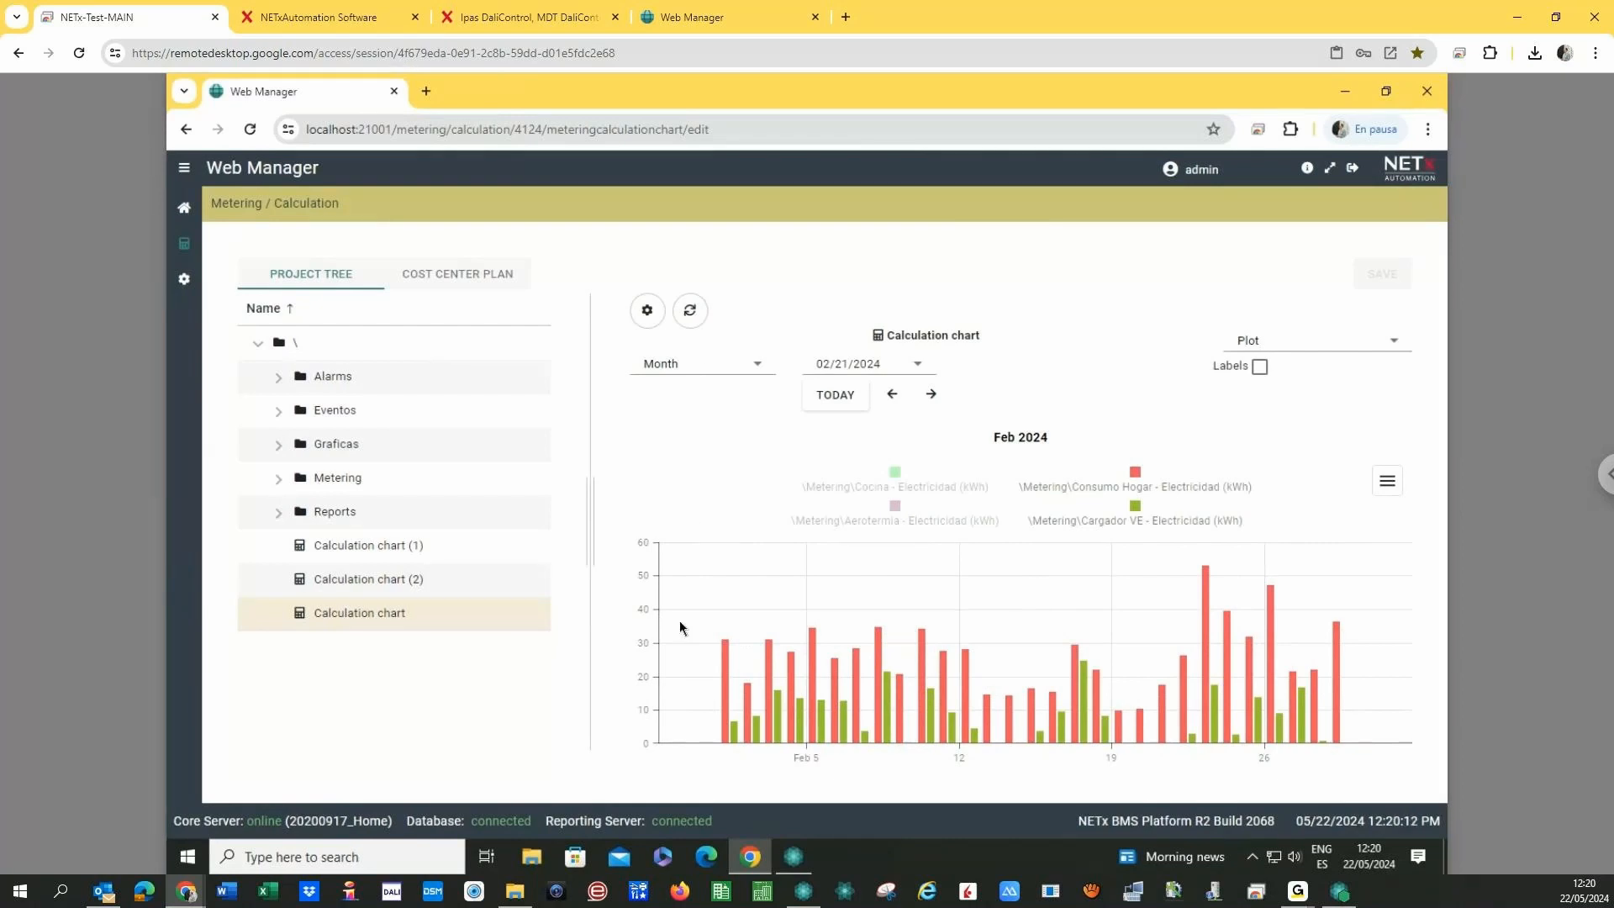
# - Drag Consumo Exteriores from Metering > Consumos onto the Calculation chart as a new series
pyautogui.click(280, 481)
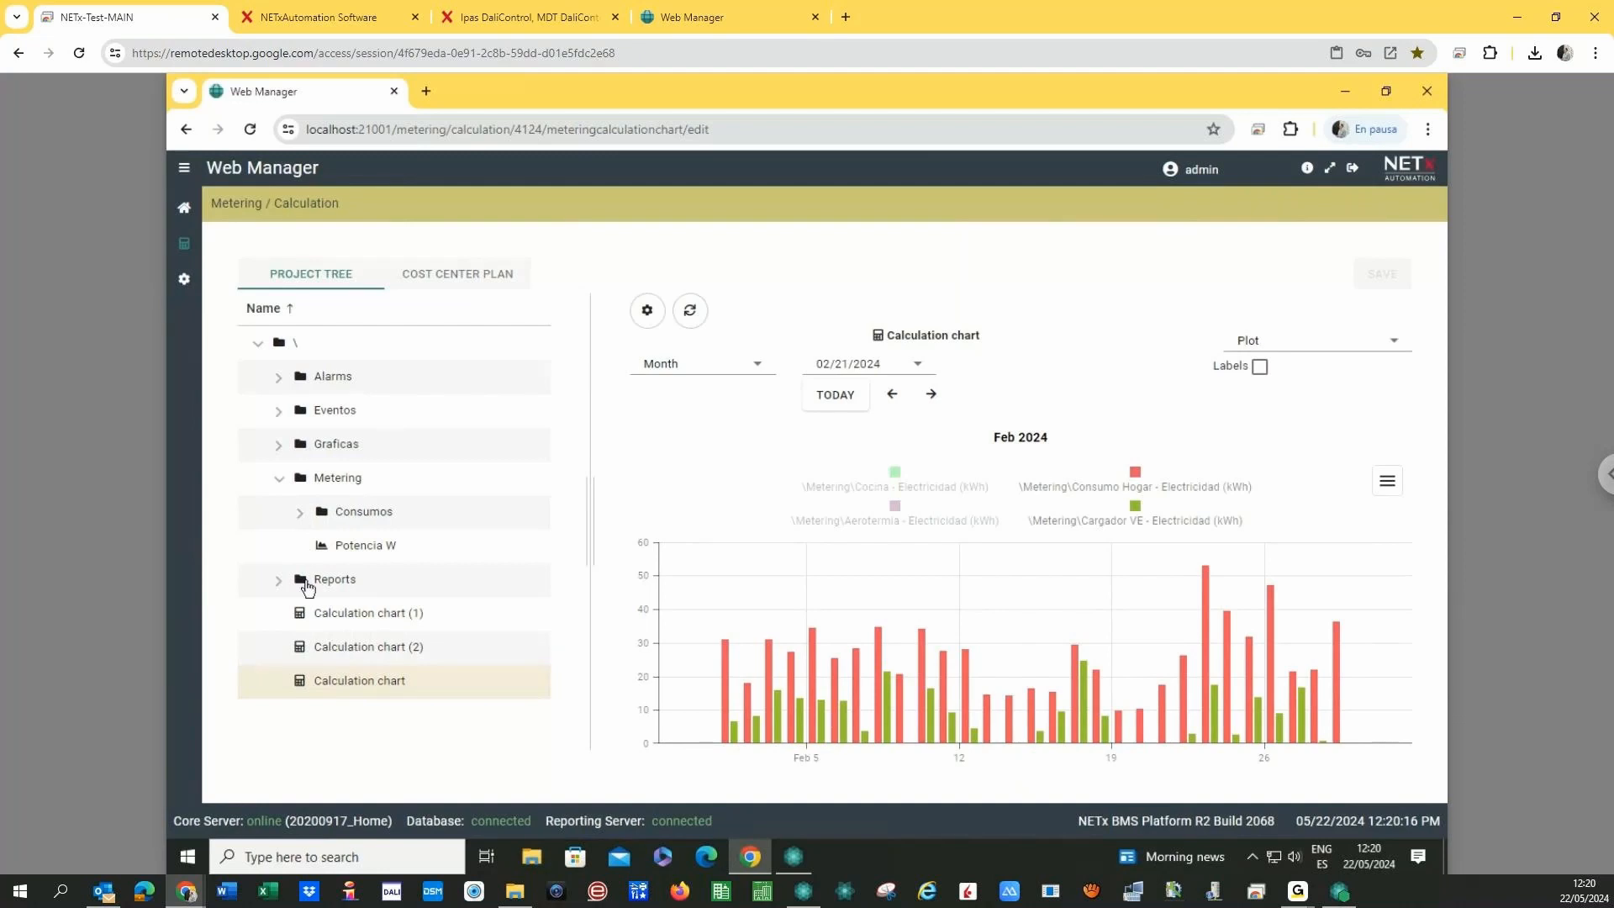
pyautogui.click(300, 513)
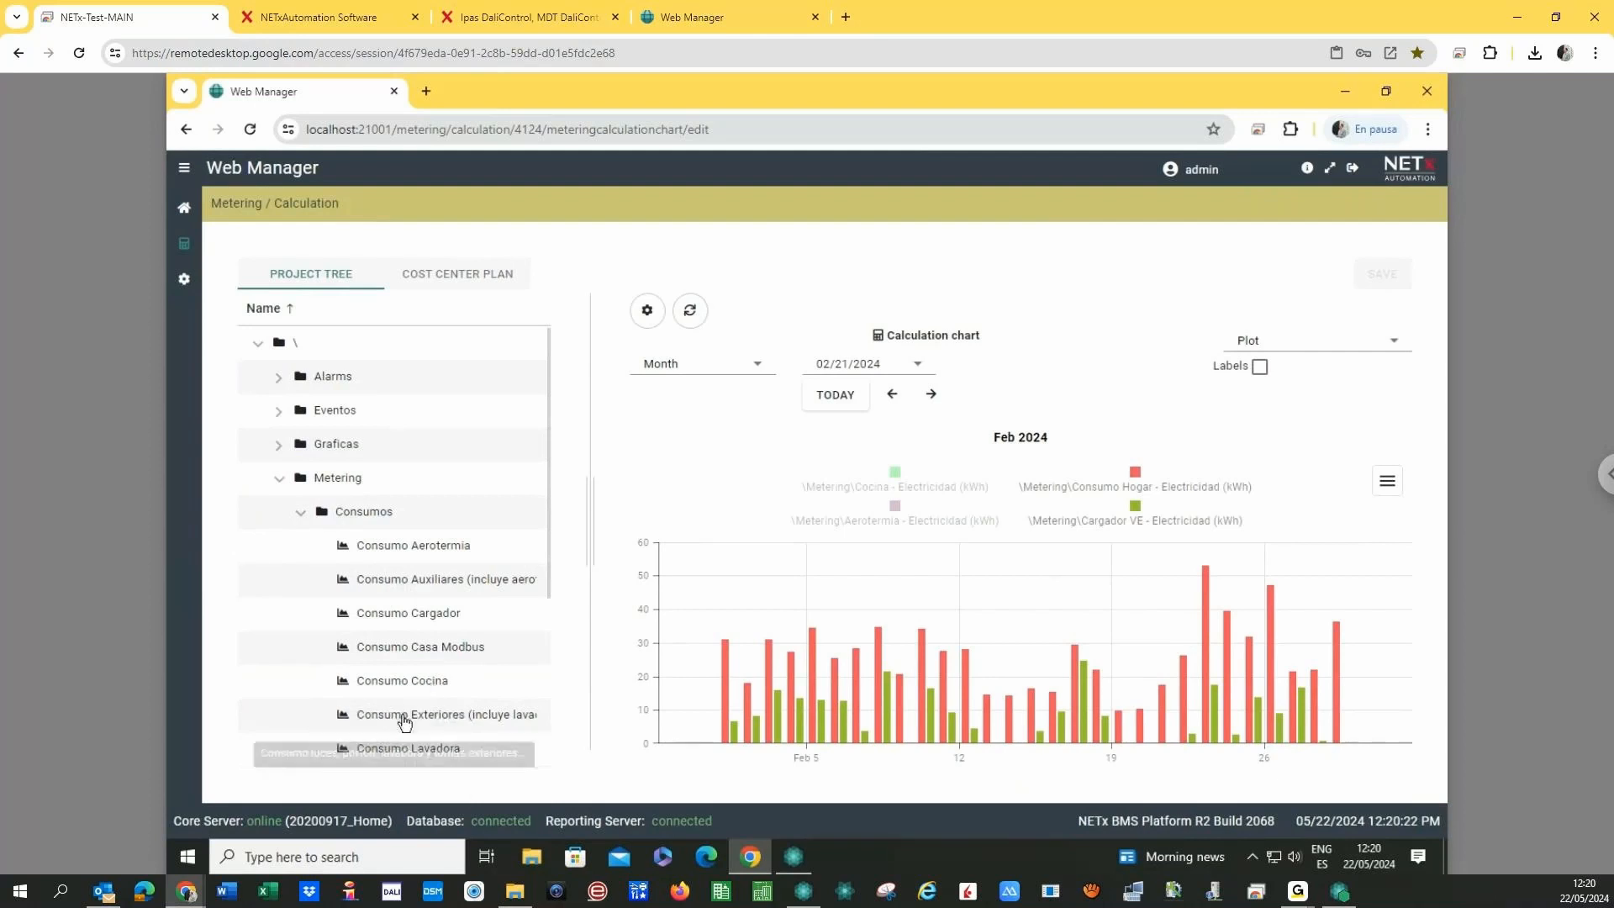
pyautogui.moveTo(405, 721); pyautogui.dragTo(829, 582)
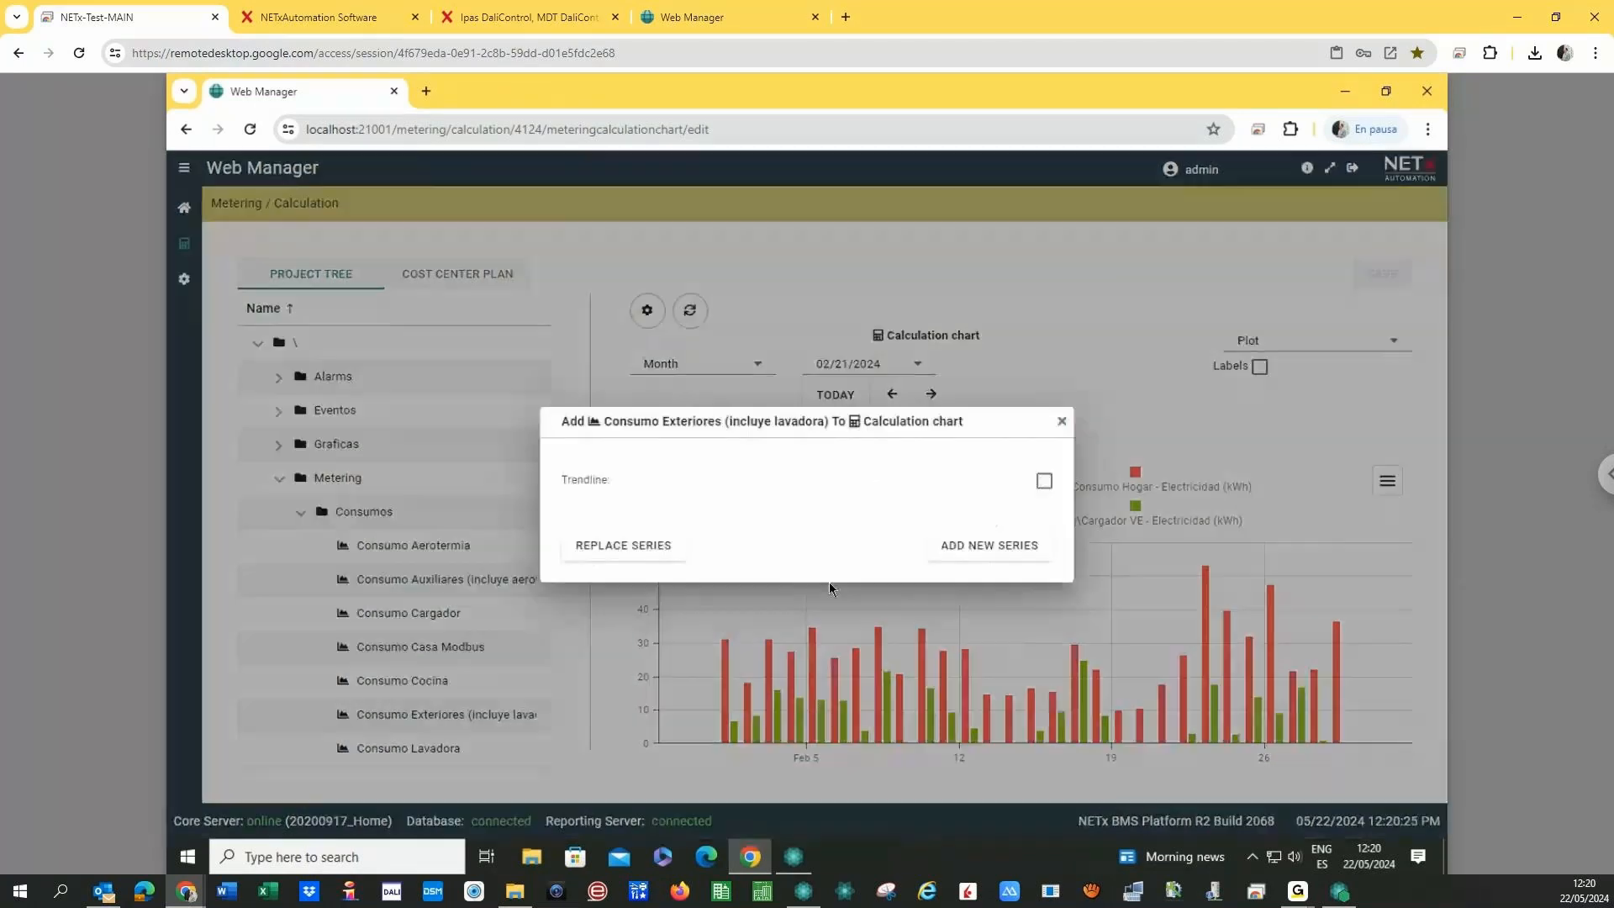
pyautogui.click(993, 548)
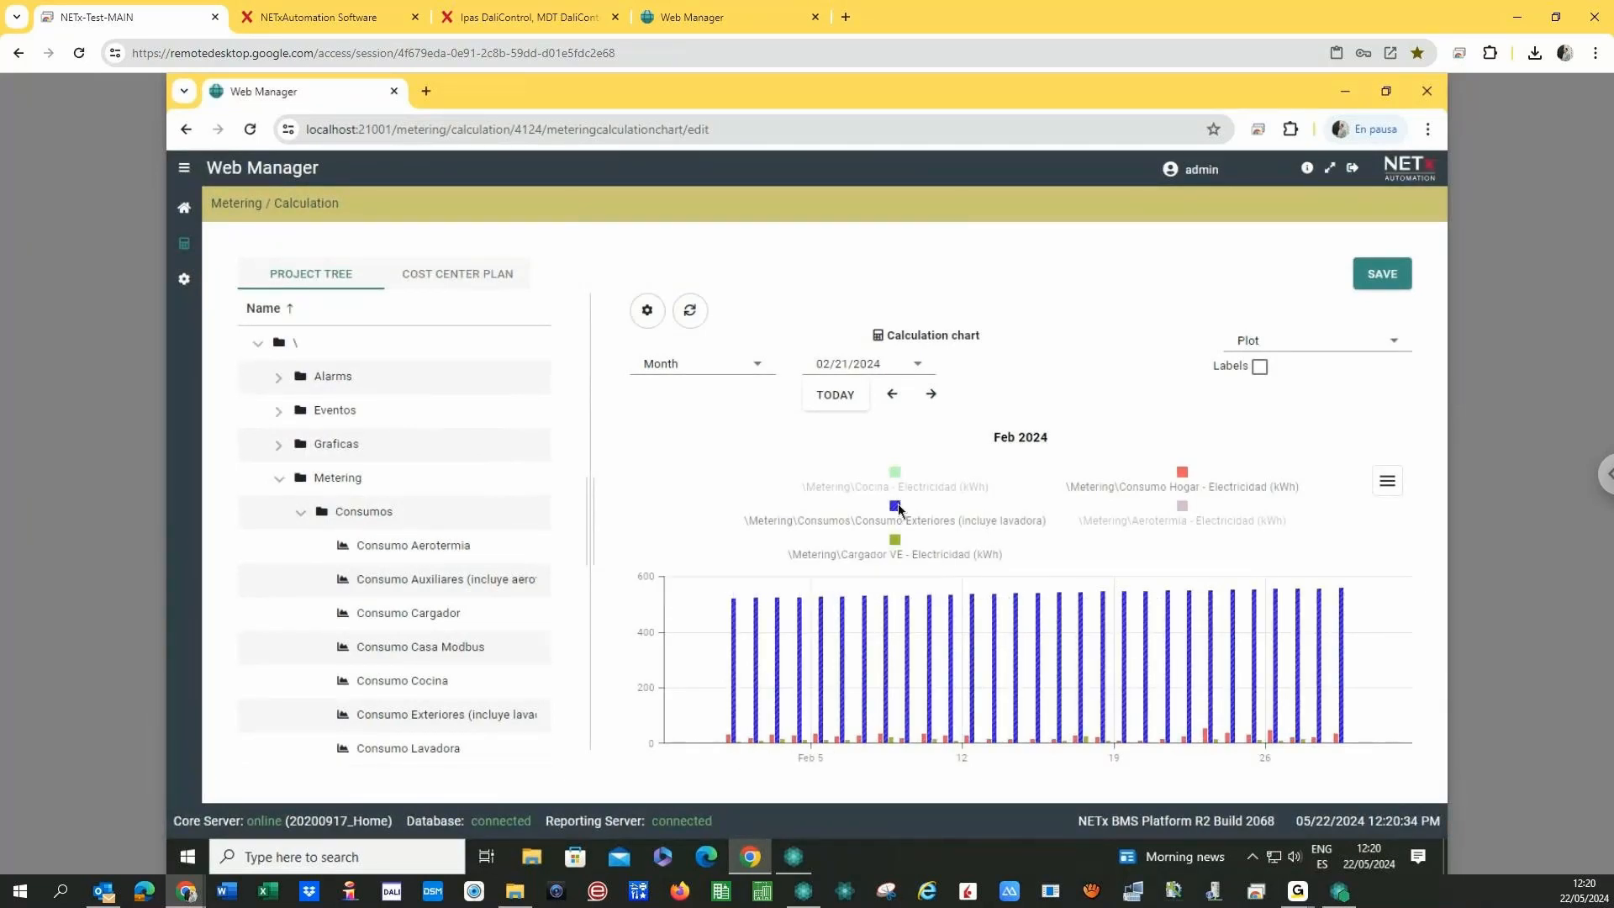
# - Leave the Consumo Exteriores series hidden via its legend and show the cost center plan list
pyautogui.click(896, 507)
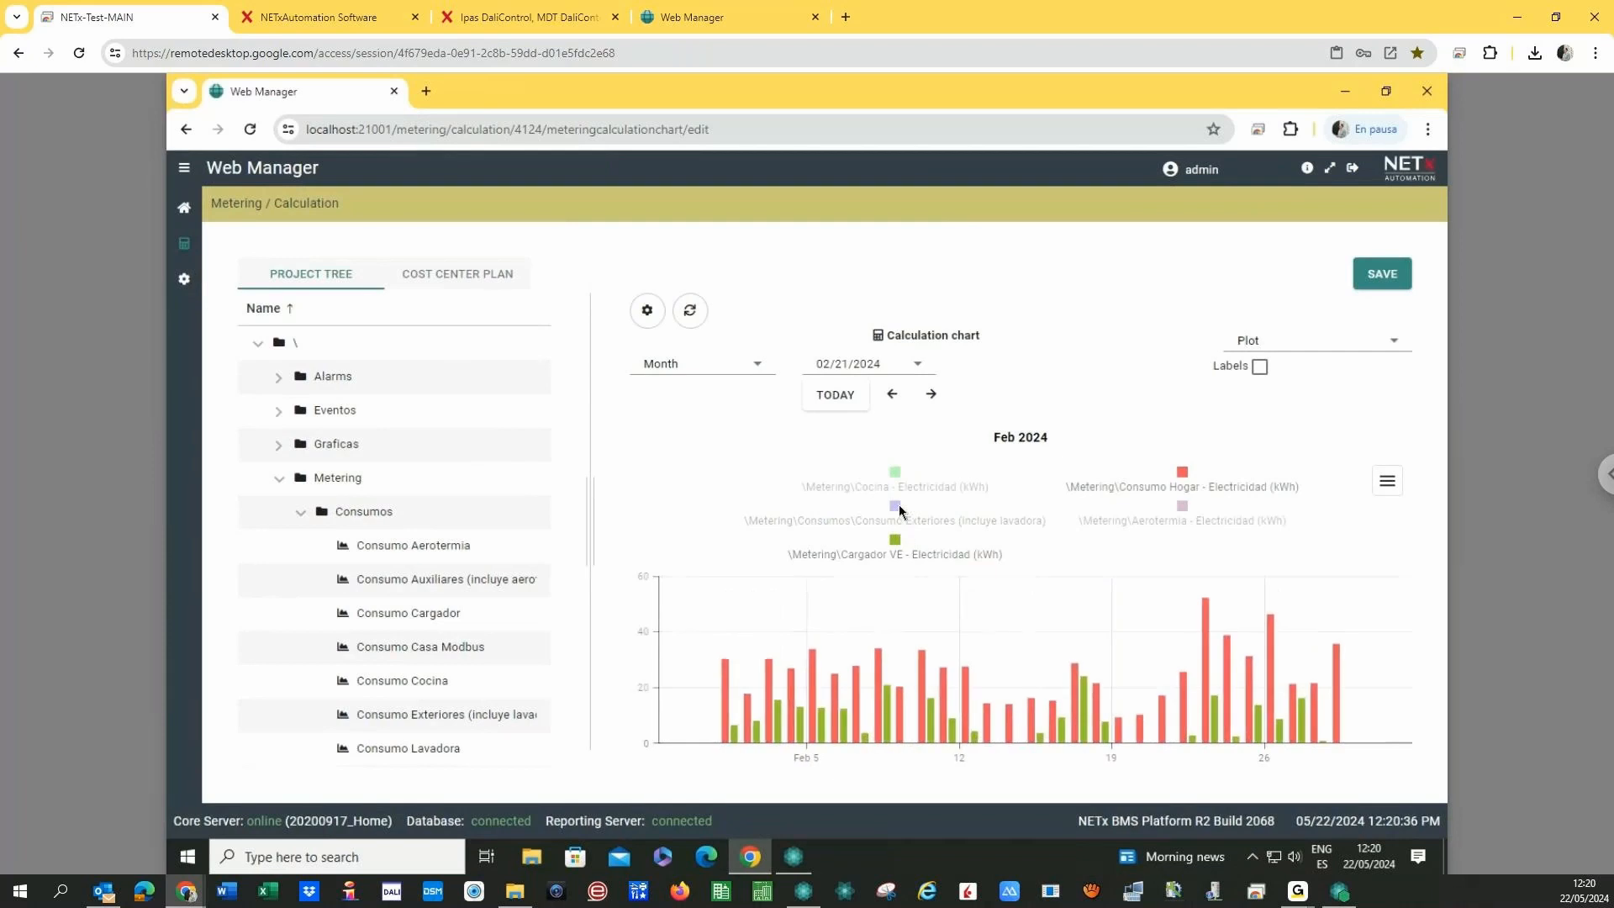
pyautogui.click(894, 507)
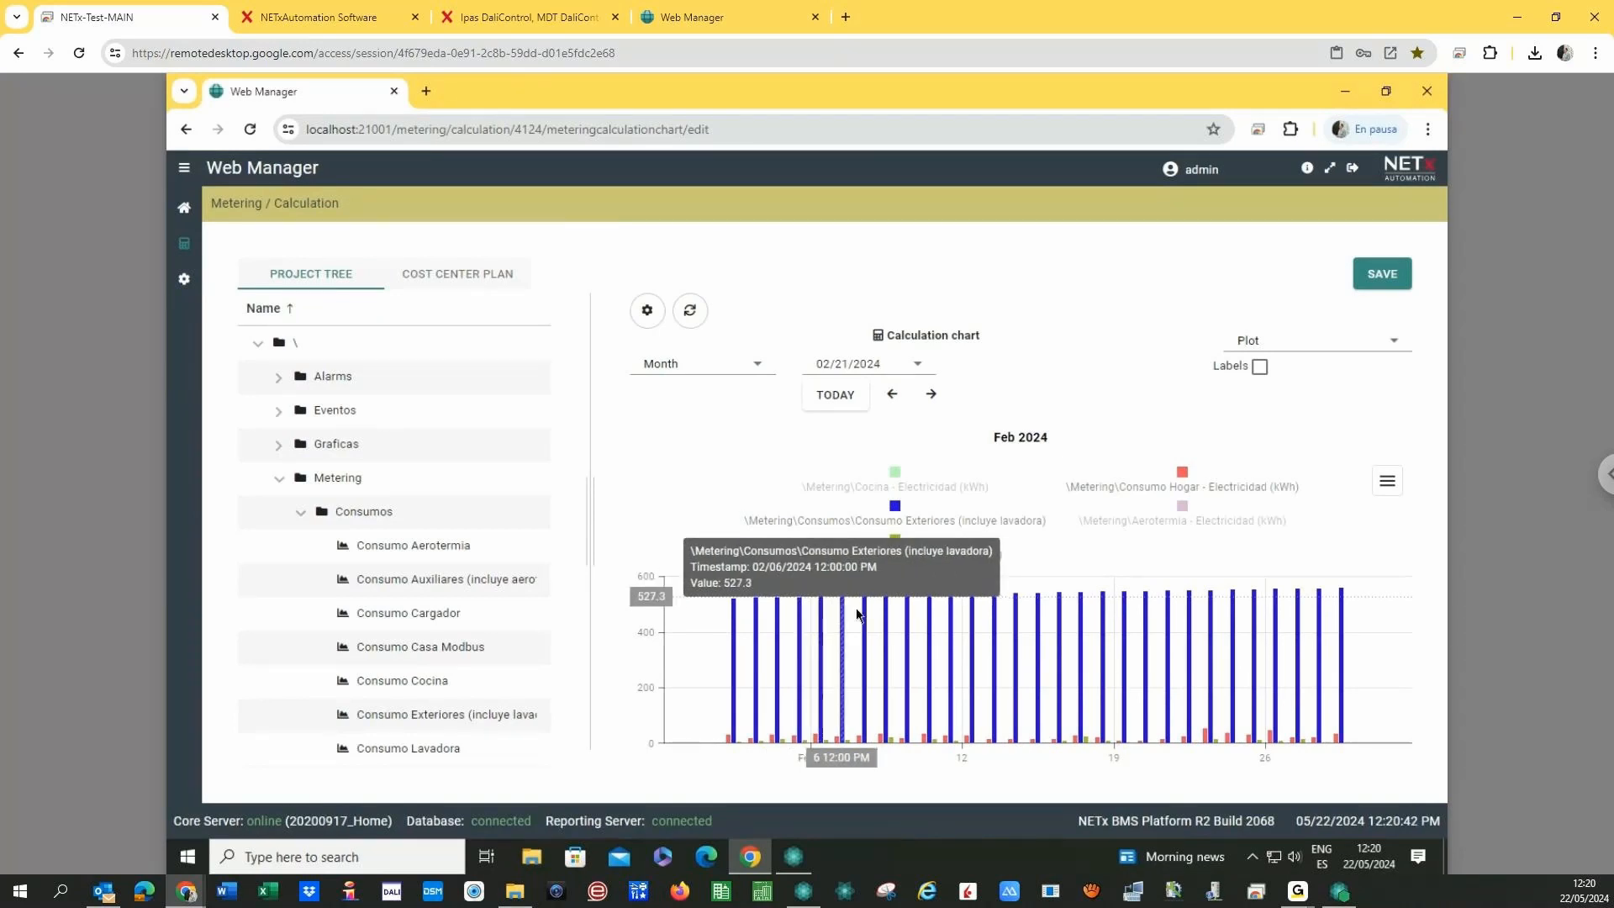
pyautogui.click(894, 507)
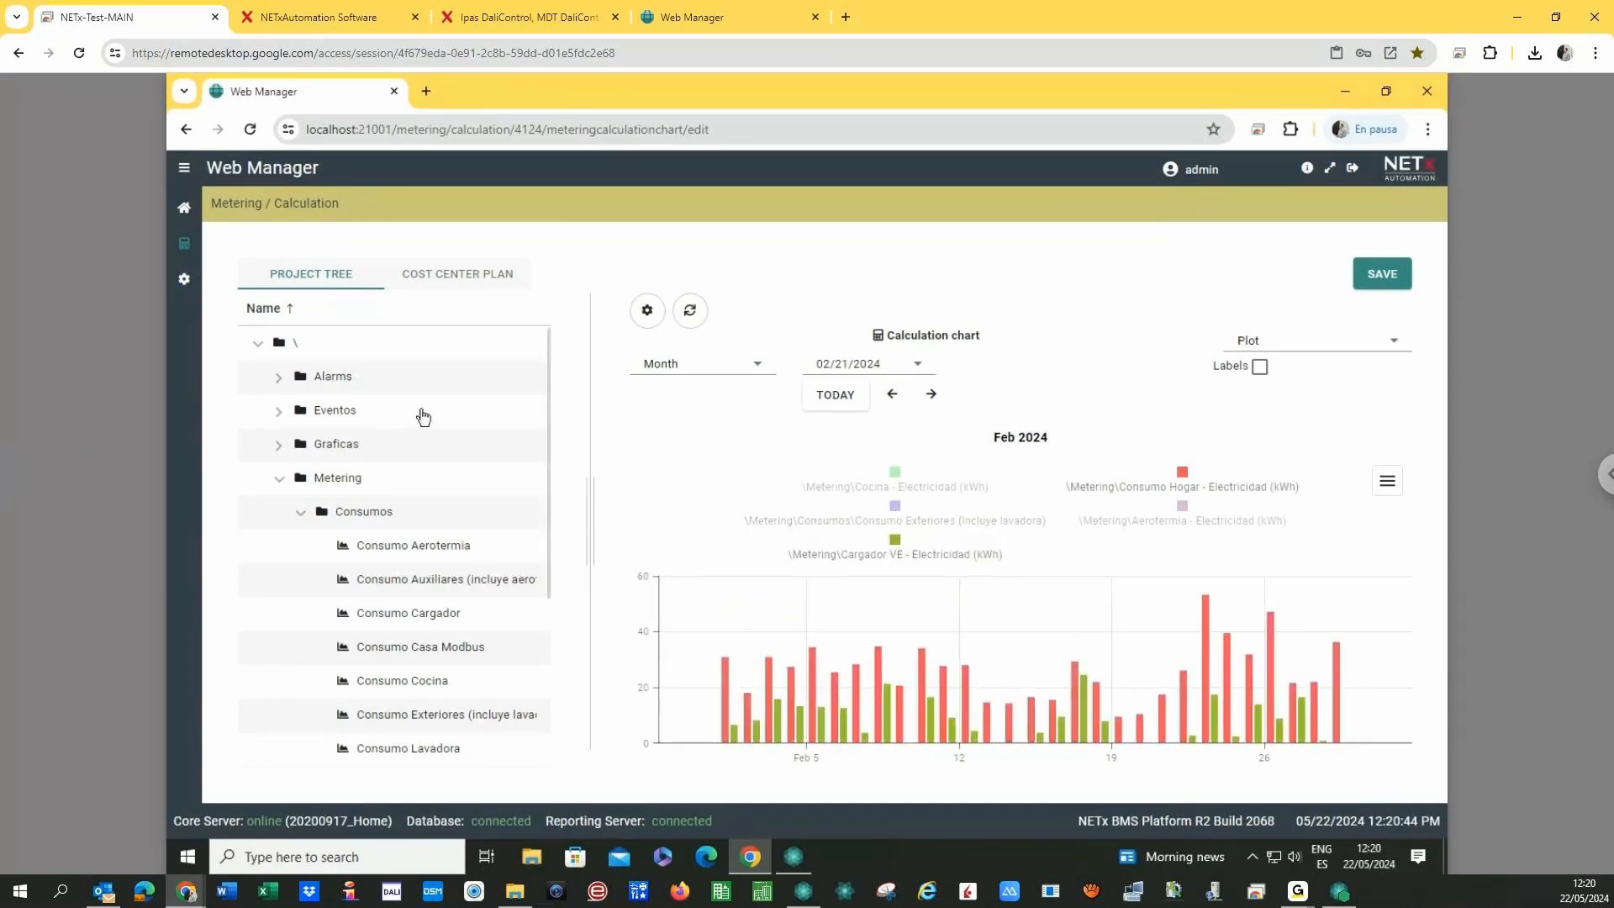
pyautogui.click(448, 287)
# - Delete the Exterior cost center from the 20200917_Home plan, confirming the removal
pyautogui.click(353, 394)
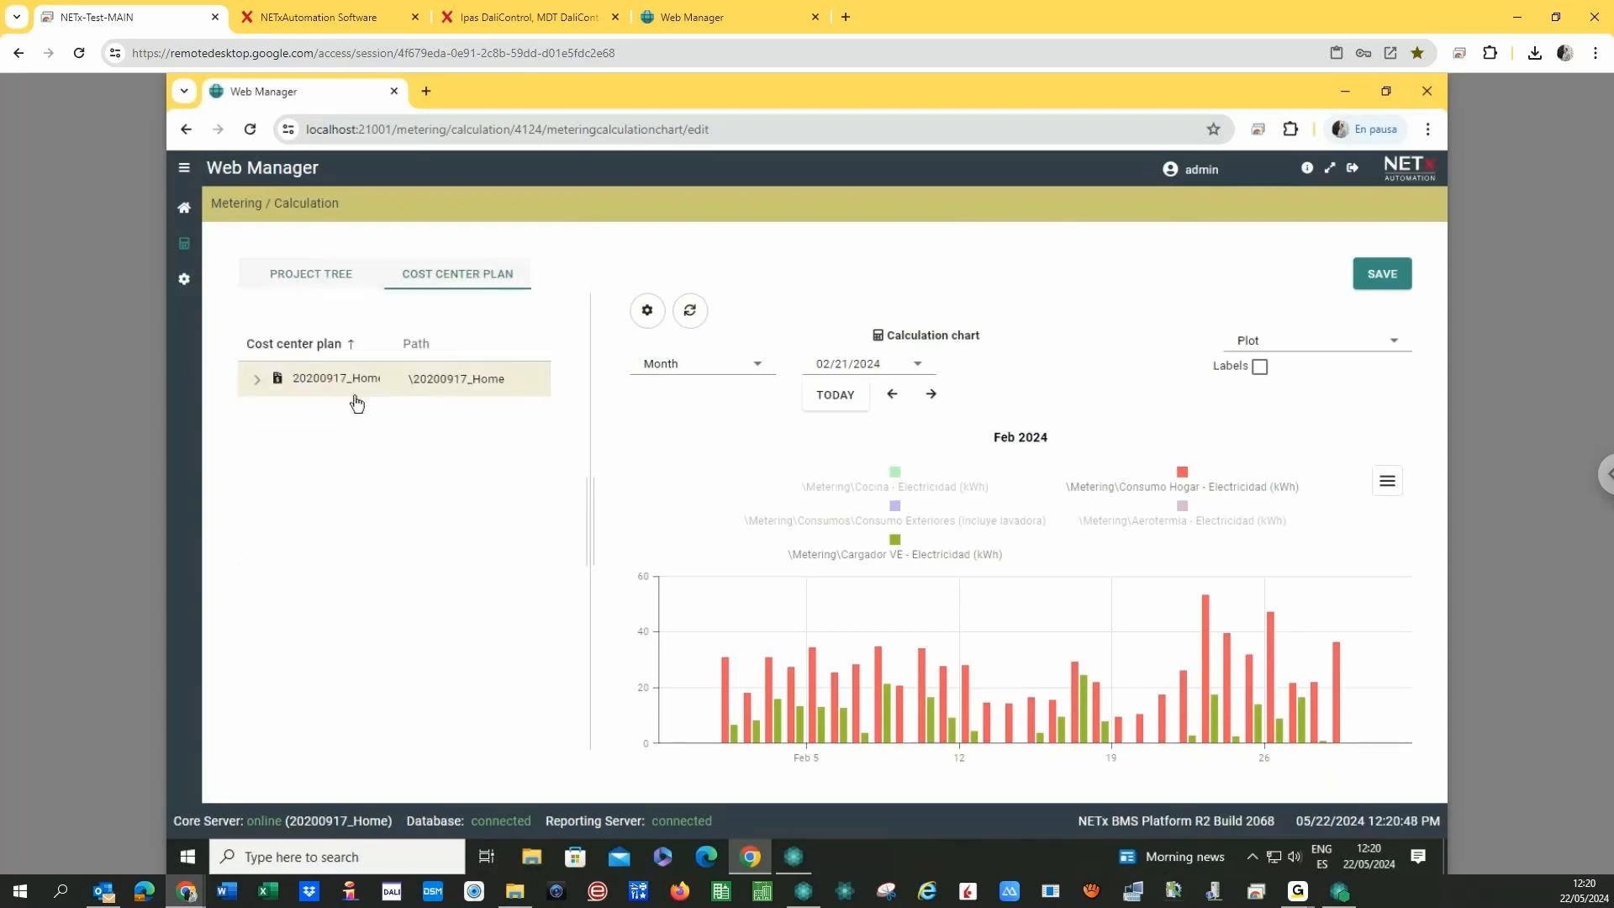
pyautogui.click(258, 384)
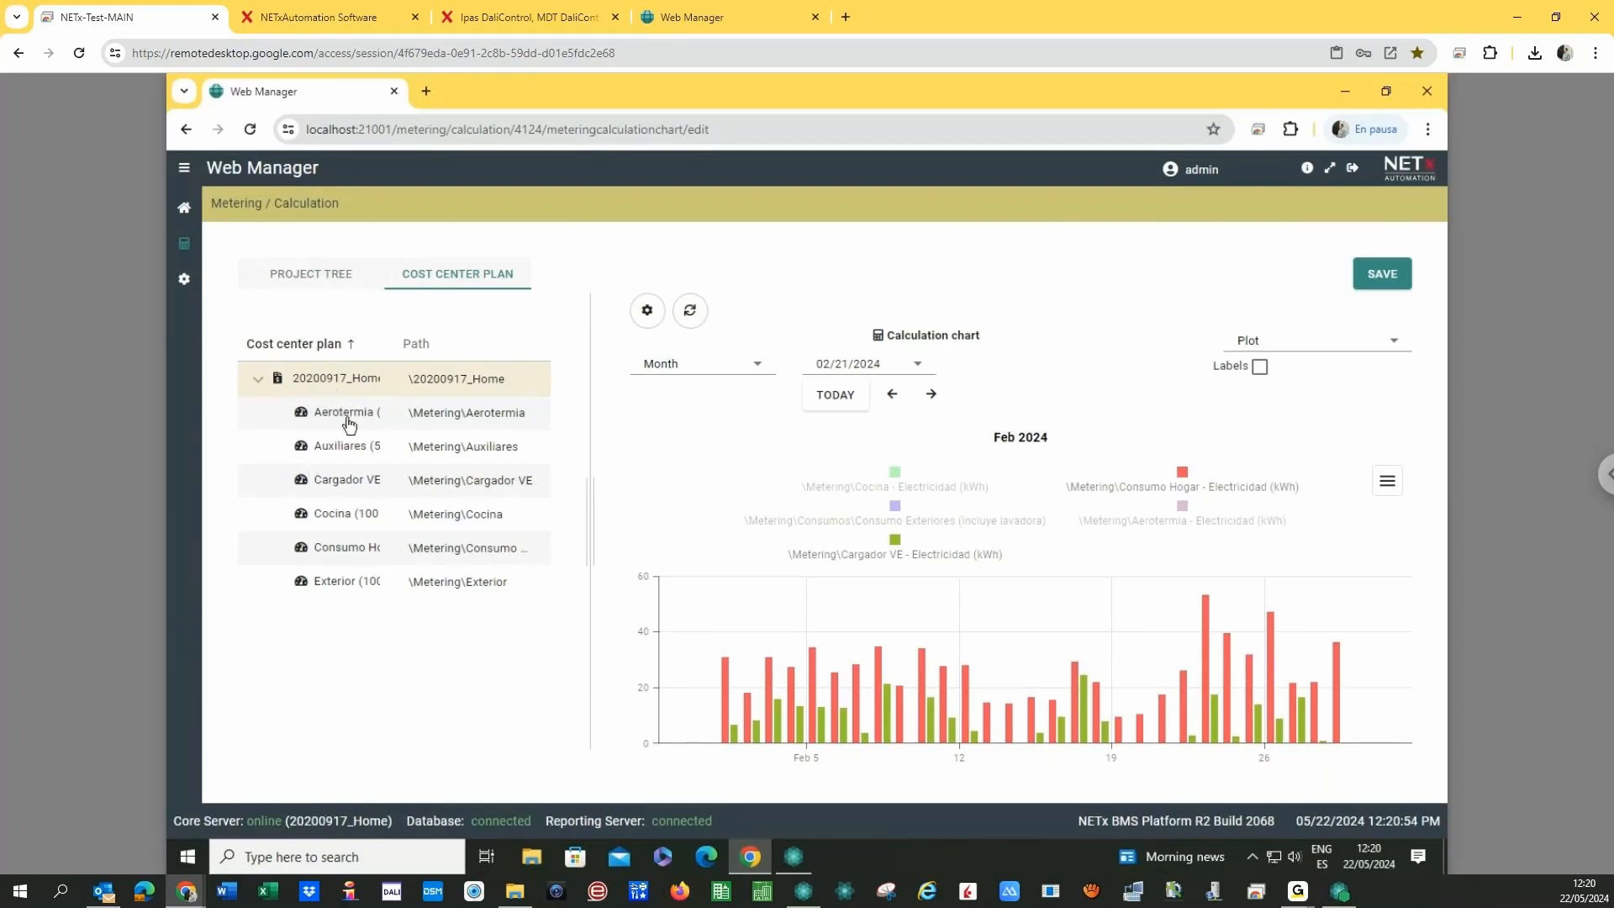
pyautogui.rightClick(346, 591)
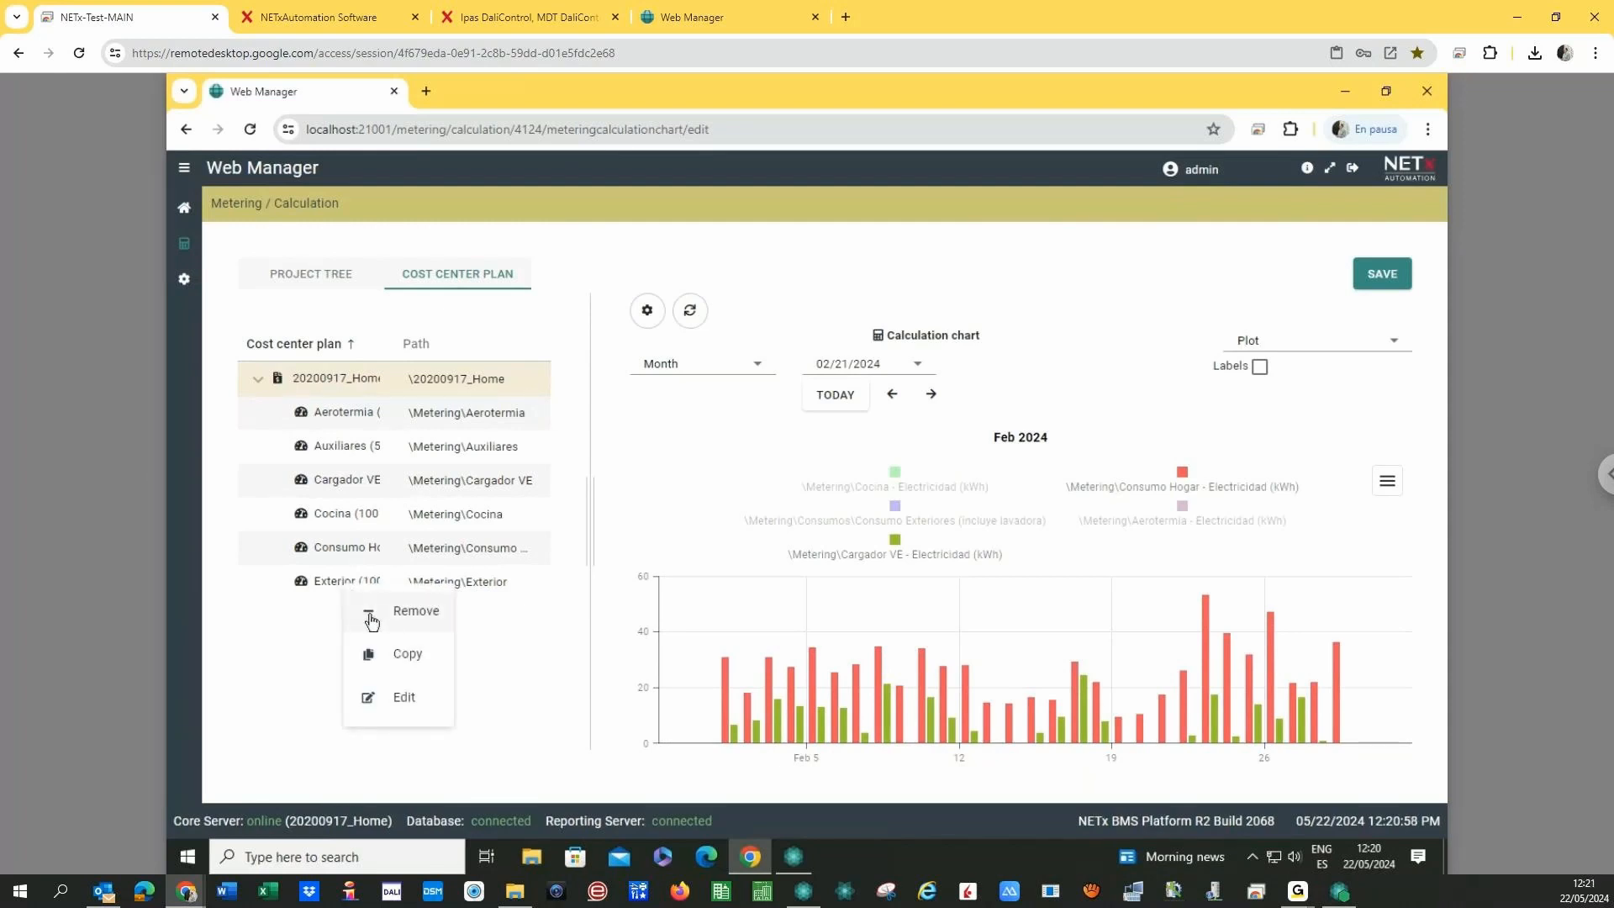
pyautogui.click(360, 611)
pyautogui.press('Return')
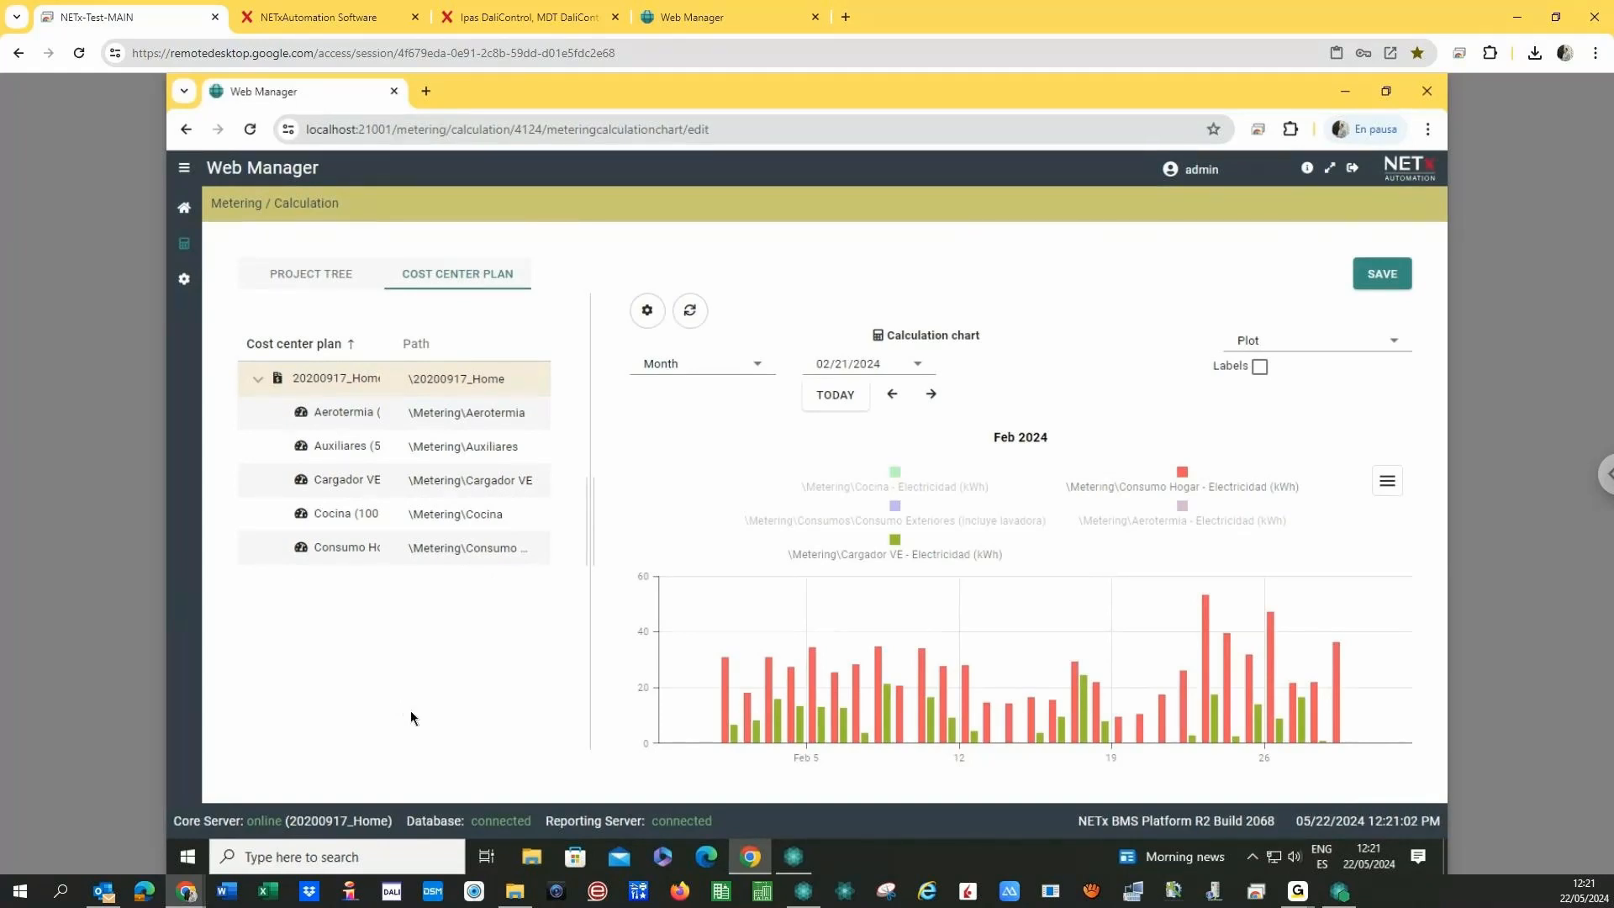
pyautogui.click(792, 855)
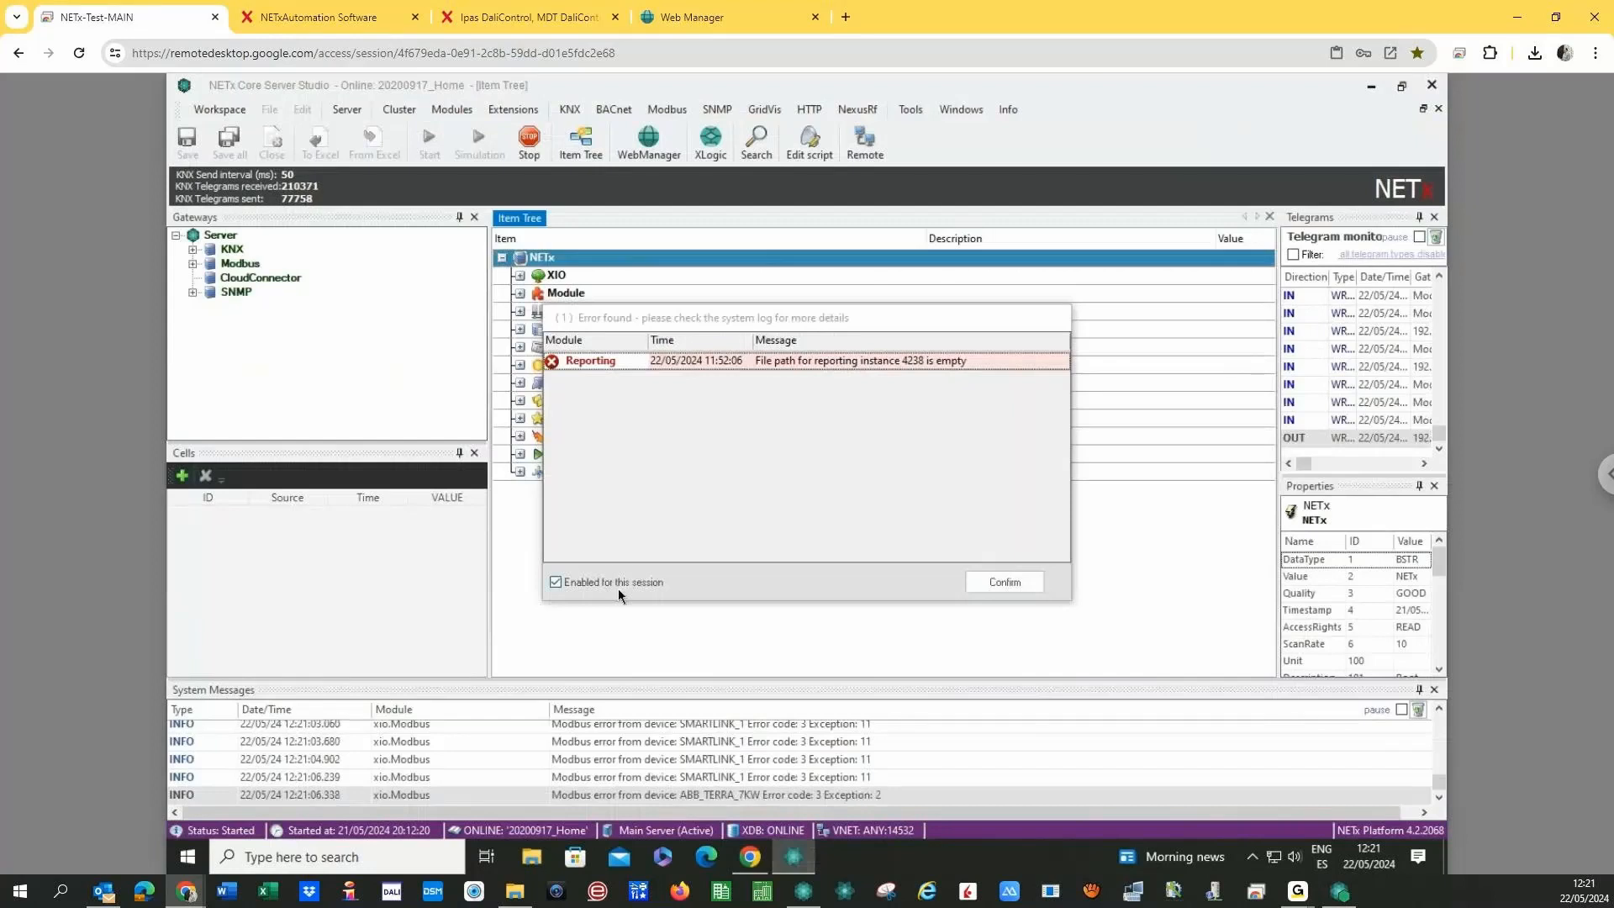
# - Dismiss the reporting error and expand Module > Metering down to the Cargador VE meter
pyautogui.click(614, 585)
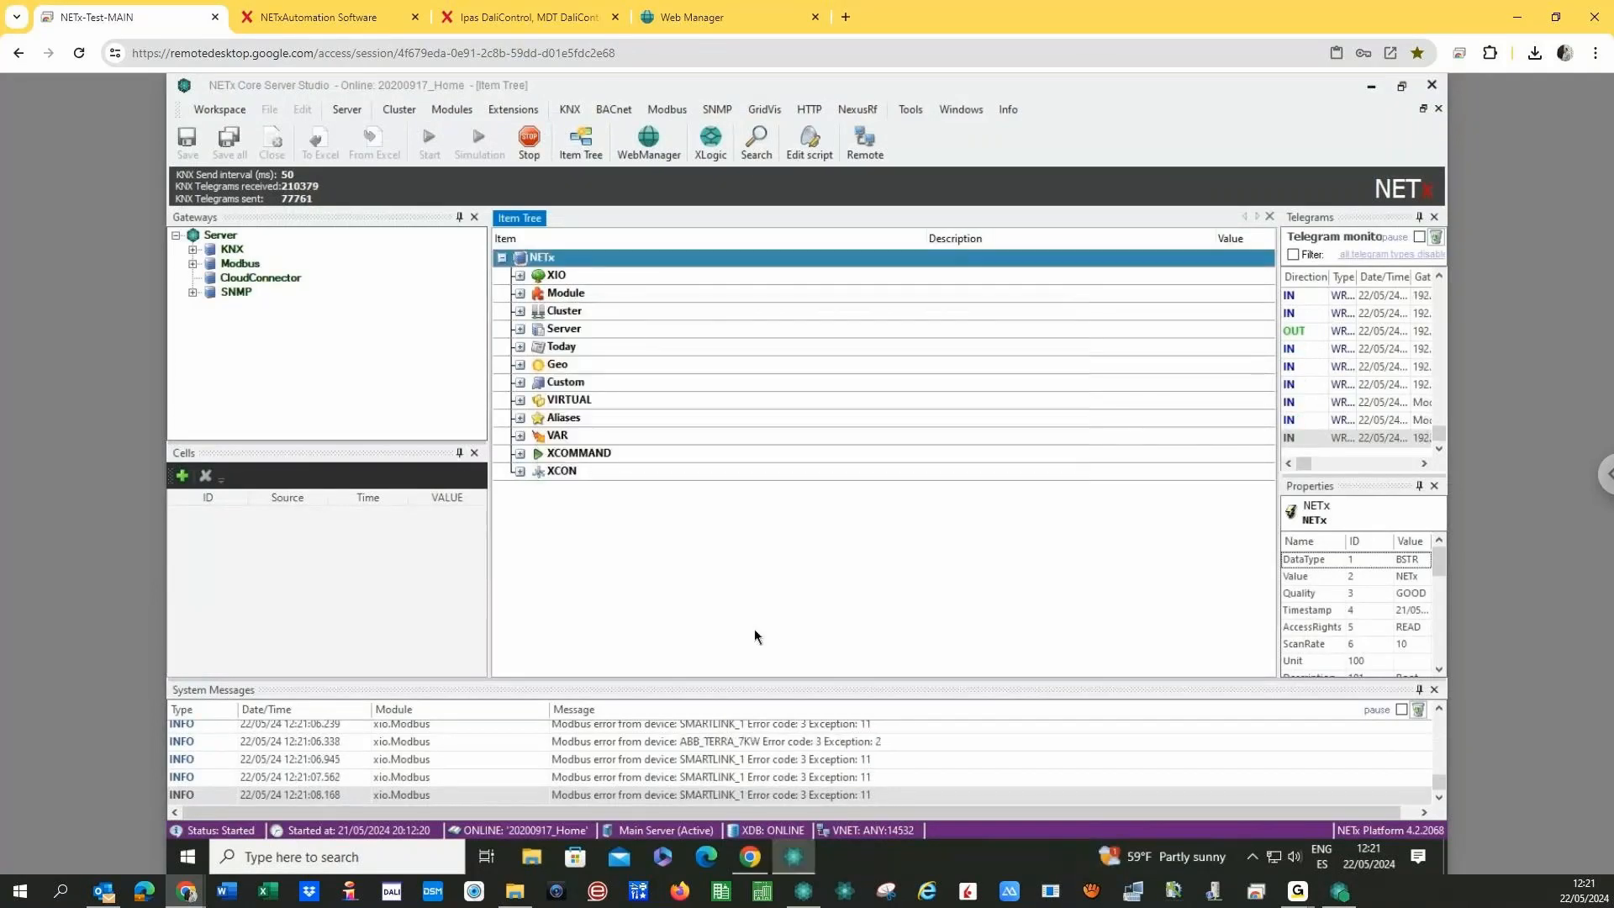
pyautogui.click(523, 299)
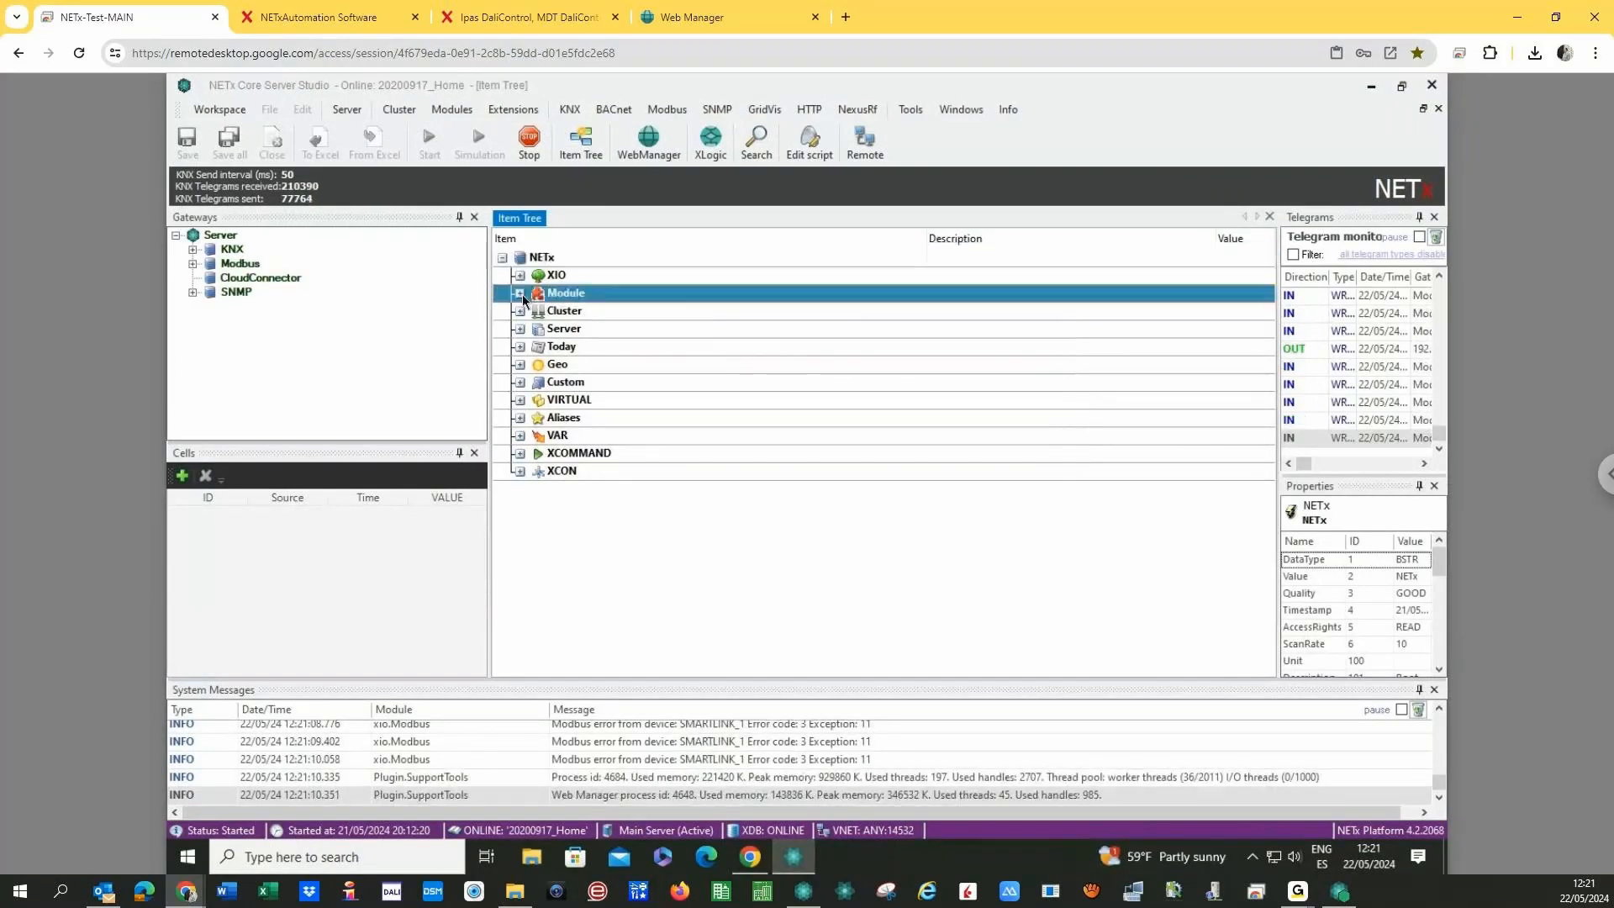
pyautogui.click(520, 294)
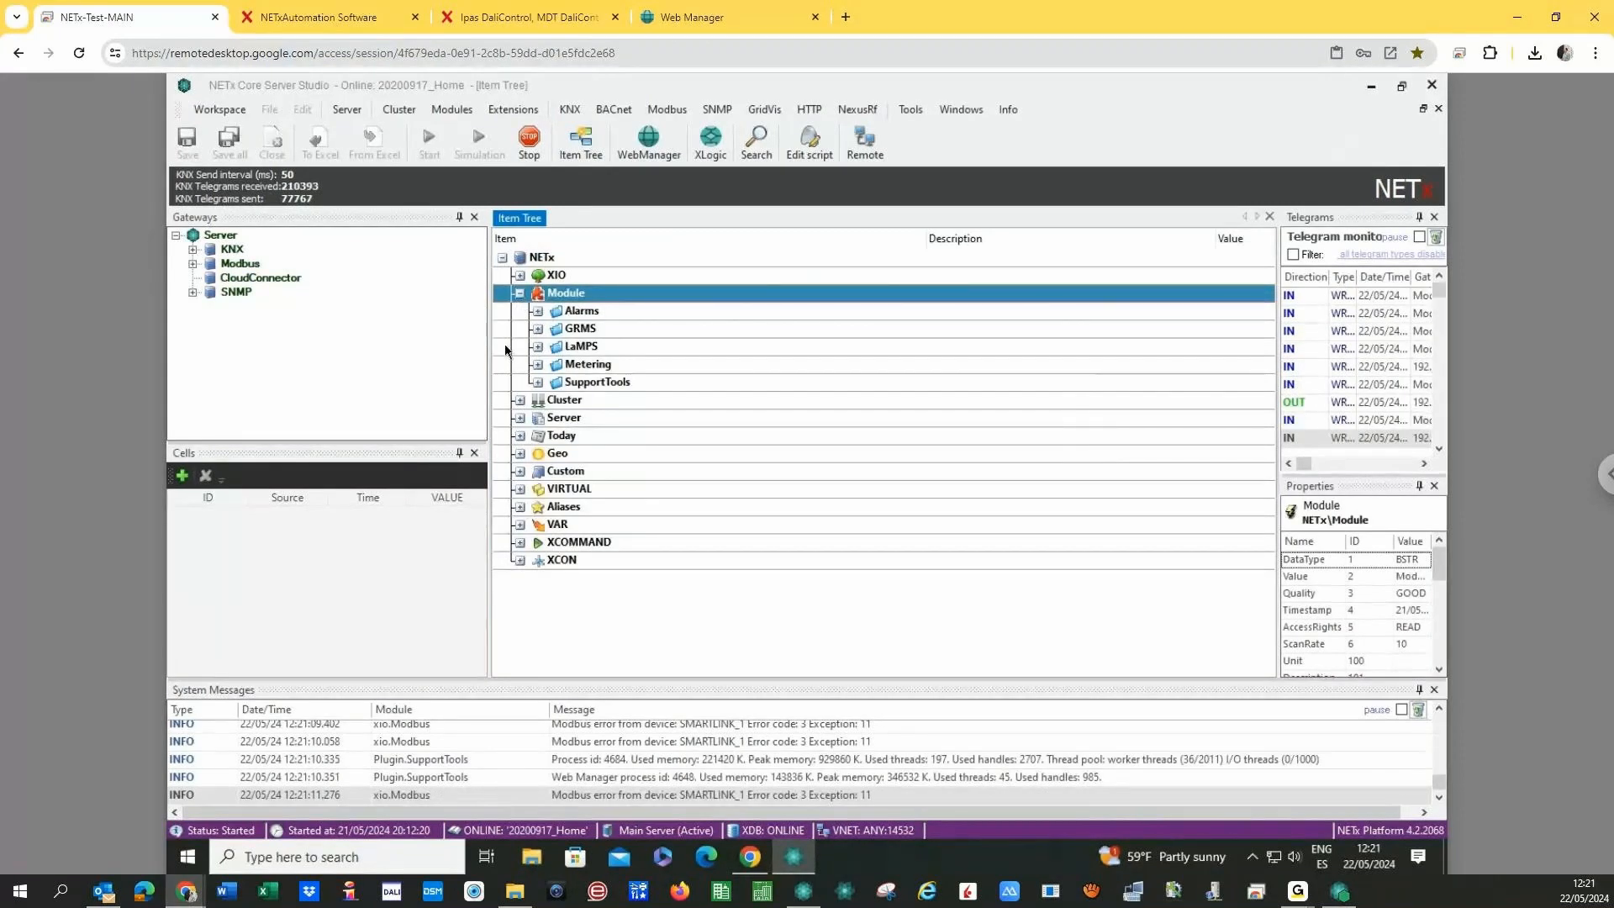
pyautogui.click(537, 364)
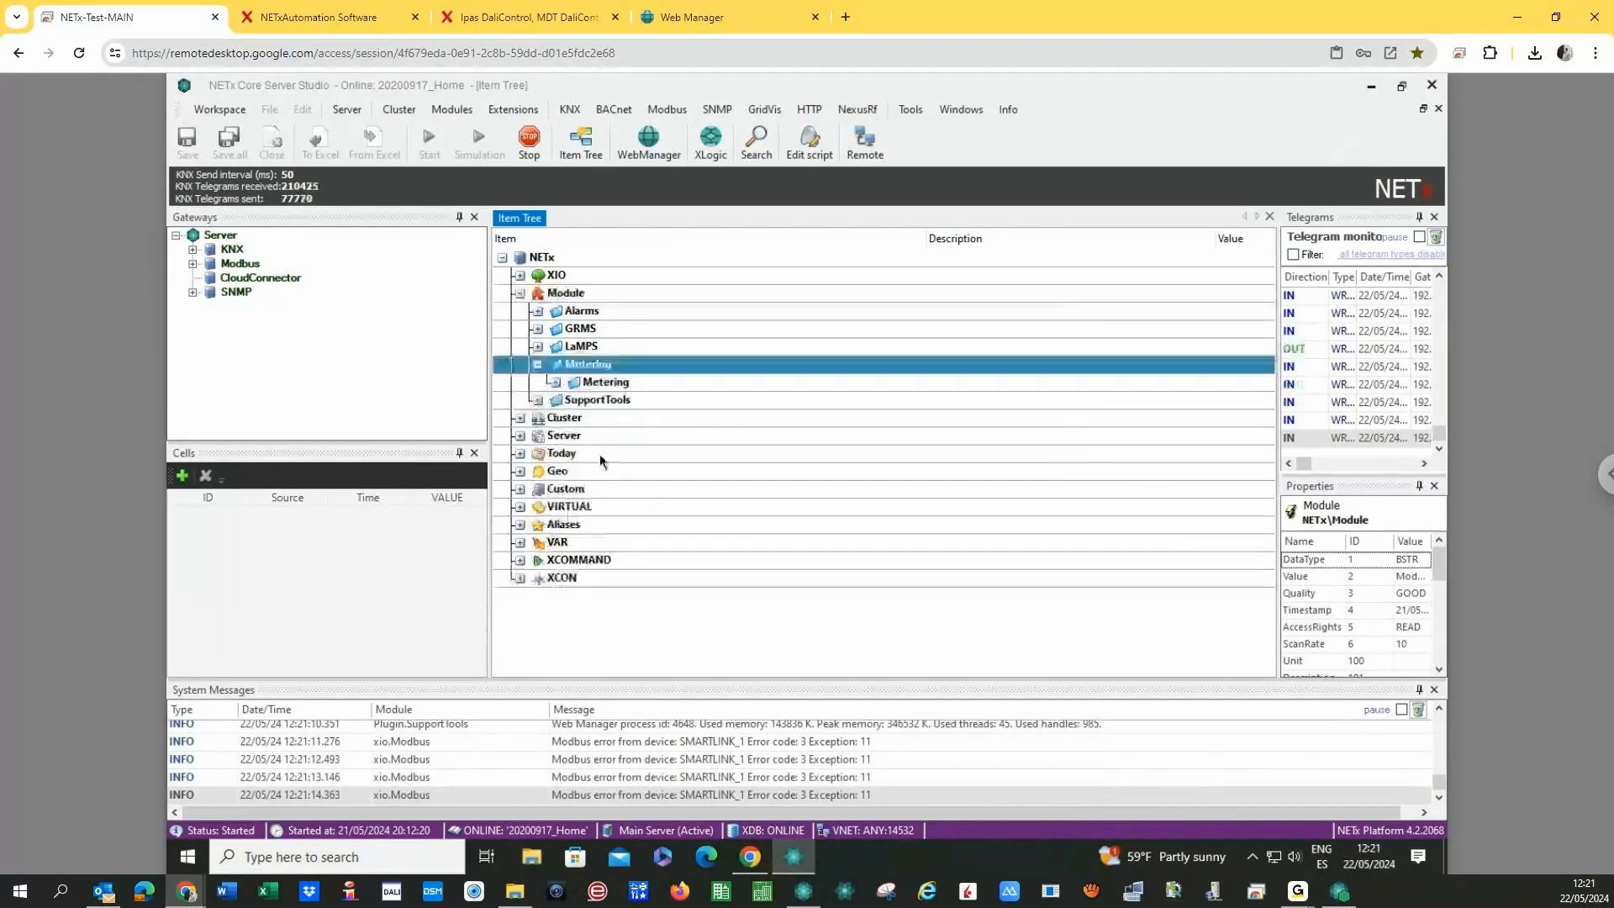
pyautogui.click(556, 383)
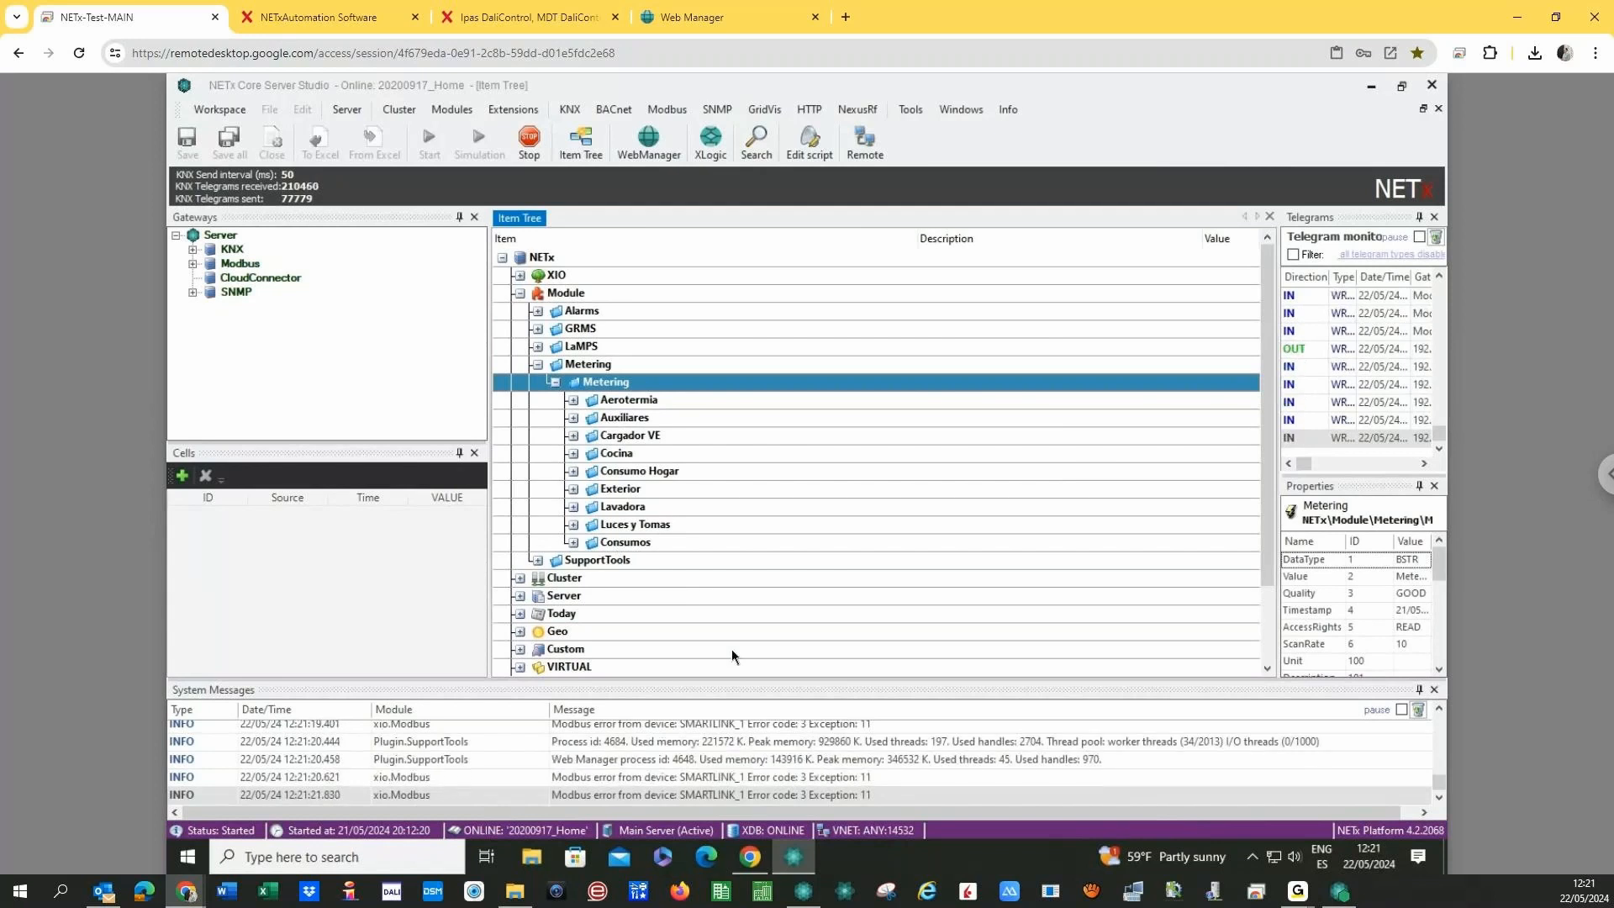
pyautogui.click(573, 435)
pyautogui.click(1193, 455)
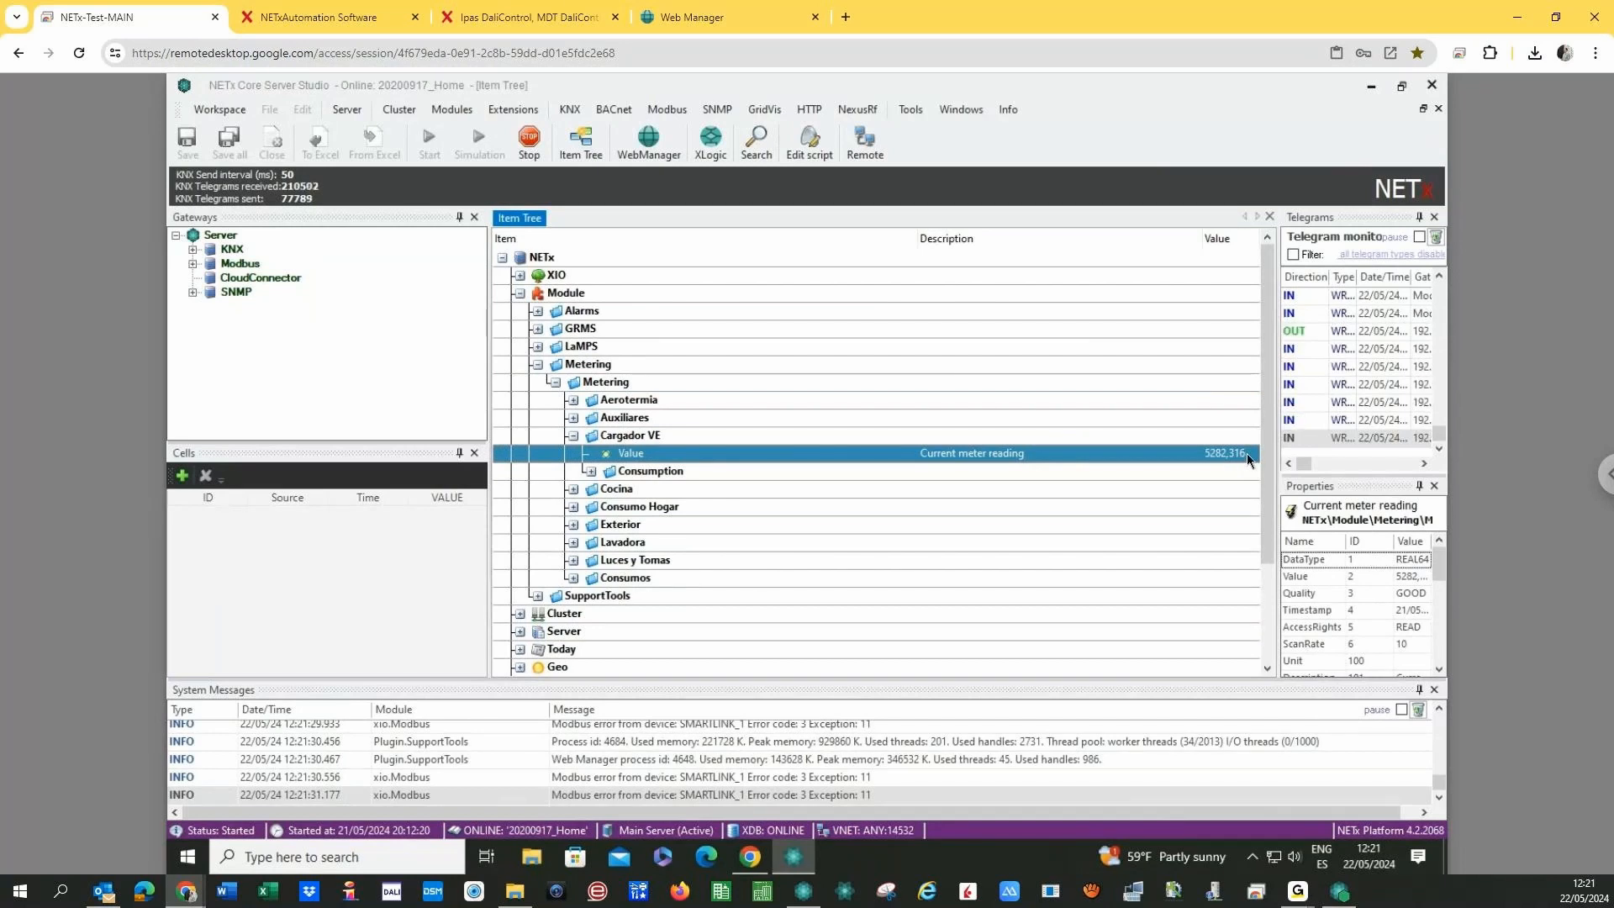
# - Expand Cargador VE's Consumption > Current values and check hour, day, week, month and year
pyautogui.click(592, 472)
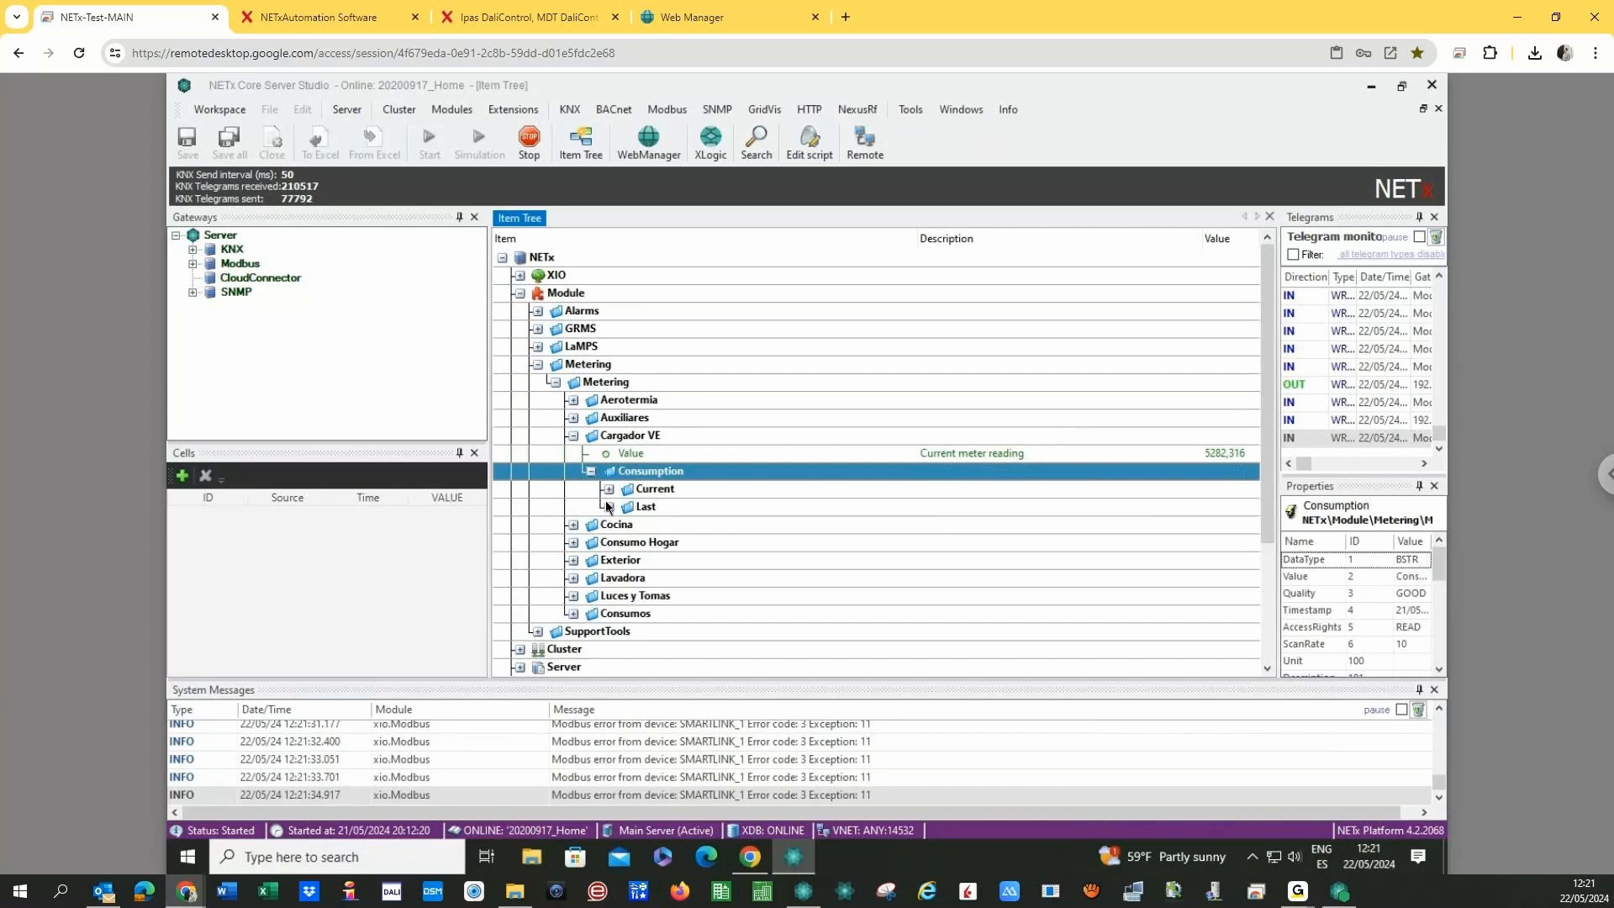
pyautogui.doubleClick(655, 488)
pyautogui.click(765, 506)
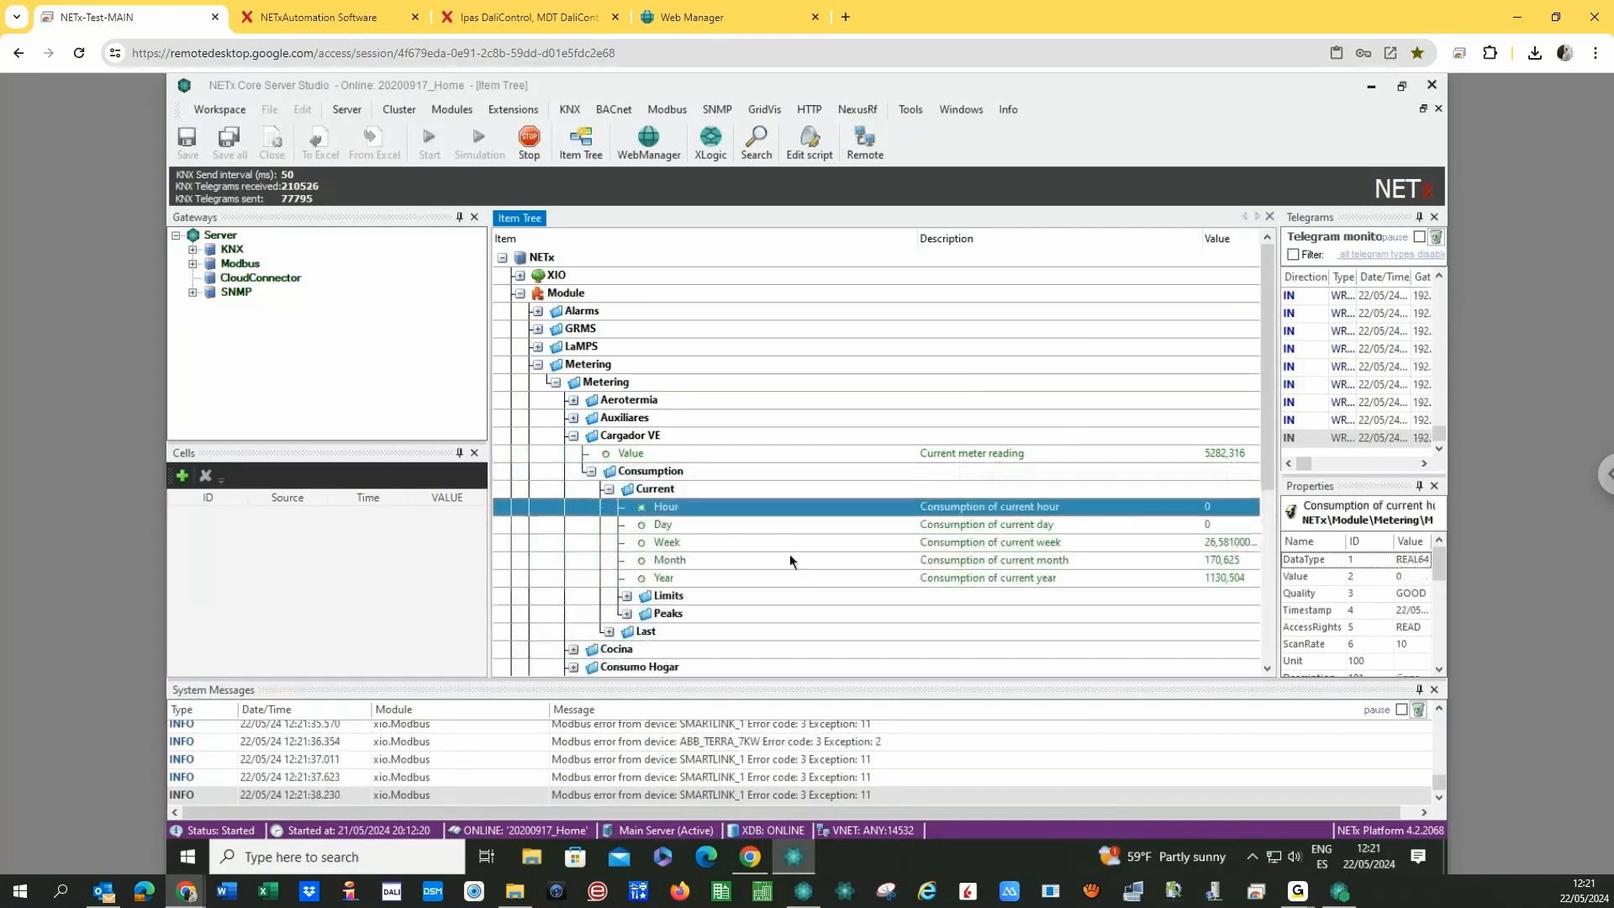
pyautogui.click(782, 527)
pyautogui.click(785, 545)
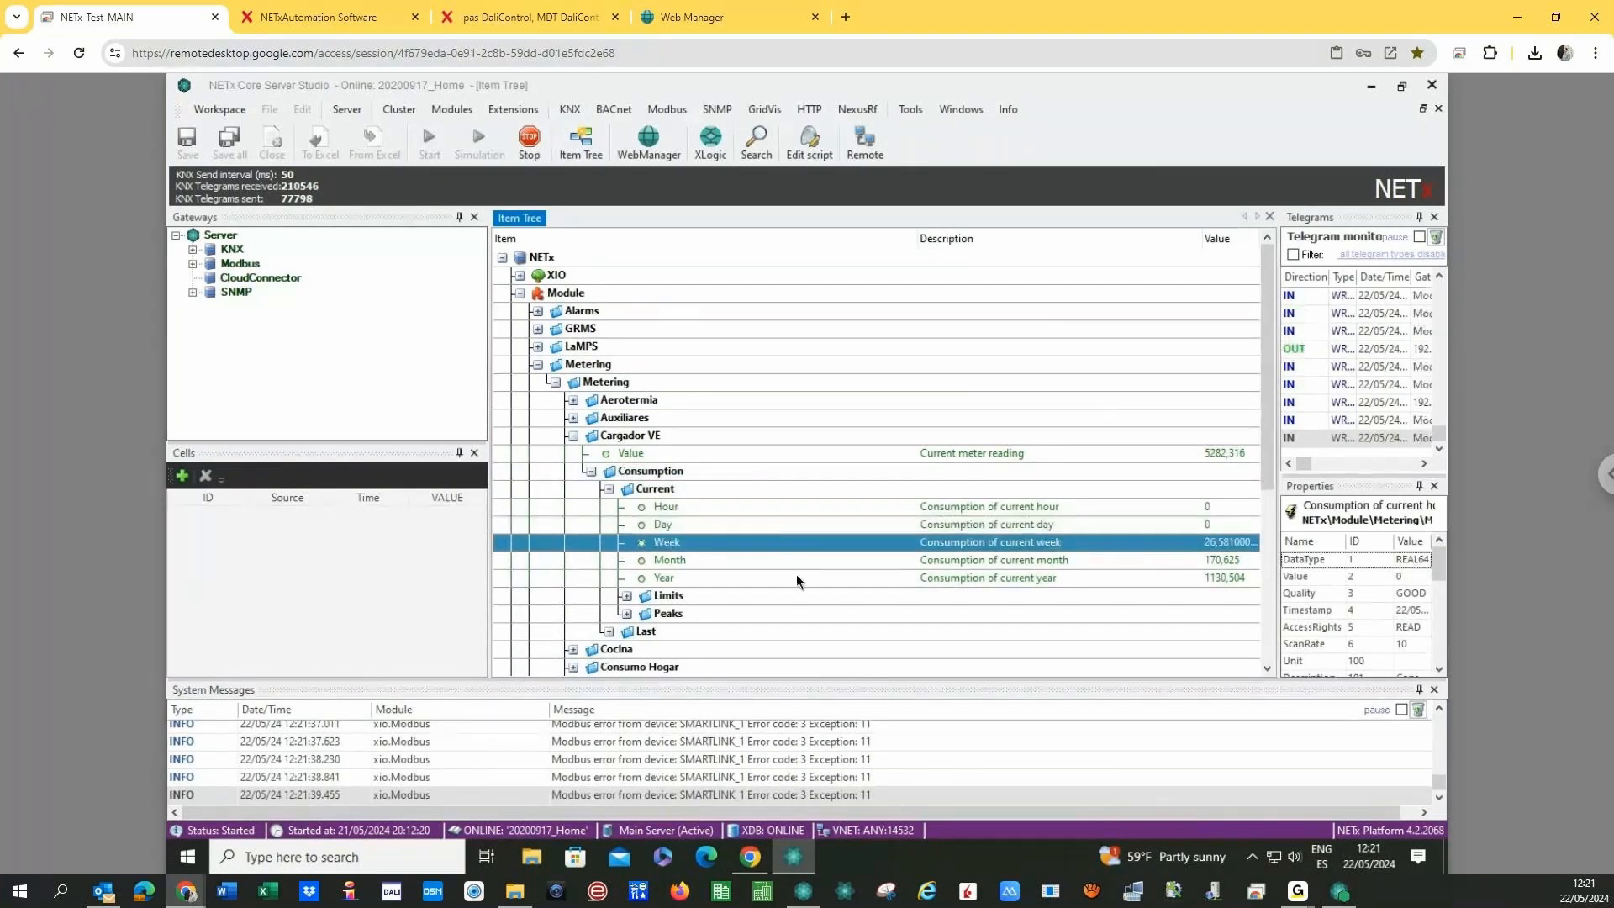
pyautogui.click(795, 563)
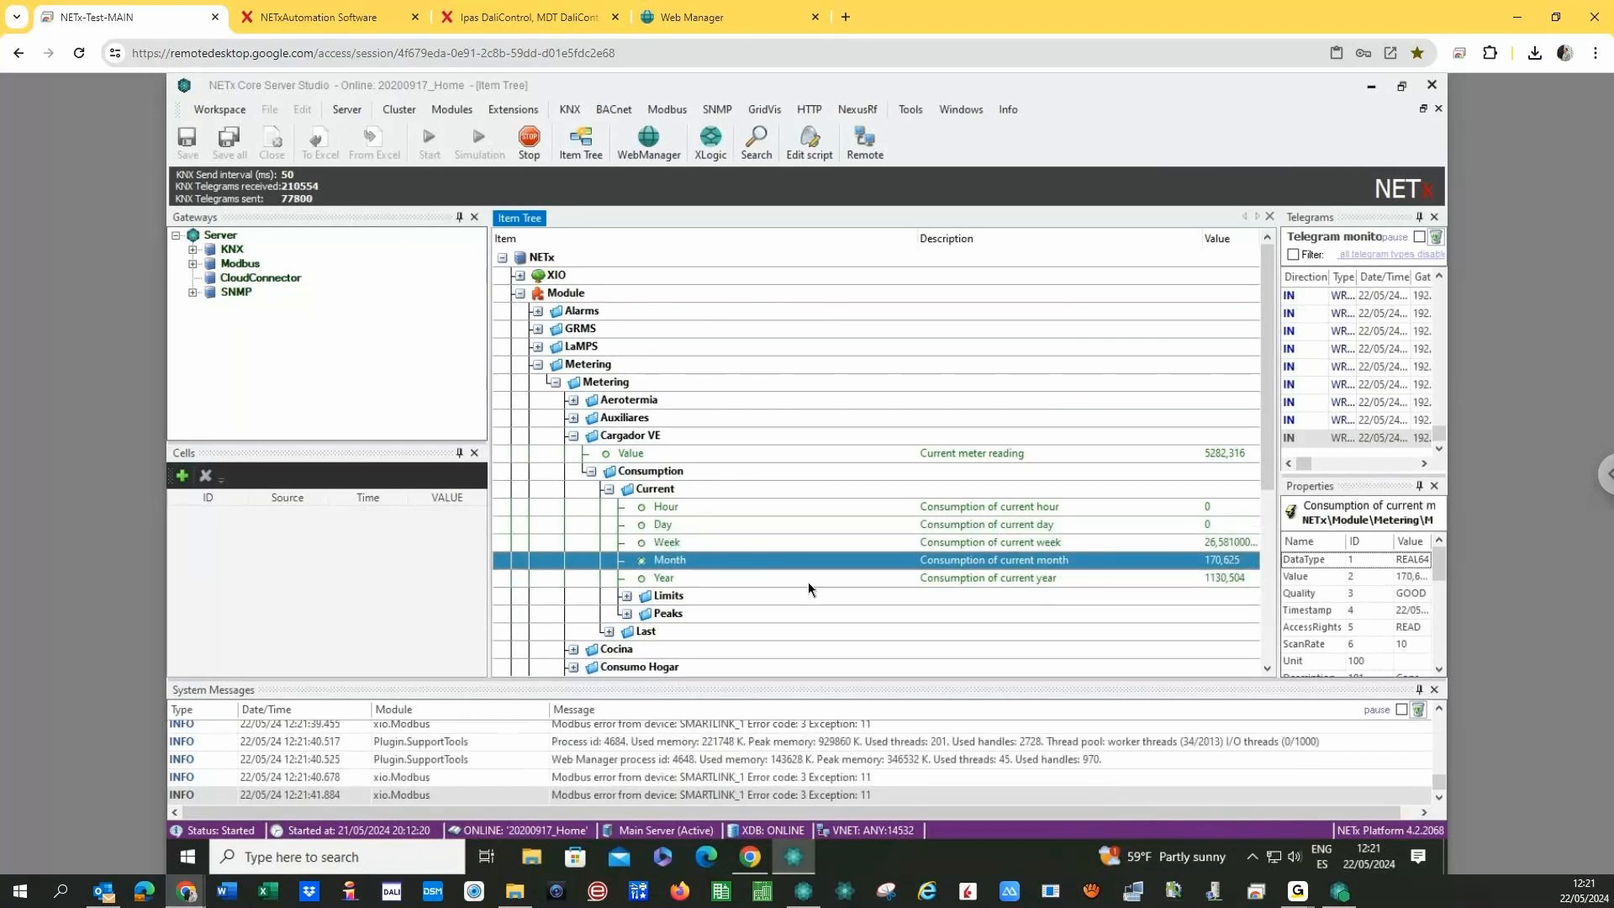
pyautogui.click(808, 580)
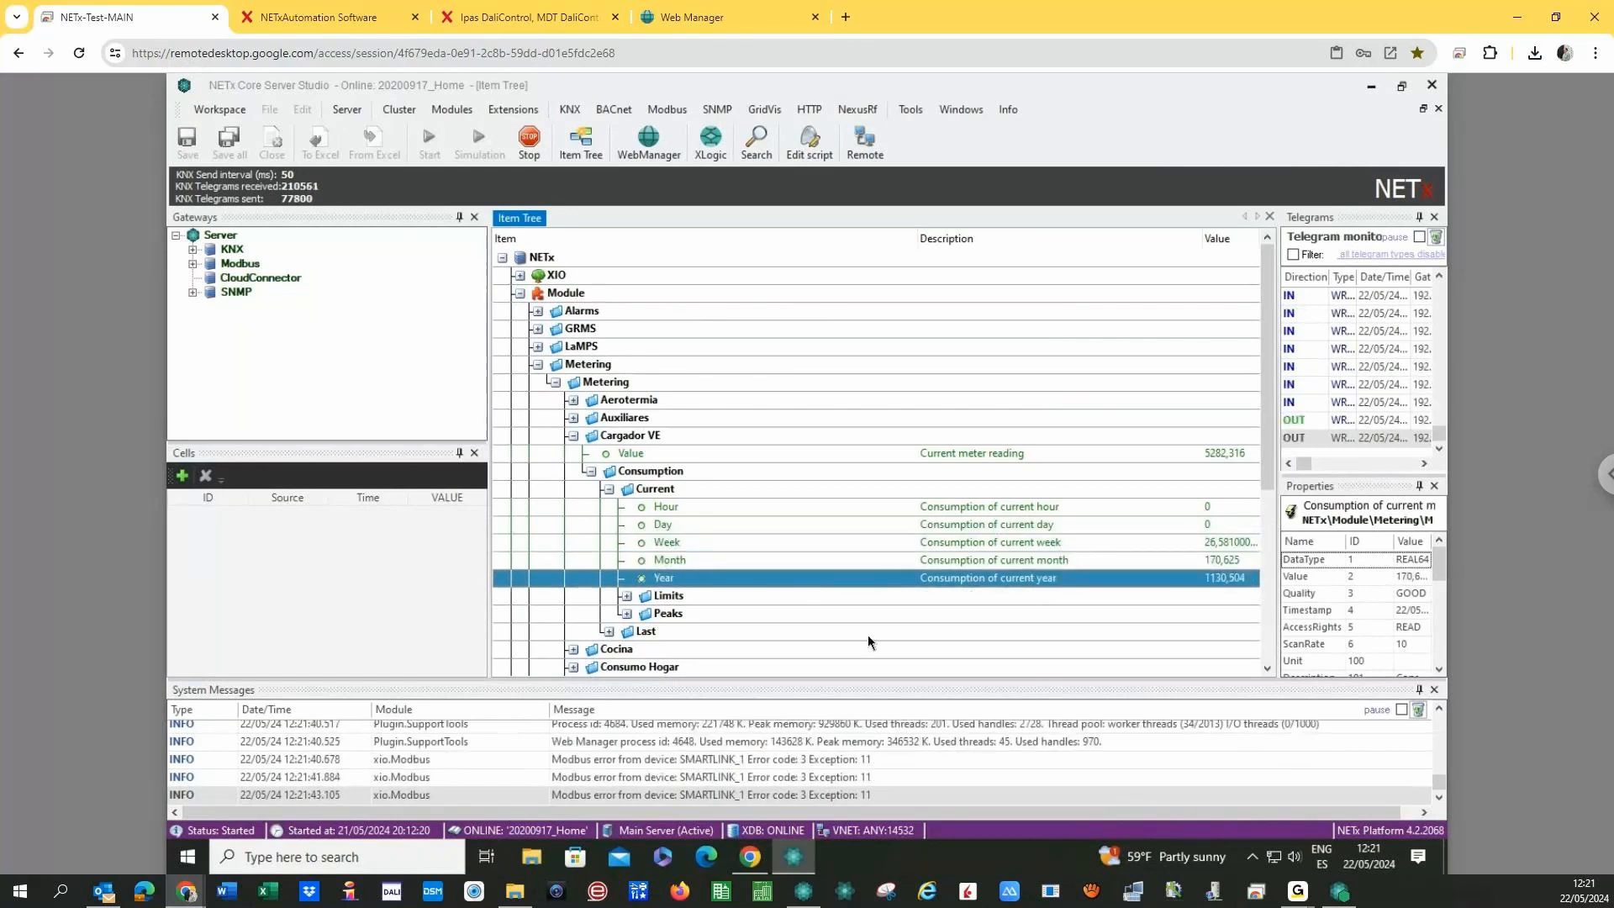
# - Expand the Last consumption values and check last day, week and month (200,615)
pyautogui.doubleClick(630, 631)
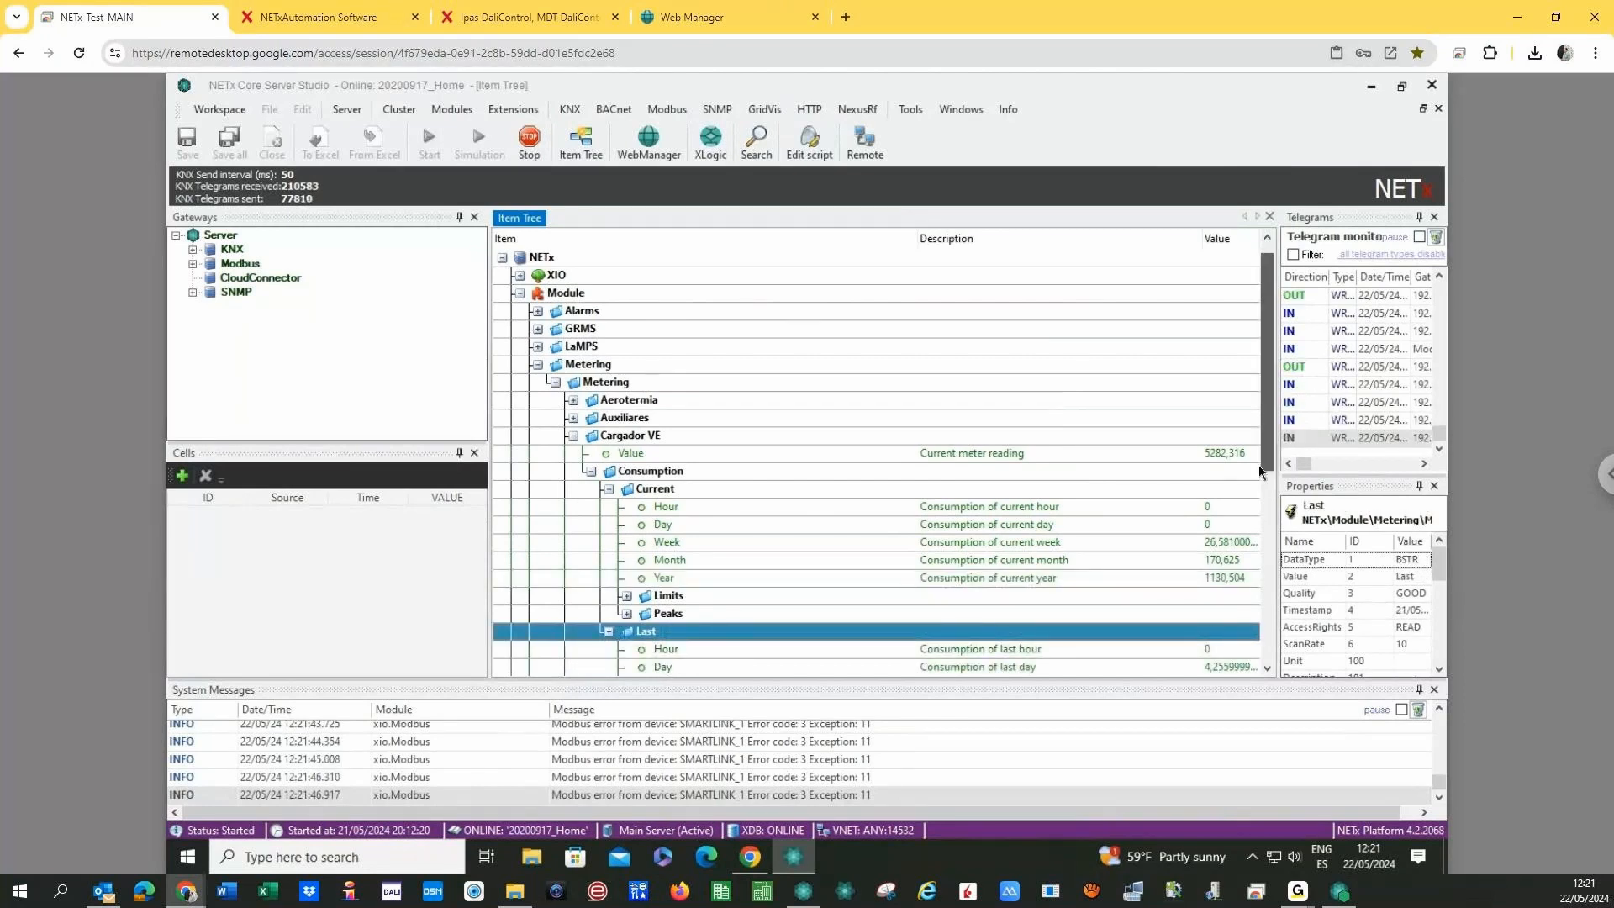
pyautogui.moveTo(1258, 466); pyautogui.dragTo(1258, 525)
pyautogui.click(1218, 543)
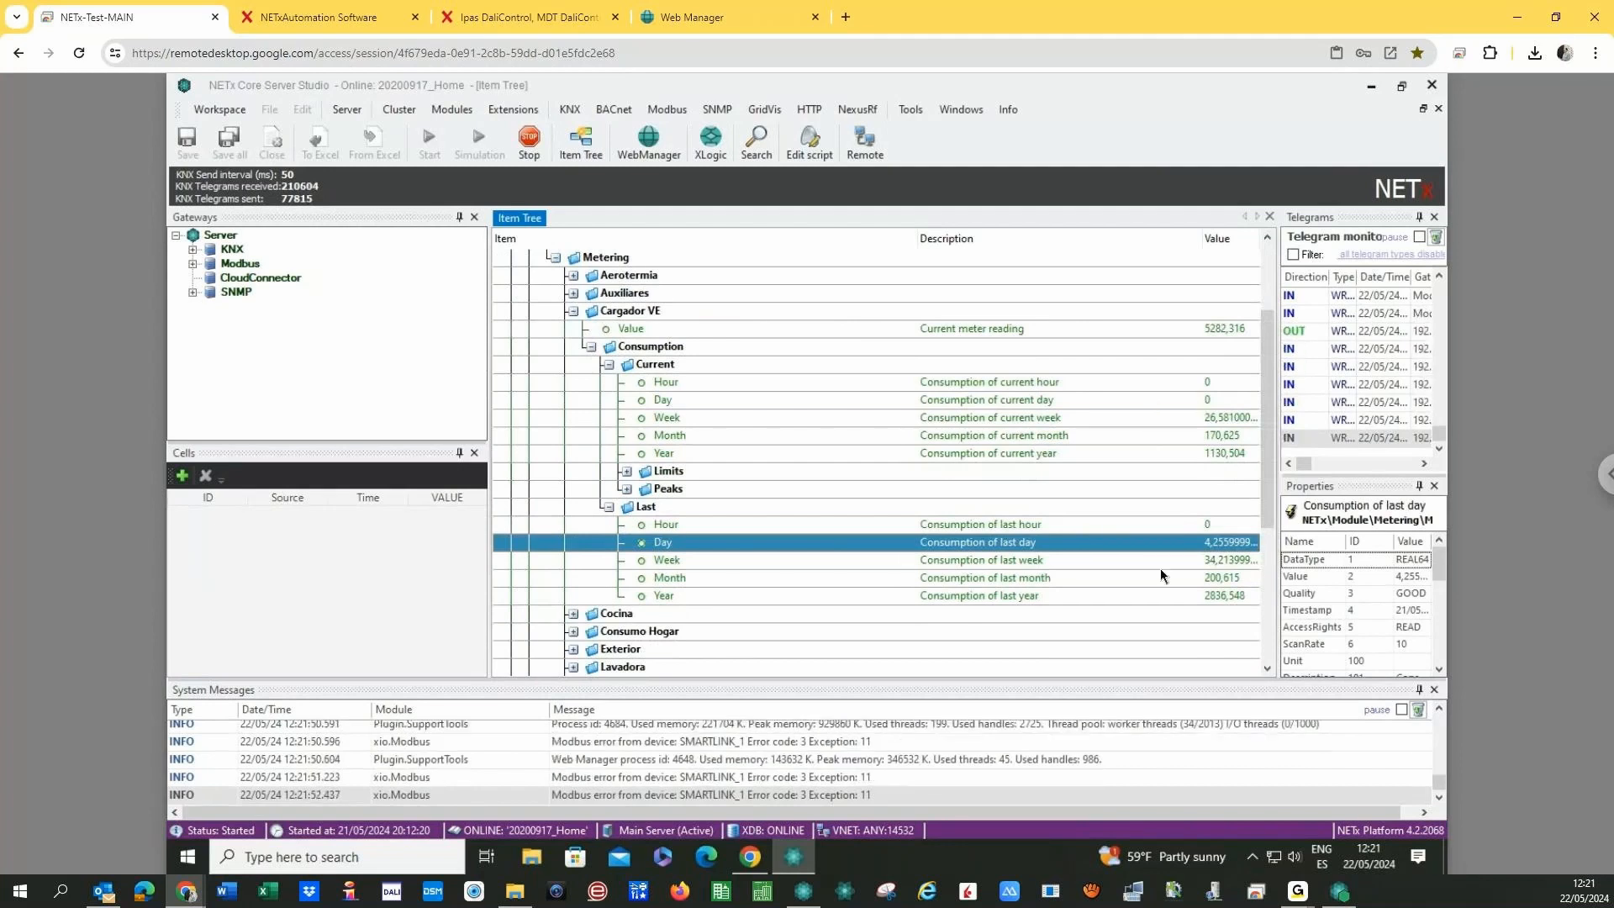
pyautogui.click(1192, 561)
pyautogui.click(1189, 416)
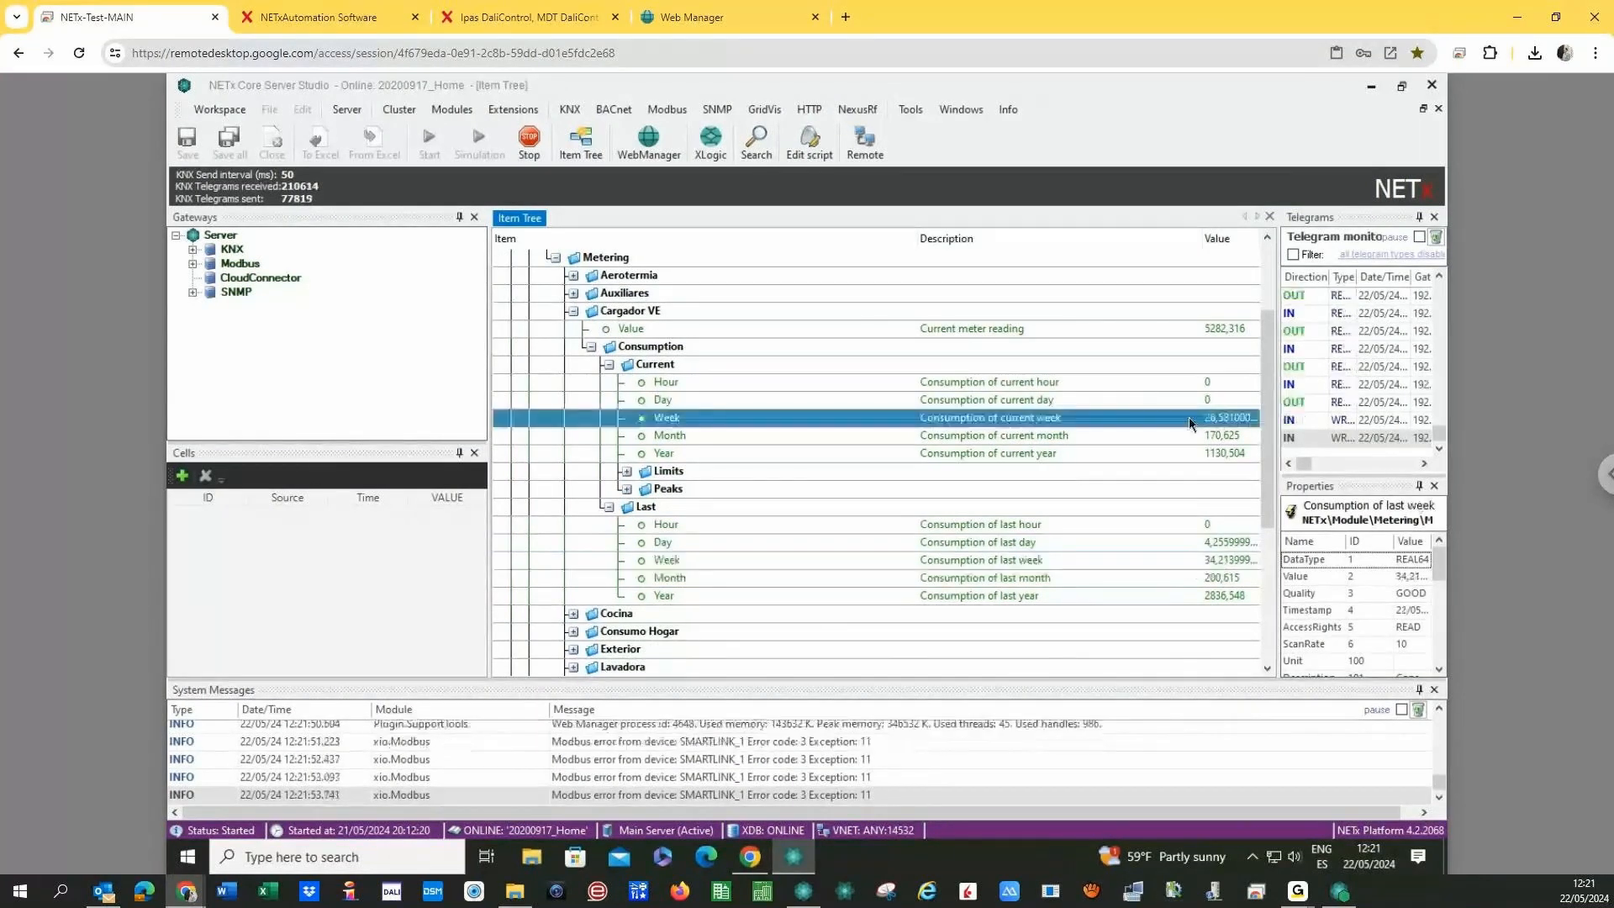
pyautogui.click(1193, 577)
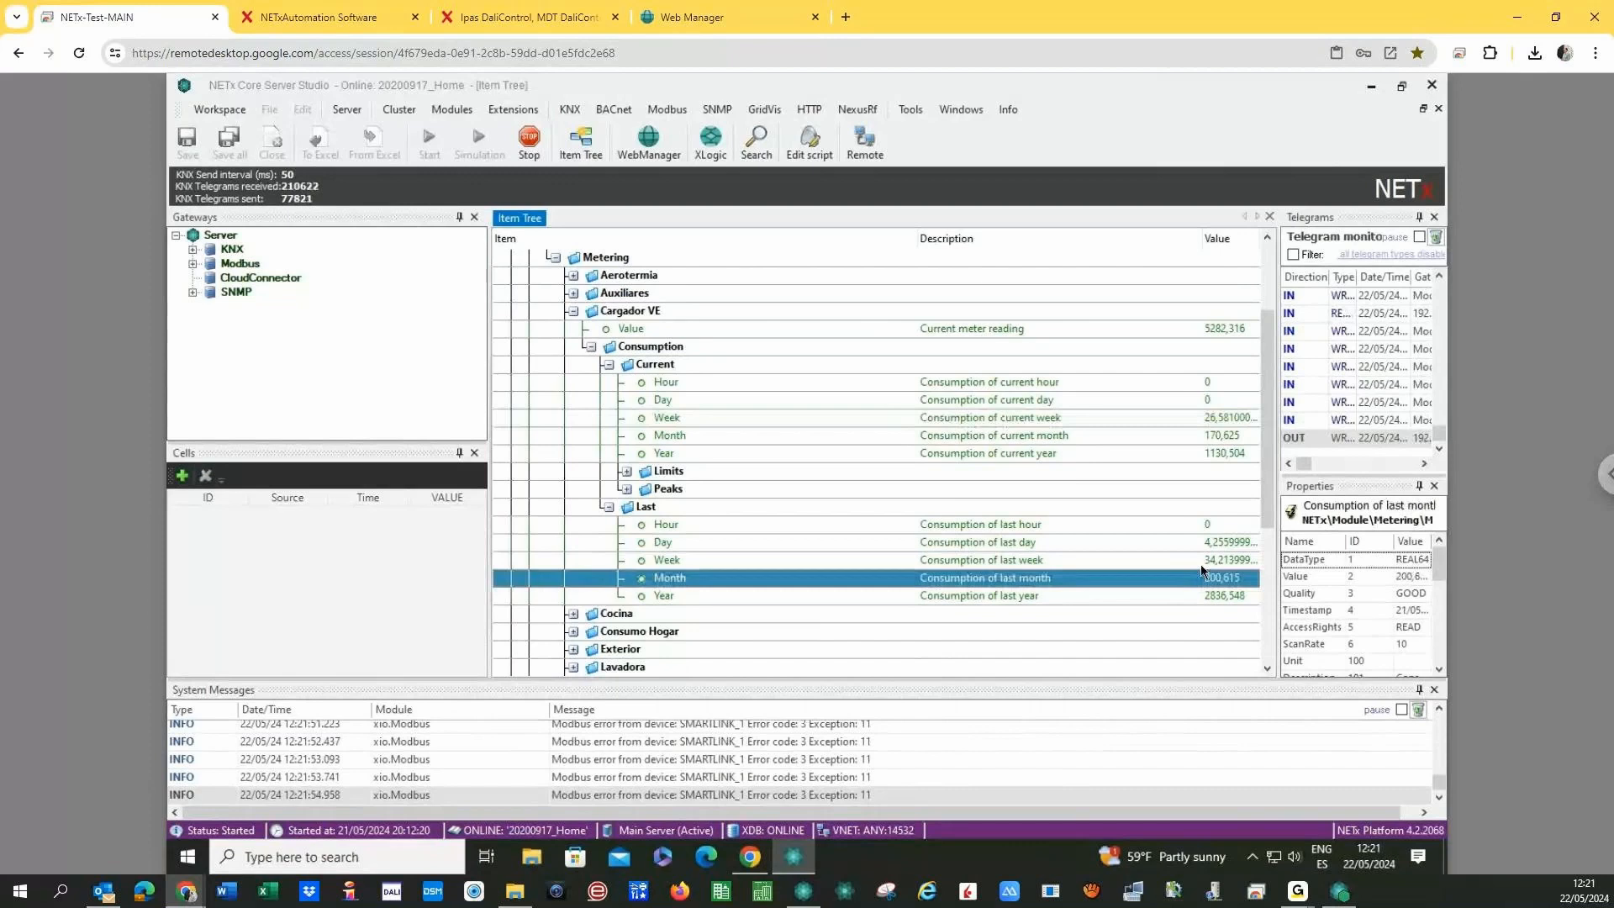
# - Check current month and last year (2836,548) consumption, then collapse the Last values
pyautogui.click(1197, 435)
pyautogui.click(1201, 595)
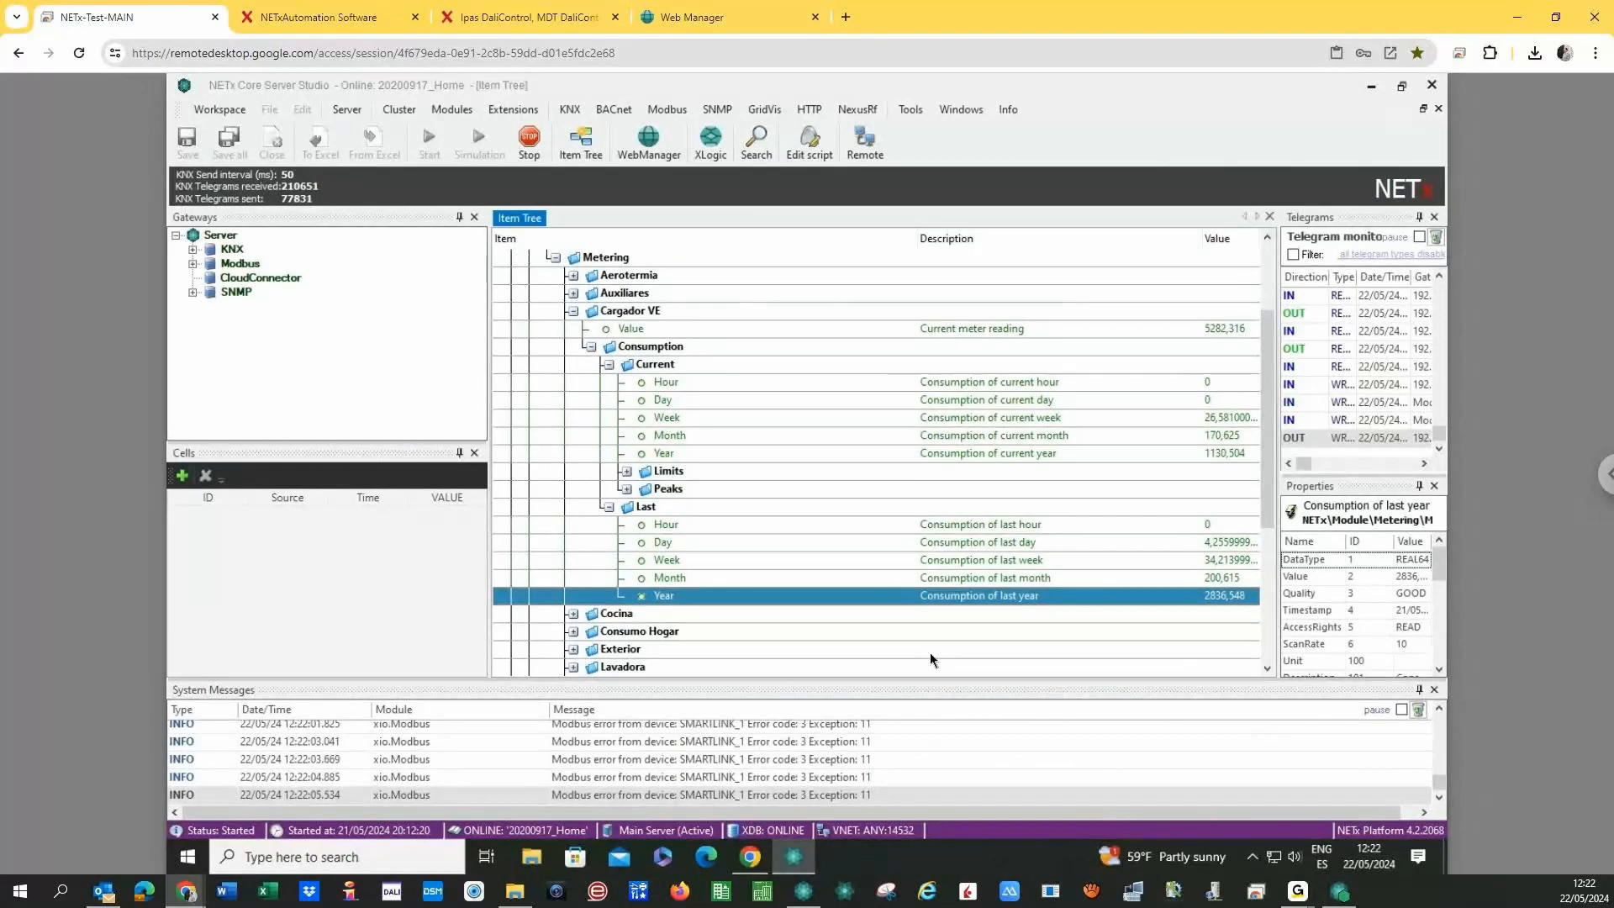
pyautogui.doubleClick(627, 505)
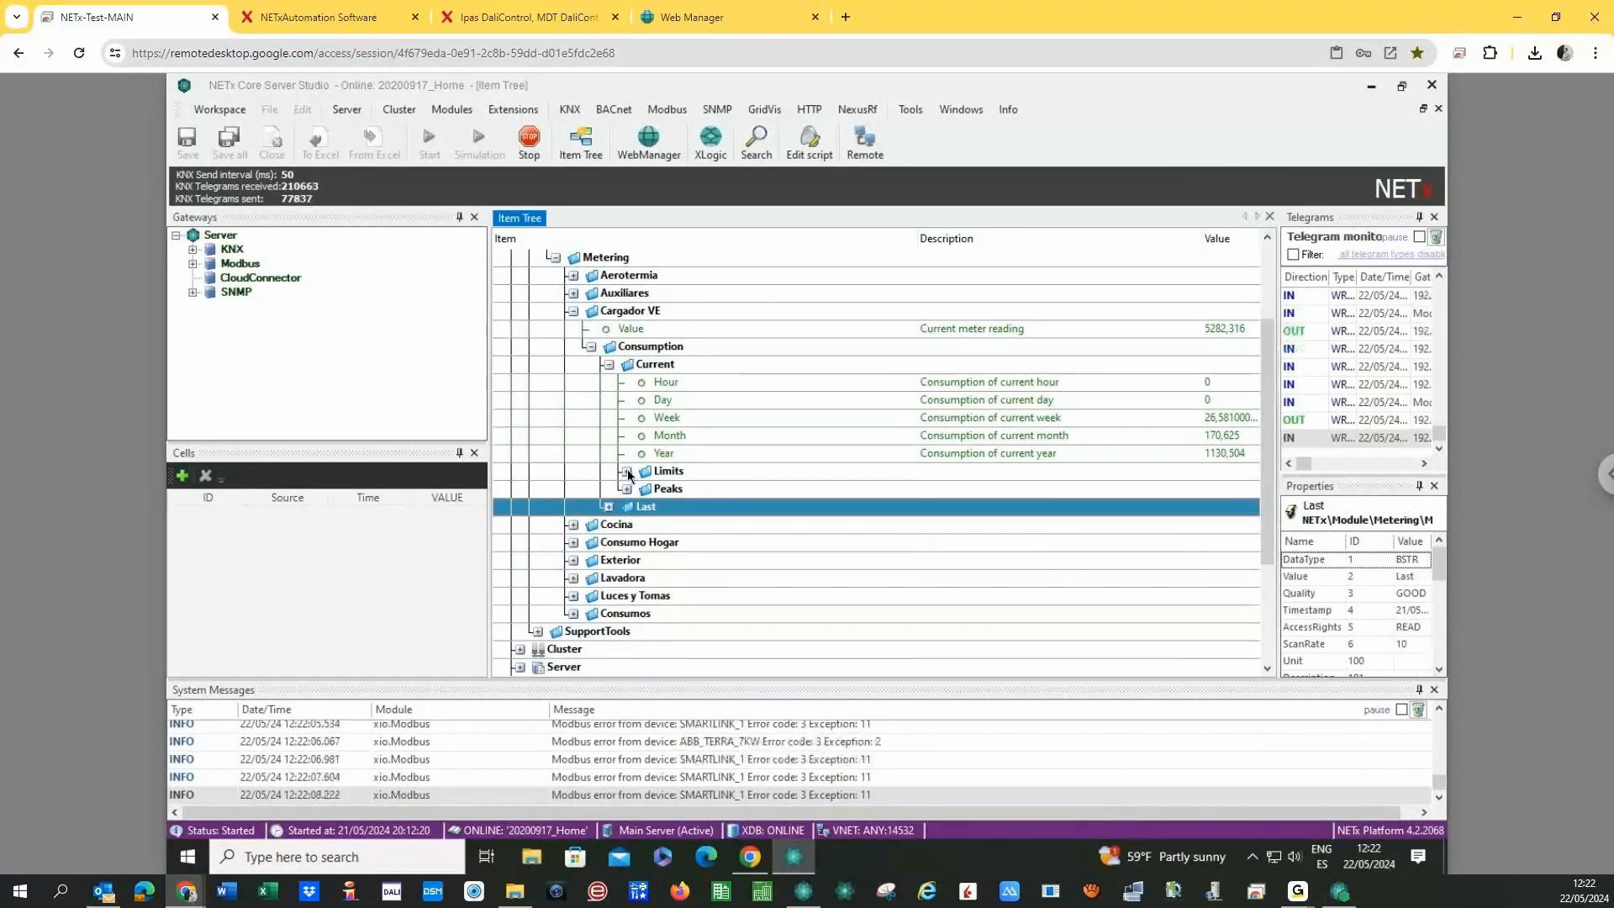
# - Expand Cargador VE's Peaks with its Day, Week, Month and Year peak values
pyautogui.doubleClick(664, 489)
pyautogui.doubleClick(679, 506)
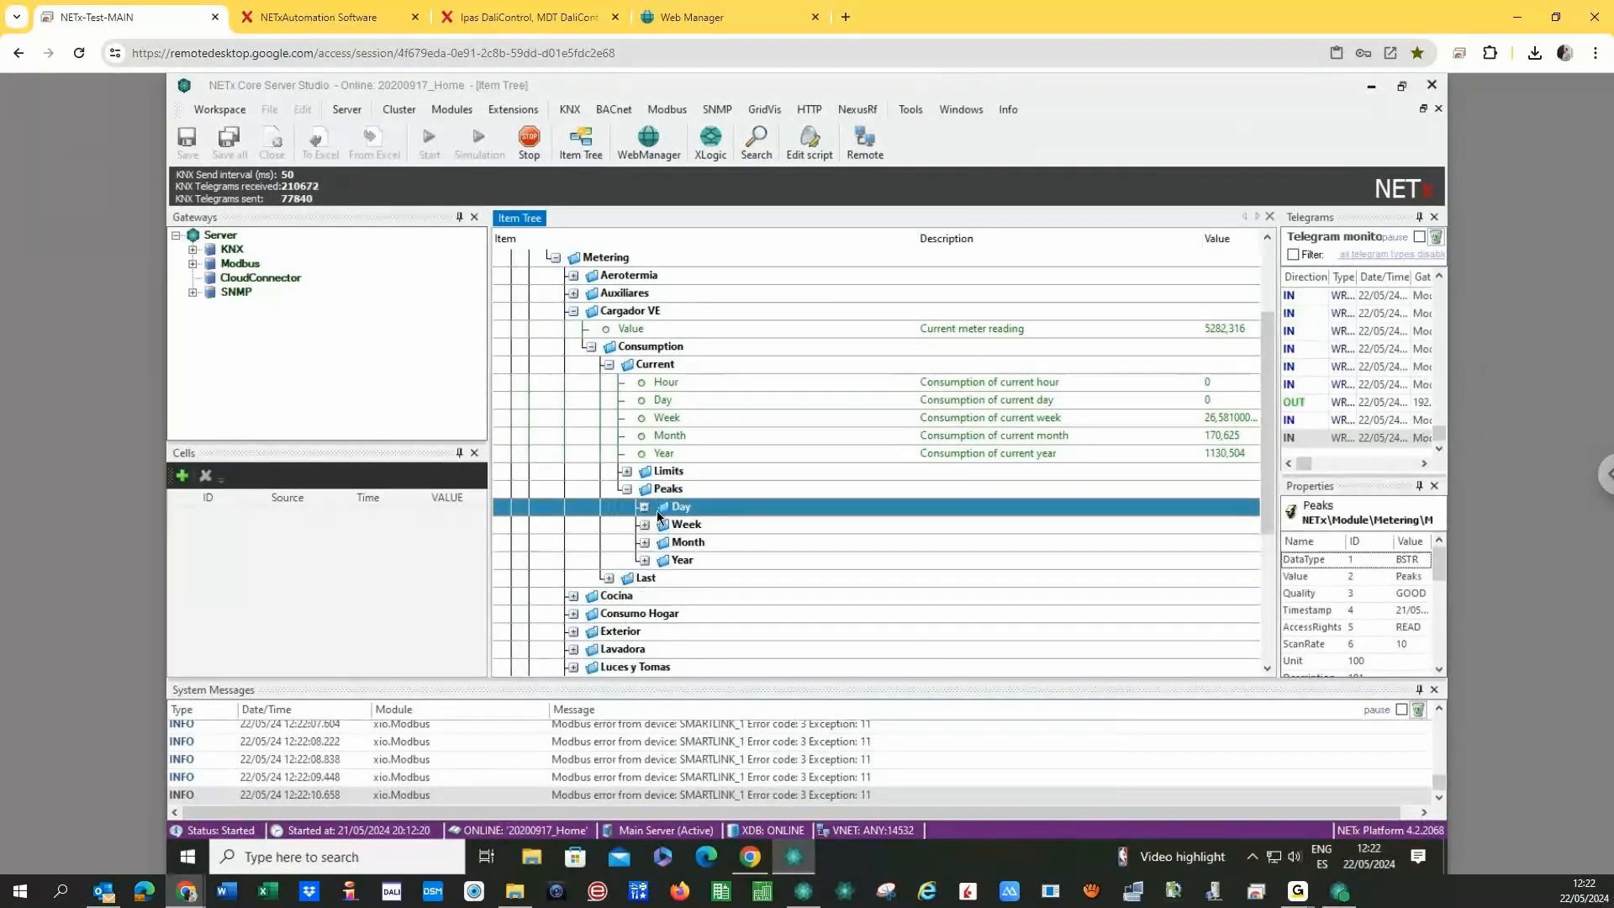
pyautogui.doubleClick(648, 558)
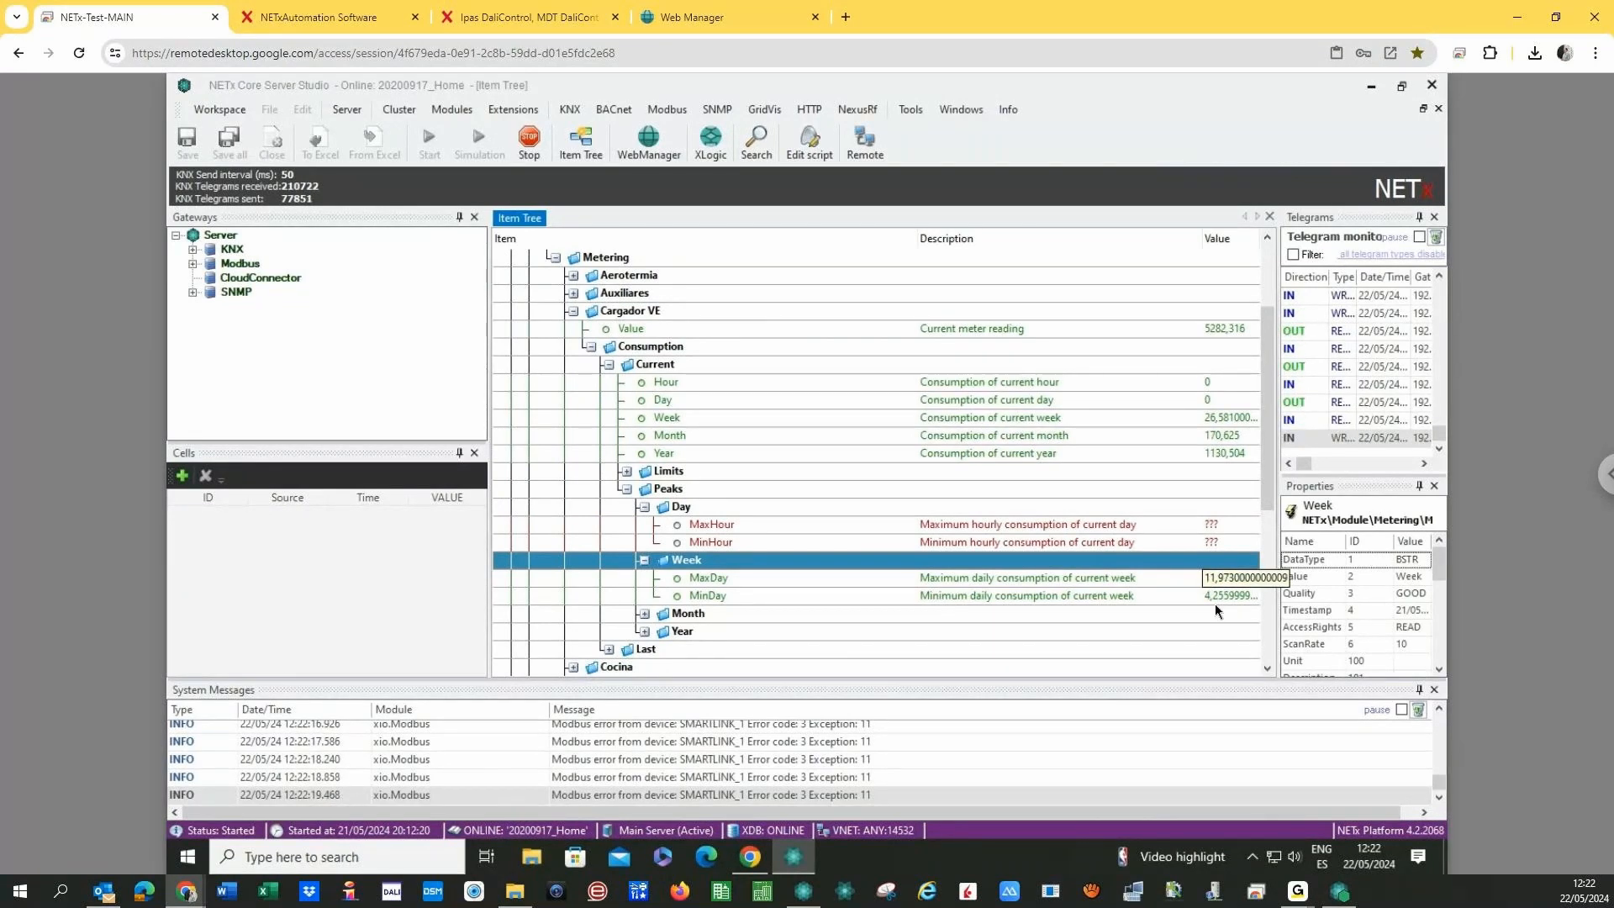
pyautogui.click(666, 615)
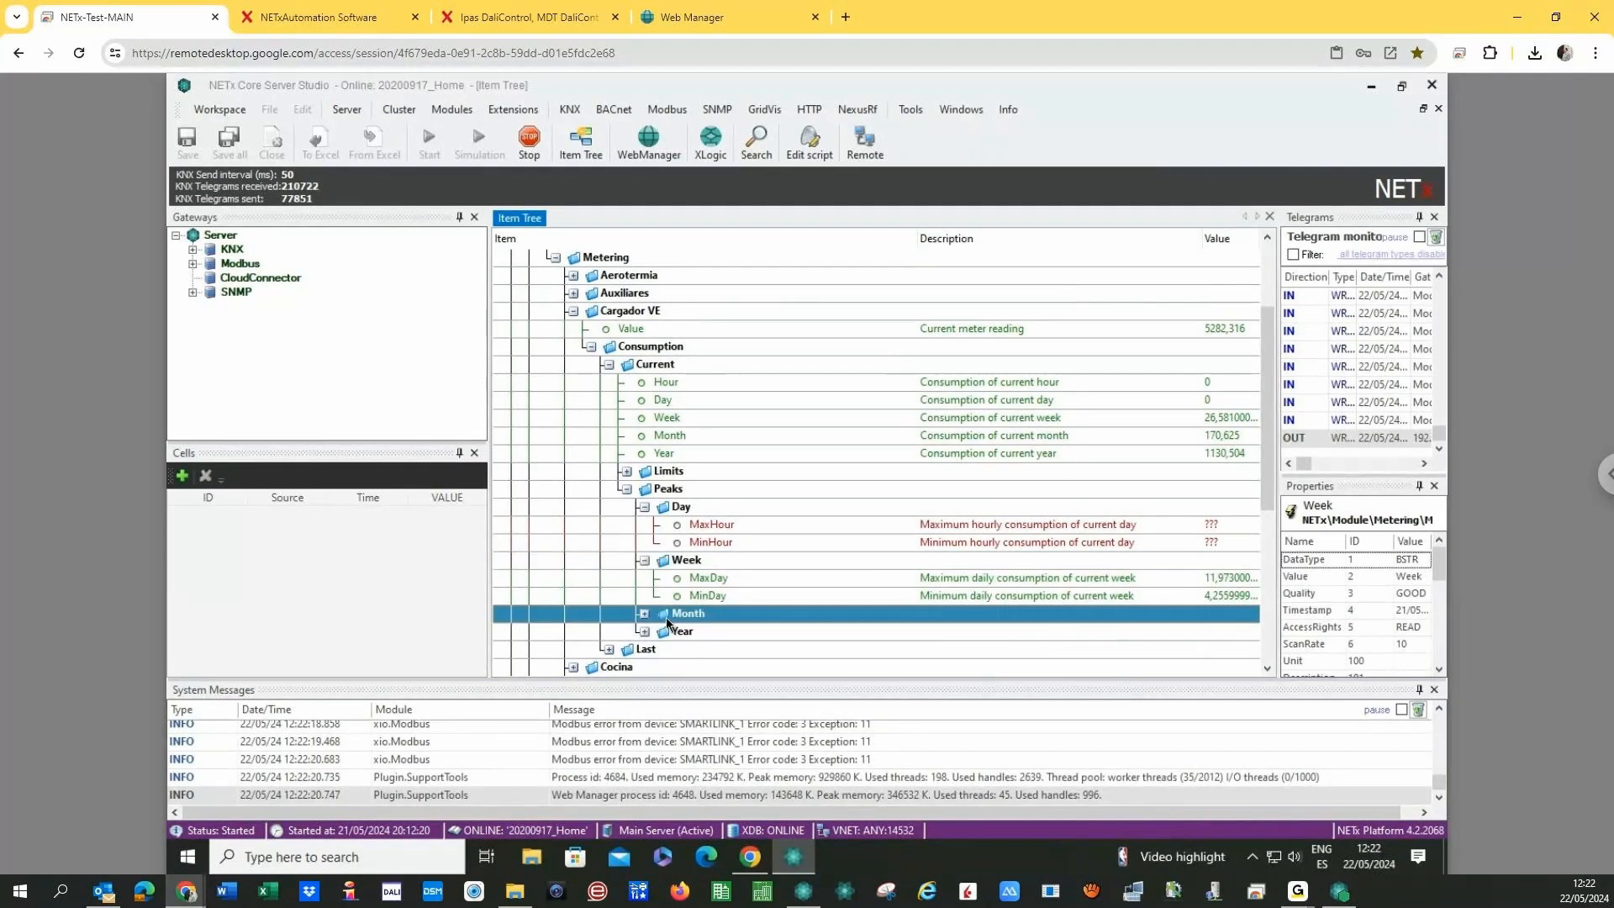
pyautogui.doubleClick(666, 617)
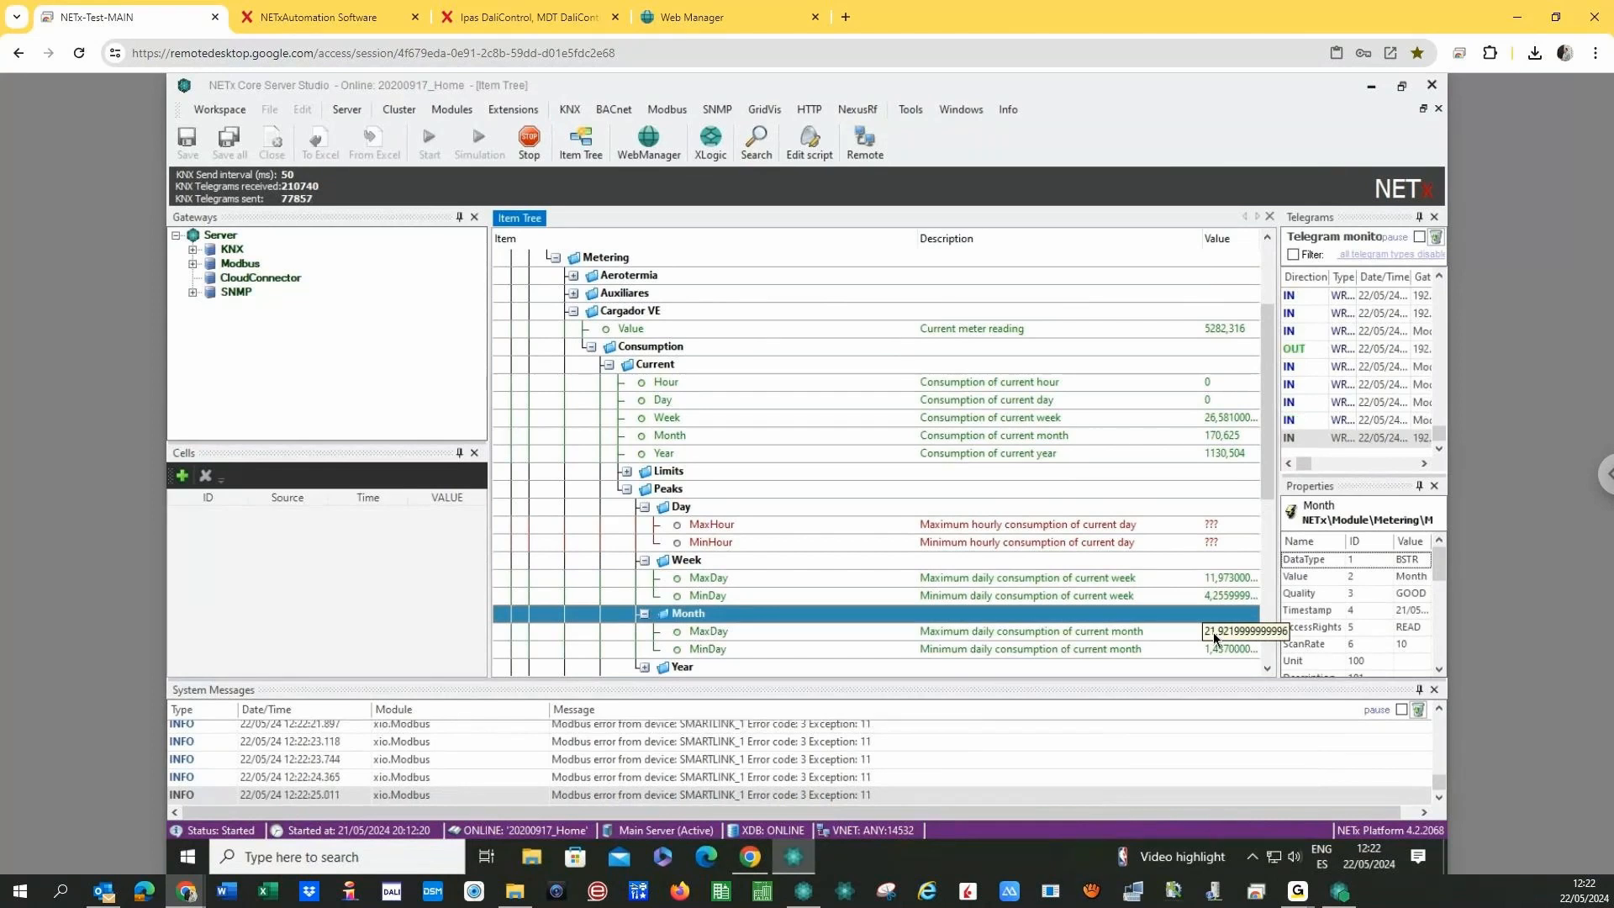
pyautogui.click(643, 666)
pyautogui.click(643, 666)
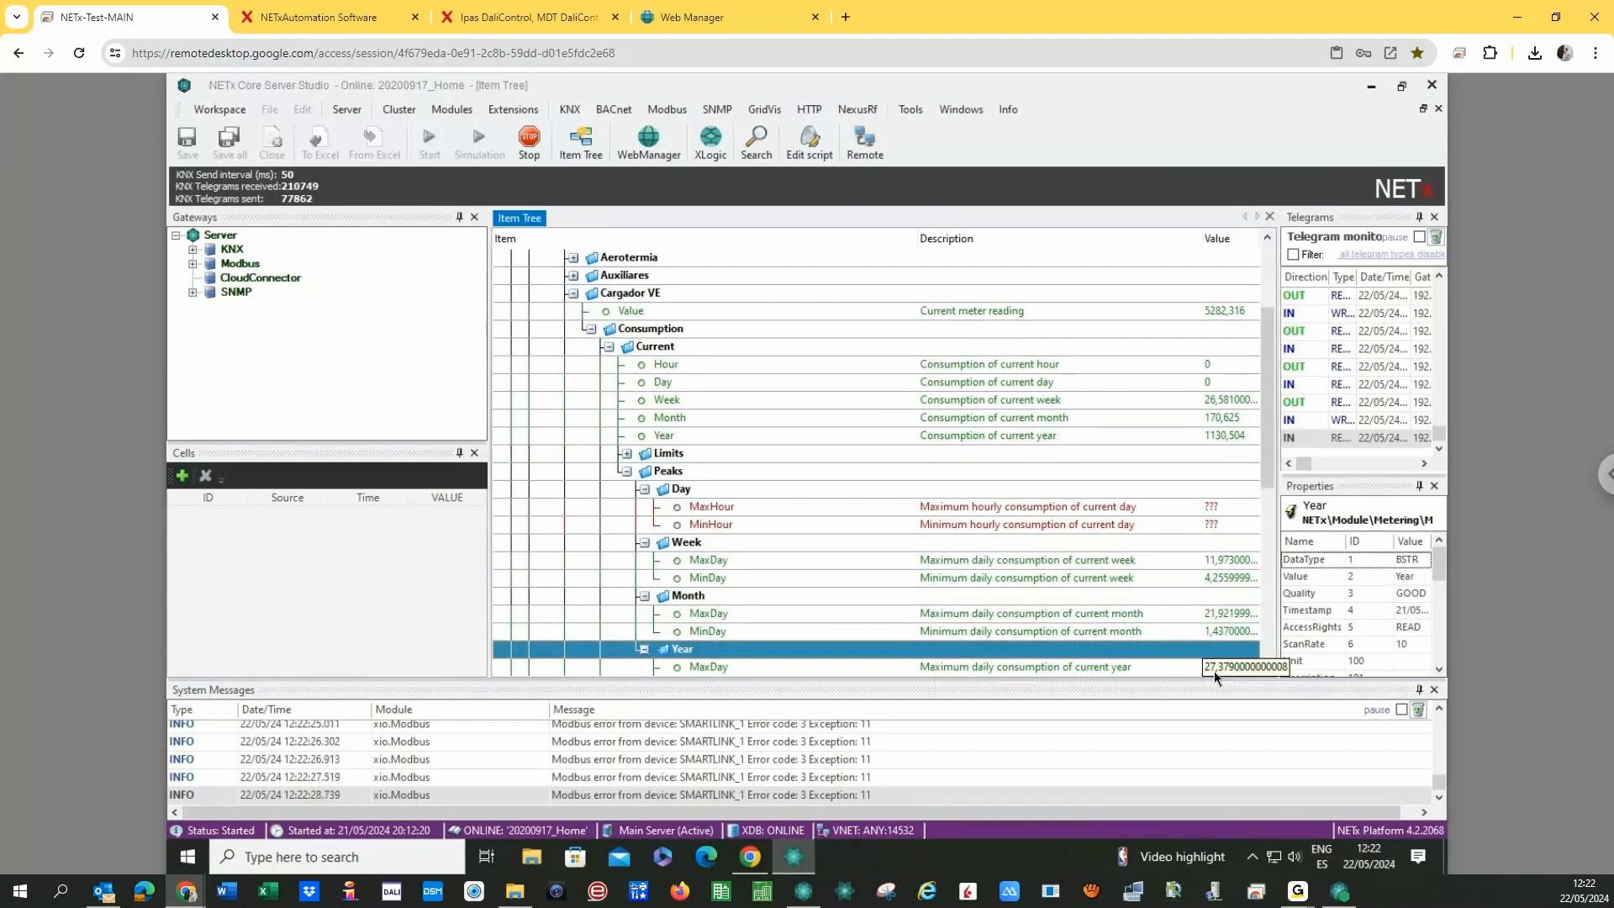
# - Collapse the peak nodes and expand Limits, showing the day limit of 10
pyautogui.moveTo(1269, 476); pyautogui.dragTo(1269, 510)
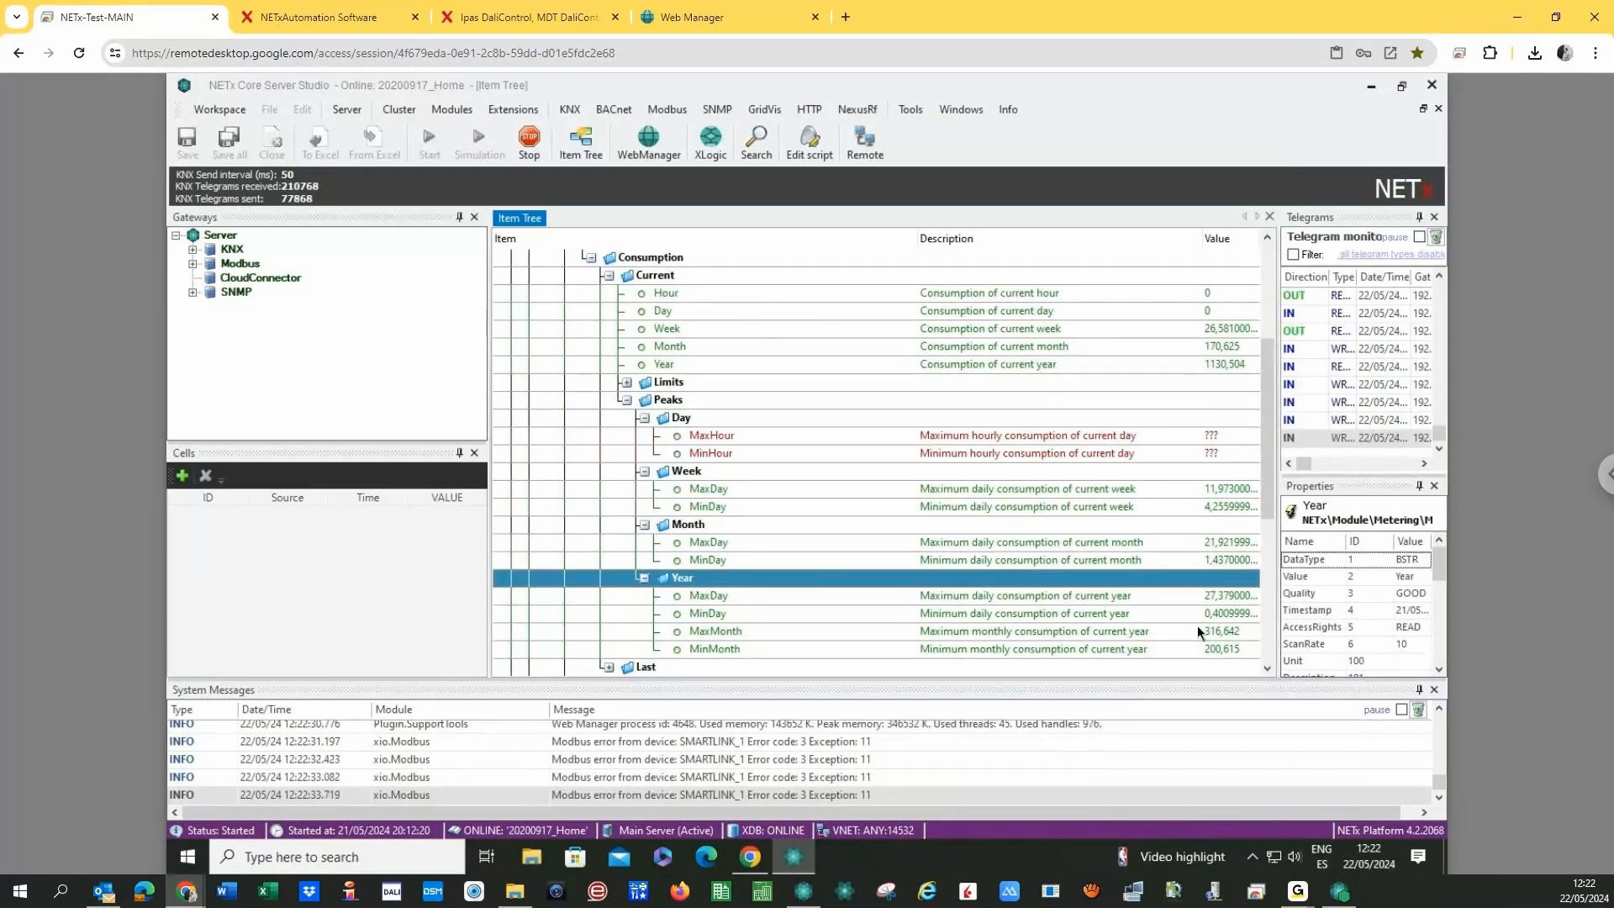
pyautogui.click(640, 579)
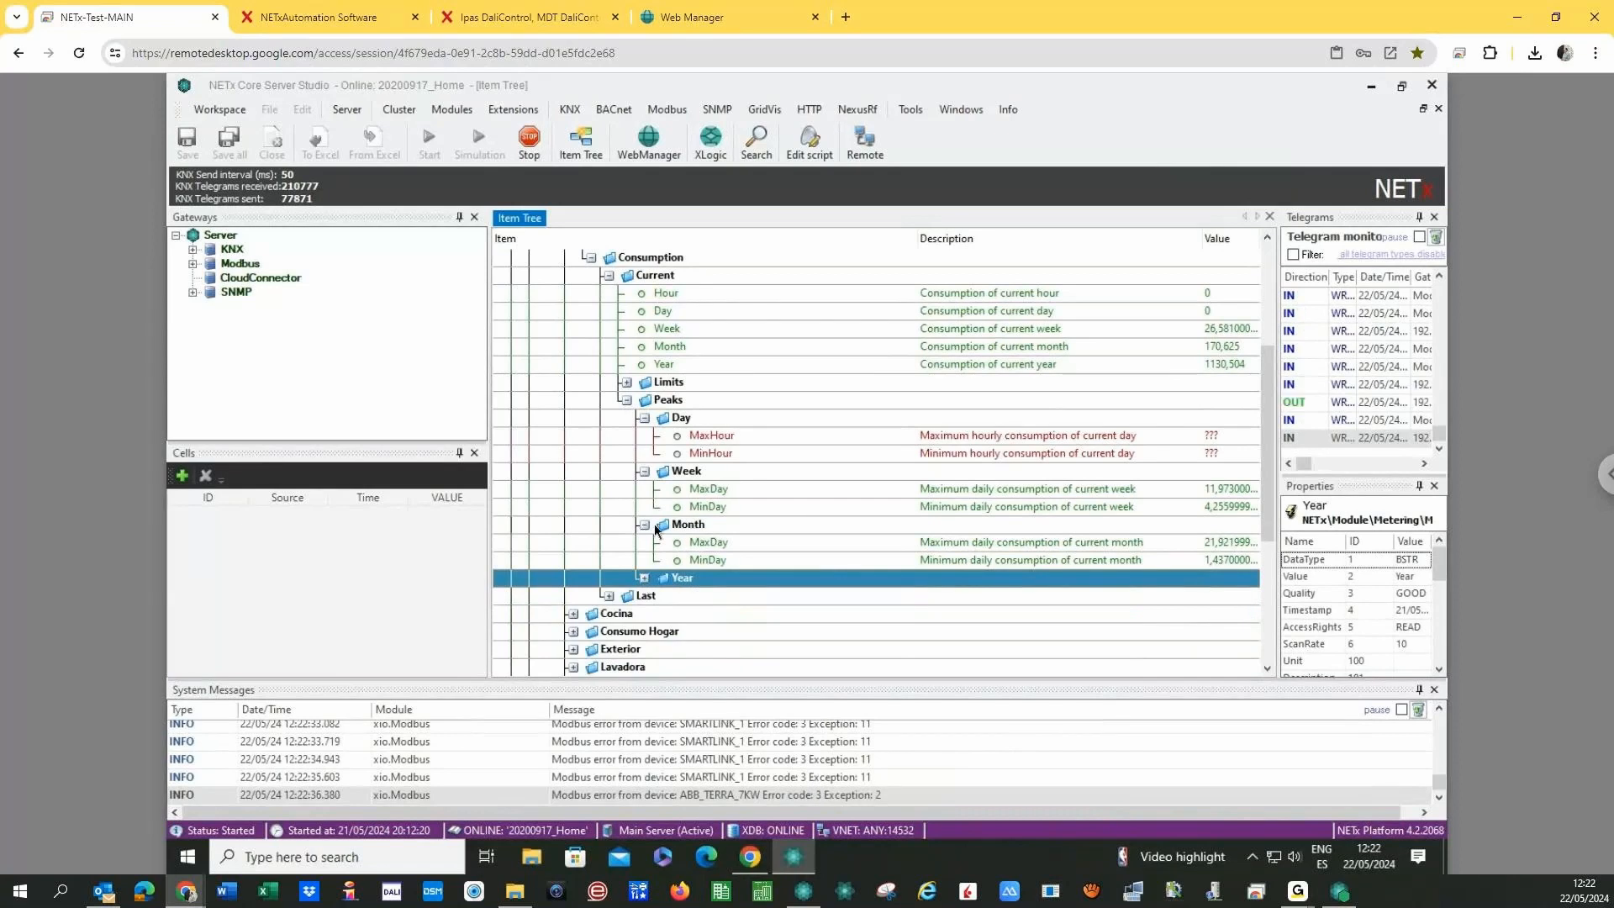
pyautogui.click(643, 523)
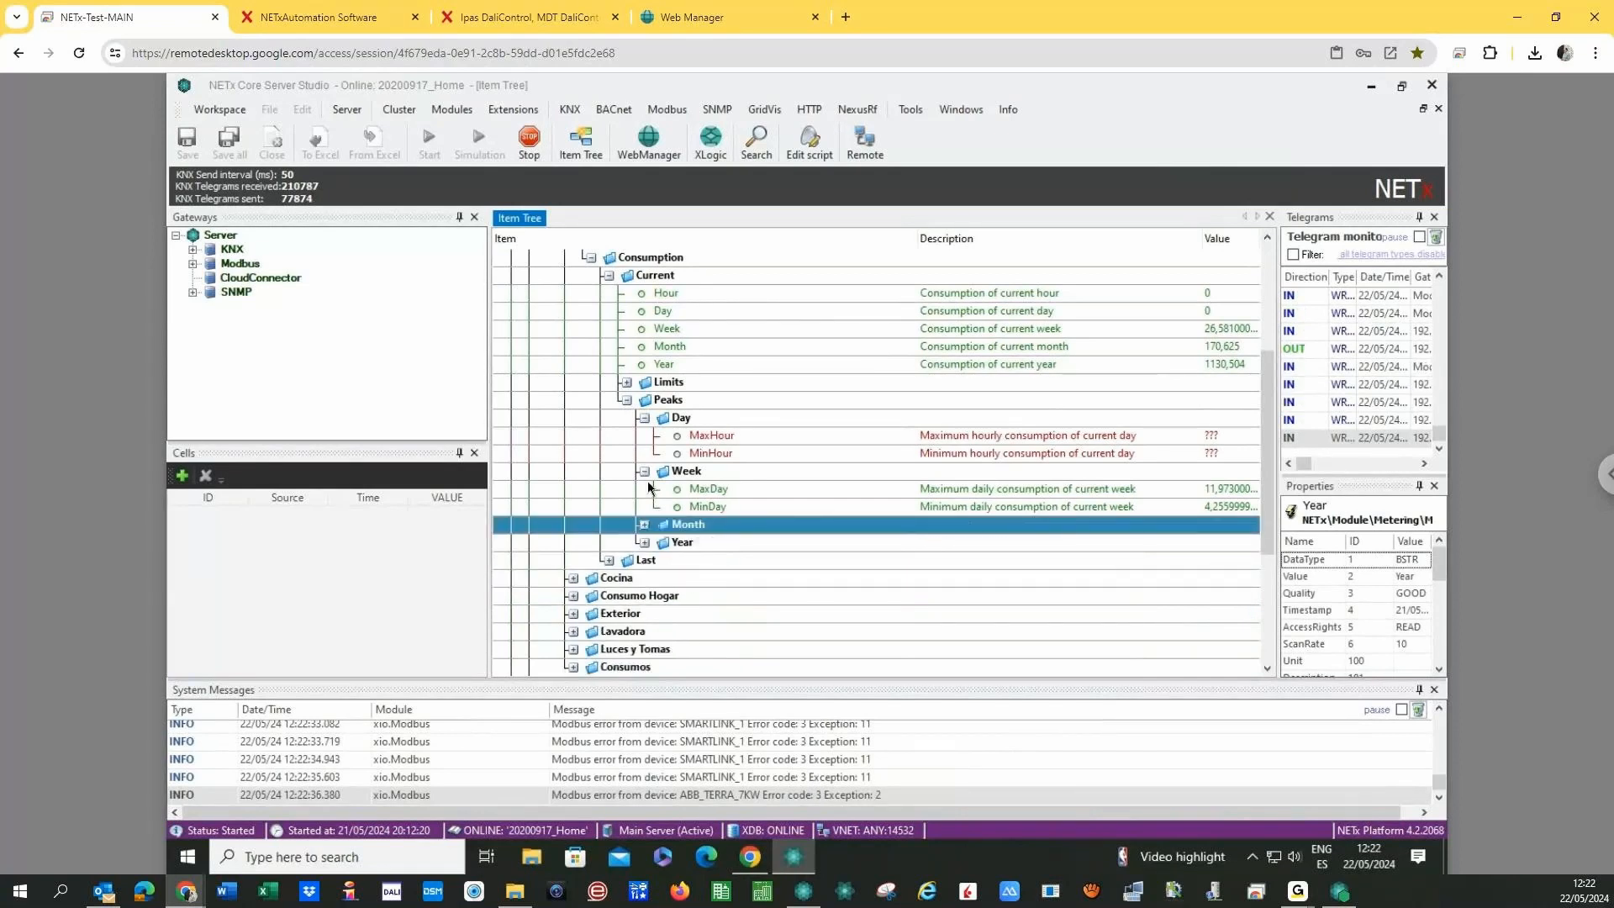
pyautogui.click(645, 471)
pyautogui.click(645, 418)
pyautogui.click(627, 381)
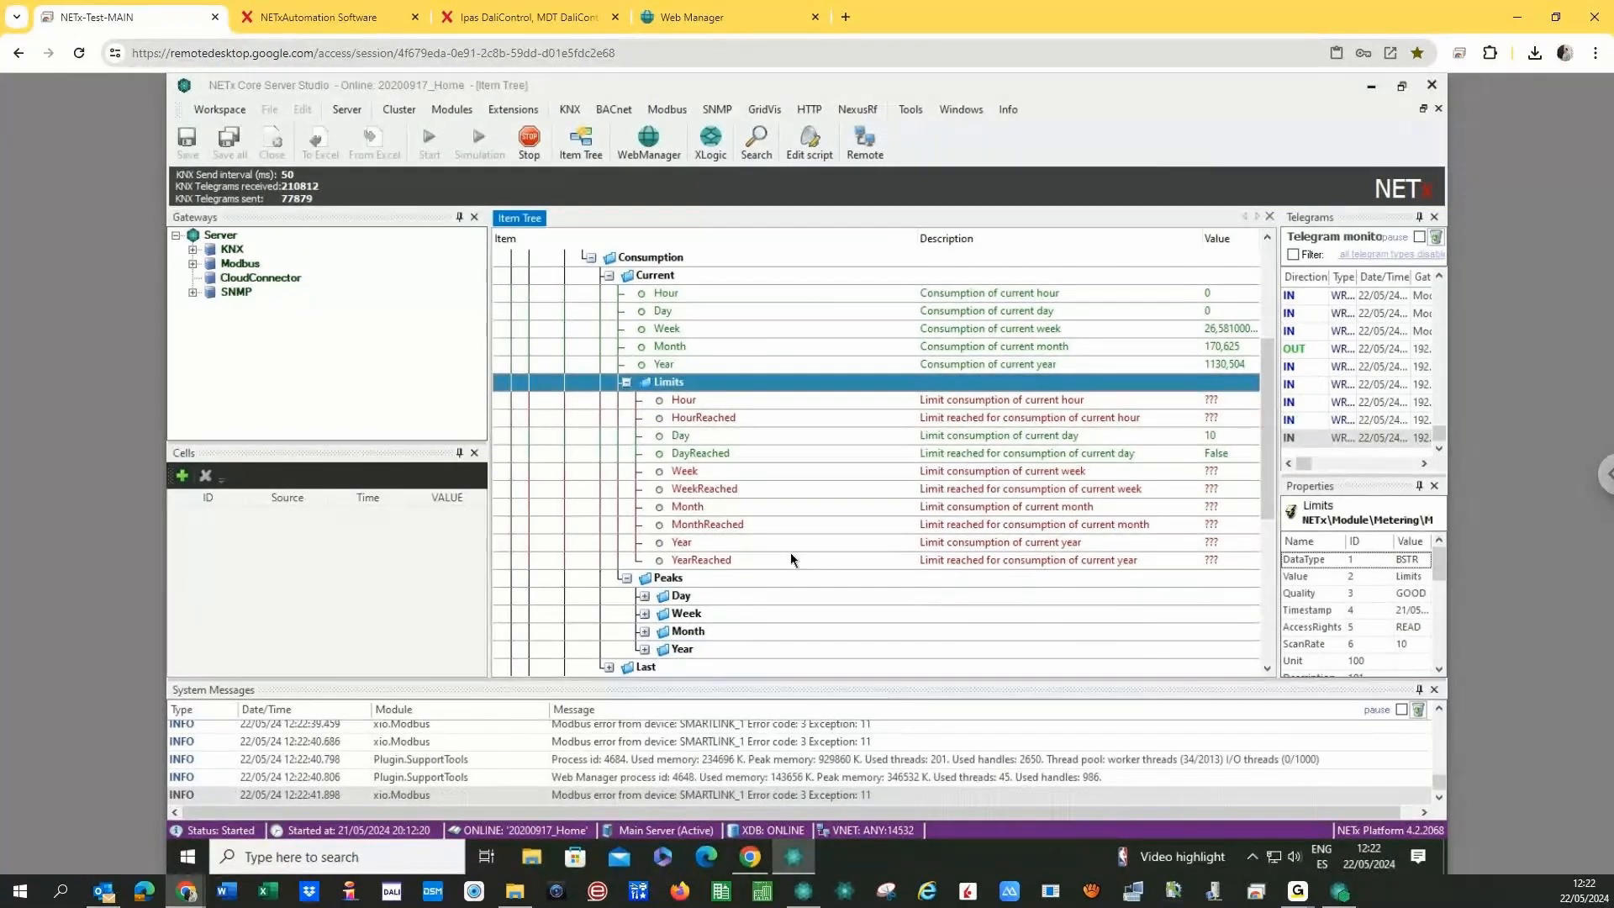
# - Set the Cargador VE weekly consumption limit to 45
pyautogui.click(909, 474)
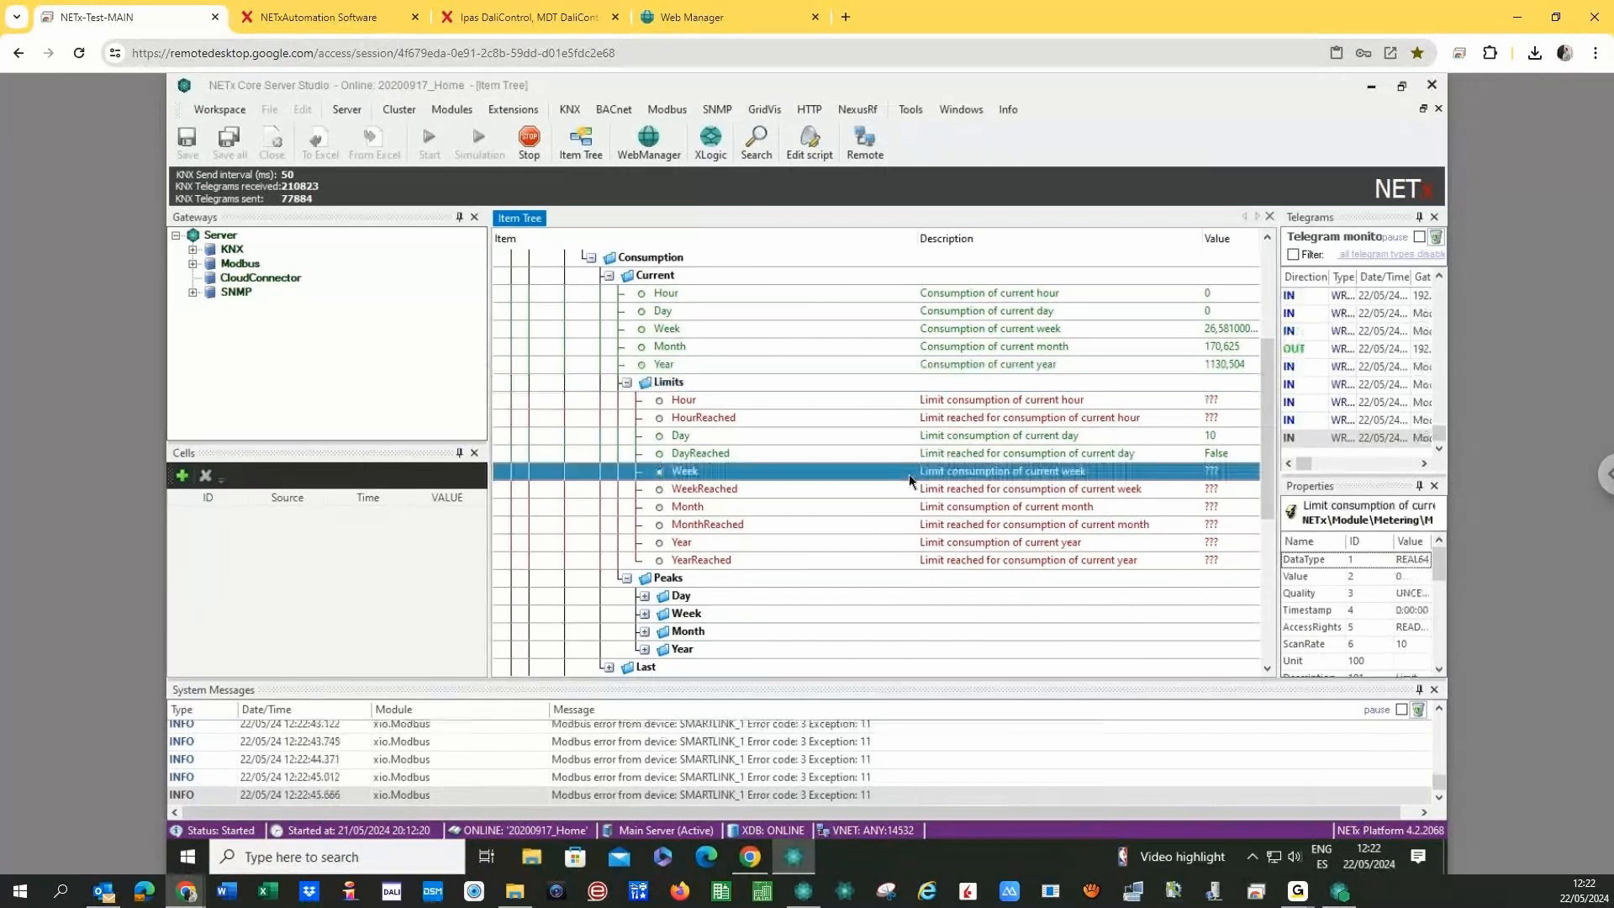
pyautogui.doubleClick(909, 474)
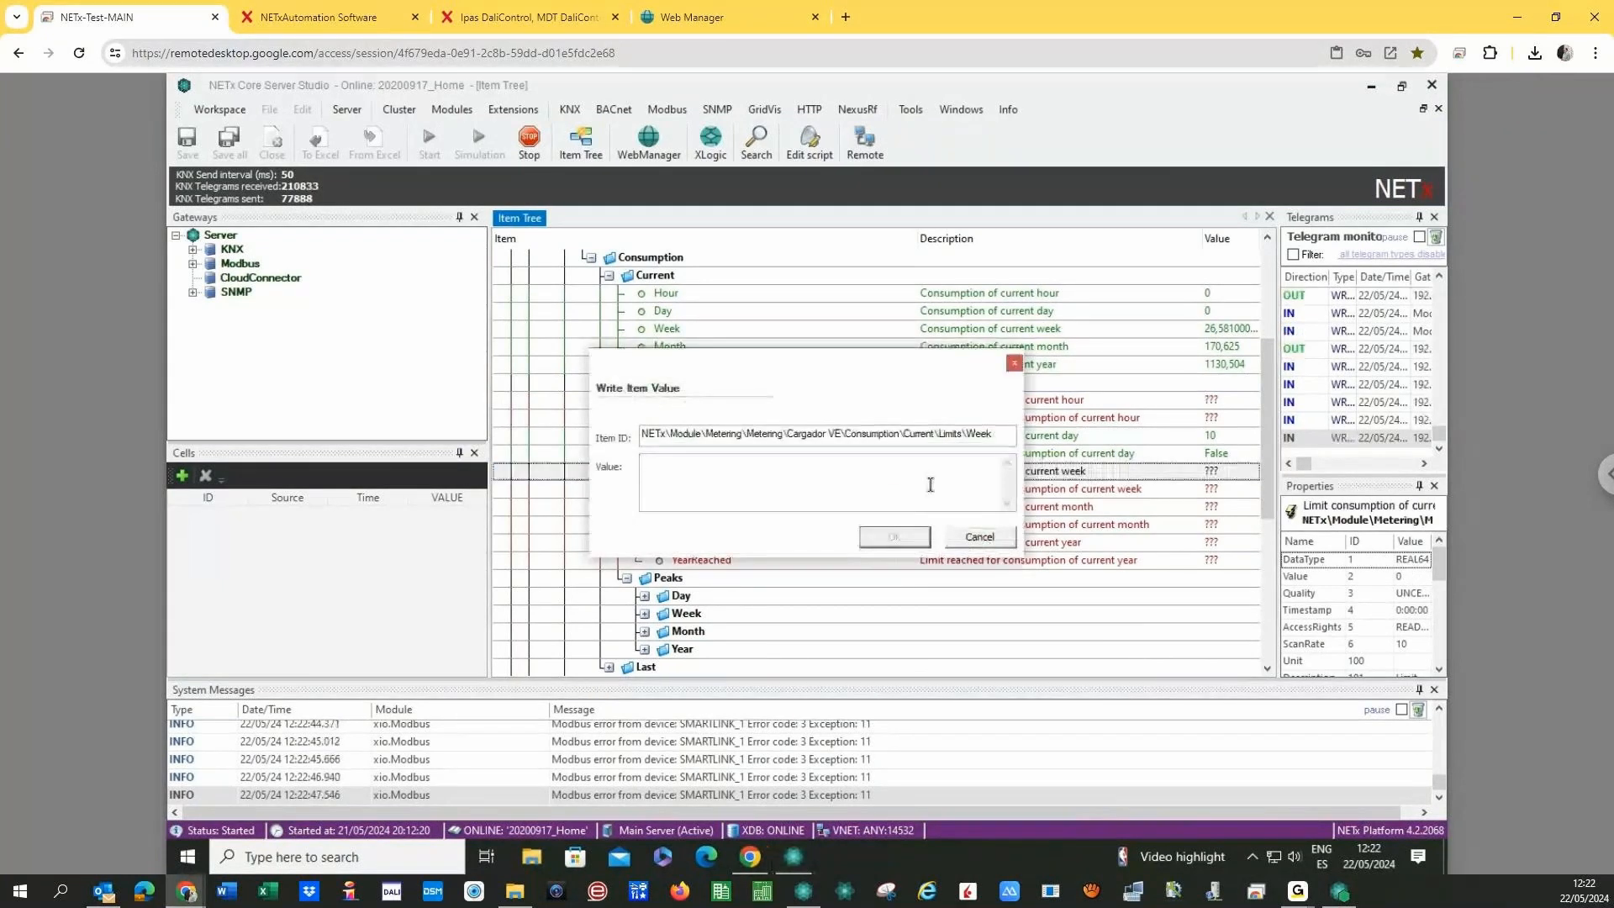
pyautogui.write('45')
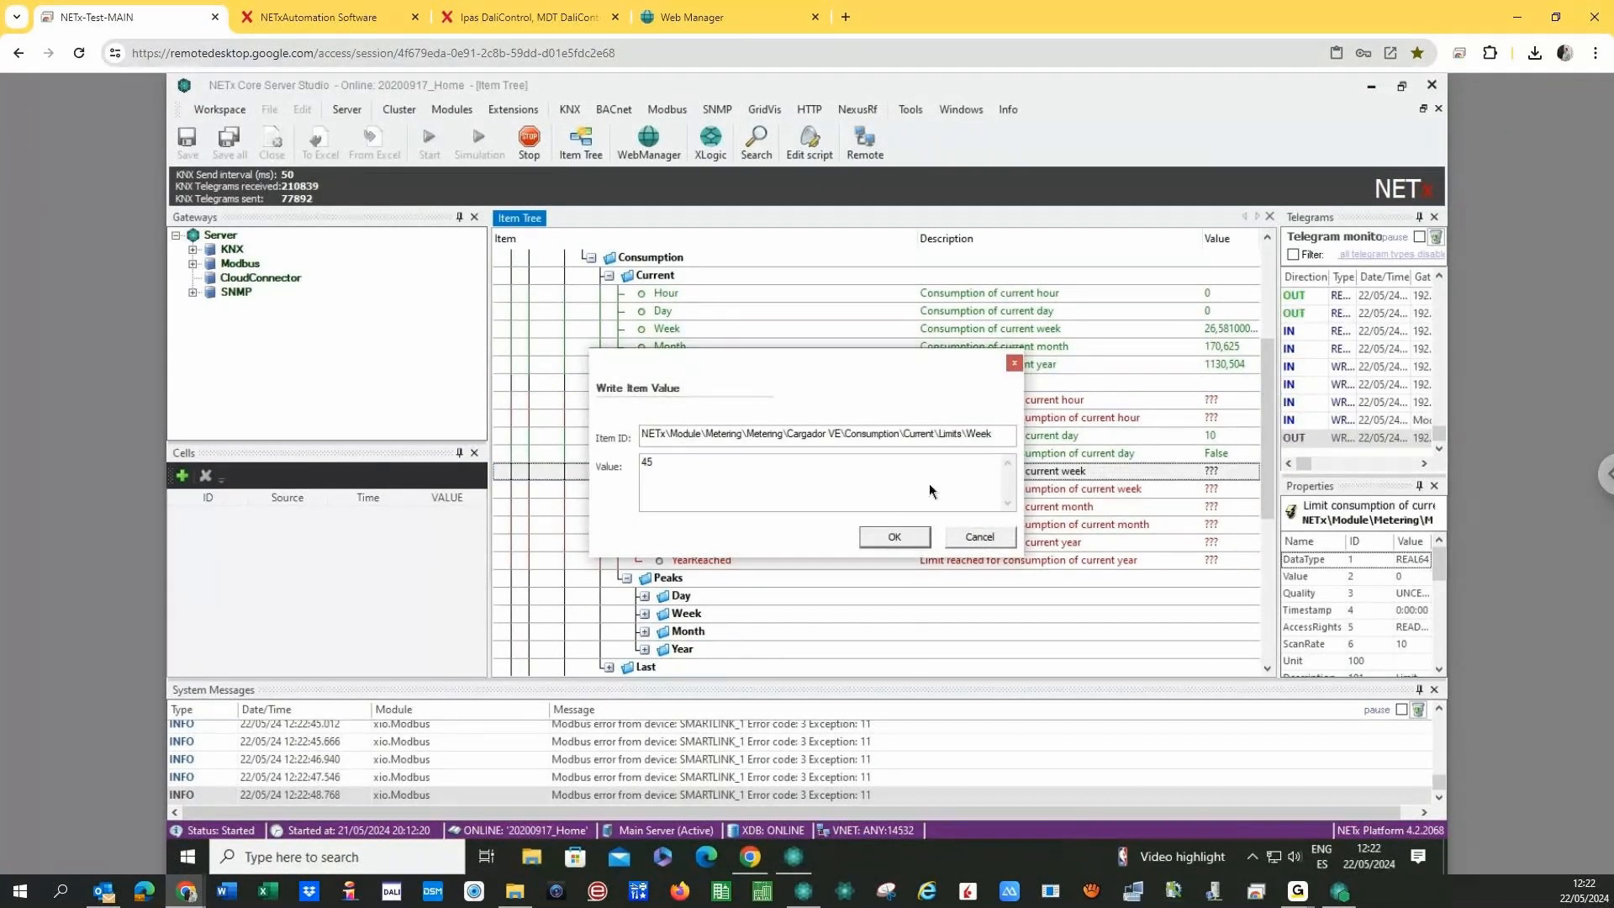
pyautogui.click(885, 537)
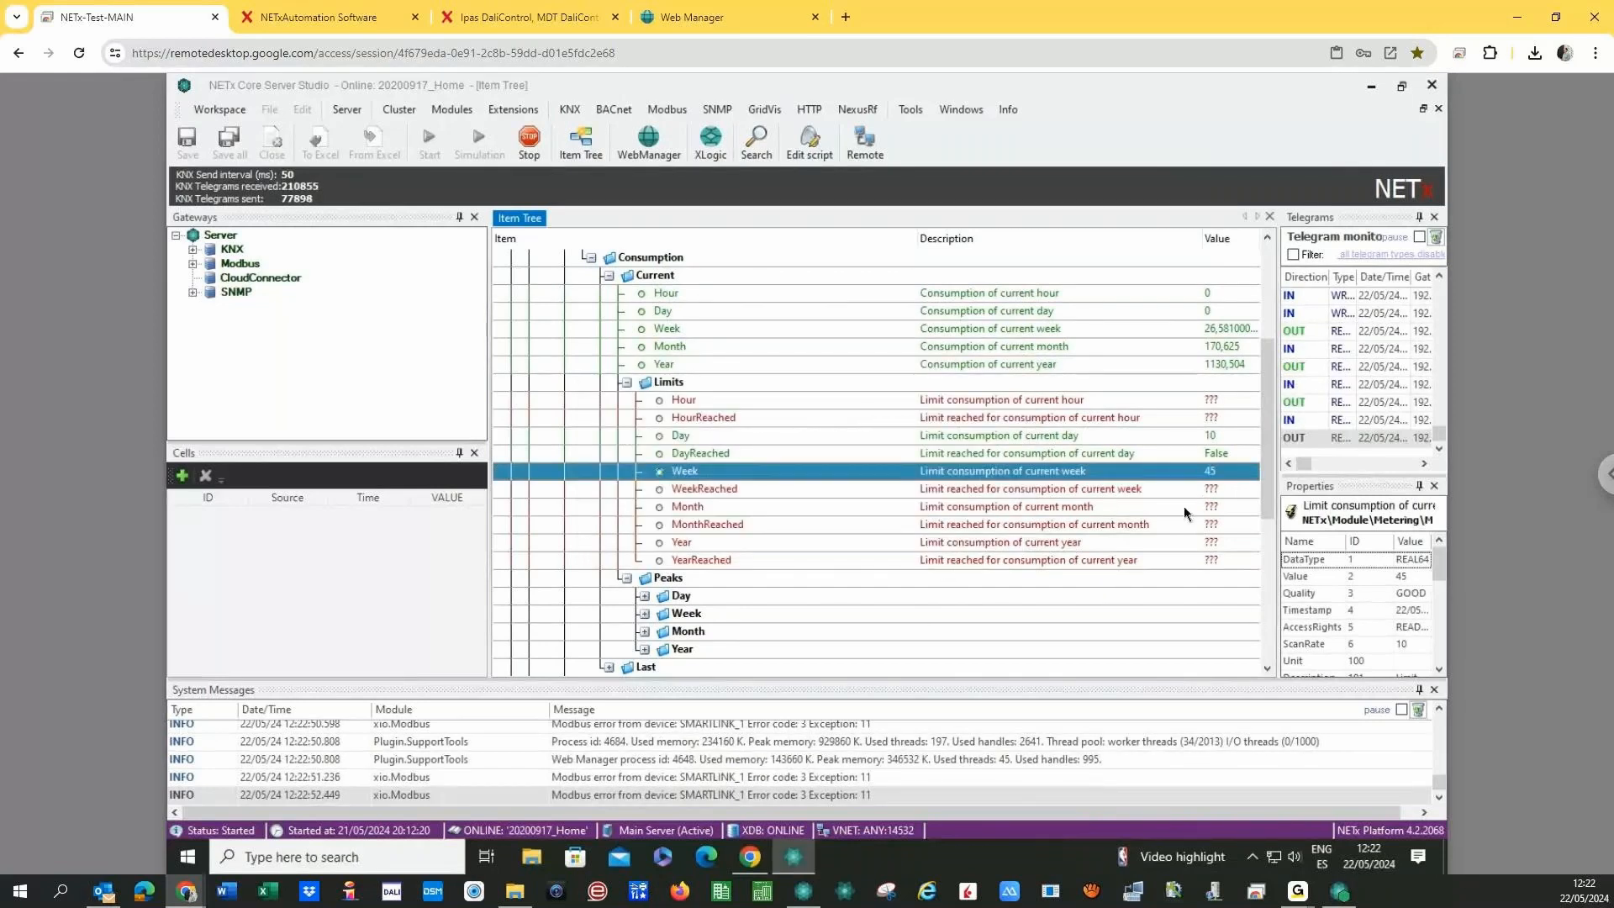
# - Write 300 as the monthly consumption limit and check the weekly limit-reached flag
pyautogui.rightClick(893, 501)
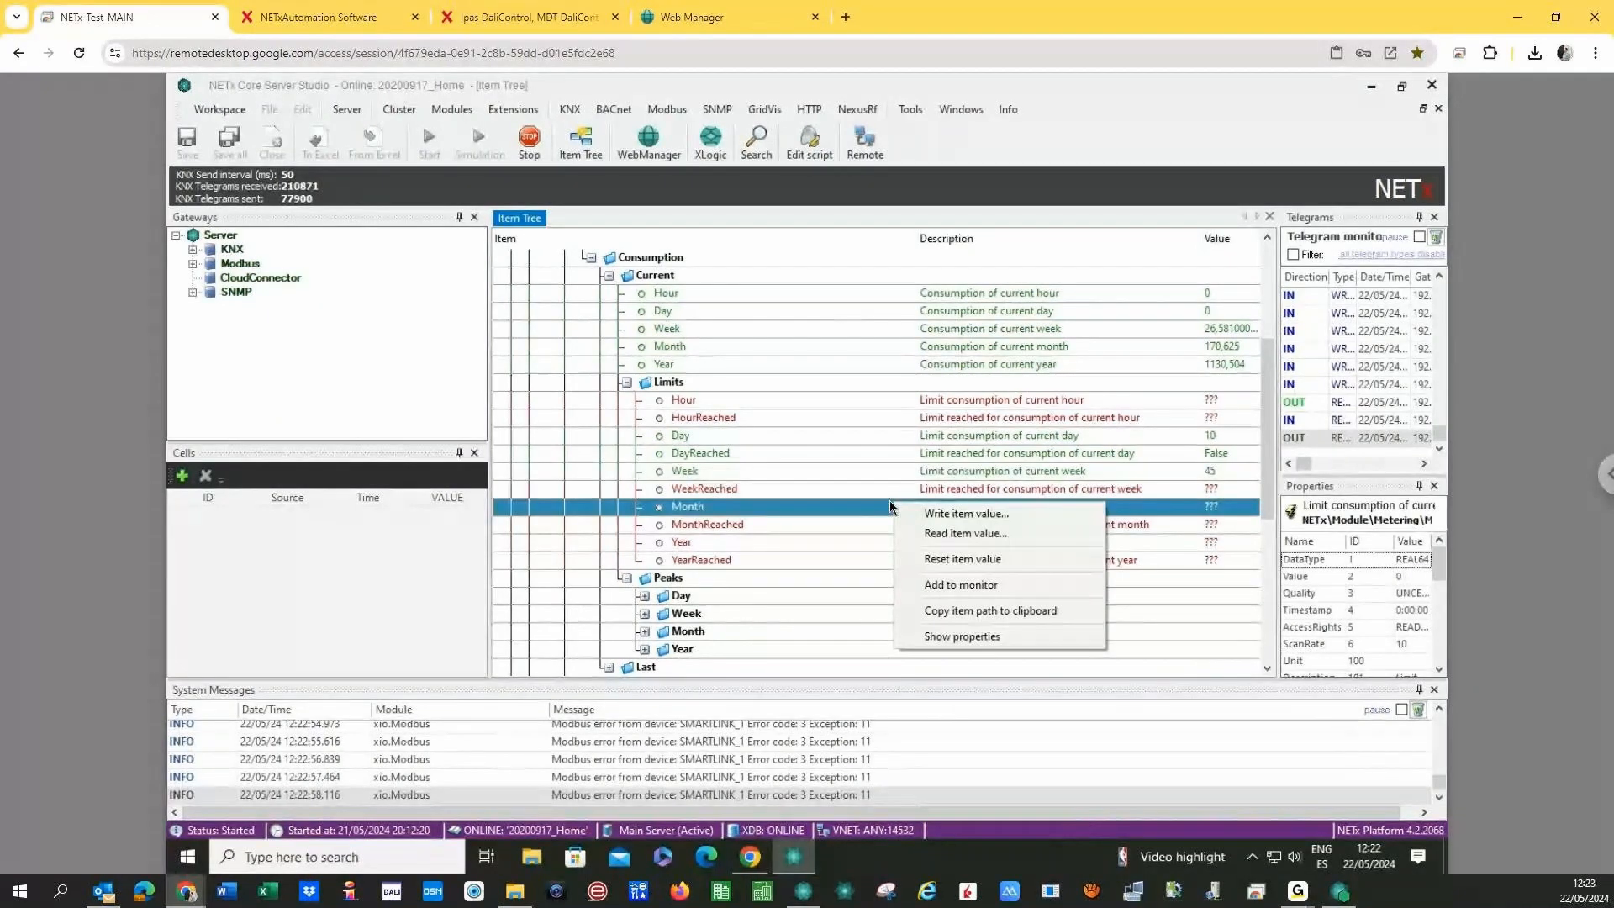
pyautogui.click(924, 513)
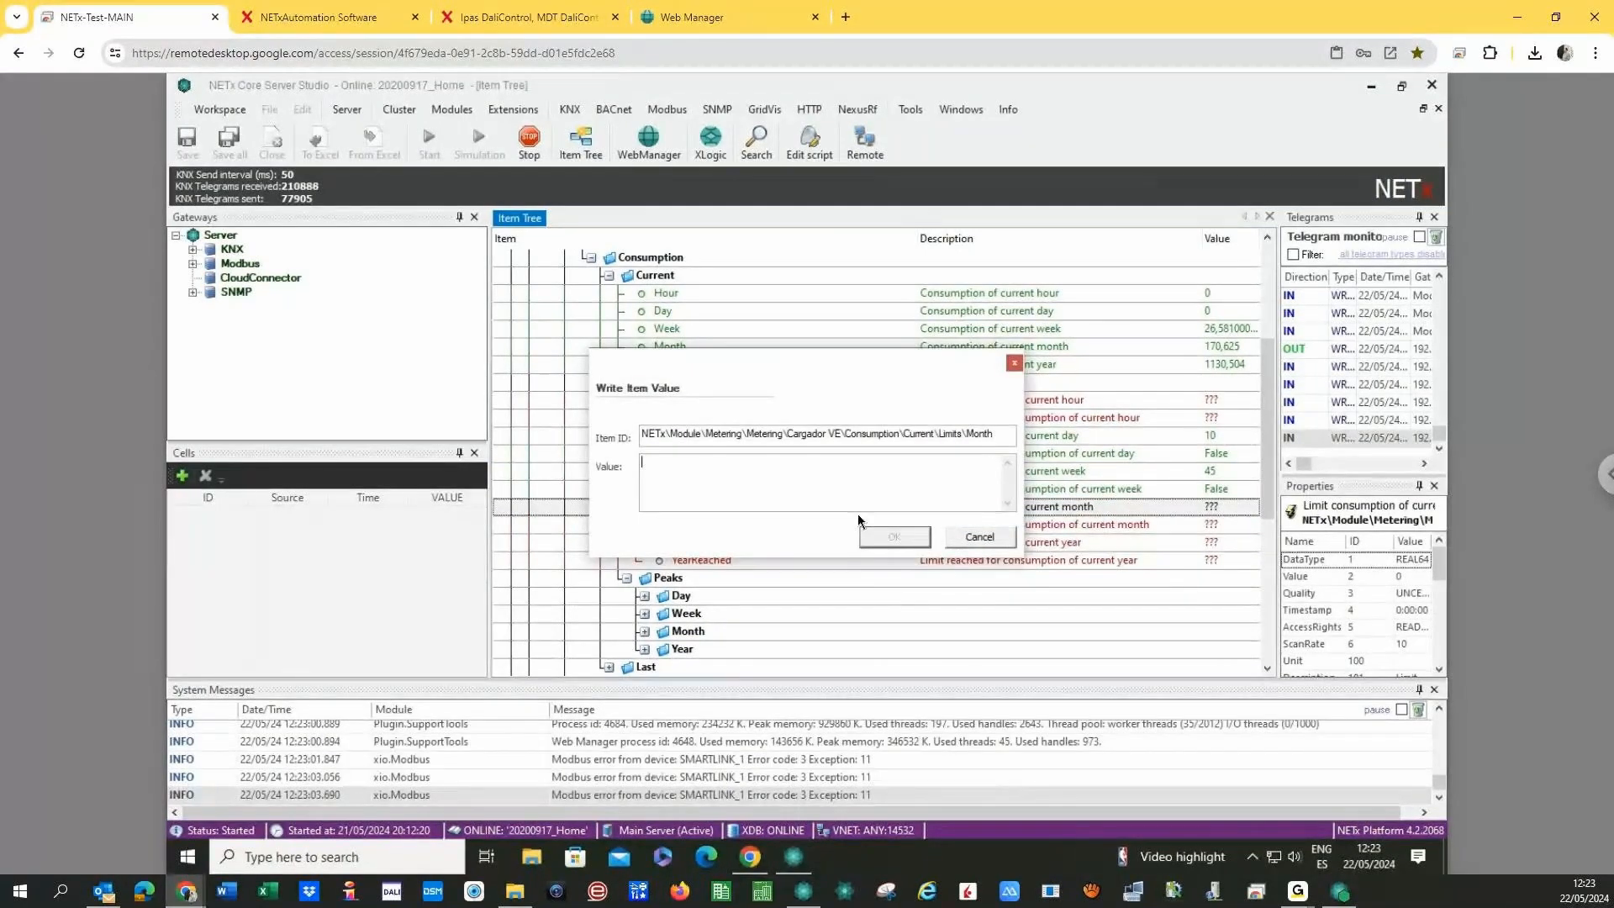
pyautogui.write('300')
pyautogui.click(894, 536)
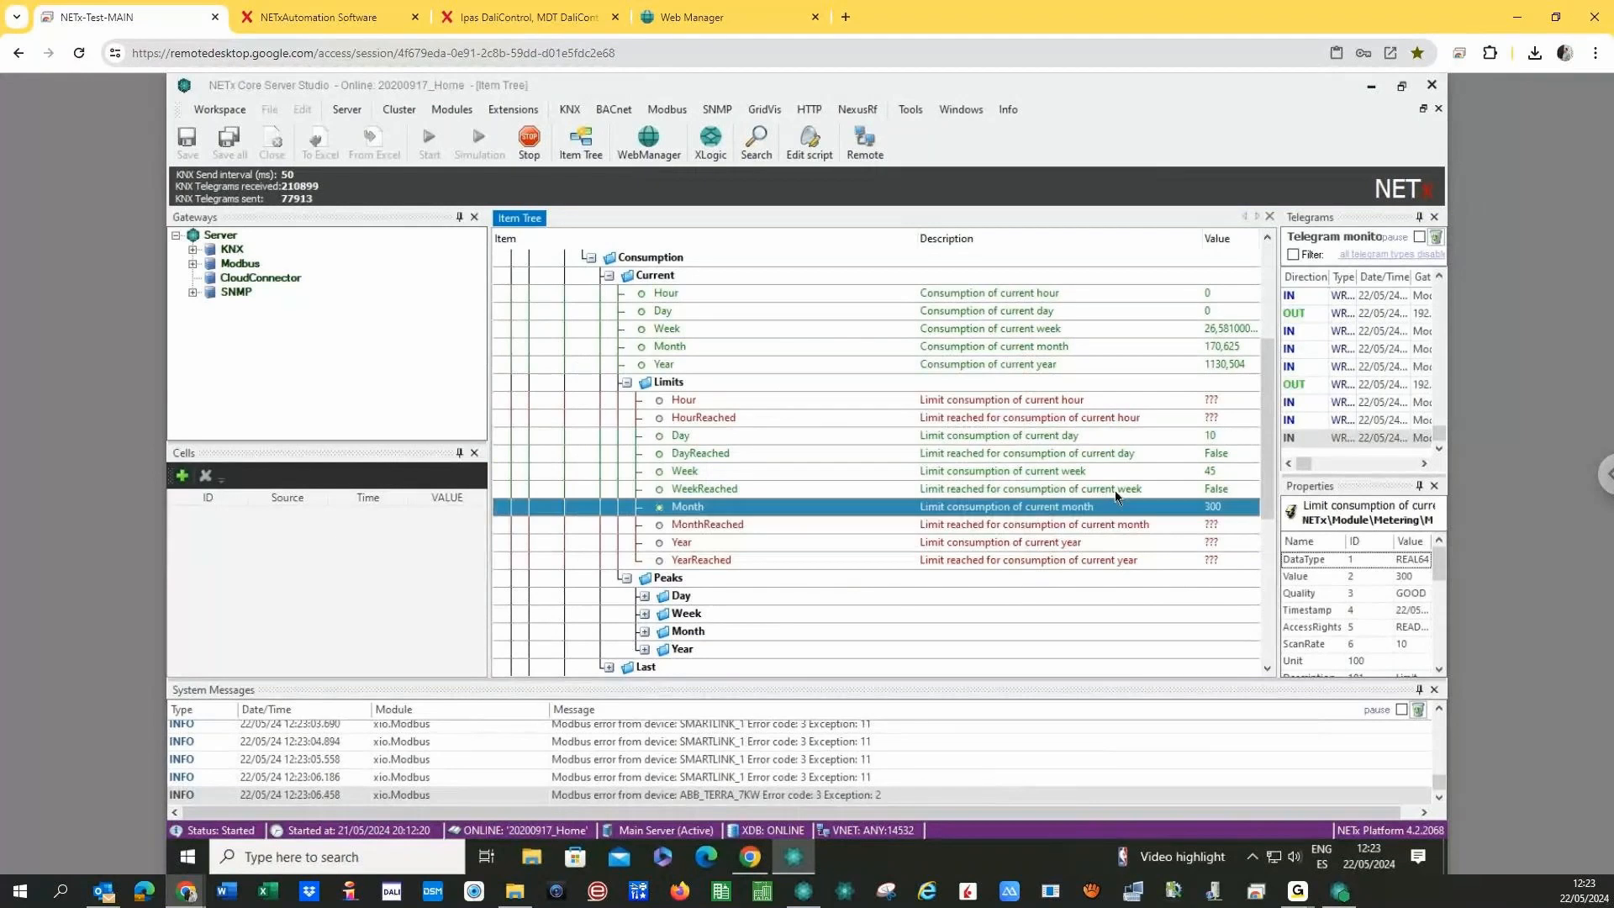
pyautogui.click(1191, 486)
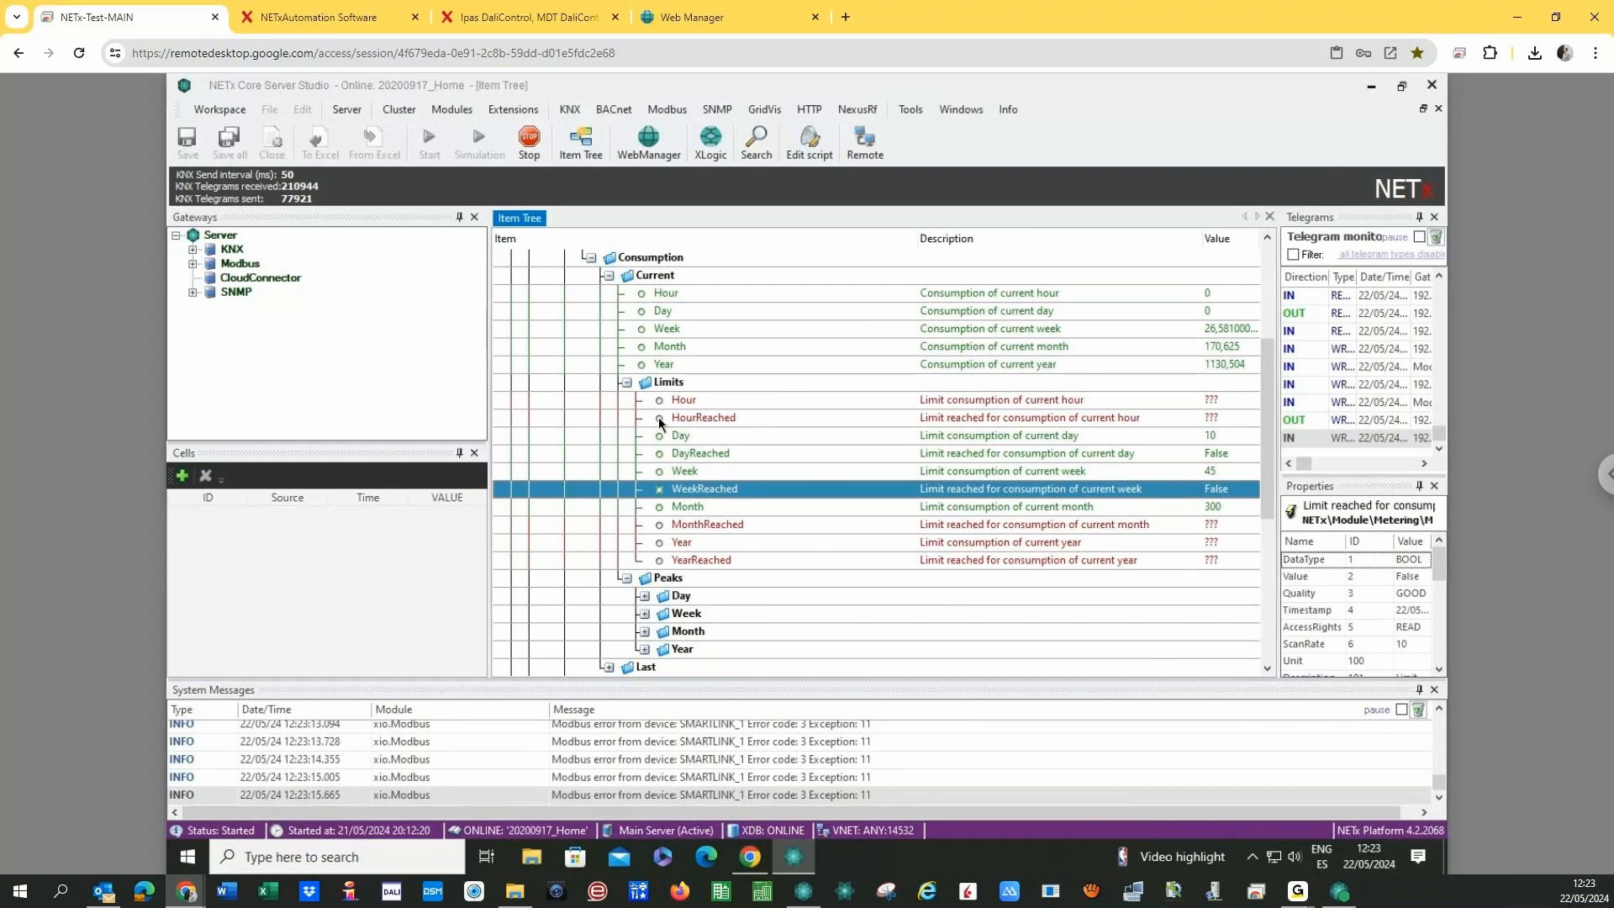
# - Collapse the Cargador VE tree back up and return to Web Manager in Chrome
pyautogui.click(627, 382)
pyautogui.click(608, 275)
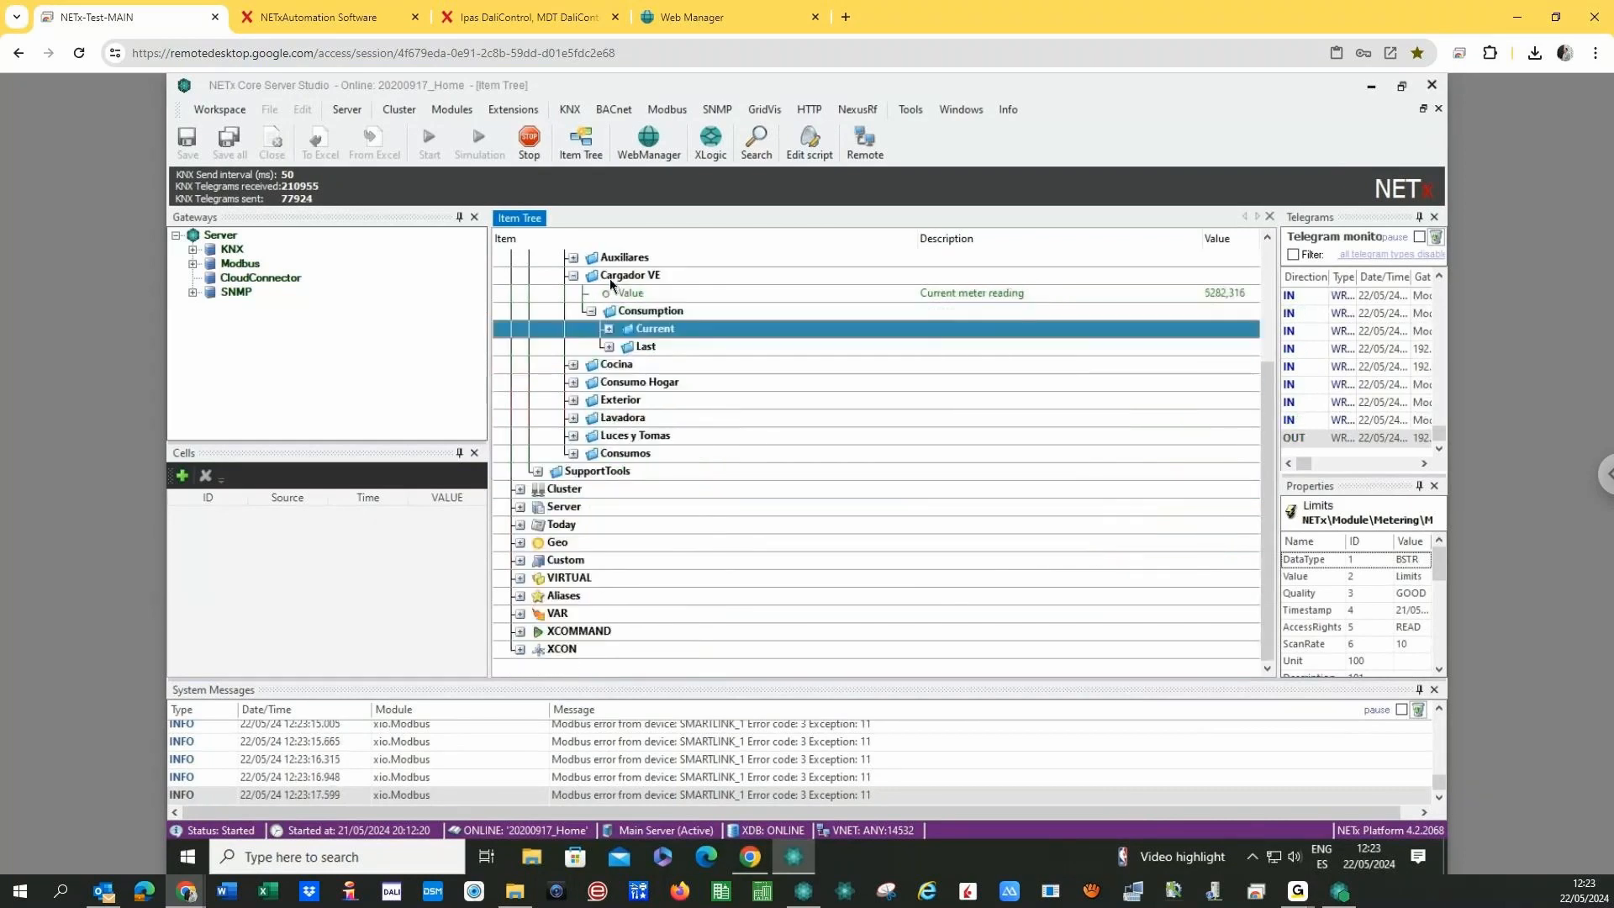
pyautogui.click(590, 310)
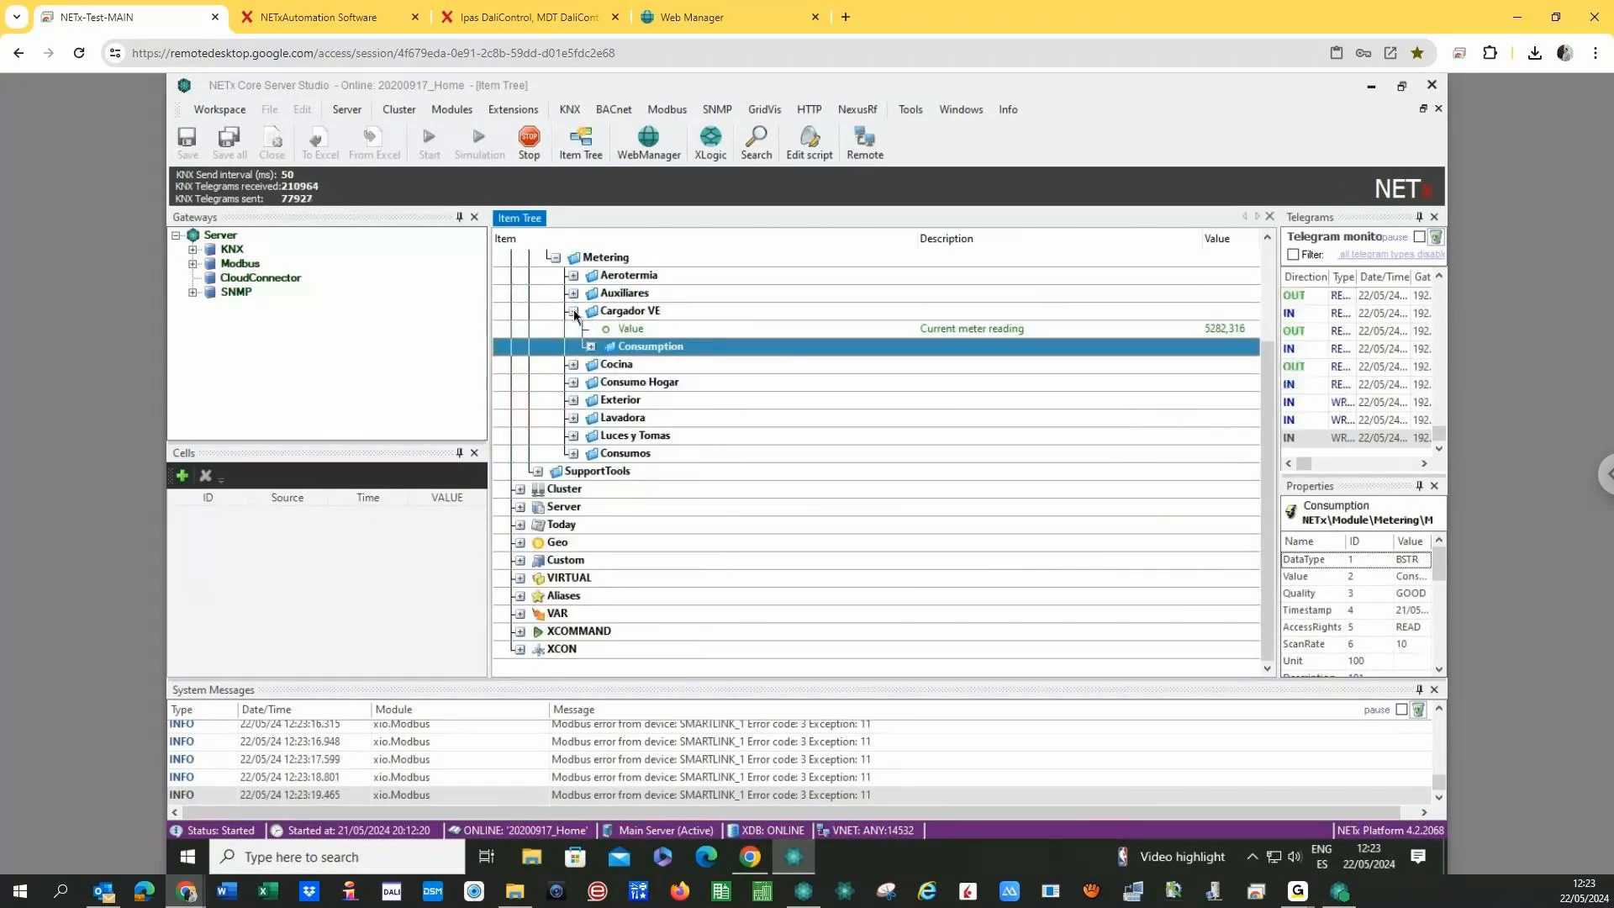
pyautogui.click(572, 310)
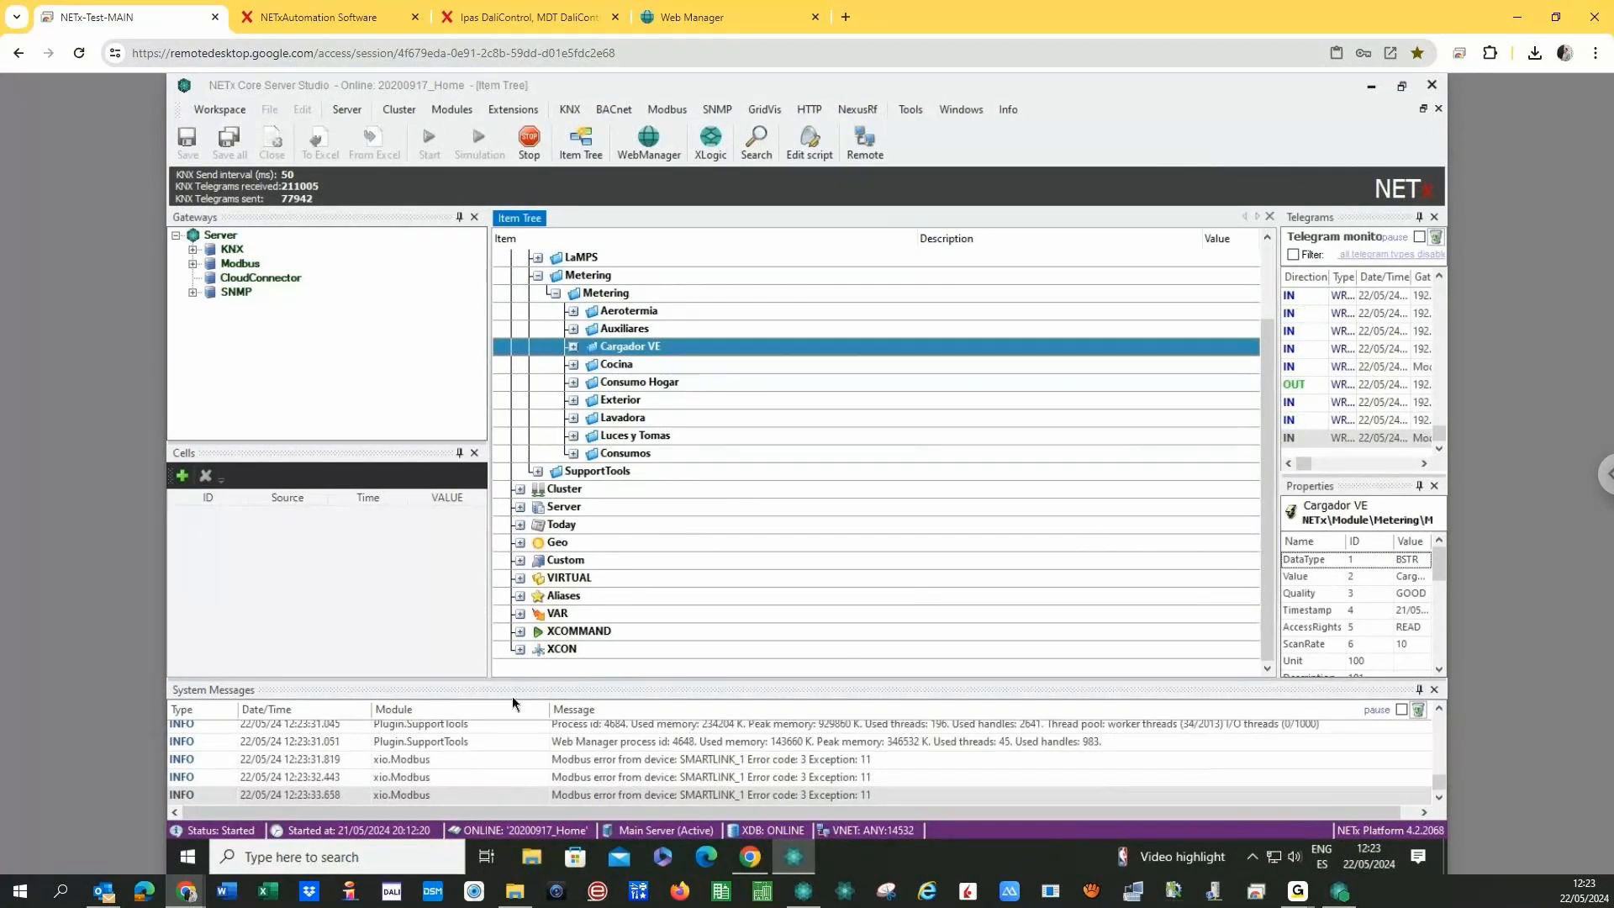
pyautogui.click(750, 857)
# - Save the pending calculation changes when leaving the chart page
pyautogui.click(185, 249)
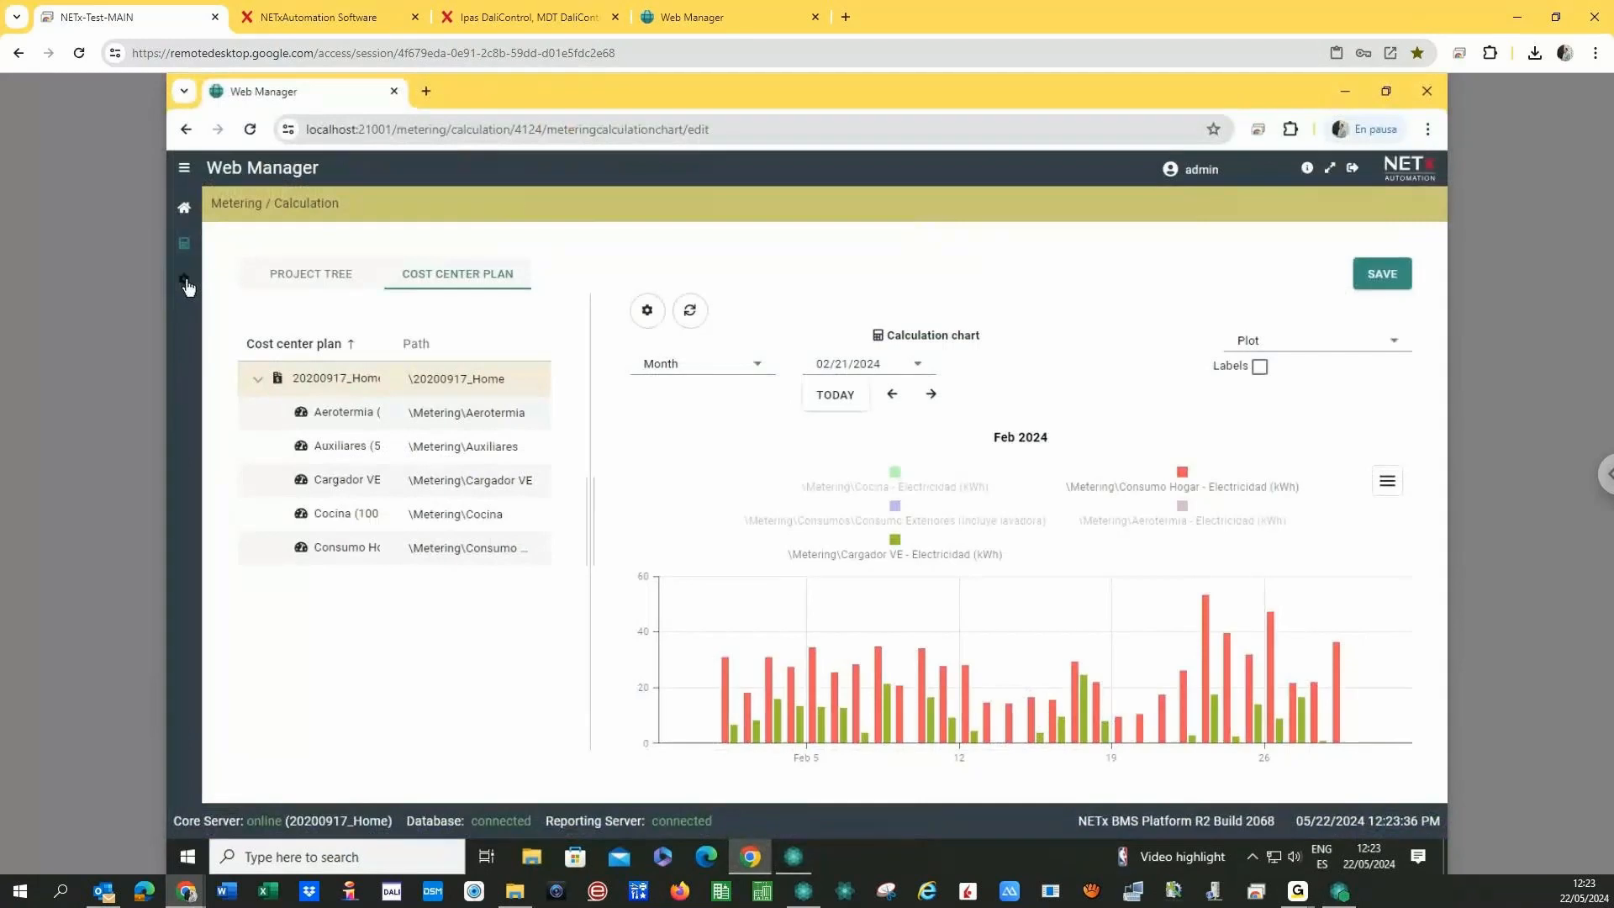
pyautogui.click(681, 529)
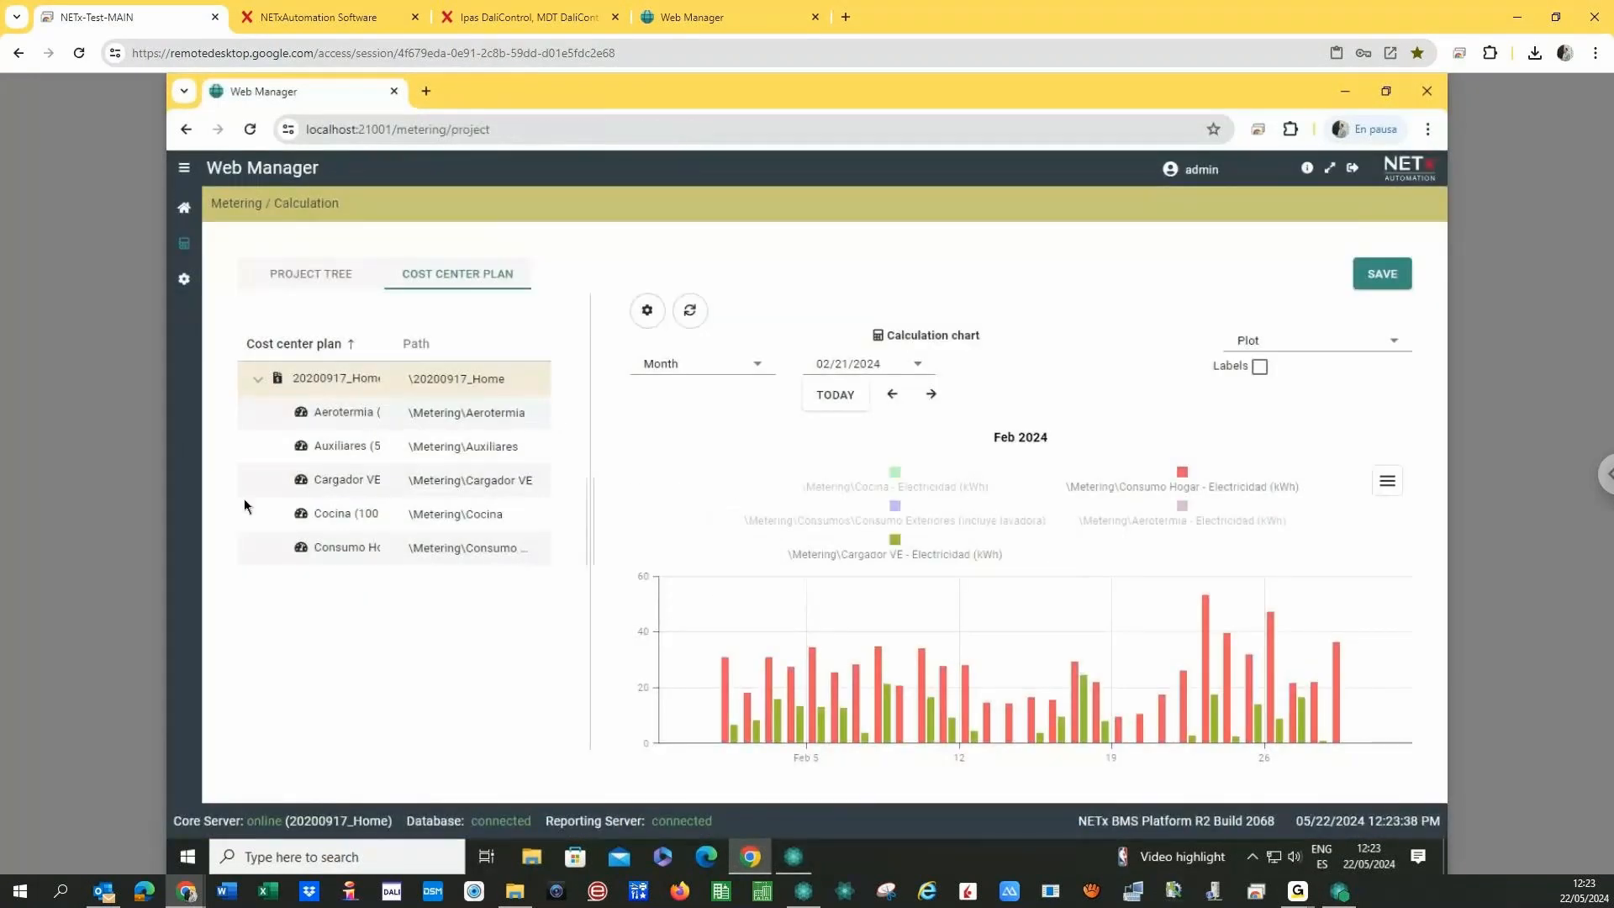
pyautogui.click(184, 279)
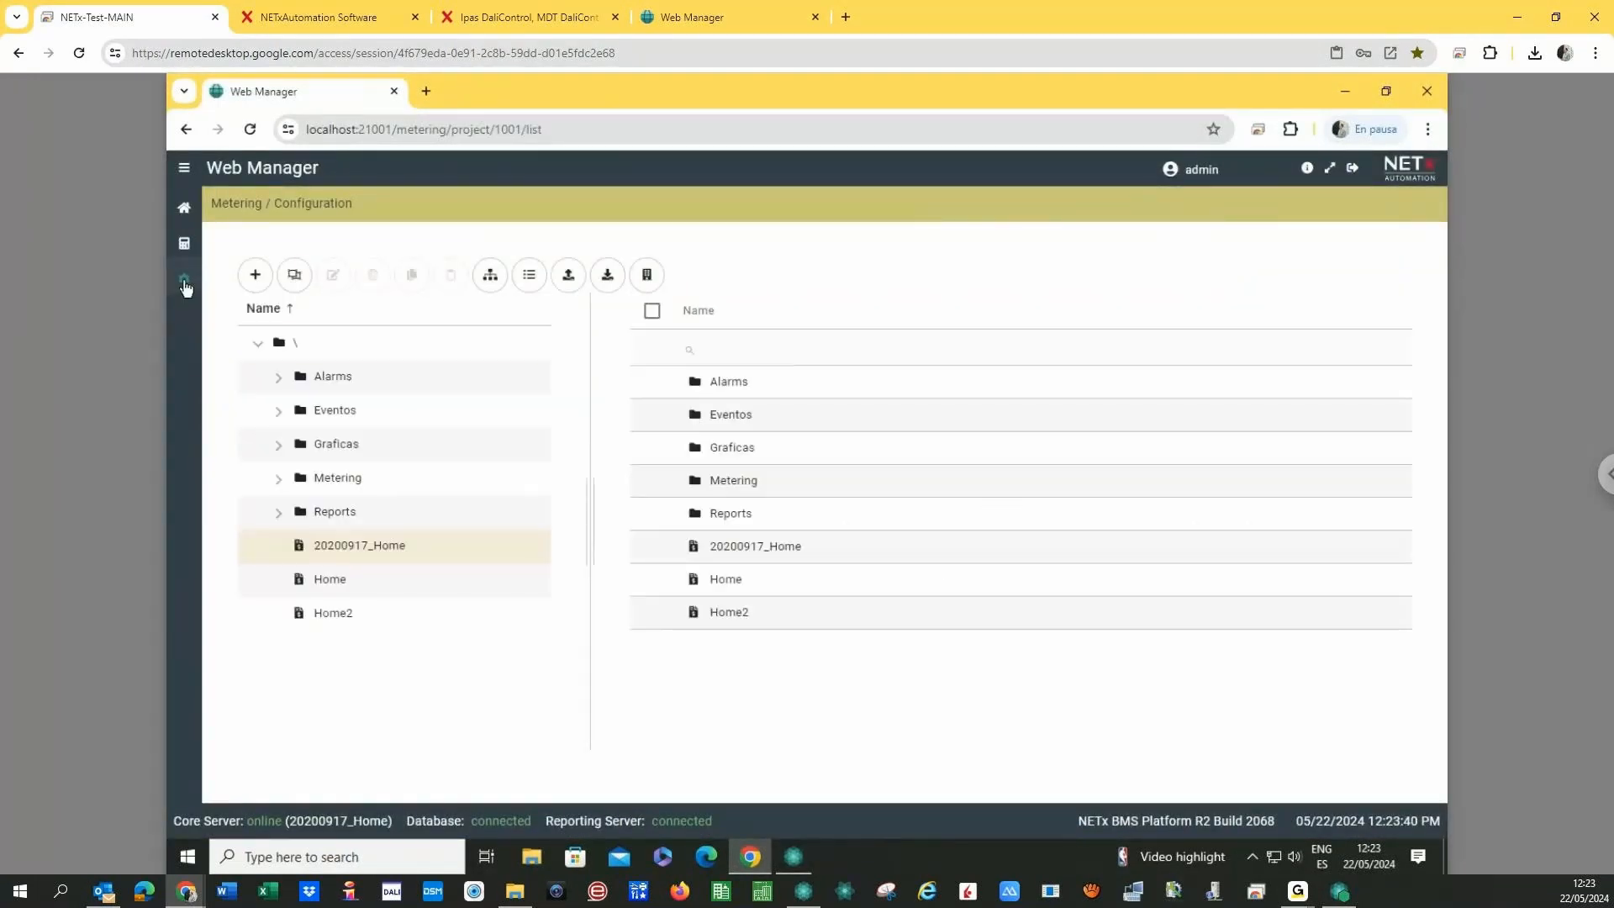
# - Review the metering add options without adding anything, then go back to the dashboard
pyautogui.click(253, 284)
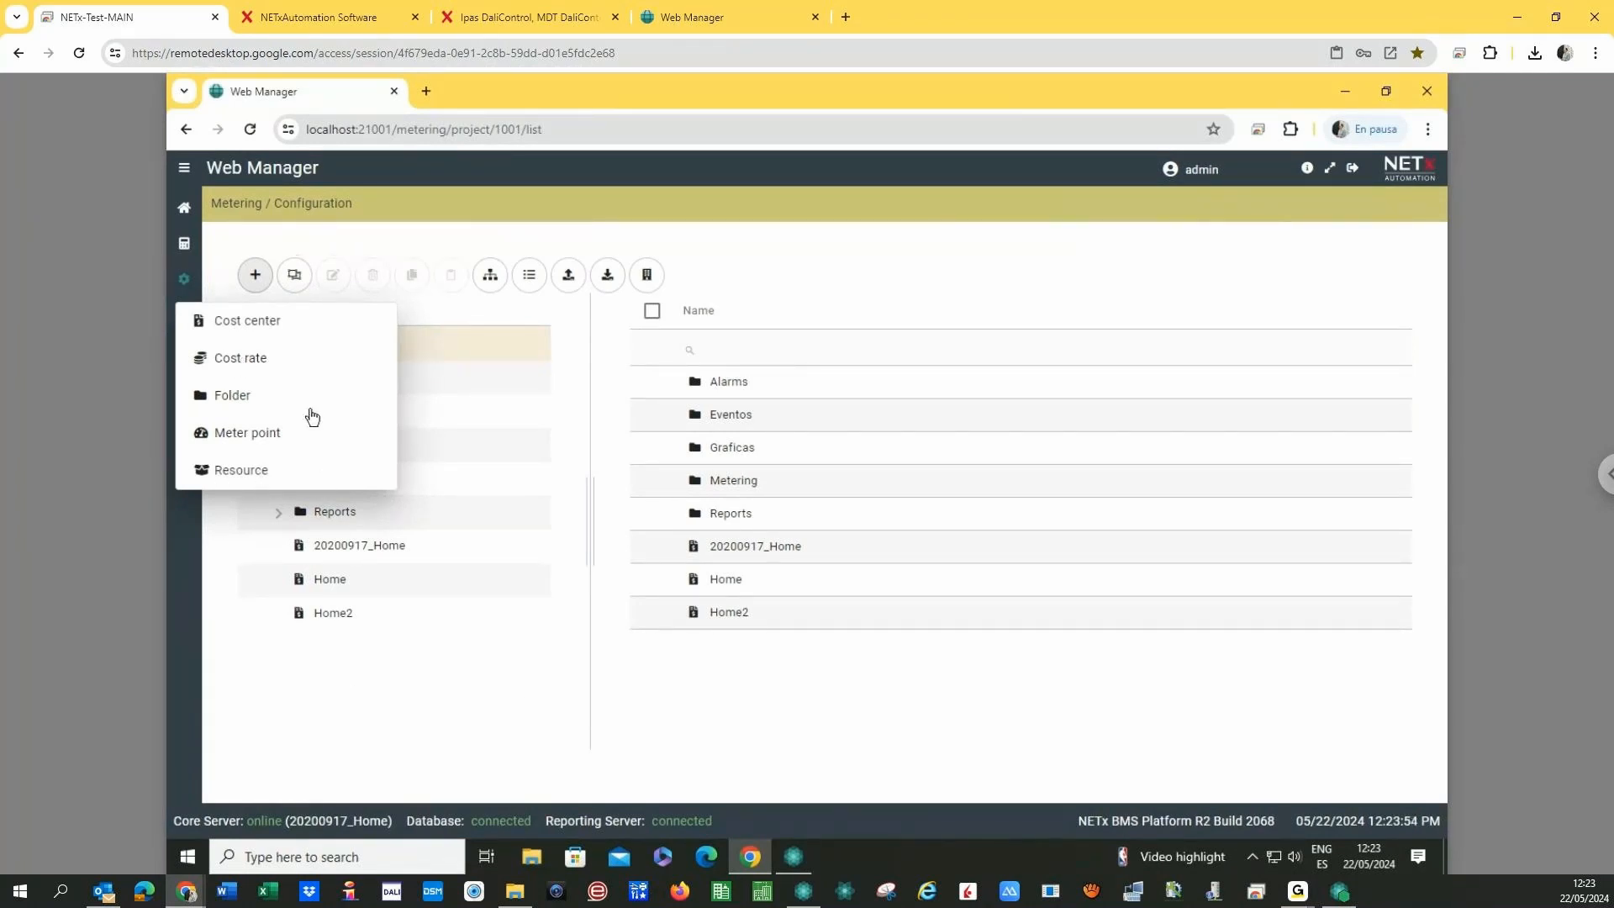
pyautogui.click(481, 696)
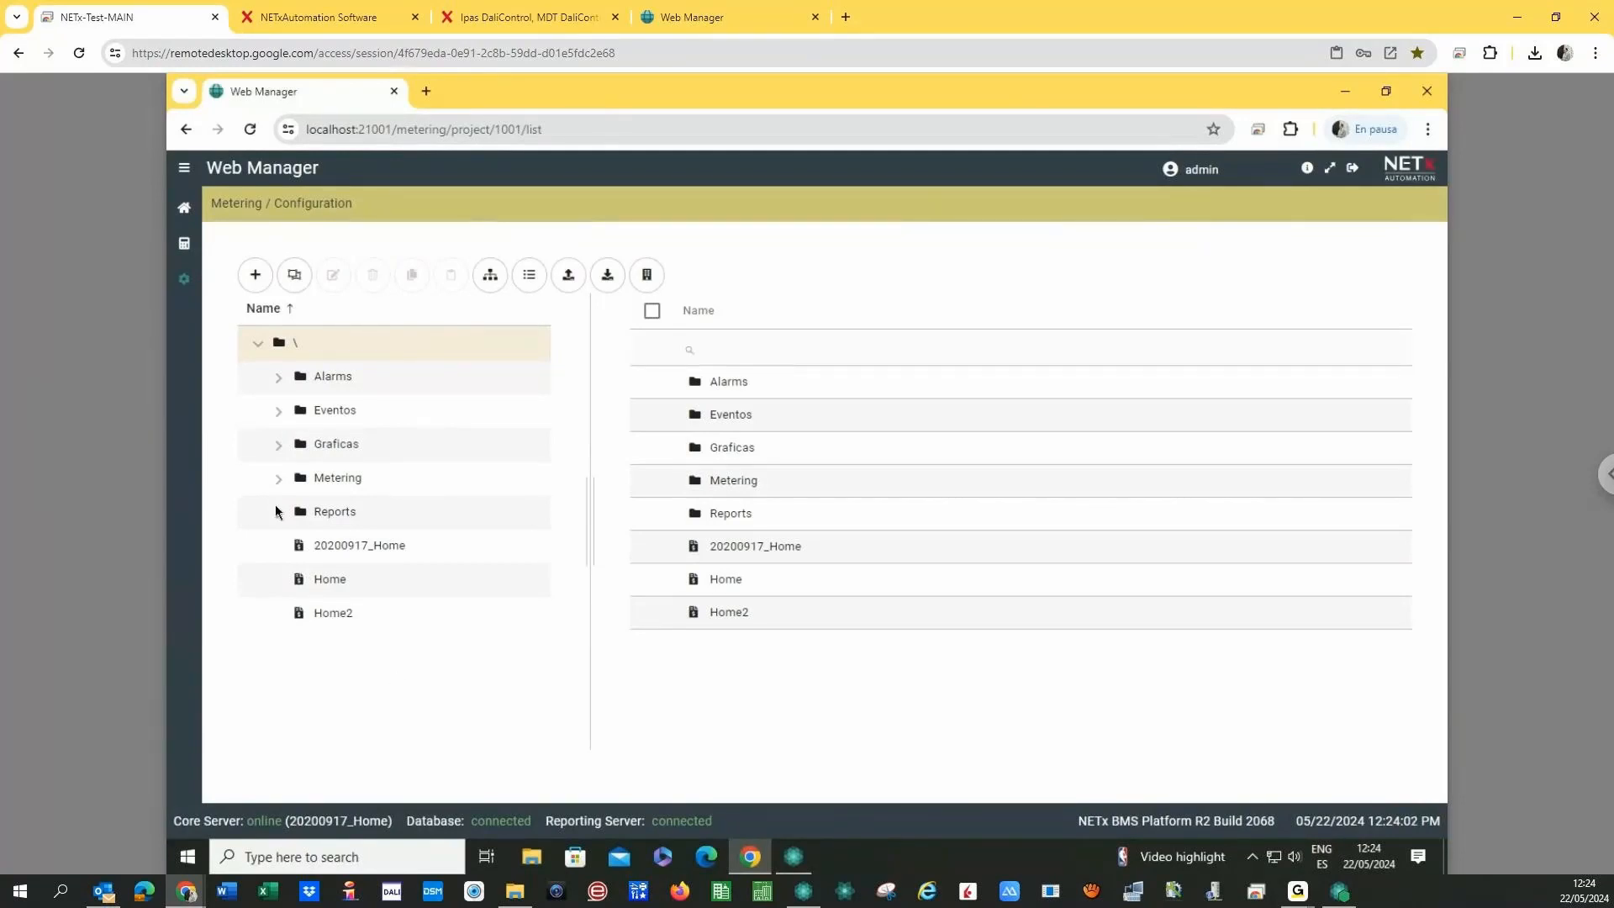
pyautogui.click(181, 213)
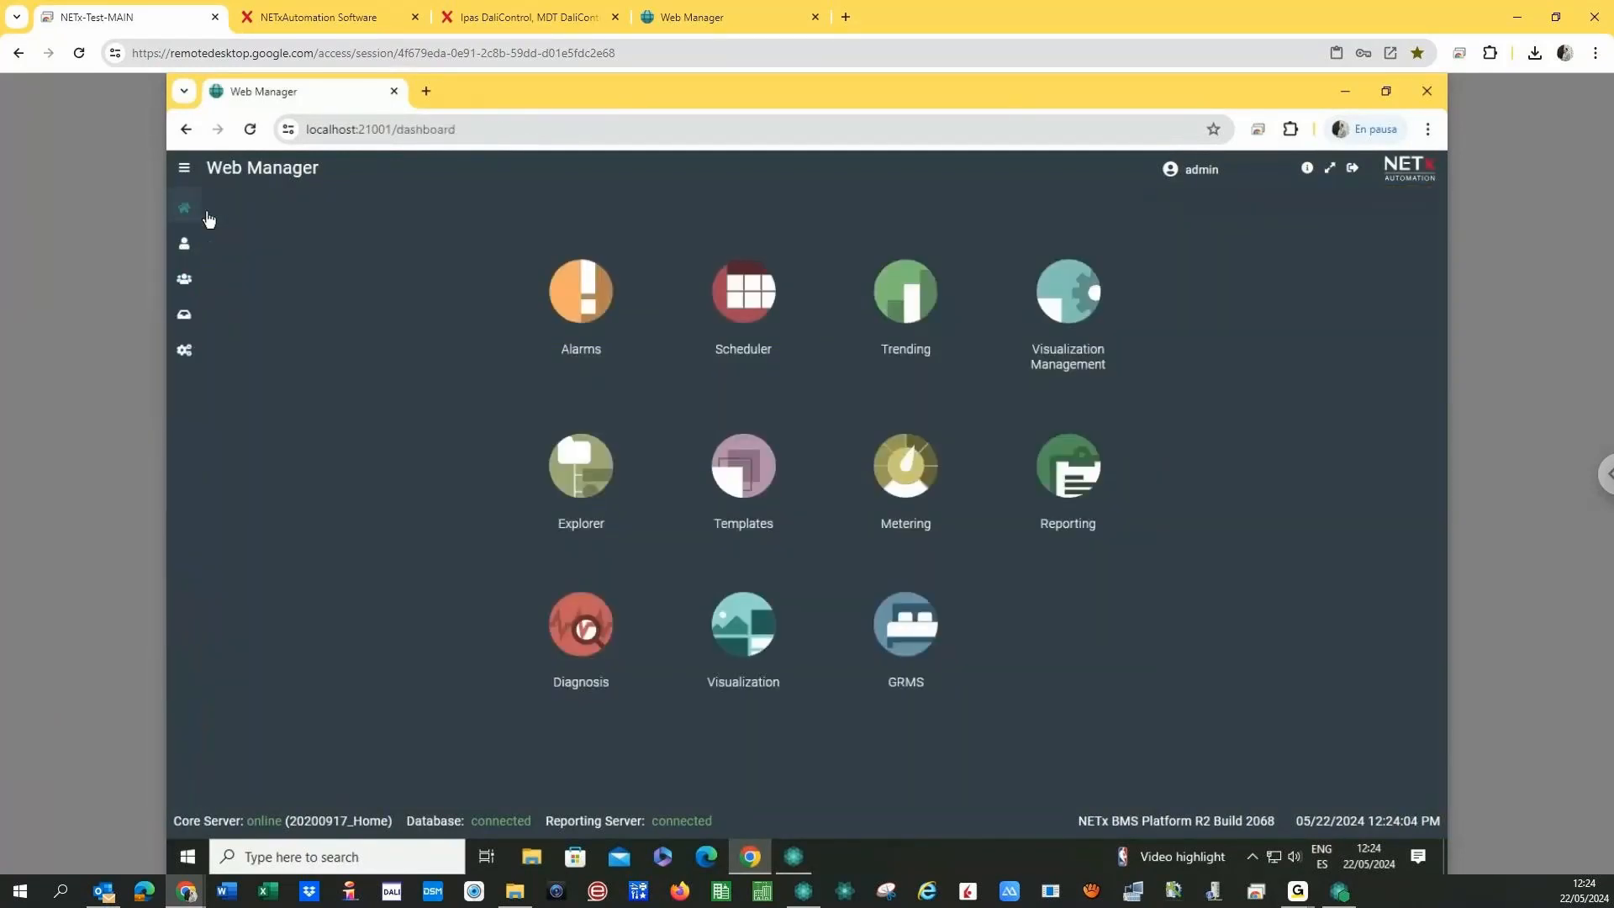
# - Open Reporting's Execute list and select the [Default] Meter Point Consumption Table report
pyautogui.click(1067, 467)
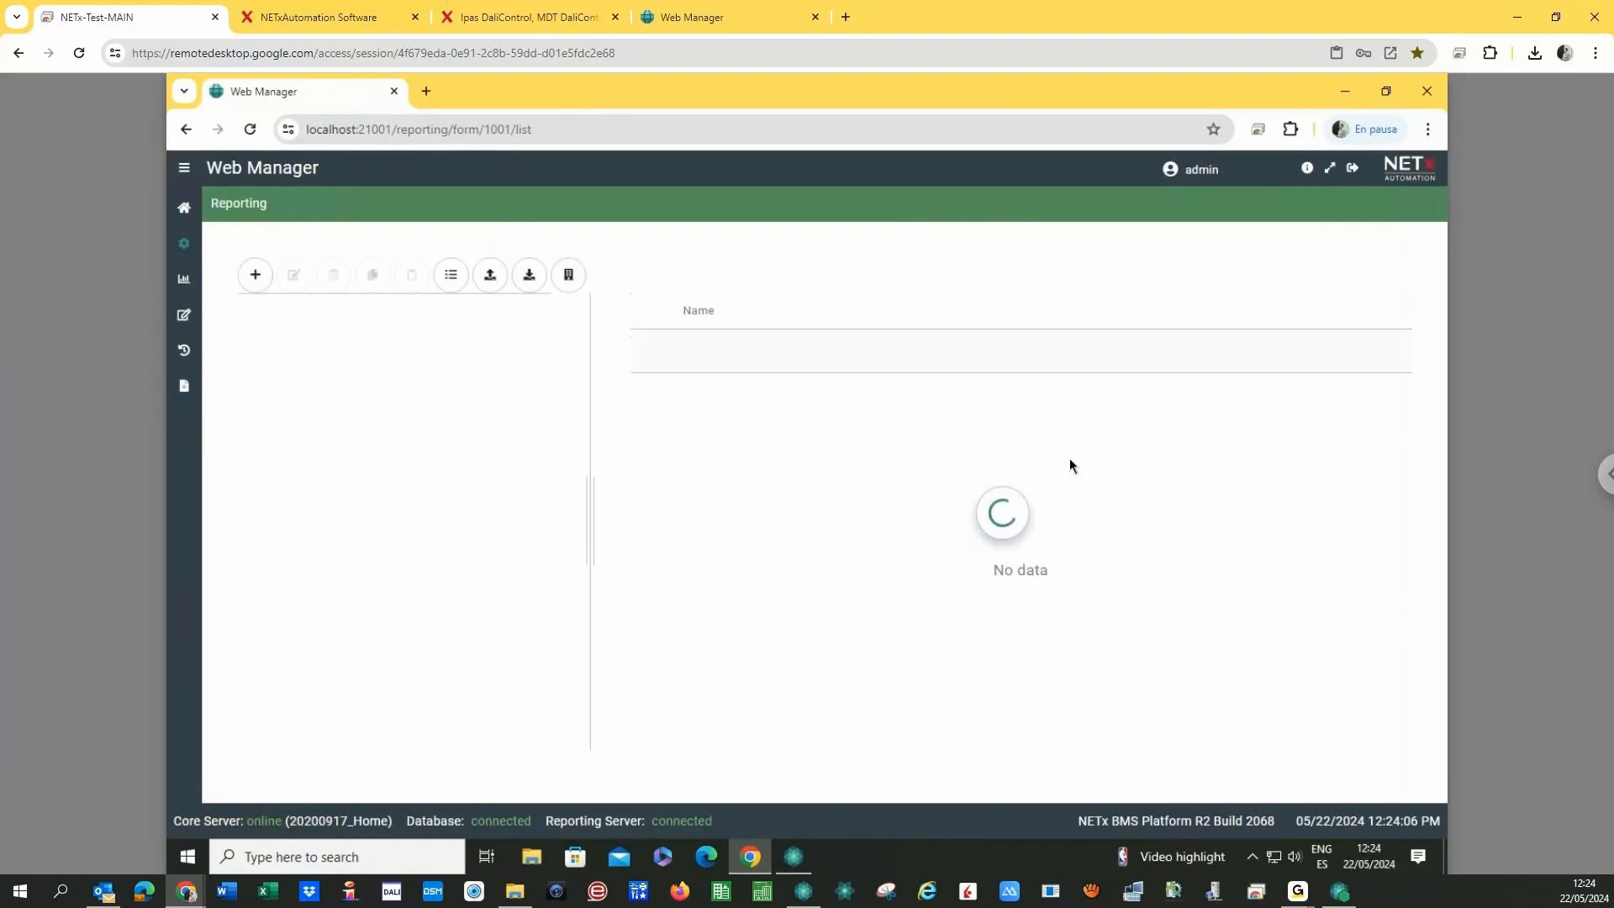
pyautogui.click(184, 281)
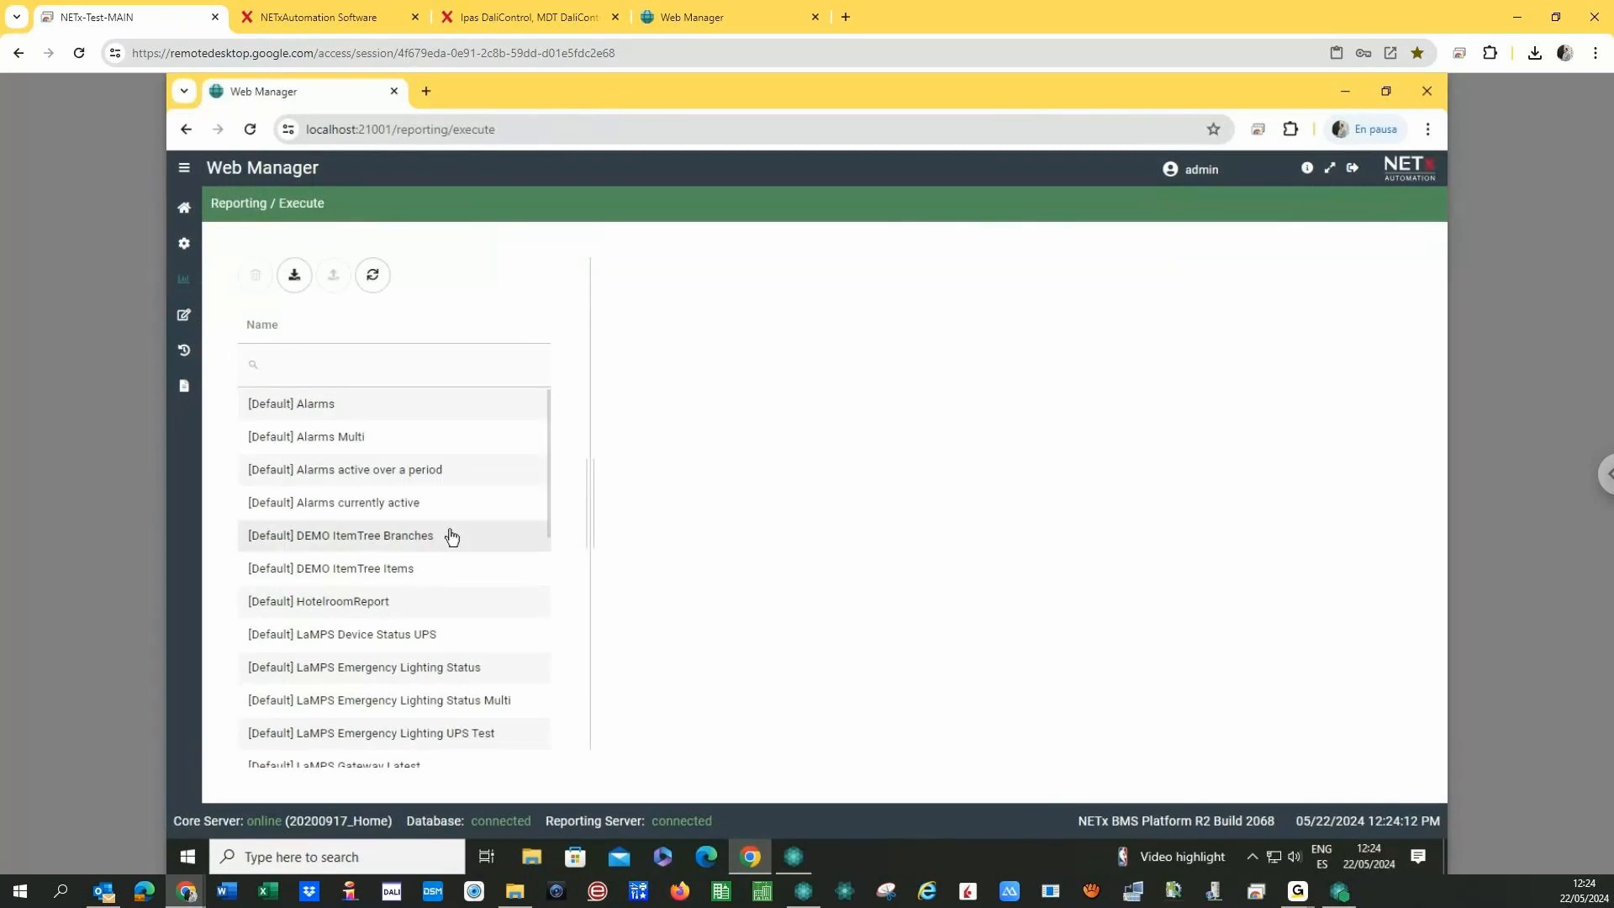
pyautogui.scroll(-5, 454, 540)
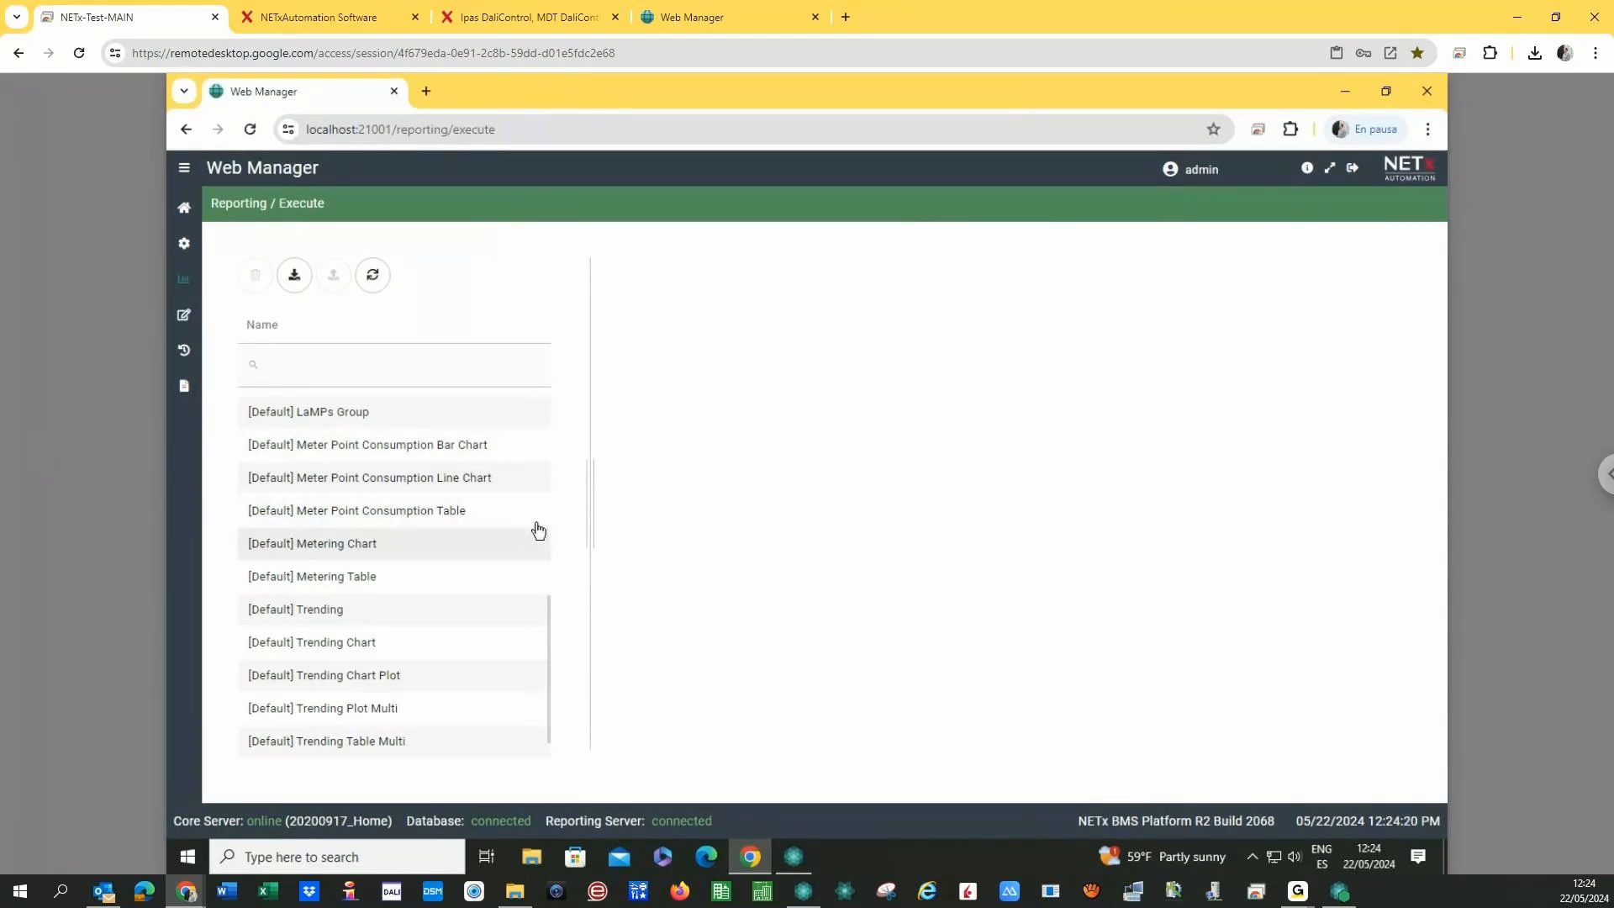
pyautogui.scroll(-1, 550, 647)
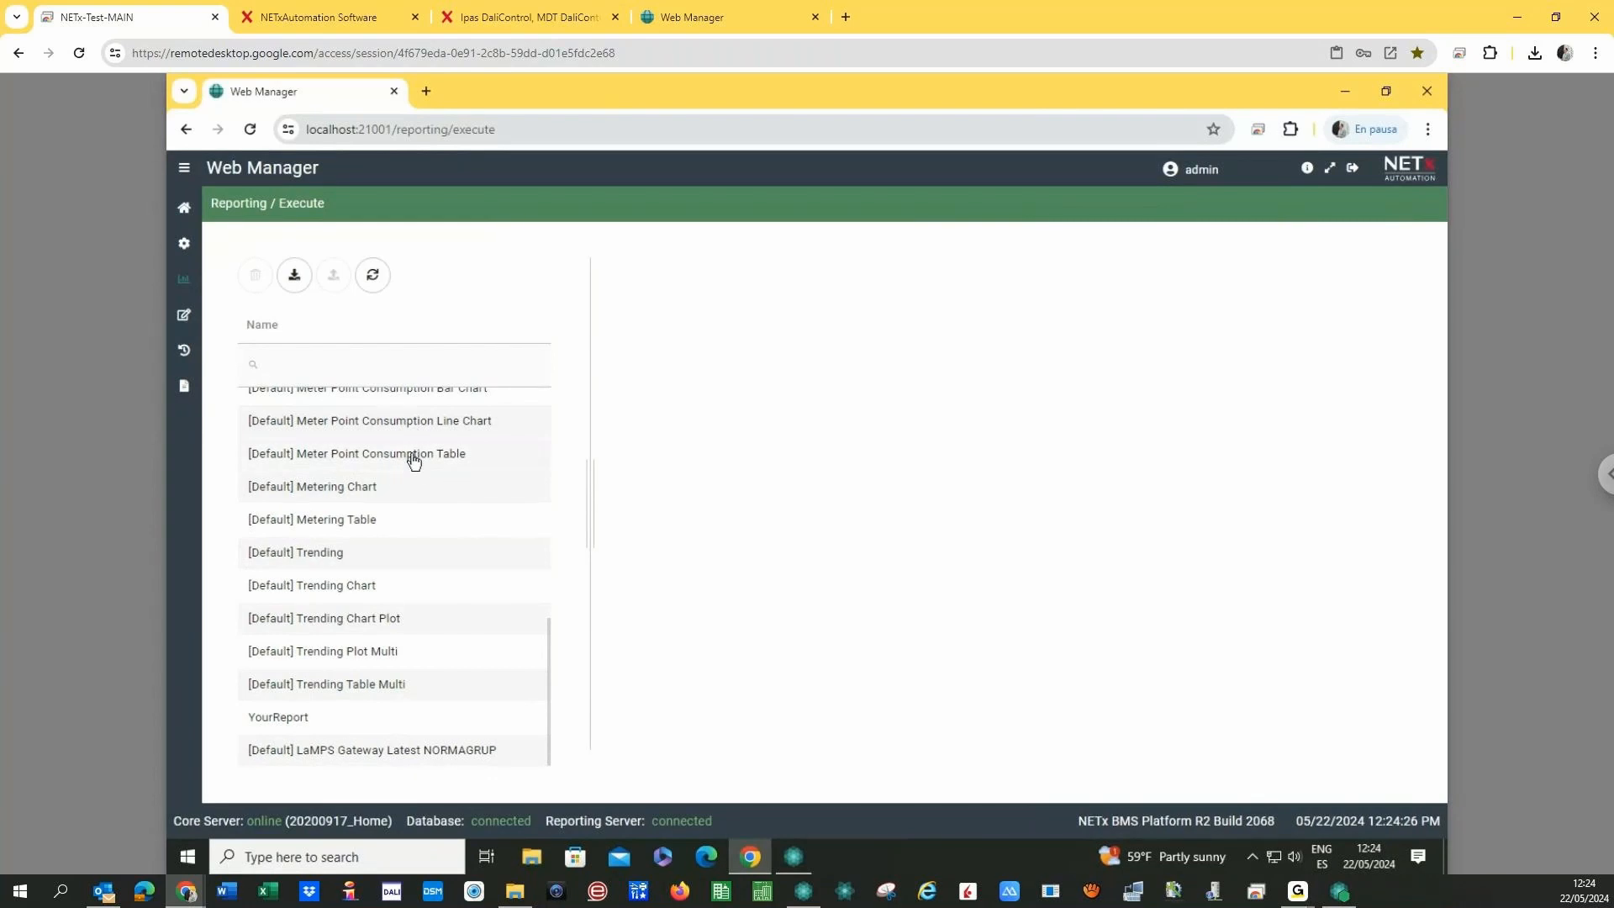
pyautogui.click(480, 463)
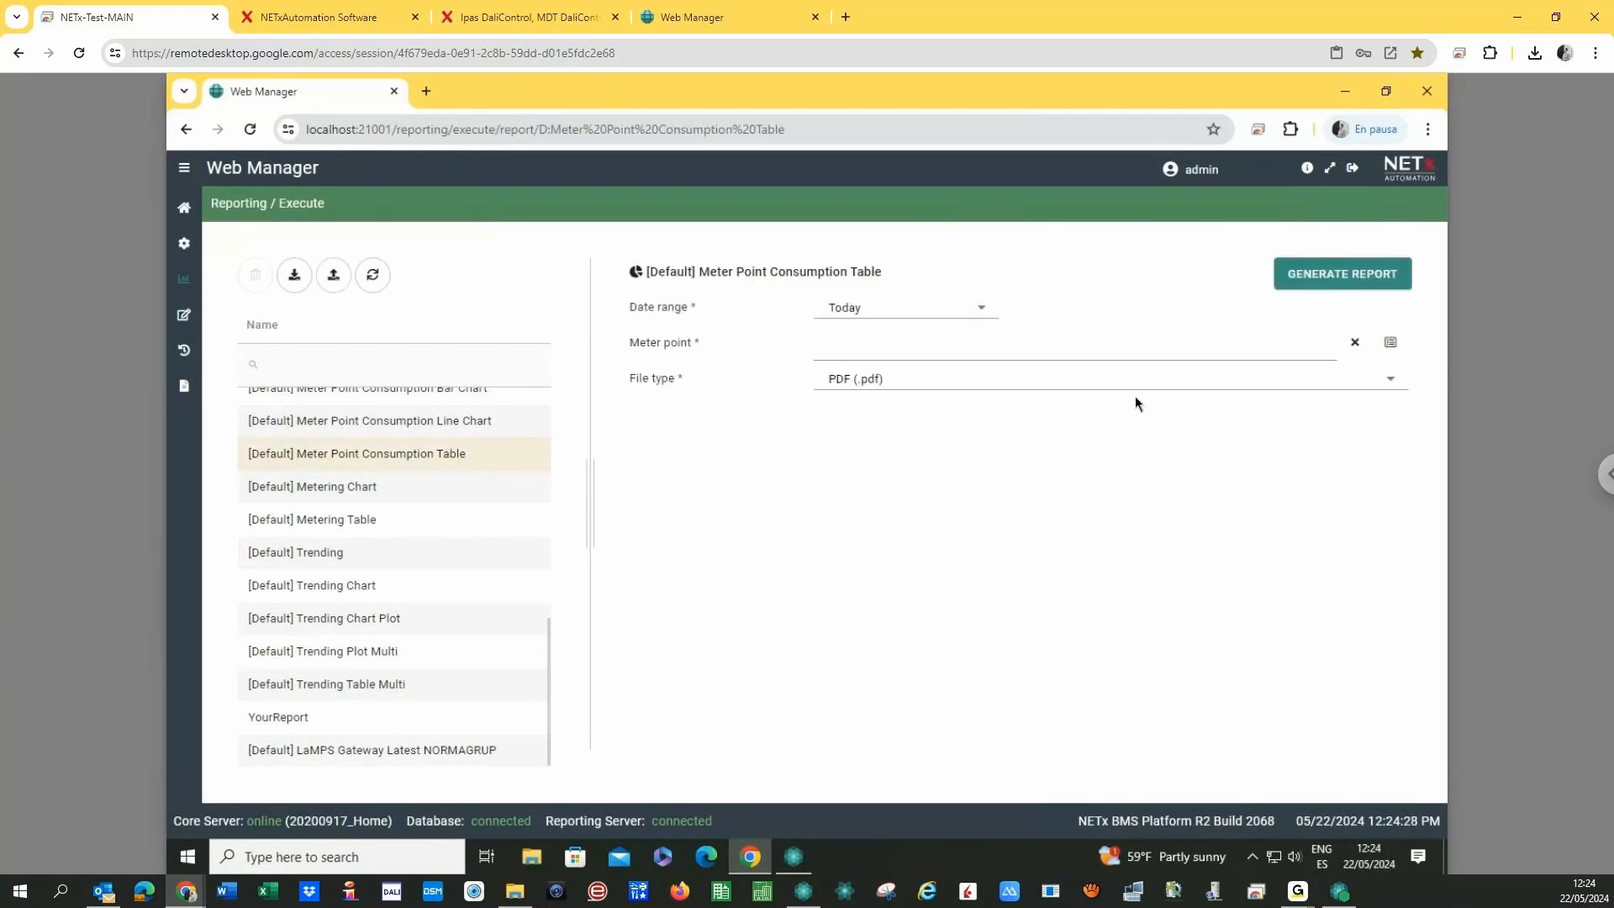
# - Choose \Metering\Aerotermia as the report's meter point
pyautogui.click(1390, 342)
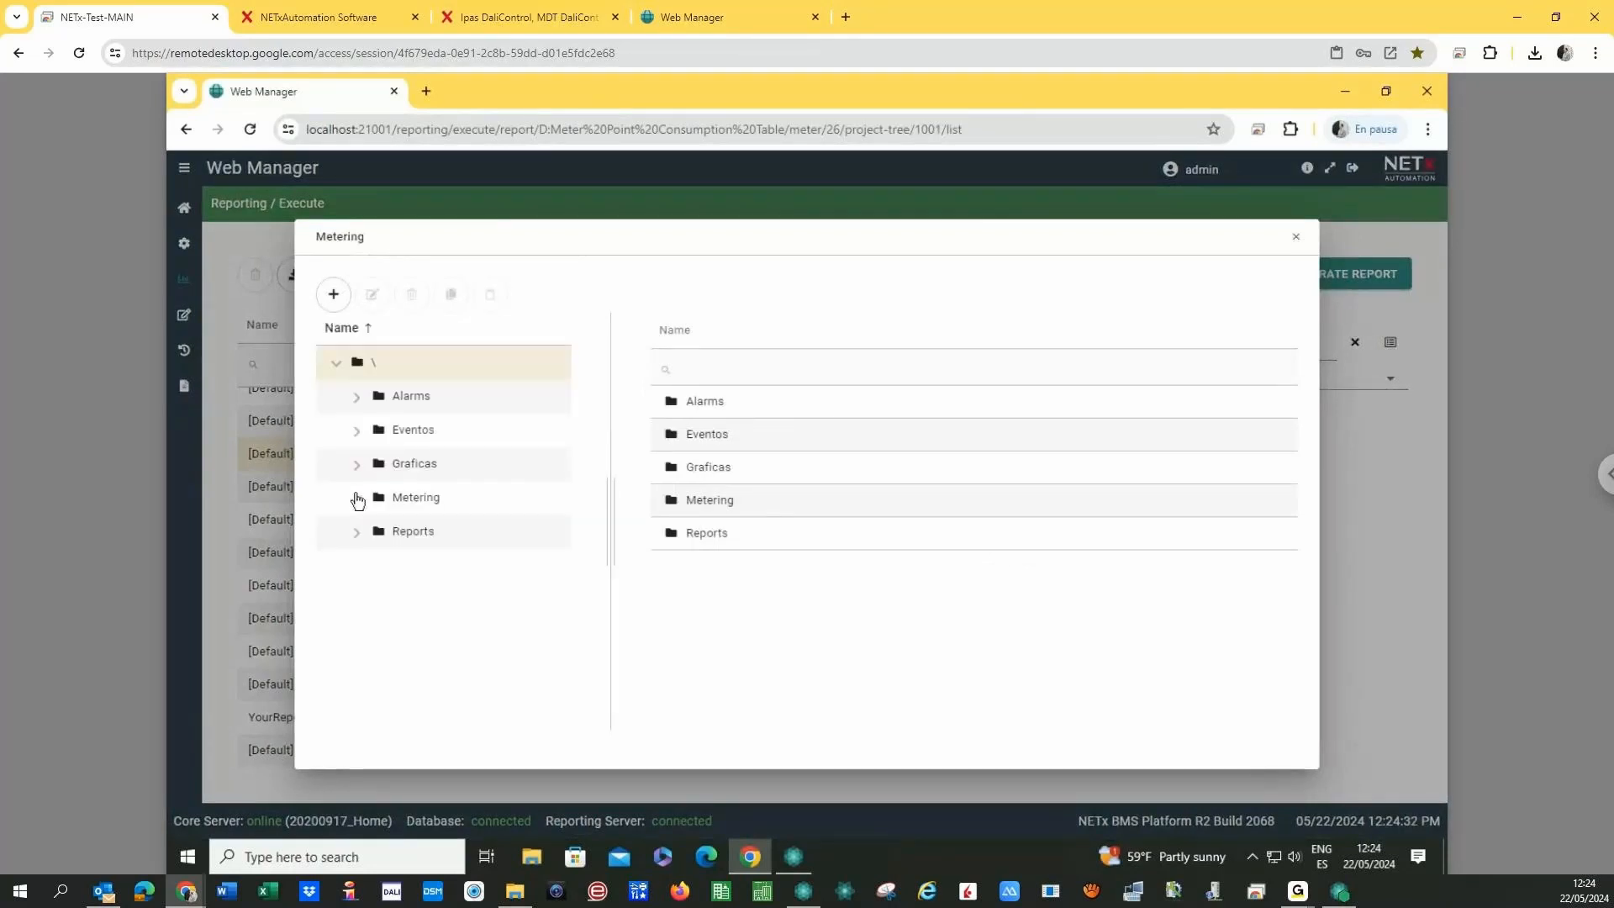
pyautogui.click(356, 500)
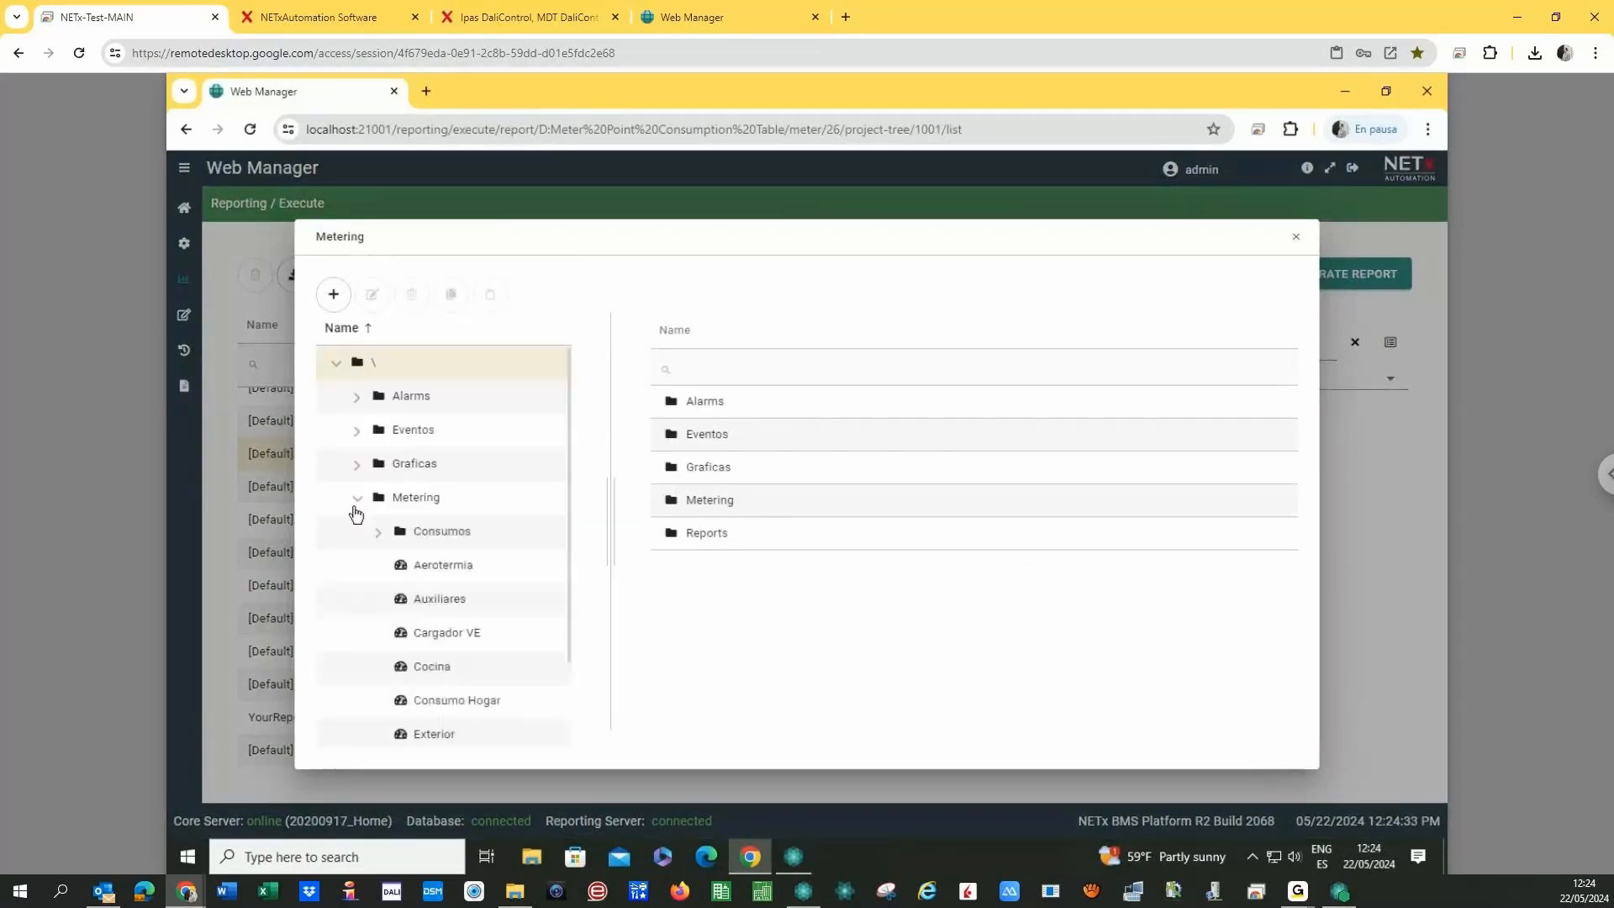
pyautogui.click(412, 578)
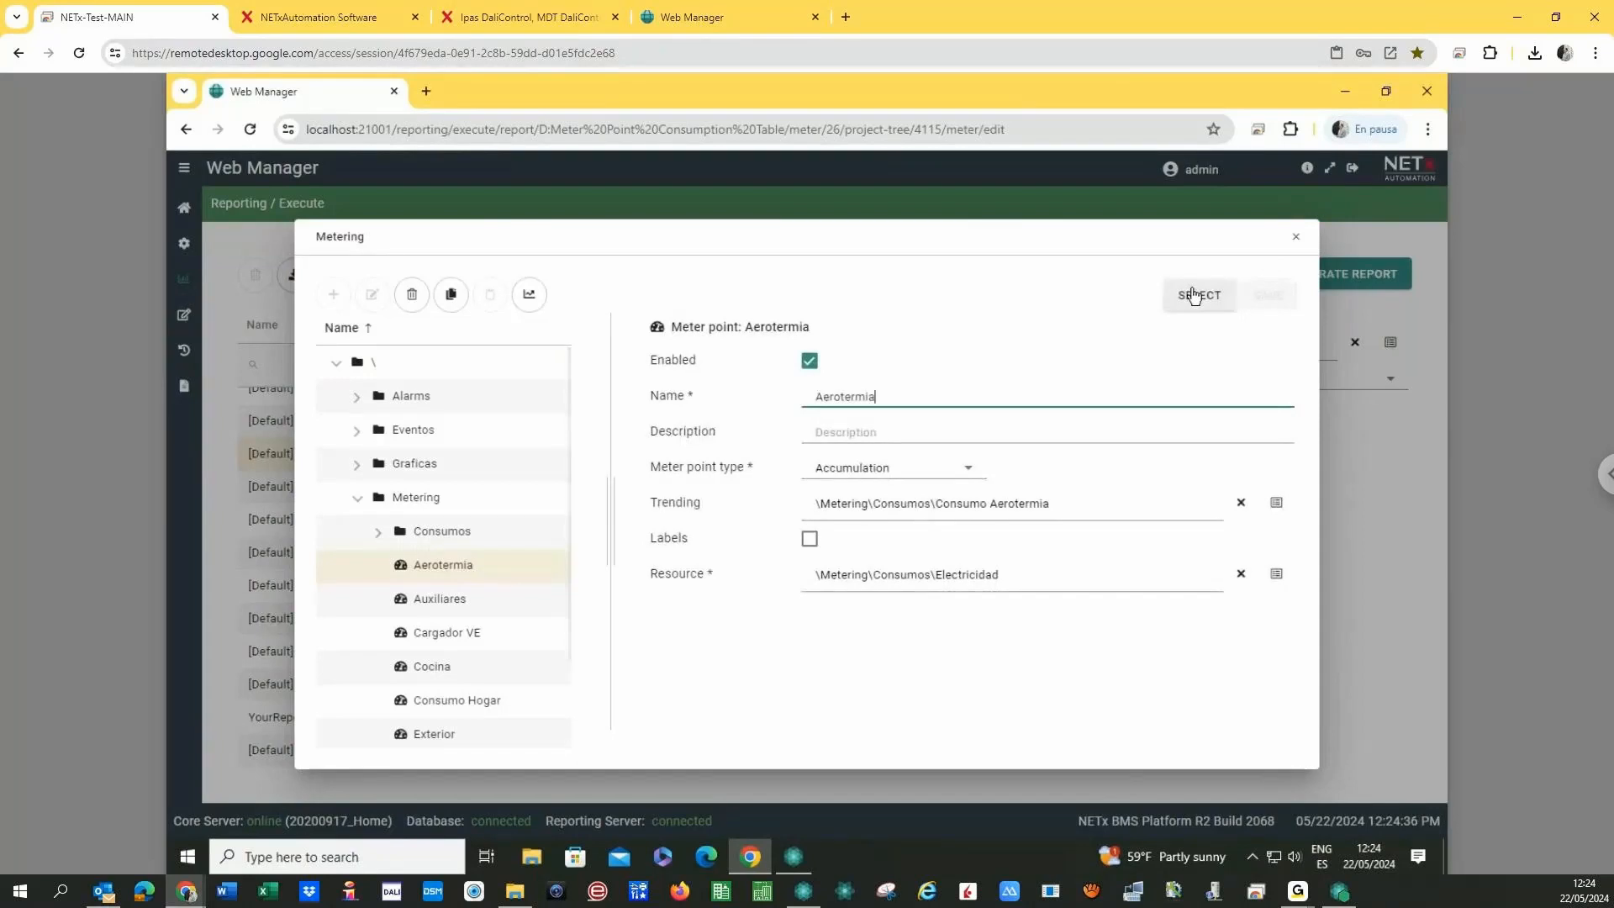
pyautogui.click(1193, 295)
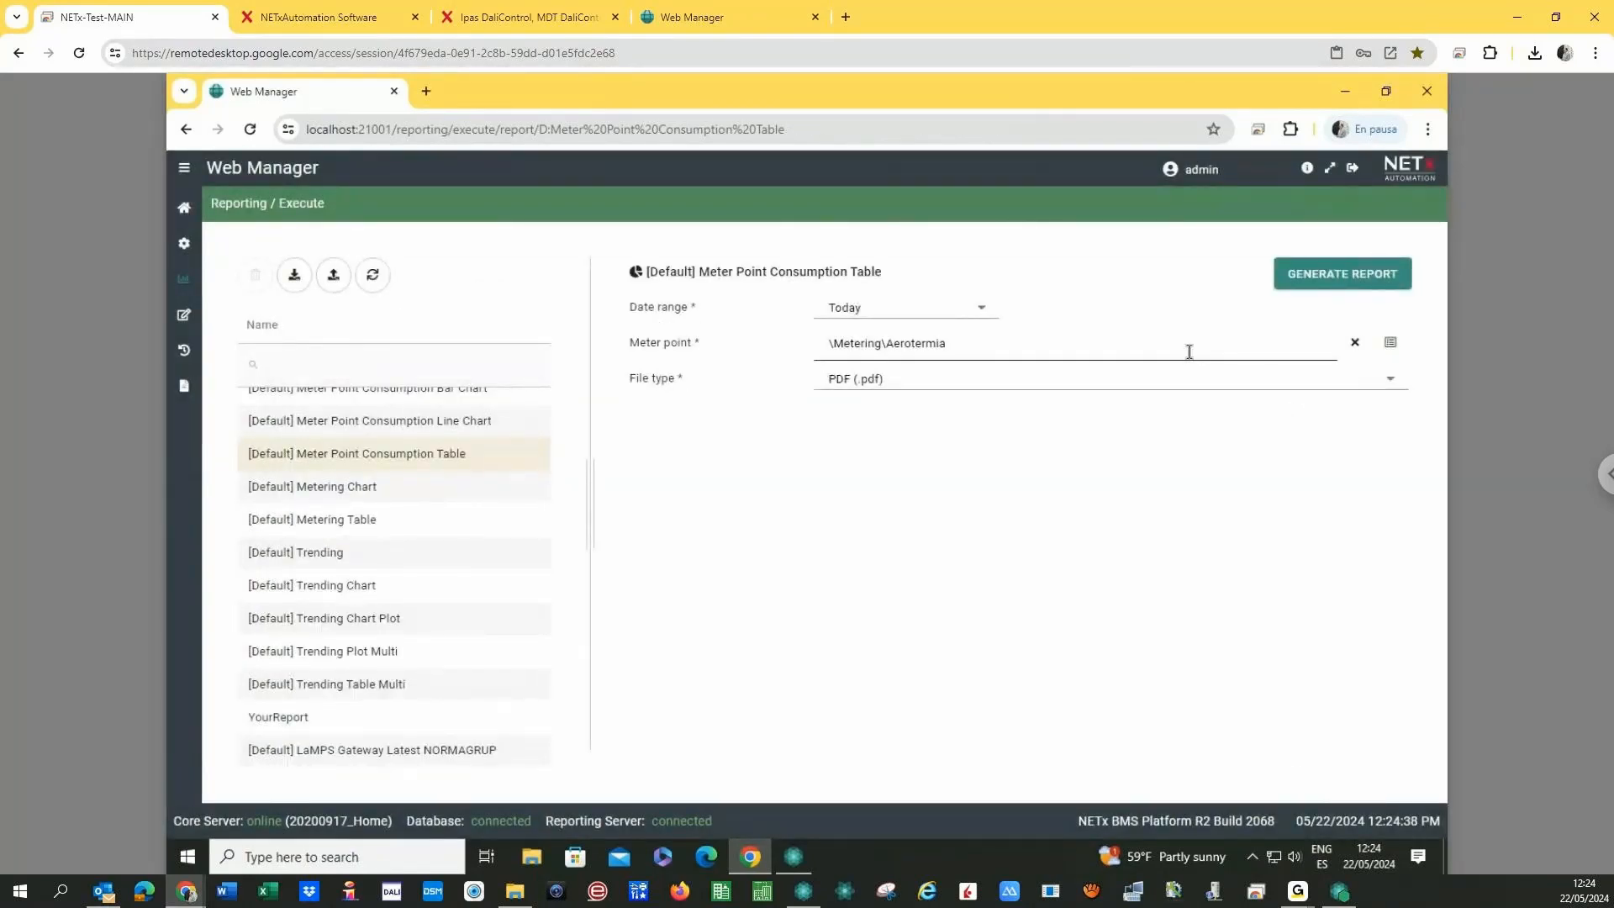
# - Set the date range to Current month and generate the report
pyautogui.click(918, 308)
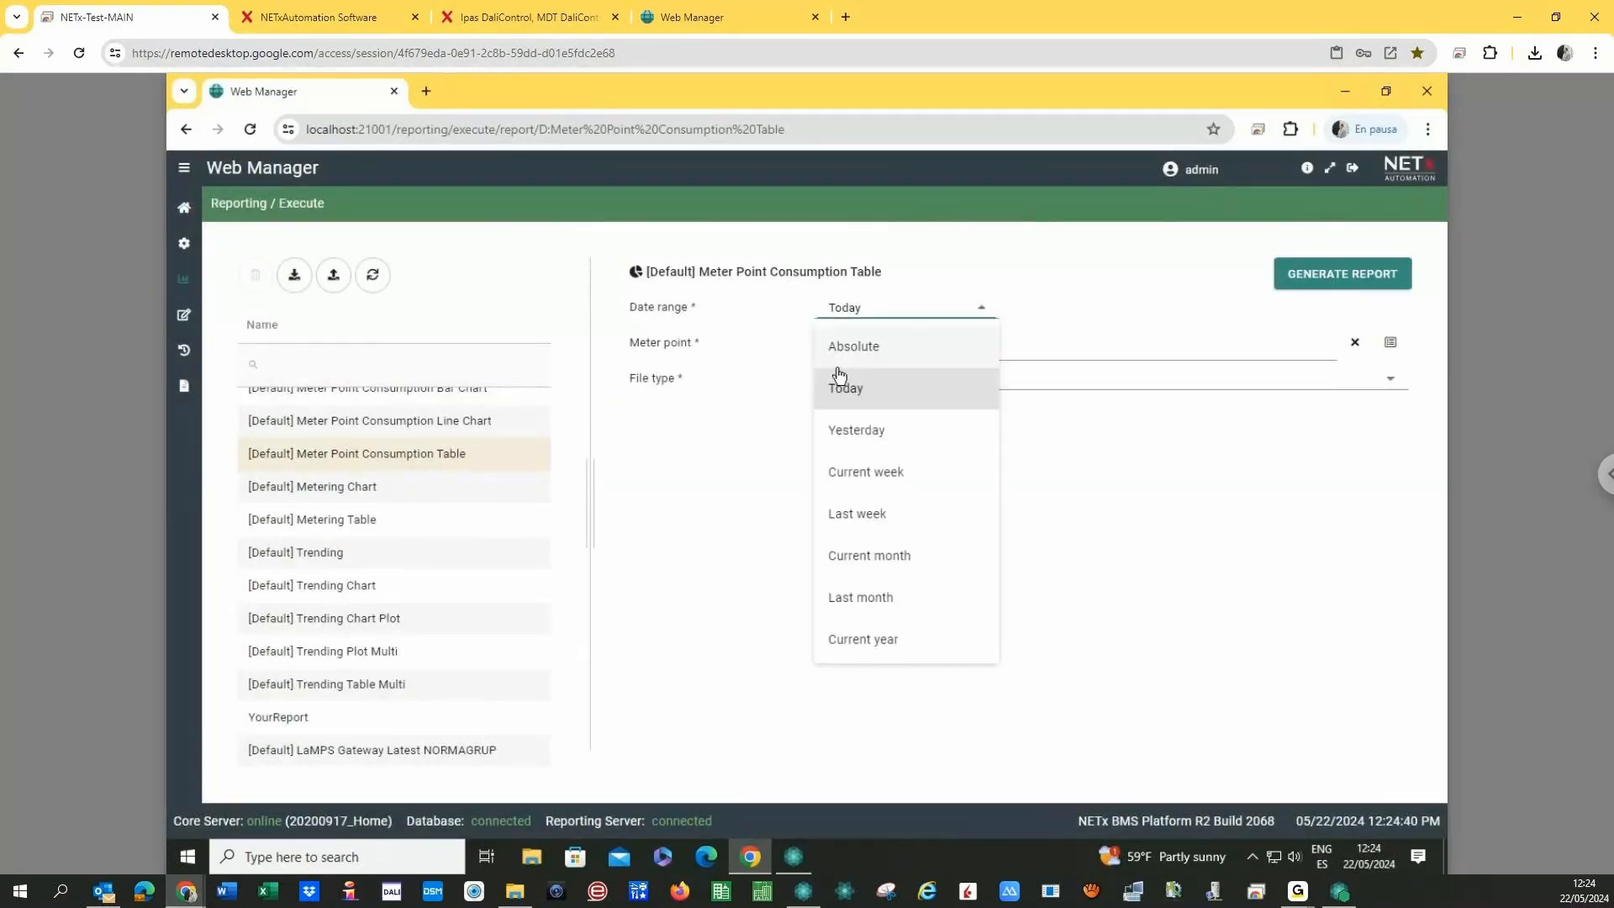
pyautogui.click(850, 563)
pyautogui.click(1357, 284)
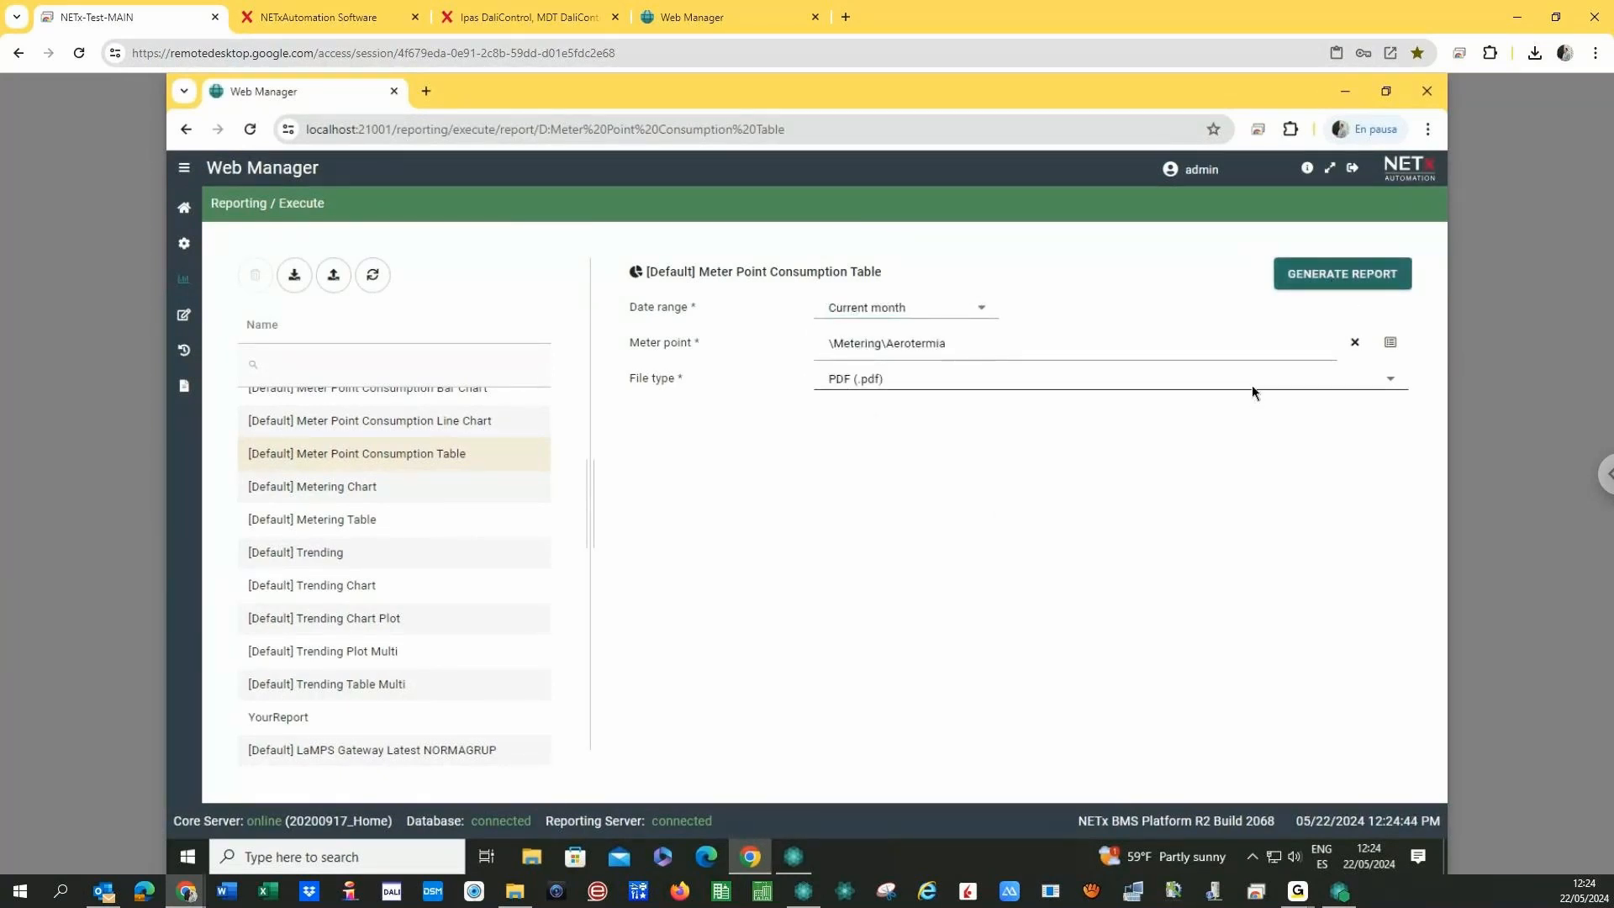
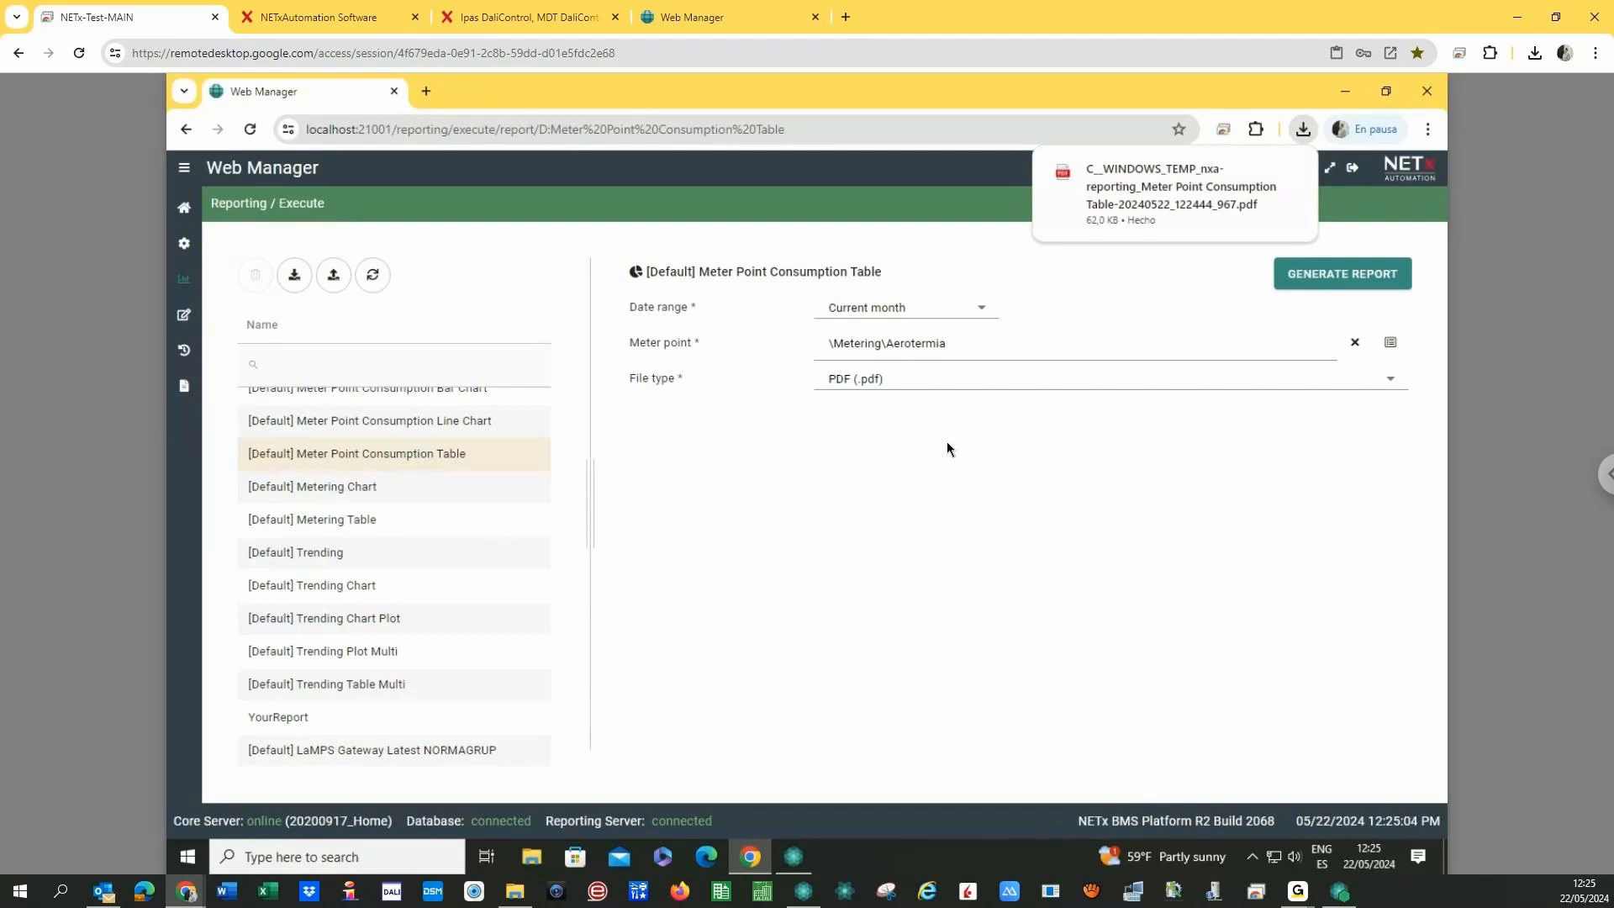
# - Open the downloaded Aerotermia consumption table PDF and scroll through its daily kWh values
pyautogui.click(1173, 198)
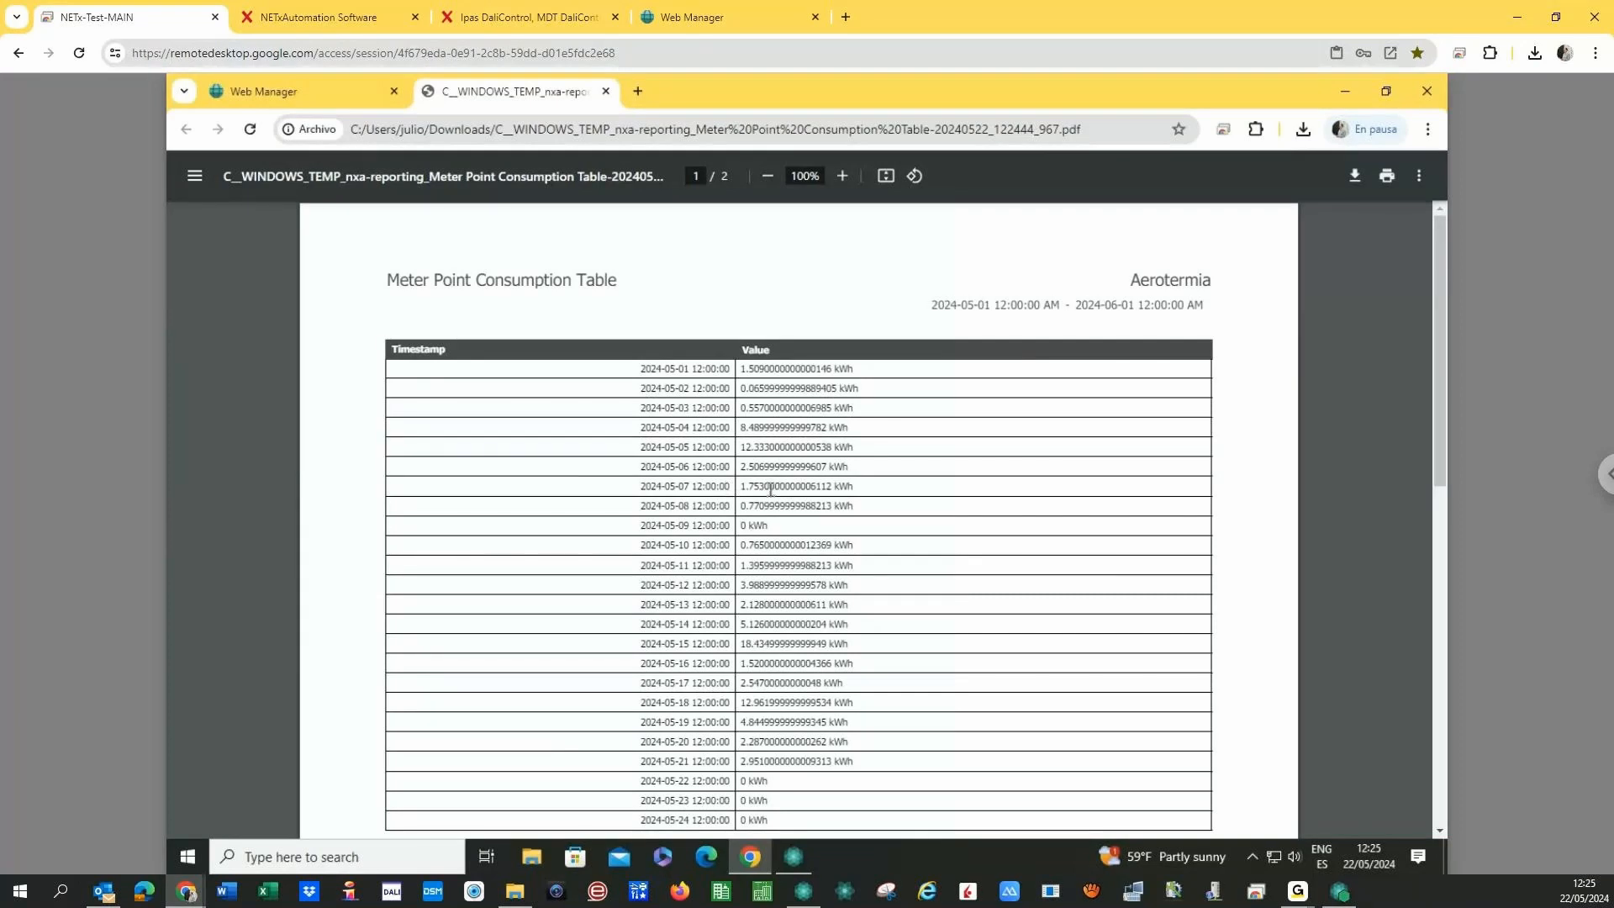
pyautogui.scroll(-10, 770, 489)
pyautogui.scroll(10, 769, 489)
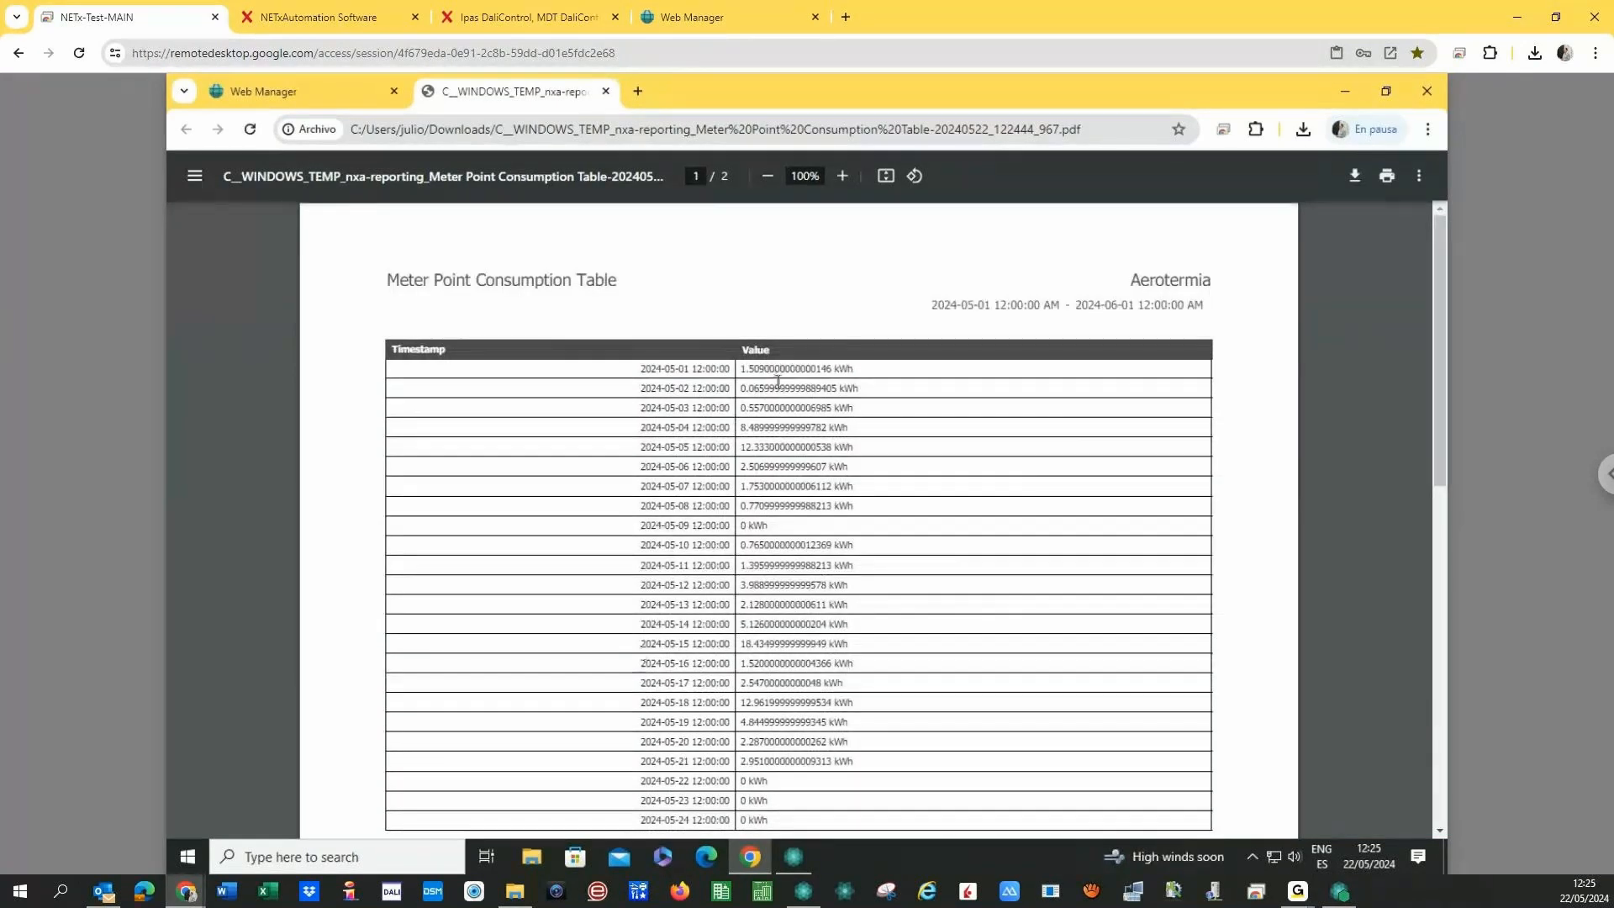
pyautogui.scroll(-10, 777, 381)
pyautogui.scroll(10, 782, 453)
# - Close the PDF, scroll the report execute page, then switch to the local Web Manager sign-in tab
pyautogui.click(604, 91)
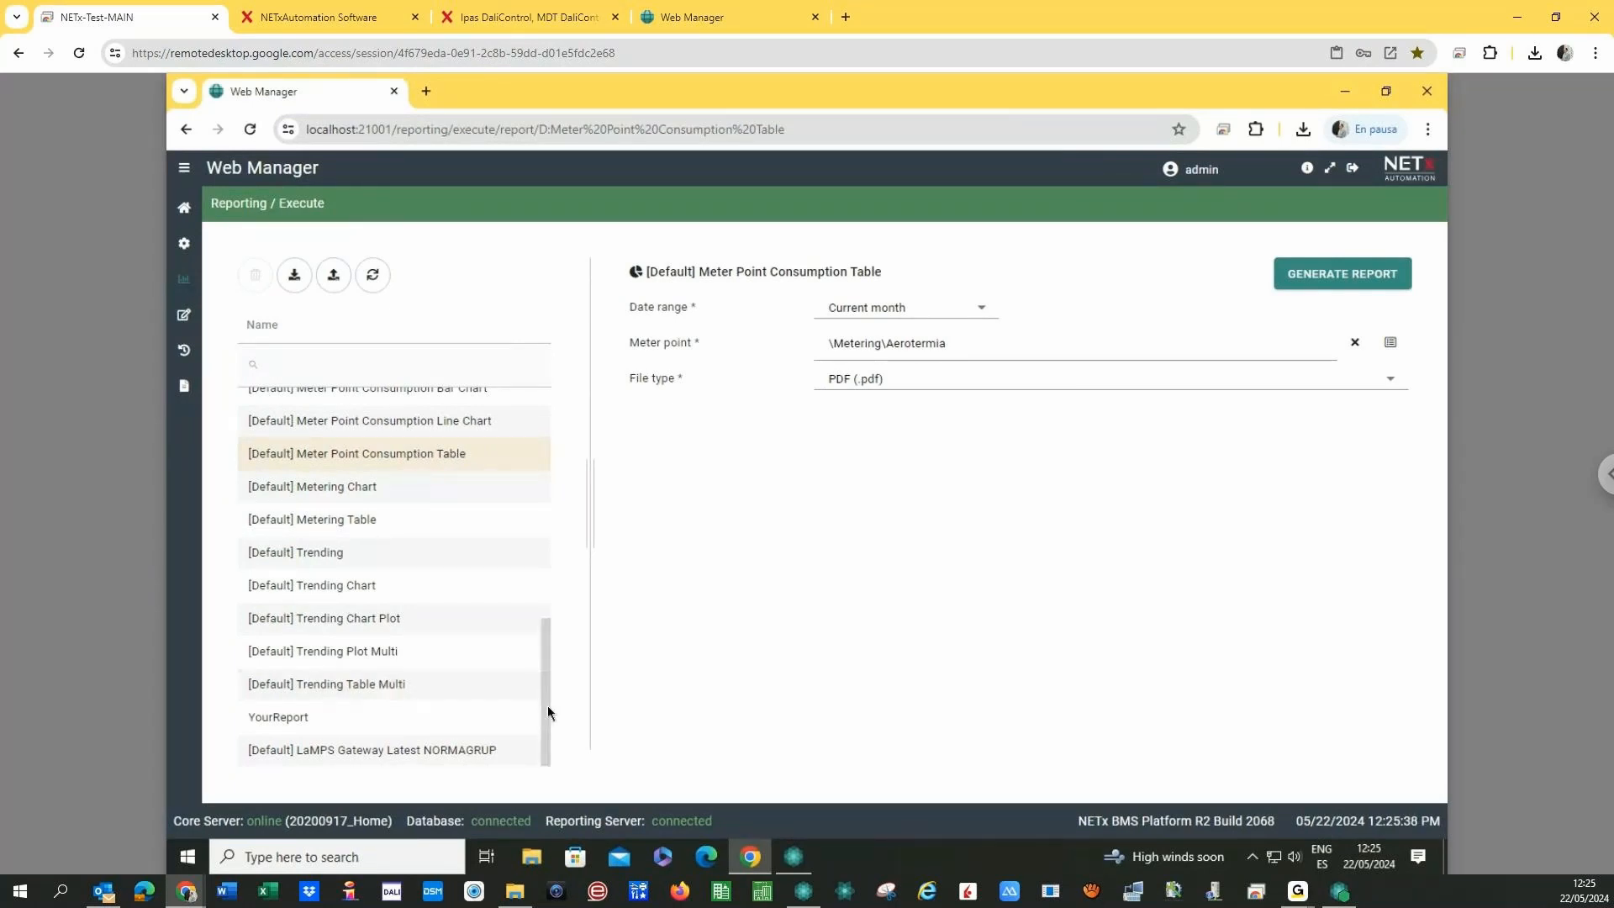
pyautogui.moveTo(547, 704); pyautogui.dragTo(563, 541)
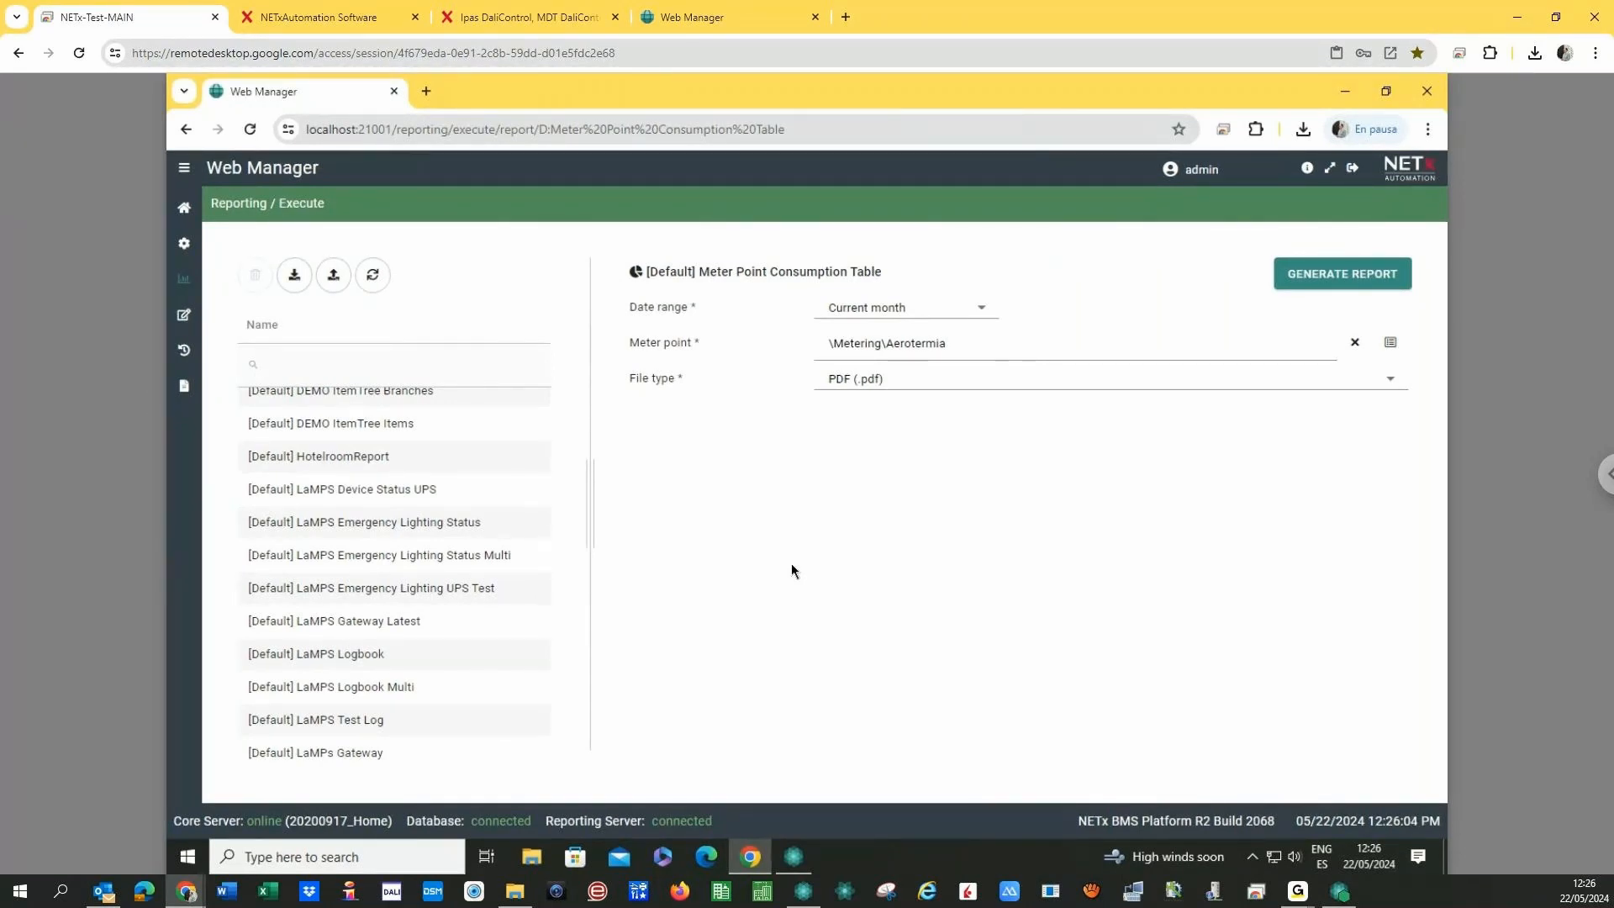
pyautogui.click(703, 17)
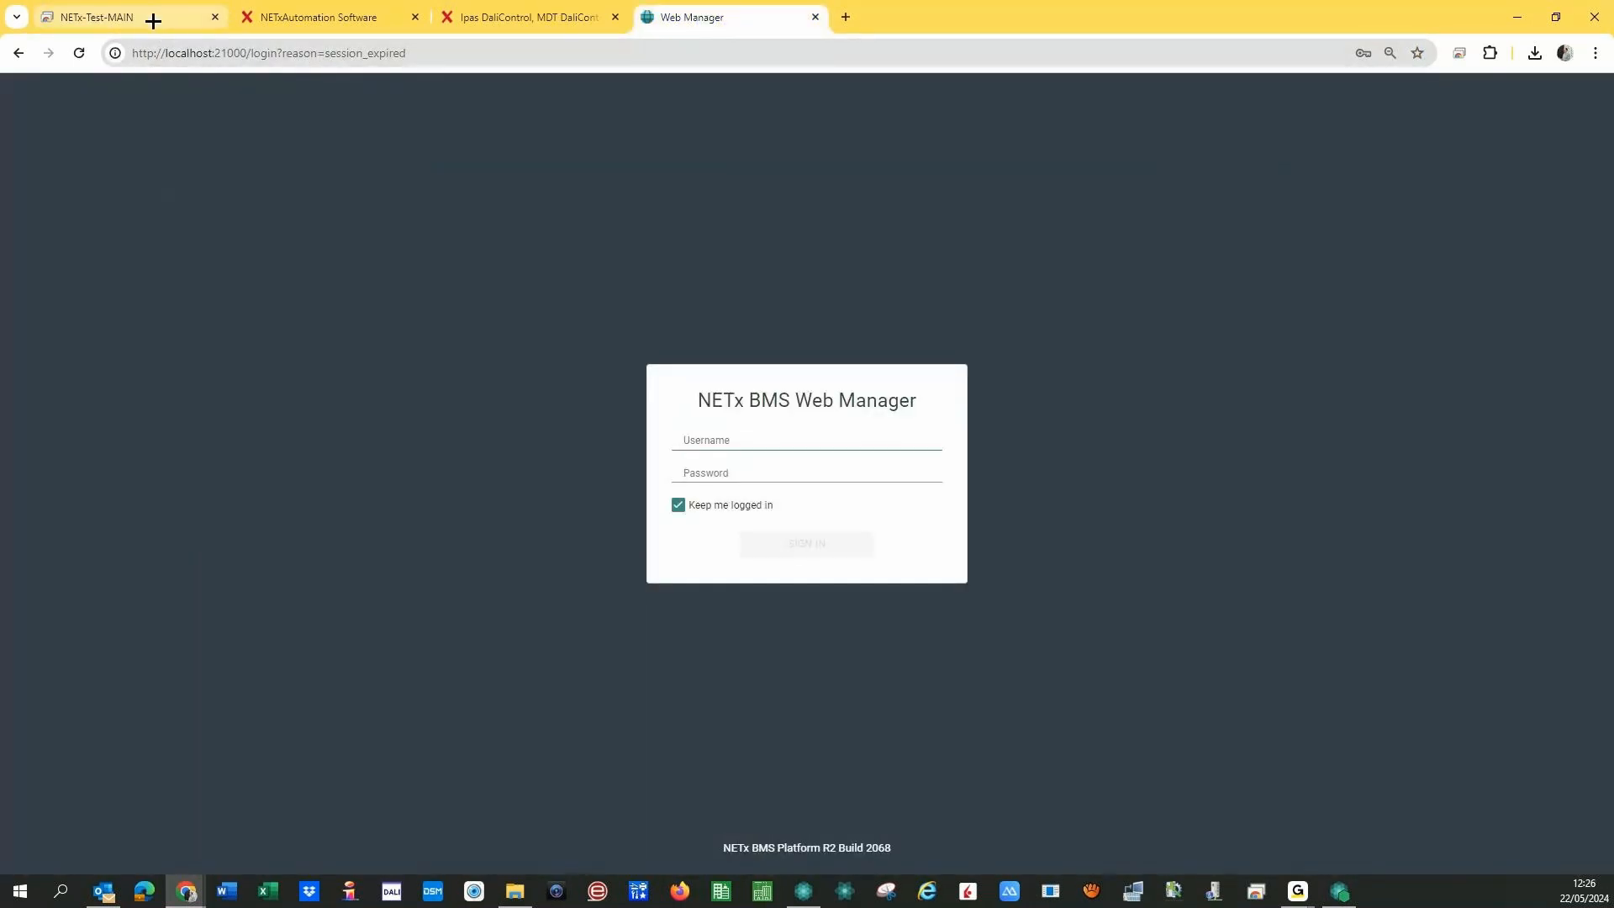
# - Bring Core Server Studio forward and expand XIO in the Item Tree to KNX, BACnet, Modbus, CloudConnector
pyautogui.click(186, 889)
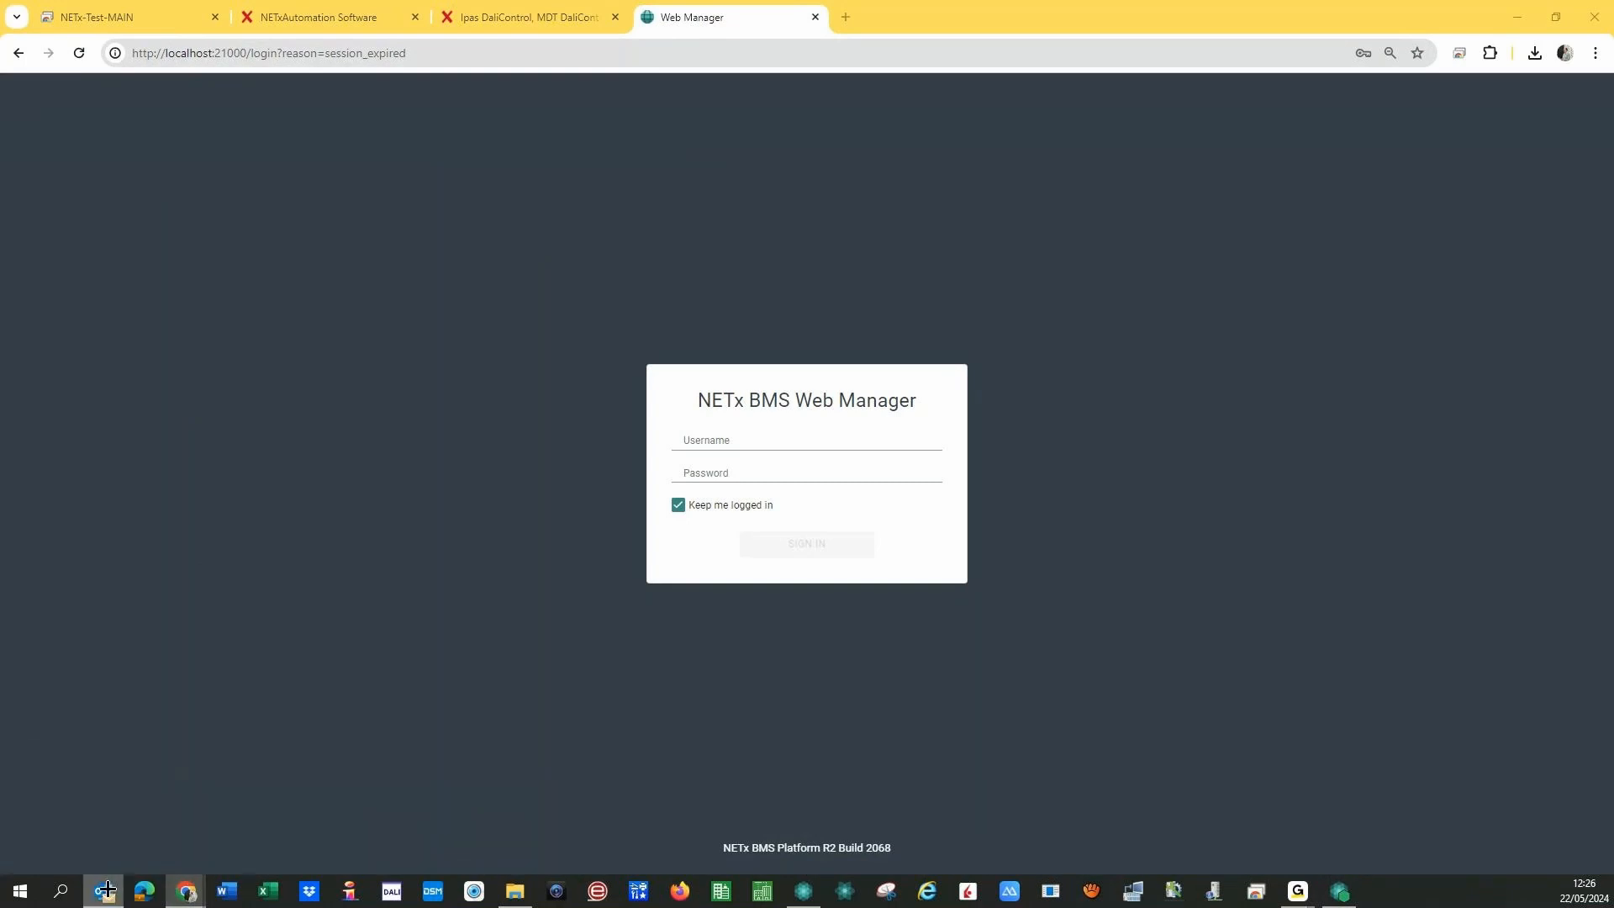
pyautogui.click(800, 890)
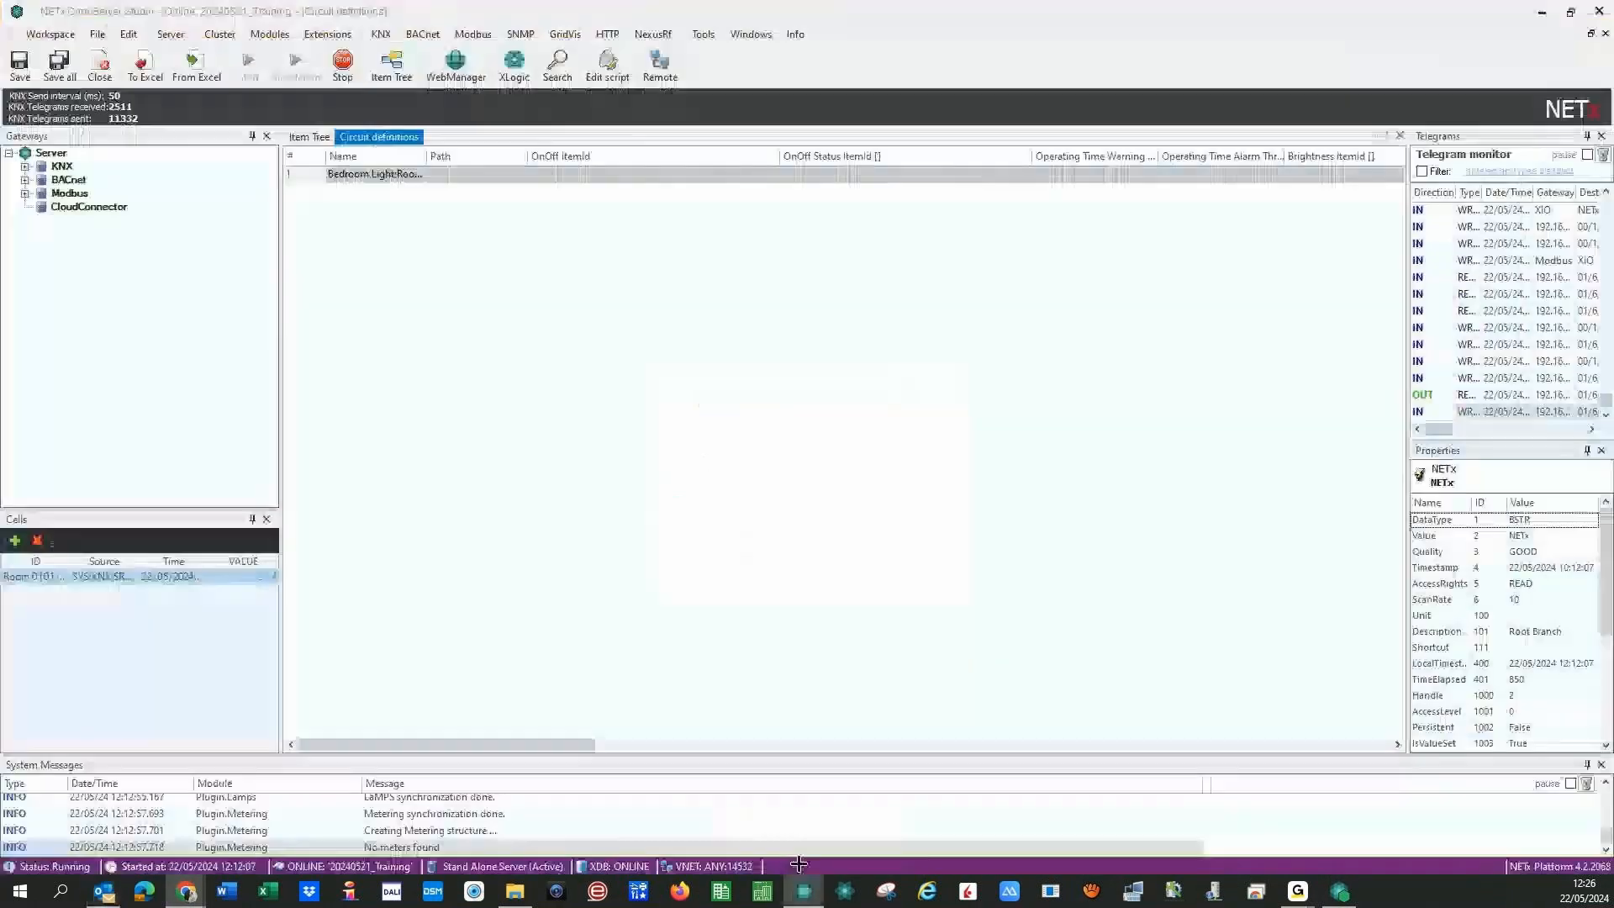
pyautogui.click(307, 137)
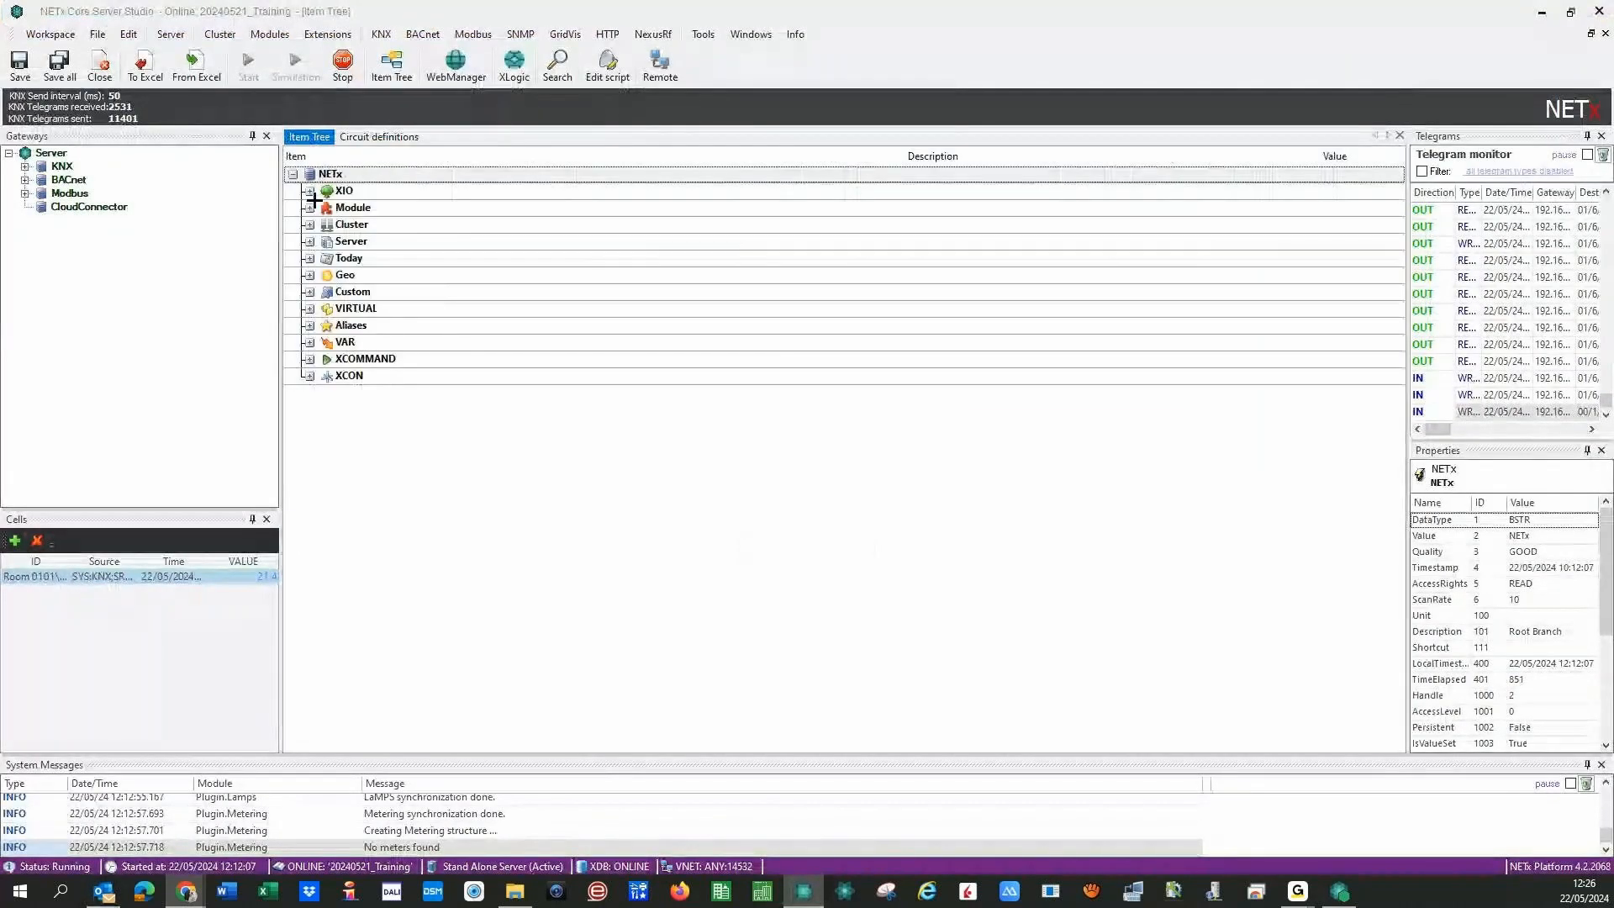
pyautogui.click(309, 191)
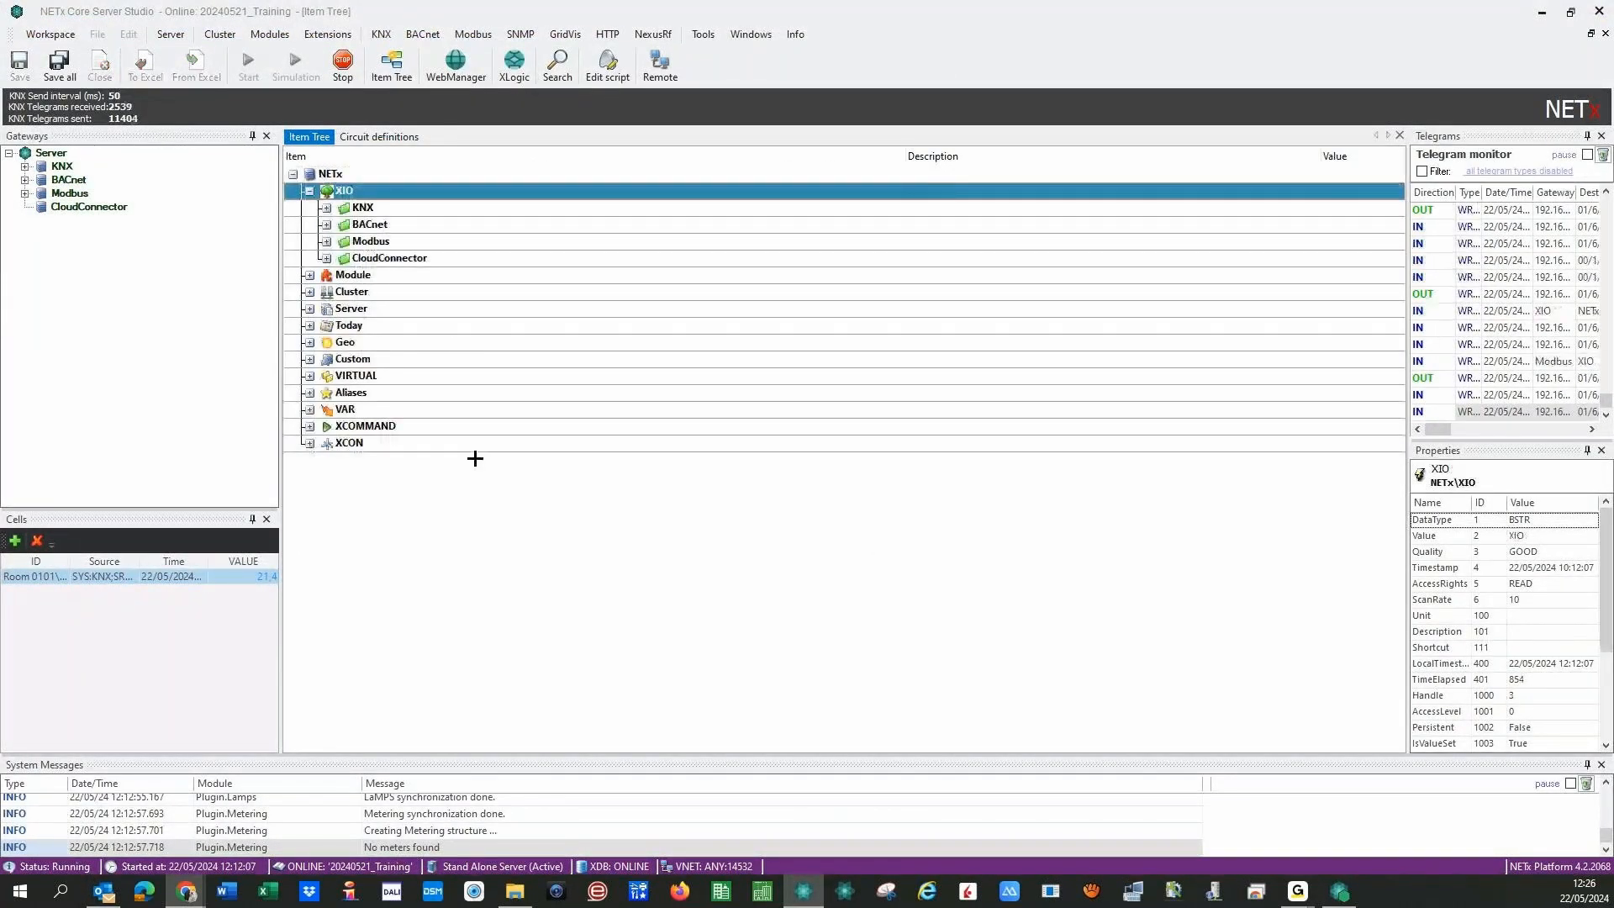